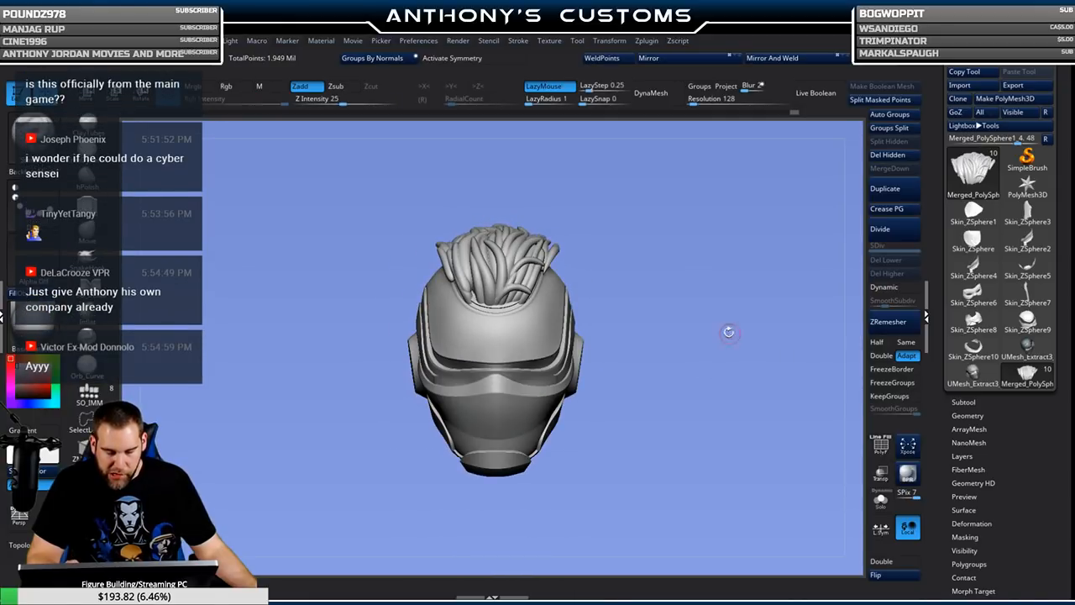
Examine the helmet and mohawk in side view with the polygroup wireframe shown, then return to plain shading.
{"action": "left_click_drag", "start_coordinate": [712, 358], "coordinate": [735, 358]}
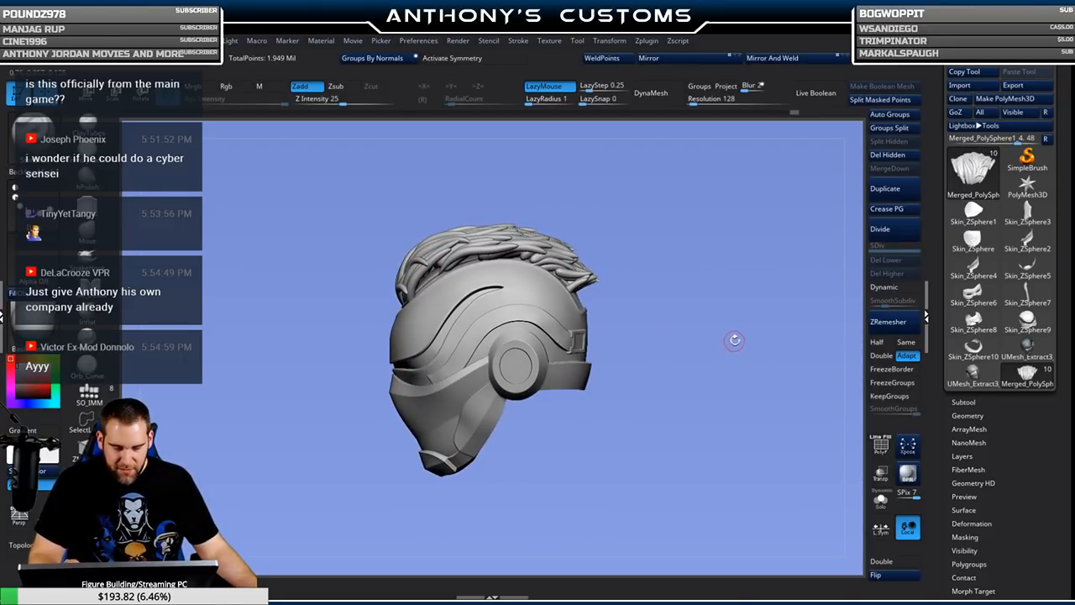
{"action": "left_click", "coordinate": [575, 317], "text": "alt"}
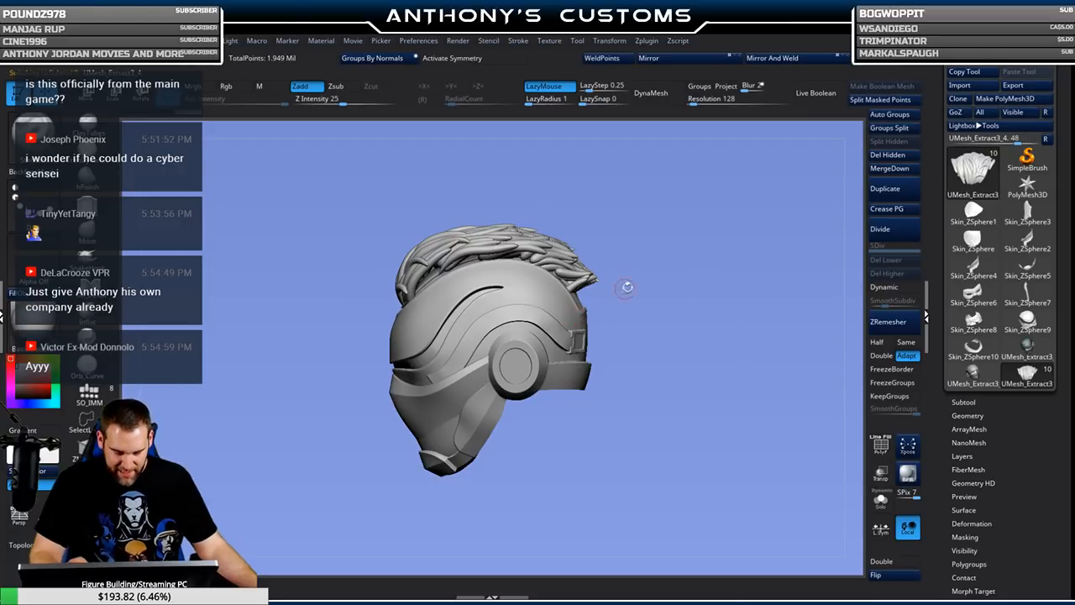
{"action": "key", "text": "shift+f"}
{"action": "key", "text": "shift+f"}
{"action": "key", "text": "shift+f"}
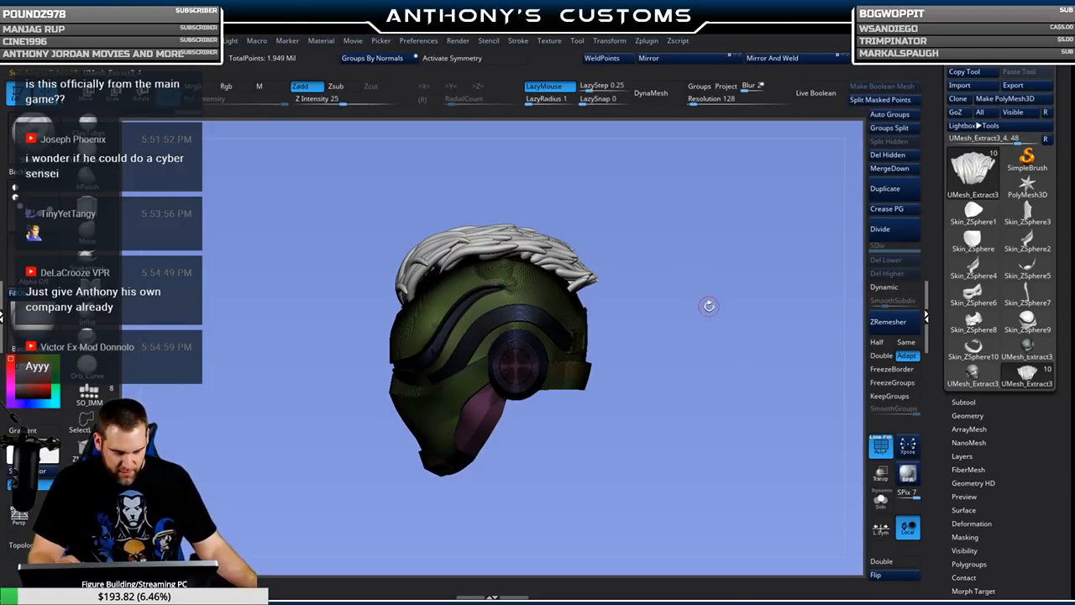
{"action": "mouse_move", "coordinate": [720, 351]}
{"action": "left_mouse_down"}
{"action": "mouse_move", "coordinate": [638, 357]}
{"action": "mouse_move", "coordinate": [751, 338]}
{"action": "mouse_move", "coordinate": [703, 312]}
{"action": "mouse_move", "coordinate": [686, 264]}
{"action": "mouse_move", "coordinate": [716, 392]}
{"action": "mouse_move", "coordinate": [737, 309]}
{"action": "mouse_move", "coordinate": [684, 338]}
{"action": "mouse_move", "coordinate": [681, 263]}
{"action": "mouse_move", "coordinate": [700, 331]}
{"action": "mouse_move", "coordinate": [719, 345]}
{"action": "mouse_move", "coordinate": [706, 367]}
{"action": "mouse_move", "coordinate": [714, 355]}
{"action": "left_mouse_up"}
{"action": "key", "text": "shift+f"}
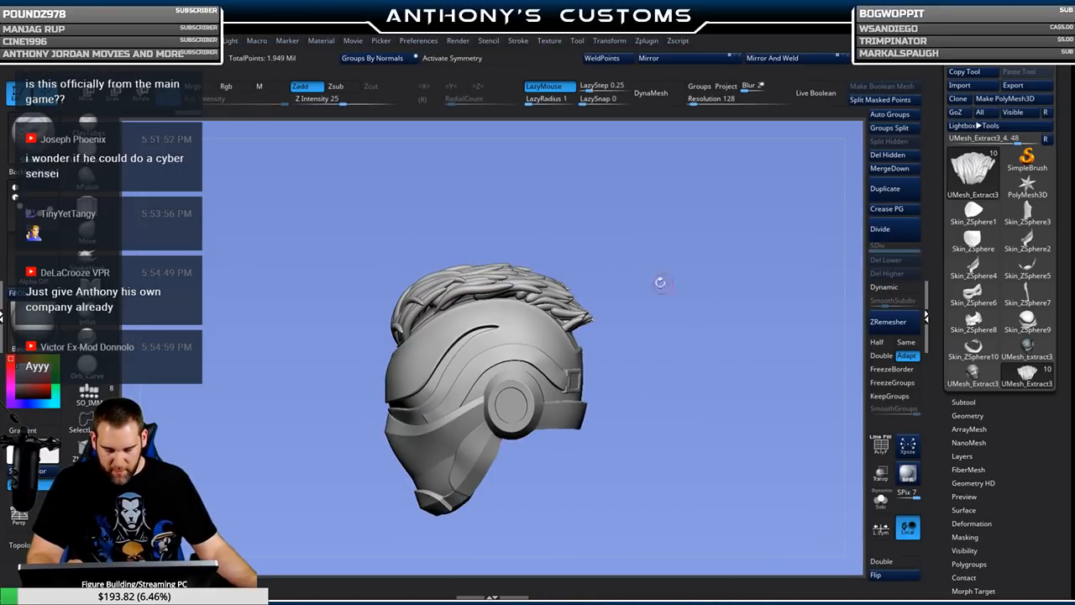
Turn on X symmetry for the hair mesh and pull the mohawk's rear tips down toward the helmet with the Move brush.
{"action": "left_click", "coordinate": [102, 244]}
{"action": "left_click", "coordinate": [559, 340], "text": "alt"}
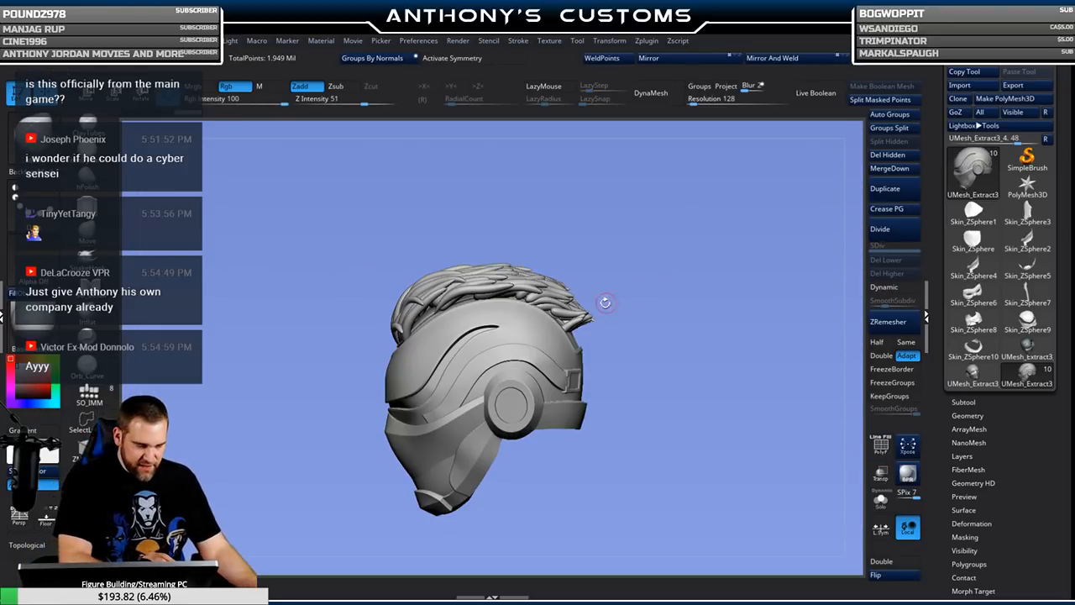
{"action": "left_click", "coordinate": [585, 315], "text": "alt"}
{"action": "key", "text": "shift+f"}
{"action": "key", "text": "shift+f"}
{"action": "key", "text": "space"}
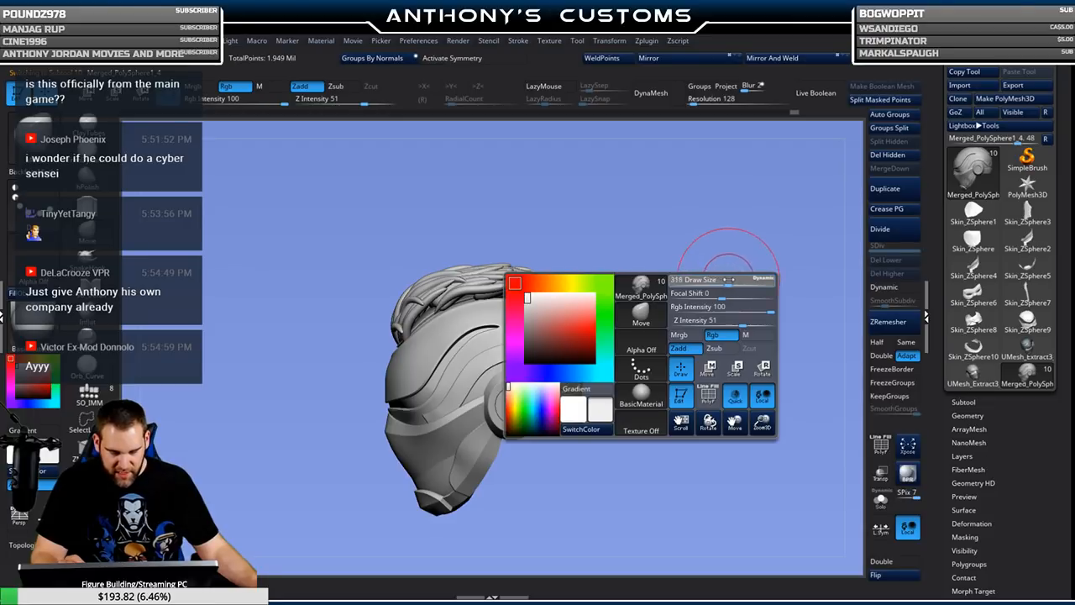
{"action": "key", "text": "x"}
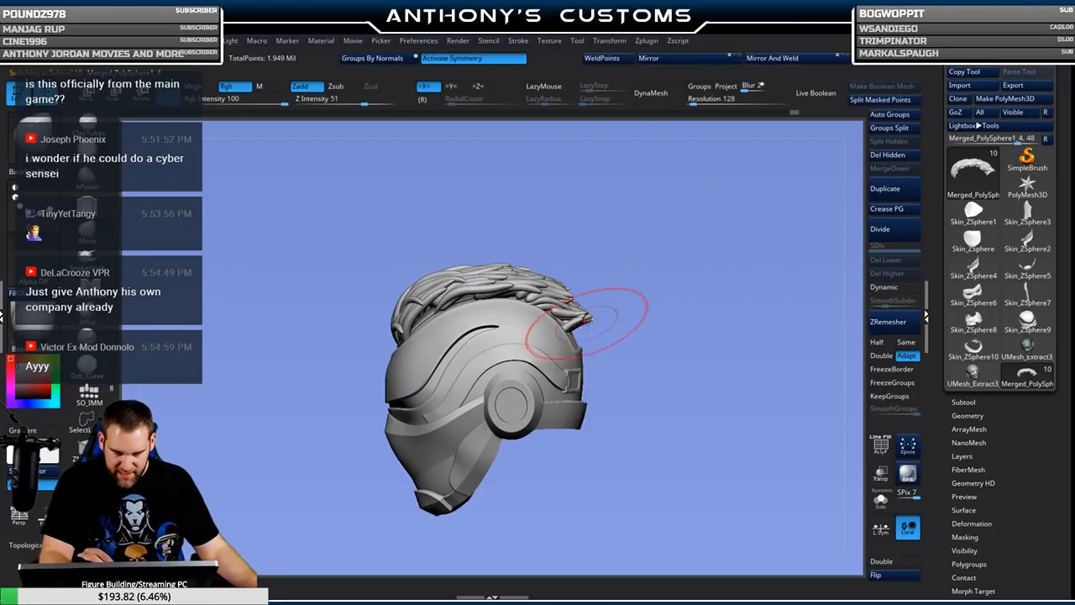
{"action": "mouse_move", "coordinate": [584, 315]}
{"action": "left_mouse_down"}
{"action": "mouse_move", "coordinate": [587, 333]}
{"action": "mouse_move", "coordinate": [583, 298]}
{"action": "mouse_move", "coordinate": [520, 262]}
{"action": "mouse_move", "coordinate": [415, 270]}
{"action": "mouse_move", "coordinate": [399, 297]}
{"action": "left_mouse_up"}
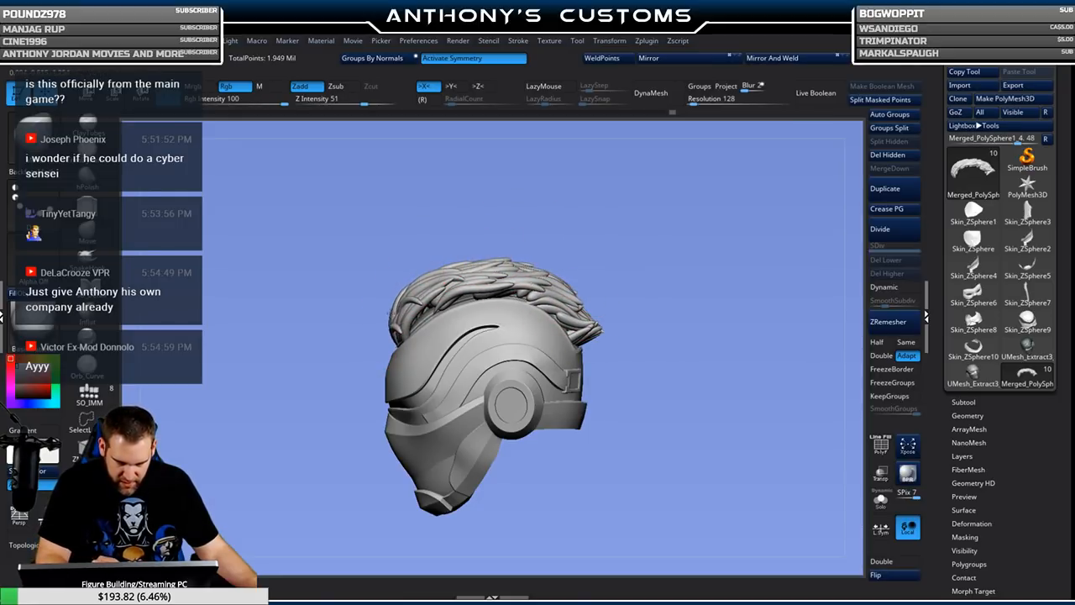
{"action": "left_click_drag", "start_coordinate": [660, 305], "coordinate": [638, 318]}
{"action": "key", "text": "space"}
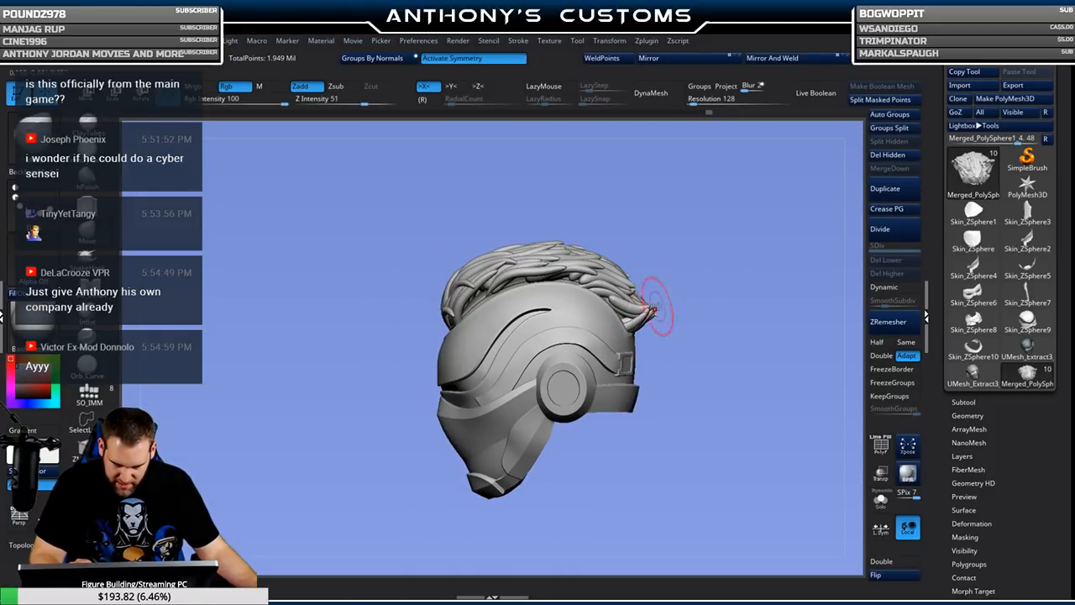
Adjust the hair strands around the rear edge of the helmet opening with the Move brush.
{"action": "left_click_drag", "start_coordinate": [760, 303], "coordinate": [687, 323]}
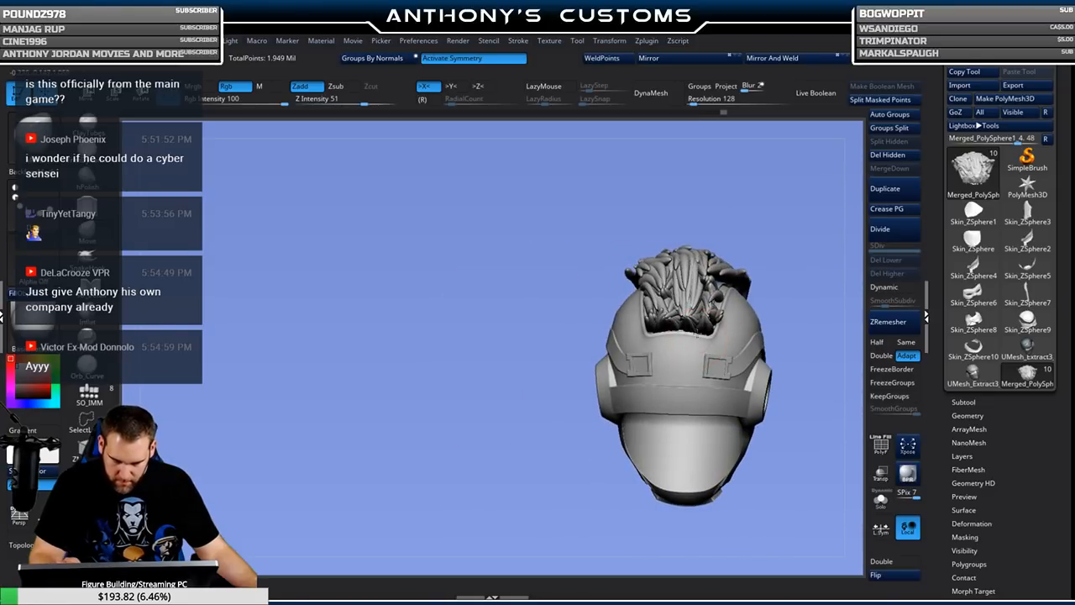
{"action": "left_click_drag", "start_coordinate": [784, 240], "coordinate": [711, 275]}
{"action": "left_click_drag", "start_coordinate": [625, 304], "coordinate": [631, 300]}
{"action": "mouse_move", "coordinate": [710, 258]}
{"action": "left_mouse_down"}
{"action": "mouse_move", "coordinate": [774, 245]}
{"action": "mouse_move", "coordinate": [736, 278]}
{"action": "mouse_move", "coordinate": [775, 296]}
{"action": "mouse_move", "coordinate": [765, 340]}
{"action": "mouse_move", "coordinate": [789, 288]}
{"action": "mouse_move", "coordinate": [753, 285]}
{"action": "left_mouse_up"}
Move the front hairline strands so their roots fit against the curved front rim of the helmet opening.
{"action": "left_click_drag", "start_coordinate": [819, 144], "coordinate": [643, 277]}
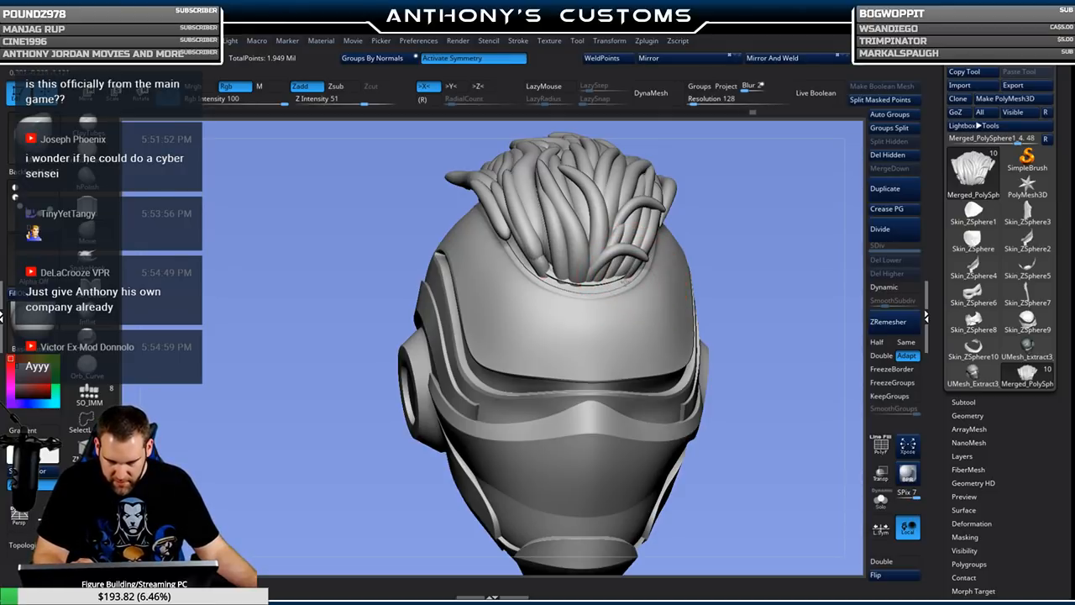
{"action": "left_click_drag", "start_coordinate": [704, 256], "coordinate": [782, 272]}
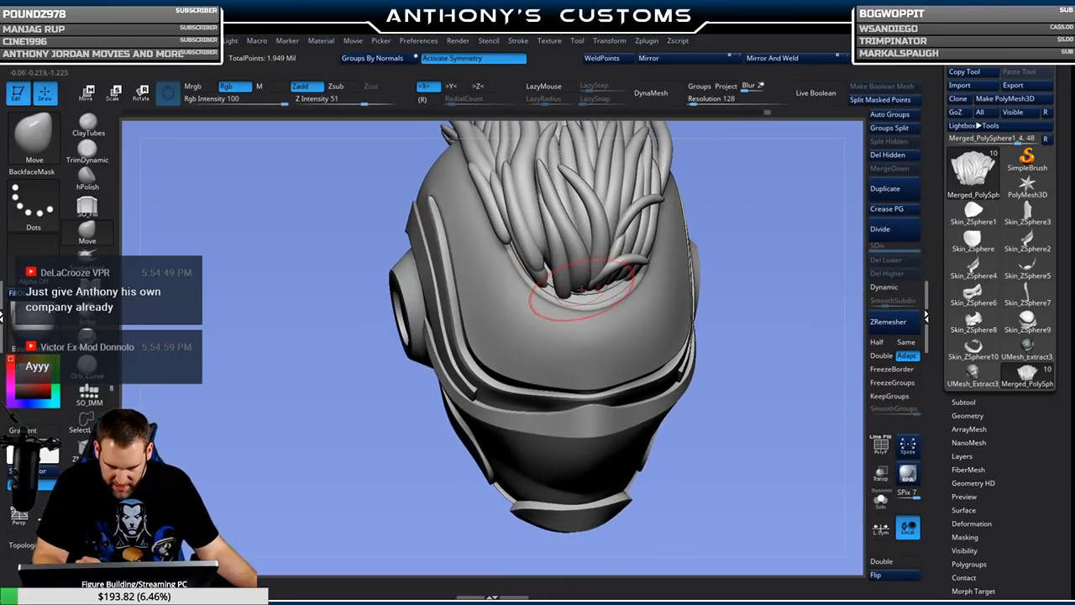
{"action": "left_click_drag", "start_coordinate": [581, 296], "coordinate": [585, 289]}
{"action": "left_click_drag", "start_coordinate": [748, 273], "coordinate": [806, 272]}
{"action": "left_click_drag", "start_coordinate": [603, 283], "coordinate": [601, 291]}
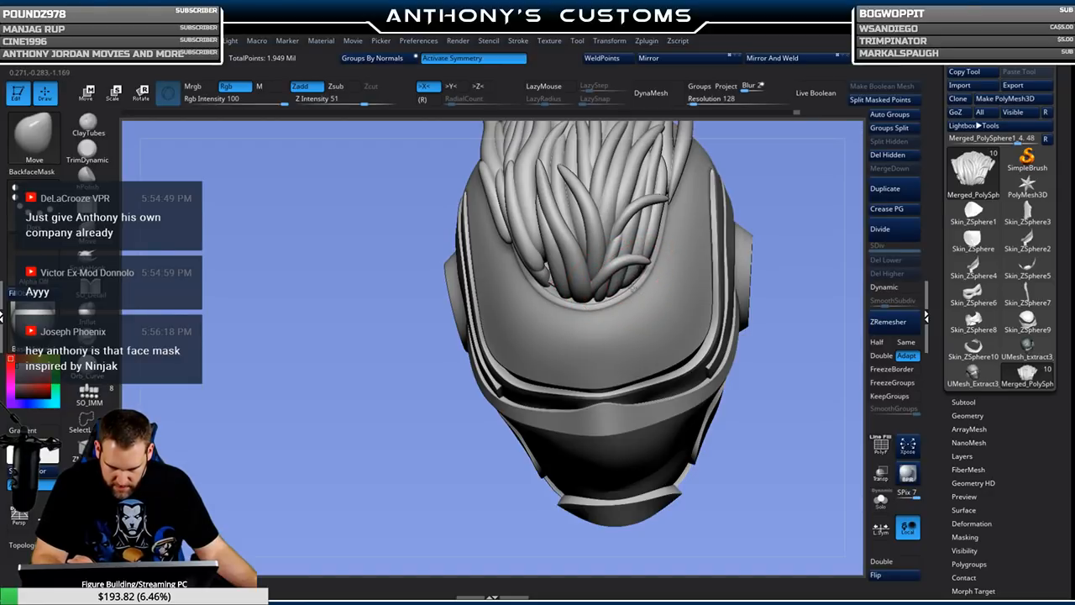
{"action": "mouse_move", "coordinate": [810, 248]}
{"action": "left_mouse_down"}
{"action": "mouse_move", "coordinate": [816, 257]}
{"action": "mouse_move", "coordinate": [806, 158]}
{"action": "mouse_move", "coordinate": [789, 237]}
{"action": "mouse_move", "coordinate": [773, 215]}
{"action": "left_mouse_up"}
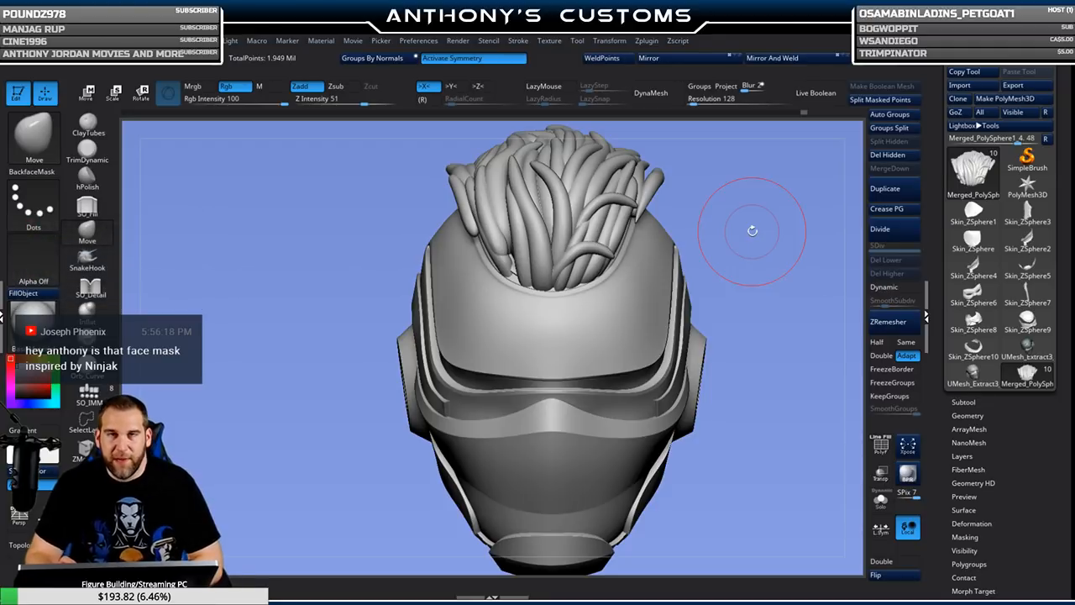
Refine the front and side strands of the mohawk with the Move brush, following the helmet rim.
{"action": "left_click_drag", "start_coordinate": [772, 271], "coordinate": [677, 267]}
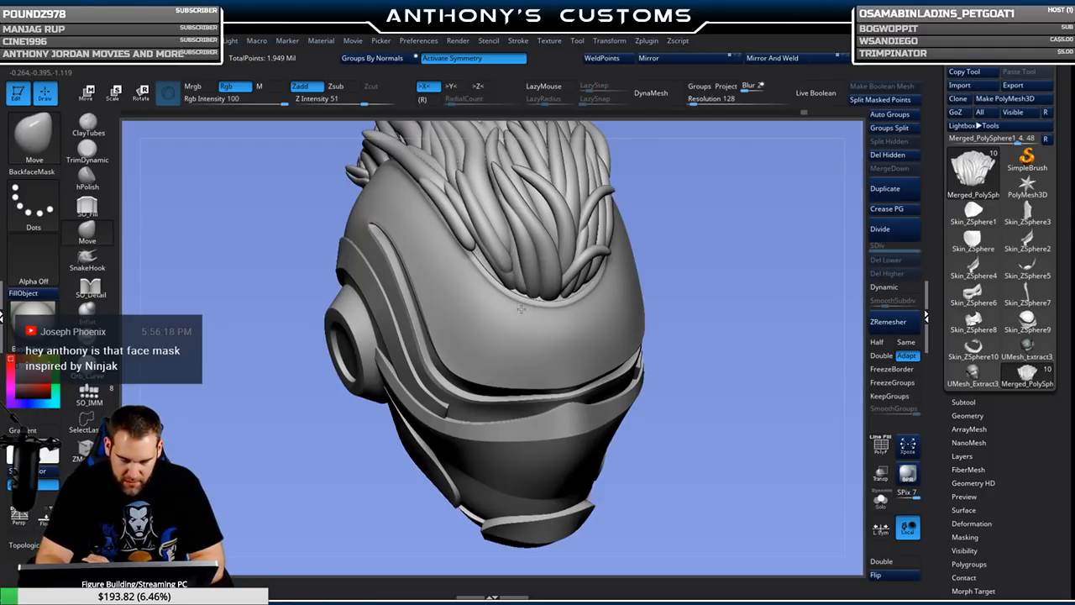
{"action": "left_click_drag", "start_coordinate": [720, 280], "coordinate": [707, 234]}
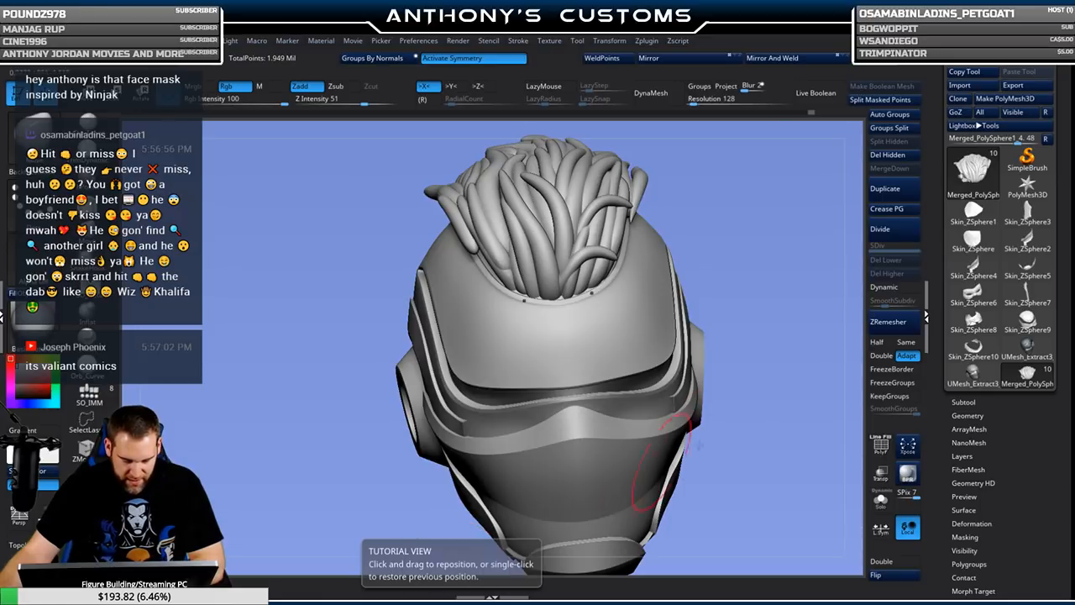
{"action": "left_click_drag", "start_coordinate": [720, 439], "coordinate": [631, 204]}
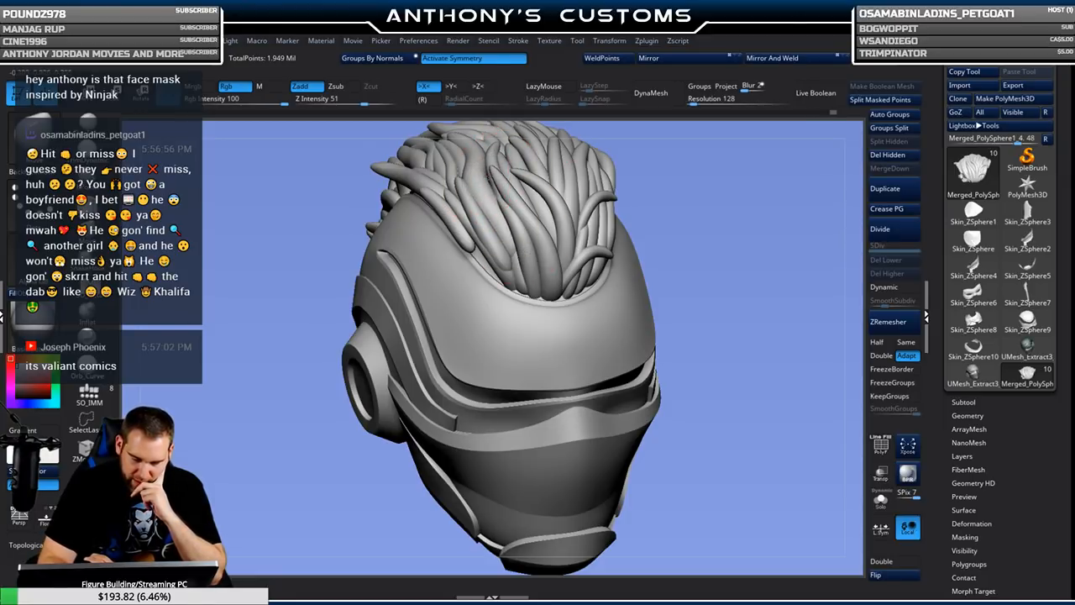
{"action": "left_click_drag", "start_coordinate": [730, 314], "coordinate": [693, 249]}
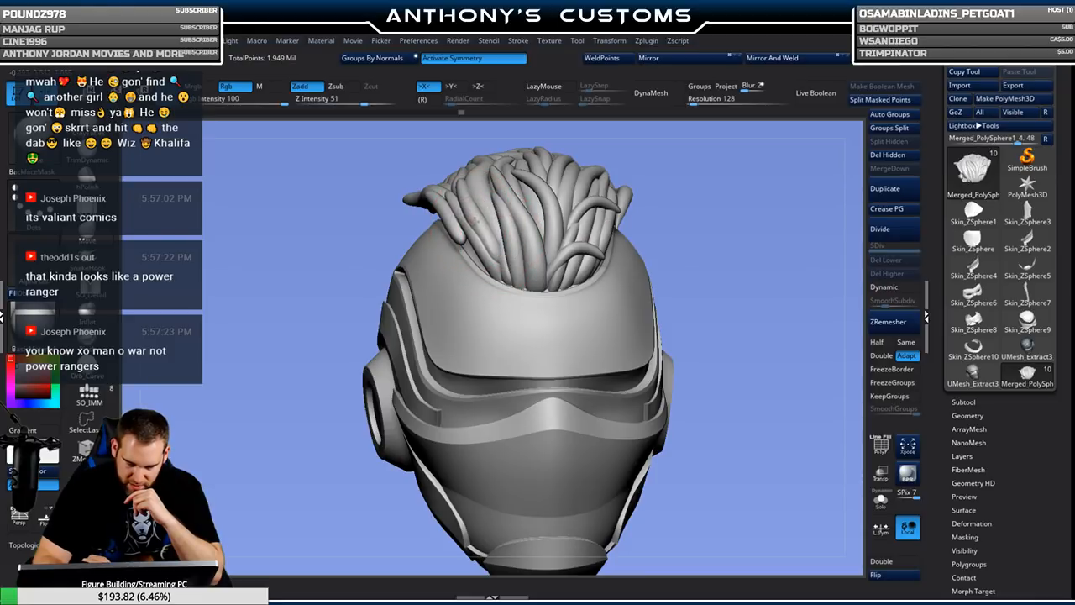
Reshape the strands across the mohawk's back and along its side edge with the Move brush.
{"action": "mouse_move", "coordinate": [745, 297]}
{"action": "left_mouse_down"}
{"action": "mouse_move", "coordinate": [753, 293]}
{"action": "mouse_move", "coordinate": [697, 309]}
{"action": "mouse_move", "coordinate": [801, 290]}
{"action": "mouse_move", "coordinate": [739, 240]}
{"action": "mouse_move", "coordinate": [756, 266]}
{"action": "mouse_move", "coordinate": [733, 251]}
{"action": "mouse_move", "coordinate": [546, 306]}
{"action": "left_mouse_up"}
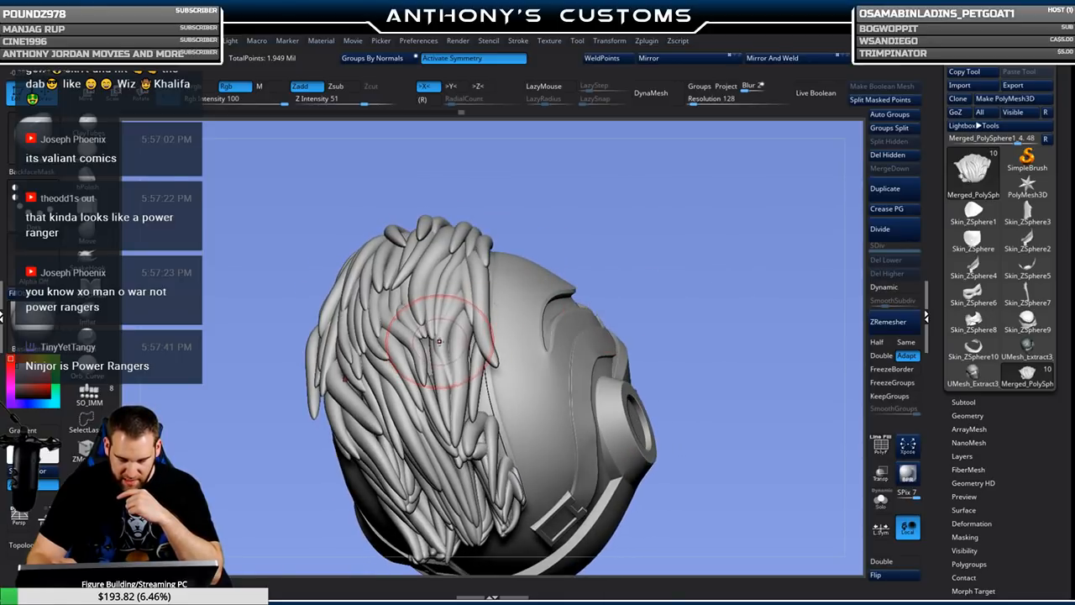
{"action": "mouse_move", "coordinate": [553, 258]}
{"action": "left_mouse_down"}
{"action": "mouse_move", "coordinate": [679, 270]}
{"action": "mouse_move", "coordinate": [683, 221]}
{"action": "left_mouse_up"}
{"action": "mouse_move", "coordinate": [618, 312]}
{"action": "left_mouse_down"}
{"action": "mouse_move", "coordinate": [693, 271]}
{"action": "mouse_move", "coordinate": [638, 303]}
{"action": "left_mouse_up"}
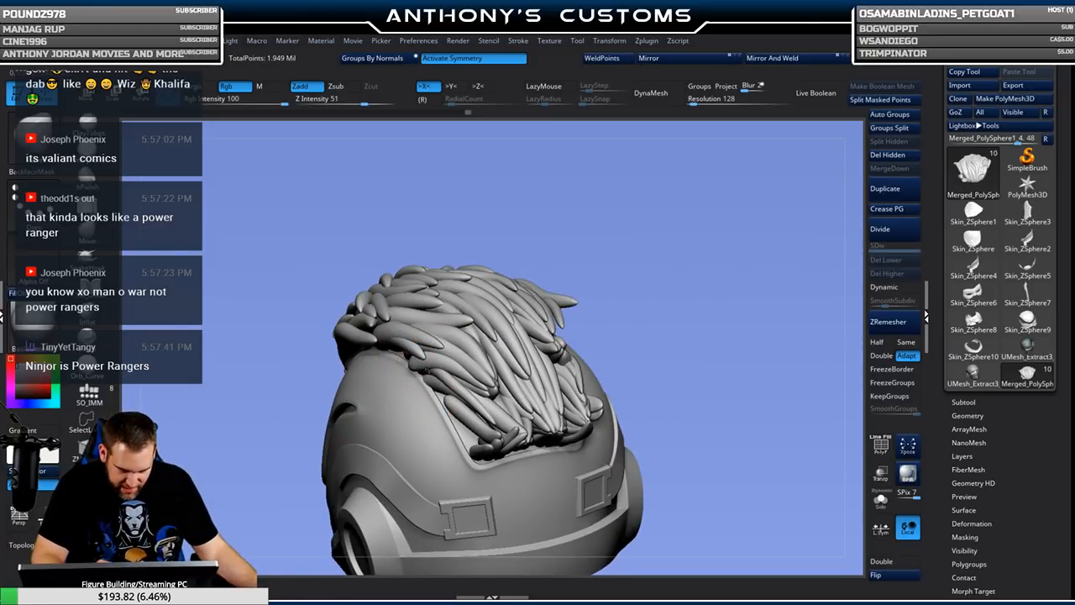
{"action": "left_click_drag", "start_coordinate": [584, 244], "coordinate": [608, 277]}
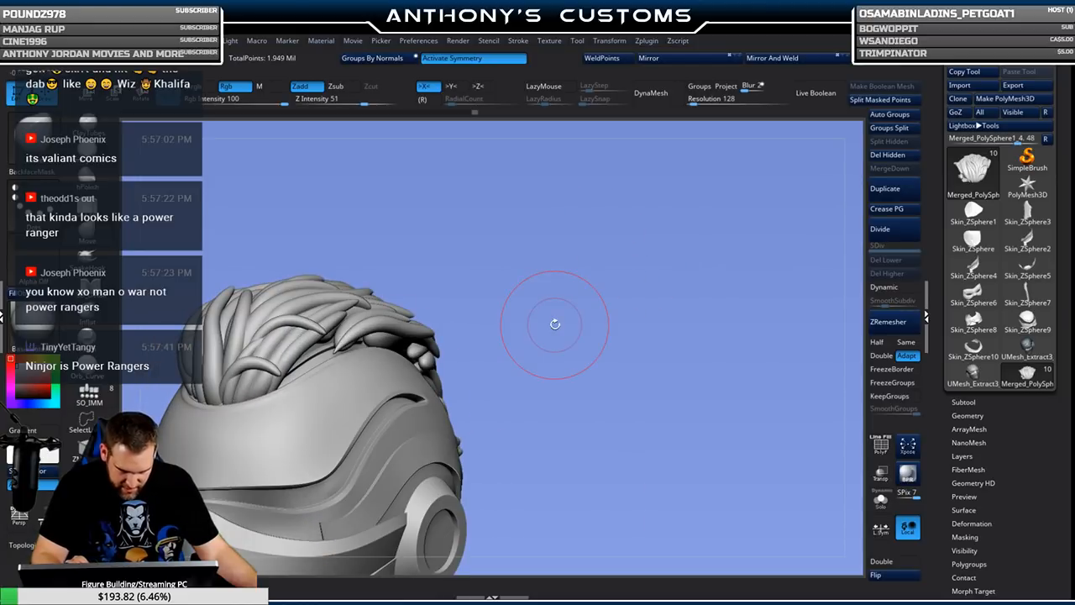
{"action": "left_click_drag", "start_coordinate": [554, 323], "coordinate": [617, 237]}
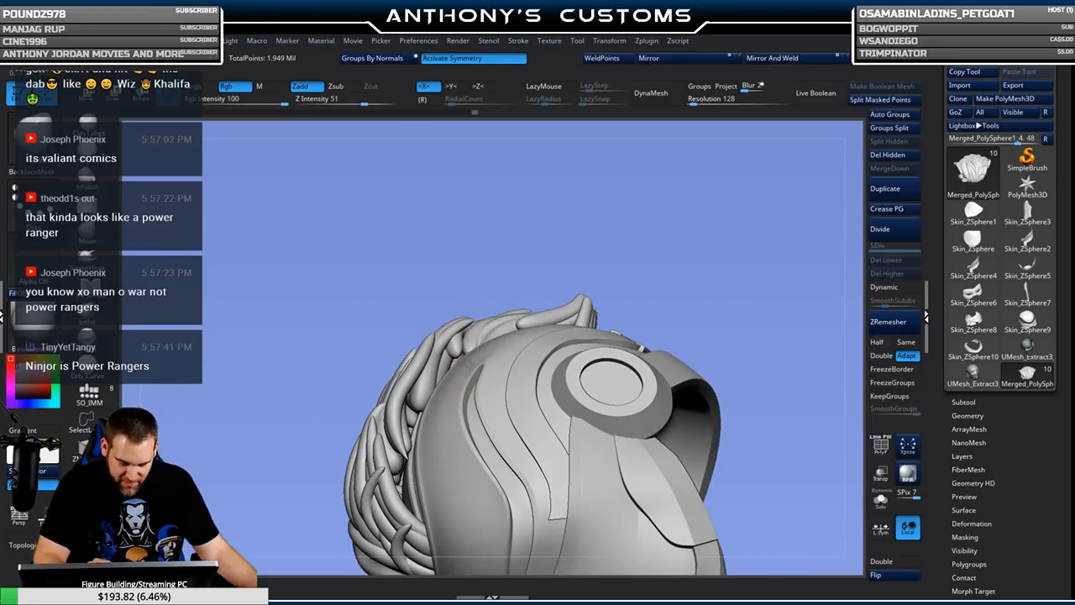
{"action": "mouse_move", "coordinate": [569, 239]}
{"action": "left_mouse_down"}
{"action": "mouse_move", "coordinate": [698, 267]}
{"action": "mouse_move", "coordinate": [698, 328]}
{"action": "mouse_move", "coordinate": [629, 346]}
{"action": "left_mouse_up"}
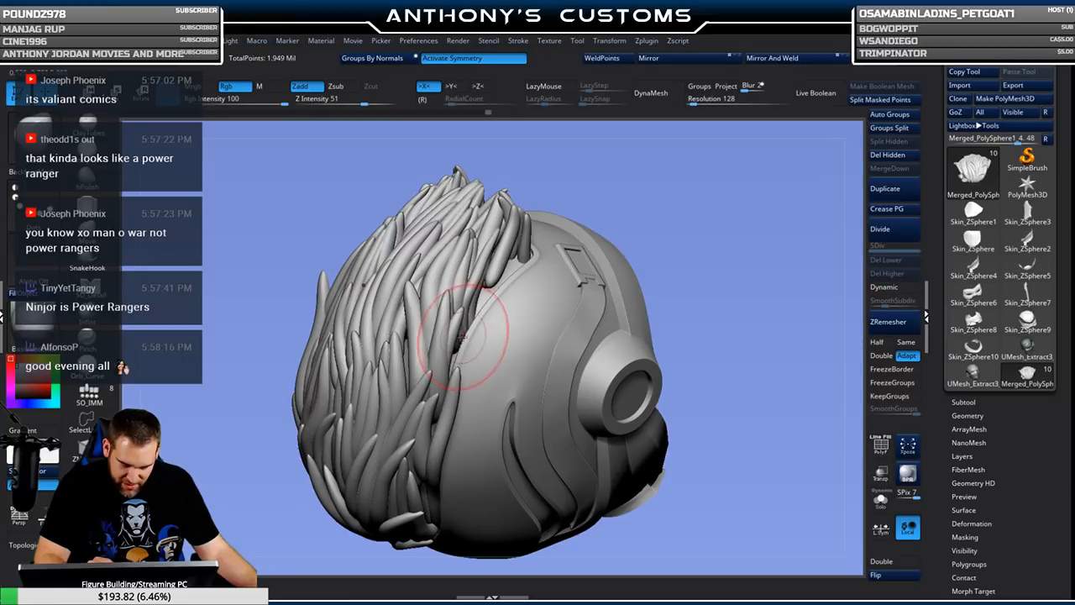
{"action": "mouse_move", "coordinate": [697, 226]}
{"action": "left_mouse_down"}
{"action": "mouse_move", "coordinate": [699, 275]}
{"action": "mouse_move", "coordinate": [677, 361]}
{"action": "left_mouse_up"}
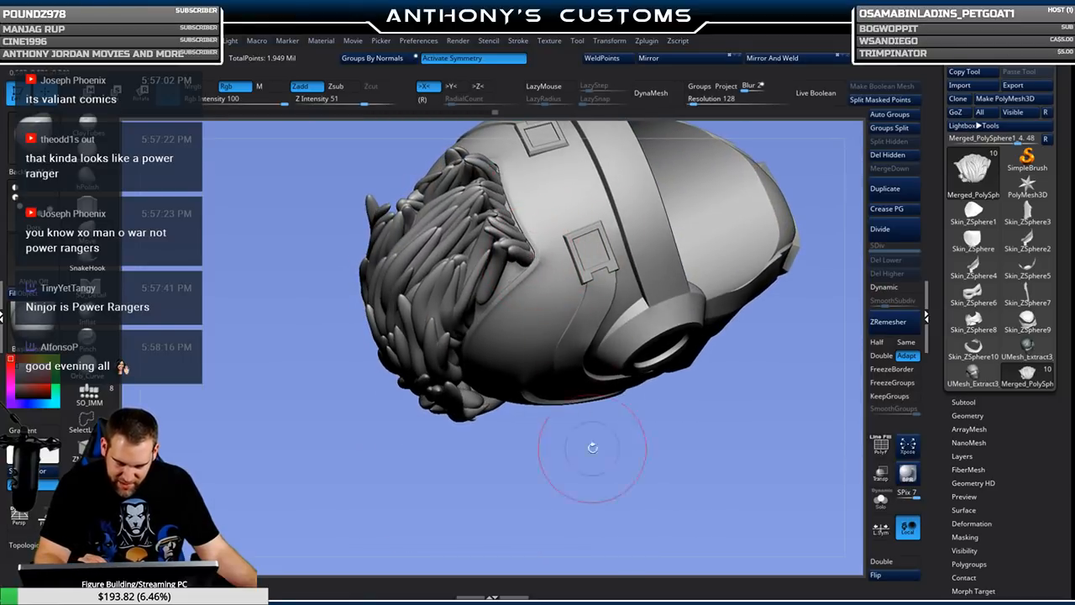
{"action": "left_click_drag", "start_coordinate": [592, 447], "coordinate": [573, 405]}
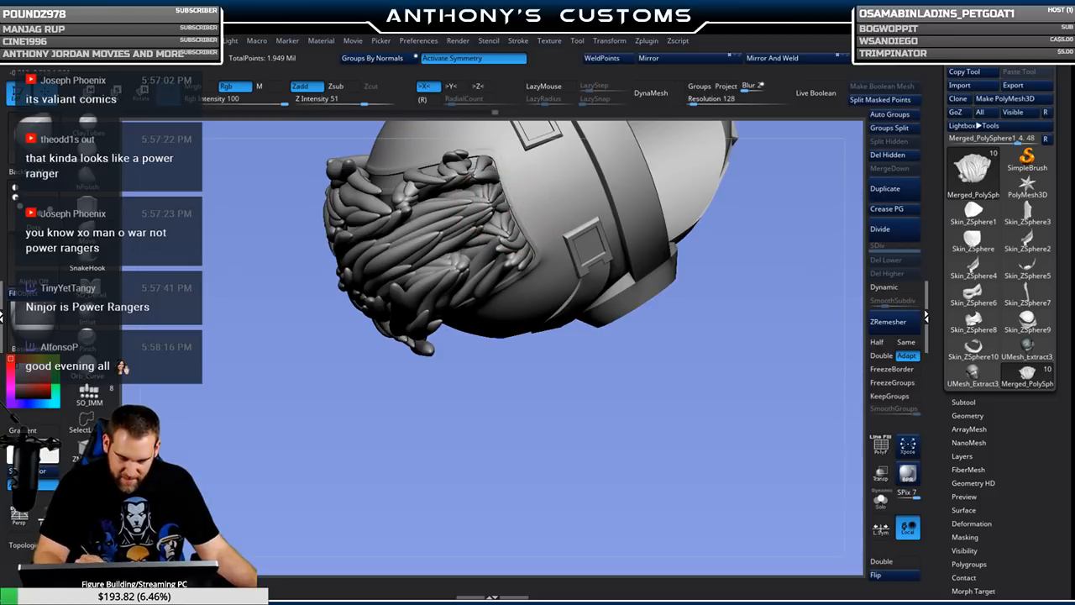
{"action": "left_click_drag", "start_coordinate": [672, 334], "coordinate": [634, 375]}
{"action": "mouse_move", "coordinate": [642, 277]}
{"action": "left_mouse_down"}
{"action": "mouse_move", "coordinate": [601, 267]}
{"action": "mouse_move", "coordinate": [756, 231]}
{"action": "mouse_move", "coordinate": [759, 168]}
{"action": "left_mouse_up"}
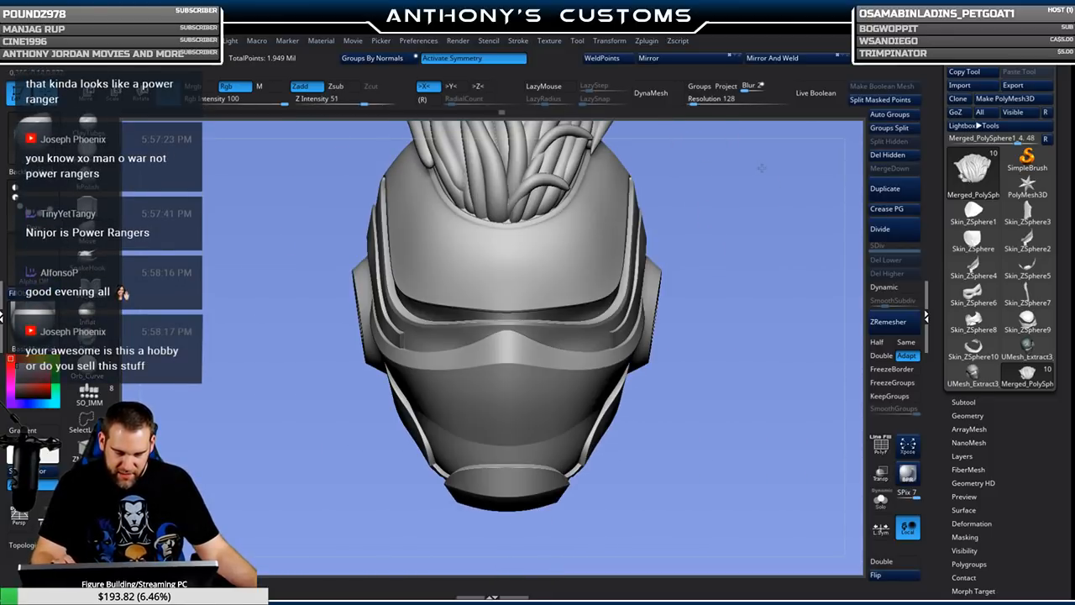
Adjust the strands along the mohawk's opposite side, from the front hairline to the rear corner.
{"action": "left_click_drag", "start_coordinate": [744, 204], "coordinate": [730, 339]}
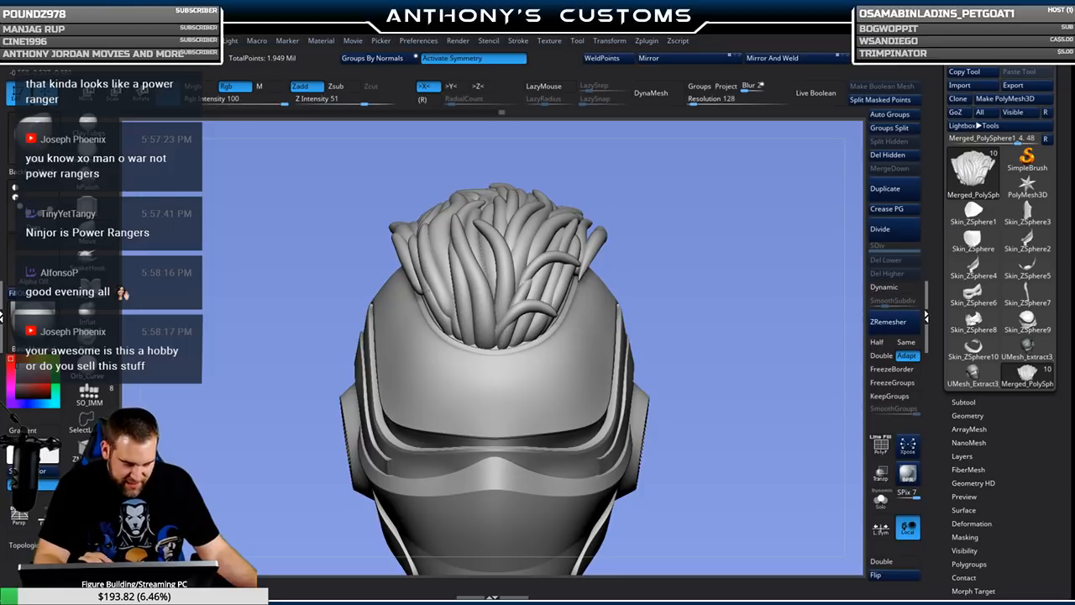
{"action": "left_click_drag", "start_coordinate": [664, 290], "coordinate": [759, 251]}
{"action": "mouse_move", "coordinate": [626, 317]}
{"action": "left_mouse_down"}
{"action": "mouse_move", "coordinate": [624, 396]}
{"action": "mouse_move", "coordinate": [684, 365]}
{"action": "mouse_move", "coordinate": [680, 372]}
{"action": "mouse_move", "coordinate": [662, 367]}
{"action": "mouse_move", "coordinate": [691, 336]}
{"action": "mouse_move", "coordinate": [665, 311]}
{"action": "mouse_move", "coordinate": [543, 283]}
{"action": "left_mouse_up"}
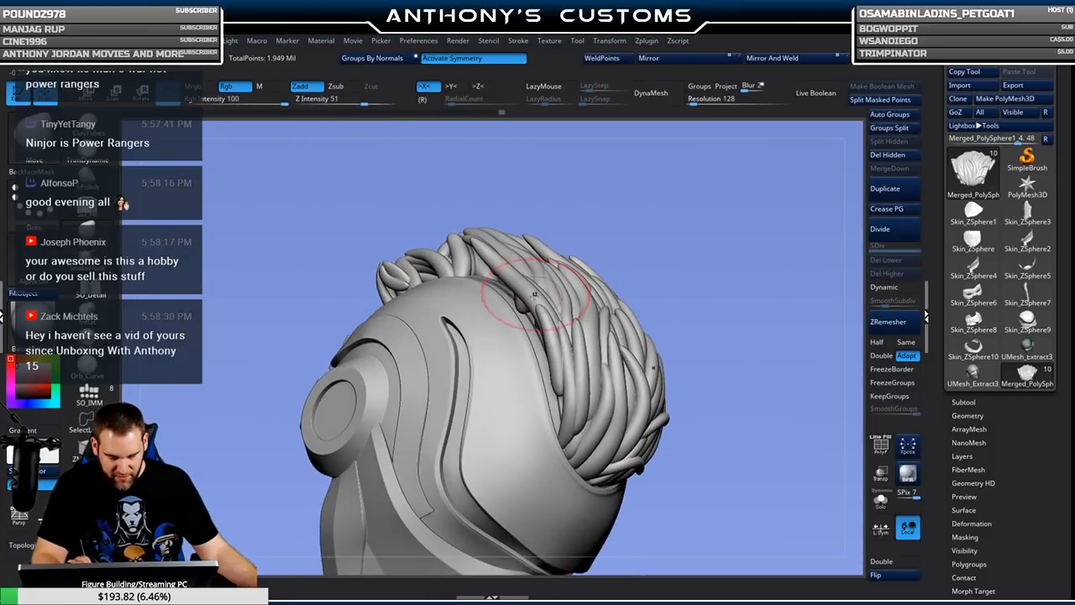
{"action": "left_click_drag", "start_coordinate": [678, 288], "coordinate": [672, 389]}
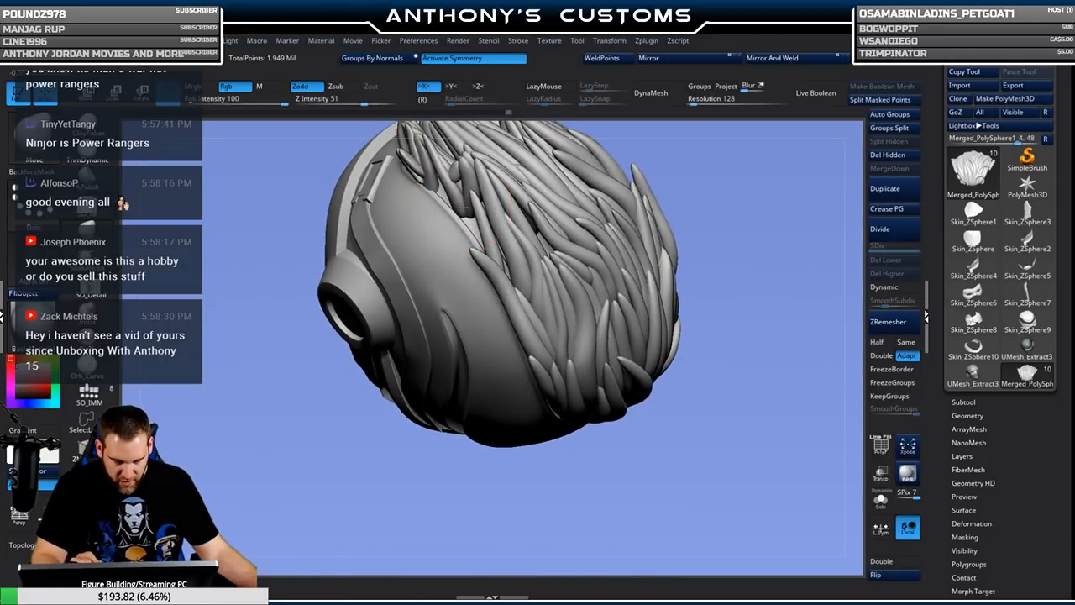
{"action": "left_click_drag", "start_coordinate": [721, 179], "coordinate": [557, 225]}
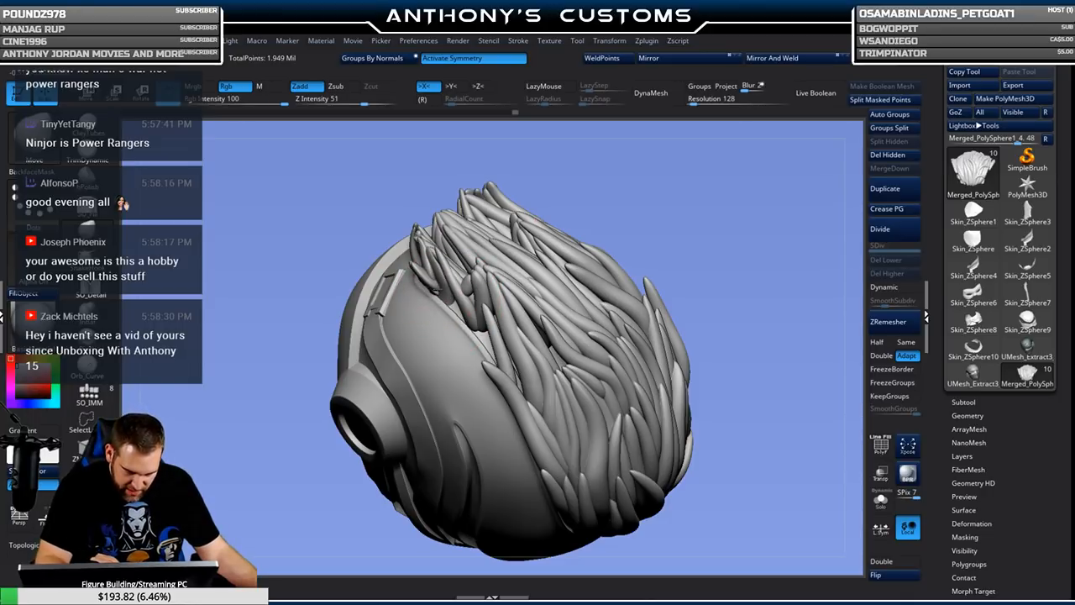
{"action": "left_click_drag", "start_coordinate": [647, 240], "coordinate": [563, 250]}
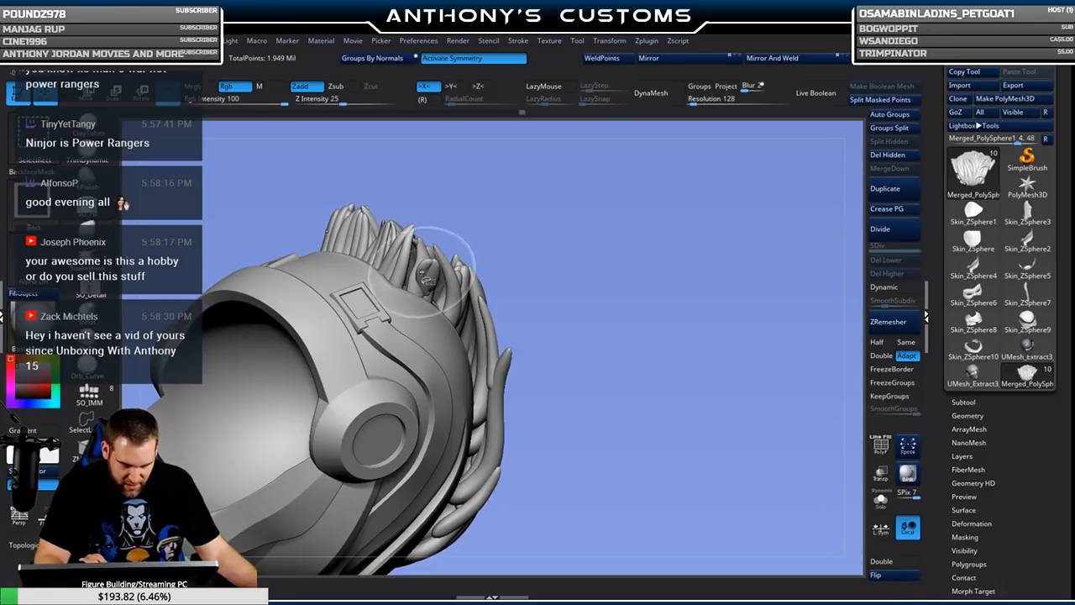
Hide one strand at the mohawk's rear side edge and split the hidden part from the hair mesh.
{"action": "left_click", "coordinate": [424, 260], "text": "ctrl+shift"}
{"action": "left_click", "coordinate": [622, 266], "text": "ctrl+shift"}
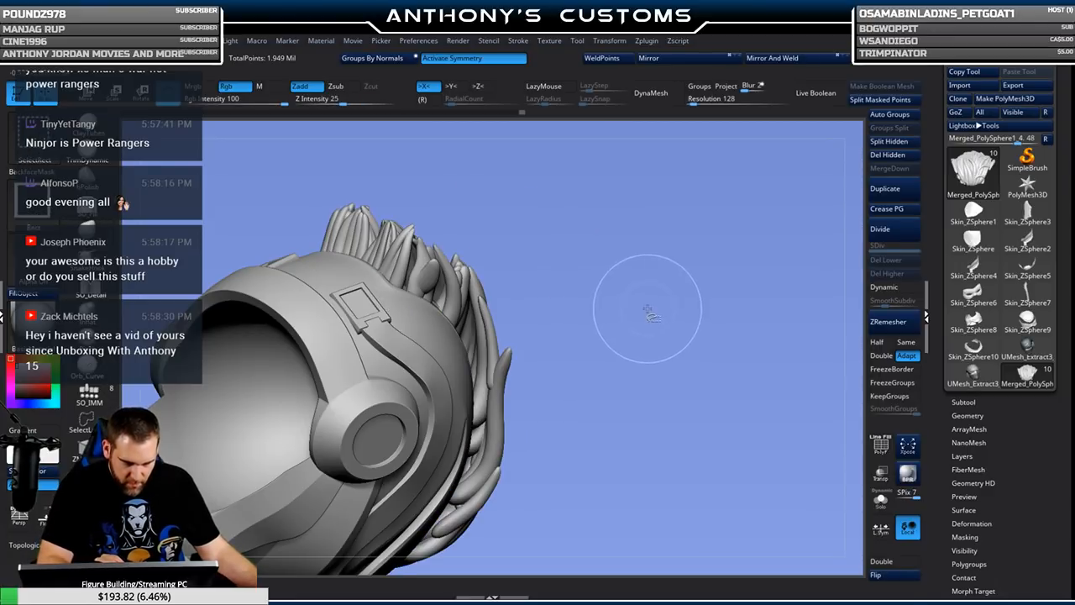
{"action": "left_click", "coordinate": [890, 141]}
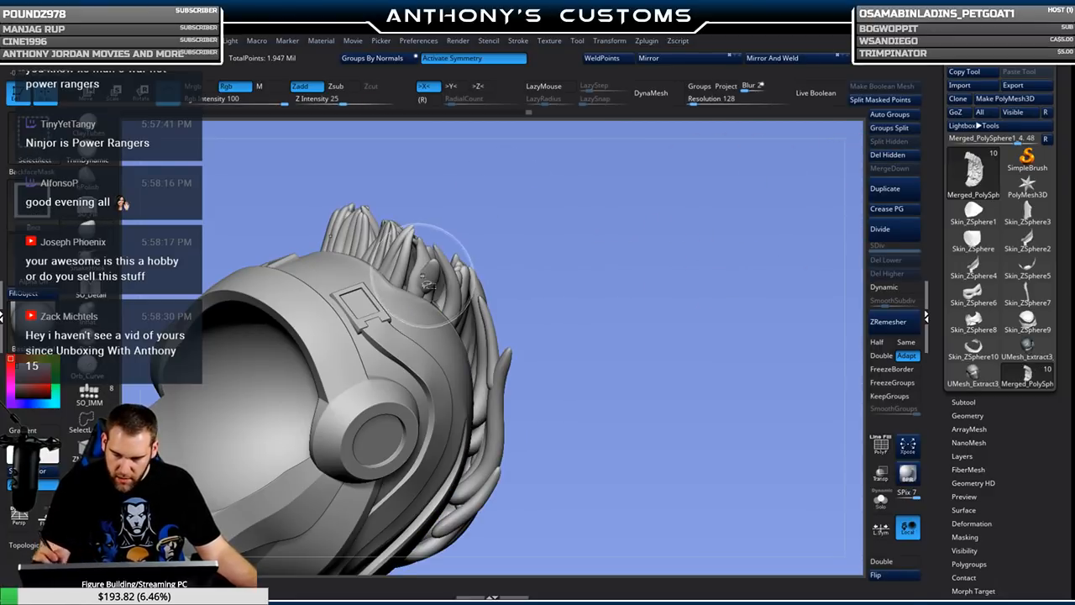
Hide another strand at the mohawk's rear side edge and delete the hidden geometry.
{"action": "left_click", "coordinate": [420, 267], "text": "ctrl+shift"}
{"action": "left_click", "coordinate": [797, 226], "text": "ctrl+shift"}
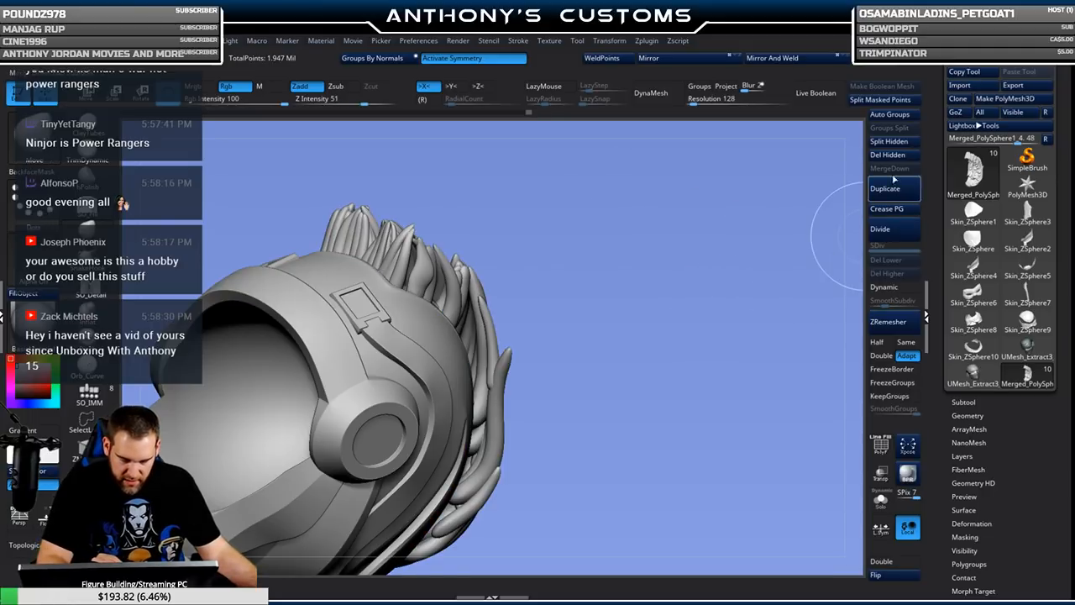
{"action": "left_click", "coordinate": [895, 156]}
{"action": "left_click_drag", "start_coordinate": [685, 251], "coordinate": [743, 341]}
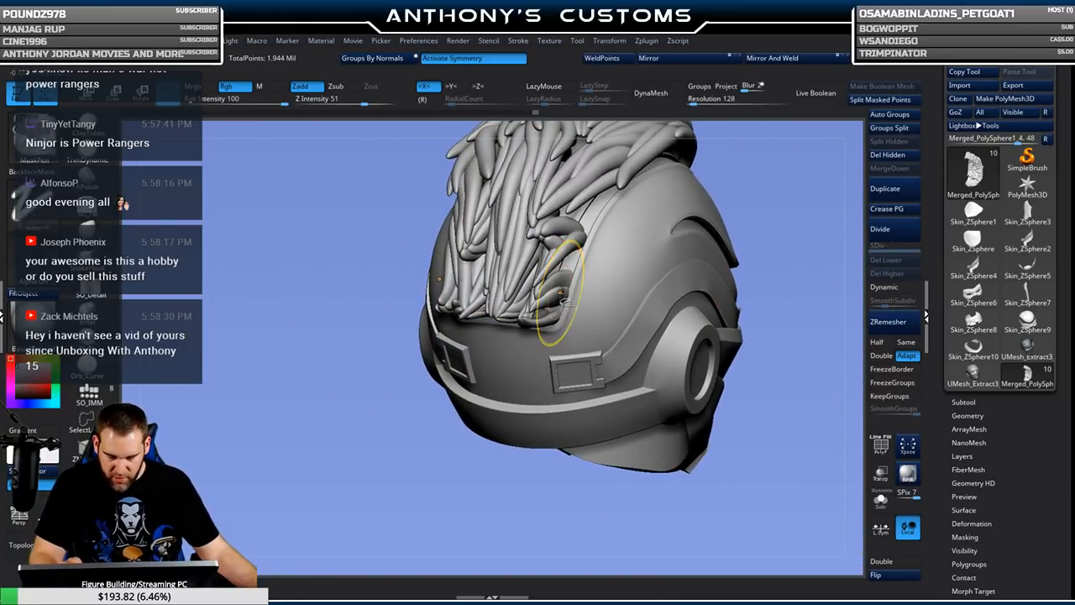
Hide the curved strand above the mohawk's rear side corner and split the hidden part from the hair mesh.
{"action": "left_click", "coordinate": [557, 295], "text": "ctrl+shift"}
{"action": "left_click", "coordinate": [771, 212], "text": "ctrl+shift"}
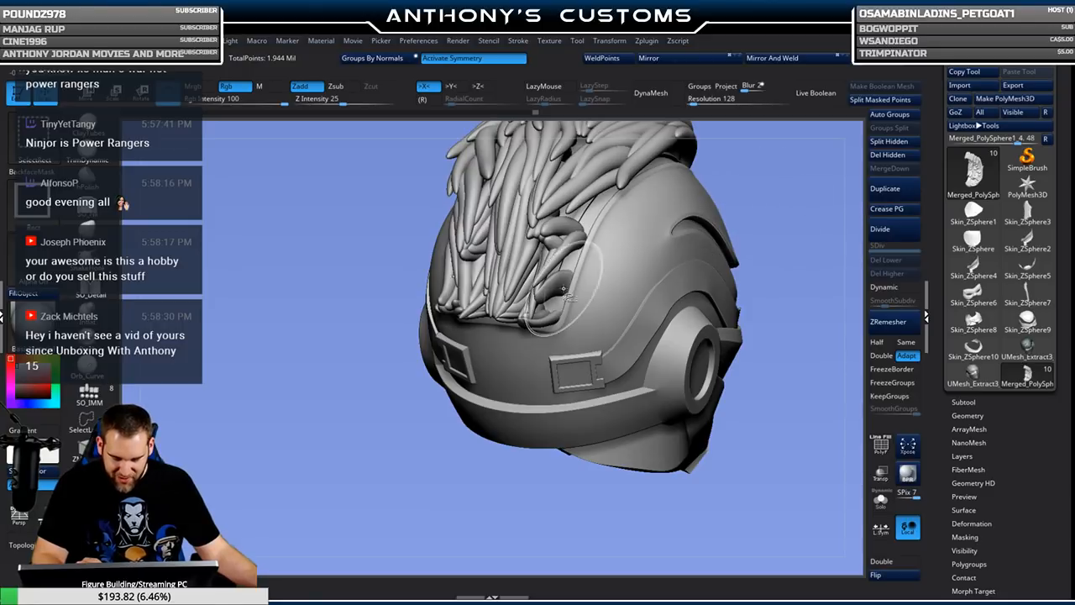
{"action": "left_click_drag", "start_coordinate": [787, 172], "coordinate": [844, 160]}
{"action": "left_click", "coordinate": [899, 141]}
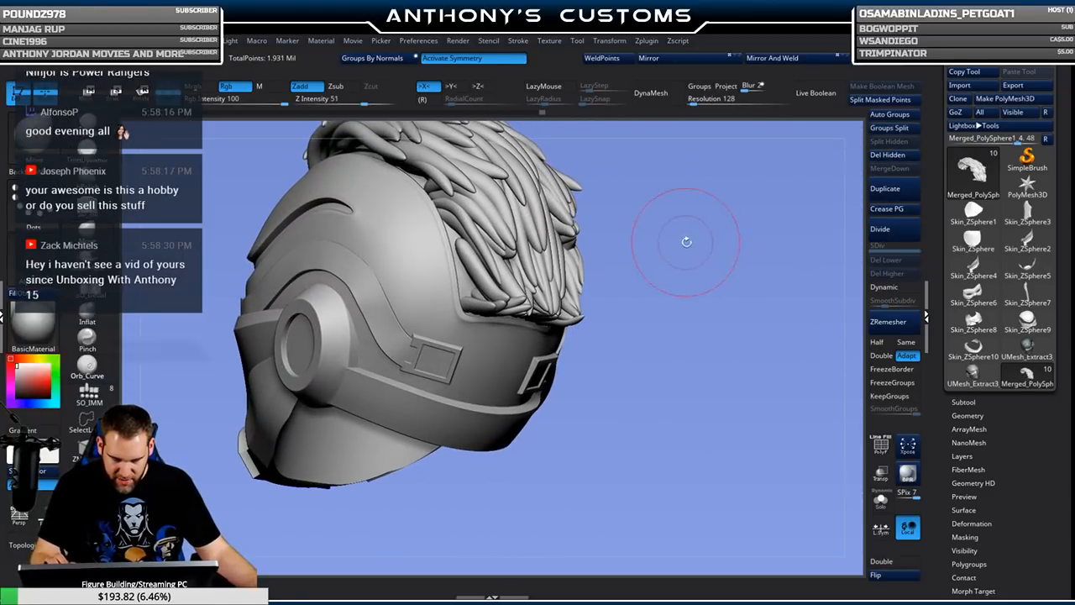
Refine the strands along the mohawk's front hairline and both side edges with the Move brush.
{"action": "left_click_drag", "start_coordinate": [686, 237], "coordinate": [696, 272]}
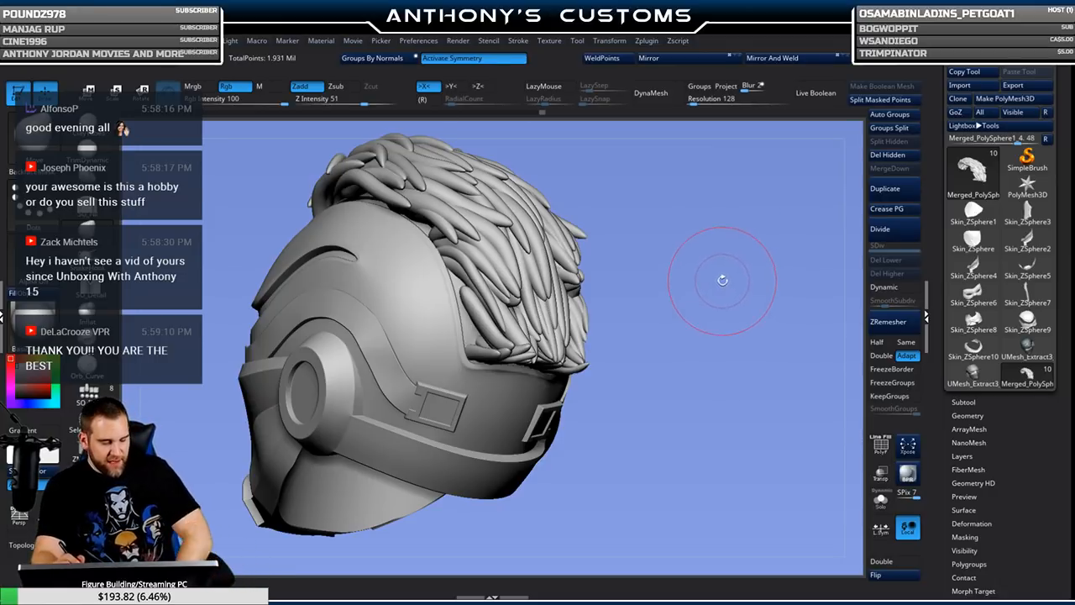
{"action": "mouse_move", "coordinate": [720, 275]}
{"action": "left_mouse_down"}
{"action": "mouse_move", "coordinate": [679, 215]}
{"action": "mouse_move", "coordinate": [677, 273]}
{"action": "left_mouse_up"}
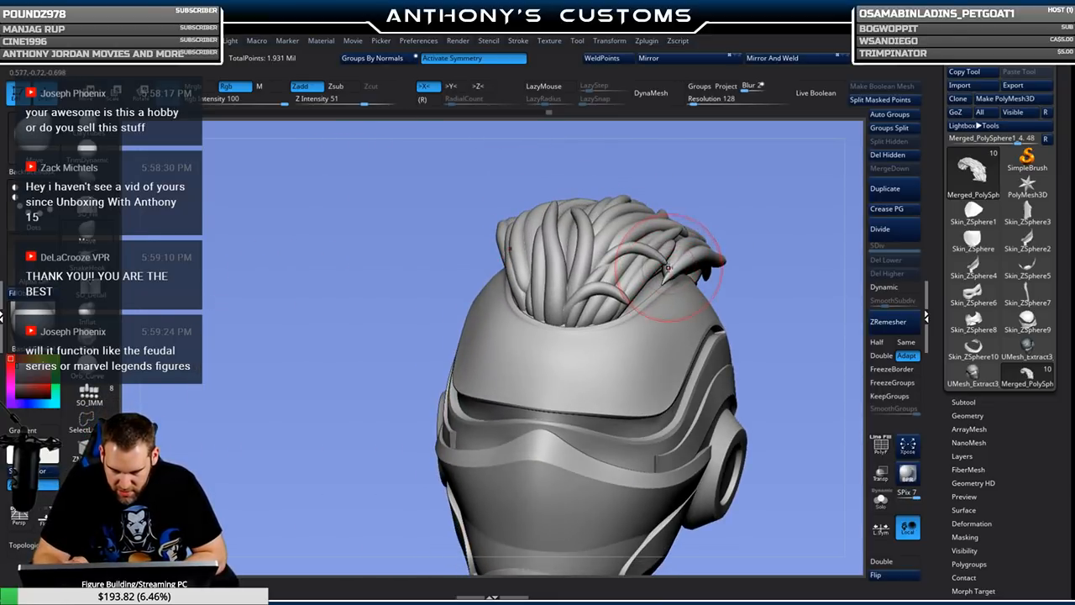
{"action": "left_click_drag", "start_coordinate": [802, 244], "coordinate": [764, 259]}
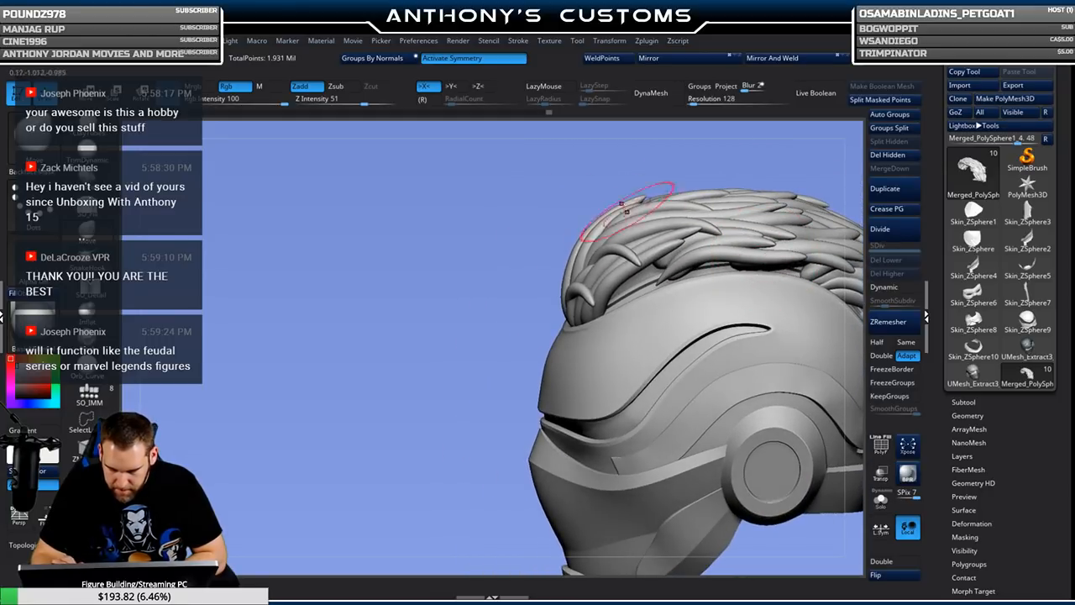
{"action": "mouse_move", "coordinate": [454, 360]}
{"action": "left_mouse_down"}
{"action": "mouse_move", "coordinate": [733, 211]}
{"action": "mouse_move", "coordinate": [763, 221]}
{"action": "mouse_move", "coordinate": [696, 270]}
{"action": "mouse_move", "coordinate": [685, 247]}
{"action": "mouse_move", "coordinate": [663, 275]}
{"action": "mouse_move", "coordinate": [676, 252]}
{"action": "mouse_move", "coordinate": [597, 266]}
{"action": "left_mouse_up"}
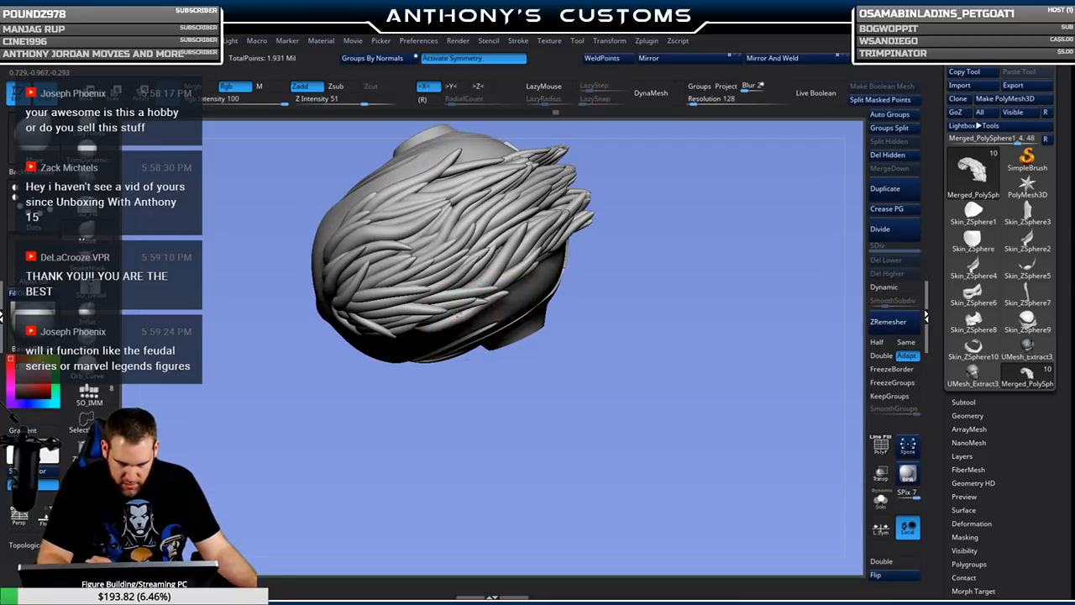
{"action": "left_click_drag", "start_coordinate": [511, 301], "coordinate": [501, 314]}
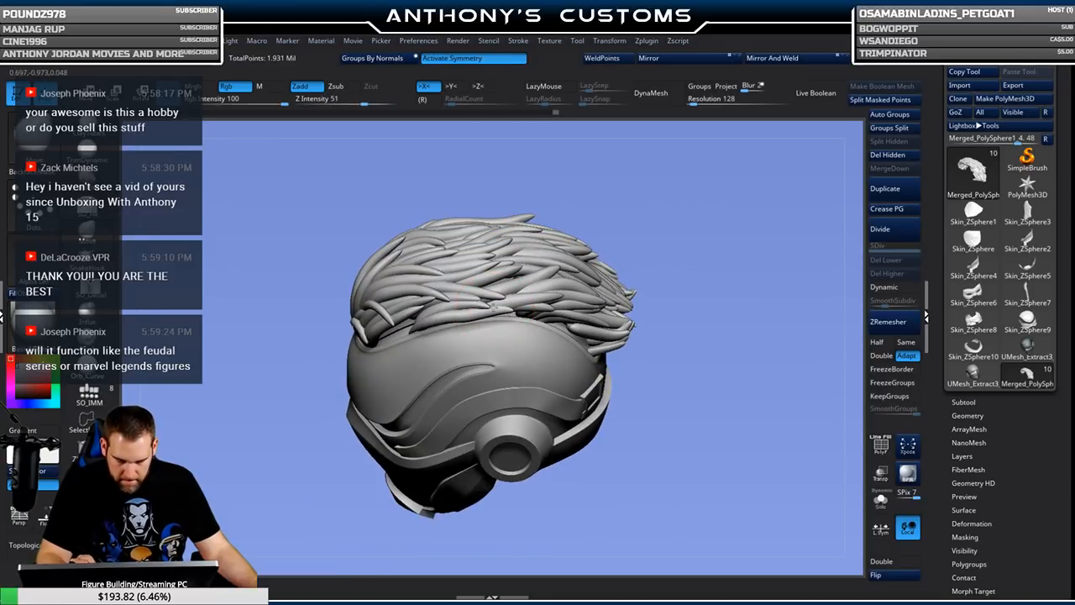
{"action": "left_click_drag", "start_coordinate": [738, 232], "coordinate": [740, 196]}
{"action": "left_click_drag", "start_coordinate": [663, 254], "coordinate": [512, 316]}
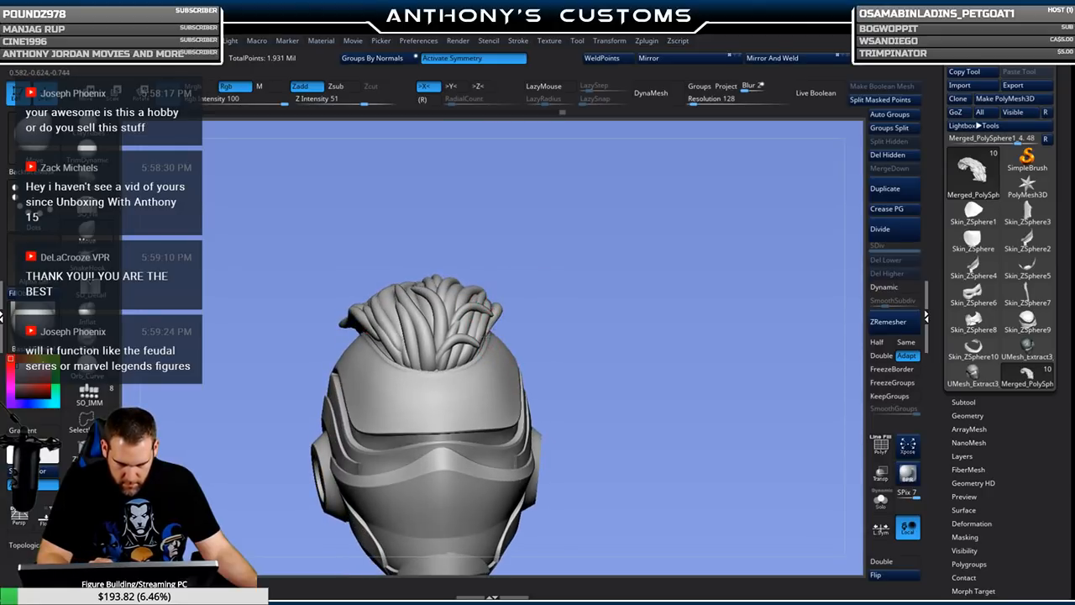
{"action": "left_click_drag", "start_coordinate": [574, 285], "coordinate": [573, 280]}
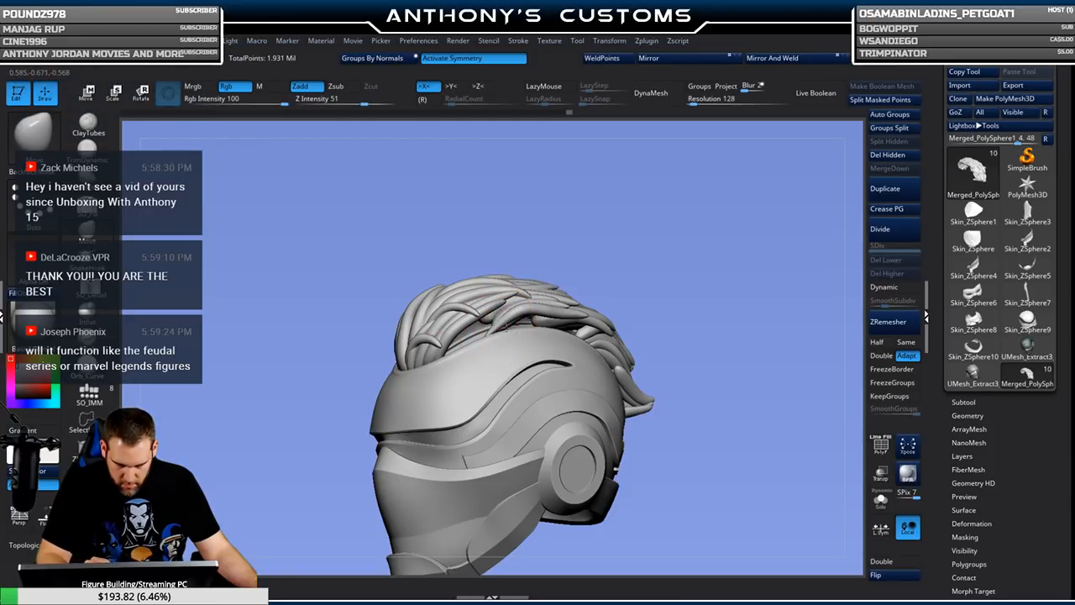
{"action": "left_click_drag", "start_coordinate": [689, 228], "coordinate": [640, 246]}
{"action": "left_click_drag", "start_coordinate": [710, 209], "coordinate": [632, 258]}
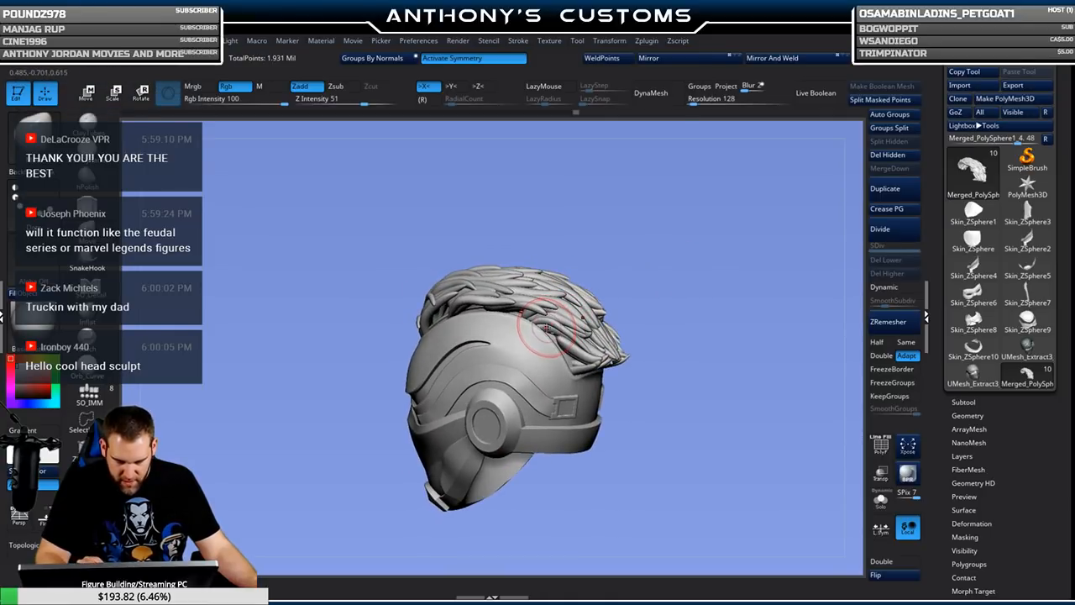
{"action": "left_click_drag", "start_coordinate": [728, 266], "coordinate": [706, 296]}
Show the hair's polygroup colours with wireframe and expand the full subtool list with its split and merge options.
{"action": "key", "text": "shift+f"}
{"action": "mouse_move", "coordinate": [729, 249]}
{"action": "left_mouse_down", "text": "alt"}
{"action": "mouse_move", "coordinate": [687, 244]}
{"action": "mouse_move", "coordinate": [699, 317]}
{"action": "mouse_move", "coordinate": [726, 226]}
{"action": "left_mouse_up", "text": "alt"}
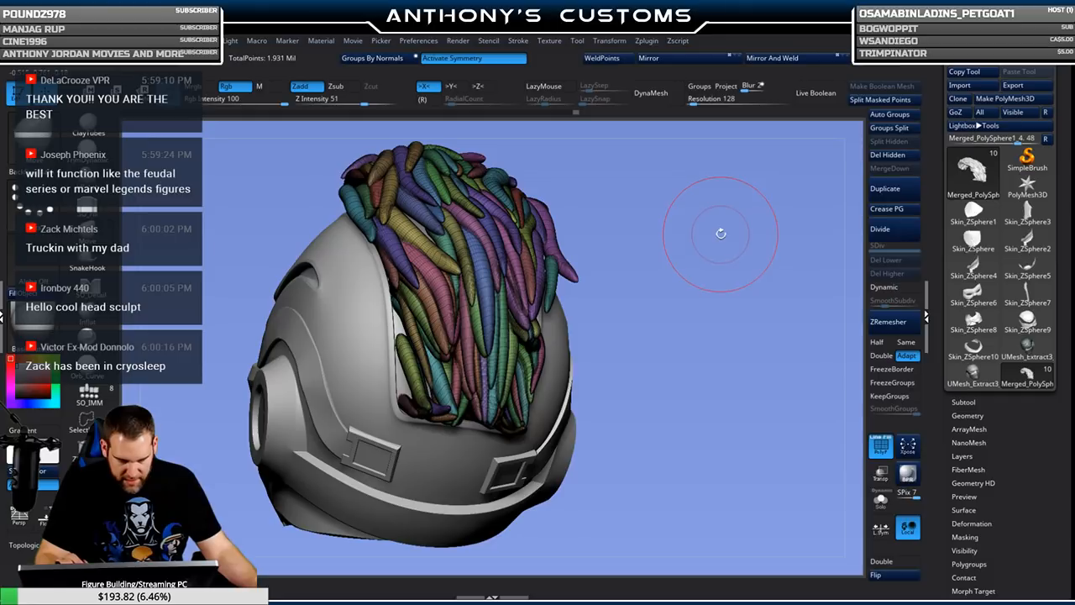
{"action": "left_click_drag", "start_coordinate": [718, 233], "coordinate": [697, 240]}
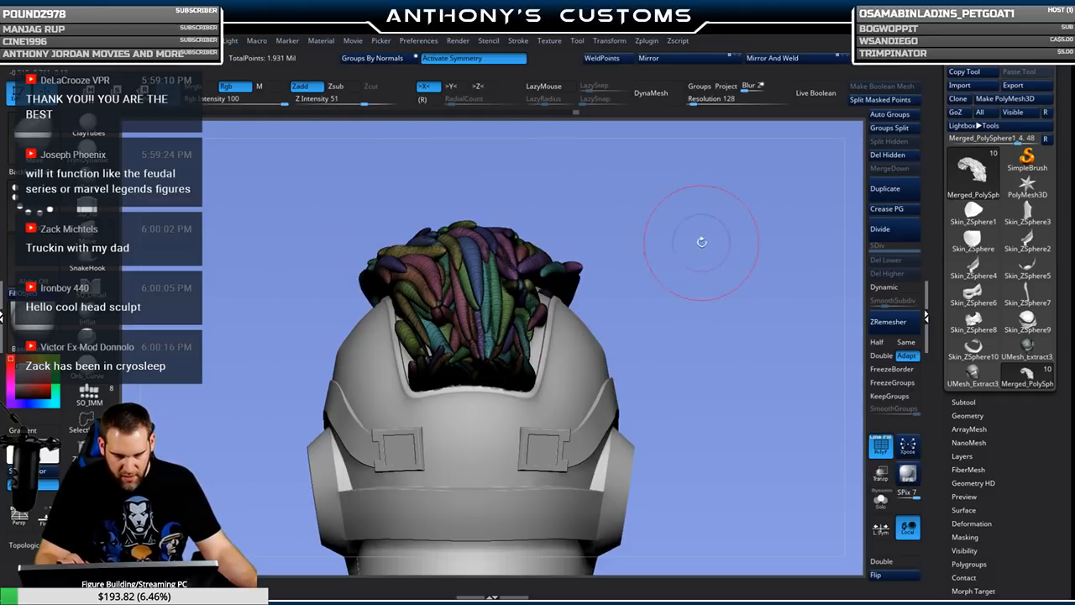
{"action": "left_click", "coordinate": [965, 401]}
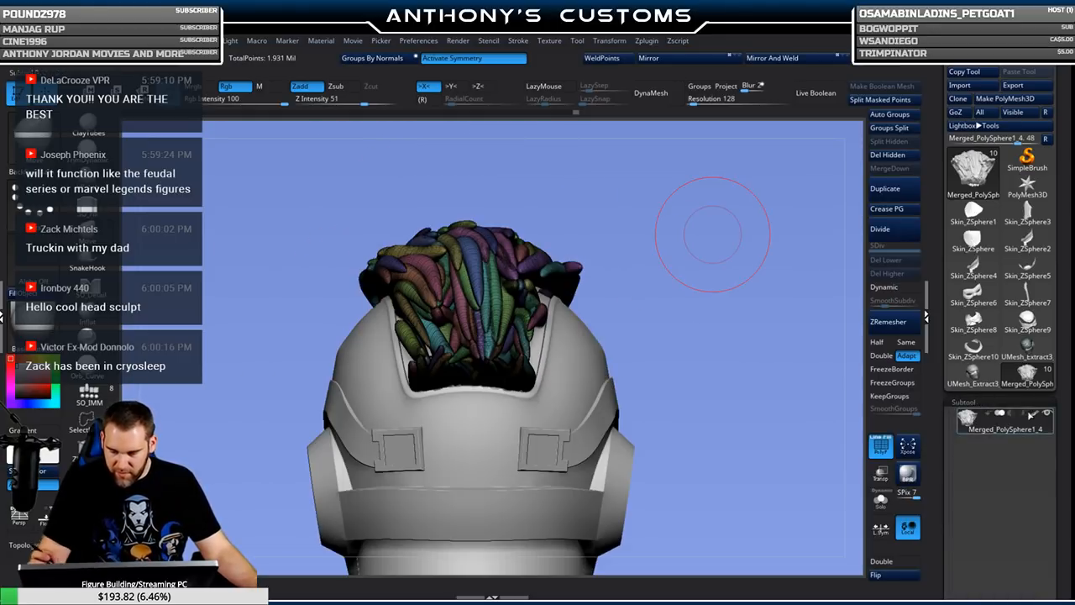
{"action": "left_click_drag", "start_coordinate": [1070, 372], "coordinate": [1057, 302]}
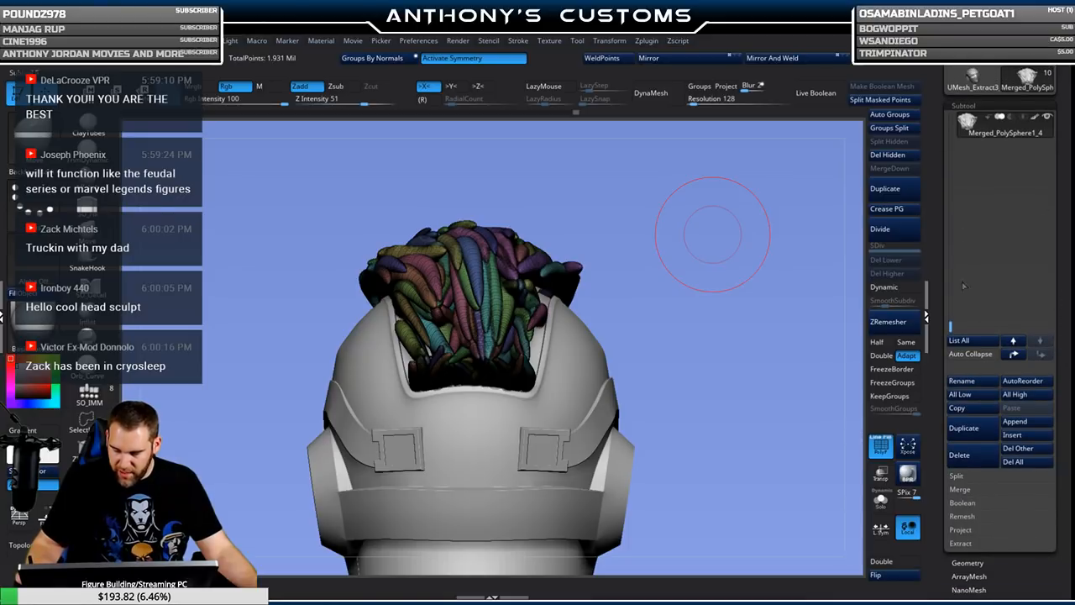
Save the project and split the hair mesh into separate subtools by polygroup.
{"action": "key", "text": "ctrl"}
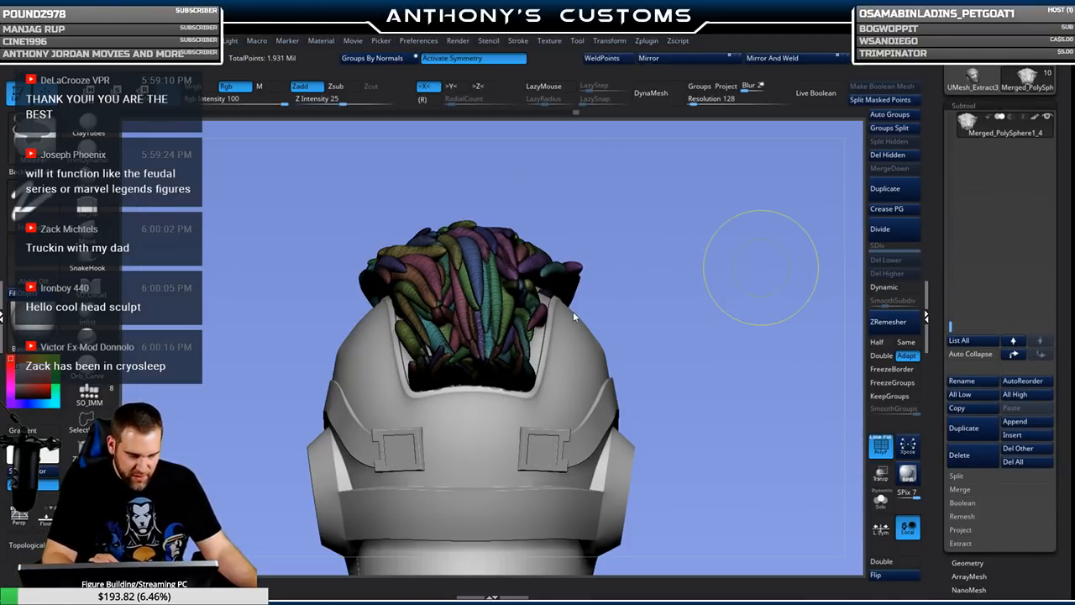
{"action": "key", "text": "ctrl+s"}
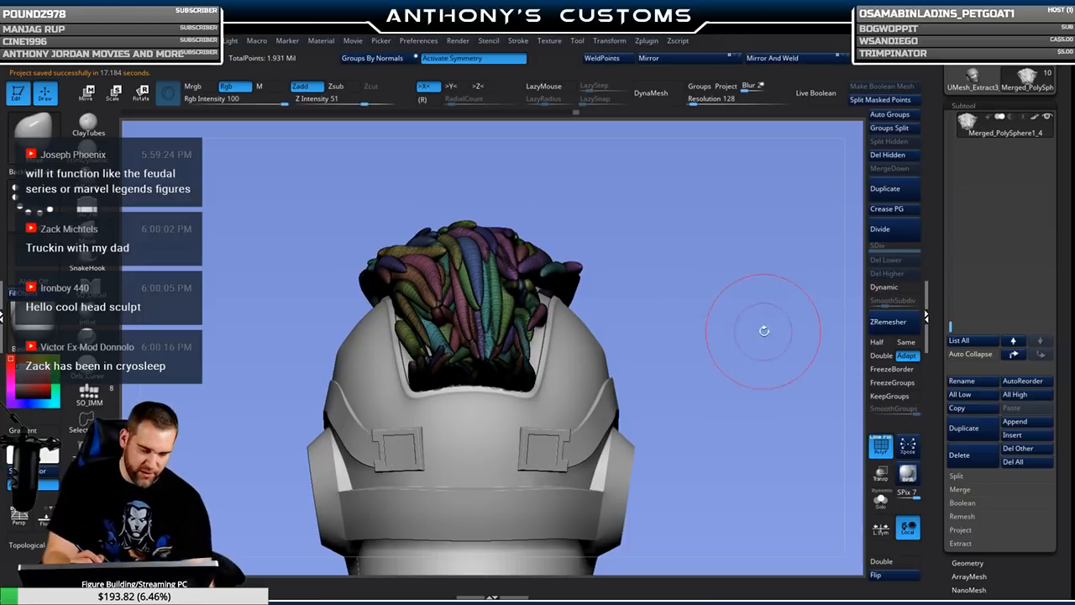
{"action": "mouse_move", "coordinate": [759, 307]}
{"action": "left_mouse_down"}
{"action": "mouse_move", "coordinate": [752, 323]}
{"action": "mouse_move", "coordinate": [772, 307]}
{"action": "left_mouse_up"}
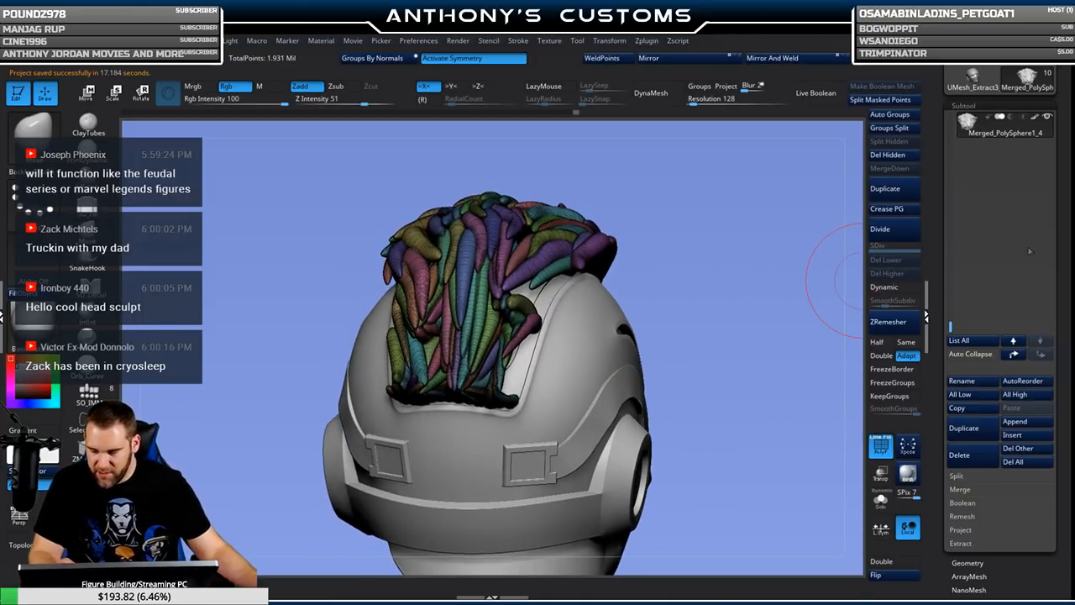
{"action": "left_click", "coordinate": [888, 128]}
{"action": "left_click", "coordinate": [878, 158]}
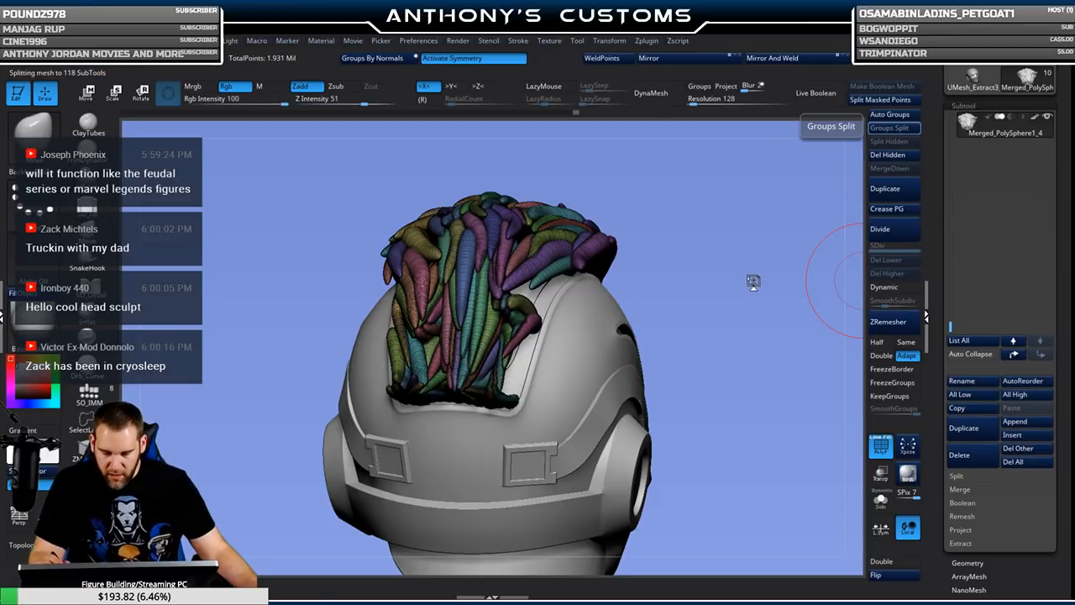
Select the long strand lining the mohawk's rear side edge, flip it across the head, and apply Mirror And Weld to have it on both sides.
{"action": "left_click_drag", "start_coordinate": [752, 281], "coordinate": [665, 278]}
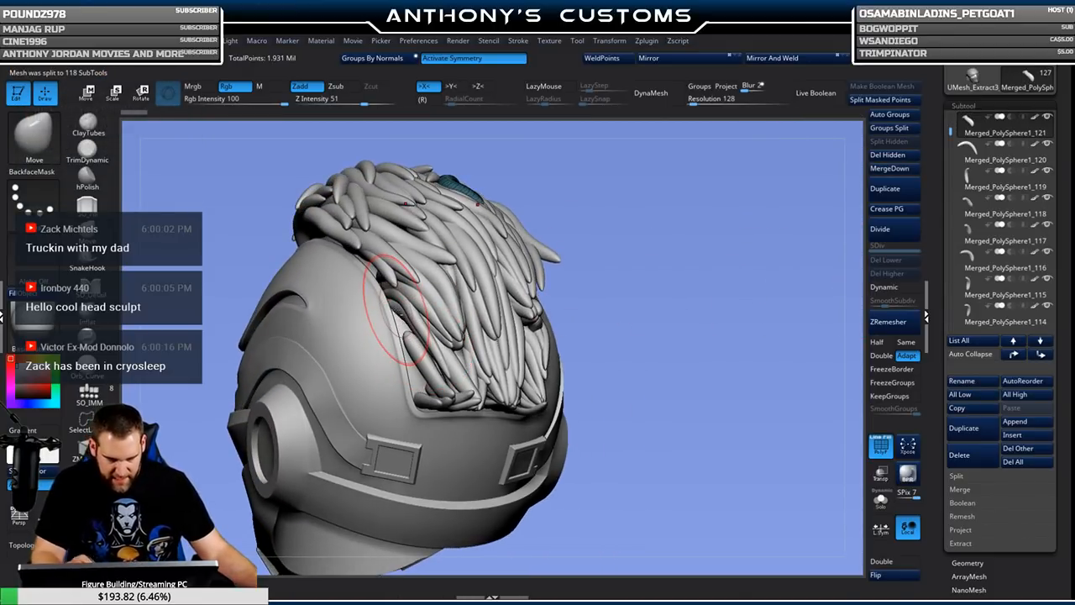
{"action": "left_click", "coordinate": [400, 309], "text": "alt"}
{"action": "left_click_drag", "start_coordinate": [713, 283], "coordinate": [835, 214]}
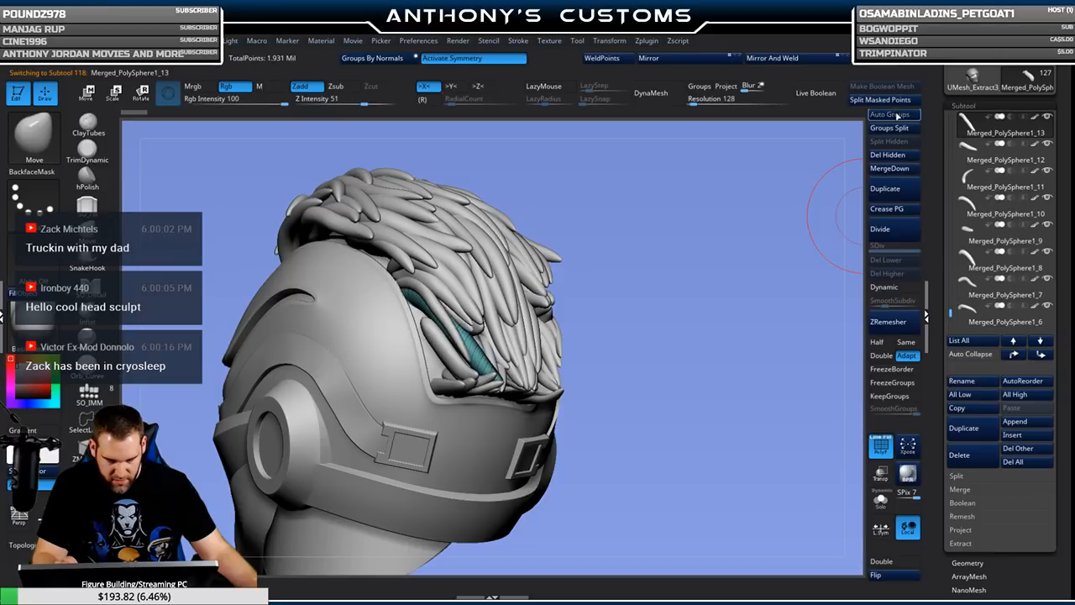
{"action": "left_click_drag", "start_coordinate": [744, 240], "coordinate": [829, 160]}
{"action": "mouse_move", "coordinate": [694, 197]}
{"action": "left_mouse_down"}
{"action": "mouse_move", "coordinate": [655, 202]}
{"action": "mouse_move", "coordinate": [685, 203]}
{"action": "left_mouse_up"}
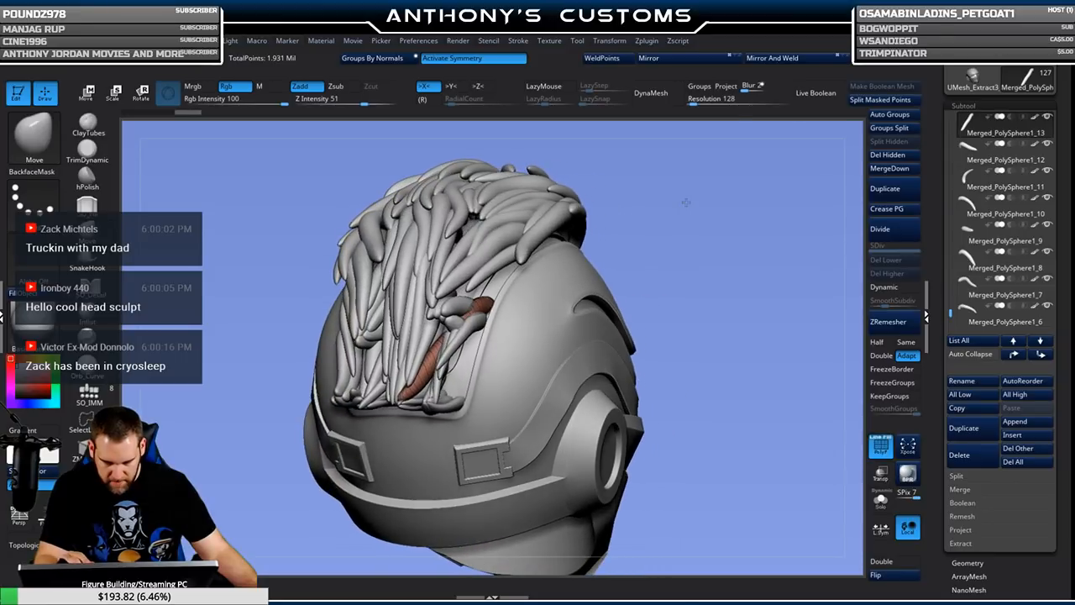
{"action": "left_click", "coordinate": [786, 61]}
Select the neighbouring strand at the upper rear side edge, flip it across, and duplicate it onto both sides with Mirror And Weld.
{"action": "left_click_drag", "start_coordinate": [504, 218], "coordinate": [551, 220]}
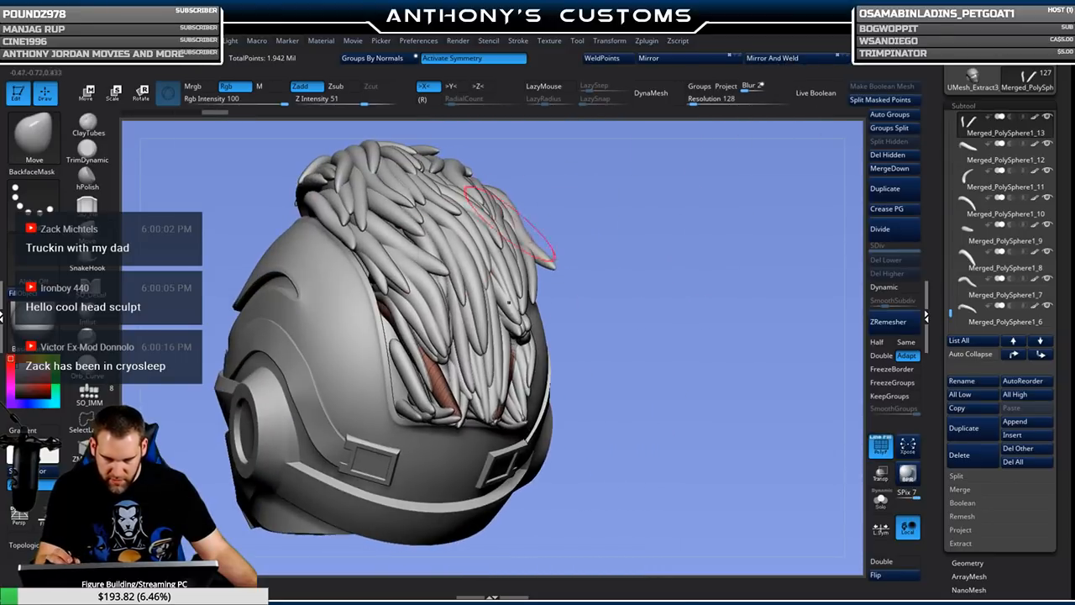
{"action": "left_click", "coordinate": [400, 316], "text": "alt"}
{"action": "left_click_drag", "start_coordinate": [746, 221], "coordinate": [760, 142]}
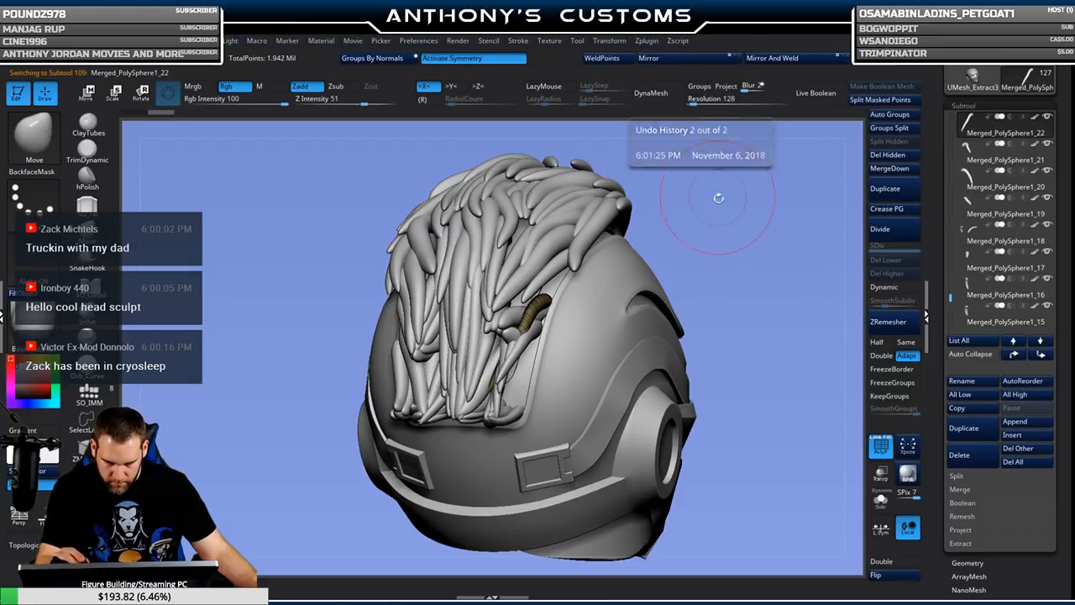
{"action": "left_click", "coordinate": [785, 59]}
Select the partly covered strand just above on the side edge, mirror it across, and weld a copy onto both sides.
{"action": "left_click_drag", "start_coordinate": [720, 192], "coordinate": [506, 206]}
{"action": "left_click", "coordinate": [383, 287], "text": "alt"}
{"action": "left_click_drag", "start_coordinate": [752, 151], "coordinate": [651, 193]}
{"action": "left_click", "coordinate": [708, 60]}
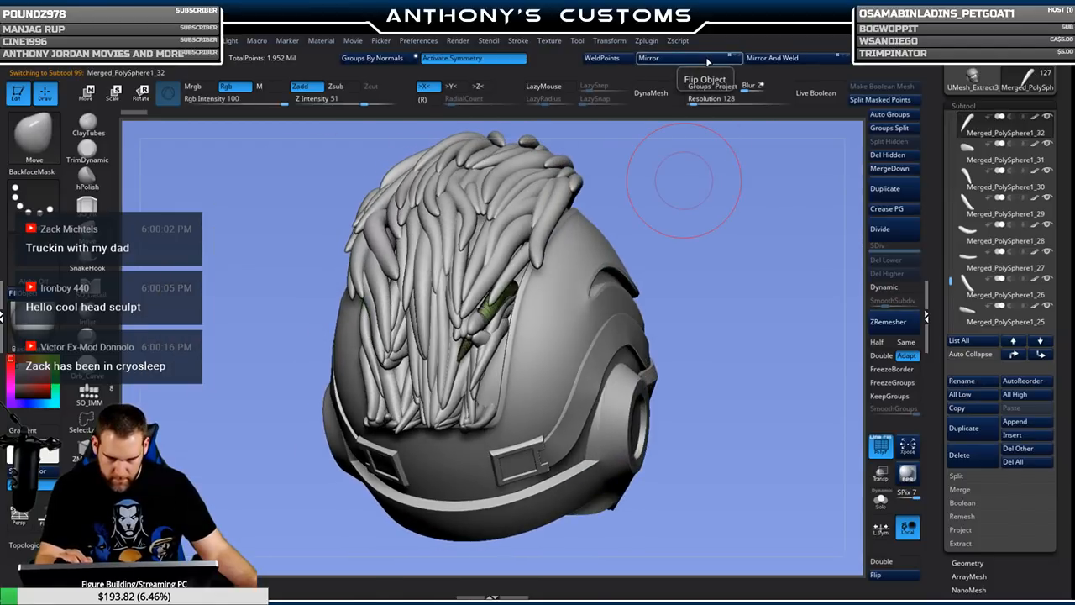
{"action": "left_click", "coordinate": [771, 59]}
Select the long strand higher on the mohawk's side and mirror and weld it onto both sides of the hair.
{"action": "left_click_drag", "start_coordinate": [696, 221], "coordinate": [432, 192]}
{"action": "left_click", "coordinate": [361, 273], "text": "alt"}
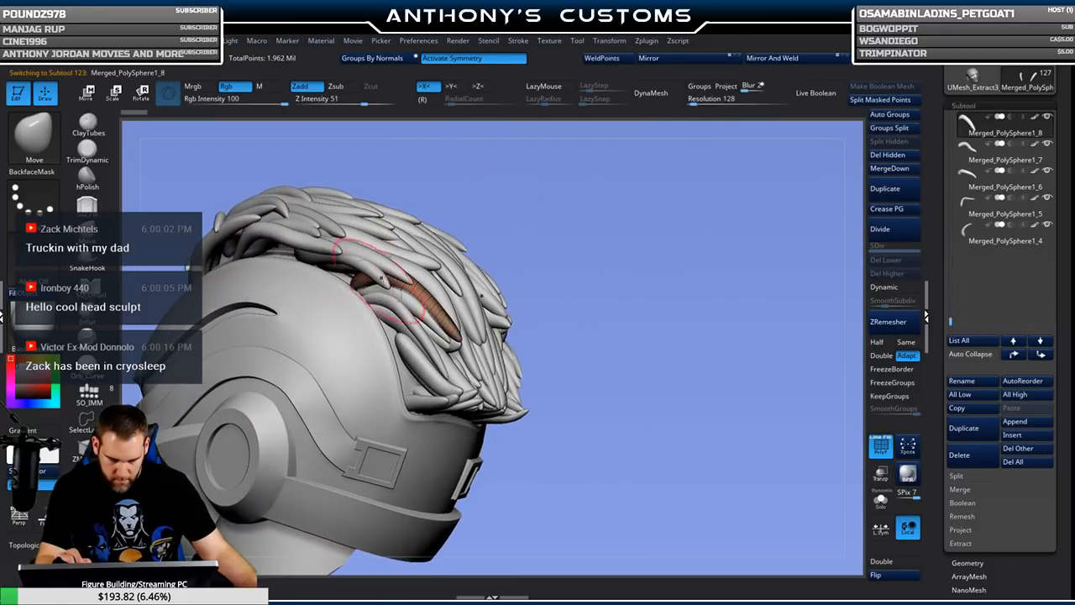
{"action": "left_click_drag", "start_coordinate": [674, 235], "coordinate": [722, 139]}
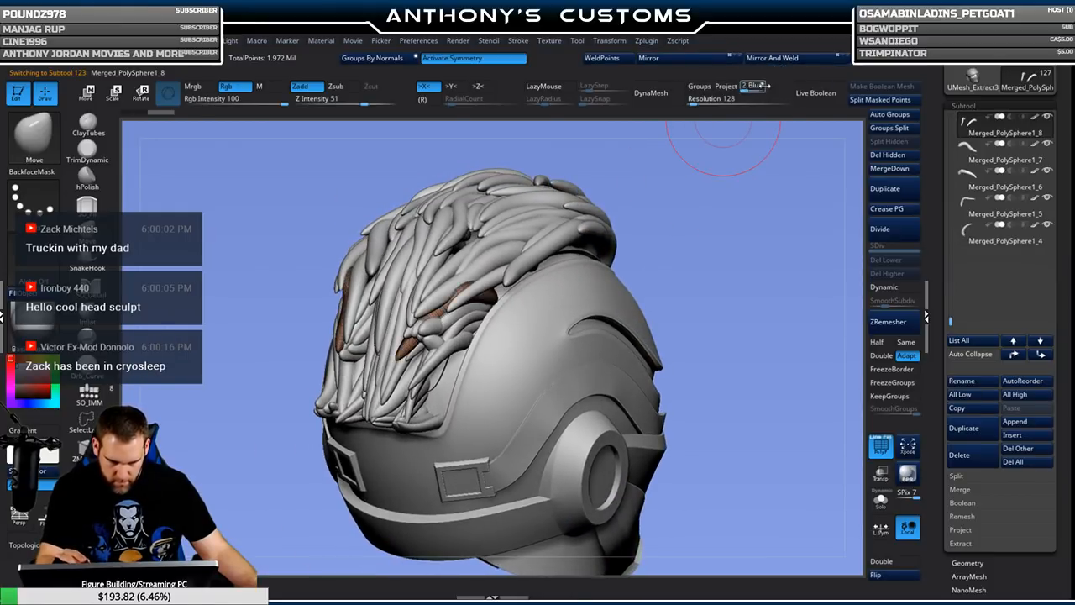
Select the small strand bordering the rear side opening, flip it, apply Mirror And Weld, and auto-group the two copies.
{"action": "left_click_drag", "start_coordinate": [711, 224], "coordinate": [741, 223]}
{"action": "mouse_move", "coordinate": [677, 233]}
{"action": "left_mouse_down"}
{"action": "mouse_move", "coordinate": [648, 244]}
{"action": "mouse_move", "coordinate": [666, 245]}
{"action": "left_mouse_up"}
{"action": "left_click", "coordinate": [498, 347], "text": "alt"}
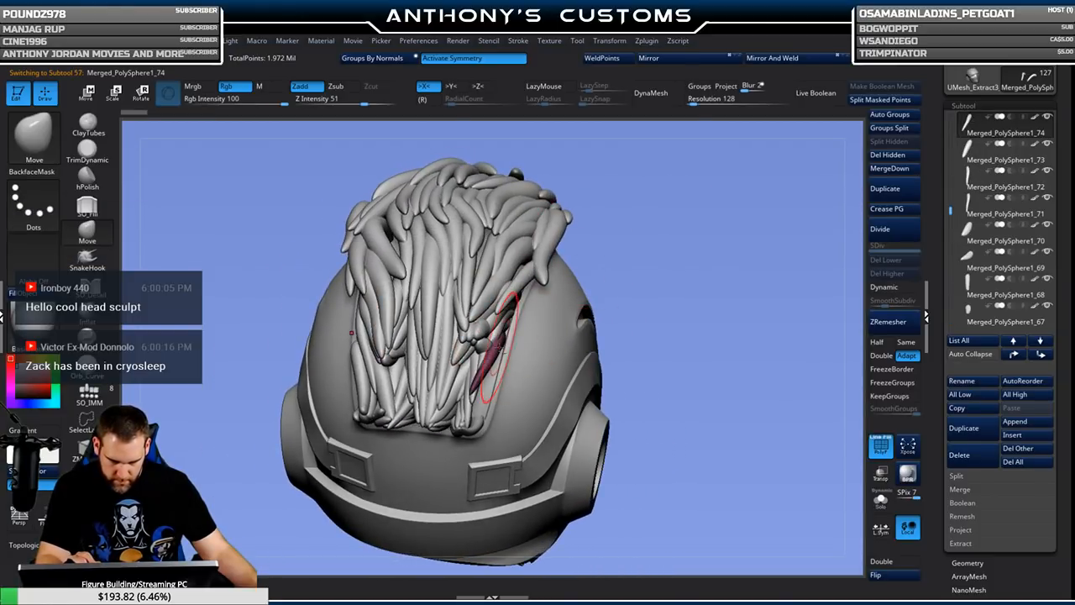
{"action": "left_click_drag", "start_coordinate": [657, 163], "coordinate": [793, 69]}
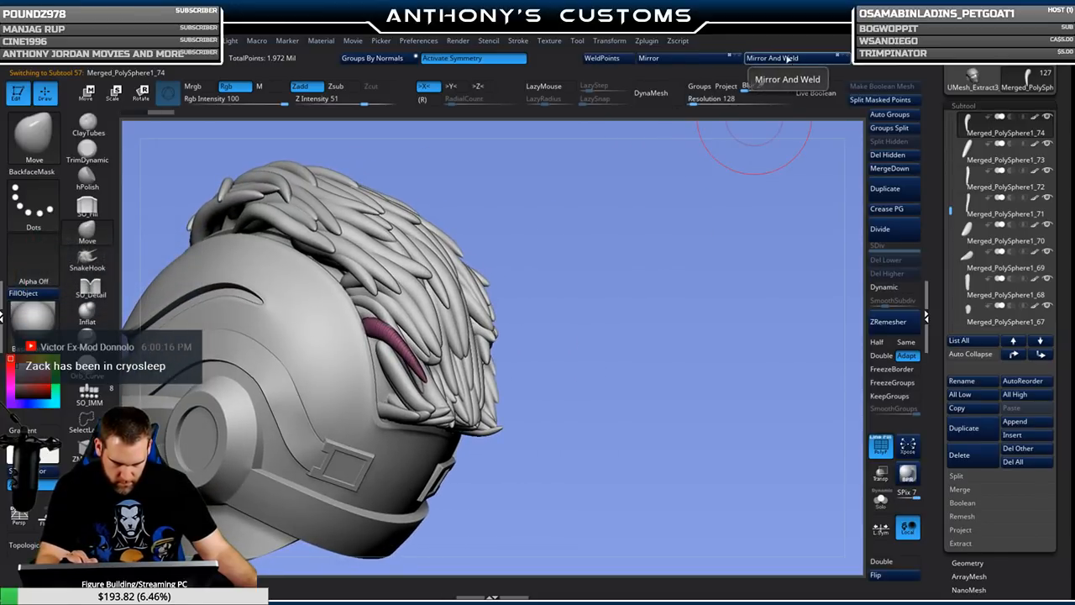
{"action": "left_click", "coordinate": [779, 64]}
{"action": "mouse_move", "coordinate": [655, 257]}
{"action": "left_mouse_down"}
{"action": "mouse_move", "coordinate": [633, 252]}
{"action": "mouse_move", "coordinate": [735, 252]}
{"action": "mouse_move", "coordinate": [757, 228]}
{"action": "mouse_move", "coordinate": [734, 252]}
{"action": "mouse_move", "coordinate": [744, 280]}
{"action": "mouse_move", "coordinate": [715, 298]}
{"action": "mouse_move", "coordinate": [732, 254]}
{"action": "left_mouse_up"}
Select the curved strand on the mohawk's upper side, flip it across the head, and place it on both sides with Mirror And Weld.
{"action": "mouse_move", "coordinate": [791, 179]}
{"action": "left_mouse_down"}
{"action": "mouse_move", "coordinate": [741, 216]}
{"action": "mouse_move", "coordinate": [724, 252]}
{"action": "mouse_move", "coordinate": [717, 206]}
{"action": "mouse_move", "coordinate": [706, 328]}
{"action": "mouse_move", "coordinate": [684, 259]}
{"action": "mouse_move", "coordinate": [587, 244]}
{"action": "left_mouse_up"}
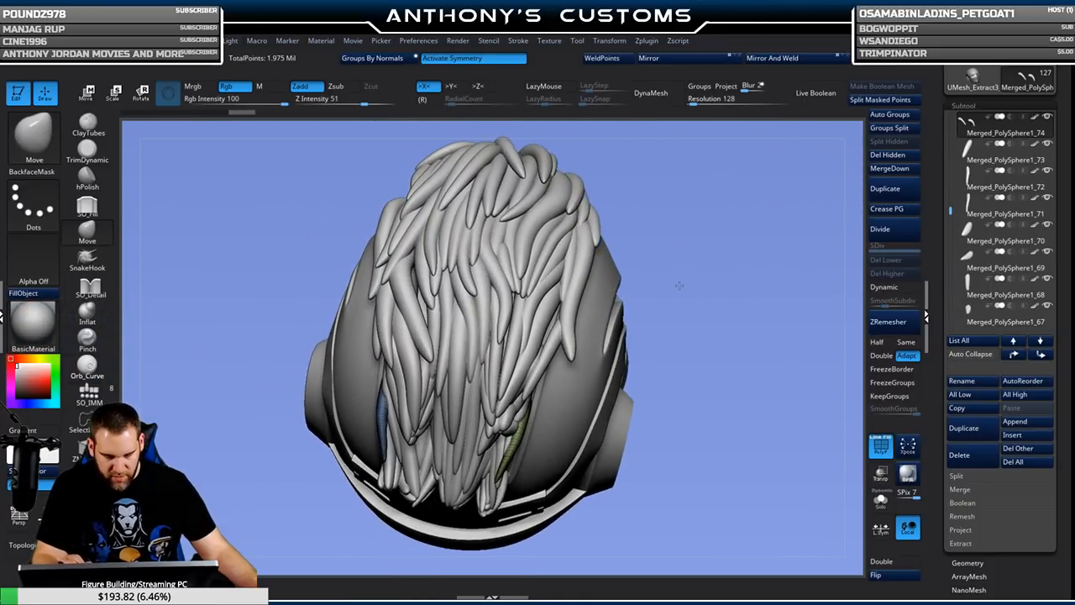
{"action": "left_click", "coordinate": [555, 273], "text": "alt"}
{"action": "left_click", "coordinate": [682, 59]}
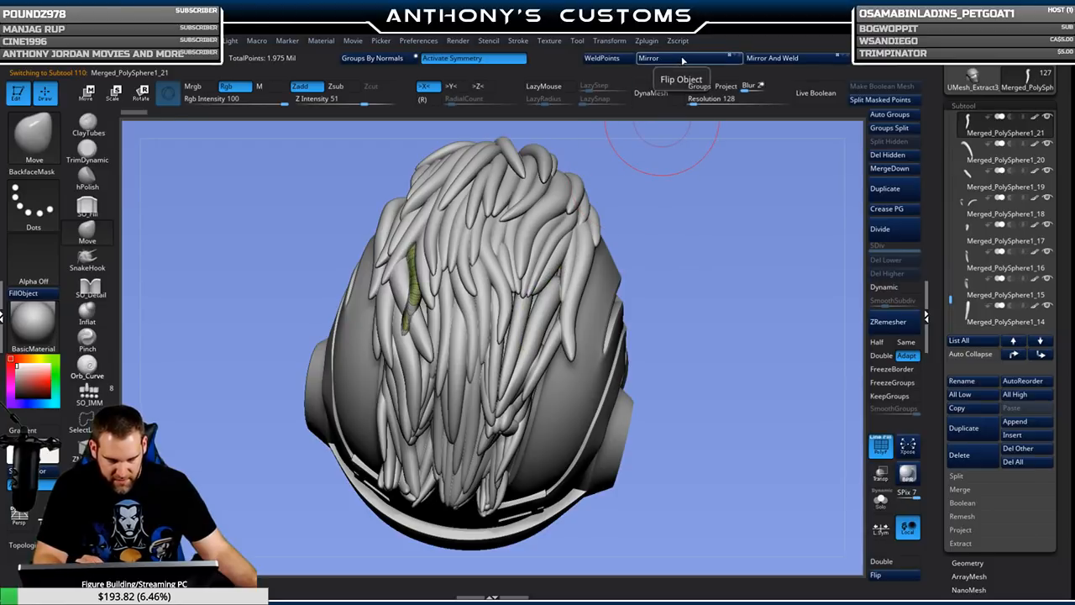
{"action": "mouse_move", "coordinate": [719, 202]}
{"action": "left_mouse_down"}
{"action": "mouse_move", "coordinate": [710, 221]}
{"action": "mouse_move", "coordinate": [753, 138]}
{"action": "left_mouse_up"}
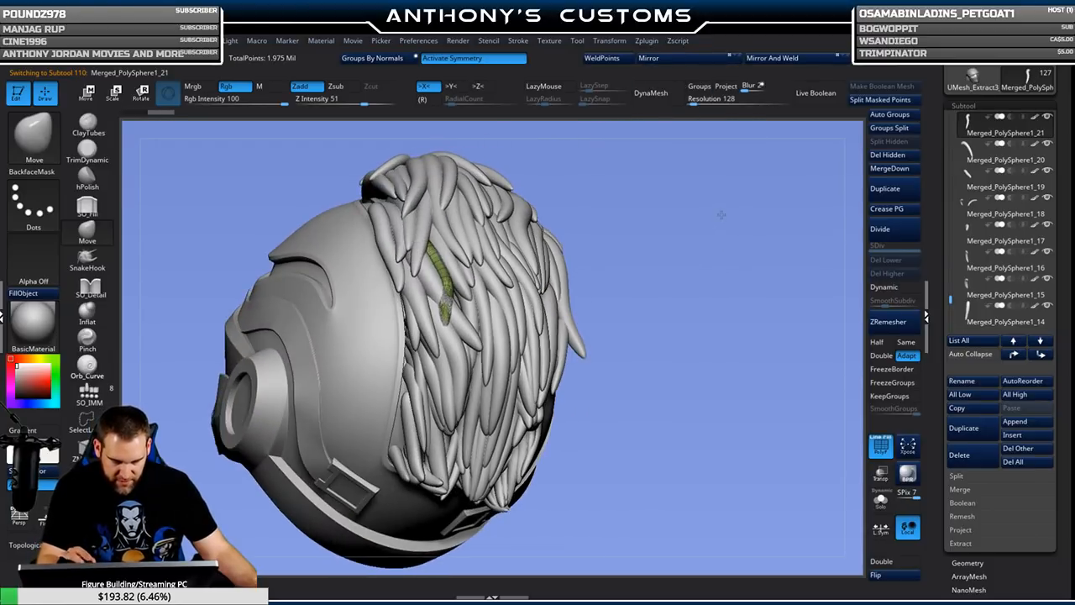
{"action": "left_click", "coordinate": [771, 58]}
Select the slim straight strand on the mohawk's back, copy it to both sides with Mirror And Weld, and auto-group the pair.
{"action": "left_click_drag", "start_coordinate": [739, 163], "coordinate": [710, 231]}
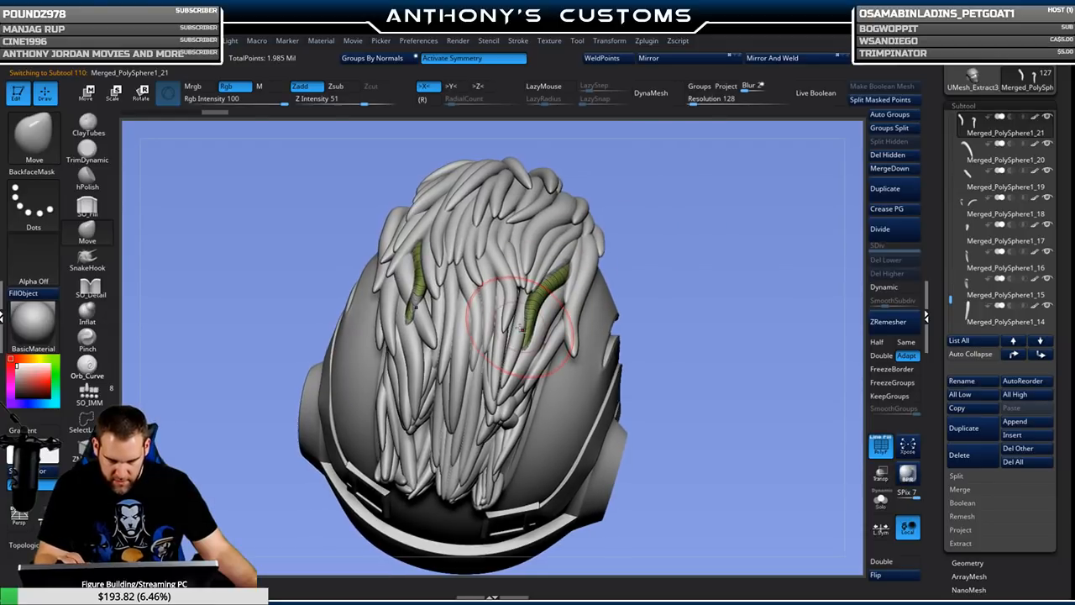
{"action": "left_click", "coordinate": [514, 336], "text": "alt"}
{"action": "left_click", "coordinate": [666, 59]}
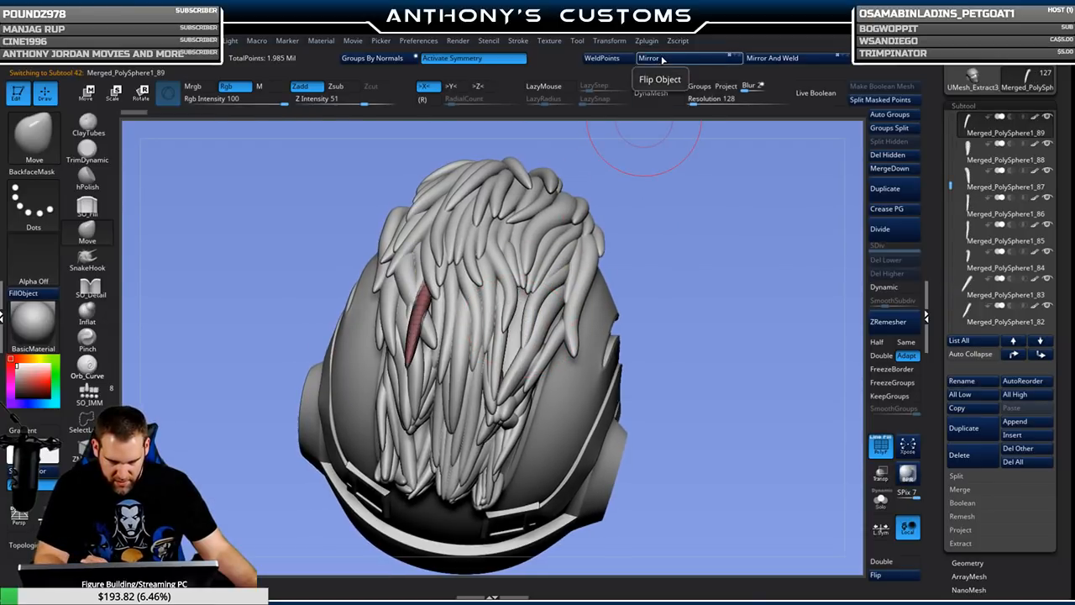
{"action": "left_click", "coordinate": [667, 58]}
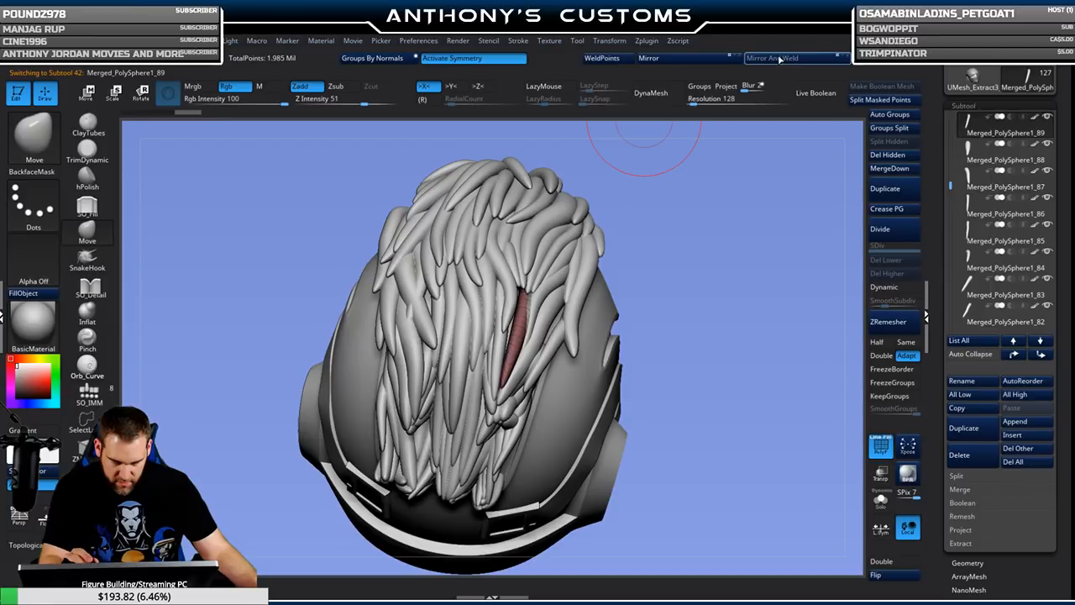
{"action": "left_click", "coordinate": [895, 115]}
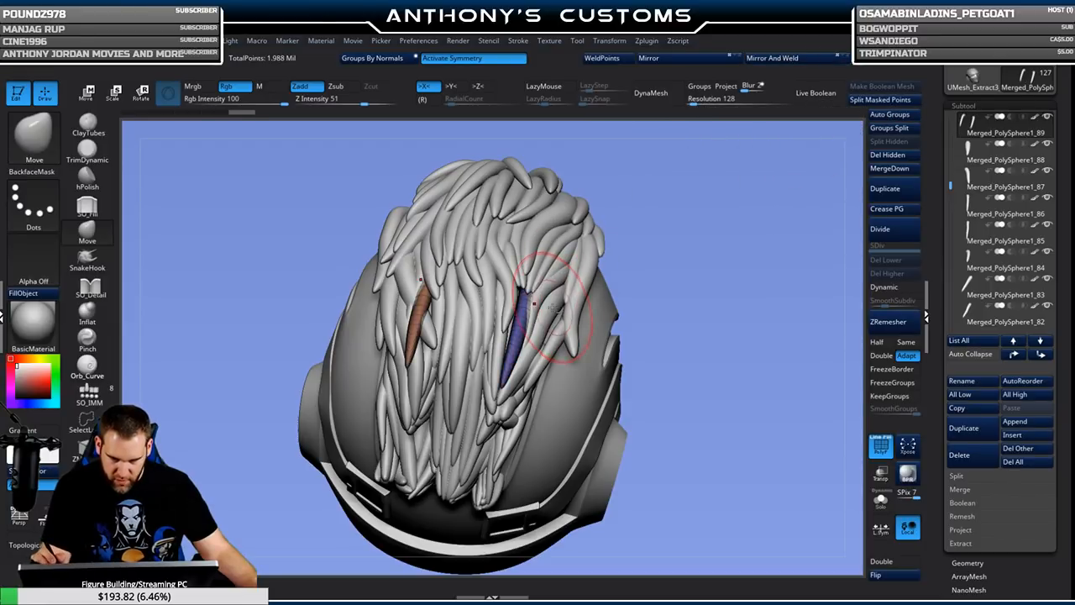
Select the strand along the mohawk's side above the helmet rim, flip it, apply Mirror And Weld, and auto-group the two copies.
{"action": "left_click", "coordinate": [546, 309], "text": "alt"}
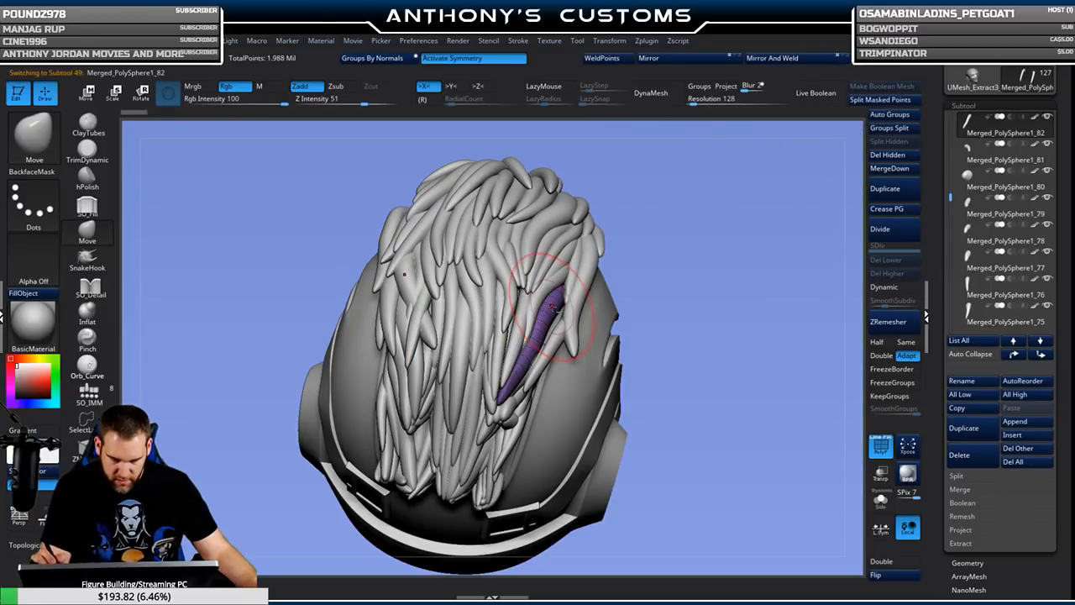
{"action": "left_click", "coordinate": [434, 282], "text": "alt"}
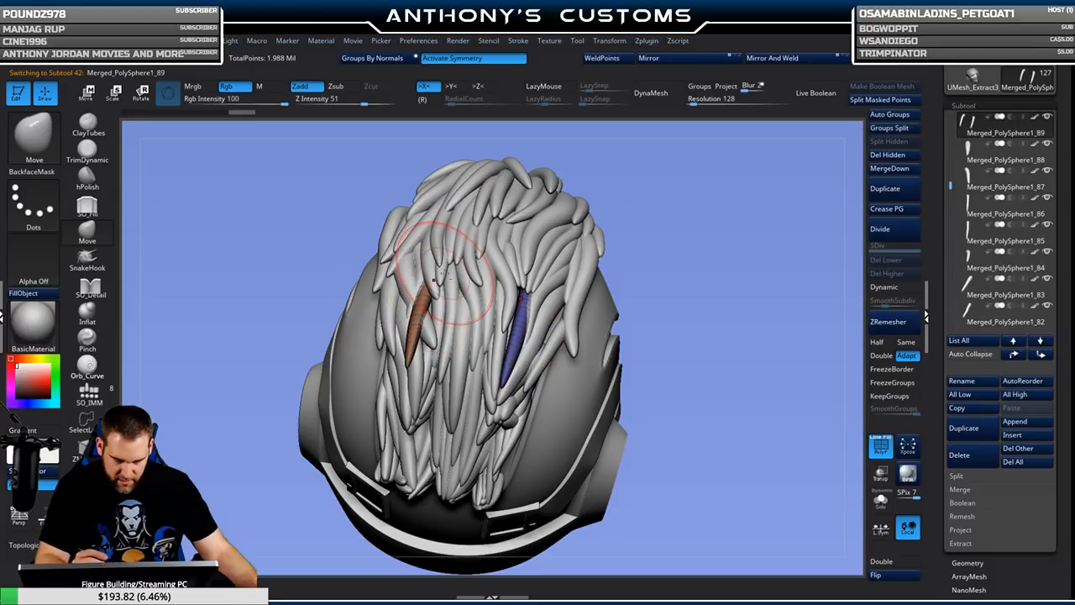
{"action": "mouse_move", "coordinate": [701, 269]}
{"action": "left_mouse_down"}
{"action": "mouse_move", "coordinate": [685, 229]}
{"action": "mouse_move", "coordinate": [554, 234]}
{"action": "mouse_move", "coordinate": [432, 257]}
{"action": "left_mouse_up"}
{"action": "left_click", "coordinate": [432, 257], "text": "alt"}
{"action": "left_click_drag", "start_coordinate": [713, 243], "coordinate": [655, 249]}
{"action": "left_click", "coordinate": [704, 58]}
{"action": "left_click_drag", "start_coordinate": [732, 232], "coordinate": [753, 139]}
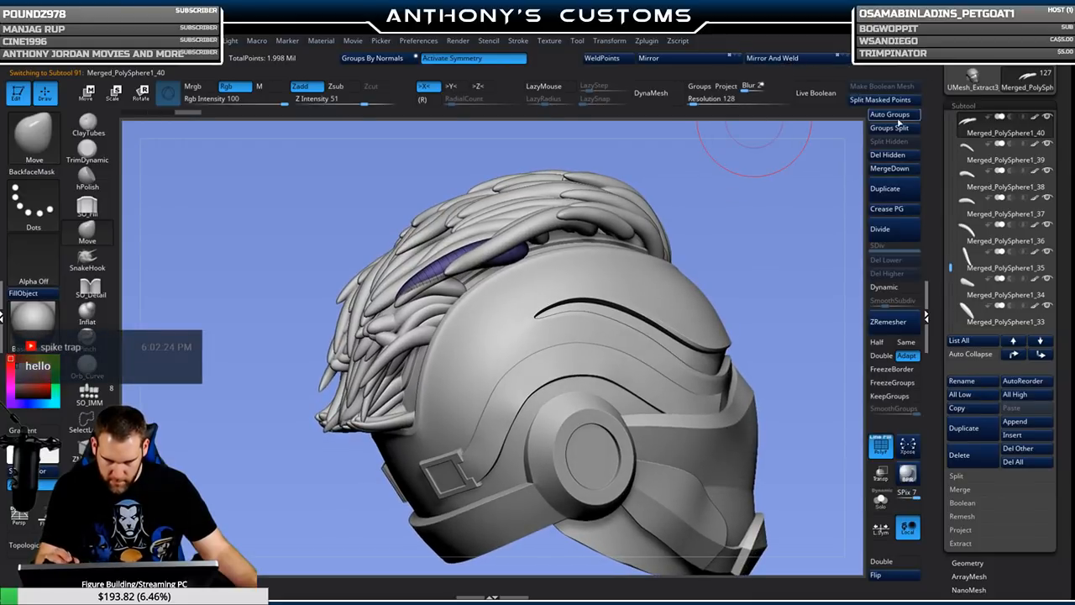
{"action": "left_click", "coordinate": [895, 118]}
{"action": "left_click_drag", "start_coordinate": [739, 215], "coordinate": [606, 248]}
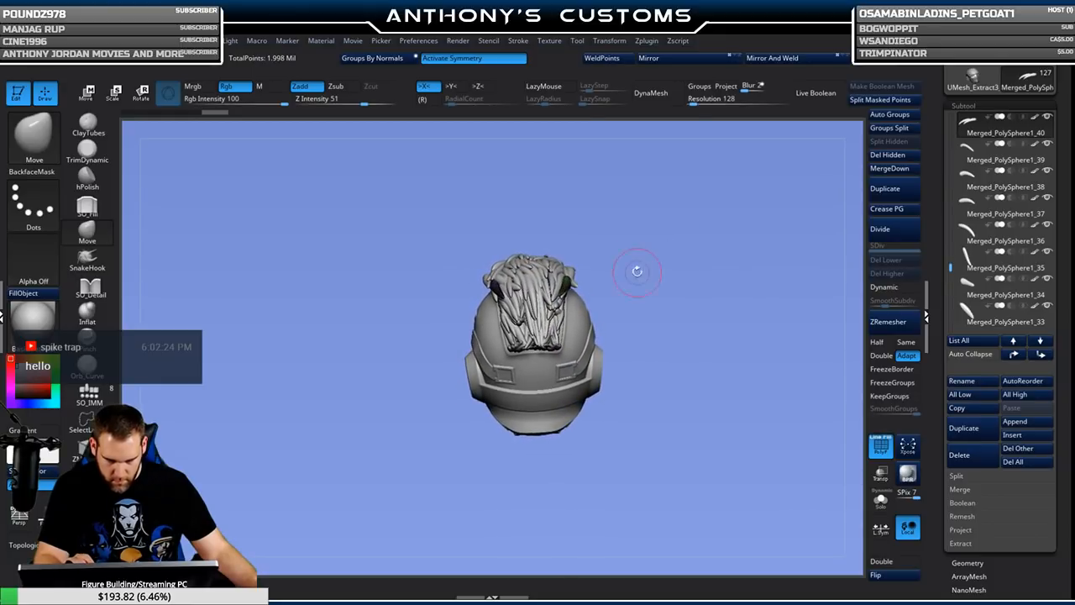
Select the slim strand in the gap on the mohawk's upper back and duplicate it as a new subtool.
{"action": "left_click_drag", "start_coordinate": [683, 300], "coordinate": [735, 138], "text": "alt"}
{"action": "left_click_drag", "start_coordinate": [751, 186], "coordinate": [701, 244]}
{"action": "left_click_drag", "start_coordinate": [703, 309], "coordinate": [552, 235]}
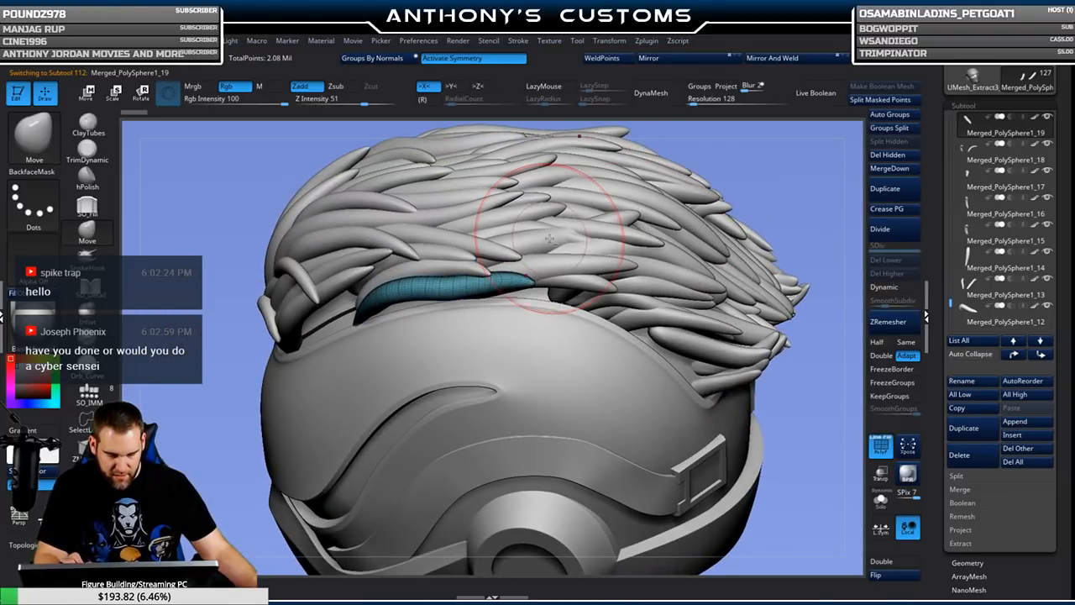
{"action": "left_click", "coordinate": [553, 234], "text": "alt"}
{"action": "left_click_drag", "start_coordinate": [800, 167], "coordinate": [575, 217]}
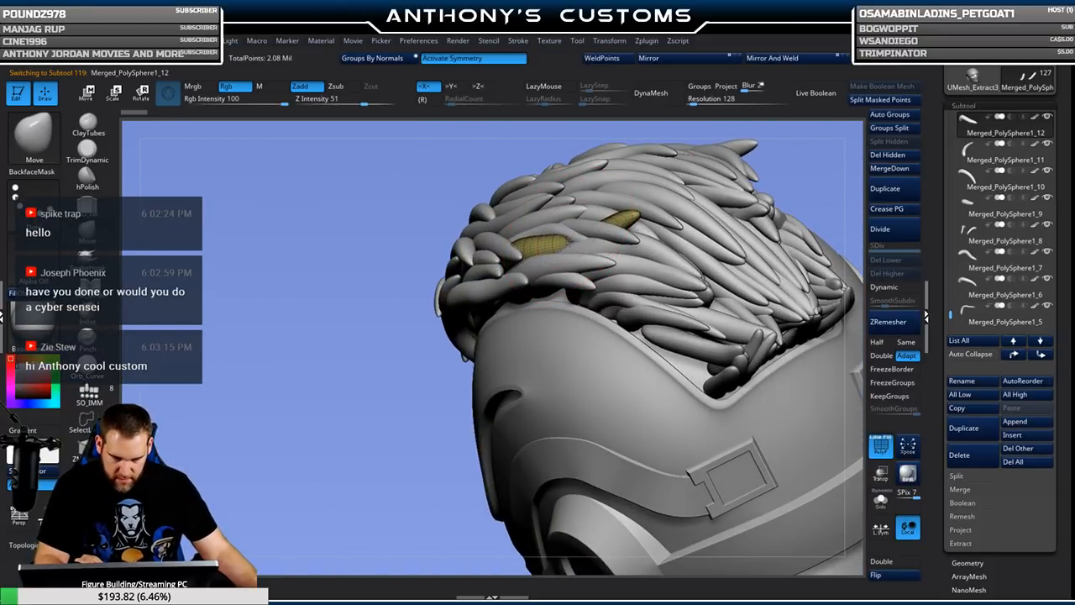
{"action": "left_click_drag", "start_coordinate": [795, 154], "coordinate": [786, 236]}
{"action": "left_click_drag", "start_coordinate": [475, 426], "coordinate": [422, 443], "text": "alt"}
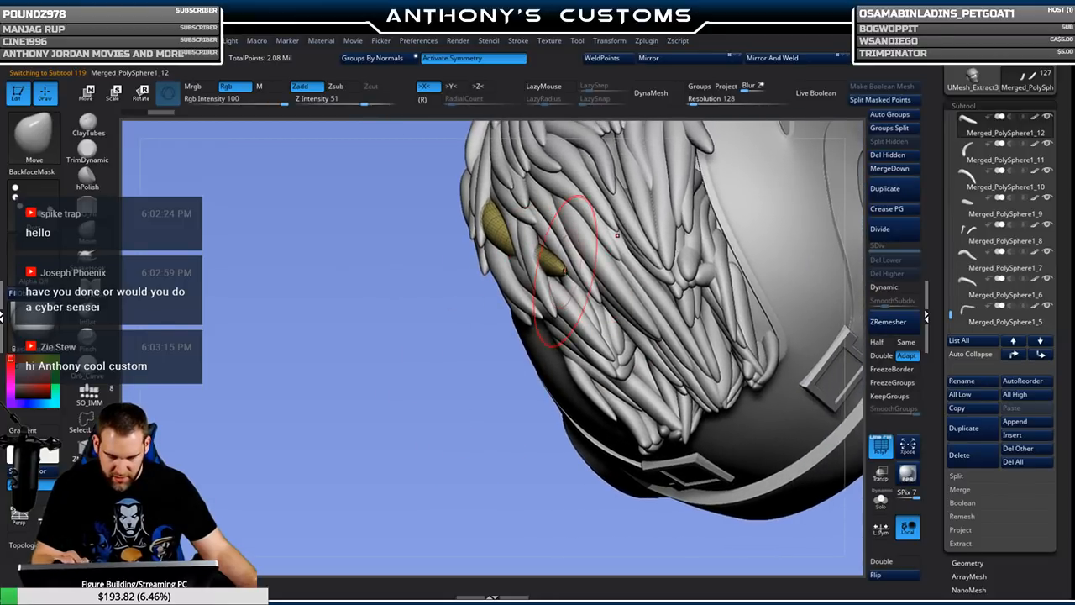
{"action": "left_click_drag", "start_coordinate": [504, 398], "coordinate": [546, 259]}
{"action": "left_click", "coordinate": [550, 259], "text": "alt"}
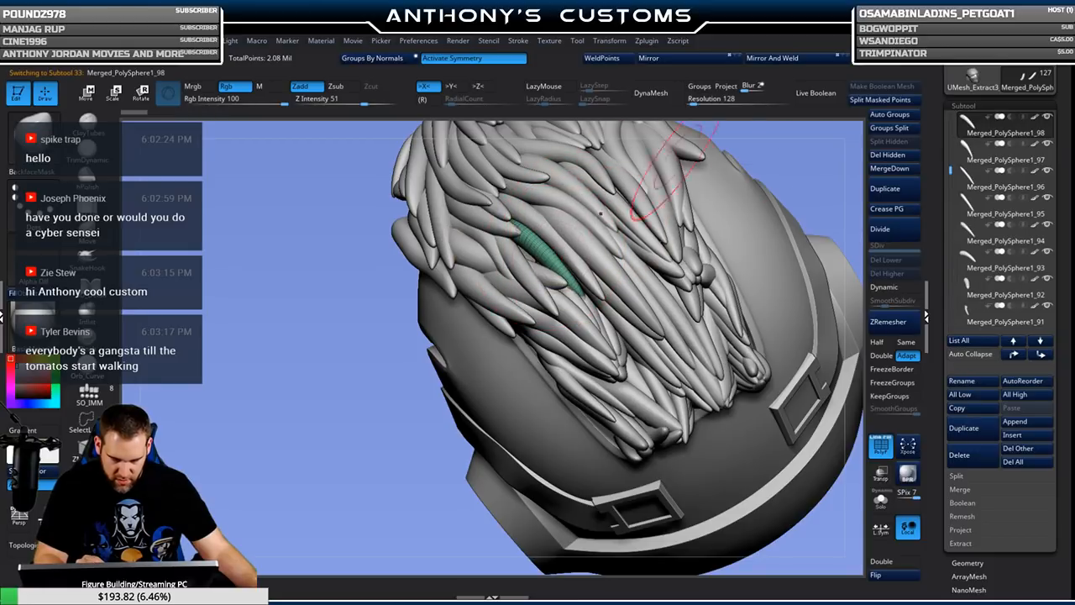
{"action": "left_click", "coordinate": [897, 192]}
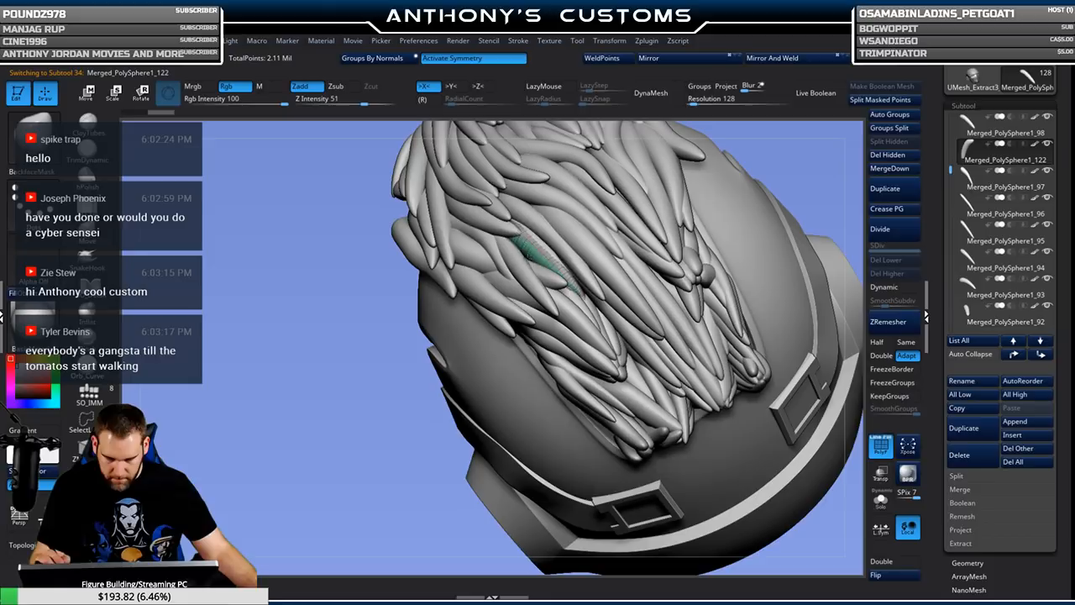
Select the mirrored pair of curved strands at the rear opening's upper side edges and adjust their fit with the Move brush.
{"action": "mouse_move", "coordinate": [793, 155]}
{"action": "left_mouse_down"}
{"action": "mouse_move", "coordinate": [833, 162]}
{"action": "mouse_move", "coordinate": [788, 151]}
{"action": "left_mouse_up"}
{"action": "left_click_drag", "start_coordinate": [790, 190], "coordinate": [578, 332]}
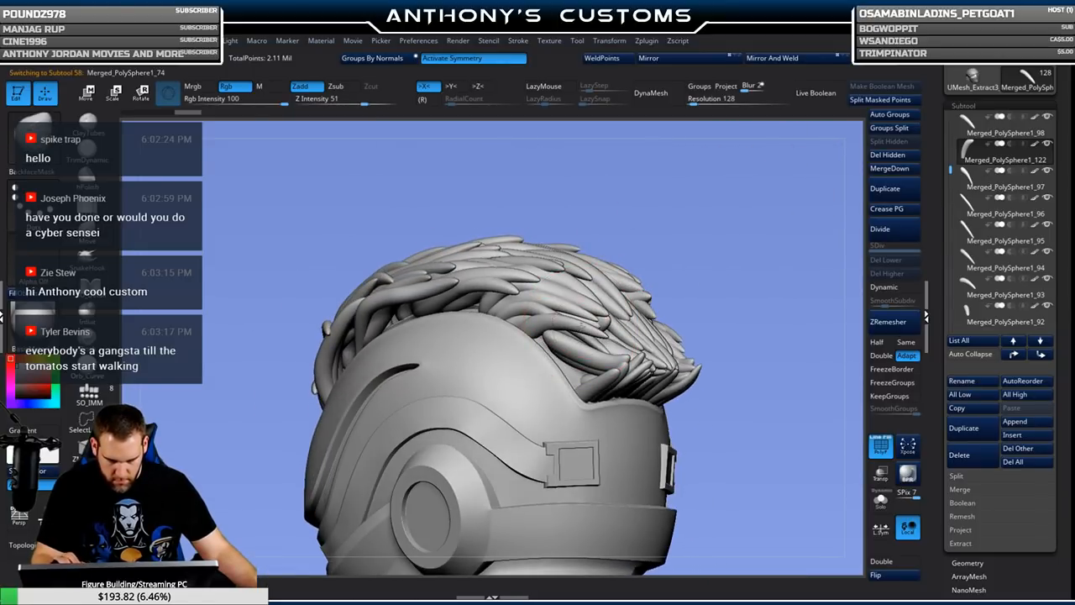
{"action": "left_click_drag", "start_coordinate": [764, 258], "coordinate": [745, 264]}
{"action": "left_click_drag", "start_coordinate": [742, 200], "coordinate": [633, 229]}
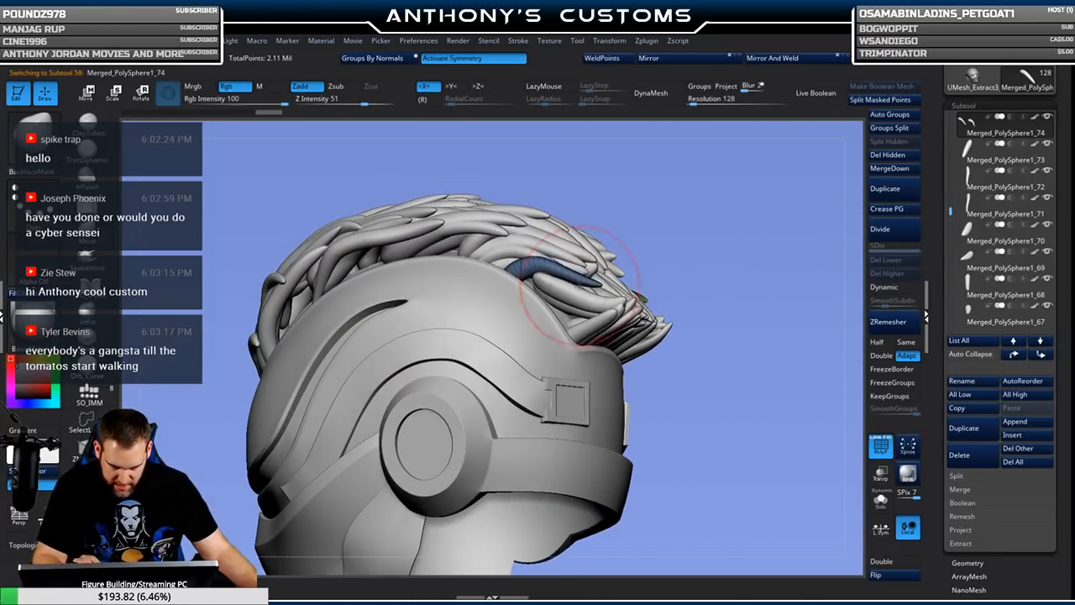
{"action": "left_click_drag", "start_coordinate": [770, 244], "coordinate": [623, 277]}
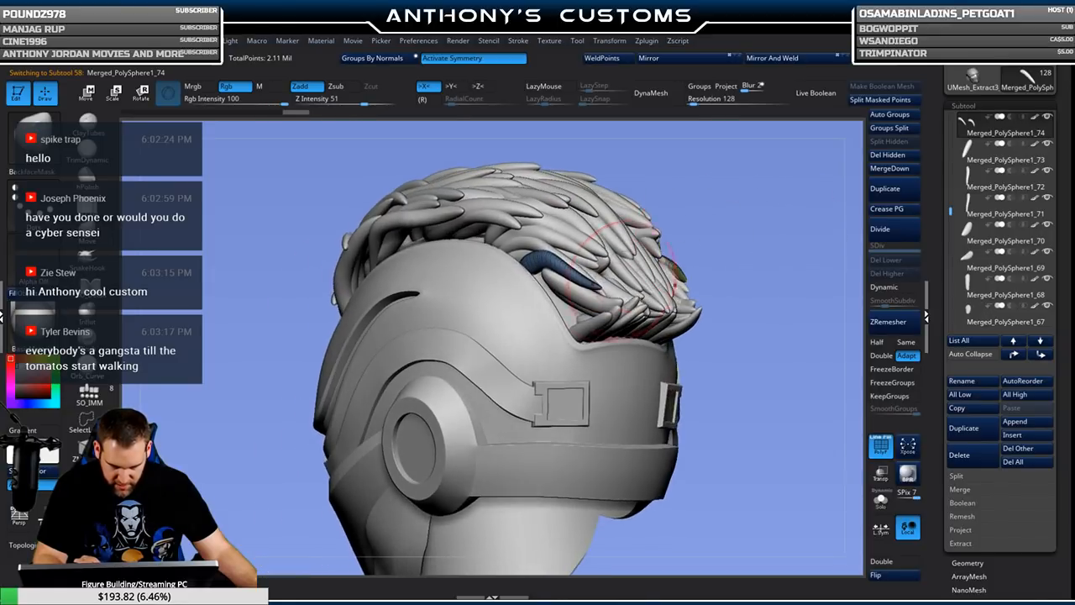
{"action": "left_click_drag", "start_coordinate": [781, 233], "coordinate": [626, 259]}
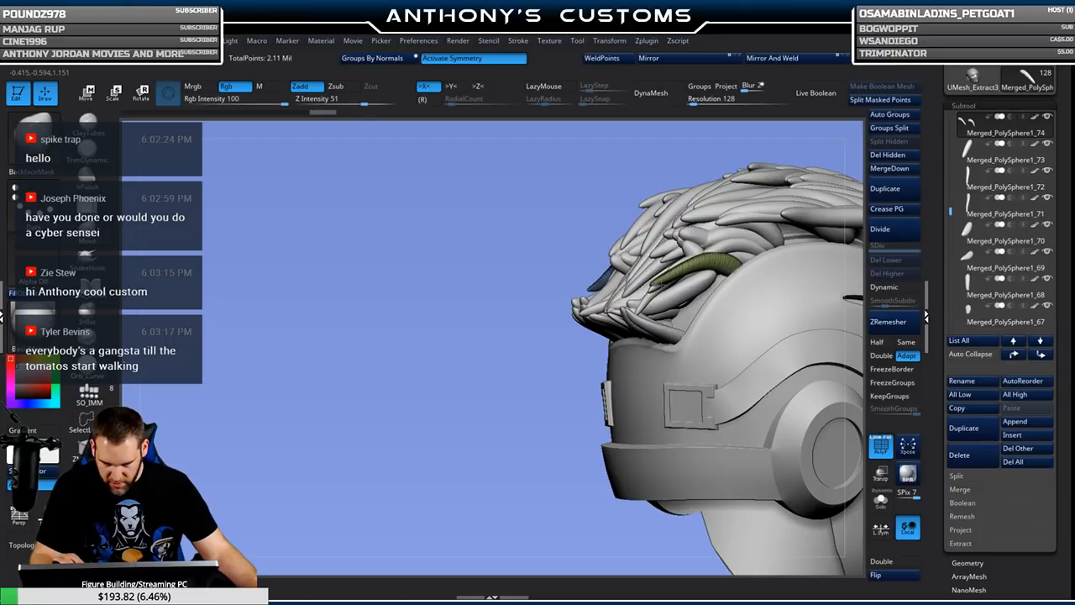
{"action": "left_click_drag", "start_coordinate": [507, 420], "coordinate": [564, 398]}
{"action": "left_click_drag", "start_coordinate": [730, 223], "coordinate": [603, 247], "text": "alt"}
{"action": "mouse_move", "coordinate": [768, 223]}
{"action": "left_mouse_down", "text": "alt"}
{"action": "mouse_move", "coordinate": [761, 266]}
{"action": "mouse_move", "coordinate": [705, 252]}
{"action": "left_mouse_up", "text": "alt"}
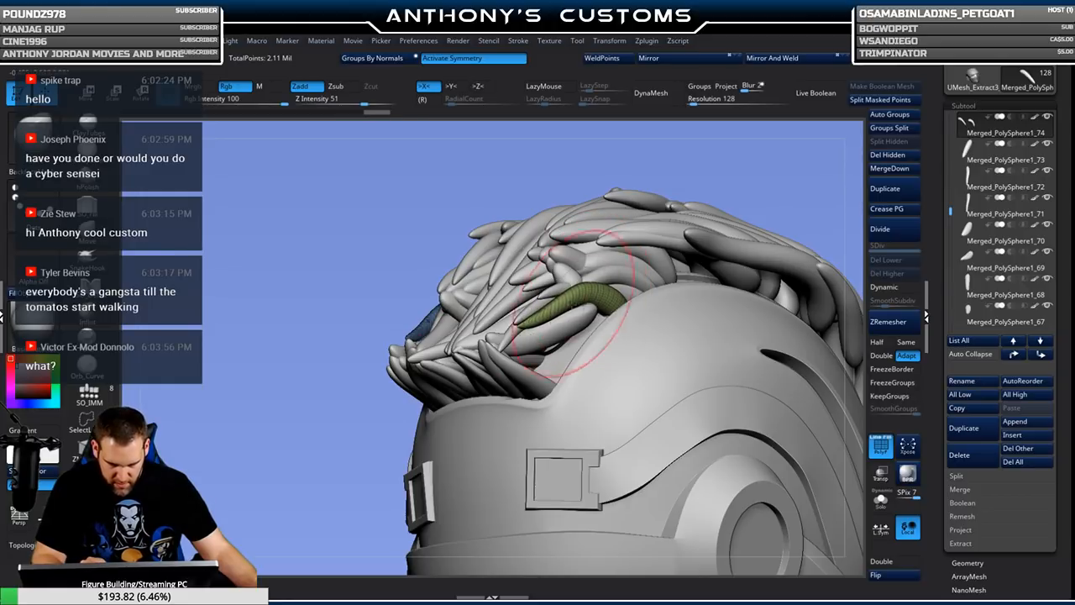
{"action": "mouse_move", "coordinate": [738, 184]}
{"action": "left_mouse_down"}
{"action": "mouse_move", "coordinate": [802, 228]}
{"action": "mouse_move", "coordinate": [816, 259]}
{"action": "mouse_move", "coordinate": [803, 232]}
{"action": "mouse_move", "coordinate": [743, 204]}
{"action": "left_mouse_up"}
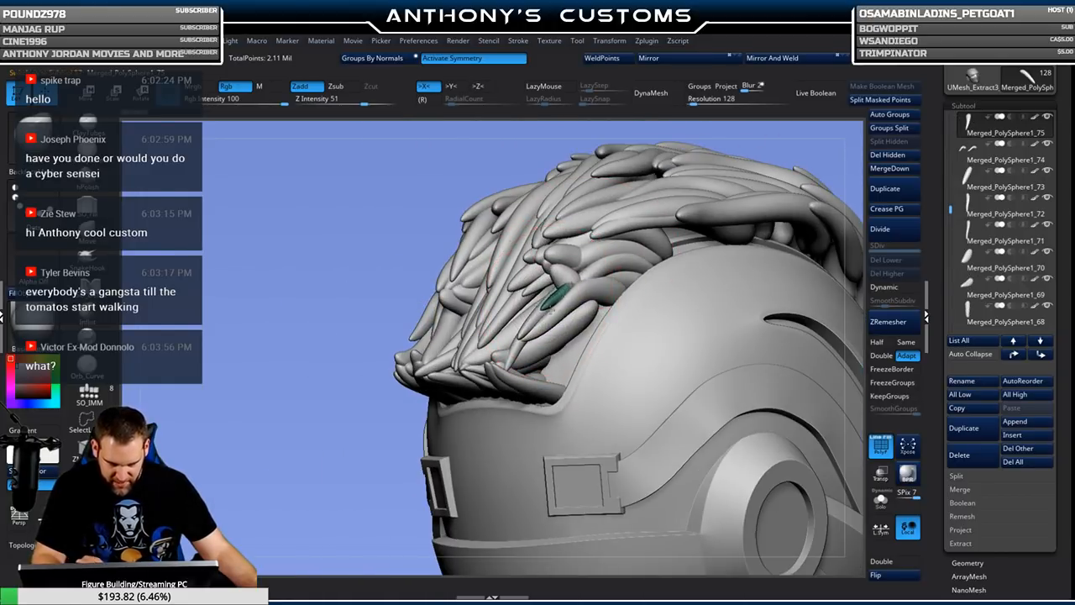
Select the half-hidden strand near the rear opening's lower corner, isolate it to check its shape, and show the full model again.
{"action": "left_click_drag", "start_coordinate": [370, 470], "coordinate": [449, 502]}
{"action": "mouse_move", "coordinate": [745, 260]}
{"action": "left_mouse_down"}
{"action": "mouse_move", "coordinate": [739, 235]}
{"action": "mouse_move", "coordinate": [720, 251]}
{"action": "mouse_move", "coordinate": [716, 290]}
{"action": "mouse_move", "coordinate": [715, 266]}
{"action": "mouse_move", "coordinate": [743, 270]}
{"action": "left_mouse_up"}
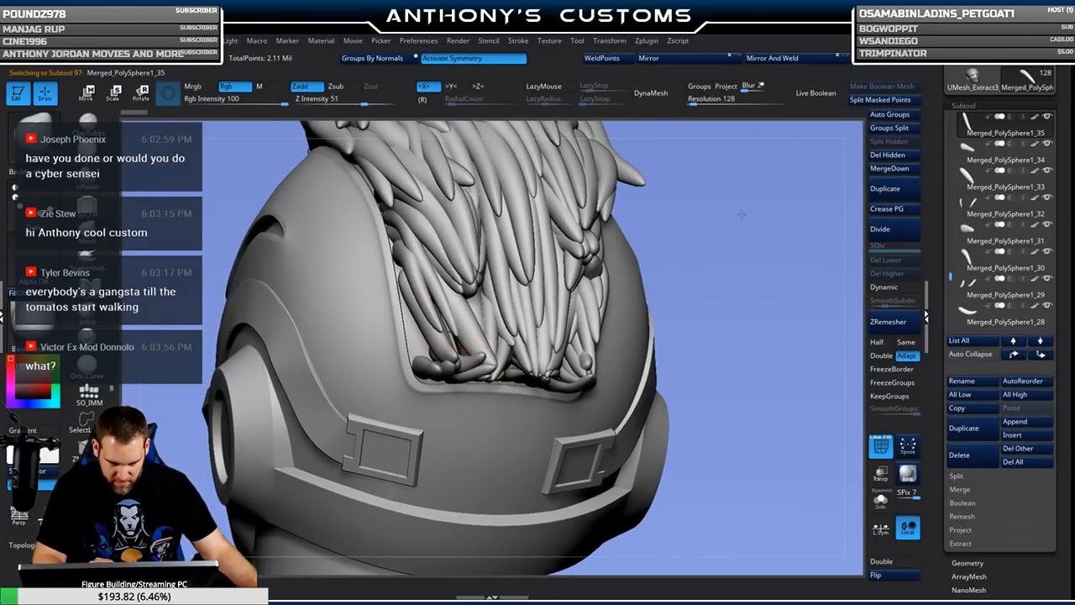
{"action": "left_click_drag", "start_coordinate": [740, 214], "coordinate": [690, 220]}
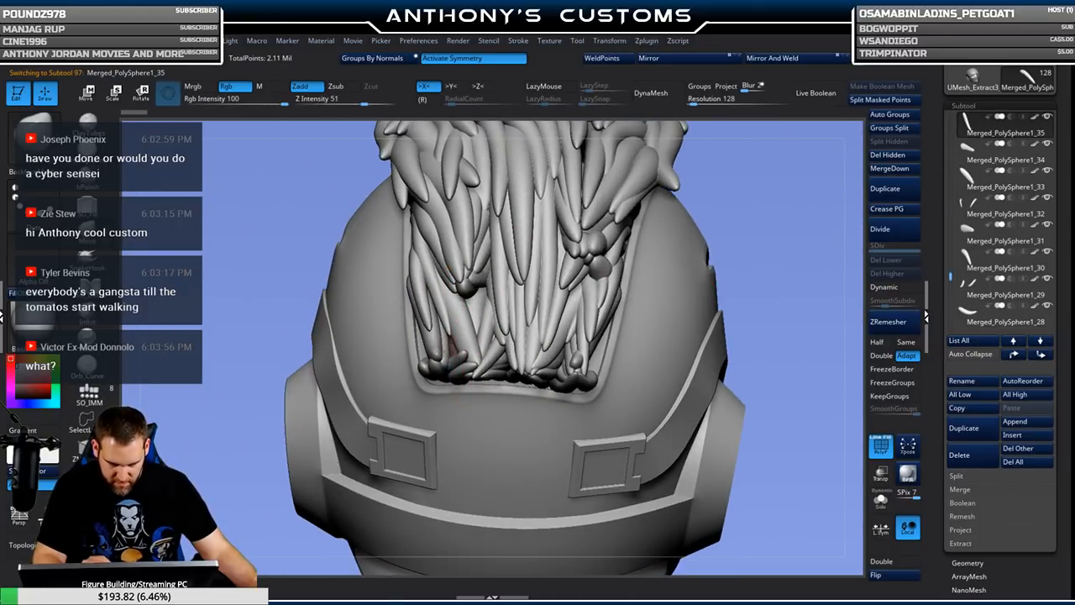
{"action": "mouse_move", "coordinate": [775, 210]}
{"action": "left_mouse_down"}
{"action": "mouse_move", "coordinate": [743, 186]}
{"action": "mouse_move", "coordinate": [770, 170]}
{"action": "left_mouse_up"}
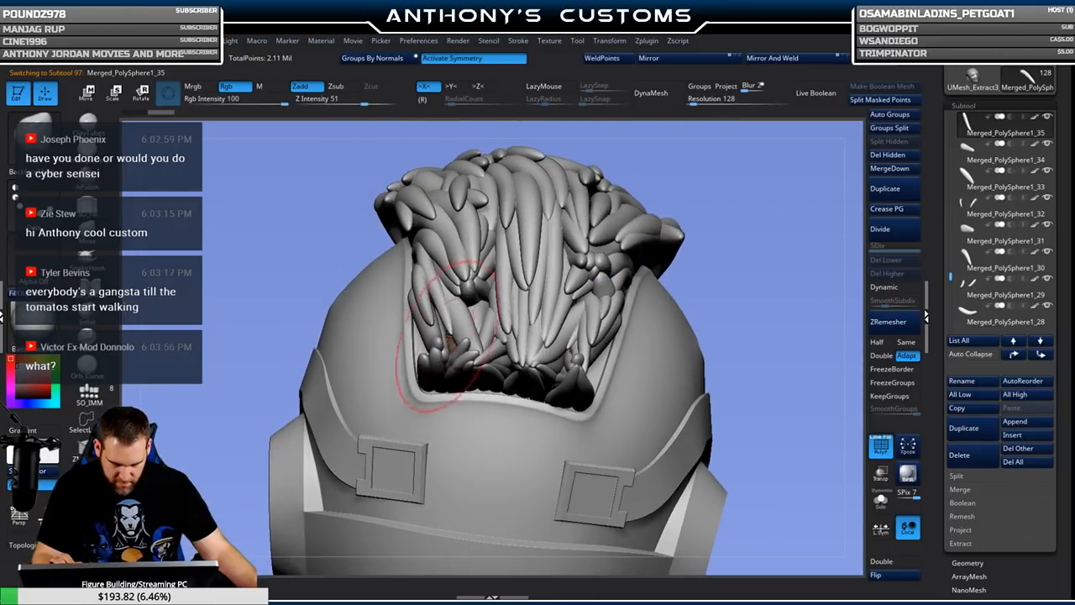
{"action": "left_click", "coordinate": [880, 499]}
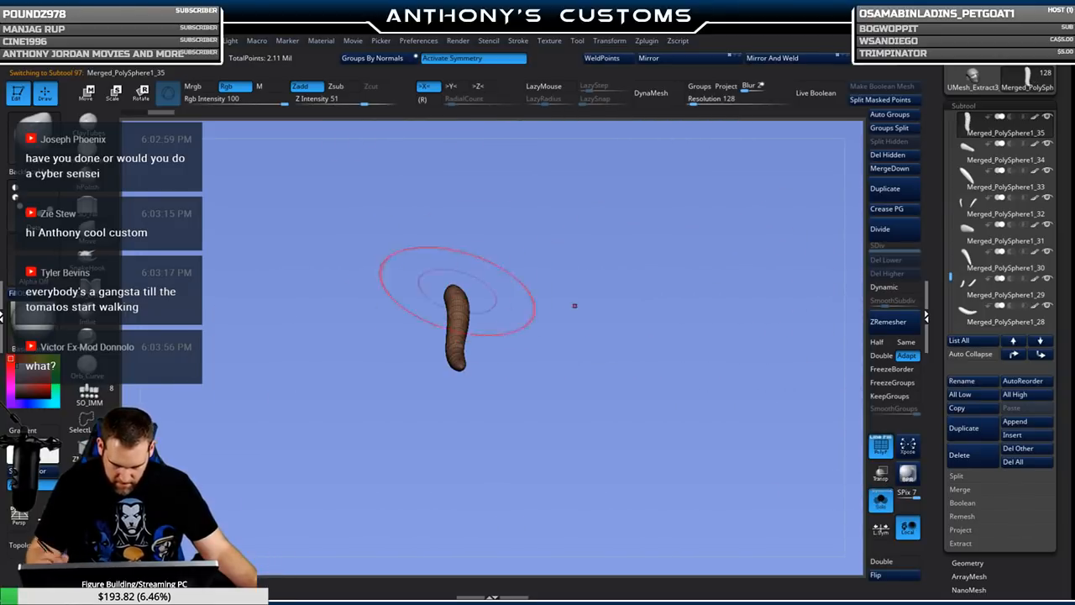
{"action": "left_click", "coordinate": [881, 501]}
{"action": "mouse_move", "coordinate": [793, 253]}
{"action": "left_mouse_down"}
{"action": "mouse_move", "coordinate": [813, 294]}
{"action": "mouse_move", "coordinate": [788, 304]}
{"action": "mouse_move", "coordinate": [796, 267]}
{"action": "left_mouse_up"}
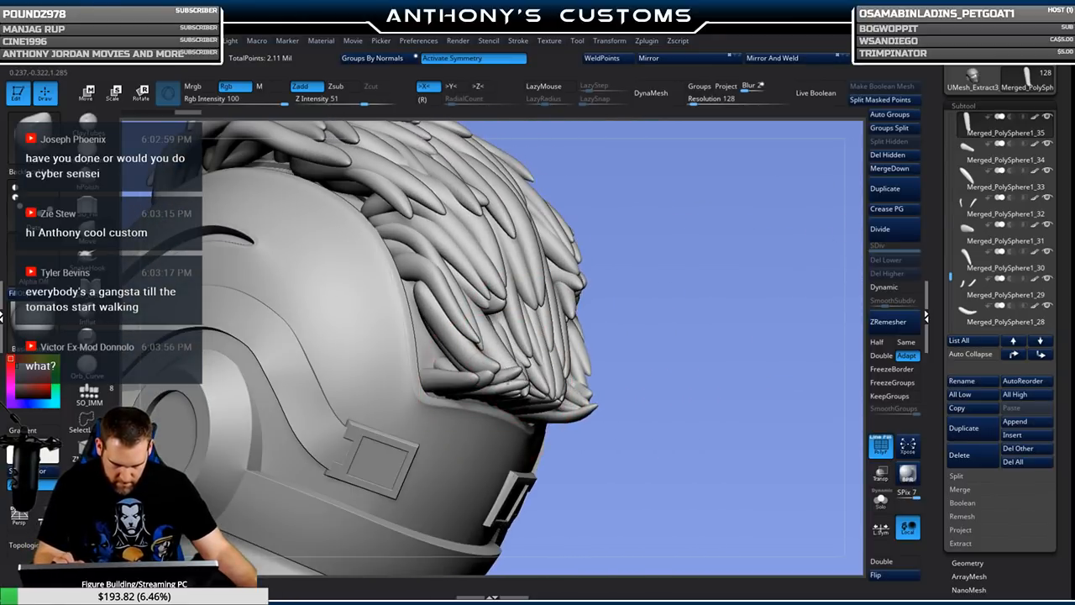
Select the recessed strand beside the rear opening's lower side edge and pull it outward with the Move brush to fill the gap.
{"action": "mouse_move", "coordinate": [722, 278]}
{"action": "left_mouse_down"}
{"action": "mouse_move", "coordinate": [716, 235]}
{"action": "mouse_move", "coordinate": [500, 340]}
{"action": "left_mouse_up"}
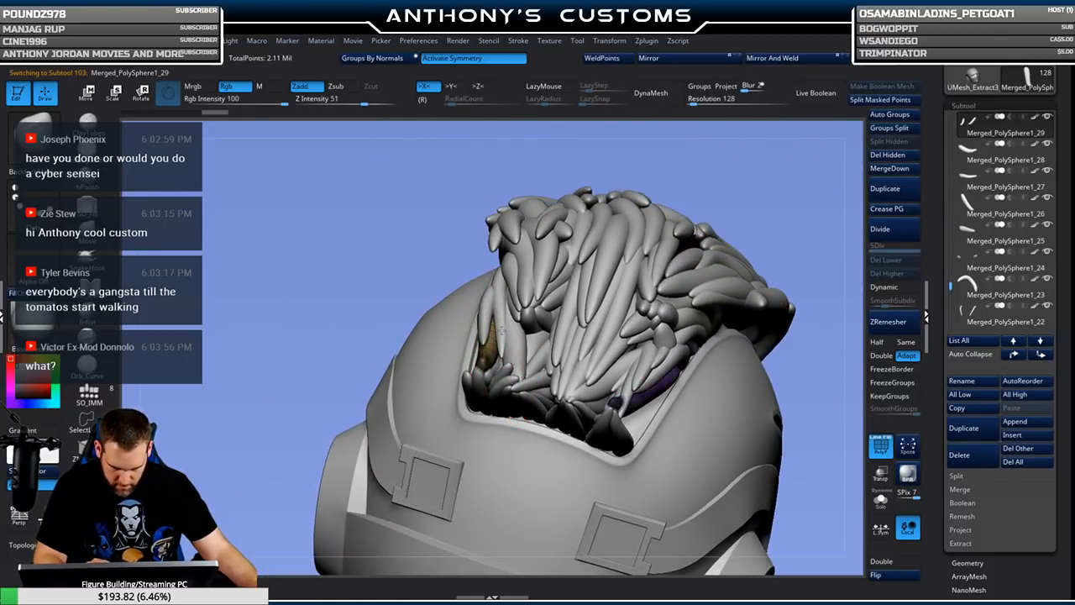
{"action": "left_click_drag", "start_coordinate": [424, 289], "coordinate": [480, 346]}
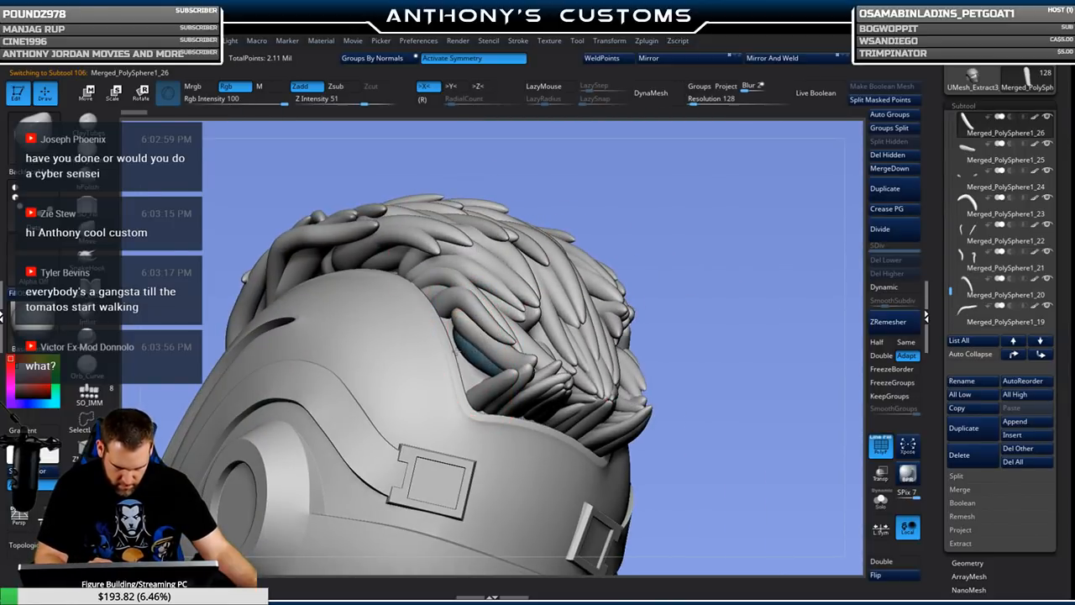
{"action": "mouse_move", "coordinate": [671, 234]}
{"action": "left_mouse_down"}
{"action": "mouse_move", "coordinate": [647, 226]}
{"action": "mouse_move", "coordinate": [663, 201]}
{"action": "mouse_move", "coordinate": [479, 357]}
{"action": "left_mouse_up"}
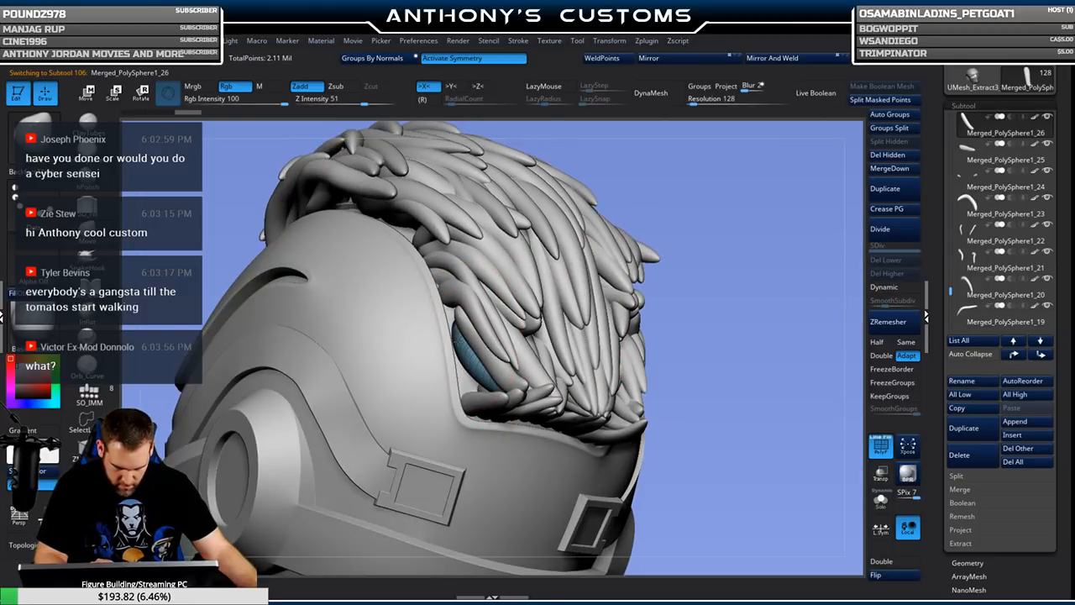
{"action": "mouse_move", "coordinate": [704, 223]}
{"action": "left_mouse_down"}
{"action": "mouse_move", "coordinate": [752, 217]}
{"action": "mouse_move", "coordinate": [781, 231]}
{"action": "mouse_move", "coordinate": [674, 267]}
{"action": "mouse_move", "coordinate": [750, 223]}
{"action": "mouse_move", "coordinate": [763, 193]}
{"action": "mouse_move", "coordinate": [722, 251]}
{"action": "mouse_move", "coordinate": [521, 356]}
{"action": "left_mouse_up"}
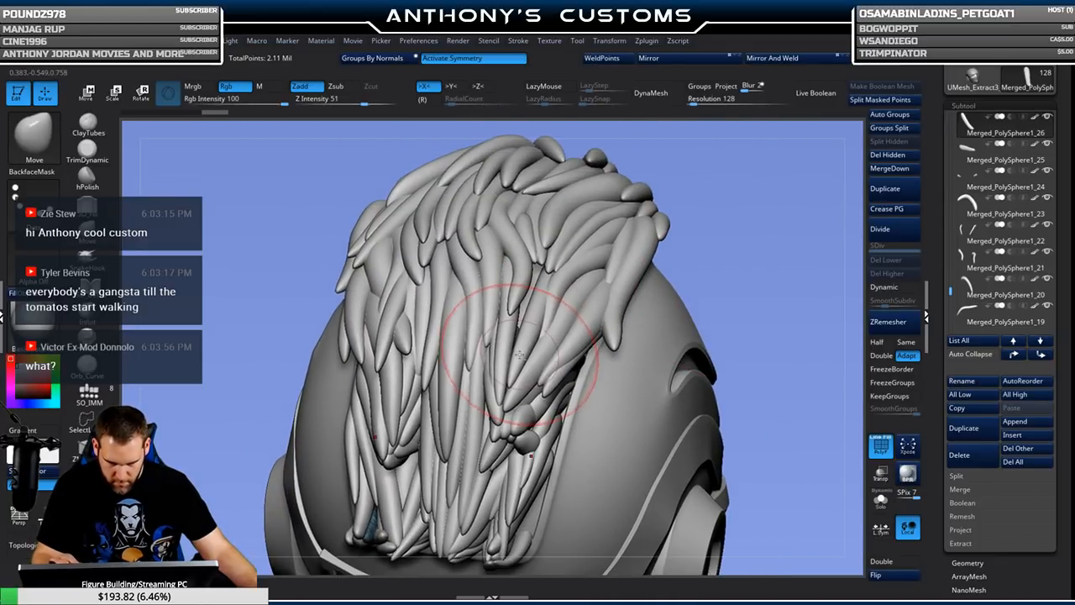
Select the mirrored pair of long curved strands high on the mohawk's back and auto-group them into separate polygroups.
{"action": "left_click_drag", "start_coordinate": [520, 356], "coordinate": [522, 268]}
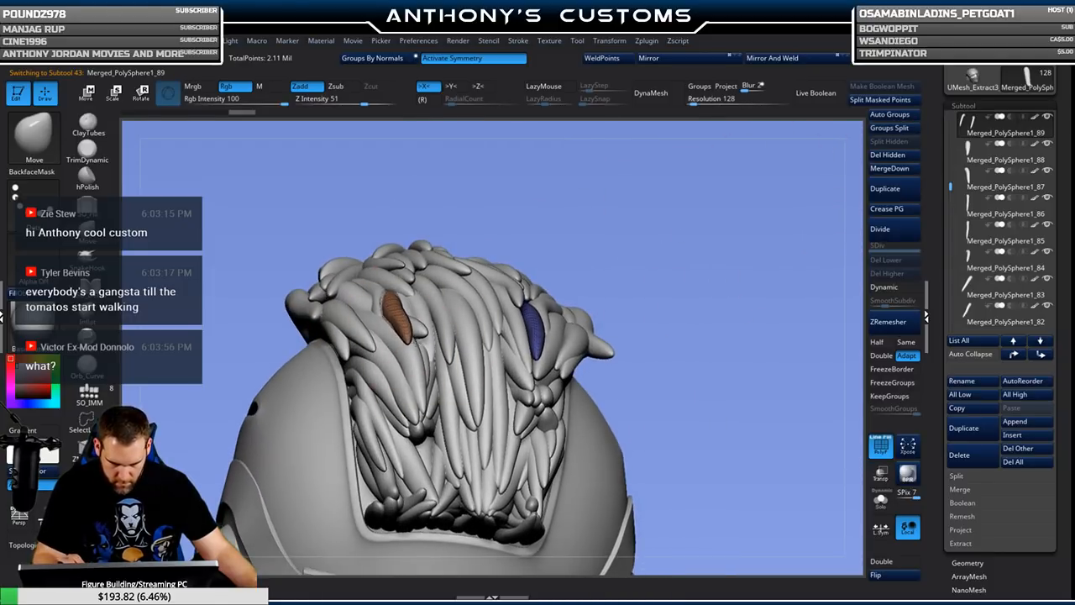
{"action": "left_click_drag", "start_coordinate": [646, 245], "coordinate": [404, 231]}
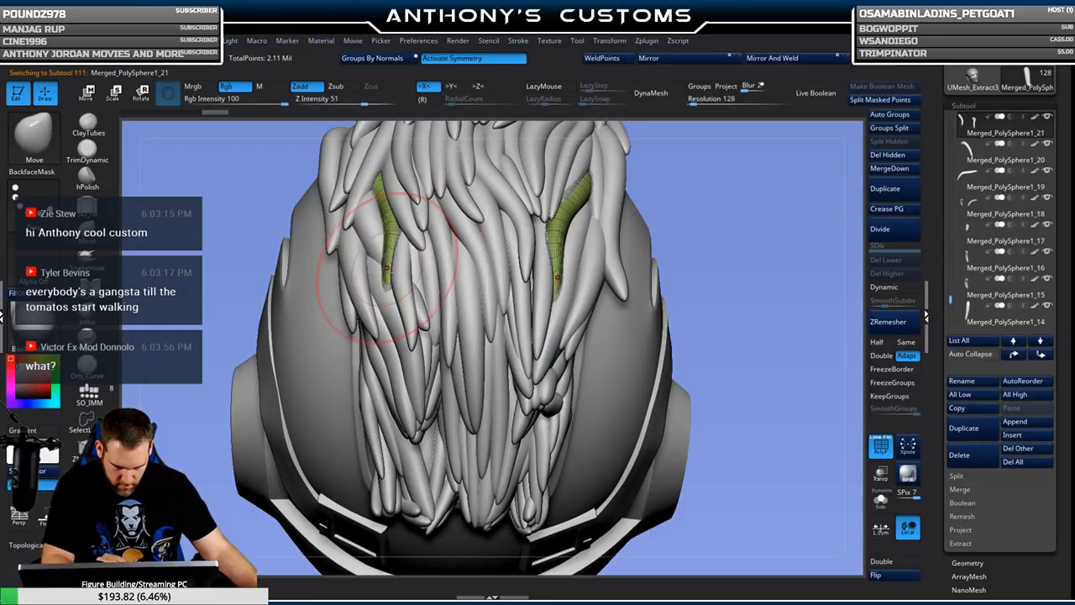
{"action": "left_click_drag", "start_coordinate": [706, 195], "coordinate": [627, 277]}
{"action": "left_click", "coordinate": [890, 115]}
Reshape the long curved side strands with the Move brush so they fill the gaps between the neighbouring strands.
{"action": "mouse_move", "coordinate": [640, 247]}
{"action": "left_mouse_down", "text": "alt"}
{"action": "mouse_move", "coordinate": [703, 242]}
{"action": "mouse_move", "coordinate": [708, 216]}
{"action": "left_mouse_up", "text": "alt"}
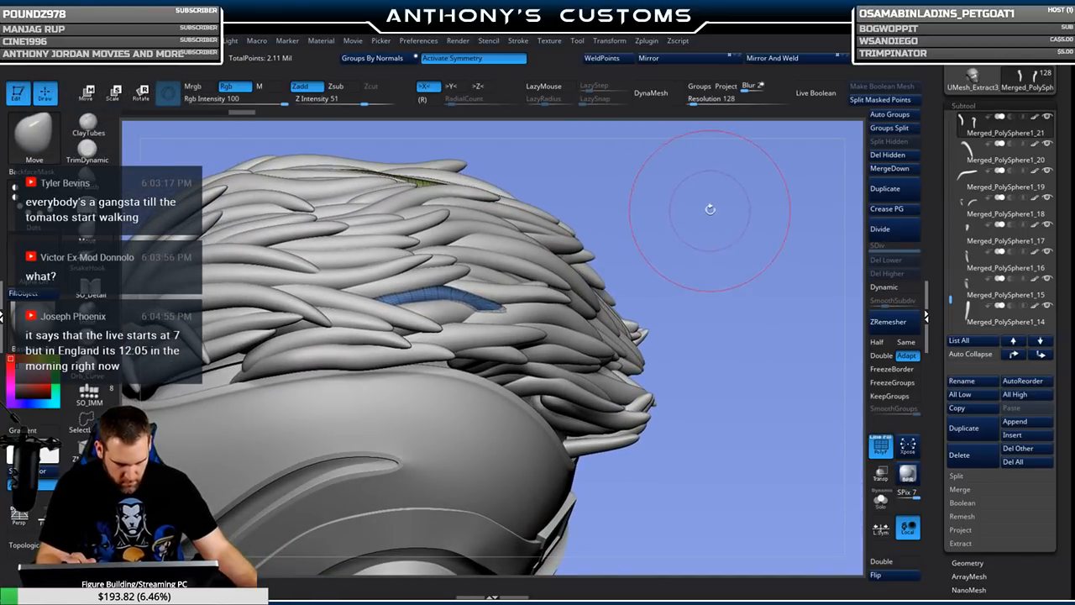
{"action": "mouse_move", "coordinate": [670, 216]}
{"action": "left_mouse_down"}
{"action": "mouse_move", "coordinate": [681, 183]}
{"action": "mouse_move", "coordinate": [672, 210]}
{"action": "left_mouse_up"}
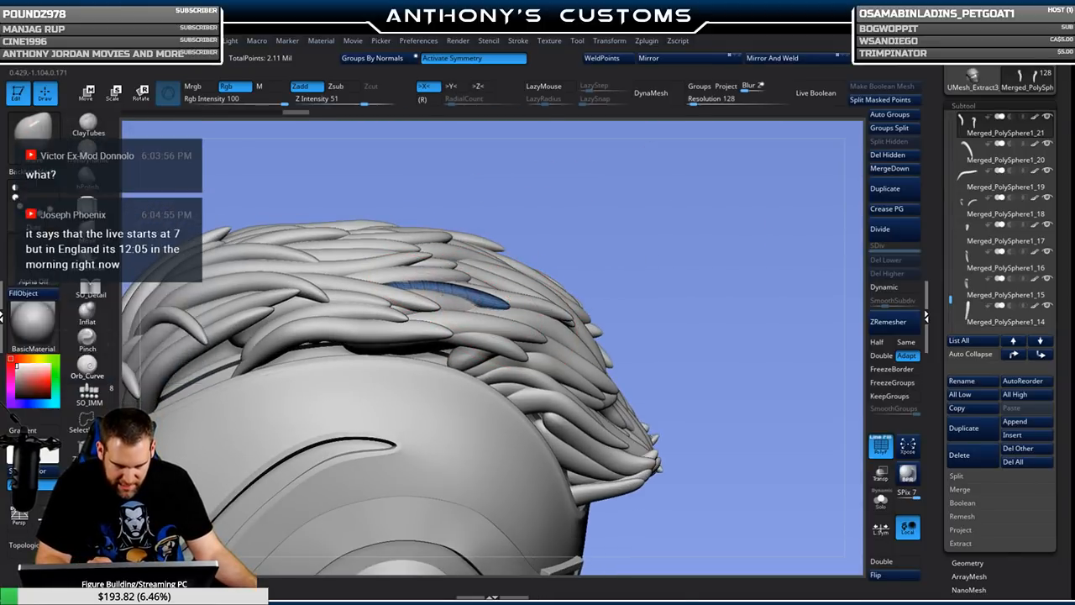
{"action": "mouse_move", "coordinate": [569, 179]}
{"action": "left_mouse_down"}
{"action": "mouse_move", "coordinate": [768, 194]}
{"action": "mouse_move", "coordinate": [765, 284]}
{"action": "left_mouse_up"}
{"action": "mouse_move", "coordinate": [784, 208]}
{"action": "left_mouse_down"}
{"action": "mouse_move", "coordinate": [697, 233]}
{"action": "mouse_move", "coordinate": [712, 186]}
{"action": "mouse_move", "coordinate": [675, 220]}
{"action": "left_mouse_up"}
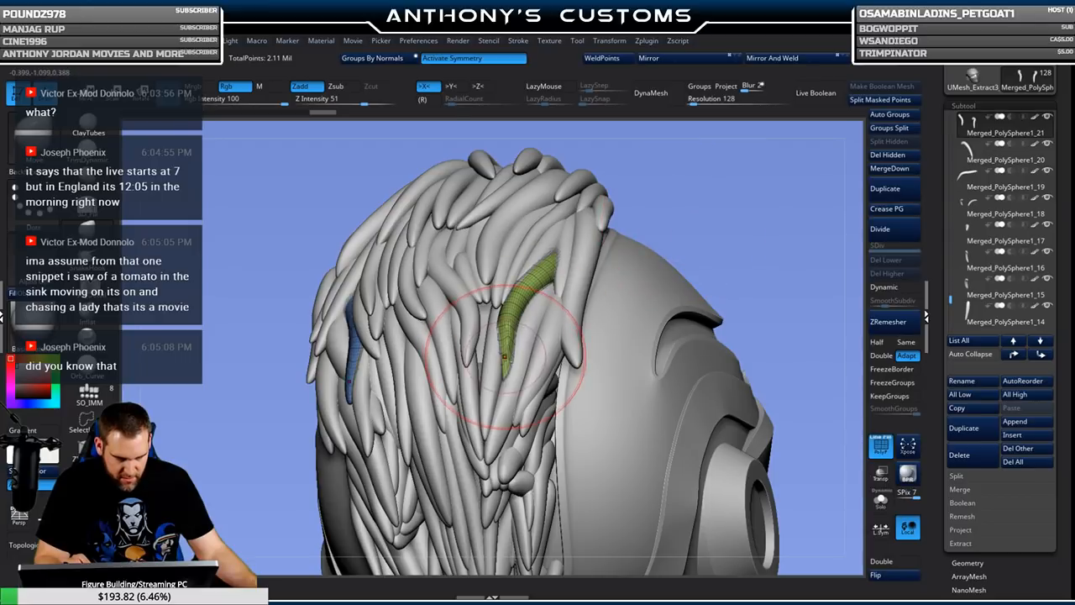
{"action": "left_click_drag", "start_coordinate": [683, 237], "coordinate": [712, 203]}
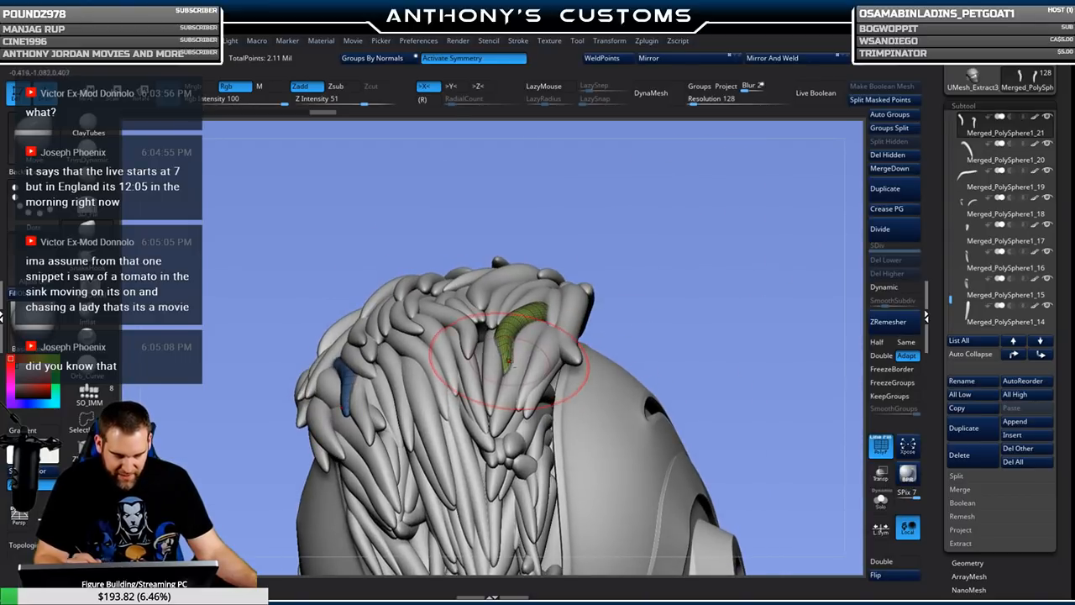
{"action": "left_click_drag", "start_coordinate": [658, 268], "coordinate": [550, 324]}
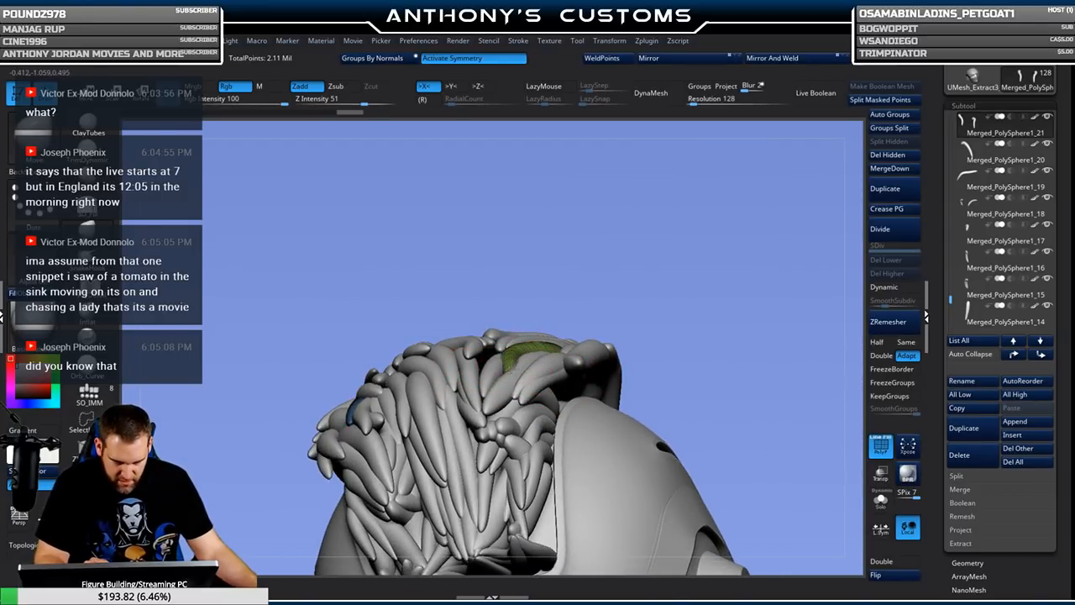
{"action": "left_click_drag", "start_coordinate": [692, 294], "coordinate": [593, 309]}
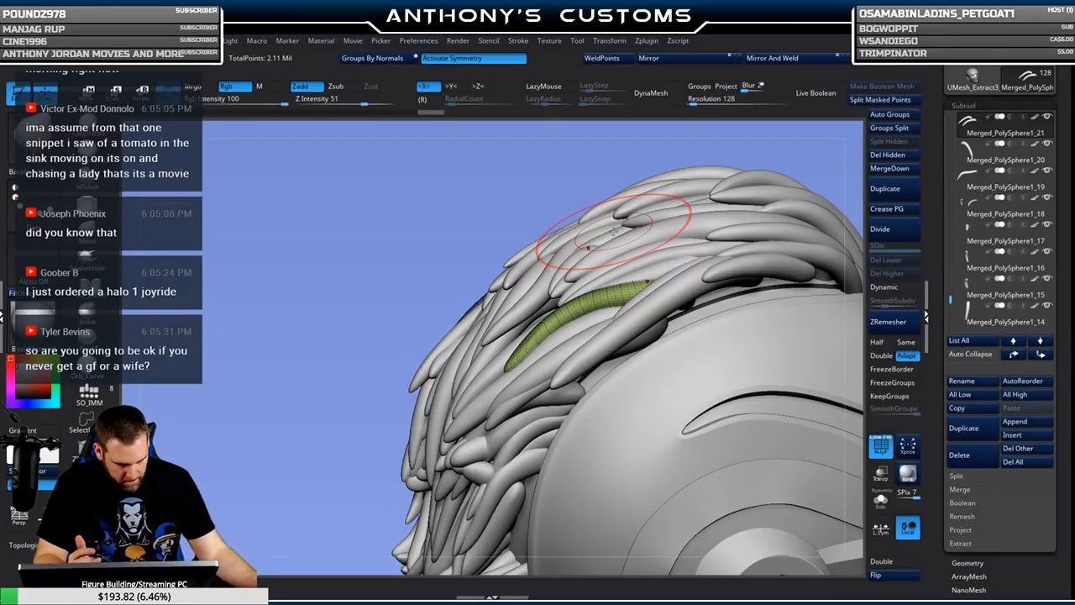
{"action": "left_click_drag", "start_coordinate": [487, 230], "coordinate": [574, 237]}
{"action": "mouse_move", "coordinate": [680, 221]}
{"action": "left_mouse_down"}
{"action": "mouse_move", "coordinate": [681, 235]}
{"action": "mouse_move", "coordinate": [681, 212]}
{"action": "mouse_move", "coordinate": [579, 231]}
{"action": "left_mouse_up"}
Examine the strands around the gap beside the mohawk's central back strands, selecting each one in turn and viewing it from below and behind.
{"action": "mouse_move", "coordinate": [488, 327]}
{"action": "left_mouse_down"}
{"action": "mouse_move", "coordinate": [445, 302]}
{"action": "mouse_move", "coordinate": [496, 293]}
{"action": "mouse_move", "coordinate": [508, 312]}
{"action": "mouse_move", "coordinate": [724, 252]}
{"action": "mouse_move", "coordinate": [732, 214]}
{"action": "mouse_move", "coordinate": [722, 206]}
{"action": "left_mouse_up"}
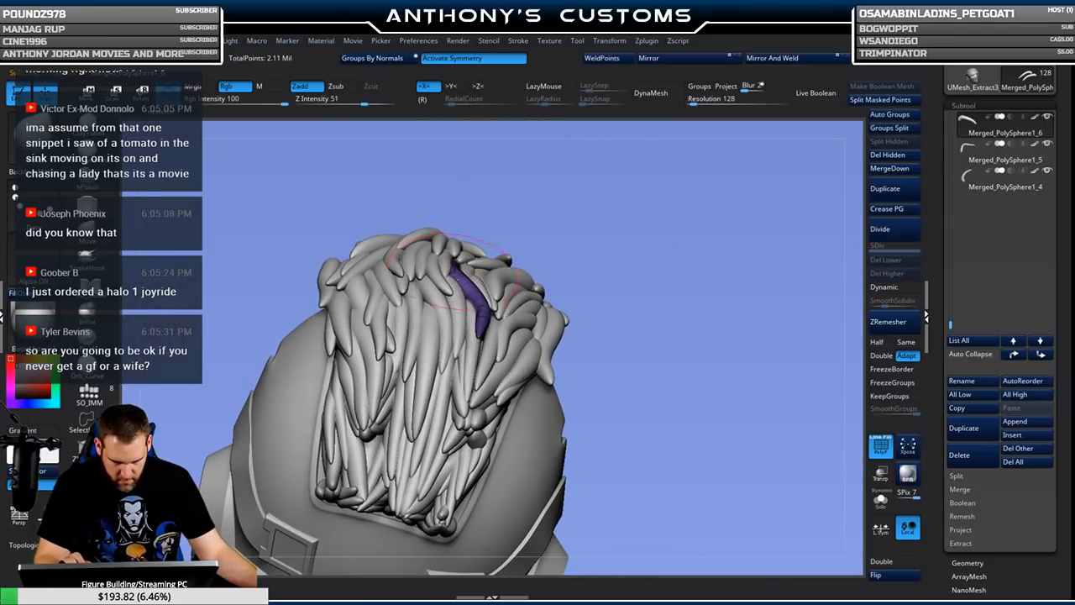
{"action": "left_click", "coordinate": [428, 309], "text": "alt"}
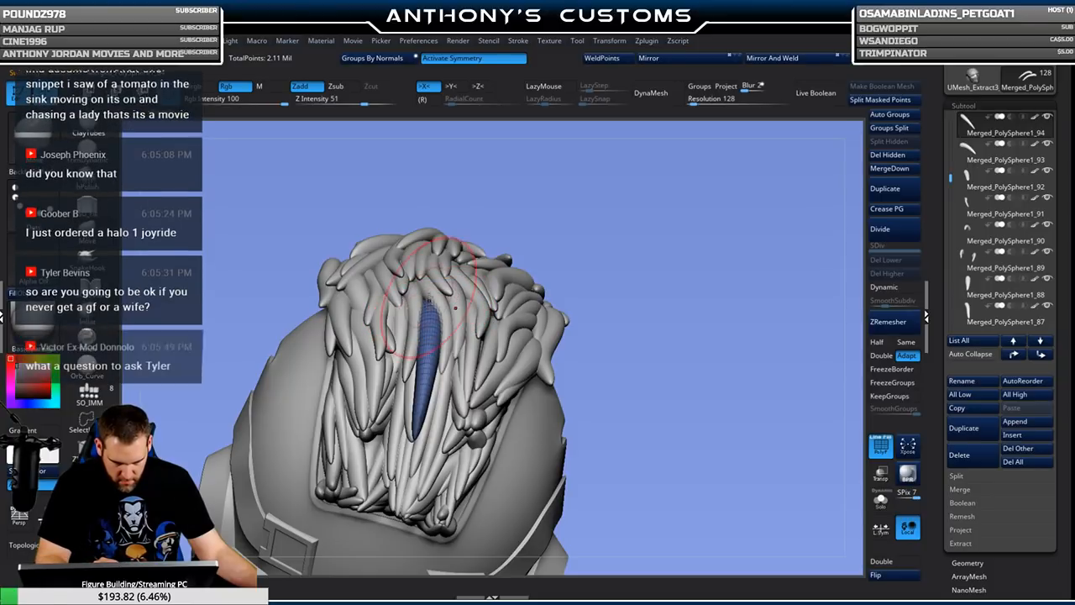
{"action": "left_click_drag", "start_coordinate": [566, 208], "coordinate": [721, 190]}
{"action": "left_click", "coordinate": [429, 369], "text": "alt"}
{"action": "left_click_drag", "start_coordinate": [620, 254], "coordinate": [658, 241]}
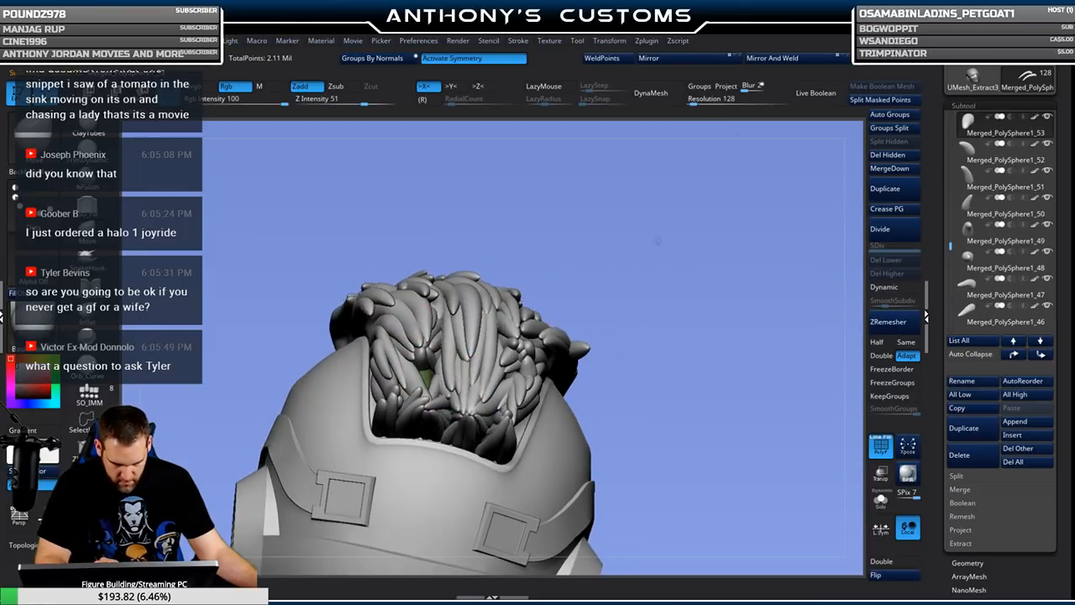
{"action": "mouse_move", "coordinate": [664, 252]}
{"action": "left_mouse_down"}
{"action": "mouse_move", "coordinate": [699, 305]}
{"action": "mouse_move", "coordinate": [672, 296]}
{"action": "left_mouse_up"}
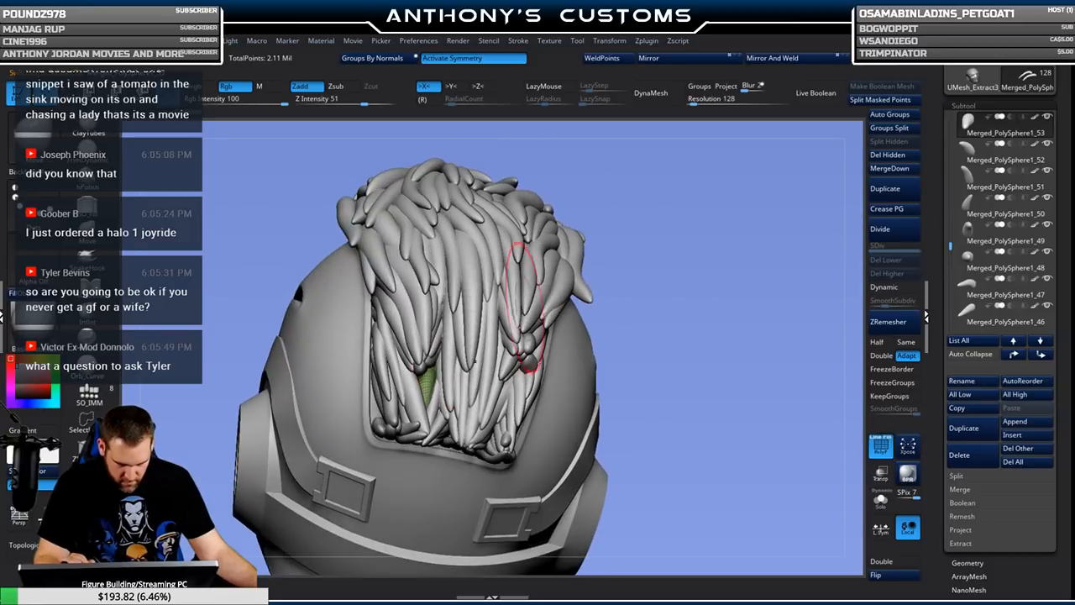
{"action": "left_click", "coordinate": [440, 363], "text": "alt"}
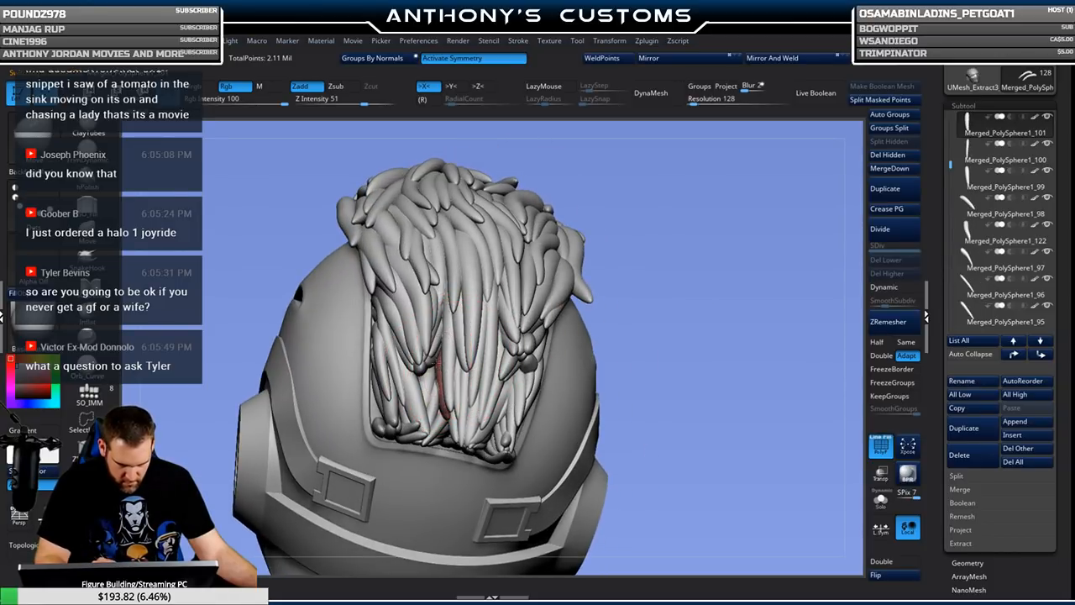
{"action": "left_click_drag", "start_coordinate": [537, 306], "coordinate": [441, 323]}
{"action": "left_click", "coordinate": [441, 323], "text": "alt"}
{"action": "left_click_drag", "start_coordinate": [529, 224], "coordinate": [616, 253]}
Select the short strand below the cluster of rounded tips near the opening's side edge and adjust it with the Move brush.
{"action": "left_click", "coordinate": [502, 361], "text": "alt"}
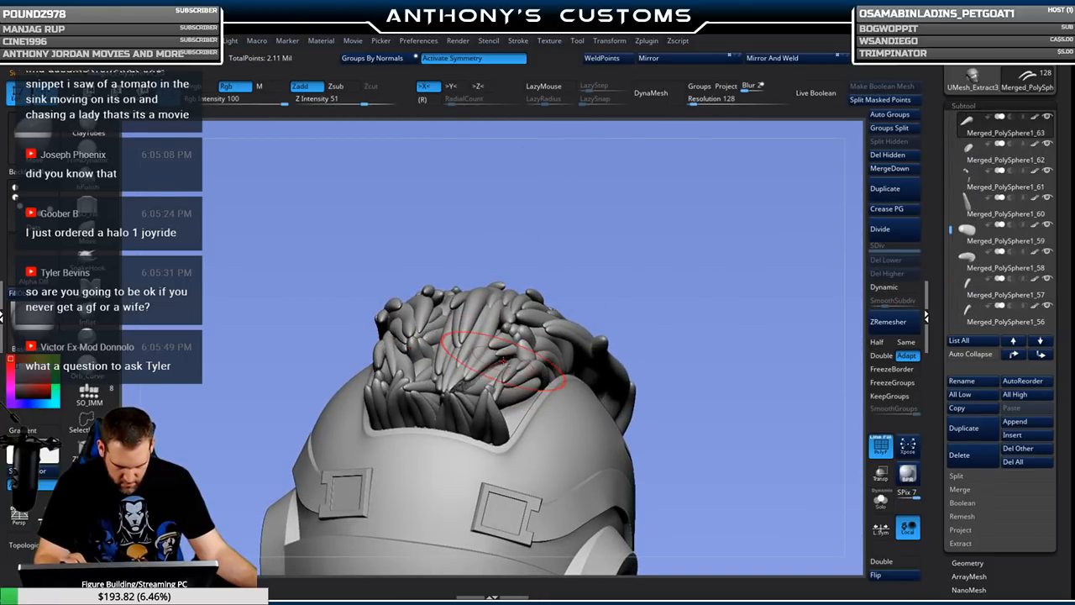
{"action": "mouse_move", "coordinate": [703, 250]}
{"action": "left_mouse_down"}
{"action": "mouse_move", "coordinate": [663, 269]}
{"action": "mouse_move", "coordinate": [646, 305]}
{"action": "mouse_move", "coordinate": [525, 351]}
{"action": "left_mouse_up"}
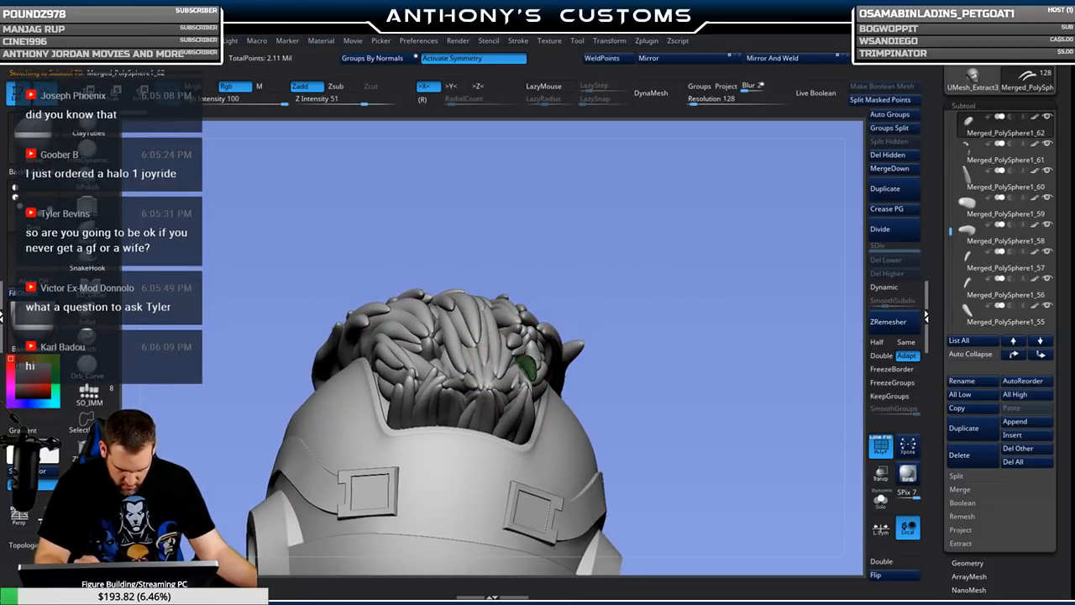
{"action": "left_click_drag", "start_coordinate": [678, 259], "coordinate": [655, 246]}
{"action": "left_click_drag", "start_coordinate": [725, 212], "coordinate": [720, 325]}
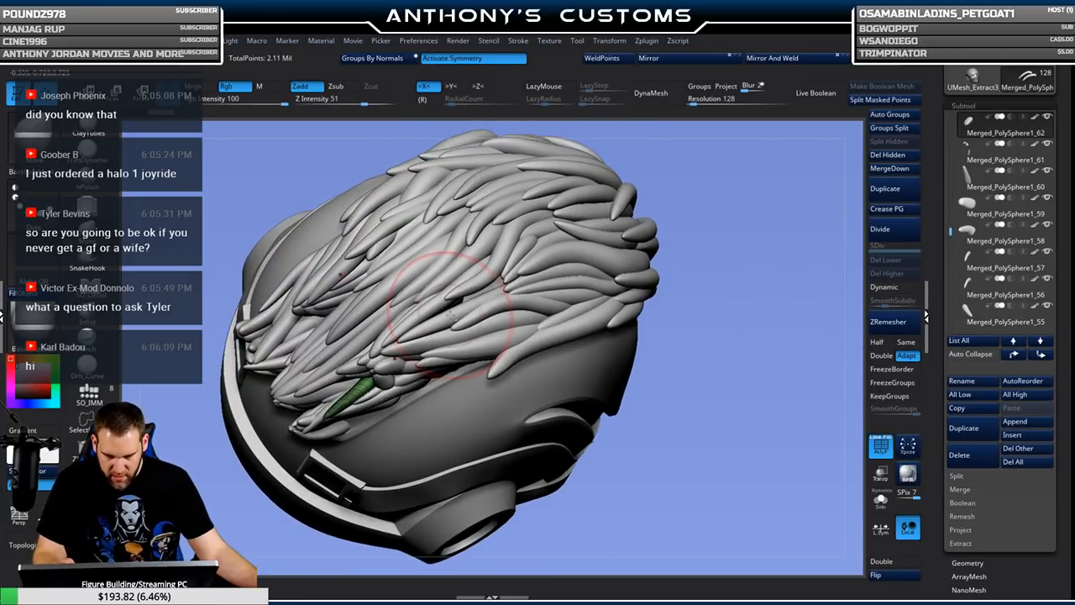
Select the mirrored pair of long strands high on the mohawk's back and split it by polygroup into separate subtools.
{"action": "left_click", "coordinate": [424, 270], "text": "alt"}
{"action": "left_click_drag", "start_coordinate": [750, 281], "coordinate": [704, 476]}
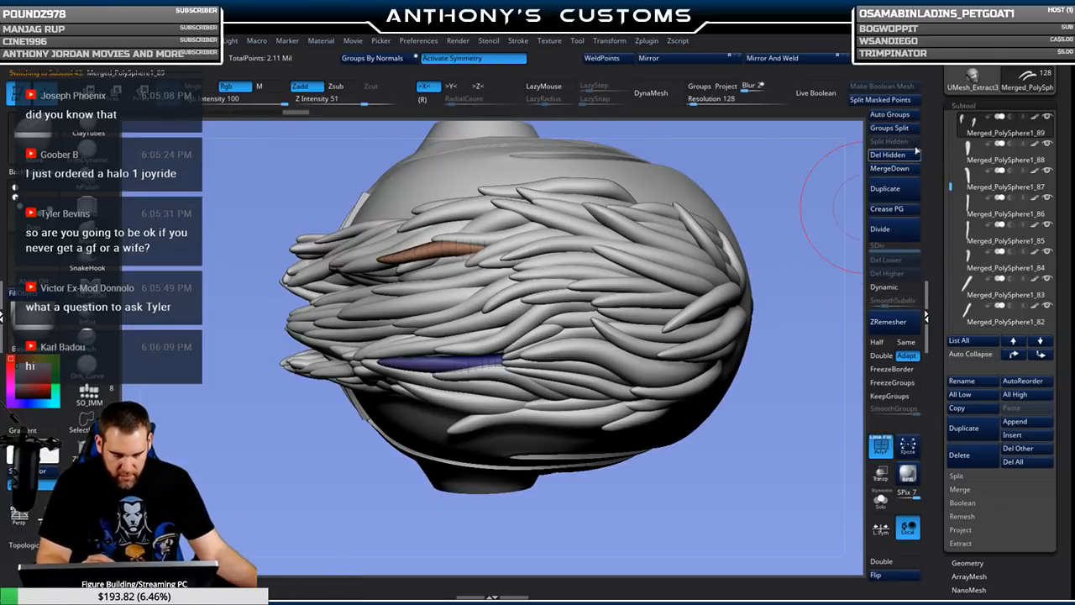
{"action": "left_click", "coordinate": [897, 128]}
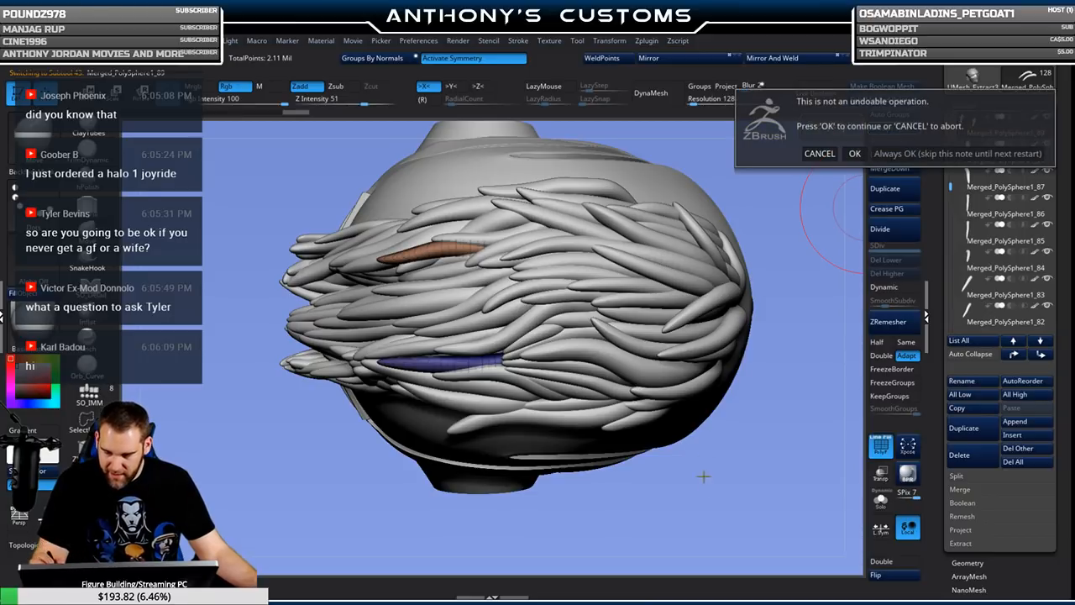
{"action": "left_click", "coordinate": [848, 157]}
Duplicate the split strand above the rounded-tip cluster and reshape the copy with the Move brush to fill the gap beside it.
{"action": "left_click_drag", "start_coordinate": [727, 456], "coordinate": [756, 323]}
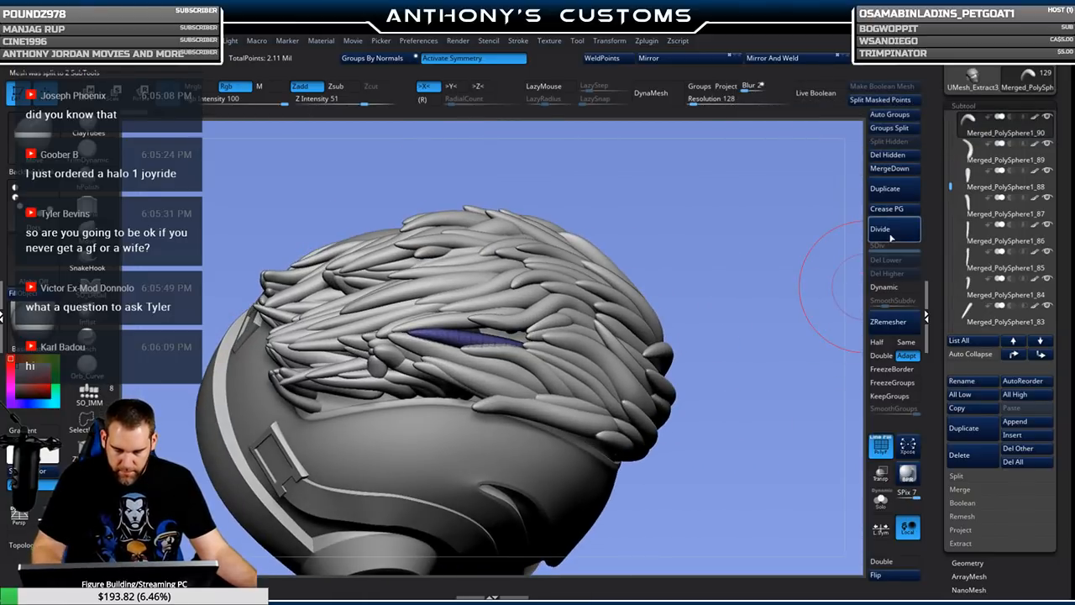
{"action": "left_click", "coordinate": [892, 193]}
{"action": "left_click_drag", "start_coordinate": [754, 270], "coordinate": [739, 378]}
{"action": "left_click_drag", "start_coordinate": [747, 181], "coordinate": [742, 219]}
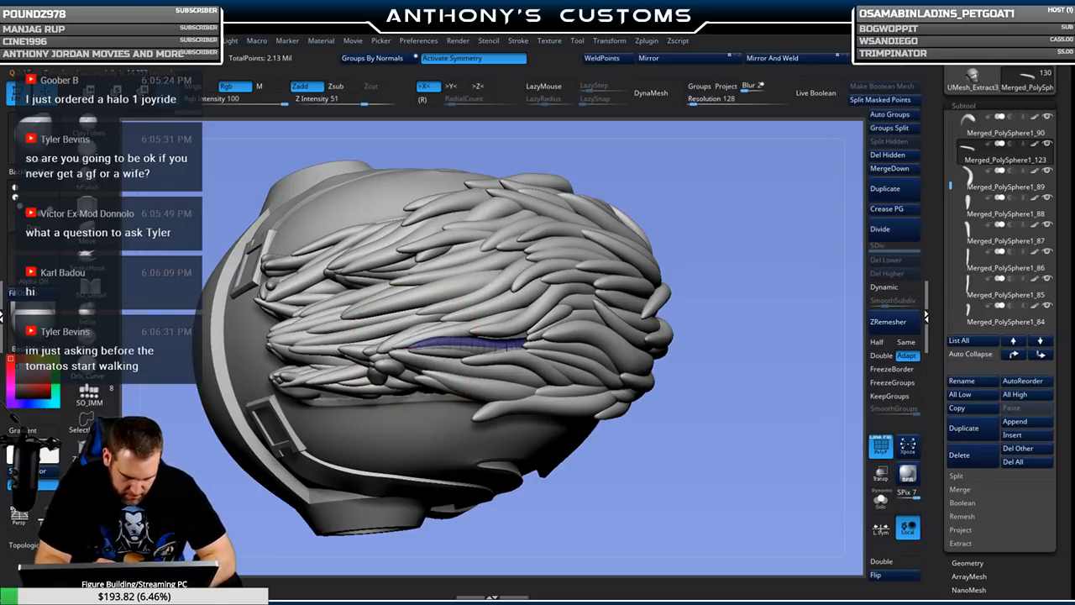
{"action": "mouse_move", "coordinate": [585, 260]}
{"action": "right_mouse_down"}
{"action": "mouse_move", "coordinate": [591, 306]}
{"action": "mouse_move", "coordinate": [522, 337]}
{"action": "right_mouse_up"}
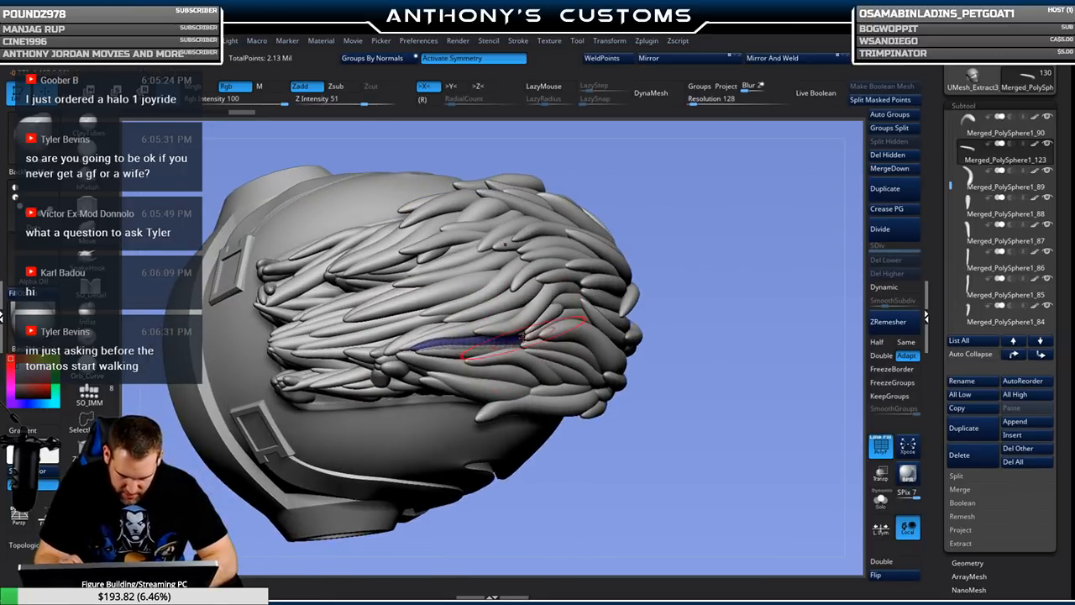
{"action": "right_click_drag", "start_coordinate": [715, 264], "coordinate": [522, 328]}
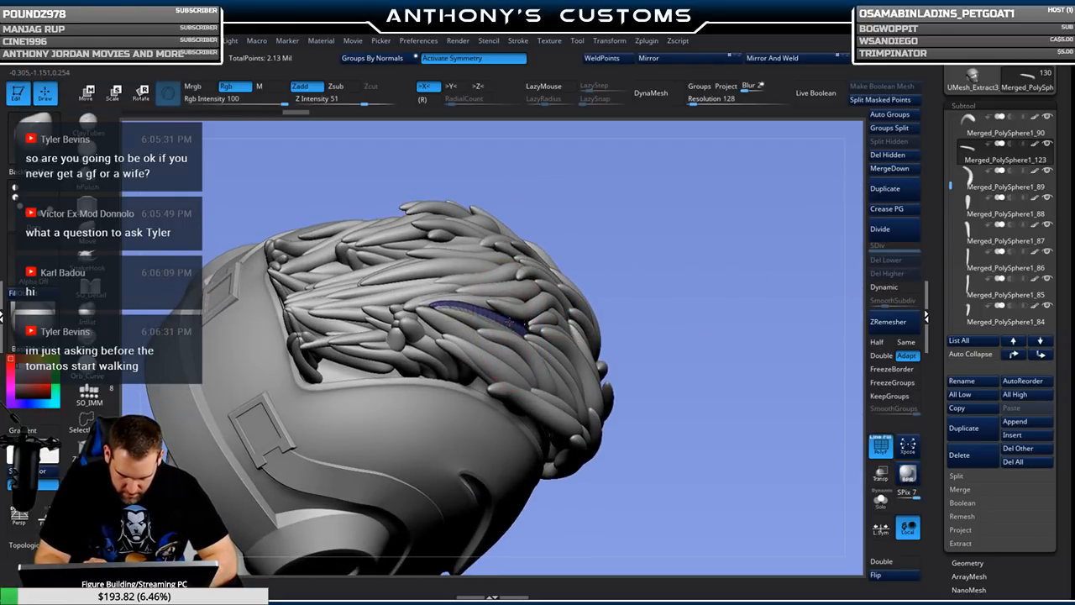
{"action": "mouse_move", "coordinate": [668, 273]}
{"action": "right_mouse_down"}
{"action": "mouse_move", "coordinate": [647, 202]}
{"action": "mouse_move", "coordinate": [672, 277]}
{"action": "mouse_move", "coordinate": [651, 308]}
{"action": "mouse_move", "coordinate": [702, 248]}
{"action": "mouse_move", "coordinate": [696, 296]}
{"action": "mouse_move", "coordinate": [742, 240]}
{"action": "mouse_move", "coordinate": [681, 223]}
{"action": "right_mouse_up"}
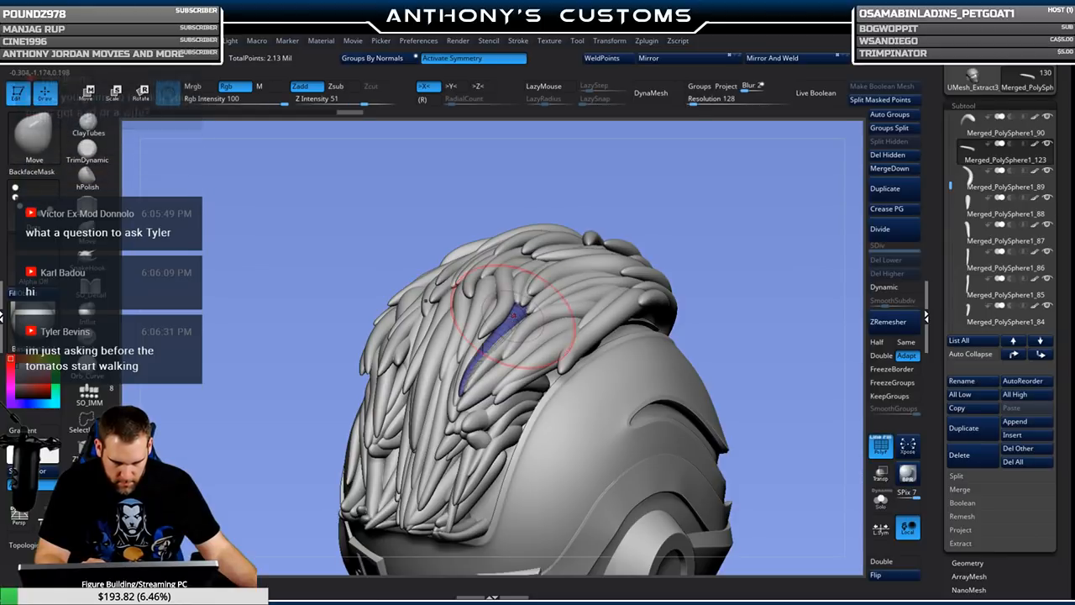
{"action": "right_click_drag", "start_coordinate": [558, 277], "coordinate": [666, 223]}
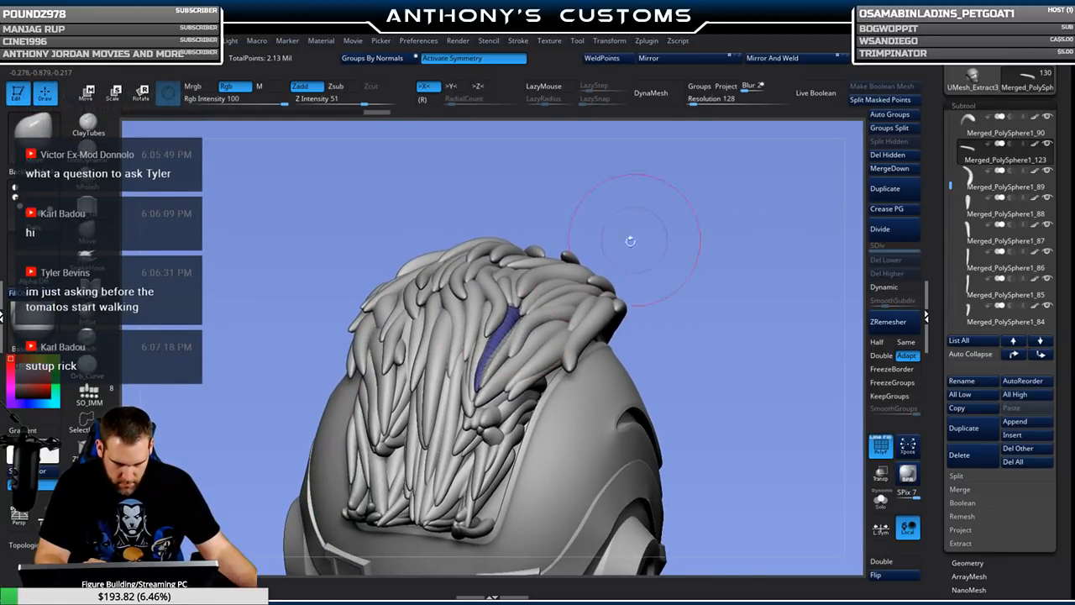
{"action": "right_click_drag", "start_coordinate": [715, 218], "coordinate": [552, 293]}
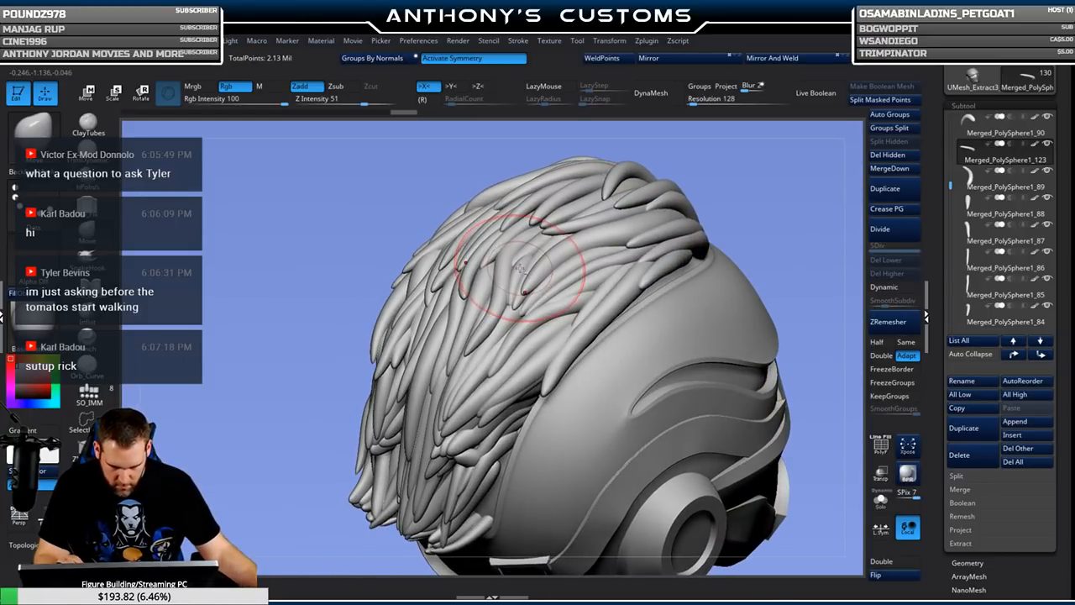
Select the short strand in the upper middle of the mohawk's back, show its polyframe and reshape it with the Move brush.
{"action": "left_click", "coordinate": [521, 267], "text": "alt"}
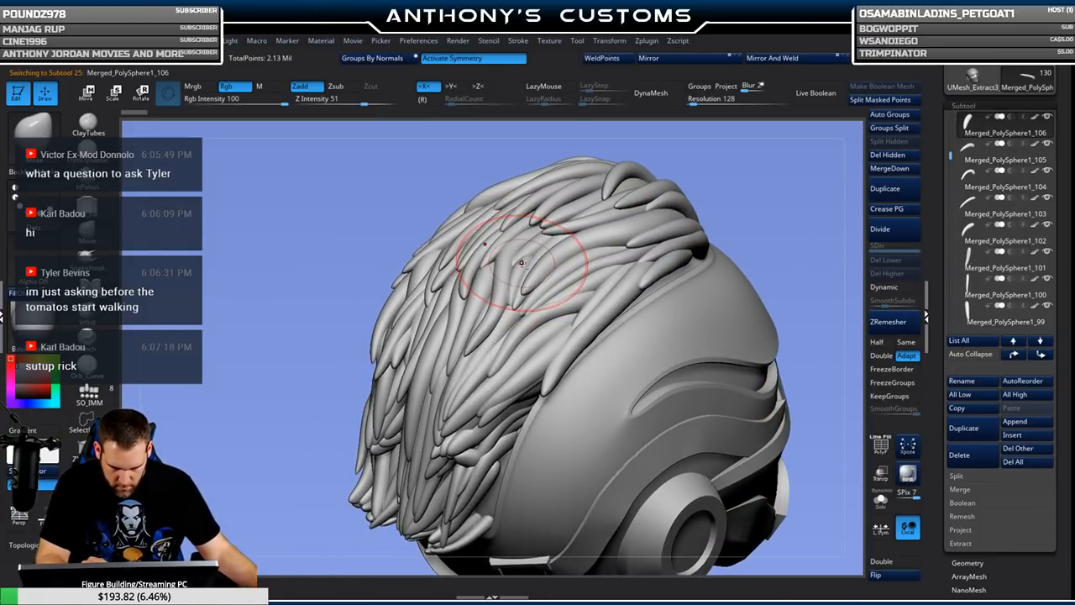
{"action": "right_click_drag", "start_coordinate": [754, 196], "coordinate": [655, 215]}
{"action": "key", "text": "shift+f"}
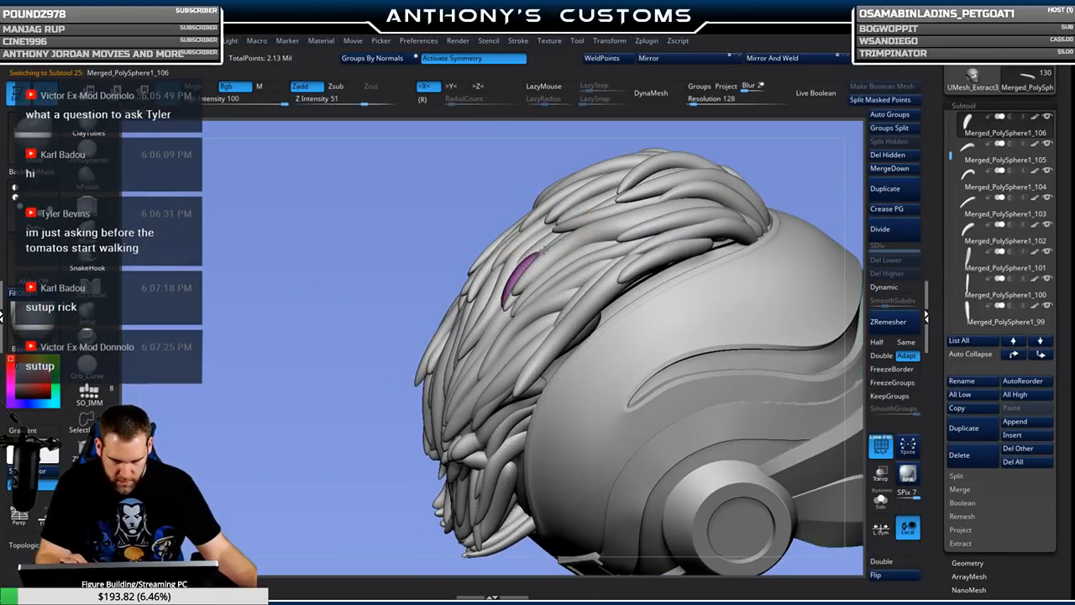
{"action": "right_click_drag", "start_coordinate": [664, 183], "coordinate": [731, 168]}
{"action": "mouse_move", "coordinate": [718, 267]}
{"action": "right_mouse_down"}
{"action": "mouse_move", "coordinate": [700, 242]}
{"action": "mouse_move", "coordinate": [717, 270]}
{"action": "right_mouse_up"}
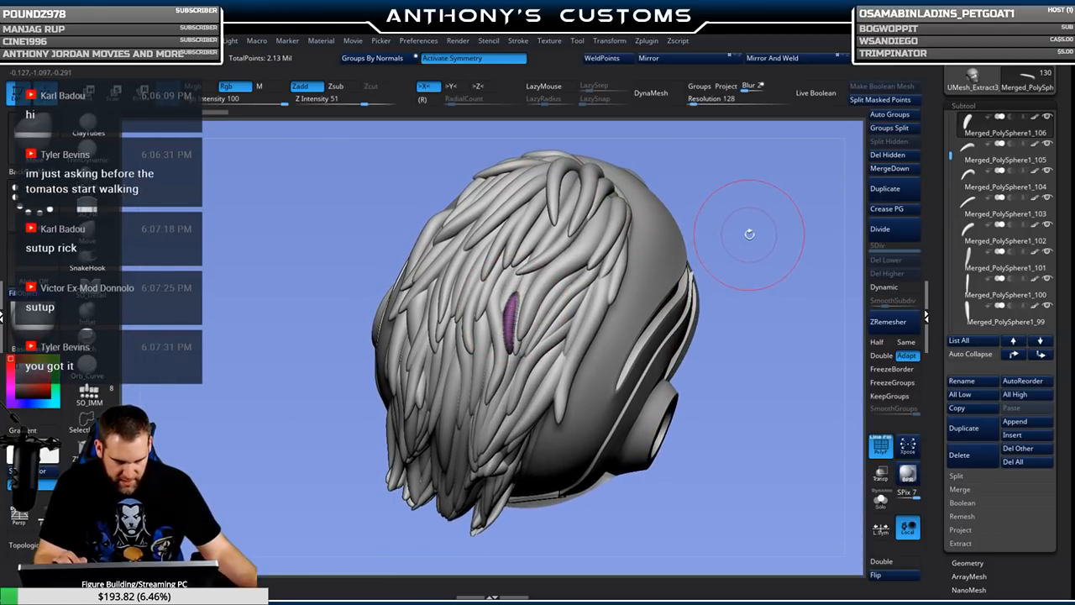
{"action": "right_click_drag", "start_coordinate": [742, 229], "coordinate": [696, 209]}
{"action": "mouse_move", "coordinate": [708, 268]}
{"action": "right_mouse_down"}
{"action": "mouse_move", "coordinate": [713, 349]}
{"action": "mouse_move", "coordinate": [652, 283]}
{"action": "mouse_move", "coordinate": [710, 259]}
{"action": "right_mouse_up"}
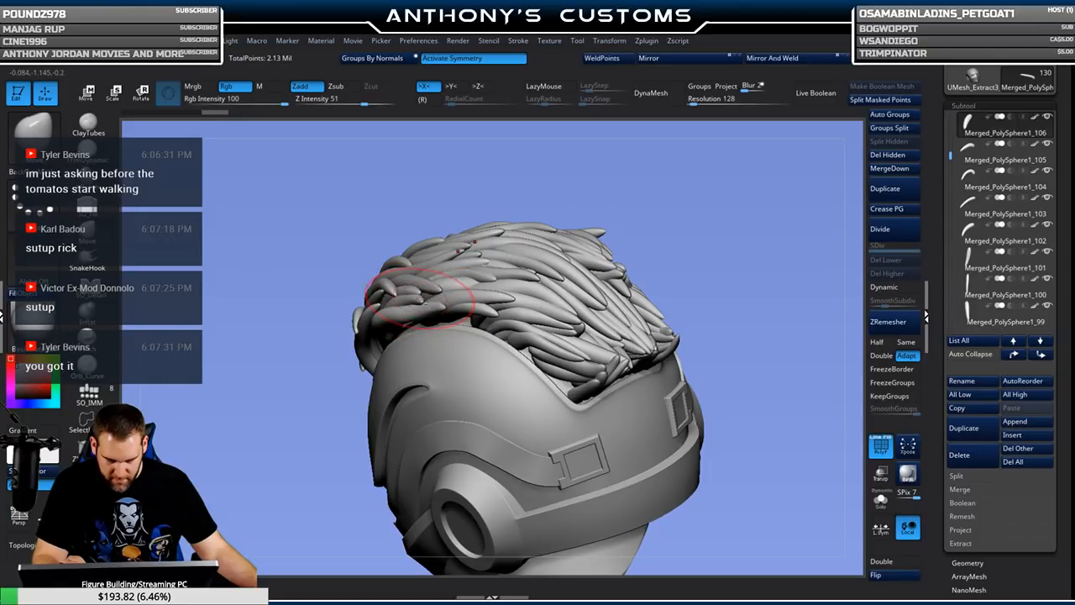
Select the strand half-hidden under the long side strands above the helmet's edge and check it from the side, top and rear.
{"action": "left_click", "coordinate": [418, 291], "text": "alt"}
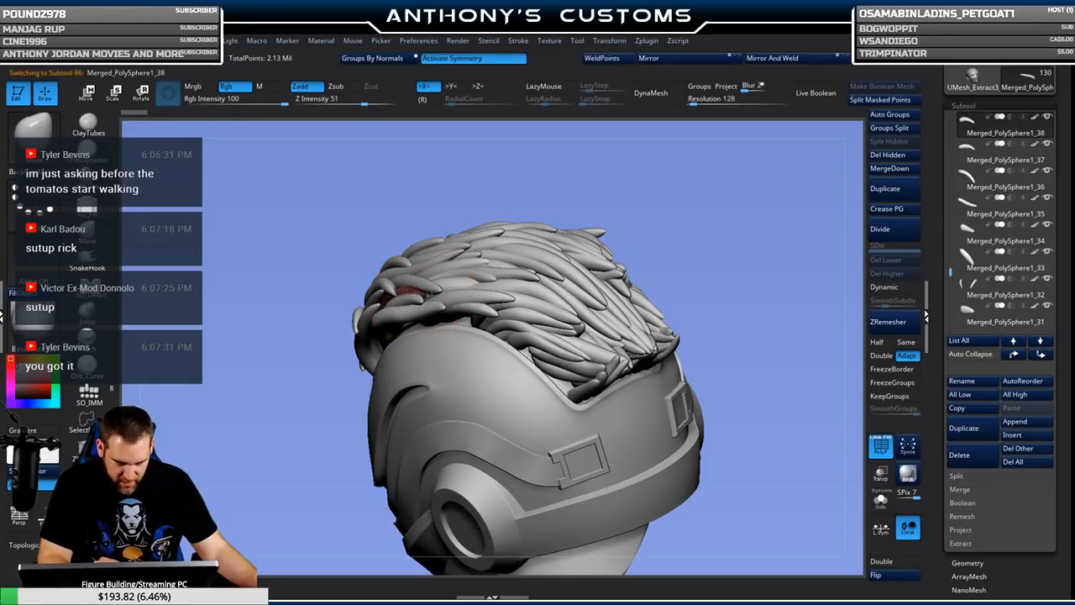
{"action": "right_click_drag", "start_coordinate": [703, 214], "coordinate": [765, 208]}
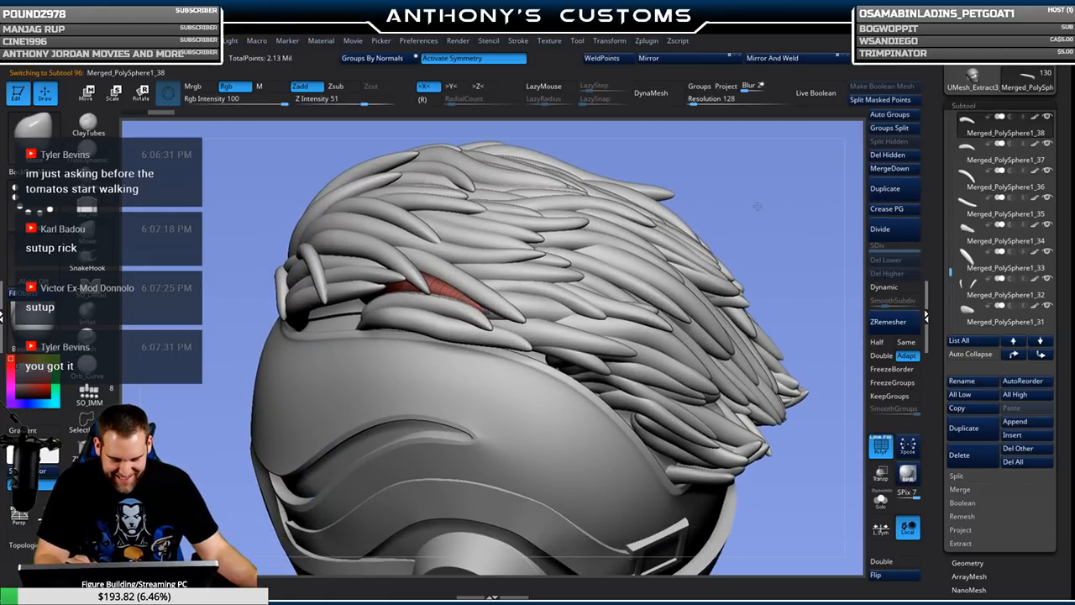
{"action": "right_click_drag", "start_coordinate": [767, 227], "coordinate": [670, 169]}
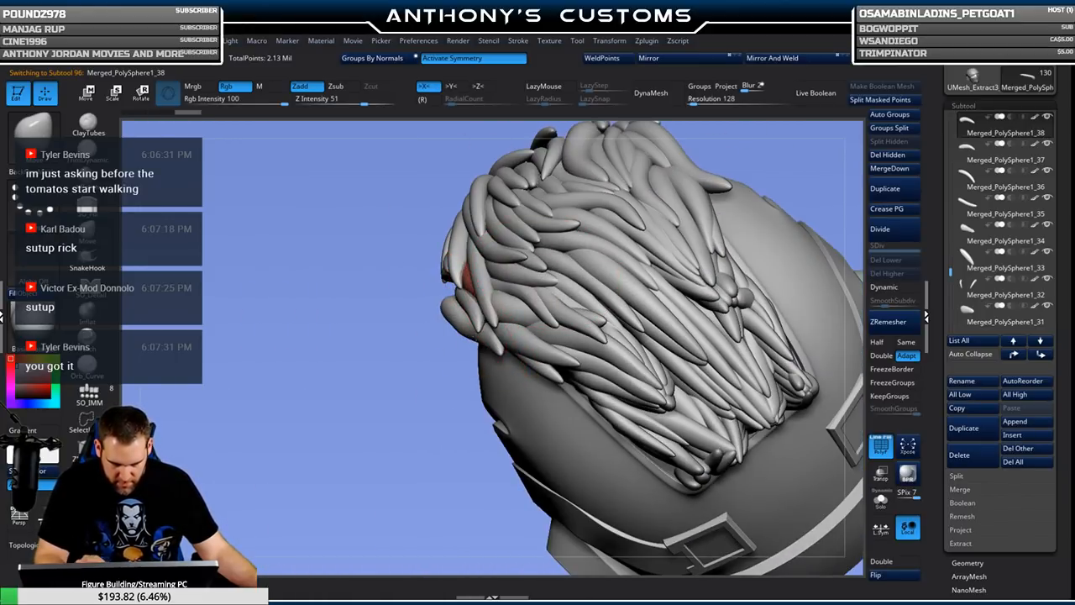
{"action": "mouse_move", "coordinate": [480, 404]}
{"action": "right_mouse_down"}
{"action": "mouse_move", "coordinate": [506, 388]}
{"action": "mouse_move", "coordinate": [540, 334]}
{"action": "right_mouse_up"}
{"action": "right_click_drag", "start_coordinate": [726, 212], "coordinate": [793, 169]}
{"action": "mouse_move", "coordinate": [778, 263]}
{"action": "right_mouse_down"}
{"action": "mouse_move", "coordinate": [749, 250]}
{"action": "mouse_move", "coordinate": [679, 275]}
{"action": "mouse_move", "coordinate": [735, 242]}
{"action": "mouse_move", "coordinate": [742, 262]}
{"action": "mouse_move", "coordinate": [734, 228]}
{"action": "mouse_move", "coordinate": [709, 252]}
{"action": "mouse_move", "coordinate": [714, 240]}
{"action": "mouse_move", "coordinate": [691, 235]}
{"action": "right_mouse_up"}
Select the neighbouring side strand above the opening's upper corner and reshape it with the Move brush.
{"action": "left_click", "coordinate": [550, 304], "text": "alt"}
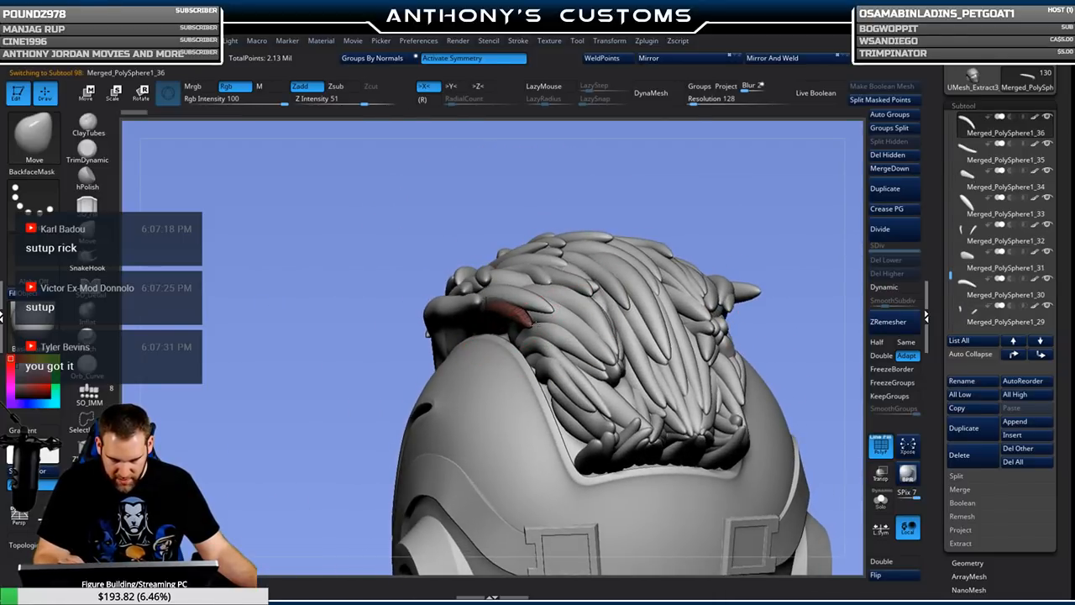
{"action": "mouse_move", "coordinate": [753, 220]}
{"action": "left_mouse_down"}
{"action": "mouse_move", "coordinate": [737, 208]}
{"action": "mouse_move", "coordinate": [530, 328]}
{"action": "left_mouse_up"}
{"action": "left_click_drag", "start_coordinate": [683, 234], "coordinate": [771, 193]}
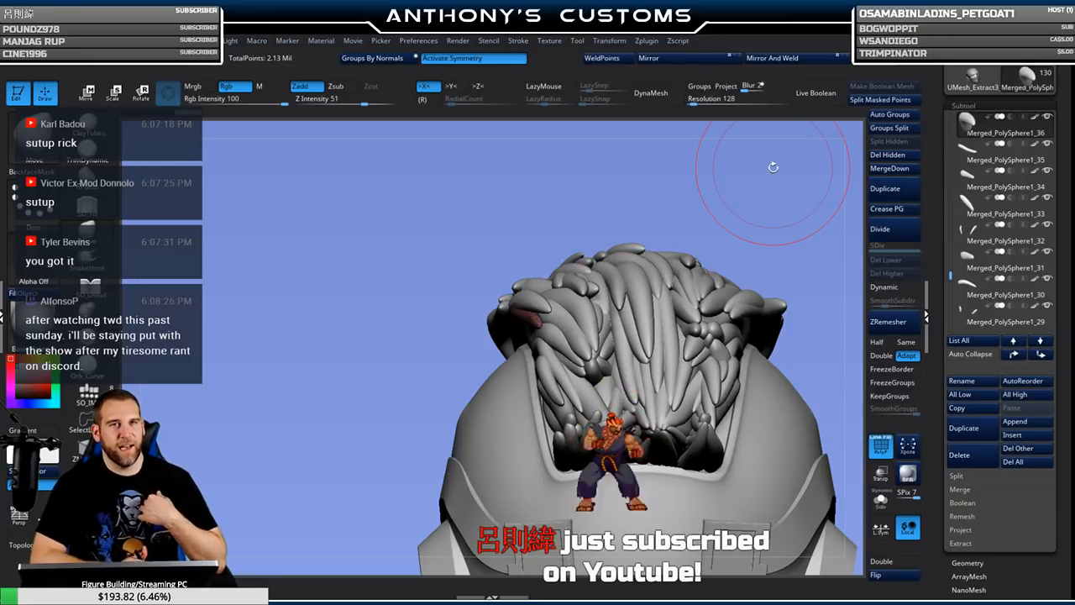
Step down through the following strand subtools to Merged_PolySphere1_30 and view that strand on the mohawk's back.
{"action": "key", "text": "Down"}
{"action": "key", "text": "Down"}
{"action": "key", "text": "Down"}
{"action": "key", "text": "Down"}
{"action": "key", "text": "Down"}
{"action": "key", "text": "Down"}
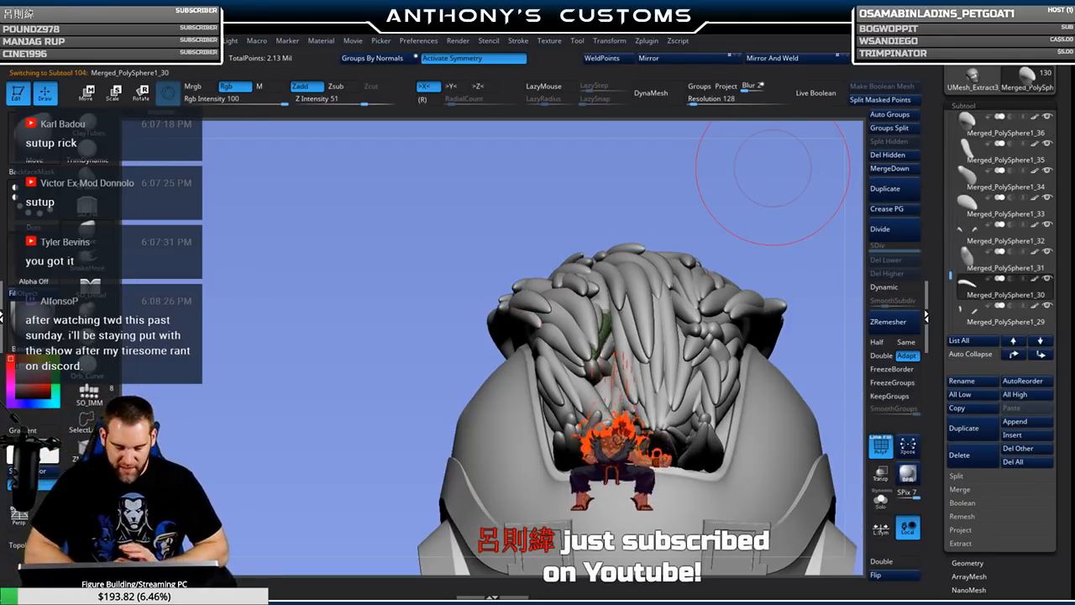
{"action": "left_click_drag", "start_coordinate": [773, 221], "coordinate": [678, 198], "text": "alt"}
{"action": "left_click_drag", "start_coordinate": [773, 253], "coordinate": [827, 282]}
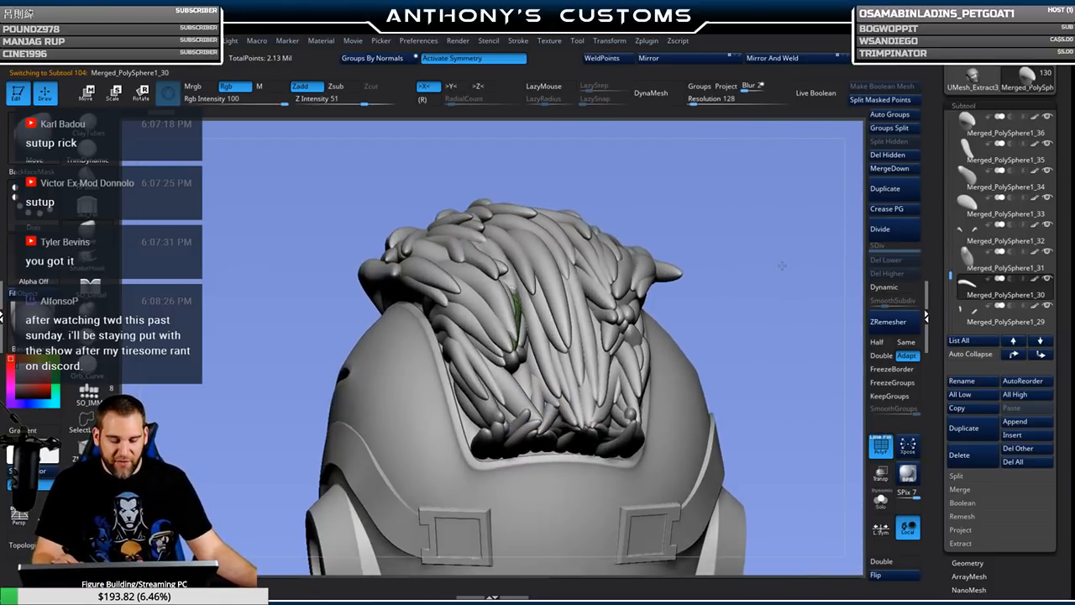
Select the narrow strand beside the long central back strands and try to duplicate it.
{"action": "left_click", "coordinate": [527, 345], "text": "alt"}
{"action": "mouse_move", "coordinate": [716, 278]}
{"action": "left_mouse_down"}
{"action": "mouse_move", "coordinate": [768, 259]}
{"action": "mouse_move", "coordinate": [766, 322]}
{"action": "mouse_move", "coordinate": [548, 256]}
{"action": "left_mouse_up"}
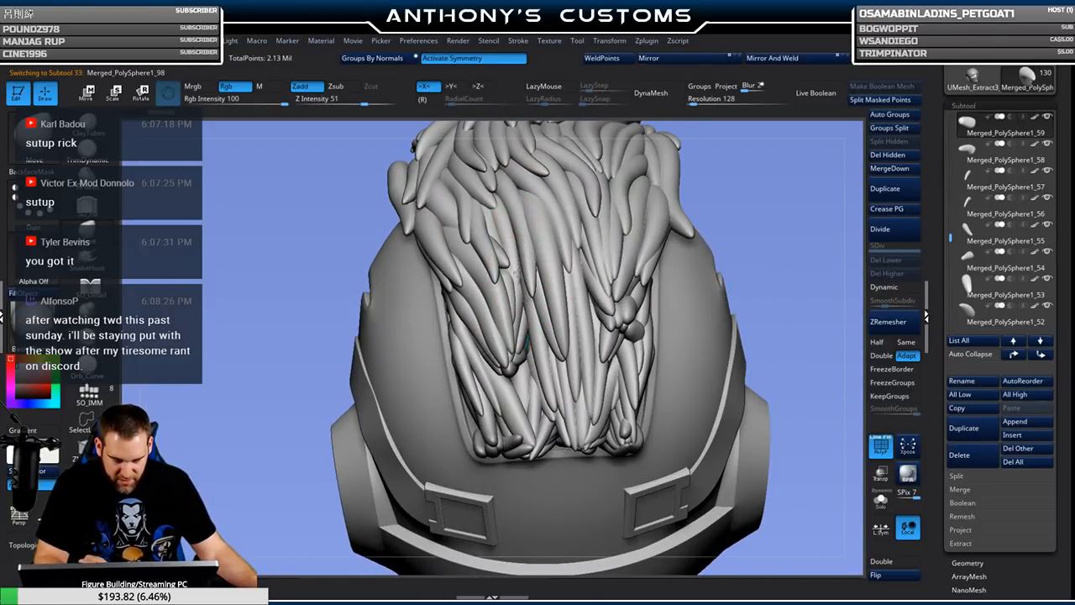
{"action": "key", "text": "ctrl+shift+d"}
{"action": "left_click_drag", "start_coordinate": [634, 231], "coordinate": [559, 206]}
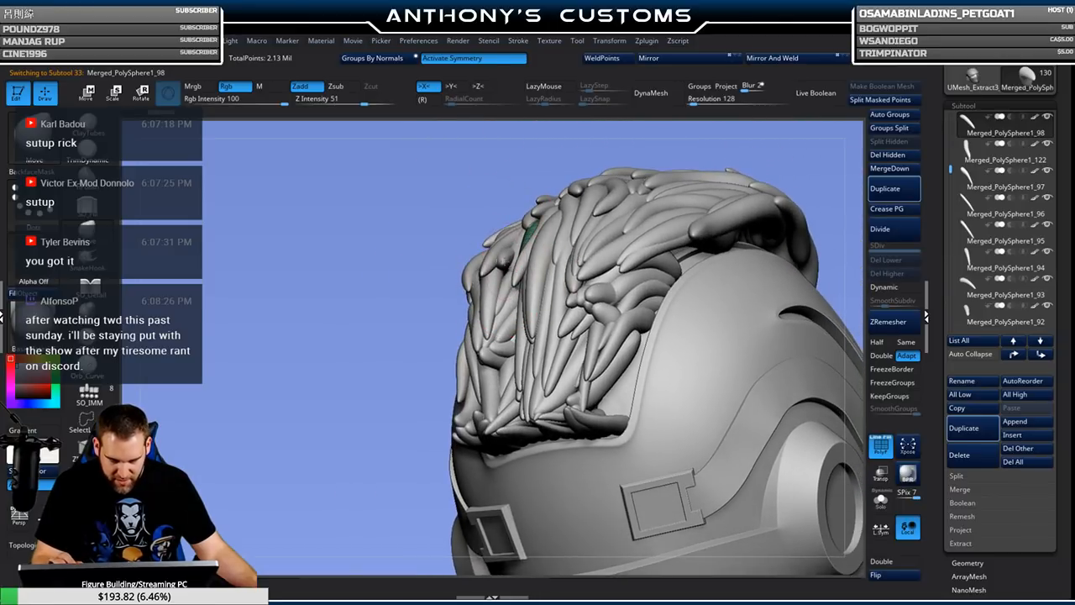
Select the pair of short strands near the mohawk's upper side edge and check them from several rear angles.
{"action": "left_click", "coordinate": [437, 235], "text": "alt"}
{"action": "left_click_drag", "start_coordinate": [437, 235], "coordinate": [508, 261]}
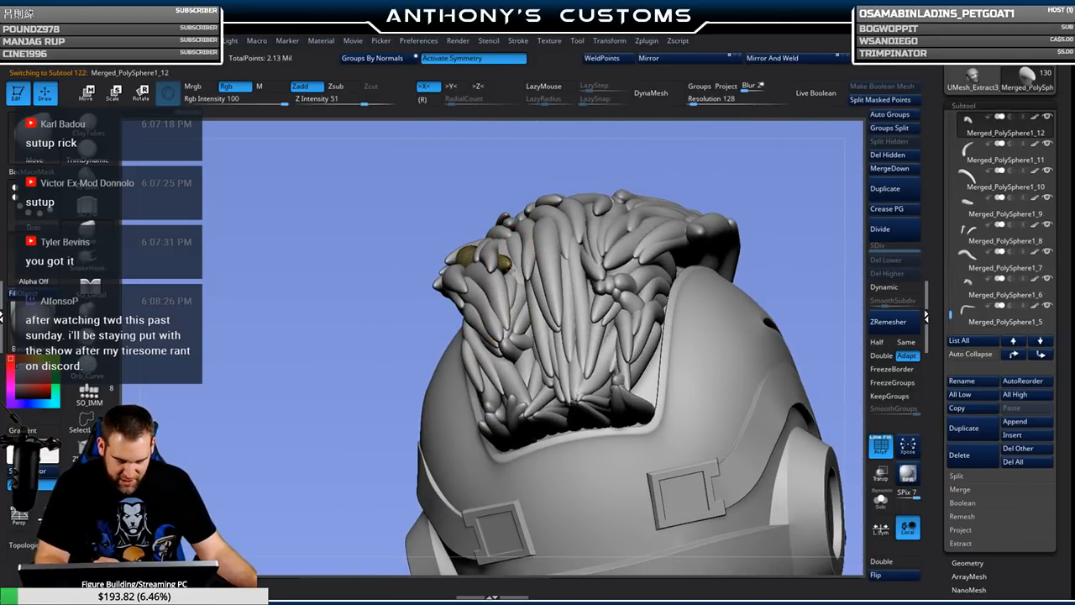
{"action": "left_click_drag", "start_coordinate": [715, 203], "coordinate": [663, 217]}
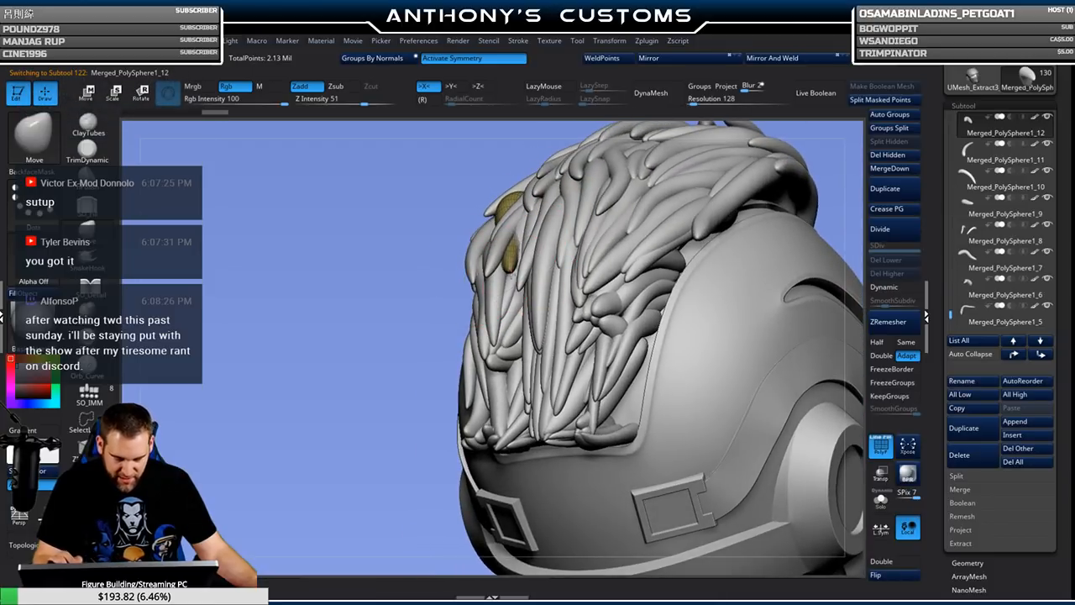
{"action": "left_click_drag", "start_coordinate": [377, 369], "coordinate": [491, 395]}
{"action": "mouse_move", "coordinate": [737, 223]}
{"action": "left_mouse_down"}
{"action": "mouse_move", "coordinate": [724, 270]}
{"action": "mouse_move", "coordinate": [705, 263]}
{"action": "mouse_move", "coordinate": [730, 251]}
{"action": "mouse_move", "coordinate": [768, 189]}
{"action": "mouse_move", "coordinate": [689, 248]}
{"action": "mouse_move", "coordinate": [605, 248]}
{"action": "mouse_move", "coordinate": [509, 214]}
{"action": "left_mouse_up"}
Select the strand above the rounded-tip cluster and widen it with the Move brush to fill the gap between its neighbours.
{"action": "left_click", "coordinate": [510, 210], "text": "alt"}
{"action": "left_click_drag", "start_coordinate": [683, 168], "coordinate": [538, 268]}
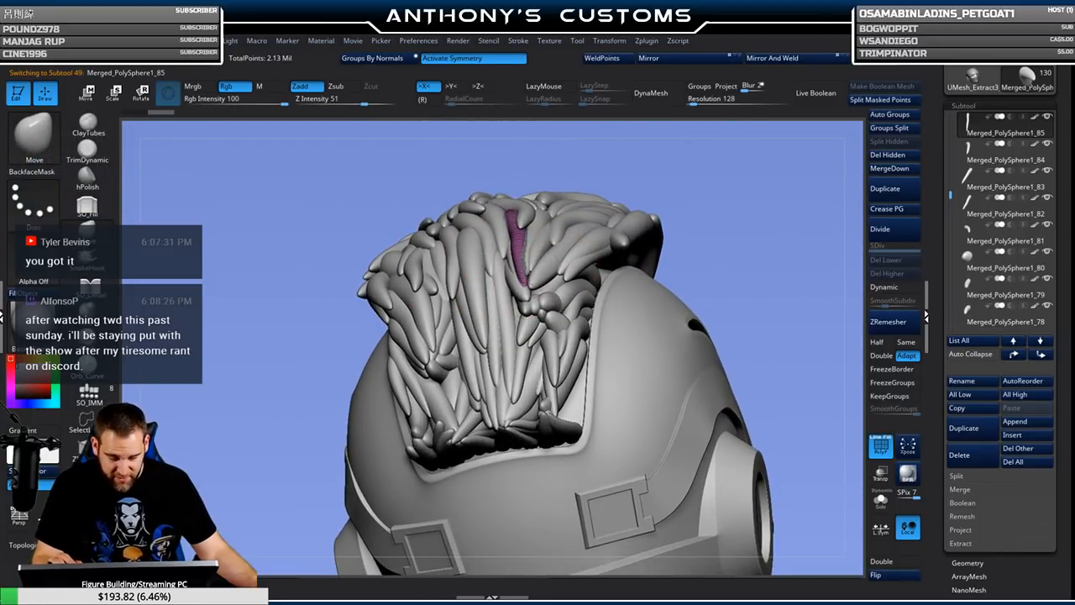
{"action": "left_click_drag", "start_coordinate": [697, 190], "coordinate": [758, 224]}
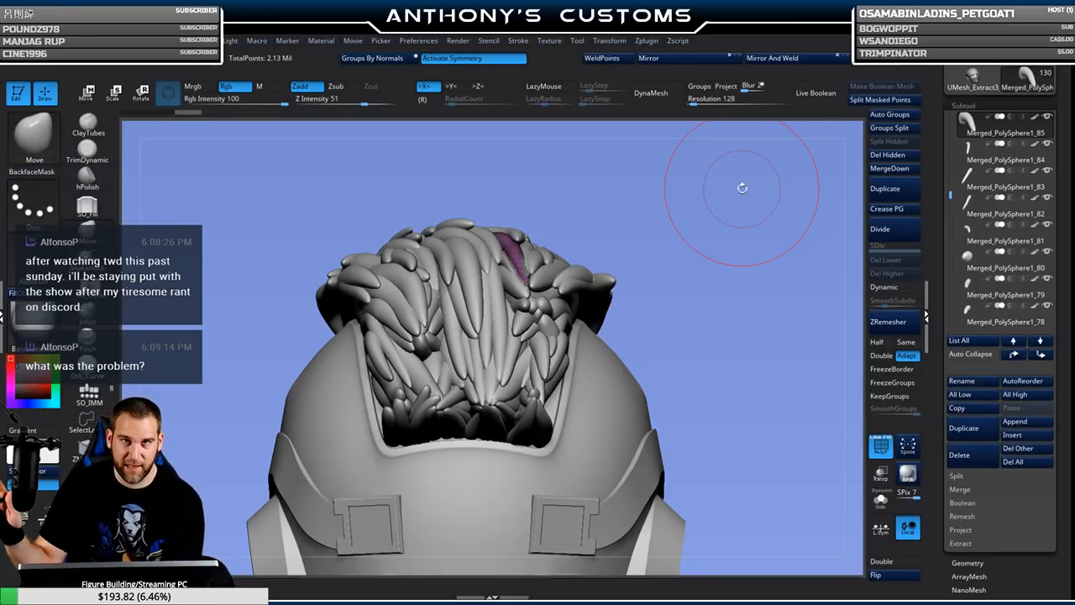
Select the strand pair beside the rounded-tip cluster and assign each strand its own polygroup with Auto Groups.
{"action": "mouse_move", "coordinate": [705, 269]}
{"action": "left_mouse_down"}
{"action": "mouse_move", "coordinate": [691, 281]}
{"action": "mouse_move", "coordinate": [579, 282]}
{"action": "mouse_move", "coordinate": [592, 277]}
{"action": "mouse_move", "coordinate": [578, 259]}
{"action": "mouse_move", "coordinate": [561, 291]}
{"action": "left_mouse_up"}
{"action": "left_click", "coordinate": [550, 289], "text": "alt"}
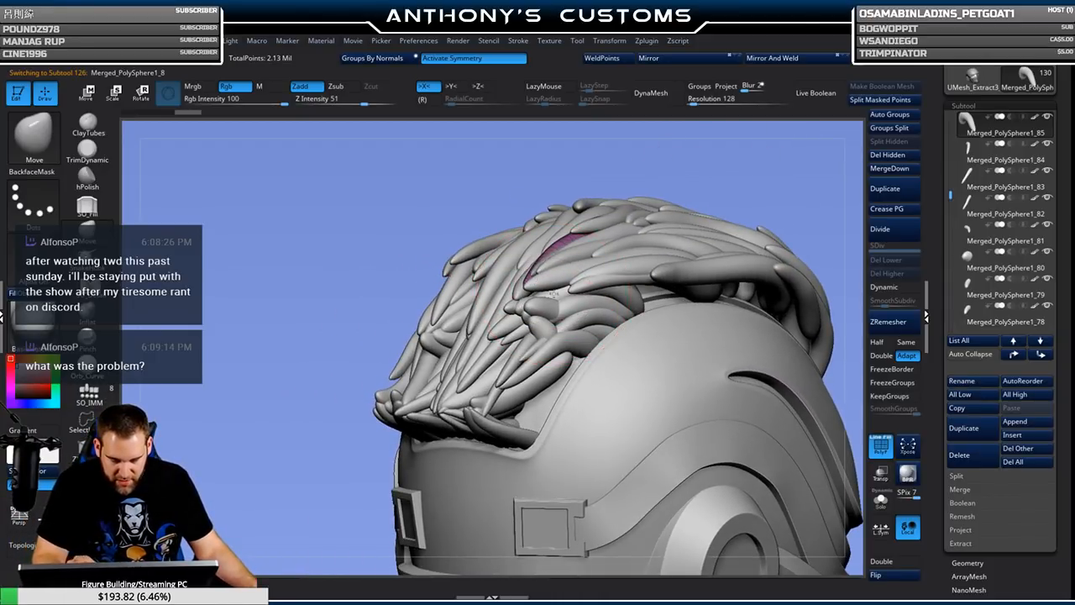
{"action": "left_click", "coordinate": [897, 118]}
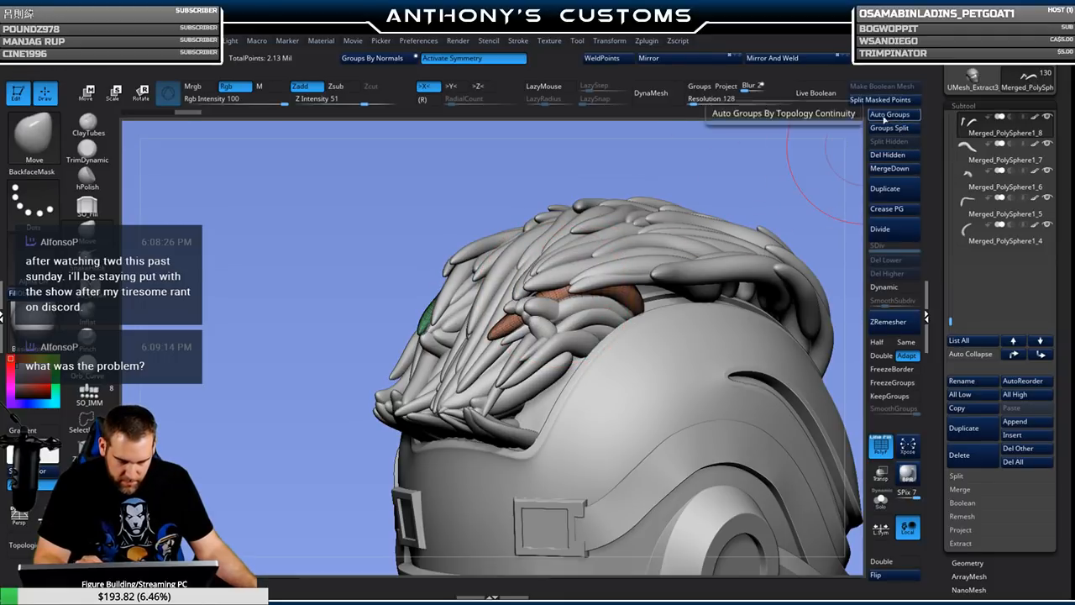
{"action": "left_click_drag", "start_coordinate": [677, 189], "coordinate": [718, 217]}
{"action": "mouse_move", "coordinate": [623, 259]}
{"action": "left_mouse_down"}
{"action": "mouse_move", "coordinate": [647, 245]}
{"action": "mouse_move", "coordinate": [702, 254]}
{"action": "mouse_move", "coordinate": [689, 244]}
{"action": "mouse_move", "coordinate": [827, 178]}
{"action": "mouse_move", "coordinate": [793, 180]}
{"action": "mouse_move", "coordinate": [655, 244]}
{"action": "mouse_move", "coordinate": [734, 263]}
{"action": "mouse_move", "coordinate": [685, 246]}
{"action": "mouse_move", "coordinate": [742, 229]}
{"action": "mouse_move", "coordinate": [756, 209]}
{"action": "mouse_move", "coordinate": [735, 230]}
{"action": "mouse_move", "coordinate": [732, 256]}
{"action": "mouse_move", "coordinate": [705, 263]}
{"action": "left_mouse_up"}
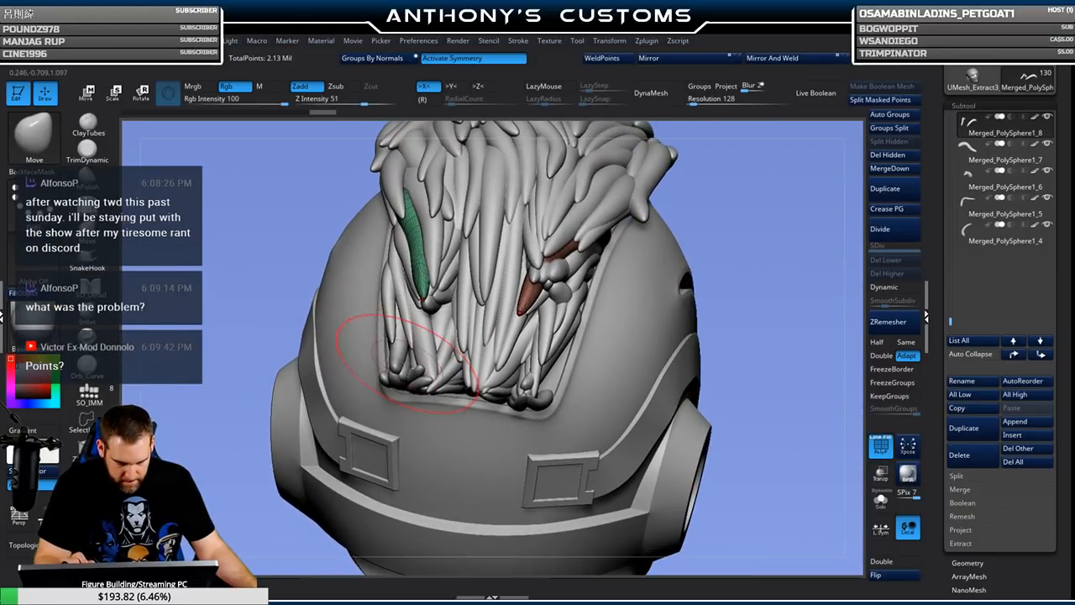
Select several short strands along the opening's lower edge in turn and check the gaps around them from low angles.
{"action": "left_click", "coordinate": [407, 363], "text": "alt"}
{"action": "left_click_drag", "start_coordinate": [749, 251], "coordinate": [409, 342]}
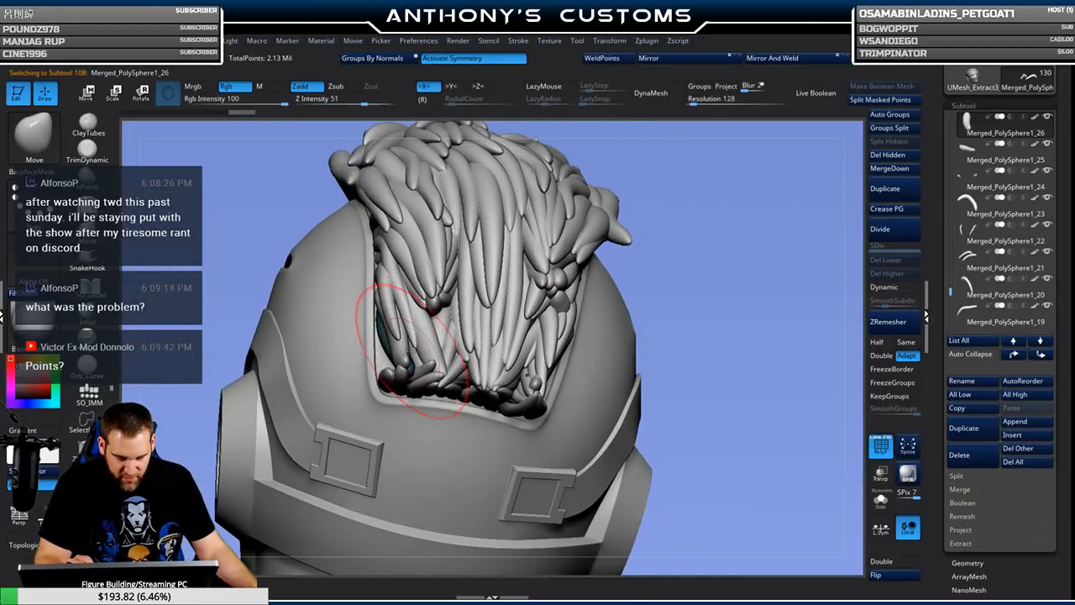
{"action": "mouse_move", "coordinate": [816, 204]}
{"action": "left_mouse_down"}
{"action": "mouse_move", "coordinate": [758, 254]}
{"action": "mouse_move", "coordinate": [424, 344]}
{"action": "left_mouse_up"}
{"action": "left_click", "coordinate": [417, 356], "text": "alt"}
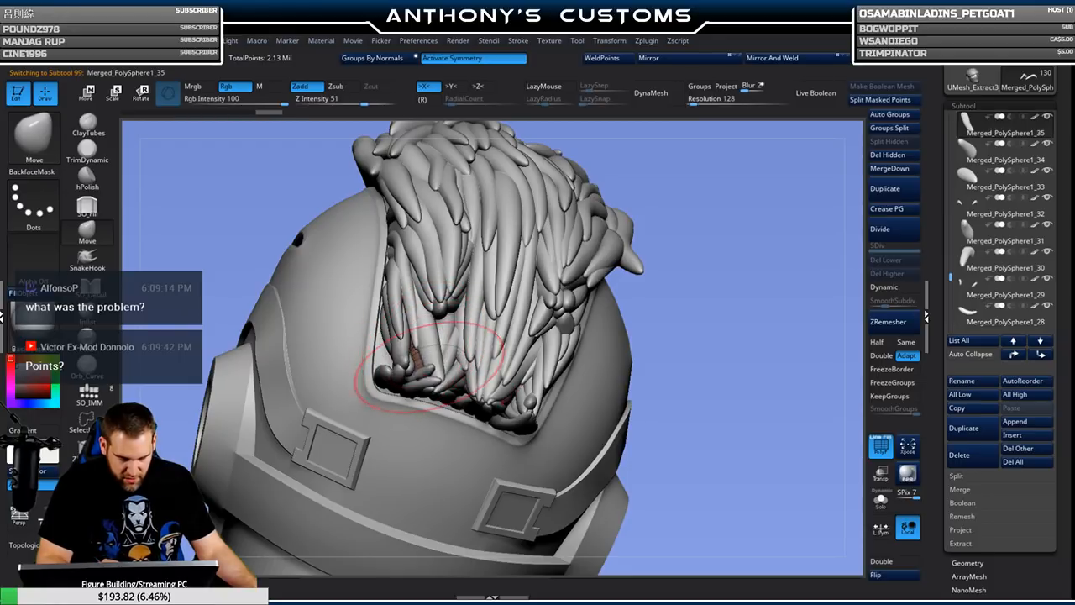
{"action": "mouse_move", "coordinate": [717, 257]}
{"action": "left_mouse_down"}
{"action": "mouse_move", "coordinate": [738, 243]}
{"action": "mouse_move", "coordinate": [730, 252]}
{"action": "mouse_move", "coordinate": [734, 220]}
{"action": "left_mouse_up"}
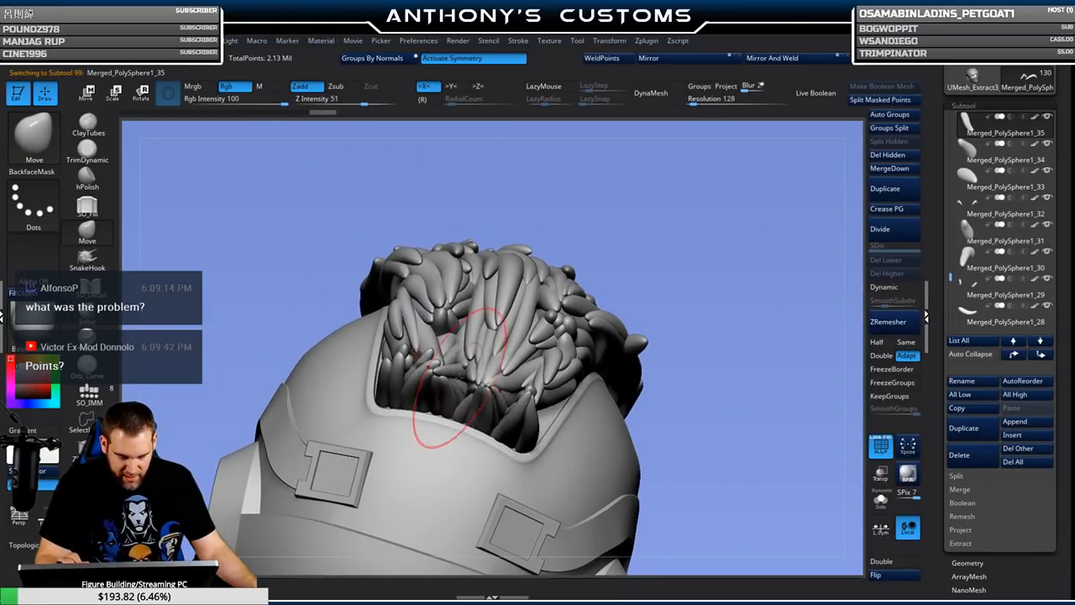
{"action": "left_click_drag", "start_coordinate": [678, 248], "coordinate": [710, 214]}
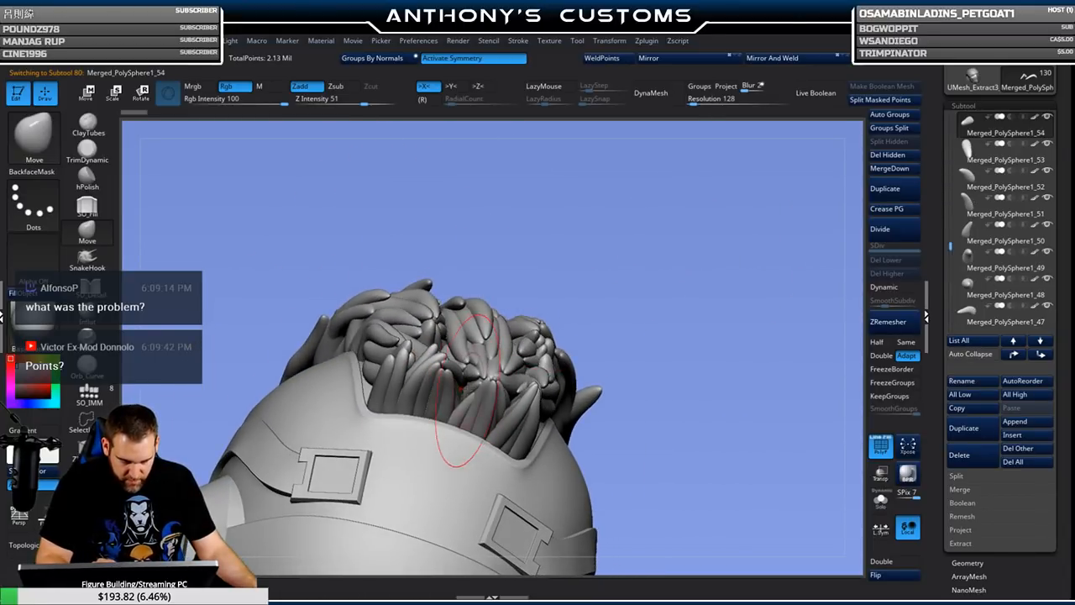
{"action": "mouse_move", "coordinate": [672, 280]}
{"action": "left_mouse_down"}
{"action": "mouse_move", "coordinate": [673, 313]}
{"action": "mouse_move", "coordinate": [672, 299]}
{"action": "left_mouse_up"}
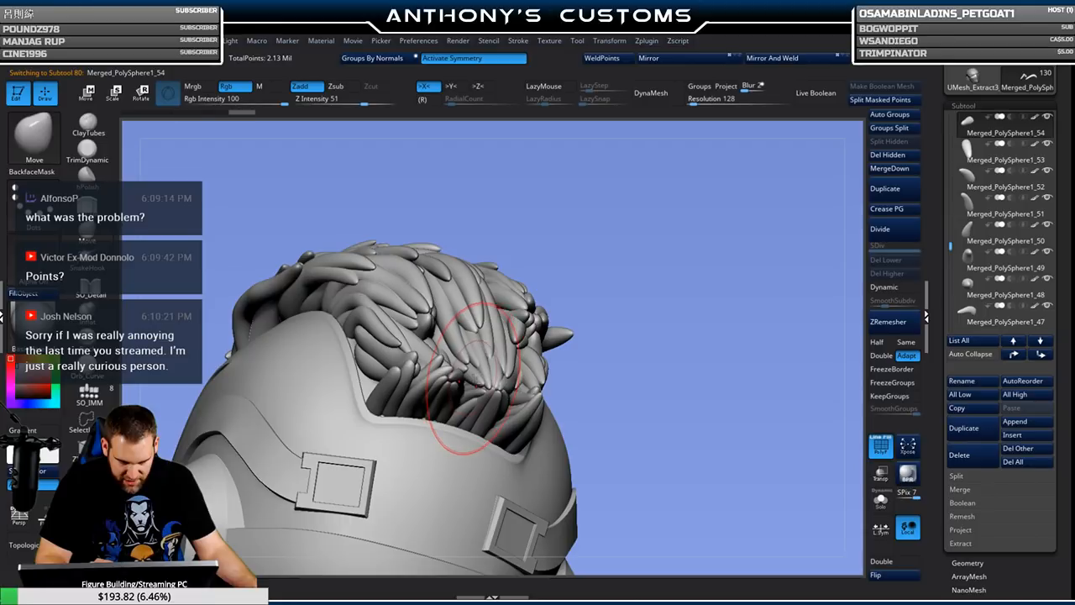
Select the short strand Merged_PolySphere1_55 beneath the central strand tips and turn off symmetry for it.
{"action": "left_click", "coordinate": [475, 376]}
{"action": "mouse_move", "coordinate": [664, 299]}
{"action": "left_mouse_down", "text": "alt"}
{"action": "mouse_move", "coordinate": [674, 252]}
{"action": "mouse_move", "coordinate": [664, 283]}
{"action": "mouse_move", "coordinate": [651, 266]}
{"action": "left_mouse_up", "text": "alt"}
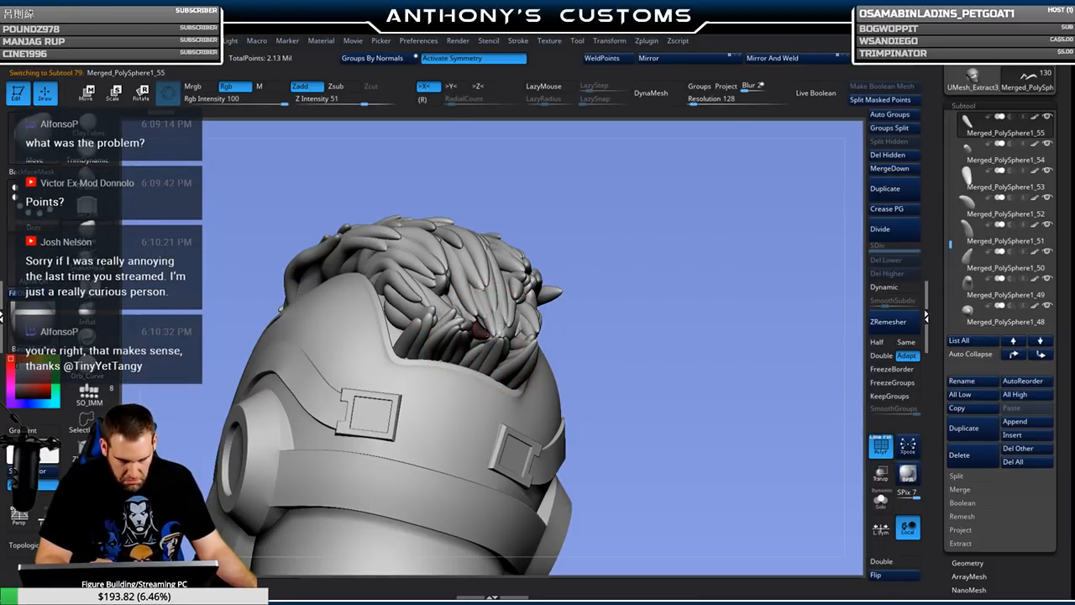
{"action": "mouse_move", "coordinate": [557, 269]}
{"action": "left_mouse_down"}
{"action": "mouse_move", "coordinate": [682, 264]}
{"action": "mouse_move", "coordinate": [610, 274]}
{"action": "left_mouse_up"}
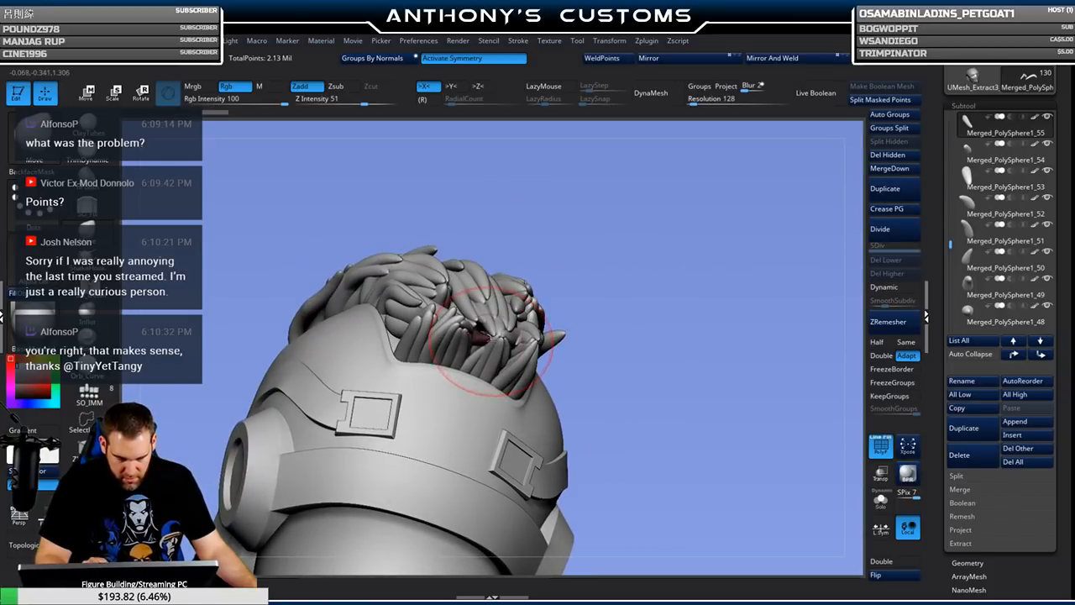
{"action": "left_click_drag", "start_coordinate": [623, 274], "coordinate": [663, 285]}
{"action": "left_click", "coordinate": [501, 62]}
{"action": "left_click_drag", "start_coordinate": [663, 179], "coordinate": [629, 259]}
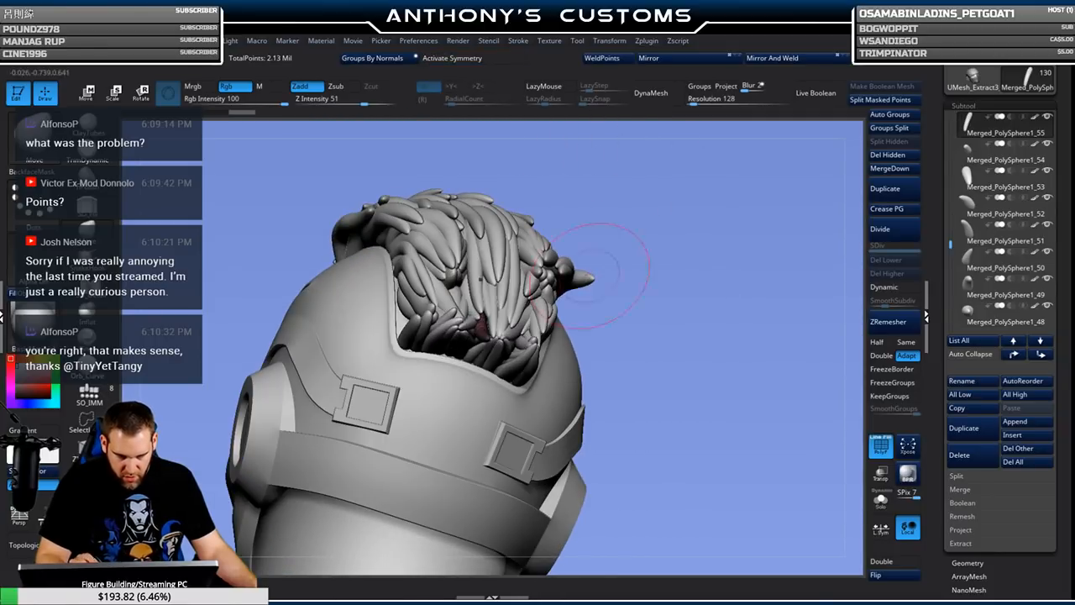
Duplicate the short strand beneath the central tips and check the copy from several angles with the polyframe hidden.
{"action": "mouse_move", "coordinate": [590, 304]}
{"action": "left_mouse_down"}
{"action": "mouse_move", "coordinate": [669, 280]}
{"action": "mouse_move", "coordinate": [707, 252]}
{"action": "left_mouse_up"}
{"action": "left_click", "coordinate": [887, 190]}
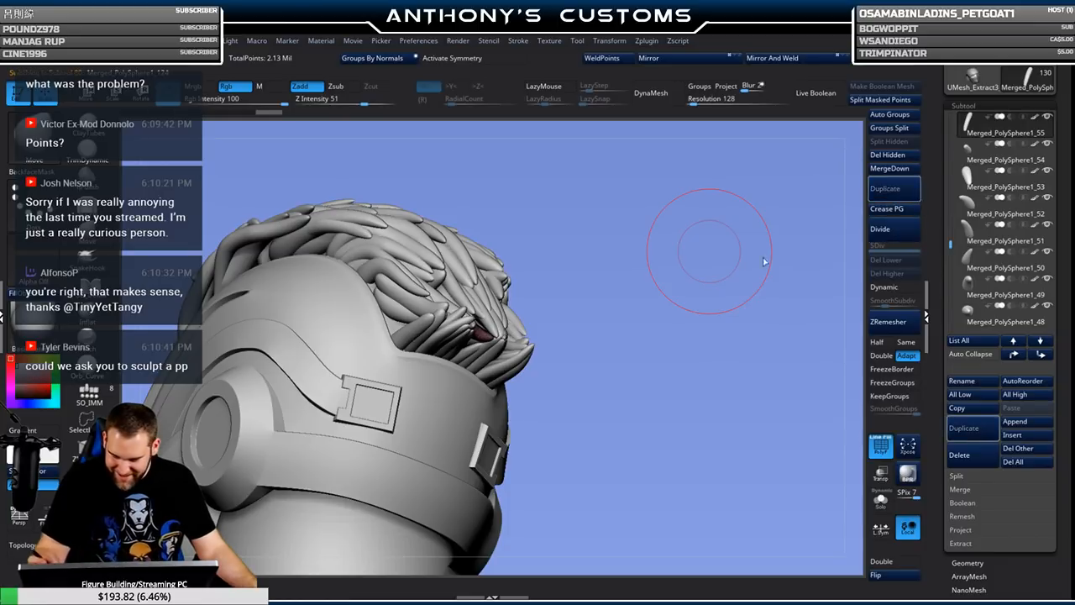
{"action": "left_click_drag", "start_coordinate": [674, 330], "coordinate": [685, 379]}
{"action": "left_click_drag", "start_coordinate": [703, 240], "coordinate": [702, 267], "text": "alt"}
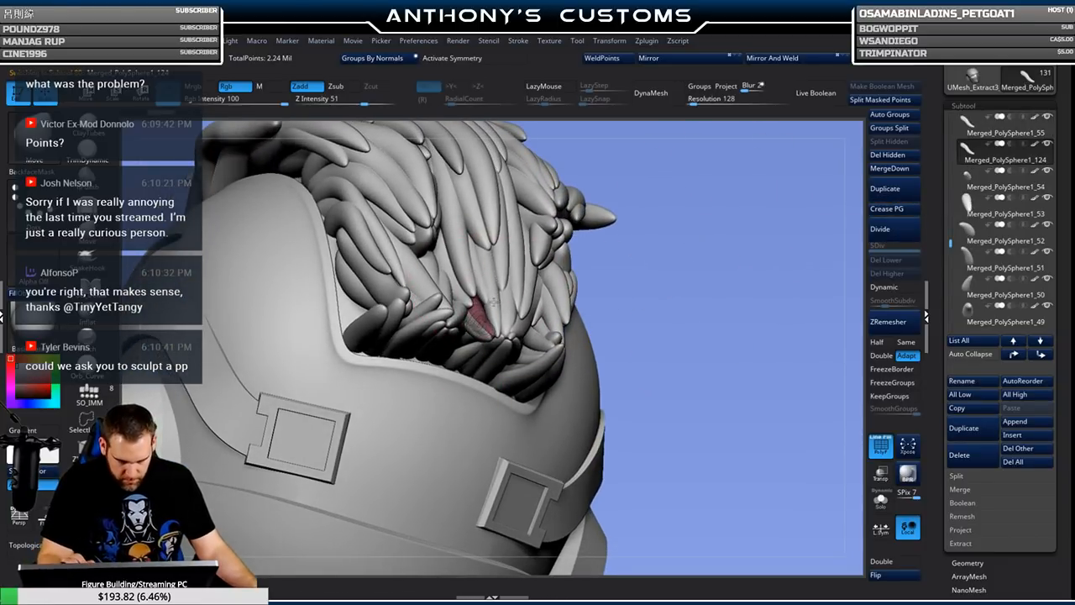
{"action": "left_click_drag", "start_coordinate": [722, 235], "coordinate": [663, 252]}
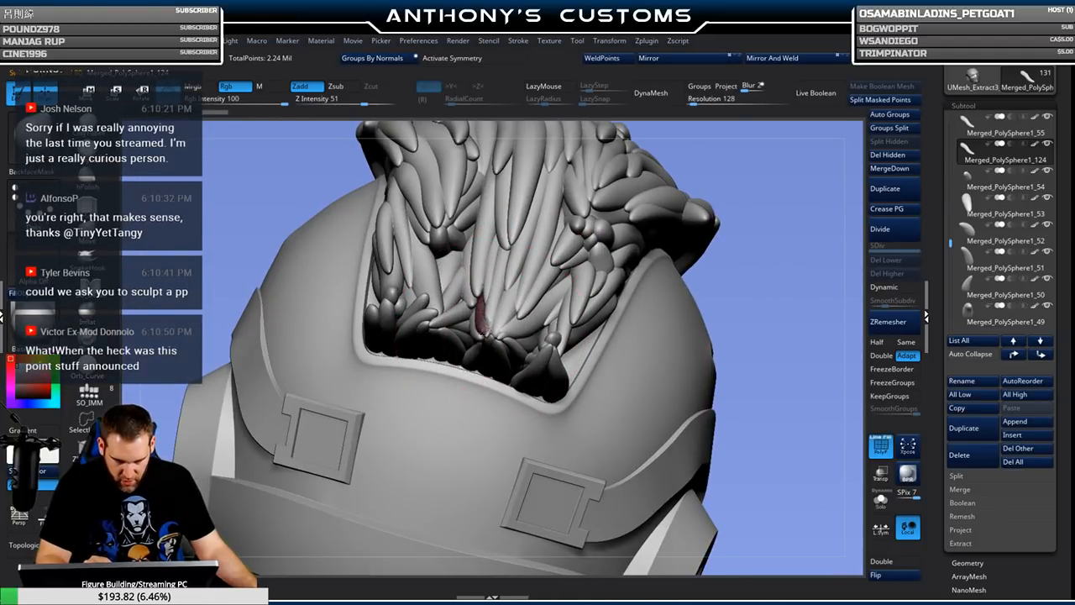
{"action": "key", "text": "shift+f"}
{"action": "left_click_drag", "start_coordinate": [768, 288], "coordinate": [827, 290]}
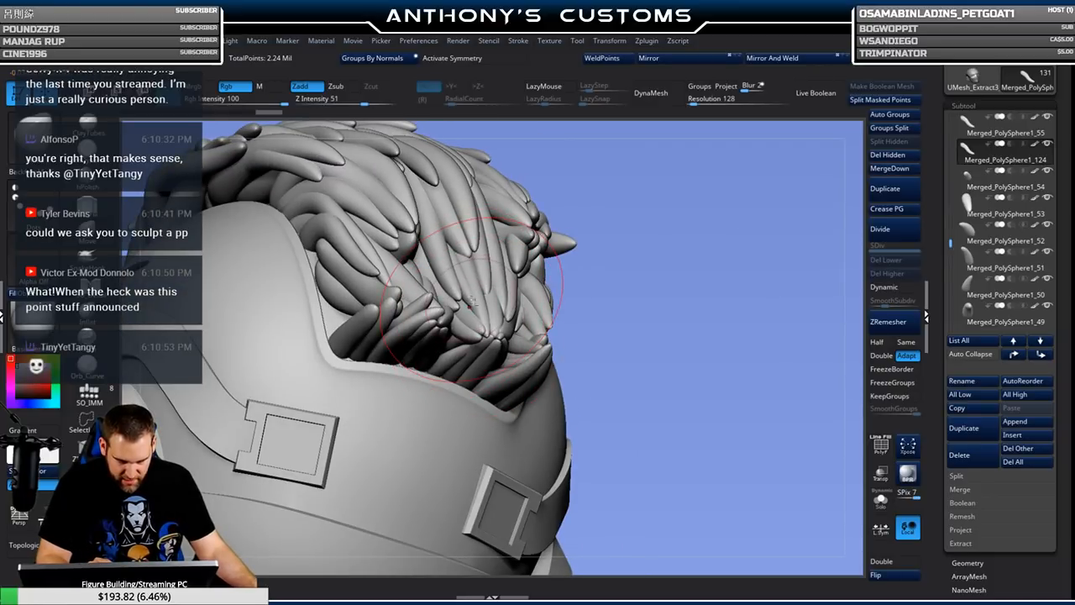
Show the polyframe, select the long narrow central strand Merged_PolySphere1_100 and turn off symmetry for it.
{"action": "left_click", "coordinate": [470, 300], "text": "alt"}
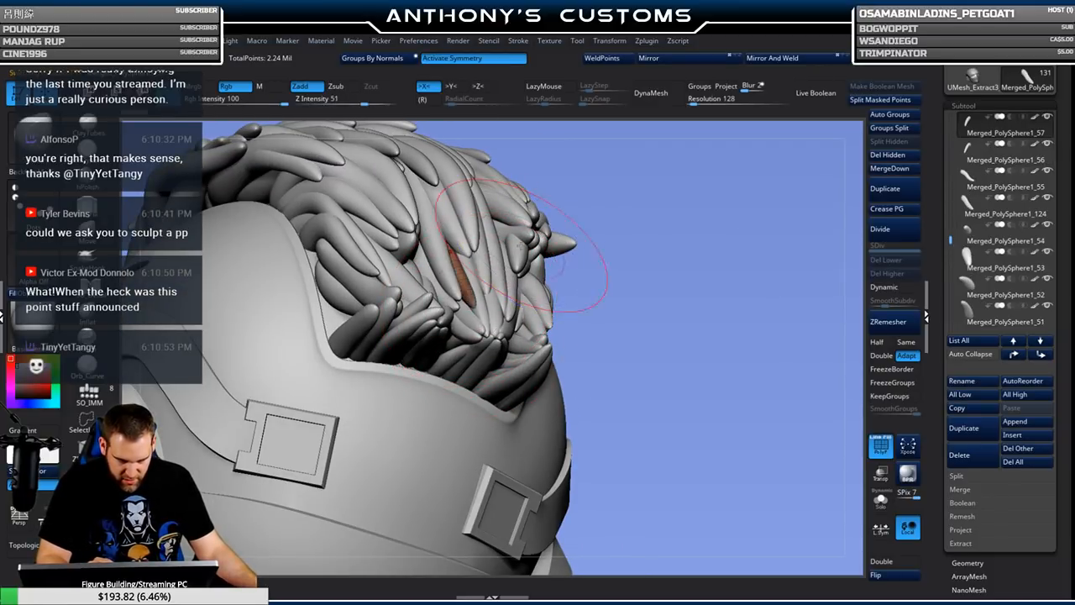
{"action": "key", "text": "shift+f"}
{"action": "mouse_move", "coordinate": [720, 264]}
{"action": "left_mouse_down"}
{"action": "mouse_move", "coordinate": [704, 297]}
{"action": "mouse_move", "coordinate": [708, 265]}
{"action": "left_mouse_up"}
{"action": "left_click", "coordinate": [463, 296], "text": "alt"}
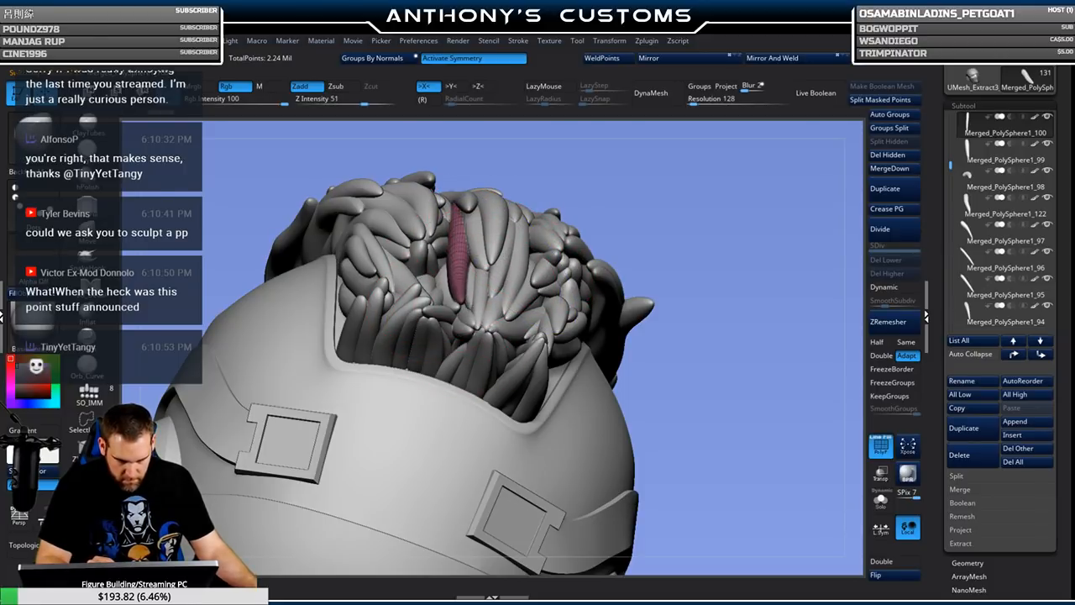
{"action": "left_click", "coordinate": [510, 60]}
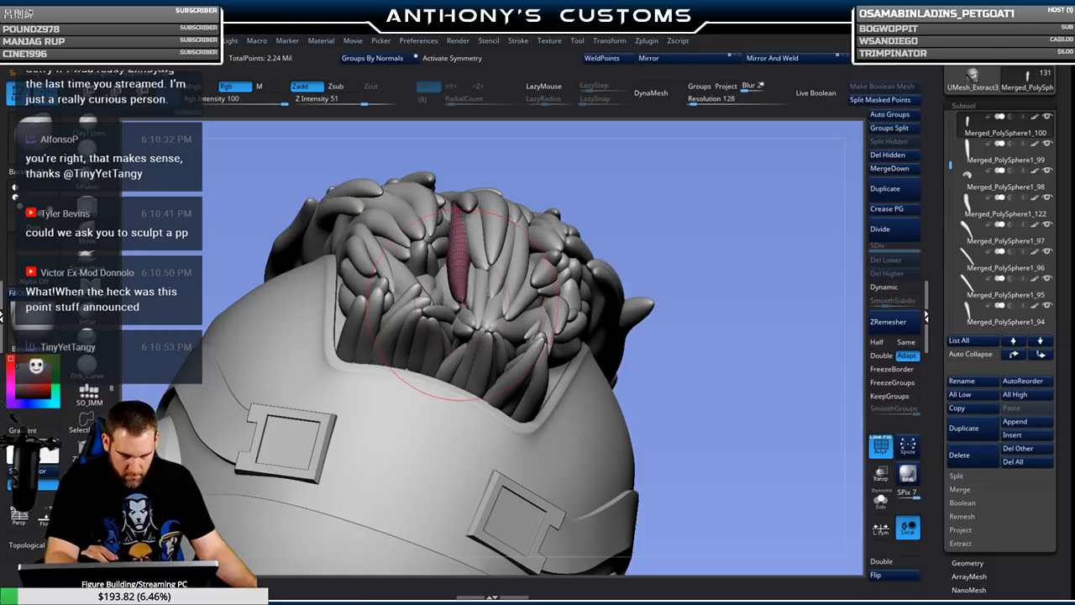
{"action": "mouse_move", "coordinate": [663, 209]}
{"action": "left_mouse_down"}
{"action": "mouse_move", "coordinate": [716, 263]}
{"action": "mouse_move", "coordinate": [588, 212]}
{"action": "left_mouse_up"}
{"action": "left_click_drag", "start_coordinate": [698, 182], "coordinate": [708, 198]}
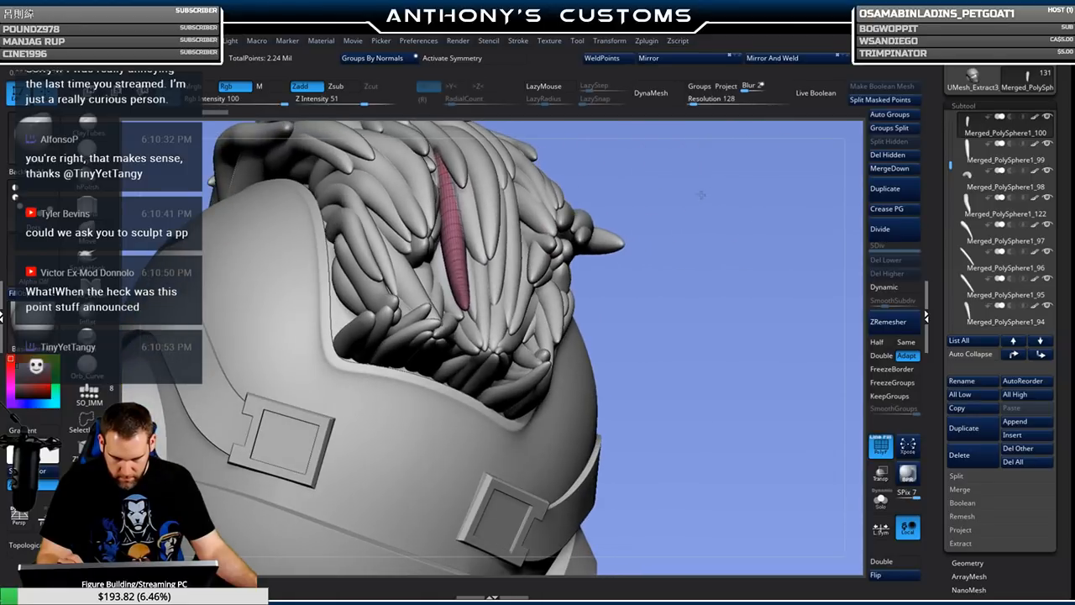
{"action": "left_click_drag", "start_coordinate": [642, 215], "coordinate": [574, 210]}
Select the short strand Merged_PolySphere1_76 above the rounded-tip cluster and turn off symmetry to handle it alone.
{"action": "left_click", "coordinate": [546, 238], "text": "alt"}
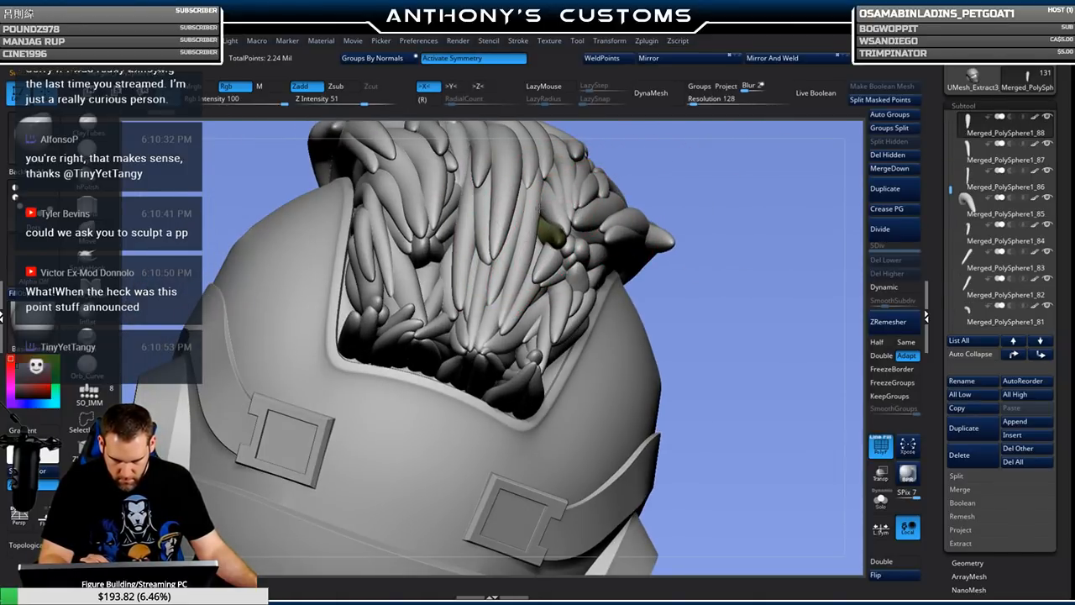
{"action": "left_click_drag", "start_coordinate": [728, 188], "coordinate": [568, 225]}
{"action": "left_click_drag", "start_coordinate": [680, 193], "coordinate": [564, 191]}
{"action": "left_click", "coordinate": [560, 228], "text": "alt"}
{"action": "mouse_move", "coordinate": [751, 165]}
{"action": "left_mouse_down"}
{"action": "mouse_move", "coordinate": [727, 188]}
{"action": "mouse_move", "coordinate": [562, 243]}
{"action": "left_mouse_up"}
{"action": "key", "text": "x"}
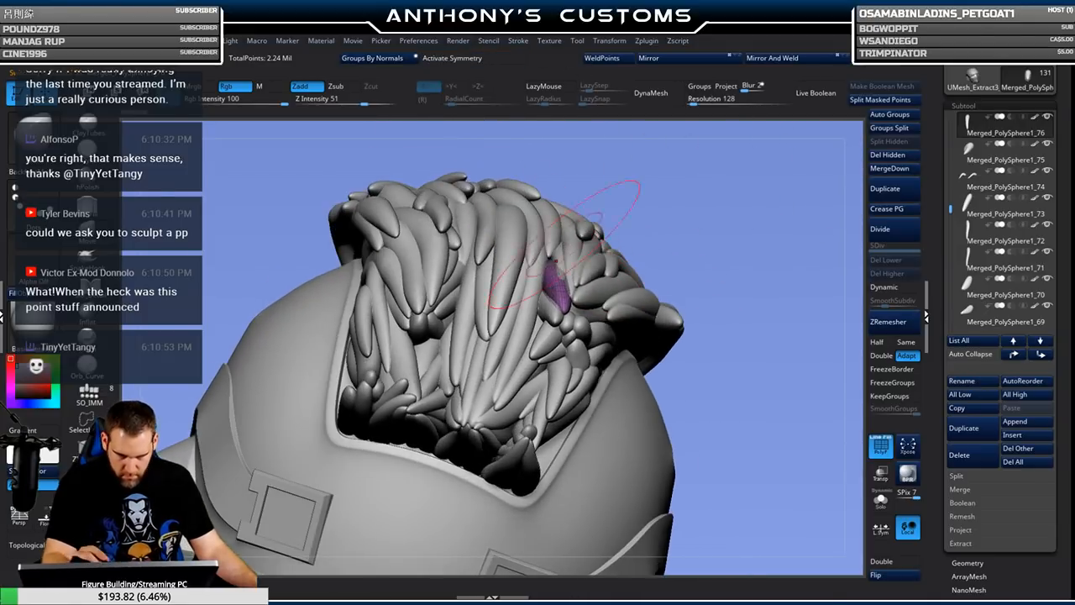
{"action": "key", "text": "shift+f"}
{"action": "mouse_move", "coordinate": [818, 218]}
{"action": "left_mouse_down"}
{"action": "mouse_move", "coordinate": [756, 252]}
{"action": "mouse_move", "coordinate": [768, 273]}
{"action": "mouse_move", "coordinate": [562, 218]}
{"action": "left_mouse_up"}
Turn symmetry back on and reshape the short rounded strand Merged_PolySphere1_80 beside the cluster with a resized Move brush.
{"action": "key", "text": "x"}
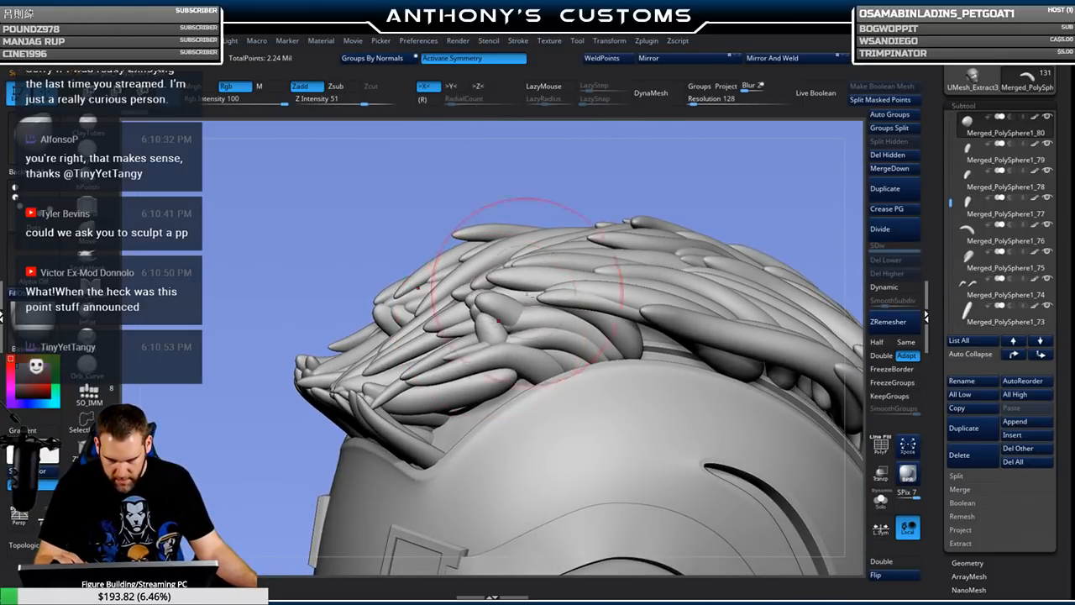
{"action": "key", "text": "shift+f"}
{"action": "mouse_move", "coordinate": [601, 201]}
{"action": "left_mouse_down"}
{"action": "mouse_move", "coordinate": [735, 204]}
{"action": "mouse_move", "coordinate": [521, 340]}
{"action": "left_mouse_up"}
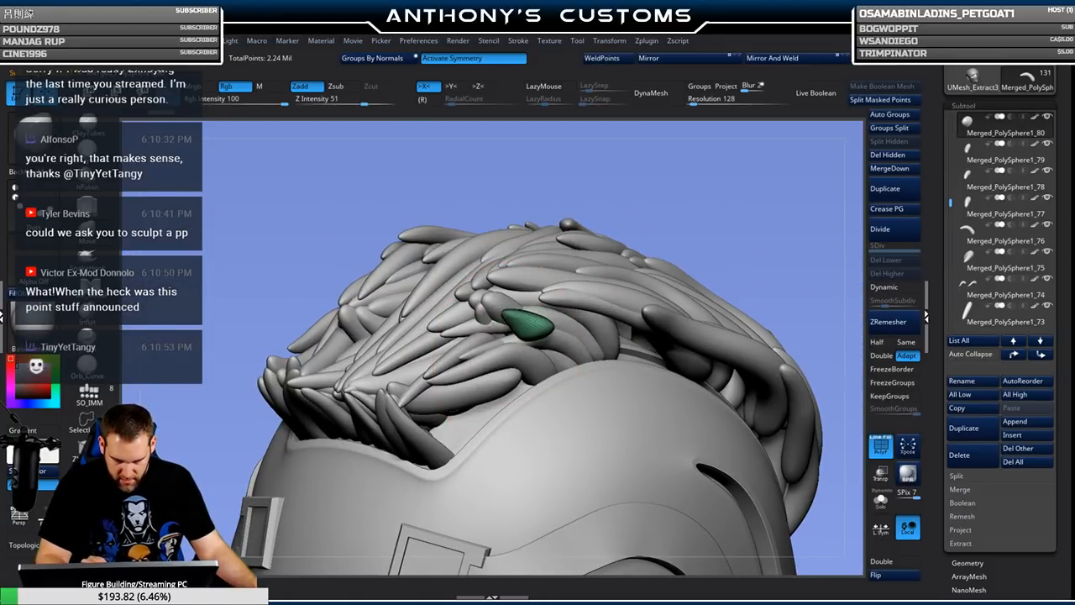
{"action": "right_click_drag", "start_coordinate": [468, 361], "coordinate": [584, 336]}
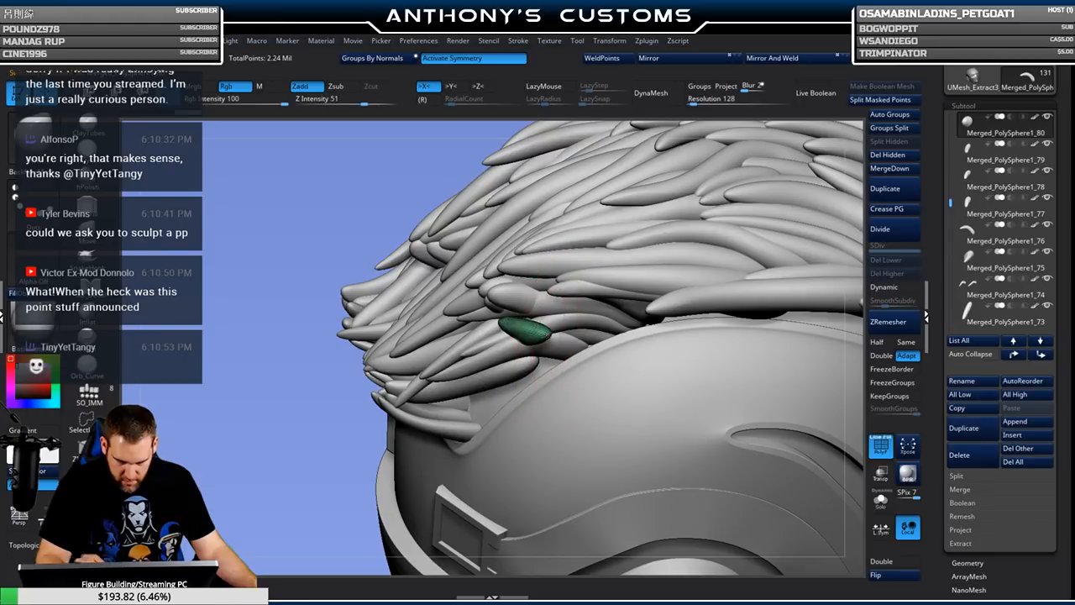
{"action": "left_click_drag", "start_coordinate": [596, 210], "coordinate": [502, 321]}
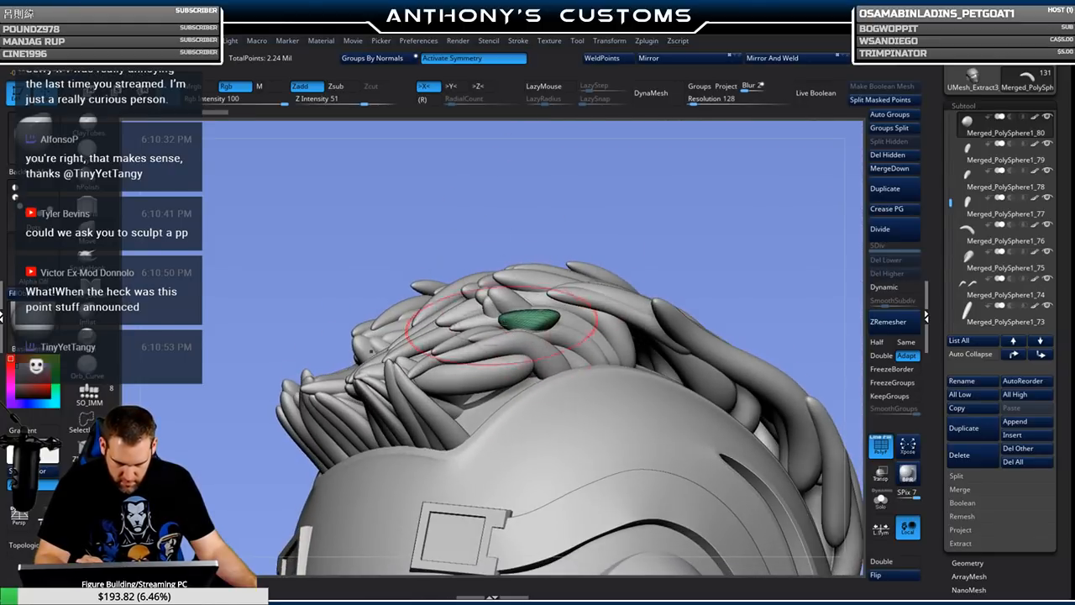
{"action": "mouse_move", "coordinate": [612, 241]}
{"action": "left_mouse_down"}
{"action": "mouse_move", "coordinate": [625, 206]}
{"action": "mouse_move", "coordinate": [609, 211]}
{"action": "left_mouse_up"}
{"action": "key", "text": "space"}
{"action": "left_click_drag", "start_coordinate": [552, 321], "coordinate": [551, 328]}
{"action": "left_click_drag", "start_coordinate": [618, 239], "coordinate": [583, 325]}
{"action": "left_click_drag", "start_coordinate": [714, 246], "coordinate": [808, 204]}
{"action": "left_click_drag", "start_coordinate": [711, 202], "coordinate": [523, 300]}
{"action": "left_click_drag", "start_coordinate": [645, 227], "coordinate": [704, 196]}
{"action": "left_click_drag", "start_coordinate": [720, 266], "coordinate": [718, 256]}
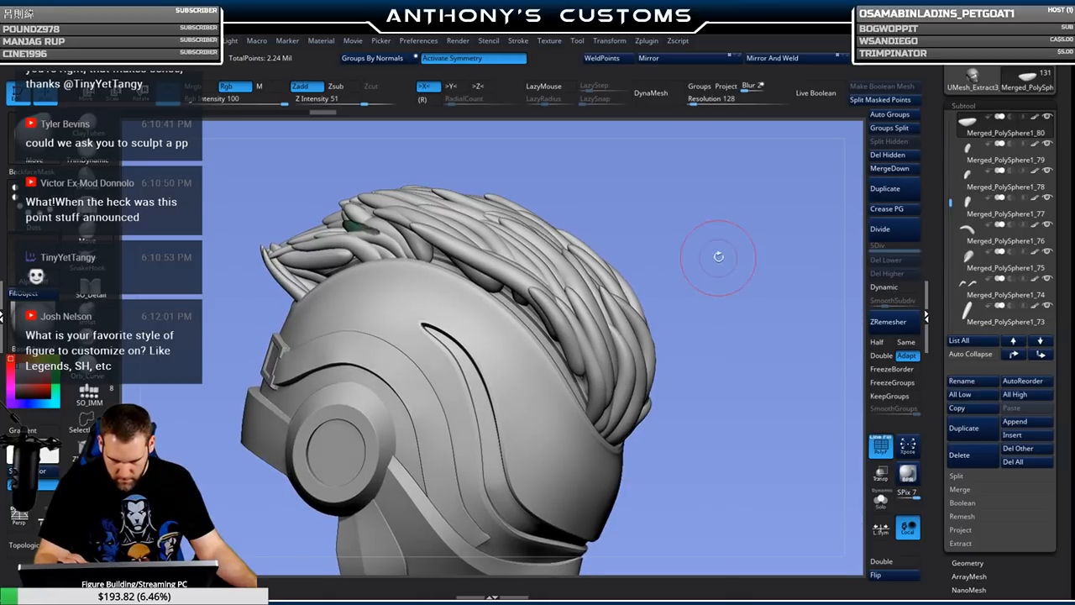
Select the long strand along the opening's side edge near its narrow end and check how it covers the gap.
{"action": "left_click", "coordinate": [576, 367], "text": "alt"}
{"action": "left_click_drag", "start_coordinate": [744, 304], "coordinate": [563, 312], "text": "alt"}
{"action": "key", "text": "space"}
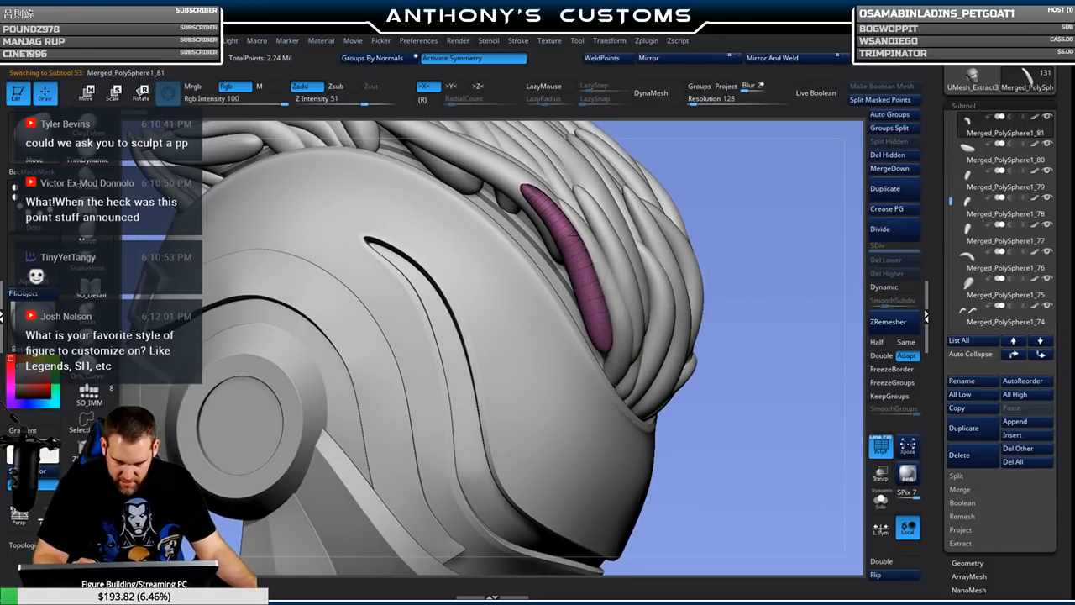
{"action": "left_click_drag", "start_coordinate": [777, 260], "coordinate": [610, 335]}
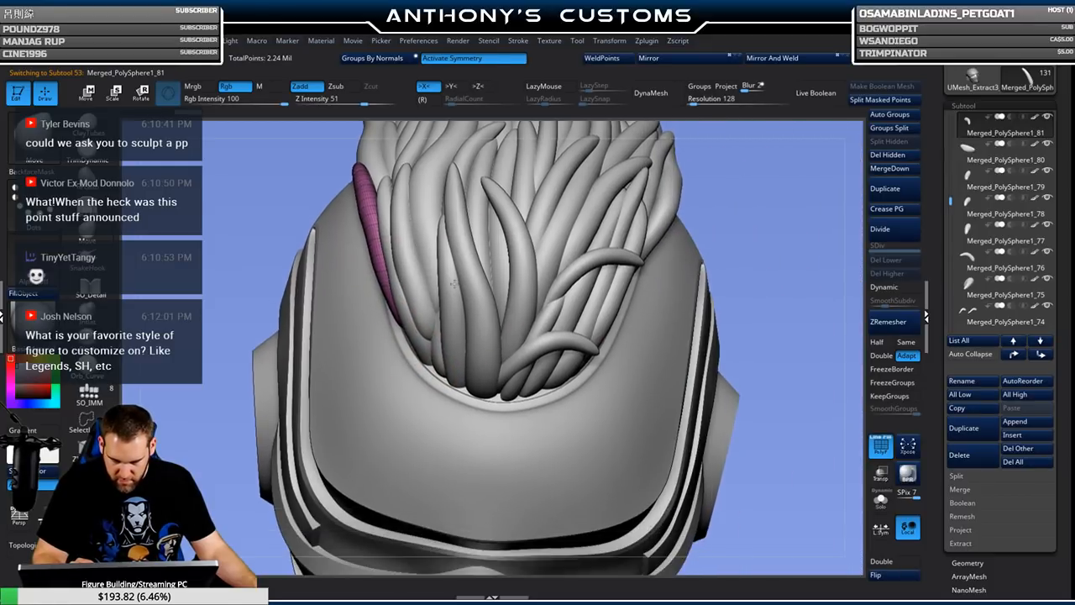
Select the curved side strand and the short upper strand Merged_PolySphere1_98 in turn and examine the gaps around them.
{"action": "left_click_drag", "start_coordinate": [818, 281], "coordinate": [773, 165]}
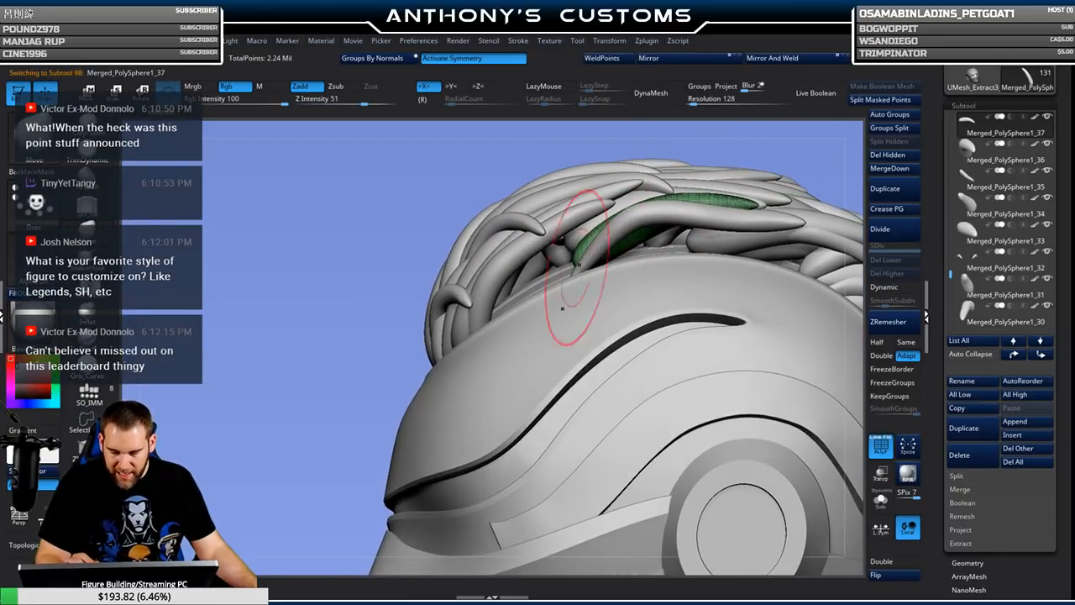
{"action": "left_click_drag", "start_coordinate": [774, 147], "coordinate": [800, 208]}
{"action": "right_click_drag", "start_coordinate": [800, 207], "coordinate": [793, 209]}
{"action": "right_click_drag", "start_coordinate": [689, 217], "coordinate": [564, 235]}
{"action": "mouse_move", "coordinate": [680, 211]}
{"action": "right_mouse_down"}
{"action": "mouse_move", "coordinate": [645, 274]}
{"action": "mouse_move", "coordinate": [678, 258]}
{"action": "mouse_move", "coordinate": [699, 227]}
{"action": "mouse_move", "coordinate": [601, 231]}
{"action": "mouse_move", "coordinate": [584, 210]}
{"action": "right_mouse_up"}
{"action": "left_click", "coordinate": [649, 230], "text": "alt"}
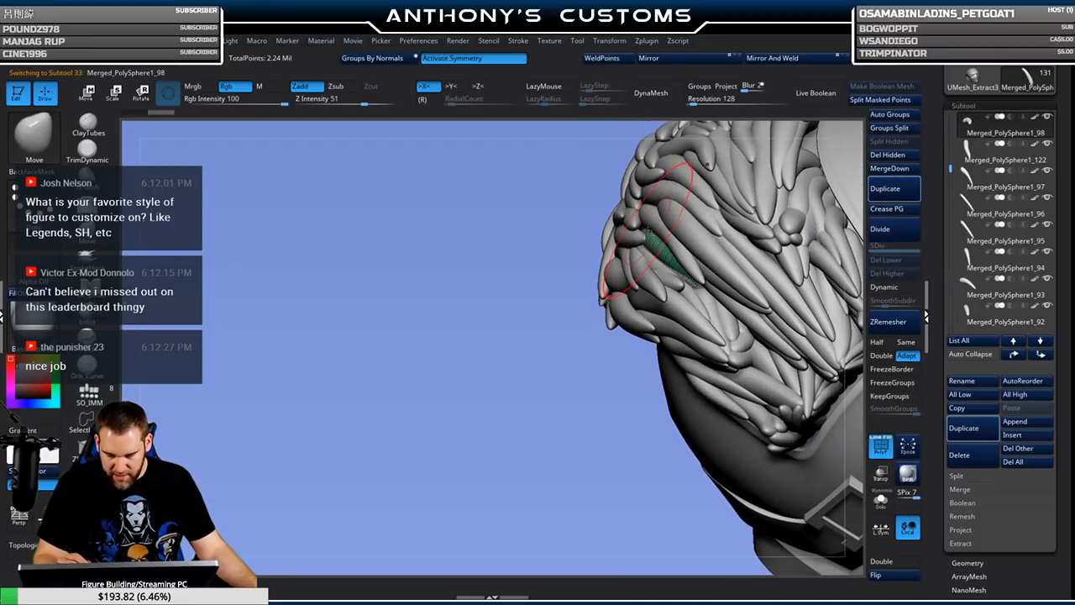
{"action": "right_click_drag", "start_coordinate": [712, 194], "coordinate": [752, 162]}
{"action": "right_click_drag", "start_coordinate": [482, 434], "coordinate": [316, 403], "text": "alt"}
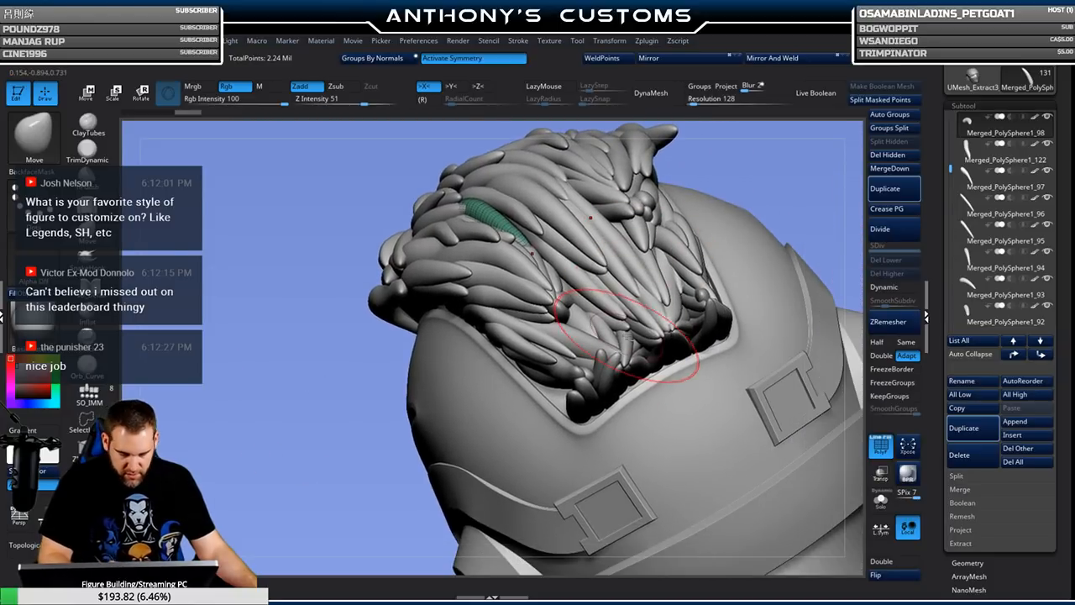
Select the short strand Merged_PolySphere1_47 at the opening's back edge and prepare a smaller Move brush with symmetry off.
{"action": "left_click", "coordinate": [626, 338], "text": "alt"}
{"action": "right_click_drag", "start_coordinate": [760, 197], "coordinate": [755, 195]}
{"action": "key", "text": "space"}
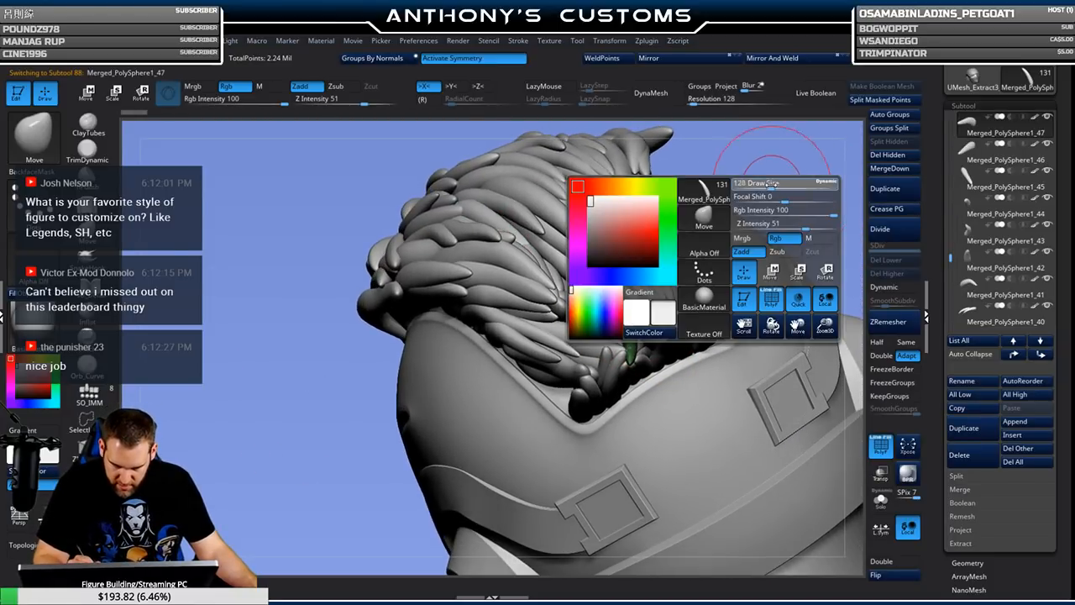
{"action": "left_click_drag", "start_coordinate": [757, 182], "coordinate": [737, 180]}
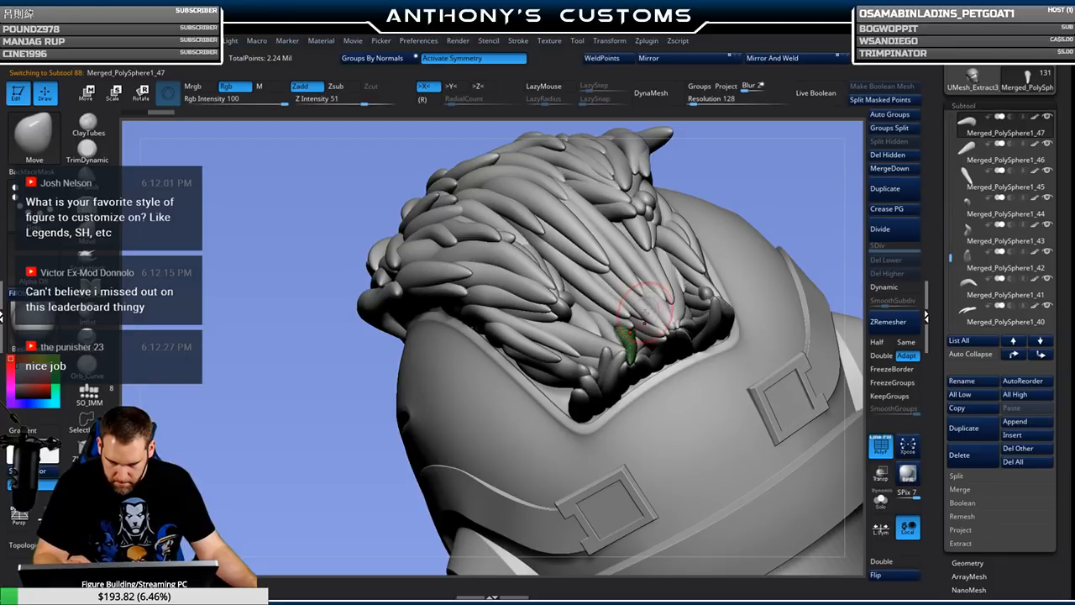
{"action": "key", "text": "shift+f"}
{"action": "right_click_drag", "start_coordinate": [796, 183], "coordinate": [729, 210]}
{"action": "mouse_move", "coordinate": [484, 472]}
{"action": "right_mouse_down"}
{"action": "mouse_move", "coordinate": [474, 487]}
{"action": "mouse_move", "coordinate": [591, 387]}
{"action": "right_mouse_up"}
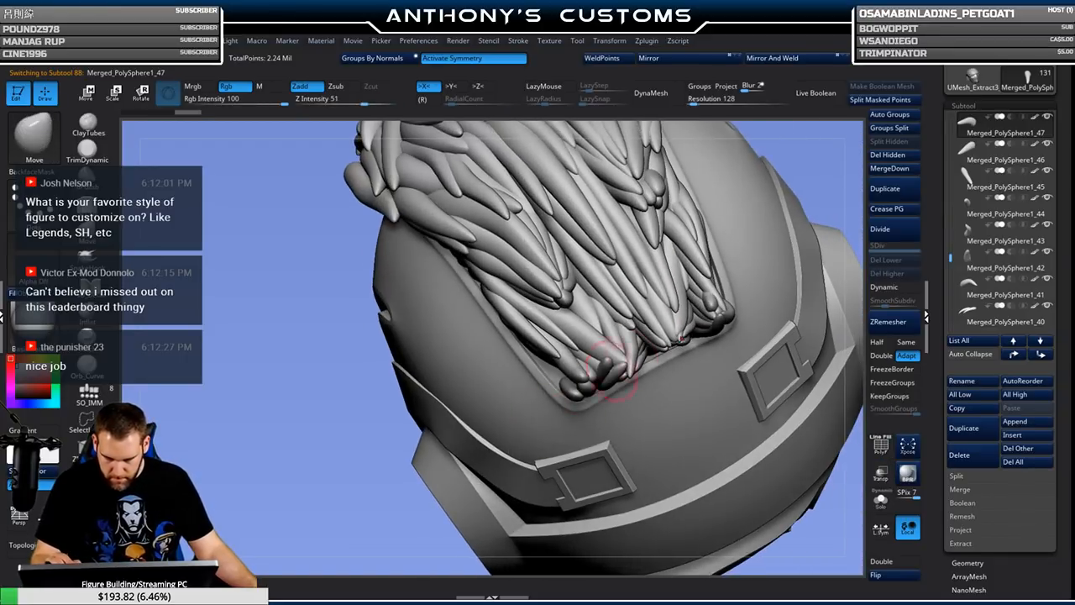
{"action": "key", "text": "x"}
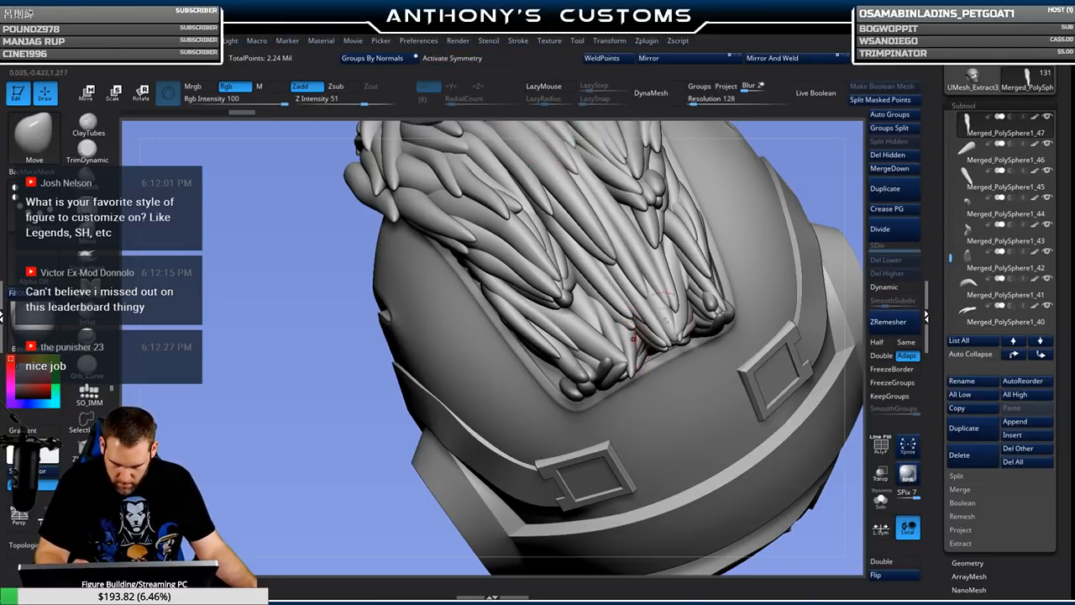
Select the strands Merged_PolySphere1_97 and Merged_PolySphere1_66 in turn and examine the coverage along the opening's back edge.
{"action": "right_click_drag", "start_coordinate": [802, 174], "coordinate": [781, 160]}
{"action": "left_click", "coordinate": [649, 267], "text": "alt"}
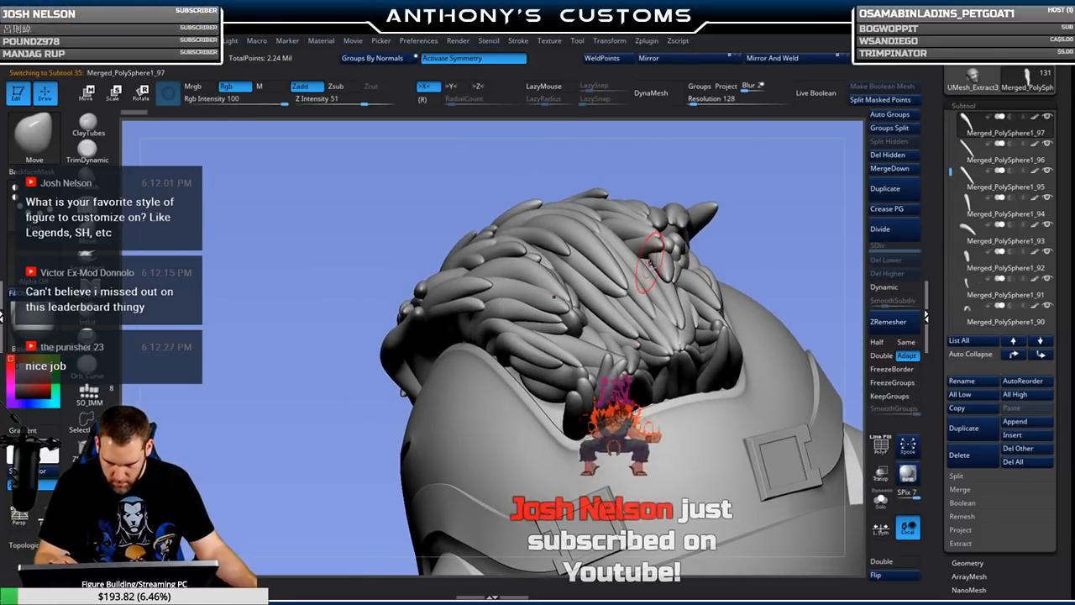
{"action": "key", "text": "x"}
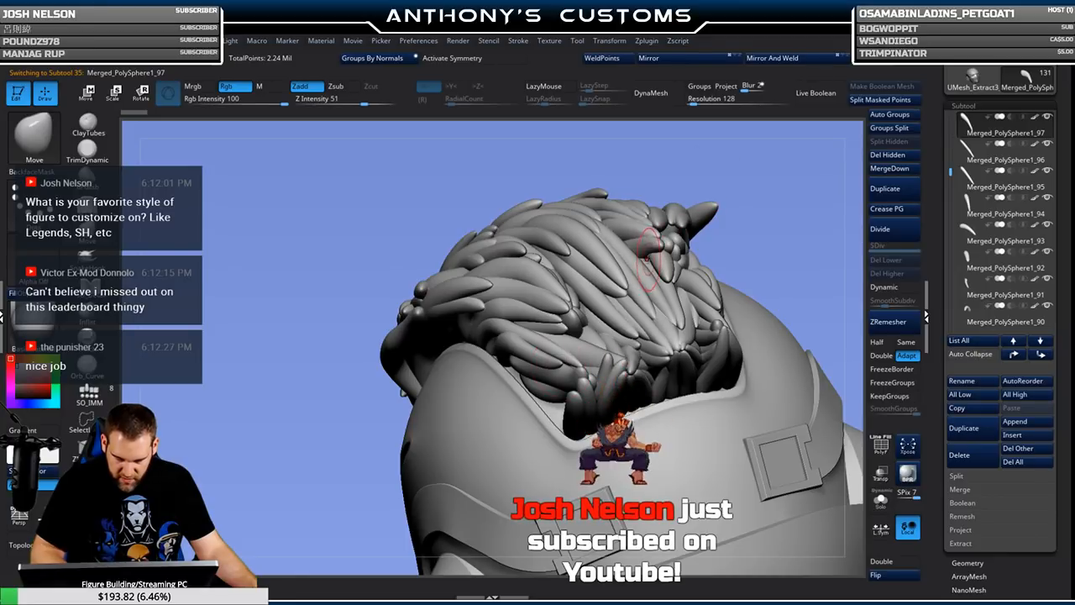
{"action": "mouse_move", "coordinate": [704, 180]}
{"action": "right_mouse_down"}
{"action": "mouse_move", "coordinate": [795, 244]}
{"action": "mouse_move", "coordinate": [812, 232]}
{"action": "right_mouse_up"}
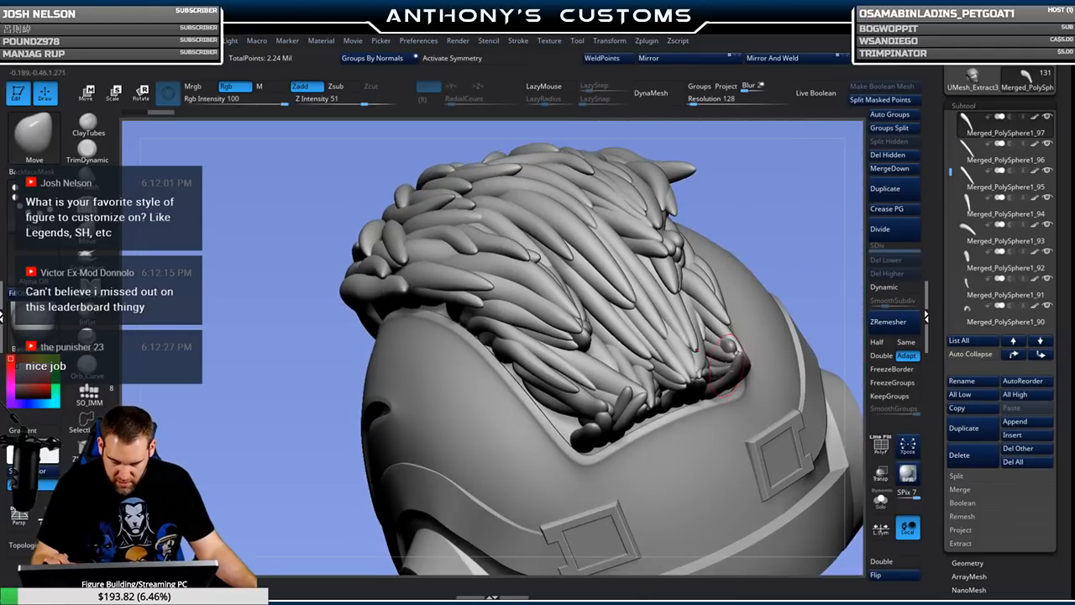
{"action": "left_click", "coordinate": [727, 349], "text": "alt"}
{"action": "right_click_drag", "start_coordinate": [808, 206], "coordinate": [706, 226]}
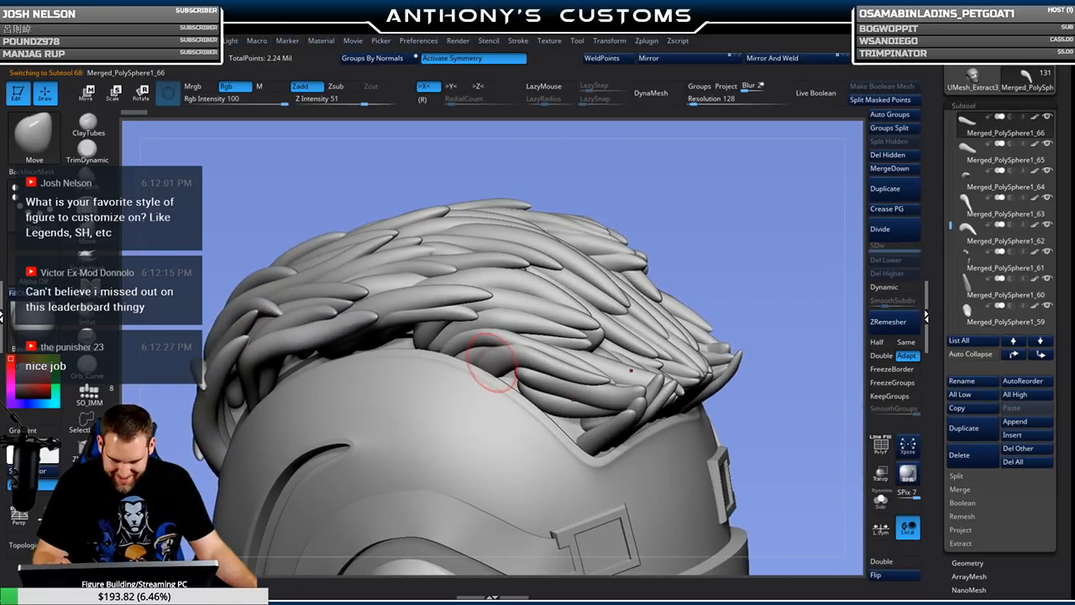
Select the curved strand Merged_PolySphere1_74 above the opening's side edge and resize the Move brush.
{"action": "left_click", "coordinate": [494, 357], "text": "alt"}
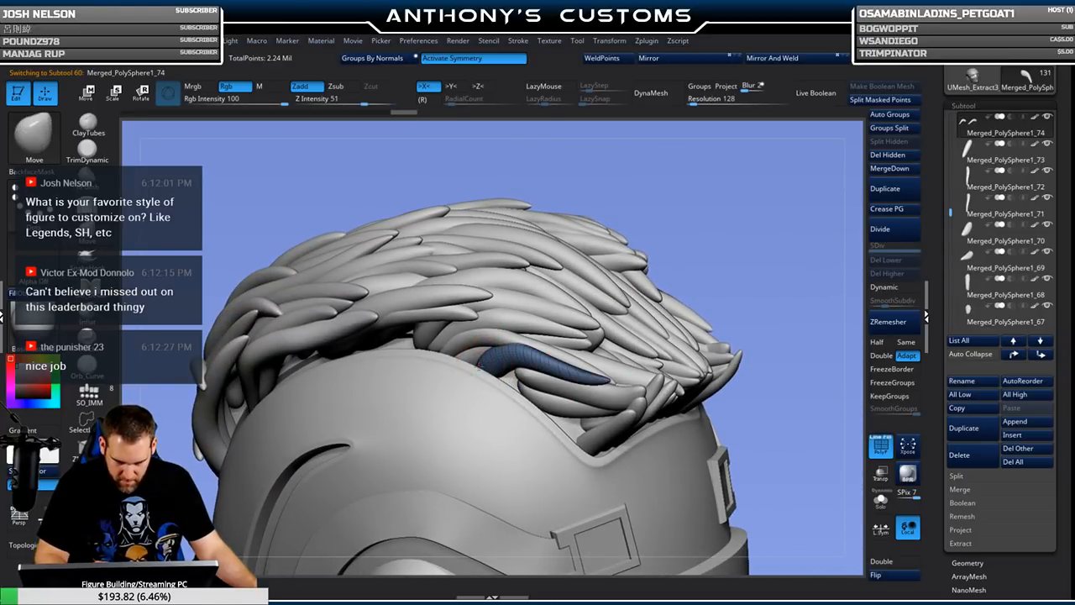
{"action": "mouse_move", "coordinate": [686, 239]}
{"action": "right_mouse_down"}
{"action": "mouse_move", "coordinate": [789, 225]}
{"action": "mouse_move", "coordinate": [745, 279]}
{"action": "mouse_move", "coordinate": [791, 157]}
{"action": "right_mouse_up"}
{"action": "right_click_drag", "start_coordinate": [570, 243], "coordinate": [569, 248]}
{"action": "key", "text": "space"}
{"action": "left_click_drag", "start_coordinate": [569, 248], "coordinate": [577, 249]}
Select the long side strand Merged_PolySphere1_19 and examine the mohawk's coverage from the front and both sides.
{"action": "left_click", "coordinate": [547, 248], "text": "alt"}
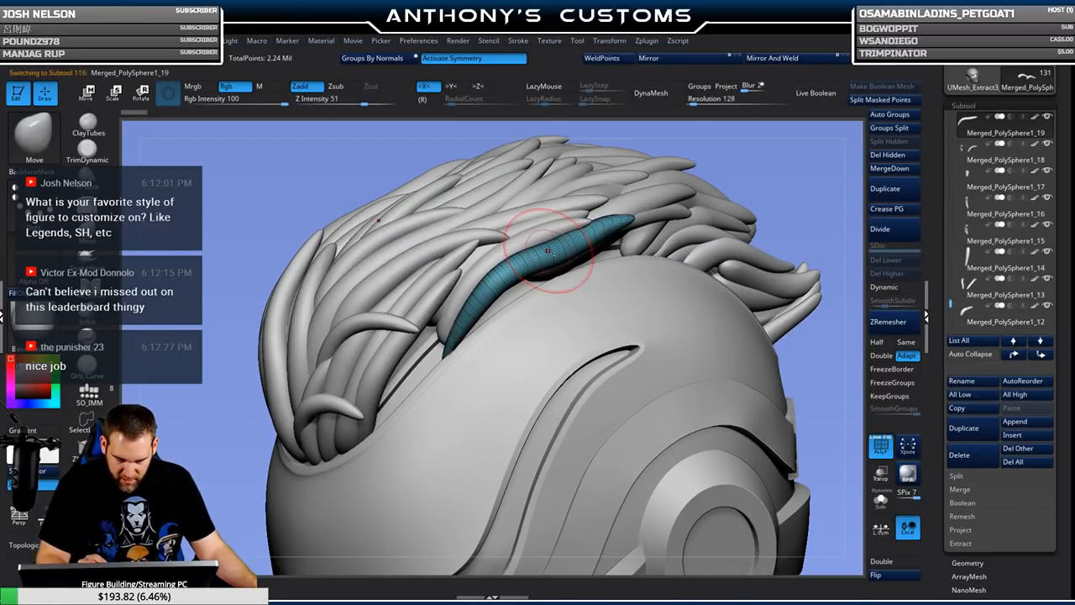
{"action": "mouse_move", "coordinate": [615, 199]}
{"action": "right_mouse_down"}
{"action": "mouse_move", "coordinate": [735, 201]}
{"action": "mouse_move", "coordinate": [772, 180]}
{"action": "mouse_move", "coordinate": [768, 194]}
{"action": "mouse_move", "coordinate": [735, 199]}
{"action": "right_mouse_up"}
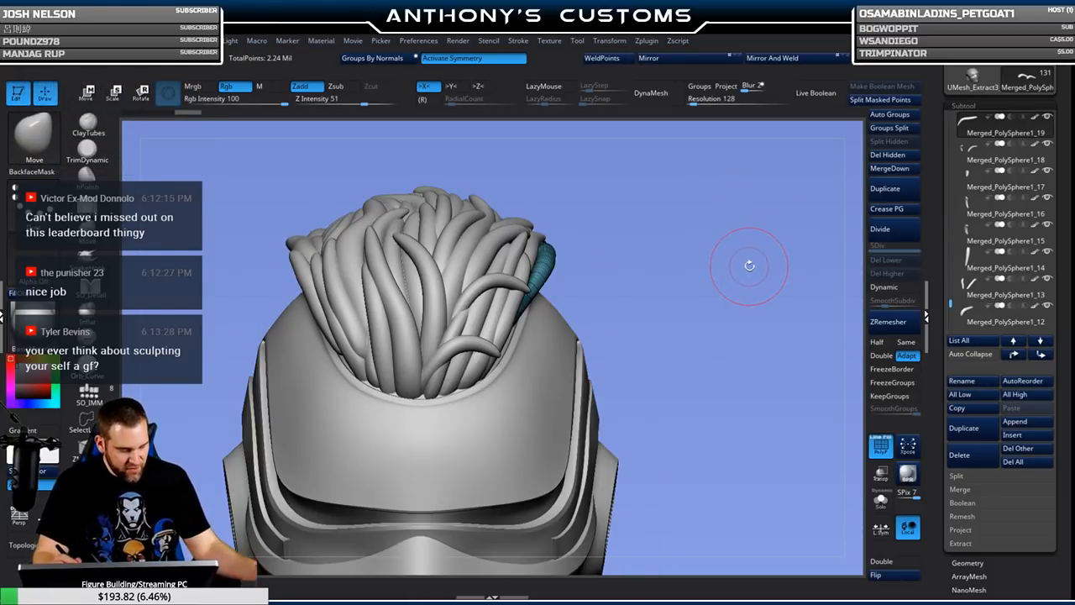
{"action": "mouse_move", "coordinate": [753, 269]}
{"action": "right_mouse_down"}
{"action": "mouse_move", "coordinate": [724, 289]}
{"action": "mouse_move", "coordinate": [739, 254]}
{"action": "mouse_move", "coordinate": [702, 280]}
{"action": "mouse_move", "coordinate": [691, 267]}
{"action": "right_mouse_up"}
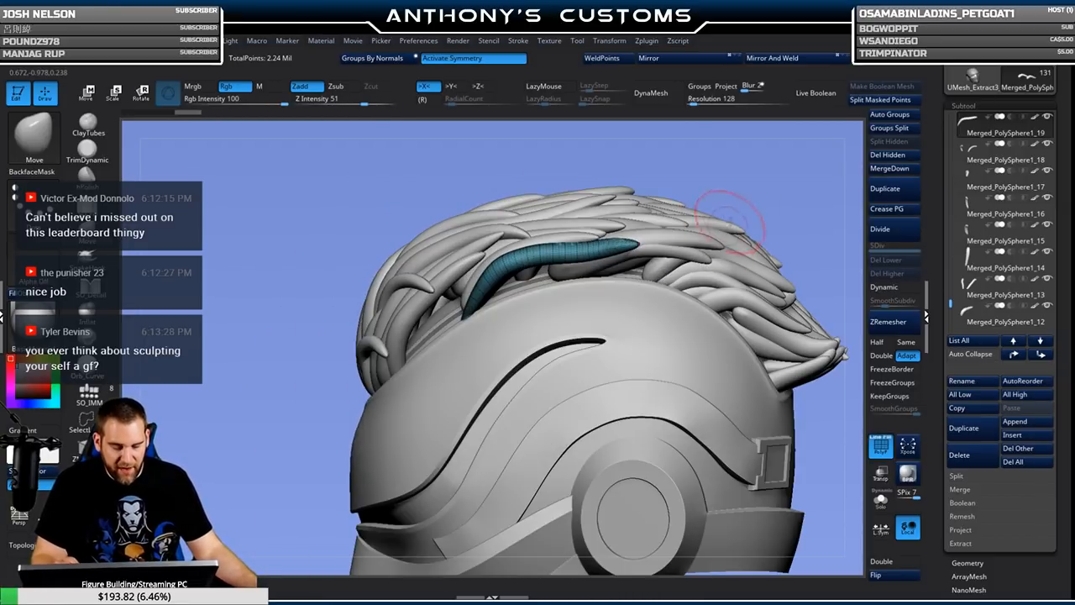
{"action": "right_click_drag", "start_coordinate": [782, 201], "coordinate": [765, 192]}
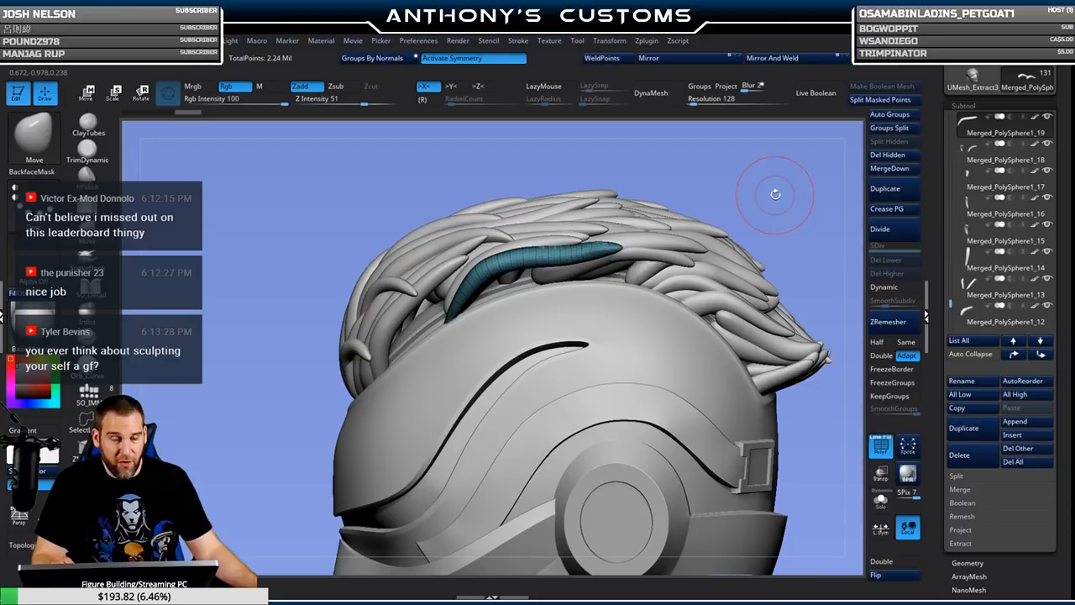
{"action": "left_click_drag", "start_coordinate": [742, 195], "coordinate": [761, 196]}
{"action": "mouse_move", "coordinate": [664, 226]}
{"action": "left_mouse_down"}
{"action": "mouse_move", "coordinate": [686, 249]}
{"action": "mouse_move", "coordinate": [660, 233]}
{"action": "mouse_move", "coordinate": [681, 243]}
{"action": "mouse_move", "coordinate": [709, 220]}
{"action": "mouse_move", "coordinate": [764, 215]}
{"action": "mouse_move", "coordinate": [681, 225]}
{"action": "left_mouse_up"}
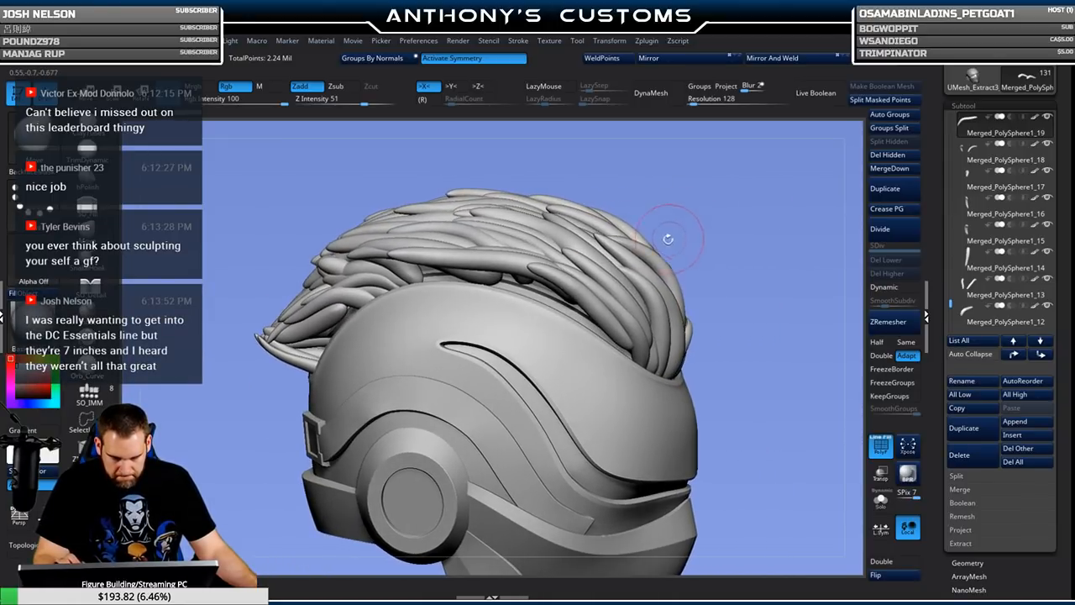
{"action": "left_click_drag", "start_coordinate": [761, 246], "coordinate": [662, 232]}
{"action": "left_click_drag", "start_coordinate": [724, 204], "coordinate": [669, 207]}
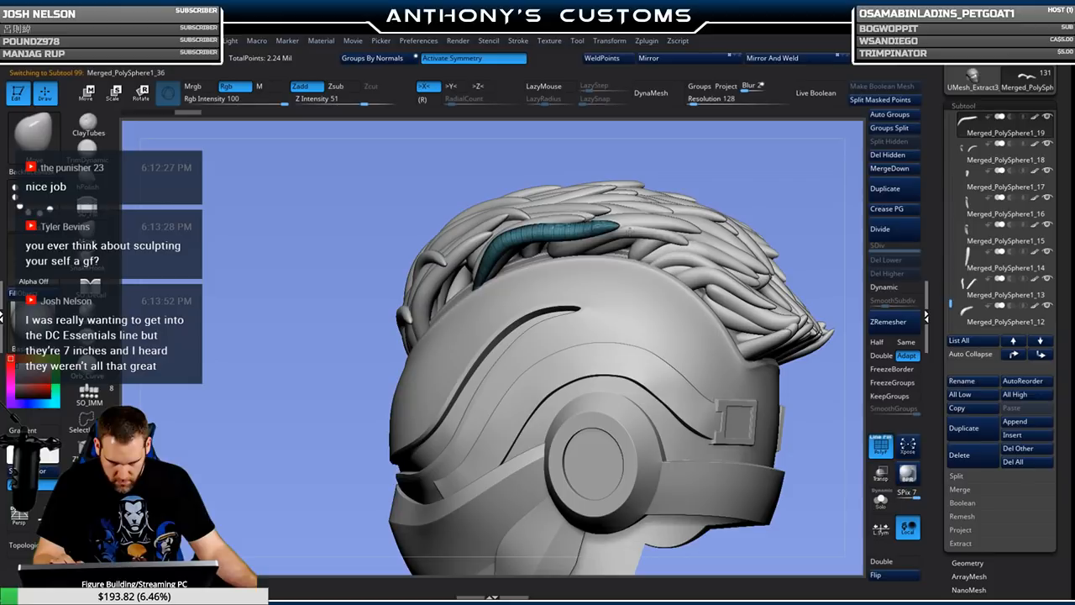
Duplicate the curved side strand Merged_PolySphere1_36 above the opening's edge and turn off symmetry on the copy.
{"action": "right_click", "coordinate": [779, 184]}
{"action": "right_click_drag", "start_coordinate": [796, 165], "coordinate": [670, 226], "text": "ctrl"}
{"action": "mouse_move", "coordinate": [623, 279]}
{"action": "right_mouse_down"}
{"action": "mouse_move", "coordinate": [729, 211]}
{"action": "mouse_move", "coordinate": [775, 201]}
{"action": "right_mouse_up"}
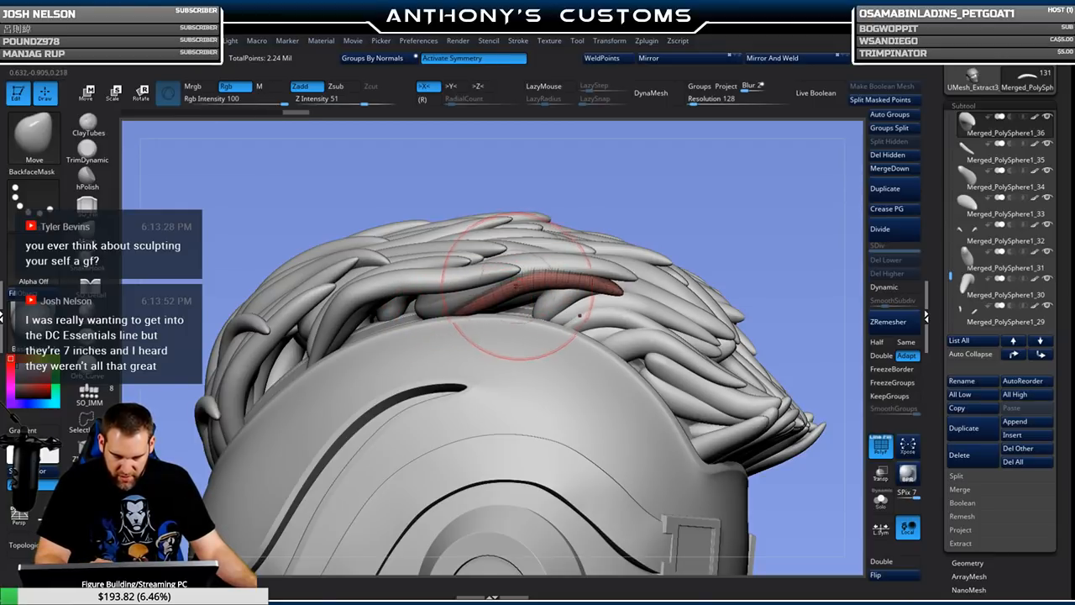
{"action": "mouse_move", "coordinate": [458, 192]}
{"action": "right_mouse_down"}
{"action": "mouse_move", "coordinate": [719, 214]}
{"action": "mouse_move", "coordinate": [685, 199]}
{"action": "mouse_move", "coordinate": [735, 204]}
{"action": "right_mouse_up"}
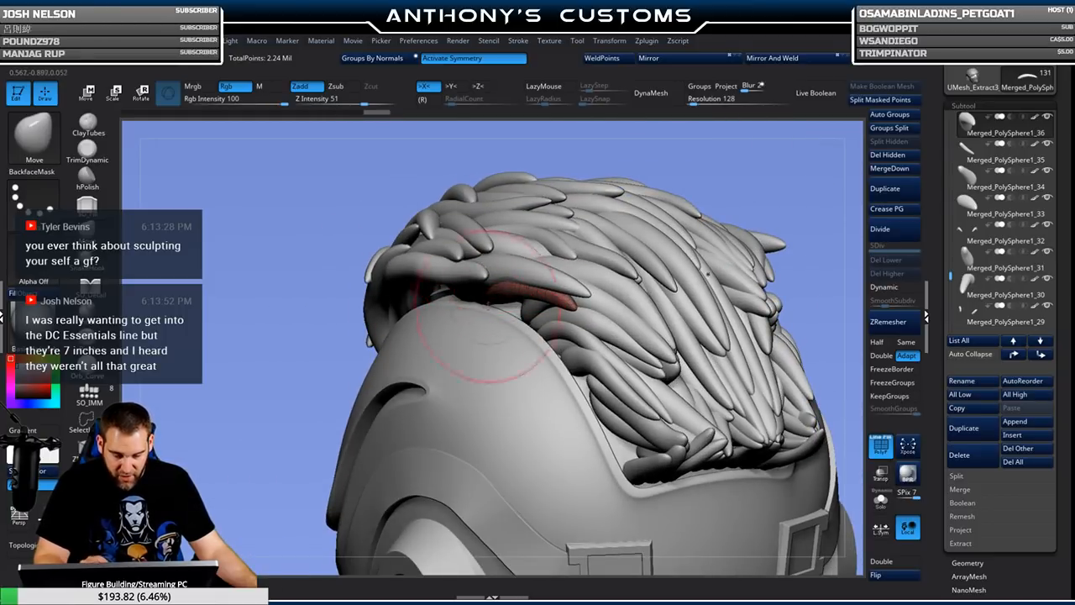
{"action": "mouse_move", "coordinate": [766, 174]}
{"action": "right_mouse_down"}
{"action": "mouse_move", "coordinate": [775, 168]}
{"action": "mouse_move", "coordinate": [745, 196]}
{"action": "mouse_move", "coordinate": [708, 202]}
{"action": "mouse_move", "coordinate": [756, 196]}
{"action": "right_mouse_up"}
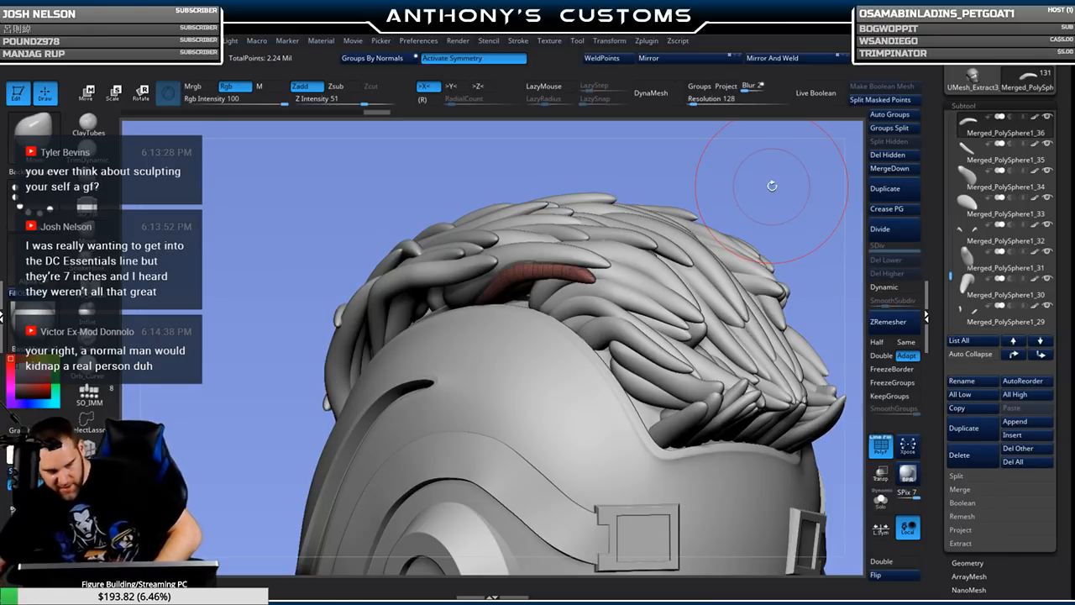
{"action": "left_click", "coordinate": [901, 189]}
{"action": "mouse_move", "coordinate": [750, 189]}
{"action": "left_mouse_down"}
{"action": "mouse_move", "coordinate": [764, 188]}
{"action": "mouse_move", "coordinate": [718, 180]}
{"action": "left_mouse_up"}
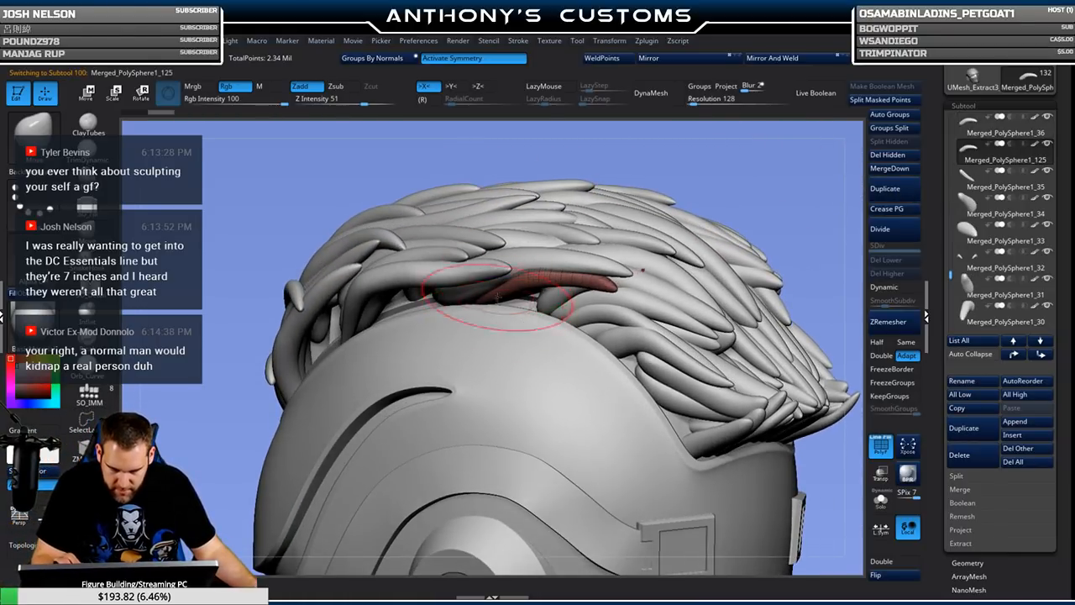
{"action": "left_click", "coordinate": [497, 59]}
Reshape the copied strand with the Move brush so it sits below the original and covers the gap above the helmet's rim.
{"action": "mouse_move", "coordinate": [756, 243]}
{"action": "left_mouse_down"}
{"action": "mouse_move", "coordinate": [722, 222]}
{"action": "mouse_move", "coordinate": [753, 191]}
{"action": "mouse_move", "coordinate": [496, 295]}
{"action": "left_mouse_up"}
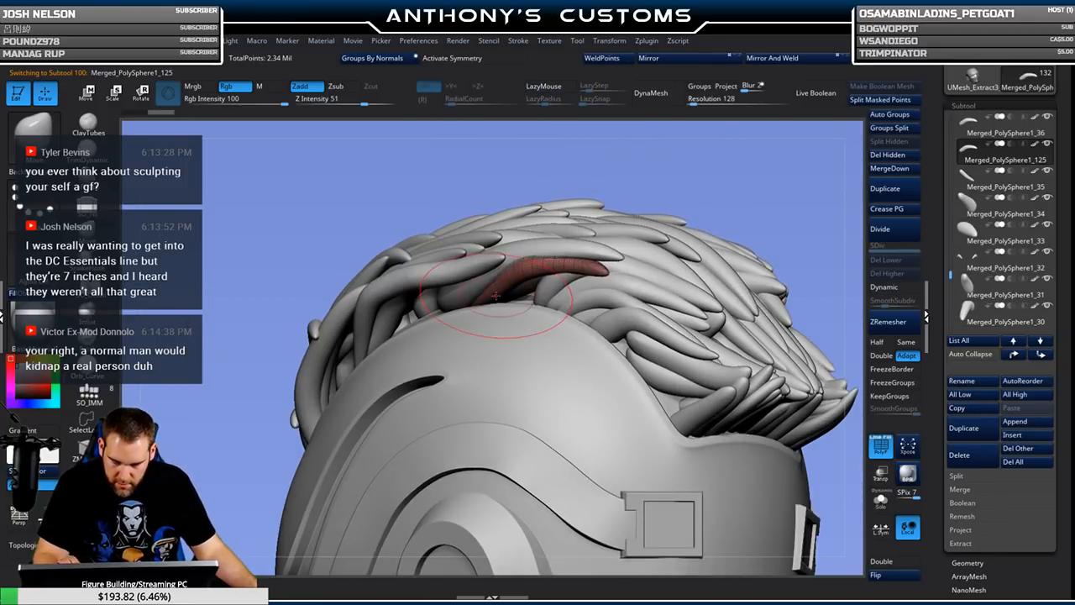
{"action": "left_click_drag", "start_coordinate": [708, 189], "coordinate": [588, 218]}
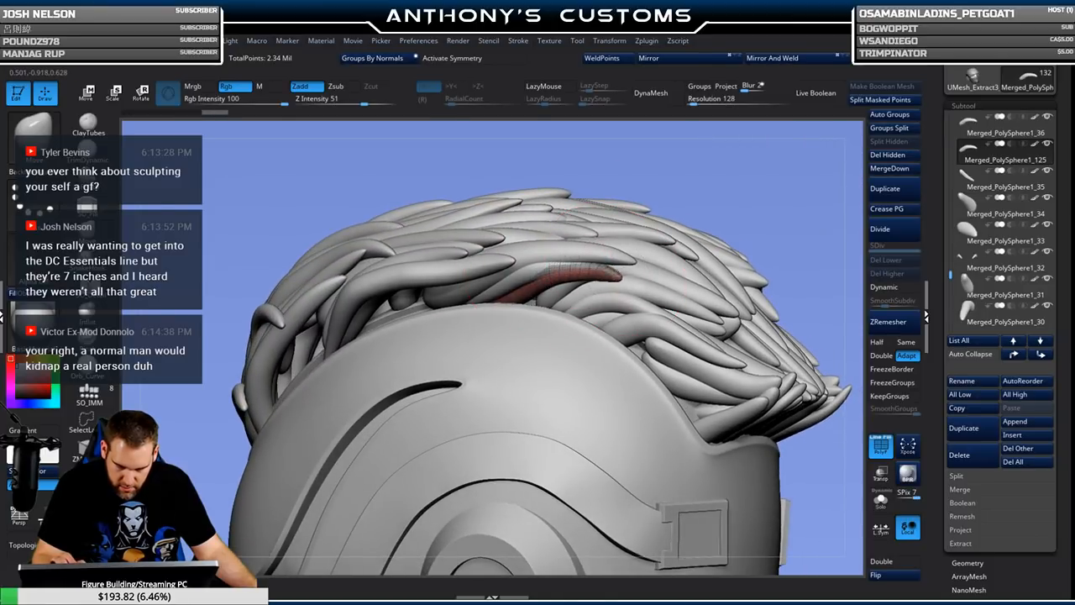
{"action": "left_click_drag", "start_coordinate": [561, 283], "coordinate": [556, 286]}
{"action": "left_click_drag", "start_coordinate": [785, 188], "coordinate": [625, 276]}
{"action": "left_click_drag", "start_coordinate": [743, 177], "coordinate": [785, 210]}
{"action": "left_click_drag", "start_coordinate": [623, 286], "coordinate": [625, 284]}
{"action": "key", "text": "space"}
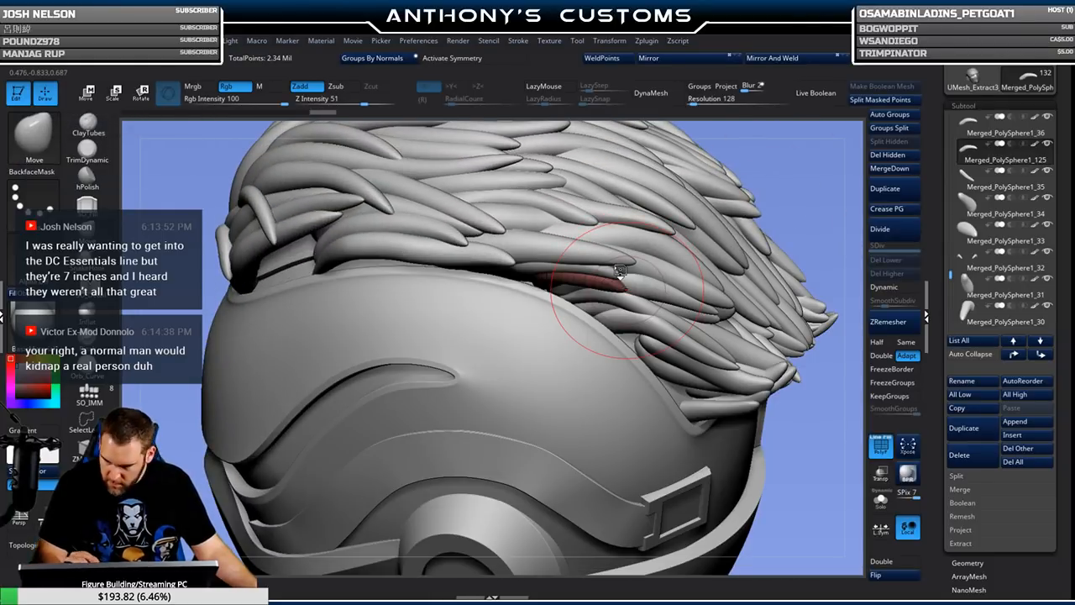
{"action": "key", "text": "b"}
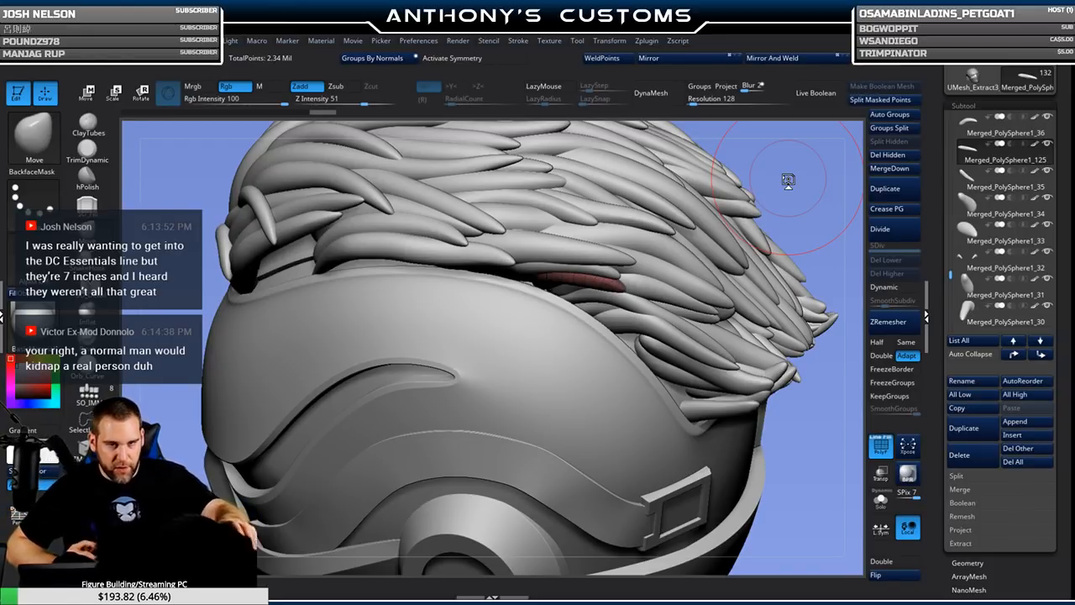
{"action": "mouse_move", "coordinate": [788, 180]}
{"action": "left_mouse_down"}
{"action": "mouse_move", "coordinate": [774, 132]}
{"action": "mouse_move", "coordinate": [792, 168]}
{"action": "left_mouse_up"}
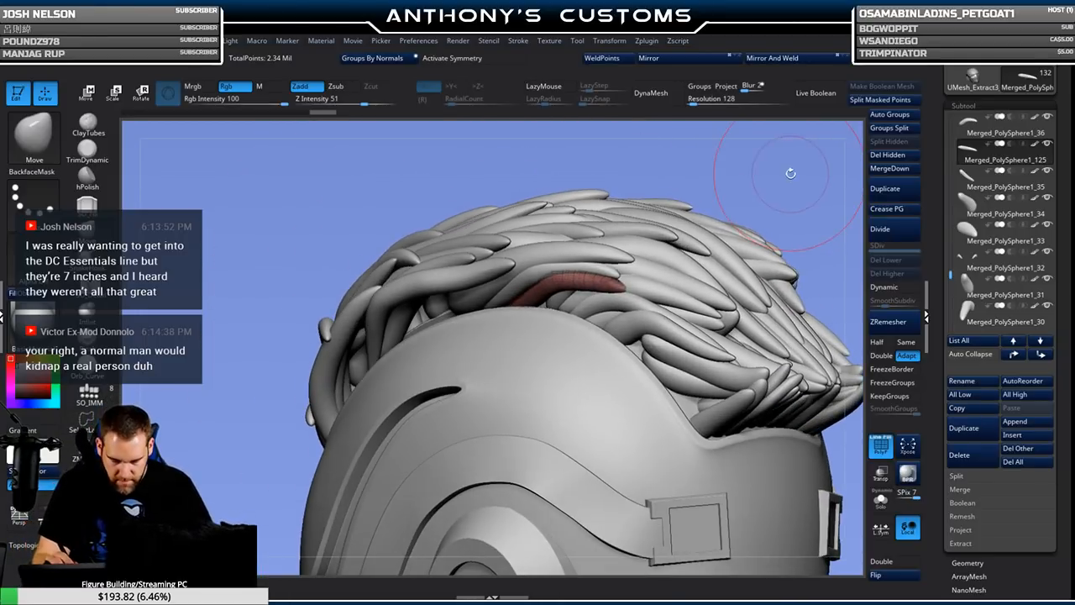
Duplicate the reshaped side strand and move the new copy down toward the helmet's rim.
{"action": "left_click", "coordinate": [885, 188]}
{"action": "left_click_drag", "start_coordinate": [764, 173], "coordinate": [588, 245]}
{"action": "left_click_drag", "start_coordinate": [516, 299], "coordinate": [544, 302]}
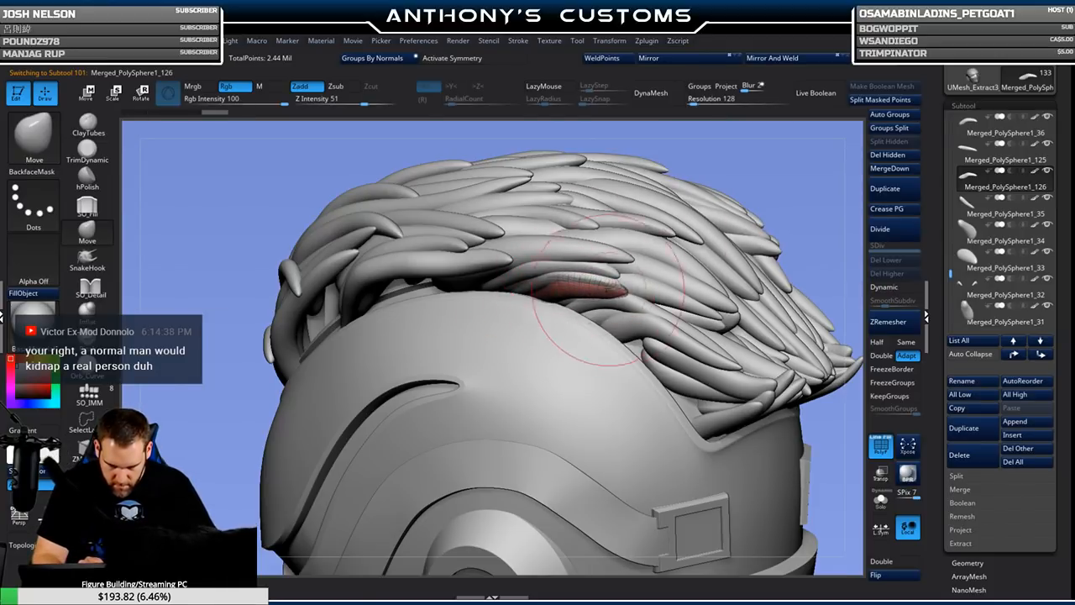
{"action": "left_click_drag", "start_coordinate": [664, 168], "coordinate": [785, 178]}
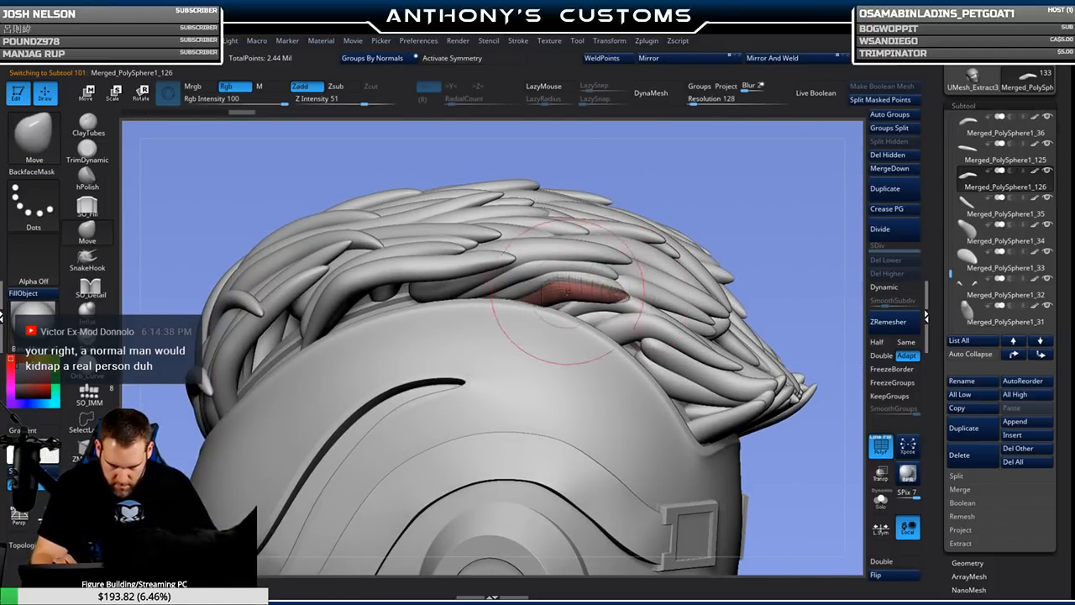
{"action": "left_click_drag", "start_coordinate": [645, 242], "coordinate": [647, 242]}
{"action": "right_click_drag", "start_coordinate": [659, 262], "coordinate": [688, 273]}
{"action": "right_click", "coordinate": [688, 273]}
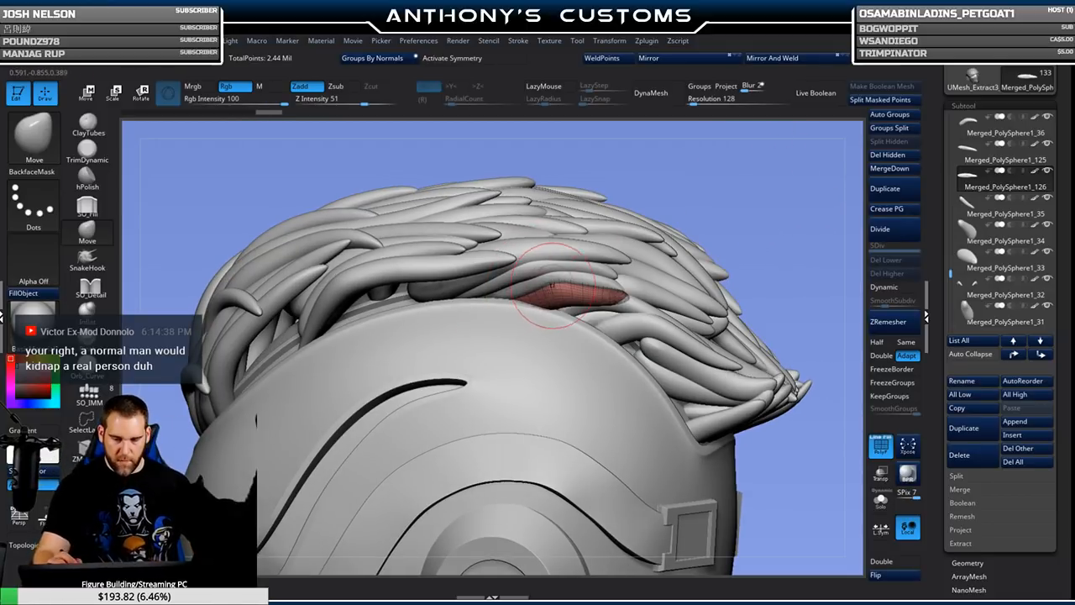
Shape the lower copy's body and tip with a smaller Move brush to fit it between the neighbouring strands and the rim.
{"action": "left_click_drag", "start_coordinate": [555, 287], "coordinate": [553, 289]}
{"action": "left_click_drag", "start_coordinate": [739, 191], "coordinate": [634, 210]}
{"action": "left_click_drag", "start_coordinate": [603, 295], "coordinate": [597, 291]}
{"action": "right_click_drag", "start_coordinate": [701, 226], "coordinate": [628, 275]}
{"action": "left_click_drag", "start_coordinate": [603, 289], "coordinate": [608, 283]}
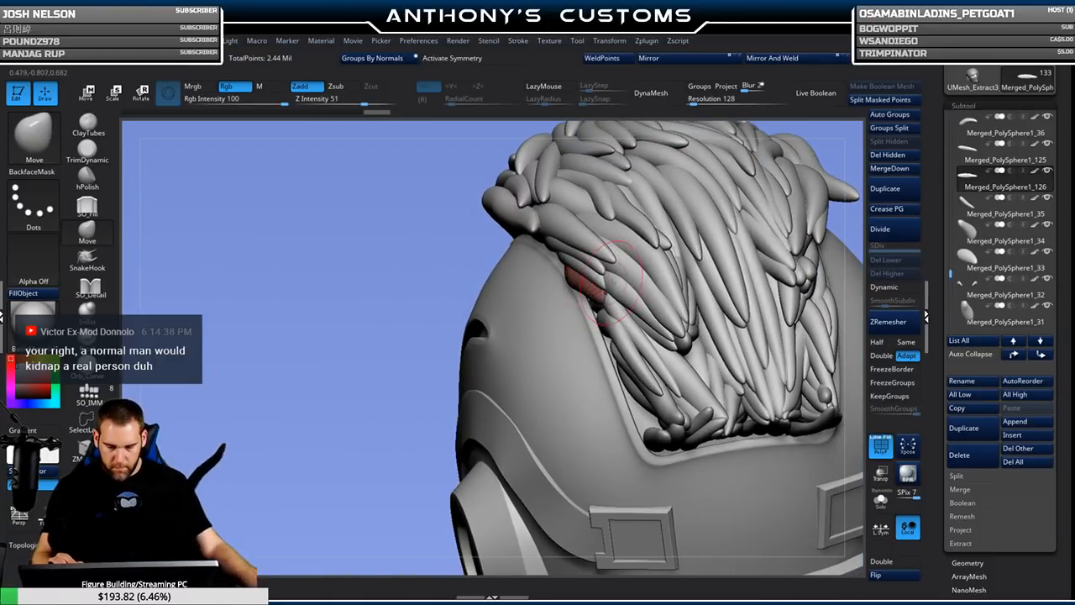
{"action": "mouse_move", "coordinate": [768, 168]}
{"action": "right_mouse_down"}
{"action": "mouse_move", "coordinate": [770, 204]}
{"action": "mouse_move", "coordinate": [557, 293]}
{"action": "right_mouse_up"}
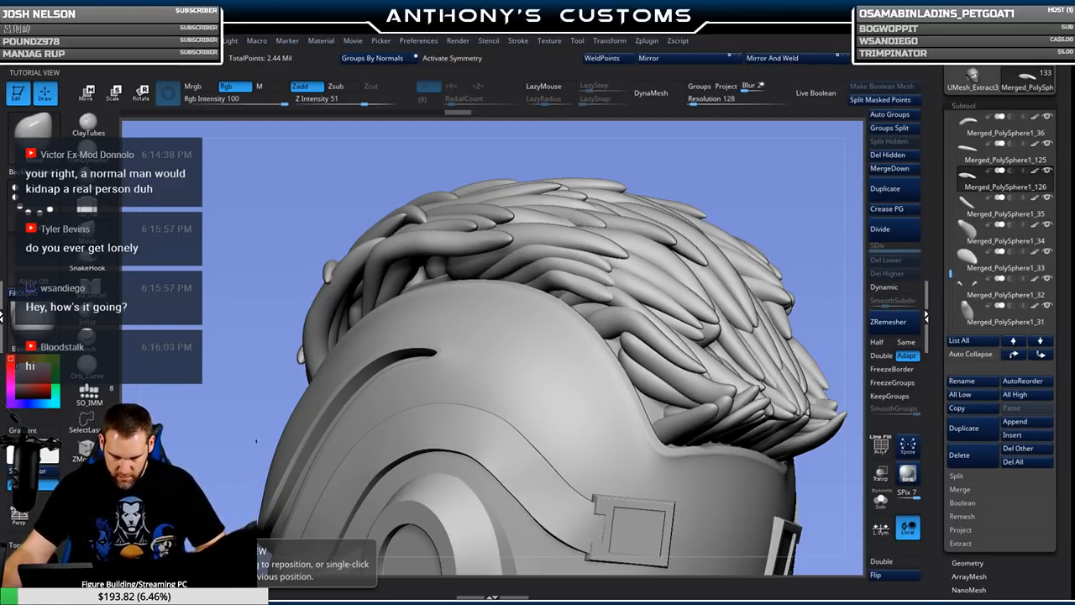
Reduce the brush's draw size, show the polyframe and refine how the lower copy's ends tuck against the rim.
{"action": "key", "text": "space"}
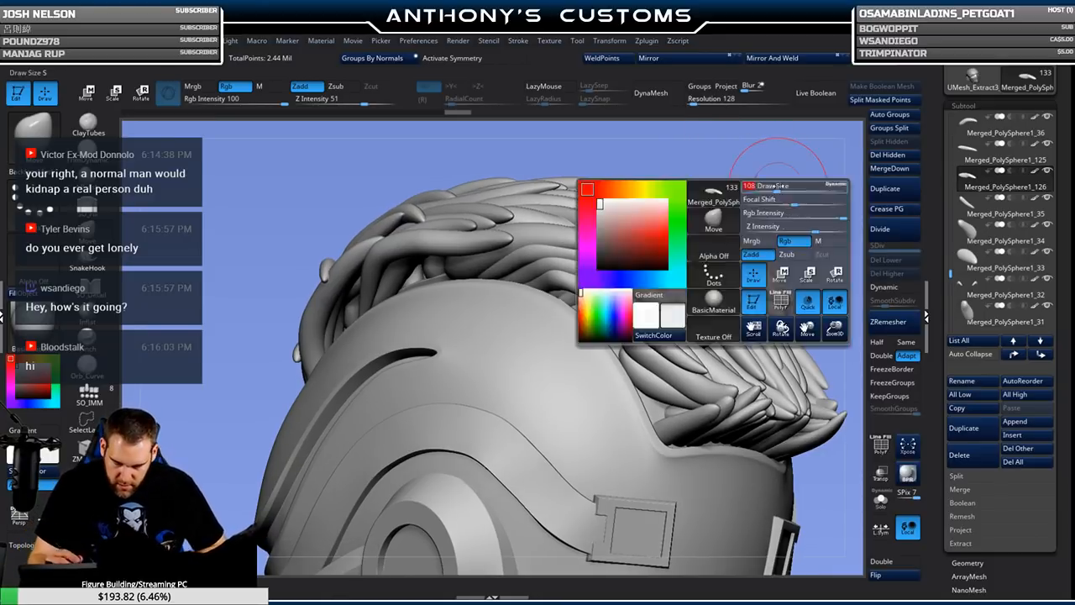
{"action": "key", "text": "space"}
{"action": "left_click_drag", "start_coordinate": [777, 185], "coordinate": [691, 174]}
{"action": "key", "text": "shift+f"}
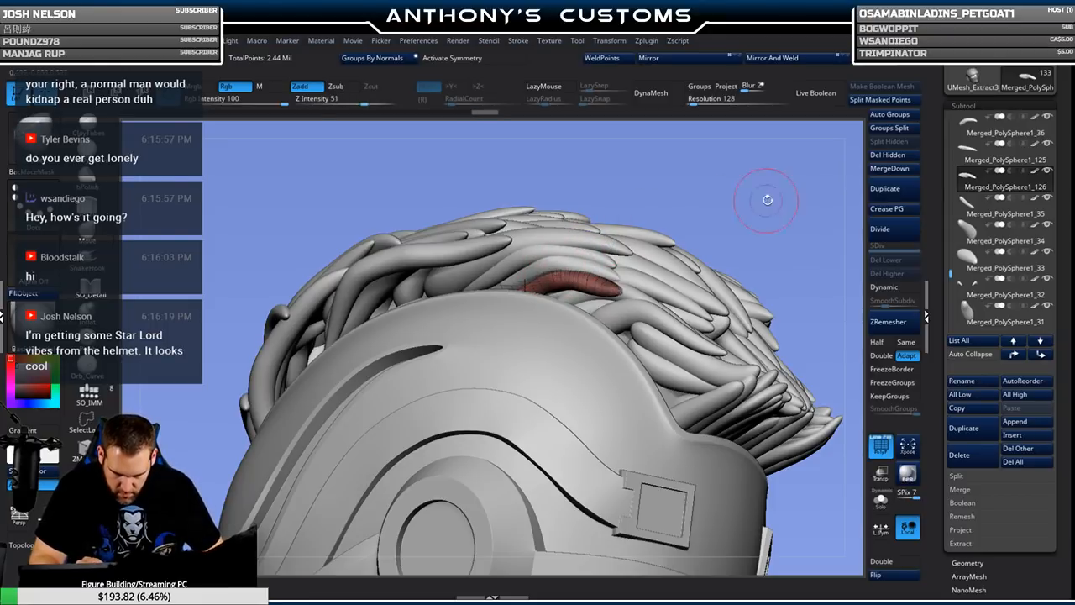
{"action": "left_click_drag", "start_coordinate": [754, 202], "coordinate": [714, 206]}
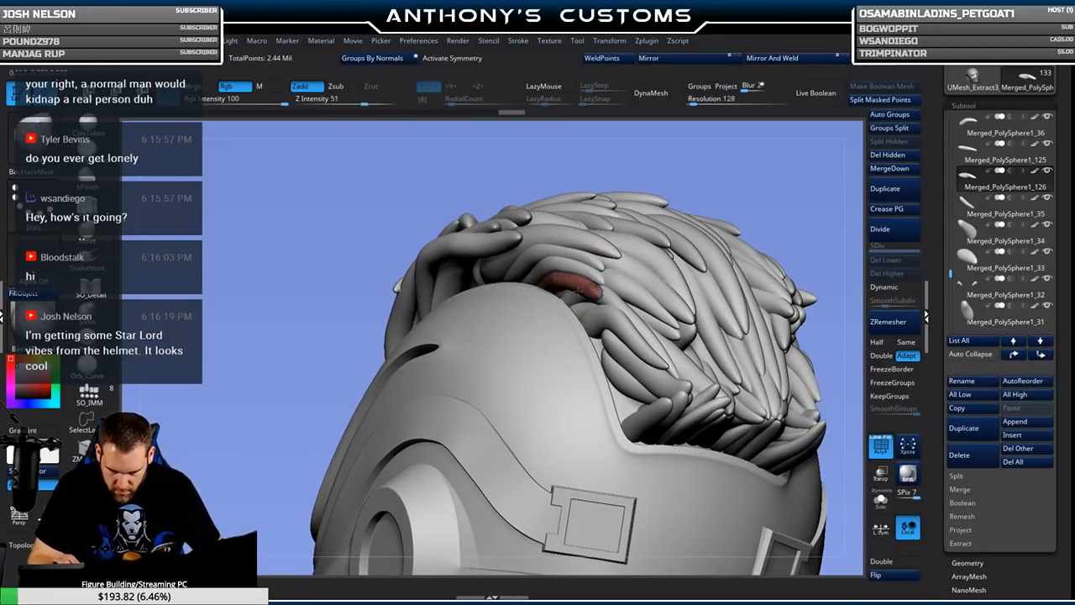
{"action": "left_click_drag", "start_coordinate": [797, 183], "coordinate": [848, 194]}
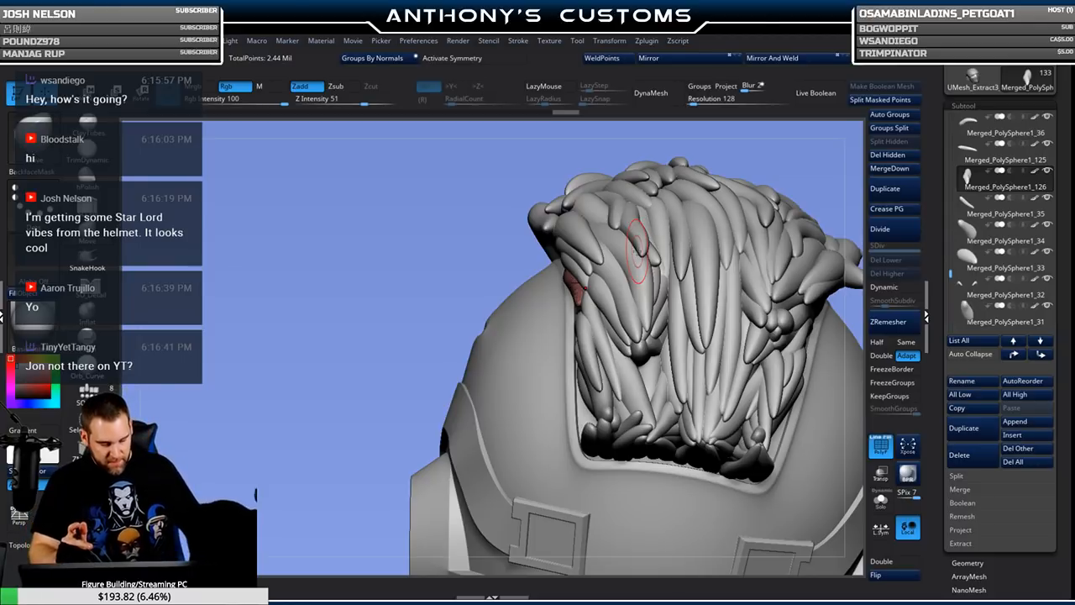
{"action": "mouse_move", "coordinate": [413, 339]}
{"action": "left_mouse_down"}
{"action": "mouse_move", "coordinate": [710, 203]}
{"action": "mouse_move", "coordinate": [780, 216]}
{"action": "mouse_move", "coordinate": [756, 231]}
{"action": "mouse_move", "coordinate": [747, 174]}
{"action": "mouse_move", "coordinate": [557, 254]}
{"action": "left_mouse_up"}
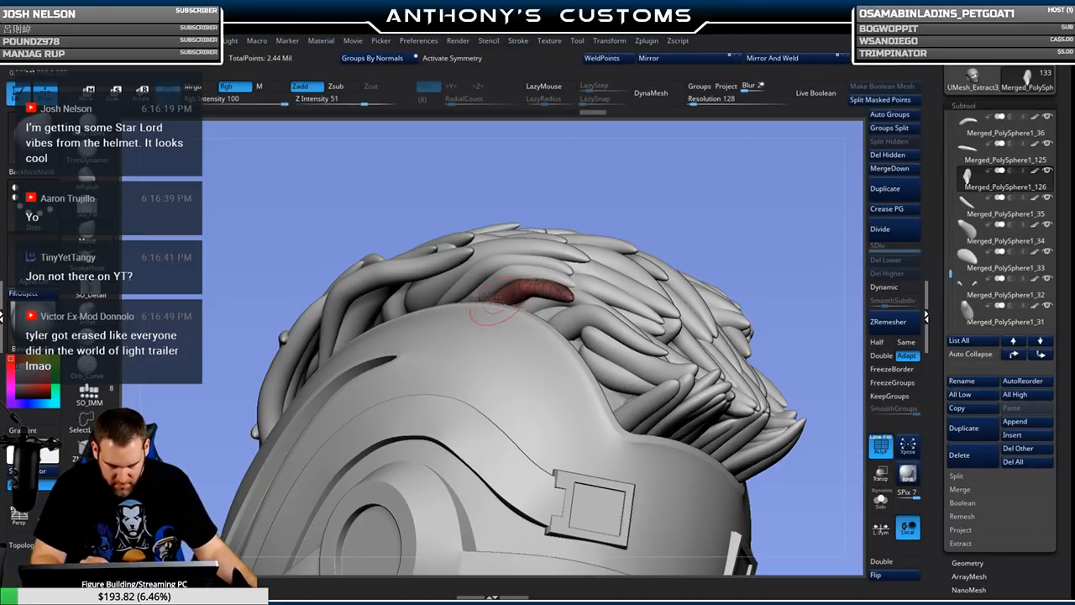
{"action": "left_click_drag", "start_coordinate": [524, 302], "coordinate": [504, 311]}
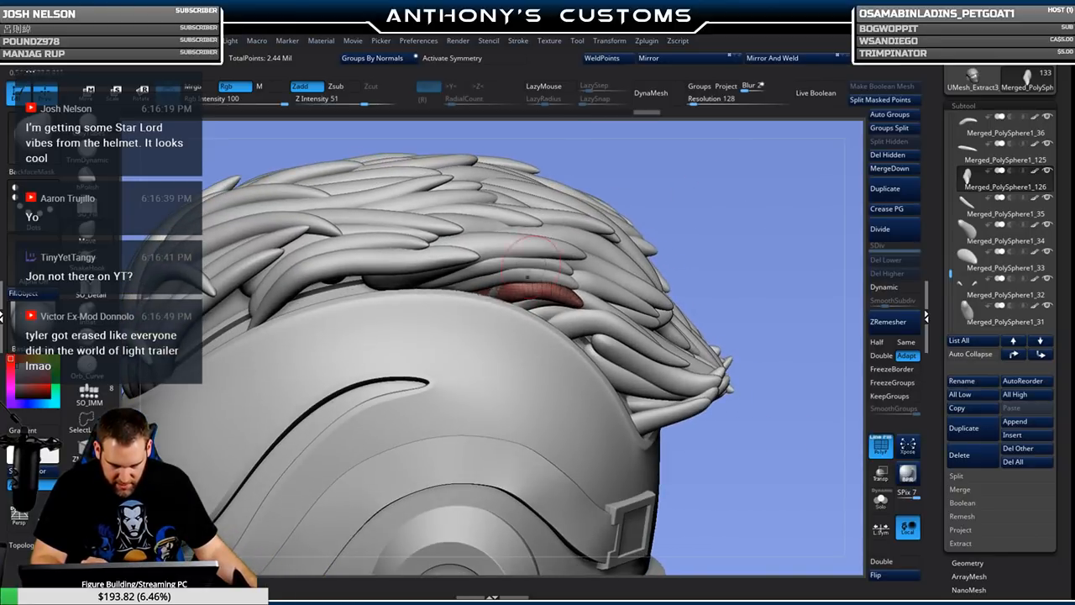
Select the mirrored strand pair at the mohawk's rear side, show the polyframe and split the pair into separate subtools by polygroup.
{"action": "mouse_move", "coordinate": [710, 260]}
{"action": "left_mouse_down"}
{"action": "mouse_move", "coordinate": [651, 218]}
{"action": "mouse_move", "coordinate": [680, 191]}
{"action": "mouse_move", "coordinate": [771, 205]}
{"action": "mouse_move", "coordinate": [617, 242]}
{"action": "mouse_move", "coordinate": [734, 194]}
{"action": "mouse_move", "coordinate": [761, 252]}
{"action": "mouse_move", "coordinate": [732, 249]}
{"action": "mouse_move", "coordinate": [752, 242]}
{"action": "mouse_move", "coordinate": [525, 349]}
{"action": "left_mouse_up"}
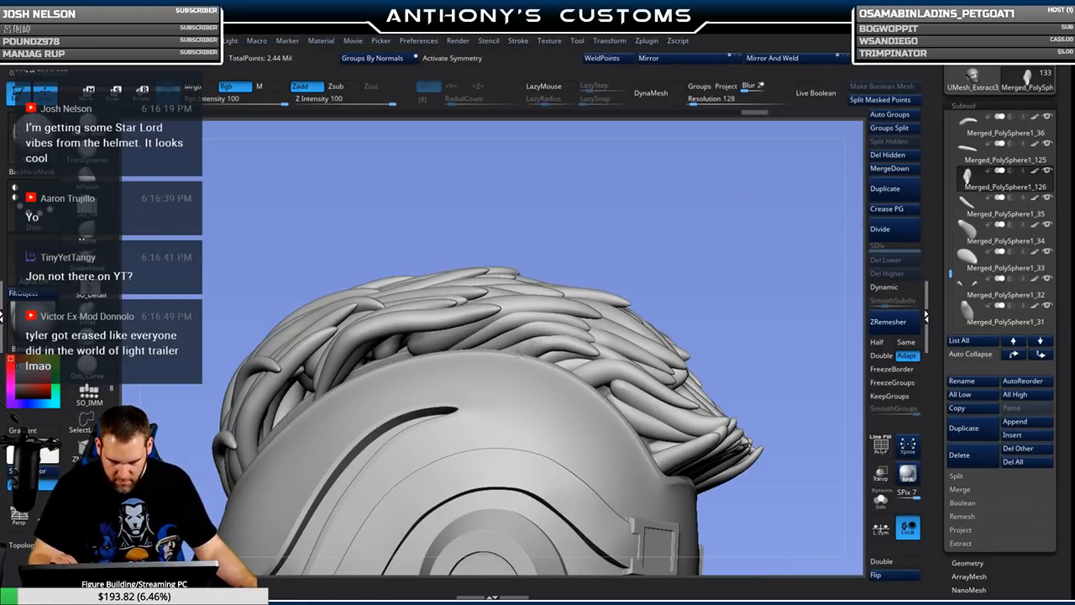
{"action": "mouse_move", "coordinate": [771, 251]}
{"action": "left_mouse_down"}
{"action": "mouse_move", "coordinate": [764, 245]}
{"action": "mouse_move", "coordinate": [767, 271]}
{"action": "mouse_move", "coordinate": [775, 265]}
{"action": "mouse_move", "coordinate": [765, 282]}
{"action": "mouse_move", "coordinate": [706, 262]}
{"action": "mouse_move", "coordinate": [753, 240]}
{"action": "left_mouse_up"}
{"action": "left_click", "coordinate": [607, 370], "text": "alt"}
{"action": "key", "text": "shift+f"}
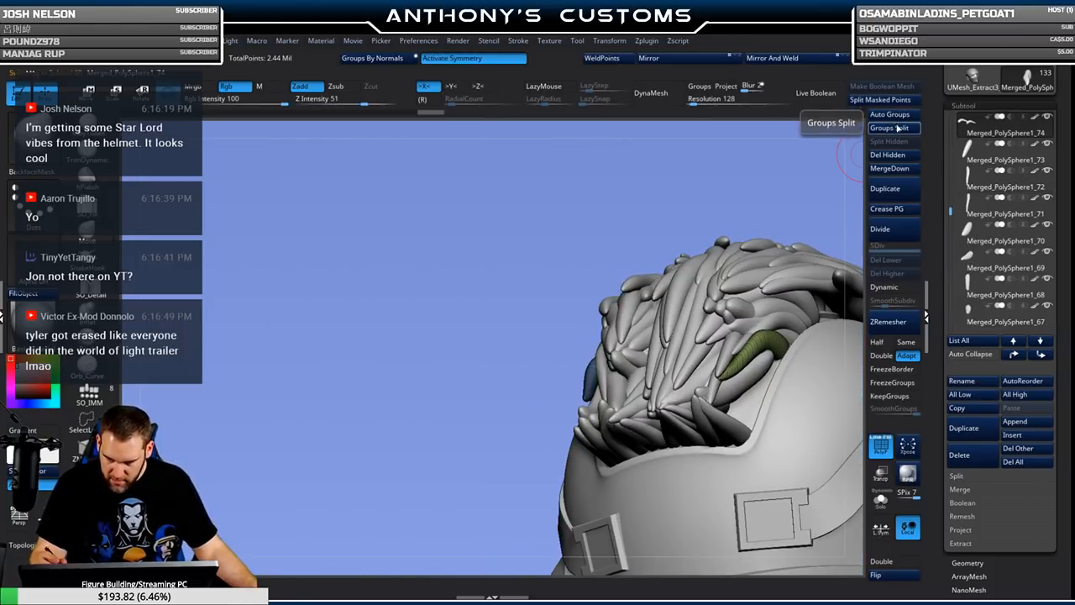
{"action": "left_click", "coordinate": [897, 128]}
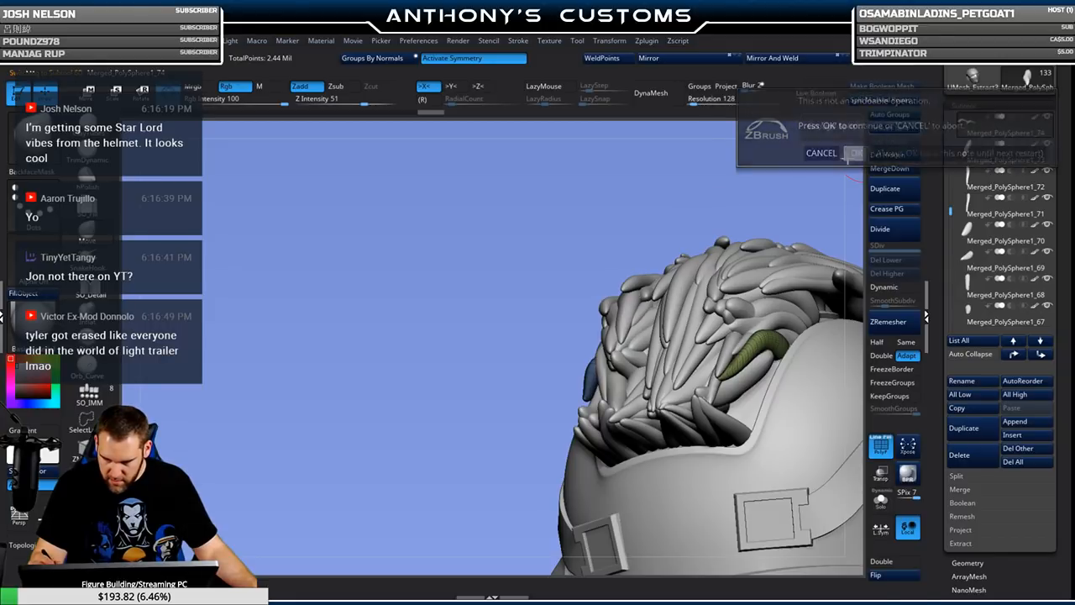
{"action": "left_click", "coordinate": [854, 154]}
{"action": "left_click_drag", "start_coordinate": [781, 227], "coordinate": [688, 279]}
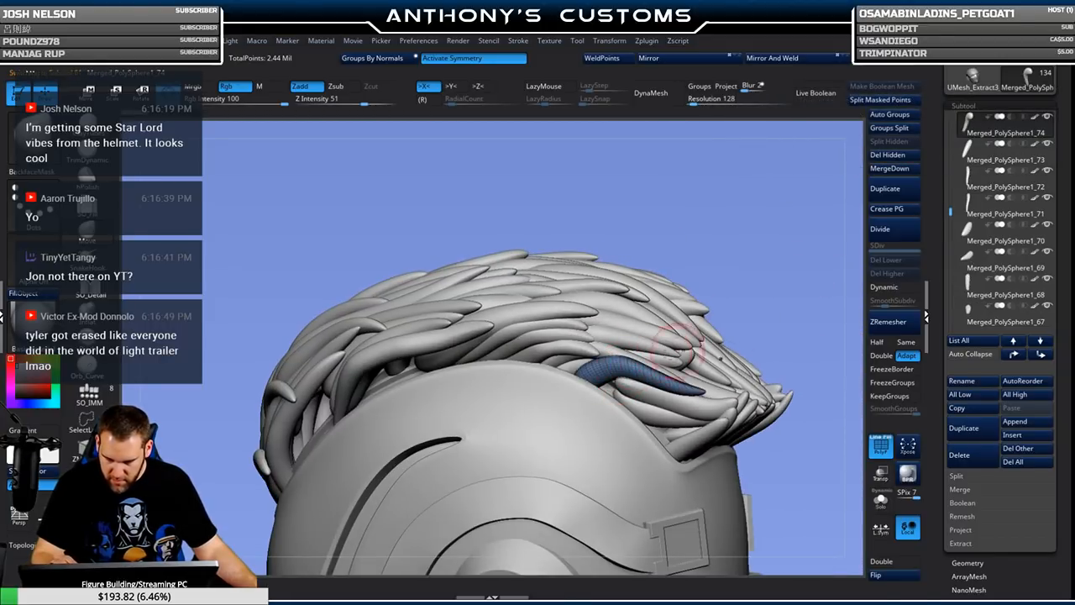
Duplicate the split rear side strand and move the copy down toward the helmet's rim with the Move brush.
{"action": "left_click", "coordinate": [893, 189]}
{"action": "mouse_move", "coordinate": [780, 223]}
{"action": "left_mouse_down"}
{"action": "mouse_move", "coordinate": [671, 247]}
{"action": "mouse_move", "coordinate": [698, 243]}
{"action": "left_mouse_up"}
{"action": "key", "text": "space"}
{"action": "key", "text": "space"}
{"action": "left_click_drag", "start_coordinate": [628, 274], "coordinate": [660, 308]}
{"action": "left_click_drag", "start_coordinate": [541, 362], "coordinate": [555, 377]}
{"action": "left_click_drag", "start_coordinate": [727, 323], "coordinate": [739, 317]}
{"action": "left_click_drag", "start_coordinate": [569, 379], "coordinate": [573, 385]}
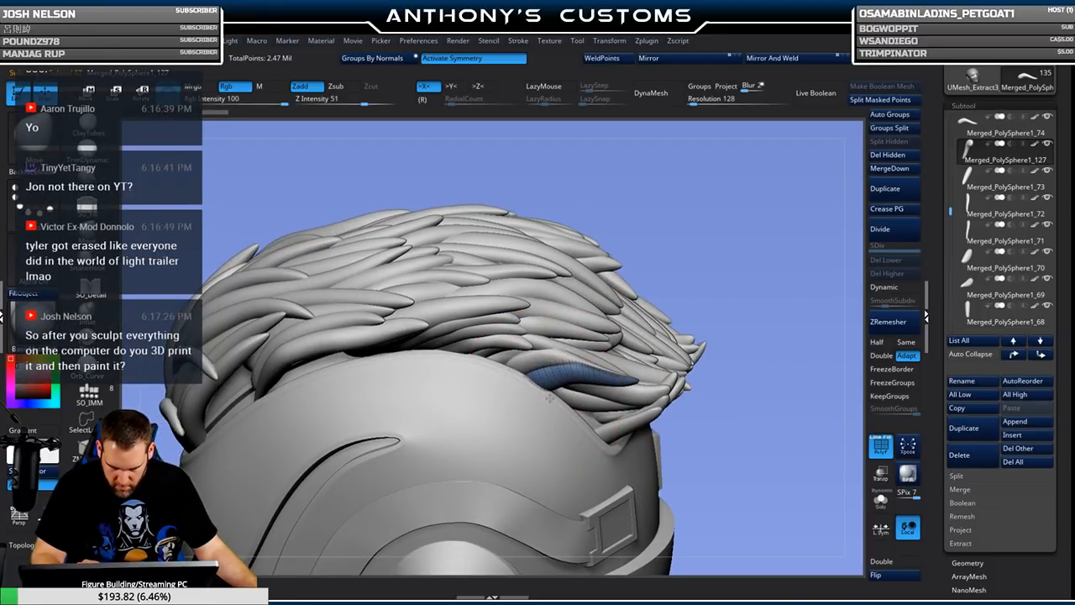
Refine the copied strand's body and root from several angles so it fits into the gap beside the helmet's rim.
{"action": "left_click_drag", "start_coordinate": [778, 292], "coordinate": [742, 308]}
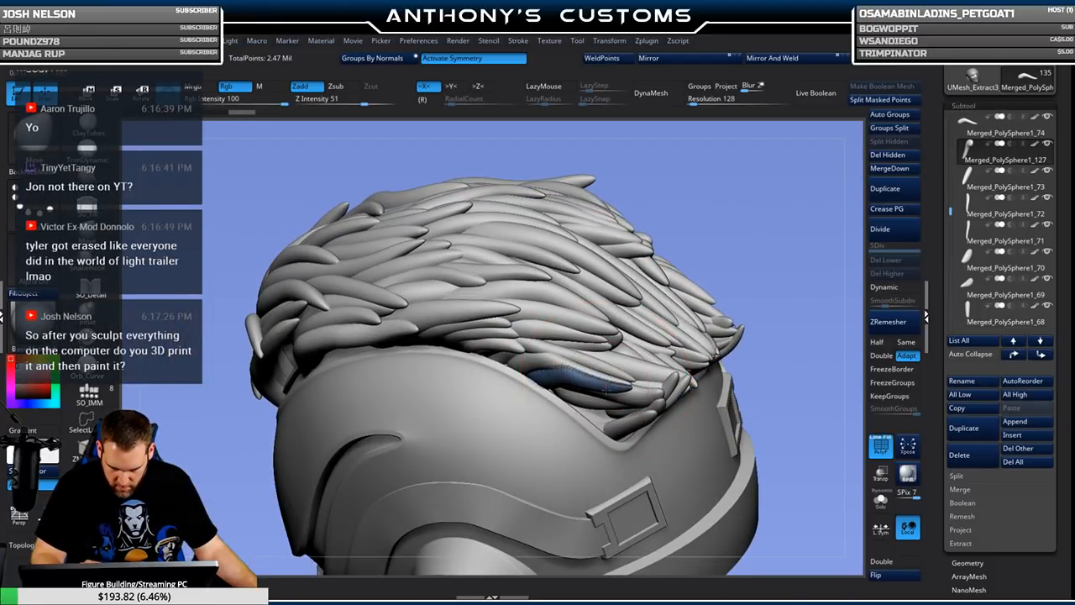
{"action": "left_click_drag", "start_coordinate": [749, 256], "coordinate": [749, 204]}
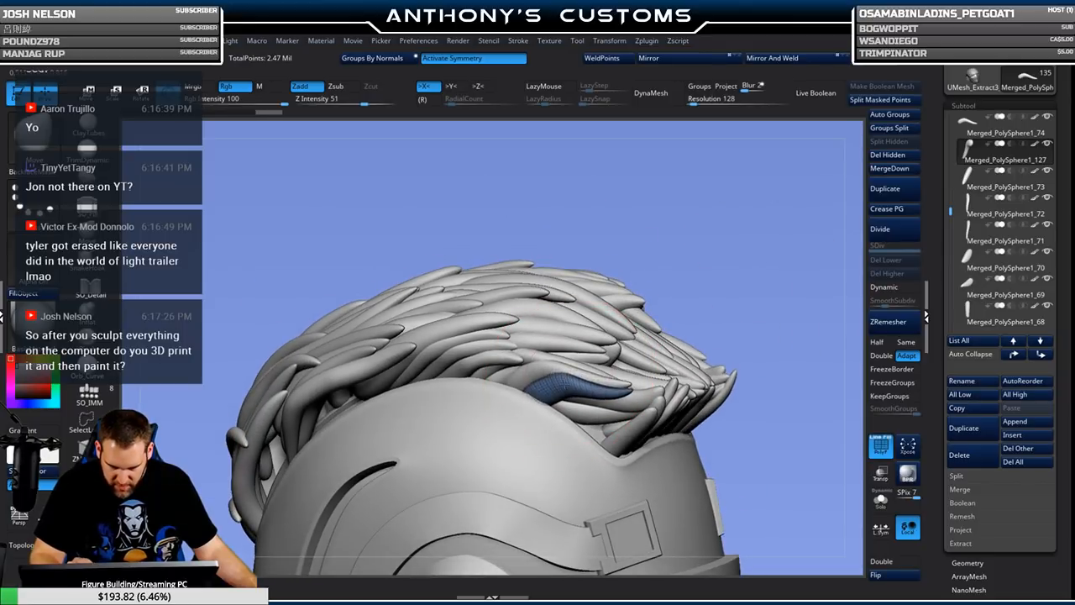
{"action": "left_click_drag", "start_coordinate": [697, 298], "coordinate": [588, 262]}
{"action": "right_click", "coordinate": [745, 267]}
{"action": "mouse_move", "coordinate": [784, 250]}
{"action": "left_mouse_down"}
{"action": "mouse_move", "coordinate": [807, 222]}
{"action": "mouse_move", "coordinate": [775, 256]}
{"action": "mouse_move", "coordinate": [746, 262]}
{"action": "left_mouse_up"}
{"action": "left_click_drag", "start_coordinate": [569, 368], "coordinate": [568, 384]}
{"action": "left_click_drag", "start_coordinate": [744, 268], "coordinate": [698, 277]}
{"action": "left_click_drag", "start_coordinate": [556, 401], "coordinate": [559, 393]}
{"action": "left_click_drag", "start_coordinate": [763, 271], "coordinate": [597, 370]}
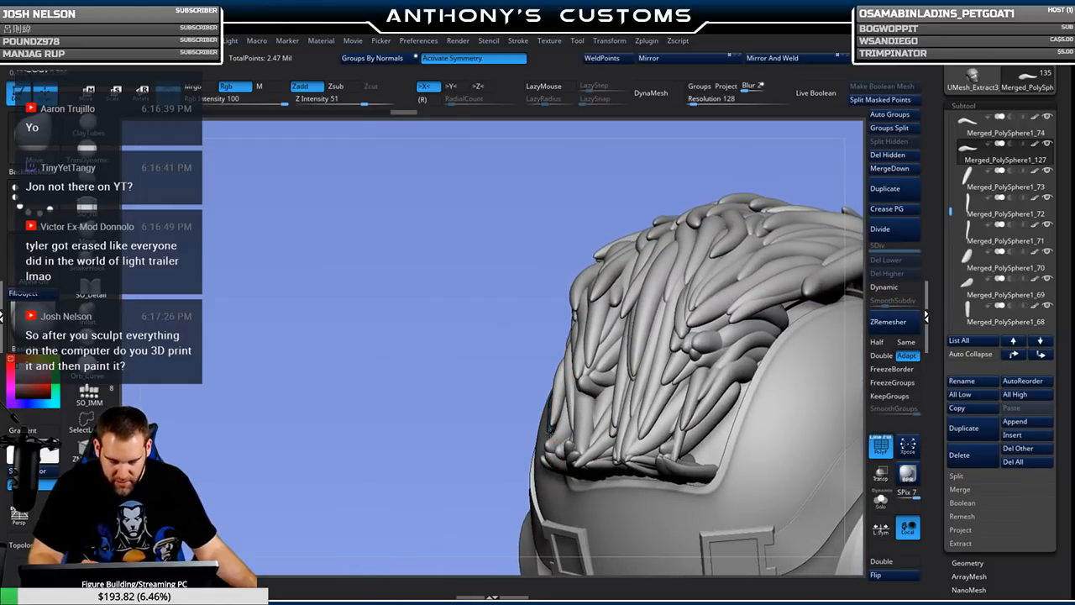
Check the mohawk from the rear and side and save the project.
{"action": "left_click_drag", "start_coordinate": [479, 423], "coordinate": [552, 315]}
{"action": "left_click_drag", "start_coordinate": [706, 302], "coordinate": [722, 252]}
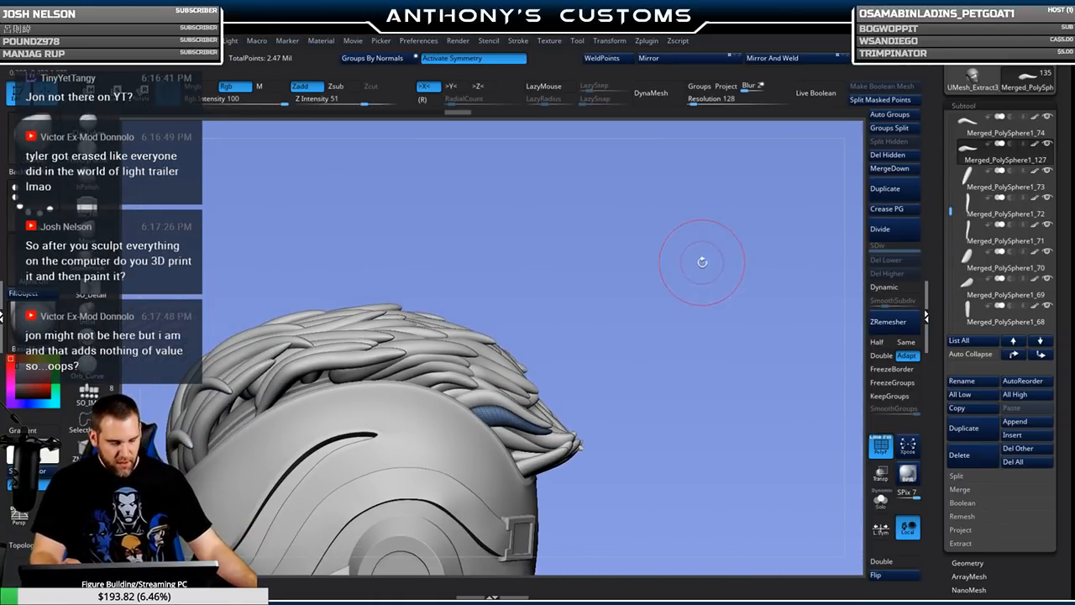
{"action": "mouse_move", "coordinate": [720, 311]}
{"action": "left_mouse_down"}
{"action": "mouse_move", "coordinate": [746, 278]}
{"action": "mouse_move", "coordinate": [645, 331]}
{"action": "mouse_move", "coordinate": [749, 267]}
{"action": "left_mouse_up"}
{"action": "key", "text": "ctrl+s"}
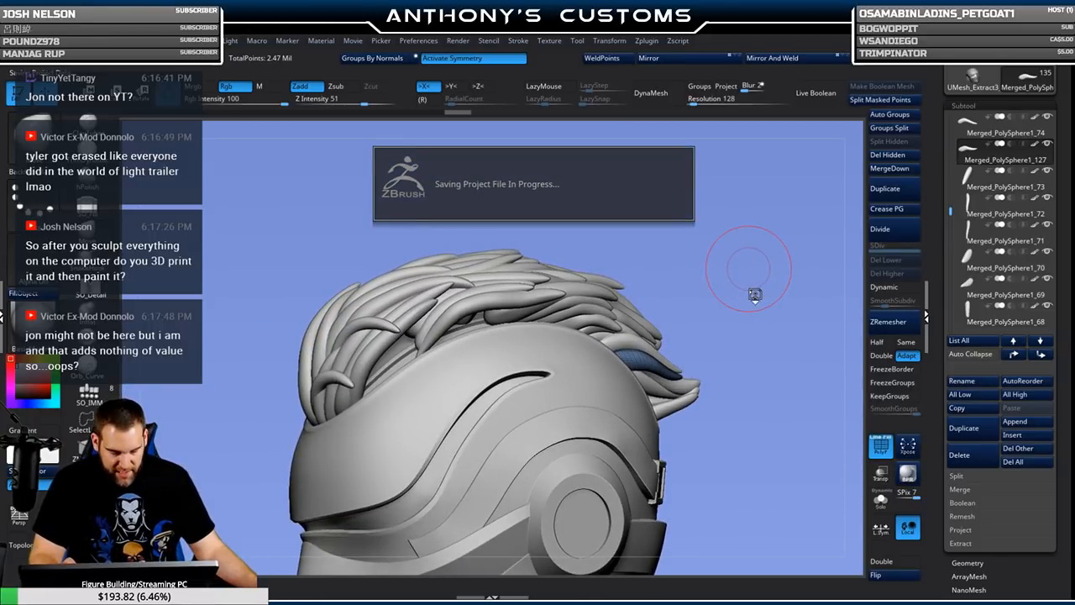
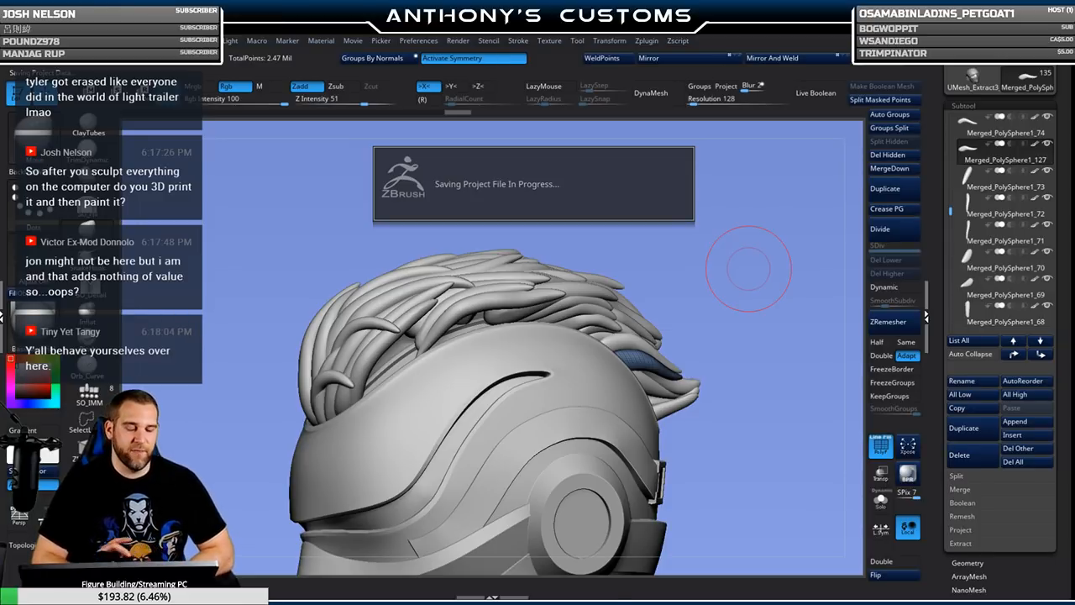
Duplicate the reshaped rear side strand and move the new copy lower into the gap above the rim.
{"action": "left_click_drag", "start_coordinate": [725, 262], "coordinate": [774, 229]}
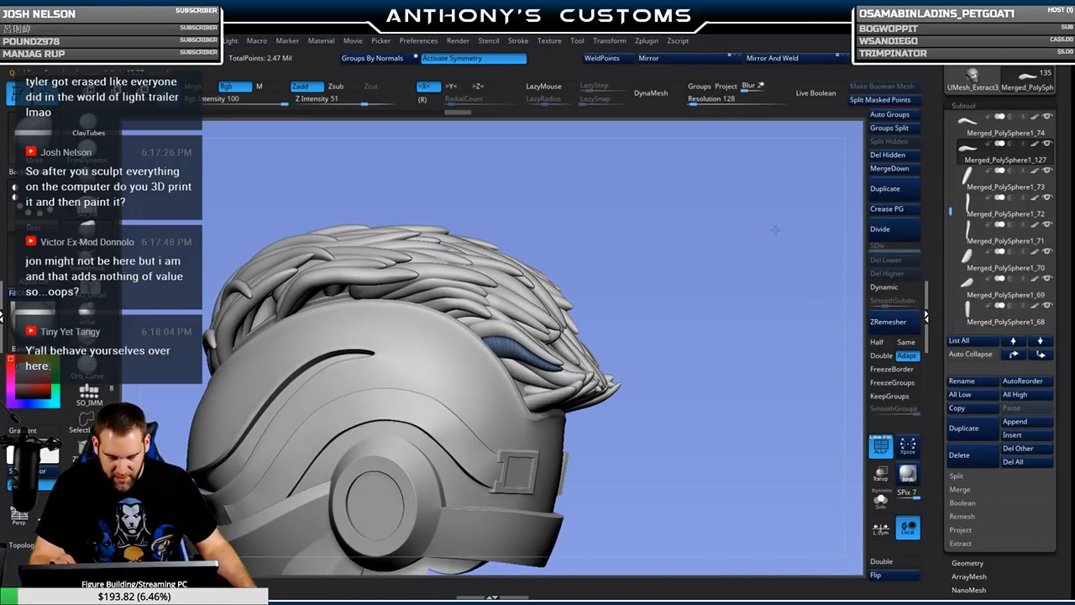
{"action": "left_click", "coordinate": [903, 196]}
{"action": "right_click", "coordinate": [741, 223]}
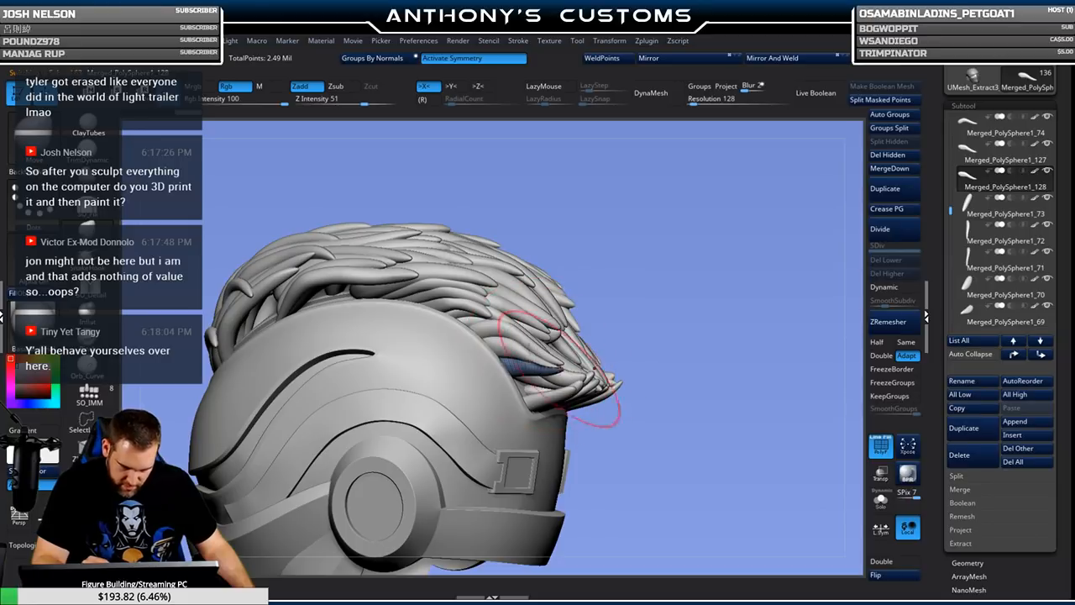
{"action": "left_click_drag", "start_coordinate": [660, 295], "coordinate": [517, 361]}
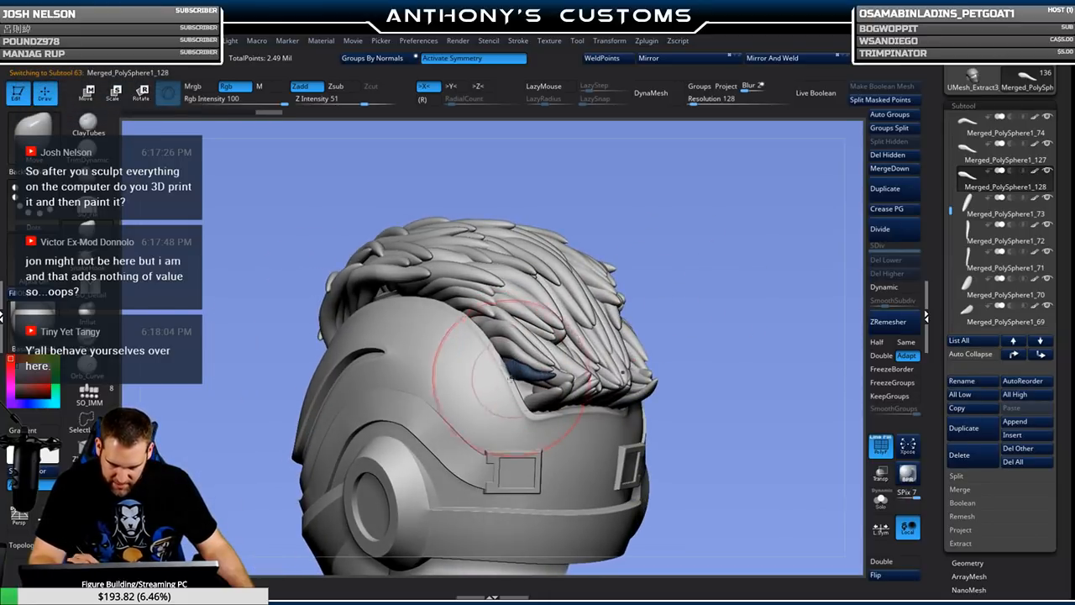
{"action": "left_click_drag", "start_coordinate": [563, 322], "coordinate": [650, 278]}
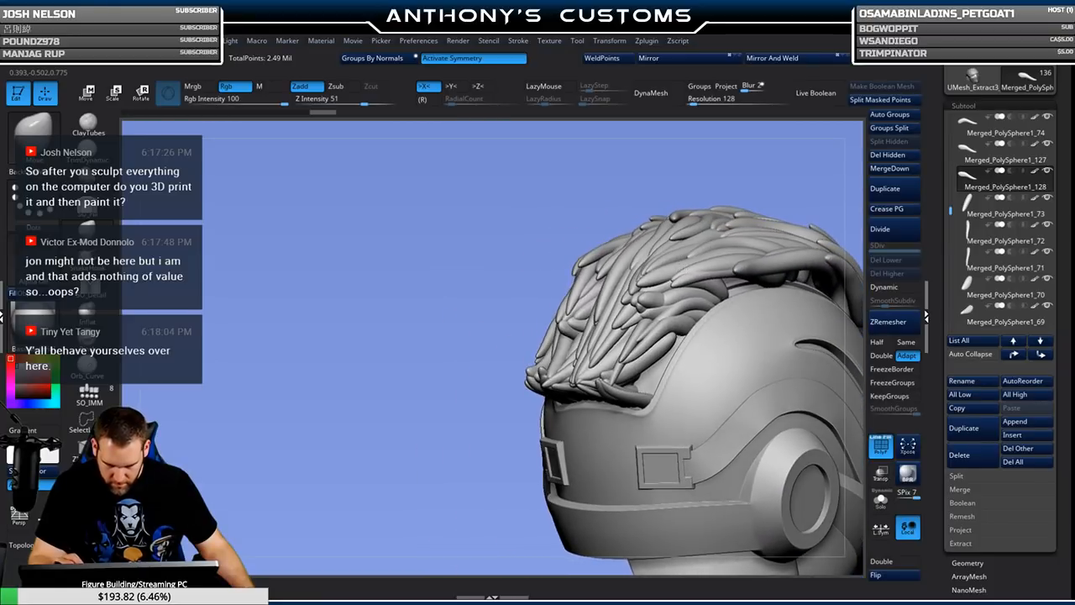
Select the original rear side strand and its lowest copy, and check their fit with the polyframe hidden.
{"action": "left_click", "coordinate": [544, 345], "text": "alt"}
{"action": "mouse_move", "coordinate": [471, 453]}
{"action": "left_mouse_down"}
{"action": "mouse_move", "coordinate": [554, 302]}
{"action": "mouse_move", "coordinate": [650, 278]}
{"action": "mouse_move", "coordinate": [613, 341]}
{"action": "mouse_move", "coordinate": [648, 308]}
{"action": "mouse_move", "coordinate": [636, 308]}
{"action": "left_mouse_up"}
{"action": "key", "text": "space"}
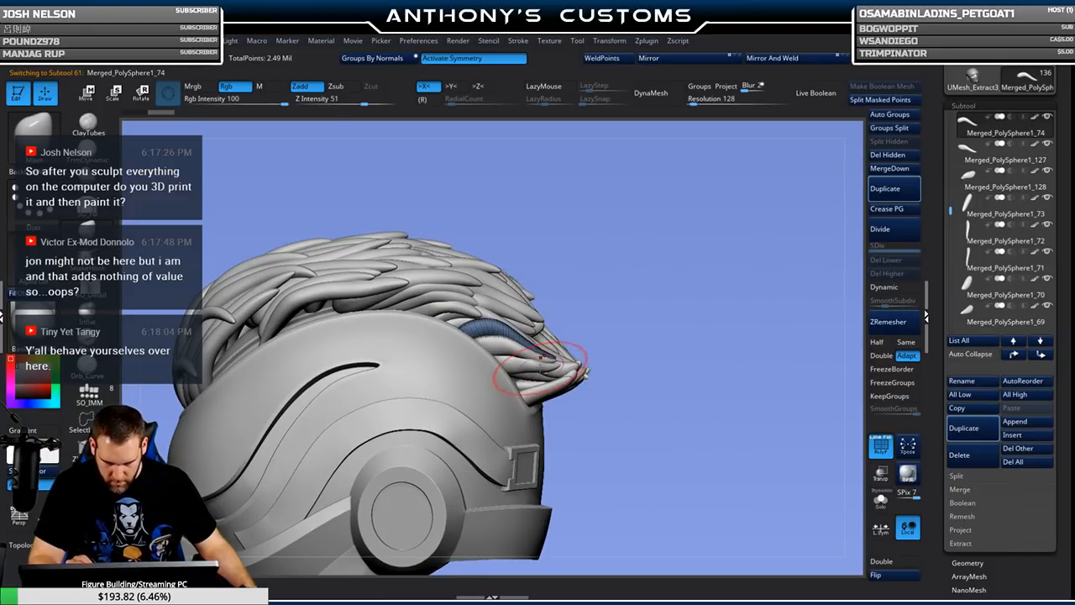
{"action": "left_click", "coordinate": [542, 365], "text": "alt"}
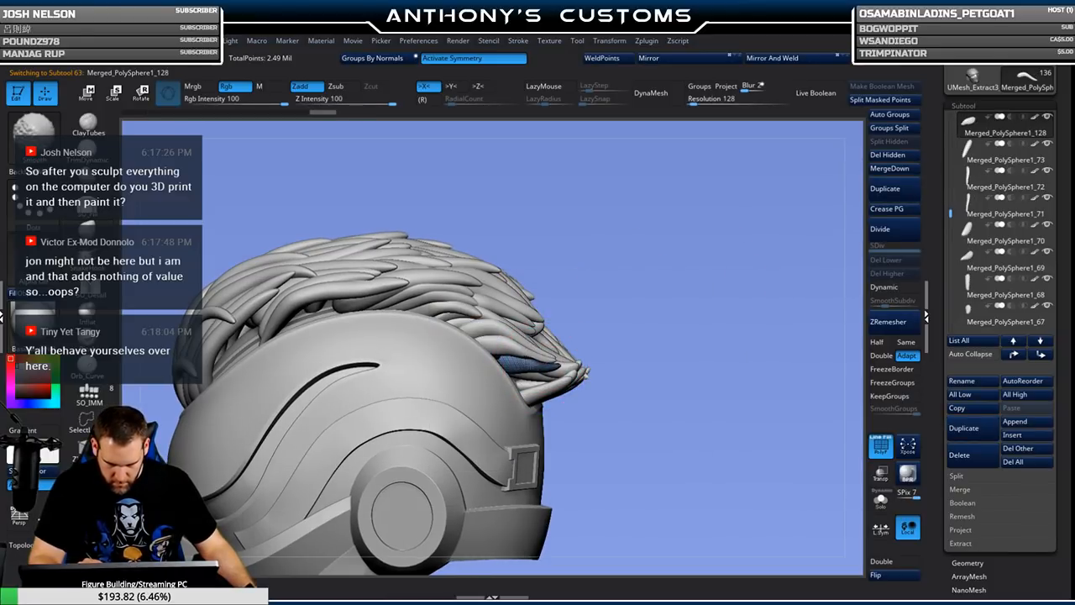
{"action": "key", "text": "shift+f"}
{"action": "mouse_move", "coordinate": [737, 286]}
{"action": "left_mouse_down"}
{"action": "mouse_move", "coordinate": [696, 286]}
{"action": "mouse_move", "coordinate": [675, 344]}
{"action": "mouse_move", "coordinate": [738, 294]}
{"action": "mouse_move", "coordinate": [727, 304]}
{"action": "left_mouse_up"}
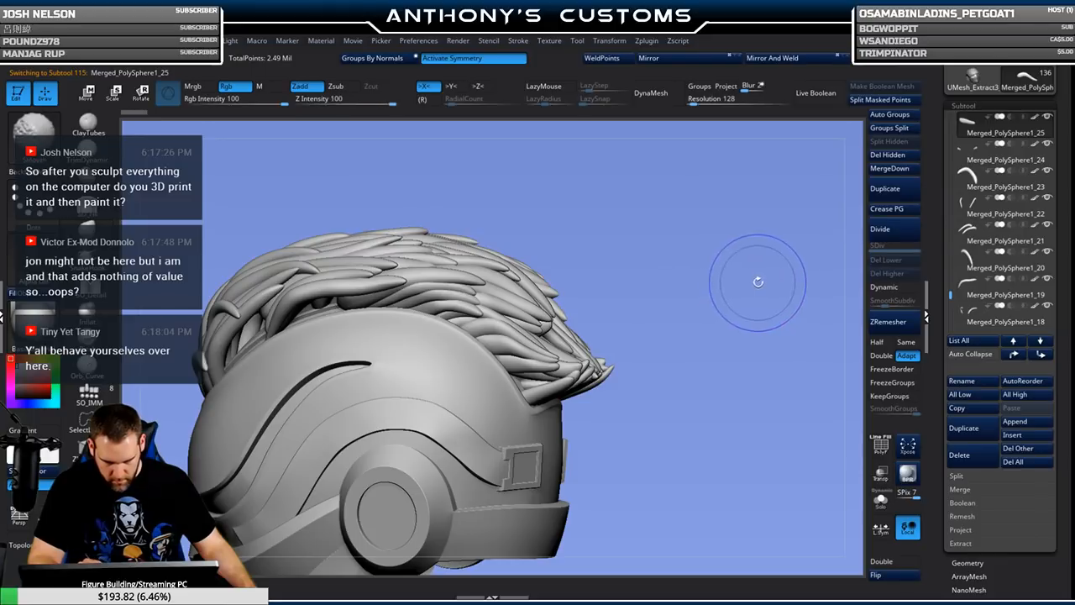
Duplicate the strand at the rear corner of the helmet's opening and reshape the copy to fill the gap above the rim.
{"action": "left_click_drag", "start_coordinate": [757, 281], "coordinate": [848, 202], "text": "shift"}
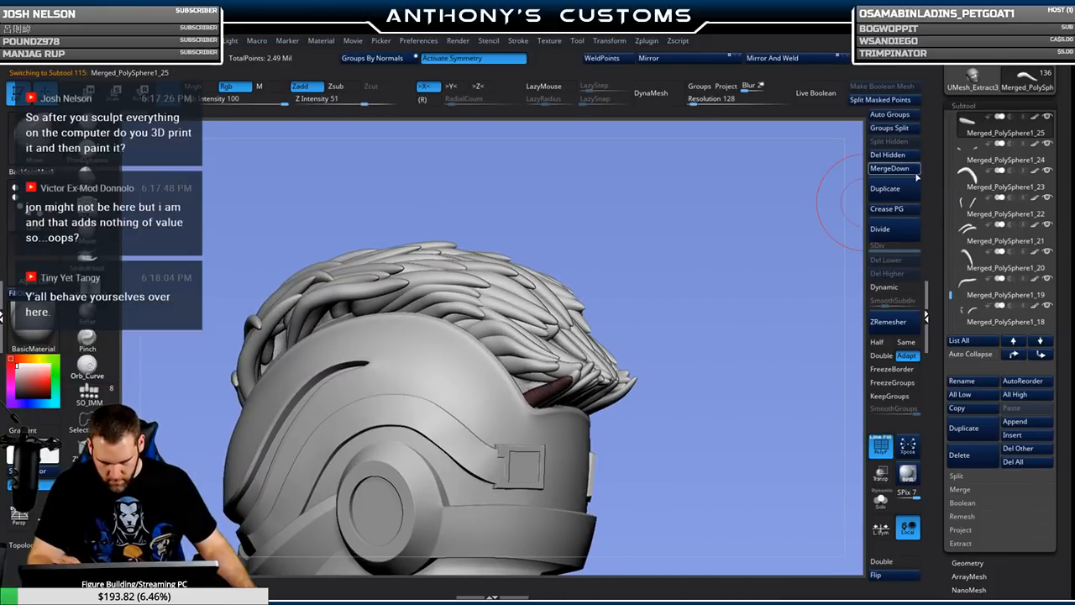
{"action": "left_click", "coordinate": [893, 188]}
{"action": "mouse_move", "coordinate": [679, 241]}
{"action": "left_mouse_down"}
{"action": "mouse_move", "coordinate": [663, 314]}
{"action": "mouse_move", "coordinate": [650, 319]}
{"action": "mouse_move", "coordinate": [698, 271]}
{"action": "mouse_move", "coordinate": [722, 270]}
{"action": "mouse_move", "coordinate": [684, 316]}
{"action": "mouse_move", "coordinate": [585, 346]}
{"action": "left_mouse_up"}
{"action": "key", "text": "space"}
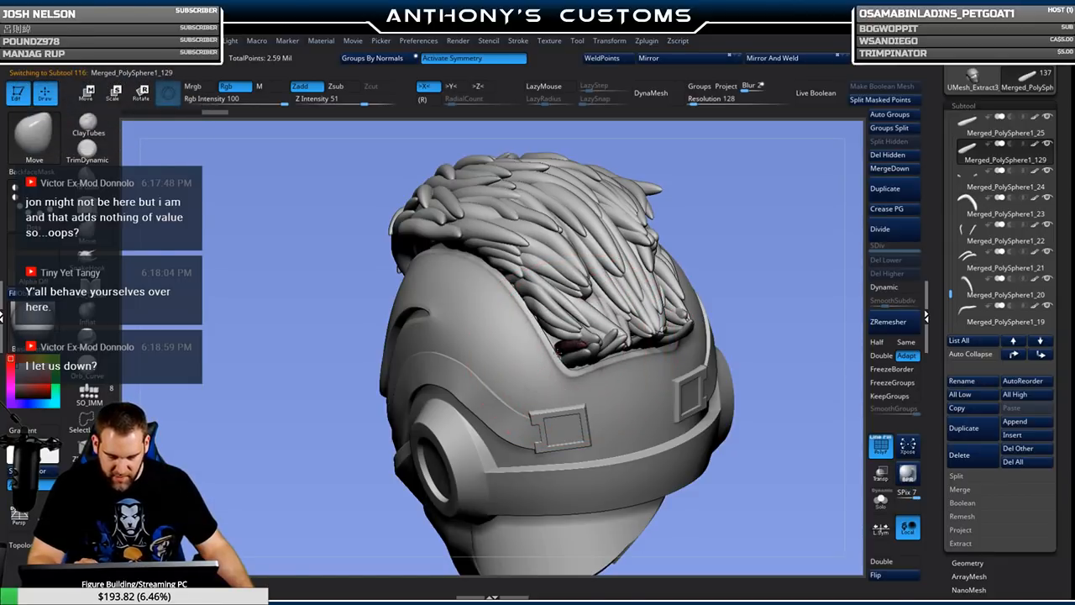
{"action": "mouse_move", "coordinate": [763, 232]}
{"action": "left_mouse_down"}
{"action": "mouse_move", "coordinate": [794, 207]}
{"action": "mouse_move", "coordinate": [784, 235]}
{"action": "mouse_move", "coordinate": [723, 240]}
{"action": "mouse_move", "coordinate": [812, 234]}
{"action": "left_mouse_up"}
Duplicate the rear corner strand again, fit the second copy into the corner gap and hide the polyframe.
{"action": "left_click", "coordinate": [895, 190]}
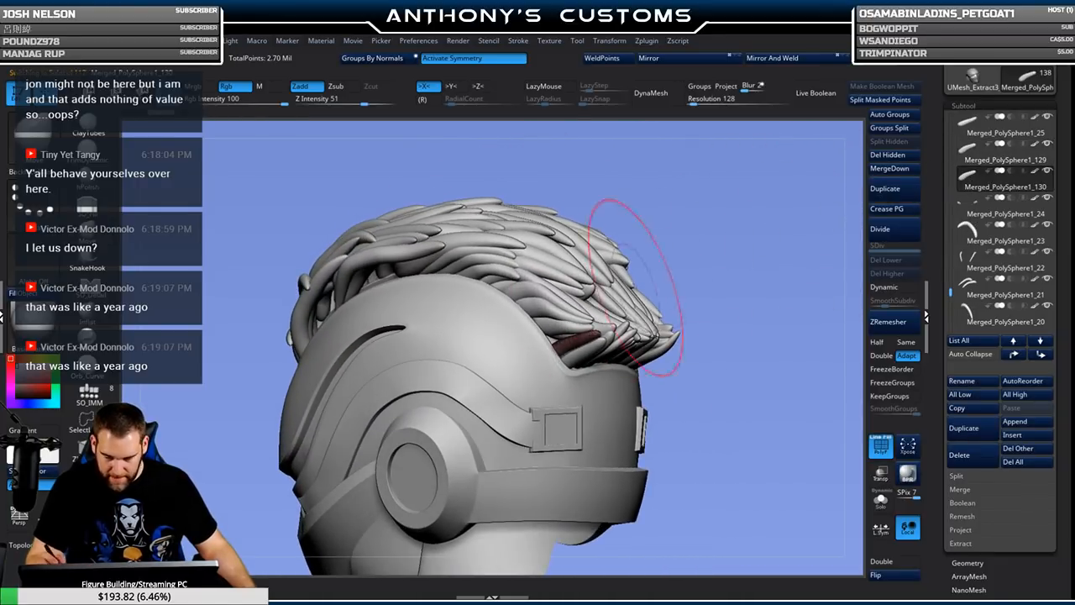
{"action": "left_click_drag", "start_coordinate": [690, 249], "coordinate": [678, 287]}
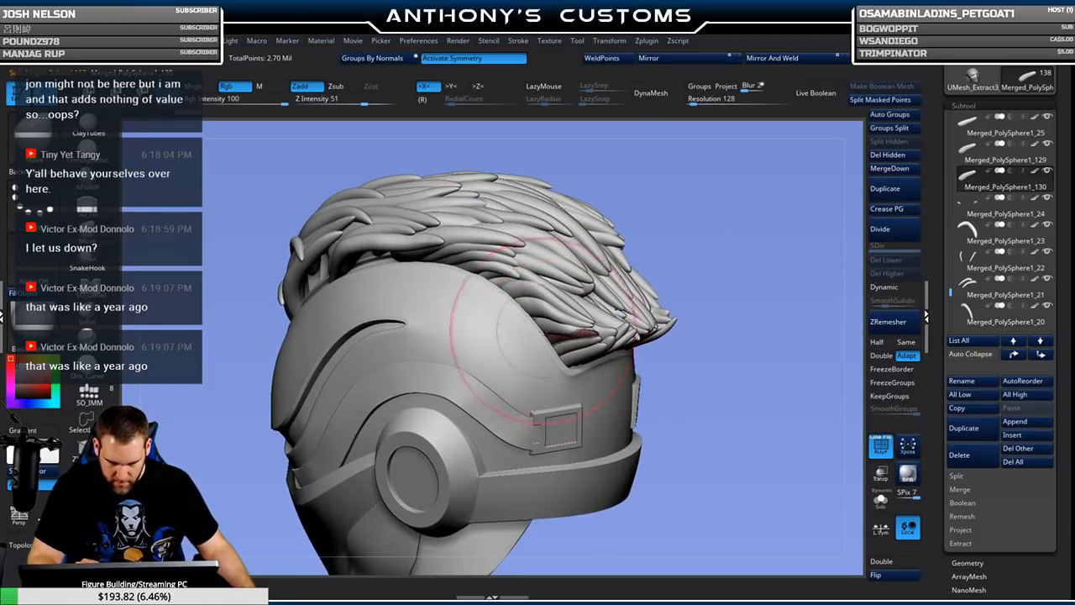
{"action": "left_click_drag", "start_coordinate": [766, 262], "coordinate": [644, 294]}
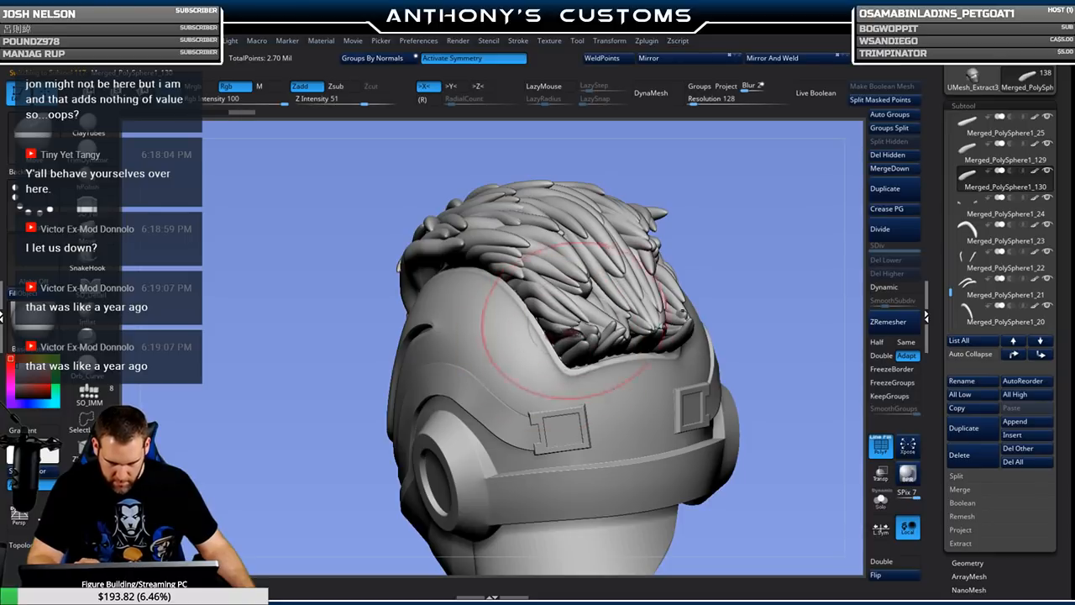
{"action": "key", "text": "shift+f"}
{"action": "mouse_move", "coordinate": [744, 233]}
{"action": "left_mouse_down"}
{"action": "mouse_move", "coordinate": [813, 242]}
{"action": "mouse_move", "coordinate": [742, 249]}
{"action": "mouse_move", "coordinate": [729, 370]}
{"action": "left_mouse_up"}
{"action": "key", "text": "space"}
{"action": "left_click_drag", "start_coordinate": [793, 260], "coordinate": [569, 334]}
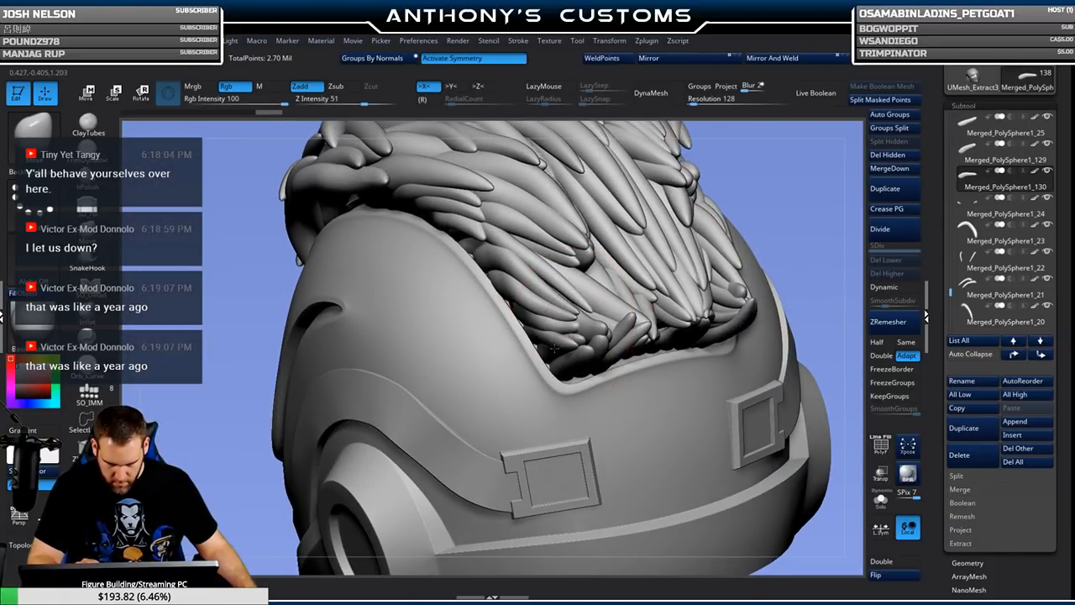
{"action": "left_click_drag", "start_coordinate": [804, 224], "coordinate": [604, 323]}
Select the first rear corner copy and reshape it with the Move brush to close the remaining gap at the rim.
{"action": "left_click", "coordinate": [580, 335], "text": "alt"}
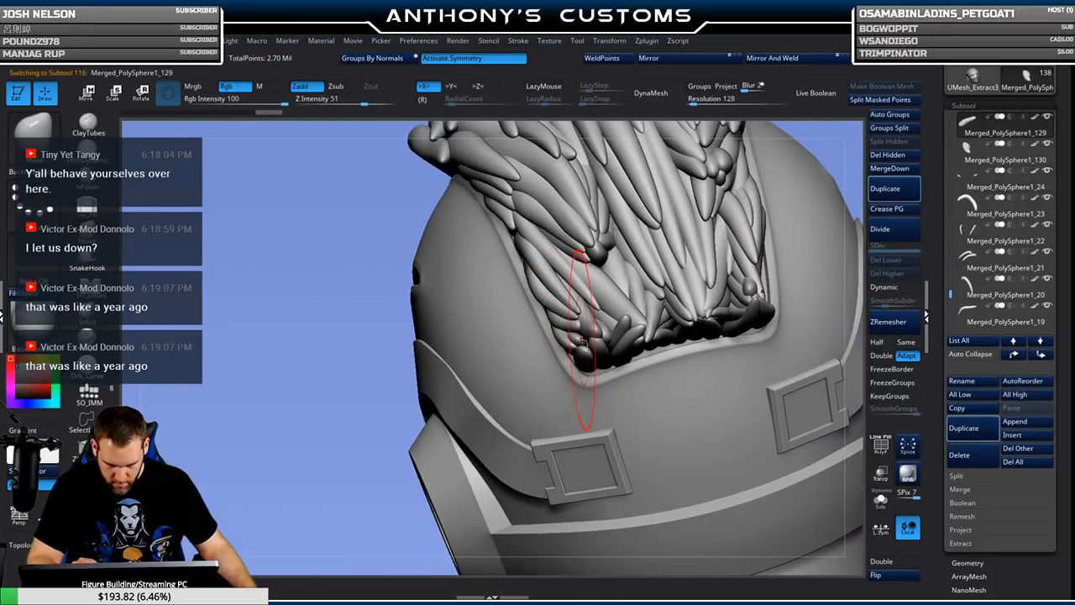
{"action": "mouse_move", "coordinate": [660, 311]}
{"action": "right_mouse_down"}
{"action": "mouse_move", "coordinate": [652, 282]}
{"action": "mouse_move", "coordinate": [714, 332]}
{"action": "mouse_move", "coordinate": [729, 324]}
{"action": "right_mouse_up"}
{"action": "right_click_drag", "start_coordinate": [634, 344], "coordinate": [580, 340]}
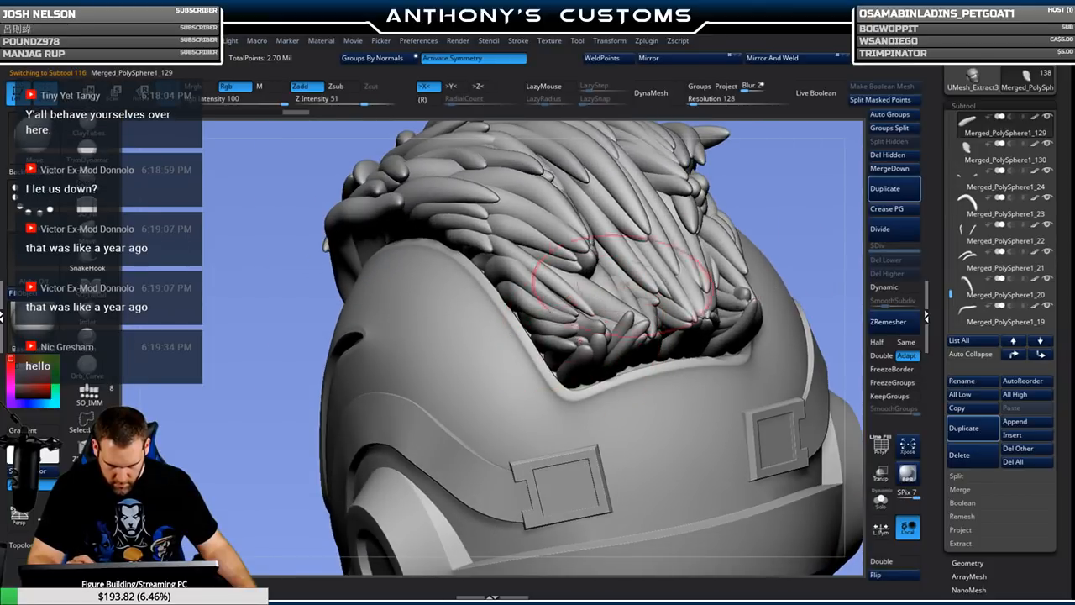
{"action": "right_click", "coordinate": [794, 221]}
{"action": "mouse_move", "coordinate": [737, 198]}
{"action": "right_mouse_down"}
{"action": "mouse_move", "coordinate": [786, 206]}
{"action": "mouse_move", "coordinate": [794, 193]}
{"action": "right_mouse_up"}
{"action": "right_click_drag", "start_coordinate": [412, 286], "coordinate": [402, 220], "text": "ctrl"}
{"action": "mouse_move", "coordinate": [775, 209]}
{"action": "right_mouse_down"}
{"action": "mouse_move", "coordinate": [713, 211]}
{"action": "mouse_move", "coordinate": [746, 179]}
{"action": "right_mouse_up"}
{"action": "right_click_drag", "start_coordinate": [729, 254], "coordinate": [786, 259]}
Select the mirrored strand pair along the front sides of the opening and split it into separate subtools by polygroup.
{"action": "right_click_drag", "start_coordinate": [571, 283], "coordinate": [764, 231], "text": "alt"}
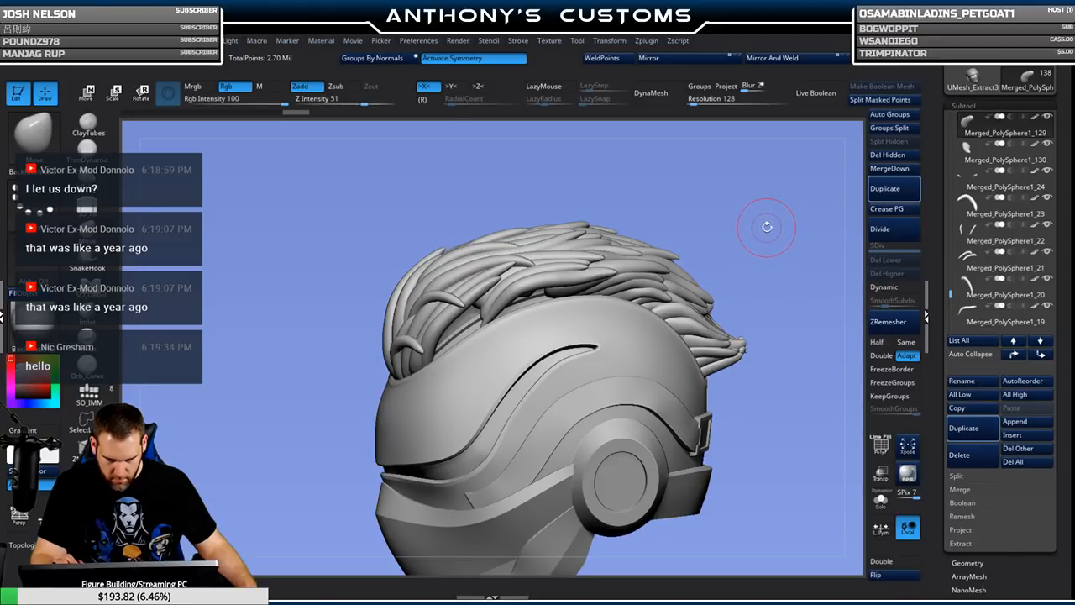
{"action": "right_click_drag", "start_coordinate": [764, 238], "coordinate": [744, 242]}
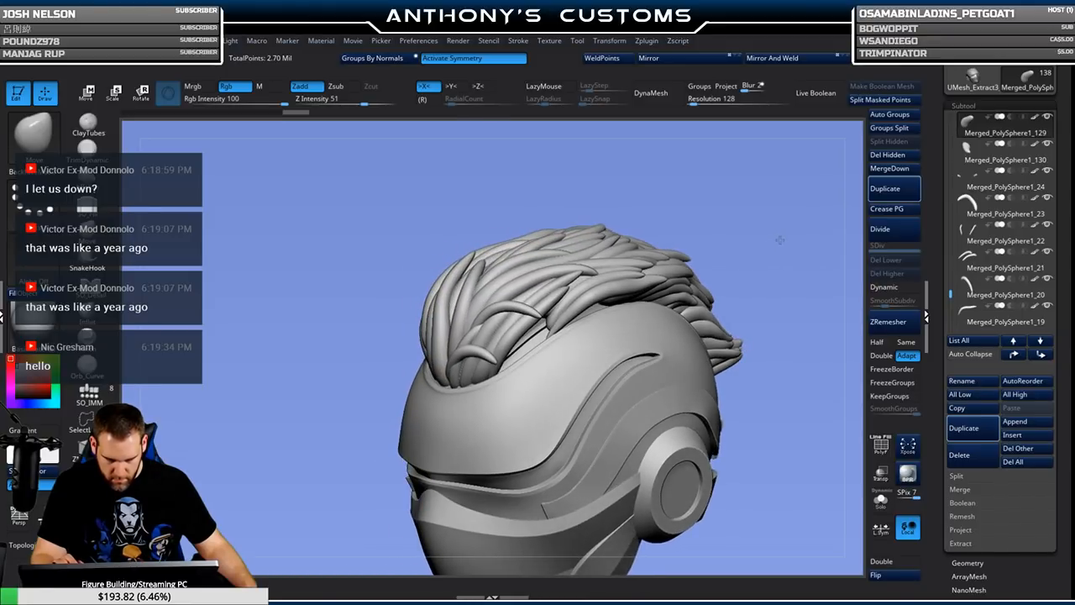
{"action": "left_click", "coordinate": [509, 338], "text": "alt"}
{"action": "mouse_move", "coordinate": [719, 211]}
{"action": "right_mouse_down", "text": "shift"}
{"action": "mouse_move", "coordinate": [720, 221]}
{"action": "mouse_move", "coordinate": [751, 213]}
{"action": "right_mouse_up", "text": "shift"}
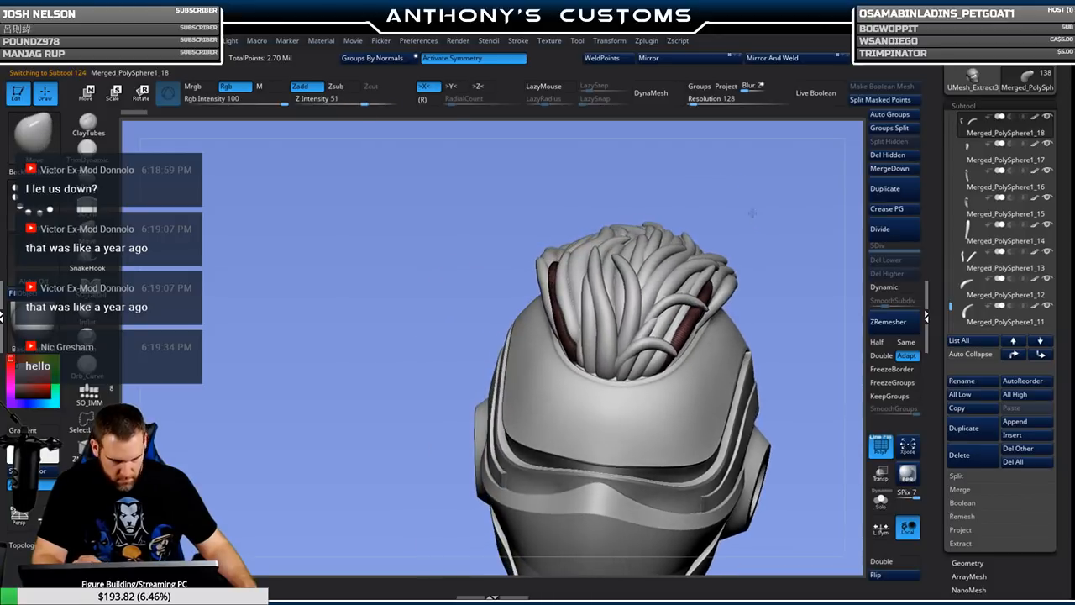
{"action": "left_click", "coordinate": [887, 128]}
{"action": "left_click", "coordinate": [853, 151]}
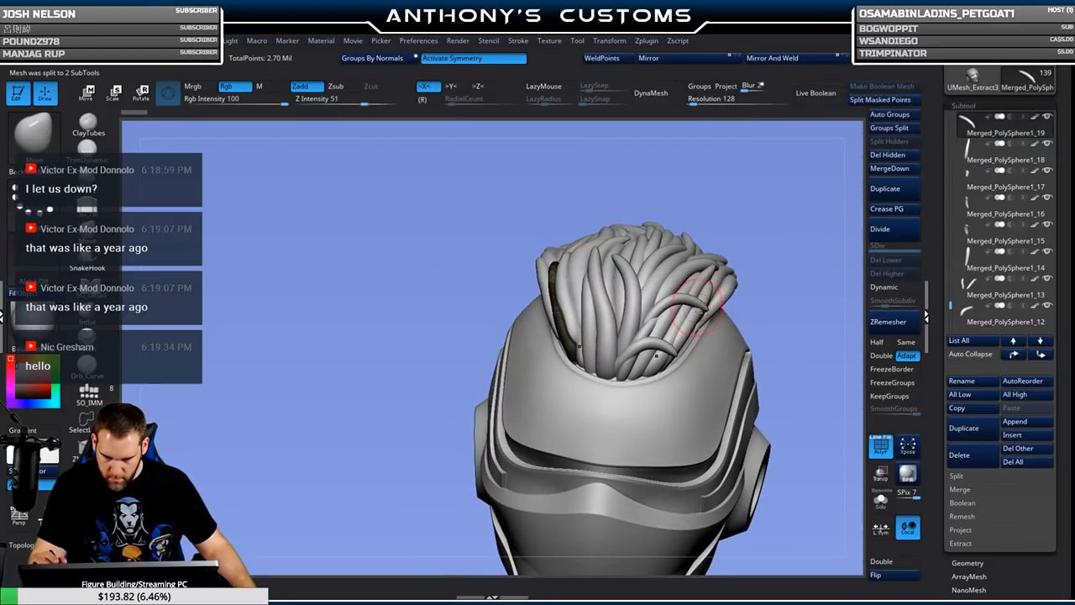
Duplicate the front side strand, resize the Move brush and shift the copy's root, body and tip toward the rim.
{"action": "left_click_drag", "start_coordinate": [783, 222], "coordinate": [630, 181]}
{"action": "mouse_move", "coordinate": [743, 205]}
{"action": "left_mouse_down", "text": "alt"}
{"action": "mouse_move", "coordinate": [774, 220]}
{"action": "mouse_move", "coordinate": [794, 192]}
{"action": "left_mouse_up", "text": "alt"}
{"action": "key", "text": "space"}
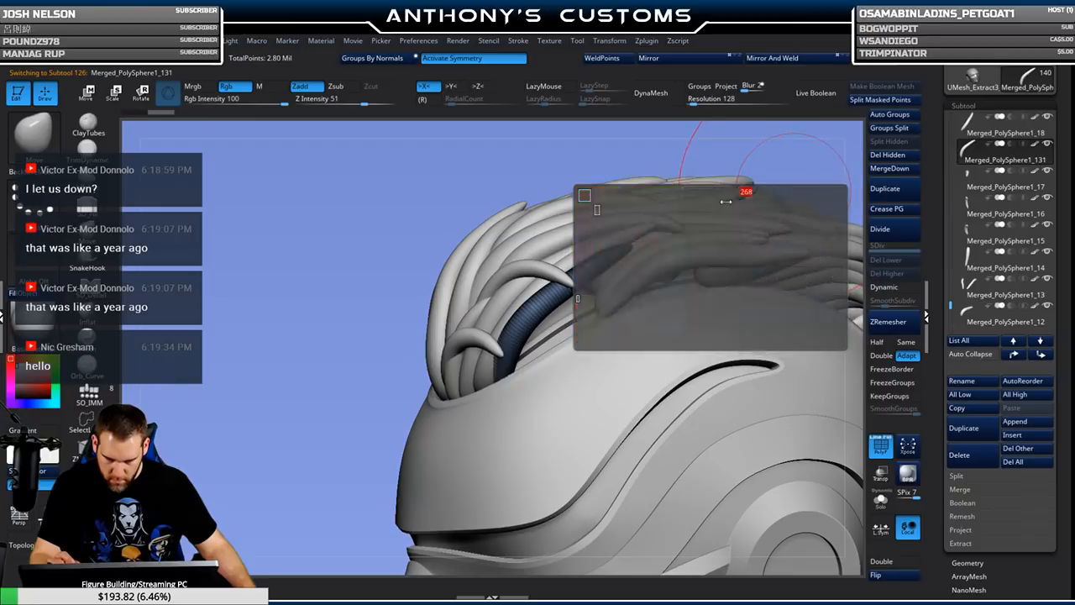
{"action": "left_click_drag", "start_coordinate": [512, 373], "coordinate": [526, 365]}
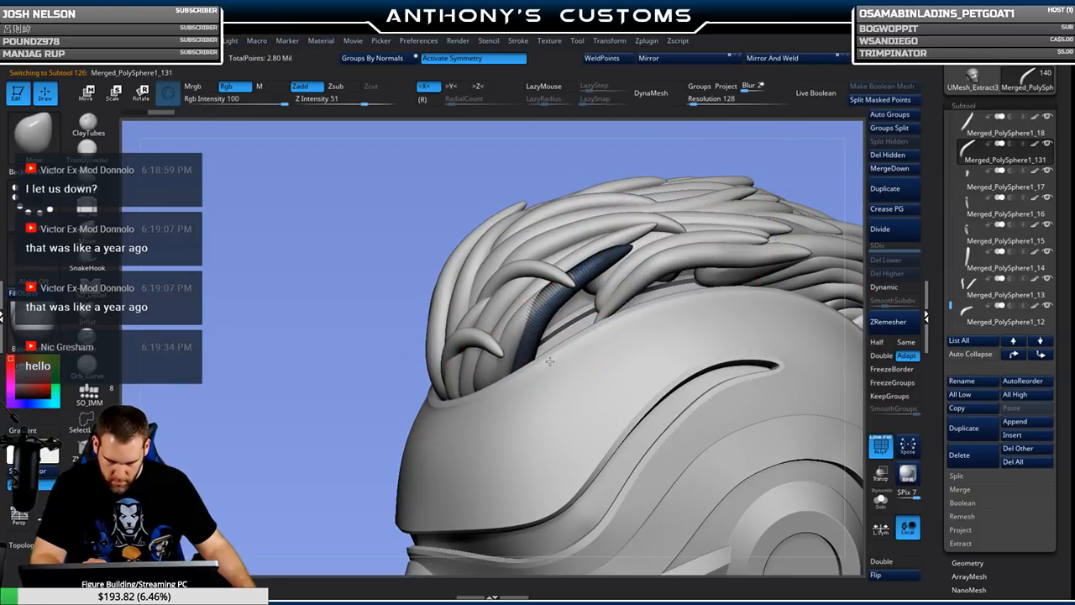
{"action": "left_click_drag", "start_coordinate": [560, 301], "coordinate": [573, 313]}
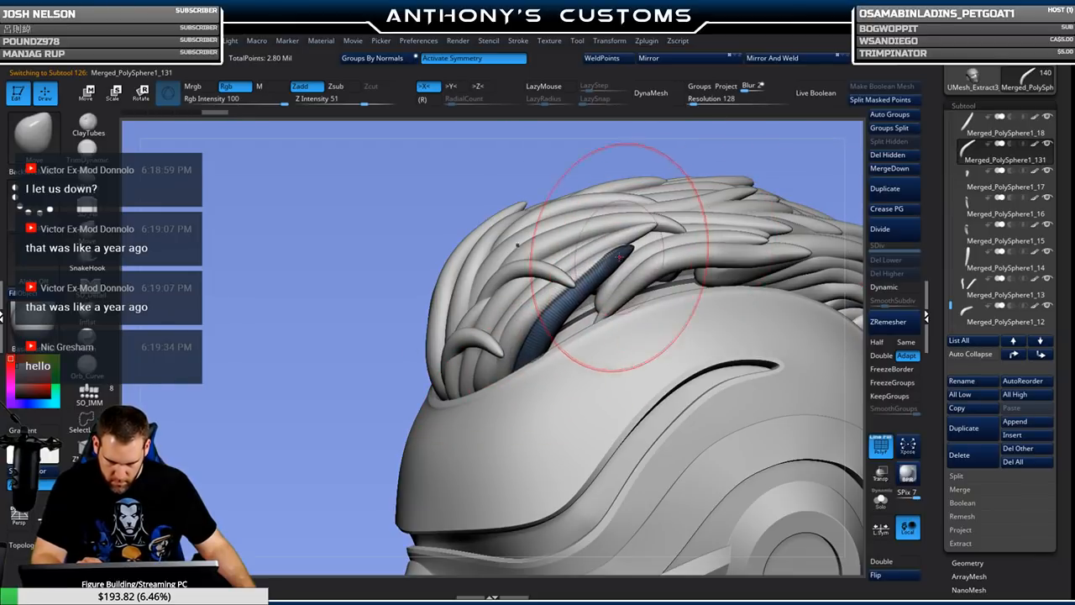
{"action": "left_click_drag", "start_coordinate": [621, 259], "coordinate": [630, 260]}
Nudge the root of the duplicated front side strand against the rim with the Move brush.
{"action": "mouse_move", "coordinate": [702, 202]}
{"action": "right_mouse_down"}
{"action": "mouse_move", "coordinate": [781, 212]}
{"action": "mouse_move", "coordinate": [713, 215]}
{"action": "mouse_move", "coordinate": [707, 198]}
{"action": "right_mouse_up"}
{"action": "right_click_drag", "start_coordinate": [830, 150], "coordinate": [799, 190], "text": "alt"}
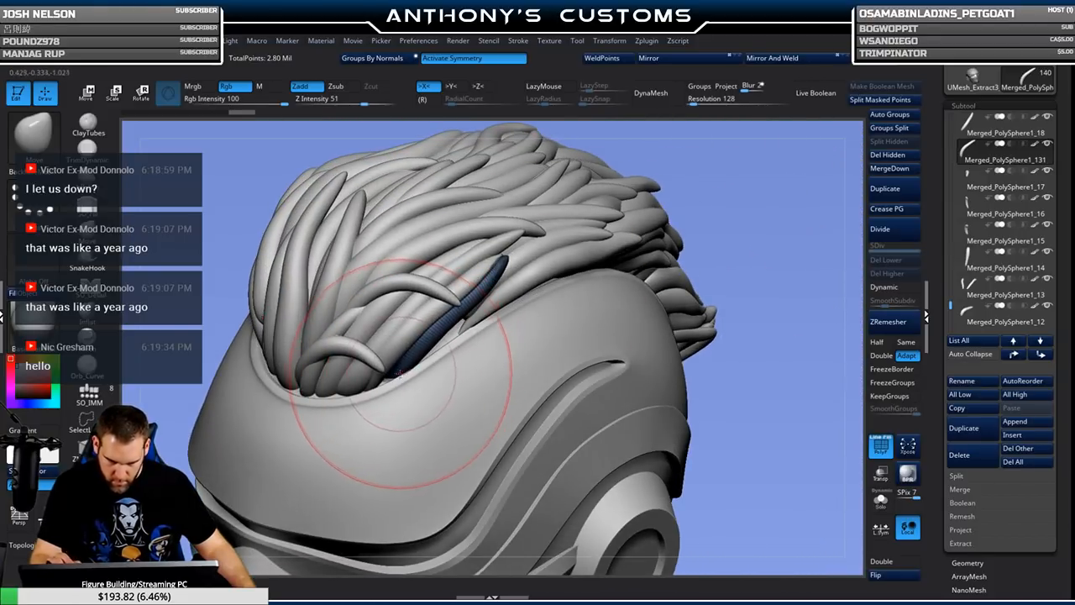
{"action": "left_click_drag", "start_coordinate": [409, 374], "coordinate": [412, 373]}
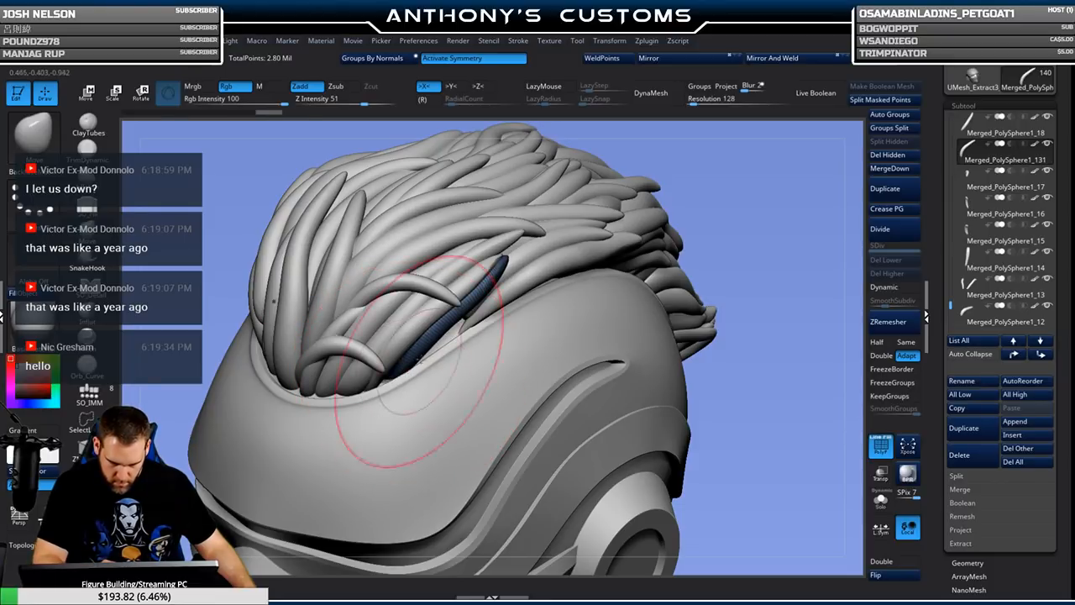
Duplicate the front side strand copy again, shift the new copy into the gap beside the rim and hide the polyframe.
{"action": "left_click", "coordinate": [895, 189]}
{"action": "mouse_move", "coordinate": [775, 232]}
{"action": "left_mouse_down"}
{"action": "mouse_move", "coordinate": [760, 209]}
{"action": "mouse_move", "coordinate": [774, 186]}
{"action": "mouse_move", "coordinate": [755, 183]}
{"action": "mouse_move", "coordinate": [739, 221]}
{"action": "left_mouse_up"}
{"action": "key", "text": "space"}
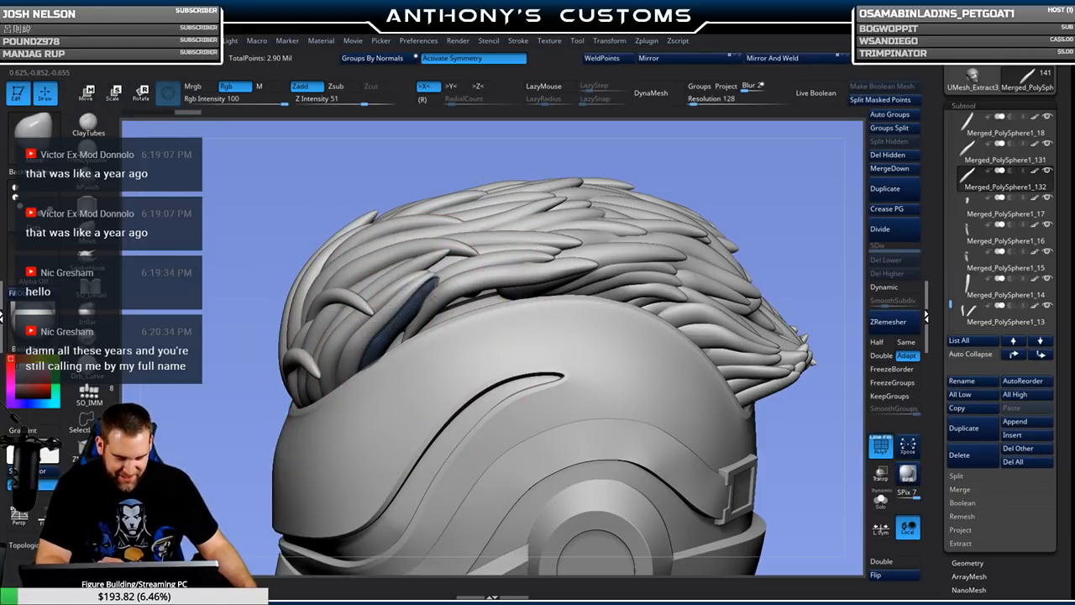
{"action": "mouse_move", "coordinate": [734, 173]}
{"action": "left_mouse_down"}
{"action": "mouse_move", "coordinate": [765, 173]}
{"action": "mouse_move", "coordinate": [702, 178]}
{"action": "mouse_move", "coordinate": [709, 244]}
{"action": "mouse_move", "coordinate": [722, 191]}
{"action": "mouse_move", "coordinate": [723, 224]}
{"action": "mouse_move", "coordinate": [669, 269]}
{"action": "mouse_move", "coordinate": [665, 230]}
{"action": "mouse_move", "coordinate": [617, 268]}
{"action": "mouse_move", "coordinate": [696, 242]}
{"action": "mouse_move", "coordinate": [763, 247]}
{"action": "mouse_move", "coordinate": [739, 224]}
{"action": "mouse_move", "coordinate": [714, 304]}
{"action": "left_mouse_up"}
{"action": "key", "text": "shift+f"}
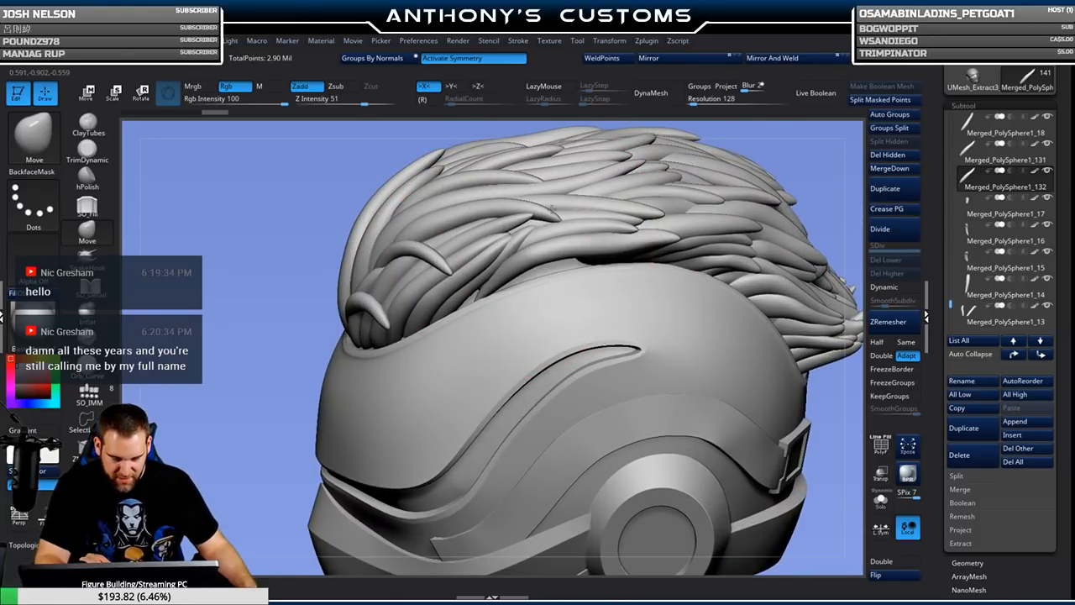
Select the long curved strand along the side of the opening with the polyframe shown and duplicate it.
{"action": "left_click_drag", "start_coordinate": [795, 173], "coordinate": [793, 143]}
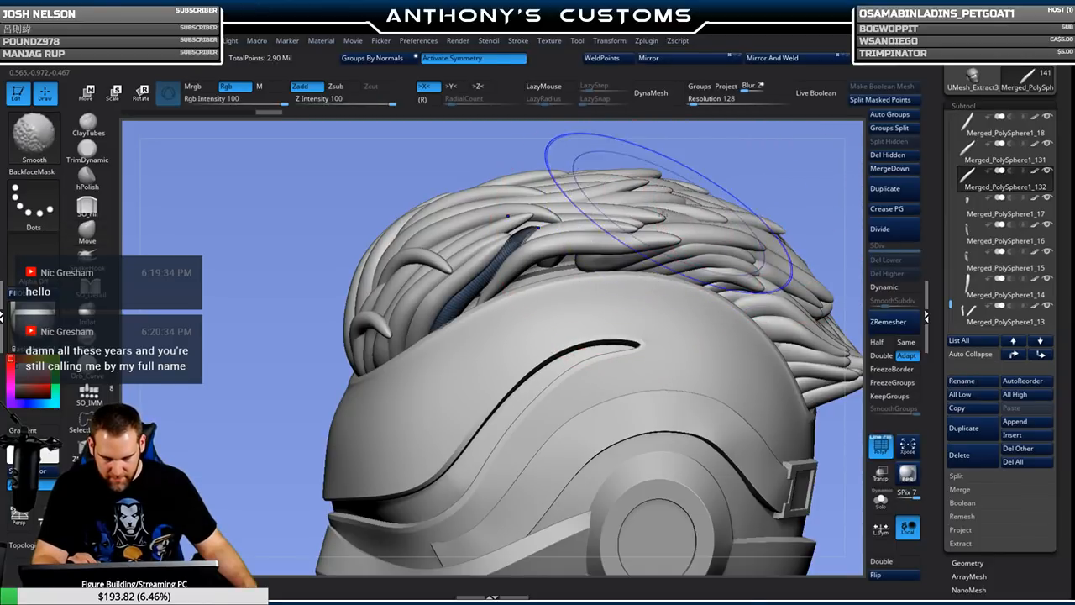
{"action": "left_click", "coordinate": [628, 247], "text": "alt"}
{"action": "key", "text": "shift+f"}
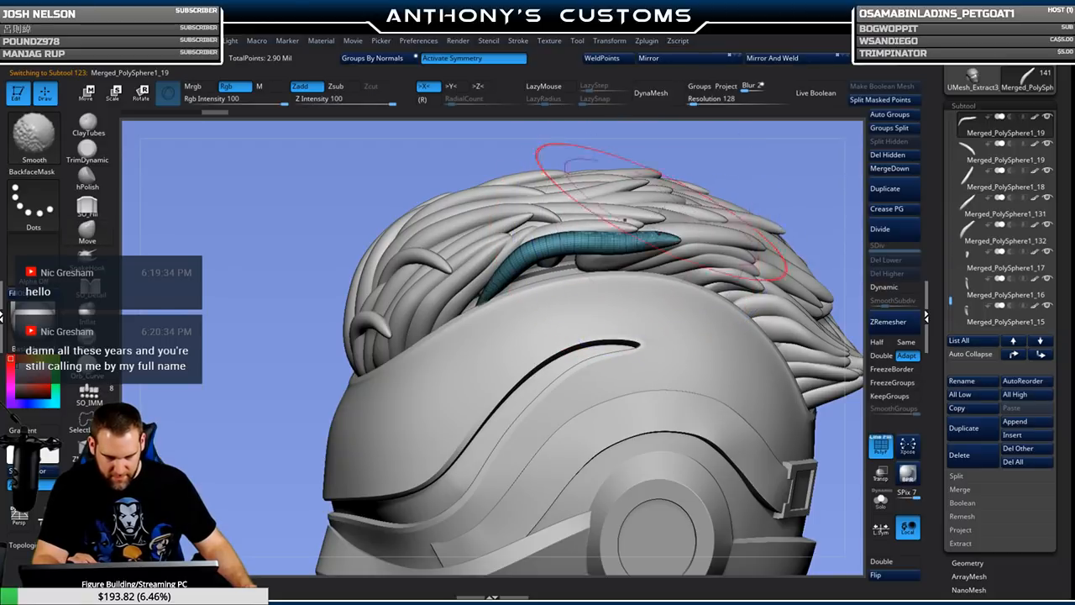
{"action": "key", "text": "f"}
{"action": "key", "text": "f"}
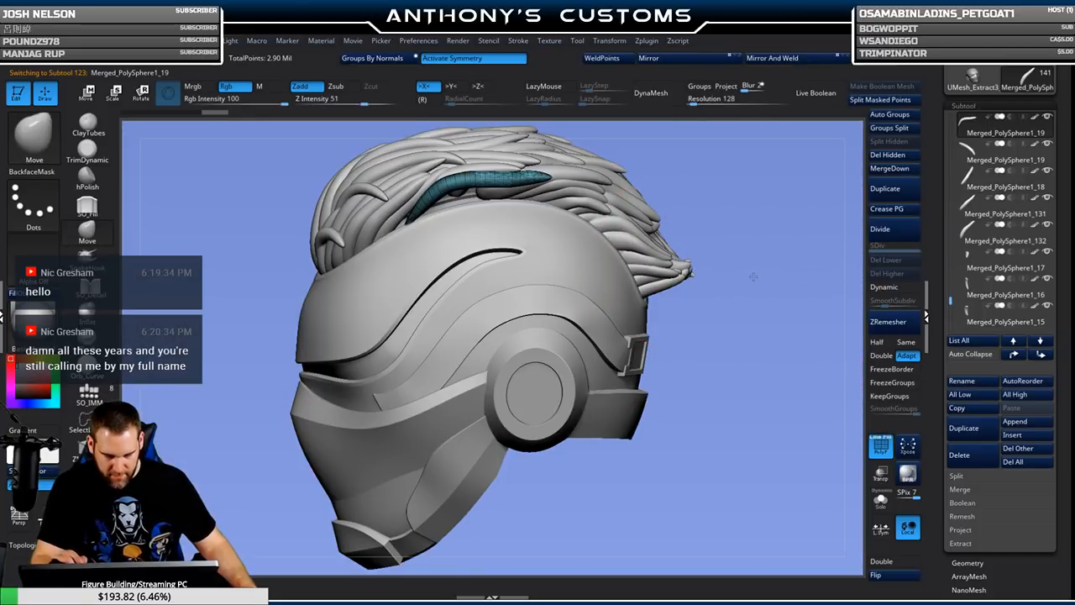
{"action": "mouse_move", "coordinate": [731, 276]}
{"action": "left_mouse_down"}
{"action": "mouse_move", "coordinate": [784, 271]}
{"action": "mouse_move", "coordinate": [754, 188]}
{"action": "mouse_move", "coordinate": [710, 287]}
{"action": "left_mouse_up"}
{"action": "left_click", "coordinate": [902, 186]}
Reshape the duplicated long strand with the Move brush, lowering its body to fill the gap above the side rim.
{"action": "left_click_drag", "start_coordinate": [729, 191], "coordinate": [803, 216], "text": "alt"}
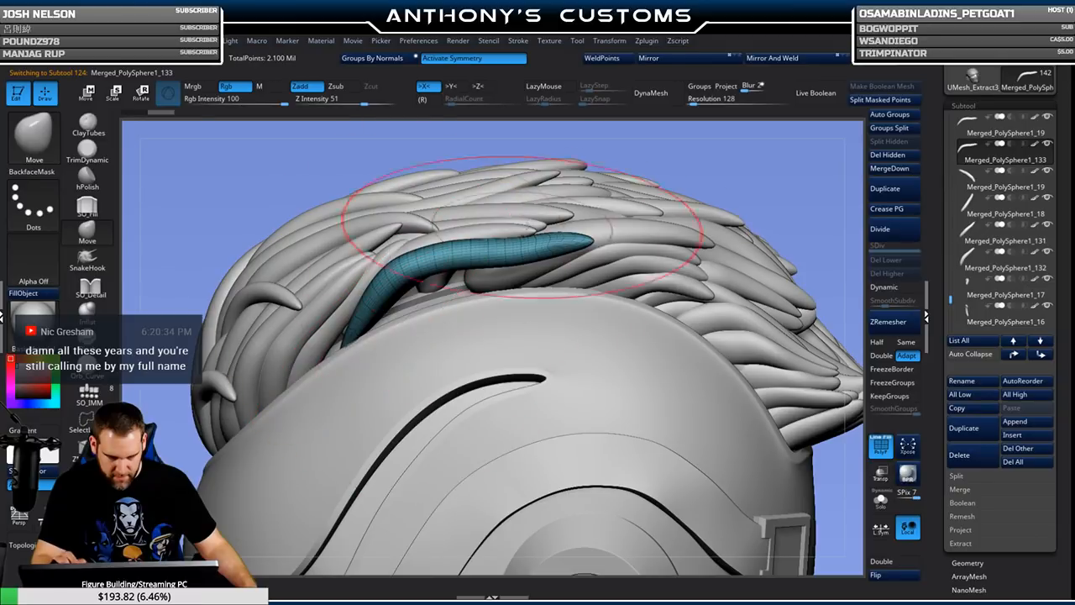
{"action": "left_click_drag", "start_coordinate": [742, 161], "coordinate": [710, 183]}
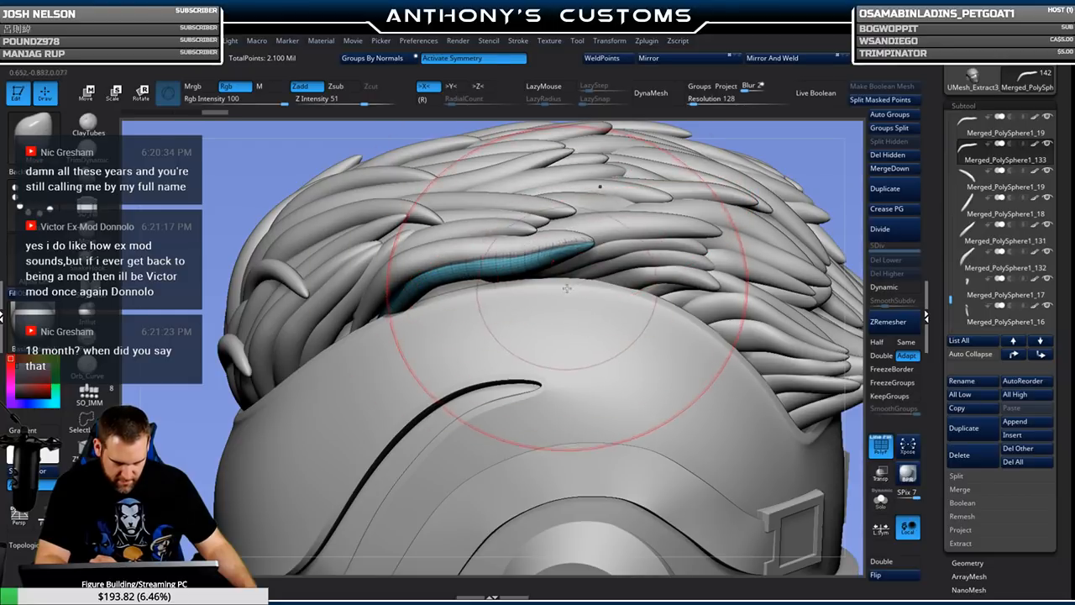
{"action": "mouse_move", "coordinate": [546, 302]}
{"action": "right_mouse_down", "text": "ctrl"}
{"action": "mouse_move", "coordinate": [541, 279]}
{"action": "mouse_move", "coordinate": [577, 228]}
{"action": "right_mouse_up", "text": "ctrl"}
{"action": "right_click_drag", "start_coordinate": [772, 188], "coordinate": [833, 187]}
{"action": "right_click", "coordinate": [764, 185]}
{"action": "mouse_move", "coordinate": [764, 186]}
{"action": "right_mouse_down"}
{"action": "mouse_move", "coordinate": [730, 213]}
{"action": "mouse_move", "coordinate": [652, 215]}
{"action": "right_mouse_up"}
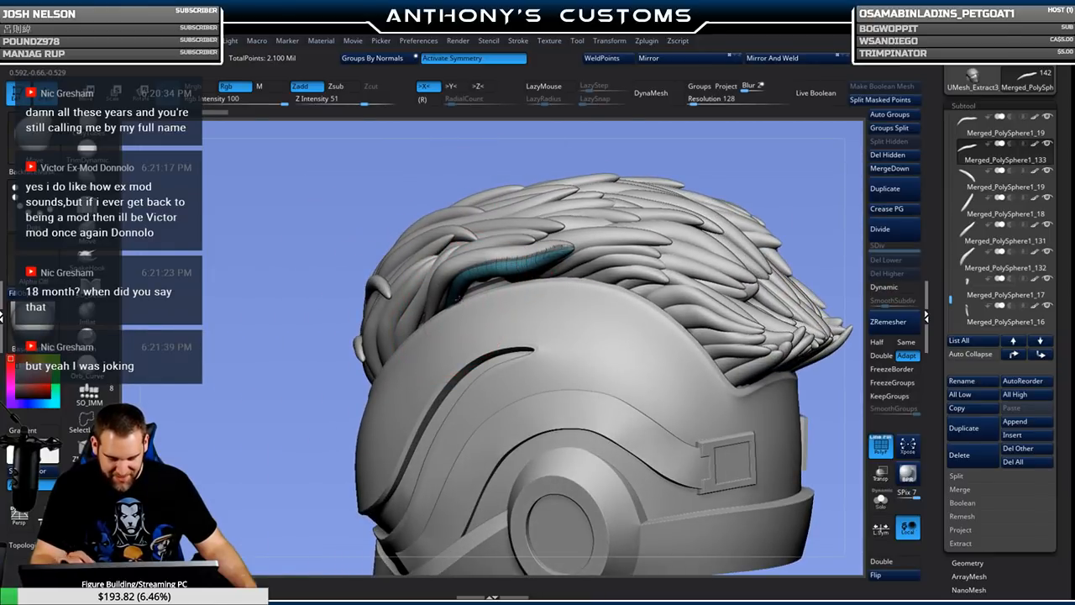
{"action": "right_click_drag", "start_coordinate": [769, 178], "coordinate": [791, 189]}
{"action": "mouse_move", "coordinate": [732, 182]}
{"action": "left_mouse_down"}
{"action": "mouse_move", "coordinate": [530, 285]}
{"action": "mouse_move", "coordinate": [629, 220]}
{"action": "mouse_move", "coordinate": [699, 216]}
{"action": "mouse_move", "coordinate": [580, 290]}
{"action": "mouse_move", "coordinate": [697, 252]}
{"action": "mouse_move", "coordinate": [664, 243]}
{"action": "mouse_move", "coordinate": [705, 225]}
{"action": "mouse_move", "coordinate": [774, 232]}
{"action": "mouse_move", "coordinate": [737, 260]}
{"action": "mouse_move", "coordinate": [721, 192]}
{"action": "mouse_move", "coordinate": [716, 222]}
{"action": "left_mouse_up"}
Shrink the Move brush, select the front side strand on the opposite side of the opening and reshape its root along the rim.
{"action": "key", "text": "space"}
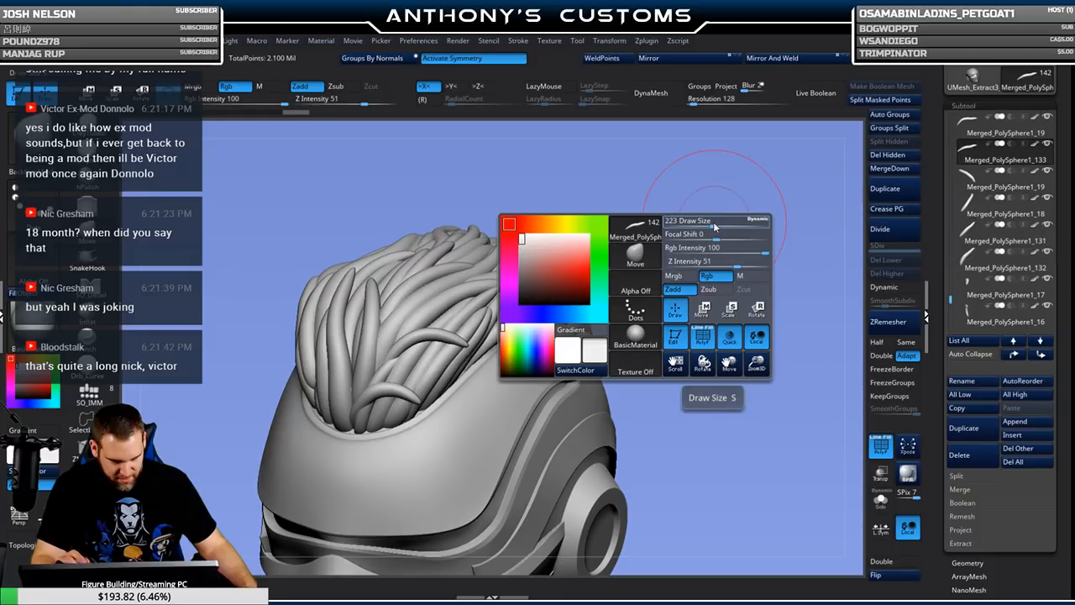
{"action": "mouse_move", "coordinate": [708, 223]}
{"action": "left_mouse_down"}
{"action": "mouse_move", "coordinate": [707, 239]}
{"action": "mouse_move", "coordinate": [688, 214]}
{"action": "mouse_move", "coordinate": [686, 249]}
{"action": "mouse_move", "coordinate": [705, 284]}
{"action": "mouse_move", "coordinate": [726, 221]}
{"action": "mouse_move", "coordinate": [691, 249]}
{"action": "mouse_move", "coordinate": [628, 243]}
{"action": "left_mouse_up"}
{"action": "mouse_move", "coordinate": [691, 263]}
{"action": "left_mouse_down"}
{"action": "mouse_move", "coordinate": [672, 270]}
{"action": "mouse_move", "coordinate": [653, 247]}
{"action": "mouse_move", "coordinate": [696, 254]}
{"action": "mouse_move", "coordinate": [692, 218]}
{"action": "mouse_move", "coordinate": [698, 229]}
{"action": "left_mouse_up"}
{"action": "left_click", "coordinate": [529, 355], "text": "alt"}
{"action": "right_click", "coordinate": [698, 229]}
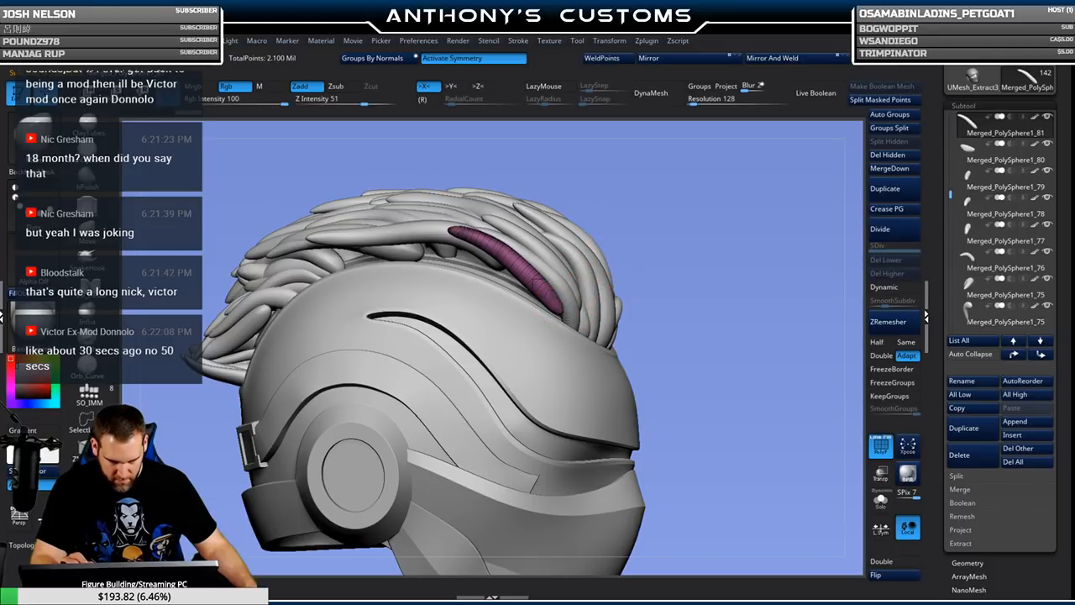
{"action": "left_click_drag", "start_coordinate": [727, 236], "coordinate": [571, 322]}
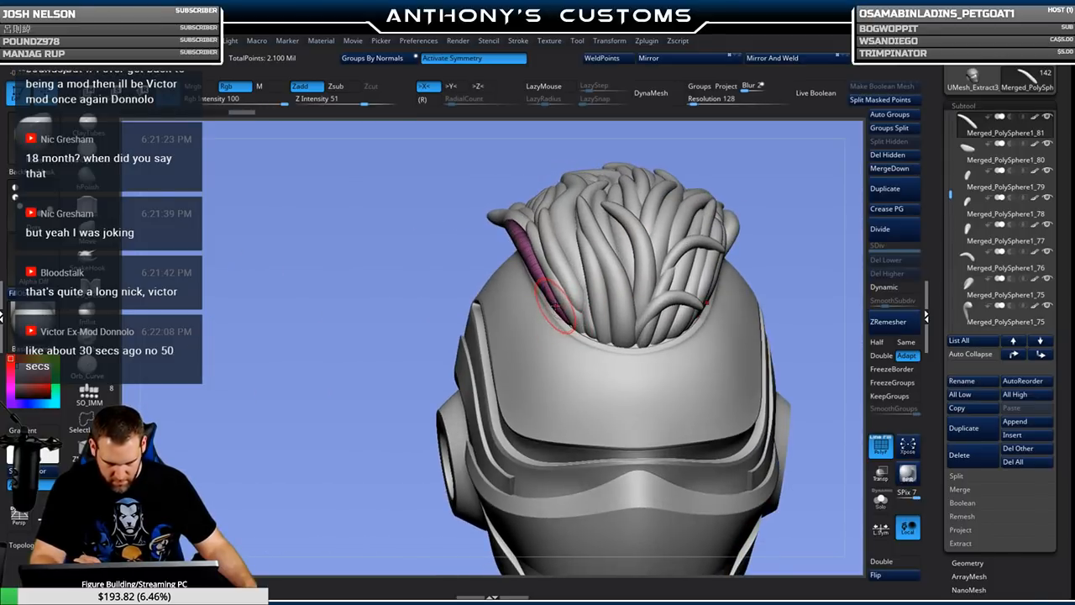
{"action": "right_click", "coordinate": [761, 178]}
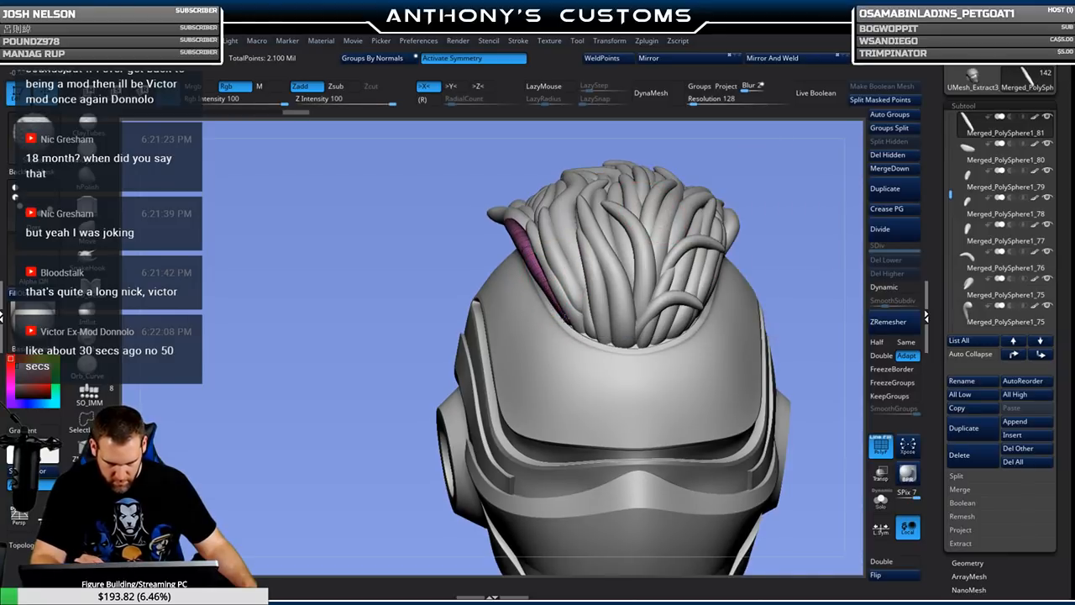
{"action": "left_click_drag", "start_coordinate": [746, 144], "coordinate": [743, 194]}
{"action": "left_click_drag", "start_coordinate": [685, 247], "coordinate": [802, 178]}
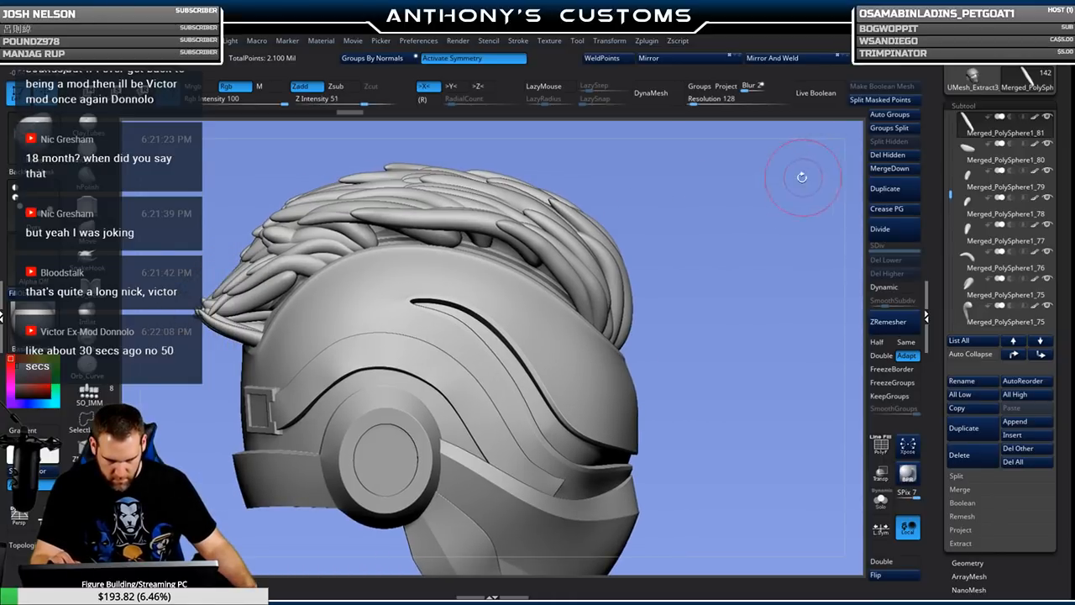
Duplicate the opposite front side strand, resize the Move brush and pull the copy down toward the rim.
{"action": "left_click", "coordinate": [899, 185]}
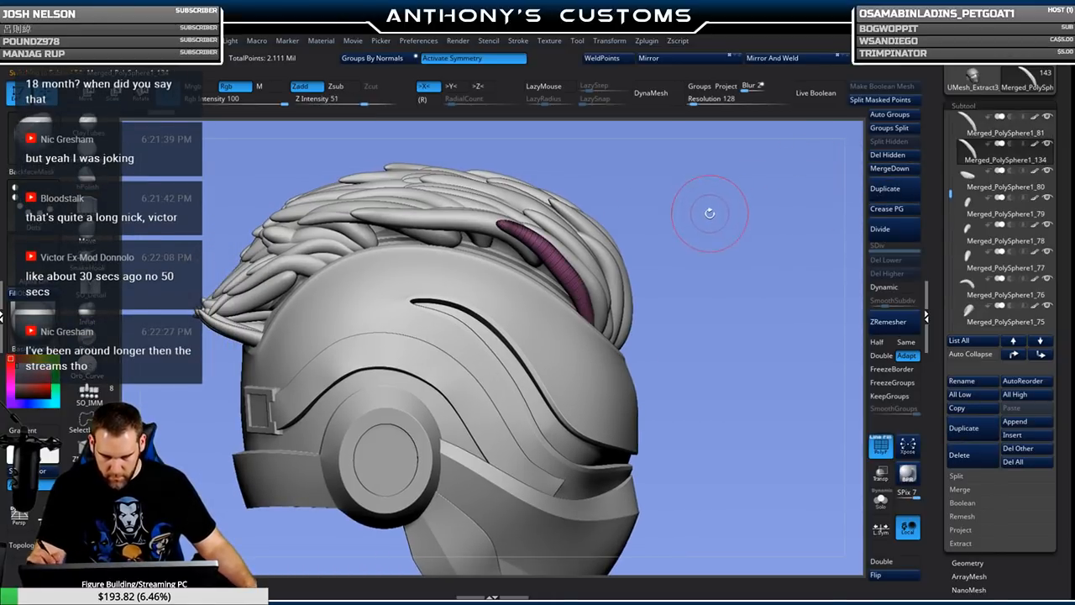
{"action": "key", "text": "space"}
{"action": "left_click_drag", "start_coordinate": [706, 225], "coordinate": [726, 225]}
{"action": "key", "text": "shift"}
{"action": "key", "text": "shift+f"}
{"action": "mouse_move", "coordinate": [729, 180]}
{"action": "left_mouse_down"}
{"action": "mouse_move", "coordinate": [706, 249]}
{"action": "mouse_move", "coordinate": [749, 243]}
{"action": "mouse_move", "coordinate": [727, 241]}
{"action": "mouse_move", "coordinate": [739, 242]}
{"action": "left_mouse_up"}
{"action": "key", "text": "space"}
{"action": "left_click_drag", "start_coordinate": [623, 267], "coordinate": [587, 302]}
Refine the copy's body from several angles so it fills the gap between the original strand and the rim.
{"action": "left_click_drag", "start_coordinate": [558, 258], "coordinate": [533, 273]}
{"action": "mouse_move", "coordinate": [736, 209]}
{"action": "left_mouse_down"}
{"action": "mouse_move", "coordinate": [741, 261]}
{"action": "mouse_move", "coordinate": [822, 139]}
{"action": "mouse_move", "coordinate": [756, 134]}
{"action": "left_mouse_up"}
{"action": "left_click_drag", "start_coordinate": [669, 177], "coordinate": [636, 192]}
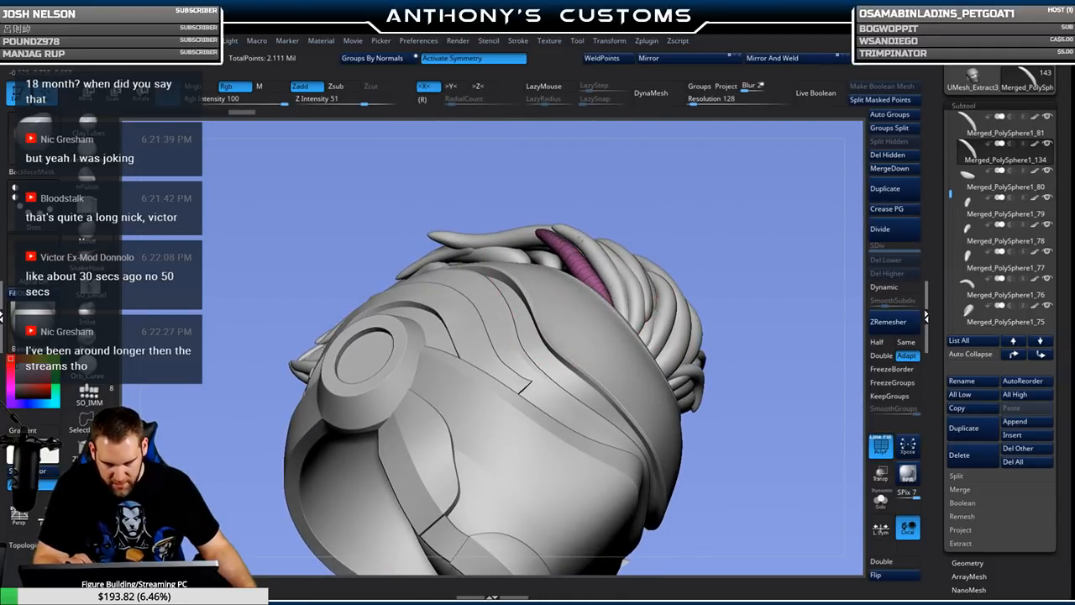
{"action": "left_click_drag", "start_coordinate": [740, 201], "coordinate": [715, 246]}
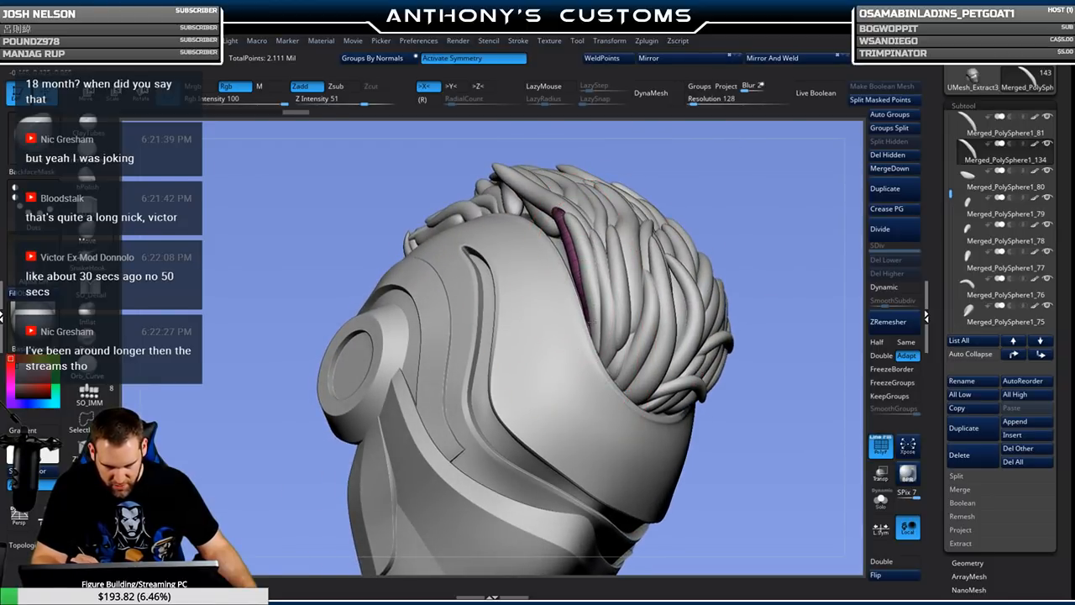
{"action": "left_click_drag", "start_coordinate": [759, 335], "coordinate": [722, 220]}
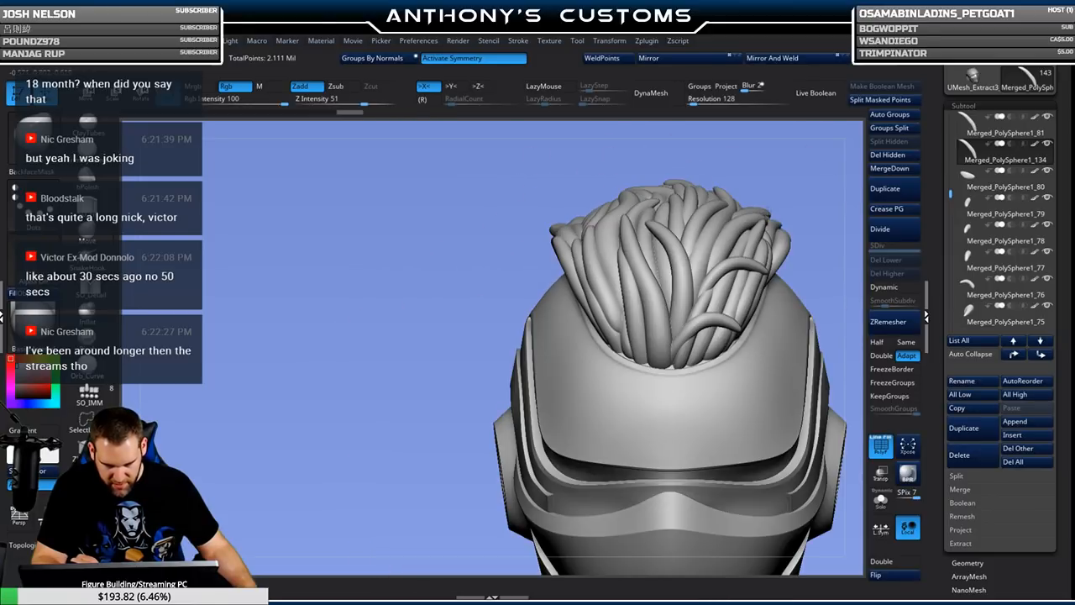
{"action": "mouse_move", "coordinate": [479, 264]}
{"action": "left_mouse_down"}
{"action": "mouse_move", "coordinate": [760, 240]}
{"action": "mouse_move", "coordinate": [772, 240]}
{"action": "mouse_move", "coordinate": [571, 259]}
{"action": "mouse_move", "coordinate": [817, 257]}
{"action": "left_mouse_up"}
{"action": "left_click_drag", "start_coordinate": [754, 273], "coordinate": [709, 213], "text": "alt"}
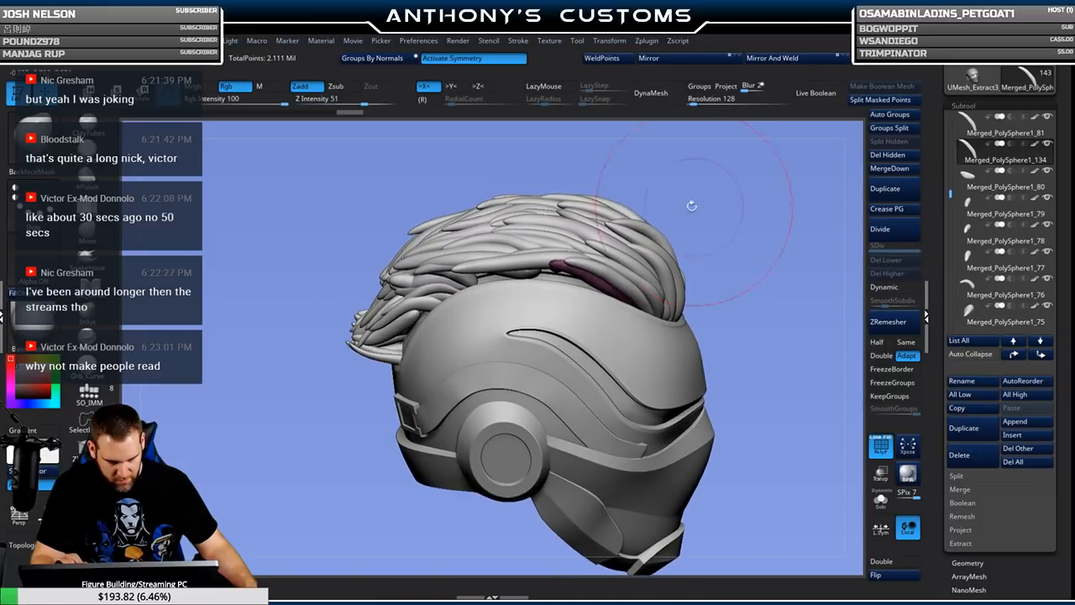
Duplicate that copy again and move the second copy back along the rim into the gap under the long side strand.
{"action": "left_click", "coordinate": [883, 196]}
{"action": "left_click_drag", "start_coordinate": [760, 240], "coordinate": [744, 221]}
{"action": "key", "text": "space"}
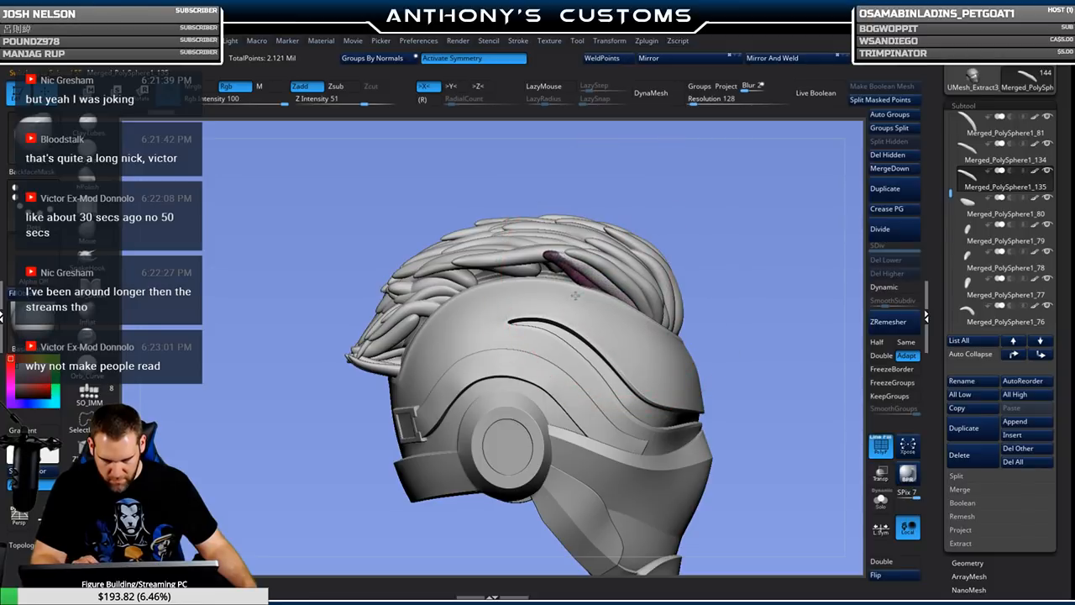
{"action": "left_click_drag", "start_coordinate": [793, 214], "coordinate": [598, 281]}
{"action": "mouse_move", "coordinate": [729, 290]}
{"action": "left_mouse_down"}
{"action": "mouse_move", "coordinate": [699, 193]}
{"action": "mouse_move", "coordinate": [719, 194]}
{"action": "mouse_move", "coordinate": [751, 250]}
{"action": "mouse_move", "coordinate": [744, 283]}
{"action": "mouse_move", "coordinate": [752, 220]}
{"action": "left_mouse_up"}
{"action": "key", "text": "space"}
Resize the Move brush and tuck the second copy under the neighbouring strands from the rear and top views.
{"action": "key", "text": "space"}
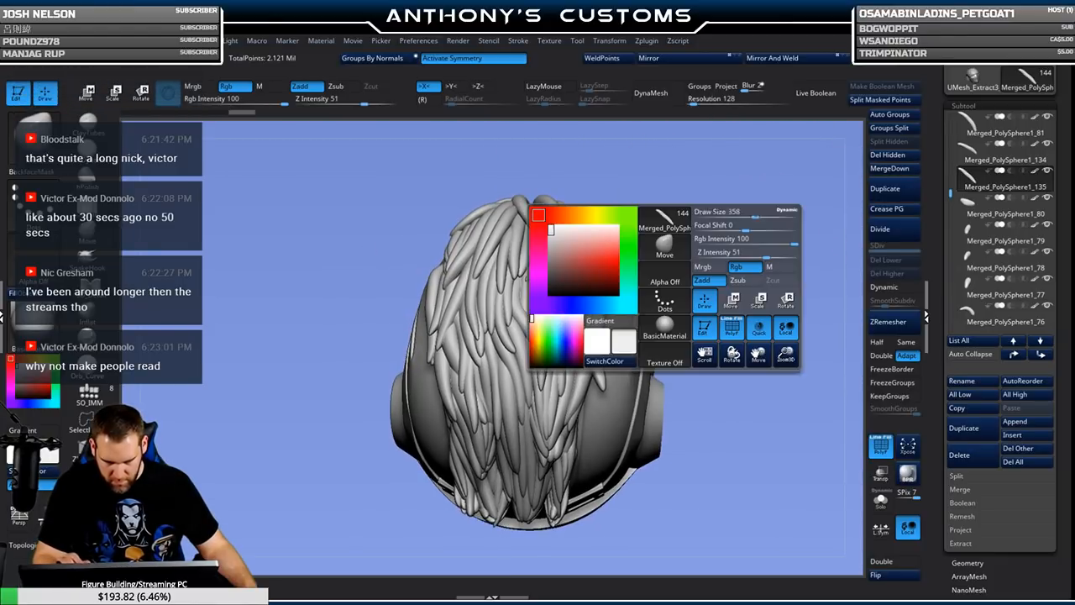
{"action": "left_click_drag", "start_coordinate": [750, 264], "coordinate": [613, 298]}
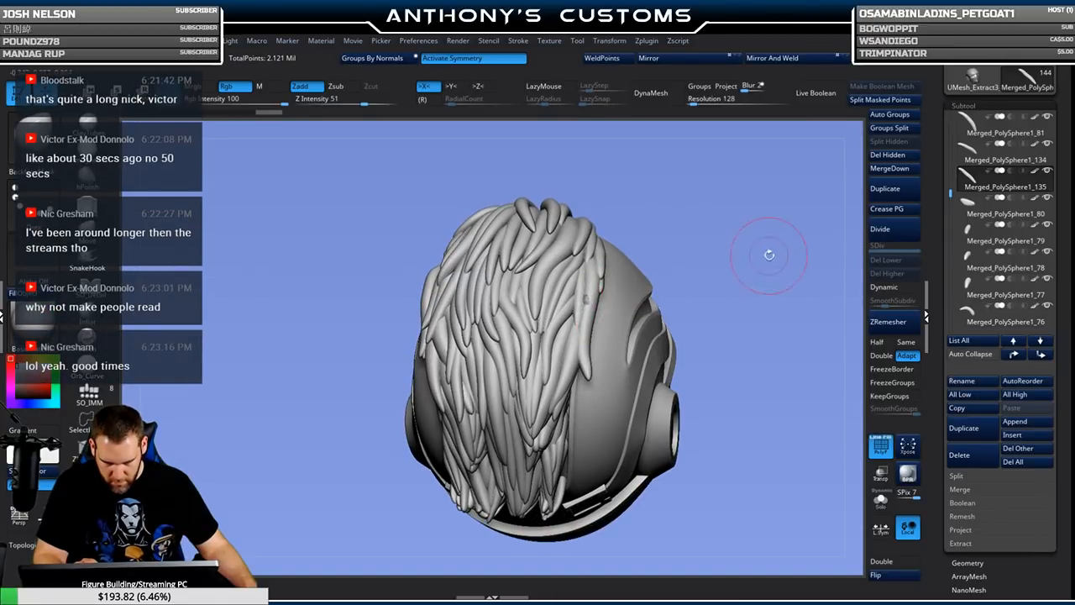
{"action": "left_click_drag", "start_coordinate": [769, 254], "coordinate": [588, 307]}
{"action": "left_click_drag", "start_coordinate": [752, 217], "coordinate": [761, 250]}
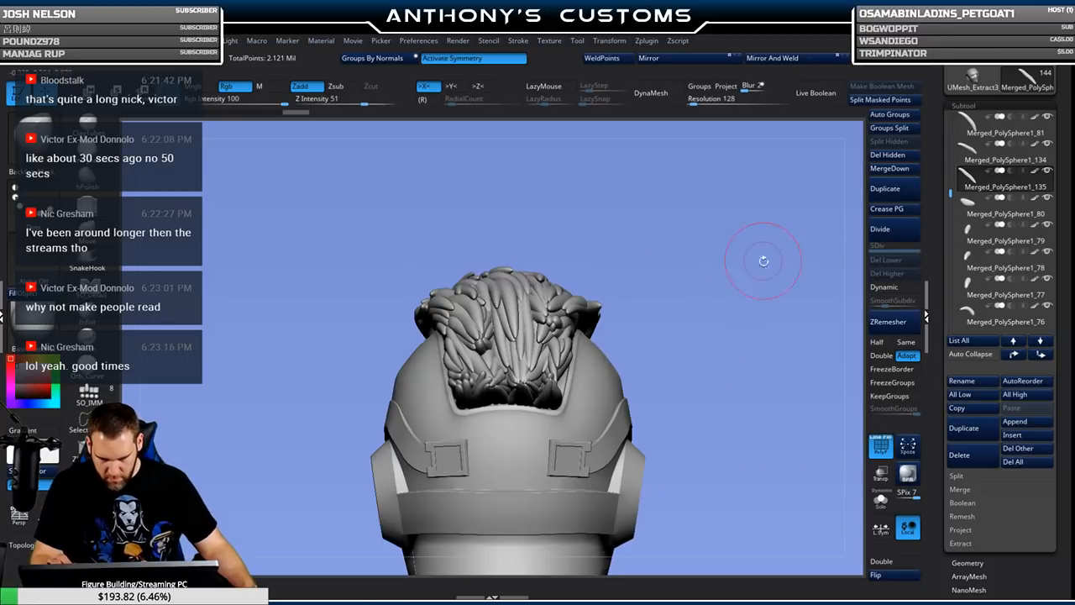
{"action": "left_click_drag", "start_coordinate": [760, 296], "coordinate": [777, 227]}
Select the side strand behind the long overhanging one and shift it toward the rim with a resized Move brush.
{"action": "left_click_drag", "start_coordinate": [728, 254], "coordinate": [441, 260]}
{"action": "left_click", "coordinate": [439, 262], "text": "alt"}
{"action": "mouse_move", "coordinate": [690, 187]}
{"action": "left_mouse_down"}
{"action": "mouse_move", "coordinate": [671, 179]}
{"action": "mouse_move", "coordinate": [705, 209]}
{"action": "mouse_move", "coordinate": [754, 216]}
{"action": "mouse_move", "coordinate": [747, 229]}
{"action": "mouse_move", "coordinate": [725, 209]}
{"action": "mouse_move", "coordinate": [655, 210]}
{"action": "left_mouse_up"}
{"action": "key", "text": "space"}
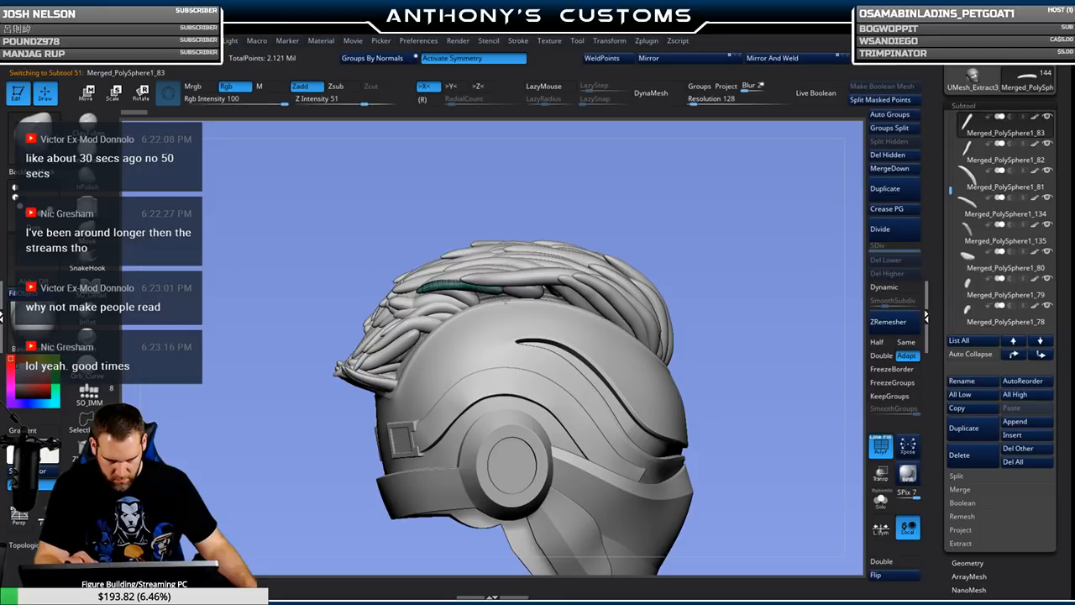
{"action": "left_click_drag", "start_coordinate": [720, 205], "coordinate": [687, 199]}
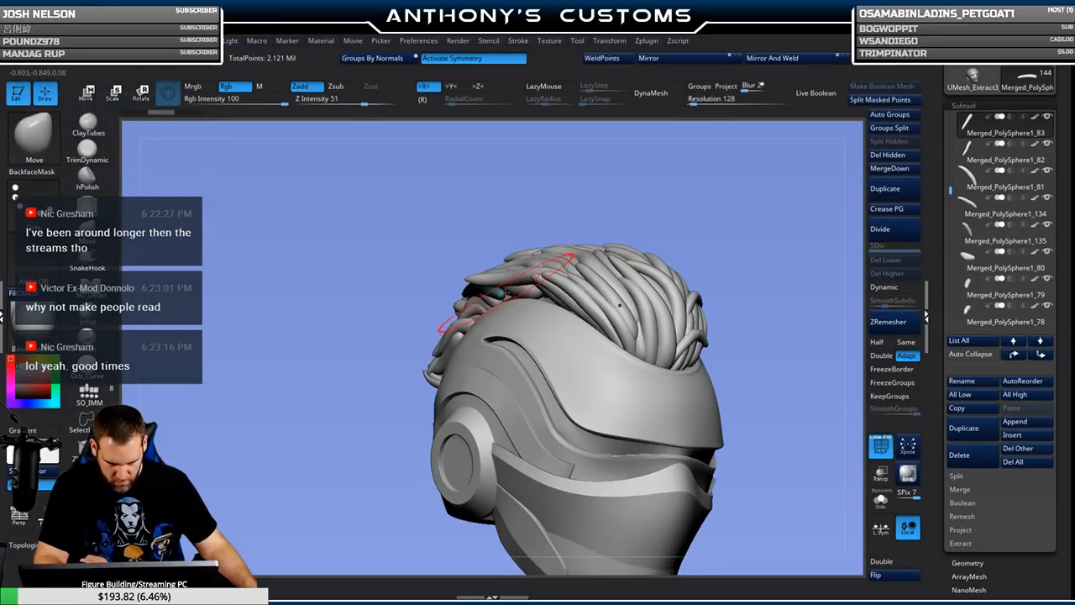
{"action": "mouse_move", "coordinate": [679, 222]}
{"action": "left_mouse_down"}
{"action": "mouse_move", "coordinate": [751, 213]}
{"action": "mouse_move", "coordinate": [501, 295]}
{"action": "left_mouse_up"}
Refine the selected rear side strand from the top and back, pushing it in and bending its root down to the rim.
{"action": "key", "text": "space"}
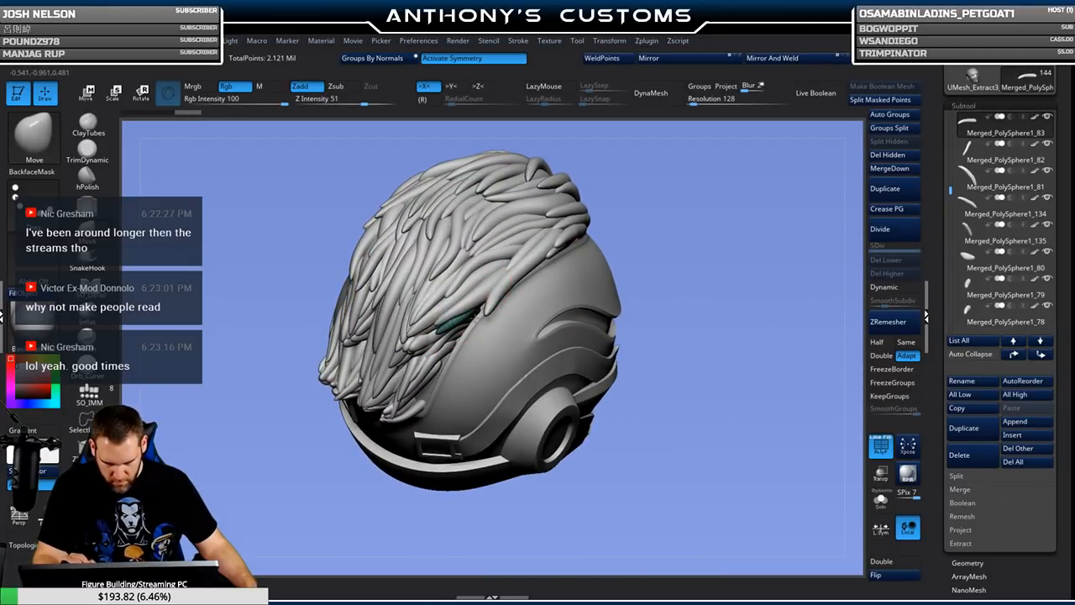
{"action": "mouse_move", "coordinate": [653, 276]}
{"action": "left_mouse_down"}
{"action": "mouse_move", "coordinate": [689, 214]}
{"action": "mouse_move", "coordinate": [692, 239]}
{"action": "mouse_move", "coordinate": [671, 214]}
{"action": "mouse_move", "coordinate": [477, 324]}
{"action": "left_mouse_up"}
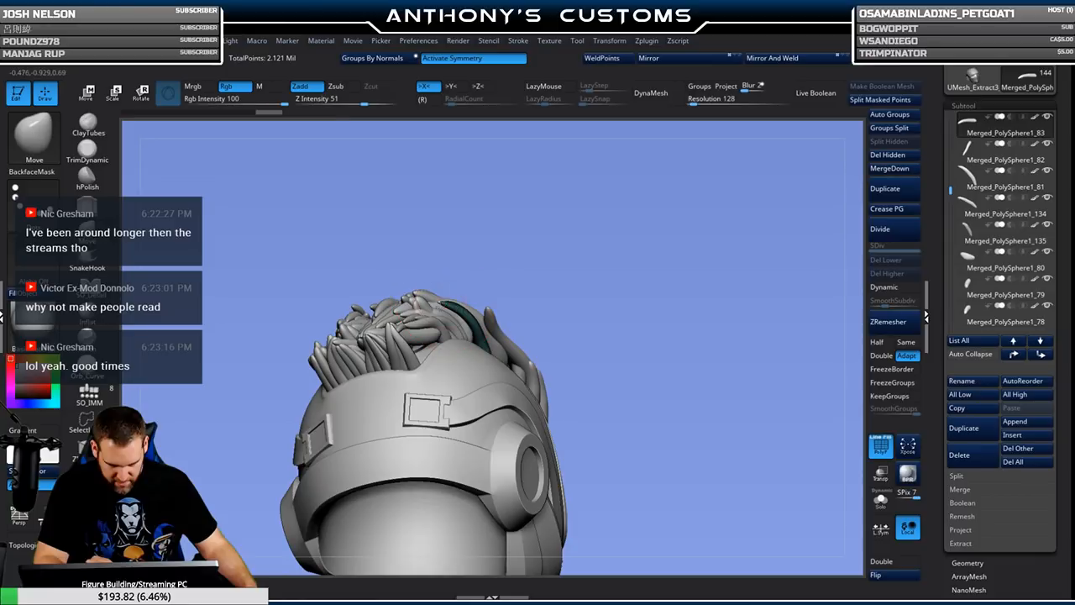
{"action": "mouse_move", "coordinate": [571, 252]}
{"action": "left_mouse_down"}
{"action": "mouse_move", "coordinate": [674, 252]}
{"action": "mouse_move", "coordinate": [707, 264]}
{"action": "mouse_move", "coordinate": [677, 297]}
{"action": "mouse_move", "coordinate": [664, 412]}
{"action": "mouse_move", "coordinate": [698, 283]}
{"action": "mouse_move", "coordinate": [664, 219]}
{"action": "left_mouse_up"}
{"action": "key", "text": "space"}
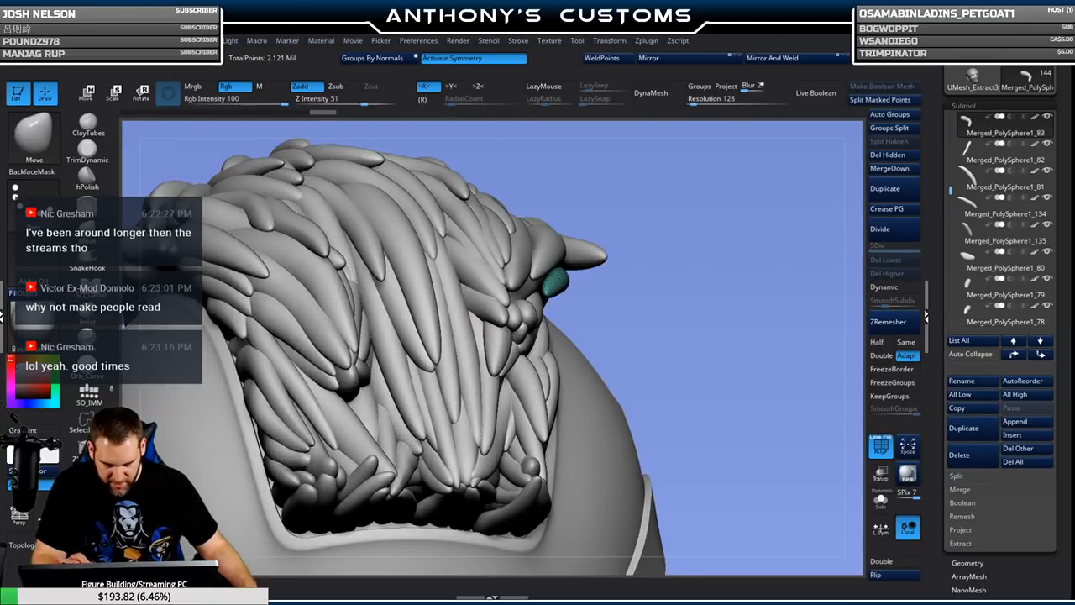
{"action": "left_click_drag", "start_coordinate": [554, 287], "coordinate": [544, 284]}
{"action": "mouse_move", "coordinate": [741, 352]}
{"action": "left_mouse_down"}
{"action": "mouse_move", "coordinate": [722, 181]}
{"action": "mouse_move", "coordinate": [708, 177]}
{"action": "mouse_move", "coordinate": [694, 201]}
{"action": "mouse_move", "coordinate": [691, 232]}
{"action": "mouse_move", "coordinate": [791, 165]}
{"action": "mouse_move", "coordinate": [806, 193]}
{"action": "mouse_move", "coordinate": [707, 194]}
{"action": "left_mouse_up"}
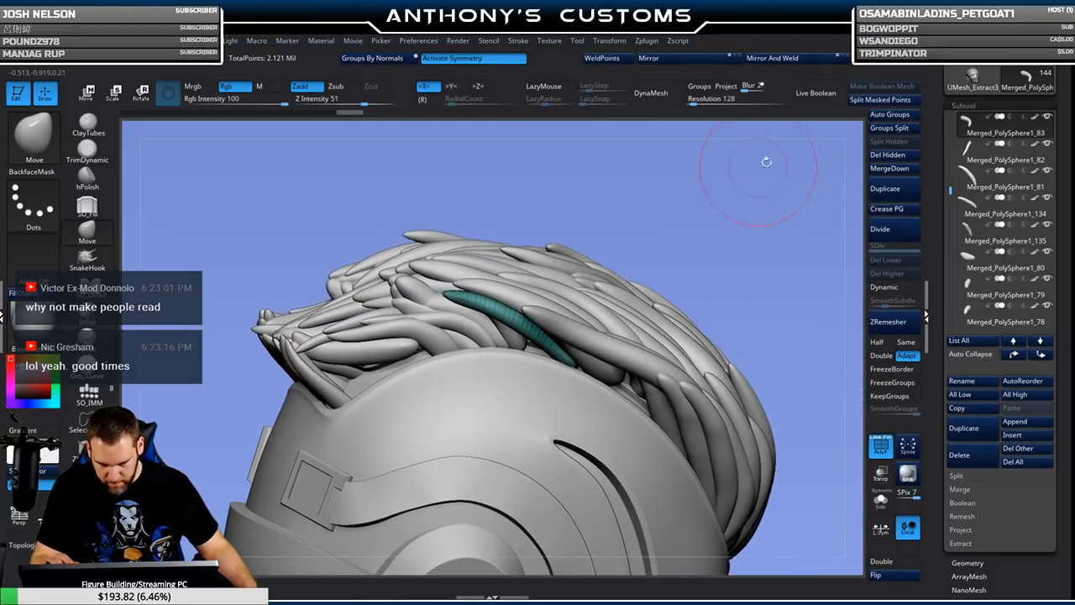
Duplicate the rear side strand and reshape the copy with the Move brush to fill the gap beneath it at the rim.
{"action": "left_click", "coordinate": [884, 188]}
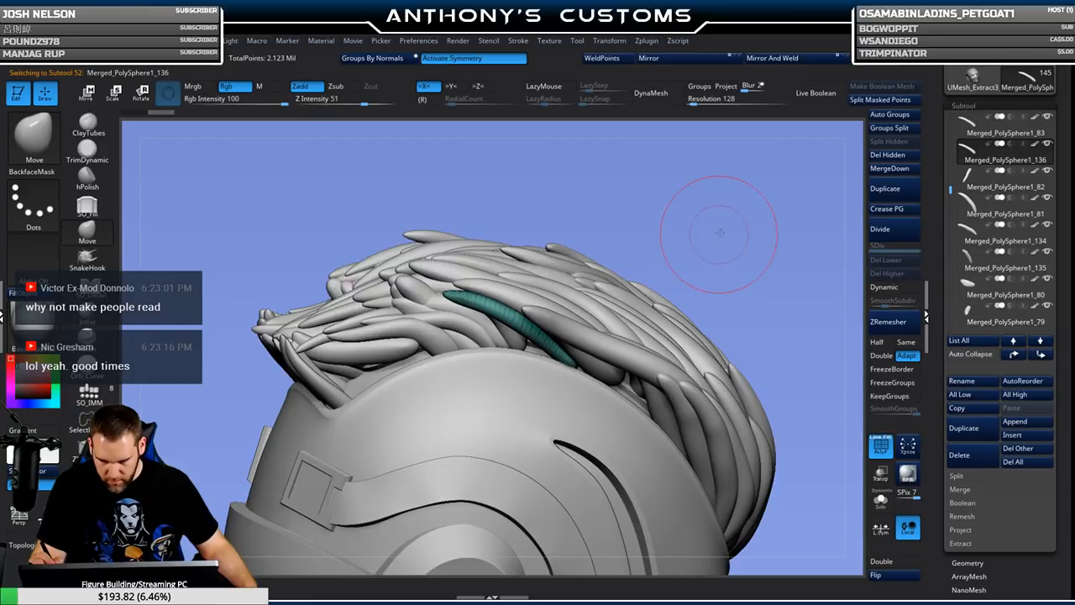
{"action": "left_click_drag", "start_coordinate": [767, 192], "coordinate": [684, 230]}
{"action": "key", "text": "space"}
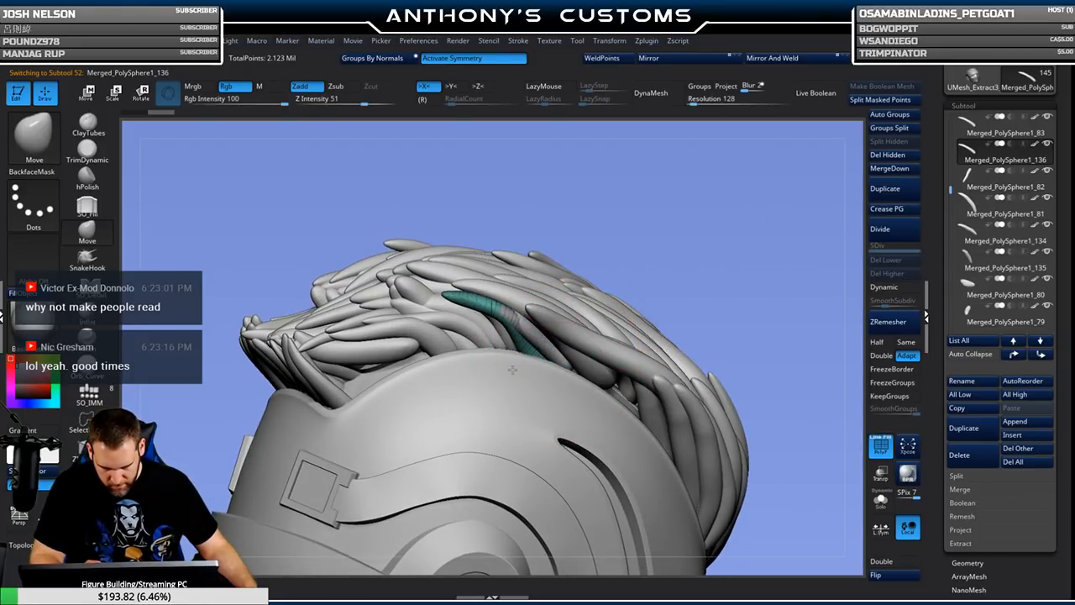
{"action": "left_click_drag", "start_coordinate": [643, 254], "coordinate": [622, 287]}
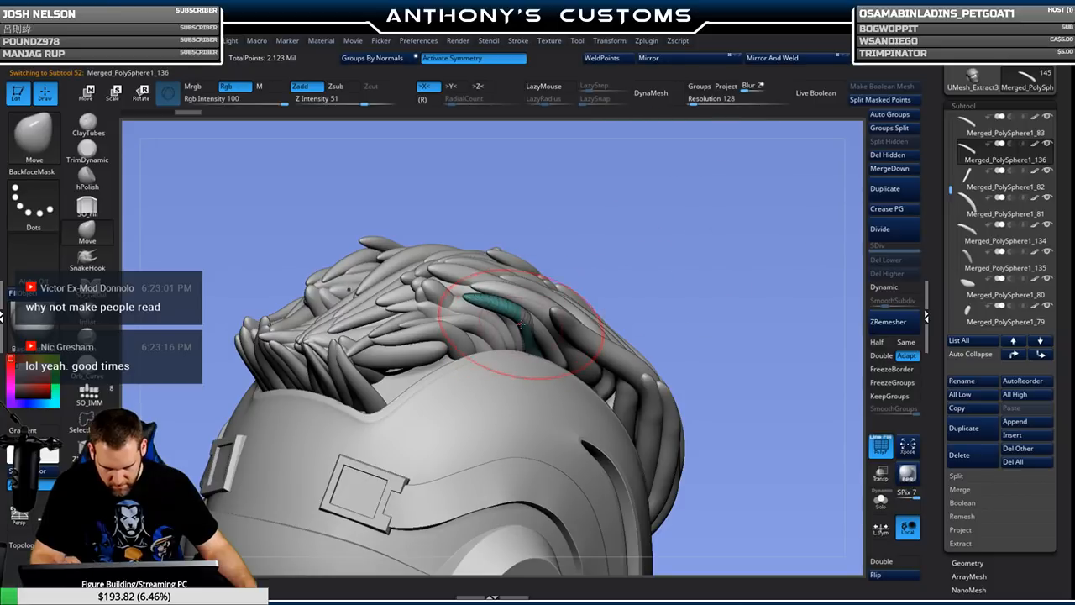
{"action": "left_click_drag", "start_coordinate": [514, 316], "coordinate": [509, 331]}
{"action": "mouse_move", "coordinate": [739, 243]}
{"action": "left_mouse_down"}
{"action": "mouse_move", "coordinate": [749, 246]}
{"action": "mouse_move", "coordinate": [738, 250]}
{"action": "mouse_move", "coordinate": [745, 269]}
{"action": "left_mouse_up"}
{"action": "left_click_drag", "start_coordinate": [542, 353], "coordinate": [540, 348]}
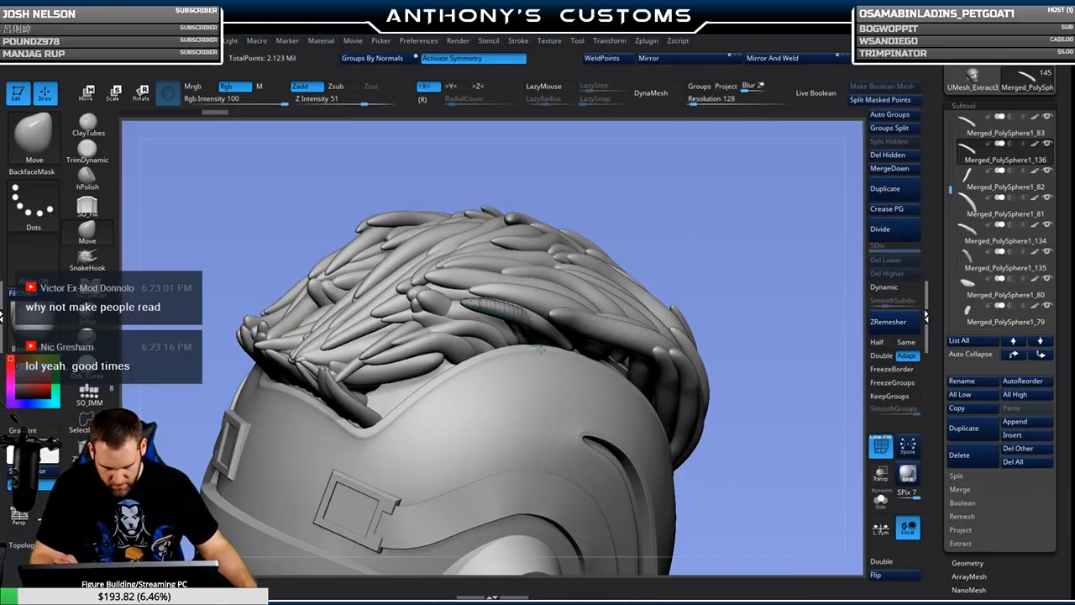
{"action": "mouse_move", "coordinate": [761, 268]}
{"action": "left_mouse_down"}
{"action": "mouse_move", "coordinate": [759, 218]}
{"action": "mouse_move", "coordinate": [727, 252]}
{"action": "mouse_move", "coordinate": [765, 243]}
{"action": "left_mouse_up"}
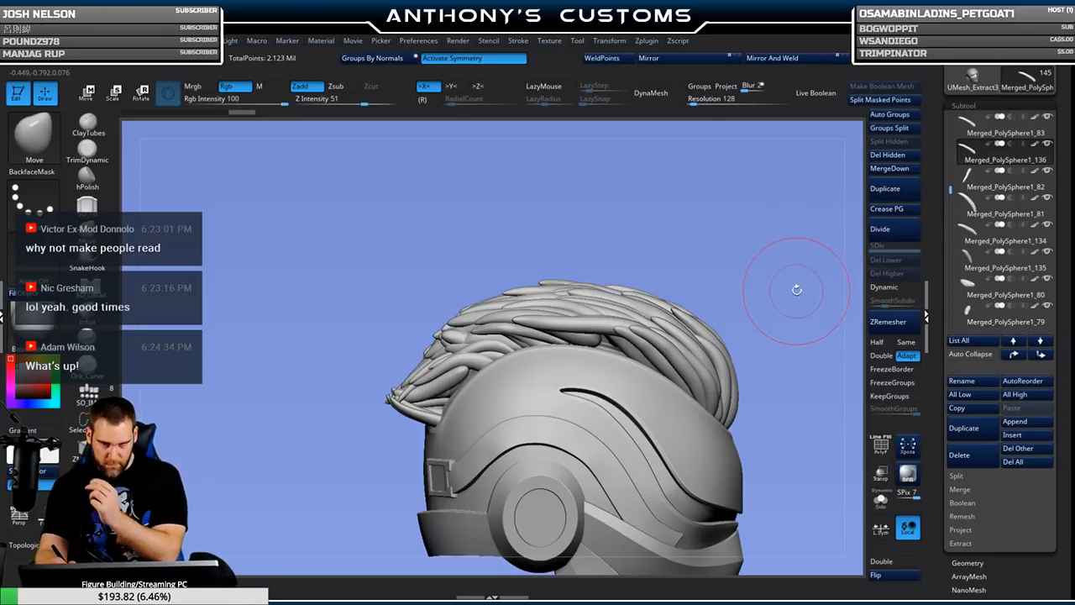
Duplicate the curved side strand near the rear of the opening and move the copy down into the gap beneath it with the Move brush.
{"action": "left_click_drag", "start_coordinate": [768, 246], "coordinate": [775, 247]}
{"action": "left_click", "coordinate": [490, 360], "text": "alt"}
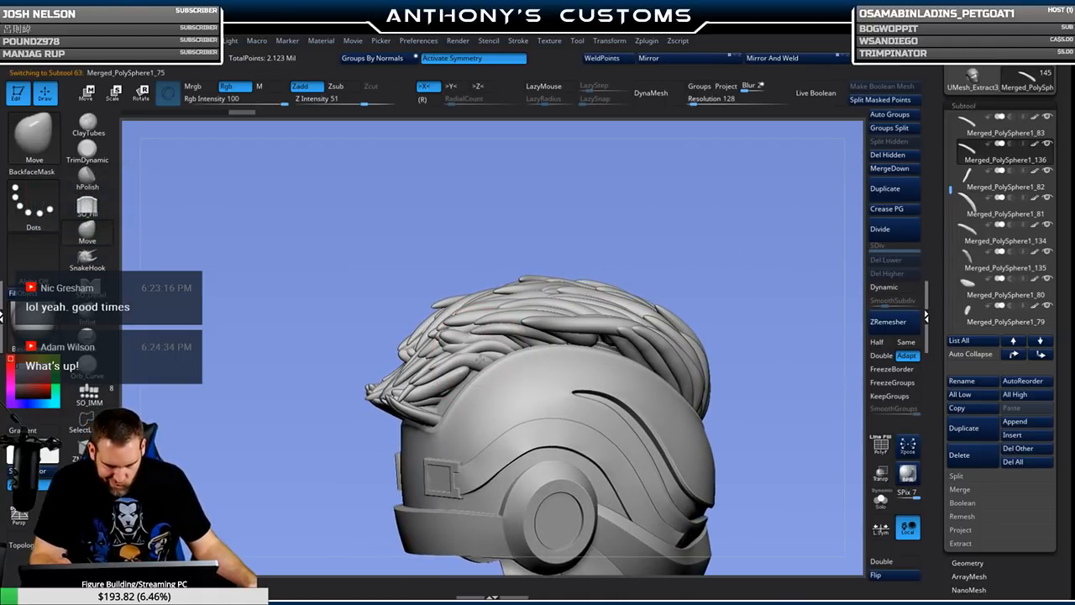
{"action": "left_click_drag", "start_coordinate": [696, 204], "coordinate": [754, 206]}
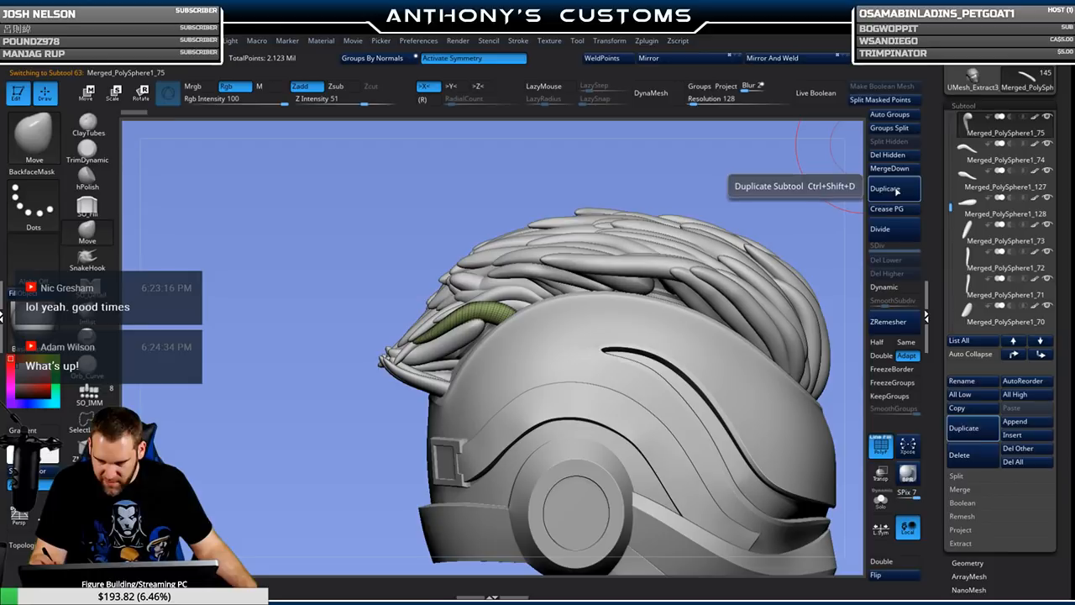
{"action": "left_click", "coordinate": [884, 188]}
{"action": "left_click_drag", "start_coordinate": [604, 178], "coordinate": [581, 228]}
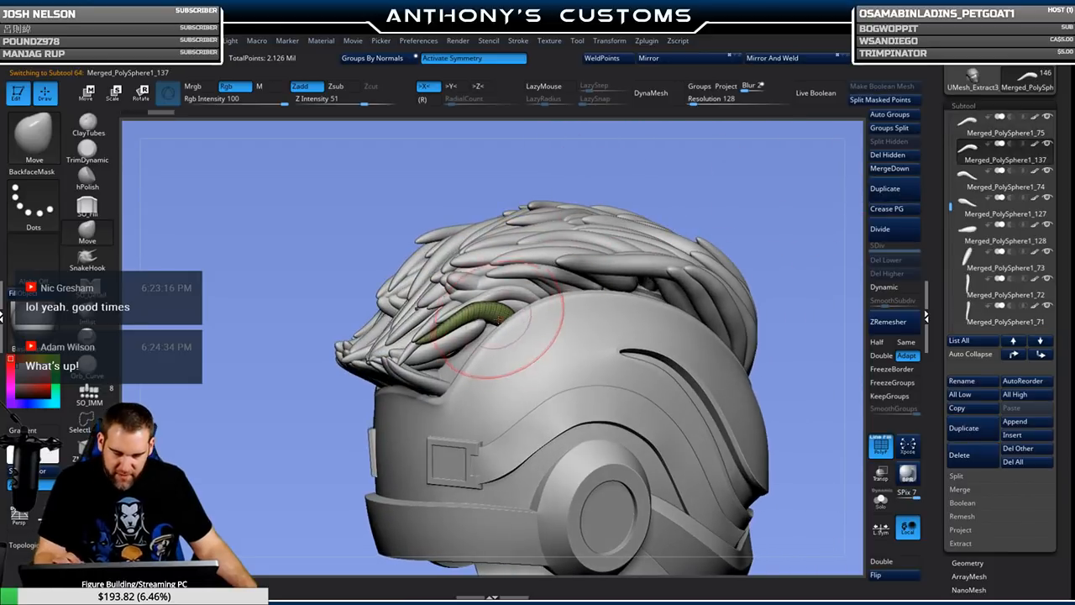
{"action": "key", "text": "space"}
{"action": "left_click_drag", "start_coordinate": [501, 304], "coordinate": [511, 303]}
{"action": "left_click_drag", "start_coordinate": [705, 192], "coordinate": [588, 239]}
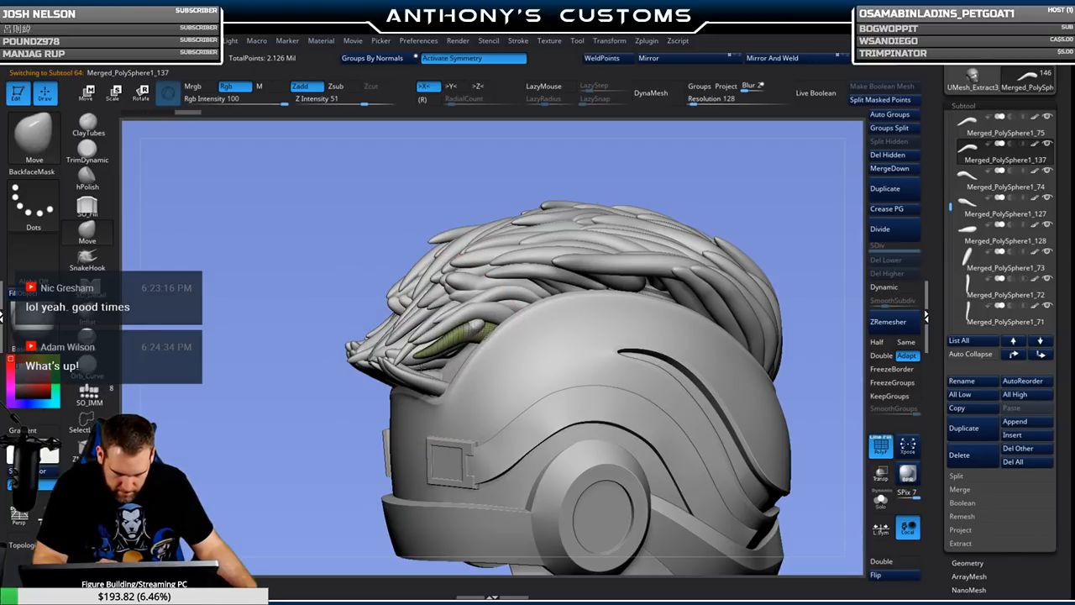
{"action": "left_click_drag", "start_coordinate": [766, 193], "coordinate": [504, 302]}
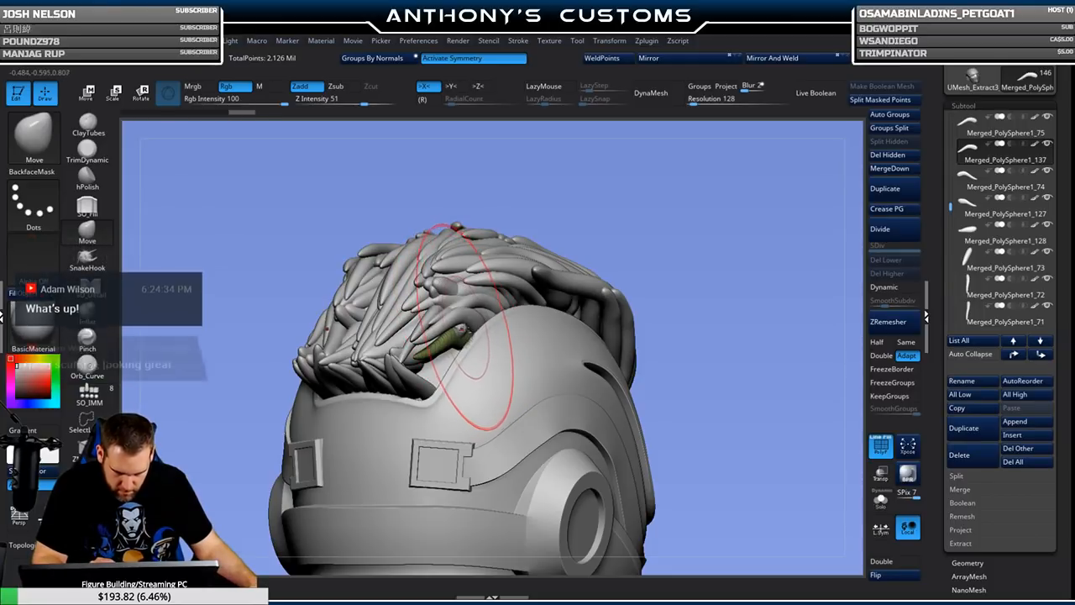
Select the rear side strand subtool that also has a piece on the opposite side and split it with Groups Split.
{"action": "left_click", "coordinate": [461, 329], "text": "alt"}
{"action": "left_click_drag", "start_coordinate": [715, 210], "coordinate": [759, 211]}
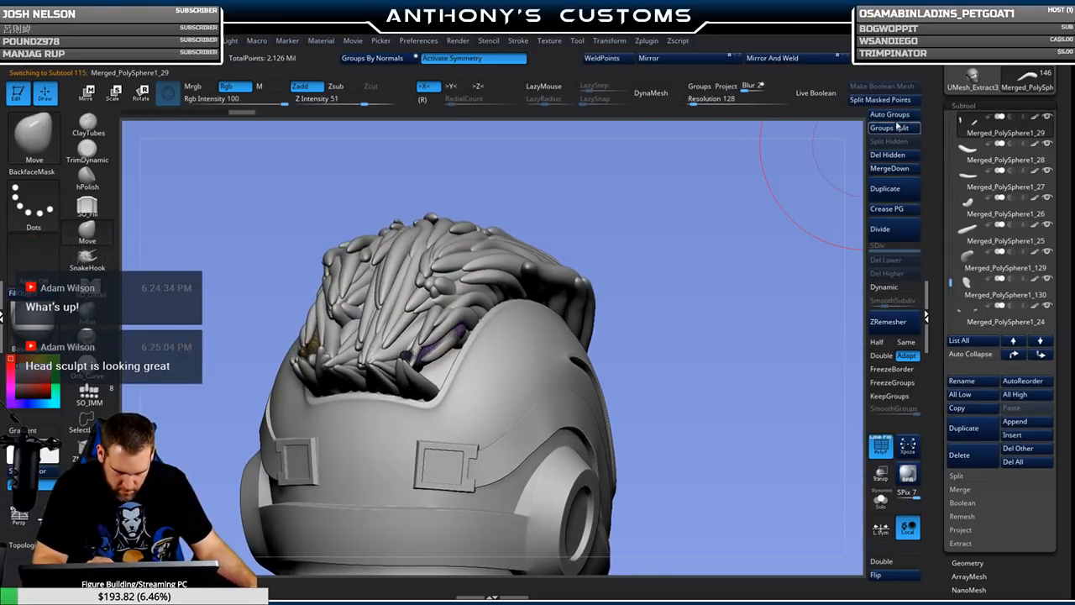
{"action": "left_click", "coordinate": [886, 130]}
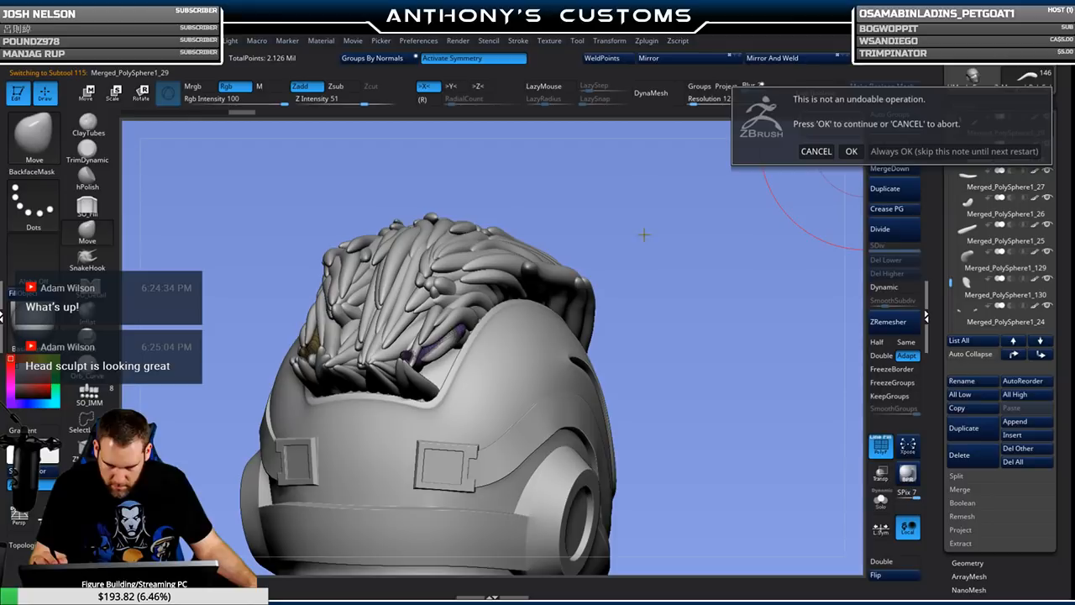
{"action": "left_click", "coordinate": [848, 151]}
Adjust the split-off rear side strand with the Move brush and check its fit from the side and top.
{"action": "left_click_drag", "start_coordinate": [653, 243], "coordinate": [575, 237]}
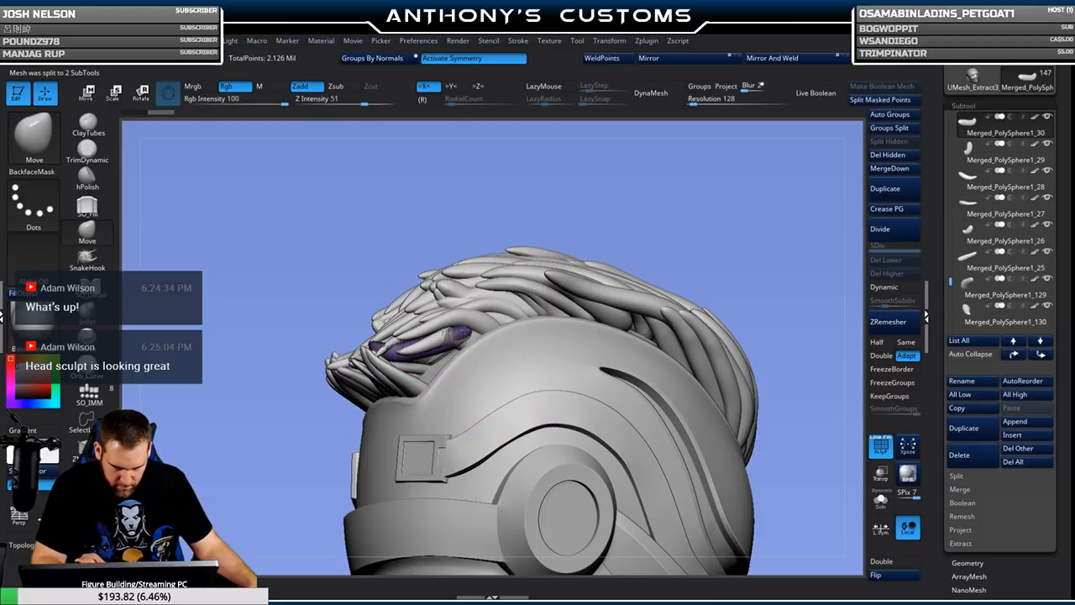
{"action": "key", "text": "space"}
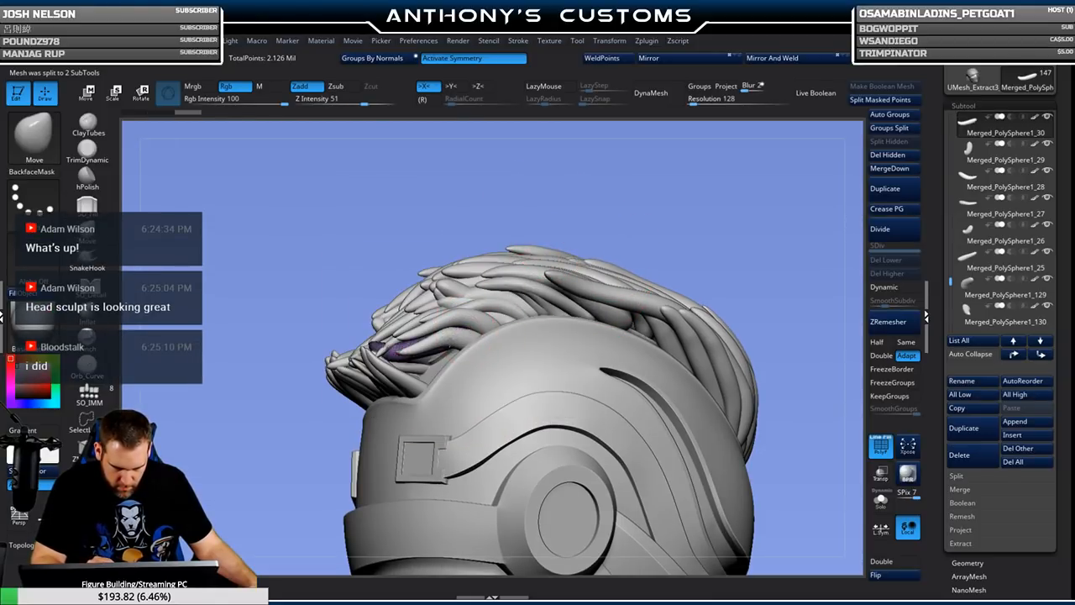
{"action": "mouse_move", "coordinate": [592, 214]}
{"action": "left_mouse_down"}
{"action": "mouse_move", "coordinate": [657, 225]}
{"action": "mouse_move", "coordinate": [656, 263]}
{"action": "left_mouse_up"}
{"action": "left_click_drag", "start_coordinate": [561, 269], "coordinate": [689, 214]}
{"action": "key", "text": "shift+f"}
{"action": "mouse_move", "coordinate": [643, 249]}
{"action": "left_mouse_down"}
{"action": "mouse_move", "coordinate": [631, 299]}
{"action": "mouse_move", "coordinate": [600, 327]}
{"action": "left_mouse_up"}
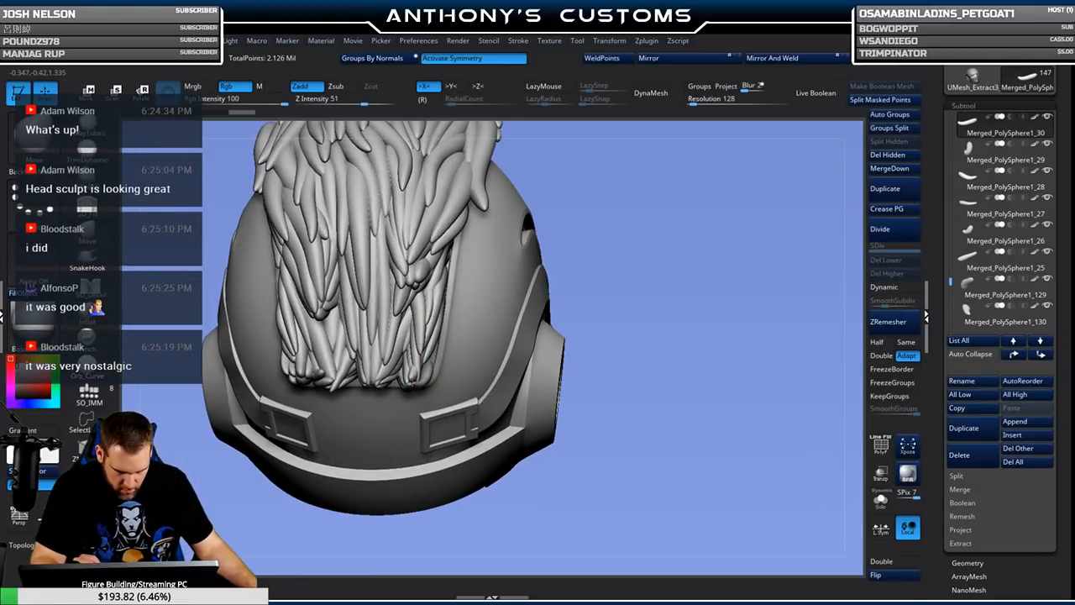
{"action": "left_click_drag", "start_coordinate": [657, 276], "coordinate": [693, 244]}
{"action": "mouse_move", "coordinate": [395, 403]}
{"action": "left_mouse_down"}
{"action": "mouse_move", "coordinate": [434, 427]}
{"action": "mouse_move", "coordinate": [357, 417]}
{"action": "mouse_move", "coordinate": [409, 423]}
{"action": "mouse_move", "coordinate": [420, 409]}
{"action": "left_mouse_up"}
Select the lowest strand at the rear corner of the opening and duplicate it.
{"action": "left_click", "coordinate": [499, 359], "text": "alt"}
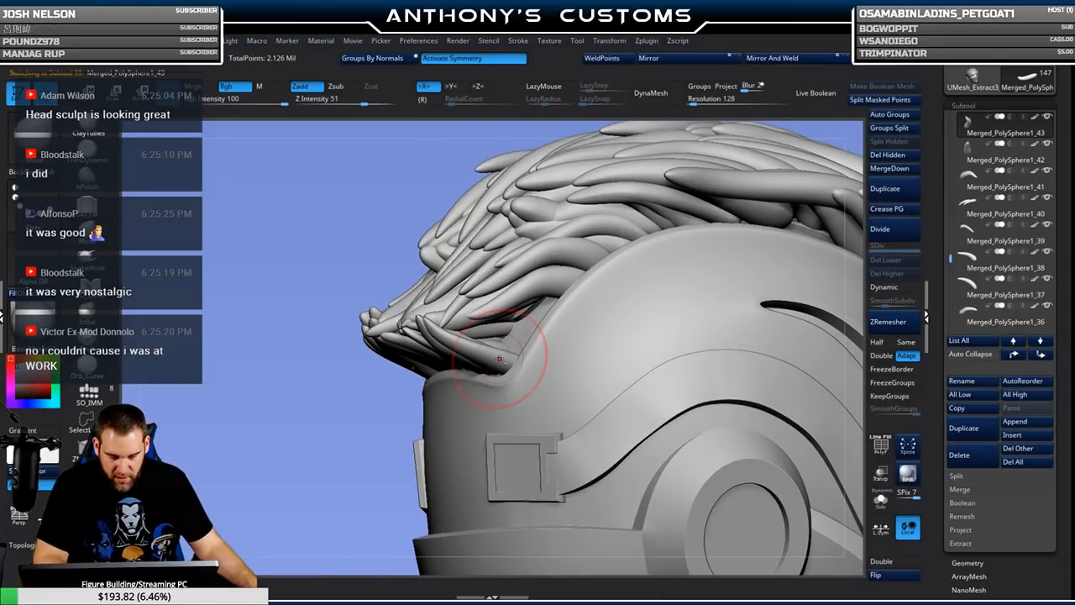
{"action": "key", "text": "f"}
{"action": "key", "text": "f"}
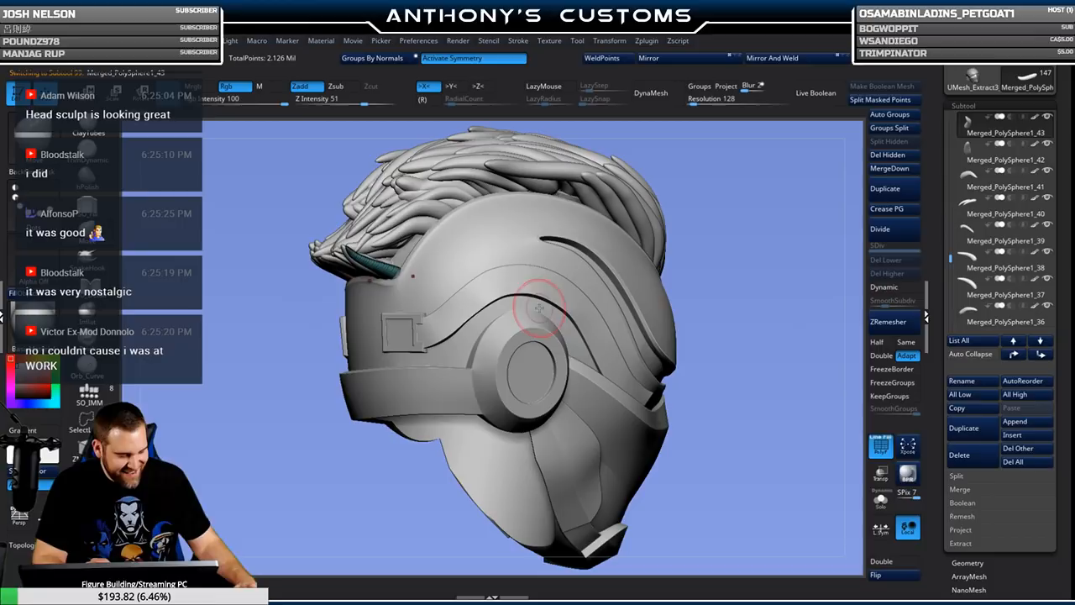
{"action": "mouse_move", "coordinate": [703, 238]}
{"action": "left_mouse_down"}
{"action": "mouse_move", "coordinate": [765, 231]}
{"action": "mouse_move", "coordinate": [702, 242]}
{"action": "left_mouse_up"}
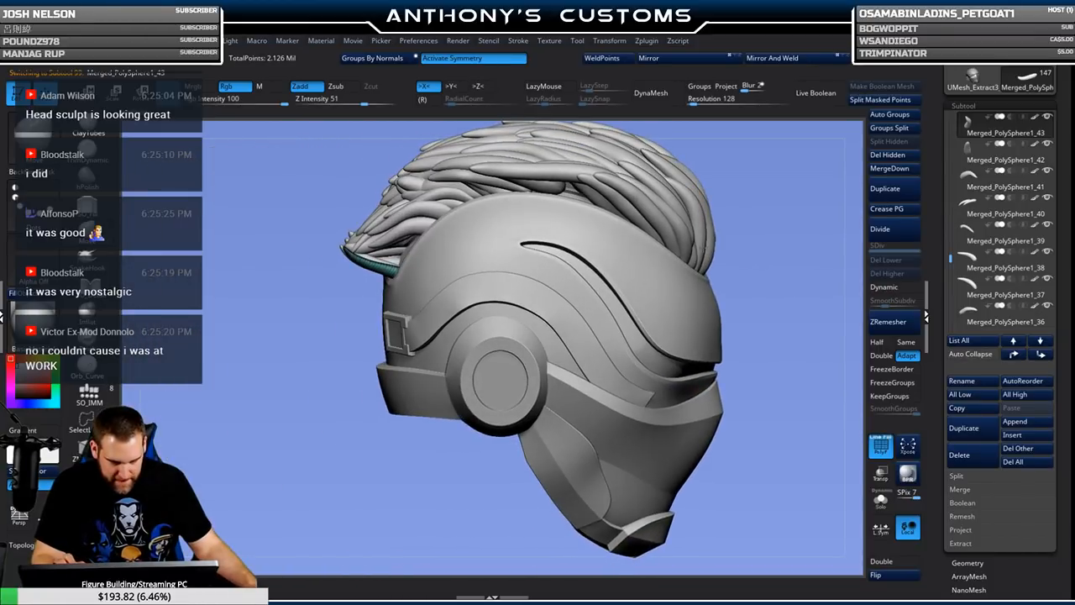
{"action": "left_click", "coordinate": [903, 196]}
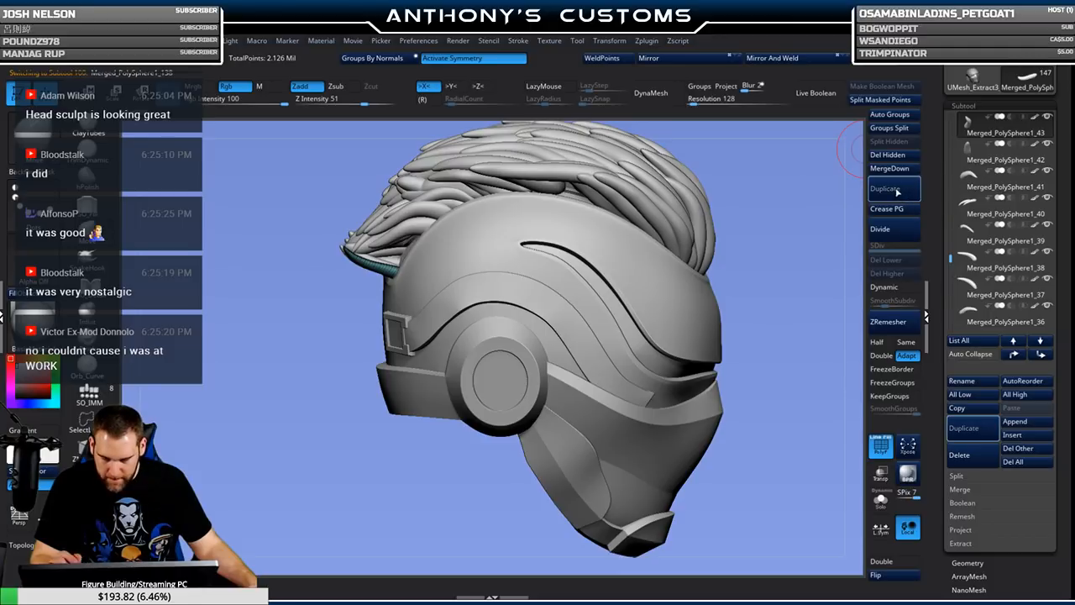
Enlarge the Move brush and reshape the rear corner copy inward along the rim to fill the gap behind the original.
{"action": "left_click_drag", "start_coordinate": [758, 221], "coordinate": [749, 330], "text": "alt"}
{"action": "right_click_drag", "start_coordinate": [749, 330], "coordinate": [778, 397], "text": "alt"}
{"action": "right_click_drag", "start_coordinate": [548, 331], "coordinate": [555, 330]}
{"action": "key", "text": "space"}
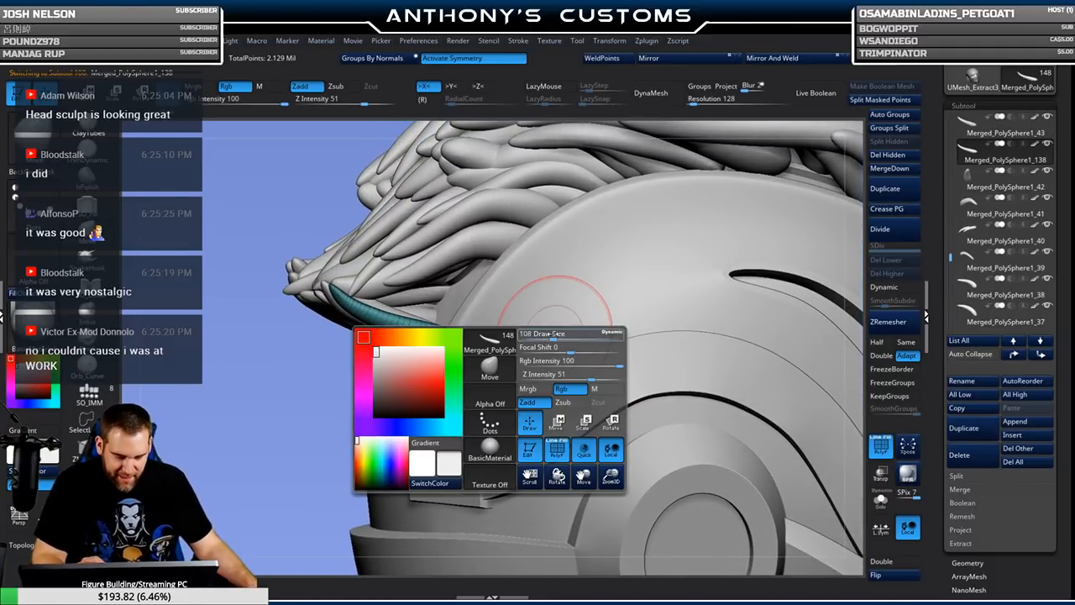
{"action": "left_click_drag", "start_coordinate": [555, 333], "coordinate": [574, 332]}
{"action": "left_click_drag", "start_coordinate": [445, 330], "coordinate": [458, 308]}
{"action": "left_click_drag", "start_coordinate": [355, 297], "coordinate": [358, 289]}
{"action": "mouse_move", "coordinate": [496, 293]}
{"action": "right_mouse_down"}
{"action": "mouse_move", "coordinate": [505, 293]}
{"action": "mouse_move", "coordinate": [499, 304]}
{"action": "mouse_move", "coordinate": [521, 256]}
{"action": "right_mouse_up"}
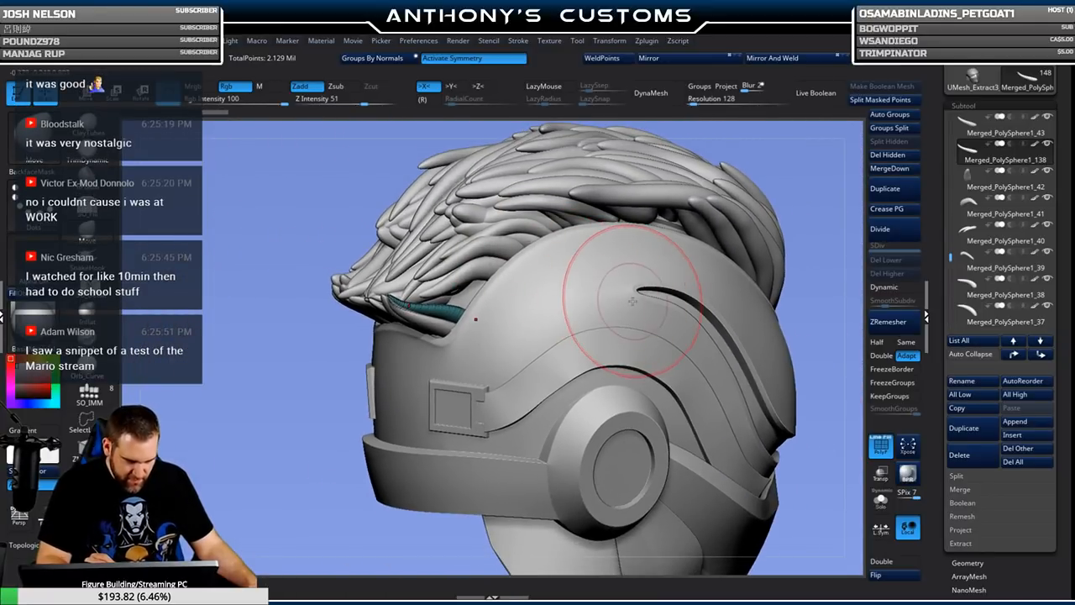
Duplicate the rear corner copy again and move the new strand upward into the gap above it.
{"action": "mouse_move", "coordinate": [794, 185]}
{"action": "left_mouse_down"}
{"action": "mouse_move", "coordinate": [809, 187]}
{"action": "mouse_move", "coordinate": [790, 205]}
{"action": "left_mouse_up"}
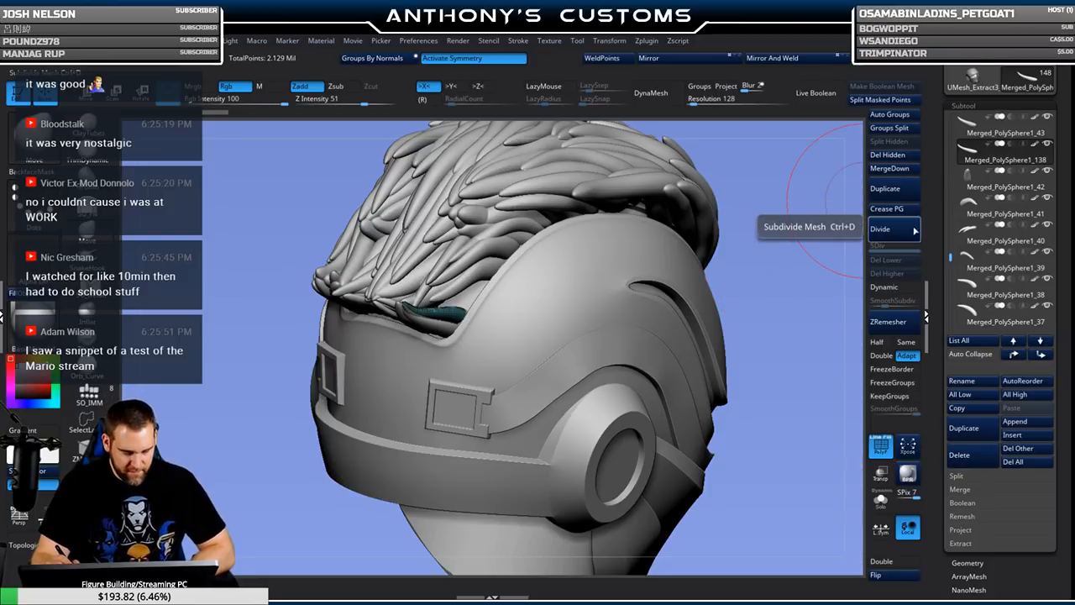
{"action": "left_click", "coordinate": [887, 188]}
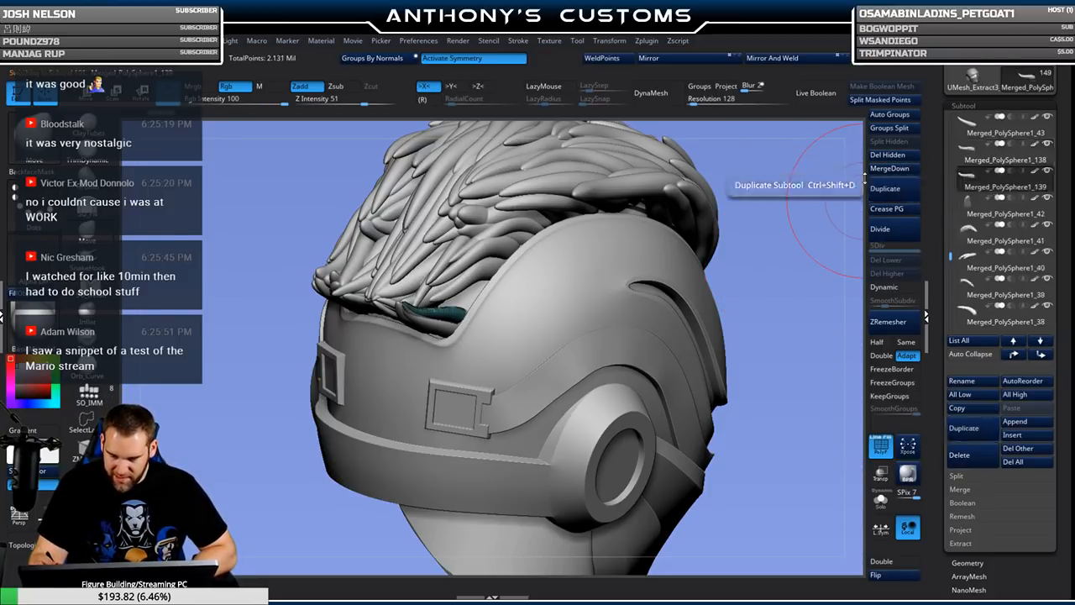
{"action": "left_click_drag", "start_coordinate": [782, 221], "coordinate": [468, 267]}
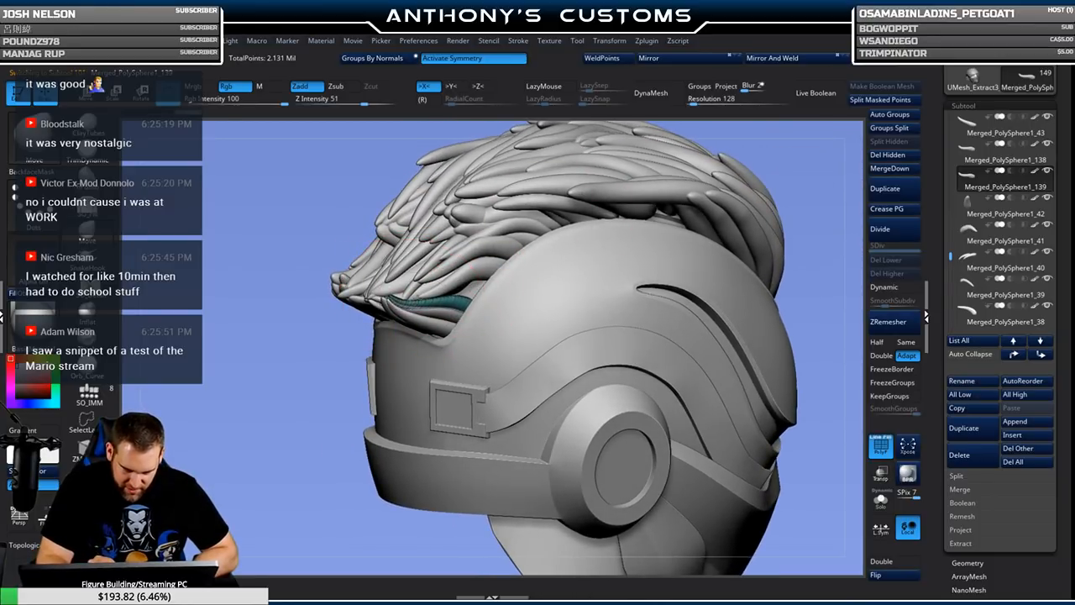
{"action": "left_click_drag", "start_coordinate": [381, 535], "coordinate": [546, 336]}
{"action": "mouse_move", "coordinate": [773, 290]}
{"action": "left_mouse_down"}
{"action": "mouse_move", "coordinate": [659, 207]}
{"action": "mouse_move", "coordinate": [720, 238]}
{"action": "mouse_move", "coordinate": [707, 223]}
{"action": "left_mouse_up"}
Duplicate the raised rear corner strand and shift this copy farther up along the helmet rim.
{"action": "left_click", "coordinate": [892, 189]}
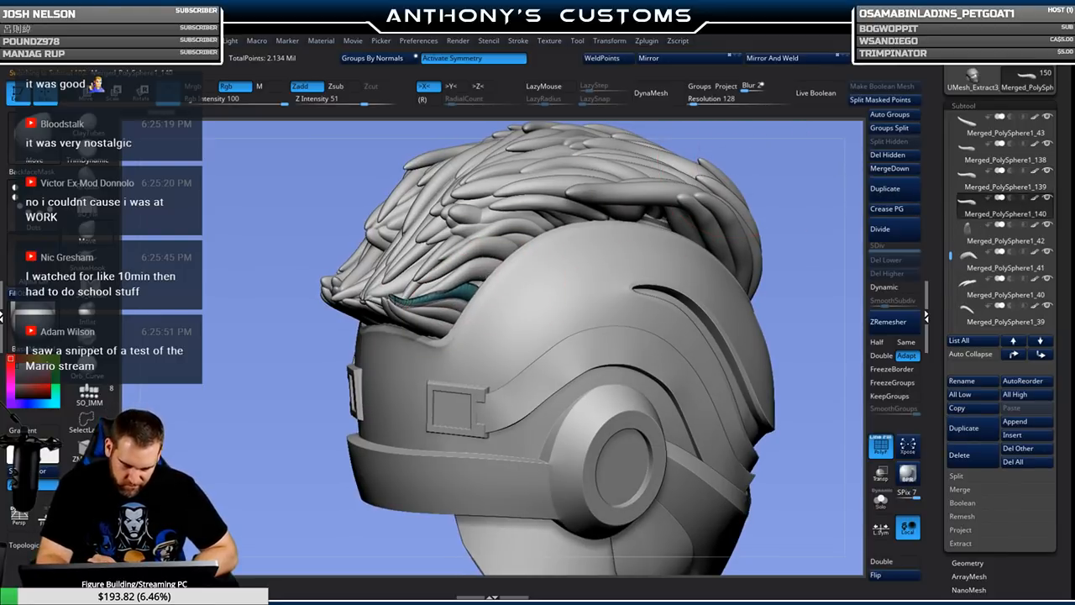
{"action": "right_click_drag", "start_coordinate": [474, 318], "coordinate": [485, 284]}
{"action": "left_click_drag", "start_coordinate": [720, 197], "coordinate": [686, 249]}
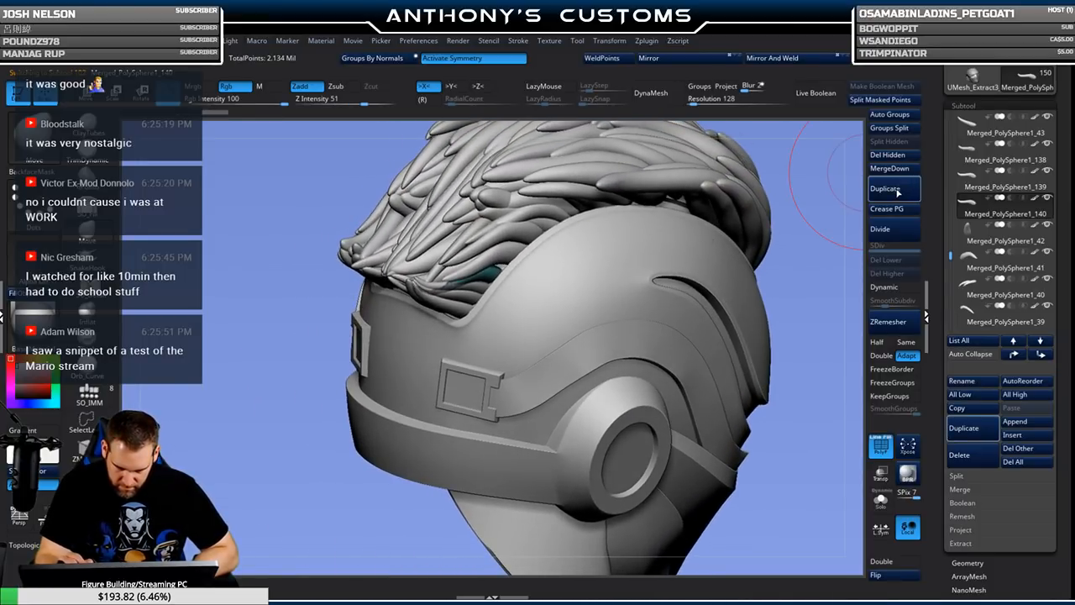
Add one more duplicate of the rear rim strand to close the remaining gap and inspect the mohawk from the front.
{"action": "left_click", "coordinate": [890, 189]}
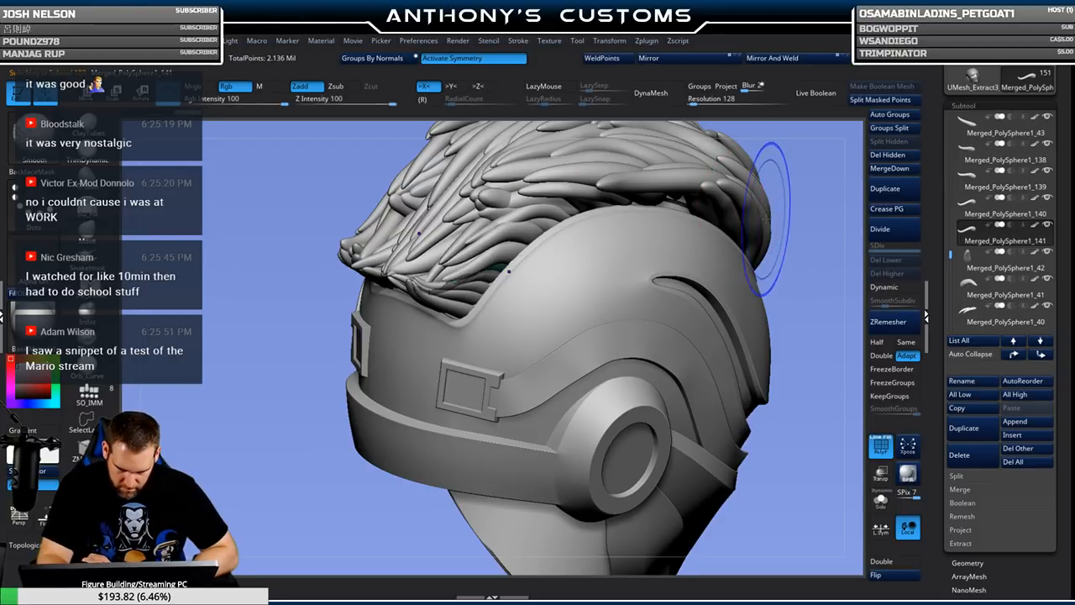
{"action": "key", "text": "shift+f"}
{"action": "mouse_move", "coordinate": [790, 260]}
{"action": "left_mouse_down"}
{"action": "mouse_move", "coordinate": [804, 253]}
{"action": "mouse_move", "coordinate": [703, 300]}
{"action": "mouse_move", "coordinate": [781, 298]}
{"action": "mouse_move", "coordinate": [754, 264]}
{"action": "mouse_move", "coordinate": [768, 250]}
{"action": "mouse_move", "coordinate": [708, 221]}
{"action": "mouse_move", "coordinate": [703, 263]}
{"action": "mouse_move", "coordinate": [645, 298]}
{"action": "mouse_move", "coordinate": [678, 306]}
{"action": "mouse_move", "coordinate": [720, 290]}
{"action": "mouse_move", "coordinate": [711, 288]}
{"action": "left_mouse_up"}
{"action": "left_click_drag", "start_coordinate": [633, 329], "coordinate": [698, 270]}
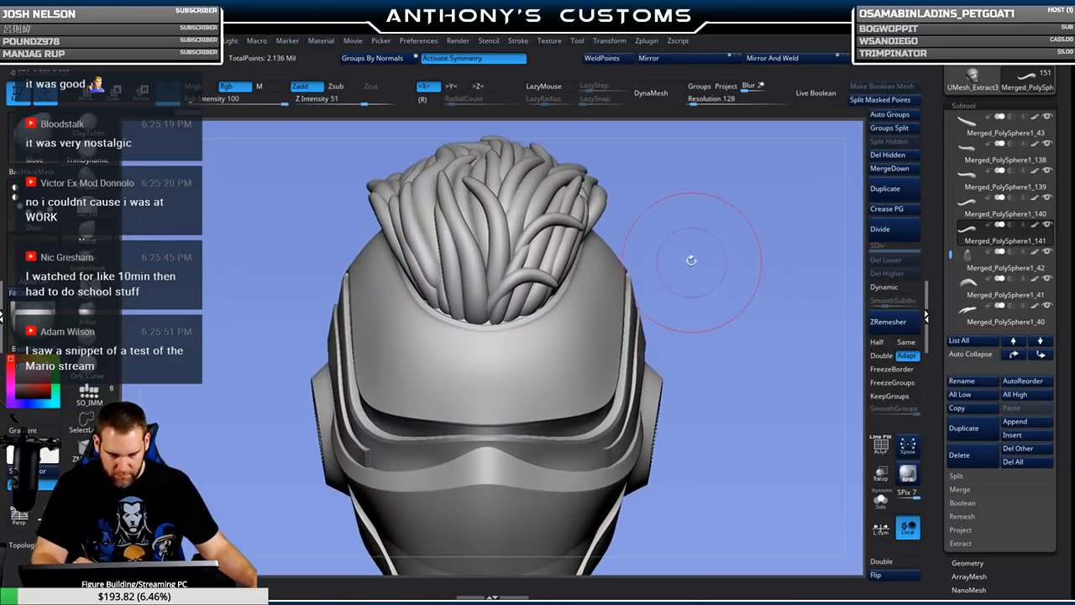
Select the long front side strand beside the opening's edge and examine its fit from the side and front.
{"action": "left_click", "coordinate": [432, 279], "text": "alt"}
{"action": "key", "text": "shift+f"}
{"action": "left_click_drag", "start_coordinate": [732, 214], "coordinate": [632, 255]}
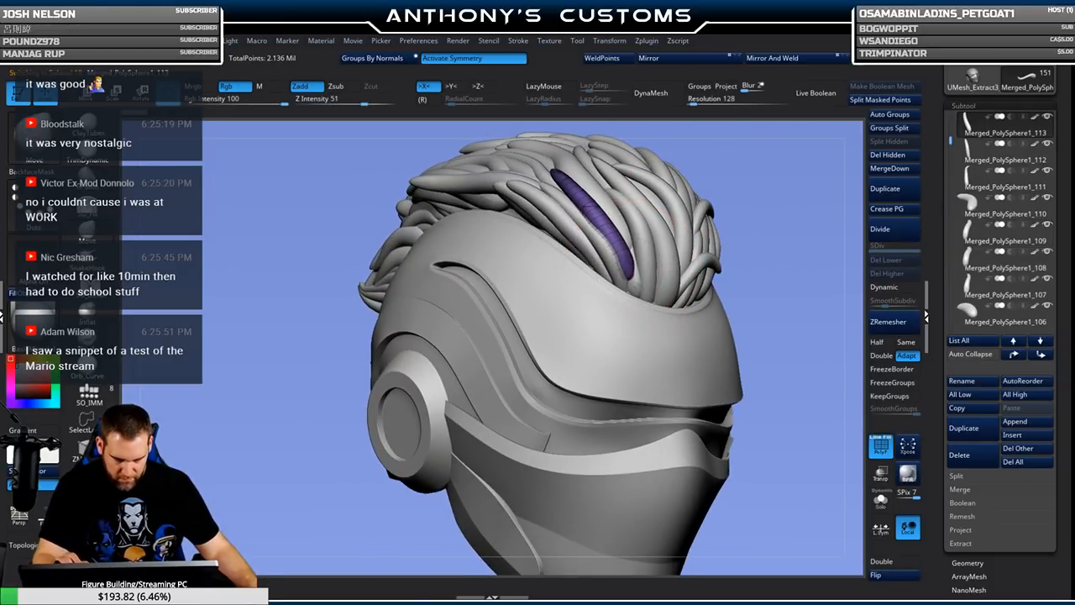
{"action": "left_click_drag", "start_coordinate": [816, 223], "coordinate": [729, 262]}
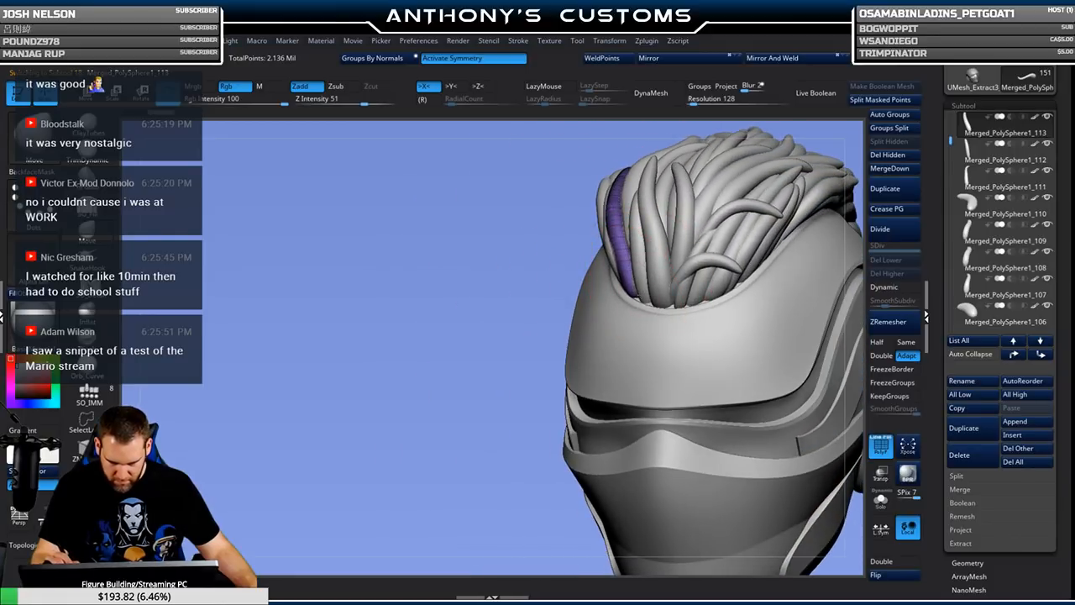
{"action": "left_click_drag", "start_coordinate": [482, 399], "coordinate": [463, 432]}
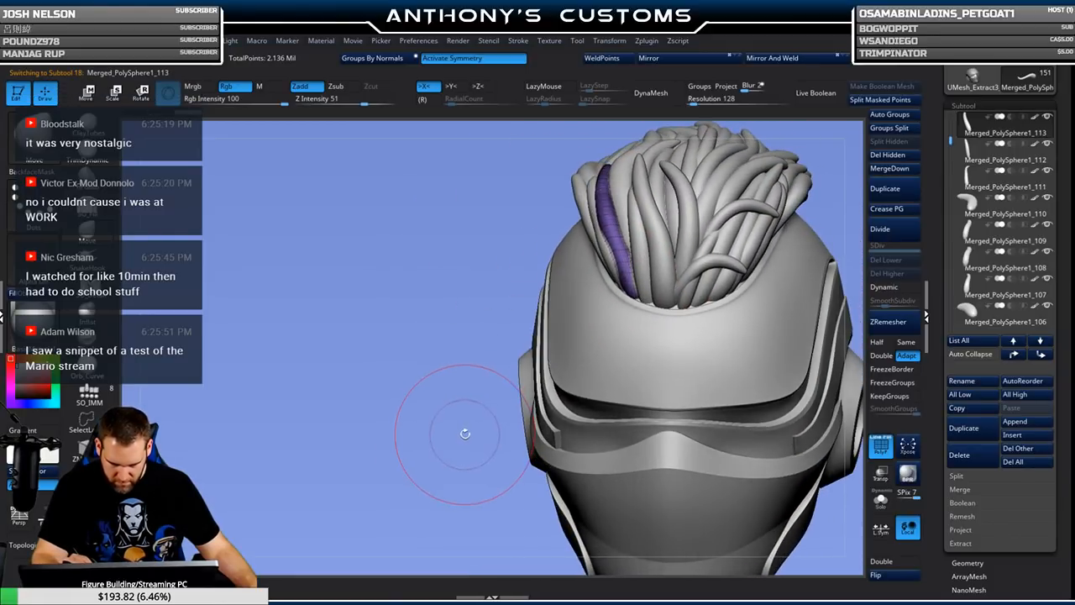
{"action": "key", "text": "shift+f"}
{"action": "left_click_drag", "start_coordinate": [426, 467], "coordinate": [438, 445]}
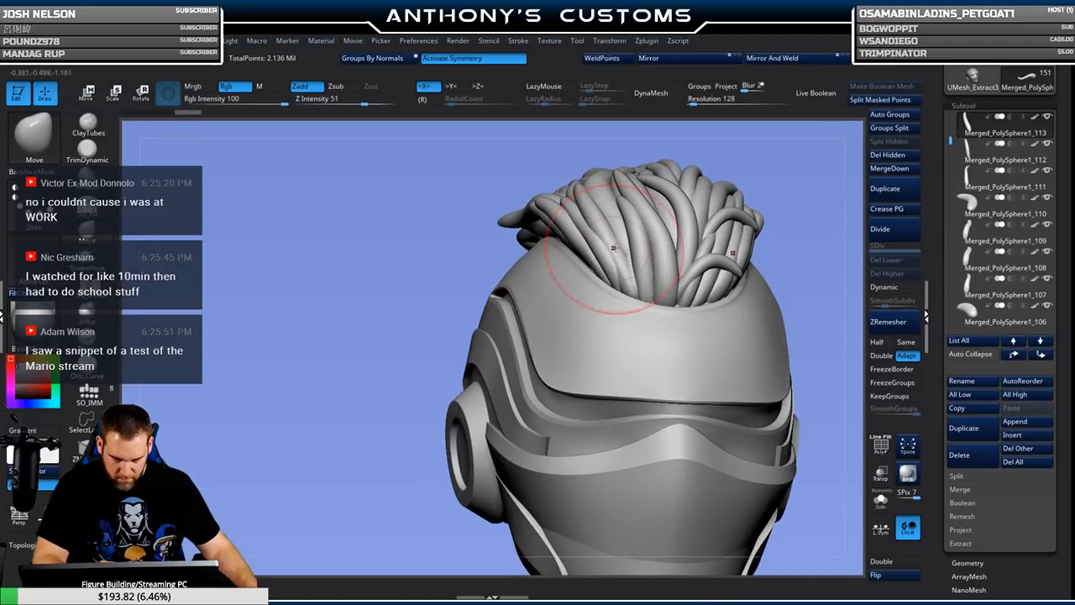
Select the curved strand at the mohawk's front centre and refine the front strands with short Move brush strokes from several angles.
{"action": "left_click", "coordinate": [696, 204], "text": "alt"}
{"action": "left_click_drag", "start_coordinate": [792, 184], "coordinate": [840, 198]}
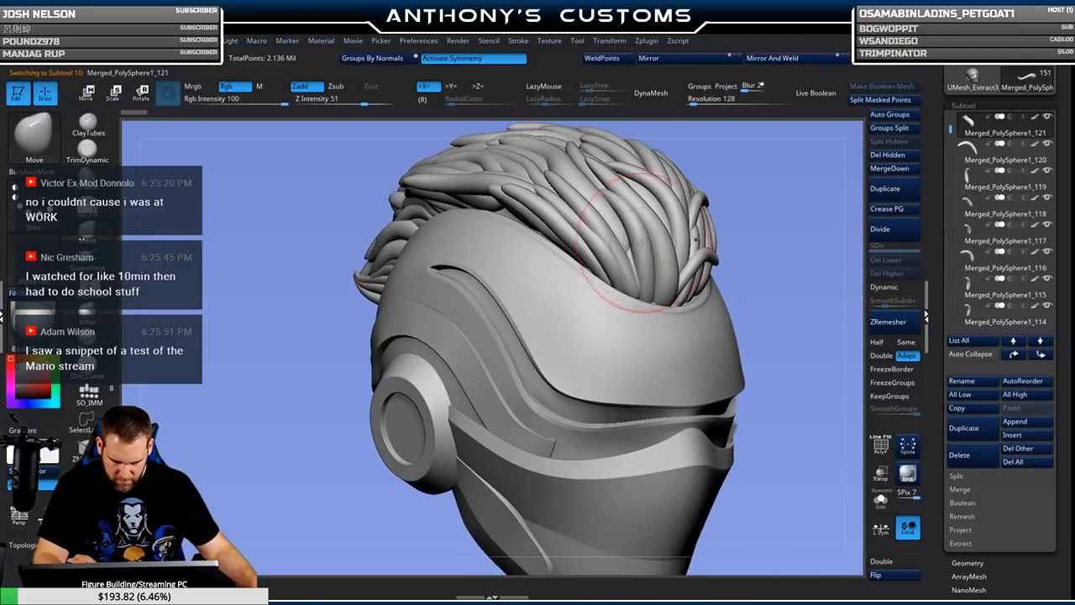
{"action": "key", "text": "shift+f"}
{"action": "left_click_drag", "start_coordinate": [730, 198], "coordinate": [766, 201]}
{"action": "left_click_drag", "start_coordinate": [628, 251], "coordinate": [641, 275]}
{"action": "left_click_drag", "start_coordinate": [732, 212], "coordinate": [754, 213]}
{"action": "left_click_drag", "start_coordinate": [619, 215], "coordinate": [628, 223]}
{"action": "left_click_drag", "start_coordinate": [789, 198], "coordinate": [665, 205]}
{"action": "left_click_drag", "start_coordinate": [620, 270], "coordinate": [628, 264]}
{"action": "key", "text": "shift+f"}
Push the outermost front side strand against its neighbours with the Move brush, checking it from the front and side.
{"action": "mouse_move", "coordinate": [801, 251]}
{"action": "left_mouse_down", "text": "alt"}
{"action": "mouse_move", "coordinate": [795, 225]}
{"action": "mouse_move", "coordinate": [770, 233]}
{"action": "mouse_move", "coordinate": [777, 224]}
{"action": "mouse_move", "coordinate": [506, 273]}
{"action": "left_mouse_up", "text": "alt"}
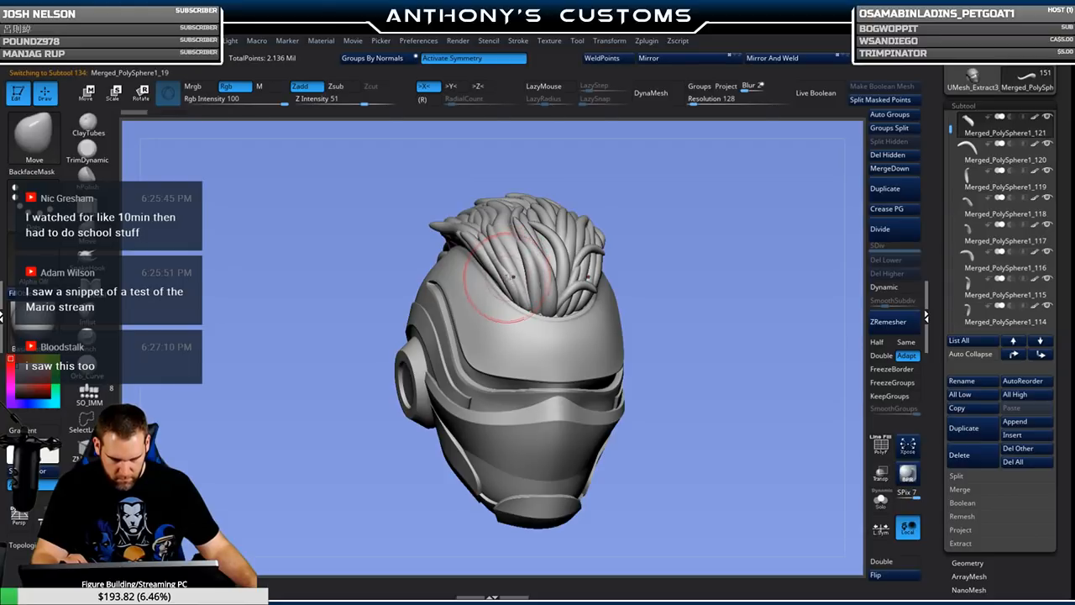
{"action": "key", "text": "shift+f"}
{"action": "mouse_move", "coordinate": [643, 215]}
{"action": "left_mouse_down", "text": "alt"}
{"action": "mouse_move", "coordinate": [703, 286]}
{"action": "mouse_move", "coordinate": [737, 226]}
{"action": "left_mouse_up", "text": "alt"}
{"action": "left_click_drag", "start_coordinate": [509, 286], "coordinate": [516, 280]}
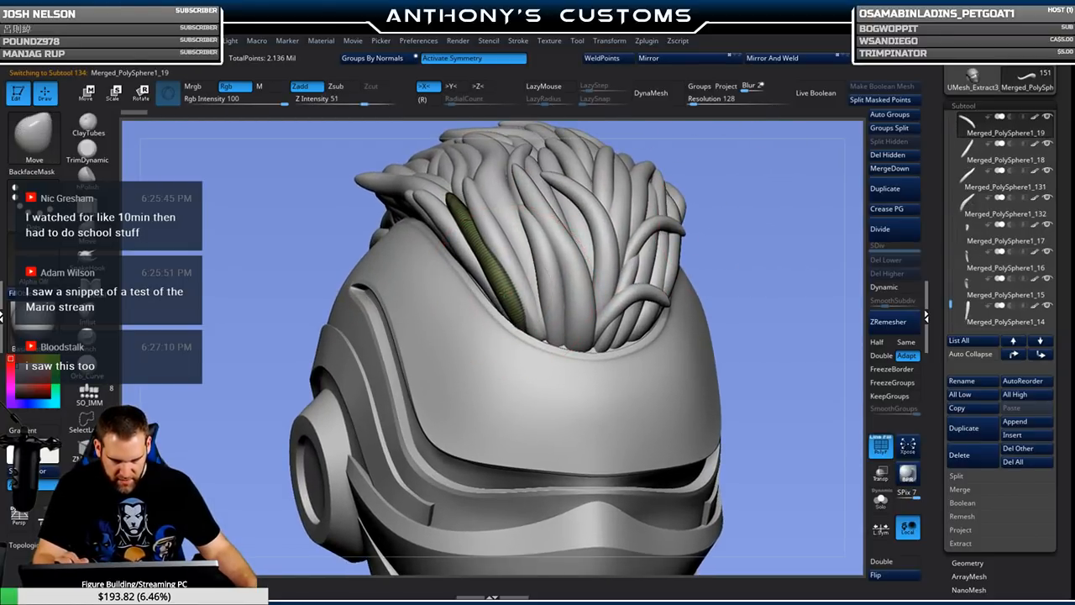
{"action": "left_click_drag", "start_coordinate": [798, 206], "coordinate": [751, 206]}
{"action": "left_click_drag", "start_coordinate": [497, 243], "coordinate": [490, 240]}
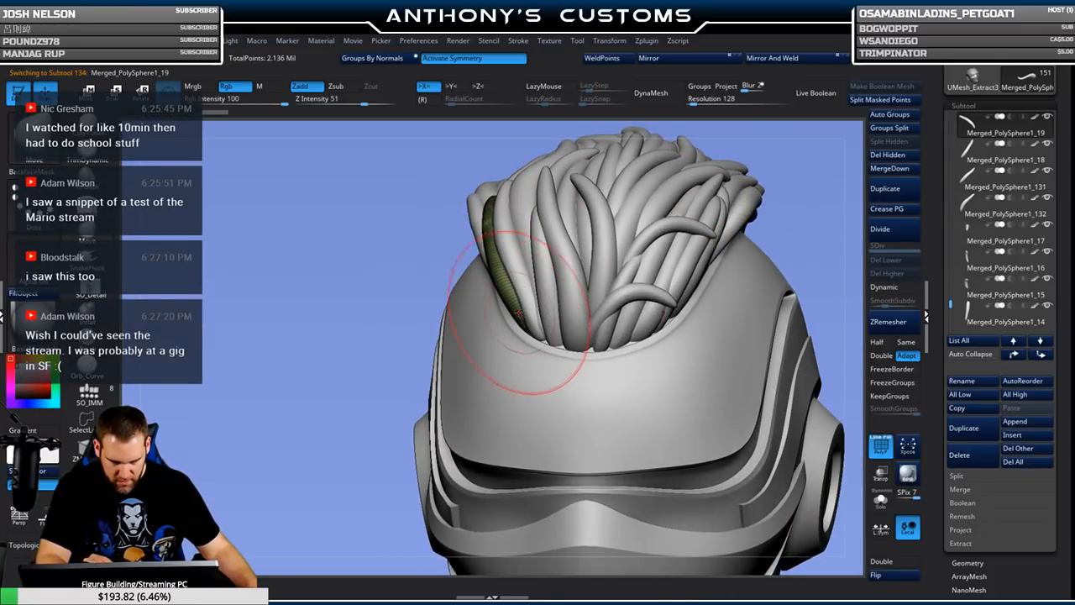
{"action": "left_click_drag", "start_coordinate": [796, 170], "coordinate": [831, 169]}
{"action": "mouse_move", "coordinate": [724, 219]}
{"action": "left_mouse_down"}
{"action": "mouse_move", "coordinate": [728, 205]}
{"action": "mouse_move", "coordinate": [701, 227]}
{"action": "mouse_move", "coordinate": [691, 216]}
{"action": "left_mouse_up"}
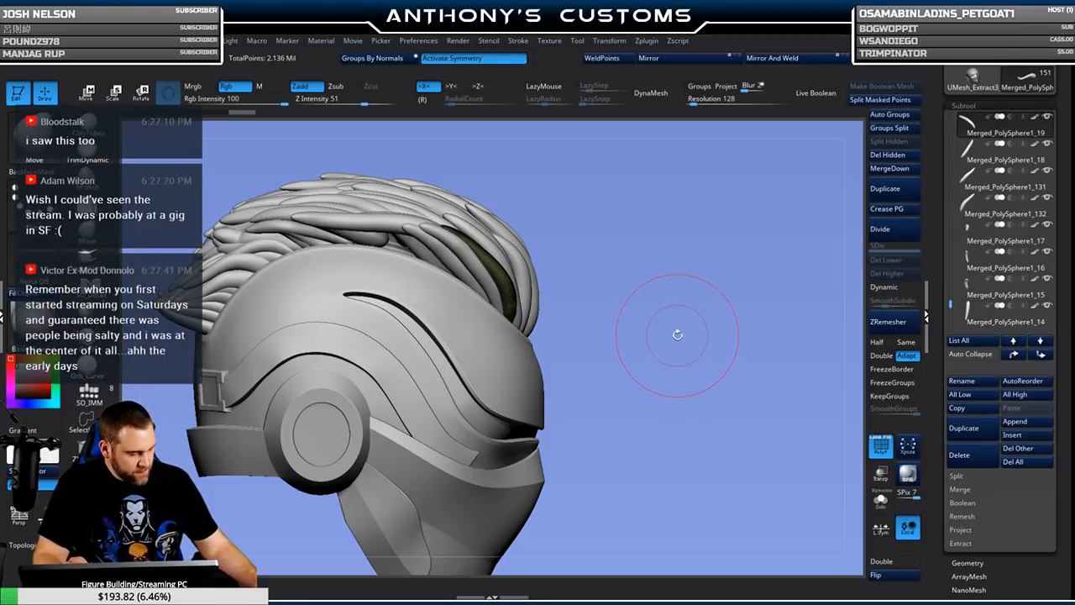
Save the project file and return to the side view of the helmet.
{"action": "key", "text": "ctrl"}
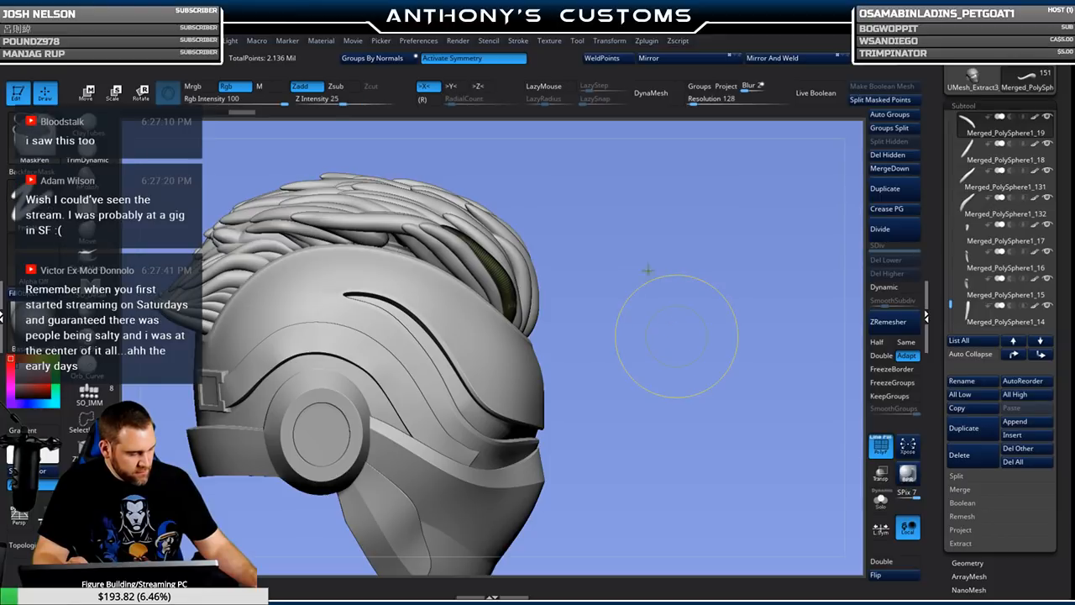
{"action": "key", "text": "ctrl+s"}
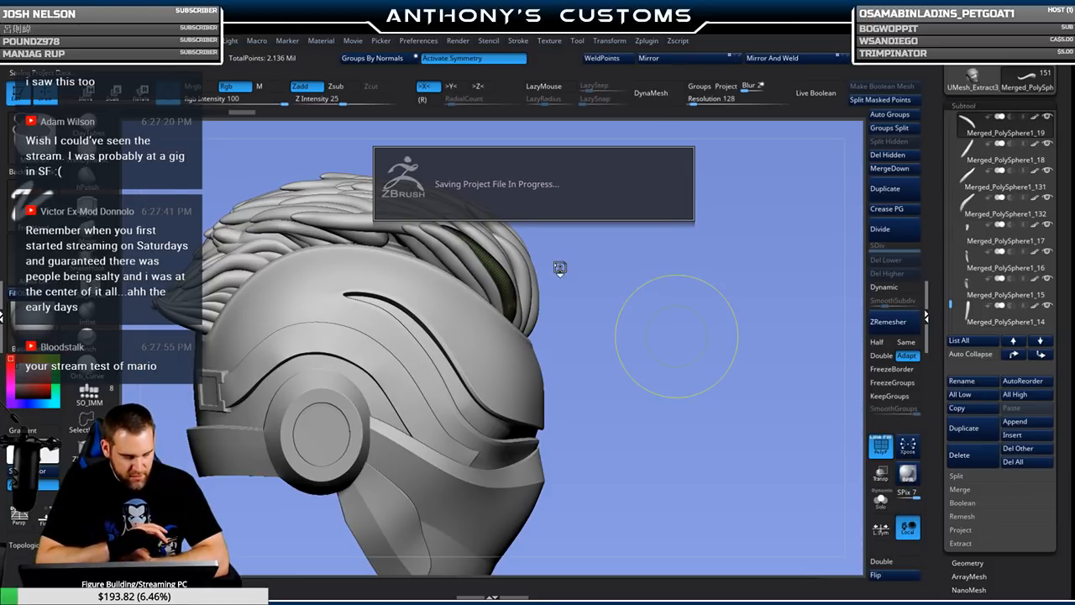
{"action": "mouse_move", "coordinate": [560, 264]}
{"action": "left_mouse_down"}
{"action": "mouse_move", "coordinate": [647, 284]}
{"action": "mouse_move", "coordinate": [671, 258]}
{"action": "mouse_move", "coordinate": [653, 257]}
{"action": "left_mouse_up"}
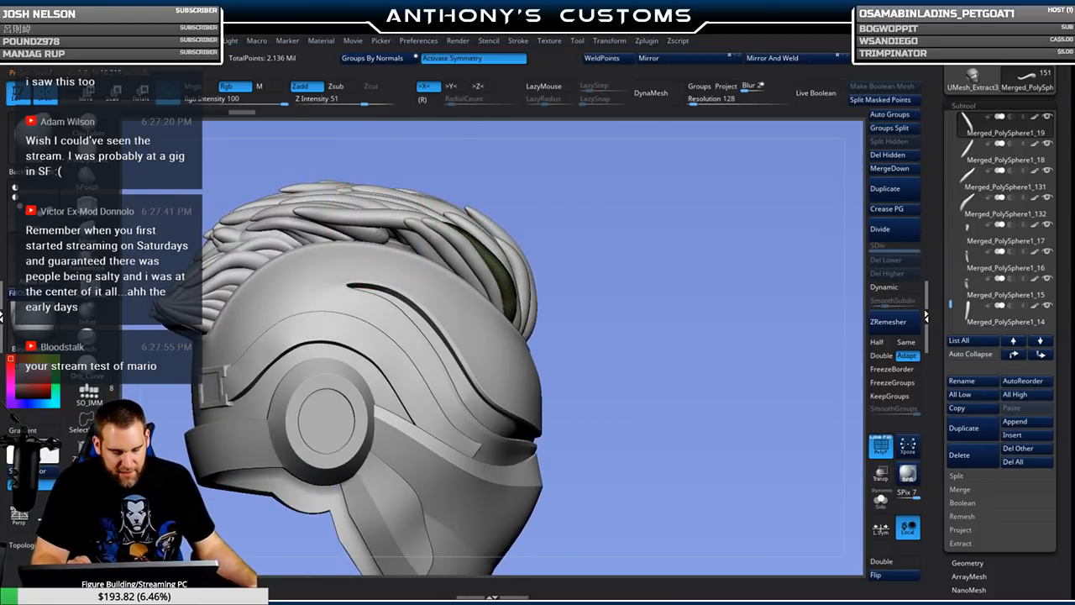
Select the paired side strand above the helmet's rim and examine its fit from the rear and the opposite side.
{"action": "left_click", "coordinate": [383, 228], "text": "alt"}
{"action": "left_click_drag", "start_coordinate": [597, 164], "coordinate": [405, 237]}
{"action": "mouse_move", "coordinate": [626, 221]}
{"action": "left_mouse_down"}
{"action": "mouse_move", "coordinate": [648, 185]}
{"action": "mouse_move", "coordinate": [663, 232]}
{"action": "mouse_move", "coordinate": [696, 258]}
{"action": "mouse_move", "coordinate": [683, 242]}
{"action": "mouse_move", "coordinate": [671, 304]}
{"action": "left_mouse_up"}
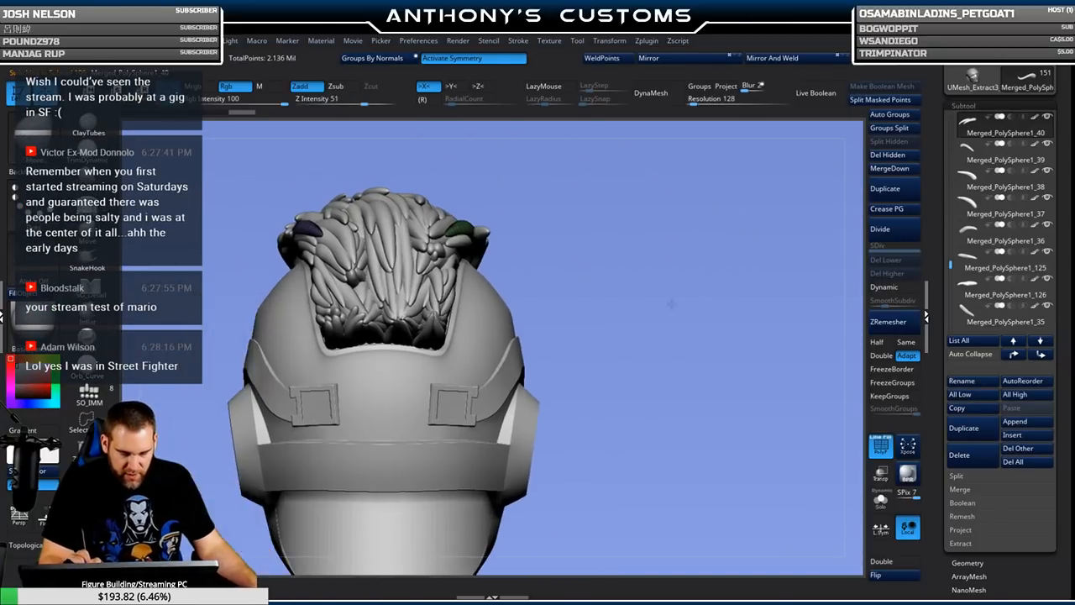
{"action": "mouse_move", "coordinate": [663, 240]}
{"action": "left_mouse_down"}
{"action": "mouse_move", "coordinate": [712, 276]}
{"action": "mouse_move", "coordinate": [712, 265]}
{"action": "left_mouse_up"}
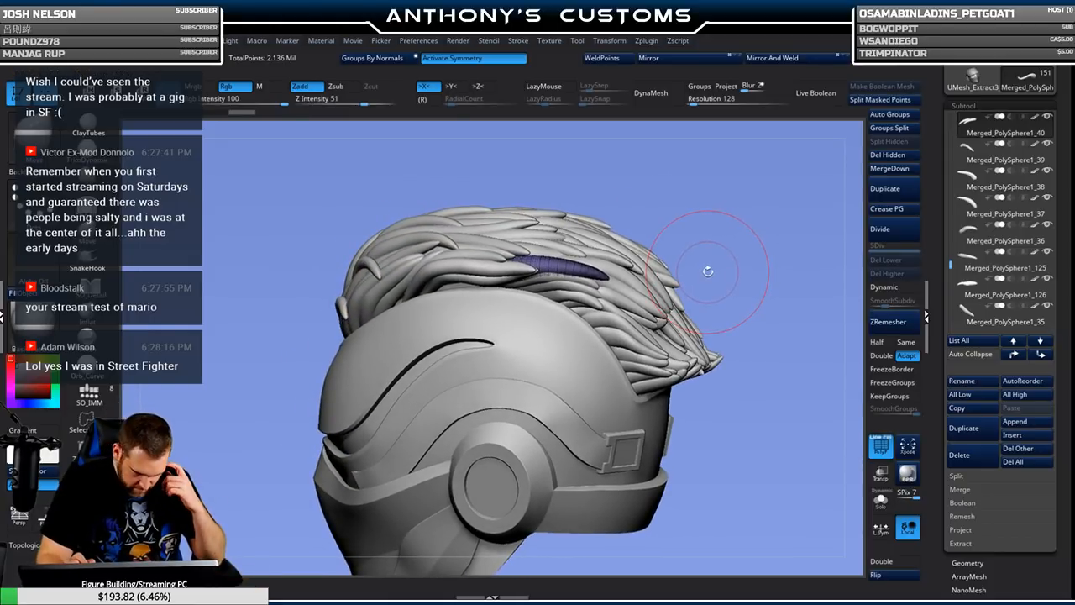
{"action": "mouse_move", "coordinate": [712, 227]}
{"action": "left_mouse_down"}
{"action": "mouse_move", "coordinate": [714, 187]}
{"action": "mouse_move", "coordinate": [720, 209]}
{"action": "mouse_move", "coordinate": [734, 198]}
{"action": "mouse_move", "coordinate": [729, 262]}
{"action": "left_mouse_up"}
Duplicate the slanted front side strand and push the copy into the gap beside the opening's edge with the Move brush.
{"action": "left_click", "coordinate": [513, 307], "text": "alt"}
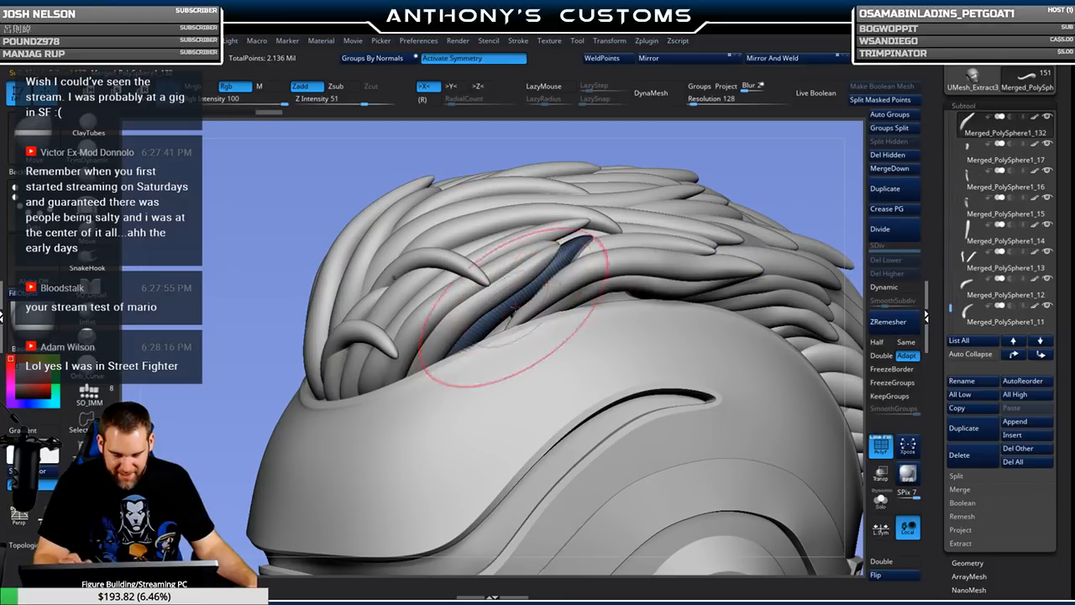
{"action": "left_click", "coordinate": [901, 193]}
{"action": "mouse_move", "coordinate": [538, 325]}
{"action": "left_mouse_down"}
{"action": "mouse_move", "coordinate": [488, 329]}
{"action": "mouse_move", "coordinate": [445, 374]}
{"action": "left_mouse_up"}
{"action": "key", "text": "space"}
{"action": "mouse_move", "coordinate": [482, 345]}
{"action": "left_mouse_down"}
{"action": "mouse_move", "coordinate": [493, 345]}
{"action": "mouse_move", "coordinate": [479, 344]}
{"action": "left_mouse_up"}
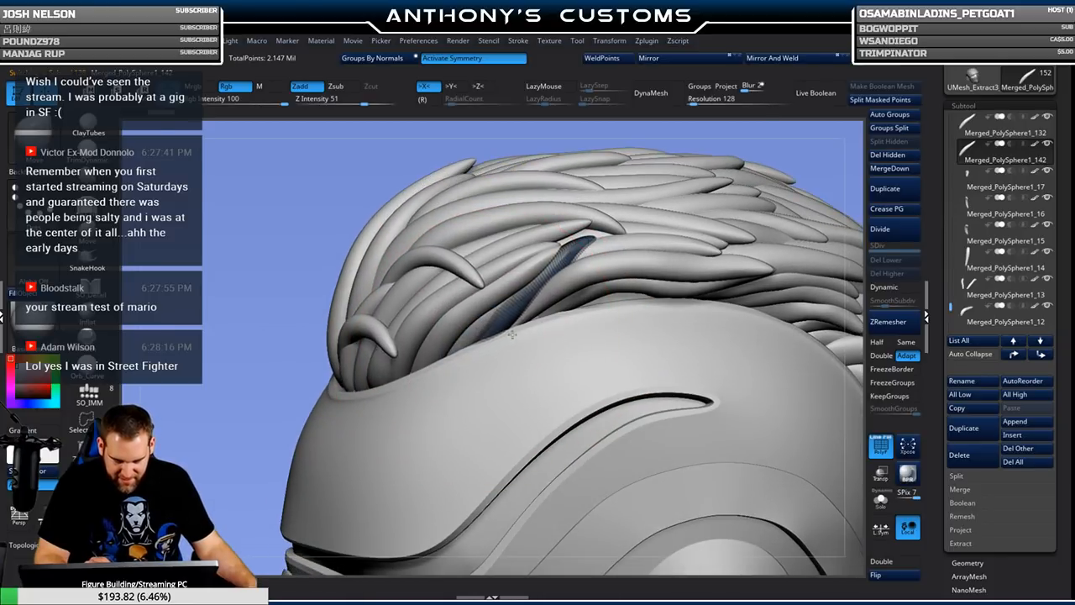
{"action": "mouse_move", "coordinate": [616, 244]}
{"action": "left_mouse_down"}
{"action": "mouse_move", "coordinate": [586, 237]}
{"action": "mouse_move", "coordinate": [616, 261]}
{"action": "mouse_move", "coordinate": [590, 296]}
{"action": "left_mouse_up"}
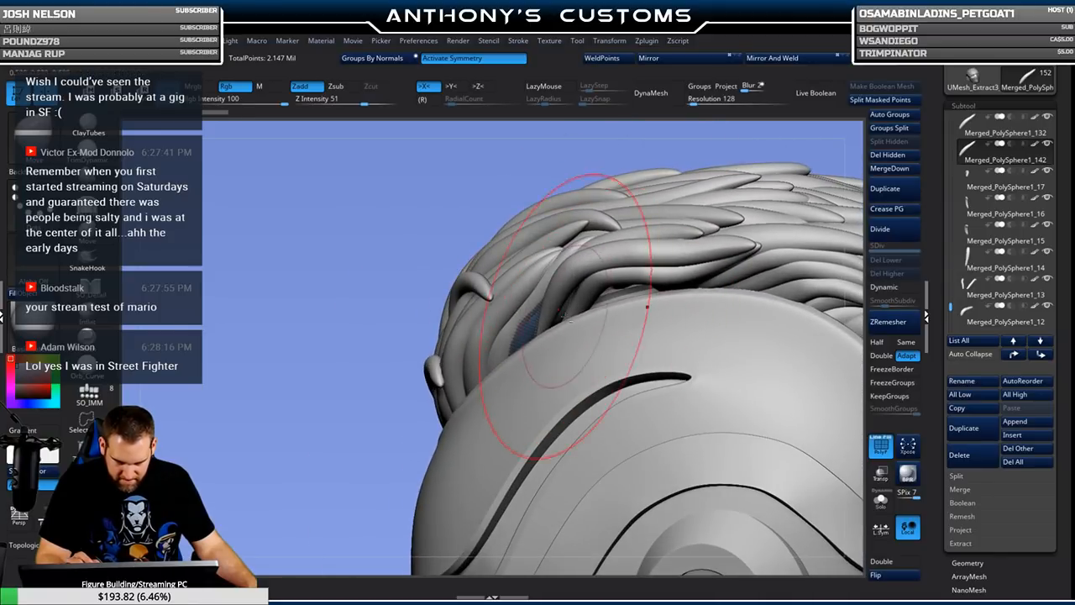
Push the front end of the lower side strand toward the rim with the Move brush, checking it from behind, and save the project.
{"action": "left_click", "coordinate": [562, 314], "text": "alt"}
{"action": "mouse_move", "coordinate": [565, 312]}
{"action": "right_mouse_down"}
{"action": "mouse_move", "coordinate": [563, 322]}
{"action": "mouse_move", "coordinate": [588, 324]}
{"action": "mouse_move", "coordinate": [696, 204]}
{"action": "mouse_move", "coordinate": [766, 189]}
{"action": "mouse_move", "coordinate": [714, 267]}
{"action": "mouse_move", "coordinate": [677, 271]}
{"action": "mouse_move", "coordinate": [679, 280]}
{"action": "mouse_move", "coordinate": [735, 273]}
{"action": "mouse_move", "coordinate": [696, 307]}
{"action": "mouse_move", "coordinate": [718, 271]}
{"action": "mouse_move", "coordinate": [701, 252]}
{"action": "mouse_move", "coordinate": [708, 269]}
{"action": "mouse_move", "coordinate": [695, 285]}
{"action": "mouse_move", "coordinate": [761, 257]}
{"action": "mouse_move", "coordinate": [666, 211]}
{"action": "right_mouse_up"}
{"action": "left_click_drag", "start_coordinate": [733, 252], "coordinate": [634, 258]}
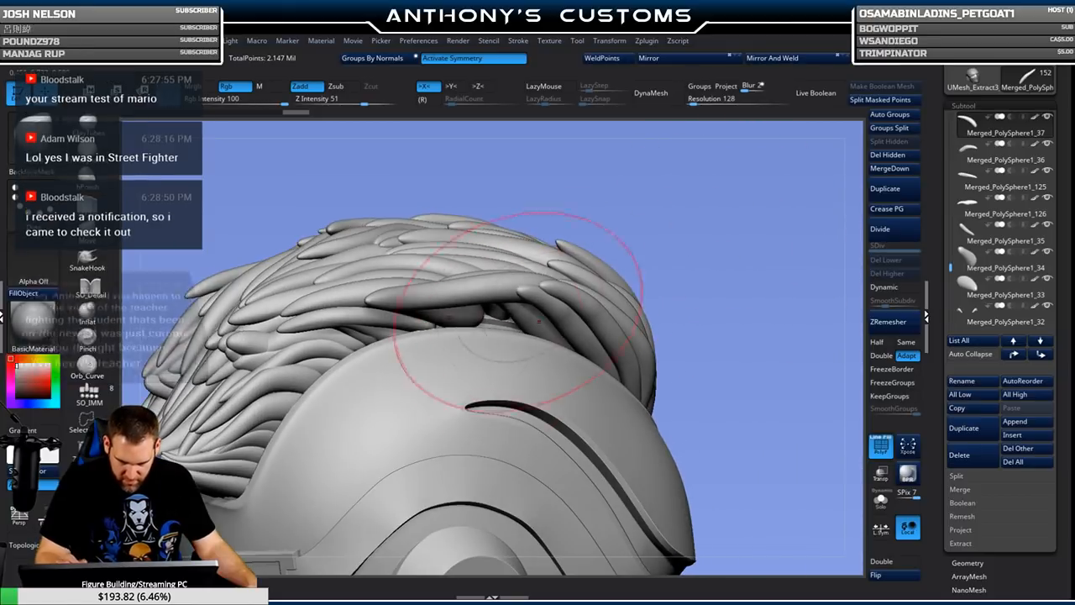
{"action": "left_click", "coordinate": [430, 327], "text": "alt"}
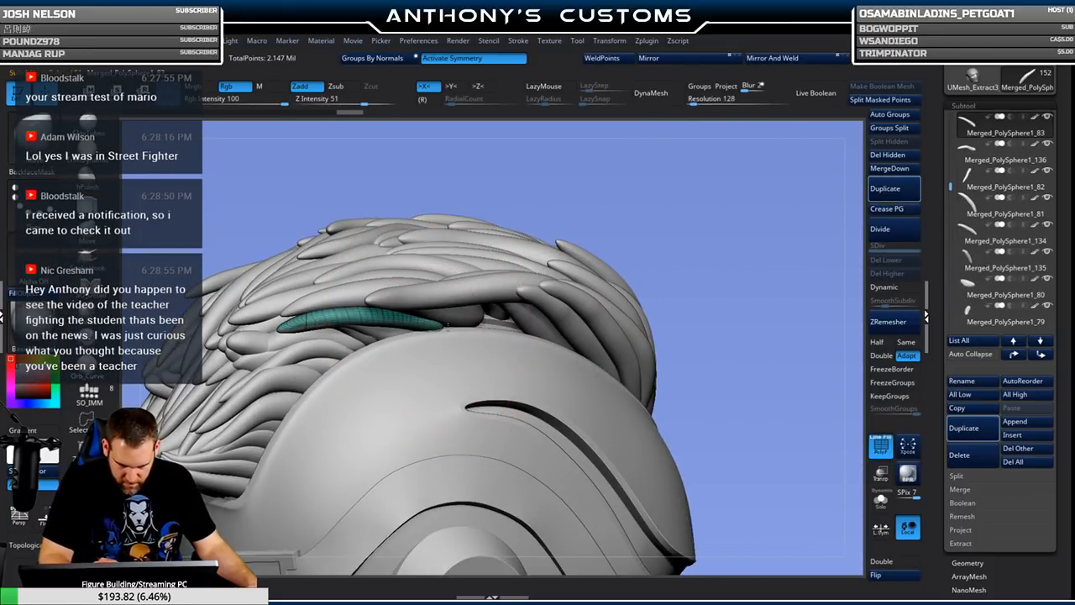
{"action": "left_click_drag", "start_coordinate": [681, 219], "coordinate": [437, 328]}
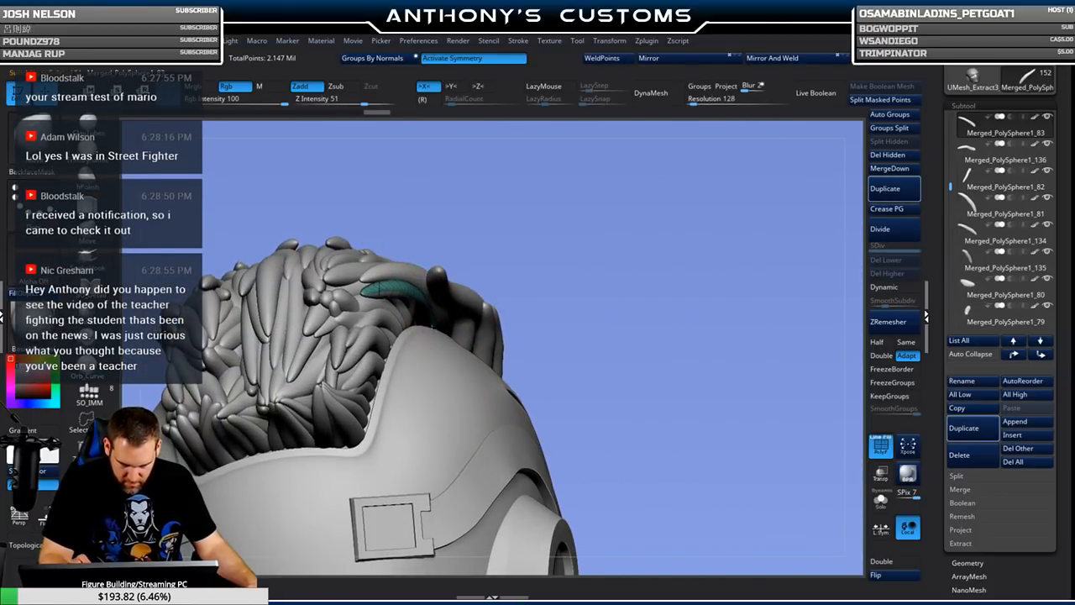
{"action": "left_click_drag", "start_coordinate": [664, 235], "coordinate": [628, 210]}
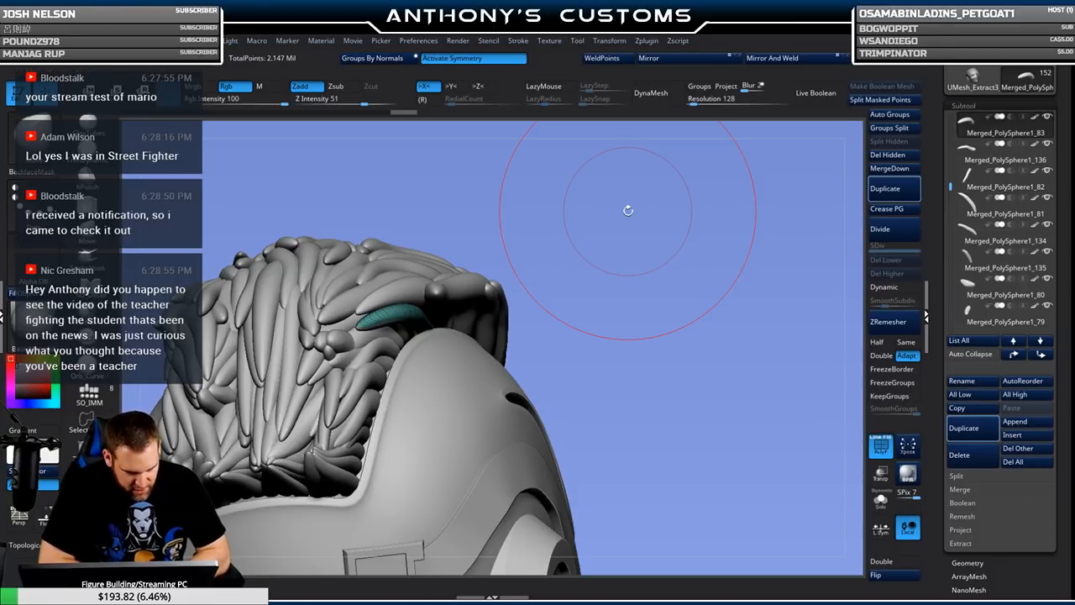
{"action": "mouse_move", "coordinate": [629, 210]}
{"action": "left_mouse_down"}
{"action": "mouse_move", "coordinate": [623, 257]}
{"action": "mouse_move", "coordinate": [629, 240]}
{"action": "mouse_move", "coordinate": [659, 243]}
{"action": "left_mouse_up"}
{"action": "left_click_drag", "start_coordinate": [438, 329], "coordinate": [428, 335]}
{"action": "mouse_move", "coordinate": [640, 199]}
{"action": "left_mouse_down"}
{"action": "mouse_move", "coordinate": [711, 176]}
{"action": "mouse_move", "coordinate": [682, 209]}
{"action": "mouse_move", "coordinate": [631, 214]}
{"action": "left_mouse_up"}
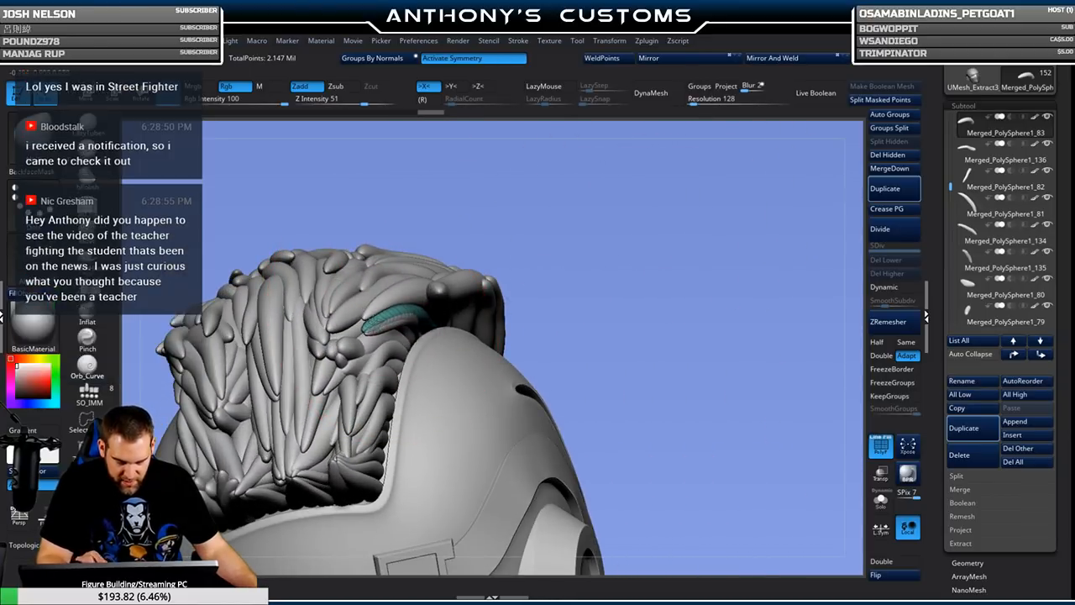
{"action": "key", "text": "ctrl+s"}
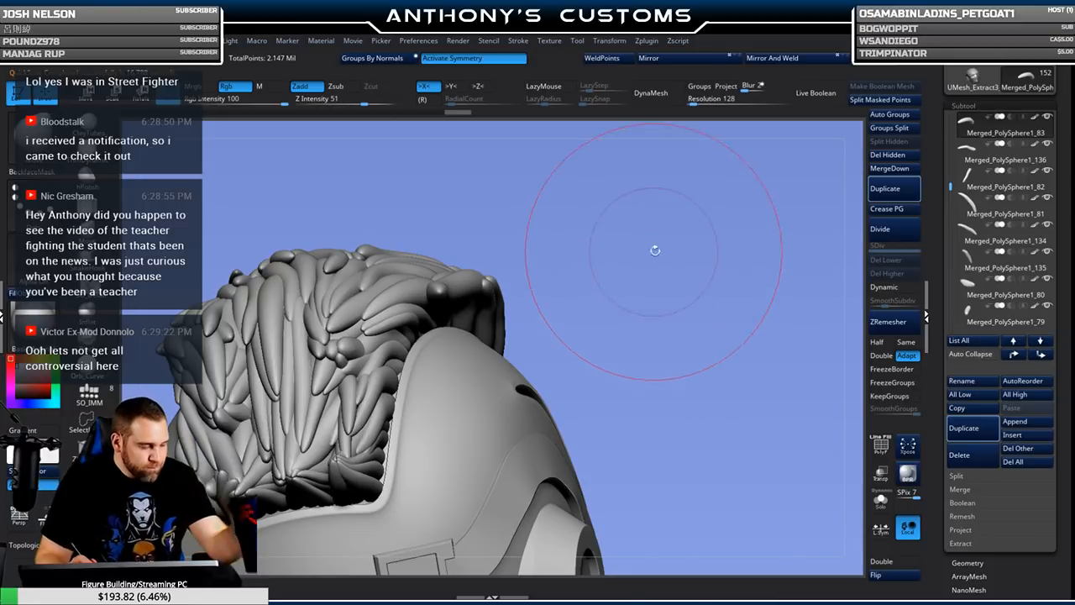
Duplicate the short strand in the front side gap and reposition the copy with the transform gizmo.
{"action": "mouse_move", "coordinate": [660, 240]}
{"action": "left_mouse_down"}
{"action": "mouse_move", "coordinate": [752, 179]}
{"action": "mouse_move", "coordinate": [718, 221]}
{"action": "mouse_move", "coordinate": [750, 216]}
{"action": "mouse_move", "coordinate": [702, 246]}
{"action": "mouse_move", "coordinate": [564, 276]}
{"action": "mouse_move", "coordinate": [677, 241]}
{"action": "mouse_move", "coordinate": [702, 207]}
{"action": "mouse_move", "coordinate": [708, 230]}
{"action": "mouse_move", "coordinate": [479, 210]}
{"action": "left_mouse_up"}
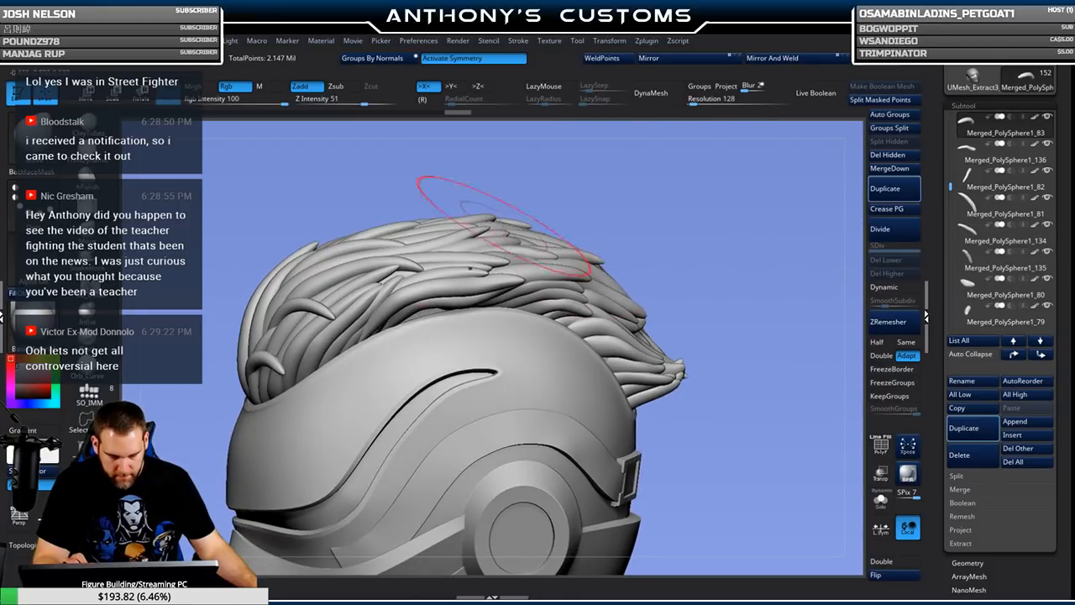
{"action": "left_click", "coordinate": [355, 337], "text": "alt"}
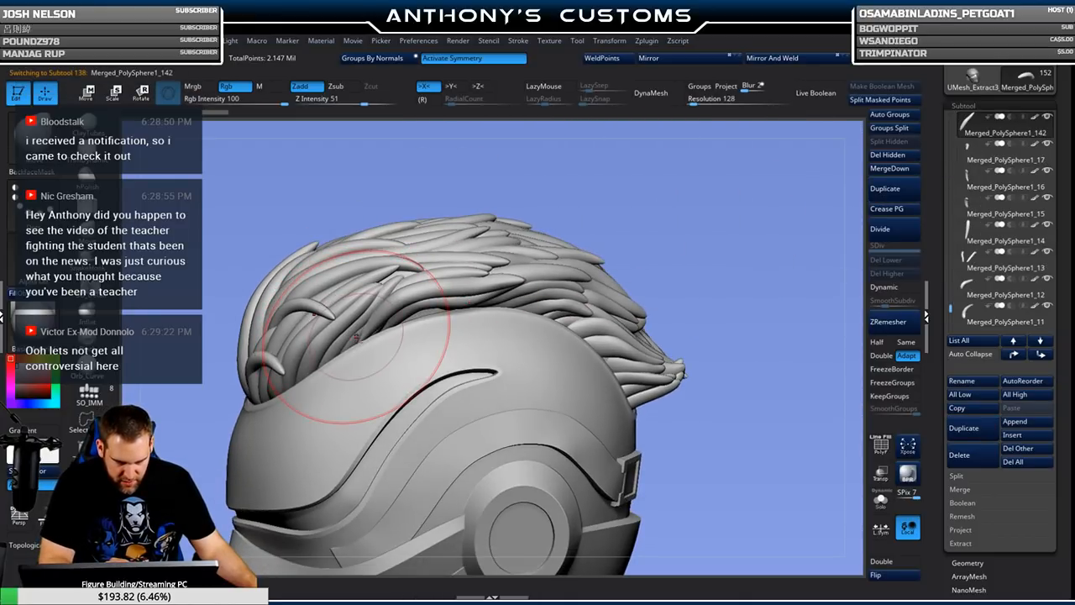
{"action": "left_click_drag", "start_coordinate": [392, 260], "coordinate": [413, 261], "text": "shift"}
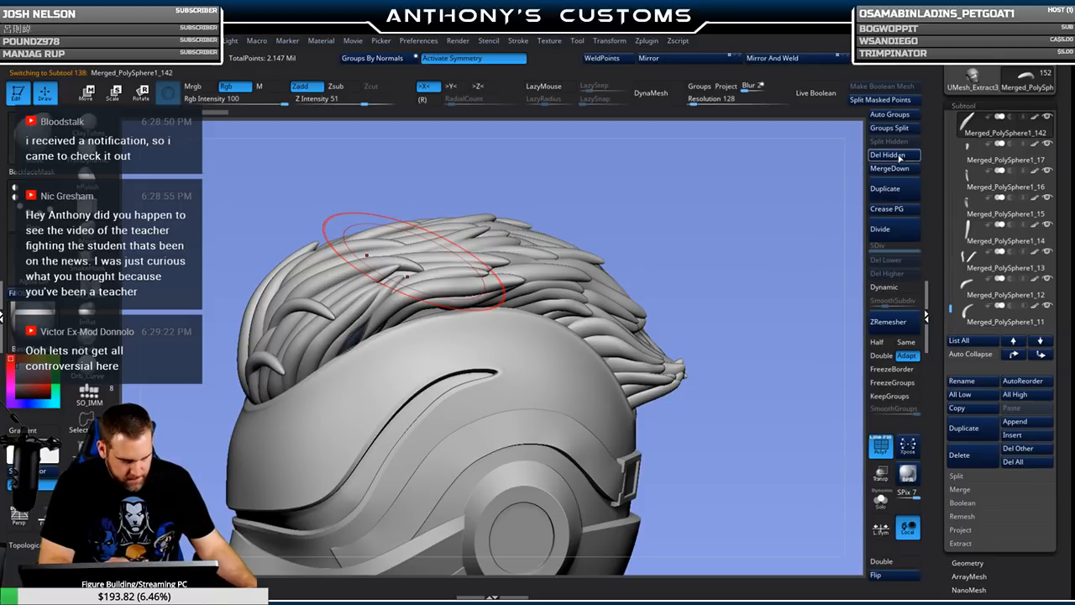
{"action": "left_click", "coordinate": [884, 188]}
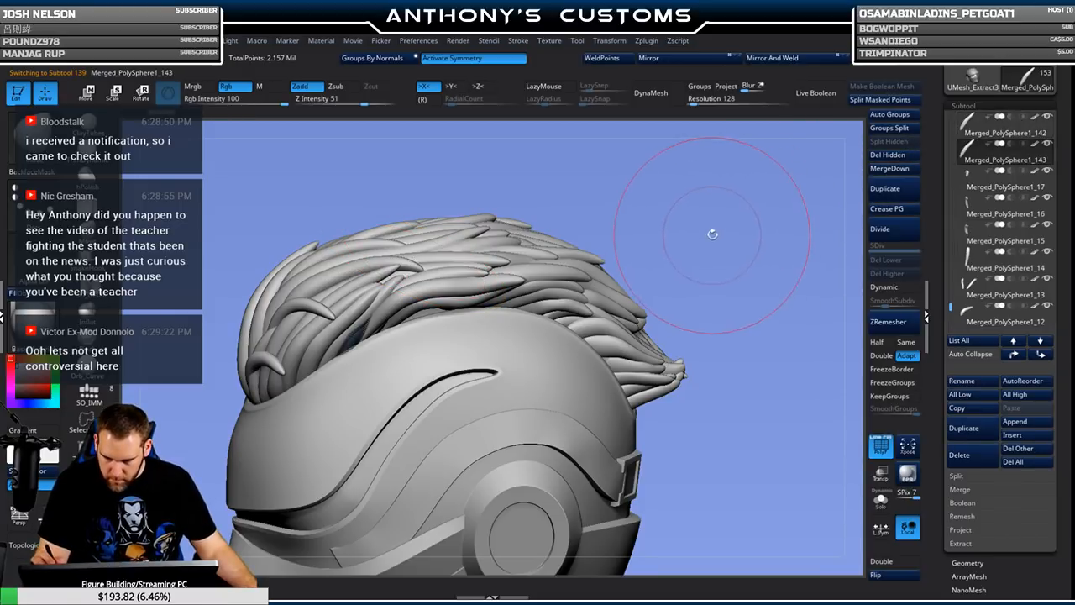
{"action": "key", "text": "w"}
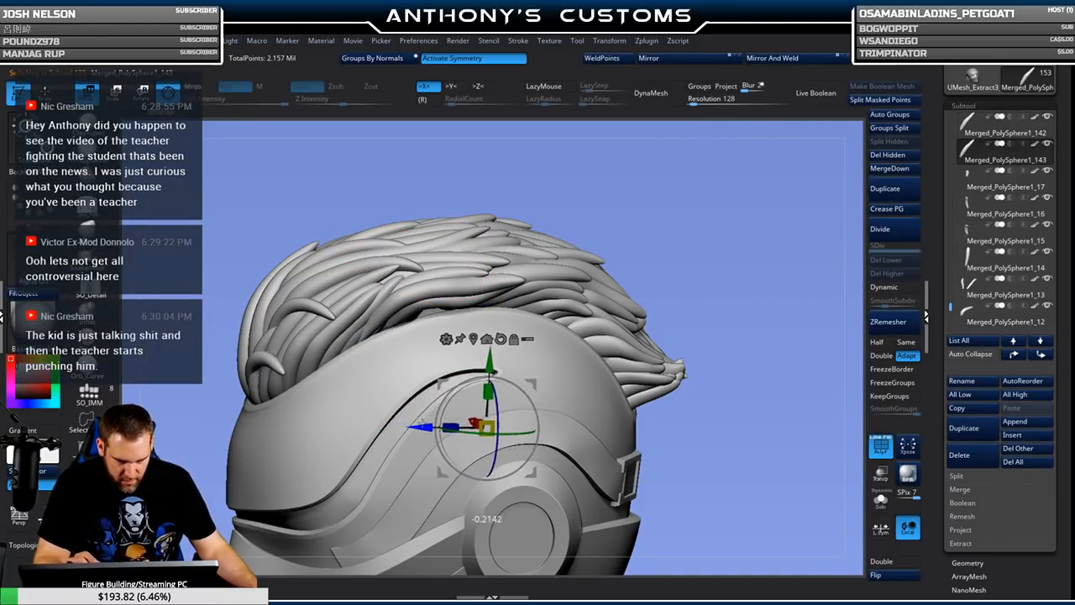
{"action": "mouse_move", "coordinate": [708, 262]}
{"action": "left_mouse_down"}
{"action": "mouse_move", "coordinate": [726, 236]}
{"action": "mouse_move", "coordinate": [727, 183]}
{"action": "left_mouse_up"}
{"action": "left_click_drag", "start_coordinate": [505, 363], "coordinate": [504, 353]}
{"action": "left_click_drag", "start_coordinate": [749, 249], "coordinate": [781, 277], "text": "alt"}
{"action": "left_click_drag", "start_coordinate": [611, 173], "coordinate": [702, 179]}
{"action": "key", "text": "q"}
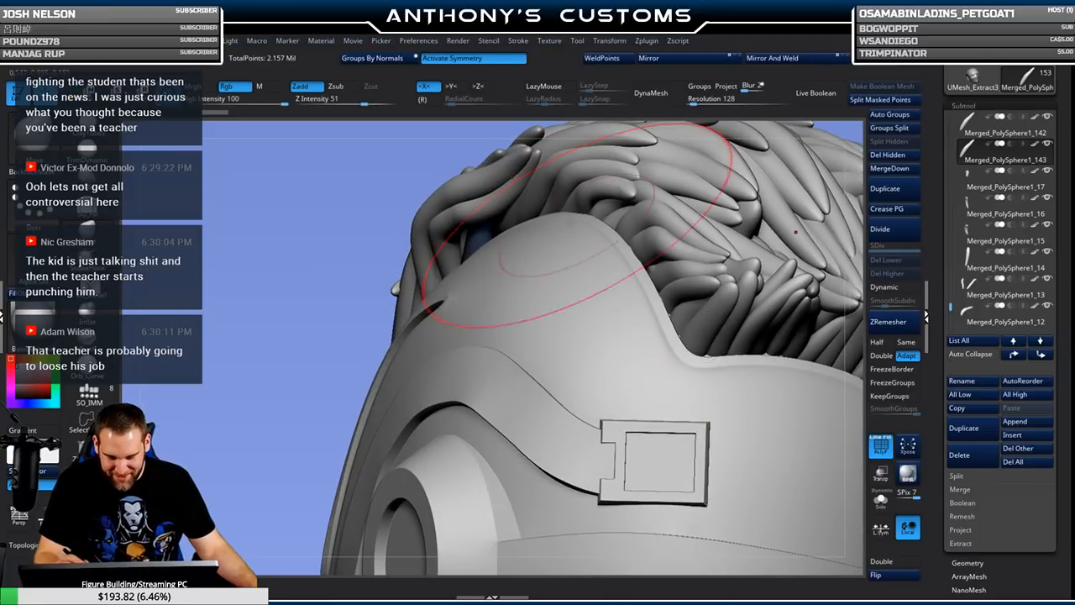
Adjust the brush size and reshape the new strand with the Move brush to fit the gap behind the front side strands.
{"action": "key", "text": "space"}
{"action": "mouse_move", "coordinate": [351, 255]}
{"action": "left_mouse_down"}
{"action": "mouse_move", "coordinate": [359, 250]}
{"action": "mouse_move", "coordinate": [326, 252]}
{"action": "left_mouse_up"}
{"action": "mouse_move", "coordinate": [418, 291]}
{"action": "left_mouse_down"}
{"action": "mouse_move", "coordinate": [370, 284]}
{"action": "mouse_move", "coordinate": [502, 284]}
{"action": "mouse_move", "coordinate": [481, 273]}
{"action": "left_mouse_up"}
{"action": "mouse_move", "coordinate": [544, 239]}
{"action": "right_mouse_down"}
{"action": "mouse_move", "coordinate": [487, 251]}
{"action": "mouse_move", "coordinate": [540, 210]}
{"action": "mouse_move", "coordinate": [560, 145]}
{"action": "mouse_move", "coordinate": [579, 222]}
{"action": "right_mouse_up"}
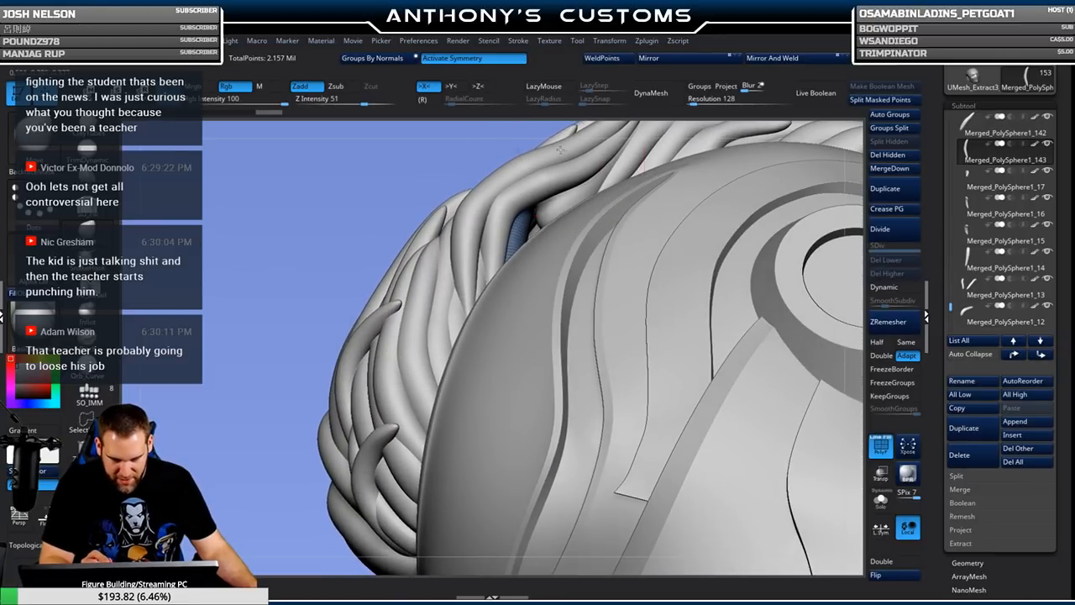
{"action": "mouse_move", "coordinate": [614, 265]}
{"action": "right_mouse_down"}
{"action": "mouse_move", "coordinate": [598, 309]}
{"action": "mouse_move", "coordinate": [606, 356]}
{"action": "right_mouse_up"}
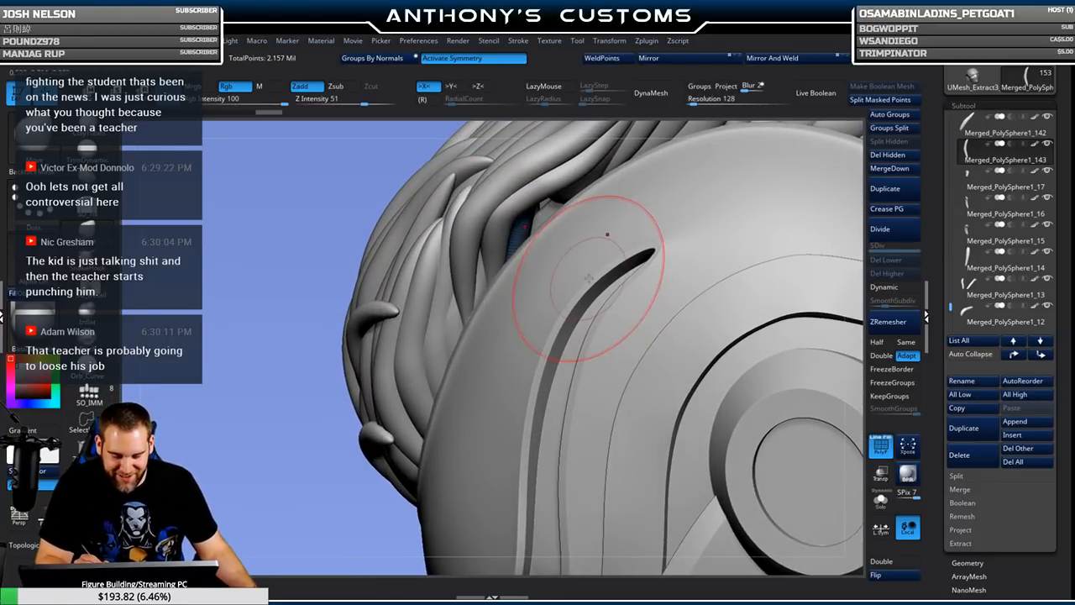
{"action": "right_click_drag", "start_coordinate": [605, 236], "coordinate": [597, 270]}
{"action": "right_click_drag", "start_coordinate": [750, 284], "coordinate": [619, 305]}
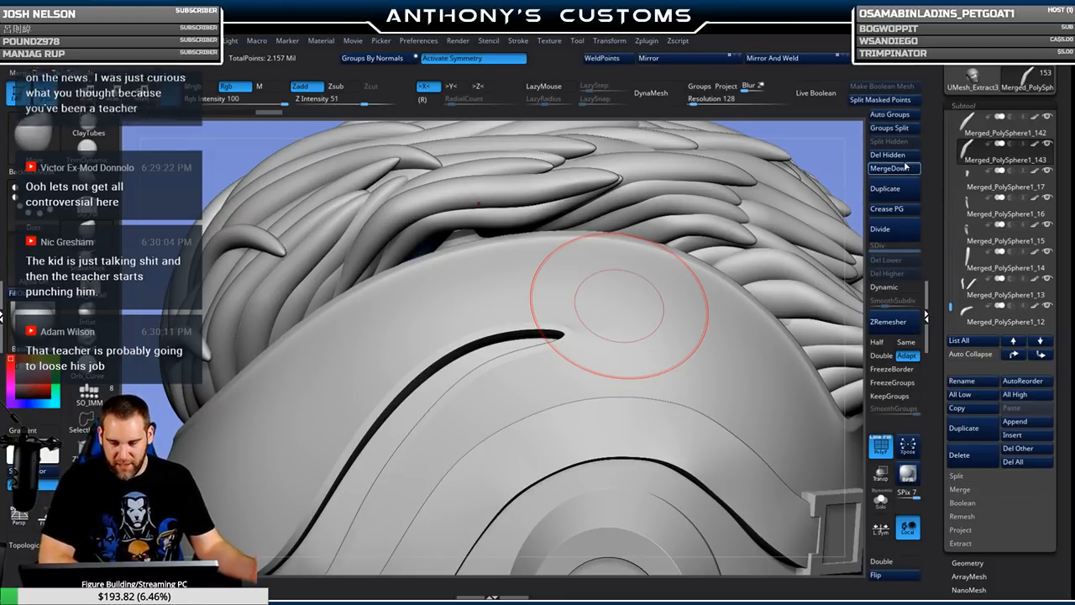
Duplicate the gap-filling strand again and shift the copy farther back under the long side strand with the Move brush.
{"action": "left_click", "coordinate": [895, 193]}
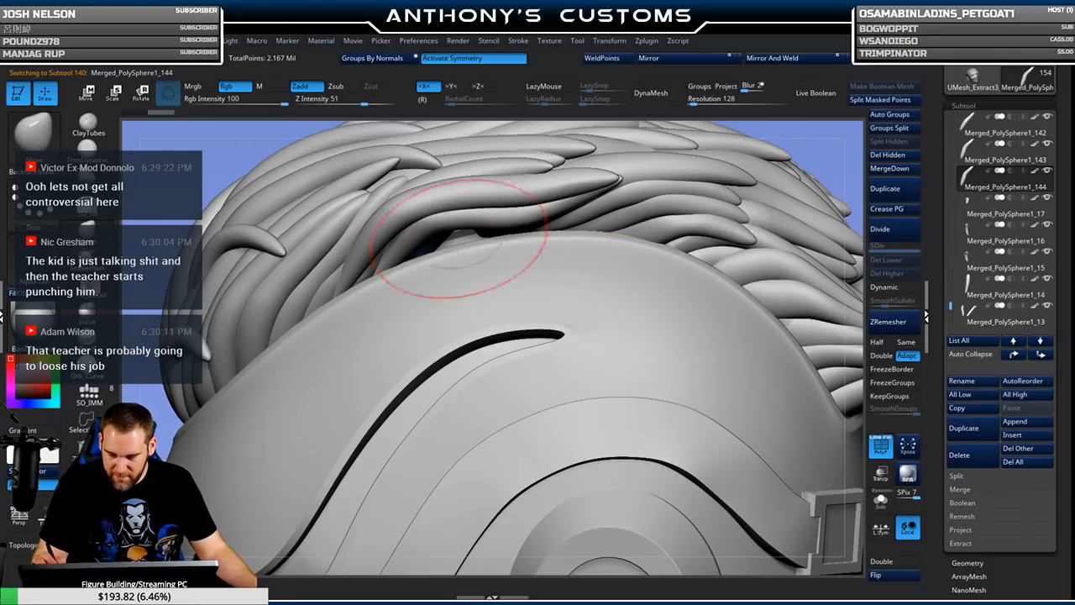
{"action": "left_click_drag", "start_coordinate": [495, 232], "coordinate": [498, 253]}
{"action": "mouse_move", "coordinate": [499, 264]}
{"action": "right_mouse_down"}
{"action": "mouse_move", "coordinate": [550, 189]}
{"action": "mouse_move", "coordinate": [600, 166]}
{"action": "mouse_move", "coordinate": [648, 165]}
{"action": "mouse_move", "coordinate": [554, 172]}
{"action": "mouse_move", "coordinate": [512, 189]}
{"action": "right_mouse_up"}
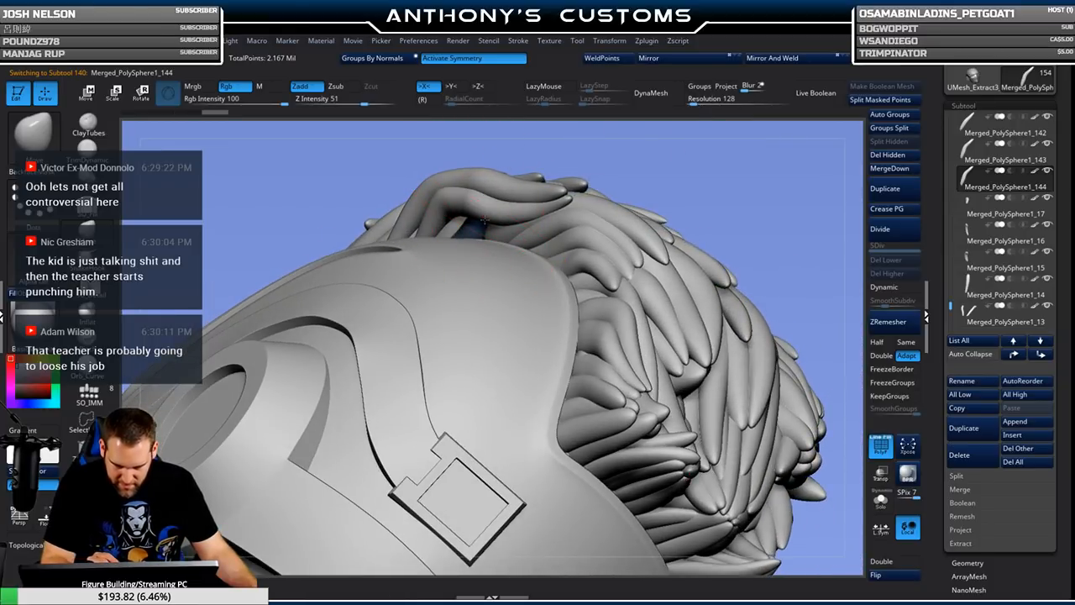
{"action": "mouse_move", "coordinate": [712, 177]}
{"action": "right_mouse_down"}
{"action": "mouse_move", "coordinate": [747, 202]}
{"action": "mouse_move", "coordinate": [766, 200]}
{"action": "mouse_move", "coordinate": [750, 220]}
{"action": "mouse_move", "coordinate": [737, 198]}
{"action": "right_mouse_up"}
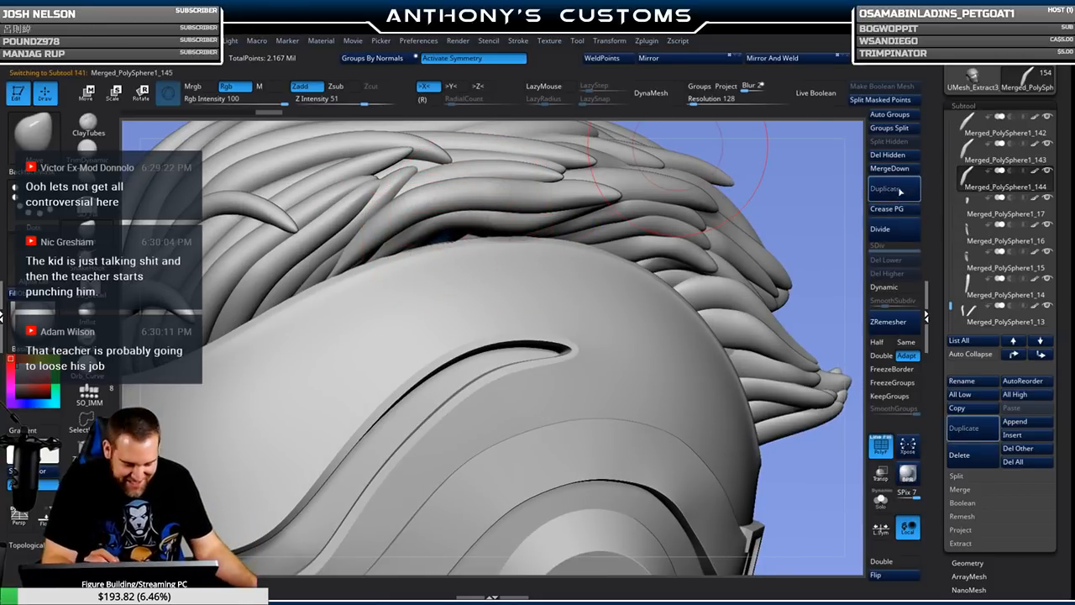
Add another copy of the filler strand and shape it into the remaining opening above the rim from several angles.
{"action": "left_click", "coordinate": [884, 189]}
{"action": "right_click_drag", "start_coordinate": [806, 172], "coordinate": [531, 207]}
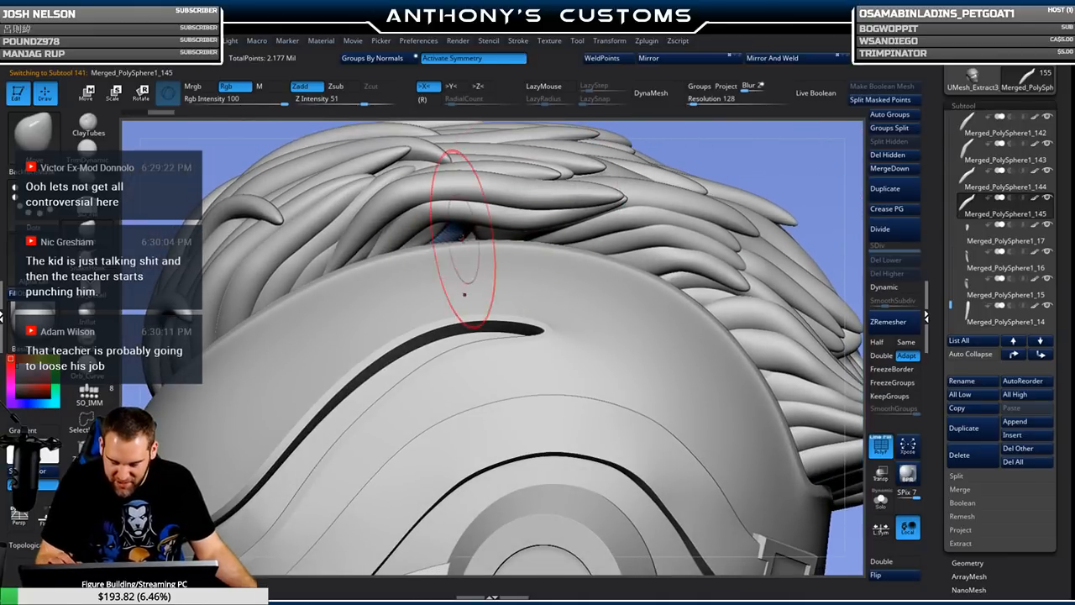
{"action": "right_click_drag", "start_coordinate": [630, 181], "coordinate": [432, 196]}
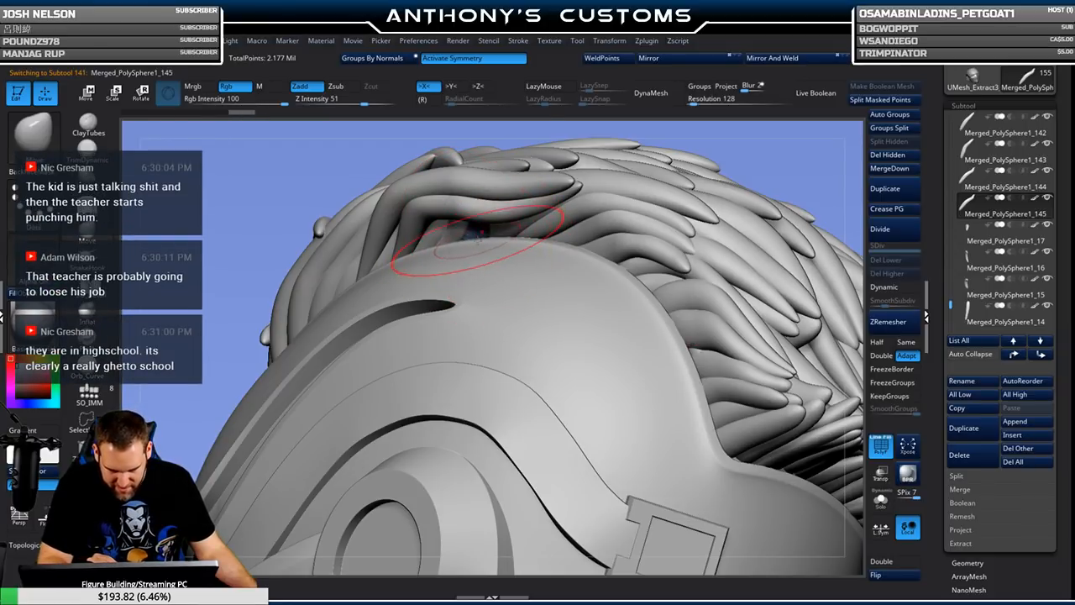
{"action": "right_click_drag", "start_coordinate": [788, 155], "coordinate": [653, 146]}
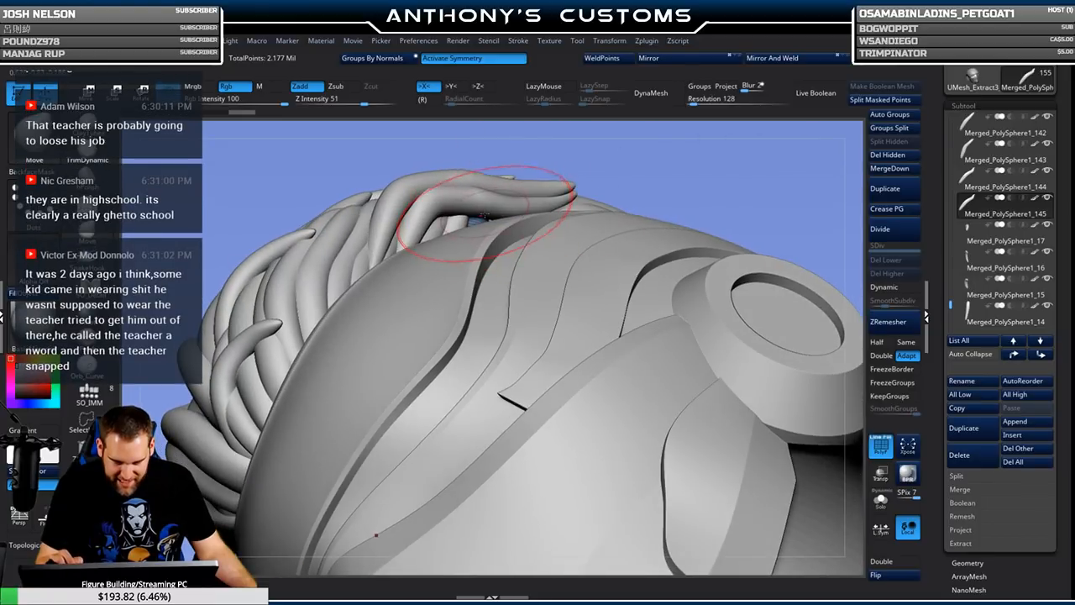
{"action": "right_click_drag", "start_coordinate": [718, 172], "coordinate": [495, 211]}
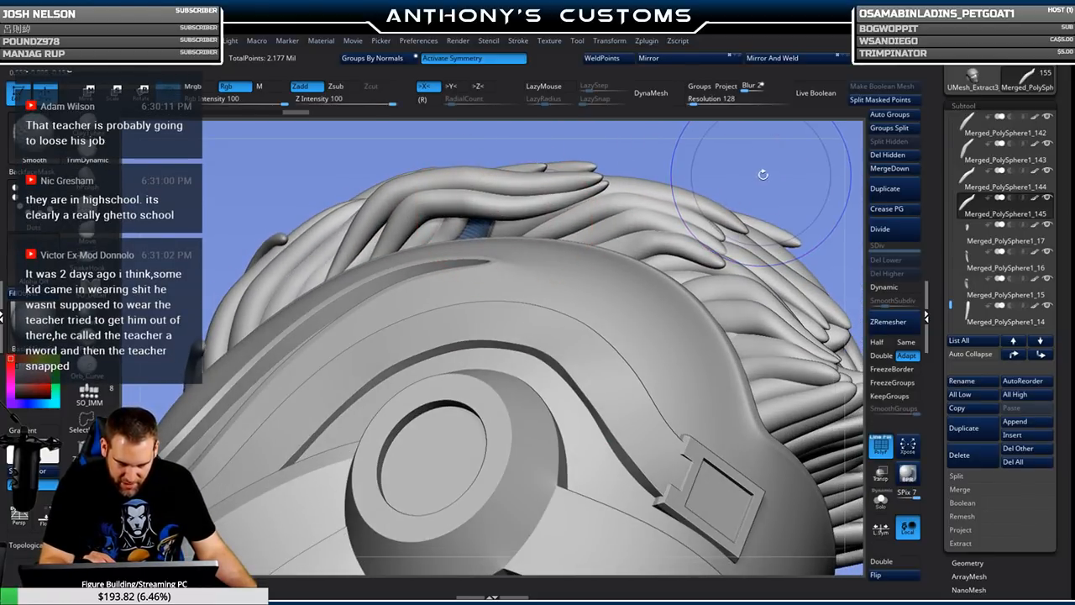
Check the filled side gap without the wireframe overlay, select the long strand above it and examine its fit.
{"action": "key", "text": "shift+f"}
{"action": "mouse_move", "coordinate": [787, 189]}
{"action": "right_mouse_down", "text": "ctrl"}
{"action": "mouse_move", "coordinate": [787, 178]}
{"action": "mouse_move", "coordinate": [758, 173]}
{"action": "mouse_move", "coordinate": [768, 206]}
{"action": "mouse_move", "coordinate": [756, 210]}
{"action": "mouse_move", "coordinate": [534, 189]}
{"action": "right_mouse_up", "text": "ctrl"}
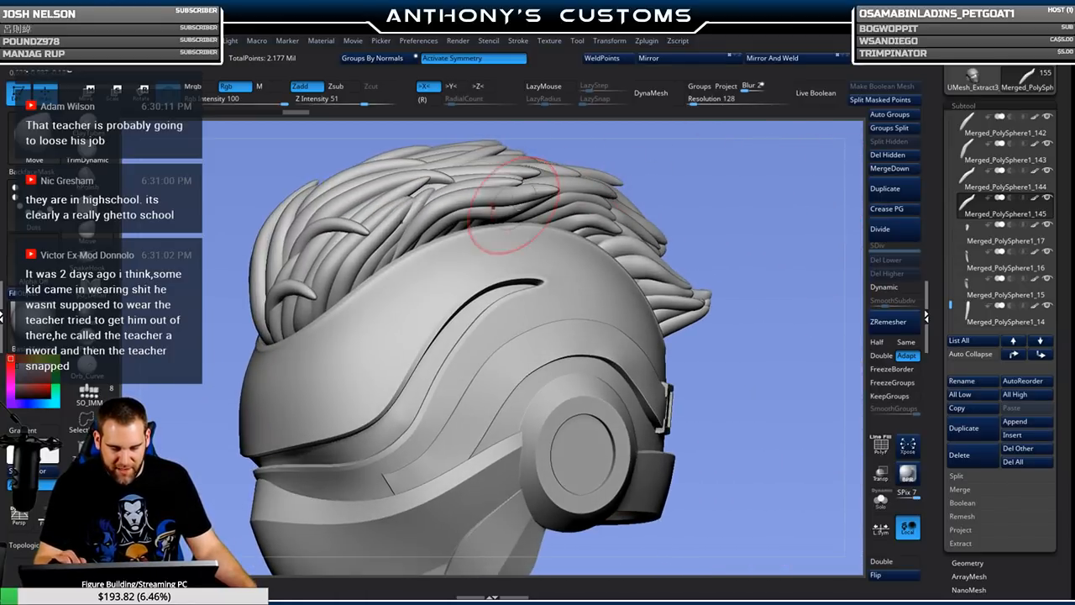
{"action": "left_click", "coordinate": [502, 200], "text": "alt"}
{"action": "right_click", "coordinate": [661, 174]}
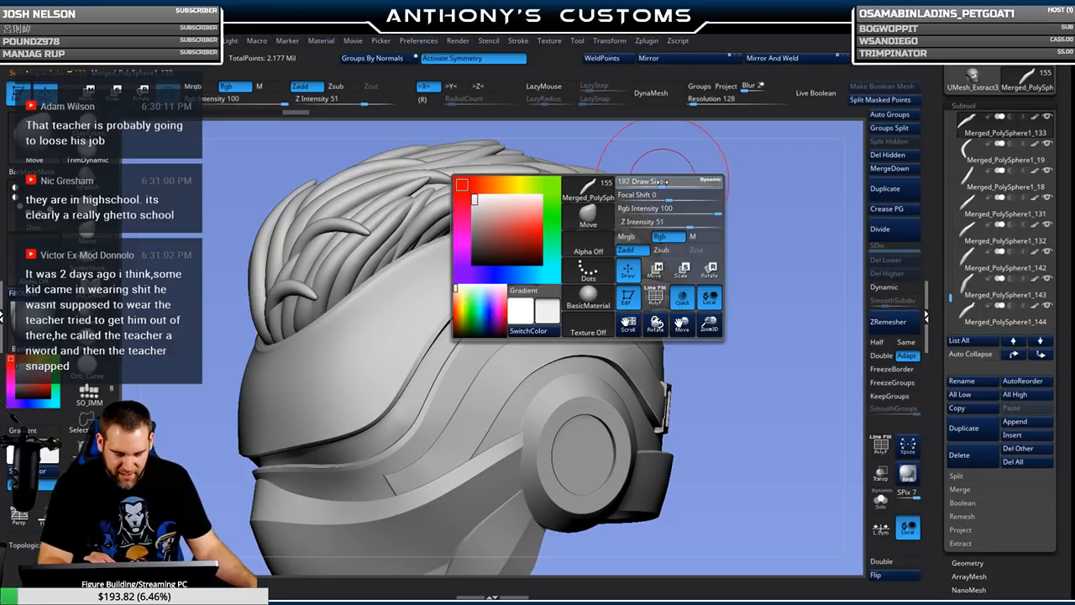
{"action": "key", "text": "shift+f"}
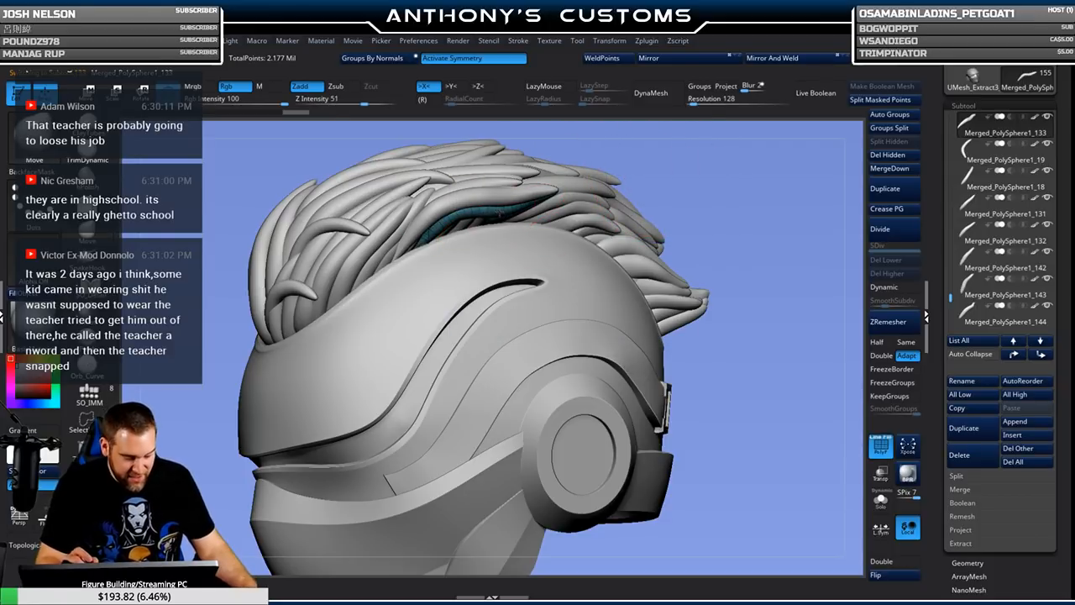
{"action": "right_click_drag", "start_coordinate": [674, 192], "coordinate": [718, 176]}
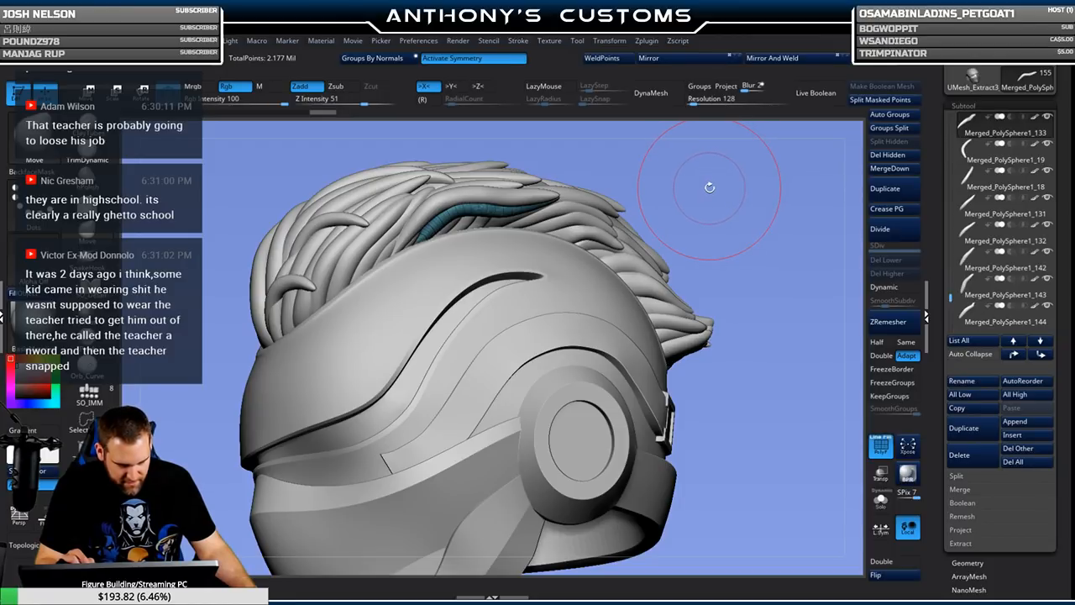
{"action": "left_click_drag", "start_coordinate": [716, 195], "coordinate": [772, 208]}
{"action": "right_click_drag", "start_coordinate": [705, 184], "coordinate": [696, 182]}
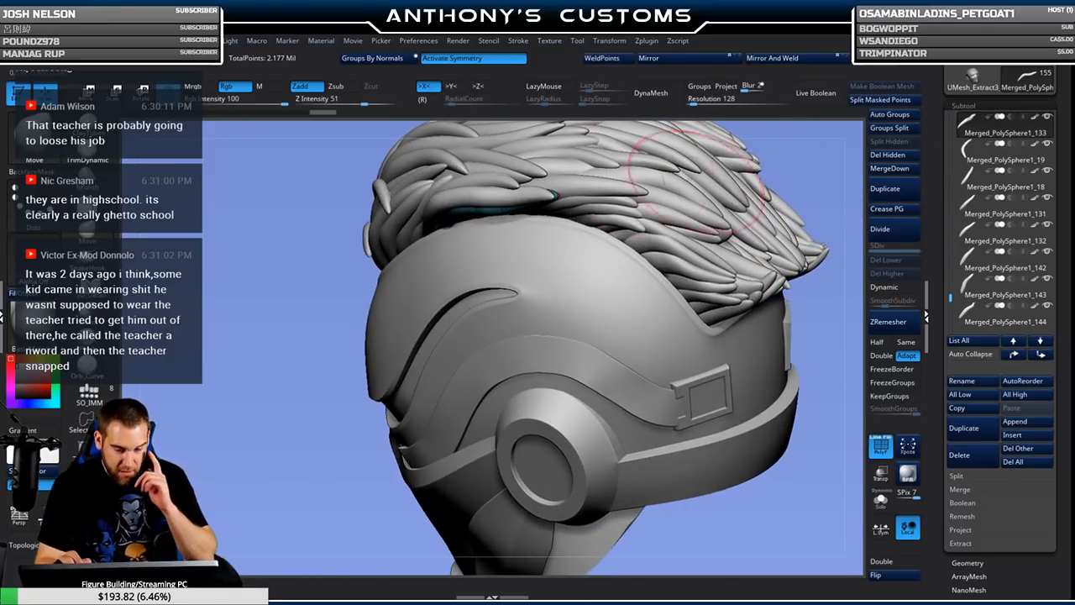
Inspect the mohawk from the opposite side and select the paired side strand near the rim.
{"action": "mouse_move", "coordinate": [335, 443]}
{"action": "left_mouse_down"}
{"action": "mouse_move", "coordinate": [336, 461]}
{"action": "mouse_move", "coordinate": [312, 446]}
{"action": "mouse_move", "coordinate": [368, 391]}
{"action": "mouse_move", "coordinate": [335, 395]}
{"action": "left_mouse_up"}
{"action": "left_click_drag", "start_coordinate": [781, 132], "coordinate": [652, 148]}
{"action": "mouse_move", "coordinate": [760, 139]}
{"action": "left_mouse_down"}
{"action": "mouse_move", "coordinate": [740, 173]}
{"action": "mouse_move", "coordinate": [750, 215]}
{"action": "mouse_move", "coordinate": [743, 197]}
{"action": "mouse_move", "coordinate": [780, 187]}
{"action": "mouse_move", "coordinate": [727, 219]}
{"action": "mouse_move", "coordinate": [521, 268]}
{"action": "left_mouse_up"}
{"action": "left_click", "coordinate": [529, 286], "text": "alt"}
{"action": "left_click_drag", "start_coordinate": [606, 211], "coordinate": [735, 194]}
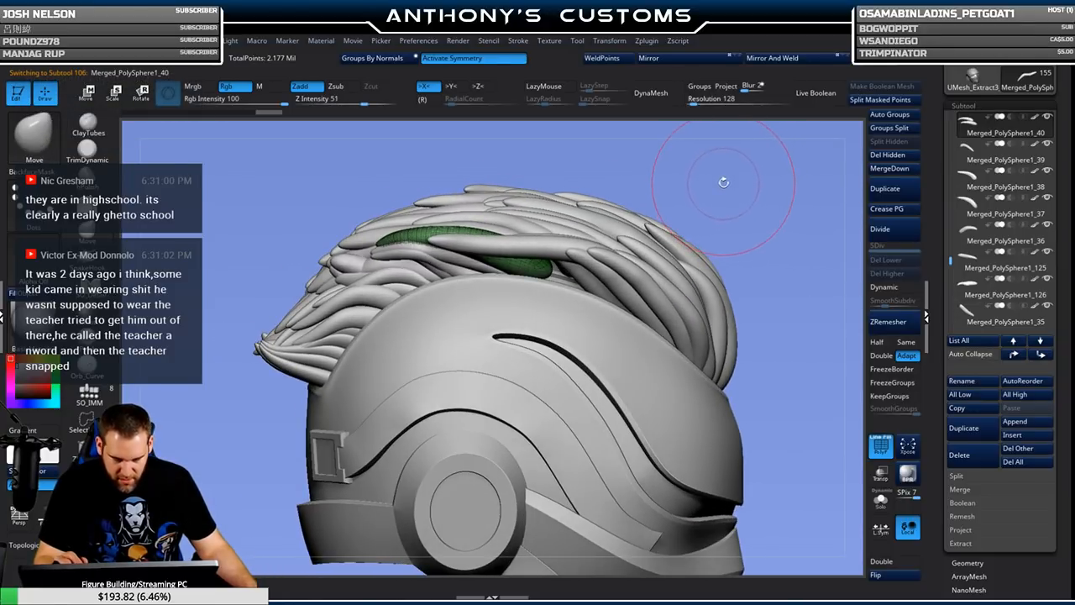
Select the filler strand inside the side gap and try mirroring it across the helmet, undoing the change.
{"action": "mouse_move", "coordinate": [732, 186]}
{"action": "left_mouse_down"}
{"action": "mouse_move", "coordinate": [713, 192]}
{"action": "mouse_move", "coordinate": [741, 194]}
{"action": "mouse_move", "coordinate": [729, 219]}
{"action": "mouse_move", "coordinate": [744, 193]}
{"action": "left_mouse_up"}
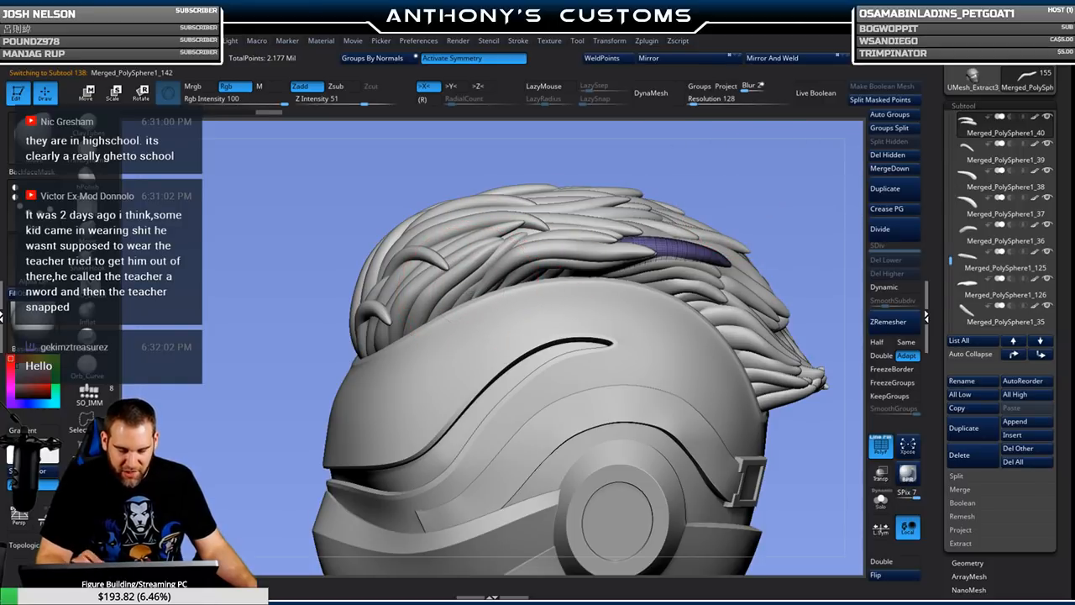
{"action": "left_click", "coordinate": [496, 269], "text": "alt"}
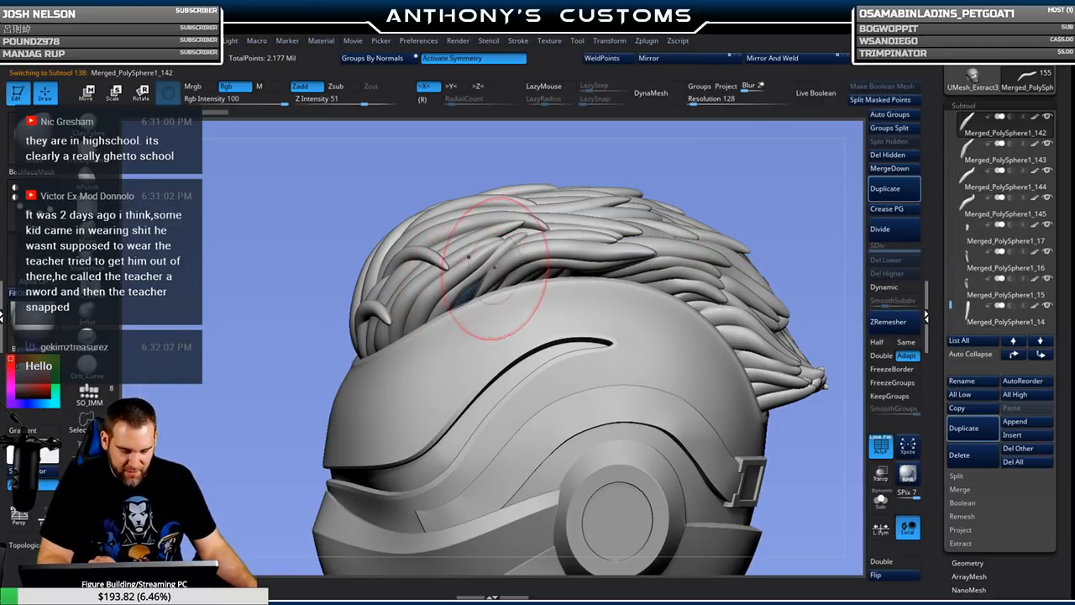
{"action": "left_click", "coordinate": [684, 63]}
{"action": "mouse_move", "coordinate": [846, 152]}
{"action": "left_mouse_down"}
{"action": "mouse_move", "coordinate": [754, 166]}
{"action": "mouse_move", "coordinate": [799, 160]}
{"action": "mouse_move", "coordinate": [802, 184]}
{"action": "mouse_move", "coordinate": [787, 189]}
{"action": "mouse_move", "coordinate": [547, 226]}
{"action": "left_mouse_up"}
{"action": "key", "text": "ctrl+z"}
Activate symmetry, select the blue filler strand and use Mirror And Weld to place it in both side gaps.
{"action": "left_click", "coordinate": [548, 227], "text": "alt"}
{"action": "left_click_drag", "start_coordinate": [790, 252], "coordinate": [482, 214]}
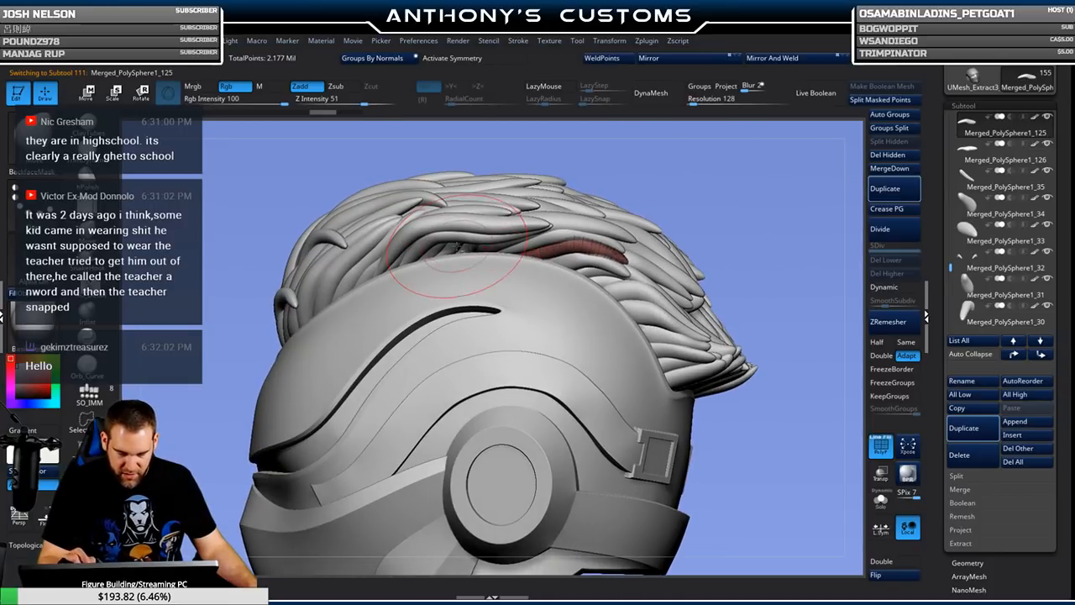
{"action": "key", "text": "x"}
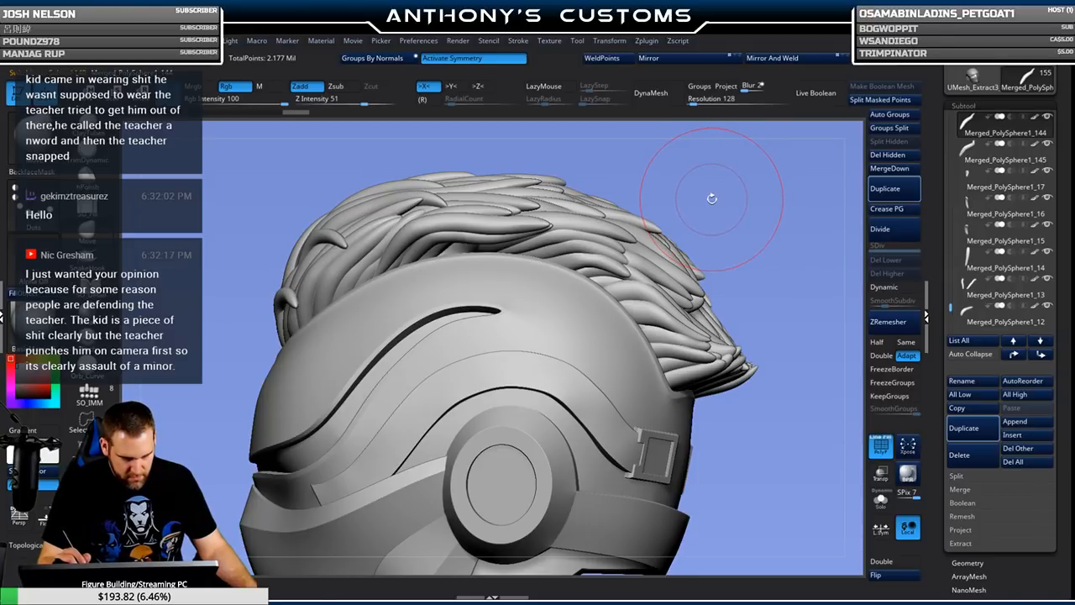
{"action": "left_click_drag", "start_coordinate": [798, 217], "coordinate": [420, 231]}
{"action": "left_click_drag", "start_coordinate": [705, 163], "coordinate": [690, 161]}
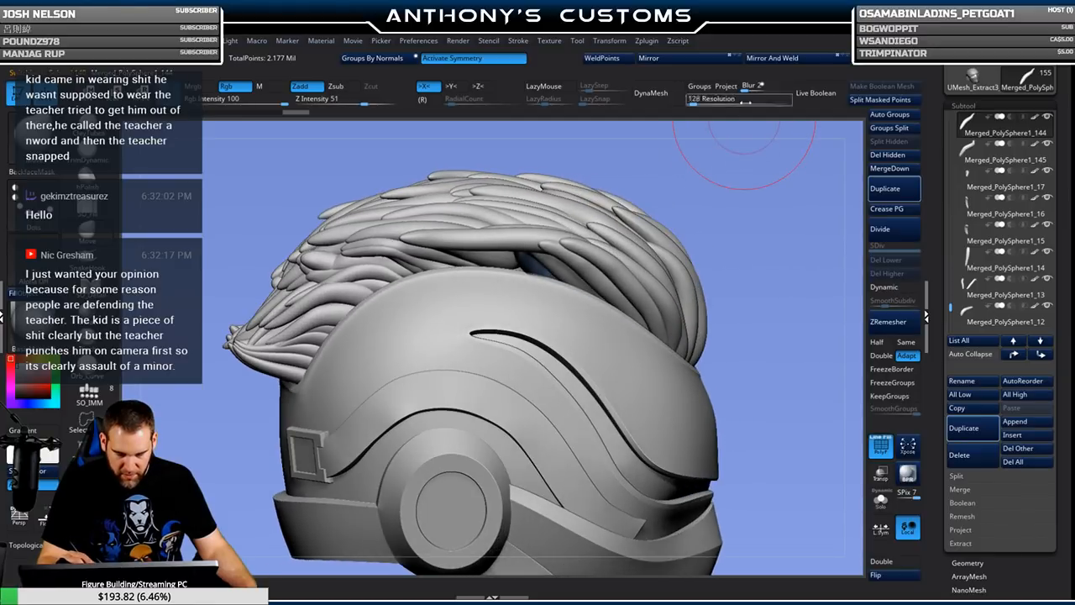
{"action": "mouse_move", "coordinate": [735, 216]}
{"action": "left_mouse_down"}
{"action": "mouse_move", "coordinate": [742, 147]}
{"action": "mouse_move", "coordinate": [741, 190]}
{"action": "mouse_move", "coordinate": [721, 201]}
{"action": "mouse_move", "coordinate": [449, 298]}
{"action": "left_mouse_up"}
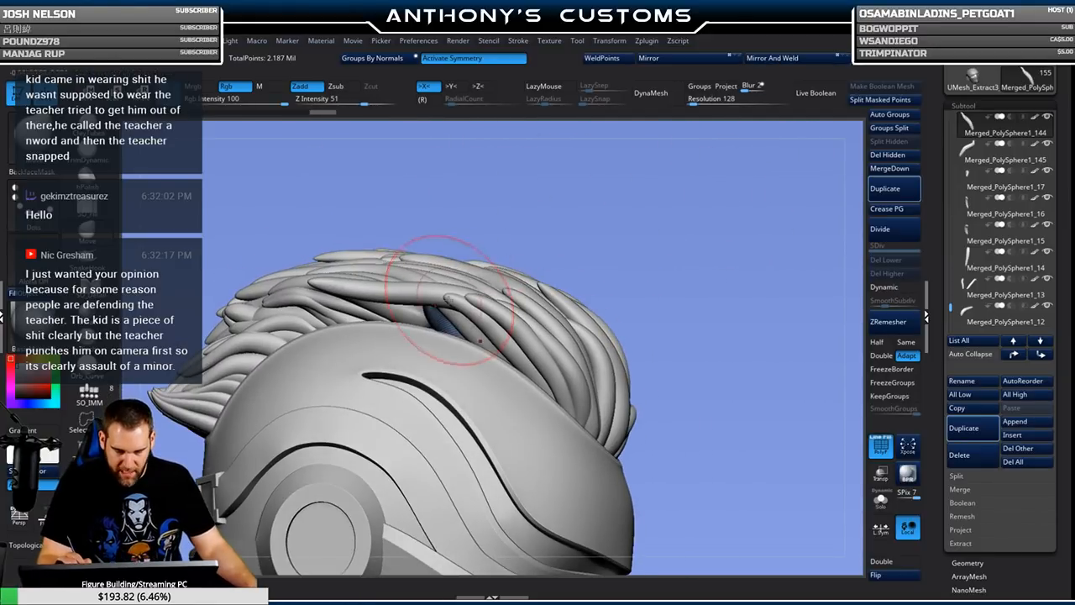
Select the neighbouring filler strand at the front end of the side gap and nudge it with the Move brush, checking several angles.
{"action": "mouse_move", "coordinate": [586, 201]}
{"action": "left_mouse_down"}
{"action": "mouse_move", "coordinate": [638, 209]}
{"action": "mouse_move", "coordinate": [619, 258]}
{"action": "mouse_move", "coordinate": [453, 315]}
{"action": "left_mouse_up"}
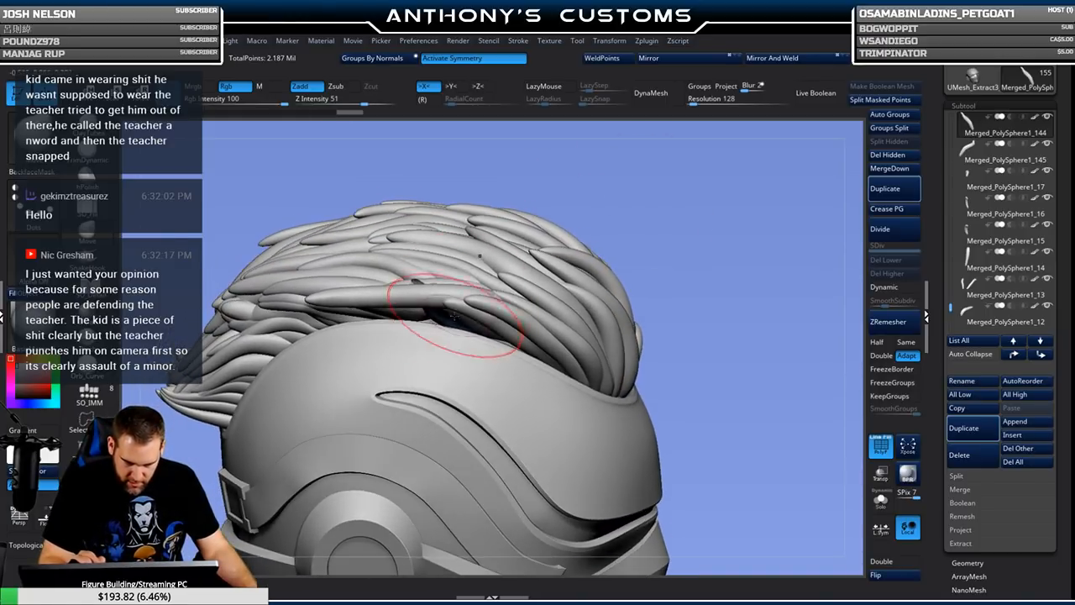
{"action": "left_click_drag", "start_coordinate": [666, 205], "coordinate": [640, 207]}
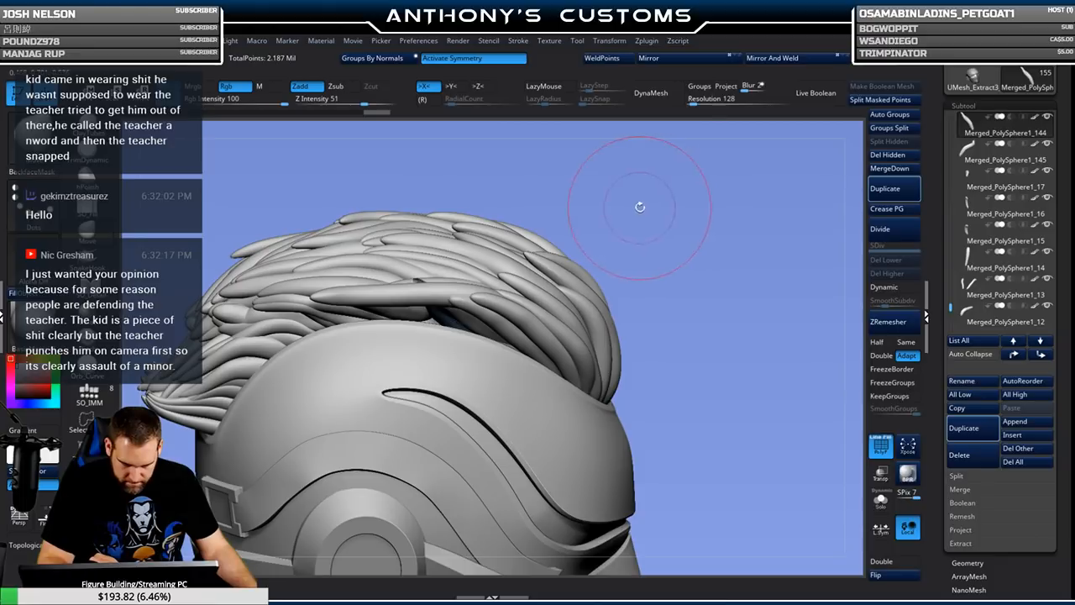
{"action": "mouse_move", "coordinate": [665, 240]}
{"action": "left_mouse_down"}
{"action": "mouse_move", "coordinate": [660, 191]}
{"action": "mouse_move", "coordinate": [625, 209]}
{"action": "mouse_move", "coordinate": [569, 267]}
{"action": "mouse_move", "coordinate": [600, 236]}
{"action": "left_mouse_up"}
{"action": "left_click", "coordinate": [470, 330], "text": "alt"}
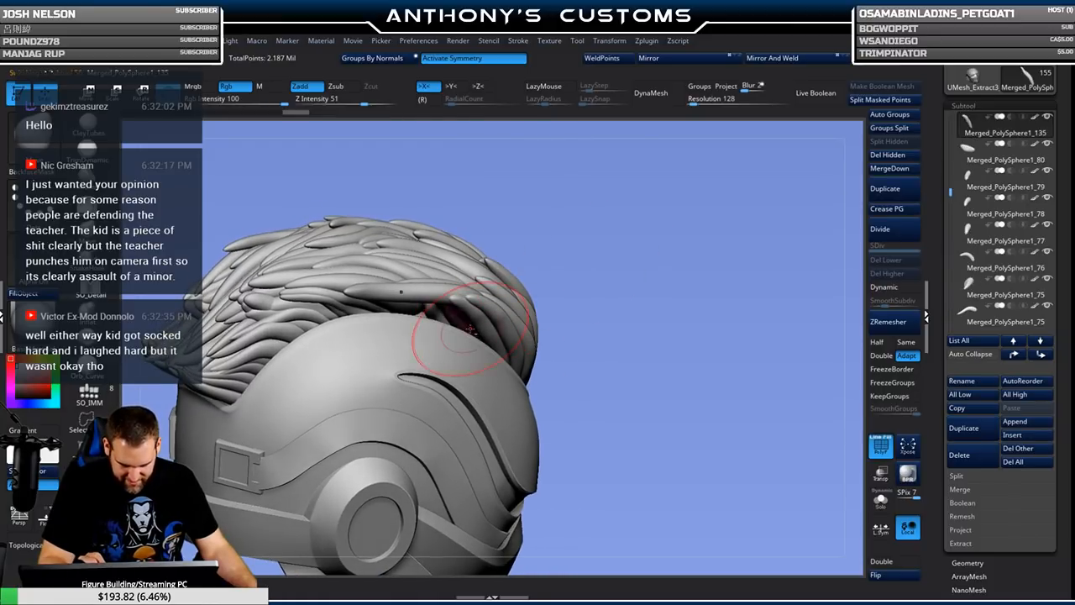
{"action": "left_click_drag", "start_coordinate": [630, 269], "coordinate": [601, 296]}
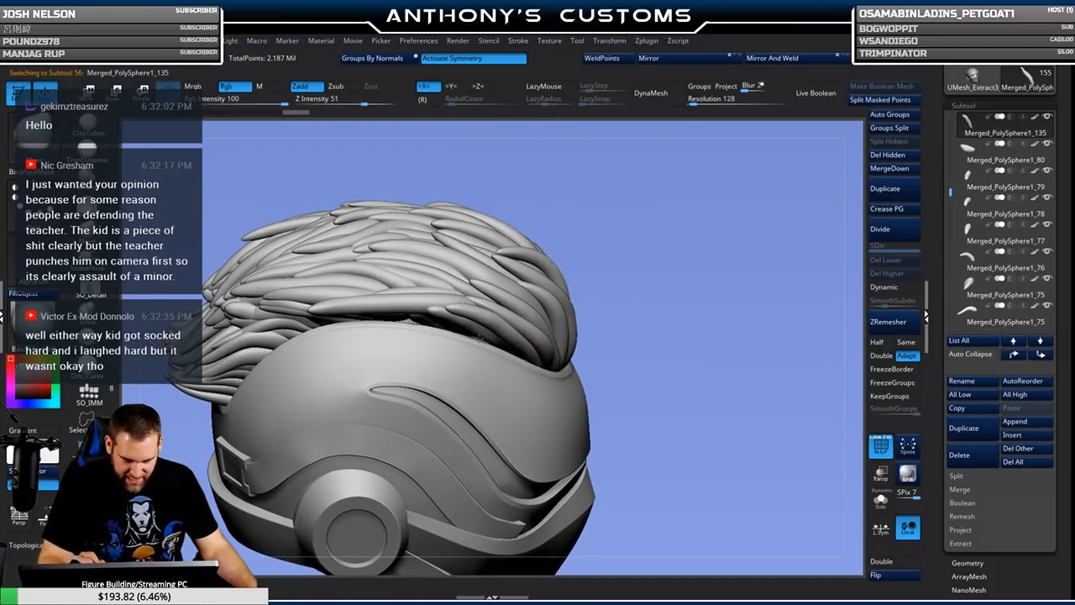
{"action": "left_click_drag", "start_coordinate": [461, 337], "coordinate": [456, 333]}
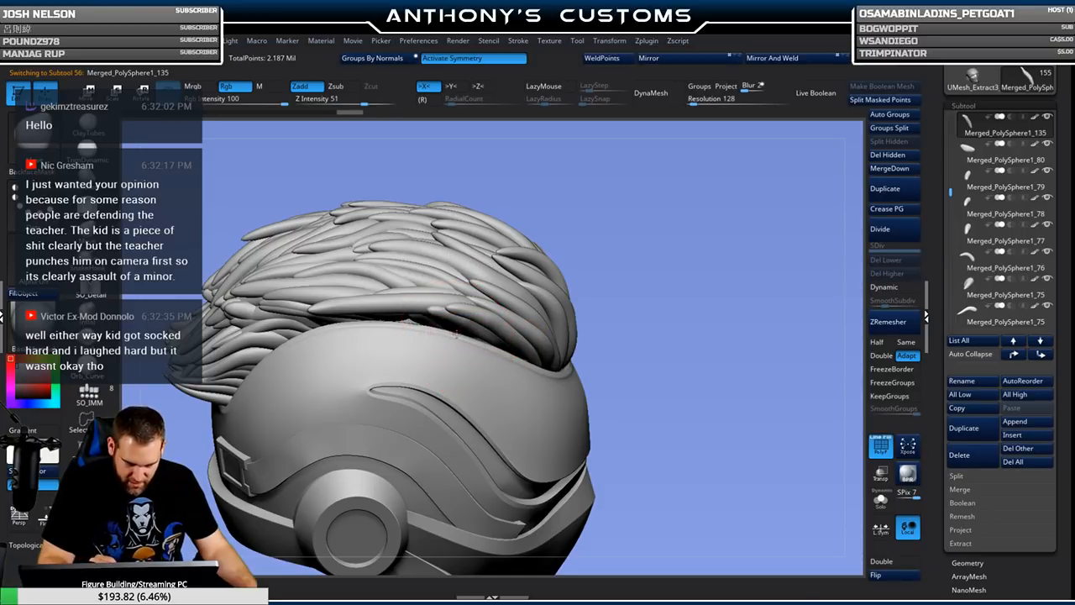
{"action": "mouse_move", "coordinate": [632, 247]}
{"action": "left_mouse_down"}
{"action": "mouse_move", "coordinate": [628, 223]}
{"action": "mouse_move", "coordinate": [525, 226]}
{"action": "left_mouse_up"}
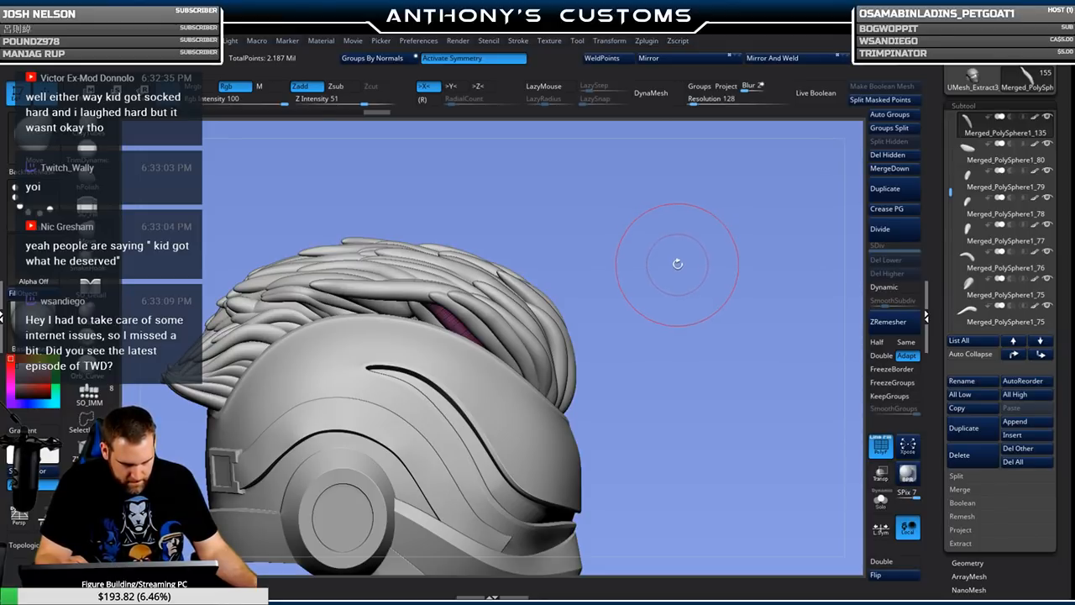
{"action": "mouse_move", "coordinate": [677, 269]}
{"action": "left_mouse_down"}
{"action": "mouse_move", "coordinate": [660, 275]}
{"action": "mouse_move", "coordinate": [682, 257]}
{"action": "left_mouse_up"}
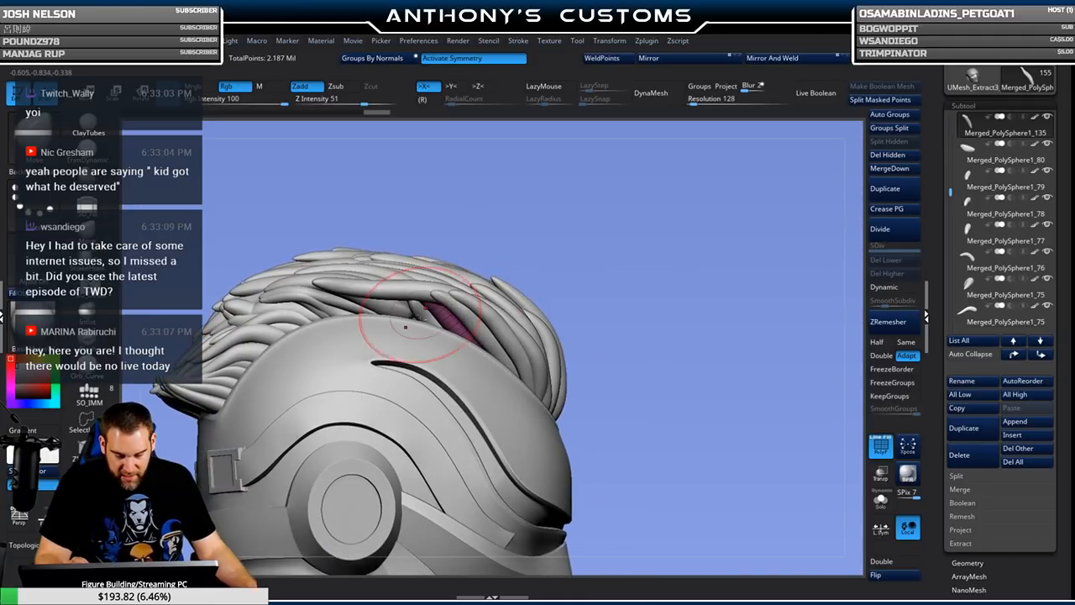
Duplicate the mirrored filler strand in the side gap and shape the copy into the opening with the Move brush.
{"action": "left_click", "coordinate": [423, 313], "text": "alt"}
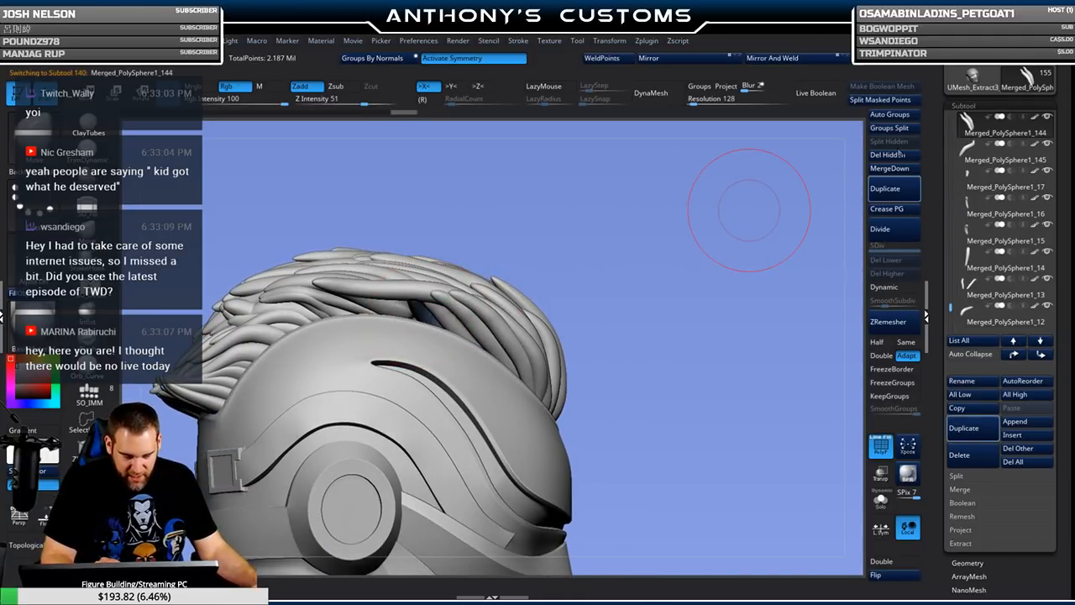
{"action": "left_click", "coordinate": [902, 185]}
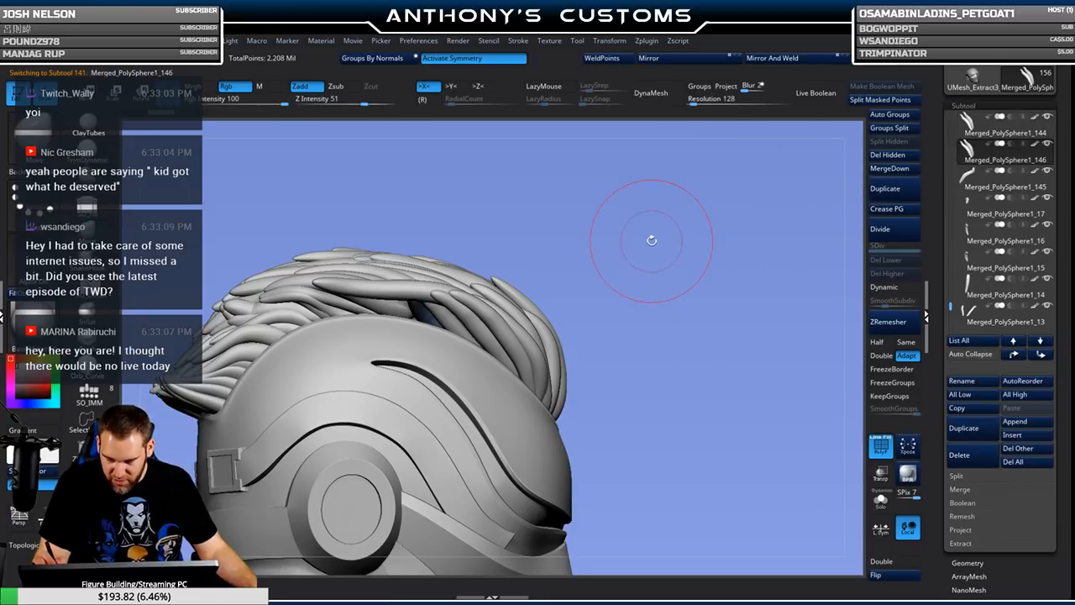
{"action": "key", "text": "space"}
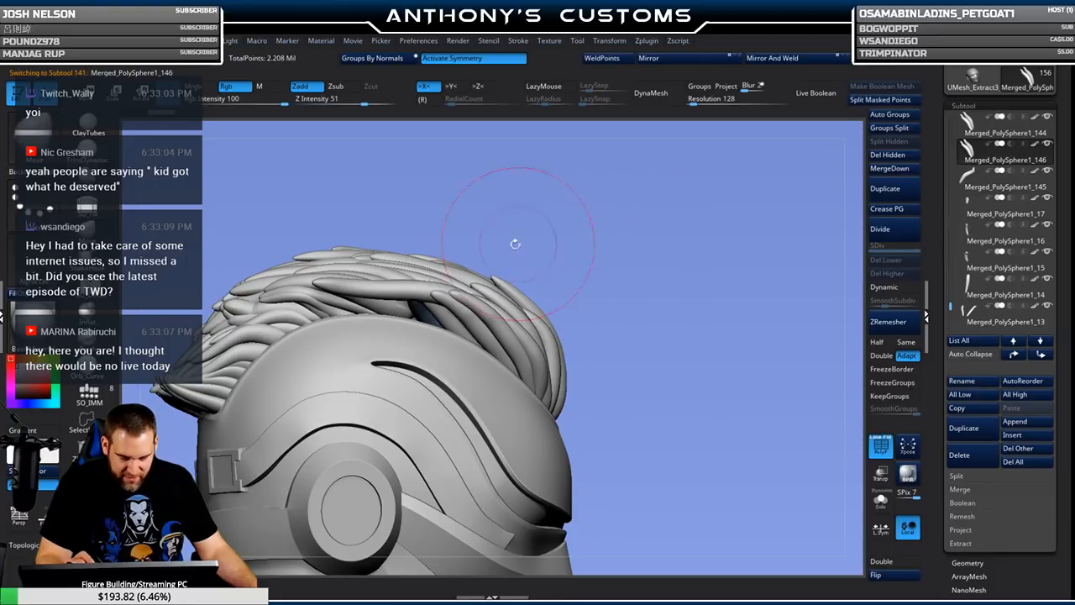
{"action": "left_click_drag", "start_coordinate": [638, 217], "coordinate": [427, 302]}
{"action": "mouse_move", "coordinate": [625, 234]}
{"action": "left_mouse_down"}
{"action": "mouse_move", "coordinate": [674, 247]}
{"action": "mouse_move", "coordinate": [665, 225]}
{"action": "mouse_move", "coordinate": [607, 214]}
{"action": "mouse_move", "coordinate": [579, 183]}
{"action": "mouse_move", "coordinate": [564, 210]}
{"action": "left_mouse_up"}
{"action": "key", "text": "space"}
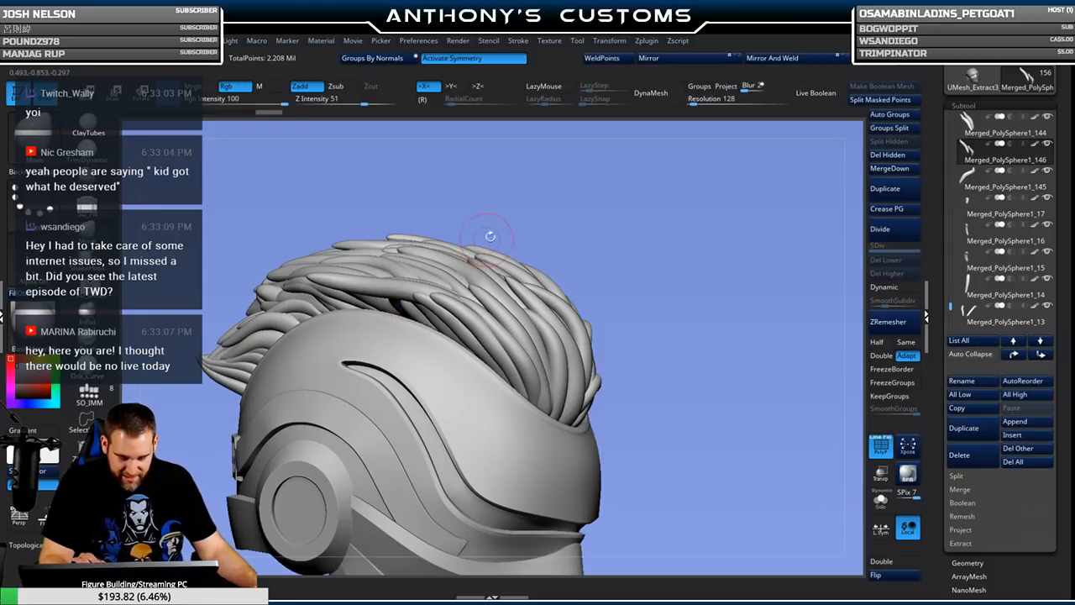
Examine the side gap without the wireframe overlay and check how the strands above the rim fit, continuing around to the rear.
{"action": "key", "text": "shift+f"}
{"action": "left_click_drag", "start_coordinate": [686, 209], "coordinate": [659, 220], "text": "alt"}
{"action": "left_click", "coordinate": [352, 301], "text": "alt"}
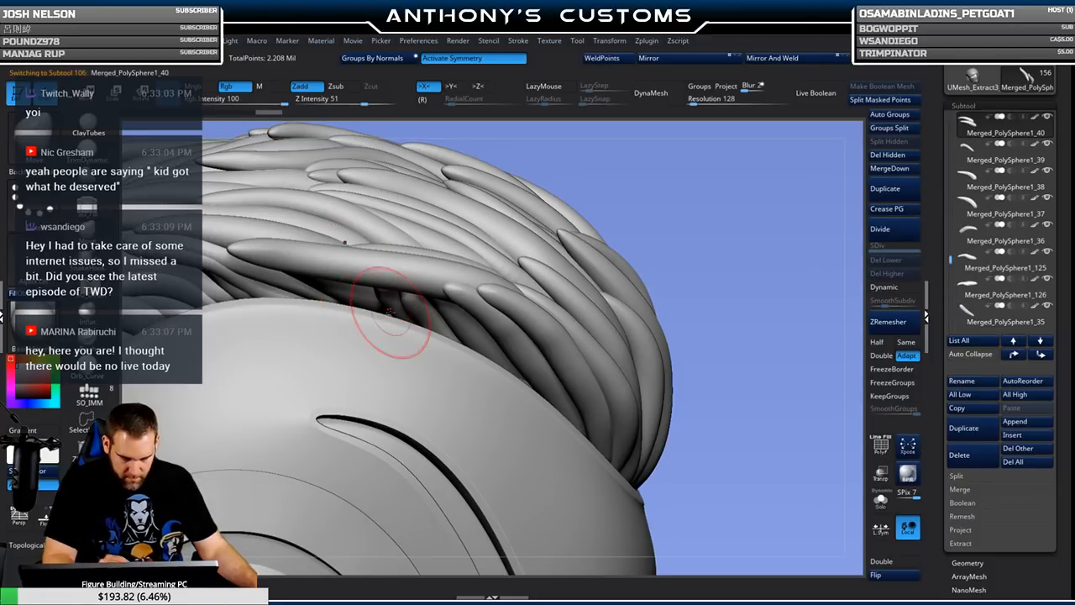
{"action": "left_click_drag", "start_coordinate": [694, 212], "coordinate": [605, 180]}
{"action": "mouse_move", "coordinate": [737, 184]}
{"action": "left_mouse_down", "text": "alt"}
{"action": "mouse_move", "coordinate": [744, 173]}
{"action": "mouse_move", "coordinate": [711, 136]}
{"action": "mouse_move", "coordinate": [728, 247]}
{"action": "mouse_move", "coordinate": [569, 248]}
{"action": "mouse_move", "coordinate": [658, 225]}
{"action": "mouse_move", "coordinate": [638, 248]}
{"action": "mouse_move", "coordinate": [626, 353]}
{"action": "mouse_move", "coordinate": [613, 326]}
{"action": "mouse_move", "coordinate": [631, 268]}
{"action": "mouse_move", "coordinate": [638, 248]}
{"action": "mouse_move", "coordinate": [658, 252]}
{"action": "left_mouse_up", "text": "alt"}
{"action": "key", "text": "space"}
{"action": "mouse_move", "coordinate": [585, 276]}
{"action": "left_mouse_down", "text": "alt"}
{"action": "mouse_move", "coordinate": [655, 290]}
{"action": "mouse_move", "coordinate": [662, 229]}
{"action": "left_mouse_up", "text": "alt"}
{"action": "mouse_move", "coordinate": [789, 201]}
{"action": "left_mouse_down"}
{"action": "mouse_move", "coordinate": [596, 186]}
{"action": "mouse_move", "coordinate": [436, 304]}
{"action": "left_mouse_up"}
{"action": "key", "text": "space"}
{"action": "left_click", "coordinate": [436, 306], "text": "alt"}
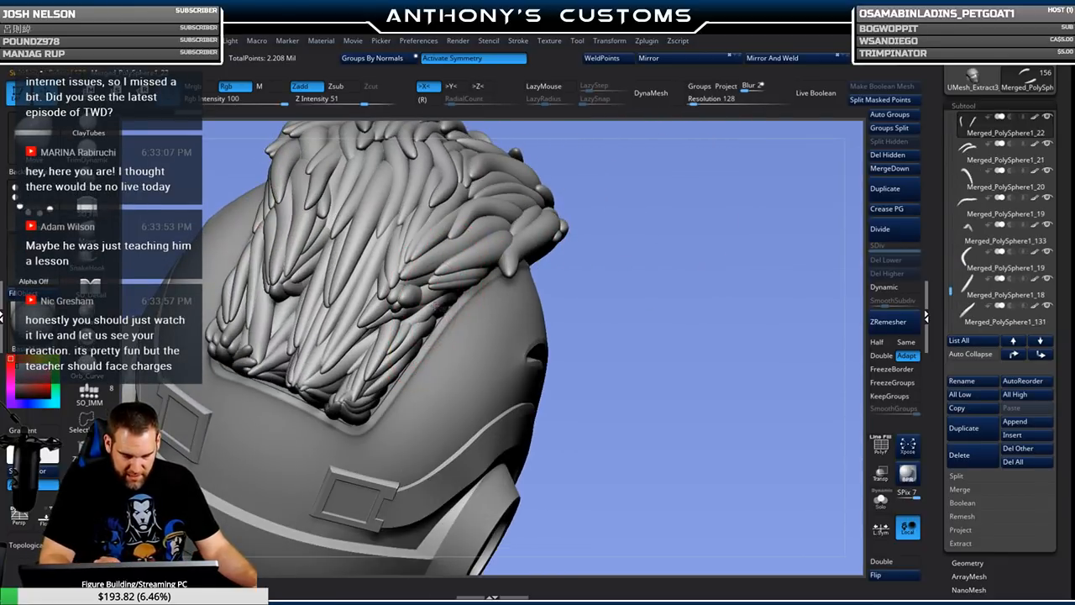
Inspect the rear of the mohawk with the wireframe overlay on, selecting individual strands around the remaining openings.
{"action": "key", "text": "shift+f"}
{"action": "mouse_move", "coordinate": [684, 221]}
{"action": "left_mouse_down"}
{"action": "mouse_move", "coordinate": [670, 228]}
{"action": "mouse_move", "coordinate": [656, 216]}
{"action": "mouse_move", "coordinate": [605, 235]}
{"action": "mouse_move", "coordinate": [676, 234]}
{"action": "mouse_move", "coordinate": [584, 237]}
{"action": "mouse_move", "coordinate": [652, 245]}
{"action": "mouse_move", "coordinate": [705, 193]}
{"action": "left_mouse_up"}
{"action": "key", "text": "space"}
{"action": "left_click", "coordinate": [894, 117]}
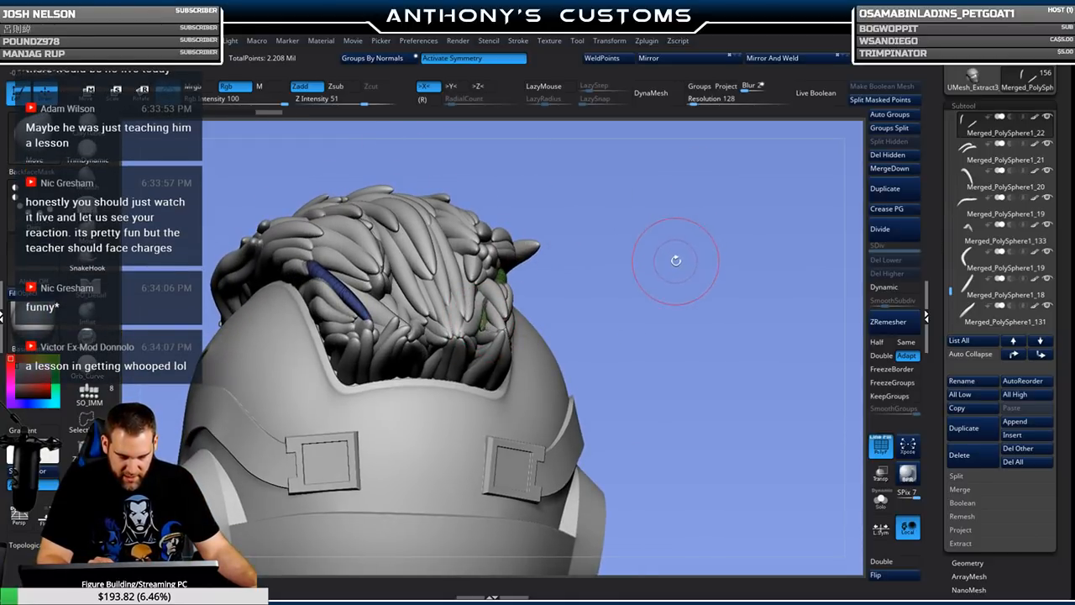
{"action": "left_click_drag", "start_coordinate": [696, 260], "coordinate": [605, 254]}
{"action": "left_click_drag", "start_coordinate": [496, 255], "coordinate": [574, 265]}
{"action": "left_click_drag", "start_coordinate": [766, 208], "coordinate": [628, 247], "text": "alt"}
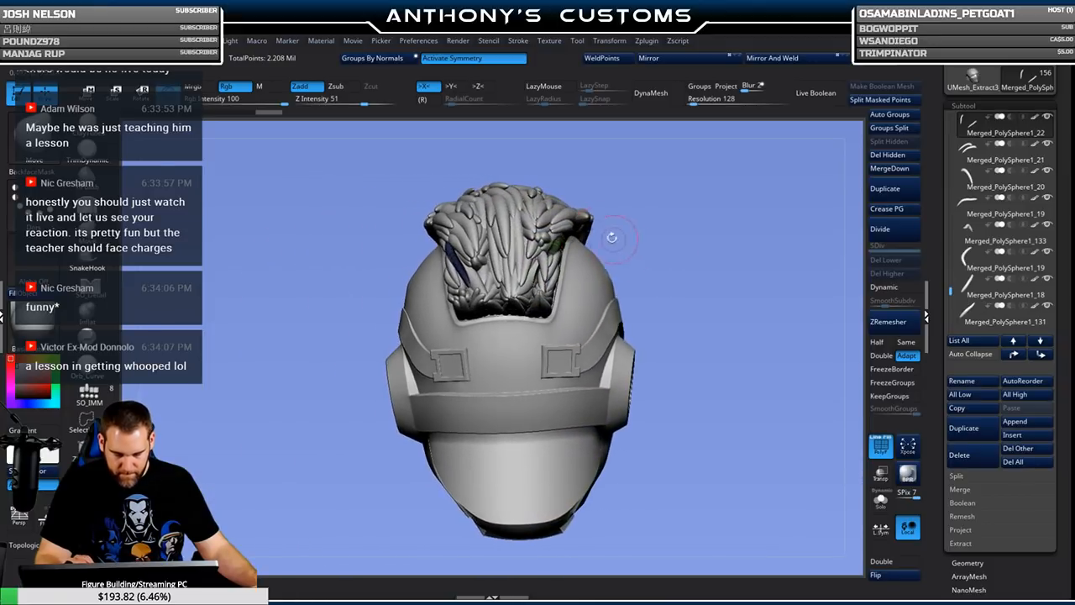
{"action": "left_click_drag", "start_coordinate": [703, 250], "coordinate": [714, 334], "text": "alt"}
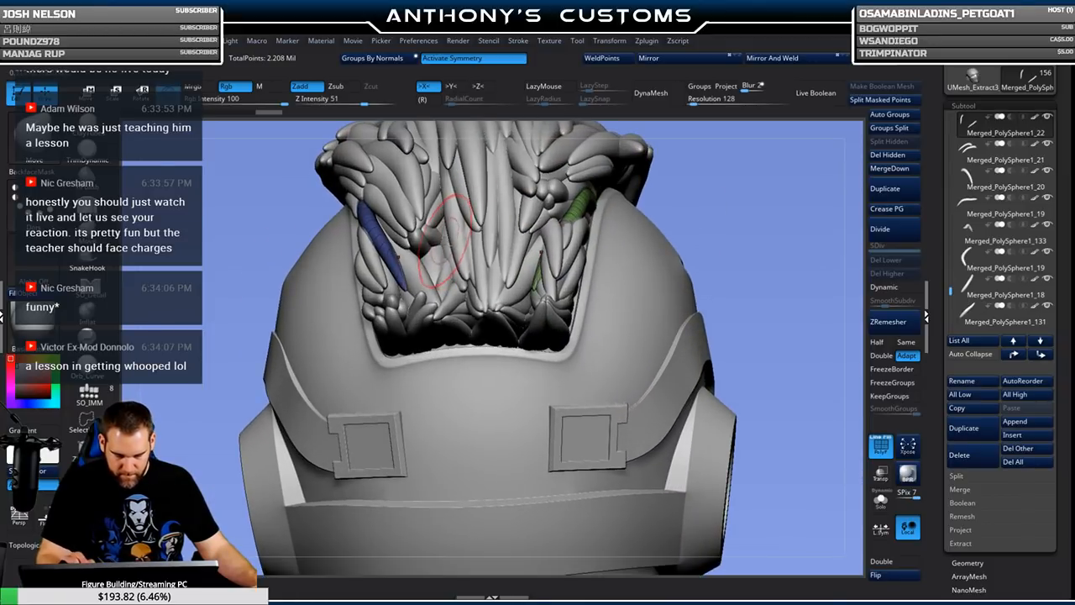
{"action": "left_click", "coordinate": [448, 242], "text": "alt"}
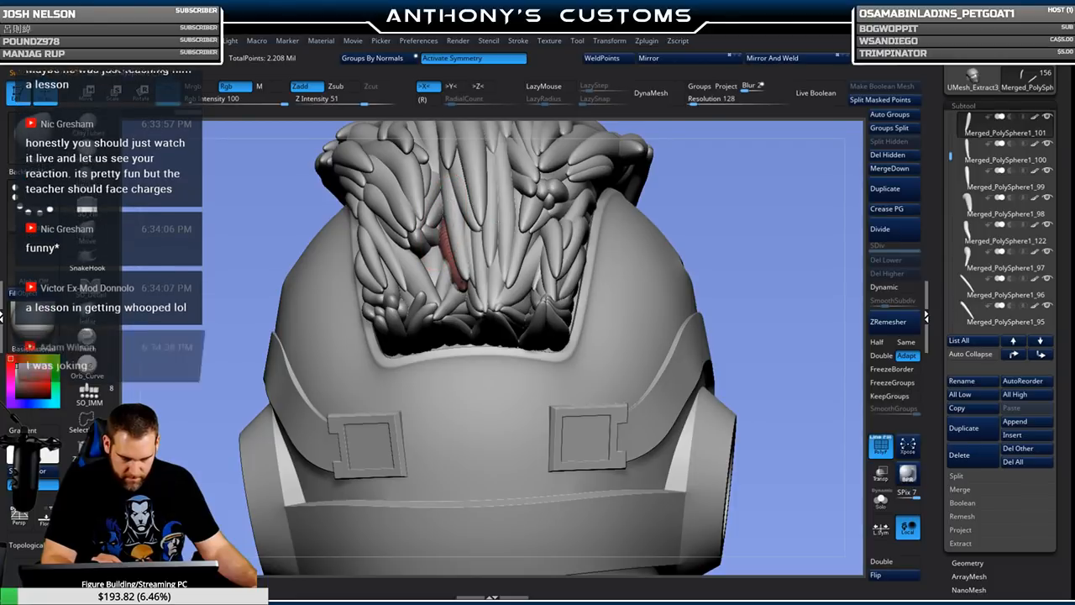
{"action": "mouse_move", "coordinate": [695, 179]}
{"action": "left_mouse_down"}
{"action": "mouse_move", "coordinate": [727, 229]}
{"action": "mouse_move", "coordinate": [705, 215]}
{"action": "mouse_move", "coordinate": [786, 180]}
{"action": "left_mouse_up"}
{"action": "left_click", "coordinate": [534, 235], "text": "alt"}
{"action": "left_click_drag", "start_coordinate": [628, 204], "coordinate": [602, 207]}
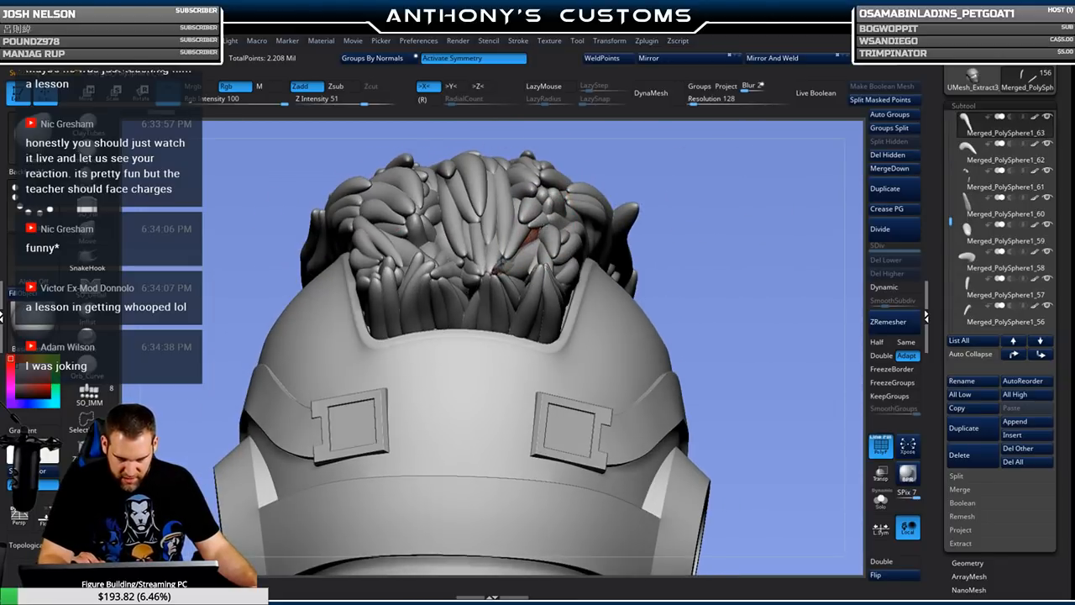
{"action": "mouse_move", "coordinate": [724, 203]}
{"action": "left_mouse_down"}
{"action": "mouse_move", "coordinate": [804, 178]}
{"action": "mouse_move", "coordinate": [810, 158]}
{"action": "mouse_move", "coordinate": [709, 227]}
{"action": "mouse_move", "coordinate": [470, 252]}
{"action": "left_mouse_up"}
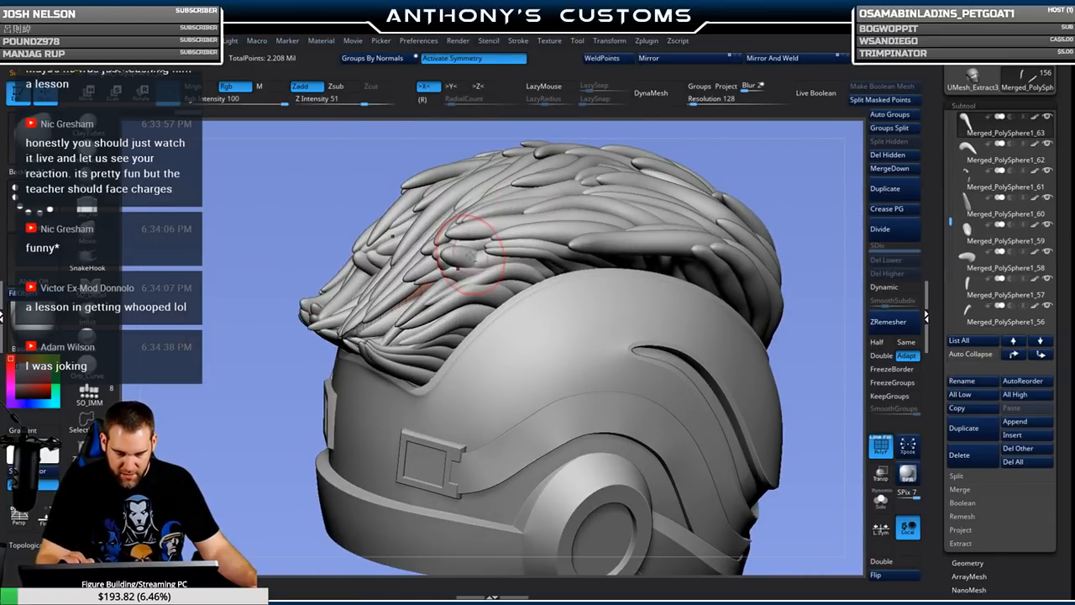
Select the short strand in the mohawk's rear side cluster and reshape it among its neighbours with the Move brush.
{"action": "left_click", "coordinate": [461, 255], "text": "alt"}
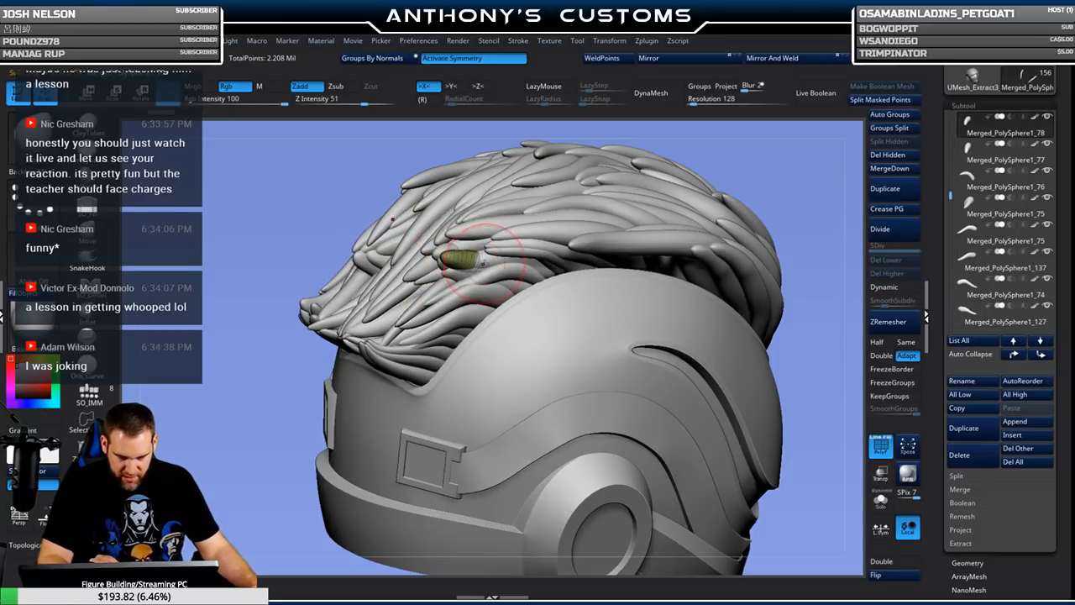
{"action": "left_click_drag", "start_coordinate": [706, 166], "coordinate": [701, 189]}
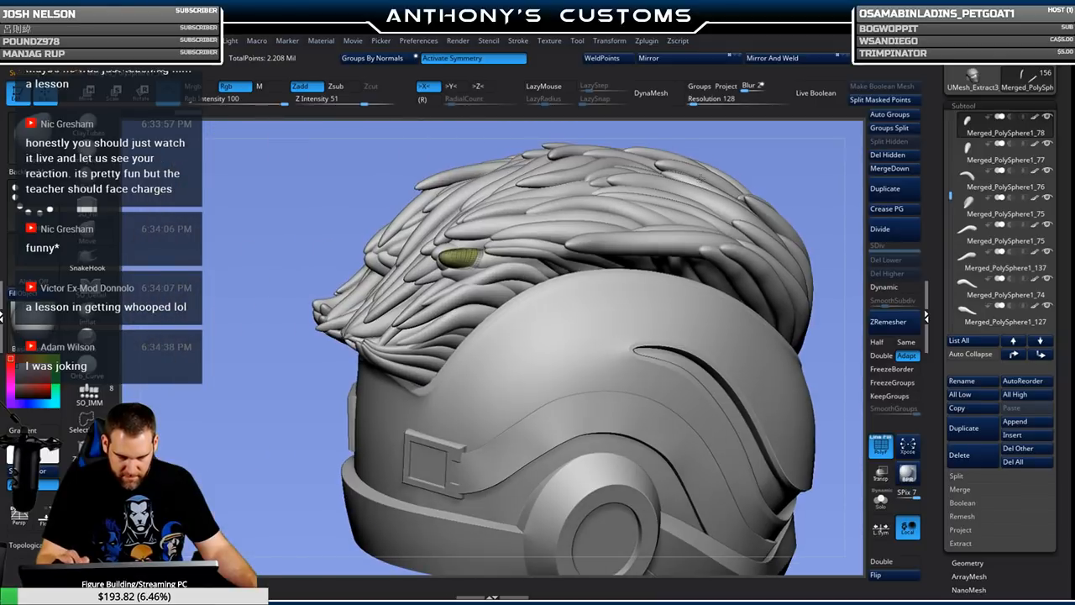
{"action": "right_click_drag", "start_coordinate": [492, 264], "coordinate": [531, 214]}
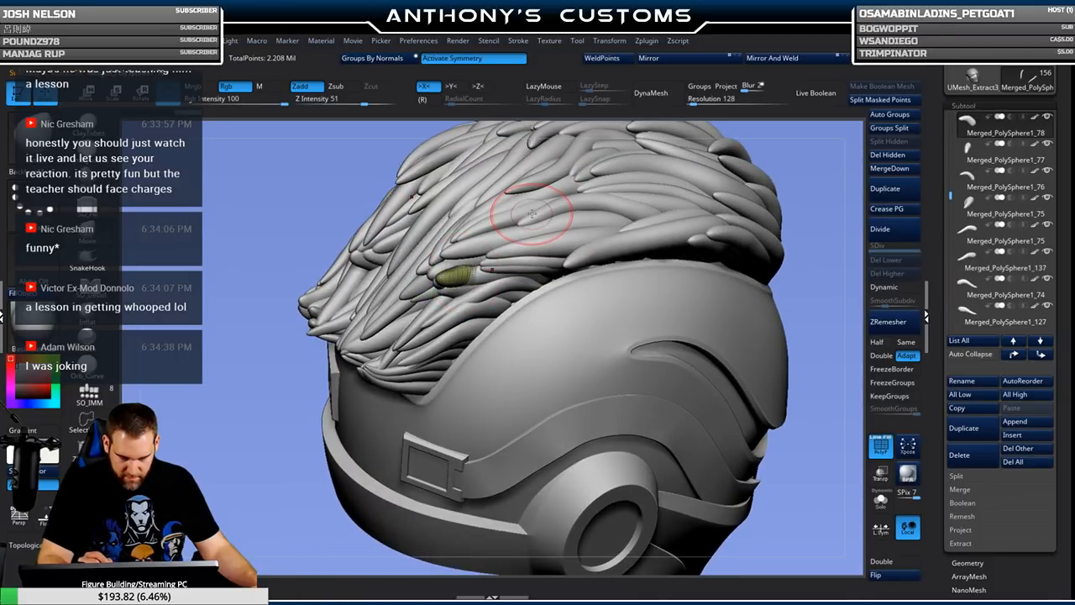
Examine the whole mohawk from the side and below without the wireframe overlay and select the long side strand above the rim.
{"action": "key", "text": "f"}
{"action": "key", "text": "f"}
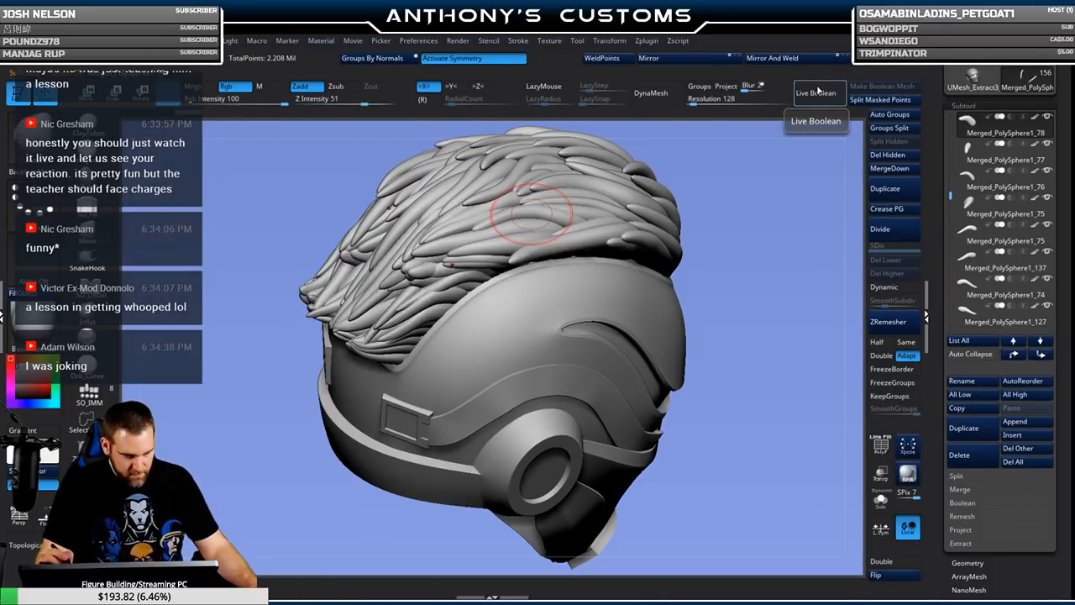
{"action": "left_click_drag", "start_coordinate": [750, 252], "coordinate": [747, 228]}
{"action": "left_click_drag", "start_coordinate": [761, 188], "coordinate": [696, 230]}
{"action": "key", "text": "space"}
{"action": "key", "text": "space"}
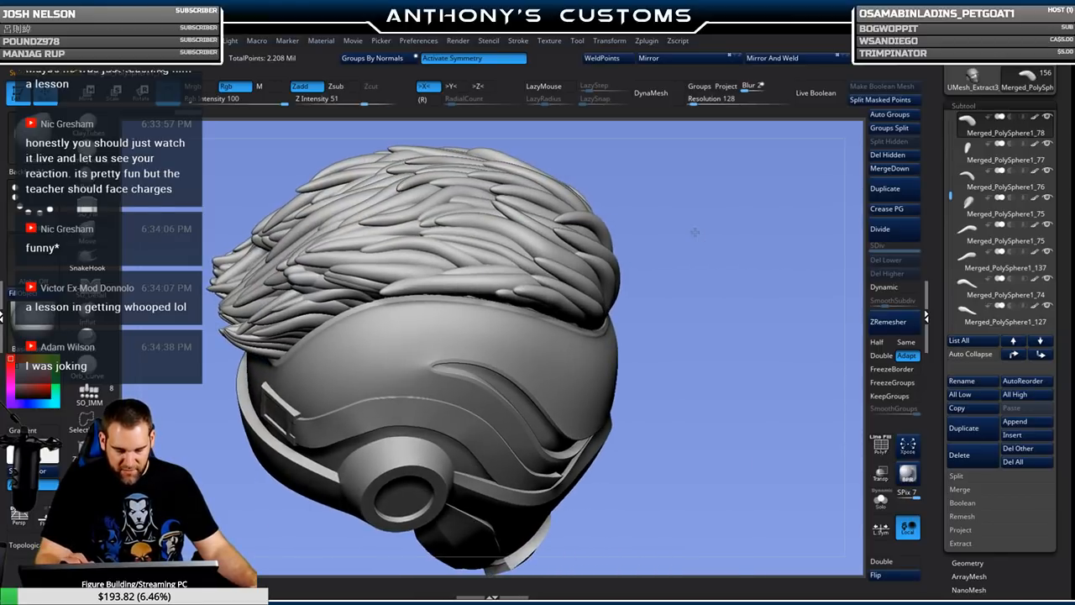
{"action": "left_click_drag", "start_coordinate": [699, 207], "coordinate": [391, 307]}
{"action": "left_click", "coordinate": [384, 311], "text": "alt"}
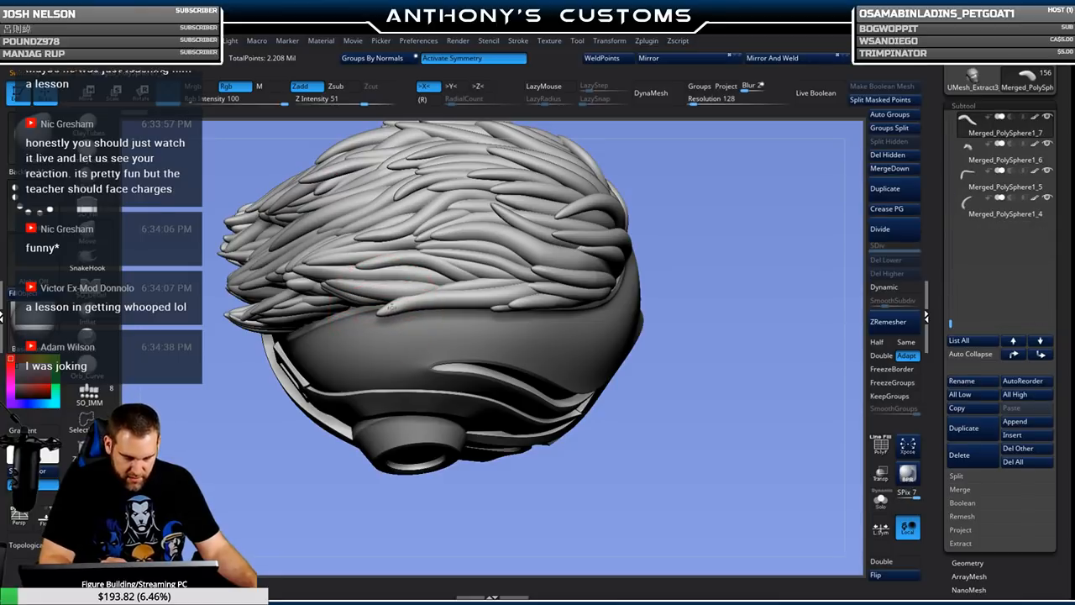
Select the filler strand beneath the front end of the long side strand and duplicate it.
{"action": "left_click_drag", "start_coordinate": [735, 260], "coordinate": [686, 233]}
{"action": "left_click", "coordinate": [498, 323], "text": "alt"}
{"action": "key", "text": "ctrl+shift+d"}
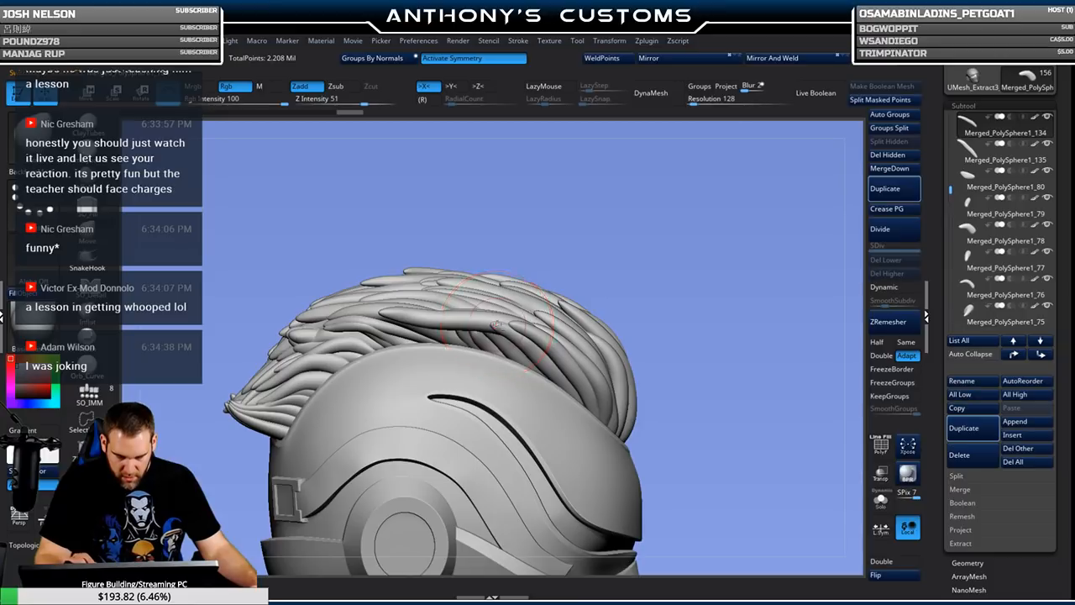
Select the long hair strand lying above the helmet's side edge and reduce the Move brush's draw size.
{"action": "left_click_drag", "start_coordinate": [632, 236], "coordinate": [524, 260]}
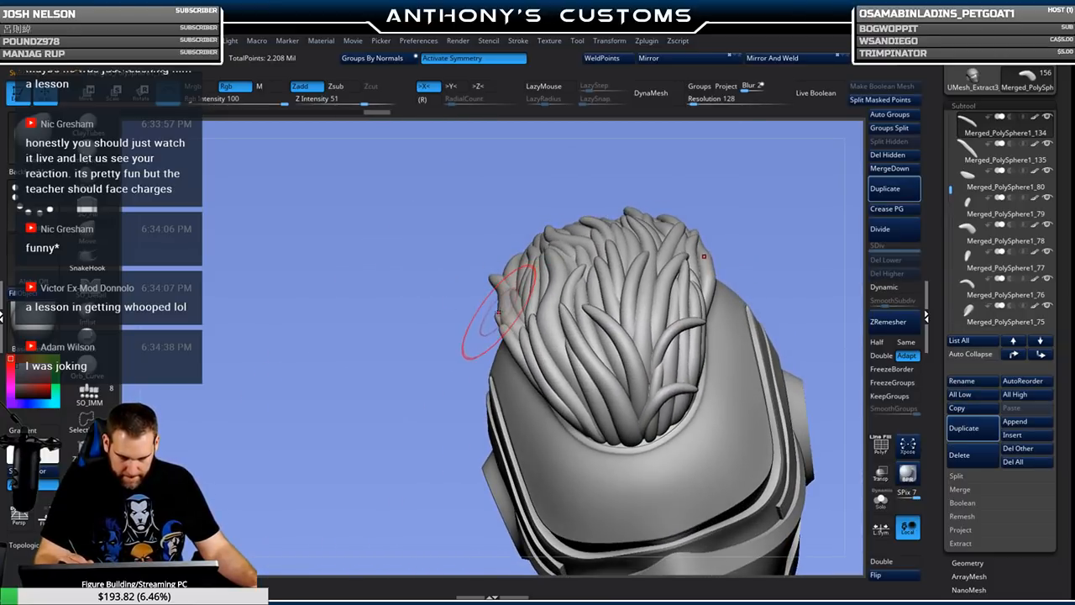
{"action": "left_click_drag", "start_coordinate": [780, 199], "coordinate": [715, 227]}
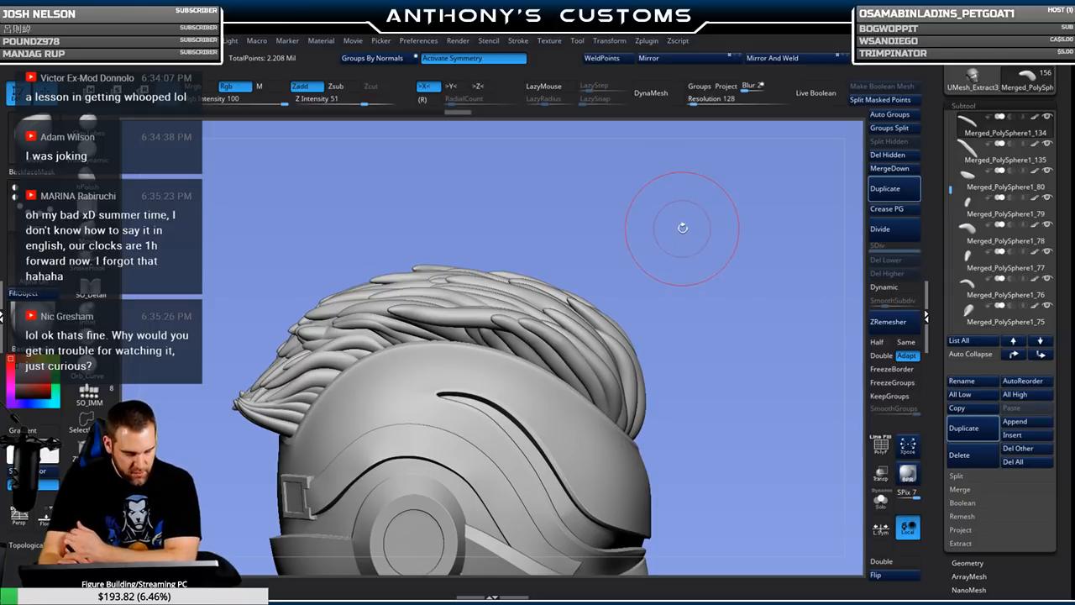
{"action": "key", "text": "space"}
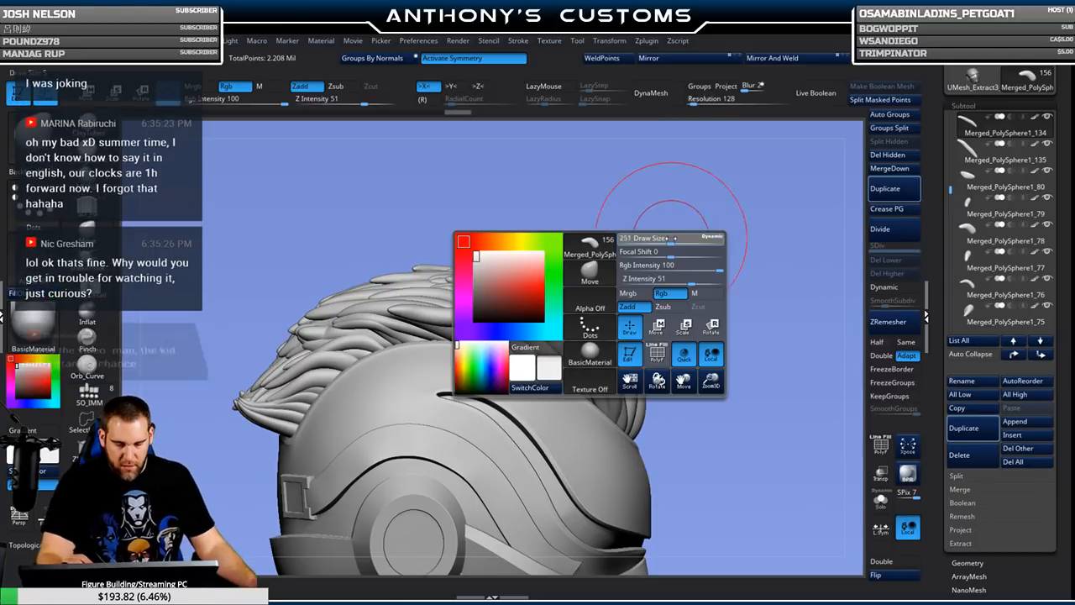
{"action": "left_click_drag", "start_coordinate": [540, 221], "coordinate": [528, 259]}
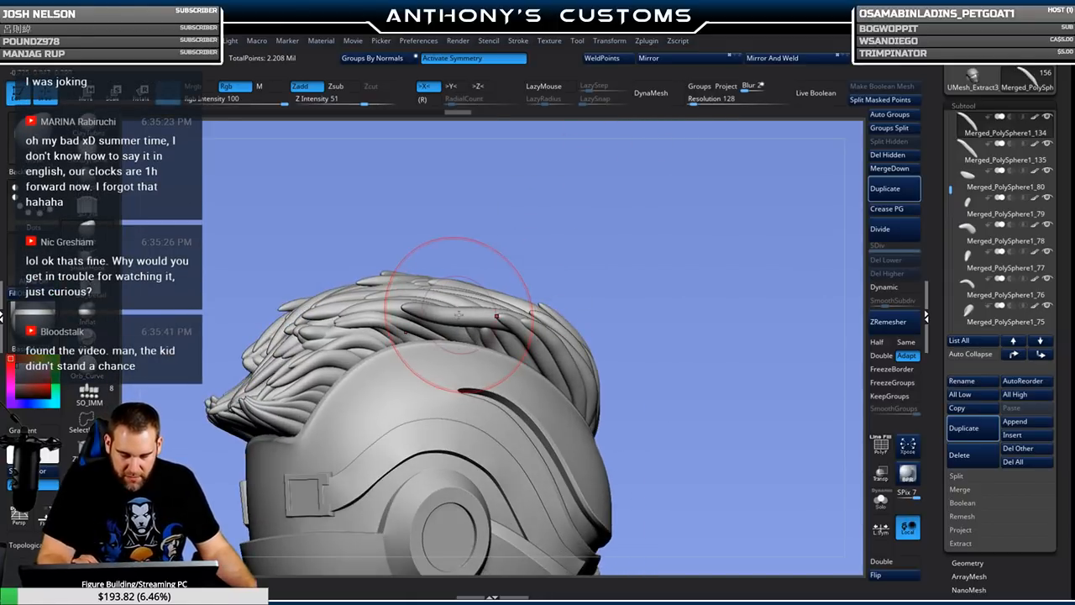
{"action": "left_click", "coordinate": [424, 369], "text": "alt"}
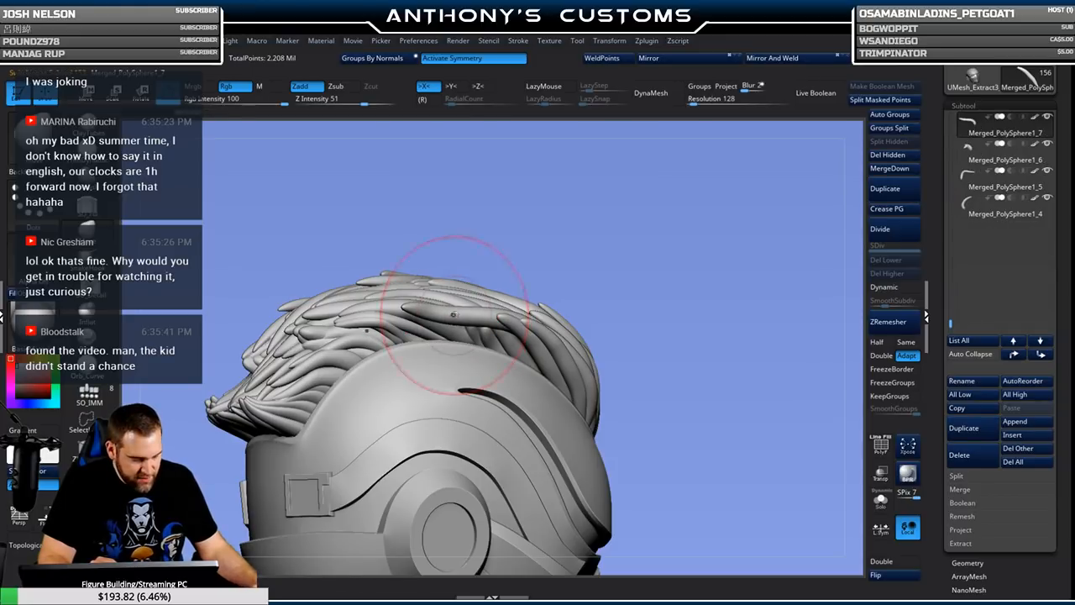
{"action": "key", "text": "space"}
{"action": "mouse_move", "coordinate": [633, 245]}
{"action": "left_mouse_down"}
{"action": "mouse_move", "coordinate": [621, 245]}
{"action": "mouse_move", "coordinate": [653, 283]}
{"action": "mouse_move", "coordinate": [662, 210]}
{"action": "left_mouse_up"}
{"action": "key", "text": "space"}
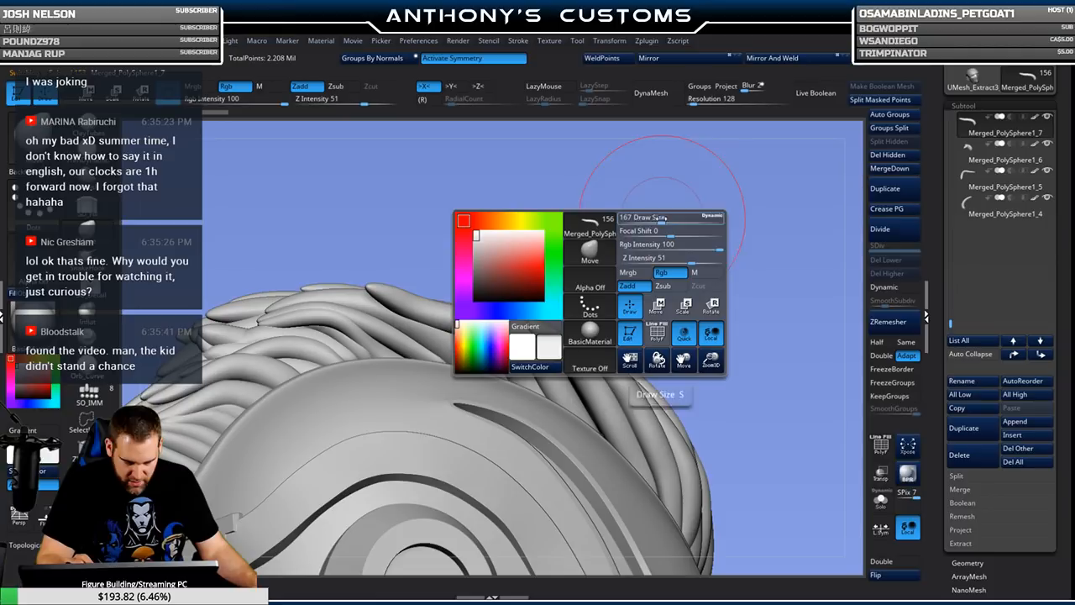
Select the short hair strands tucked between the long side strand and the helmet's upper rim.
{"action": "left_click", "coordinate": [486, 343], "text": "alt"}
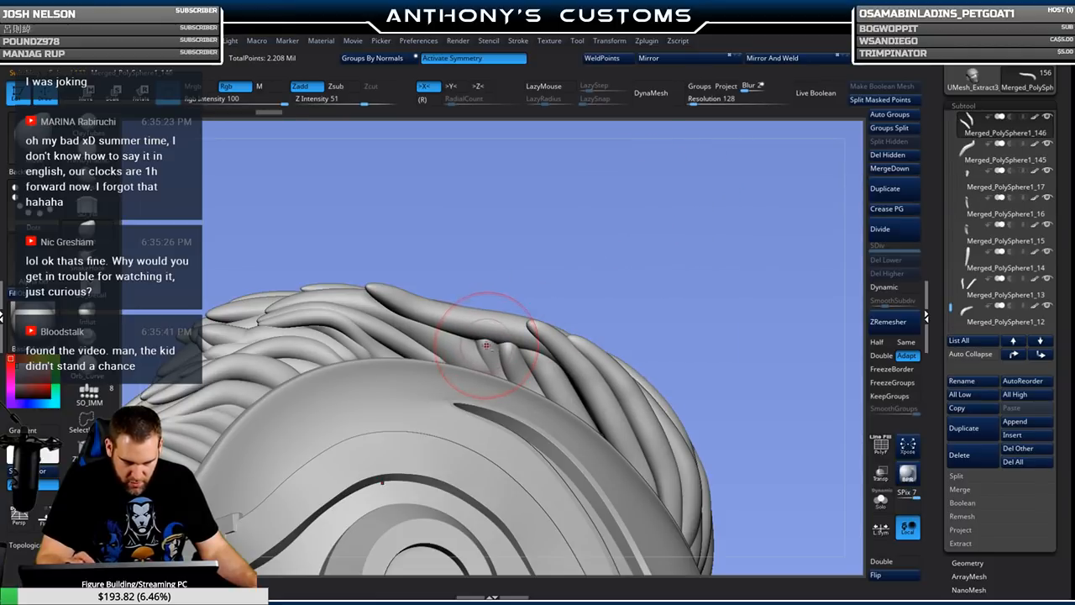
{"action": "left_click_drag", "start_coordinate": [615, 251], "coordinate": [492, 334]}
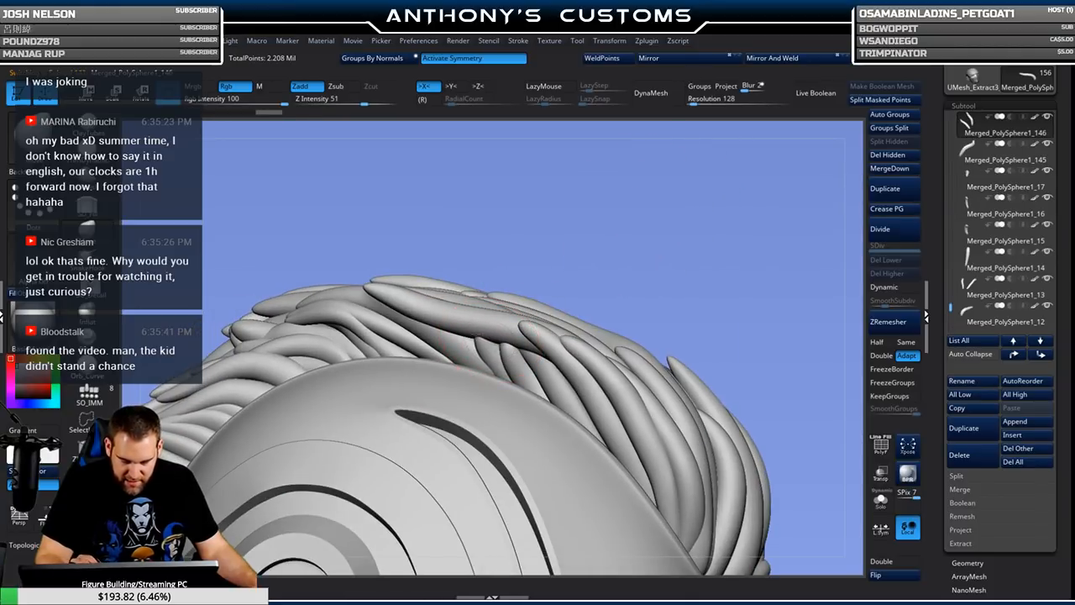
{"action": "left_click", "coordinate": [508, 346], "text": "alt"}
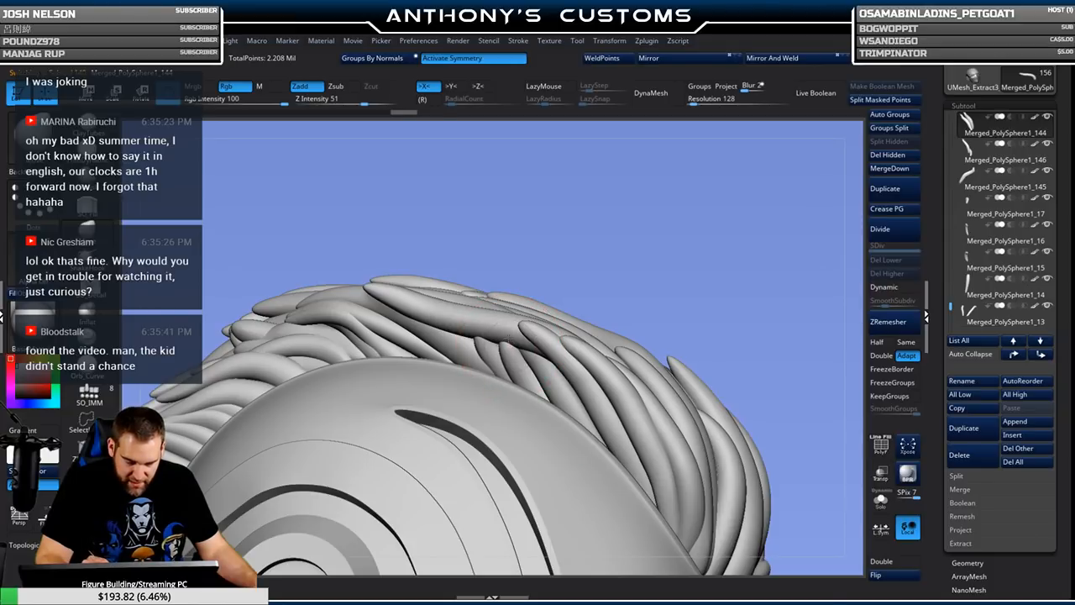
{"action": "left_click_drag", "start_coordinate": [735, 236], "coordinate": [510, 292]}
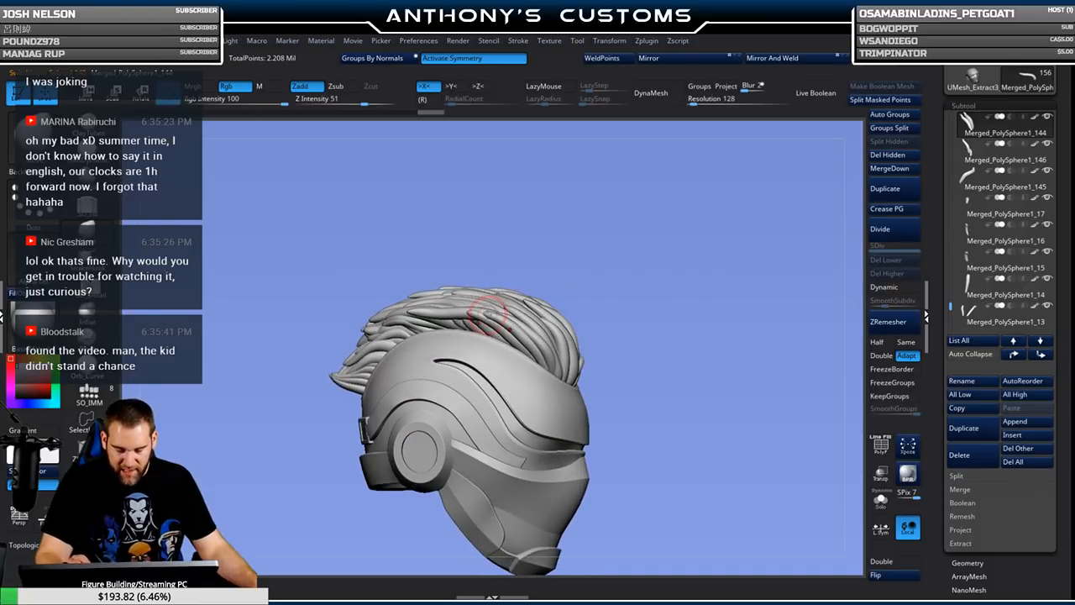
Select the front side strand on the helmet's right side and pull it slightly with the Move brush.
{"action": "left_click", "coordinate": [489, 313], "text": "alt"}
{"action": "mouse_move", "coordinate": [597, 242]}
{"action": "left_mouse_down", "text": "alt"}
{"action": "mouse_move", "coordinate": [628, 302]}
{"action": "mouse_move", "coordinate": [628, 270]}
{"action": "mouse_move", "coordinate": [618, 281]}
{"action": "left_mouse_up", "text": "alt"}
{"action": "left_click_drag", "start_coordinate": [501, 304], "coordinate": [479, 304]}
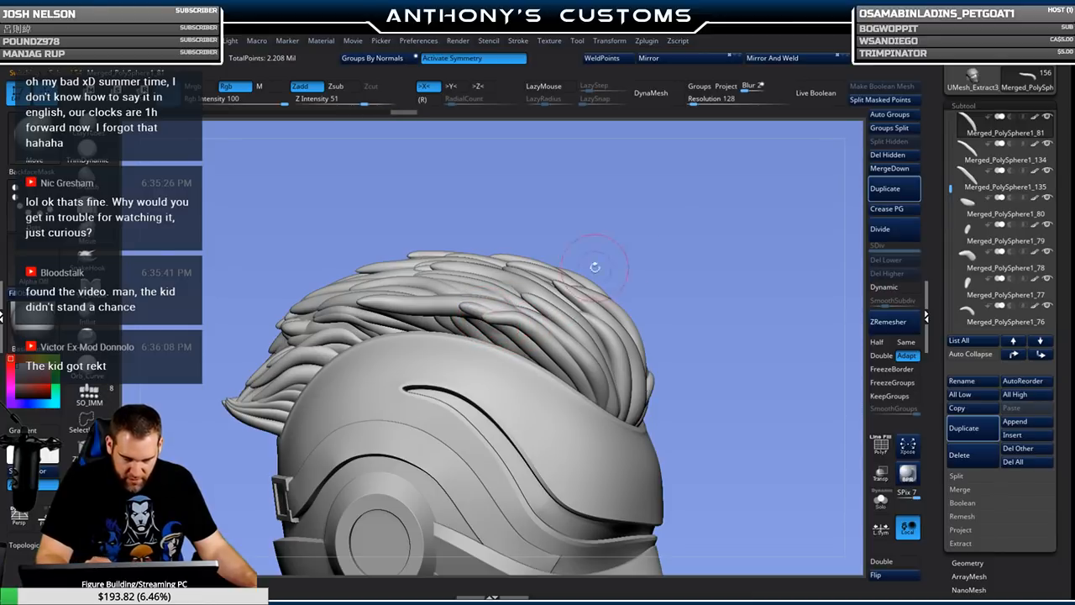
{"action": "left_click_drag", "start_coordinate": [594, 267], "coordinate": [688, 242]}
{"action": "left_click_drag", "start_coordinate": [620, 229], "coordinate": [647, 243]}
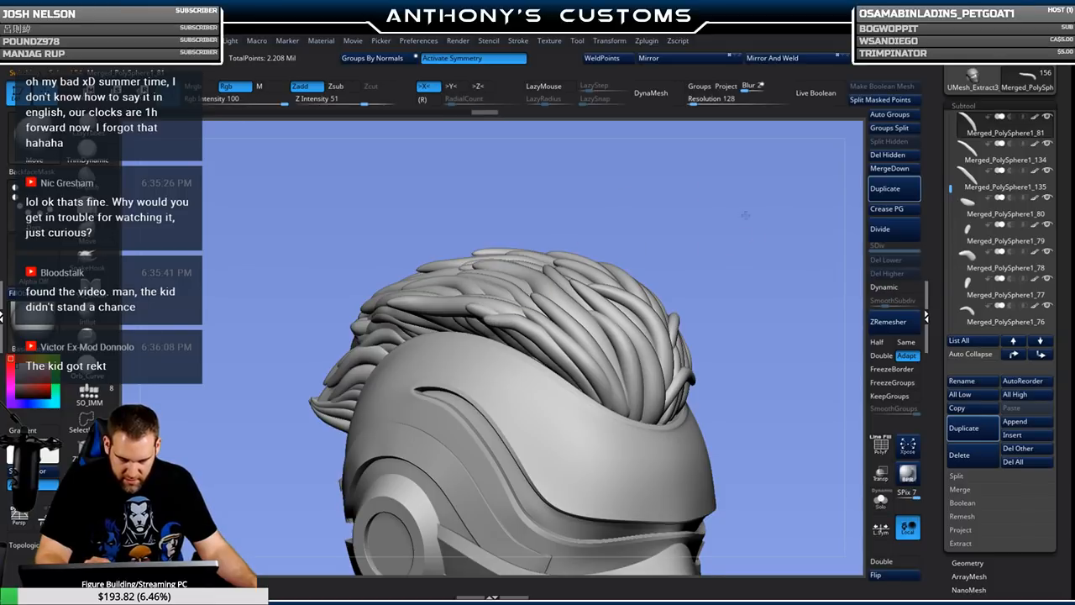
{"action": "left_click_drag", "start_coordinate": [743, 216], "coordinate": [777, 208]}
{"action": "mouse_move", "coordinate": [581, 284]}
{"action": "left_mouse_down"}
{"action": "mouse_move", "coordinate": [629, 313]}
{"action": "mouse_move", "coordinate": [613, 334]}
{"action": "mouse_move", "coordinate": [545, 285]}
{"action": "left_mouse_up"}
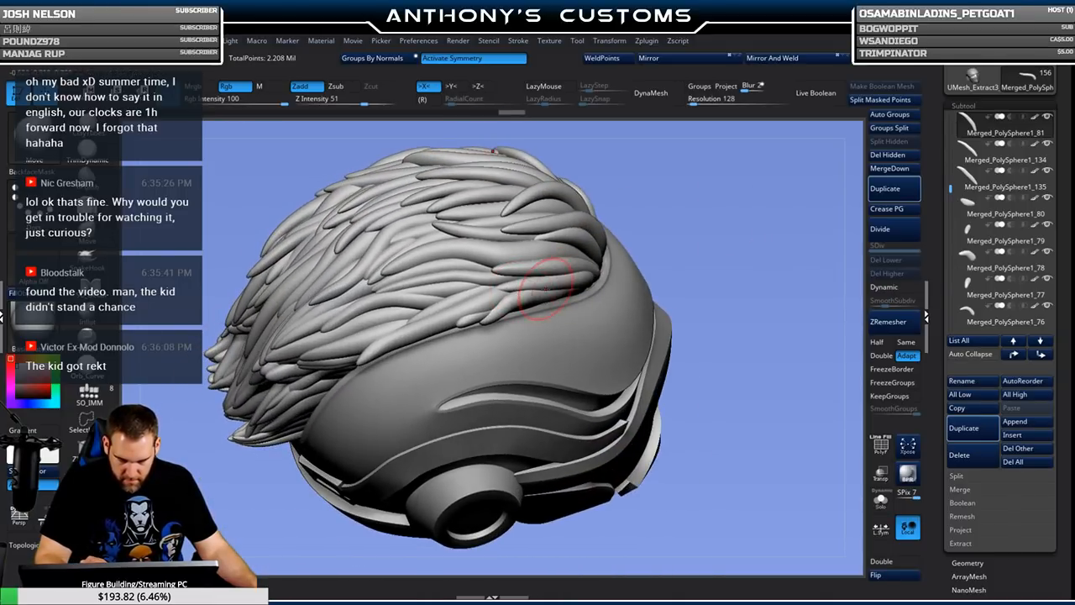
Select the outer hair strand on the helmet's left side for adjustment with the Move brush.
{"action": "left_click_drag", "start_coordinate": [696, 243], "coordinate": [544, 313]}
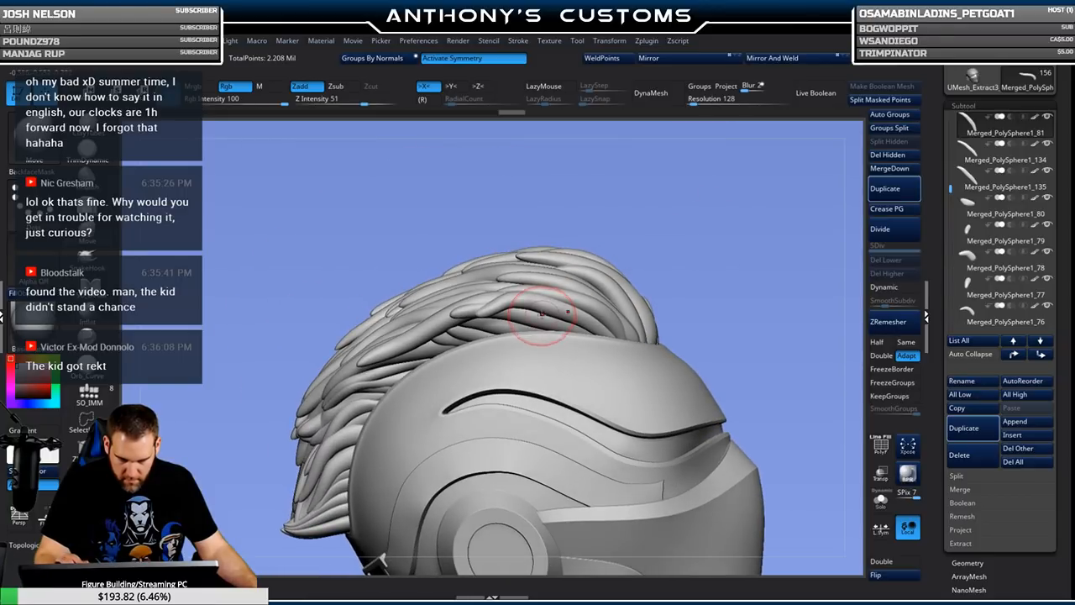
{"action": "left_click_drag", "start_coordinate": [783, 237], "coordinate": [786, 199]}
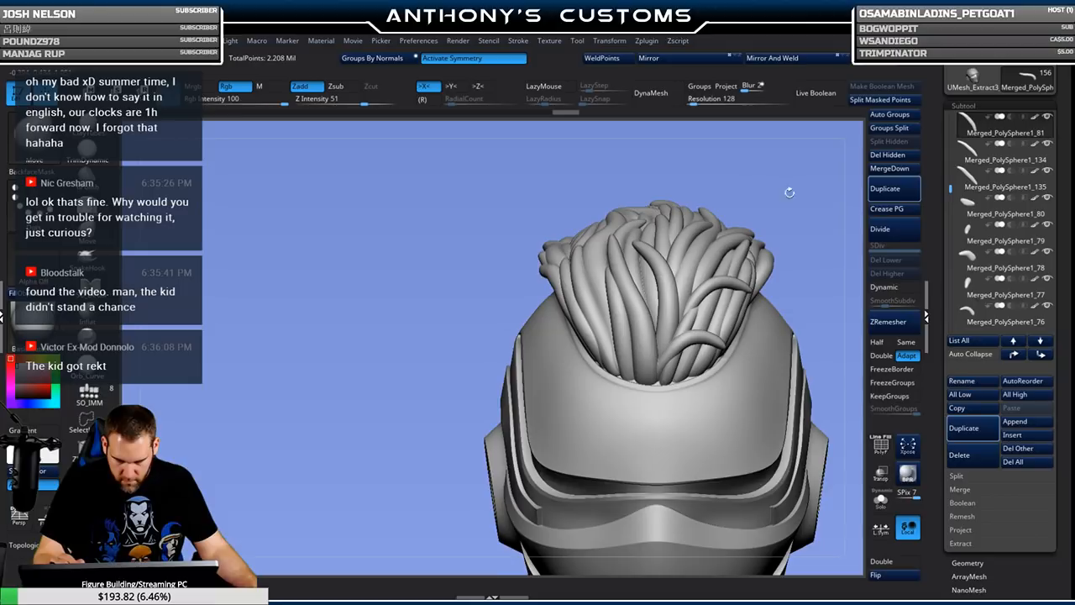
{"action": "mouse_move", "coordinate": [821, 235]}
{"action": "left_mouse_down", "text": "alt"}
{"action": "mouse_move", "coordinate": [798, 206]}
{"action": "mouse_move", "coordinate": [657, 241]}
{"action": "mouse_move", "coordinate": [687, 290]}
{"action": "mouse_move", "coordinate": [701, 277]}
{"action": "mouse_move", "coordinate": [674, 257]}
{"action": "mouse_move", "coordinate": [677, 220]}
{"action": "left_mouse_up", "text": "alt"}
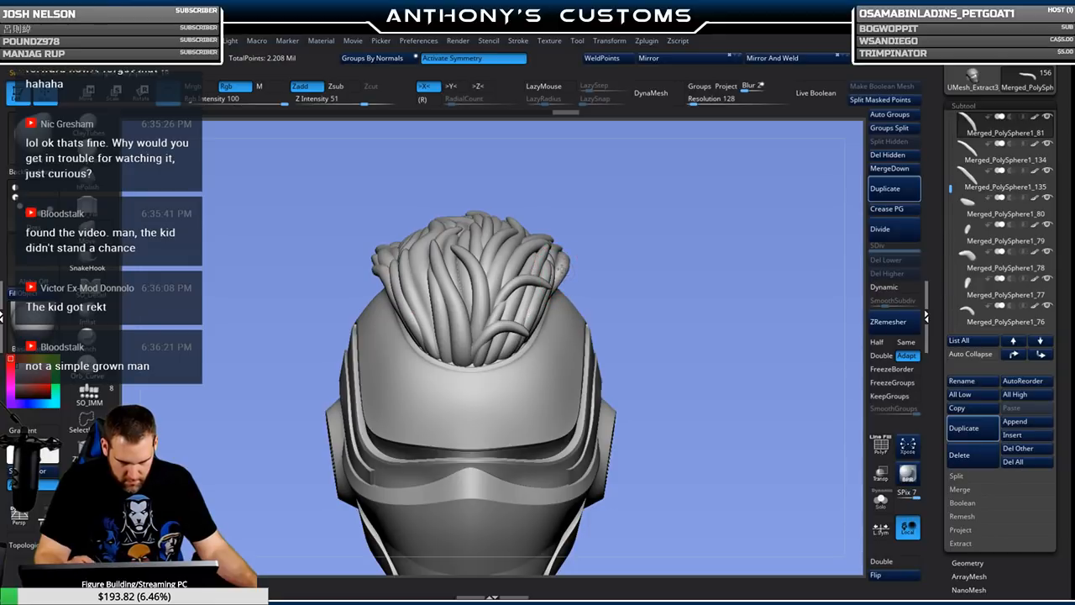
{"action": "left_click", "coordinate": [580, 250], "text": "alt"}
{"action": "left_click_drag", "start_coordinate": [688, 257], "coordinate": [569, 306]}
{"action": "key", "text": "space"}
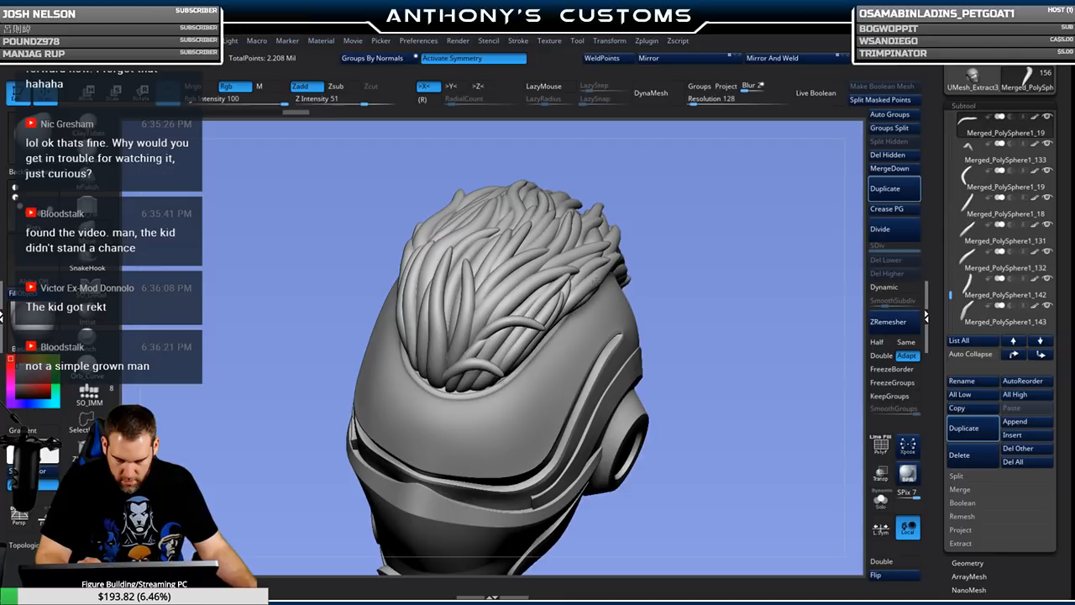
Reduce the brush's draw size and reshape the short strand above the left side of the helmet's upper rim.
{"action": "left_click_drag", "start_coordinate": [735, 242], "coordinate": [719, 196]}
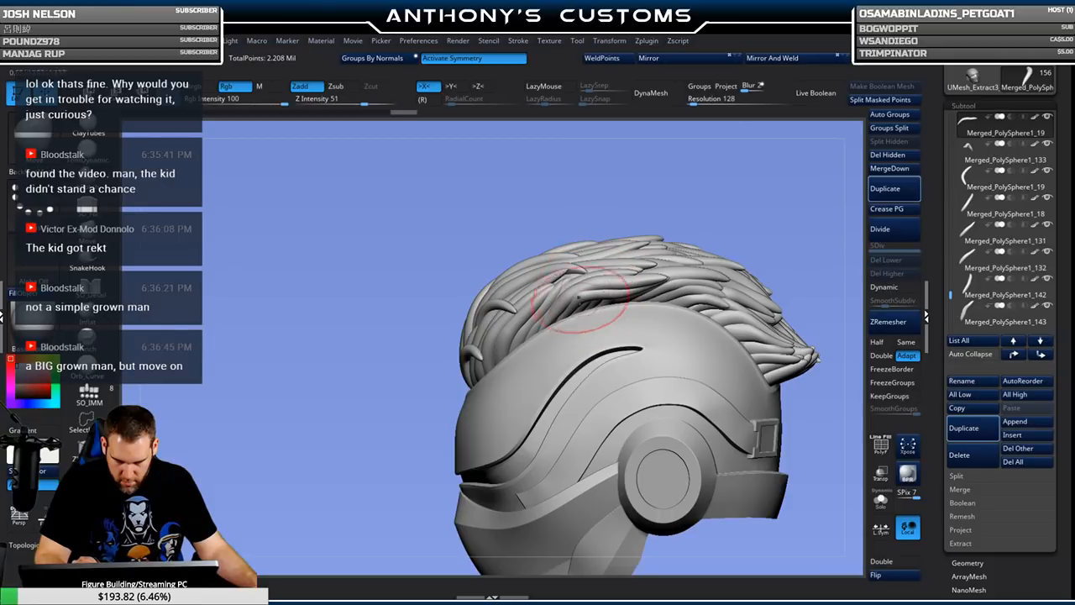
{"action": "mouse_move", "coordinate": [811, 215]}
{"action": "left_mouse_down", "text": "alt"}
{"action": "mouse_move", "coordinate": [714, 215]}
{"action": "mouse_move", "coordinate": [748, 207]}
{"action": "mouse_move", "coordinate": [762, 235]}
{"action": "mouse_move", "coordinate": [751, 223]}
{"action": "mouse_move", "coordinate": [546, 229]}
{"action": "left_mouse_up", "text": "alt"}
{"action": "key", "text": "space"}
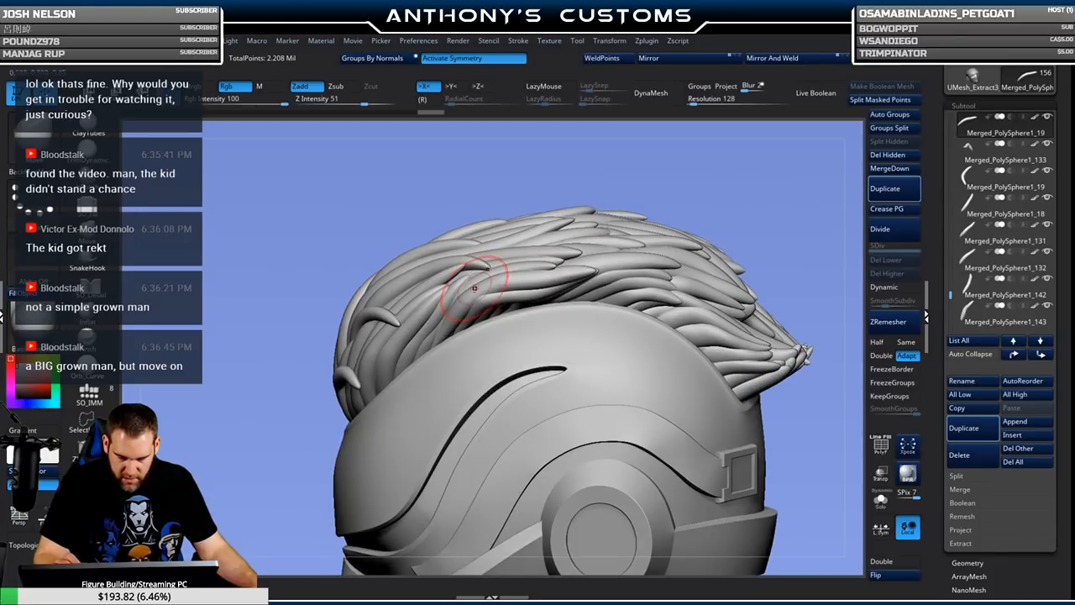
{"action": "left_click_drag", "start_coordinate": [592, 252], "coordinate": [477, 322]}
{"action": "left_click", "coordinate": [474, 320], "text": "alt"}
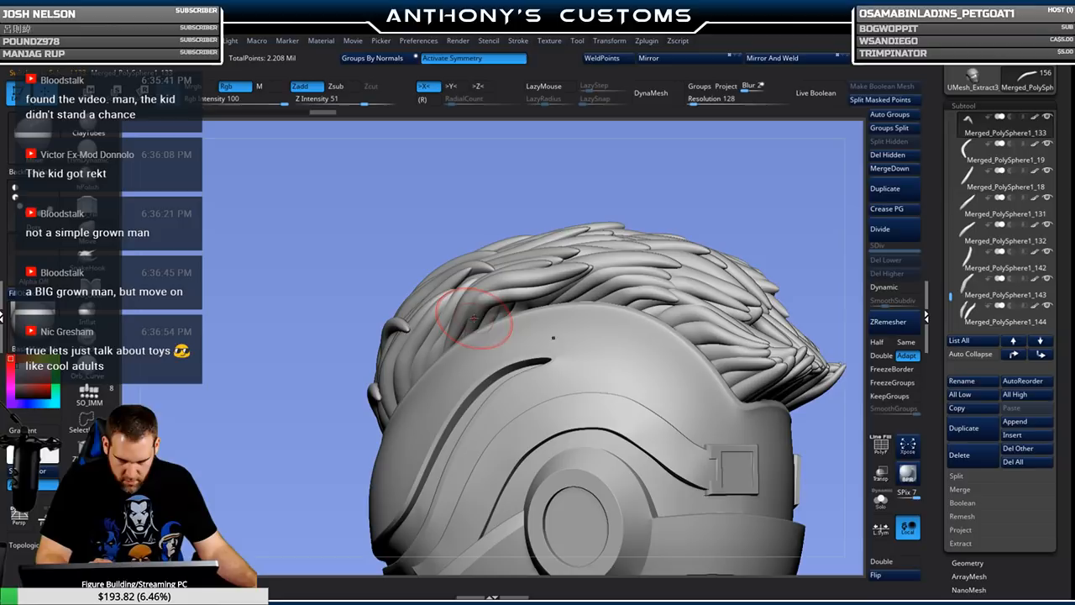
{"action": "mouse_move", "coordinate": [623, 207]}
{"action": "left_mouse_down"}
{"action": "mouse_move", "coordinate": [757, 210]}
{"action": "mouse_move", "coordinate": [691, 216]}
{"action": "mouse_move", "coordinate": [698, 190]}
{"action": "mouse_move", "coordinate": [512, 262]}
{"action": "left_mouse_up"}
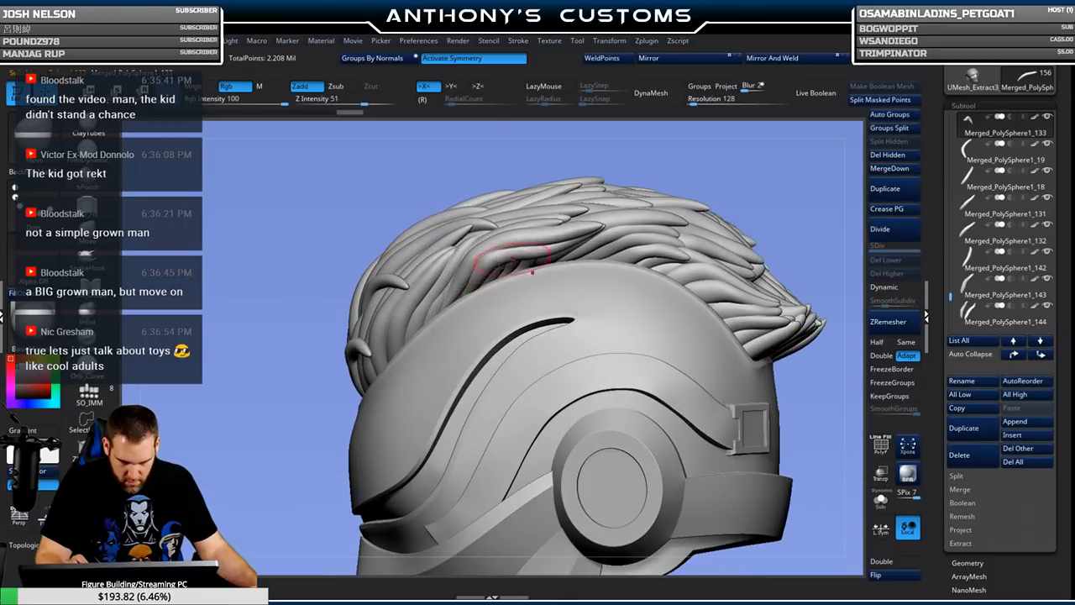
Examine the hair and helmet from the front, back and side, and check the active strand's polyframe.
{"action": "left_click_drag", "start_coordinate": [742, 178], "coordinate": [697, 209]}
{"action": "left_click_drag", "start_coordinate": [623, 229], "coordinate": [628, 254]}
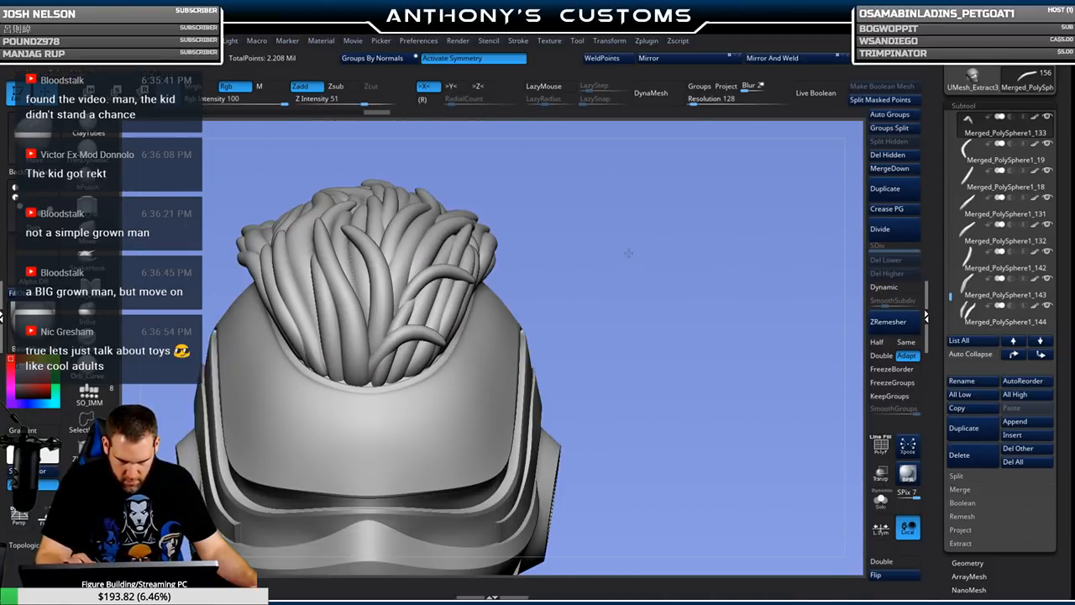
{"action": "left_click_drag", "start_coordinate": [651, 297], "coordinate": [678, 329], "text": "alt"}
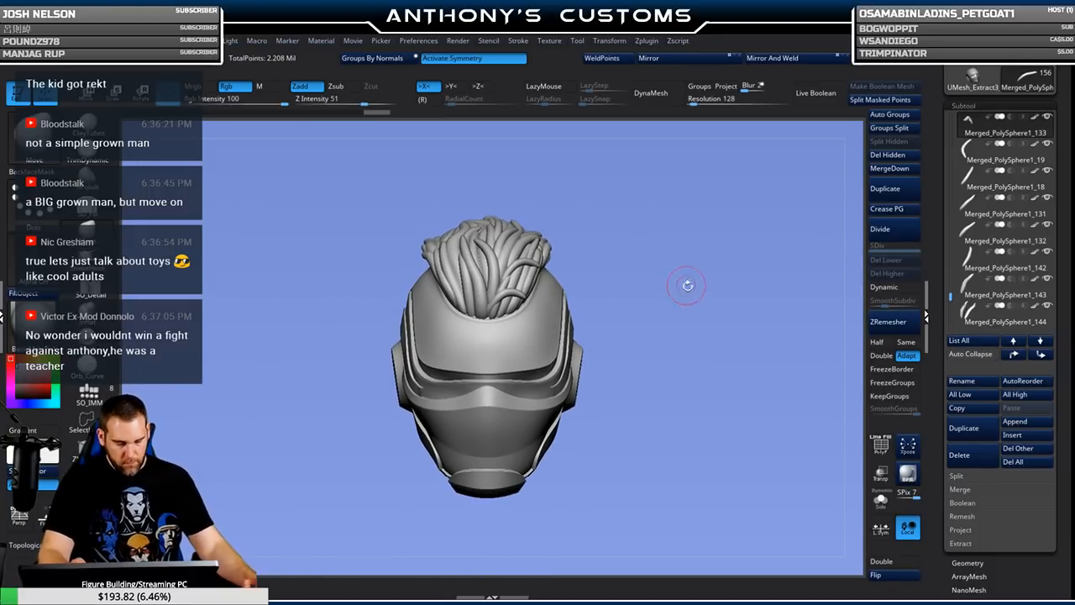
{"action": "left_click_drag", "start_coordinate": [715, 344], "coordinate": [736, 311]}
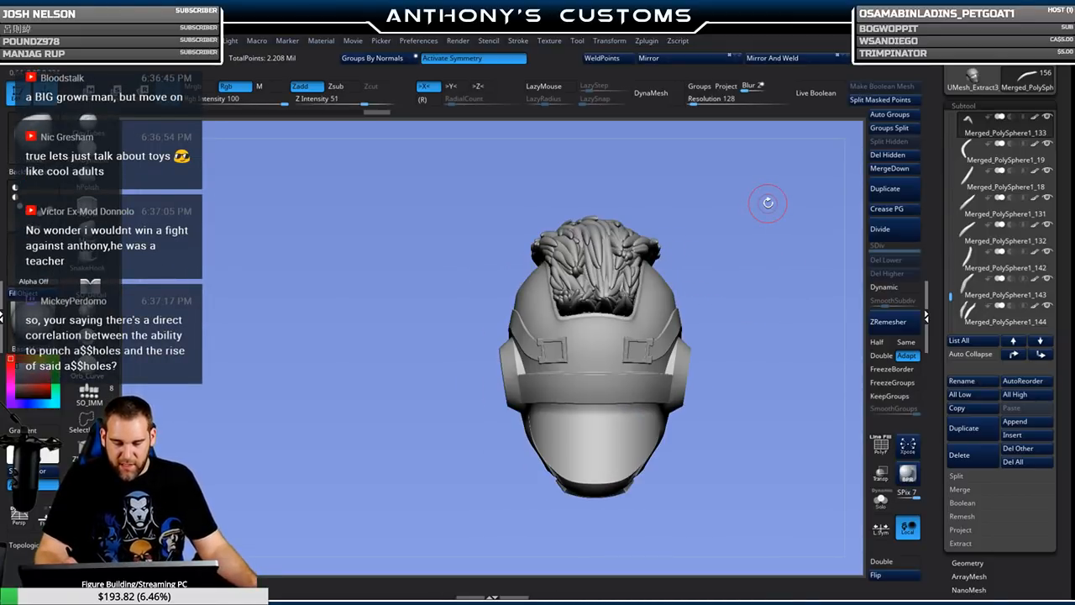
{"action": "left_click_drag", "start_coordinate": [753, 225], "coordinate": [703, 271]}
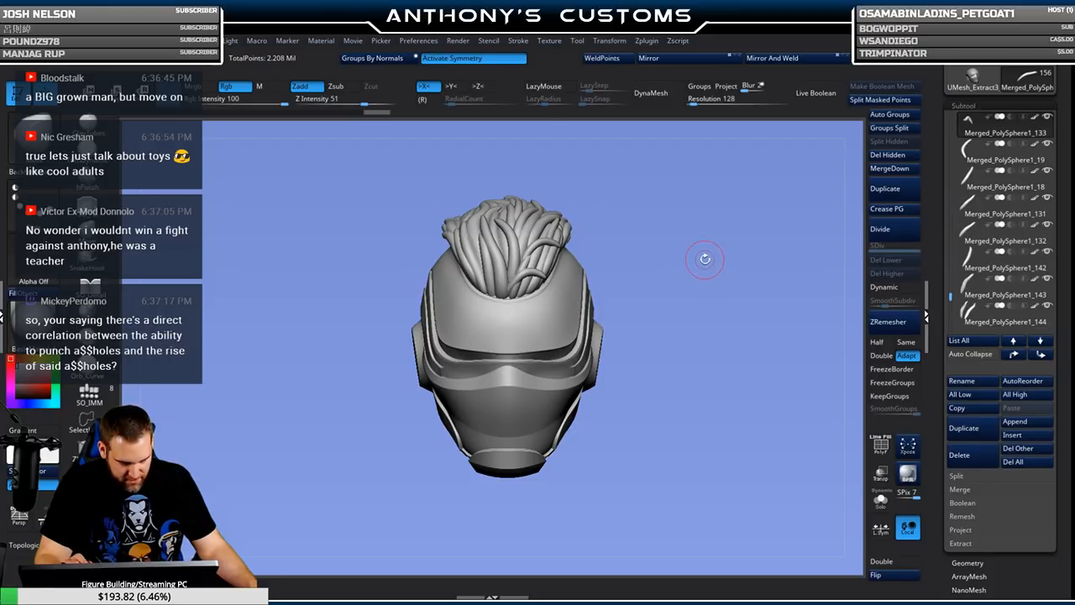
{"action": "mouse_move", "coordinate": [693, 280]}
{"action": "left_mouse_down"}
{"action": "mouse_move", "coordinate": [696, 304]}
{"action": "mouse_move", "coordinate": [697, 292]}
{"action": "left_mouse_up"}
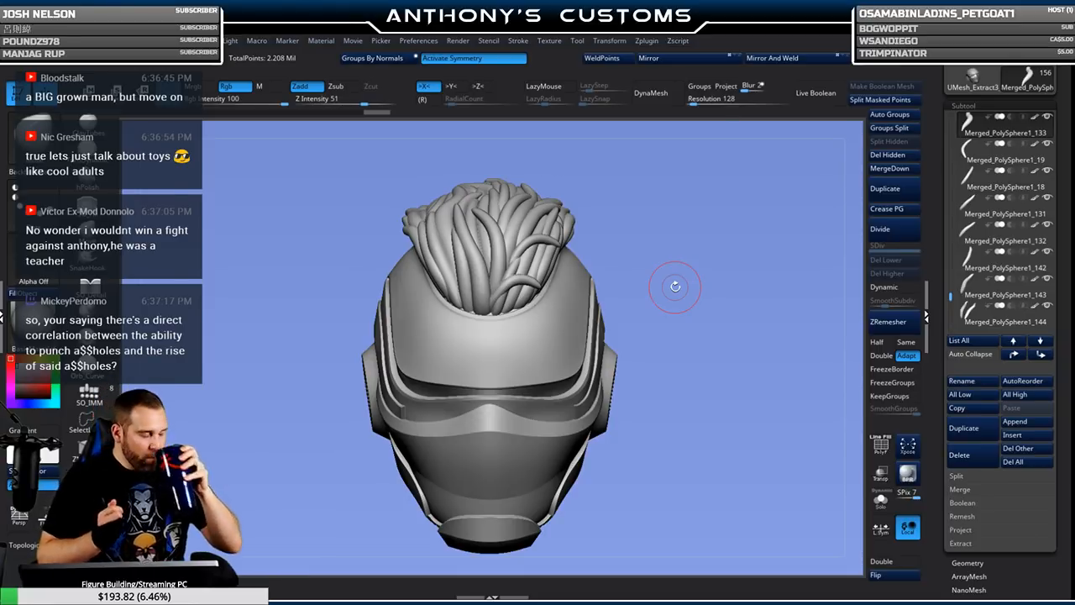
{"action": "left_click_drag", "start_coordinate": [709, 273], "coordinate": [710, 241]}
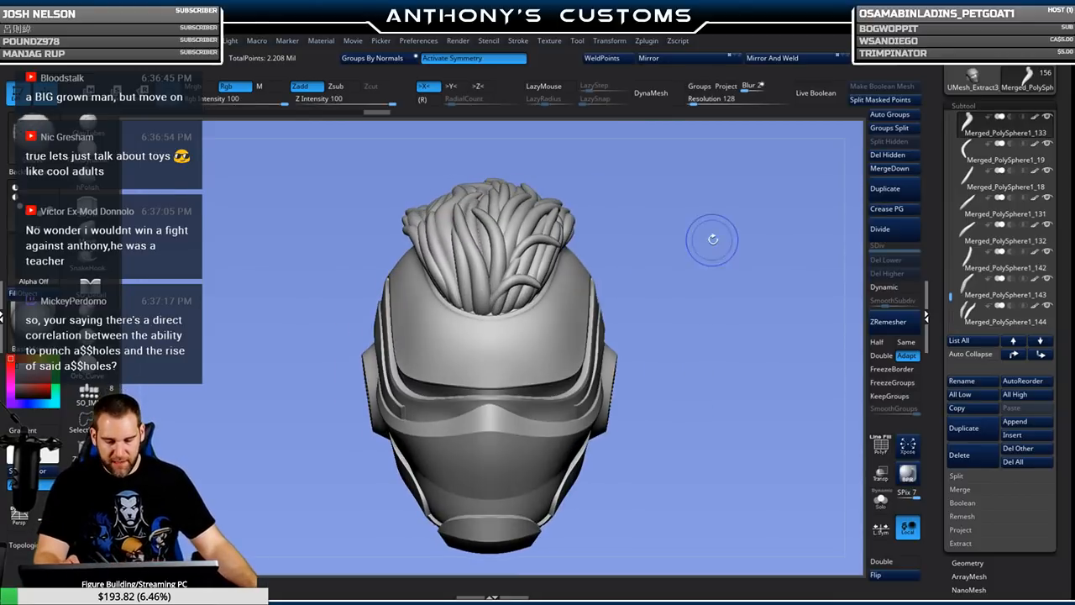
{"action": "left_click_drag", "start_coordinate": [723, 311], "coordinate": [703, 259]}
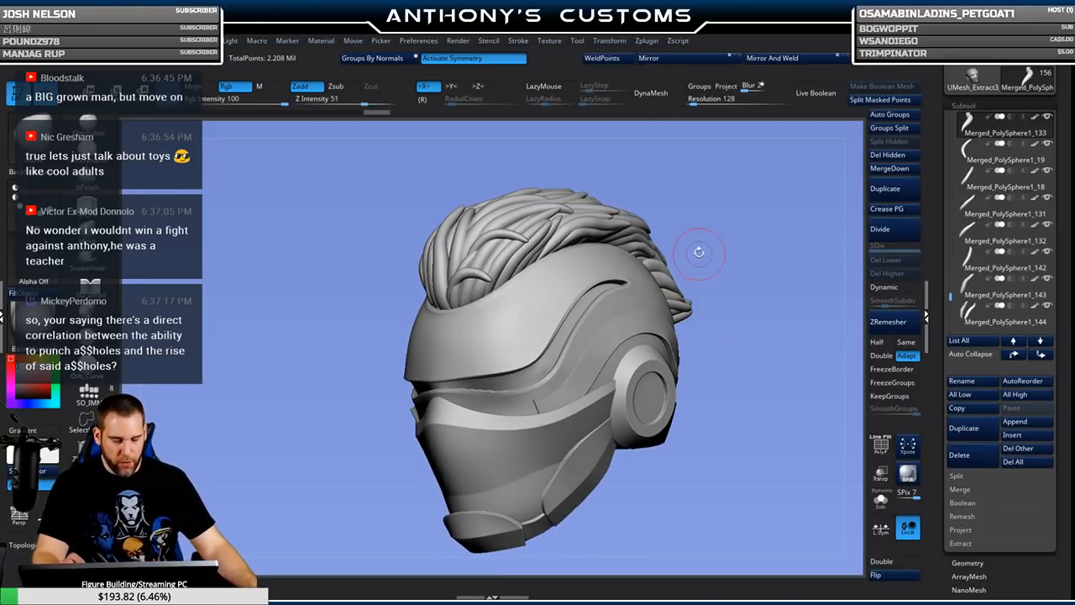
{"action": "key", "text": "shift+f"}
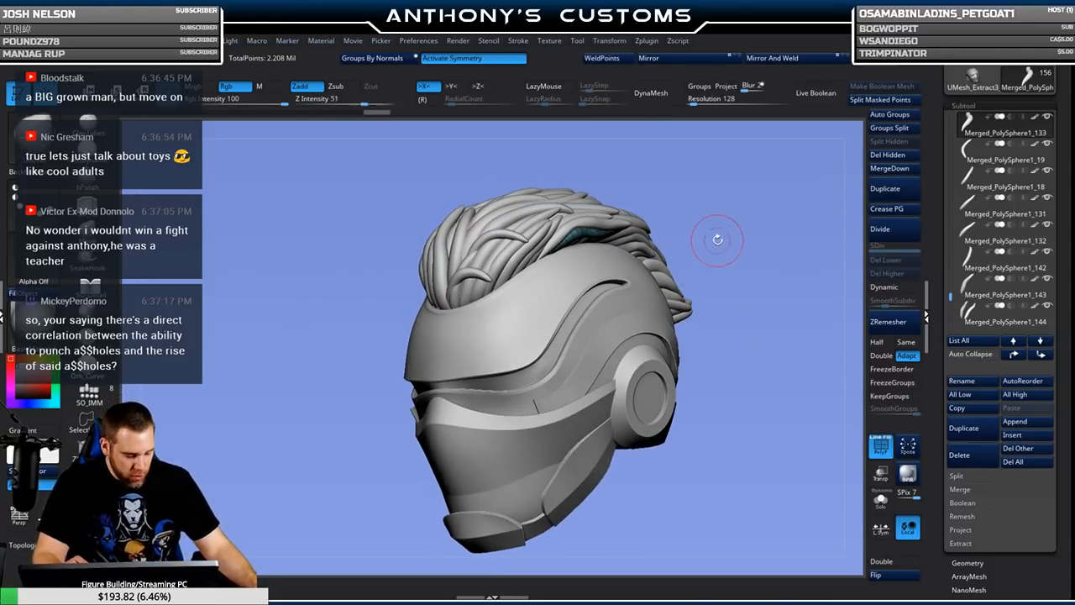
{"action": "key", "text": "shift+f"}
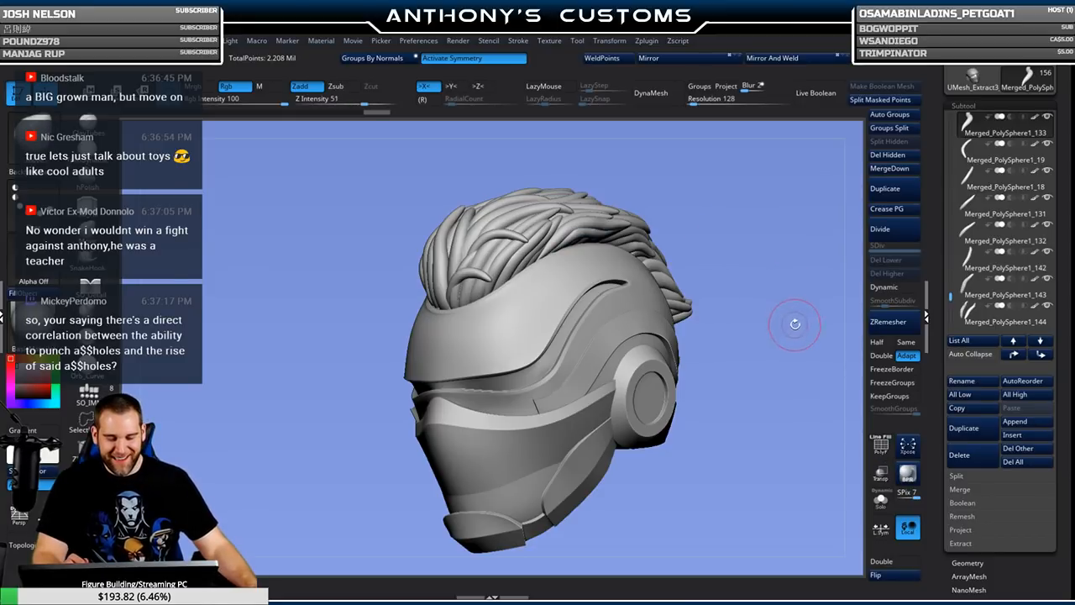
Hide the helmet subtool UMesh_Extract3_4 and inspect the underside of the hair from several angles.
{"action": "left_click_drag", "start_coordinate": [950, 297], "coordinate": [952, 120]}
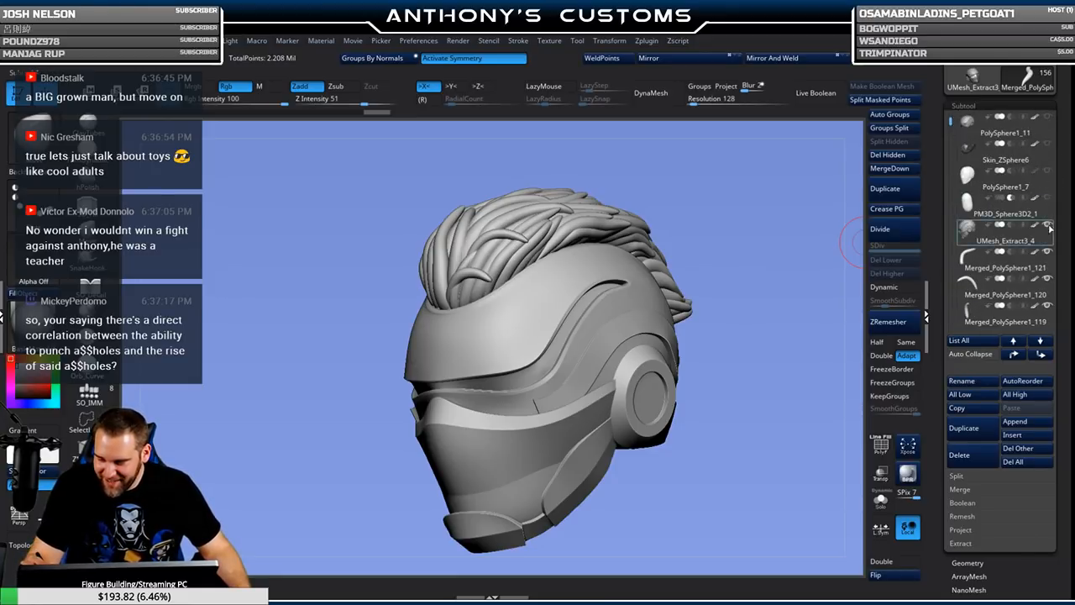
{"action": "mouse_move", "coordinate": [1049, 228]}
{"action": "left_click", "coordinate": [1047, 227]}
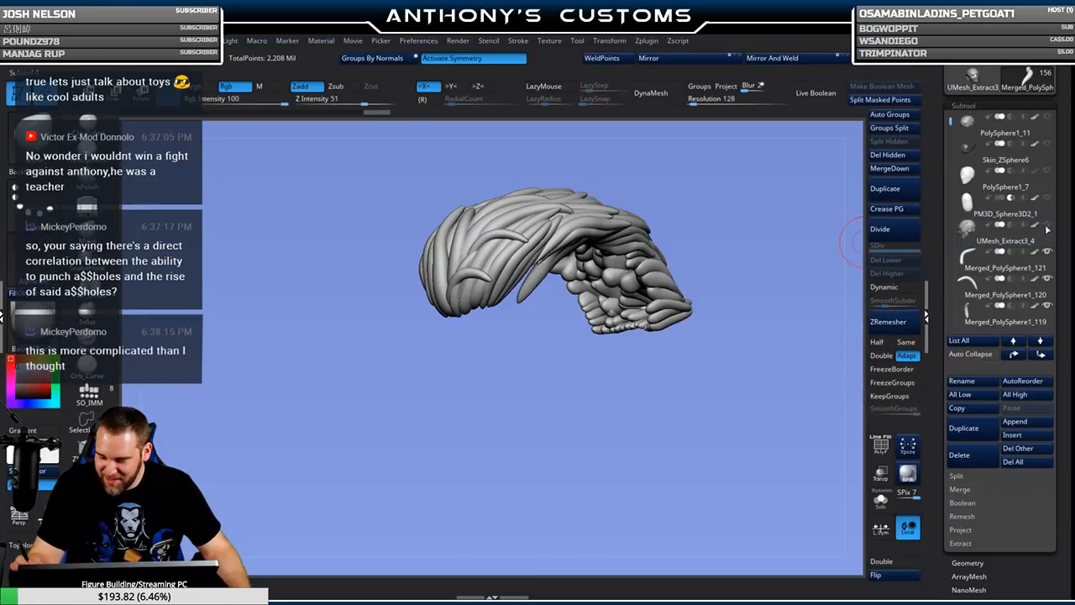
{"action": "mouse_move", "coordinate": [470, 412]}
{"action": "left_mouse_down"}
{"action": "mouse_move", "coordinate": [504, 409]}
{"action": "mouse_move", "coordinate": [637, 446]}
{"action": "mouse_move", "coordinate": [685, 407]}
{"action": "mouse_move", "coordinate": [685, 376]}
{"action": "left_mouse_up"}
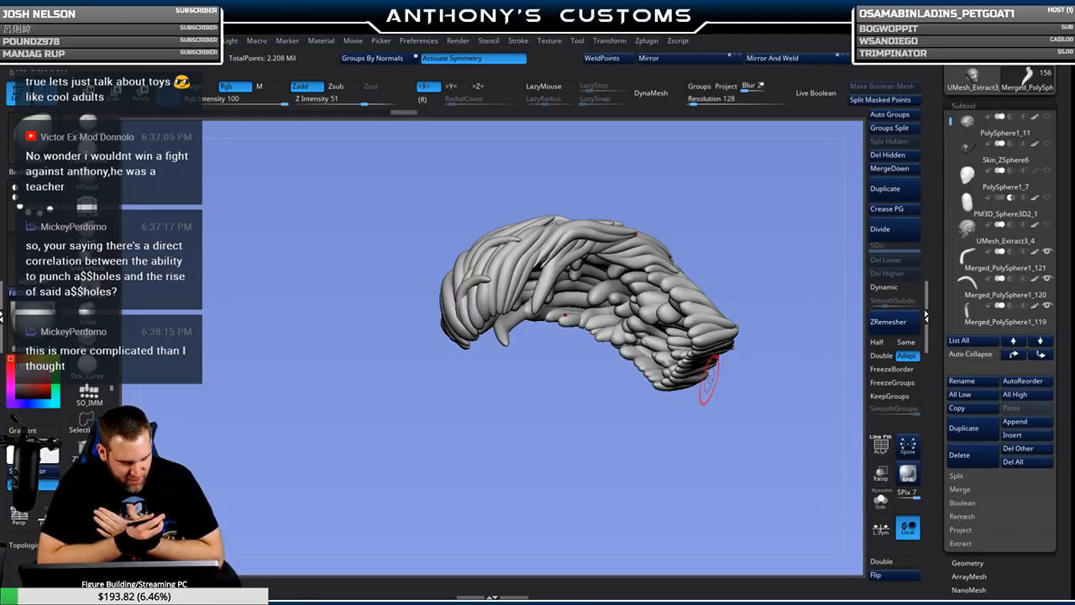
{"action": "left_click_drag", "start_coordinate": [566, 414], "coordinate": [502, 425]}
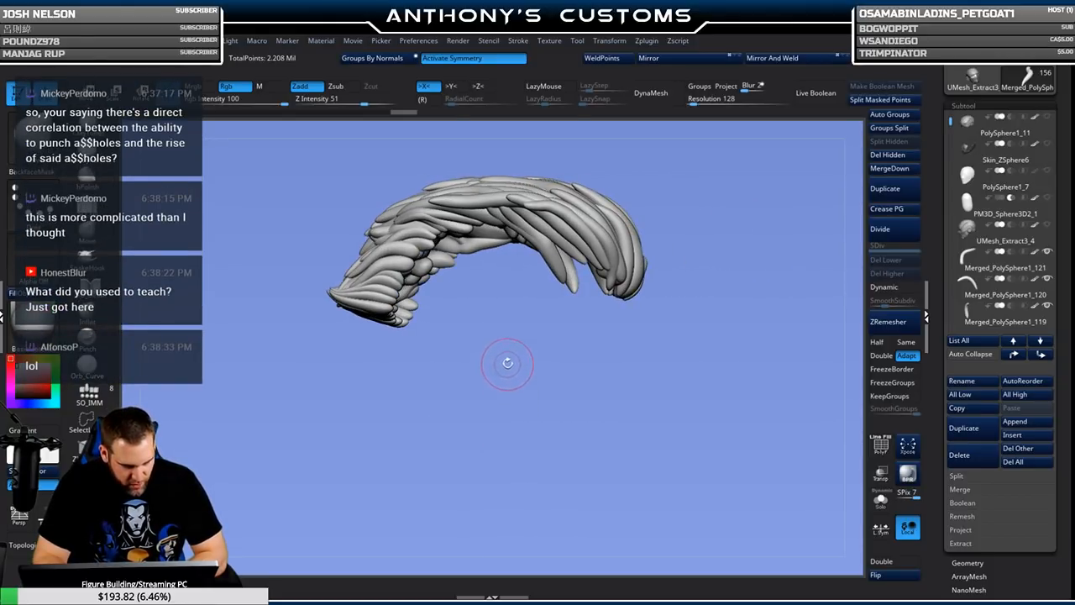
{"action": "left_click_drag", "start_coordinate": [539, 429], "coordinate": [538, 399]}
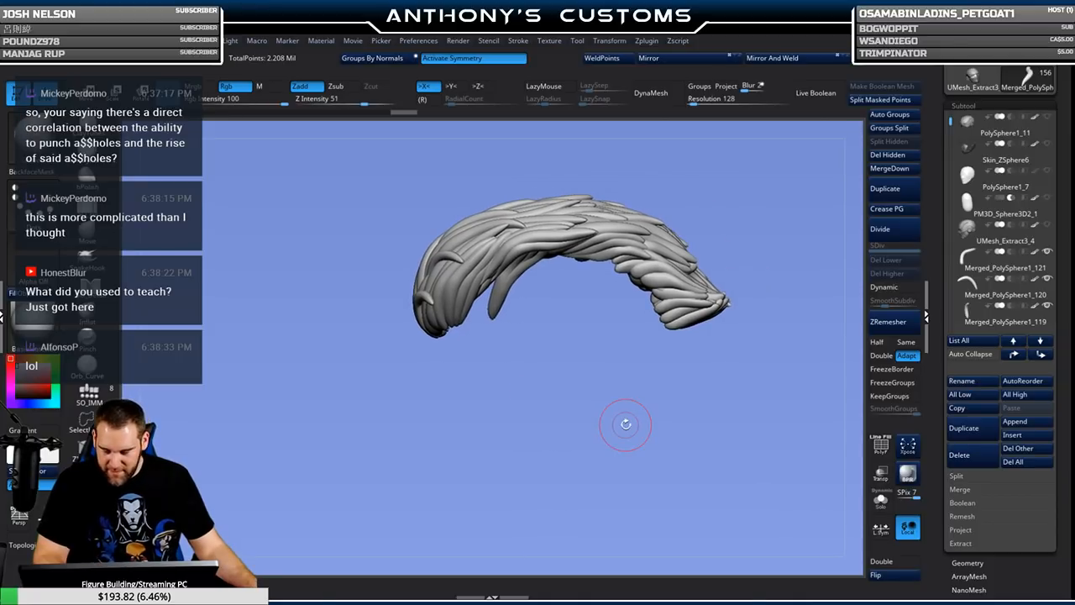
Insert a Sphere3D subtool into the hair and helmet model.
{"action": "left_click", "coordinate": [1023, 436]}
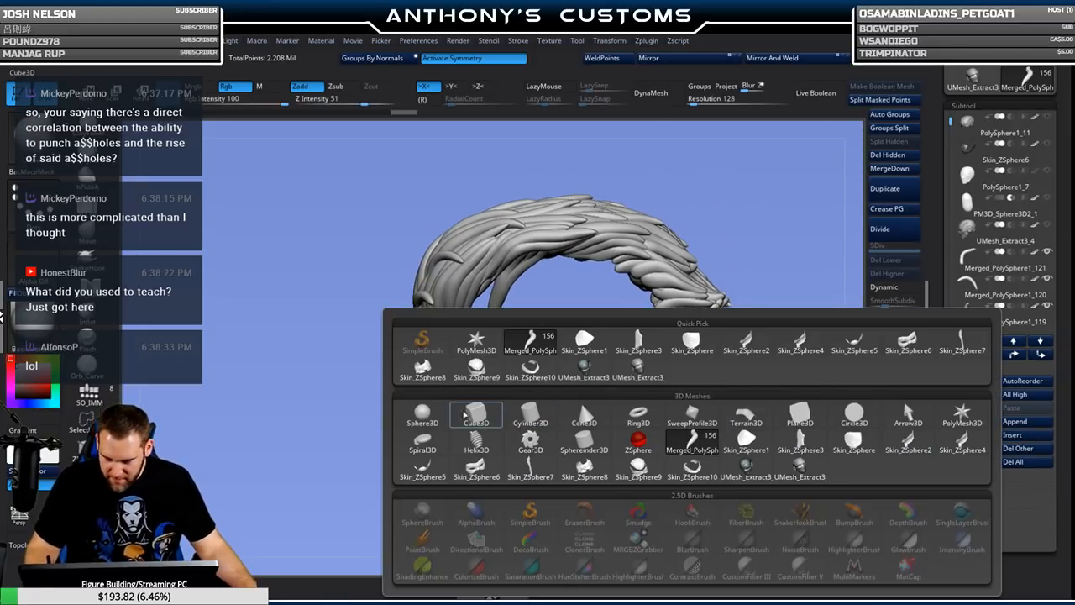
{"action": "left_click", "coordinate": [422, 415]}
{"action": "left_click_drag", "start_coordinate": [776, 389], "coordinate": [725, 404], "text": "alt"}
{"action": "mouse_move", "coordinate": [962, 291]}
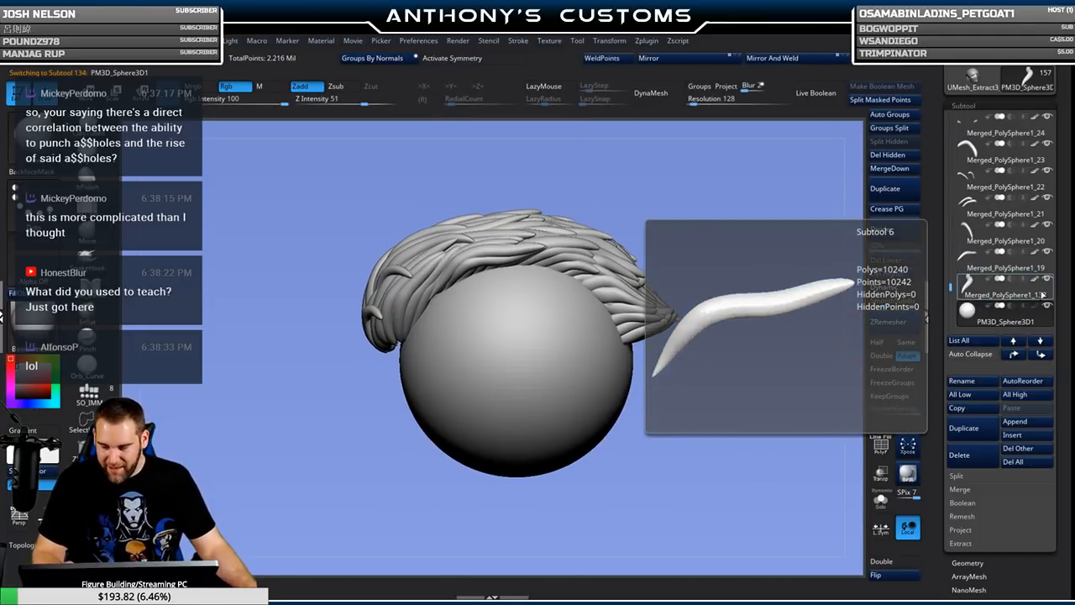
Isolate the new sphere PM3D_Sphere3D1 by hiding all other subtools, and show the helmet subtool UMesh_Extract3_4.
{"action": "left_click", "coordinate": [1046, 307]}
{"action": "scroll", "coordinate": [1034, 194], "scroll_direction": "up", "scroll_amount": 10}
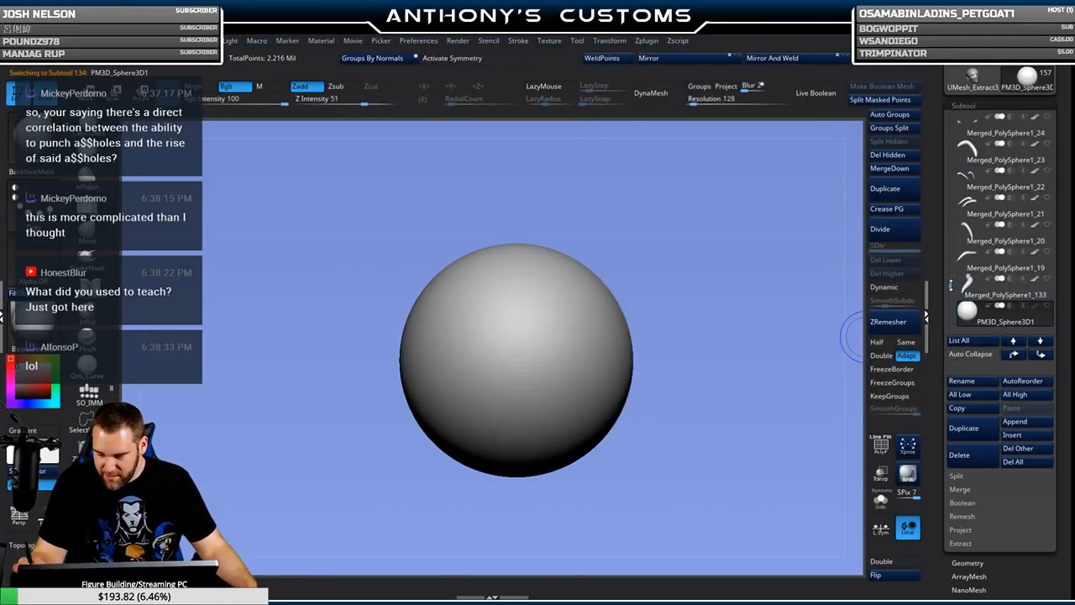
{"action": "scroll", "coordinate": [1003, 218], "scroll_direction": "up", "scroll_amount": 10}
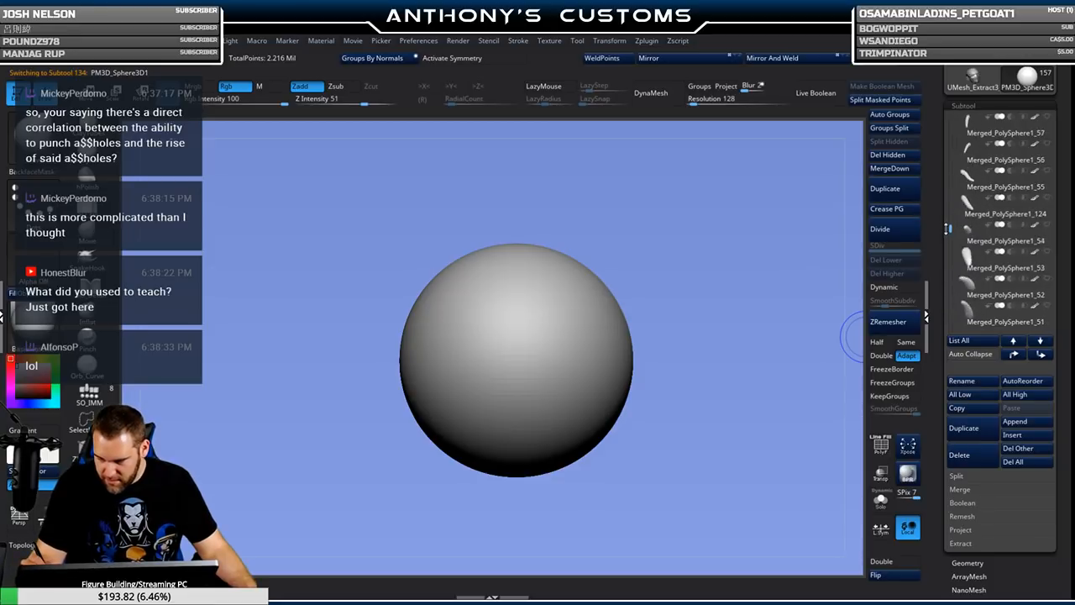
{"action": "scroll", "coordinate": [947, 189], "scroll_direction": "up", "scroll_amount": 8}
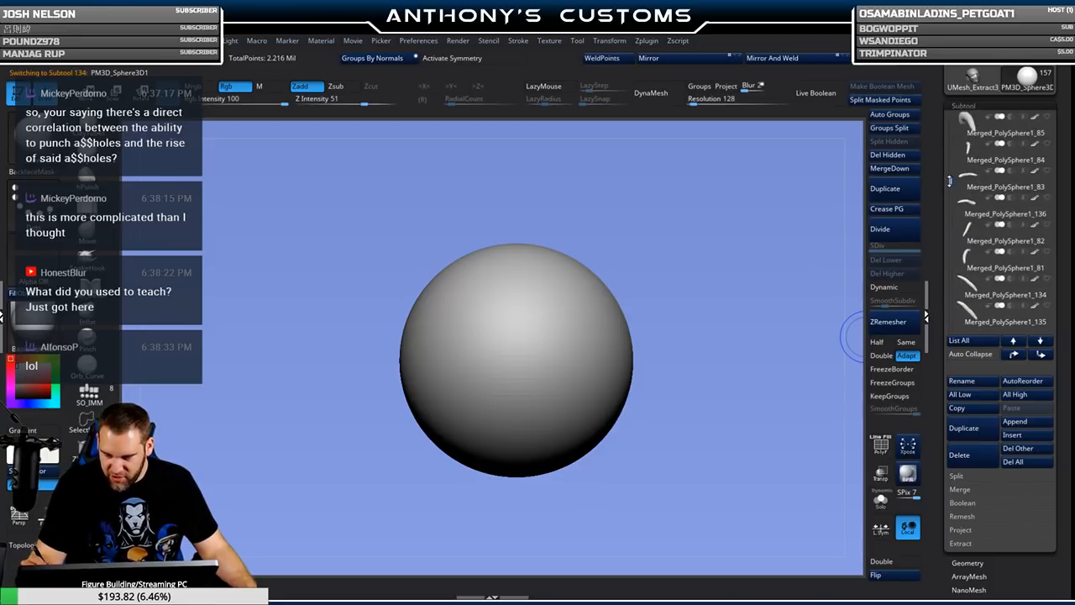
{"action": "scroll", "coordinate": [1004, 218], "scroll_direction": "up", "scroll_amount": 5}
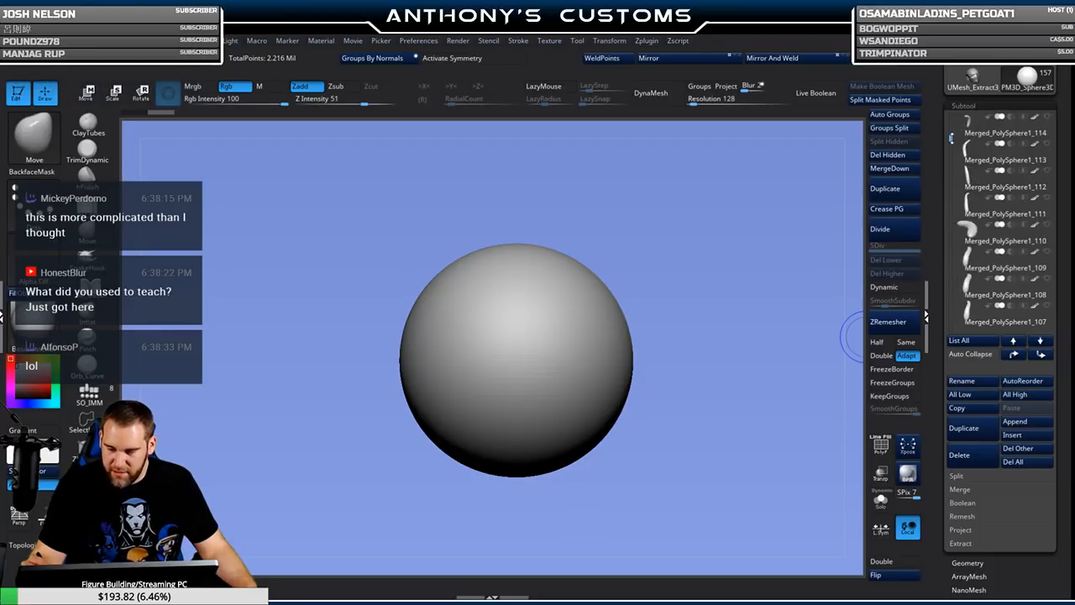
{"action": "scroll", "coordinate": [1004, 218], "scroll_direction": "up", "scroll_amount": 1}
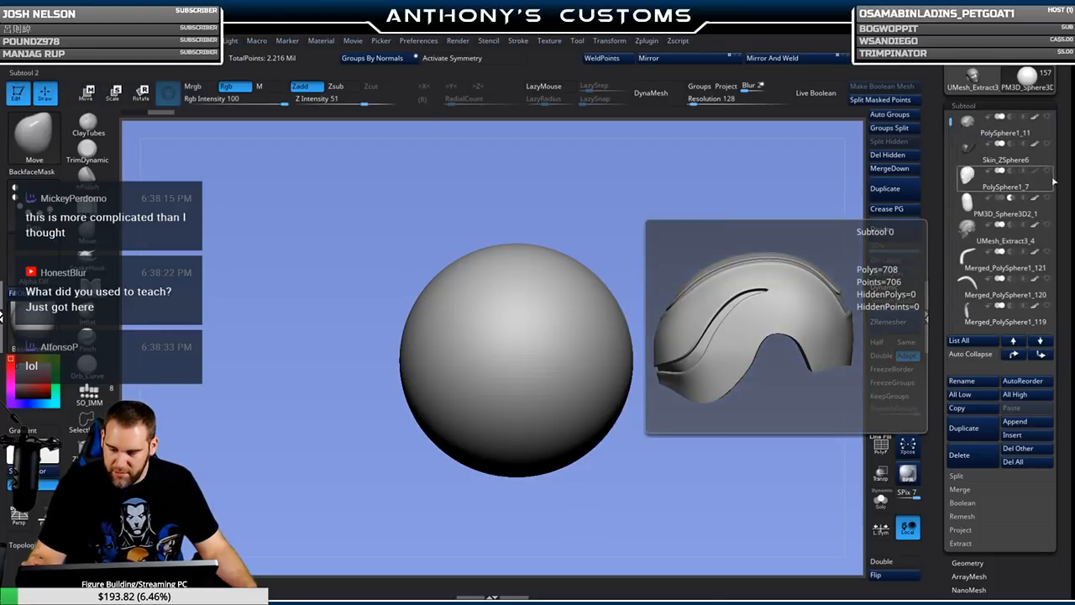
{"action": "left_click", "coordinate": [1048, 225]}
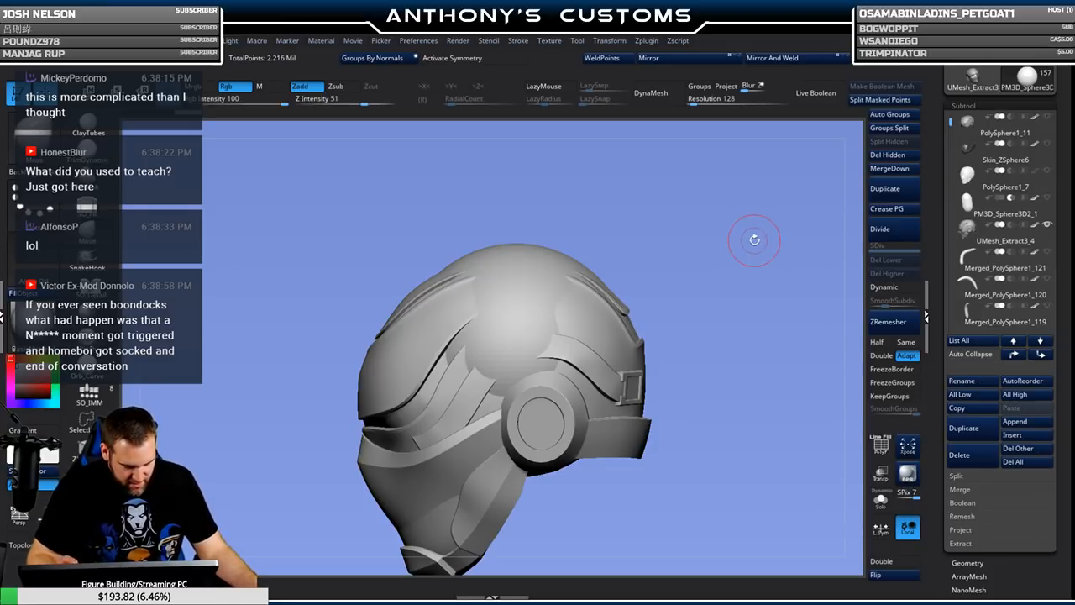
Turn on the polyframe and X symmetry, and stretch the sphere with the Move brush to match the helmet's outline from above.
{"action": "key", "text": "shift+f"}
{"action": "left_click_drag", "start_coordinate": [741, 296], "coordinate": [733, 322]}
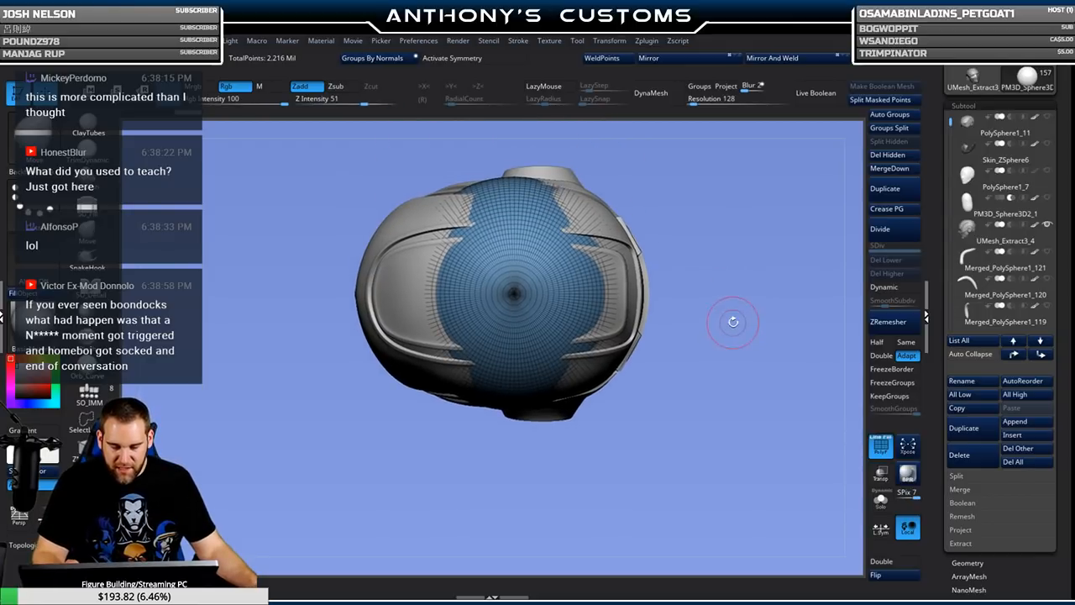
{"action": "key", "text": "space"}
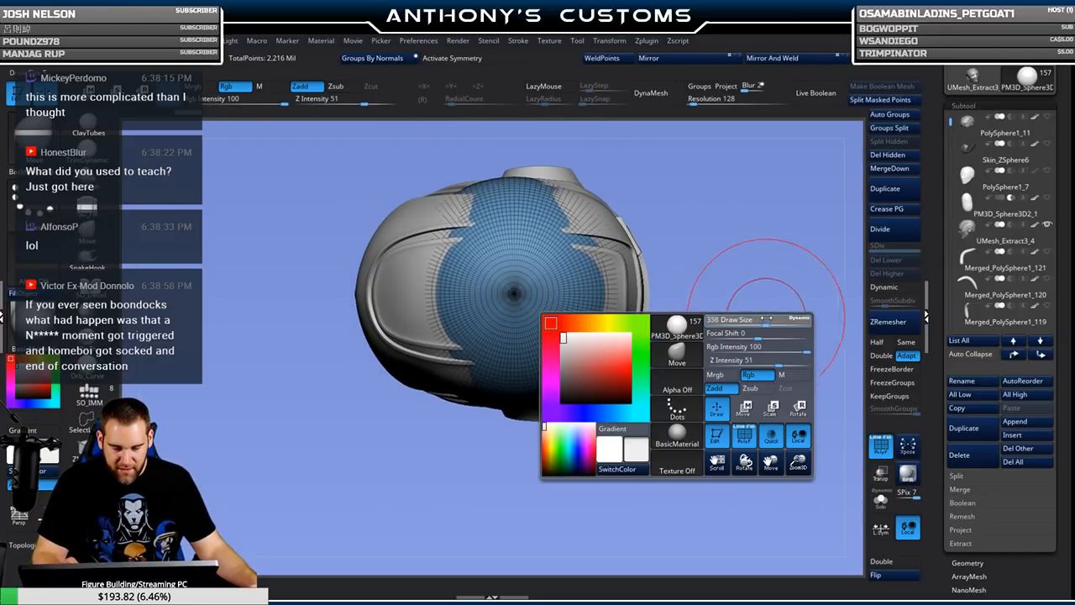
{"action": "key", "text": "x"}
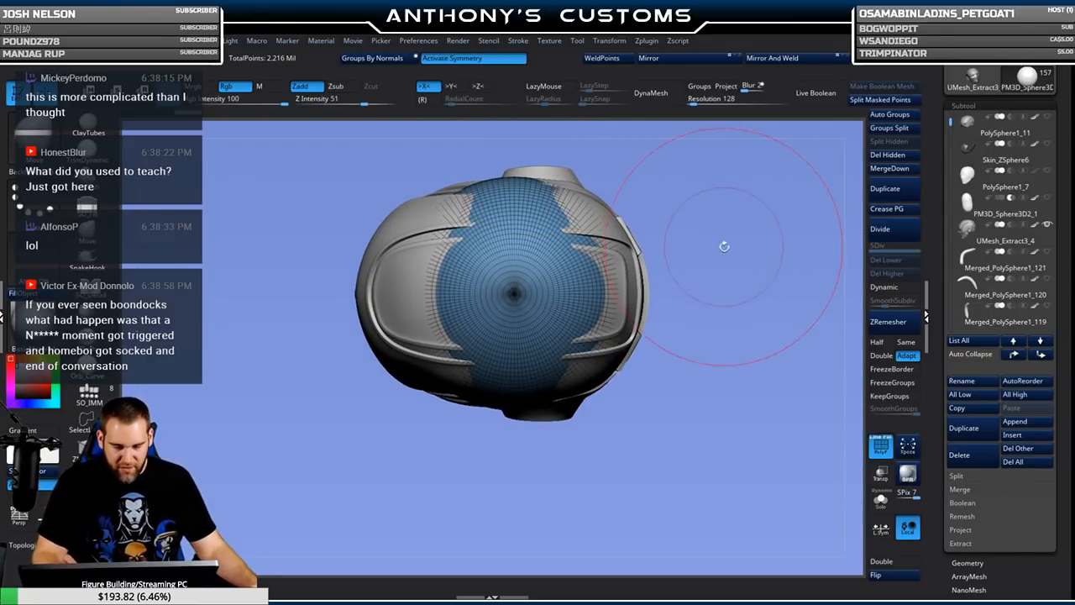
{"action": "key", "text": "space"}
{"action": "left_click_drag", "start_coordinate": [602, 293], "coordinate": [646, 285]}
{"action": "left_click_drag", "start_coordinate": [420, 302], "coordinate": [379, 309]}
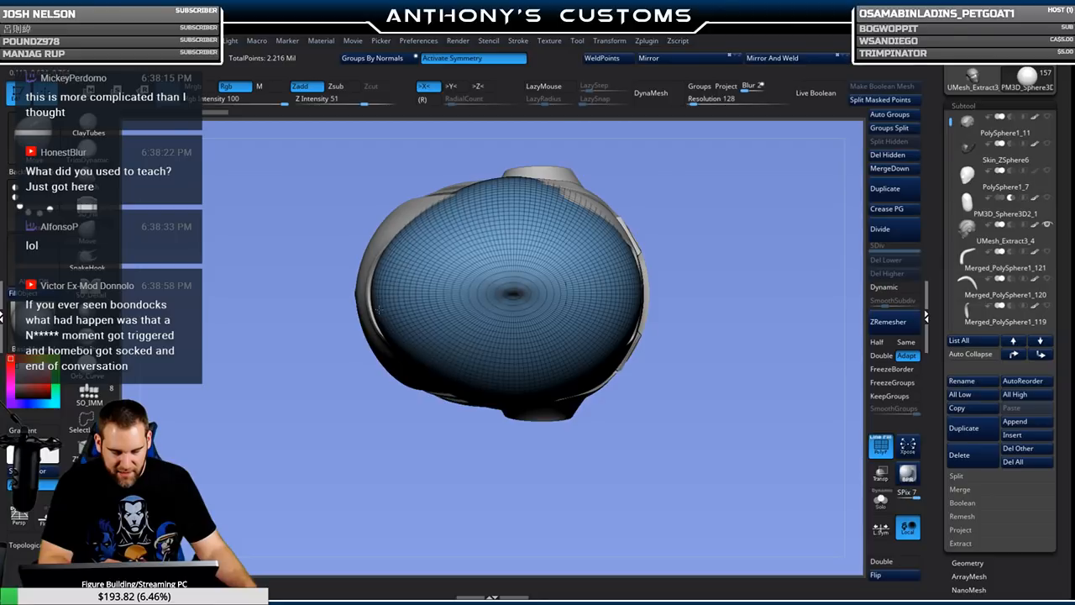
Reshape the sphere from the side with the Move brush so it follows the helmet's dome from forehead to back.
{"action": "left_click_drag", "start_coordinate": [708, 273], "coordinate": [277, 134]}
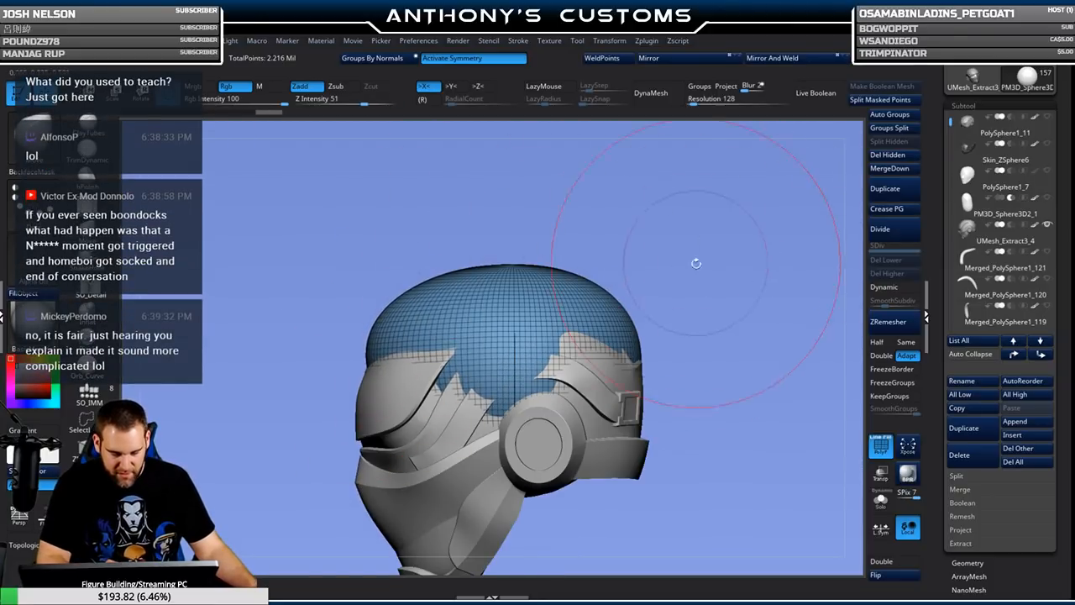
{"action": "left_click_drag", "start_coordinate": [696, 264], "coordinate": [676, 269]}
{"action": "key", "text": "space"}
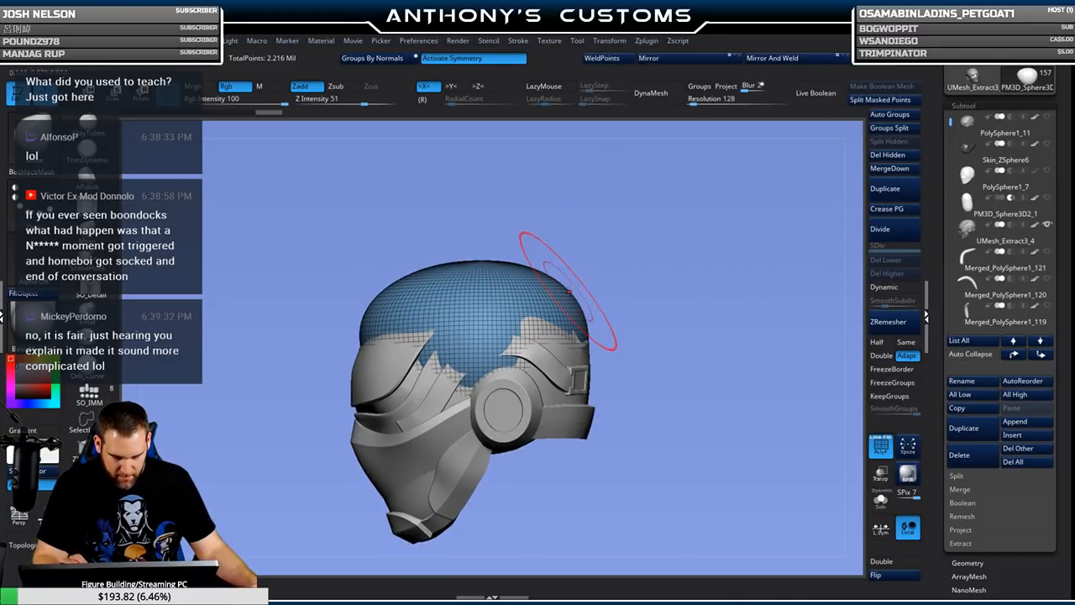
{"action": "left_click_drag", "start_coordinate": [687, 295], "coordinate": [719, 293]}
{"action": "mouse_move", "coordinate": [609, 298]}
{"action": "left_mouse_down"}
{"action": "mouse_move", "coordinate": [680, 313]}
{"action": "mouse_move", "coordinate": [678, 370]}
{"action": "mouse_move", "coordinate": [672, 353]}
{"action": "mouse_move", "coordinate": [661, 396]}
{"action": "left_mouse_up"}
{"action": "right_click", "coordinate": [630, 231]}
{"action": "mouse_move", "coordinate": [655, 249]}
{"action": "left_mouse_down", "text": "alt"}
{"action": "mouse_move", "coordinate": [693, 325]}
{"action": "mouse_move", "coordinate": [674, 268]}
{"action": "mouse_move", "coordinate": [670, 282]}
{"action": "mouse_move", "coordinate": [696, 272]}
{"action": "mouse_move", "coordinate": [674, 317]}
{"action": "mouse_move", "coordinate": [679, 307]}
{"action": "left_mouse_up", "text": "alt"}
{"action": "mouse_move", "coordinate": [695, 351]}
{"action": "left_mouse_down", "text": "alt"}
{"action": "mouse_move", "coordinate": [696, 280]}
{"action": "mouse_move", "coordinate": [695, 316]}
{"action": "mouse_move", "coordinate": [749, 280]}
{"action": "mouse_move", "coordinate": [753, 250]}
{"action": "left_mouse_up", "text": "alt"}
{"action": "mouse_move", "coordinate": [750, 301]}
{"action": "left_mouse_down", "text": "alt"}
{"action": "mouse_move", "coordinate": [690, 275]}
{"action": "mouse_move", "coordinate": [722, 267]}
{"action": "mouse_move", "coordinate": [707, 236]}
{"action": "mouse_move", "coordinate": [692, 251]}
{"action": "left_mouse_up", "text": "alt"}
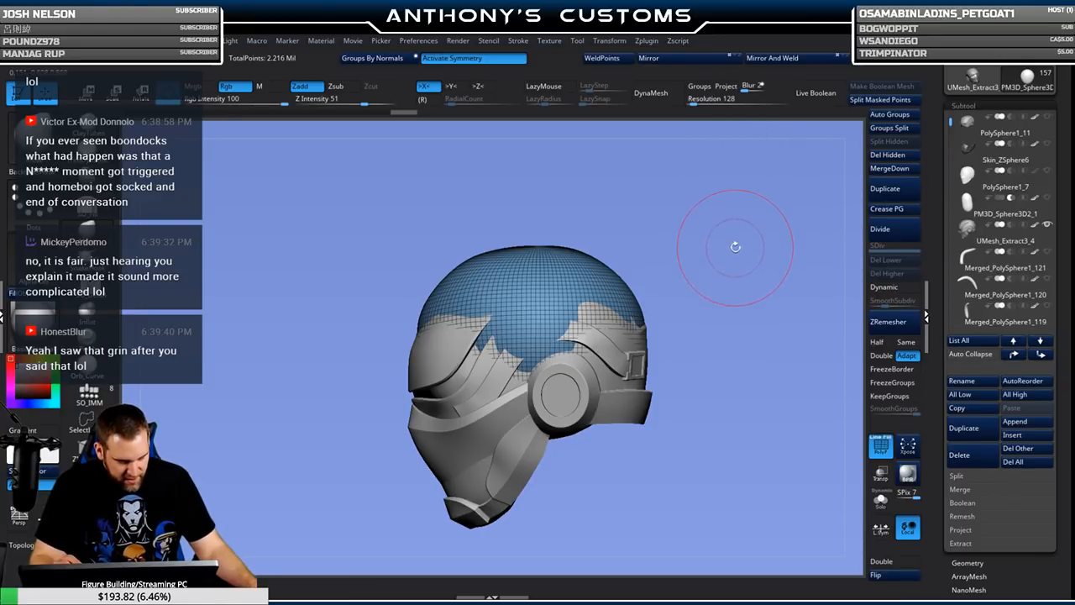
{"action": "mouse_move", "coordinate": [734, 273]}
{"action": "left_mouse_down"}
{"action": "mouse_move", "coordinate": [736, 305]}
{"action": "mouse_move", "coordinate": [684, 300]}
{"action": "mouse_move", "coordinate": [725, 293]}
{"action": "mouse_move", "coordinate": [699, 293]}
{"action": "mouse_move", "coordinate": [694, 281]}
{"action": "left_mouse_up"}
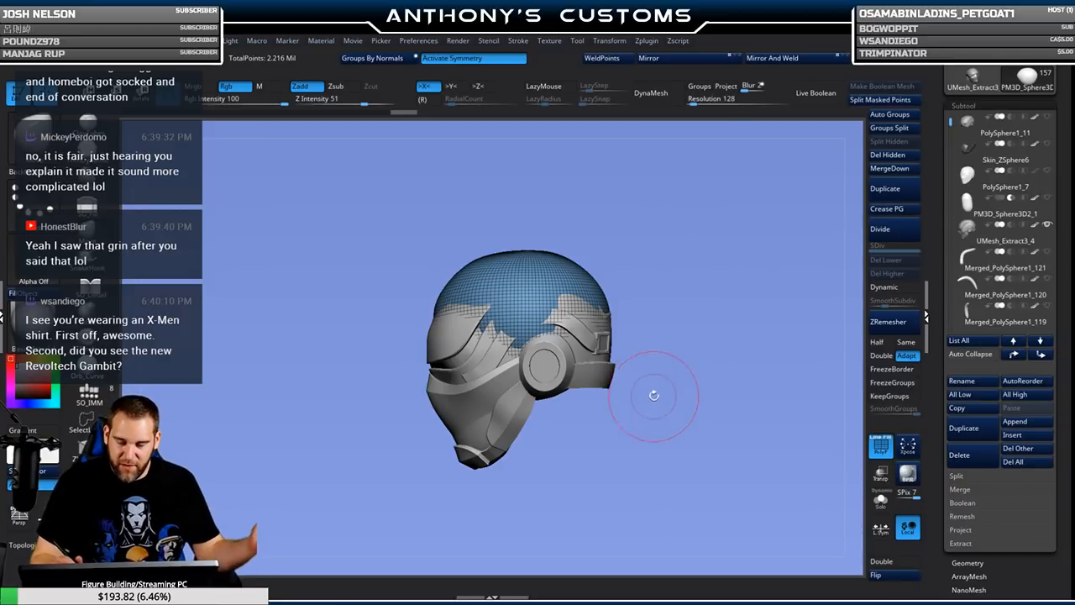
{"action": "left_click_drag", "start_coordinate": [628, 436], "coordinate": [660, 432]}
Insert a Cube3D subtool directly below the sphere at the end of the subtool list as a subtractive shape, and enable Live Boolean.
{"action": "left_click_drag", "start_coordinate": [951, 124], "coordinate": [957, 321]}
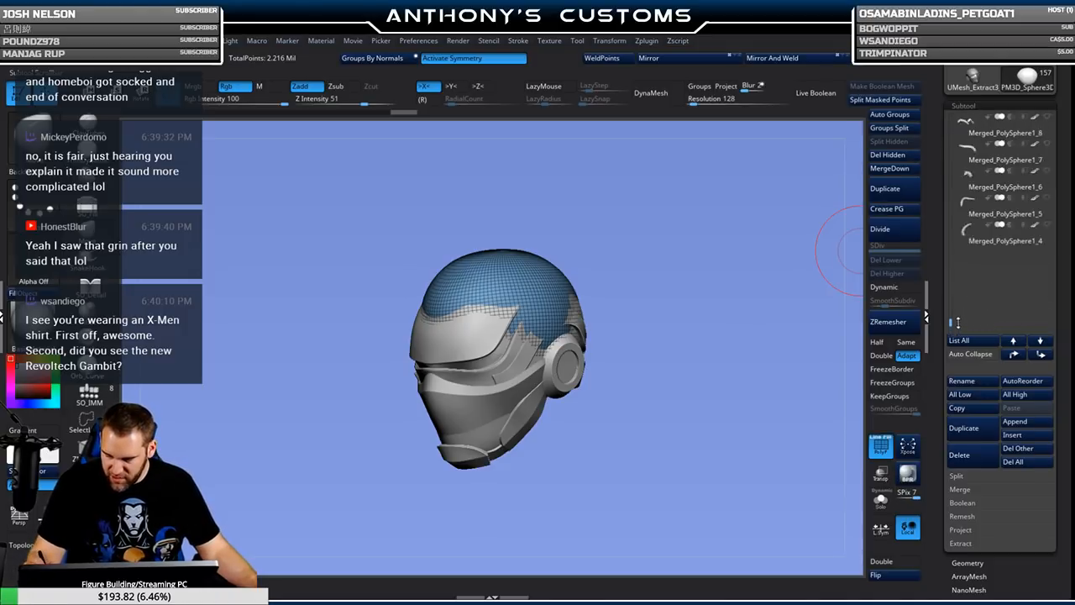
{"action": "mouse_move", "coordinate": [966, 313]}
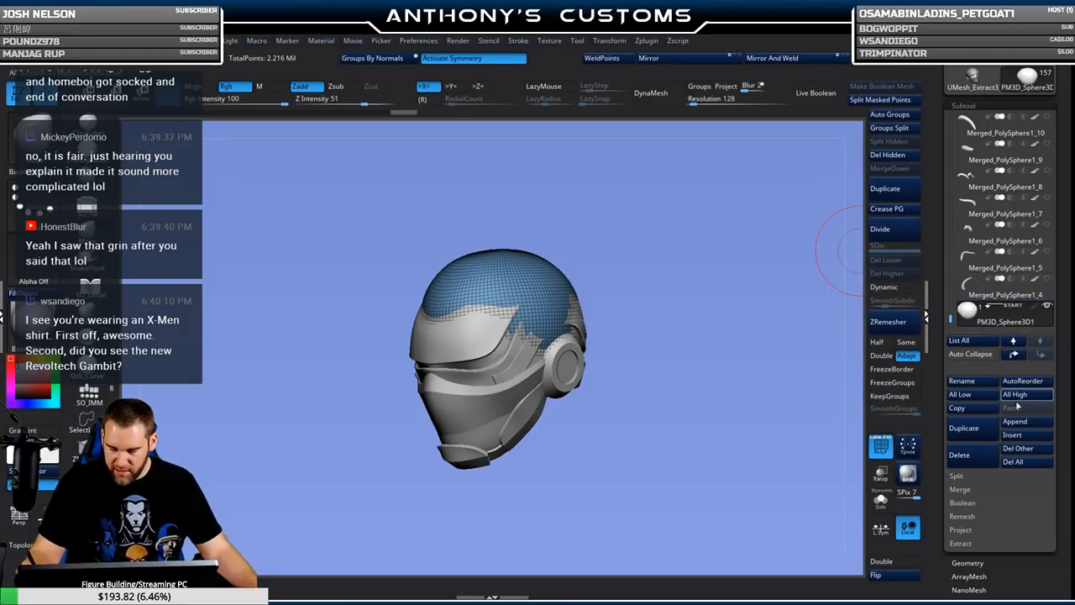
{"action": "left_click", "coordinate": [1021, 436]}
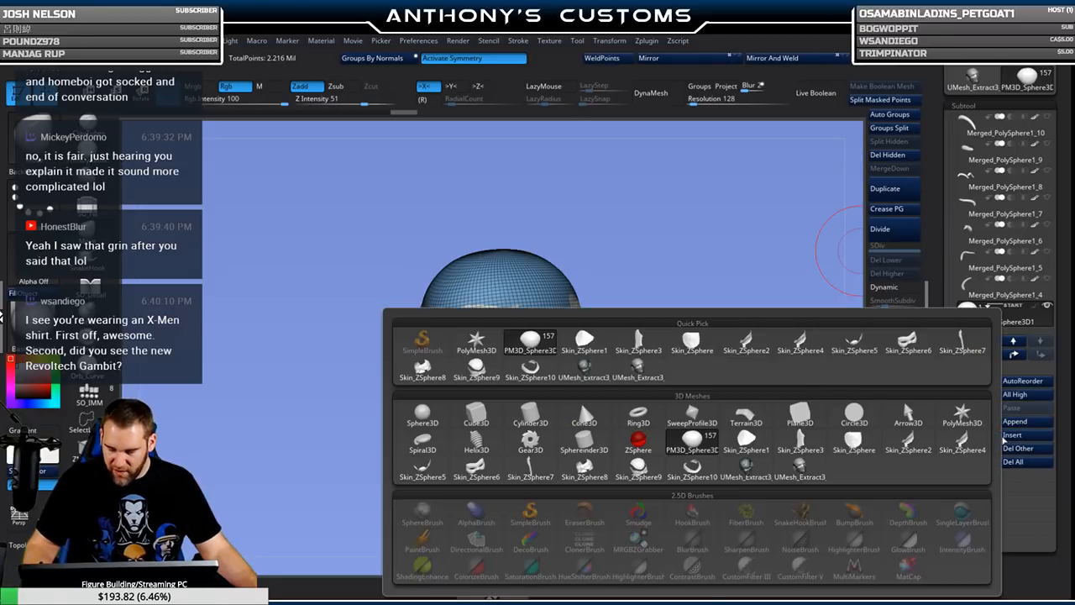
{"action": "left_click", "coordinate": [484, 422]}
{"action": "left_click_drag", "start_coordinate": [631, 448], "coordinate": [663, 437]}
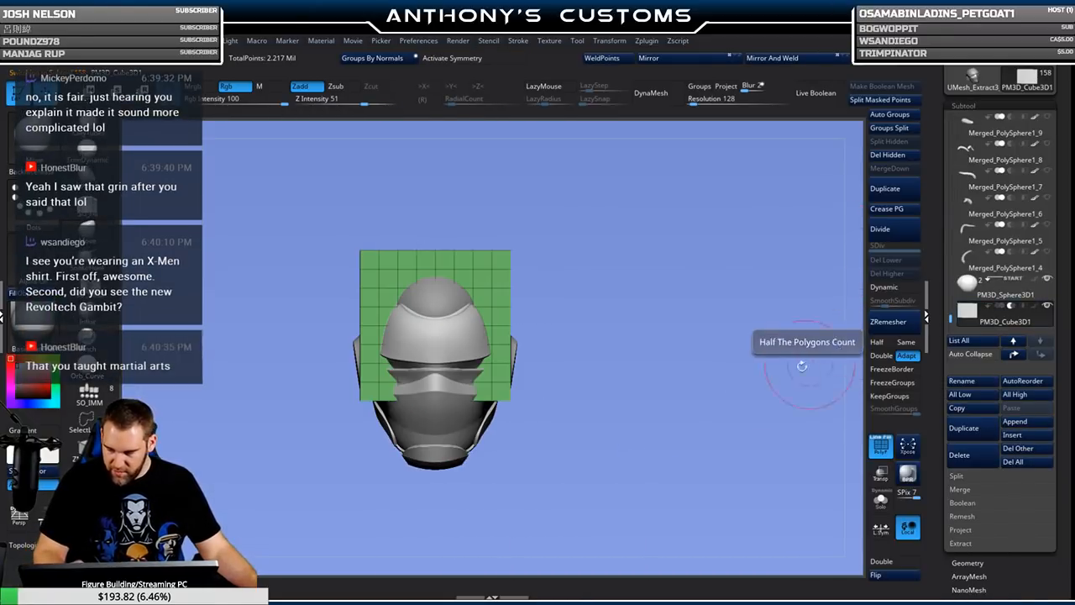
{"action": "left_click", "coordinate": [816, 94]}
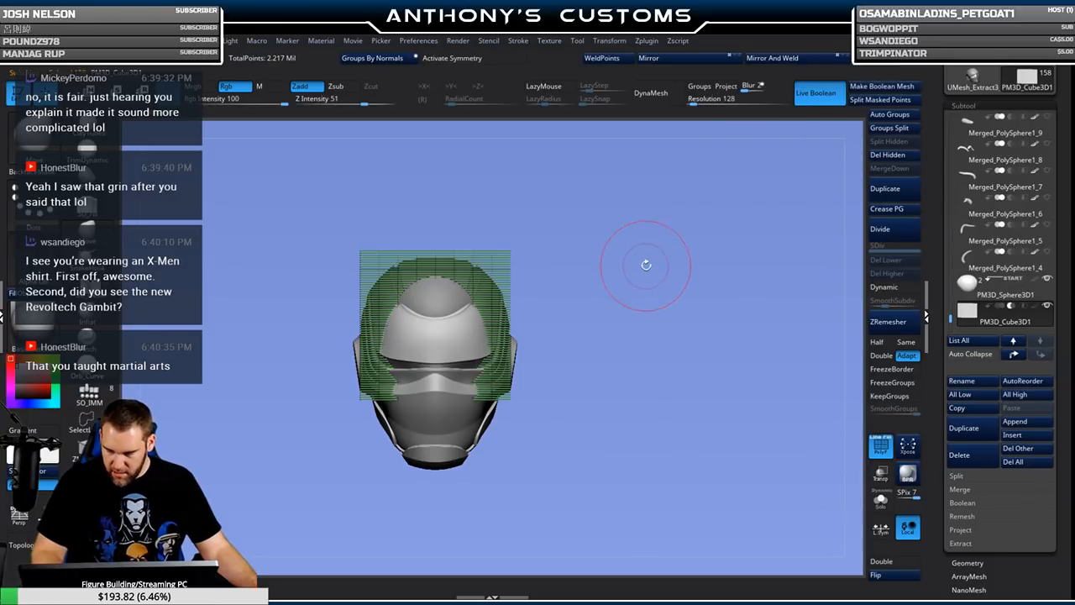
Move the subtractive cube to the side of the helmet with the gizmo, and turn off the polyframe.
{"action": "key", "text": "w"}
{"action": "left_click_drag", "start_coordinate": [367, 324], "coordinate": [501, 325]}
{"action": "key", "text": "shift+f"}
{"action": "mouse_move", "coordinate": [709, 279]}
{"action": "left_mouse_down"}
{"action": "mouse_move", "coordinate": [700, 314]}
{"action": "mouse_move", "coordinate": [678, 304]}
{"action": "left_mouse_up"}
{"action": "left_click_drag", "start_coordinate": [511, 316], "coordinate": [496, 314]}
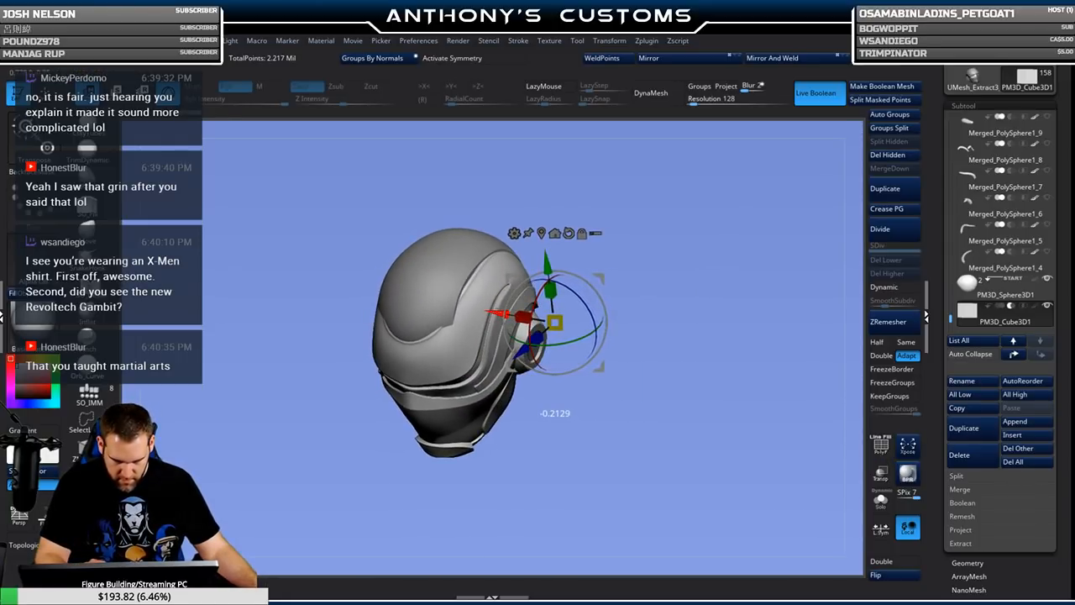
Rotate and shift the cube so its cut slants along the side of the helmet's dome, and save the project.
{"action": "left_click_drag", "start_coordinate": [577, 296], "coordinate": [587, 309]}
{"action": "left_click_drag", "start_coordinate": [497, 300], "coordinate": [491, 297]}
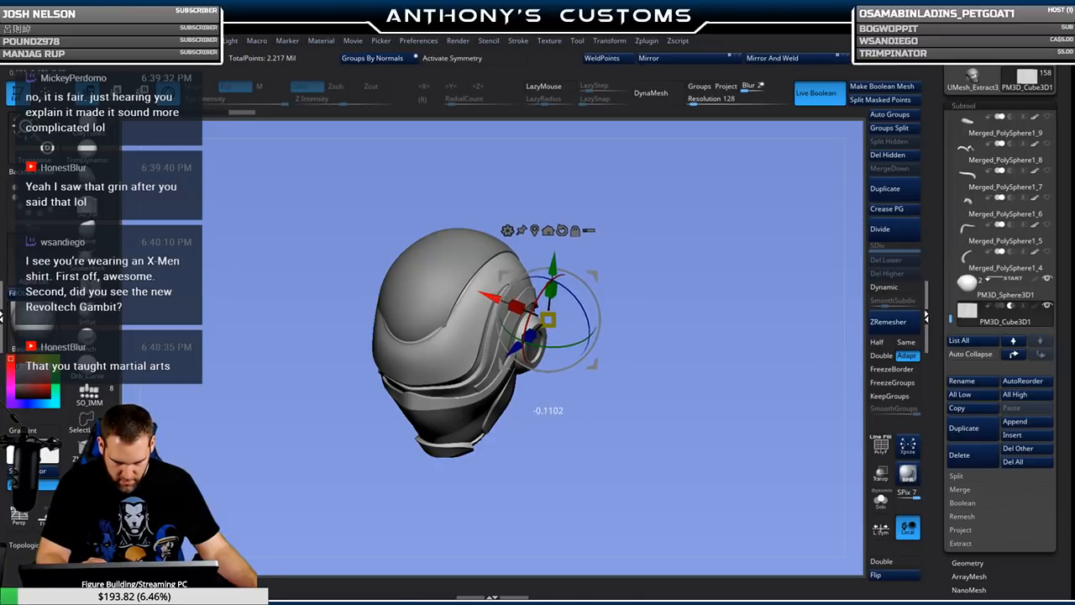
{"action": "mouse_move", "coordinate": [697, 287]}
{"action": "left_mouse_down"}
{"action": "mouse_move", "coordinate": [667, 326]}
{"action": "mouse_move", "coordinate": [660, 321]}
{"action": "left_mouse_up"}
{"action": "mouse_move", "coordinate": [684, 312]}
{"action": "left_mouse_down"}
{"action": "mouse_move", "coordinate": [688, 357]}
{"action": "mouse_move", "coordinate": [711, 327]}
{"action": "mouse_move", "coordinate": [569, 317]}
{"action": "left_mouse_up"}
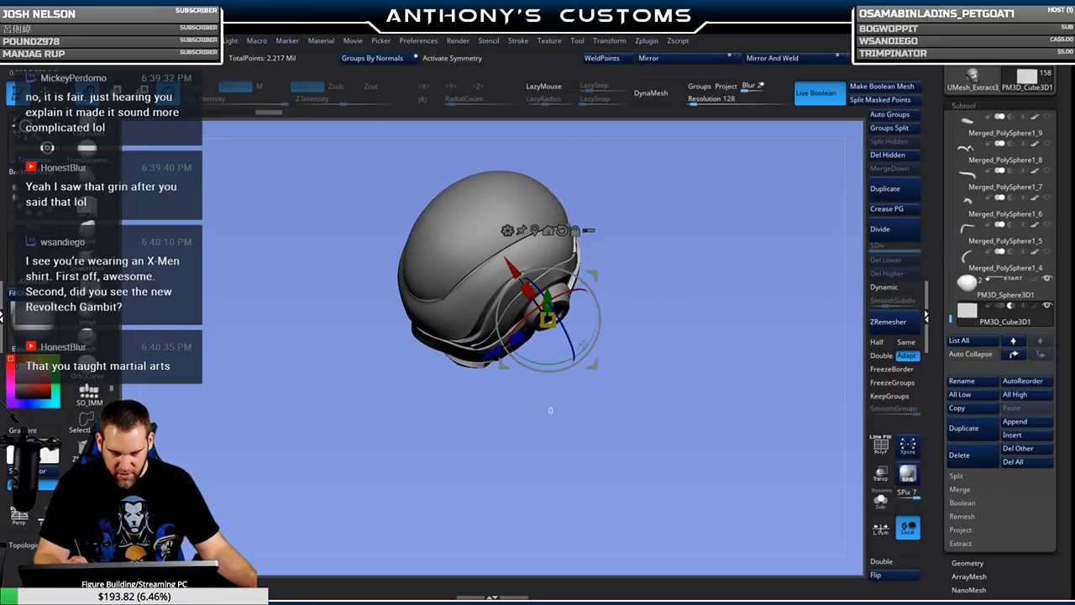
{"action": "left_click_drag", "start_coordinate": [611, 299], "coordinate": [696, 366]}
{"action": "key", "text": "ctrl+s"}
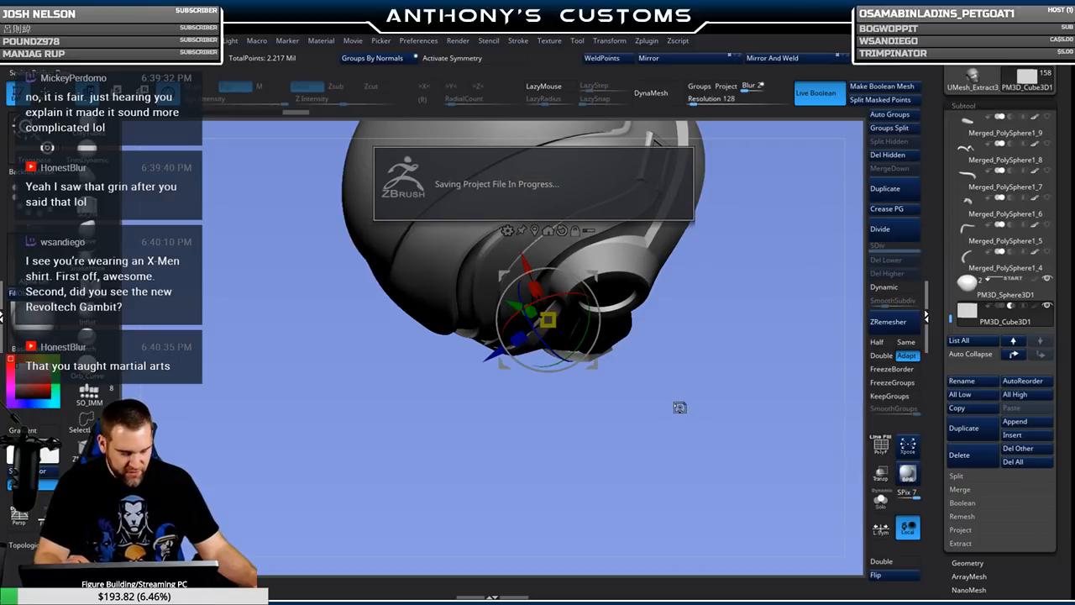
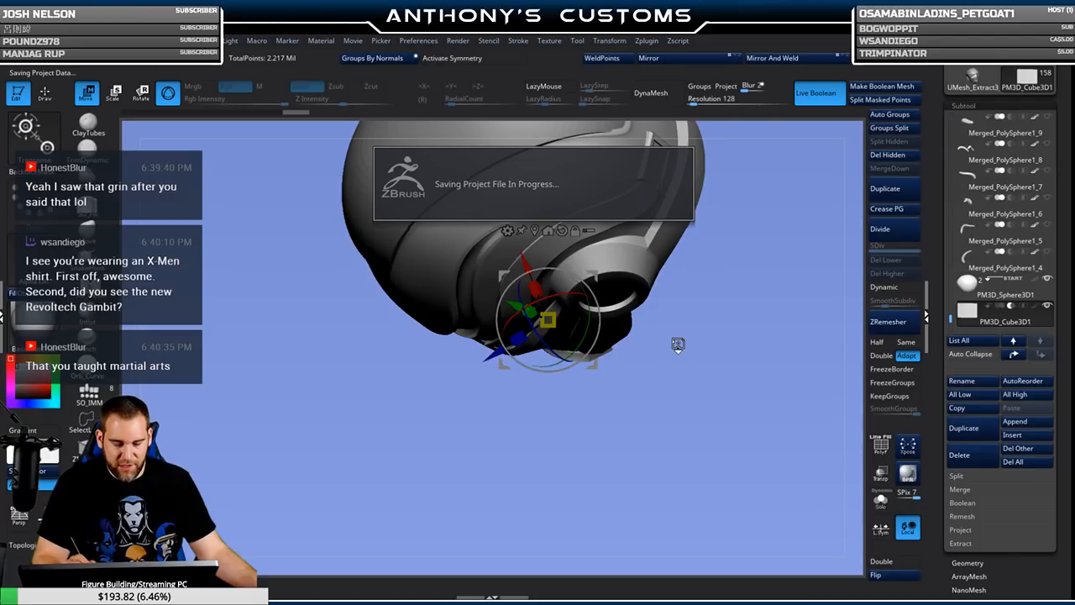
Fine-tune the cube's angle and position against the helmet's side panel, checking the cut from the front.
{"action": "left_click_drag", "start_coordinate": [717, 398], "coordinate": [677, 479], "text": "alt"}
{"action": "left_click_drag", "start_coordinate": [731, 372], "coordinate": [724, 351], "text": "alt"}
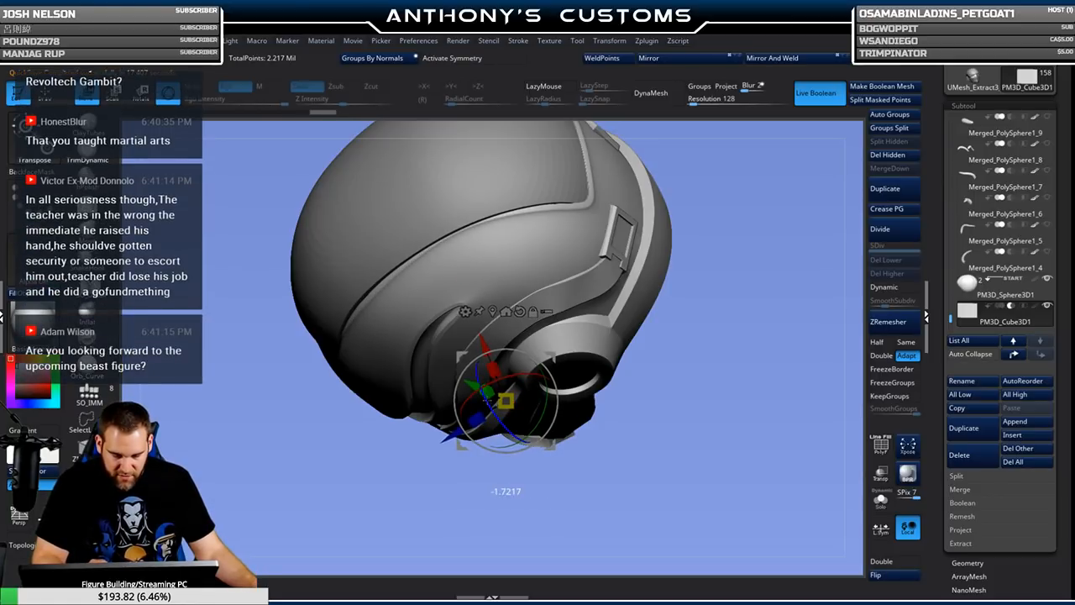
{"action": "left_click_drag", "start_coordinate": [724, 346], "coordinate": [739, 273]}
{"action": "left_click_drag", "start_coordinate": [629, 360], "coordinate": [693, 309], "text": "alt"}
{"action": "left_click_drag", "start_coordinate": [692, 374], "coordinate": [699, 342], "text": "alt"}
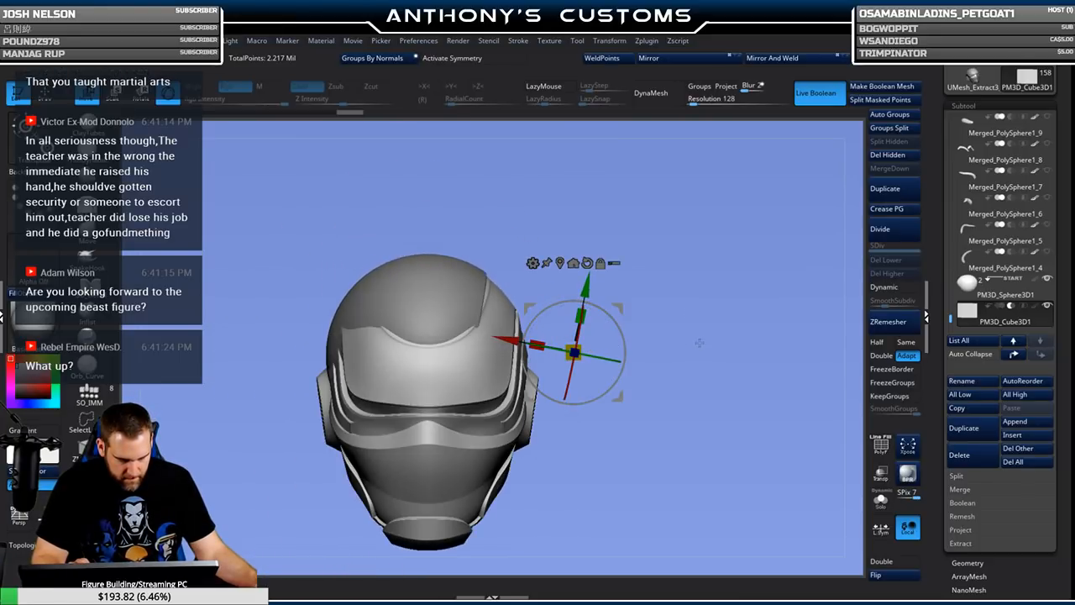
Turn on X symmetry and use Mirror and Mirror And Weld to put a matching cutting cube on each side.
{"action": "left_click", "coordinate": [514, 59]}
{"action": "left_click", "coordinate": [677, 58]}
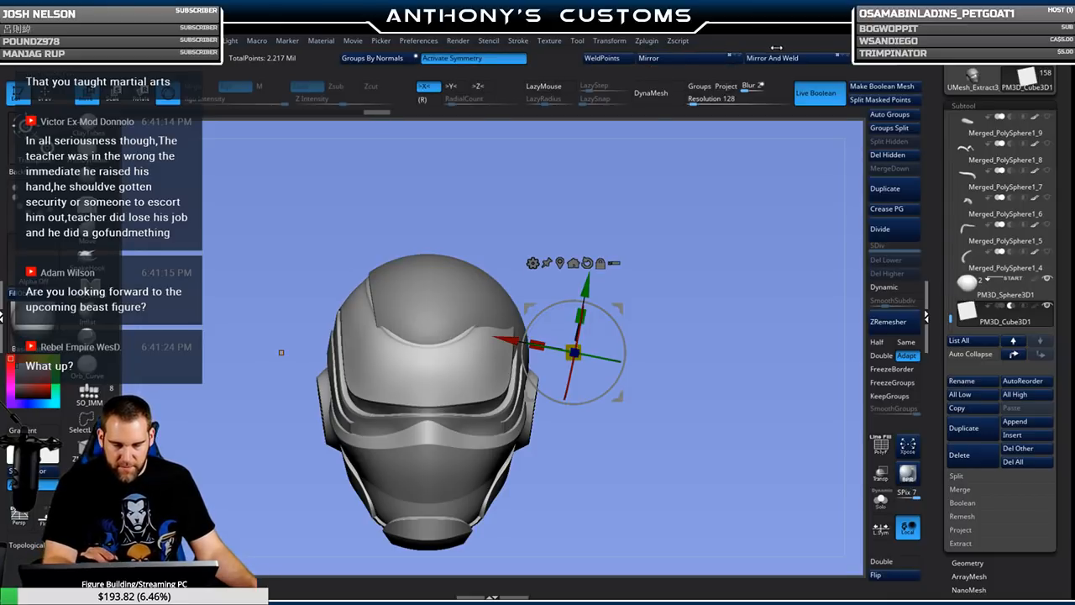
{"action": "left_click", "coordinate": [786, 59]}
{"action": "left_click_drag", "start_coordinate": [587, 201], "coordinate": [663, 370]}
{"action": "left_click_drag", "start_coordinate": [668, 362], "coordinate": [714, 319]}
With the Move brush at draw size 408, push the mirrored cubes' inner faces so the dome's cut follows the helmet's side seams.
{"action": "key", "text": "q"}
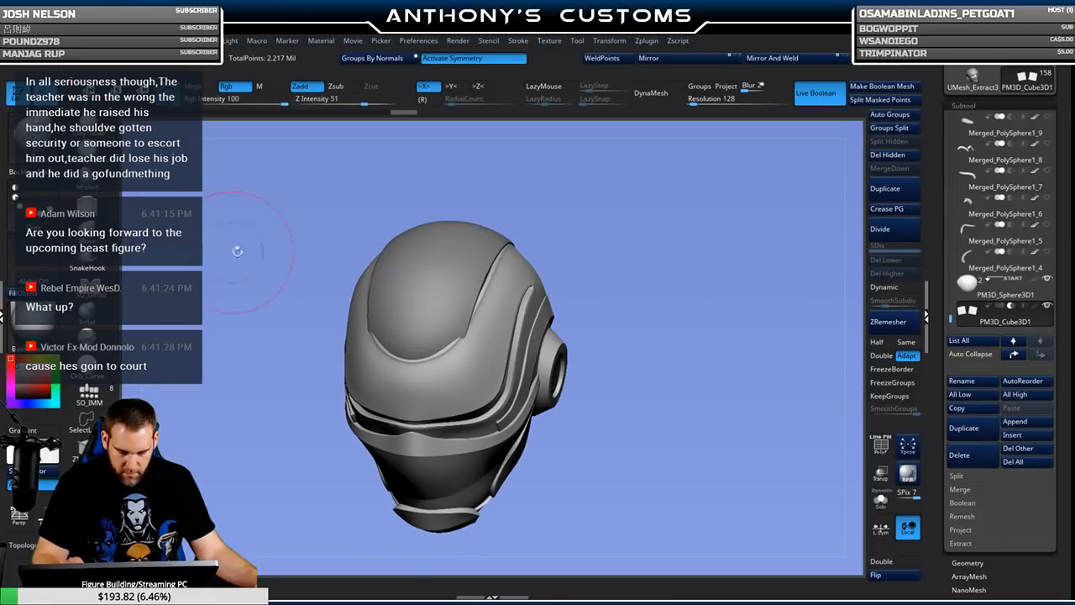
{"action": "key", "text": "space"}
{"action": "left_click_drag", "start_coordinate": [685, 286], "coordinate": [692, 285]}
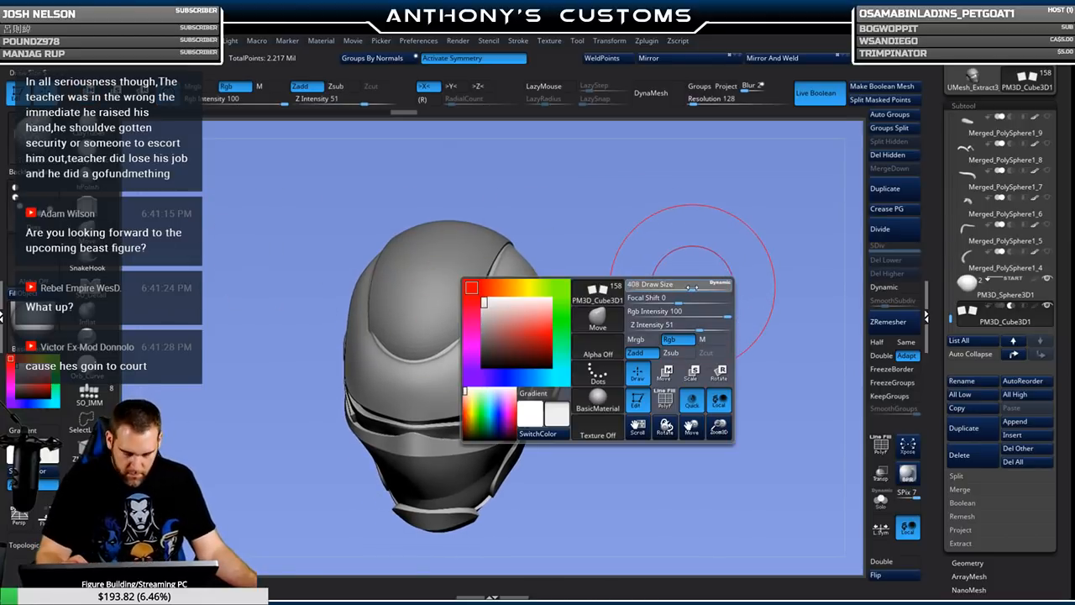
{"action": "mouse_move", "coordinate": [675, 329]}
{"action": "left_mouse_down"}
{"action": "mouse_move", "coordinate": [688, 306]}
{"action": "mouse_move", "coordinate": [663, 336]}
{"action": "mouse_move", "coordinate": [674, 360]}
{"action": "mouse_move", "coordinate": [658, 393]}
{"action": "left_mouse_up"}
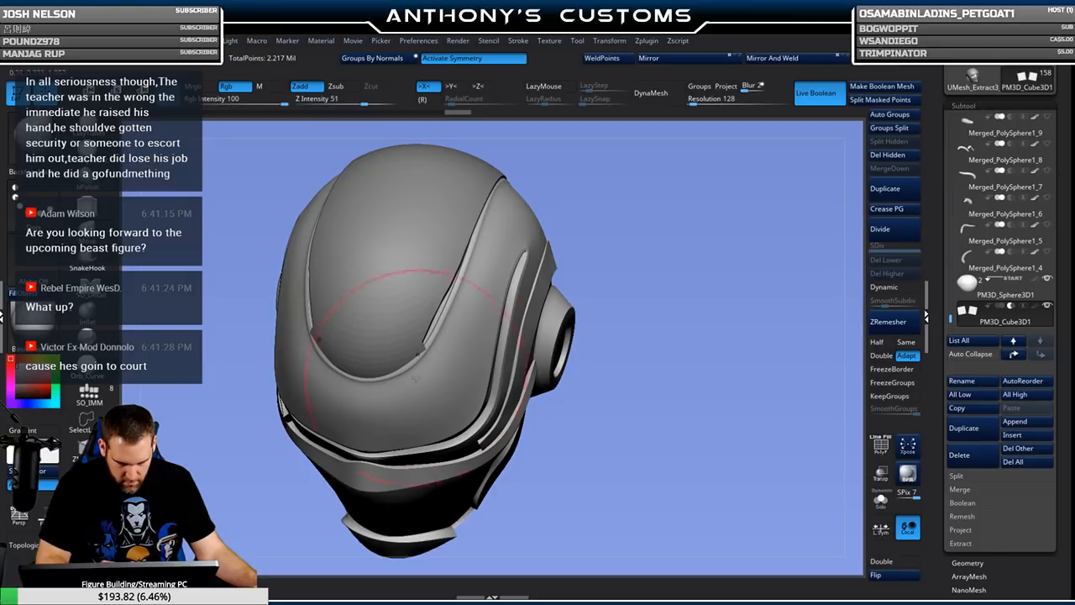
{"action": "left_click", "coordinate": [880, 500]}
{"action": "left_click", "coordinate": [880, 501]}
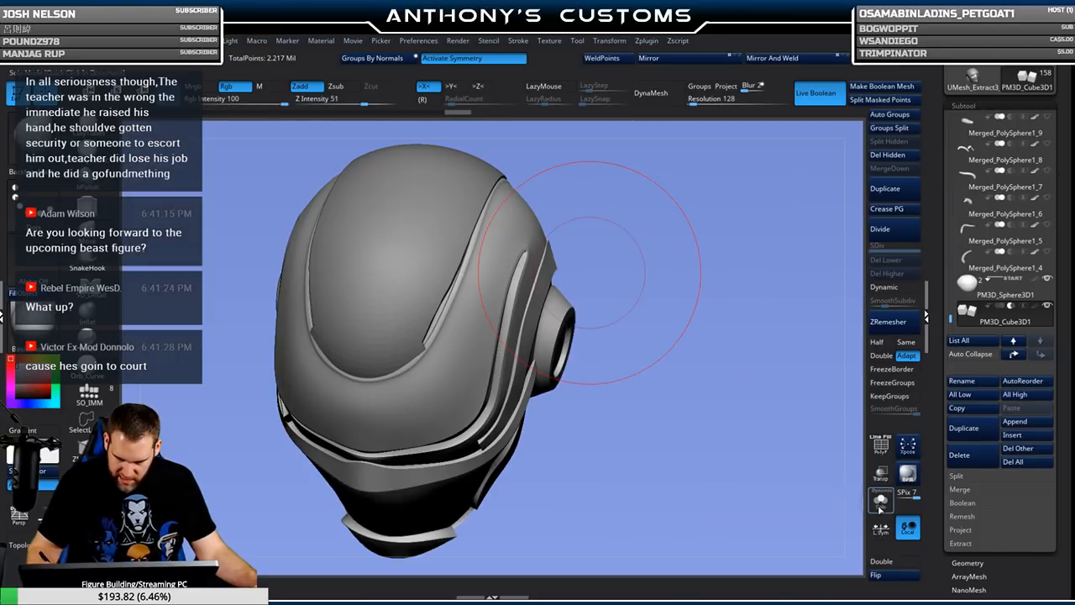
{"action": "mouse_move", "coordinate": [844, 494]}
{"action": "left_mouse_down"}
{"action": "mouse_move", "coordinate": [739, 487]}
{"action": "mouse_move", "coordinate": [733, 453]}
{"action": "mouse_move", "coordinate": [744, 412]}
{"action": "left_mouse_up"}
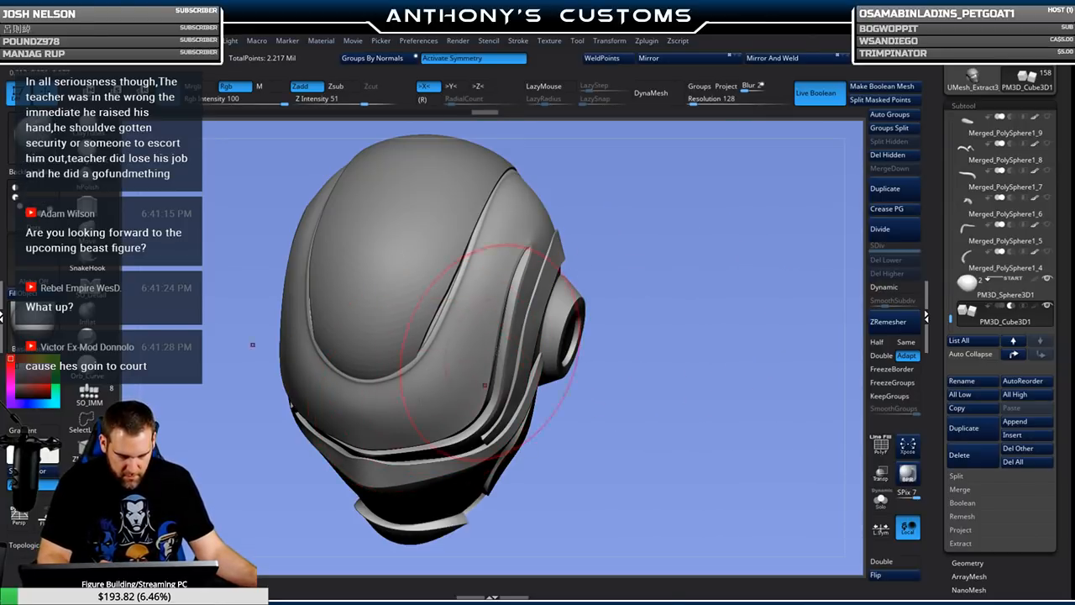
{"action": "mouse_move", "coordinate": [674, 360]}
{"action": "left_mouse_down"}
{"action": "mouse_move", "coordinate": [656, 390]}
{"action": "mouse_move", "coordinate": [678, 414]}
{"action": "mouse_move", "coordinate": [670, 428]}
{"action": "mouse_move", "coordinate": [721, 356]}
{"action": "mouse_move", "coordinate": [672, 370]}
{"action": "mouse_move", "coordinate": [743, 359]}
{"action": "mouse_move", "coordinate": [726, 266]}
{"action": "mouse_move", "coordinate": [696, 341]}
{"action": "mouse_move", "coordinate": [696, 396]}
{"action": "left_mouse_up"}
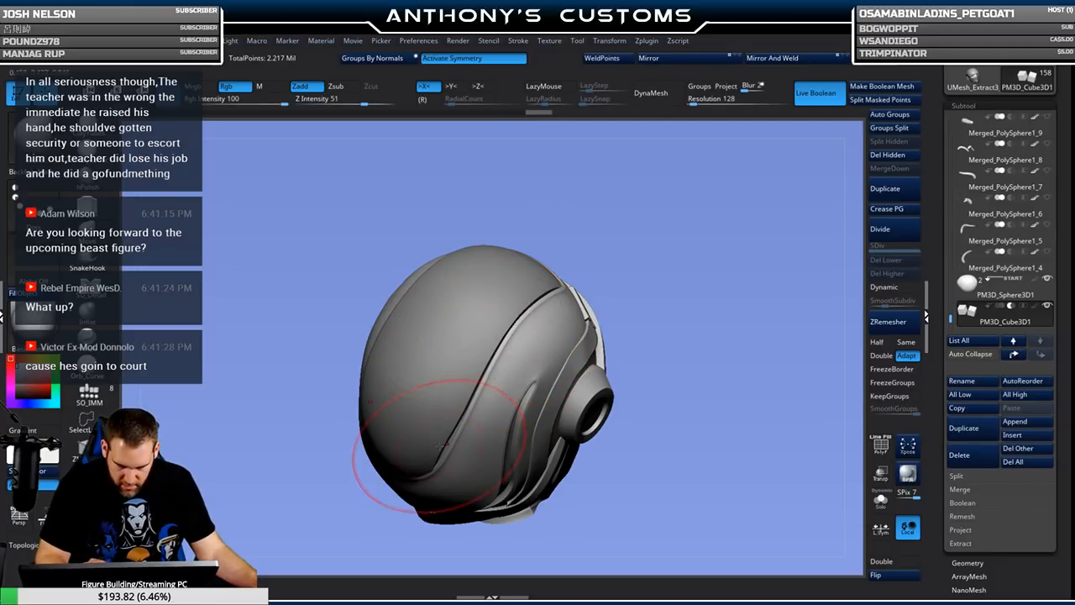
Adjust the Move brush size and refine the curved cut around the dome's front and sides, checking the cubes with the polyframe.
{"action": "key", "text": "space"}
{"action": "left_click_drag", "start_coordinate": [656, 268], "coordinate": [669, 251]}
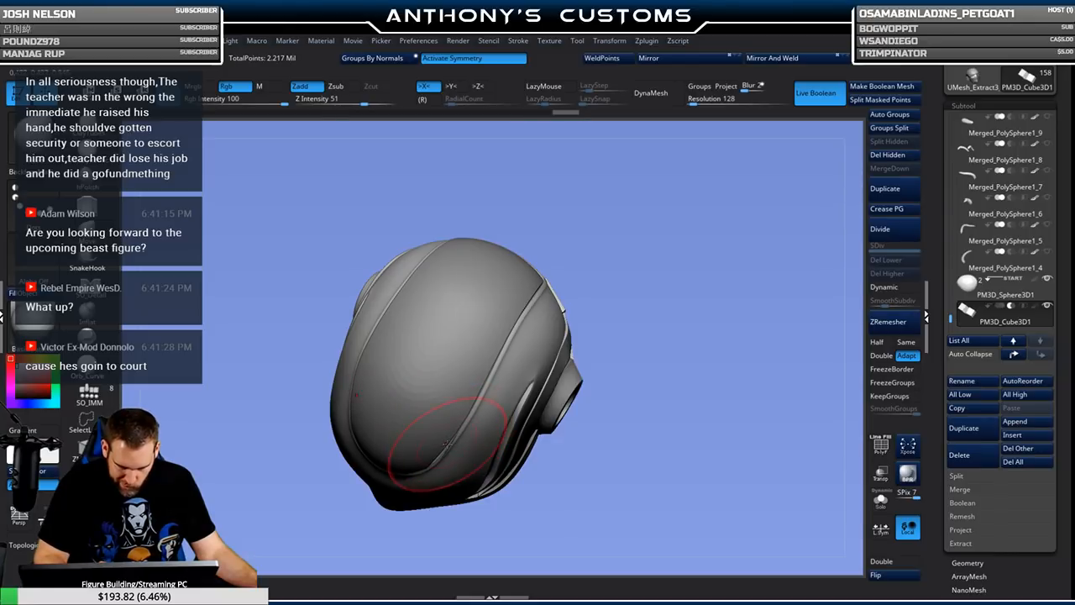
{"action": "left_click_drag", "start_coordinate": [671, 310], "coordinate": [532, 356]}
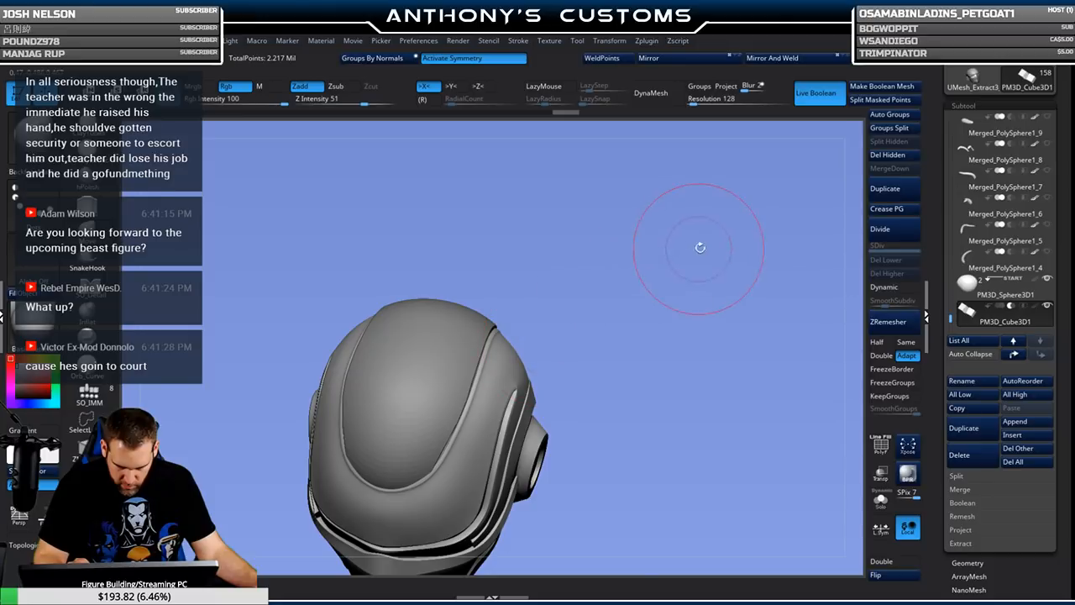
{"action": "key", "text": "shift+f"}
{"action": "key", "text": "shift+f"}
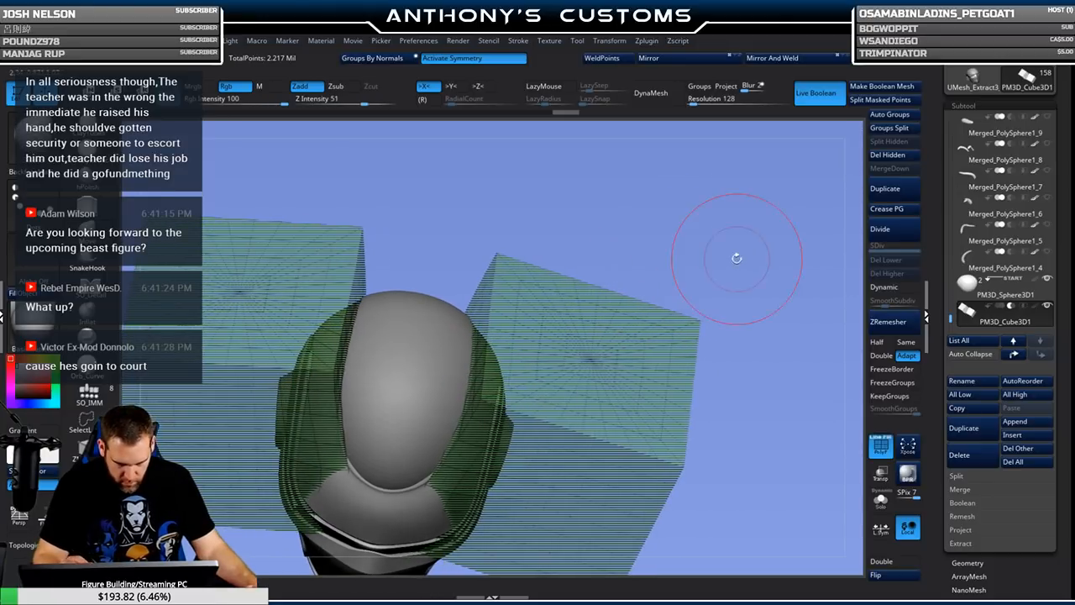
{"action": "key", "text": "space"}
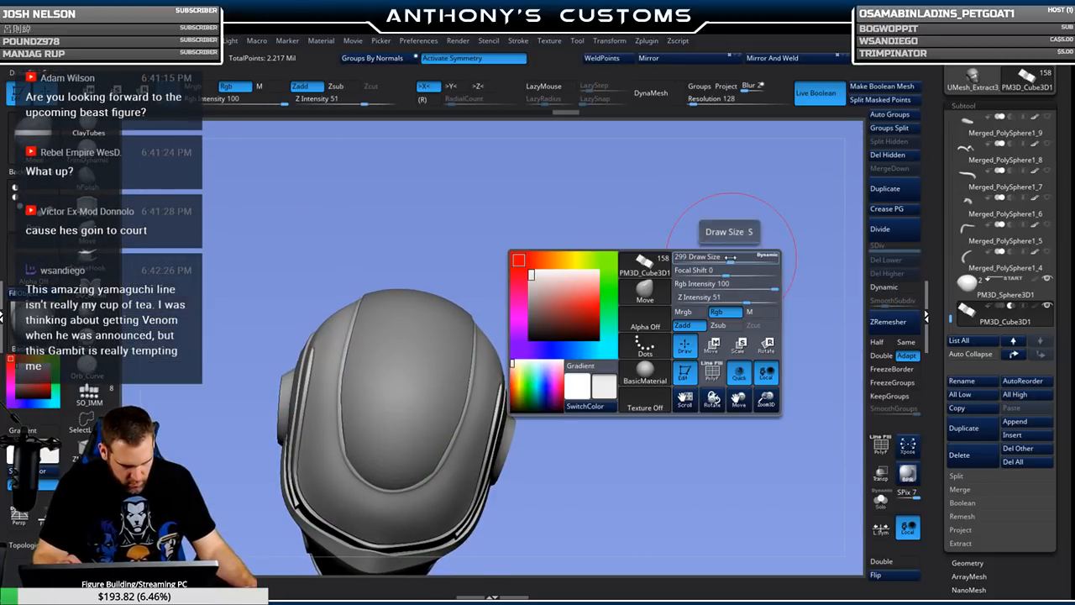
{"action": "mouse_move", "coordinate": [722, 256]}
{"action": "left_mouse_down"}
{"action": "mouse_move", "coordinate": [664, 332]}
{"action": "mouse_move", "coordinate": [696, 317]}
{"action": "mouse_move", "coordinate": [588, 300]}
{"action": "left_mouse_up"}
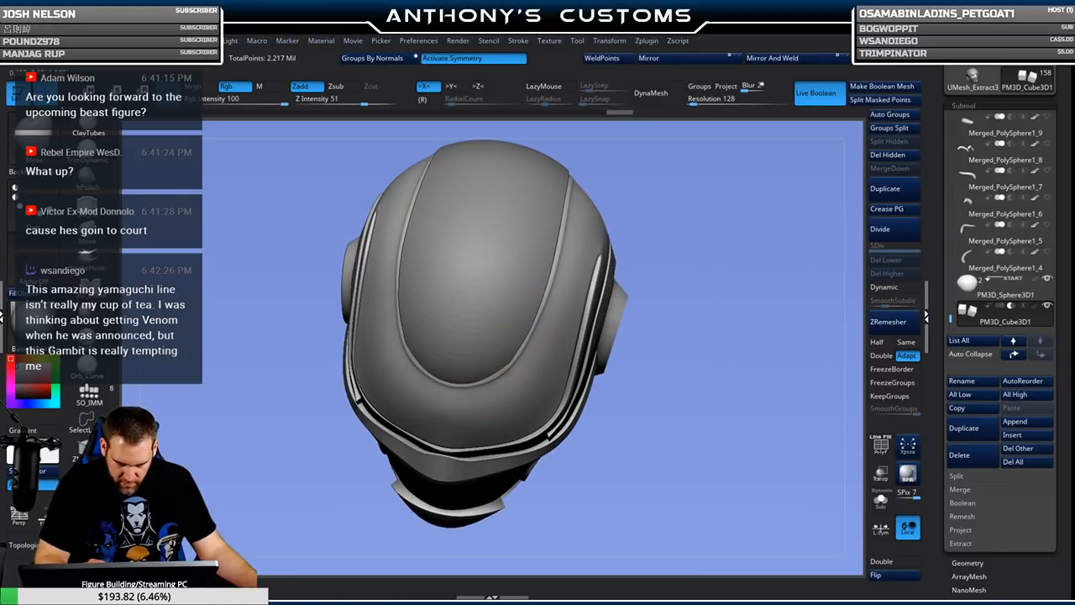
{"action": "mouse_move", "coordinate": [721, 306]}
{"action": "left_mouse_down"}
{"action": "mouse_move", "coordinate": [708, 304]}
{"action": "mouse_move", "coordinate": [737, 300]}
{"action": "mouse_move", "coordinate": [724, 246]}
{"action": "mouse_move", "coordinate": [587, 267]}
{"action": "mouse_move", "coordinate": [677, 304]}
{"action": "mouse_move", "coordinate": [720, 294]}
{"action": "left_mouse_up"}
Check the cutting cubes in polyframe and nudge their faces while comparing the dome's cut with the helmet from front and side.
{"action": "key", "text": "shift+f"}
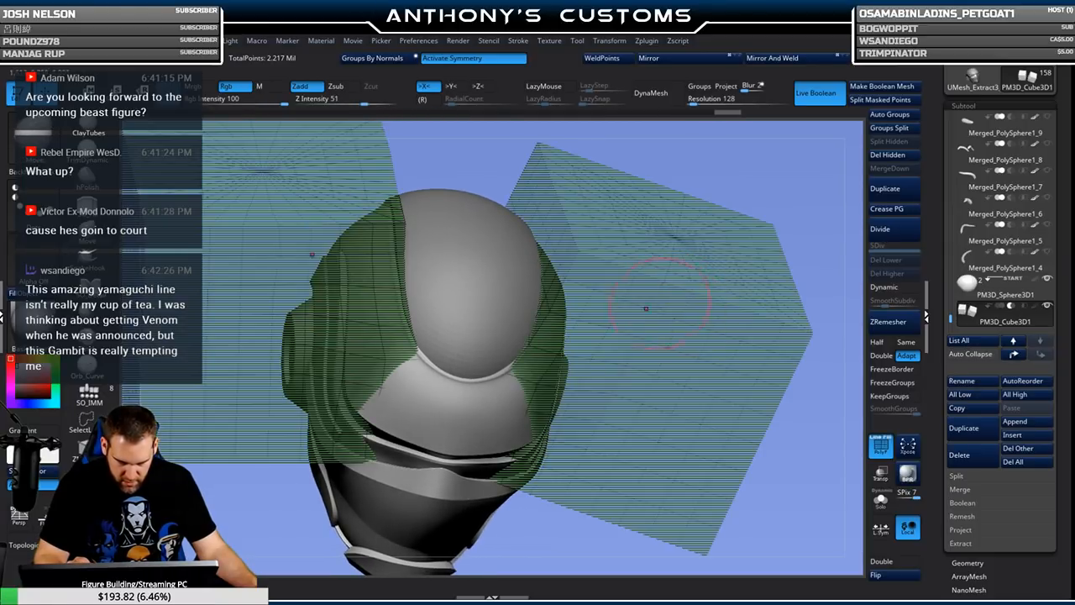
{"action": "left_click_drag", "start_coordinate": [797, 185], "coordinate": [781, 214]}
{"action": "key", "text": "shift+f"}
{"action": "left_click_drag", "start_coordinate": [708, 274], "coordinate": [603, 173], "text": "alt"}
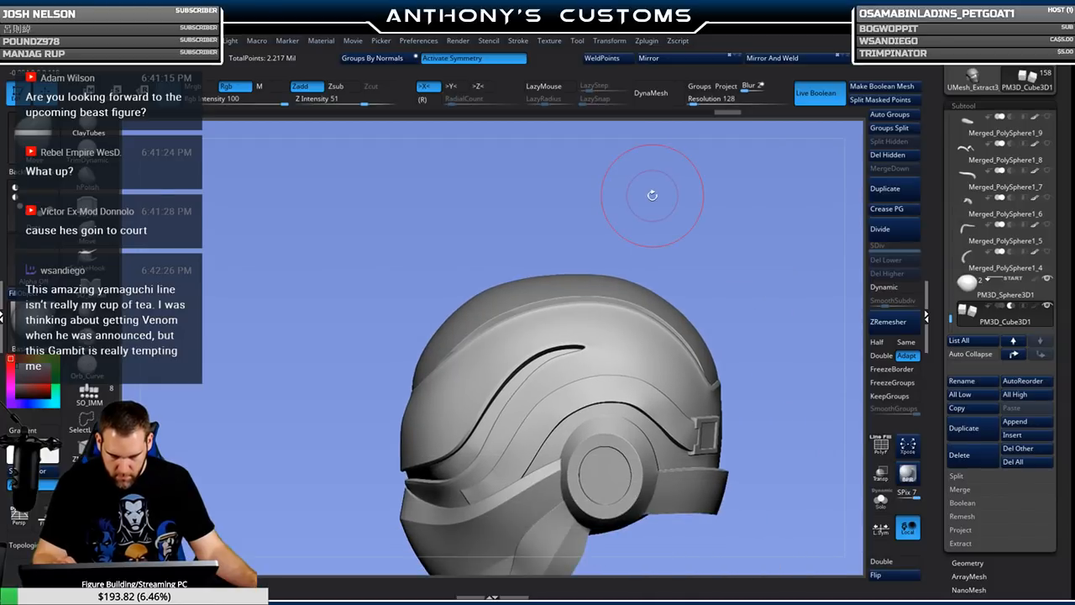
{"action": "left_click_drag", "start_coordinate": [746, 232], "coordinate": [617, 192], "text": "alt"}
{"action": "left_click_drag", "start_coordinate": [617, 192], "coordinate": [712, 216]}
{"action": "left_click_drag", "start_coordinate": [668, 294], "coordinate": [802, 290], "text": "alt"}
{"action": "left_click_drag", "start_coordinate": [468, 356], "coordinate": [464, 347]}
{"action": "mouse_move", "coordinate": [763, 277]}
{"action": "left_mouse_down"}
{"action": "mouse_move", "coordinate": [750, 250]}
{"action": "mouse_move", "coordinate": [724, 265]}
{"action": "mouse_move", "coordinate": [770, 252]}
{"action": "mouse_move", "coordinate": [771, 183]}
{"action": "left_mouse_up"}
{"action": "left_click_drag", "start_coordinate": [749, 372], "coordinate": [724, 353], "text": "alt"}
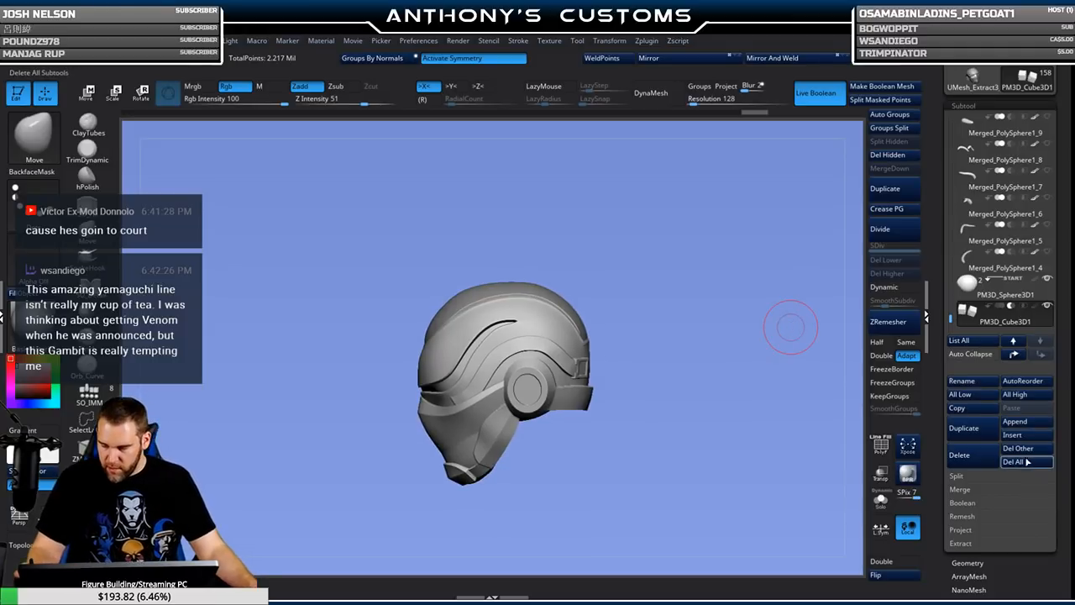
Select the dome sphere subtool and raise its top above the helmet's side panels with the Move brush.
{"action": "left_click_drag", "start_coordinate": [952, 319], "coordinate": [955, 140]}
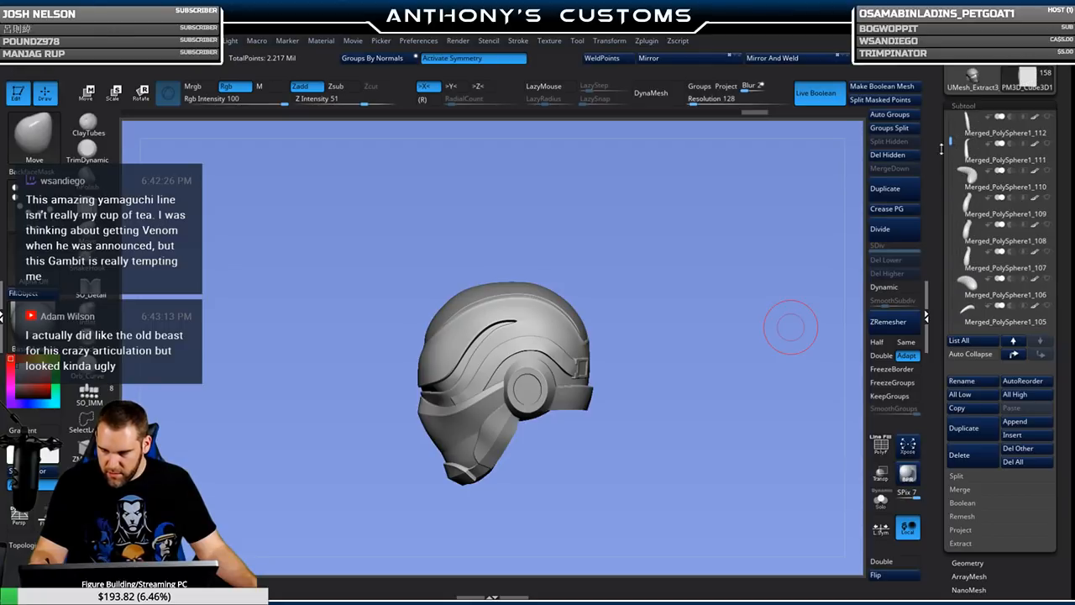
{"action": "key", "text": "space"}
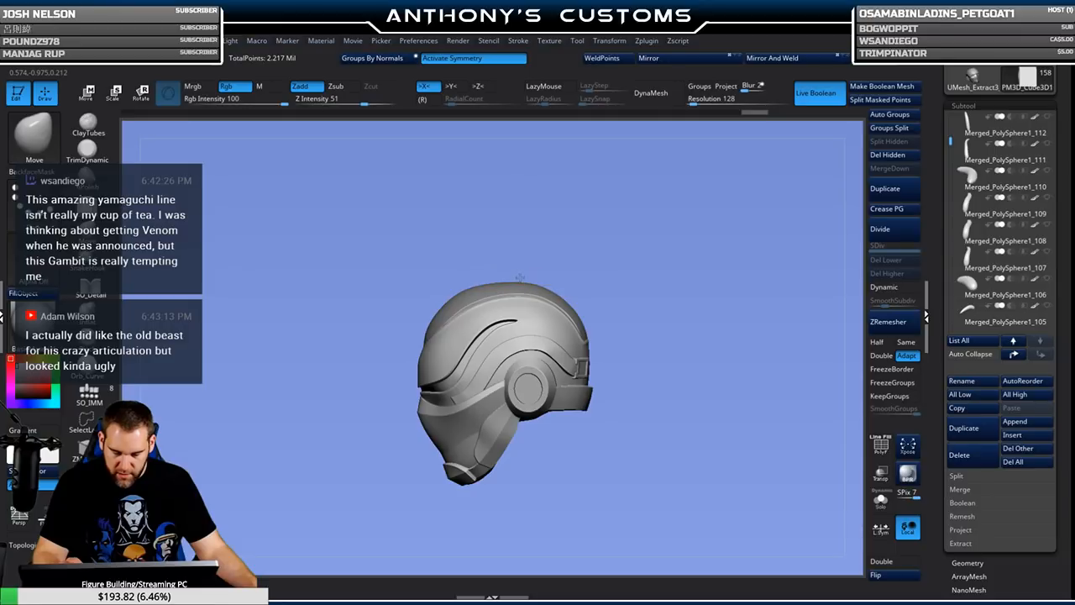
{"action": "left_click", "coordinate": [519, 283], "text": "alt"}
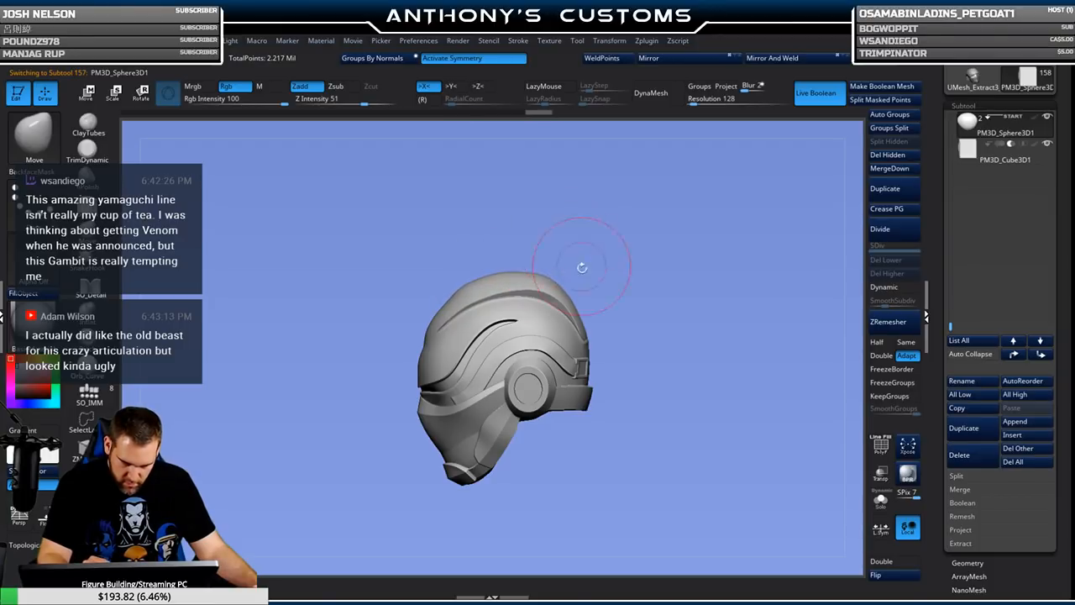
{"action": "mouse_move", "coordinate": [706, 243]}
{"action": "left_mouse_down"}
{"action": "mouse_move", "coordinate": [720, 311]}
{"action": "mouse_move", "coordinate": [694, 307]}
{"action": "mouse_move", "coordinate": [717, 288]}
{"action": "mouse_move", "coordinate": [672, 243]}
{"action": "mouse_move", "coordinate": [692, 269]}
{"action": "mouse_move", "coordinate": [708, 257]}
{"action": "left_mouse_up"}
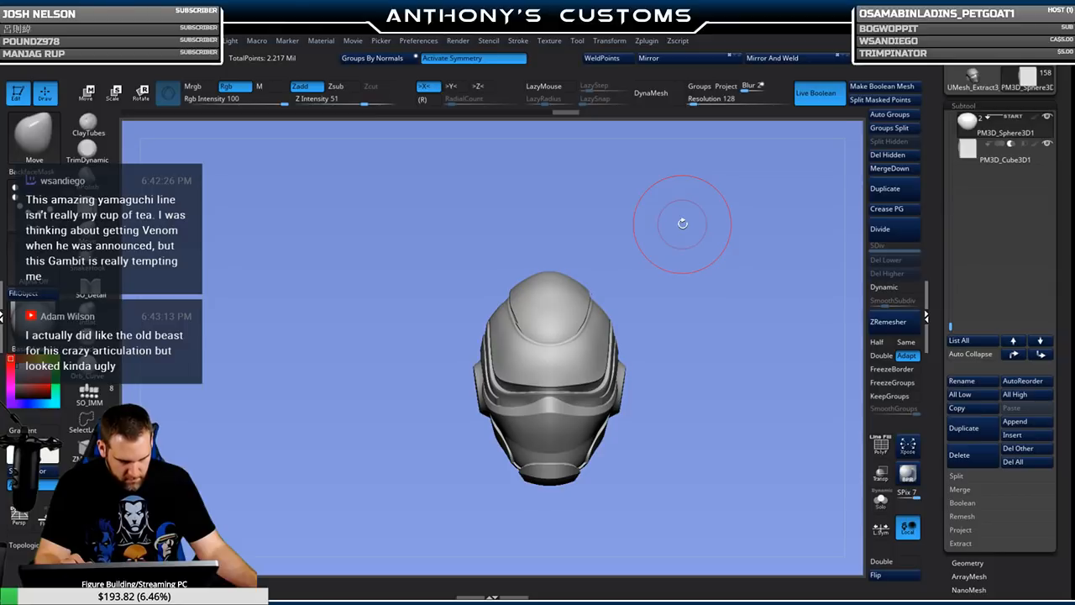
{"action": "left_click_drag", "start_coordinate": [683, 223], "coordinate": [714, 373]}
Select the cutting cubes subtool and refit its inner faces to the reshaped dome along the side seams.
{"action": "key", "text": "shift+f"}
{"action": "key", "text": "shift+f"}
{"action": "left_click", "coordinate": [997, 153]}
{"action": "left_click_drag", "start_coordinate": [739, 300], "coordinate": [729, 348], "text": "alt"}
{"action": "key", "text": "shift+f"}
{"action": "left_click_drag", "start_coordinate": [828, 213], "coordinate": [700, 332]}
{"action": "mouse_move", "coordinate": [830, 377]}
{"action": "left_mouse_down"}
{"action": "mouse_move", "coordinate": [807, 181]}
{"action": "mouse_move", "coordinate": [777, 249]}
{"action": "mouse_move", "coordinate": [753, 267]}
{"action": "left_mouse_up"}
{"action": "key", "text": "shift+f"}
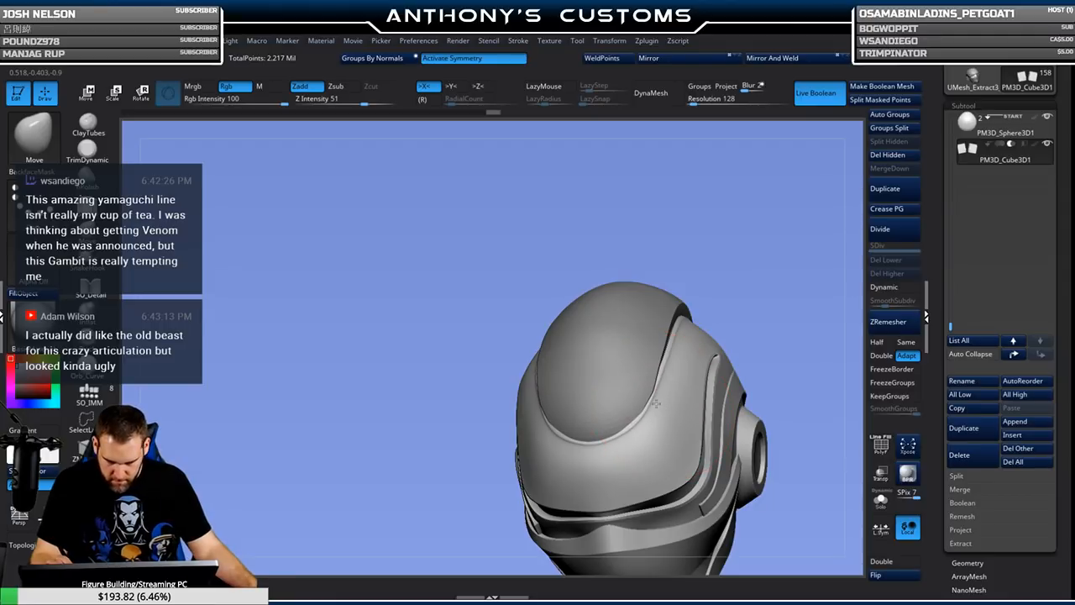
{"action": "left_click_drag", "start_coordinate": [800, 287], "coordinate": [802, 283]}
{"action": "mouse_move", "coordinate": [779, 337]}
{"action": "left_mouse_down", "text": "alt"}
{"action": "mouse_move", "coordinate": [775, 314]}
{"action": "mouse_move", "coordinate": [803, 278]}
{"action": "left_mouse_up", "text": "alt"}
Hide the helmet mesh to isolate the cut dome, and divide the cutting cubes to subdivision level 2.
{"action": "left_click", "coordinate": [562, 446], "text": "alt"}
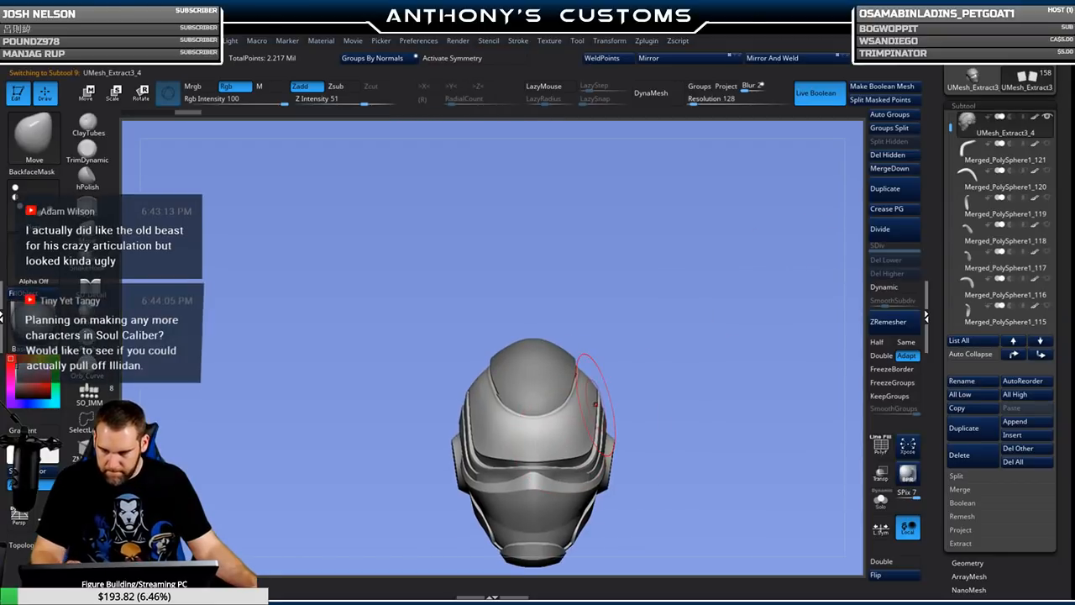
{"action": "left_click", "coordinate": [544, 387], "text": "alt"}
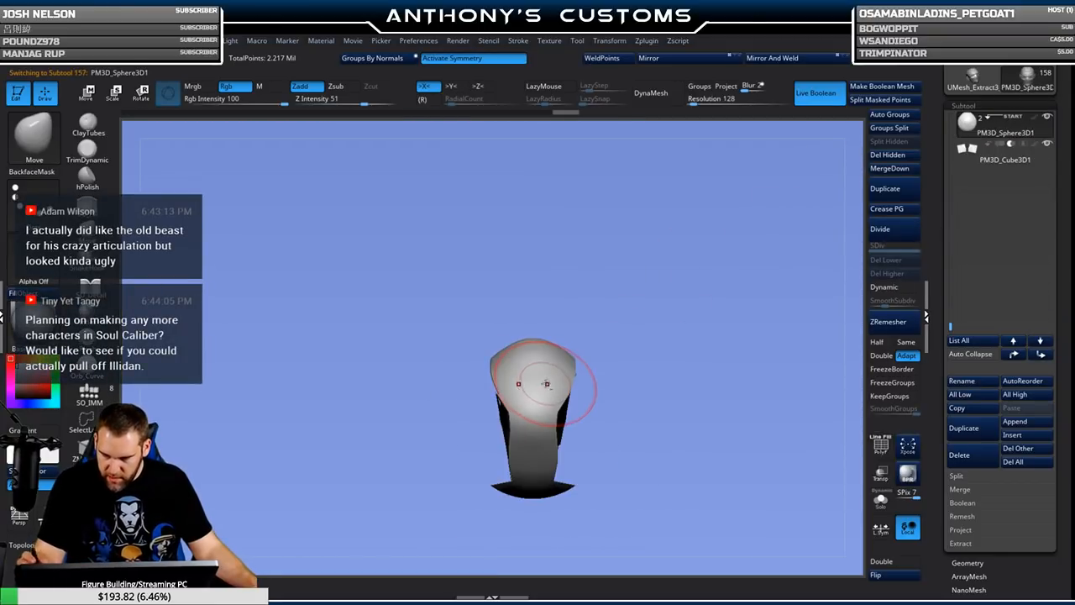
{"action": "mouse_move", "coordinate": [672, 334]}
{"action": "left_mouse_down"}
{"action": "mouse_move", "coordinate": [698, 379]}
{"action": "mouse_move", "coordinate": [687, 373]}
{"action": "mouse_move", "coordinate": [756, 372]}
{"action": "mouse_move", "coordinate": [765, 382]}
{"action": "mouse_move", "coordinate": [702, 395]}
{"action": "mouse_move", "coordinate": [714, 365]}
{"action": "mouse_move", "coordinate": [700, 347]}
{"action": "left_mouse_up"}
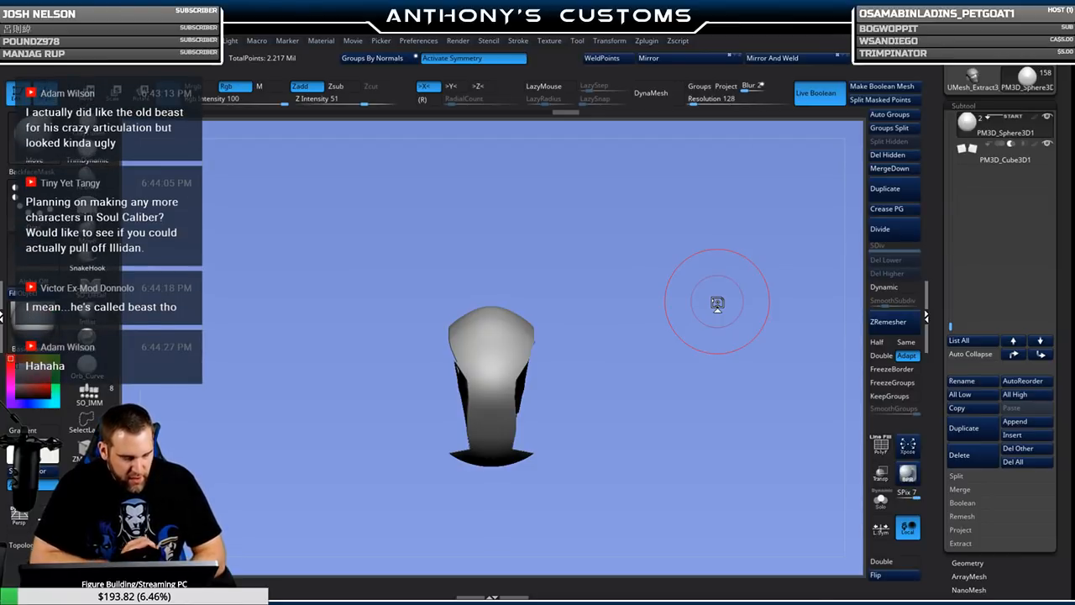
{"action": "mouse_move", "coordinate": [717, 302]}
{"action": "left_mouse_down"}
{"action": "mouse_move", "coordinate": [651, 406]}
{"action": "mouse_move", "coordinate": [671, 454]}
{"action": "mouse_move", "coordinate": [672, 388]}
{"action": "left_mouse_up"}
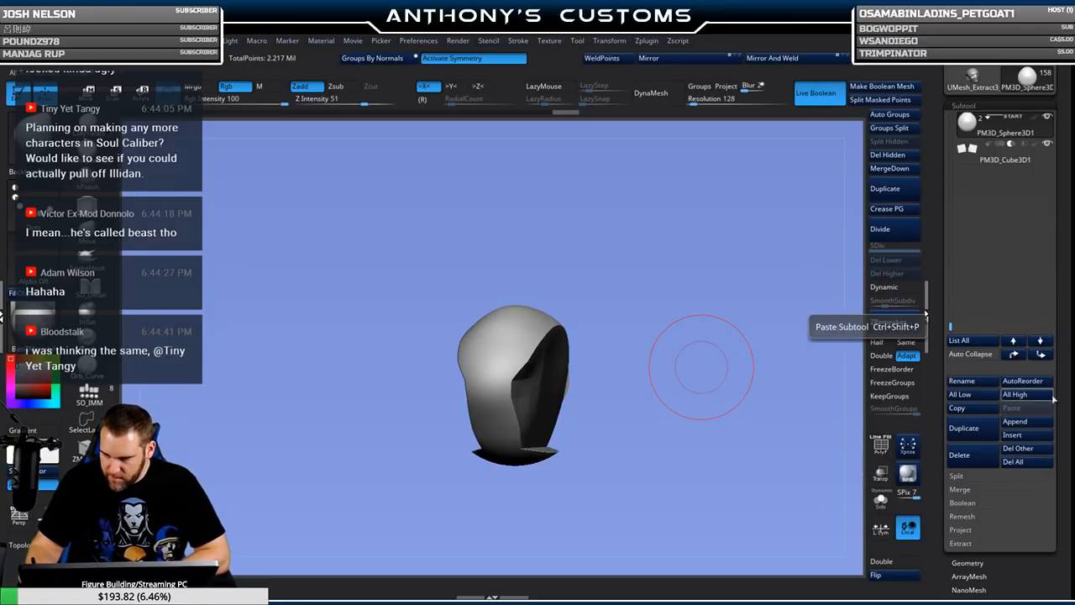
{"action": "left_click", "coordinate": [999, 152]}
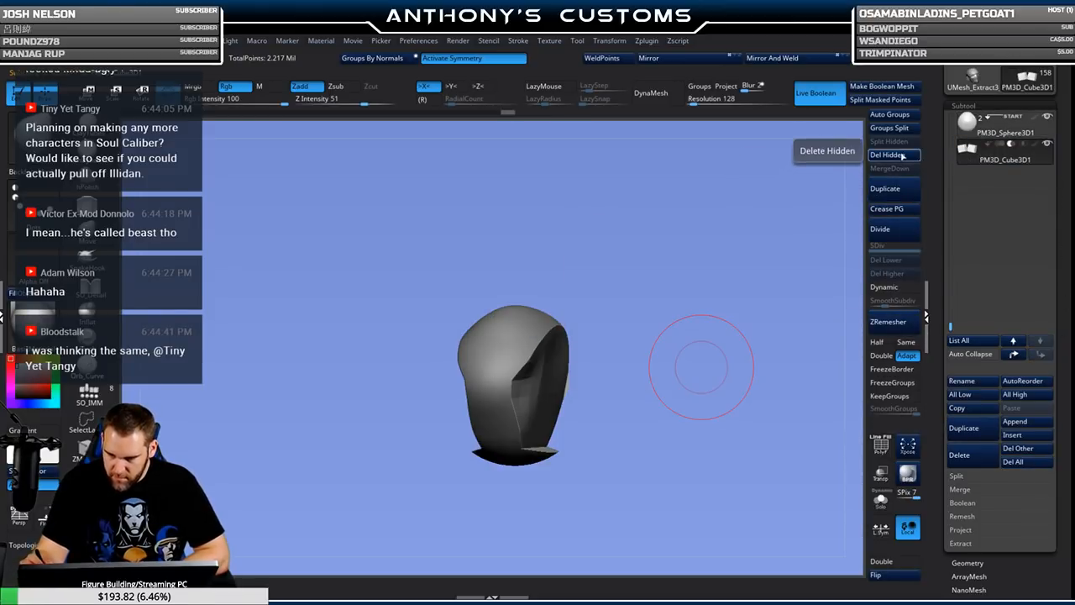
{"action": "left_click", "coordinate": [896, 229]}
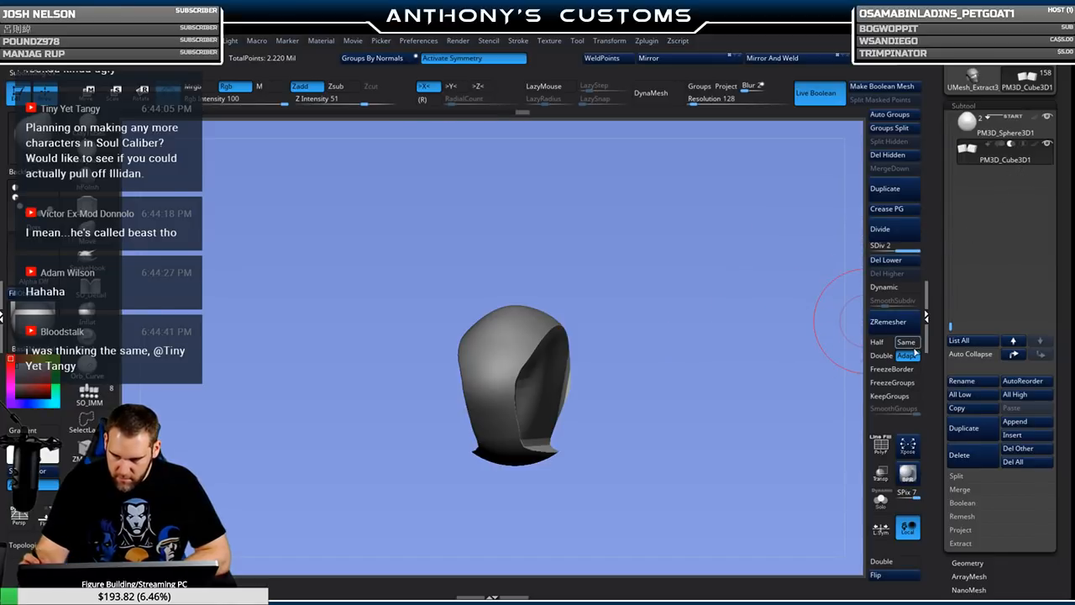
Show the helmet mesh again and, with a smaller Move brush, tighten the subdivided cubes' cut against the seams on both sides.
{"action": "left_click_drag", "start_coordinate": [953, 321], "coordinate": [951, 122]}
{"action": "left_click", "coordinate": [1047, 145]}
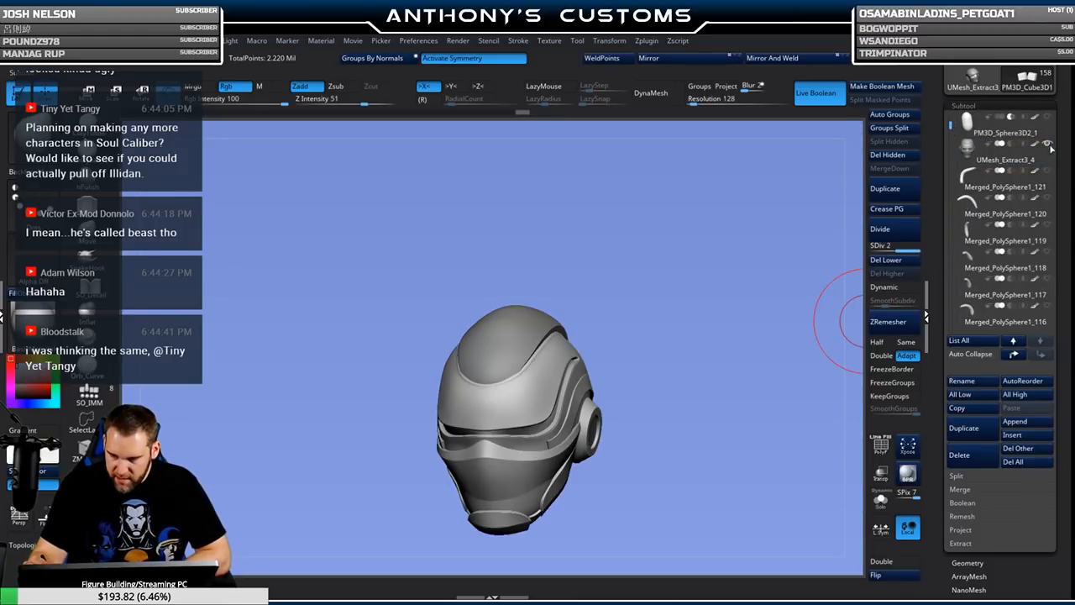
{"action": "left_click_drag", "start_coordinate": [756, 295], "coordinate": [645, 297]}
{"action": "left_click_drag", "start_coordinate": [672, 339], "coordinate": [520, 391]}
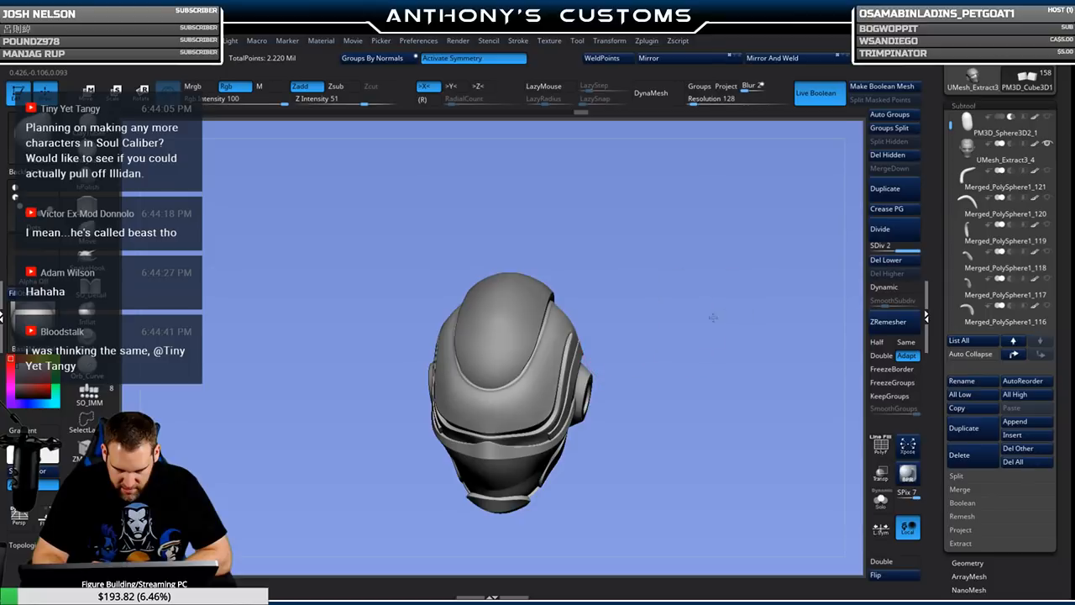
{"action": "left_click_drag", "start_coordinate": [712, 317], "coordinate": [620, 308]}
{"action": "key", "text": "space"}
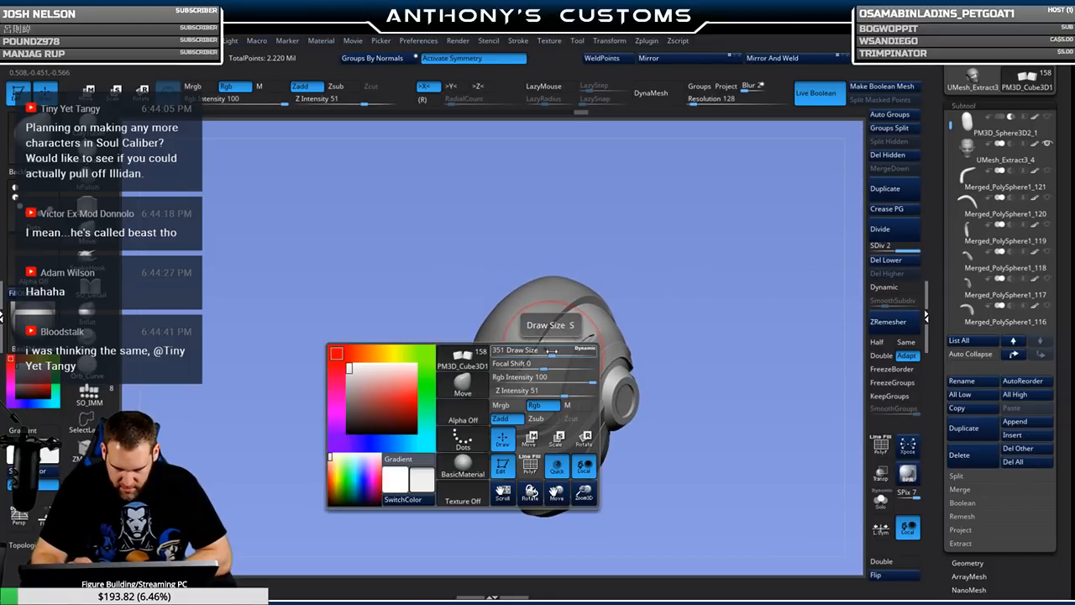
{"action": "left_click_drag", "start_coordinate": [598, 257], "coordinate": [496, 418]}
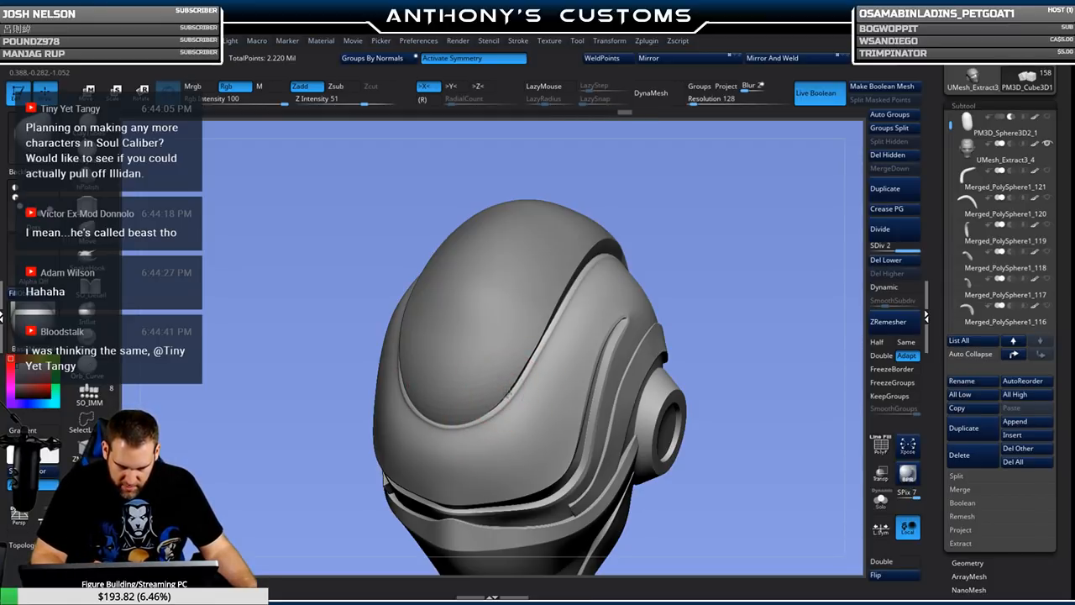
{"action": "mouse_move", "coordinate": [761, 269]}
{"action": "left_mouse_down"}
{"action": "mouse_move", "coordinate": [806, 247]}
{"action": "mouse_move", "coordinate": [761, 264]}
{"action": "left_mouse_up"}
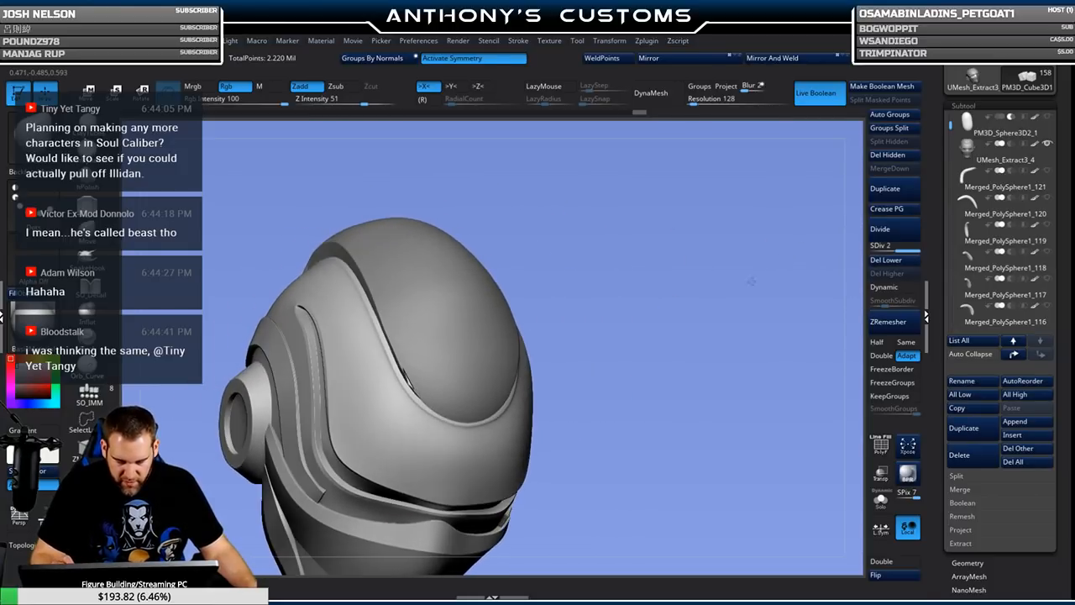
{"action": "left_click_drag", "start_coordinate": [714, 320], "coordinate": [732, 290], "text": "alt"}
{"action": "left_click_drag", "start_coordinate": [733, 290], "coordinate": [715, 238]}
{"action": "left_click_drag", "start_coordinate": [671, 378], "coordinate": [681, 302], "text": "alt"}
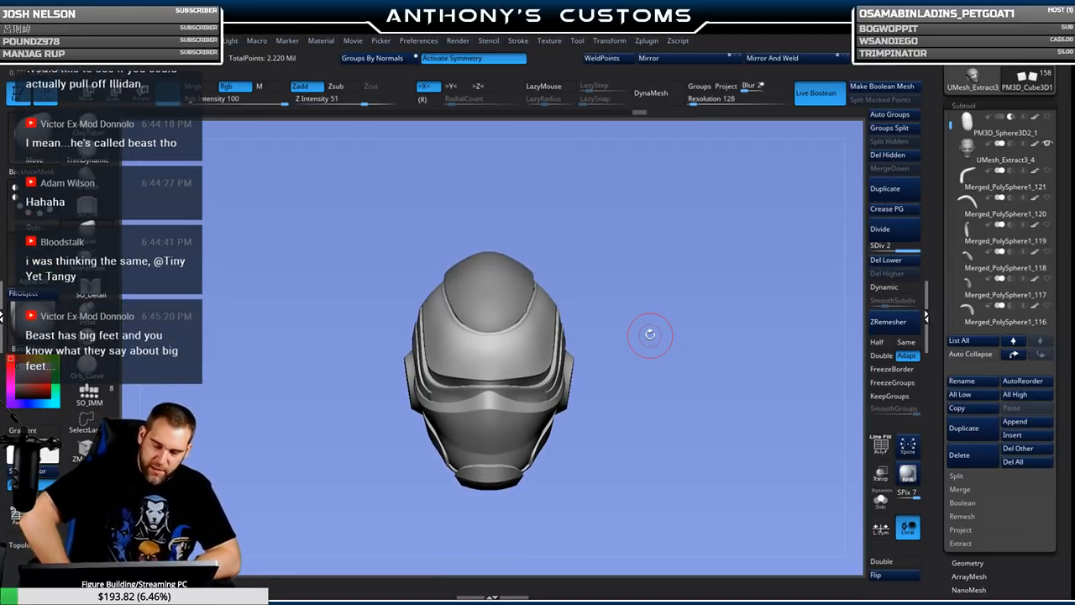
Hide the helmet mesh and make a Boolean mesh from the dome sphere and its subtractive cubes.
{"action": "left_click", "coordinate": [1047, 144]}
{"action": "left_click", "coordinate": [974, 502]}
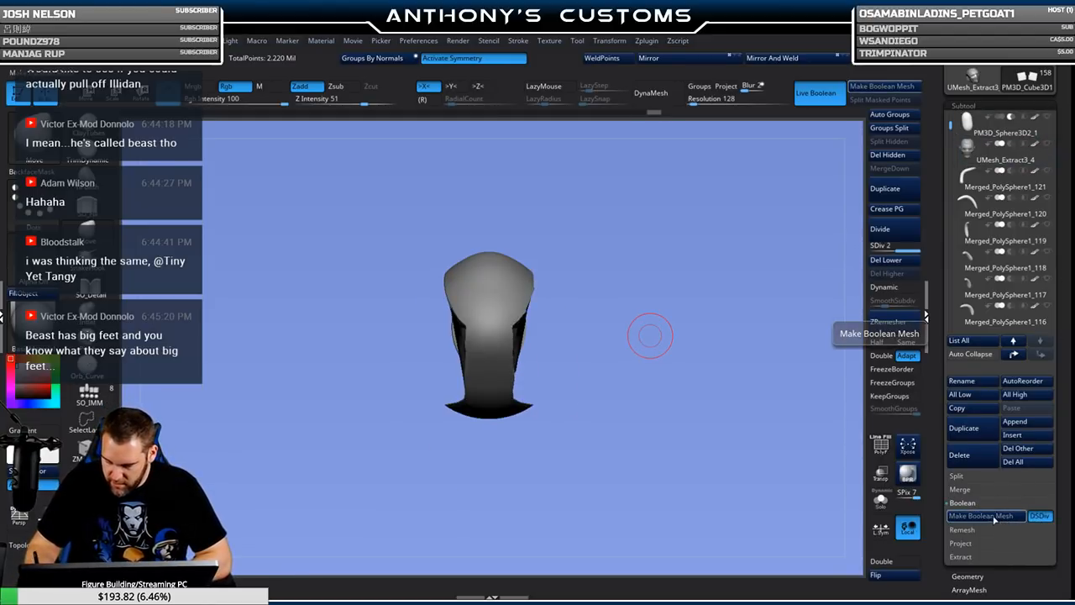
{"action": "left_click", "coordinate": [999, 518]}
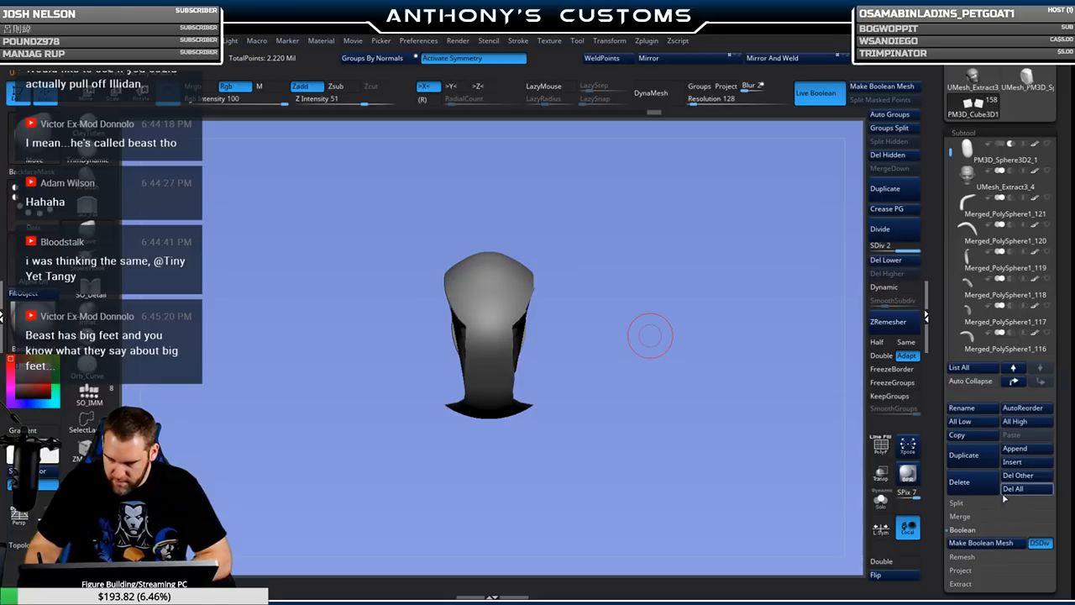
Append the Boolean dome mesh UMesh_PM3D_Sphere3D2 as a new subtool at the end of the list.
{"action": "left_click_drag", "start_coordinate": [951, 153], "coordinate": [951, 356]}
{"action": "left_click", "coordinate": [1031, 464]}
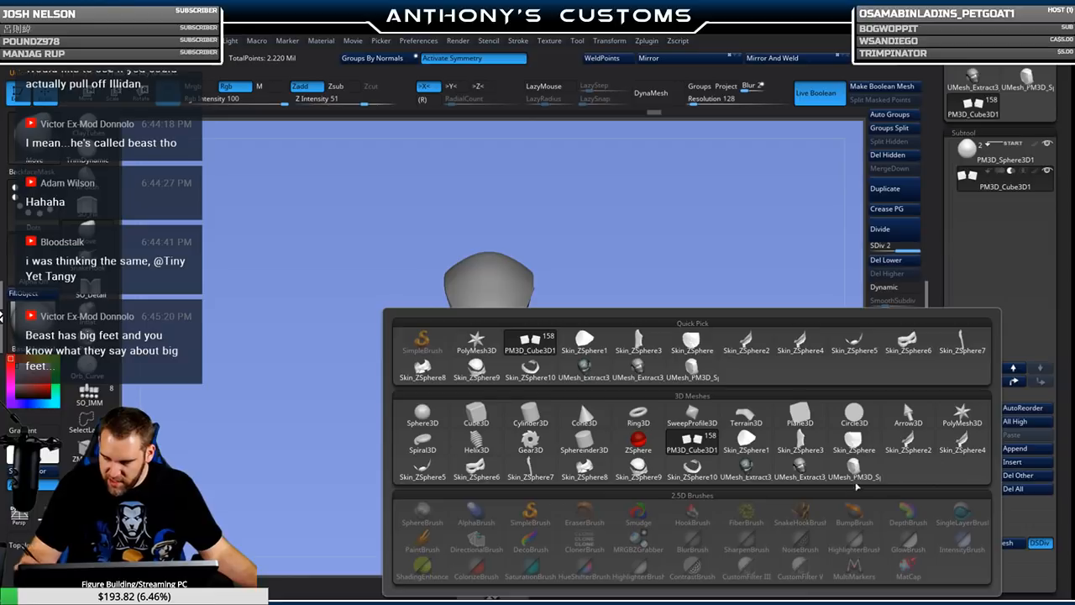
{"action": "left_click", "coordinate": [854, 469]}
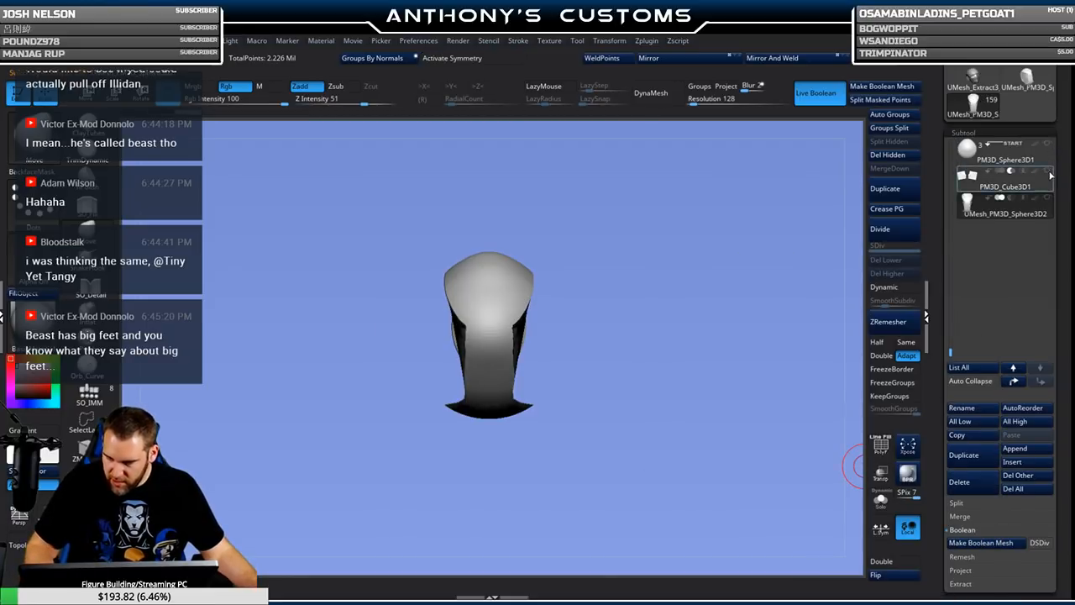
Show the full set of subtools around the Boolean dome, but keep the original sphere and its cutting cubes hidden.
{"action": "left_click", "coordinate": [1047, 198]}
{"action": "left_click_drag", "start_coordinate": [752, 342], "coordinate": [687, 361]}
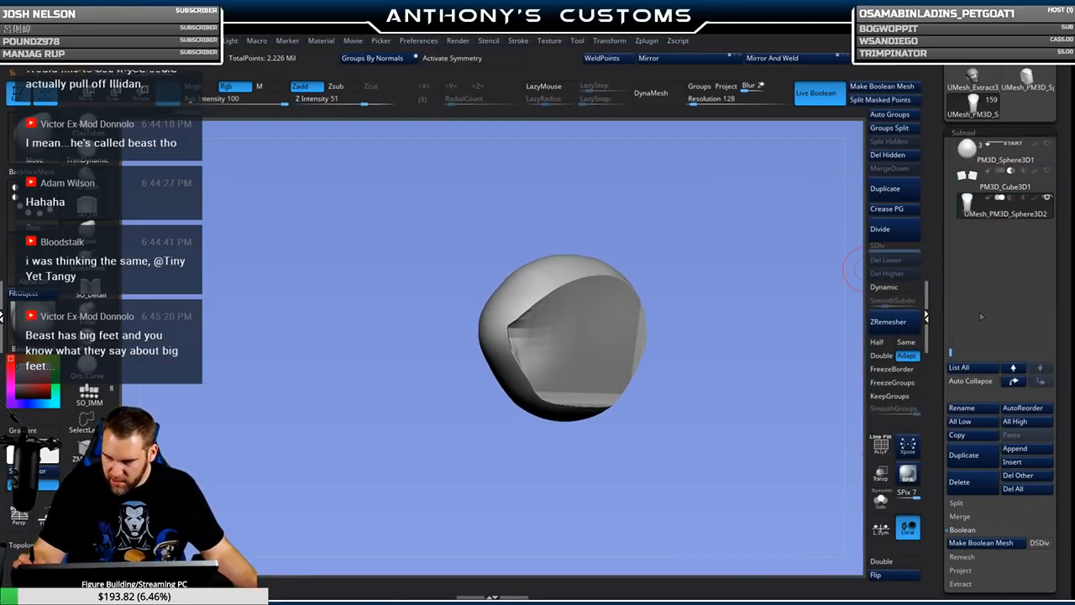
{"action": "mouse_move", "coordinate": [1048, 199]}
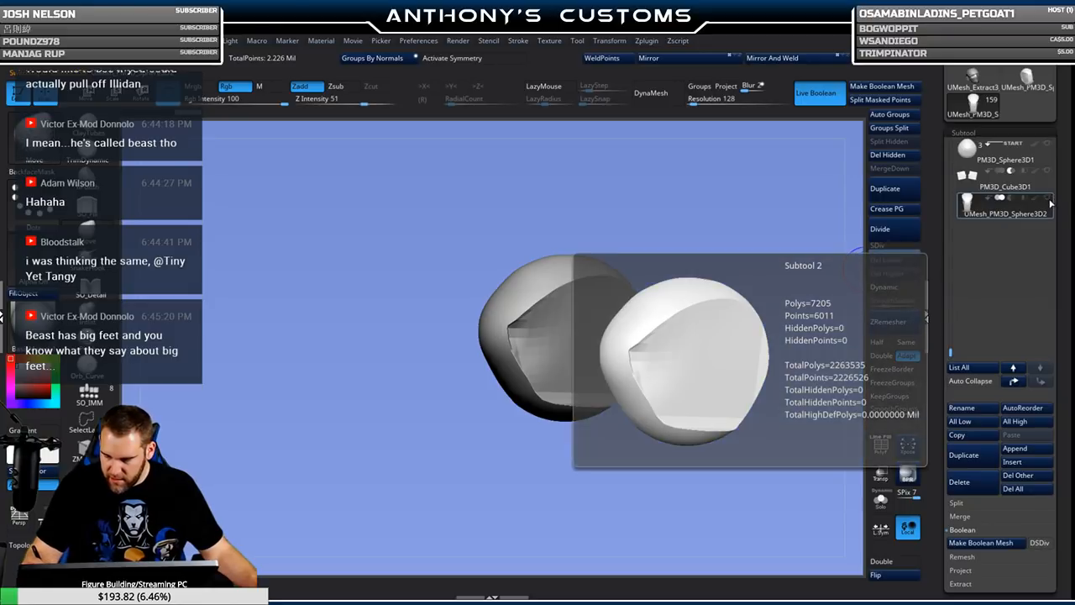
{"action": "left_click", "coordinate": [1048, 198], "text": "shift"}
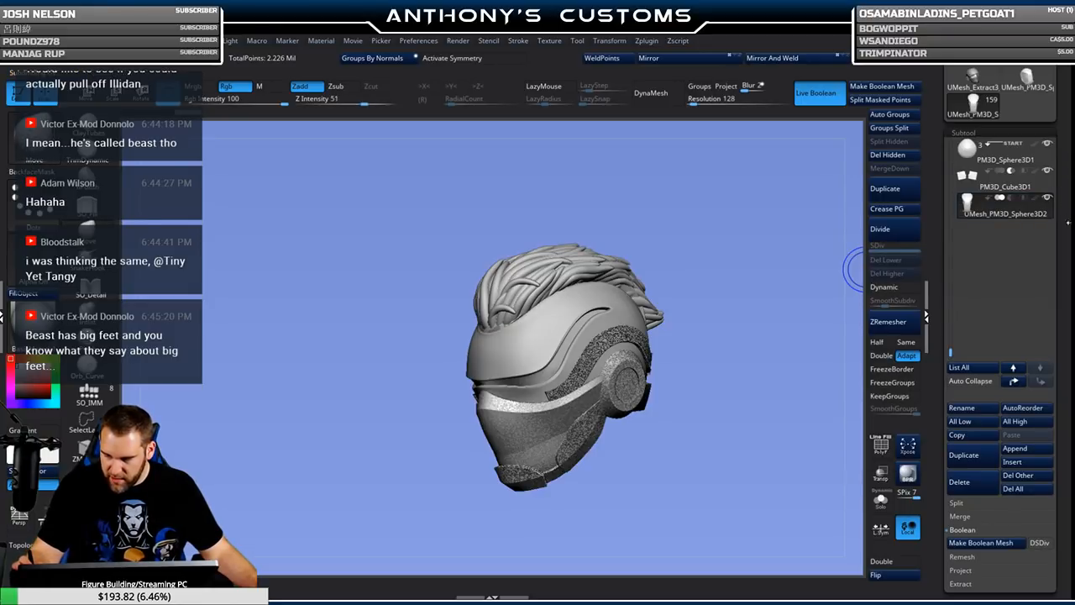
{"action": "left_click", "coordinate": [990, 155]}
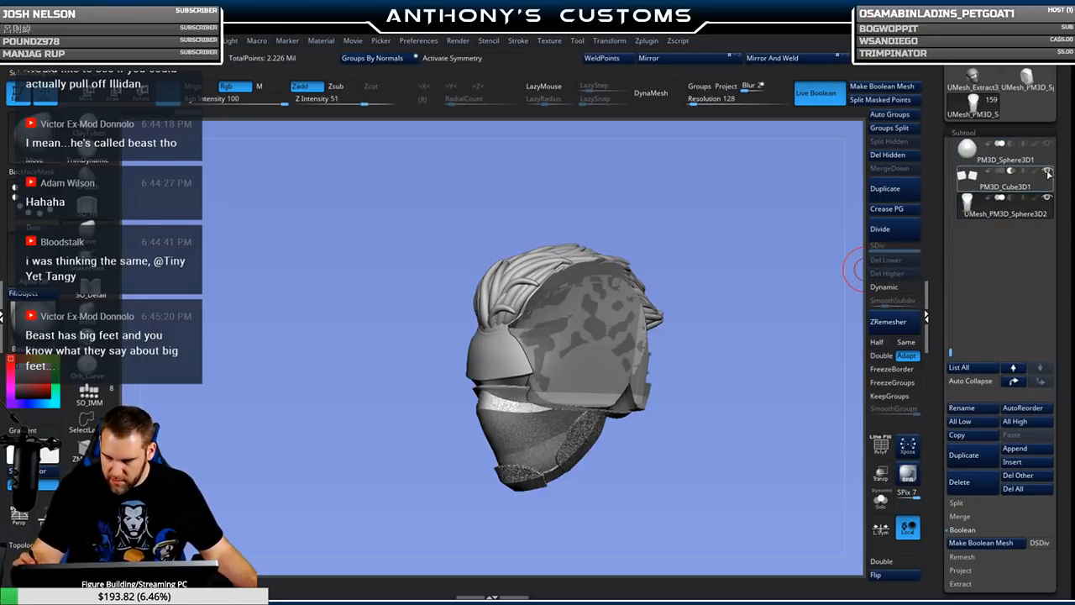
{"action": "left_click", "coordinate": [1047, 145]}
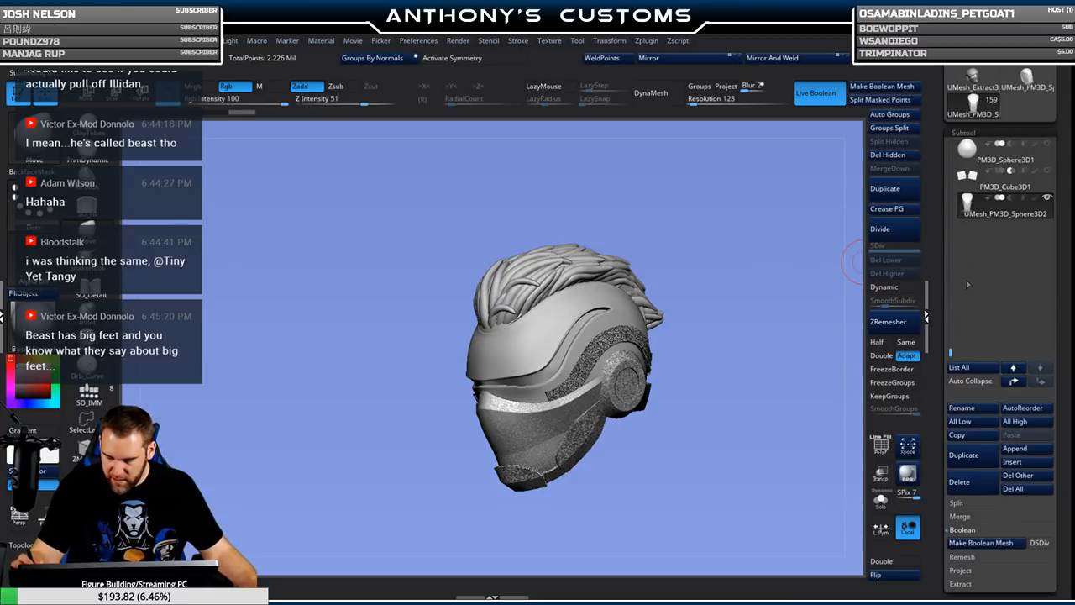
Hide the spare subtools from Extract3_2 through PM3D_Sphere3D2_1, leaving the helmet, hair and Boolean dome displayed.
{"action": "left_click_drag", "start_coordinate": [953, 331], "coordinate": [1029, 117]}
{"action": "left_click", "coordinate": [1046, 146]}
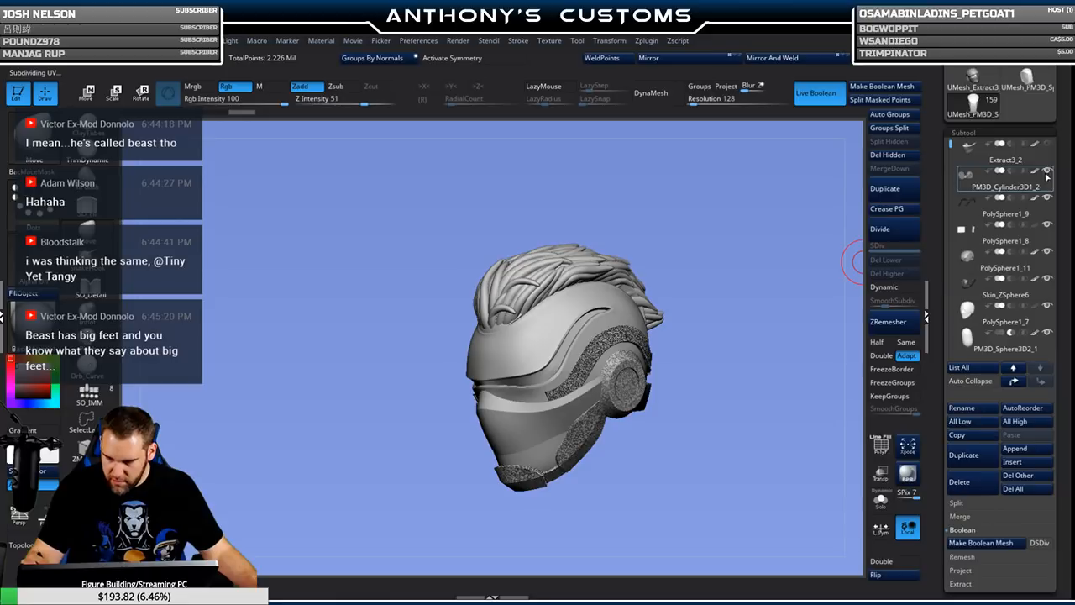
{"action": "left_click", "coordinate": [1048, 220]}
{"action": "left_click", "coordinate": [1047, 275]}
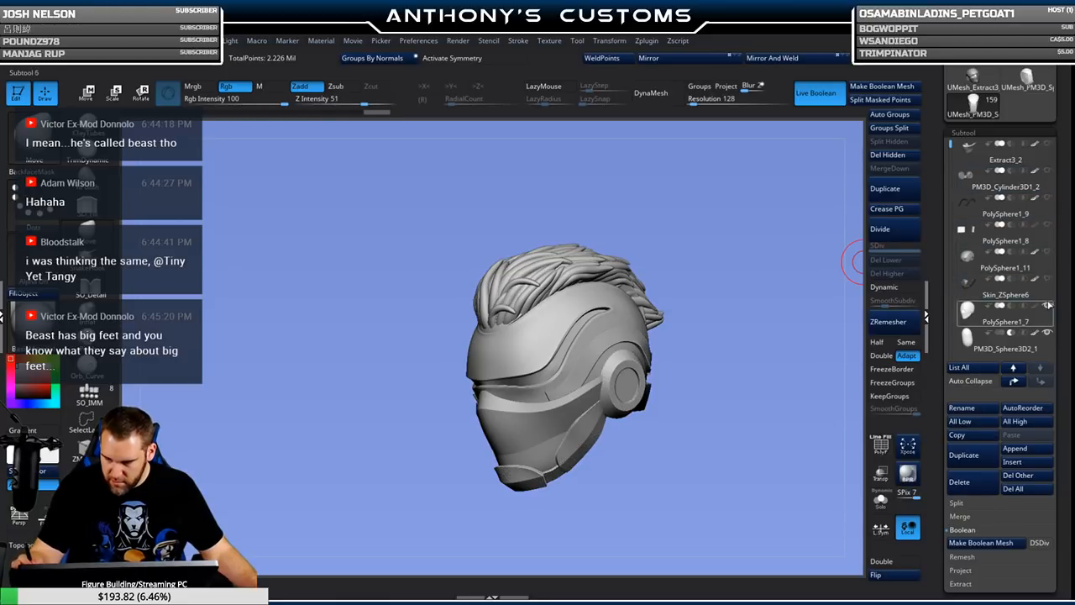
{"action": "left_click", "coordinate": [972, 213]}
{"action": "left_click_drag", "start_coordinate": [950, 144], "coordinate": [951, 152]}
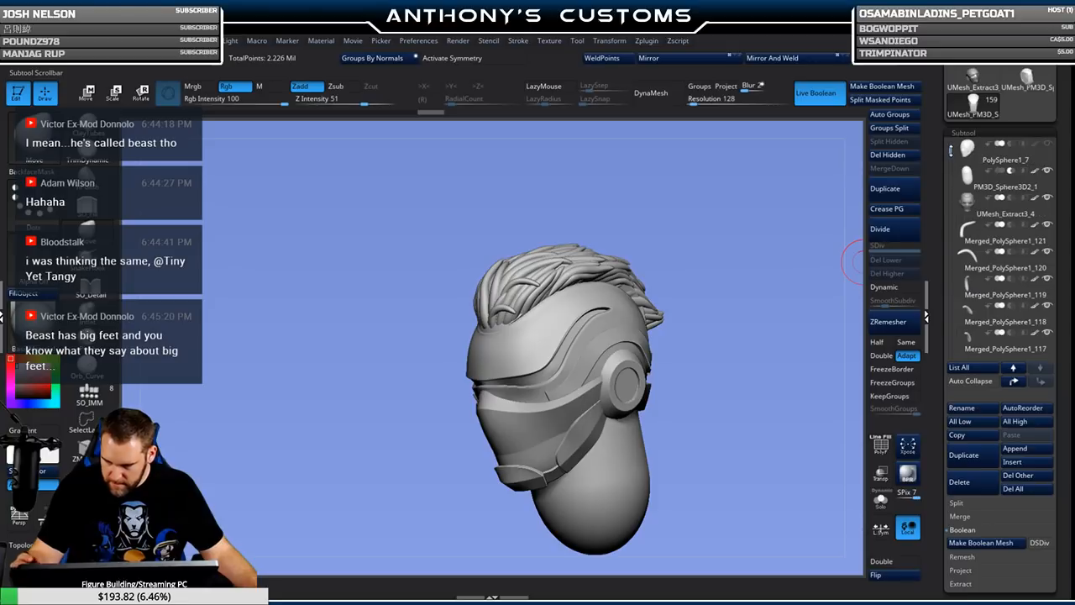
{"action": "left_click", "coordinate": [1047, 172]}
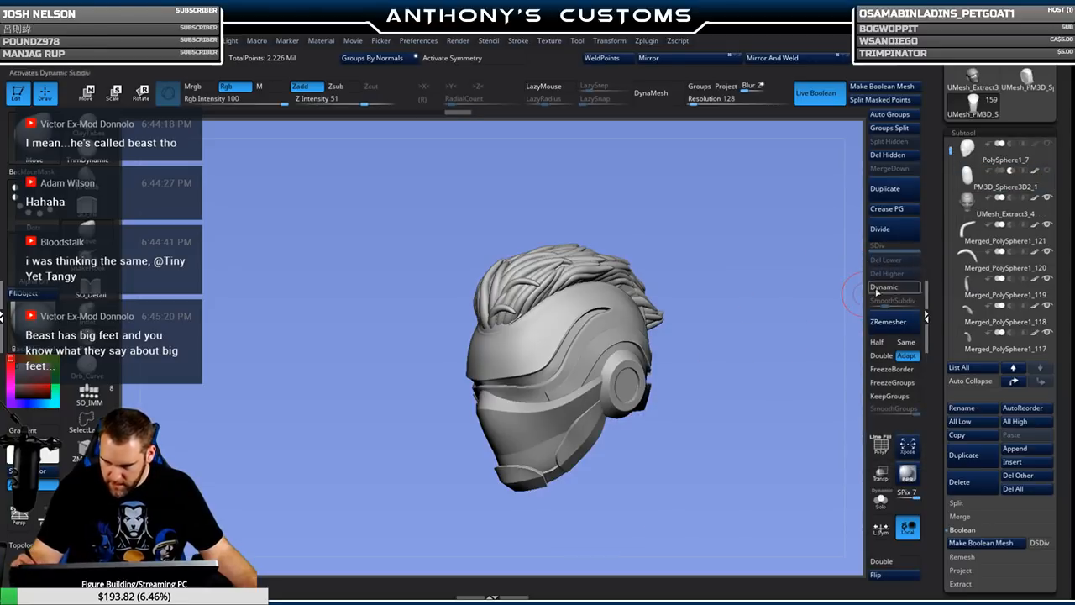
Temporarily hide the helmet mesh UMesh_Extract3_4 to examine the dome's wireframe beneath the hair from the side.
{"action": "left_click", "coordinate": [1047, 198]}
{"action": "left_click_drag", "start_coordinate": [766, 323], "coordinate": [684, 416]}
{"action": "key", "text": "shift+f"}
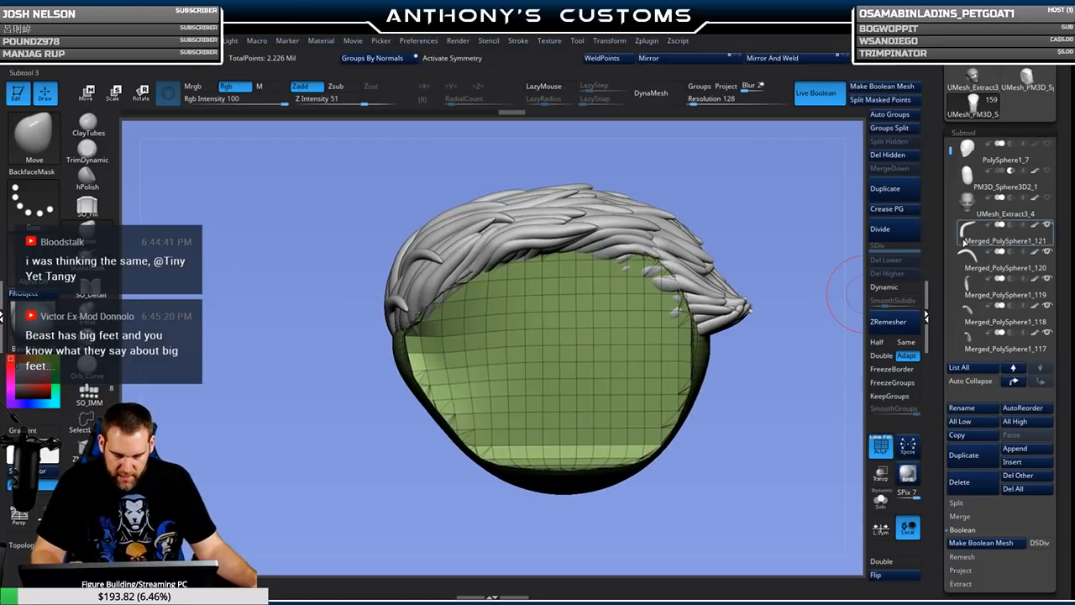
{"action": "left_click", "coordinate": [1046, 198]}
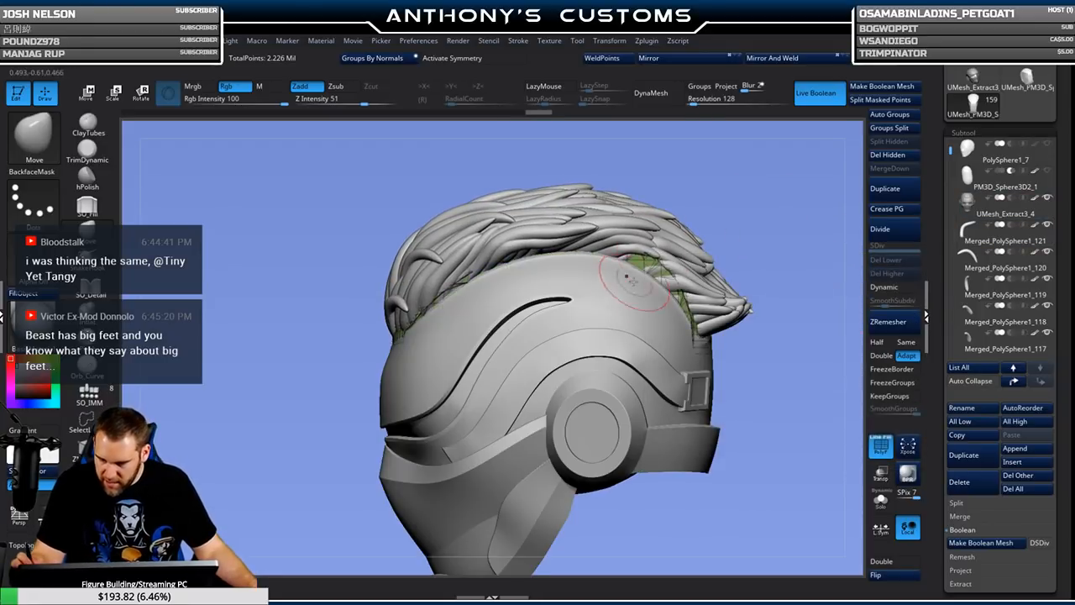
With X symmetry and a larger Move brush, pull the dome's protruding side edges in behind the helmet's upper rim.
{"action": "key", "text": "space"}
{"action": "left_click_drag", "start_coordinate": [737, 204], "coordinate": [737, 196]}
{"action": "key", "text": "x"}
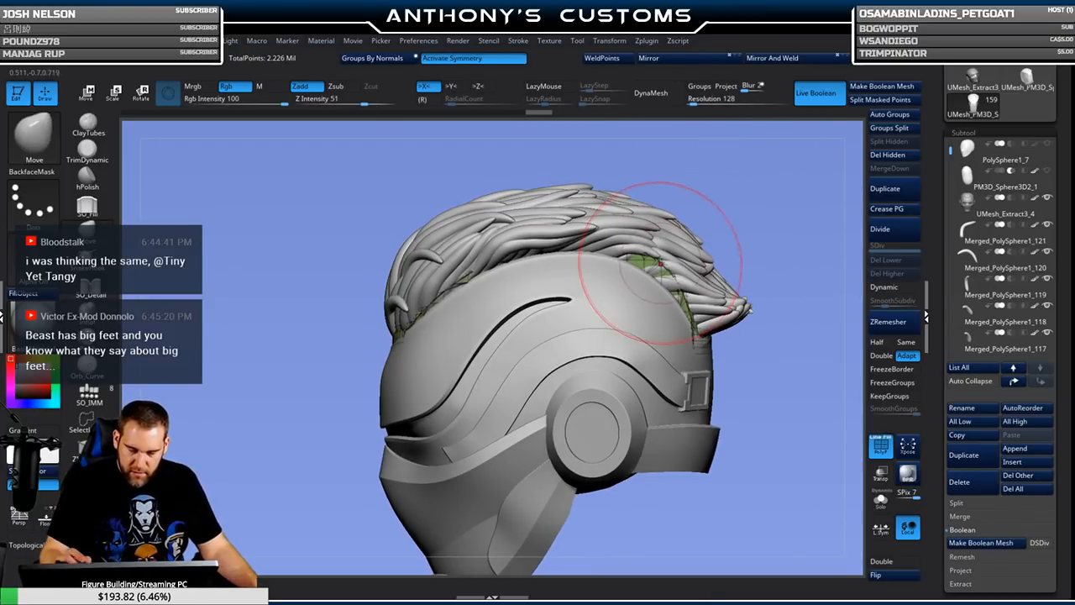
{"action": "mouse_move", "coordinate": [660, 270]}
{"action": "left_mouse_down"}
{"action": "mouse_move", "coordinate": [634, 284]}
{"action": "mouse_move", "coordinate": [611, 260]}
{"action": "mouse_move", "coordinate": [590, 257]}
{"action": "left_mouse_up"}
{"action": "left_click_drag", "start_coordinate": [702, 321], "coordinate": [687, 307]}
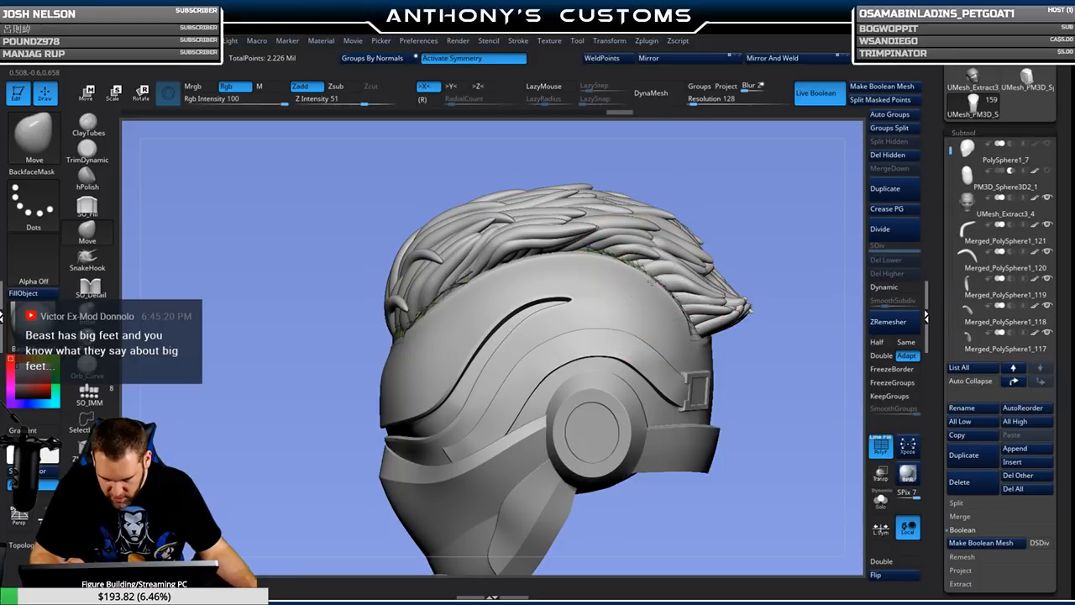
{"action": "mouse_move", "coordinate": [597, 254]}
{"action": "left_mouse_down"}
{"action": "mouse_move", "coordinate": [546, 269]}
{"action": "mouse_move", "coordinate": [593, 257]}
{"action": "left_mouse_up"}
{"action": "mouse_move", "coordinate": [484, 270]}
{"action": "left_mouse_down"}
{"action": "mouse_move", "coordinate": [482, 285]}
{"action": "mouse_move", "coordinate": [454, 295]}
{"action": "left_mouse_up"}
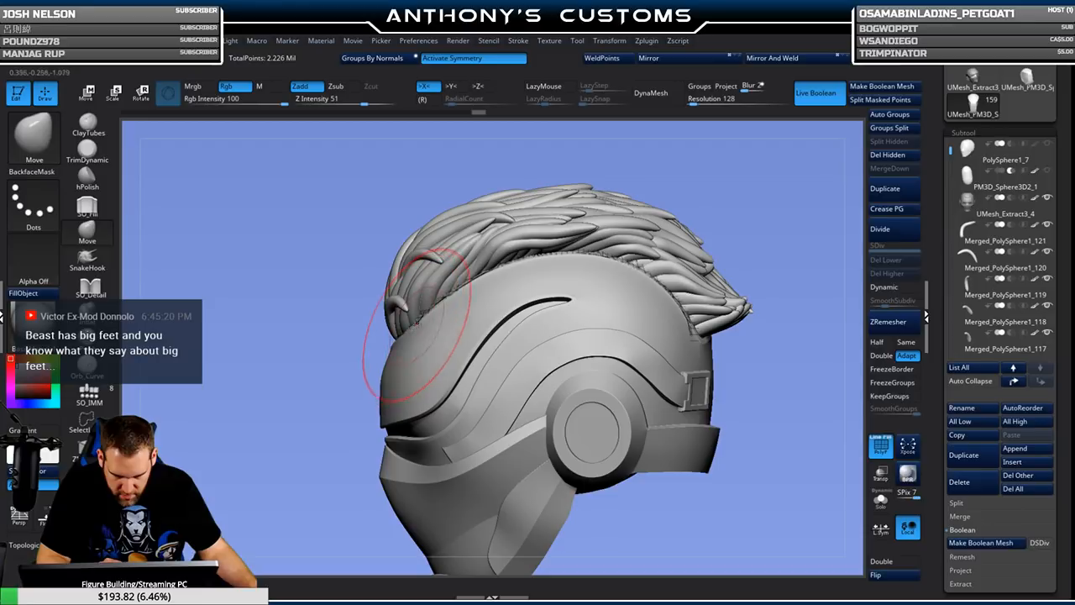
Turn off the wireframe and refine the dome's edge along the helmet's upper rim with a resized Move brush, checking both sides.
{"action": "key", "text": "shift"}
{"action": "key", "text": "shift+f"}
{"action": "mouse_move", "coordinate": [711, 193]}
{"action": "left_mouse_down"}
{"action": "mouse_move", "coordinate": [763, 200]}
{"action": "mouse_move", "coordinate": [595, 300]}
{"action": "mouse_move", "coordinate": [681, 252]}
{"action": "mouse_move", "coordinate": [705, 275]}
{"action": "mouse_move", "coordinate": [715, 257]}
{"action": "left_mouse_up"}
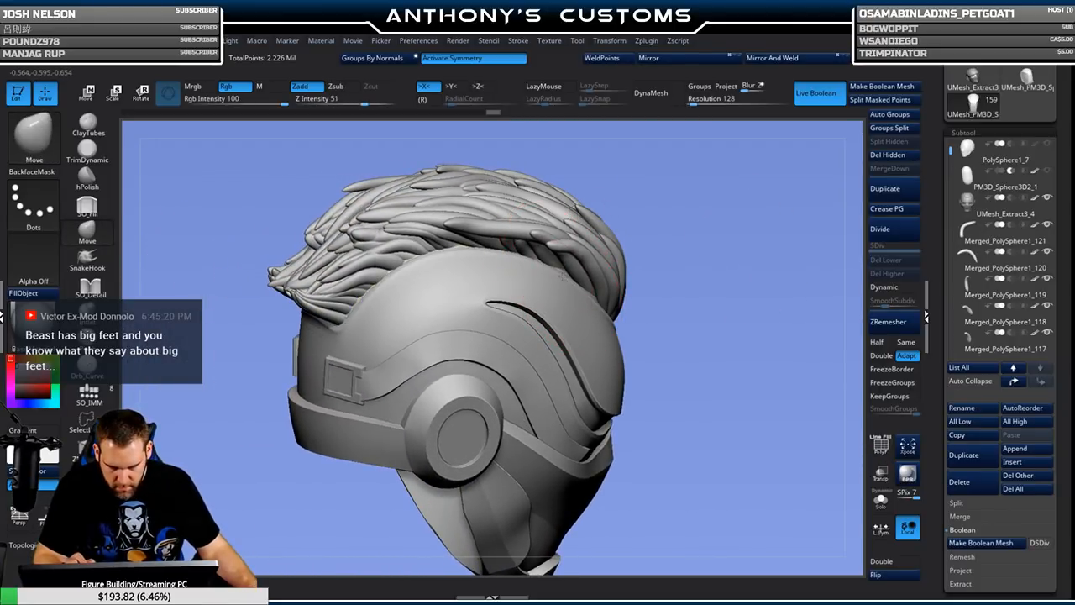
{"action": "key", "text": "space"}
{"action": "left_click", "coordinate": [691, 232]}
{"action": "left_click_drag", "start_coordinate": [702, 245], "coordinate": [714, 304], "text": "alt"}
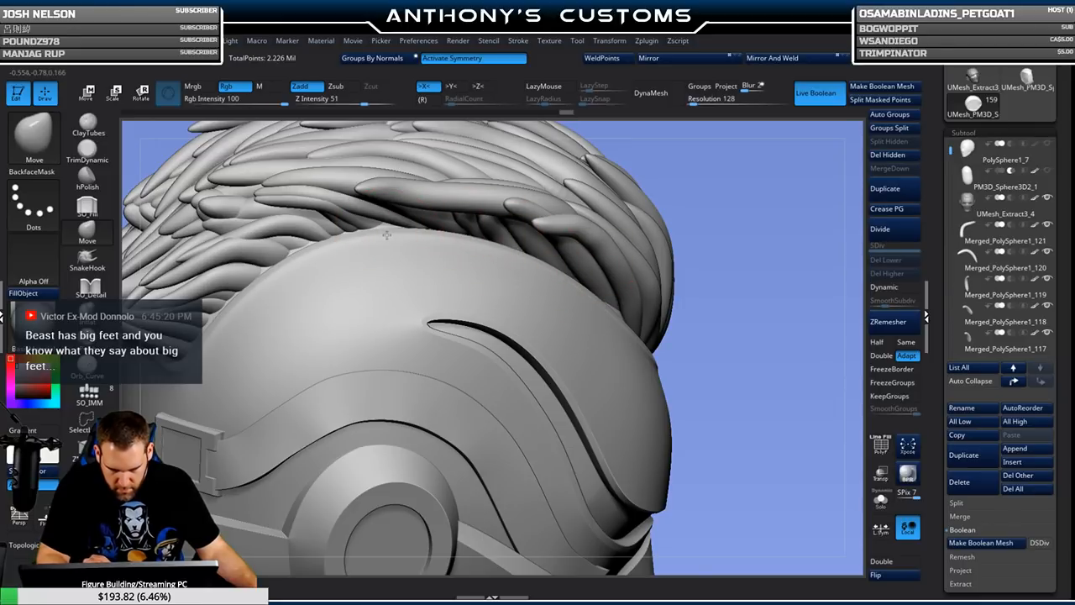
{"action": "mouse_move", "coordinate": [744, 216]}
{"action": "left_mouse_down"}
{"action": "mouse_move", "coordinate": [844, 199]}
{"action": "mouse_move", "coordinate": [774, 250]}
{"action": "left_mouse_up"}
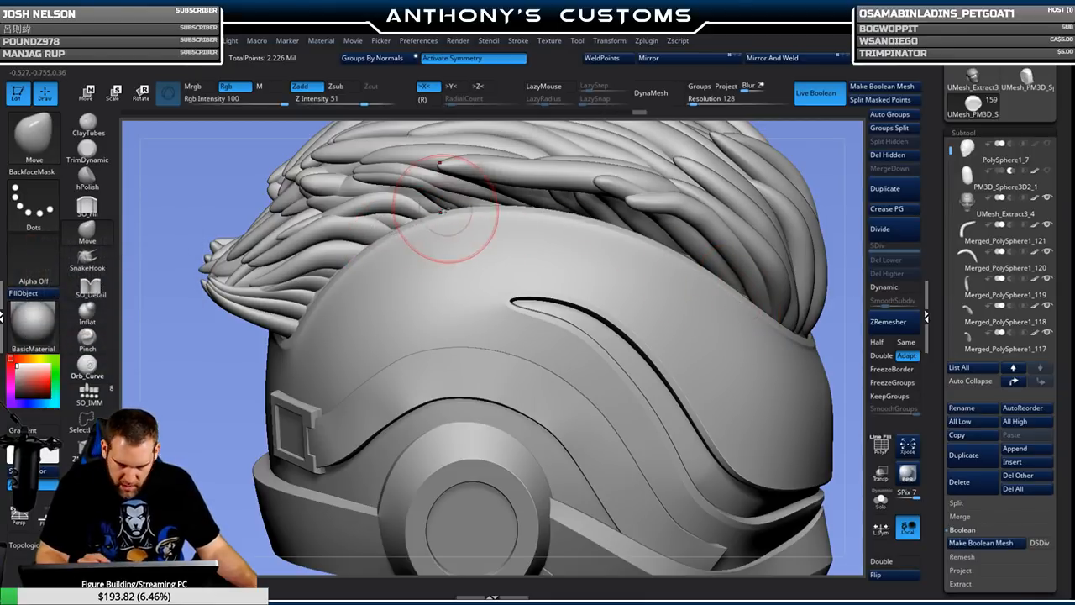
{"action": "right_click_drag", "start_coordinate": [478, 233], "coordinate": [548, 216], "text": "alt"}
{"action": "right_click_drag", "start_coordinate": [465, 274], "coordinate": [830, 228]}
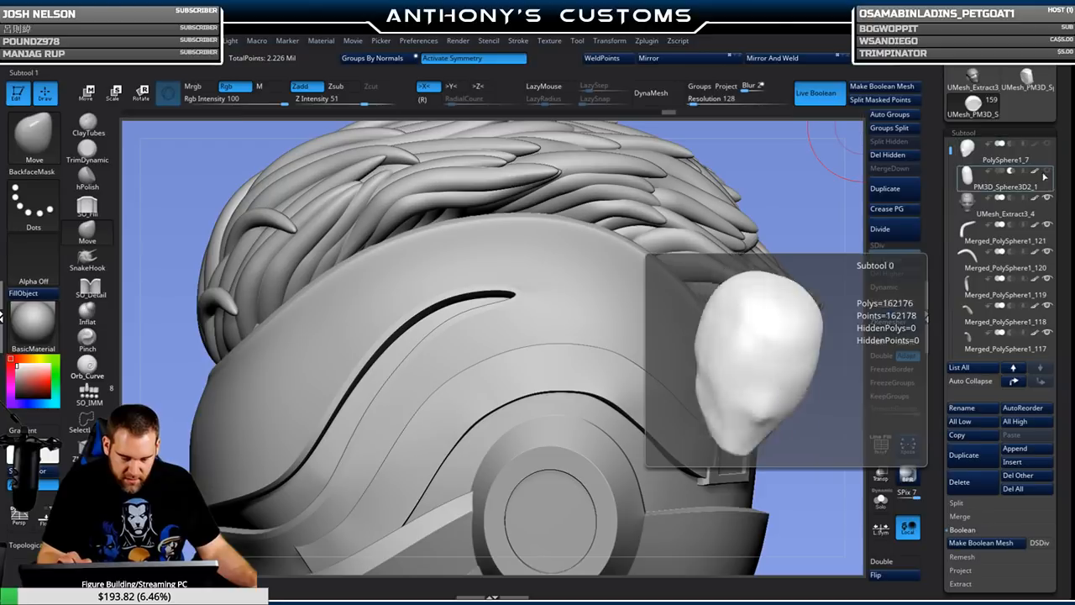
Hide the helmet mesh UMesh_Extract3_4 to isolate the dome and hair in side view.
{"action": "left_click", "coordinate": [1048, 198]}
{"action": "right_click_drag", "start_coordinate": [768, 445], "coordinate": [848, 216], "text": "ctrl"}
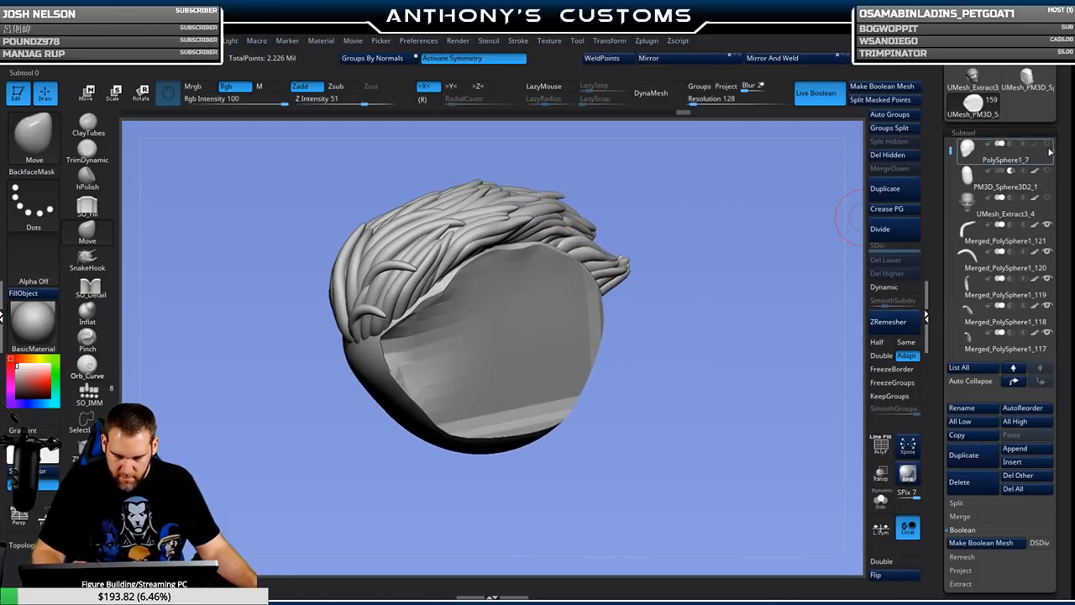
{"action": "right_click_drag", "start_coordinate": [679, 312], "coordinate": [660, 348]}
{"action": "mouse_move", "coordinate": [660, 348]}
{"action": "left_mouse_down", "text": "alt"}
{"action": "mouse_move", "coordinate": [677, 341]}
{"action": "mouse_move", "coordinate": [651, 353]}
{"action": "mouse_move", "coordinate": [664, 352]}
{"action": "mouse_move", "coordinate": [655, 368]}
{"action": "mouse_move", "coordinate": [670, 364]}
{"action": "mouse_move", "coordinate": [660, 360]}
{"action": "left_mouse_up", "text": "alt"}
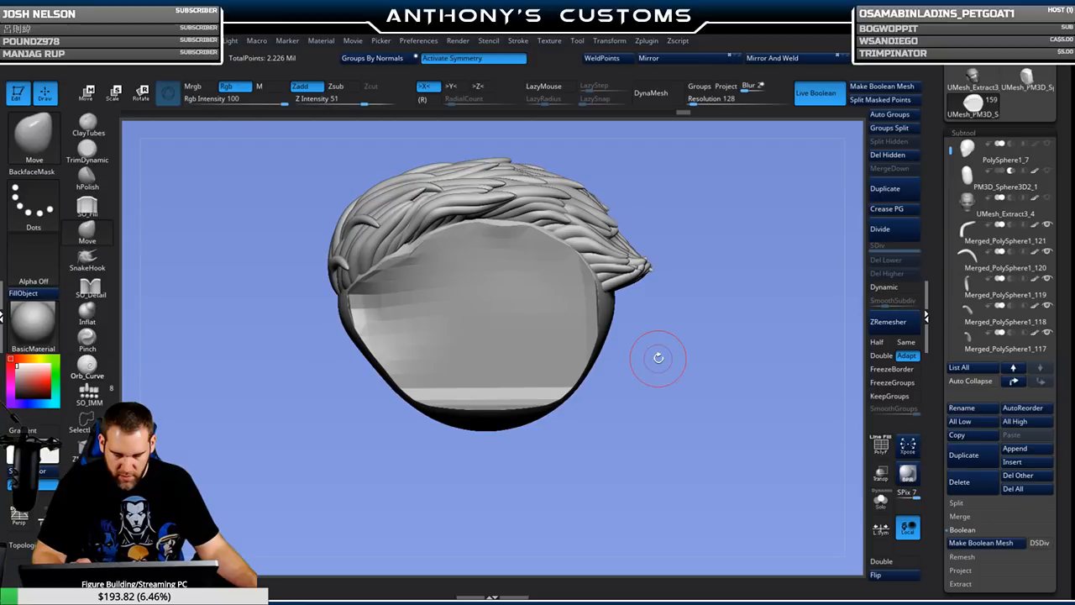
Slice the dome with SliceCurve along an upward arc below the hair and delete the lower portion.
{"action": "key", "text": "ctrl+shift"}
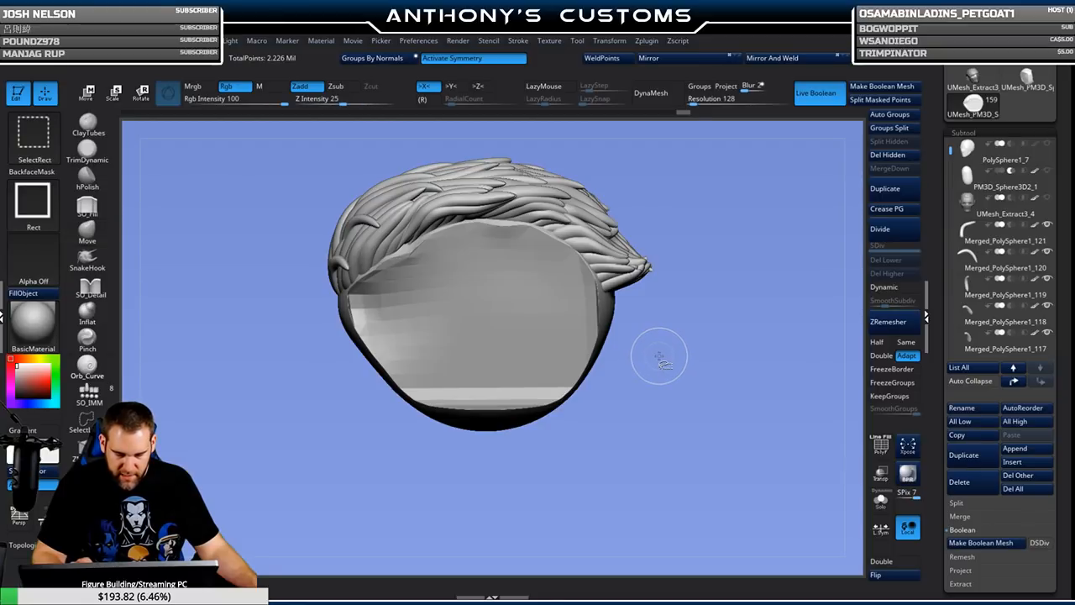
{"action": "left_click", "coordinate": [36, 134]}
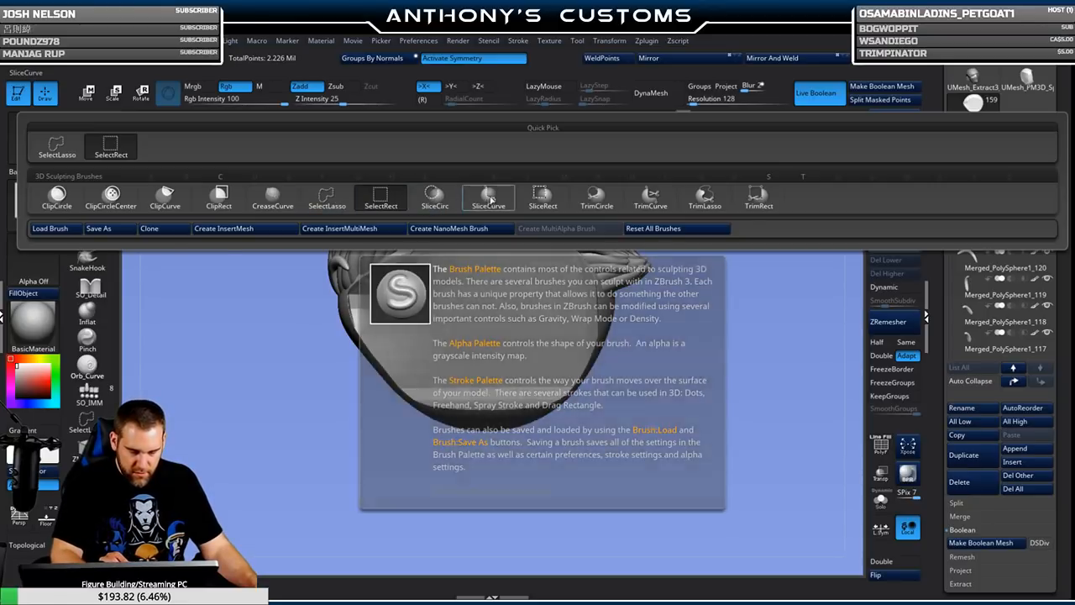
{"action": "left_click", "coordinate": [434, 200]}
{"action": "key", "text": "shift+f"}
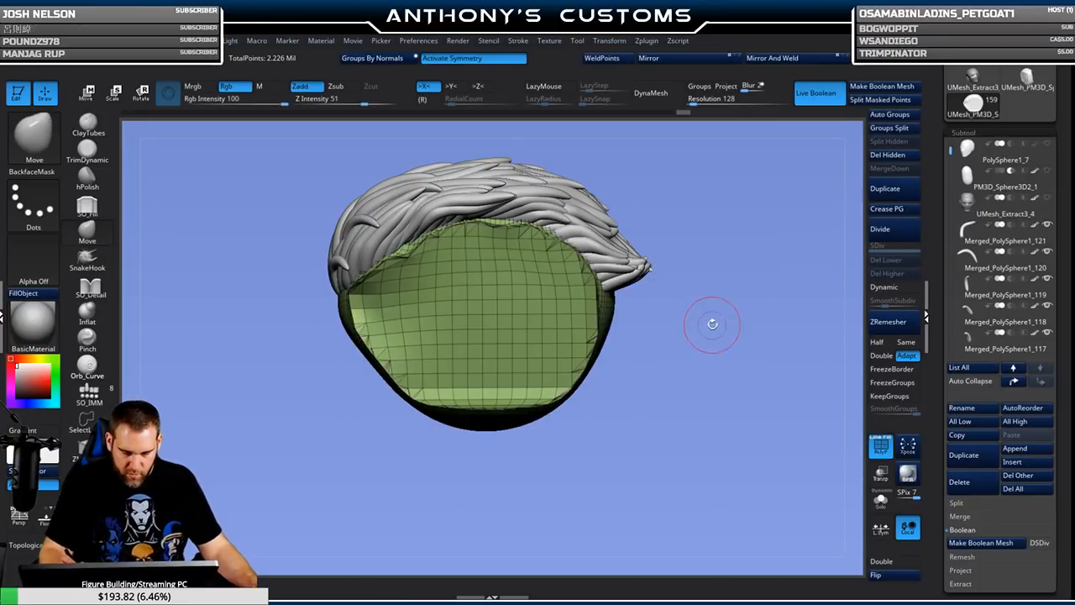
{"action": "mouse_move", "coordinate": [334, 357]}
{"action": "left_mouse_down", "text": "ctrl+shift"}
{"action": "mouse_move", "coordinate": [686, 352]}
{"action": "mouse_move", "coordinate": [600, 312]}
{"action": "mouse_move", "coordinate": [449, 307]}
{"action": "mouse_move", "coordinate": [461, 276]}
{"action": "mouse_move", "coordinate": [629, 328]}
{"action": "mouse_move", "coordinate": [644, 321]}
{"action": "mouse_move", "coordinate": [645, 337]}
{"action": "left_mouse_up", "text": "ctrl+shift"}
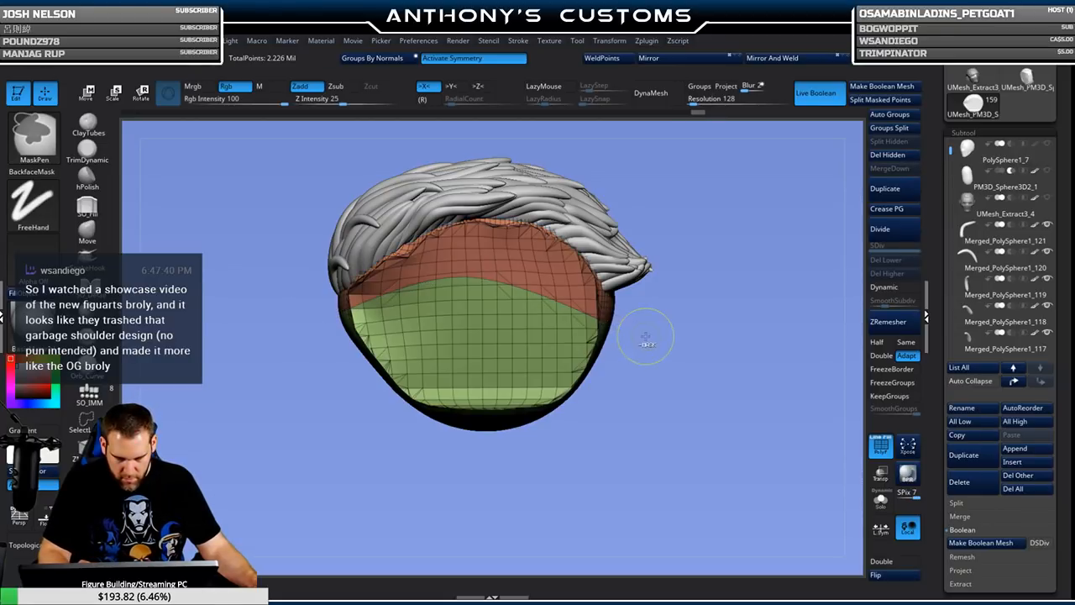
{"action": "left_click", "coordinate": [555, 281], "text": "ctrl+shift"}
{"action": "left_click", "coordinate": [895, 155]}
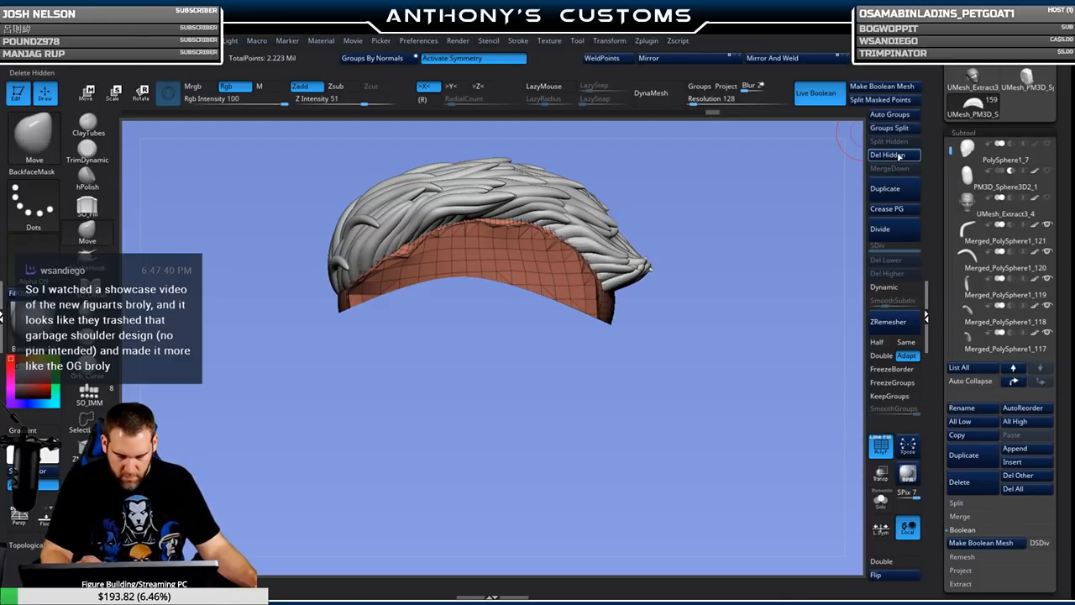
DynaMesh the remaining dome strip at resolution 128 and slice off its rear and front lower corners.
{"action": "left_click", "coordinate": [659, 99]}
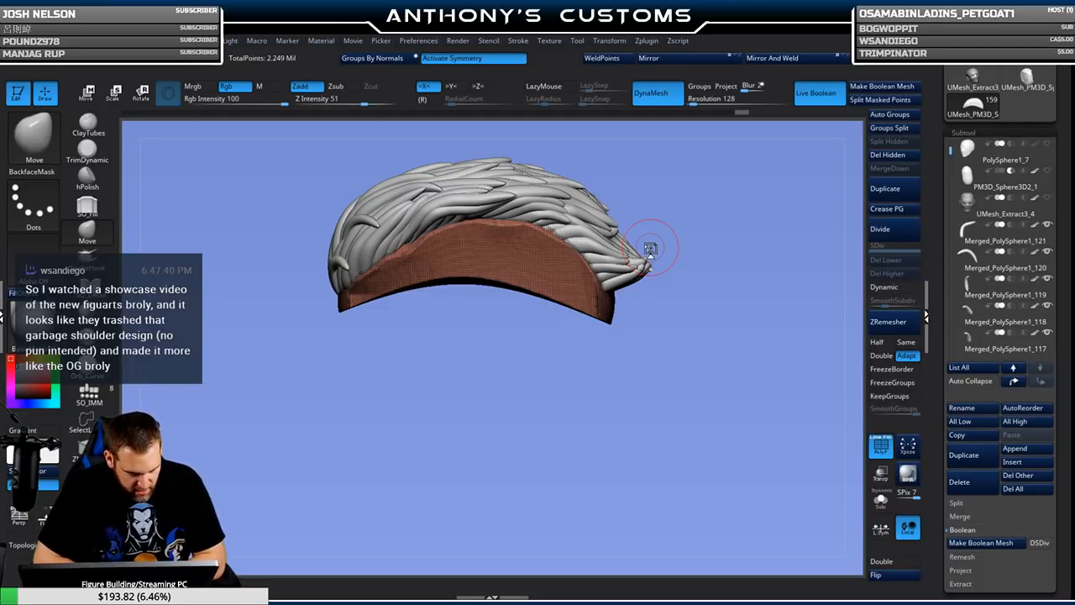
{"action": "key", "text": "ctrl+shift"}
{"action": "left_click_drag", "start_coordinate": [610, 291], "coordinate": [598, 296], "text": "ctrl+shift"}
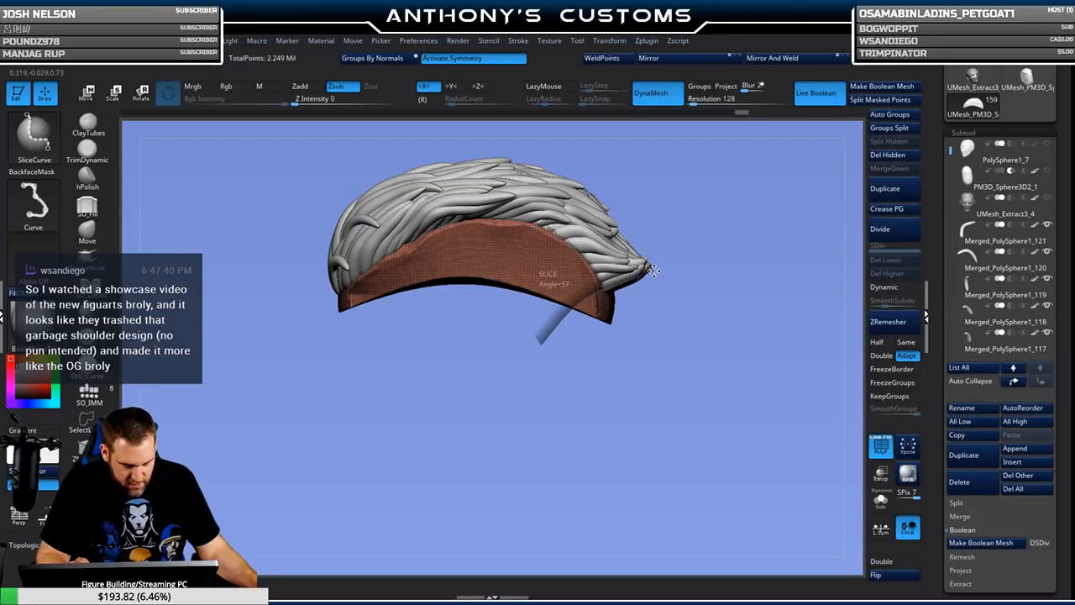
{"action": "left_click_drag", "start_coordinate": [653, 271], "coordinate": [654, 270], "text": "ctrl+shift"}
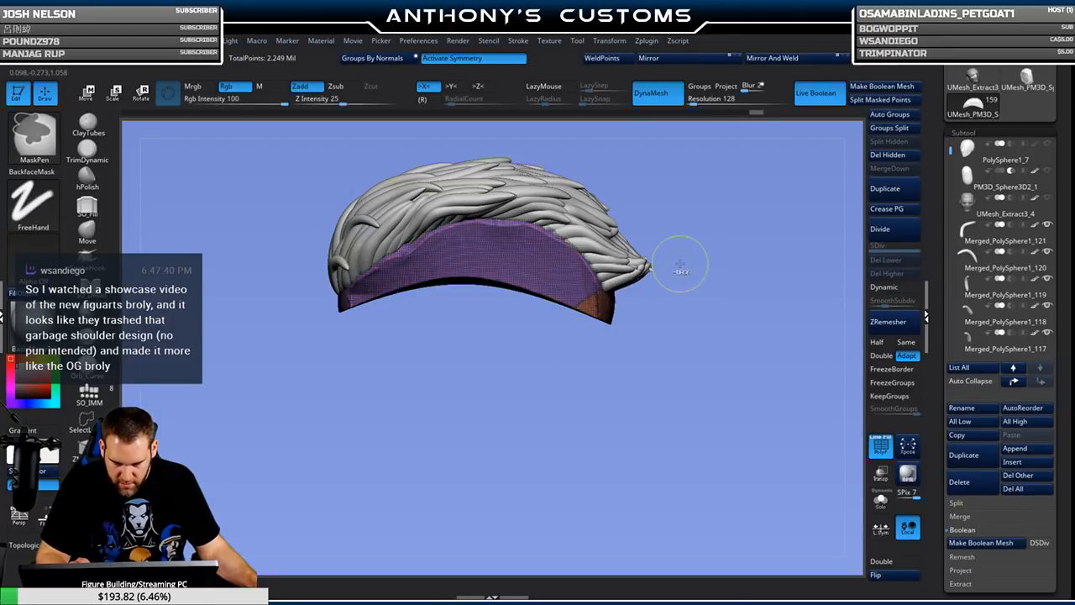
{"action": "left_click", "coordinate": [573, 273], "text": "ctrl+shift"}
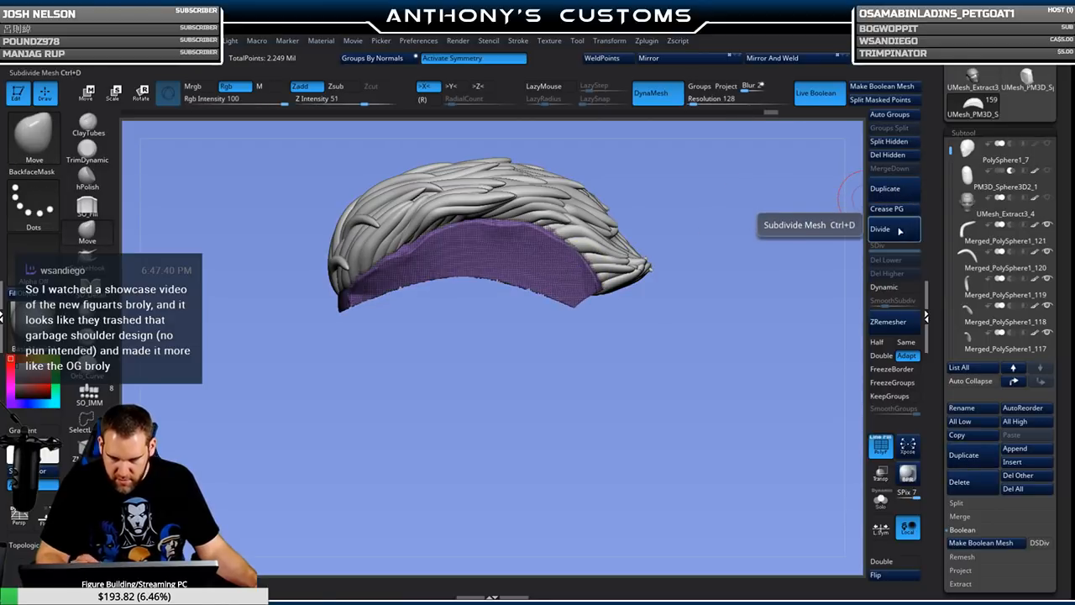
{"action": "left_click", "coordinate": [894, 155]}
{"action": "left_click_drag", "start_coordinate": [711, 183], "coordinate": [712, 187], "text": "ctrl"}
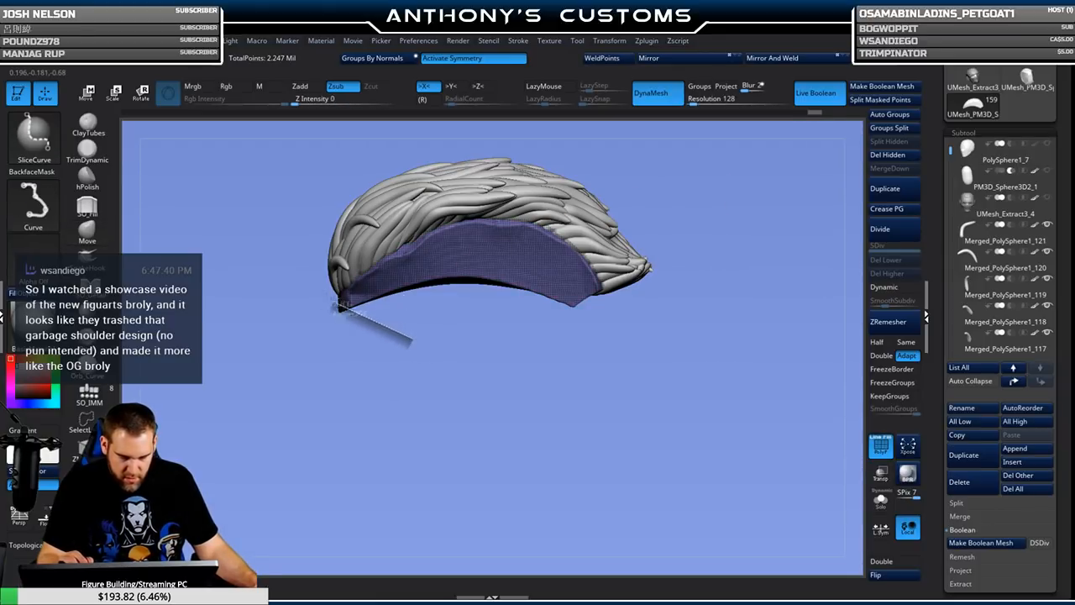
{"action": "left_click_drag", "start_coordinate": [300, 289], "coordinate": [302, 272]}
{"action": "key", "text": "ctrl+z"}
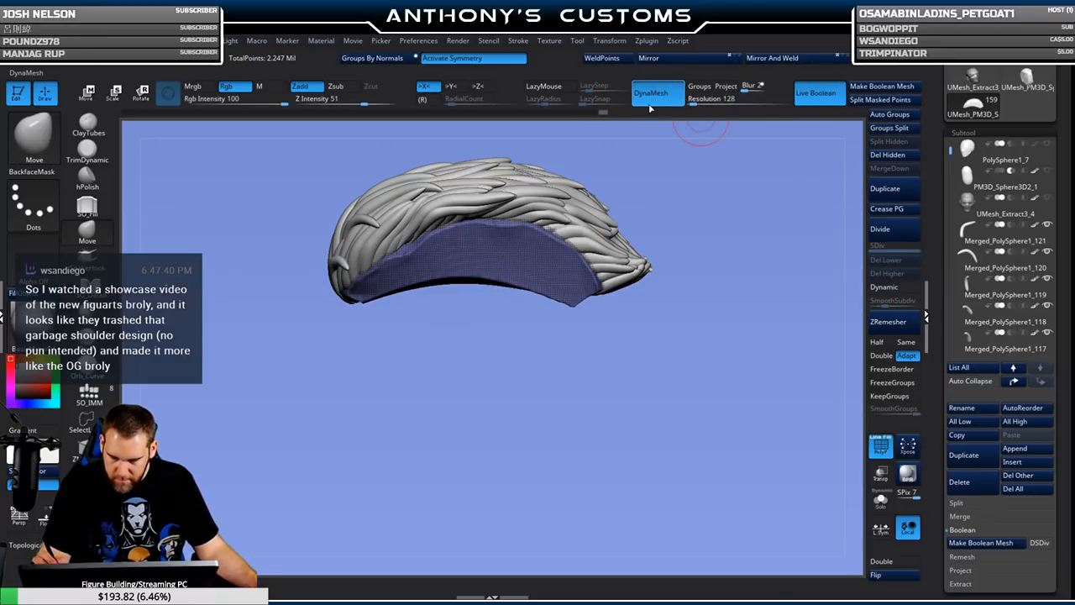
Examine the trimmed dome base and its fit under the hair from the front, side and back.
{"action": "left_click_drag", "start_coordinate": [715, 220], "coordinate": [755, 289]}
{"action": "key", "text": "w"}
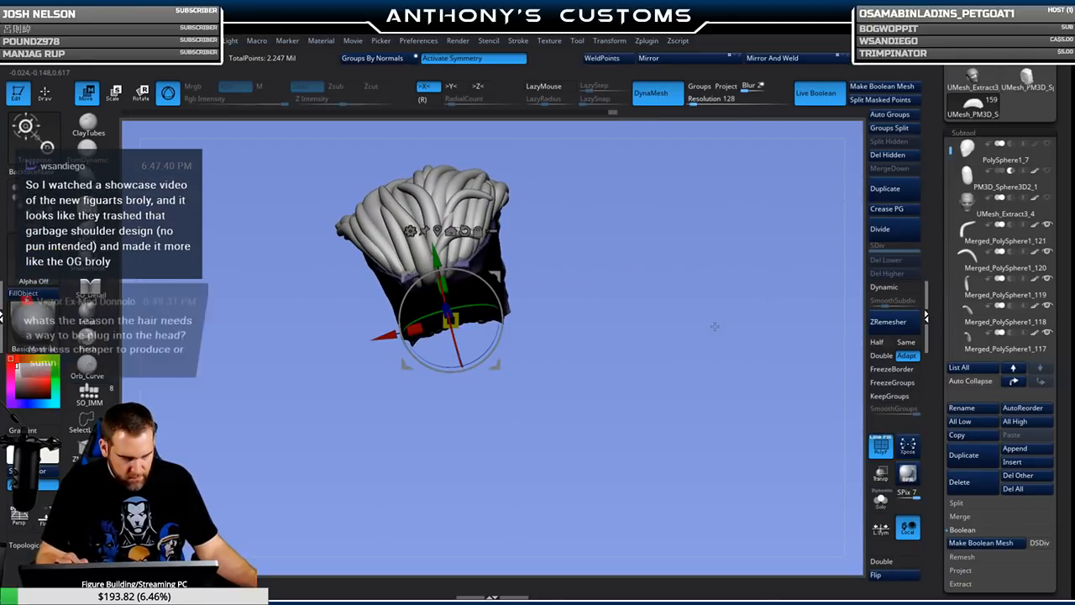
{"action": "key", "text": "q"}
{"action": "mouse_move", "coordinate": [697, 345]}
{"action": "left_mouse_down"}
{"action": "mouse_move", "coordinate": [674, 302]}
{"action": "mouse_move", "coordinate": [694, 326]}
{"action": "mouse_move", "coordinate": [717, 292]}
{"action": "mouse_move", "coordinate": [694, 315]}
{"action": "mouse_move", "coordinate": [681, 300]}
{"action": "left_mouse_up"}
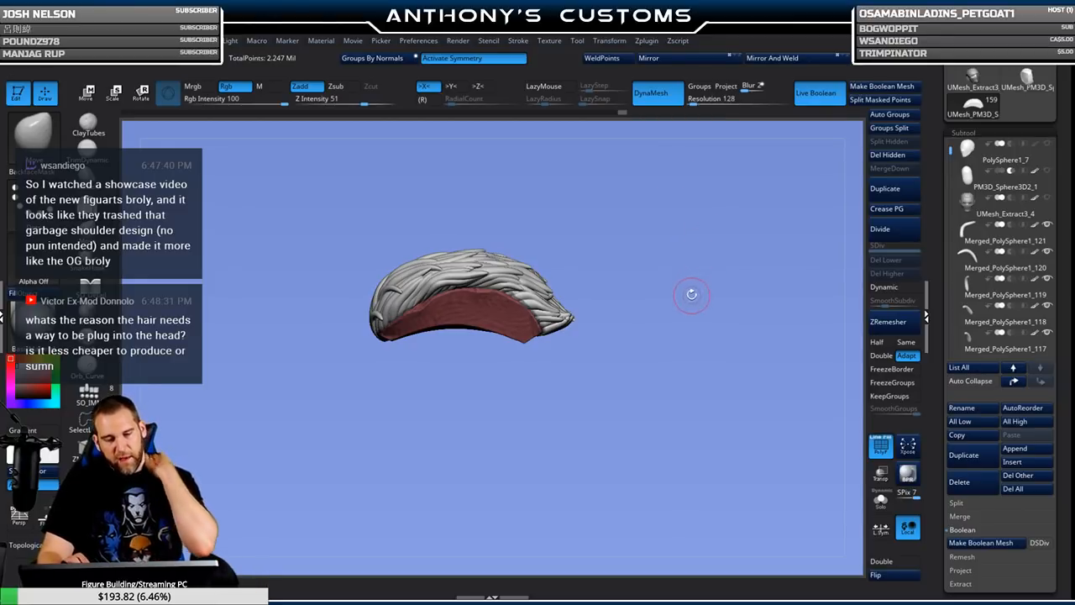
{"action": "left_click_drag", "start_coordinate": [697, 352], "coordinate": [629, 382]}
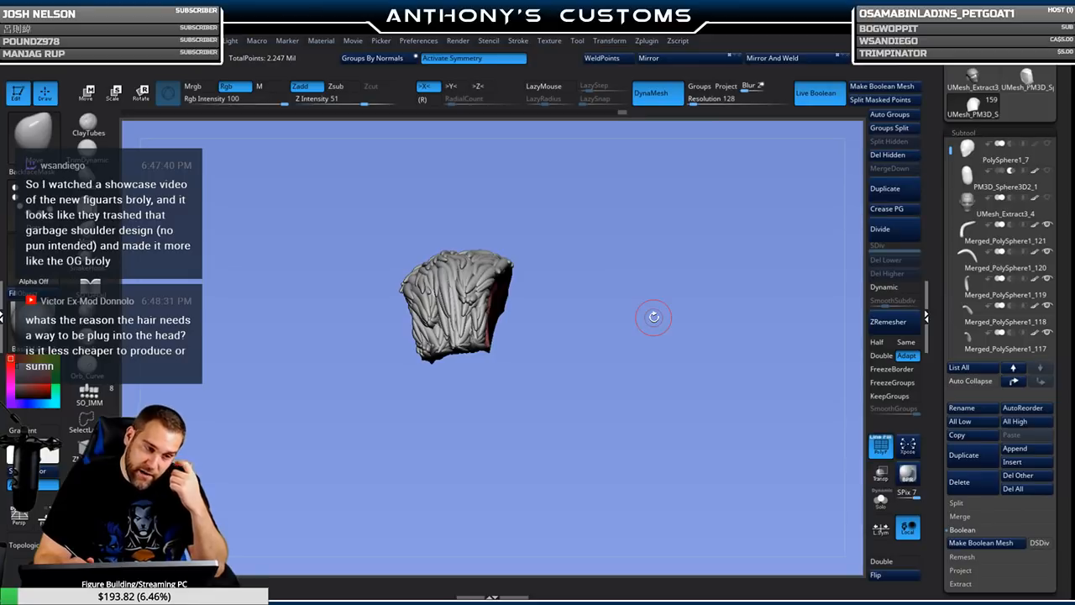
{"action": "left_click_drag", "start_coordinate": [605, 300], "coordinate": [655, 326]}
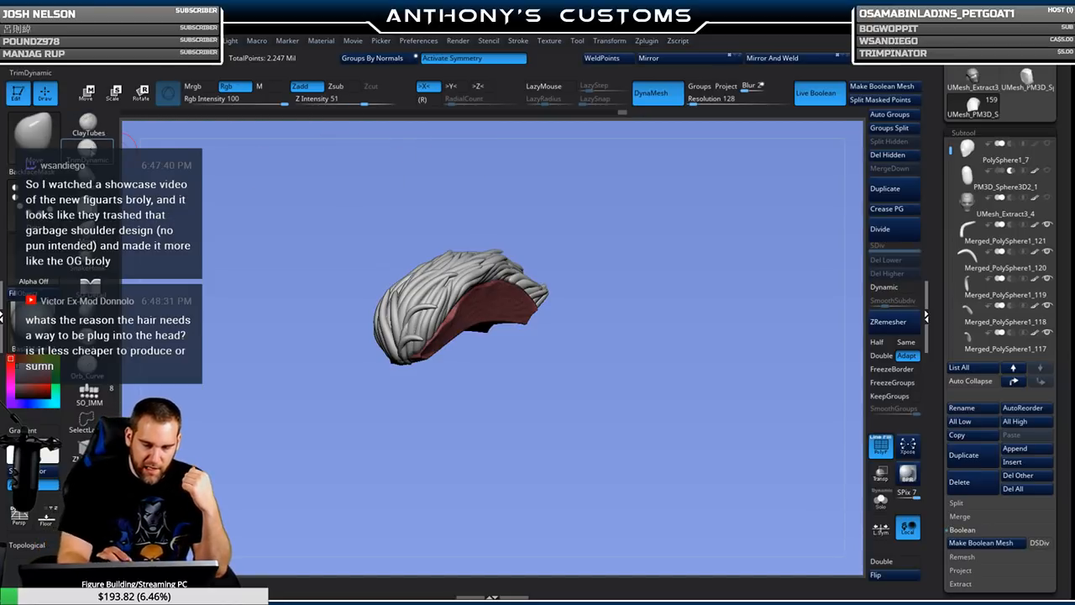
Soften the side and front edges of the dome base's underside with the TrimDynamic and Smooth brushes.
{"action": "left_click", "coordinate": [88, 149]}
{"action": "right_click", "coordinate": [634, 269]}
{"action": "mouse_move", "coordinate": [634, 269]}
{"action": "left_mouse_down"}
{"action": "mouse_move", "coordinate": [648, 271]}
{"action": "mouse_move", "coordinate": [614, 328]}
{"action": "mouse_move", "coordinate": [710, 300]}
{"action": "mouse_move", "coordinate": [671, 334]}
{"action": "left_mouse_up"}
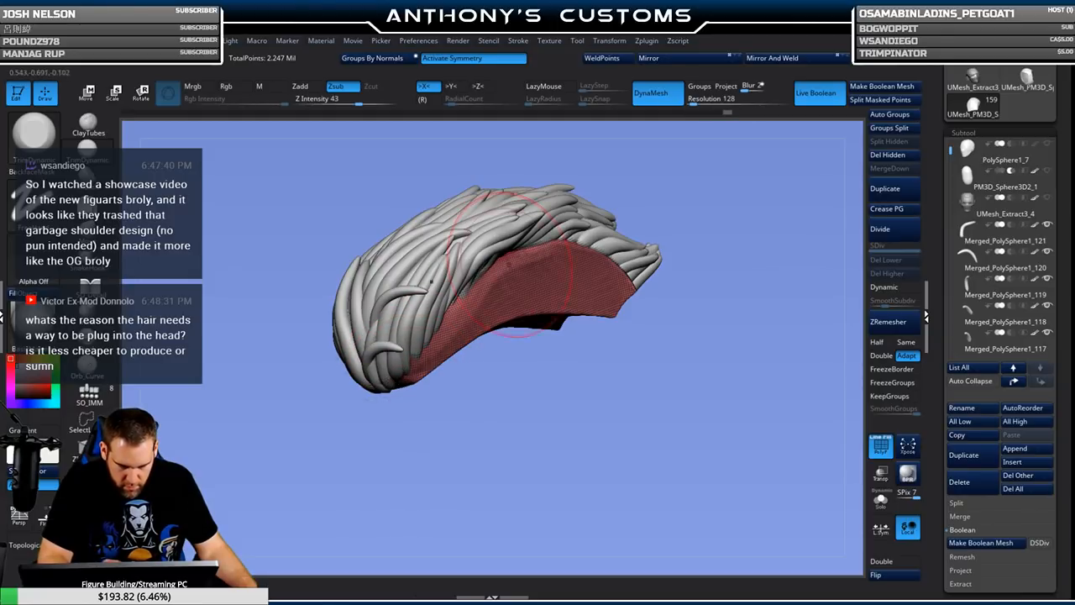
{"action": "left_click_drag", "start_coordinate": [709, 323], "coordinate": [665, 275]}
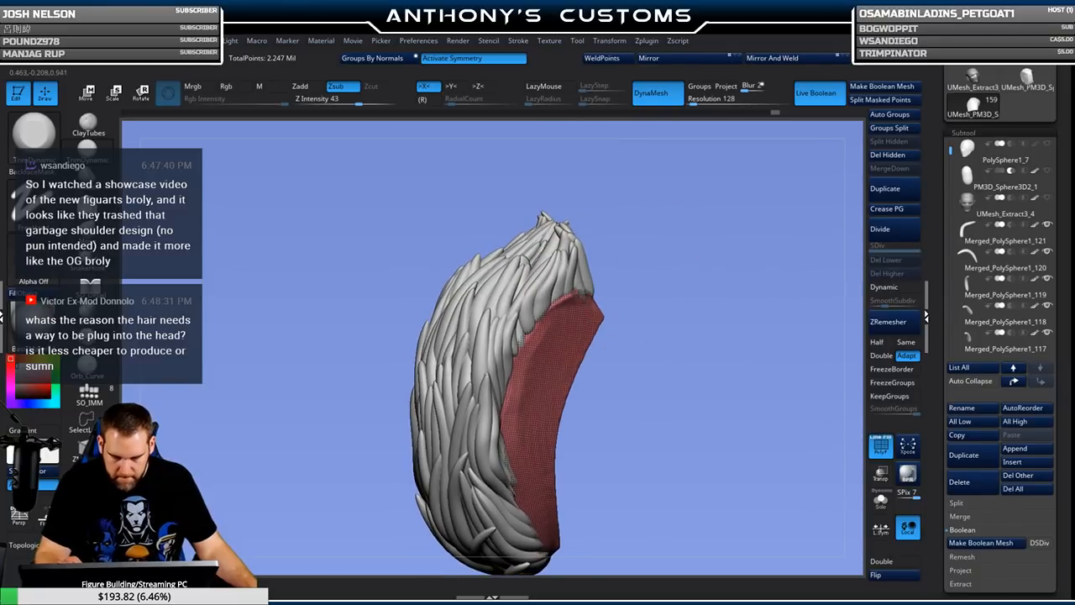
{"action": "mouse_move", "coordinate": [715, 294]}
{"action": "left_mouse_down"}
{"action": "mouse_move", "coordinate": [720, 252]}
{"action": "mouse_move", "coordinate": [743, 217]}
{"action": "mouse_move", "coordinate": [718, 177]}
{"action": "left_mouse_up"}
{"action": "key", "text": "space"}
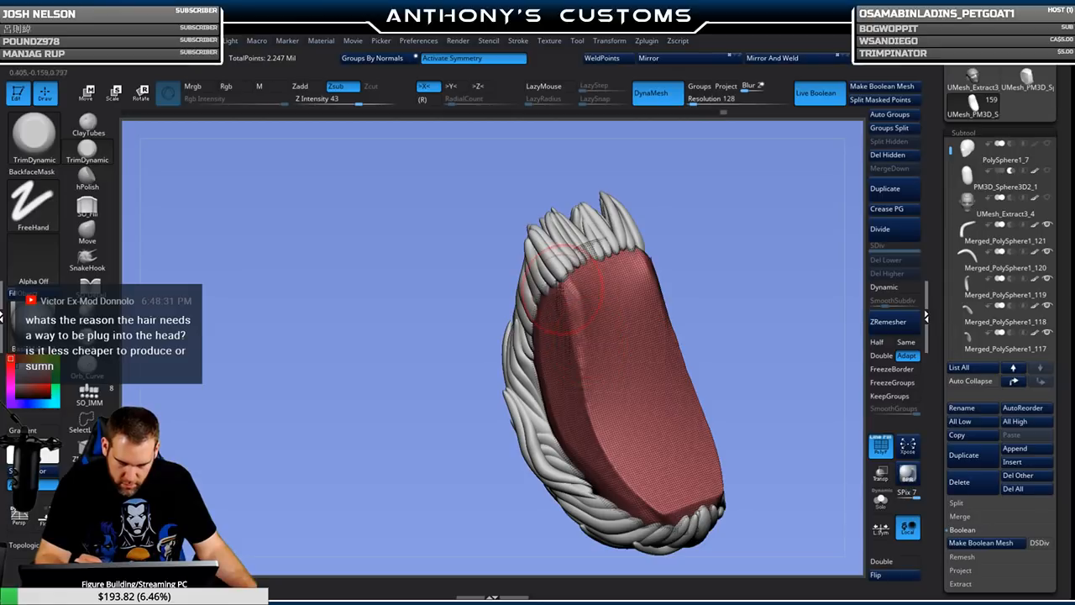
{"action": "left_click_drag", "start_coordinate": [663, 277], "coordinate": [508, 364]}
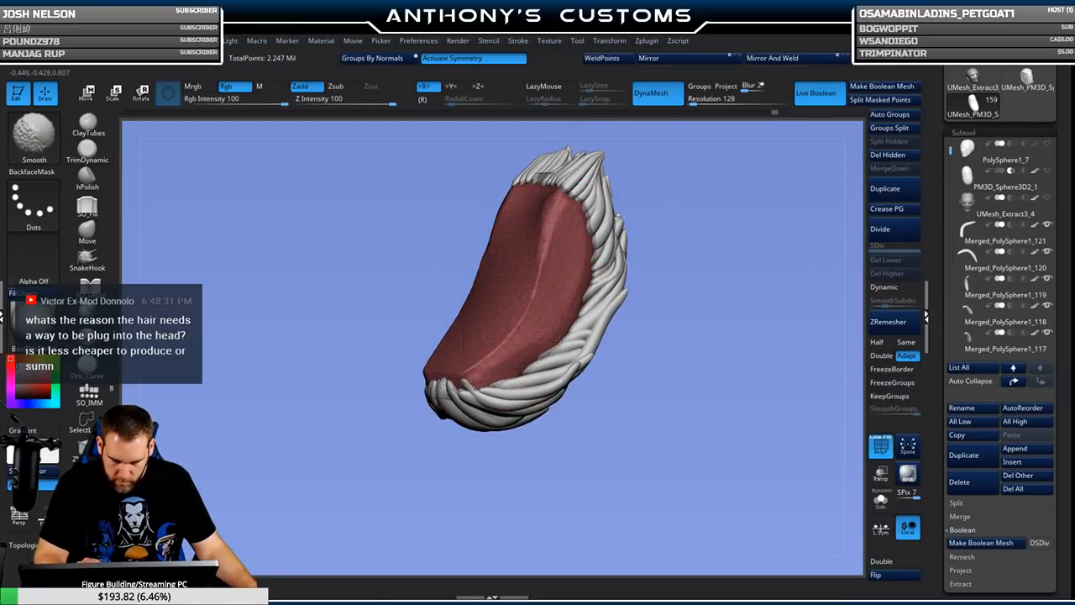
{"action": "left_click_drag", "start_coordinate": [690, 332], "coordinate": [667, 429]}
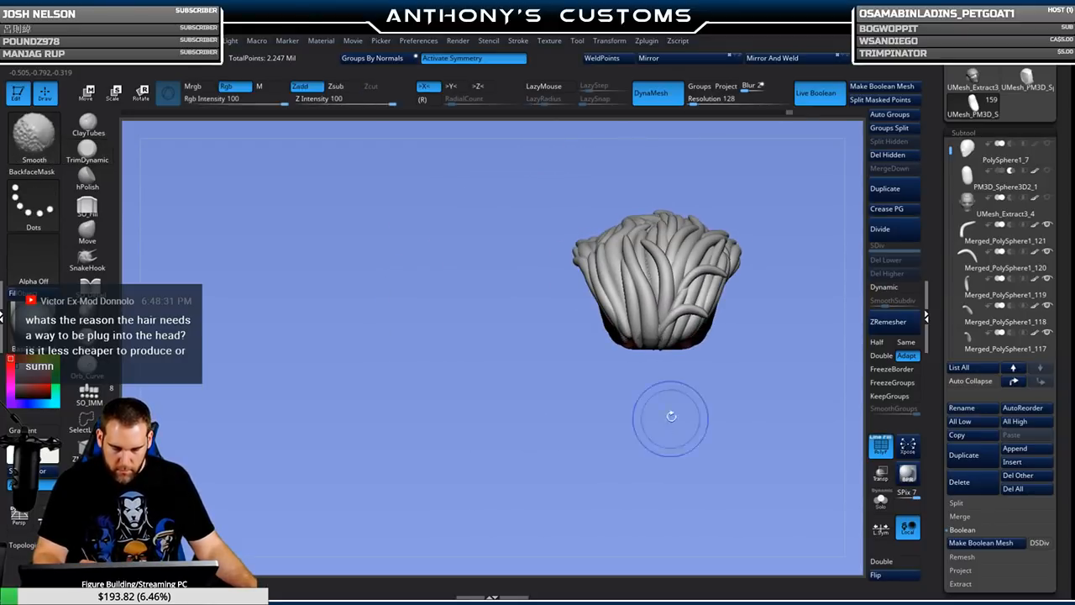
{"action": "left_click_drag", "start_coordinate": [790, 345], "coordinate": [643, 365], "text": "alt"}
{"action": "left_click_drag", "start_coordinate": [647, 406], "coordinate": [748, 328]}
{"action": "left_click_drag", "start_coordinate": [834, 386], "coordinate": [649, 454]}
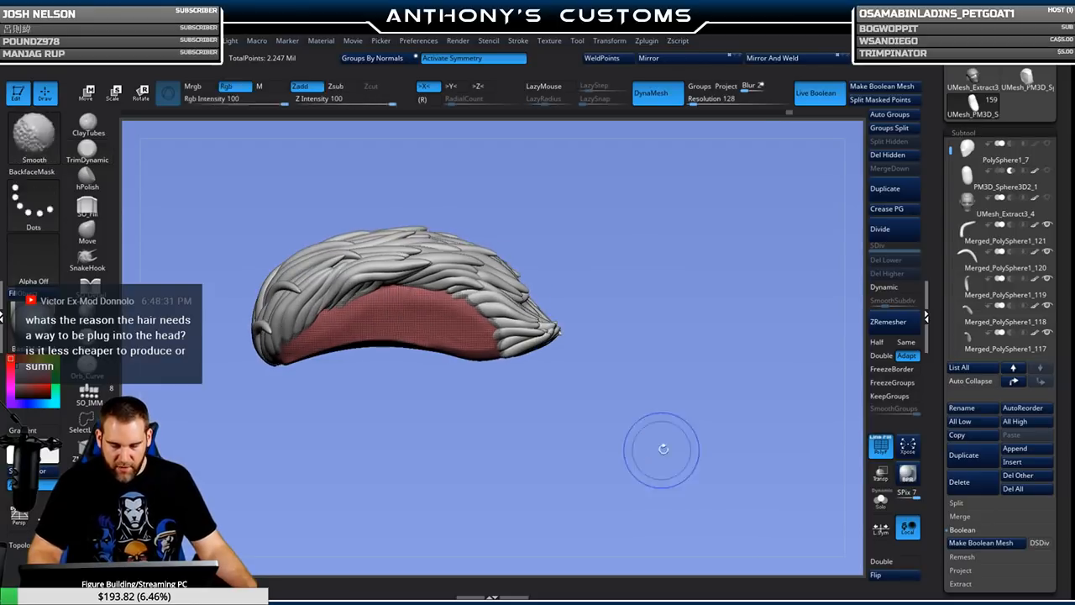
{"action": "left_click_drag", "start_coordinate": [1070, 515], "coordinate": [1070, 424]}
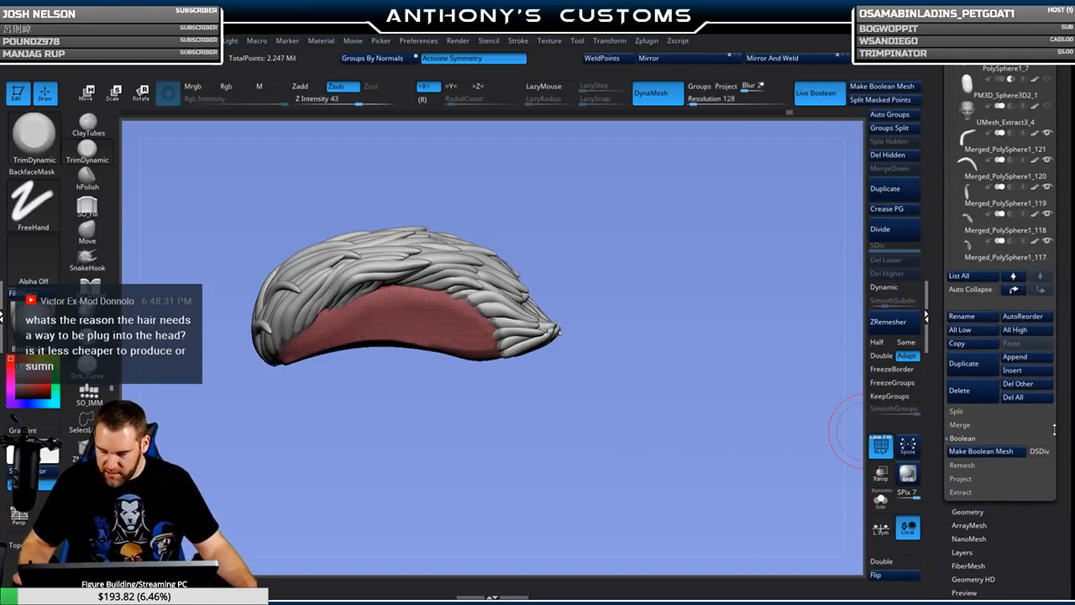
{"action": "left_click_drag", "start_coordinate": [949, 82], "coordinate": [950, 258]}
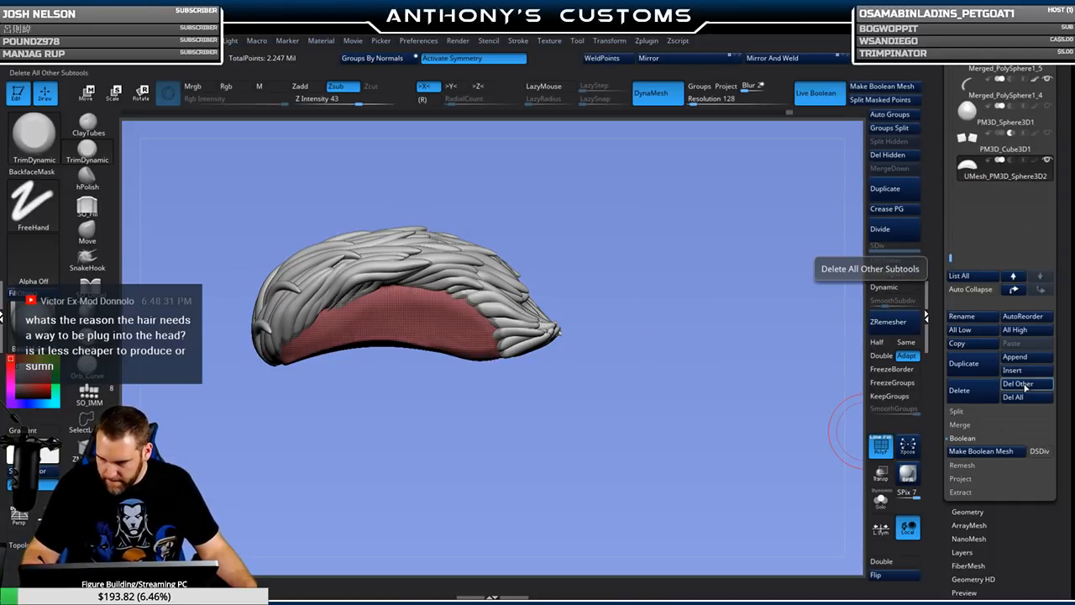
{"action": "left_click", "coordinate": [1011, 370]}
{"action": "left_click", "coordinate": [482, 417]}
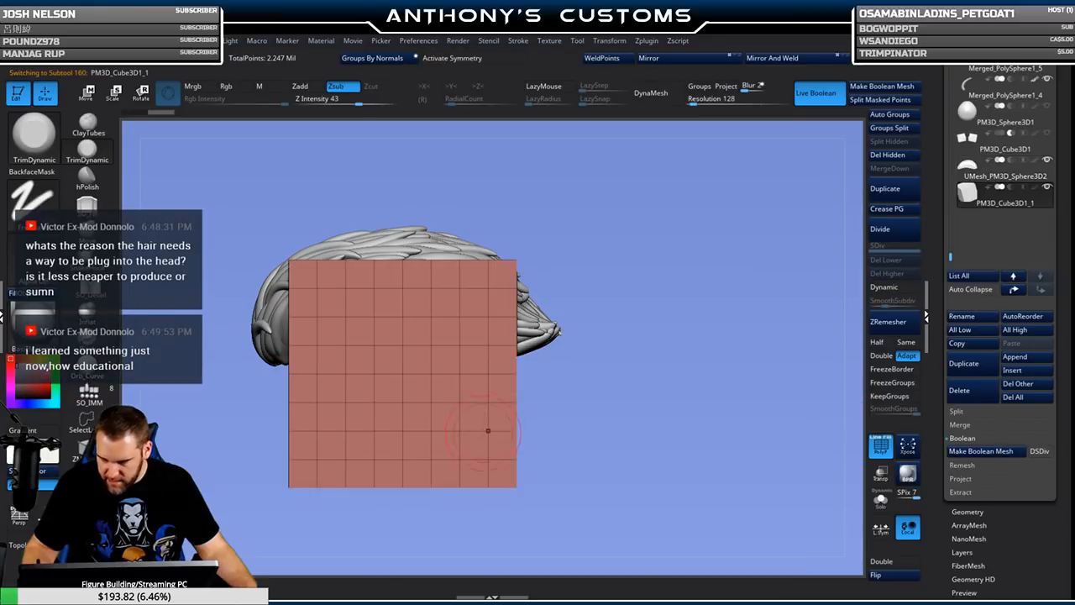
{"action": "key", "text": "w"}
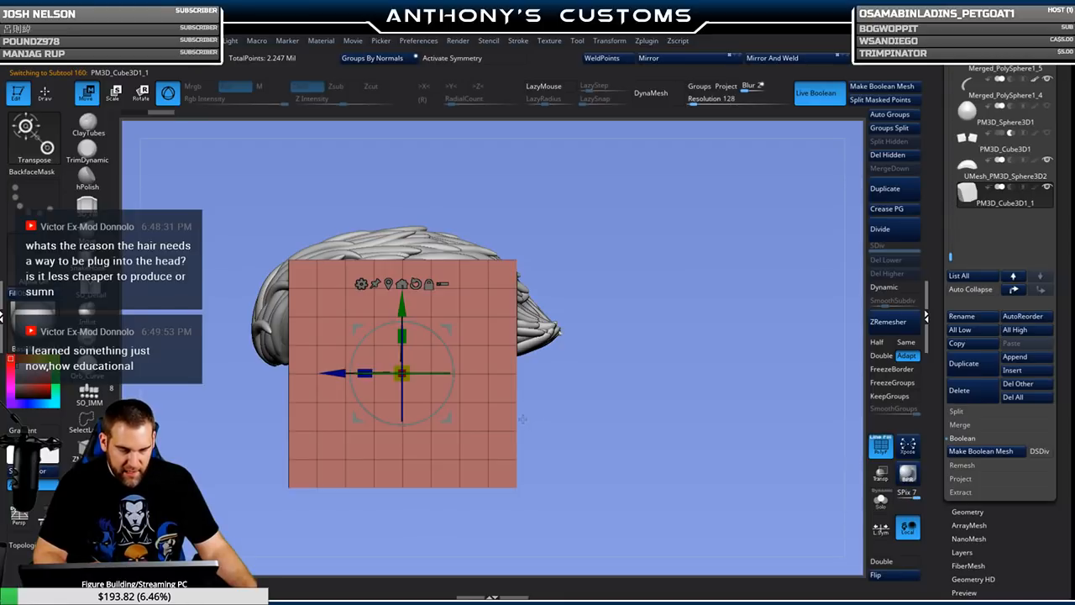
{"action": "left_click", "coordinate": [974, 388]}
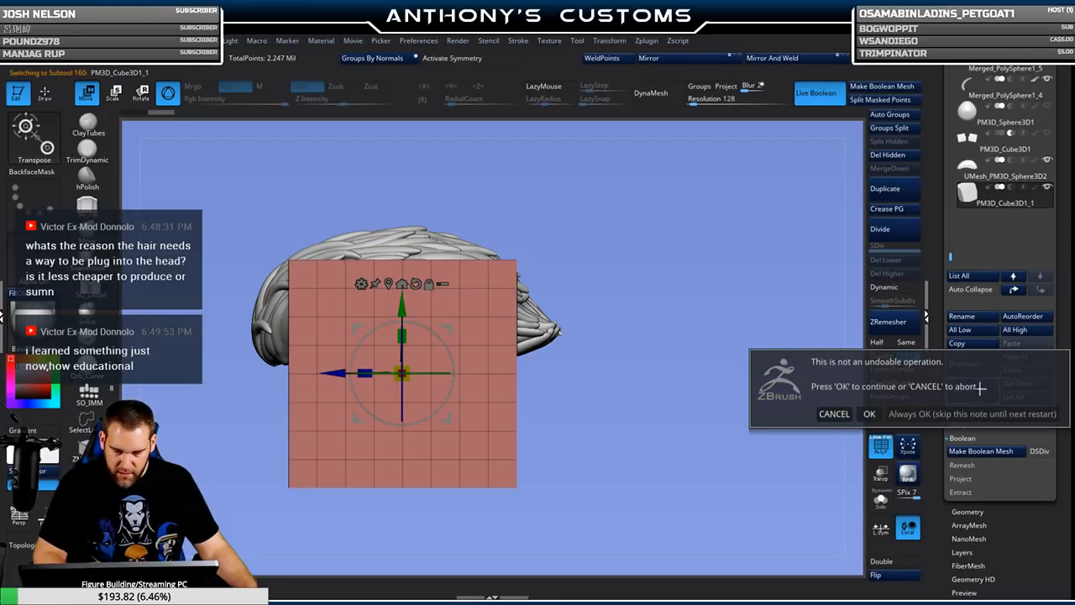
{"action": "left_click", "coordinate": [869, 413]}
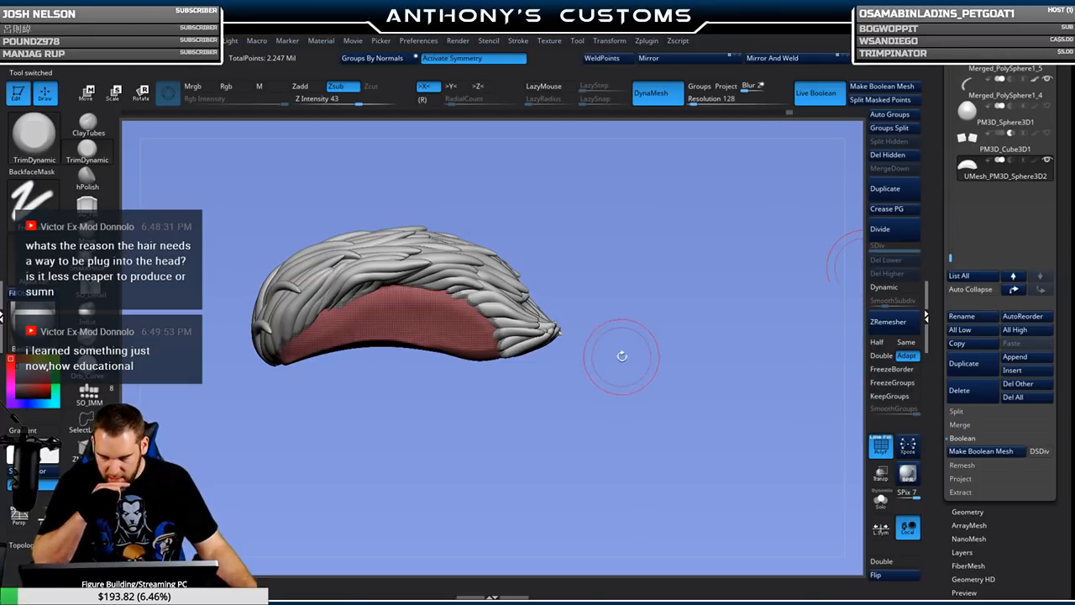
Assign the dome base a single polygroup, flatten its underside with hPolish and DynaMesh it at resolution 288.
{"action": "key", "text": "ctrl+w"}
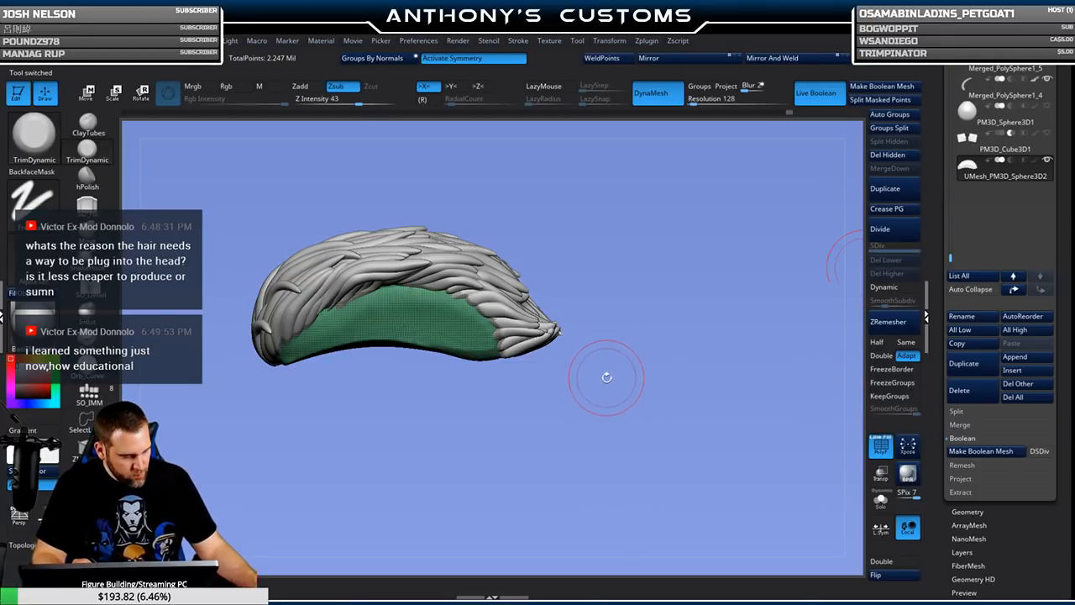
{"action": "key", "text": "shift+f"}
{"action": "mouse_move", "coordinate": [593, 396]}
{"action": "left_mouse_down"}
{"action": "mouse_move", "coordinate": [619, 380]}
{"action": "mouse_move", "coordinate": [590, 403]}
{"action": "mouse_move", "coordinate": [618, 437]}
{"action": "mouse_move", "coordinate": [685, 370]}
{"action": "mouse_move", "coordinate": [634, 317]}
{"action": "mouse_move", "coordinate": [657, 308]}
{"action": "mouse_move", "coordinate": [637, 293]}
{"action": "mouse_move", "coordinate": [660, 348]}
{"action": "mouse_move", "coordinate": [663, 399]}
{"action": "left_mouse_up"}
{"action": "left_click", "coordinate": [108, 183]}
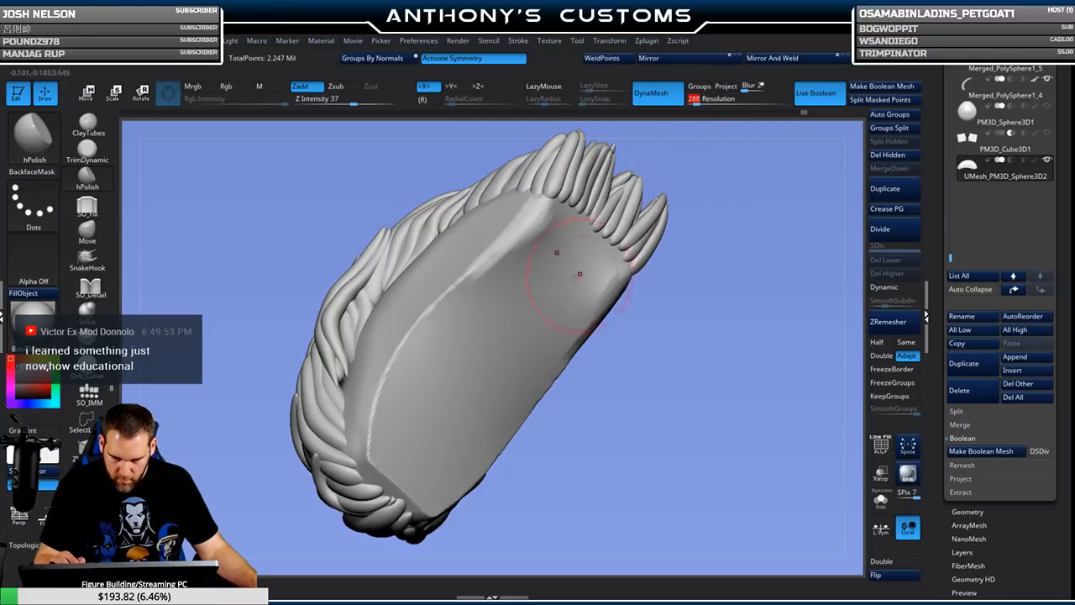
{"action": "left_click_drag", "start_coordinate": [720, 237], "coordinate": [733, 252], "text": "ctrl"}
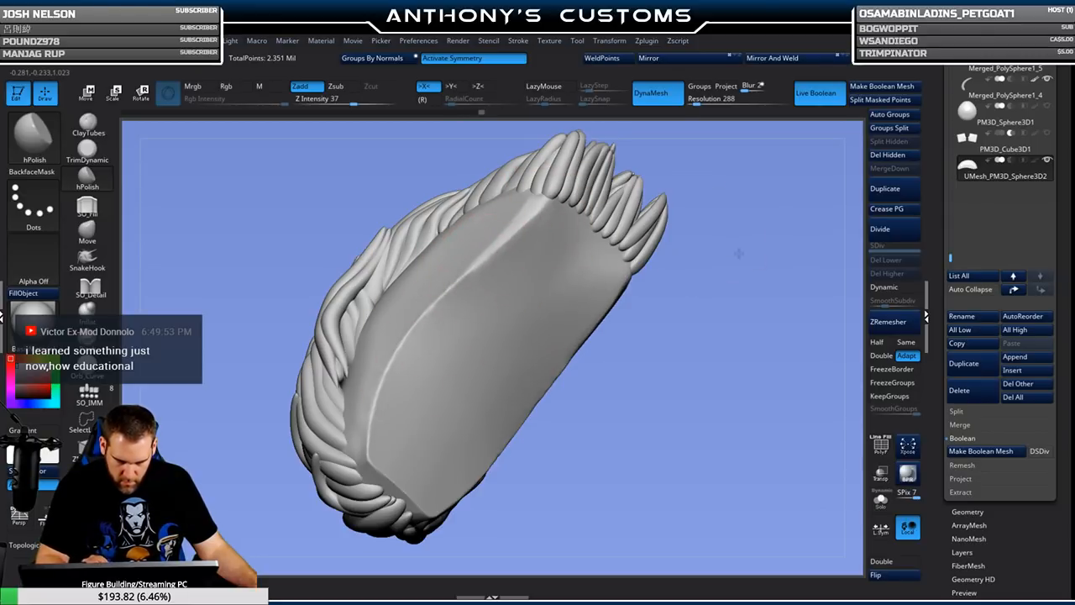
Polish the base's side walls and lower rim beneath the hair with the hPolish brush.
{"action": "left_click_drag", "start_coordinate": [756, 253], "coordinate": [662, 240]}
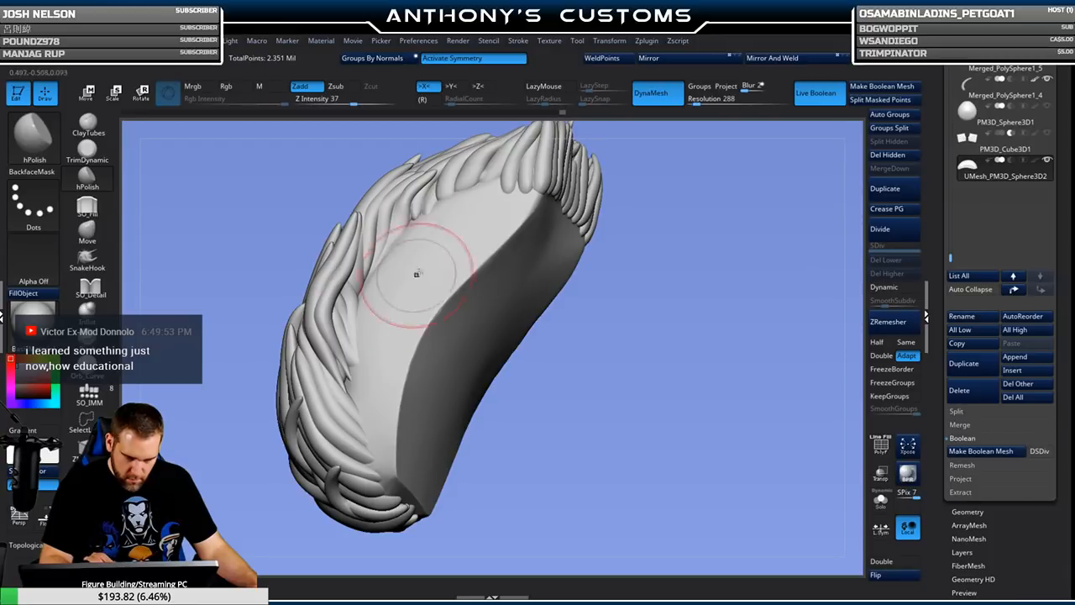
{"action": "left_click_drag", "start_coordinate": [654, 308], "coordinate": [713, 249]}
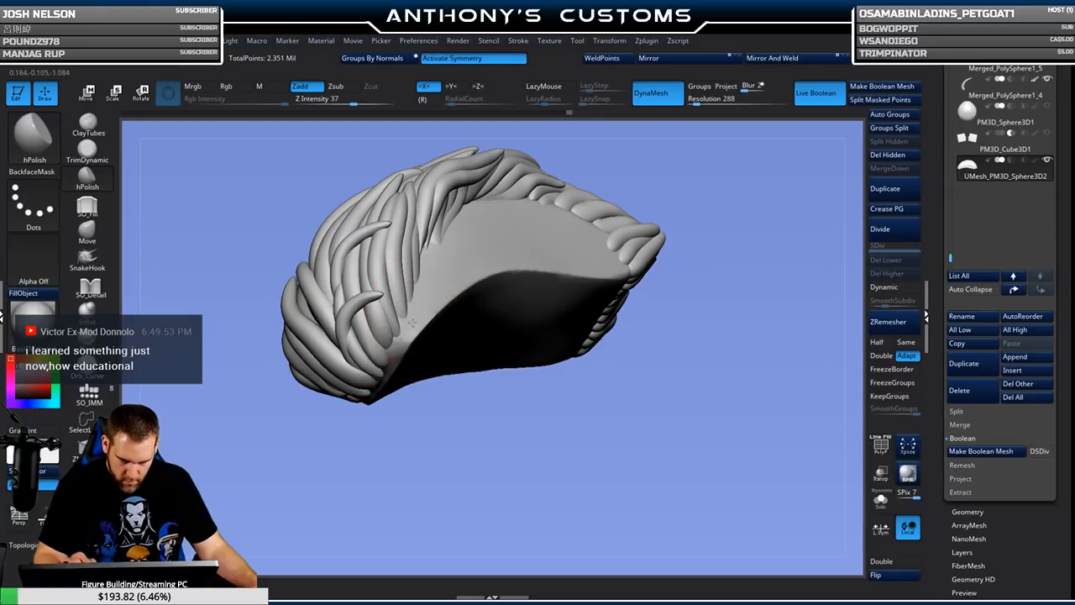
{"action": "left_click_drag", "start_coordinate": [439, 449], "coordinate": [508, 399]}
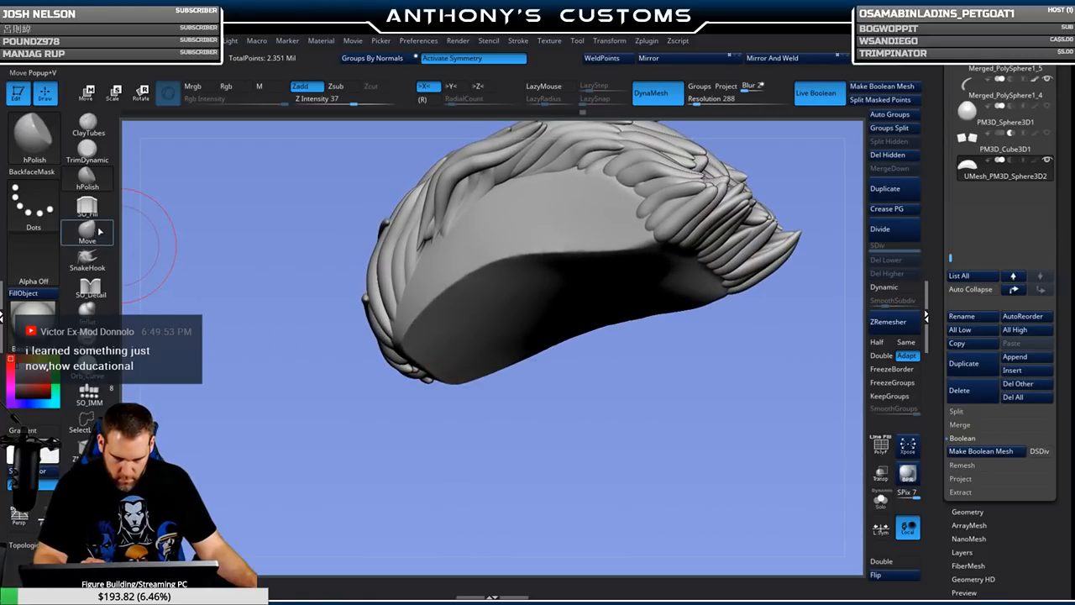
Reshape the base's sides and ends with the Move brush to tuck them under the hair, and save the project.
{"action": "left_click", "coordinate": [88, 228]}
{"action": "left_click_drag", "start_coordinate": [336, 353], "coordinate": [445, 384]}
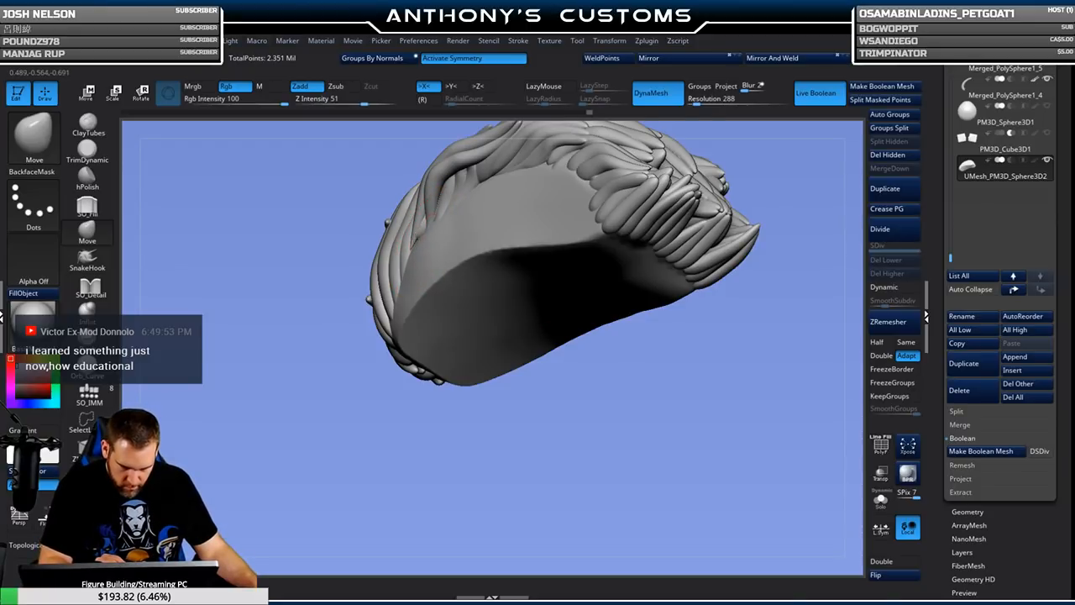
{"action": "left_click_drag", "start_coordinate": [476, 423], "coordinate": [587, 441]}
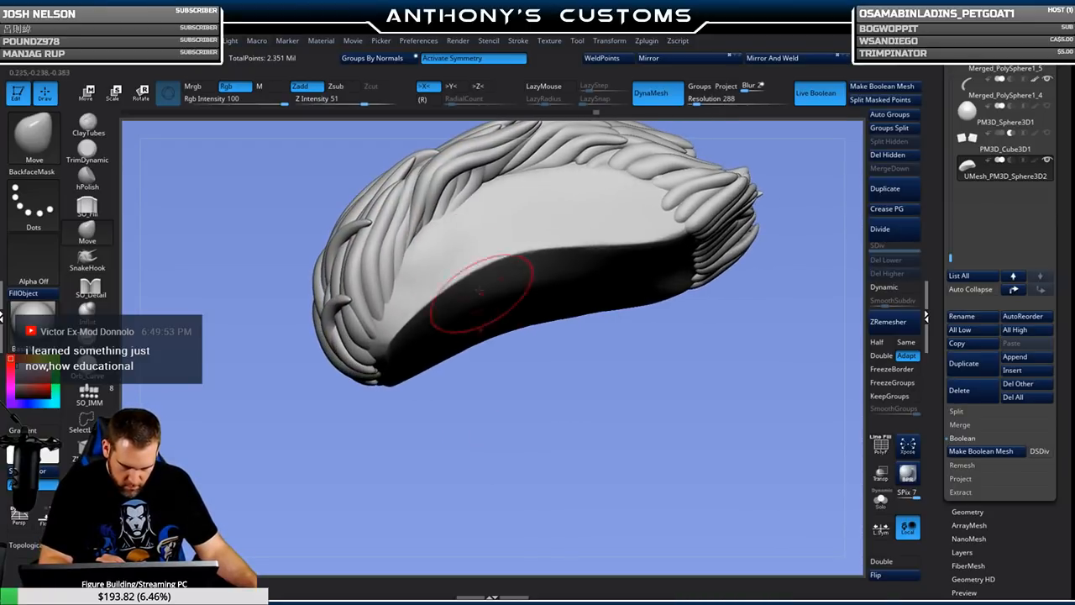
{"action": "left_click_drag", "start_coordinate": [576, 371], "coordinate": [572, 177]}
{"action": "left_click_drag", "start_coordinate": [728, 294], "coordinate": [794, 284]}
{"action": "mouse_move", "coordinate": [652, 215]}
{"action": "left_mouse_down"}
{"action": "mouse_move", "coordinate": [627, 192]}
{"action": "mouse_move", "coordinate": [639, 189]}
{"action": "left_mouse_up"}
{"action": "mouse_move", "coordinate": [739, 314]}
{"action": "left_mouse_down"}
{"action": "mouse_move", "coordinate": [713, 319]}
{"action": "mouse_move", "coordinate": [670, 364]}
{"action": "mouse_move", "coordinate": [703, 324]}
{"action": "mouse_move", "coordinate": [590, 391]}
{"action": "mouse_move", "coordinate": [617, 375]}
{"action": "mouse_move", "coordinate": [604, 404]}
{"action": "mouse_move", "coordinate": [599, 383]}
{"action": "left_mouse_up"}
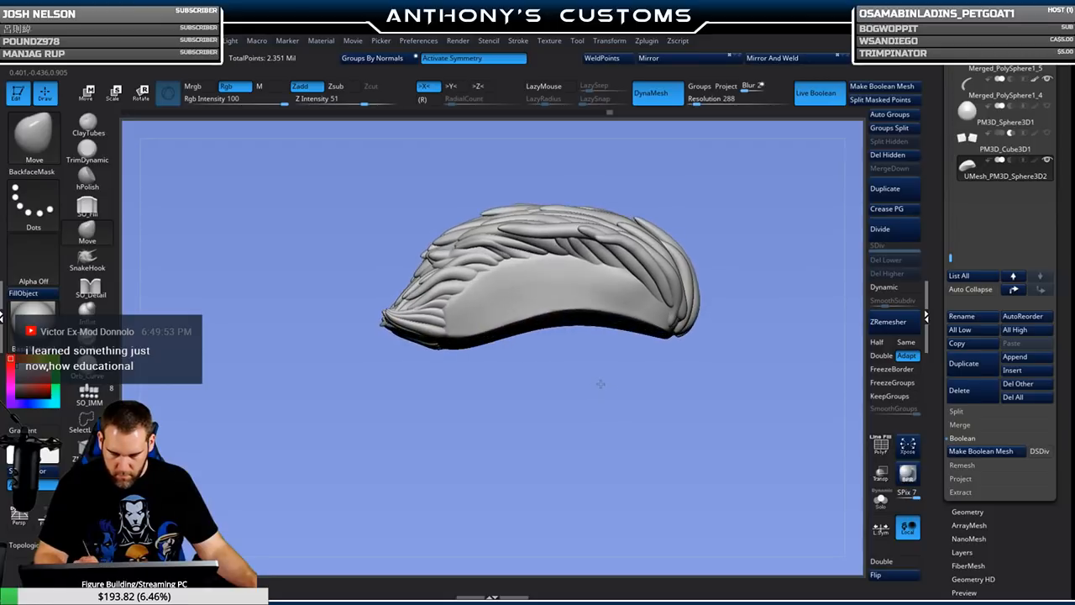
{"action": "left_click_drag", "start_coordinate": [507, 266], "coordinate": [510, 258]}
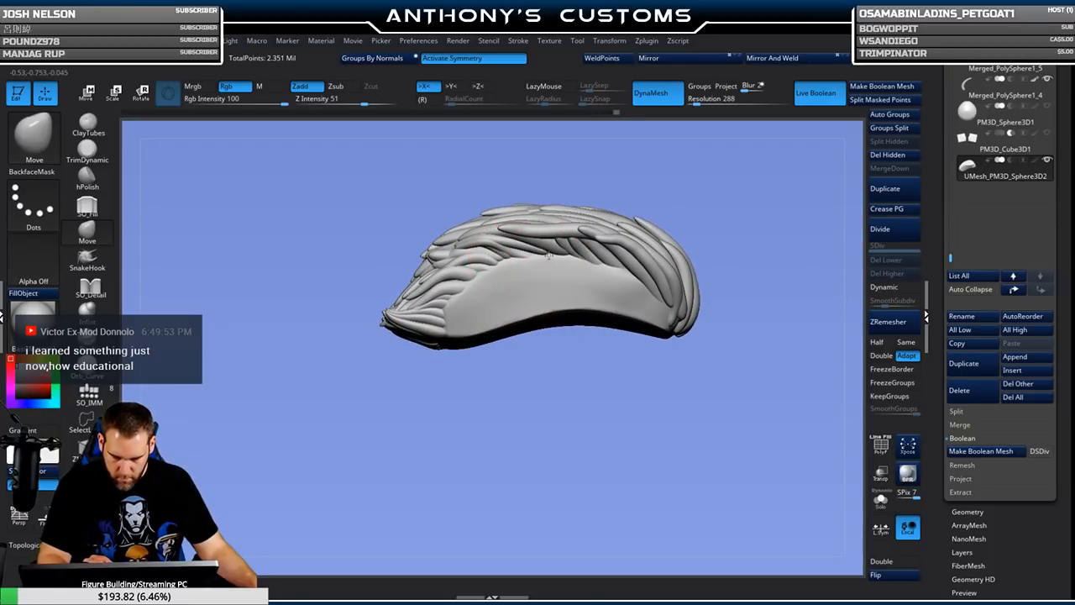
{"action": "left_click_drag", "start_coordinate": [485, 291], "coordinate": [478, 286], "text": "shift"}
{"action": "left_click_drag", "start_coordinate": [718, 398], "coordinate": [681, 398]}
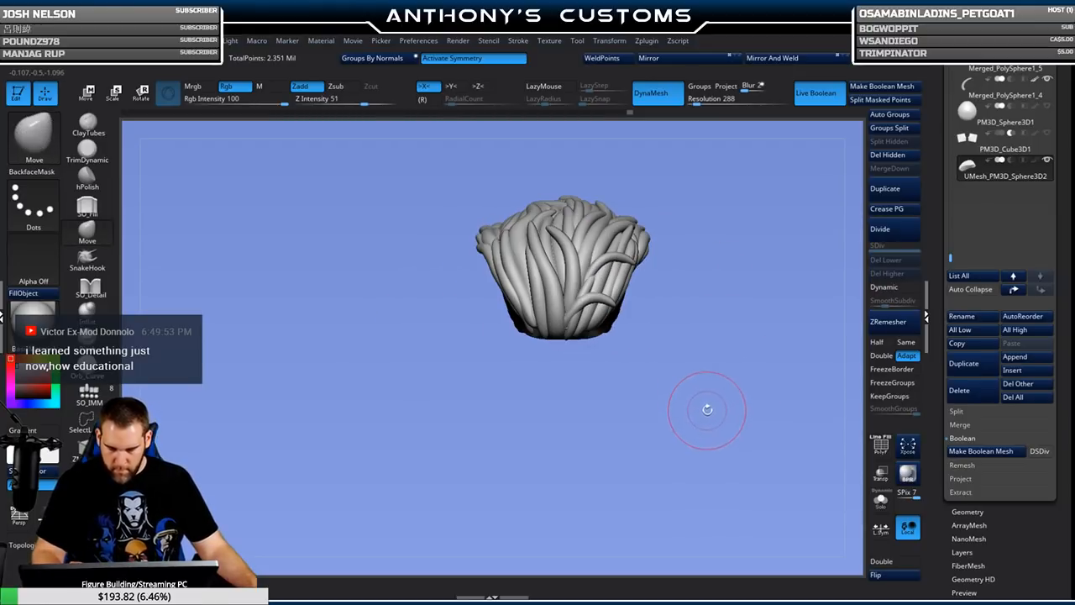
{"action": "key", "text": "ctrl"}
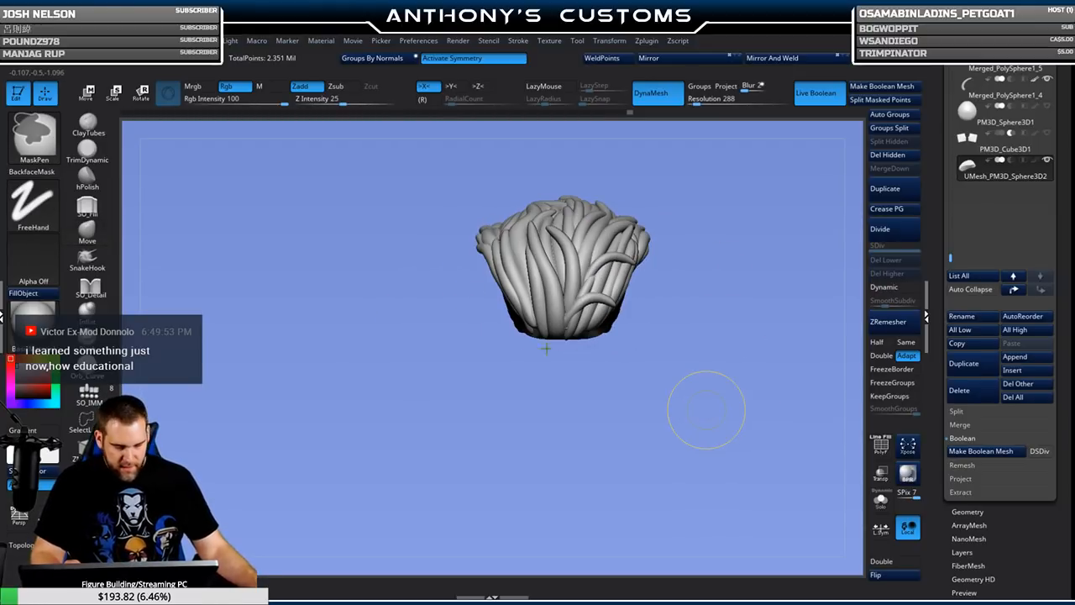
{"action": "key", "text": "ctrl+s"}
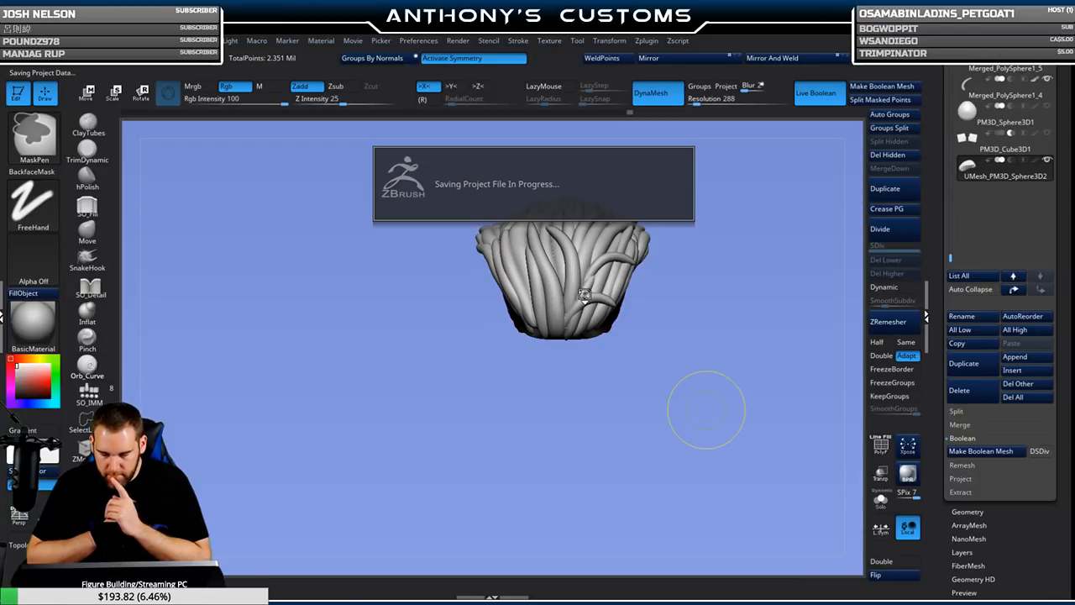
Show the helmet mesh UMesh_Extract3_4 to examine how the hair and base sit in it, and hide it again.
{"action": "left_click_drag", "start_coordinate": [676, 369], "coordinate": [767, 335]}
{"action": "left_click_drag", "start_coordinate": [951, 261], "coordinate": [958, 81]}
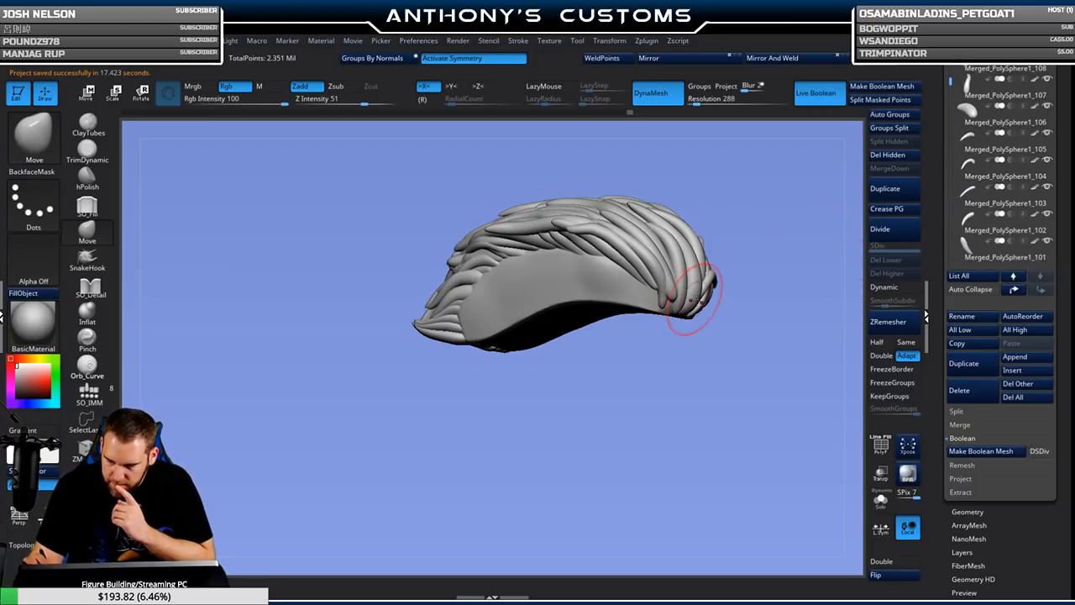
{"action": "left_click", "coordinate": [688, 300], "text": "alt"}
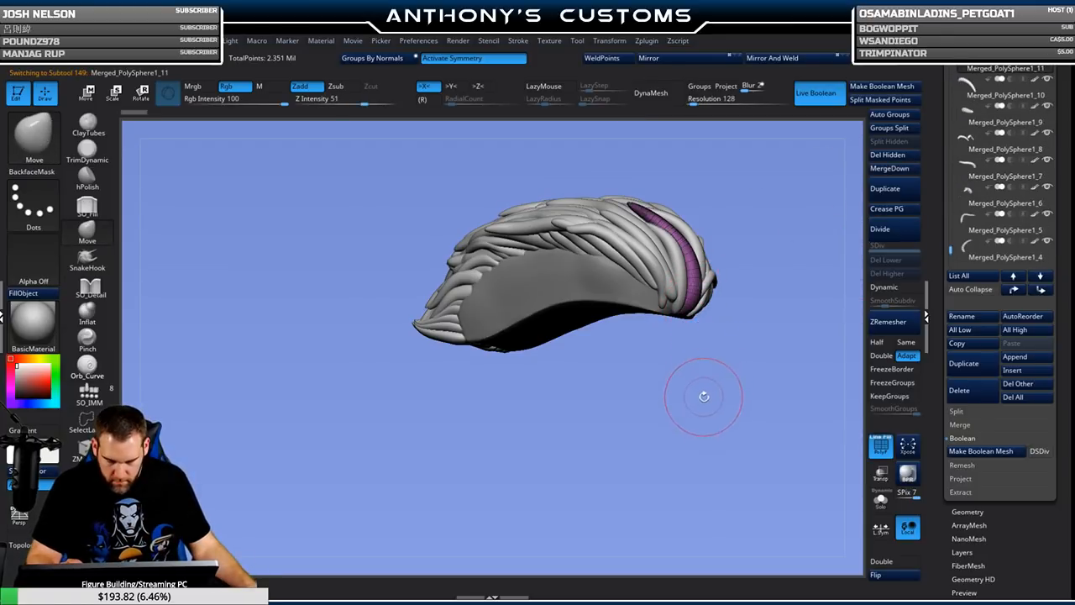
{"action": "left_click_drag", "start_coordinate": [705, 414], "coordinate": [844, 270]}
{"action": "left_click_drag", "start_coordinate": [950, 244], "coordinate": [1021, 74]}
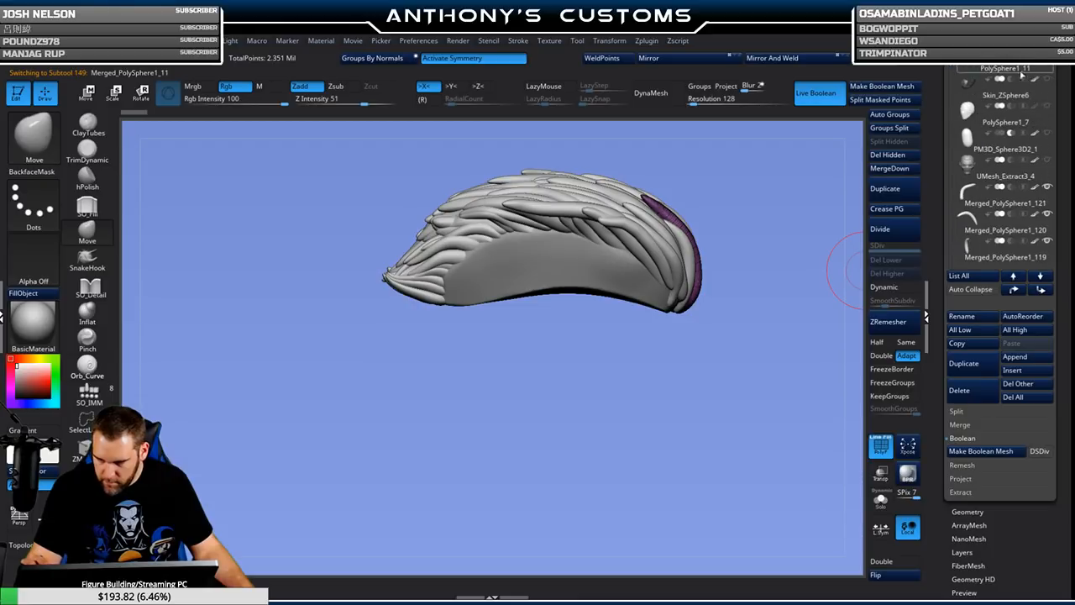
{"action": "left_click", "coordinate": [1048, 168]}
{"action": "left_click_drag", "start_coordinate": [791, 361], "coordinate": [693, 364]}
{"action": "left_click_drag", "start_coordinate": [517, 417], "coordinate": [296, 412], "text": "alt"}
{"action": "left_click_drag", "start_coordinate": [739, 252], "coordinate": [789, 232]}
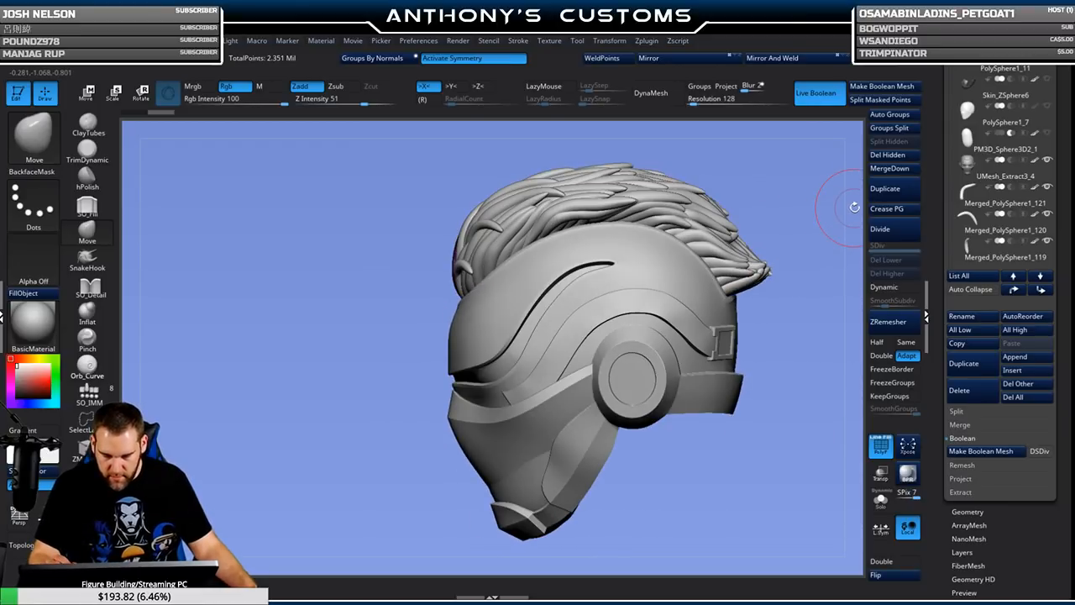
{"action": "left_click", "coordinate": [1048, 161]}
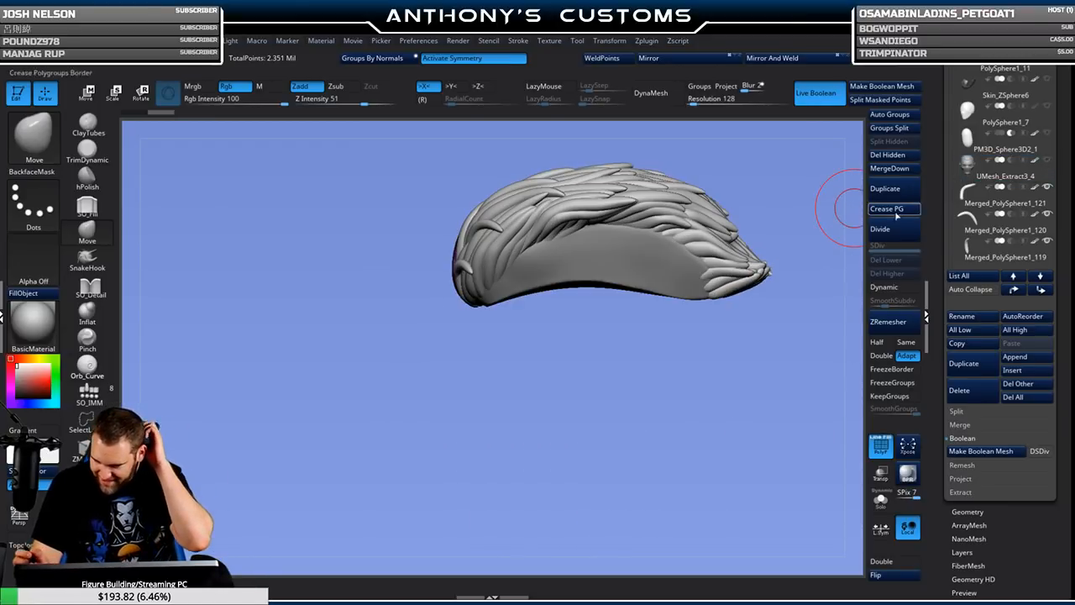
Select hair strand Merged_PolySphere1_121 and inspect where it meets the base using transparency and the wireframe display.
{"action": "left_click", "coordinate": [996, 208]}
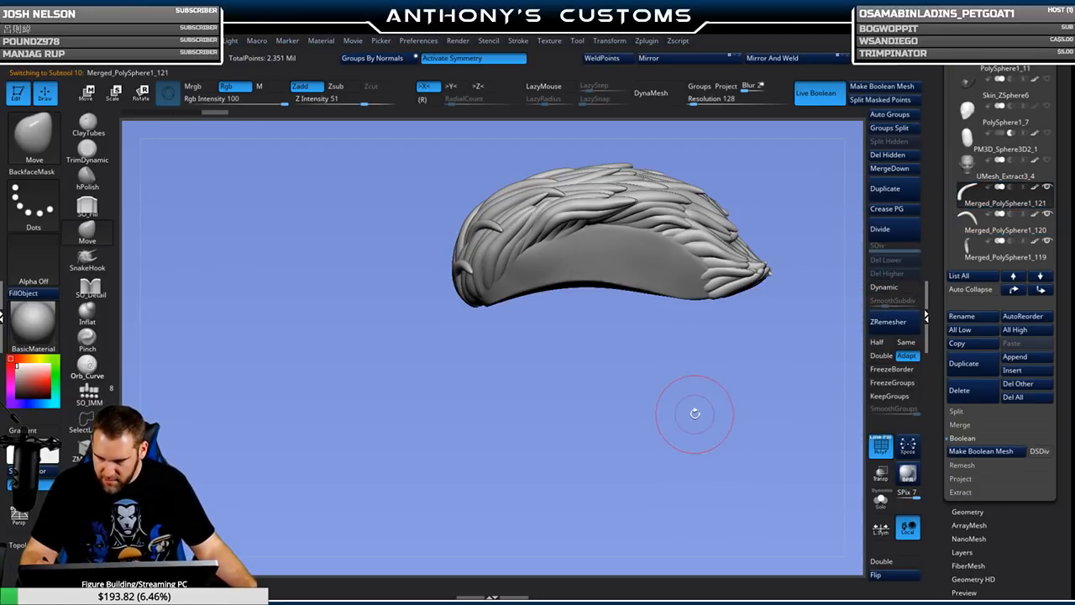
{"action": "mouse_move", "coordinate": [683, 438]}
{"action": "left_mouse_down"}
{"action": "mouse_move", "coordinate": [646, 433]}
{"action": "mouse_move", "coordinate": [683, 422]}
{"action": "mouse_move", "coordinate": [716, 430]}
{"action": "mouse_move", "coordinate": [766, 339]}
{"action": "left_mouse_up"}
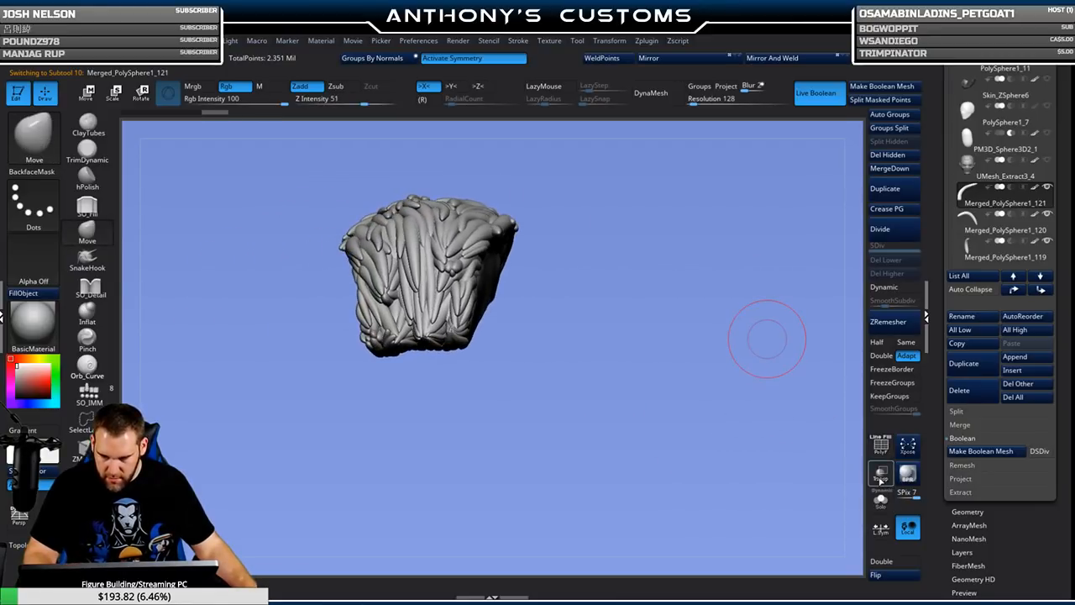
{"action": "left_click", "coordinate": [880, 475]}
{"action": "mouse_move", "coordinate": [660, 420]}
{"action": "left_mouse_down"}
{"action": "mouse_move", "coordinate": [681, 445]}
{"action": "mouse_move", "coordinate": [760, 422]}
{"action": "mouse_move", "coordinate": [675, 458]}
{"action": "mouse_move", "coordinate": [662, 372]}
{"action": "mouse_move", "coordinate": [649, 483]}
{"action": "mouse_move", "coordinate": [789, 409]}
{"action": "left_mouse_up"}
{"action": "key", "text": "shift+f"}
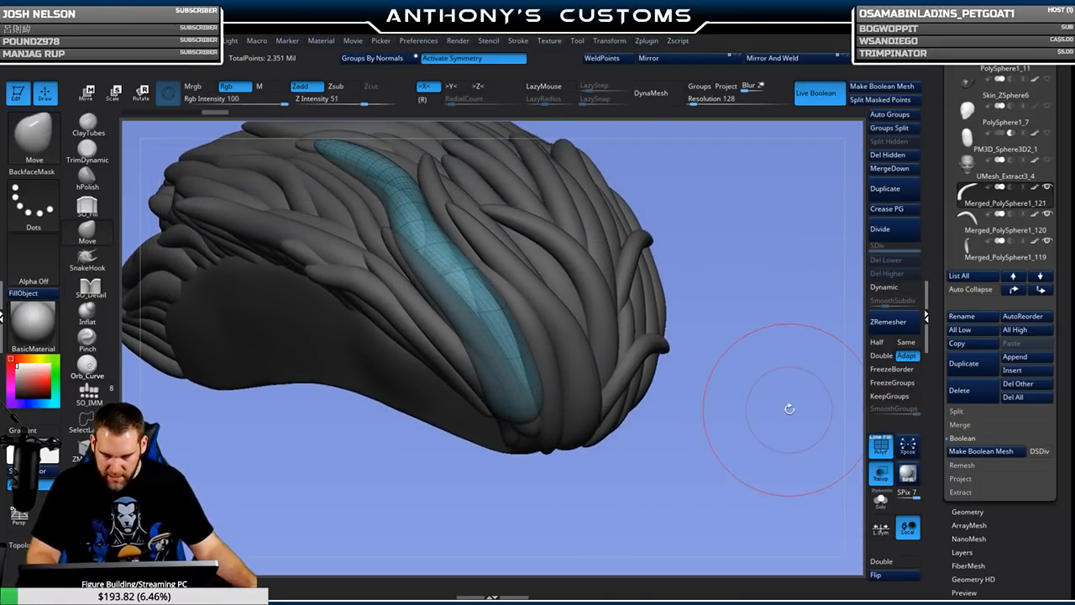
{"action": "left_click", "coordinate": [880, 476]}
Quick-save the project and turn off Live Boolean.
{"action": "key", "text": "ctrl+s"}
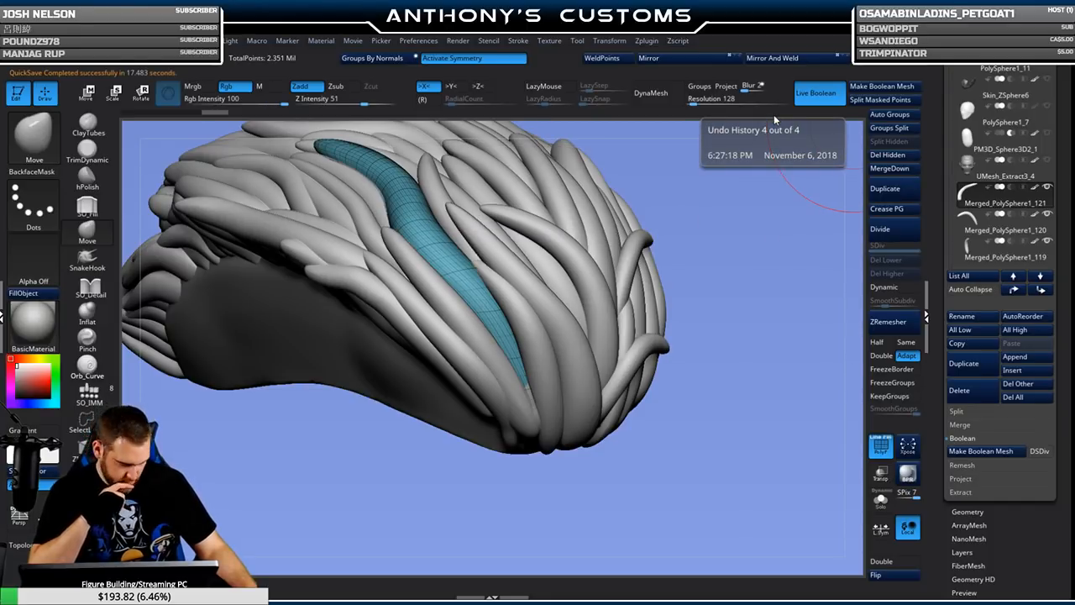
{"action": "left_click", "coordinate": [815, 92]}
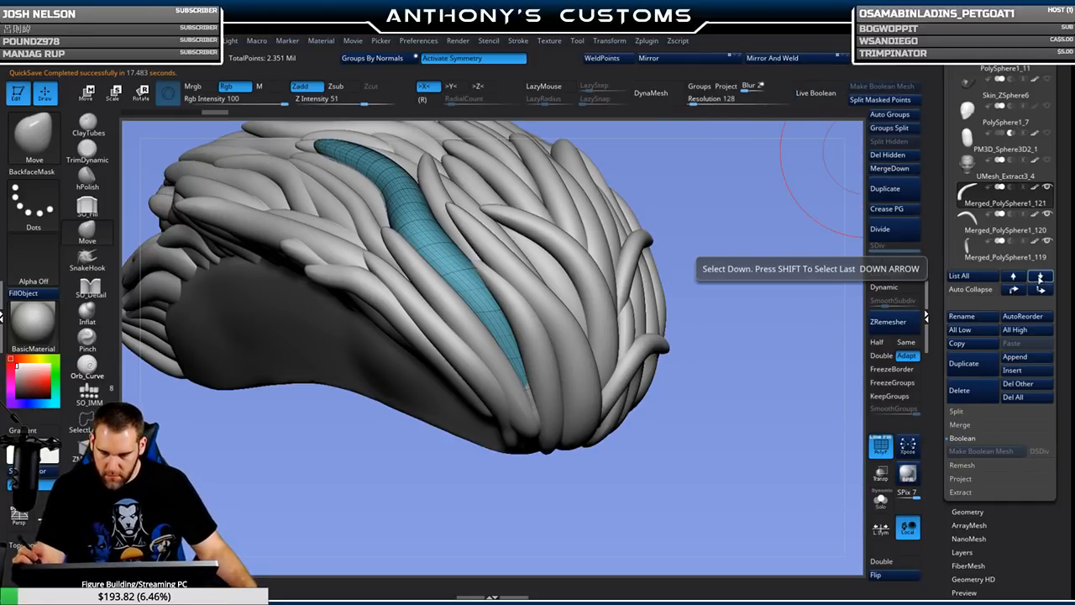
Go through the hair strand subtools one by one from Merged_PolySphere1_121 to Merged_PolySphere1_95, and go back to Merged_PolySphere1_98.
{"action": "left_click", "coordinate": [1039, 276]}
{"action": "left_click", "coordinate": [1039, 276]}
{"action": "left_click", "coordinate": [1037, 278]}
{"action": "left_click", "coordinate": [1037, 278]}
{"action": "left_click", "coordinate": [1037, 278]}
{"action": "left_click", "coordinate": [1037, 278]}
{"action": "left_click", "coordinate": [1037, 278]}
{"action": "left_click", "coordinate": [1037, 278]}
{"action": "left_click", "coordinate": [1037, 278]}
{"action": "left_click", "coordinate": [1037, 278]}
{"action": "left_click", "coordinate": [1037, 277]}
{"action": "left_click", "coordinate": [1037, 278]}
{"action": "left_click", "coordinate": [1037, 278]}
{"action": "left_click", "coordinate": [1037, 278]}
{"action": "left_click", "coordinate": [1037, 278]}
{"action": "left_click", "coordinate": [1038, 278]}
{"action": "left_click", "coordinate": [1037, 278]}
{"action": "left_click", "coordinate": [1037, 278]}
{"action": "left_click", "coordinate": [1037, 278]}
{"action": "left_click", "coordinate": [1037, 278]}
{"action": "left_click", "coordinate": [1037, 278]}
{"action": "left_click", "coordinate": [1037, 278]}
{"action": "left_click", "coordinate": [1037, 278]}
{"action": "left_click", "coordinate": [1037, 278]}
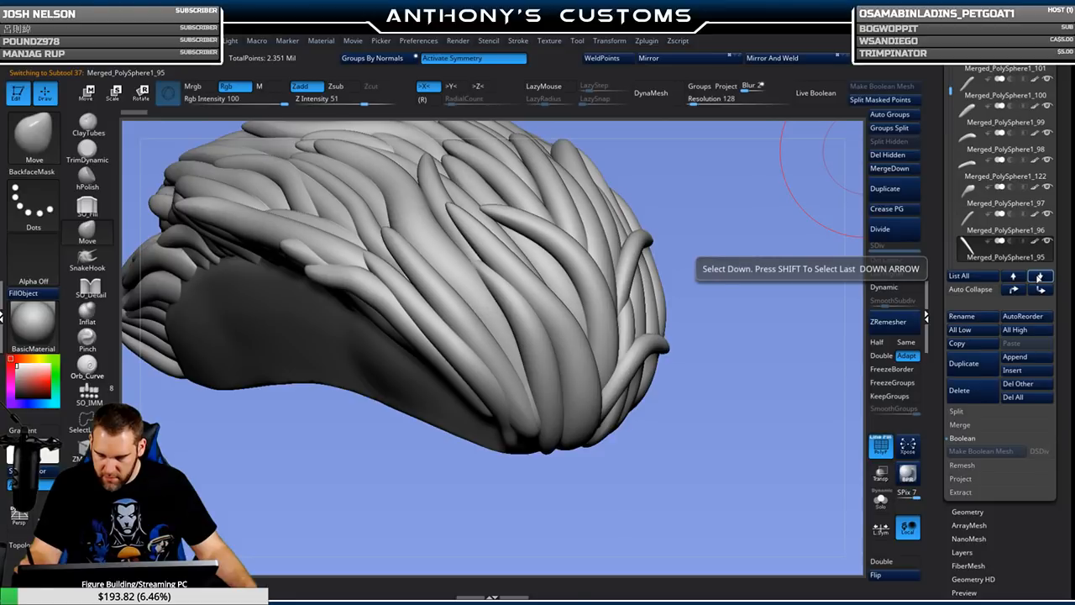
{"action": "left_click", "coordinate": [1014, 277]}
{"action": "left_click", "coordinate": [1014, 277]}
{"action": "left_click", "coordinate": [1015, 277]}
{"action": "left_click", "coordinate": [1015, 277]}
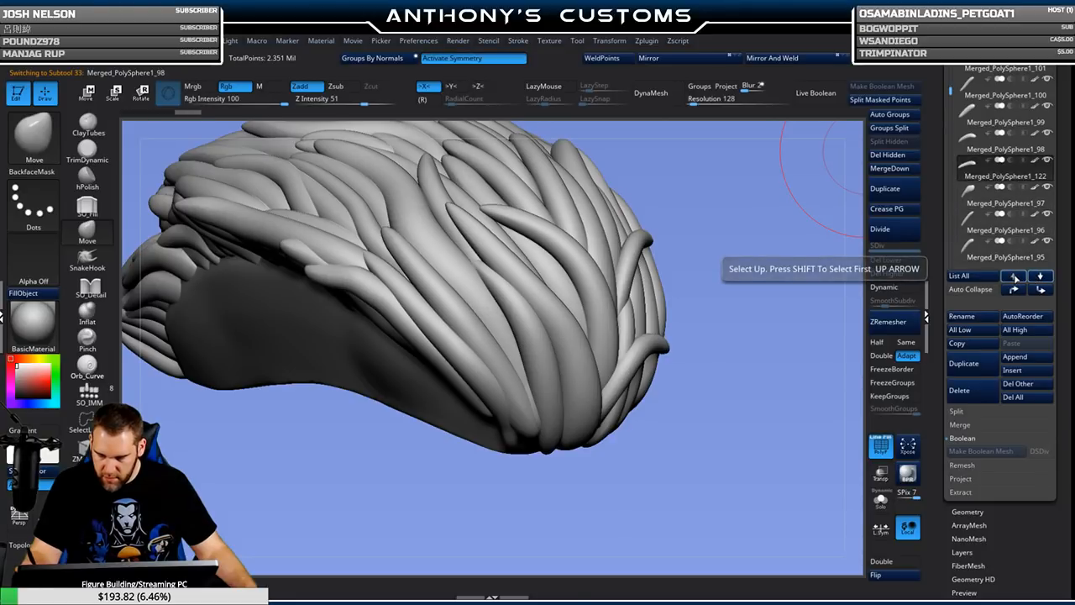
{"action": "left_click", "coordinate": [1014, 277]}
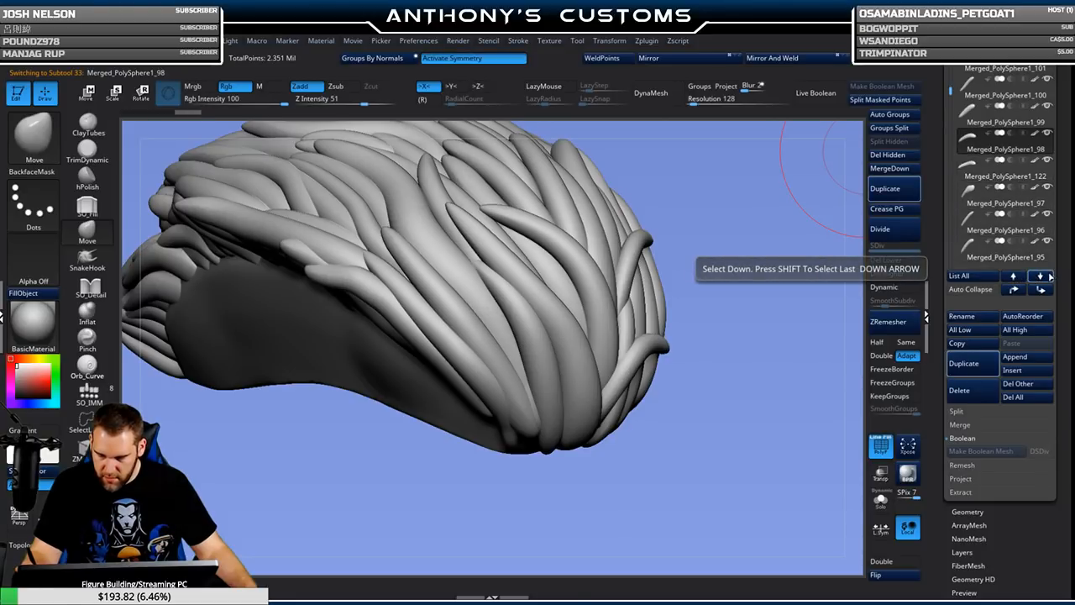
Check the following hair strand subtools one by one, from Merged_PolySphere1_98 through Merged_PolySphere1_45.
{"action": "mouse_move", "coordinate": [1054, 192]}
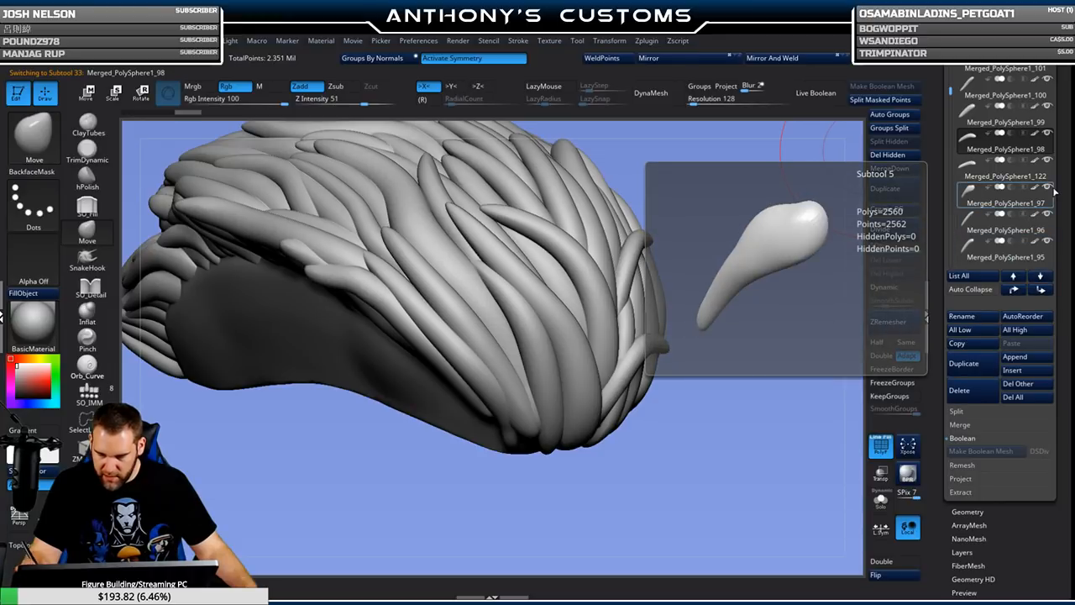
{"action": "left_click", "coordinate": [1041, 277]}
{"action": "left_click", "coordinate": [1041, 277]}
{"action": "left_click", "coordinate": [1042, 277]}
{"action": "left_click", "coordinate": [1040, 277]}
{"action": "left_click", "coordinate": [1040, 277]}
{"action": "left_click", "coordinate": [1040, 277]}
{"action": "left_click", "coordinate": [1039, 278]}
{"action": "left_click", "coordinate": [1039, 277]}
{"action": "left_click", "coordinate": [1040, 277]}
{"action": "left_click", "coordinate": [1040, 277]}
{"action": "left_click", "coordinate": [1039, 277]}
{"action": "left_click", "coordinate": [1039, 277]}
{"action": "left_click", "coordinate": [1040, 277]}
{"action": "left_click", "coordinate": [1039, 277]}
{"action": "left_click", "coordinate": [1039, 278]}
{"action": "left_click", "coordinate": [1040, 277]}
{"action": "left_click", "coordinate": [1040, 277]}
{"action": "left_click", "coordinate": [1040, 277]}
{"action": "left_click", "coordinate": [1040, 277]}
{"action": "left_click", "coordinate": [1039, 277]}
{"action": "left_click", "coordinate": [1039, 277]}
{"action": "left_click", "coordinate": [1039, 277]}
{"action": "left_click", "coordinate": [1039, 277]}
{"action": "left_click", "coordinate": [1040, 277]}
{"action": "left_click", "coordinate": [1039, 278]}
{"action": "left_click", "coordinate": [1039, 277]}
{"action": "left_click", "coordinate": [1040, 277]}
{"action": "left_click", "coordinate": [1040, 277]}
{"action": "left_click", "coordinate": [1040, 277]}
{"action": "left_click", "coordinate": [1039, 277]}
{"action": "left_click", "coordinate": [1040, 277]}
{"action": "left_click", "coordinate": [1040, 278]}
{"action": "left_click", "coordinate": [1039, 278]}
{"action": "left_click", "coordinate": [1039, 278]}
{"action": "left_click", "coordinate": [1039, 277]}
{"action": "left_click", "coordinate": [1039, 278]}
{"action": "left_click", "coordinate": [1039, 277]}
{"action": "left_click", "coordinate": [1040, 277]}
{"action": "left_click", "coordinate": [1040, 277]}
{"action": "left_click", "coordinate": [1039, 278]}
{"action": "left_click", "coordinate": [1040, 277]}
{"action": "left_click", "coordinate": [1040, 277]}
{"action": "left_click", "coordinate": [1039, 277]}
{"action": "left_click", "coordinate": [1039, 277]}
{"action": "left_click", "coordinate": [1040, 277]}
{"action": "left_click", "coordinate": [1039, 277]}
{"action": "left_click", "coordinate": [1040, 277]}
{"action": "left_click", "coordinate": [1039, 277]}
{"action": "left_click", "coordinate": [1040, 277]}
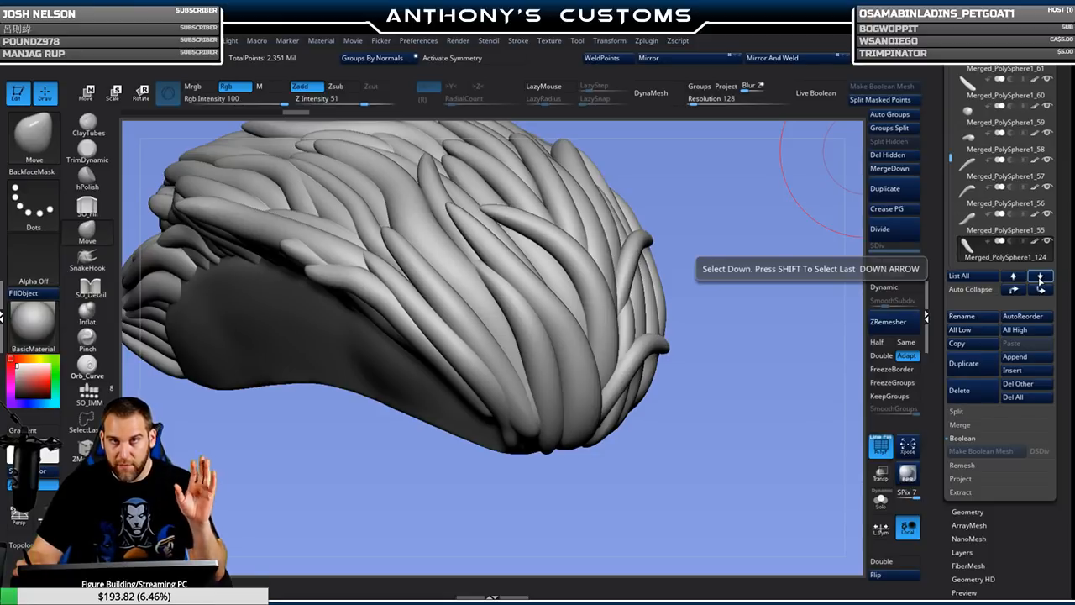
{"action": "left_click", "coordinate": [1040, 277]}
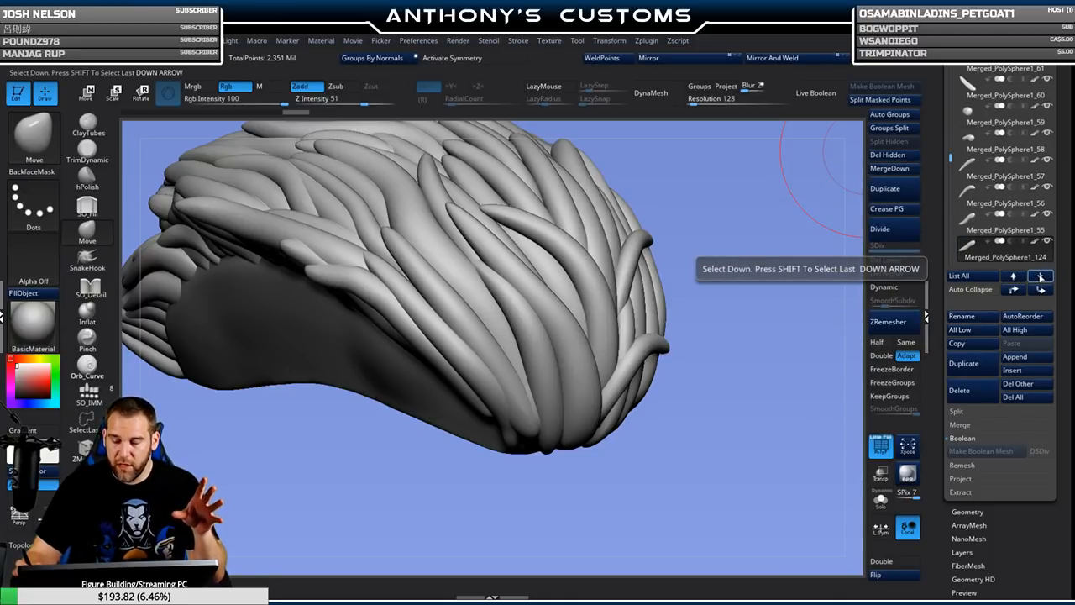
{"action": "left_click", "coordinate": [1040, 277]}
{"action": "left_click", "coordinate": [1040, 278]}
{"action": "left_click", "coordinate": [1038, 278]}
{"action": "left_click", "coordinate": [1038, 278]}
{"action": "left_click", "coordinate": [1035, 279]}
{"action": "left_click", "coordinate": [1036, 280]}
{"action": "left_click", "coordinate": [1035, 281]}
{"action": "left_click", "coordinate": [1038, 279]}
{"action": "left_click", "coordinate": [1039, 278]}
{"action": "left_click", "coordinate": [1040, 277]}
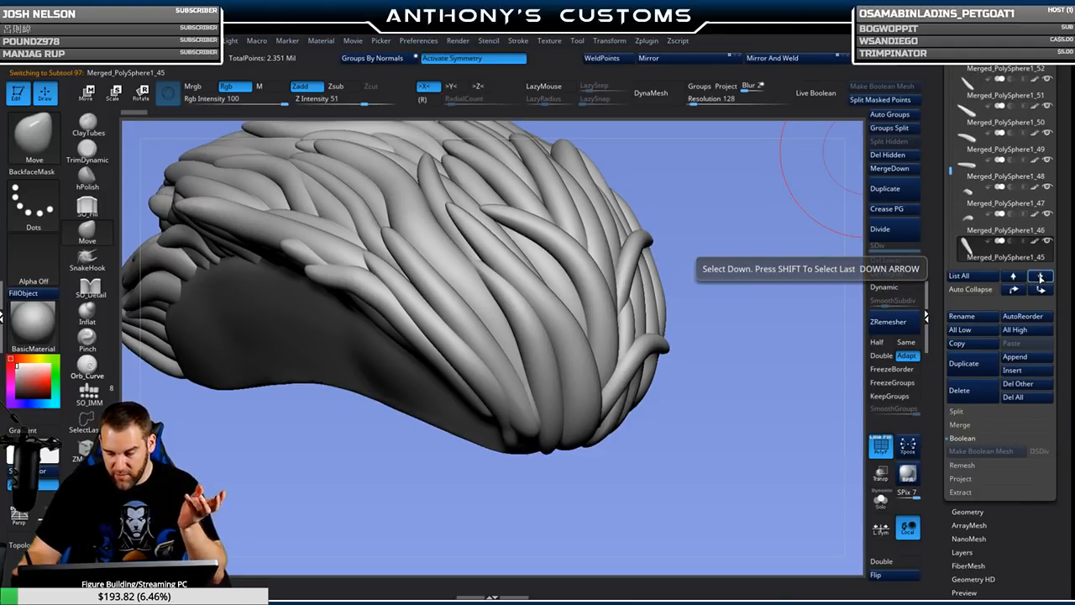
Check the remaining hair strand subtools one by one, ending on the last strand, Merged_PolySphere1_4.
{"action": "key", "text": "ctrl+shift+d"}
{"action": "left_click", "coordinate": [1039, 278]}
{"action": "left_click", "coordinate": [1038, 278]}
{"action": "left_click", "coordinate": [1039, 277]}
{"action": "left_click", "coordinate": [1039, 277]}
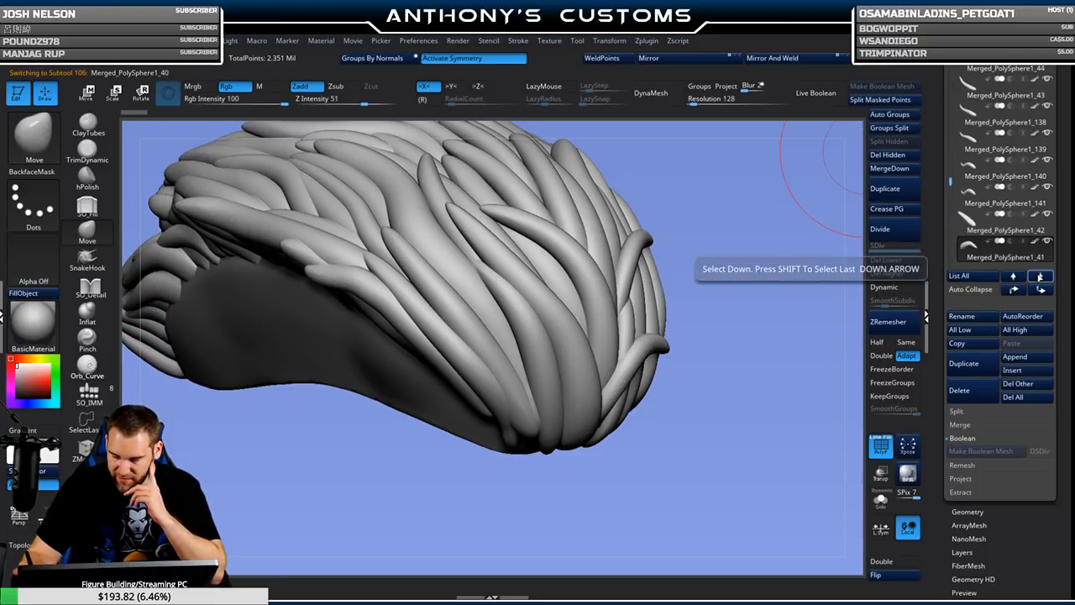
{"action": "left_click", "coordinate": [1039, 278]}
{"action": "left_click", "coordinate": [1039, 277]}
{"action": "left_click", "coordinate": [1039, 277]}
{"action": "key", "text": "ctrl+shift+d"}
{"action": "left_click", "coordinate": [1039, 277]}
{"action": "key", "text": "x"}
{"action": "left_click", "coordinate": [1039, 277]}
{"action": "left_click", "coordinate": [1039, 277]}
{"action": "left_click", "coordinate": [1038, 277]}
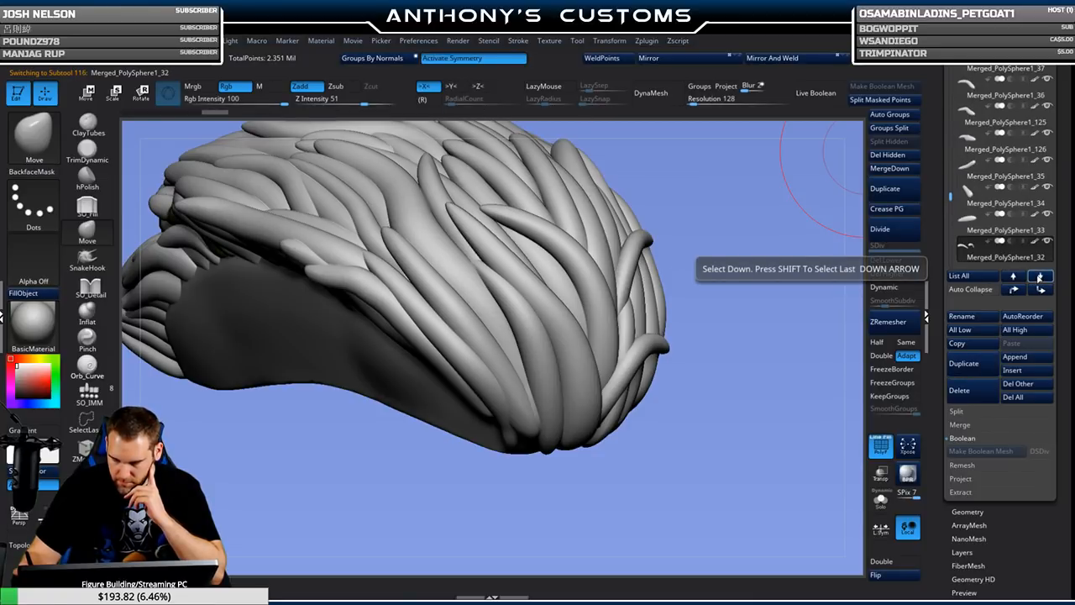
{"action": "left_click", "coordinate": [1039, 277]}
{"action": "left_click", "coordinate": [1039, 277]}
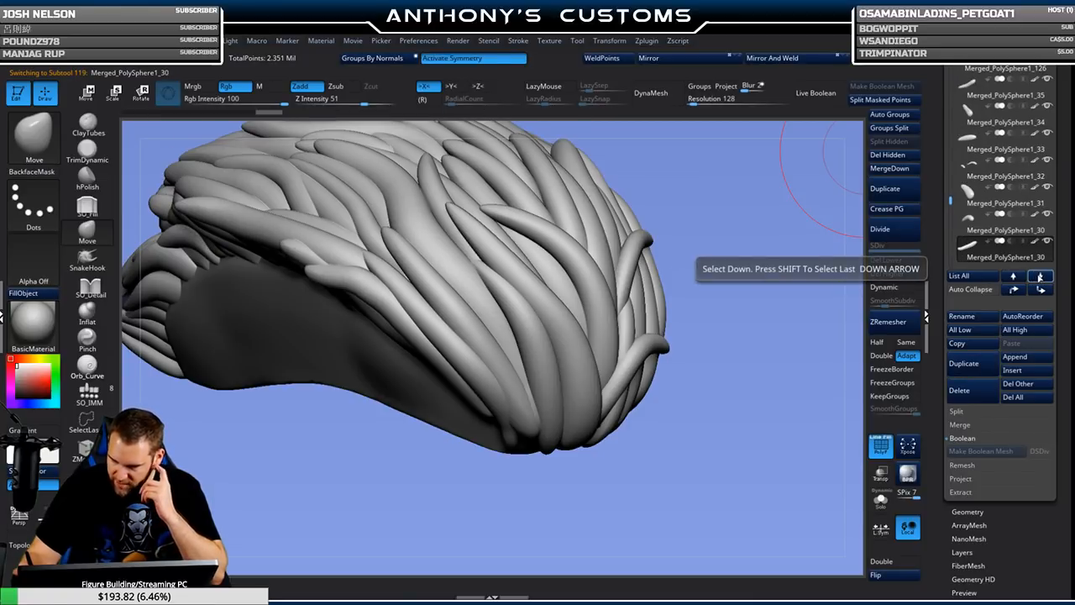
{"action": "left_click", "coordinate": [1039, 277]}
{"action": "left_click", "coordinate": [1039, 277]}
{"action": "left_click", "coordinate": [1038, 277]}
{"action": "left_click", "coordinate": [1038, 277]}
{"action": "left_click", "coordinate": [1038, 278]}
{"action": "left_click", "coordinate": [1039, 277]}
{"action": "left_click", "coordinate": [1039, 277]}
{"action": "left_click", "coordinate": [1039, 277]}
{"action": "left_click", "coordinate": [1039, 277]}
{"action": "left_click", "coordinate": [1039, 277]}
{"action": "left_click", "coordinate": [1038, 277]}
{"action": "left_click", "coordinate": [1038, 277]}
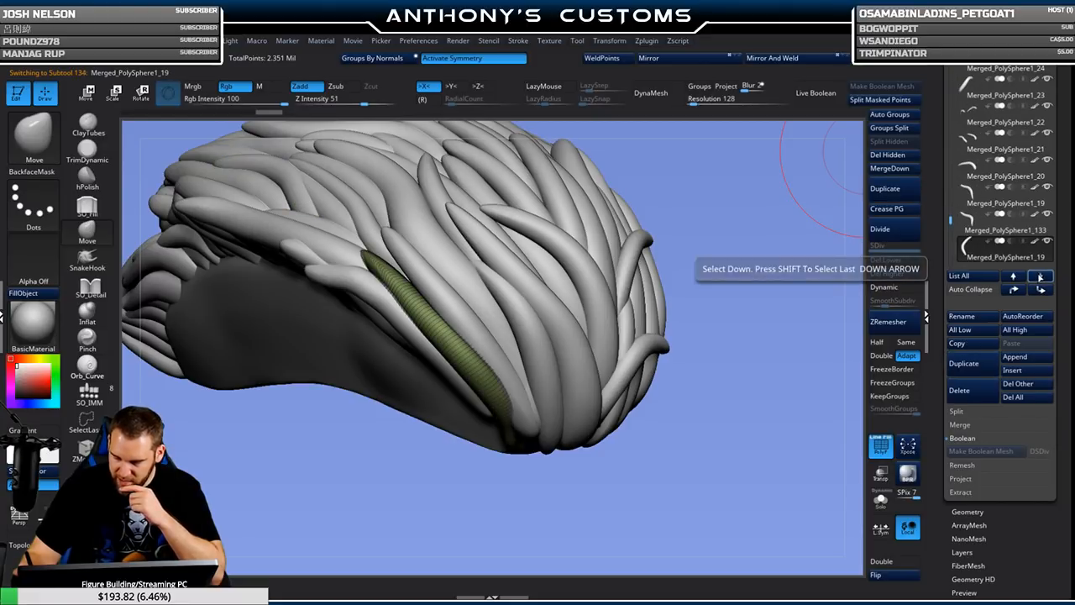
{"action": "left_click", "coordinate": [1038, 277]}
{"action": "left_click", "coordinate": [1038, 277]}
{"action": "left_click", "coordinate": [1039, 277]}
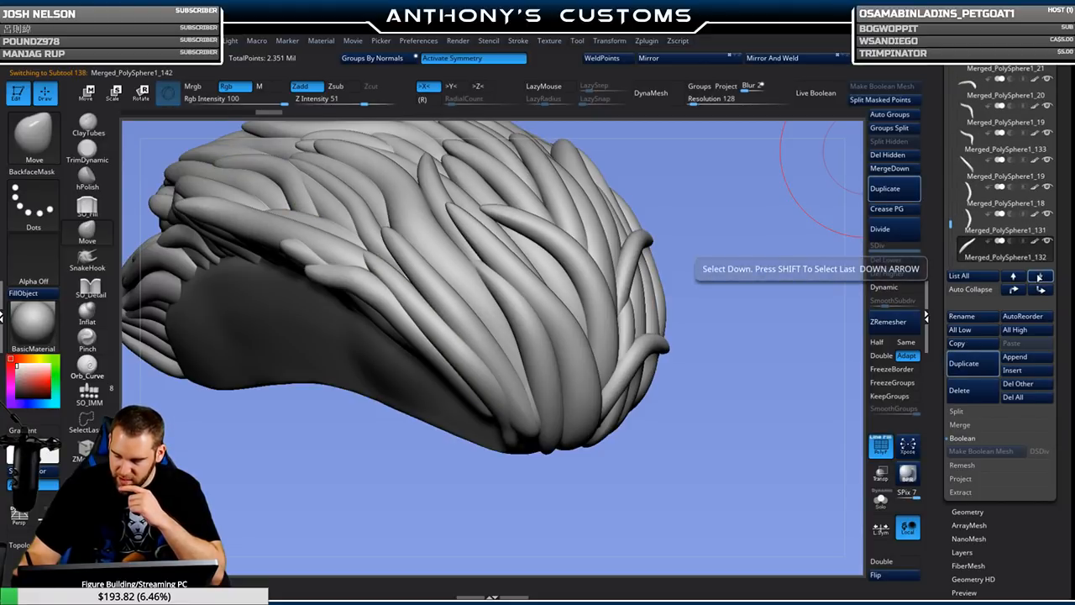
{"action": "left_click", "coordinate": [1038, 278]}
{"action": "left_click", "coordinate": [1039, 277]}
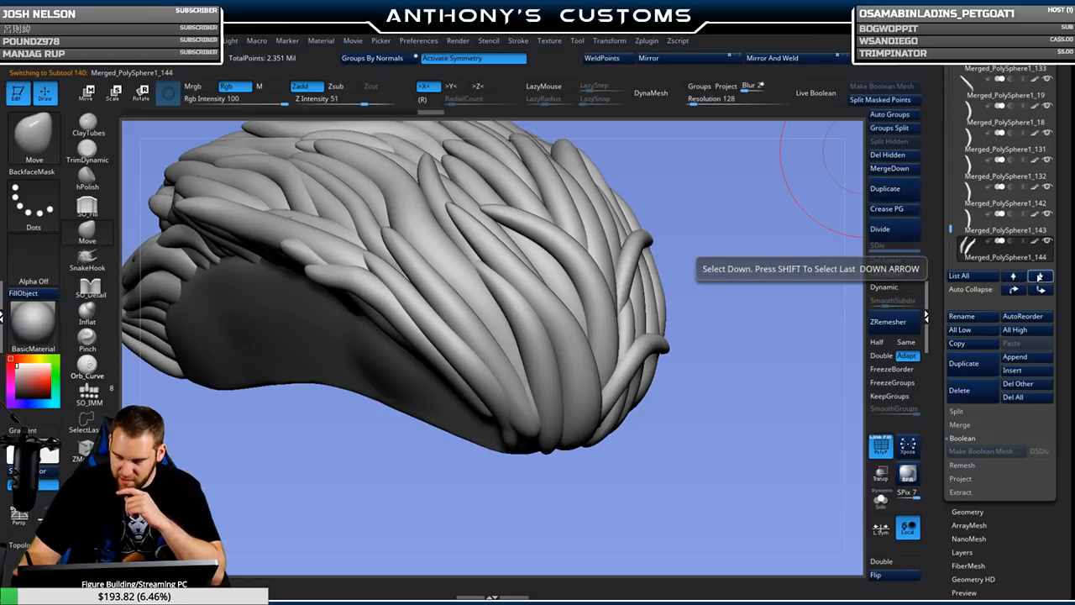
{"action": "left_click", "coordinate": [1040, 277]}
{"action": "left_click", "coordinate": [1040, 277]}
{"action": "left_click", "coordinate": [1040, 277]}
{"action": "left_click", "coordinate": [1039, 277]}
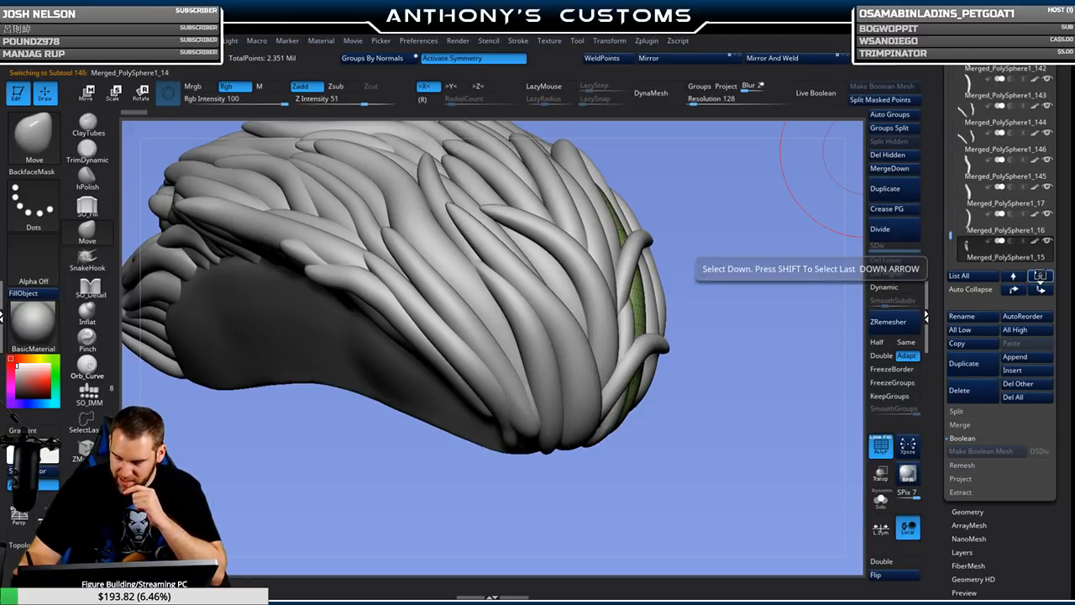
{"action": "left_click", "coordinate": [1039, 277]}
{"action": "left_click", "coordinate": [1039, 277]}
{"action": "left_click", "coordinate": [1040, 277]}
{"action": "left_click", "coordinate": [1039, 277]}
{"action": "left_click", "coordinate": [1040, 277]}
{"action": "left_click", "coordinate": [1040, 277]}
{"action": "left_click", "coordinate": [1040, 277]}
{"action": "left_click", "coordinate": [1039, 278]}
{"action": "left_click", "coordinate": [1040, 277]}
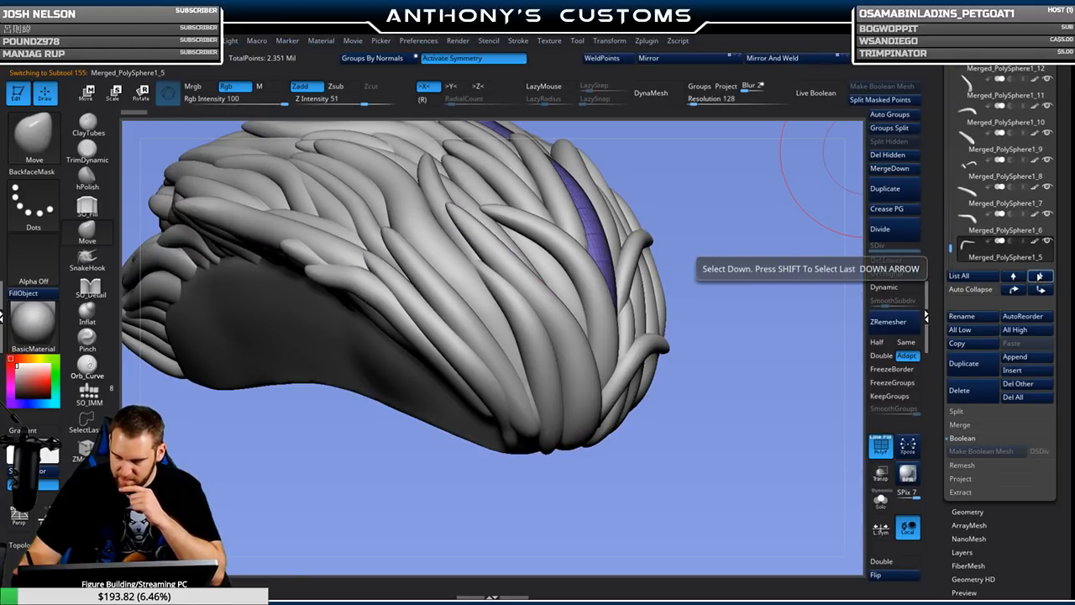
{"action": "left_click", "coordinate": [1040, 277]}
{"action": "left_click", "coordinate": [1039, 278]}
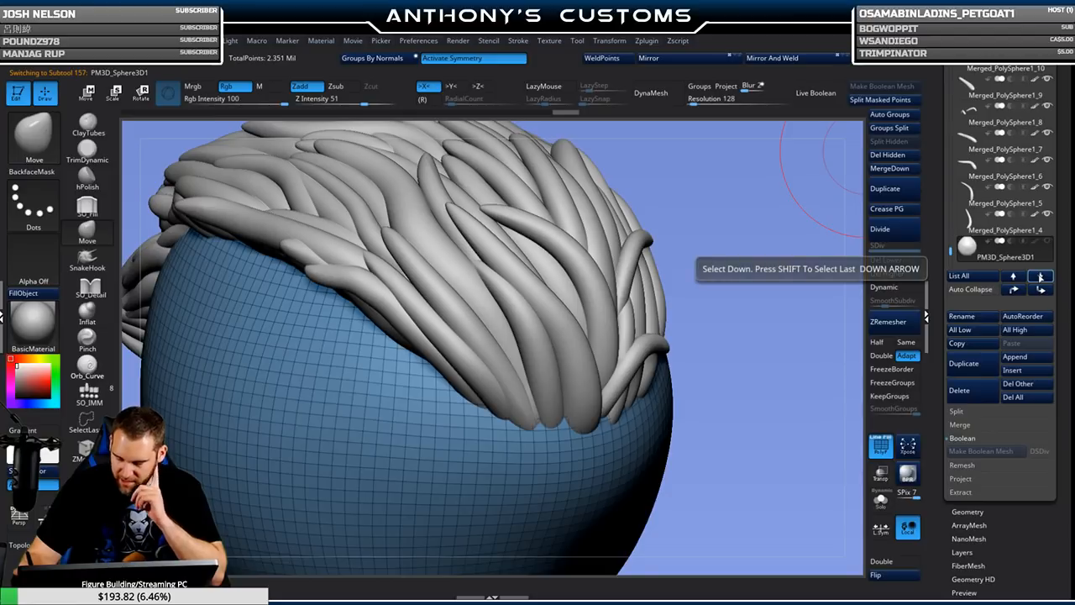
{"action": "left_click", "coordinate": [1018, 277]}
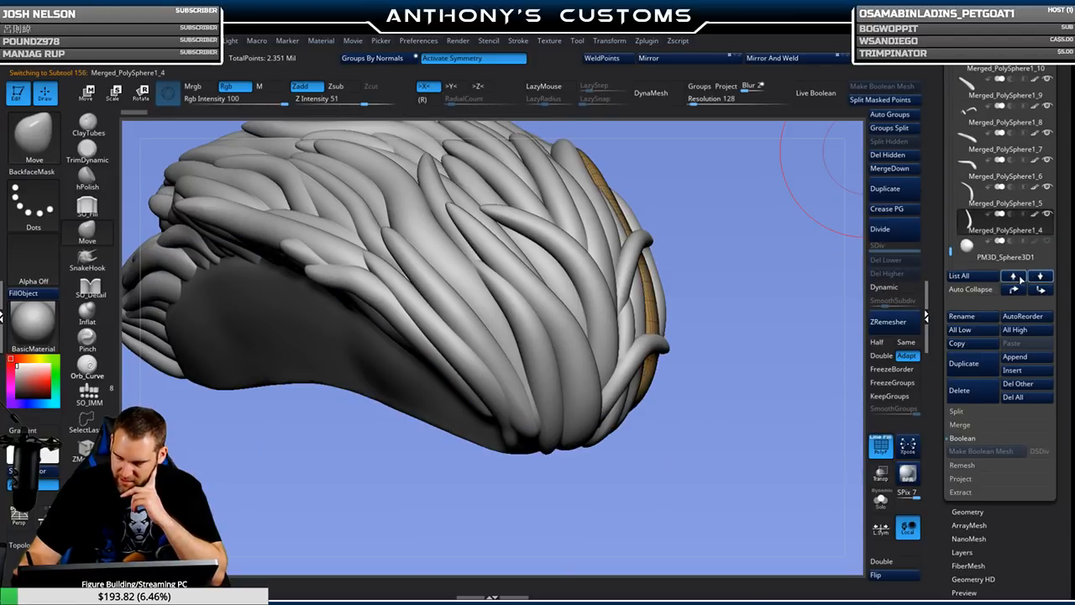
Select the base UMesh_PM3D_Sphere3D2 under the hair and merge all visible strands and the base into a new tool with MergeVisible.
{"action": "left_click", "coordinate": [411, 387], "text": "alt"}
{"action": "left_click_drag", "start_coordinate": [739, 414], "coordinate": [722, 356]}
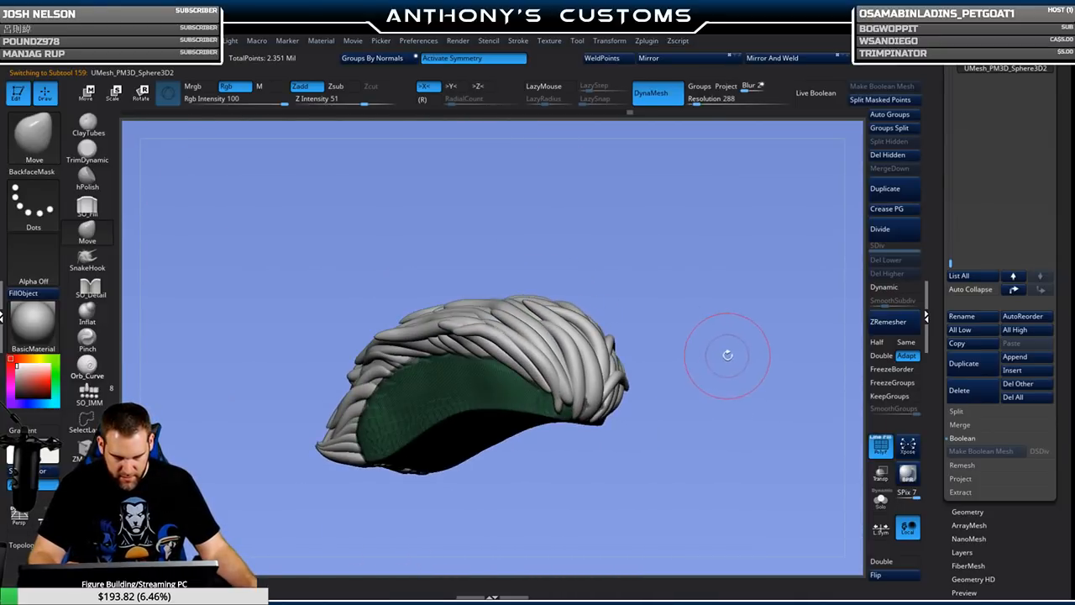
{"action": "left_click_drag", "start_coordinate": [719, 423], "coordinate": [636, 453]}
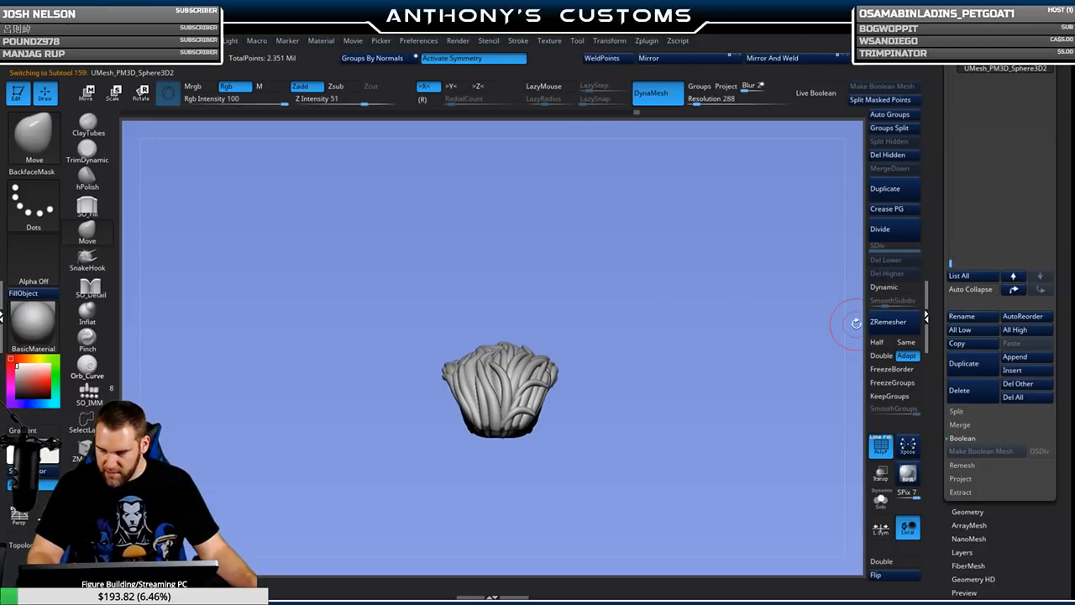
{"action": "left_click", "coordinate": [976, 426]}
{"action": "left_click", "coordinate": [986, 454]}
Switch to the merged hair tool, copy its mesh, and return to the original tool with the 159 subtools.
{"action": "left_click_drag", "start_coordinate": [1067, 301], "coordinate": [1069, 371]}
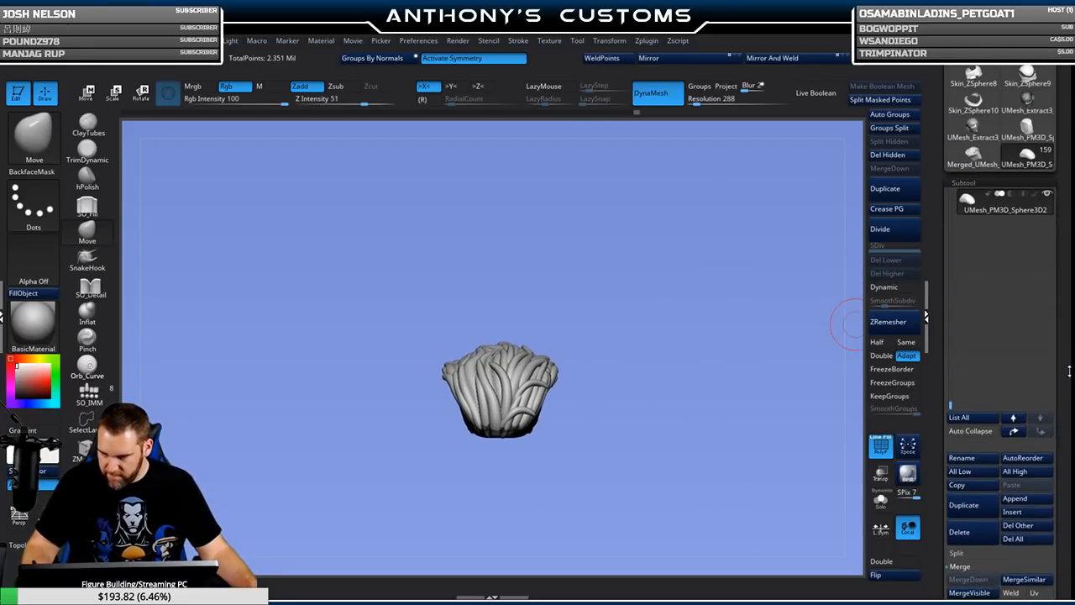
{"action": "left_click", "coordinate": [973, 153]}
{"action": "left_click_drag", "start_coordinate": [727, 446], "coordinate": [775, 398]}
{"action": "left_click", "coordinate": [971, 487]}
{"action": "left_click", "coordinate": [1031, 159]}
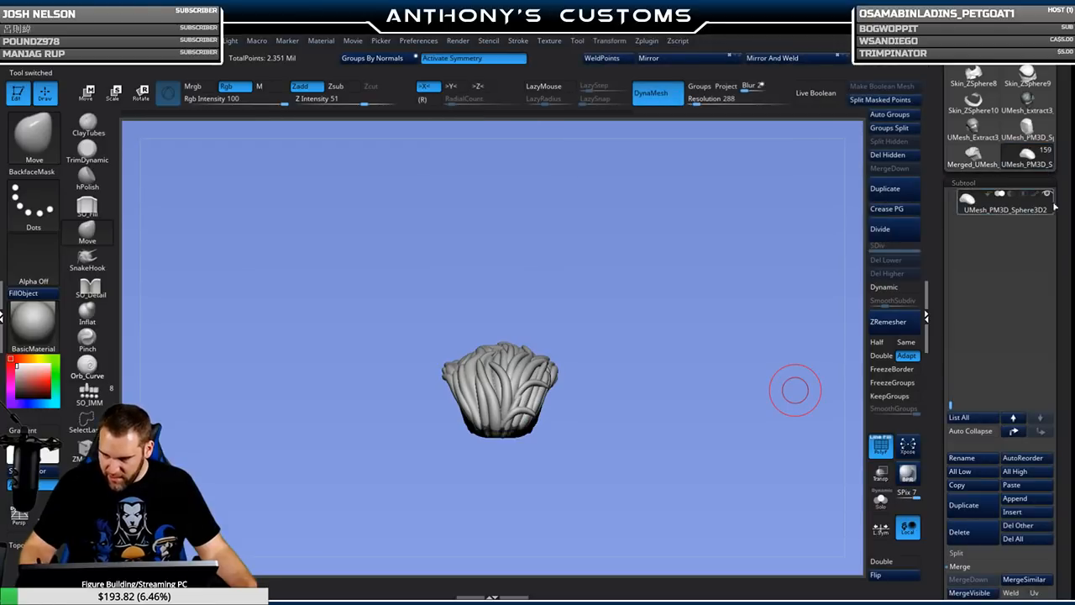
Isolate the helmet mesh UMesh_Extract3_4, turn off the wireframe display, and paste the copied merged hair mesh as a subtool below it.
{"action": "left_click", "coordinate": [1048, 195], "text": "shift"}
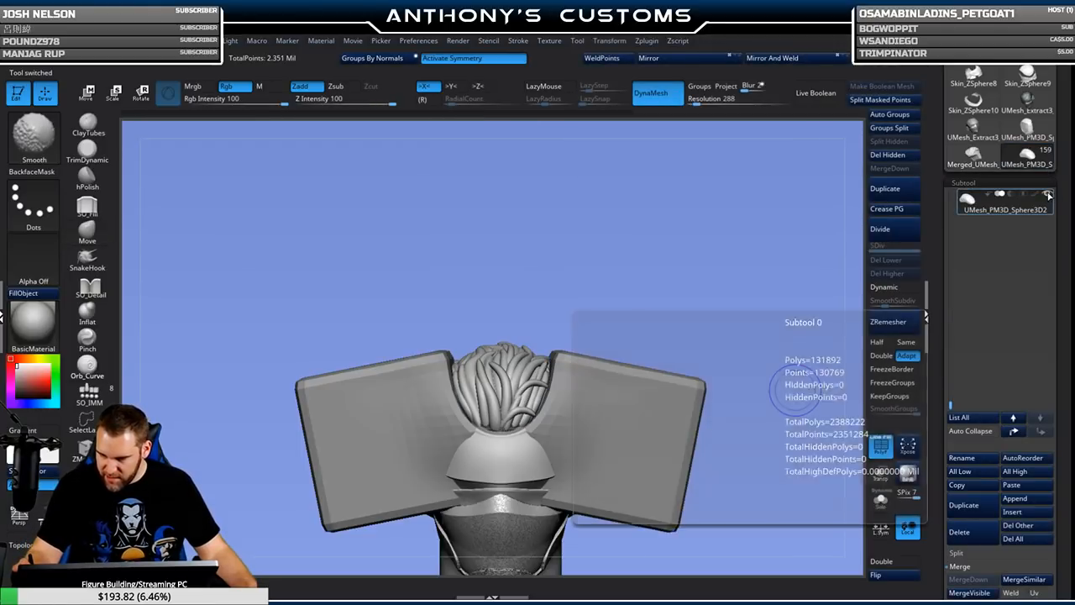
{"action": "left_click", "coordinate": [1048, 196], "text": "shift"}
{"action": "left_click_drag", "start_coordinate": [951, 406], "coordinate": [952, 196]}
{"action": "left_click", "coordinate": [972, 316]}
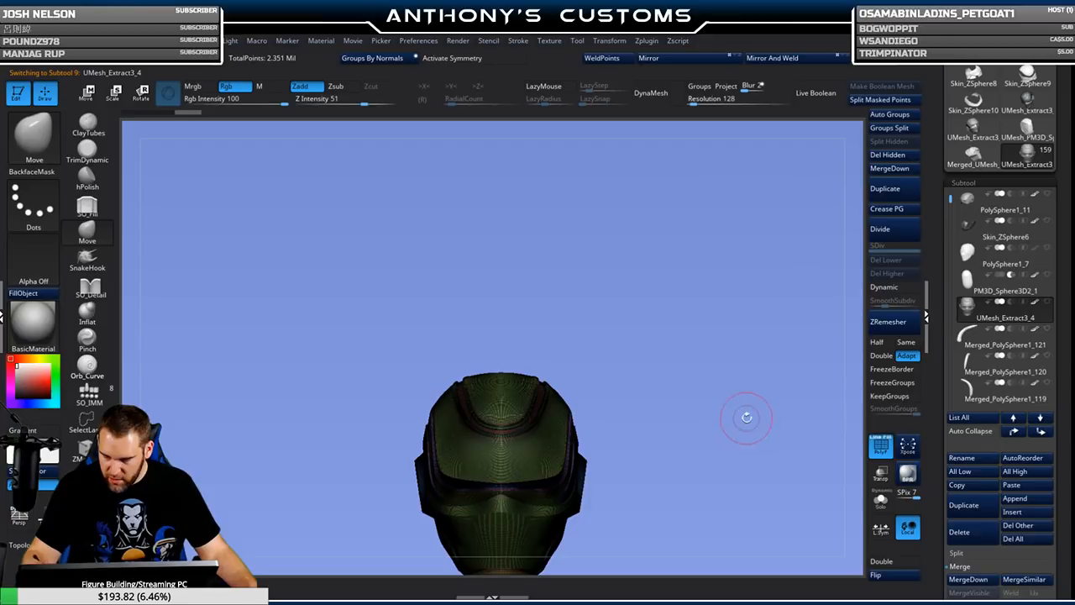
{"action": "key", "text": "shift+f"}
{"action": "left_click_drag", "start_coordinate": [728, 441], "coordinate": [770, 321], "text": "alt"}
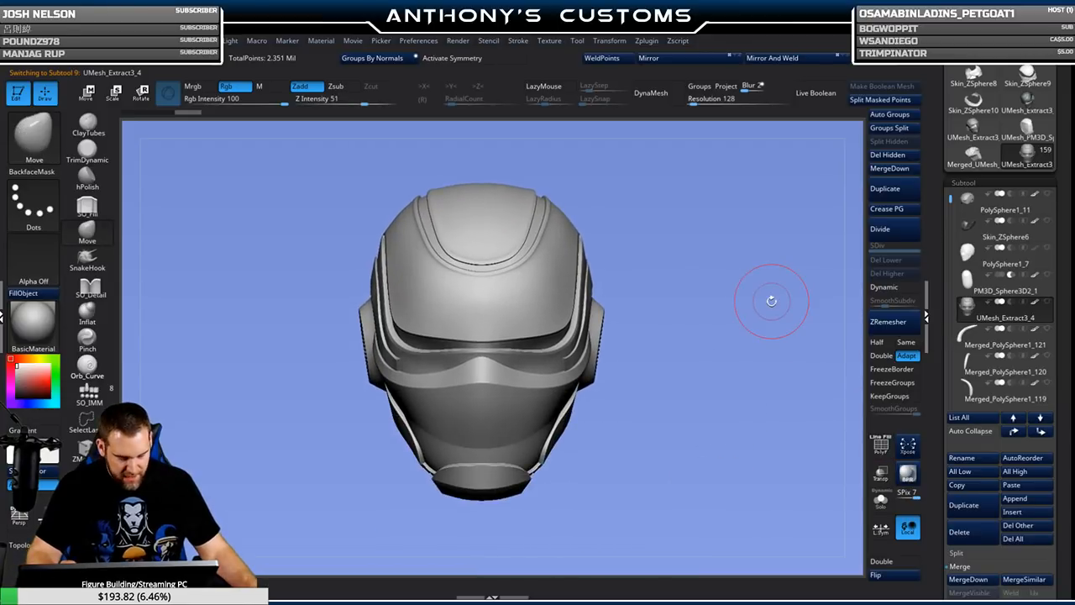
{"action": "left_click", "coordinate": [1013, 490]}
Show the helmet with the merged hair set to subtract, and turn on Live Boolean to preview the hair cut out of the helmet.
{"action": "left_click", "coordinate": [1047, 302]}
{"action": "left_click_drag", "start_coordinate": [755, 400], "coordinate": [717, 439]}
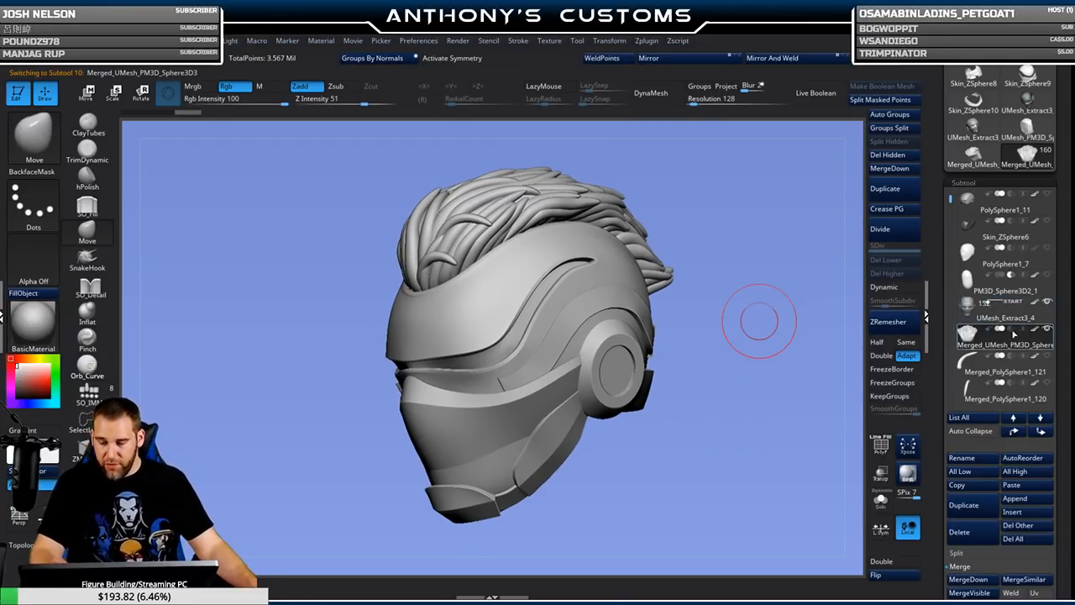
{"action": "left_click", "coordinate": [815, 93]}
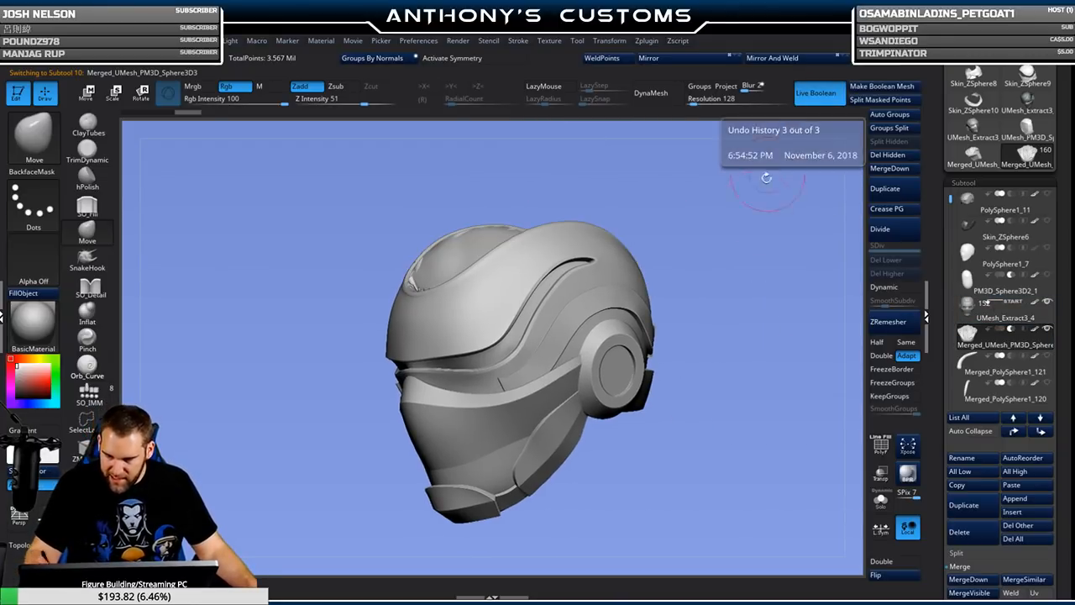
Examine the hair-shaped cut in the helmet from the front, side, top and back, checking its rim and inner surface.
{"action": "mouse_move", "coordinate": [745, 384]}
{"action": "left_mouse_down"}
{"action": "mouse_move", "coordinate": [733, 443]}
{"action": "mouse_move", "coordinate": [712, 453]}
{"action": "mouse_move", "coordinate": [660, 445]}
{"action": "mouse_move", "coordinate": [672, 426]}
{"action": "mouse_move", "coordinate": [702, 434]}
{"action": "mouse_move", "coordinate": [739, 395]}
{"action": "left_mouse_up"}
{"action": "left_click_drag", "start_coordinate": [721, 435], "coordinate": [714, 450]}
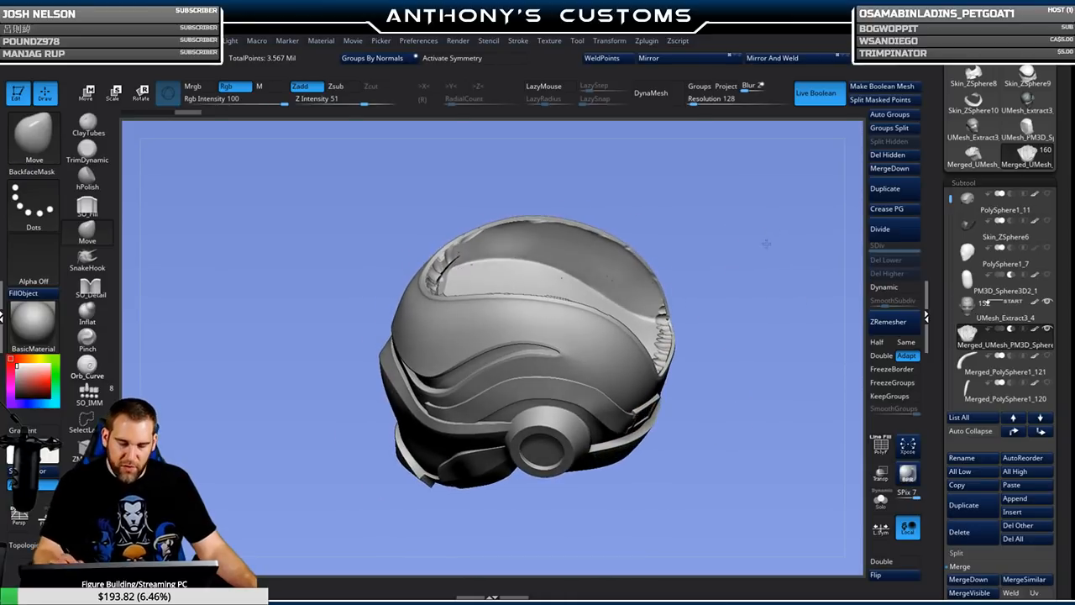
{"action": "left_click_drag", "start_coordinate": [774, 231], "coordinate": [736, 266]}
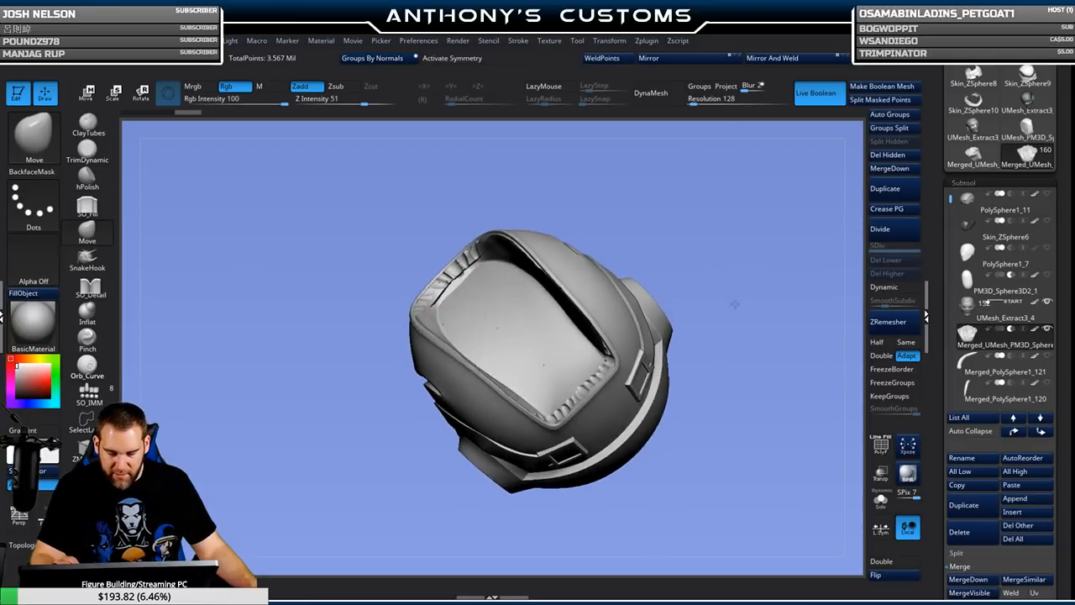
{"action": "left_click_drag", "start_coordinate": [758, 337], "coordinate": [761, 305]}
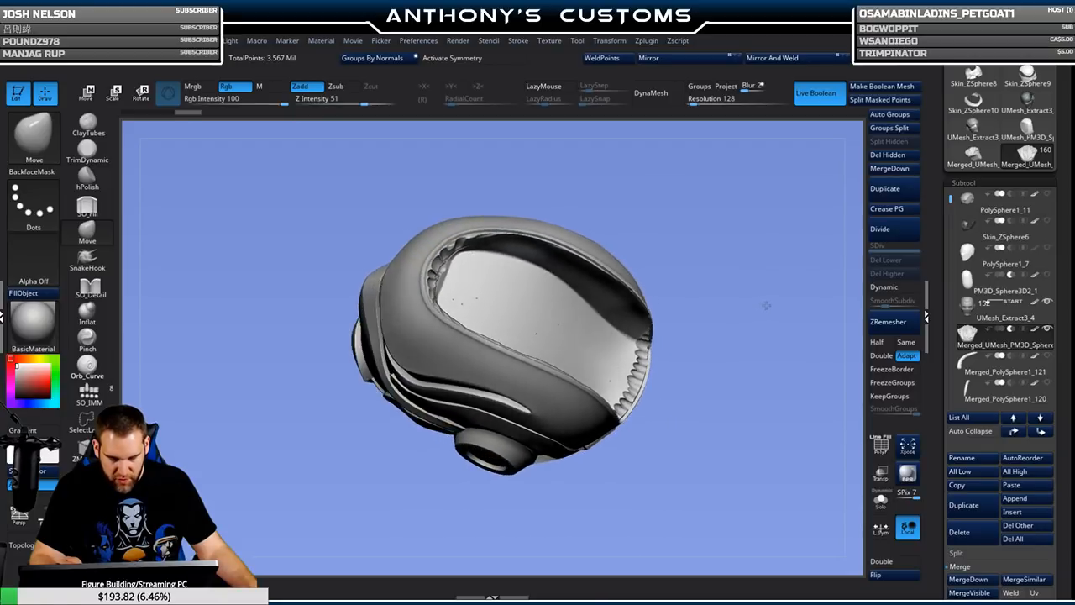
{"action": "left_click_drag", "start_coordinate": [760, 305], "coordinate": [752, 309]}
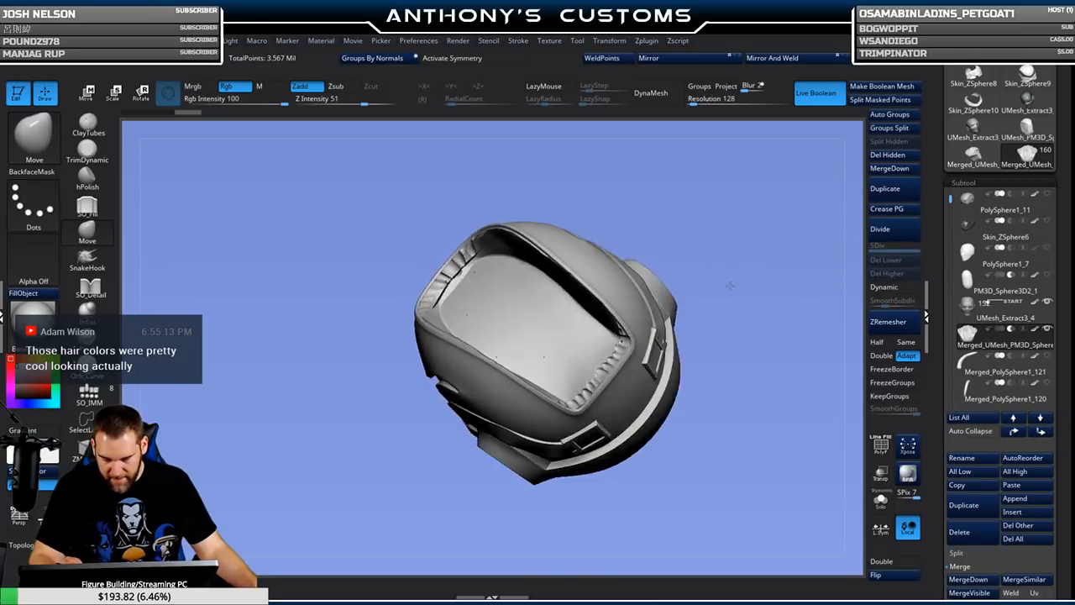
{"action": "left_click_drag", "start_coordinate": [731, 277], "coordinate": [769, 265]}
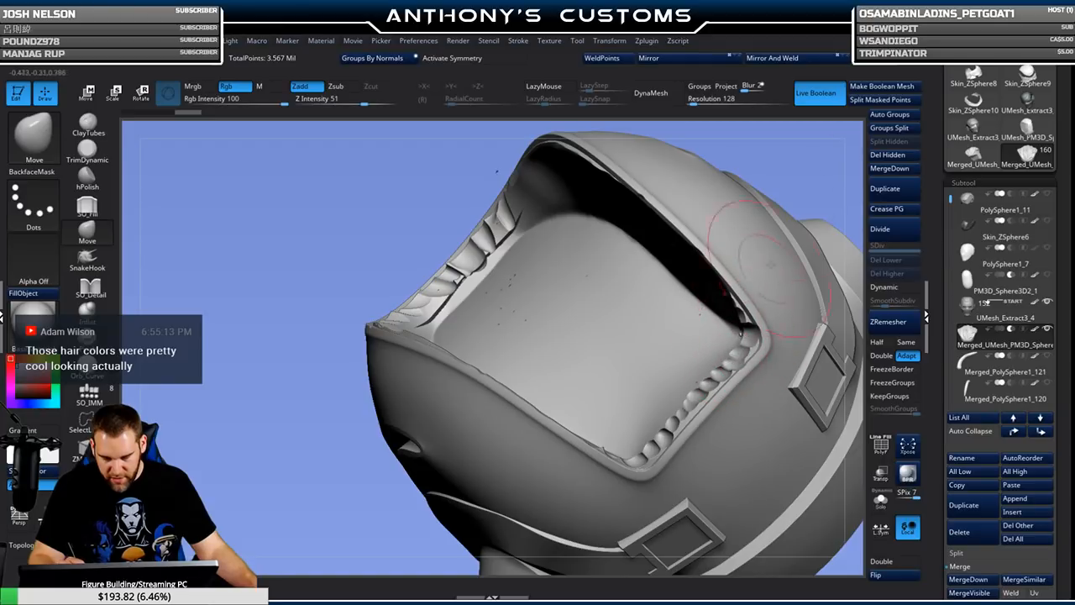
{"action": "left_click_drag", "start_coordinate": [829, 165], "coordinate": [894, 147]}
{"action": "left_click_drag", "start_coordinate": [763, 178], "coordinate": [797, 228]}
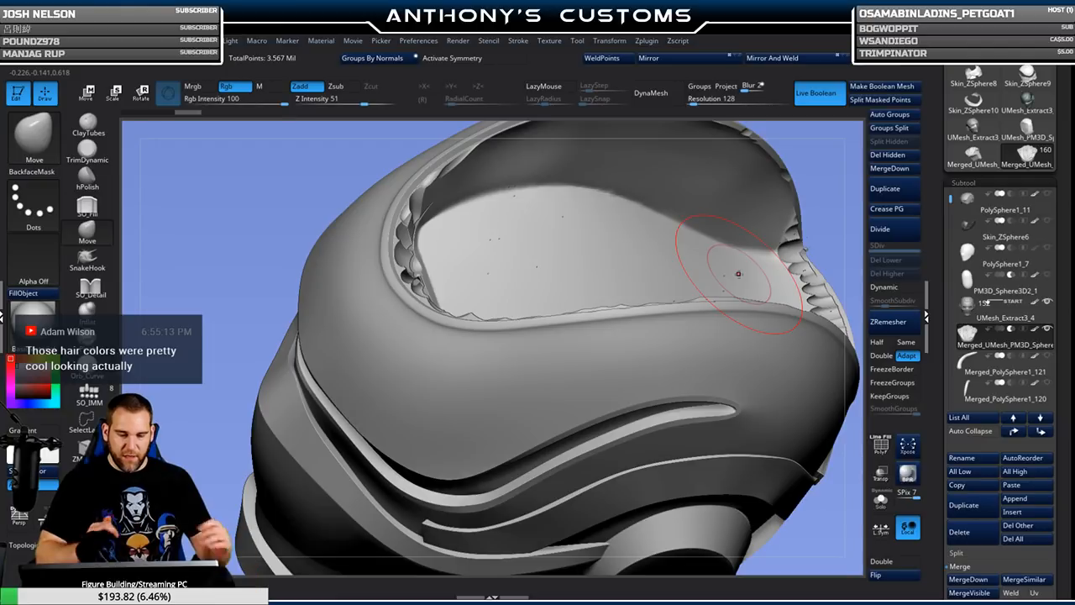
Turn off Live Boolean, hide the helmet, and split the base polygroup from the merged hair strands into its own subtool.
{"action": "left_click", "coordinate": [815, 93]}
{"action": "left_click", "coordinate": [1048, 304]}
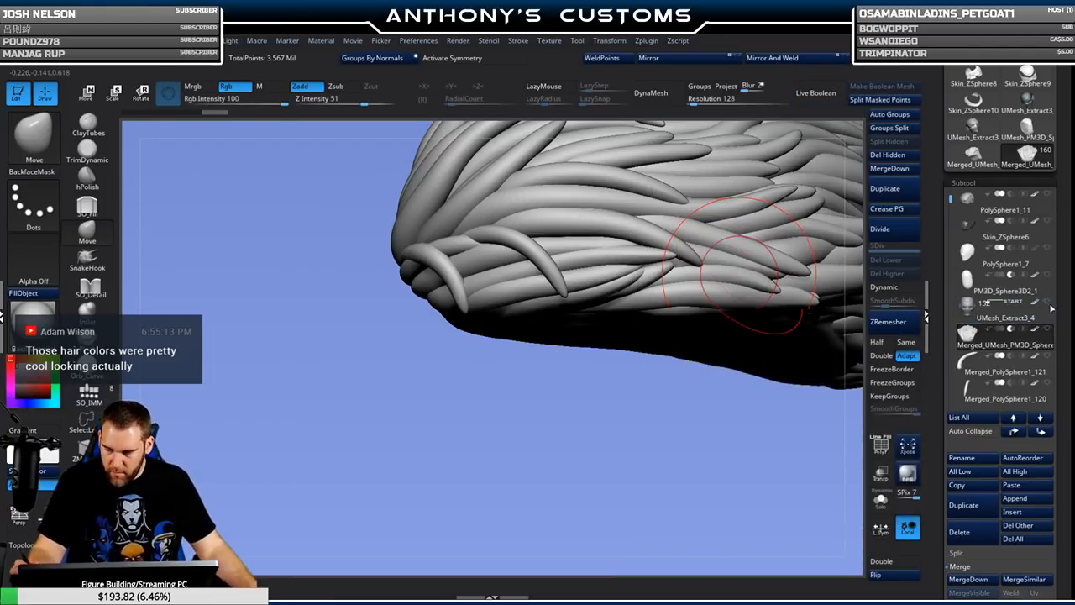
{"action": "key", "text": "shift+f"}
{"action": "left_click_drag", "start_coordinate": [652, 463], "coordinate": [643, 377]}
{"action": "key", "text": "ctrl+shift"}
{"action": "left_click", "coordinate": [632, 270], "text": "ctrl+shift"}
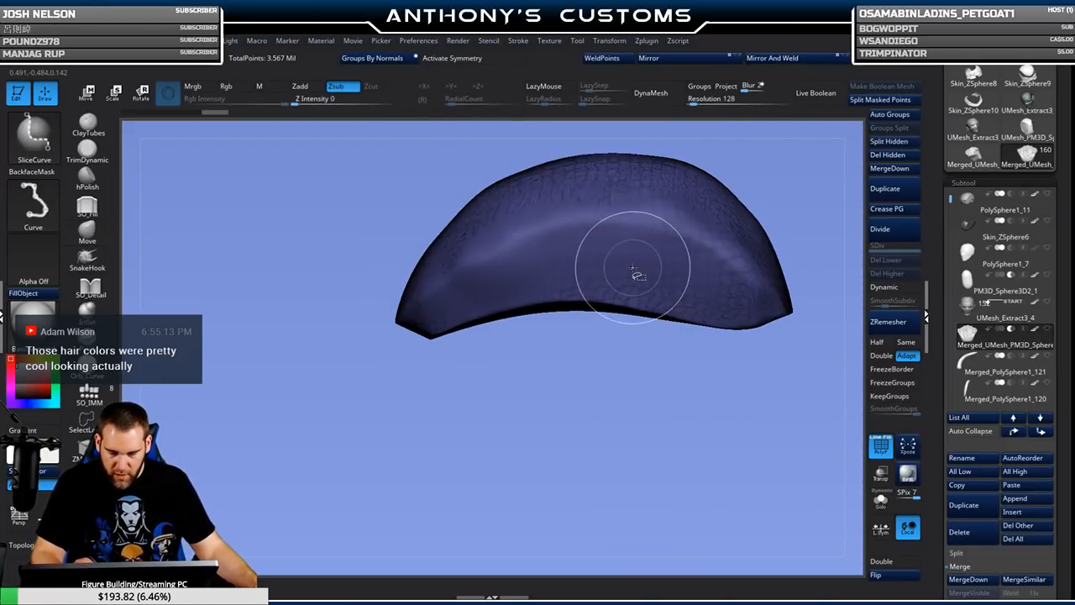
{"action": "left_click", "coordinate": [901, 148]}
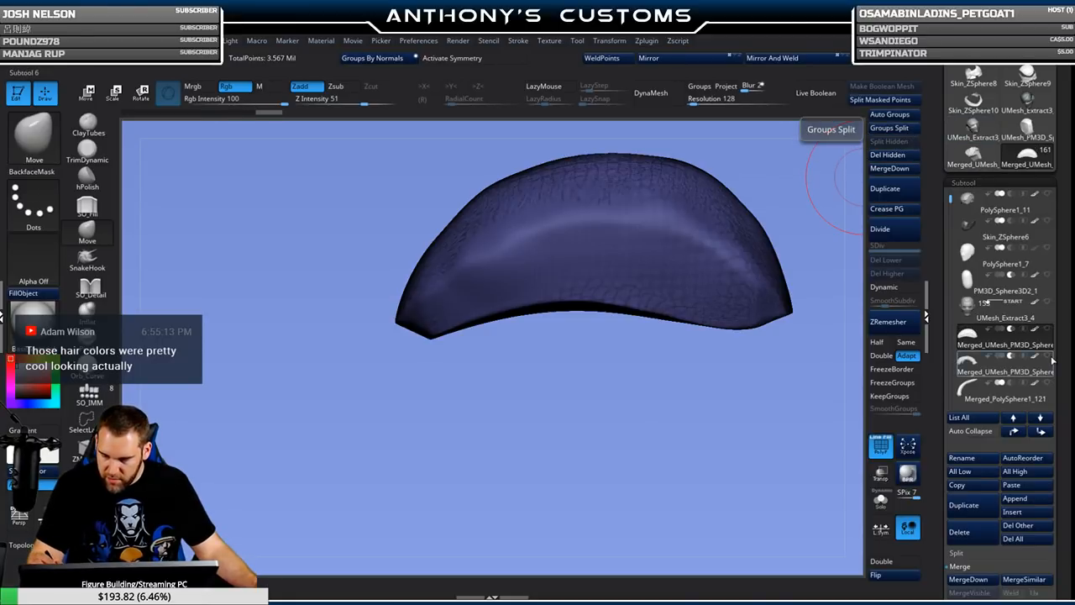
Show only the helmet with the split-off base, and turn on Live Boolean to preview the smooth base cut out of it.
{"action": "mouse_move", "coordinate": [1042, 363]}
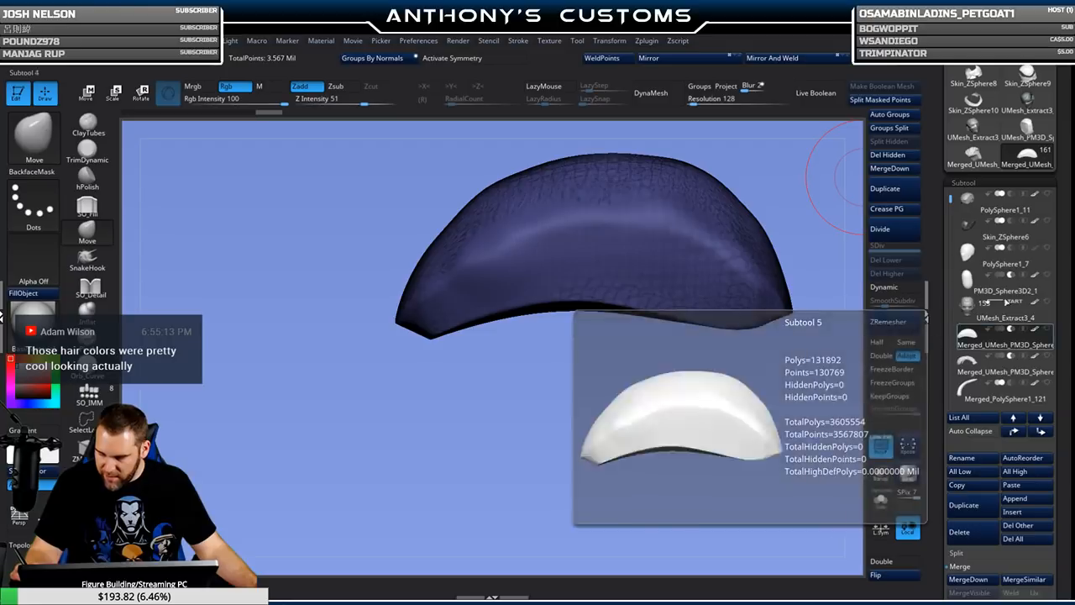
{"action": "left_click", "coordinate": [1048, 302]}
{"action": "left_click", "coordinate": [1045, 310]}
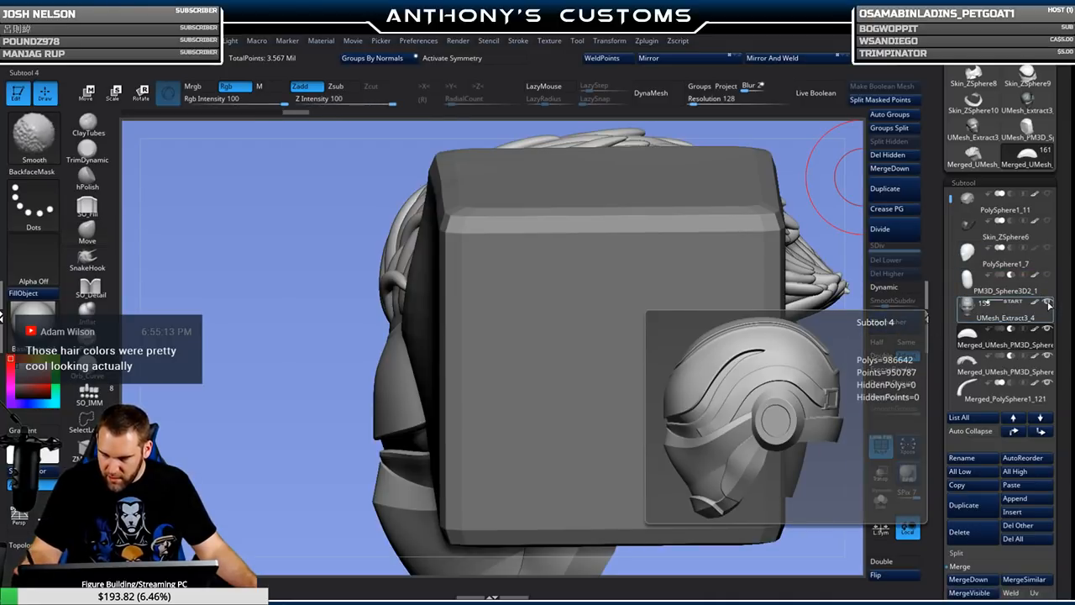
{"action": "left_click", "coordinate": [1047, 302], "text": "shift"}
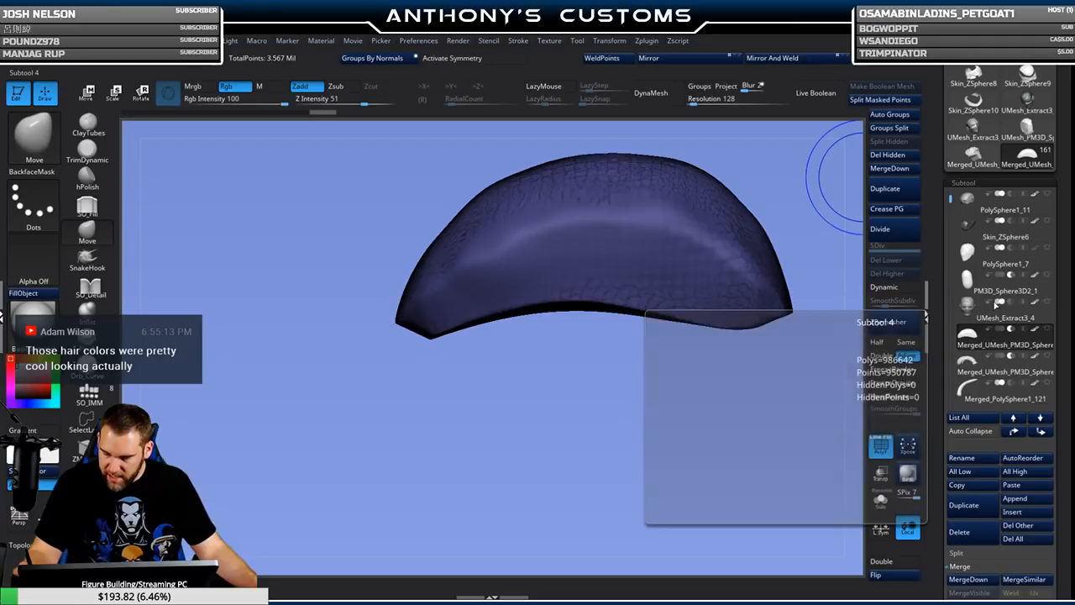
{"action": "left_click", "coordinate": [1047, 302]}
{"action": "left_click_drag", "start_coordinate": [774, 189], "coordinate": [862, 191]}
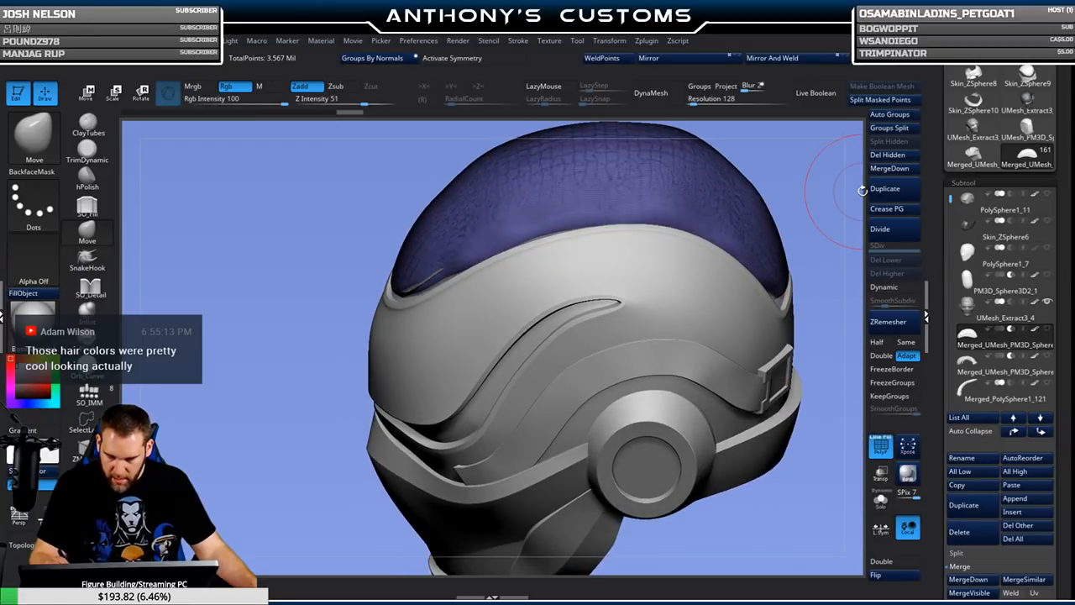
{"action": "mouse_move", "coordinate": [1017, 344]}
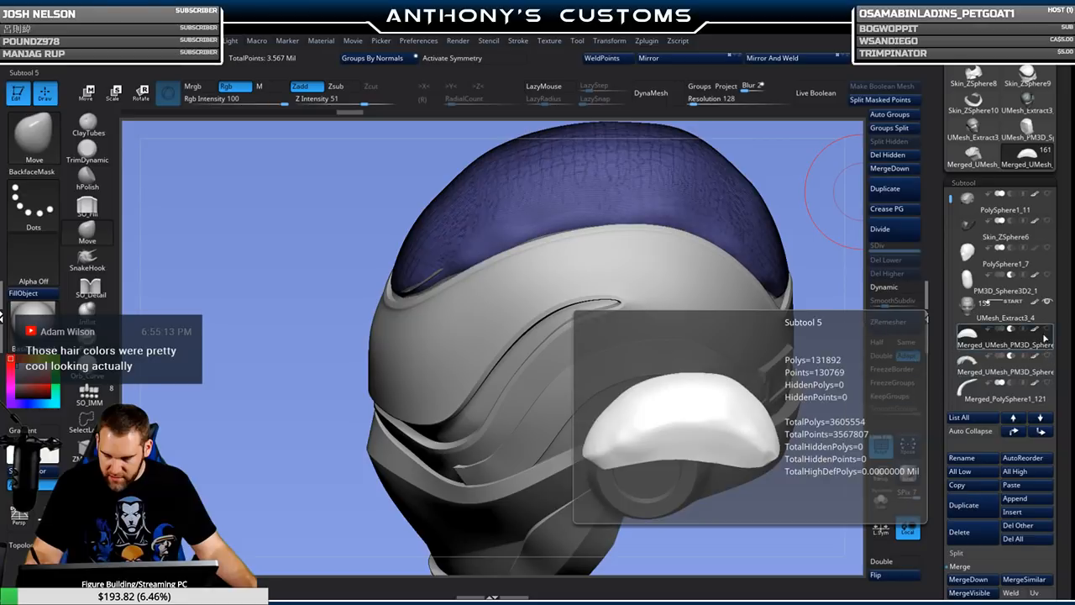
{"action": "left_click", "coordinate": [822, 95]}
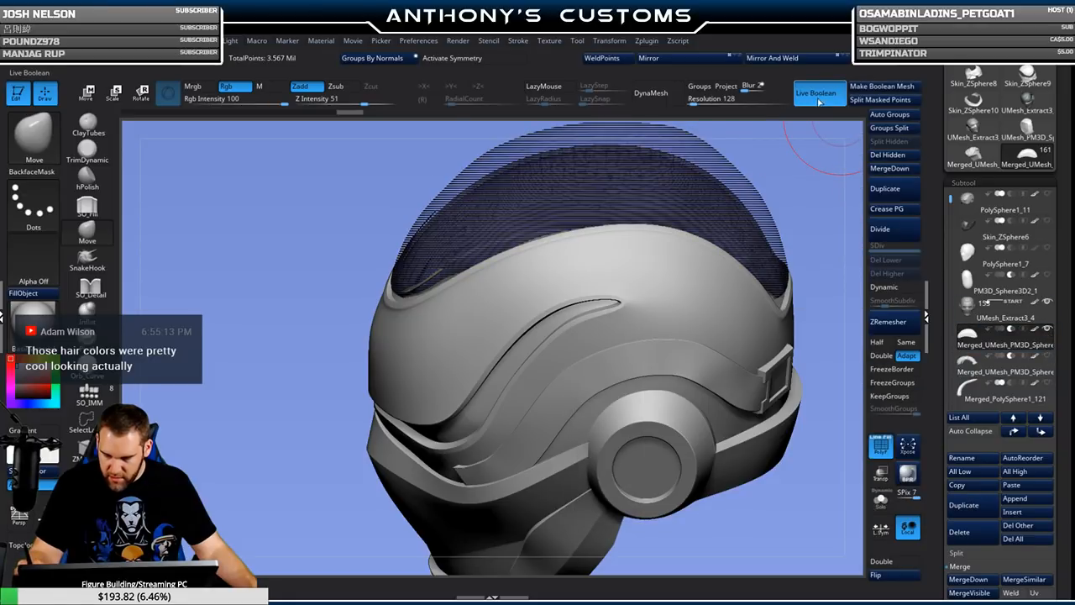
{"action": "left_click_drag", "start_coordinate": [809, 177], "coordinate": [821, 224]}
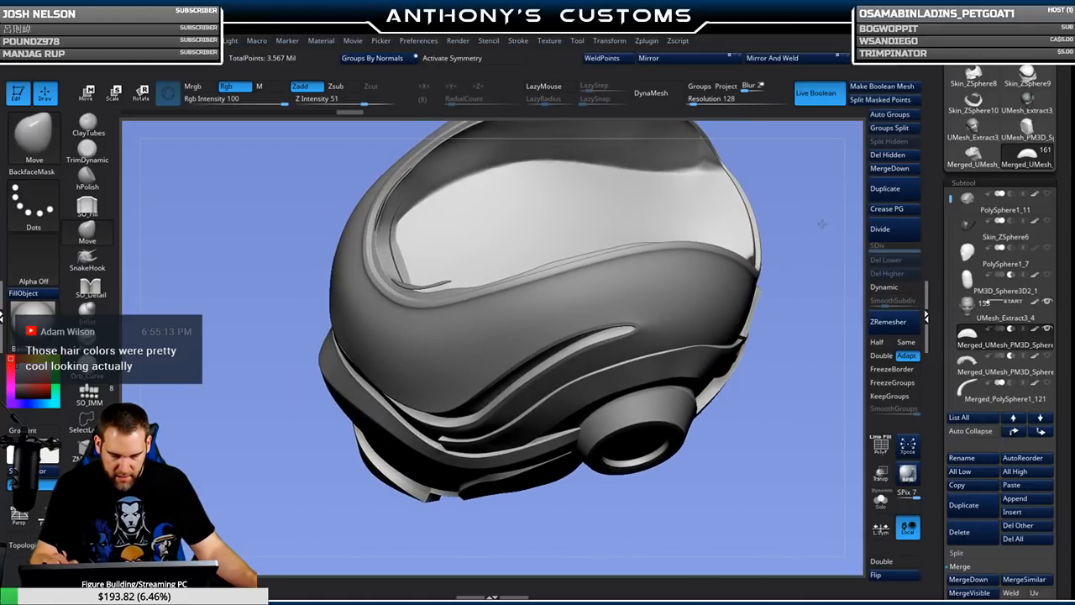
Activate X symmetry and use the Move brush to fit the subtracted base to the helmet opening's front and side rim.
{"action": "key", "text": "x"}
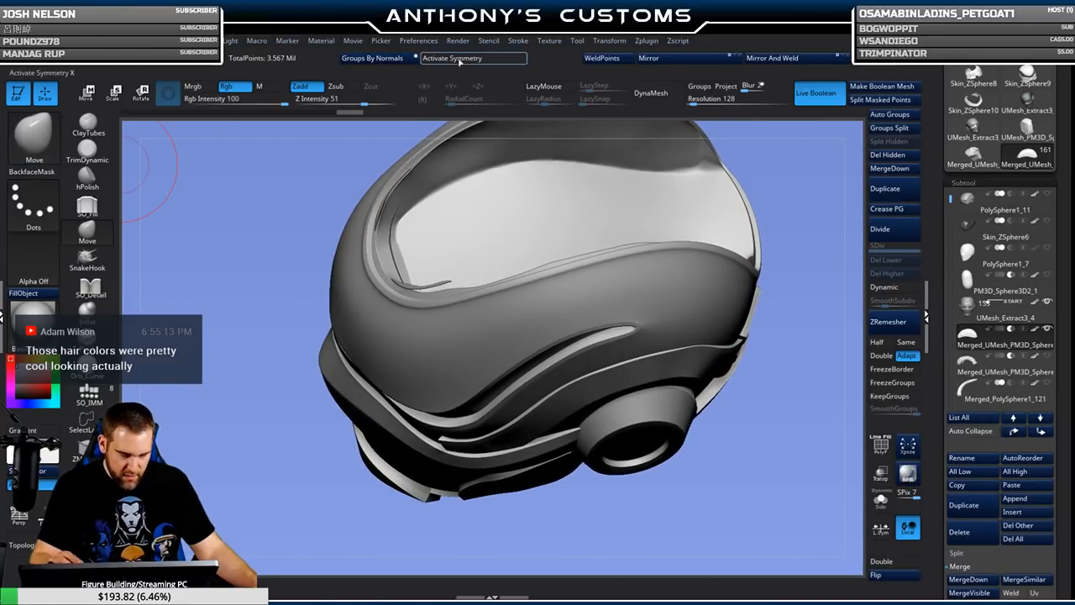
{"action": "left_click_drag", "start_coordinate": [778, 158], "coordinate": [811, 155], "text": "alt"}
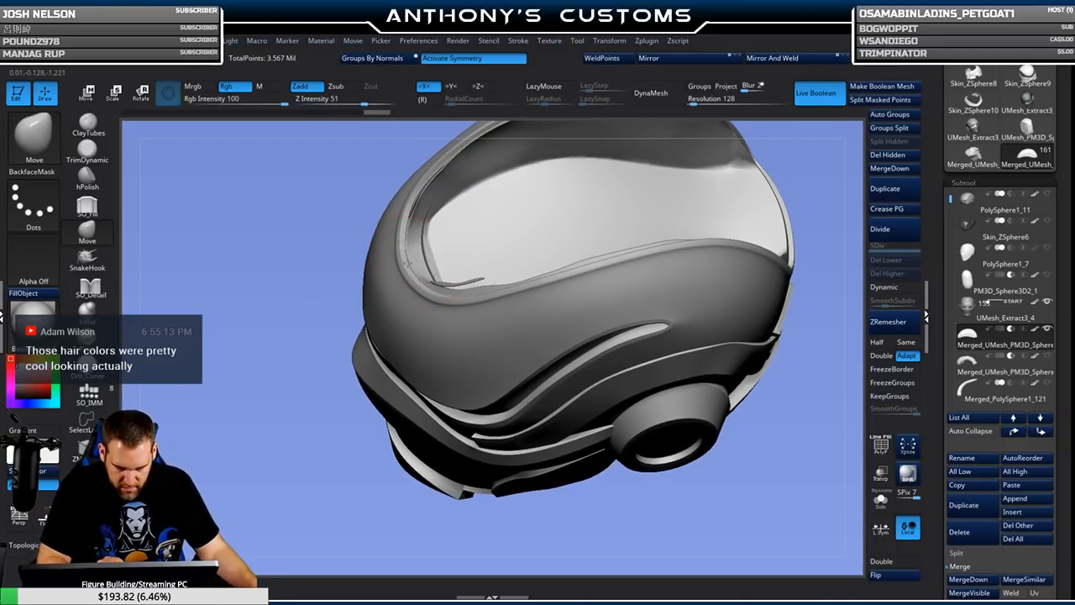
{"action": "left_click_drag", "start_coordinate": [404, 264], "coordinate": [411, 259]}
{"action": "right_click_drag", "start_coordinate": [426, 310], "coordinate": [454, 339]}
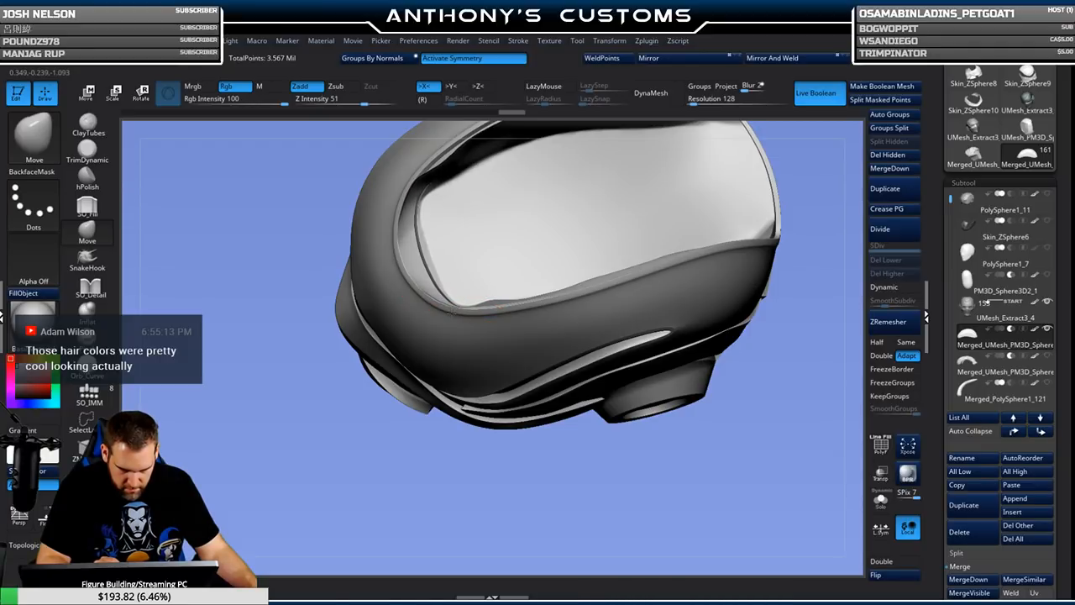
{"action": "mouse_move", "coordinate": [763, 426]}
{"action": "left_mouse_down"}
{"action": "mouse_move", "coordinate": [687, 415]}
{"action": "mouse_move", "coordinate": [683, 314]}
{"action": "mouse_move", "coordinate": [697, 304]}
{"action": "mouse_move", "coordinate": [492, 300]}
{"action": "left_mouse_up"}
{"action": "key", "text": "space"}
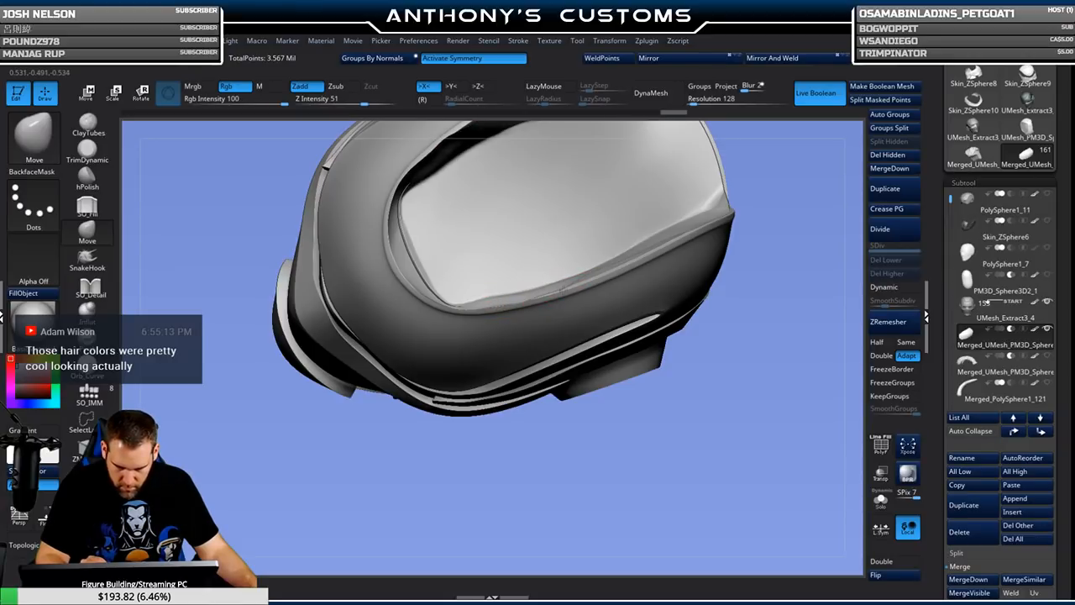
{"action": "left_click_drag", "start_coordinate": [563, 290], "coordinate": [588, 274]}
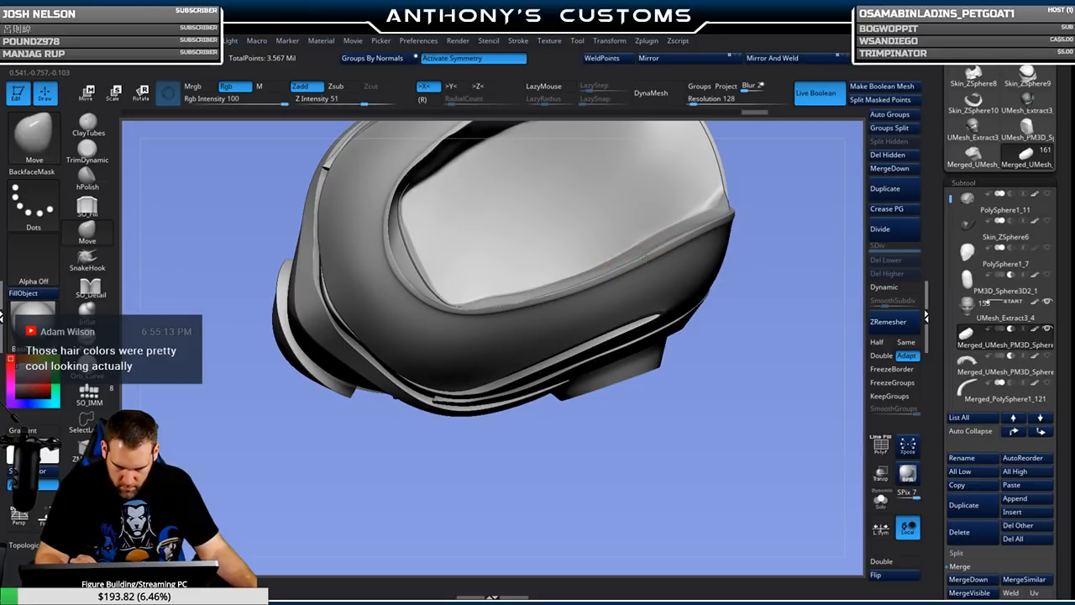
Refine the subtracted base along the opening's long side rim with a smaller Move brush.
{"action": "left_click_drag", "start_coordinate": [784, 269], "coordinate": [672, 220]}
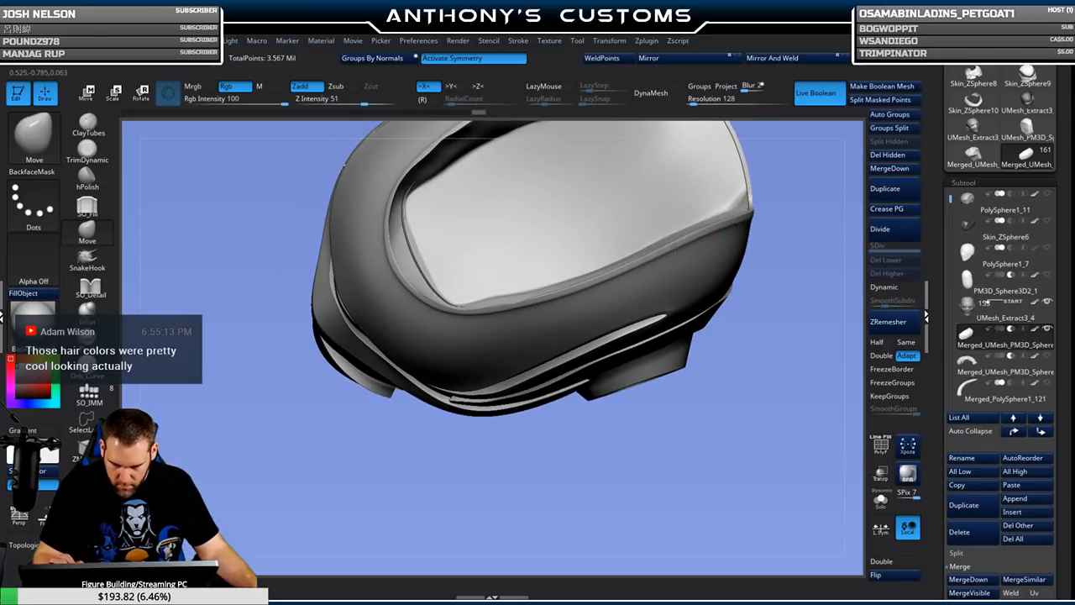
{"action": "mouse_move", "coordinate": [769, 322]}
{"action": "left_mouse_down"}
{"action": "mouse_move", "coordinate": [732, 312]}
{"action": "mouse_move", "coordinate": [769, 274]}
{"action": "mouse_move", "coordinate": [720, 398]}
{"action": "mouse_move", "coordinate": [706, 370]}
{"action": "mouse_move", "coordinate": [737, 291]}
{"action": "mouse_move", "coordinate": [724, 288]}
{"action": "mouse_move", "coordinate": [711, 408]}
{"action": "left_mouse_up"}
{"action": "key", "text": "space"}
{"action": "left_click_drag", "start_coordinate": [739, 314], "coordinate": [784, 251], "text": "alt"}
{"action": "left_click_drag", "start_coordinate": [445, 303], "coordinate": [430, 310]}
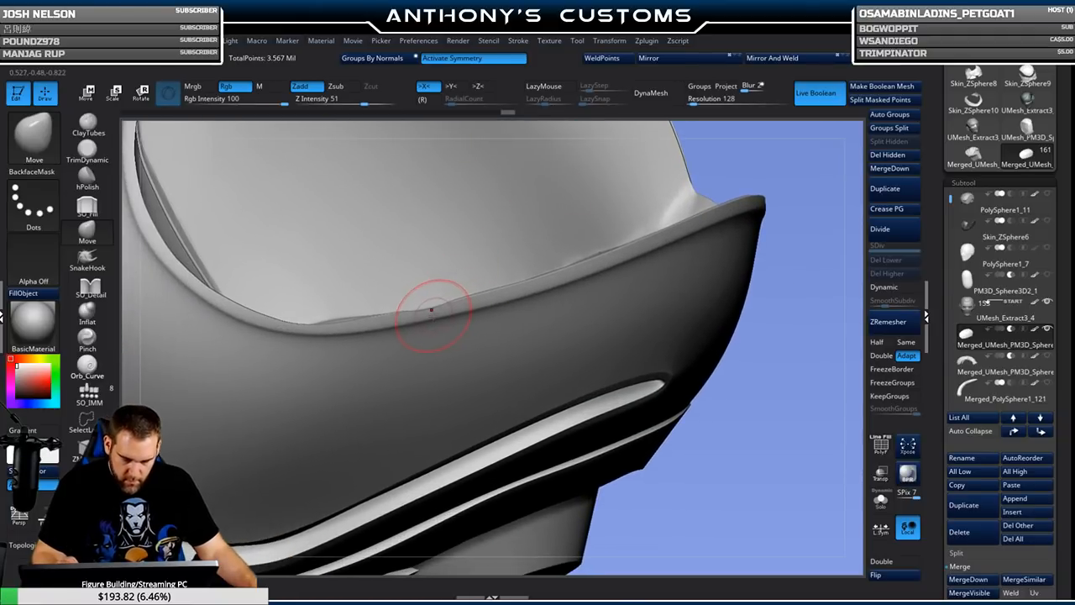
{"action": "mouse_move", "coordinate": [430, 310]}
{"action": "left_mouse_down"}
{"action": "mouse_move", "coordinate": [302, 313]}
{"action": "mouse_move", "coordinate": [394, 313]}
{"action": "left_mouse_up"}
Push the subtracted base out to the opening's rear corner and rear rim with the Move brush.
{"action": "mouse_move", "coordinate": [772, 402]}
{"action": "left_mouse_down"}
{"action": "mouse_move", "coordinate": [758, 327]}
{"action": "mouse_move", "coordinate": [680, 360]}
{"action": "mouse_move", "coordinate": [751, 372]}
{"action": "mouse_move", "coordinate": [737, 404]}
{"action": "mouse_move", "coordinate": [668, 443]}
{"action": "left_mouse_up"}
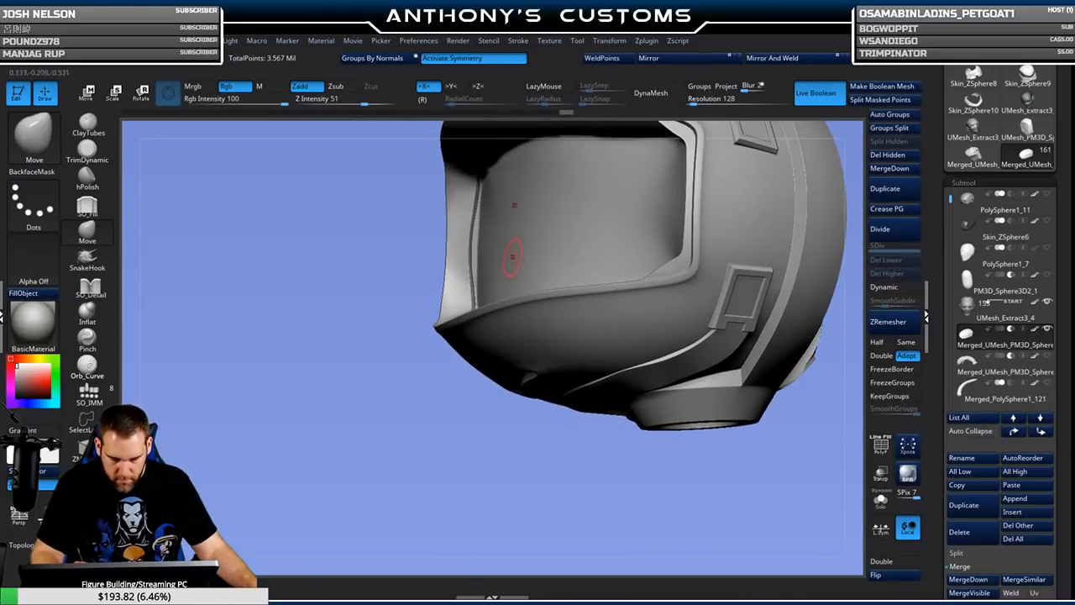
{"action": "mouse_move", "coordinate": [505, 436]}
{"action": "left_mouse_down"}
{"action": "mouse_move", "coordinate": [537, 456]}
{"action": "mouse_move", "coordinate": [595, 463]}
{"action": "mouse_move", "coordinate": [432, 452]}
{"action": "left_mouse_up"}
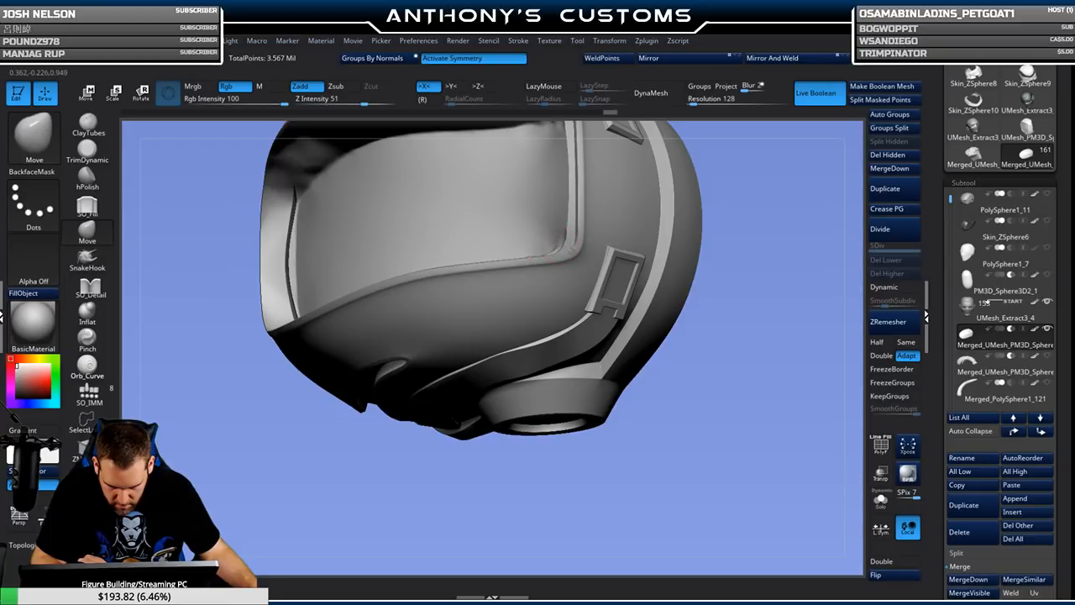
{"action": "left_click_drag", "start_coordinate": [741, 205], "coordinate": [610, 215]}
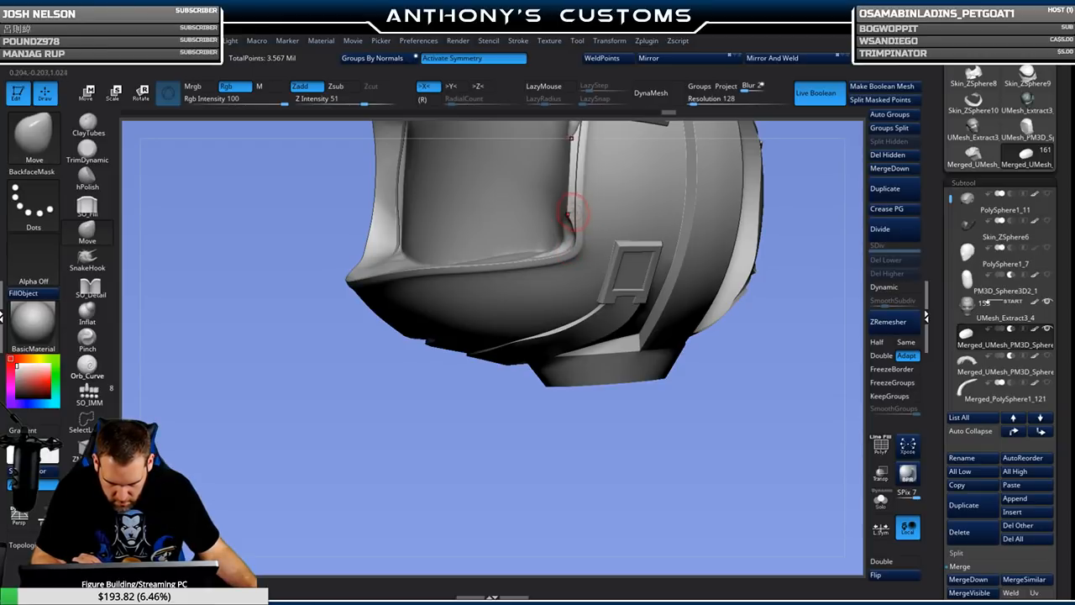
{"action": "right_click_drag", "start_coordinate": [680, 172], "coordinate": [583, 180]}
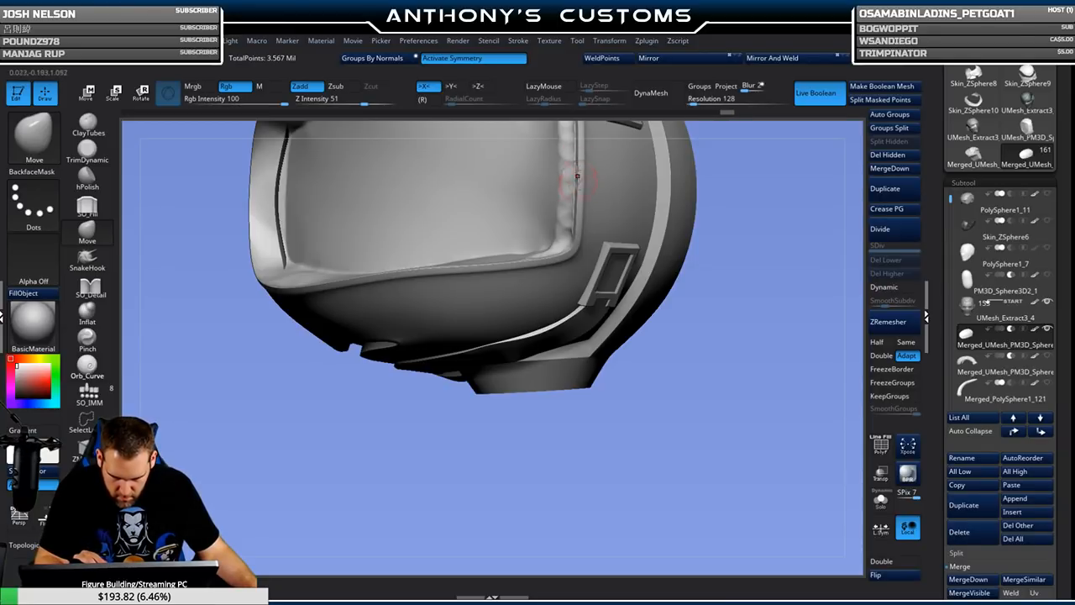
{"action": "mouse_move", "coordinate": [741, 286]}
{"action": "right_mouse_down"}
{"action": "mouse_move", "coordinate": [732, 313]}
{"action": "mouse_move", "coordinate": [529, 227]}
{"action": "right_mouse_up"}
Smooth the bumps along the base's rear edge and move that edge to follow the opening's rim.
{"action": "key", "text": "shift"}
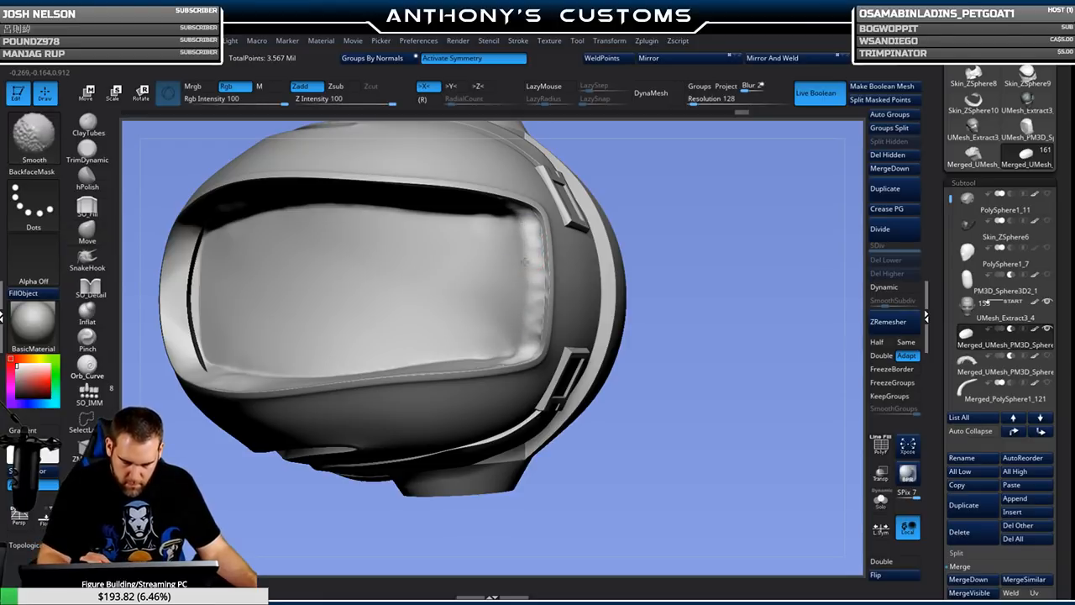
{"action": "left_click_drag", "start_coordinate": [710, 245], "coordinate": [805, 220]}
{"action": "key", "text": "space"}
{"action": "left_click_drag", "start_coordinate": [576, 311], "coordinate": [607, 314]}
{"action": "left_click_drag", "start_coordinate": [550, 331], "coordinate": [559, 333]}
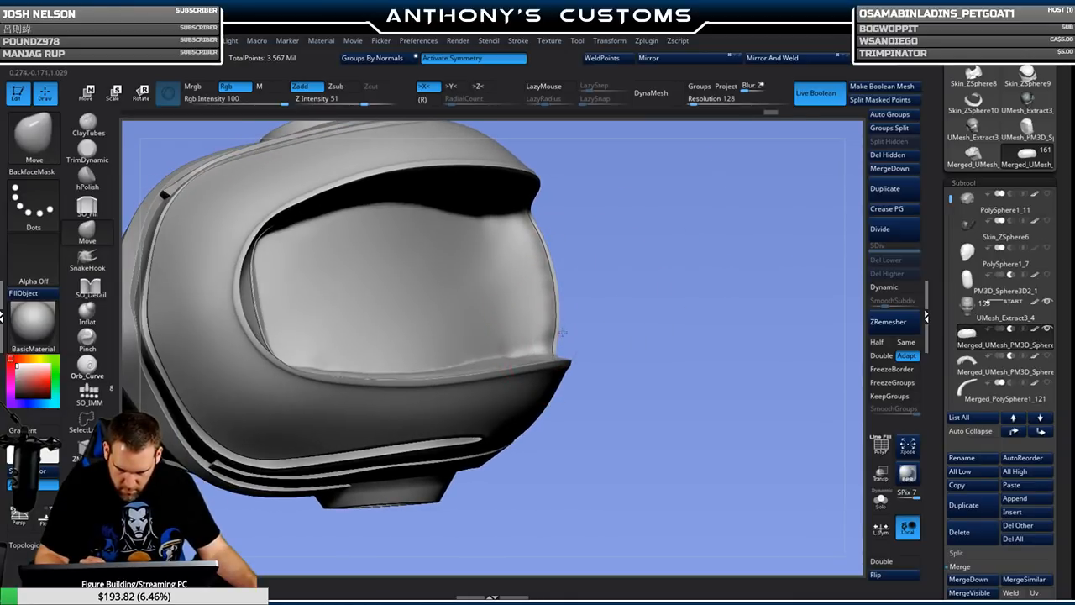
Compare the base with the helmet opening by viewing it in Solo mode and through the transparent helmet.
{"action": "left_click", "coordinate": [880, 501]}
{"action": "mouse_move", "coordinate": [753, 472]}
{"action": "left_mouse_down"}
{"action": "mouse_move", "coordinate": [674, 453]}
{"action": "mouse_move", "coordinate": [667, 421]}
{"action": "mouse_move", "coordinate": [640, 403]}
{"action": "mouse_move", "coordinate": [712, 429]}
{"action": "left_mouse_up"}
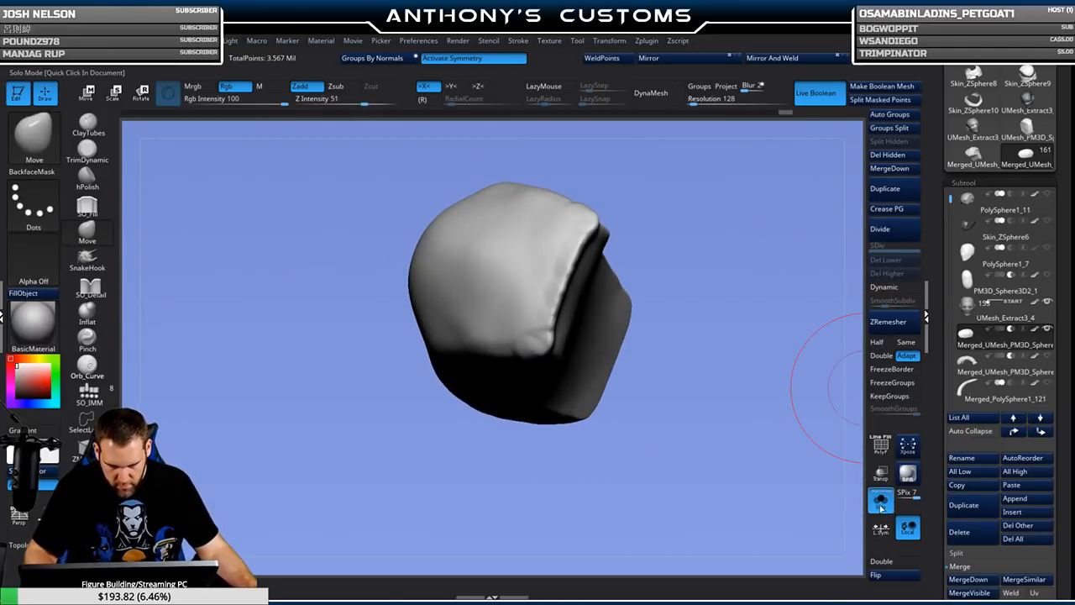
{"action": "left_click", "coordinate": [880, 500]}
{"action": "left_click", "coordinate": [880, 476]}
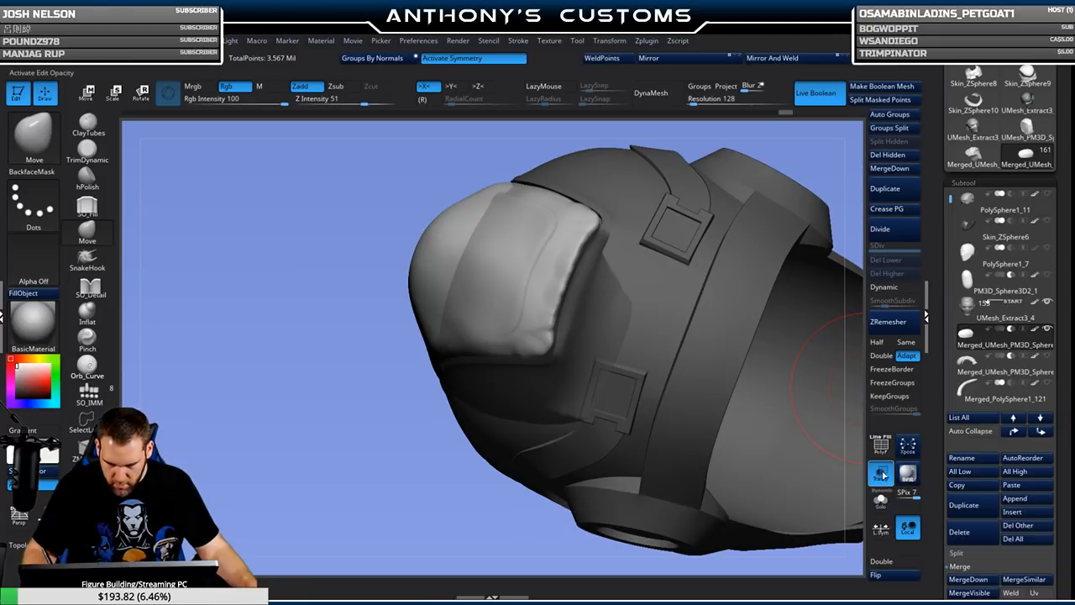
{"action": "left_click", "coordinate": [879, 479]}
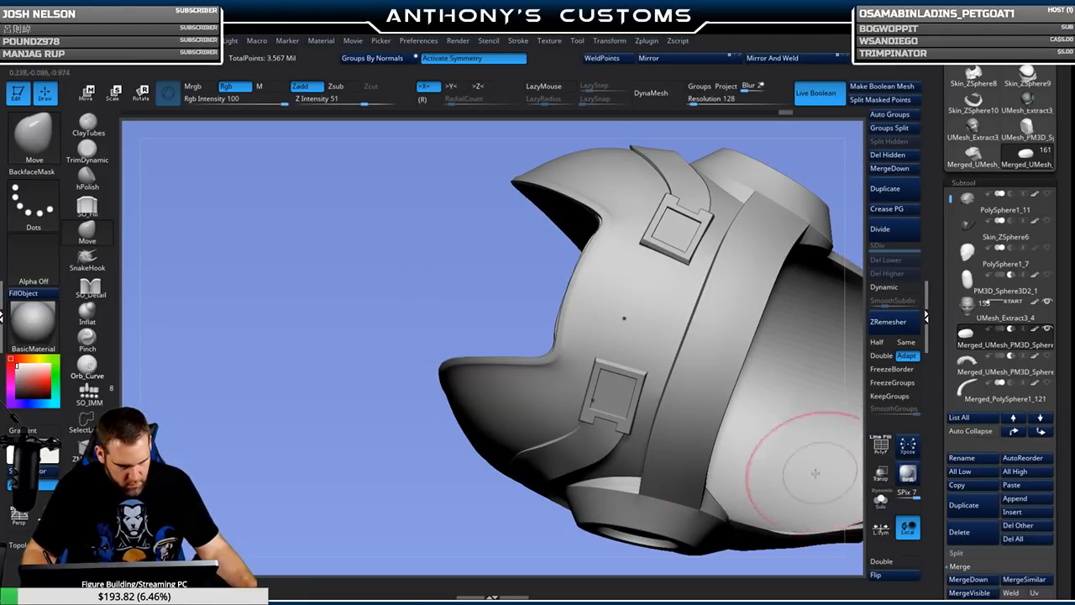
{"action": "left_click_drag", "start_coordinate": [408, 492], "coordinate": [420, 493]}
Isolate the base in Solo mode and build up its rear edge with ClayTubes strokes.
{"action": "left_click", "coordinate": [880, 500]}
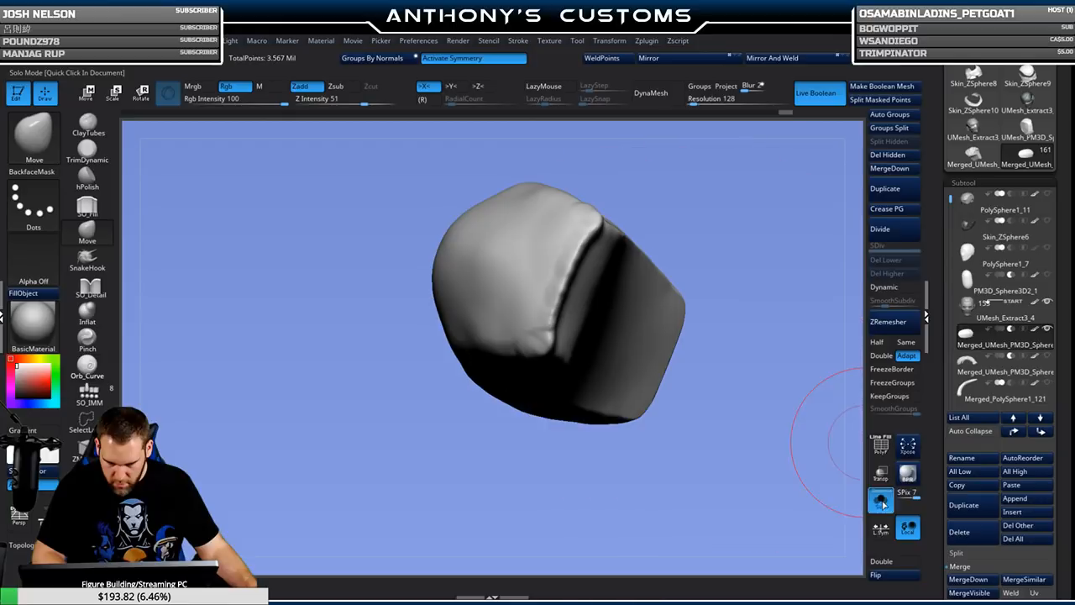
{"action": "key", "text": "space"}
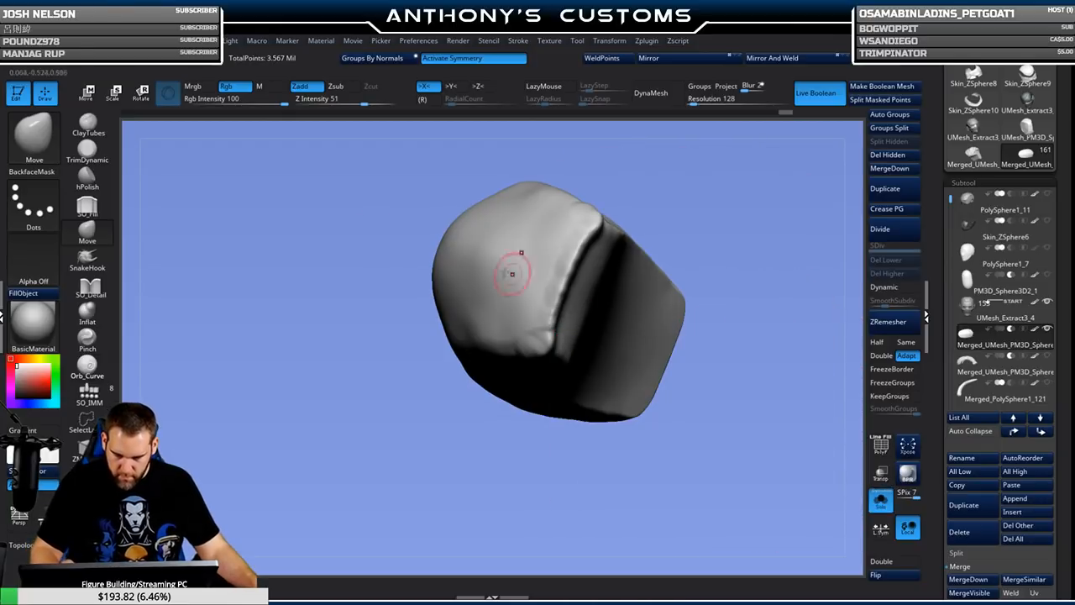
{"action": "left_click", "coordinate": [87, 126]}
{"action": "left_click_drag", "start_coordinate": [732, 202], "coordinate": [777, 206]}
{"action": "mouse_move", "coordinate": [542, 337]}
{"action": "left_mouse_down"}
{"action": "mouse_move", "coordinate": [559, 260]}
{"action": "mouse_move", "coordinate": [555, 319]}
{"action": "left_mouse_up"}
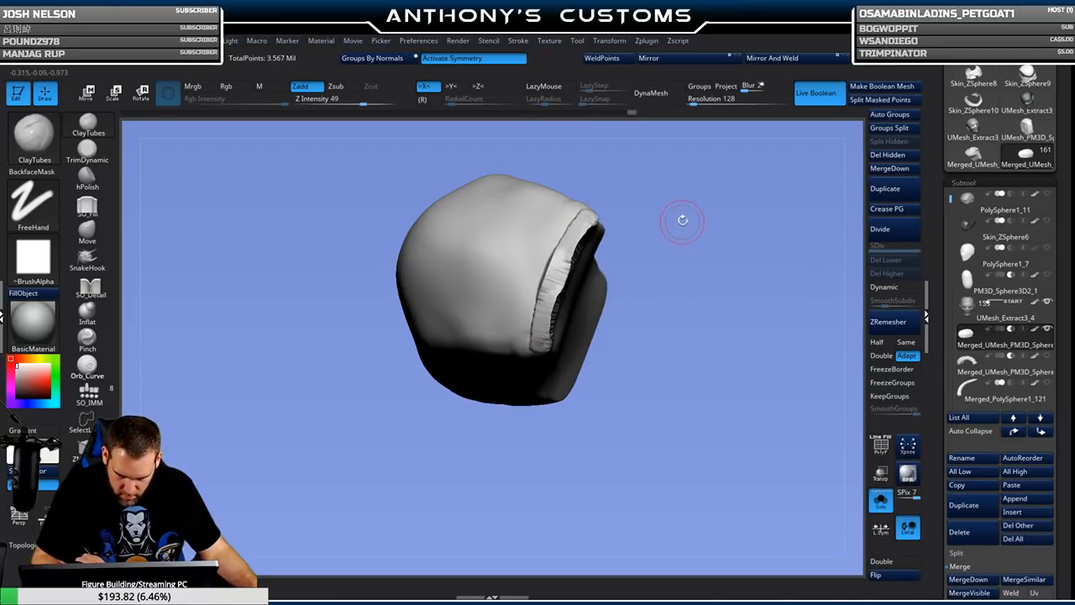
Try remeshing the base with DynaMesh at resolution 128, and undo it after inspecting the rear edge.
{"action": "left_click", "coordinate": [650, 92]}
{"action": "left_click_drag", "start_coordinate": [688, 160], "coordinate": [746, 188]}
{"action": "key", "text": "shift+f"}
{"action": "key", "text": "shift+f"}
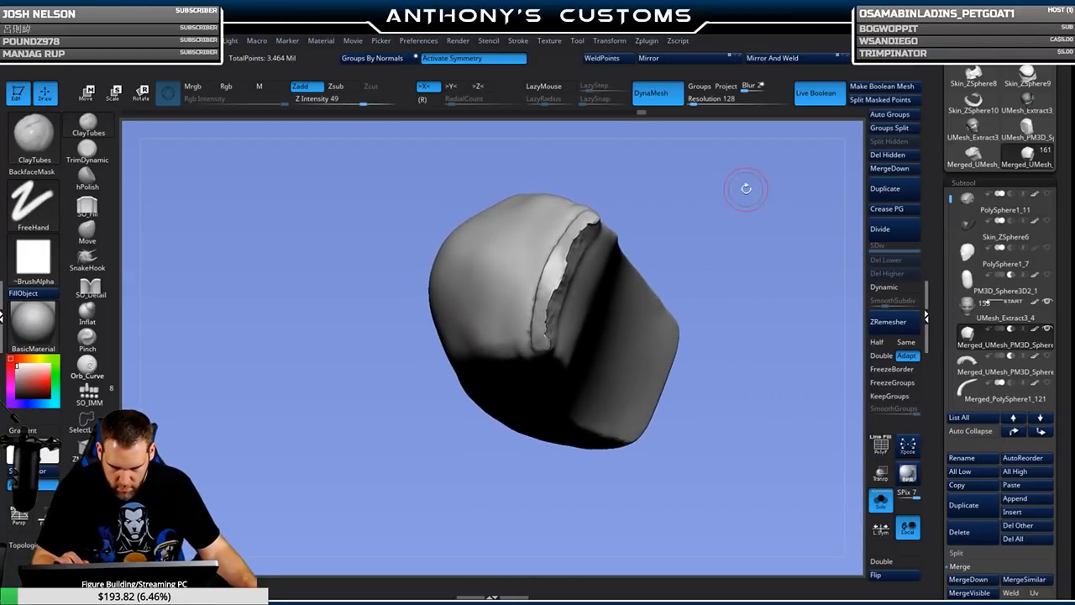
{"action": "key", "text": "ctrl+z"}
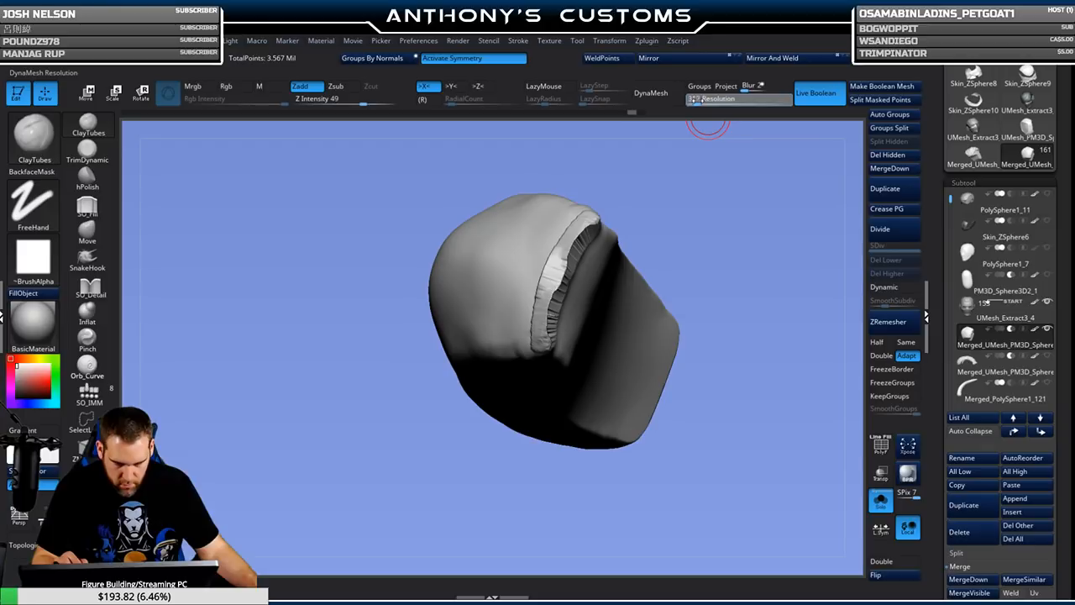
Remesh the base with DynaMesh at resolution 336 and fill out its ridged rear edge with Inflat and smoothing strokes.
{"action": "left_click", "coordinate": [651, 92]}
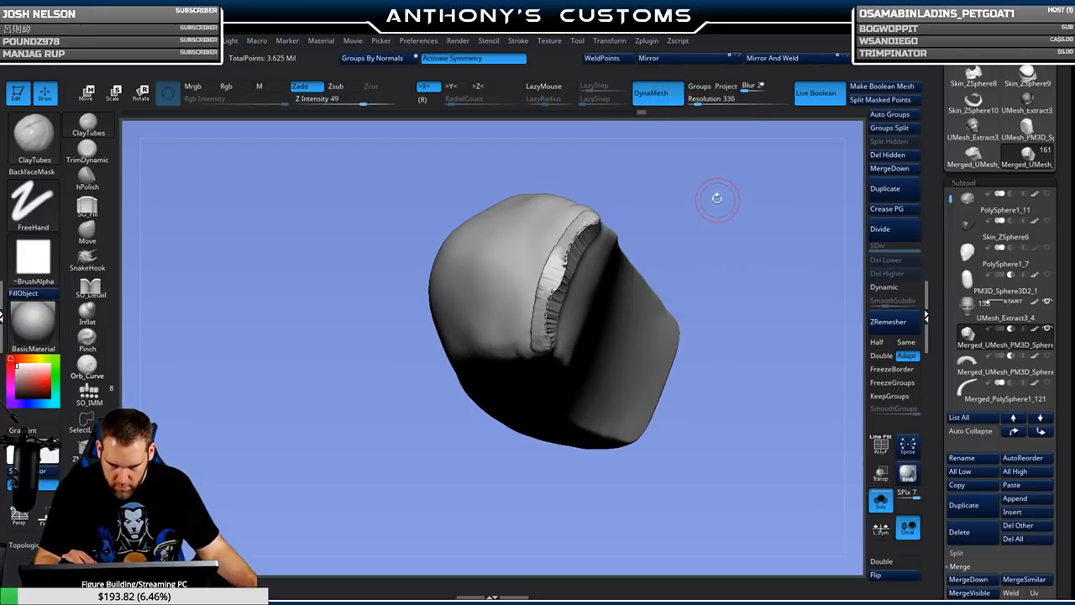
{"action": "key", "text": "b"}
{"action": "key", "text": "i"}
{"action": "key", "text": "n"}
{"action": "mouse_move", "coordinate": [586, 230]}
{"action": "left_mouse_down"}
{"action": "mouse_move", "coordinate": [577, 243]}
{"action": "mouse_move", "coordinate": [584, 234]}
{"action": "left_mouse_up"}
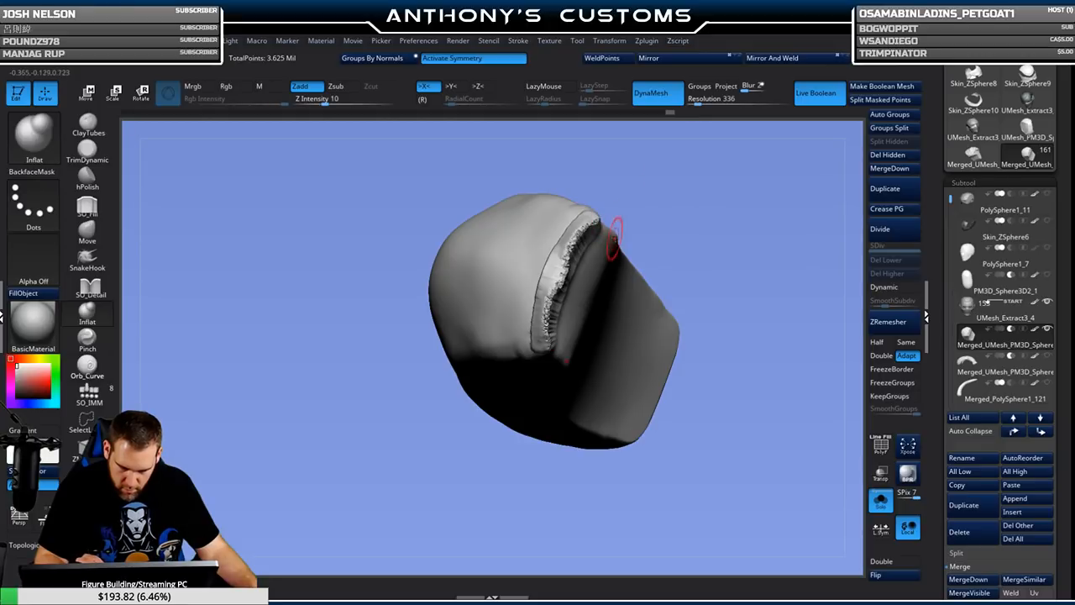
{"action": "mouse_move", "coordinate": [588, 225]}
{"action": "left_mouse_down", "text": "shift"}
{"action": "mouse_move", "coordinate": [549, 330]}
{"action": "mouse_move", "coordinate": [557, 276]}
{"action": "left_mouse_up", "text": "shift"}
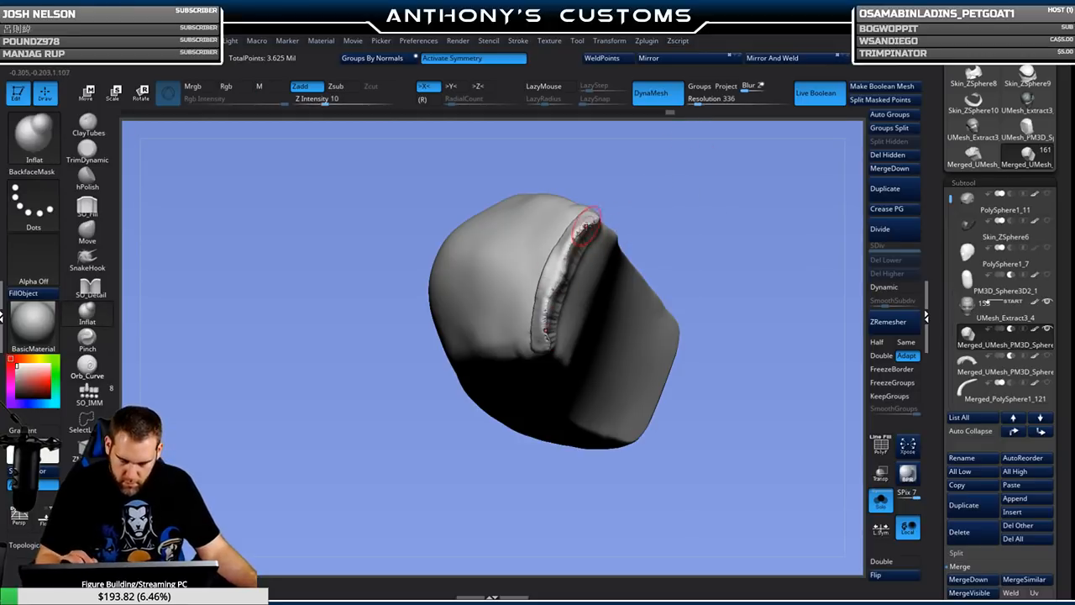
{"action": "left_click_drag", "start_coordinate": [712, 173], "coordinate": [697, 190], "text": "ctrl"}
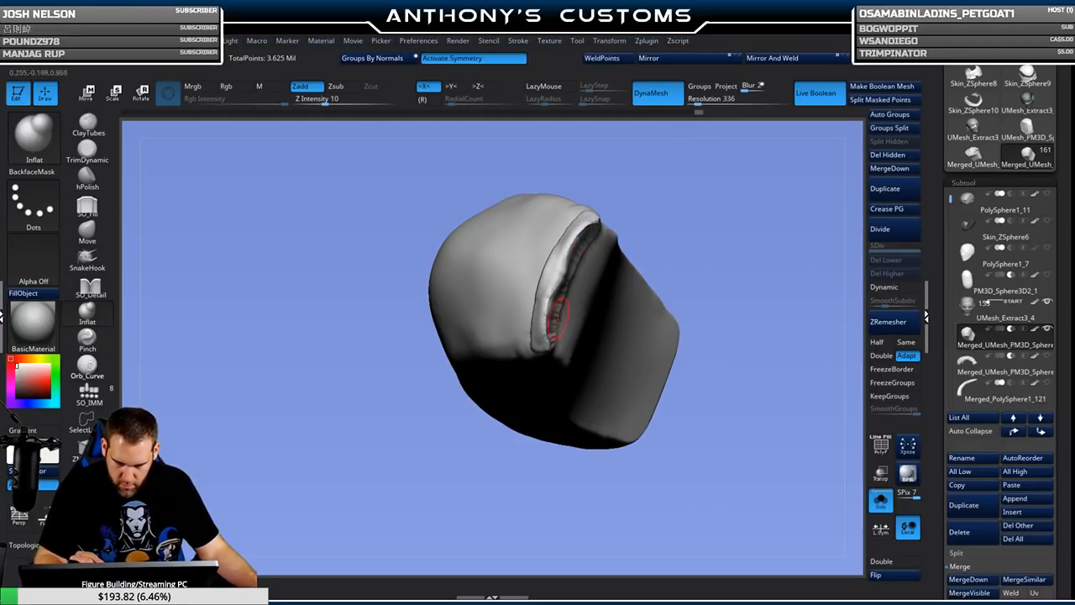
{"action": "left_click_drag", "start_coordinate": [553, 319], "coordinate": [545, 352], "text": "shift"}
Compare the thickened base in Solo mode with the cavity it cuts inside the helmet opening.
{"action": "mouse_move", "coordinate": [689, 302]}
{"action": "left_mouse_down"}
{"action": "mouse_move", "coordinate": [712, 213]}
{"action": "mouse_move", "coordinate": [756, 252]}
{"action": "mouse_move", "coordinate": [697, 329]}
{"action": "mouse_move", "coordinate": [778, 246]}
{"action": "left_mouse_up"}
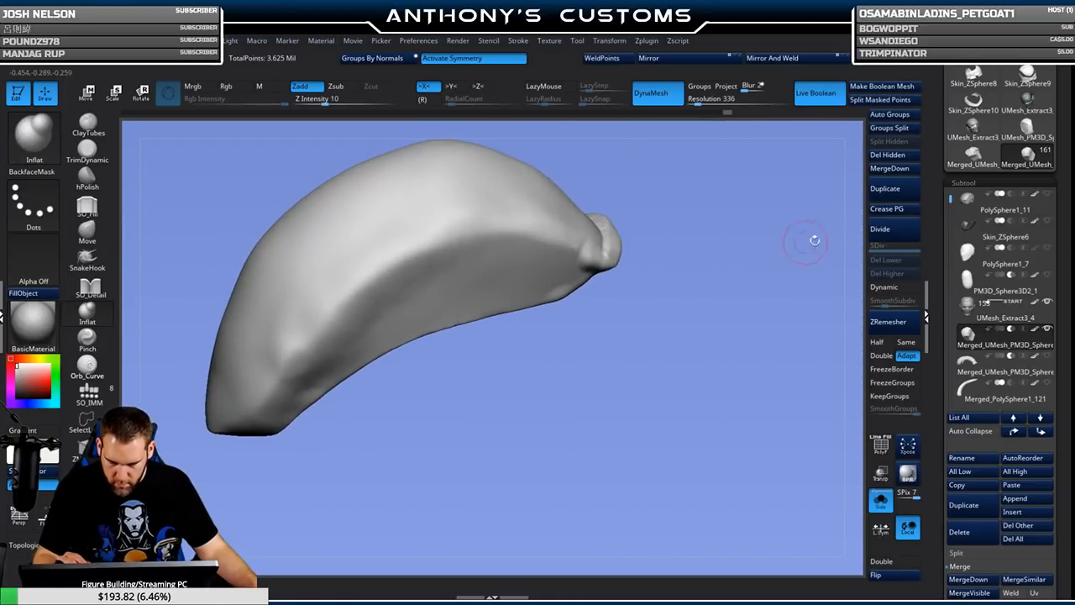
{"action": "left_click", "coordinate": [881, 502]}
{"action": "left_click_drag", "start_coordinate": [804, 422], "coordinate": [779, 475]}
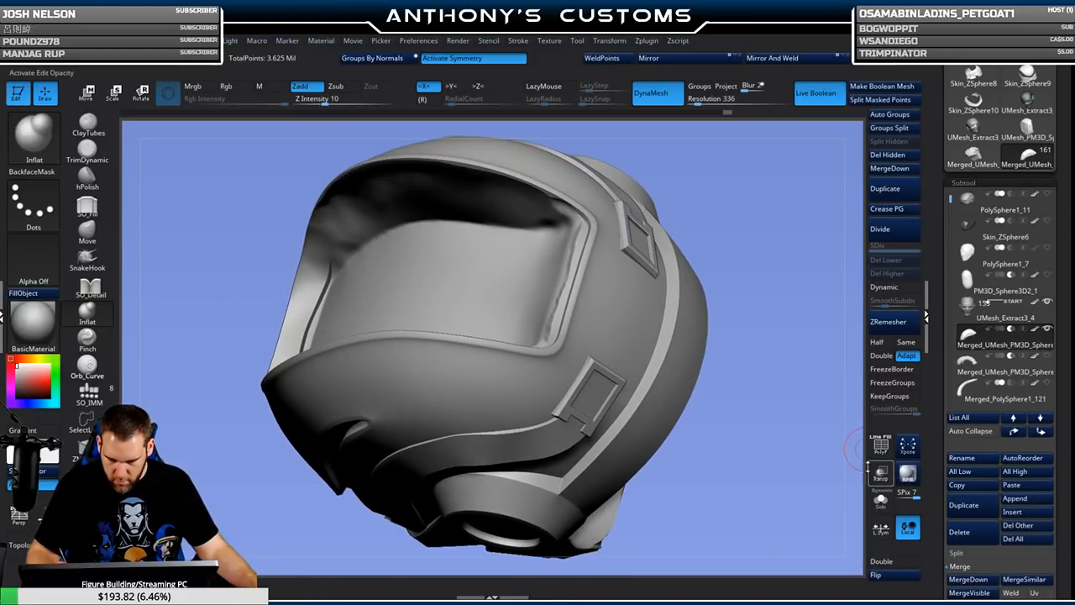
{"action": "left_click", "coordinate": [880, 500]}
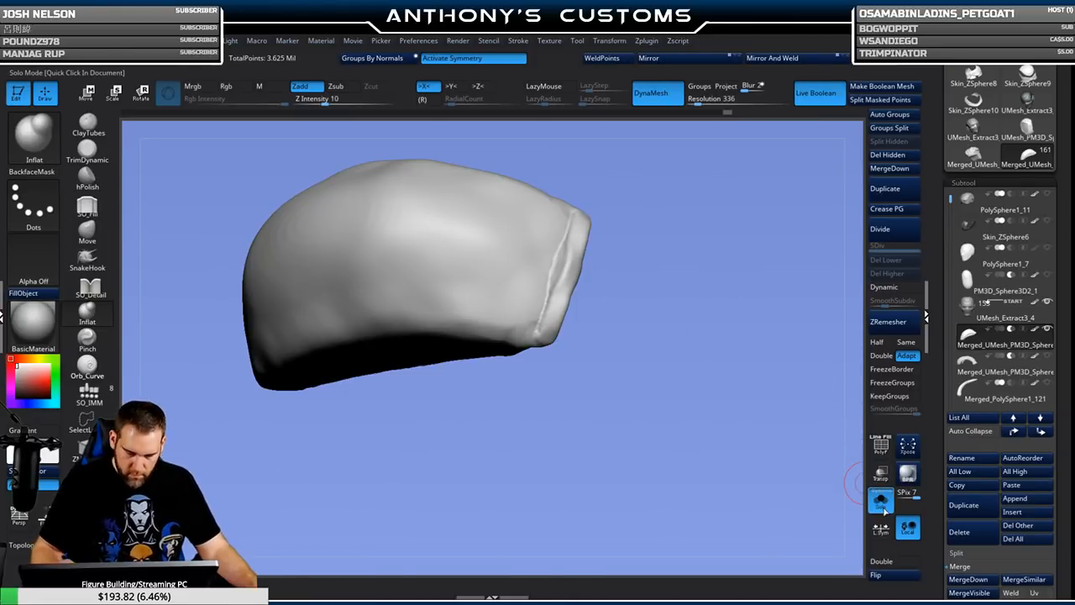
{"action": "left_click", "coordinate": [881, 502]}
{"action": "left_click_drag", "start_coordinate": [802, 425], "coordinate": [600, 365]}
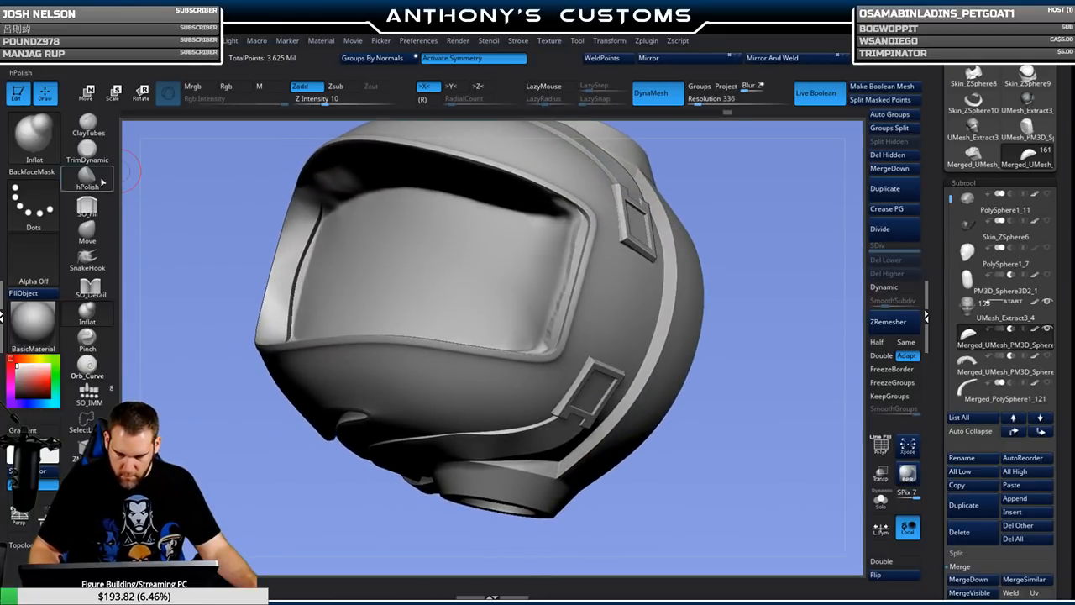
Push the base's rear edge toward the helmet opening's rim with an adjusted-size Move brush.
{"action": "left_click", "coordinate": [89, 235]}
{"action": "right_click", "coordinate": [752, 220]}
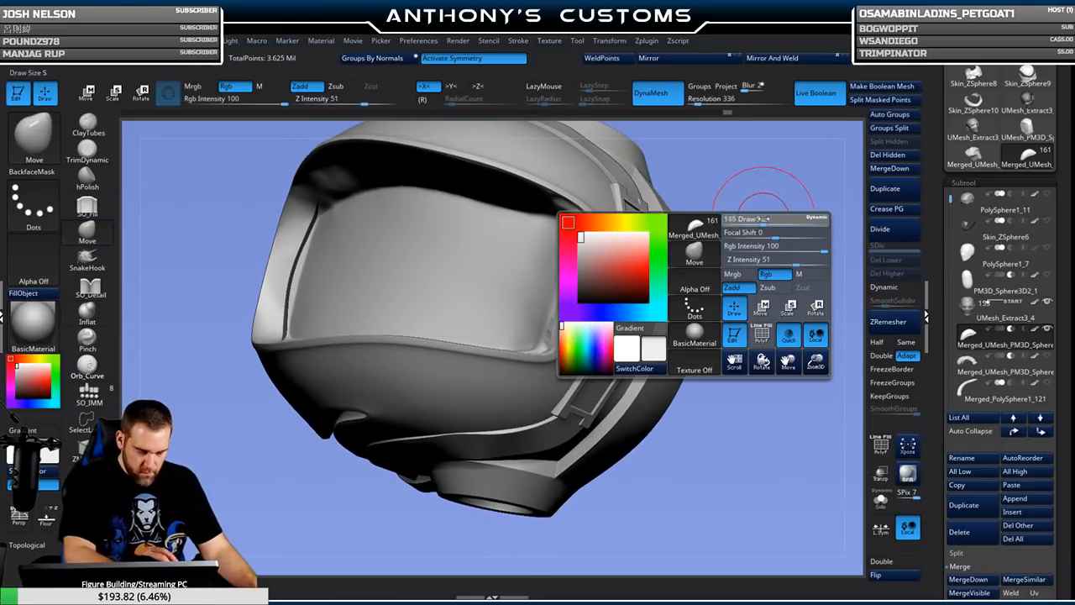
{"action": "left_click_drag", "start_coordinate": [736, 255], "coordinate": [748, 279]}
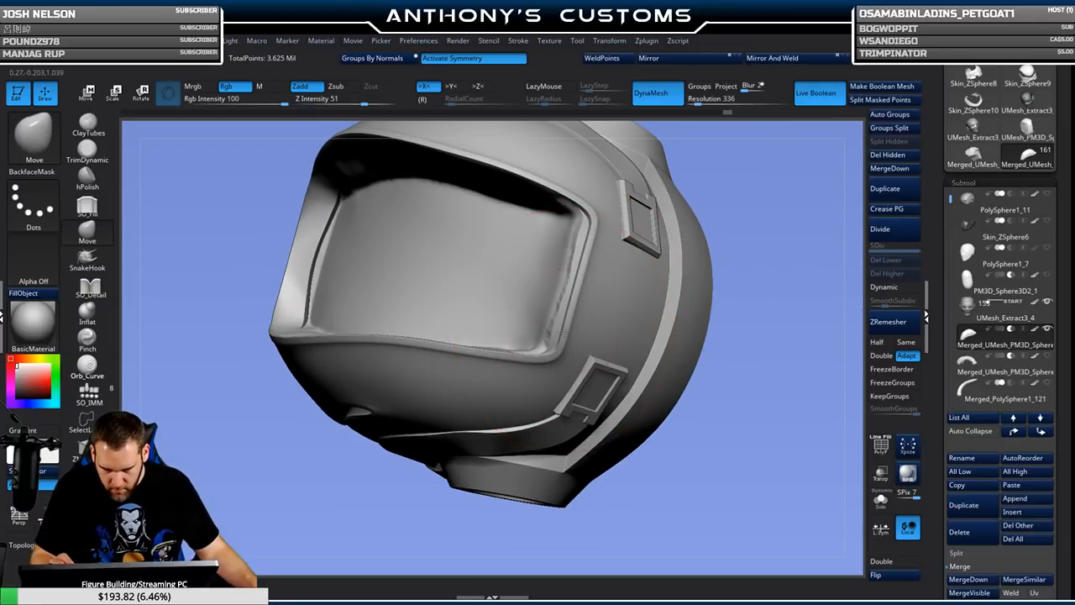
{"action": "right_click", "coordinate": [722, 210]}
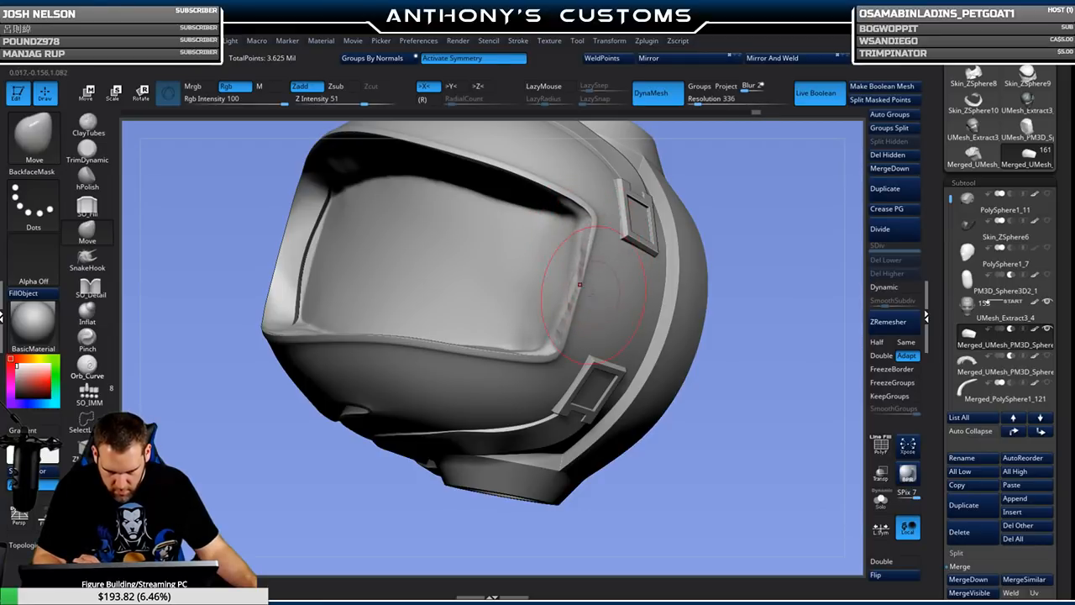
{"action": "left_click_drag", "start_coordinate": [784, 225], "coordinate": [707, 228]}
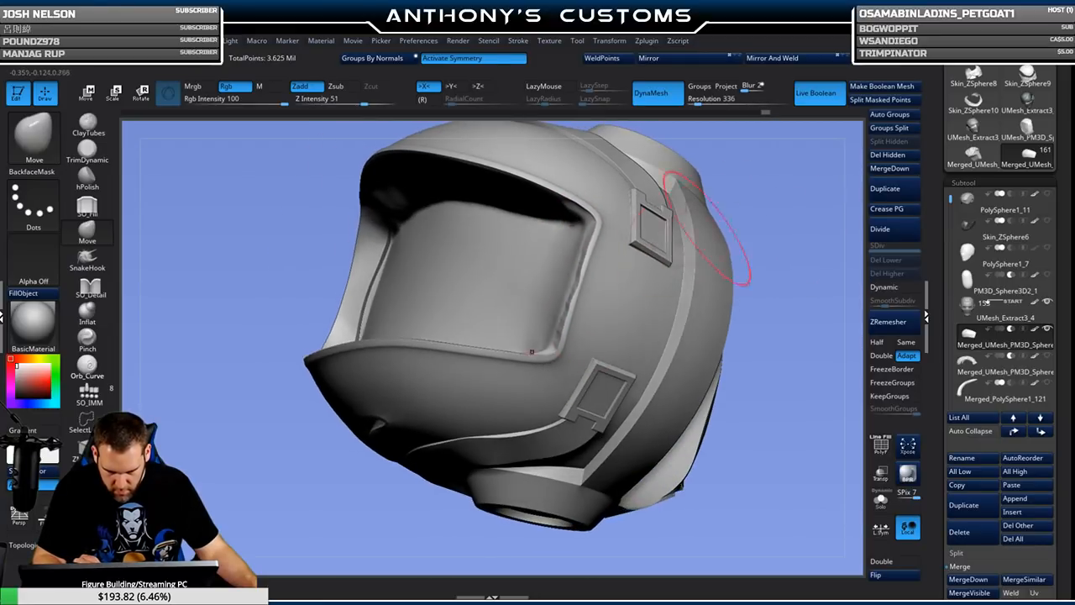
{"action": "mouse_move", "coordinate": [780, 217]}
{"action": "left_mouse_down"}
{"action": "mouse_move", "coordinate": [795, 204]}
{"action": "mouse_move", "coordinate": [744, 223]}
{"action": "left_mouse_up"}
{"action": "right_click", "coordinate": [739, 224]}
Isolate the base and flatten its rear edge strip with hPolish, checking the resulting cut against the full helmet.
{"action": "left_click", "coordinate": [880, 502]}
{"action": "mouse_move", "coordinate": [746, 319]}
{"action": "left_mouse_down"}
{"action": "mouse_move", "coordinate": [732, 329]}
{"action": "mouse_move", "coordinate": [739, 319]}
{"action": "mouse_move", "coordinate": [690, 295]}
{"action": "left_mouse_up"}
{"action": "key", "text": "shift+f"}
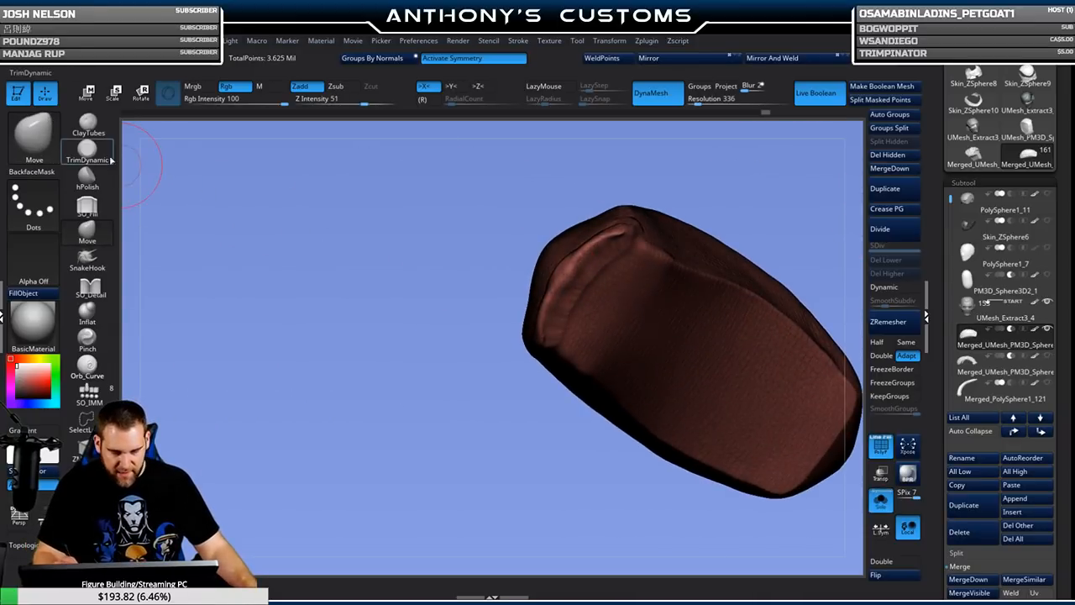
{"action": "left_click_drag", "start_coordinate": [562, 310], "coordinate": [499, 360]}
{"action": "key", "text": "shift+f"}
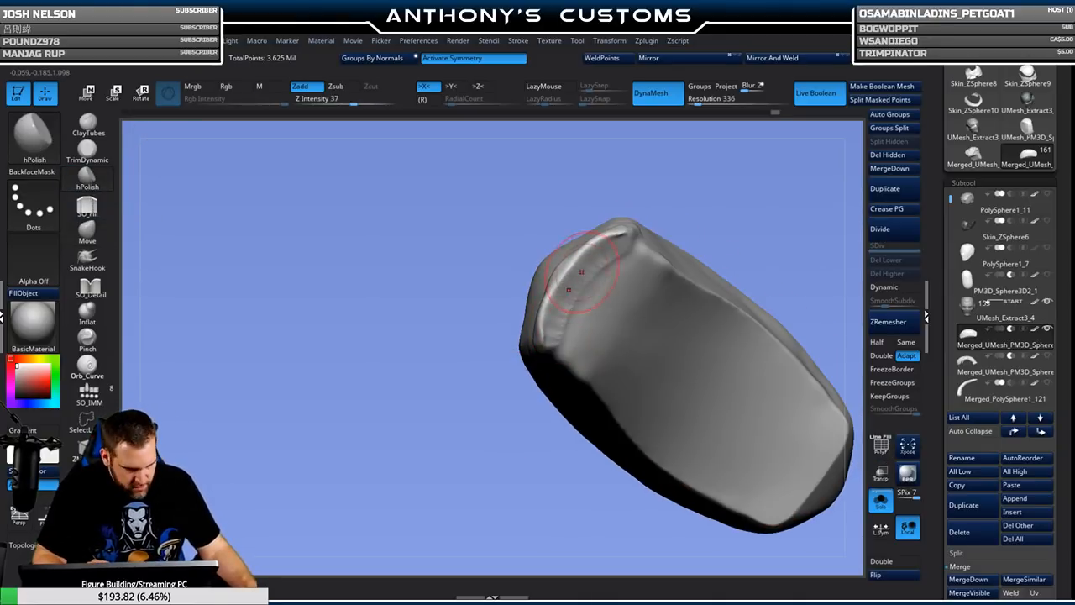
{"action": "left_click_drag", "start_coordinate": [519, 429], "coordinate": [562, 316]}
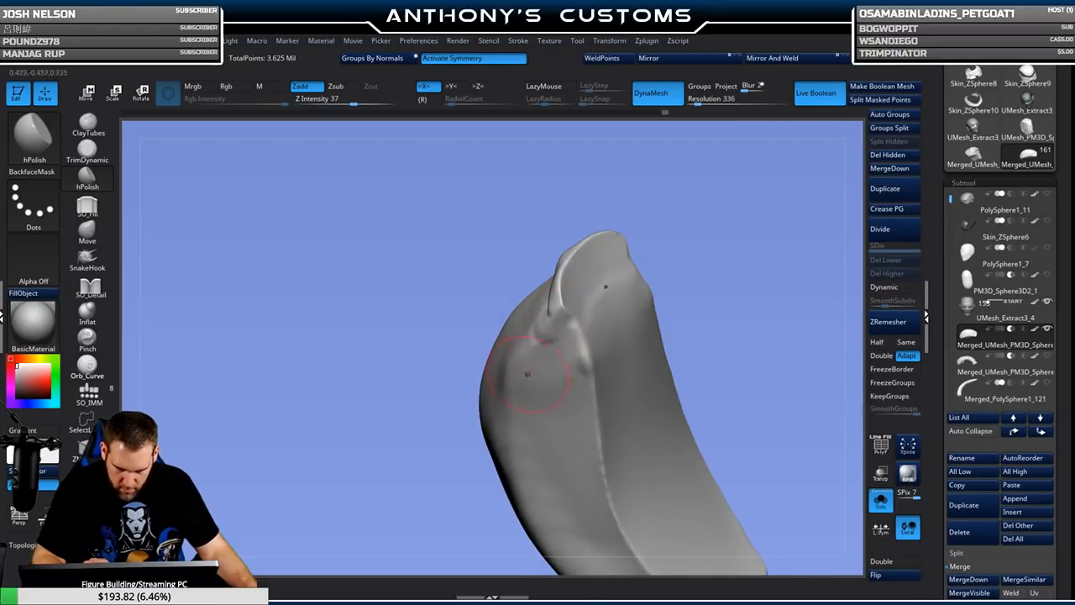
{"action": "mouse_move", "coordinate": [670, 256]}
{"action": "left_mouse_down"}
{"action": "mouse_move", "coordinate": [719, 300]}
{"action": "mouse_move", "coordinate": [583, 230]}
{"action": "left_mouse_up"}
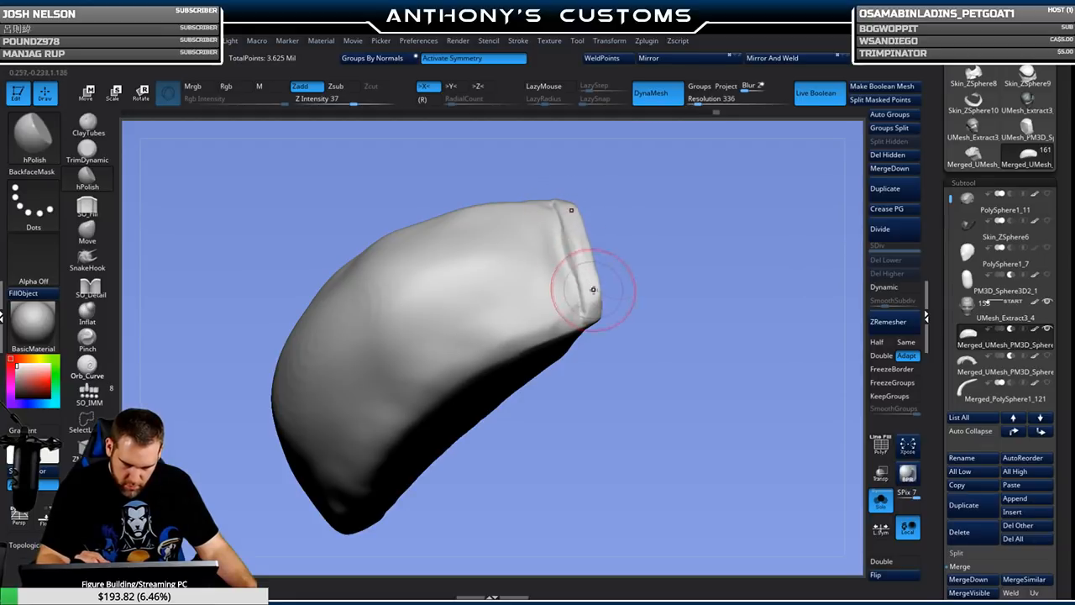
{"action": "left_click", "coordinate": [881, 500]}
{"action": "left_click_drag", "start_coordinate": [794, 331], "coordinate": [705, 386]}
Lasso-mask the lower edge of the isolated base and invert the mask so only that edge stays unmasked.
{"action": "left_click", "coordinate": [880, 499]}
{"action": "mouse_move", "coordinate": [749, 495]}
{"action": "left_mouse_down"}
{"action": "mouse_move", "coordinate": [738, 410]}
{"action": "mouse_move", "coordinate": [746, 366]}
{"action": "mouse_move", "coordinate": [622, 465]}
{"action": "mouse_move", "coordinate": [680, 458]}
{"action": "mouse_move", "coordinate": [704, 511]}
{"action": "mouse_move", "coordinate": [700, 489]}
{"action": "left_mouse_up"}
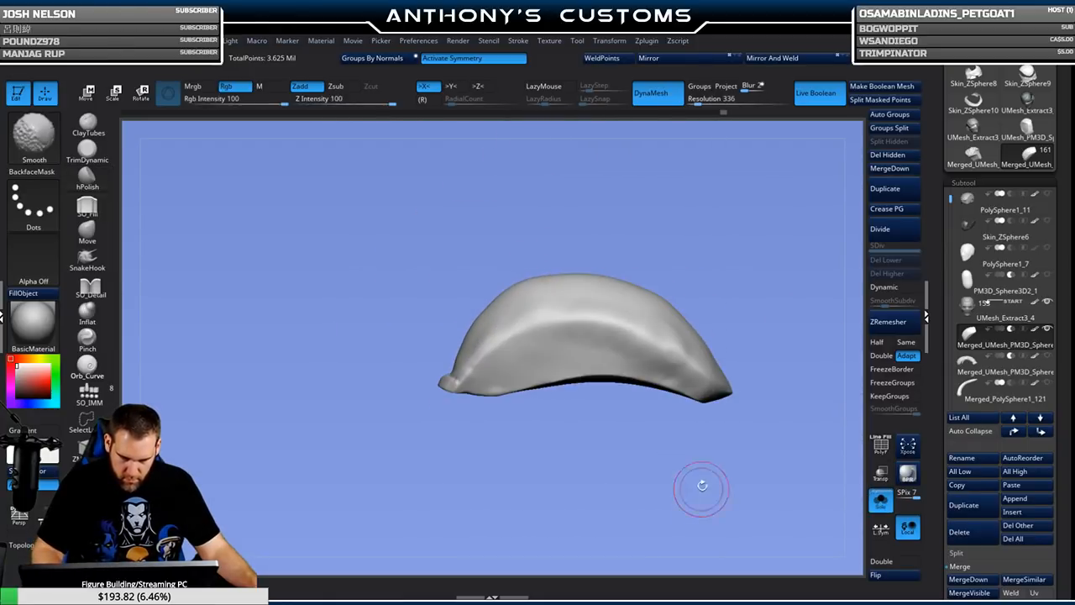
{"action": "key", "text": "ctrl"}
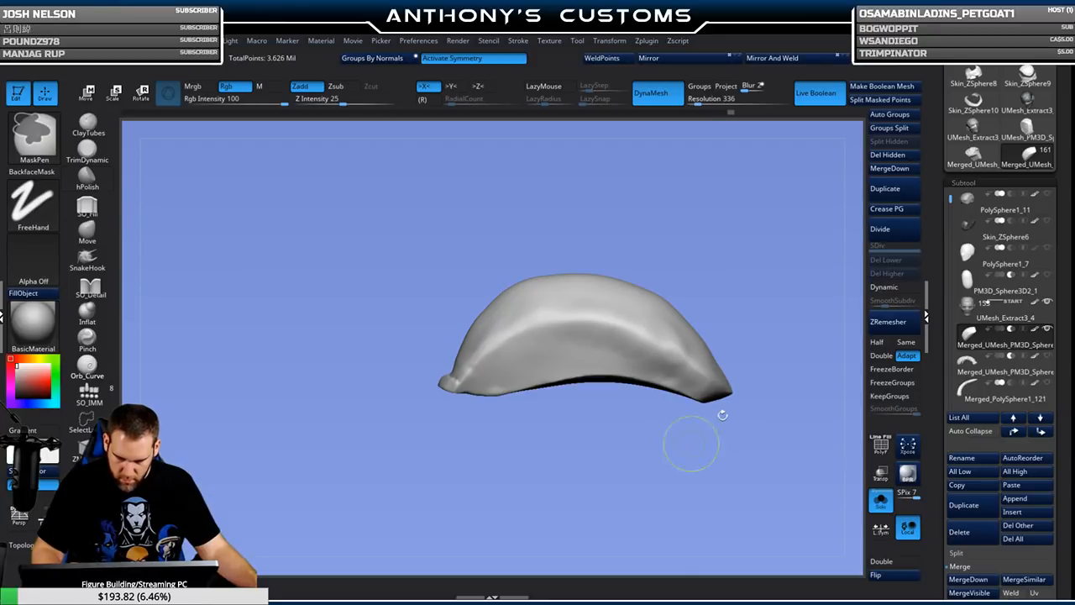
{"action": "left_click", "coordinate": [34, 135], "text": "ctrl"}
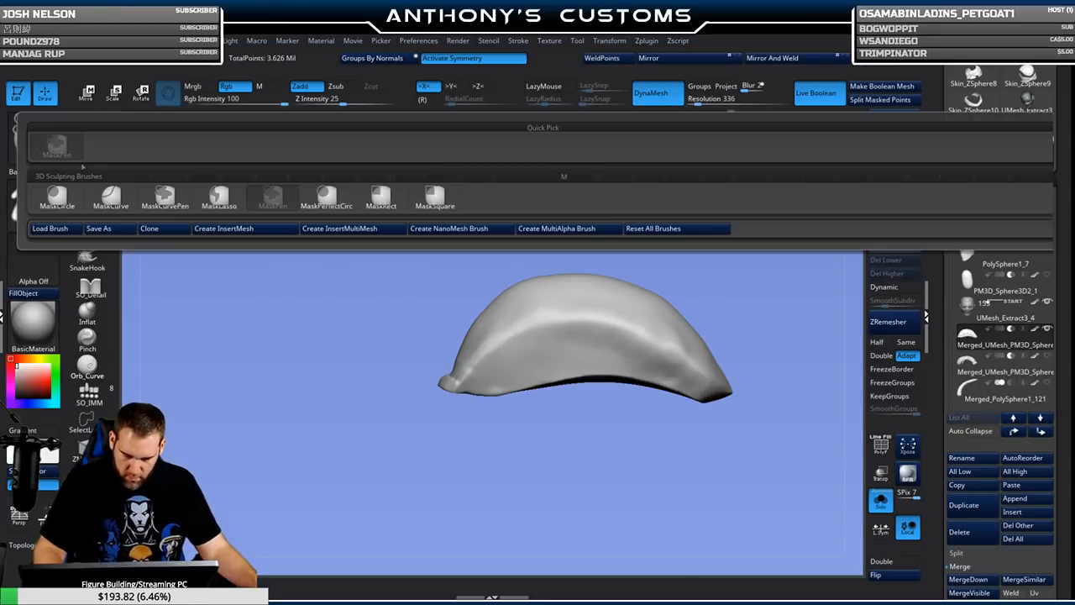
{"action": "left_click", "coordinate": [218, 198], "text": "ctrl"}
{"action": "mouse_move", "coordinate": [546, 367]}
{"action": "left_mouse_down", "text": "ctrl"}
{"action": "mouse_move", "coordinate": [708, 401]}
{"action": "mouse_move", "coordinate": [736, 471]}
{"action": "left_mouse_up", "text": "ctrl"}
{"action": "left_click", "coordinate": [756, 470], "text": "ctrl"}
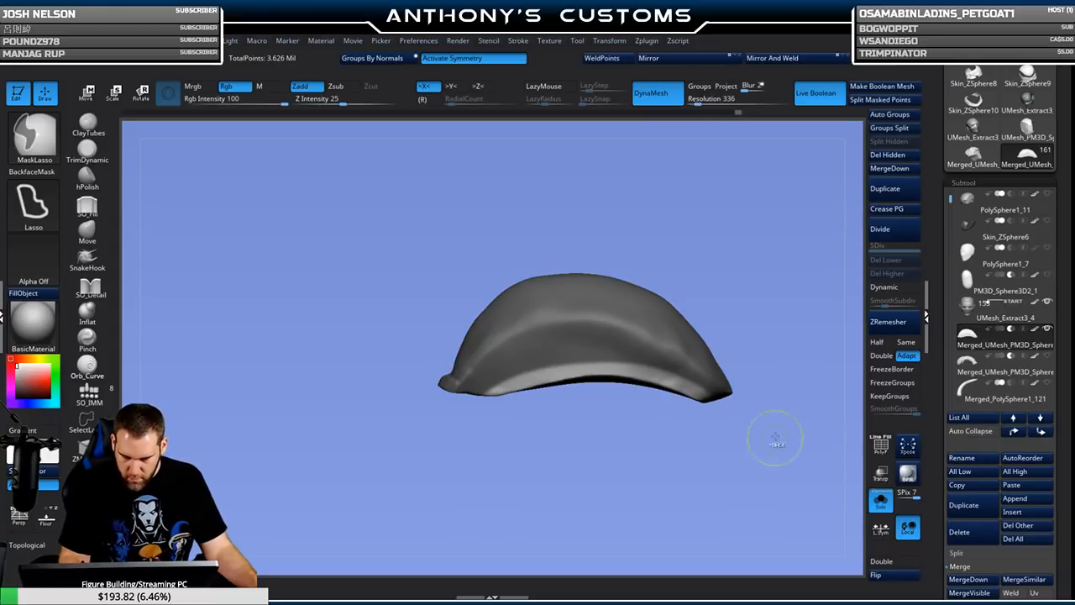
Lower the unmasked underside of the base, update its DynaMesh, and inspect the cut through the helmet opening.
{"action": "key", "text": "w"}
{"action": "left_click_drag", "start_coordinate": [578, 342], "coordinate": [579, 355]}
{"action": "left_click_drag", "start_coordinate": [758, 274], "coordinate": [761, 275], "text": "ctrl"}
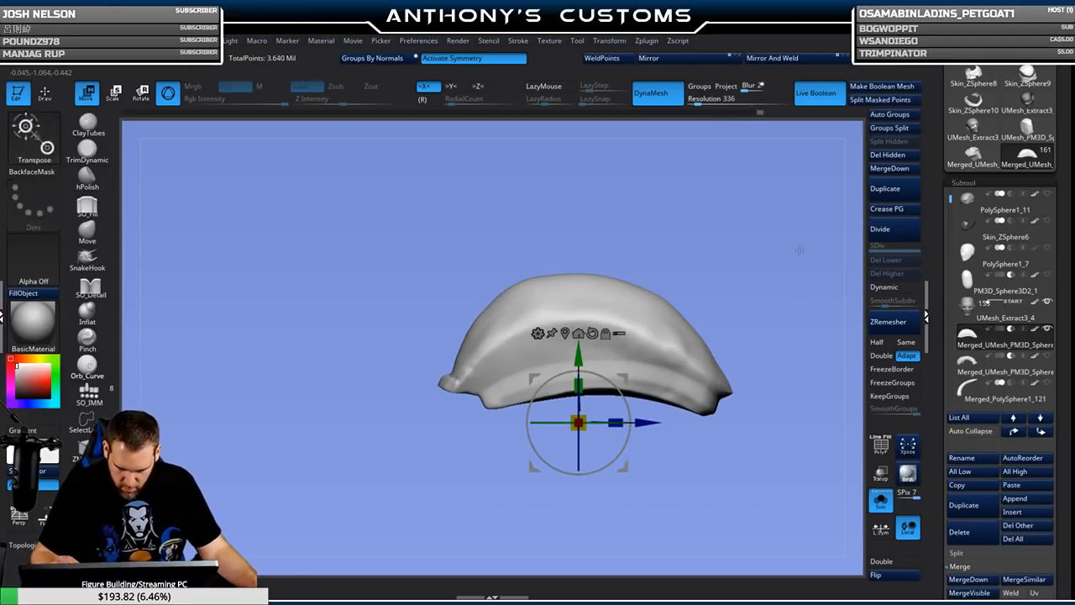
{"action": "left_click", "coordinate": [881, 501]}
{"action": "left_click_drag", "start_coordinate": [809, 450], "coordinate": [818, 475]}
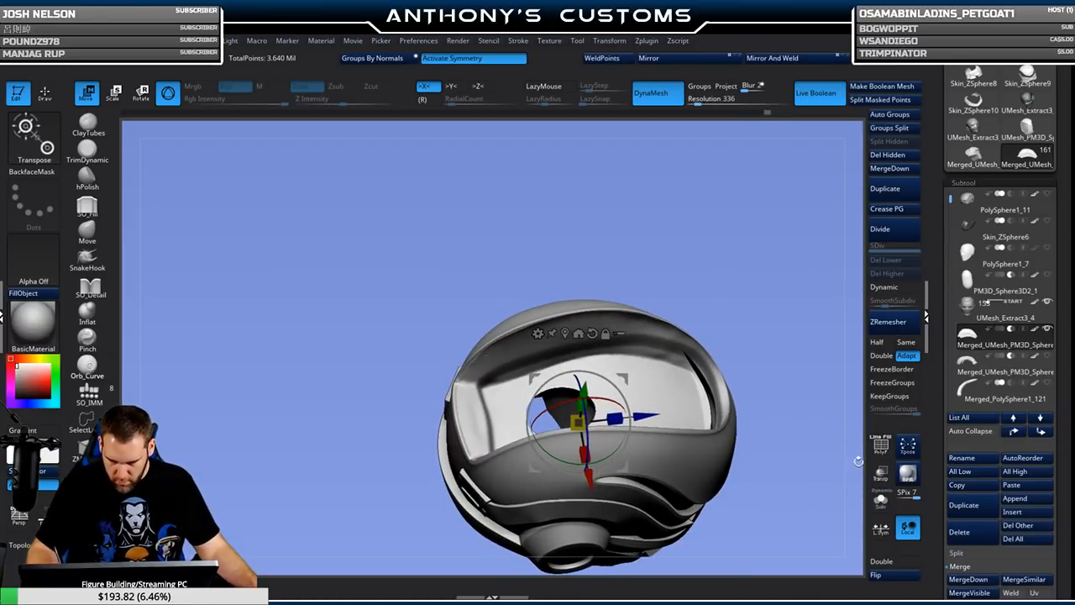
Undo the last DynaMesh update and raise the unmasked underside slightly to close the hole in the cavity floor.
{"action": "key", "text": "ctrl"}
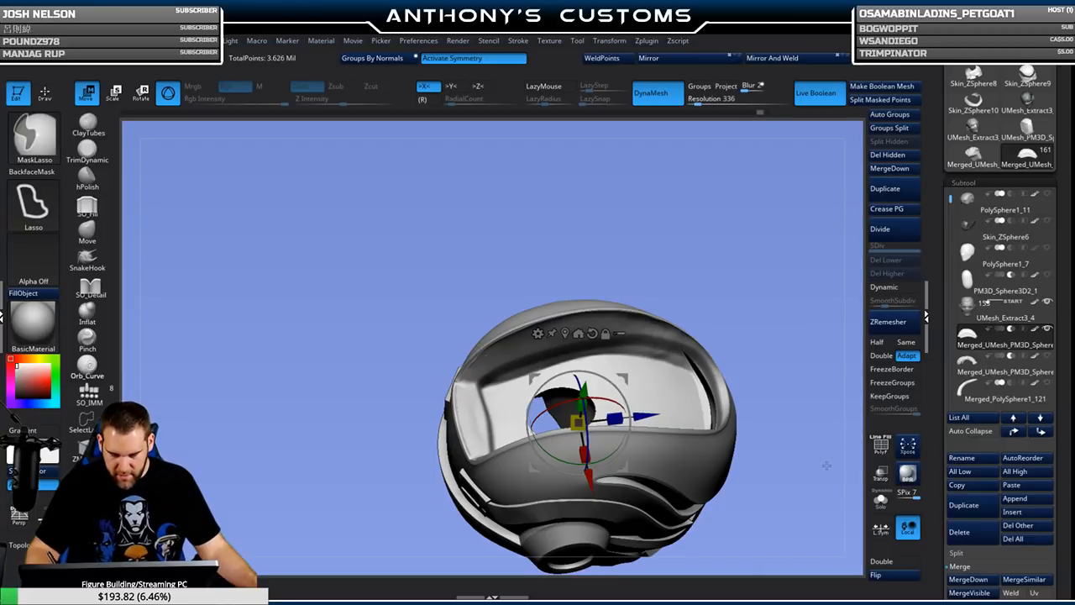
{"action": "left_click", "coordinate": [826, 466], "text": "ctrl"}
{"action": "key", "text": "ctrl+z"}
{"action": "left_click_drag", "start_coordinate": [585, 383], "coordinate": [585, 383]}
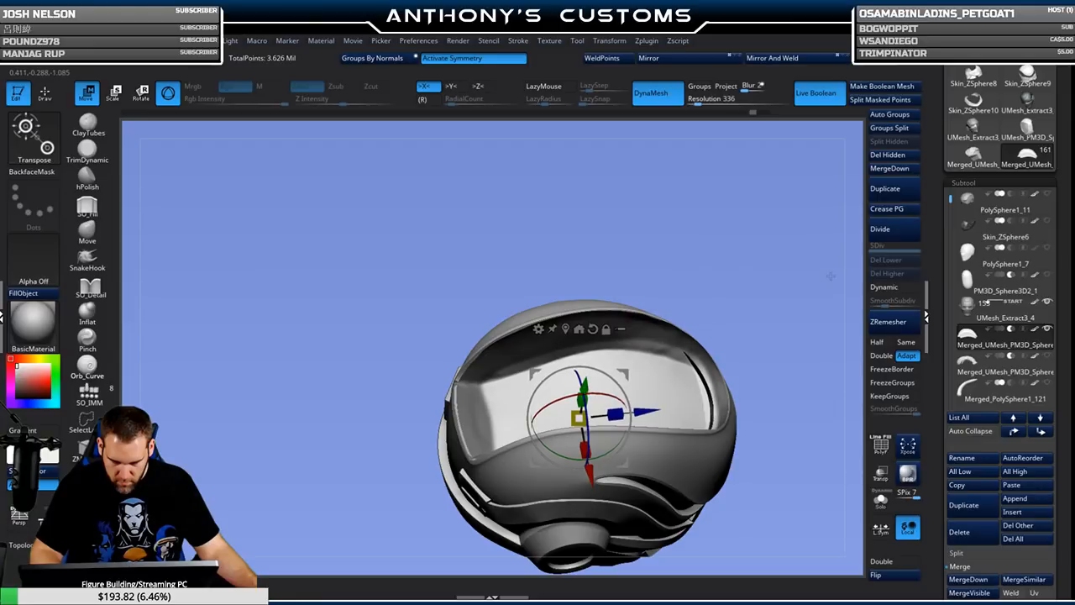
Refine the lasso mask in Solo mode to isolate only the half of the underside away from the raised rear edge.
{"action": "left_click", "coordinate": [881, 504]}
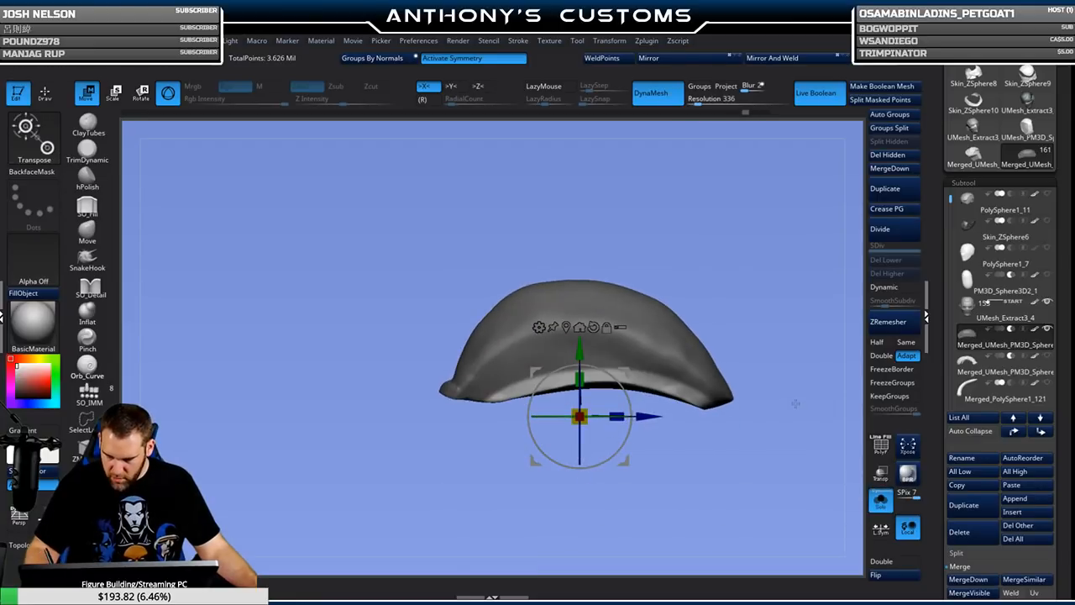
{"action": "key", "text": "q"}
{"action": "left_click_drag", "start_coordinate": [662, 467], "coordinate": [620, 445], "text": "ctrl"}
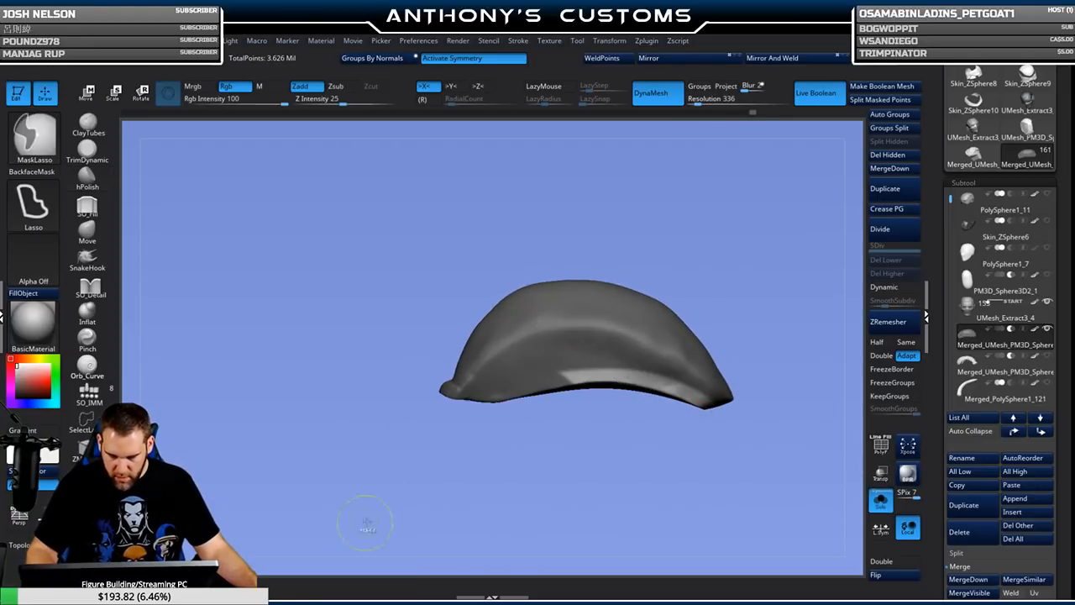
{"action": "left_click", "coordinate": [771, 431], "text": "ctrl"}
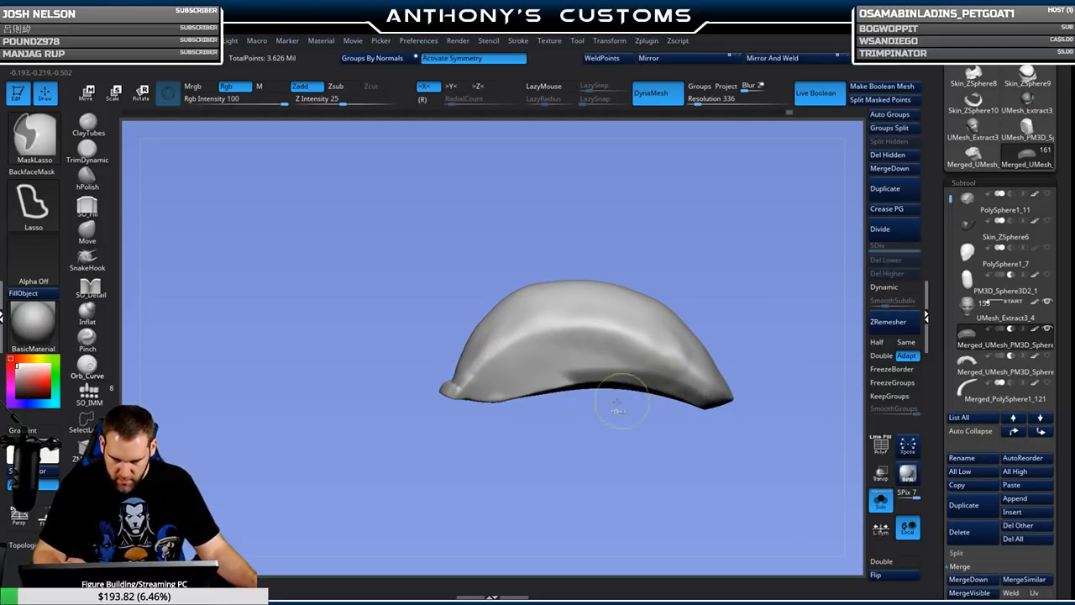
{"action": "left_click_drag", "start_coordinate": [550, 424], "coordinate": [588, 286], "text": "ctrl"}
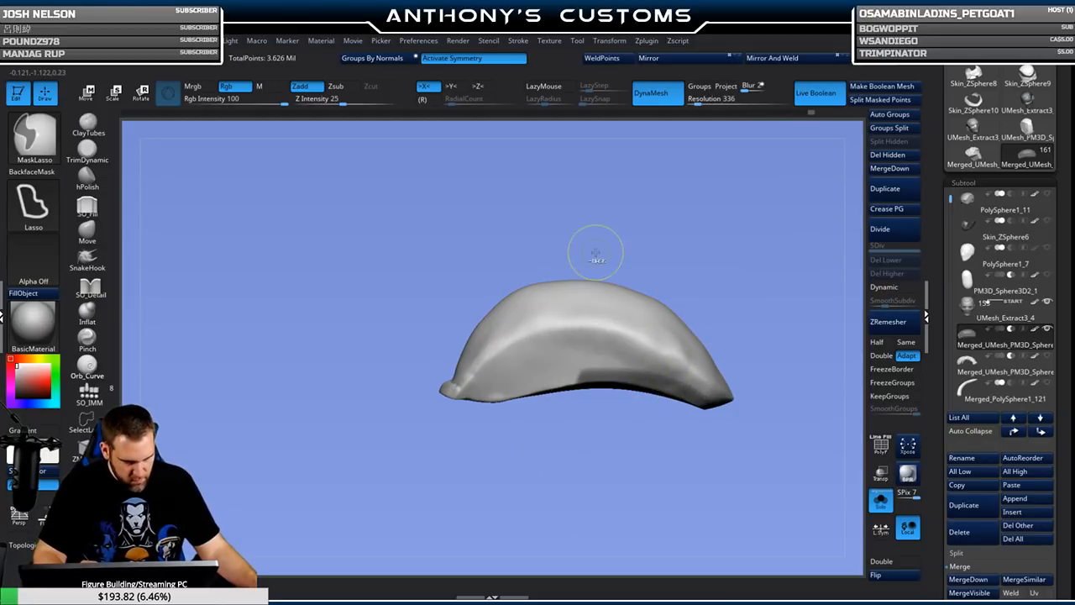
{"action": "left_click_drag", "start_coordinate": [707, 376], "coordinate": [711, 290], "text": "ctrl"}
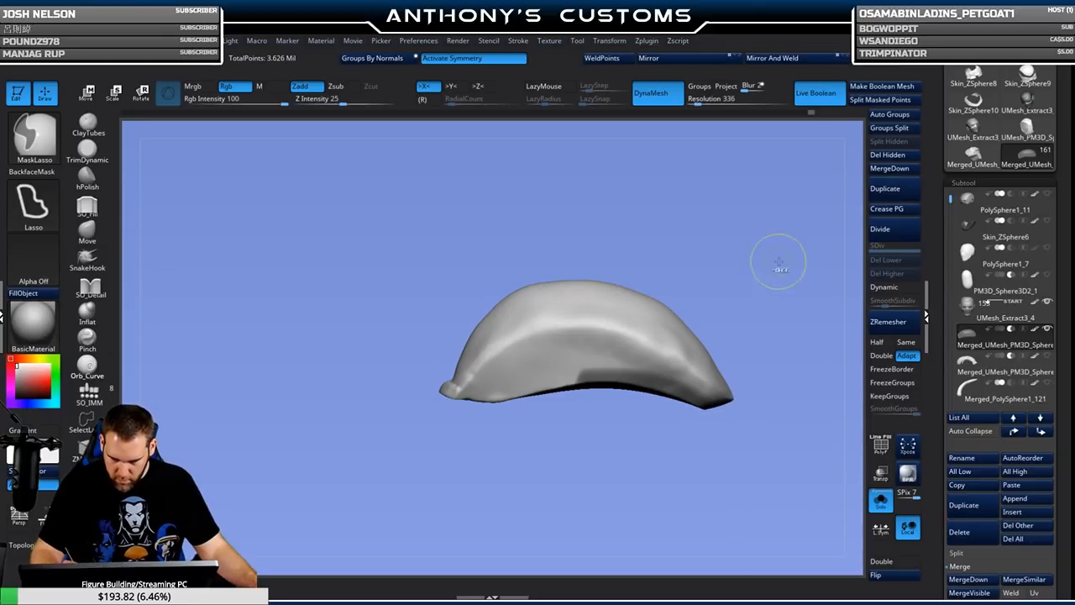
Show the full helmet and lower the unmasked part of the base by about 0.10 with the Move gizmo.
{"action": "left_click", "coordinate": [881, 503]}
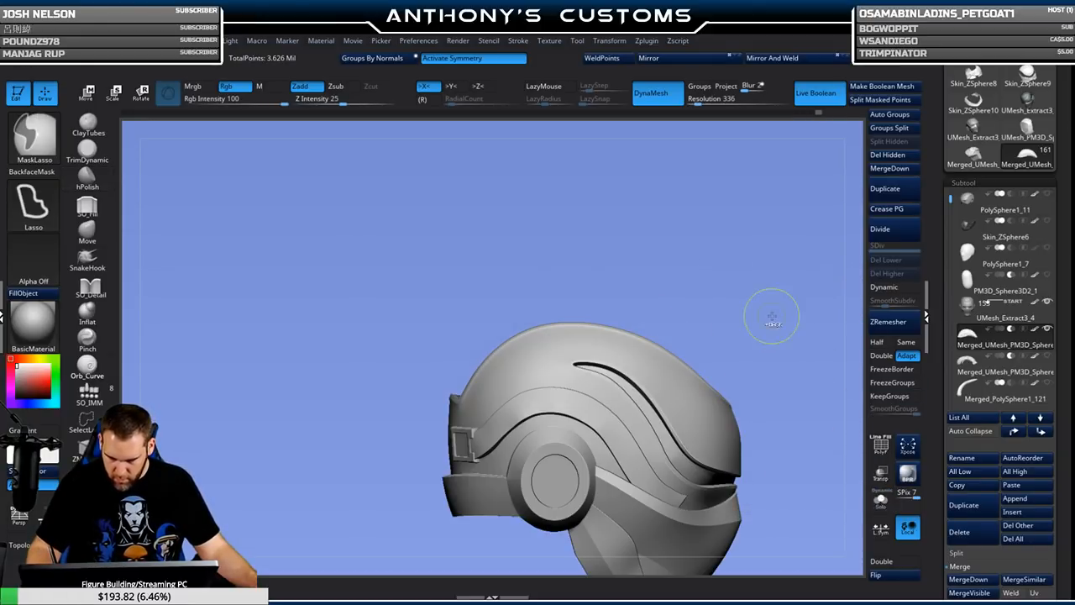
{"action": "key", "text": "w"}
{"action": "left_click_drag", "start_coordinate": [774, 283], "coordinate": [776, 368]}
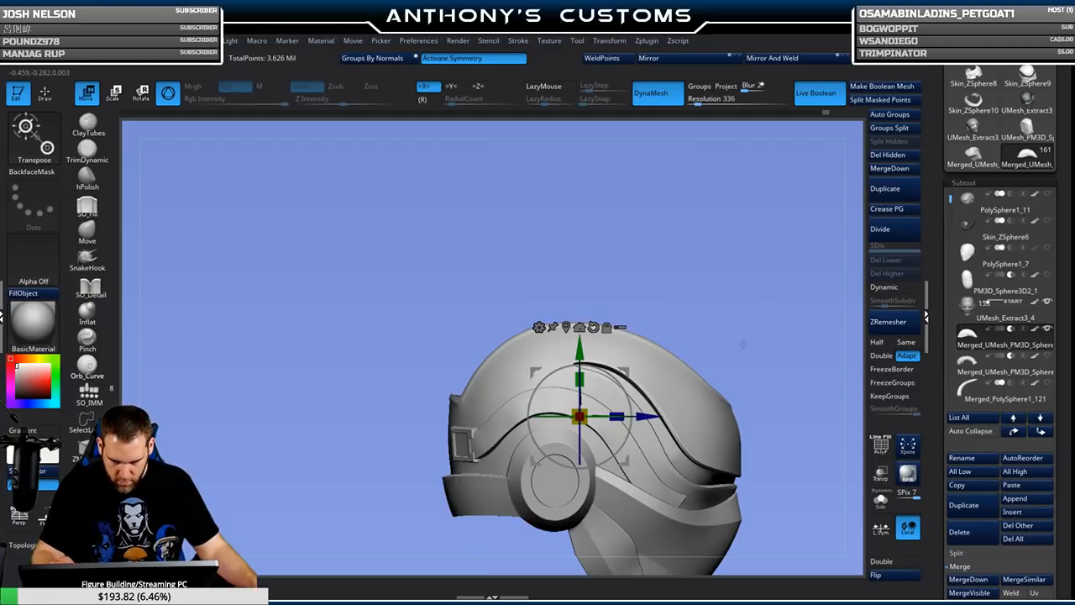
{"action": "left_click_drag", "start_coordinate": [751, 325], "coordinate": [751, 355]}
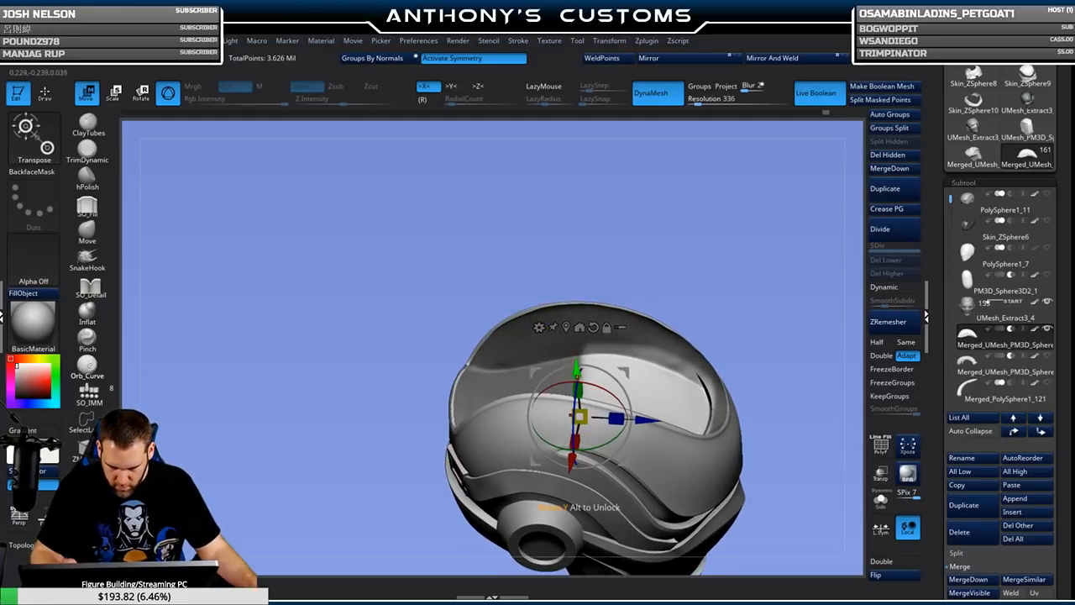
{"action": "left_click_drag", "start_coordinate": [576, 367], "coordinate": [576, 376]}
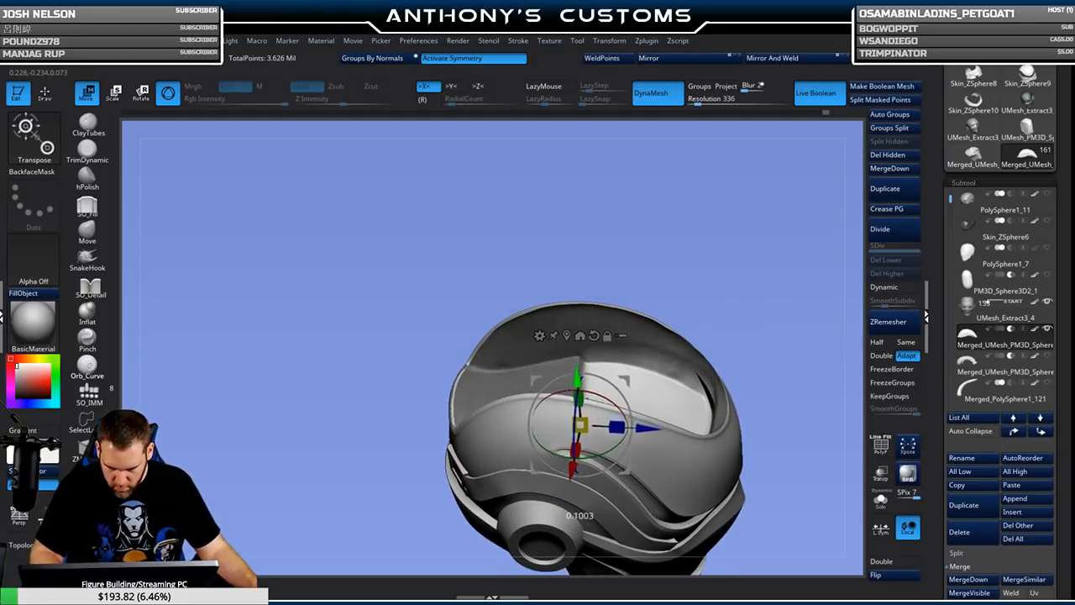
Nudge the unmasked part of the base slightly upward, and polish and smooth the ridges at the end of its underside in Solo mode.
{"action": "mouse_move", "coordinate": [785, 333]}
{"action": "left_mouse_down"}
{"action": "mouse_move", "coordinate": [796, 367]}
{"action": "mouse_move", "coordinate": [794, 345]}
{"action": "left_mouse_up"}
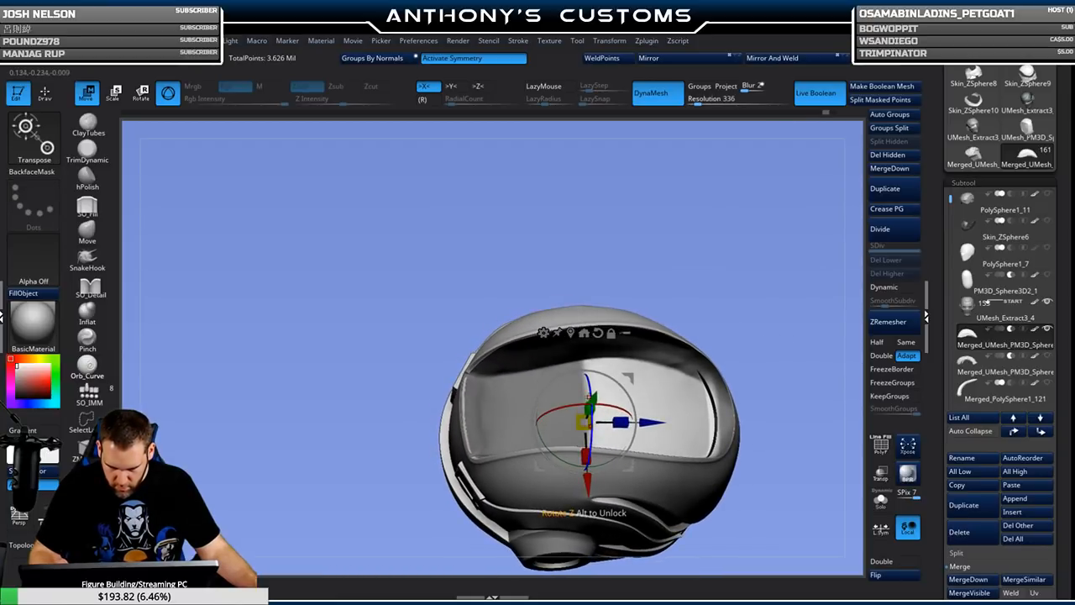
{"action": "left_click_drag", "start_coordinate": [592, 401], "coordinate": [592, 395]}
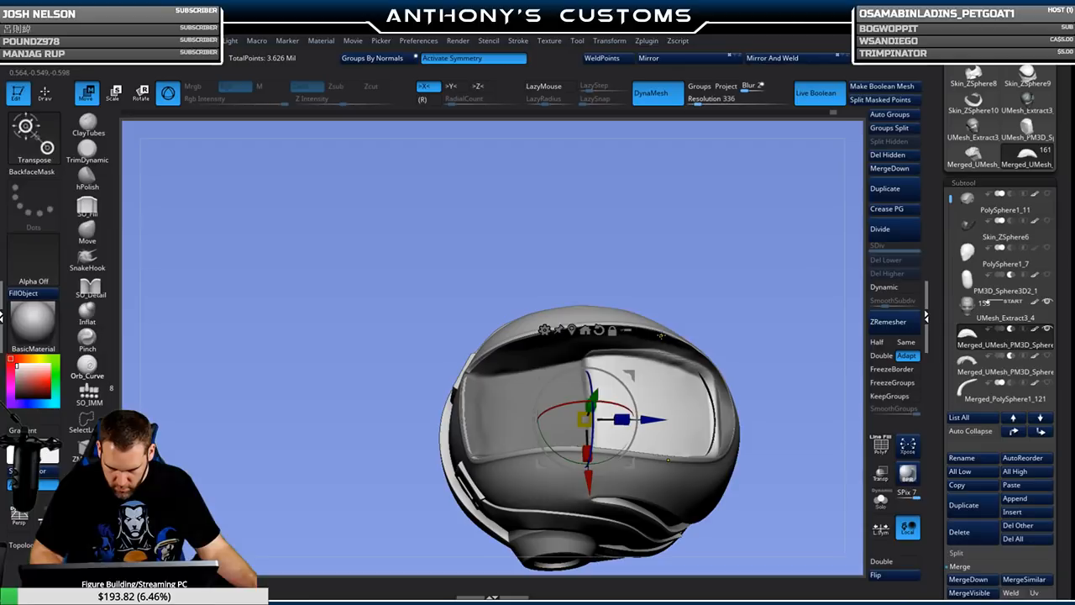
{"action": "left_click", "coordinate": [880, 501]}
{"action": "key", "text": "q"}
{"action": "mouse_move", "coordinate": [812, 495]}
{"action": "left_mouse_down"}
{"action": "mouse_move", "coordinate": [785, 332]}
{"action": "mouse_move", "coordinate": [714, 246]}
{"action": "left_mouse_up"}
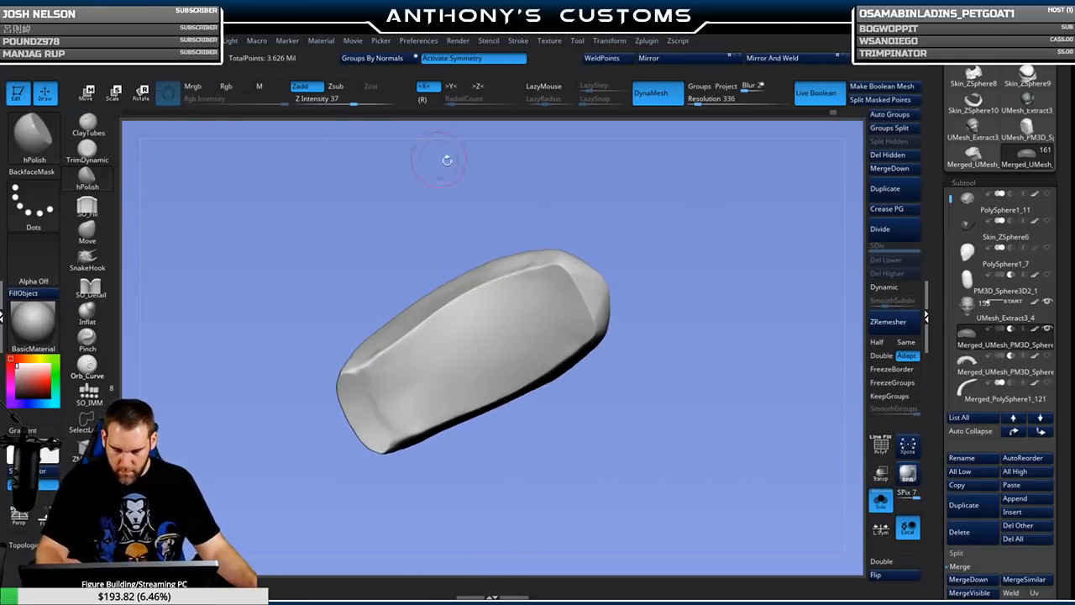
{"action": "key", "text": "space"}
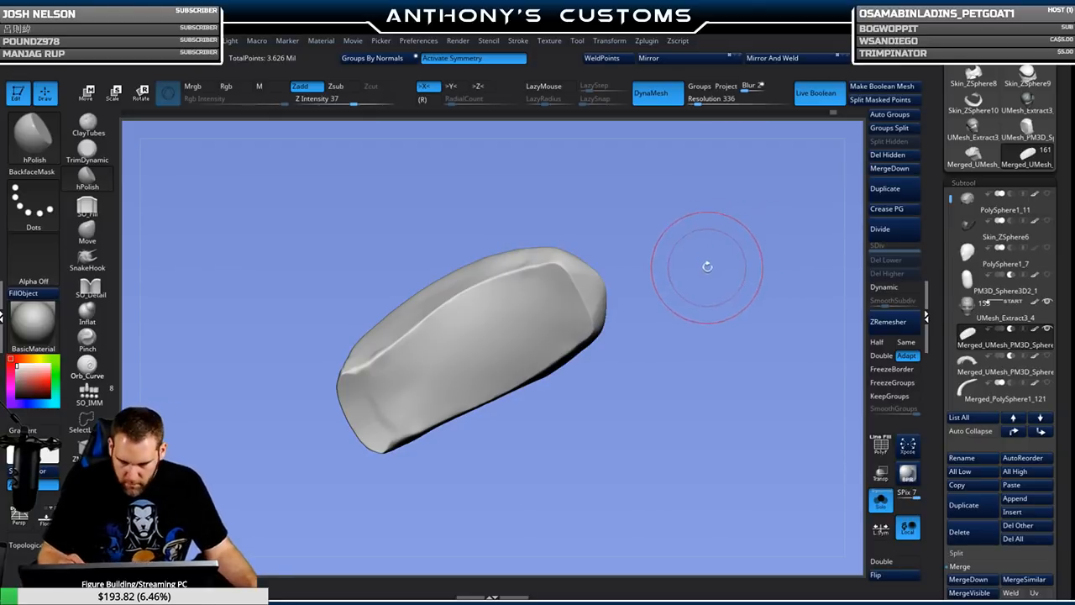
{"action": "left_click_drag", "start_coordinate": [708, 260], "coordinate": [540, 290]}
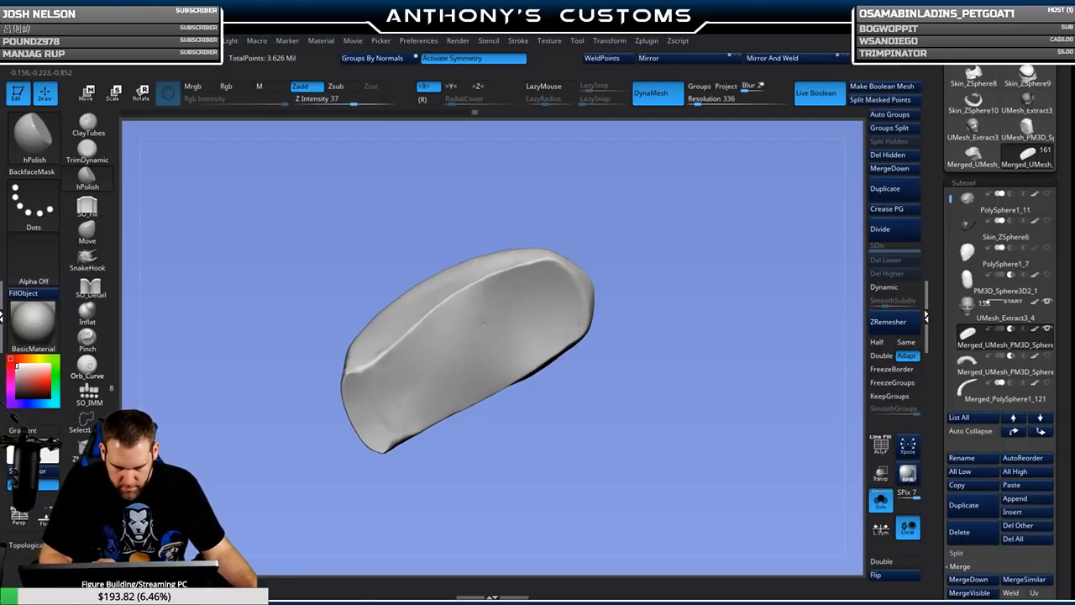
{"action": "left_click_drag", "start_coordinate": [681, 262], "coordinate": [707, 372]}
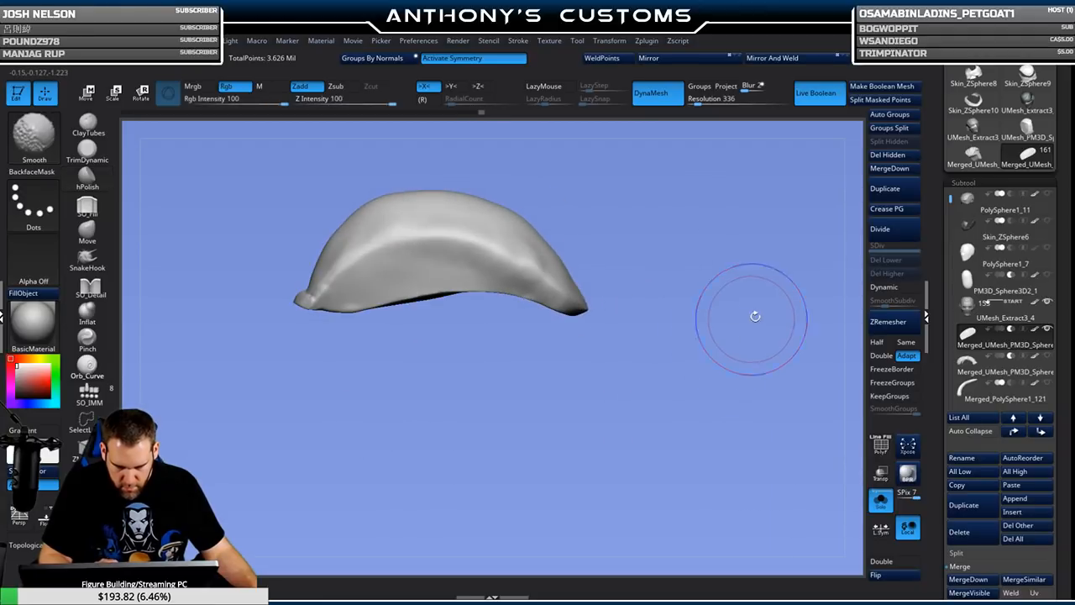
Polish the rest of the base's underside in Solo mode and inspect the cavity it cuts in the full helmet.
{"action": "left_click", "coordinate": [880, 502]}
{"action": "left_click_drag", "start_coordinate": [781, 308], "coordinate": [840, 284]}
{"action": "left_click", "coordinate": [884, 504]}
{"action": "left_click_drag", "start_coordinate": [773, 477], "coordinate": [577, 244]}
{"action": "key", "text": "space"}
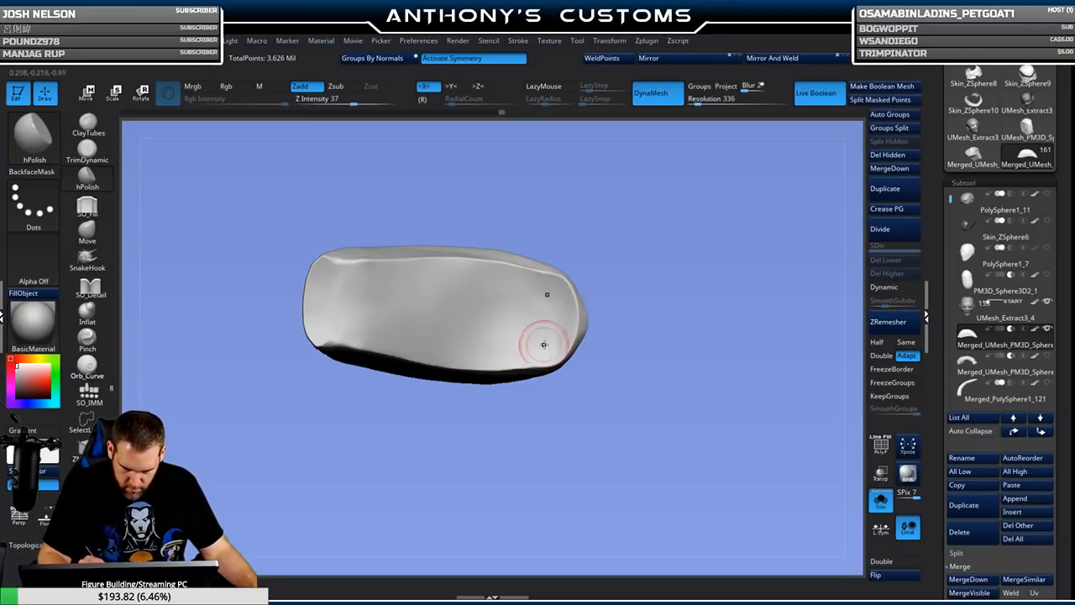
{"action": "left_click", "coordinate": [879, 504]}
{"action": "left_click_drag", "start_coordinate": [784, 355], "coordinate": [766, 495]}
{"action": "mouse_move", "coordinate": [790, 307]}
{"action": "left_mouse_down"}
{"action": "mouse_move", "coordinate": [688, 352]}
{"action": "mouse_move", "coordinate": [626, 363]}
{"action": "mouse_move", "coordinate": [630, 352]}
{"action": "mouse_move", "coordinate": [793, 324]}
{"action": "mouse_move", "coordinate": [780, 278]}
{"action": "mouse_move", "coordinate": [731, 271]}
{"action": "mouse_move", "coordinate": [786, 305]}
{"action": "left_mouse_up"}
{"action": "left_click_drag", "start_coordinate": [764, 263], "coordinate": [746, 242], "text": "alt"}
{"action": "left_click_drag", "start_coordinate": [739, 333], "coordinate": [740, 396]}
{"action": "left_click_drag", "start_coordinate": [728, 356], "coordinate": [753, 311]}
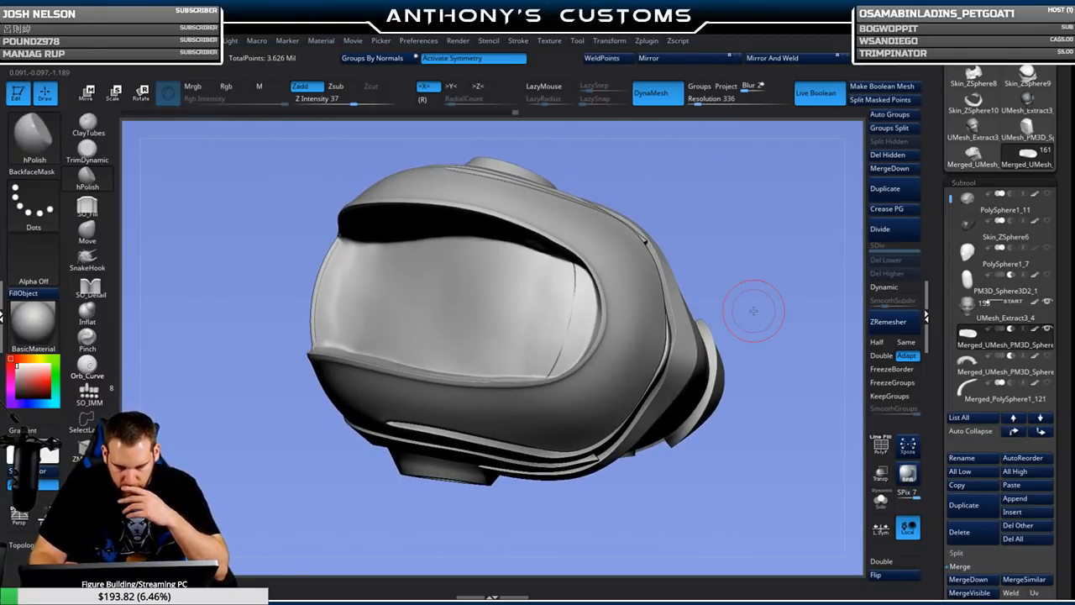
Isolate the UMesh_Extract3_4 helmet with its wireframe shown, expose its interior, and assign separate polygroups to its parts with Auto Groups.
{"action": "left_click", "coordinate": [974, 318]}
{"action": "left_click", "coordinate": [880, 499]}
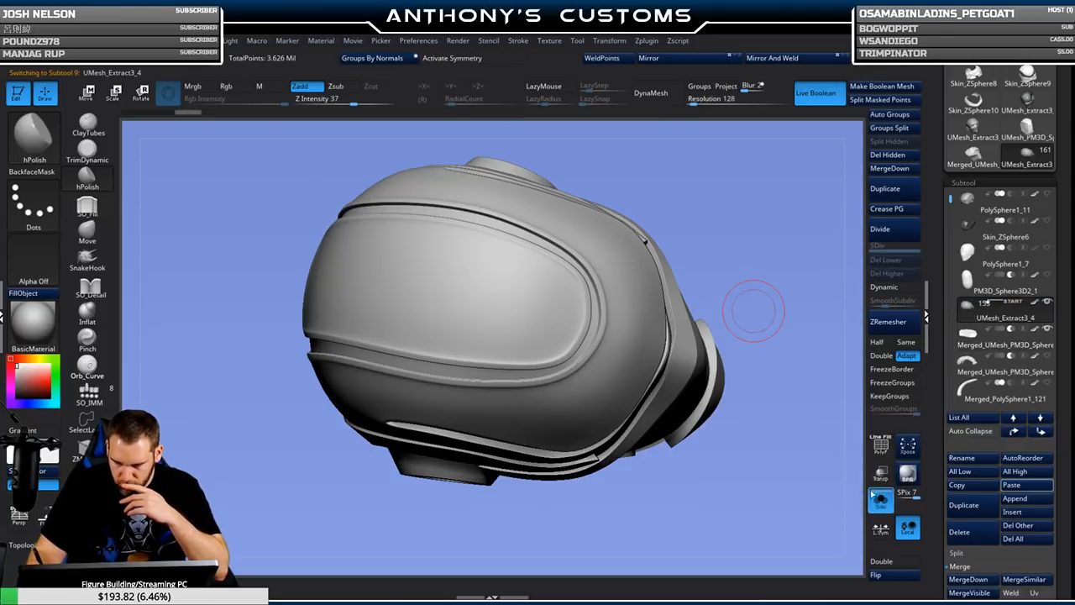
{"action": "key", "text": "shift+f"}
{"action": "mouse_move", "coordinate": [759, 498]}
{"action": "left_mouse_down"}
{"action": "mouse_move", "coordinate": [730, 487]}
{"action": "mouse_move", "coordinate": [836, 365]}
{"action": "mouse_move", "coordinate": [744, 462]}
{"action": "mouse_move", "coordinate": [768, 445]}
{"action": "left_mouse_up"}
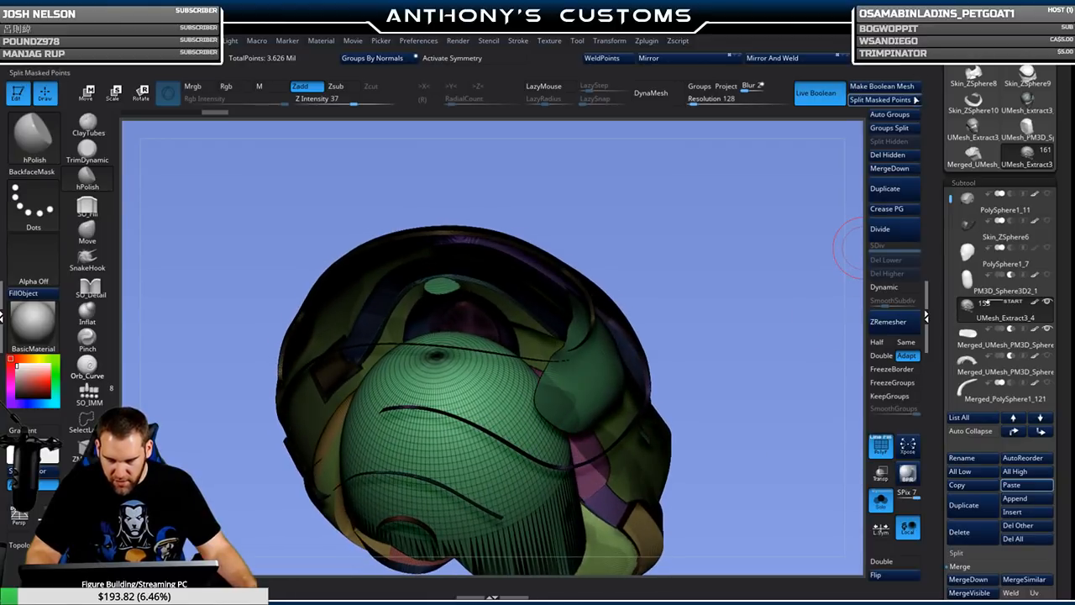
{"action": "left_click", "coordinate": [890, 114]}
Hide the stray inner side piece and small disc inside the helmet using SelectRect, and delete the hidden geometry.
{"action": "left_click", "coordinate": [621, 367], "text": "ctrl+shift"}
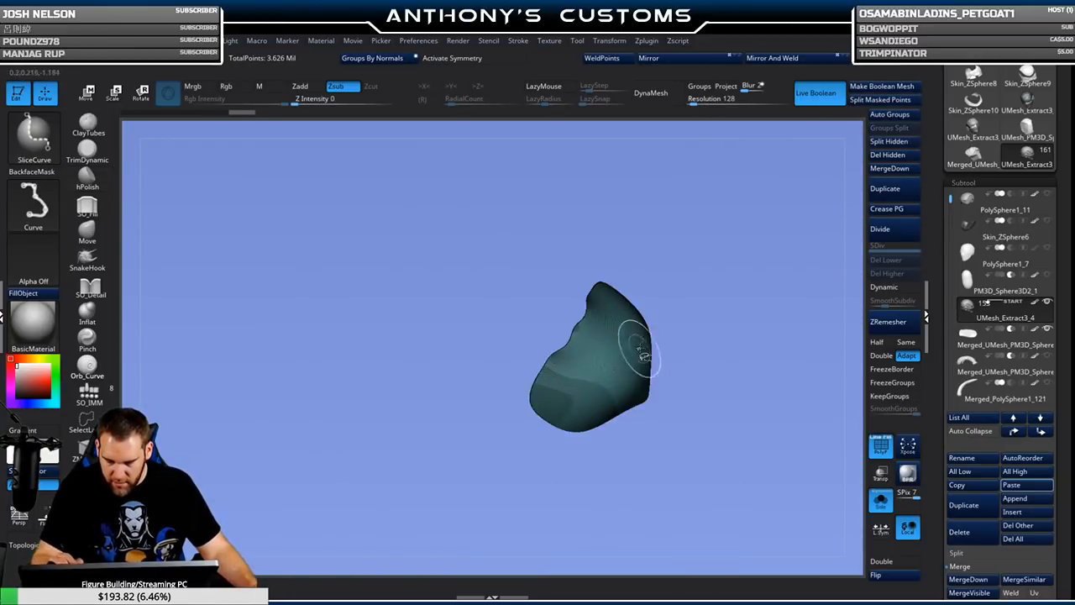
{"action": "left_click", "coordinate": [40, 134]}
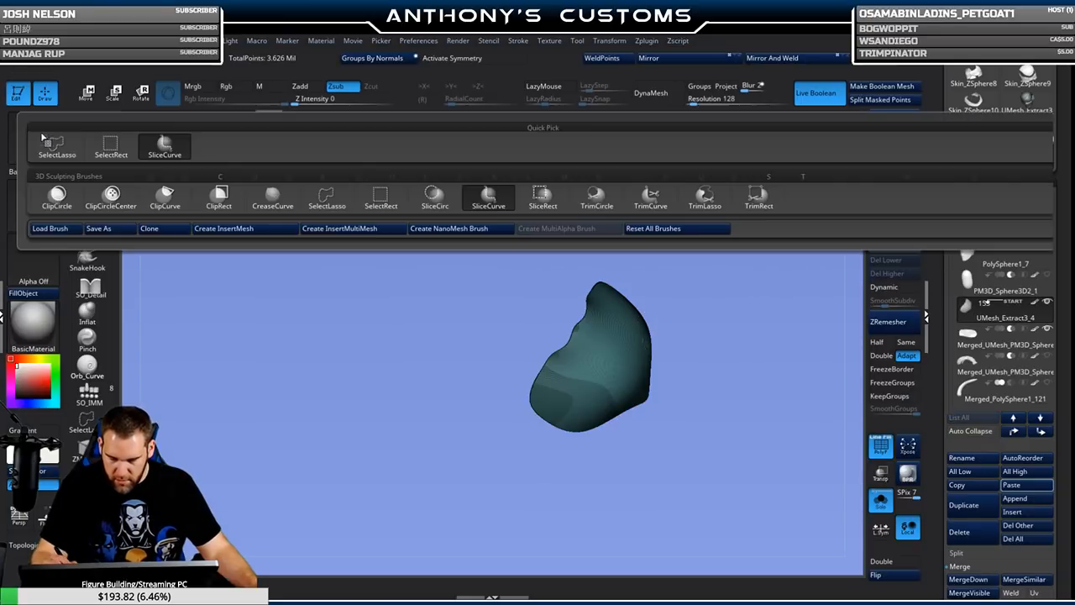
{"action": "left_click", "coordinate": [378, 199]}
{"action": "left_click", "coordinate": [788, 332], "text": "ctrl+shift"}
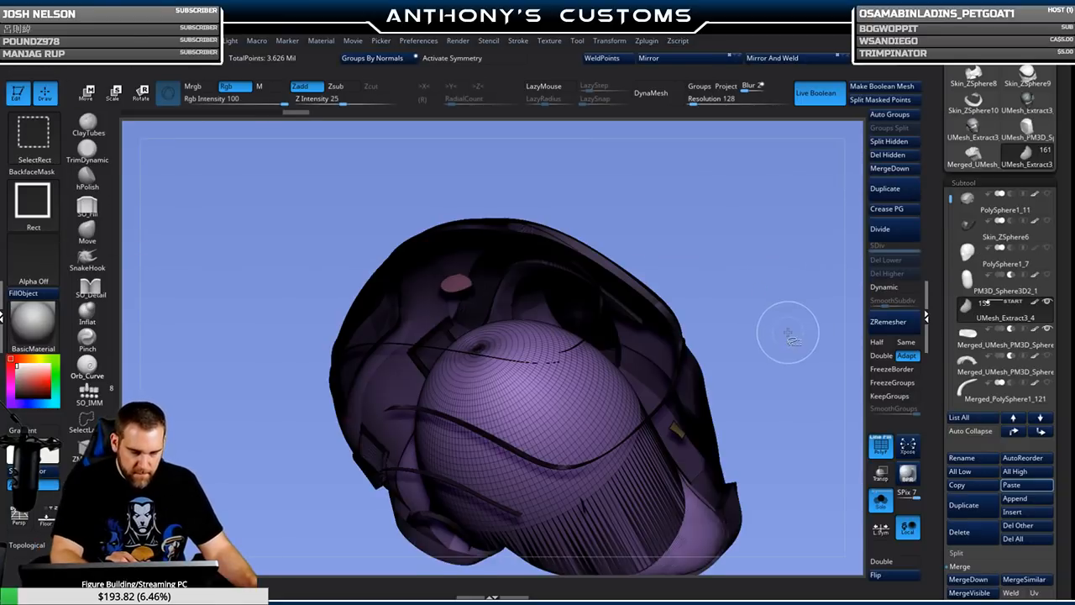
{"action": "left_click_drag", "start_coordinate": [780, 337], "coordinate": [729, 382]}
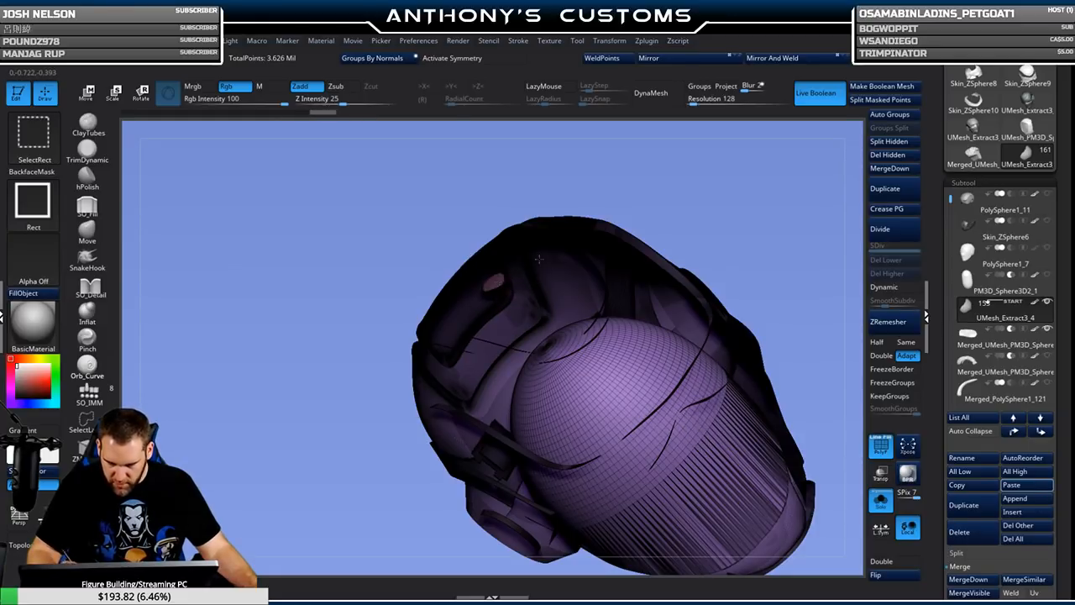
{"action": "left_click_drag", "start_coordinate": [774, 242], "coordinate": [840, 241], "text": "ctrl+shift"}
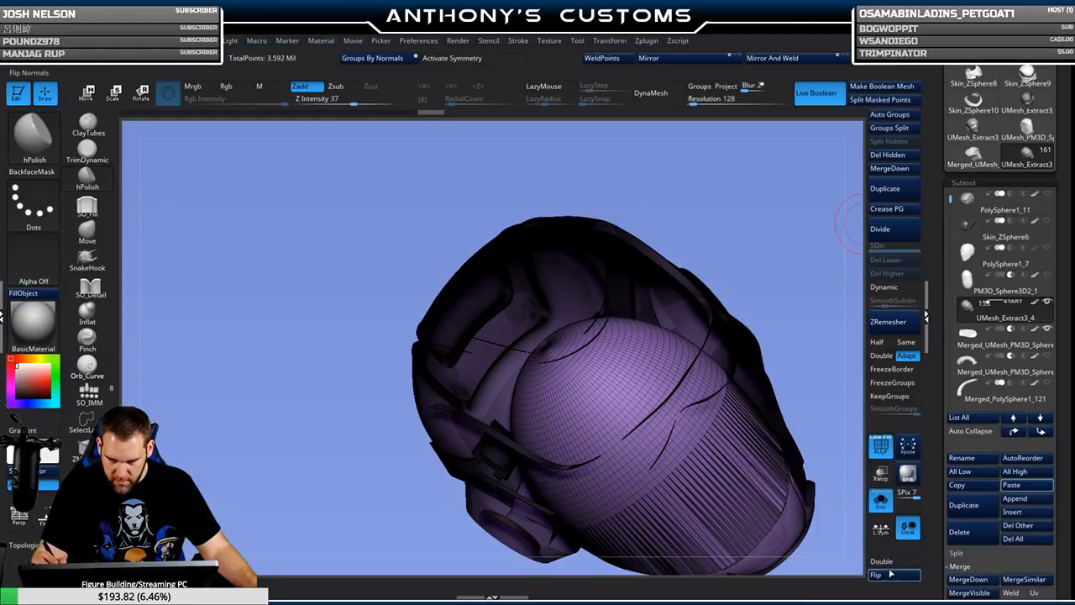
Flip the helmet's normals back outward, turn off its wireframe display, and leave Solo mode.
{"action": "left_click", "coordinate": [890, 572]}
{"action": "key", "text": "shift+f"}
{"action": "left_click_drag", "start_coordinate": [753, 242], "coordinate": [808, 214]}
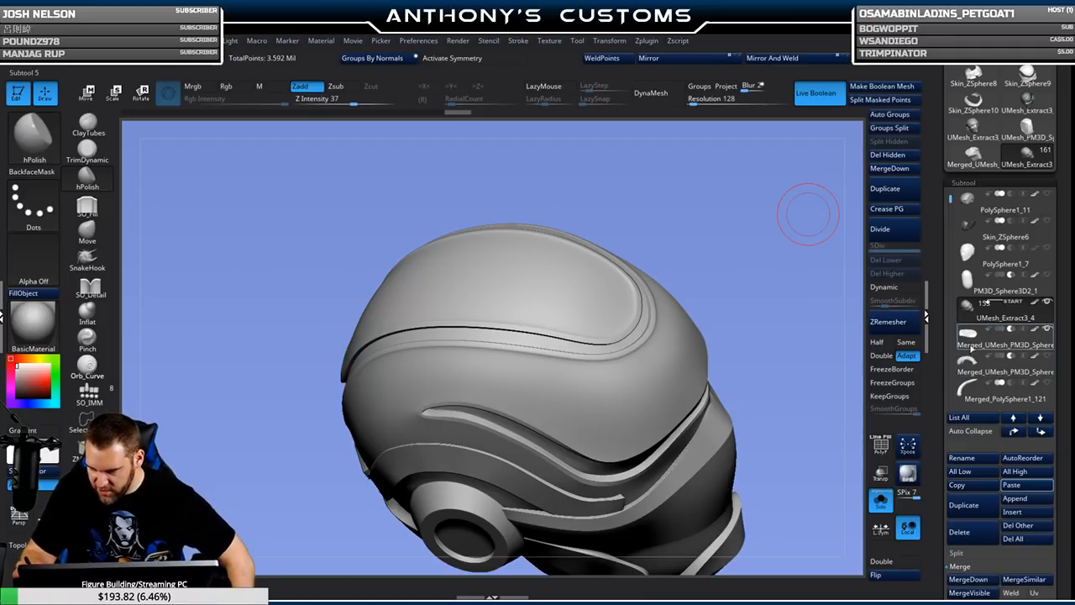
{"action": "left_click", "coordinate": [880, 502]}
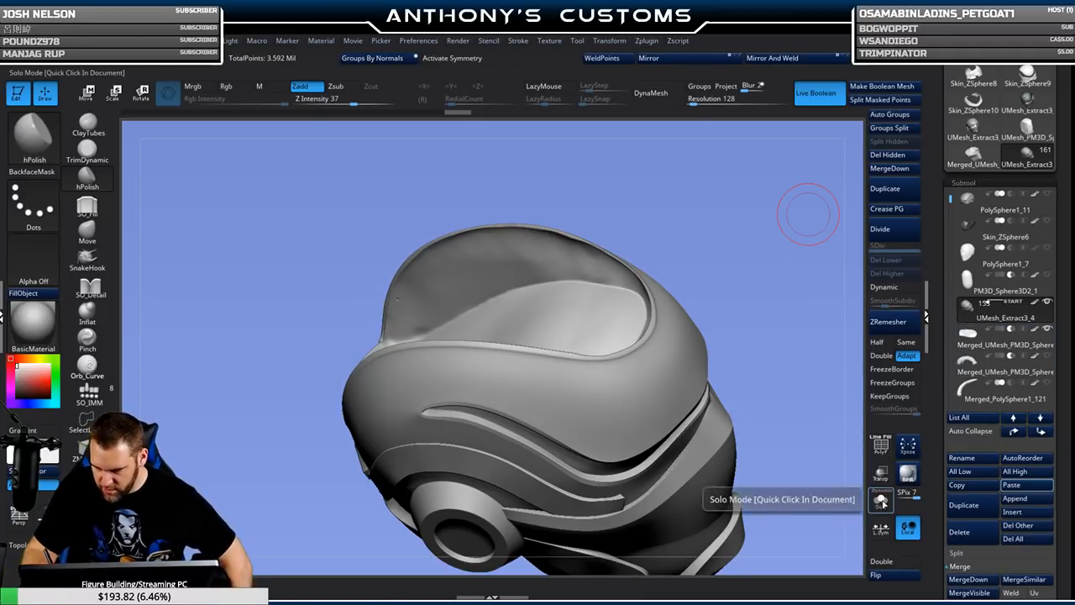
Show the merged hair piece so that it subtracts from the helmet, and select it as the active subtool.
{"action": "mouse_move", "coordinate": [756, 318]}
{"action": "left_mouse_down"}
{"action": "mouse_move", "coordinate": [764, 348]}
{"action": "mouse_move", "coordinate": [747, 319]}
{"action": "mouse_move", "coordinate": [737, 338]}
{"action": "mouse_move", "coordinate": [737, 327]}
{"action": "mouse_move", "coordinate": [739, 415]}
{"action": "mouse_move", "coordinate": [737, 349]}
{"action": "mouse_move", "coordinate": [700, 383]}
{"action": "mouse_move", "coordinate": [757, 468]}
{"action": "mouse_move", "coordinate": [766, 408]}
{"action": "left_mouse_up"}
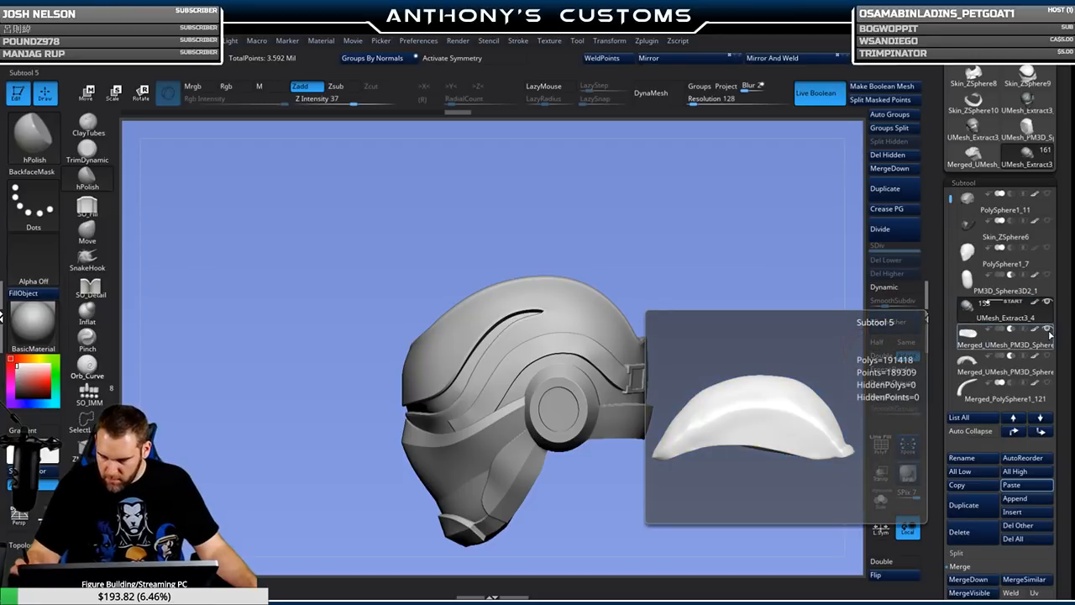
{"action": "left_click_drag", "start_coordinate": [767, 311], "coordinate": [717, 424]}
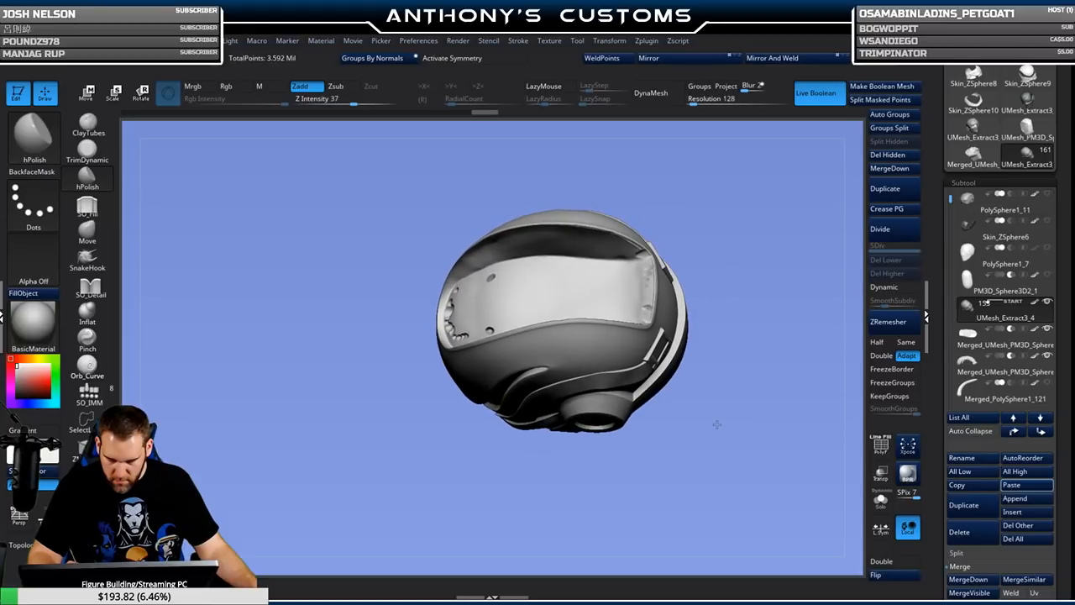
{"action": "mouse_move", "coordinate": [972, 372]}
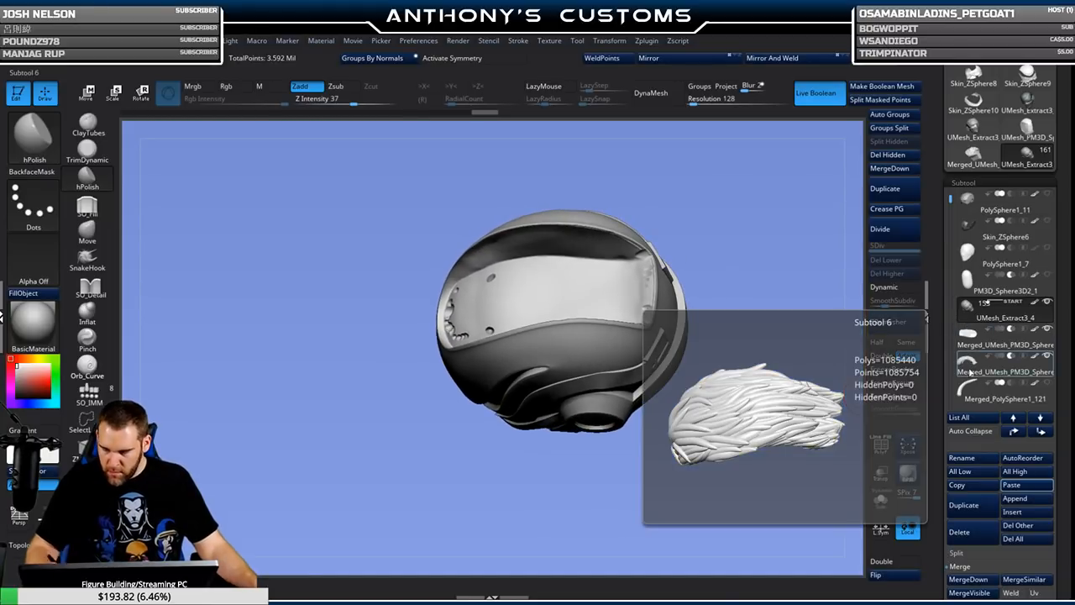
{"action": "left_click", "coordinate": [972, 372]}
{"action": "left_click_drag", "start_coordinate": [714, 454], "coordinate": [770, 430]}
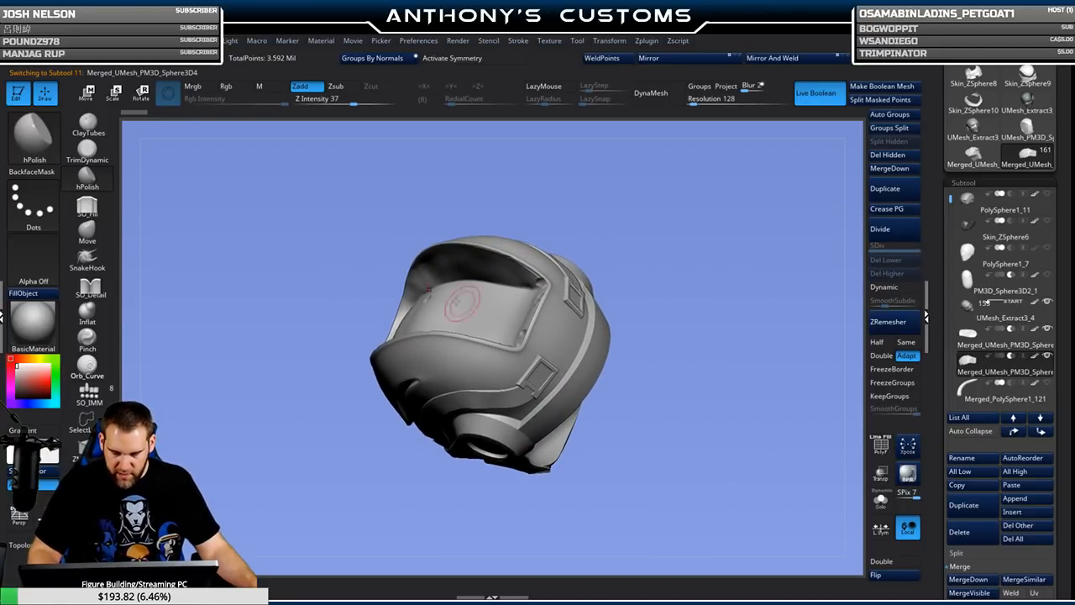
Adjust the hair piece along the opening's upper rim and adjoining corner with a resized Move brush.
{"action": "key", "text": "shift+f"}
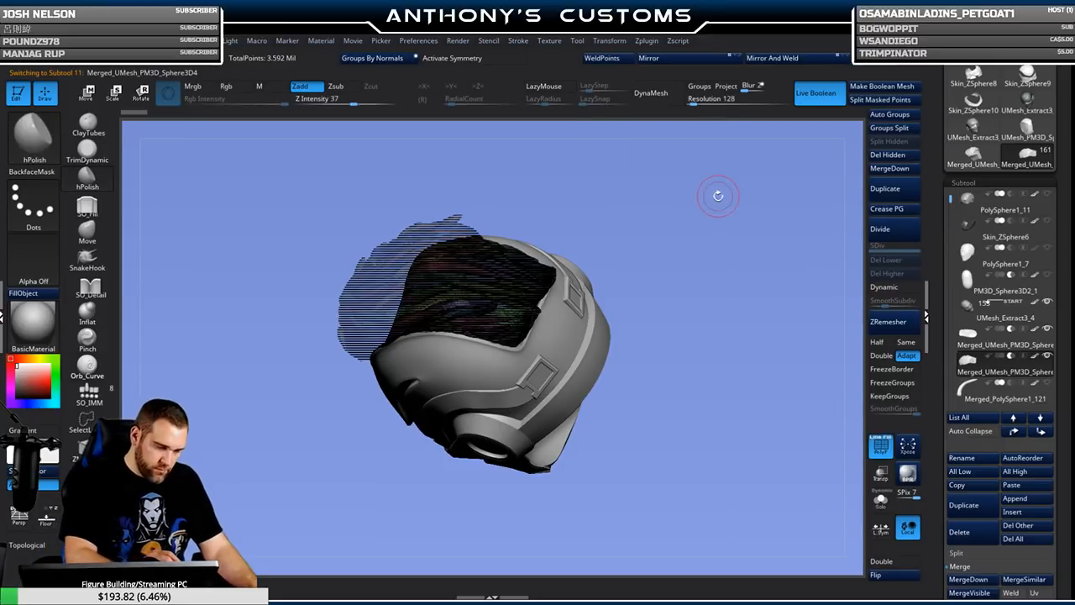
{"action": "key", "text": "shift+f"}
{"action": "key", "text": "space"}
{"action": "key", "text": "b"}
{"action": "key", "text": "m"}
{"action": "key", "text": "v"}
{"action": "key", "text": "space"}
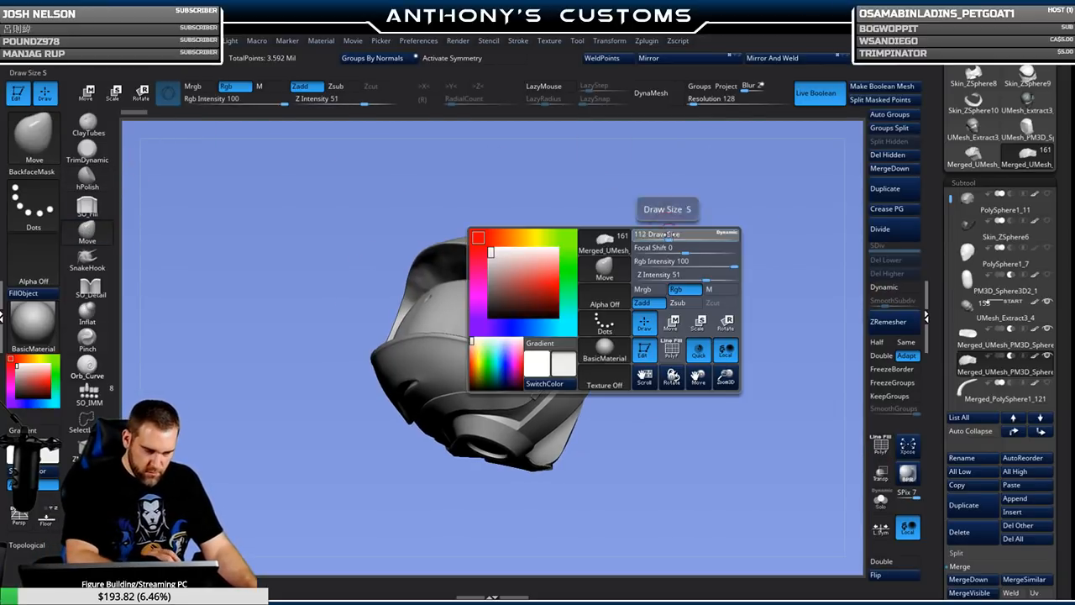
{"action": "left_click_drag", "start_coordinate": [716, 275], "coordinate": [763, 216]}
{"action": "left_click_drag", "start_coordinate": [643, 280], "coordinate": [739, 307]}
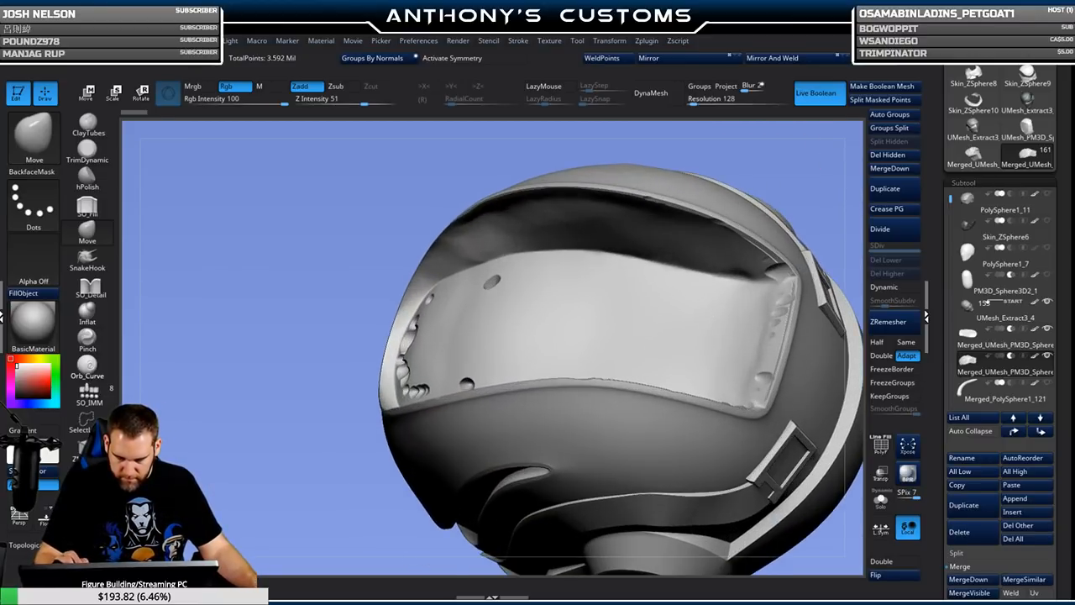
{"action": "left_click_drag", "start_coordinate": [792, 150], "coordinate": [756, 176]}
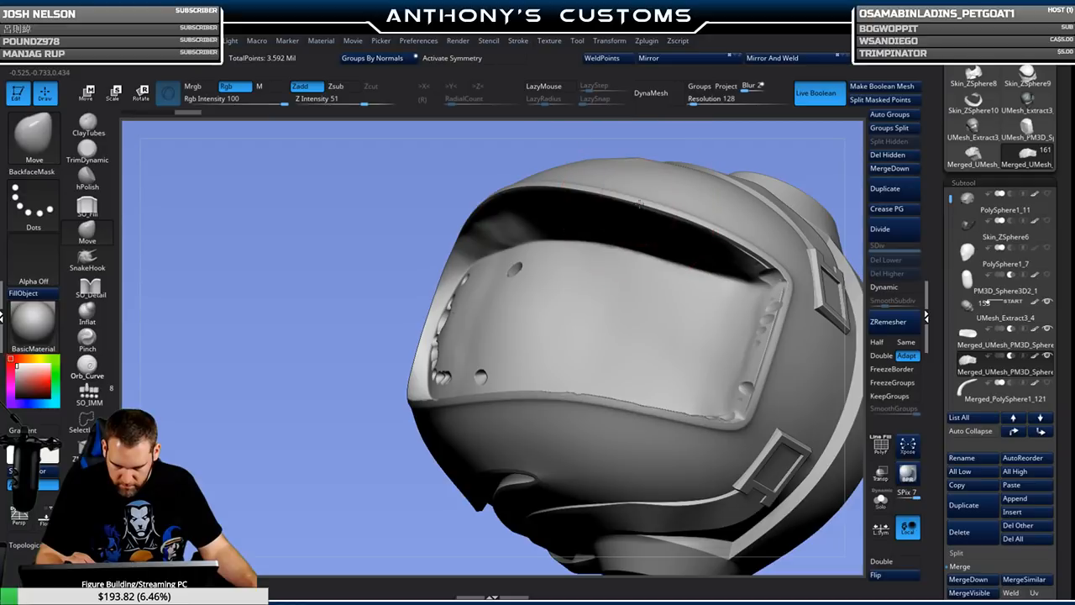
Reshape the hair piece's base along the opening's lower rim and end corners with the Move brush to follow the helmet edge.
{"action": "mouse_move", "coordinate": [813, 182]}
{"action": "left_mouse_down"}
{"action": "mouse_move", "coordinate": [826, 173]}
{"action": "mouse_move", "coordinate": [792, 201]}
{"action": "mouse_move", "coordinate": [778, 339]}
{"action": "left_mouse_up"}
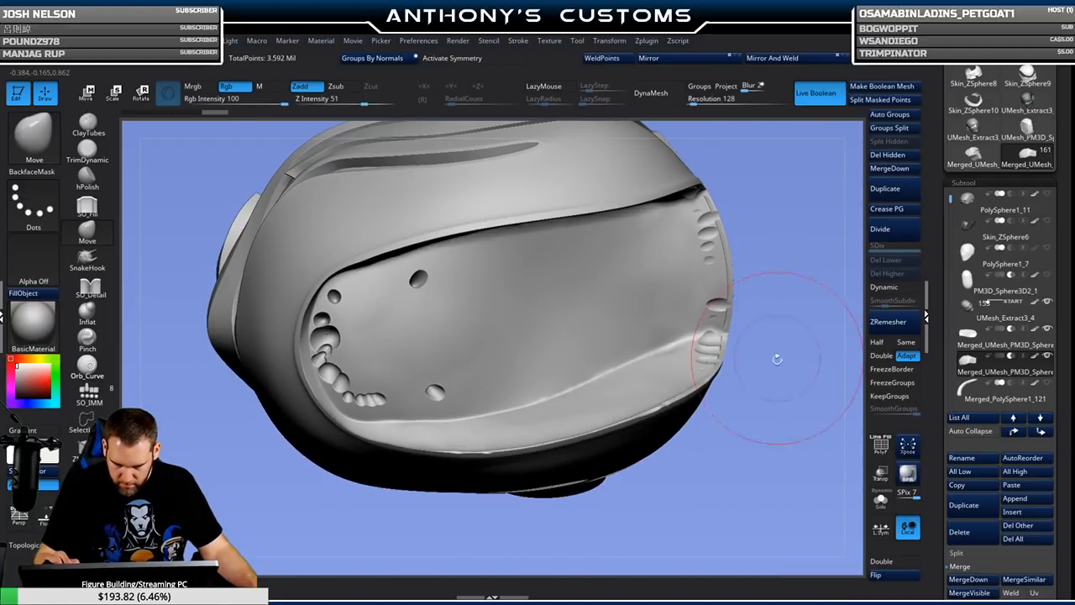
{"action": "key", "text": "space"}
{"action": "left_click_drag", "start_coordinate": [779, 383], "coordinate": [766, 359]}
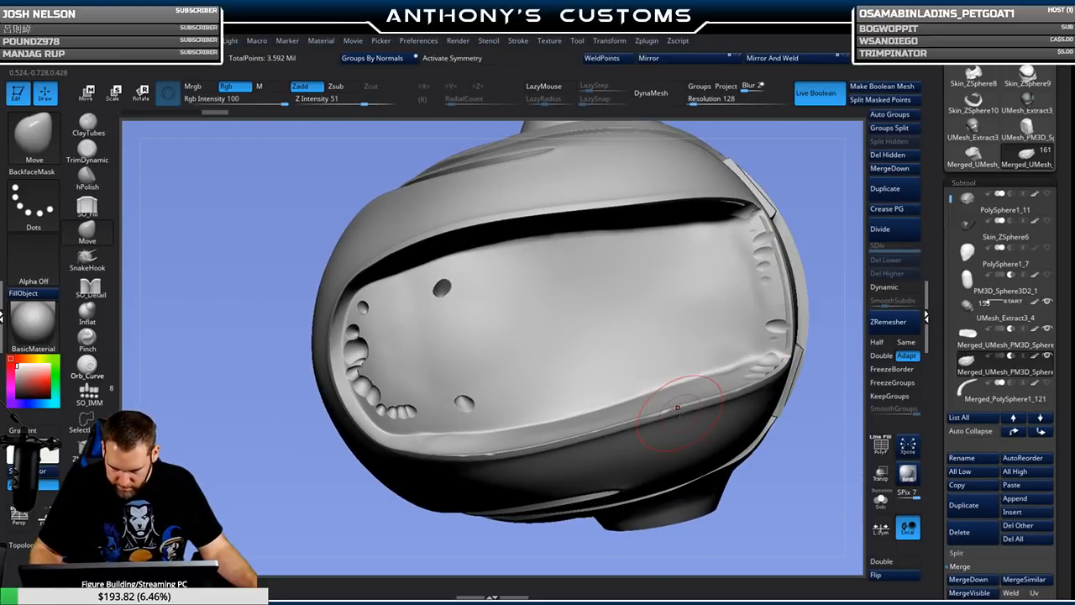
{"action": "left_click_drag", "start_coordinate": [819, 383], "coordinate": [793, 378]}
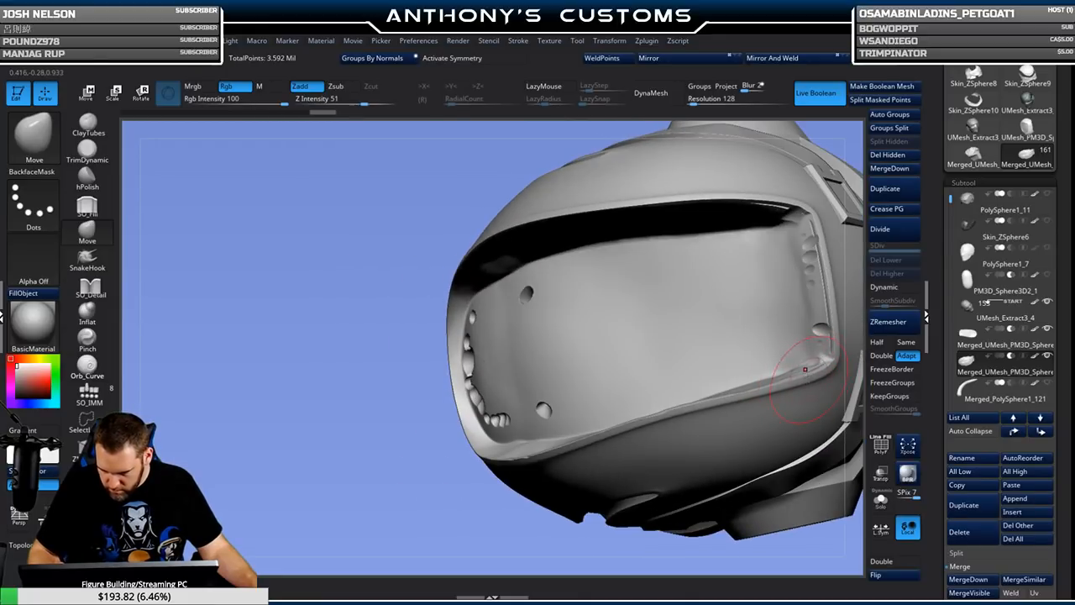
{"action": "left_click_drag", "start_coordinate": [389, 481], "coordinate": [335, 450]}
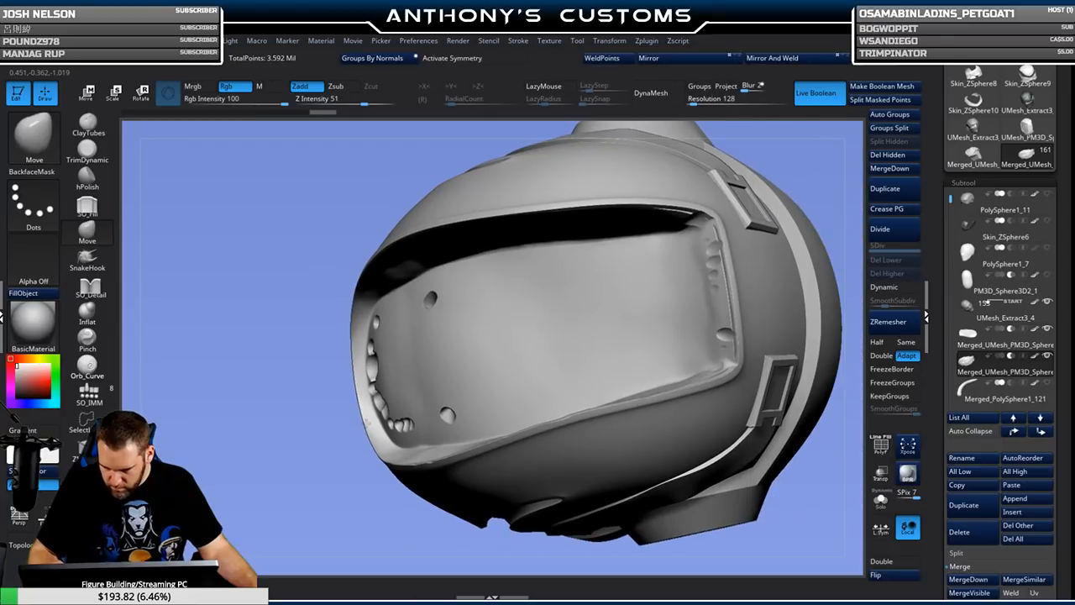
{"action": "left_click_drag", "start_coordinate": [787, 172], "coordinate": [741, 195]}
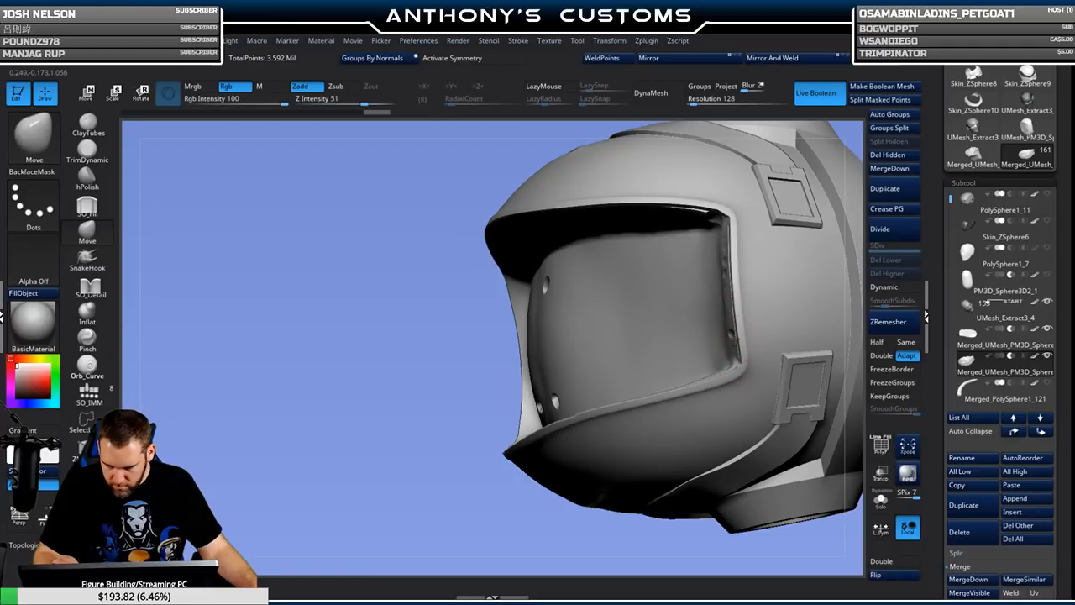
{"action": "left_click_drag", "start_coordinate": [473, 495], "coordinate": [583, 444]}
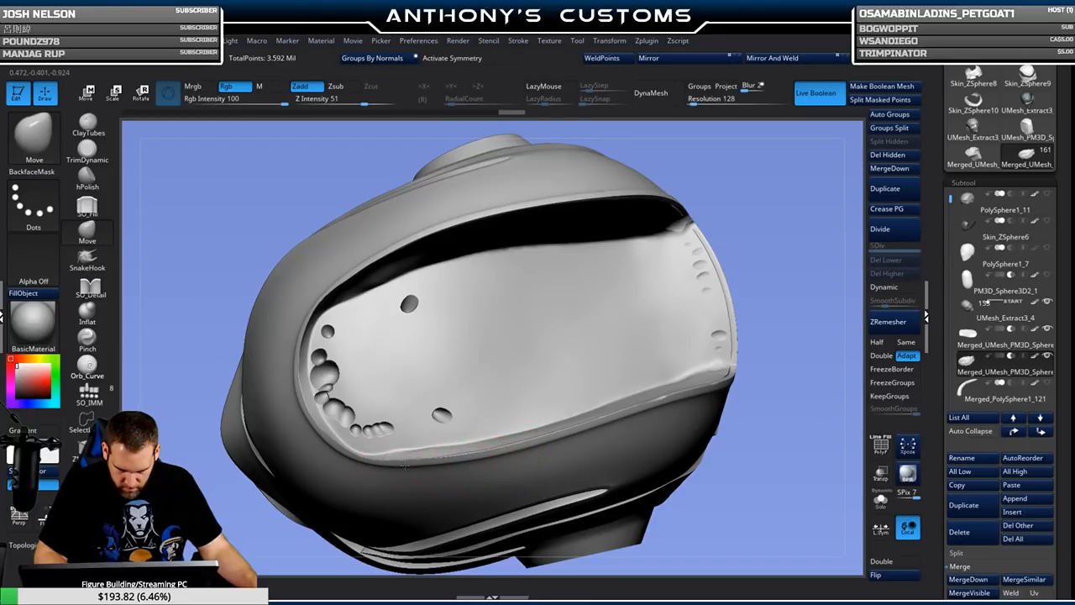
{"action": "left_click_drag", "start_coordinate": [730, 211], "coordinate": [753, 193]}
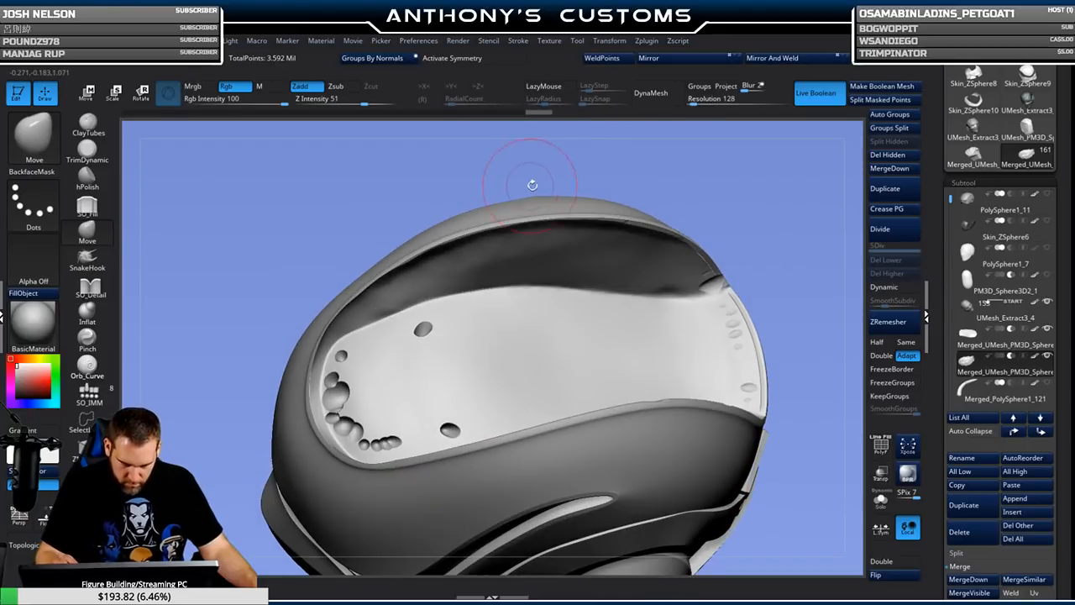
Frame the model from the front and hide the helmet subtool to leave the hair piece on its own.
{"action": "left_click_drag", "start_coordinate": [808, 350], "coordinate": [848, 424]}
{"action": "key", "text": "f"}
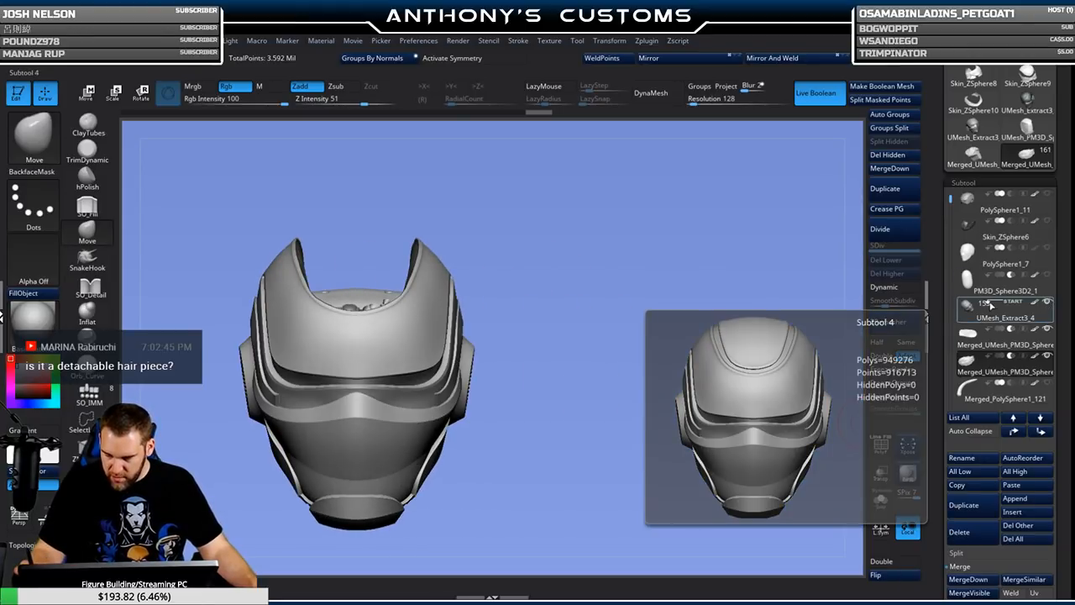
{"action": "left_click", "coordinate": [1047, 303]}
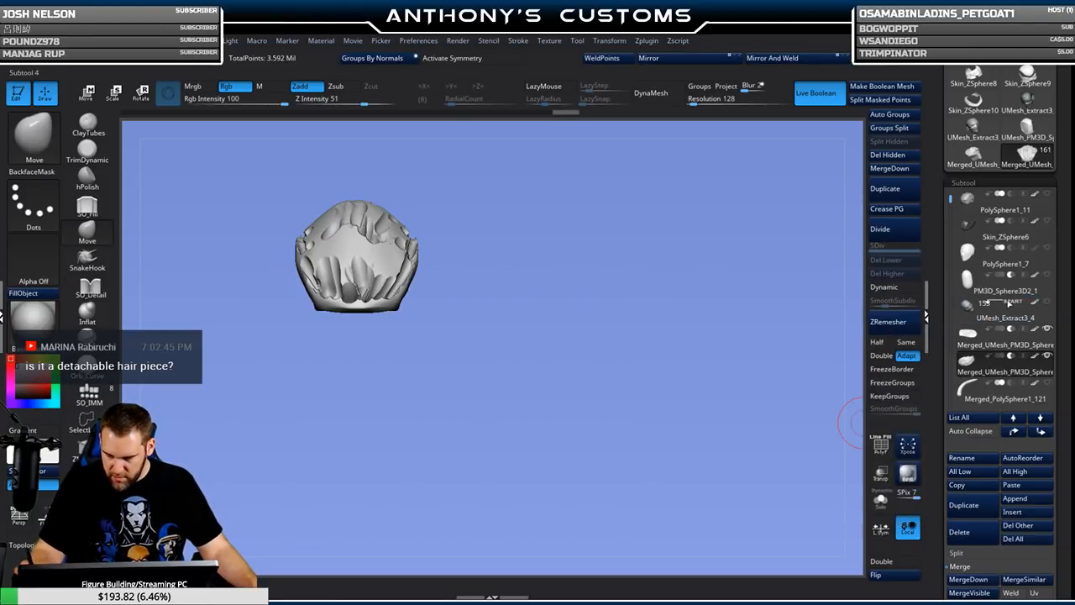
{"action": "left_click", "coordinate": [1026, 336]}
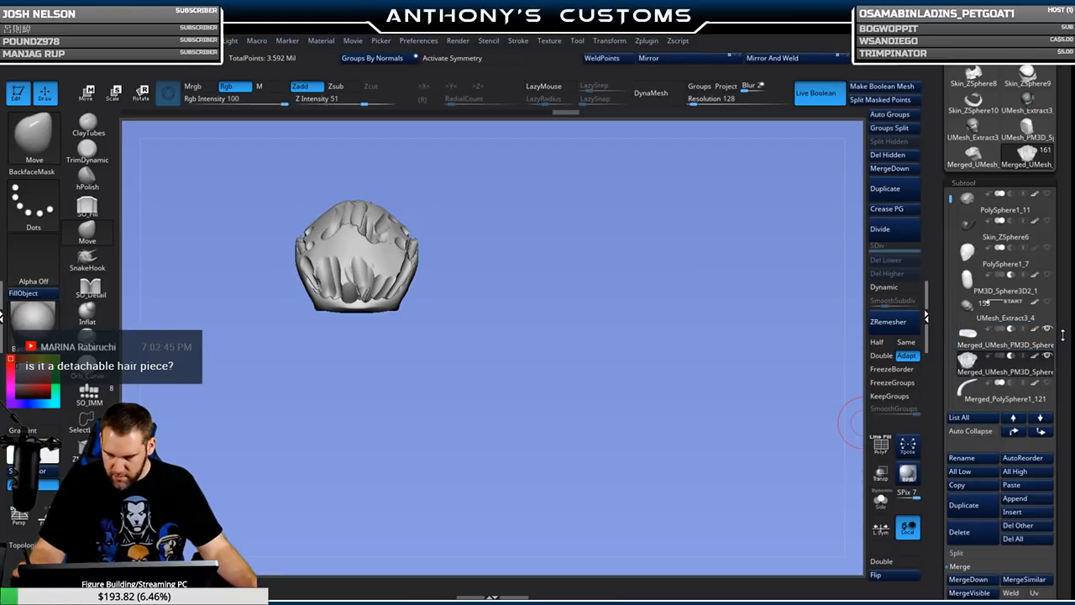
Set the hair strands subtool to additive and merge the base subtool down with it into one hair piece.
{"action": "left_click", "coordinate": [987, 345]}
{"action": "mouse_move", "coordinate": [777, 417]}
{"action": "left_mouse_down"}
{"action": "mouse_move", "coordinate": [659, 421]}
{"action": "mouse_move", "coordinate": [777, 411]}
{"action": "left_mouse_up"}
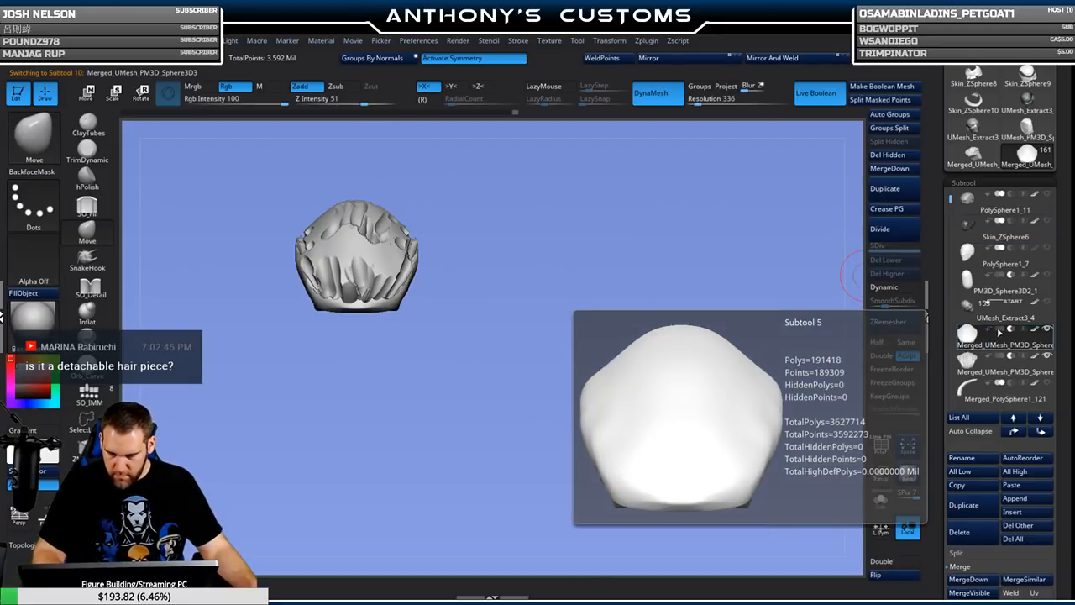
{"action": "left_click", "coordinate": [999, 356]}
{"action": "left_click_drag", "start_coordinate": [708, 425], "coordinate": [788, 281]}
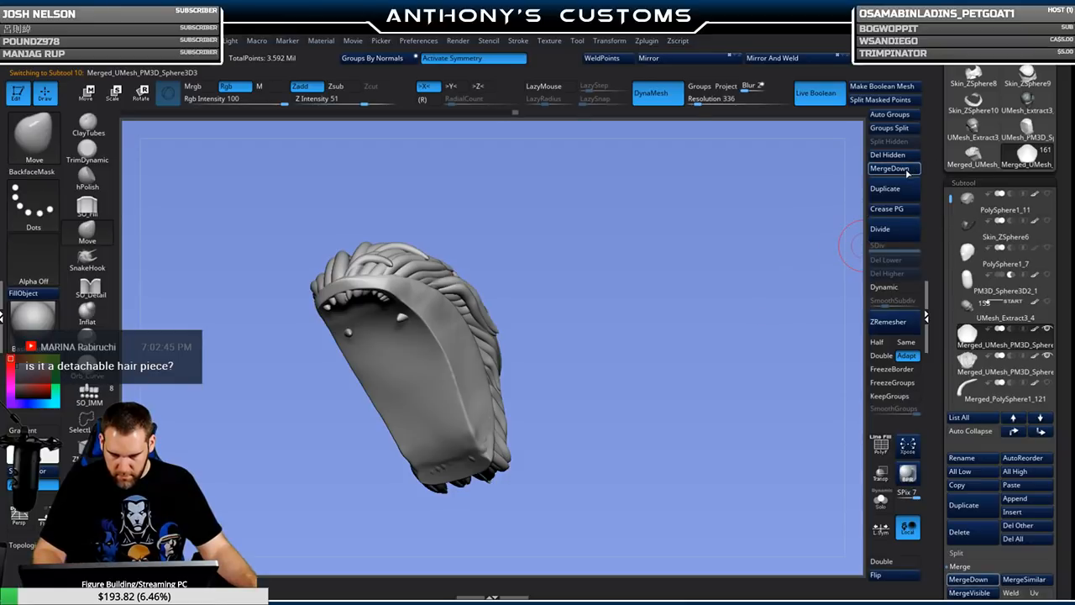
{"action": "left_click", "coordinate": [907, 170]}
{"action": "left_click", "coordinate": [855, 193]}
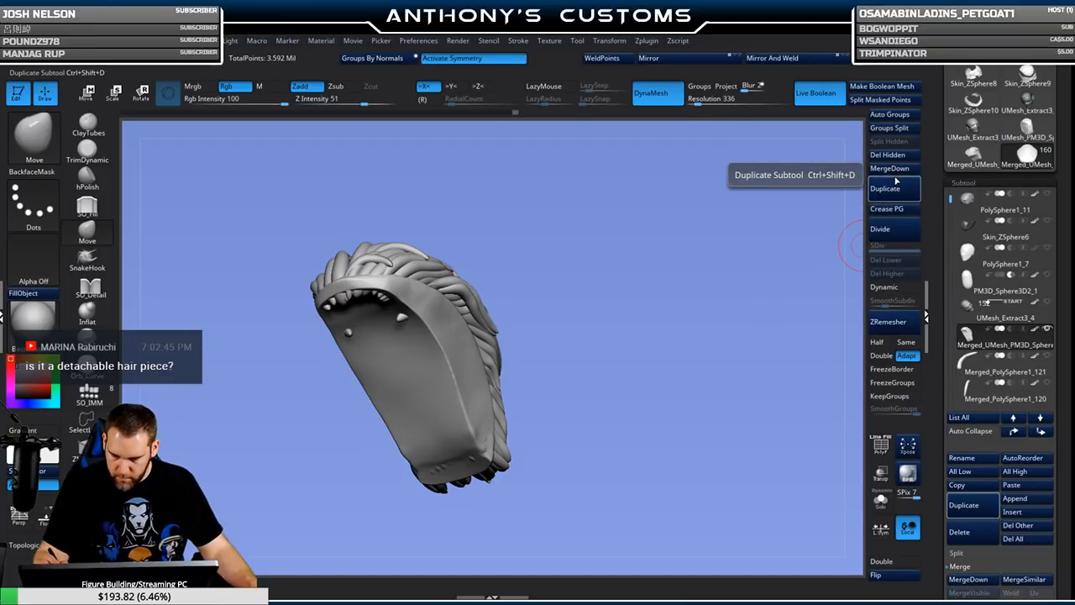
Display the polygroups and push the strand ends poking through the base's inner surface back inside at the curved upper end.
{"action": "key", "text": "shift+f"}
{"action": "mouse_move", "coordinate": [652, 348]}
{"action": "left_mouse_down"}
{"action": "mouse_move", "coordinate": [650, 314]}
{"action": "mouse_move", "coordinate": [636, 305]}
{"action": "mouse_move", "coordinate": [644, 396]}
{"action": "mouse_move", "coordinate": [557, 384]}
{"action": "mouse_move", "coordinate": [734, 340]}
{"action": "left_mouse_up"}
{"action": "key", "text": "space"}
{"action": "left_click_drag", "start_coordinate": [705, 277], "coordinate": [588, 282]}
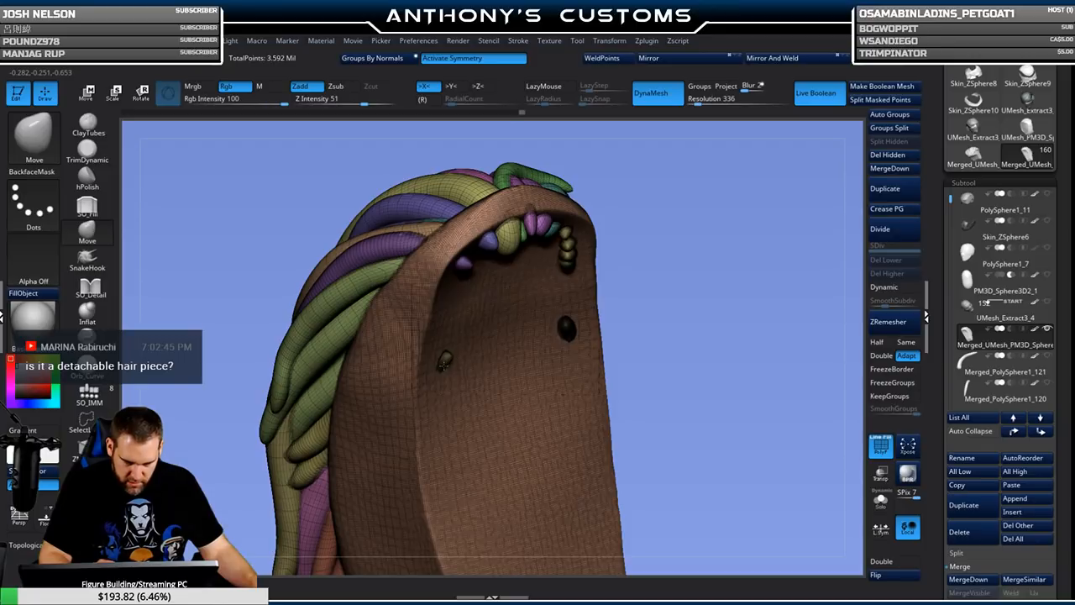
{"action": "left_click_drag", "start_coordinate": [677, 240], "coordinate": [648, 216]}
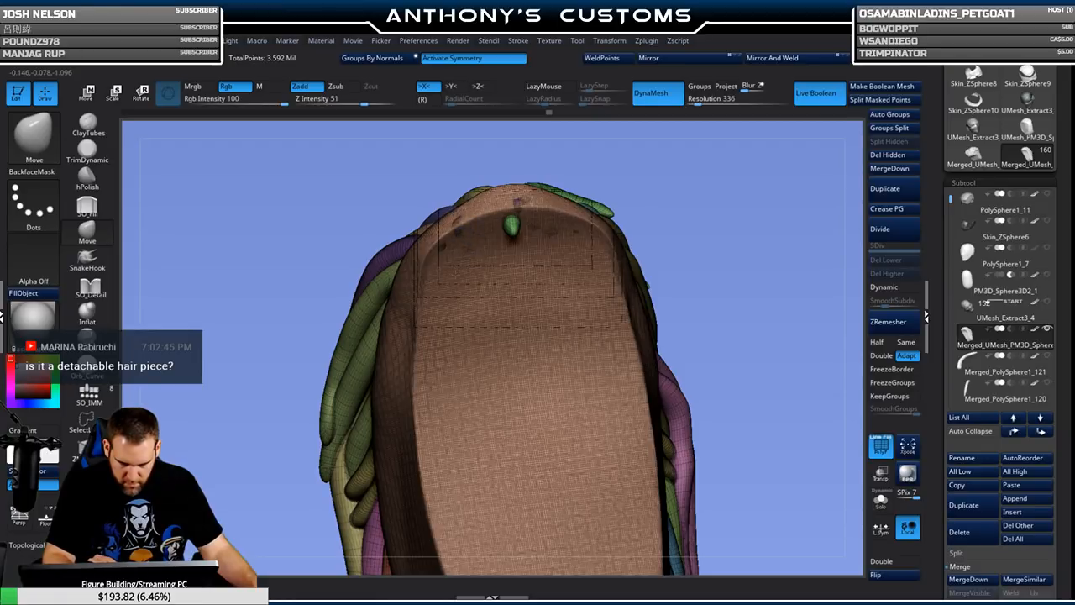
{"action": "mouse_move", "coordinate": [743, 217]}
{"action": "left_mouse_down"}
{"action": "mouse_move", "coordinate": [784, 248]}
{"action": "mouse_move", "coordinate": [789, 290]}
{"action": "left_mouse_up"}
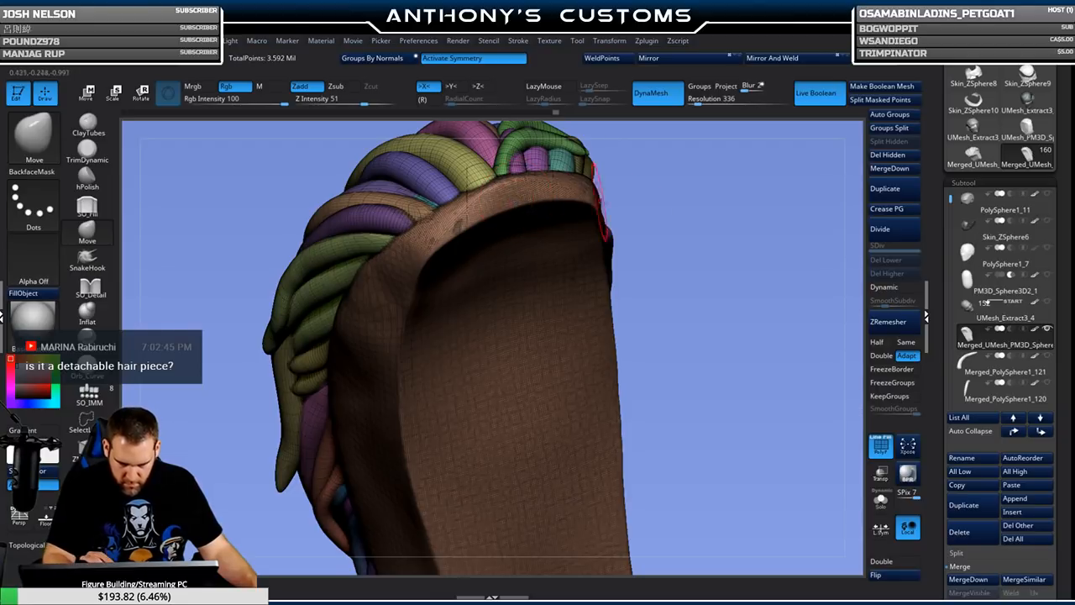
Clean up the strand ends poking through the underside of the base around its lower end and corners.
{"action": "left_click_drag", "start_coordinate": [725, 357], "coordinate": [776, 237], "text": "alt"}
{"action": "mouse_move", "coordinate": [720, 345]}
{"action": "left_mouse_down", "text": "alt"}
{"action": "mouse_move", "coordinate": [703, 204]}
{"action": "mouse_move", "coordinate": [688, 373]}
{"action": "mouse_move", "coordinate": [686, 340]}
{"action": "left_mouse_up", "text": "alt"}
{"action": "left_click_drag", "start_coordinate": [704, 395], "coordinate": [693, 291], "text": "alt"}
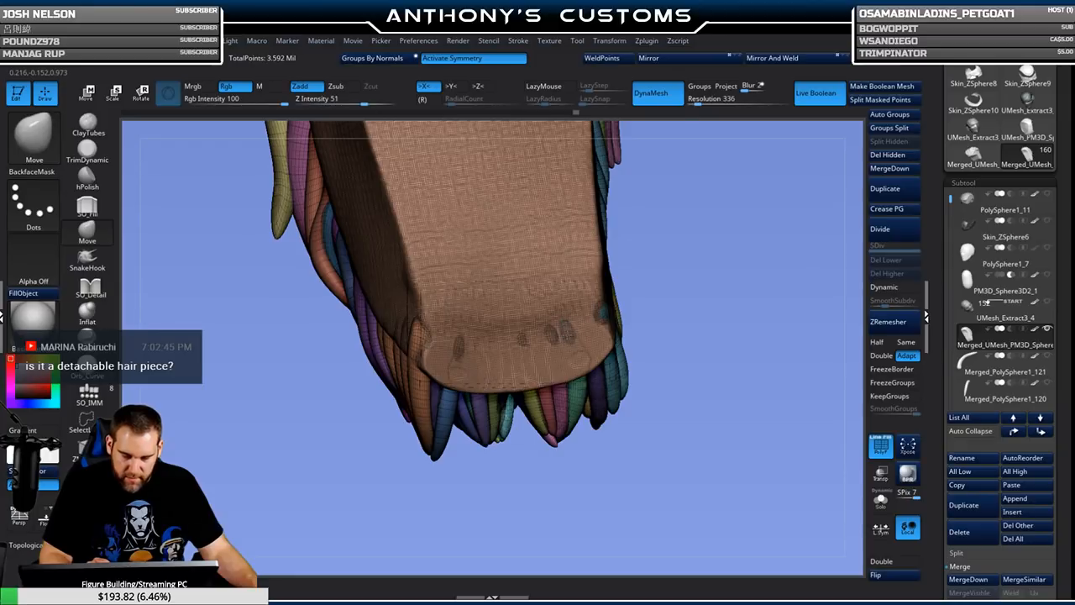
{"action": "mouse_move", "coordinate": [715, 288]}
{"action": "left_mouse_down"}
{"action": "mouse_move", "coordinate": [761, 273]}
{"action": "mouse_move", "coordinate": [602, 310]}
{"action": "left_mouse_up"}
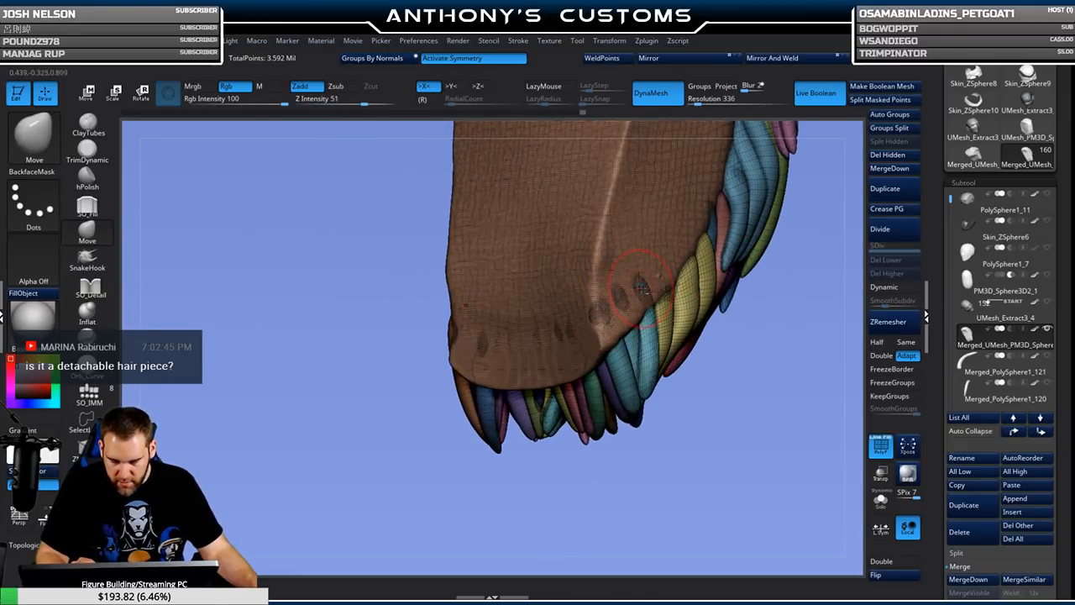
{"action": "left_click_drag", "start_coordinate": [676, 439], "coordinate": [794, 413]}
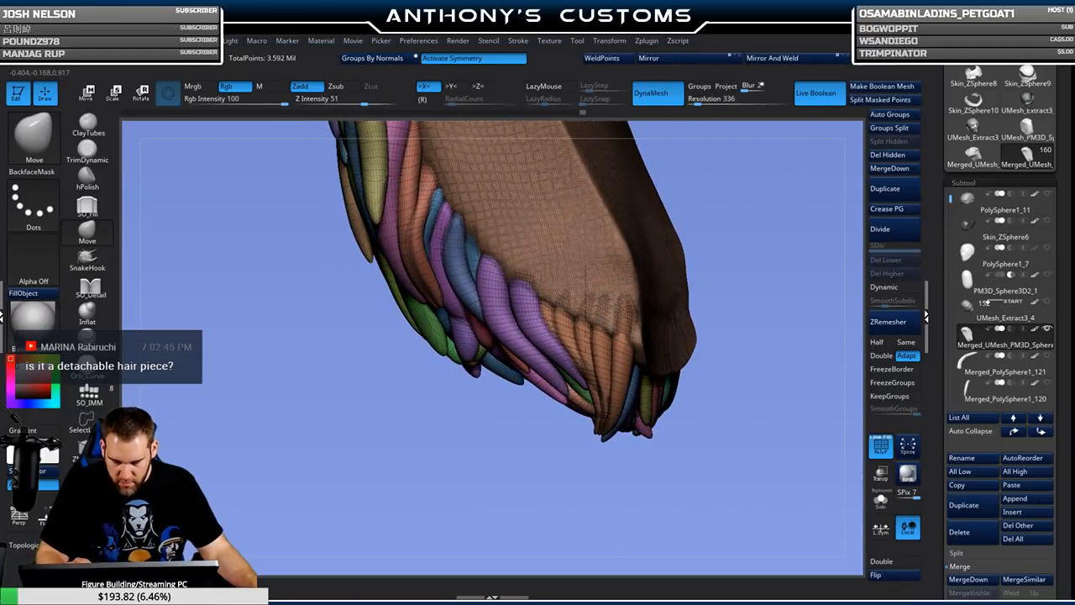
{"action": "mouse_move", "coordinate": [768, 293]}
{"action": "left_mouse_down"}
{"action": "mouse_move", "coordinate": [651, 297]}
{"action": "mouse_move", "coordinate": [760, 254]}
{"action": "mouse_move", "coordinate": [770, 264]}
{"action": "mouse_move", "coordinate": [766, 230]}
{"action": "mouse_move", "coordinate": [695, 336]}
{"action": "mouse_move", "coordinate": [650, 448]}
{"action": "mouse_move", "coordinate": [668, 399]}
{"action": "mouse_move", "coordinate": [743, 330]}
{"action": "left_mouse_up"}
Remove the remaining strand bump protruding through the base's inner surface beside the lower side strands, using a resized brush.
{"action": "key", "text": "shift+f"}
{"action": "left_click_drag", "start_coordinate": [760, 434], "coordinate": [720, 535], "text": "alt"}
{"action": "left_click_drag", "start_coordinate": [737, 448], "coordinate": [525, 444], "text": "alt"}
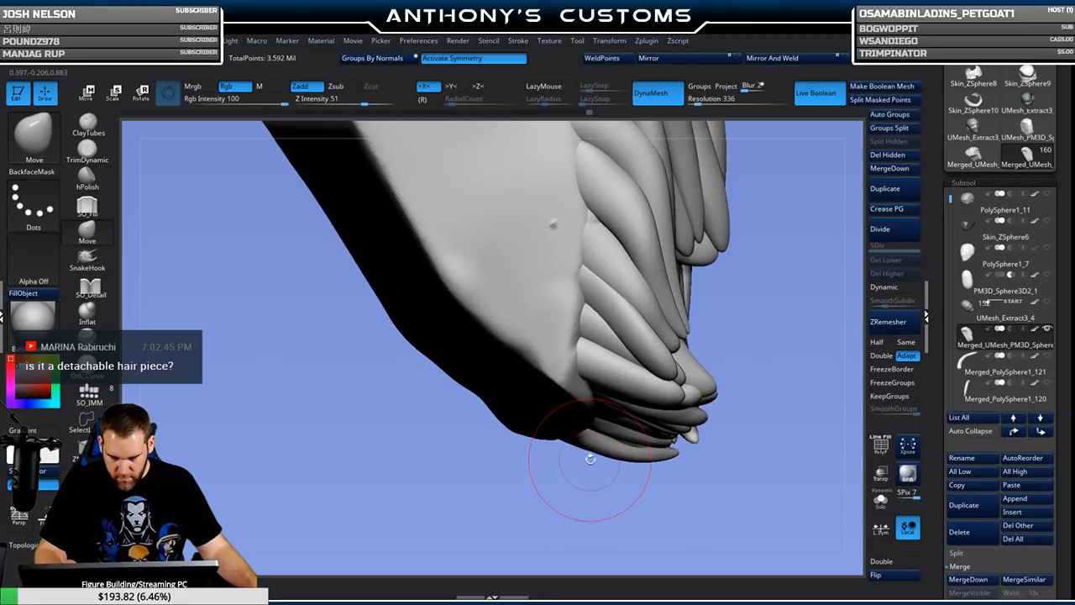
{"action": "key", "text": "shift+f"}
{"action": "right_click", "coordinate": [776, 280]}
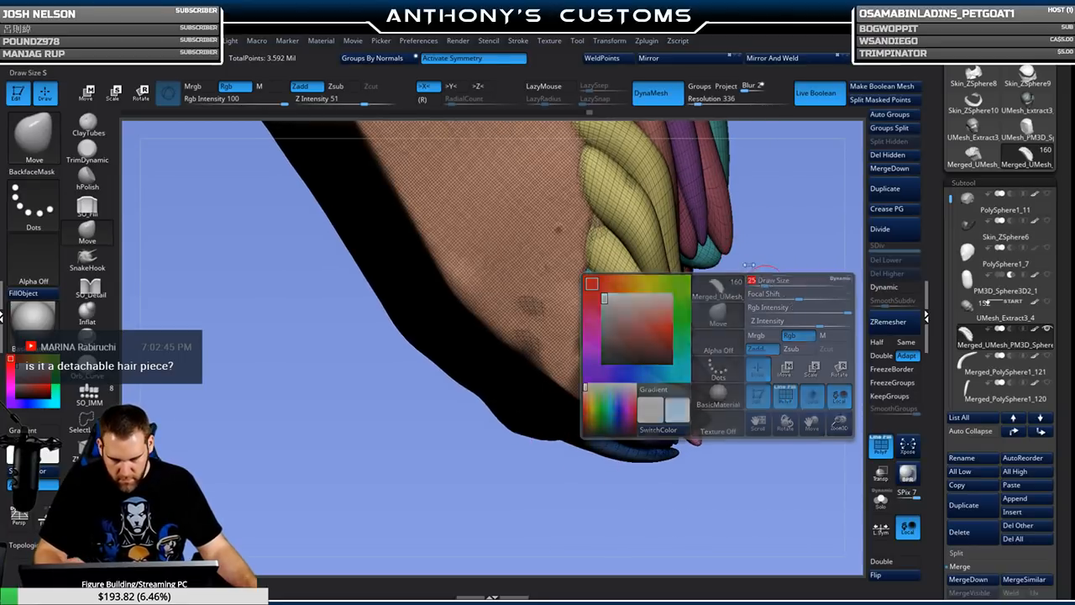
{"action": "key", "text": "shift"}
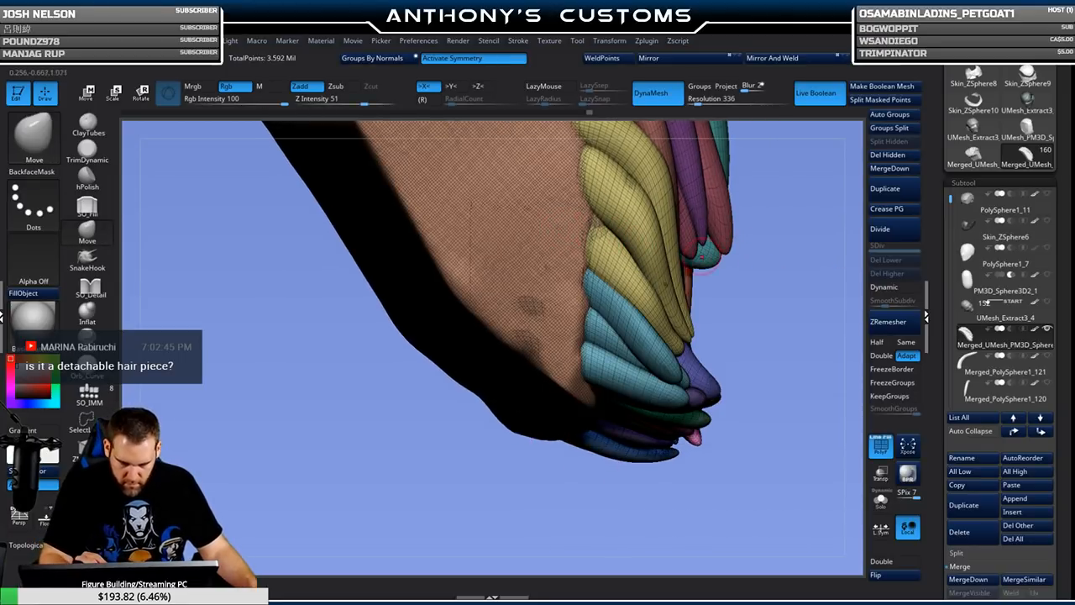
{"action": "left_click_drag", "start_coordinate": [785, 340], "coordinate": [713, 401], "text": "alt"}
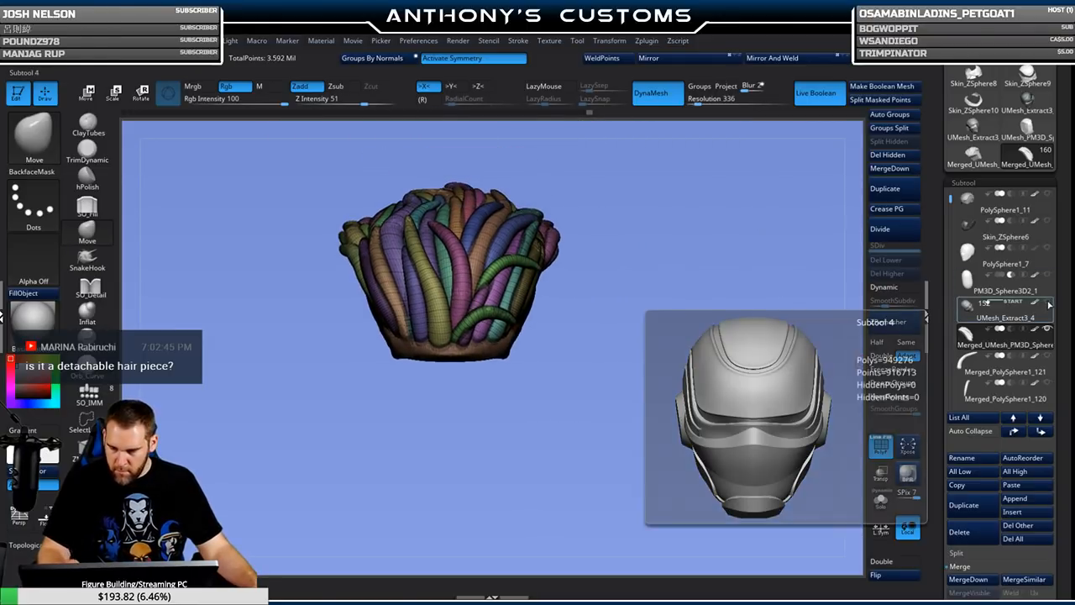
Show the helmet subtool together with the merged hair piece and mark the helmet as the boolean start mesh.
{"action": "left_click", "coordinate": [1047, 328]}
{"action": "left_click", "coordinate": [1047, 328]}
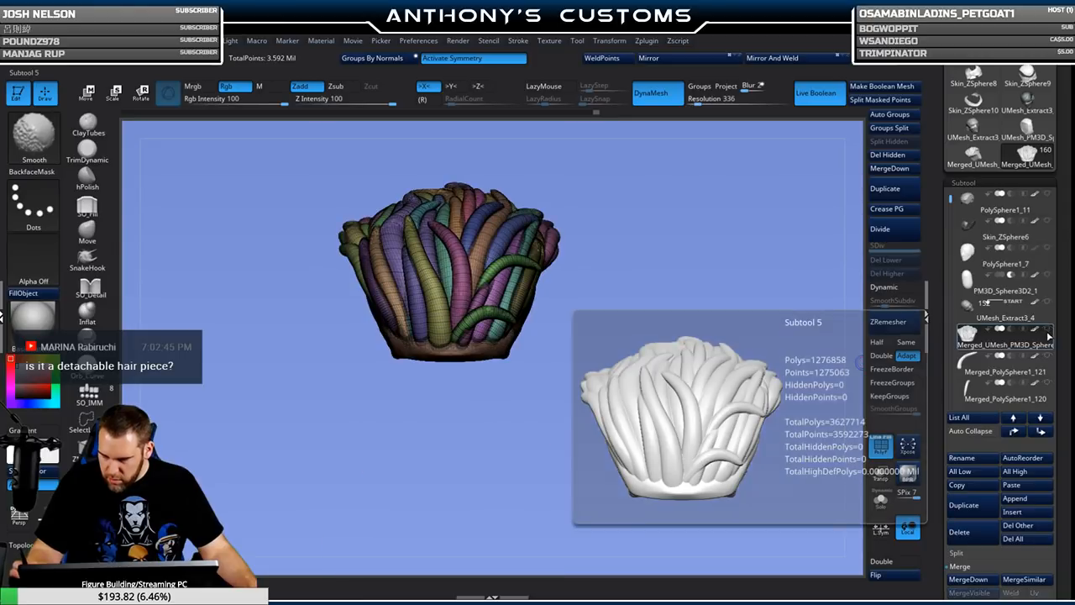
{"action": "left_click", "coordinate": [1046, 302]}
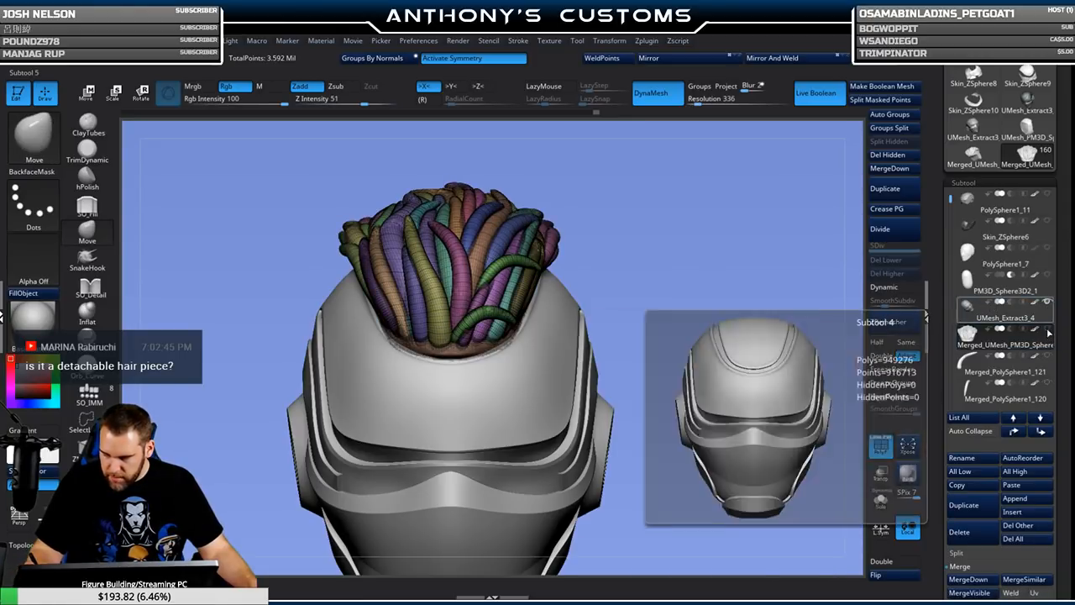
{"action": "left_click", "coordinate": [989, 303]}
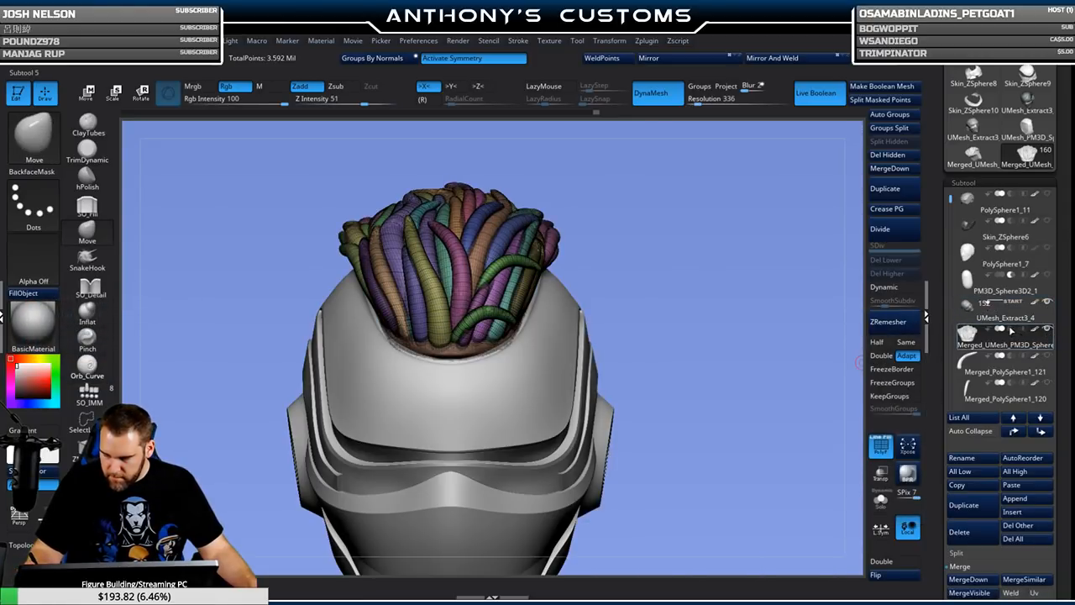
Preview the recess by setting the merged hair piece to subtract from the helmet, with the polygroup display off.
{"action": "left_click", "coordinate": [1010, 329]}
{"action": "mouse_move", "coordinate": [744, 379]}
{"action": "left_mouse_down"}
{"action": "mouse_move", "coordinate": [756, 368]}
{"action": "mouse_move", "coordinate": [740, 403]}
{"action": "mouse_move", "coordinate": [731, 510]}
{"action": "mouse_move", "coordinate": [715, 516]}
{"action": "mouse_move", "coordinate": [691, 499]}
{"action": "mouse_move", "coordinate": [678, 470]}
{"action": "left_mouse_up"}
{"action": "key", "text": "shift+f"}
{"action": "left_click_drag", "start_coordinate": [849, 434], "coordinate": [696, 391]}
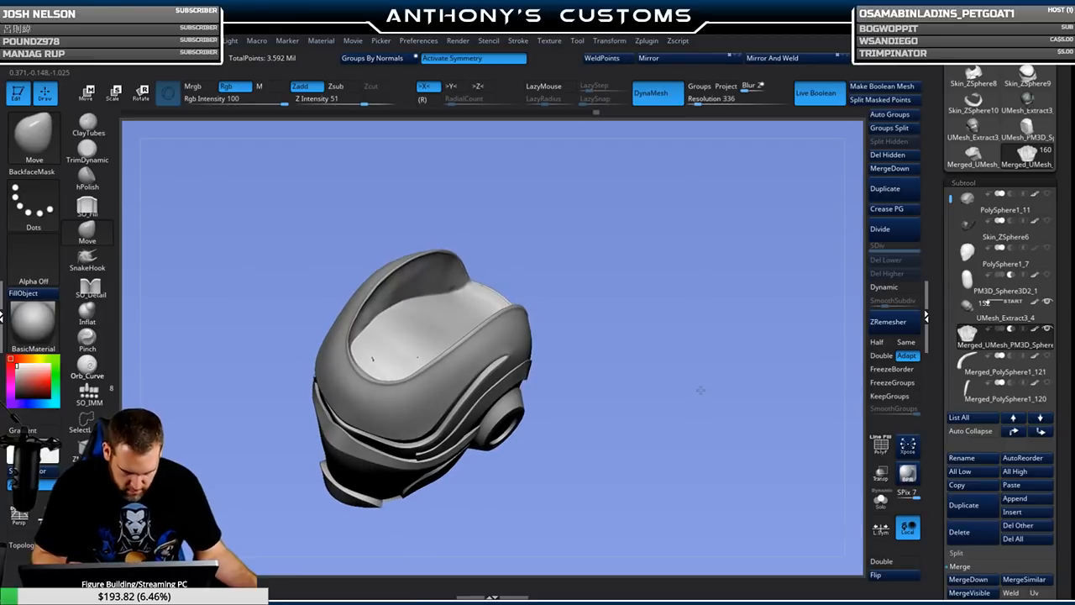
{"action": "left_click_drag", "start_coordinate": [669, 449], "coordinate": [709, 415]}
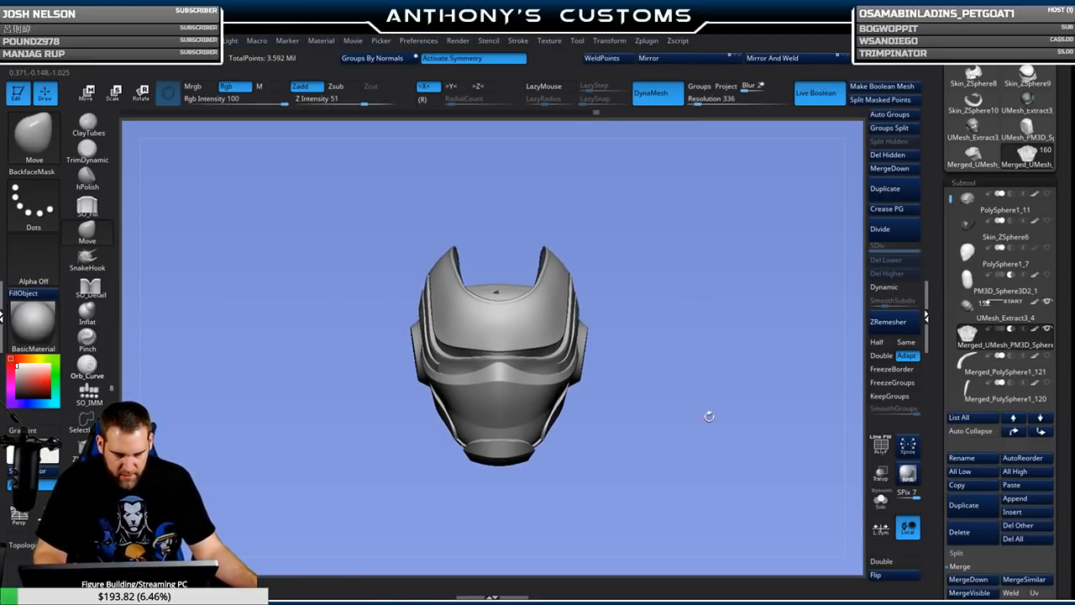
Return the merged hair piece to additive and isolate its base polygroup, hiding the hair strands.
{"action": "left_click", "coordinate": [1046, 329]}
{"action": "left_click_drag", "start_coordinate": [776, 405], "coordinate": [699, 353]}
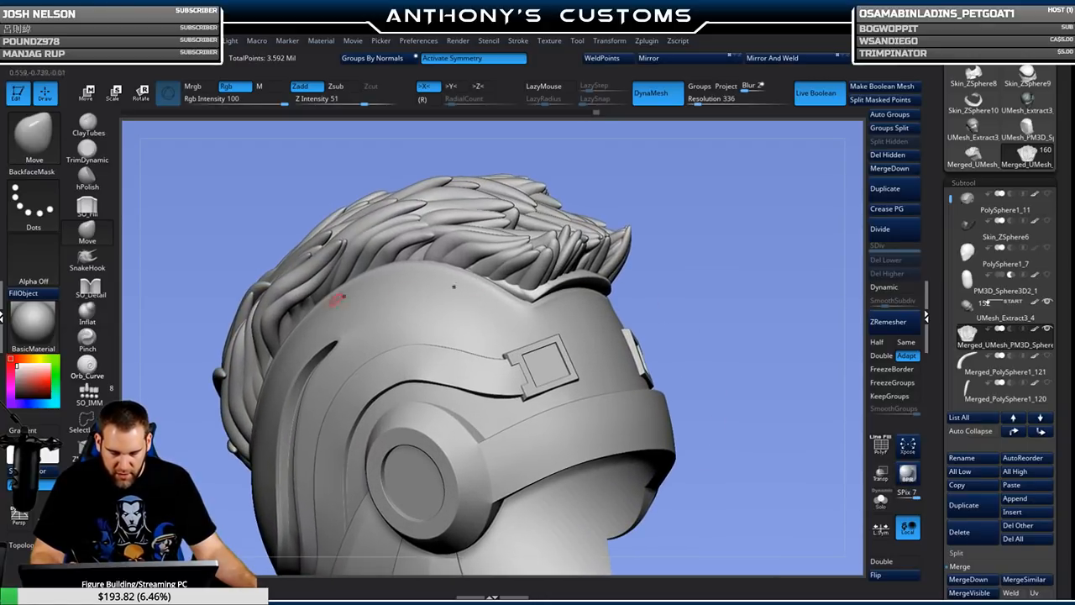
{"action": "left_click", "coordinate": [87, 150]}
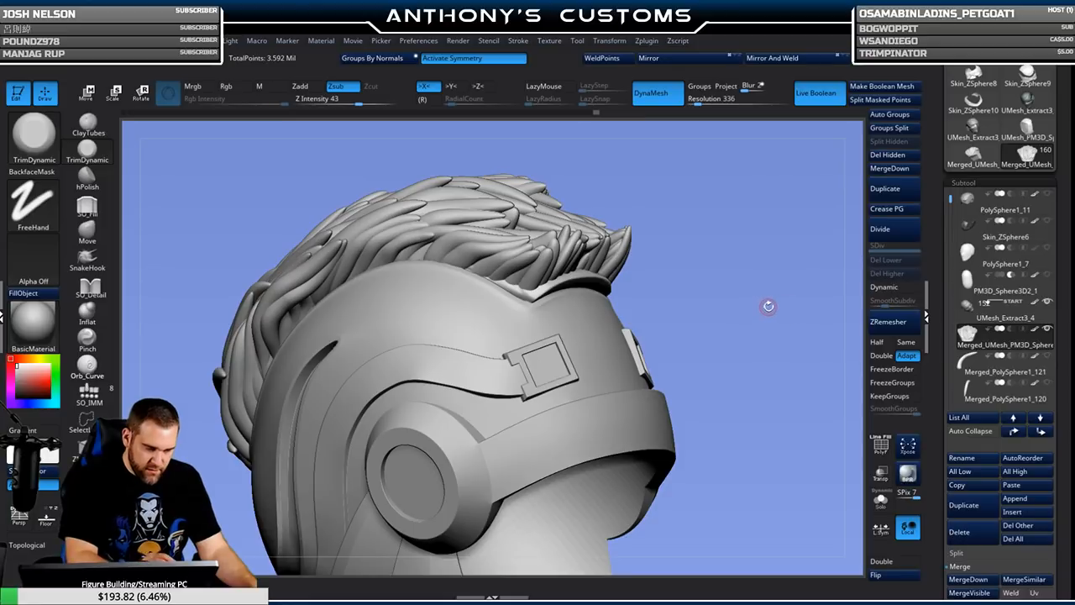
{"action": "key", "text": "shift+f"}
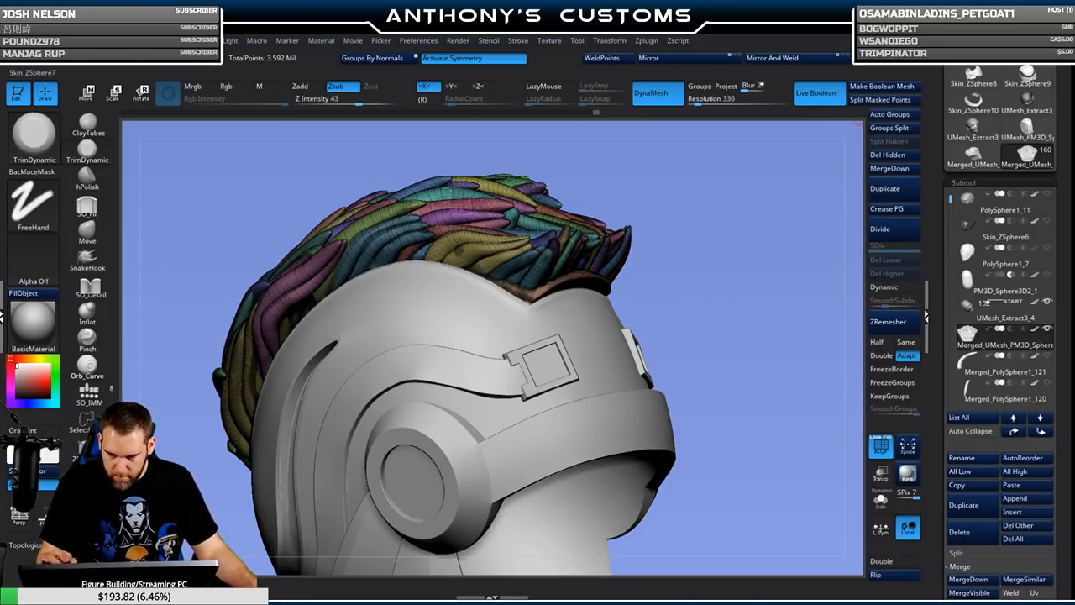
{"action": "mouse_move", "coordinate": [752, 288]}
{"action": "left_mouse_down"}
{"action": "mouse_move", "coordinate": [779, 287]}
{"action": "mouse_move", "coordinate": [756, 281]}
{"action": "mouse_move", "coordinate": [743, 296]}
{"action": "left_mouse_up"}
{"action": "key", "text": "space"}
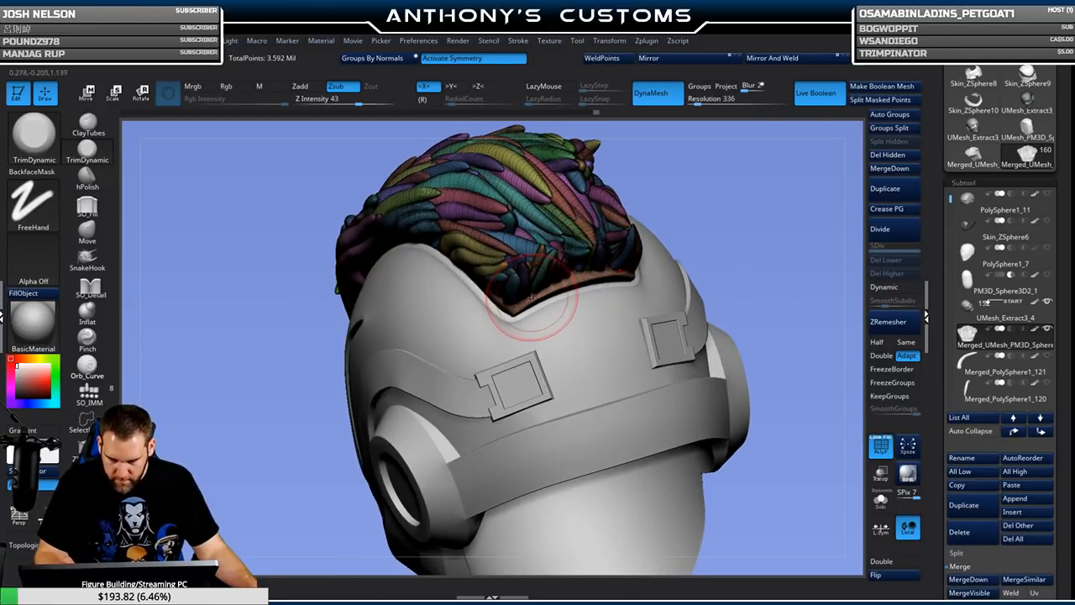
{"action": "key", "text": "ctrl"}
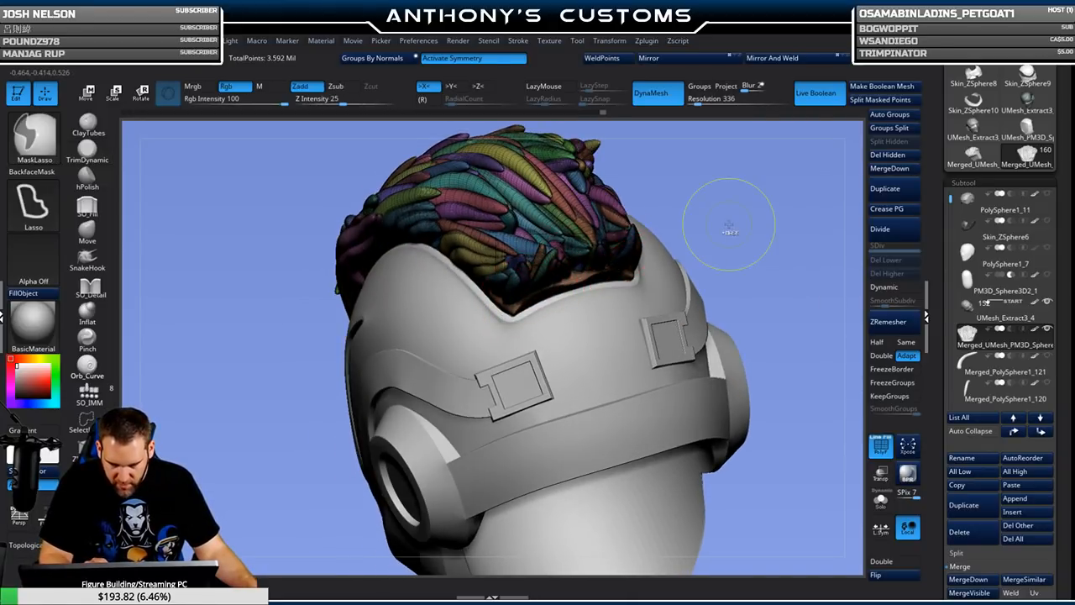
{"action": "left_click", "coordinate": [581, 279], "text": "ctrl+shift"}
{"action": "mouse_move", "coordinate": [784, 252]}
{"action": "left_mouse_down"}
{"action": "mouse_move", "coordinate": [763, 236]}
{"action": "mouse_move", "coordinate": [767, 252]}
{"action": "left_mouse_up"}
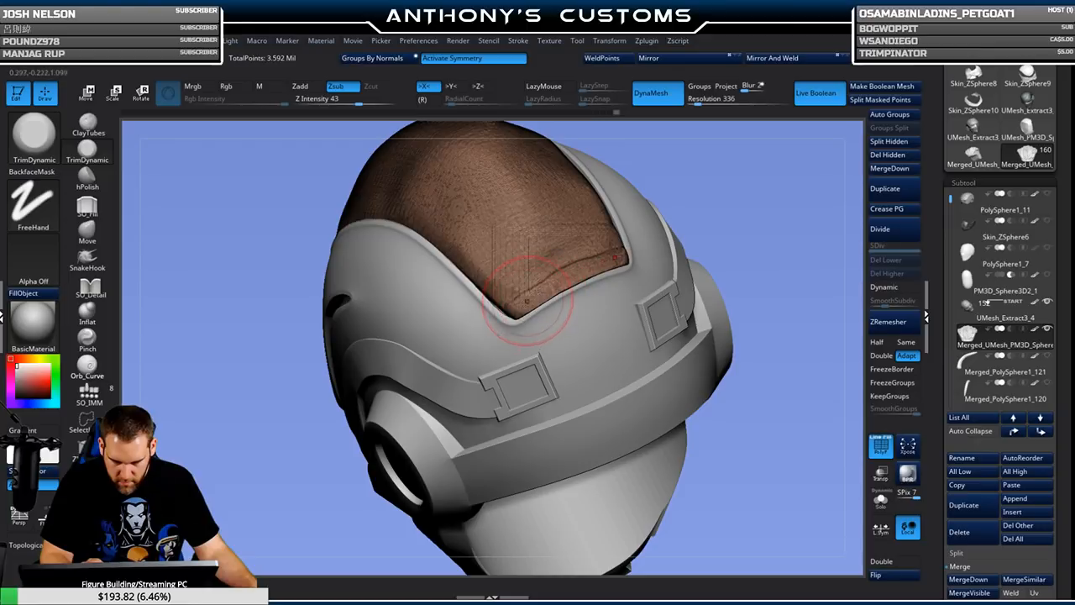
{"action": "left_click", "coordinate": [580, 243], "text": "ctrl+shift"}
Flatten the isolated base's surface just above the helmet opening's rear rim with the TrimDynamic brush.
{"action": "left_click_drag", "start_coordinate": [620, 254], "coordinate": [563, 283]}
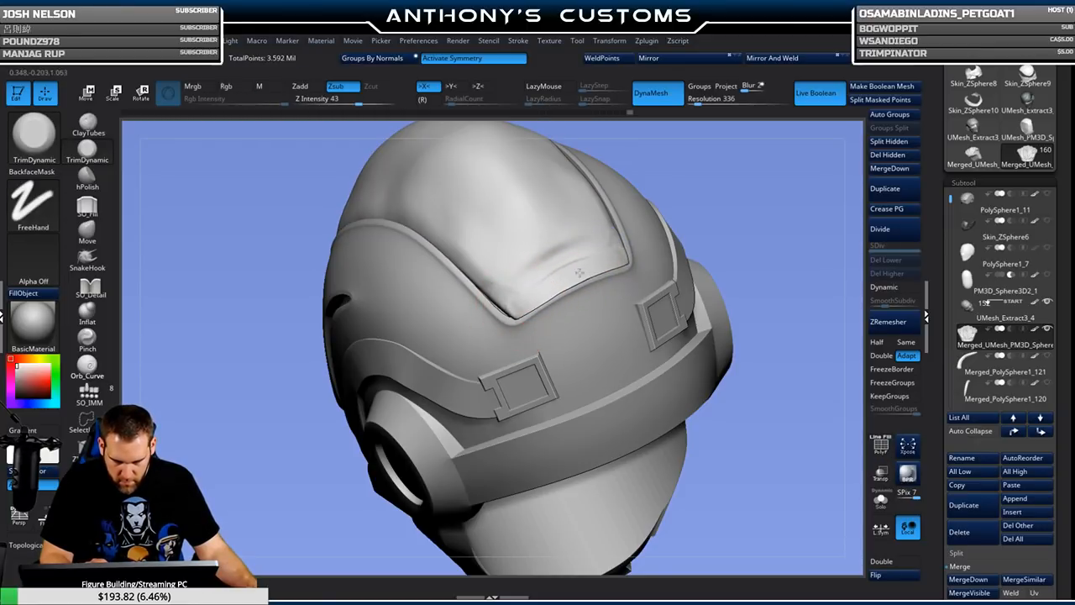
{"action": "left_click_drag", "start_coordinate": [713, 205], "coordinate": [643, 252]}
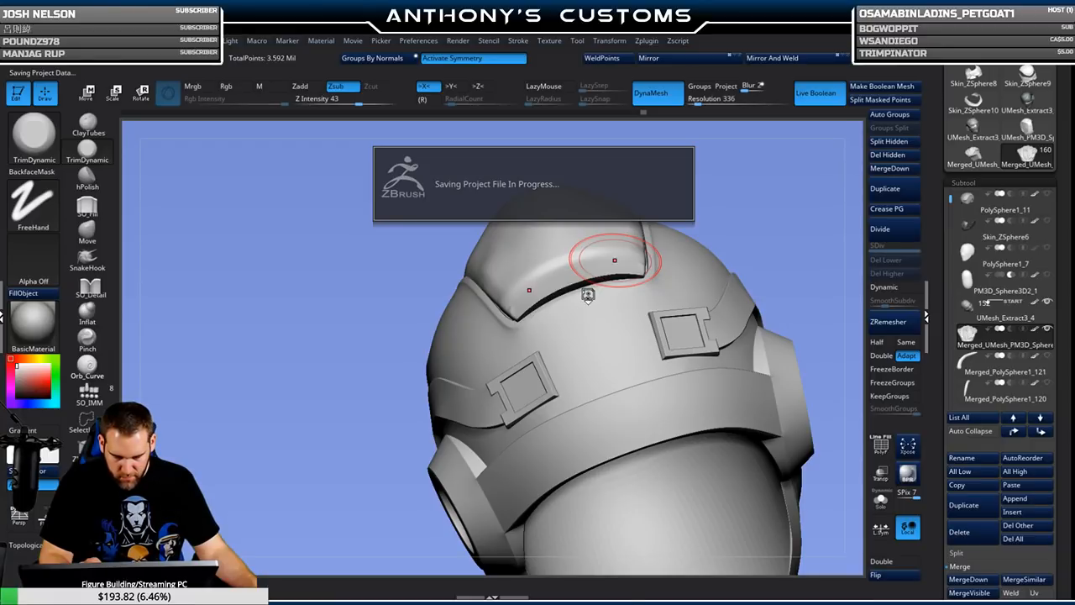
{"action": "key", "text": "shift"}
{"action": "key", "text": "alt"}
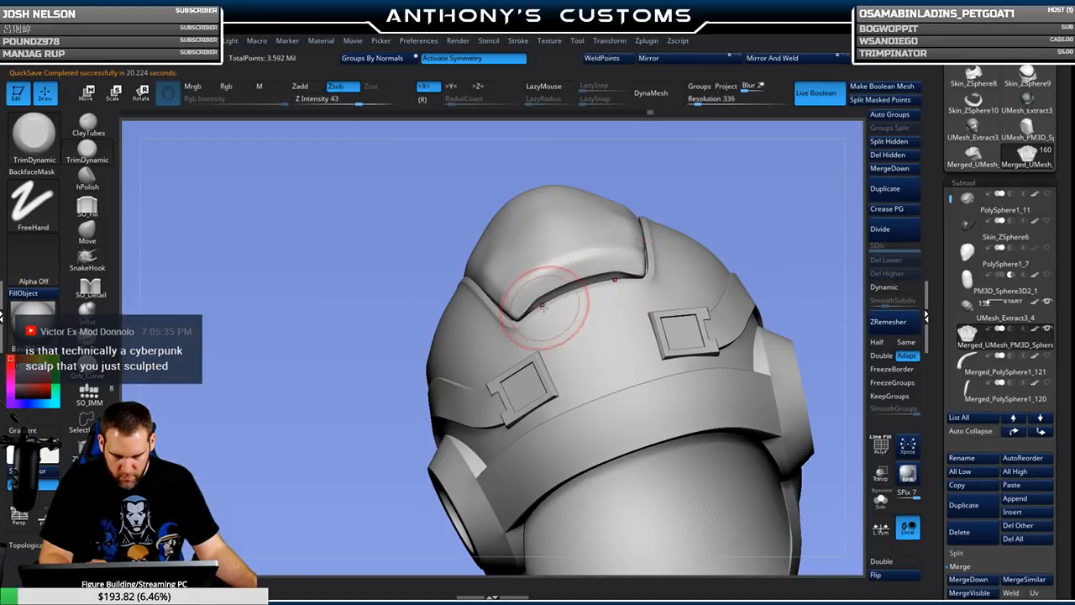
Close the gap along the opening's rear rim by working the base's edge with TrimDynamic and Smooth strokes.
{"action": "left_click_drag", "start_coordinate": [784, 199], "coordinate": [611, 289]}
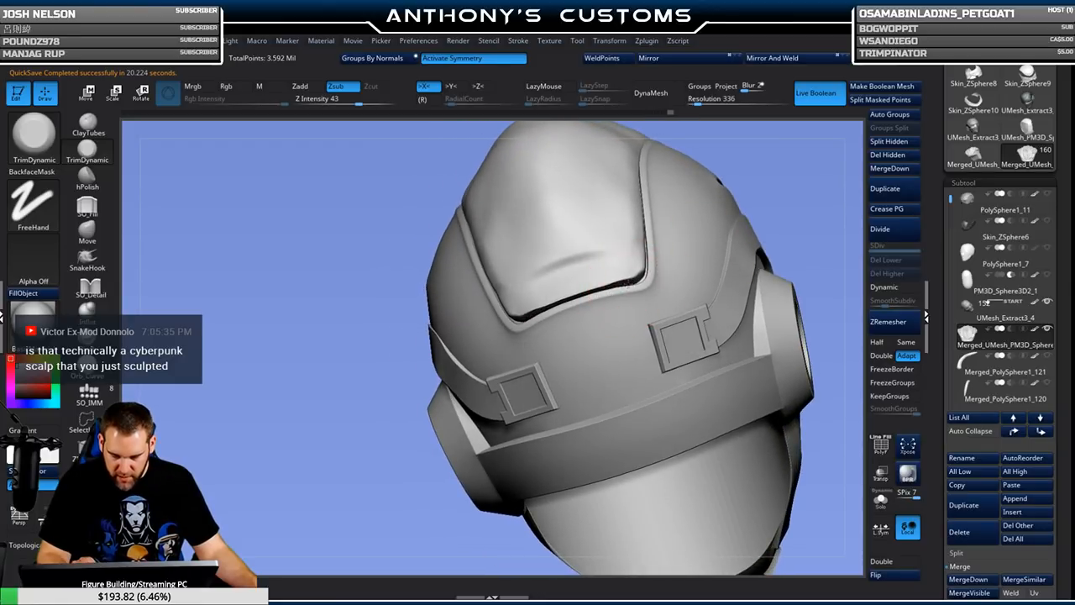
{"action": "left_click_drag", "start_coordinate": [534, 310], "coordinate": [614, 285]}
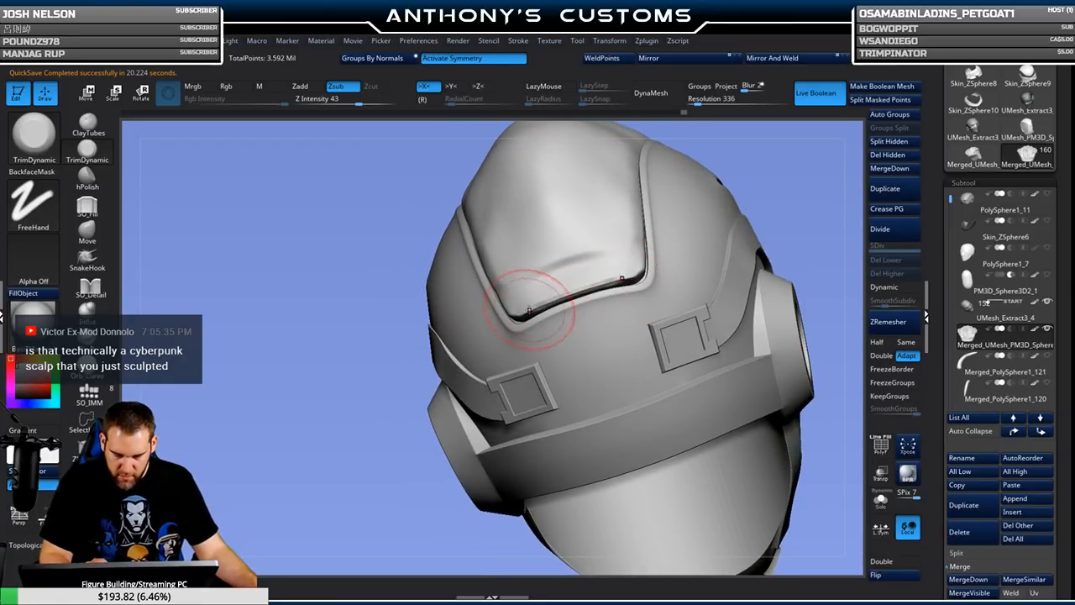
{"action": "mouse_move", "coordinate": [534, 309]}
{"action": "left_mouse_down"}
{"action": "mouse_move", "coordinate": [598, 284]}
{"action": "mouse_move", "coordinate": [636, 244]}
{"action": "left_mouse_up"}
{"action": "mouse_move", "coordinate": [591, 280]}
{"action": "left_mouse_down"}
{"action": "mouse_move", "coordinate": [629, 244]}
{"action": "mouse_move", "coordinate": [633, 261]}
{"action": "left_mouse_up"}
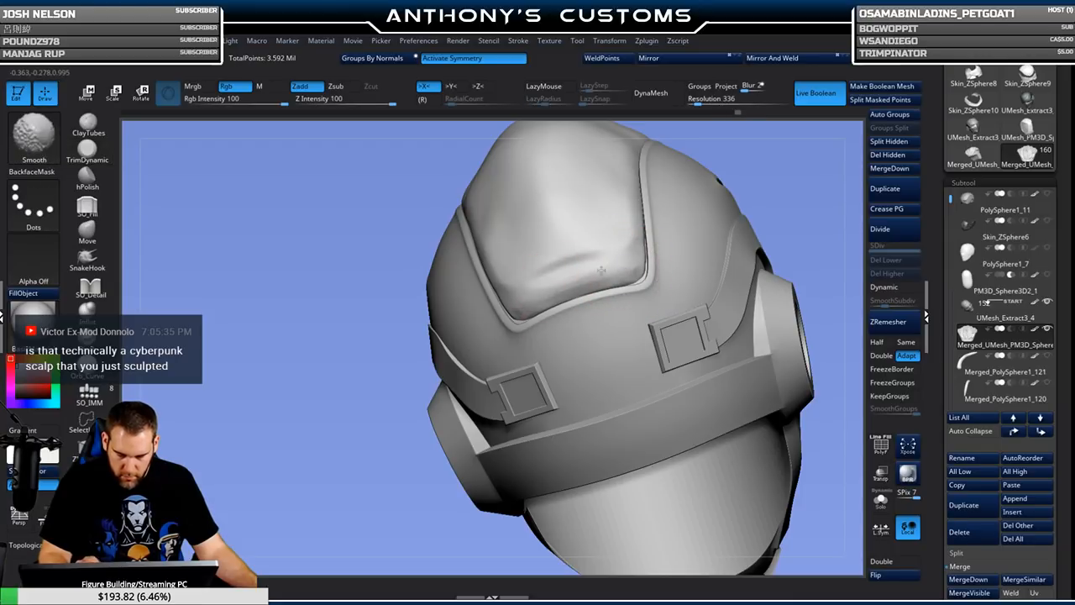
Pull the base's edge against the opening's rear corners and adjoining side rims with a small Move brush.
{"action": "left_click", "coordinate": [88, 231]}
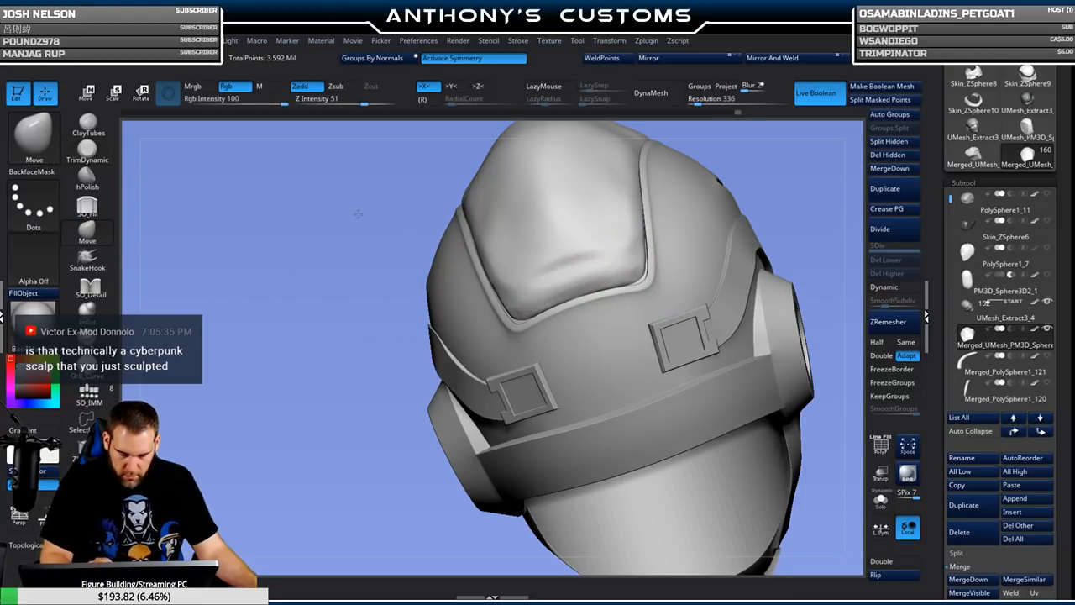
{"action": "right_click", "coordinate": [357, 214]}
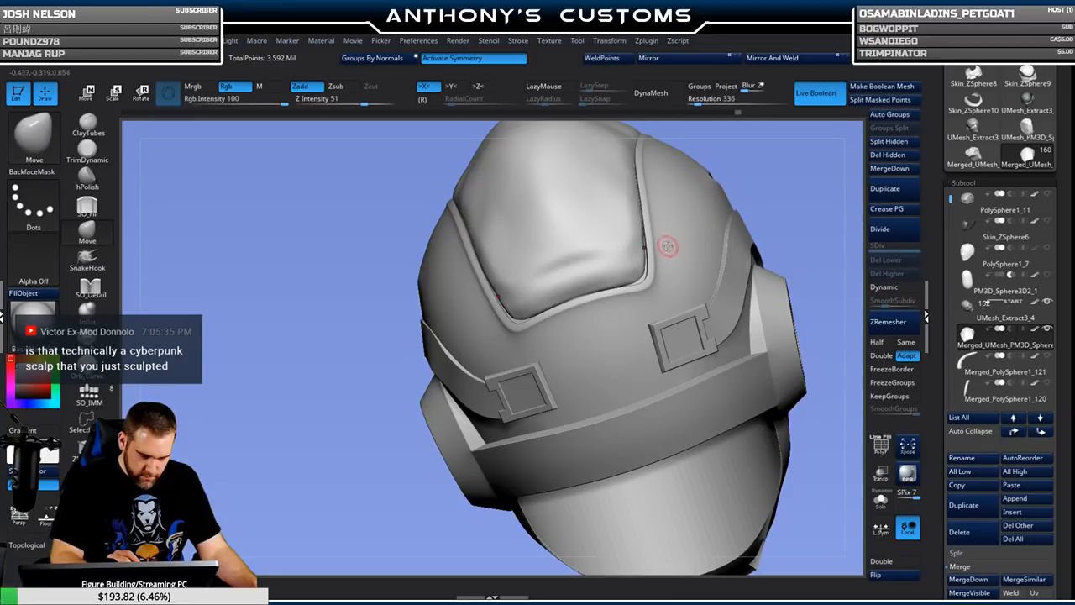
{"action": "right_click", "coordinate": [759, 182]}
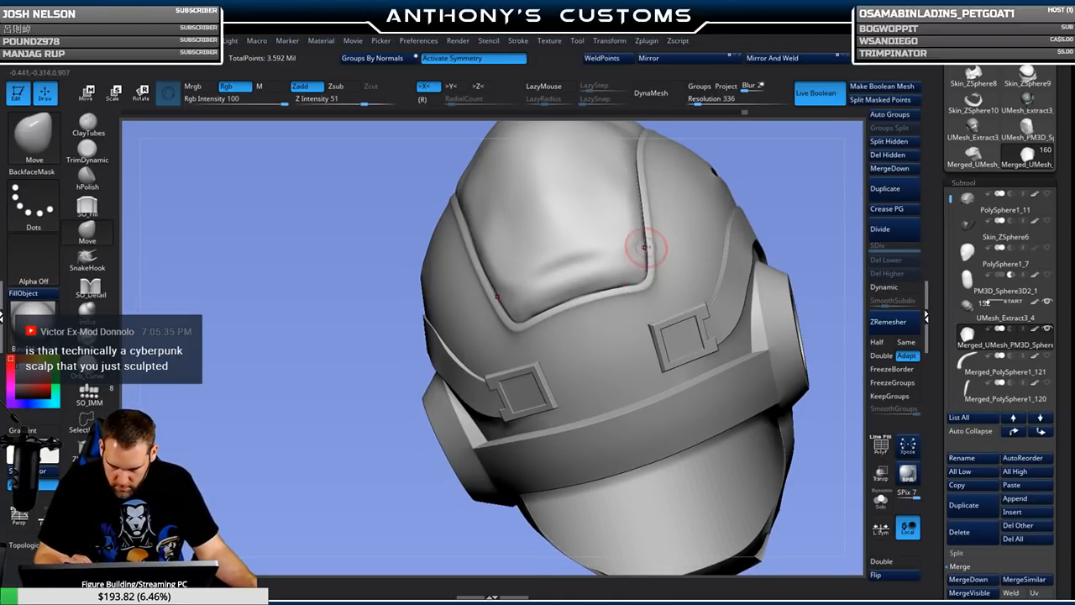
{"action": "right_click_drag", "start_coordinate": [643, 241], "coordinate": [593, 294]}
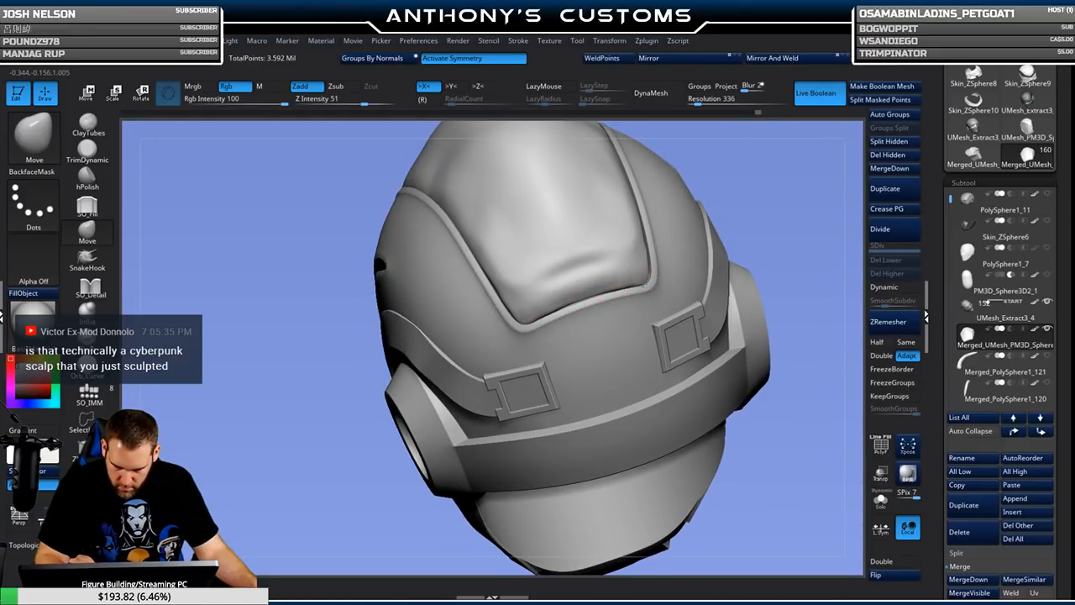
{"action": "right_click_drag", "start_coordinate": [772, 195], "coordinate": [827, 183]}
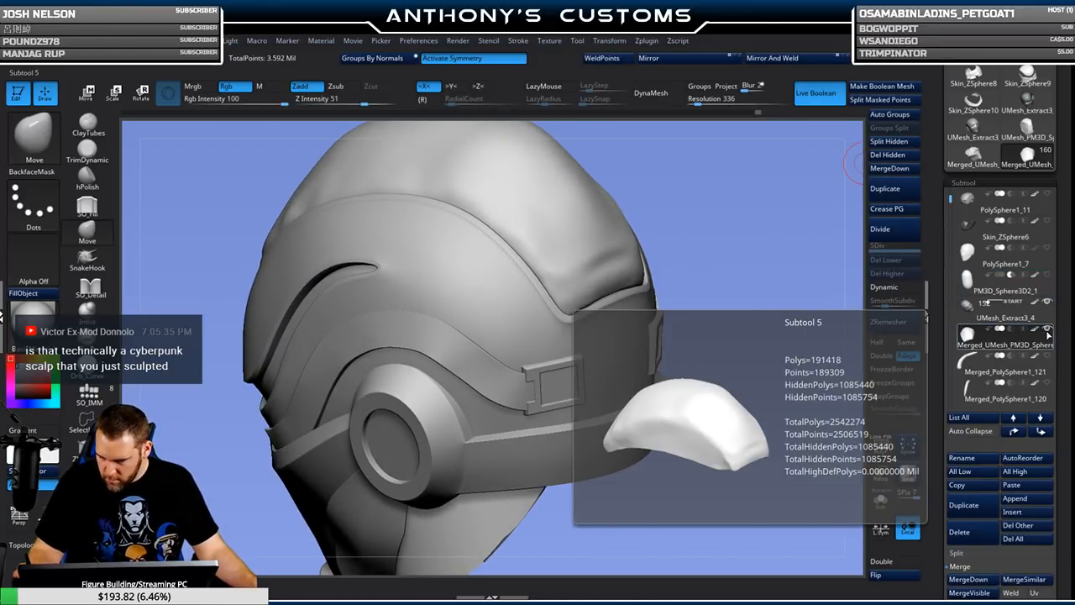
Reveal the hidden hair strands of the merged hair piece so they show together with its base.
{"action": "mouse_move", "coordinate": [1045, 358]}
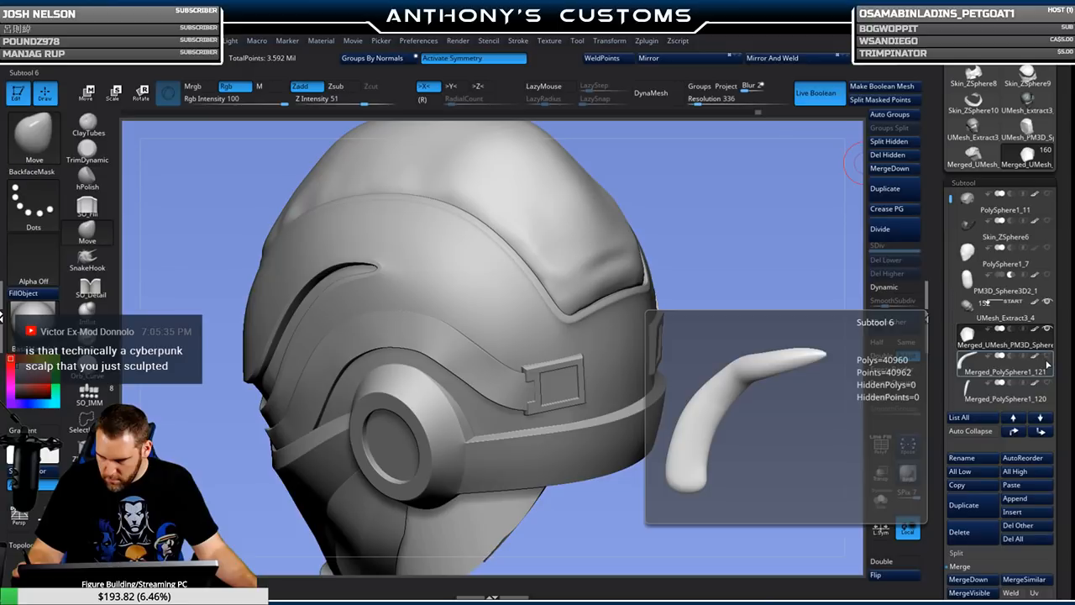
{"action": "left_click", "coordinate": [773, 430], "text": "ctrl+shift"}
{"action": "mouse_move", "coordinate": [773, 430]}
{"action": "left_mouse_down"}
{"action": "mouse_move", "coordinate": [738, 436]}
{"action": "mouse_move", "coordinate": [699, 423]}
{"action": "left_mouse_up"}
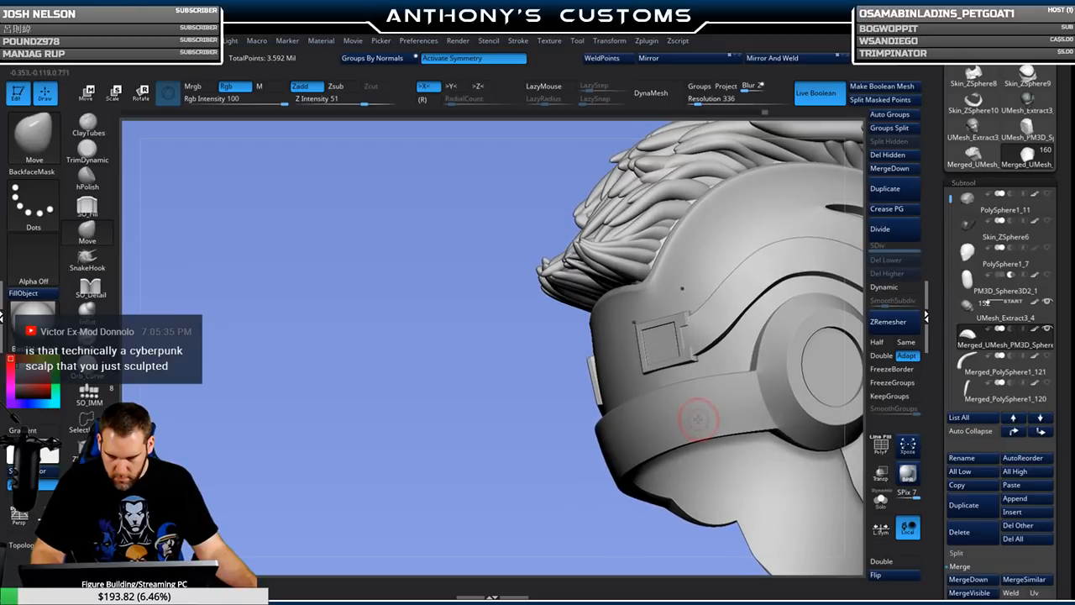
{"action": "mouse_move", "coordinate": [472, 418]}
{"action": "left_mouse_down"}
{"action": "mouse_move", "coordinate": [403, 424]}
{"action": "mouse_move", "coordinate": [374, 458]}
{"action": "mouse_move", "coordinate": [357, 420]}
{"action": "mouse_move", "coordinate": [469, 491]}
{"action": "mouse_move", "coordinate": [601, 220]}
{"action": "mouse_move", "coordinate": [716, 292]}
{"action": "mouse_move", "coordinate": [731, 234]}
{"action": "mouse_move", "coordinate": [710, 192]}
{"action": "mouse_move", "coordinate": [742, 173]}
{"action": "mouse_move", "coordinate": [744, 232]}
{"action": "mouse_move", "coordinate": [599, 300]}
{"action": "left_mouse_up"}
Isolate the base's polygroup, refine its edge at the opening's front rim with TrimDynamic and Smooth, and unhide the hair strands.
{"action": "left_click", "coordinate": [88, 151]}
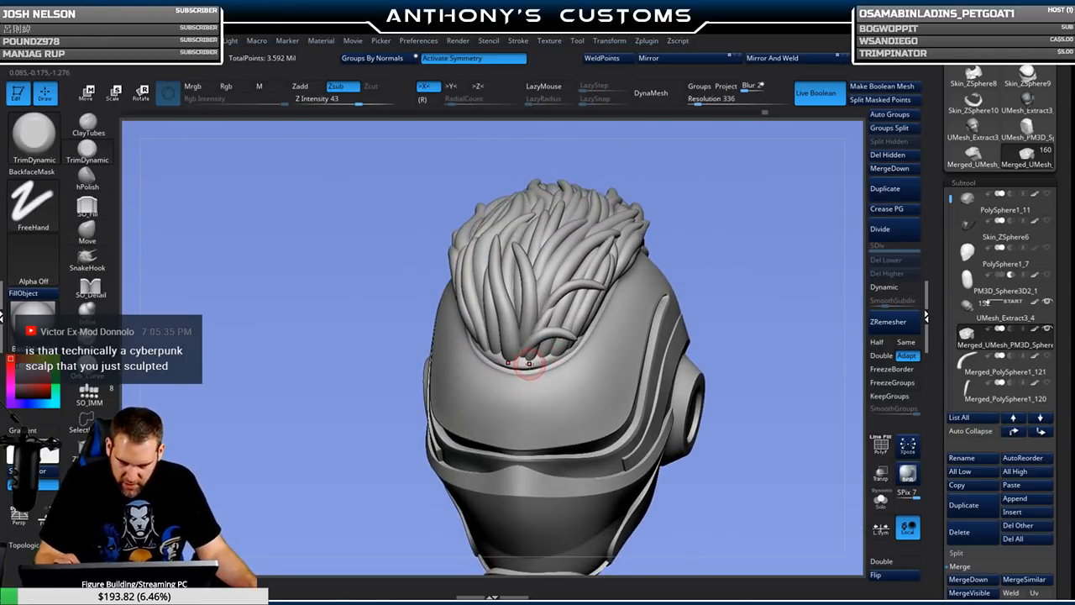
{"action": "left_click", "coordinate": [531, 360], "text": "ctrl+shift"}
{"action": "mouse_move", "coordinate": [531, 360]}
{"action": "left_mouse_down"}
{"action": "mouse_move", "coordinate": [551, 351]}
{"action": "mouse_move", "coordinate": [520, 354]}
{"action": "mouse_move", "coordinate": [544, 352]}
{"action": "left_mouse_up"}
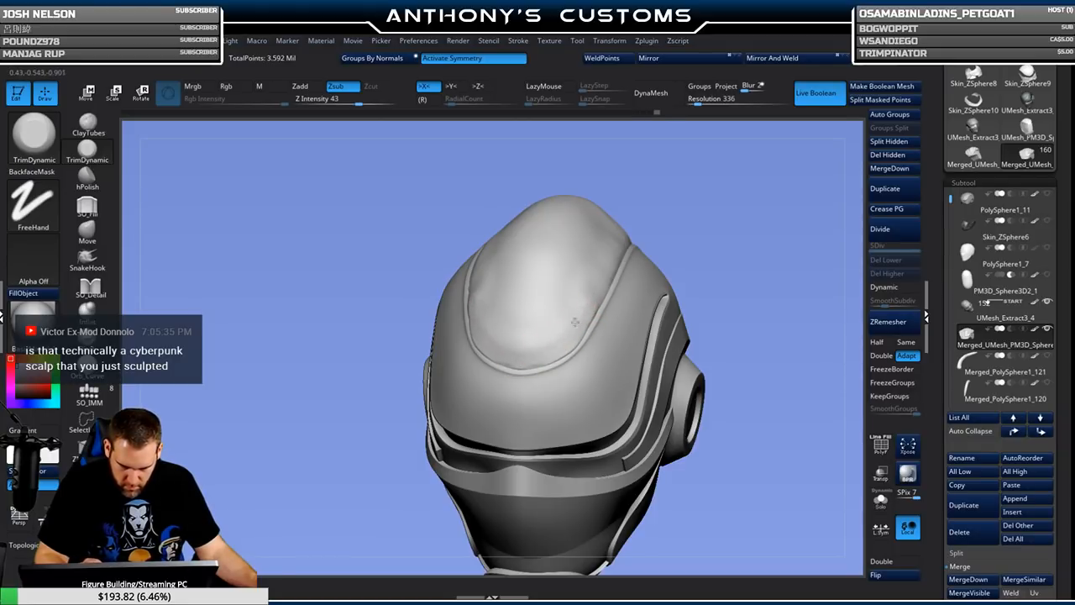
{"action": "key", "text": "shift"}
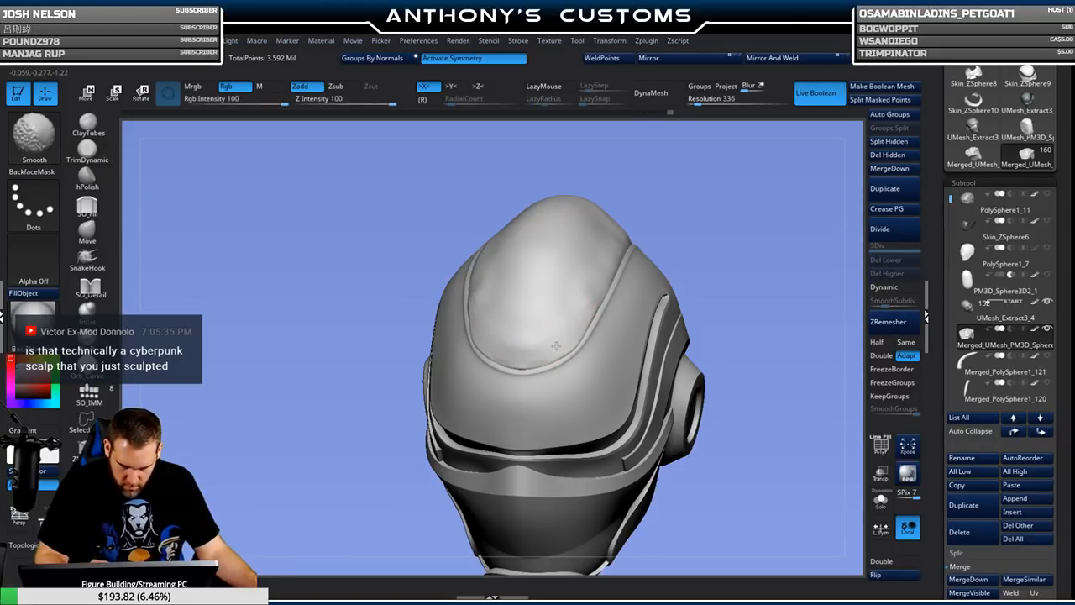
{"action": "key", "text": "ctrl+shift"}
{"action": "left_click", "coordinate": [759, 315], "text": "ctrl+shift"}
{"action": "mouse_move", "coordinate": [760, 312]}
{"action": "left_mouse_down"}
{"action": "mouse_move", "coordinate": [780, 277]}
{"action": "mouse_move", "coordinate": [757, 317]}
{"action": "mouse_move", "coordinate": [765, 297]}
{"action": "mouse_move", "coordinate": [793, 304]}
{"action": "left_mouse_up"}
Examine the hair piece's fit along the helmet opening's rim from the front, rear and both sides.
{"action": "left_click", "coordinate": [88, 207]}
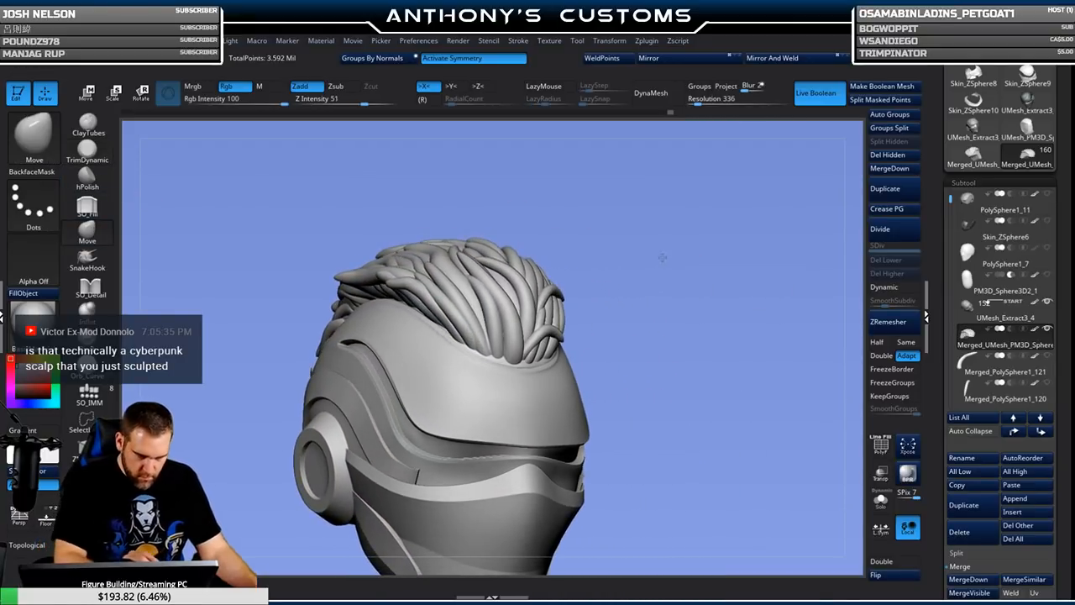
{"action": "key", "text": "space"}
{"action": "left_click_drag", "start_coordinate": [690, 252], "coordinate": [530, 366]}
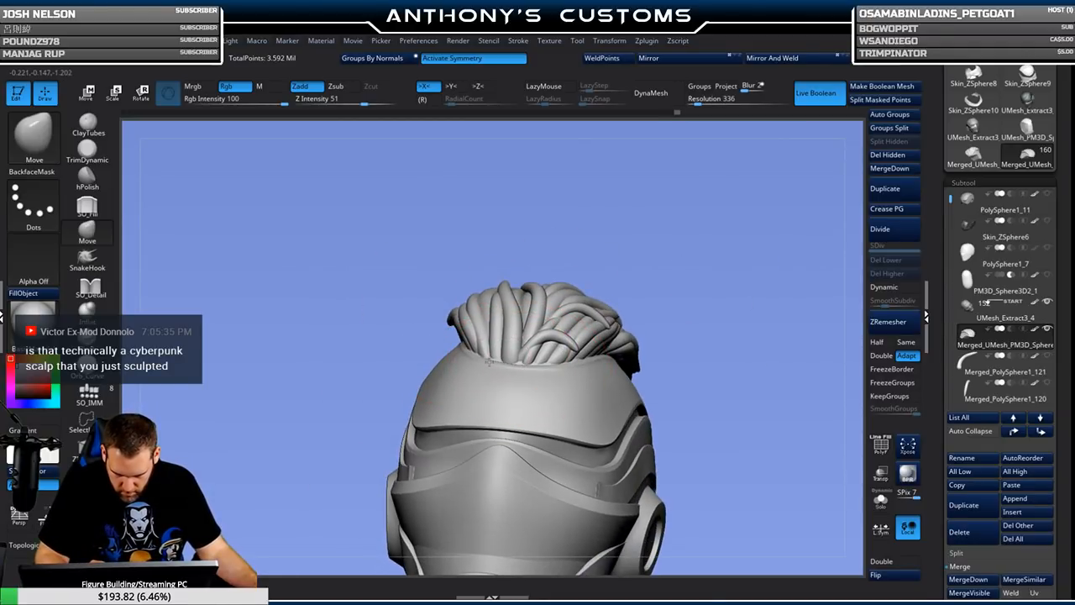
{"action": "left_click_drag", "start_coordinate": [664, 256], "coordinate": [603, 294]}
{"action": "left_click_drag", "start_coordinate": [775, 233], "coordinate": [637, 239], "text": "alt"}
{"action": "left_click_drag", "start_coordinate": [768, 283], "coordinate": [643, 293]}
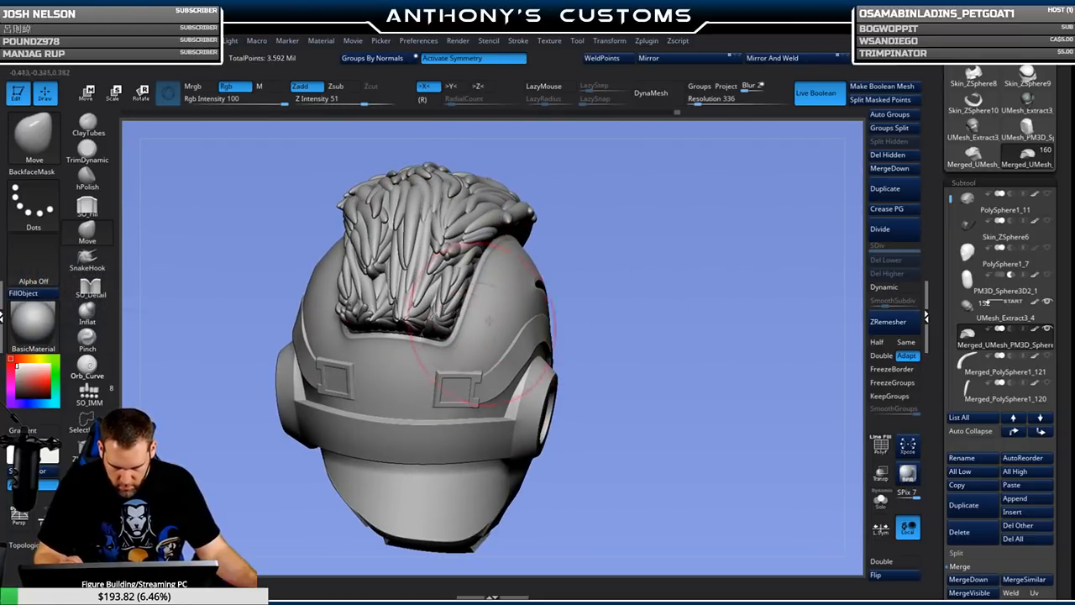
{"action": "left_click_drag", "start_coordinate": [612, 252], "coordinate": [456, 264]}
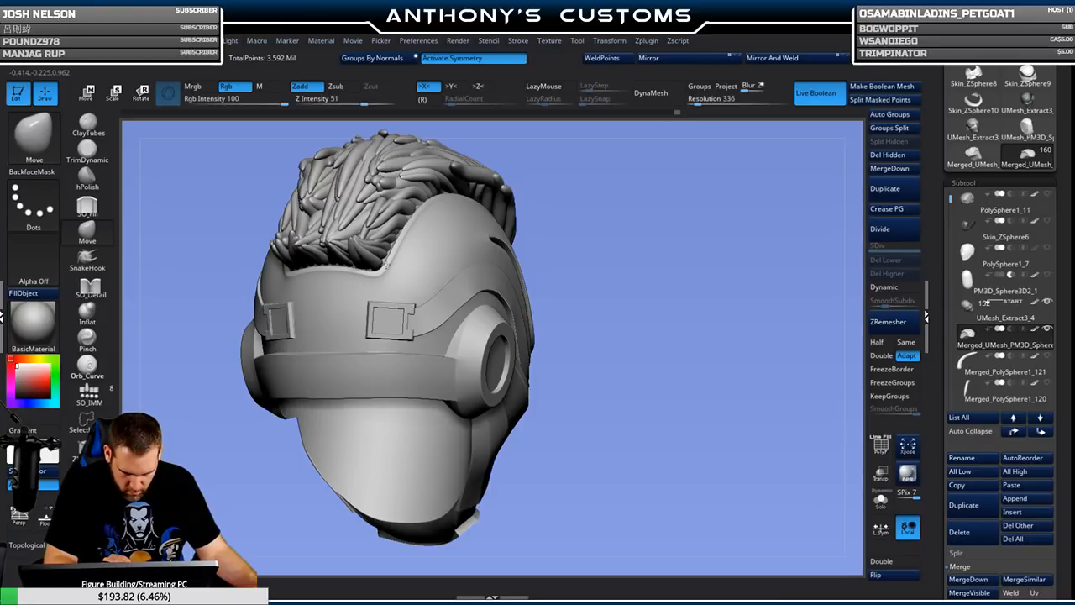
{"action": "mouse_move", "coordinate": [629, 326]}
{"action": "left_mouse_down"}
{"action": "mouse_move", "coordinate": [643, 272]}
{"action": "mouse_move", "coordinate": [681, 264]}
{"action": "mouse_move", "coordinate": [625, 328]}
{"action": "mouse_move", "coordinate": [612, 240]}
{"action": "mouse_move", "coordinate": [504, 257]}
{"action": "left_mouse_up"}
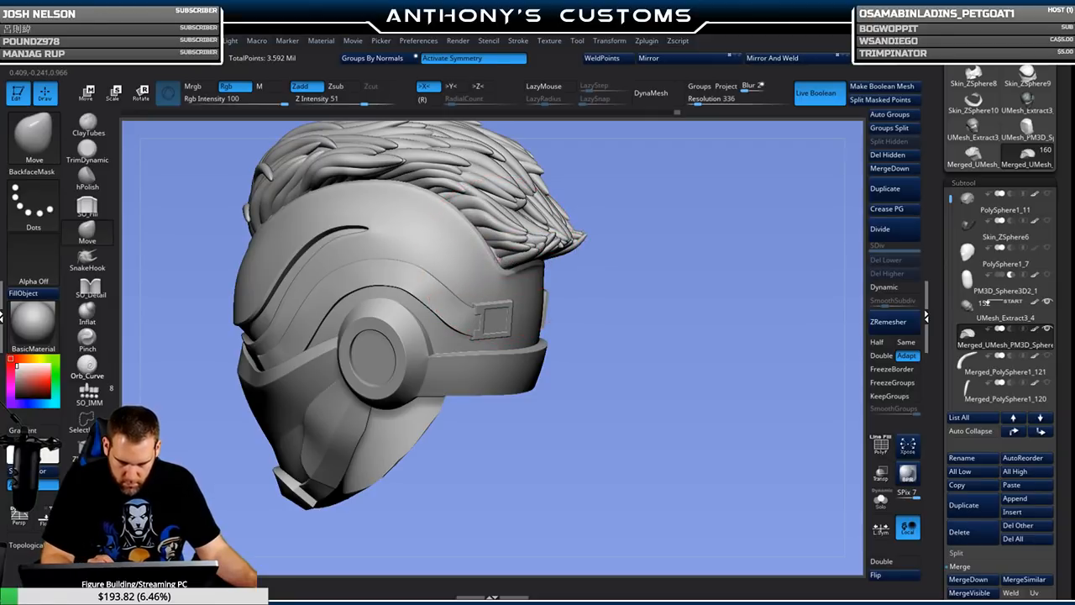
{"action": "mouse_move", "coordinate": [681, 272]}
{"action": "left_mouse_down"}
{"action": "mouse_move", "coordinate": [671, 331]}
{"action": "mouse_move", "coordinate": [752, 268]}
{"action": "mouse_move", "coordinate": [748, 255]}
{"action": "mouse_move", "coordinate": [457, 377]}
{"action": "left_mouse_up"}
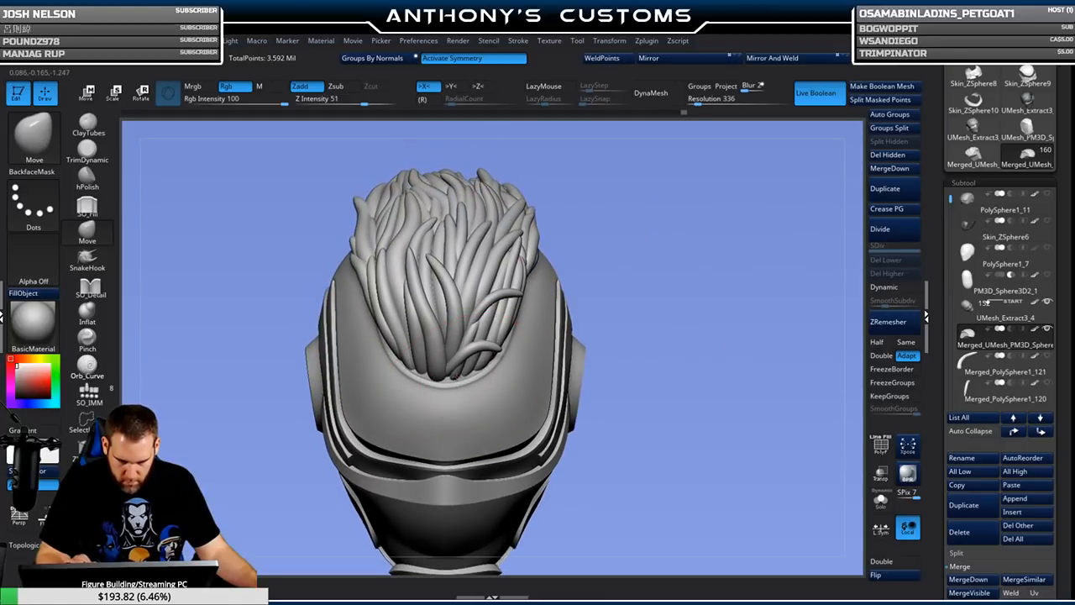
{"action": "left_click_drag", "start_coordinate": [624, 288], "coordinate": [647, 312]}
{"action": "left_click_drag", "start_coordinate": [644, 351], "coordinate": [680, 210], "text": "alt"}
Set the merged hair piece to subtractive so it cuts the recess in the helmet, and save the project.
{"action": "left_click", "coordinate": [1010, 333]}
{"action": "mouse_move", "coordinate": [747, 336]}
{"action": "left_mouse_down"}
{"action": "mouse_move", "coordinate": [710, 456]}
{"action": "mouse_move", "coordinate": [742, 410]}
{"action": "mouse_move", "coordinate": [736, 367]}
{"action": "mouse_move", "coordinate": [710, 394]}
{"action": "mouse_move", "coordinate": [747, 379]}
{"action": "left_mouse_up"}
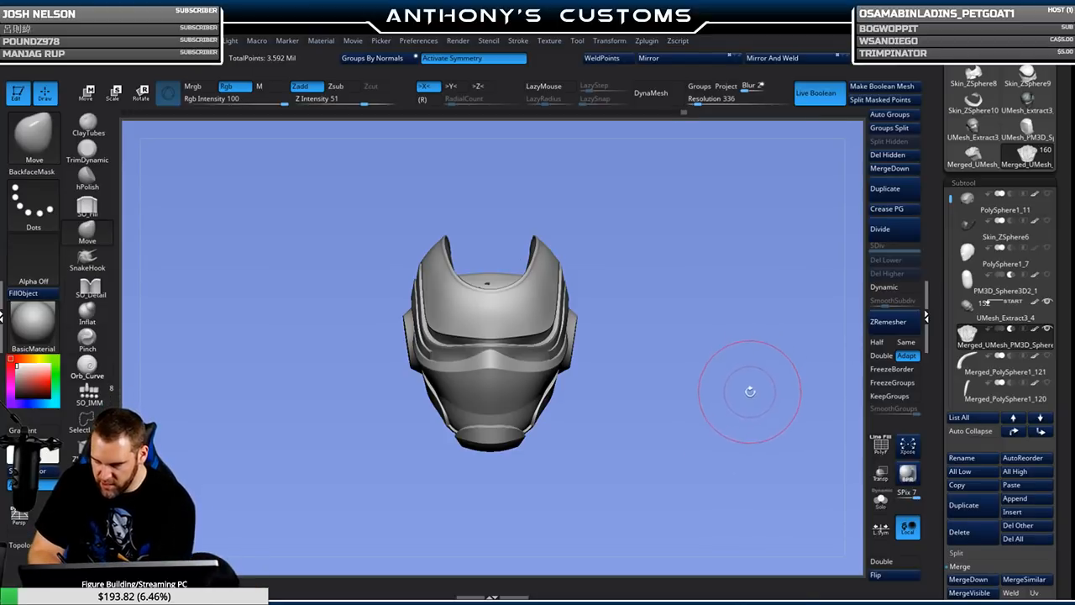
{"action": "key", "text": "ctrl"}
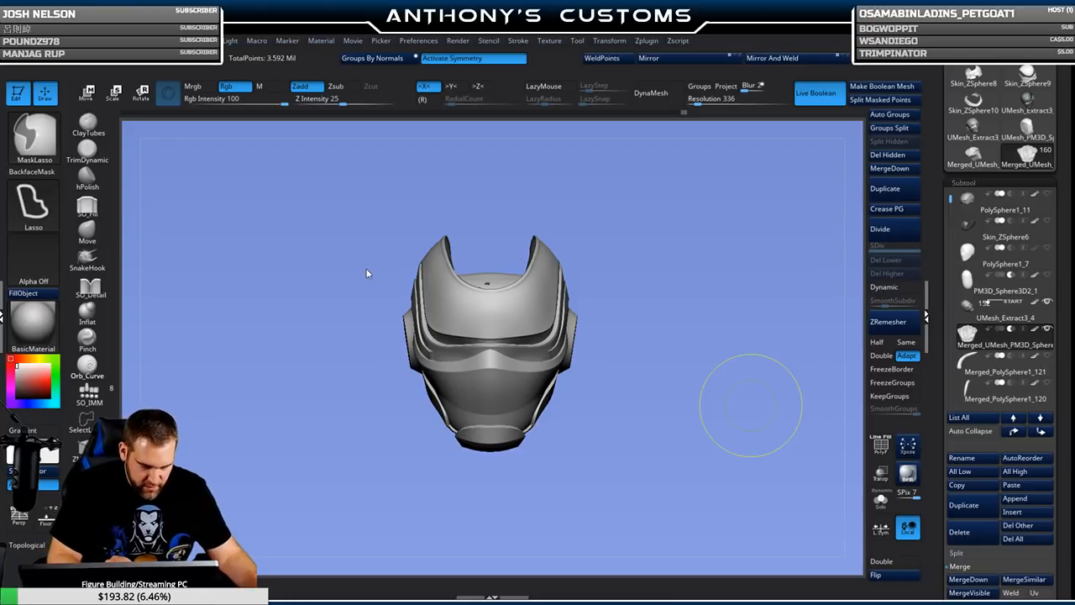
{"action": "key", "text": "ctrl+s"}
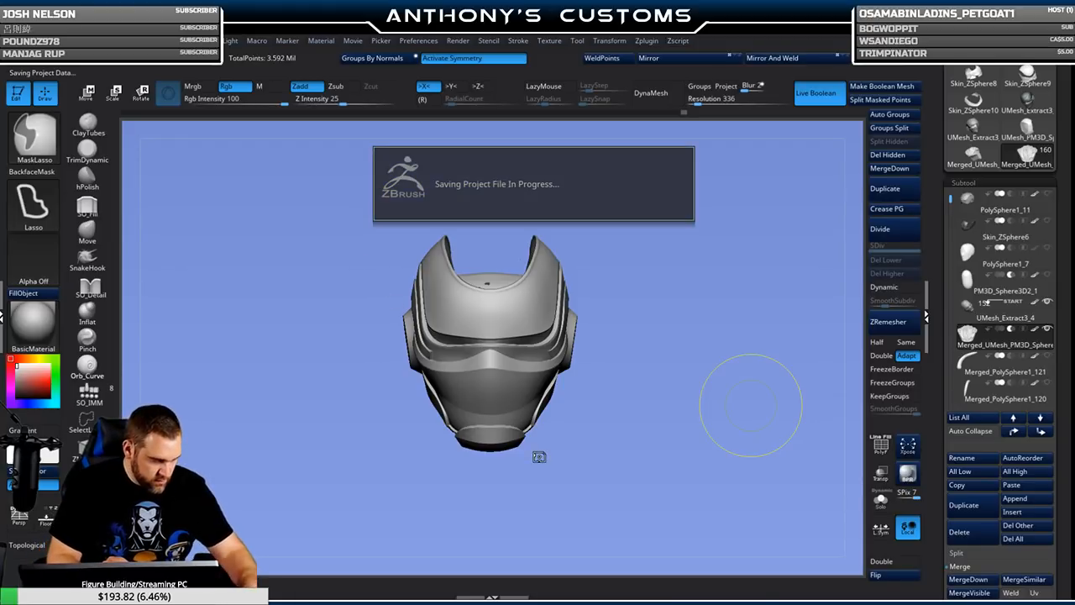
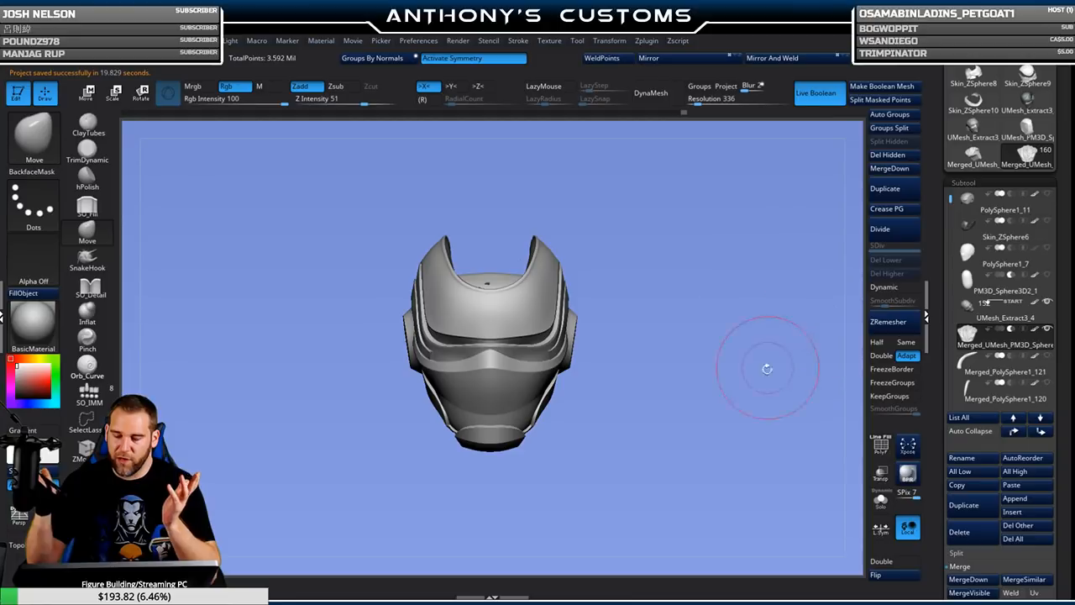
{"action": "left_click_drag", "start_coordinate": [765, 379], "coordinate": [764, 427]}
{"action": "mouse_move", "coordinate": [713, 456]}
{"action": "left_mouse_down"}
{"action": "mouse_move", "coordinate": [717, 432]}
{"action": "mouse_move", "coordinate": [714, 475]}
{"action": "mouse_move", "coordinate": [726, 484]}
{"action": "mouse_move", "coordinate": [714, 384]}
{"action": "mouse_move", "coordinate": [701, 420]}
{"action": "mouse_move", "coordinate": [713, 470]}
{"action": "mouse_move", "coordinate": [739, 498]}
{"action": "mouse_move", "coordinate": [737, 479]}
{"action": "left_mouse_up"}
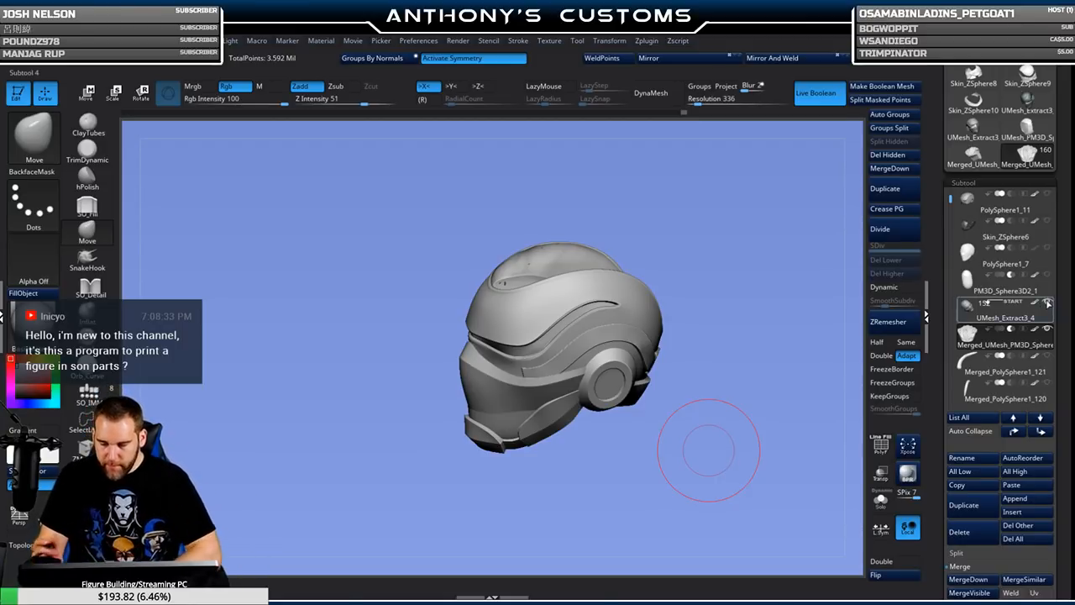
Hide the helmet and set the hair piece to additive to inspect its base and underside.
{"action": "mouse_move", "coordinate": [1048, 304]}
{"action": "left_click", "coordinate": [997, 333]}
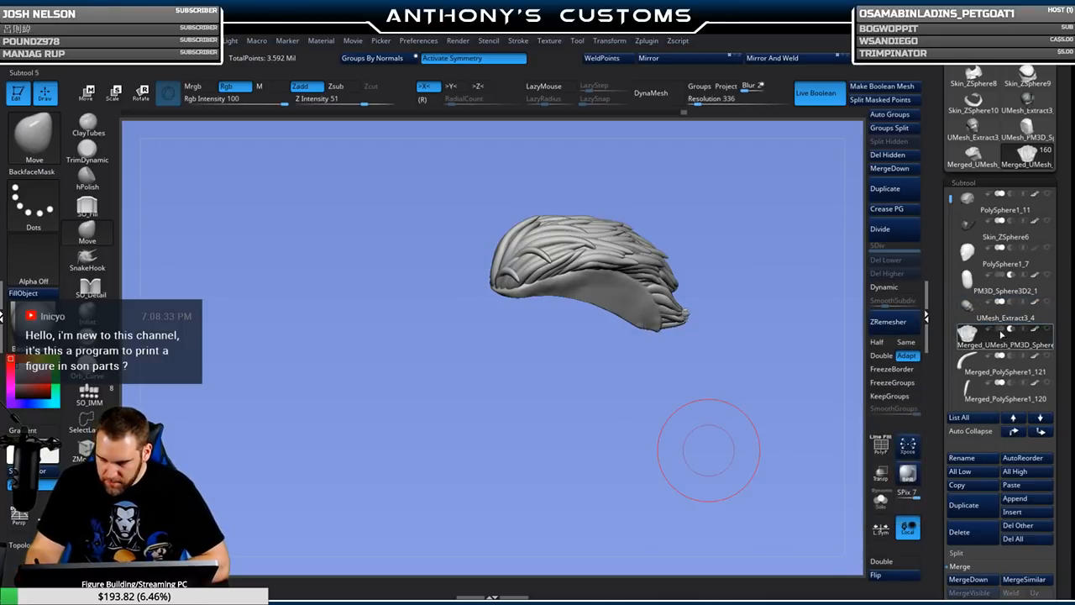
{"action": "mouse_move", "coordinate": [999, 345]}
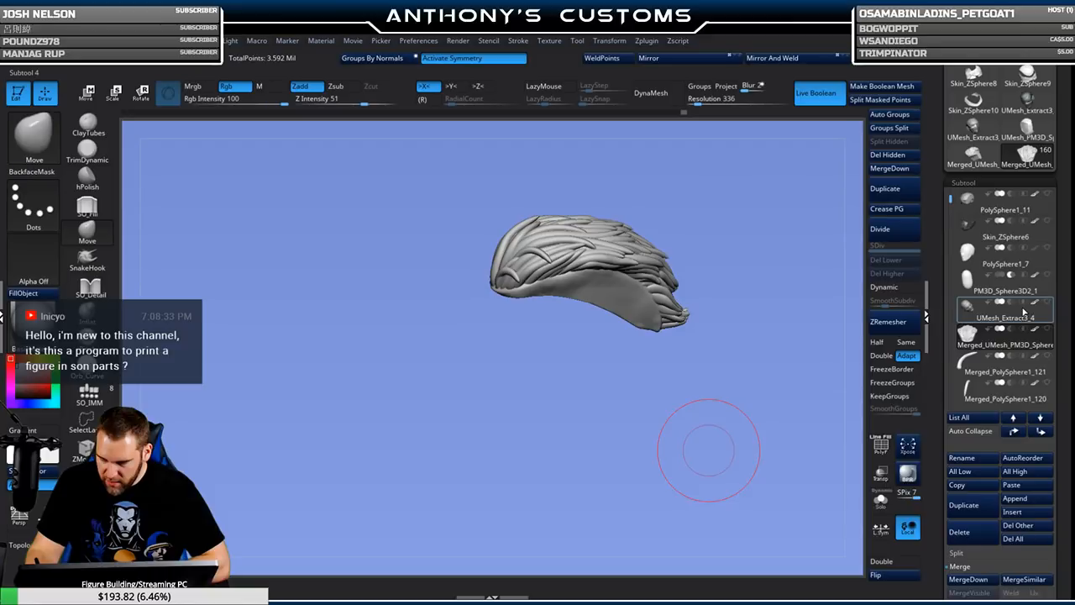
{"action": "mouse_move", "coordinate": [1024, 312]}
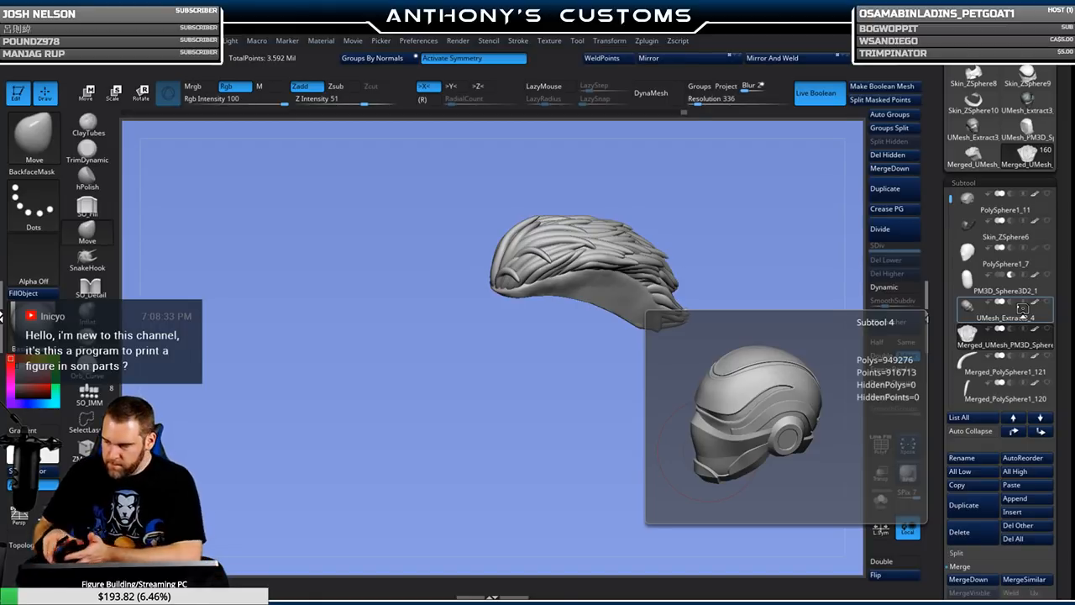
{"action": "mouse_move", "coordinate": [708, 360]}
{"action": "left_mouse_down"}
{"action": "mouse_move", "coordinate": [747, 388]}
{"action": "mouse_move", "coordinate": [744, 300]}
{"action": "mouse_move", "coordinate": [728, 357]}
{"action": "mouse_move", "coordinate": [761, 367]}
{"action": "mouse_move", "coordinate": [735, 384]}
{"action": "left_mouse_up"}
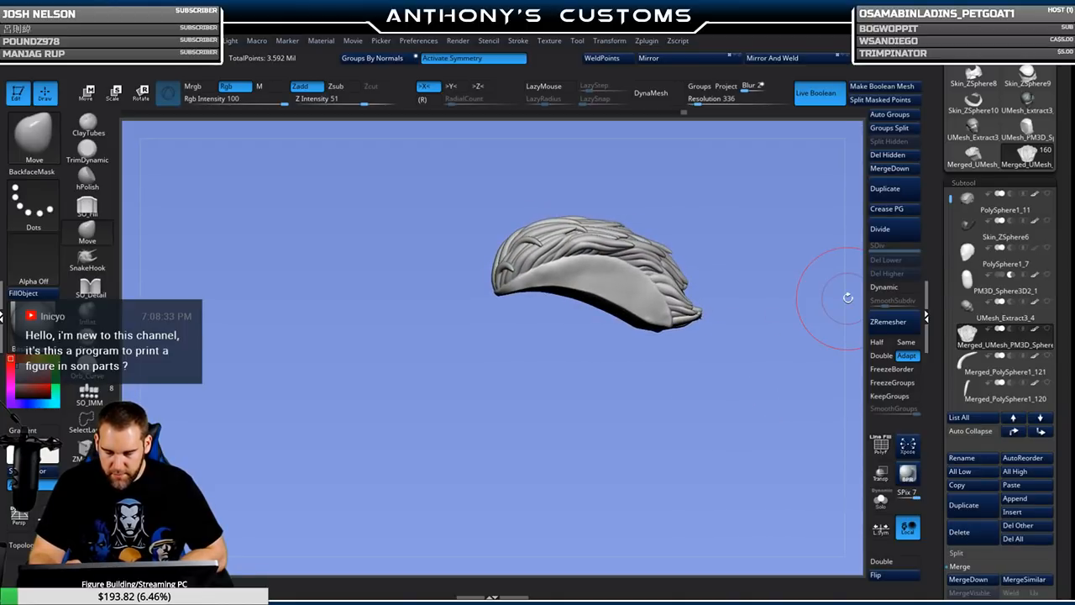
Show the helmet again, set the hair piece to subtractive, and generate a Boolean mesh from the two.
{"action": "left_click", "coordinate": [1047, 302]}
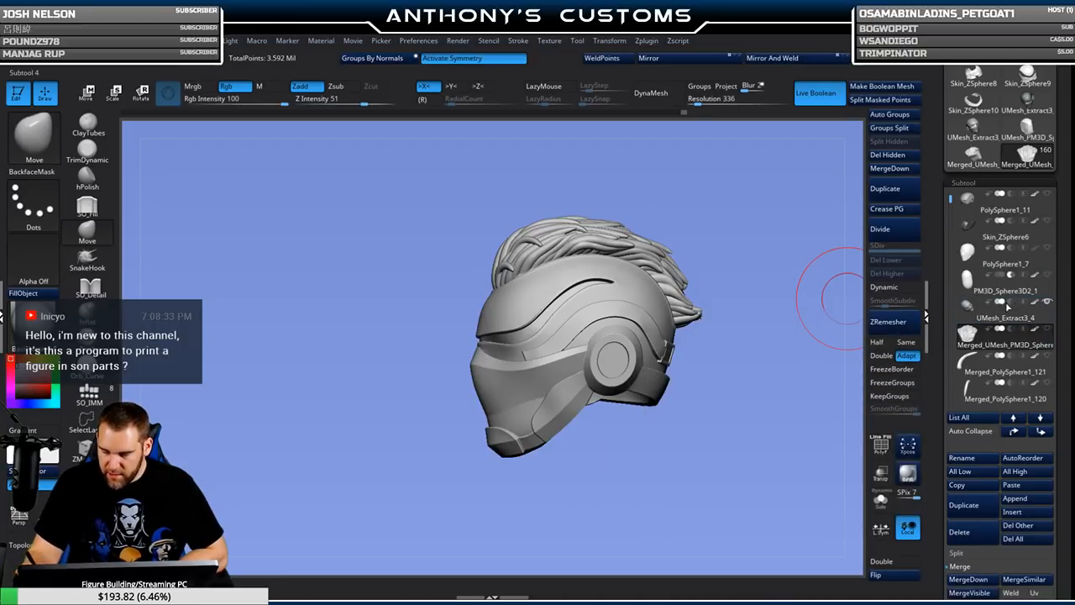
{"action": "left_click", "coordinate": [1011, 329]}
{"action": "mouse_move", "coordinate": [747, 420]}
{"action": "left_mouse_down"}
{"action": "mouse_move", "coordinate": [734, 515]}
{"action": "mouse_move", "coordinate": [702, 500]}
{"action": "mouse_move", "coordinate": [781, 385]}
{"action": "left_mouse_up"}
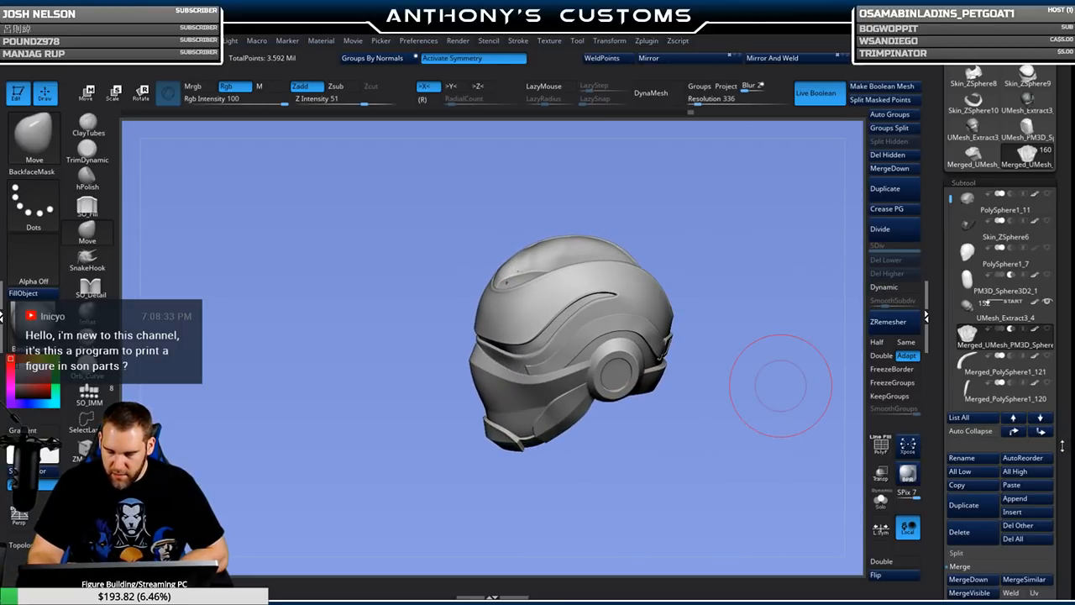
{"action": "left_click_drag", "start_coordinate": [1061, 501], "coordinate": [1061, 480]}
{"action": "left_click", "coordinate": [886, 86]}
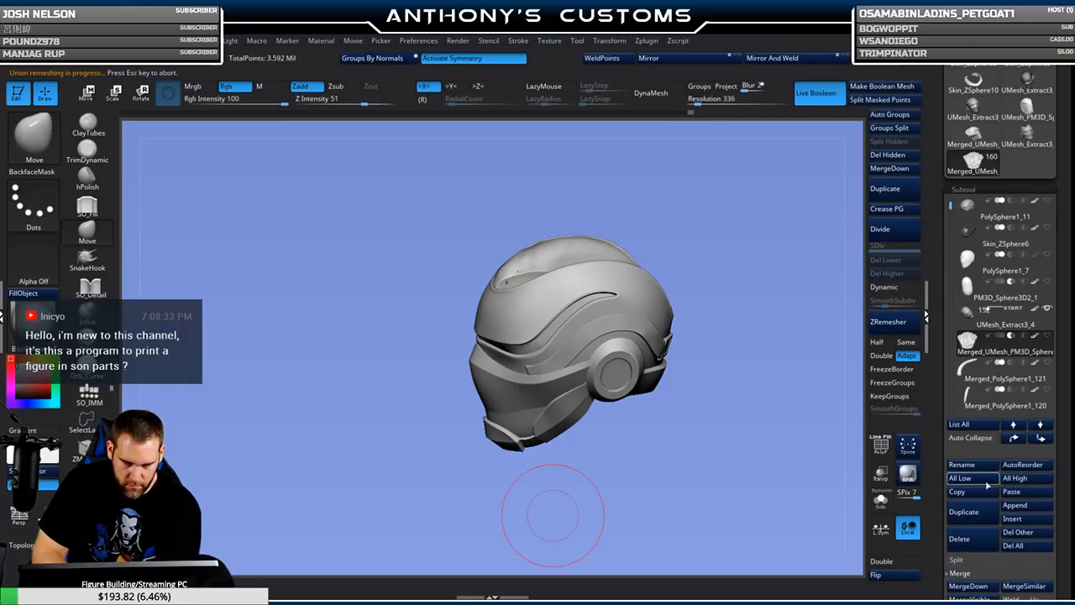
Append the Boolean helmet mesh as a subtool, hide the original UMesh_Extract3_4 helmet, and select the appended helmet.
{"action": "left_click", "coordinate": [1026, 506]}
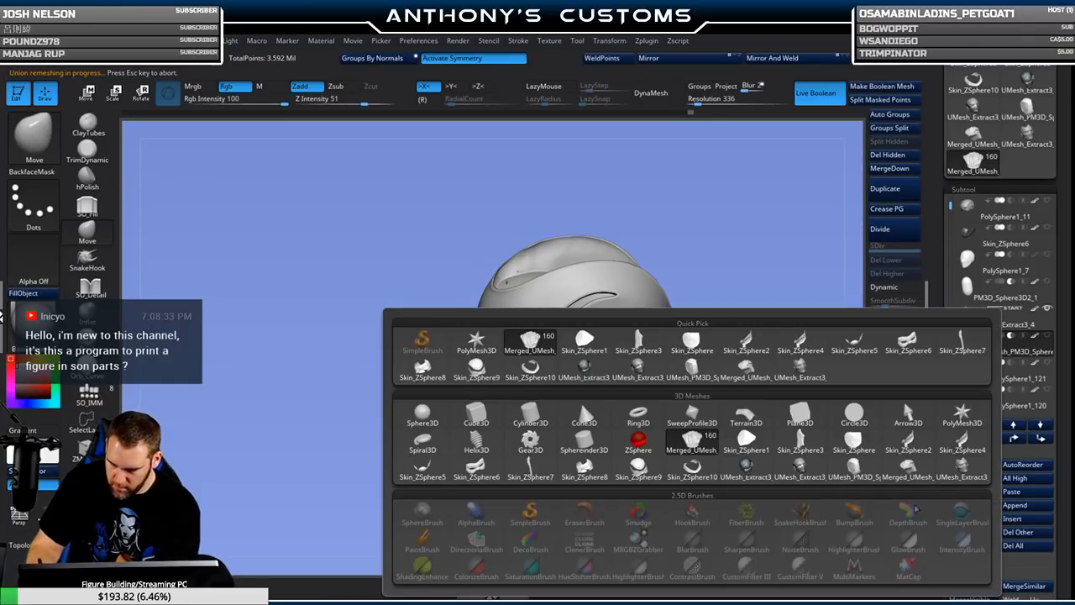
{"action": "left_click", "coordinate": [958, 467]}
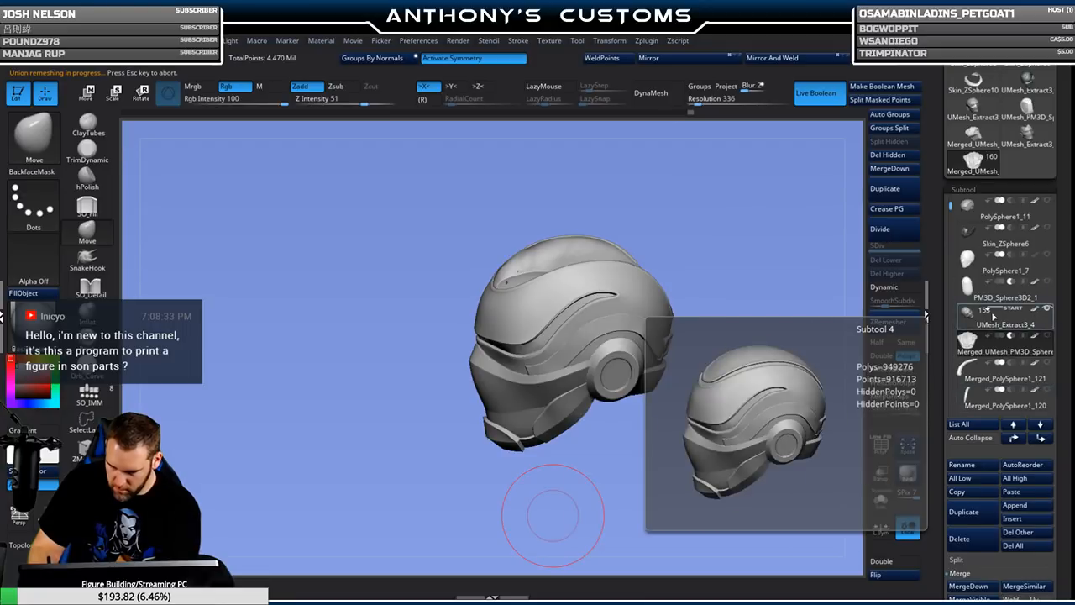
{"action": "left_click", "coordinate": [1047, 309]}
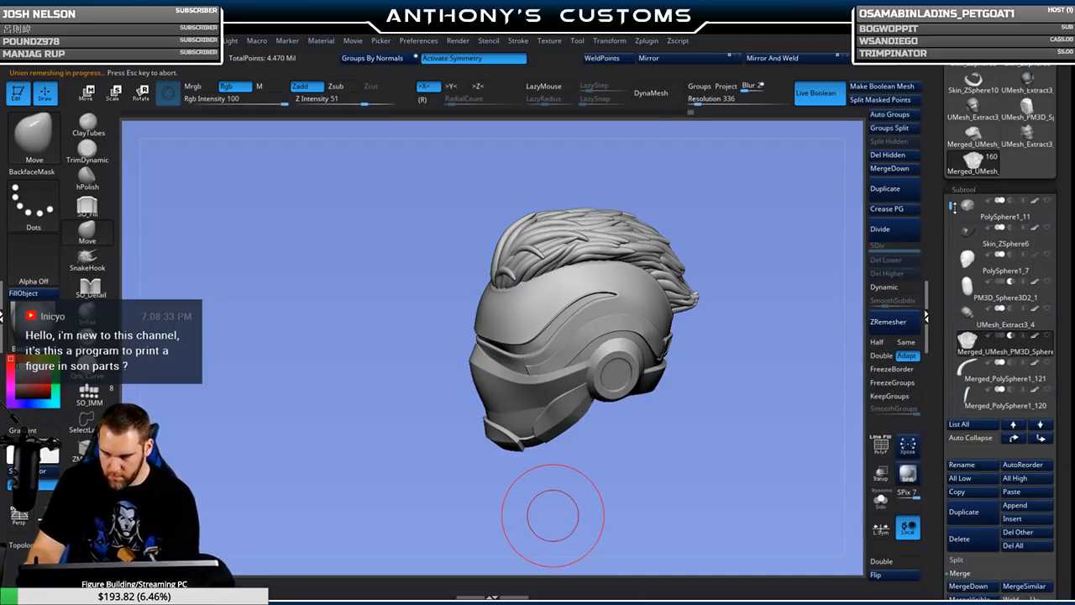
{"action": "left_click_drag", "start_coordinate": [953, 208], "coordinate": [949, 409]}
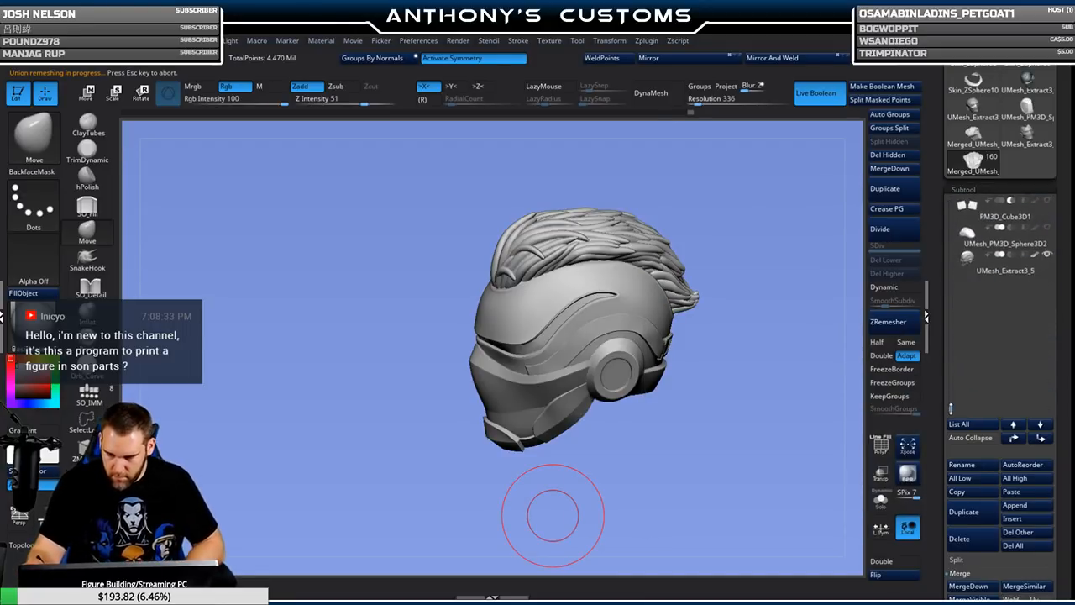
{"action": "left_click", "coordinate": [979, 374]}
{"action": "mouse_move", "coordinate": [726, 407]}
{"action": "left_mouse_down"}
{"action": "mouse_move", "coordinate": [727, 487]}
{"action": "mouse_move", "coordinate": [657, 463]}
{"action": "mouse_move", "coordinate": [755, 406]}
{"action": "mouse_move", "coordinate": [739, 419]}
{"action": "mouse_move", "coordinate": [688, 412]}
{"action": "mouse_move", "coordinate": [629, 496]}
{"action": "mouse_move", "coordinate": [619, 443]}
{"action": "mouse_move", "coordinate": [642, 378]}
{"action": "mouse_move", "coordinate": [755, 403]}
{"action": "mouse_move", "coordinate": [654, 398]}
{"action": "mouse_move", "coordinate": [703, 445]}
{"action": "mouse_move", "coordinate": [680, 419]}
{"action": "mouse_move", "coordinate": [758, 403]}
{"action": "mouse_move", "coordinate": [720, 344]}
{"action": "mouse_move", "coordinate": [710, 427]}
{"action": "mouse_move", "coordinate": [737, 349]}
{"action": "mouse_move", "coordinate": [714, 368]}
{"action": "mouse_move", "coordinate": [687, 437]}
{"action": "mouse_move", "coordinate": [648, 361]}
{"action": "mouse_move", "coordinate": [656, 408]}
{"action": "mouse_move", "coordinate": [698, 402]}
{"action": "left_mouse_up"}
{"action": "key", "text": "shift"}
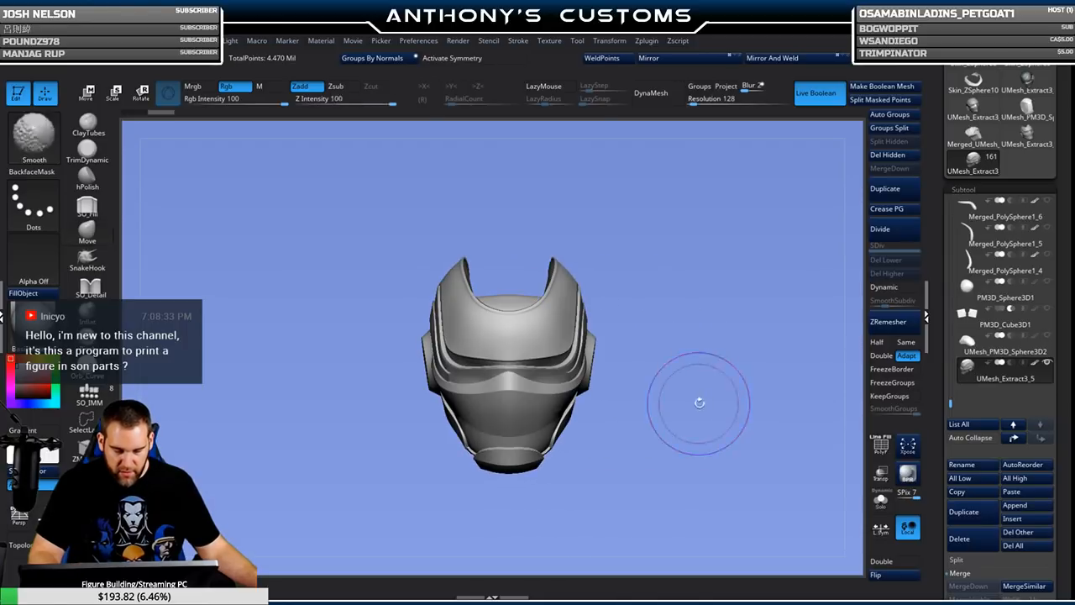
Select the merged hair piece and hide every other subtool.
{"action": "left_click_drag", "start_coordinate": [950, 403], "coordinate": [951, 205]}
{"action": "mouse_move", "coordinate": [981, 350]}
{"action": "left_click", "coordinate": [988, 346]}
{"action": "left_click_drag", "start_coordinate": [717, 420], "coordinate": [714, 451], "text": "alt"}
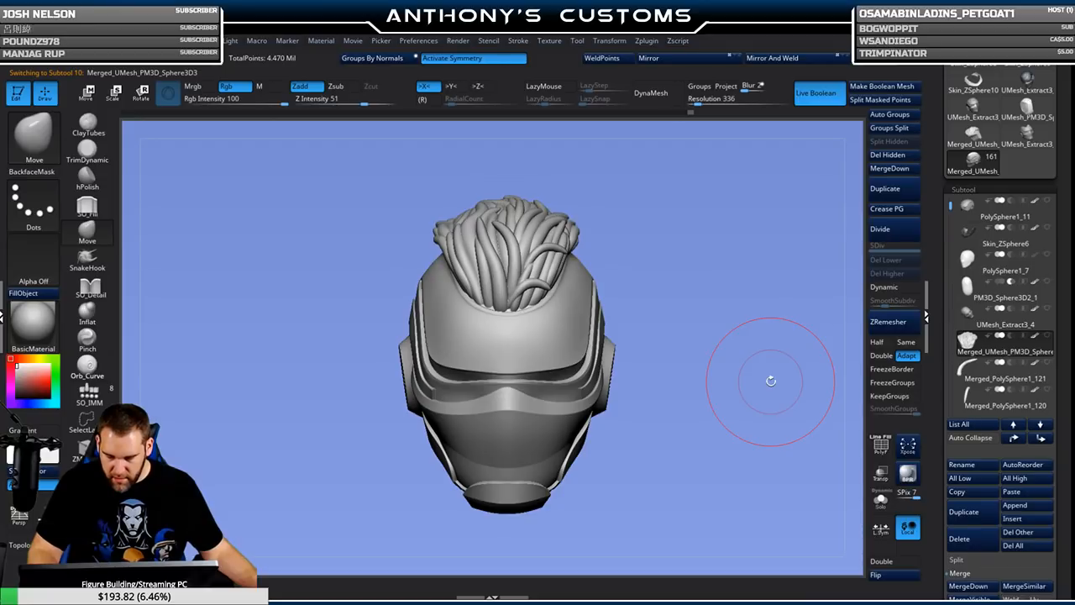
{"action": "mouse_move", "coordinate": [996, 385]}
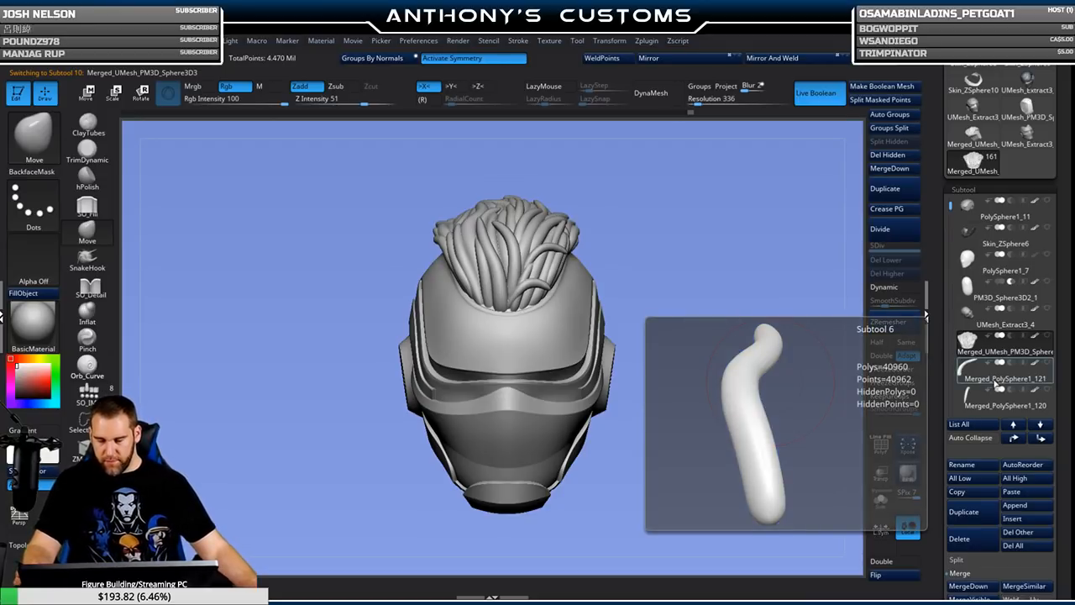
{"action": "key", "text": "shift"}
{"action": "left_click", "coordinate": [1047, 339], "text": "shift"}
{"action": "left_click", "coordinate": [1047, 338], "text": "shift"}
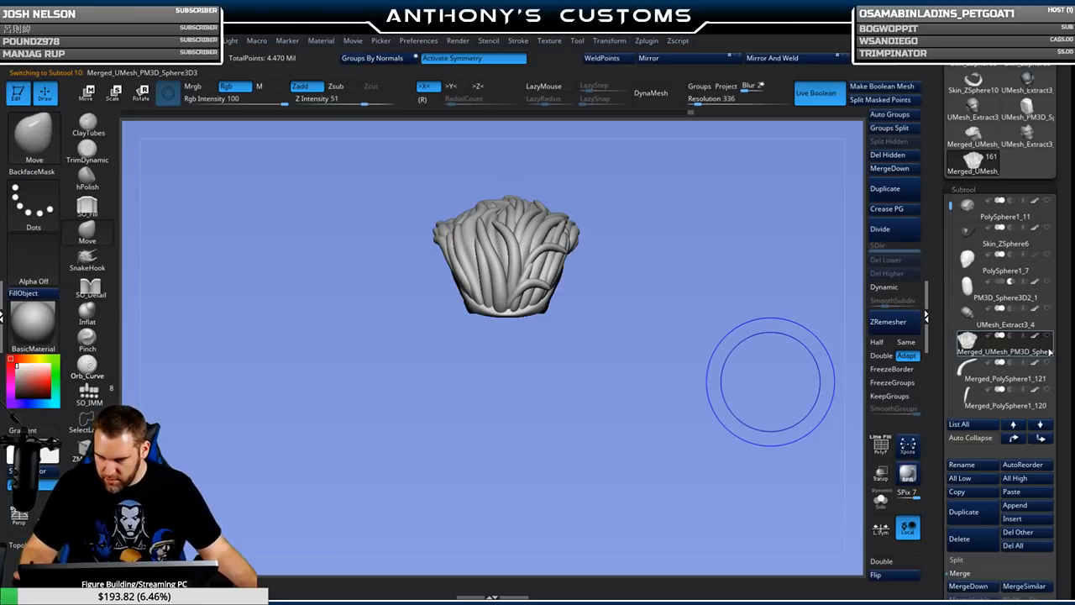
Append a sphere as a new subtool below the merged hair piece.
{"action": "left_click_drag", "start_coordinate": [745, 497], "coordinate": [648, 474]}
{"action": "left_click_drag", "start_coordinate": [747, 445], "coordinate": [675, 456], "text": "alt"}
{"action": "left_click", "coordinate": [1017, 507]}
{"action": "left_click", "coordinate": [1015, 505]}
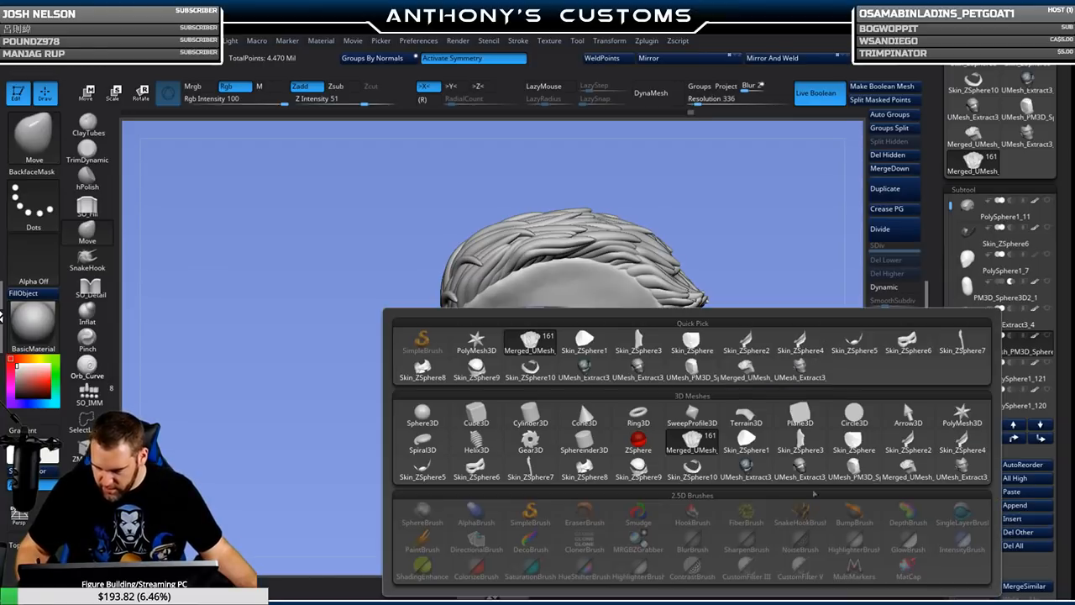
{"action": "left_click", "coordinate": [471, 415]}
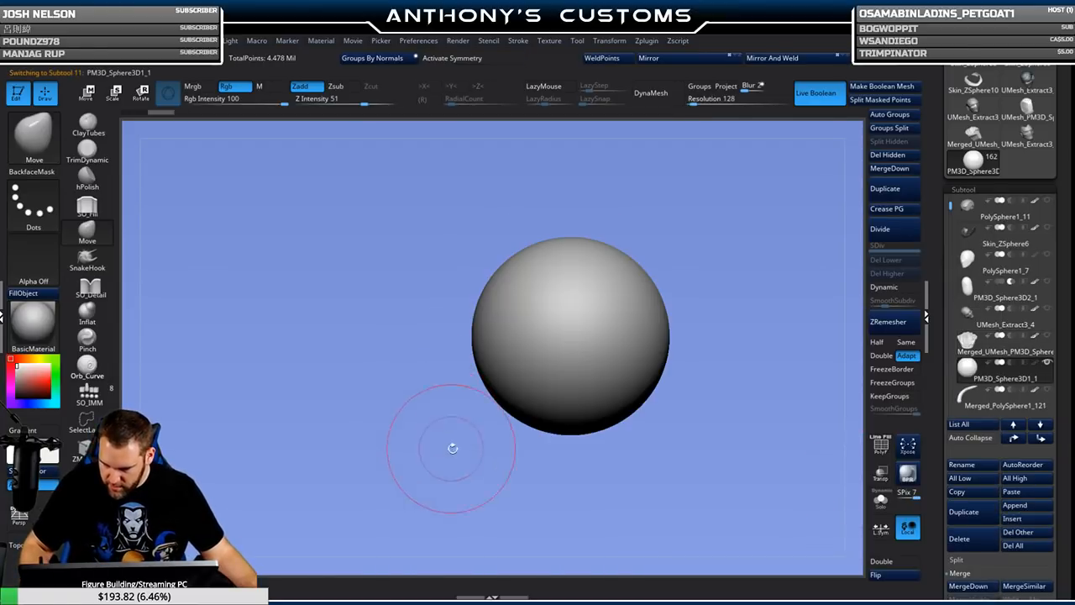
Show the hair piece together with the sphere, scale the sphere down beneath it, and set the sphere to subtractive.
{"action": "left_click", "coordinate": [1046, 335]}
{"action": "key", "text": "w"}
{"action": "left_click_drag", "start_coordinate": [570, 336], "coordinate": [541, 396]}
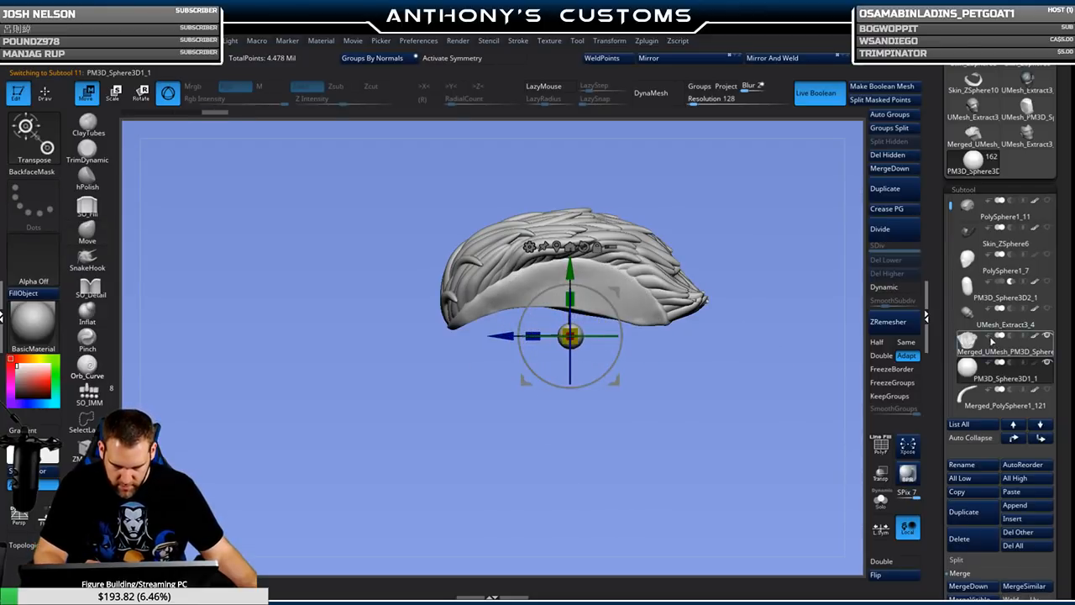
{"action": "left_click", "coordinate": [1011, 365]}
{"action": "left_click_drag", "start_coordinate": [701, 420], "coordinate": [703, 368]}
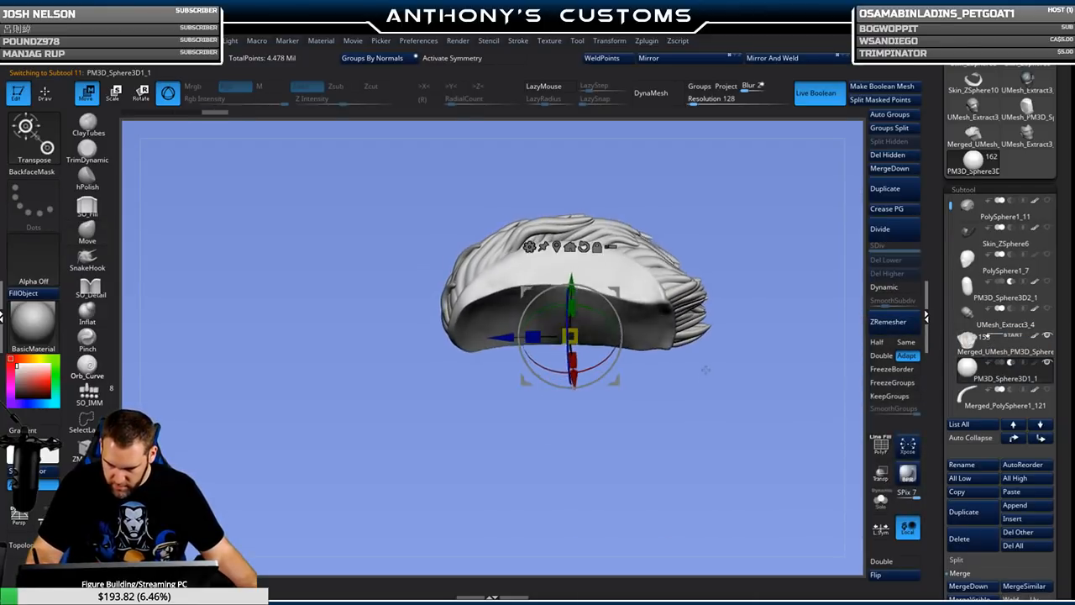
Raise the subtractive sphere PM3D_Sphere3D1_1 slightly under the hair and make a boolean mesh from the result.
{"action": "left_click_drag", "start_coordinate": [570, 291], "coordinate": [570, 282]}
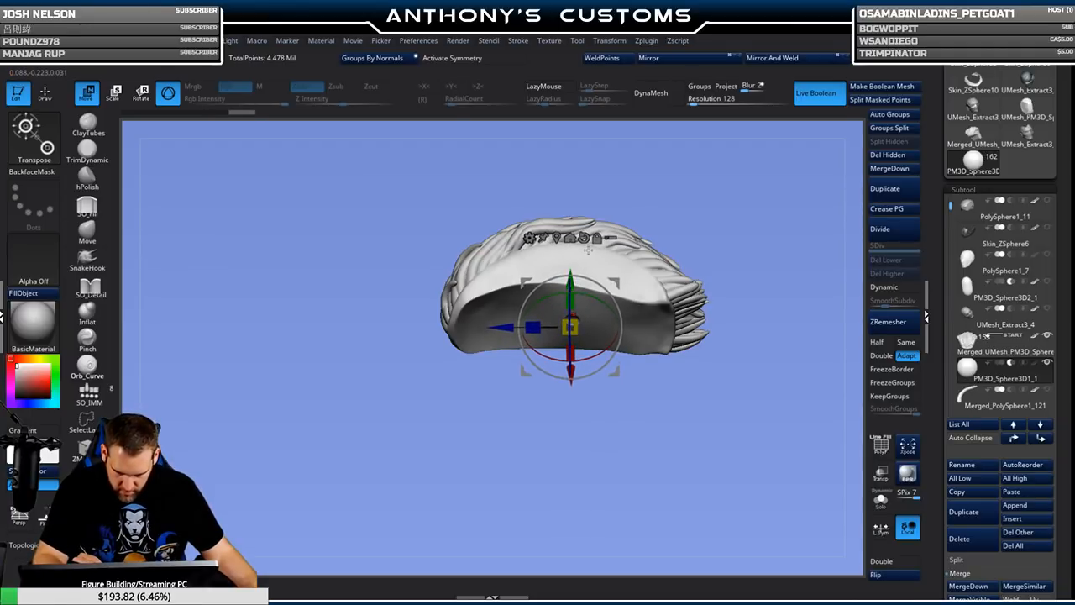
{"action": "left_click_drag", "start_coordinate": [1059, 540], "coordinate": [1066, 527]}
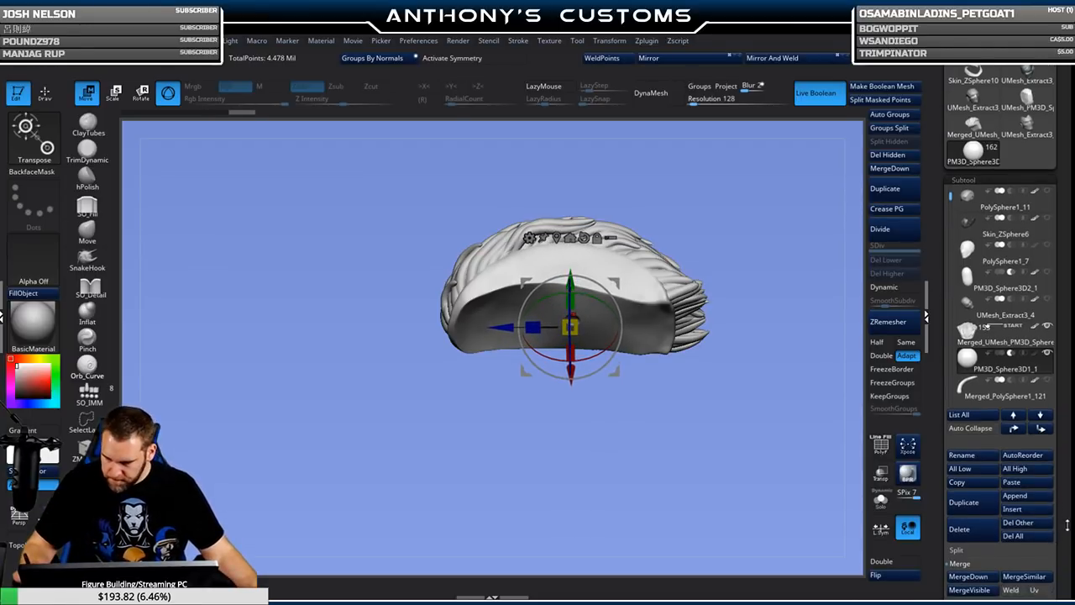
{"action": "left_click", "coordinate": [890, 87]}
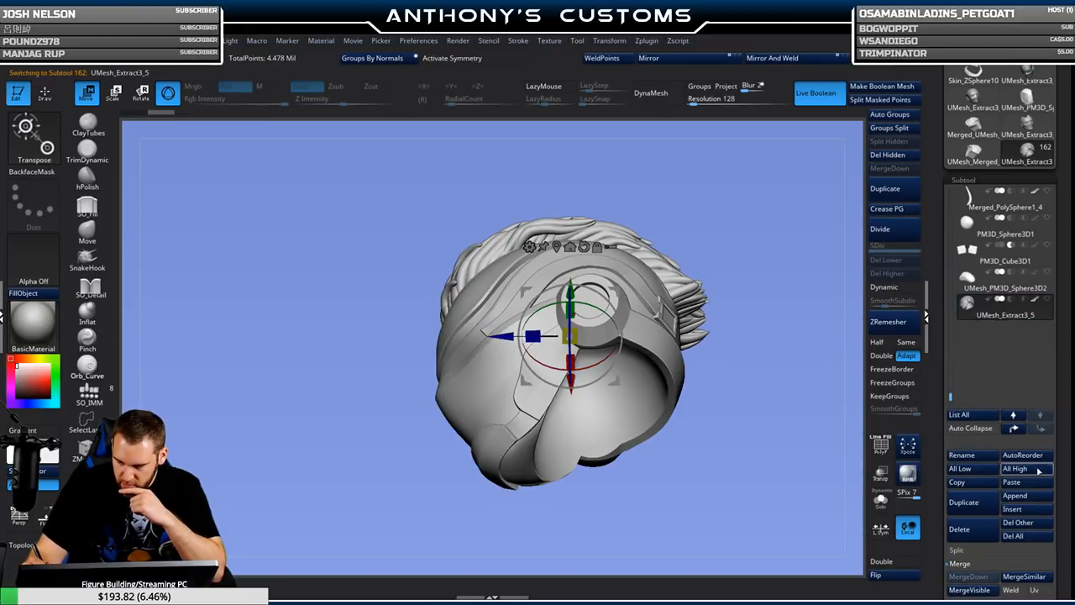
Insert the new boolean hair mesh as a subtool below helmet UMesh_Extract3_5, select the helmet, and hide the inserted mesh.
{"action": "left_click", "coordinate": [1021, 510]}
{"action": "left_click", "coordinate": [423, 470]}
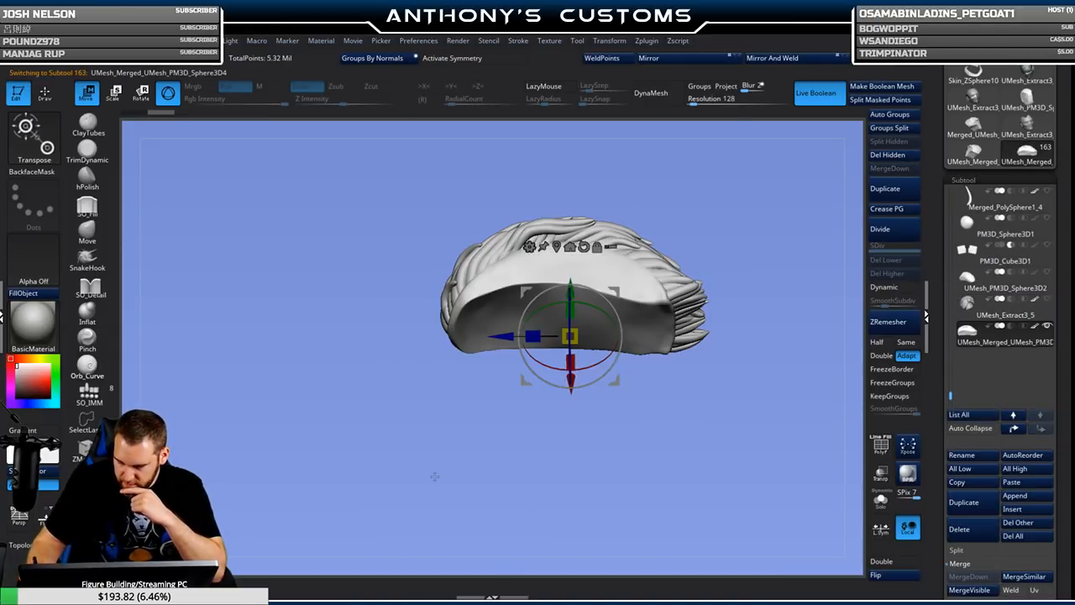
{"action": "left_click", "coordinate": [983, 313]}
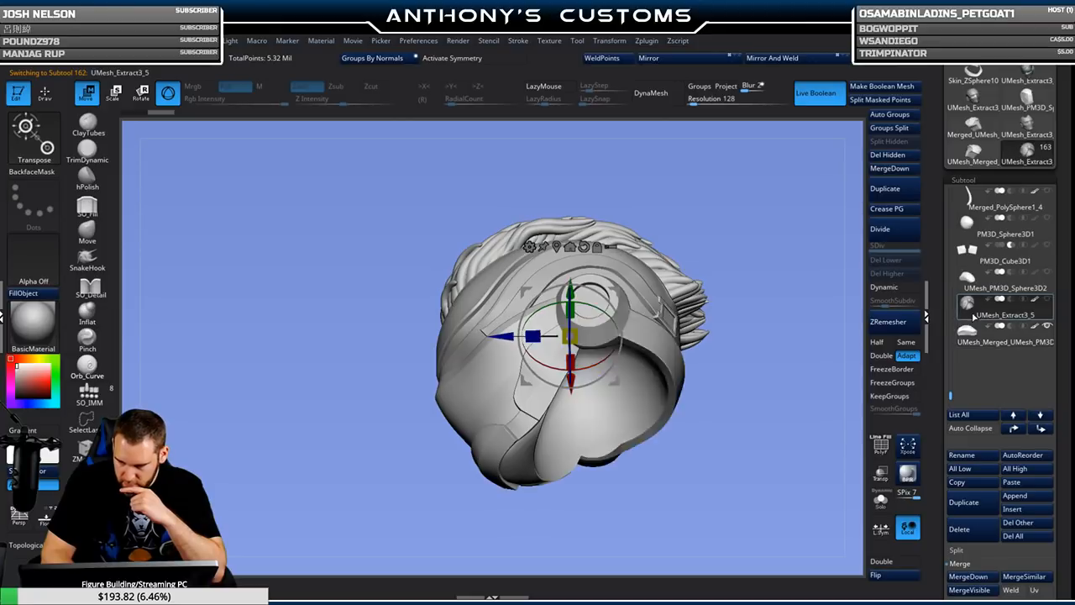
{"action": "left_click", "coordinate": [1047, 326]}
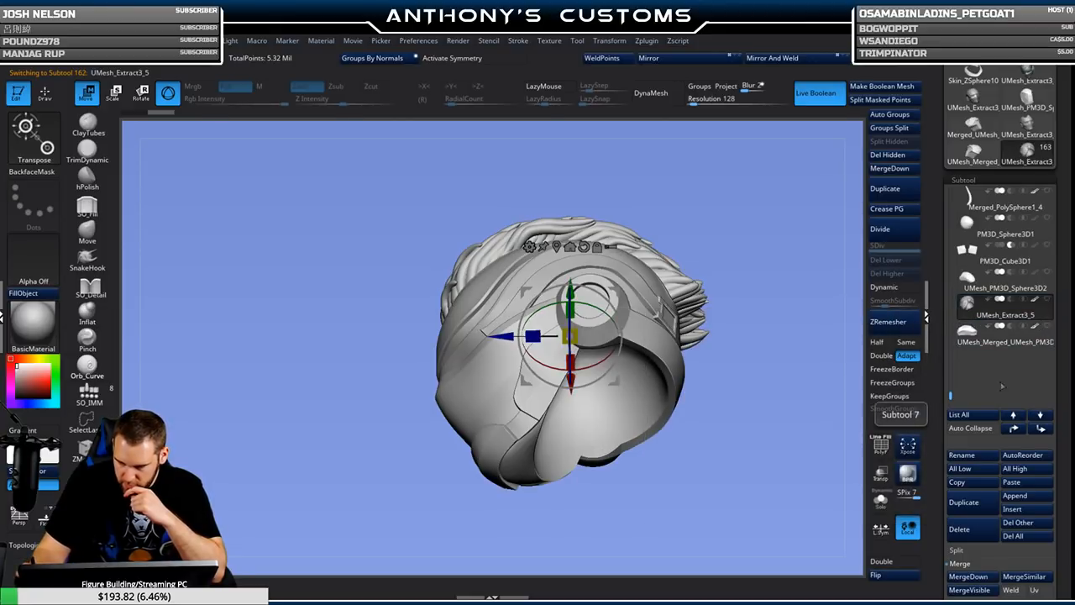
Hide the original hair subtool and show the boolean hair mesh together with helmet UMesh_Extract3_5.
{"action": "left_click_drag", "start_coordinate": [941, 395], "coordinate": [940, 373]}
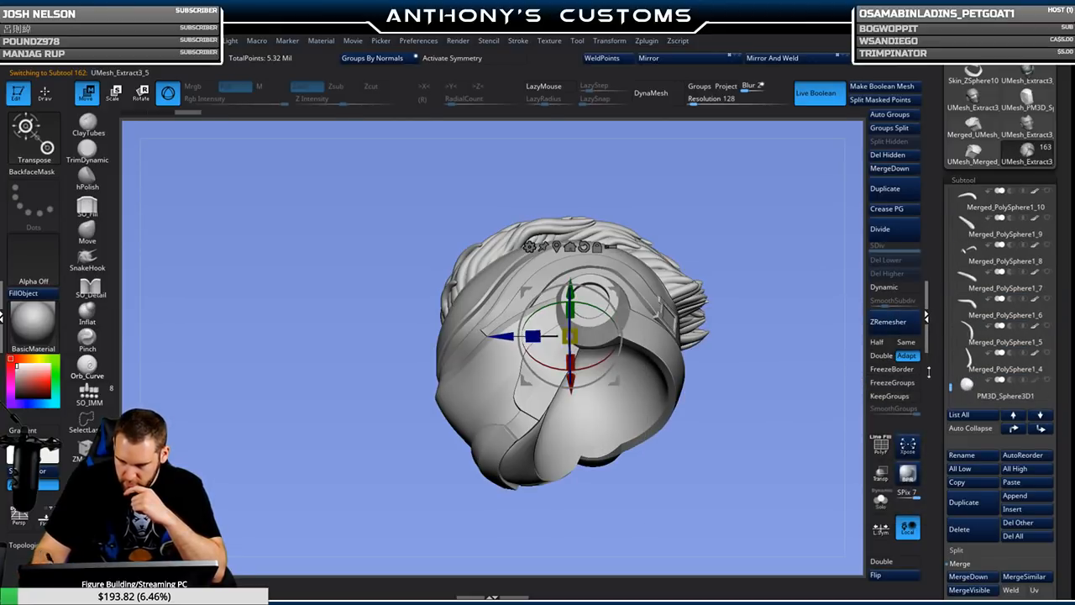
{"action": "key", "text": "shift+f"}
{"action": "left_click_drag", "start_coordinate": [755, 449], "coordinate": [739, 519]}
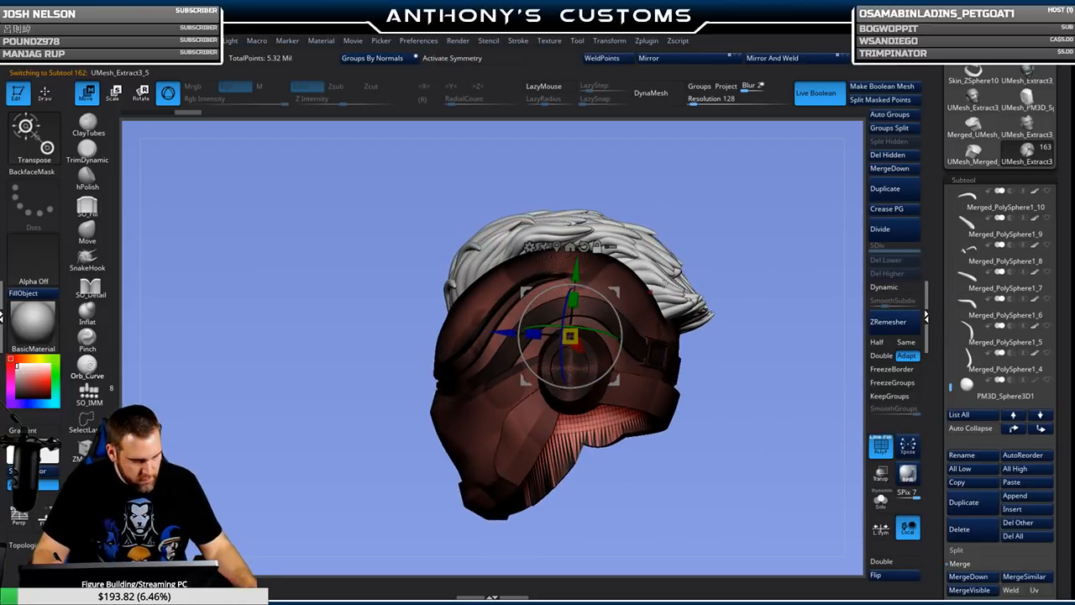
{"action": "left_click", "coordinate": [664, 287], "text": "alt"}
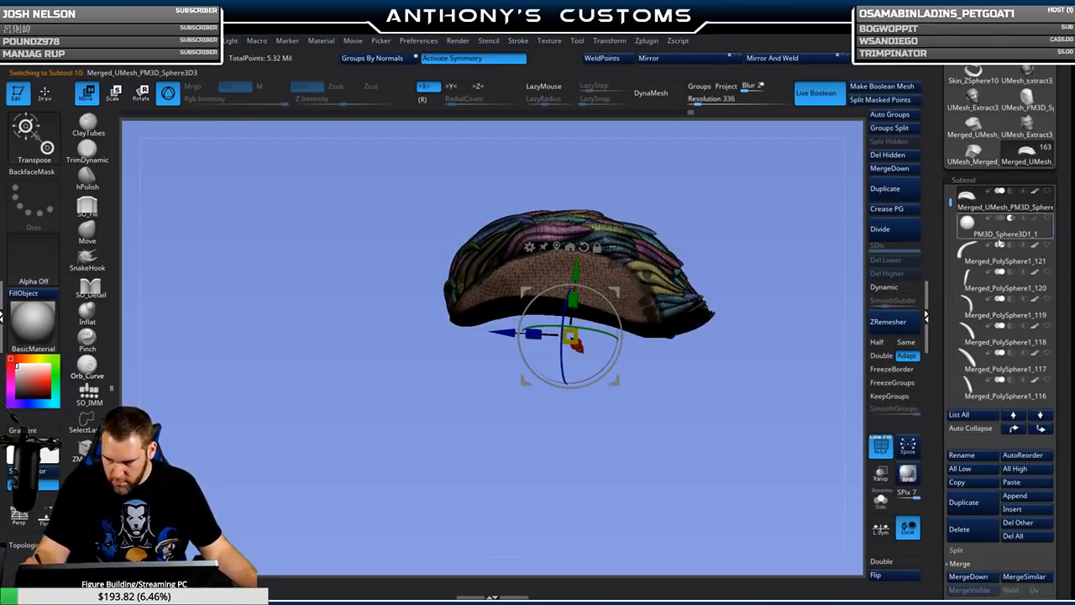
{"action": "left_click_drag", "start_coordinate": [952, 202], "coordinate": [951, 398]}
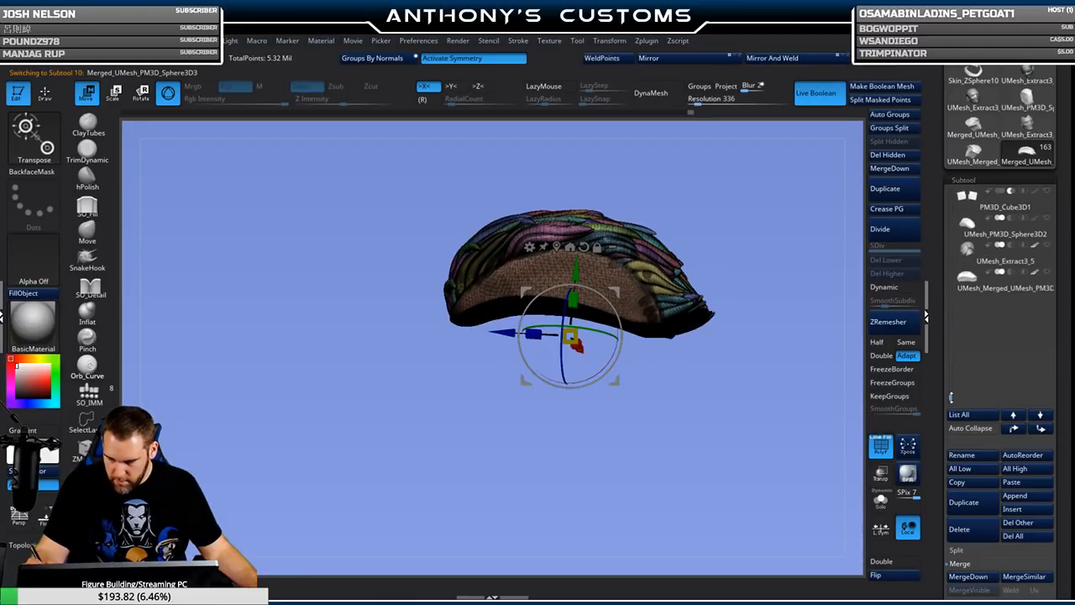
{"action": "left_click", "coordinate": [974, 256]}
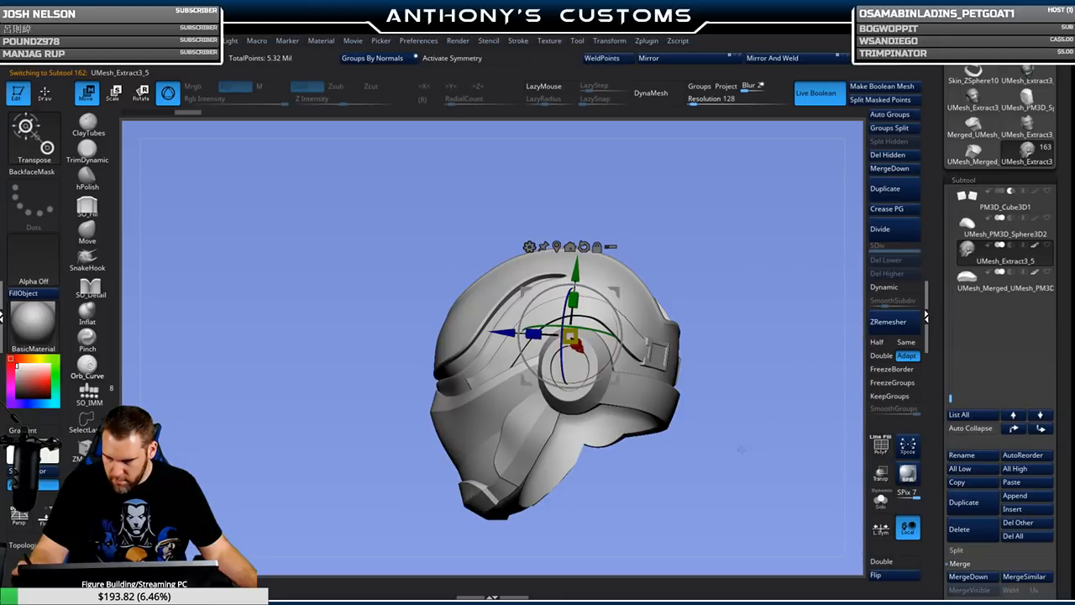
{"action": "left_click", "coordinate": [1047, 272]}
Select the boolean hair subtool, show its polyframe and switch to Draw mode with the Move brush.
{"action": "left_click_drag", "start_coordinate": [729, 460], "coordinate": [772, 401]}
{"action": "left_click_drag", "start_coordinate": [845, 436], "coordinate": [715, 461]}
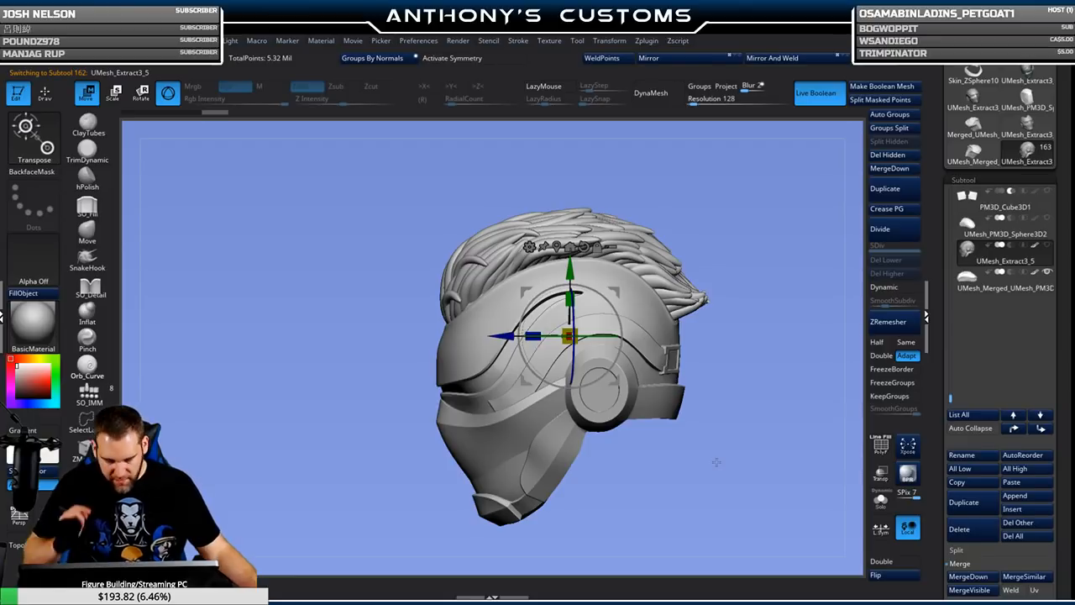
{"action": "left_click", "coordinate": [990, 281]}
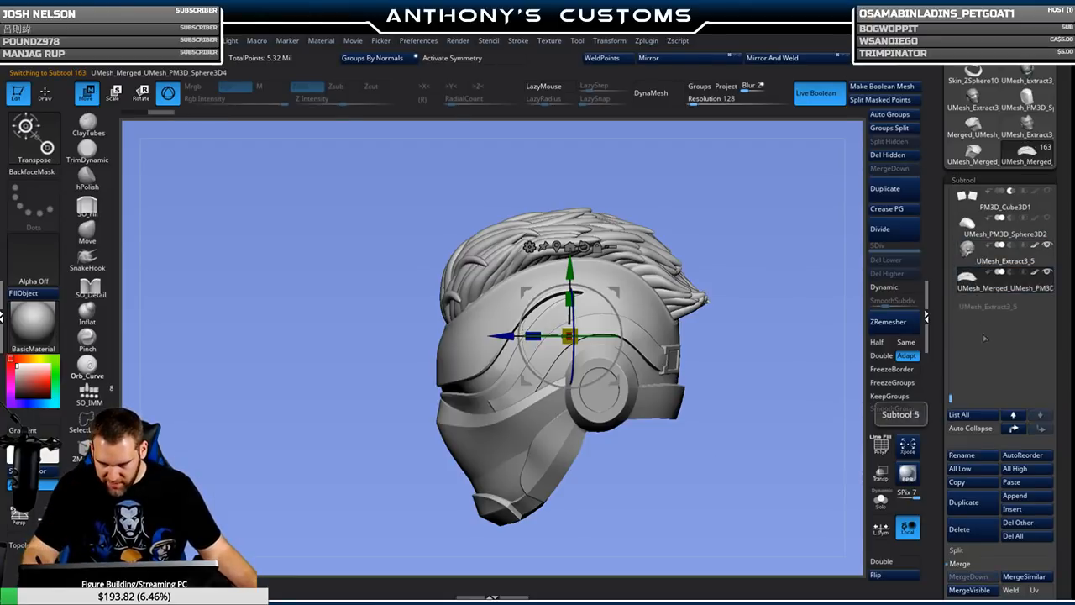
{"action": "key", "text": "shift+f"}
{"action": "mouse_move", "coordinate": [729, 449]}
{"action": "left_mouse_down"}
{"action": "mouse_move", "coordinate": [758, 435]}
{"action": "mouse_move", "coordinate": [758, 483]}
{"action": "mouse_move", "coordinate": [748, 439]}
{"action": "mouse_move", "coordinate": [737, 439]}
{"action": "mouse_move", "coordinate": [733, 475]}
{"action": "mouse_move", "coordinate": [795, 370]}
{"action": "left_mouse_up"}
{"action": "key", "text": "q"}
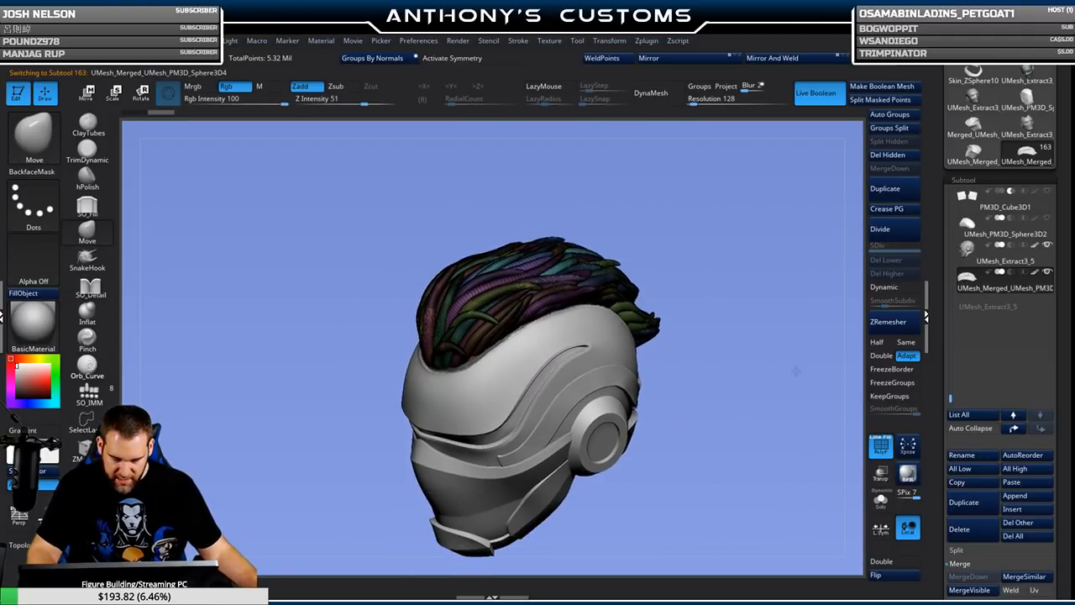
Try flipping the boolean hair mesh's normals while viewing it on the helmet, and flip them back.
{"action": "left_click", "coordinate": [892, 578]}
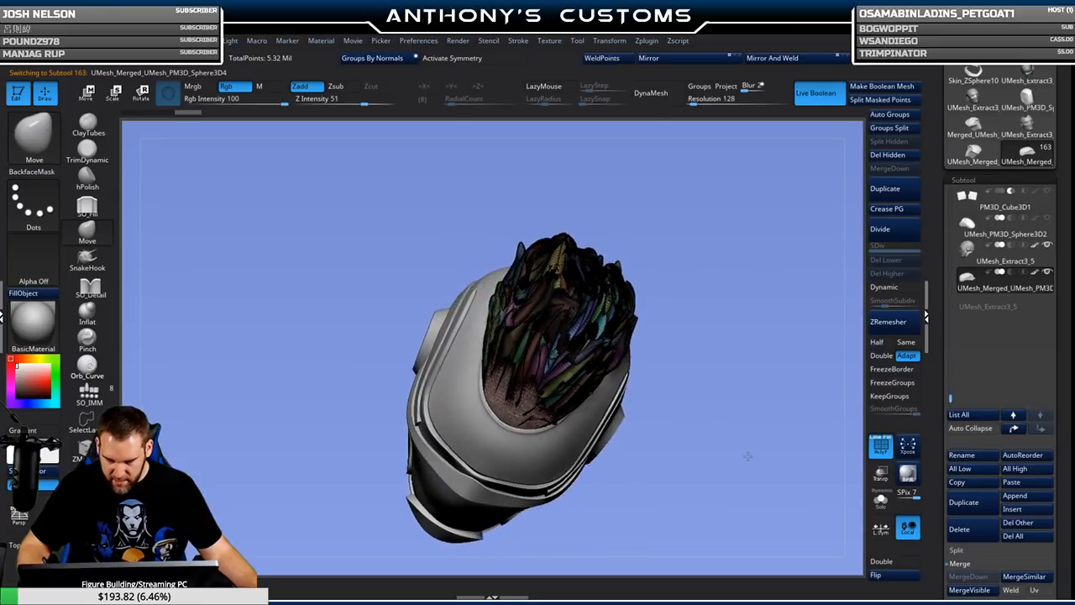
{"action": "left_click_drag", "start_coordinate": [775, 451], "coordinate": [753, 444]}
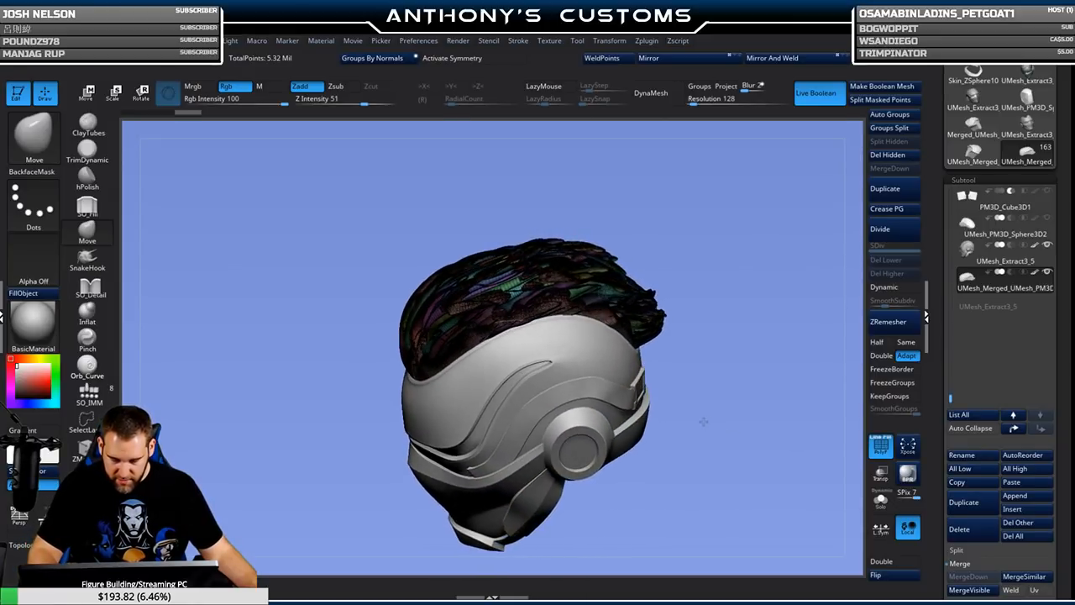
{"action": "left_click", "coordinate": [903, 574]}
Scale the boolean hair mesh uniformly to 0.995 about its centre, with the helmet's normals flipped to expose the hair's underside.
{"action": "mouse_move", "coordinate": [1040, 254]}
{"action": "left_click", "coordinate": [978, 261]}
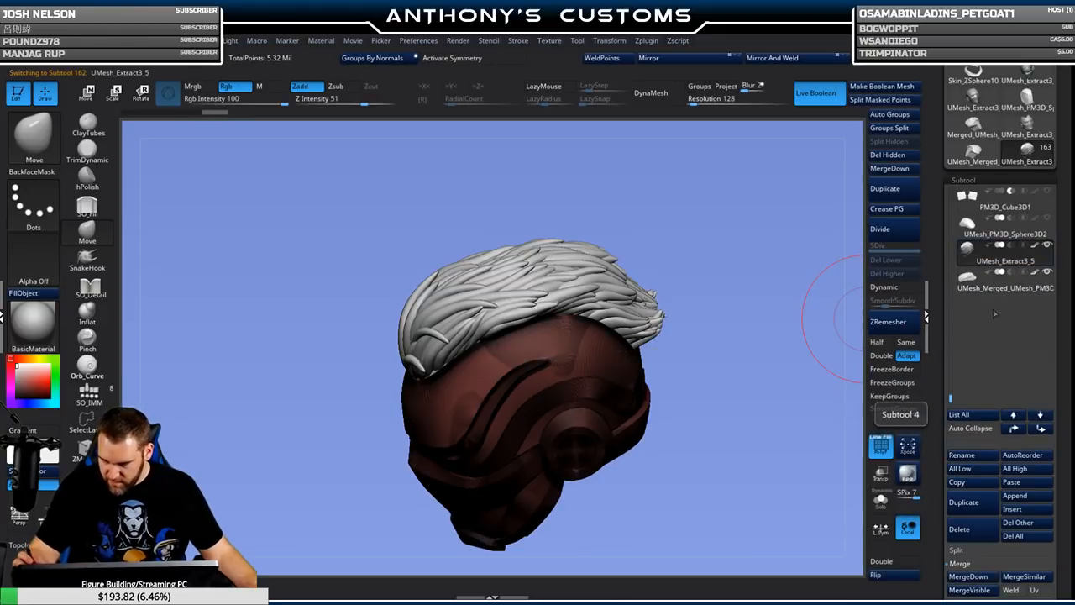
{"action": "left_click_drag", "start_coordinate": [758, 438], "coordinate": [768, 168]}
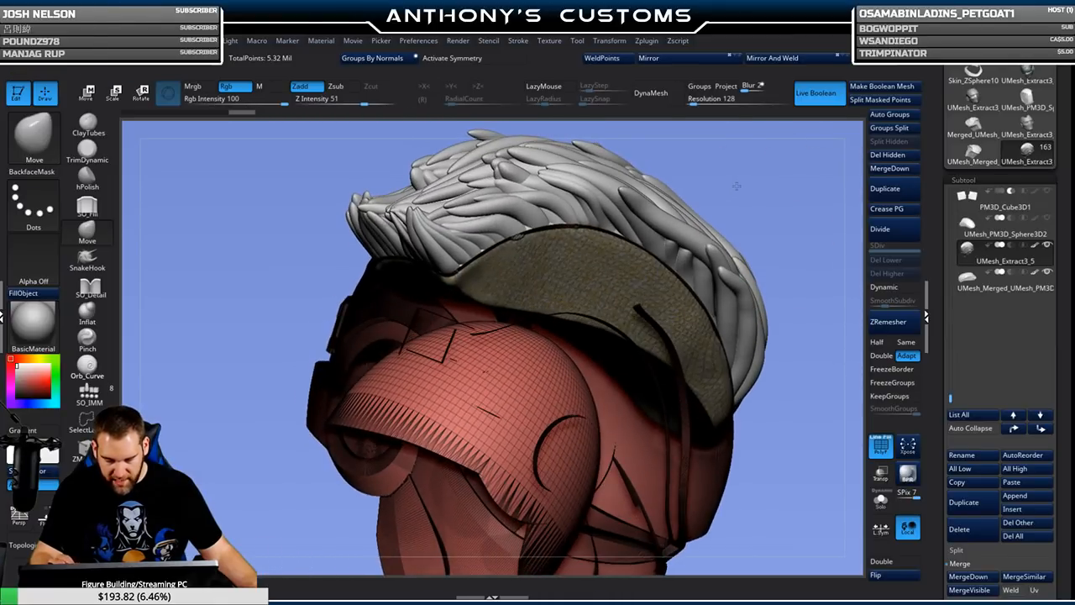
{"action": "left_click", "coordinate": [966, 282]}
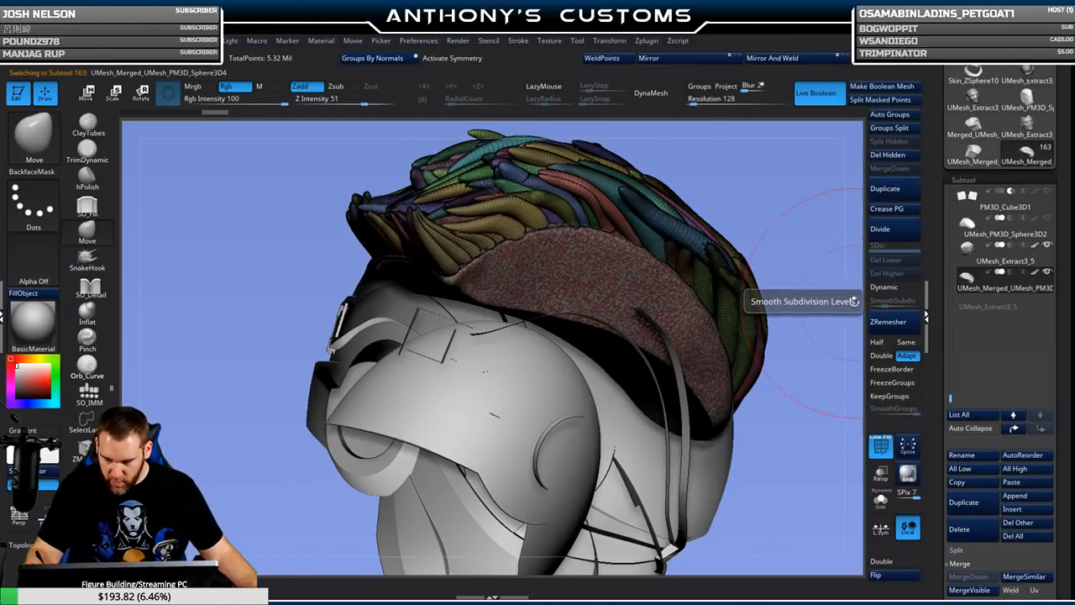
{"action": "key", "text": "w"}
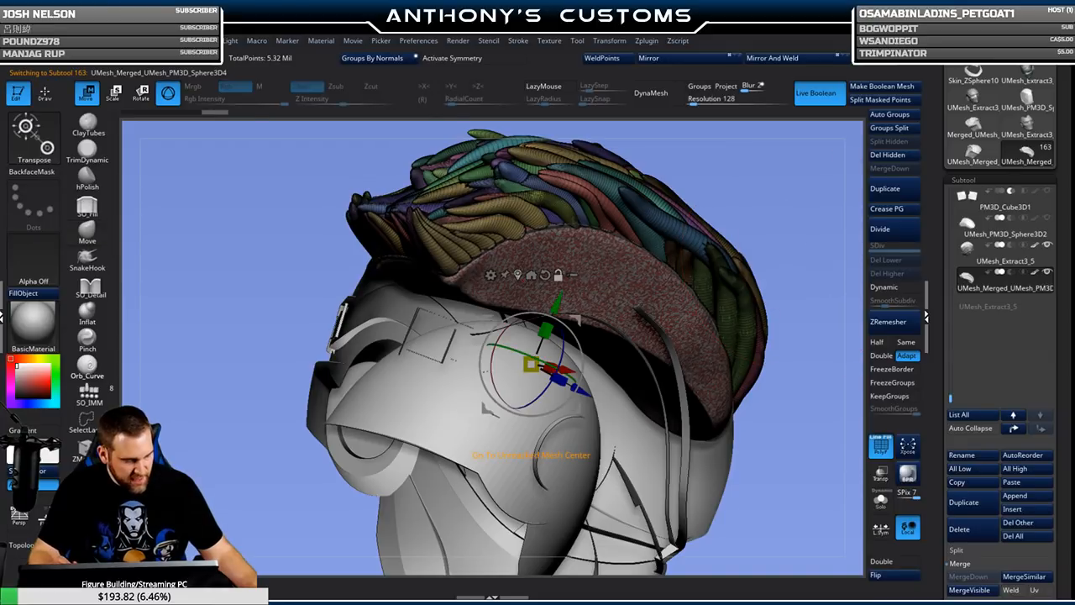
{"action": "left_click", "coordinate": [518, 275]}
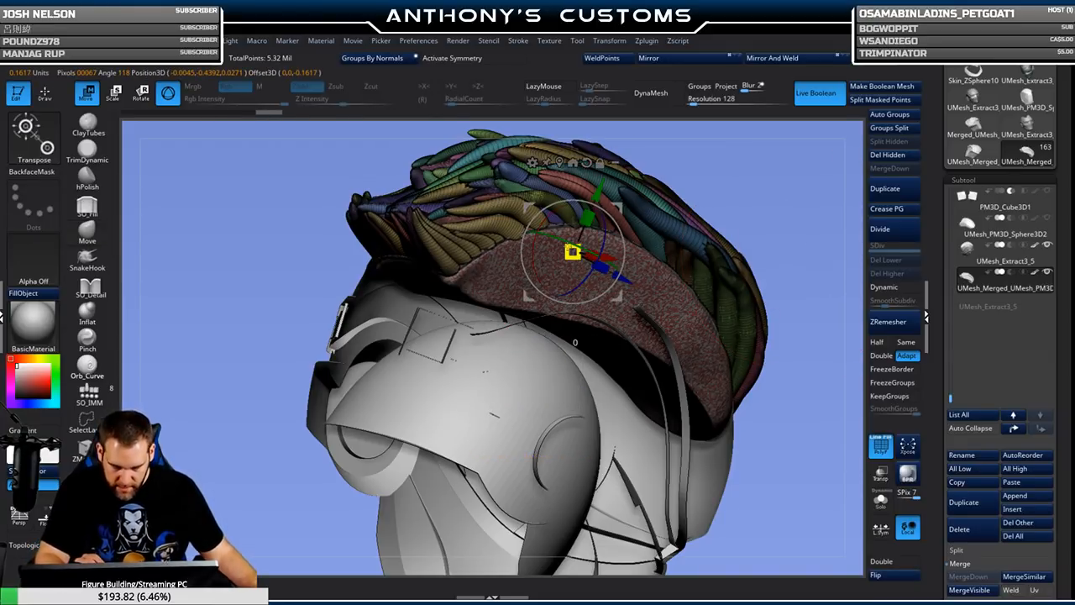
{"action": "left_click_drag", "start_coordinate": [573, 252], "coordinate": [571, 253]}
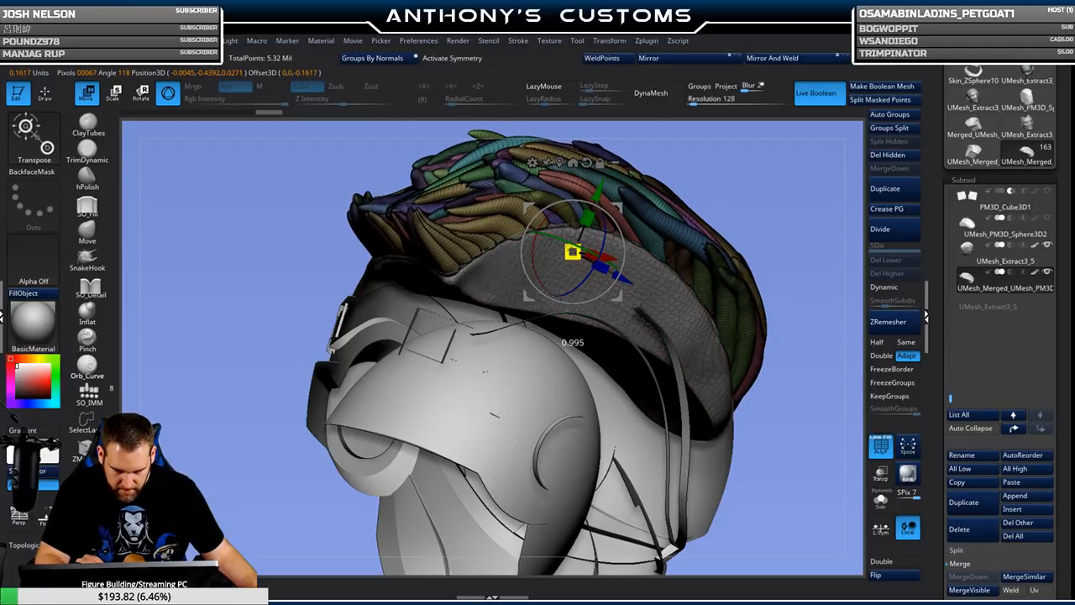
Turn off the polyframe display and flip the normals of helmet UMesh_Extract3_5 back.
{"action": "mouse_move", "coordinate": [810, 220]}
{"action": "left_mouse_down"}
{"action": "mouse_move", "coordinate": [793, 195]}
{"action": "mouse_move", "coordinate": [783, 205]}
{"action": "mouse_move", "coordinate": [796, 212]}
{"action": "mouse_move", "coordinate": [787, 189]}
{"action": "mouse_move", "coordinate": [746, 165]}
{"action": "mouse_move", "coordinate": [779, 154]}
{"action": "mouse_move", "coordinate": [825, 218]}
{"action": "mouse_move", "coordinate": [798, 236]}
{"action": "left_mouse_up"}
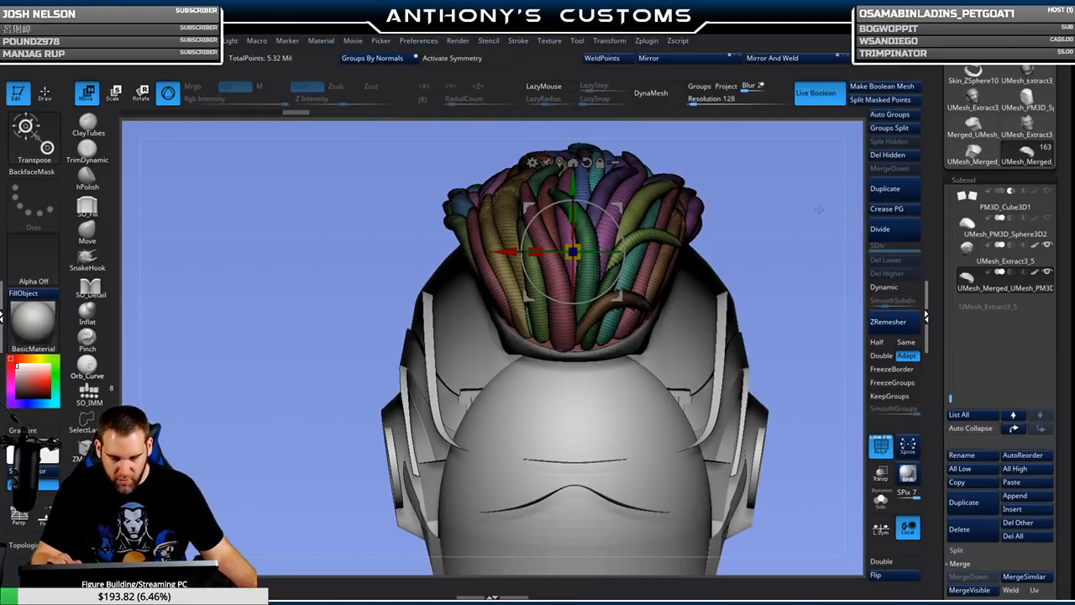
{"action": "key", "text": "shift+f"}
{"action": "key", "text": "q"}
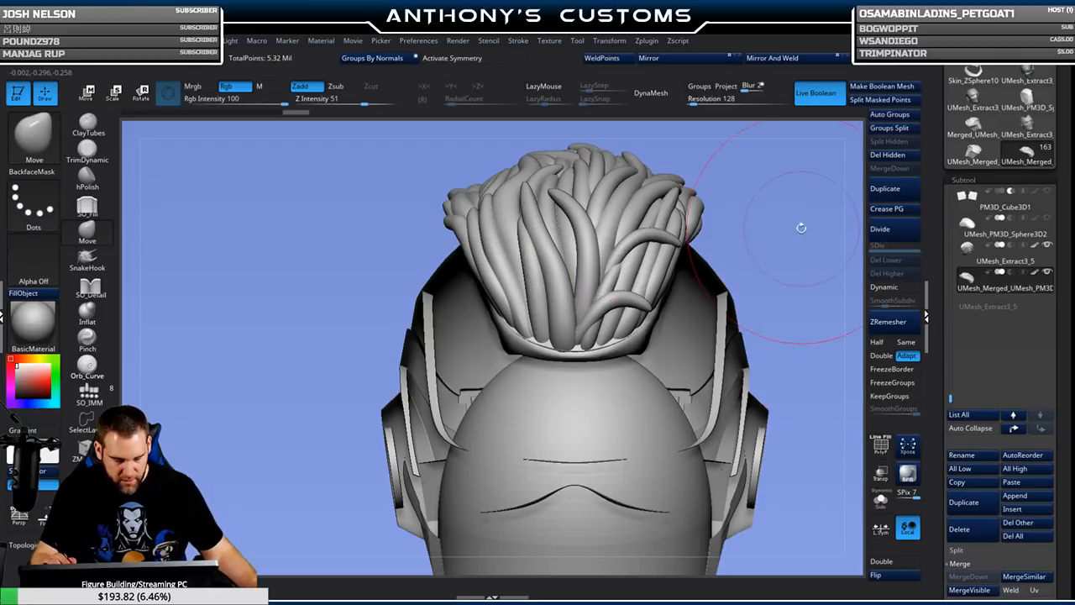
{"action": "left_click", "coordinate": [986, 260]}
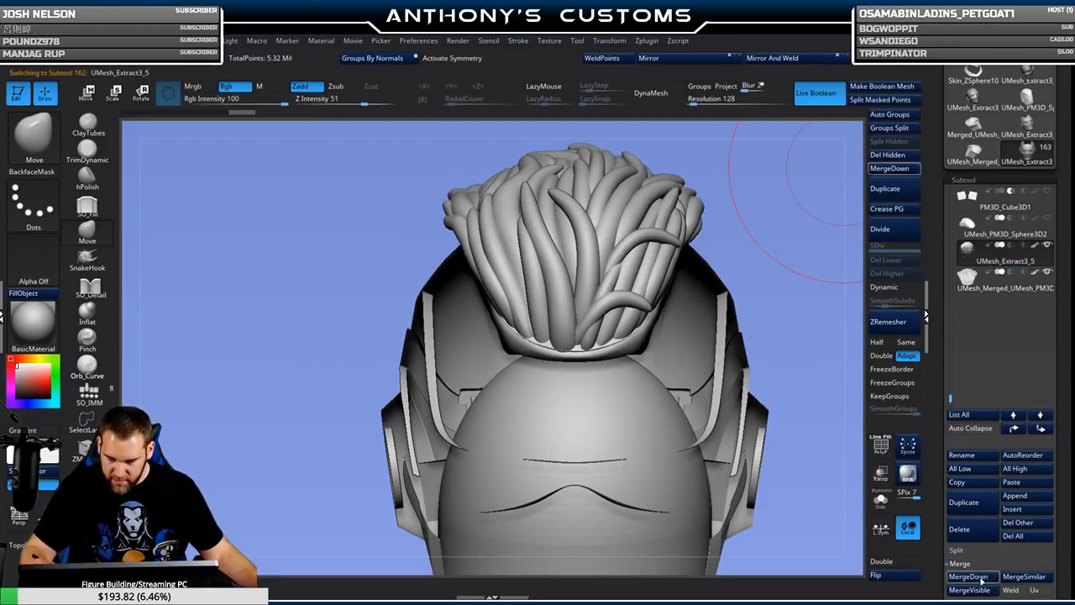
{"action": "left_click", "coordinate": [880, 496]}
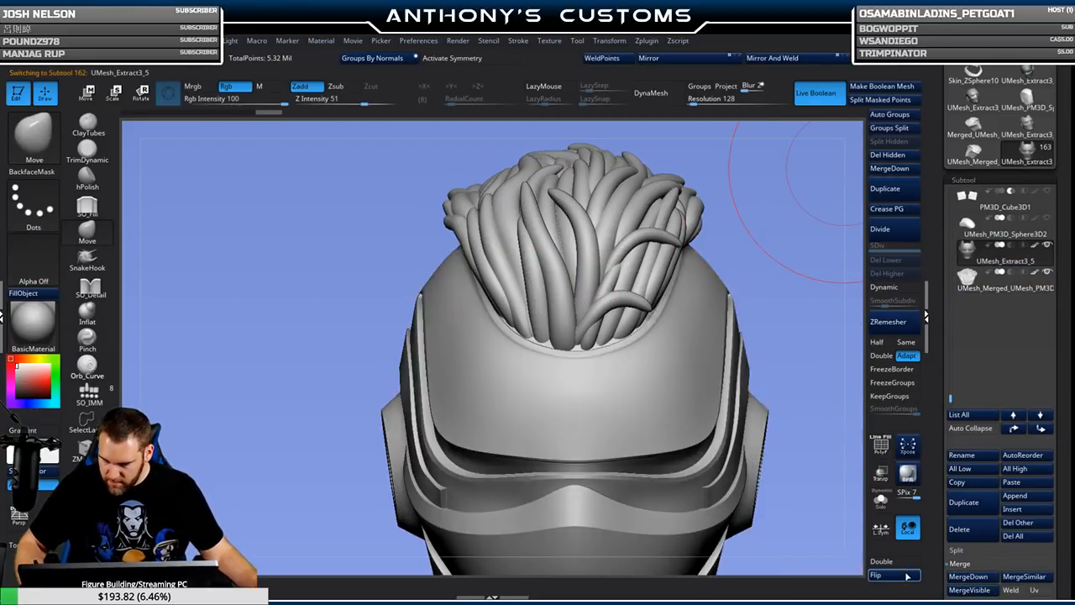
Examine the fit of the hair piece on the helmet from the front and the side.
{"action": "left_click_drag", "start_coordinate": [785, 257], "coordinate": [733, 214], "text": "alt"}
{"action": "left_click_drag", "start_coordinate": [707, 371], "coordinate": [775, 376]}
{"action": "left_click_drag", "start_coordinate": [764, 466], "coordinate": [704, 417]}
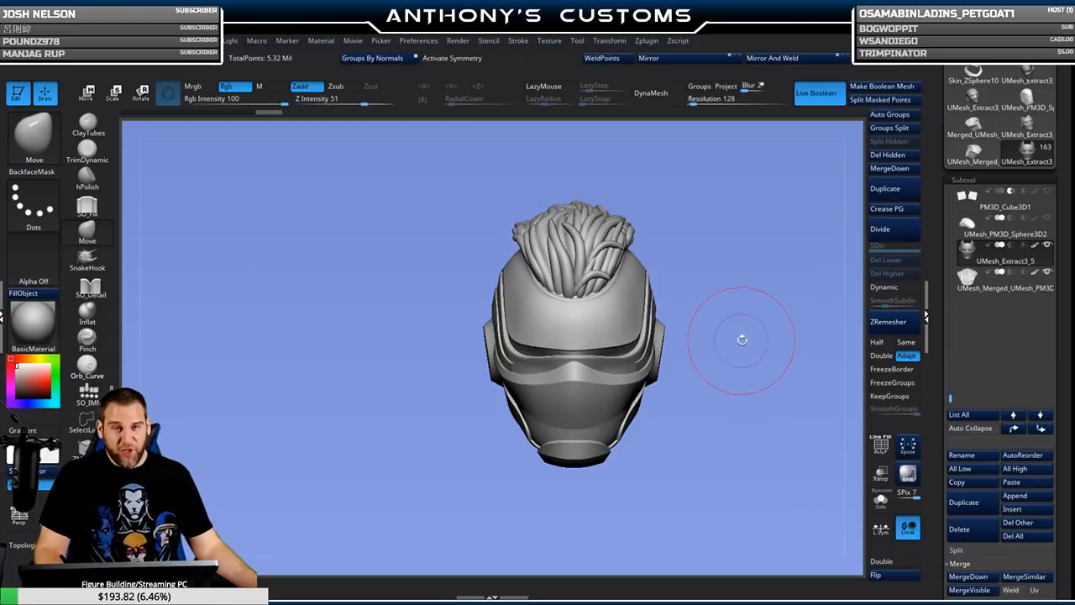
{"action": "mouse_move", "coordinate": [761, 309]}
{"action": "left_mouse_down"}
{"action": "mouse_move", "coordinate": [720, 391]}
{"action": "mouse_move", "coordinate": [748, 392]}
{"action": "left_mouse_up"}
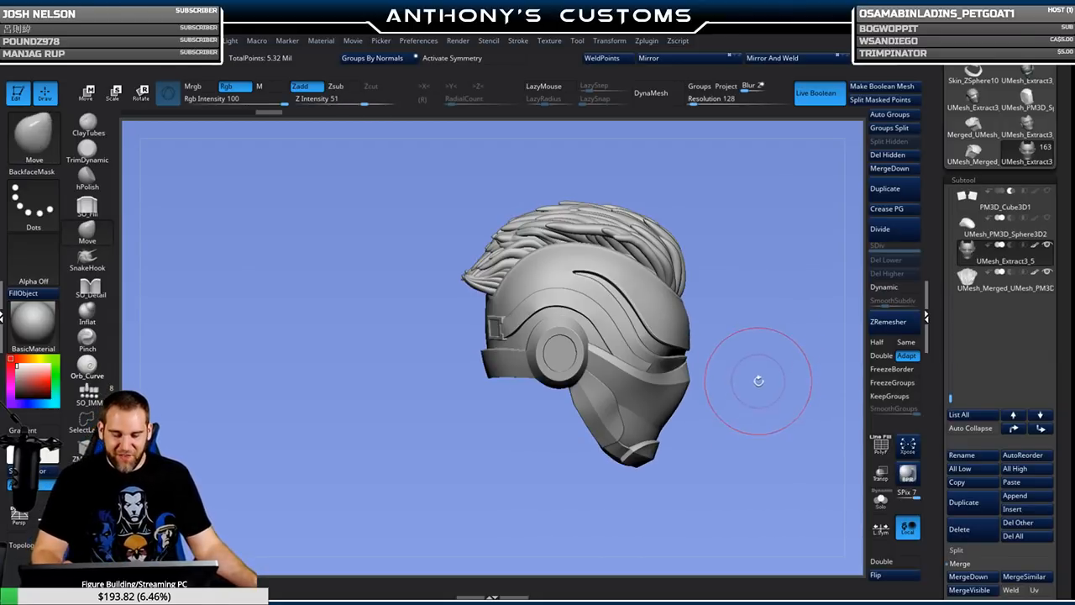
Undo the last edit on helmet UMesh_Extract3_5 and activate symmetry across the X axis.
{"action": "key", "text": "space"}
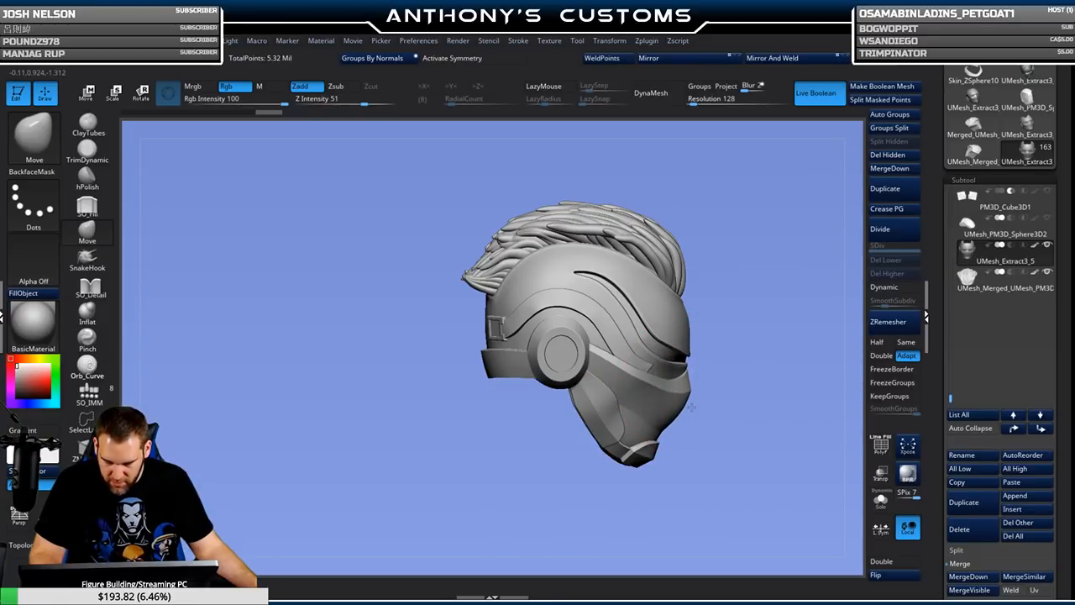
{"action": "left_click_drag", "start_coordinate": [749, 416], "coordinate": [699, 445]}
{"action": "left_click_drag", "start_coordinate": [630, 497], "coordinate": [541, 481], "text": "alt"}
{"action": "key", "text": "ctrl+z"}
{"action": "left_click", "coordinate": [477, 59]}
{"action": "mouse_move", "coordinate": [494, 456]}
{"action": "left_mouse_down"}
{"action": "mouse_move", "coordinate": [536, 466]}
{"action": "mouse_move", "coordinate": [582, 414]}
{"action": "left_mouse_up"}
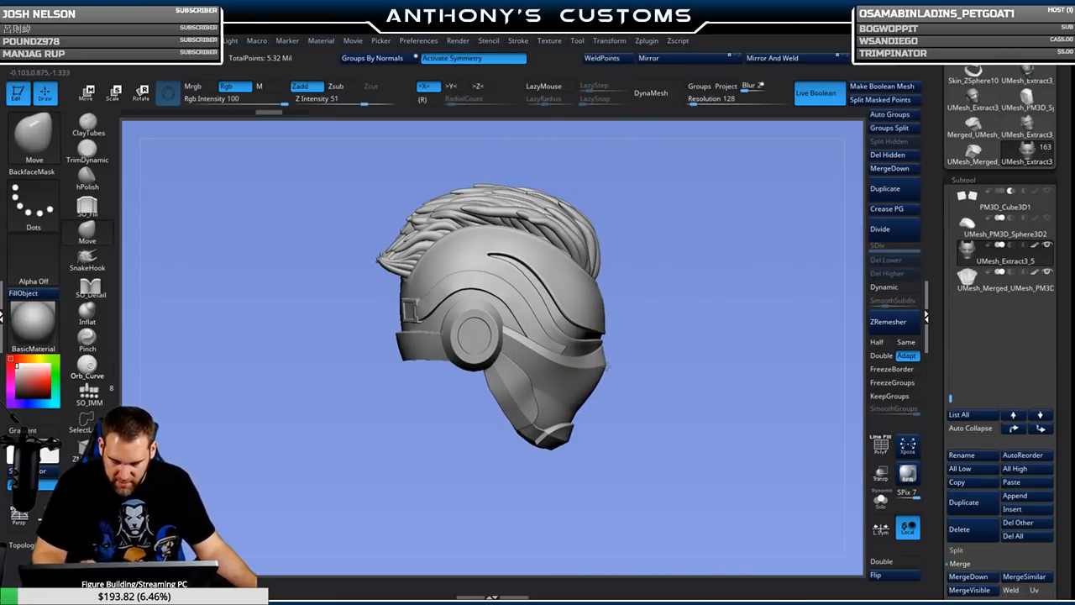
Snapshot the front view of the helmet with hair onto the canvas and place the live model beside it.
{"action": "left_click_drag", "start_coordinate": [697, 426], "coordinate": [708, 454]}
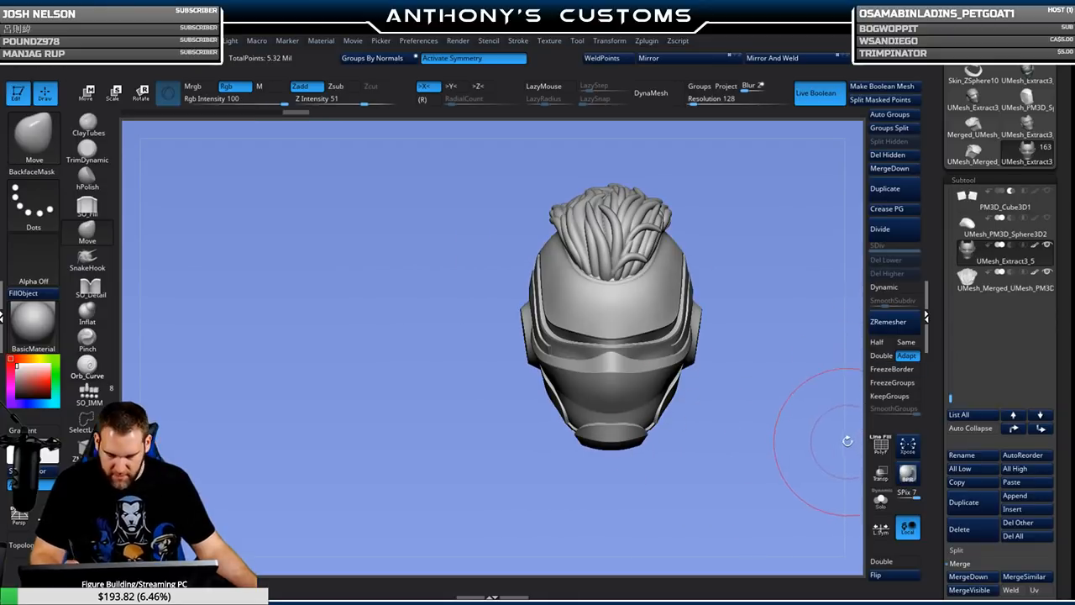
{"action": "left_click_drag", "start_coordinate": [775, 446], "coordinate": [655, 447], "text": "alt"}
{"action": "left_click_drag", "start_coordinate": [558, 496], "coordinate": [749, 496], "text": "alt"}
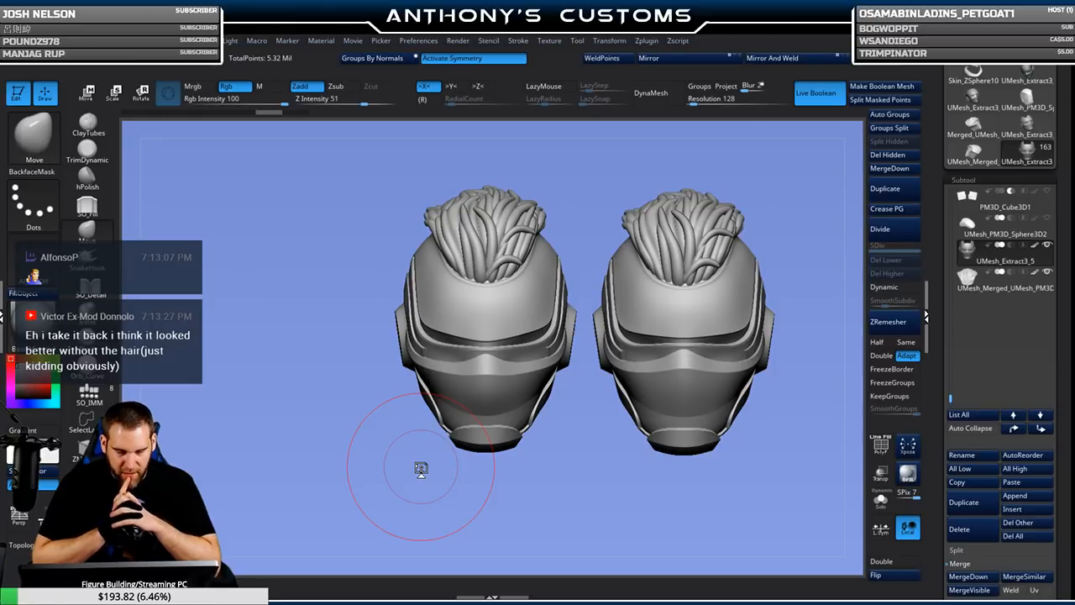
Hide the boolean hair and isolate the uncut helmet UMesh_Extract3_4 beside the snapshot for comparison.
{"action": "left_click", "coordinate": [1046, 272]}
{"action": "left_click_drag", "start_coordinate": [950, 398], "coordinate": [950, 200]}
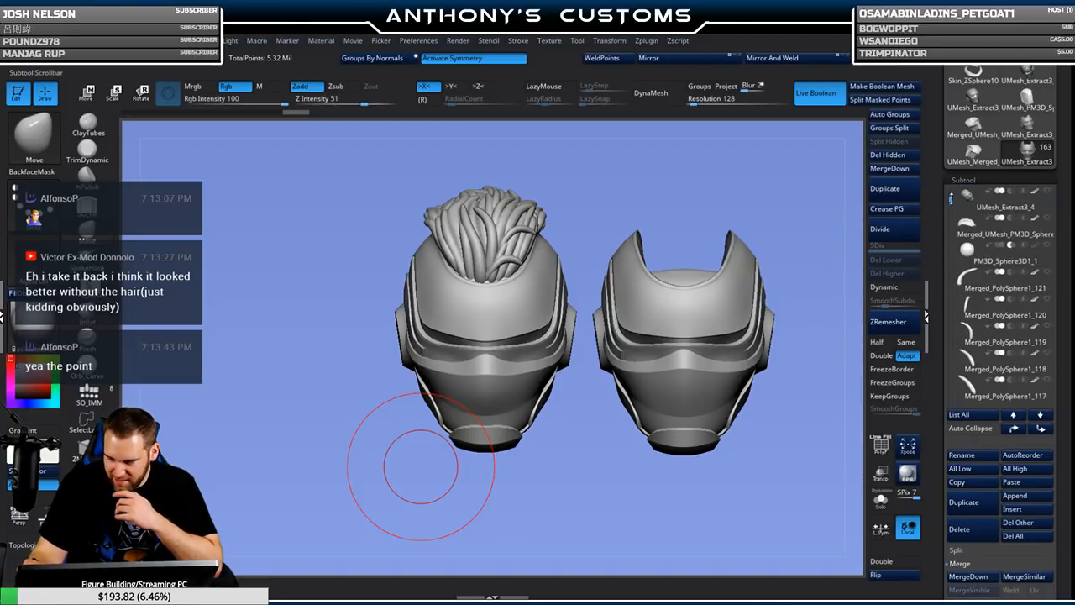
{"action": "mouse_move", "coordinate": [981, 253]}
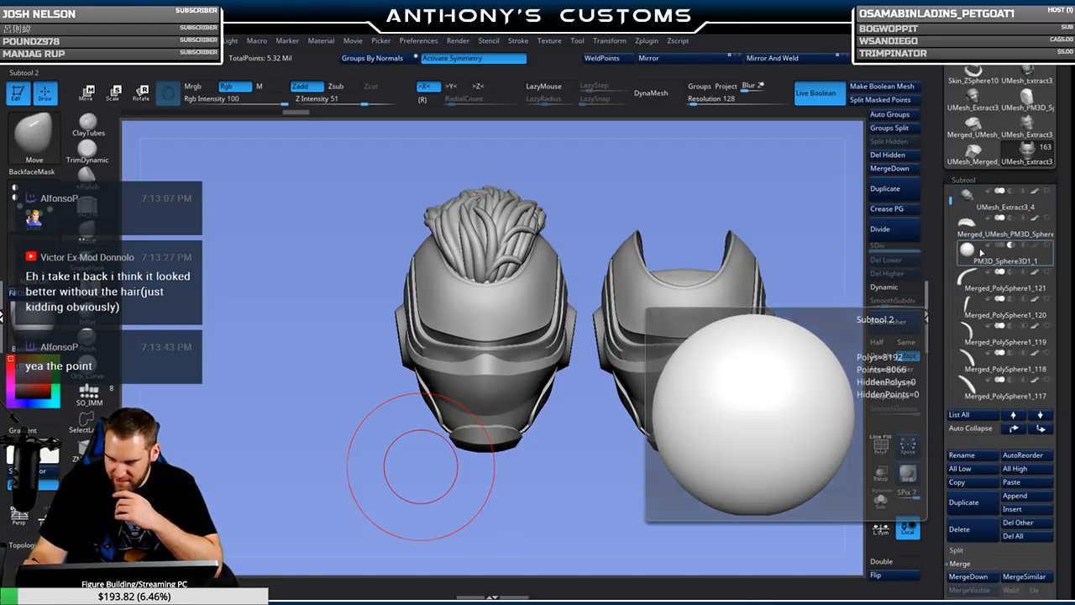
{"action": "left_click", "coordinate": [976, 206]}
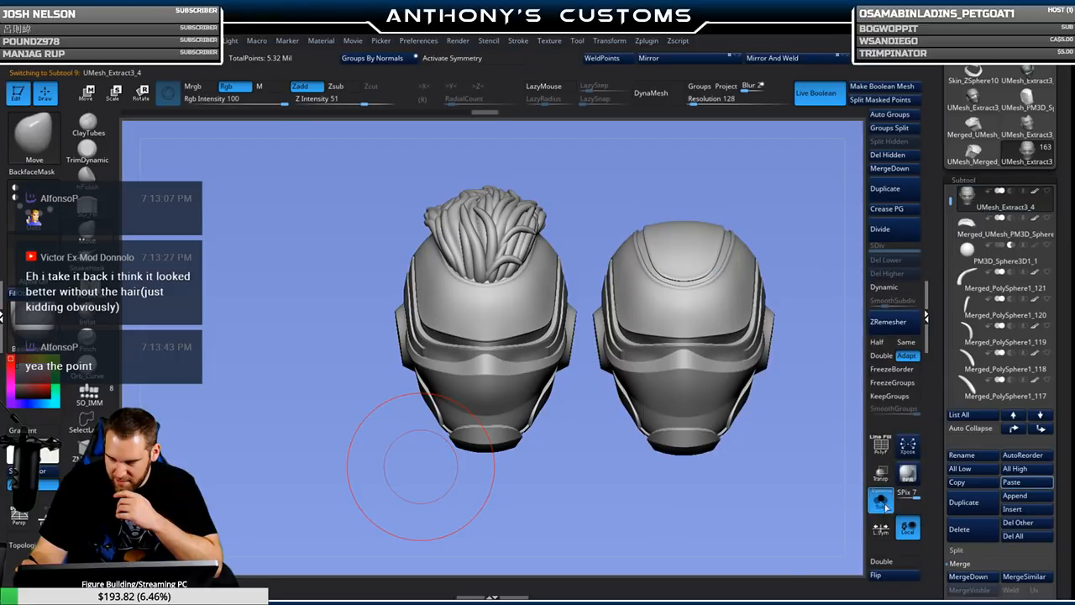
End the isolated view and show the cut-out helmet with its hair piece beside the snapshot for comparison.
{"action": "mouse_move", "coordinate": [782, 493]}
{"action": "left_mouse_down"}
{"action": "mouse_move", "coordinate": [739, 498]}
{"action": "mouse_move", "coordinate": [797, 480]}
{"action": "mouse_move", "coordinate": [780, 485]}
{"action": "left_mouse_up"}
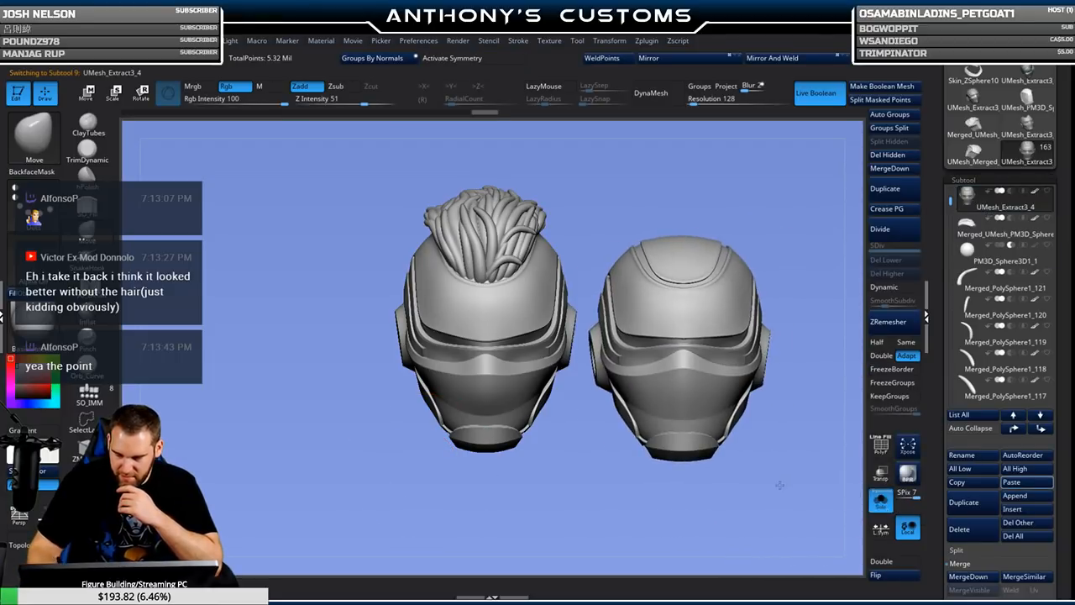
{"action": "left_click_drag", "start_coordinate": [950, 202], "coordinate": [951, 400]}
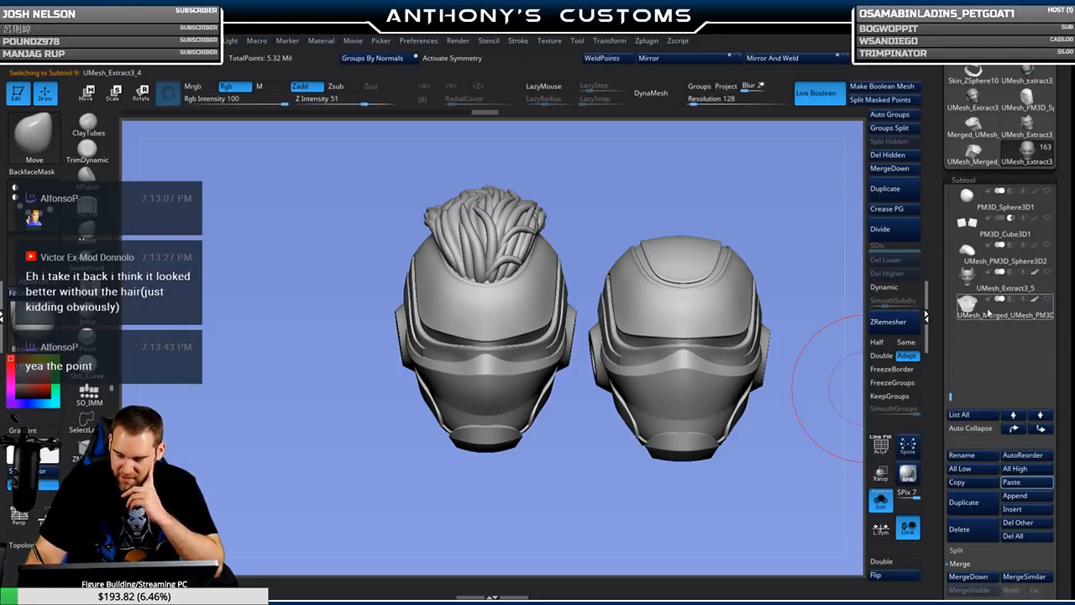
{"action": "left_click", "coordinate": [1047, 307]}
{"action": "mouse_move", "coordinate": [994, 288]}
{"action": "left_click", "coordinate": [880, 499]}
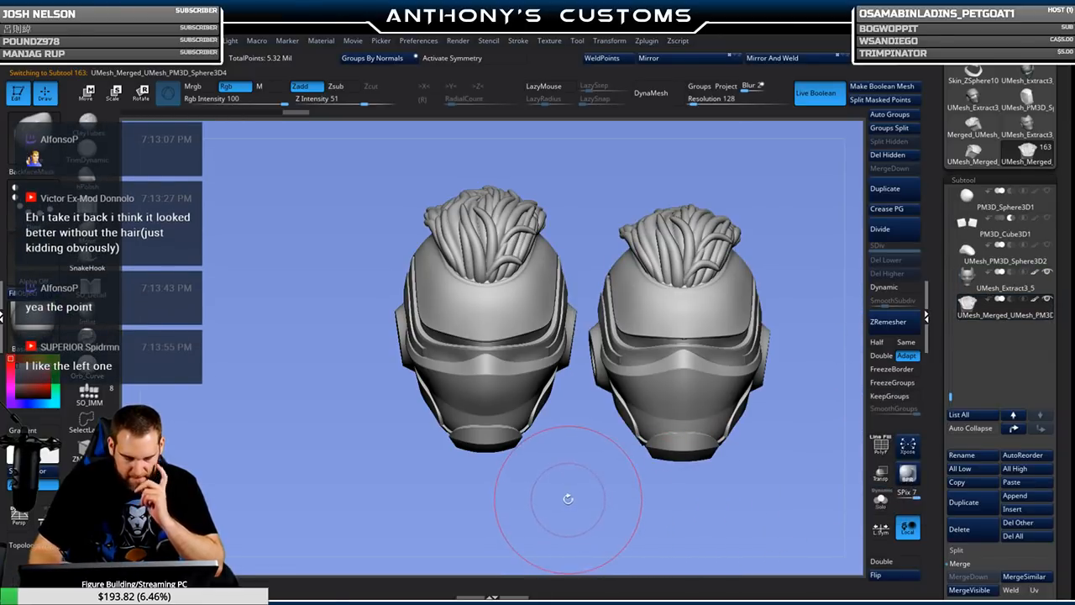
{"action": "left_click_drag", "start_coordinate": [568, 499], "coordinate": [565, 496]}
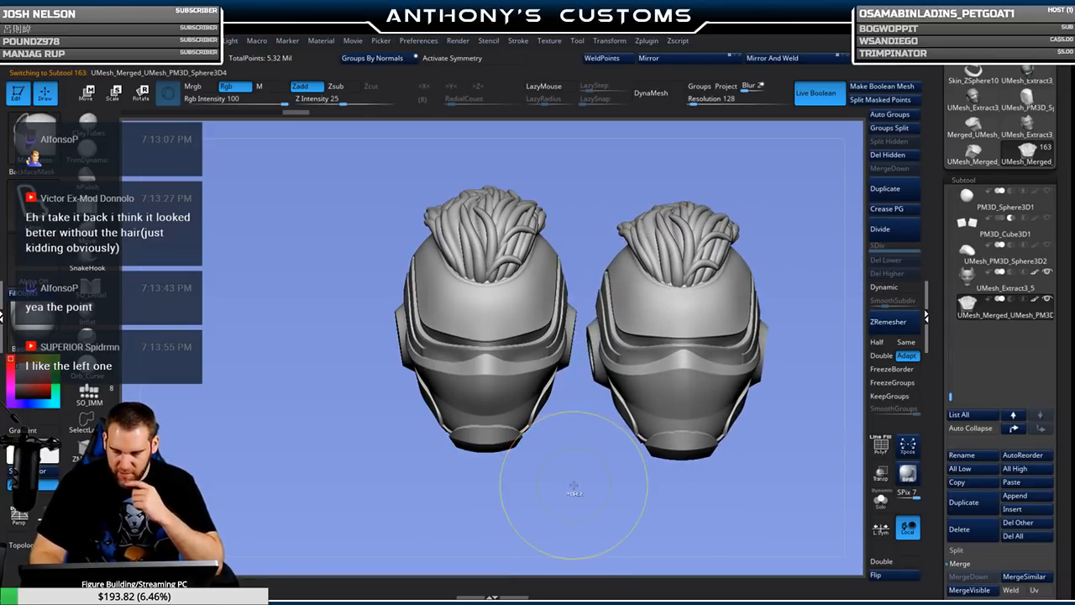
Clear the snapshot from the canvas and select helmet UMesh_Extract3_5 with symmetry active across the X axis.
{"action": "key", "text": "ctrl+z"}
{"action": "mouse_move", "coordinate": [575, 465]}
{"action": "left_mouse_down"}
{"action": "mouse_move", "coordinate": [567, 461]}
{"action": "mouse_move", "coordinate": [603, 448]}
{"action": "mouse_move", "coordinate": [605, 472]}
{"action": "mouse_move", "coordinate": [626, 471]}
{"action": "left_mouse_up"}
{"action": "left_click", "coordinate": [482, 60]}
{"action": "mouse_move", "coordinate": [770, 363]}
{"action": "left_mouse_down", "text": "alt"}
{"action": "mouse_move", "coordinate": [688, 346]}
{"action": "mouse_move", "coordinate": [679, 288]}
{"action": "left_mouse_up", "text": "alt"}
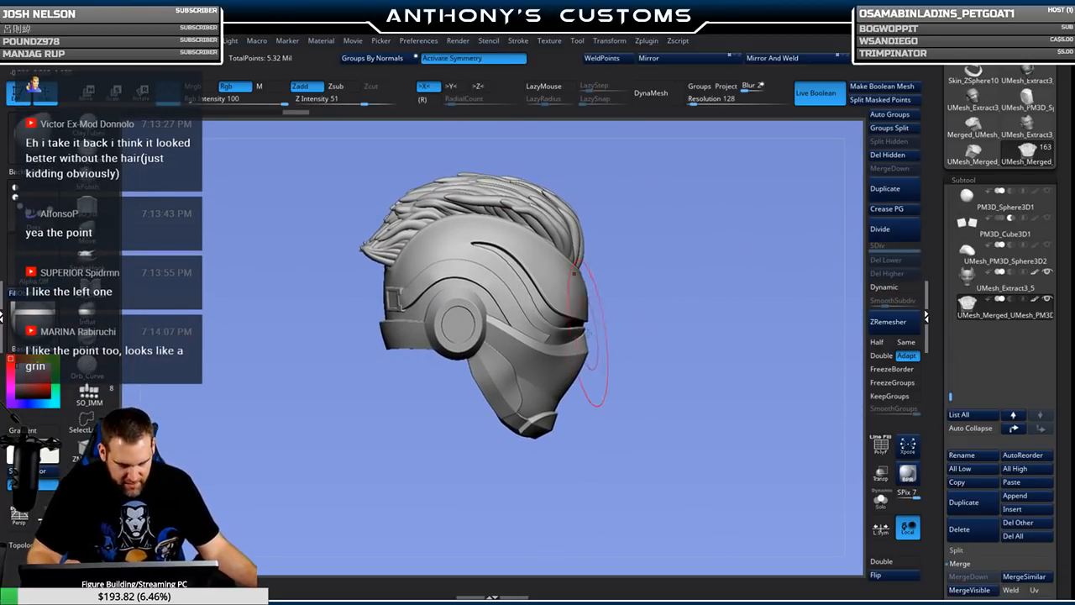
{"action": "left_click", "coordinate": [584, 339], "text": "alt"}
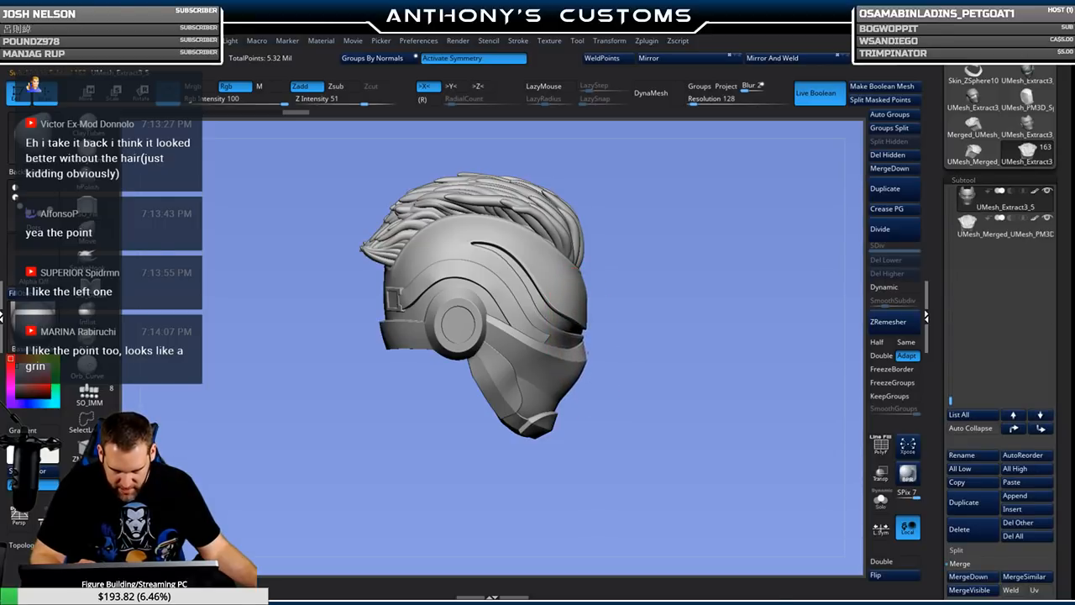
Reduce the Move brush size and reshape the mask's nose bridge just below the visor slit.
{"action": "mouse_move", "coordinate": [705, 413]}
{"action": "left_mouse_down"}
{"action": "mouse_move", "coordinate": [670, 415]}
{"action": "mouse_move", "coordinate": [592, 462]}
{"action": "left_mouse_up"}
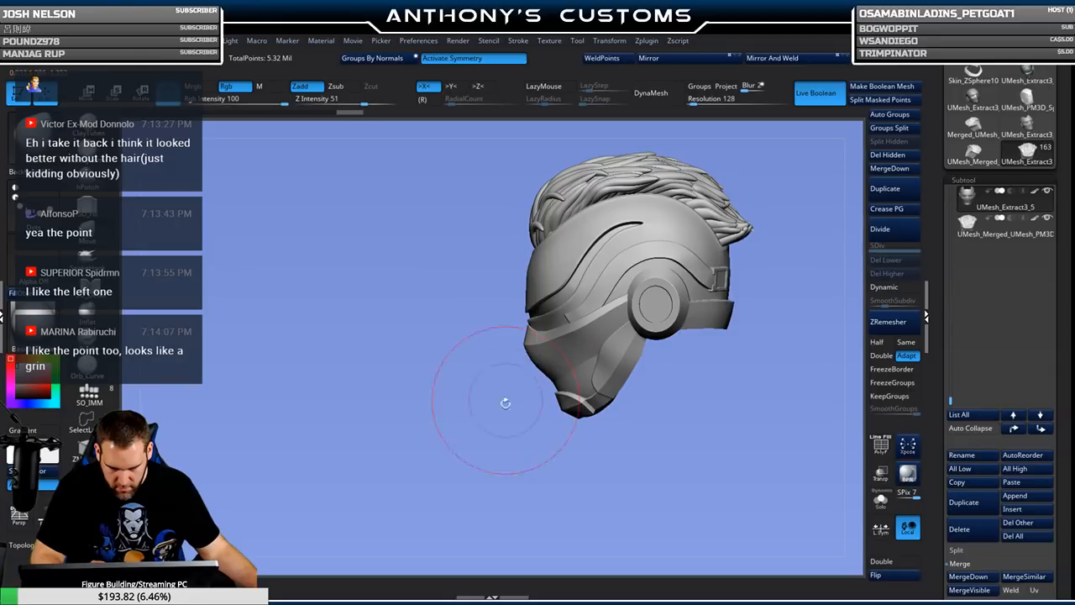
{"action": "key", "text": "space"}
{"action": "left_click_drag", "start_coordinate": [490, 405], "coordinate": [478, 405]}
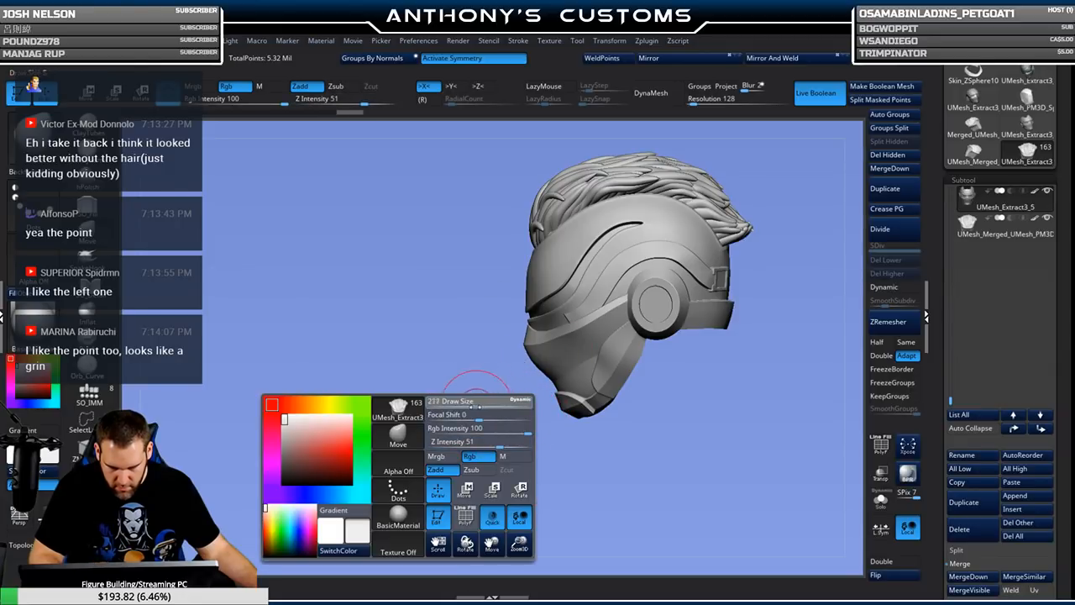
{"action": "left_click_drag", "start_coordinate": [504, 395], "coordinate": [556, 410]}
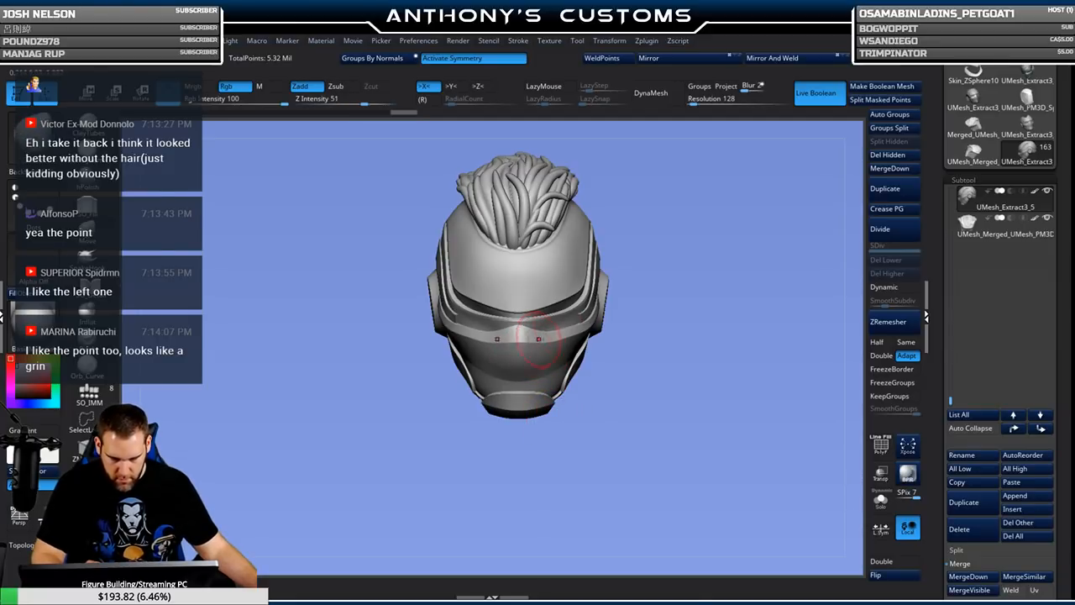
{"action": "mouse_move", "coordinate": [617, 345]}
{"action": "left_mouse_down"}
{"action": "mouse_move", "coordinate": [644, 327]}
{"action": "mouse_move", "coordinate": [645, 298]}
{"action": "mouse_move", "coordinate": [694, 378]}
{"action": "mouse_move", "coordinate": [652, 365]}
{"action": "left_mouse_up"}
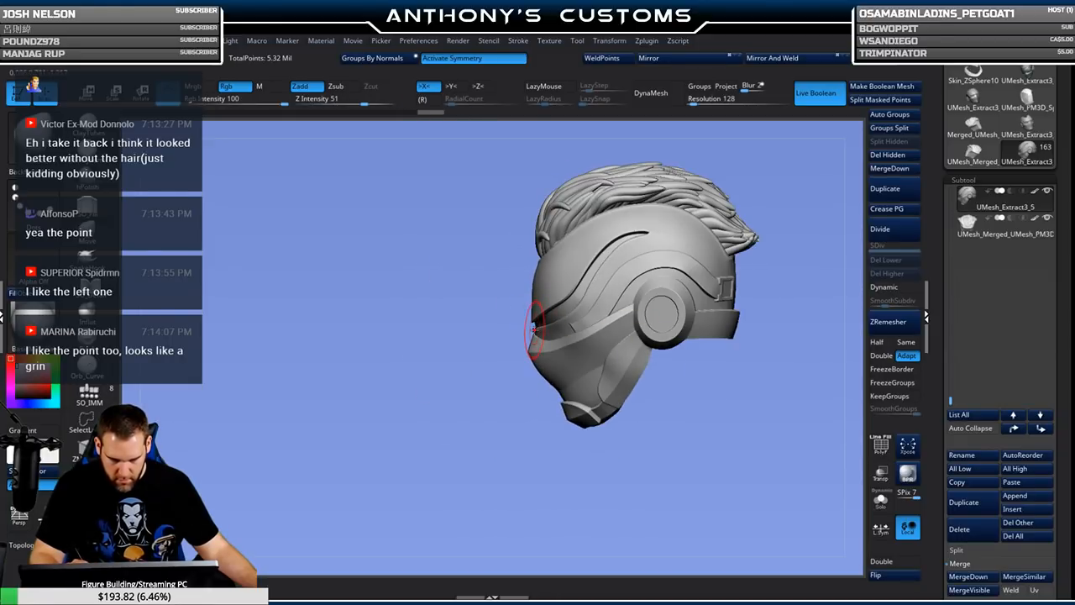
Pull the mask's nose bridge forward into a sharper point in profile with the Move brush.
{"action": "left_click_drag", "start_coordinate": [508, 455], "coordinate": [588, 457]}
{"action": "left_click_drag", "start_coordinate": [648, 367], "coordinate": [648, 417], "text": "alt"}
{"action": "left_click_drag", "start_coordinate": [628, 435], "coordinate": [655, 414]}
{"action": "left_click_drag", "start_coordinate": [662, 437], "coordinate": [669, 493], "text": "alt"}
{"action": "mouse_move", "coordinate": [660, 455]}
{"action": "left_mouse_down"}
{"action": "mouse_move", "coordinate": [686, 454]}
{"action": "mouse_move", "coordinate": [638, 437]}
{"action": "left_mouse_up"}
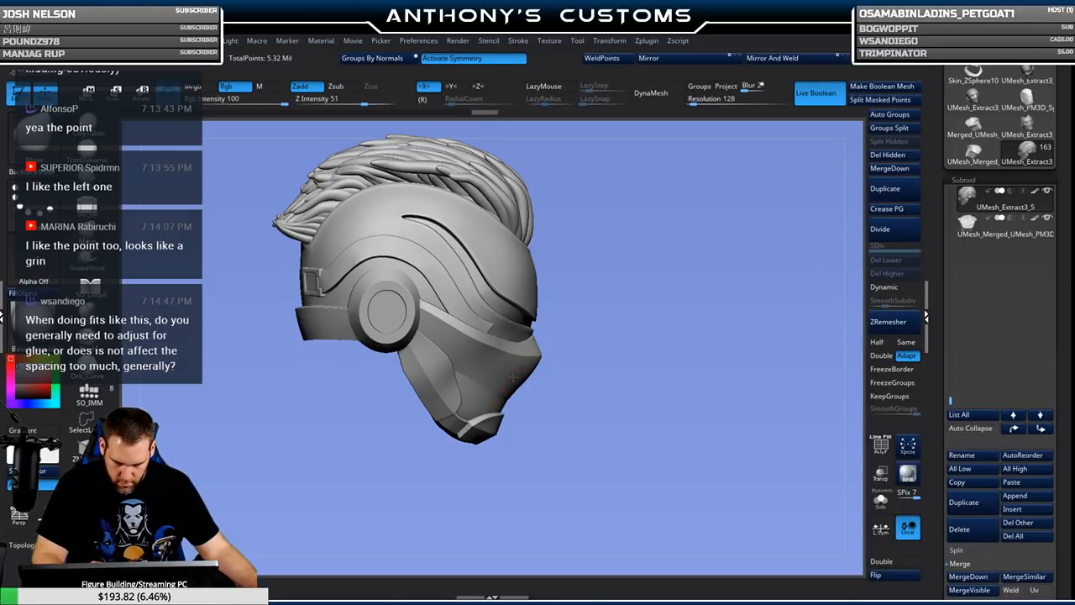
{"action": "mouse_move", "coordinate": [615, 427]}
{"action": "left_mouse_down"}
{"action": "mouse_move", "coordinate": [672, 424]}
{"action": "mouse_move", "coordinate": [705, 436]}
{"action": "left_mouse_up"}
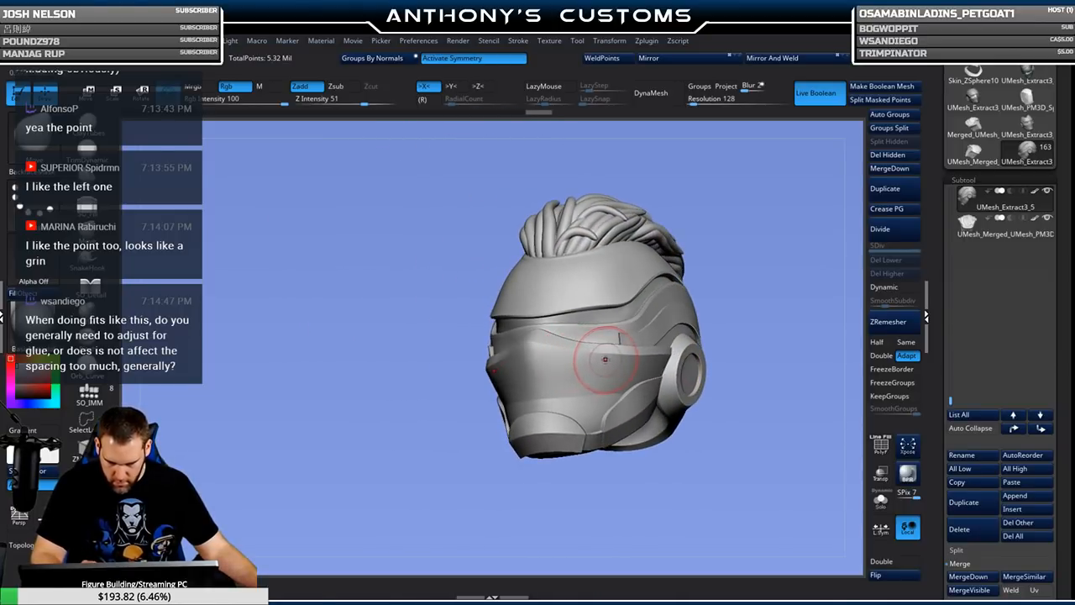
{"action": "mouse_move", "coordinate": [577, 456]}
{"action": "left_mouse_down"}
{"action": "mouse_move", "coordinate": [569, 508]}
{"action": "mouse_move", "coordinate": [571, 475]}
{"action": "left_mouse_up"}
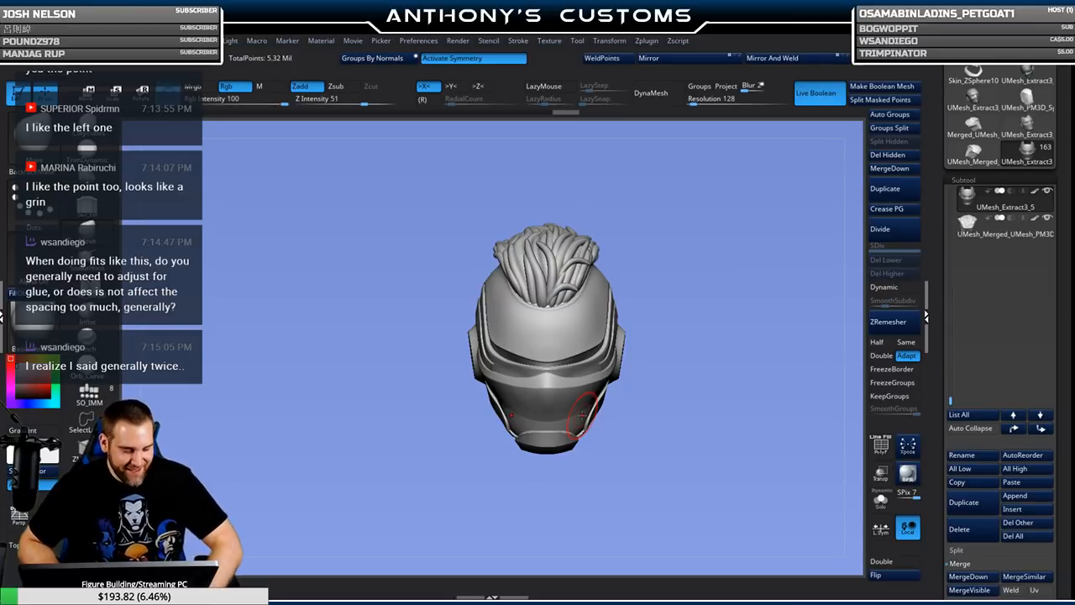
Adjust the lower edge of the brow and the visor slit beneath it with the Move brush.
{"action": "left_click_drag", "start_coordinate": [711, 319], "coordinate": [547, 311]}
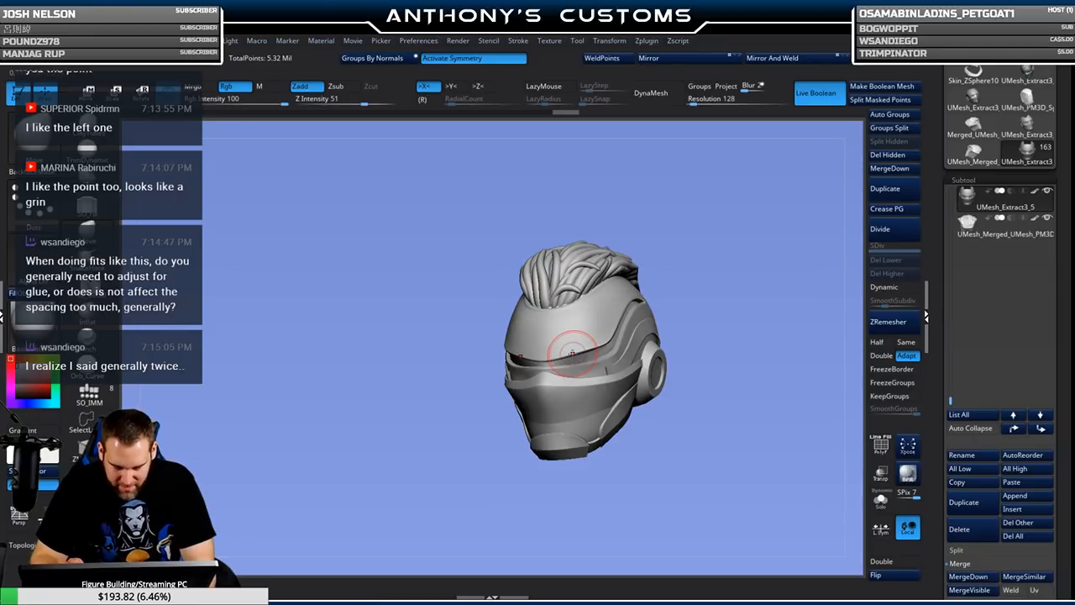
{"action": "mouse_move", "coordinate": [690, 331]}
{"action": "left_mouse_down"}
{"action": "mouse_move", "coordinate": [712, 344]}
{"action": "mouse_move", "coordinate": [552, 353]}
{"action": "left_mouse_up"}
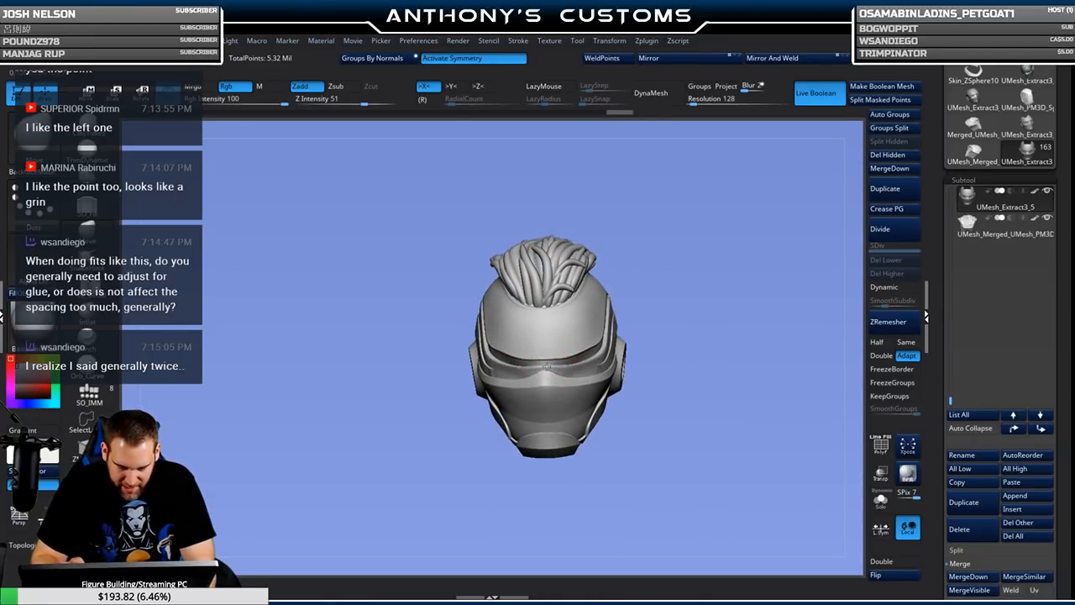
{"action": "mouse_move", "coordinate": [656, 377]}
{"action": "left_mouse_down"}
{"action": "mouse_move", "coordinate": [691, 377]}
{"action": "mouse_move", "coordinate": [699, 351]}
{"action": "left_mouse_up"}
{"action": "left_click_drag", "start_coordinate": [575, 357], "coordinate": [621, 361]}
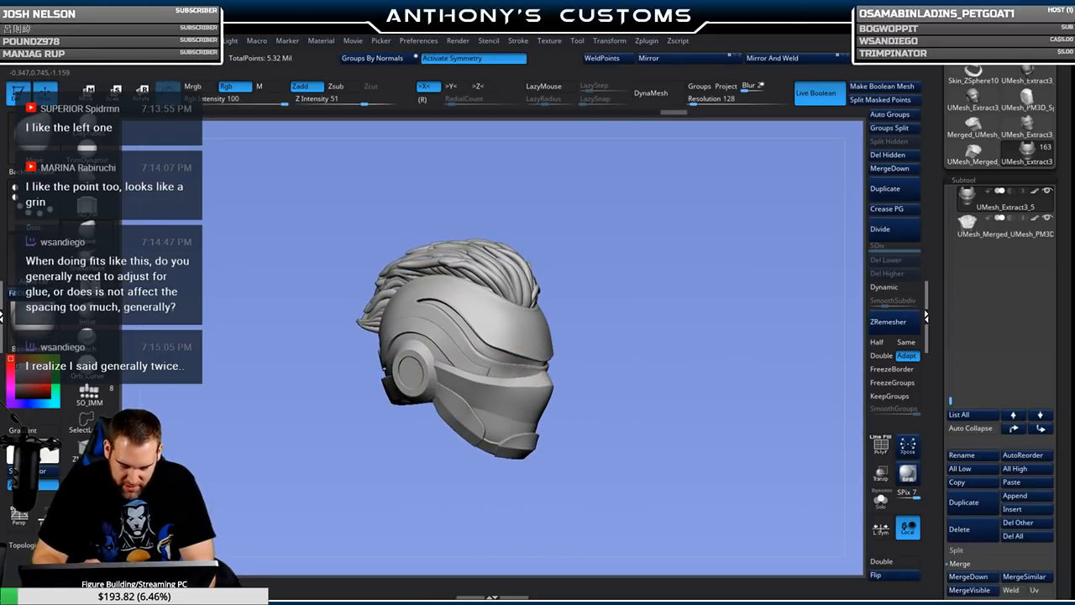
{"action": "mouse_move", "coordinate": [736, 336]}
{"action": "left_mouse_down"}
{"action": "mouse_move", "coordinate": [696, 461]}
{"action": "mouse_move", "coordinate": [732, 424]}
{"action": "mouse_move", "coordinate": [691, 452]}
{"action": "mouse_move", "coordinate": [720, 428]}
{"action": "left_mouse_up"}
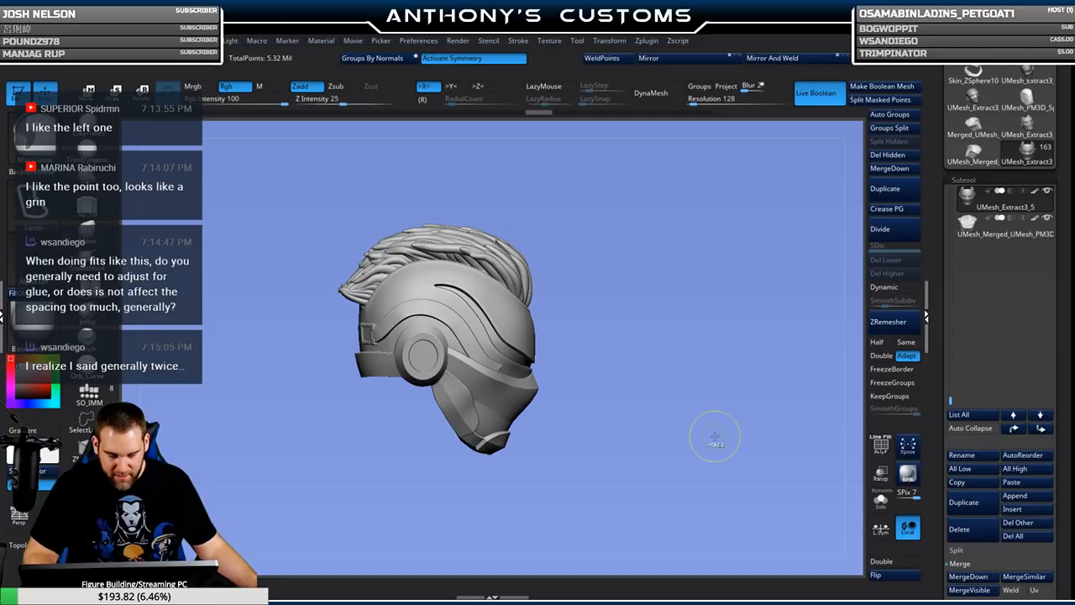
{"action": "left_click_drag", "start_coordinate": [714, 438], "coordinate": [686, 443]}
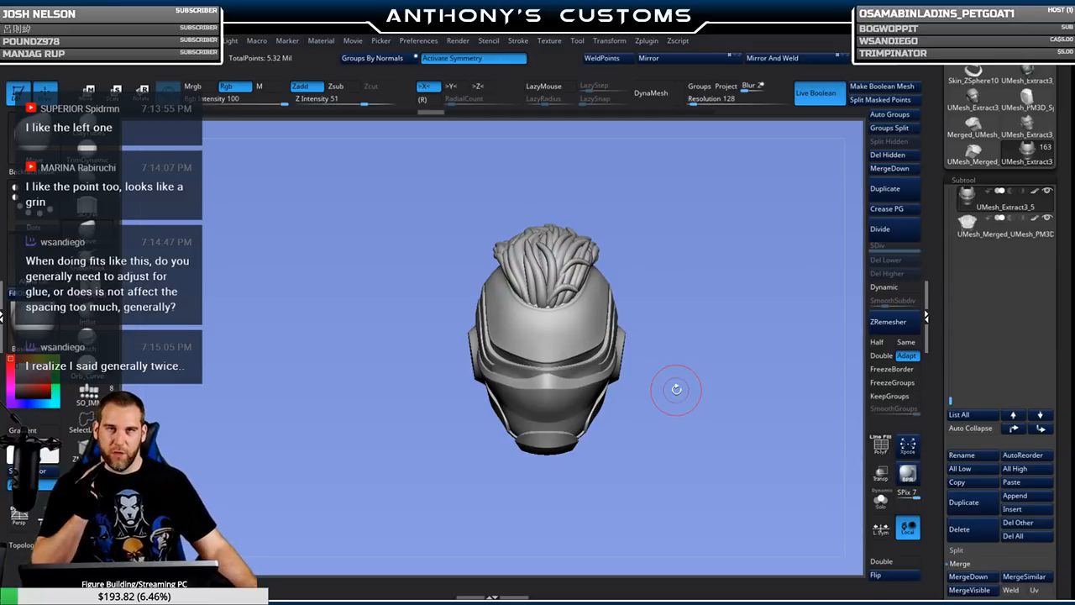
Resize the Move brush and refine the nose bridge's profile so its point protrudes less.
{"action": "left_click_drag", "start_coordinate": [681, 361], "coordinate": [686, 415]}
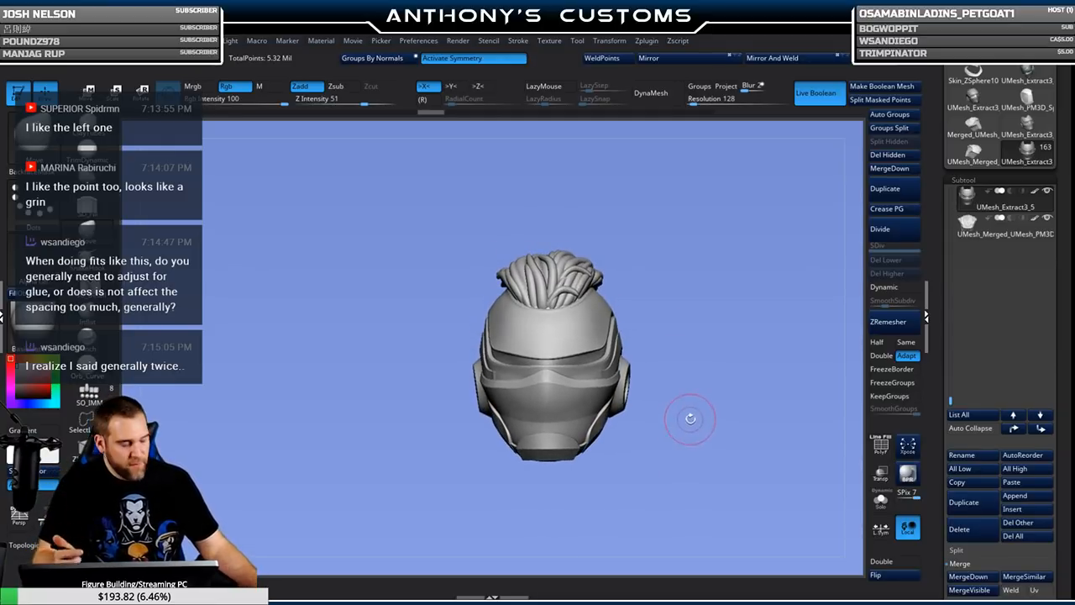
{"action": "mouse_move", "coordinate": [687, 368]}
{"action": "left_mouse_down"}
{"action": "mouse_move", "coordinate": [673, 454]}
{"action": "mouse_move", "coordinate": [676, 425]}
{"action": "mouse_move", "coordinate": [703, 446]}
{"action": "mouse_move", "coordinate": [686, 365]}
{"action": "mouse_move", "coordinate": [699, 366]}
{"action": "left_mouse_up"}
{"action": "key", "text": "space"}
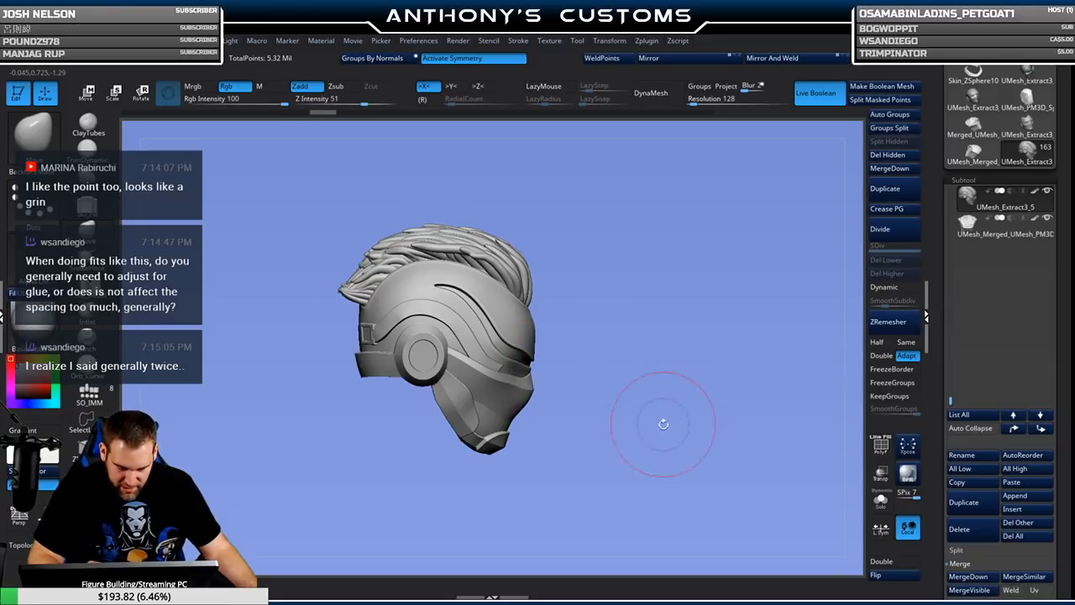
{"action": "left_click_drag", "start_coordinate": [659, 418], "coordinate": [620, 425]}
{"action": "mouse_move", "coordinate": [644, 484]}
{"action": "left_mouse_down"}
{"action": "mouse_move", "coordinate": [626, 461]}
{"action": "mouse_move", "coordinate": [596, 466]}
{"action": "mouse_move", "coordinate": [610, 494]}
{"action": "mouse_move", "coordinate": [628, 494]}
{"action": "mouse_move", "coordinate": [624, 482]}
{"action": "mouse_move", "coordinate": [597, 481]}
{"action": "mouse_move", "coordinate": [588, 493]}
{"action": "mouse_move", "coordinate": [651, 494]}
{"action": "mouse_move", "coordinate": [545, 368]}
{"action": "left_mouse_up"}
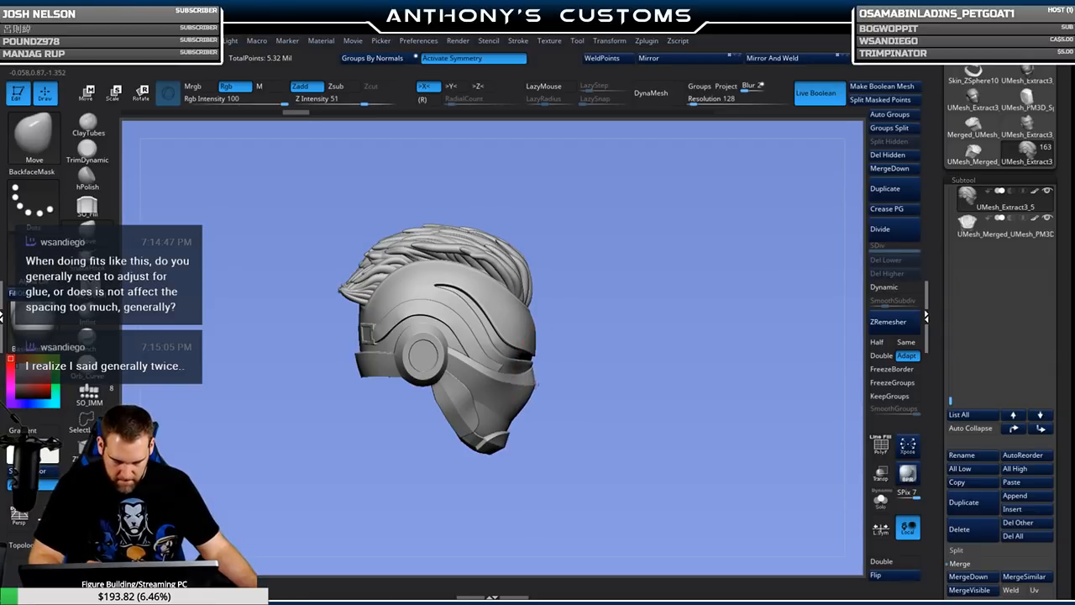
{"action": "mouse_move", "coordinate": [540, 372]}
{"action": "left_mouse_down"}
{"action": "mouse_move", "coordinate": [600, 449]}
{"action": "mouse_move", "coordinate": [640, 428]}
{"action": "mouse_move", "coordinate": [638, 463]}
{"action": "mouse_move", "coordinate": [619, 431]}
{"action": "mouse_move", "coordinate": [652, 392]}
{"action": "mouse_move", "coordinate": [710, 425]}
{"action": "mouse_move", "coordinate": [712, 376]}
{"action": "mouse_move", "coordinate": [683, 473]}
{"action": "mouse_move", "coordinate": [726, 460]}
{"action": "mouse_move", "coordinate": [717, 387]}
{"action": "mouse_move", "coordinate": [690, 430]}
{"action": "mouse_move", "coordinate": [598, 412]}
{"action": "left_mouse_up"}
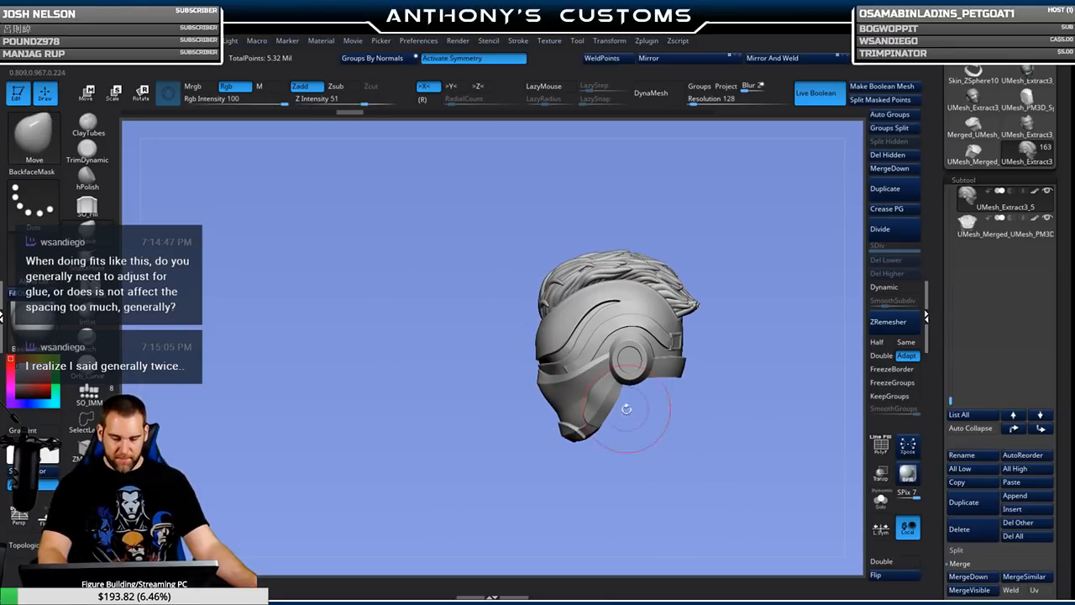
Examine the helmet from the front and from below, and check its polygroups and wireframe.
{"action": "left_click_drag", "start_coordinate": [622, 426], "coordinate": [672, 412]}
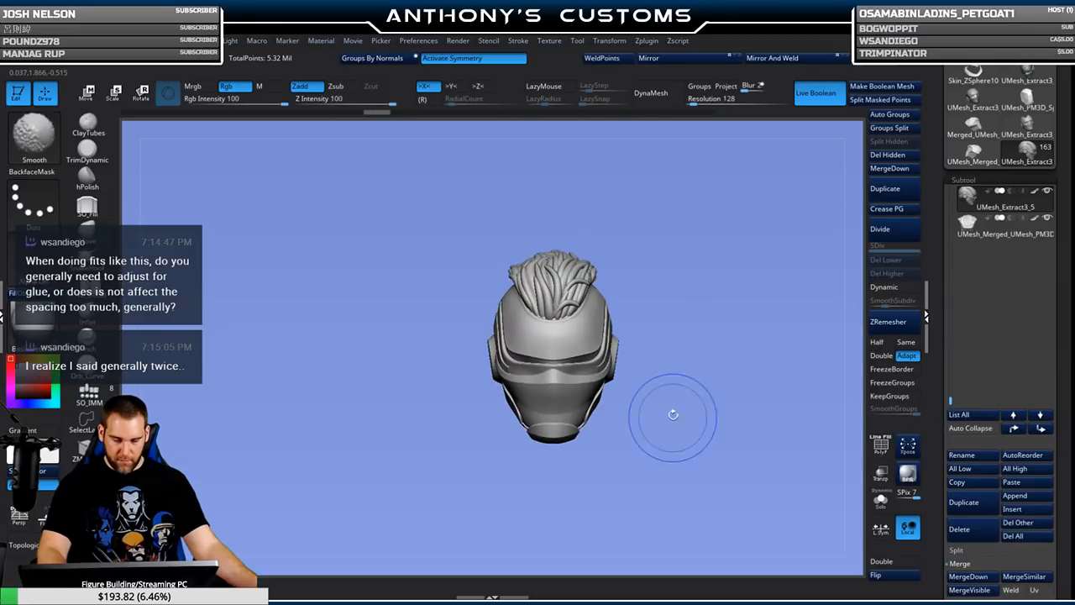
{"action": "left_click_drag", "start_coordinate": [636, 487], "coordinate": [585, 413]}
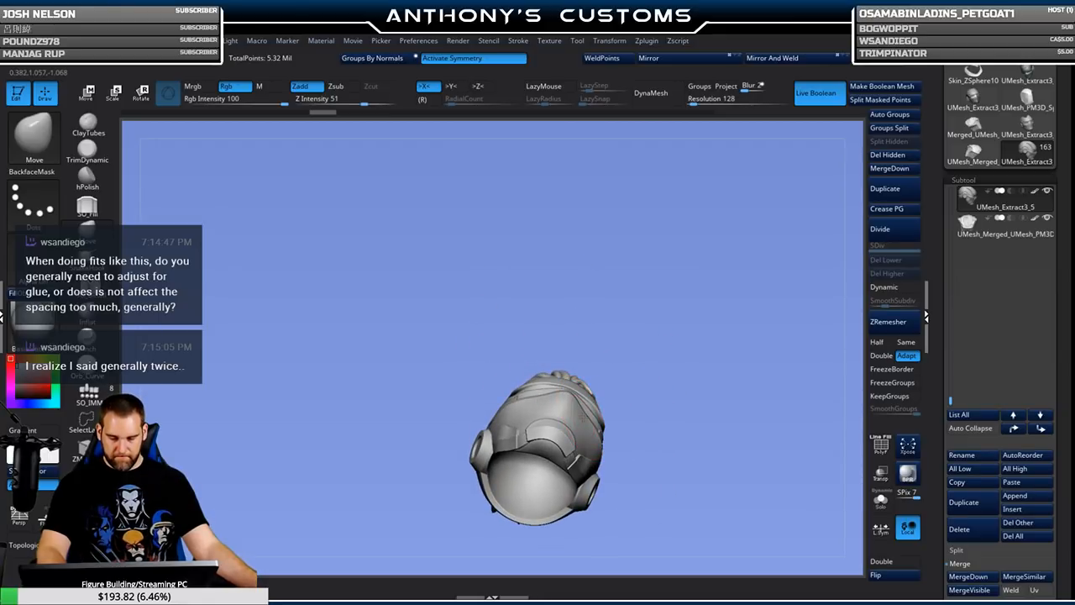
{"action": "left_click_drag", "start_coordinate": [666, 383], "coordinate": [722, 452]}
{"action": "mouse_move", "coordinate": [677, 413]}
{"action": "left_mouse_down"}
{"action": "mouse_move", "coordinate": [675, 447]}
{"action": "mouse_move", "coordinate": [667, 403]}
{"action": "mouse_move", "coordinate": [694, 462]}
{"action": "mouse_move", "coordinate": [707, 375]}
{"action": "left_mouse_up"}
{"action": "key", "text": "space"}
{"action": "key", "text": "space"}
{"action": "key", "text": "shift+f"}
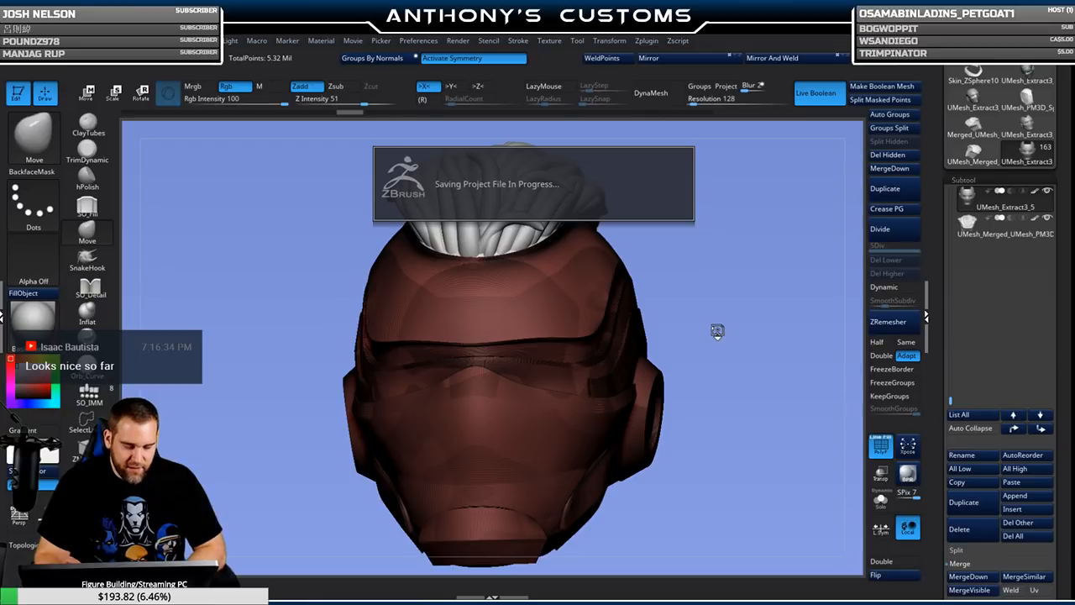
{"action": "mouse_move", "coordinate": [722, 321]}
{"action": "left_mouse_down"}
{"action": "mouse_move", "coordinate": [730, 343]}
{"action": "mouse_move", "coordinate": [742, 312]}
{"action": "mouse_move", "coordinate": [713, 314]}
{"action": "mouse_move", "coordinate": [741, 287]}
{"action": "mouse_move", "coordinate": [739, 271]}
{"action": "left_mouse_up"}
{"action": "key", "text": "shift+f"}
Resize the Move brush and adjust the center of the brow's lower edge above the visor slit.
{"action": "key", "text": "space"}
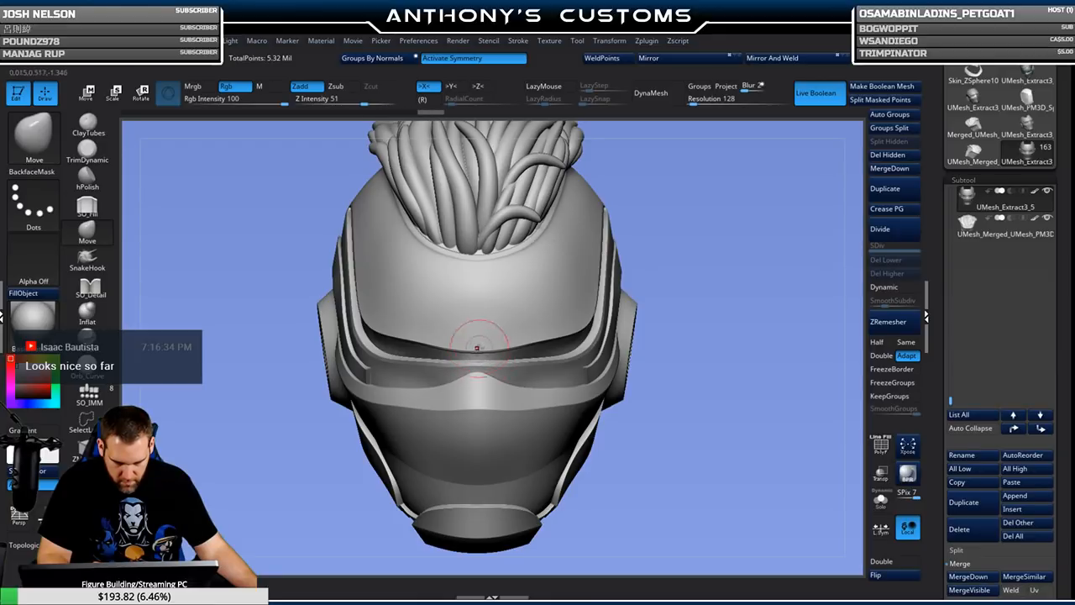
{"action": "left_click_drag", "start_coordinate": [772, 358], "coordinate": [638, 357]}
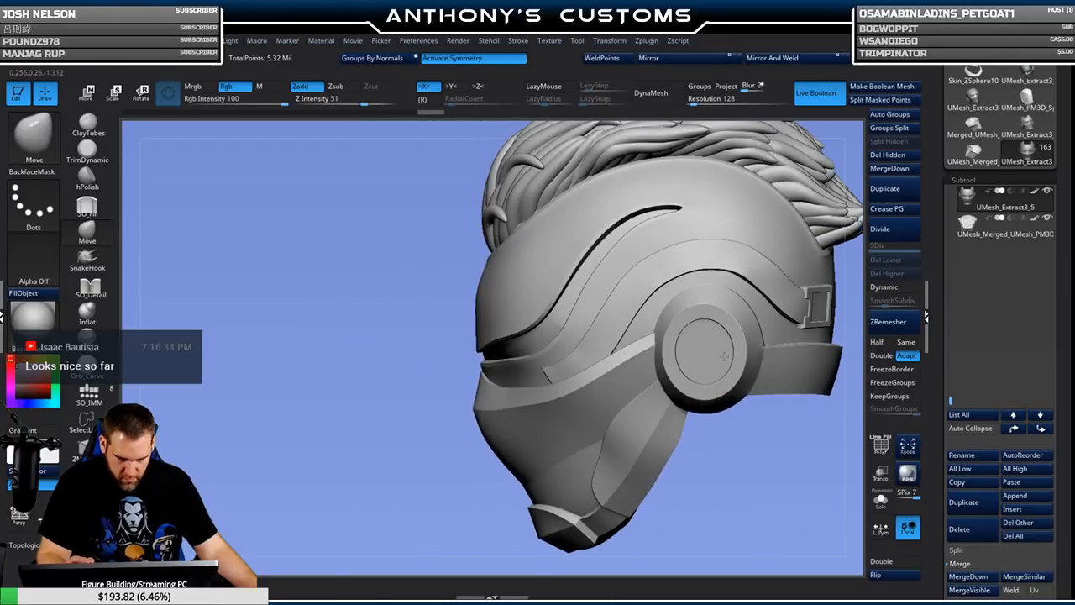
{"action": "left_click_drag", "start_coordinate": [403, 467], "coordinate": [441, 465]}
{"action": "left_click_drag", "start_coordinate": [695, 489], "coordinate": [741, 479]}
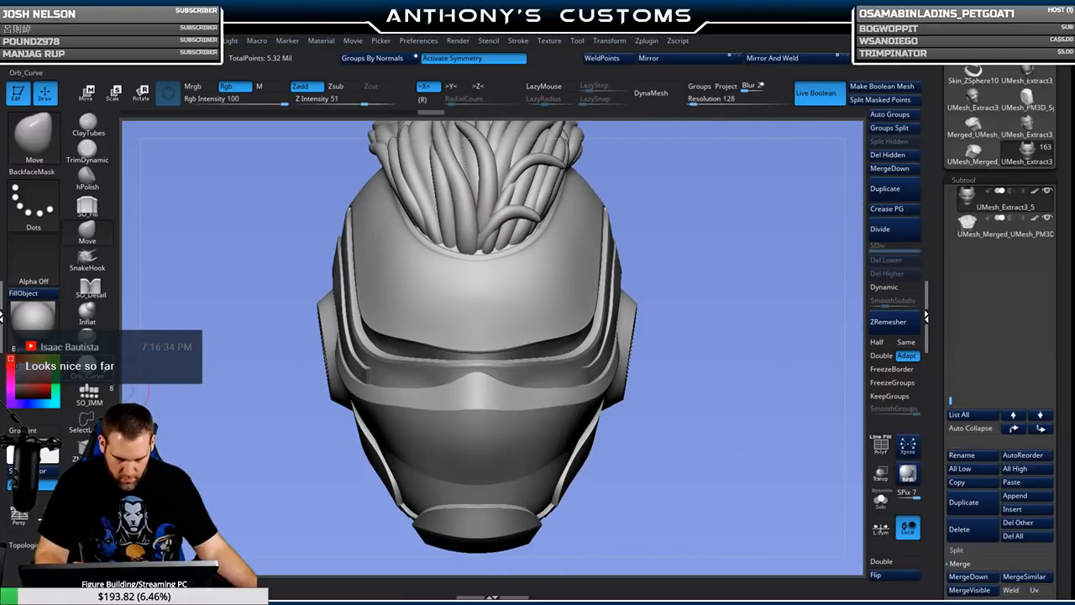
Tighten the brow's lower edge above the visor slit with the Pinch brush.
{"action": "left_click", "coordinate": [88, 338]}
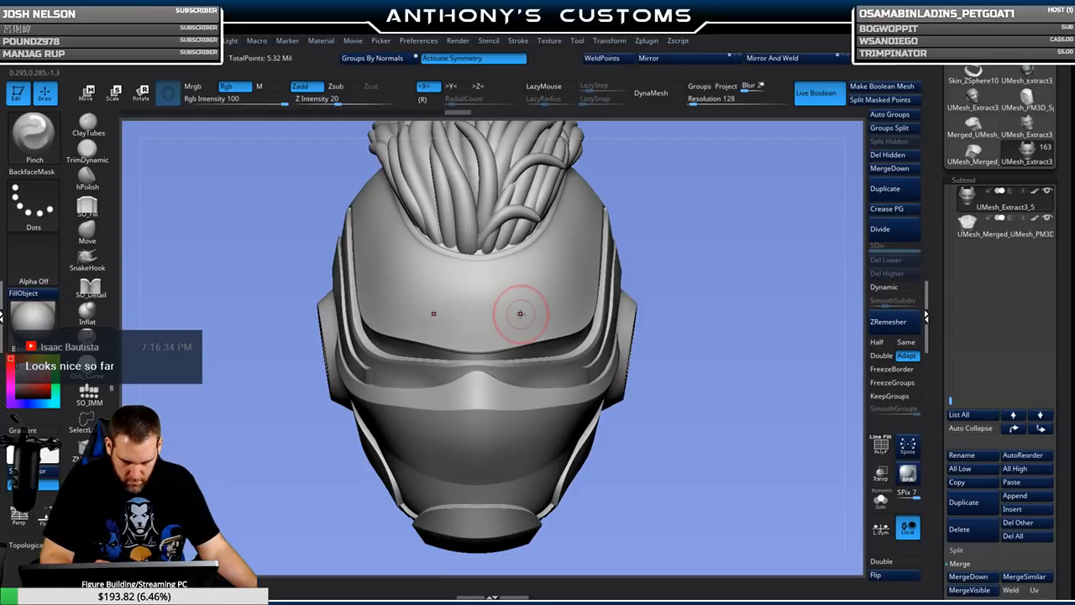
{"action": "mouse_move", "coordinate": [771, 359]}
{"action": "left_mouse_down"}
{"action": "mouse_move", "coordinate": [727, 368]}
{"action": "mouse_move", "coordinate": [756, 365]}
{"action": "left_mouse_up"}
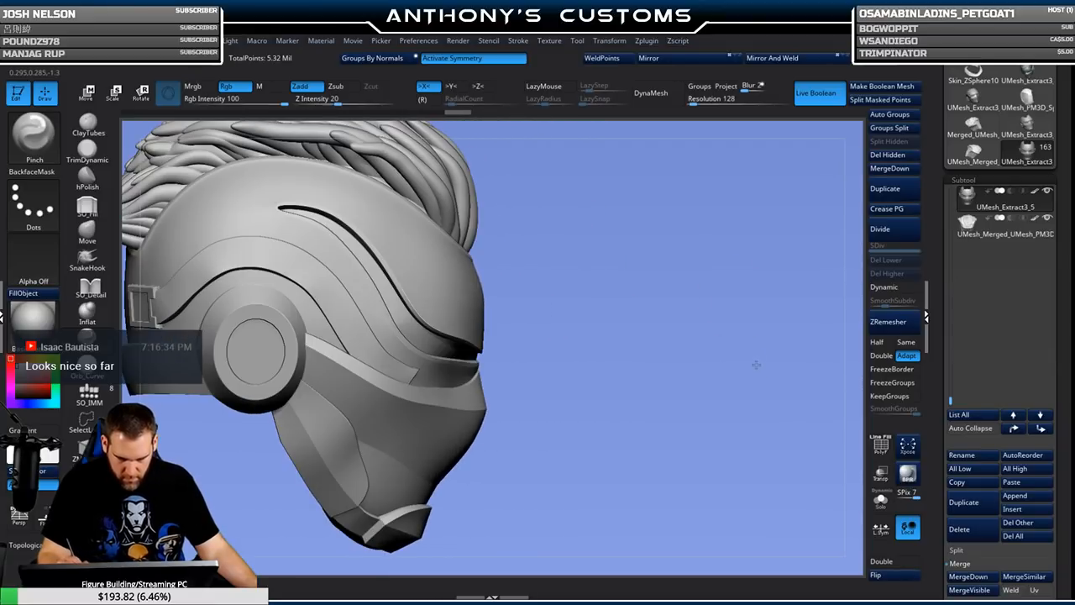
{"action": "left_click_drag", "start_coordinate": [671, 445], "coordinate": [623, 388], "text": "alt"}
{"action": "left_click_drag", "start_coordinate": [623, 388], "coordinate": [661, 393], "text": "alt"}
{"action": "left_click_drag", "start_coordinate": [710, 422], "coordinate": [685, 423]}
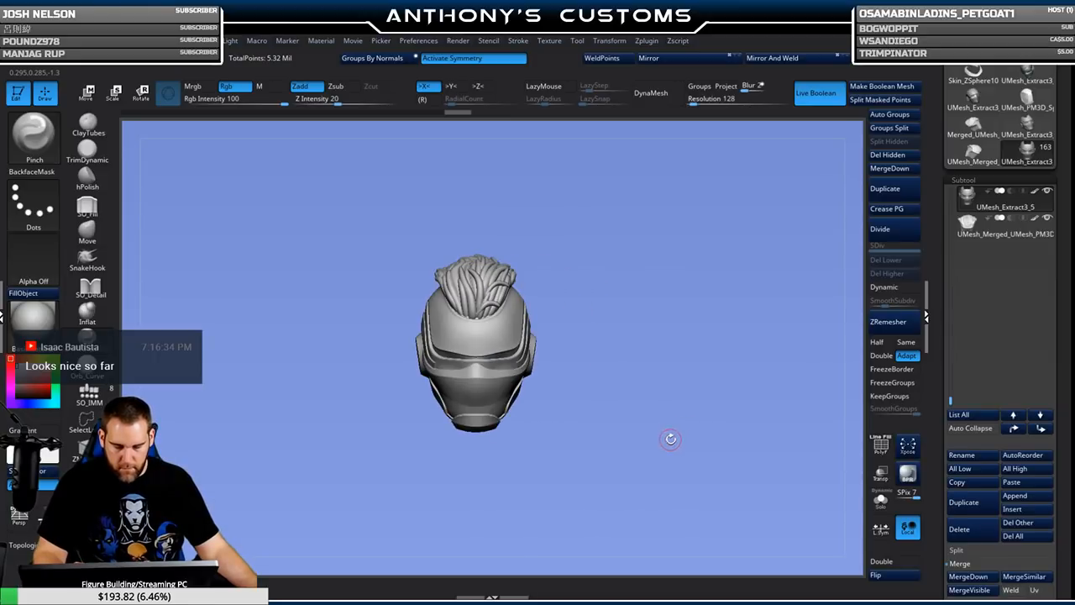
Switch back to the Move brush and reshape the brow's lower edge toward the sides of the helmet.
{"action": "left_click", "coordinate": [88, 233]}
{"action": "key", "text": "space"}
{"action": "left_click_drag", "start_coordinate": [644, 279], "coordinate": [640, 356], "text": "alt"}
{"action": "left_click_drag", "start_coordinate": [611, 323], "coordinate": [566, 340]}
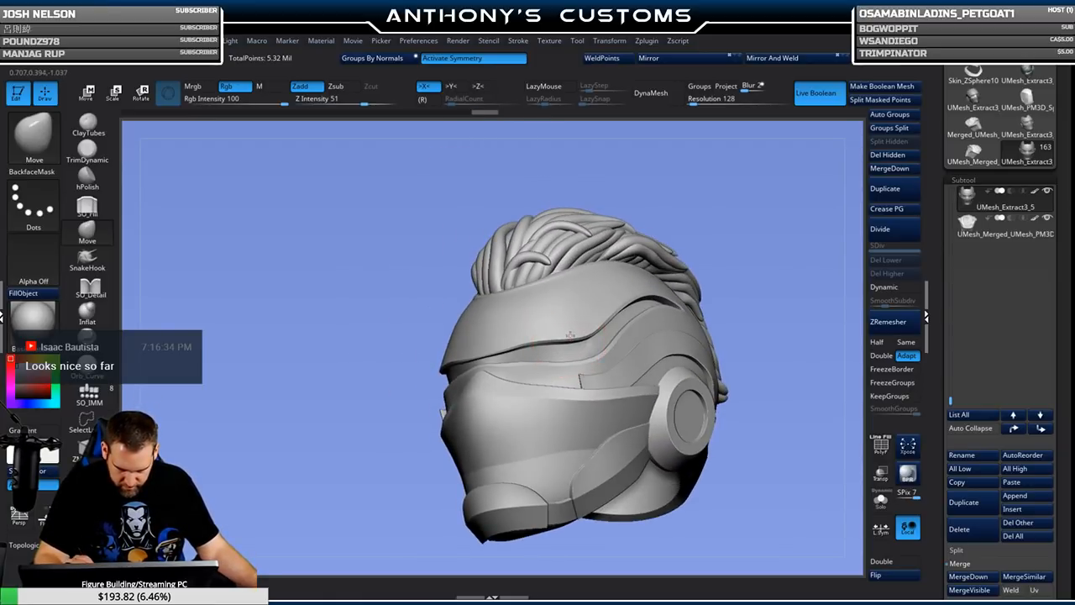
{"action": "left_click_drag", "start_coordinate": [752, 226], "coordinate": [755, 236]}
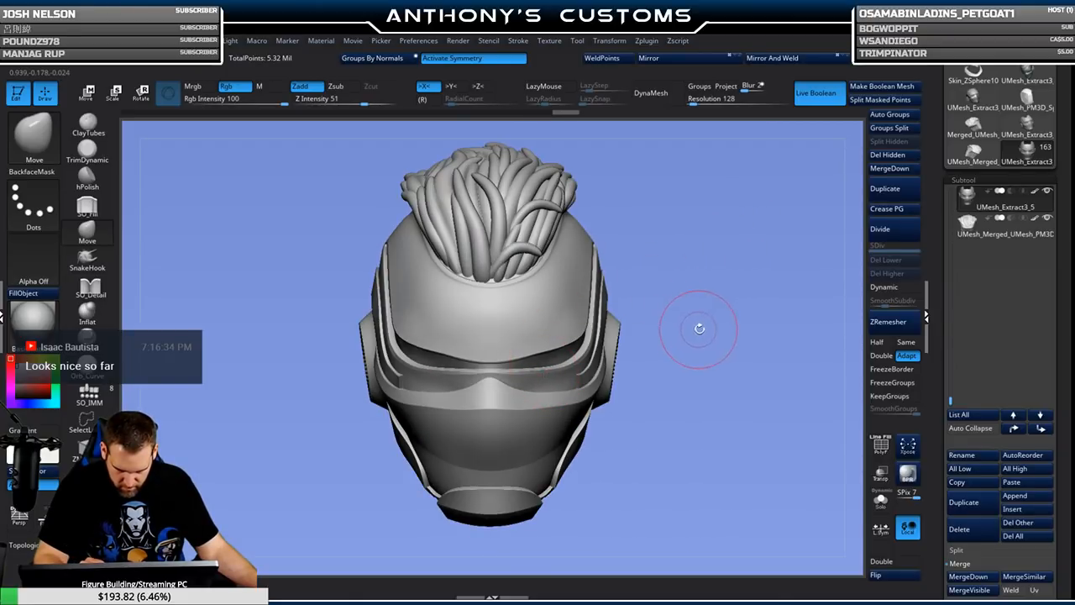
Examine the reshaped brow, visor slit and mask up close, at an angle and from the front.
{"action": "left_click_drag", "start_coordinate": [722, 435], "coordinate": [690, 352], "text": "alt"}
{"action": "left_click_drag", "start_coordinate": [672, 424], "coordinate": [700, 343]}
{"action": "left_click_drag", "start_coordinate": [720, 411], "coordinate": [701, 521]}
{"action": "left_click_drag", "start_coordinate": [628, 422], "coordinate": [688, 407]}
{"action": "mouse_move", "coordinate": [688, 406]}
{"action": "left_mouse_down", "text": "alt"}
{"action": "mouse_move", "coordinate": [698, 472]}
{"action": "mouse_move", "coordinate": [678, 470]}
{"action": "mouse_move", "coordinate": [715, 350]}
{"action": "left_mouse_up", "text": "alt"}
{"action": "key", "text": "space"}
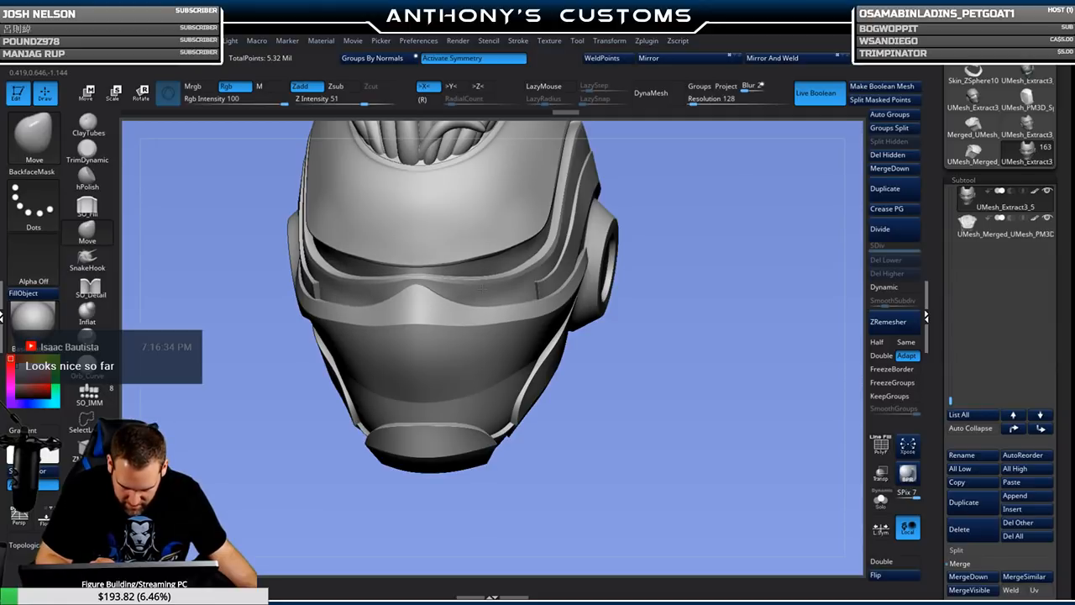
{"action": "mouse_move", "coordinate": [647, 373]}
{"action": "left_mouse_down"}
{"action": "mouse_move", "coordinate": [657, 353]}
{"action": "mouse_move", "coordinate": [641, 396]}
{"action": "mouse_move", "coordinate": [707, 410]}
{"action": "left_mouse_up"}
{"action": "mouse_move", "coordinate": [752, 449]}
{"action": "left_mouse_down", "text": "alt"}
{"action": "mouse_move", "coordinate": [703, 418]}
{"action": "mouse_move", "coordinate": [799, 415]}
{"action": "left_mouse_up", "text": "alt"}
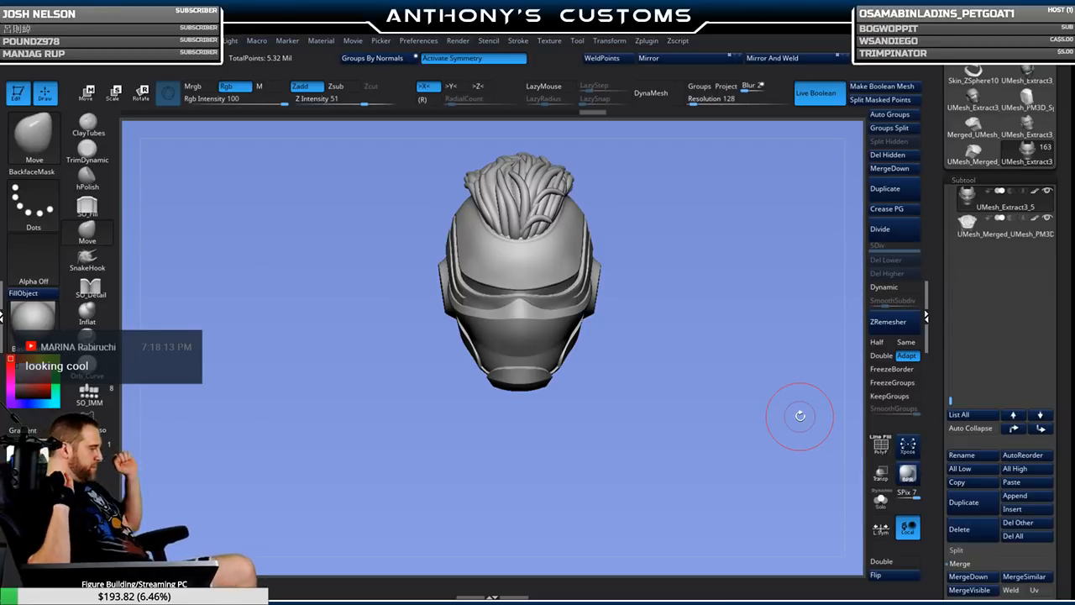
Select the hair piece and fill it with bright green.
{"action": "left_click_drag", "start_coordinate": [704, 391], "coordinate": [702, 388]}
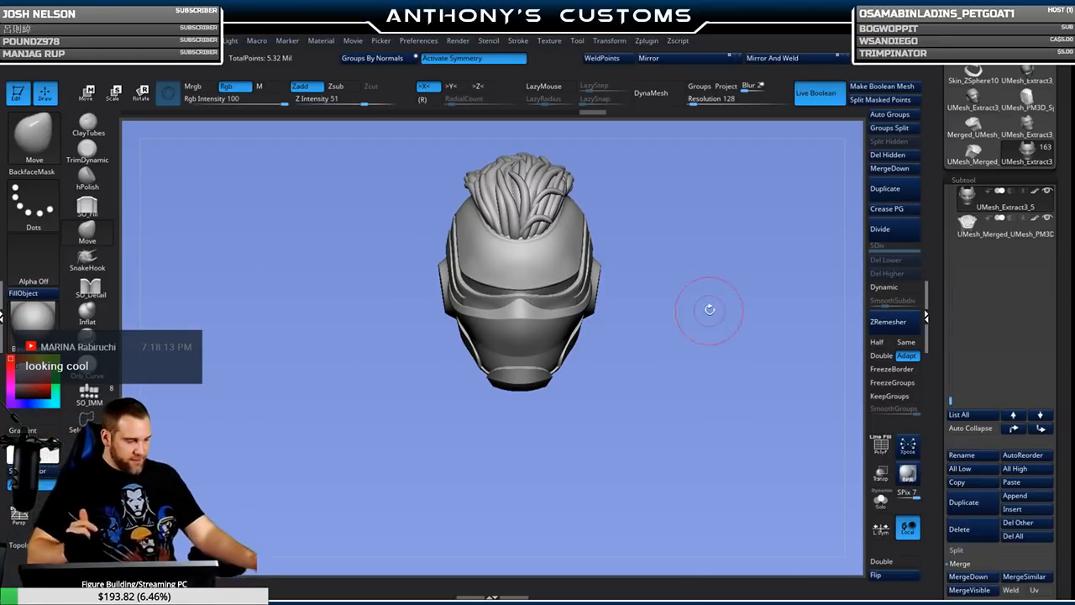
{"action": "left_click_drag", "start_coordinate": [708, 336], "coordinate": [694, 396], "text": "alt"}
{"action": "left_click", "coordinate": [509, 243], "text": "alt"}
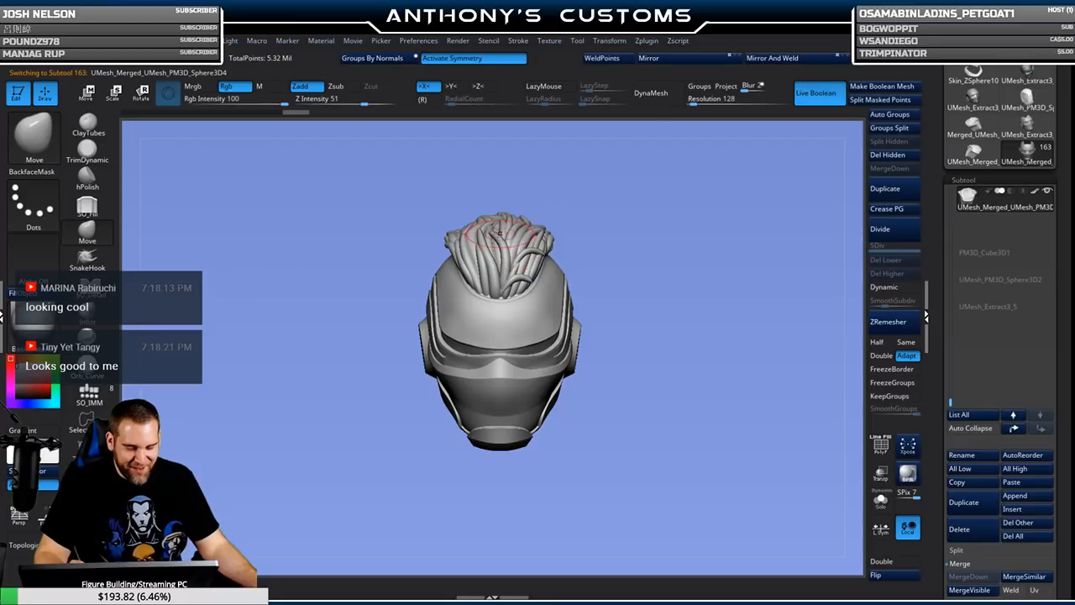
{"action": "left_click", "coordinate": [55, 360]}
{"action": "mouse_move", "coordinate": [38, 340]}
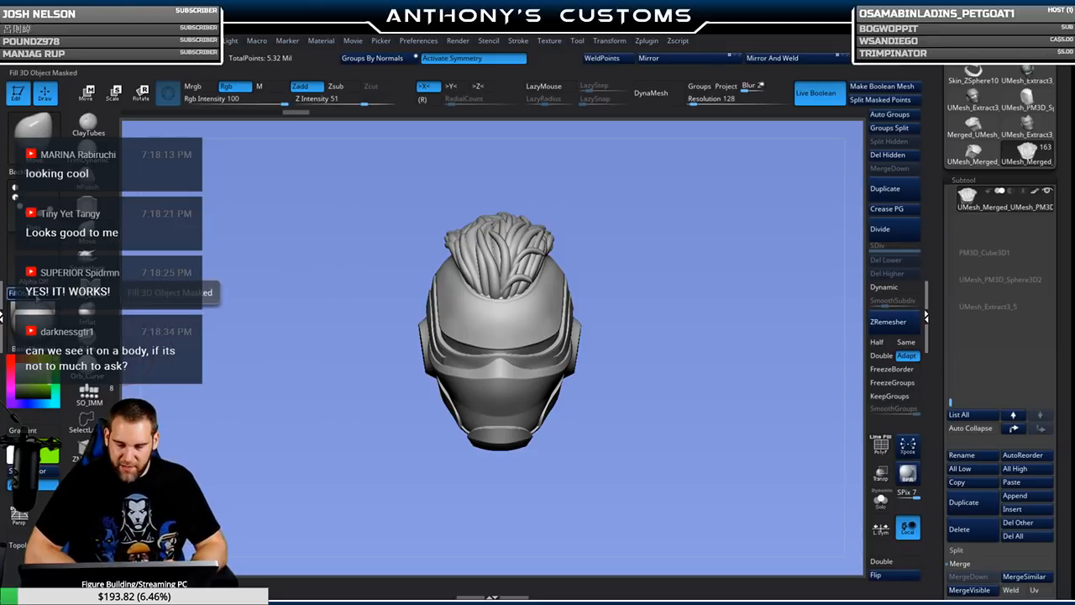
{"action": "left_click", "coordinate": [16, 292]}
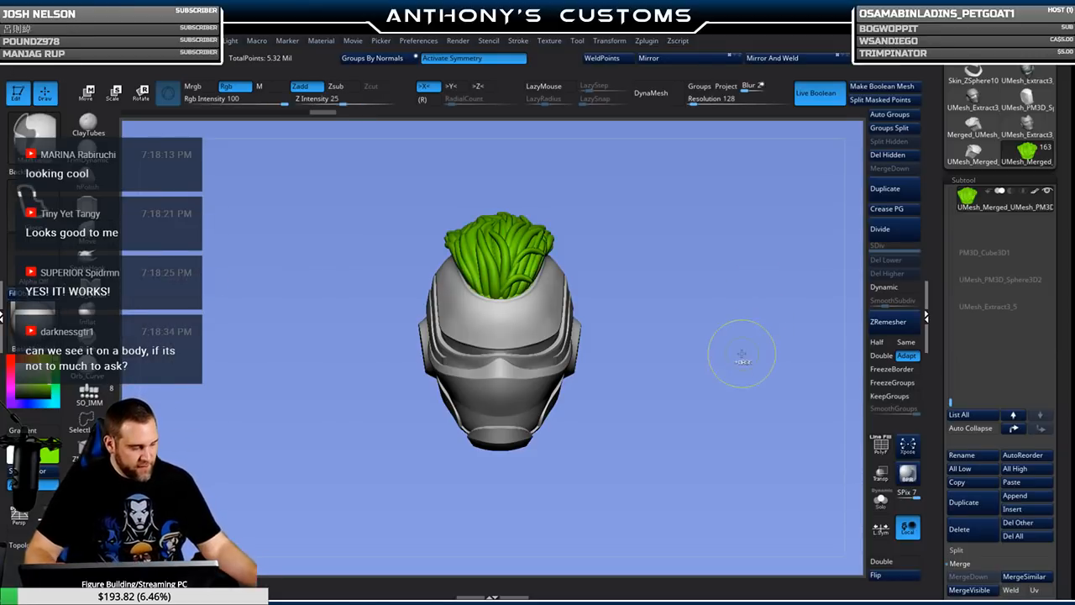
Frame the green hair and helmet from the front, clear any mask and save the project.
{"action": "key", "text": "f"}
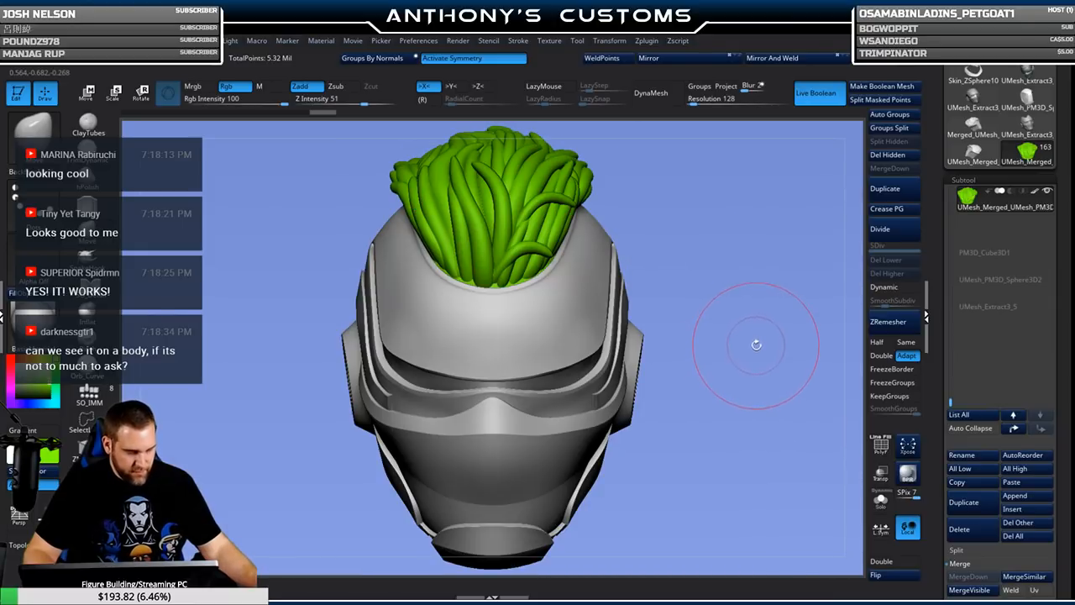
{"action": "left_click_drag", "start_coordinate": [755, 347], "coordinate": [731, 327], "text": "ctrl"}
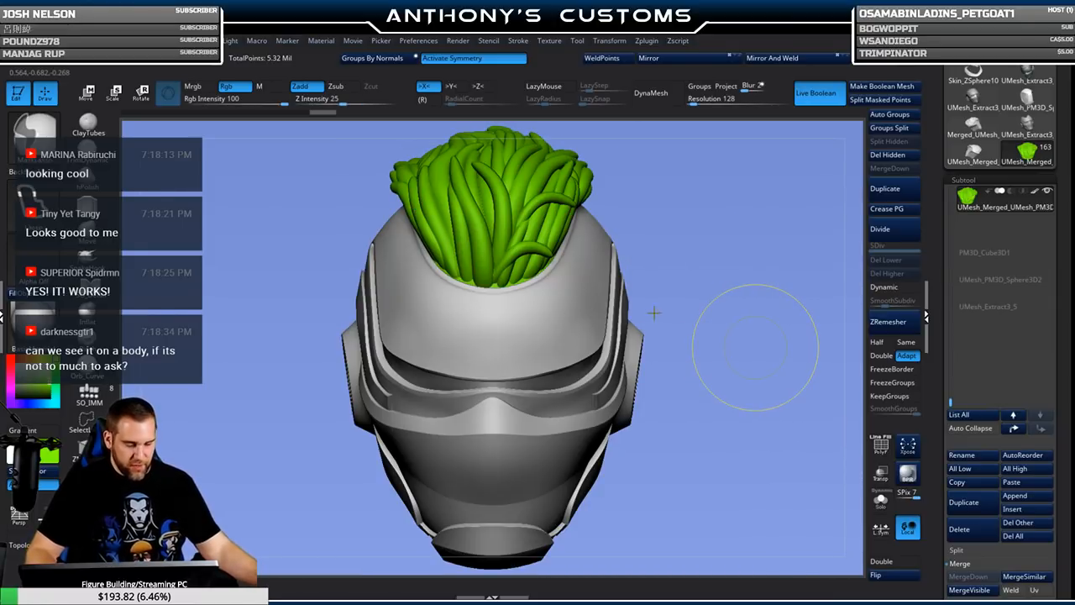
{"action": "key", "text": "ctrl+s"}
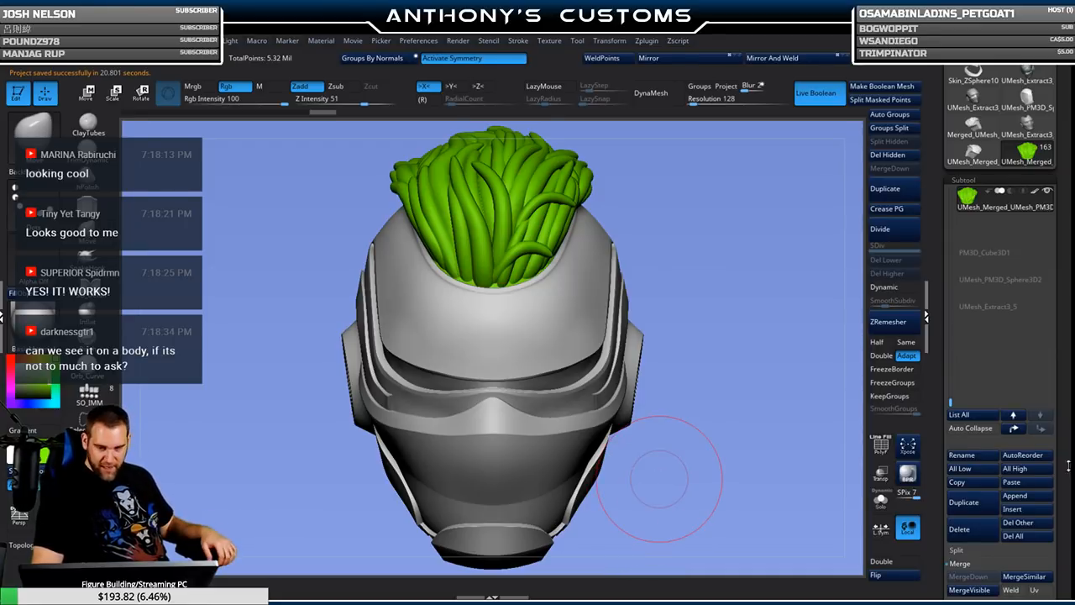
Merge the visible helmet and hair subtools into one new tool and make that merged tool active.
{"action": "left_click", "coordinate": [986, 590]}
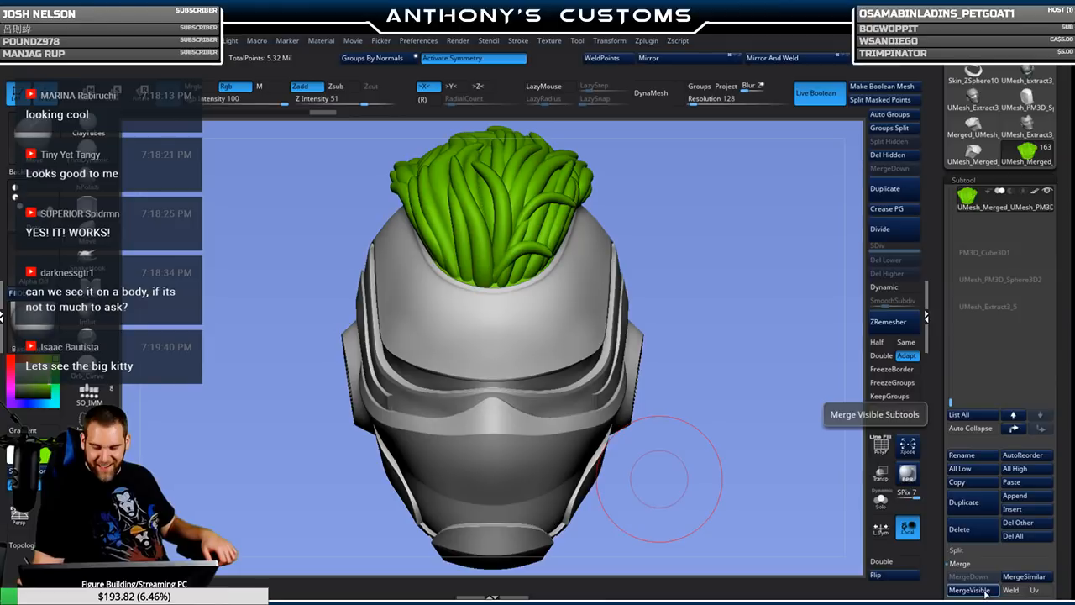
{"action": "left_click", "coordinate": [1030, 138]}
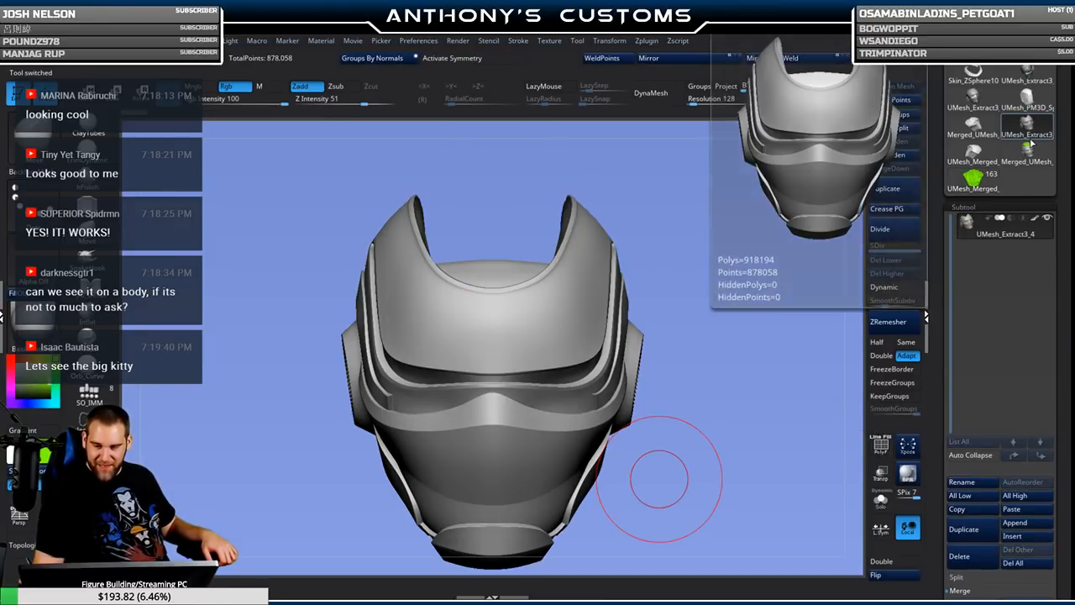
{"action": "left_click", "coordinate": [1027, 161]}
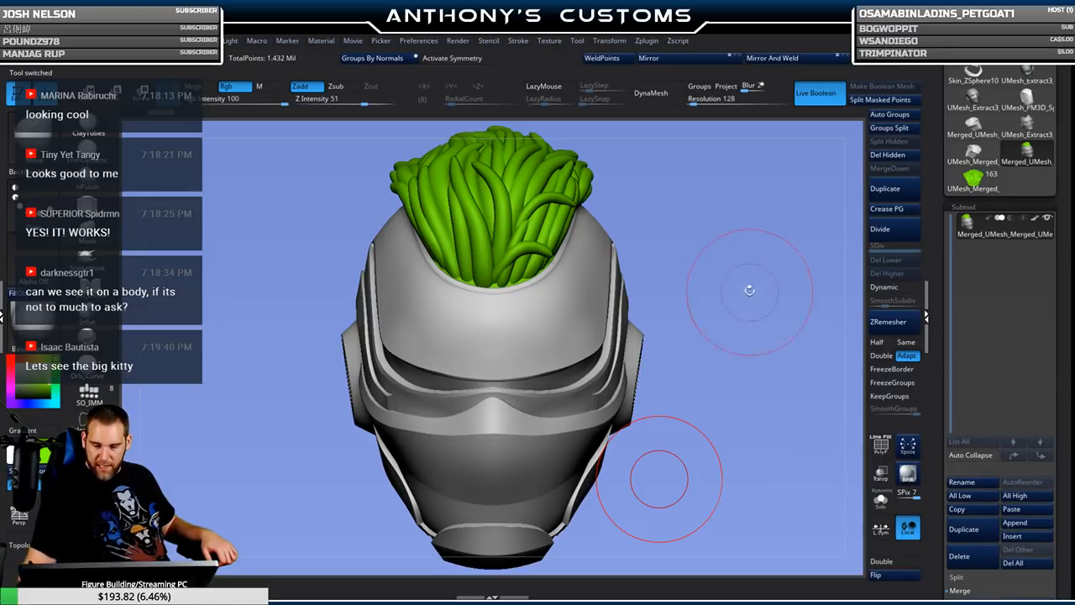
Open the ActionFigureMaster86.ZPR project containing the full figure bodies.
{"action": "key", "text": "comma"}
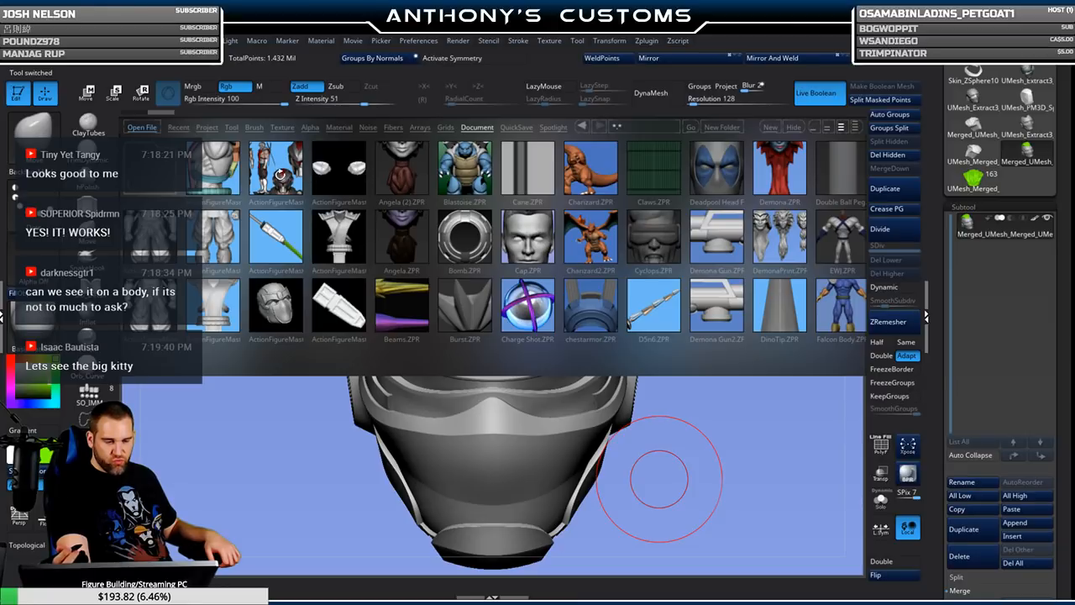
{"action": "left_click", "coordinate": [283, 172]}
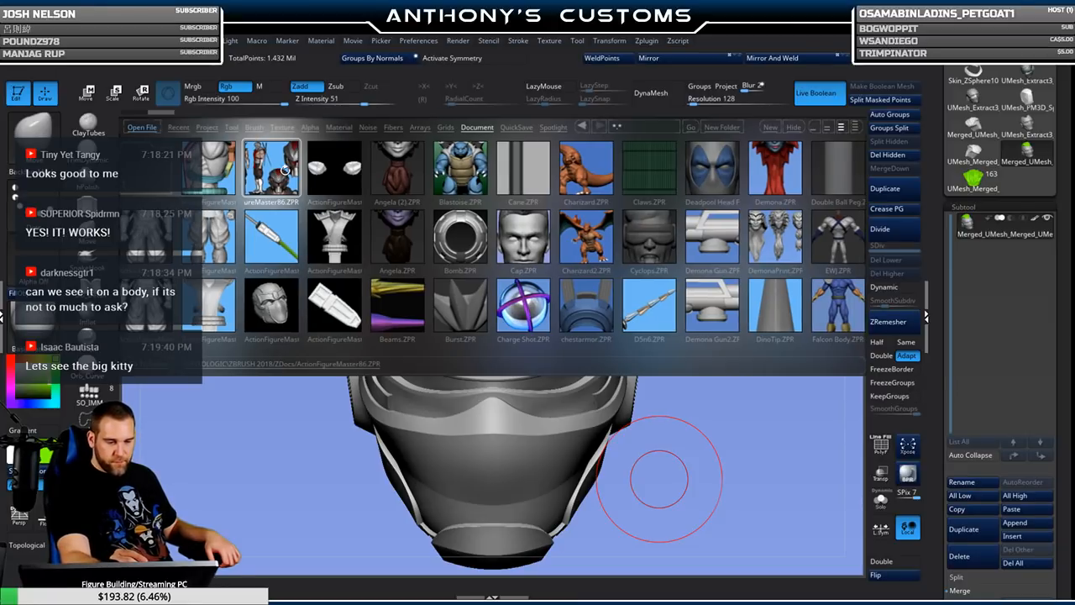
{"action": "left_click", "coordinate": [211, 221]}
{"action": "left_click", "coordinate": [211, 288]}
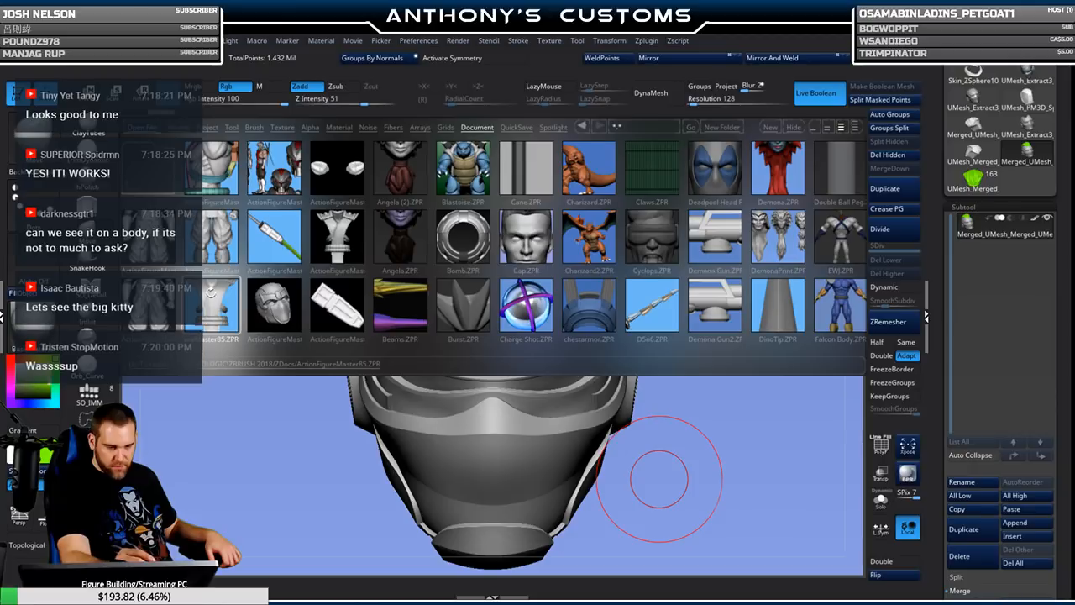
{"action": "left_click", "coordinate": [281, 166]}
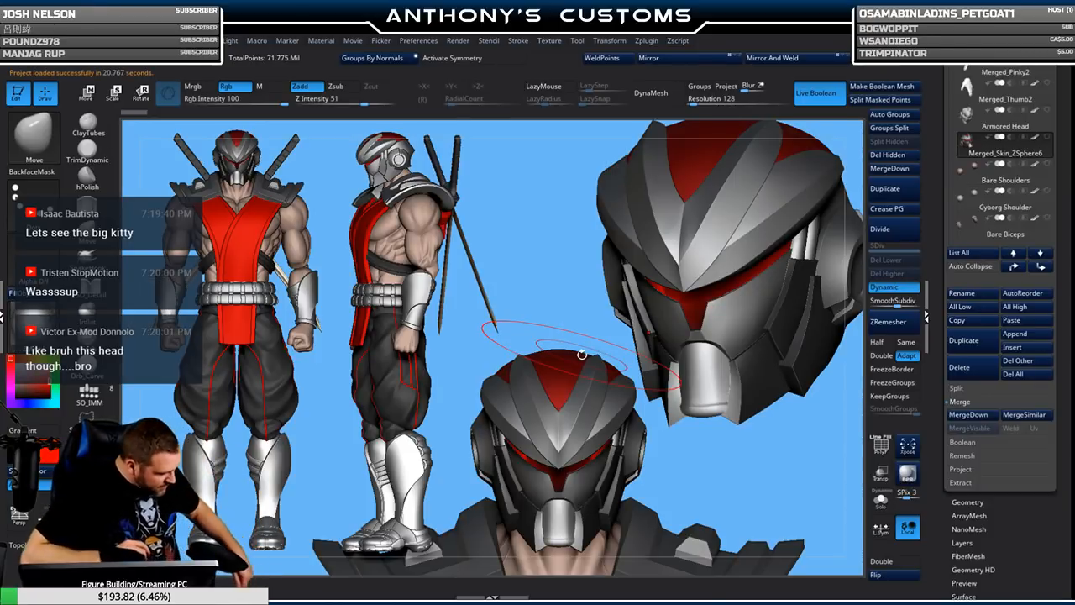
Clear the leftover figure snapshots from the canvas and paste the merged helmet as a new subtool beside the armored head.
{"action": "key", "text": "ctrl+n"}
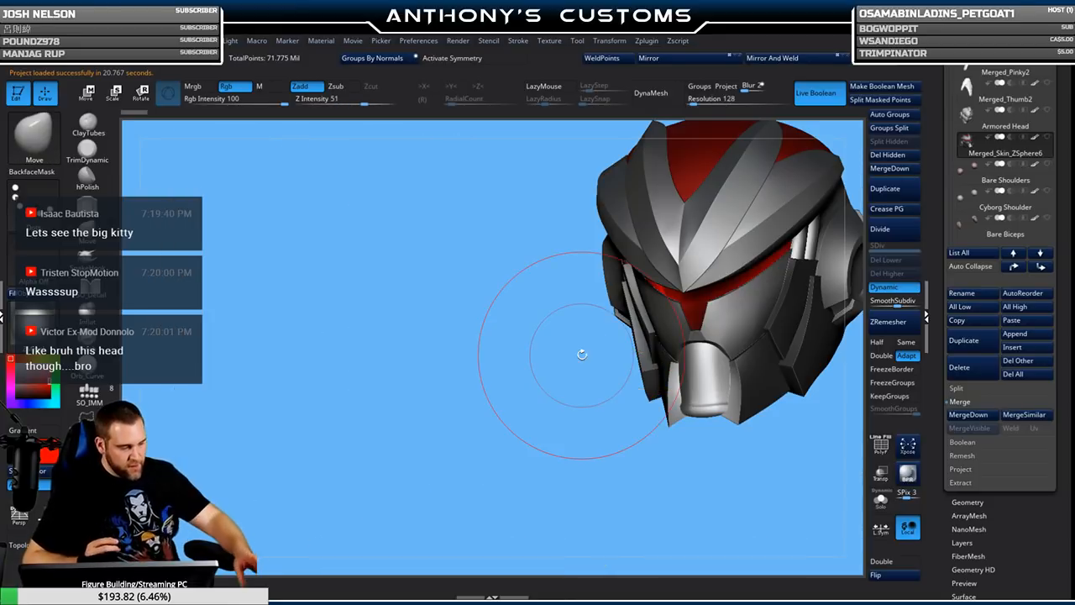
{"action": "mouse_move", "coordinate": [630, 487]}
{"action": "left_mouse_down"}
{"action": "mouse_move", "coordinate": [658, 497]}
{"action": "mouse_move", "coordinate": [740, 579]}
{"action": "left_mouse_up"}
{"action": "key", "text": "f"}
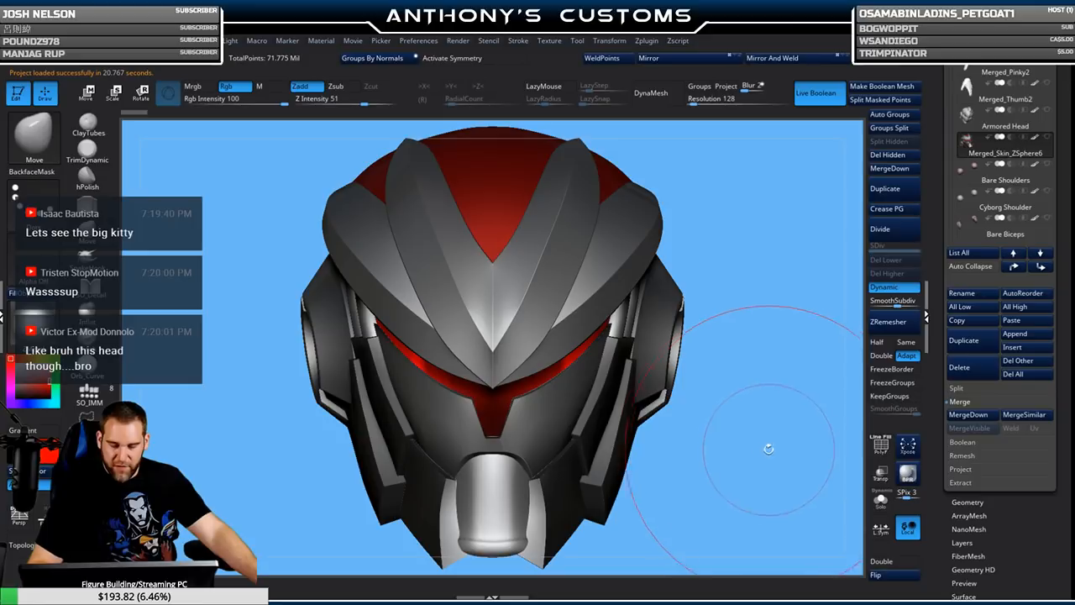
{"action": "left_click_drag", "start_coordinate": [752, 472], "coordinate": [712, 372], "text": "alt"}
{"action": "left_click_drag", "start_coordinate": [660, 408], "coordinate": [795, 360], "text": "shift"}
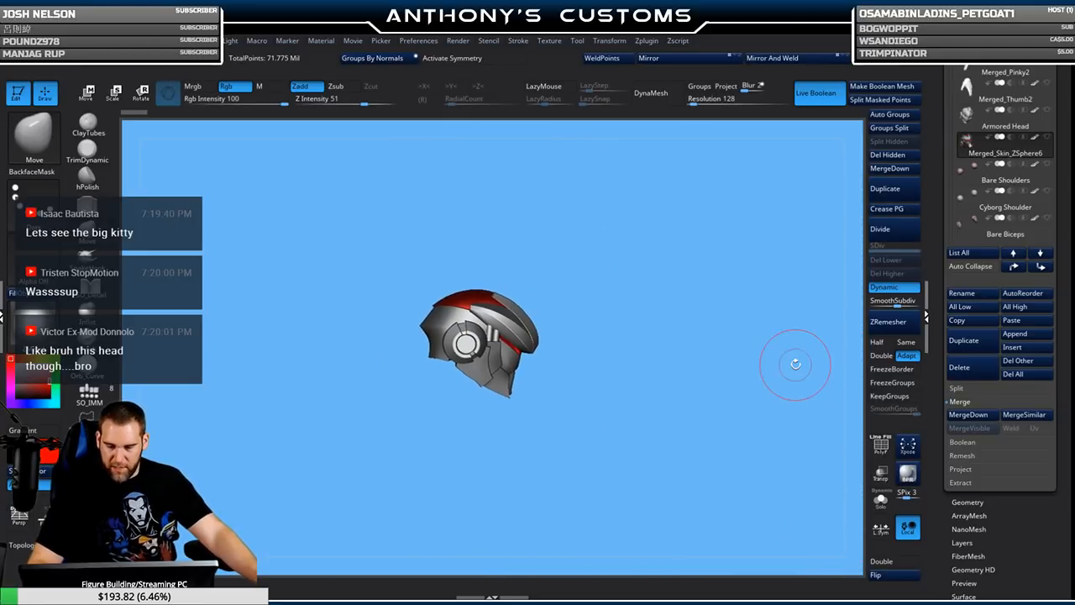
{"action": "left_click", "coordinate": [1025, 322]}
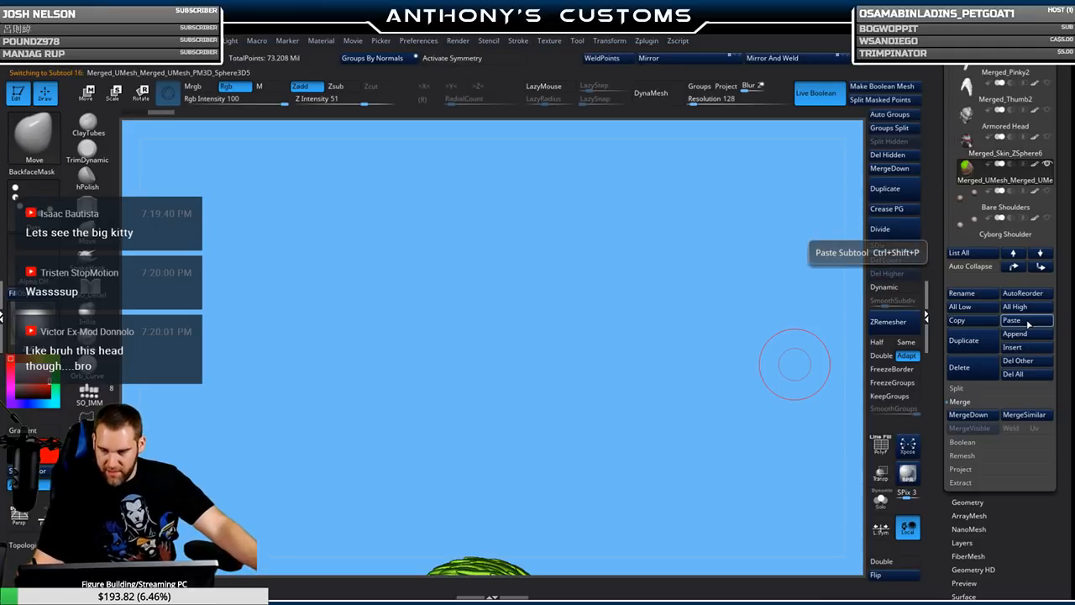
{"action": "left_click_drag", "start_coordinate": [677, 428], "coordinate": [633, 425], "text": "alt"}
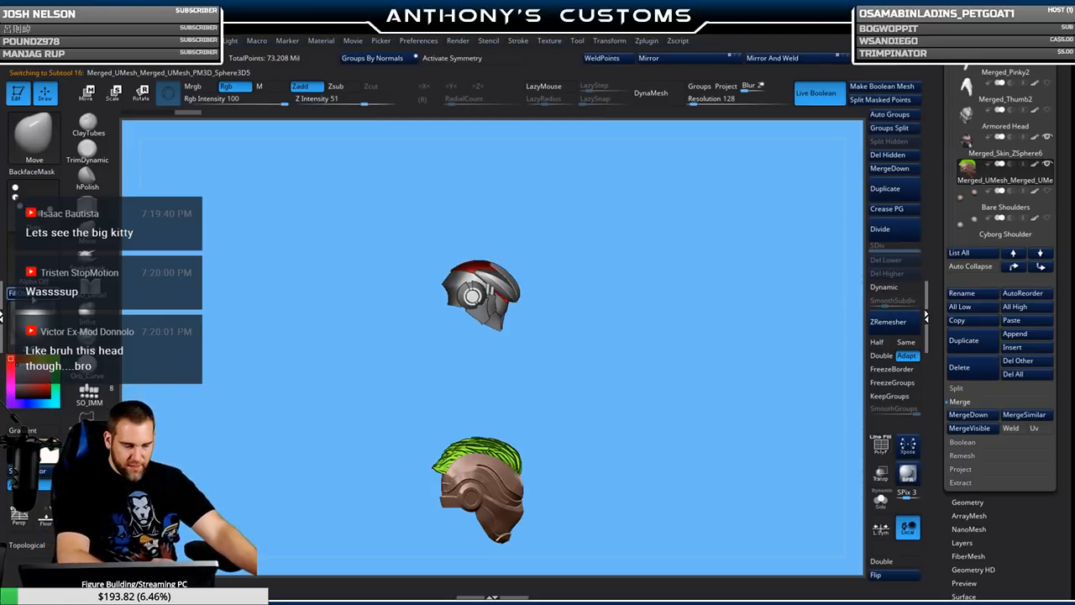
Fill the pasted helmet and hair with white, applying both colour and the ZMetal material.
{"action": "left_click", "coordinate": [30, 293]}
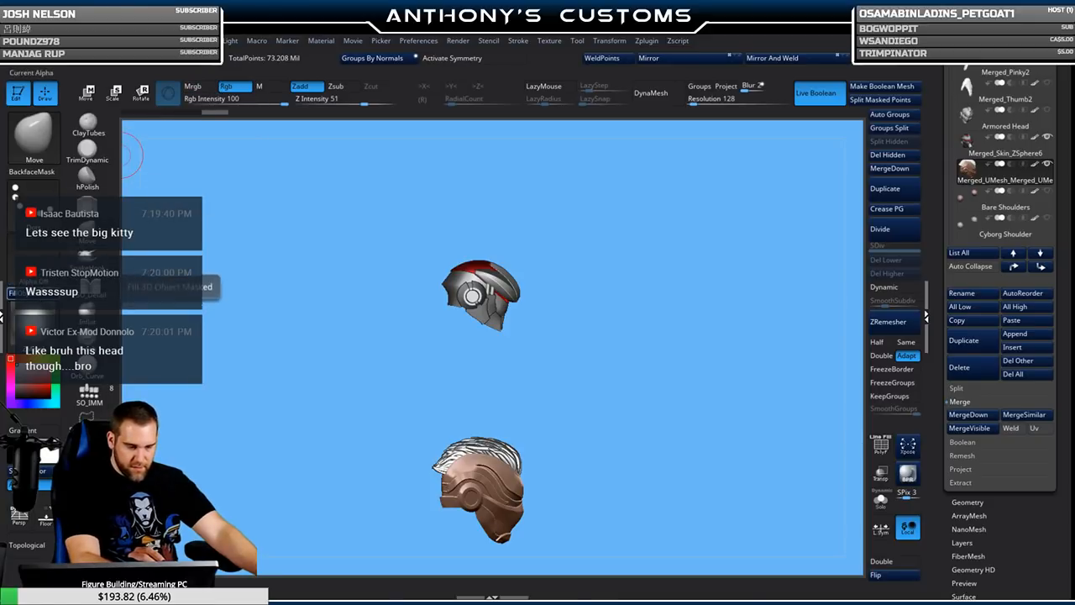
{"action": "left_click", "coordinate": [192, 86]}
{"action": "left_click", "coordinate": [17, 292]}
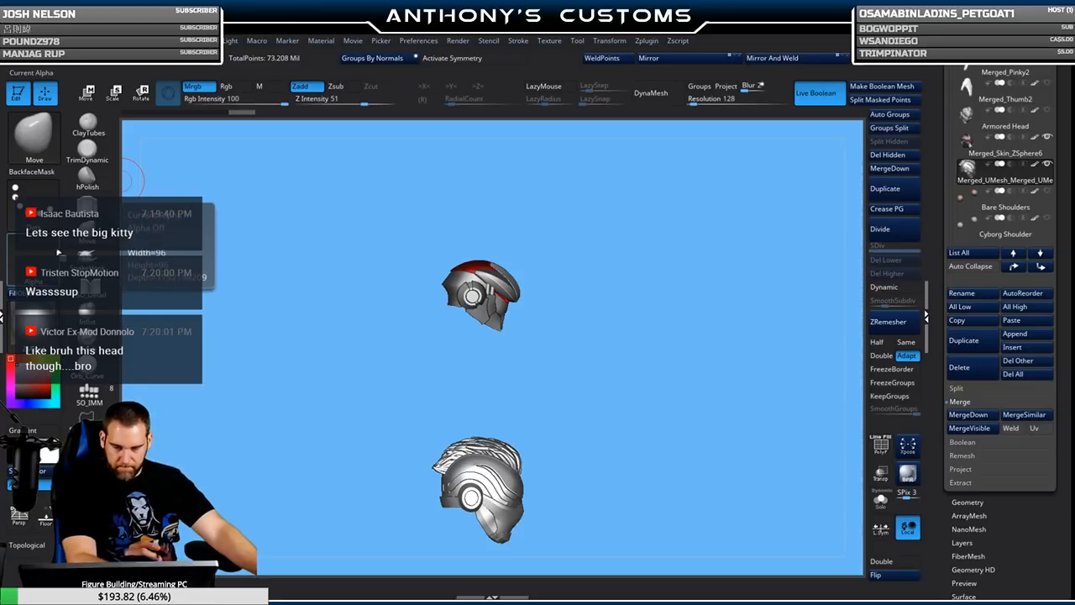
Move the pasted helmet up onto the figure's existing red and gray head.
{"action": "key", "text": "w"}
{"action": "left_click_drag", "start_coordinate": [504, 395], "coordinate": [507, 223]}
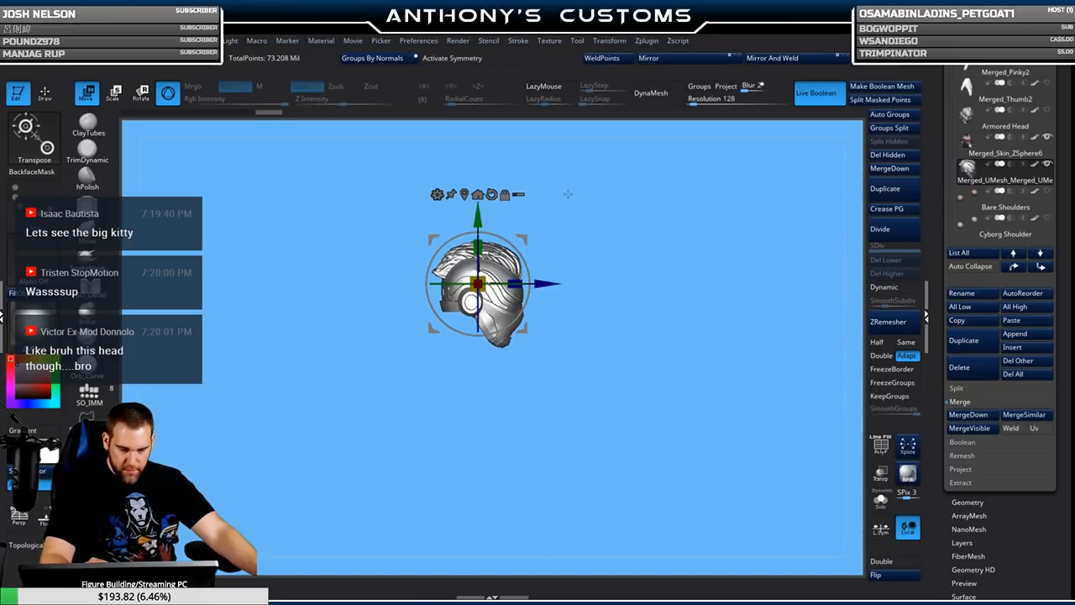
{"action": "left_click_drag", "start_coordinate": [675, 301], "coordinate": [624, 308]}
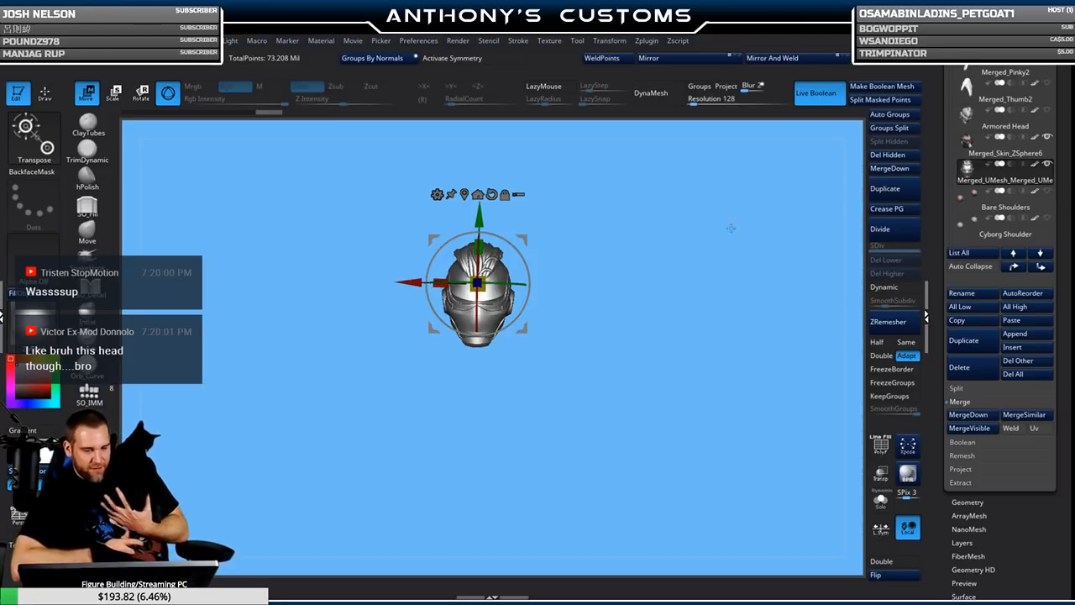
Turn on transparency, lower the pasted helmet below the existing head and scale it down to match.
{"action": "left_click", "coordinate": [880, 473]}
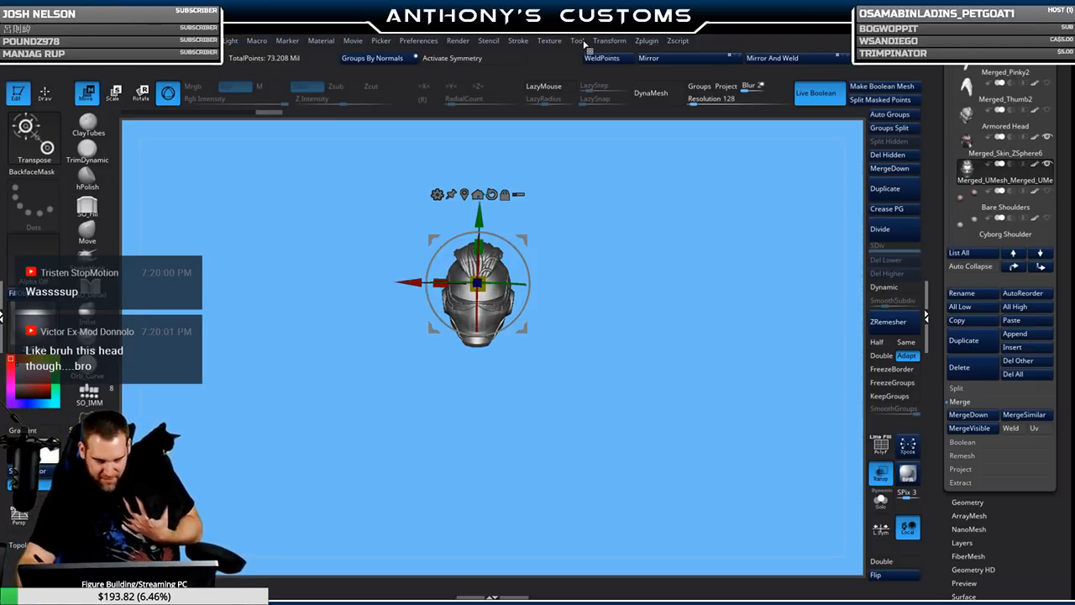
{"action": "left_click_drag", "start_coordinate": [483, 278], "coordinate": [470, 302]}
{"action": "left_click_drag", "start_coordinate": [479, 217], "coordinate": [478, 296]}
{"action": "left_click_drag", "start_coordinate": [595, 304], "coordinate": [649, 305]}
{"action": "left_click_drag", "start_coordinate": [475, 307], "coordinate": [474, 309]}
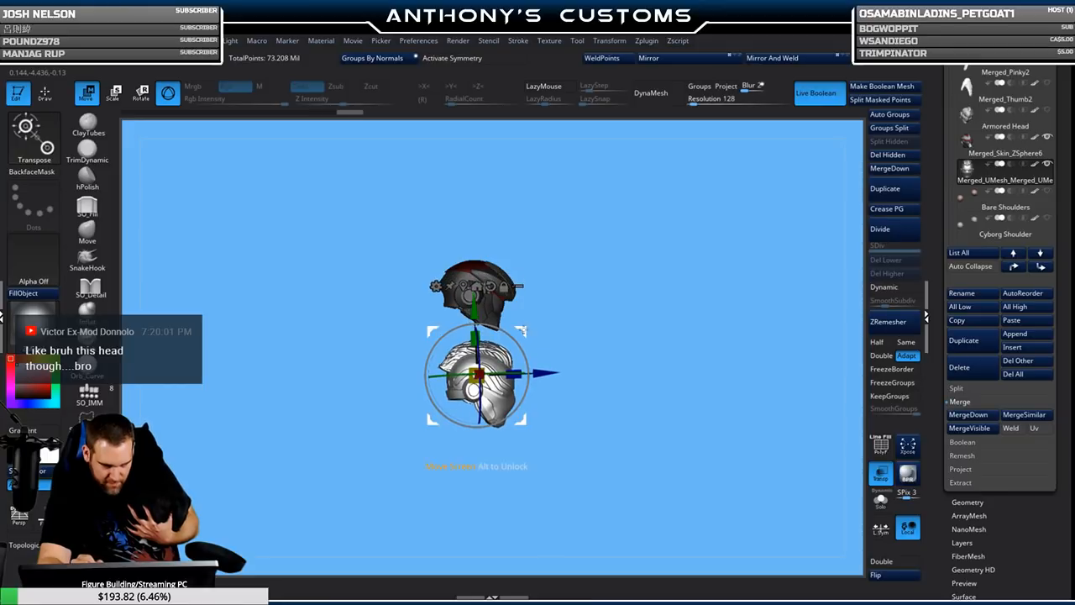
{"action": "left_click_drag", "start_coordinate": [579, 322], "coordinate": [571, 323]}
{"action": "left_click_drag", "start_coordinate": [477, 374], "coordinate": [476, 377]}
Move the resized helmet back up over the existing head and hide the Merged_Skin_ZSphere6 subtool.
{"action": "left_click_drag", "start_coordinate": [637, 307], "coordinate": [604, 300]}
{"action": "left_click_drag", "start_coordinate": [478, 309], "coordinate": [493, 225]}
{"action": "mouse_move", "coordinate": [604, 283]}
{"action": "left_mouse_down"}
{"action": "mouse_move", "coordinate": [571, 312]}
{"action": "mouse_move", "coordinate": [571, 295]}
{"action": "mouse_move", "coordinate": [623, 278]}
{"action": "left_mouse_up"}
{"action": "left_click", "coordinate": [1047, 137]}
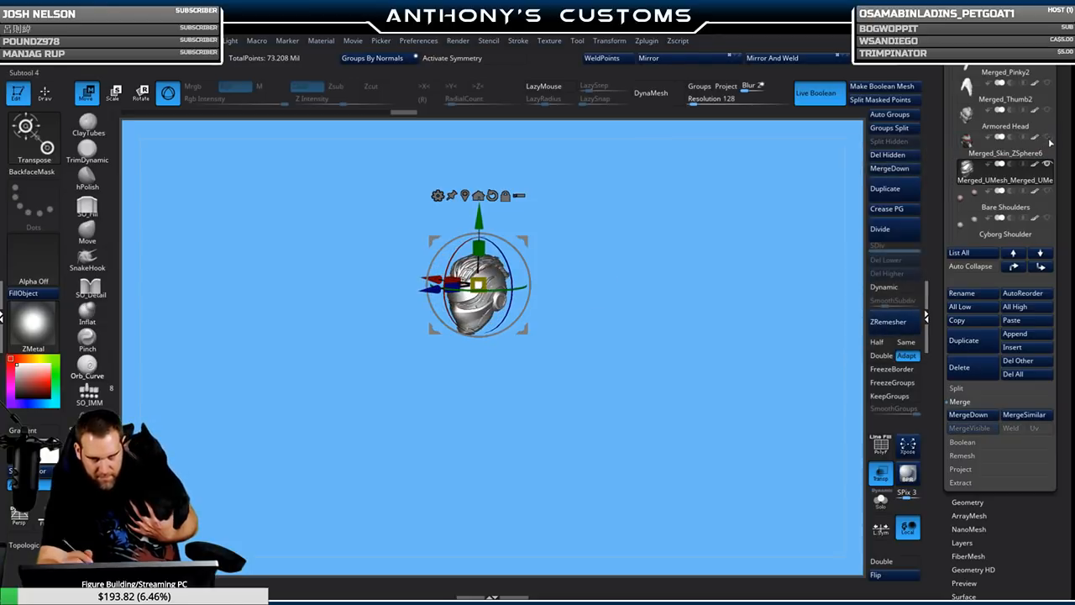
{"action": "left_click_drag", "start_coordinate": [660, 301], "coordinate": [682, 291]}
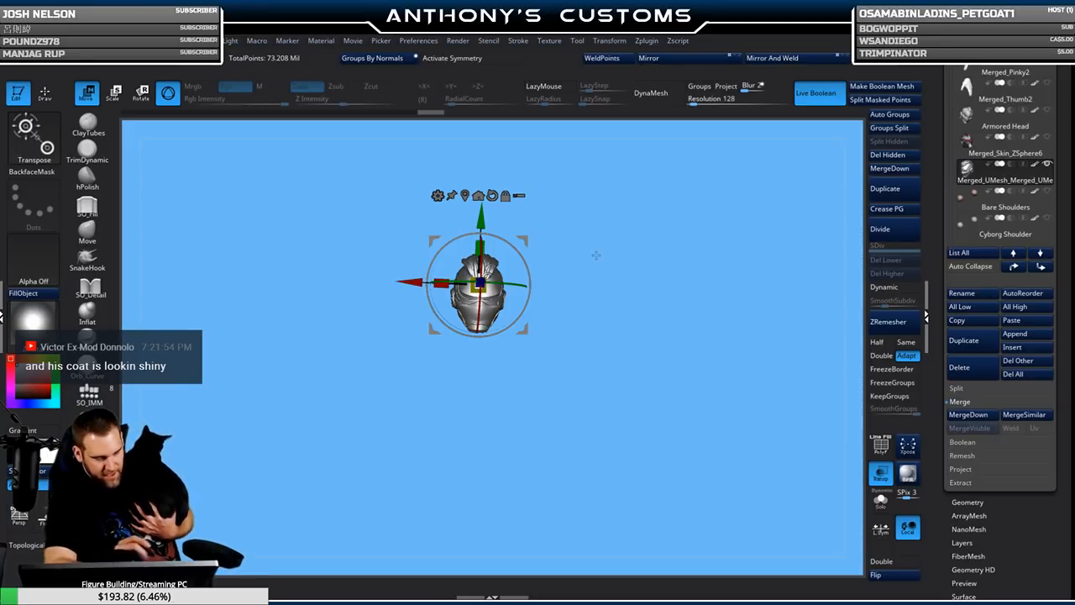
{"action": "key", "text": "q"}
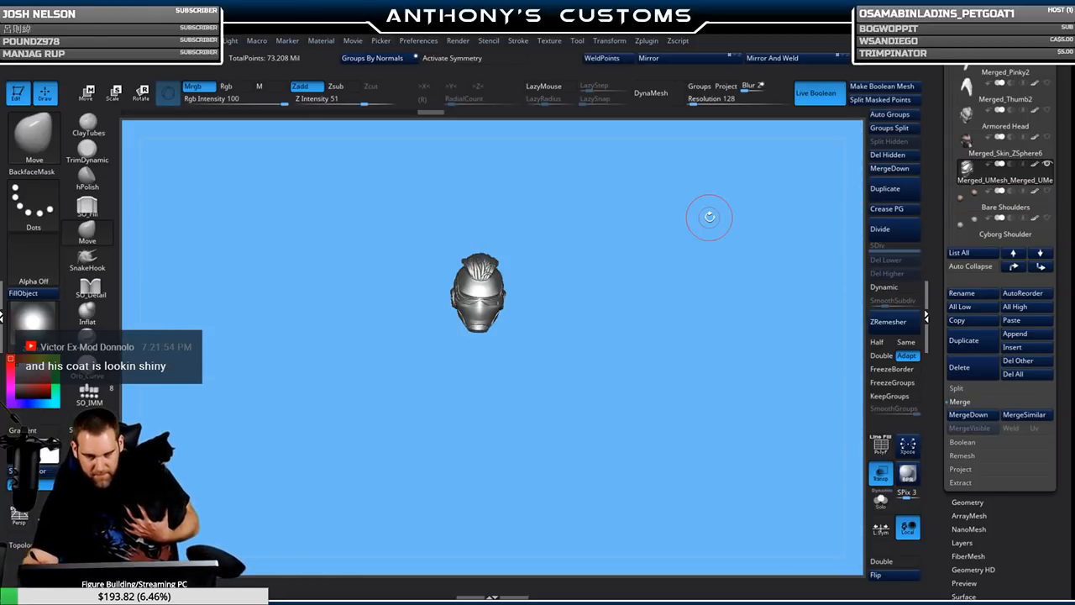
Show the Bare Shoulders and Bare Fist subtools, leaving the Hood hidden.
{"action": "left_click", "coordinate": [1049, 194]}
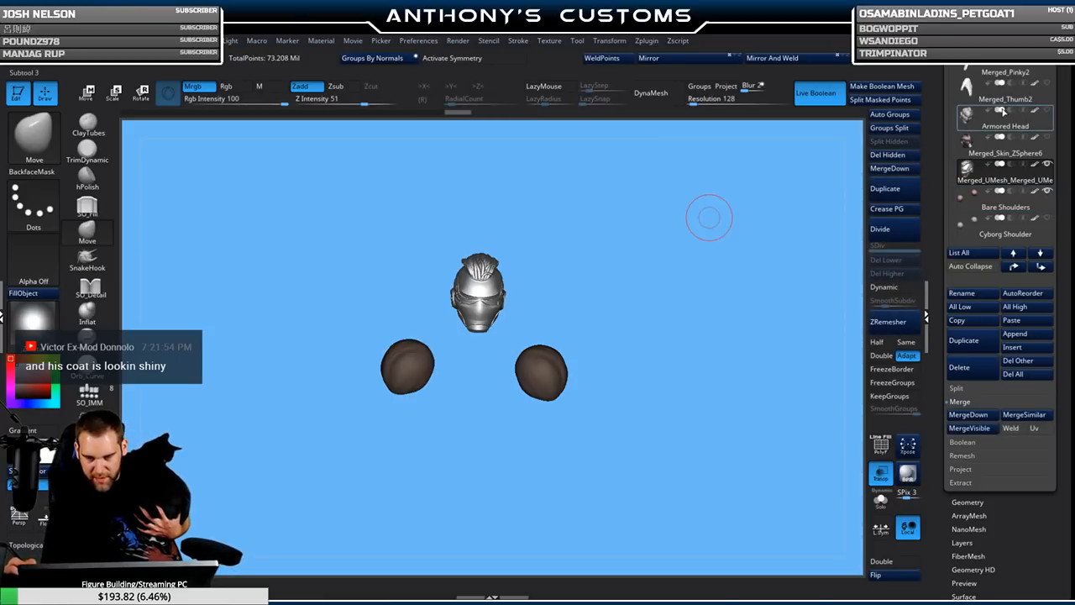
{"action": "mouse_move", "coordinate": [994, 87]}
{"action": "scroll", "coordinate": [994, 86], "scroll_direction": "up", "scroll_amount": 4}
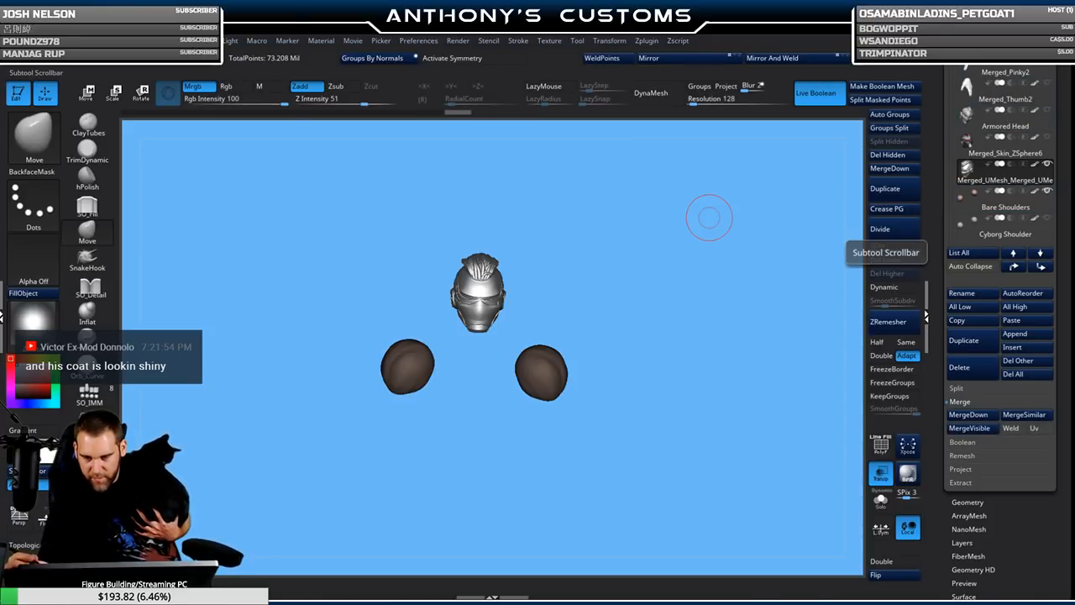
{"action": "scroll", "coordinate": [1046, 142], "scroll_direction": "up", "scroll_amount": 3}
{"action": "left_click", "coordinate": [1045, 140]}
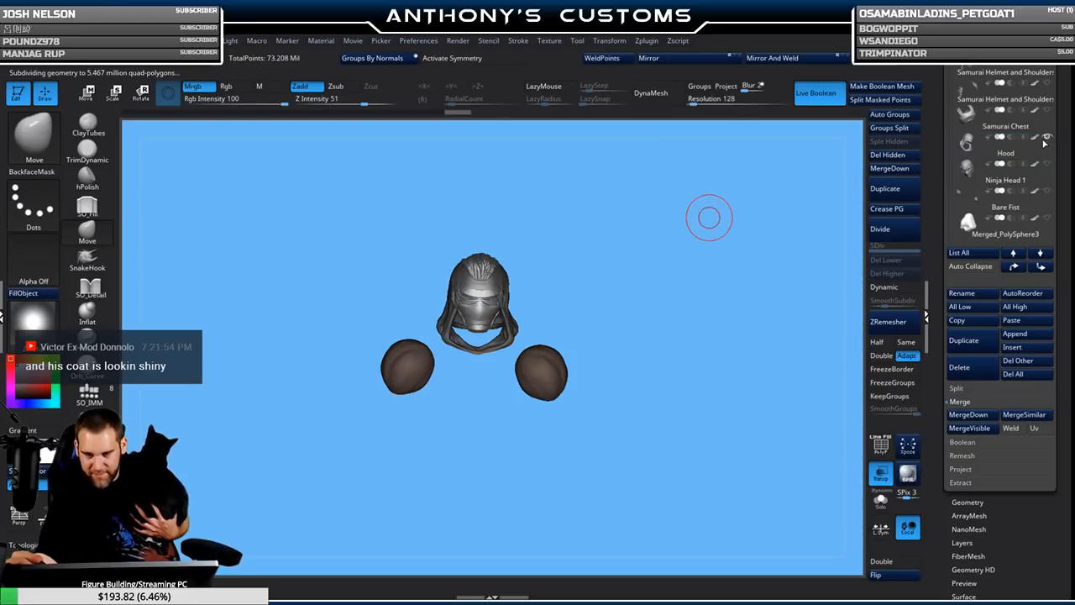
{"action": "left_click", "coordinate": [1048, 139]}
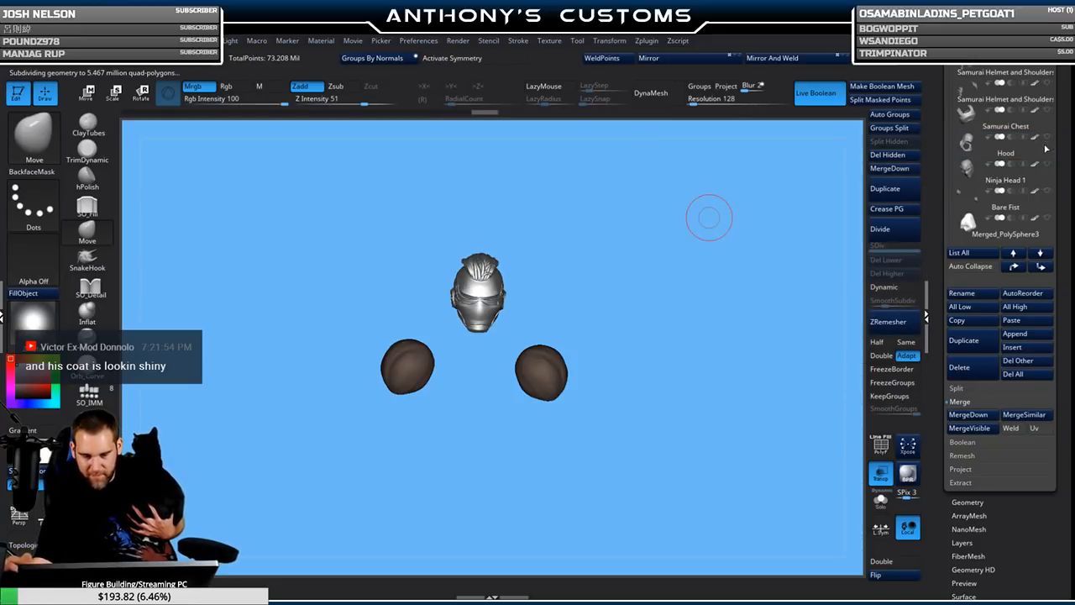
{"action": "left_click", "coordinate": [1048, 192]}
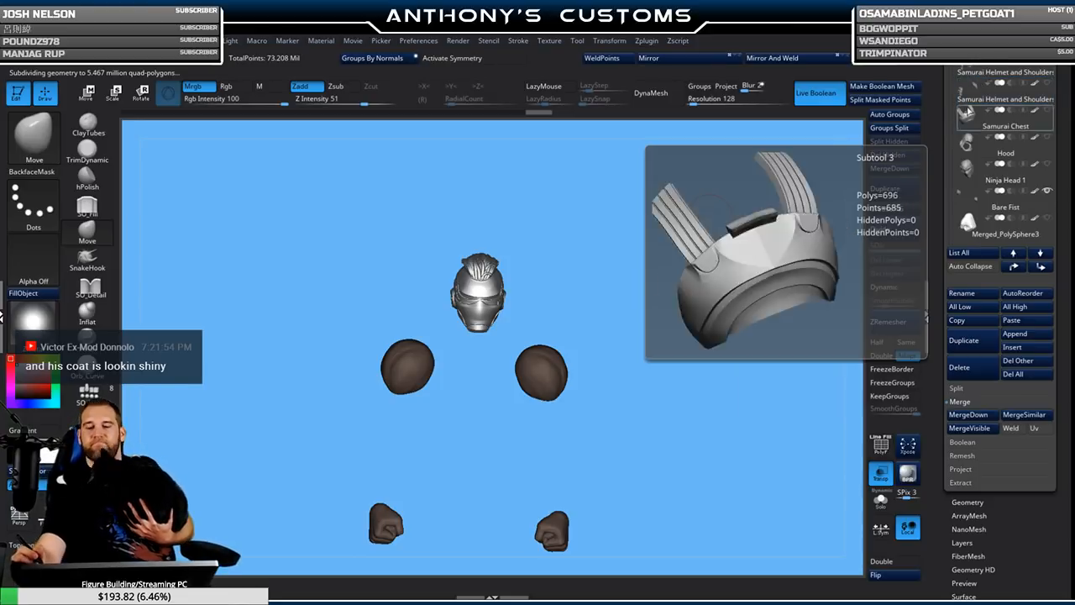
Show the Bare Biceps subtool between the shoulders and fists.
{"action": "left_click_drag", "start_coordinate": [952, 138], "coordinate": [952, 168]}
{"action": "left_click", "coordinate": [1046, 168]}
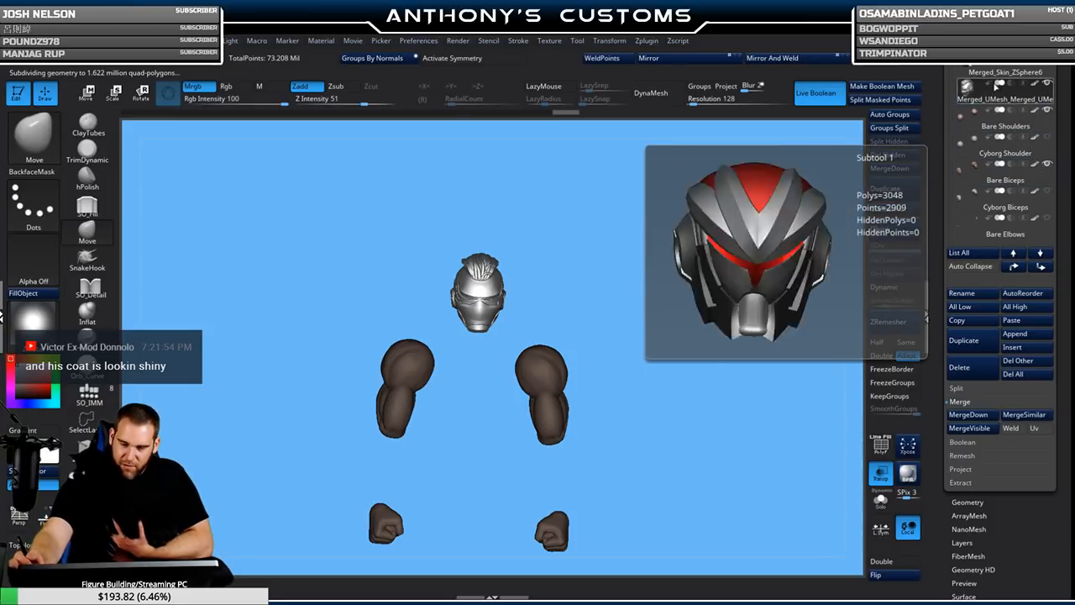
{"action": "mouse_move", "coordinate": [1053, 165]}
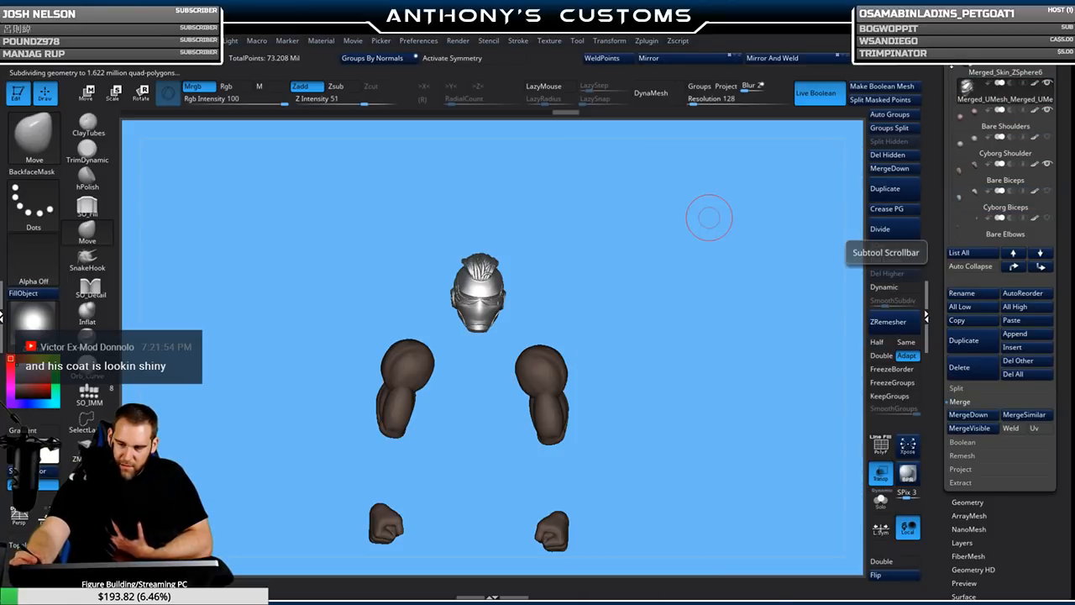
Show the Bare Elbows, Bare Forearms and Wrist Wraps subtools to complete the figure's arms.
{"action": "left_click_drag", "start_coordinate": [950, 64], "coordinate": [950, 70]}
{"action": "mouse_move", "coordinate": [1043, 175]}
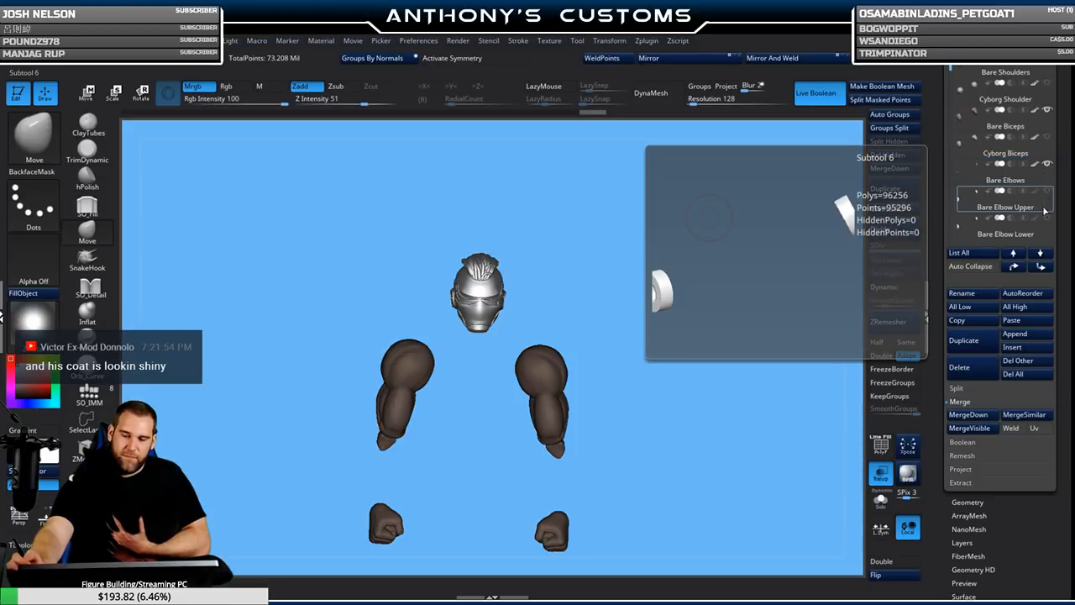
{"action": "left_click_drag", "start_coordinate": [949, 70], "coordinate": [950, 76]}
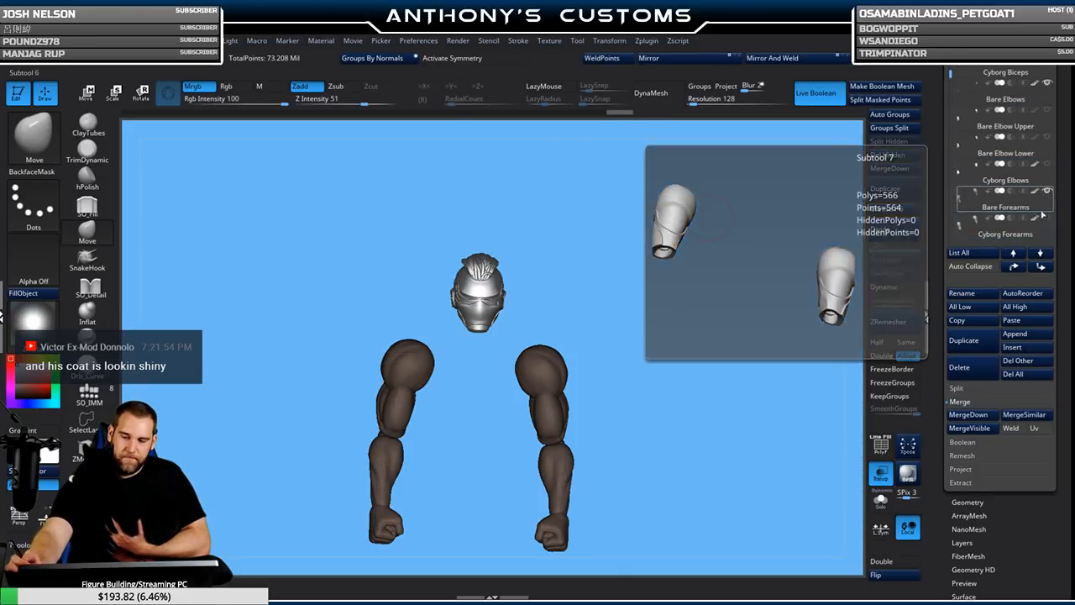
{"action": "left_click_drag", "start_coordinate": [950, 74], "coordinate": [950, 89]}
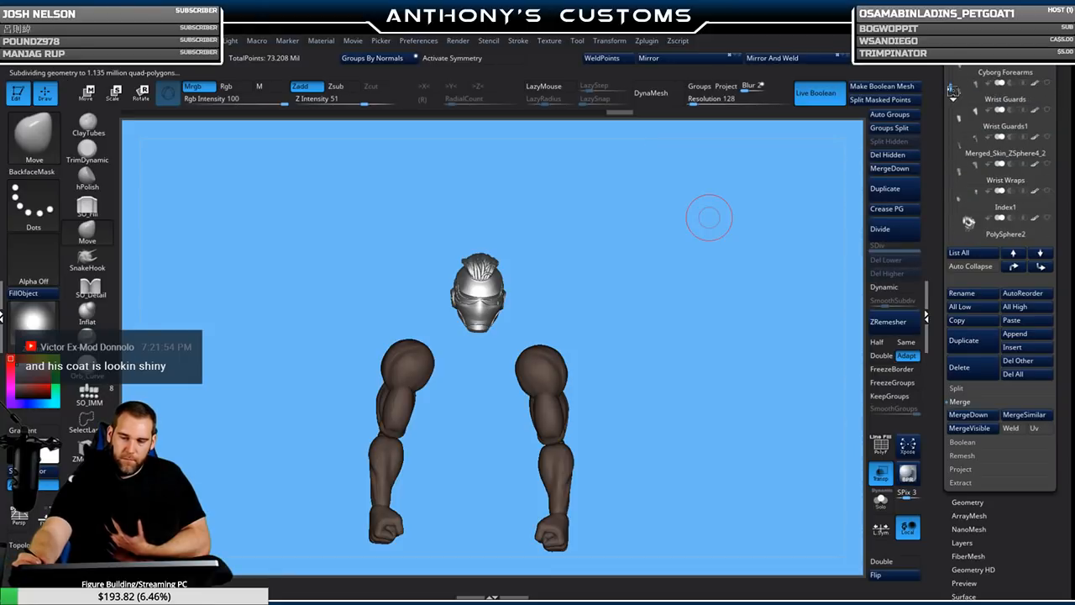
{"action": "mouse_move", "coordinate": [1035, 174]}
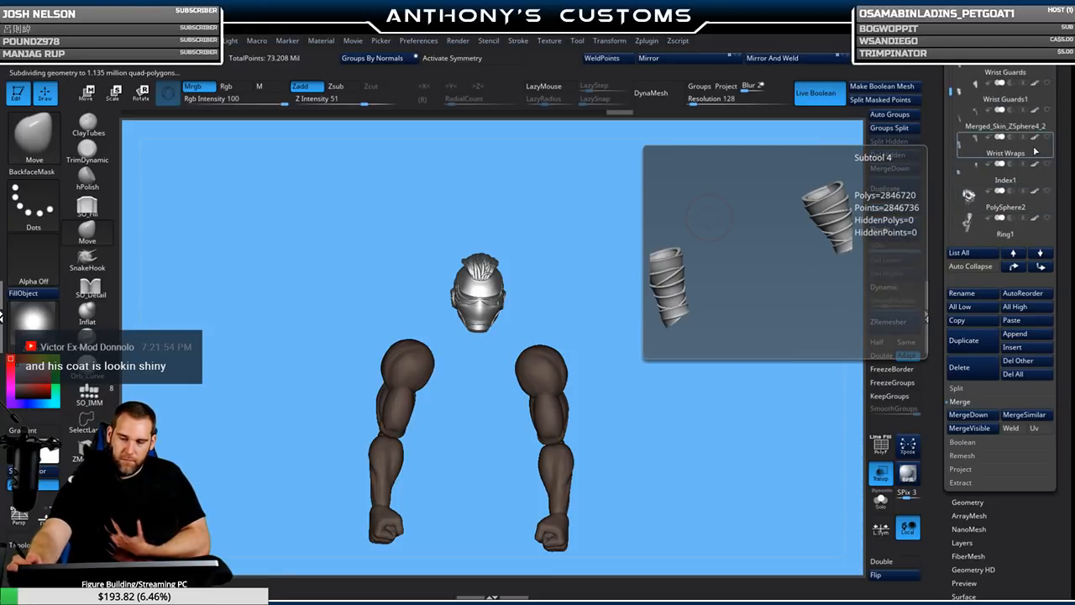
{"action": "left_click", "coordinate": [1048, 141]}
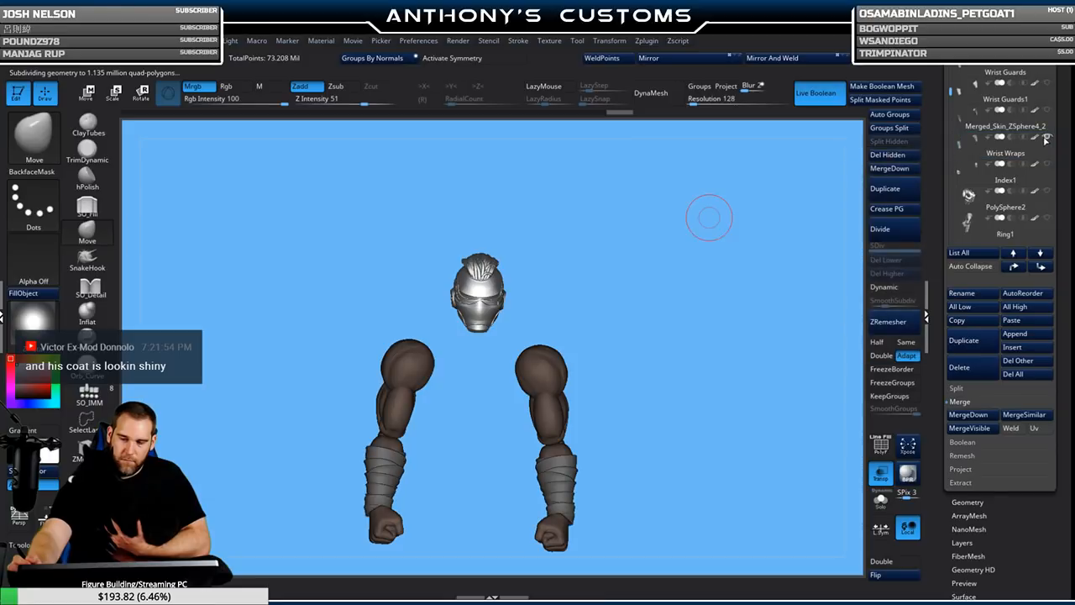
Show the Bare Chest and Merged_PM3D_Cube3D2 robe subtools and turn off transparency.
{"action": "left_click_drag", "start_coordinate": [950, 97], "coordinate": [949, 110]}
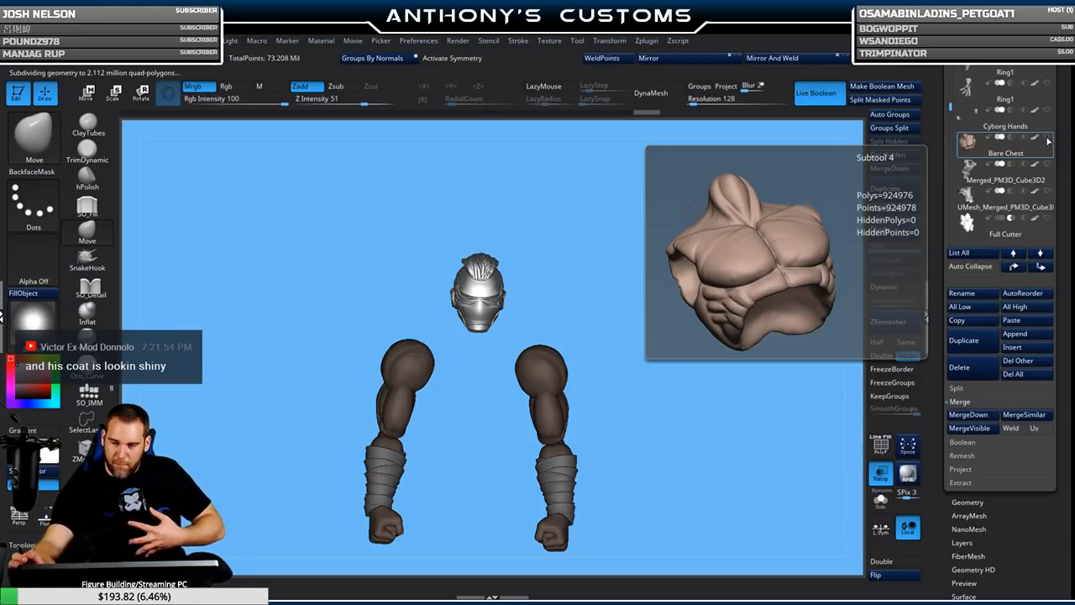
{"action": "left_click", "coordinate": [1048, 141]}
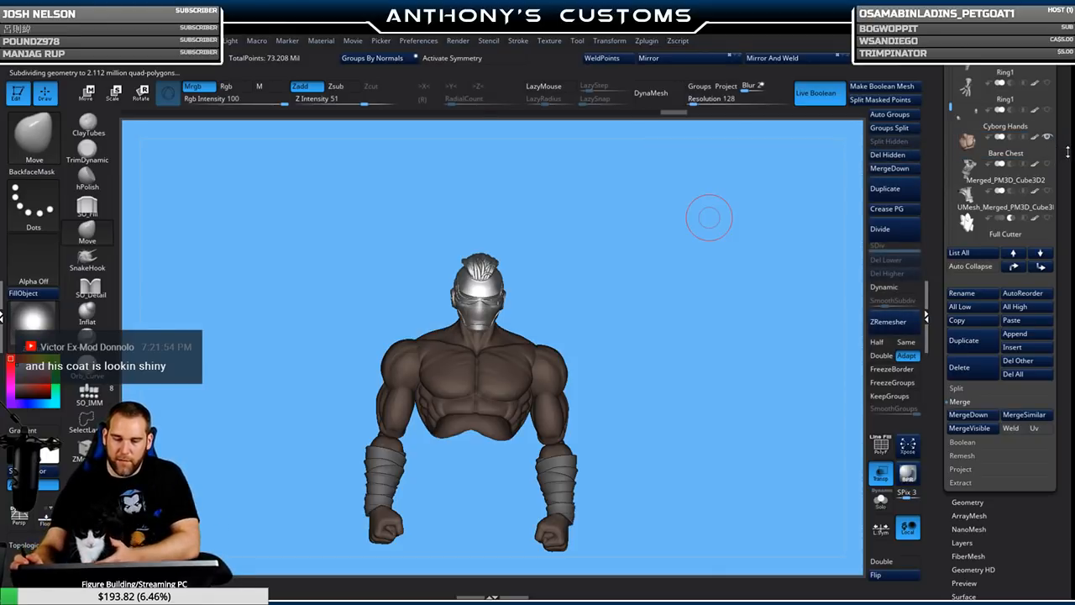
{"action": "left_click", "coordinate": [1050, 168]}
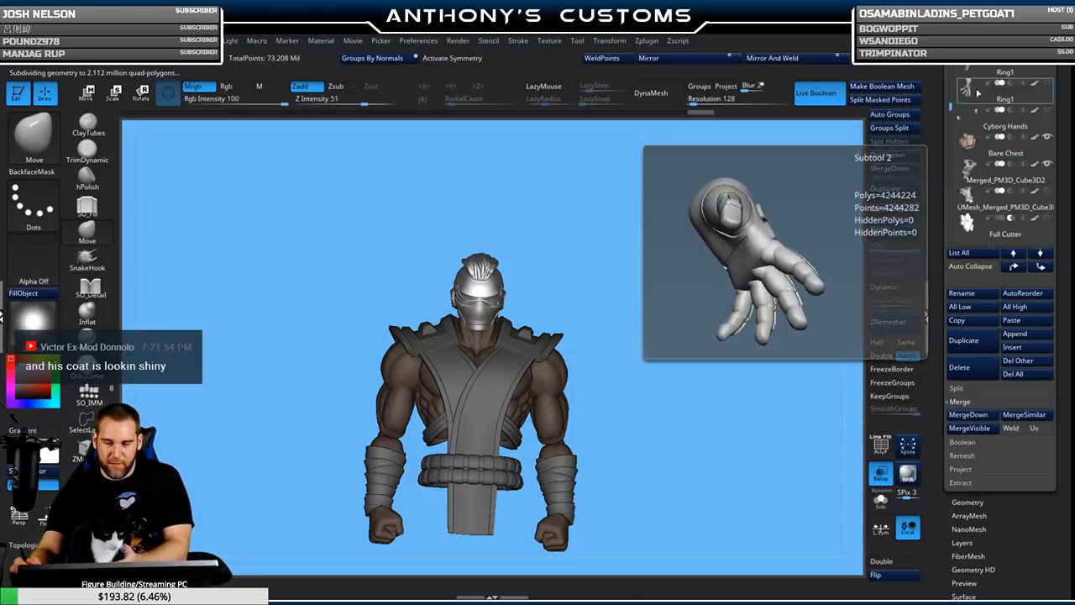
{"action": "left_click_drag", "start_coordinate": [951, 106], "coordinate": [951, 123]}
{"action": "left_click_drag", "start_coordinate": [702, 210], "coordinate": [727, 212]}
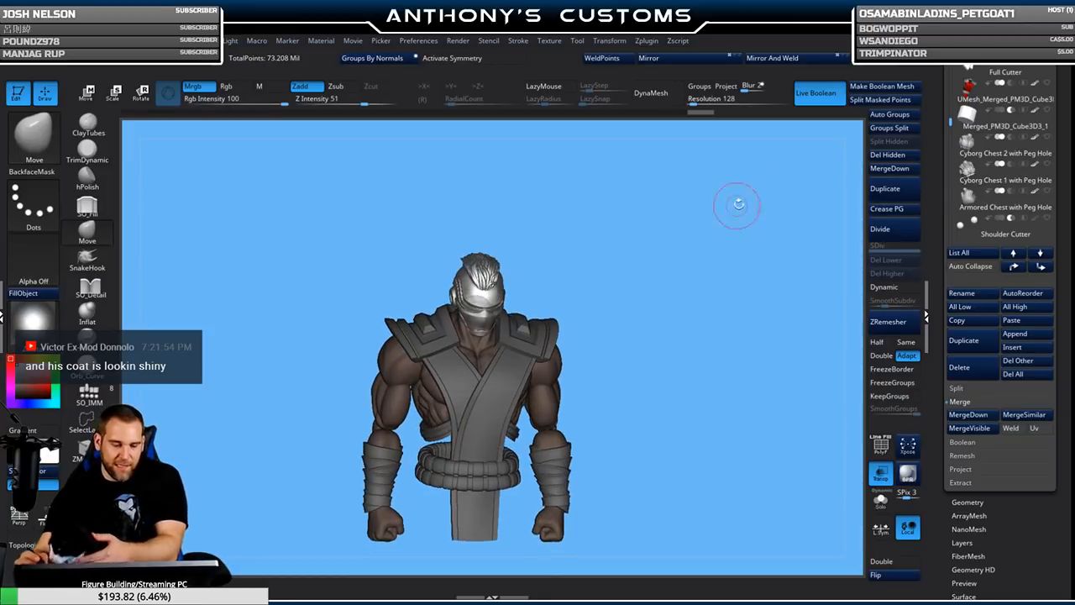
{"action": "left_click", "coordinate": [878, 477]}
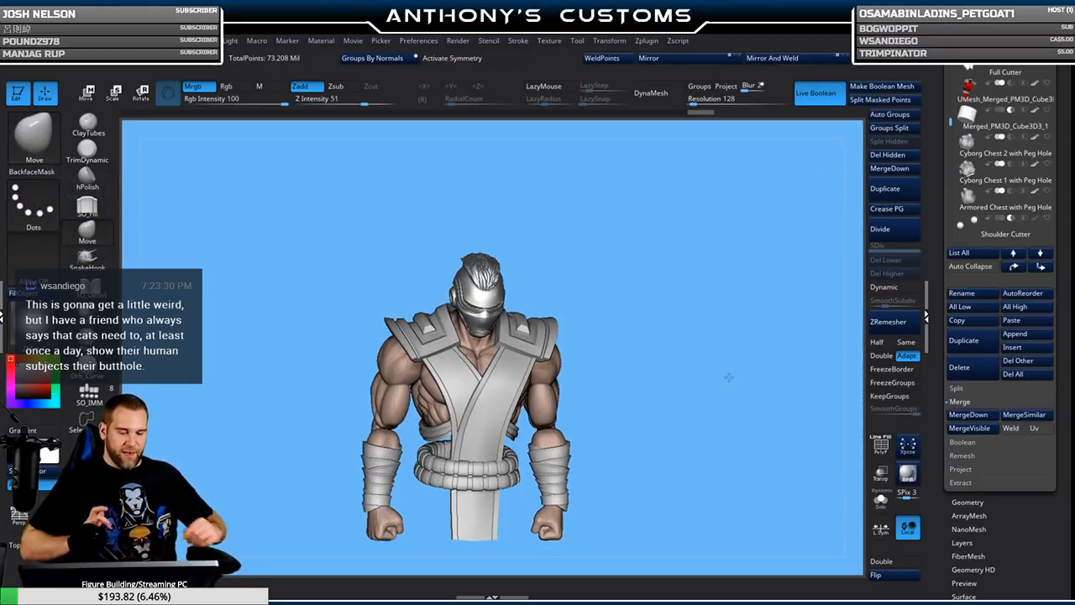
{"action": "left_click_drag", "start_coordinate": [729, 377], "coordinate": [724, 369]}
Show the Bare Abdomen, Pants Crotch2 and Pants Crotch1 subtools below the chest.
{"action": "left_click_drag", "start_coordinate": [950, 122], "coordinate": [953, 146]}
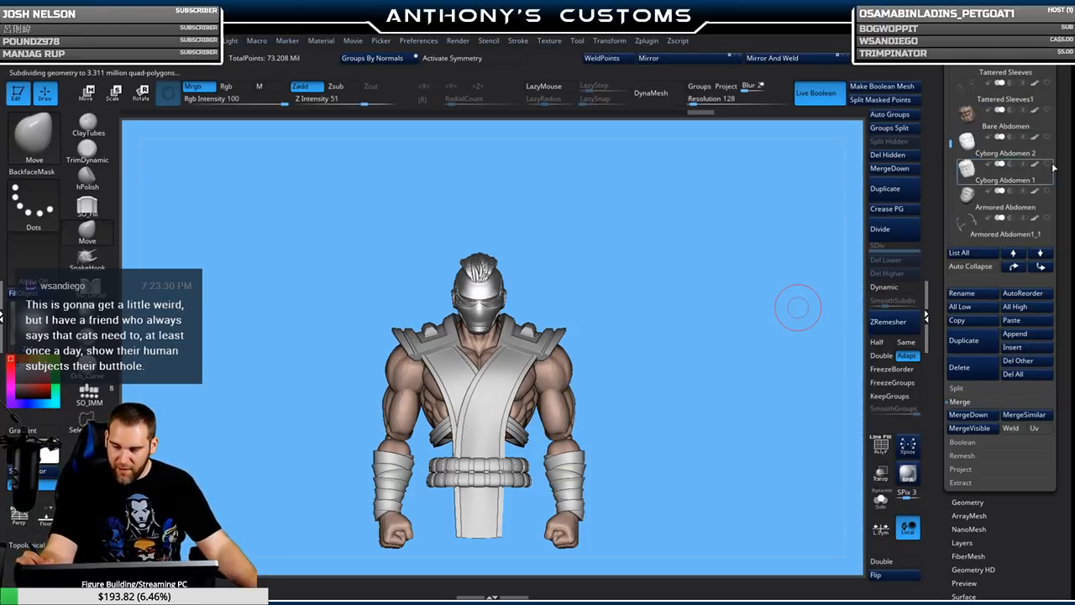
{"action": "left_click", "coordinate": [1048, 111]}
{"action": "scroll", "coordinate": [1008, 122], "scroll_direction": "down", "scroll_amount": 4}
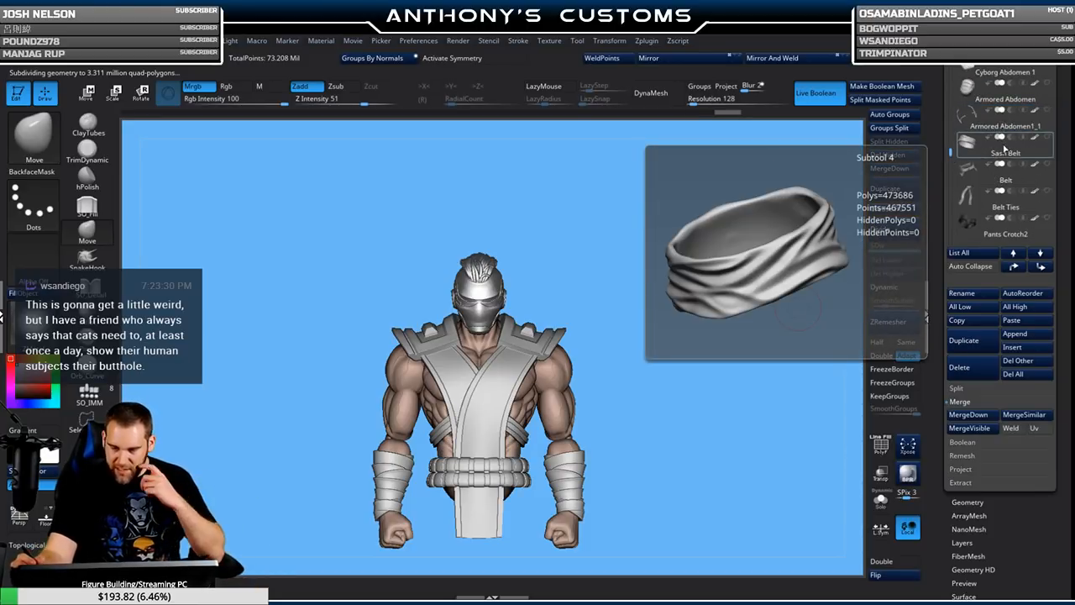
{"action": "left_click", "coordinate": [1047, 218]}
{"action": "left_click_drag", "start_coordinate": [951, 153], "coordinate": [950, 160]}
{"action": "left_click", "coordinate": [1049, 165]}
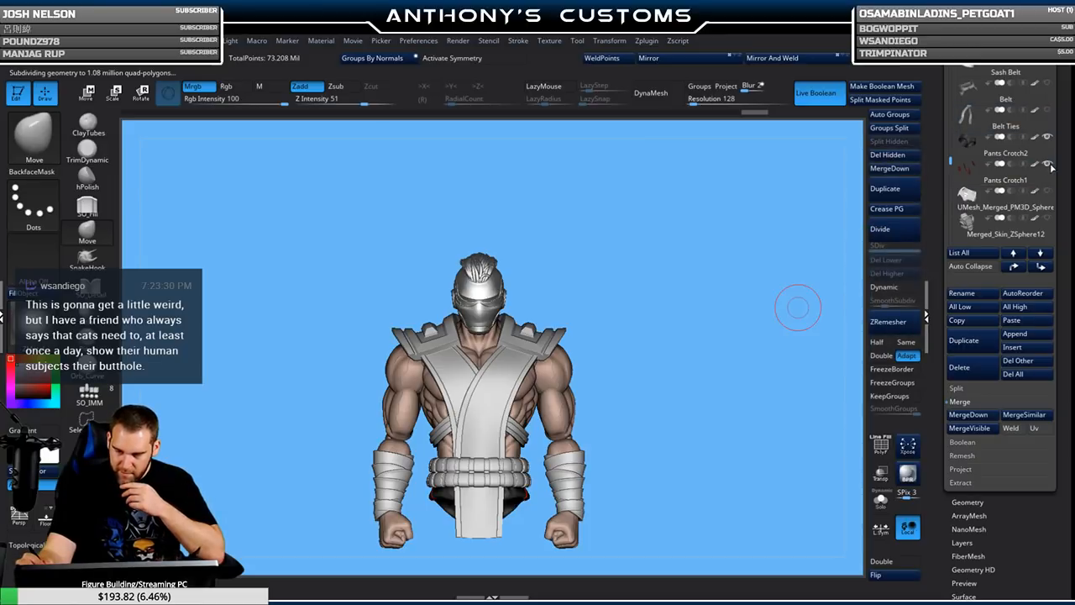
Show the Pants, Pants1_1, Pants1 and Knees 2_1 subtools and frame the whole figure.
{"action": "left_click_drag", "start_coordinate": [951, 160], "coordinate": [951, 174]}
{"action": "left_click", "coordinate": [1047, 138]}
{"action": "left_click", "coordinate": [1048, 164]}
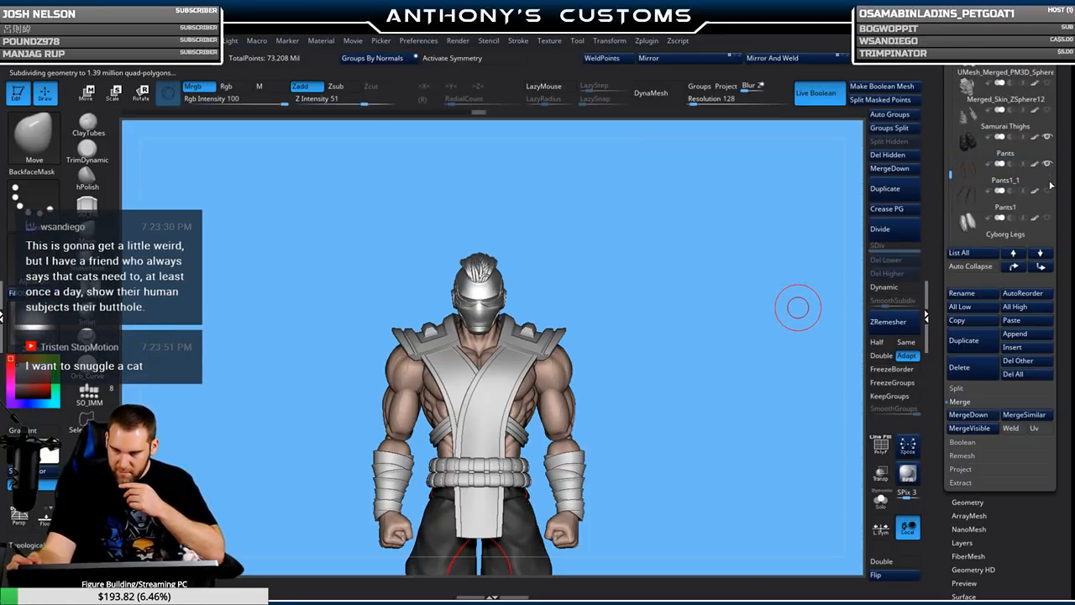
{"action": "left_click_drag", "start_coordinate": [951, 175], "coordinate": [951, 190]}
{"action": "mouse_move", "coordinate": [1039, 141]}
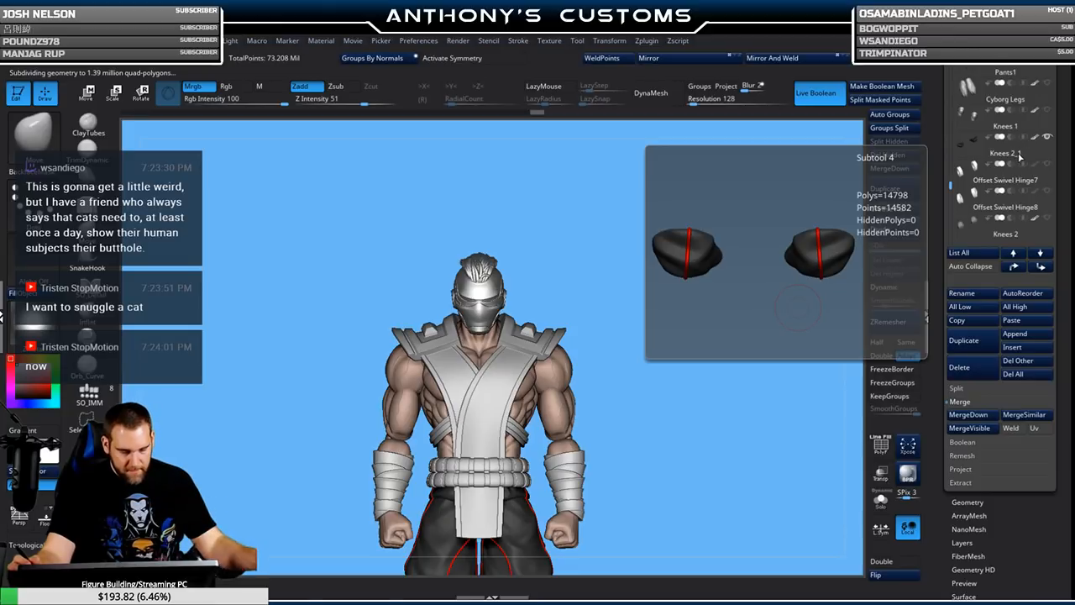
{"action": "key", "text": "f"}
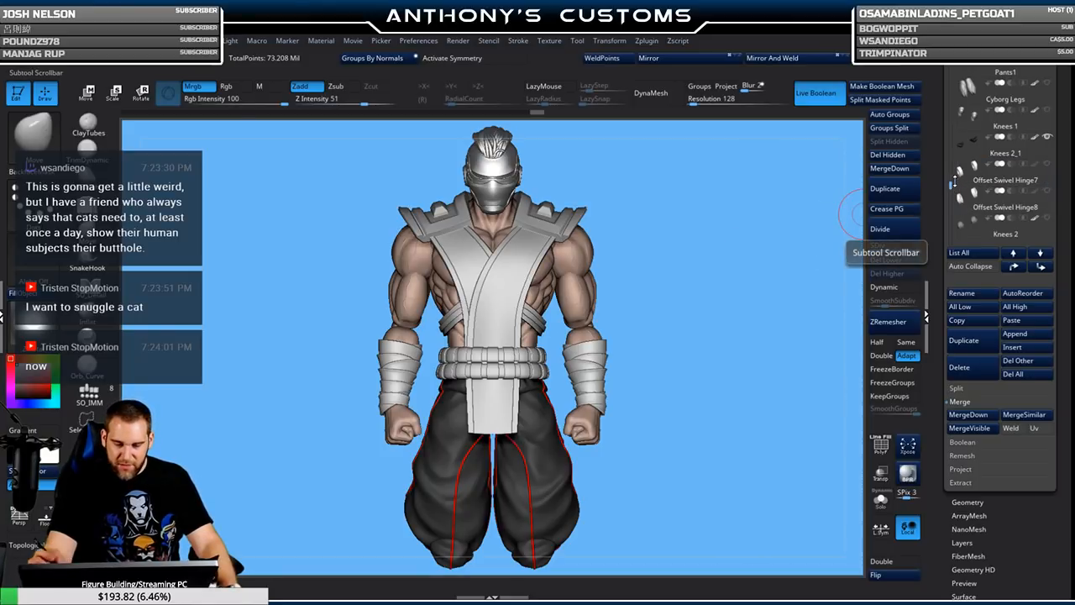
Show the Merged_Boots 2_5 and Feet 1 subtools and frame the full-length figure.
{"action": "left_click_drag", "start_coordinate": [950, 187], "coordinate": [950, 198]}
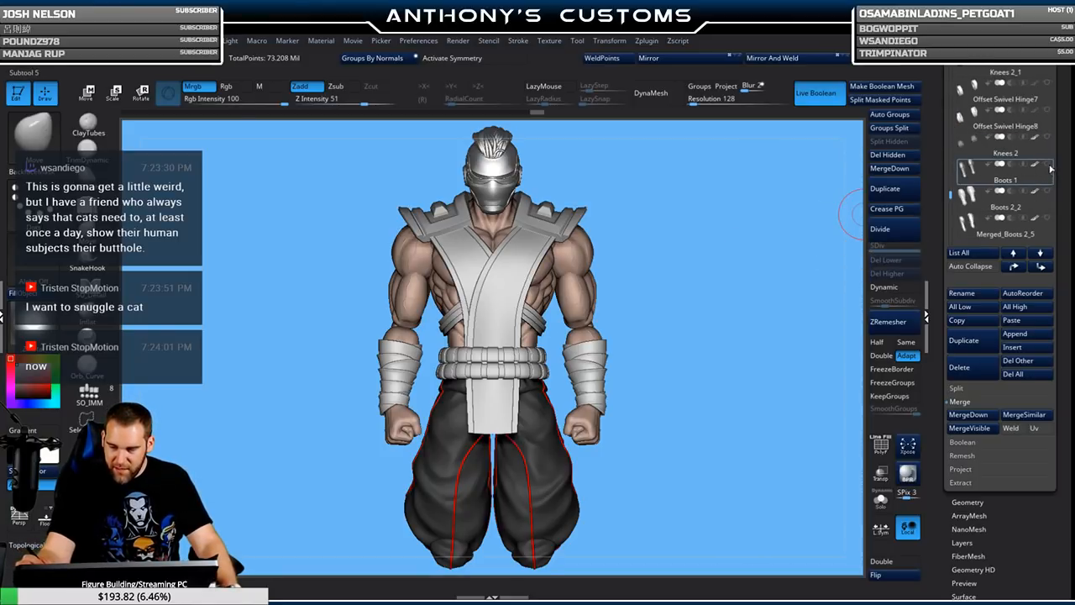
{"action": "mouse_move", "coordinate": [1045, 168]}
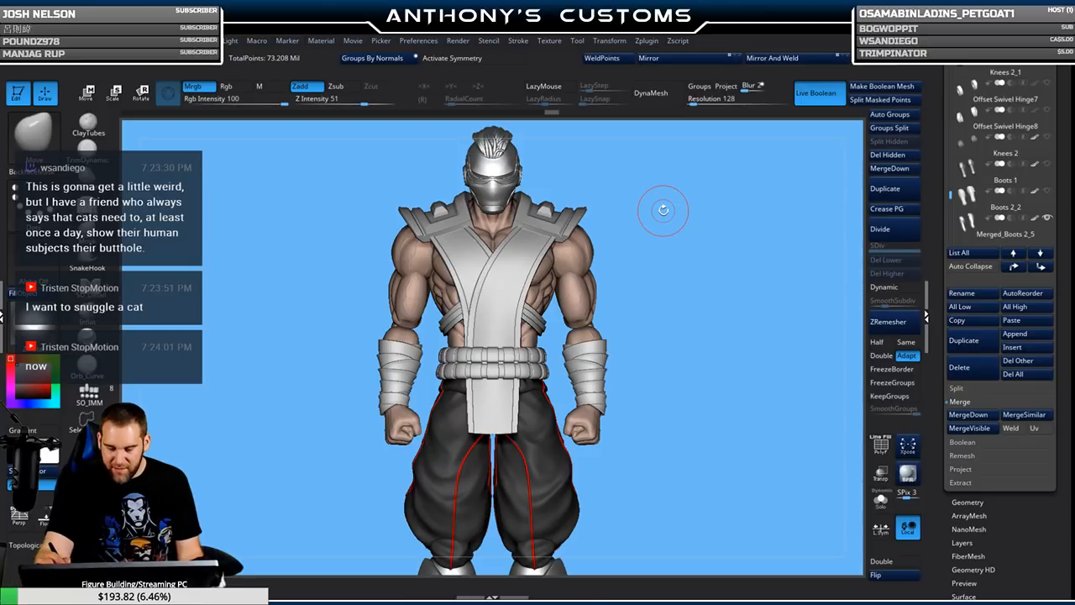
{"action": "key", "text": "f"}
{"action": "key", "text": "f"}
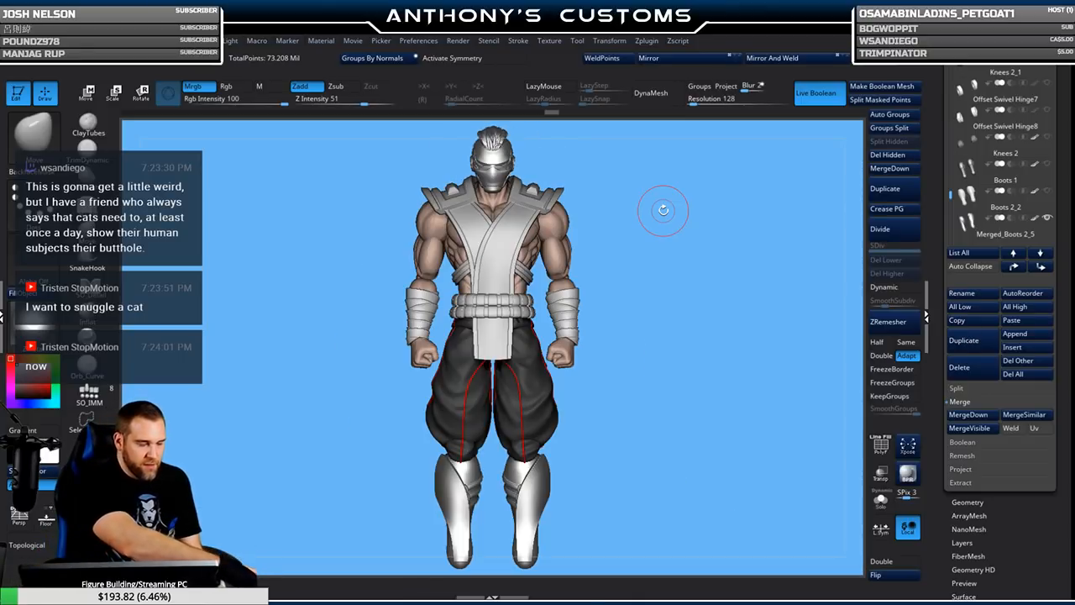
{"action": "left_click_drag", "start_coordinate": [950, 196], "coordinate": [951, 204]}
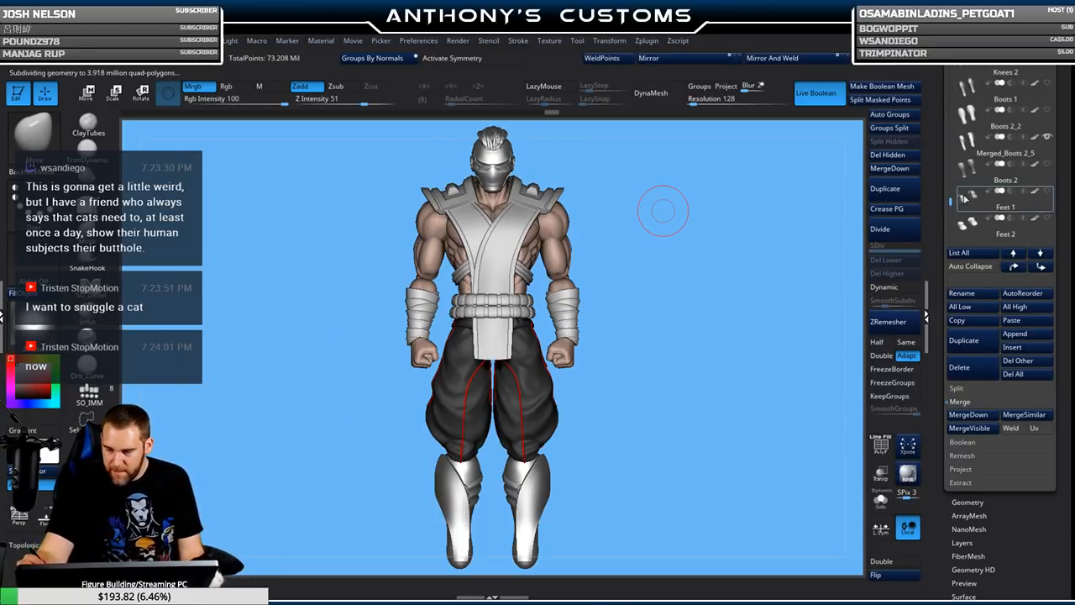
{"action": "left_click", "coordinate": [1047, 193]}
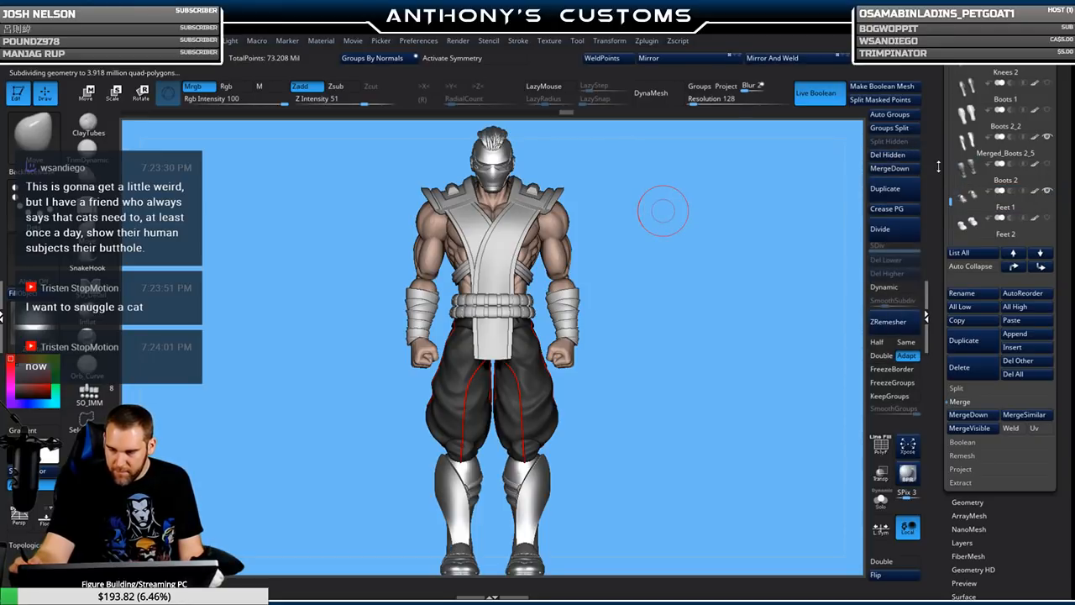
{"action": "key", "text": "f"}
{"action": "key", "text": "f"}
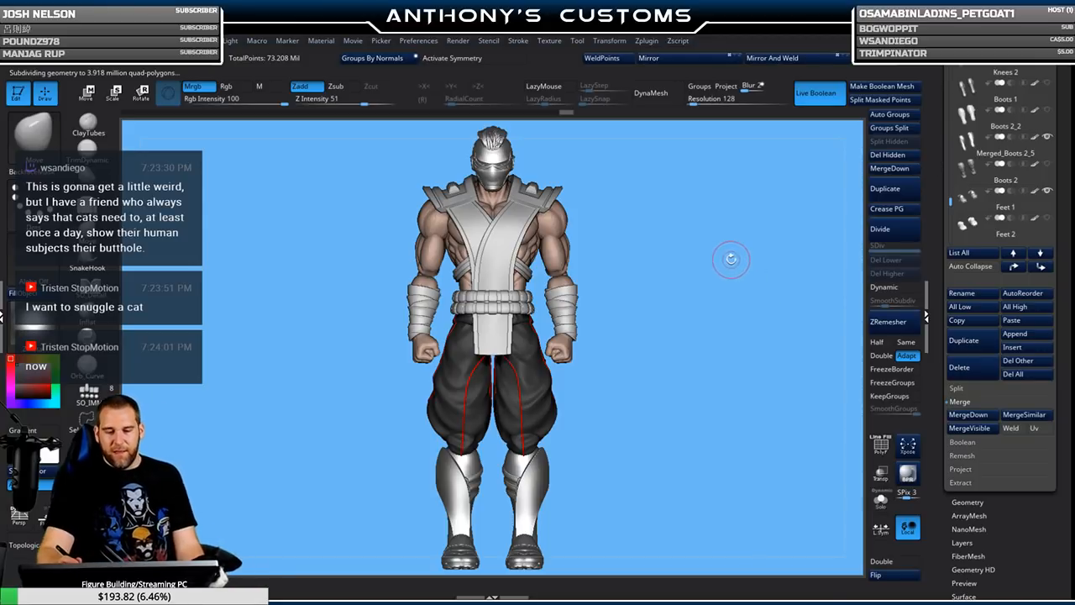
Slightly rescale the helmet and reposition it over the neck, using the side and front views.
{"action": "mouse_move", "coordinate": [681, 348]}
{"action": "left_mouse_down"}
{"action": "mouse_move", "coordinate": [731, 340]}
{"action": "mouse_move", "coordinate": [710, 355]}
{"action": "mouse_move", "coordinate": [705, 429]}
{"action": "mouse_move", "coordinate": [723, 356]}
{"action": "mouse_move", "coordinate": [713, 403]}
{"action": "mouse_move", "coordinate": [717, 395]}
{"action": "left_mouse_up"}
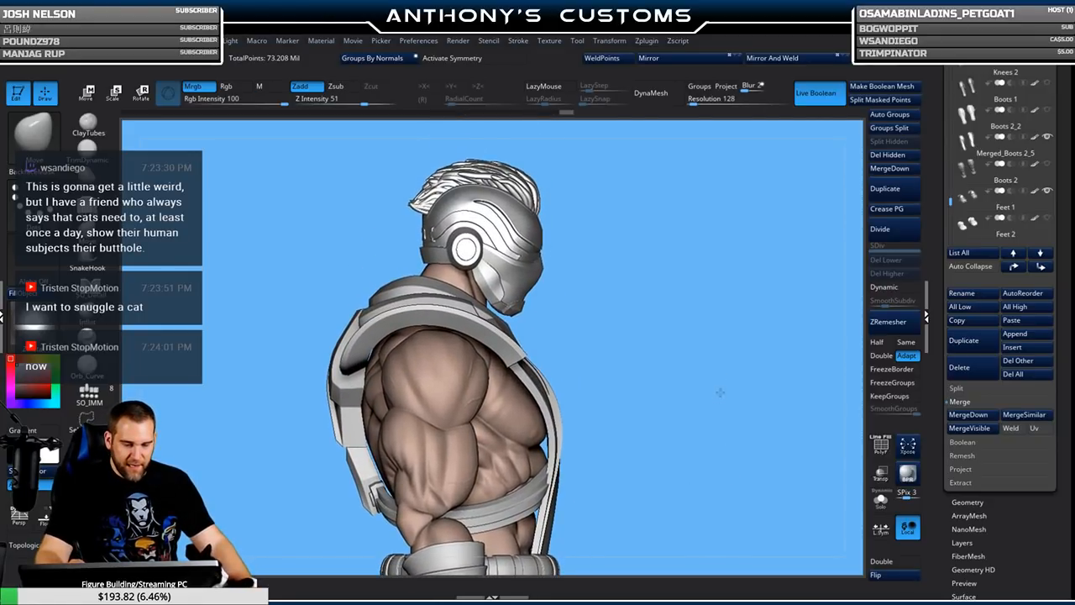
{"action": "key", "text": "w"}
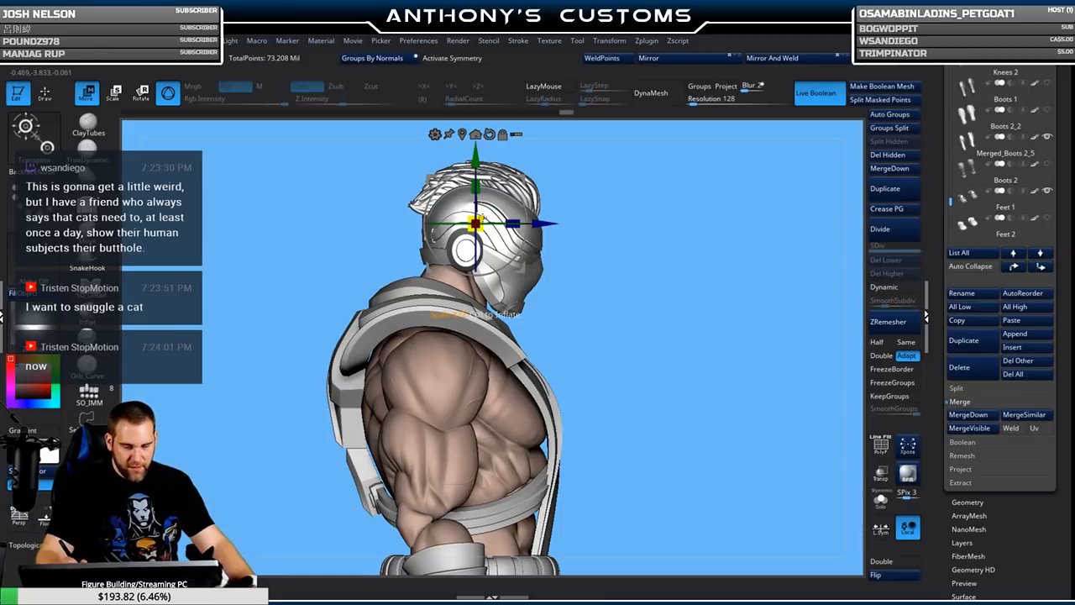
{"action": "left_click_drag", "start_coordinate": [479, 220], "coordinate": [483, 217]}
{"action": "left_click_drag", "start_coordinate": [522, 177], "coordinate": [520, 170]}
{"action": "left_click_drag", "start_coordinate": [693, 272], "coordinate": [672, 261]}
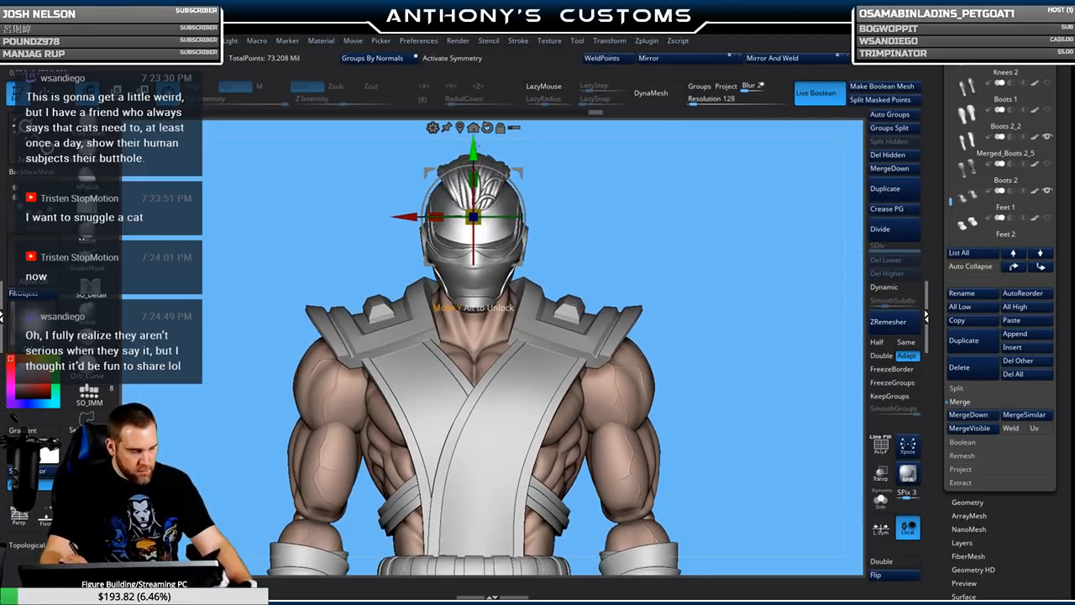
{"action": "left_click_drag", "start_coordinate": [473, 149], "coordinate": [473, 153]}
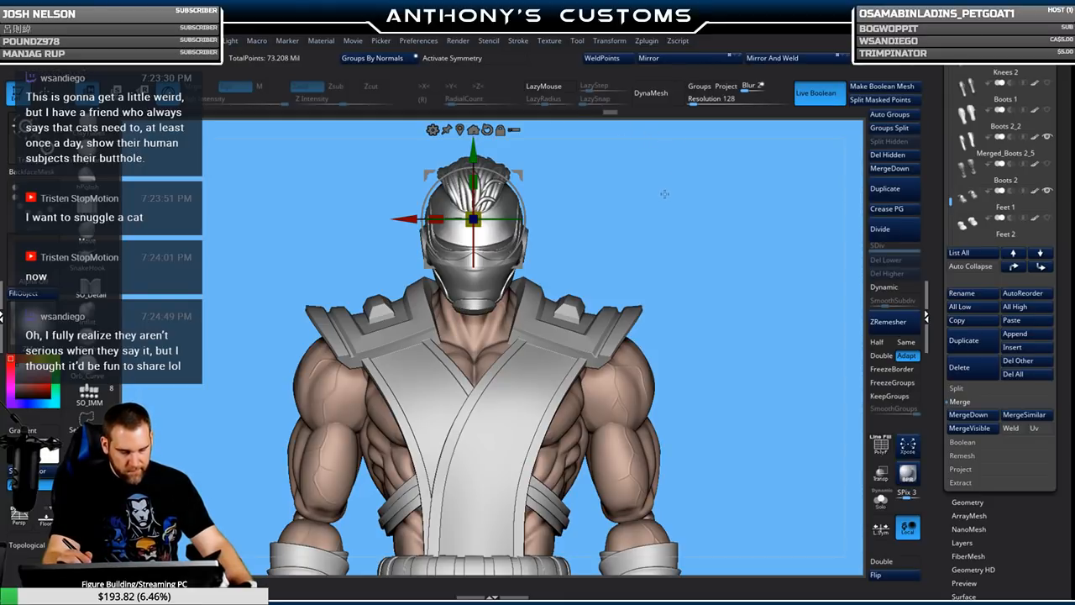
{"action": "key", "text": "q"}
Fine-tune the helmet's scale against the full body, comparing its proportions from the front and side.
{"action": "left_click_drag", "start_coordinate": [732, 333], "coordinate": [690, 203], "text": "alt"}
{"action": "left_click_drag", "start_coordinate": [672, 336], "coordinate": [701, 344]}
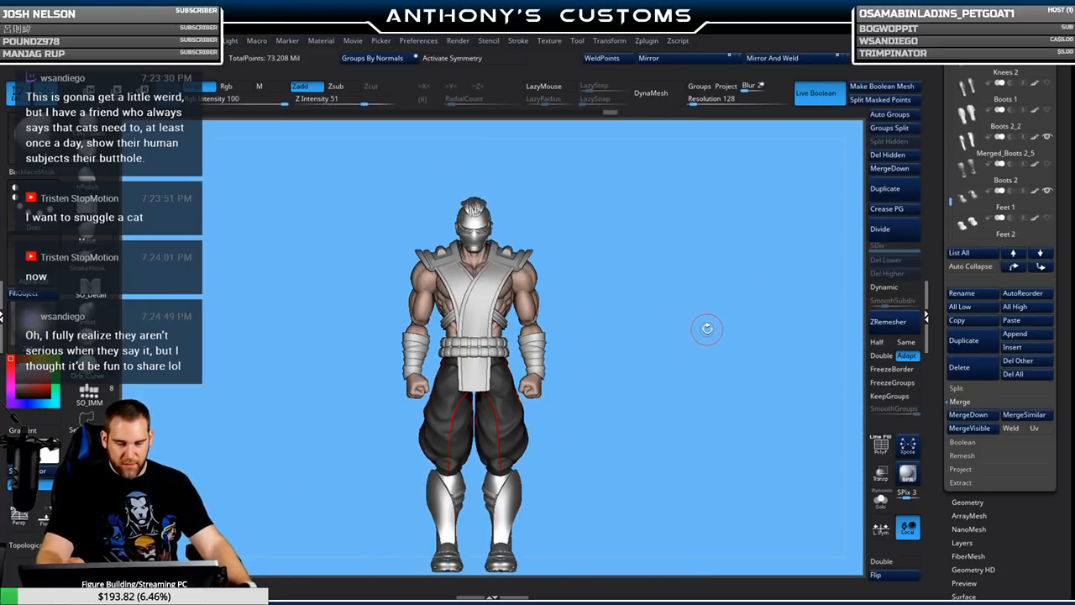
{"action": "key", "text": "w"}
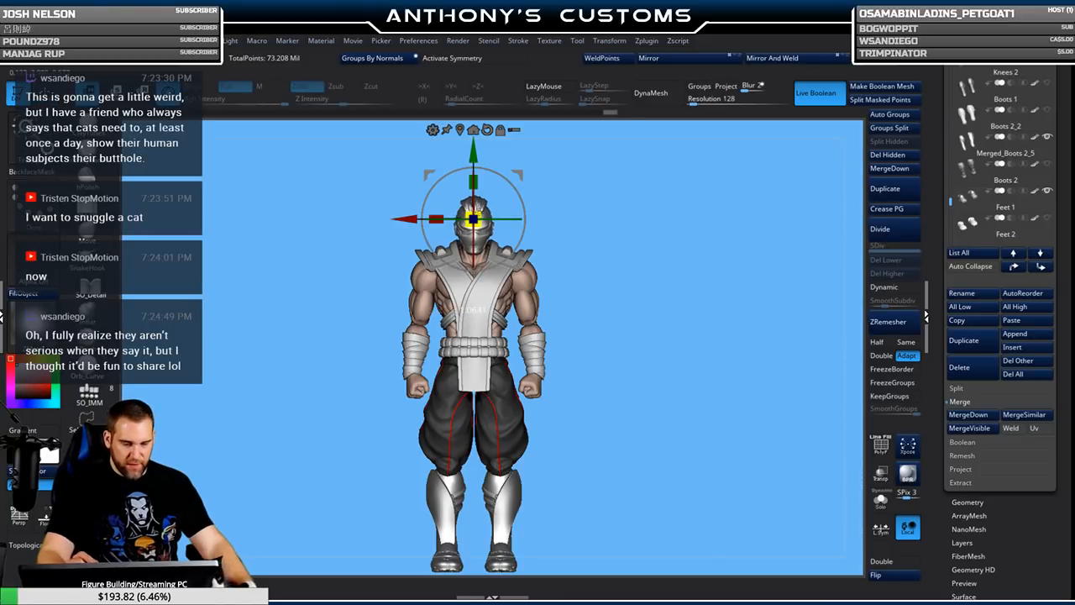
{"action": "key", "text": "y"}
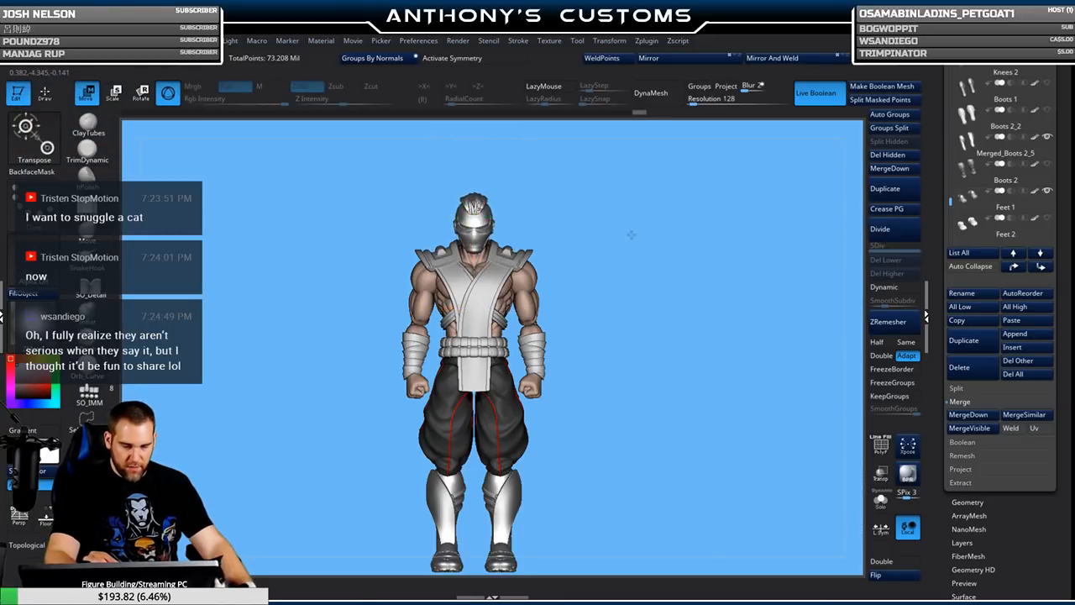
{"action": "left_click_drag", "start_coordinate": [626, 234], "coordinate": [672, 235]}
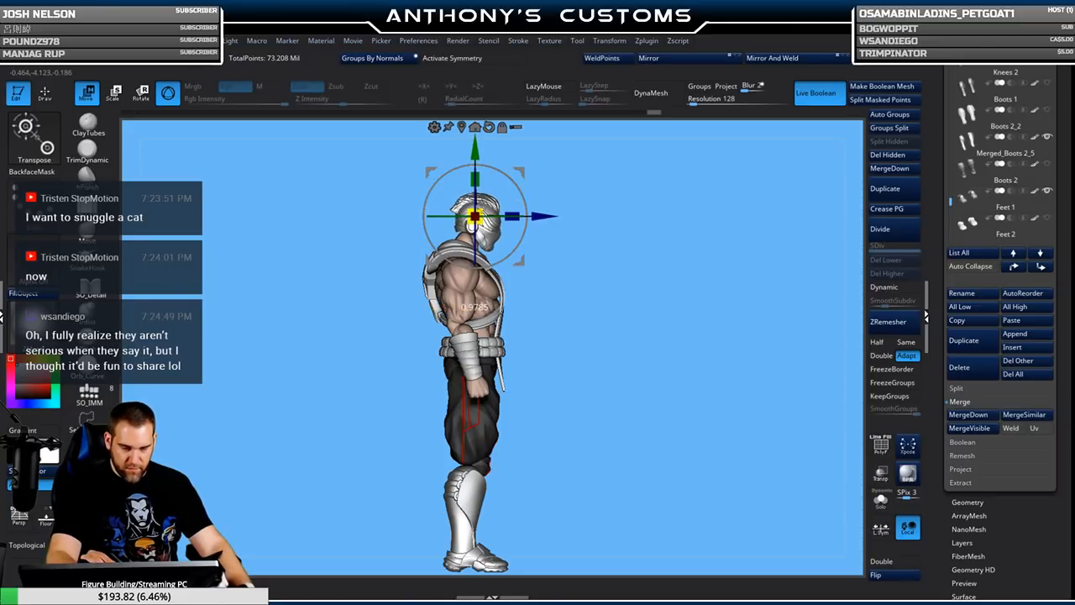
{"action": "left_click_drag", "start_coordinate": [638, 184], "coordinate": [609, 208]}
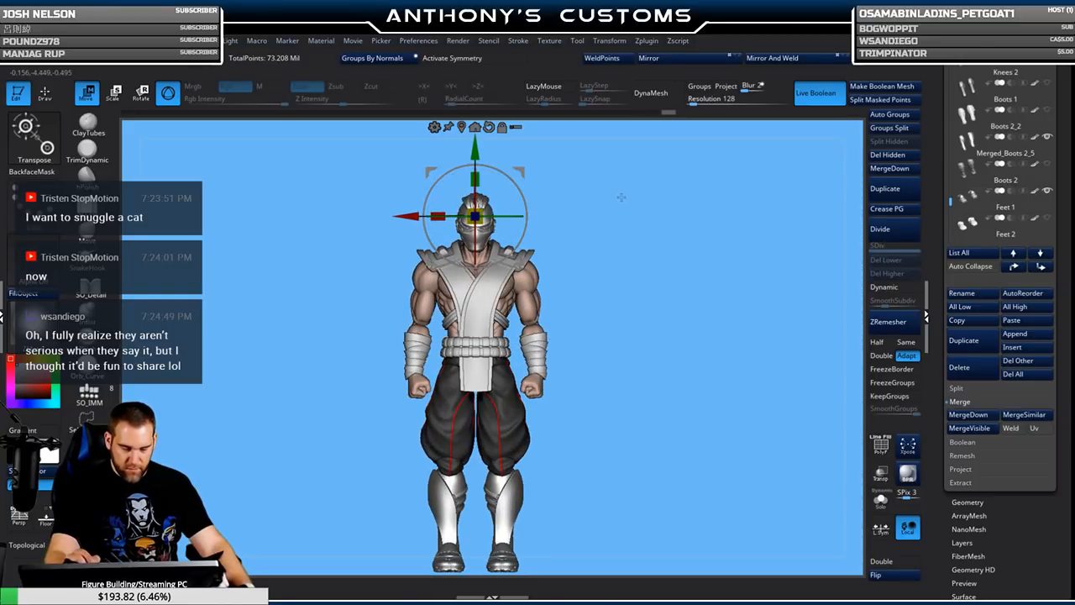
{"action": "key", "text": "q"}
{"action": "mouse_move", "coordinate": [626, 243]}
{"action": "left_mouse_down"}
{"action": "mouse_move", "coordinate": [677, 292]}
{"action": "mouse_move", "coordinate": [681, 280]}
{"action": "mouse_move", "coordinate": [605, 229]}
{"action": "left_mouse_up"}
{"action": "key", "text": "w"}
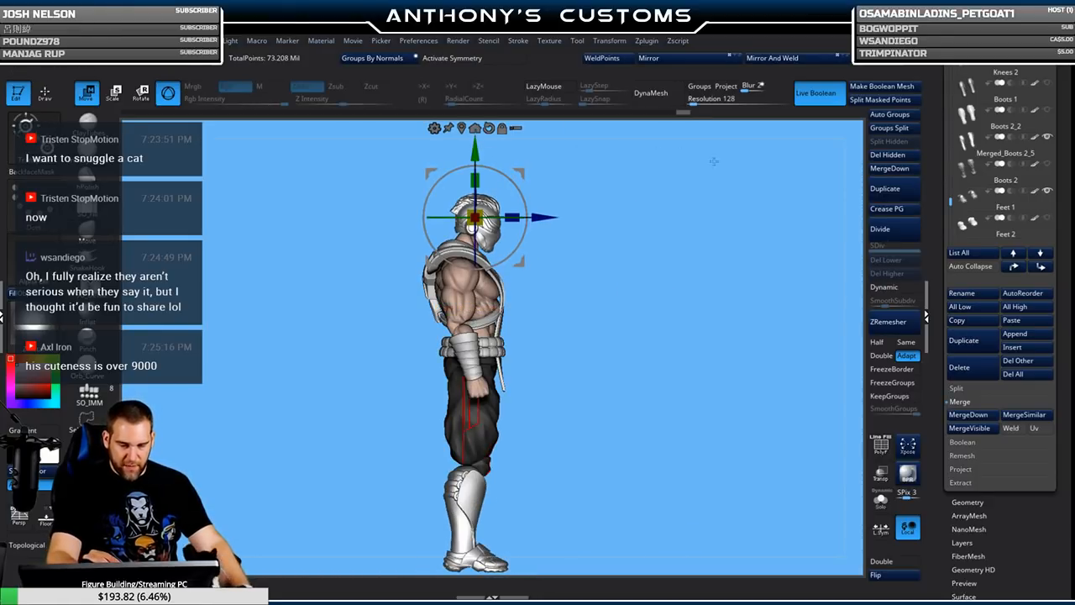
{"action": "key", "text": "q"}
{"action": "left_click_drag", "start_coordinate": [720, 288], "coordinate": [674, 289]}
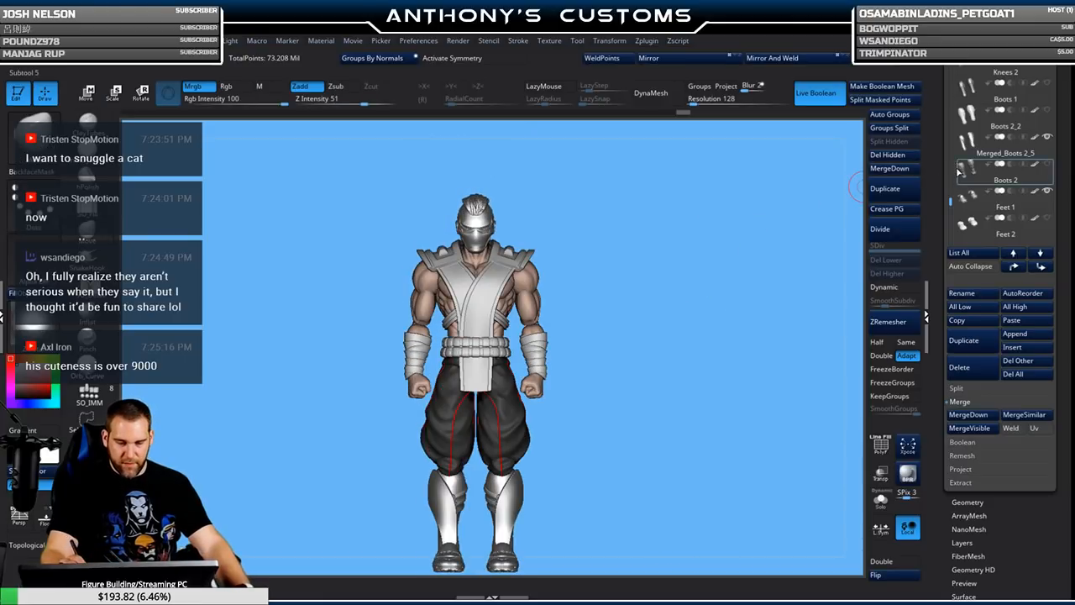
Show the Armored Chest with Peg Hole subtool on the figure's torso.
{"action": "left_click_drag", "start_coordinate": [951, 200], "coordinate": [956, 129]}
{"action": "mouse_move", "coordinate": [1046, 119]}
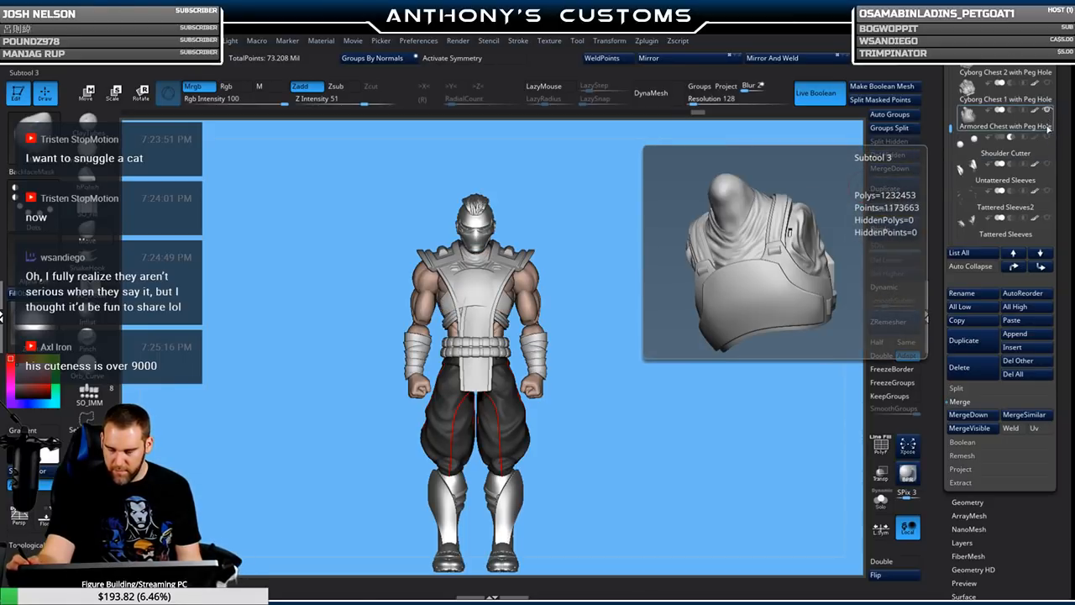
{"action": "mouse_move", "coordinate": [1046, 180]}
{"action": "mouse_move", "coordinate": [1047, 140]}
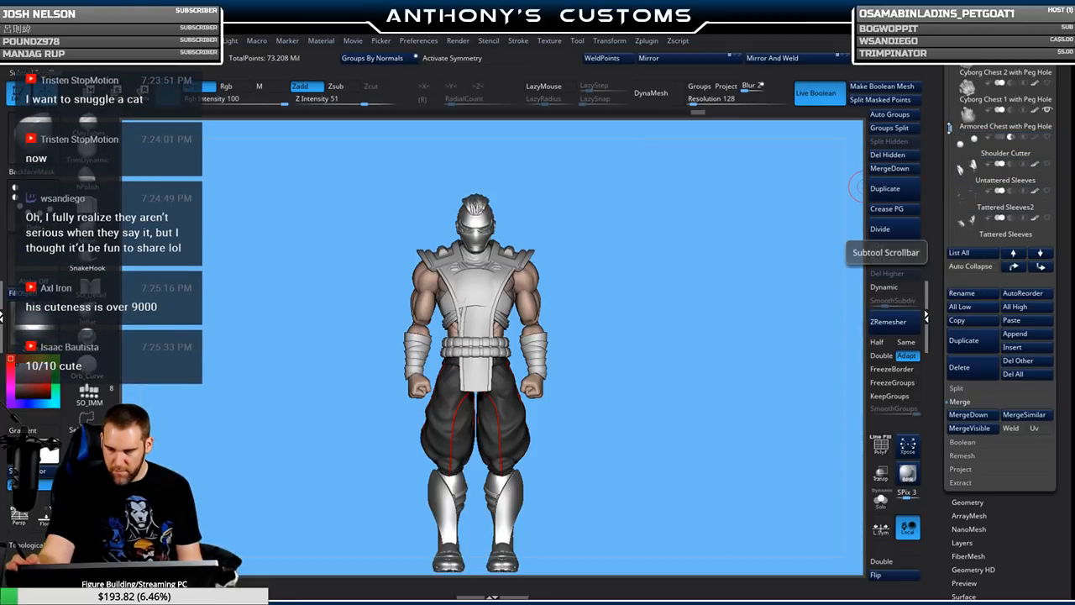
Hide the Armored Chest with Peg Hole and Tattered Sleeves subtools on the figure's upper body.
{"action": "left_click_drag", "start_coordinate": [949, 126], "coordinate": [949, 131]}
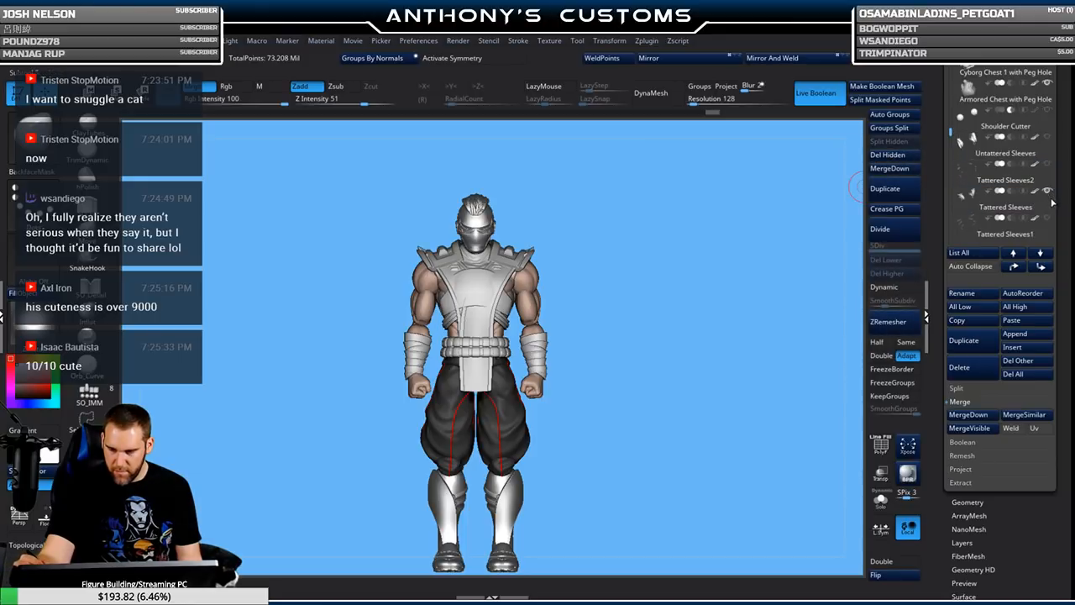
{"action": "scroll", "coordinate": [1013, 166], "scroll_direction": "up", "scroll_amount": 3}
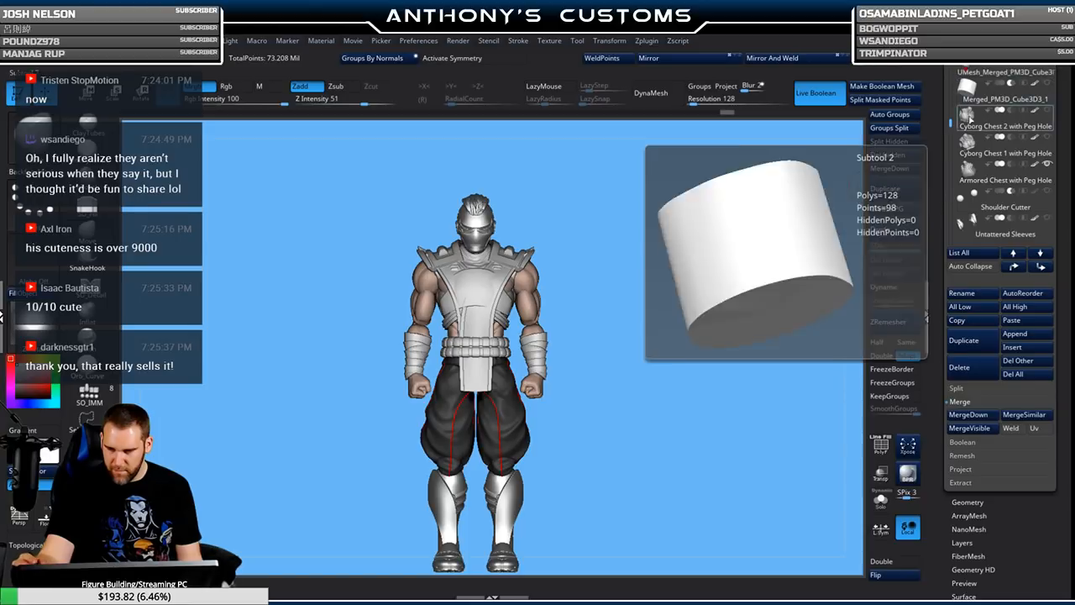
{"action": "scroll", "coordinate": [999, 126], "scroll_direction": "up", "scroll_amount": 3}
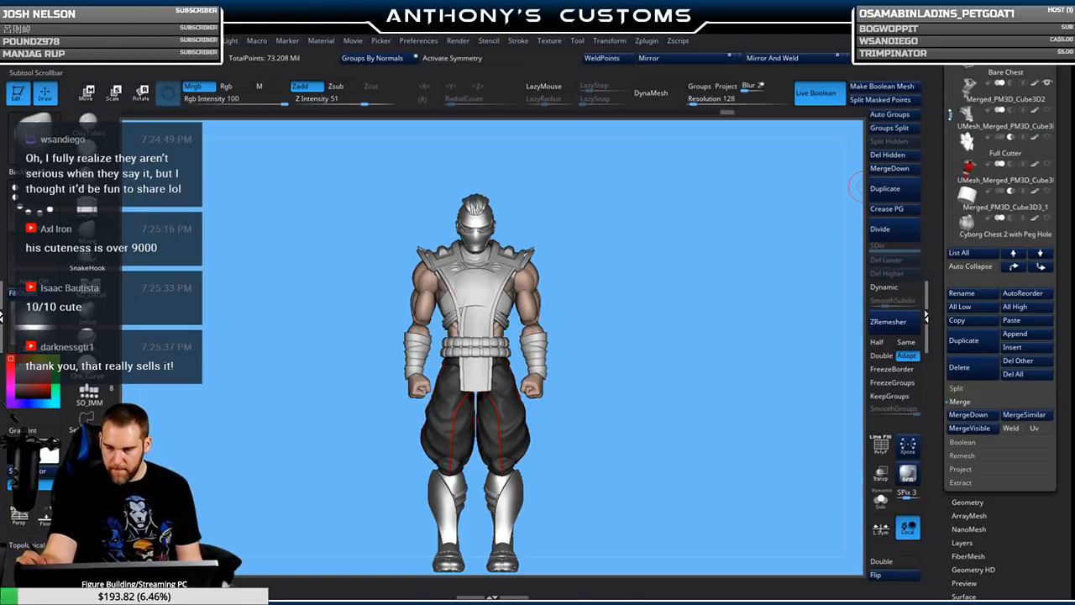
{"action": "scroll", "coordinate": [966, 117], "scroll_direction": "down", "scroll_amount": 4}
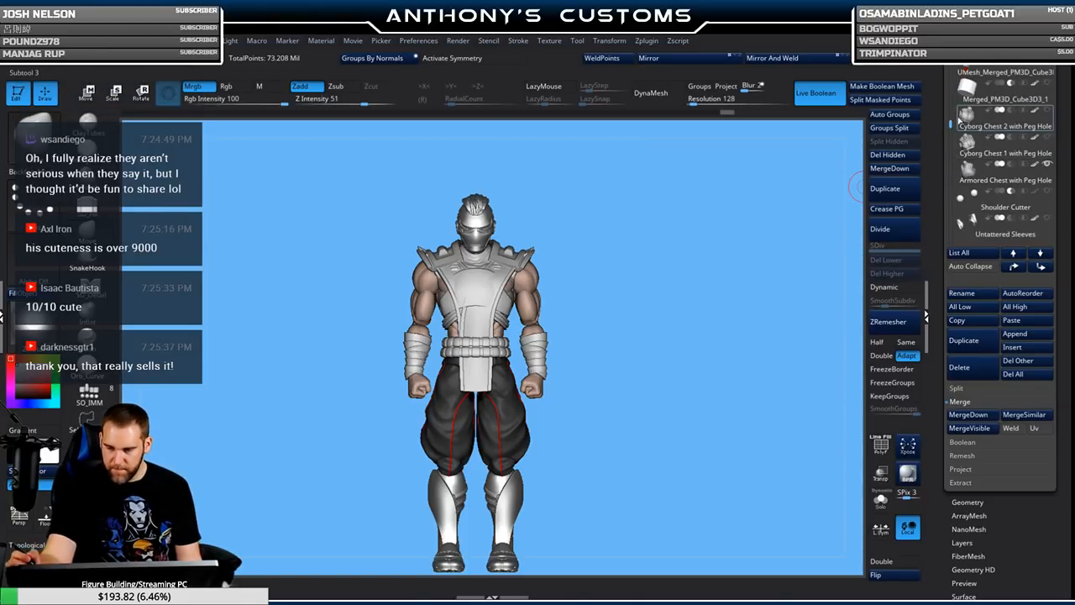
{"action": "scroll", "coordinate": [964, 114], "scroll_direction": "down", "scroll_amount": 4}
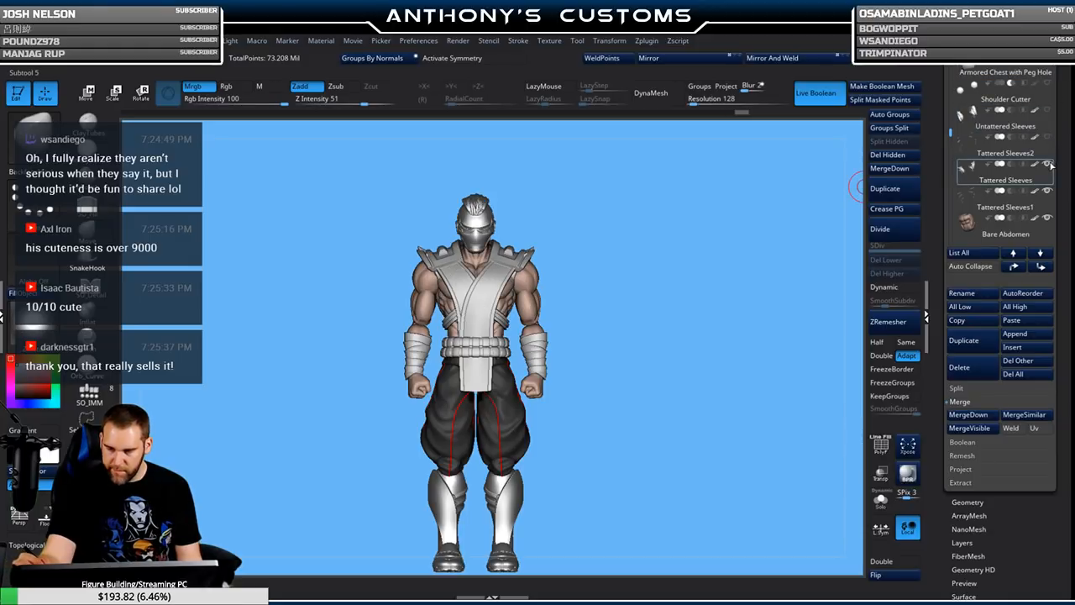
{"action": "mouse_move", "coordinate": [1040, 180]}
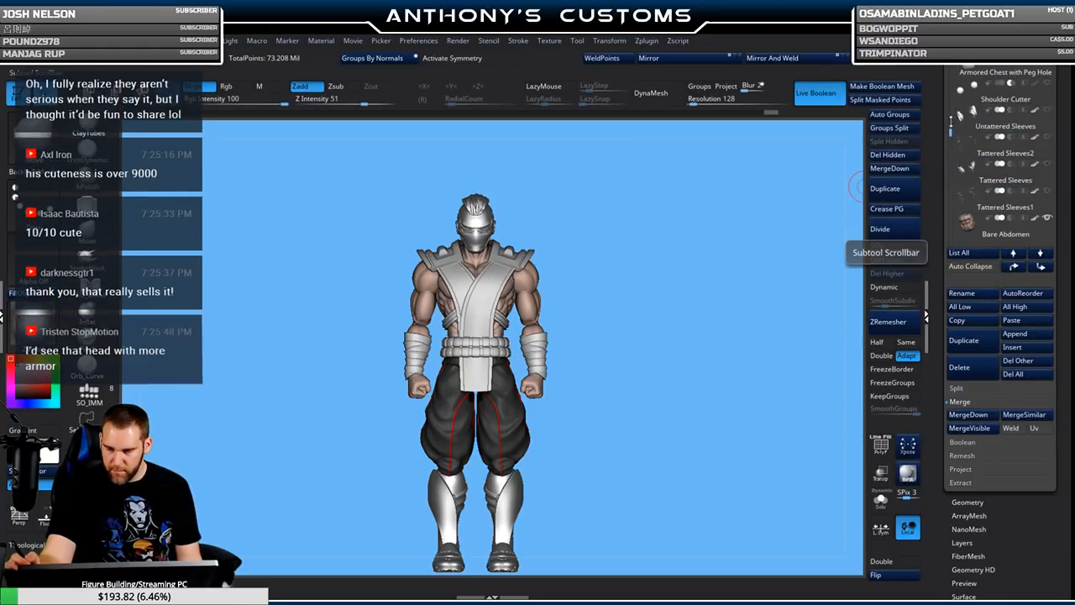
Hide the grey Merged_PM3D_Cube3D2 tunic and show the red UMesh_Merged_PM3D_Cube3 tunic to preview it with the helmet.
{"action": "scroll", "coordinate": [1040, 179], "scroll_direction": "up", "scroll_amount": 5}
{"action": "left_click", "coordinate": [1047, 165]}
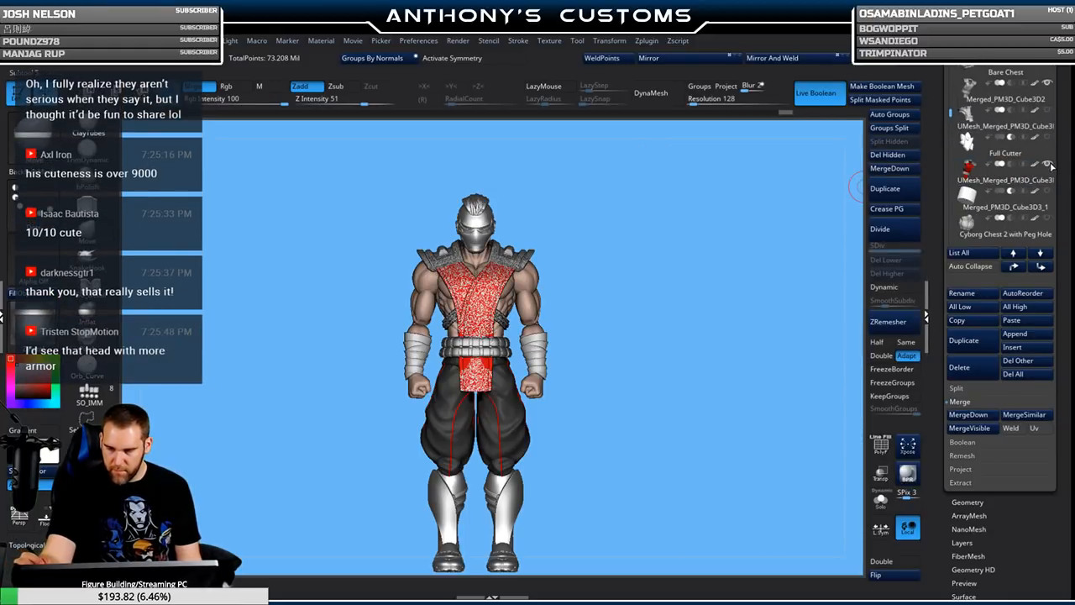
{"action": "left_click", "coordinate": [1047, 83]}
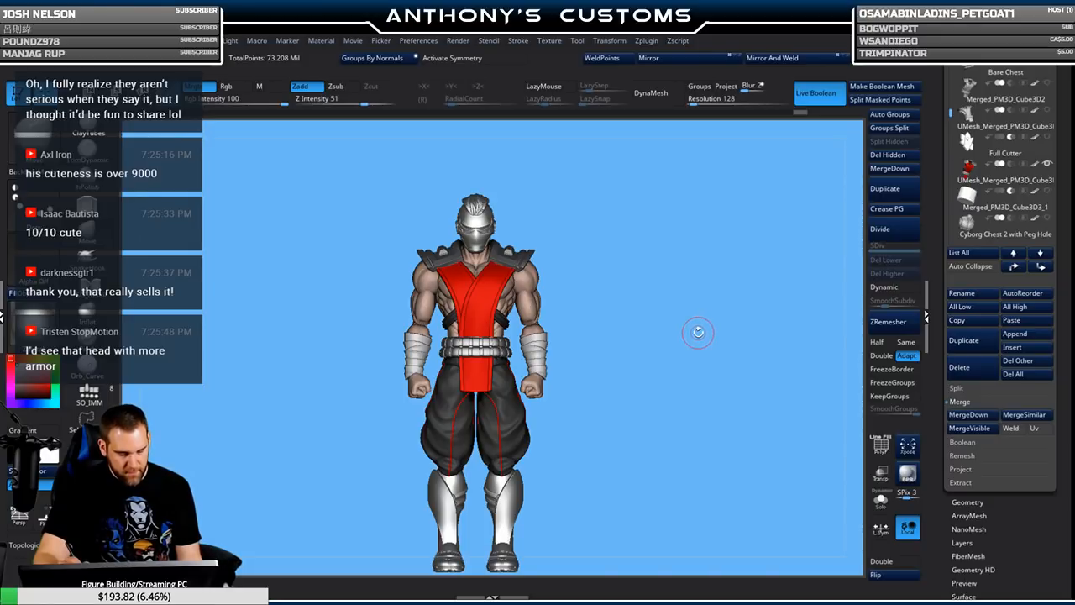
{"action": "left_click_drag", "start_coordinate": [680, 338], "coordinate": [699, 294]}
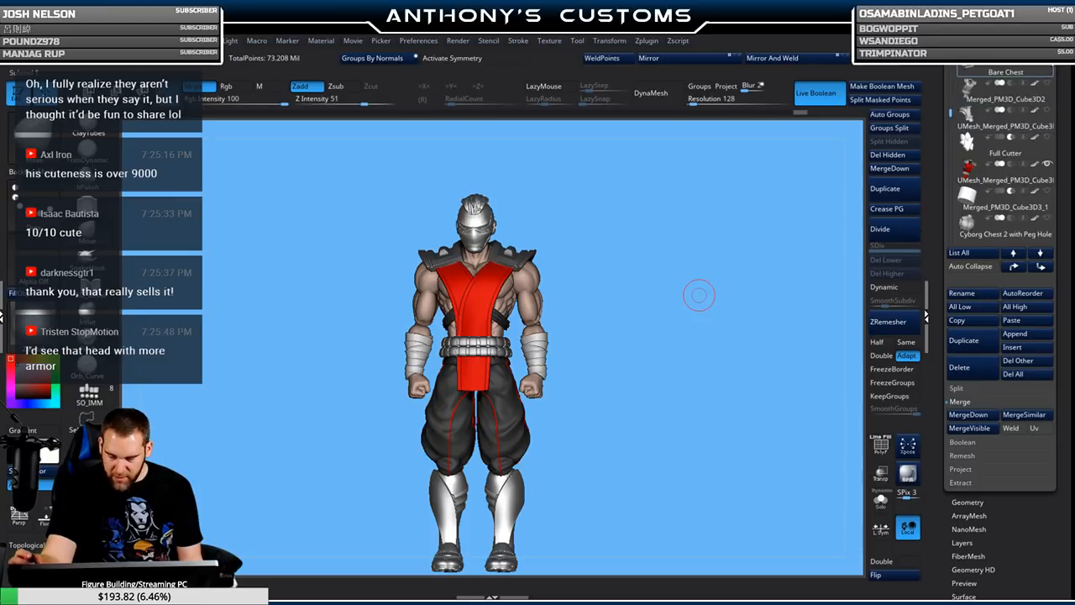
Replace the red tunic with Cyborg Chest 2 with Peg Hole, and swap Bare Abdomen for Cyborg Abdomen 2.
{"action": "left_click", "coordinate": [1047, 165]}
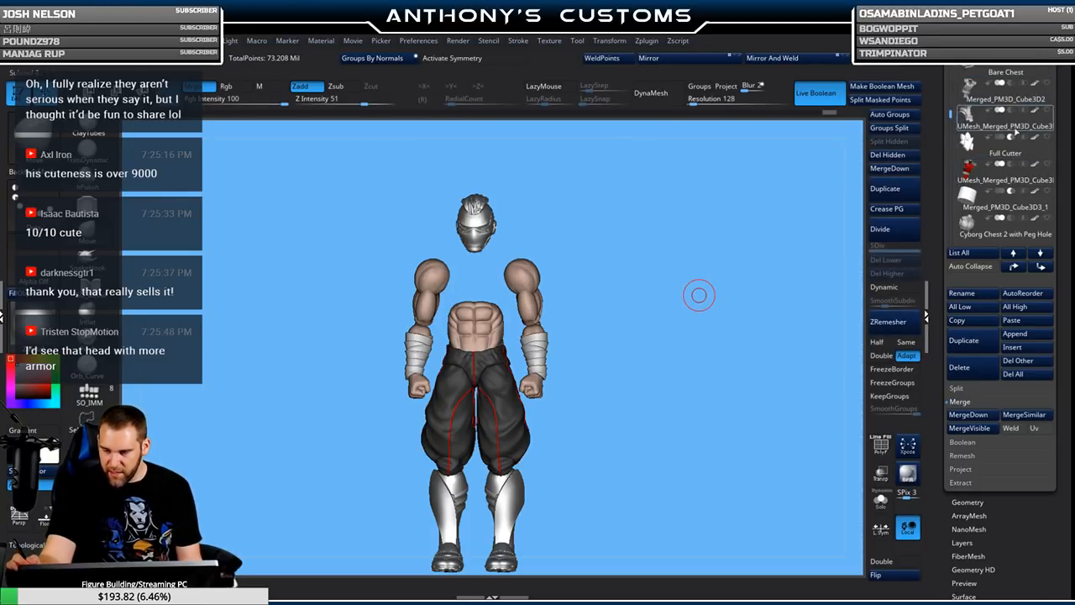
{"action": "left_click", "coordinate": [1049, 221]}
{"action": "left_click_drag", "start_coordinate": [951, 111], "coordinate": [952, 138]}
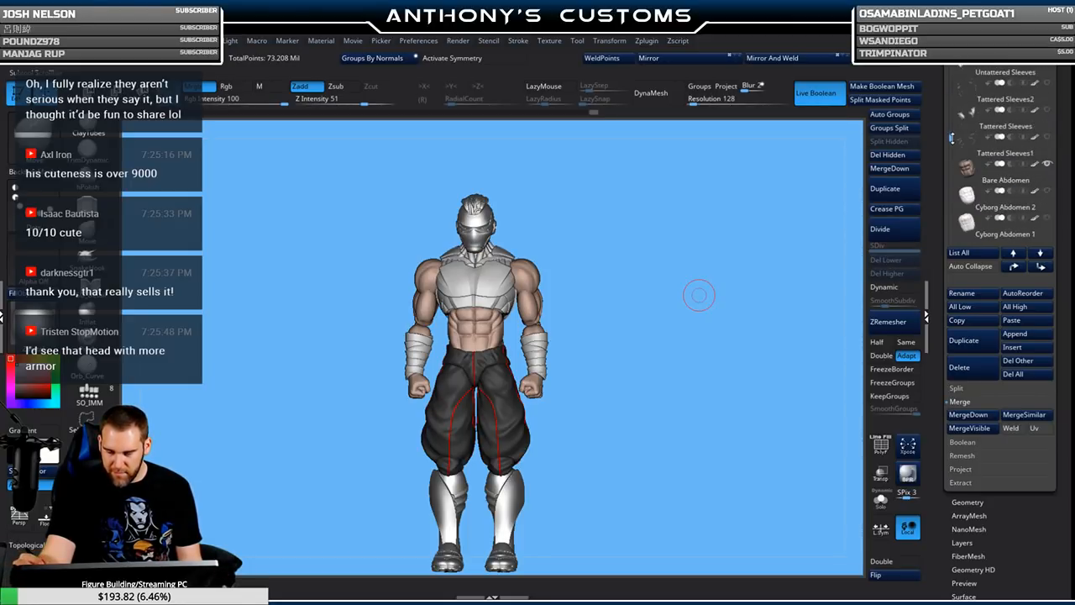
{"action": "left_click", "coordinate": [1047, 165]}
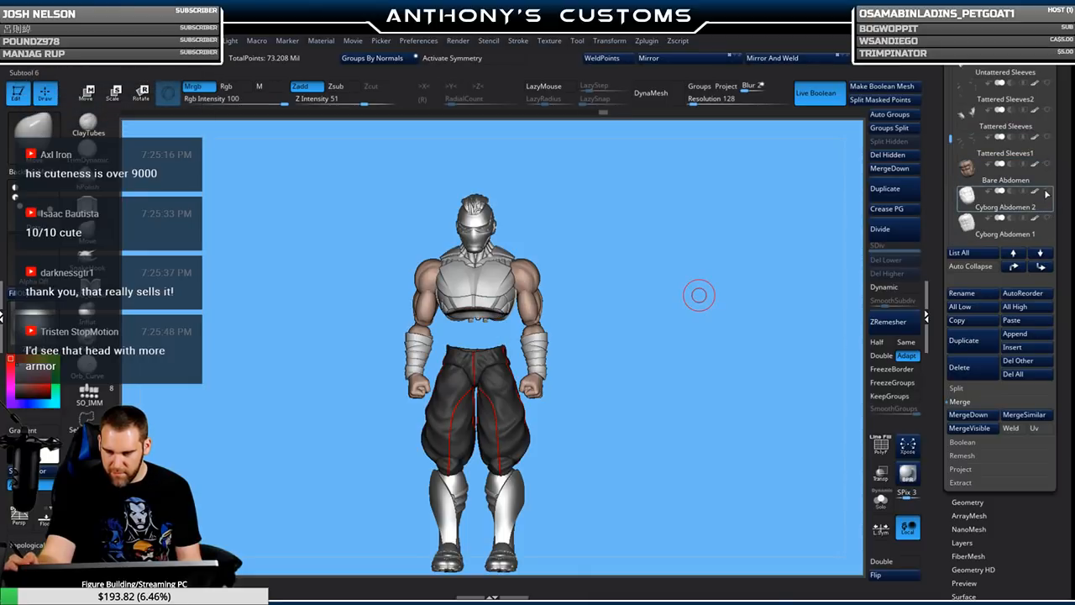
{"action": "left_click", "coordinate": [1048, 193]}
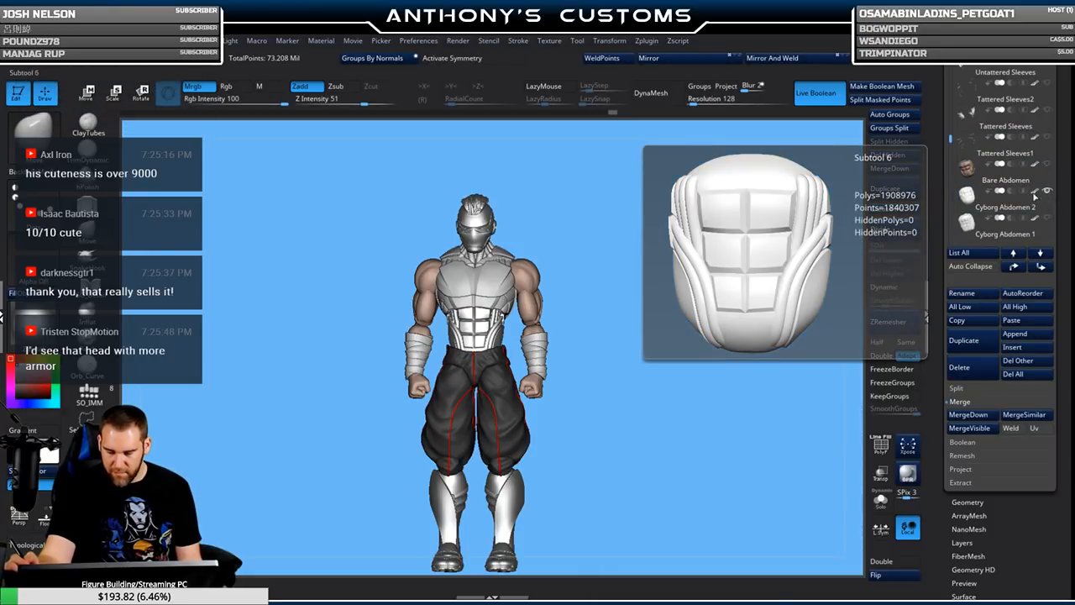
Show the Belt and Belt Ties subtools around the figure's waist.
{"action": "left_click_drag", "start_coordinate": [951, 136], "coordinate": [953, 149]}
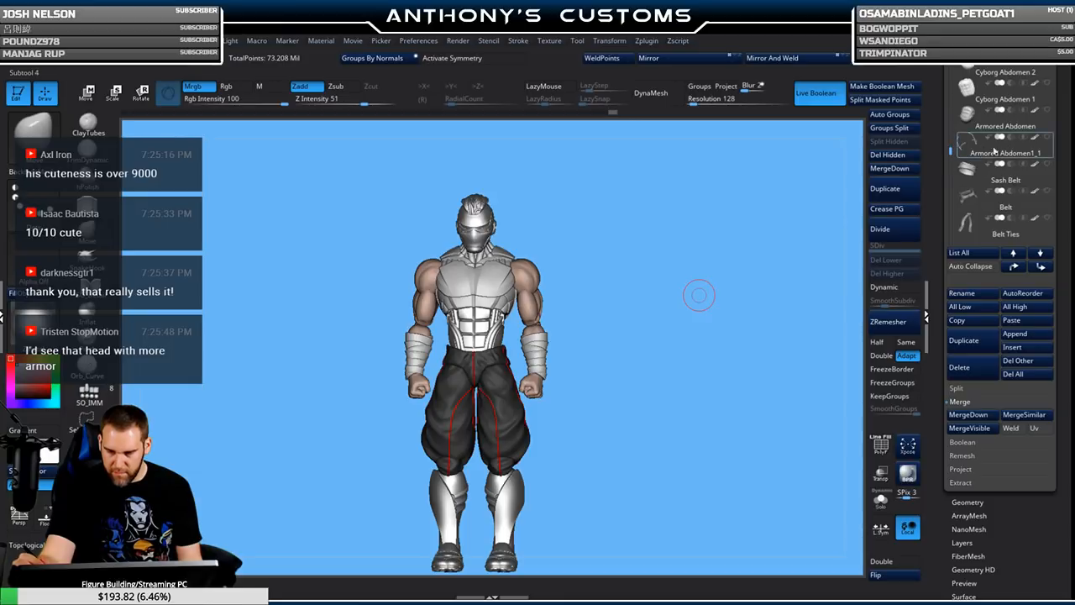
{"action": "left_click", "coordinate": [1048, 192]}
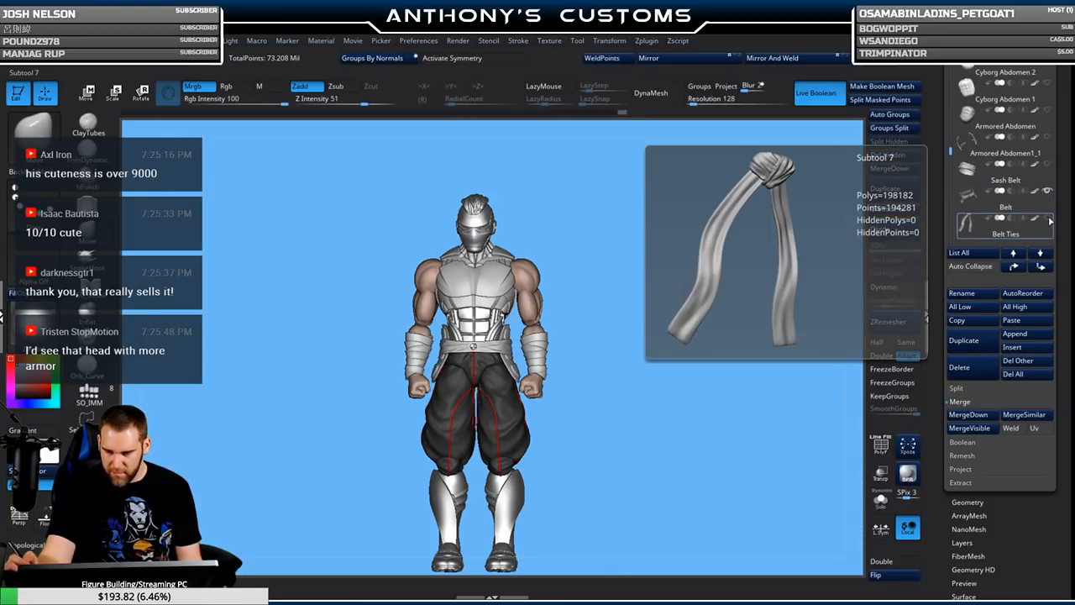
{"action": "left_click_drag", "start_coordinate": [696, 293], "coordinate": [937, 231]}
Hide the Wrist Wraps and replace the bare forearms and elbows with the Cyborg Forearms and Cyborg Elbows subtools.
{"action": "left_click_drag", "start_coordinate": [951, 151], "coordinate": [951, 95]}
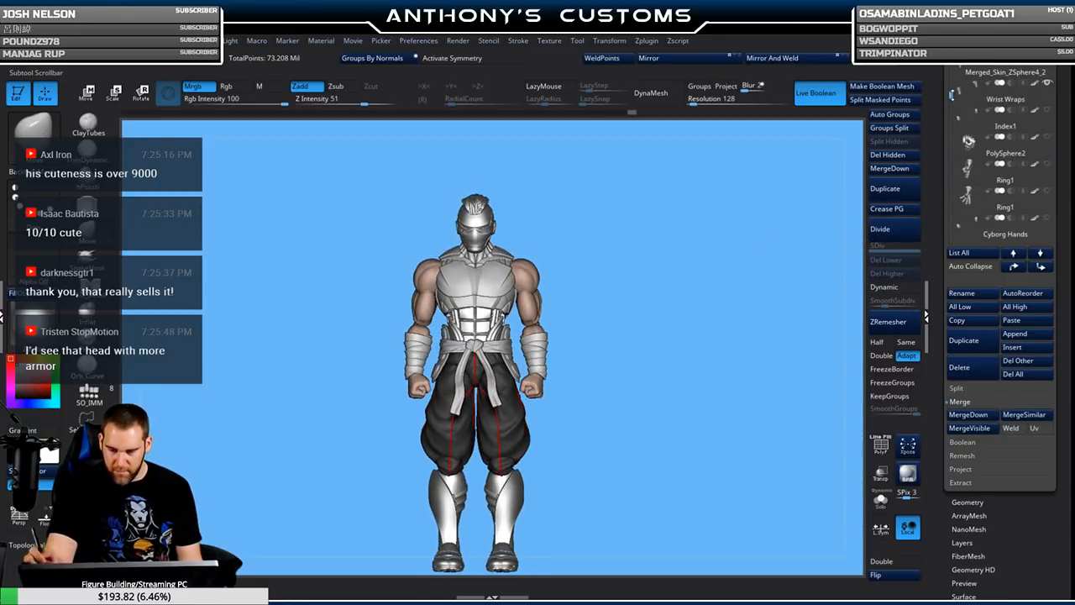
{"action": "left_click", "coordinate": [1047, 84]}
{"action": "left_click_drag", "start_coordinate": [950, 95], "coordinate": [951, 90]}
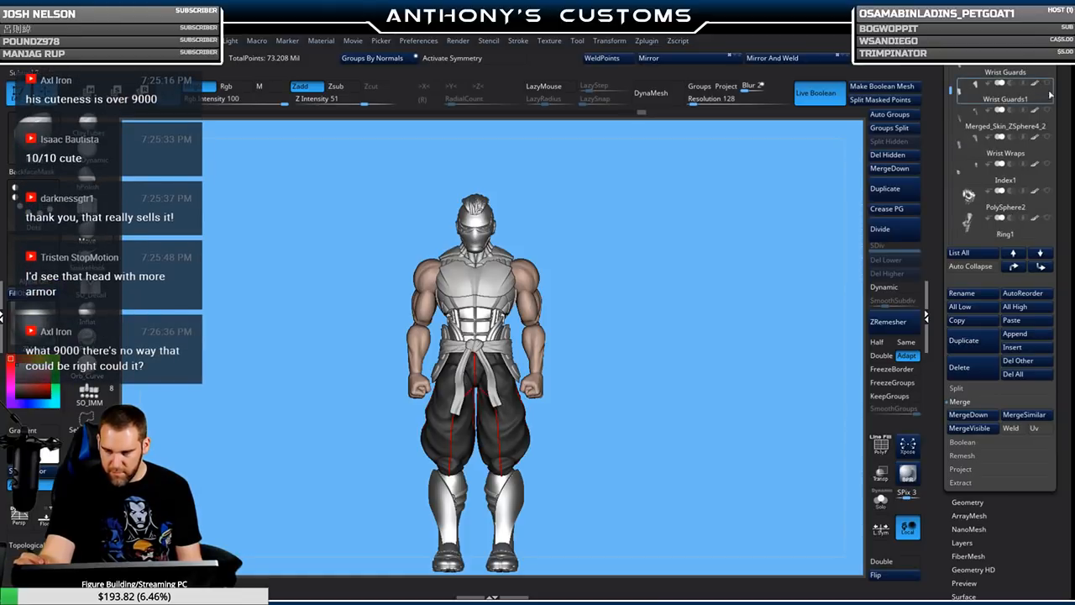
{"action": "mouse_move", "coordinate": [1039, 126]}
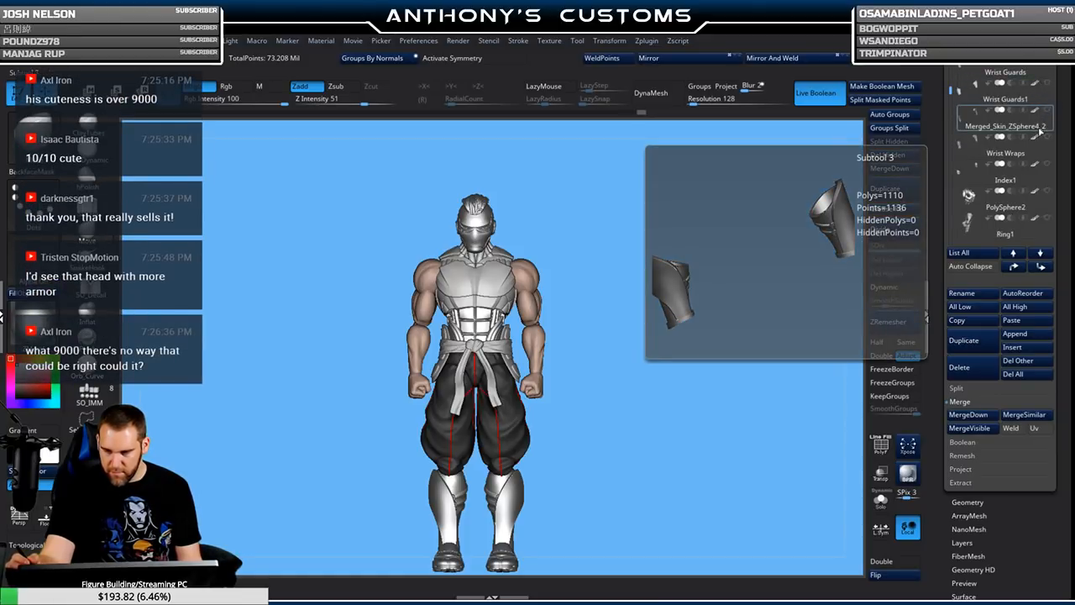
{"action": "mouse_move", "coordinate": [1039, 99]}
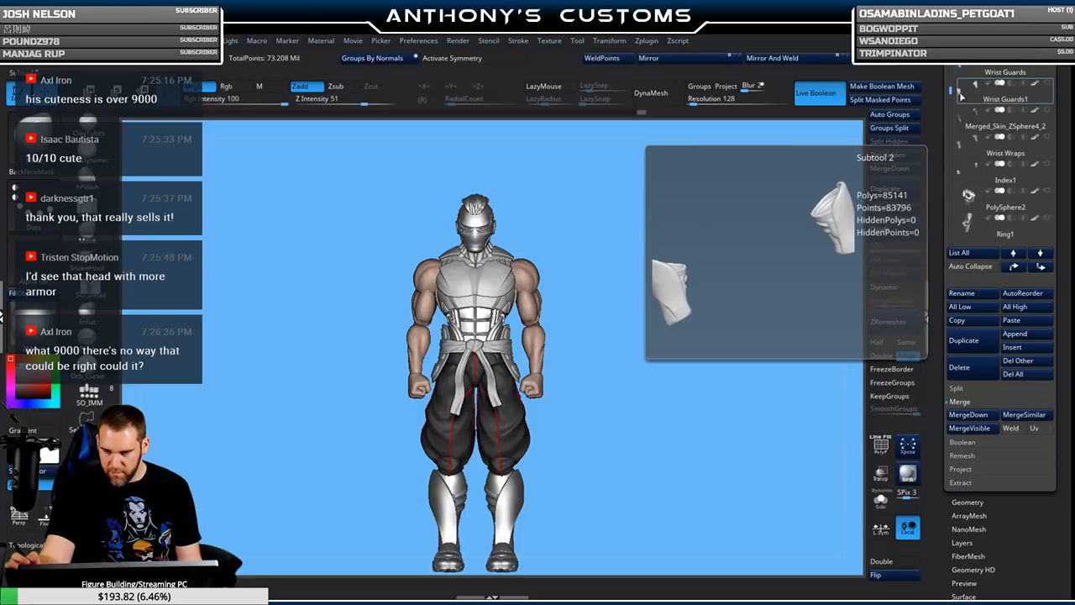
{"action": "scroll", "coordinate": [1033, 84], "scroll_direction": "up", "scroll_amount": 5}
{"action": "left_click", "coordinate": [1048, 137]}
{"action": "left_click", "coordinate": [1048, 166]}
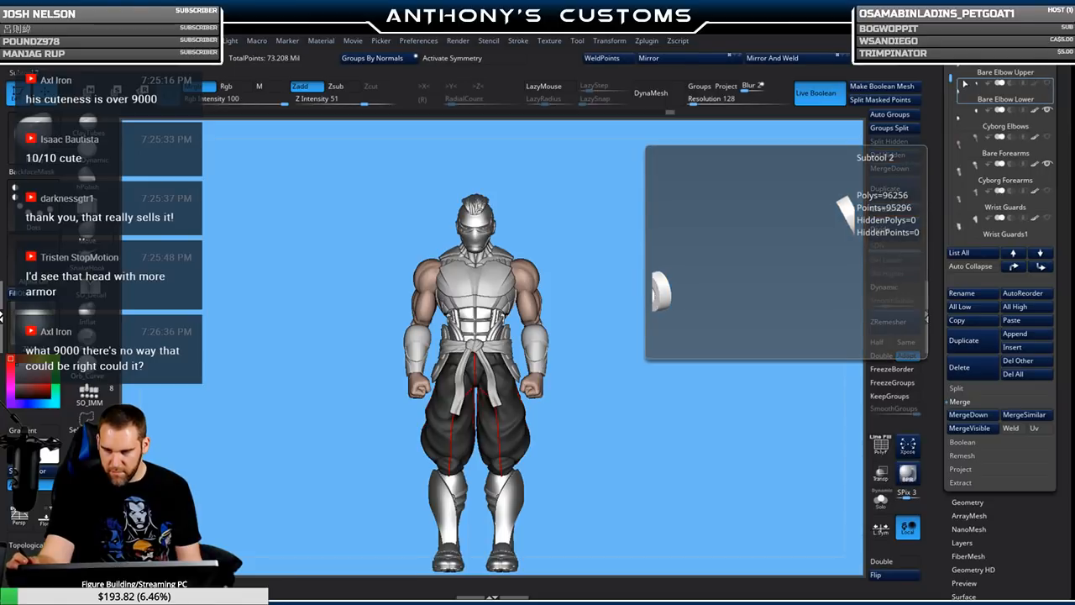
Swap the bare biceps and shoulders for the Cyborg Biceps and Cyborg Shoulder subtools.
{"action": "scroll", "coordinate": [968, 83], "scroll_direction": "up", "scroll_amount": 4}
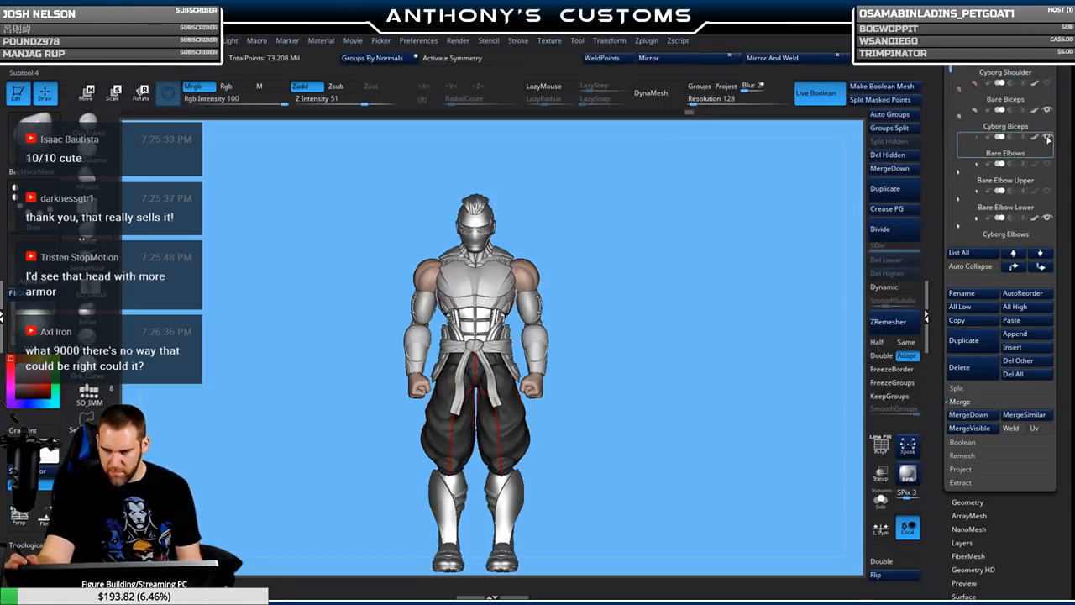
{"action": "left_click_drag", "start_coordinate": [1069, 71], "coordinate": [1069, 136]}
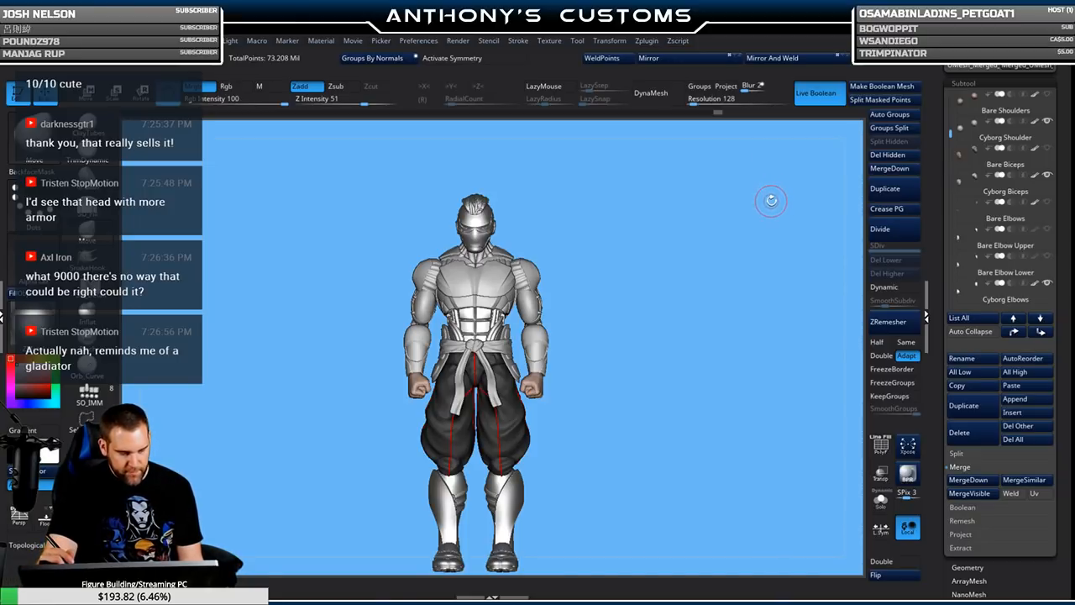
{"action": "left_click_drag", "start_coordinate": [702, 236], "coordinate": [818, 241]}
Hide the Bare Fist subtool and show the Index1 metal fists on the figure's arms.
{"action": "left_click_drag", "start_coordinate": [951, 132], "coordinate": [953, 116]}
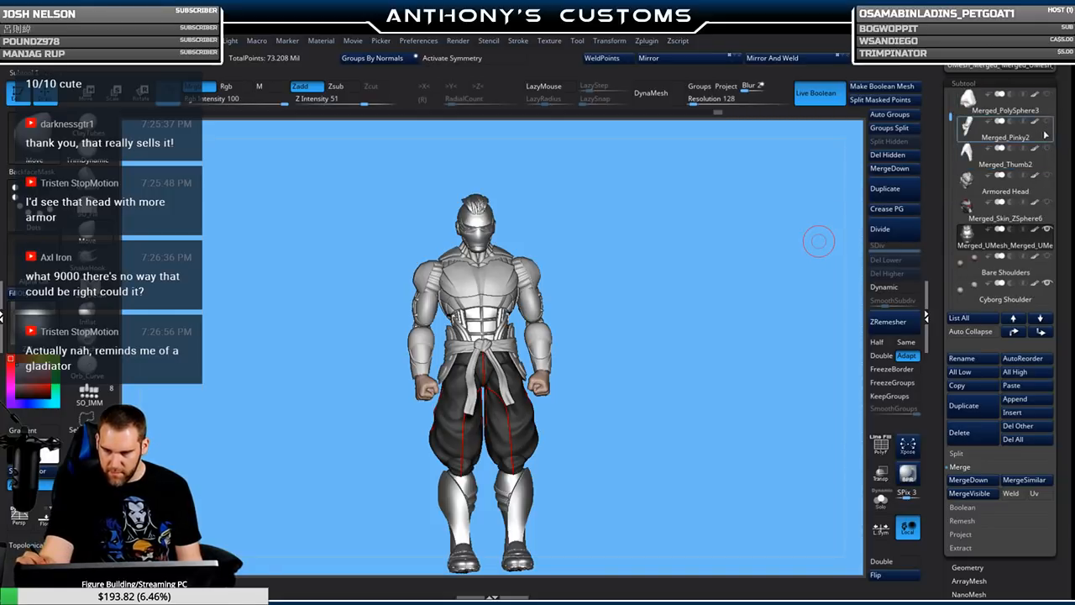
{"action": "scroll", "coordinate": [1046, 177], "scroll_direction": "up", "scroll_amount": 3}
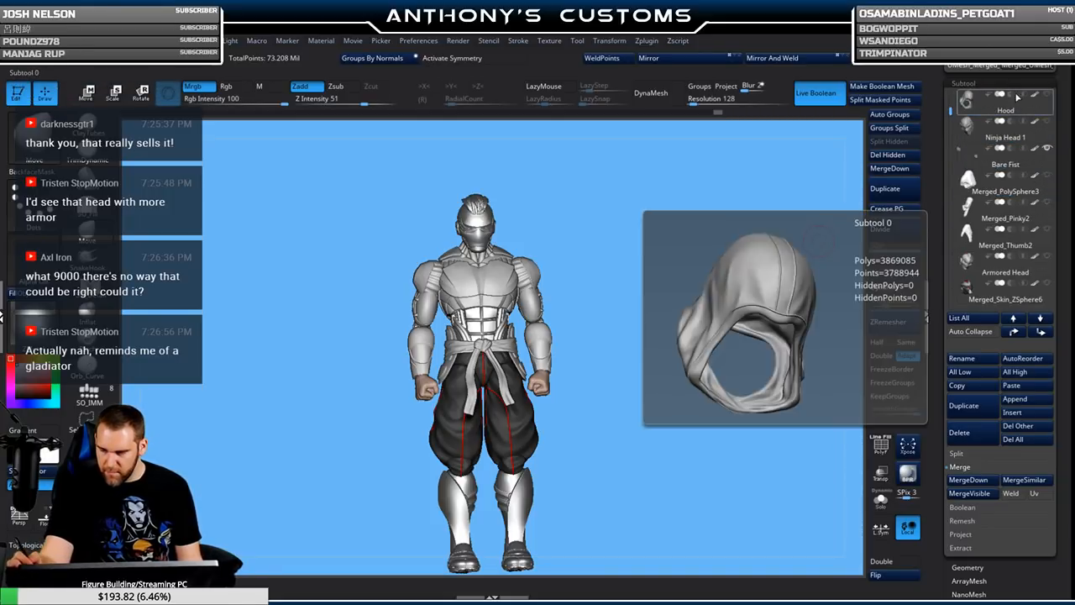
{"action": "left_click_drag", "start_coordinate": [951, 111], "coordinate": [951, 166]}
{"action": "mouse_move", "coordinate": [1039, 236]}
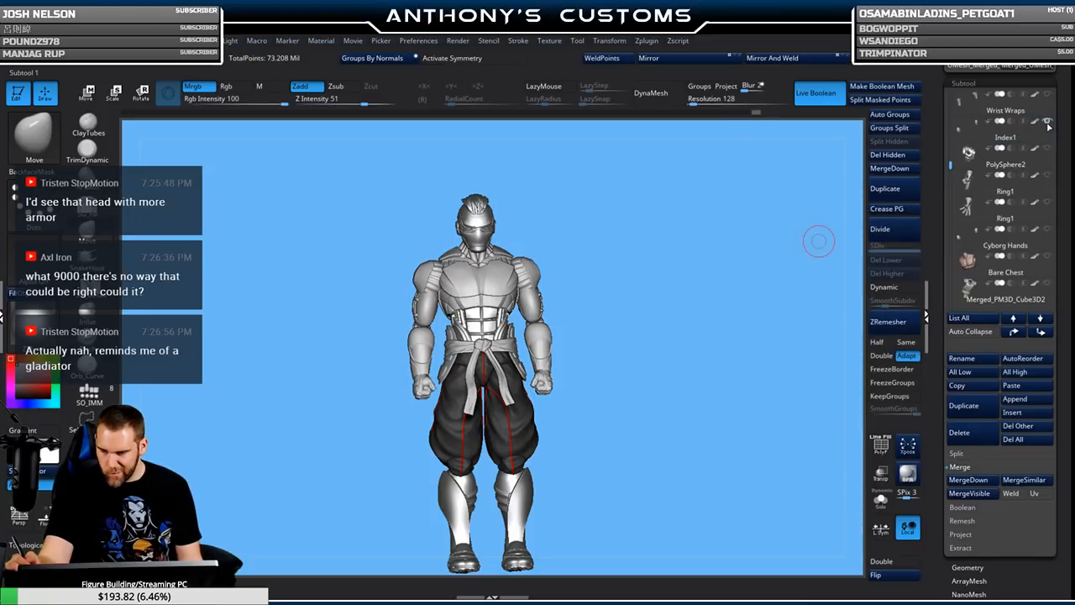
{"action": "left_click", "coordinate": [968, 161]}
Hide the belt, belt ties and both Pants Crotch pieces, and show the UMesh_Merged_PM3D_Sphere3D35 cyborg pelvis.
{"action": "left_click_drag", "start_coordinate": [951, 166], "coordinate": [952, 220]}
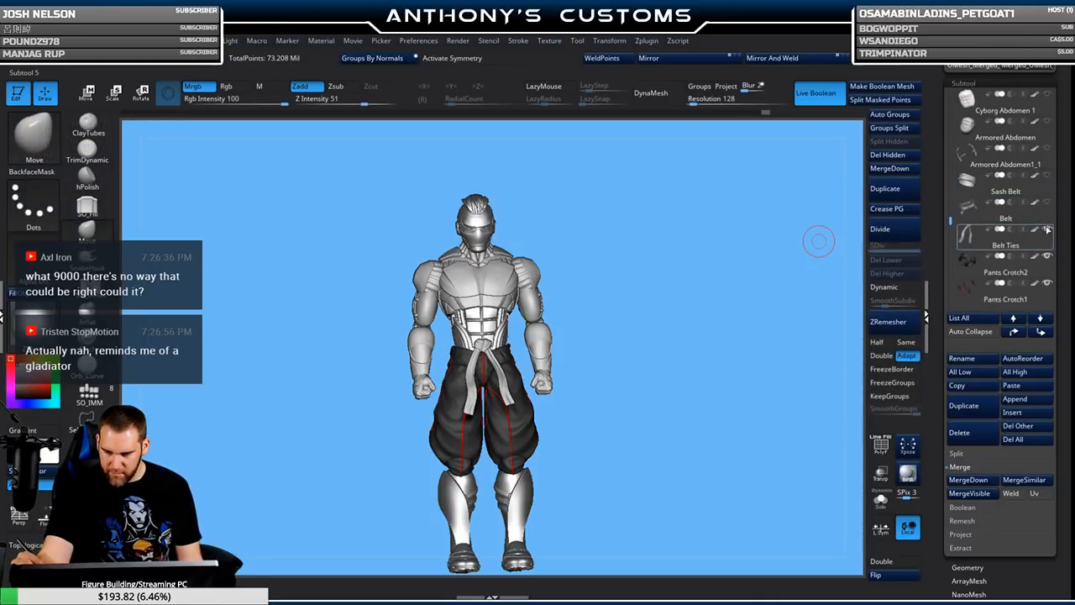
{"action": "left_click", "coordinate": [1048, 281]}
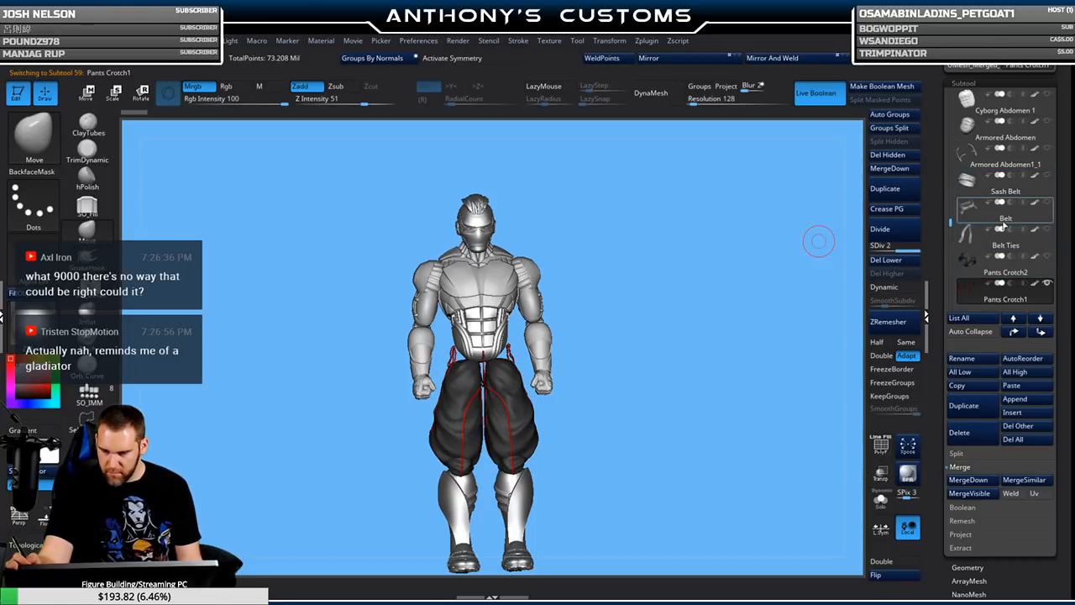
{"action": "scroll", "coordinate": [983, 221], "scroll_direction": "down", "scroll_amount": 3}
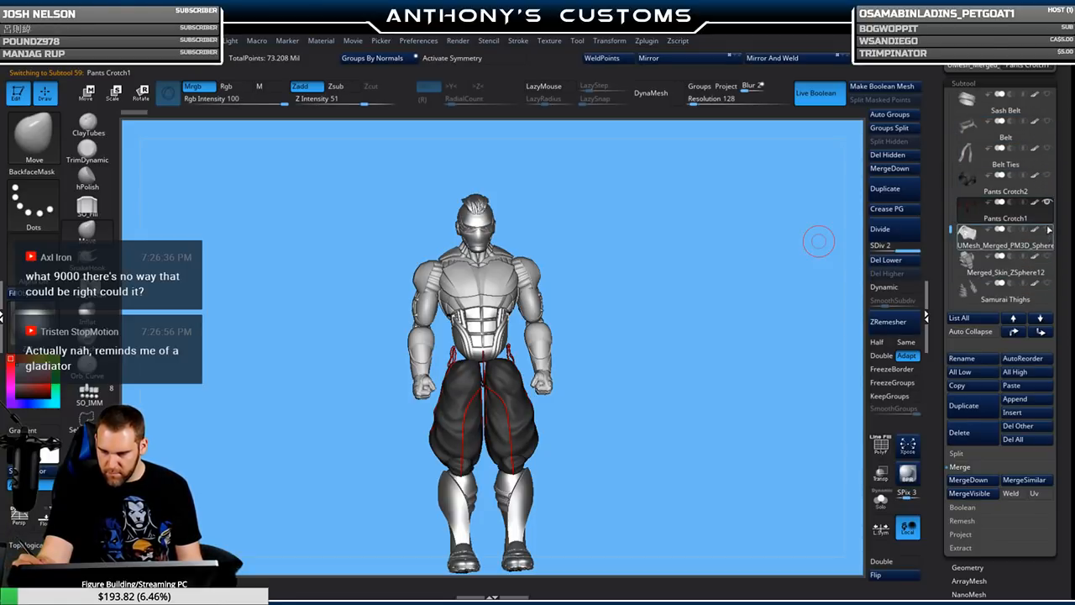
{"action": "left_click", "coordinate": [1008, 243]}
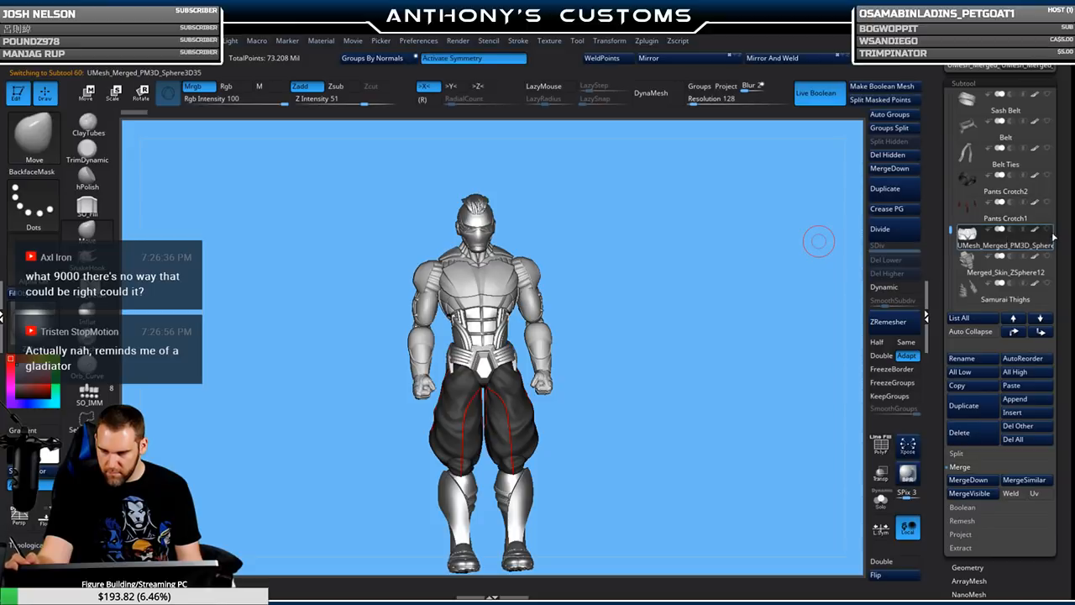
Hide the pants subtools and Knees 2_1, and show Cyborg Legs and Knees 1 in their place.
{"action": "scroll", "coordinate": [999, 235], "scroll_direction": "down", "scroll_amount": 3}
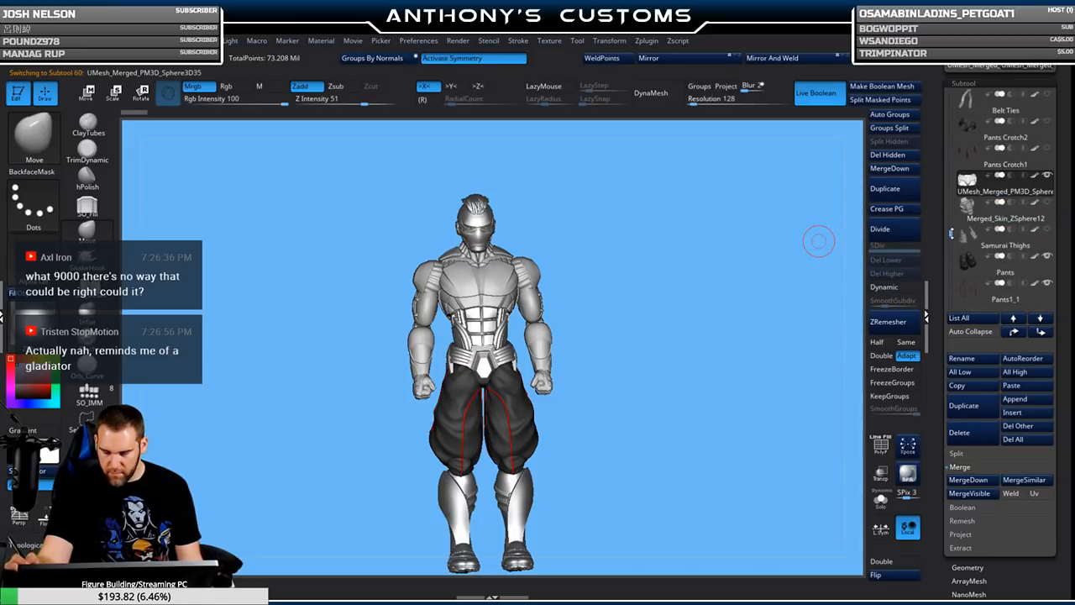
{"action": "left_click", "coordinate": [1047, 229]}
{"action": "left_click", "coordinate": [1048, 283]}
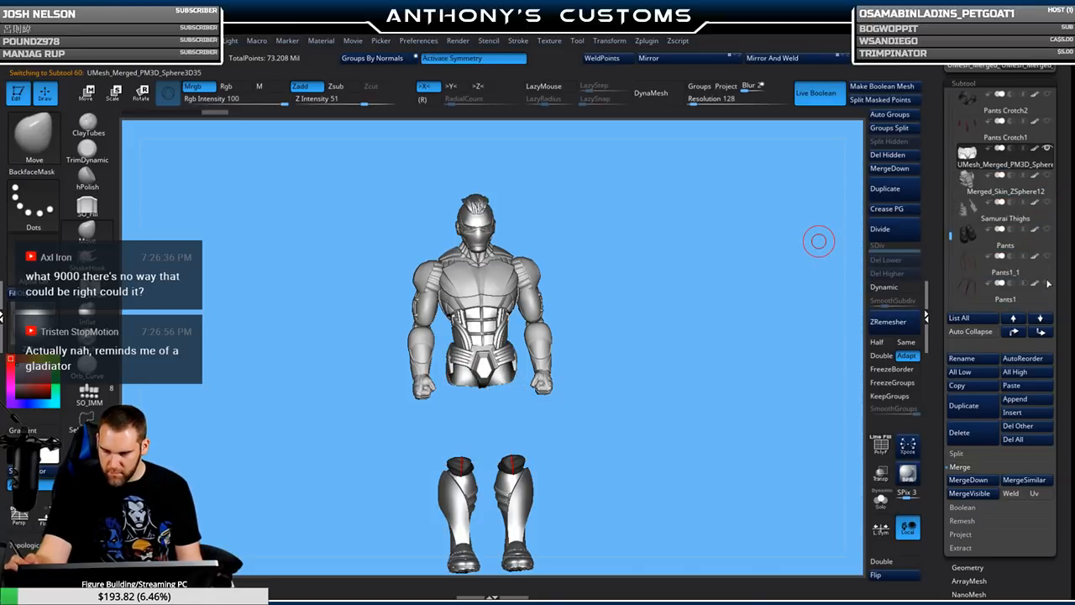
{"action": "scroll", "coordinate": [979, 242], "scroll_direction": "down", "scroll_amount": 3}
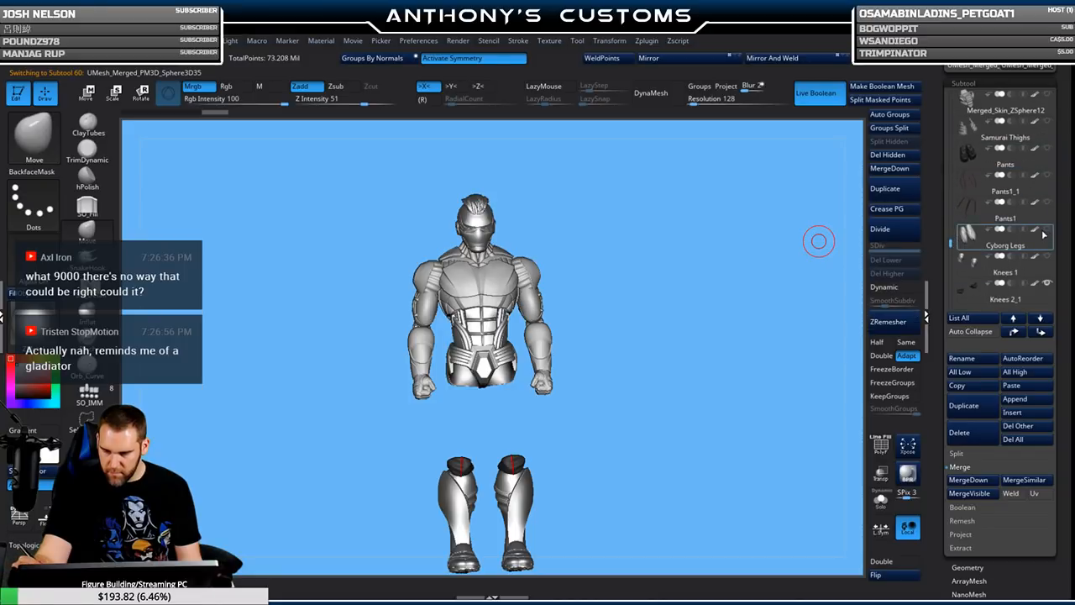
{"action": "left_click", "coordinate": [1044, 232]}
{"action": "left_click", "coordinate": [1044, 257]}
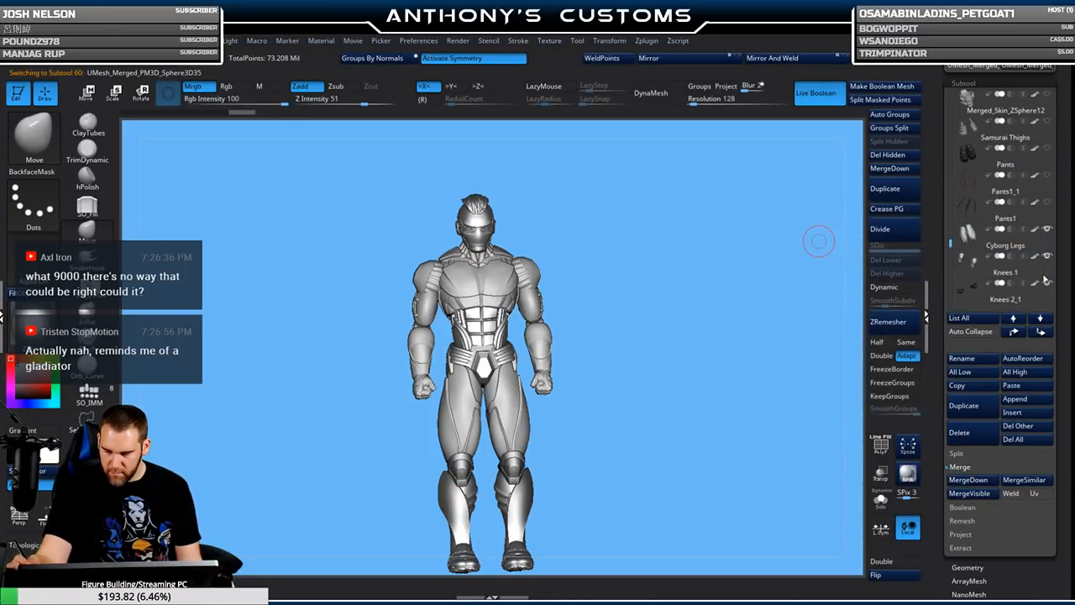
{"action": "left_click_drag", "start_coordinate": [775, 278], "coordinate": [715, 308]}
Show Armored Chest with Peg Hole and the Tattered Sleeves subtools over the cyborg upper body.
{"action": "left_click_drag", "start_coordinate": [951, 242], "coordinate": [953, 197]}
{"action": "left_click", "coordinate": [1049, 149]}
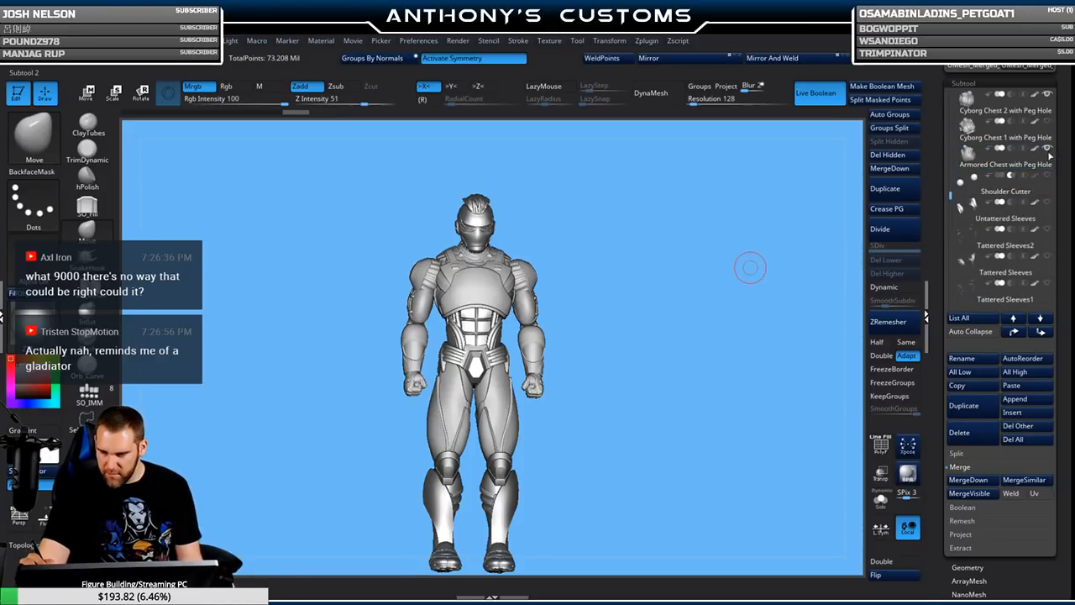
{"action": "left_click", "coordinate": [1049, 257]}
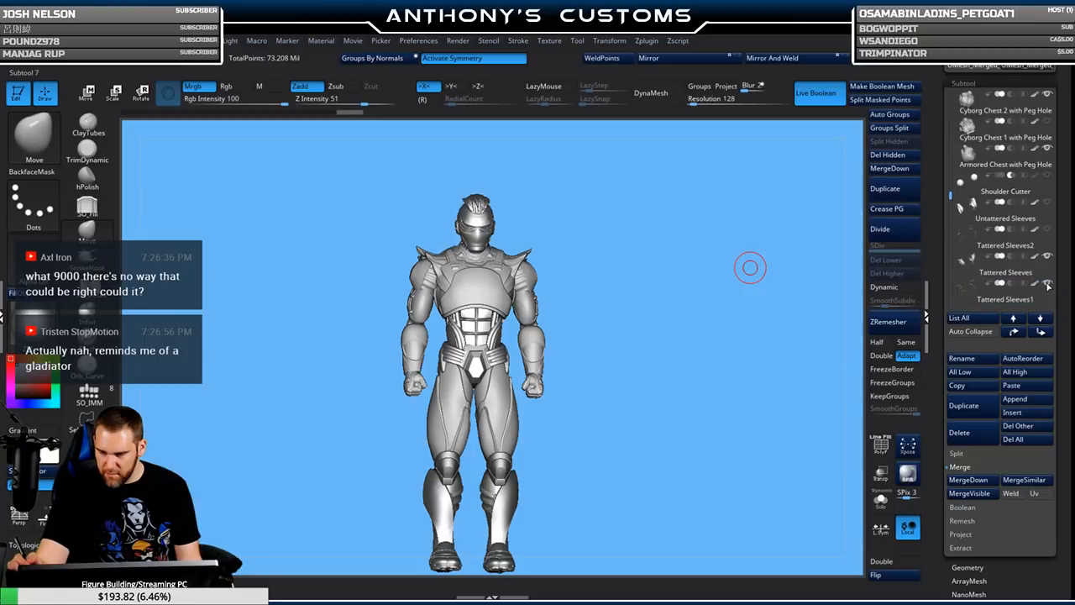
Hide the cyborg abdomen subtool and show Armored Abdomen beneath the armored chest.
{"action": "mouse_move", "coordinate": [1047, 285]}
{"action": "left_click", "coordinate": [982, 162]}
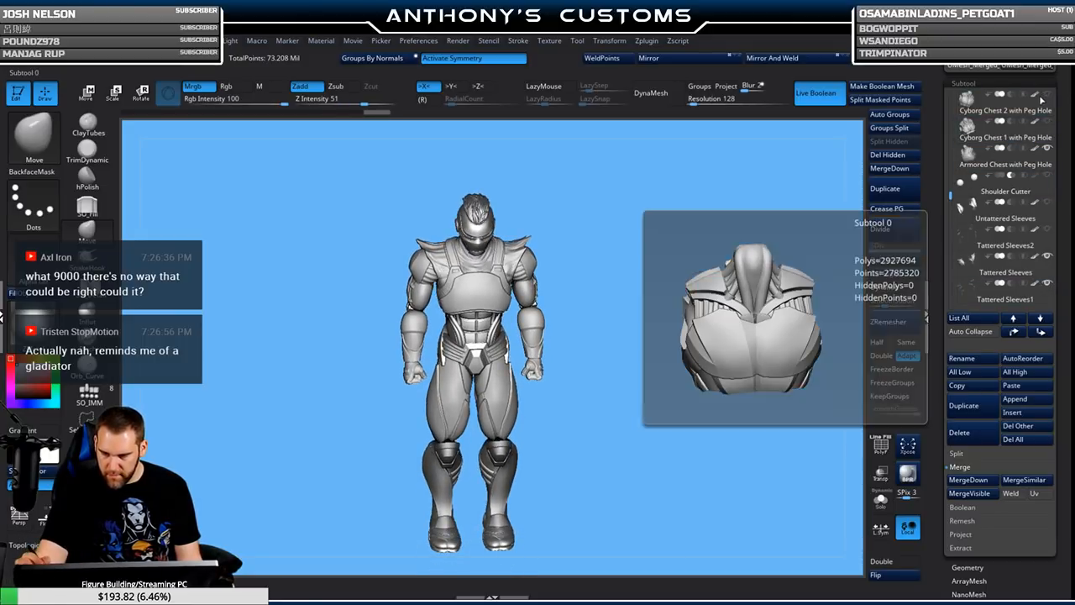
{"action": "left_click_drag", "start_coordinate": [952, 193], "coordinate": [951, 213]}
{"action": "left_click", "coordinate": [1041, 183]}
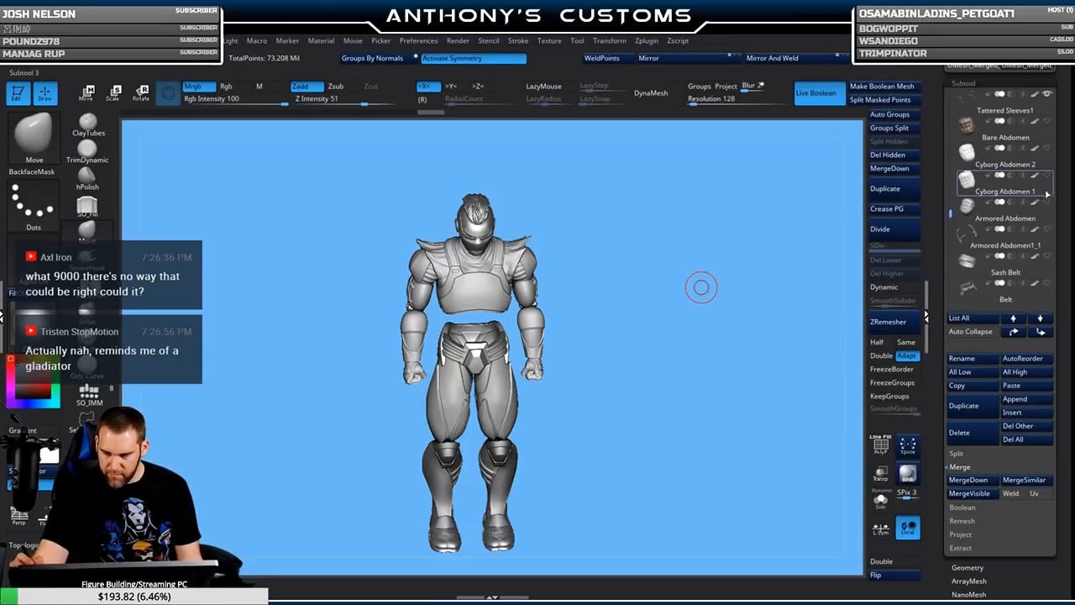
{"action": "mouse_move", "coordinate": [1045, 178]}
{"action": "left_click", "coordinate": [1047, 176]}
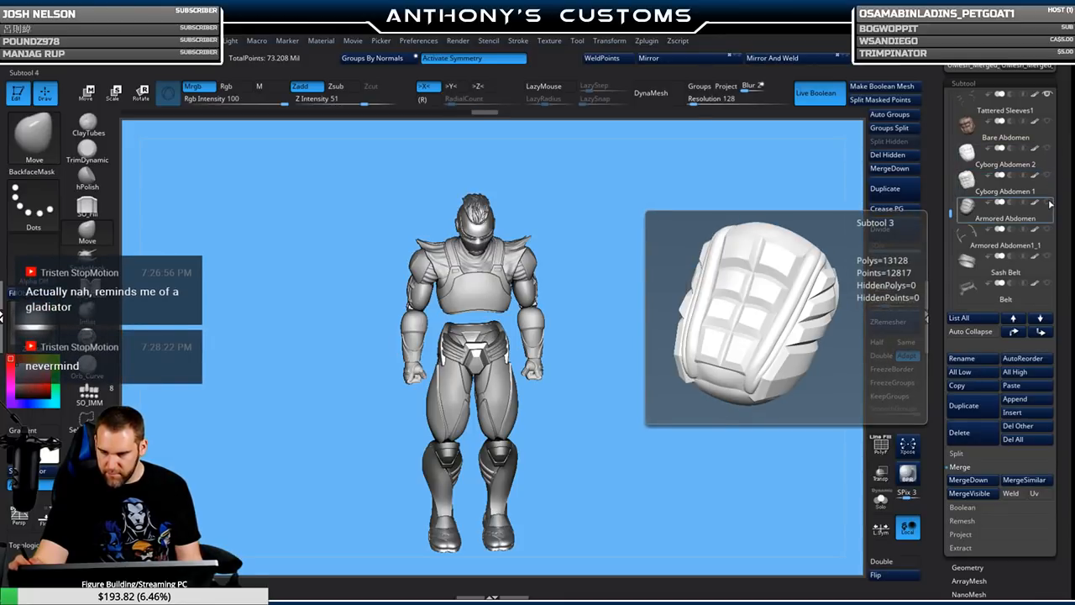
{"action": "left_click", "coordinate": [1047, 202]}
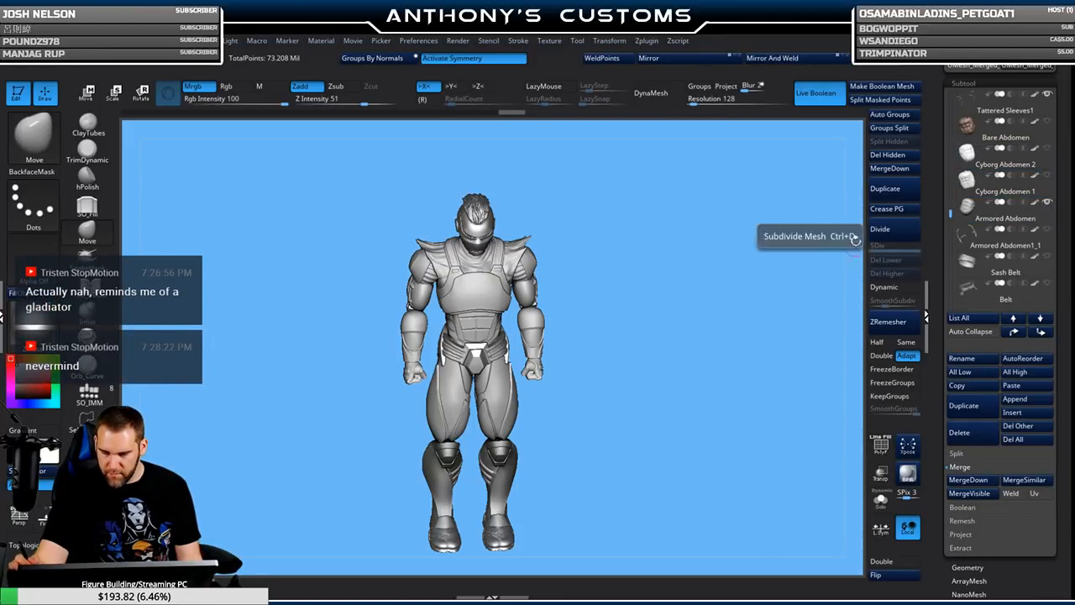
{"action": "left_click_drag", "start_coordinate": [795, 264], "coordinate": [794, 234]}
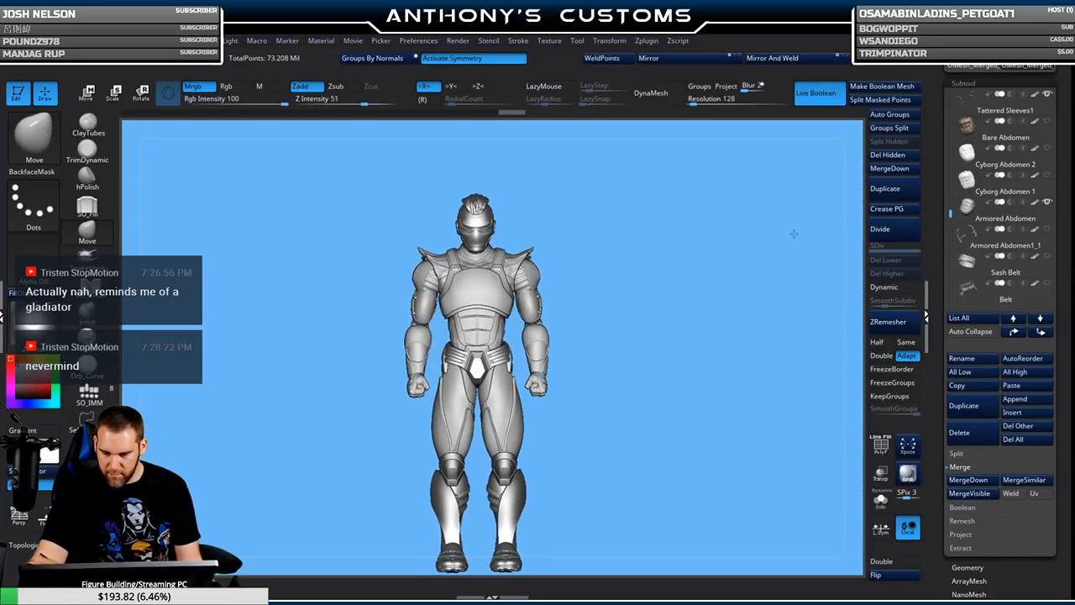
Show Belt, Belt Ties and both Pants Crotch subtools in place of the UMesh_Merged_PM3D_Sphere cyborg pelvis.
{"action": "left_click_drag", "start_coordinate": [951, 213], "coordinate": [952, 229]}
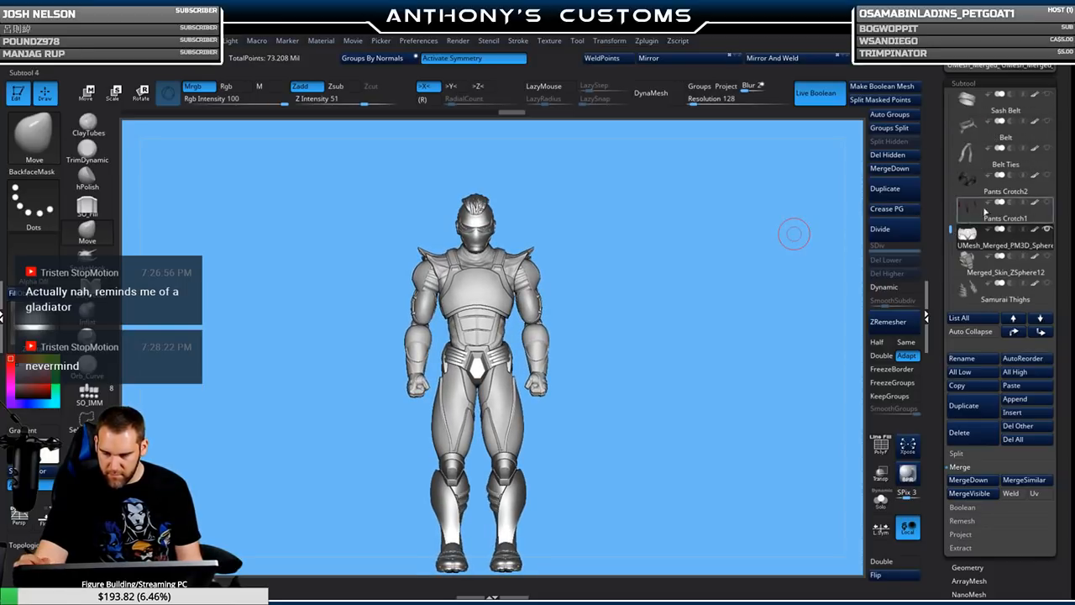
{"action": "mouse_move", "coordinate": [1046, 204]}
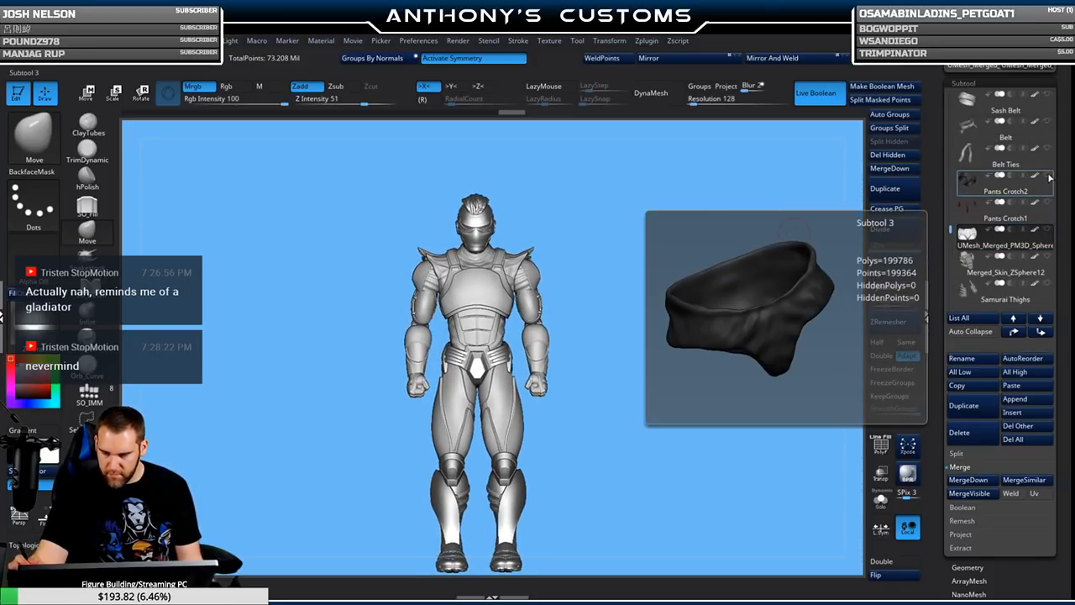
{"action": "left_click", "coordinate": [1048, 148]}
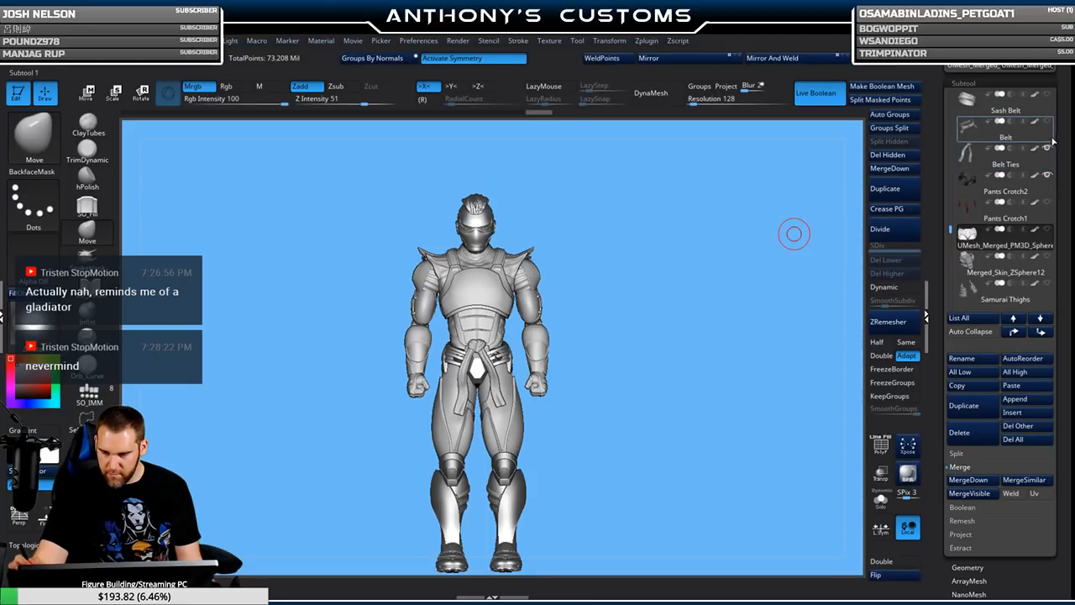
{"action": "left_click", "coordinate": [1048, 123]}
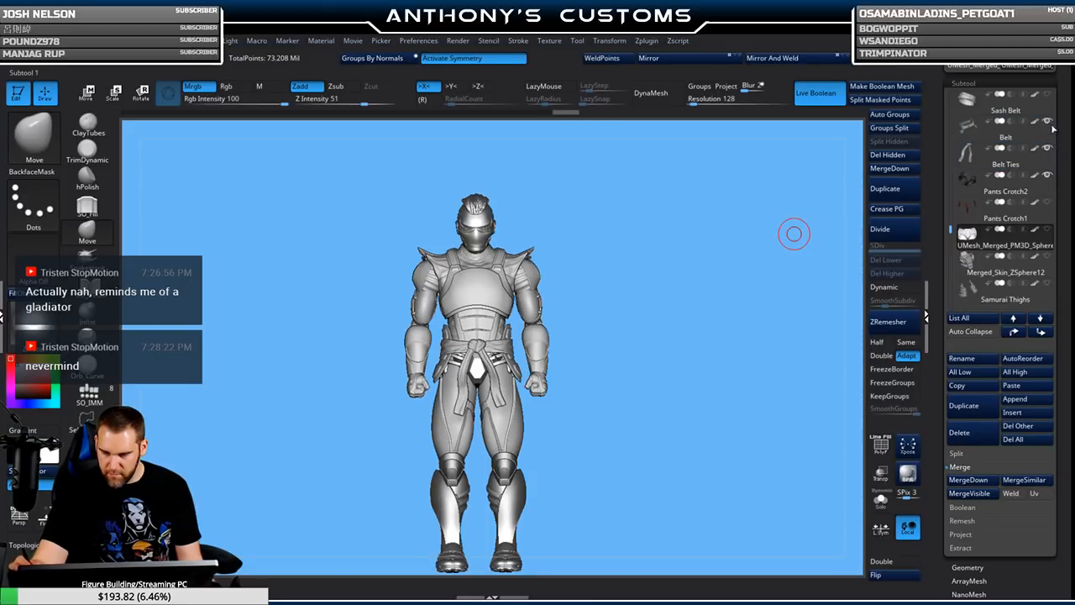
{"action": "left_click", "coordinate": [1038, 189]}
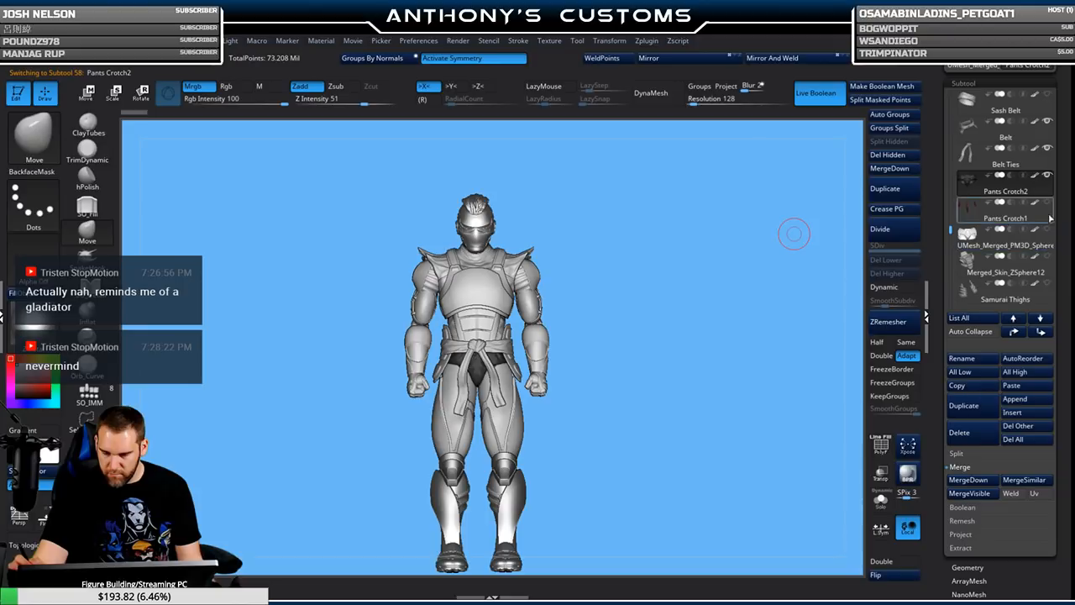
Show the Pants, Pants1_1 and Pants1 subtools and hide Cyborg Legs.
{"action": "left_click_drag", "start_coordinate": [951, 230], "coordinate": [952, 241]}
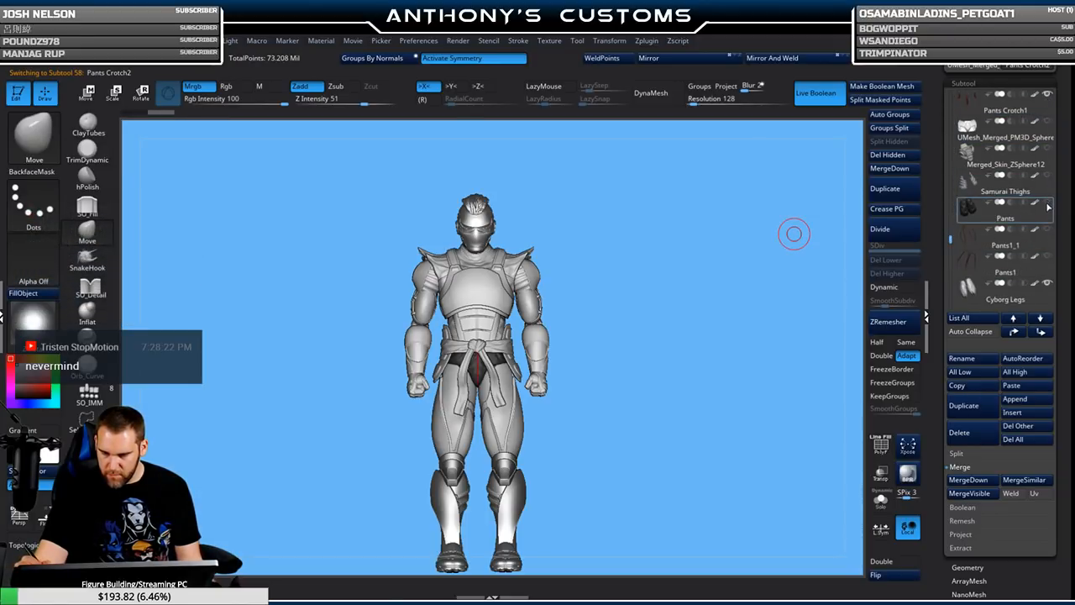
{"action": "left_click", "coordinate": [1048, 204]}
{"action": "left_click", "coordinate": [1048, 231]}
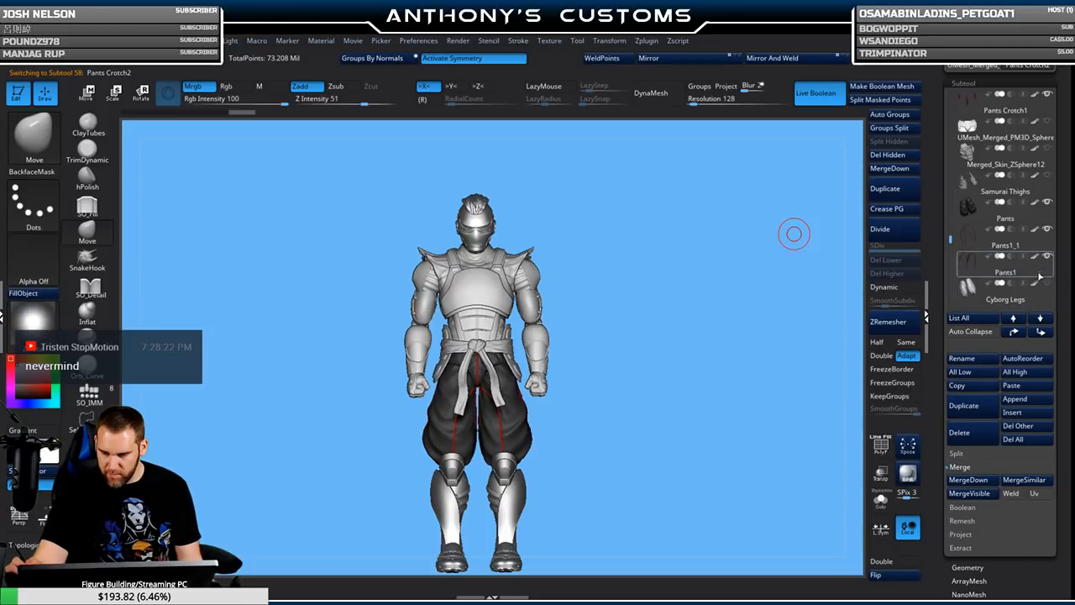
{"action": "mouse_move", "coordinate": [975, 165]}
Try Knees 2_1 in place of Knees 1 on the legs, and switch back to Knees 1.
{"action": "left_click_drag", "start_coordinate": [951, 241], "coordinate": [951, 249]}
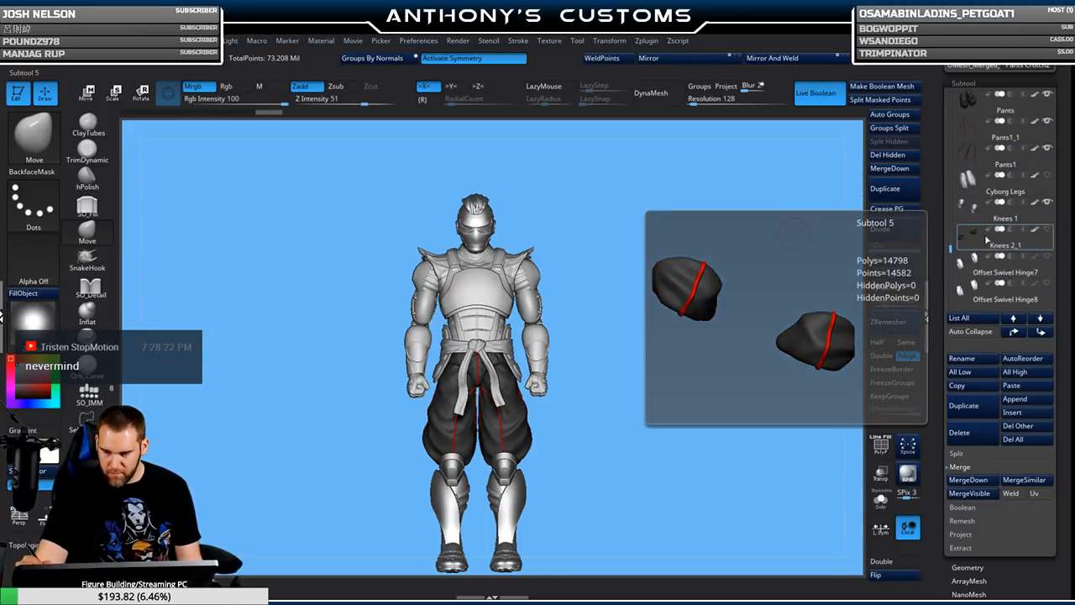
{"action": "mouse_move", "coordinate": [1035, 227]}
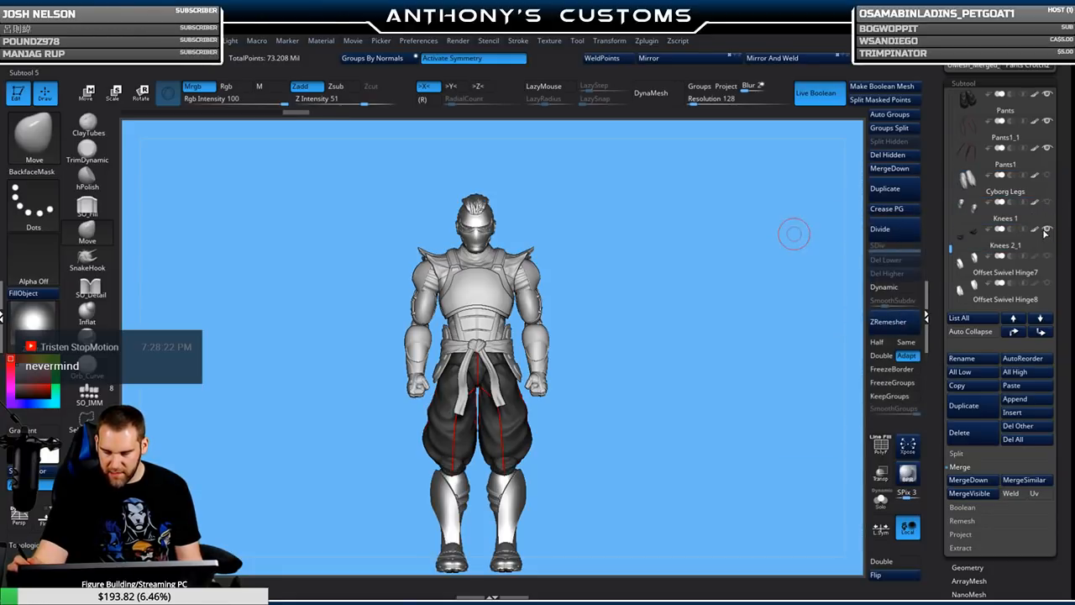
{"action": "left_click_drag", "start_coordinate": [710, 328], "coordinate": [631, 326]}
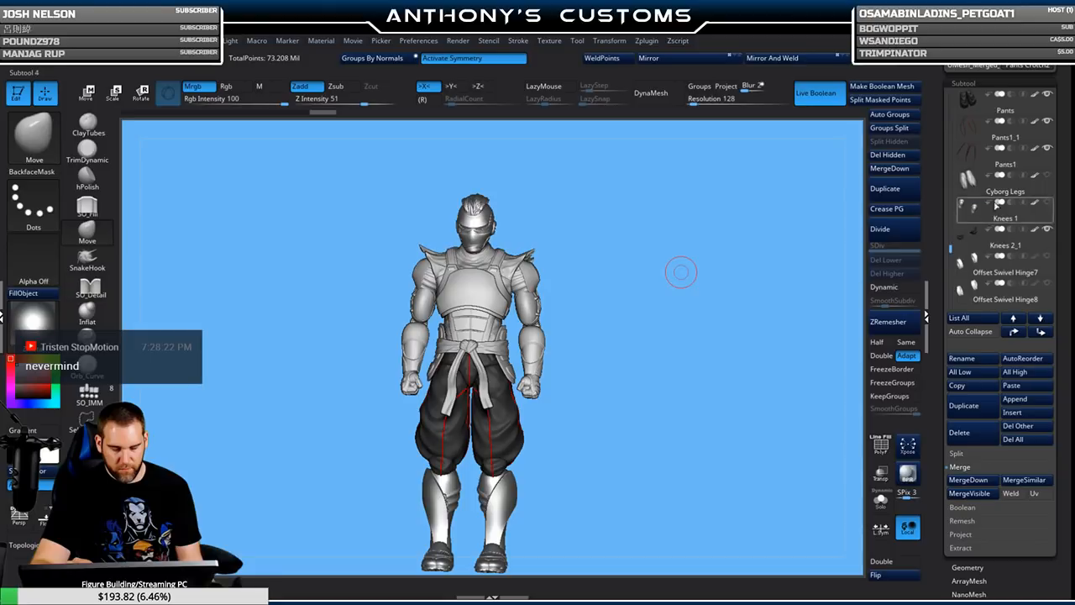
{"action": "left_click", "coordinate": [1049, 203]}
{"action": "left_click", "coordinate": [1048, 229]}
Replace the figure's current boots with the Boots 1 subtool and check the full build from a three-quarter angle.
{"action": "left_click_drag", "start_coordinate": [950, 249], "coordinate": [952, 259]}
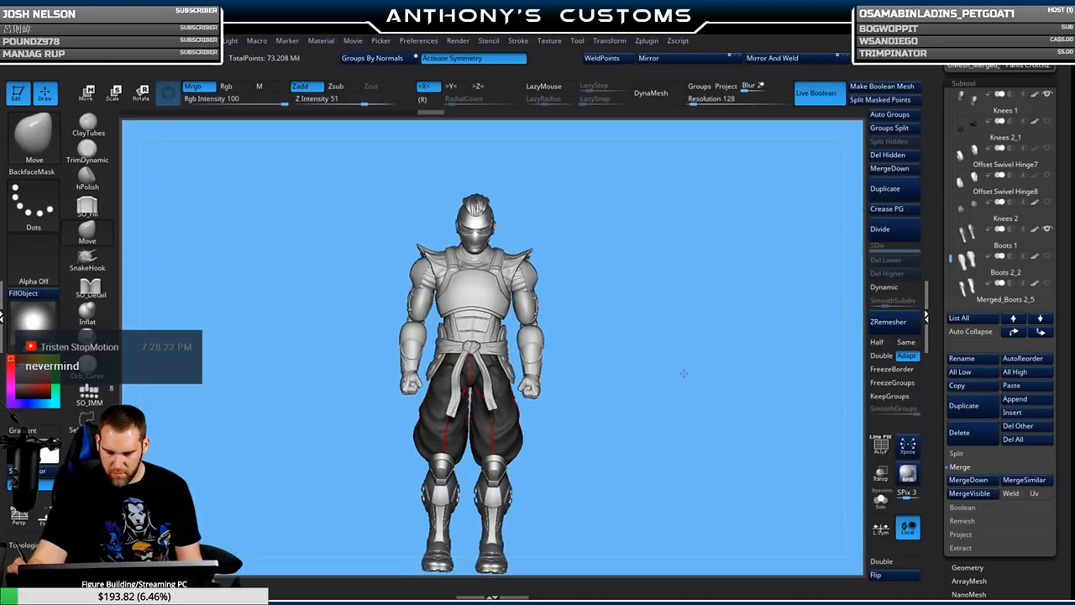
{"action": "left_click_drag", "start_coordinate": [683, 374], "coordinate": [684, 376]}
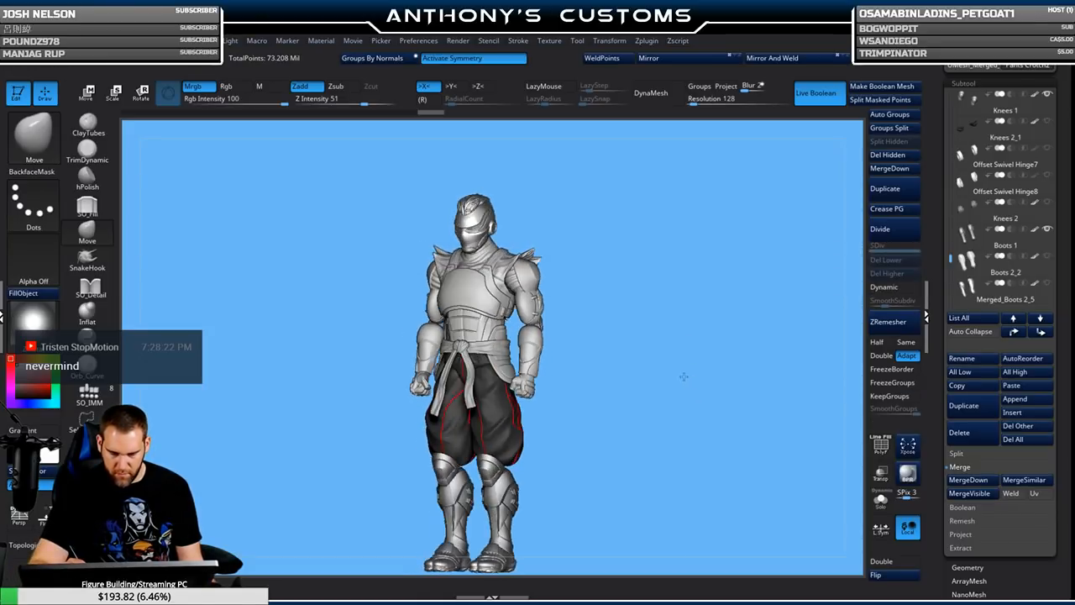
{"action": "left_click_drag", "start_coordinate": [685, 357], "coordinate": [787, 330]}
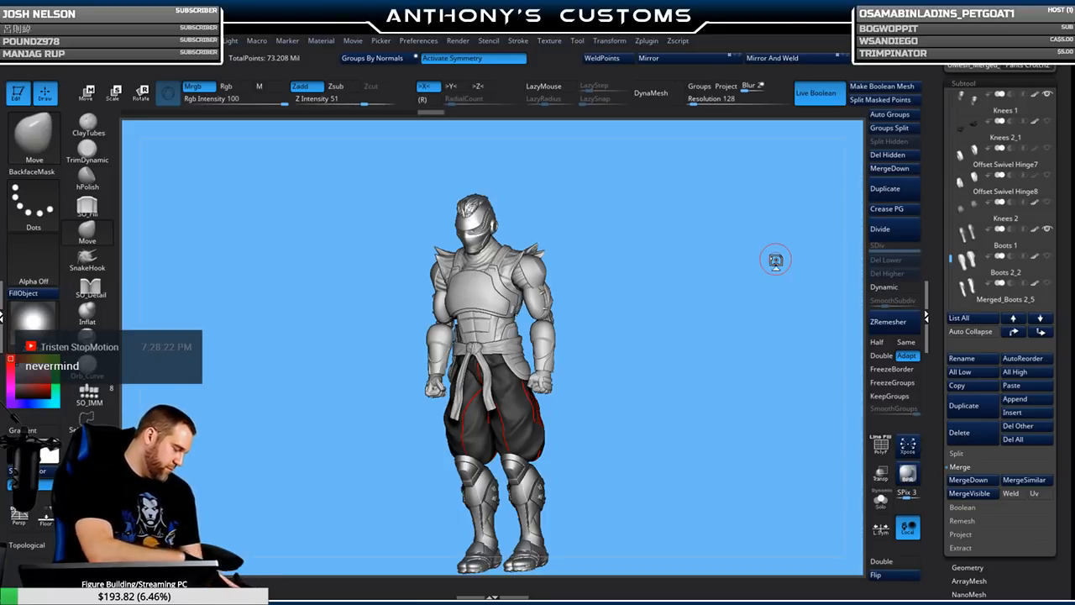
Find and open the bald Male Head Blank project from the saved ZBrush documents.
{"action": "key", "text": "comma"}
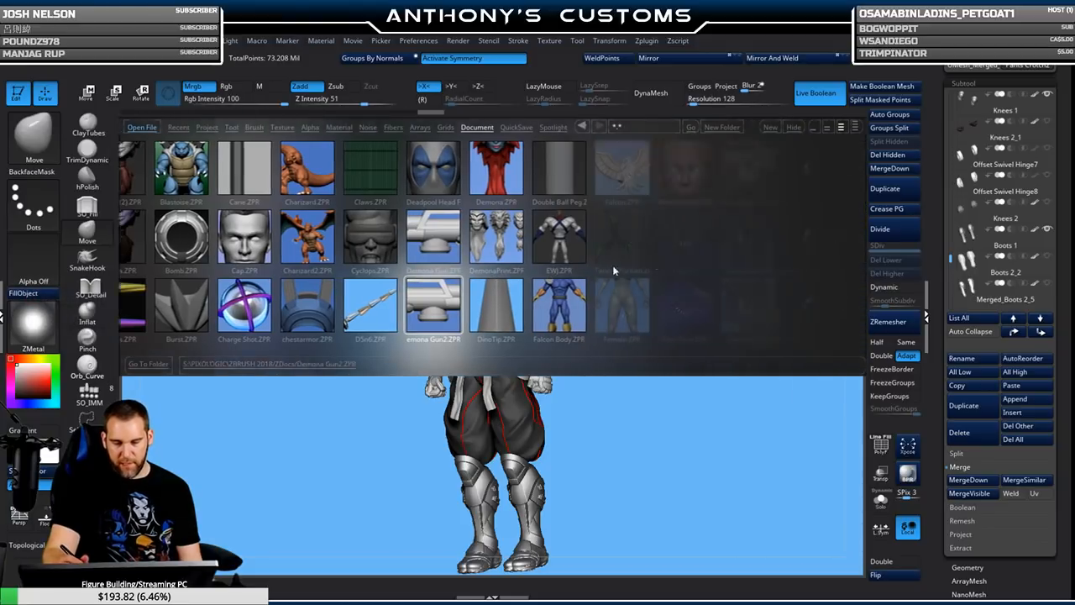
{"action": "scroll", "coordinate": [613, 270], "scroll_direction": "down", "scroll_amount": 8}
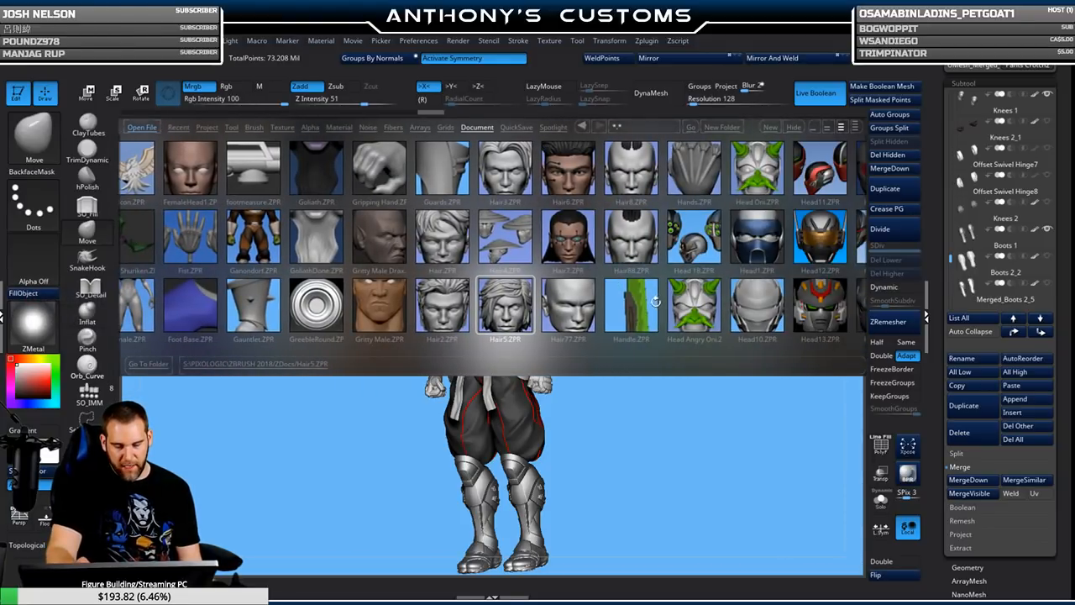
{"action": "scroll", "coordinate": [645, 322], "scroll_direction": "down", "scroll_amount": 9}
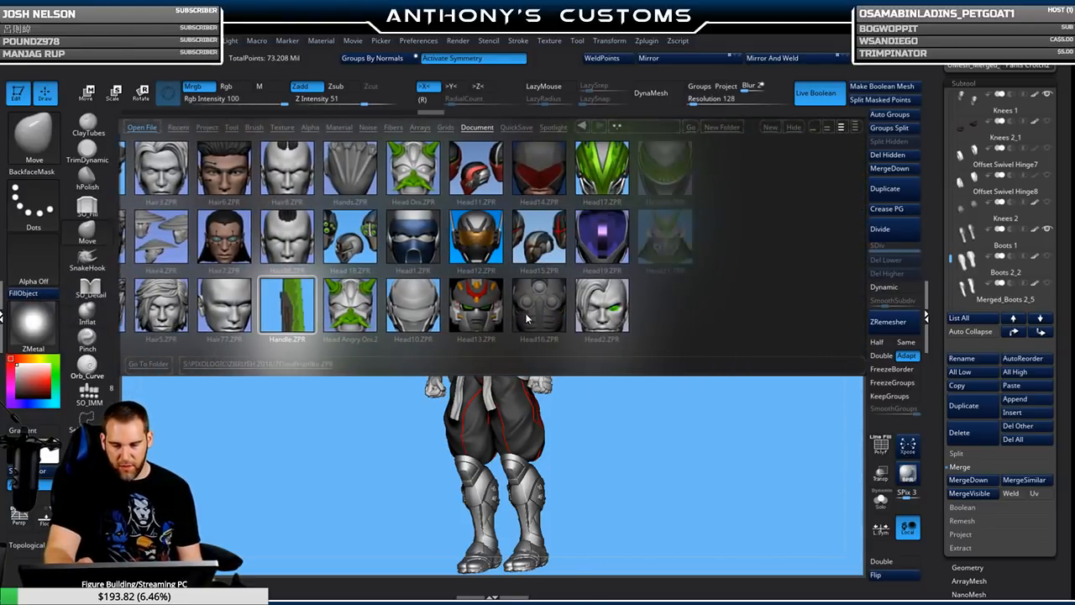
{"action": "scroll", "coordinate": [579, 310], "scroll_direction": "down", "scroll_amount": 10}
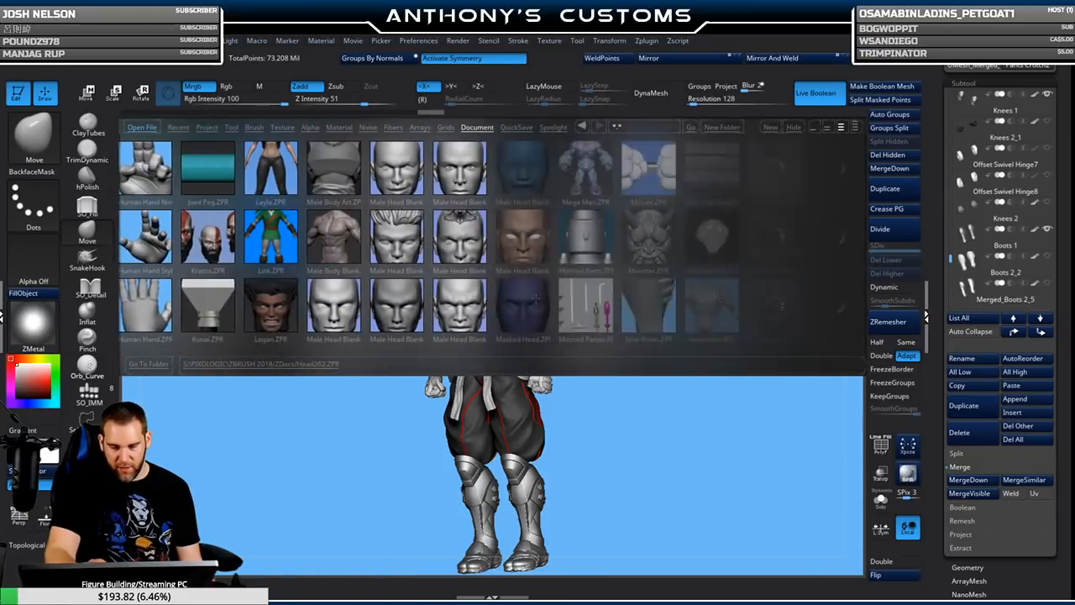
{"action": "left_click_drag", "start_coordinate": [584, 299], "coordinate": [589, 294]}
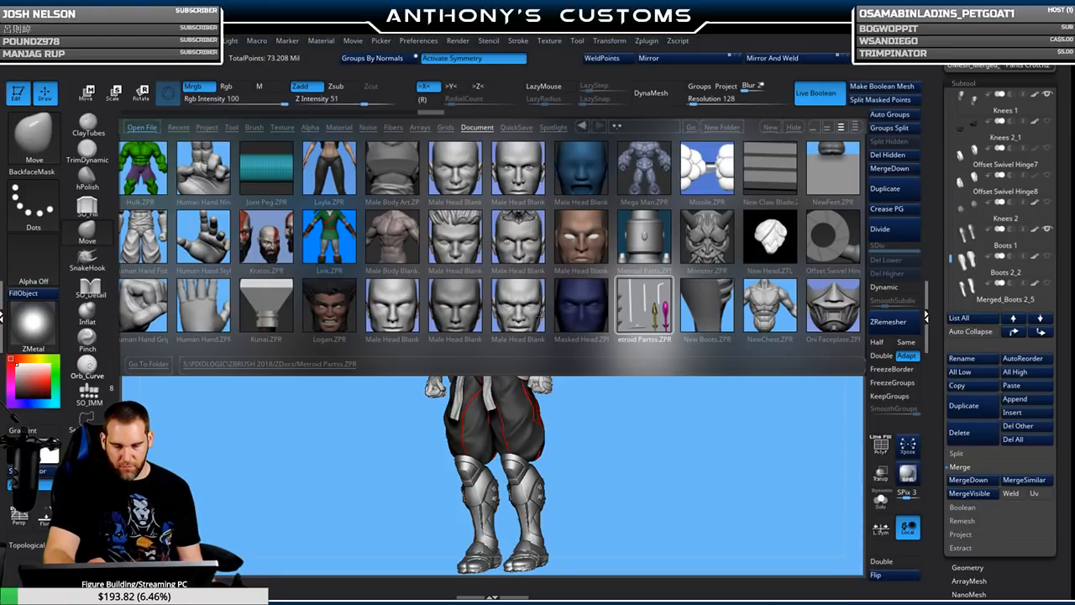
{"action": "left_click", "coordinate": [407, 309]}
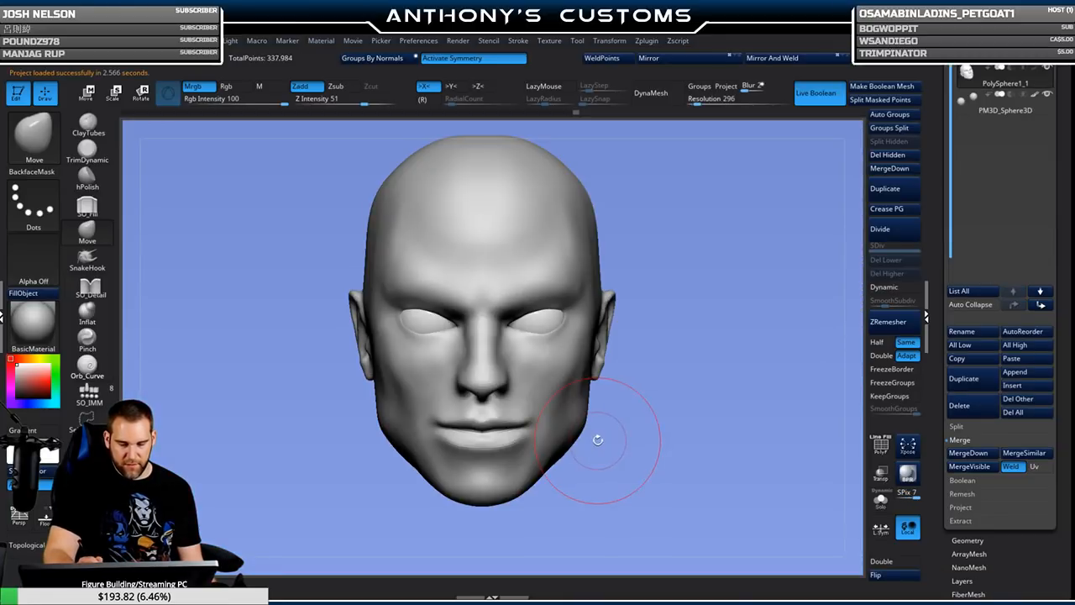
{"action": "left_click_drag", "start_coordinate": [637, 334], "coordinate": [696, 295]}
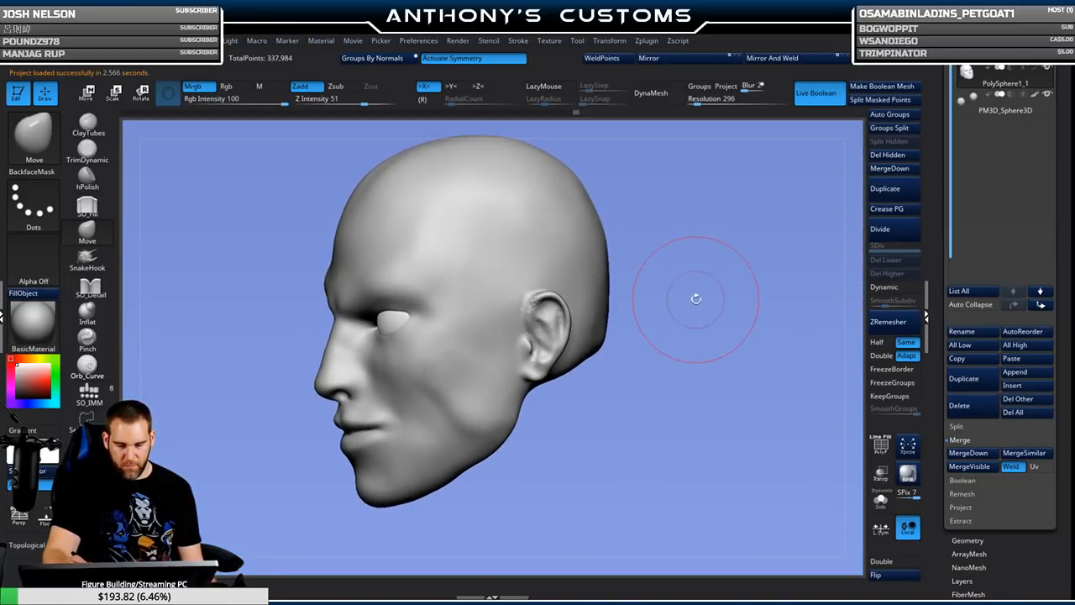
Choose the ClayTubes brush and enlarge its draw size for sculpting the blank head.
{"action": "key", "text": "space"}
{"action": "mouse_move", "coordinate": [691, 297]}
{"action": "left_mouse_down"}
{"action": "mouse_move", "coordinate": [677, 355]}
{"action": "mouse_move", "coordinate": [664, 307]}
{"action": "left_mouse_up"}
{"action": "key", "text": "b"}
{"action": "key", "text": "c"}
{"action": "key", "text": "t"}
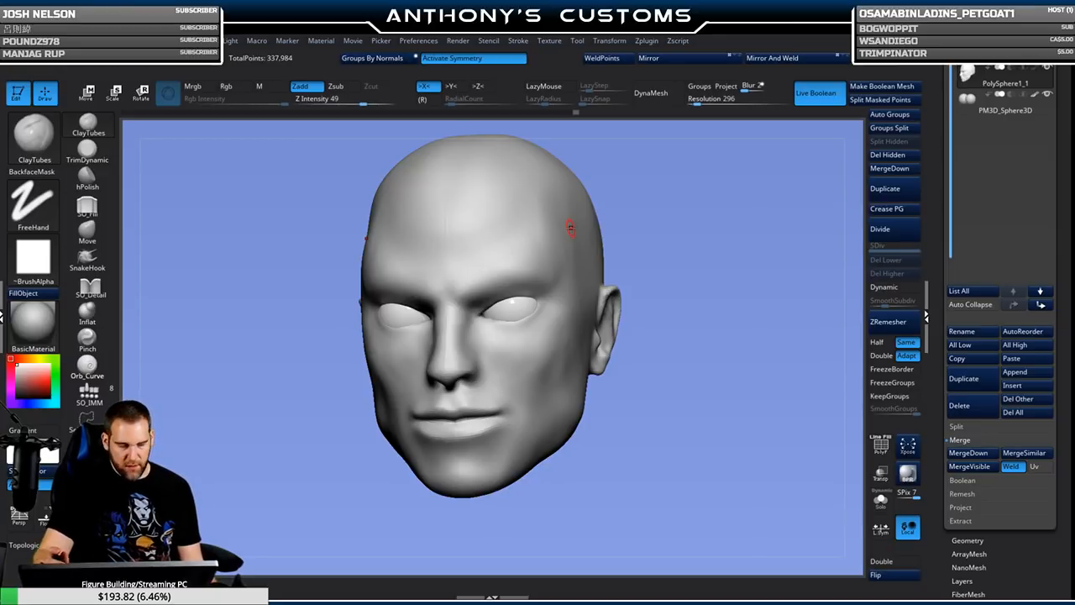
{"action": "key", "text": "shift+f"}
{"action": "key", "text": "shift+f"}
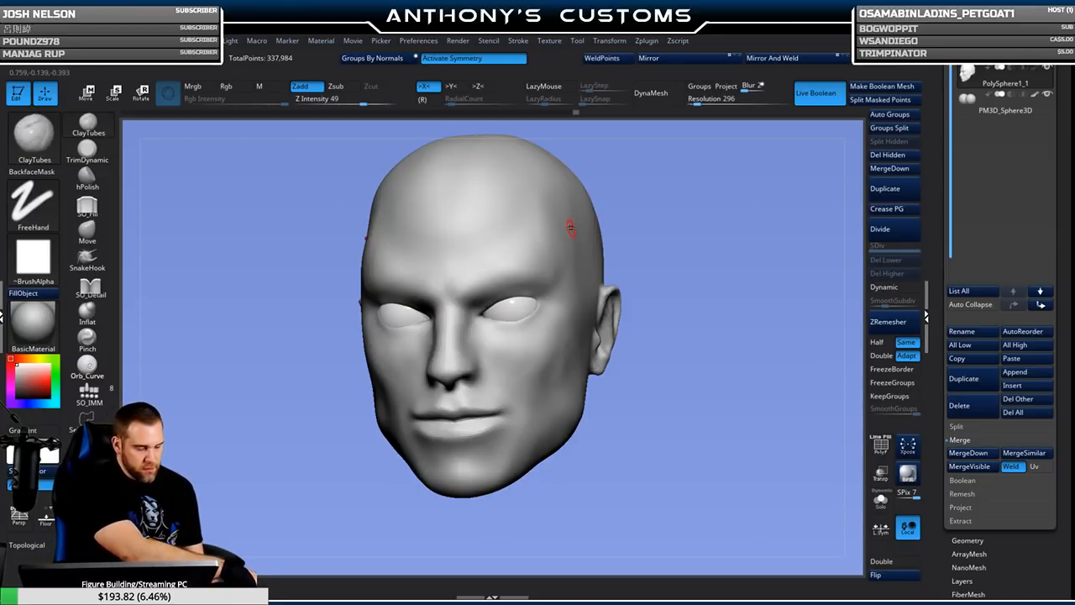
{"action": "key", "text": "space"}
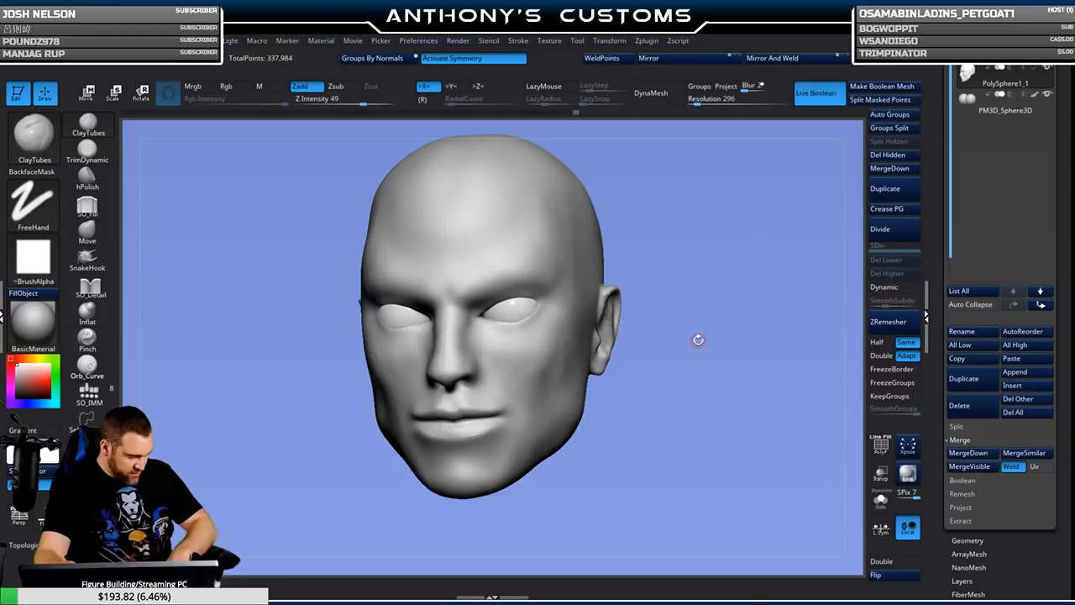
{"action": "key", "text": "space"}
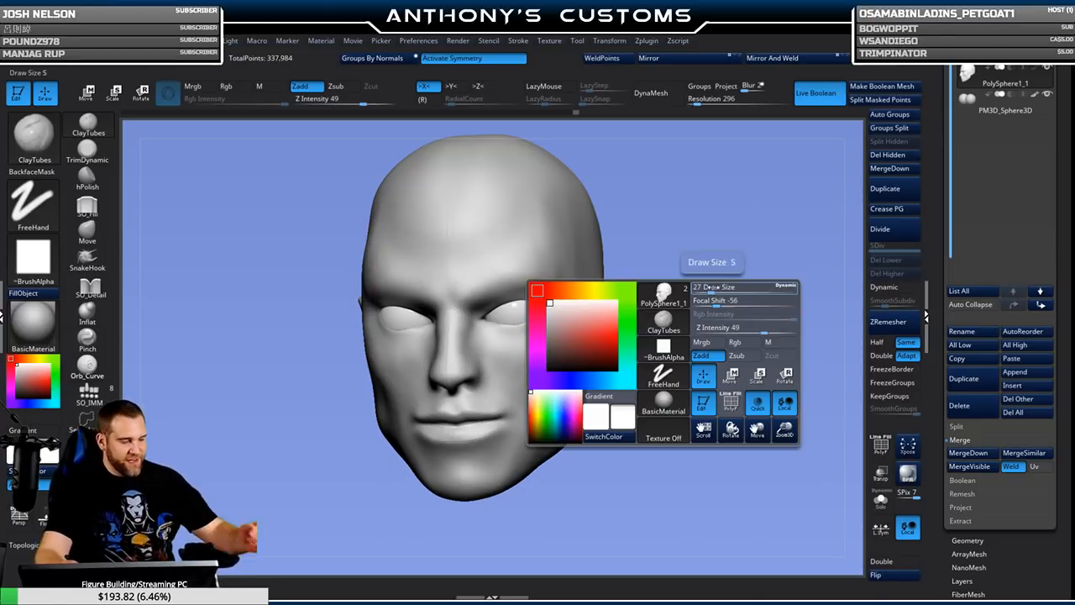
{"action": "mouse_move", "coordinate": [718, 287]}
{"action": "left_mouse_down"}
{"action": "mouse_move", "coordinate": [690, 283]}
{"action": "mouse_move", "coordinate": [708, 336]}
{"action": "mouse_move", "coordinate": [672, 364]}
{"action": "left_mouse_up"}
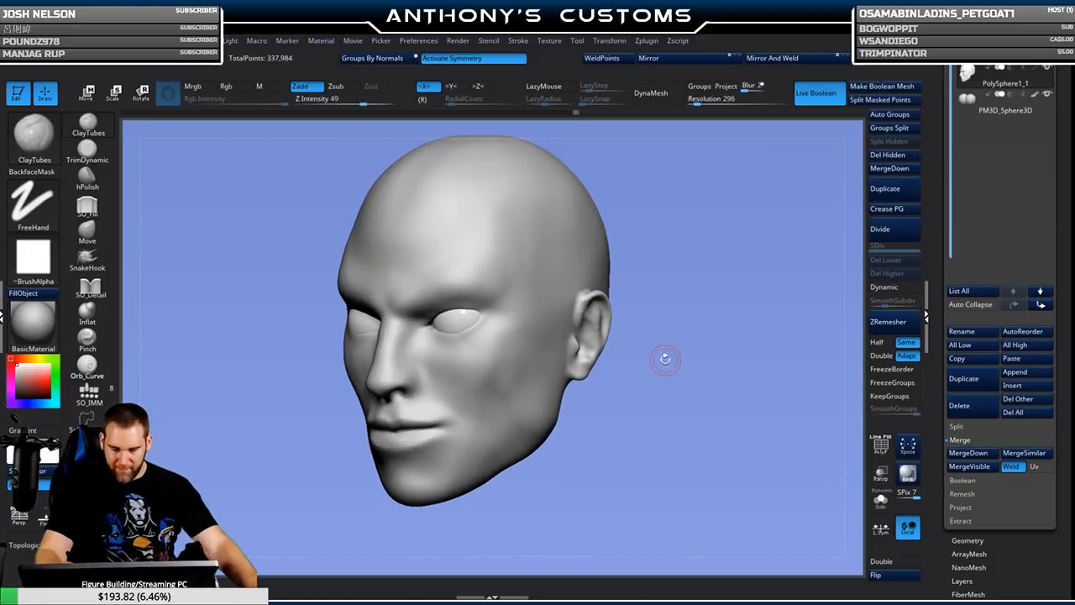
Build up symmetrical clay strokes along the cheekbones and down the sides of the face to the jaw.
{"action": "left_click_drag", "start_coordinate": [685, 410], "coordinate": [659, 386]}
{"action": "mouse_move", "coordinate": [546, 301]}
{"action": "left_mouse_down"}
{"action": "mouse_move", "coordinate": [497, 343]}
{"action": "mouse_move", "coordinate": [482, 340]}
{"action": "mouse_move", "coordinate": [484, 361]}
{"action": "mouse_move", "coordinate": [509, 327]}
{"action": "mouse_move", "coordinate": [476, 338]}
{"action": "mouse_move", "coordinate": [504, 309]}
{"action": "mouse_move", "coordinate": [487, 357]}
{"action": "mouse_move", "coordinate": [546, 315]}
{"action": "left_mouse_up"}
{"action": "left_click_drag", "start_coordinate": [485, 366], "coordinate": [547, 431]}
{"action": "left_click_drag", "start_coordinate": [583, 387], "coordinate": [518, 385]}
{"action": "left_click_drag", "start_coordinate": [574, 318], "coordinate": [576, 409]}
{"action": "left_click_drag", "start_coordinate": [546, 353], "coordinate": [551, 403]}
{"action": "left_click_drag", "start_coordinate": [643, 462], "coordinate": [681, 440]}
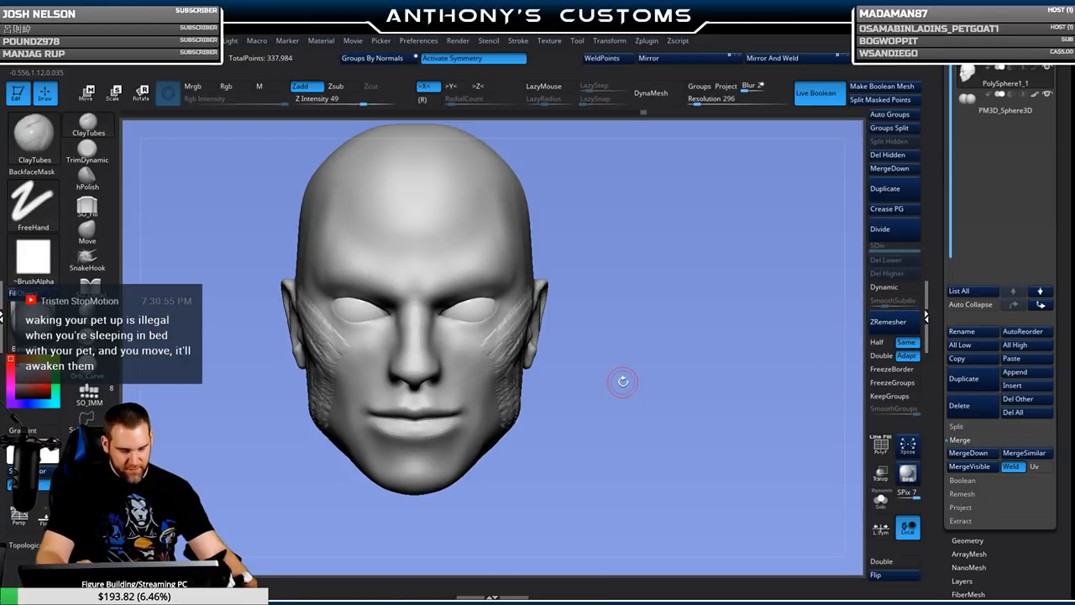
Build up clay over the chin, the lower jawline and the upper cheeks below the eyes.
{"action": "key", "text": "space"}
{"action": "left_click_drag", "start_coordinate": [623, 383], "coordinate": [626, 359]}
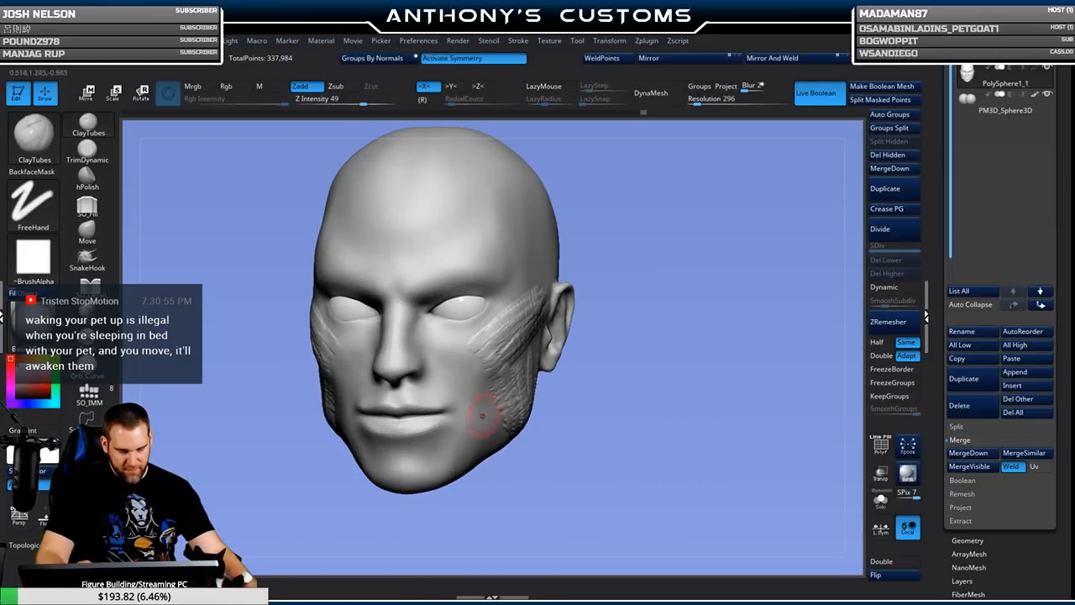
{"action": "mouse_move", "coordinate": [444, 476]}
{"action": "left_mouse_down"}
{"action": "mouse_move", "coordinate": [450, 455]}
{"action": "mouse_move", "coordinate": [405, 472]}
{"action": "mouse_move", "coordinate": [424, 491]}
{"action": "mouse_move", "coordinate": [430, 477]}
{"action": "mouse_move", "coordinate": [426, 487]}
{"action": "mouse_move", "coordinate": [470, 495]}
{"action": "left_mouse_up"}
{"action": "mouse_move", "coordinate": [508, 427]}
{"action": "left_mouse_down"}
{"action": "mouse_move", "coordinate": [453, 433]}
{"action": "mouse_move", "coordinate": [443, 454]}
{"action": "left_mouse_up"}
{"action": "mouse_move", "coordinate": [472, 375]}
{"action": "left_mouse_down"}
{"action": "mouse_move", "coordinate": [457, 403]}
{"action": "mouse_move", "coordinate": [482, 395]}
{"action": "mouse_move", "coordinate": [487, 420]}
{"action": "mouse_move", "coordinate": [460, 360]}
{"action": "mouse_move", "coordinate": [474, 345]}
{"action": "mouse_move", "coordinate": [437, 336]}
{"action": "mouse_move", "coordinate": [500, 345]}
{"action": "left_mouse_up"}
Add clay strokes over the brow ridges and up both sides of the forehead.
{"action": "mouse_move", "coordinate": [434, 276]}
{"action": "left_mouse_down"}
{"action": "mouse_move", "coordinate": [445, 256]}
{"action": "mouse_move", "coordinate": [483, 265]}
{"action": "mouse_move", "coordinate": [417, 286]}
{"action": "mouse_move", "coordinate": [489, 268]}
{"action": "left_mouse_up"}
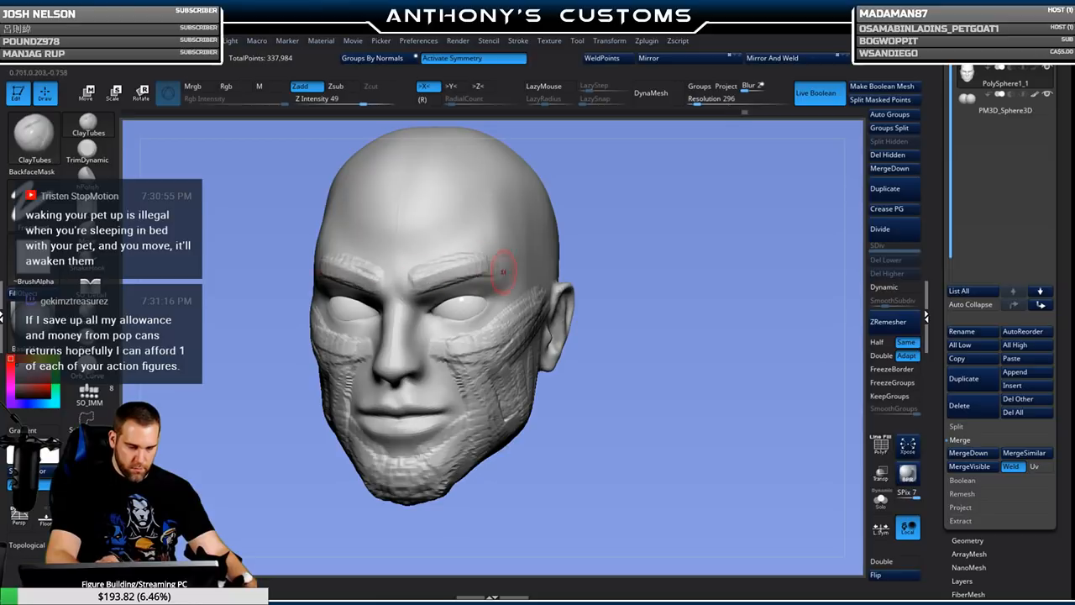
{"action": "left_click_drag", "start_coordinate": [491, 189], "coordinate": [449, 250]}
{"action": "mouse_move", "coordinate": [491, 183]}
{"action": "left_mouse_down"}
{"action": "mouse_move", "coordinate": [437, 269]}
{"action": "mouse_move", "coordinate": [503, 268]}
{"action": "mouse_move", "coordinate": [478, 245]}
{"action": "left_mouse_up"}
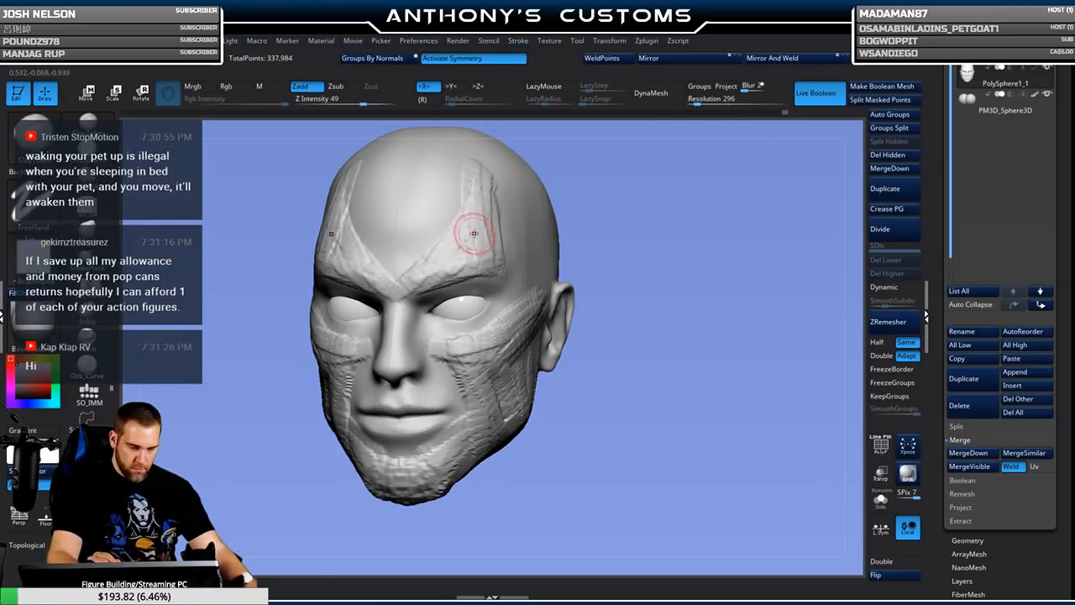
Extend the clay buildup across the temples, joining the forehead strips with the cheekbones in front of the ears.
{"action": "mouse_move", "coordinate": [690, 270]}
{"action": "left_mouse_down"}
{"action": "mouse_move", "coordinate": [587, 273]}
{"action": "mouse_move", "coordinate": [592, 283]}
{"action": "mouse_move", "coordinate": [573, 280]}
{"action": "mouse_move", "coordinate": [512, 332]}
{"action": "left_mouse_up"}
{"action": "left_click_drag", "start_coordinate": [506, 187], "coordinate": [529, 265]}
{"action": "mouse_move", "coordinate": [513, 207]}
{"action": "left_mouse_down"}
{"action": "mouse_move", "coordinate": [542, 270]}
{"action": "mouse_move", "coordinate": [581, 262]}
{"action": "left_mouse_up"}
{"action": "left_click_drag", "start_coordinate": [490, 224], "coordinate": [490, 178]}
{"action": "mouse_move", "coordinate": [531, 126]}
{"action": "left_mouse_down"}
{"action": "mouse_move", "coordinate": [499, 235]}
{"action": "mouse_move", "coordinate": [519, 290]}
{"action": "left_mouse_up"}
{"action": "mouse_move", "coordinate": [607, 390]}
{"action": "left_mouse_down"}
{"action": "mouse_move", "coordinate": [700, 298]}
{"action": "mouse_move", "coordinate": [621, 307]}
{"action": "mouse_move", "coordinate": [701, 309]}
{"action": "left_mouse_up"}
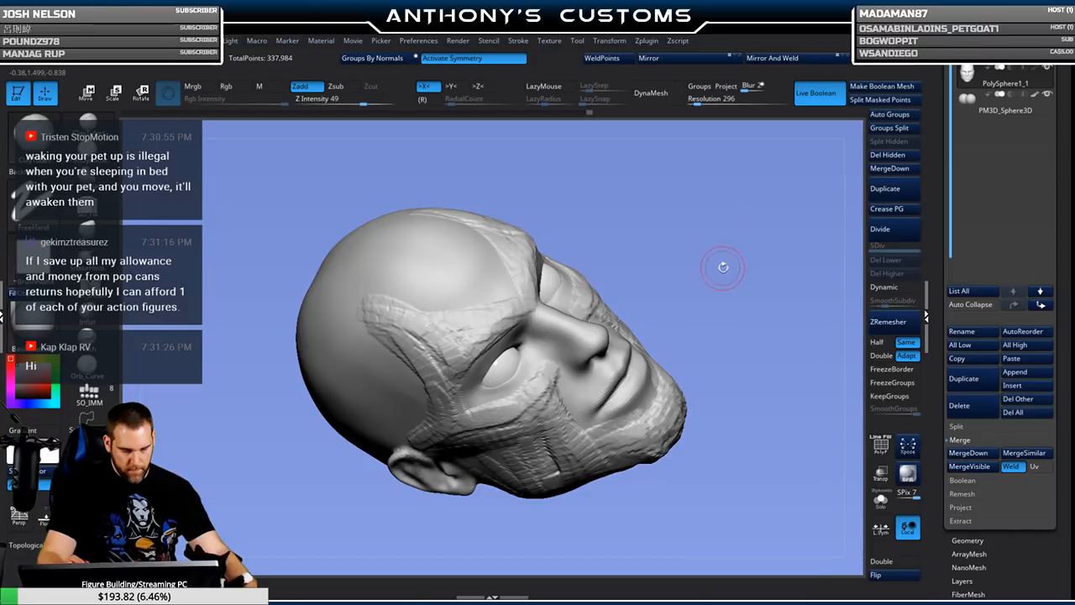
Add ClayTubes strips across the middle of the forehead, bridging the vertical strips on both sides.
{"action": "left_click_drag", "start_coordinate": [722, 267], "coordinate": [722, 293]}
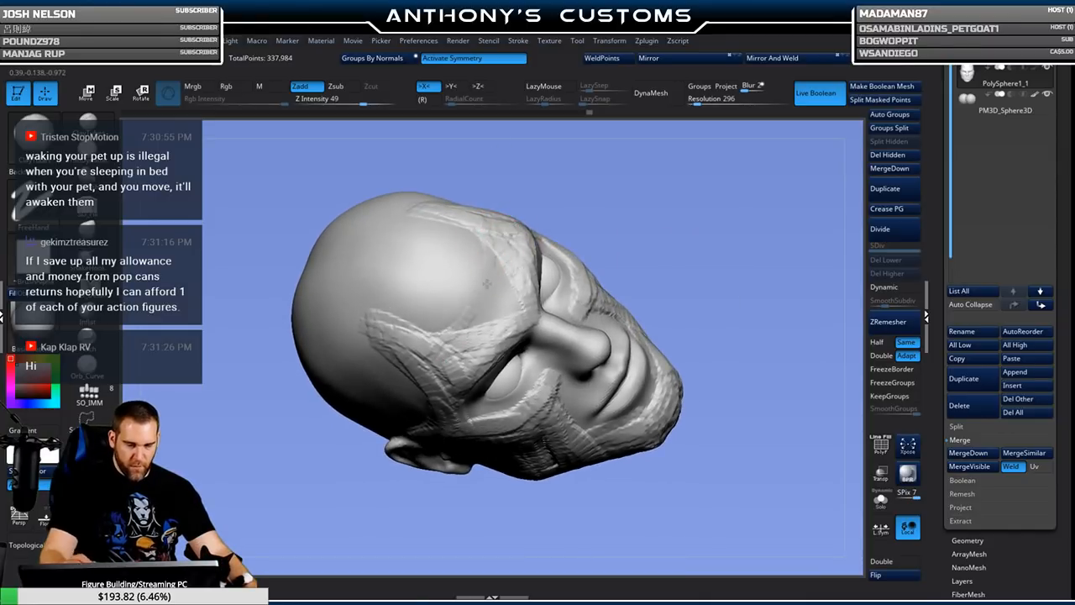
{"action": "mouse_move", "coordinate": [474, 232]}
{"action": "left_mouse_down"}
{"action": "mouse_move", "coordinate": [428, 332]}
{"action": "mouse_move", "coordinate": [436, 321]}
{"action": "mouse_move", "coordinate": [469, 331]}
{"action": "mouse_move", "coordinate": [518, 288]}
{"action": "left_mouse_up"}
{"action": "mouse_move", "coordinate": [619, 250]}
{"action": "left_mouse_down"}
{"action": "mouse_move", "coordinate": [684, 240]}
{"action": "mouse_move", "coordinate": [637, 255]}
{"action": "mouse_move", "coordinate": [644, 210]}
{"action": "left_mouse_up"}
{"action": "mouse_move", "coordinate": [656, 267]}
{"action": "left_mouse_down"}
{"action": "mouse_move", "coordinate": [698, 258]}
{"action": "mouse_move", "coordinate": [603, 343]}
{"action": "left_mouse_up"}
{"action": "mouse_move", "coordinate": [538, 360]}
{"action": "left_mouse_down"}
{"action": "mouse_move", "coordinate": [591, 353]}
{"action": "mouse_move", "coordinate": [619, 324]}
{"action": "left_mouse_up"}
{"action": "mouse_move", "coordinate": [577, 368]}
{"action": "left_mouse_down"}
{"action": "mouse_move", "coordinate": [625, 333]}
{"action": "mouse_move", "coordinate": [544, 354]}
{"action": "mouse_move", "coordinate": [588, 390]}
{"action": "left_mouse_up"}
{"action": "mouse_move", "coordinate": [566, 353]}
{"action": "left_mouse_down"}
{"action": "mouse_move", "coordinate": [621, 328]}
{"action": "mouse_move", "coordinate": [526, 350]}
{"action": "left_mouse_up"}
{"action": "left_click_drag", "start_coordinate": [698, 273], "coordinate": [777, 270]}
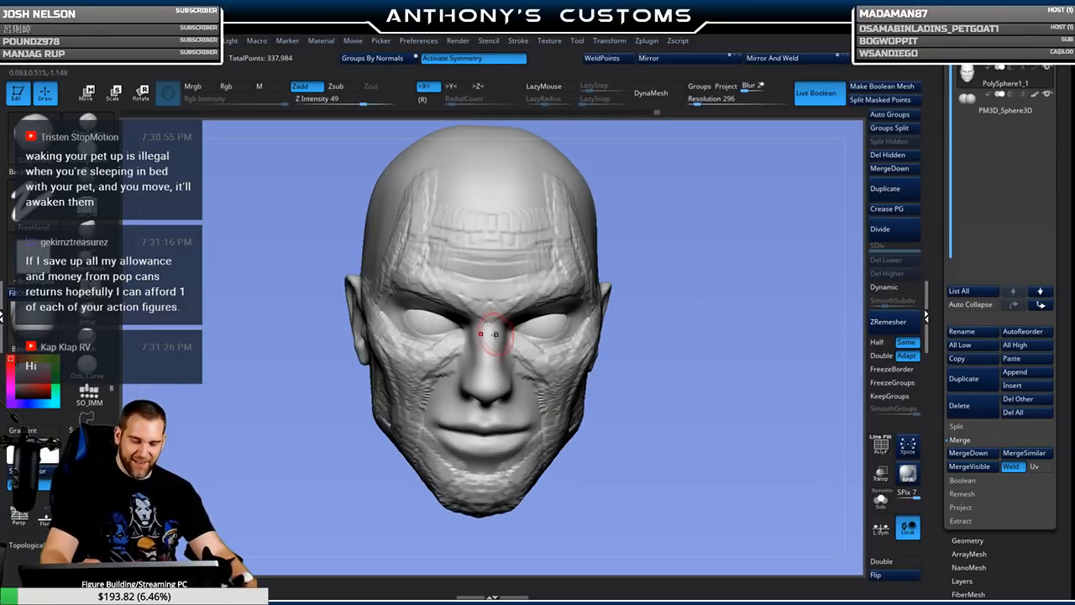
Build up clay along the nose bridge and down the sides of the nose, smoothing where needed.
{"action": "mouse_move", "coordinate": [481, 325]}
{"action": "left_mouse_down"}
{"action": "mouse_move", "coordinate": [483, 369]}
{"action": "mouse_move", "coordinate": [447, 405]}
{"action": "left_mouse_up"}
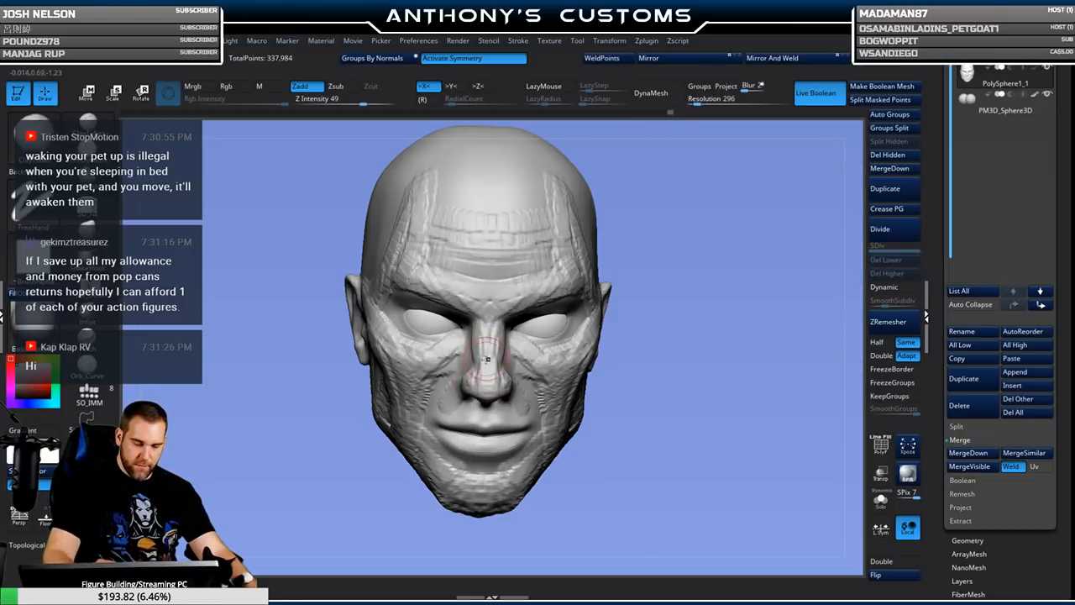
{"action": "left_click_drag", "start_coordinate": [650, 281], "coordinate": [700, 270]}
{"action": "mouse_move", "coordinate": [468, 378]}
{"action": "left_mouse_down", "text": "shift"}
{"action": "mouse_move", "coordinate": [451, 377]}
{"action": "mouse_move", "coordinate": [467, 360]}
{"action": "mouse_move", "coordinate": [468, 334]}
{"action": "left_mouse_up", "text": "shift"}
{"action": "left_click_drag", "start_coordinate": [572, 315], "coordinate": [546, 271], "text": "shift"}
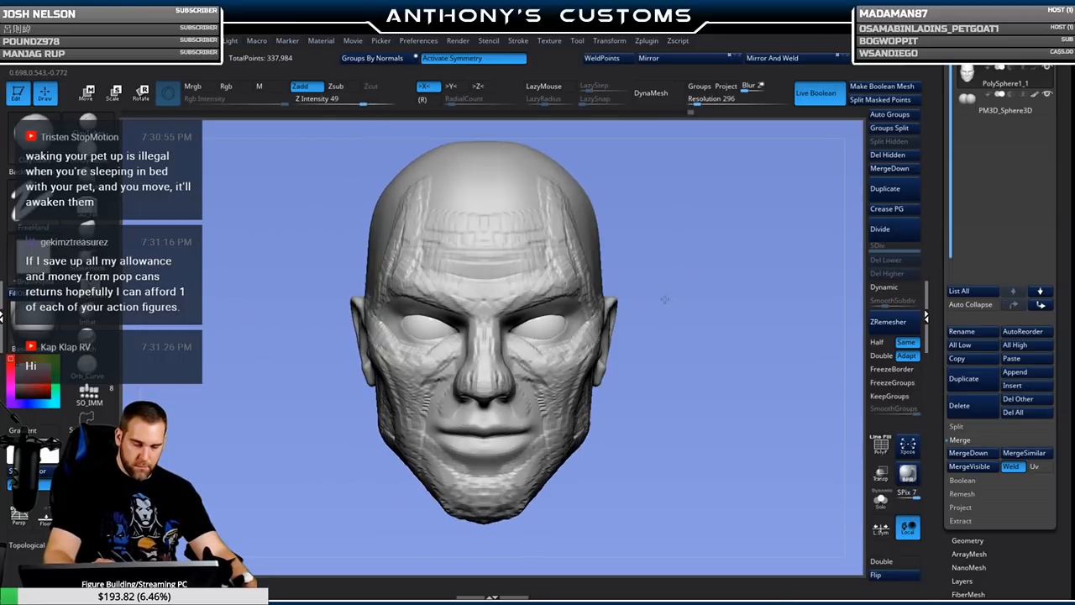
Build up clay over and between the brows, and fill the lower cheeks above the jaw.
{"action": "mouse_move", "coordinate": [508, 307]}
{"action": "left_mouse_down"}
{"action": "mouse_move", "coordinate": [506, 296]}
{"action": "mouse_move", "coordinate": [527, 286]}
{"action": "mouse_move", "coordinate": [507, 297]}
{"action": "mouse_move", "coordinate": [543, 284]}
{"action": "mouse_move", "coordinate": [582, 297]}
{"action": "left_mouse_up"}
{"action": "left_click_drag", "start_coordinate": [716, 262], "coordinate": [668, 245]}
{"action": "left_click_drag", "start_coordinate": [591, 272], "coordinate": [595, 285]}
{"action": "mouse_move", "coordinate": [696, 439]}
{"action": "left_mouse_down"}
{"action": "mouse_move", "coordinate": [671, 367]}
{"action": "mouse_move", "coordinate": [710, 308]}
{"action": "mouse_move", "coordinate": [756, 280]}
{"action": "mouse_move", "coordinate": [764, 333]}
{"action": "mouse_move", "coordinate": [765, 309]}
{"action": "mouse_move", "coordinate": [714, 304]}
{"action": "mouse_move", "coordinate": [643, 321]}
{"action": "mouse_move", "coordinate": [571, 361]}
{"action": "mouse_move", "coordinate": [487, 474]}
{"action": "left_mouse_up"}
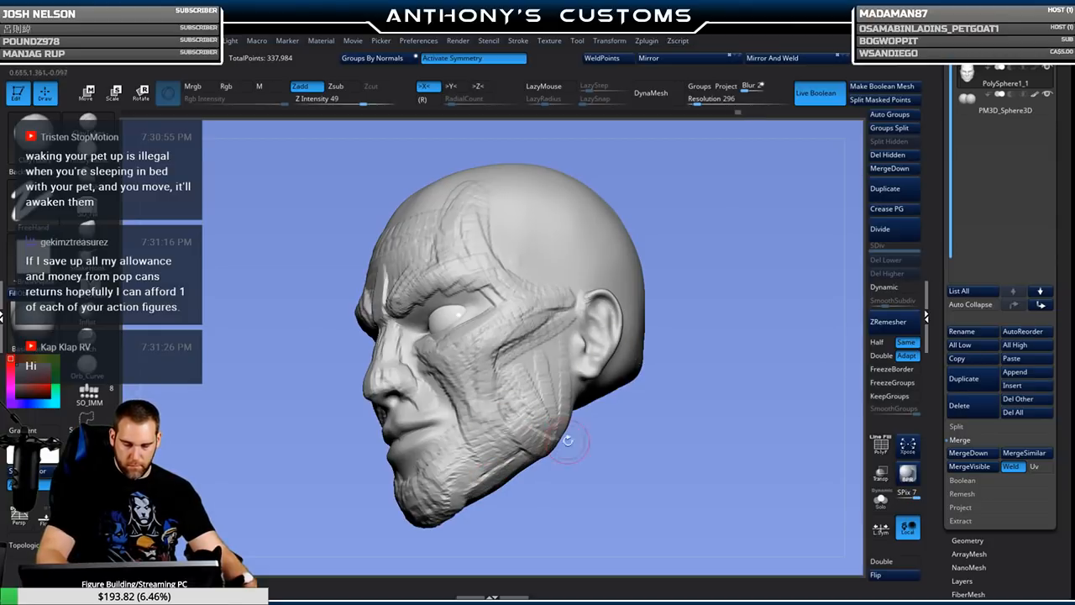
{"action": "left_click_drag", "start_coordinate": [583, 463], "coordinate": [547, 440]}
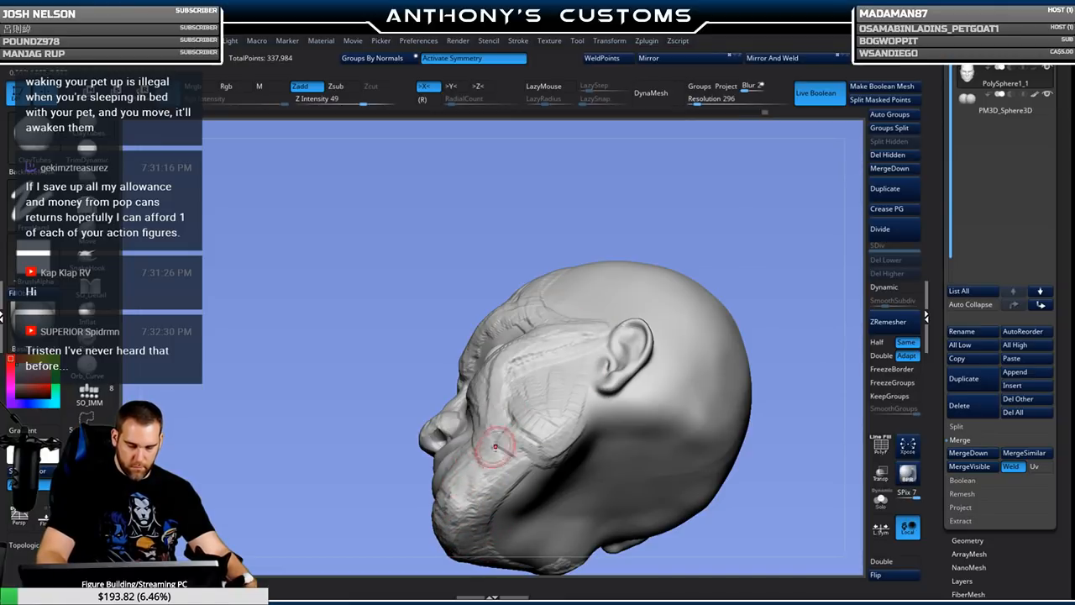
{"action": "left_click_drag", "start_coordinate": [742, 214], "coordinate": [759, 356]}
{"action": "mouse_move", "coordinate": [644, 359]}
{"action": "left_mouse_down"}
{"action": "mouse_move", "coordinate": [635, 364]}
{"action": "mouse_move", "coordinate": [641, 330]}
{"action": "mouse_move", "coordinate": [650, 344]}
{"action": "left_mouse_up"}
{"action": "mouse_move", "coordinate": [692, 291]}
{"action": "left_mouse_down"}
{"action": "mouse_move", "coordinate": [689, 326]}
{"action": "mouse_move", "coordinate": [668, 319]}
{"action": "mouse_move", "coordinate": [690, 325]}
{"action": "mouse_move", "coordinate": [686, 342]}
{"action": "mouse_move", "coordinate": [617, 353]}
{"action": "left_mouse_up"}
Select the eyeballs subtool, show it with transparency and polyframe, and centre the move gizmo on one eye with X symmetry on.
{"action": "left_click", "coordinate": [1005, 104]}
{"action": "mouse_move", "coordinate": [701, 386]}
{"action": "left_mouse_down"}
{"action": "mouse_move", "coordinate": [684, 441]}
{"action": "mouse_move", "coordinate": [716, 438]}
{"action": "mouse_move", "coordinate": [736, 419]}
{"action": "left_mouse_up"}
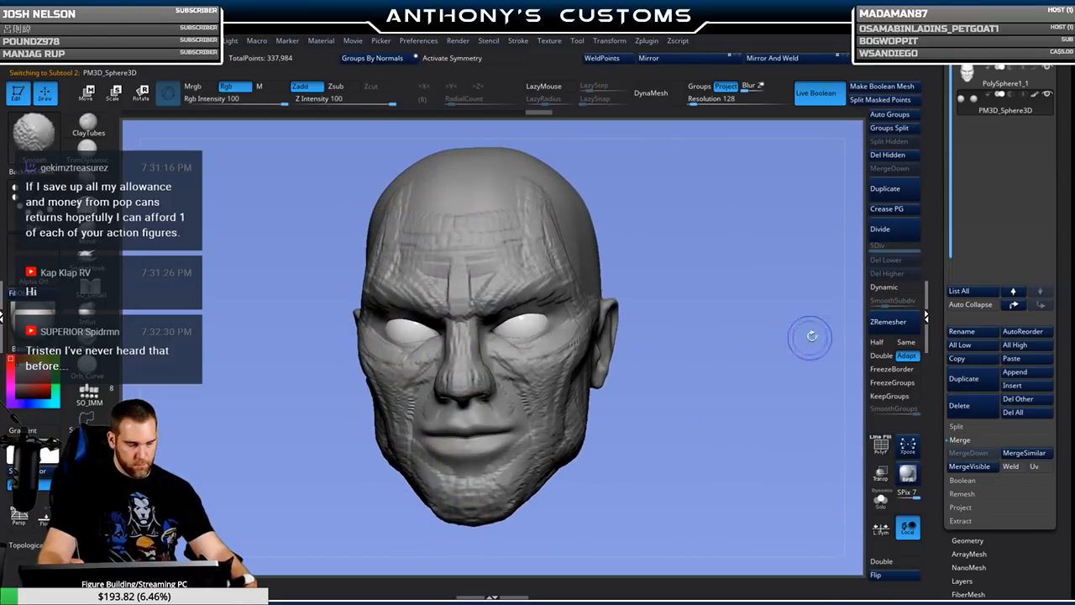
{"action": "left_click", "coordinate": [881, 473]}
{"action": "key", "text": "shift+f"}
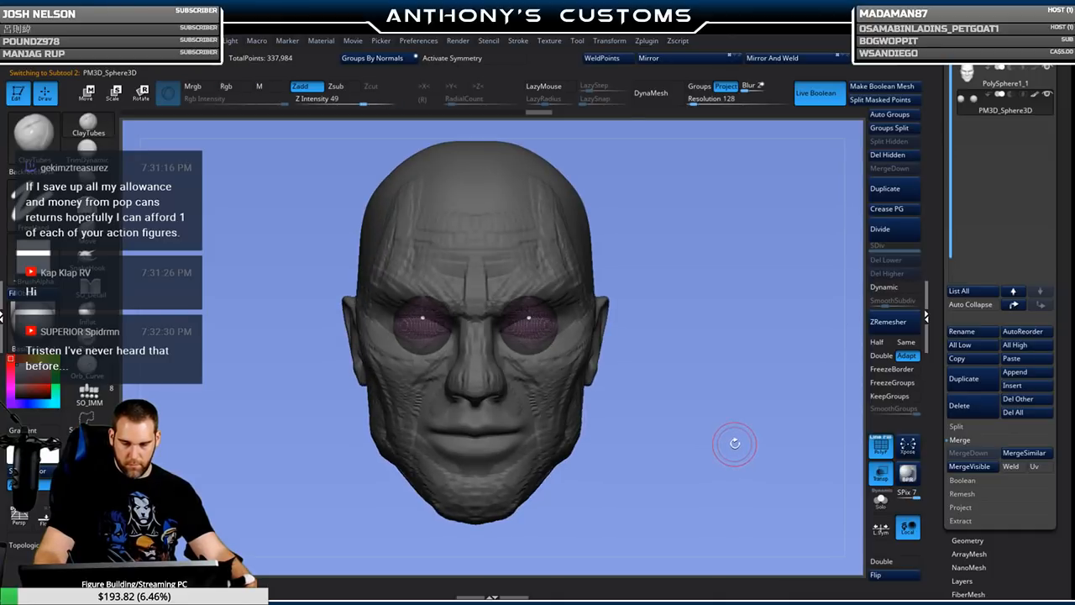
{"action": "key", "text": "w"}
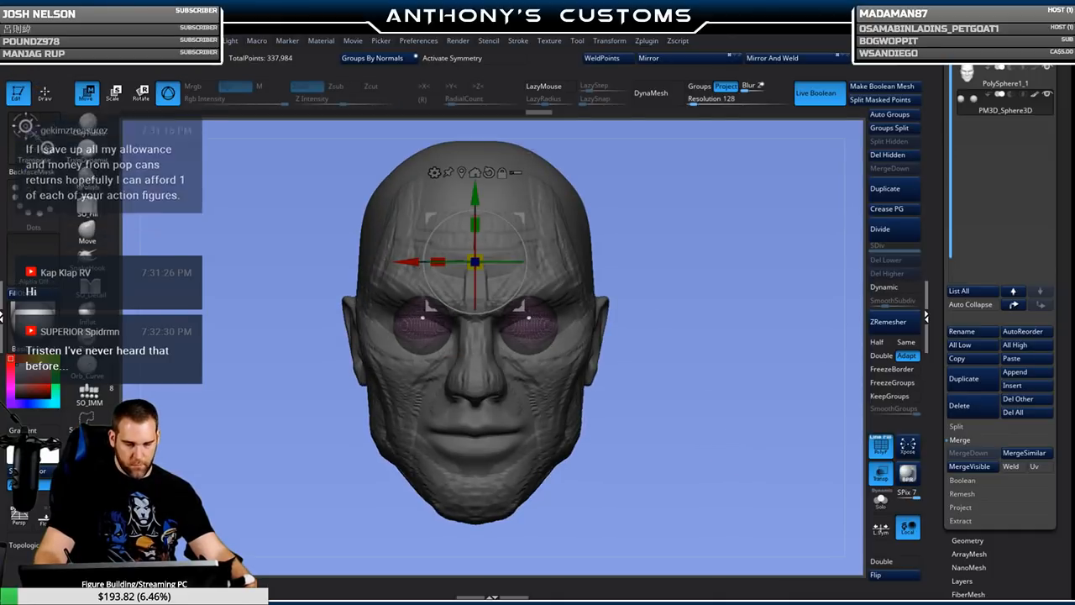
{"action": "key", "text": "x"}
{"action": "left_click", "coordinate": [475, 172]}
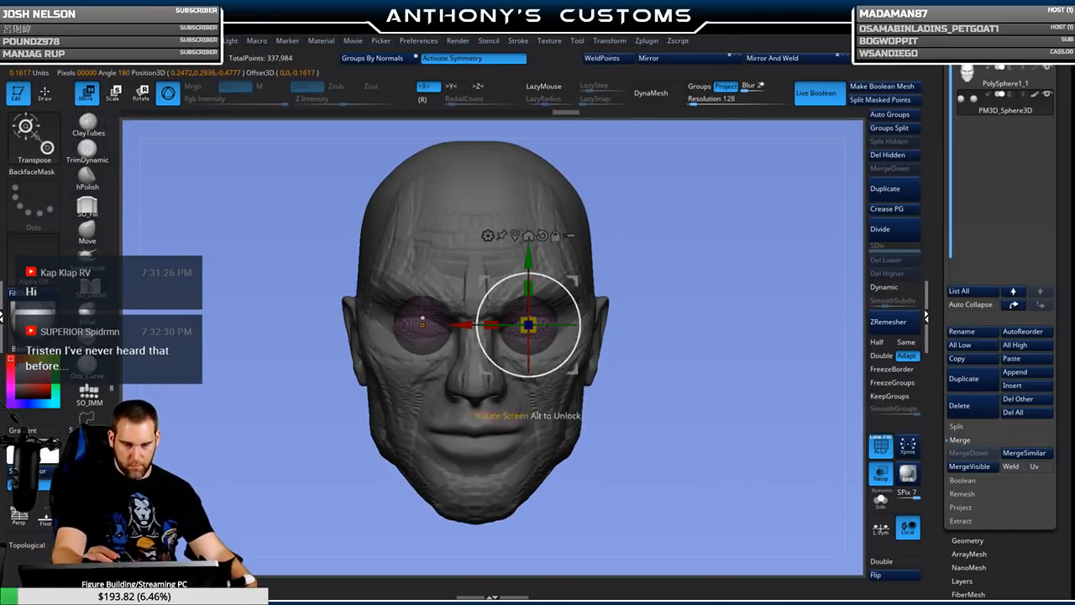
Move the eyeballs slightly apart, adjust their overall scale to fit the sockets, and return to Draw mode.
{"action": "left_click_drag", "start_coordinate": [459, 324], "coordinate": [463, 324]}
{"action": "left_click_drag", "start_coordinate": [531, 325], "coordinate": [532, 324]}
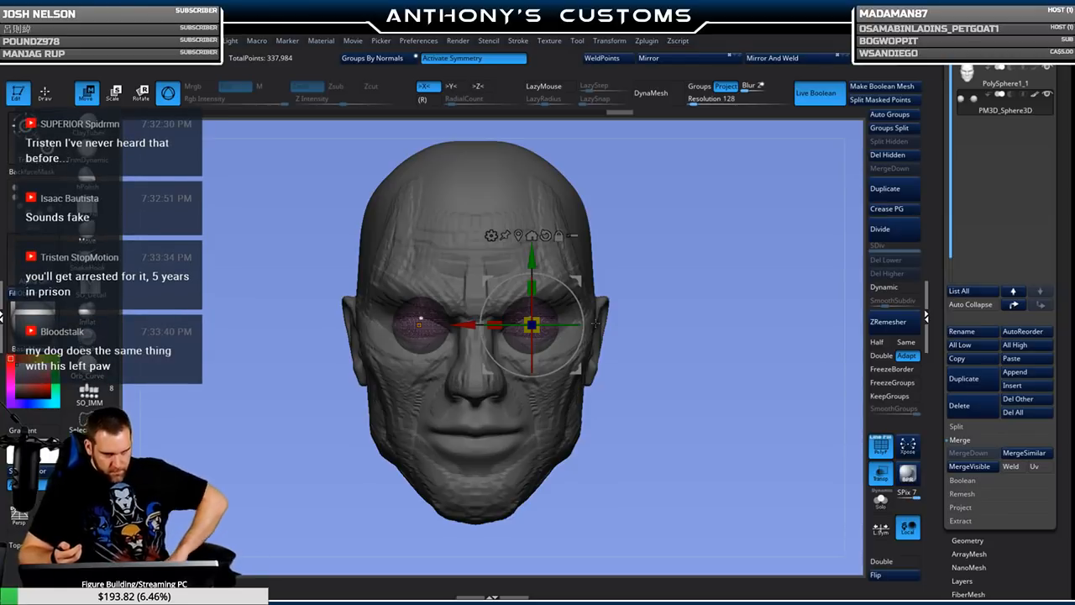
{"action": "left_click_drag", "start_coordinate": [712, 320], "coordinate": [714, 352], "text": "alt"}
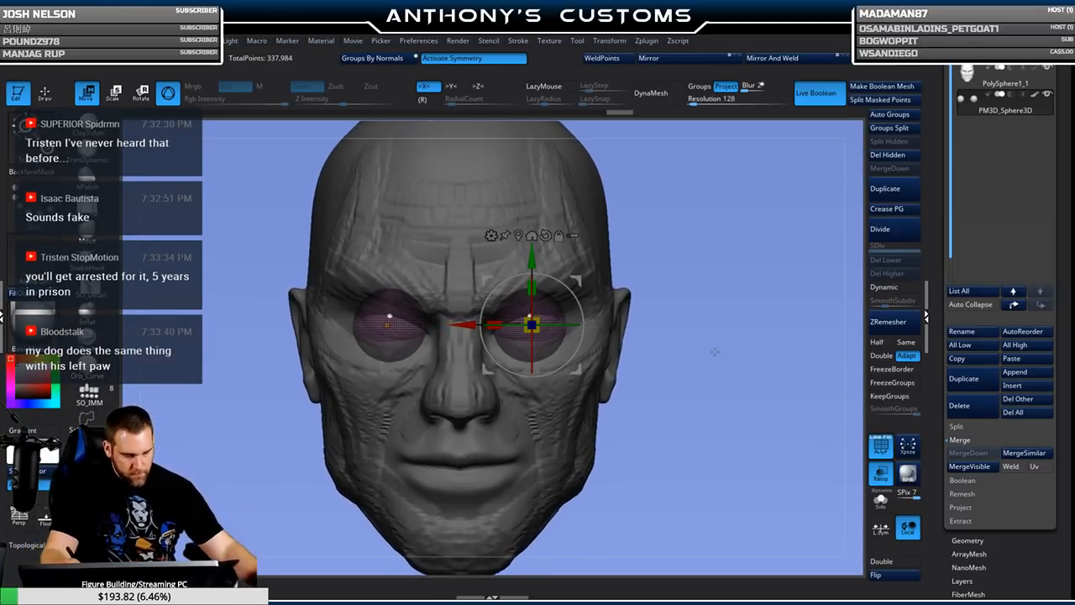
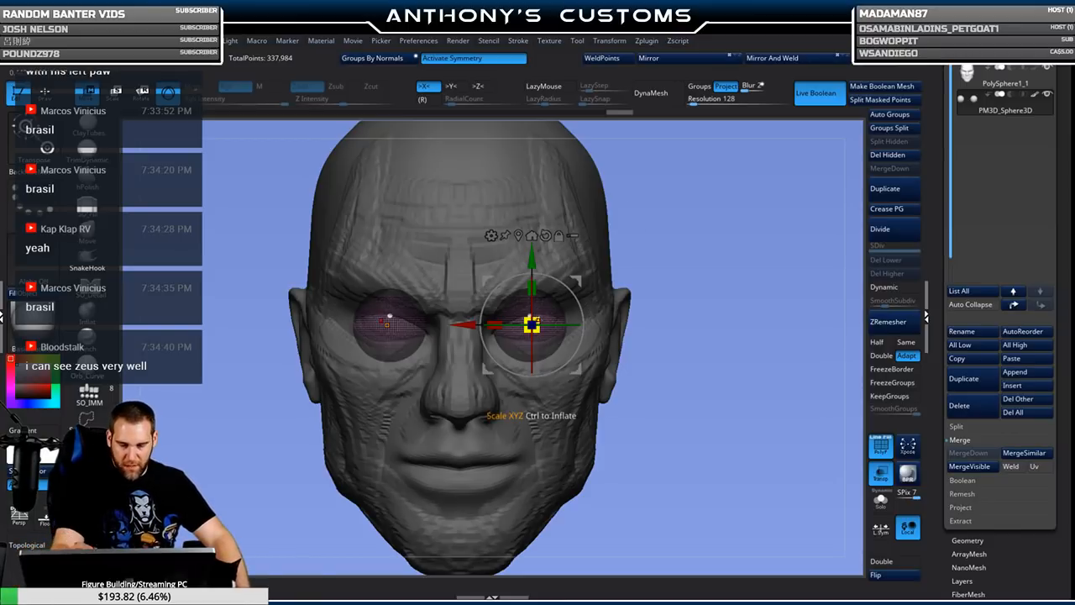
{"action": "left_click_drag", "start_coordinate": [532, 324], "coordinate": [529, 326]}
{"action": "left_click_drag", "start_coordinate": [739, 353], "coordinate": [706, 281]}
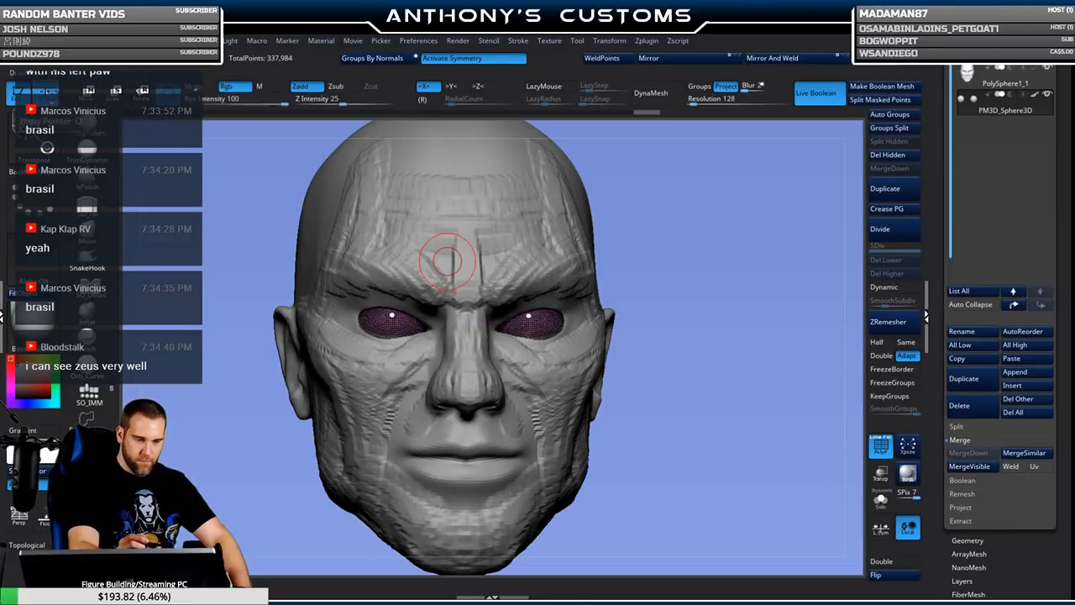
{"action": "left_click", "coordinate": [44, 91]}
Check the eyeball fit from several angles, make the head subtool active and turn off the polyframe.
{"action": "left_click_drag", "start_coordinate": [722, 374], "coordinate": [769, 364]}
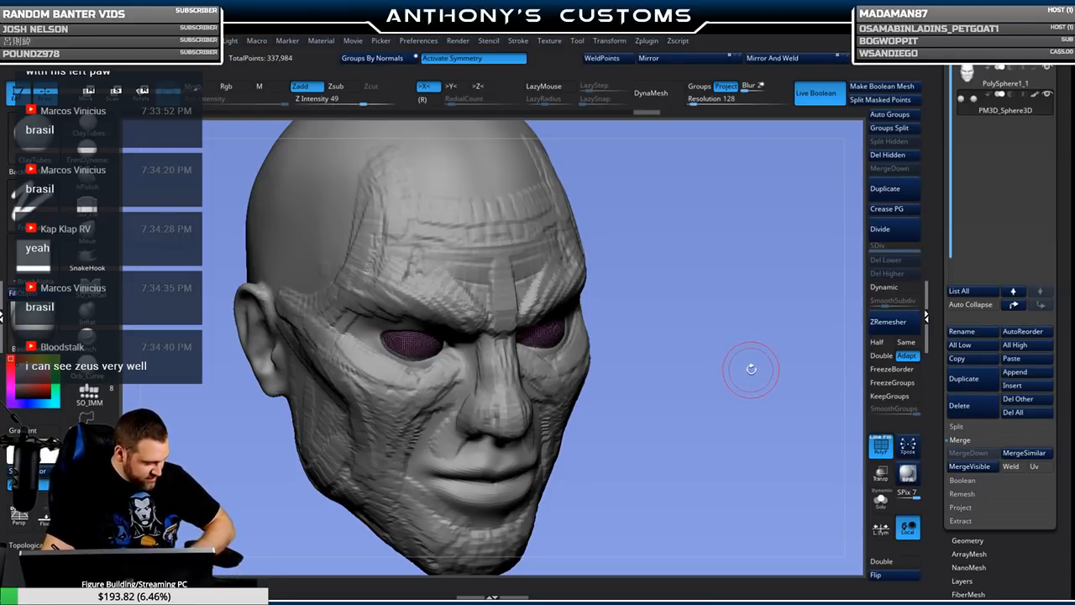
{"action": "left_click_drag", "start_coordinate": [706, 187], "coordinate": [420, 187]}
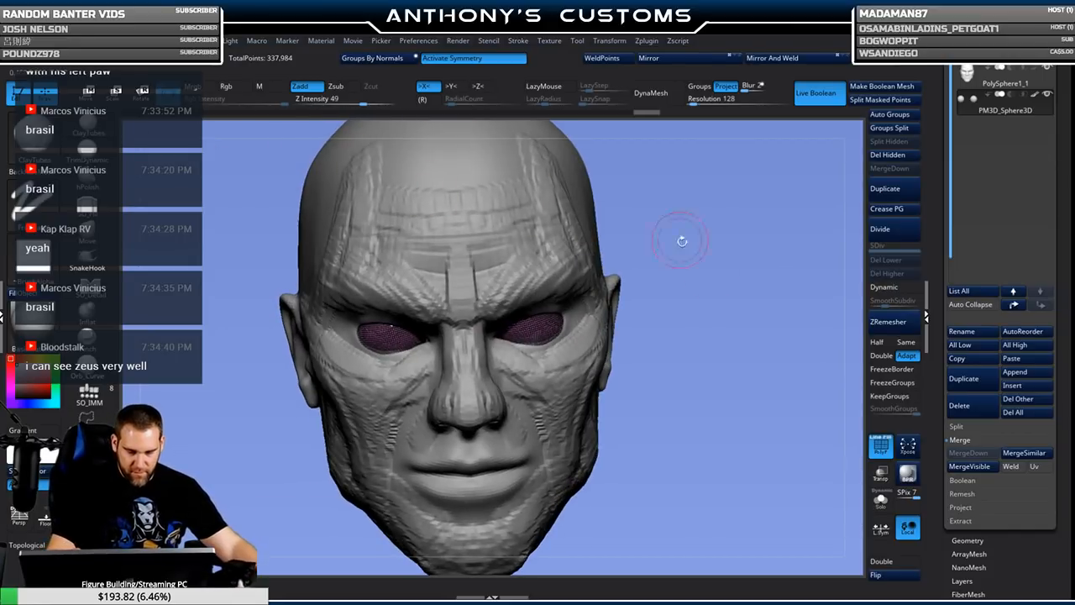
{"action": "key", "text": "space"}
{"action": "left_click_drag", "start_coordinate": [737, 288], "coordinate": [739, 263]}
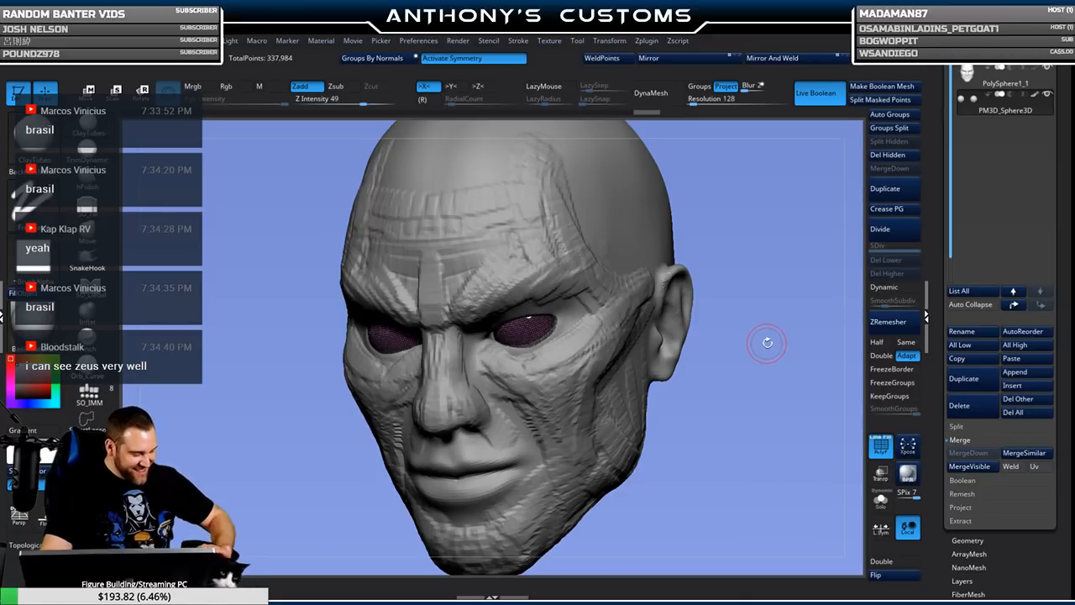
{"action": "left_click_drag", "start_coordinate": [761, 220], "coordinate": [503, 365]}
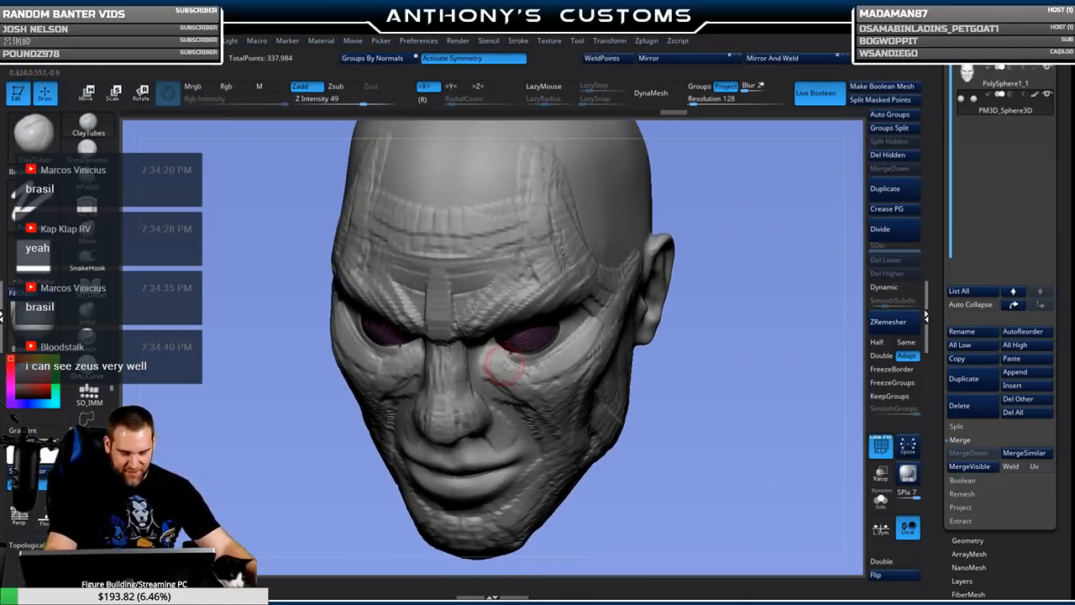
{"action": "left_click", "coordinate": [504, 366], "text": "alt"}
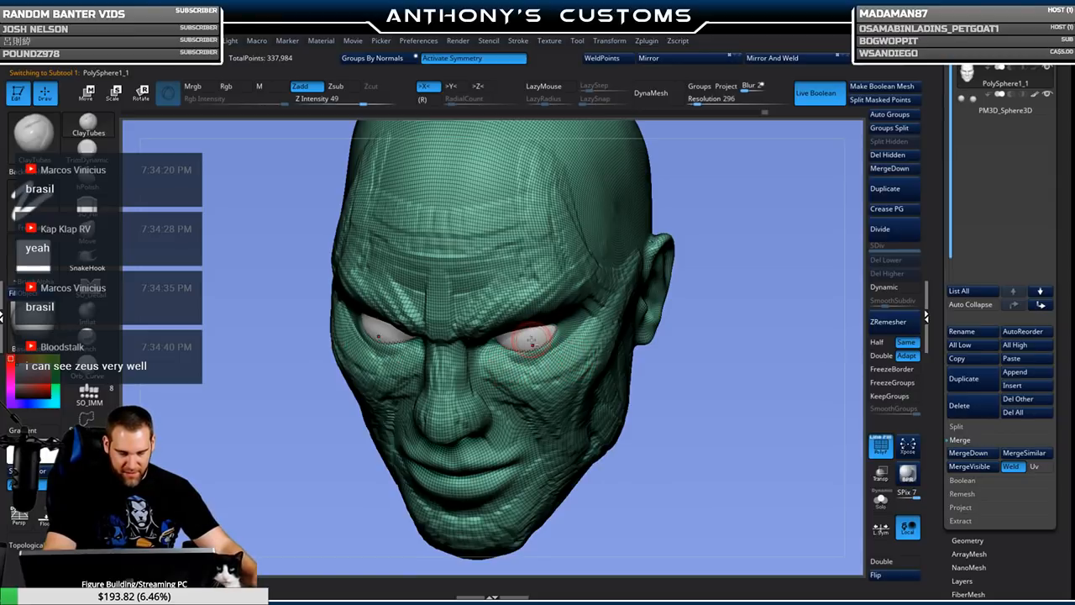
{"action": "left_click", "coordinate": [532, 338], "text": "alt"}
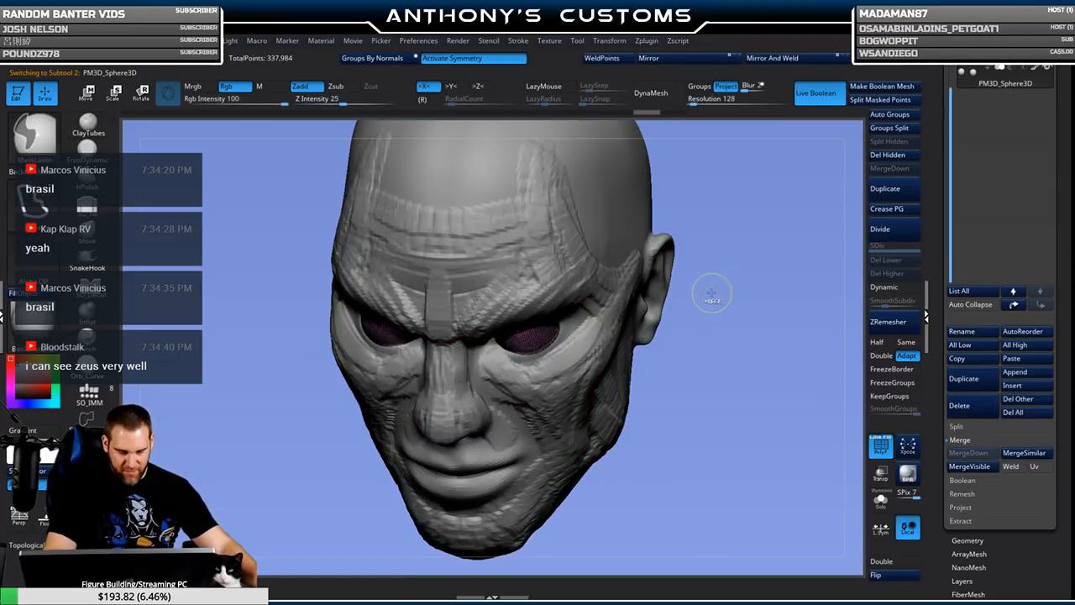
{"action": "left_click", "coordinate": [558, 376], "text": "alt"}
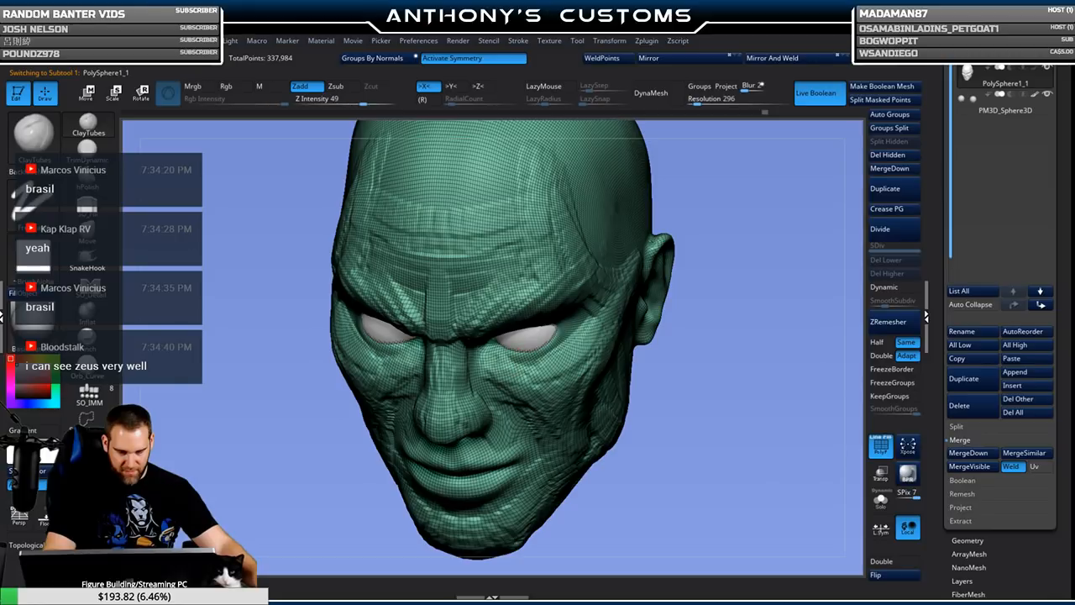
{"action": "key", "text": "shift+f"}
Build up clay under both eyes to form the lower eyelids and bags.
{"action": "left_click_drag", "start_coordinate": [670, 332], "coordinate": [710, 295]}
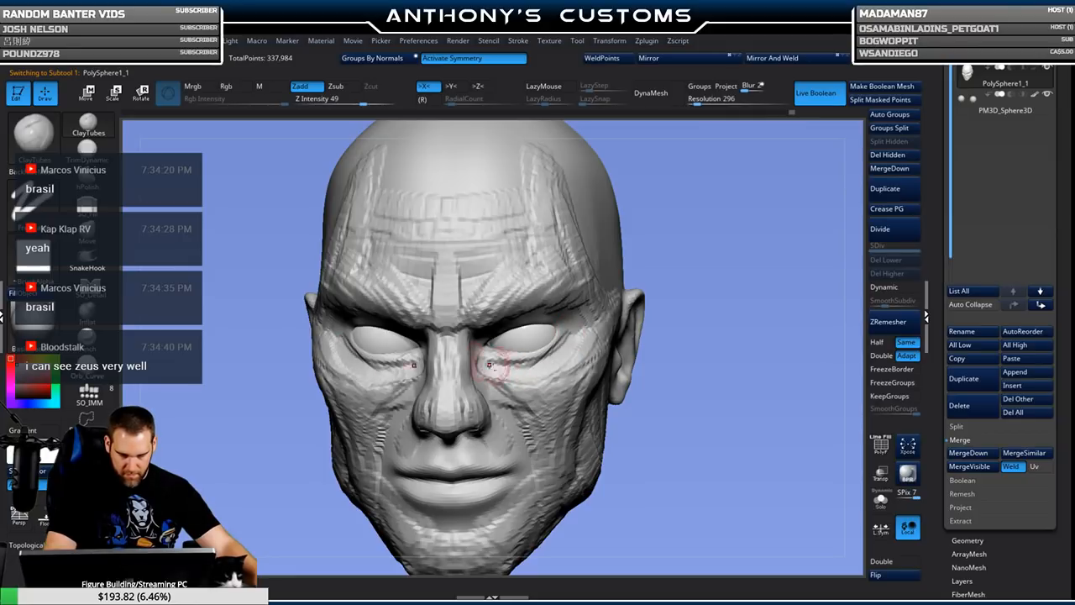
{"action": "left_click_drag", "start_coordinate": [672, 324], "coordinate": [659, 293]}
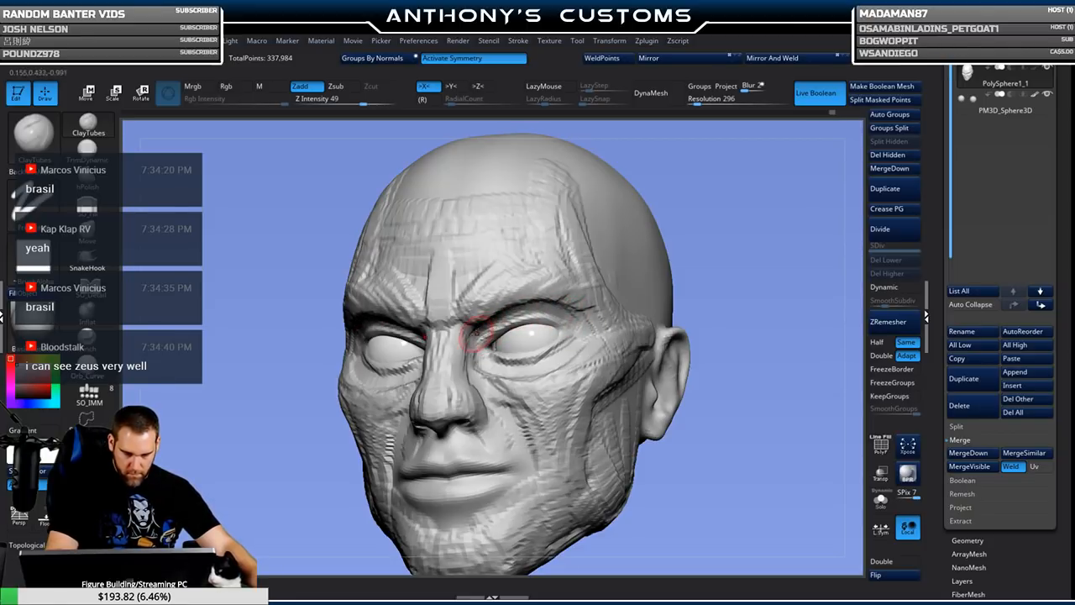
{"action": "mouse_move", "coordinate": [710, 262]}
{"action": "left_mouse_down"}
{"action": "mouse_move", "coordinate": [756, 270]}
{"action": "mouse_move", "coordinate": [722, 277]}
{"action": "mouse_move", "coordinate": [672, 257]}
{"action": "left_mouse_up"}
Reshape the eyelids and eye corners around the eyeballs with the Move brush.
{"action": "left_click", "coordinate": [90, 237]}
{"action": "mouse_move", "coordinate": [762, 217]}
{"action": "left_mouse_down"}
{"action": "mouse_move", "coordinate": [762, 249]}
{"action": "mouse_move", "coordinate": [747, 252]}
{"action": "left_mouse_up"}
{"action": "key", "text": "space"}
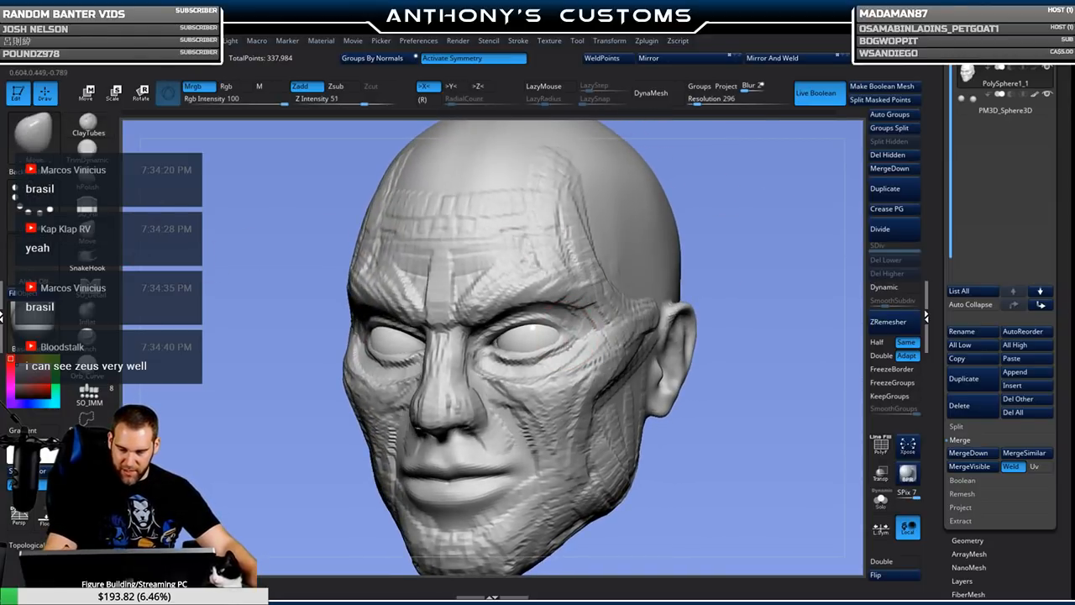
{"action": "left_click_drag", "start_coordinate": [490, 352], "coordinate": [483, 350]}
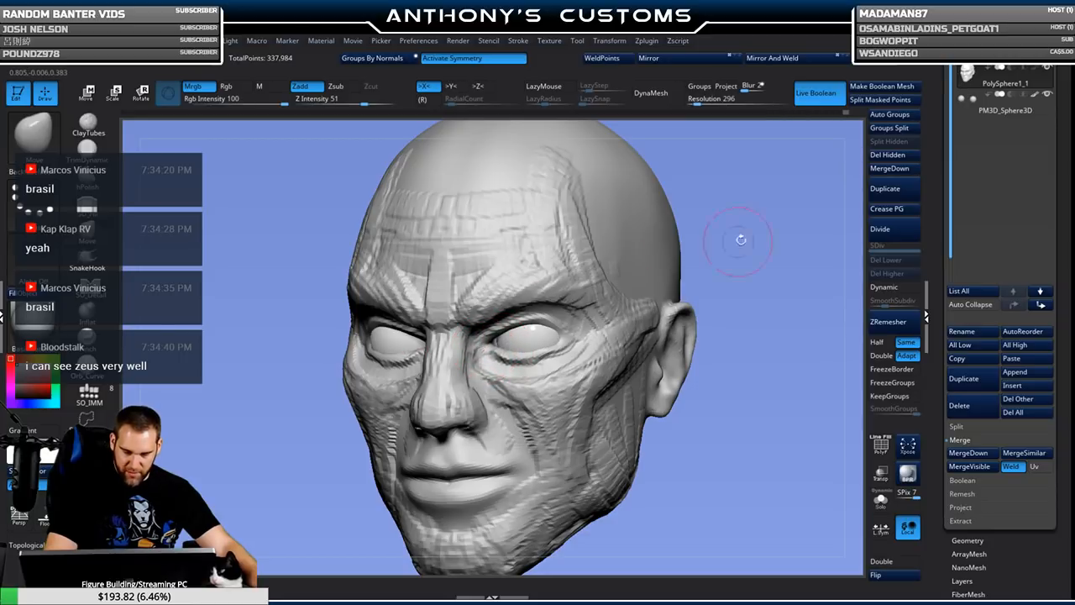
{"action": "left_click_drag", "start_coordinate": [741, 240], "coordinate": [760, 226]}
{"action": "left_click_drag", "start_coordinate": [709, 258], "coordinate": [680, 252]}
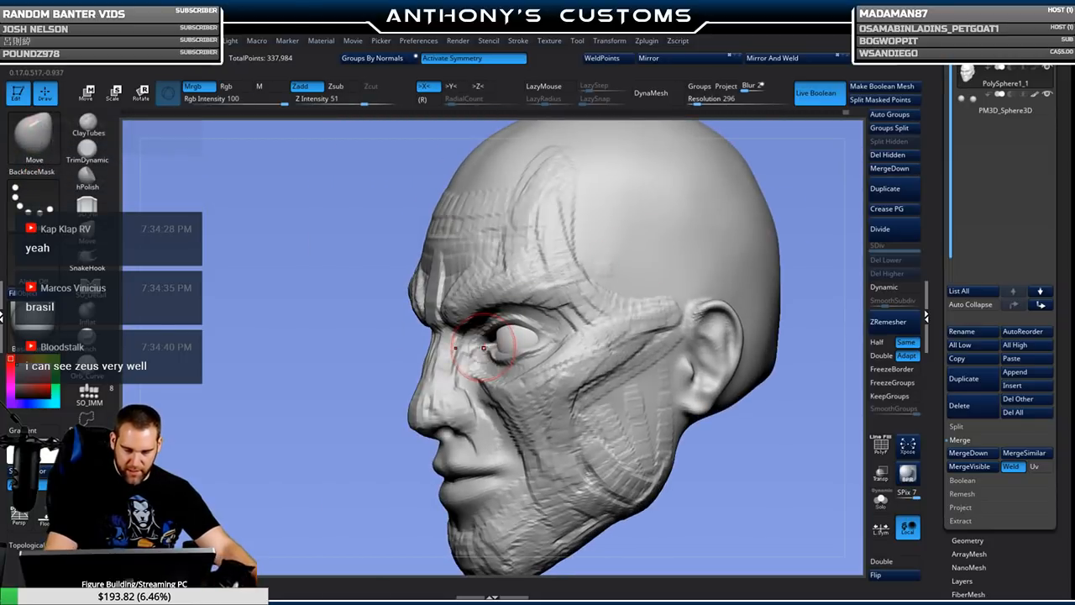
{"action": "mouse_move", "coordinate": [730, 403]}
{"action": "left_mouse_down"}
{"action": "mouse_move", "coordinate": [755, 445]}
{"action": "mouse_move", "coordinate": [762, 437]}
{"action": "left_mouse_up"}
{"action": "left_click_drag", "start_coordinate": [546, 334], "coordinate": [535, 321]}
{"action": "mouse_move", "coordinate": [743, 340]}
{"action": "left_mouse_down"}
{"action": "mouse_move", "coordinate": [739, 320]}
{"action": "mouse_move", "coordinate": [723, 317]}
{"action": "left_mouse_up"}
{"action": "left_click_drag", "start_coordinate": [793, 303], "coordinate": [744, 297]}
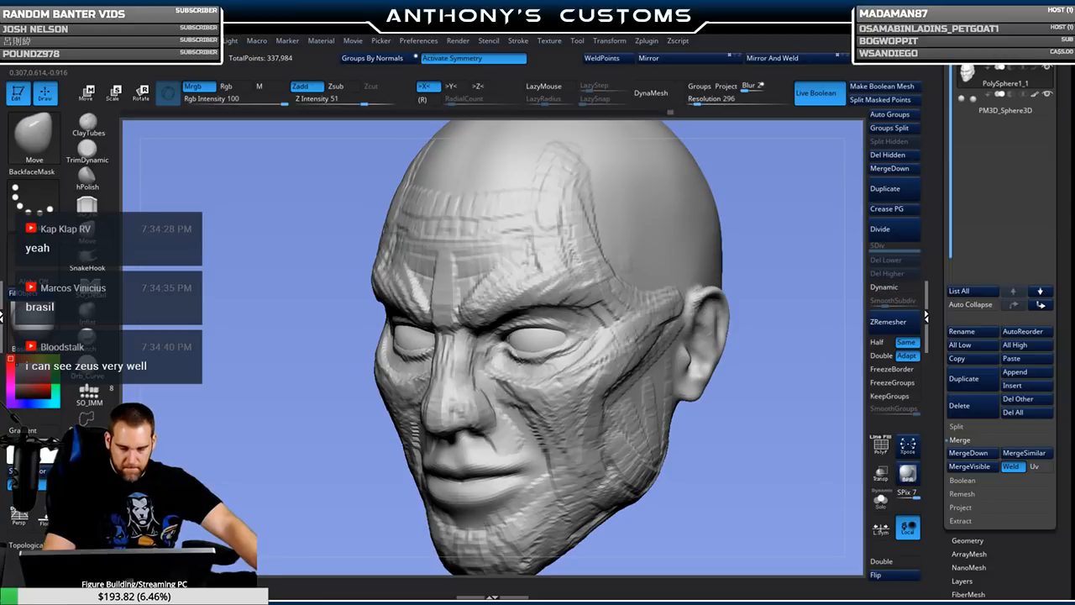
{"action": "left_click_drag", "start_coordinate": [762, 384], "coordinate": [571, 357]}
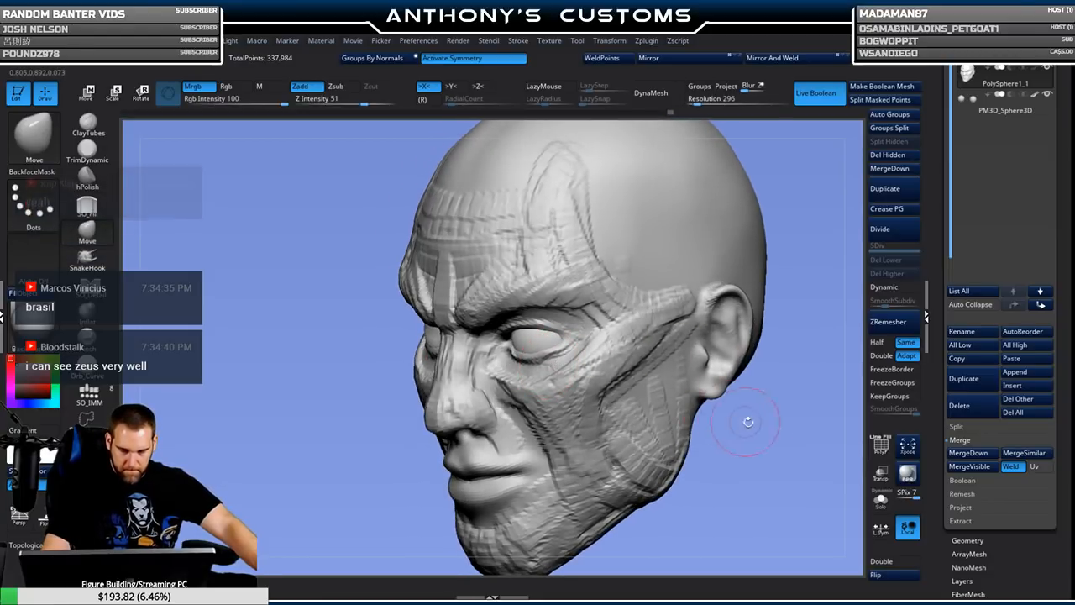
Scale the head slightly wider along the X axis with the transform gizmo.
{"action": "left_click_drag", "start_coordinate": [731, 413], "coordinate": [780, 417], "text": "shift"}
{"action": "left_click_drag", "start_coordinate": [706, 430], "coordinate": [696, 352], "text": "alt"}
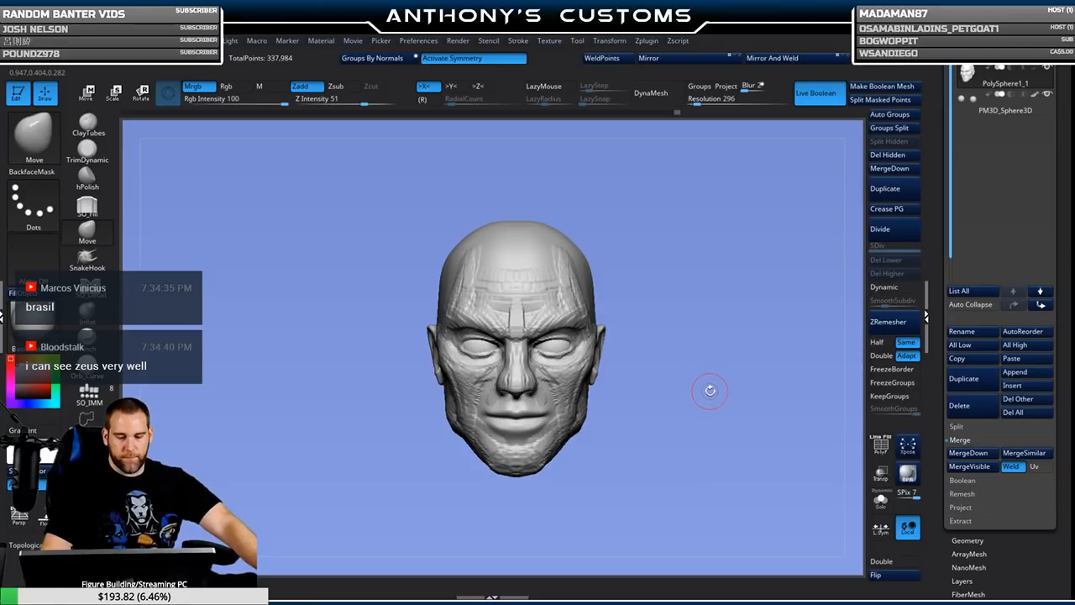
{"action": "left_click_drag", "start_coordinate": [717, 320], "coordinate": [717, 387], "text": "alt"}
{"action": "key", "text": "w"}
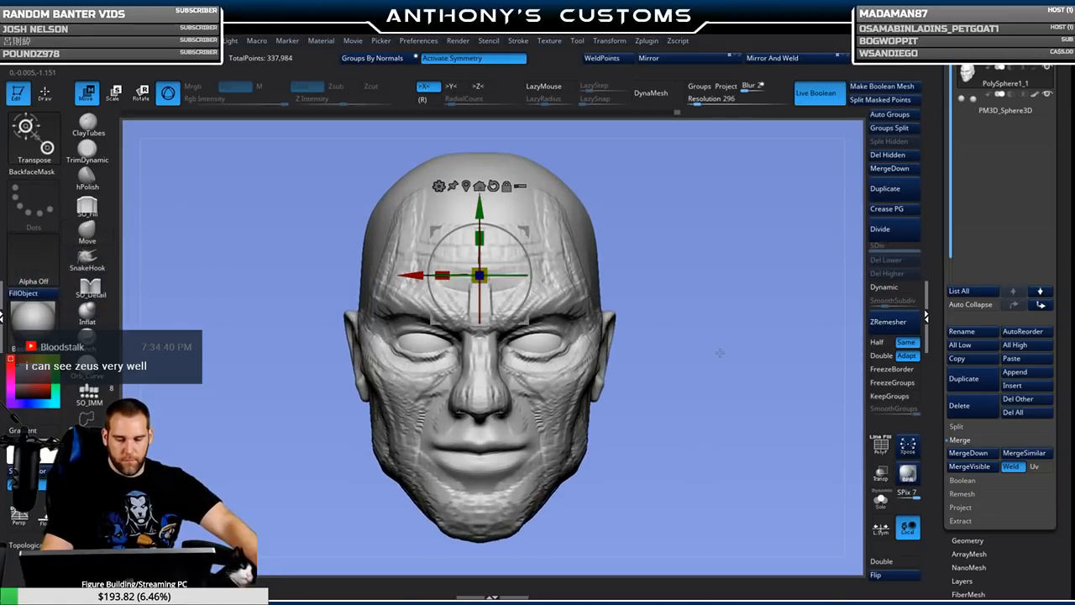
{"action": "left_click_drag", "start_coordinate": [443, 274], "coordinate": [433, 274]}
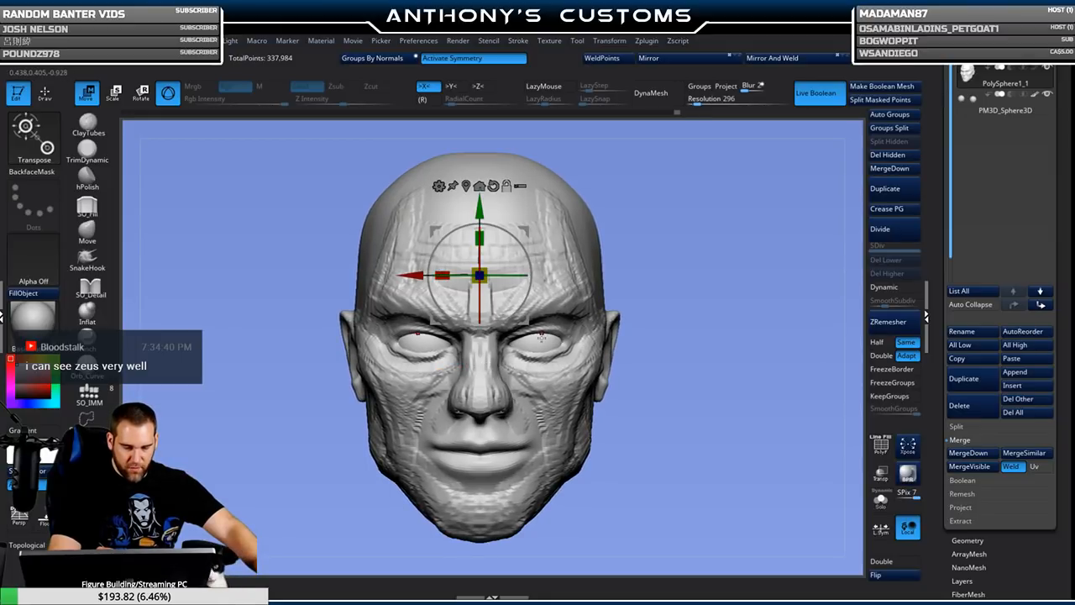
Select the eyeballs and shift them slightly outward to match the widened head.
{"action": "left_click", "coordinate": [541, 335], "text": "alt"}
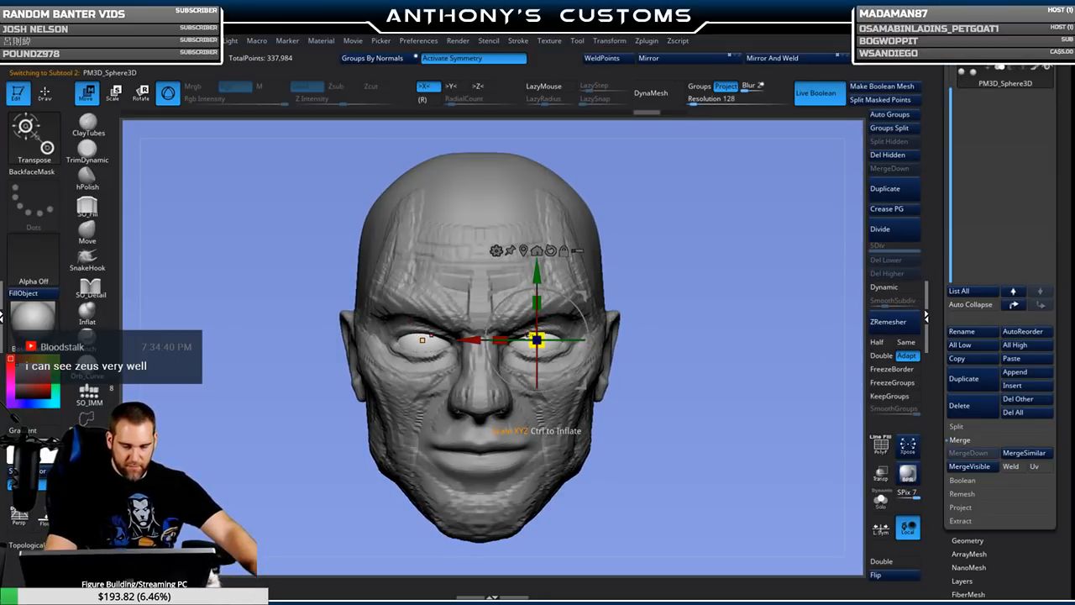
{"action": "left_click_drag", "start_coordinate": [537, 340], "coordinate": [538, 340]}
{"action": "left_click_drag", "start_coordinate": [471, 340], "coordinate": [475, 340]}
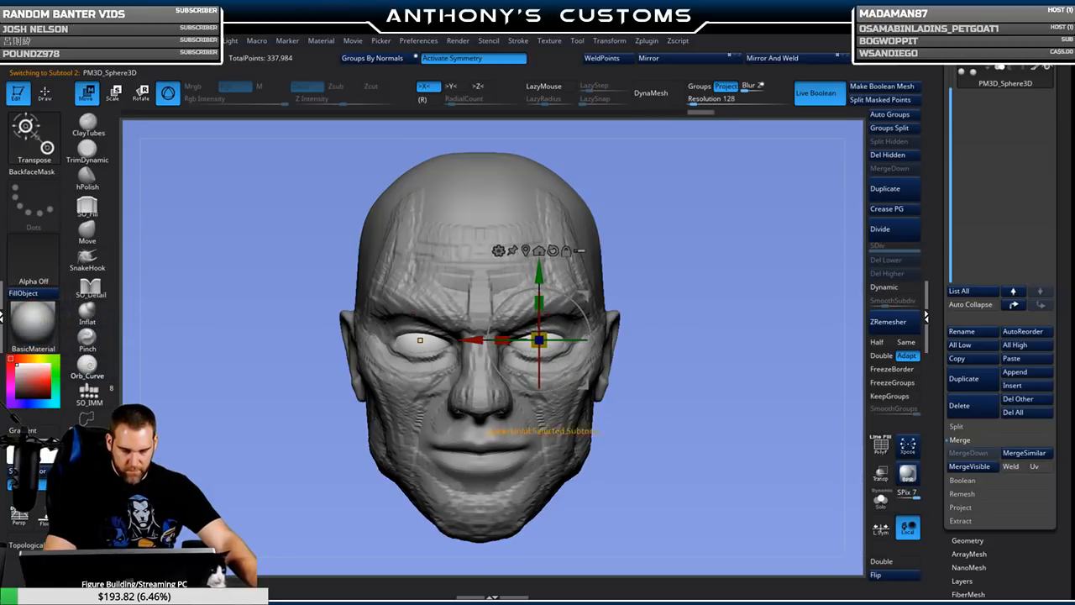
Switch to the ClayTubes brush, adjust its draw size, and add clay strokes around the mouth of the head.
{"action": "key", "text": "q"}
{"action": "mouse_move", "coordinate": [715, 346]}
{"action": "left_mouse_down"}
{"action": "mouse_move", "coordinate": [703, 283]}
{"action": "mouse_move", "coordinate": [694, 335]}
{"action": "mouse_move", "coordinate": [716, 336]}
{"action": "mouse_move", "coordinate": [705, 358]}
{"action": "mouse_move", "coordinate": [725, 355]}
{"action": "mouse_move", "coordinate": [689, 356]}
{"action": "left_mouse_up"}
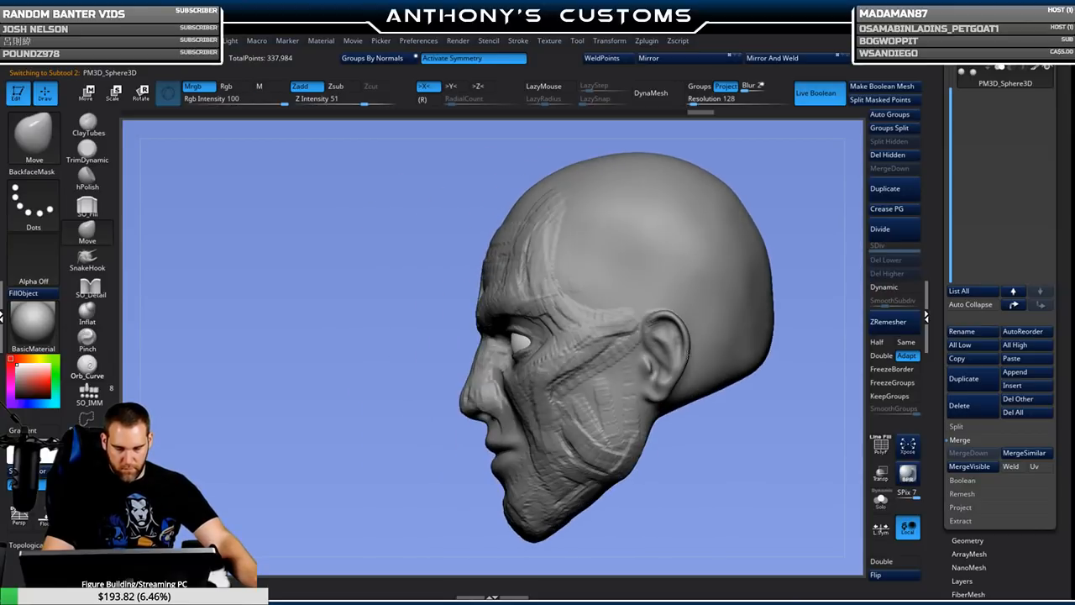
{"action": "left_click_drag", "start_coordinate": [711, 446], "coordinate": [732, 433]}
{"action": "left_click", "coordinate": [89, 126]}
{"action": "key", "text": "space"}
{"action": "left_click_drag", "start_coordinate": [679, 238], "coordinate": [666, 239]}
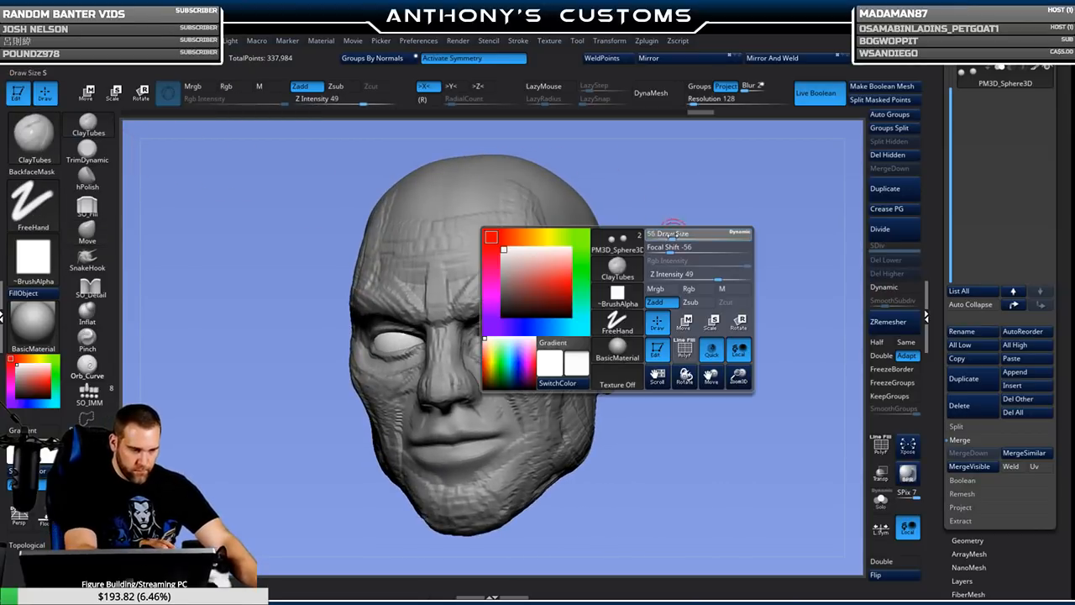
{"action": "left_click_drag", "start_coordinate": [651, 386], "coordinate": [685, 384]}
{"action": "left_click_drag", "start_coordinate": [520, 471], "coordinate": [736, 299]}
{"action": "key", "text": "space"}
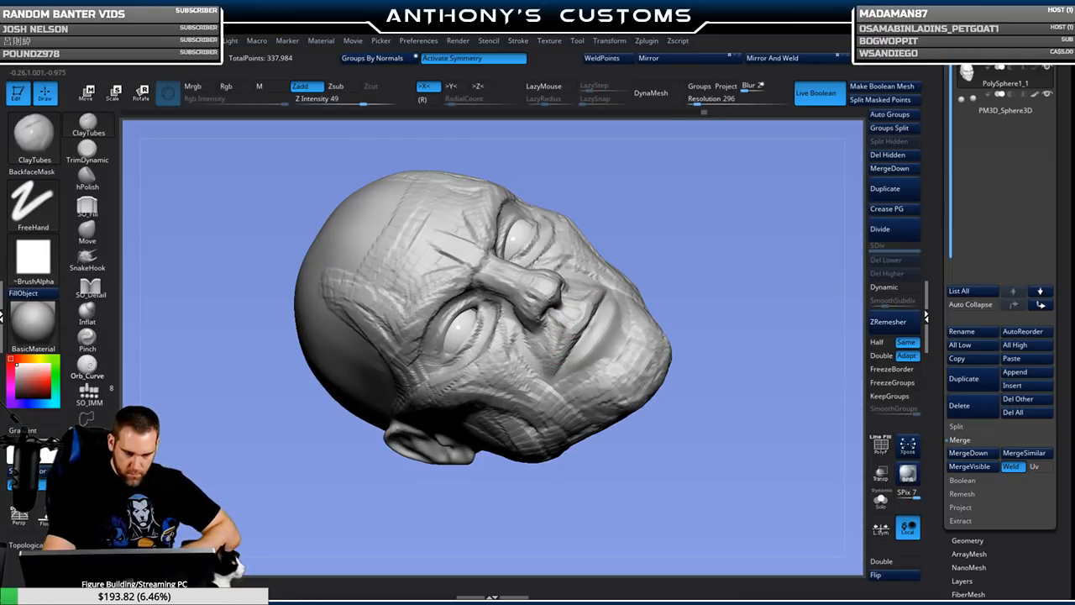
Build up fuller lips, the area above the upper lip, and the chin with ClayTubes.
{"action": "mouse_move", "coordinate": [631, 330]}
{"action": "right_mouse_down"}
{"action": "mouse_move", "coordinate": [602, 335]}
{"action": "mouse_move", "coordinate": [615, 316]}
{"action": "right_mouse_up"}
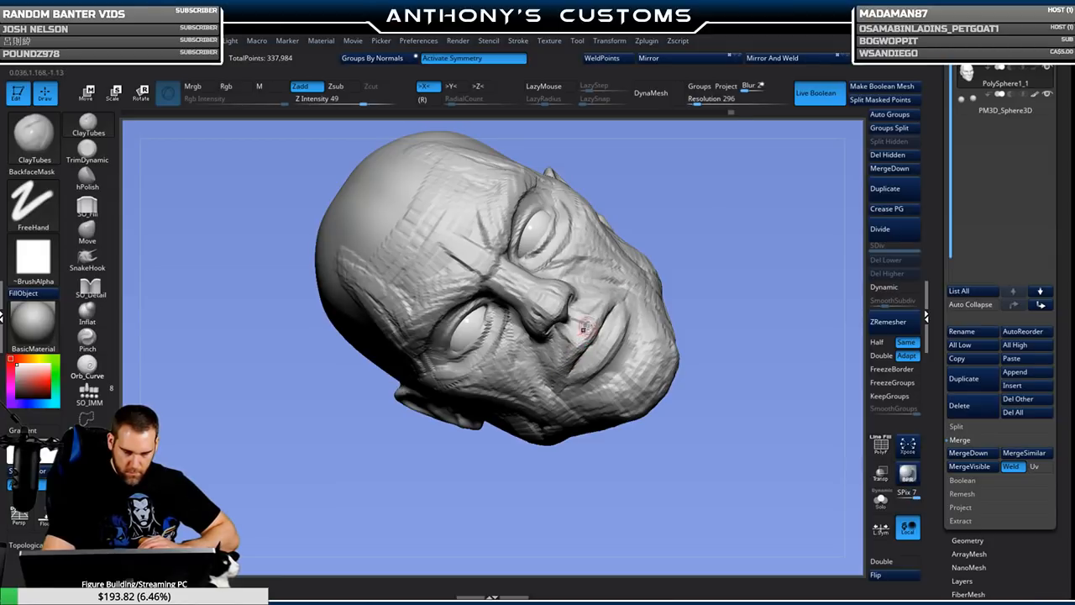
{"action": "mouse_move", "coordinate": [713, 315]}
{"action": "right_mouse_down"}
{"action": "mouse_move", "coordinate": [721, 291]}
{"action": "mouse_move", "coordinate": [733, 301]}
{"action": "mouse_move", "coordinate": [689, 307]}
{"action": "mouse_move", "coordinate": [734, 331]}
{"action": "mouse_move", "coordinate": [747, 382]}
{"action": "mouse_move", "coordinate": [661, 373]}
{"action": "right_mouse_up"}
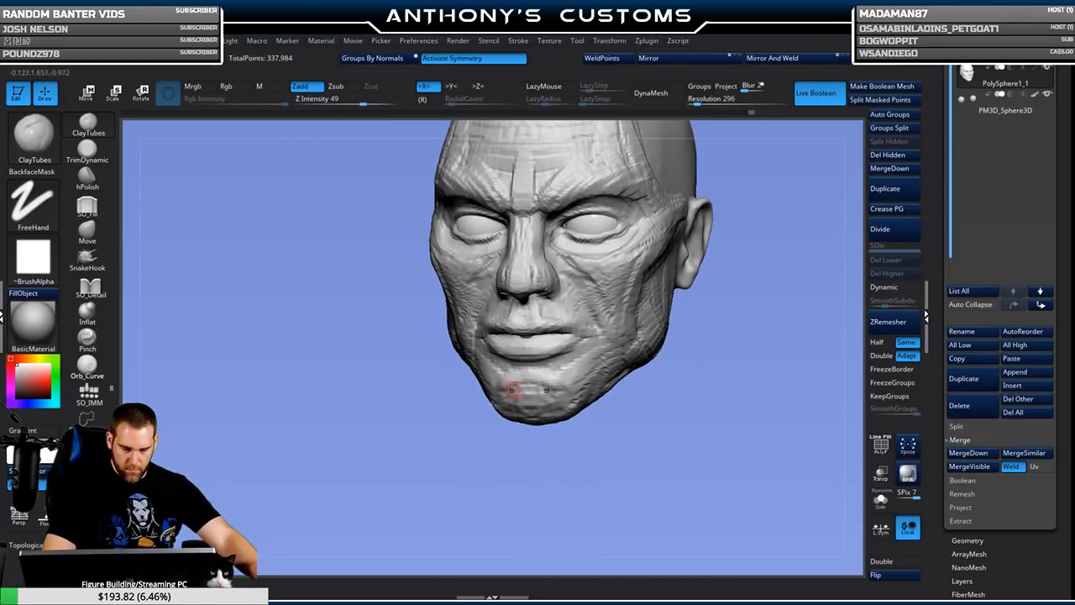
{"action": "mouse_move", "coordinate": [629, 396]}
{"action": "right_mouse_down"}
{"action": "mouse_move", "coordinate": [700, 374]}
{"action": "mouse_move", "coordinate": [669, 417]}
{"action": "mouse_move", "coordinate": [697, 386]}
{"action": "mouse_move", "coordinate": [614, 439]}
{"action": "mouse_move", "coordinate": [534, 321]}
{"action": "right_mouse_up"}
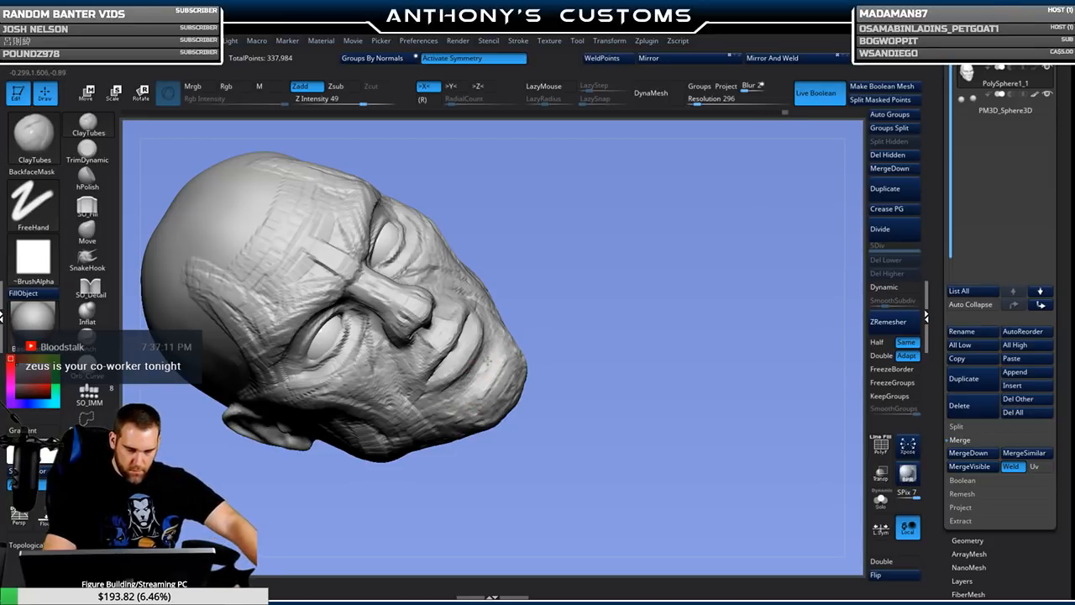
{"action": "mouse_move", "coordinate": [605, 378]}
{"action": "right_mouse_down"}
{"action": "mouse_move", "coordinate": [643, 319]}
{"action": "mouse_move", "coordinate": [646, 353]}
{"action": "mouse_move", "coordinate": [666, 344]}
{"action": "mouse_move", "coordinate": [698, 387]}
{"action": "mouse_move", "coordinate": [676, 437]}
{"action": "mouse_move", "coordinate": [685, 424]}
{"action": "right_mouse_up"}
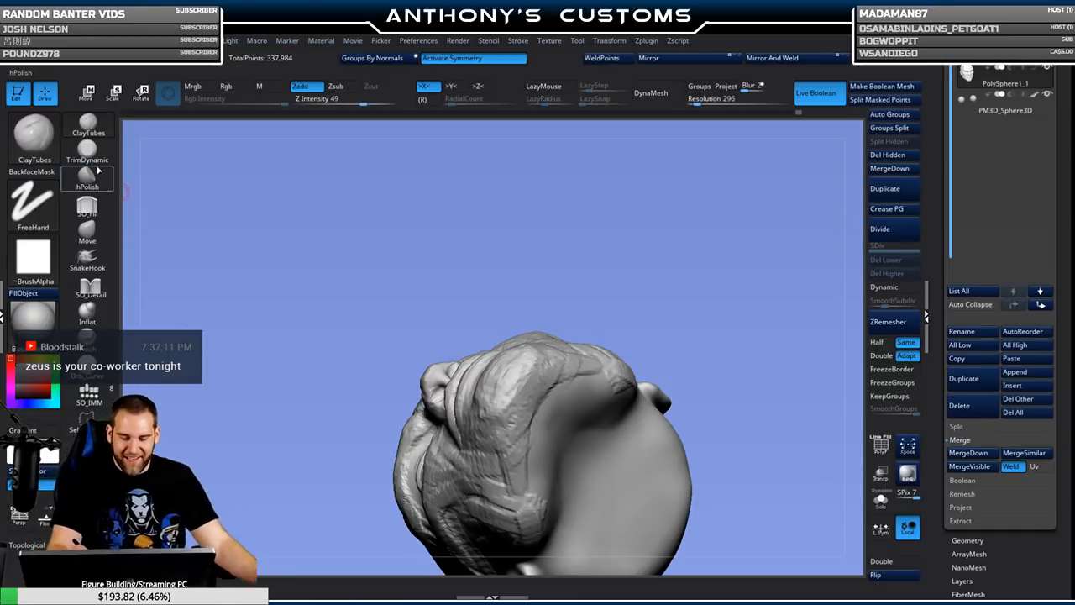
Flatten the chin and the underside of the jaw with a resized TrimDynamic brush.
{"action": "left_click", "coordinate": [88, 151]}
{"action": "key", "text": "space"}
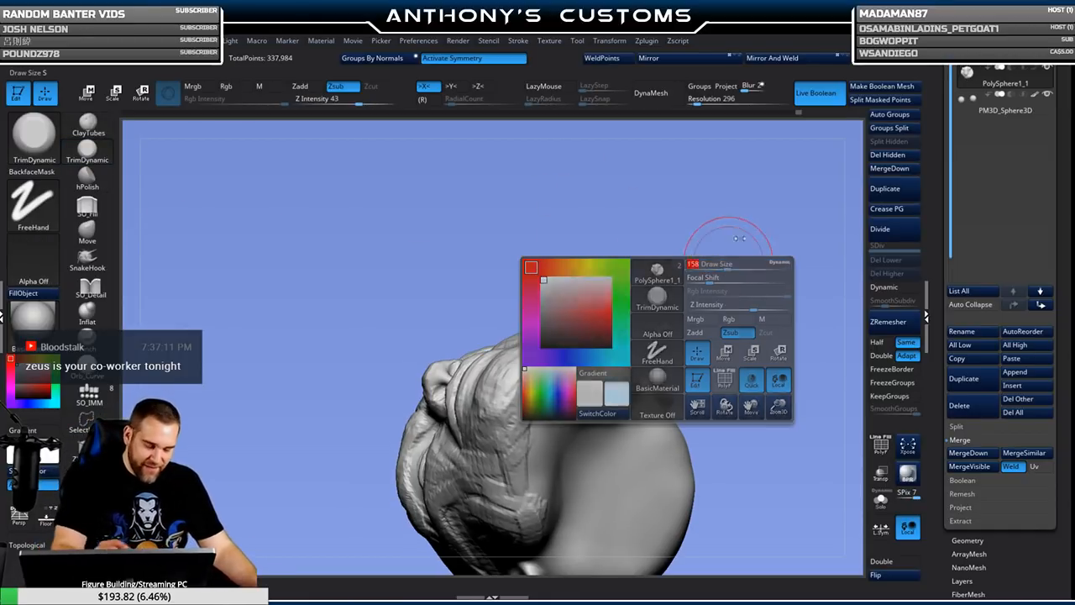
{"action": "left_click_drag", "start_coordinate": [526, 363], "coordinate": [505, 403]}
{"action": "mouse_move", "coordinate": [740, 236]}
{"action": "right_mouse_down"}
{"action": "mouse_move", "coordinate": [704, 353]}
{"action": "mouse_move", "coordinate": [664, 388]}
{"action": "right_mouse_up"}
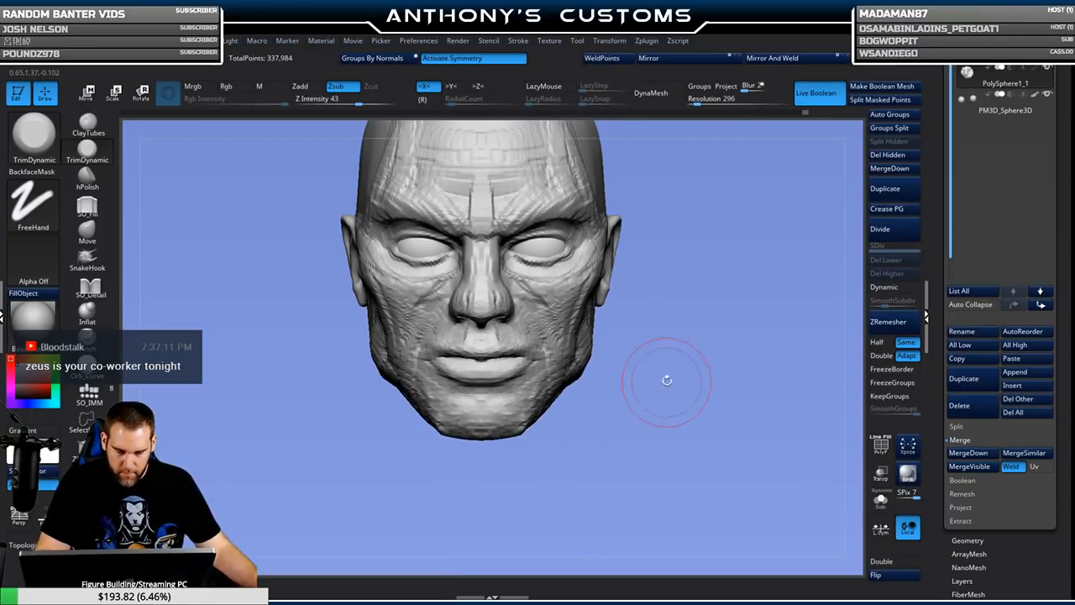
Widen the nostrils and adjust the nose and cheek shapes from front and profile with the Move brush.
{"action": "key", "text": "space"}
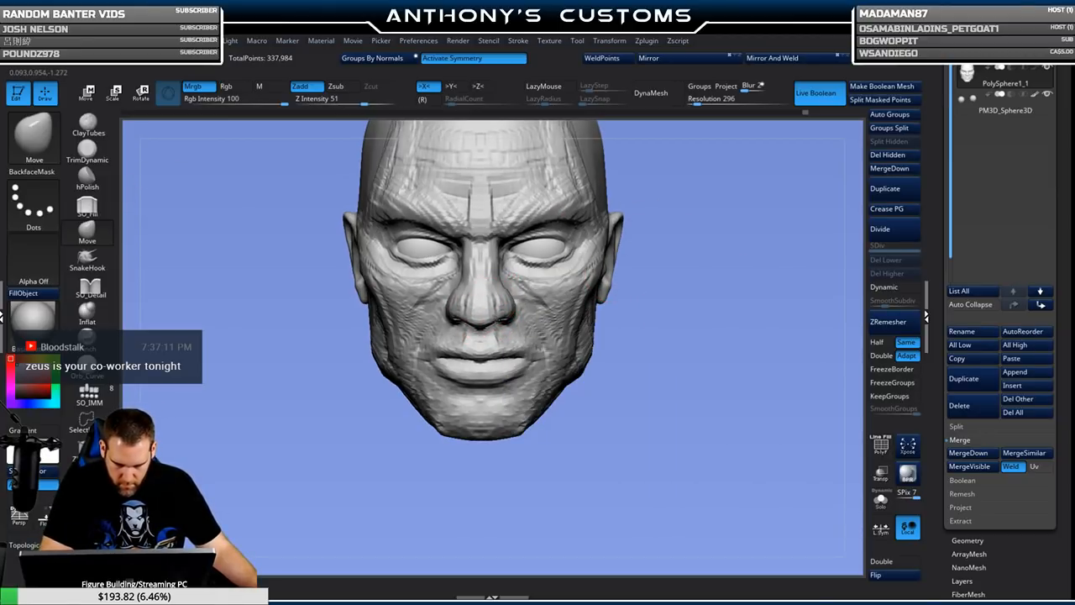
{"action": "left_click_drag", "start_coordinate": [666, 319], "coordinate": [711, 317]}
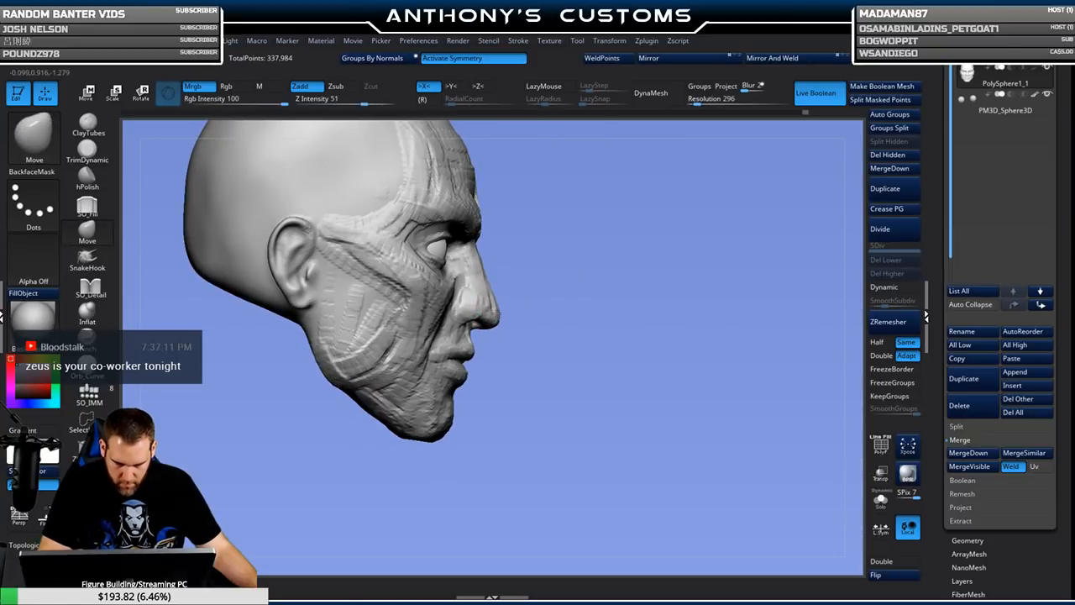
{"action": "left_click_drag", "start_coordinate": [478, 280], "coordinate": [456, 283]}
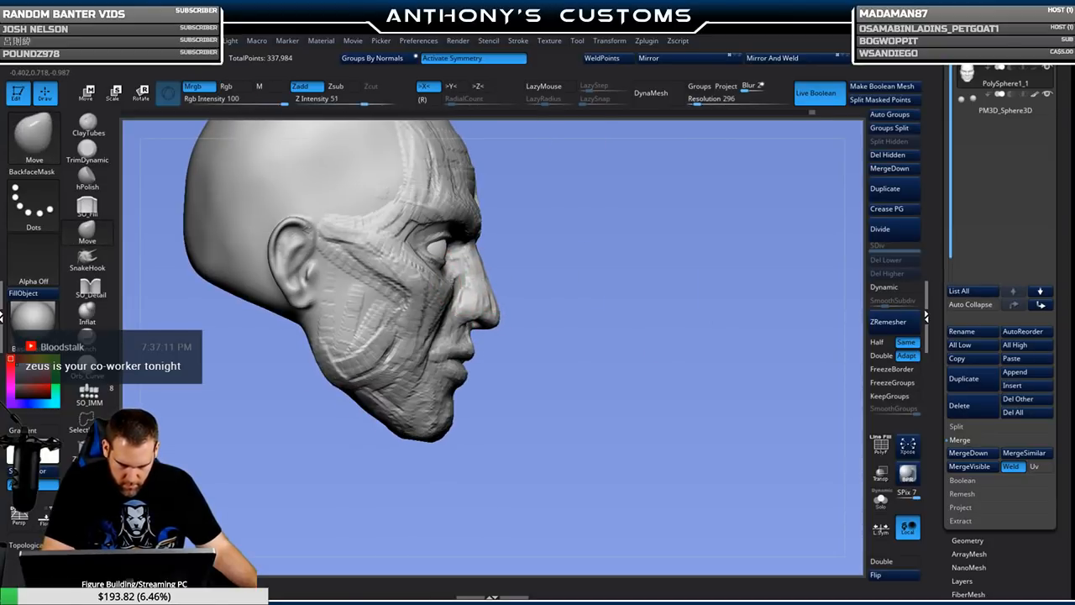
{"action": "left_click_drag", "start_coordinate": [620, 288], "coordinate": [554, 285]}
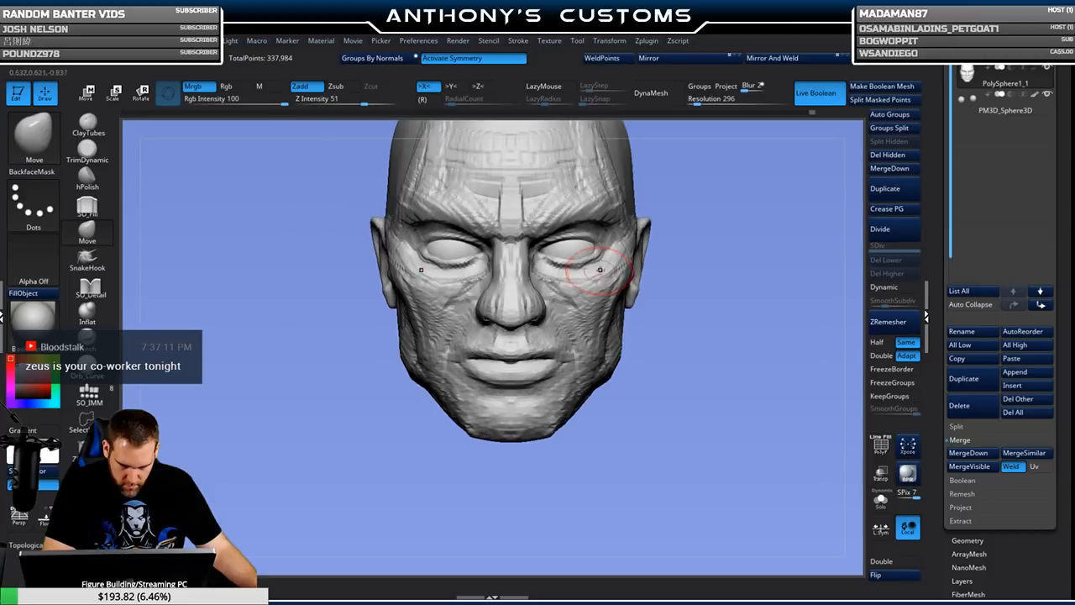
{"action": "mouse_move", "coordinate": [742, 292]}
{"action": "left_mouse_down", "text": "alt"}
{"action": "mouse_move", "coordinate": [538, 400]}
{"action": "mouse_move", "coordinate": [626, 385]}
{"action": "left_mouse_up", "text": "alt"}
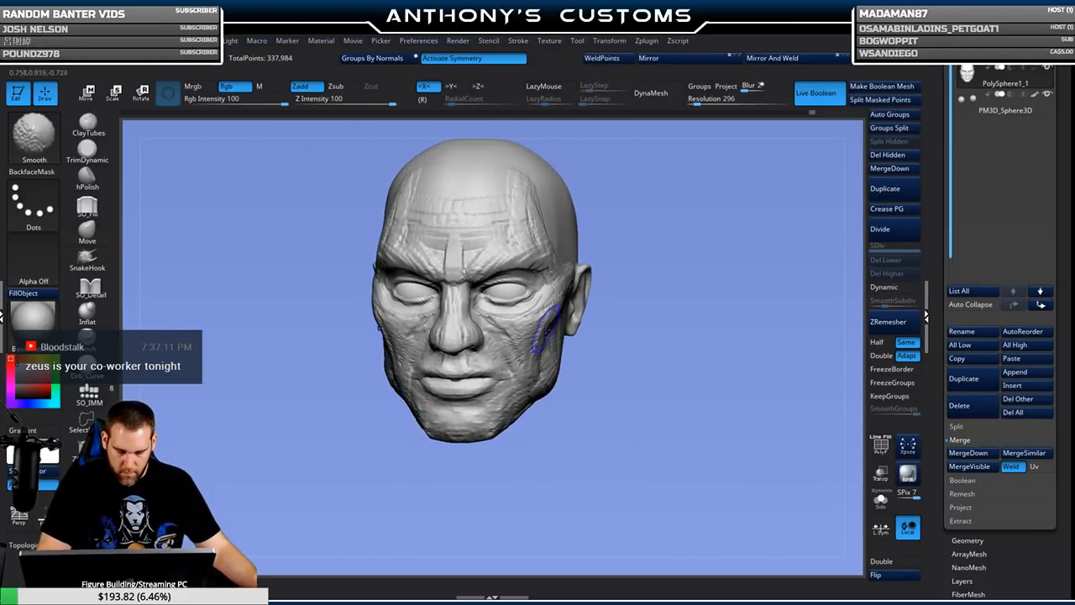
{"action": "left_click_drag", "start_coordinate": [682, 334], "coordinate": [624, 341]}
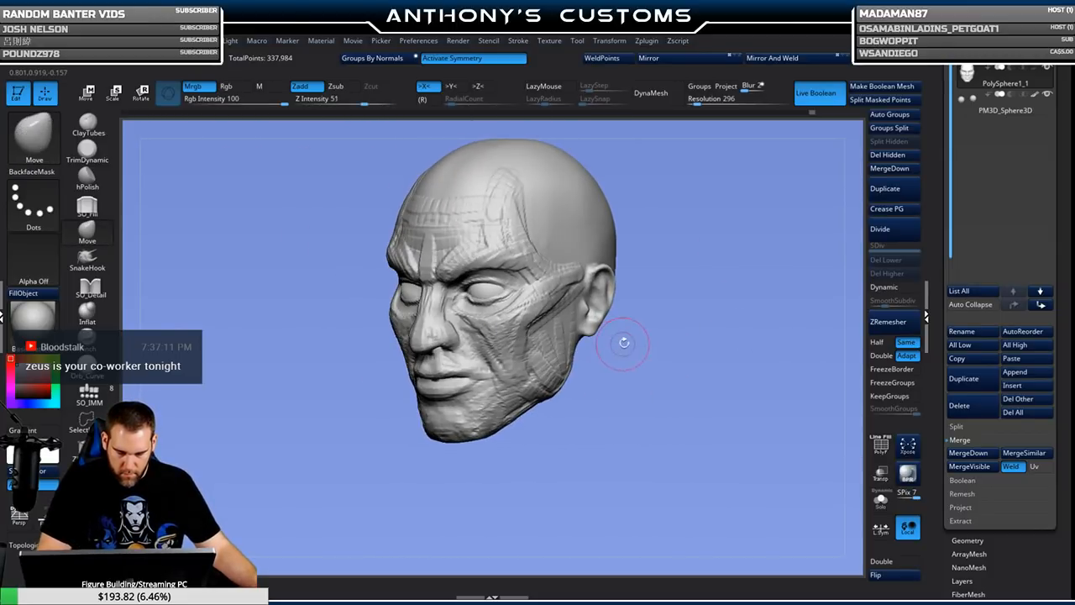
{"action": "left_click", "coordinate": [650, 93]}
{"action": "key", "text": "shift+f"}
{"action": "mouse_move", "coordinate": [711, 218]}
{"action": "left_mouse_down", "text": "alt"}
{"action": "mouse_move", "coordinate": [719, 343]}
{"action": "mouse_move", "coordinate": [710, 300]}
{"action": "mouse_move", "coordinate": [550, 325]}
{"action": "left_mouse_up", "text": "alt"}
{"action": "key", "text": "shift+f"}
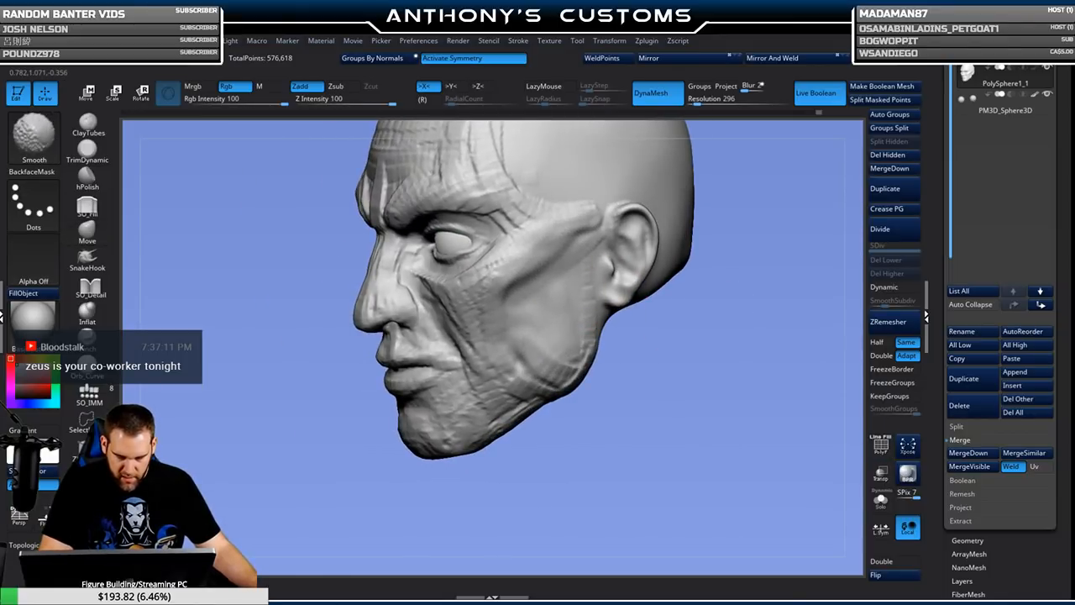
{"action": "key", "text": "ctrl"}
{"action": "key", "text": "ctrl+z"}
{"action": "key", "text": "ctrl+z"}
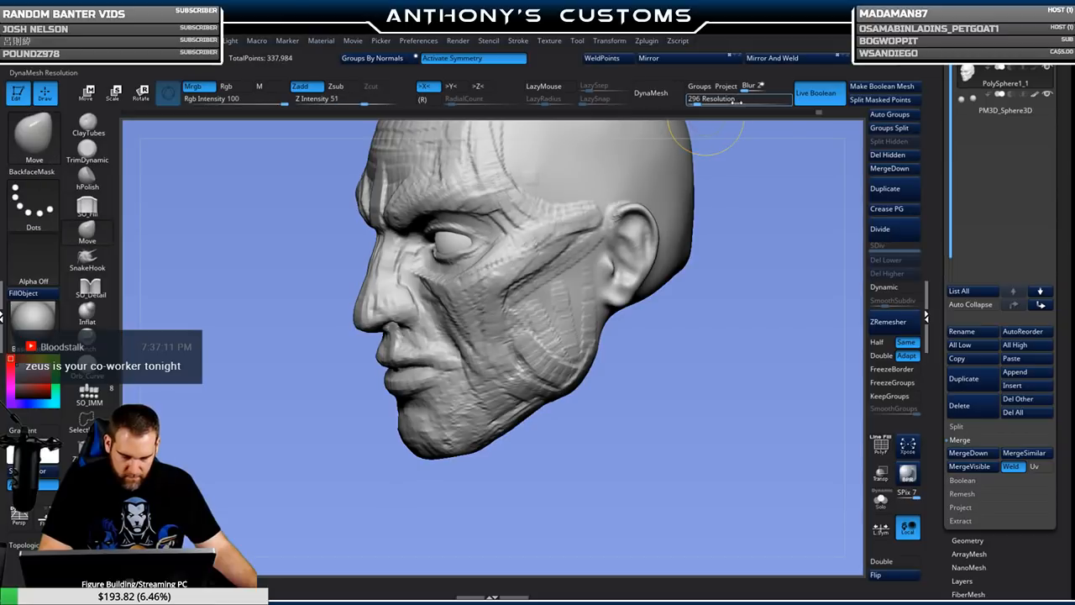
Remesh the head with DynaMesh at resolution 264.
{"action": "left_click_drag", "start_coordinate": [696, 101], "coordinate": [694, 102]}
{"action": "key", "text": "ctrl"}
{"action": "left_click", "coordinate": [650, 92]}
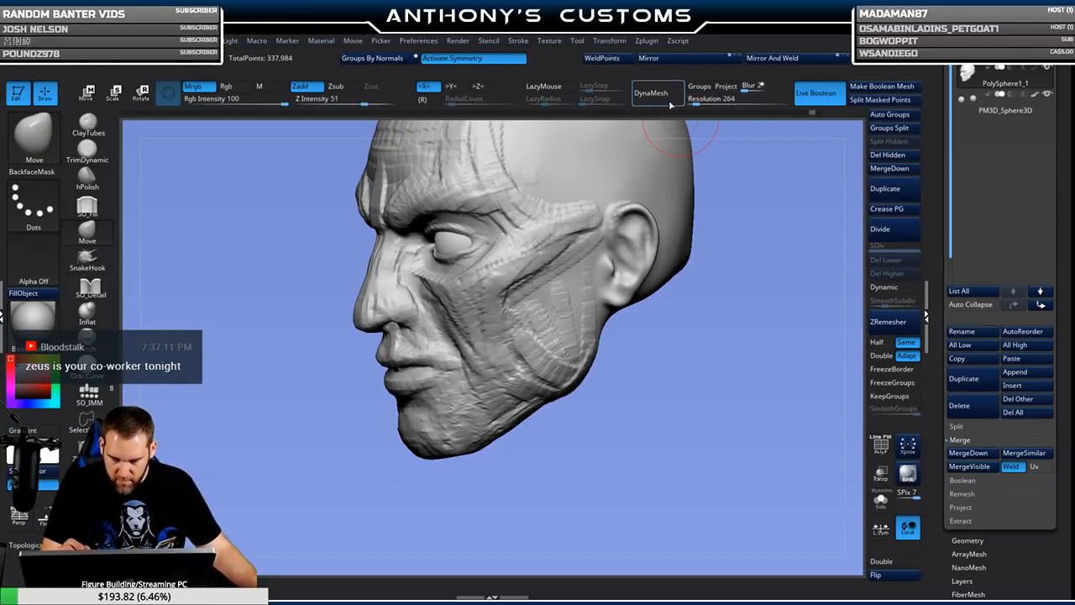
Smooth the rough clay strokes across the jaw, cheeks, chin, brow, forehead and nose.
{"action": "key", "text": "shift"}
{"action": "mouse_move", "coordinate": [534, 307]}
{"action": "left_mouse_down", "text": "shift"}
{"action": "mouse_move", "coordinate": [553, 332]}
{"action": "mouse_move", "coordinate": [543, 376]}
{"action": "mouse_move", "coordinate": [514, 407]}
{"action": "mouse_move", "coordinate": [472, 382]}
{"action": "left_mouse_up", "text": "shift"}
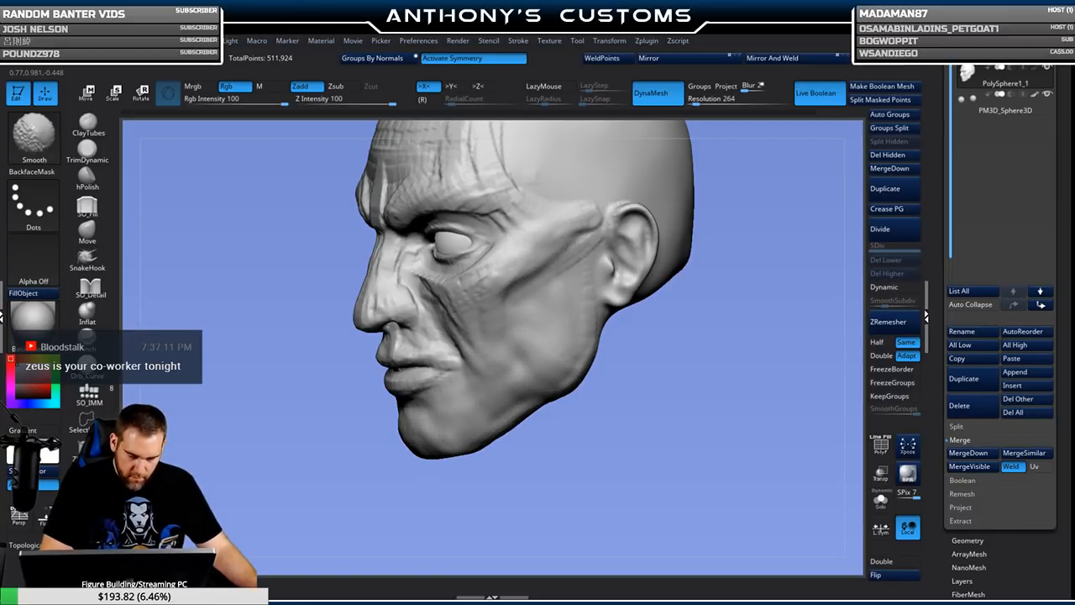
{"action": "mouse_move", "coordinate": [727, 323]}
{"action": "left_mouse_down", "text": "alt"}
{"action": "mouse_move", "coordinate": [727, 299]}
{"action": "mouse_move", "coordinate": [707, 381]}
{"action": "left_mouse_up", "text": "alt"}
{"action": "mouse_move", "coordinate": [475, 252]}
{"action": "left_mouse_down", "text": "shift"}
{"action": "mouse_move", "coordinate": [449, 246]}
{"action": "mouse_move", "coordinate": [403, 305]}
{"action": "left_mouse_up", "text": "shift"}
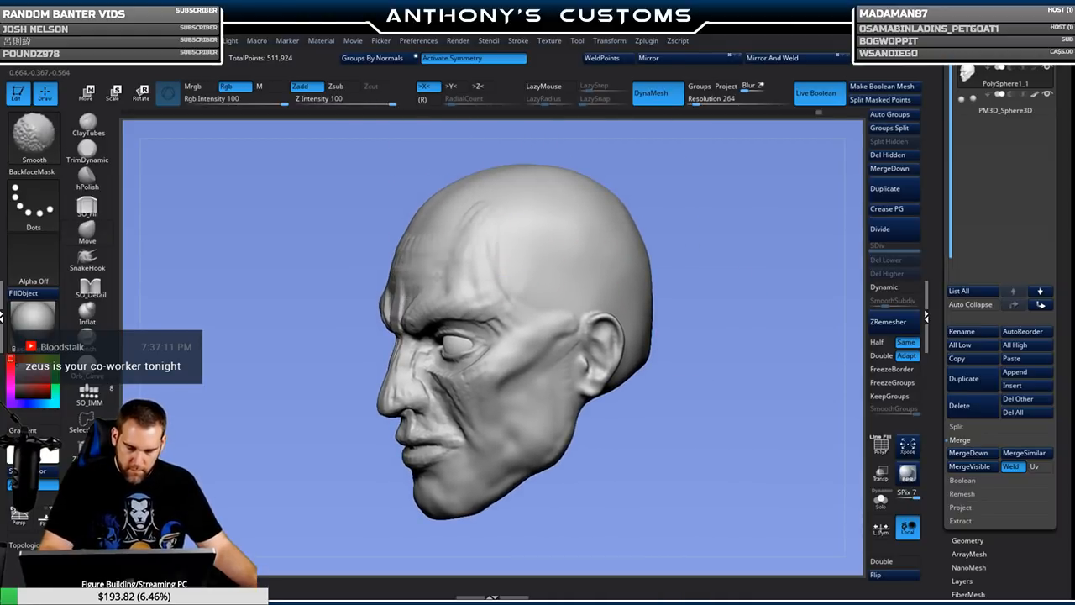
{"action": "left_click_drag", "start_coordinate": [357, 252], "coordinate": [561, 235]}
{"action": "mouse_move", "coordinate": [425, 285]}
{"action": "left_mouse_down", "text": "shift"}
{"action": "mouse_move", "coordinate": [425, 357]}
{"action": "mouse_move", "coordinate": [366, 355]}
{"action": "mouse_move", "coordinate": [451, 376]}
{"action": "left_mouse_up", "text": "shift"}
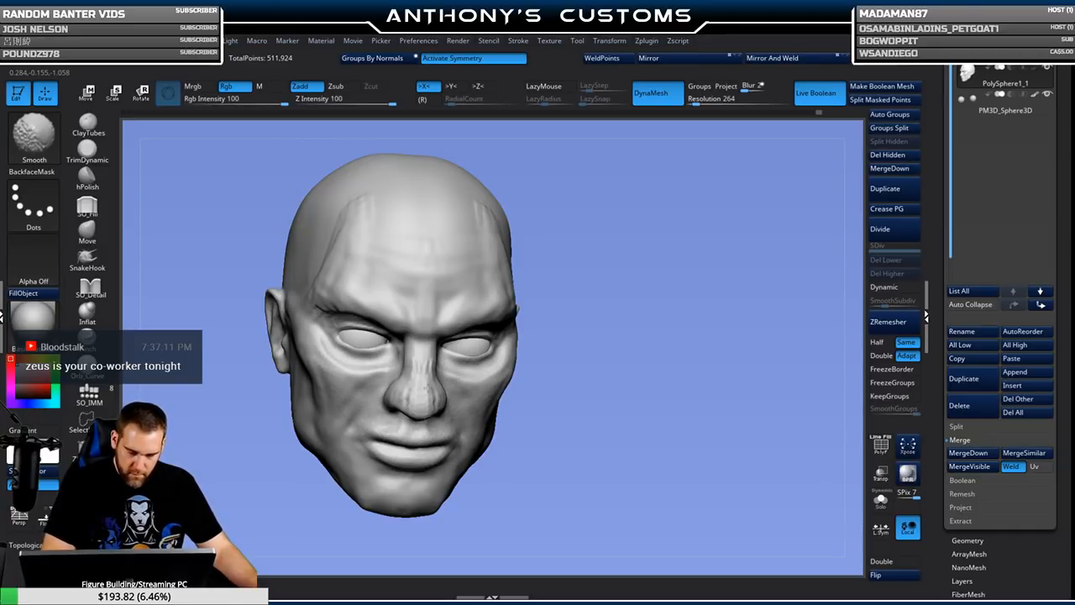
{"action": "mouse_move", "coordinate": [660, 300]}
{"action": "left_mouse_down"}
{"action": "mouse_move", "coordinate": [683, 271]}
{"action": "mouse_move", "coordinate": [741, 319]}
{"action": "mouse_move", "coordinate": [724, 362]}
{"action": "mouse_move", "coordinate": [773, 364]}
{"action": "mouse_move", "coordinate": [689, 422]}
{"action": "mouse_move", "coordinate": [665, 350]}
{"action": "left_mouse_up"}
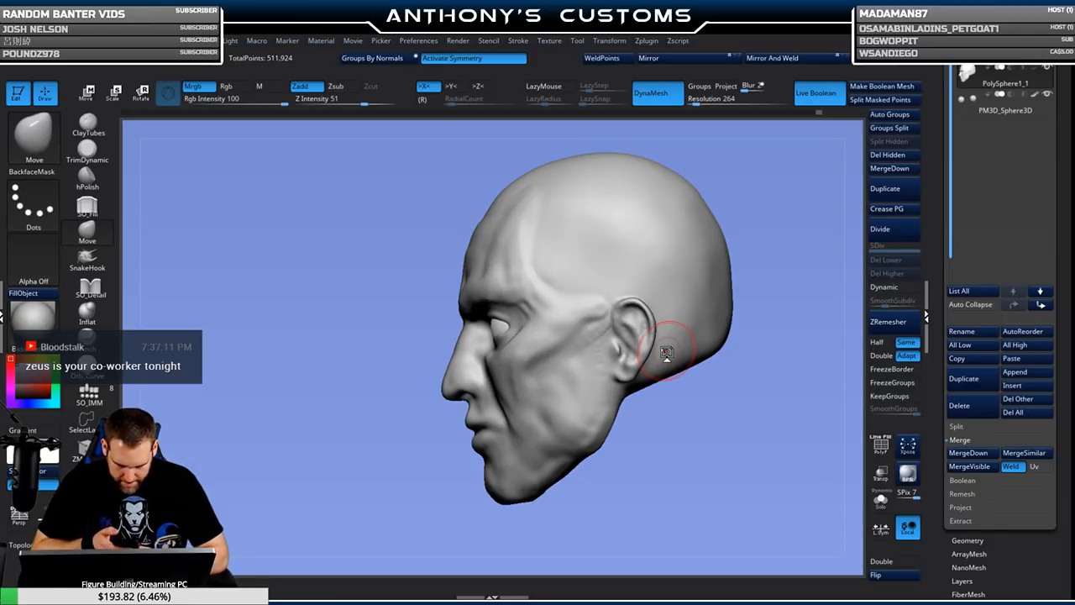
{"action": "right_click_drag", "start_coordinate": [666, 353], "coordinate": [680, 320]}
{"action": "right_click", "coordinate": [680, 318]}
{"action": "right_click_drag", "start_coordinate": [655, 358], "coordinate": [690, 341]}
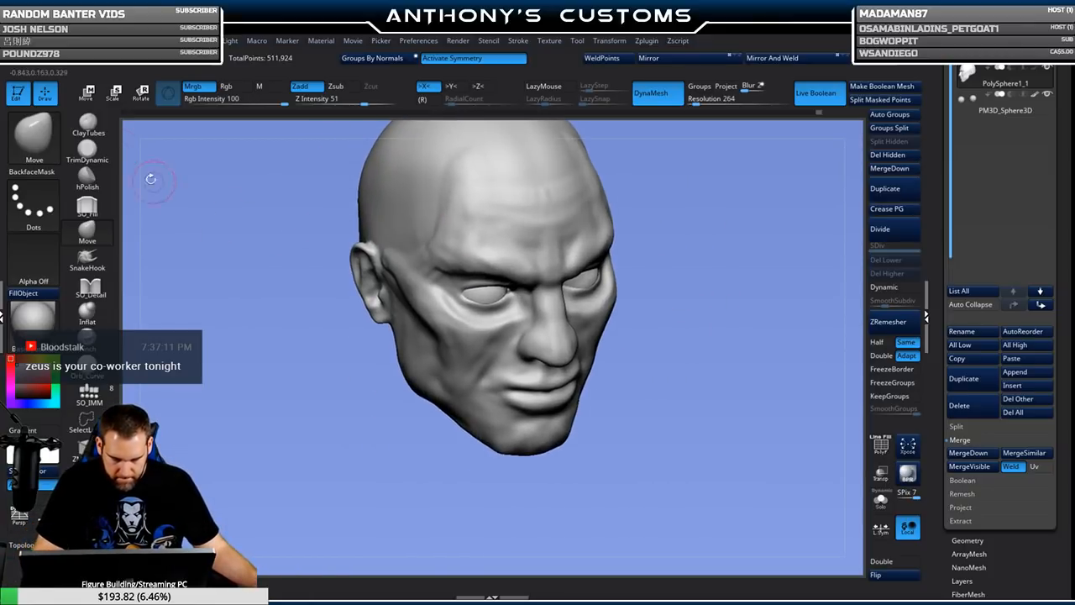
Lay symmetrical ClayTubes strokes from the sides of the nose diagonally down and across the cheeks.
{"action": "left_click", "coordinate": [89, 125]}
{"action": "right_click_drag", "start_coordinate": [571, 252], "coordinate": [568, 283]}
{"action": "left_click_drag", "start_coordinate": [516, 317], "coordinate": [472, 379]}
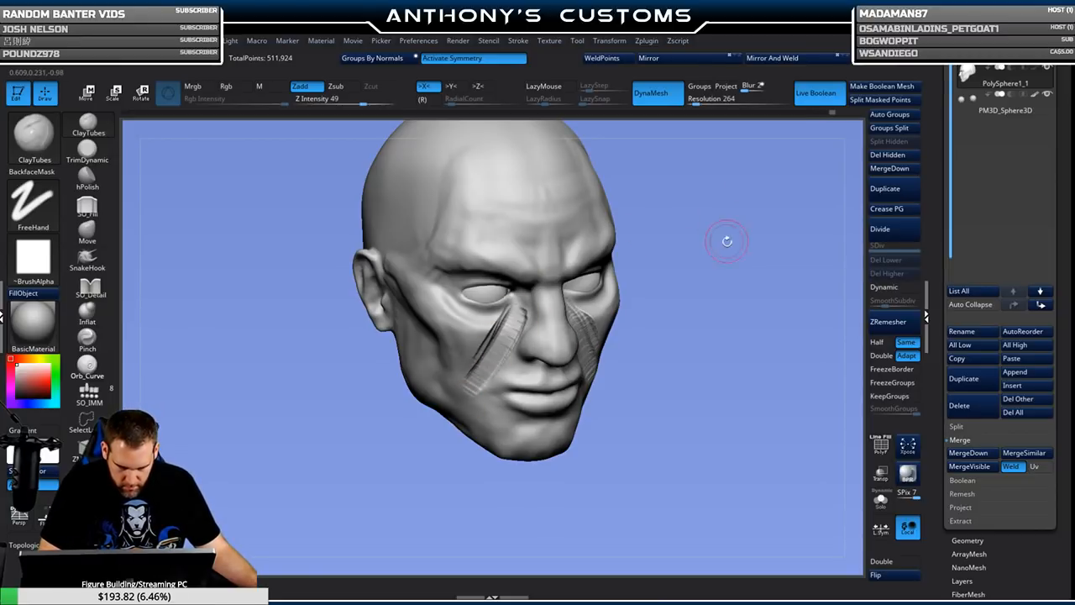
{"action": "right_click_drag", "start_coordinate": [726, 241], "coordinate": [718, 231]}
{"action": "left_click", "coordinate": [694, 100]}
{"action": "left_click", "coordinate": [669, 93]}
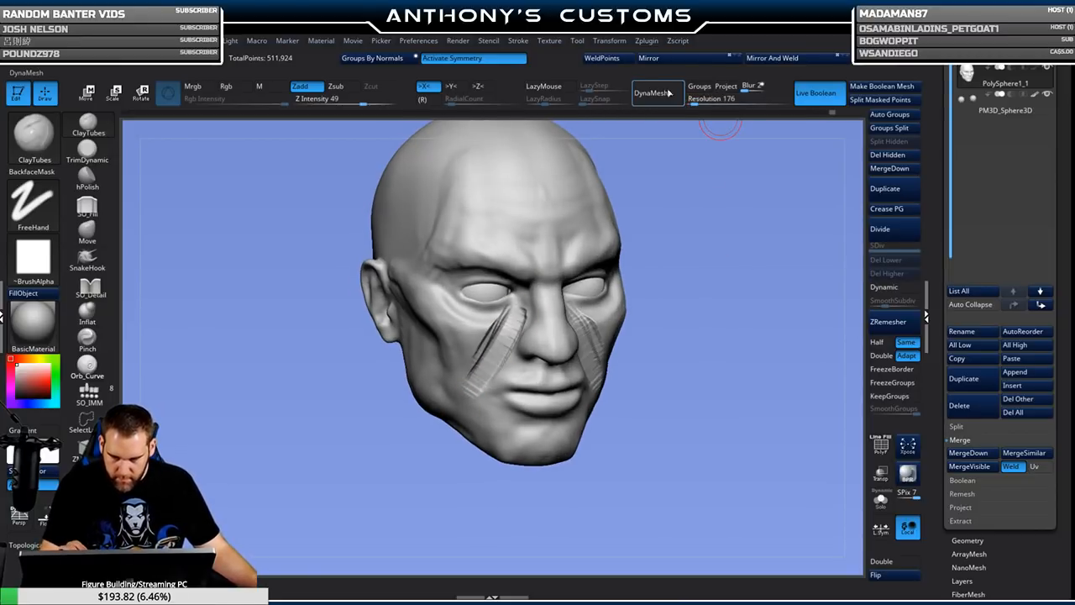
{"action": "right_click_drag", "start_coordinate": [687, 277], "coordinate": [668, 278]}
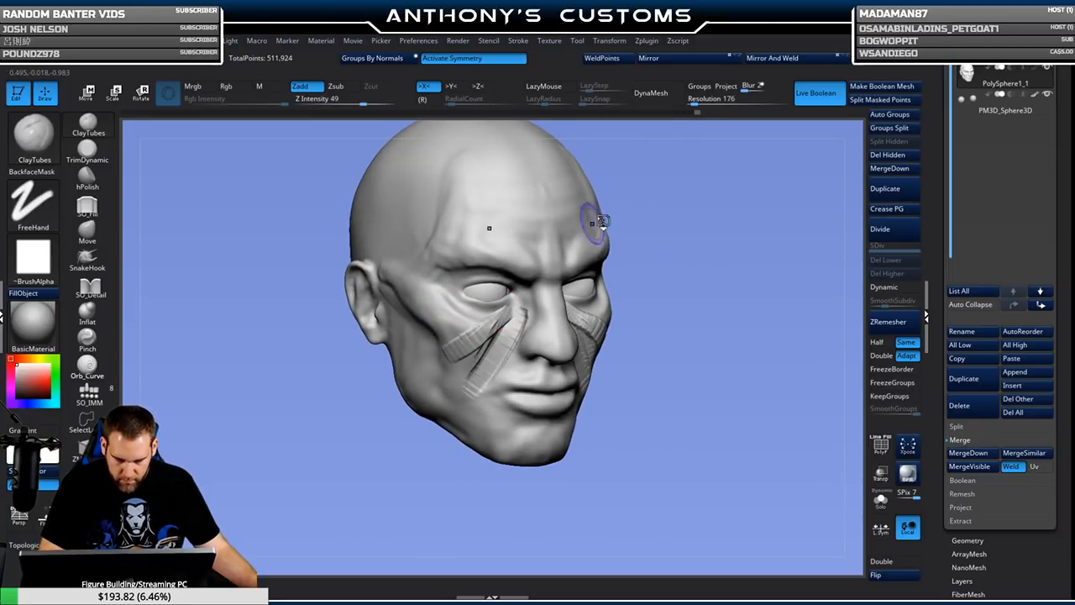
Remesh the head with DynaMesh at resolution 80.
{"action": "key", "text": "shift+f"}
{"action": "left_click_drag", "start_coordinate": [766, 273], "coordinate": [731, 161]}
{"action": "key", "text": "shift+f"}
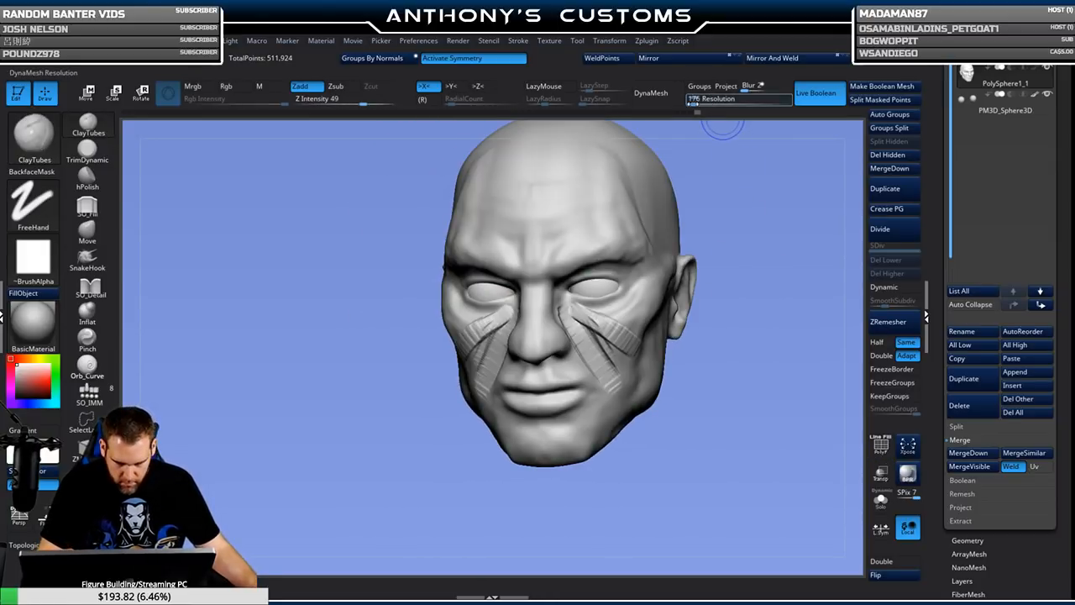
{"action": "left_click", "coordinate": [650, 93]}
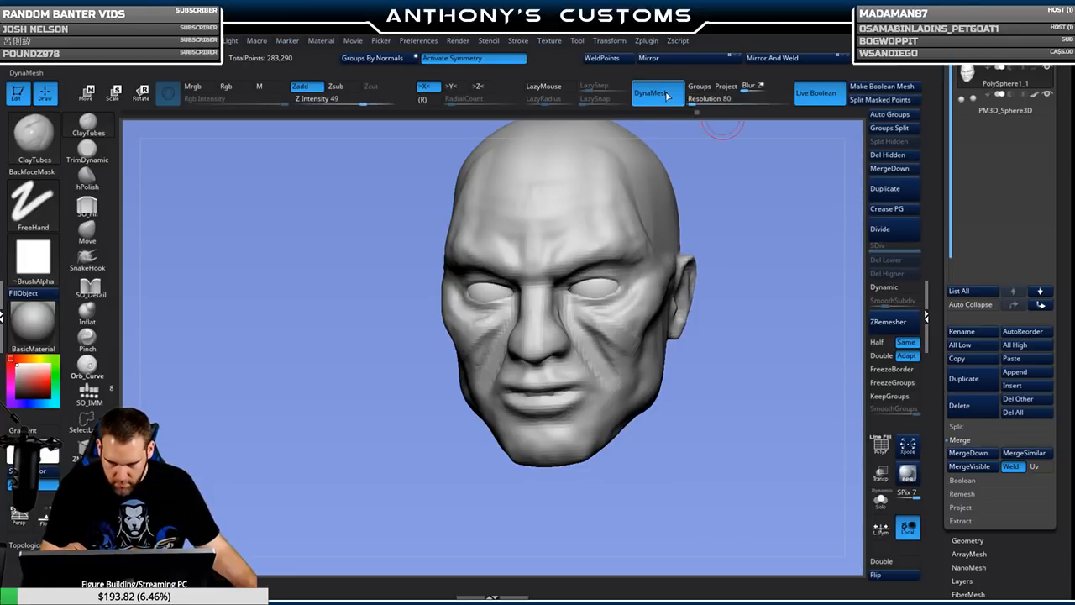
Build up the nose bridge, tip and nostrils with ClayTubes, working from front, below and three-quarter angles.
{"action": "left_click_drag", "start_coordinate": [728, 185], "coordinate": [756, 230]}
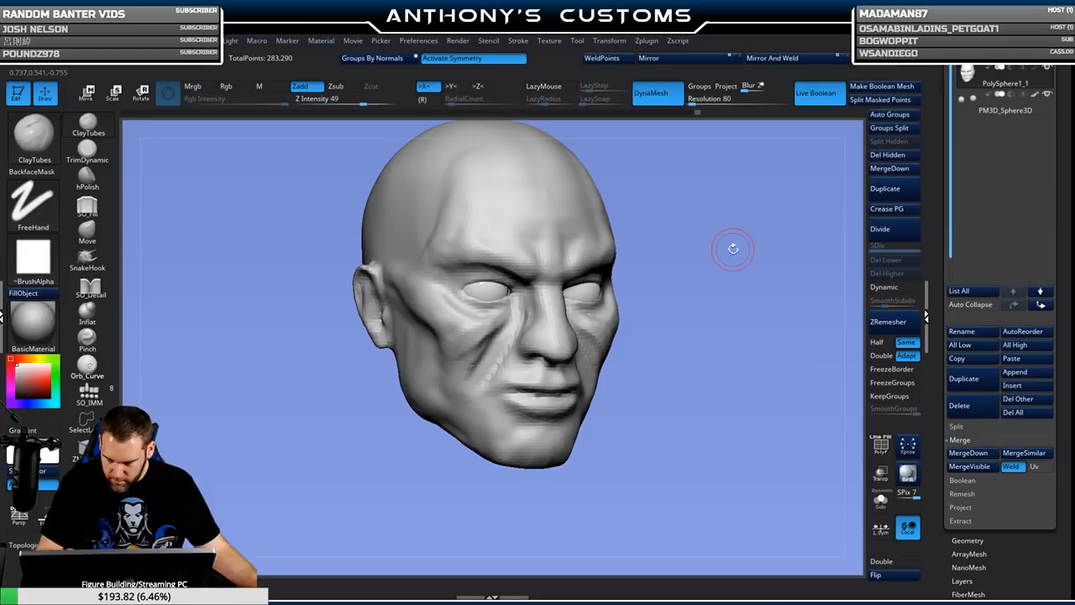
{"action": "left_click_drag", "start_coordinate": [733, 249], "coordinate": [775, 293]}
{"action": "key", "text": "space"}
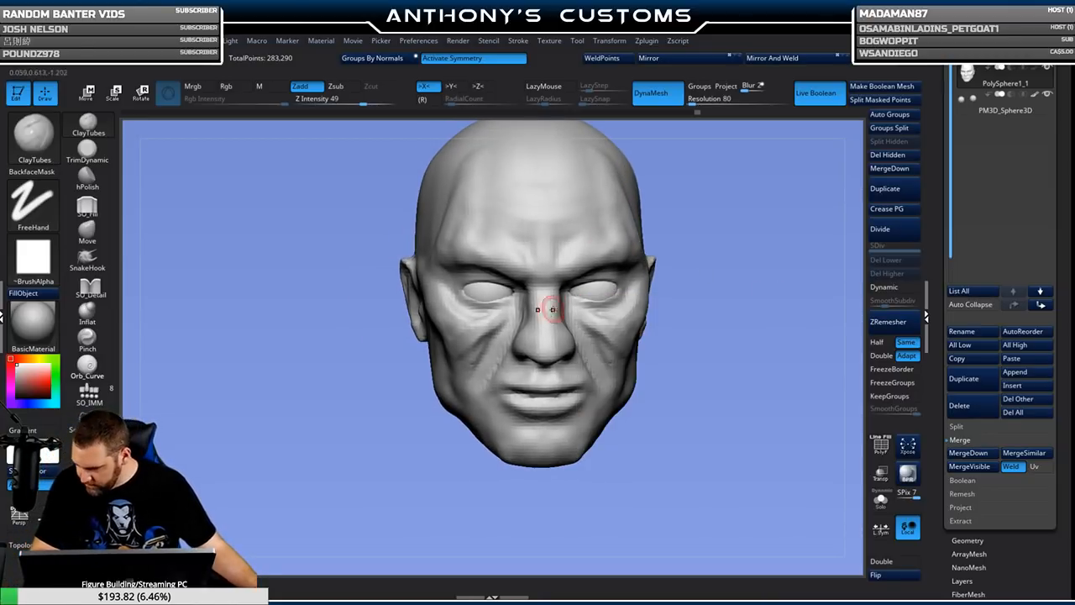
{"action": "left_click_drag", "start_coordinate": [534, 306], "coordinate": [535, 293]}
{"action": "mouse_move", "coordinate": [687, 283]}
{"action": "left_mouse_down"}
{"action": "mouse_move", "coordinate": [751, 282]}
{"action": "mouse_move", "coordinate": [674, 294]}
{"action": "mouse_move", "coordinate": [636, 256]}
{"action": "left_mouse_up"}
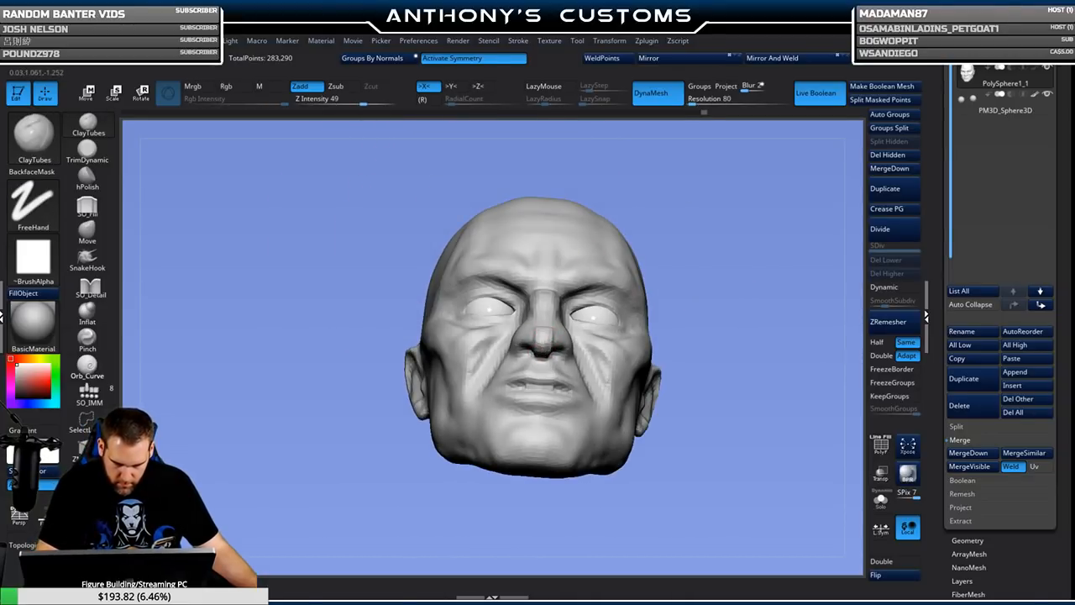
{"action": "mouse_move", "coordinate": [718, 235]}
{"action": "left_mouse_down"}
{"action": "mouse_move", "coordinate": [553, 329]}
{"action": "mouse_move", "coordinate": [629, 261]}
{"action": "left_mouse_up"}
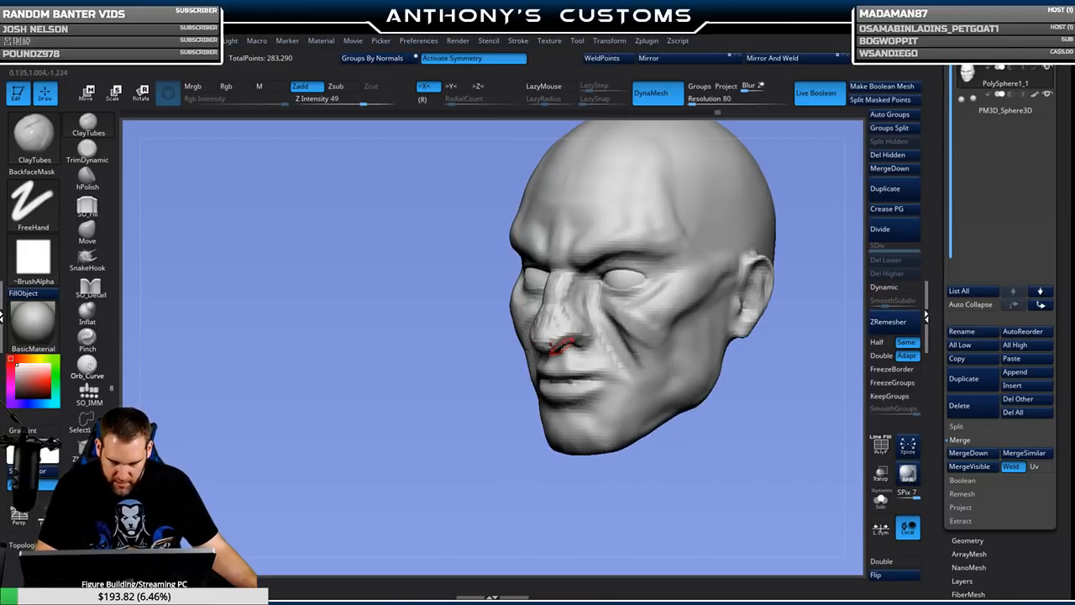
{"action": "left_click_drag", "start_coordinate": [799, 257], "coordinate": [566, 341]}
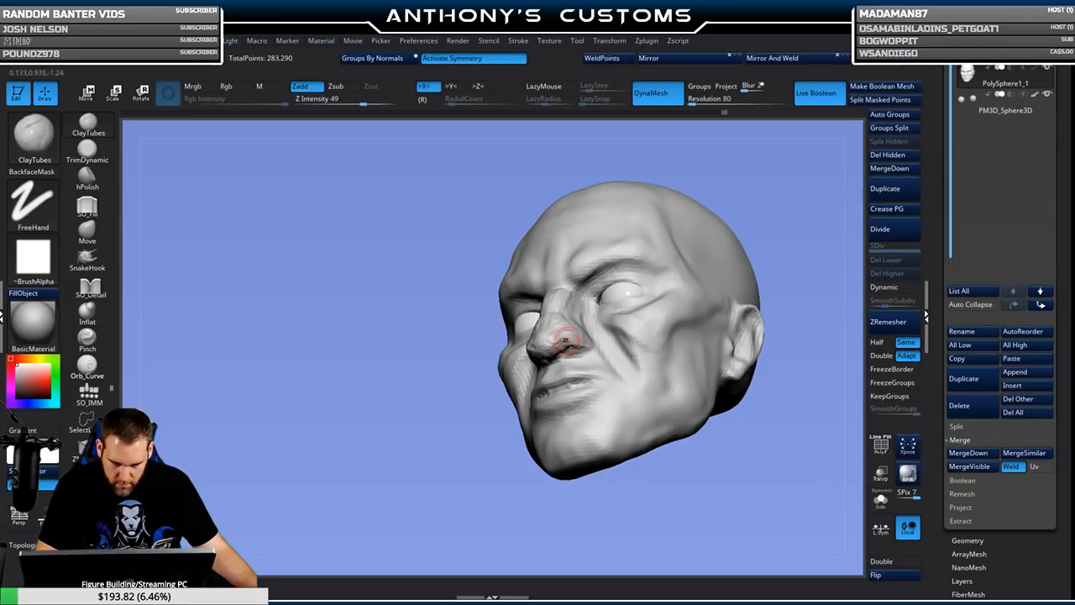
{"action": "left_click_drag", "start_coordinate": [743, 200], "coordinate": [704, 309]}
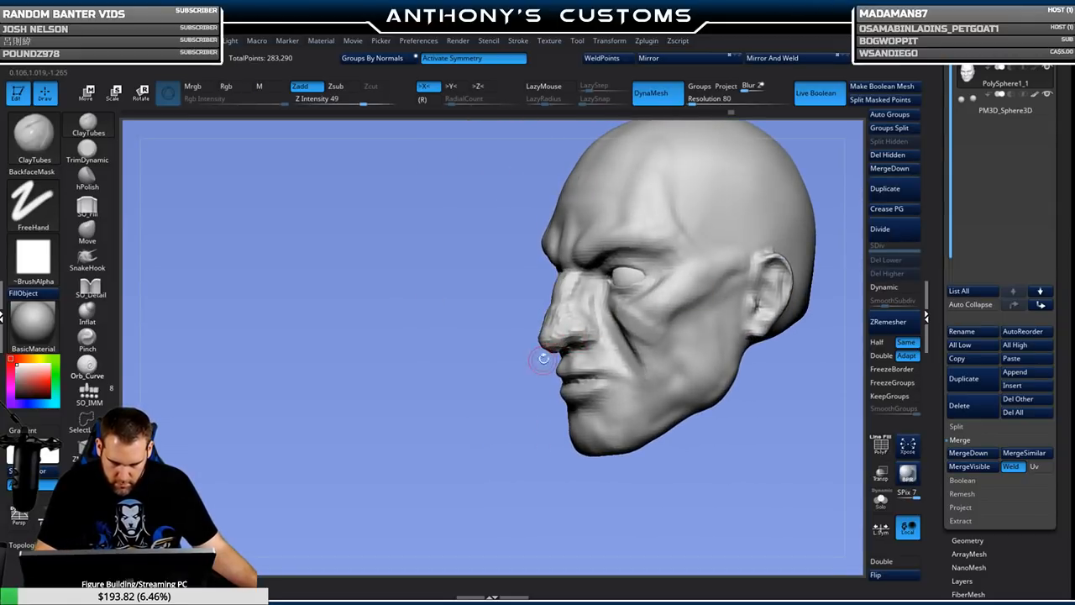
Build up the inner and outer brow ridges symmetrically with ClayTubes strokes above both eyes.
{"action": "mouse_move", "coordinate": [544, 367]}
{"action": "left_mouse_down"}
{"action": "mouse_move", "coordinate": [576, 384]}
{"action": "mouse_move", "coordinate": [720, 353]}
{"action": "mouse_move", "coordinate": [739, 339]}
{"action": "mouse_move", "coordinate": [729, 336]}
{"action": "mouse_move", "coordinate": [748, 333]}
{"action": "mouse_move", "coordinate": [758, 374]}
{"action": "left_mouse_up"}
{"action": "left_click_drag", "start_coordinate": [581, 281], "coordinate": [560, 302]}
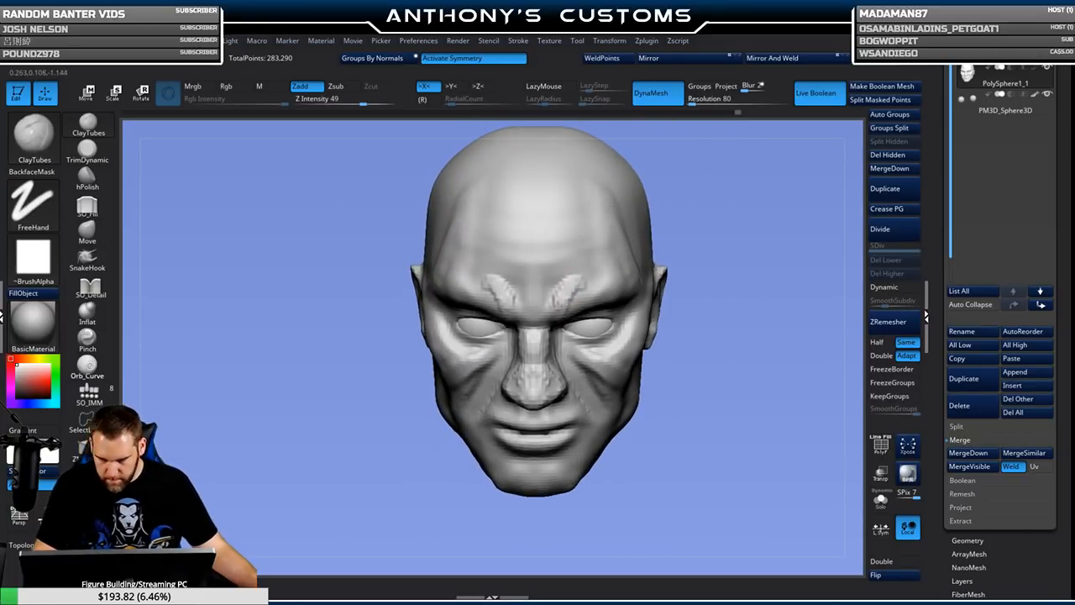
{"action": "left_click_drag", "start_coordinate": [695, 289], "coordinate": [692, 226]}
{"action": "mouse_move", "coordinate": [582, 299]}
{"action": "left_mouse_down"}
{"action": "mouse_move", "coordinate": [563, 312]}
{"action": "mouse_move", "coordinate": [616, 309]}
{"action": "left_mouse_up"}
{"action": "left_click_drag", "start_coordinate": [747, 275], "coordinate": [704, 276]}
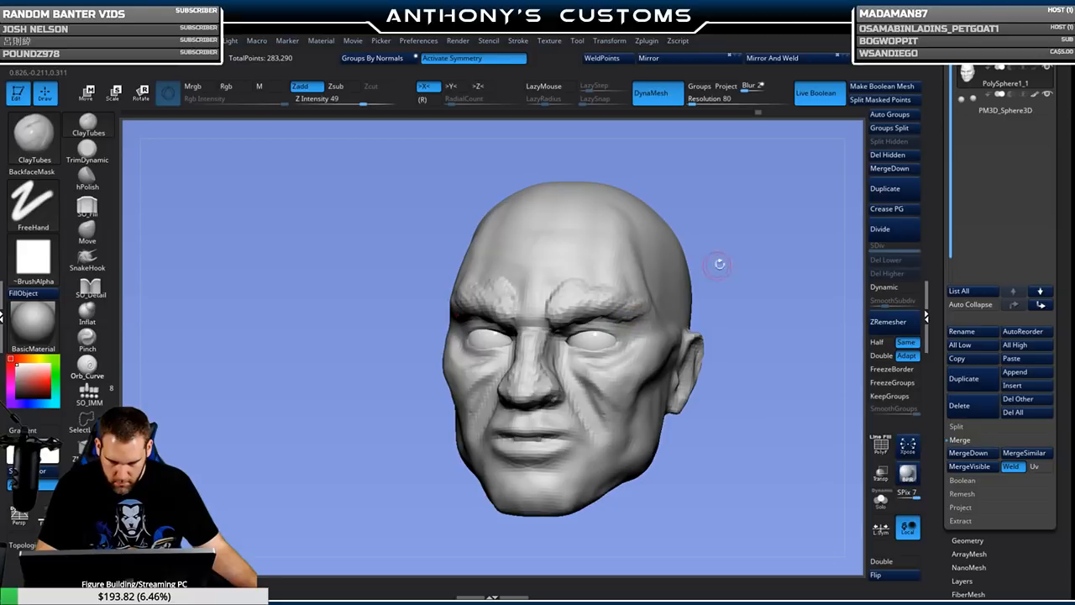
Lay symmetrical ClayTubes strokes running from the inner brows up across the forehead and along the temples.
{"action": "left_click_drag", "start_coordinate": [695, 277], "coordinate": [712, 260]}
{"action": "mouse_move", "coordinate": [648, 214]}
{"action": "left_mouse_down"}
{"action": "mouse_move", "coordinate": [666, 292]}
{"action": "mouse_move", "coordinate": [624, 205]}
{"action": "mouse_move", "coordinate": [587, 256]}
{"action": "left_mouse_up"}
{"action": "left_click_drag", "start_coordinate": [789, 173], "coordinate": [821, 166]}
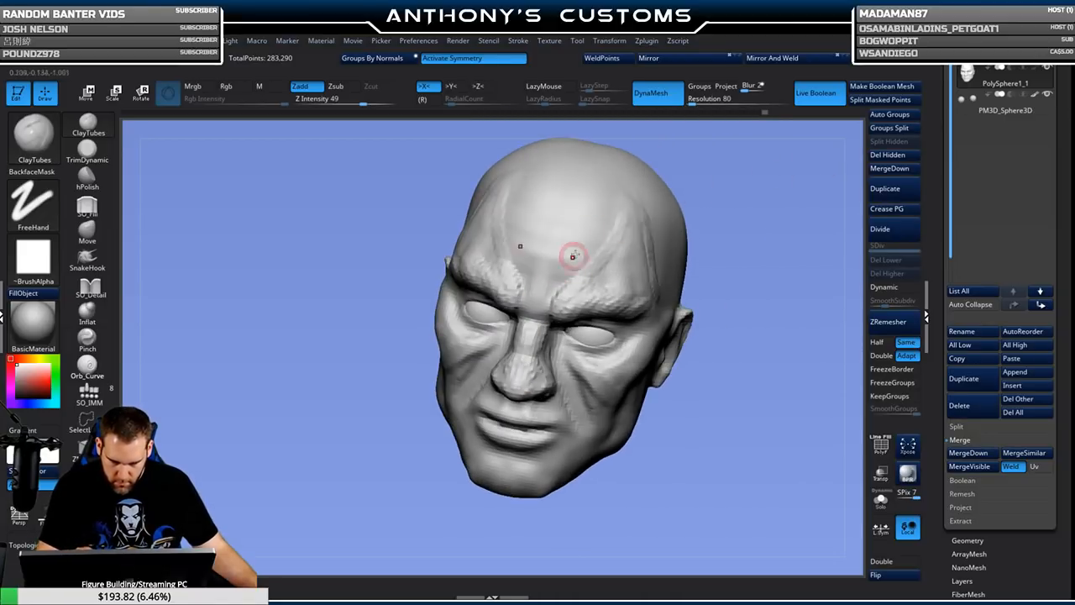
{"action": "left_click_drag", "start_coordinate": [713, 231], "coordinate": [772, 198]}
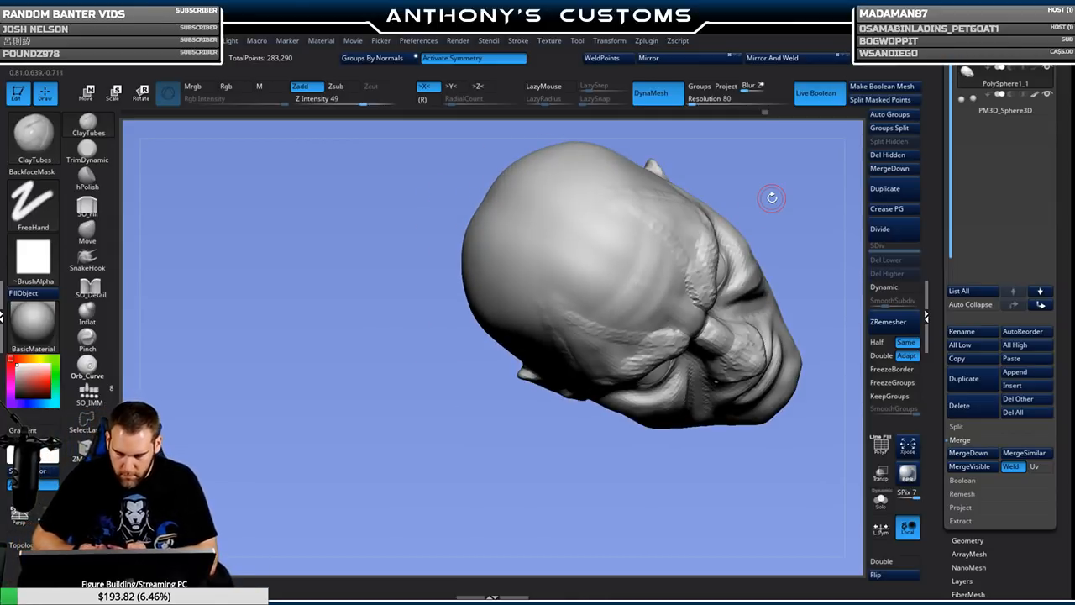
{"action": "mouse_move", "coordinate": [772, 198]}
{"action": "left_mouse_down"}
{"action": "mouse_move", "coordinate": [789, 353]}
{"action": "mouse_move", "coordinate": [698, 221]}
{"action": "left_mouse_up"}
Add ClayTubes strokes between the eyebrows, along the upper nose bridge and beside the nose.
{"action": "mouse_move", "coordinate": [606, 301]}
{"action": "left_mouse_down"}
{"action": "mouse_move", "coordinate": [597, 269]}
{"action": "mouse_move", "coordinate": [607, 293]}
{"action": "left_mouse_up"}
{"action": "mouse_move", "coordinate": [729, 210]}
{"action": "left_mouse_down"}
{"action": "mouse_move", "coordinate": [720, 255]}
{"action": "mouse_move", "coordinate": [664, 231]}
{"action": "left_mouse_up"}
{"action": "left_click_drag", "start_coordinate": [603, 299], "coordinate": [599, 269]}
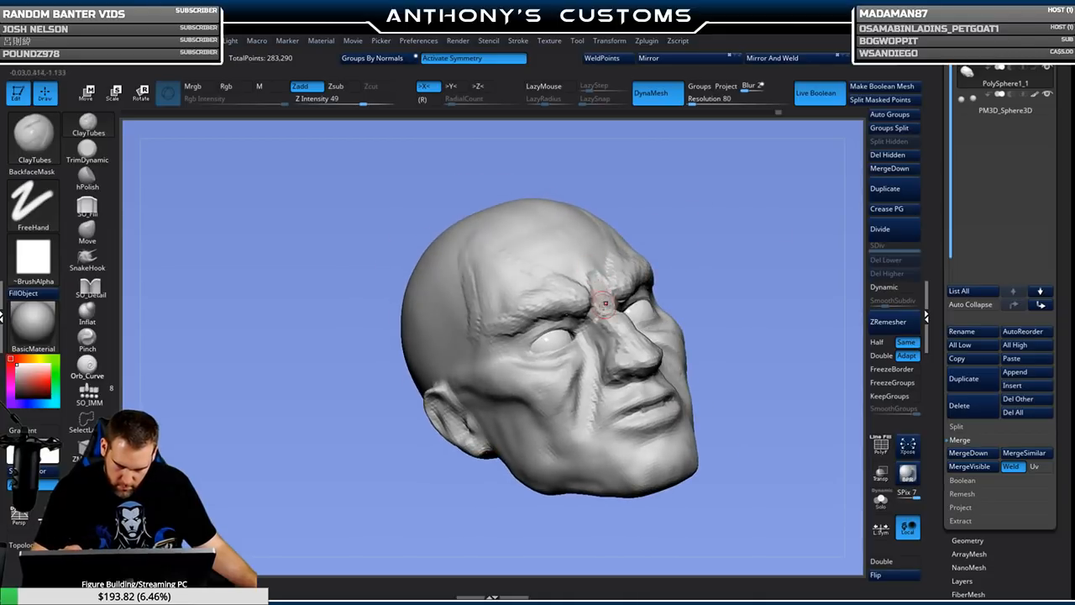
{"action": "mouse_move", "coordinate": [677, 254]}
{"action": "left_mouse_down"}
{"action": "mouse_move", "coordinate": [755, 240]}
{"action": "mouse_move", "coordinate": [744, 268]}
{"action": "left_mouse_up"}
{"action": "mouse_move", "coordinate": [554, 330]}
{"action": "left_mouse_down"}
{"action": "mouse_move", "coordinate": [510, 360]}
{"action": "mouse_move", "coordinate": [546, 343]}
{"action": "mouse_move", "coordinate": [529, 360]}
{"action": "mouse_move", "coordinate": [547, 372]}
{"action": "mouse_move", "coordinate": [557, 328]}
{"action": "mouse_move", "coordinate": [551, 365]}
{"action": "mouse_move", "coordinate": [566, 323]}
{"action": "mouse_move", "coordinate": [564, 340]}
{"action": "mouse_move", "coordinate": [572, 331]}
{"action": "left_mouse_up"}
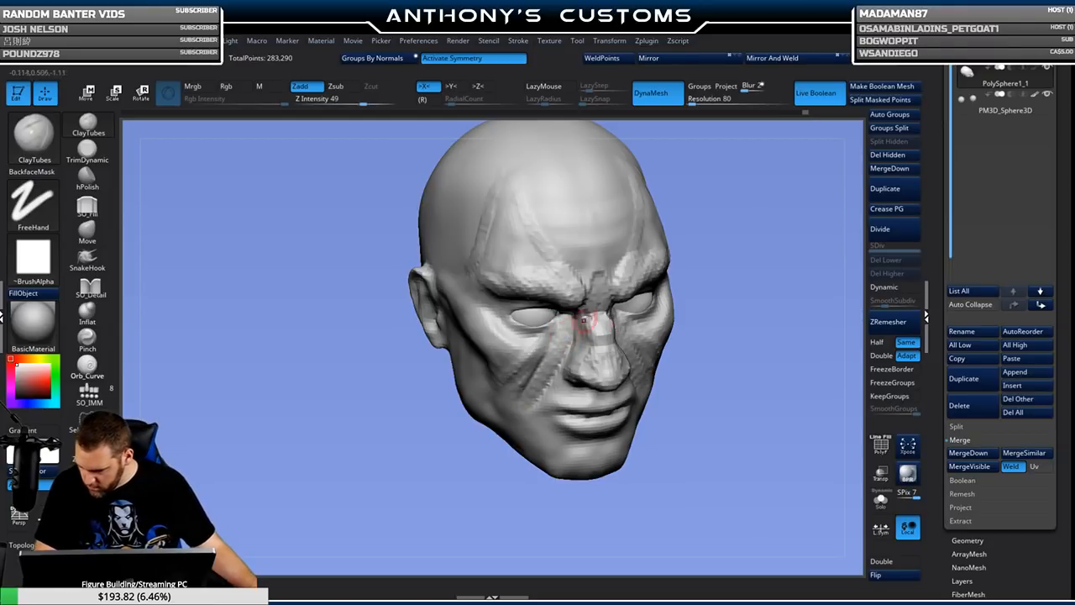
Build up the smile folds, mouth corners, cheeks and cheekbones with symmetrical ClayTubes strokes.
{"action": "left_click_drag", "start_coordinate": [793, 269], "coordinate": [760, 281]}
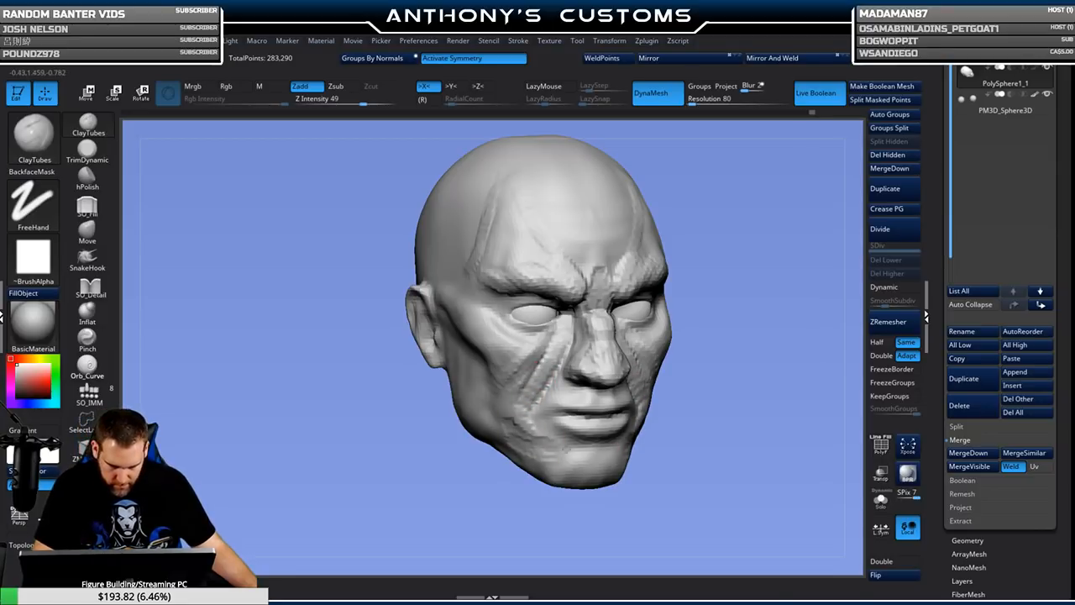
{"action": "mouse_move", "coordinate": [525, 410]}
{"action": "left_mouse_down"}
{"action": "mouse_move", "coordinate": [559, 445]}
{"action": "mouse_move", "coordinate": [548, 445]}
{"action": "left_mouse_up"}
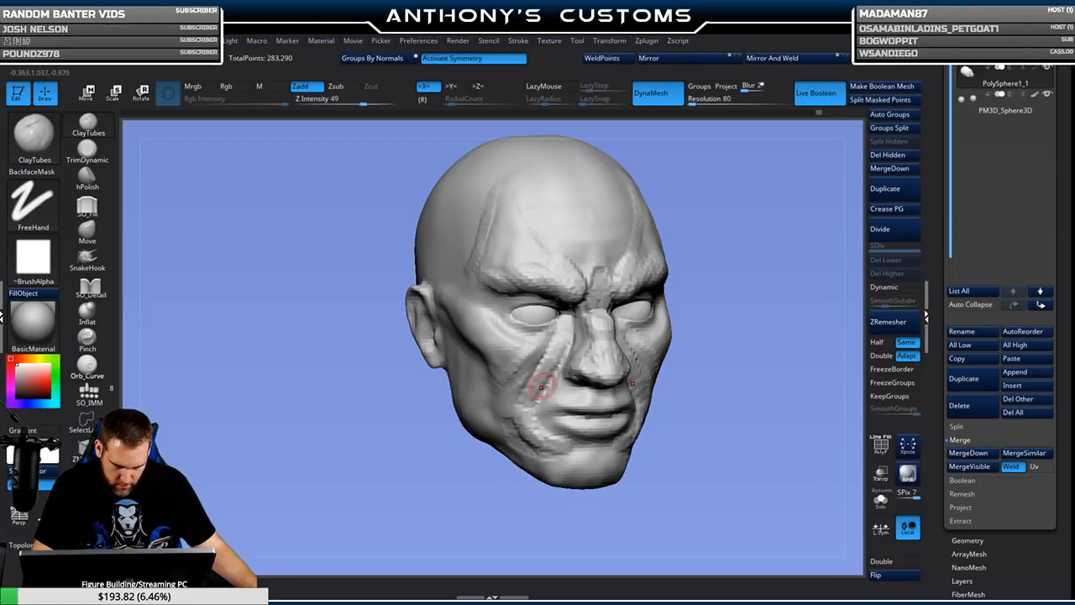
{"action": "mouse_move", "coordinate": [767, 300]}
{"action": "left_mouse_down"}
{"action": "mouse_move", "coordinate": [772, 254]}
{"action": "mouse_move", "coordinate": [714, 326]}
{"action": "mouse_move", "coordinate": [724, 338]}
{"action": "mouse_move", "coordinate": [625, 351]}
{"action": "left_mouse_up"}
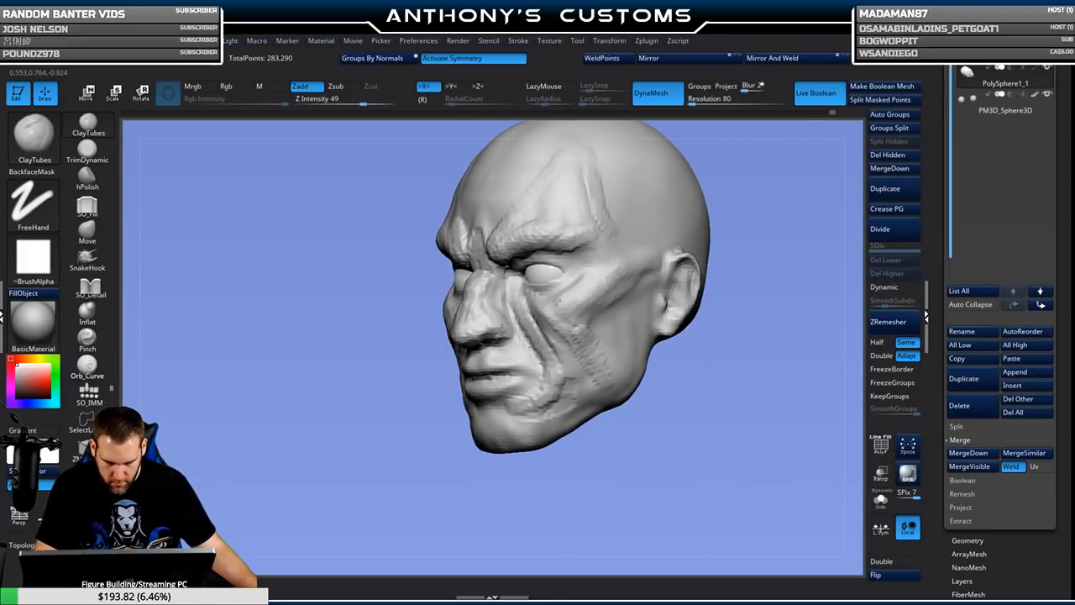
{"action": "mouse_move", "coordinate": [595, 274]}
{"action": "left_mouse_down"}
{"action": "mouse_move", "coordinate": [627, 260]}
{"action": "mouse_move", "coordinate": [582, 302]}
{"action": "mouse_move", "coordinate": [632, 271]}
{"action": "left_mouse_up"}
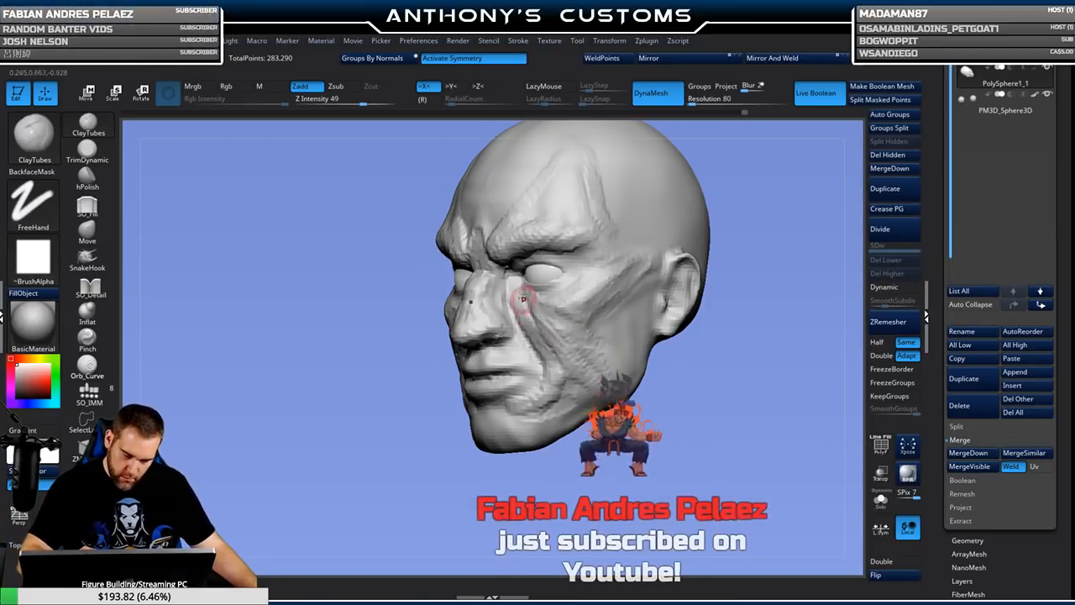
{"action": "left_click_drag", "start_coordinate": [687, 413], "coordinate": [729, 404]}
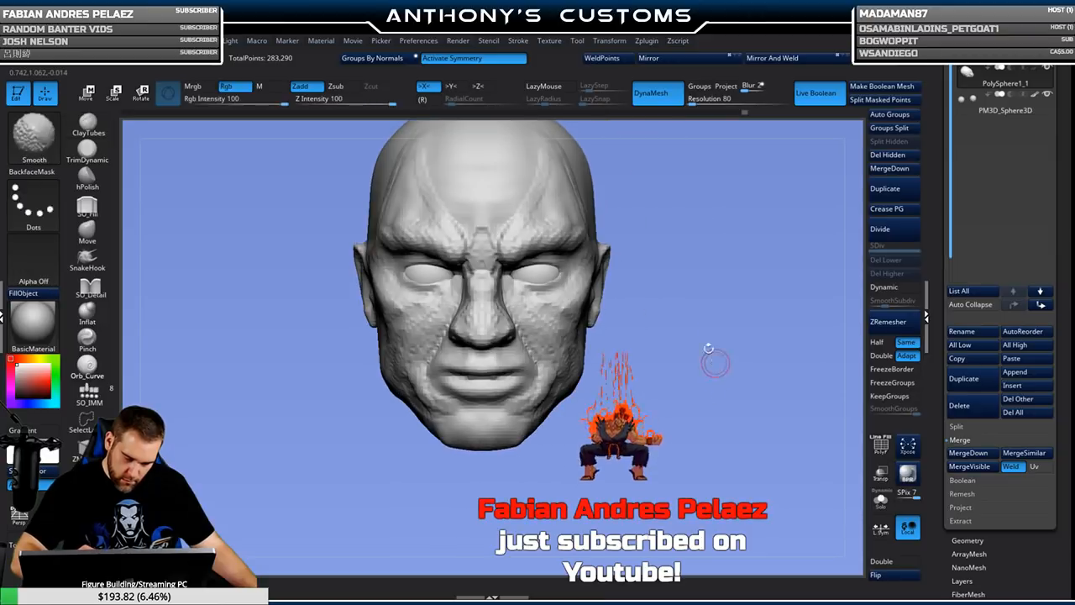
Enlarge the brush and pull the chin downward with the Move brush.
{"action": "left_click_drag", "start_coordinate": [649, 393], "coordinate": [702, 403], "text": "alt"}
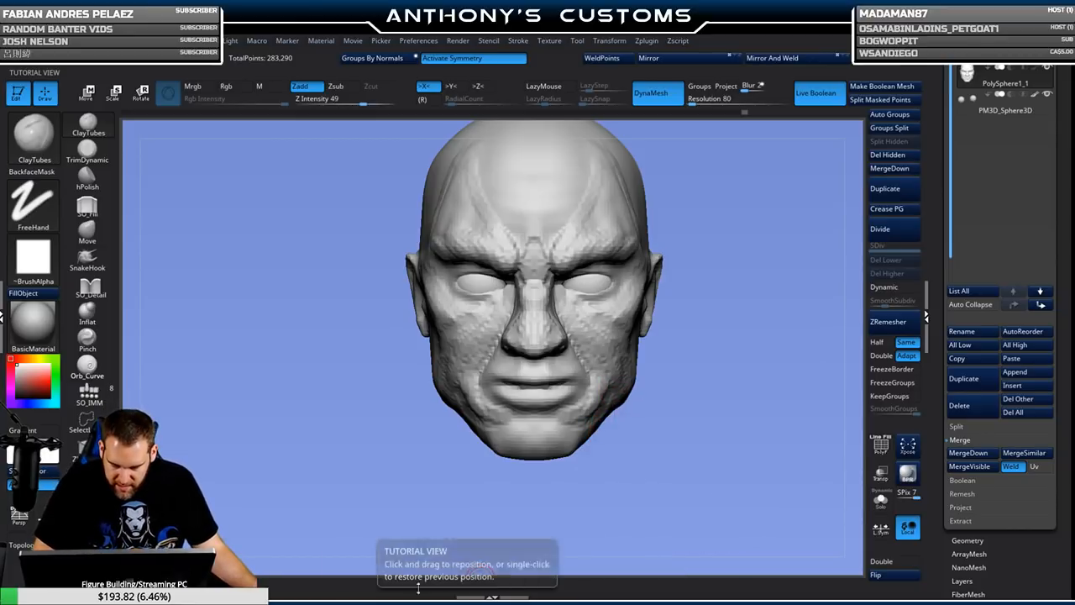
{"action": "left_click_drag", "start_coordinate": [690, 431], "coordinate": [715, 363]}
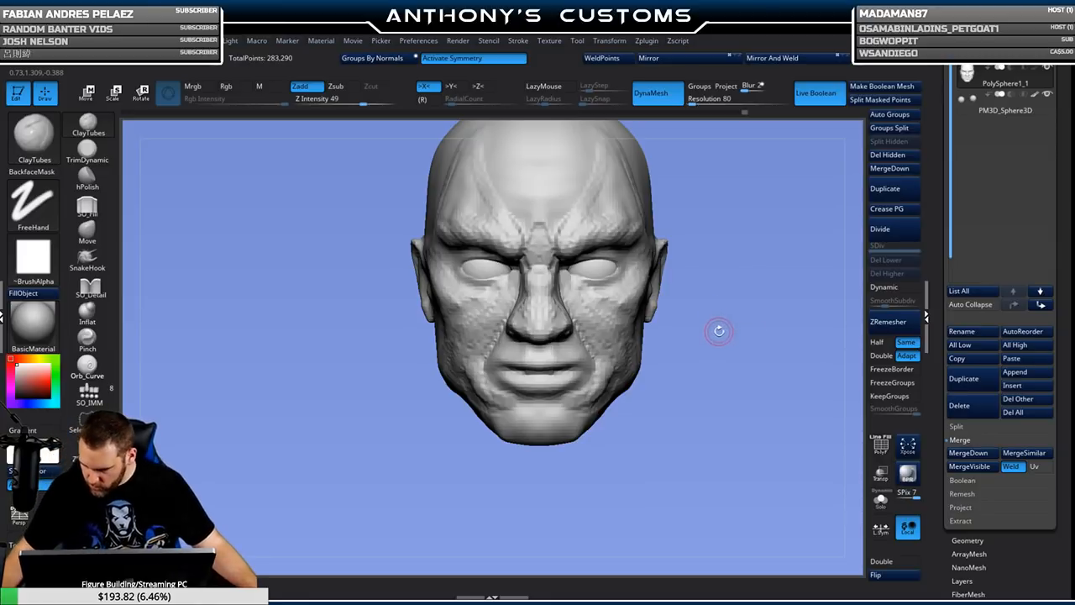
{"action": "right_click", "coordinate": [724, 337]}
{"action": "left_click_drag", "start_coordinate": [726, 337], "coordinate": [739, 337]}
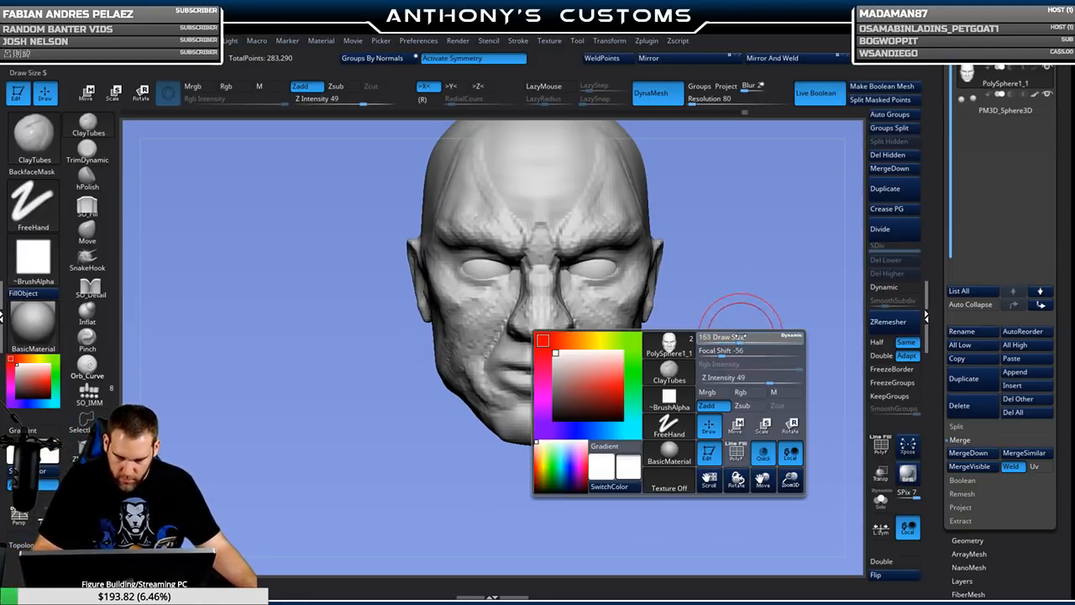
{"action": "left_click", "coordinate": [87, 233]}
{"action": "right_click", "coordinate": [740, 337]}
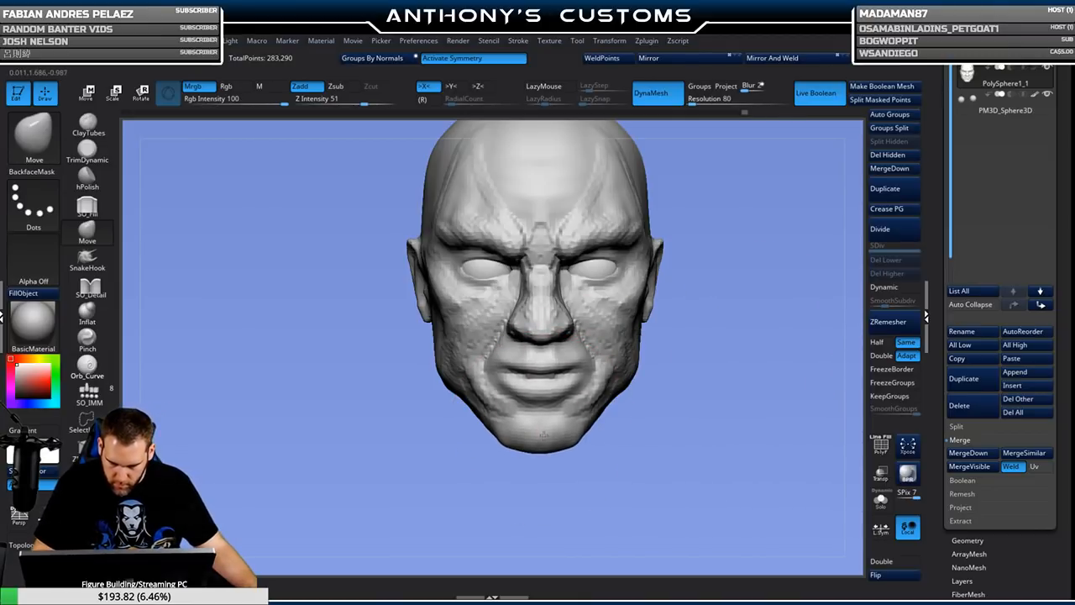
{"action": "left_click_drag", "start_coordinate": [681, 377], "coordinate": [663, 367]}
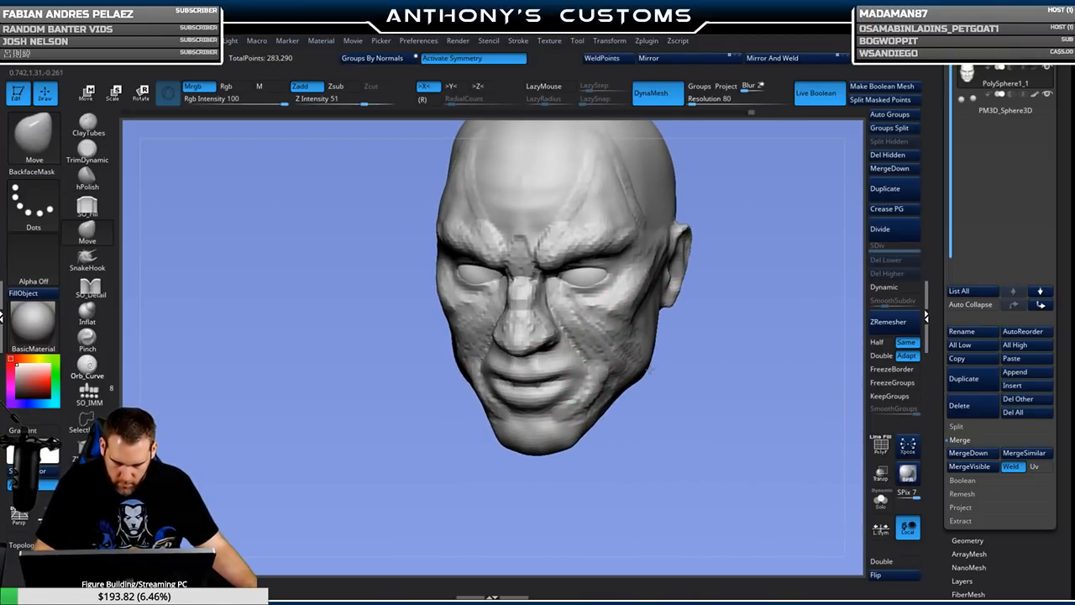
{"action": "mouse_move", "coordinate": [684, 403]}
{"action": "left_mouse_down"}
{"action": "mouse_move", "coordinate": [696, 364]}
{"action": "mouse_move", "coordinate": [716, 390]}
{"action": "mouse_move", "coordinate": [744, 348]}
{"action": "left_mouse_up"}
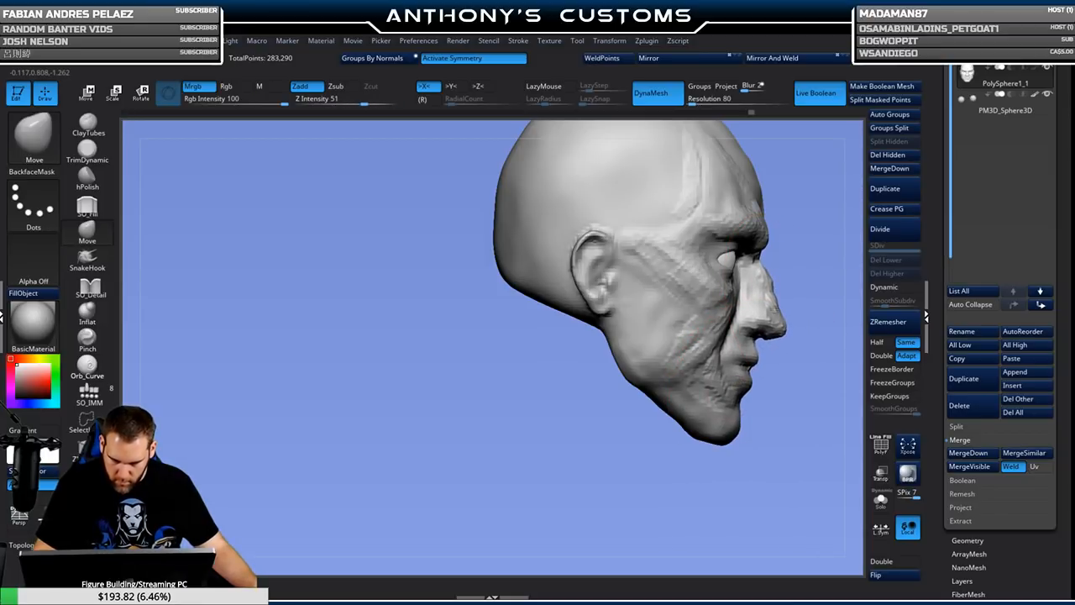
Adjust the jaw and lower face with the Move brush, changing the brush size between side and front views.
{"action": "left_click_drag", "start_coordinate": [807, 384], "coordinate": [652, 403]}
{"action": "key", "text": "space"}
{"action": "left_click_drag", "start_coordinate": [694, 353], "coordinate": [688, 352]}
{"action": "mouse_move", "coordinate": [728, 323]}
{"action": "left_mouse_down"}
{"action": "mouse_move", "coordinate": [688, 312]}
{"action": "mouse_move", "coordinate": [739, 290]}
{"action": "left_mouse_up"}
{"action": "key", "text": "space"}
{"action": "left_click_drag", "start_coordinate": [763, 282], "coordinate": [688, 286]}
{"action": "left_click_drag", "start_coordinate": [587, 402], "coordinate": [580, 406]}
{"action": "mouse_move", "coordinate": [663, 487]}
{"action": "left_mouse_down"}
{"action": "mouse_move", "coordinate": [703, 456]}
{"action": "mouse_move", "coordinate": [672, 445]}
{"action": "mouse_move", "coordinate": [725, 453]}
{"action": "left_mouse_up"}
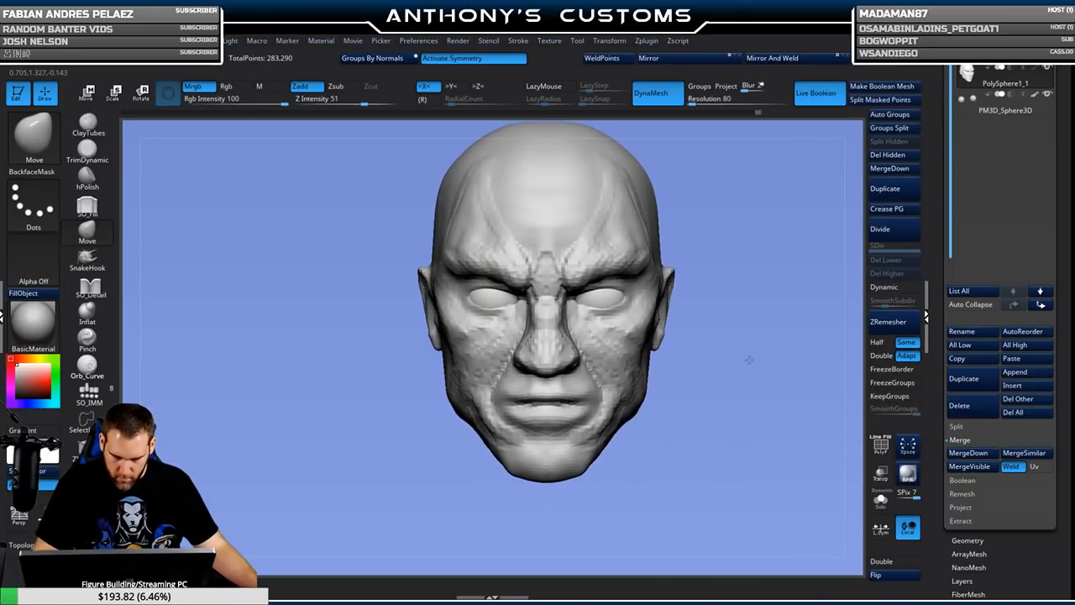
Refine the cheek areas below the eyes and beside the nose with a resized Move brush.
{"action": "key", "text": "space"}
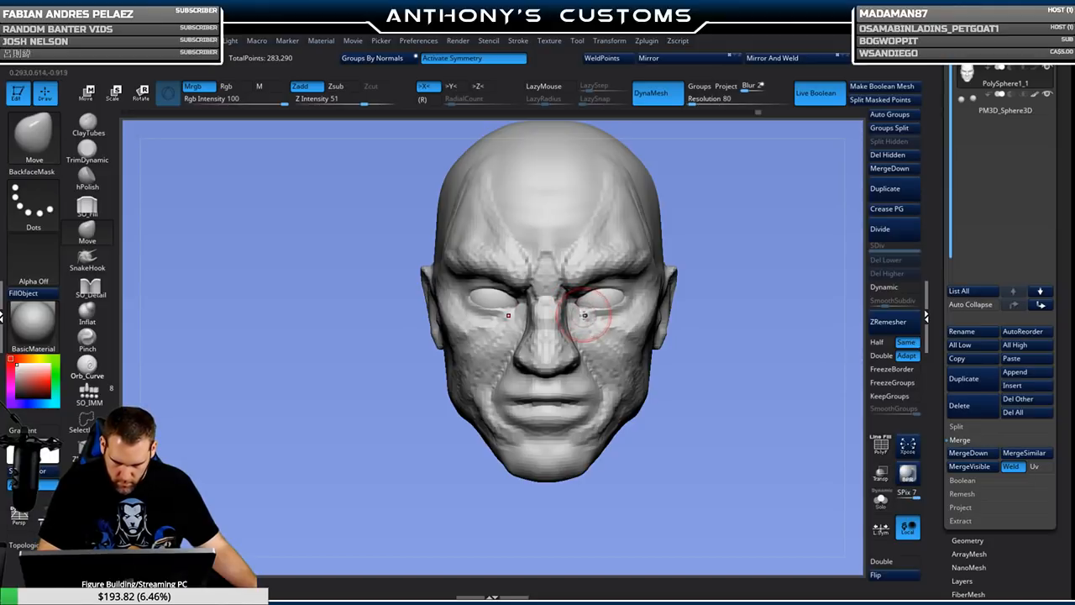
{"action": "mouse_move", "coordinate": [716, 306]}
{"action": "left_mouse_down"}
{"action": "mouse_move", "coordinate": [674, 256]}
{"action": "mouse_move", "coordinate": [605, 242]}
{"action": "left_mouse_up"}
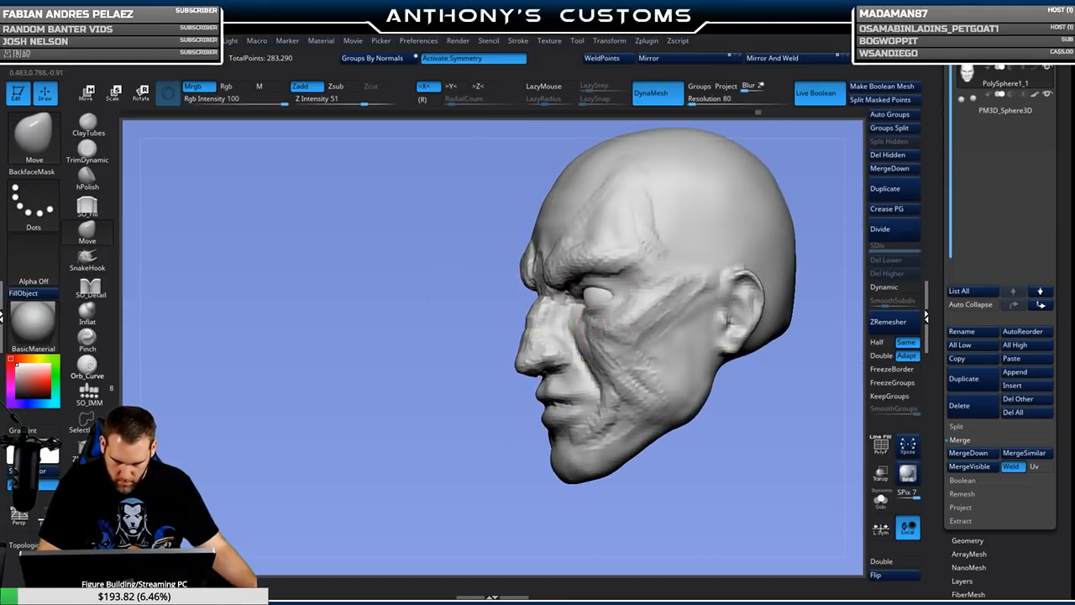
{"action": "mouse_move", "coordinate": [698, 445]}
{"action": "left_mouse_down"}
{"action": "mouse_move", "coordinate": [728, 415]}
{"action": "mouse_move", "coordinate": [723, 401]}
{"action": "mouse_move", "coordinate": [738, 406]}
{"action": "left_mouse_up"}
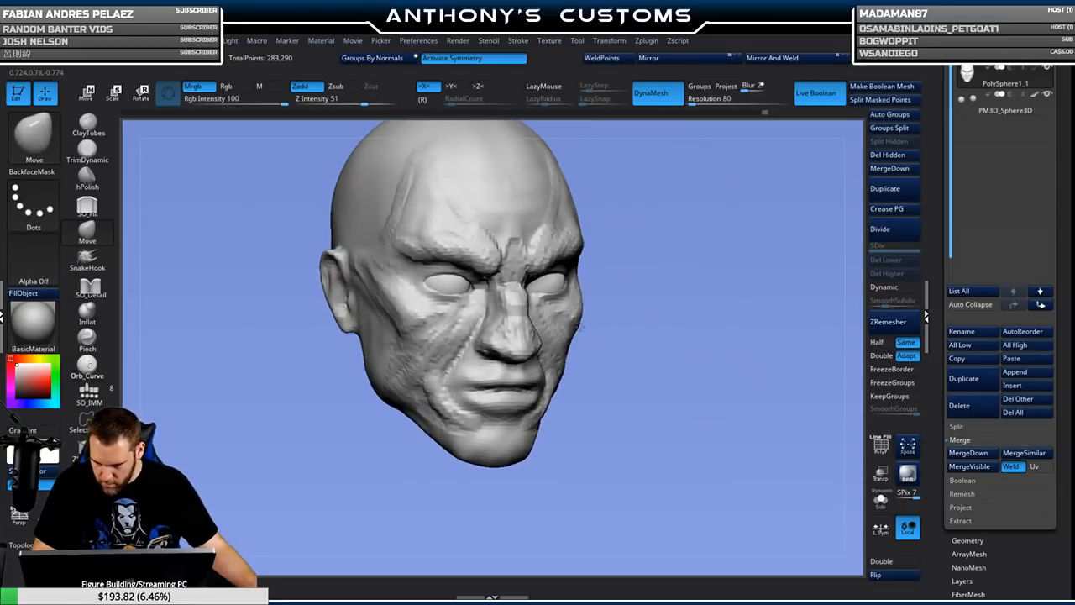
Smooth the rough clay strokes on the nose, cheeks, mouth area and jaw.
{"action": "mouse_move", "coordinate": [633, 334]}
{"action": "left_mouse_down"}
{"action": "mouse_move", "coordinate": [569, 331]}
{"action": "mouse_move", "coordinate": [660, 312]}
{"action": "mouse_move", "coordinate": [590, 285]}
{"action": "mouse_move", "coordinate": [636, 263]}
{"action": "mouse_move", "coordinate": [589, 376]}
{"action": "mouse_move", "coordinate": [554, 393]}
{"action": "mouse_move", "coordinate": [520, 322]}
{"action": "mouse_move", "coordinate": [537, 343]}
{"action": "mouse_move", "coordinate": [496, 302]}
{"action": "mouse_move", "coordinate": [481, 356]}
{"action": "left_mouse_up"}
{"action": "key", "text": "shift"}
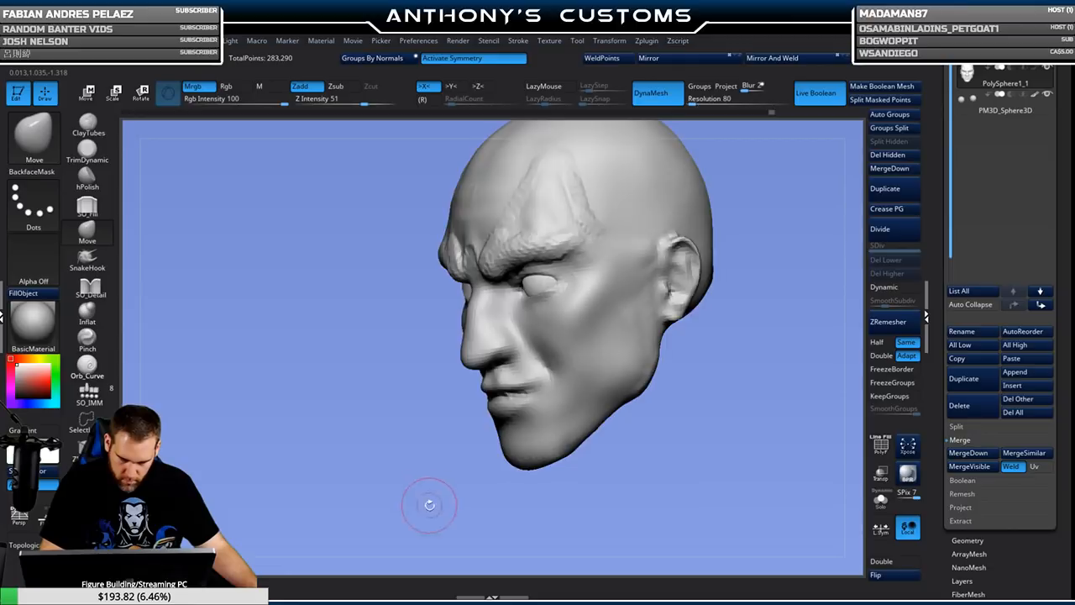
{"action": "left_click_drag", "start_coordinate": [429, 505], "coordinate": [504, 495]}
Smooth the clay strokes on the brow ridges, forehead and temples, working around the head.
{"action": "mouse_move", "coordinate": [509, 249]}
{"action": "left_mouse_down", "text": "shift"}
{"action": "mouse_move", "coordinate": [489, 242]}
{"action": "mouse_move", "coordinate": [520, 179]}
{"action": "left_mouse_up", "text": "shift"}
{"action": "left_click_drag", "start_coordinate": [672, 173], "coordinate": [611, 176]}
{"action": "key", "text": "shift"}
{"action": "left_click_drag", "start_coordinate": [497, 257], "coordinate": [582, 225], "text": "shift"}
{"action": "mouse_move", "coordinate": [724, 271]}
{"action": "left_mouse_down"}
{"action": "mouse_move", "coordinate": [775, 276]}
{"action": "mouse_move", "coordinate": [782, 256]}
{"action": "left_mouse_up"}
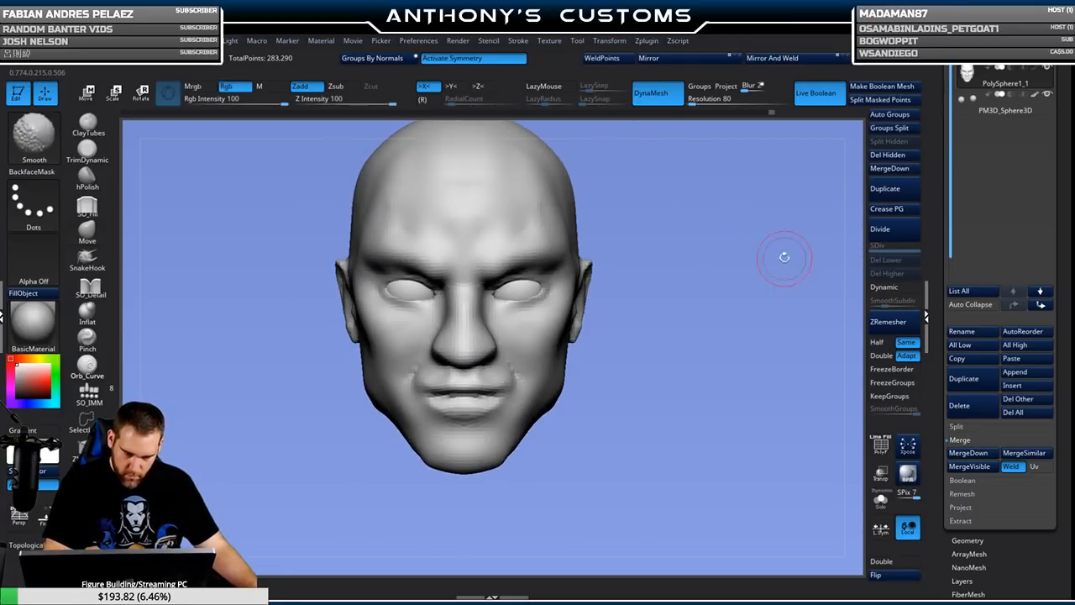
{"action": "left_click_drag", "start_coordinate": [667, 339], "coordinate": [703, 360], "text": "alt"}
{"action": "mouse_move", "coordinate": [655, 388]}
{"action": "left_mouse_down"}
{"action": "mouse_move", "coordinate": [736, 402]}
{"action": "mouse_move", "coordinate": [723, 376]}
{"action": "mouse_move", "coordinate": [520, 369]}
{"action": "left_mouse_up"}
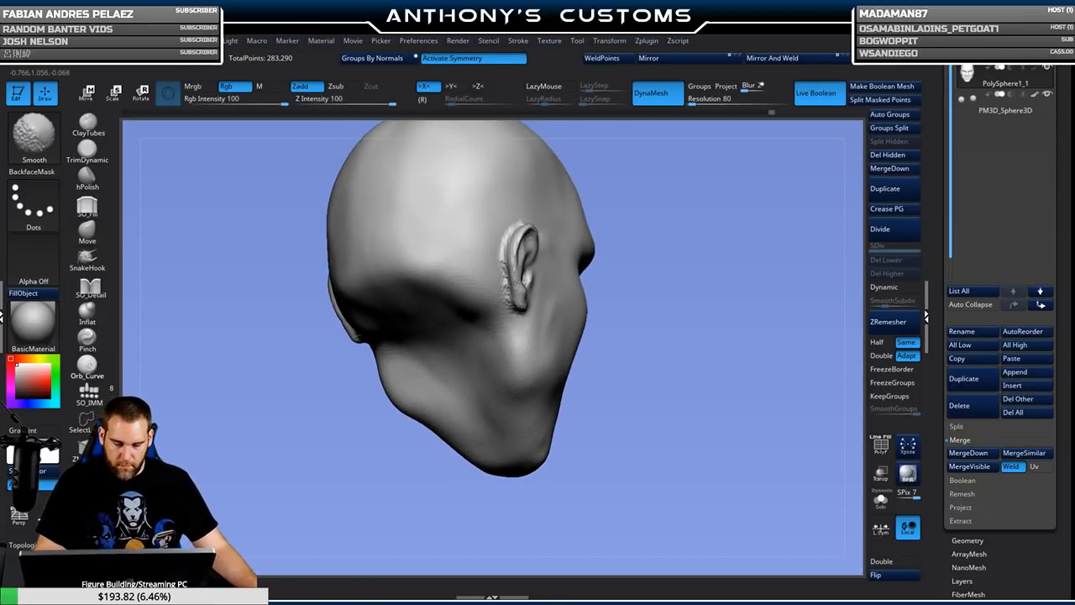
{"action": "left_click_drag", "start_coordinate": [720, 277], "coordinate": [703, 313]}
Reshape the nose tip, lips and chin in profile with a resized Move brush, and quick-save the project.
{"action": "mouse_move", "coordinate": [751, 299]}
{"action": "left_mouse_down"}
{"action": "mouse_move", "coordinate": [710, 319]}
{"action": "mouse_move", "coordinate": [776, 315]}
{"action": "mouse_move", "coordinate": [725, 295]}
{"action": "mouse_move", "coordinate": [706, 319]}
{"action": "mouse_move", "coordinate": [740, 326]}
{"action": "mouse_move", "coordinate": [714, 332]}
{"action": "mouse_move", "coordinate": [744, 316]}
{"action": "left_mouse_up"}
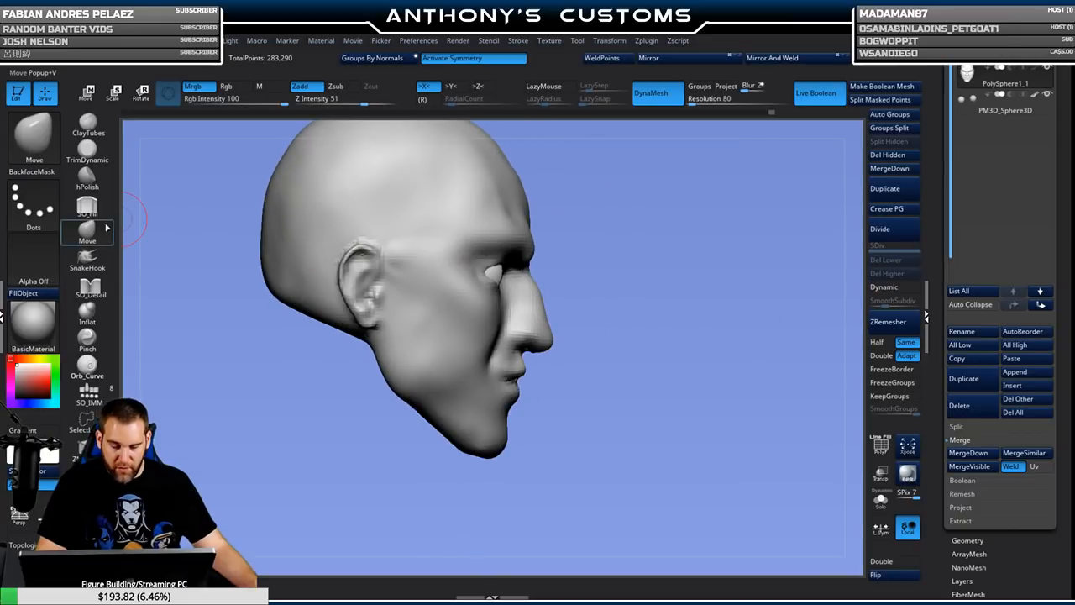
{"action": "right_click", "coordinate": [648, 307]}
{"action": "left_click_drag", "start_coordinate": [648, 309], "coordinate": [661, 308]}
{"action": "left_click_drag", "start_coordinate": [542, 338], "coordinate": [544, 340]}
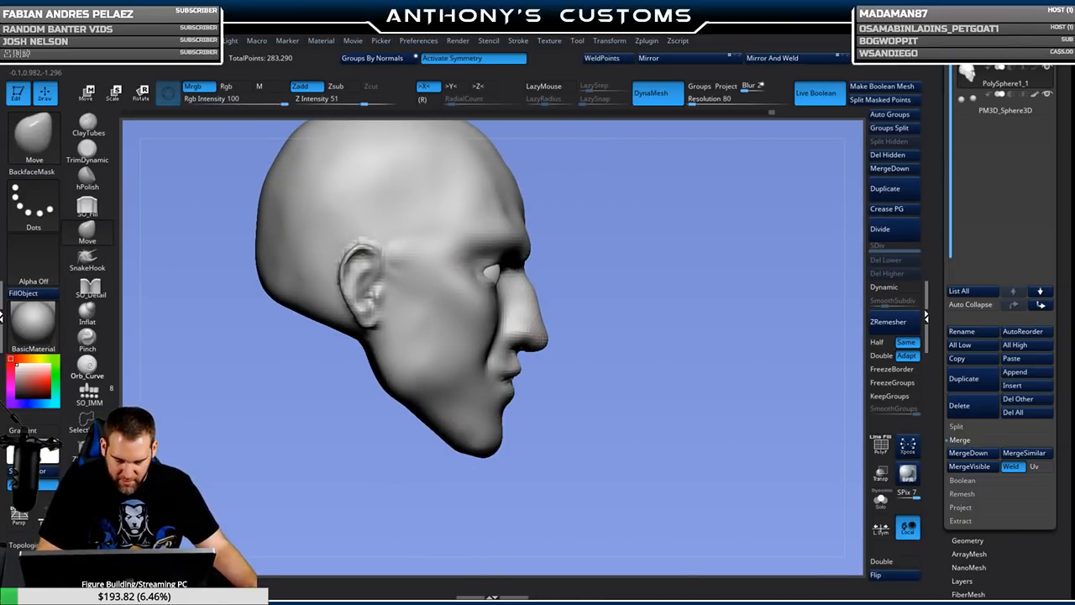
{"action": "left_click_drag", "start_coordinate": [513, 376], "coordinate": [513, 385]}
{"action": "left_click_drag", "start_coordinate": [491, 450], "coordinate": [489, 456]}
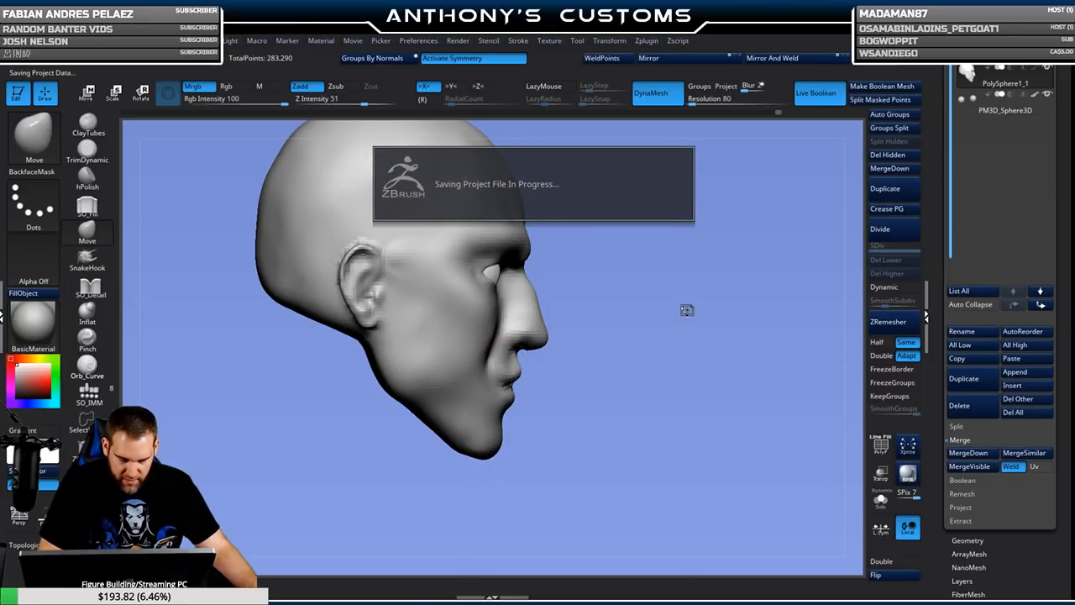
Refine the mouth and the wings of the nose with the Move brush from the front and side.
{"action": "left_click_drag", "start_coordinate": [691, 335], "coordinate": [613, 332]}
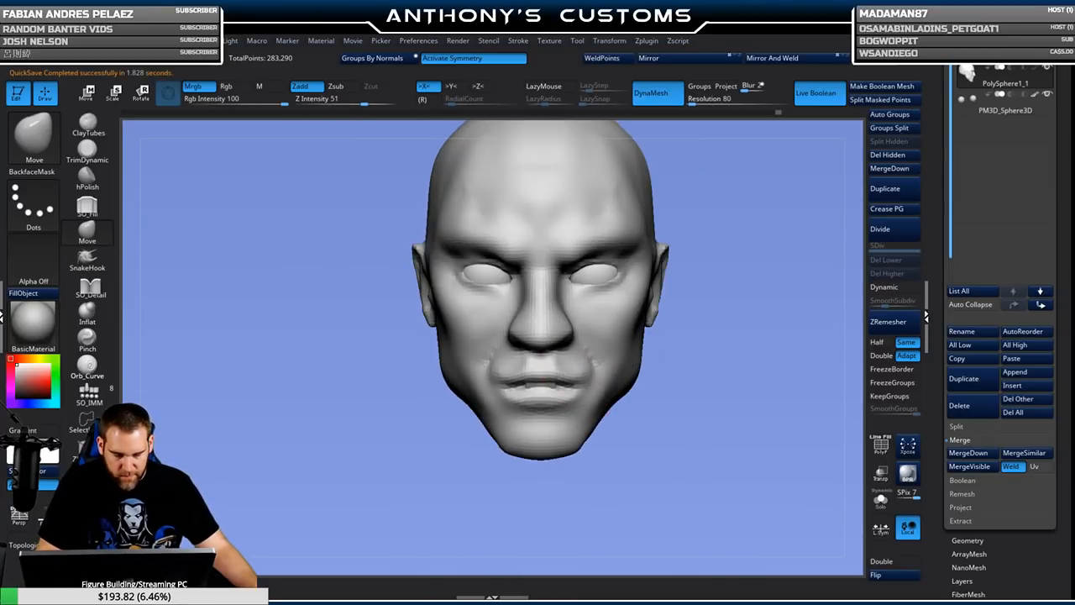
{"action": "key", "text": "space"}
{"action": "left_click_drag", "start_coordinate": [732, 288], "coordinate": [621, 316]}
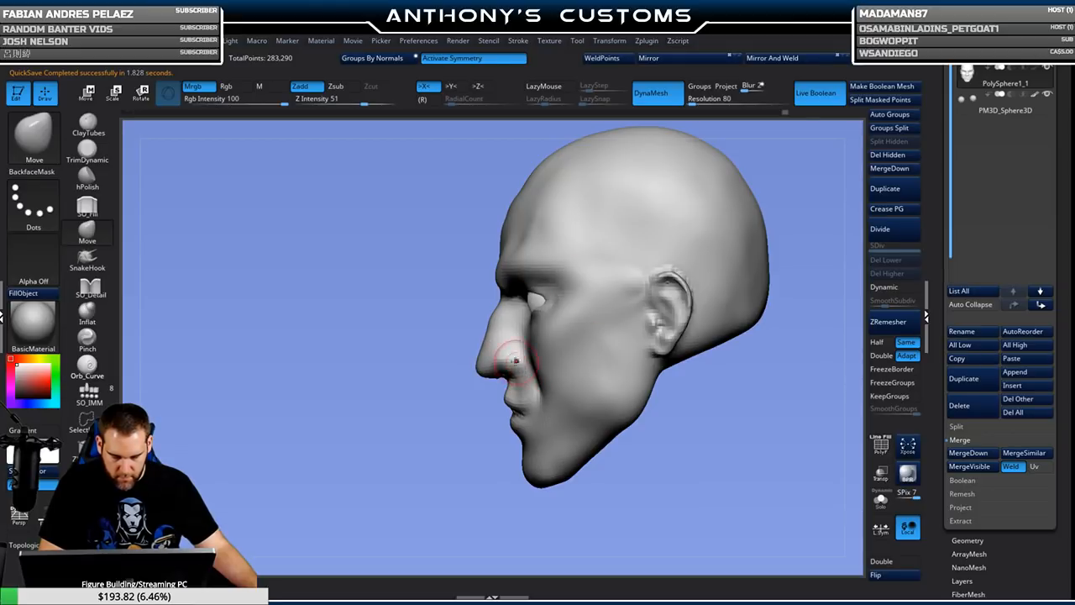
Carve the creases around the nostrils, smile folds, mouth corners and lip line with the SO_Detail brush.
{"action": "left_click", "coordinate": [90, 288]}
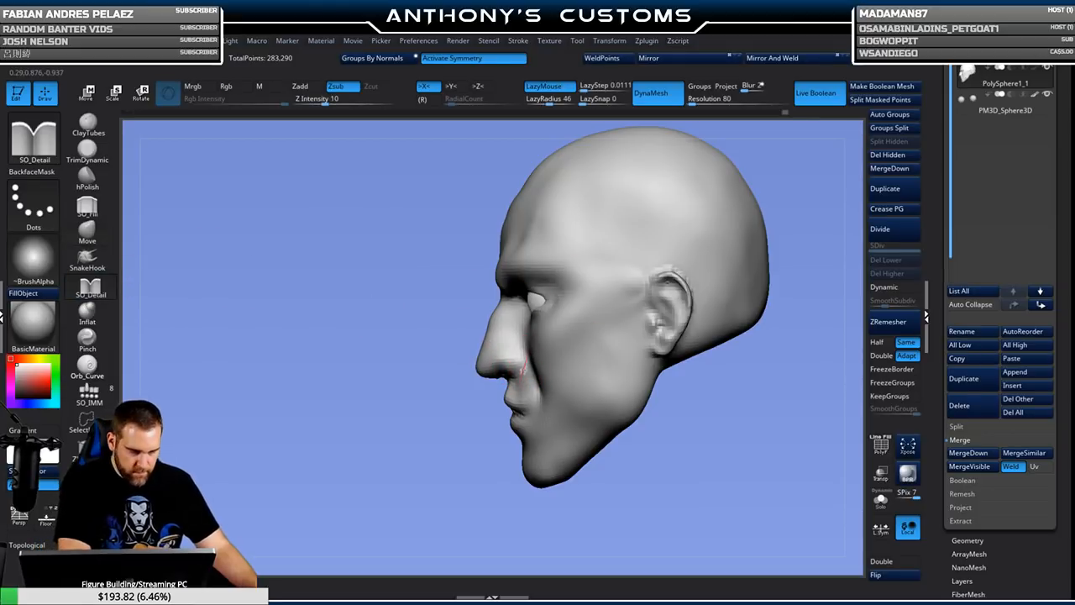
{"action": "right_click_drag", "start_coordinate": [515, 391], "coordinate": [472, 432]}
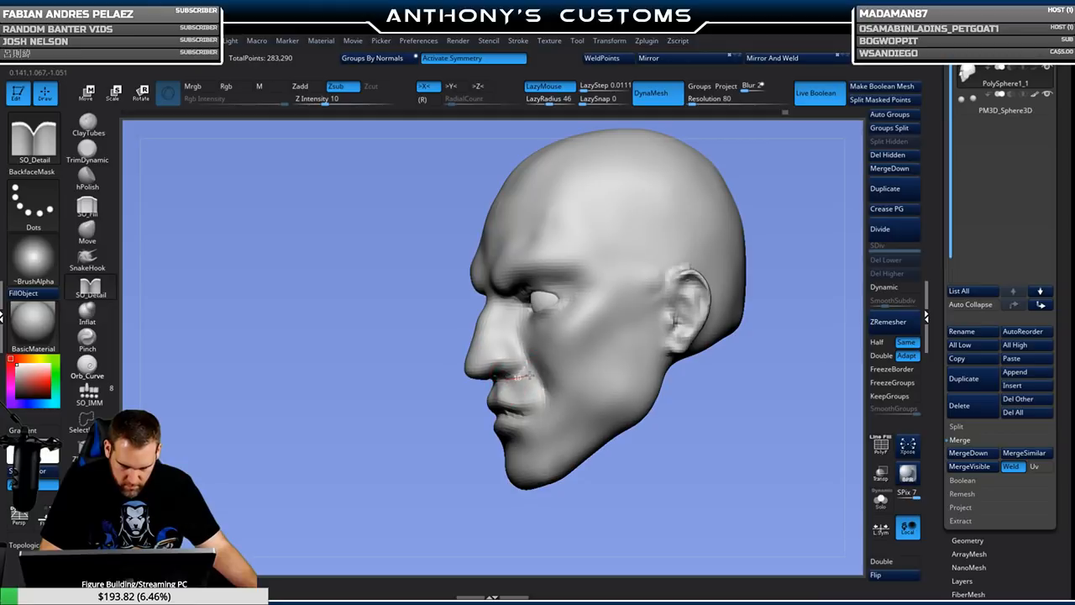
{"action": "mouse_move", "coordinate": [525, 370]}
{"action": "right_mouse_down"}
{"action": "mouse_move", "coordinate": [446, 499]}
{"action": "mouse_move", "coordinate": [445, 384]}
{"action": "right_mouse_up"}
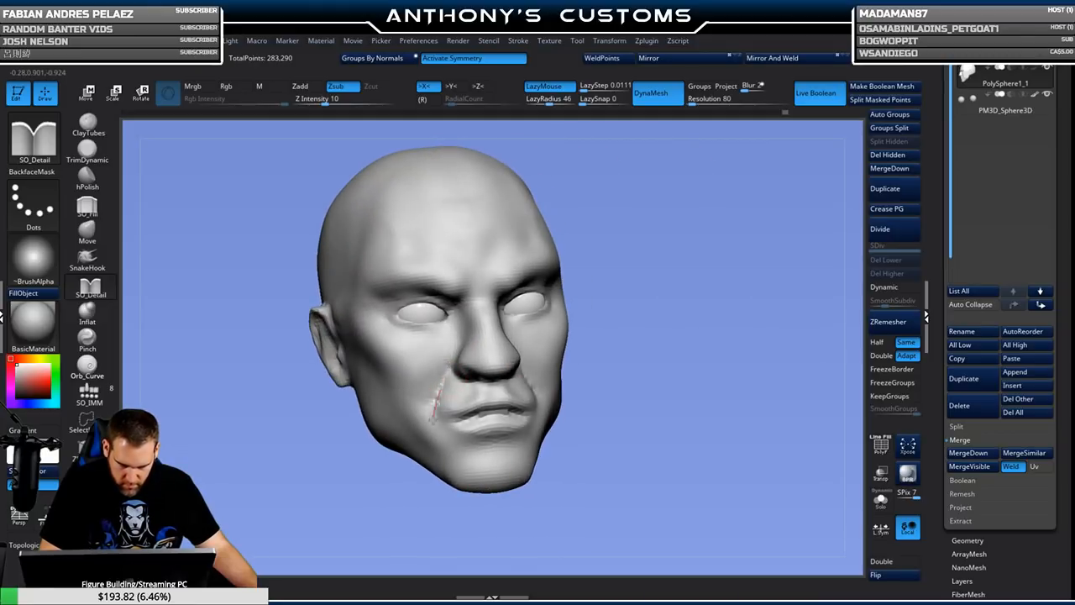
{"action": "right_click_drag", "start_coordinate": [649, 333], "coordinate": [547, 350]}
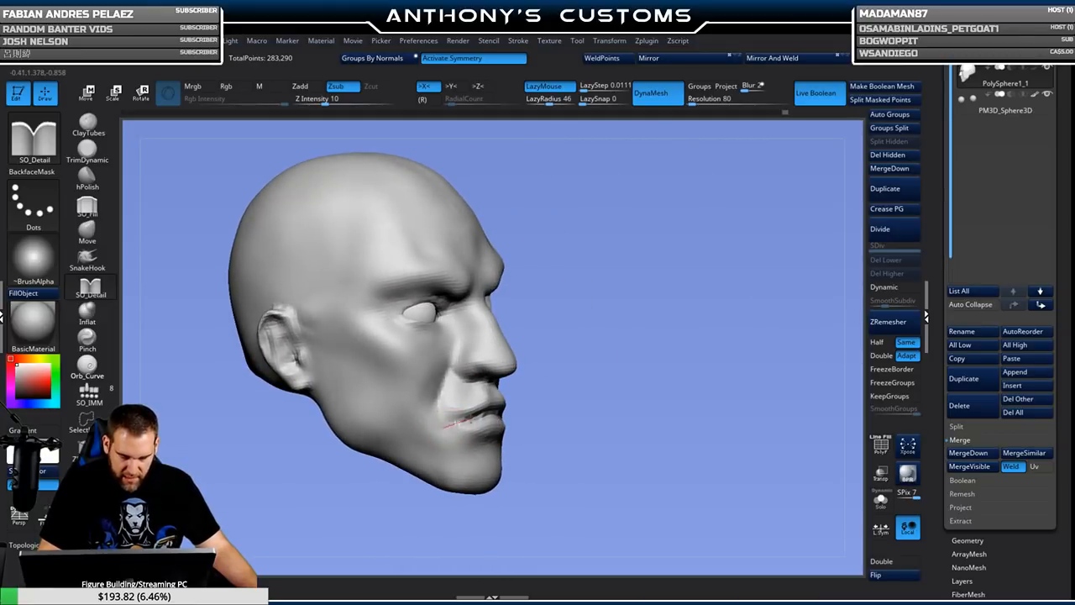
{"action": "right_click_drag", "start_coordinate": [587, 391], "coordinate": [491, 420]}
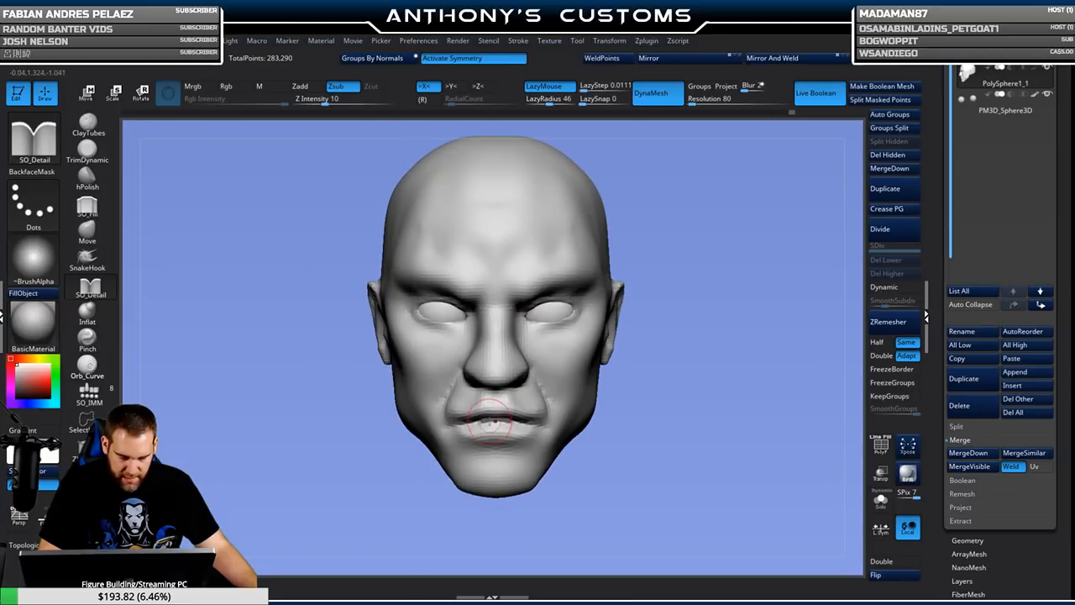
Reshape the lower lip and mouth area with the Move brush, checking from the front and three-quarter views.
{"action": "key", "text": "b"}
{"action": "key", "text": "m"}
{"action": "key", "text": "v"}
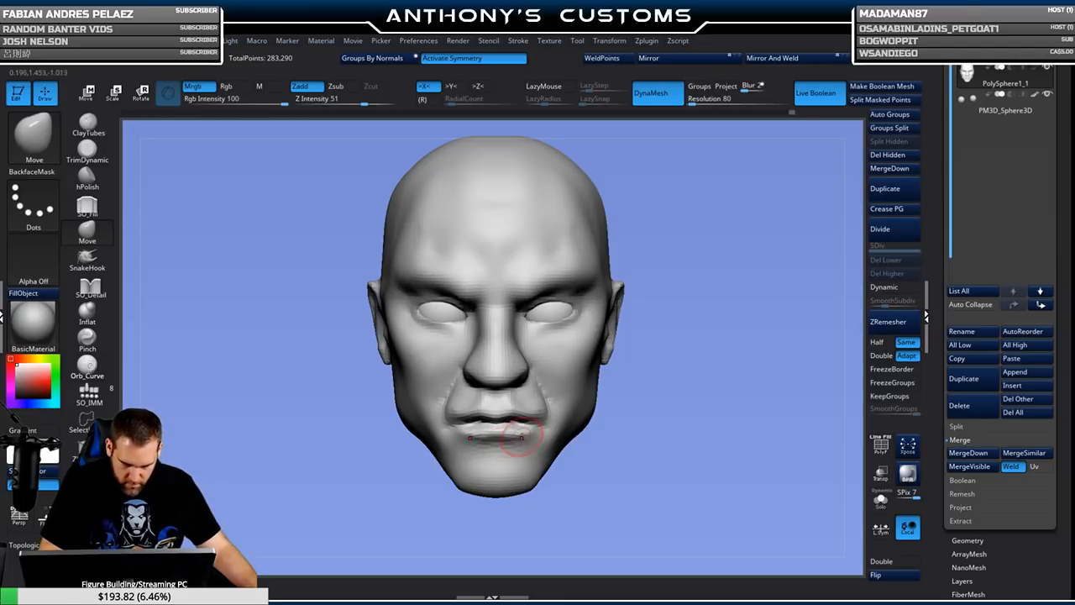
{"action": "left_click_drag", "start_coordinate": [622, 397], "coordinate": [586, 404]}
{"action": "left_click_drag", "start_coordinate": [664, 431], "coordinate": [657, 388], "text": "alt"}
{"action": "mouse_move", "coordinate": [649, 423]}
{"action": "left_mouse_down"}
{"action": "mouse_move", "coordinate": [616, 425]}
{"action": "mouse_move", "coordinate": [651, 403]}
{"action": "mouse_move", "coordinate": [643, 447]}
{"action": "mouse_move", "coordinate": [619, 440]}
{"action": "left_mouse_up"}
Flatten the cheek planes beside the nose and below the eyes with a resized TrimDynamic brush.
{"action": "left_click", "coordinate": [106, 153]}
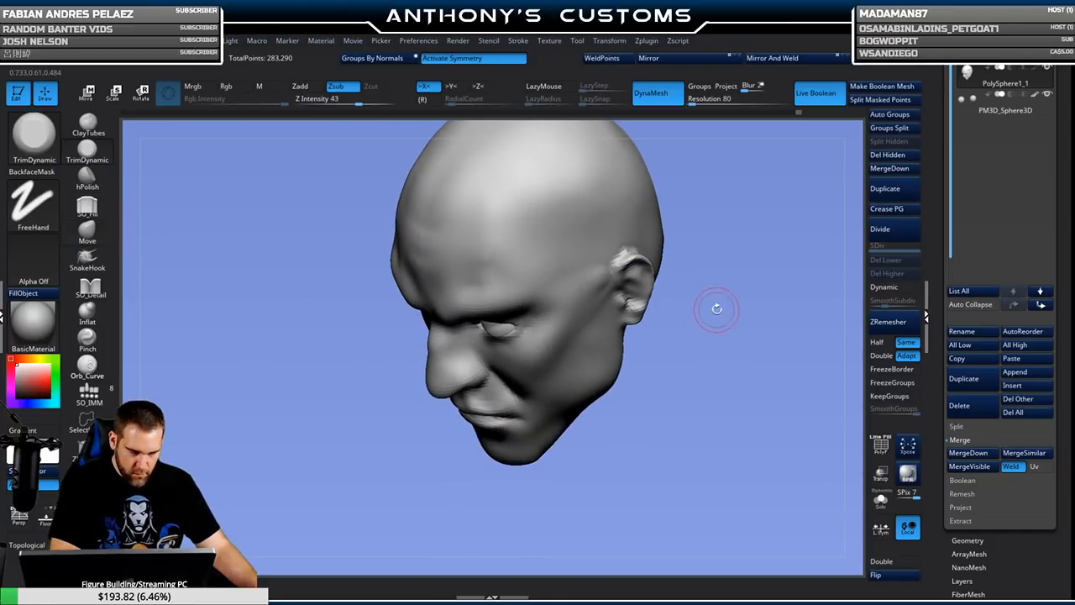
{"action": "key", "text": "space"}
{"action": "left_click_drag", "start_coordinate": [716, 312], "coordinate": [724, 311]}
{"action": "left_click_drag", "start_coordinate": [729, 304], "coordinate": [747, 298]}
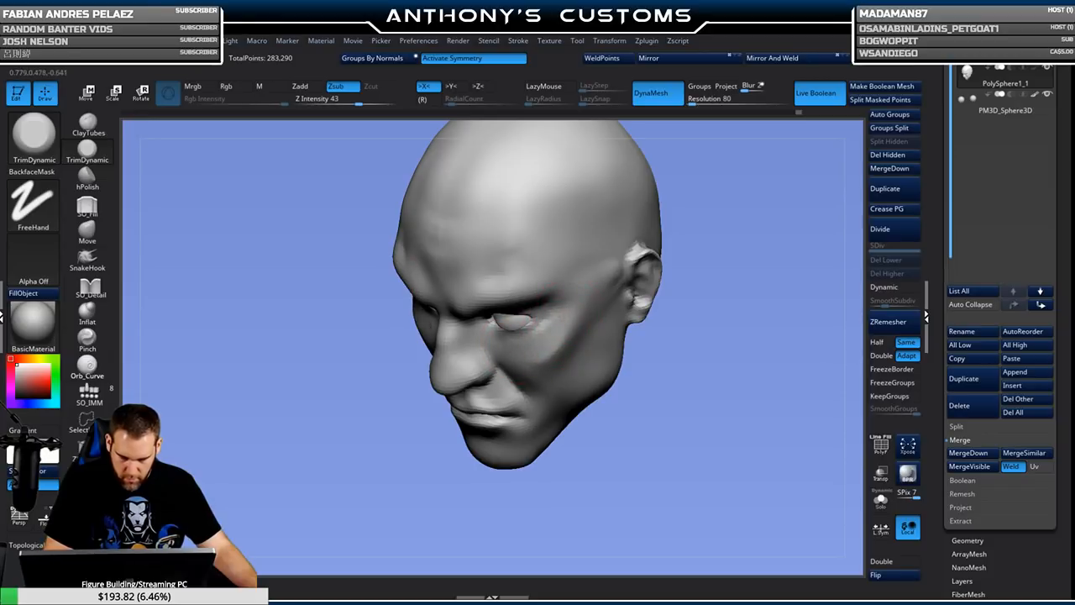
{"action": "left_click_drag", "start_coordinate": [542, 346], "coordinate": [581, 311]}
{"action": "mouse_move", "coordinate": [702, 388]}
{"action": "left_mouse_down"}
{"action": "mouse_move", "coordinate": [702, 323]}
{"action": "mouse_move", "coordinate": [531, 367]}
{"action": "left_mouse_up"}
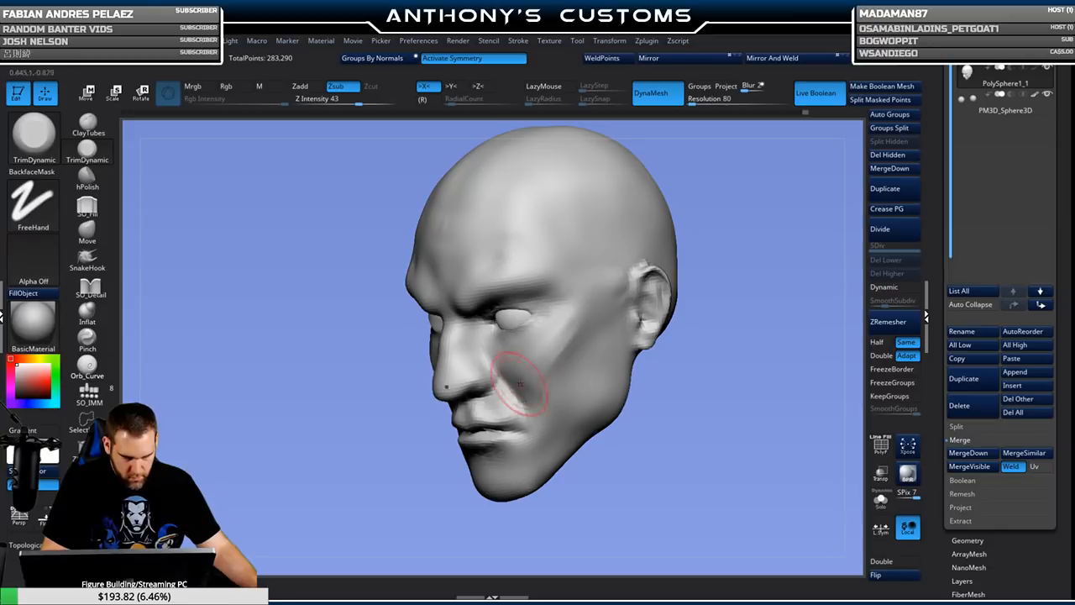
{"action": "left_click_drag", "start_coordinate": [732, 317], "coordinate": [624, 330]}
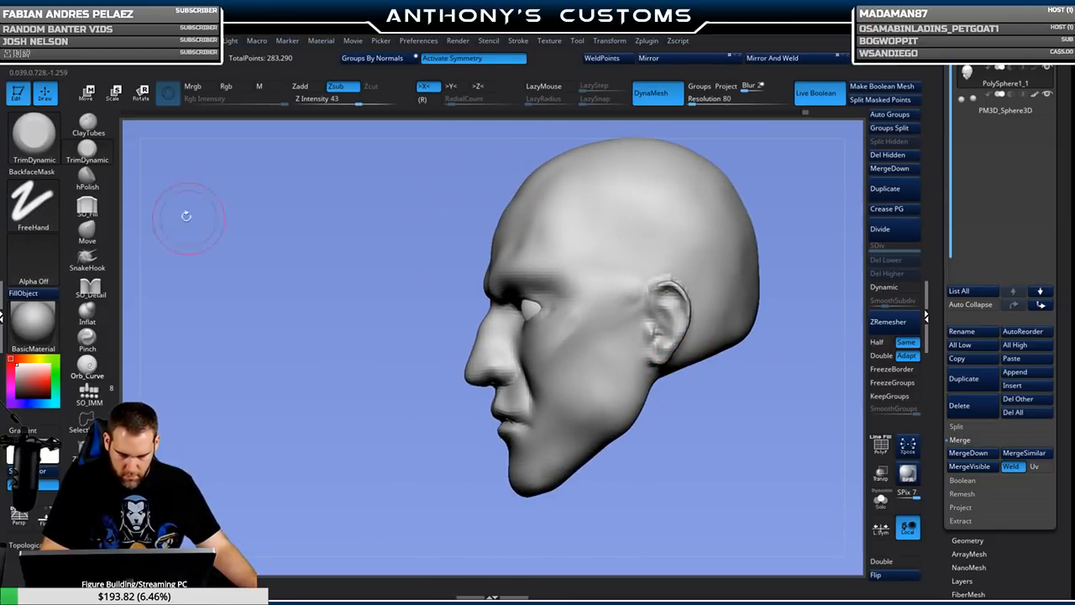
Adjust the nostrils, upper lip and brow line with a resized Move brush from below and the front.
{"action": "key", "text": "b"}
{"action": "key", "text": "m"}
{"action": "key", "text": "v"}
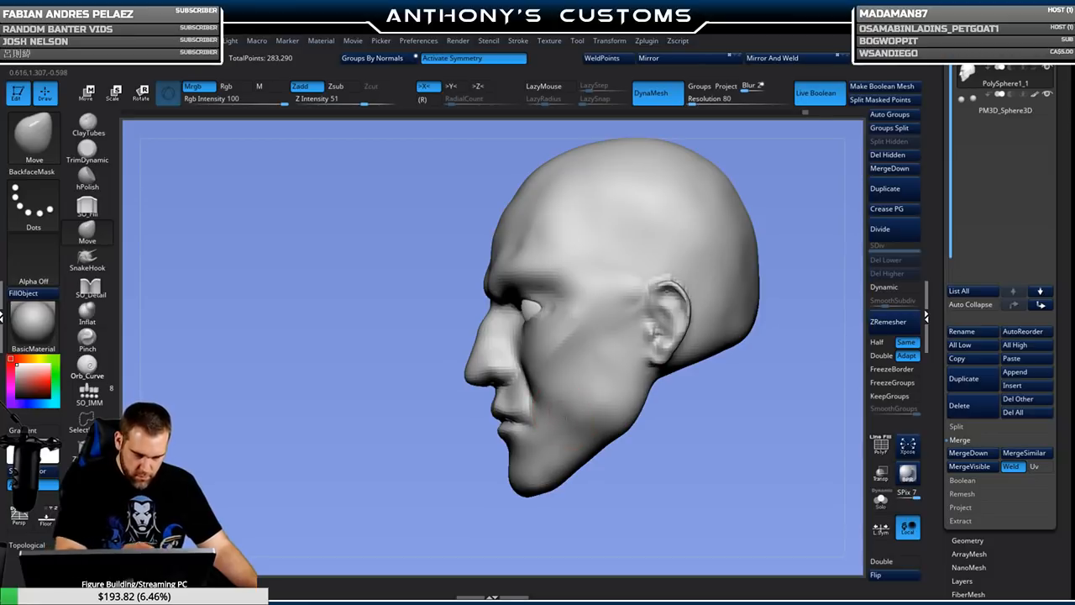
{"action": "mouse_move", "coordinate": [661, 429]}
{"action": "left_mouse_down"}
{"action": "mouse_move", "coordinate": [705, 441]}
{"action": "mouse_move", "coordinate": [693, 395]}
{"action": "mouse_move", "coordinate": [626, 383]}
{"action": "mouse_move", "coordinate": [686, 314]}
{"action": "mouse_move", "coordinate": [708, 362]}
{"action": "mouse_move", "coordinate": [682, 294]}
{"action": "left_mouse_up"}
{"action": "key", "text": "space"}
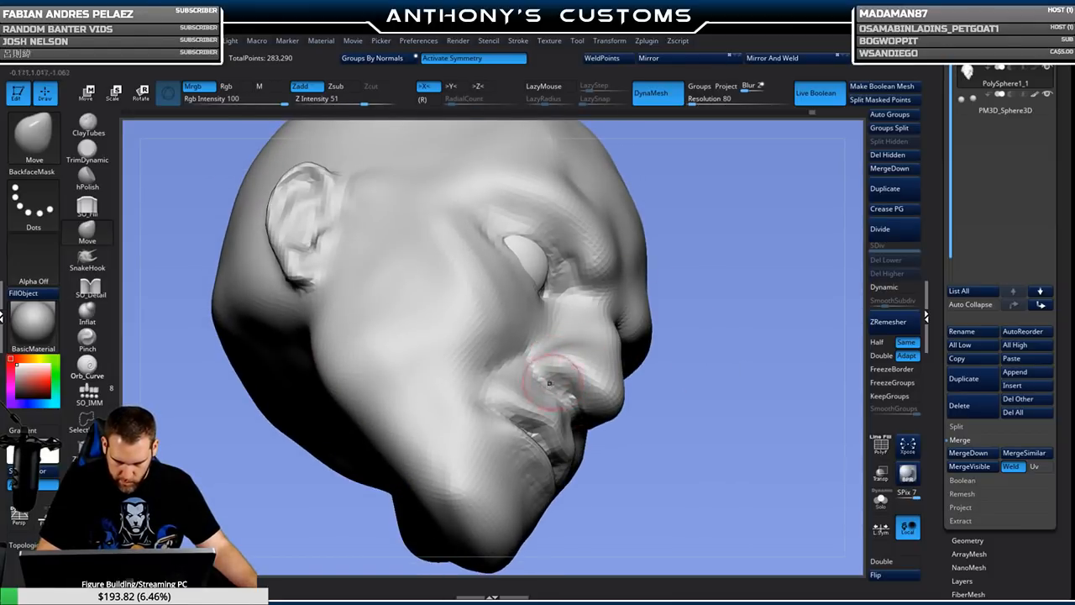
{"action": "left_click_drag", "start_coordinate": [677, 331], "coordinate": [692, 400]}
{"action": "mouse_move", "coordinate": [736, 354]}
{"action": "left_mouse_down"}
{"action": "mouse_move", "coordinate": [711, 350]}
{"action": "mouse_move", "coordinate": [768, 375]}
{"action": "mouse_move", "coordinate": [720, 392]}
{"action": "mouse_move", "coordinate": [665, 351]}
{"action": "left_mouse_up"}
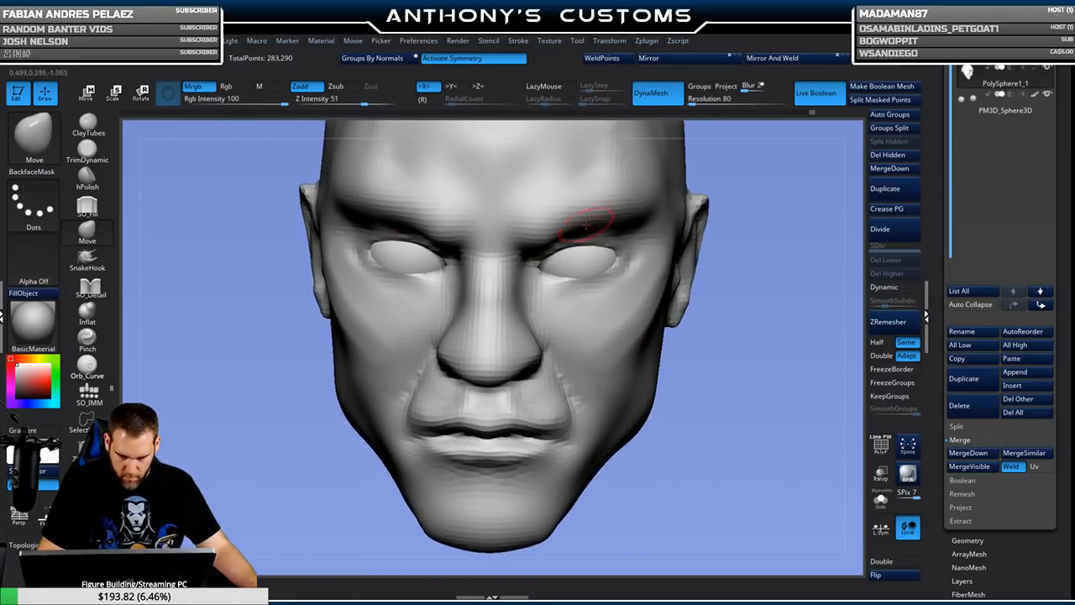
{"action": "mouse_move", "coordinate": [738, 206]}
{"action": "left_mouse_down"}
{"action": "mouse_move", "coordinate": [758, 216]}
{"action": "mouse_move", "coordinate": [724, 243]}
{"action": "left_mouse_up"}
Carve the frown creases between the brows down to the inner eye corners with the SO_Detail brush.
{"action": "left_click", "coordinate": [93, 287]}
{"action": "left_click_drag", "start_coordinate": [476, 235], "coordinate": [489, 300]}
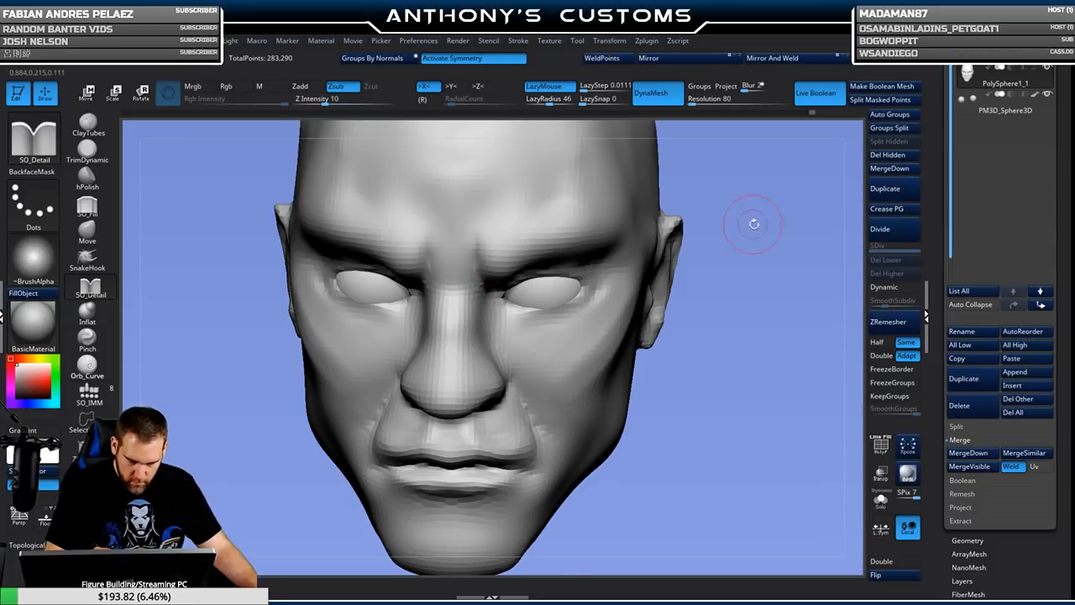
{"action": "left_click_drag", "start_coordinate": [737, 218], "coordinate": [568, 227]}
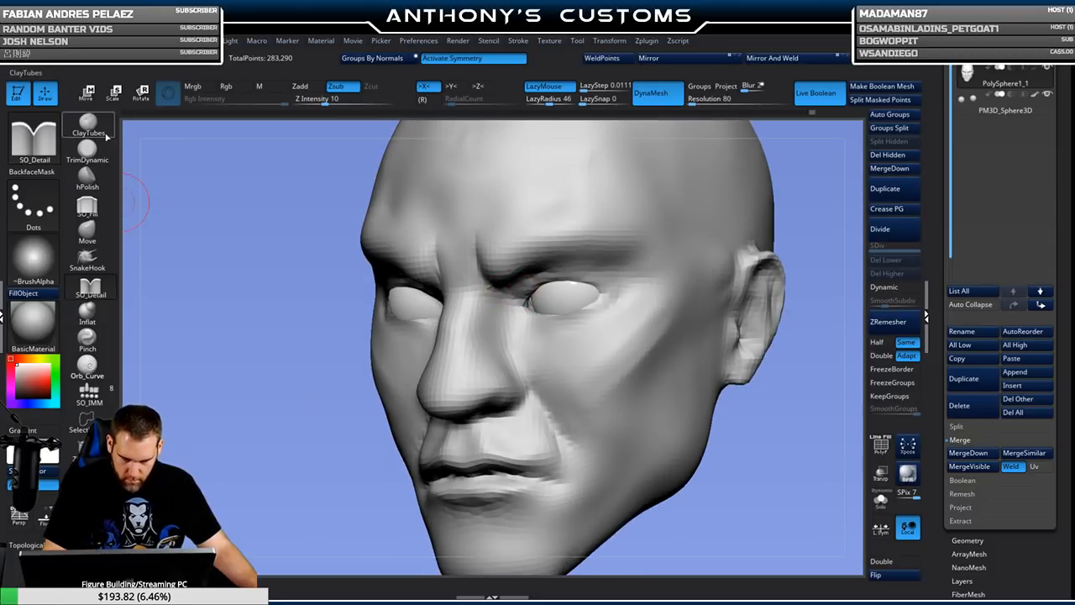
Fill the area between the eyes and brow ridges with the SO_Fill brush, working out to the outer eye corners.
{"action": "left_click", "coordinate": [87, 206]}
{"action": "left_click_drag", "start_coordinate": [535, 278], "coordinate": [539, 270]}
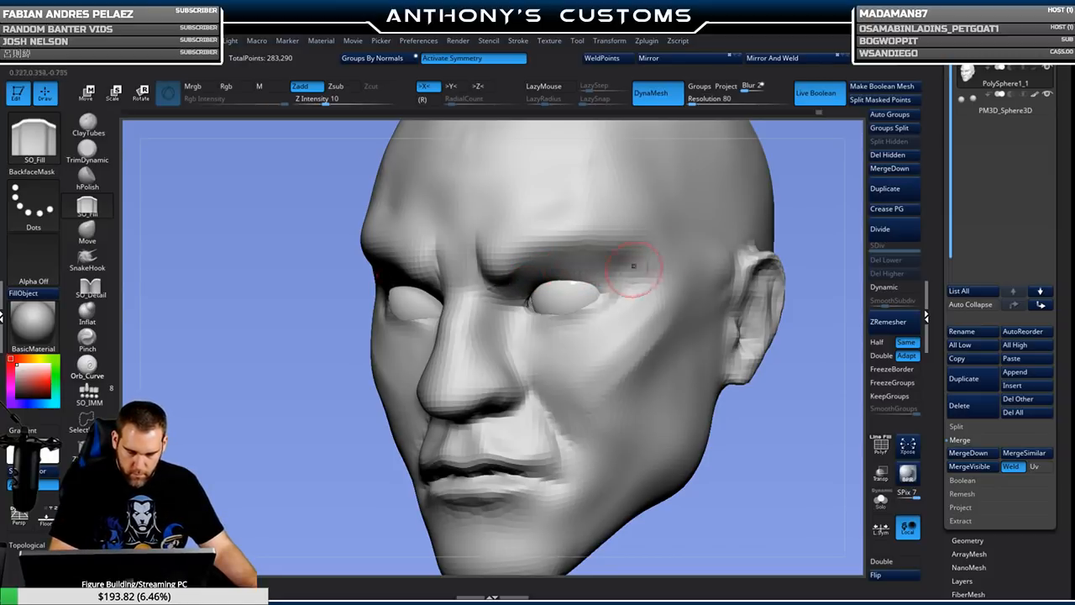
{"action": "left_click_drag", "start_coordinate": [750, 425], "coordinate": [751, 352], "text": "shift"}
{"action": "left_click_drag", "start_coordinate": [752, 353], "coordinate": [647, 344]}
{"action": "left_click_drag", "start_coordinate": [745, 297], "coordinate": [583, 256]}
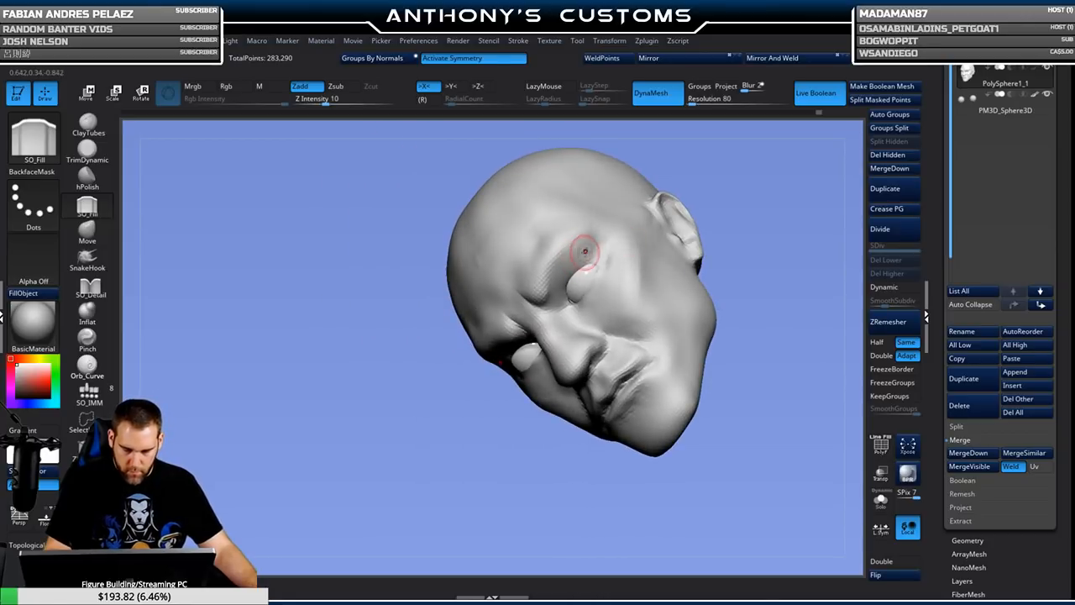
Build up the upper eyelids beneath the brow ridges with the ClayTubes brush.
{"action": "left_click", "coordinate": [89, 134]}
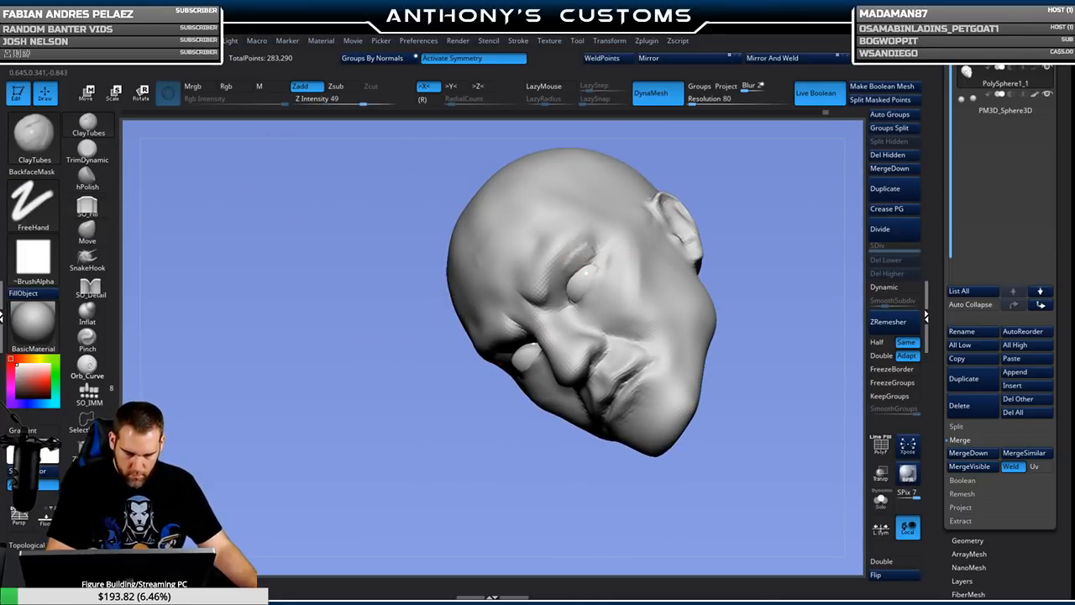
{"action": "left_click_drag", "start_coordinate": [594, 252], "coordinate": [578, 277]}
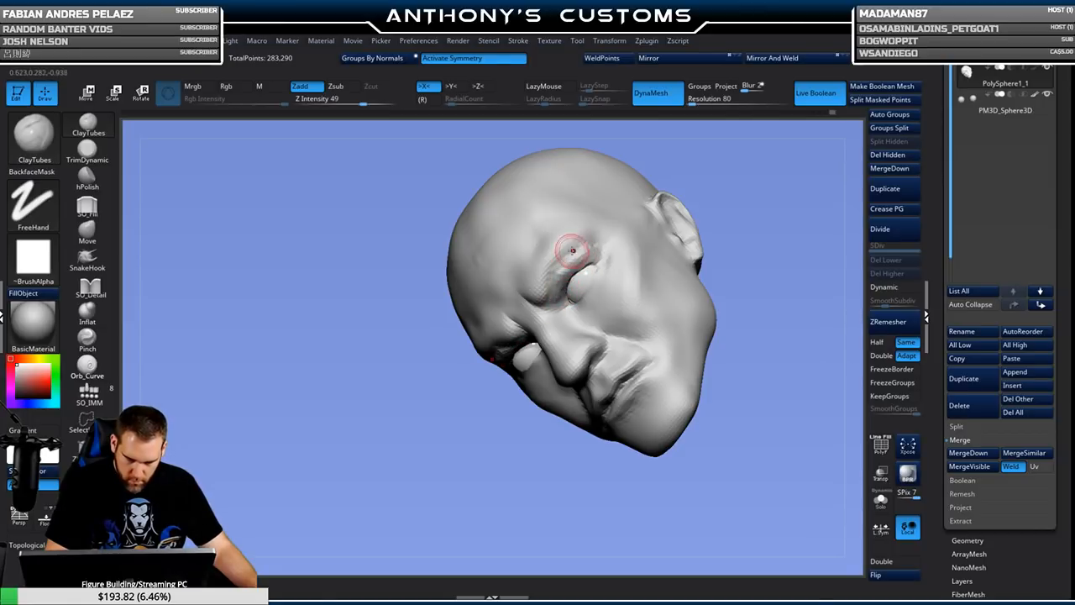
{"action": "left_click_drag", "start_coordinate": [736, 227], "coordinate": [733, 252]}
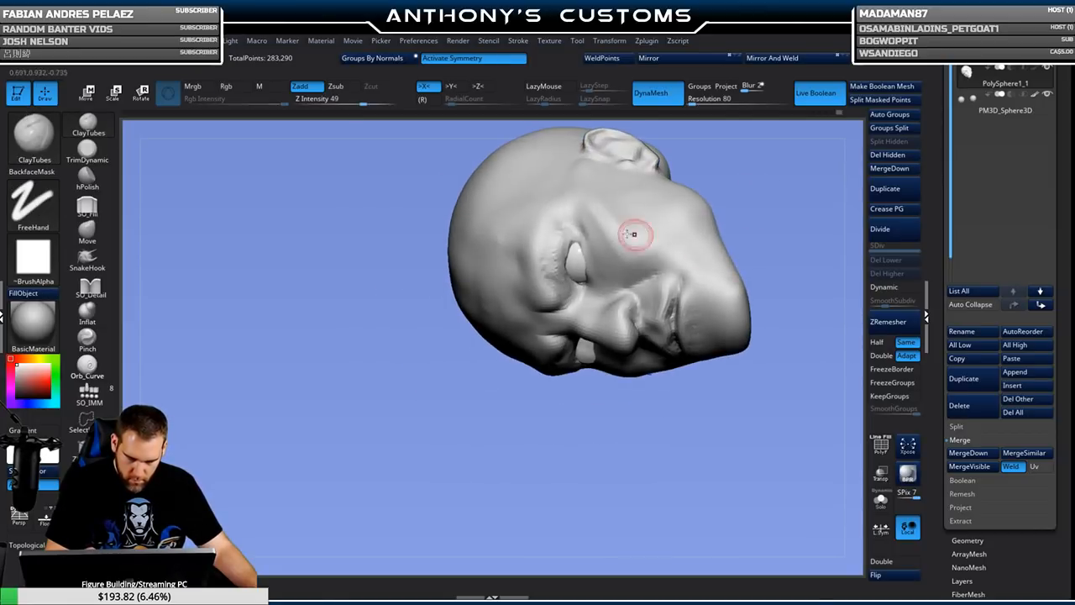
Update the DynaMesh and build up the lower eyelids and outer eye corners with a resized ClayTubes brush.
{"action": "mouse_move", "coordinate": [537, 428]}
{"action": "left_mouse_down"}
{"action": "mouse_move", "coordinate": [655, 352]}
{"action": "mouse_move", "coordinate": [665, 278]}
{"action": "mouse_move", "coordinate": [644, 323]}
{"action": "mouse_move", "coordinate": [629, 319]}
{"action": "mouse_move", "coordinate": [681, 303]}
{"action": "mouse_move", "coordinate": [666, 314]}
{"action": "mouse_move", "coordinate": [660, 417]}
{"action": "mouse_move", "coordinate": [719, 366]}
{"action": "left_mouse_up"}
{"action": "key", "text": "space"}
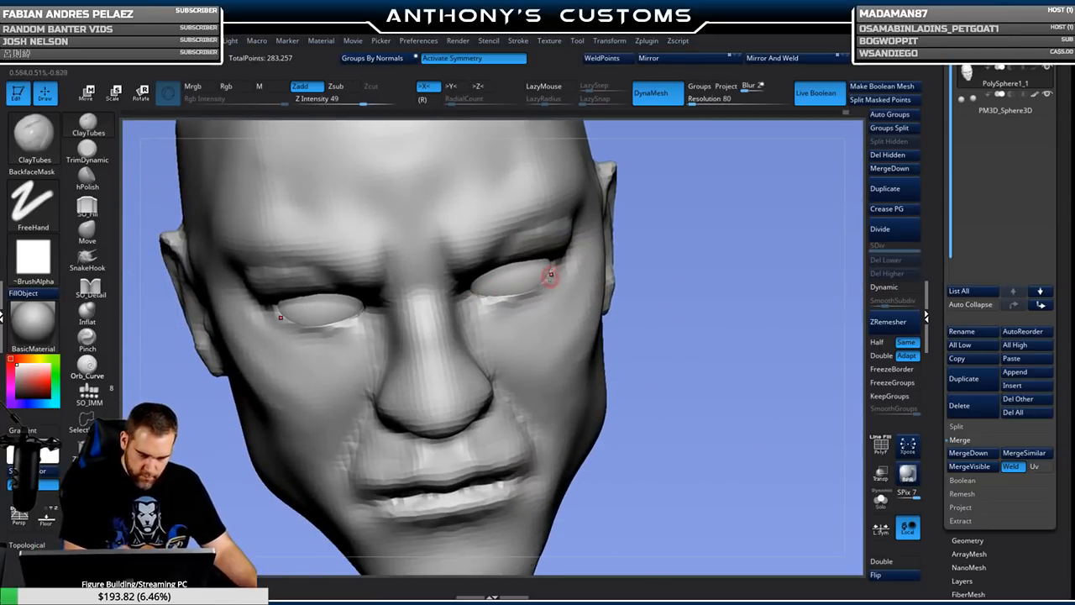
{"action": "mouse_move", "coordinate": [542, 274]}
{"action": "left_mouse_down"}
{"action": "mouse_move", "coordinate": [496, 295]}
{"action": "mouse_move", "coordinate": [540, 264]}
{"action": "mouse_move", "coordinate": [509, 294]}
{"action": "mouse_move", "coordinate": [582, 256]}
{"action": "left_mouse_up"}
{"action": "left_click_drag", "start_coordinate": [685, 286], "coordinate": [626, 294]}
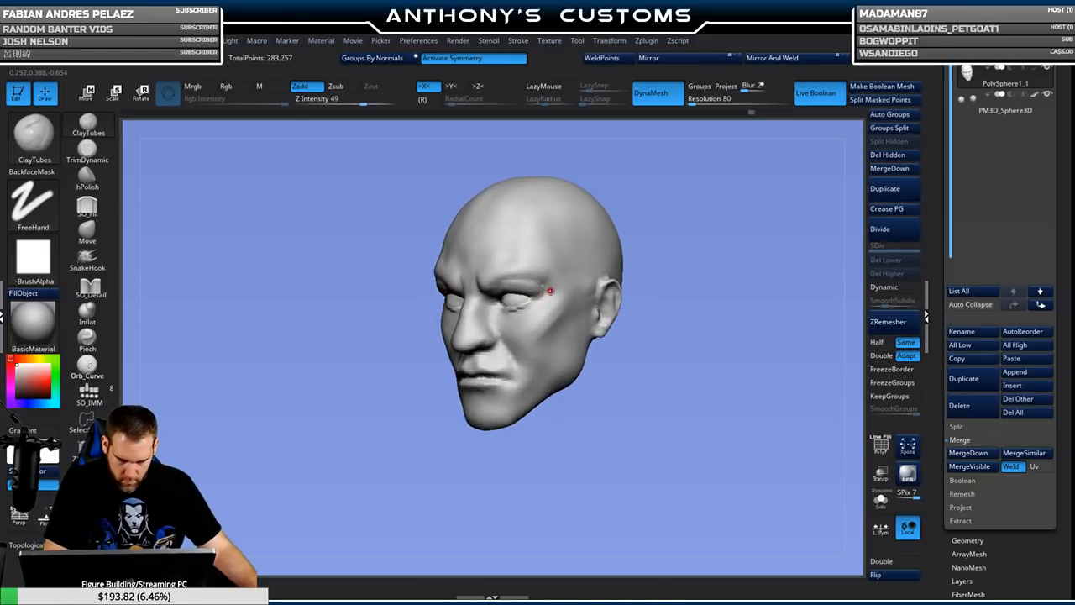
{"action": "left_click_drag", "start_coordinate": [677, 254], "coordinate": [646, 240]}
Carve the creases around the eyes with SO_Detail, and fill the cheekbones and temples with a resized SO_Fill brush.
{"action": "left_click", "coordinate": [90, 286]}
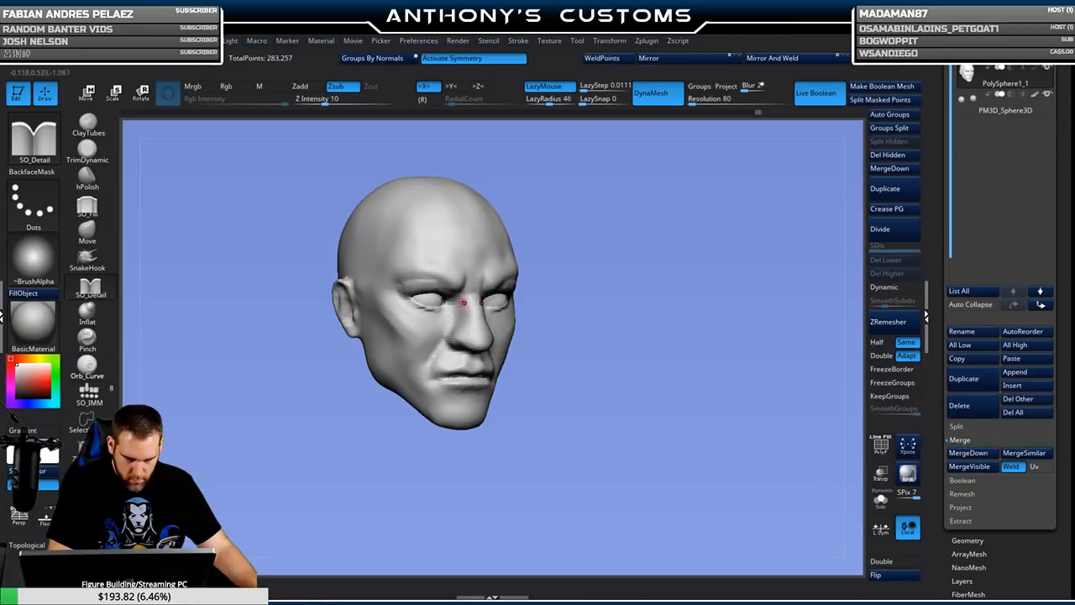
{"action": "mouse_move", "coordinate": [638, 268]}
{"action": "left_mouse_down"}
{"action": "mouse_move", "coordinate": [664, 254]}
{"action": "mouse_move", "coordinate": [661, 279]}
{"action": "mouse_move", "coordinate": [626, 281]}
{"action": "left_mouse_up"}
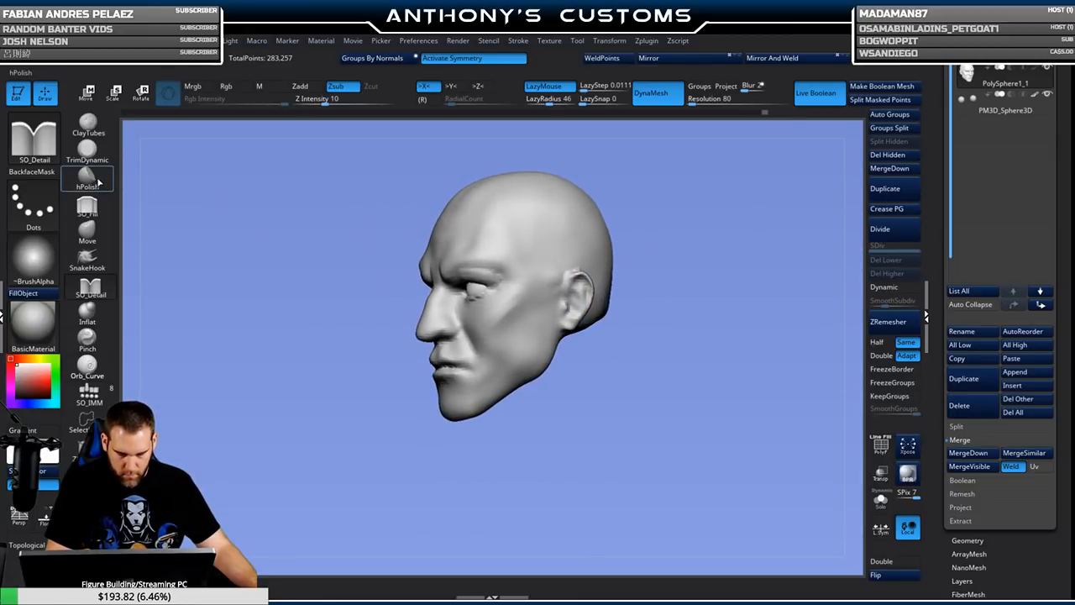
{"action": "left_click", "coordinate": [88, 206]}
{"action": "key", "text": "space"}
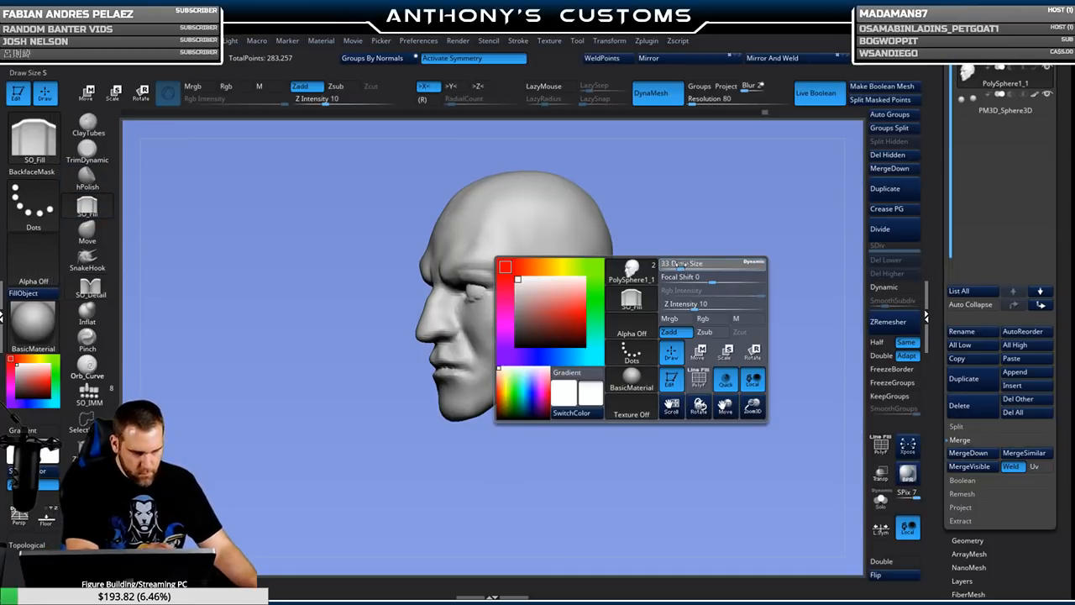
{"action": "left_click_drag", "start_coordinate": [691, 257], "coordinate": [676, 310], "text": "alt"}
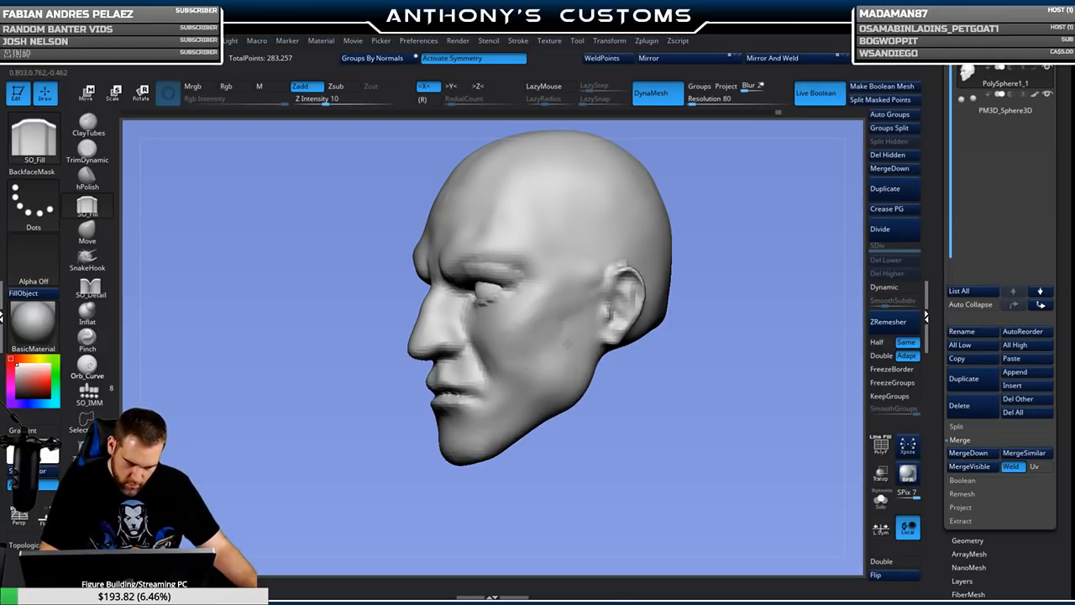
{"action": "left_click_drag", "start_coordinate": [697, 296], "coordinate": [739, 280]}
{"action": "left_click_drag", "start_coordinate": [712, 337], "coordinate": [706, 302], "text": "alt"}
{"action": "left_click_drag", "start_coordinate": [673, 336], "coordinate": [752, 341]}
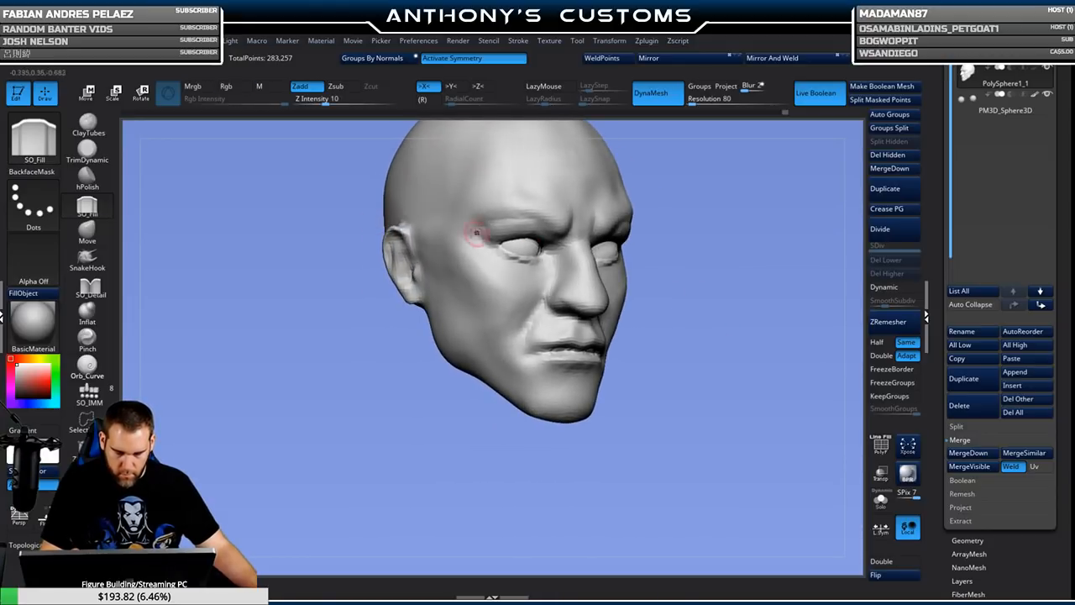
Flatten the surfaces around the smile folds and mouth corners with a resized TrimDynamic brush.
{"action": "left_click", "coordinate": [87, 150]}
{"action": "left_click_drag", "start_coordinate": [670, 278], "coordinate": [676, 323]}
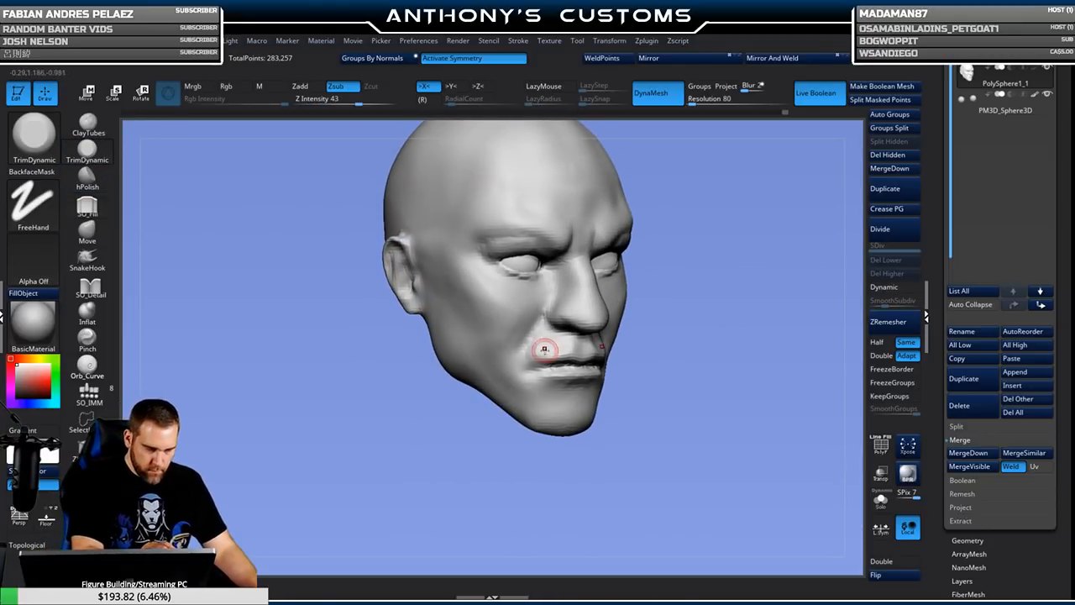
{"action": "key", "text": "space"}
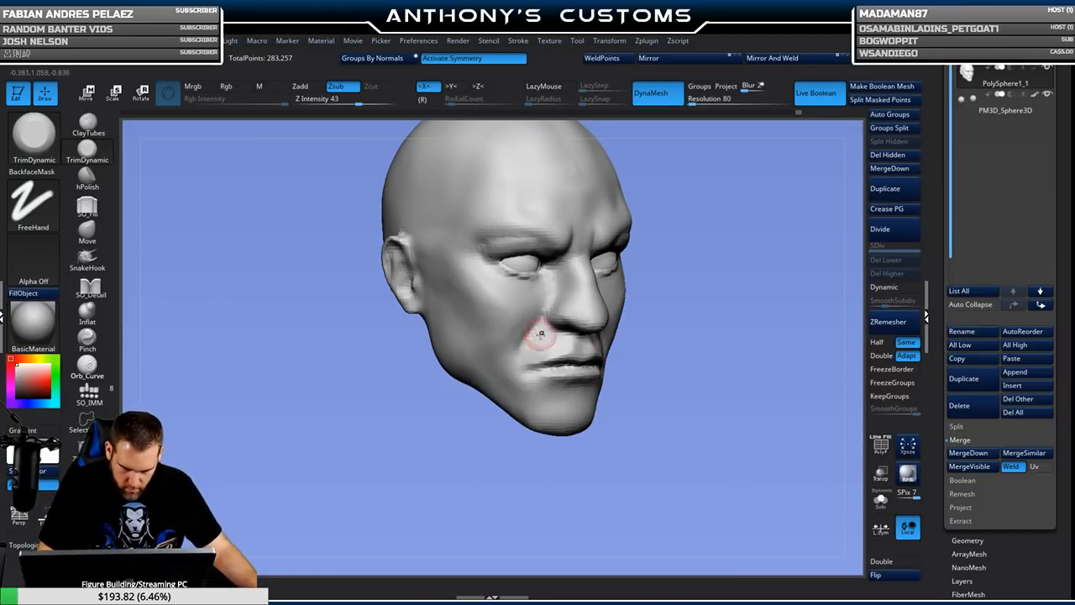
{"action": "mouse_move", "coordinate": [707, 333]}
{"action": "left_mouse_down"}
{"action": "mouse_move", "coordinate": [742, 345]}
{"action": "mouse_move", "coordinate": [720, 353]}
{"action": "mouse_move", "coordinate": [696, 343]}
{"action": "mouse_move", "coordinate": [705, 374]}
{"action": "mouse_move", "coordinate": [728, 360]}
{"action": "mouse_move", "coordinate": [664, 341]}
{"action": "mouse_move", "coordinate": [704, 357]}
{"action": "mouse_move", "coordinate": [675, 355]}
{"action": "mouse_move", "coordinate": [614, 384]}
{"action": "mouse_move", "coordinate": [637, 320]}
{"action": "left_mouse_up"}
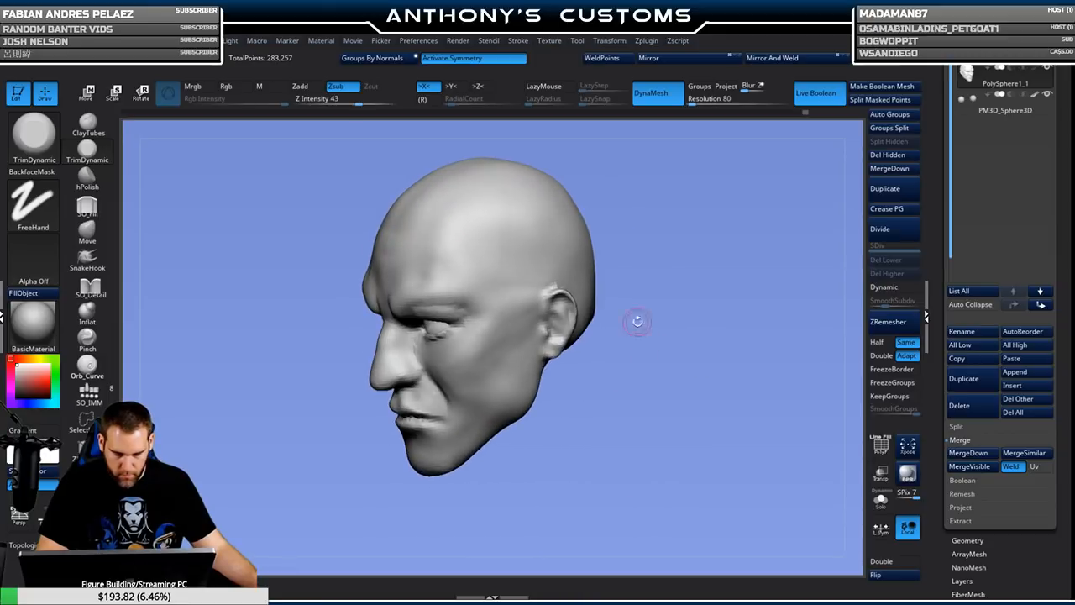
Enable BackfaceMask and build up the rim and lobe of the ears with the ClayTubes brush.
{"action": "left_click", "coordinate": [34, 130]}
{"action": "left_click", "coordinate": [32, 171]}
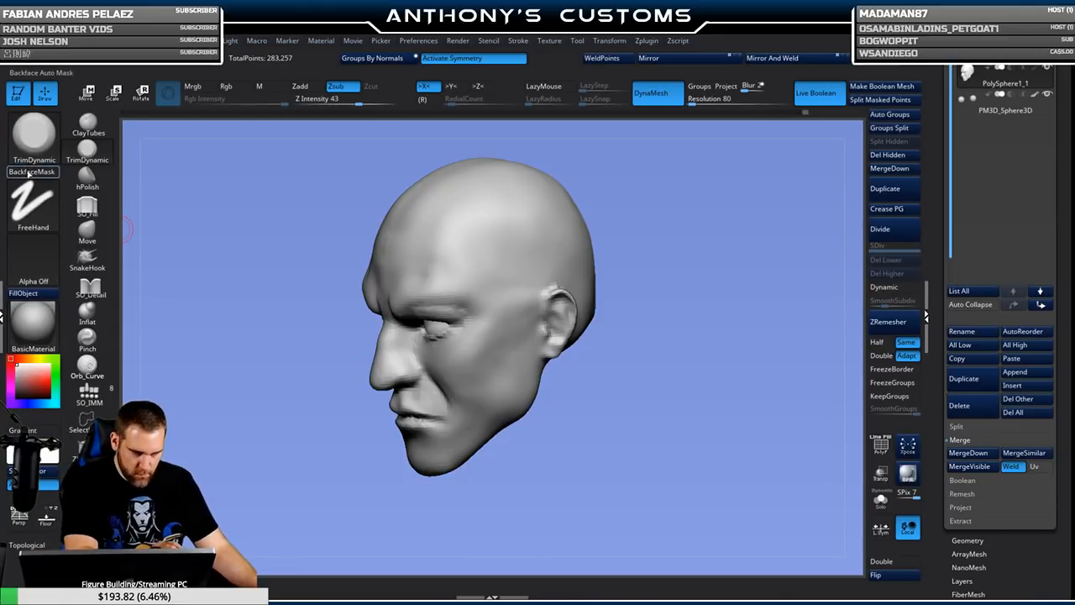
{"action": "left_click", "coordinate": [88, 125]}
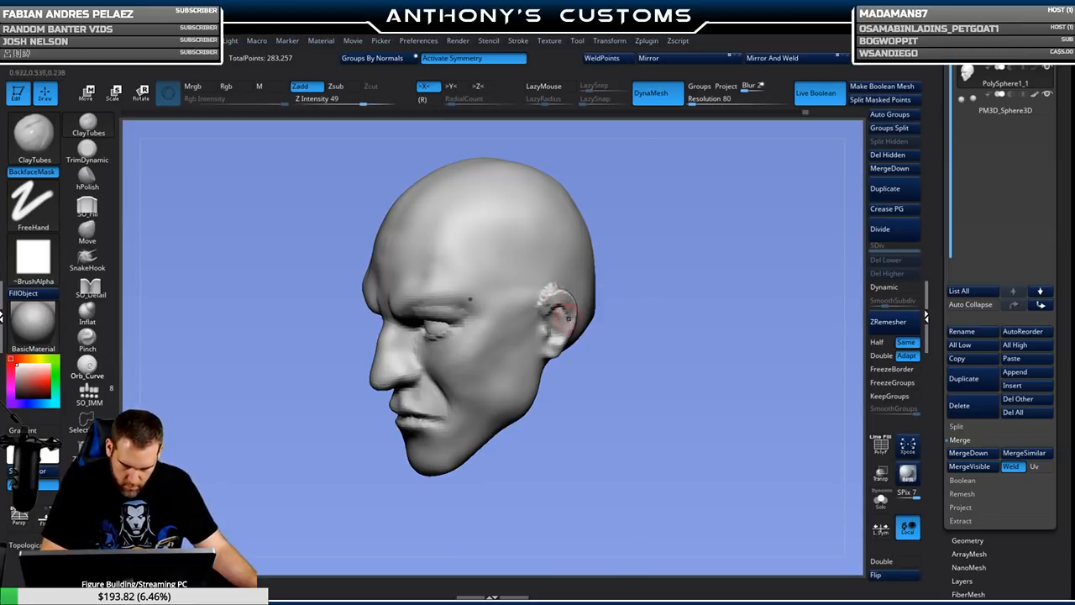
{"action": "left_click_drag", "start_coordinate": [547, 346], "coordinate": [556, 351]}
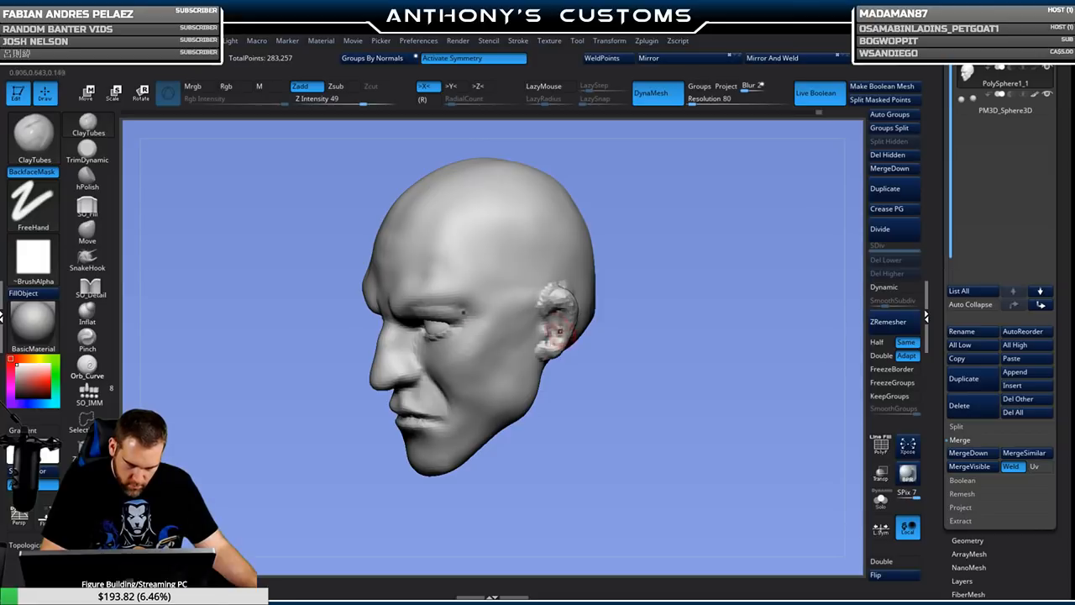
{"action": "mouse_move", "coordinate": [649, 329]}
{"action": "left_mouse_down", "text": "shift"}
{"action": "mouse_move", "coordinate": [696, 307]}
{"action": "mouse_move", "coordinate": [654, 296]}
{"action": "left_mouse_up", "text": "shift"}
Flatten the new clay on the ears with the TrimDynamic brush.
{"action": "left_click", "coordinate": [87, 150]}
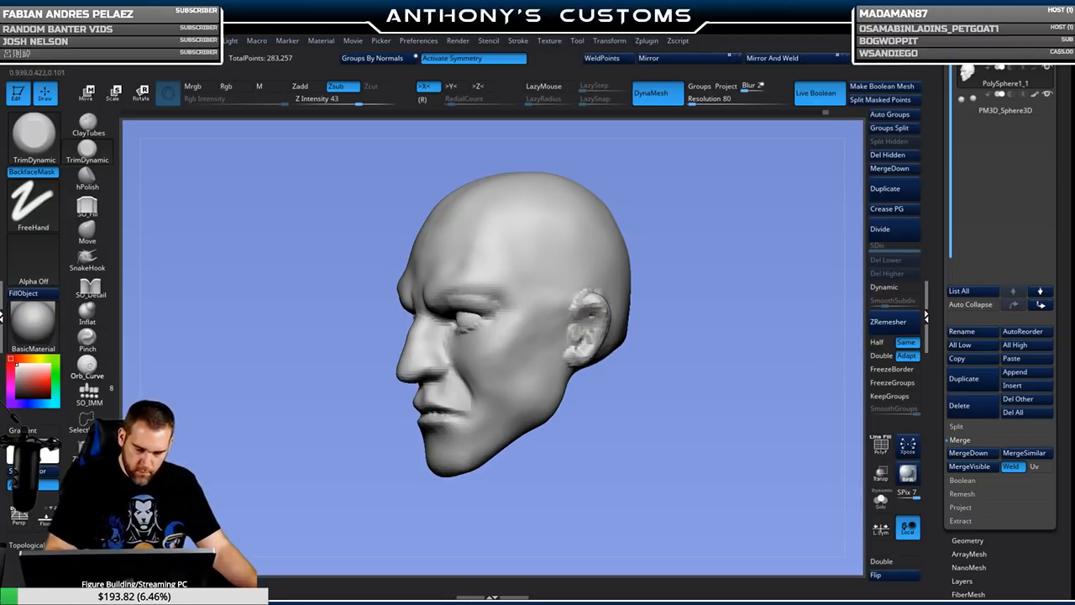
{"action": "mouse_move", "coordinate": [681, 351]}
{"action": "left_mouse_down", "text": "shift"}
{"action": "mouse_move", "coordinate": [708, 300]}
{"action": "mouse_move", "coordinate": [727, 377]}
{"action": "mouse_move", "coordinate": [696, 364]}
{"action": "left_mouse_up", "text": "shift"}
{"action": "mouse_move", "coordinate": [667, 327]}
{"action": "left_mouse_down", "text": "shift"}
{"action": "mouse_move", "coordinate": [726, 288]}
{"action": "mouse_move", "coordinate": [686, 303]}
{"action": "mouse_move", "coordinate": [673, 324]}
{"action": "left_mouse_up", "text": "shift"}
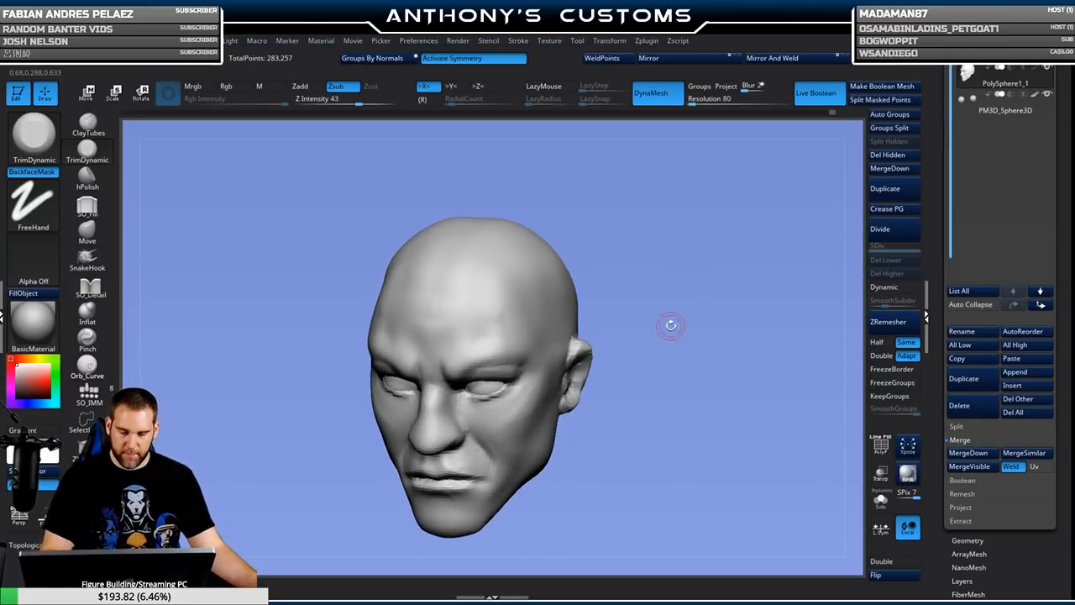
Smooth the forehead with a resized brush, and even out the top and sides of the skull with the SO_Fill brush.
{"action": "key", "text": "space"}
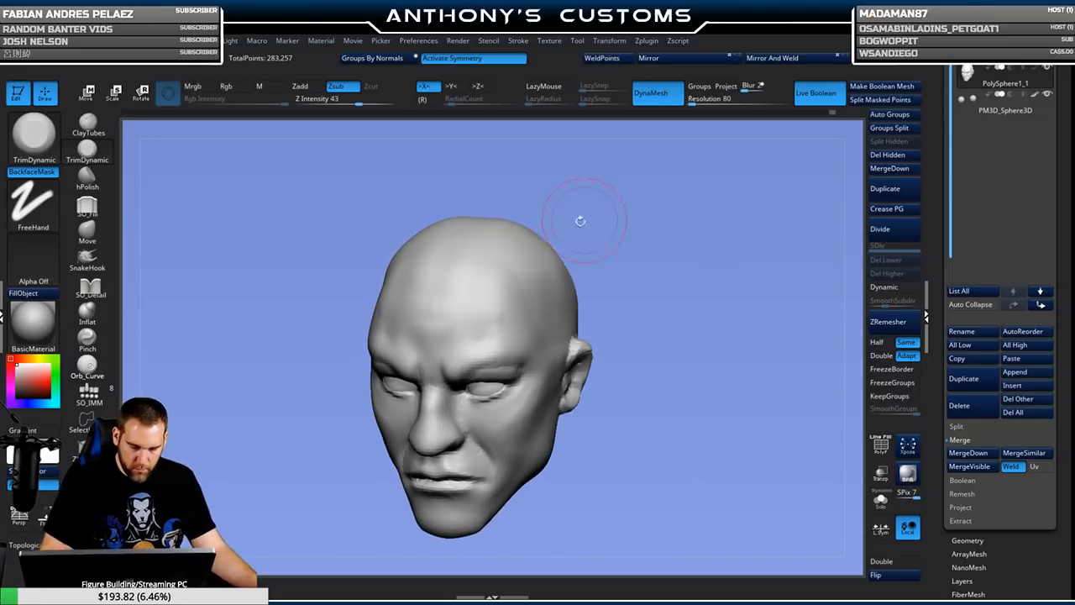
{"action": "key", "text": "shift"}
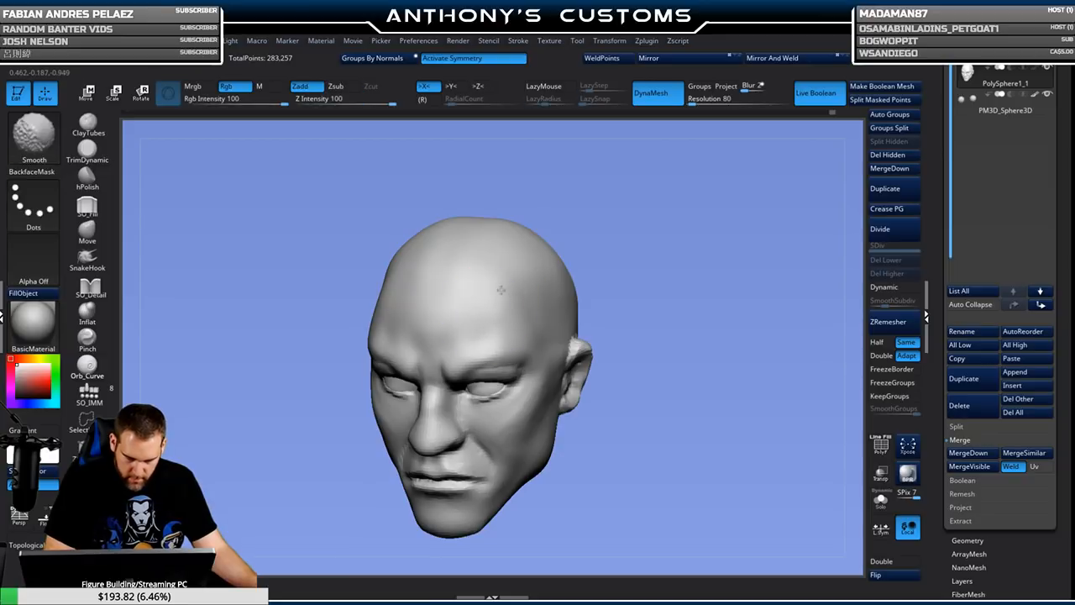
{"action": "mouse_move", "coordinate": [516, 204]}
{"action": "left_mouse_down"}
{"action": "mouse_move", "coordinate": [667, 295]}
{"action": "mouse_move", "coordinate": [708, 335]}
{"action": "left_mouse_up"}
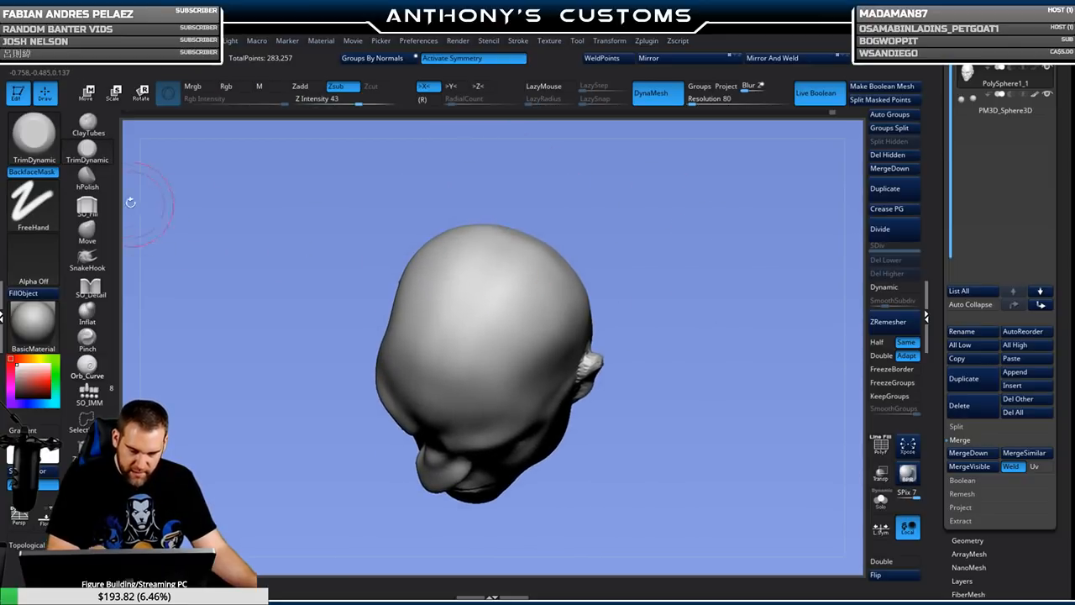
{"action": "left_click", "coordinate": [87, 206]}
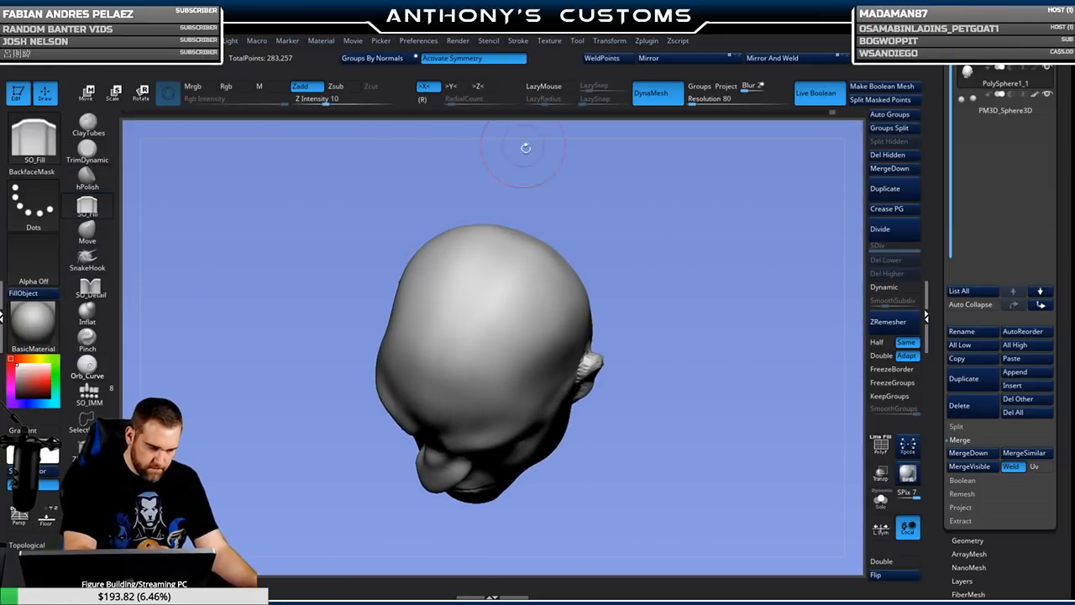
{"action": "mouse_move", "coordinate": [618, 312]}
{"action": "left_mouse_down"}
{"action": "mouse_move", "coordinate": [651, 322]}
{"action": "mouse_move", "coordinate": [720, 256]}
{"action": "mouse_move", "coordinate": [739, 294]}
{"action": "mouse_move", "coordinate": [683, 288]}
{"action": "mouse_move", "coordinate": [714, 335]}
{"action": "mouse_move", "coordinate": [672, 309]}
{"action": "left_mouse_up"}
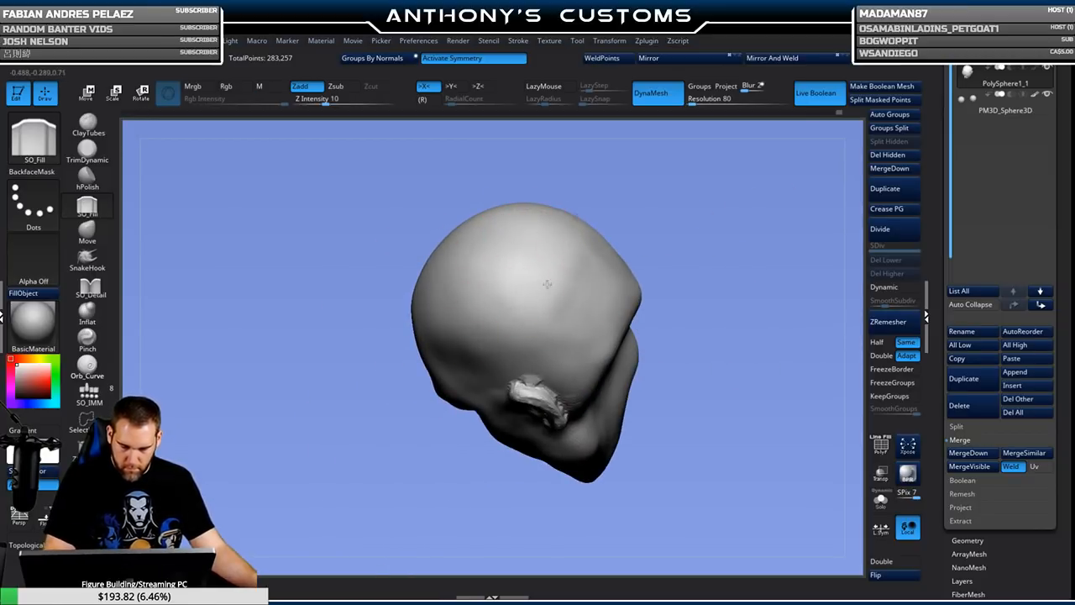
{"action": "left_click_drag", "start_coordinate": [668, 256], "coordinate": [693, 235]}
{"action": "mouse_move", "coordinate": [716, 207]}
{"action": "left_mouse_down"}
{"action": "mouse_move", "coordinate": [710, 313]}
{"action": "mouse_move", "coordinate": [720, 240]}
{"action": "mouse_move", "coordinate": [685, 259]}
{"action": "left_mouse_up"}
{"action": "key", "text": "space"}
{"action": "mouse_move", "coordinate": [684, 297]}
{"action": "left_mouse_down", "text": "alt"}
{"action": "mouse_move", "coordinate": [697, 364]}
{"action": "mouse_move", "coordinate": [747, 240]}
{"action": "left_mouse_up", "text": "alt"}
{"action": "mouse_move", "coordinate": [722, 353]}
{"action": "left_mouse_down", "text": "alt"}
{"action": "mouse_move", "coordinate": [711, 324]}
{"action": "mouse_move", "coordinate": [696, 412]}
{"action": "mouse_move", "coordinate": [720, 384]}
{"action": "mouse_move", "coordinate": [683, 343]}
{"action": "left_mouse_up", "text": "alt"}
Build up the cheeks between the ears and the nose with a resized ClayTubes brush, and smooth the strokes.
{"action": "key", "text": "b"}
{"action": "key", "text": "c"}
{"action": "key", "text": "t"}
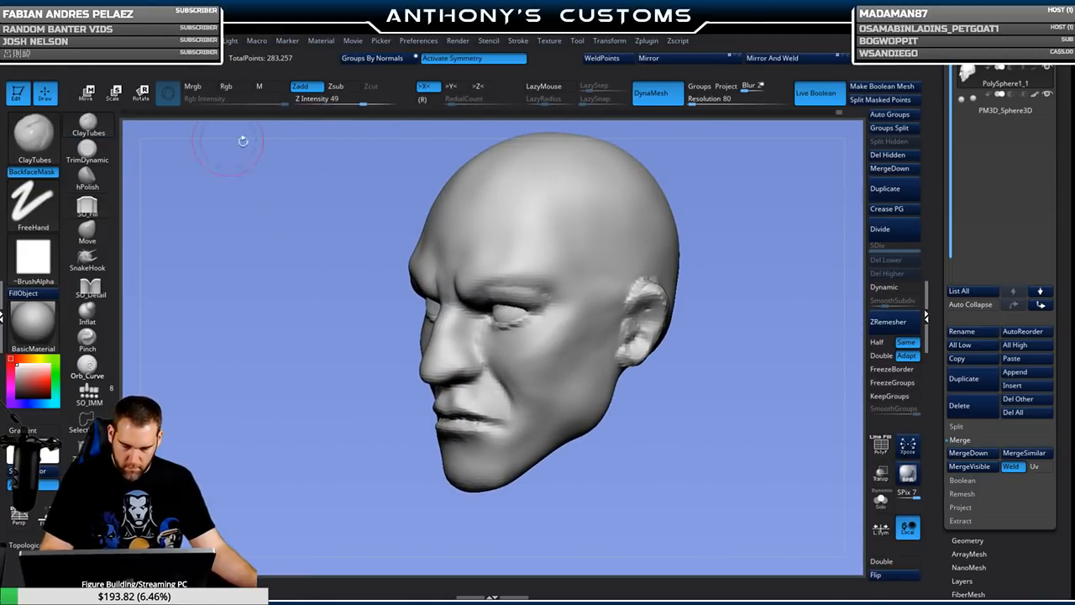
{"action": "key", "text": "space"}
{"action": "mouse_move", "coordinate": [571, 340]}
{"action": "left_mouse_down"}
{"action": "mouse_move", "coordinate": [601, 309]}
{"action": "mouse_move", "coordinate": [546, 356]}
{"action": "left_mouse_up"}
{"action": "left_click_drag", "start_coordinate": [607, 306], "coordinate": [546, 361]}
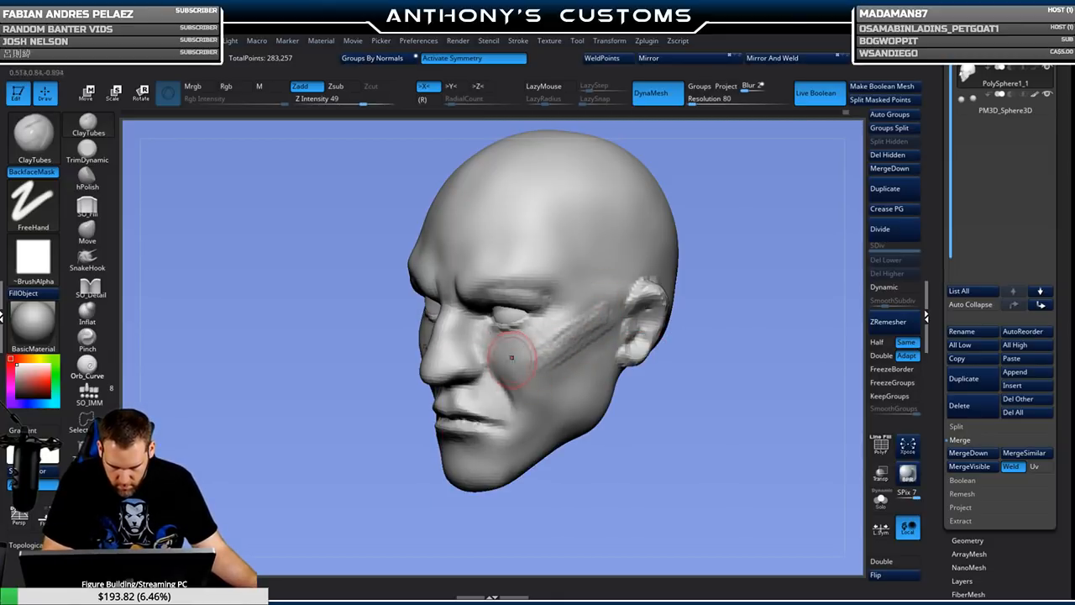
{"action": "mouse_move", "coordinate": [615, 308]}
{"action": "left_mouse_down"}
{"action": "mouse_move", "coordinate": [525, 374]}
{"action": "mouse_move", "coordinate": [565, 337]}
{"action": "left_mouse_up"}
{"action": "mouse_move", "coordinate": [631, 403]}
{"action": "left_mouse_down", "text": "shift"}
{"action": "mouse_move", "coordinate": [675, 408]}
{"action": "mouse_move", "coordinate": [654, 351]}
{"action": "mouse_move", "coordinate": [677, 335]}
{"action": "mouse_move", "coordinate": [665, 333]}
{"action": "left_mouse_up", "text": "shift"}
{"action": "right_click", "coordinate": [677, 335]}
Carve diagonal creases across the cheeks below the eyes with the SO_Detail brush, and soften them with Smooth.
{"action": "left_click", "coordinate": [90, 288]}
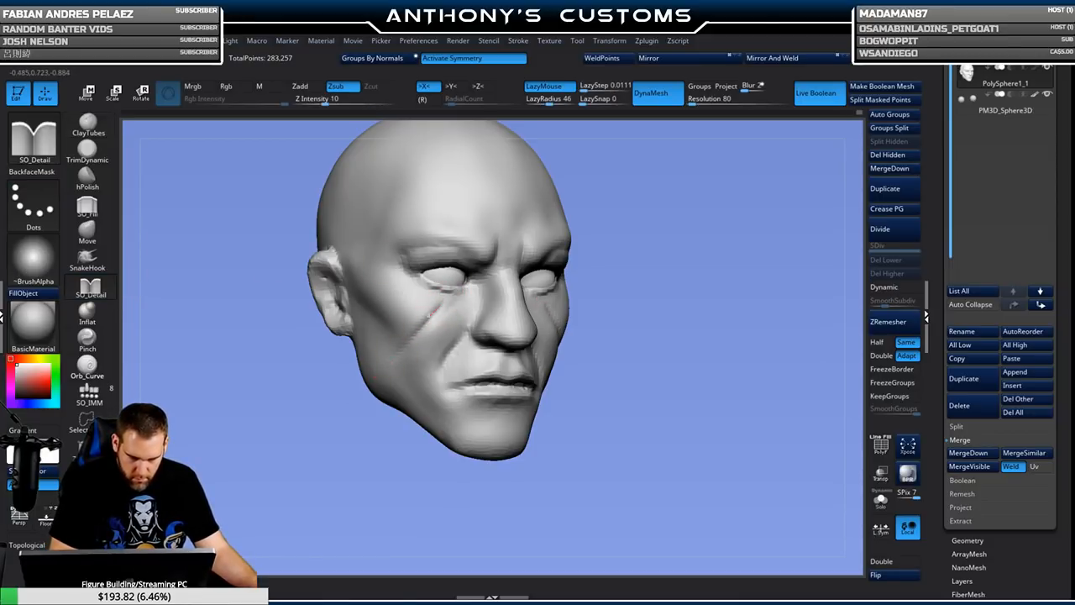
{"action": "left_click_drag", "start_coordinate": [448, 305], "coordinate": [432, 319], "text": "shift"}
{"action": "mouse_move", "coordinate": [635, 323]}
{"action": "left_mouse_down"}
{"action": "mouse_move", "coordinate": [668, 311]}
{"action": "mouse_move", "coordinate": [692, 281]}
{"action": "mouse_move", "coordinate": [453, 297]}
{"action": "mouse_move", "coordinate": [432, 288]}
{"action": "left_mouse_up"}
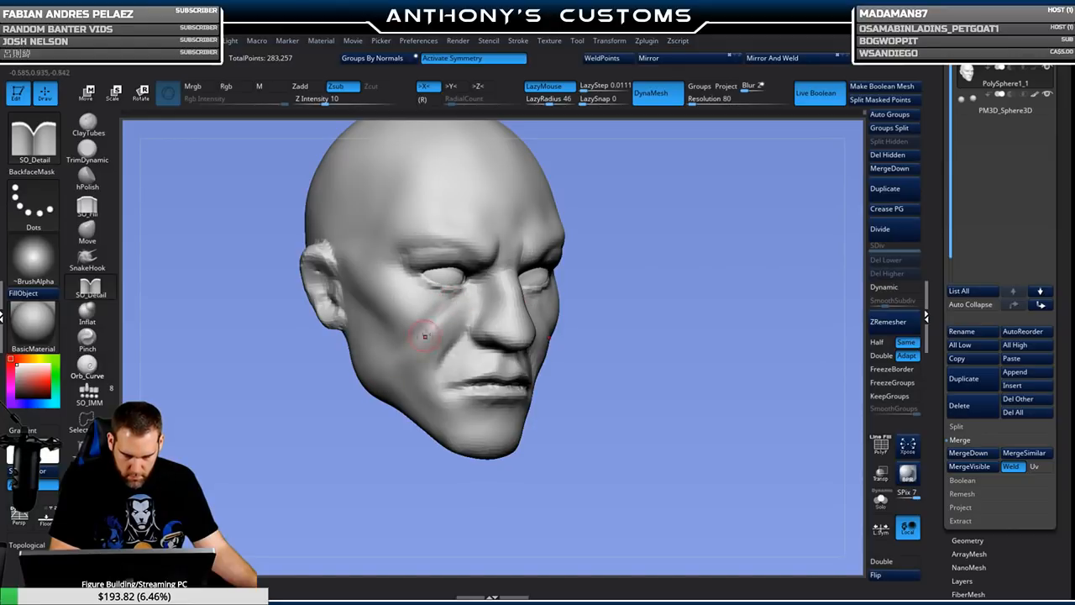
{"action": "left_click_drag", "start_coordinate": [653, 314], "coordinate": [698, 361]}
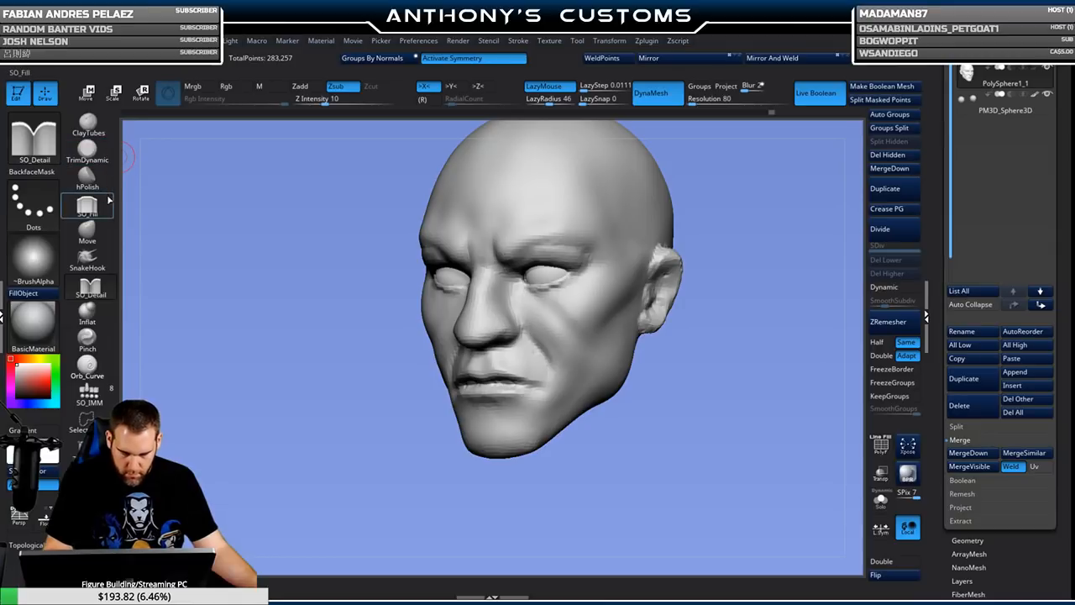
Puff up the area around the lower lip with the Inflat brush, and smooth the result.
{"action": "left_click", "coordinate": [87, 311]}
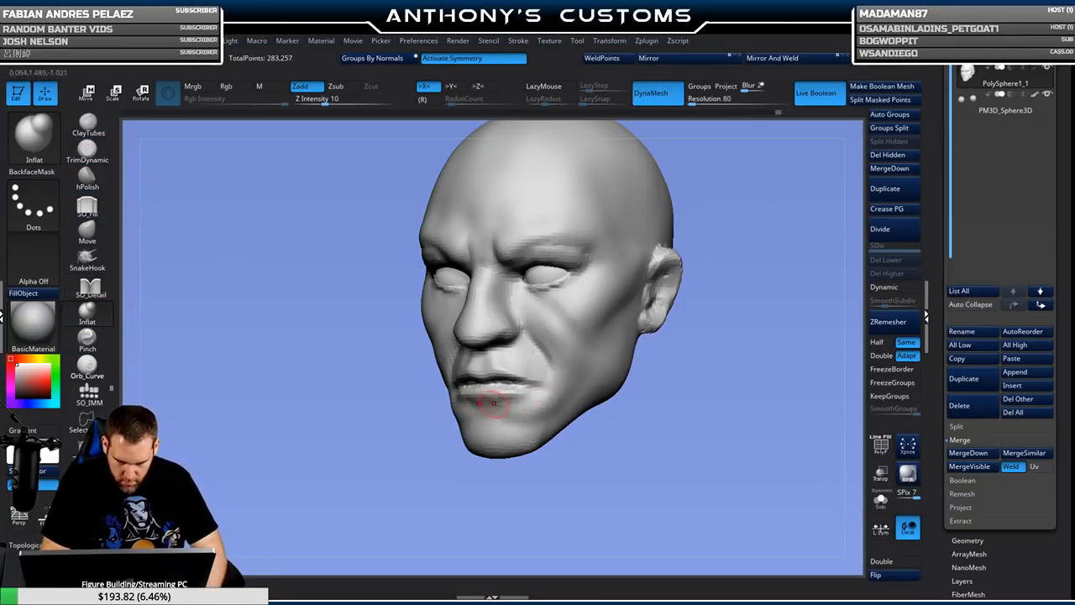
{"action": "left_click_drag", "start_coordinate": [625, 406], "coordinate": [529, 395]}
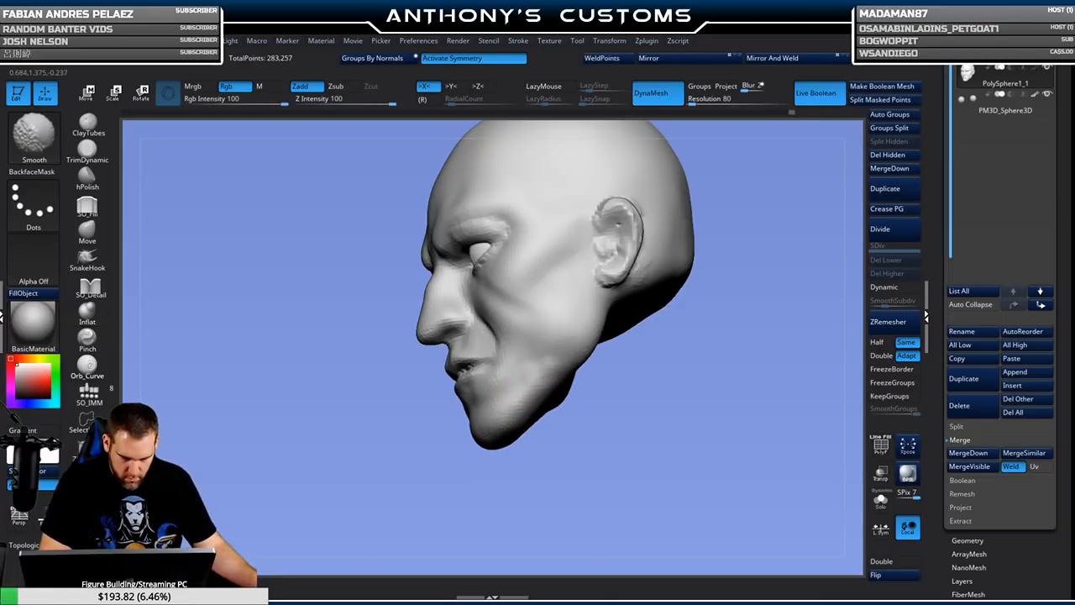
{"action": "mouse_move", "coordinate": [612, 365]}
{"action": "left_mouse_down", "text": "shift"}
{"action": "mouse_move", "coordinate": [660, 372]}
{"action": "mouse_move", "coordinate": [714, 312]}
{"action": "mouse_move", "coordinate": [677, 288]}
{"action": "mouse_move", "coordinate": [697, 314]}
{"action": "mouse_move", "coordinate": [682, 319]}
{"action": "mouse_move", "coordinate": [689, 406]}
{"action": "mouse_move", "coordinate": [713, 386]}
{"action": "mouse_move", "coordinate": [720, 395]}
{"action": "mouse_move", "coordinate": [758, 334]}
{"action": "mouse_move", "coordinate": [732, 338]}
{"action": "left_mouse_up", "text": "shift"}
Carve the mouth line and the edges of the lips with a resized SO_Detail brush.
{"action": "key", "text": "space"}
{"action": "left_click", "coordinate": [91, 287]}
{"action": "key", "text": "space"}
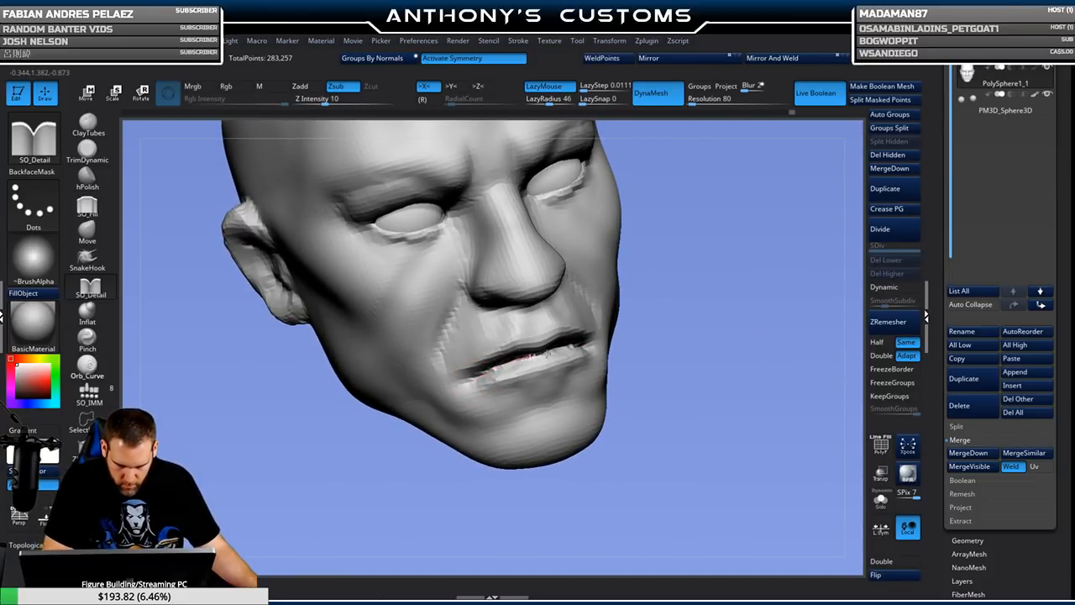
{"action": "left_click_drag", "start_coordinate": [663, 353], "coordinate": [689, 308]}
{"action": "mouse_move", "coordinate": [681, 344]}
{"action": "left_mouse_down"}
{"action": "mouse_move", "coordinate": [664, 336]}
{"action": "mouse_move", "coordinate": [693, 385]}
{"action": "mouse_move", "coordinate": [626, 376]}
{"action": "left_mouse_up"}
{"action": "left_click_drag", "start_coordinate": [476, 374], "coordinate": [509, 338]}
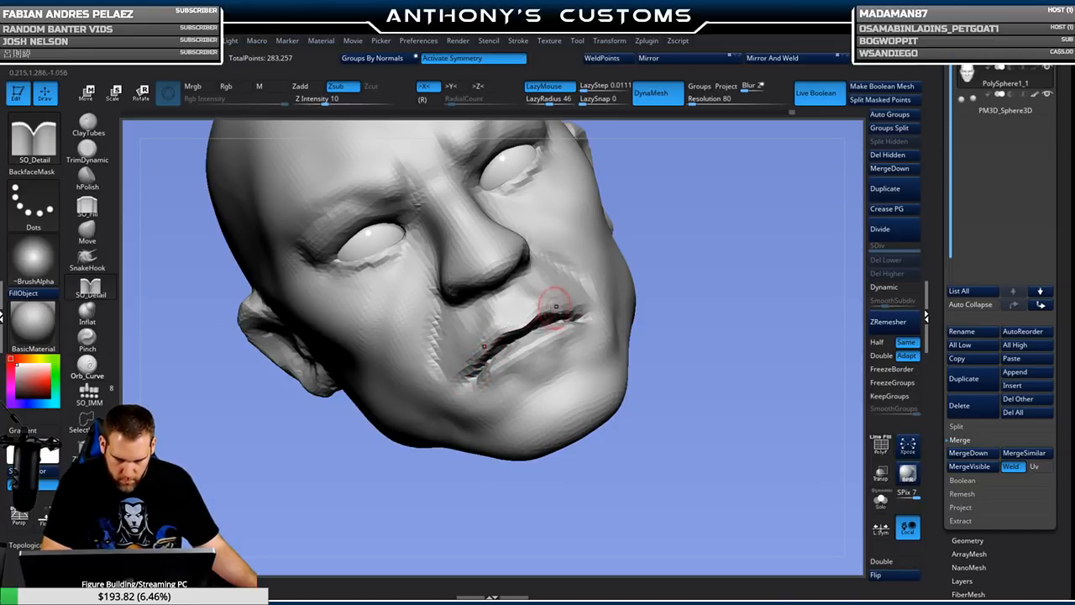
{"action": "left_click_drag", "start_coordinate": [482, 374], "coordinate": [494, 361]}
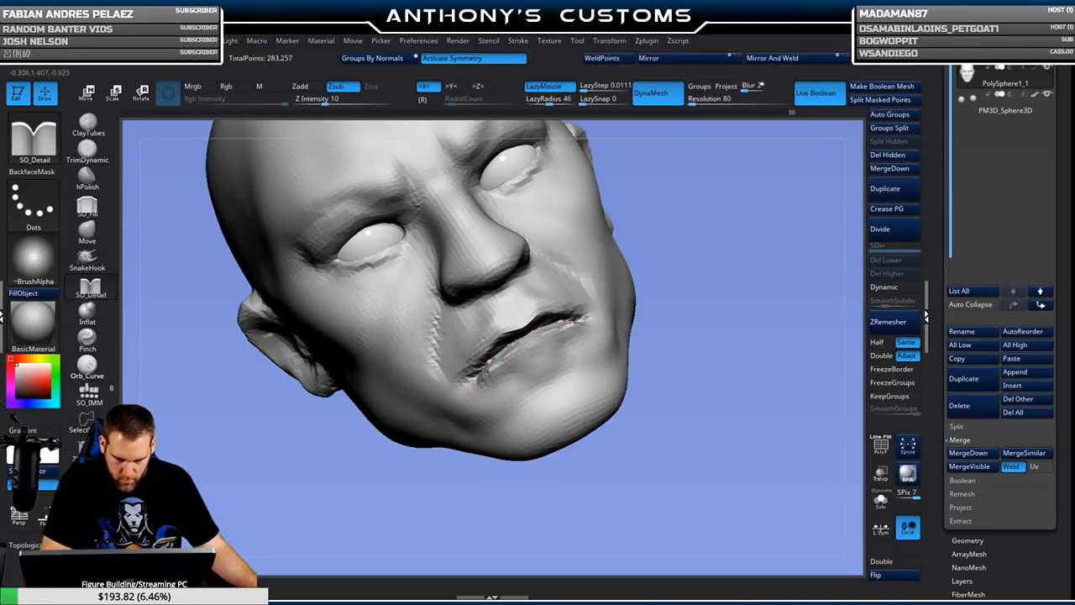
{"action": "mouse_move", "coordinate": [655, 304]}
{"action": "left_mouse_down"}
{"action": "mouse_move", "coordinate": [700, 297]}
{"action": "mouse_move", "coordinate": [714, 275]}
{"action": "mouse_move", "coordinate": [713, 306]}
{"action": "mouse_move", "coordinate": [659, 323]}
{"action": "left_mouse_up"}
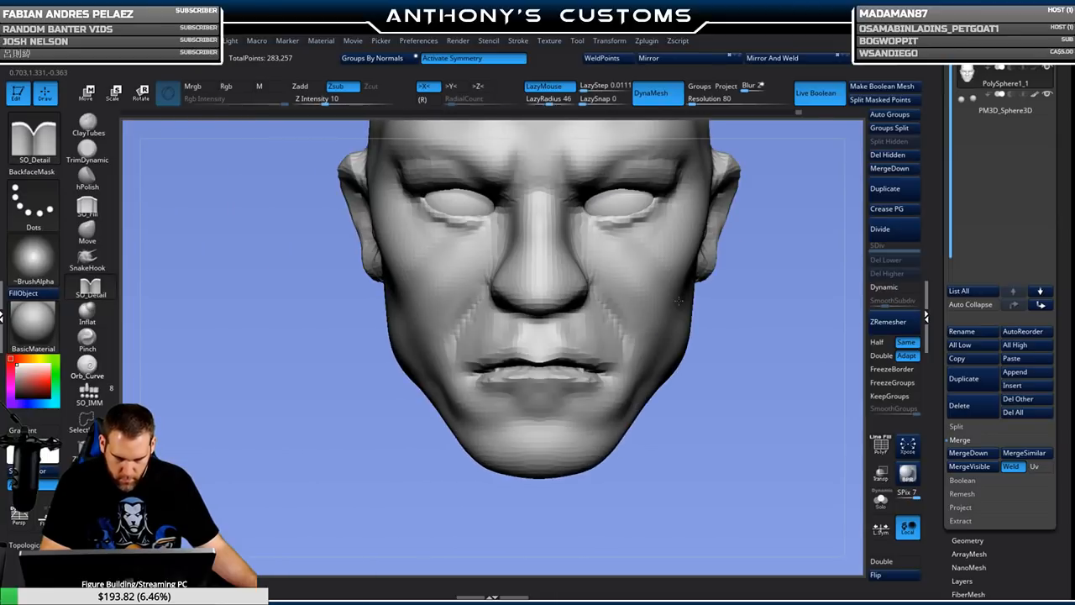
{"action": "mouse_move", "coordinate": [736, 352]}
{"action": "left_mouse_down", "text": "alt"}
{"action": "mouse_move", "coordinate": [744, 339]}
{"action": "mouse_move", "coordinate": [715, 360]}
{"action": "mouse_move", "coordinate": [681, 343]}
{"action": "left_mouse_up", "text": "alt"}
{"action": "left_click_drag", "start_coordinate": [510, 317], "coordinate": [514, 358]}
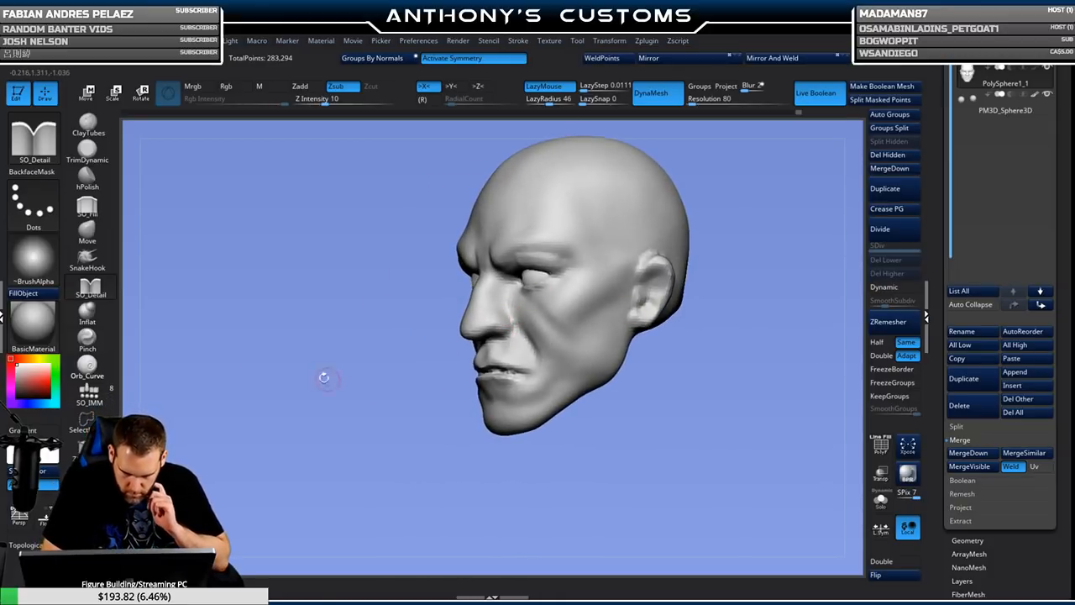
Puff up the wings of the nose with the Inflat brush, and carve the creases around them with SO_Detail.
{"action": "left_click", "coordinate": [90, 323]}
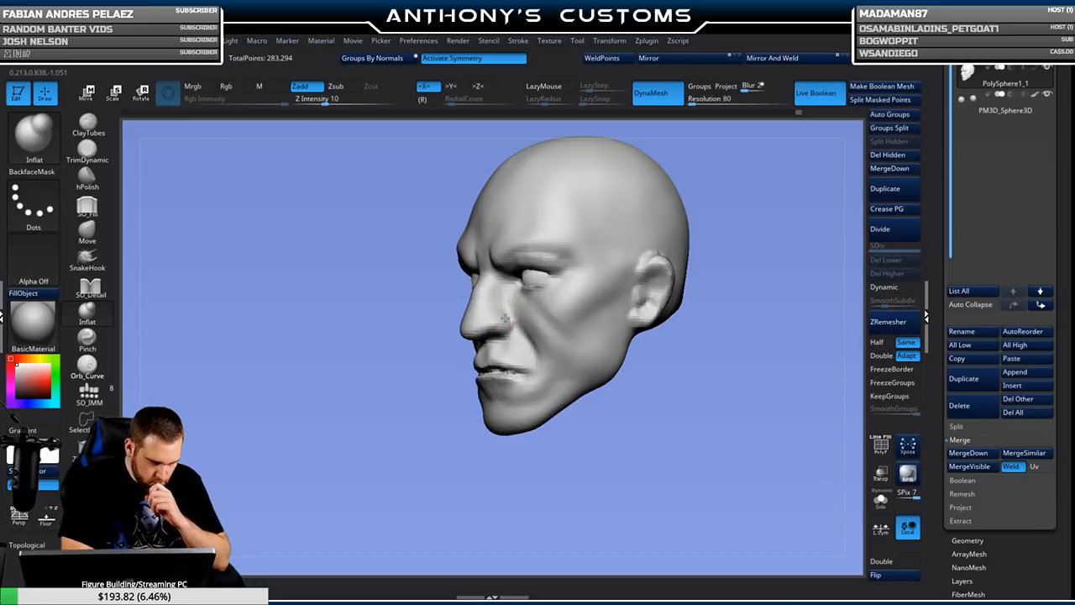
{"action": "mouse_move", "coordinate": [403, 494]}
{"action": "left_mouse_down"}
{"action": "mouse_move", "coordinate": [480, 492]}
{"action": "mouse_move", "coordinate": [525, 468]}
{"action": "left_mouse_up"}
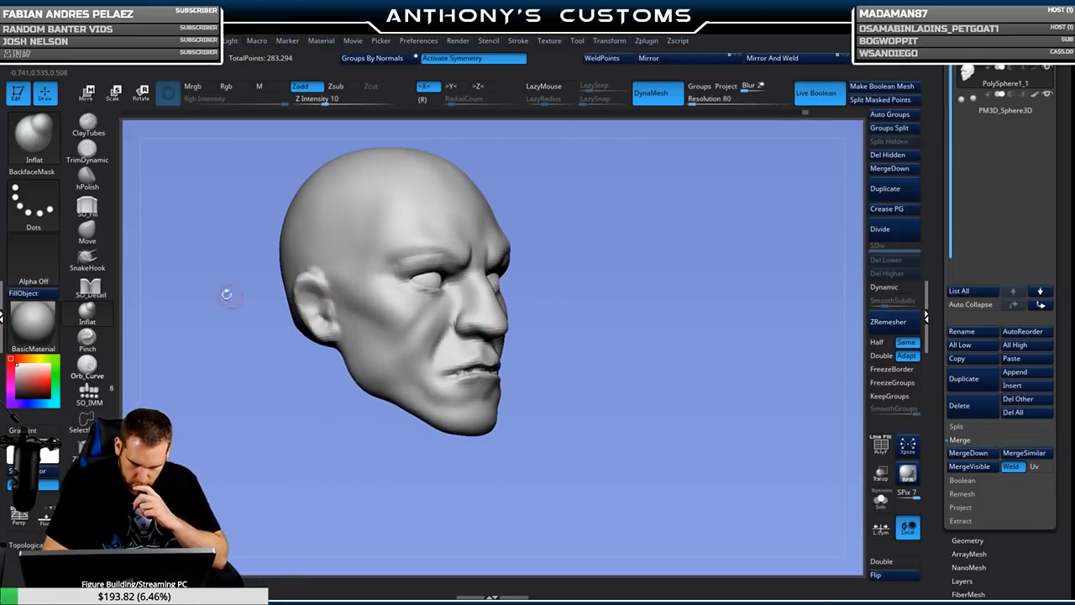
{"action": "left_click", "coordinate": [90, 288]}
{"action": "left_click_drag", "start_coordinate": [645, 294], "coordinate": [579, 336]}
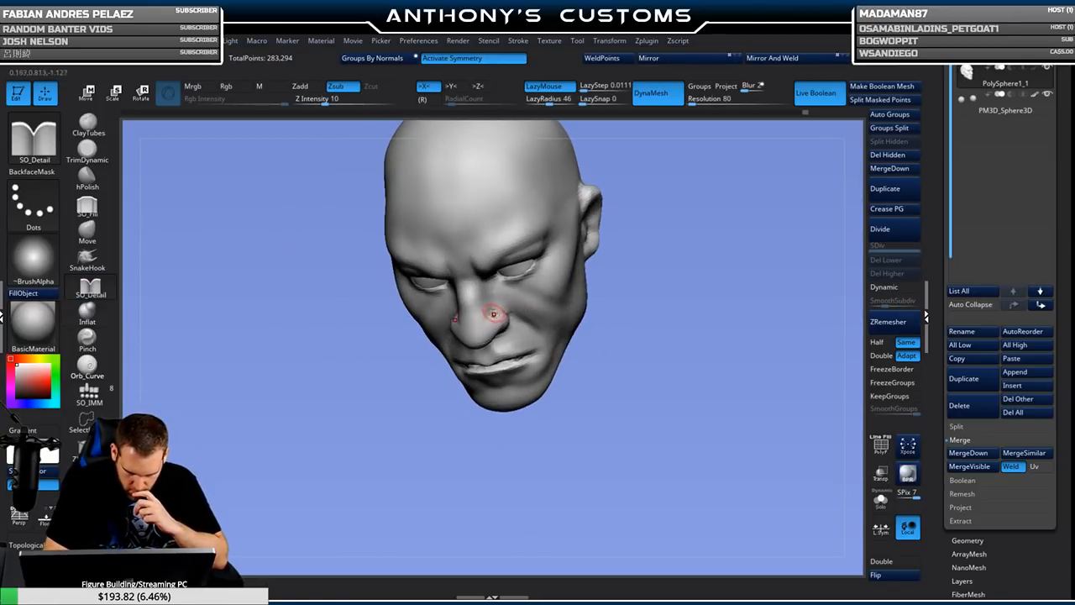
{"action": "left_click_drag", "start_coordinate": [607, 296], "coordinate": [621, 252]}
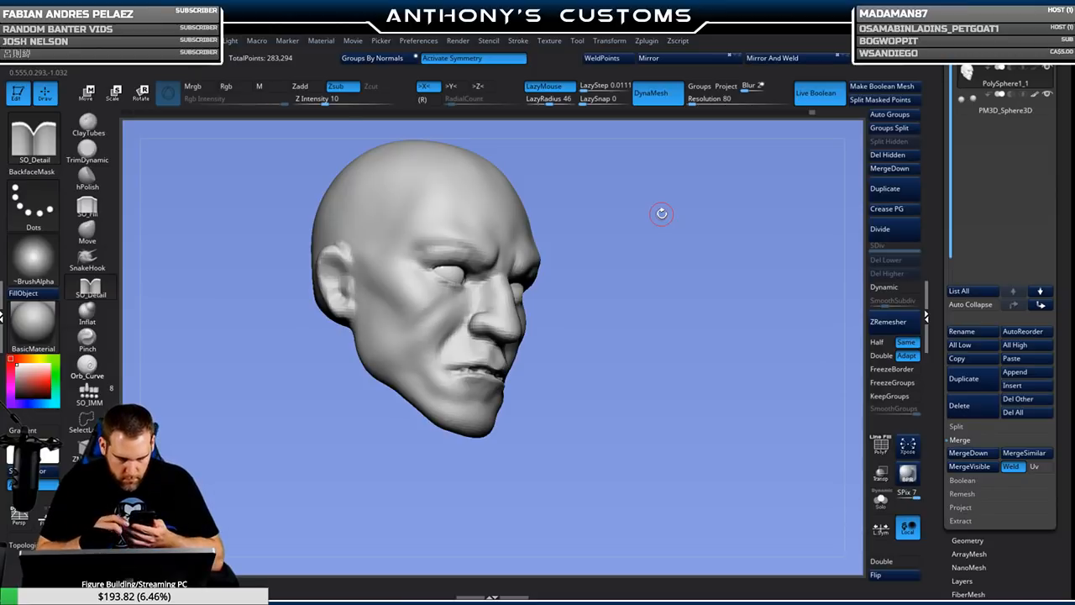
{"action": "left_click_drag", "start_coordinate": [692, 306], "coordinate": [656, 314]}
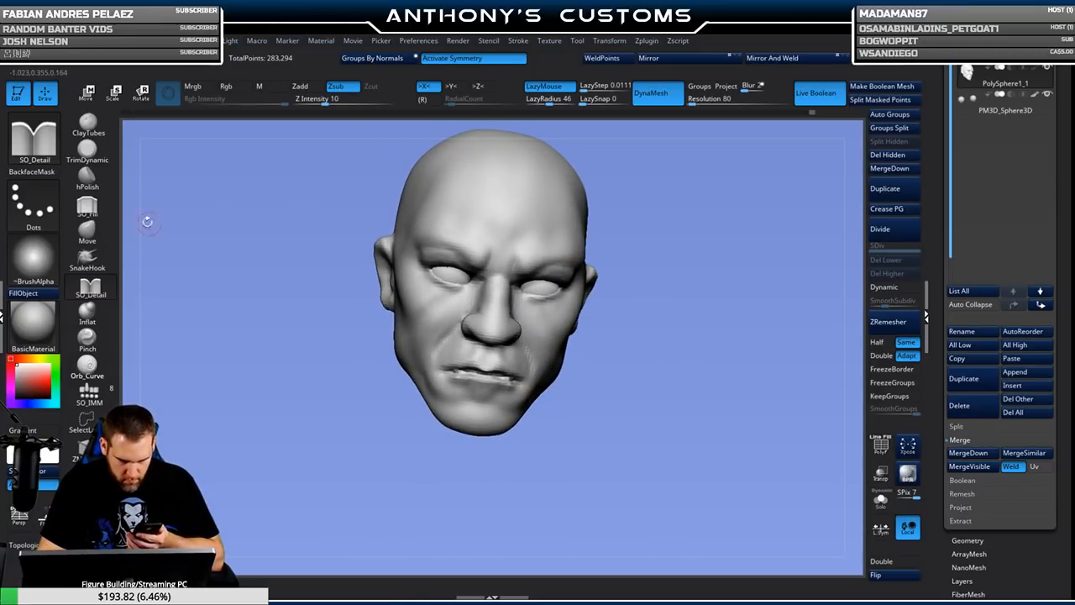
Reshape the nostrils and the nose tip with a resized Move brush.
{"action": "left_click", "coordinate": [87, 230]}
{"action": "left_click_drag", "start_coordinate": [702, 306], "coordinate": [671, 312]}
{"action": "key", "text": "space"}
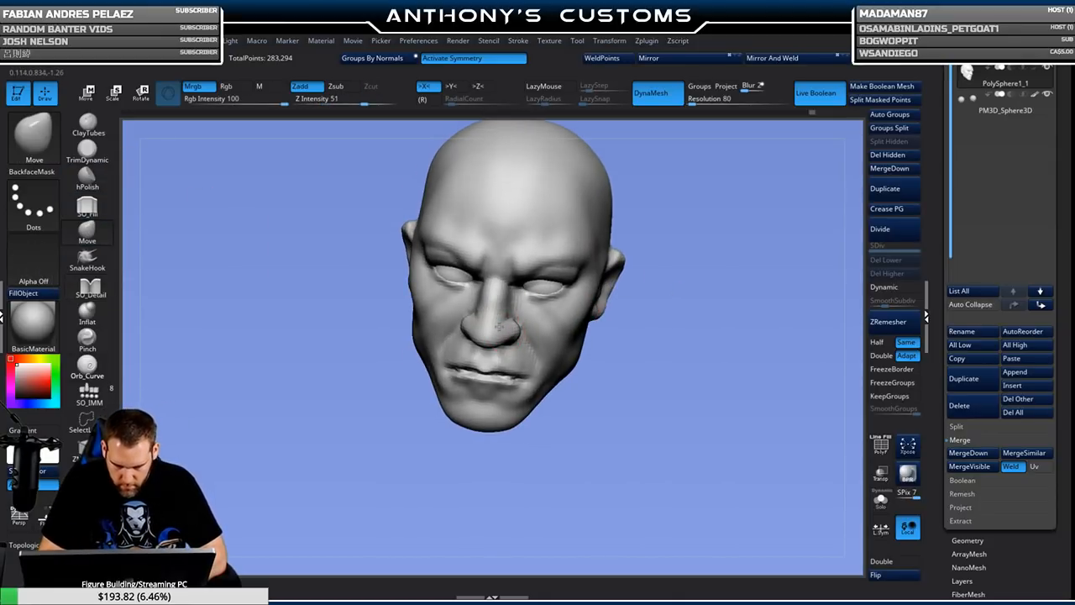
{"action": "mouse_move", "coordinate": [654, 322]}
{"action": "left_mouse_down"}
{"action": "mouse_move", "coordinate": [704, 321]}
{"action": "mouse_move", "coordinate": [650, 267]}
{"action": "mouse_move", "coordinate": [684, 319]}
{"action": "mouse_move", "coordinate": [618, 319]}
{"action": "left_mouse_up"}
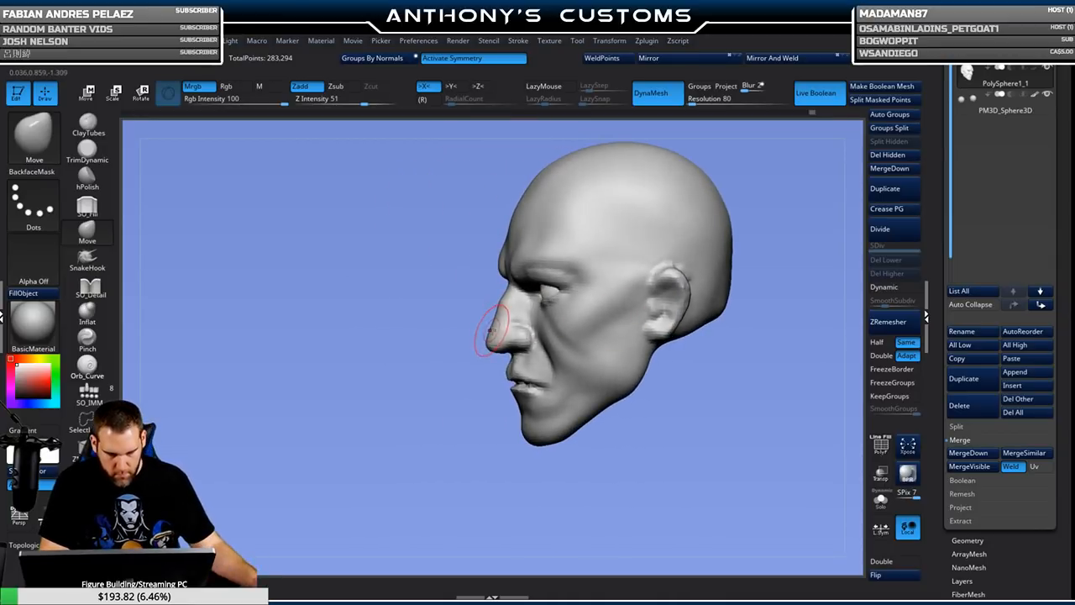
{"action": "right_click_drag", "start_coordinate": [507, 315], "coordinate": [624, 316]}
{"action": "right_click", "coordinate": [606, 356]}
{"action": "mouse_move", "coordinate": [687, 273]}
{"action": "right_mouse_down", "text": "ctrl"}
{"action": "mouse_move", "coordinate": [691, 341]}
{"action": "mouse_move", "coordinate": [571, 312]}
{"action": "right_mouse_up", "text": "ctrl"}
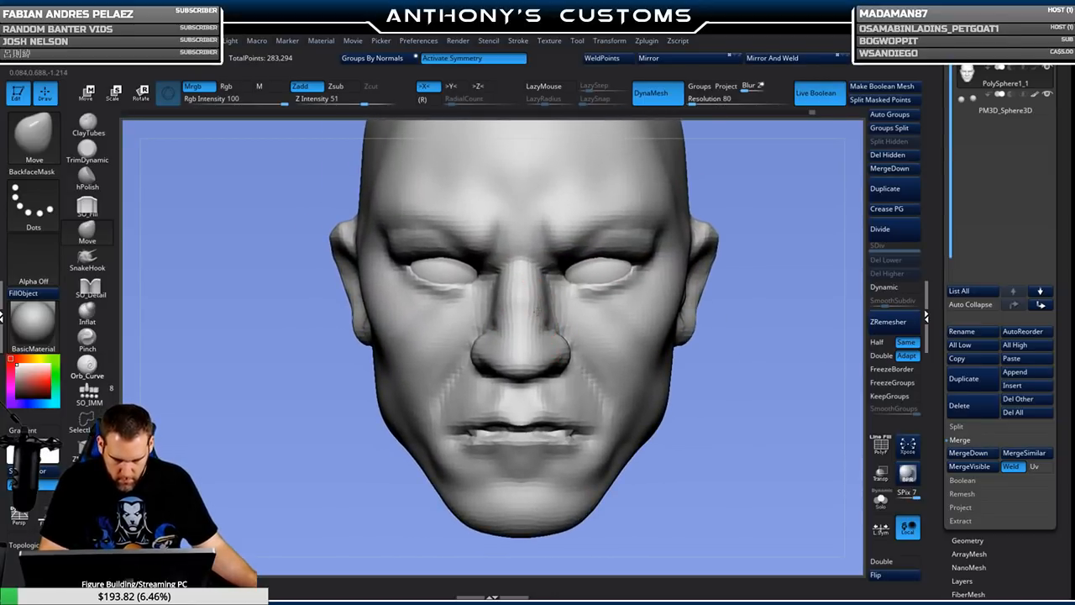
Adjust the nose bridge, nostrils and mouth corners with the Move brush.
{"action": "left_click_drag", "start_coordinate": [520, 239], "coordinate": [522, 281]}
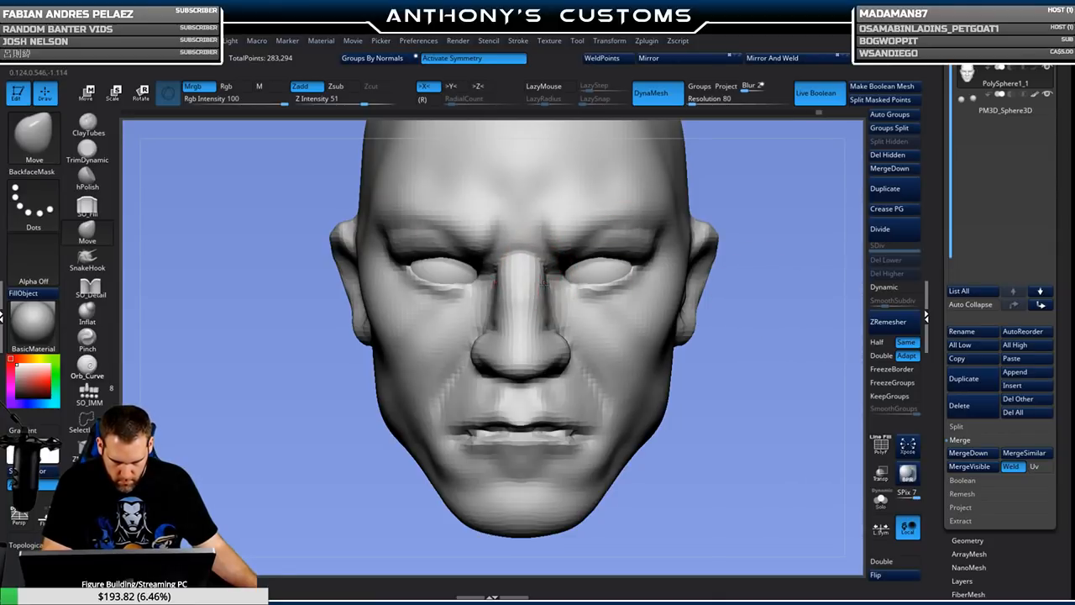
{"action": "left_click_drag", "start_coordinate": [771, 365], "coordinate": [553, 353]}
{"action": "left_click_drag", "start_coordinate": [454, 438], "coordinate": [476, 344]}
{"action": "left_click_drag", "start_coordinate": [570, 319], "coordinate": [568, 314]}
{"action": "mouse_move", "coordinate": [480, 369]}
{"action": "left_mouse_down"}
{"action": "mouse_move", "coordinate": [484, 488]}
{"action": "mouse_move", "coordinate": [739, 471]}
{"action": "mouse_move", "coordinate": [743, 453]}
{"action": "left_mouse_up"}
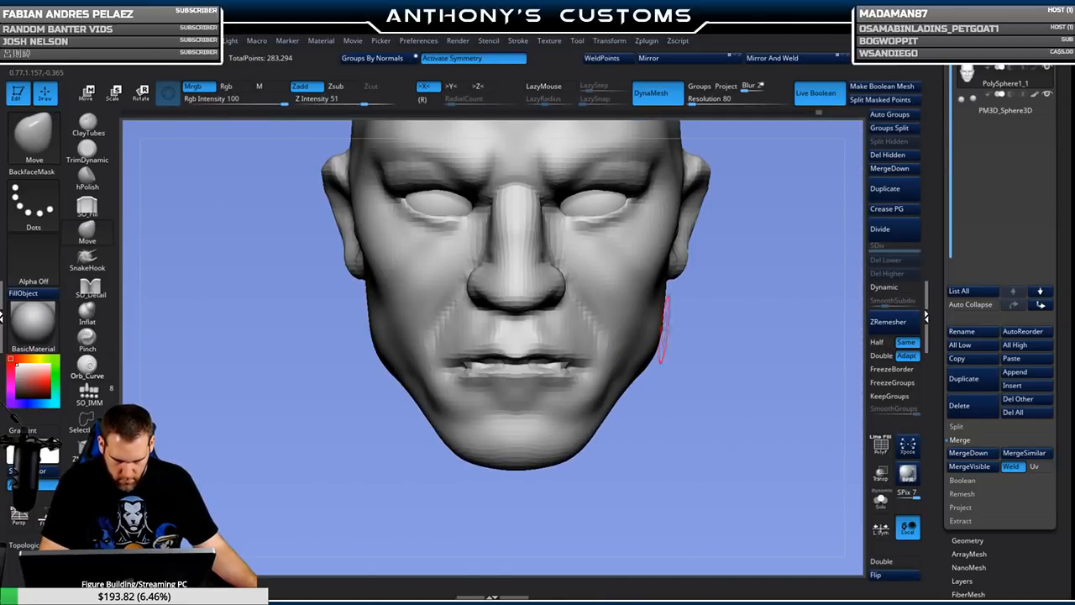
{"action": "key", "text": "space"}
{"action": "left_click_drag", "start_coordinate": [728, 308], "coordinate": [579, 289]}
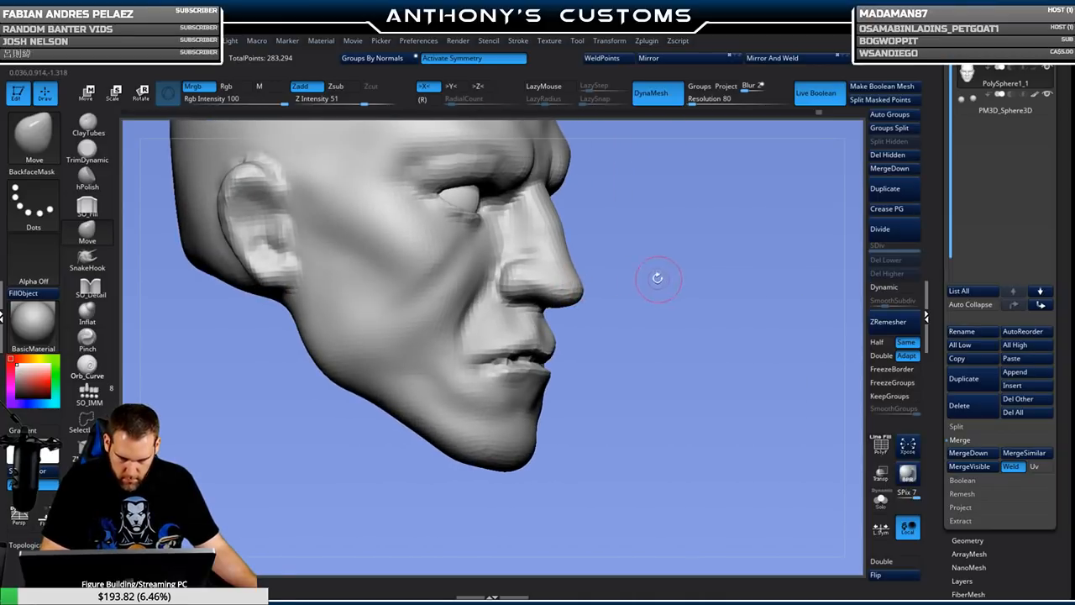
Tighten the outer corners of the eyelids with the Pinch brush, finishing with the Move brush active.
{"action": "left_click_drag", "start_coordinate": [647, 284], "coordinate": [743, 273]}
{"action": "mouse_move", "coordinate": [789, 312]}
{"action": "left_mouse_down", "text": "alt"}
{"action": "mouse_move", "coordinate": [737, 369]}
{"action": "mouse_move", "coordinate": [753, 379]}
{"action": "mouse_move", "coordinate": [758, 353]}
{"action": "mouse_move", "coordinate": [709, 373]}
{"action": "left_mouse_up", "text": "alt"}
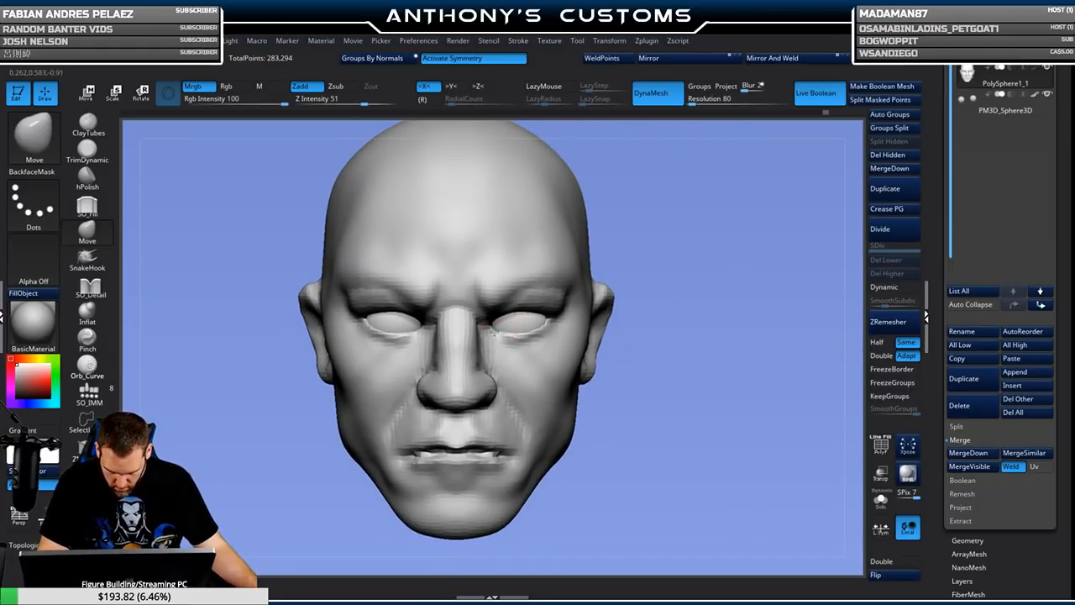
{"action": "left_click", "coordinate": [88, 340]}
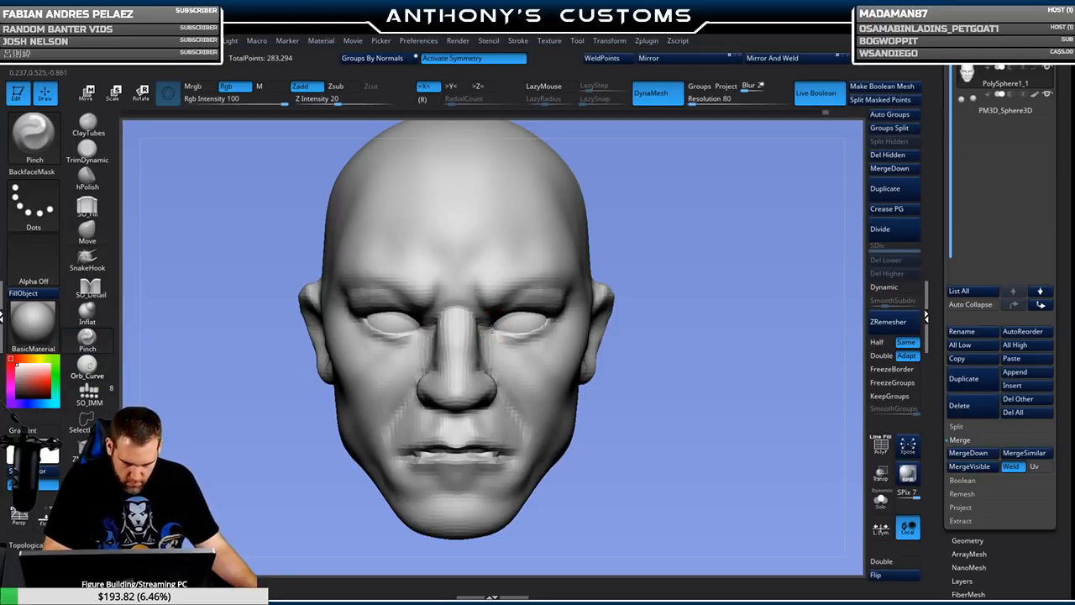
{"action": "right_click_drag", "start_coordinate": [577, 319], "coordinate": [563, 322]}
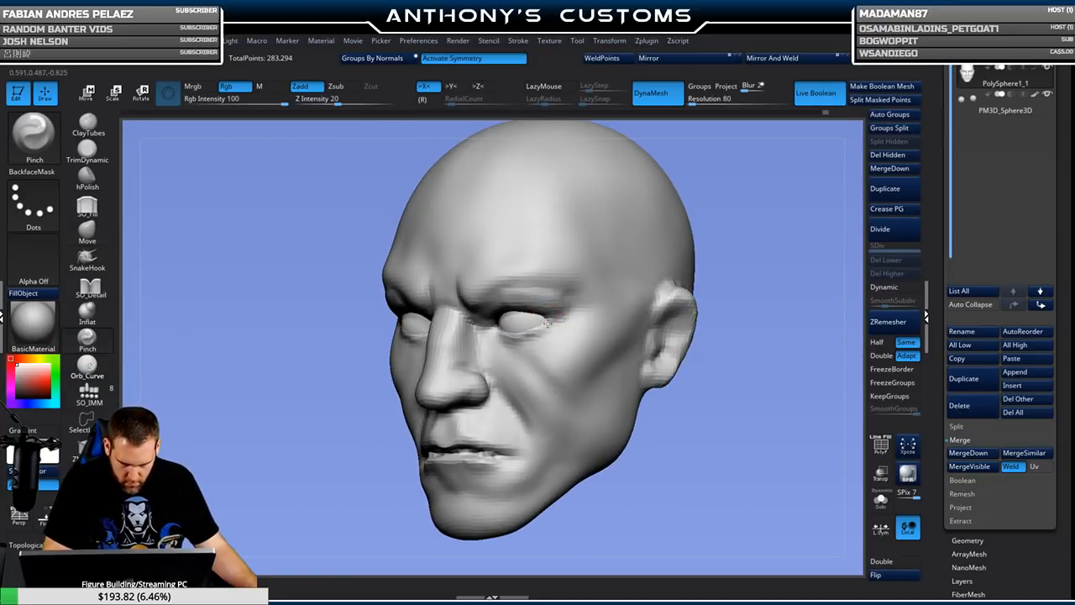
{"action": "left_click", "coordinate": [87, 227]}
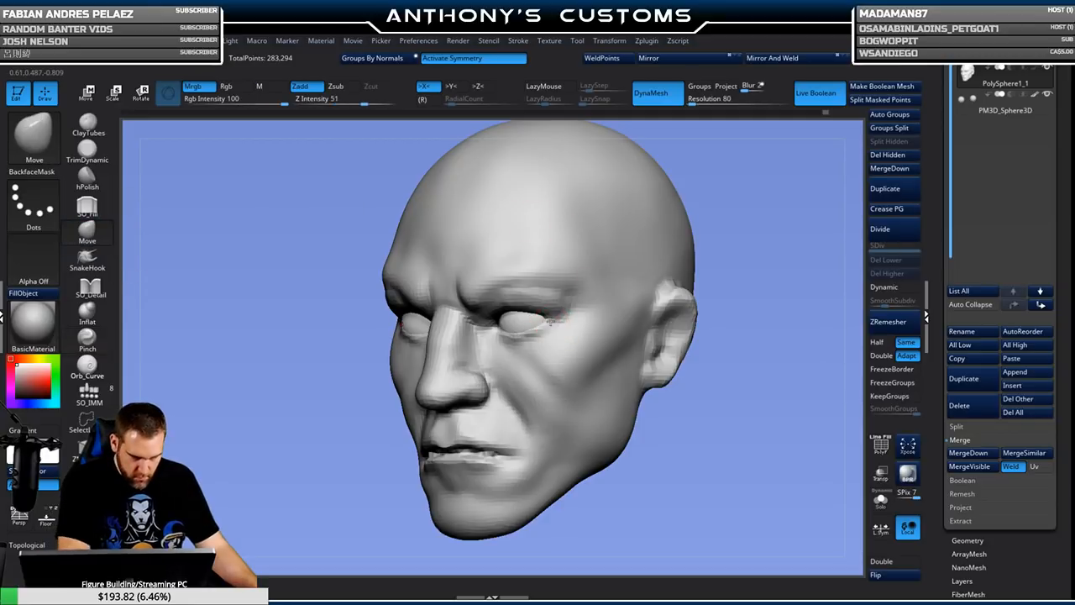
Build up the front of the chin with ClayTubes strokes running across it.
{"action": "left_click_drag", "start_coordinate": [687, 431], "coordinate": [686, 330]}
{"action": "mouse_move", "coordinate": [735, 418]}
{"action": "left_mouse_down"}
{"action": "mouse_move", "coordinate": [685, 414]}
{"action": "mouse_move", "coordinate": [777, 411]}
{"action": "mouse_move", "coordinate": [751, 413]}
{"action": "left_mouse_up"}
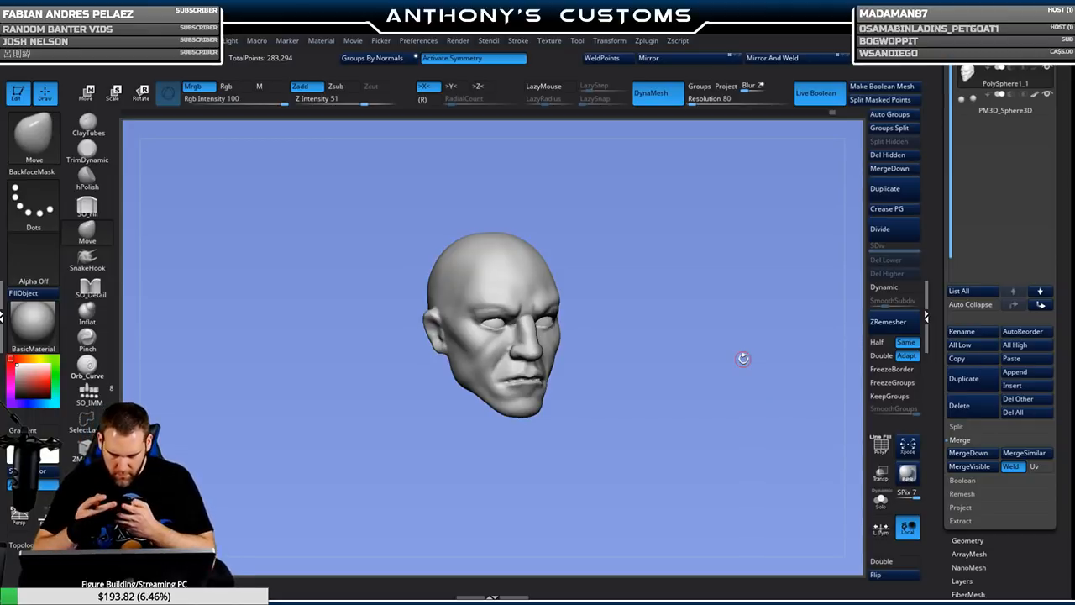
{"action": "mouse_move", "coordinate": [719, 381]}
{"action": "left_mouse_down"}
{"action": "mouse_move", "coordinate": [681, 401]}
{"action": "mouse_move", "coordinate": [761, 377]}
{"action": "mouse_move", "coordinate": [740, 390]}
{"action": "mouse_move", "coordinate": [744, 377]}
{"action": "mouse_move", "coordinate": [700, 386]}
{"action": "left_mouse_up"}
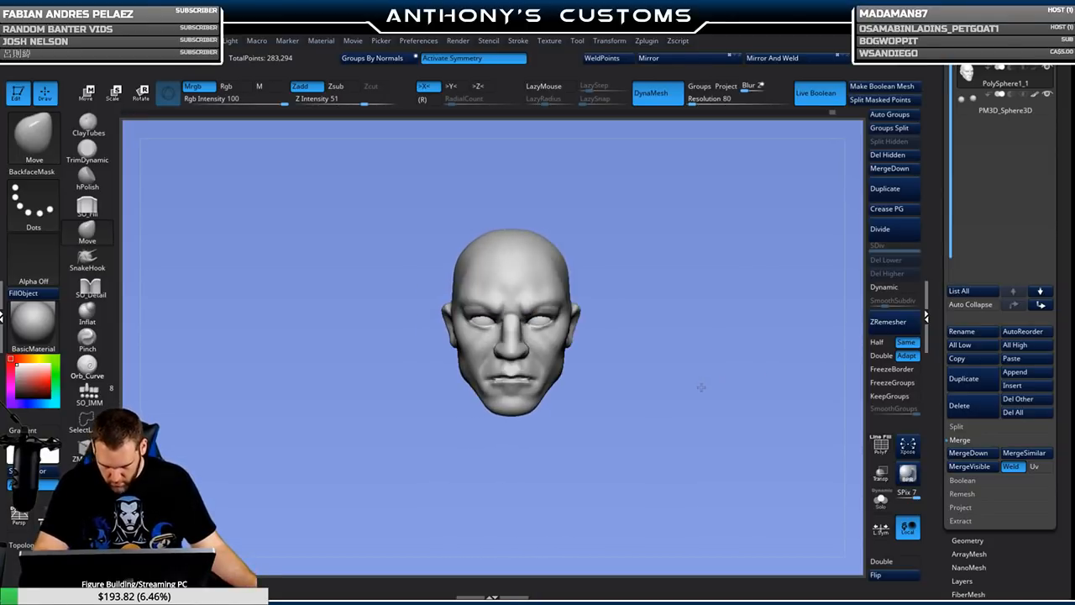
{"action": "mouse_move", "coordinate": [708, 340]}
{"action": "left_mouse_down", "text": "alt"}
{"action": "mouse_move", "coordinate": [720, 437]}
{"action": "mouse_move", "coordinate": [720, 405]}
{"action": "left_mouse_up", "text": "alt"}
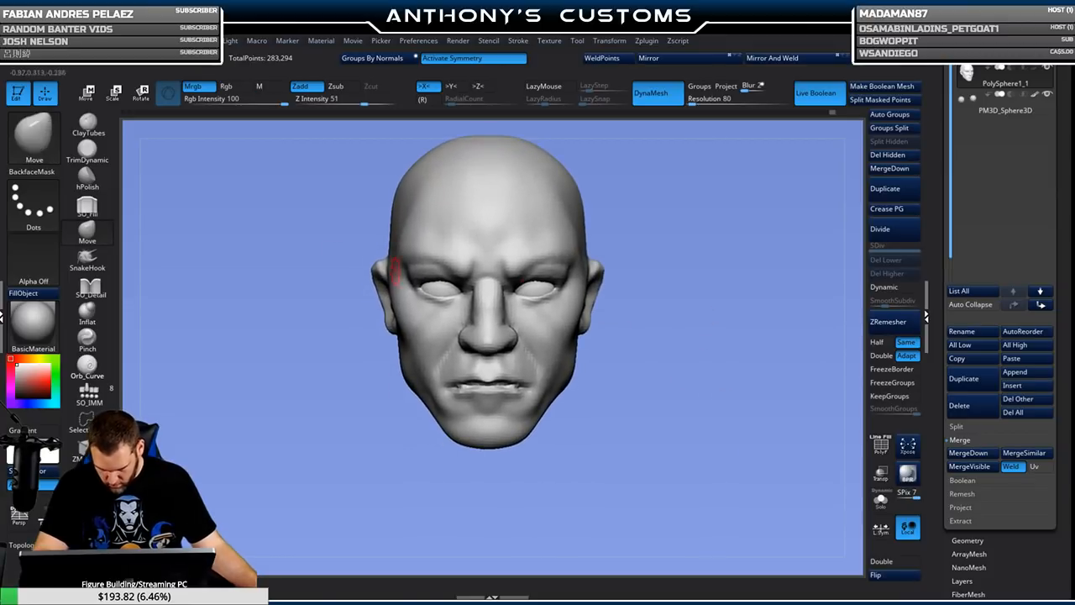
{"action": "left_click", "coordinate": [88, 125]}
{"action": "mouse_move", "coordinate": [634, 427]}
{"action": "left_mouse_down"}
{"action": "mouse_move", "coordinate": [701, 439]}
{"action": "mouse_move", "coordinate": [688, 481]}
{"action": "mouse_move", "coordinate": [679, 384]}
{"action": "left_mouse_up"}
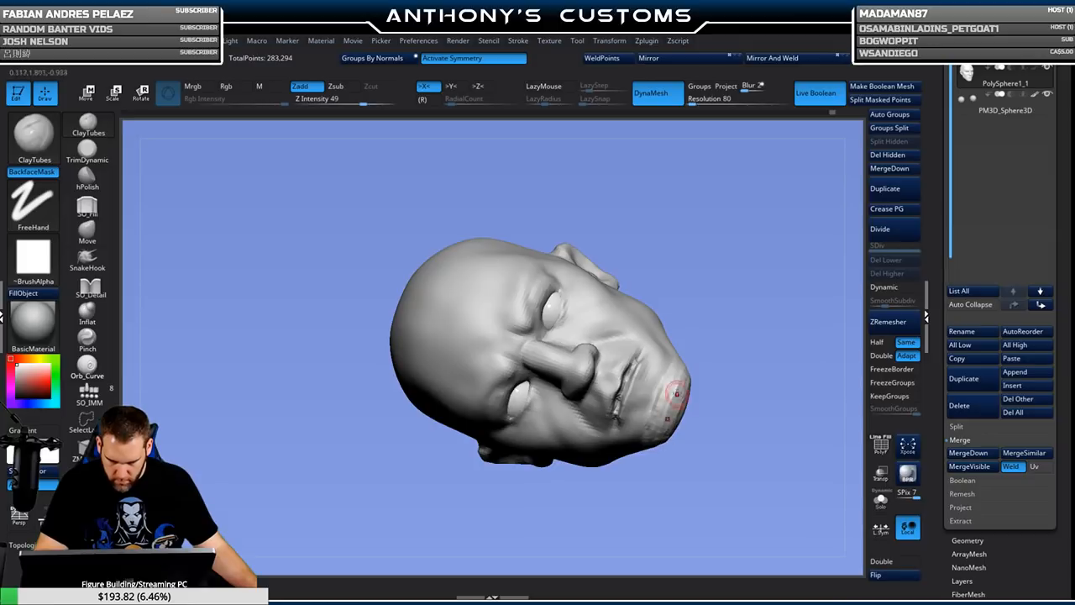
{"action": "left_click_drag", "start_coordinate": [739, 392], "coordinate": [684, 391]}
{"action": "left_click_drag", "start_coordinate": [722, 447], "coordinate": [754, 383]}
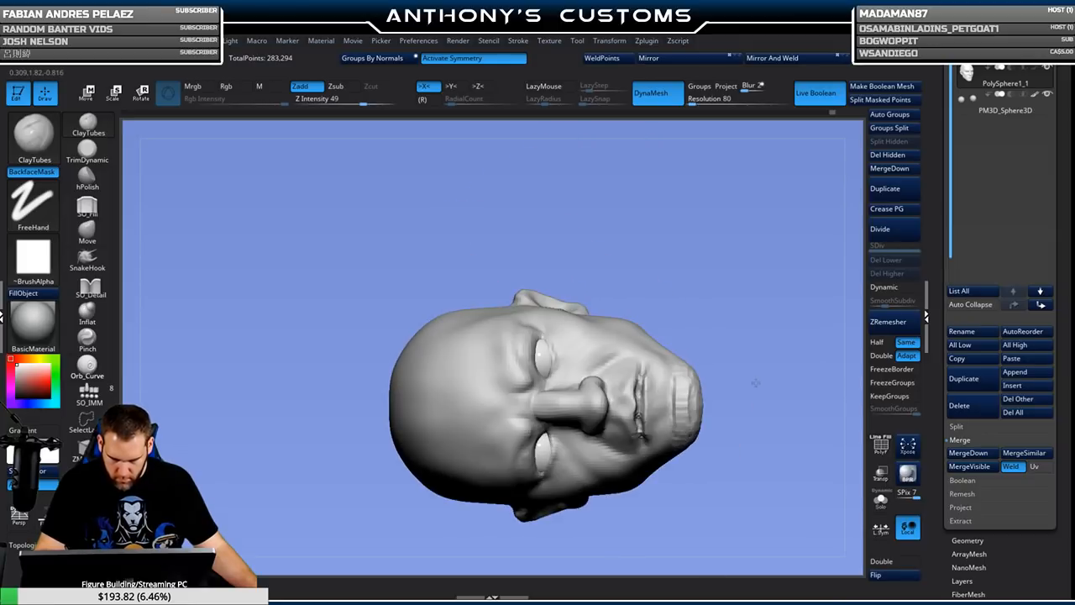
Add ClayTubes volume between the lower lip and the chin, and smooth the chin strokes.
{"action": "left_click_drag", "start_coordinate": [760, 423], "coordinate": [698, 393], "text": "alt"}
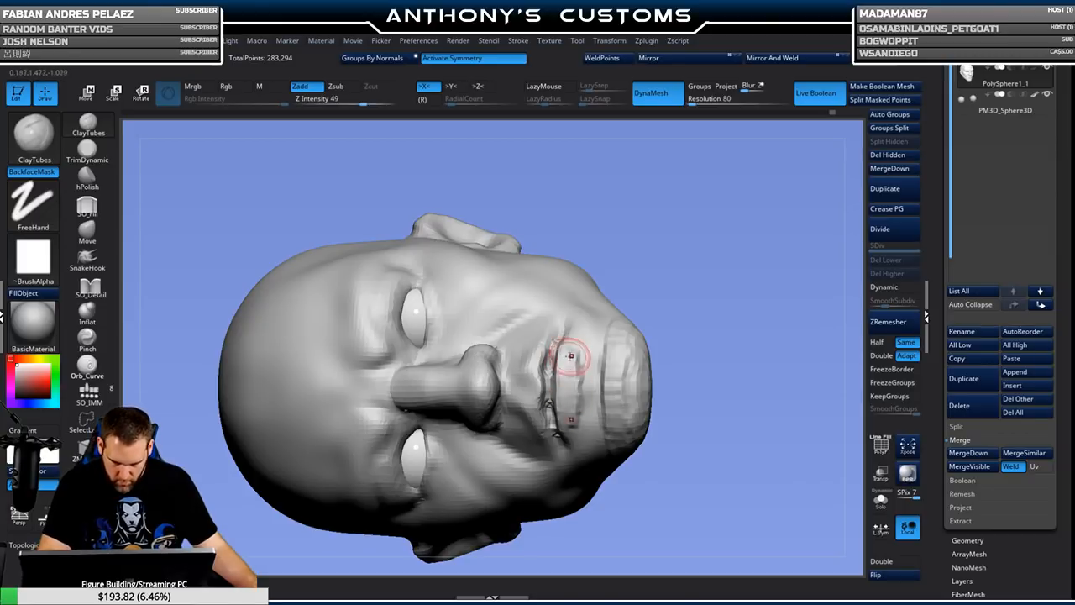
{"action": "left_click_drag", "start_coordinate": [567, 383], "coordinate": [580, 319]}
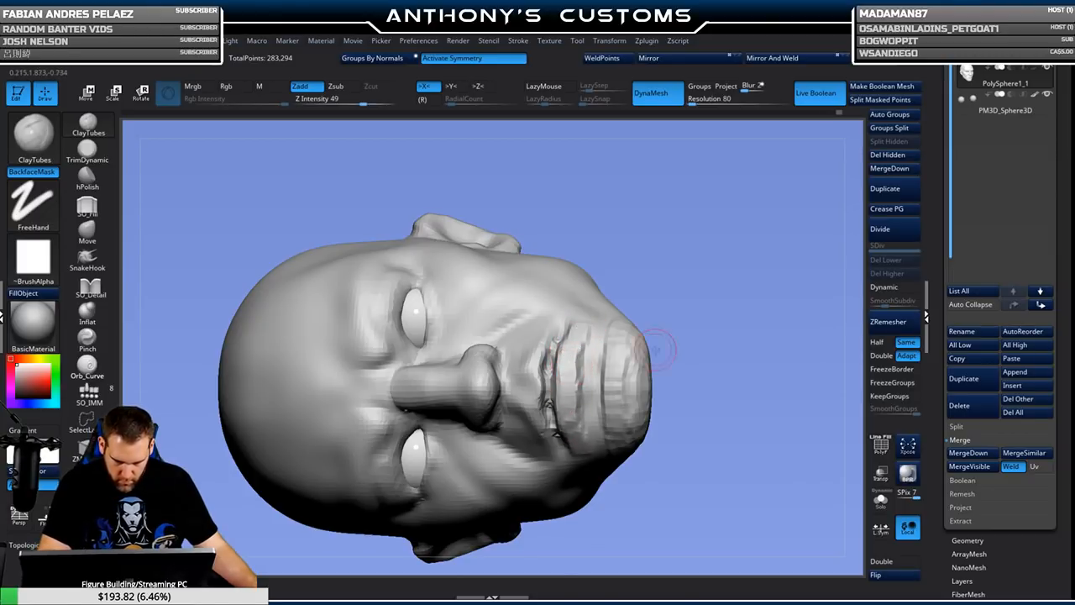
{"action": "left_click_drag", "start_coordinate": [705, 394], "coordinate": [704, 323]}
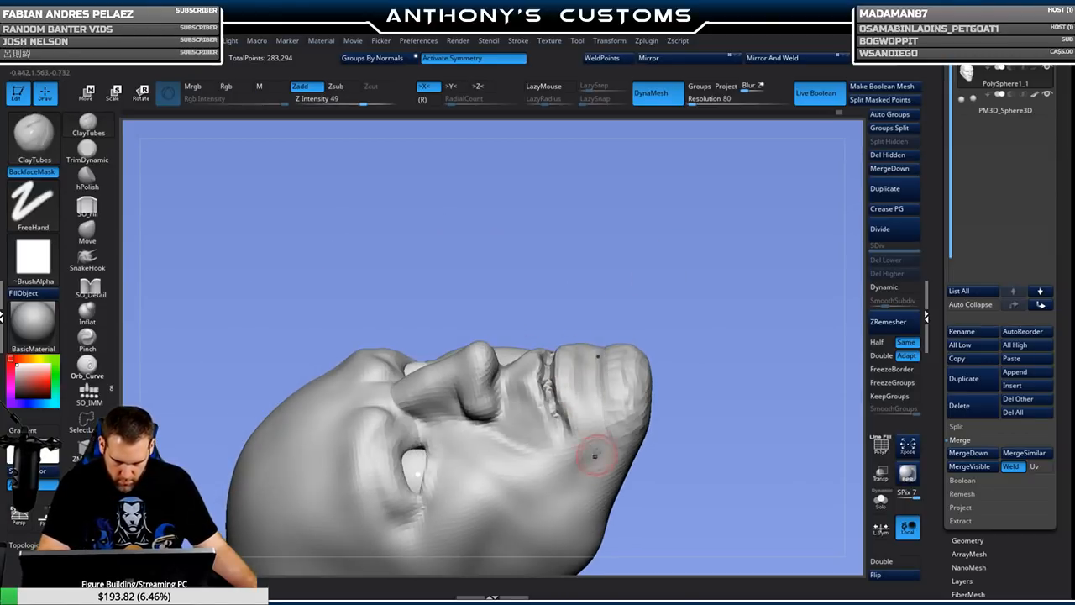
{"action": "left_click_drag", "start_coordinate": [629, 369], "coordinate": [626, 422], "text": "shift"}
Soften the nasolabial fold, add a diagonal ClayTubes stroke on the cheek beside it, and smooth the area toward the mouth corner.
{"action": "mouse_move", "coordinate": [714, 340]}
{"action": "left_mouse_down"}
{"action": "mouse_move", "coordinate": [719, 401]}
{"action": "mouse_move", "coordinate": [693, 442]}
{"action": "mouse_move", "coordinate": [710, 387]}
{"action": "mouse_move", "coordinate": [672, 437]}
{"action": "left_mouse_up"}
{"action": "mouse_move", "coordinate": [663, 372]}
{"action": "left_mouse_down", "text": "shift"}
{"action": "mouse_move", "coordinate": [669, 418]}
{"action": "mouse_move", "coordinate": [703, 456]}
{"action": "mouse_move", "coordinate": [703, 349]}
{"action": "mouse_move", "coordinate": [739, 286]}
{"action": "mouse_move", "coordinate": [700, 401]}
{"action": "mouse_move", "coordinate": [719, 367]}
{"action": "mouse_move", "coordinate": [733, 388]}
{"action": "mouse_move", "coordinate": [547, 324]}
{"action": "left_mouse_up", "text": "shift"}
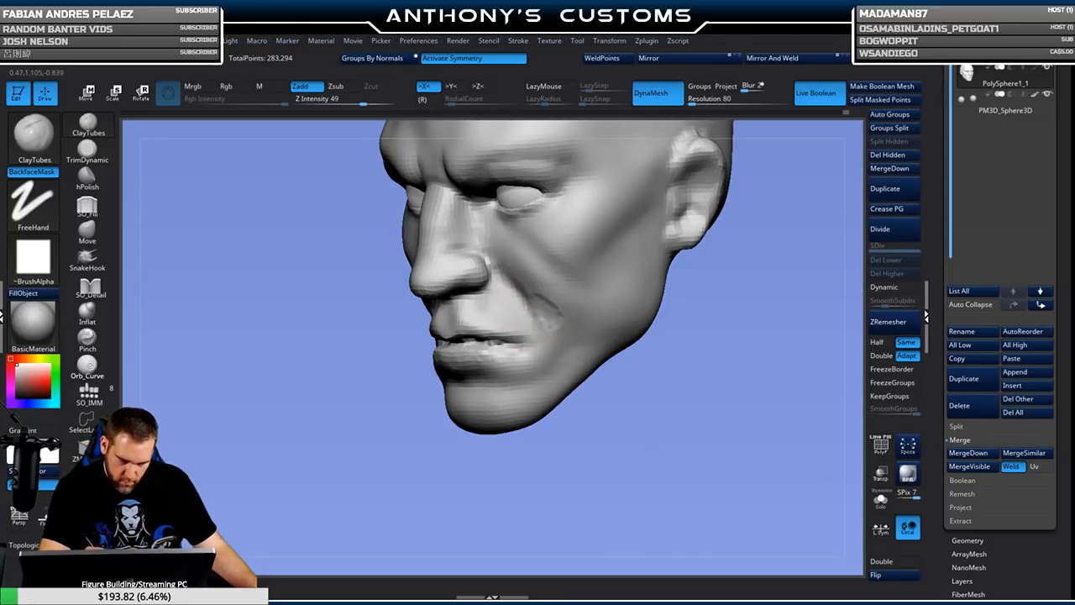
{"action": "left_click_drag", "start_coordinate": [579, 324], "coordinate": [535, 287]}
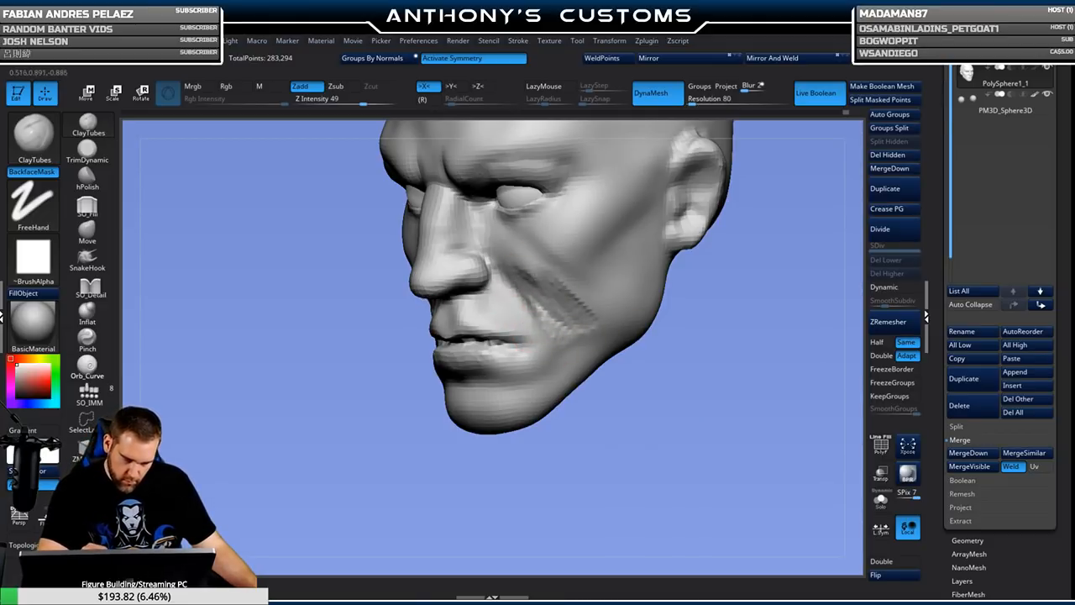
{"action": "left_click_drag", "start_coordinate": [568, 334], "coordinate": [535, 267], "text": "shift"}
{"action": "left_click_drag", "start_coordinate": [582, 311], "coordinate": [567, 336], "text": "shift"}
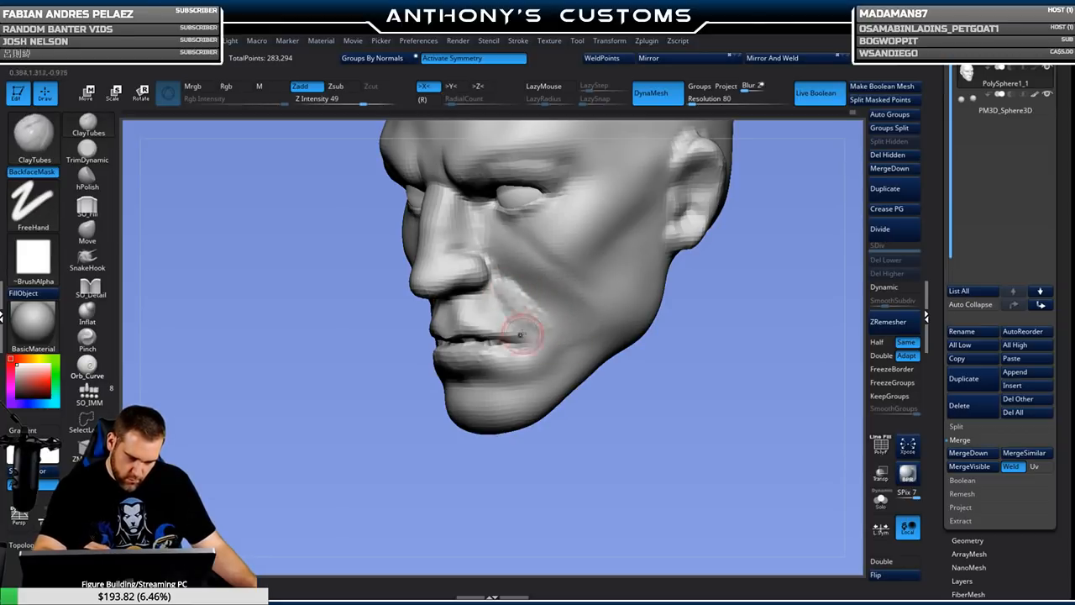
{"action": "left_click_drag", "start_coordinate": [529, 310], "coordinate": [509, 284], "text": "shift"}
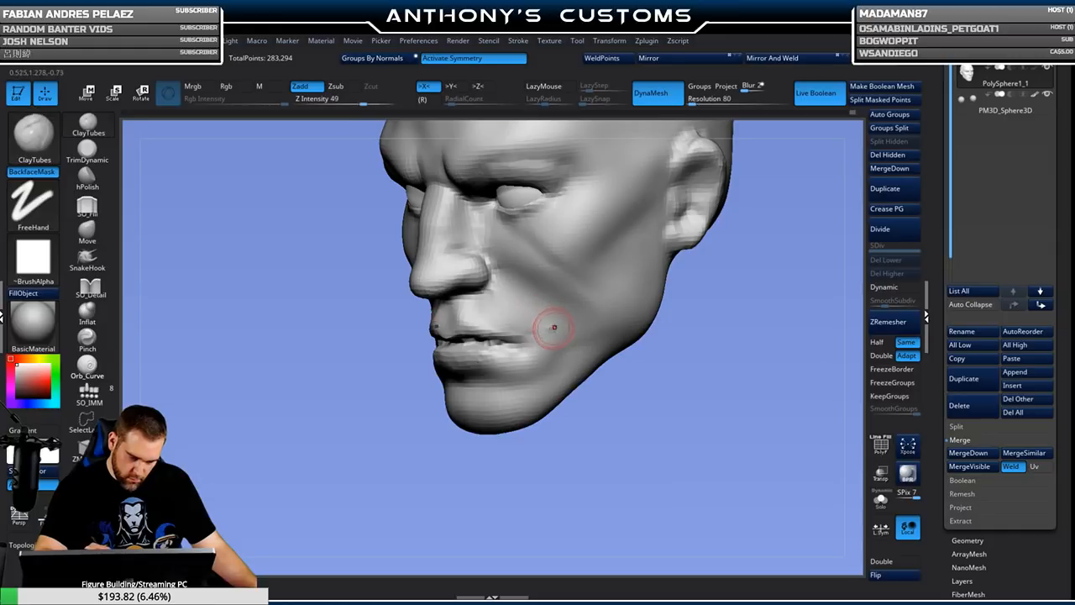
Carve the crease running from beside the nose down past the mouth corner with the SO_Detail brush.
{"action": "mouse_move", "coordinate": [556, 348]}
{"action": "left_mouse_down"}
{"action": "mouse_move", "coordinate": [509, 294]}
{"action": "mouse_move", "coordinate": [559, 348]}
{"action": "left_mouse_up"}
{"action": "mouse_move", "coordinate": [638, 387]}
{"action": "left_mouse_down"}
{"action": "mouse_move", "coordinate": [694, 384]}
{"action": "mouse_move", "coordinate": [705, 395]}
{"action": "mouse_move", "coordinate": [697, 386]}
{"action": "left_mouse_up"}
{"action": "left_click", "coordinate": [94, 211]}
{"action": "mouse_move", "coordinate": [396, 448]}
{"action": "left_mouse_down"}
{"action": "mouse_move", "coordinate": [487, 308]}
{"action": "mouse_move", "coordinate": [436, 252]}
{"action": "mouse_move", "coordinate": [216, 175]}
{"action": "left_mouse_up"}
{"action": "left_click", "coordinate": [89, 290]}
{"action": "left_click_drag", "start_coordinate": [490, 273], "coordinate": [425, 349]}
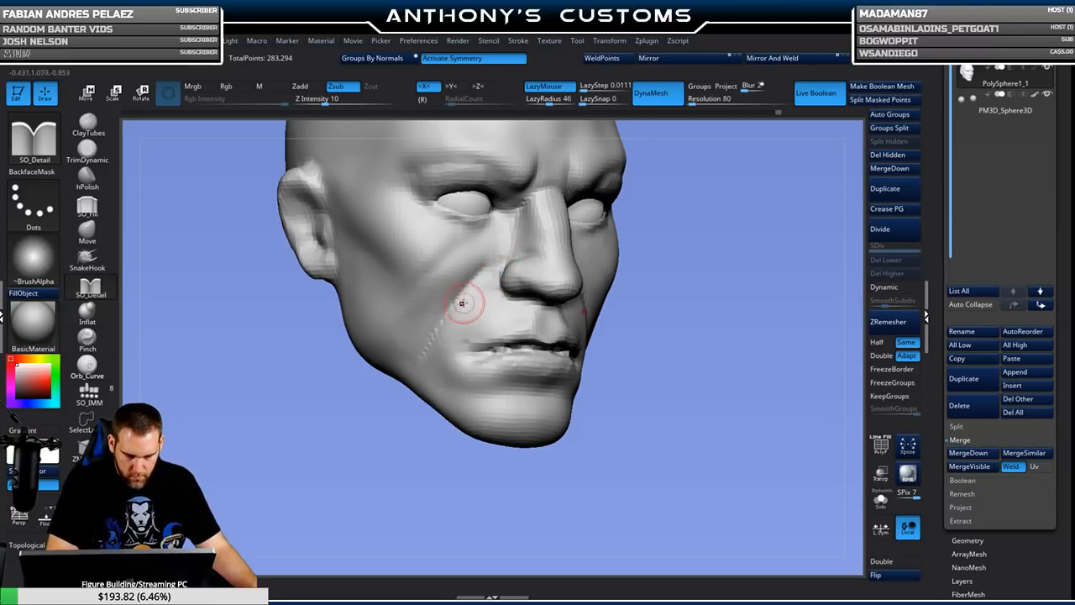
Reshape the chin and jawline in profile with a large Move brush, pulling both slightly downward.
{"action": "mouse_move", "coordinate": [688, 336]}
{"action": "left_mouse_down"}
{"action": "mouse_move", "coordinate": [720, 336]}
{"action": "mouse_move", "coordinate": [739, 373]}
{"action": "mouse_move", "coordinate": [763, 384]}
{"action": "left_mouse_up"}
{"action": "left_click", "coordinate": [88, 237]}
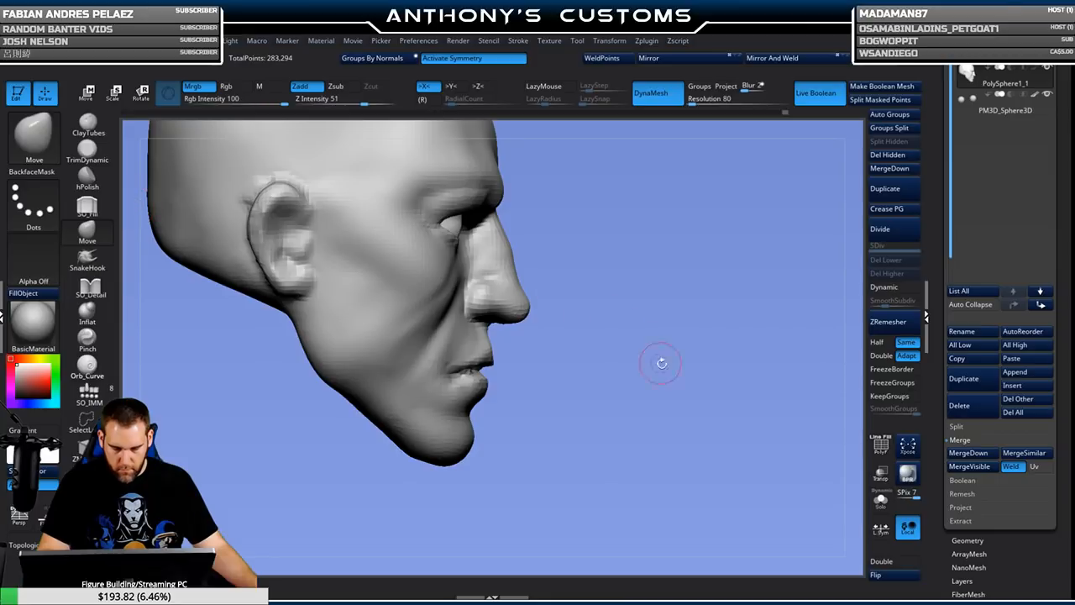
{"action": "key", "text": "space"}
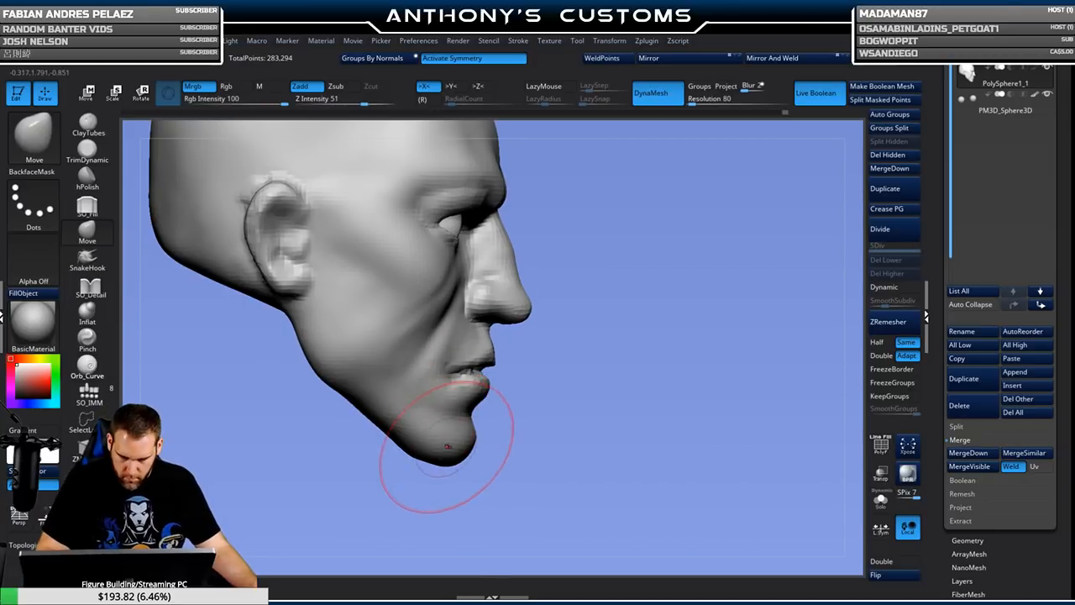
{"action": "mouse_move", "coordinate": [582, 396]}
{"action": "left_mouse_down"}
{"action": "mouse_move", "coordinate": [628, 390]}
{"action": "mouse_move", "coordinate": [620, 364]}
{"action": "left_mouse_up"}
{"action": "right_click", "coordinate": [609, 395]}
{"action": "key", "text": "space"}
{"action": "left_click_drag", "start_coordinate": [454, 444], "coordinate": [445, 457]}
{"action": "left_click_drag", "start_coordinate": [344, 375], "coordinate": [335, 383]}
Nudge the lips slightly forward in profile with a resized Move brush.
{"action": "mouse_move", "coordinate": [623, 351]}
{"action": "left_mouse_down"}
{"action": "mouse_move", "coordinate": [639, 348]}
{"action": "mouse_move", "coordinate": [624, 348]}
{"action": "left_mouse_up"}
{"action": "key", "text": "space"}
{"action": "left_click_drag", "start_coordinate": [489, 364], "coordinate": [495, 367]}
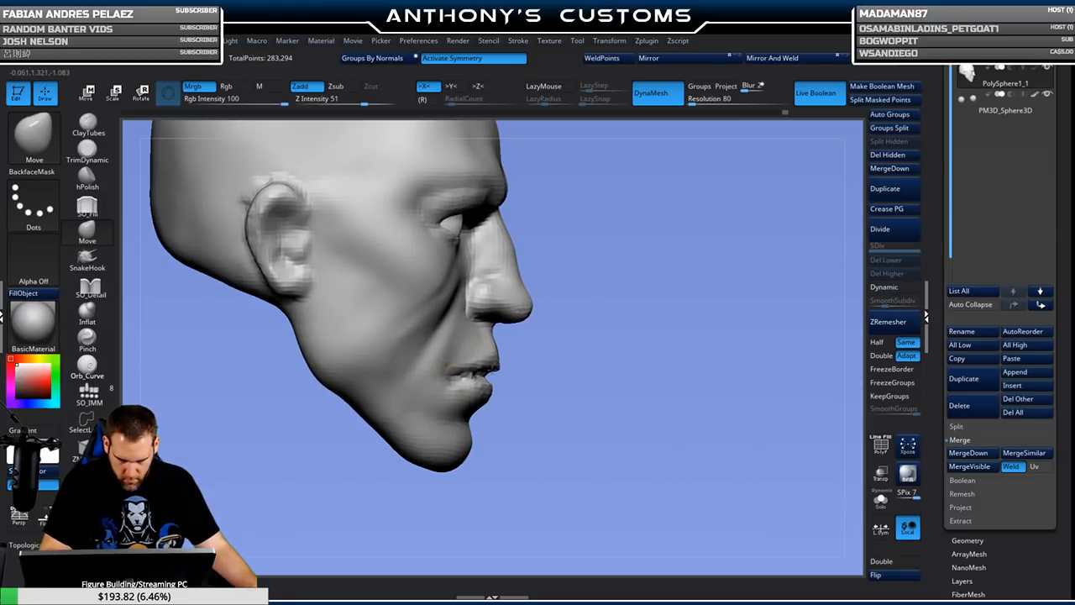
Set the DynaMesh resolution to 128 and remesh the head.
{"action": "left_click_drag", "start_coordinate": [655, 367], "coordinate": [694, 411], "text": "shift"}
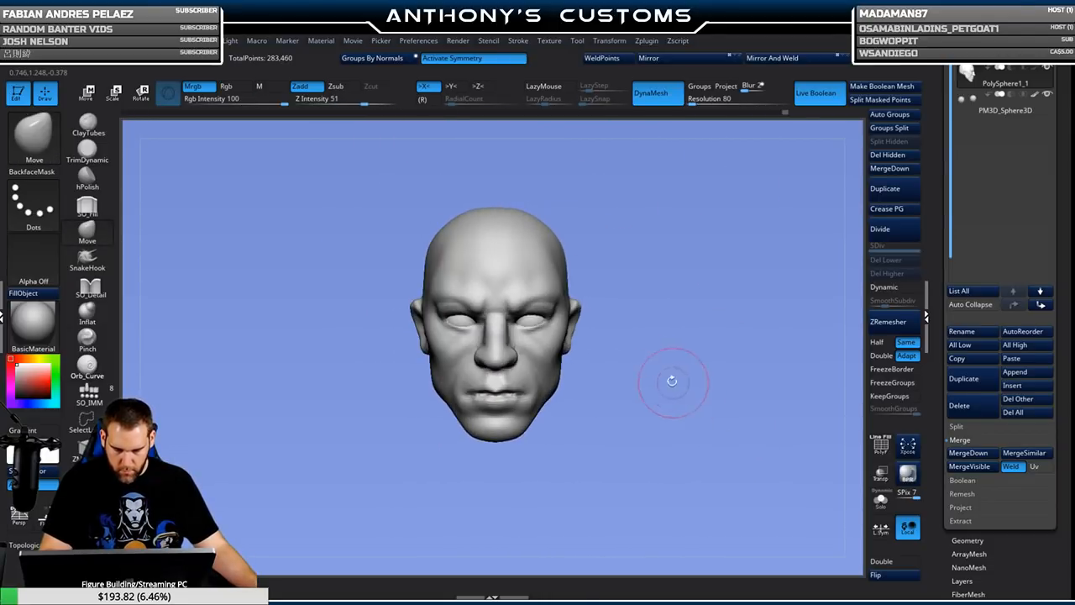
{"action": "key", "text": "space"}
{"action": "left_click_drag", "start_coordinate": [663, 305], "coordinate": [635, 330]}
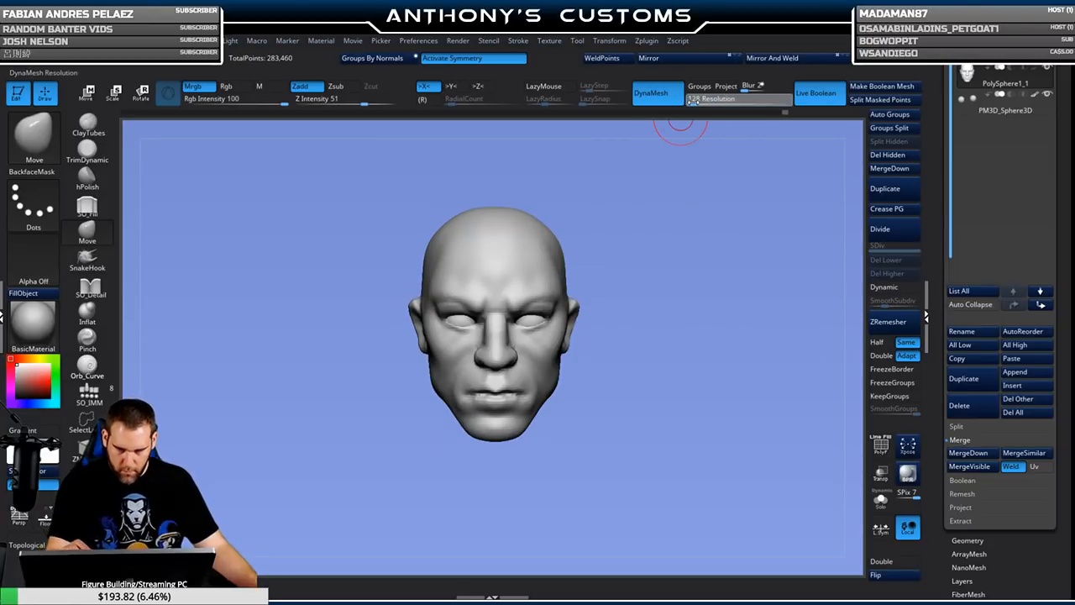
{"action": "left_click_drag", "start_coordinate": [580, 252], "coordinate": [677, 419]}
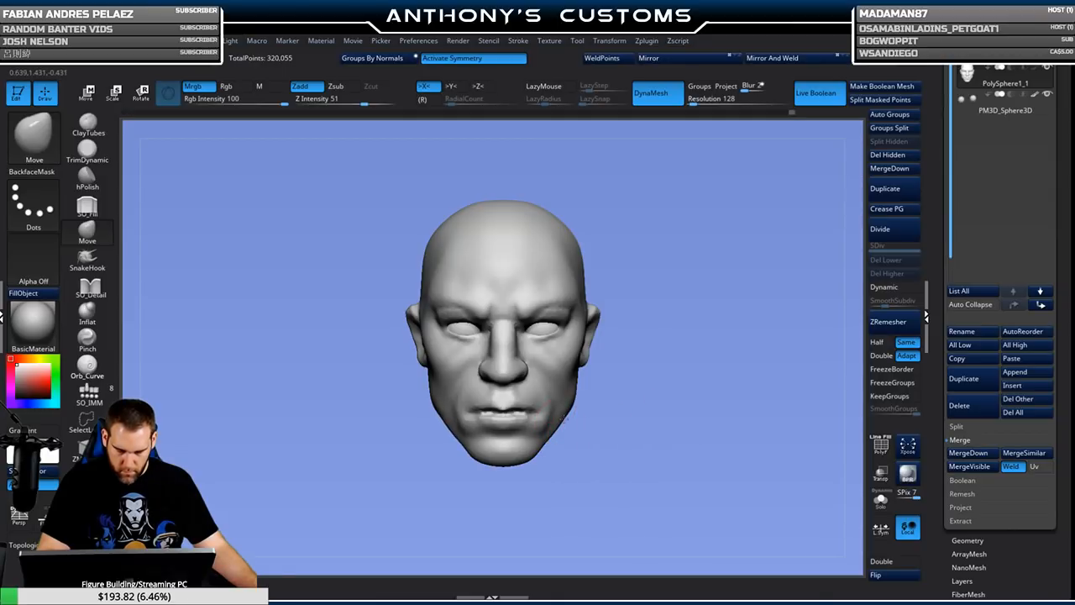
Adjust the cheeks and the lower eyelids with the Move brush from side and three-quarter angles.
{"action": "mouse_move", "coordinate": [577, 406]}
{"action": "left_mouse_down"}
{"action": "mouse_move", "coordinate": [628, 391]}
{"action": "mouse_move", "coordinate": [641, 394]}
{"action": "mouse_move", "coordinate": [610, 395]}
{"action": "mouse_move", "coordinate": [658, 422]}
{"action": "mouse_move", "coordinate": [668, 384]}
{"action": "mouse_move", "coordinate": [516, 304]}
{"action": "left_mouse_up"}
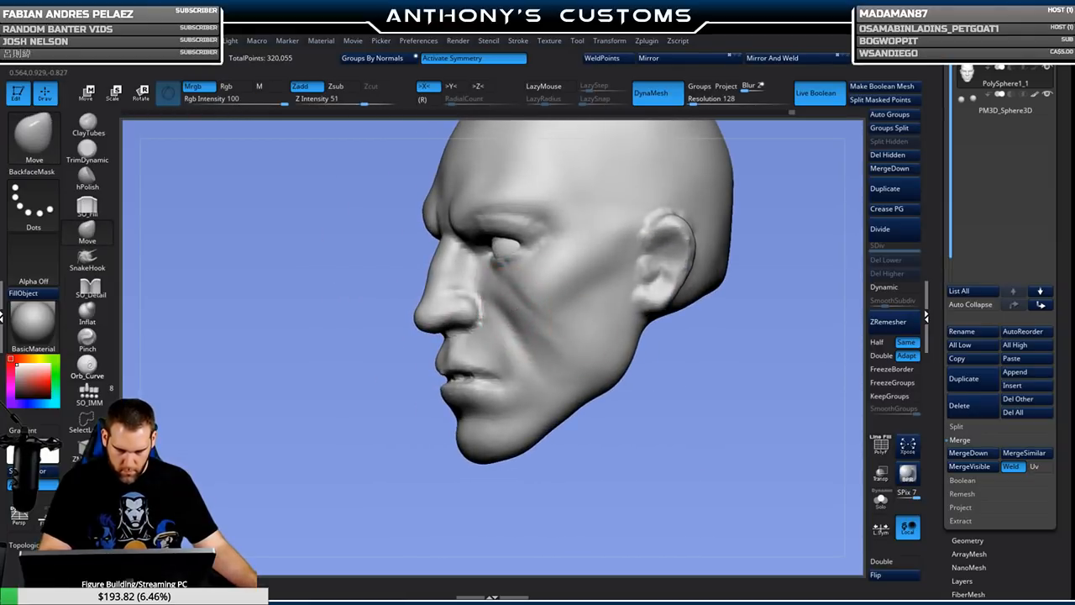
{"action": "left_click_drag", "start_coordinate": [548, 308], "coordinate": [556, 303]}
{"action": "left_click_drag", "start_coordinate": [645, 390], "coordinate": [711, 386]}
{"action": "left_click_drag", "start_coordinate": [627, 294], "coordinate": [609, 295]}
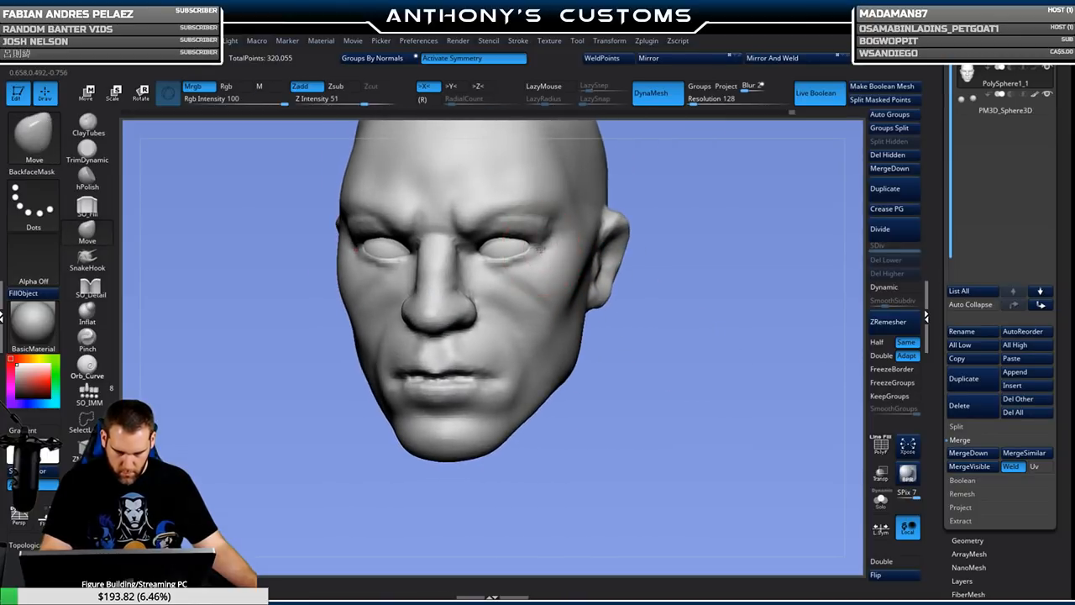
{"action": "left_click_drag", "start_coordinate": [520, 263], "coordinate": [520, 258]}
{"action": "mouse_move", "coordinate": [647, 252]}
{"action": "left_mouse_down"}
{"action": "mouse_move", "coordinate": [698, 264]}
{"action": "mouse_move", "coordinate": [673, 306]}
{"action": "left_mouse_up"}
Select the eyeball subtool and lower the eyeballs slightly with the gizmo, using transparency temporarily to see them through the head.
{"action": "left_click", "coordinate": [535, 278], "text": "alt"}
{"action": "left_click_drag", "start_coordinate": [689, 255], "coordinate": [698, 257], "text": "shift"}
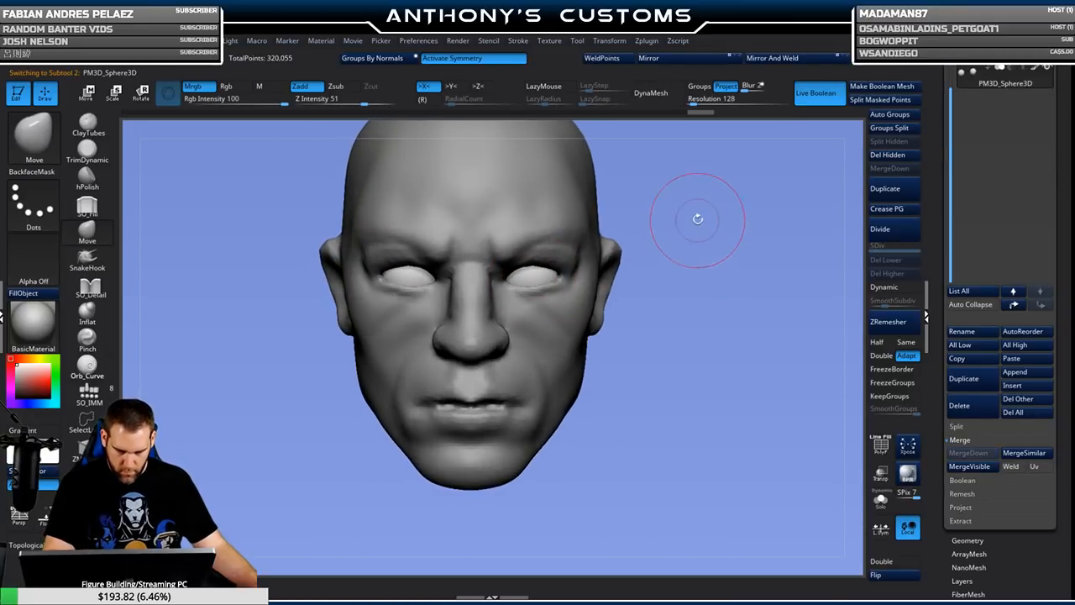
{"action": "key", "text": "w"}
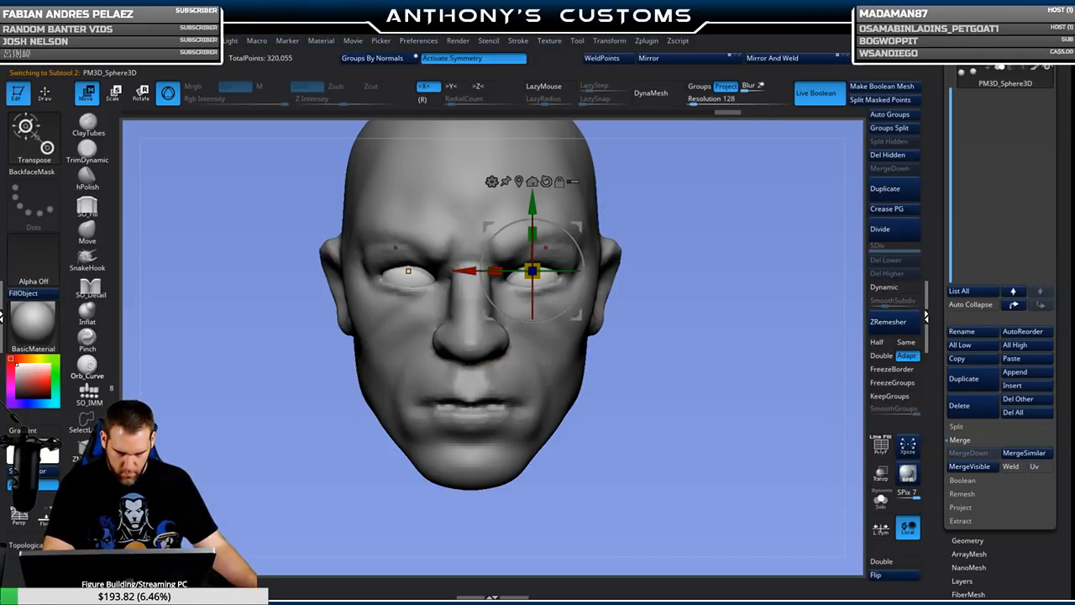
{"action": "left_click", "coordinate": [880, 475]}
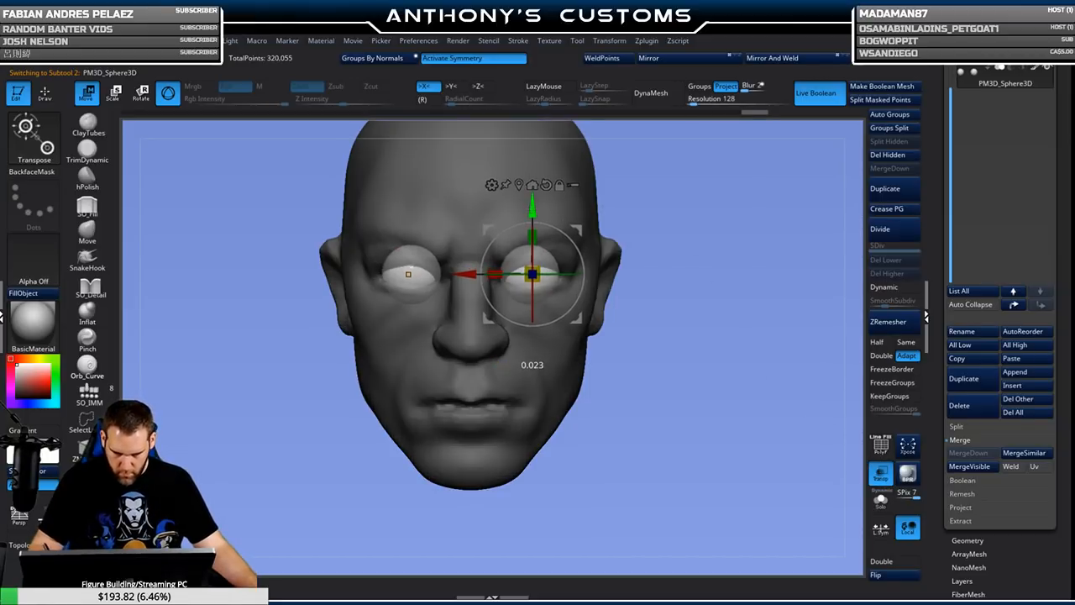
{"action": "left_click_drag", "start_coordinate": [532, 207], "coordinate": [582, 233]}
{"action": "left_click", "coordinate": [891, 480]}
{"action": "key", "text": "q"}
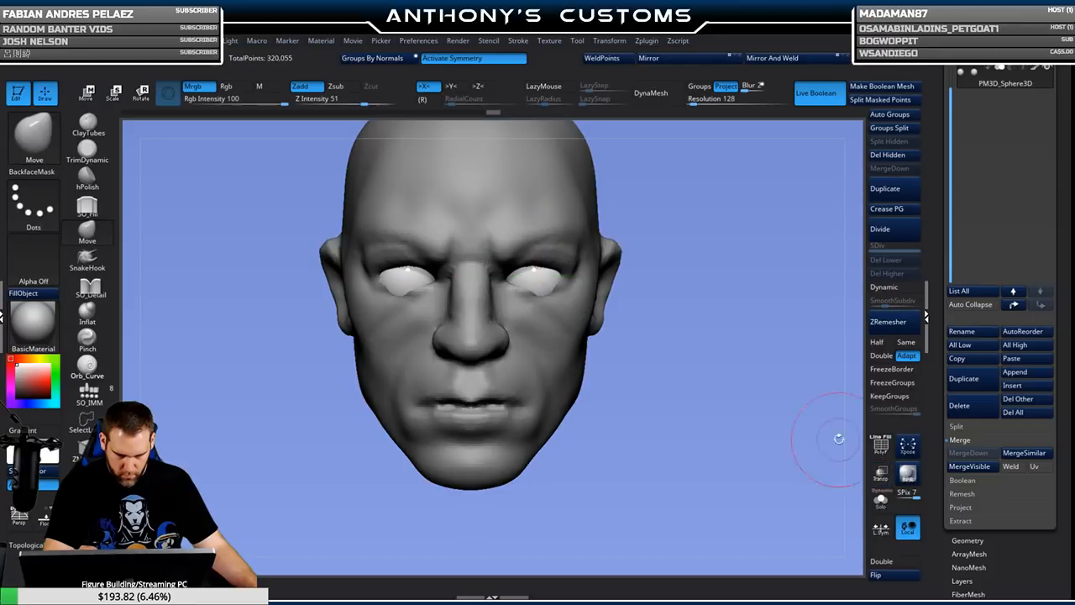
Reselect the head subtool and fit the lower eyelids around the eyeballs with the Move brush.
{"action": "mouse_move", "coordinate": [741, 327]}
{"action": "left_mouse_down", "text": "alt"}
{"action": "mouse_move", "coordinate": [711, 340]}
{"action": "mouse_move", "coordinate": [794, 365]}
{"action": "left_mouse_up", "text": "alt"}
{"action": "right_click", "coordinate": [785, 367]}
{"action": "left_click", "coordinate": [784, 367]}
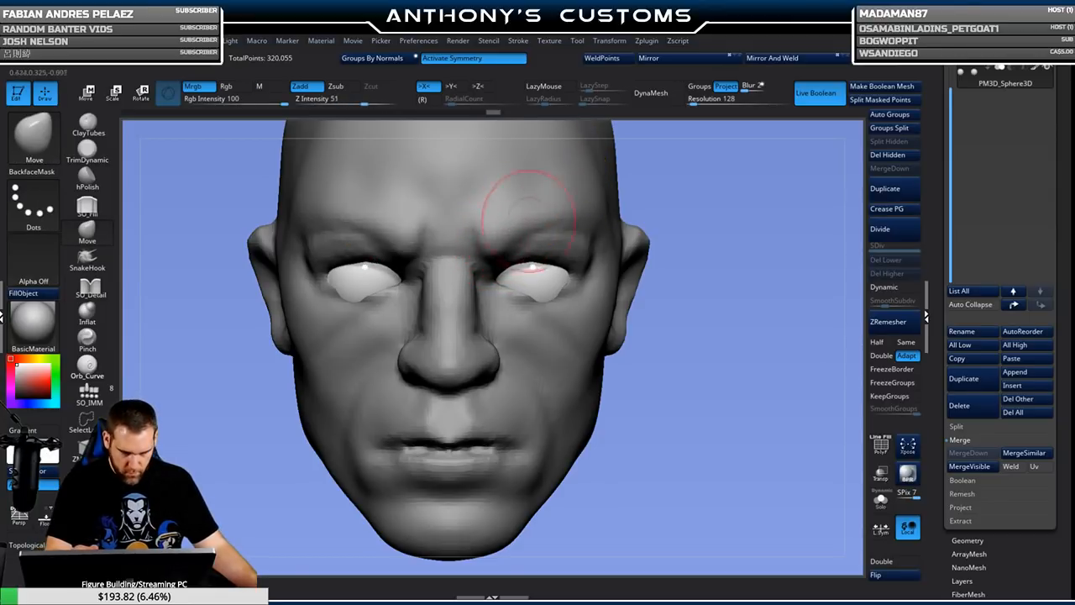
{"action": "left_click", "coordinate": [534, 214], "text": "alt"}
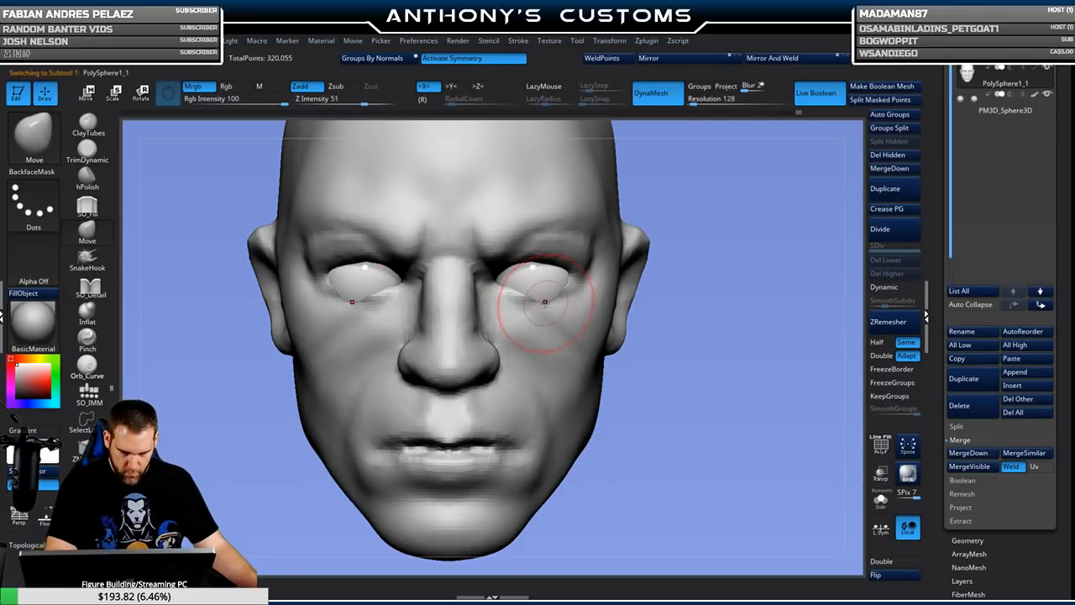
{"action": "right_click_drag", "start_coordinate": [548, 303], "coordinate": [518, 279]}
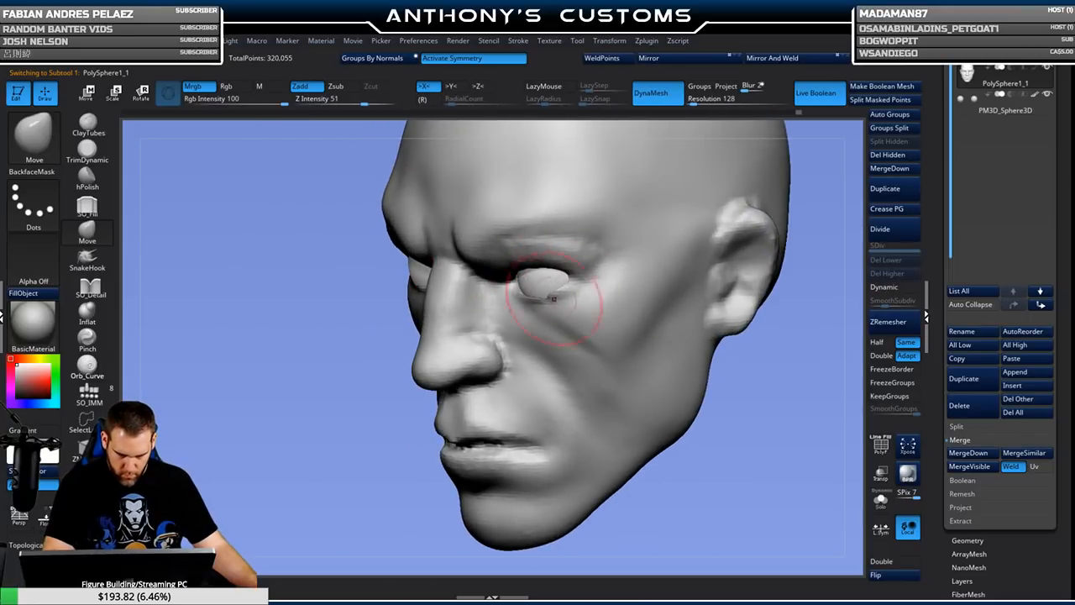
{"action": "mouse_move", "coordinate": [712, 407]}
{"action": "left_mouse_down"}
{"action": "mouse_move", "coordinate": [758, 417]}
{"action": "mouse_move", "coordinate": [754, 386]}
{"action": "left_mouse_up"}
{"action": "key", "text": "space"}
{"action": "left_click_drag", "start_coordinate": [735, 321], "coordinate": [723, 321]}
Build up the lower eyelids, the under-eye areas and the outer eye corners with a smaller ClayTubes brush.
{"action": "mouse_move", "coordinate": [716, 358]}
{"action": "left_mouse_down", "text": "alt"}
{"action": "mouse_move", "coordinate": [696, 288]}
{"action": "mouse_move", "coordinate": [688, 330]}
{"action": "mouse_move", "coordinate": [672, 338]}
{"action": "mouse_move", "coordinate": [711, 314]}
{"action": "mouse_move", "coordinate": [679, 355]}
{"action": "mouse_move", "coordinate": [703, 360]}
{"action": "mouse_move", "coordinate": [645, 395]}
{"action": "left_mouse_up", "text": "alt"}
{"action": "left_click", "coordinate": [89, 126]}
{"action": "key", "text": "space"}
{"action": "left_click_drag", "start_coordinate": [690, 326], "coordinate": [679, 326]}
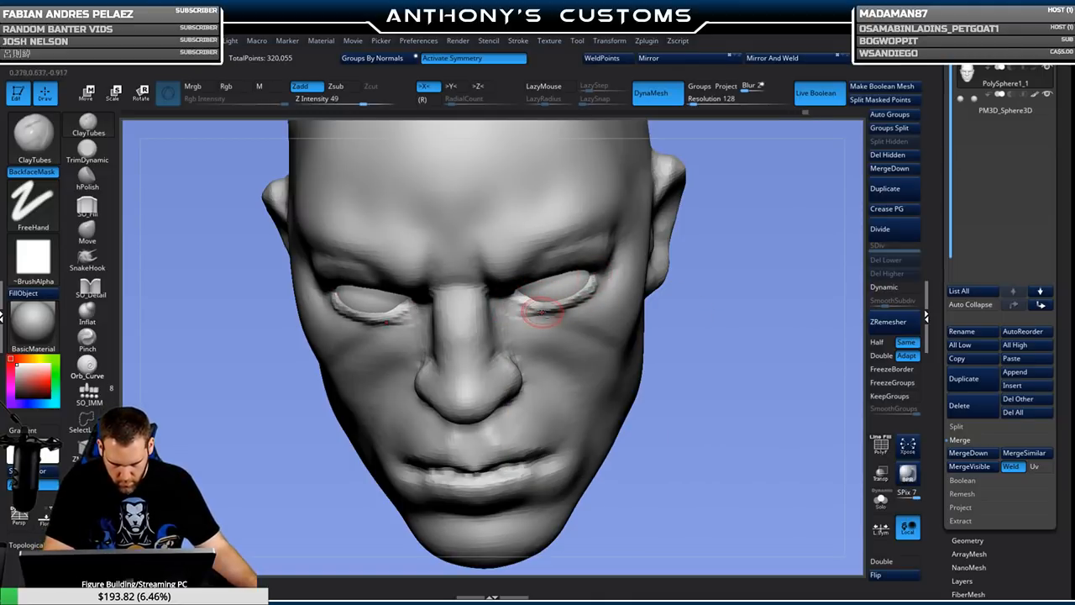
{"action": "mouse_move", "coordinate": [506, 310]}
{"action": "left_mouse_down"}
{"action": "mouse_move", "coordinate": [546, 326]}
{"action": "mouse_move", "coordinate": [573, 309]}
{"action": "left_mouse_up"}
{"action": "mouse_move", "coordinate": [617, 267]}
{"action": "left_mouse_down"}
{"action": "mouse_move", "coordinate": [589, 323]}
{"action": "mouse_move", "coordinate": [551, 316]}
{"action": "mouse_move", "coordinate": [595, 328]}
{"action": "mouse_move", "coordinate": [618, 277]}
{"action": "mouse_move", "coordinate": [592, 325]}
{"action": "mouse_move", "coordinate": [614, 294]}
{"action": "left_mouse_up"}
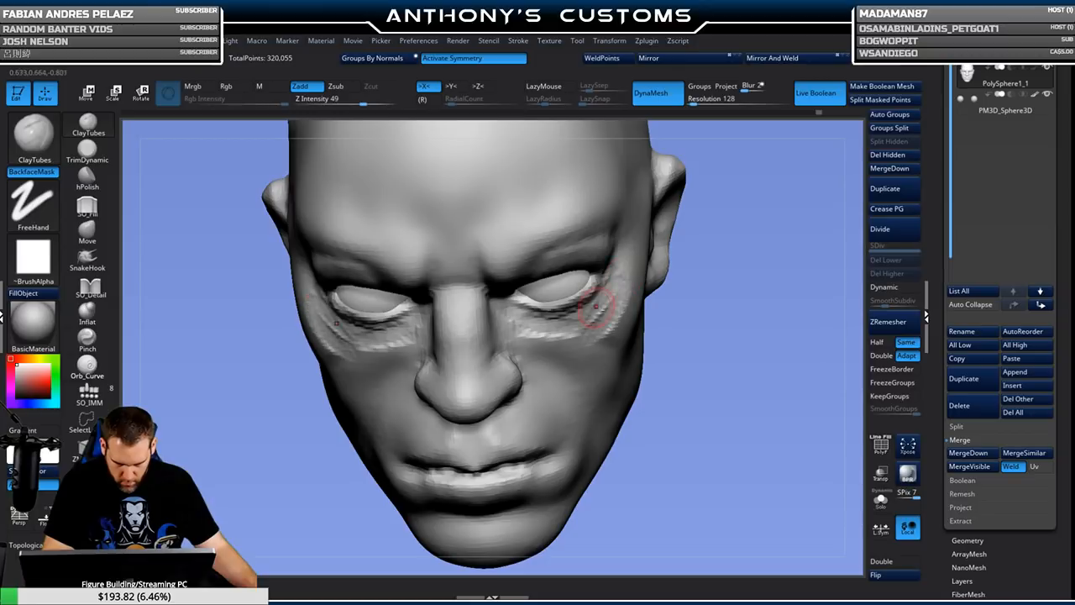
Build up the inner under-eye areas with ClayTubes strokes running down toward the cheeks and smooth the strokes.
{"action": "key", "text": "shift"}
{"action": "left_click_drag", "start_coordinate": [710, 342], "coordinate": [780, 311]}
{"action": "left_click_drag", "start_coordinate": [437, 311], "coordinate": [362, 378]}
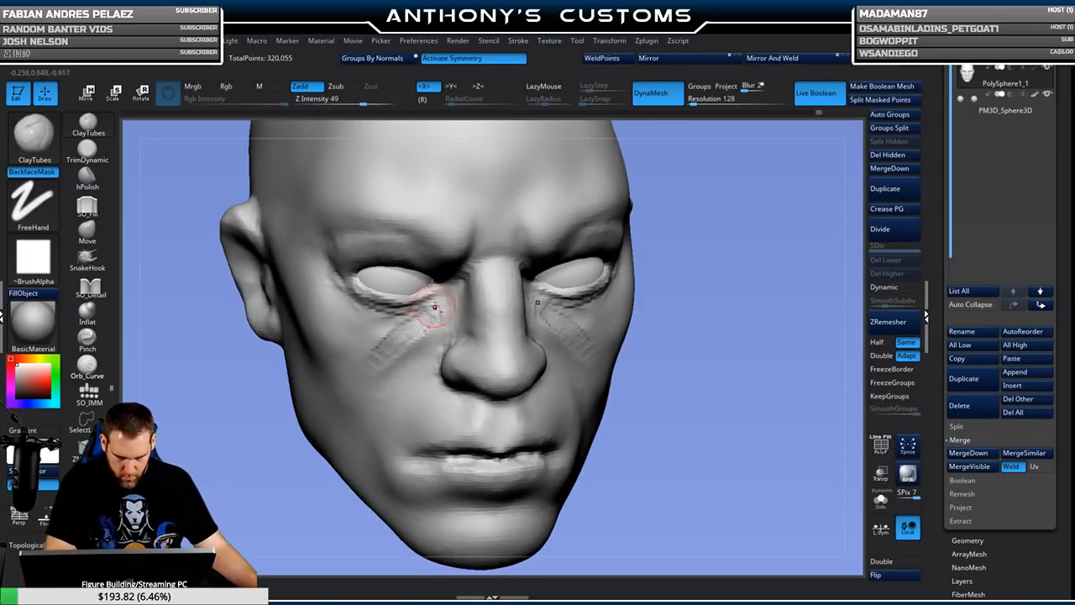
{"action": "left_click_drag", "start_coordinate": [431, 313], "coordinate": [404, 336], "text": "shift"}
Build up the cheeks with diagonal ClayTubes strokes from below the eyes toward the jaw and smooth them into the face.
{"action": "mouse_move", "coordinate": [719, 319]}
{"action": "left_mouse_down"}
{"action": "mouse_move", "coordinate": [761, 301]}
{"action": "mouse_move", "coordinate": [625, 281]}
{"action": "left_mouse_up"}
{"action": "left_click_drag", "start_coordinate": [475, 273], "coordinate": [440, 314]}
{"action": "left_click_drag", "start_coordinate": [494, 255], "coordinate": [409, 361]}
{"action": "left_click_drag", "start_coordinate": [420, 275], "coordinate": [353, 331]}
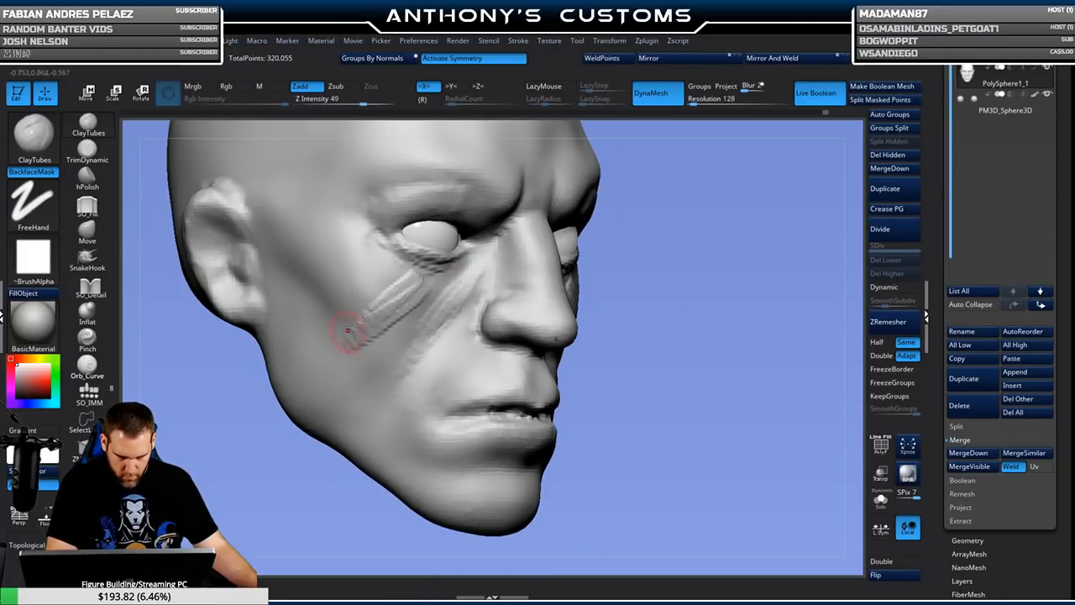
{"action": "left_click_drag", "start_coordinate": [391, 273], "coordinate": [327, 318]}
{"action": "mouse_move", "coordinate": [386, 284]}
{"action": "left_mouse_down"}
{"action": "mouse_move", "coordinate": [339, 325]}
{"action": "mouse_move", "coordinate": [361, 331]}
{"action": "left_mouse_up"}
{"action": "left_click_drag", "start_coordinate": [432, 285], "coordinate": [339, 385]}
{"action": "mouse_move", "coordinate": [396, 248]}
{"action": "left_mouse_down"}
{"action": "mouse_move", "coordinate": [340, 275]}
{"action": "mouse_move", "coordinate": [347, 338]}
{"action": "left_mouse_up"}
{"action": "left_click_drag", "start_coordinate": [433, 287], "coordinate": [363, 373]}
{"action": "left_click_drag", "start_coordinate": [452, 284], "coordinate": [347, 400], "text": "shift"}
{"action": "mouse_move", "coordinate": [472, 275]}
{"action": "left_mouse_down", "text": "shift"}
{"action": "mouse_move", "coordinate": [379, 336]}
{"action": "mouse_move", "coordinate": [396, 298]}
{"action": "mouse_move", "coordinate": [361, 294]}
{"action": "mouse_move", "coordinate": [332, 368]}
{"action": "mouse_move", "coordinate": [354, 265]}
{"action": "left_mouse_up", "text": "shift"}
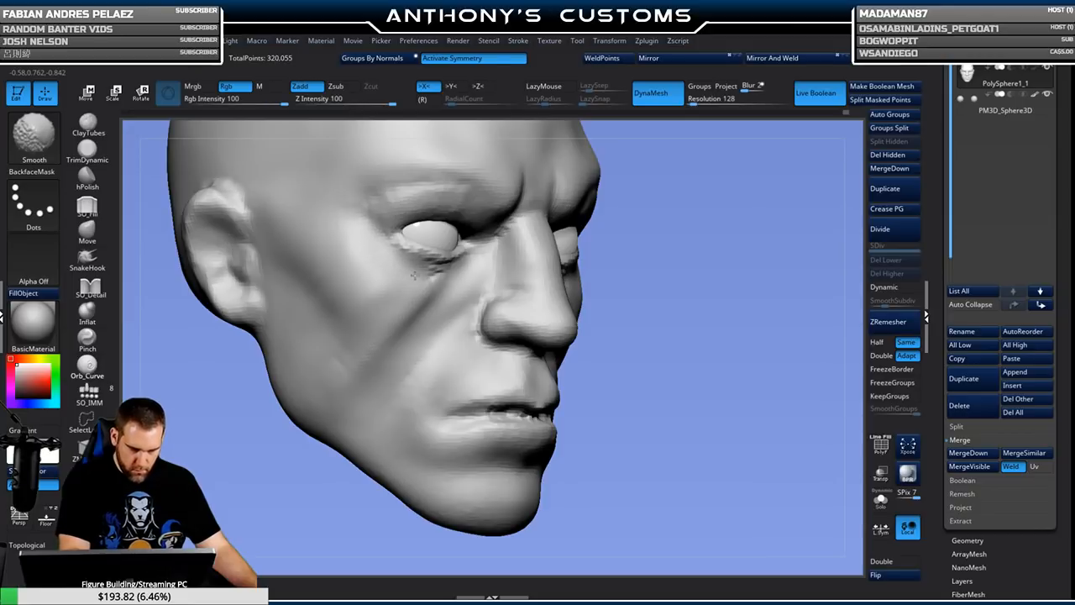
Refine the inner ends of the brows with ClayTubes and smooth them.
{"action": "mouse_move", "coordinate": [815, 282]}
{"action": "left_mouse_down"}
{"action": "mouse_move", "coordinate": [772, 278]}
{"action": "mouse_move", "coordinate": [778, 270]}
{"action": "mouse_move", "coordinate": [773, 303]}
{"action": "mouse_move", "coordinate": [741, 249]}
{"action": "left_mouse_up"}
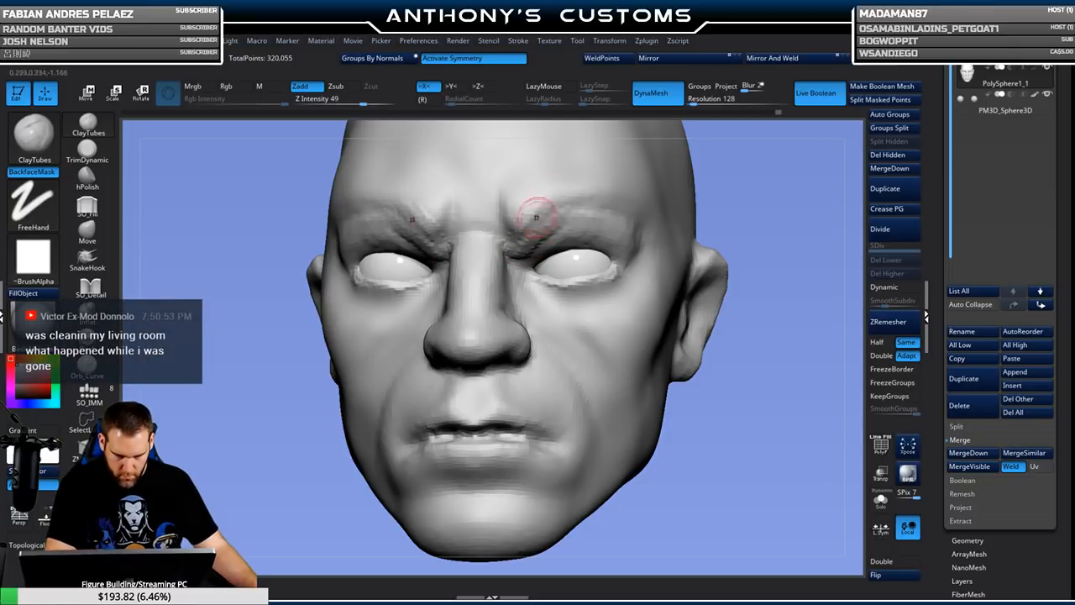
{"action": "mouse_move", "coordinate": [578, 206]}
{"action": "left_mouse_down", "text": "shift"}
{"action": "mouse_move", "coordinate": [529, 229]}
{"action": "mouse_move", "coordinate": [571, 191]}
{"action": "mouse_move", "coordinate": [511, 227]}
{"action": "left_mouse_up", "text": "shift"}
{"action": "left_click_drag", "start_coordinate": [741, 402], "coordinate": [731, 387], "text": "alt"}
{"action": "mouse_move", "coordinate": [714, 349]}
{"action": "left_mouse_down", "text": "alt"}
{"action": "mouse_move", "coordinate": [723, 389]}
{"action": "mouse_move", "coordinate": [713, 379]}
{"action": "left_mouse_up", "text": "alt"}
{"action": "mouse_move", "coordinate": [521, 267]}
{"action": "left_mouse_down"}
{"action": "mouse_move", "coordinate": [539, 281]}
{"action": "mouse_move", "coordinate": [544, 263]}
{"action": "mouse_move", "coordinate": [520, 251]}
{"action": "left_mouse_up"}
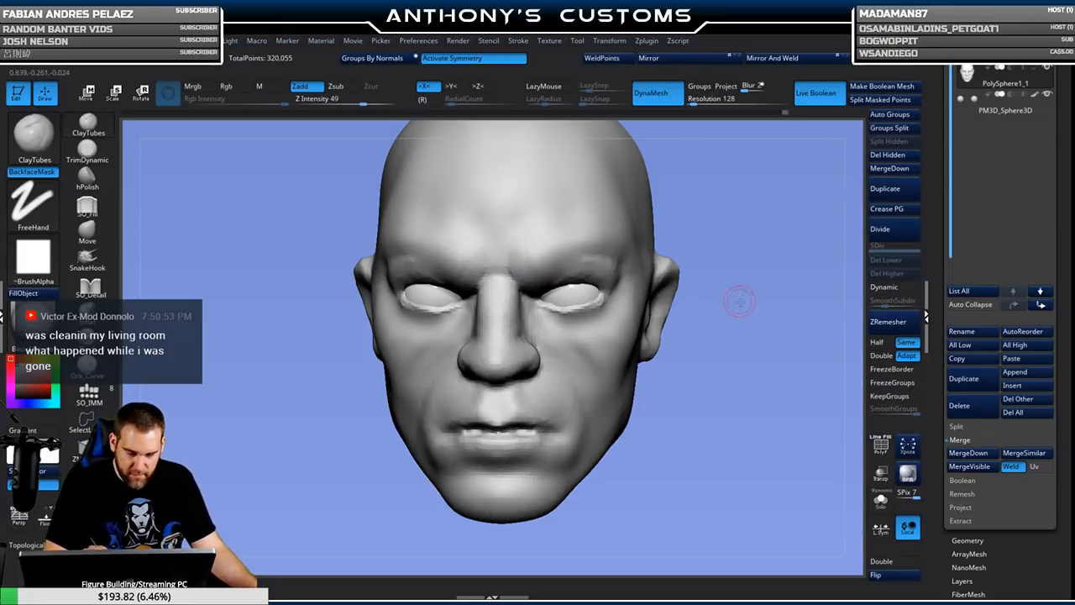
Switch to the Move brush, smooth the lips and the line between them, and remesh the head with DynaMesh.
{"action": "left_click_drag", "start_coordinate": [756, 353], "coordinate": [678, 319]}
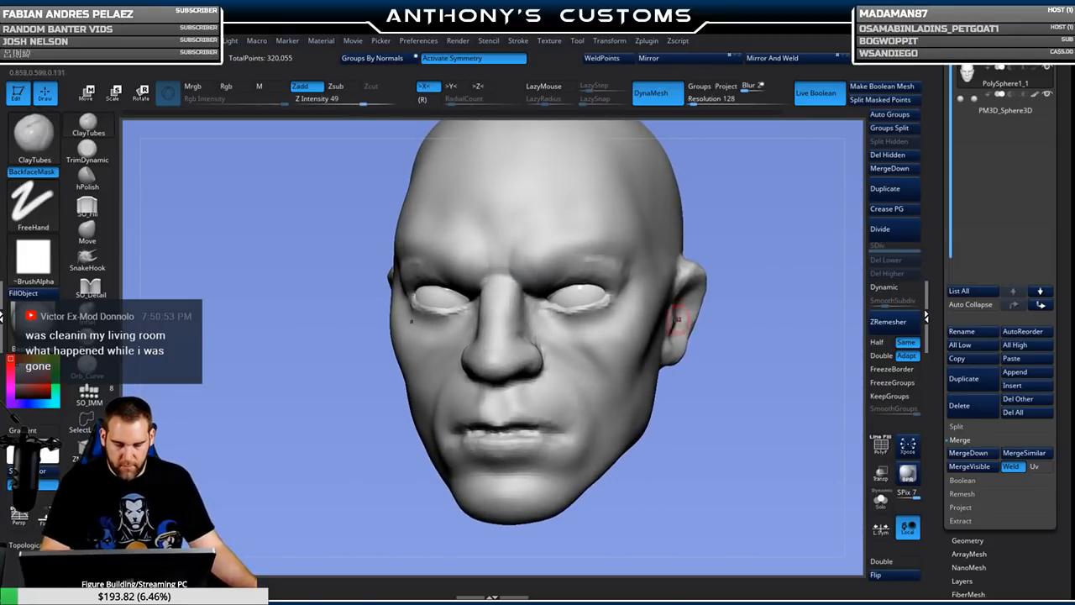
{"action": "left_click", "coordinate": [87, 228]}
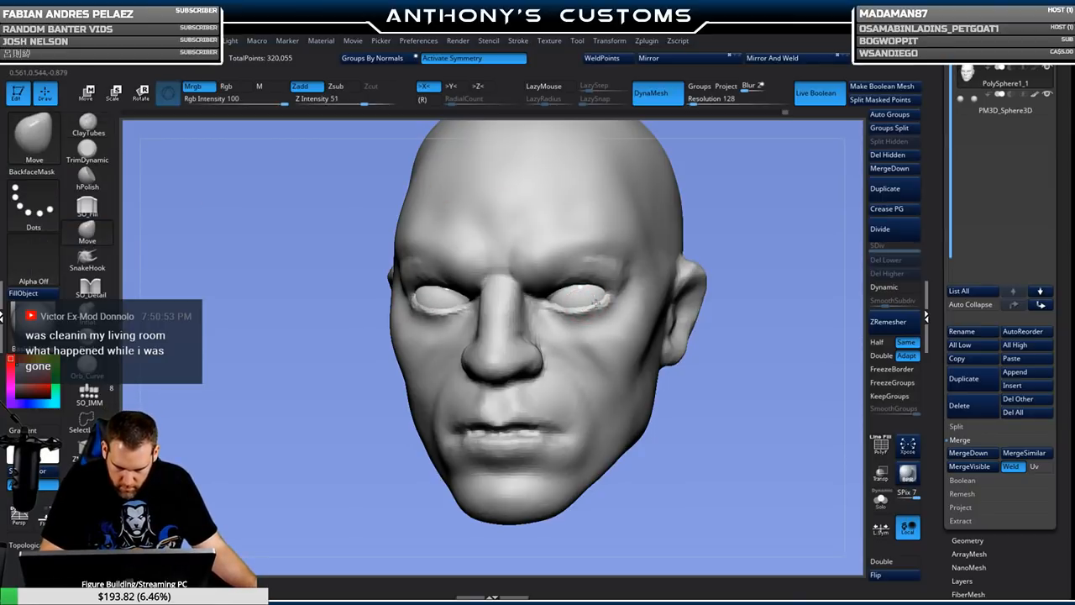
{"action": "mouse_move", "coordinate": [722, 300]}
{"action": "left_mouse_down"}
{"action": "mouse_move", "coordinate": [761, 305]}
{"action": "mouse_move", "coordinate": [729, 303]}
{"action": "left_mouse_up"}
{"action": "mouse_move", "coordinate": [742, 372]}
{"action": "left_mouse_down", "text": "alt"}
{"action": "mouse_move", "coordinate": [705, 273]}
{"action": "mouse_move", "coordinate": [694, 300]}
{"action": "mouse_move", "coordinate": [679, 300]}
{"action": "mouse_move", "coordinate": [746, 290]}
{"action": "mouse_move", "coordinate": [697, 474]}
{"action": "left_mouse_up", "text": "alt"}
{"action": "left_click_drag", "start_coordinate": [734, 361], "coordinate": [696, 310], "text": "alt"}
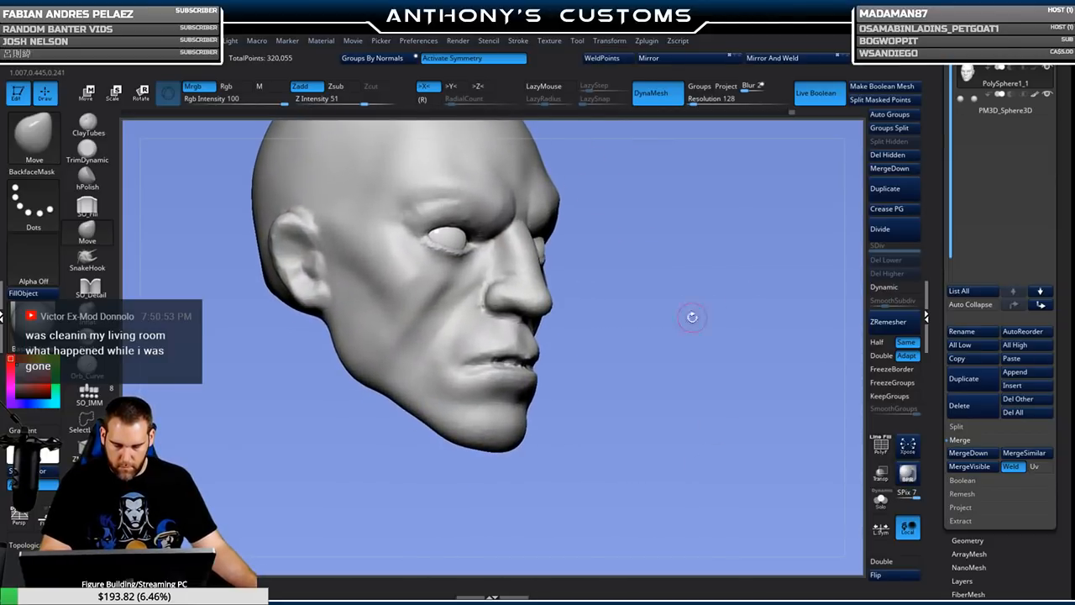
{"action": "left_click_drag", "start_coordinate": [469, 366], "coordinate": [527, 367], "text": "shift"}
{"action": "left_click_drag", "start_coordinate": [633, 365], "coordinate": [580, 364], "text": "shift"}
{"action": "left_click_drag", "start_coordinate": [489, 364], "coordinate": [548, 366], "text": "shift"}
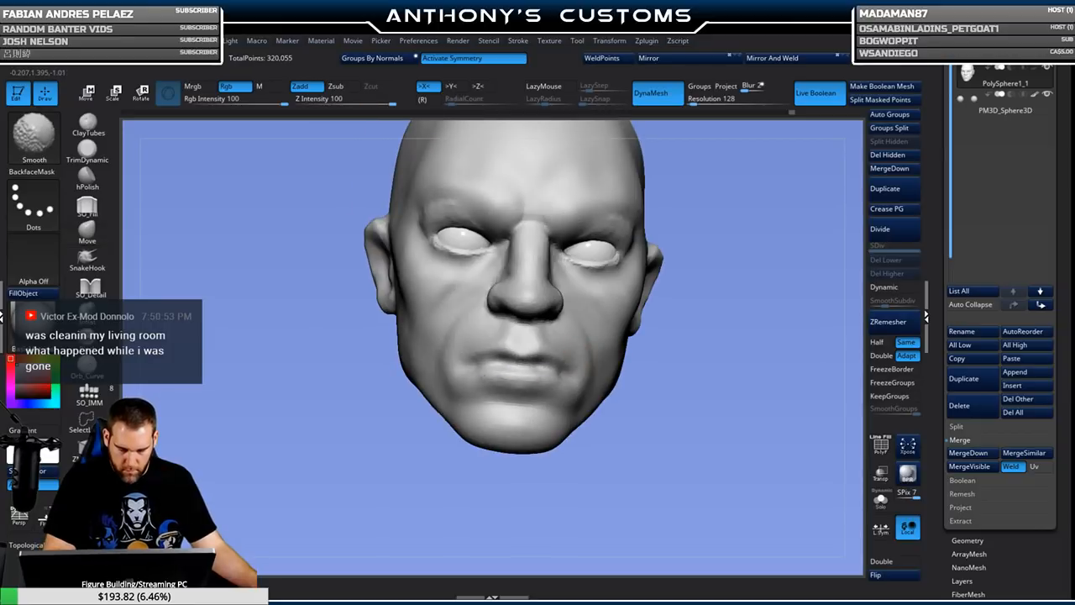
{"action": "left_click_drag", "start_coordinate": [727, 350], "coordinate": [722, 353], "text": "ctrl"}
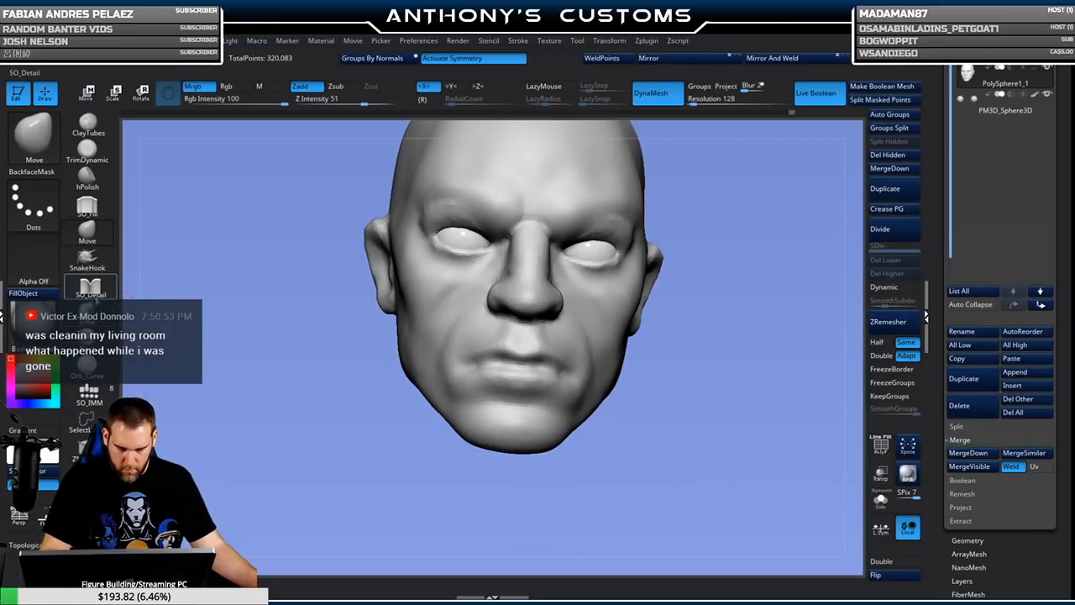
Carve the line between the lips and sharpen the upper lip's edge and mouth corners with the SO_Detail brush.
{"action": "left_click", "coordinate": [97, 290]}
{"action": "mouse_move", "coordinate": [437, 430]}
{"action": "left_mouse_down"}
{"action": "mouse_move", "coordinate": [643, 395]}
{"action": "mouse_move", "coordinate": [617, 388]}
{"action": "left_mouse_up"}
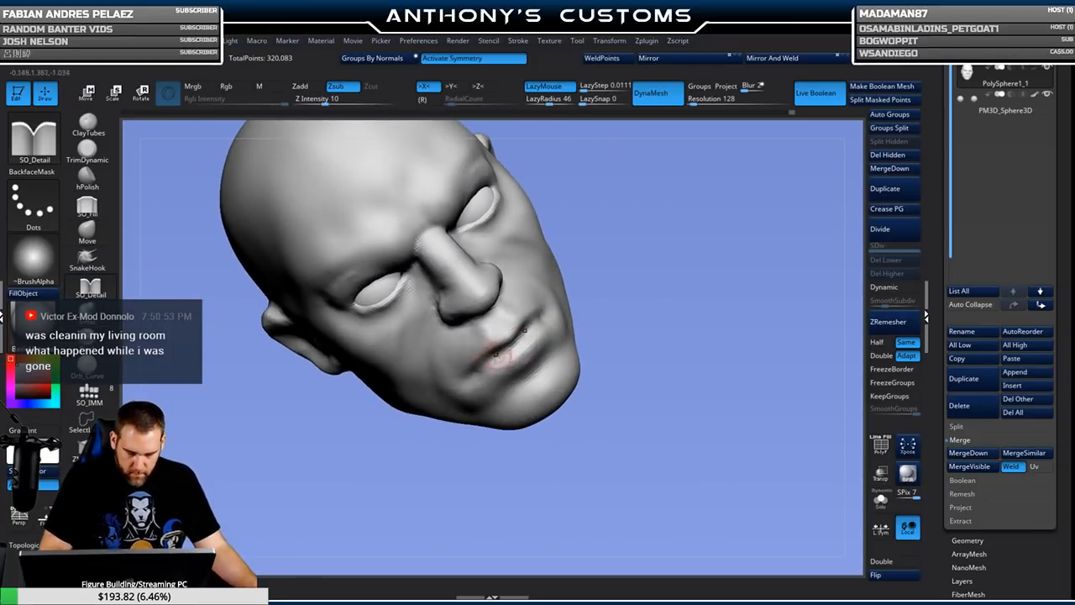
{"action": "left_click_drag", "start_coordinate": [614, 304], "coordinate": [630, 270]}
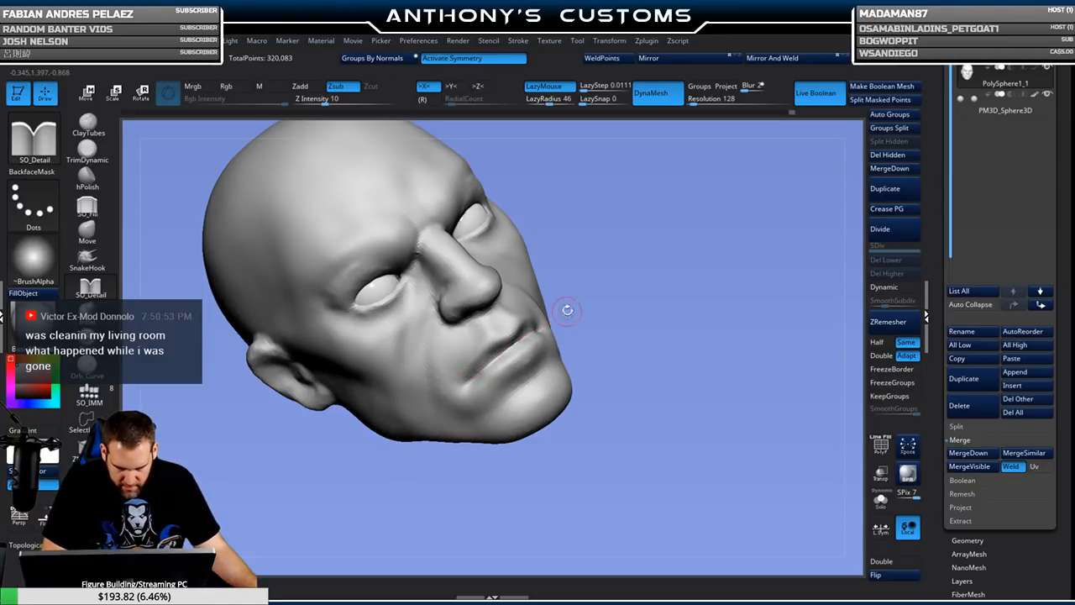
{"action": "left_click_drag", "start_coordinate": [563, 314], "coordinate": [553, 320]}
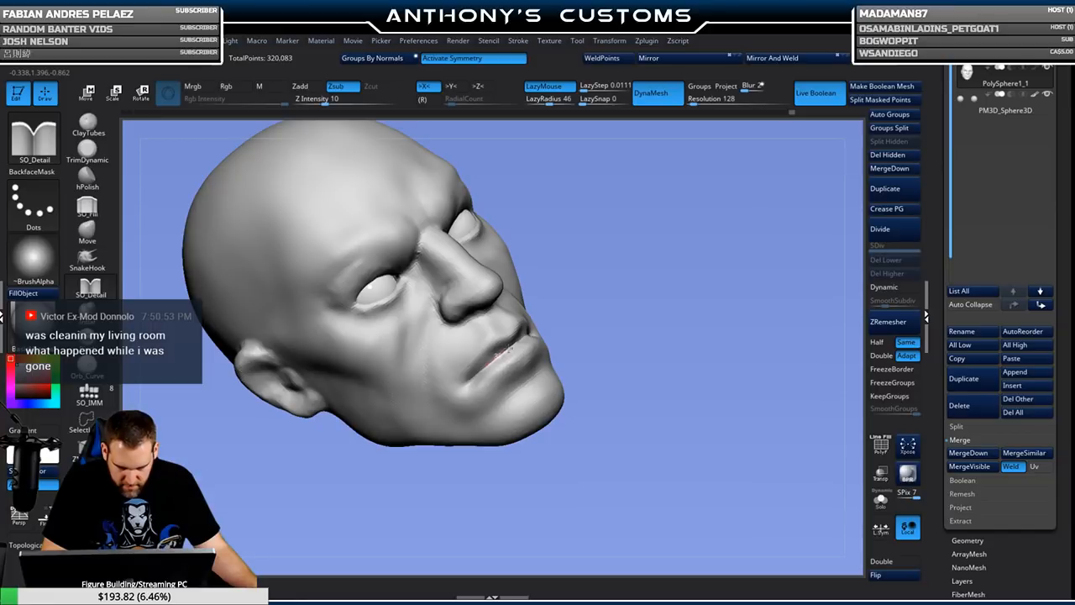
{"action": "mouse_move", "coordinate": [561, 304]}
{"action": "left_mouse_down"}
{"action": "mouse_move", "coordinate": [649, 304]}
{"action": "mouse_move", "coordinate": [697, 322]}
{"action": "mouse_move", "coordinate": [696, 403]}
{"action": "mouse_move", "coordinate": [781, 351]}
{"action": "mouse_move", "coordinate": [499, 367]}
{"action": "mouse_move", "coordinate": [584, 326]}
{"action": "mouse_move", "coordinate": [496, 372]}
{"action": "left_mouse_up"}
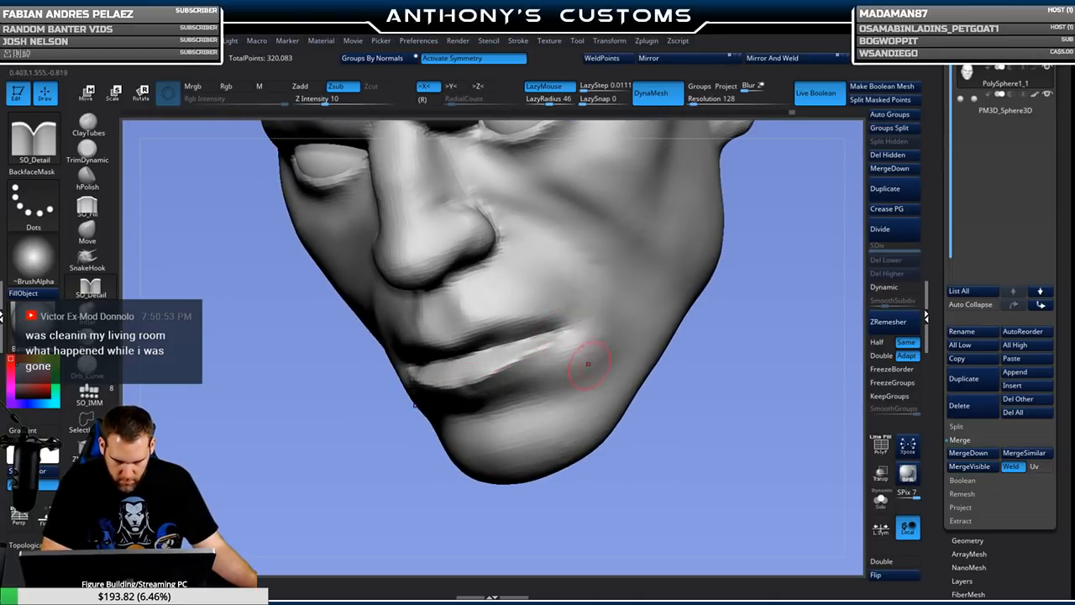
{"action": "right_click_drag", "start_coordinate": [588, 363], "coordinate": [570, 288]}
{"action": "left_click_drag", "start_coordinate": [465, 326], "coordinate": [507, 305]}
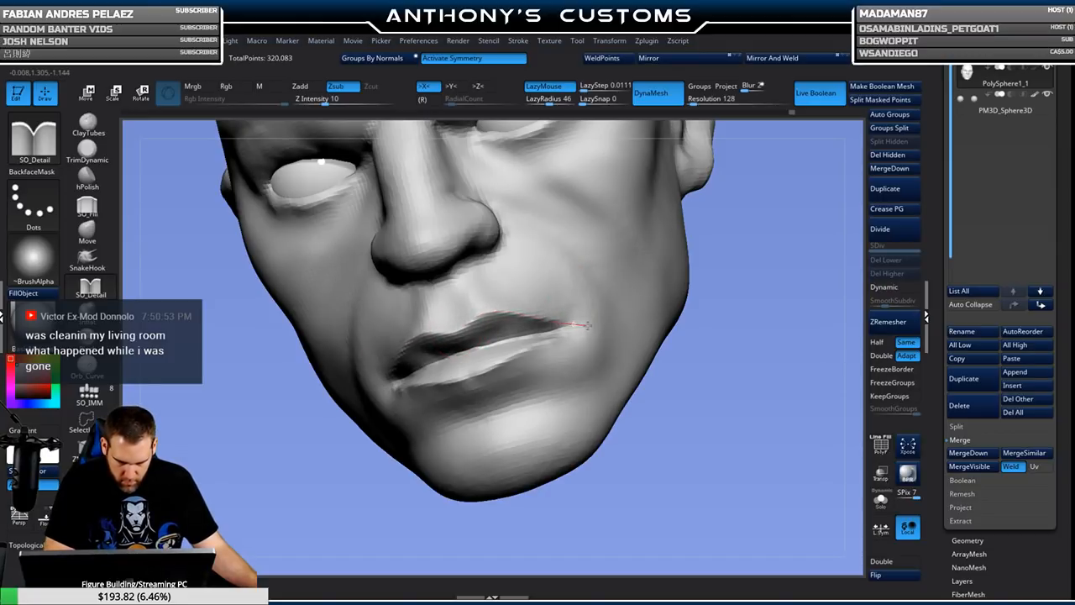
{"action": "left_click_drag", "start_coordinate": [685, 407], "coordinate": [739, 358]}
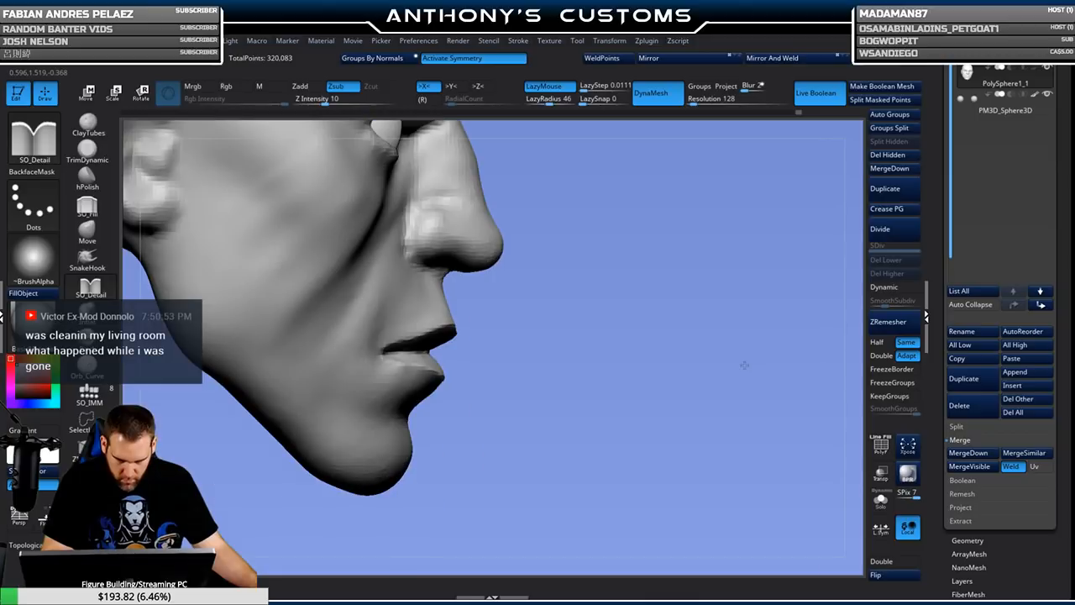
{"action": "mouse_move", "coordinate": [617, 373]}
{"action": "left_mouse_down"}
{"action": "mouse_move", "coordinate": [626, 340]}
{"action": "mouse_move", "coordinate": [764, 317]}
{"action": "mouse_move", "coordinate": [515, 288]}
{"action": "left_mouse_up"}
Add volume to the upper and lower lips with the Inflat brush, remeshing the head with DynaMesh between and after strokes.
{"action": "key", "text": "b"}
{"action": "key", "text": "i"}
{"action": "key", "text": "n"}
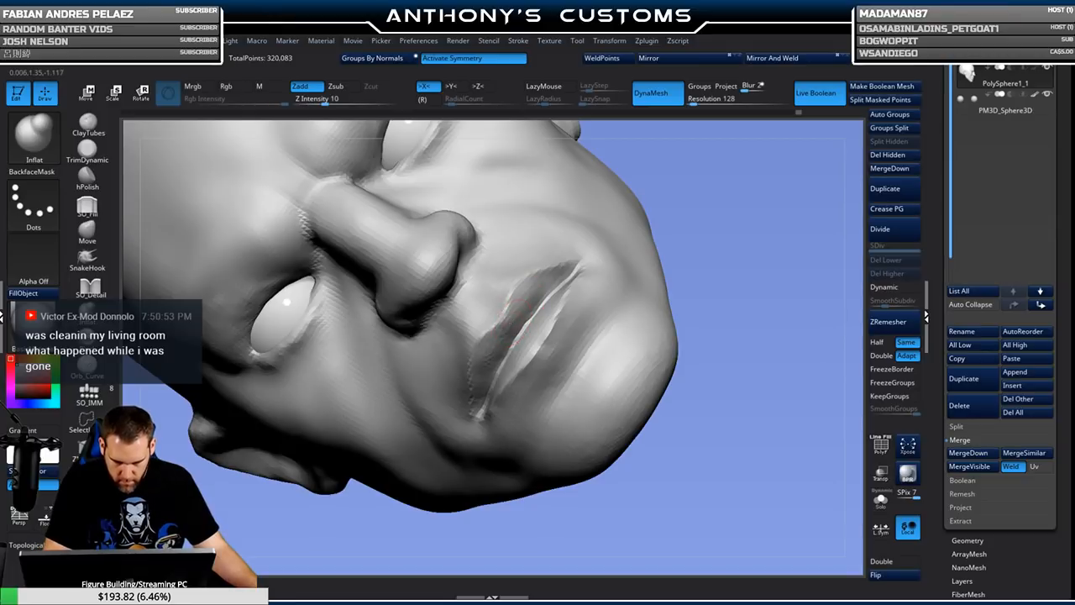
{"action": "left_click_drag", "start_coordinate": [535, 290], "coordinate": [556, 275]}
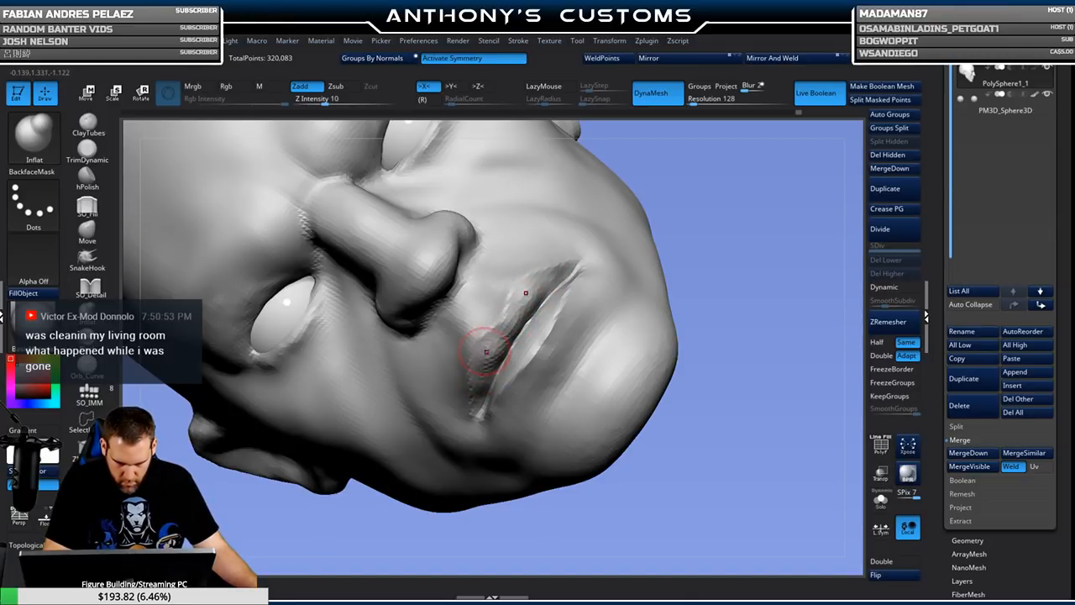
{"action": "mouse_move", "coordinate": [732, 239]}
{"action": "left_mouse_down", "text": "ctrl"}
{"action": "mouse_move", "coordinate": [732, 229]}
{"action": "mouse_move", "coordinate": [707, 236]}
{"action": "left_mouse_up", "text": "ctrl"}
{"action": "right_click", "coordinate": [736, 235]}
{"action": "left_click_drag", "start_coordinate": [539, 328], "coordinate": [546, 287]}
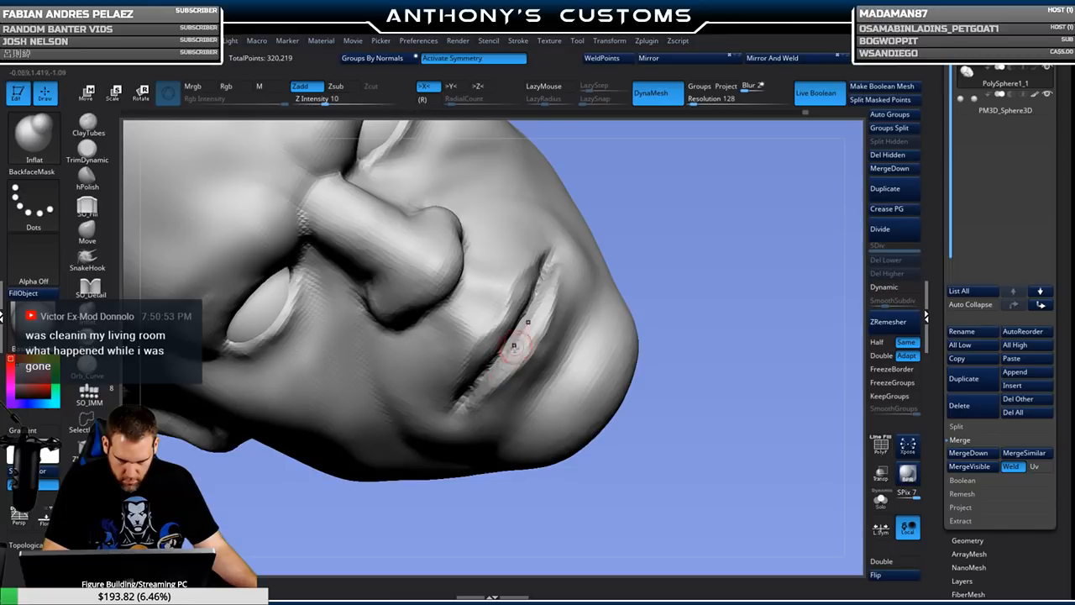
{"action": "mouse_move", "coordinate": [707, 292]}
{"action": "left_mouse_down", "text": "ctrl"}
{"action": "mouse_move", "coordinate": [717, 297]}
{"action": "mouse_move", "coordinate": [700, 278]}
{"action": "mouse_move", "coordinate": [758, 238]}
{"action": "mouse_move", "coordinate": [705, 253]}
{"action": "mouse_move", "coordinate": [736, 263]}
{"action": "mouse_move", "coordinate": [678, 326]}
{"action": "mouse_move", "coordinate": [698, 338]}
{"action": "mouse_move", "coordinate": [629, 330]}
{"action": "left_mouse_up", "text": "ctrl"}
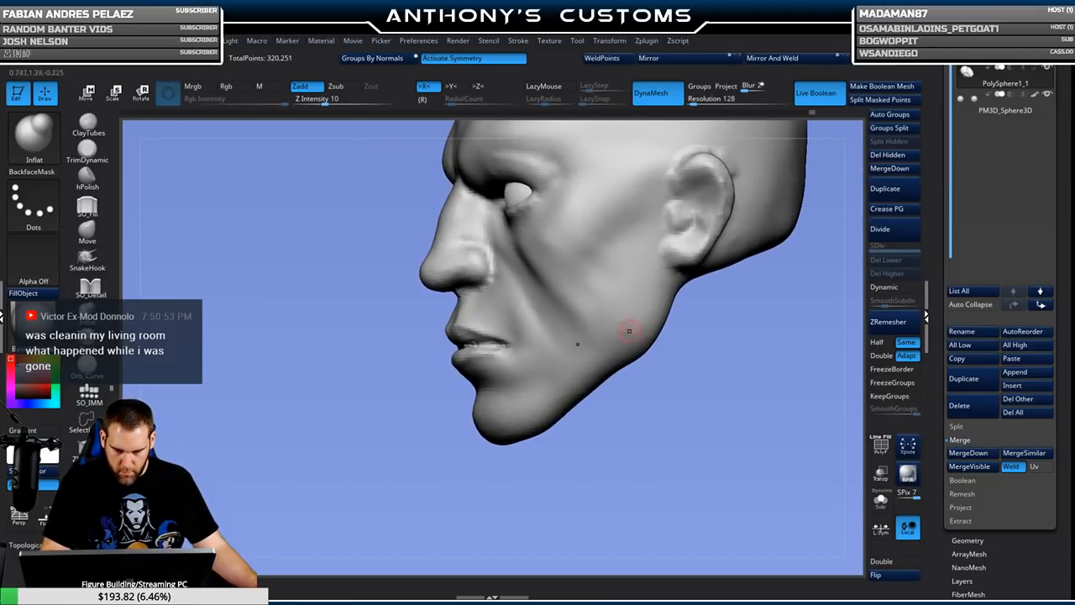
Reshape the mouth and lower face with a larger Move brush from side and front views.
{"action": "left_click", "coordinate": [87, 227]}
{"action": "left_click_drag", "start_coordinate": [372, 473], "coordinate": [408, 427]}
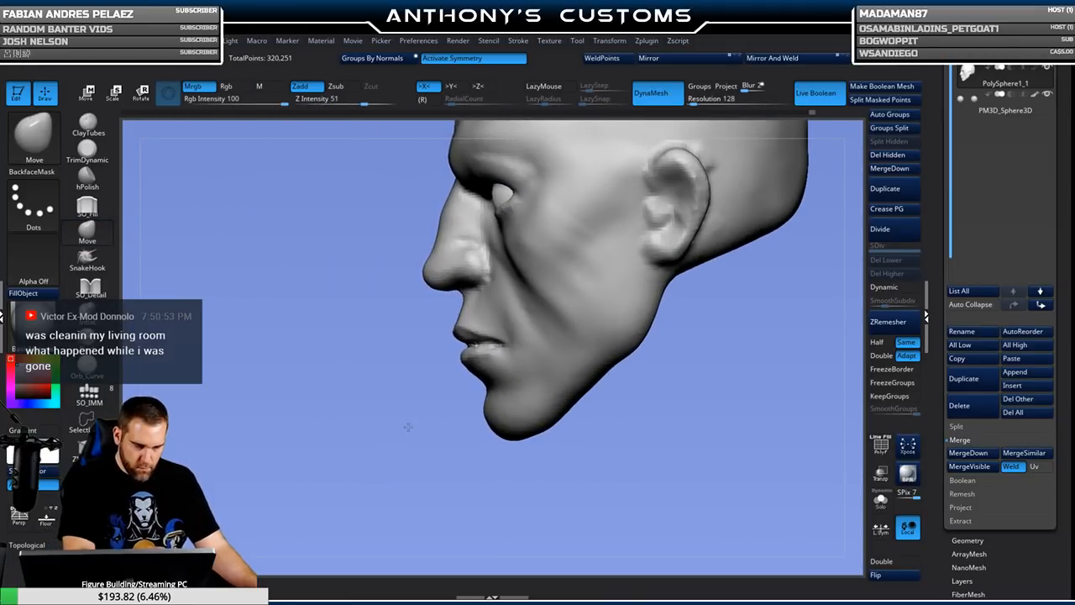
{"action": "key", "text": "space"}
{"action": "key", "text": "shift"}
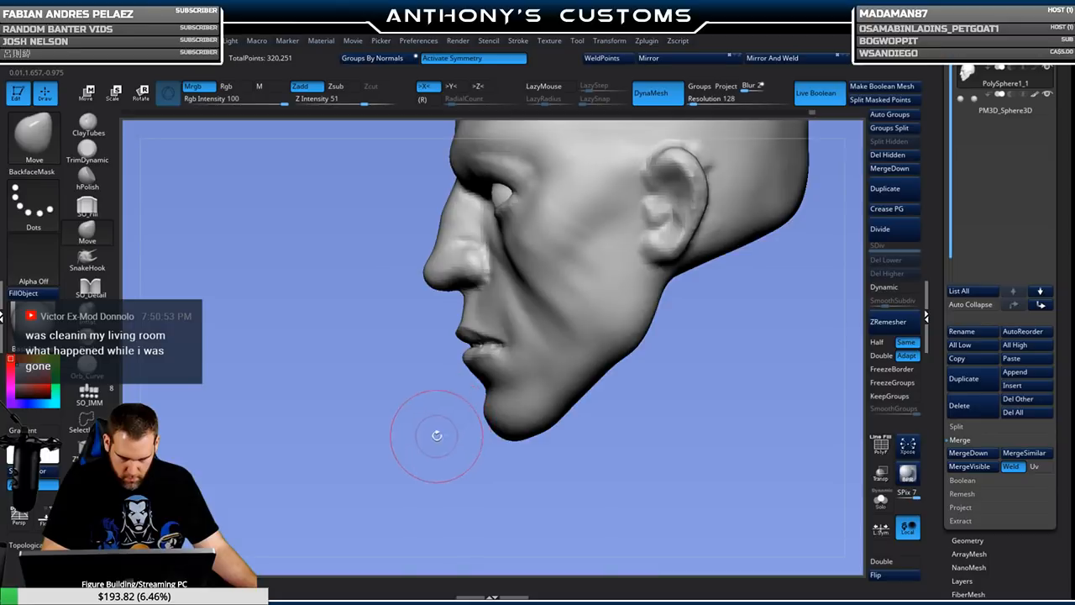
{"action": "left_click_drag", "start_coordinate": [436, 435], "coordinate": [448, 307]}
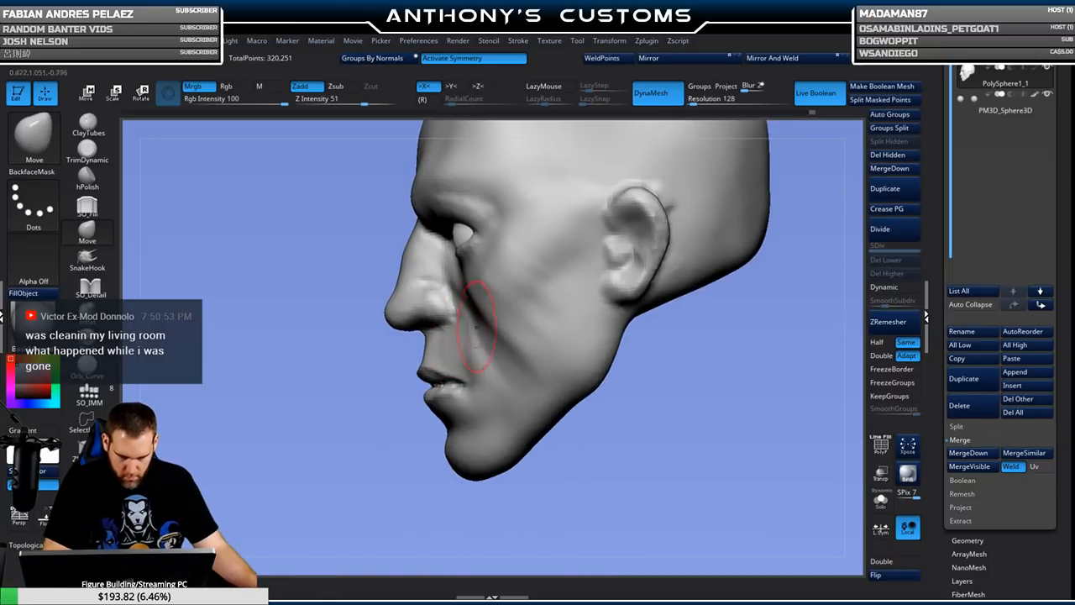
{"action": "left_click_drag", "start_coordinate": [607, 425], "coordinate": [696, 415], "text": "shift"}
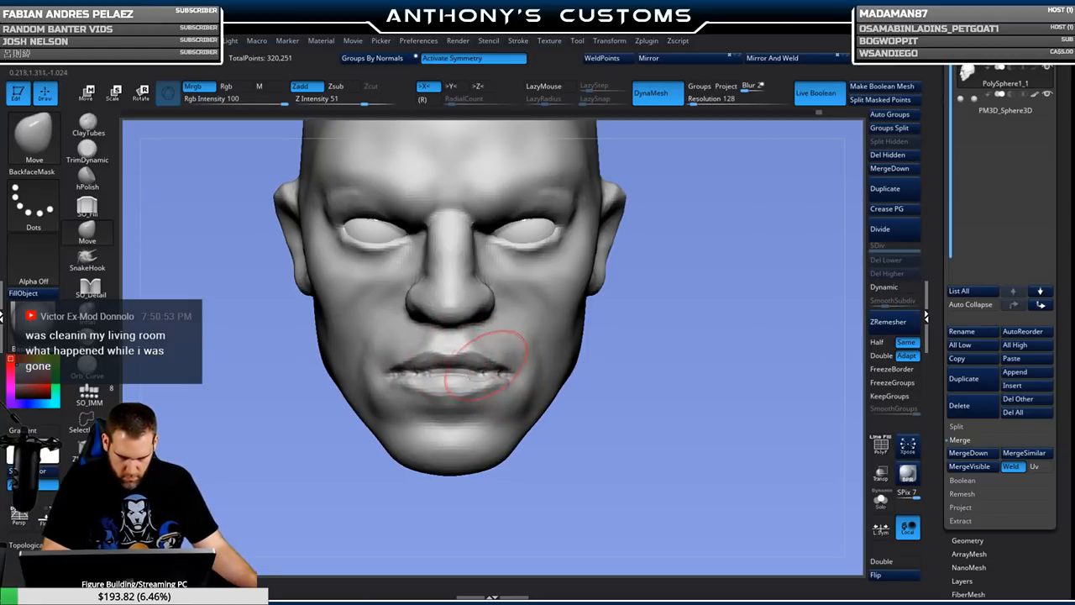
{"action": "mouse_move", "coordinate": [596, 337]}
{"action": "left_mouse_down"}
{"action": "mouse_move", "coordinate": [617, 361]}
{"action": "mouse_move", "coordinate": [585, 320]}
{"action": "left_mouse_up"}
{"action": "left_click_drag", "start_coordinate": [629, 263], "coordinate": [530, 322]}
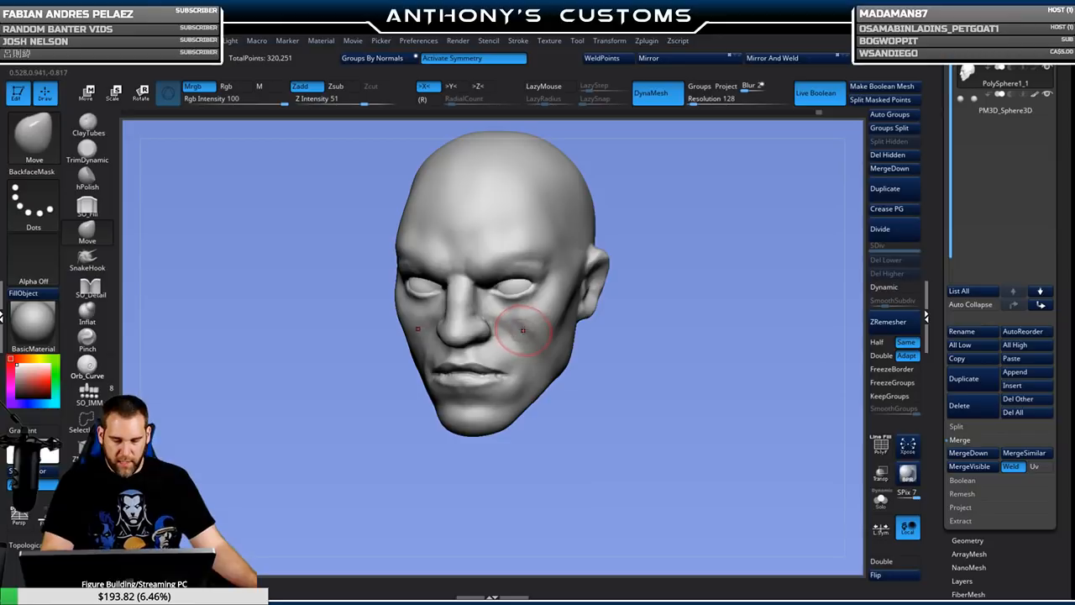
Flatten the upper lip's surface with the TrimDynamic brush after adjusting its draw size.
{"action": "mouse_move", "coordinate": [604, 352]}
{"action": "left_mouse_down"}
{"action": "mouse_move", "coordinate": [633, 357]}
{"action": "mouse_move", "coordinate": [792, 473]}
{"action": "mouse_move", "coordinate": [698, 343]}
{"action": "mouse_move", "coordinate": [689, 412]}
{"action": "mouse_move", "coordinate": [691, 302]}
{"action": "mouse_move", "coordinate": [665, 313]}
{"action": "mouse_move", "coordinate": [662, 269]}
{"action": "left_mouse_up"}
{"action": "key", "text": "space"}
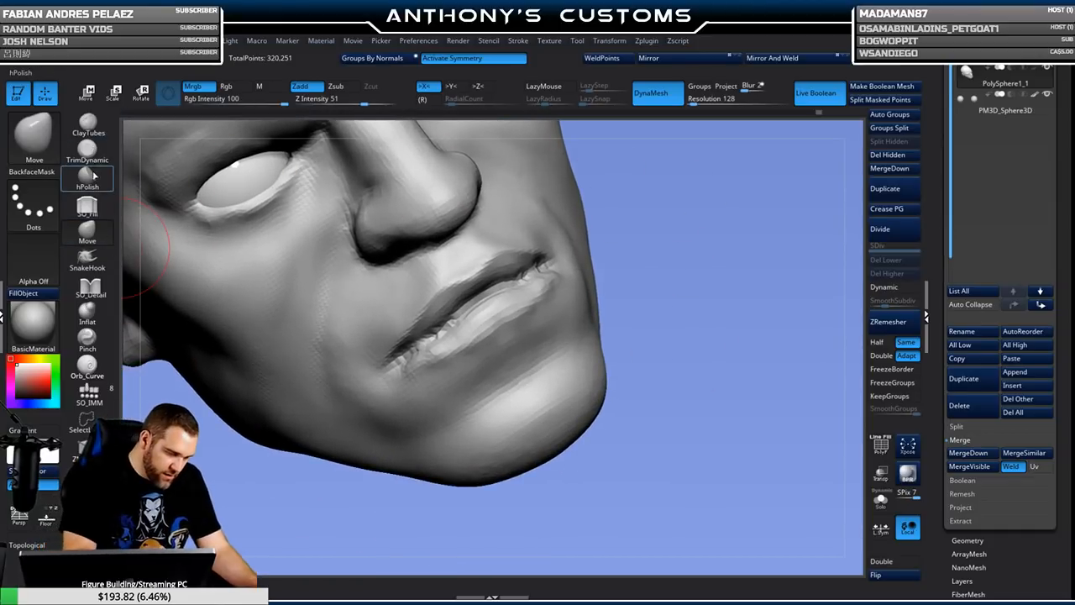
{"action": "left_click", "coordinate": [87, 149]}
{"action": "left_click_drag", "start_coordinate": [714, 336], "coordinate": [708, 290]}
{"action": "key", "text": "space"}
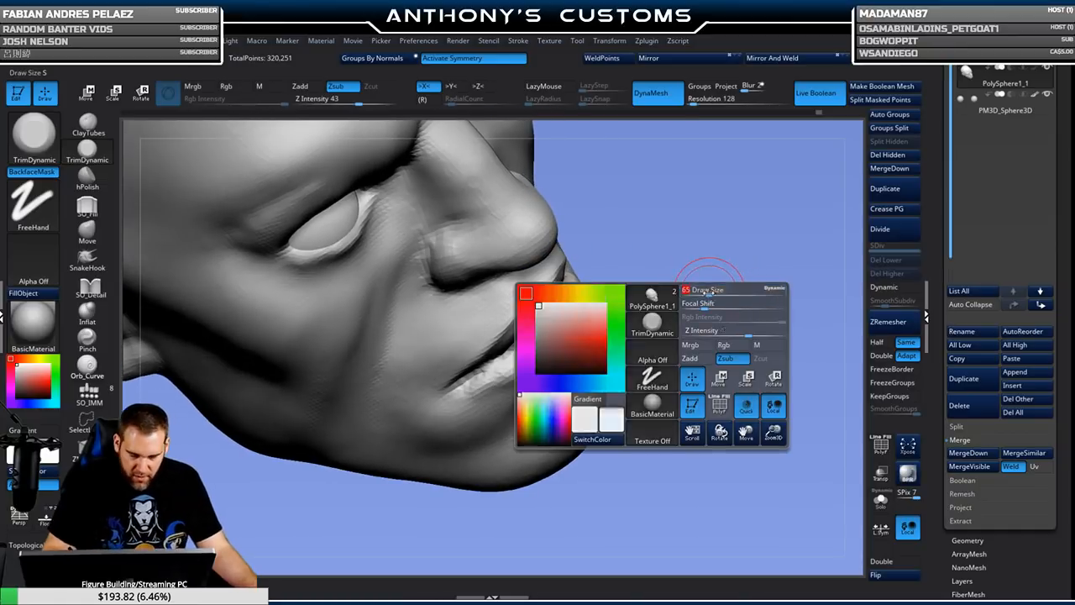
{"action": "mouse_move", "coordinate": [576, 327]}
{"action": "left_mouse_down"}
{"action": "mouse_move", "coordinate": [483, 377]}
{"action": "mouse_move", "coordinate": [548, 307]}
{"action": "left_mouse_up"}
{"action": "left_click_drag", "start_coordinate": [704, 271], "coordinate": [651, 274]}
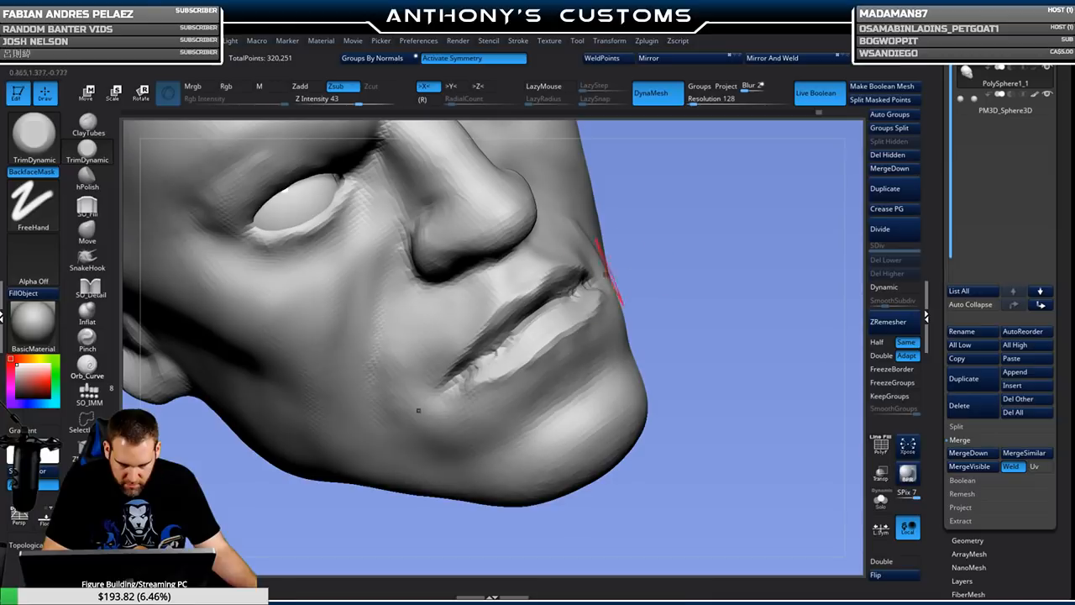
{"action": "left_click_drag", "start_coordinate": [514, 312], "coordinate": [482, 345]}
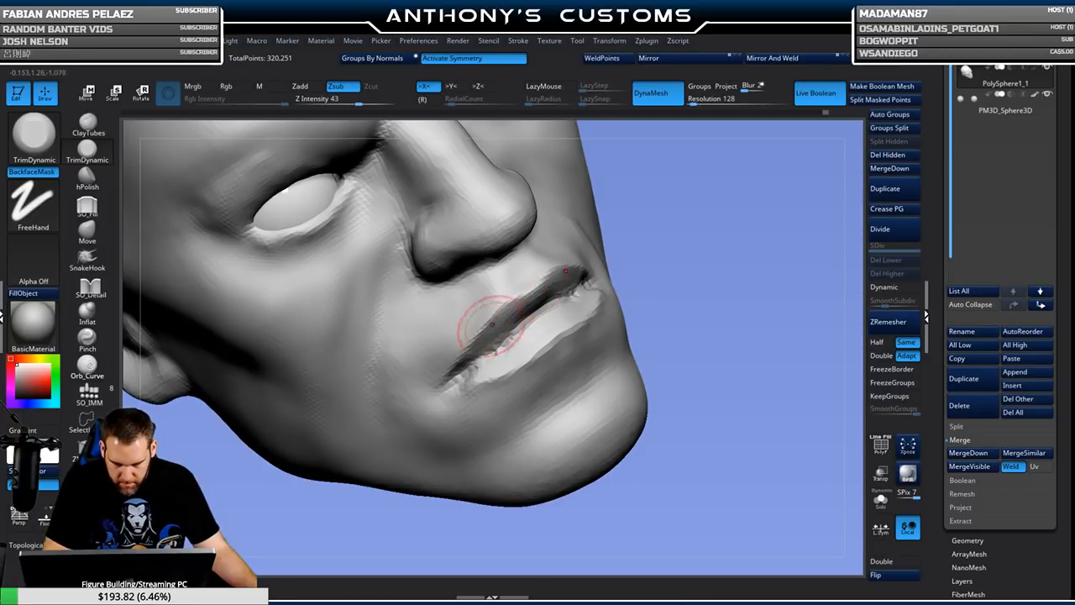
{"action": "mouse_move", "coordinate": [687, 293]}
{"action": "left_mouse_down"}
{"action": "mouse_move", "coordinate": [729, 300]}
{"action": "mouse_move", "coordinate": [761, 367]}
{"action": "mouse_move", "coordinate": [744, 329]}
{"action": "mouse_move", "coordinate": [699, 357]}
{"action": "mouse_move", "coordinate": [710, 300]}
{"action": "mouse_move", "coordinate": [698, 319]}
{"action": "mouse_move", "coordinate": [693, 292]}
{"action": "left_mouse_up"}
{"action": "key", "text": "space"}
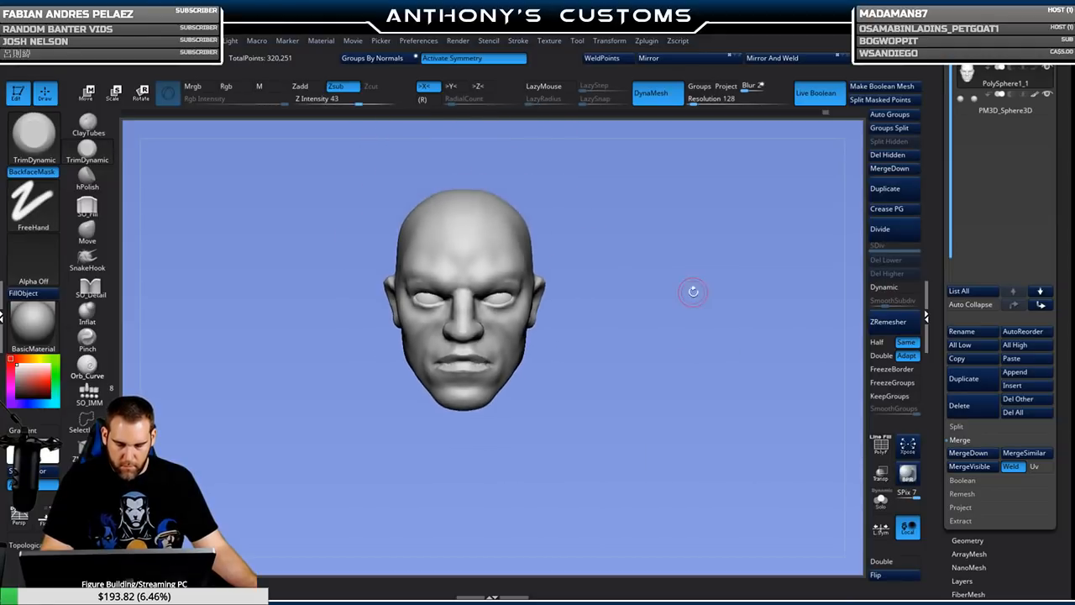
Quick-save the project, and fill the folds of the cheeks and lower face with the SO_Fill brush.
{"action": "key", "text": "ctrl+s"}
{"action": "left_click_drag", "start_coordinate": [693, 291], "coordinate": [536, 247]}
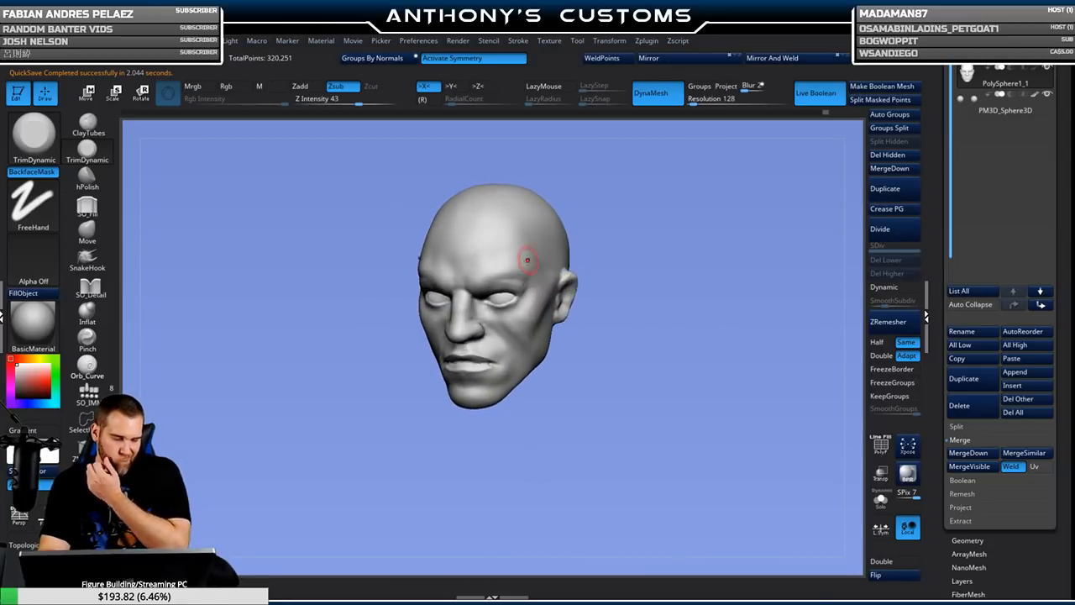
{"action": "left_click_drag", "start_coordinate": [616, 295], "coordinate": [188, 180]}
{"action": "left_click", "coordinate": [87, 206]}
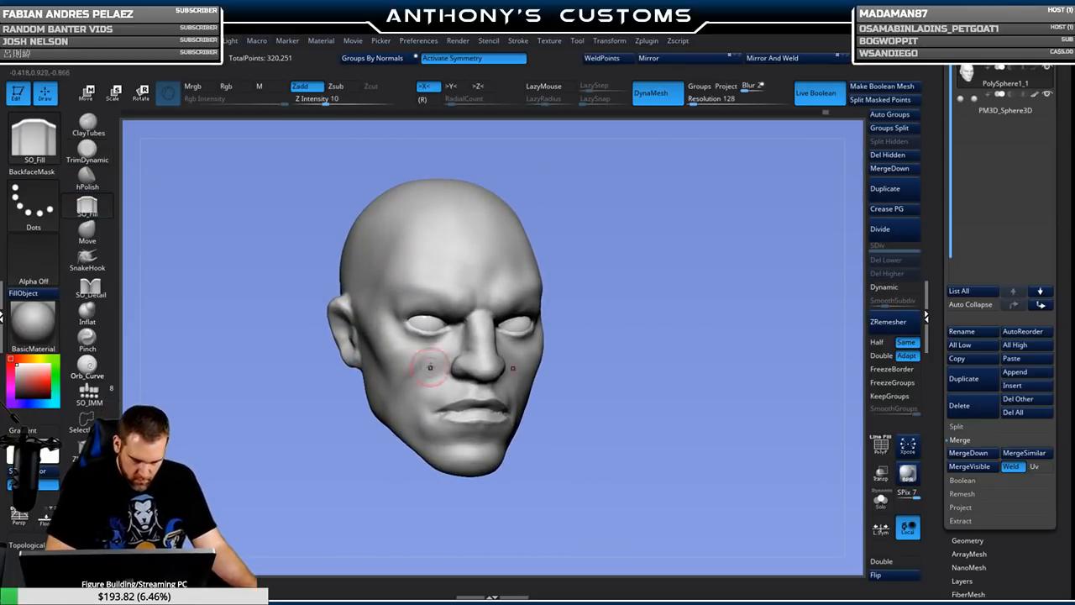
{"action": "left_click_drag", "start_coordinate": [673, 366], "coordinate": [523, 403]}
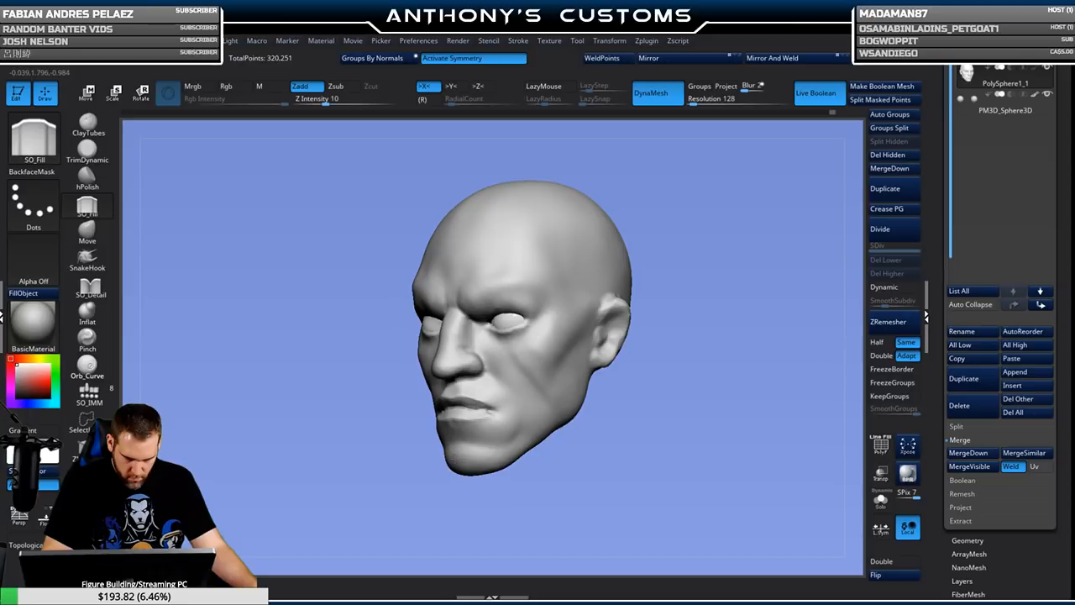
{"action": "left_click_drag", "start_coordinate": [580, 460], "coordinate": [276, 331]}
Add volume around the lower lip and mouth corners with the Inflat brush.
{"action": "left_click", "coordinate": [88, 313]}
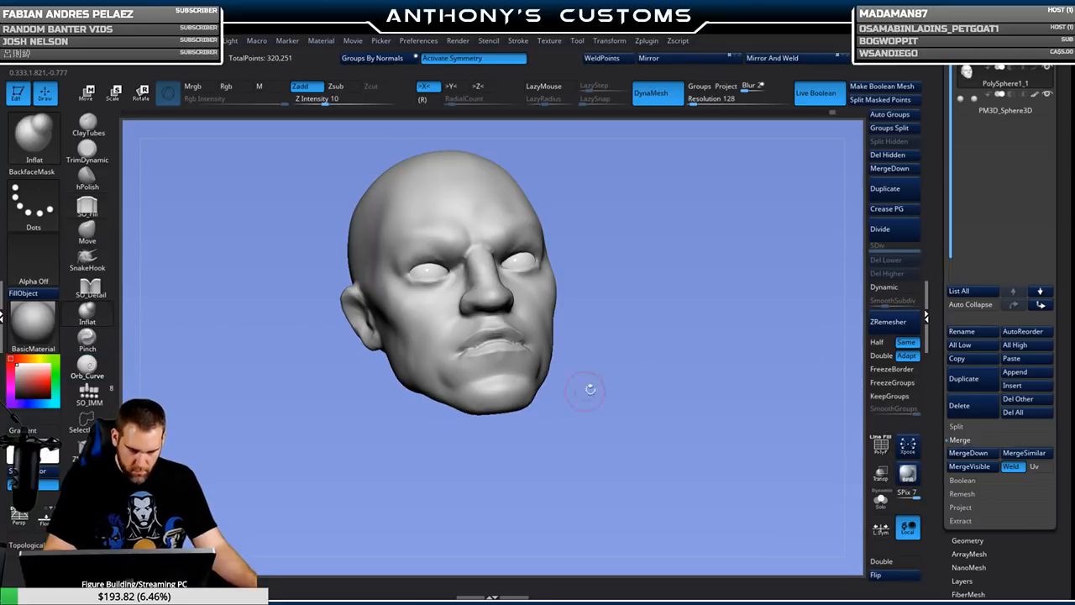
{"action": "left_click_drag", "start_coordinate": [588, 386], "coordinate": [542, 355], "text": "alt"}
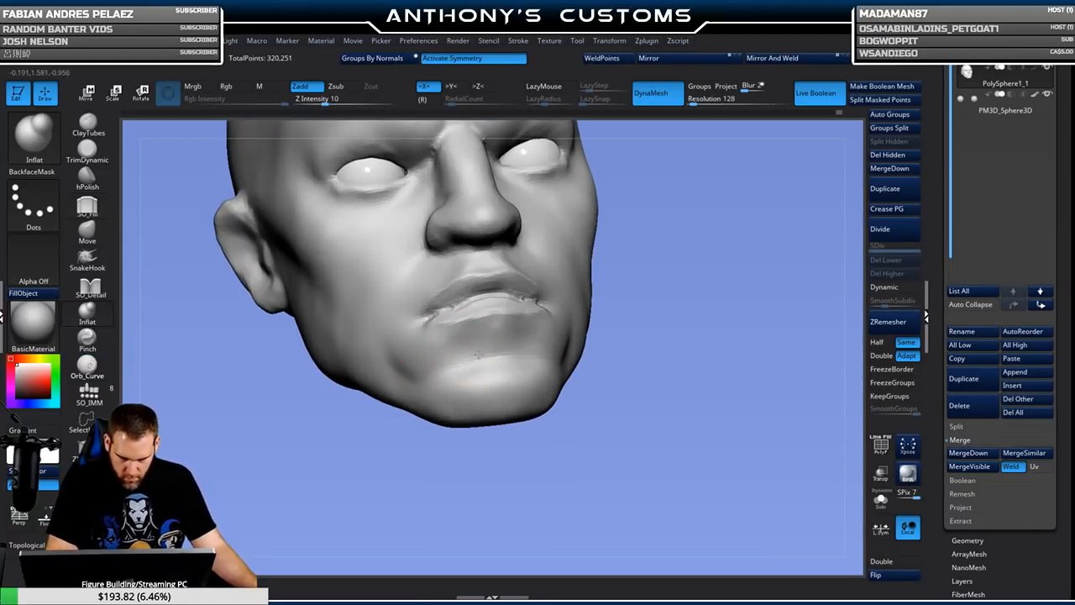
{"action": "left_click_drag", "start_coordinate": [643, 366], "coordinate": [680, 366], "text": "shift"}
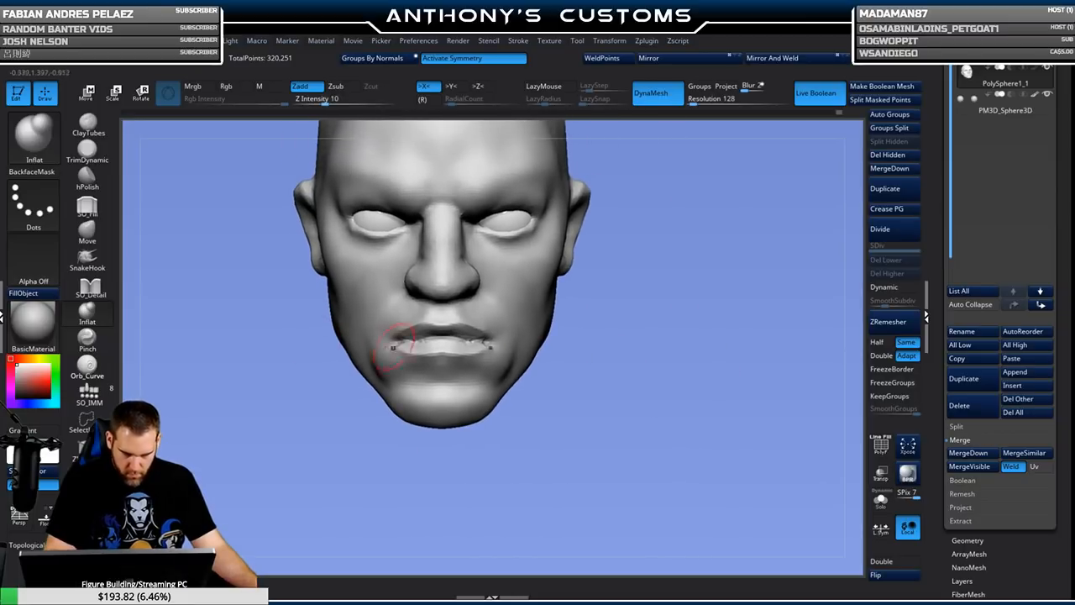
Flatten the chin and the area below the lower lip with the TrimDynamic brush from several angles.
{"action": "left_click", "coordinate": [87, 150]}
{"action": "left_click_drag", "start_coordinate": [582, 312], "coordinate": [447, 423]}
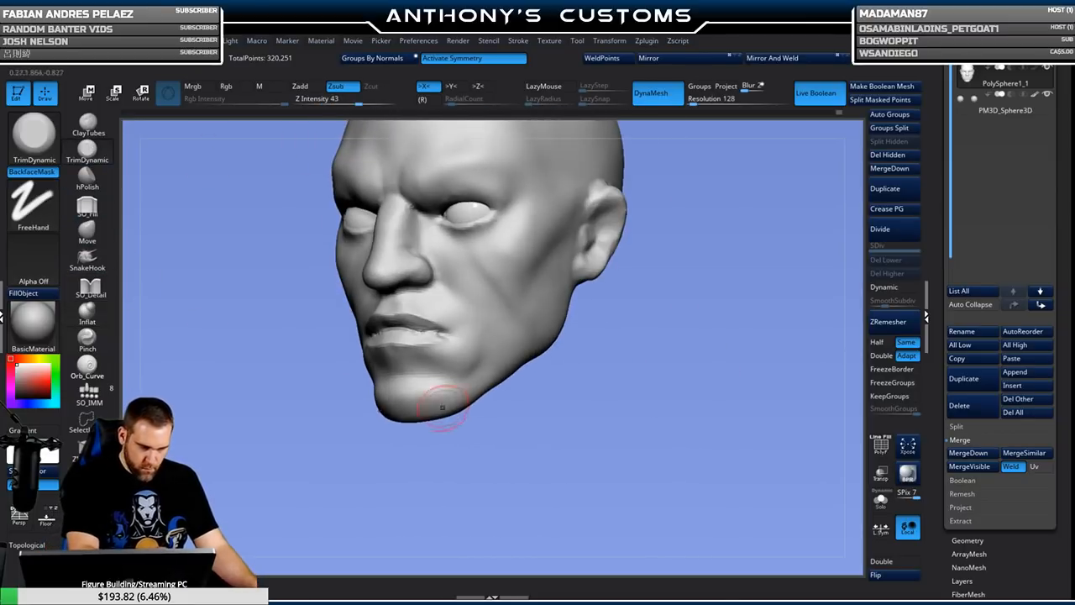
{"action": "left_click_drag", "start_coordinate": [398, 454], "coordinate": [613, 383]}
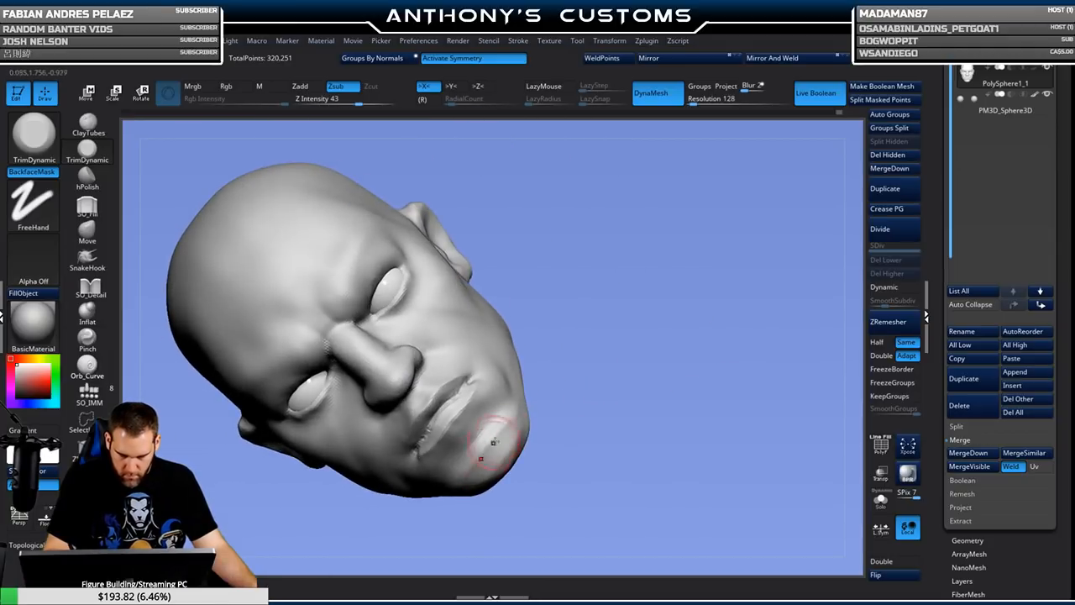
{"action": "left_click_drag", "start_coordinate": [572, 413], "coordinate": [495, 392]}
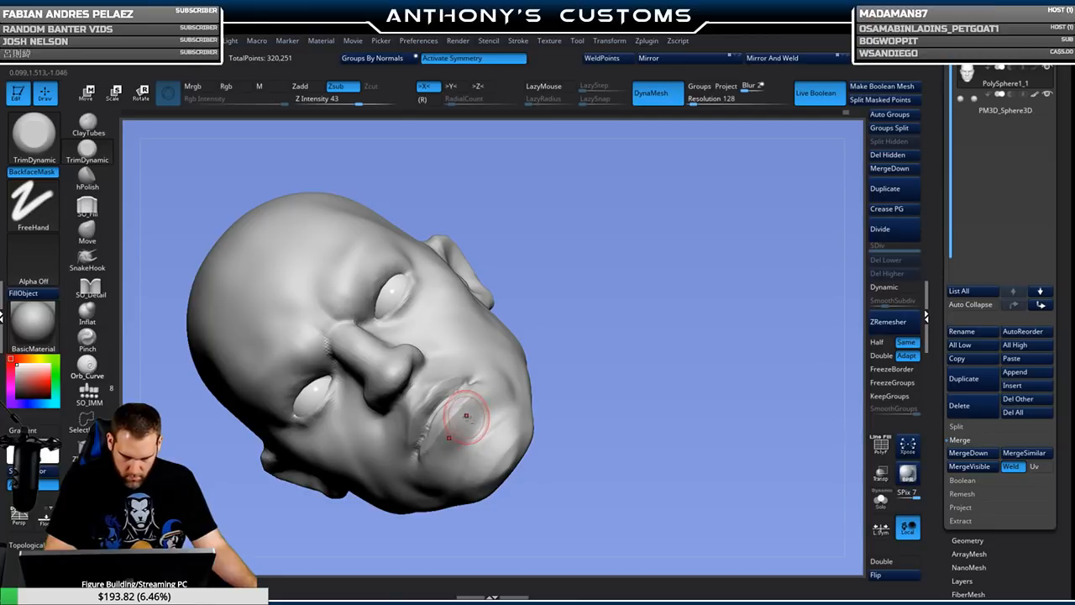
{"action": "right_click_drag", "start_coordinate": [479, 422], "coordinate": [580, 399]}
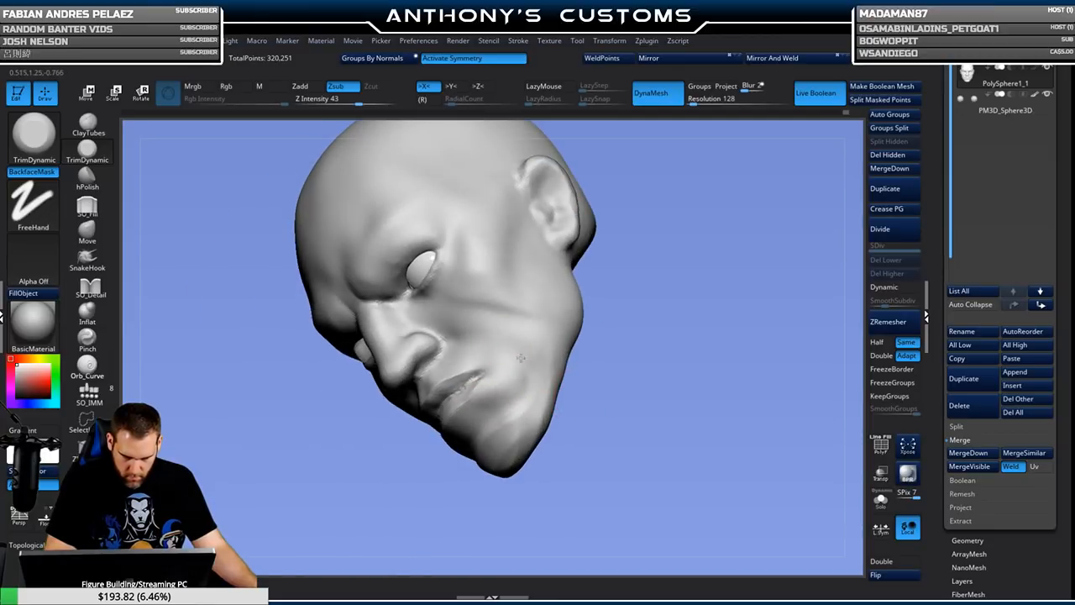
{"action": "mouse_move", "coordinate": [587, 391]}
{"action": "left_mouse_down"}
{"action": "mouse_move", "coordinate": [641, 351]}
{"action": "mouse_move", "coordinate": [652, 364]}
{"action": "mouse_move", "coordinate": [571, 367]}
{"action": "left_mouse_up"}
{"action": "mouse_move", "coordinate": [663, 352]}
{"action": "left_mouse_down"}
{"action": "mouse_move", "coordinate": [683, 324]}
{"action": "mouse_move", "coordinate": [694, 338]}
{"action": "mouse_move", "coordinate": [698, 305]}
{"action": "mouse_move", "coordinate": [607, 345]}
{"action": "left_mouse_up"}
Reshape the mouth corners, lower cheeks and jaw with a resized Move brush.
{"action": "key", "text": "space"}
{"action": "left_click", "coordinate": [88, 234]}
{"action": "left_click_drag", "start_coordinate": [522, 308], "coordinate": [522, 299]}
{"action": "mouse_move", "coordinate": [633, 353]}
{"action": "left_mouse_down"}
{"action": "mouse_move", "coordinate": [554, 352]}
{"action": "mouse_move", "coordinate": [535, 314]}
{"action": "mouse_move", "coordinate": [531, 341]}
{"action": "left_mouse_up"}
{"action": "left_click_drag", "start_coordinate": [580, 402], "coordinate": [642, 406]}
{"action": "left_click_drag", "start_coordinate": [547, 311], "coordinate": [558, 309]}
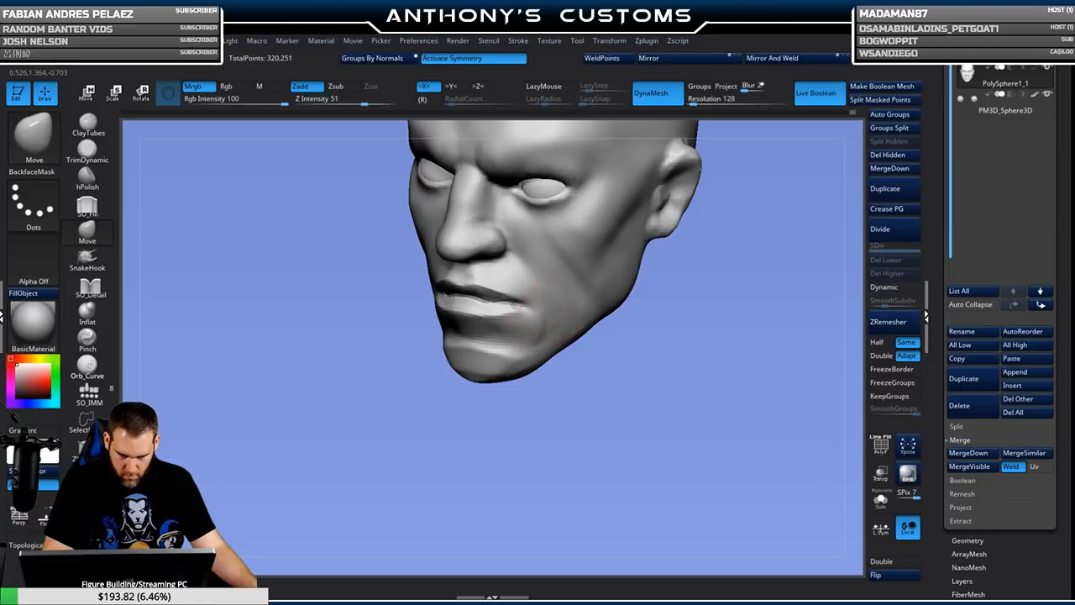
{"action": "left_click_drag", "start_coordinate": [676, 328], "coordinate": [660, 366], "text": "alt"}
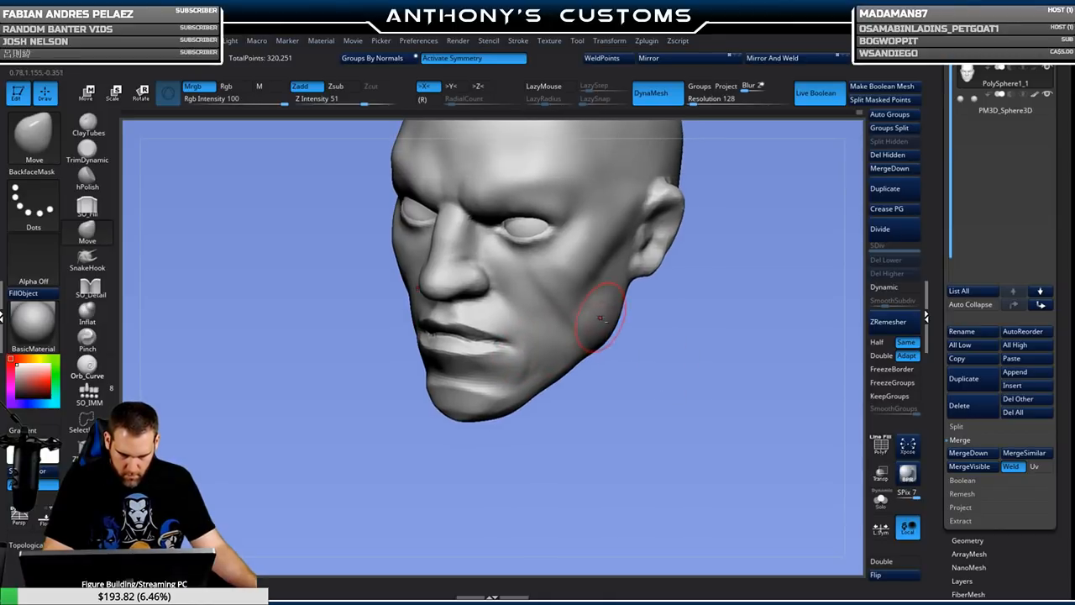
{"action": "left_click_drag", "start_coordinate": [592, 284], "coordinate": [595, 290]}
{"action": "left_click_drag", "start_coordinate": [645, 322], "coordinate": [664, 314]}
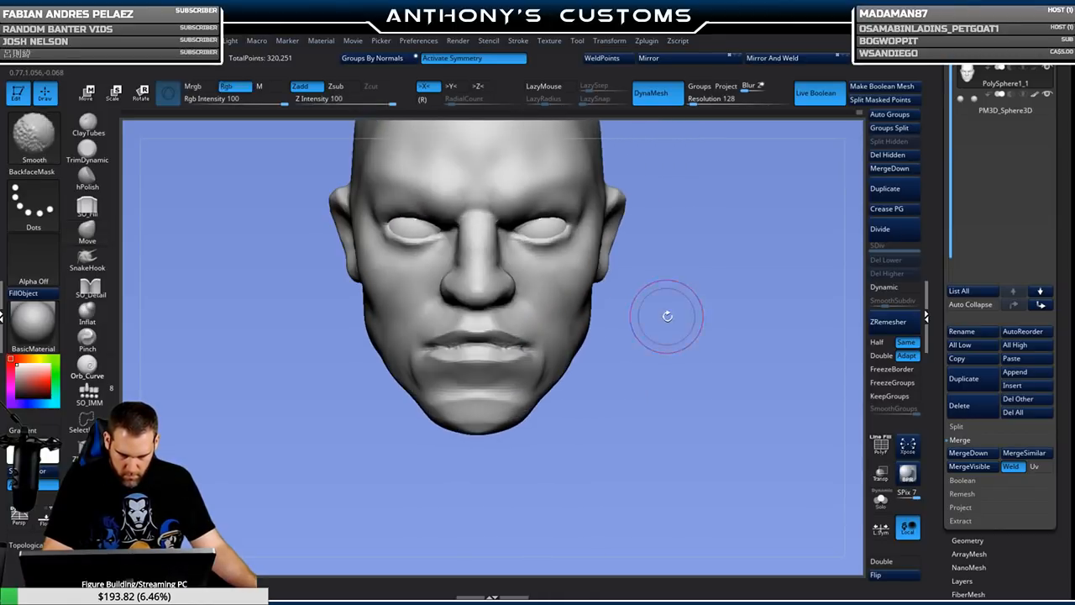
Smooth the chin, and adjust the lips and mouth corners with a smaller Move brush from three-quarter and side views.
{"action": "left_click_drag", "start_coordinate": [500, 400], "coordinate": [474, 400], "text": "shift"}
{"action": "left_click_drag", "start_coordinate": [645, 382], "coordinate": [620, 384]}
{"action": "key", "text": "space"}
{"action": "left_click_drag", "start_coordinate": [688, 318], "coordinate": [684, 313]}
{"action": "mouse_move", "coordinate": [611, 383]}
{"action": "left_mouse_down"}
{"action": "mouse_move", "coordinate": [619, 391]}
{"action": "mouse_move", "coordinate": [526, 339]}
{"action": "left_mouse_up"}
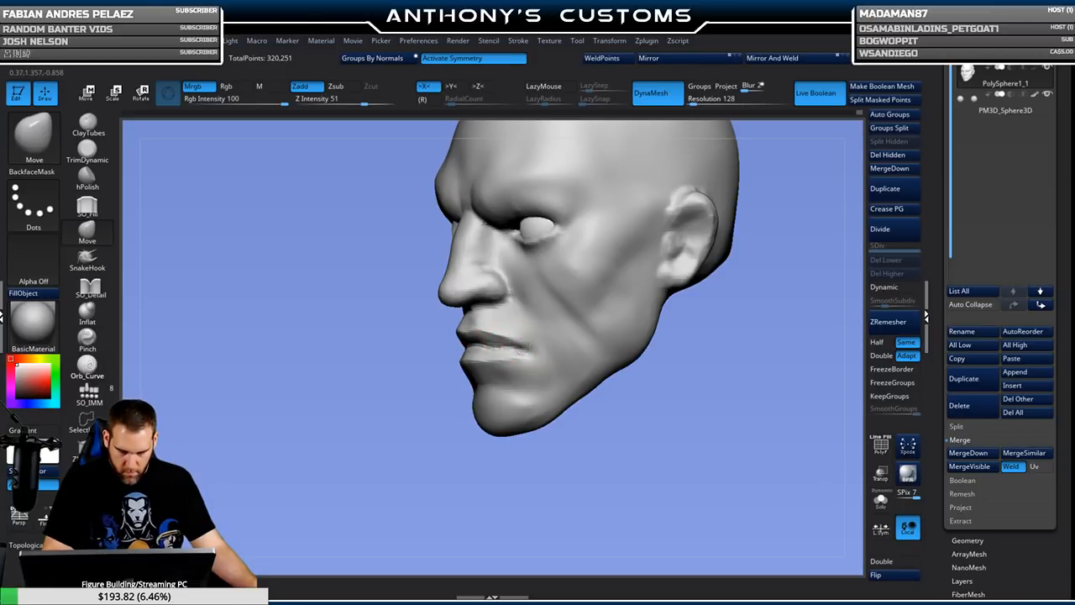
{"action": "left_click_drag", "start_coordinate": [527, 346], "coordinate": [525, 345]}
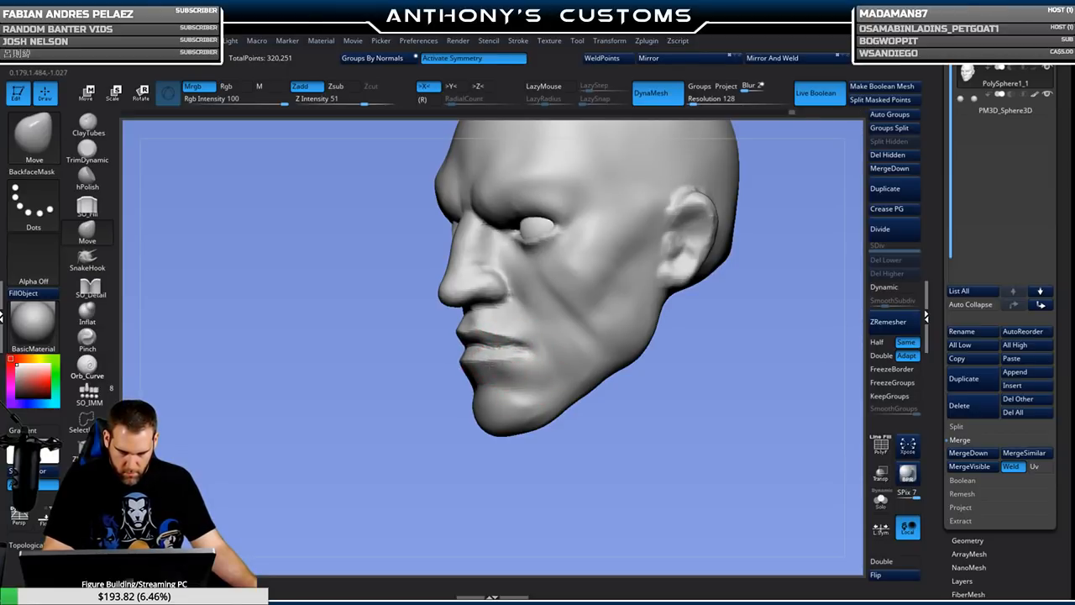
{"action": "left_click_drag", "start_coordinate": [617, 409], "coordinate": [587, 390]}
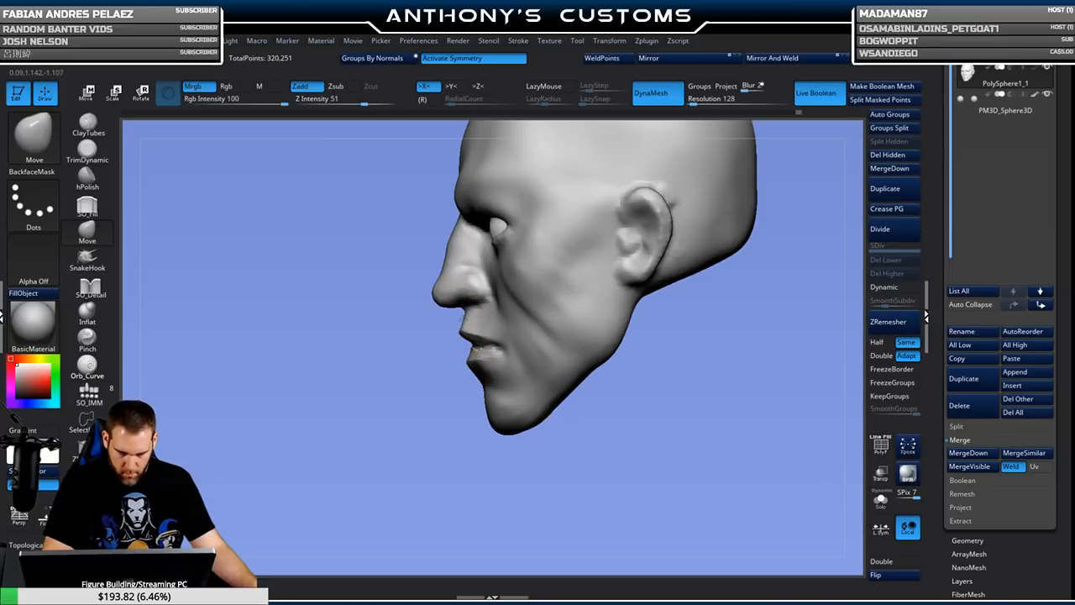
{"action": "mouse_move", "coordinate": [561, 438]}
{"action": "left_mouse_down"}
{"action": "mouse_move", "coordinate": [586, 436]}
{"action": "mouse_move", "coordinate": [576, 438]}
{"action": "mouse_move", "coordinate": [585, 404]}
{"action": "mouse_move", "coordinate": [624, 412]}
{"action": "left_mouse_up"}
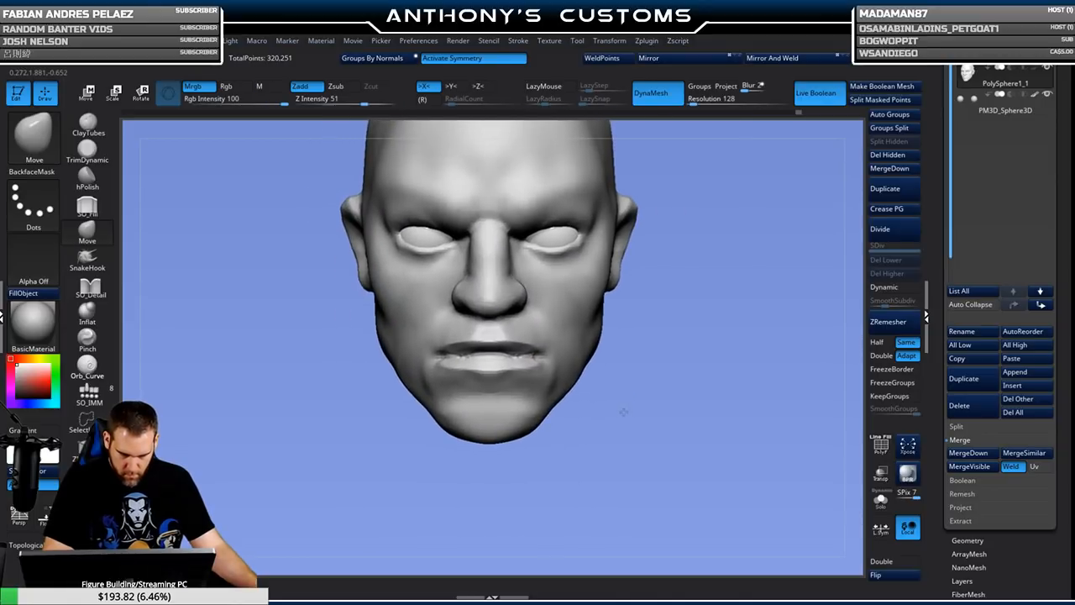
Carve the mouth line out to the lip corners with a resized SO_Detail brush.
{"action": "left_click", "coordinate": [97, 289]}
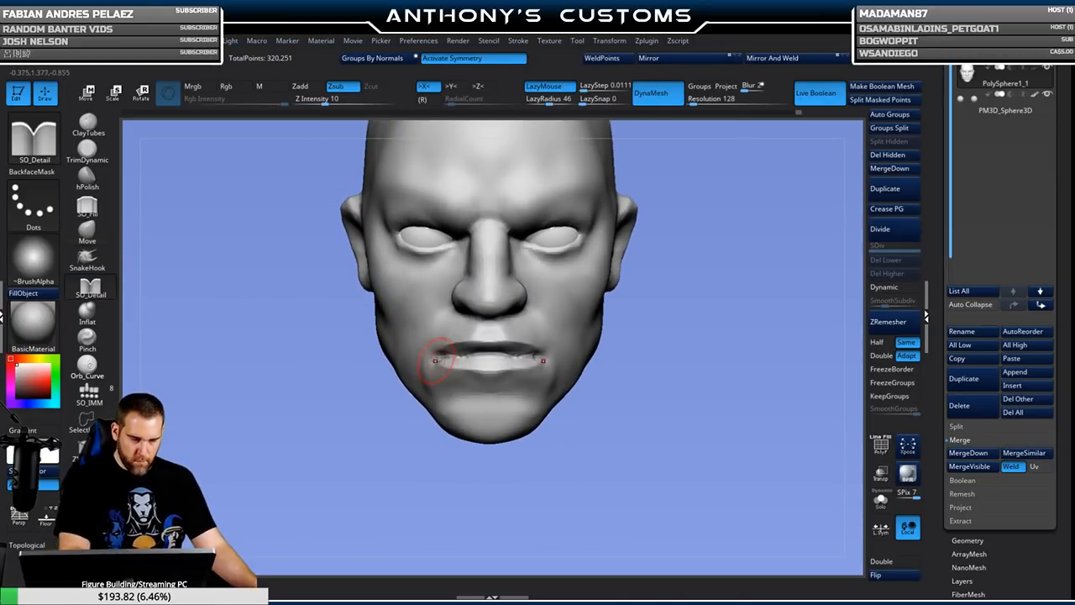
{"action": "key", "text": "space"}
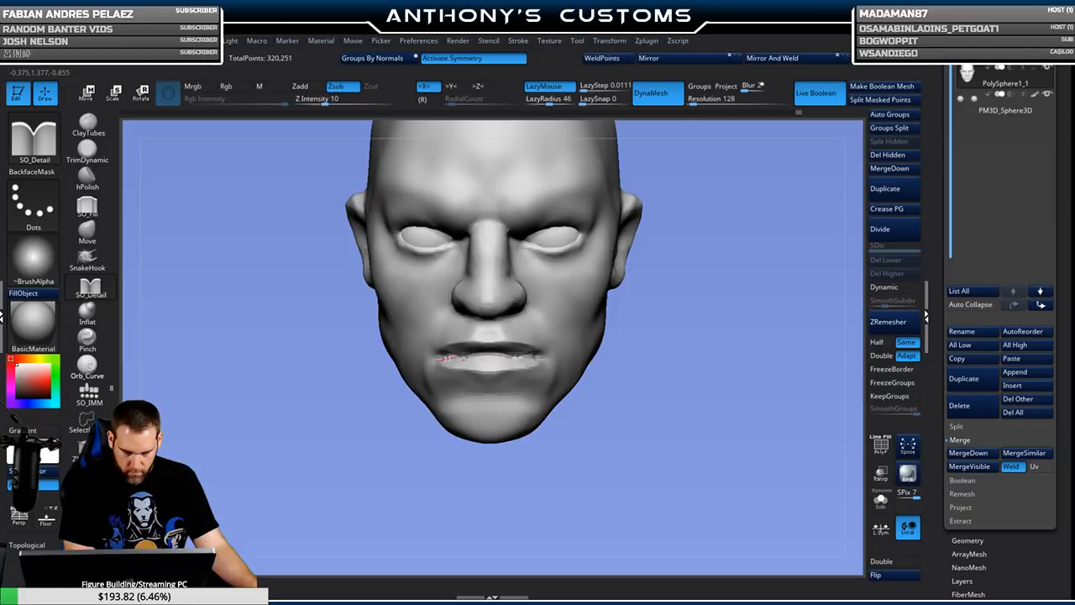
{"action": "left_click_drag", "start_coordinate": [601, 369], "coordinate": [442, 356]}
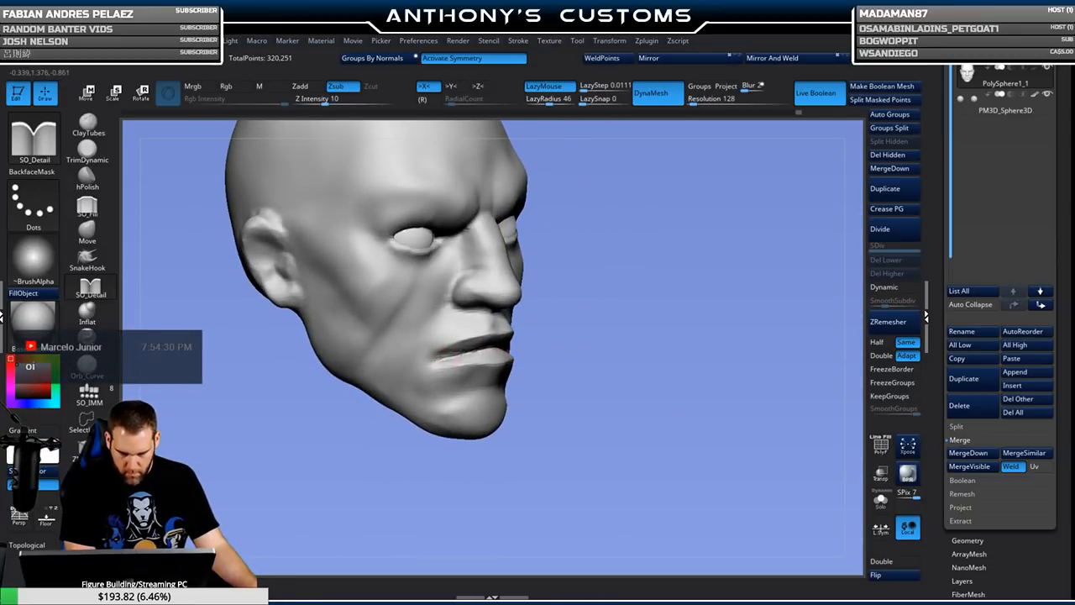
{"action": "mouse_move", "coordinate": [514, 347]}
{"action": "left_mouse_down"}
{"action": "mouse_move", "coordinate": [657, 360]}
{"action": "mouse_move", "coordinate": [530, 365]}
{"action": "left_mouse_up"}
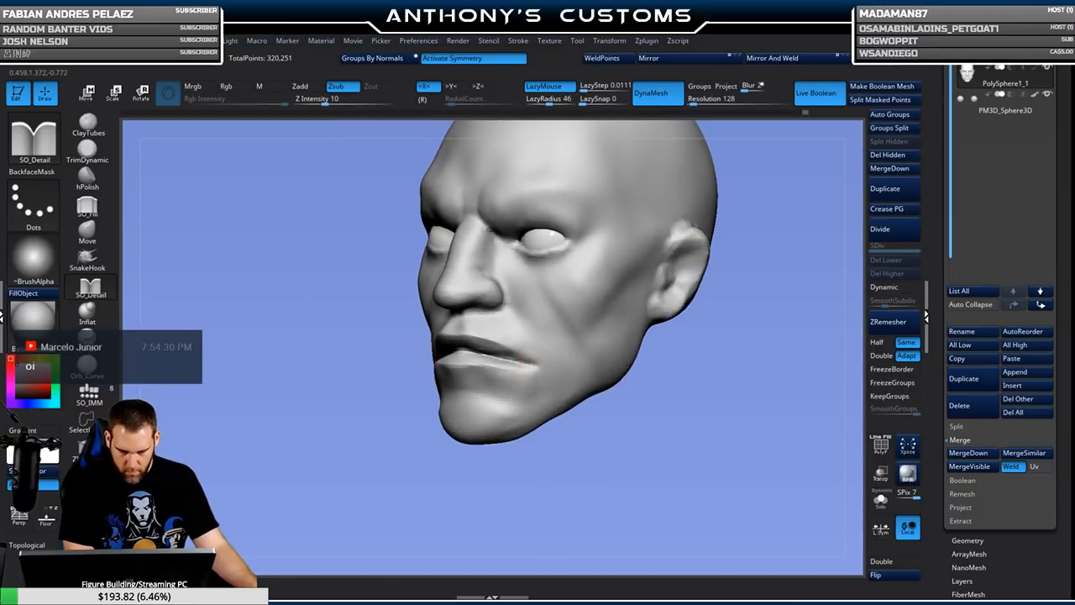
{"action": "left_click_drag", "start_coordinate": [631, 387], "coordinate": [655, 418]}
Remesh the head with DynaMesh at resolution 216, and deepen the parting line between the lips with the SO_Detail brush.
{"action": "left_click_drag", "start_coordinate": [666, 319], "coordinate": [670, 295], "text": "ctrl"}
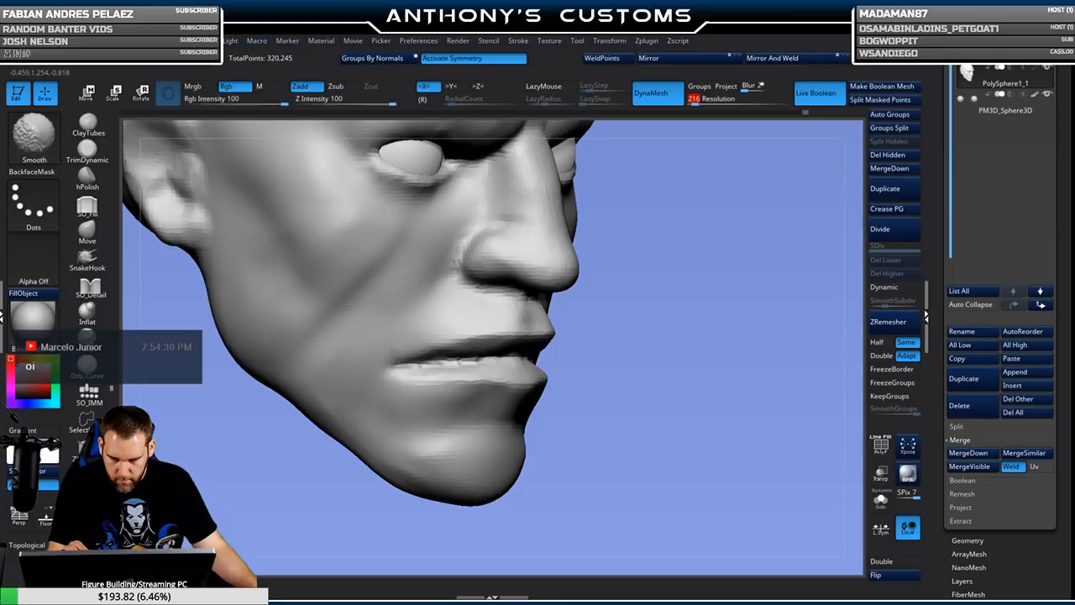
{"action": "left_click_drag", "start_coordinate": [648, 319], "coordinate": [652, 322], "text": "ctrl"}
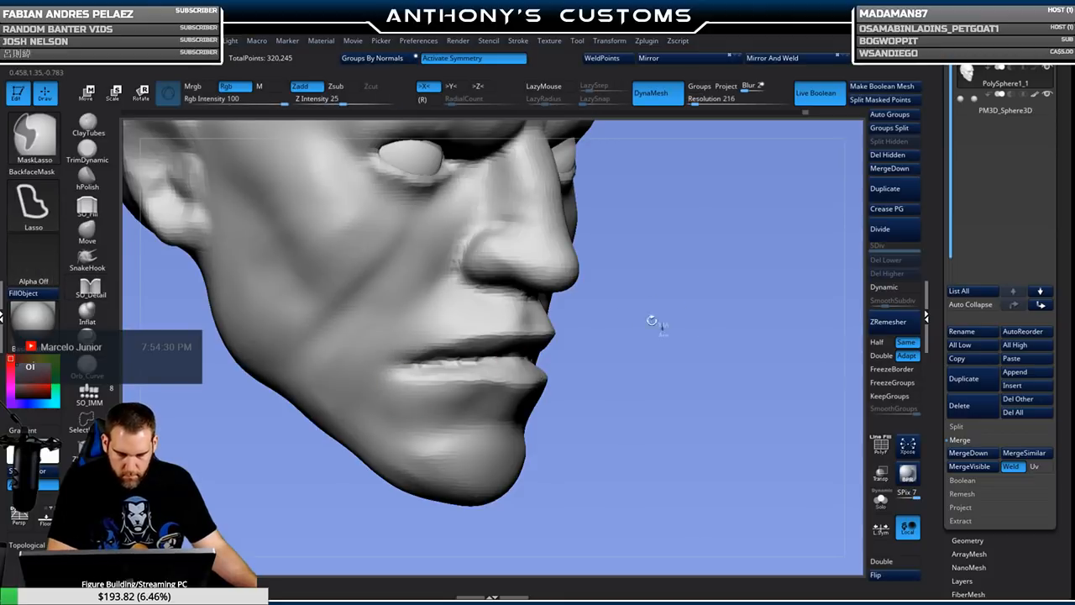
{"action": "right_click", "coordinate": [426, 365]}
{"action": "left_click_drag", "start_coordinate": [428, 367], "coordinate": [425, 366]}
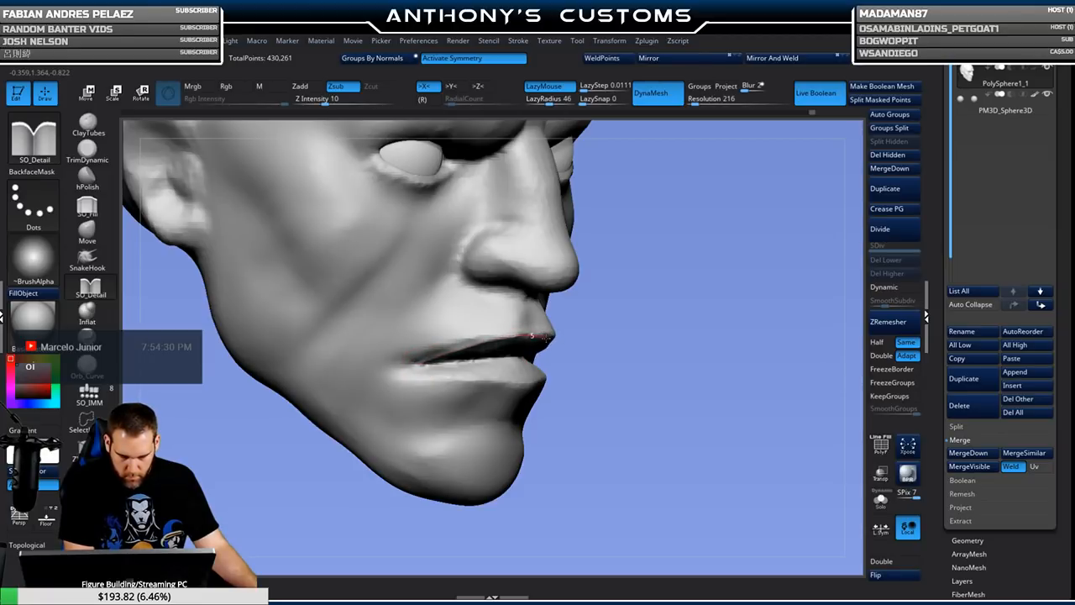
{"action": "left_click_drag", "start_coordinate": [657, 351], "coordinate": [594, 332]}
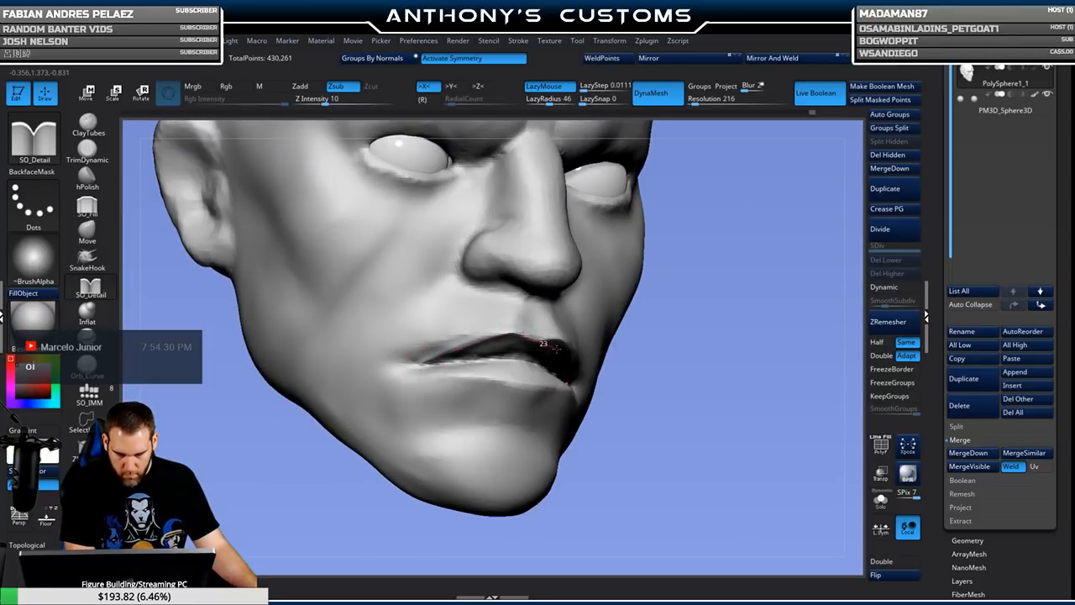
{"action": "left_click_drag", "start_coordinate": [672, 323], "coordinate": [591, 239]}
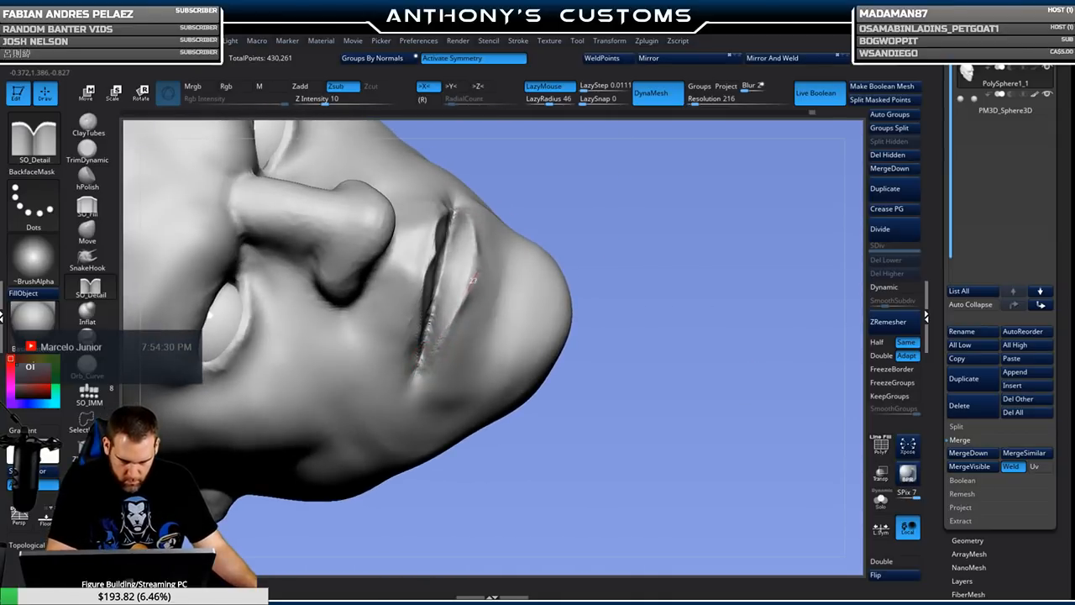
{"action": "mouse_move", "coordinate": [629, 232]}
{"action": "left_mouse_down"}
{"action": "mouse_move", "coordinate": [620, 244]}
{"action": "mouse_move", "coordinate": [611, 236]}
{"action": "mouse_move", "coordinate": [664, 243]}
{"action": "left_mouse_up"}
Polish the surfaces and edges of the upper and lower lips with the hPolish brush.
{"action": "left_click", "coordinate": [97, 179]}
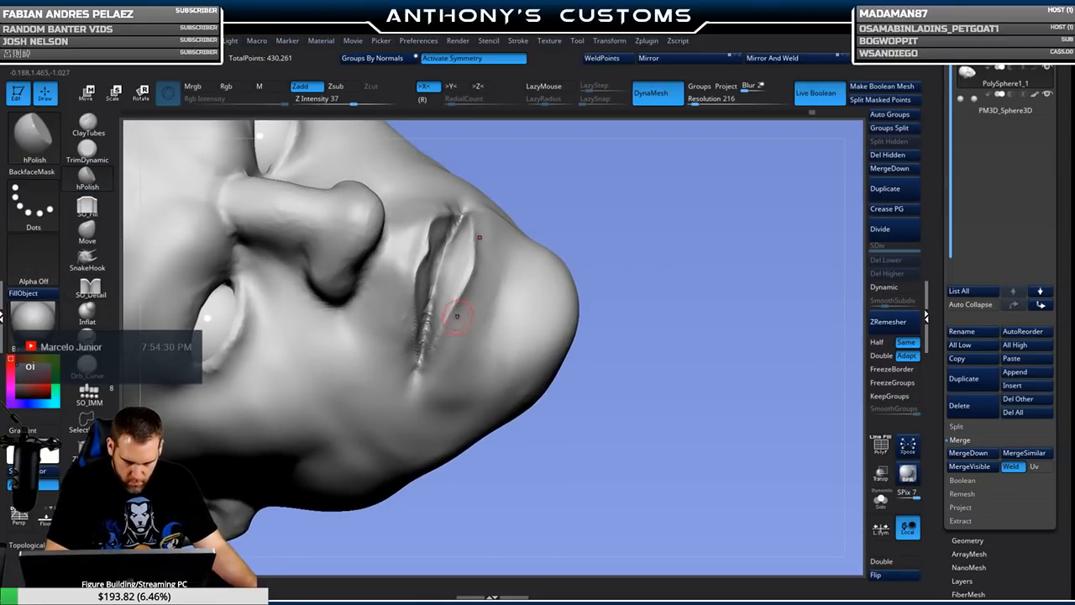
{"action": "left_click_drag", "start_coordinate": [619, 214], "coordinate": [626, 234]}
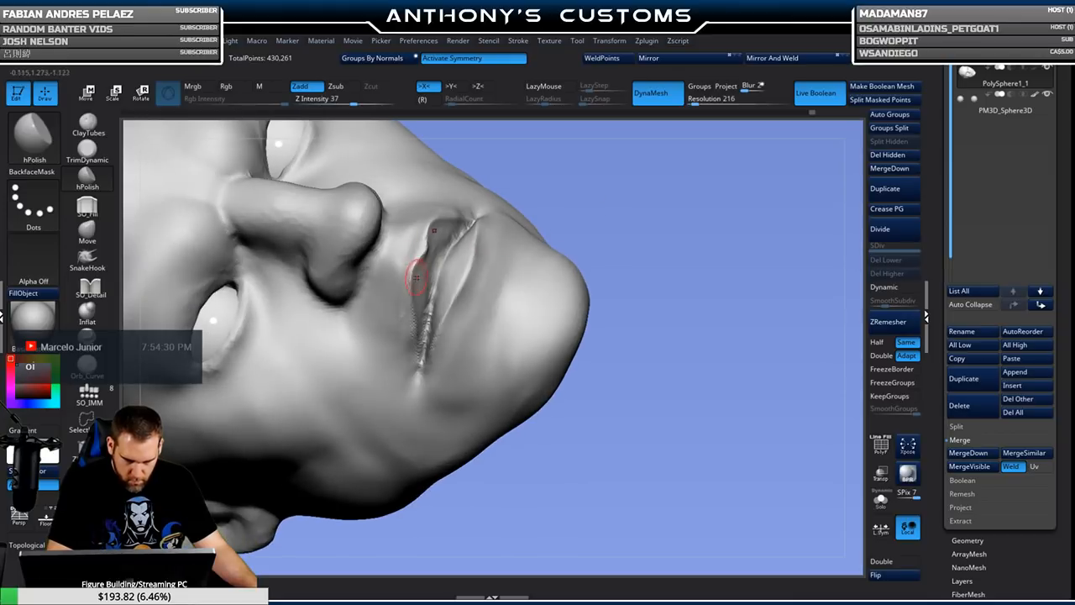
{"action": "left_click_drag", "start_coordinate": [538, 220], "coordinate": [544, 242]}
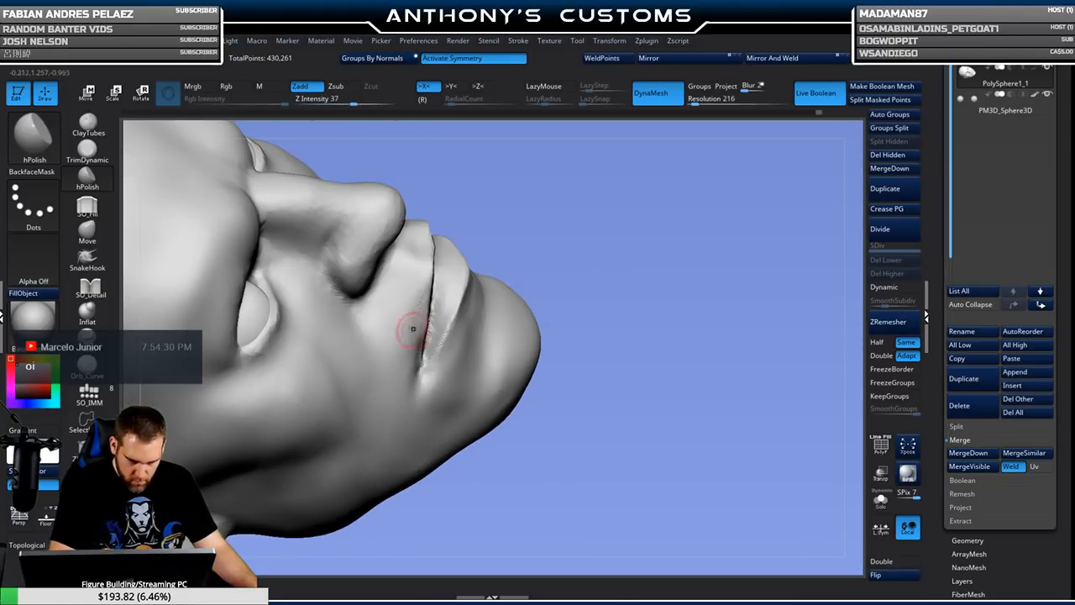
Flatten the skin around the mouth corner and upper lip with a resized TrimDynamic brush.
{"action": "left_click", "coordinate": [87, 151]}
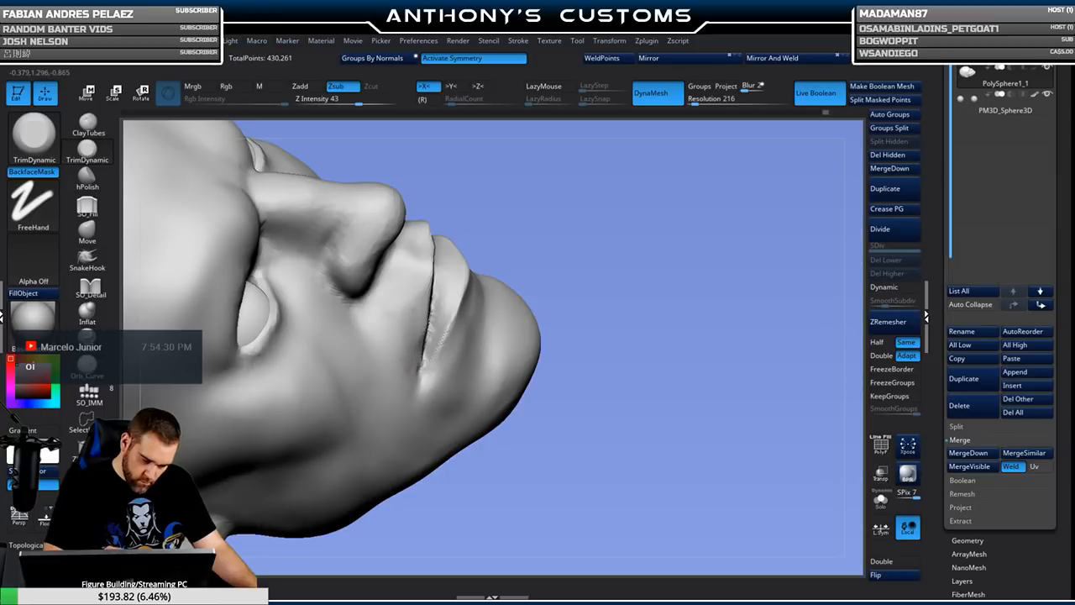
{"action": "key", "text": "space"}
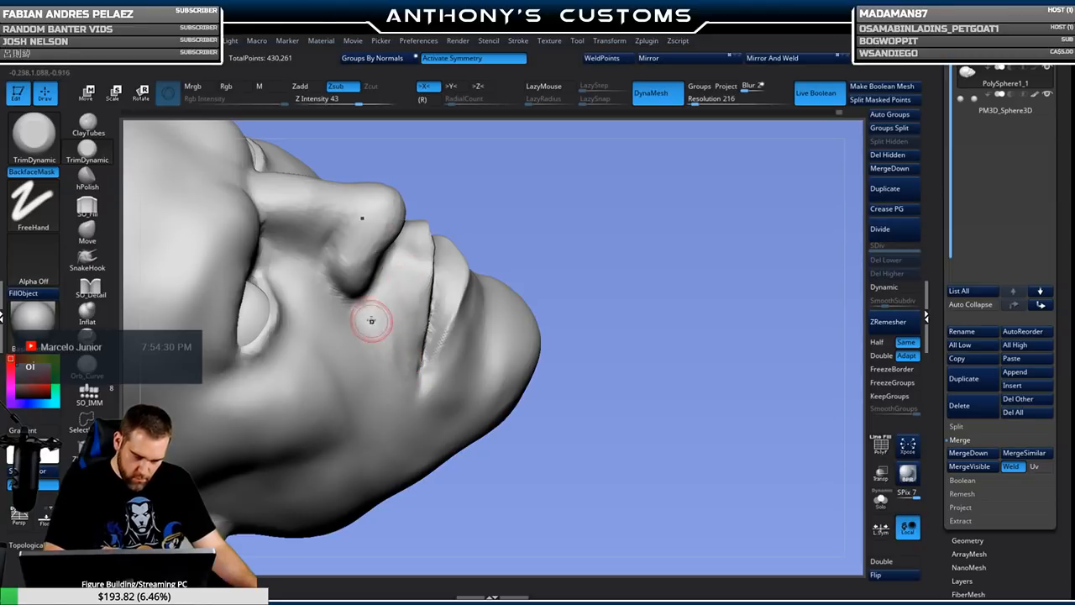
{"action": "mouse_move", "coordinate": [588, 264]}
{"action": "left_mouse_down"}
{"action": "mouse_move", "coordinate": [647, 206]}
{"action": "mouse_move", "coordinate": [740, 300]}
{"action": "mouse_move", "coordinate": [702, 344]}
{"action": "mouse_move", "coordinate": [669, 326]}
{"action": "mouse_move", "coordinate": [637, 328]}
{"action": "left_mouse_up"}
Flatten the cheek and jaw planes with a larger TrimDynamic brush, and smooth the trimmed areas.
{"action": "key", "text": "space"}
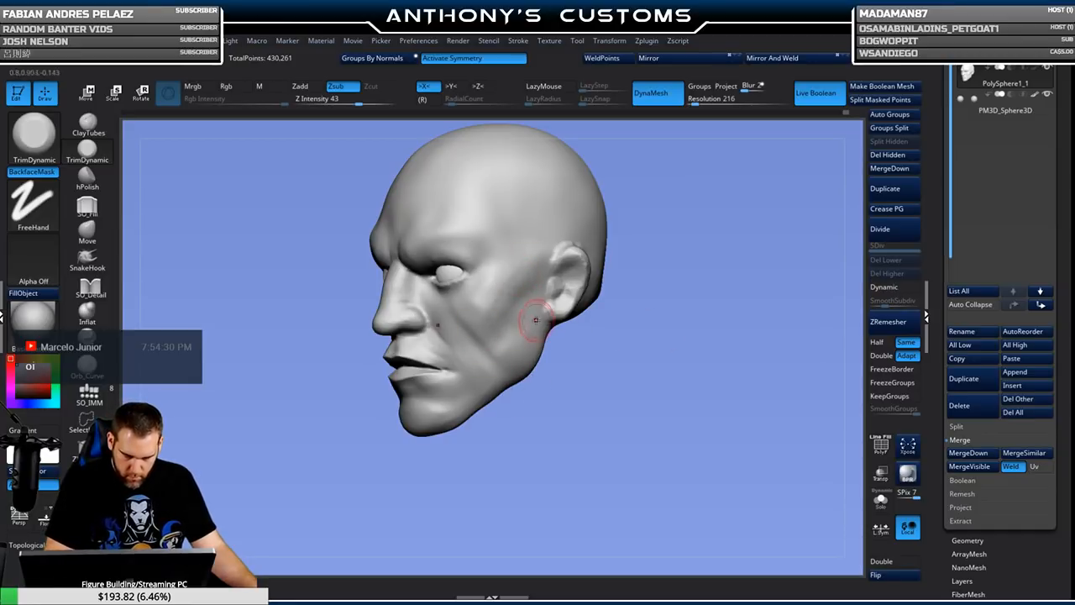
{"action": "left_click_drag", "start_coordinate": [586, 360], "coordinate": [544, 343]}
{"action": "mouse_move", "coordinate": [618, 412]}
{"action": "left_mouse_down"}
{"action": "mouse_move", "coordinate": [693, 369]}
{"action": "mouse_move", "coordinate": [671, 344]}
{"action": "mouse_move", "coordinate": [623, 359]}
{"action": "mouse_move", "coordinate": [526, 357]}
{"action": "left_mouse_up"}
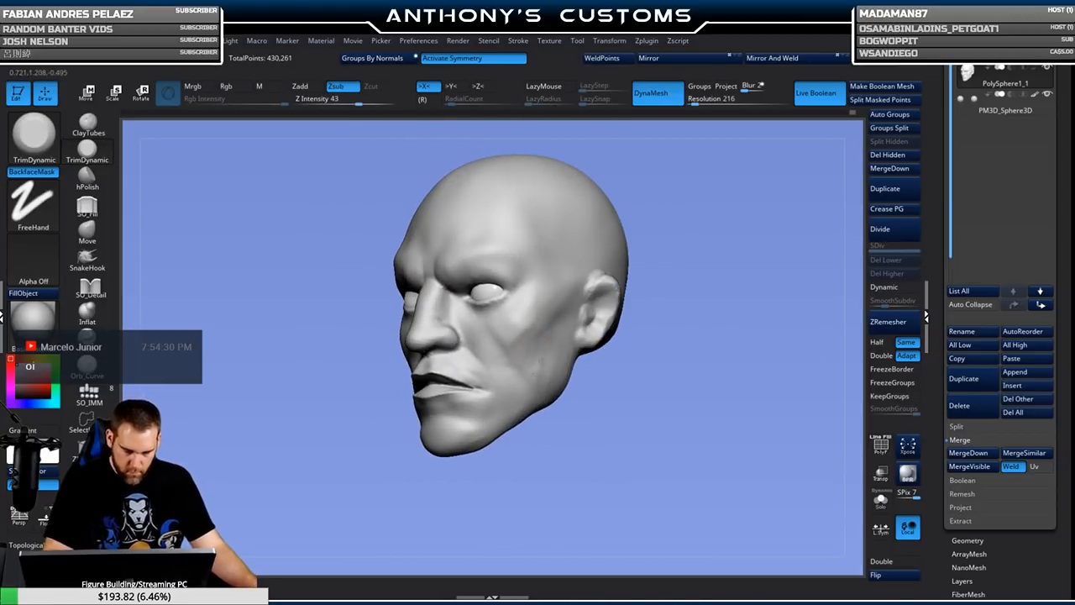
{"action": "key", "text": "shift"}
{"action": "mouse_move", "coordinate": [527, 367]}
{"action": "left_mouse_down", "text": "shift"}
{"action": "mouse_move", "coordinate": [509, 369]}
{"action": "mouse_move", "coordinate": [497, 356]}
{"action": "left_mouse_up", "text": "shift"}
{"action": "mouse_move", "coordinate": [574, 449]}
{"action": "left_mouse_down"}
{"action": "mouse_move", "coordinate": [599, 440]}
{"action": "mouse_move", "coordinate": [577, 434]}
{"action": "mouse_move", "coordinate": [639, 432]}
{"action": "left_mouse_up"}
Carve the creases around the nostril wings with a resized SO_Detail brush.
{"action": "mouse_move", "coordinate": [648, 345]}
{"action": "left_mouse_down", "text": "alt"}
{"action": "mouse_move", "coordinate": [658, 386]}
{"action": "mouse_move", "coordinate": [664, 315]}
{"action": "mouse_move", "coordinate": [654, 318]}
{"action": "mouse_move", "coordinate": [669, 293]}
{"action": "mouse_move", "coordinate": [636, 313]}
{"action": "left_mouse_up", "text": "alt"}
{"action": "left_click", "coordinate": [90, 287]}
{"action": "key", "text": "space"}
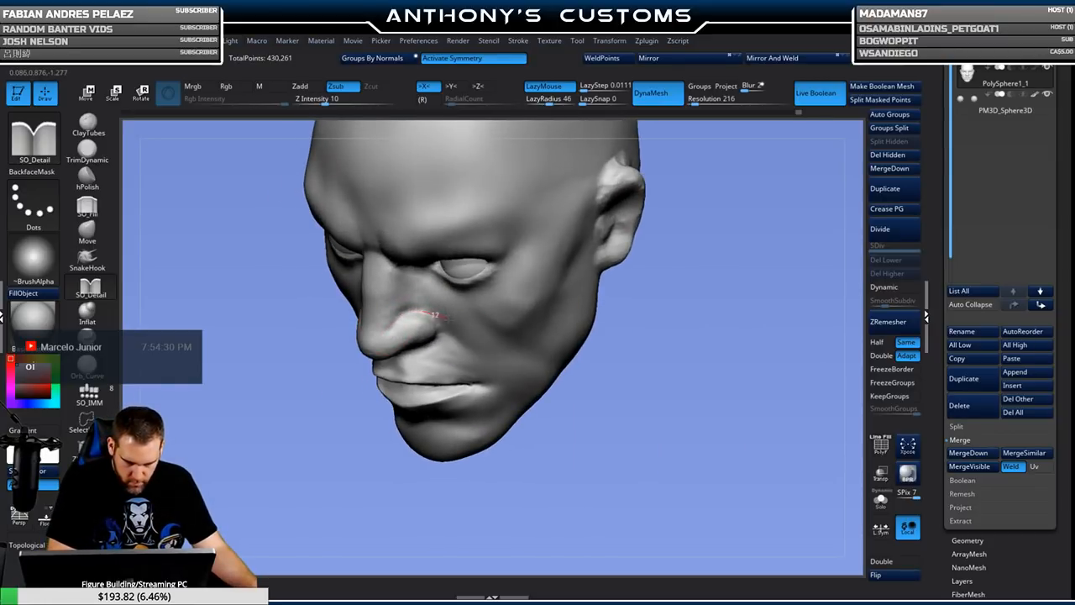
{"action": "left_click_drag", "start_coordinate": [447, 351], "coordinate": [448, 354]}
{"action": "left_click_drag", "start_coordinate": [673, 329], "coordinate": [678, 271]}
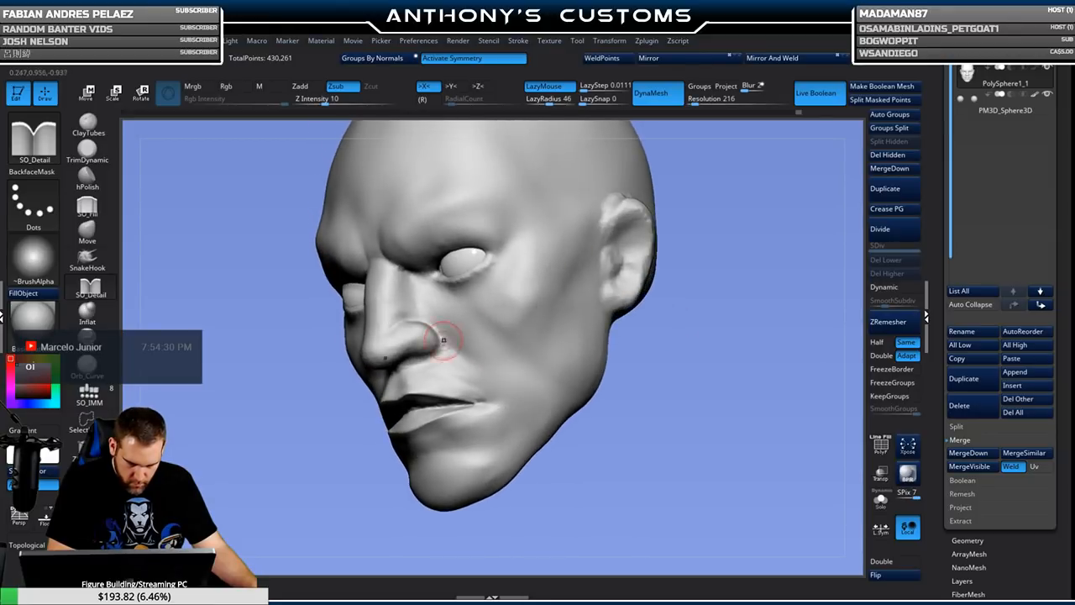
{"action": "left_click_drag", "start_coordinate": [655, 317], "coordinate": [472, 243]}
Add volume at the underside of the nostrils with a resized Inflat brush.
{"action": "left_click", "coordinate": [87, 314]}
{"action": "mouse_move", "coordinate": [594, 277]}
{"action": "left_mouse_down", "text": "alt"}
{"action": "mouse_move", "coordinate": [642, 201]}
{"action": "mouse_move", "coordinate": [673, 200]}
{"action": "left_mouse_up", "text": "alt"}
{"action": "key", "text": "space"}
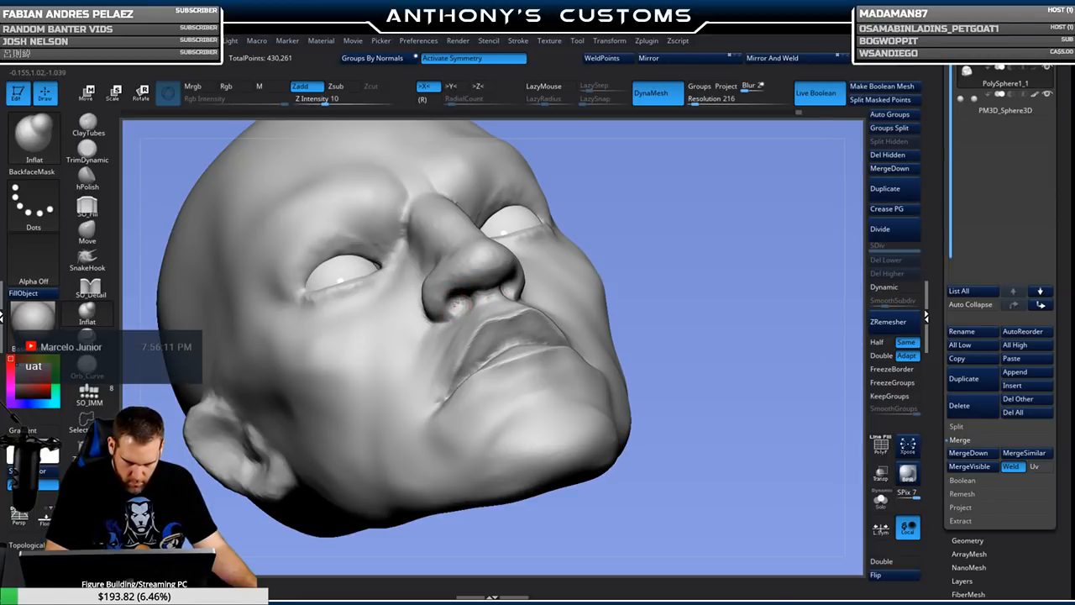
{"action": "left_click_drag", "start_coordinate": [681, 239], "coordinate": [693, 265]}
{"action": "mouse_move", "coordinate": [725, 343]}
{"action": "left_mouse_down", "text": "alt"}
{"action": "mouse_move", "coordinate": [686, 353]}
{"action": "mouse_move", "coordinate": [709, 348]}
{"action": "left_mouse_up", "text": "alt"}
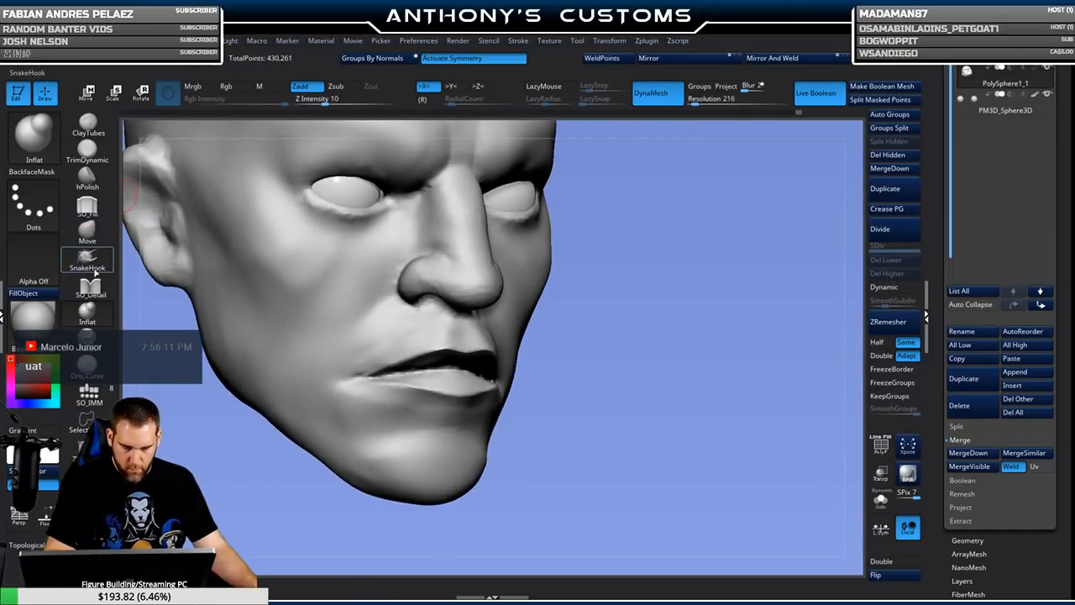
Carve detail between the base of the nose and the upper lip with the SO_Detail brush.
{"action": "left_click", "coordinate": [89, 287]}
{"action": "left_click_drag", "start_coordinate": [575, 220], "coordinate": [593, 223]}
{"action": "left_click_drag", "start_coordinate": [443, 304], "coordinate": [448, 345]}
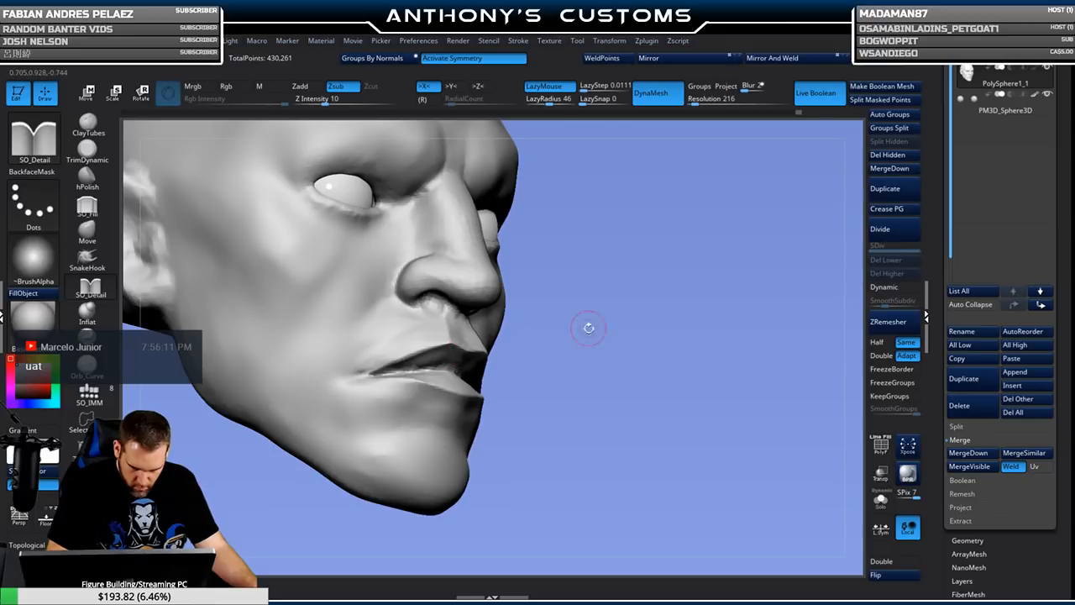
Add volume to the lips with the Inflat brush, and fill the upper lip area with the SO_Fill brush.
{"action": "left_click_drag", "start_coordinate": [585, 324], "coordinate": [566, 350]}
{"action": "mouse_move", "coordinate": [692, 368]}
{"action": "left_mouse_down"}
{"action": "mouse_move", "coordinate": [664, 387]}
{"action": "mouse_move", "coordinate": [628, 343]}
{"action": "mouse_move", "coordinate": [622, 395]}
{"action": "mouse_move", "coordinate": [629, 329]}
{"action": "left_mouse_up"}
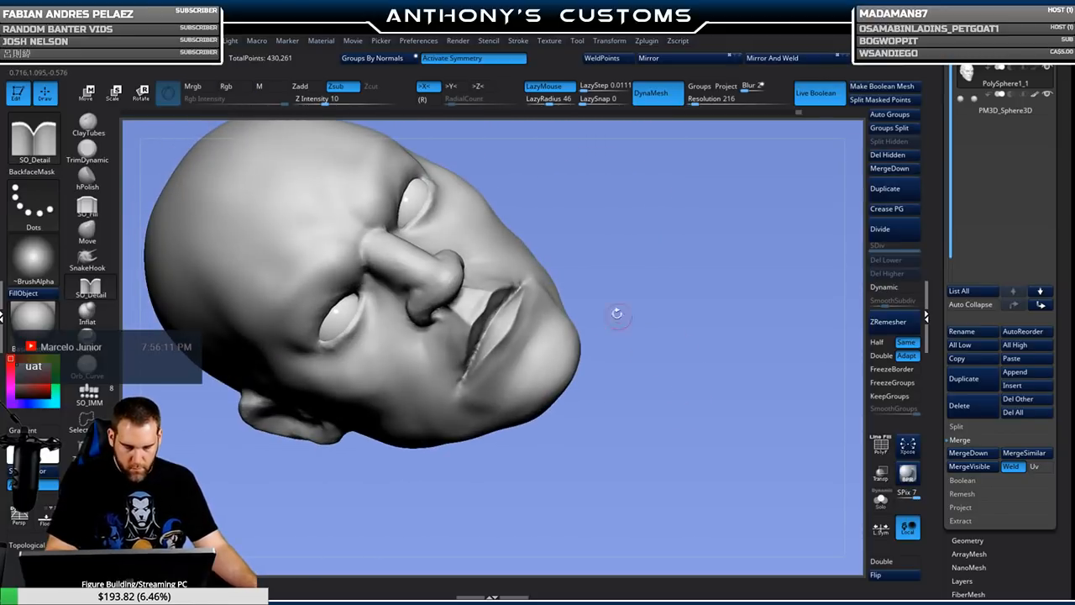
{"action": "key", "text": "b"}
{"action": "key", "text": "i"}
{"action": "key", "text": "n"}
{"action": "left_click_drag", "start_coordinate": [613, 224], "coordinate": [532, 259]}
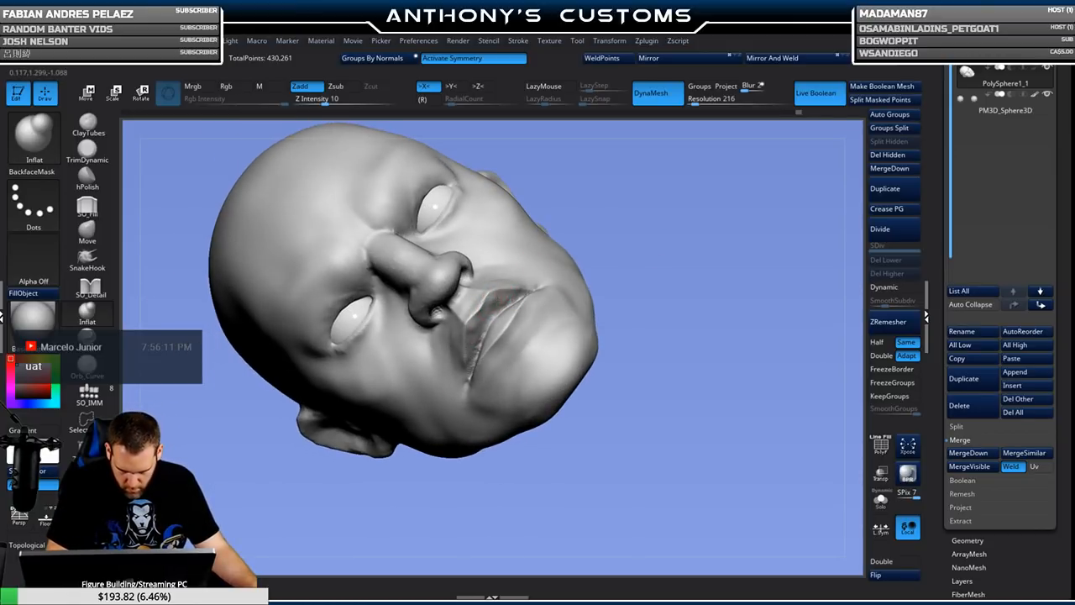
{"action": "left_click", "coordinate": [92, 208]}
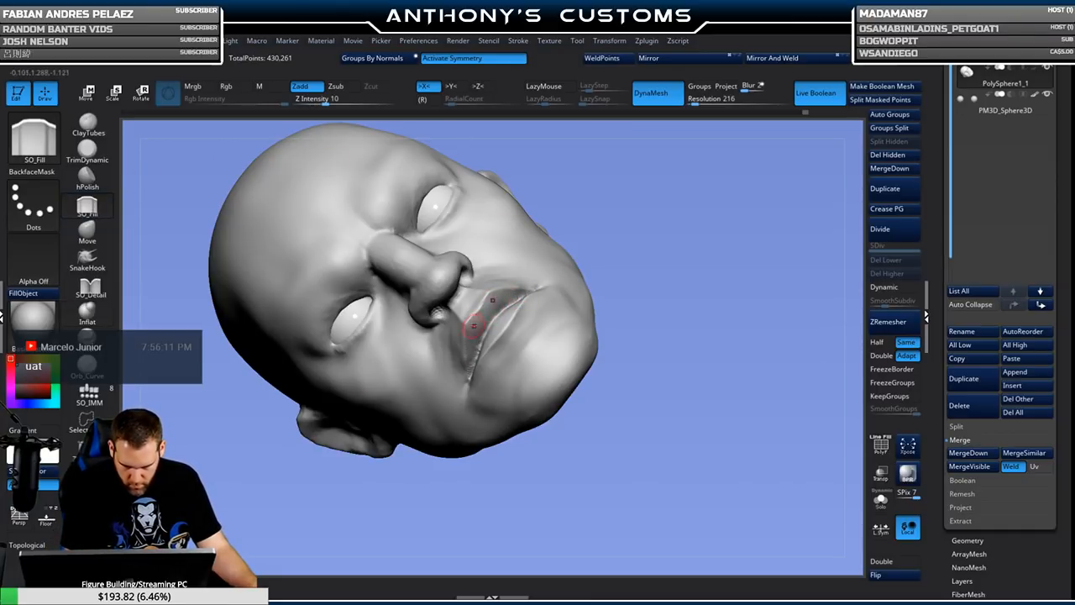
{"action": "left_click_drag", "start_coordinate": [594, 264], "coordinate": [657, 280]}
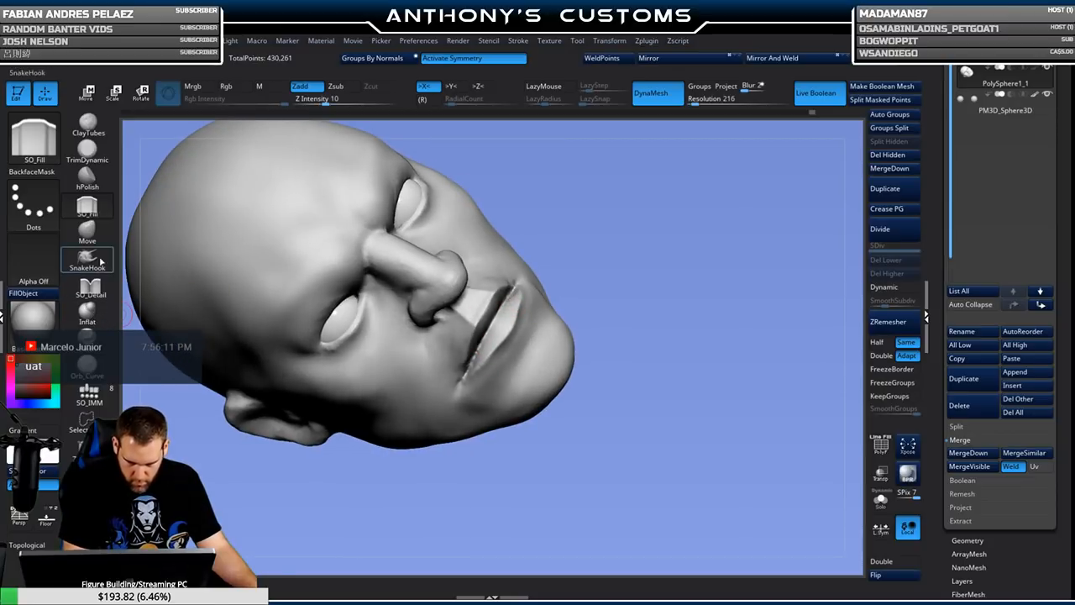
Sharpen the mouth line and lip corners with a resized Pinch brush, and smooth the rough spots.
{"action": "left_click", "coordinate": [95, 340]}
{"action": "left_click_drag", "start_coordinate": [617, 243], "coordinate": [581, 236]}
{"action": "right_click", "coordinate": [667, 238]}
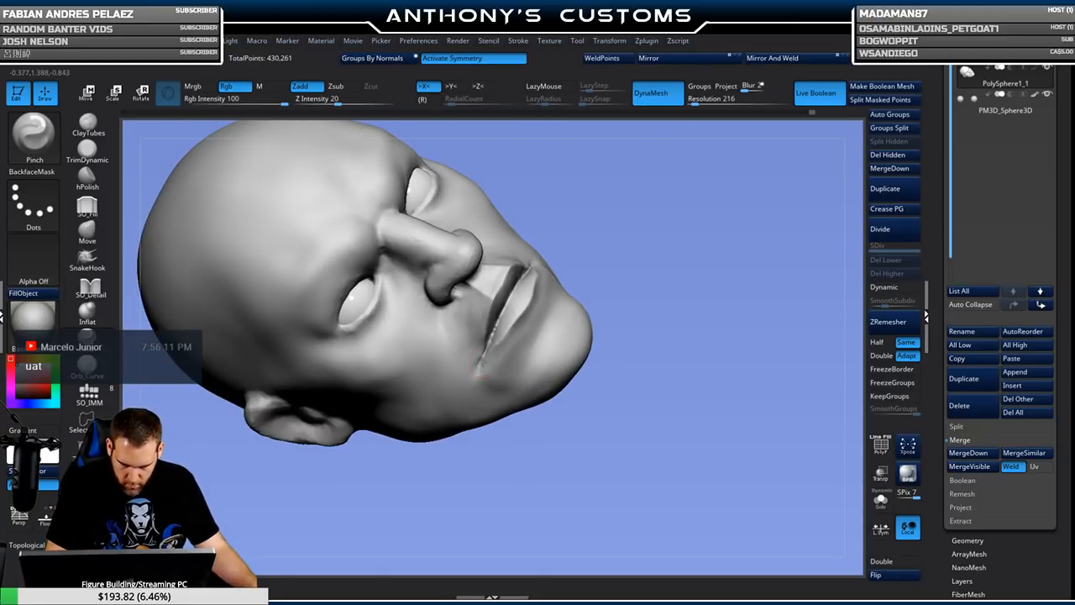
{"action": "left_click_drag", "start_coordinate": [626, 289], "coordinate": [705, 252]}
{"action": "mouse_move", "coordinate": [781, 236]}
{"action": "left_mouse_down"}
{"action": "mouse_move", "coordinate": [751, 225]}
{"action": "mouse_move", "coordinate": [774, 270]}
{"action": "mouse_move", "coordinate": [748, 252]}
{"action": "mouse_move", "coordinate": [689, 305]}
{"action": "mouse_move", "coordinate": [686, 274]}
{"action": "mouse_move", "coordinate": [684, 319]}
{"action": "mouse_move", "coordinate": [657, 283]}
{"action": "mouse_move", "coordinate": [644, 395]}
{"action": "mouse_move", "coordinate": [739, 283]}
{"action": "mouse_move", "coordinate": [714, 277]}
{"action": "left_mouse_up"}
{"action": "key", "text": "space"}
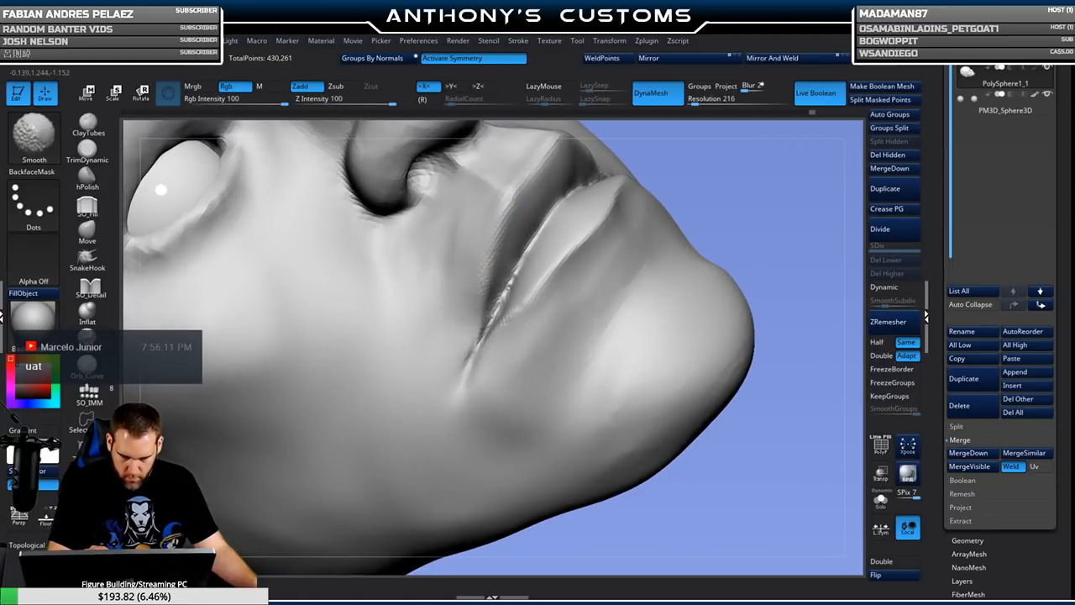
{"action": "left_click_drag", "start_coordinate": [753, 194], "coordinate": [798, 176]}
{"action": "left_click_drag", "start_coordinate": [545, 323], "coordinate": [519, 339], "text": "shift"}
Adjust the side profile around the lips with a resized Move brush.
{"action": "left_click_drag", "start_coordinate": [671, 234], "coordinate": [595, 439]}
{"action": "left_click_drag", "start_coordinate": [431, 487], "coordinate": [403, 362], "text": "alt"}
{"action": "left_click_drag", "start_coordinate": [729, 317], "coordinate": [658, 341], "text": "alt"}
{"action": "mouse_move", "coordinate": [722, 340]}
{"action": "left_mouse_down"}
{"action": "mouse_move", "coordinate": [651, 360]}
{"action": "mouse_move", "coordinate": [697, 361]}
{"action": "mouse_move", "coordinate": [724, 343]}
{"action": "mouse_move", "coordinate": [702, 331]}
{"action": "left_mouse_up"}
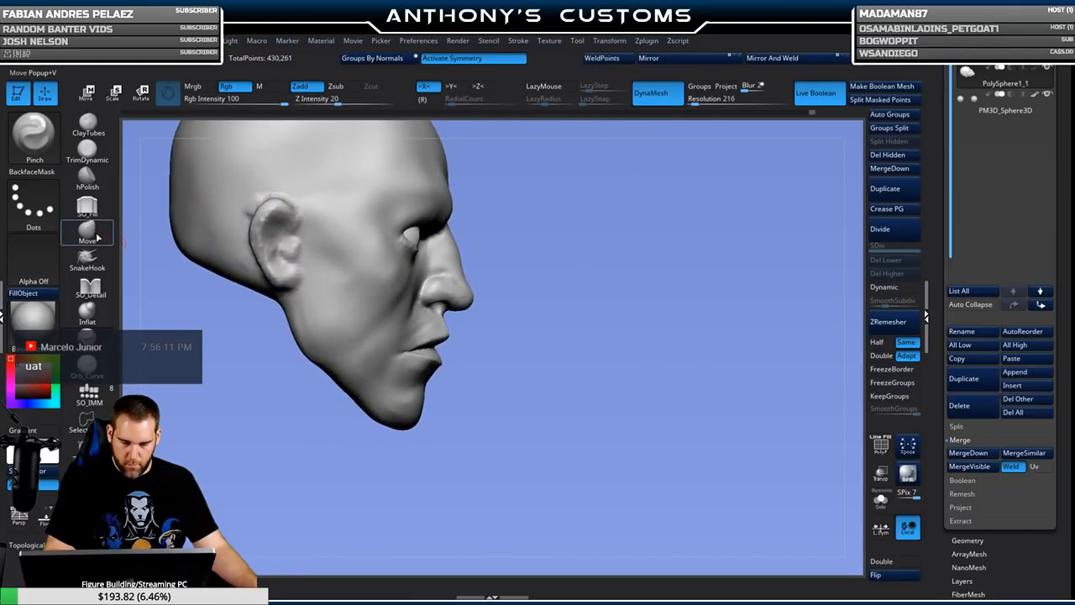
{"action": "left_click", "coordinate": [96, 238]}
{"action": "key", "text": "space"}
{"action": "mouse_move", "coordinate": [519, 257]}
{"action": "left_mouse_down"}
{"action": "mouse_move", "coordinate": [544, 254]}
{"action": "mouse_move", "coordinate": [542, 282]}
{"action": "left_mouse_up"}
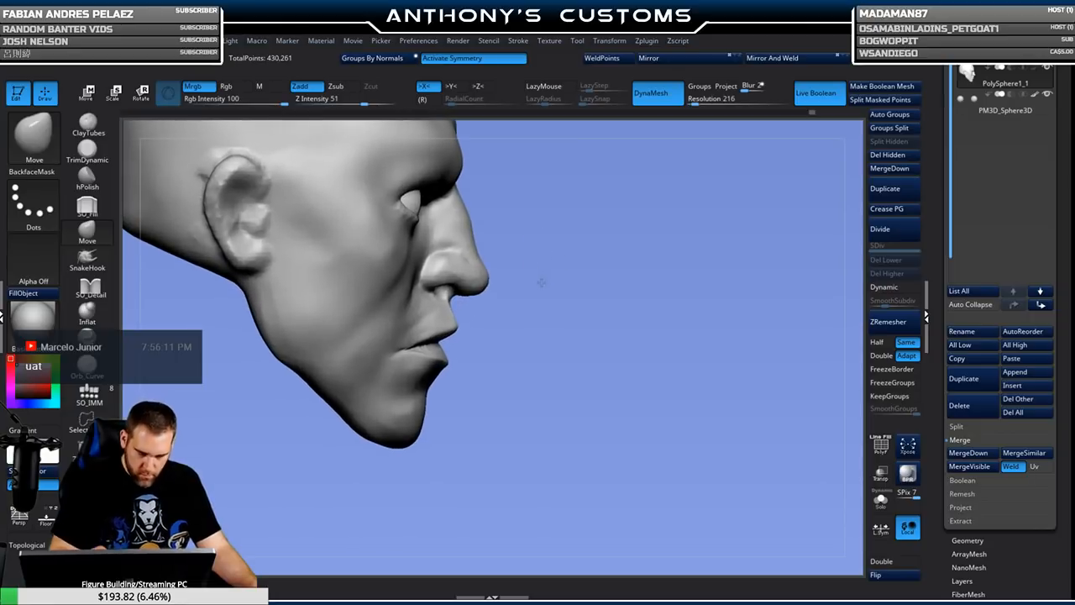
{"action": "key", "text": "space"}
Fill out the cheek and the area around the mouth with a resized SO_Fill brush.
{"action": "left_click", "coordinate": [93, 210]}
{"action": "key", "text": "space"}
{"action": "mouse_move", "coordinate": [579, 233]}
{"action": "left_mouse_down"}
{"action": "mouse_move", "coordinate": [589, 210]}
{"action": "mouse_move", "coordinate": [567, 211]}
{"action": "left_mouse_up"}
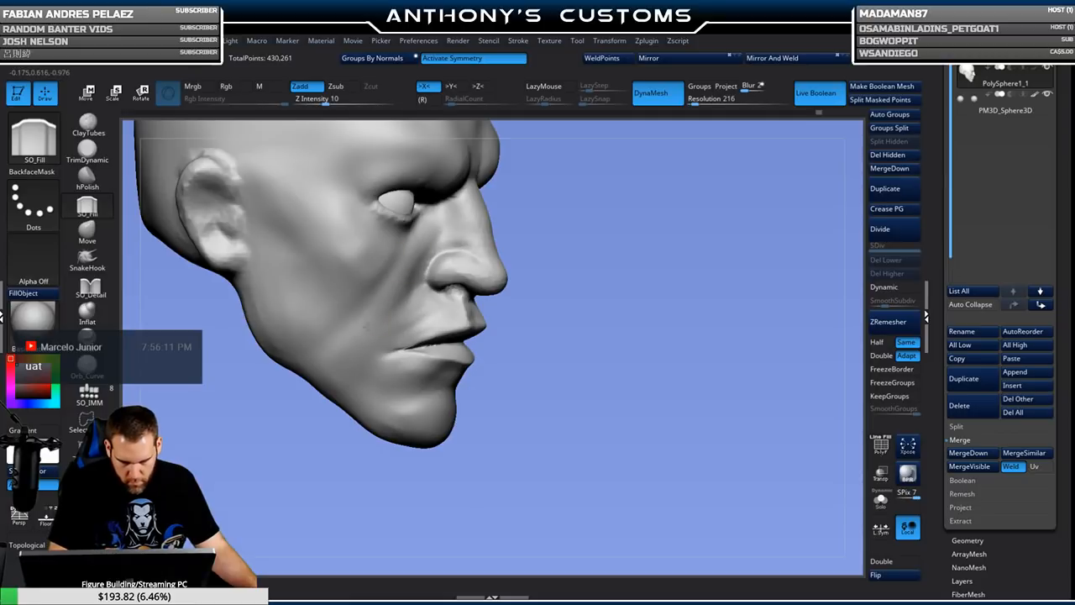
{"action": "left_click_drag", "start_coordinate": [574, 251], "coordinate": [640, 260], "text": "alt"}
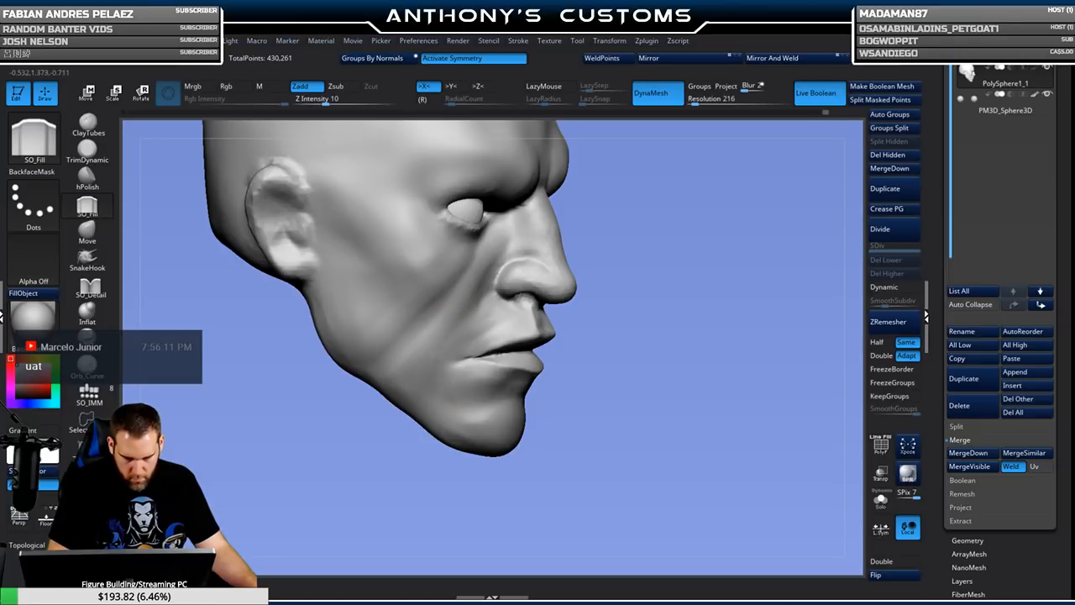
{"action": "mouse_move", "coordinate": [703, 331]}
{"action": "left_mouse_down"}
{"action": "mouse_move", "coordinate": [682, 322]}
{"action": "mouse_move", "coordinate": [727, 317]}
{"action": "mouse_move", "coordinate": [684, 324]}
{"action": "left_mouse_up"}
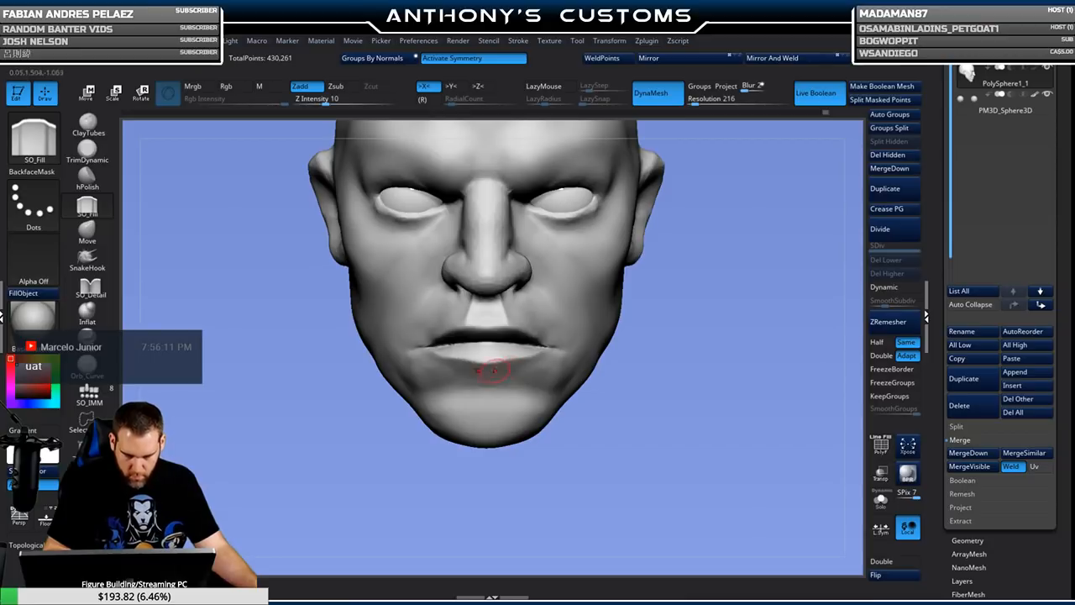
Reshape the lower lip and mouth line from the front and from below with a resized Move brush.
{"action": "key", "text": "b"}
{"action": "key", "text": "m"}
{"action": "key", "text": "v"}
{"action": "mouse_move", "coordinate": [672, 358]}
{"action": "left_mouse_down"}
{"action": "mouse_move", "coordinate": [672, 369]}
{"action": "mouse_move", "coordinate": [658, 347]}
{"action": "left_mouse_up"}
{"action": "key", "text": "space"}
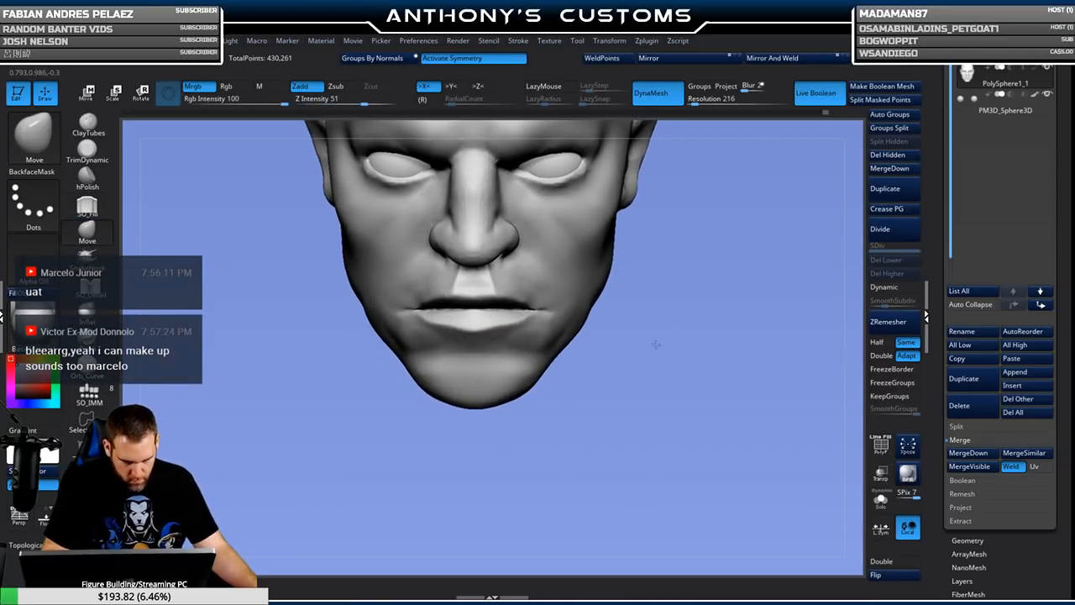
{"action": "left_click_drag", "start_coordinate": [576, 358], "coordinate": [573, 374]}
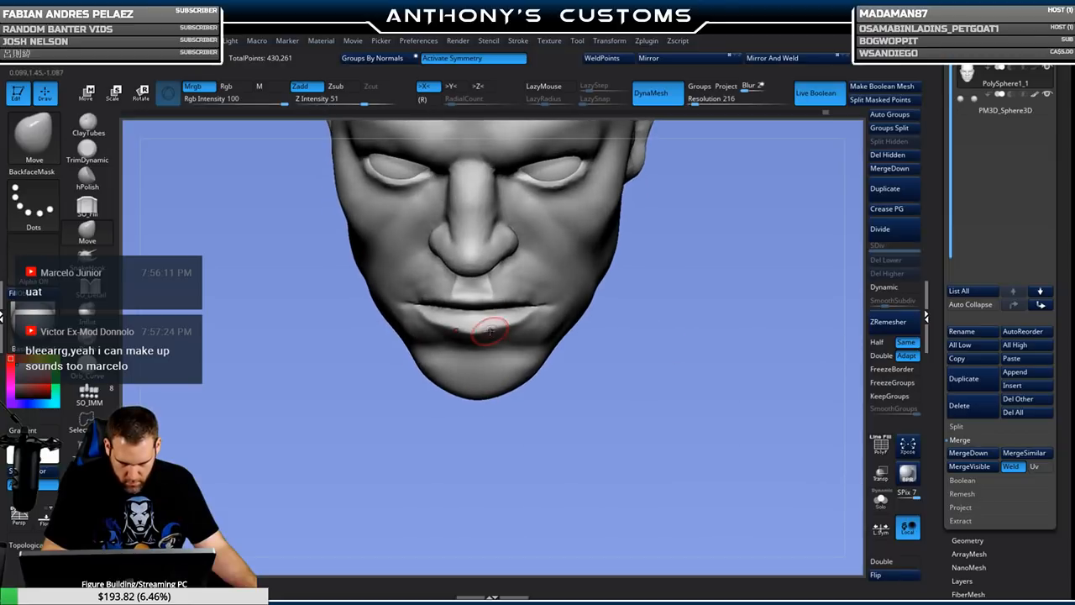
{"action": "left_click_drag", "start_coordinate": [494, 331], "coordinate": [506, 332]}
{"action": "left_click_drag", "start_coordinate": [598, 343], "coordinate": [618, 195]}
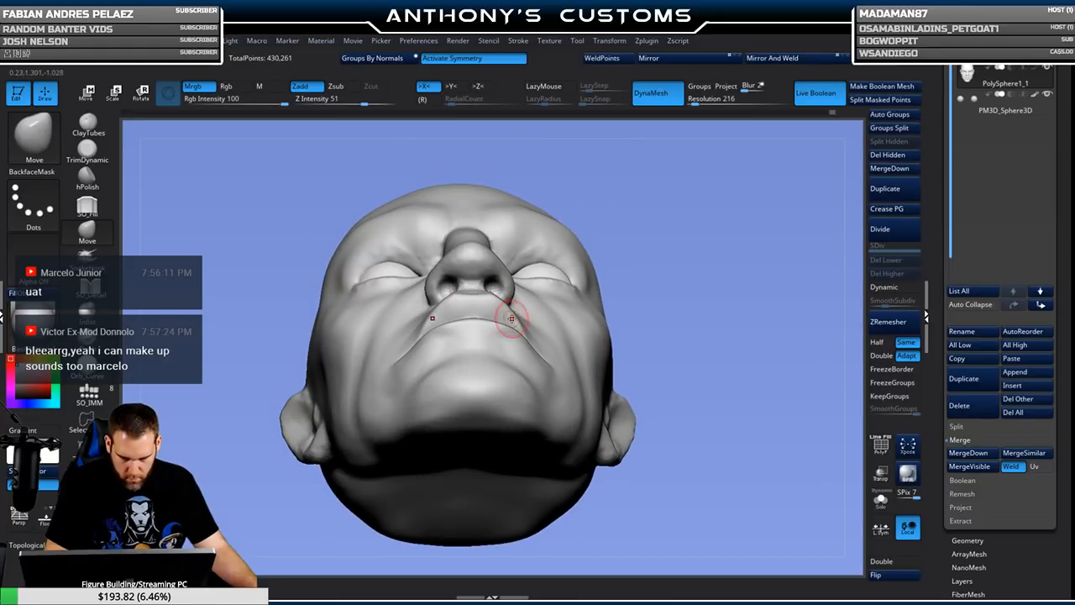
{"action": "mouse_move", "coordinate": [704, 273]}
{"action": "left_mouse_down"}
{"action": "mouse_move", "coordinate": [712, 319]}
{"action": "mouse_move", "coordinate": [728, 265]}
{"action": "mouse_move", "coordinate": [726, 315]}
{"action": "left_mouse_up"}
{"action": "key", "text": "space"}
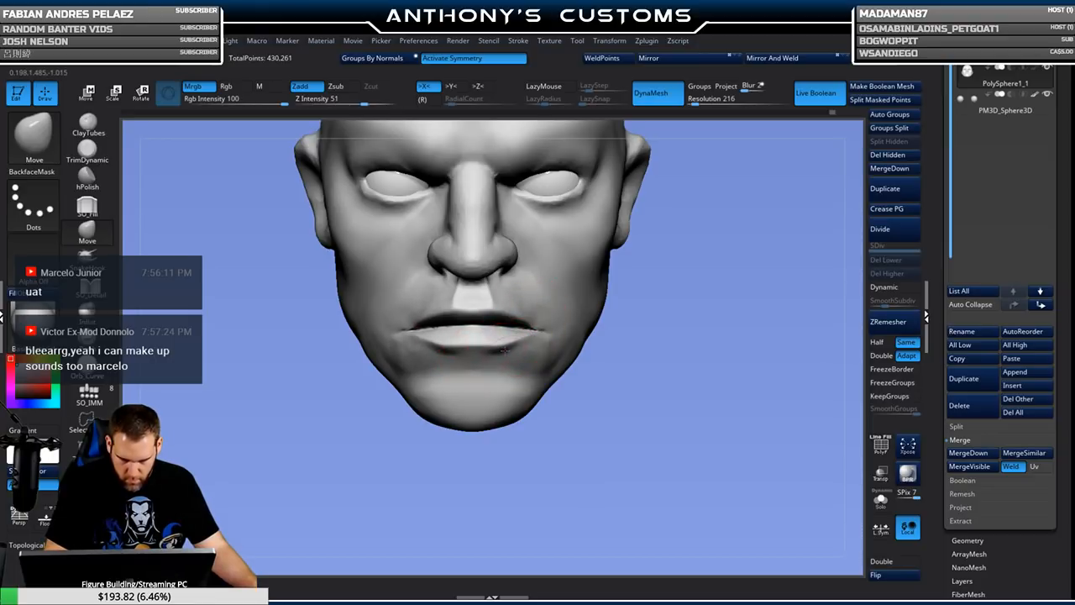
Adjust the area between the lower lip and chin in profile with the Move brush at a new size.
{"action": "left_click_drag", "start_coordinate": [686, 365], "coordinate": [638, 353], "text": "alt"}
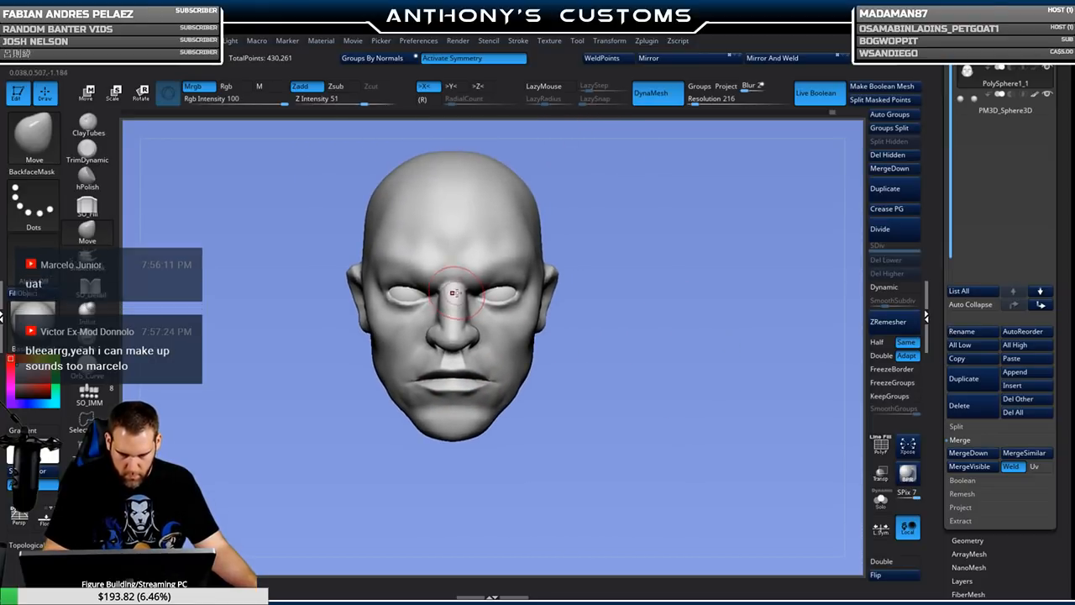
{"action": "left_click_drag", "start_coordinate": [665, 323], "coordinate": [613, 332]}
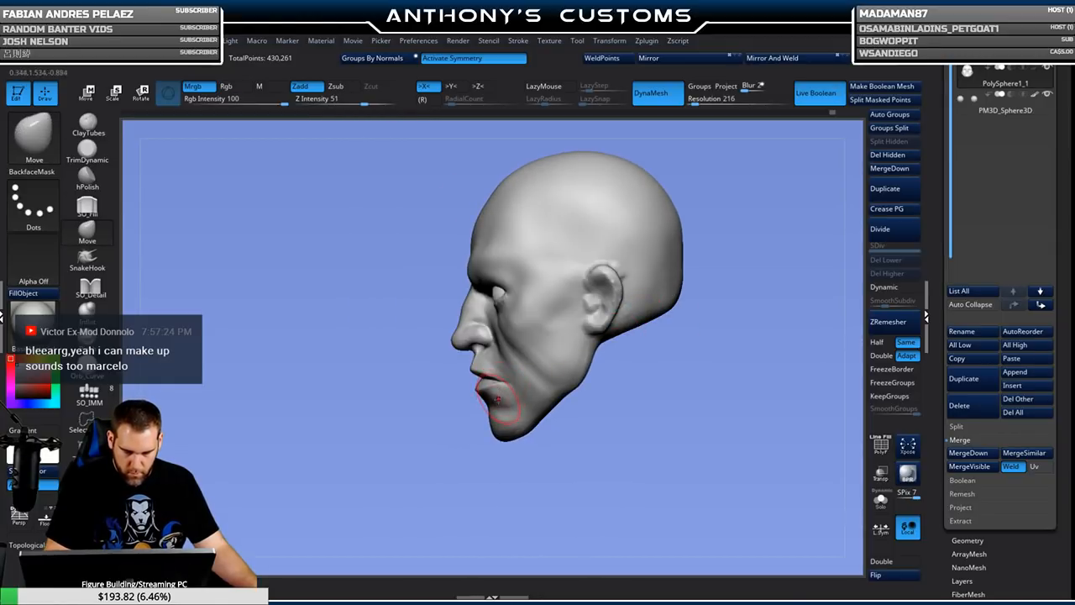
{"action": "mouse_move", "coordinate": [501, 397]}
{"action": "left_mouse_down"}
{"action": "mouse_move", "coordinate": [546, 378]}
{"action": "mouse_move", "coordinate": [583, 377]}
{"action": "mouse_move", "coordinate": [588, 390]}
{"action": "mouse_move", "coordinate": [589, 375]}
{"action": "left_mouse_up"}
{"action": "right_click", "coordinate": [577, 327]}
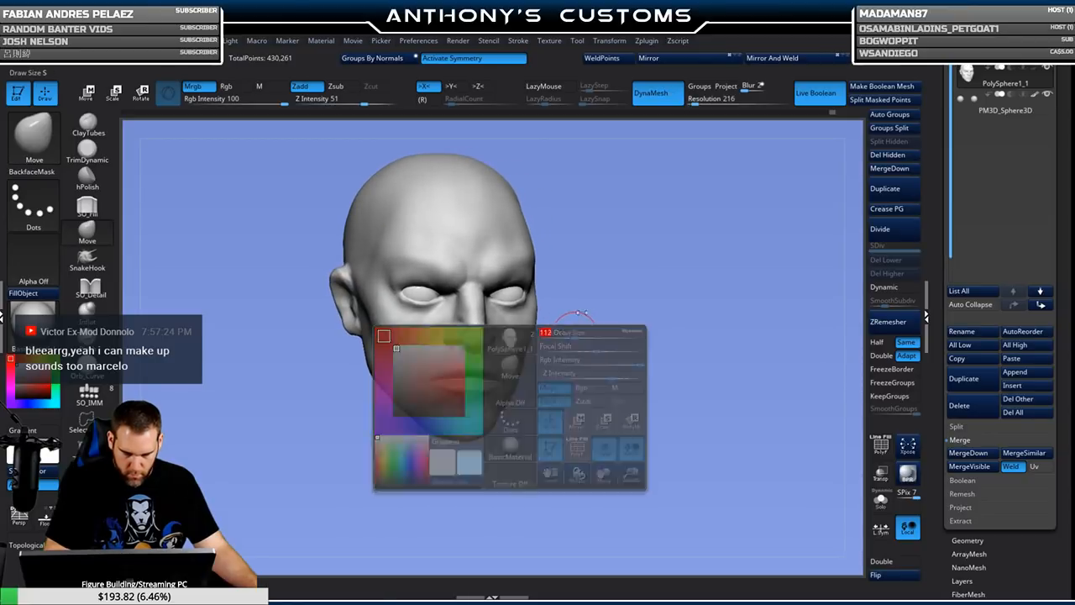
{"action": "left_click_drag", "start_coordinate": [571, 240], "coordinate": [600, 218]}
Polish the surfaces around the lips and mouth with a resized hPolish brush.
{"action": "left_click", "coordinate": [87, 178]}
{"action": "mouse_move", "coordinate": [705, 198]}
{"action": "left_mouse_down"}
{"action": "mouse_move", "coordinate": [734, 281]}
{"action": "mouse_move", "coordinate": [684, 297]}
{"action": "mouse_move", "coordinate": [721, 288]}
{"action": "mouse_move", "coordinate": [746, 220]}
{"action": "mouse_move", "coordinate": [724, 225]}
{"action": "left_mouse_up"}
{"action": "right_click", "coordinate": [750, 209]}
{"action": "left_click_drag", "start_coordinate": [475, 329], "coordinate": [499, 299]}
{"action": "mouse_move", "coordinate": [465, 349]}
{"action": "left_mouse_down"}
{"action": "mouse_move", "coordinate": [502, 300]}
{"action": "mouse_move", "coordinate": [473, 331]}
{"action": "mouse_move", "coordinate": [533, 291]}
{"action": "left_mouse_up"}
{"action": "mouse_move", "coordinate": [639, 295]}
{"action": "left_mouse_down"}
{"action": "mouse_move", "coordinate": [684, 271]}
{"action": "mouse_move", "coordinate": [606, 338]}
{"action": "left_mouse_up"}
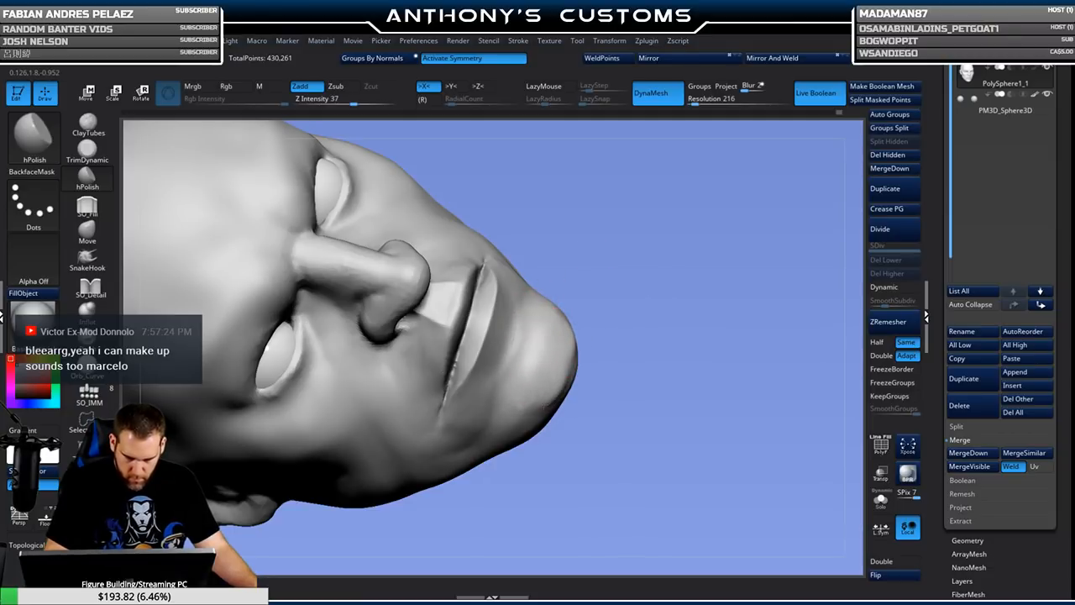
{"action": "mouse_move", "coordinate": [660, 344]}
{"action": "left_mouse_down"}
{"action": "mouse_move", "coordinate": [642, 309]}
{"action": "mouse_move", "coordinate": [660, 372]}
{"action": "mouse_move", "coordinate": [664, 288]}
{"action": "mouse_move", "coordinate": [612, 393]}
{"action": "mouse_move", "coordinate": [565, 335]}
{"action": "left_mouse_up"}
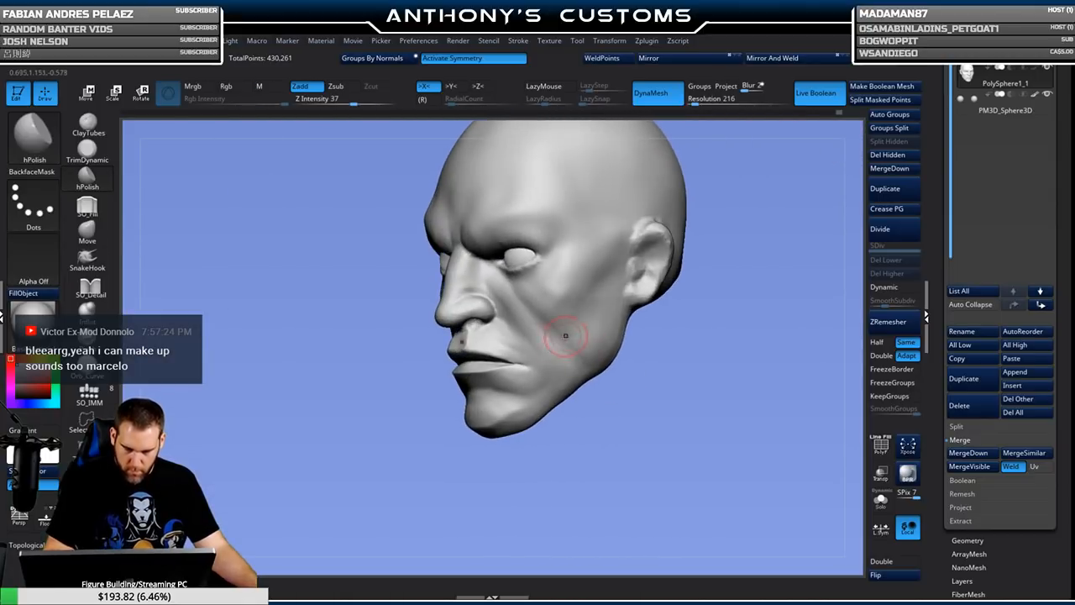
Smooth the cheek area beside the mouth.
{"action": "key", "text": "shift"}
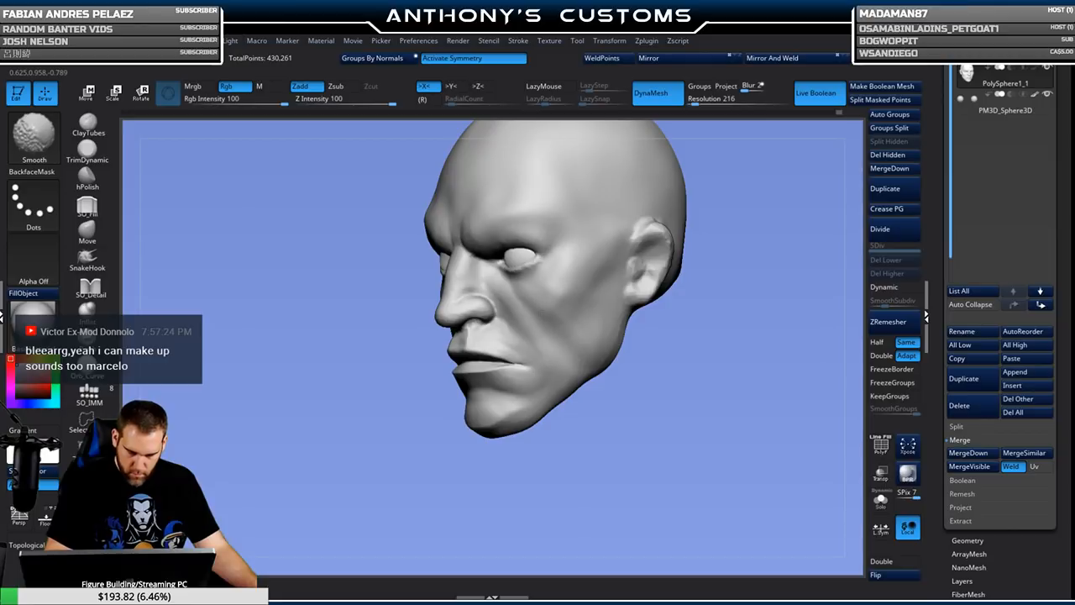
{"action": "left_click_drag", "start_coordinate": [571, 439], "coordinate": [651, 428]}
{"action": "mouse_move", "coordinate": [623, 343]}
{"action": "left_mouse_down", "text": "alt"}
{"action": "mouse_move", "coordinate": [617, 370]}
{"action": "mouse_move", "coordinate": [679, 319]}
{"action": "left_mouse_up", "text": "alt"}
{"action": "mouse_move", "coordinate": [733, 298]}
{"action": "left_mouse_down"}
{"action": "mouse_move", "coordinate": [645, 319]}
{"action": "mouse_move", "coordinate": [647, 405]}
{"action": "mouse_move", "coordinate": [665, 384]}
{"action": "left_mouse_up"}
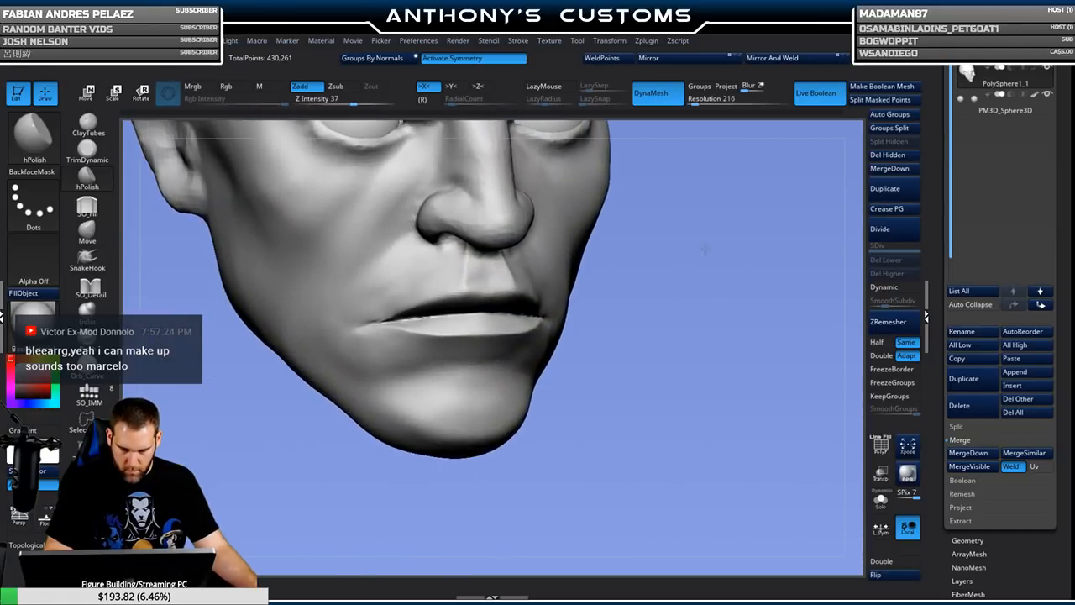
Build up the area between the nostril wing and mouth corner with the SO_Fill brush.
{"action": "left_click", "coordinate": [92, 206]}
{"action": "mouse_move", "coordinate": [646, 302]}
{"action": "left_mouse_down"}
{"action": "mouse_move", "coordinate": [755, 311]}
{"action": "mouse_move", "coordinate": [760, 343]}
{"action": "mouse_move", "coordinate": [597, 341]}
{"action": "left_mouse_up"}
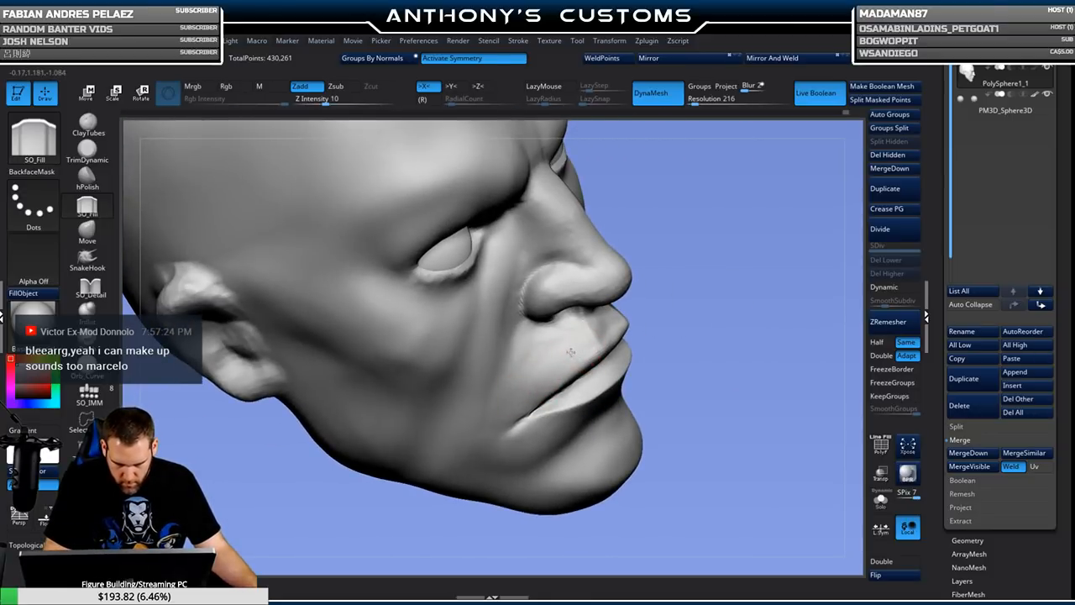
{"action": "mouse_move", "coordinate": [528, 346]}
{"action": "left_mouse_down"}
{"action": "mouse_move", "coordinate": [518, 382]}
{"action": "mouse_move", "coordinate": [523, 369]}
{"action": "left_mouse_up"}
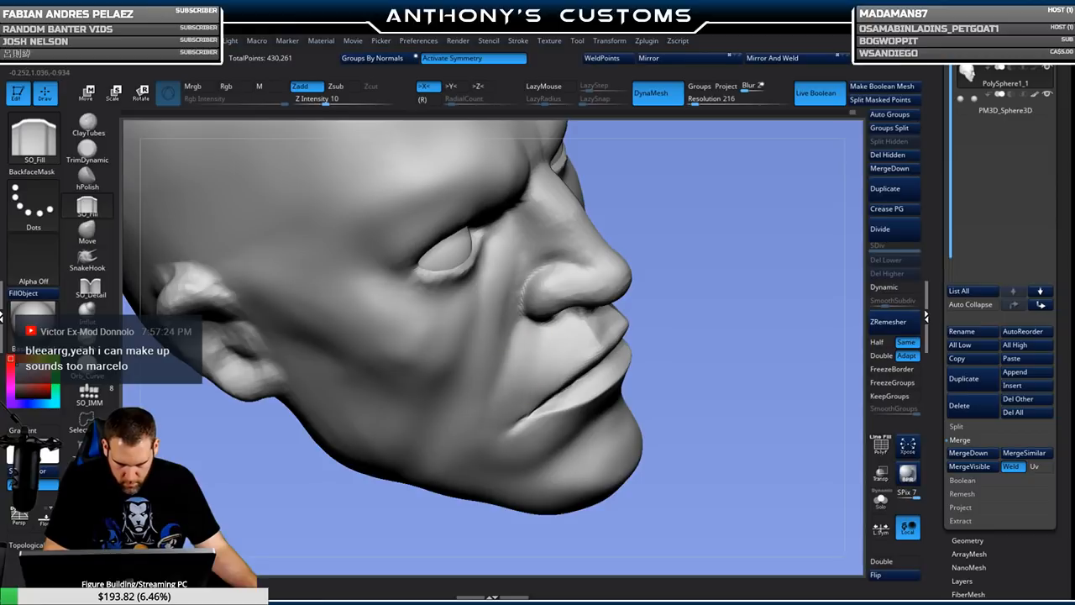
{"action": "mouse_move", "coordinate": [682, 317]}
{"action": "left_mouse_down"}
{"action": "mouse_move", "coordinate": [608, 325]}
{"action": "mouse_move", "coordinate": [641, 329]}
{"action": "left_mouse_up"}
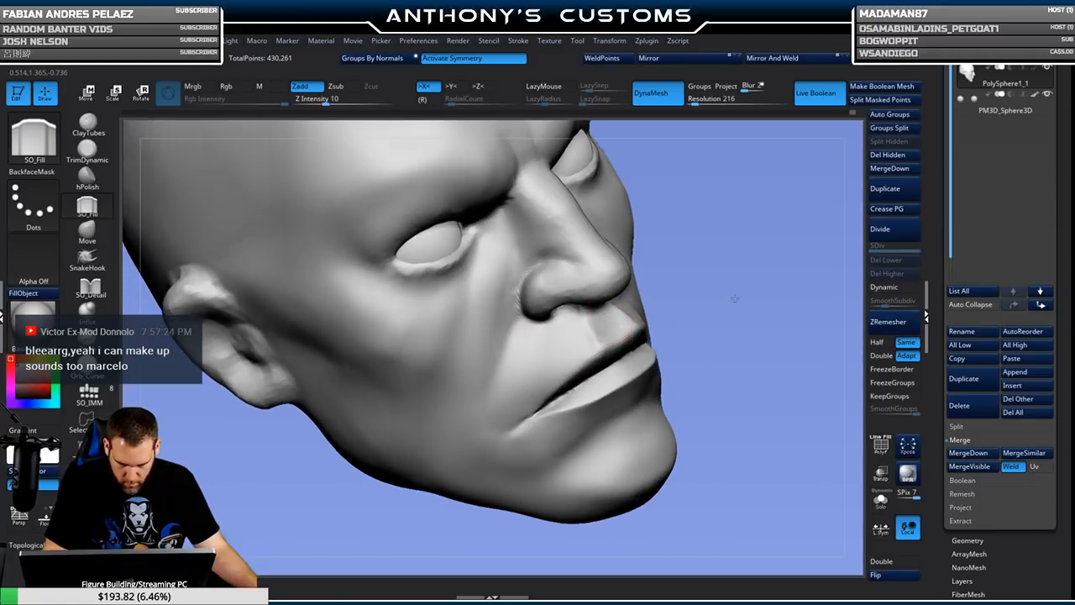
{"action": "left_click_drag", "start_coordinate": [737, 302], "coordinate": [663, 313]}
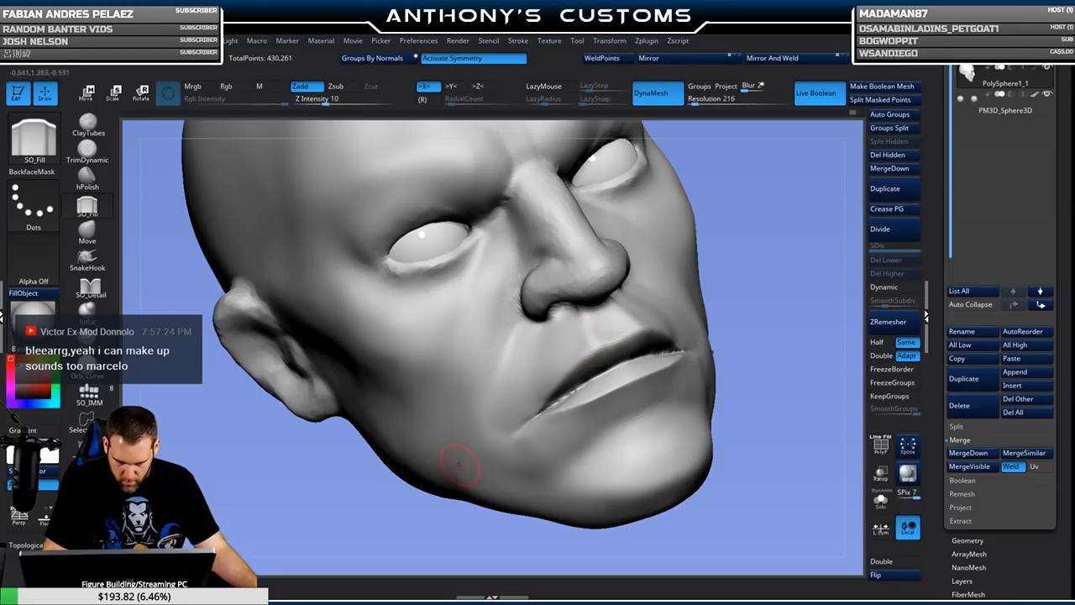
Smooth the filled areas beside the mouth and nose and under the eye.
{"action": "left_click_drag", "start_coordinate": [764, 268], "coordinate": [772, 228], "text": "shift"}
{"action": "mouse_move", "coordinate": [782, 403]}
{"action": "left_mouse_down", "text": "alt"}
{"action": "mouse_move", "coordinate": [757, 339]}
{"action": "mouse_move", "coordinate": [640, 367]}
{"action": "left_mouse_up", "text": "alt"}
{"action": "left_click_drag", "start_coordinate": [514, 326], "coordinate": [529, 329], "text": "shift"}
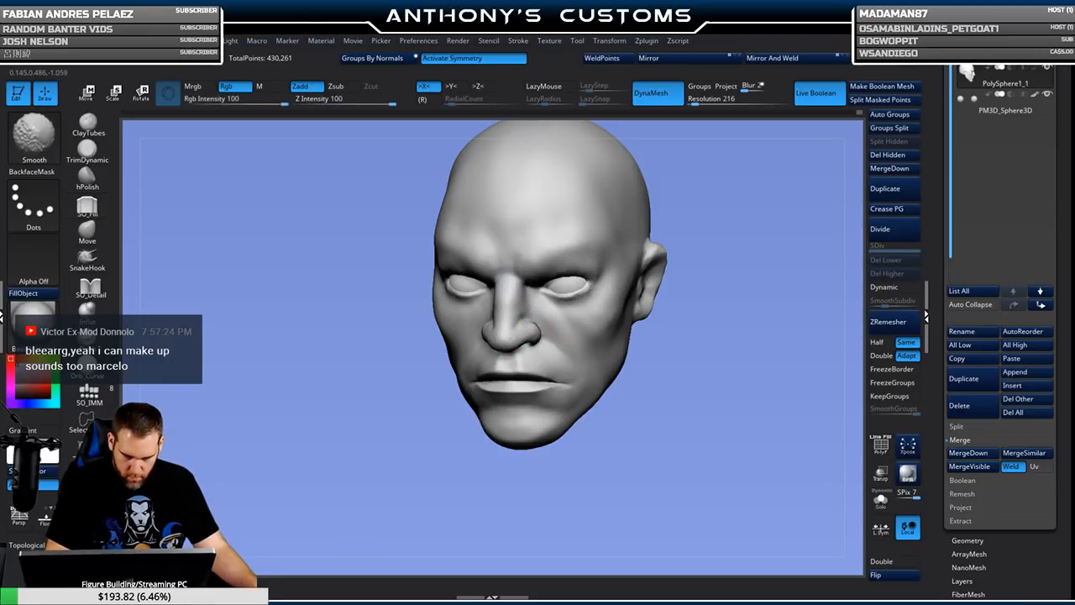
{"action": "left_click_drag", "start_coordinate": [550, 302], "coordinate": [567, 297], "text": "shift"}
{"action": "left_click_drag", "start_coordinate": [684, 255], "coordinate": [729, 245], "text": "shift"}
{"action": "left_click_drag", "start_coordinate": [719, 308], "coordinate": [674, 227], "text": "alt"}
{"action": "mouse_move", "coordinate": [729, 260]}
{"action": "left_mouse_down", "text": "alt"}
{"action": "mouse_move", "coordinate": [643, 322]}
{"action": "mouse_move", "coordinate": [666, 328]}
{"action": "mouse_move", "coordinate": [647, 385]}
{"action": "mouse_move", "coordinate": [647, 456]}
{"action": "mouse_move", "coordinate": [653, 428]}
{"action": "left_mouse_up", "text": "alt"}
Nudge the PM3D_Sphere3D eyeballs by about 0.0028 with the Move gizmo, with the head shown transparent.
{"action": "key", "text": "shift+f"}
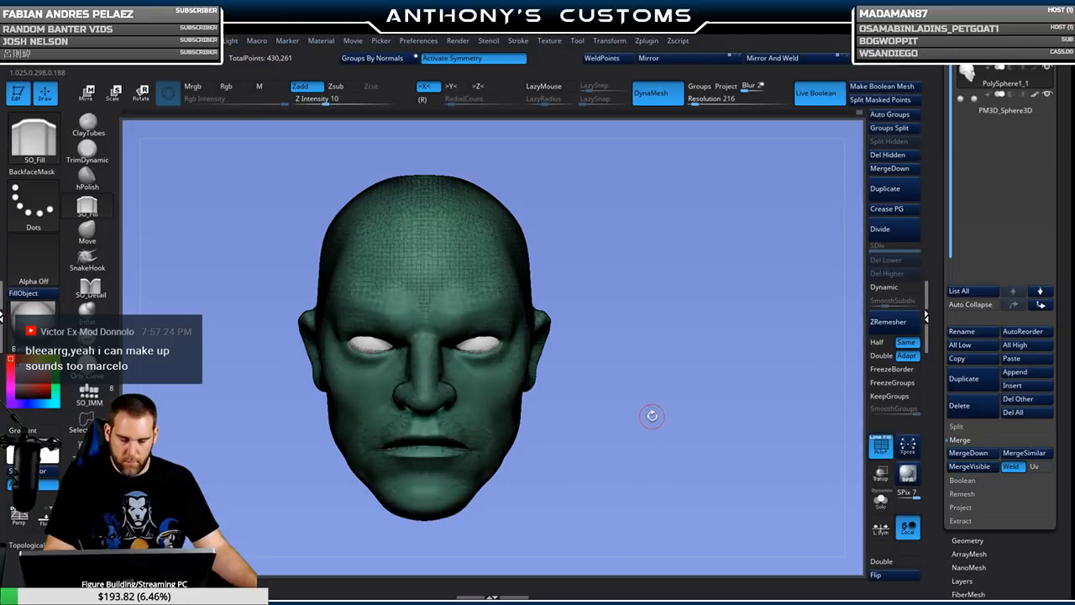
{"action": "left_click", "coordinate": [1004, 110]}
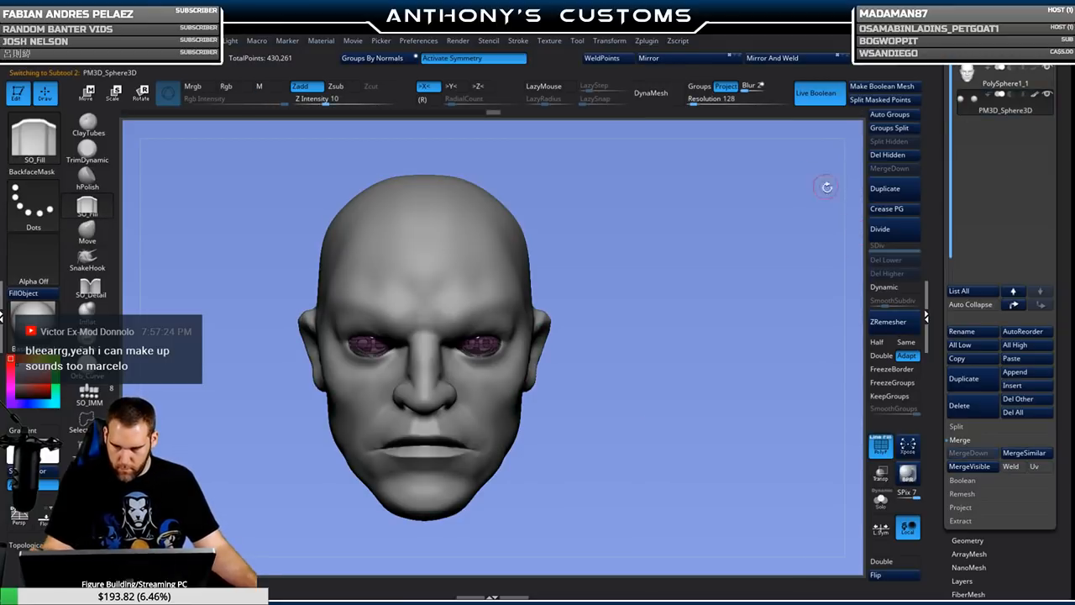
{"action": "left_click", "coordinate": [880, 473]}
{"action": "left_click_drag", "start_coordinate": [694, 365], "coordinate": [728, 307], "text": "alt"}
{"action": "key", "text": "w"}
{"action": "left_click_drag", "start_coordinate": [725, 235], "coordinate": [613, 244]}
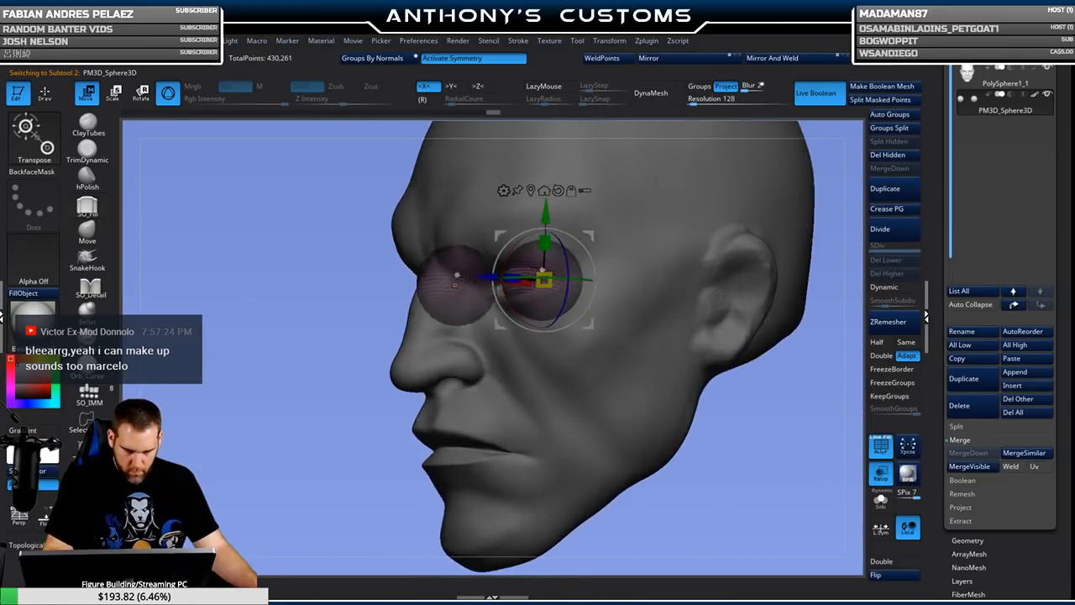
{"action": "left_click_drag", "start_coordinate": [586, 390], "coordinate": [720, 292]}
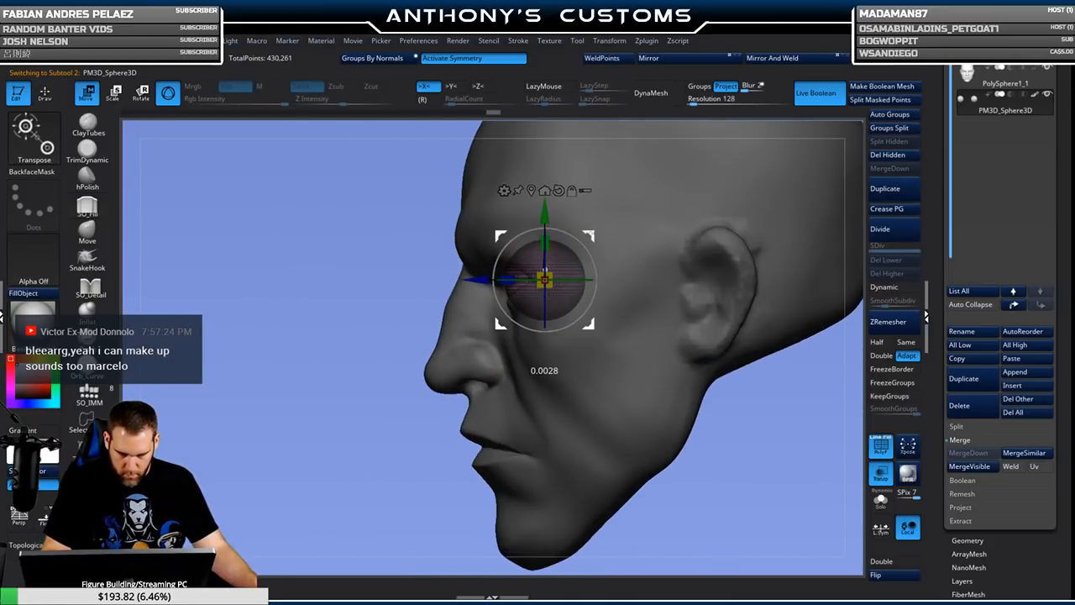
{"action": "key", "text": "q"}
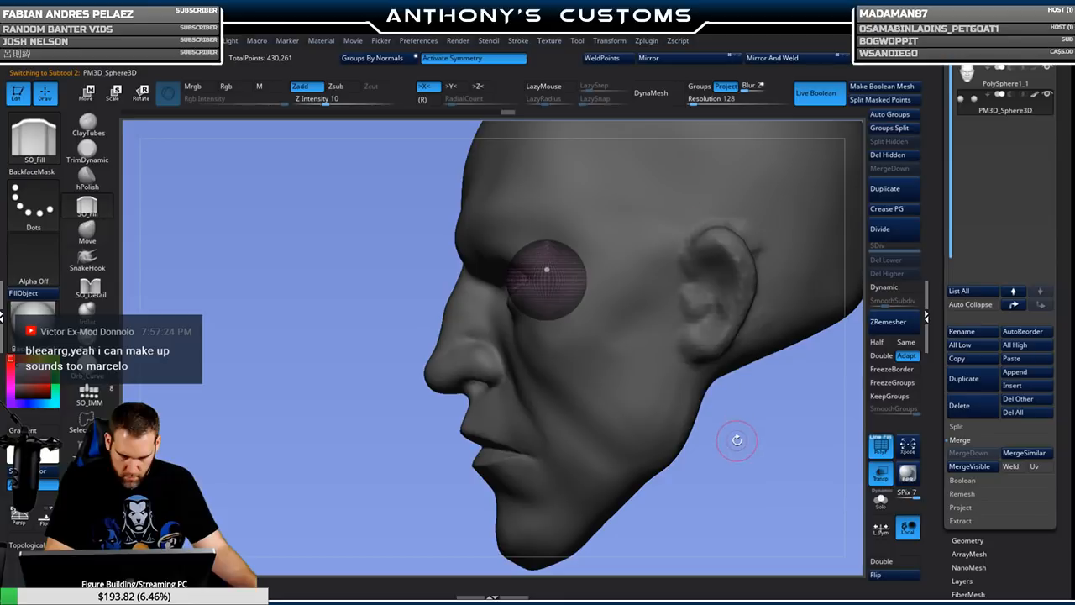
Make the PolySphere1_1 head the active subtool, and turn off transparency and the polyframe display.
{"action": "left_click", "coordinate": [996, 79]}
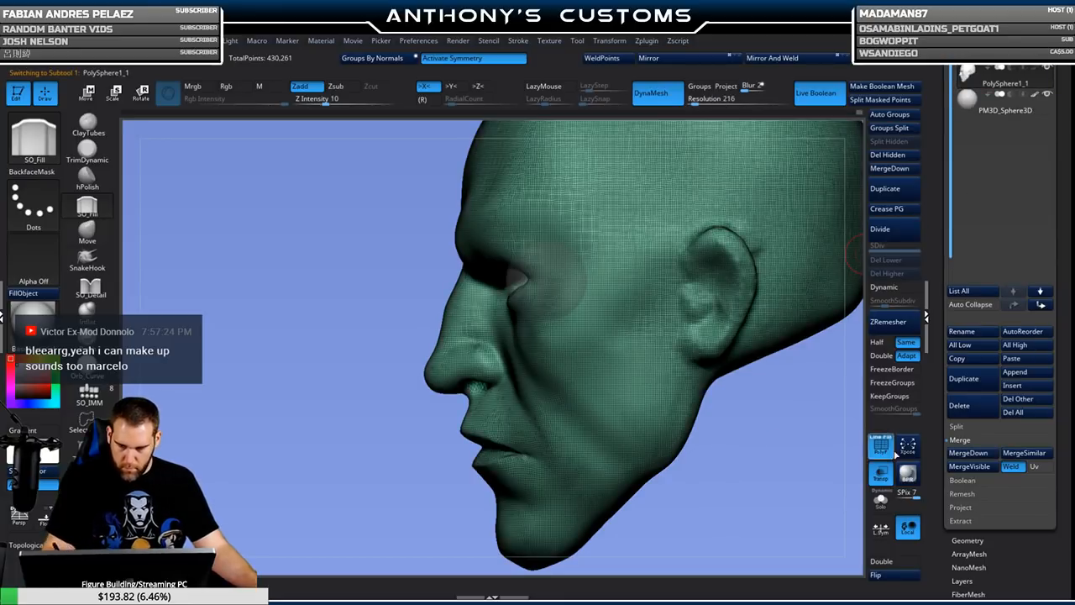
{"action": "left_click_drag", "start_coordinate": [775, 454], "coordinate": [784, 451], "text": "shift"}
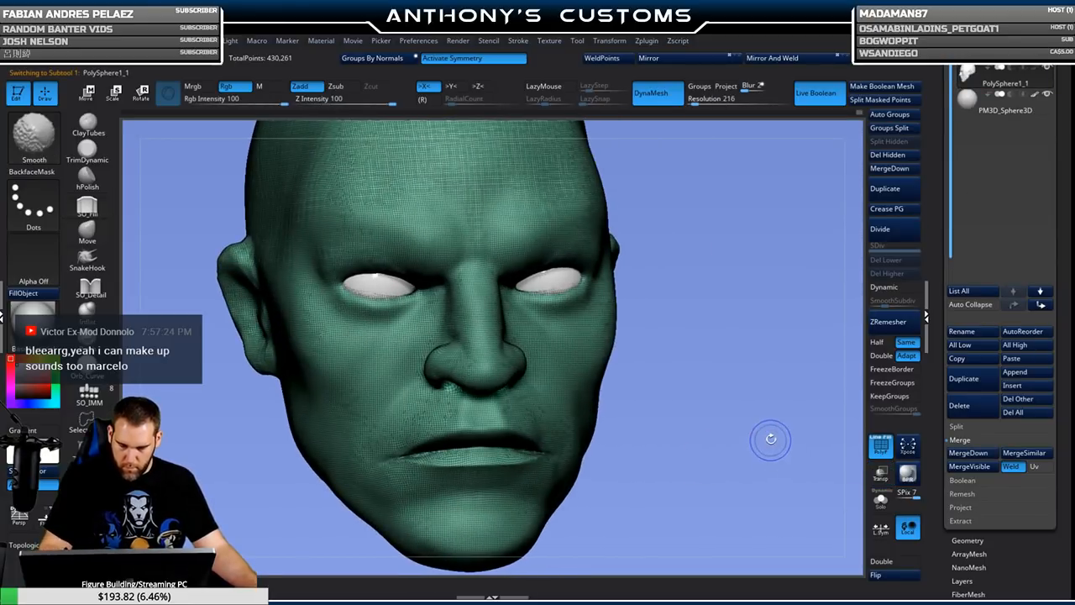
{"action": "key", "text": "shift+f"}
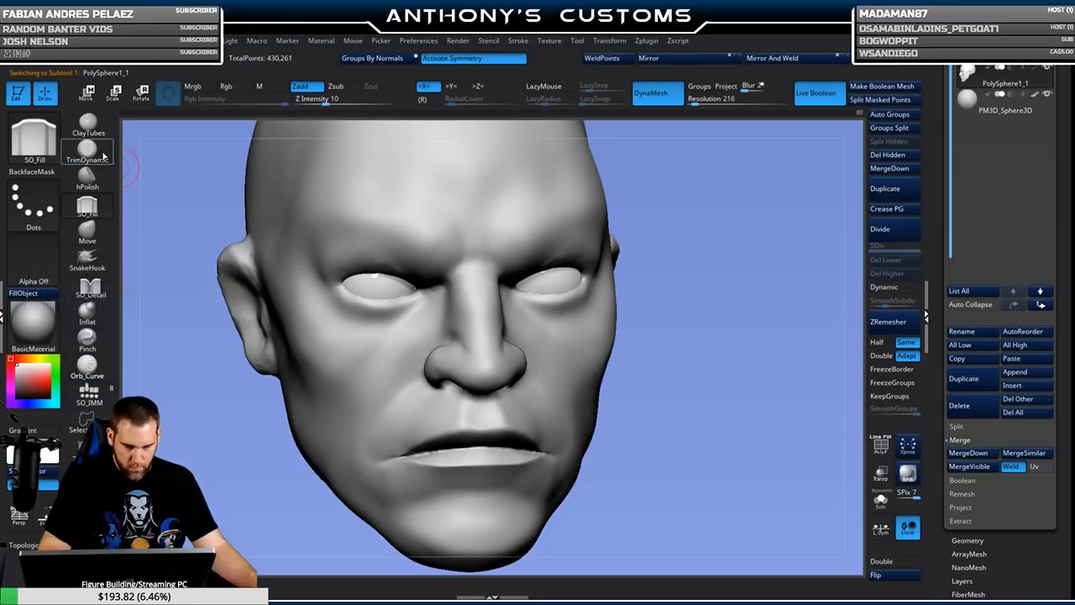
Carve the creases along the upper and lower eyelids with the SO_Detail brush.
{"action": "left_click", "coordinate": [88, 124]}
{"action": "mouse_move", "coordinate": [668, 245]}
{"action": "left_mouse_down"}
{"action": "mouse_move", "coordinate": [738, 302]}
{"action": "mouse_move", "coordinate": [758, 192]}
{"action": "left_mouse_up"}
{"action": "key", "text": "space"}
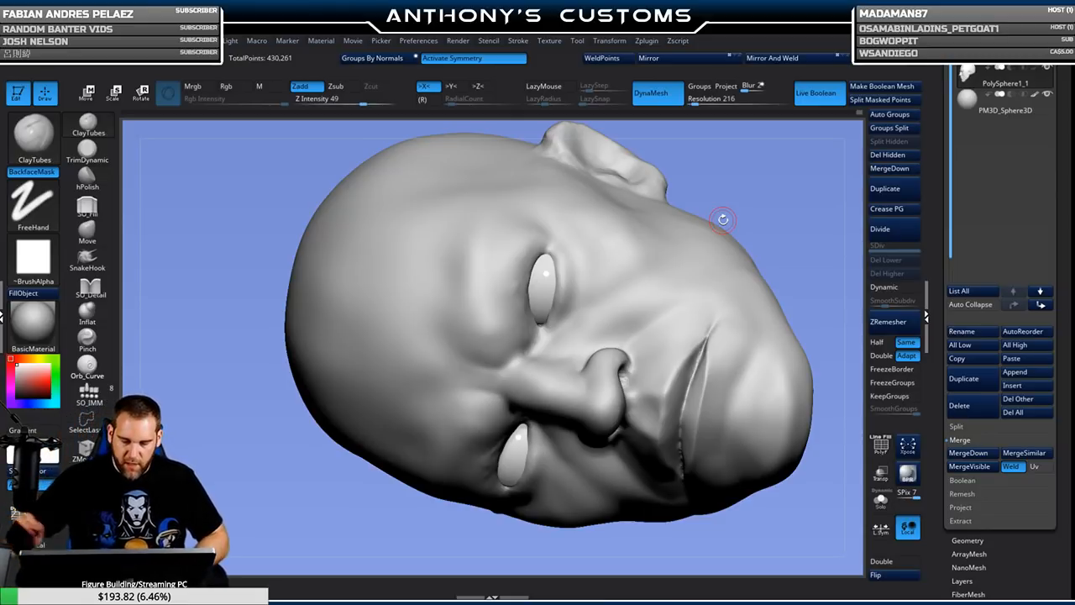
{"action": "left_click", "coordinate": [90, 288]}
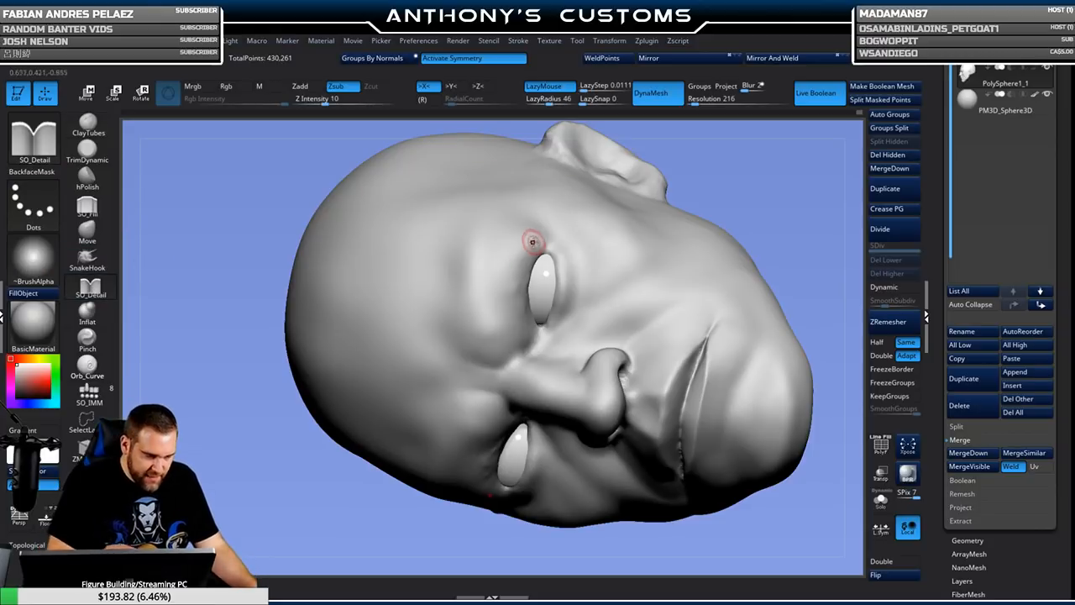
{"action": "mouse_move", "coordinate": [517, 287]}
{"action": "left_mouse_down"}
{"action": "mouse_move", "coordinate": [538, 343]}
{"action": "mouse_move", "coordinate": [520, 246]}
{"action": "mouse_move", "coordinate": [536, 344]}
{"action": "mouse_move", "coordinate": [519, 244]}
{"action": "mouse_move", "coordinate": [538, 353]}
{"action": "mouse_move", "coordinate": [529, 307]}
{"action": "mouse_move", "coordinate": [543, 339]}
{"action": "left_mouse_up"}
{"action": "mouse_move", "coordinate": [564, 248]}
{"action": "left_mouse_down"}
{"action": "mouse_move", "coordinate": [571, 294]}
{"action": "mouse_move", "coordinate": [548, 343]}
{"action": "mouse_move", "coordinate": [573, 261]}
{"action": "mouse_move", "coordinate": [566, 340]}
{"action": "mouse_move", "coordinate": [547, 338]}
{"action": "left_mouse_up"}
{"action": "left_click_drag", "start_coordinate": [732, 204], "coordinate": [728, 266]}
Smooth the carved creases under the eyes and along the upper eyelids.
{"action": "key", "text": "shift"}
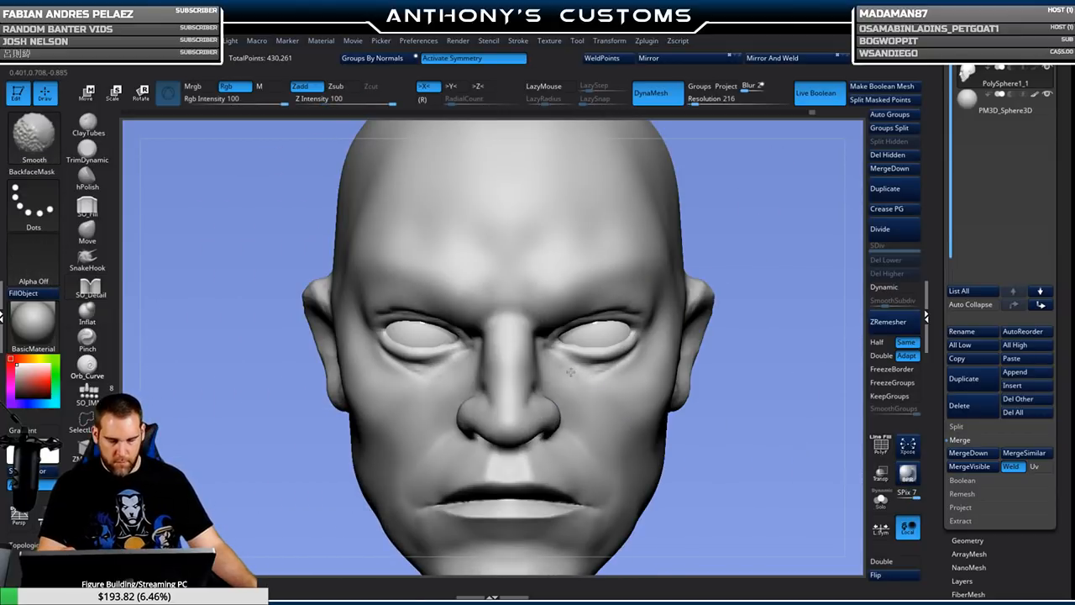
{"action": "mouse_move", "coordinate": [571, 370]}
{"action": "left_mouse_down", "text": "shift"}
{"action": "mouse_move", "coordinate": [610, 368]}
{"action": "mouse_move", "coordinate": [629, 352]}
{"action": "left_mouse_up", "text": "shift"}
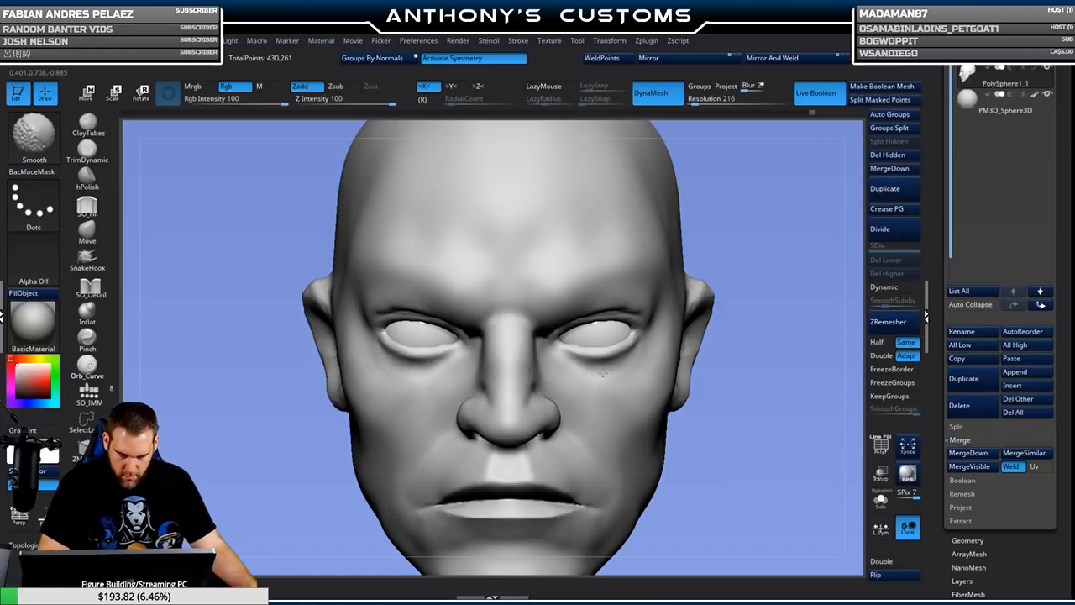
{"action": "left_click_drag", "start_coordinate": [775, 265], "coordinate": [749, 238]}
{"action": "left_click_drag", "start_coordinate": [561, 322], "coordinate": [623, 312], "text": "shift"}
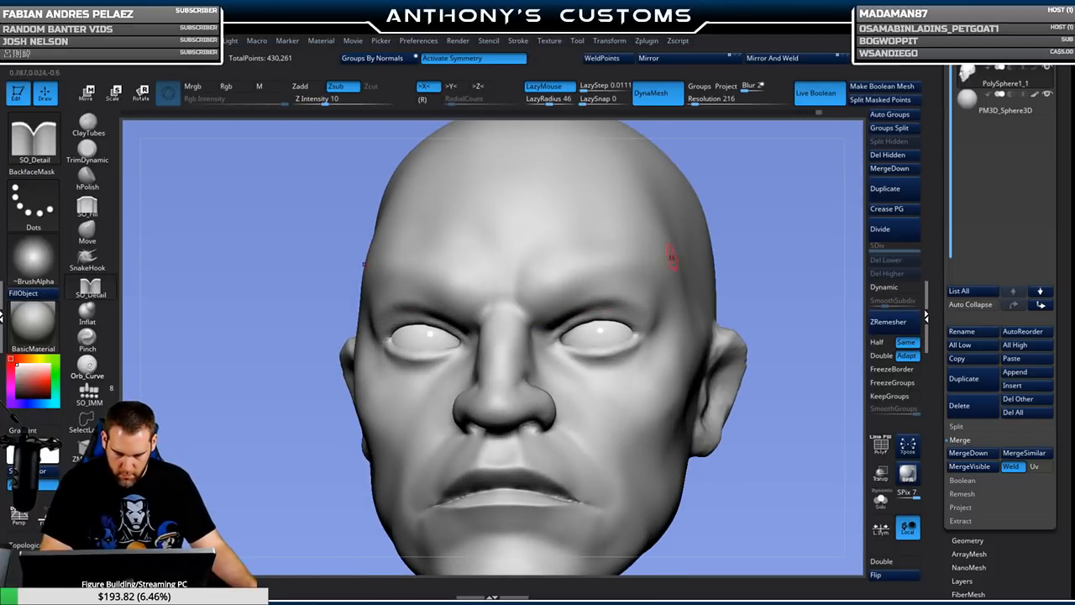
{"action": "left_click_drag", "start_coordinate": [749, 213], "coordinate": [781, 236]}
{"action": "left_click_drag", "start_coordinate": [784, 337], "coordinate": [736, 317]}
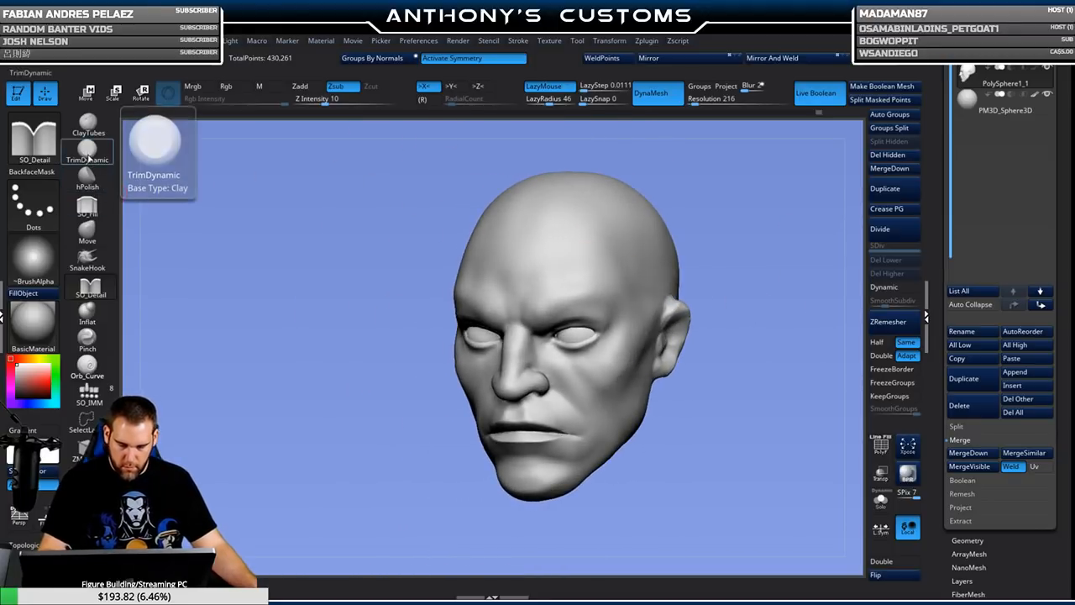
Flatten the lower eyelids with the TrimDynamic brush and smooth the under-eye area toward the nose.
{"action": "left_click", "coordinate": [89, 154]}
{"action": "left_click_drag", "start_coordinate": [717, 174], "coordinate": [724, 265], "text": "alt"}
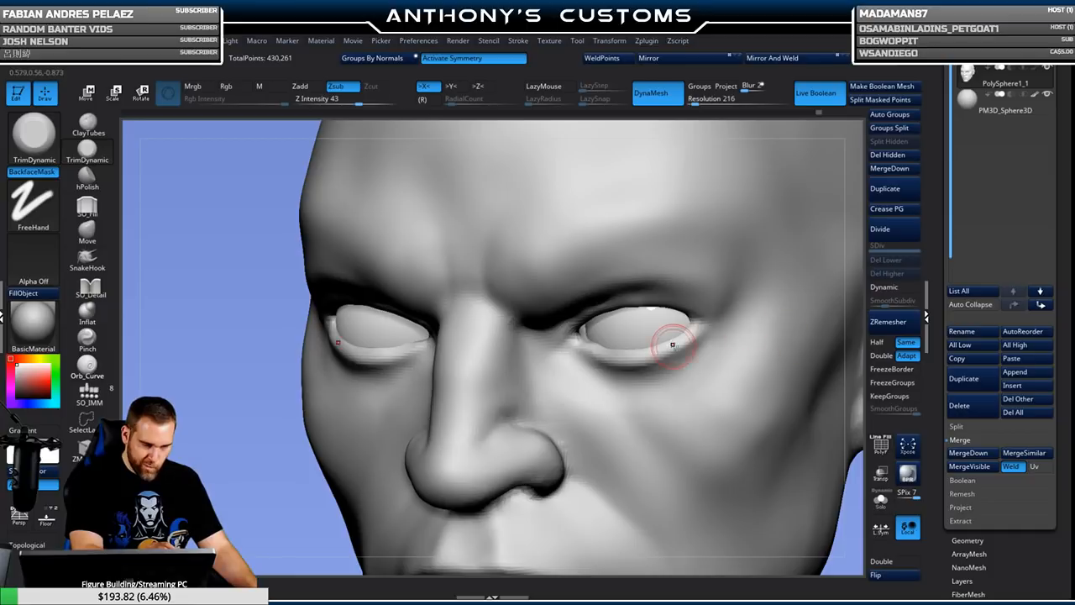
{"action": "left_click_drag", "start_coordinate": [704, 339], "coordinate": [662, 347]}
{"action": "mouse_move", "coordinate": [581, 356]}
{"action": "left_mouse_down"}
{"action": "mouse_move", "coordinate": [663, 356]}
{"action": "mouse_move", "coordinate": [679, 344]}
{"action": "mouse_move", "coordinate": [600, 360]}
{"action": "mouse_move", "coordinate": [634, 361]}
{"action": "mouse_move", "coordinate": [703, 327]}
{"action": "mouse_move", "coordinate": [653, 348]}
{"action": "mouse_move", "coordinate": [589, 356]}
{"action": "mouse_move", "coordinate": [663, 365]}
{"action": "mouse_move", "coordinate": [593, 375]}
{"action": "mouse_move", "coordinate": [606, 370]}
{"action": "mouse_move", "coordinate": [620, 383]}
{"action": "mouse_move", "coordinate": [627, 371]}
{"action": "mouse_move", "coordinate": [611, 380]}
{"action": "mouse_move", "coordinate": [626, 386]}
{"action": "left_mouse_up"}
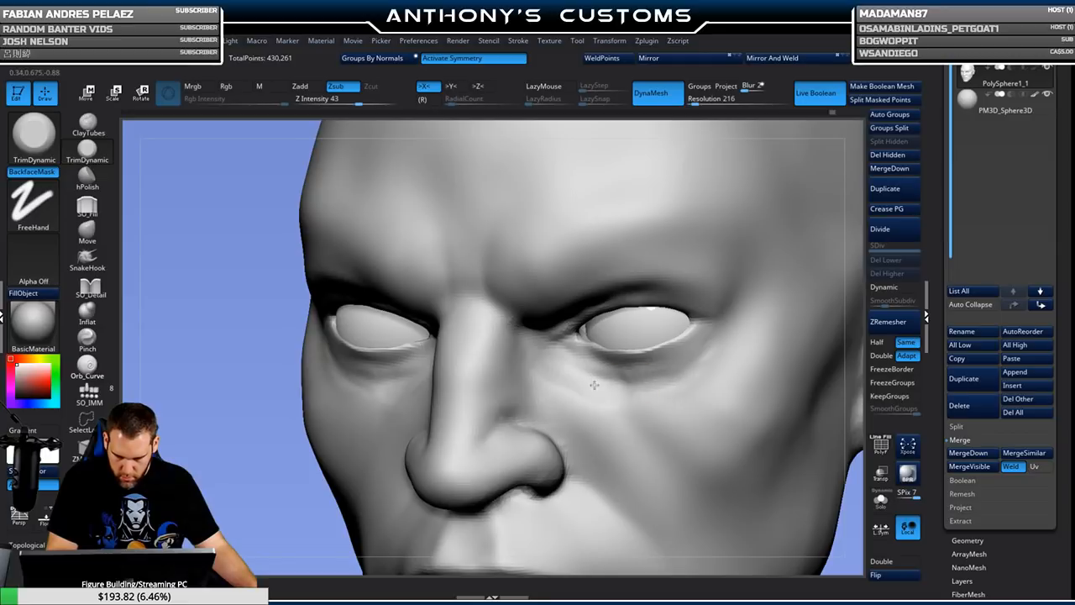
{"action": "key", "text": "shift"}
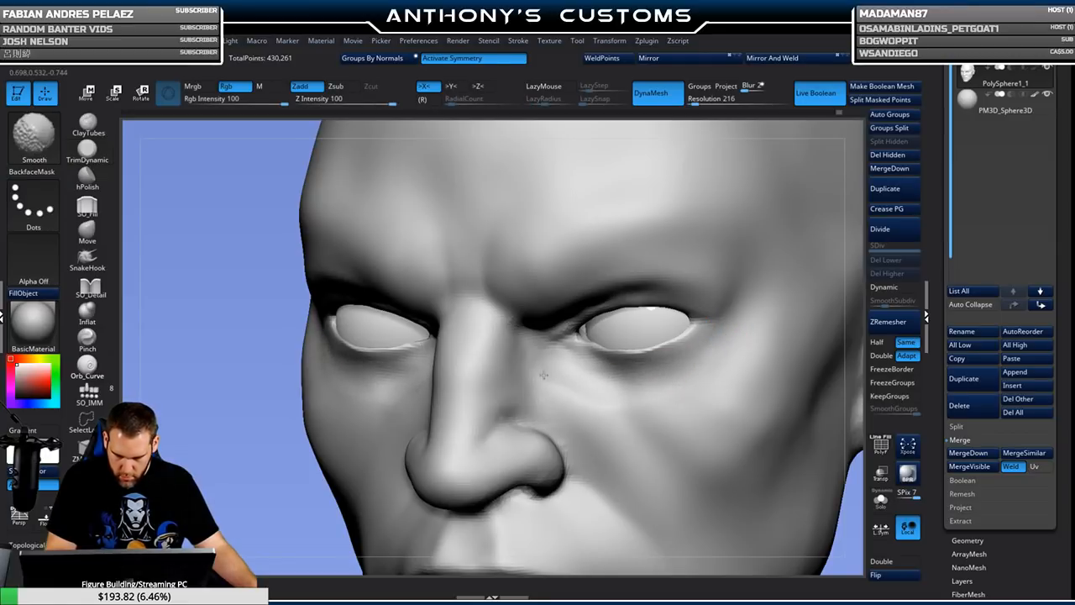
{"action": "key", "text": "f"}
{"action": "mouse_move", "coordinate": [744, 361]}
{"action": "left_mouse_down", "text": "shift"}
{"action": "mouse_move", "coordinate": [743, 402]}
{"action": "mouse_move", "coordinate": [708, 427]}
{"action": "mouse_move", "coordinate": [725, 363]}
{"action": "left_mouse_up", "text": "shift"}
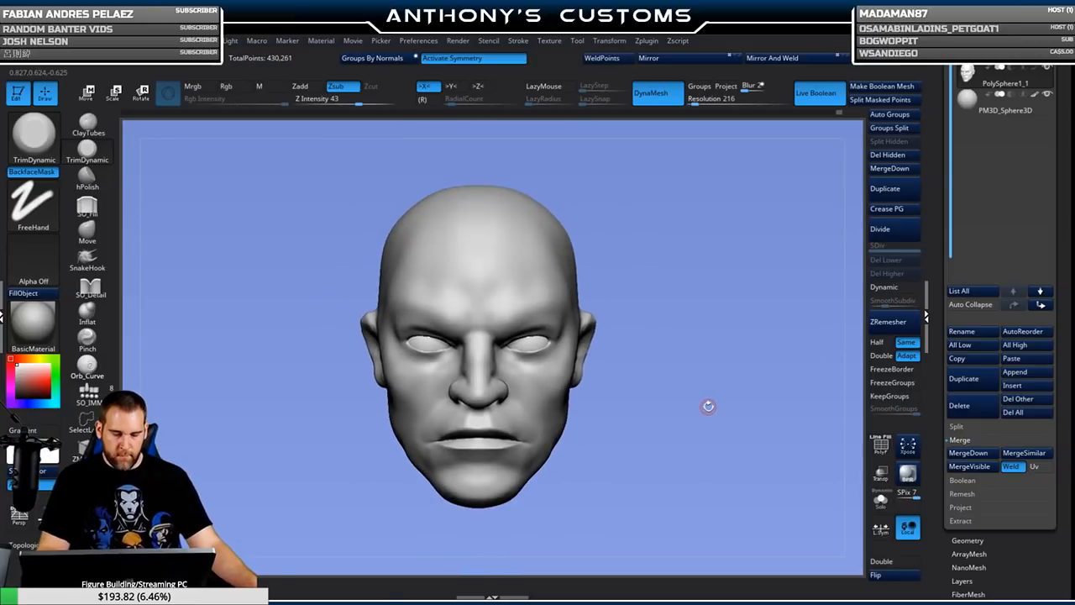
Adjust the shape of the eyelids with a resized Move brush.
{"action": "mouse_move", "coordinate": [710, 405]}
{"action": "left_mouse_down"}
{"action": "mouse_move", "coordinate": [678, 405]}
{"action": "mouse_move", "coordinate": [709, 400]}
{"action": "mouse_move", "coordinate": [713, 387]}
{"action": "mouse_move", "coordinate": [672, 327]}
{"action": "mouse_move", "coordinate": [665, 341]}
{"action": "mouse_move", "coordinate": [678, 311]}
{"action": "mouse_move", "coordinate": [720, 325]}
{"action": "left_mouse_up"}
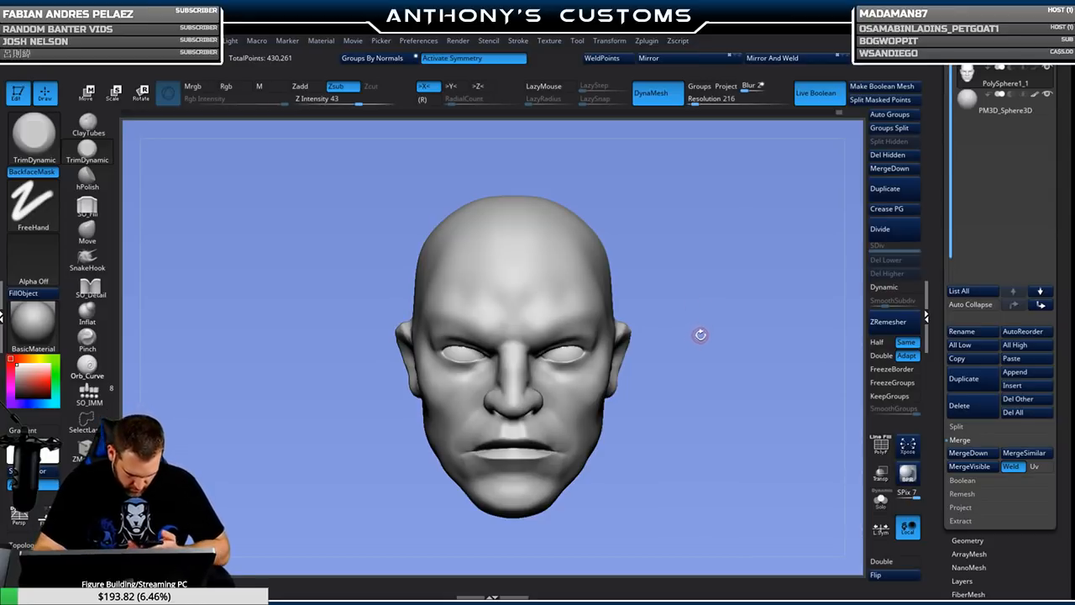
{"action": "left_click", "coordinate": [95, 228]}
{"action": "left_click_drag", "start_coordinate": [719, 298], "coordinate": [728, 354], "text": "alt"}
{"action": "key", "text": "space"}
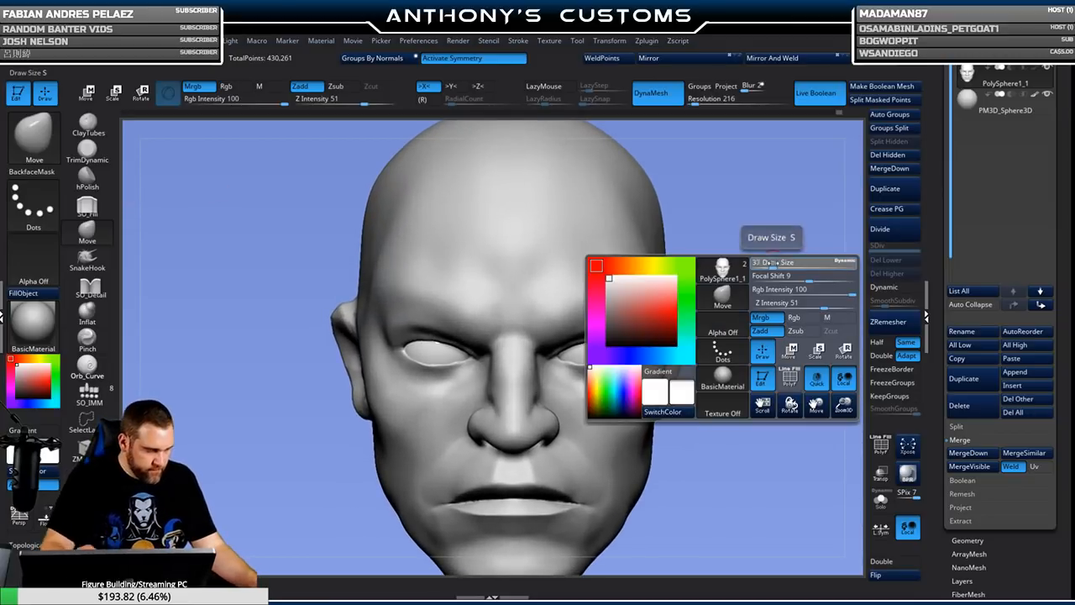
{"action": "left_click_drag", "start_coordinate": [774, 261], "coordinate": [767, 262]}
{"action": "mouse_move", "coordinate": [613, 364]}
{"action": "left_mouse_down"}
{"action": "mouse_move", "coordinate": [556, 362]}
{"action": "mouse_move", "coordinate": [568, 366]}
{"action": "mouse_move", "coordinate": [573, 340]}
{"action": "mouse_move", "coordinate": [591, 340]}
{"action": "left_mouse_up"}
{"action": "left_click_drag", "start_coordinate": [794, 288], "coordinate": [768, 267]}
{"action": "key", "text": "space"}
{"action": "left_click_drag", "start_coordinate": [792, 225], "coordinate": [786, 226]}
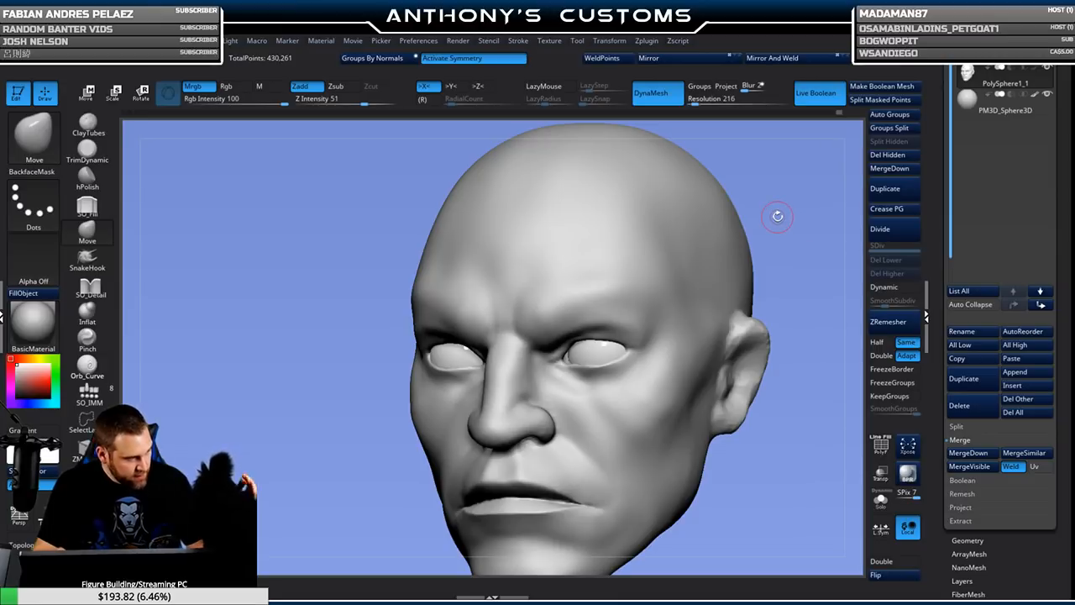
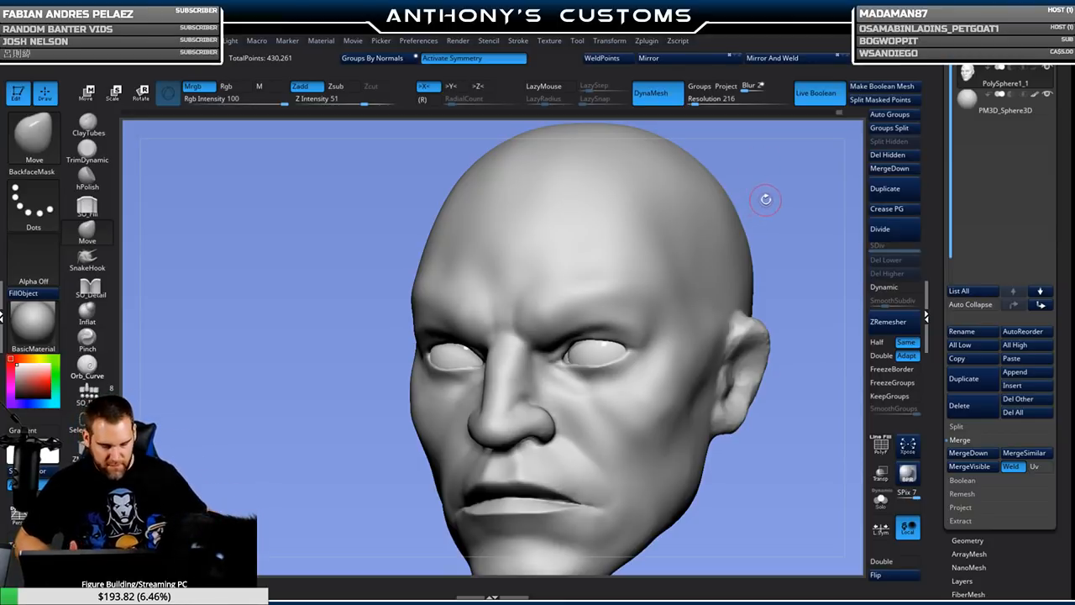
Turn on transparency and nudge the eyelids up slightly with the Move brush.
{"action": "left_click", "coordinate": [879, 472]}
{"action": "left_click_drag", "start_coordinate": [768, 496], "coordinate": [776, 473]}
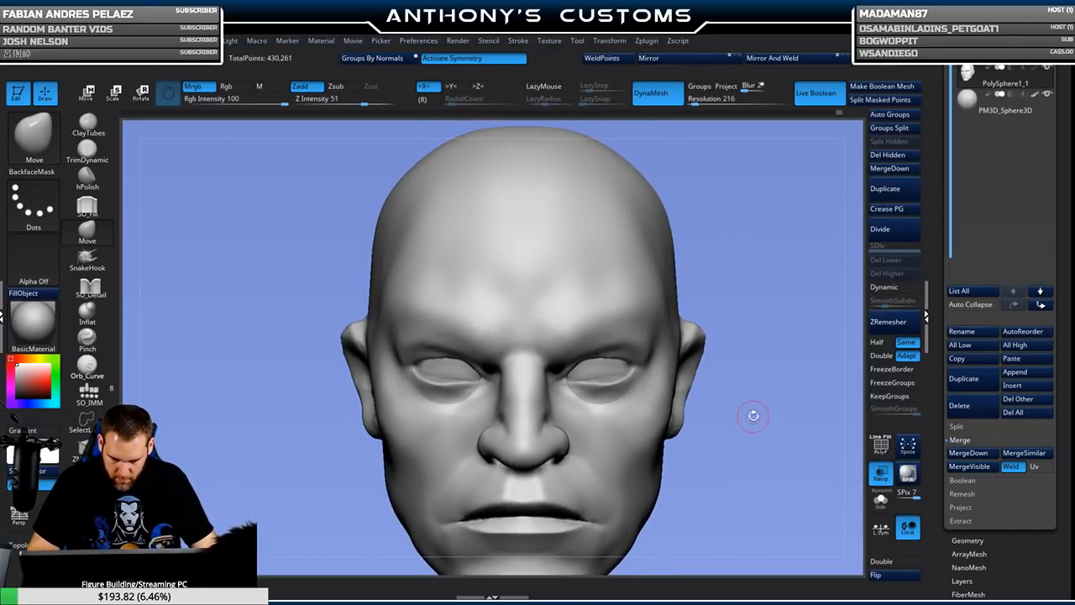
{"action": "mouse_move", "coordinate": [761, 420]}
{"action": "left_mouse_down"}
{"action": "mouse_move", "coordinate": [762, 446]}
{"action": "mouse_move", "coordinate": [755, 413]}
{"action": "left_mouse_up"}
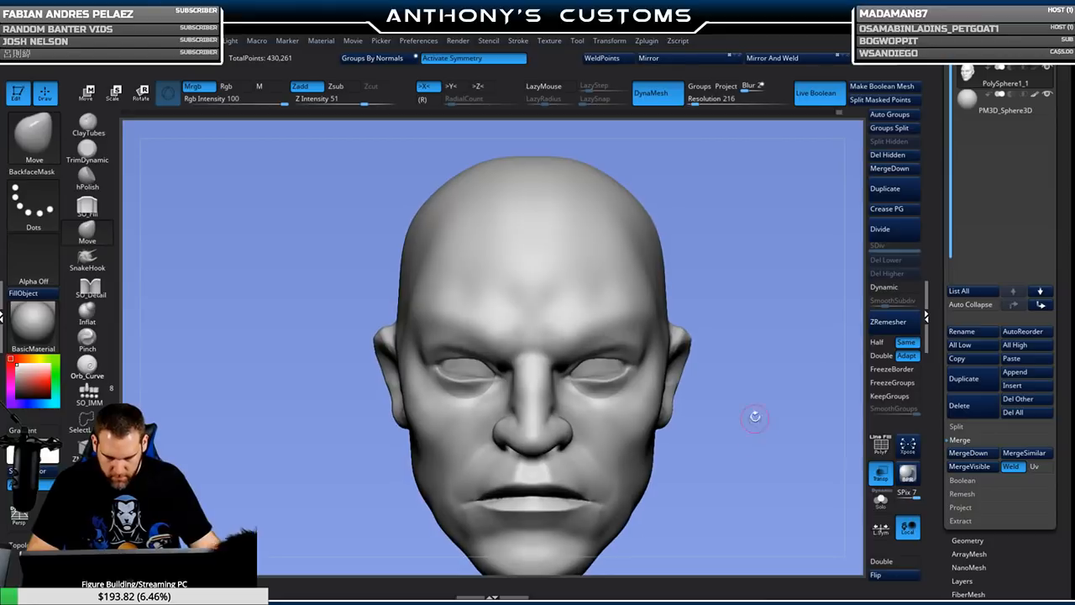
{"action": "key", "text": "space"}
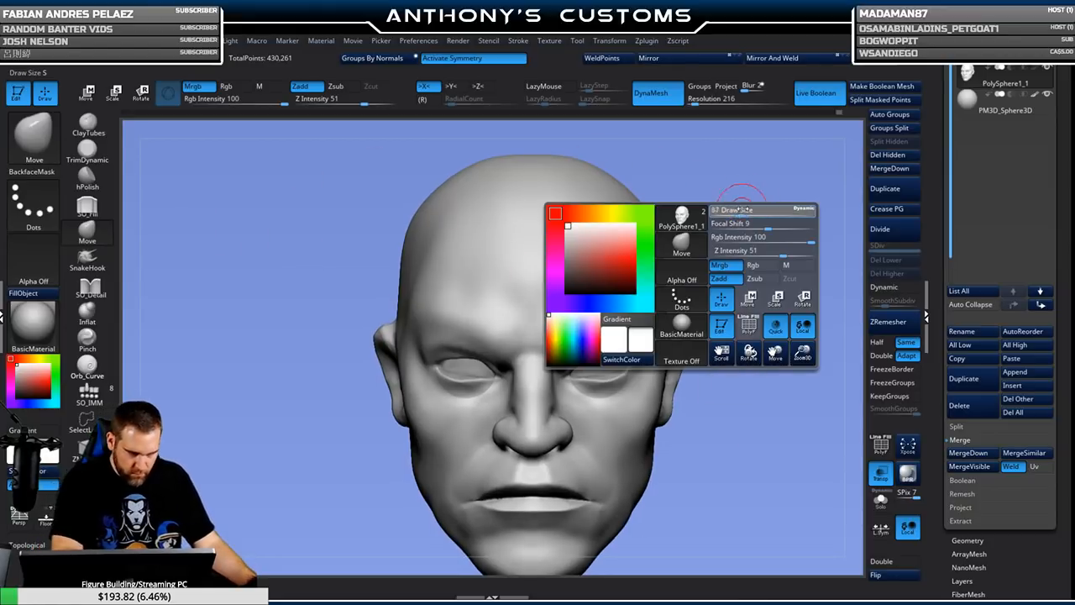
{"action": "left_click_drag", "start_coordinate": [584, 370], "coordinate": [592, 361]}
{"action": "mouse_move", "coordinate": [739, 324]}
{"action": "left_mouse_down"}
{"action": "mouse_move", "coordinate": [632, 328]}
{"action": "mouse_move", "coordinate": [770, 302]}
{"action": "mouse_move", "coordinate": [768, 282]}
{"action": "left_mouse_up"}
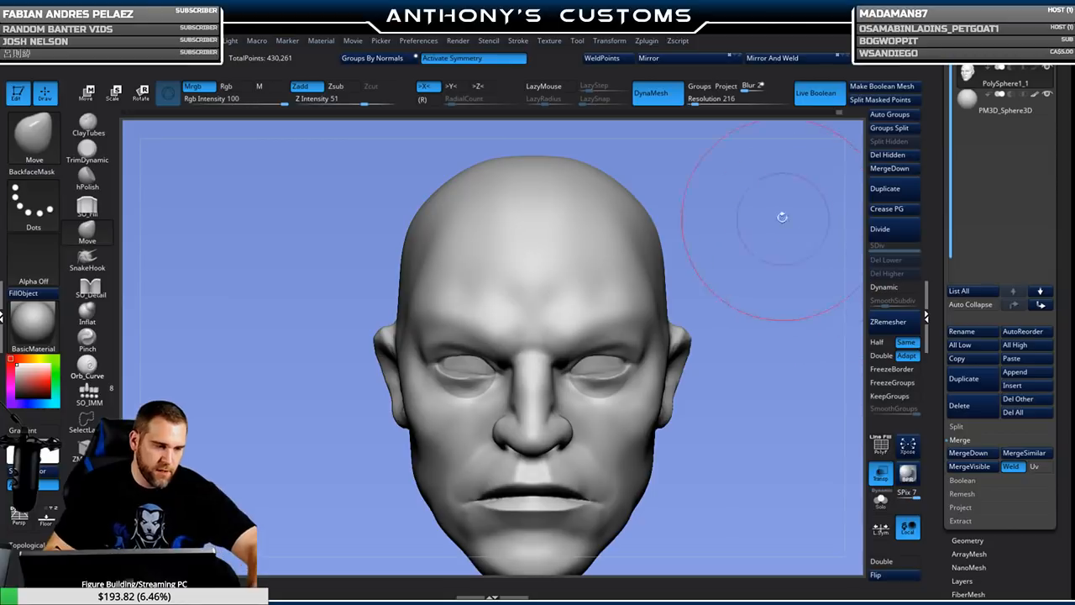
Reduce the Move brush size, turn off transparency, and reshape the lower eyelids.
{"action": "key", "text": "space"}
{"action": "left_click_drag", "start_coordinate": [744, 207], "coordinate": [723, 210]}
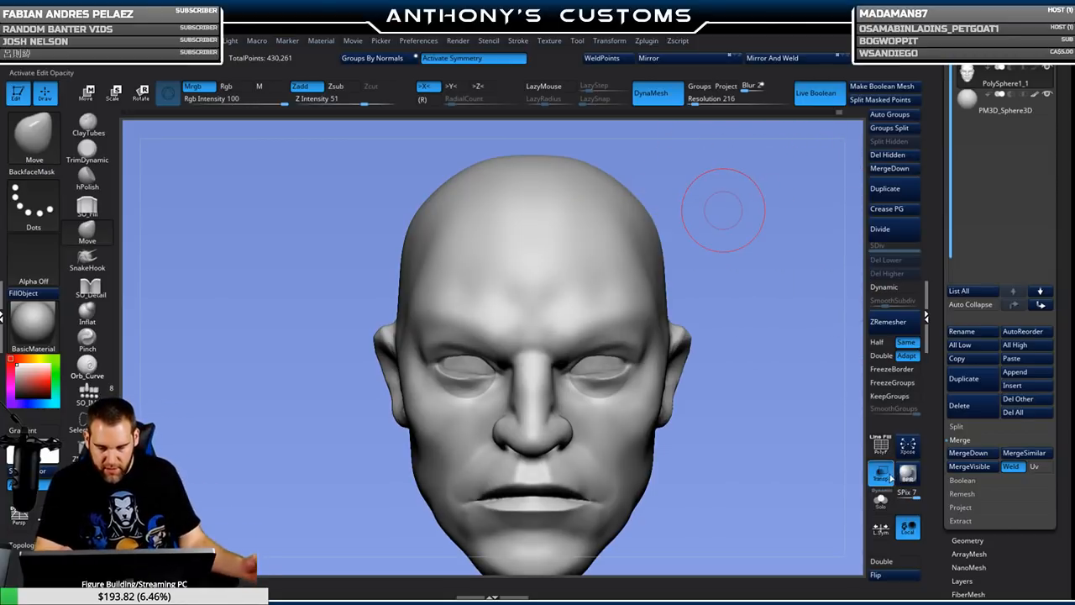
{"action": "mouse_move", "coordinate": [768, 311]}
{"action": "left_mouse_down"}
{"action": "mouse_move", "coordinate": [744, 300]}
{"action": "mouse_move", "coordinate": [752, 283]}
{"action": "mouse_move", "coordinate": [744, 363]}
{"action": "left_mouse_up"}
{"action": "key", "text": "space"}
{"action": "left_click_drag", "start_coordinate": [597, 386], "coordinate": [598, 390]}
{"action": "left_click_drag", "start_coordinate": [770, 363], "coordinate": [767, 329]}
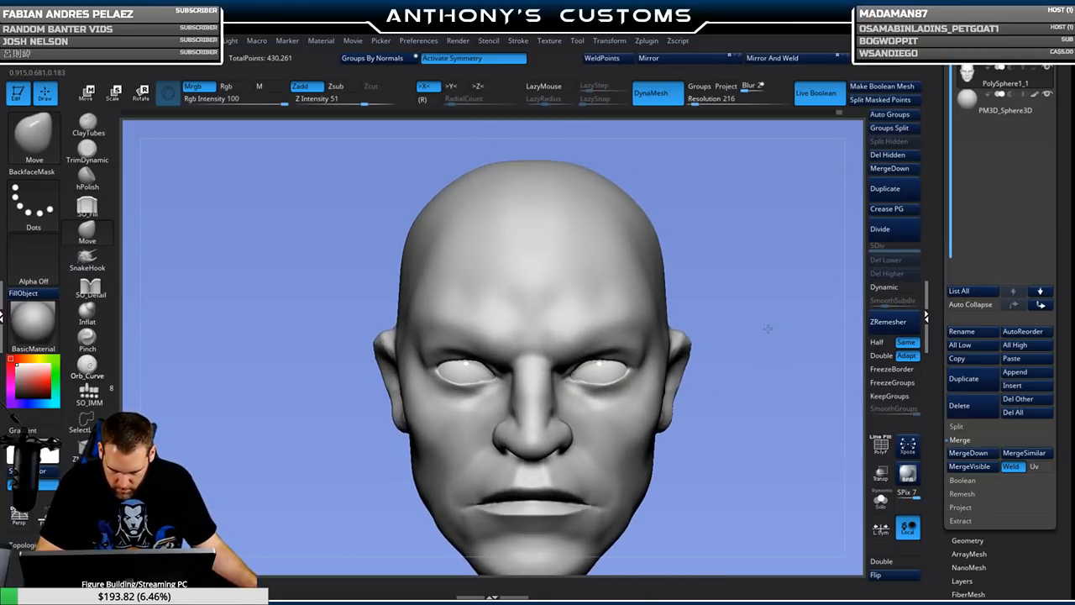
{"action": "left_click_drag", "start_coordinate": [569, 384], "coordinate": [591, 382]}
{"action": "left_click_drag", "start_coordinate": [761, 299], "coordinate": [641, 339]}
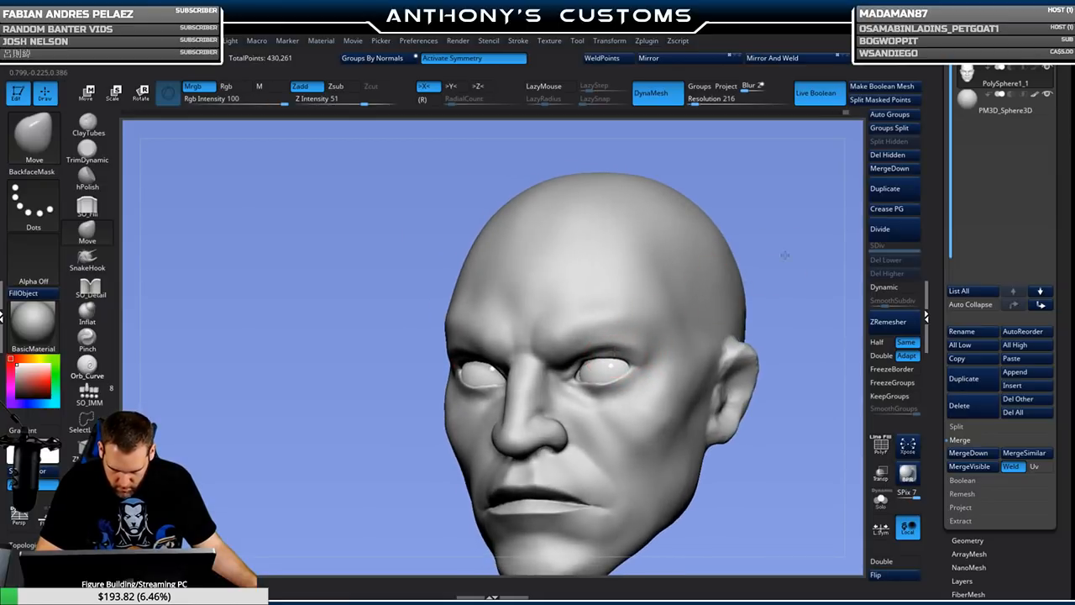
Remesh the head with DynaMesh at resolution 216.
{"action": "left_click_drag", "start_coordinate": [784, 254], "coordinate": [793, 252]}
{"action": "left_click_drag", "start_coordinate": [748, 333], "coordinate": [736, 293], "text": "alt"}
{"action": "key", "text": "space"}
{"action": "key", "text": "ctrl"}
{"action": "mouse_move", "coordinate": [765, 232]}
{"action": "left_mouse_down", "text": "alt"}
{"action": "mouse_move", "coordinate": [782, 232]}
{"action": "mouse_move", "coordinate": [644, 288]}
{"action": "left_mouse_up", "text": "alt"}
Build up the rims of the upper and lower eyelids and the inner eye corners with a resized ClayTubes brush.
{"action": "key", "text": "space"}
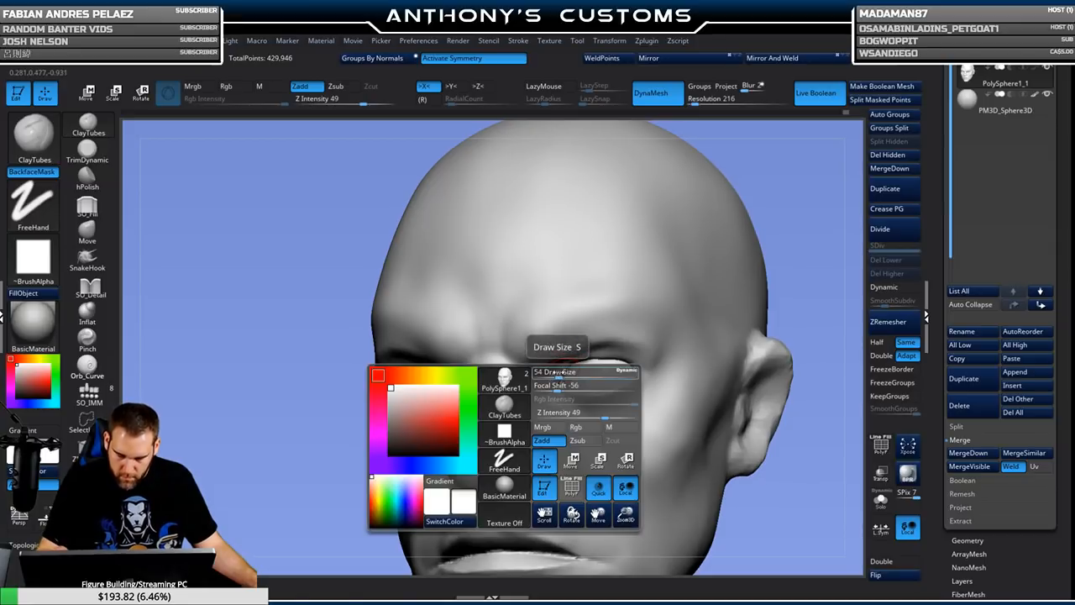
{"action": "mouse_move", "coordinate": [552, 377]}
{"action": "left_mouse_down"}
{"action": "mouse_move", "coordinate": [578, 367]}
{"action": "mouse_move", "coordinate": [557, 372]}
{"action": "left_mouse_up"}
{"action": "left_click_drag", "start_coordinate": [771, 262], "coordinate": [794, 250]}
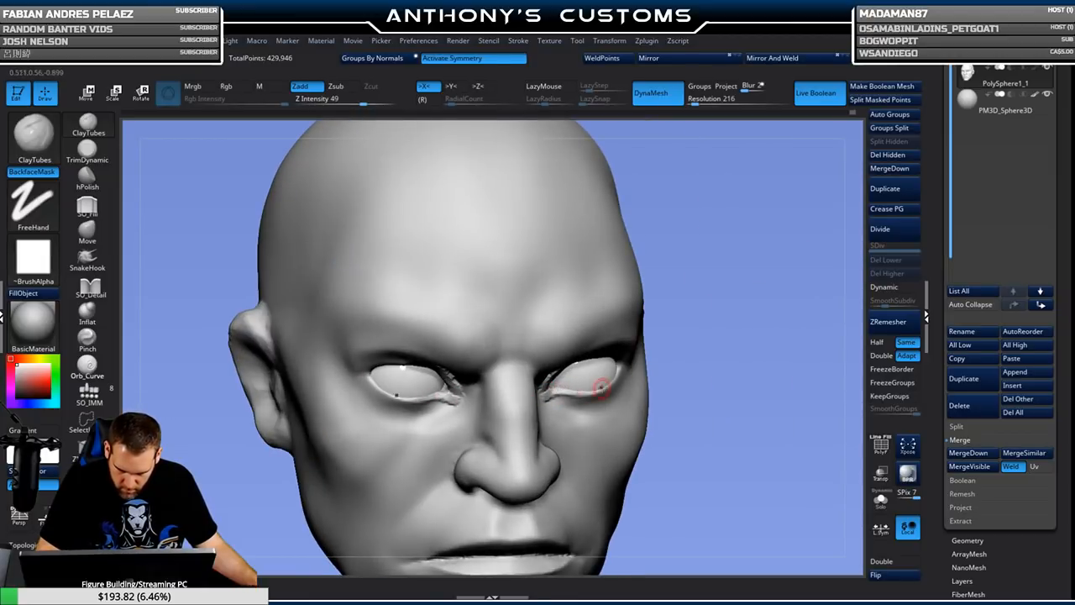
{"action": "left_click_drag", "start_coordinate": [683, 329], "coordinate": [714, 327]}
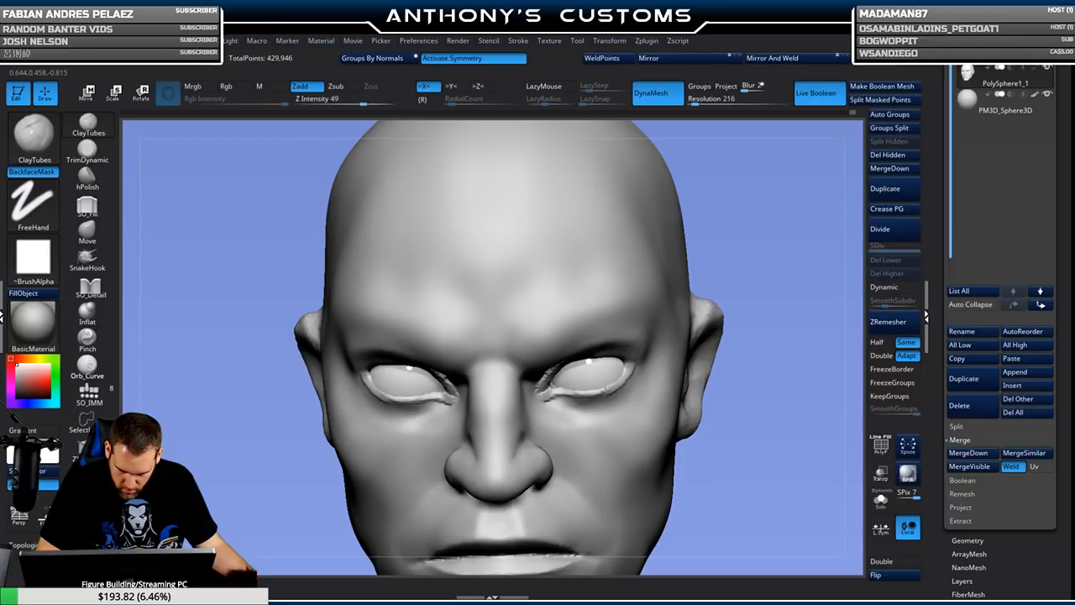
{"action": "mouse_move", "coordinate": [762, 284]}
{"action": "left_mouse_down"}
{"action": "mouse_move", "coordinate": [735, 243]}
{"action": "mouse_move", "coordinate": [643, 312]}
{"action": "left_mouse_up"}
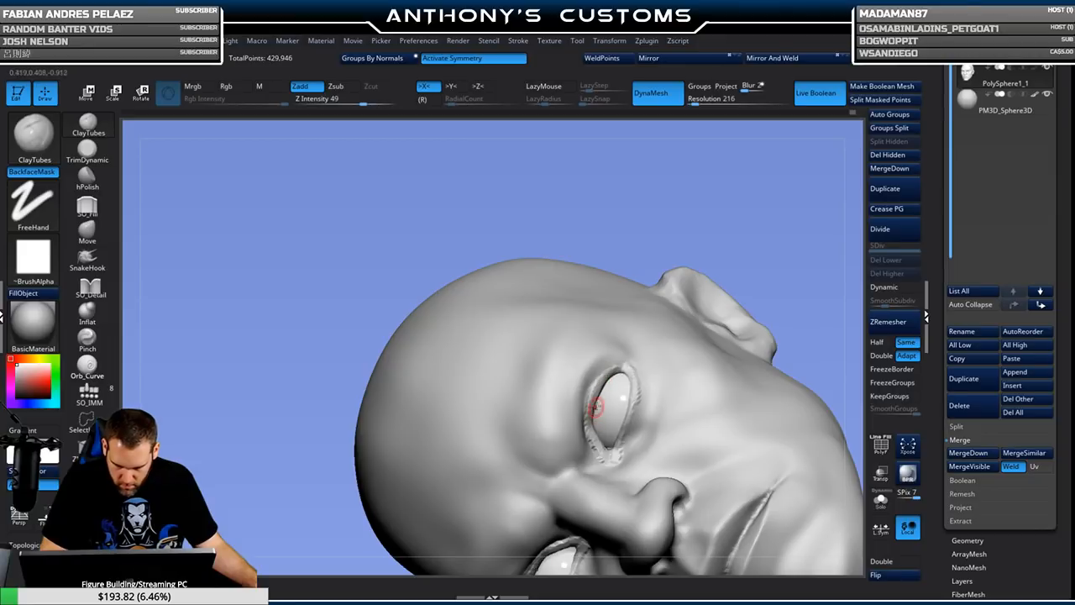
{"action": "mouse_move", "coordinate": [706, 211]}
{"action": "left_mouse_down"}
{"action": "mouse_move", "coordinate": [734, 226]}
{"action": "mouse_move", "coordinate": [717, 315]}
{"action": "mouse_move", "coordinate": [732, 344]}
{"action": "mouse_move", "coordinate": [688, 303]}
{"action": "mouse_move", "coordinate": [711, 308]}
{"action": "mouse_move", "coordinate": [704, 364]}
{"action": "mouse_move", "coordinate": [748, 293]}
{"action": "mouse_move", "coordinate": [739, 330]}
{"action": "mouse_move", "coordinate": [736, 302]}
{"action": "left_mouse_up"}
{"action": "key", "text": "space"}
{"action": "key", "text": "space"}
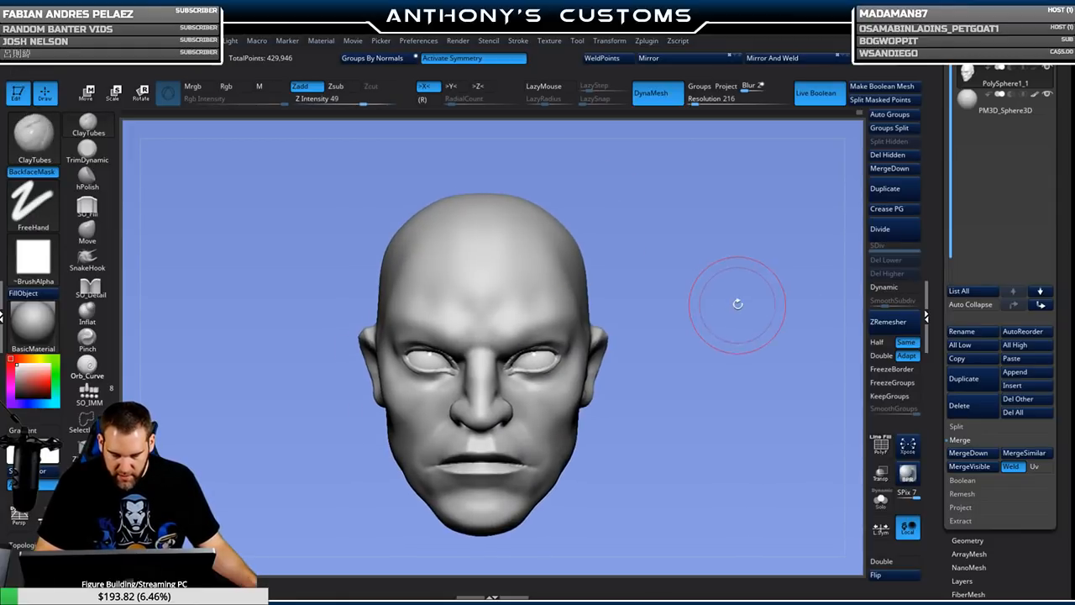
Adjust the ears and the side of the face with an enlarged Move brush.
{"action": "left_click_drag", "start_coordinate": [741, 344], "coordinate": [662, 318]}
{"action": "left_click", "coordinate": [87, 232]}
{"action": "left_click_drag", "start_coordinate": [714, 218], "coordinate": [734, 224]}
{"action": "key", "text": "space"}
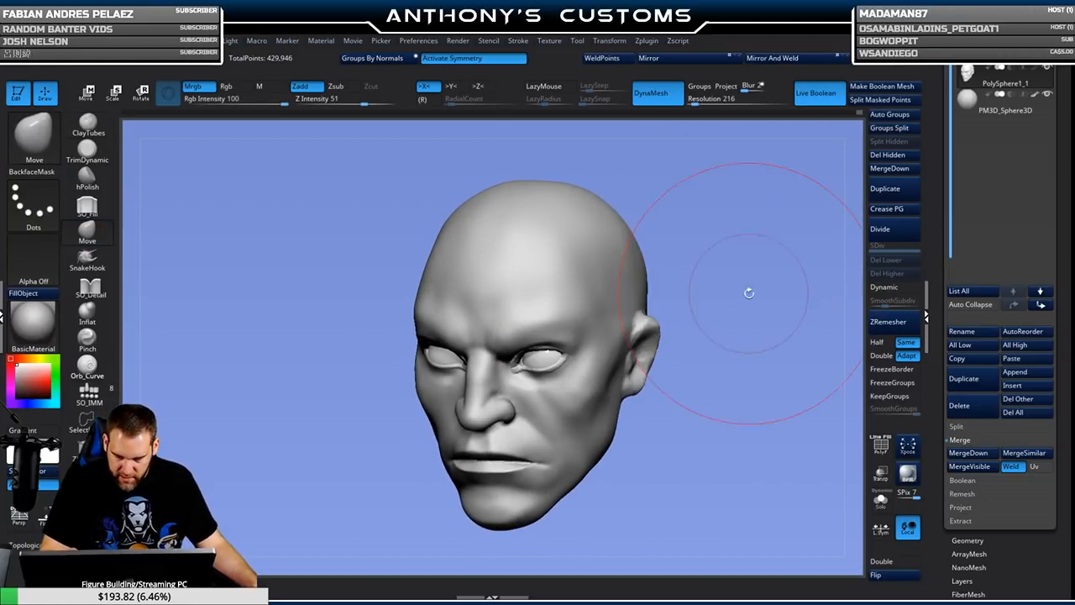
{"action": "mouse_move", "coordinate": [646, 354]}
{"action": "left_mouse_down"}
{"action": "mouse_move", "coordinate": [739, 336]}
{"action": "mouse_move", "coordinate": [744, 311]}
{"action": "mouse_move", "coordinate": [722, 317]}
{"action": "left_mouse_up"}
{"action": "key", "text": "space"}
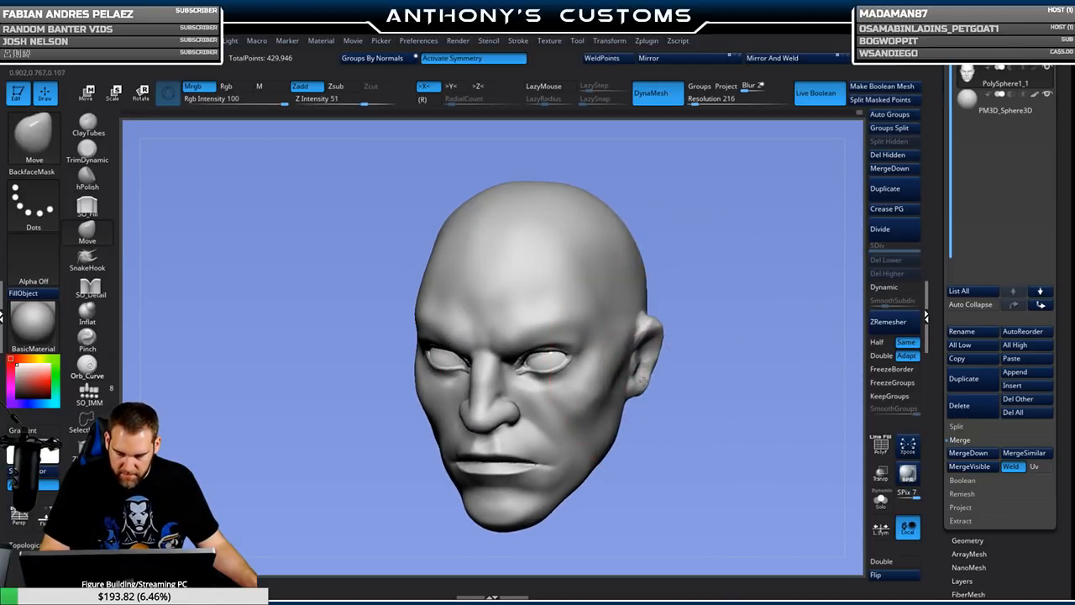
{"action": "left_click_drag", "start_coordinate": [646, 382], "coordinate": [649, 377]}
{"action": "mouse_move", "coordinate": [710, 336]}
{"action": "left_mouse_down"}
{"action": "mouse_move", "coordinate": [749, 320]}
{"action": "mouse_move", "coordinate": [750, 287]}
{"action": "mouse_move", "coordinate": [729, 330]}
{"action": "left_mouse_up"}
{"action": "key", "text": "space"}
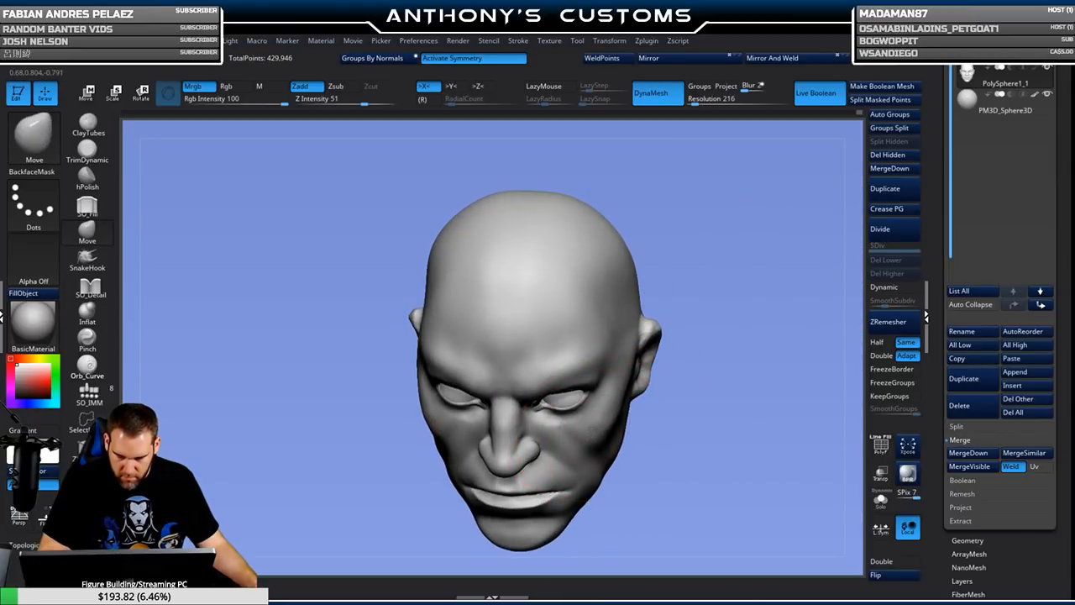
Push the tip of the nose back slightly in profile with the Move brush.
{"action": "mouse_move", "coordinate": [667, 422]}
{"action": "left_mouse_down"}
{"action": "mouse_move", "coordinate": [711, 403]}
{"action": "mouse_move", "coordinate": [727, 381]}
{"action": "mouse_move", "coordinate": [694, 351]}
{"action": "mouse_move", "coordinate": [711, 366]}
{"action": "mouse_move", "coordinate": [719, 343]}
{"action": "left_mouse_up"}
{"action": "key", "text": "space"}
{"action": "left_click_drag", "start_coordinate": [719, 282], "coordinate": [722, 284]}
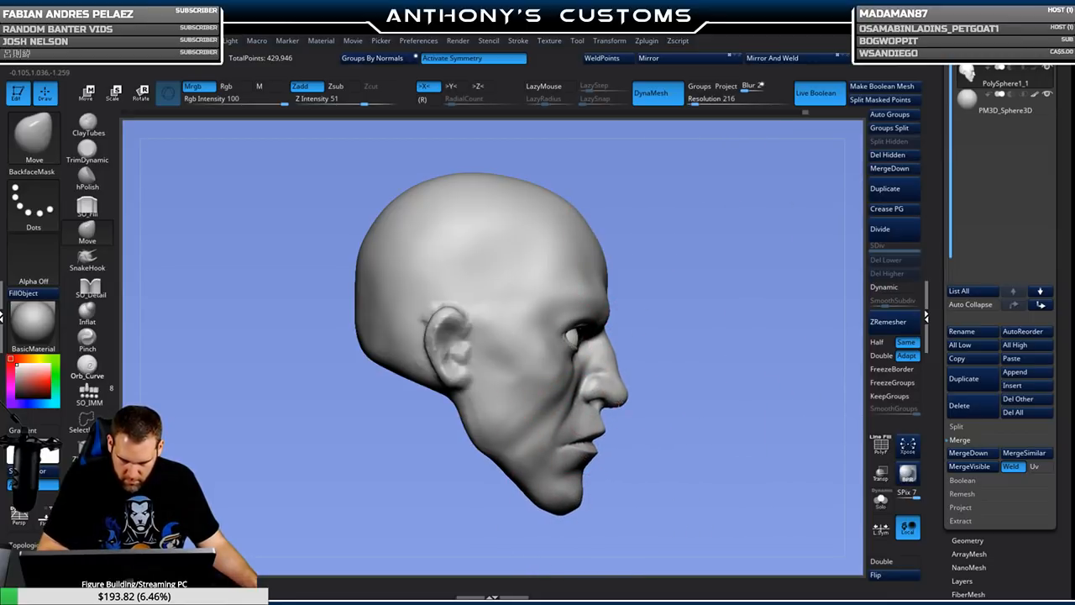
{"action": "key", "text": "space"}
{"action": "left_click_drag", "start_coordinate": [684, 364], "coordinate": [672, 365]}
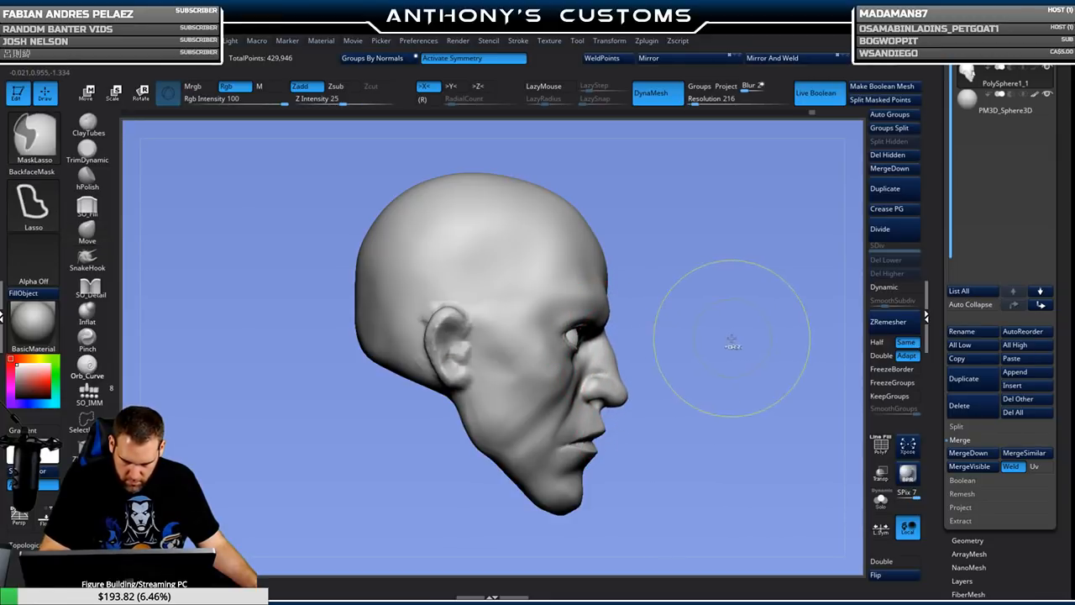
{"action": "key", "text": "space"}
{"action": "left_click_drag", "start_coordinate": [724, 334], "coordinate": [712, 334]}
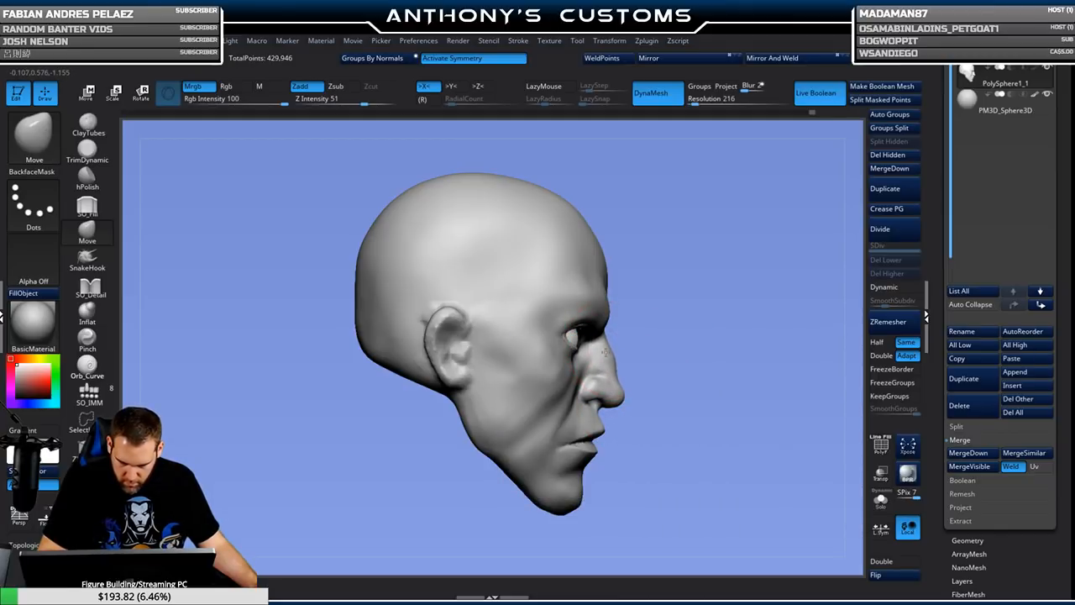
Nudge the inner eye corners beside the nose bridge with a resized Move brush in front view.
{"action": "left_click_drag", "start_coordinate": [789, 342], "coordinate": [659, 336]}
{"action": "mouse_move", "coordinate": [789, 374]}
{"action": "left_mouse_down", "text": "shift"}
{"action": "mouse_move", "coordinate": [791, 384]}
{"action": "mouse_move", "coordinate": [713, 359]}
{"action": "left_mouse_up", "text": "shift"}
{"action": "key", "text": "space"}
{"action": "left_click_drag", "start_coordinate": [712, 287], "coordinate": [732, 324]}
{"action": "left_click_drag", "start_coordinate": [579, 324], "coordinate": [583, 319]}
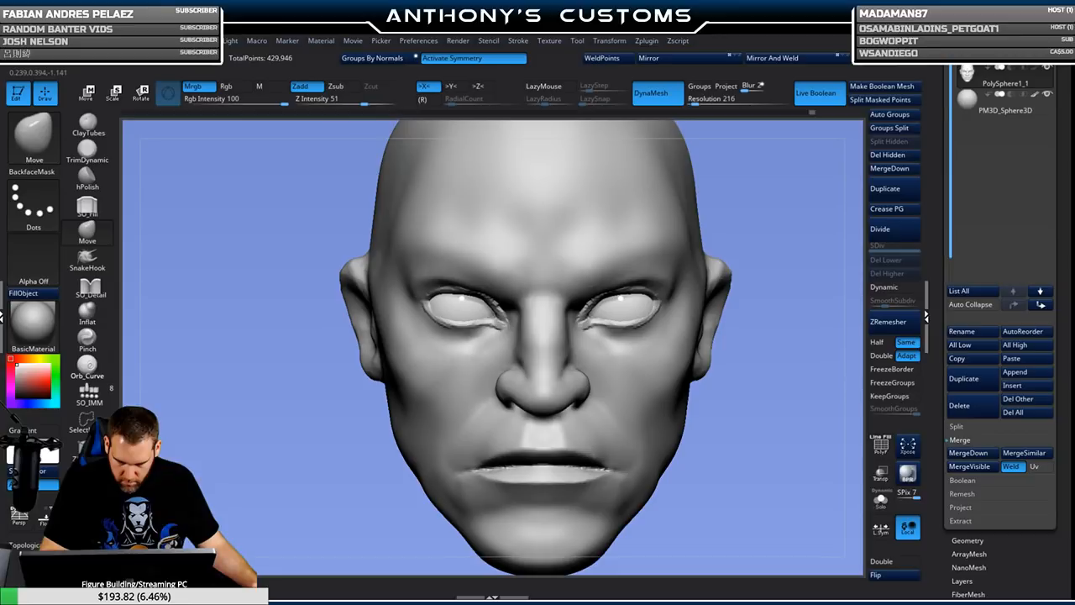
Push the underside of the chin upward in profile with the Move brush.
{"action": "mouse_move", "coordinate": [790, 222]}
{"action": "left_mouse_down", "text": "alt"}
{"action": "mouse_move", "coordinate": [764, 204]}
{"action": "mouse_move", "coordinate": [689, 234]}
{"action": "mouse_move", "coordinate": [767, 230]}
{"action": "left_mouse_up", "text": "alt"}
{"action": "left_click_drag", "start_coordinate": [782, 307], "coordinate": [749, 305]}
{"action": "left_click_drag", "start_coordinate": [762, 426], "coordinate": [700, 418], "text": "alt"}
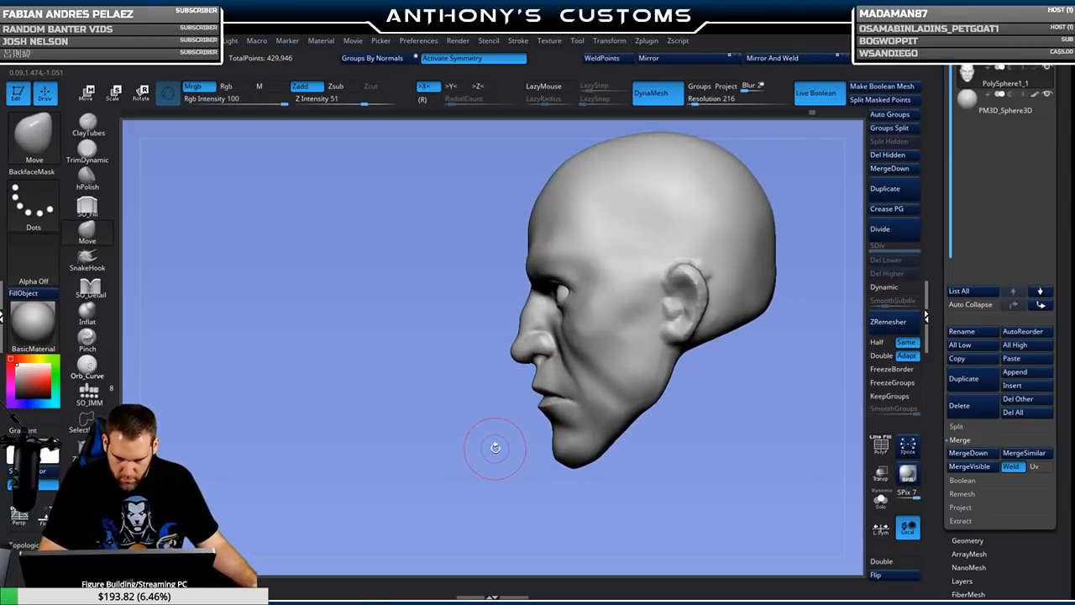
{"action": "key", "text": "space"}
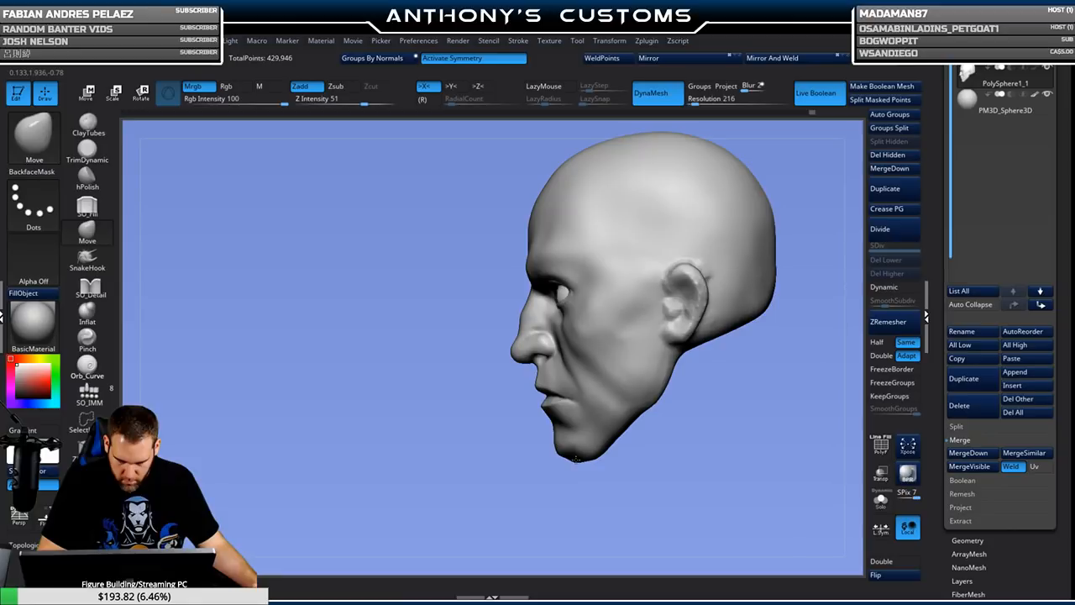
Undo the last chin change, reshape the sides of the chin in front view with a resized Move brush, and save the project.
{"action": "left_click_drag", "start_coordinate": [583, 508], "coordinate": [638, 467]}
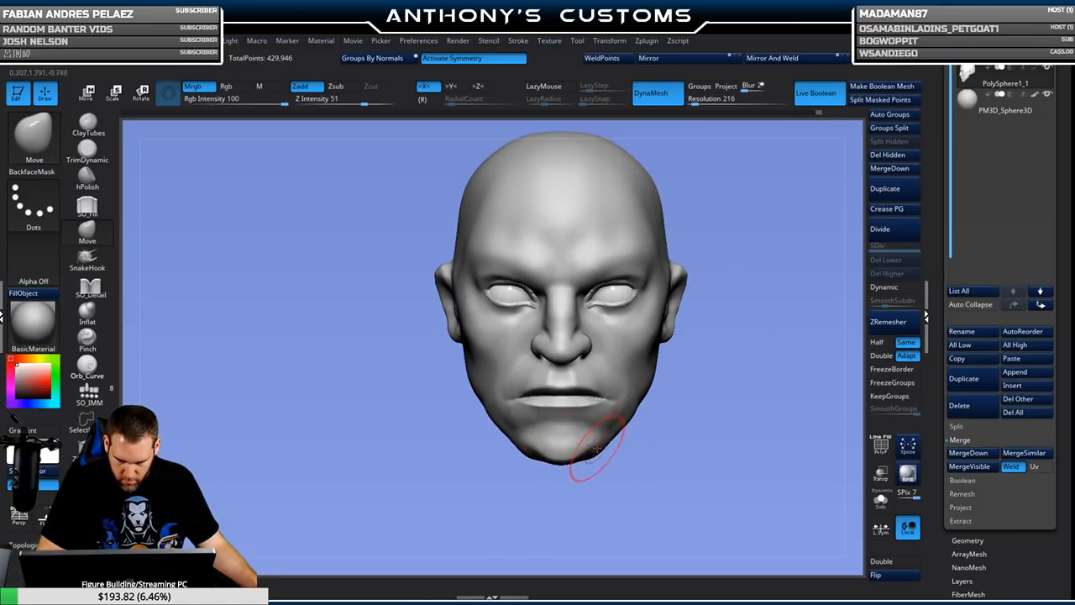
{"action": "key", "text": "ctrl+z"}
{"action": "key", "text": "space"}
{"action": "left_click_drag", "start_coordinate": [724, 387], "coordinate": [730, 387]}
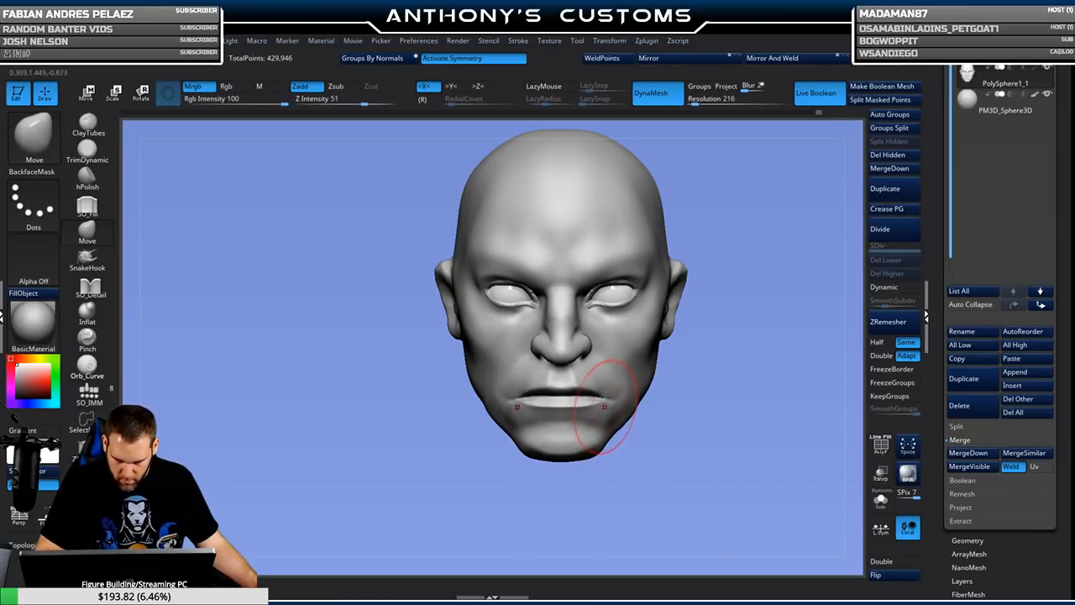
{"action": "mouse_move", "coordinate": [621, 437]}
{"action": "left_mouse_down"}
{"action": "mouse_move", "coordinate": [631, 459]}
{"action": "mouse_move", "coordinate": [606, 444]}
{"action": "left_mouse_up"}
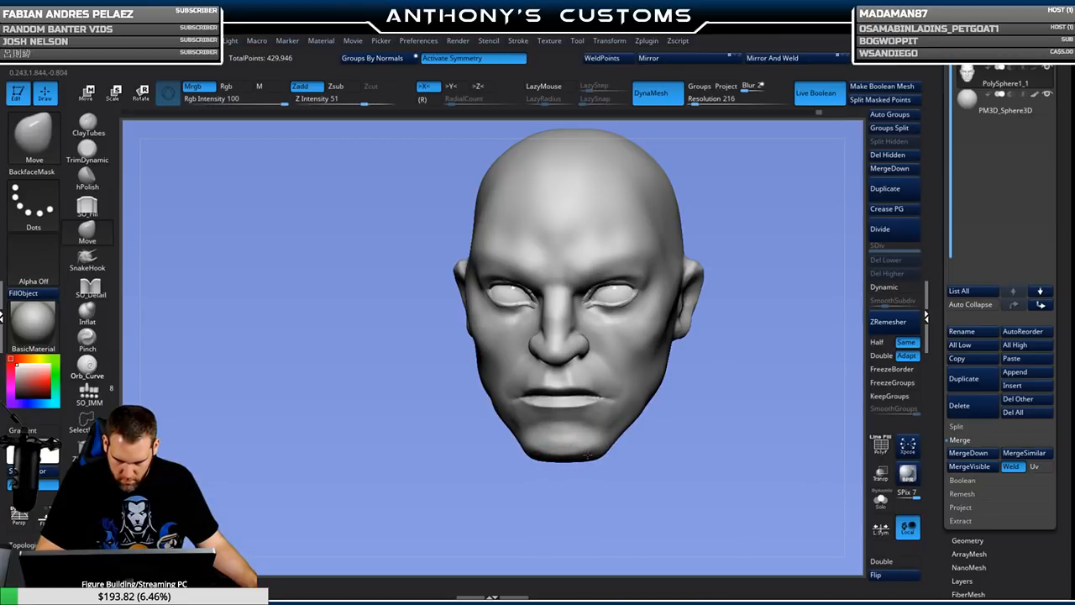
{"action": "key", "text": "ctrl+s"}
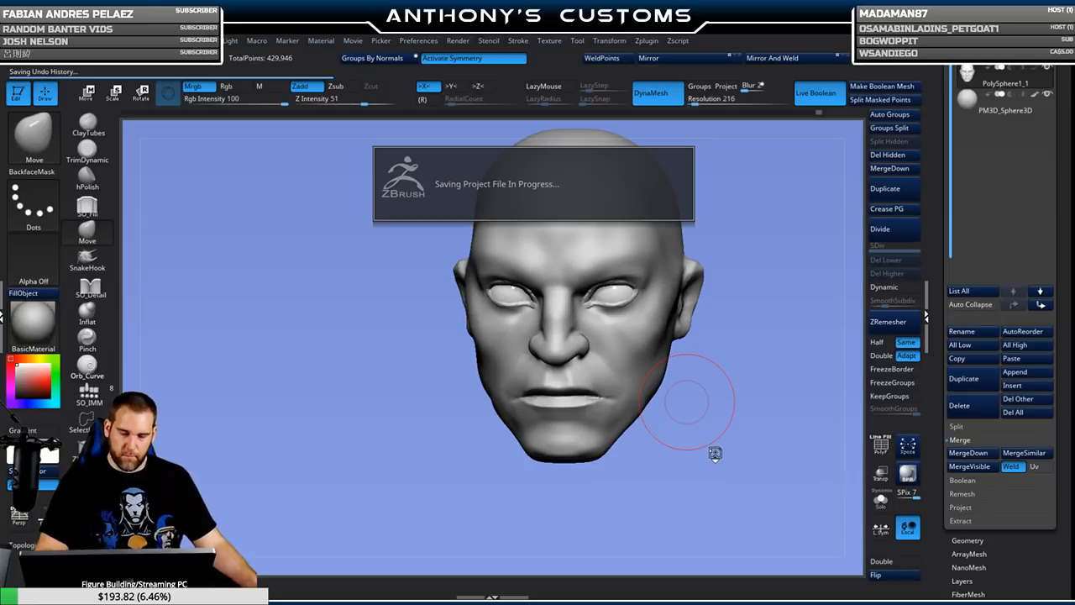
Adjust the angle of the jaw below the ear with the Move brush in three-quarter view.
{"action": "mouse_move", "coordinate": [694, 452]}
{"action": "left_mouse_down"}
{"action": "mouse_move", "coordinate": [711, 437]}
{"action": "mouse_move", "coordinate": [702, 382]}
{"action": "mouse_move", "coordinate": [668, 394]}
{"action": "mouse_move", "coordinate": [646, 439]}
{"action": "mouse_move", "coordinate": [683, 445]}
{"action": "left_mouse_up"}
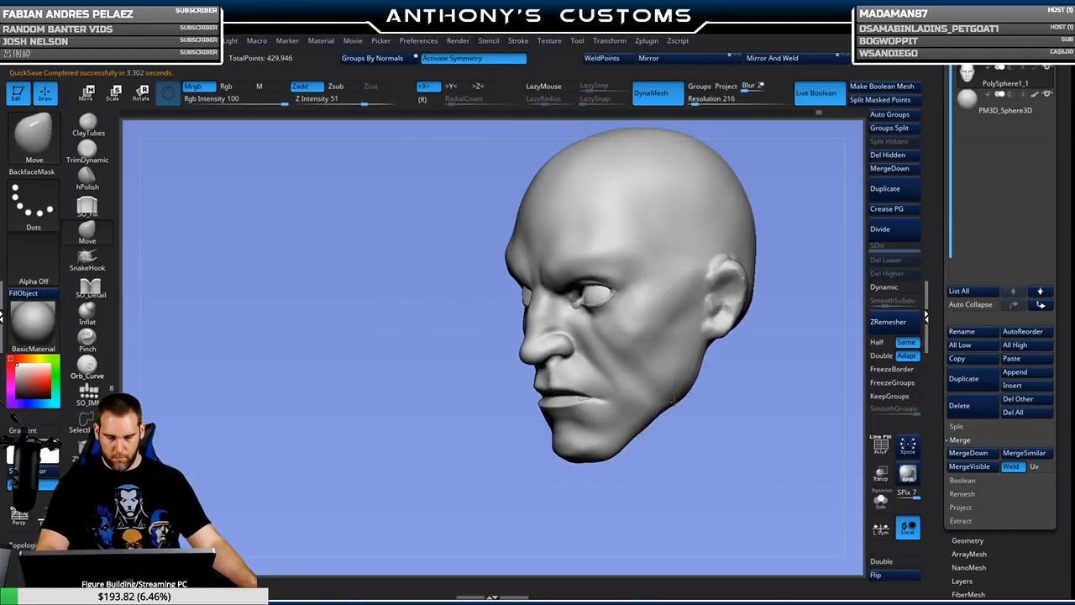
{"action": "left_click_drag", "start_coordinate": [717, 375], "coordinate": [667, 387]}
{"action": "mouse_move", "coordinate": [735, 424]}
{"action": "left_mouse_down"}
{"action": "mouse_move", "coordinate": [708, 401]}
{"action": "mouse_move", "coordinate": [694, 435]}
{"action": "mouse_move", "coordinate": [703, 409]}
{"action": "mouse_move", "coordinate": [769, 381]}
{"action": "mouse_move", "coordinate": [728, 436]}
{"action": "left_mouse_up"}
Refine the outline of the upper skull in front and side views with an enlarged Move brush.
{"action": "key", "text": "space"}
{"action": "key", "text": "space"}
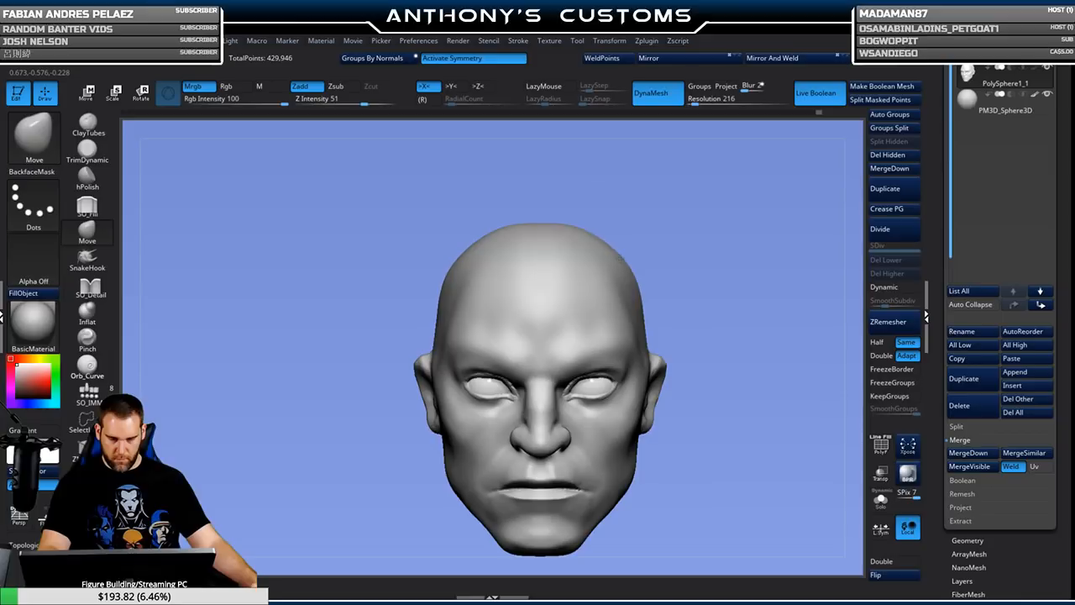
{"action": "key", "text": "space"}
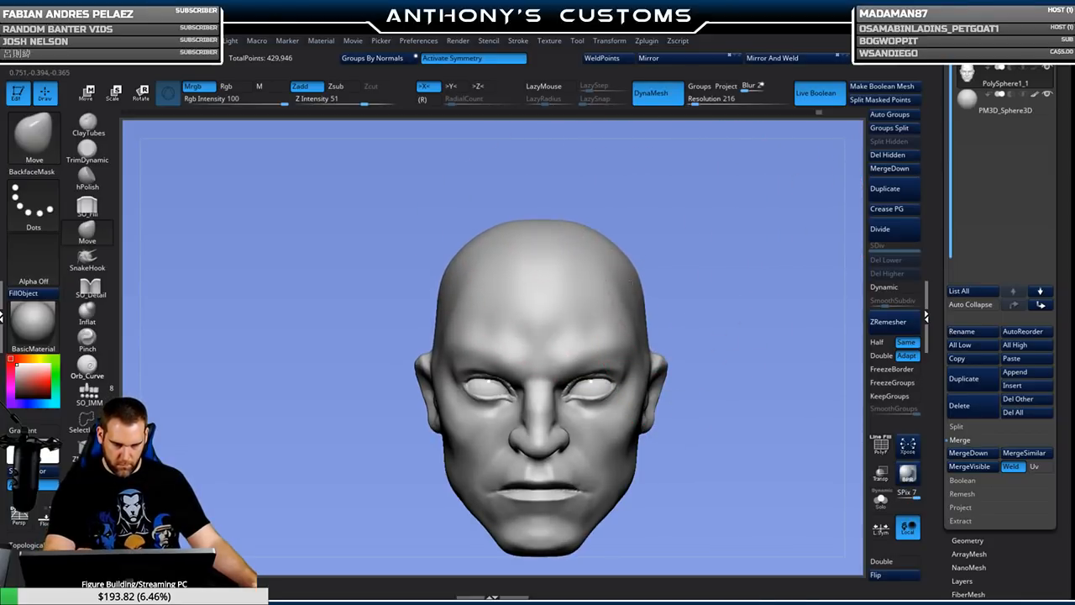
{"action": "key", "text": "space"}
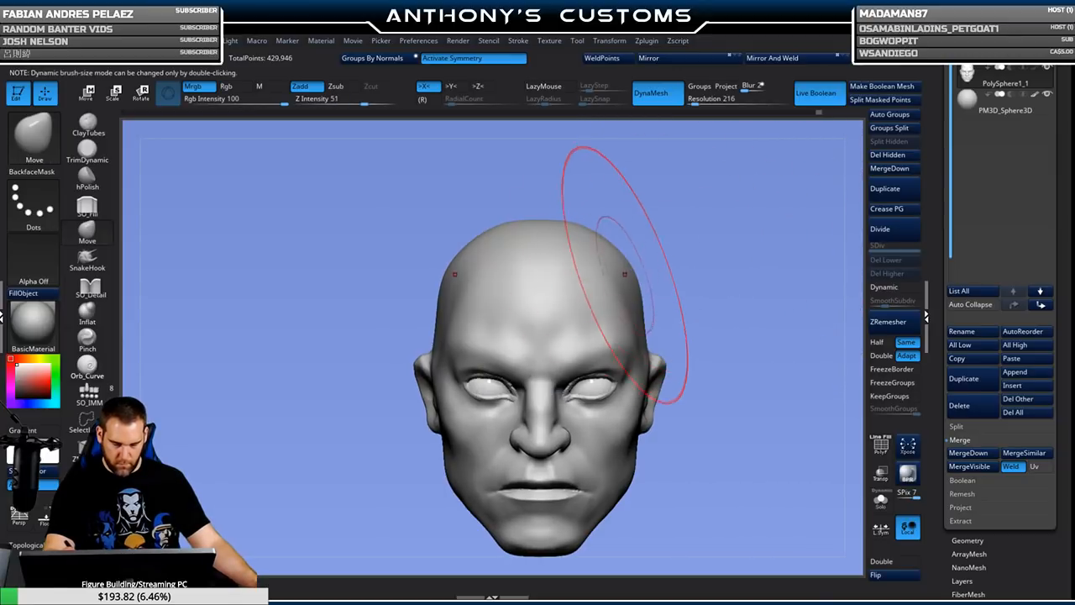
{"action": "mouse_move", "coordinate": [744, 232]}
{"action": "left_mouse_down"}
{"action": "mouse_move", "coordinate": [803, 197]}
{"action": "mouse_move", "coordinate": [671, 222]}
{"action": "left_mouse_up"}
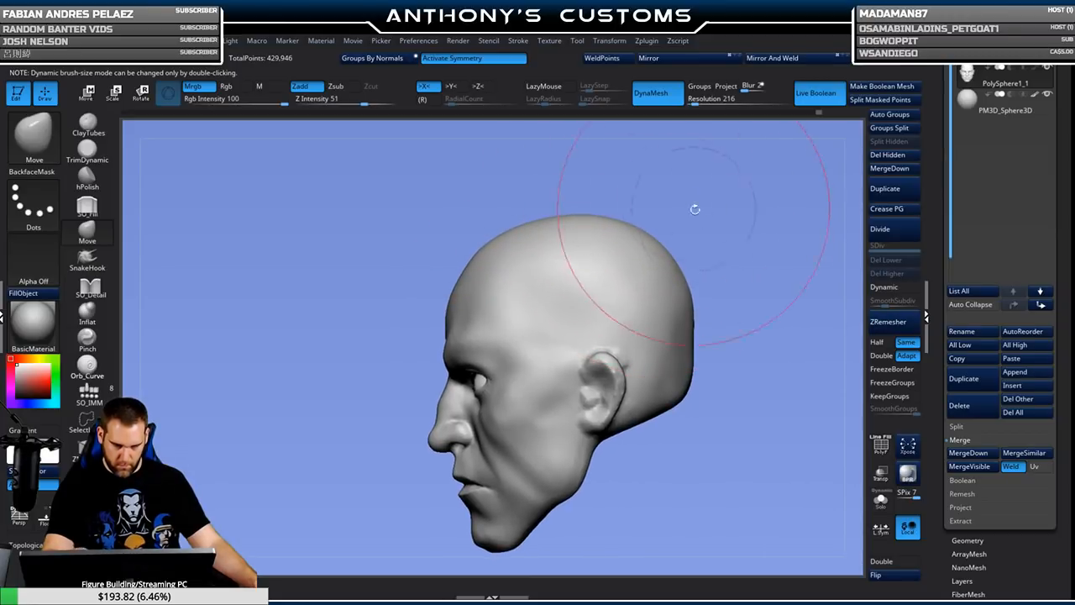
{"action": "mouse_move", "coordinate": [696, 307]}
{"action": "left_mouse_down"}
{"action": "mouse_move", "coordinate": [781, 276]}
{"action": "mouse_move", "coordinate": [722, 292]}
{"action": "mouse_move", "coordinate": [681, 285]}
{"action": "mouse_move", "coordinate": [683, 312]}
{"action": "left_mouse_up"}
Shape the sides of the skull from a top view with a resized Move brush.
{"action": "left_click_drag", "start_coordinate": [708, 233], "coordinate": [591, 227]}
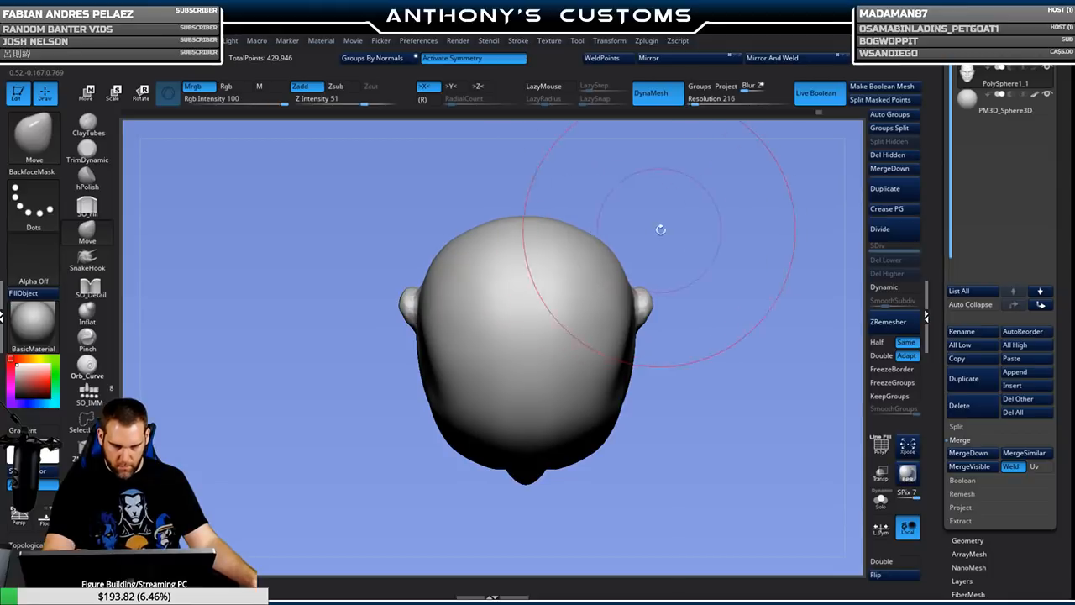
{"action": "key", "text": "space"}
{"action": "left_click_drag", "start_coordinate": [696, 227], "coordinate": [686, 227]}
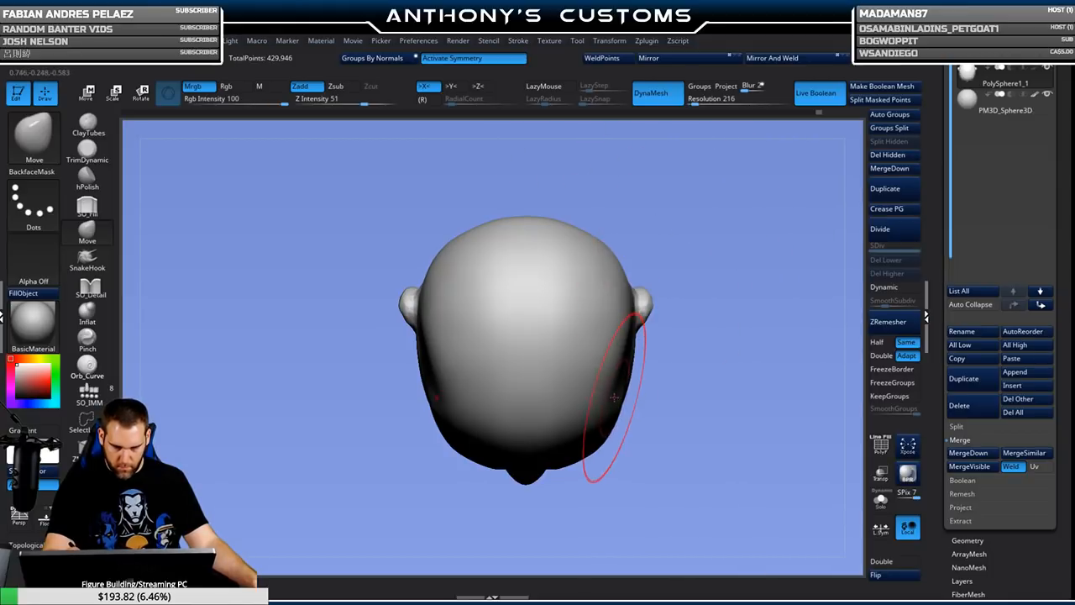
{"action": "left_click_drag", "start_coordinate": [607, 396], "coordinate": [614, 396]}
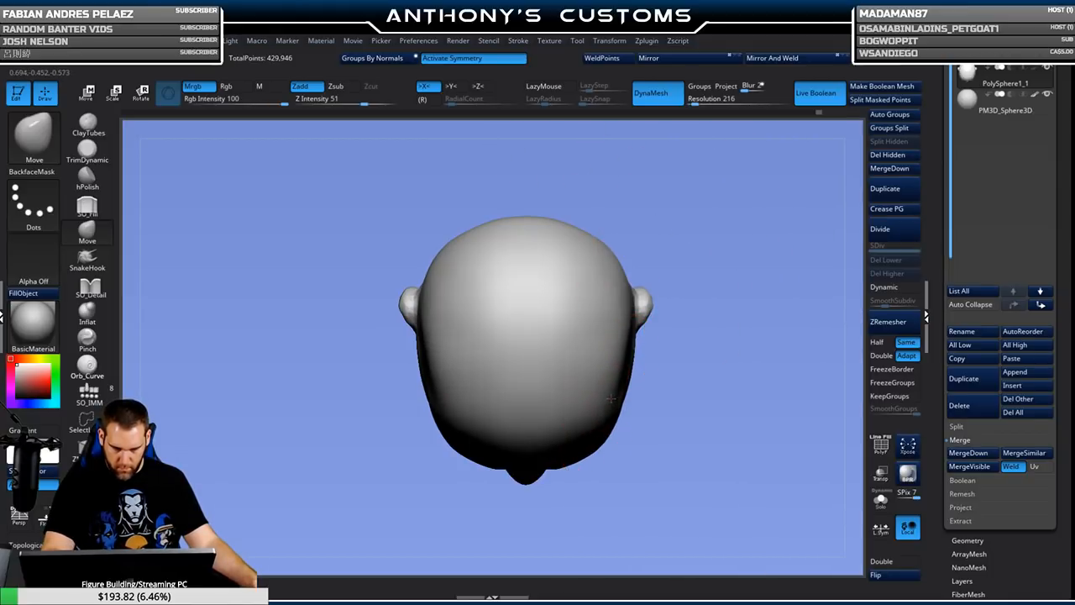
{"action": "left_click_drag", "start_coordinate": [712, 377], "coordinate": [731, 242]}
{"action": "left_click_drag", "start_coordinate": [732, 392], "coordinate": [720, 255]}
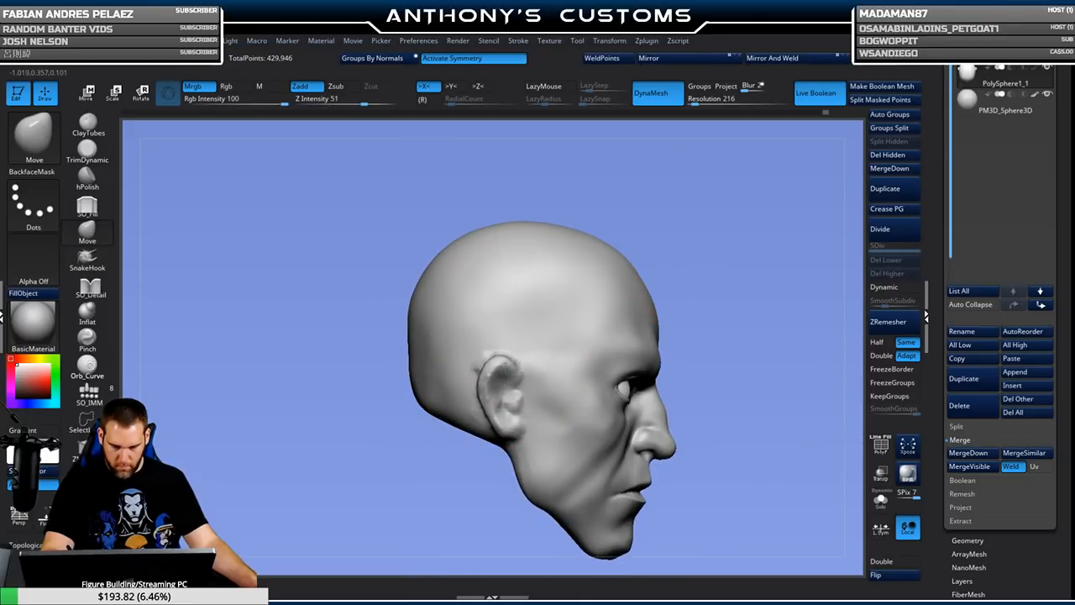
Nudge the ear slightly toward the back of the head in profile with a smaller Move brush.
{"action": "key", "text": "space"}
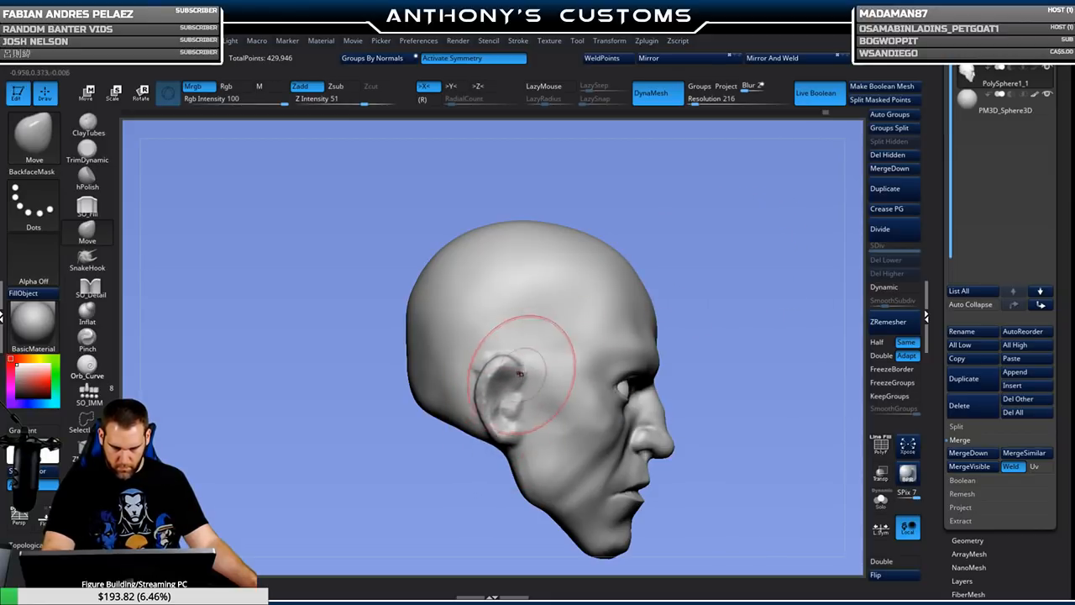
{"action": "mouse_move", "coordinate": [743, 284]}
{"action": "left_mouse_down", "text": "shift"}
{"action": "mouse_move", "coordinate": [771, 262]}
{"action": "mouse_move", "coordinate": [686, 235]}
{"action": "left_mouse_up", "text": "shift"}
{"action": "key", "text": "space"}
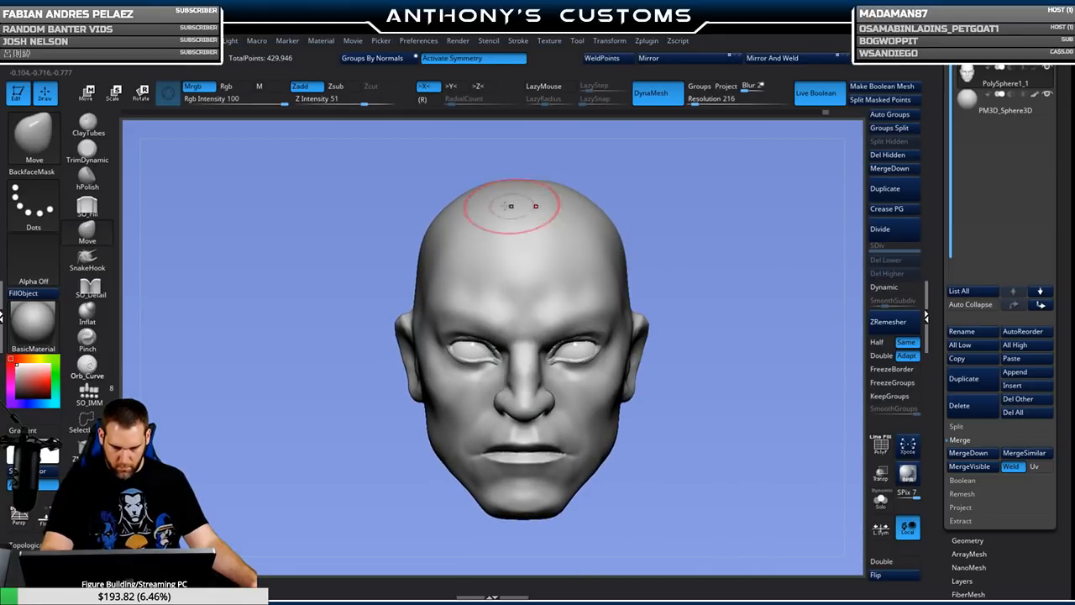
Switch to the SO_Fill brush and save the project.
{"action": "left_click", "coordinate": [87, 206]}
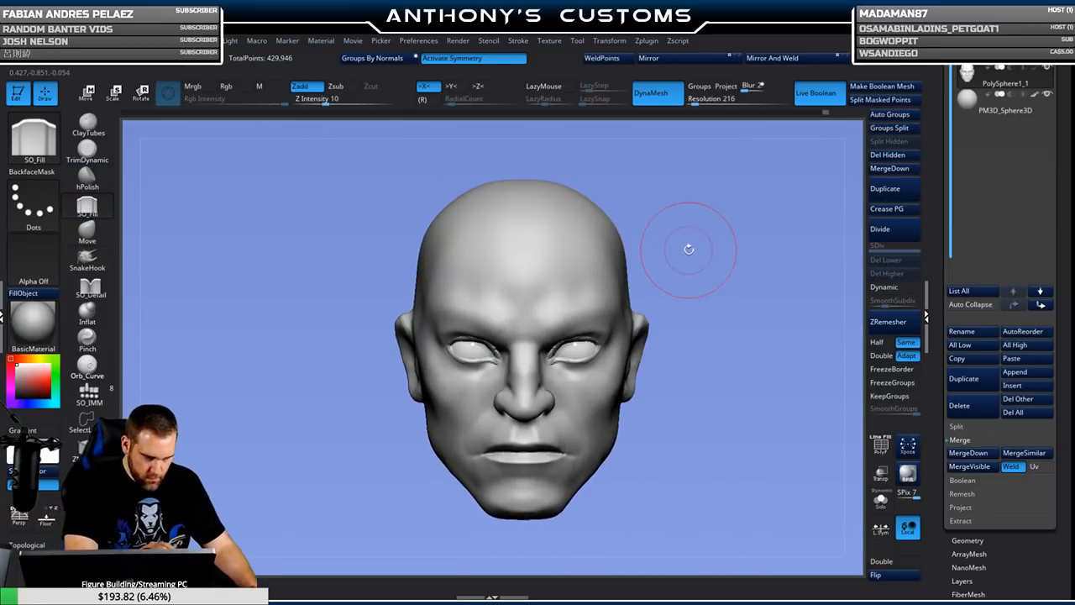
{"action": "key", "text": "ctrl"}
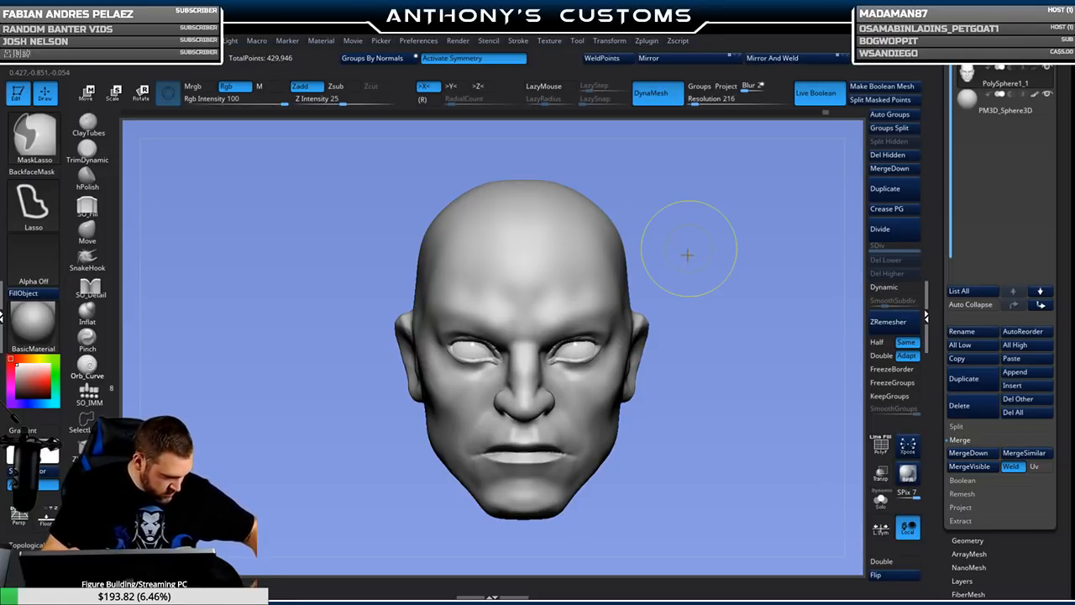
{"action": "key", "text": "ctrl+s"}
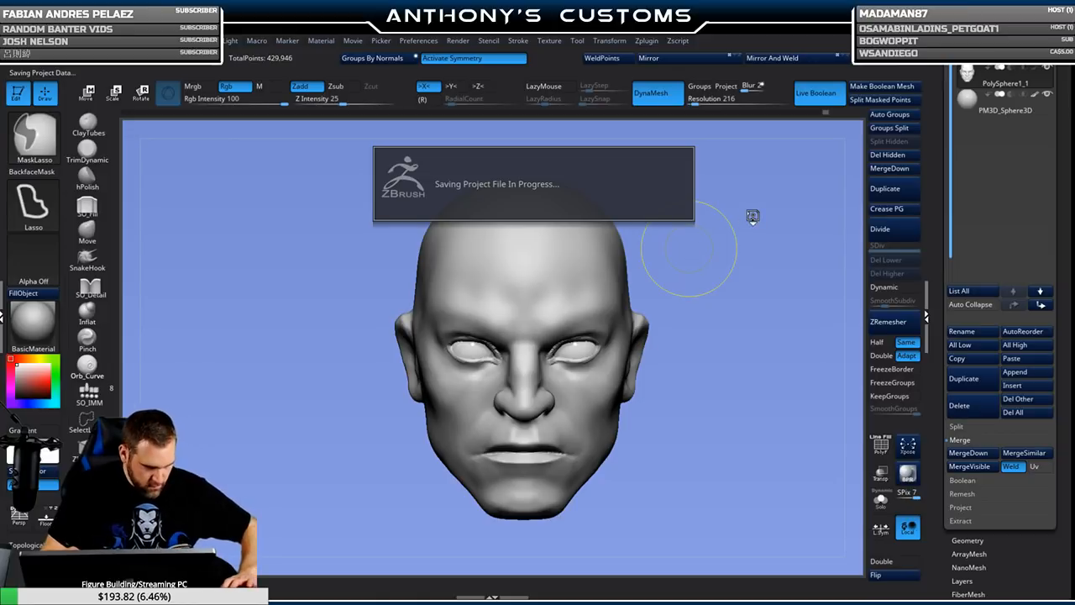
Build up the upper eyelid around the outer eye corner with a reduced SO_Fill brush.
{"action": "mouse_move", "coordinate": [751, 211]}
{"action": "left_mouse_down"}
{"action": "mouse_move", "coordinate": [715, 334]}
{"action": "mouse_move", "coordinate": [729, 335]}
{"action": "mouse_move", "coordinate": [660, 323]}
{"action": "mouse_move", "coordinate": [715, 322]}
{"action": "mouse_move", "coordinate": [725, 341]}
{"action": "mouse_move", "coordinate": [720, 307]}
{"action": "mouse_move", "coordinate": [693, 308]}
{"action": "mouse_move", "coordinate": [692, 288]}
{"action": "left_mouse_up"}
{"action": "key", "text": "space"}
{"action": "left_click_drag", "start_coordinate": [491, 336], "coordinate": [476, 348]}
{"action": "key", "text": "space"}
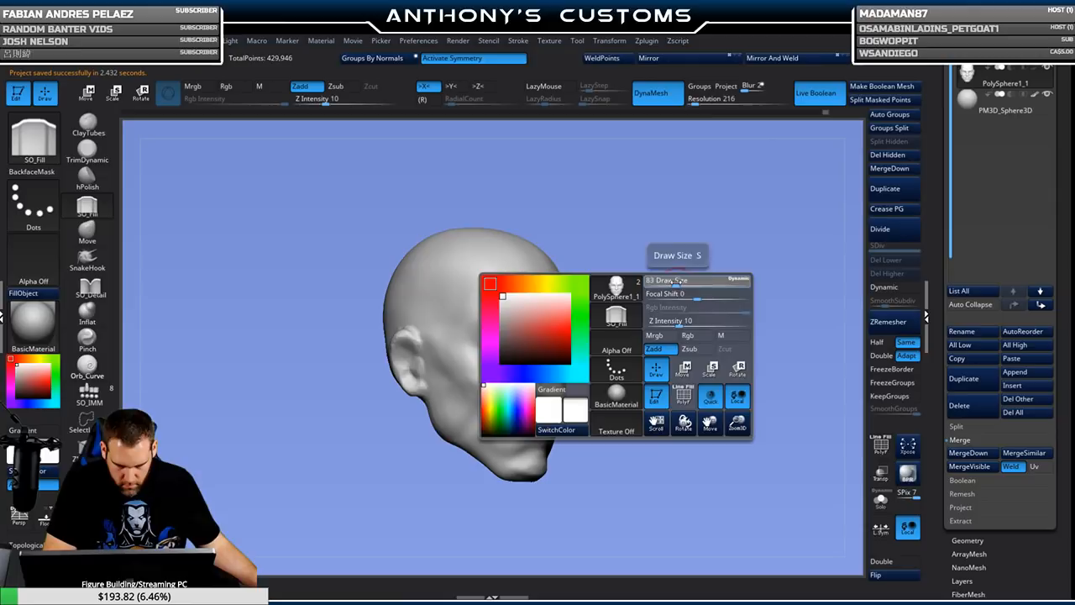
{"action": "left_click_drag", "start_coordinate": [689, 276], "coordinate": [727, 265], "text": "alt"}
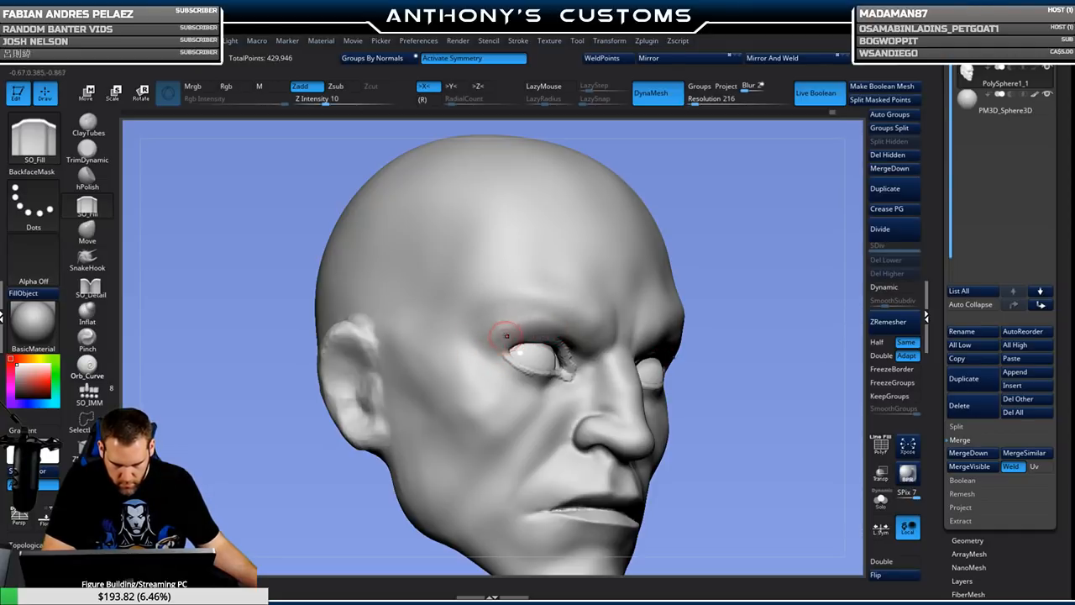
{"action": "key", "text": "shift"}
{"action": "left_click_drag", "start_coordinate": [831, 252], "coordinate": [804, 244], "text": "shift"}
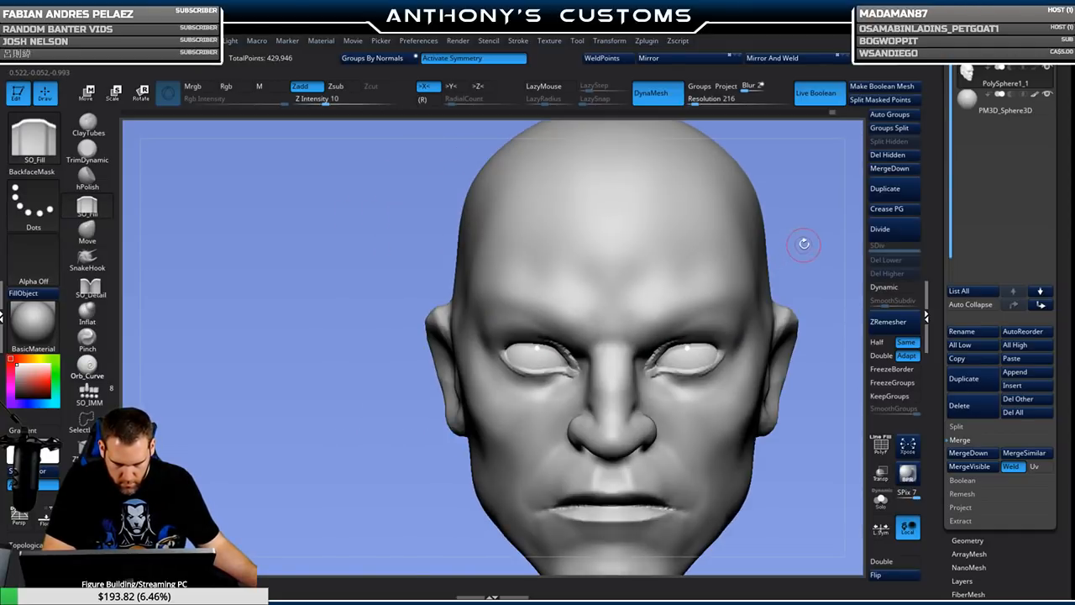
Fill and smooth the inner eye corners beside the nose bridge with the SO_Fill brush at draw size 25.
{"action": "key", "text": "space"}
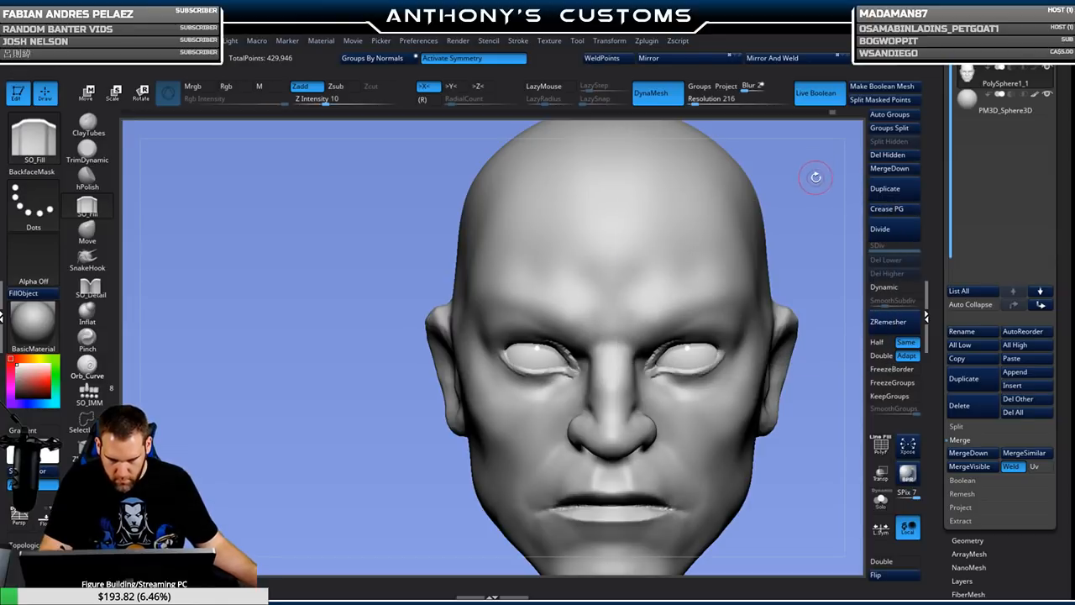
{"action": "left_click_drag", "start_coordinate": [811, 207], "coordinate": [736, 195], "text": "alt"}
{"action": "key", "text": "space"}
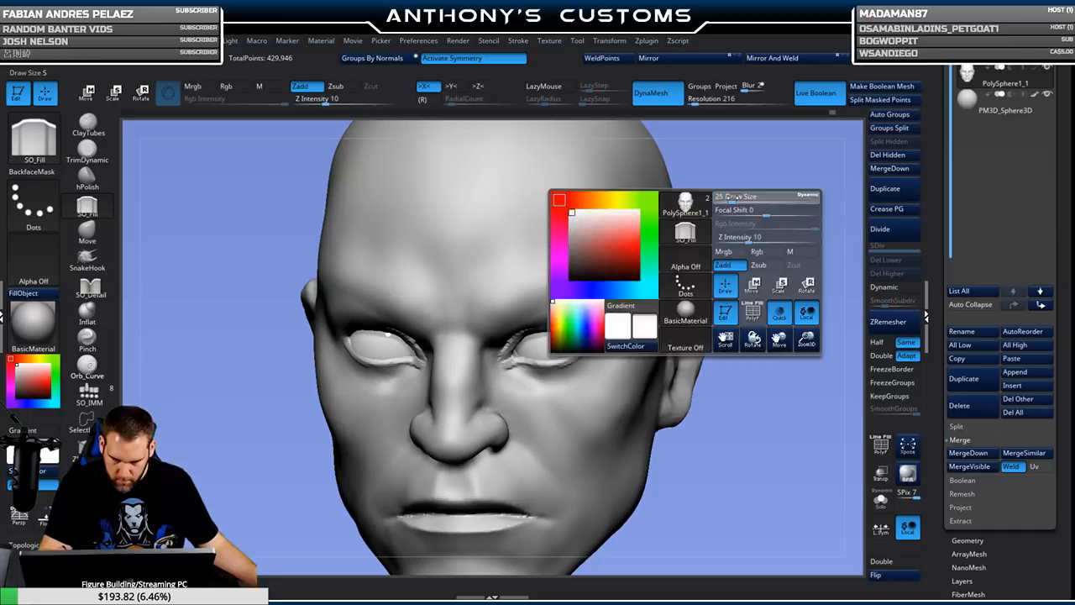
{"action": "key", "text": "shift"}
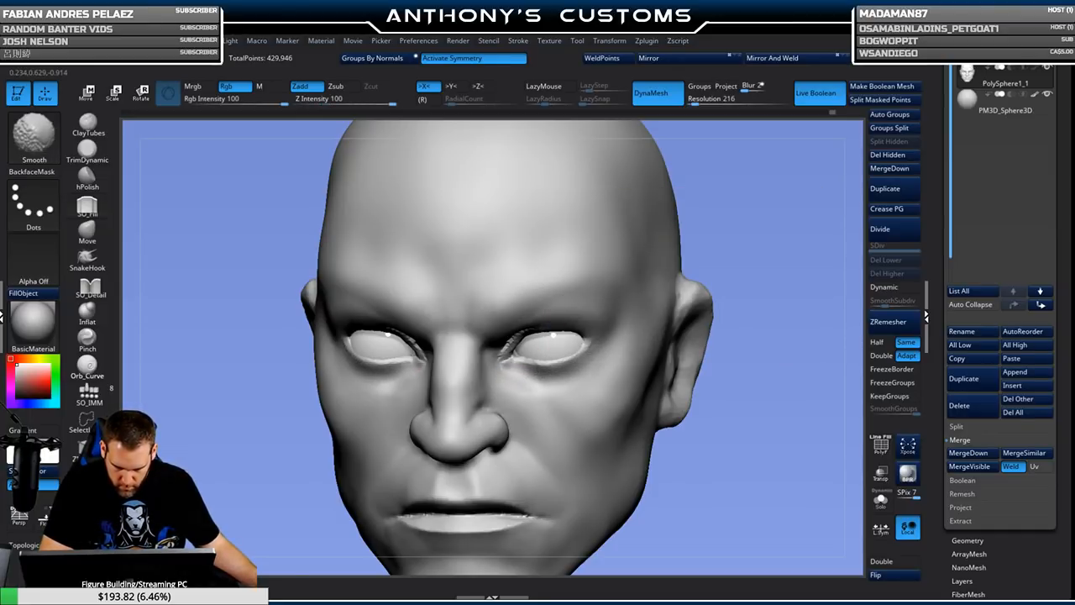
{"action": "left_click_drag", "start_coordinate": [764, 224], "coordinate": [696, 218]}
{"action": "left_click_drag", "start_coordinate": [500, 352], "coordinate": [508, 338], "text": "shift"}
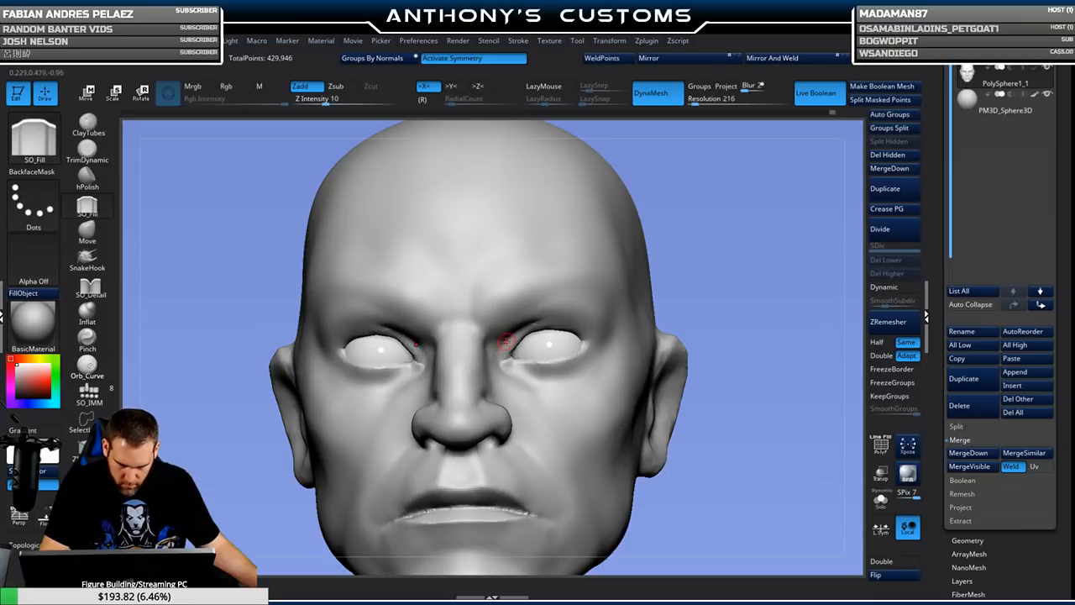
{"action": "mouse_move", "coordinate": [685, 244]}
{"action": "left_mouse_down"}
{"action": "mouse_move", "coordinate": [730, 237]}
{"action": "mouse_move", "coordinate": [499, 245]}
{"action": "left_mouse_up"}
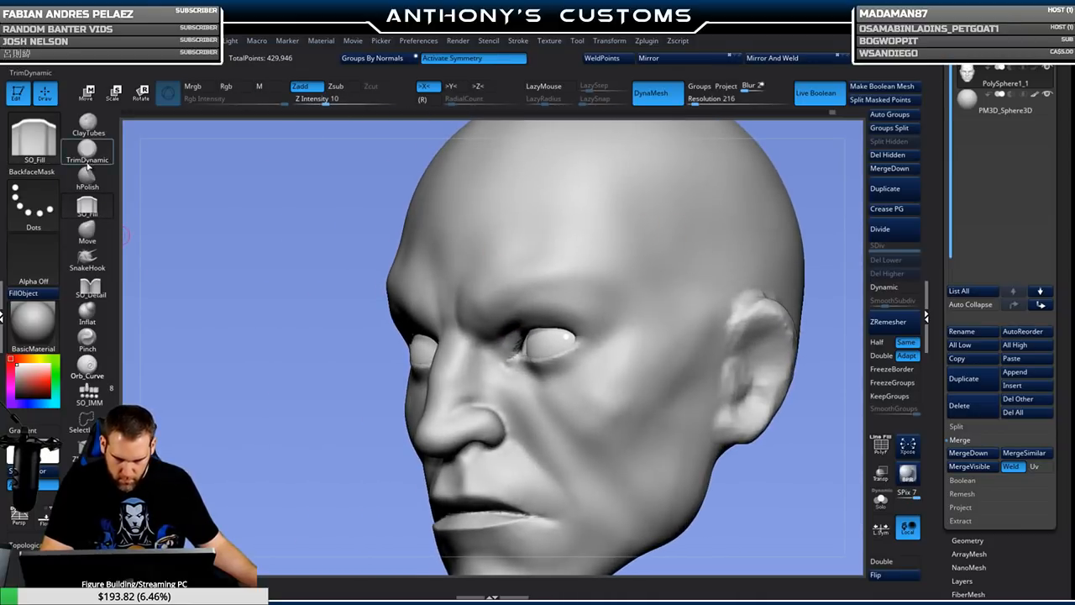
Adjust the inner eye corners and eyelids around the eyeballs with a resized Move brush.
{"action": "left_click", "coordinate": [87, 230]}
{"action": "key", "text": "space"}
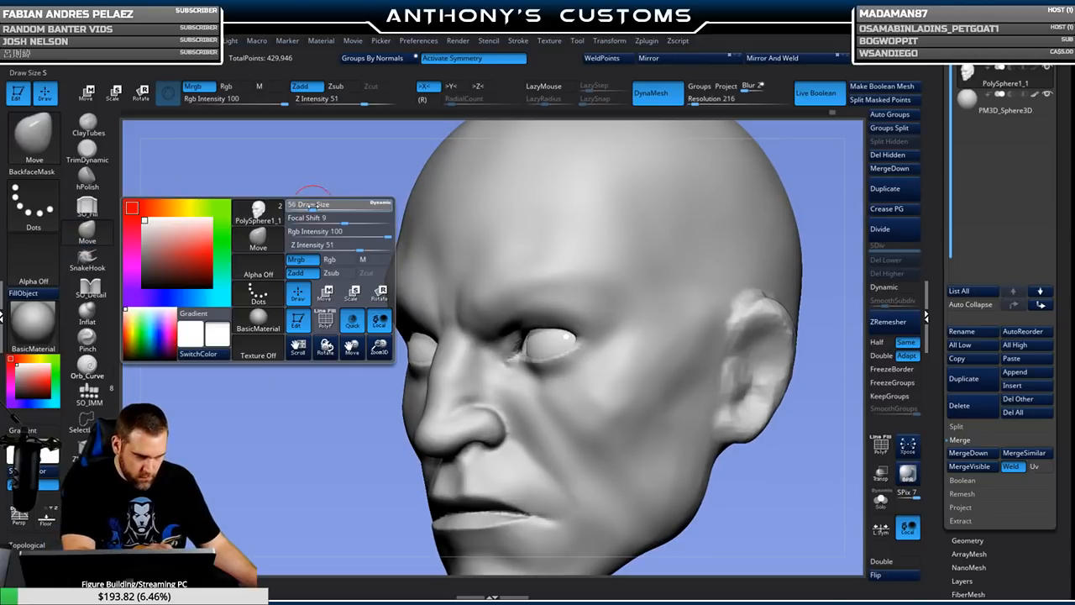
{"action": "left_click_drag", "start_coordinate": [312, 207], "coordinate": [316, 206]}
{"action": "left_click_drag", "start_coordinate": [378, 489], "coordinate": [336, 507]}
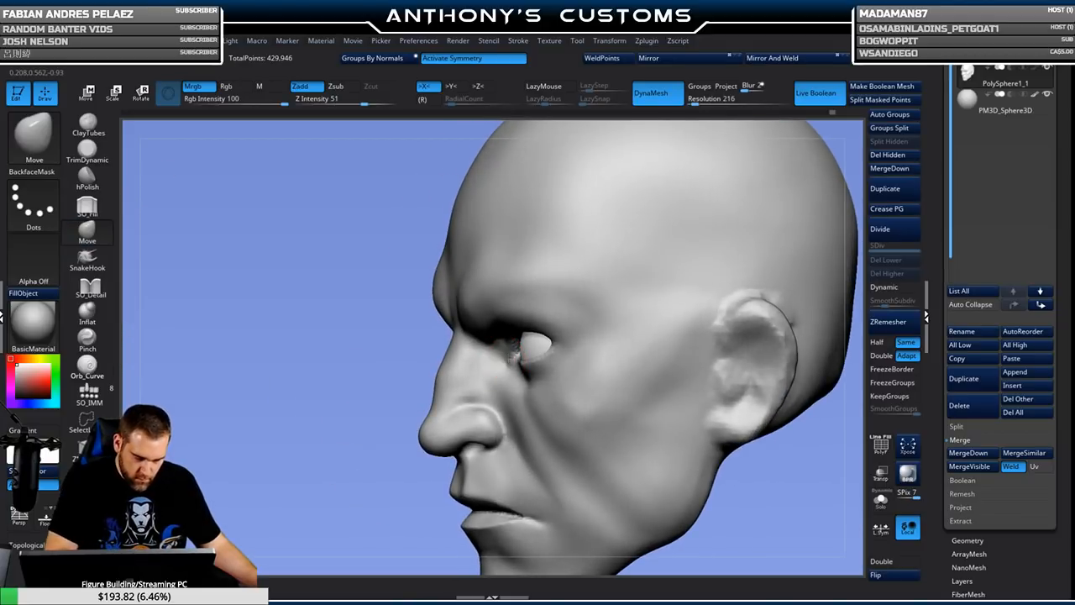
{"action": "left_click_drag", "start_coordinate": [382, 413], "coordinate": [487, 395]}
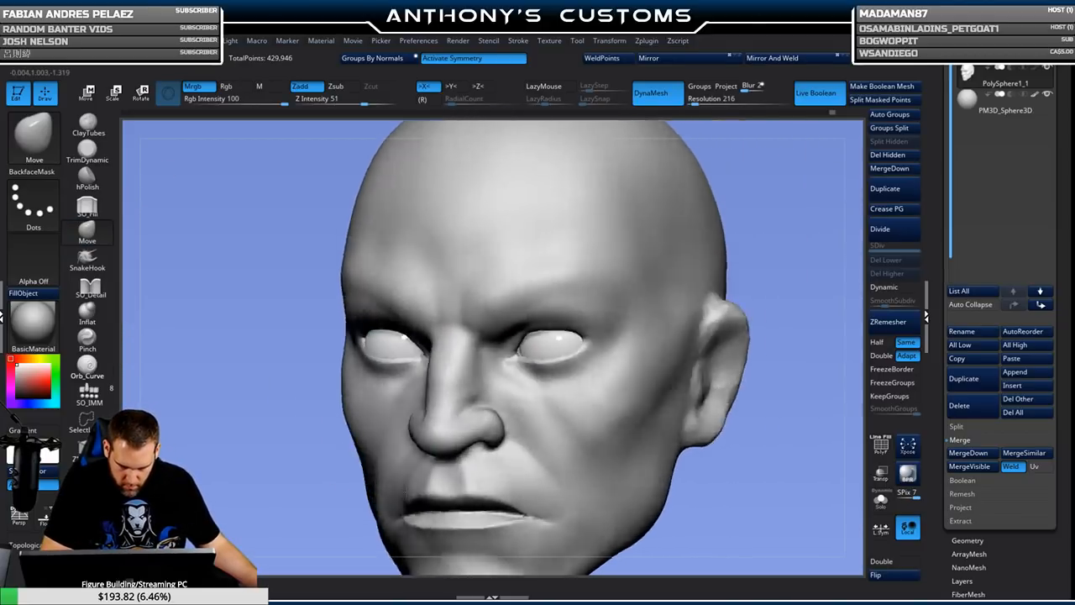
{"action": "left_click_drag", "start_coordinate": [785, 250], "coordinate": [689, 244]}
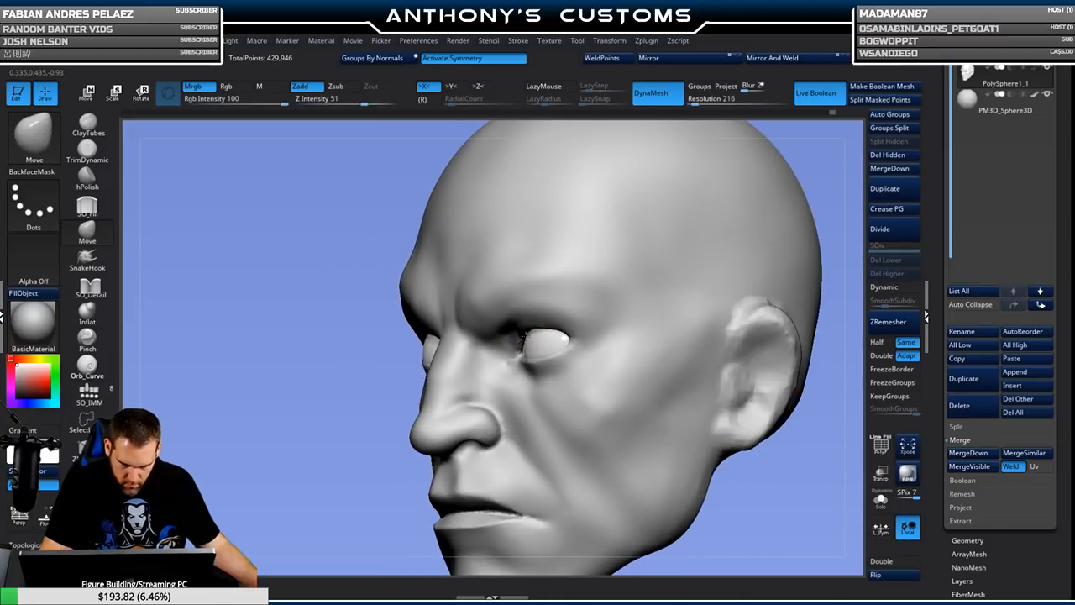
{"action": "left_click_drag", "start_coordinate": [355, 470], "coordinate": [360, 480]}
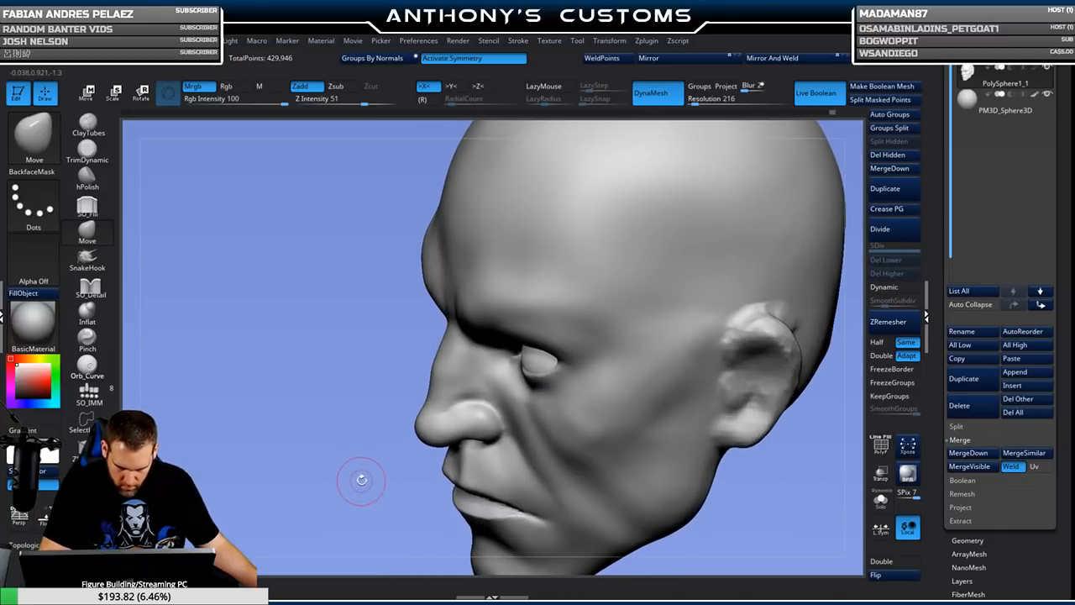
{"action": "left_click_drag", "start_coordinate": [385, 492], "coordinate": [512, 483]}
Shift the PM3D_Sphere3D eyeballs slightly with the Move gizmo, and reselect the PolySphere1_1 head subtool.
{"action": "left_click_drag", "start_coordinate": [739, 340], "coordinate": [753, 384]}
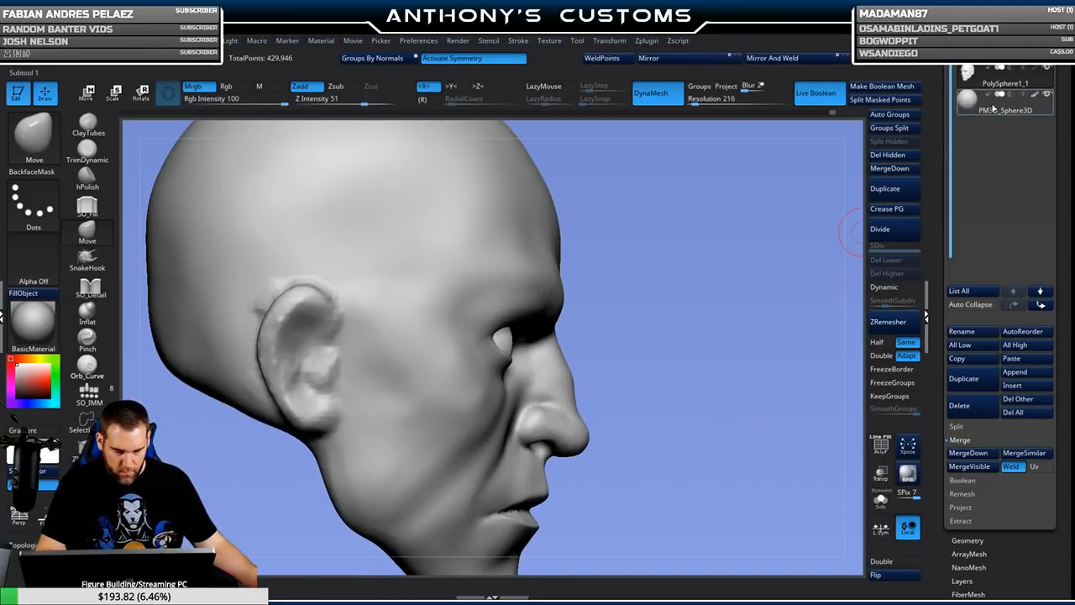
{"action": "left_click", "coordinate": [994, 109]}
{"action": "key", "text": "w"}
{"action": "left_click_drag", "start_coordinate": [542, 339], "coordinate": [543, 339]}
{"action": "key", "text": "q"}
{"action": "left_click_drag", "start_coordinate": [769, 329], "coordinate": [694, 317]}
{"action": "left_click_drag", "start_coordinate": [693, 354], "coordinate": [678, 292], "text": "alt"}
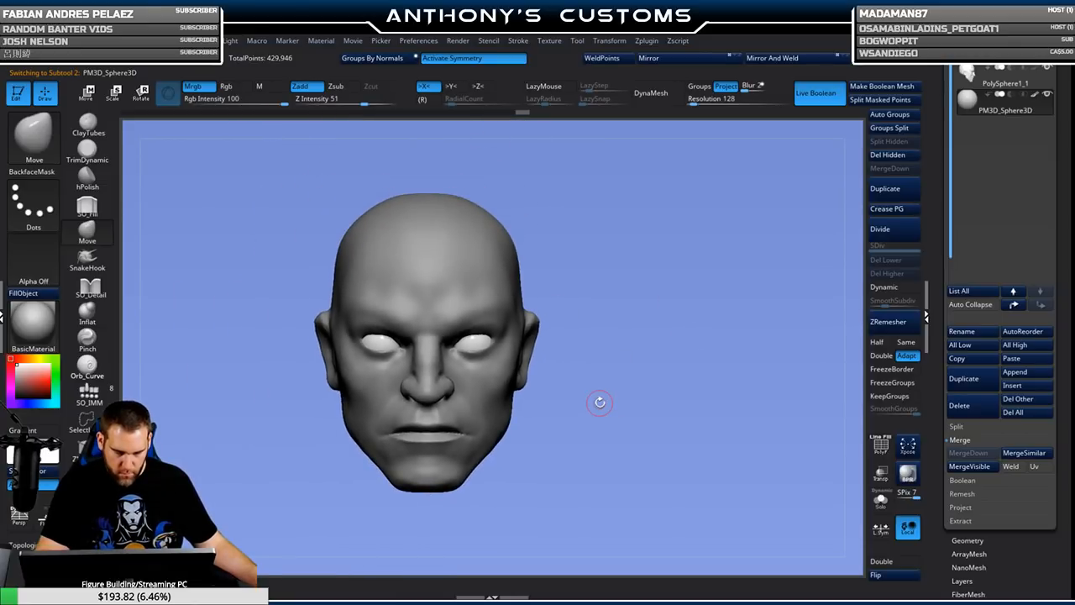
{"action": "left_click_drag", "start_coordinate": [607, 404], "coordinate": [681, 374], "text": "alt"}
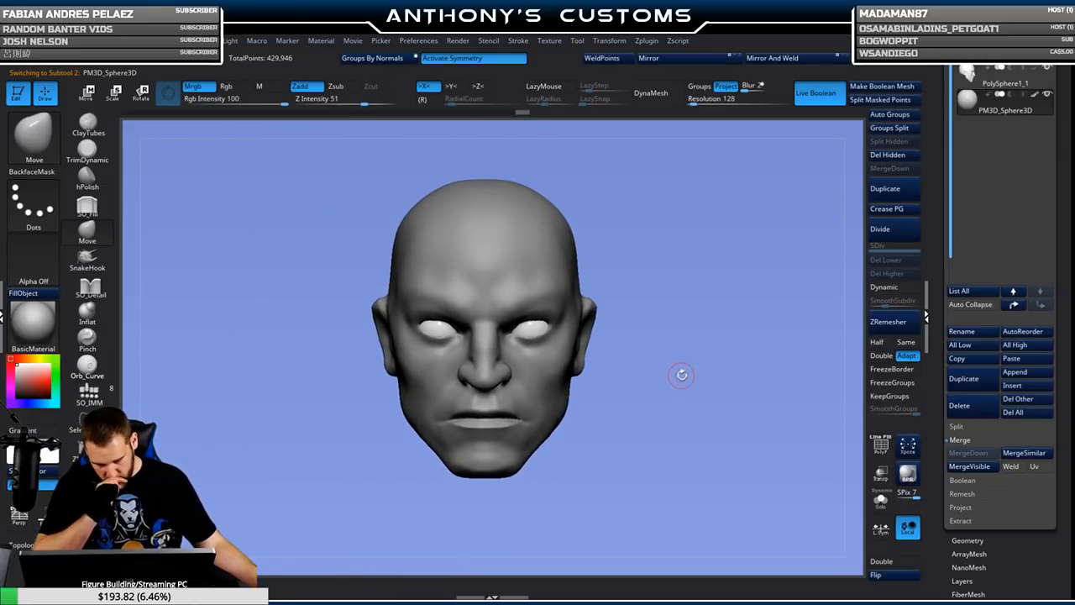
{"action": "left_click", "coordinate": [972, 85]}
{"action": "left_click_drag", "start_coordinate": [702, 362], "coordinate": [704, 421]}
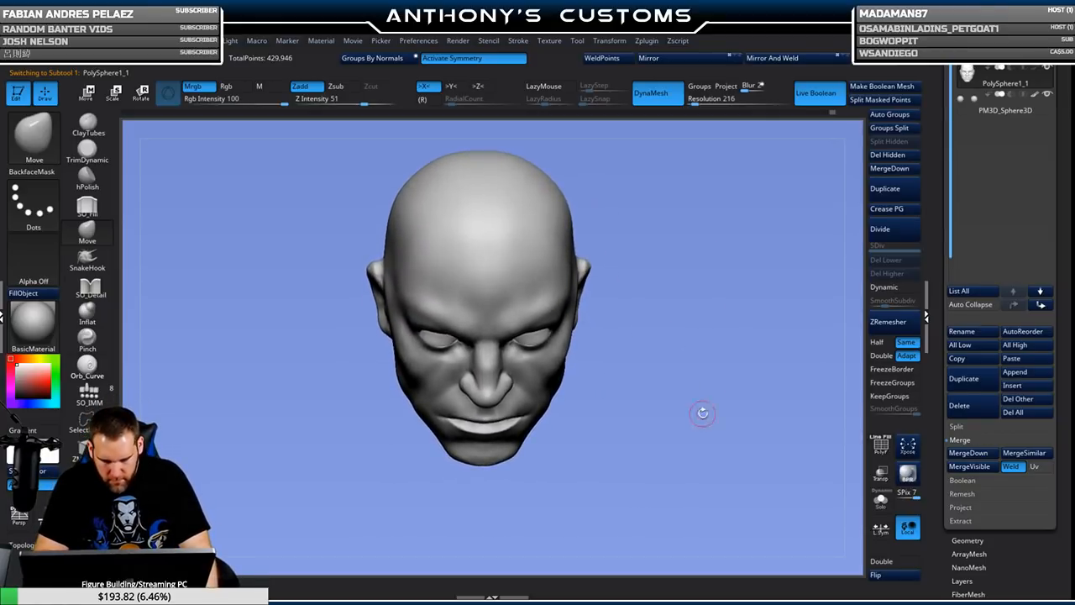
Adjust the upper eyelids and inner brow above the eyeballs with a resized Move brush.
{"action": "left_click_drag", "start_coordinate": [704, 303], "coordinate": [701, 439], "text": "alt"}
{"action": "key", "text": "space"}
{"action": "left_click_drag", "start_coordinate": [707, 299], "coordinate": [712, 299]}
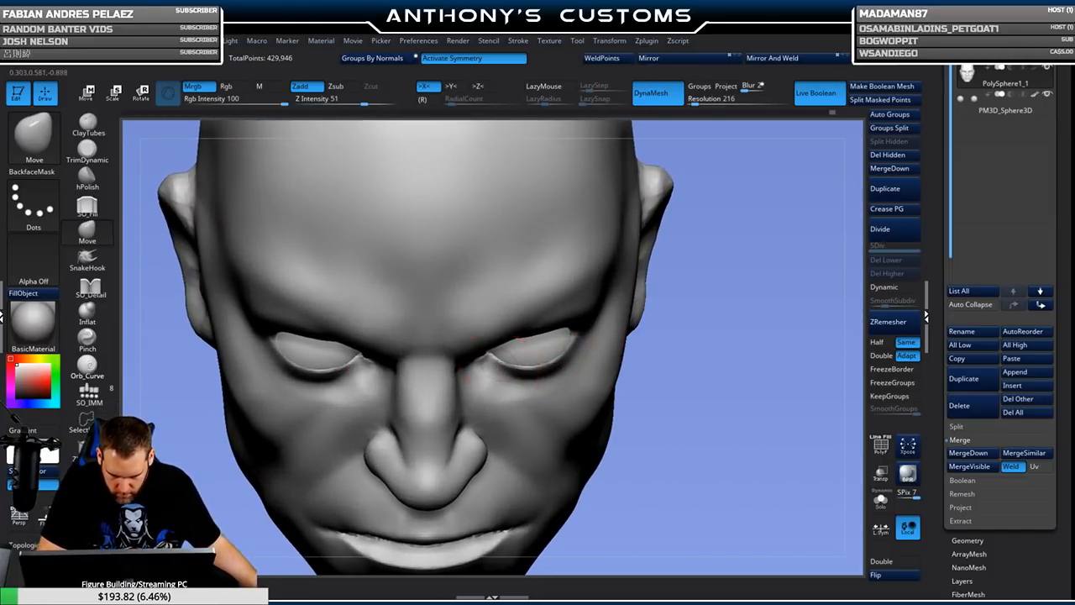
{"action": "mouse_move", "coordinate": [719, 379]}
{"action": "left_mouse_down"}
{"action": "mouse_move", "coordinate": [723, 309]}
{"action": "mouse_move", "coordinate": [757, 239]}
{"action": "mouse_move", "coordinate": [775, 225]}
{"action": "mouse_move", "coordinate": [801, 228]}
{"action": "mouse_move", "coordinate": [777, 218]}
{"action": "left_mouse_up"}
{"action": "mouse_move", "coordinate": [520, 310]}
{"action": "left_mouse_down"}
{"action": "mouse_move", "coordinate": [512, 315]}
{"action": "mouse_move", "coordinate": [540, 307]}
{"action": "mouse_move", "coordinate": [498, 326]}
{"action": "left_mouse_up"}
{"action": "mouse_move", "coordinate": [722, 175]}
{"action": "left_mouse_down"}
{"action": "mouse_move", "coordinate": [769, 198]}
{"action": "mouse_move", "coordinate": [792, 193]}
{"action": "left_mouse_up"}
{"action": "key", "text": "space"}
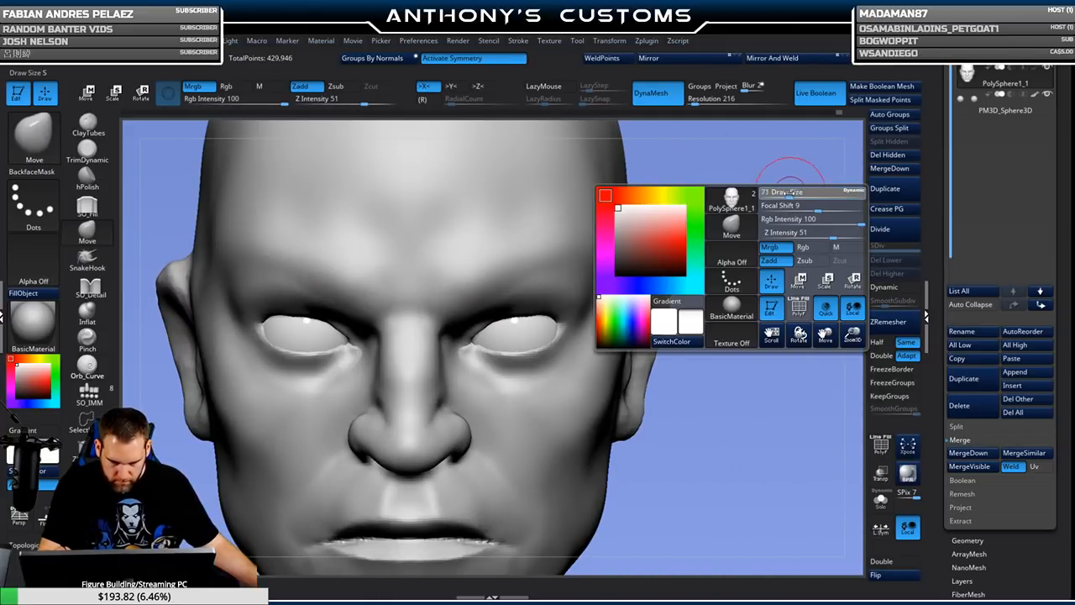
{"action": "mouse_move", "coordinate": [710, 238]}
{"action": "left_mouse_down"}
{"action": "mouse_move", "coordinate": [697, 290]}
{"action": "mouse_move", "coordinate": [645, 290]}
{"action": "mouse_move", "coordinate": [732, 295]}
{"action": "mouse_move", "coordinate": [734, 267]}
{"action": "left_mouse_up"}
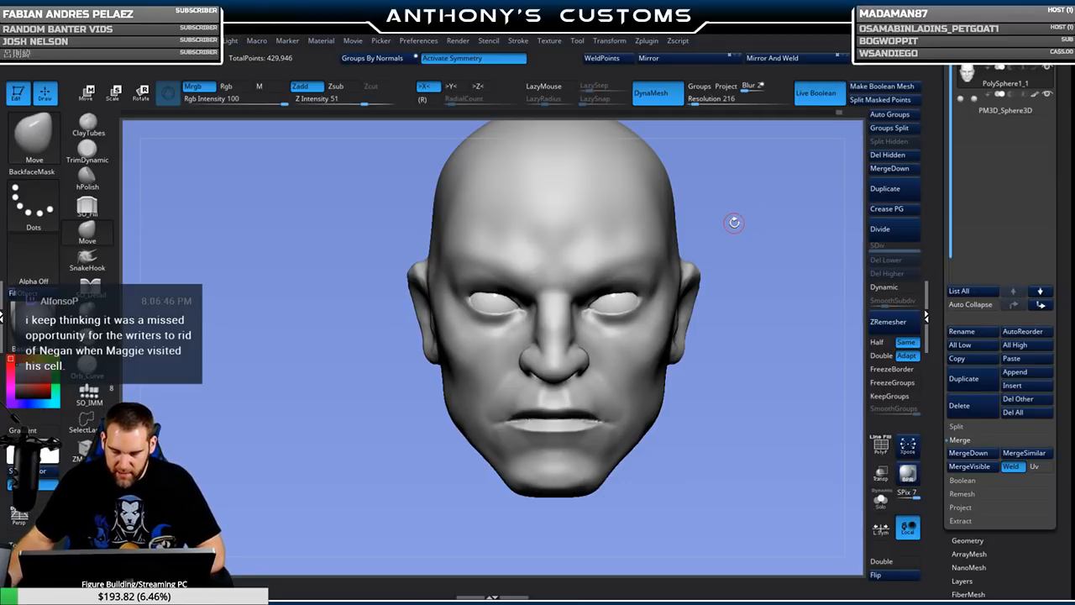
{"action": "left_click_drag", "start_coordinate": [755, 366], "coordinate": [737, 333]}
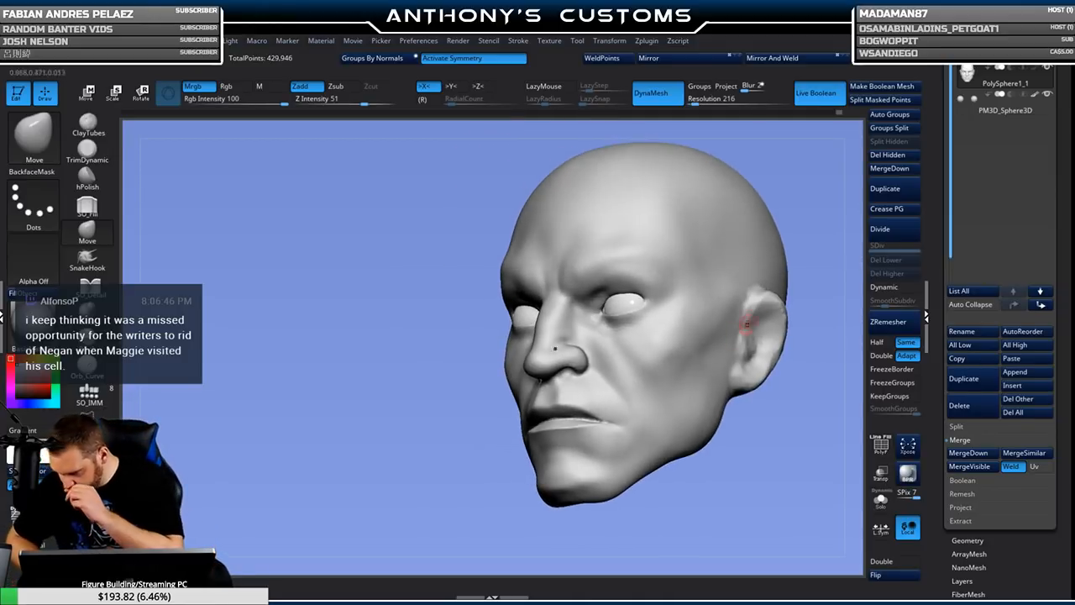
Define the cheekbone's lower edge and the cheek plane down toward the jaw with ClayTubes strokes.
{"action": "left_click", "coordinate": [88, 125]}
{"action": "right_click", "coordinate": [767, 435]}
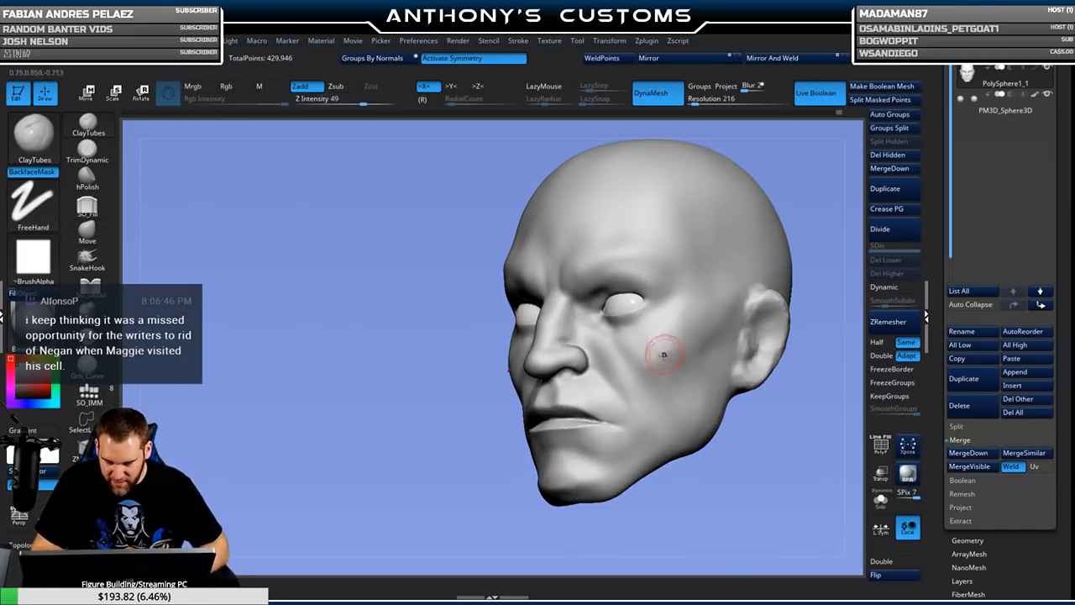
{"action": "left_click_drag", "start_coordinate": [643, 367], "coordinate": [725, 331]}
{"action": "left_click_drag", "start_coordinate": [621, 388], "coordinate": [727, 337]}
{"action": "mouse_move", "coordinate": [670, 369]}
{"action": "left_mouse_down"}
{"action": "mouse_move", "coordinate": [635, 372]}
{"action": "mouse_move", "coordinate": [715, 346]}
{"action": "mouse_move", "coordinate": [651, 365]}
{"action": "left_mouse_up"}
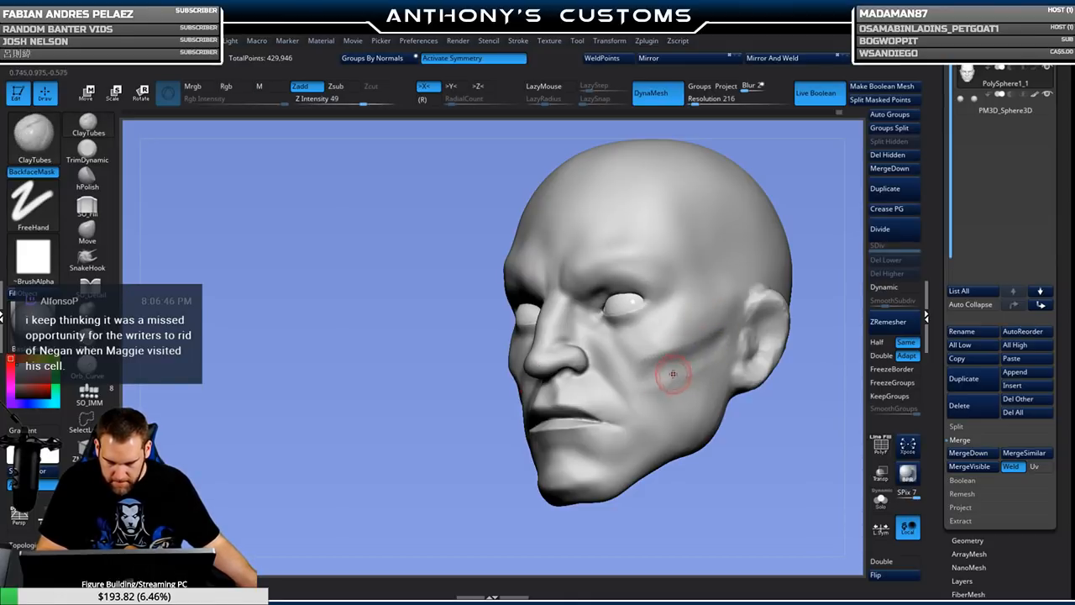
{"action": "mouse_move", "coordinate": [661, 378]}
{"action": "left_mouse_down"}
{"action": "mouse_move", "coordinate": [685, 433]}
{"action": "mouse_move", "coordinate": [699, 437]}
{"action": "left_mouse_up"}
{"action": "mouse_move", "coordinate": [686, 368]}
{"action": "left_mouse_down"}
{"action": "mouse_move", "coordinate": [711, 414]}
{"action": "mouse_move", "coordinate": [666, 403]}
{"action": "left_mouse_up"}
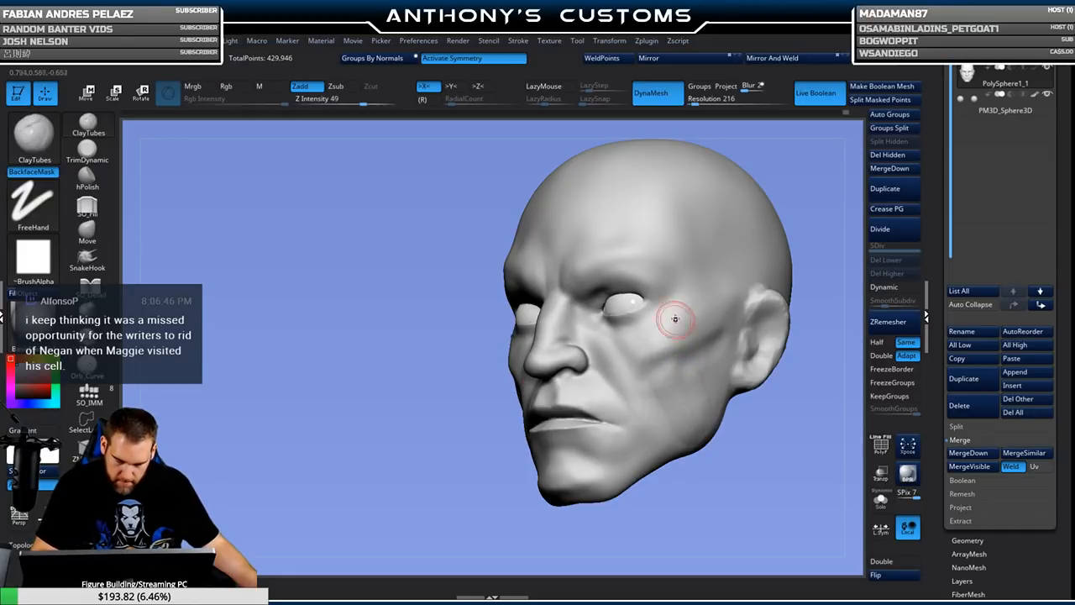
Polish and soften the cheek strokes below the cheekbone with the hPolish, Smooth and SO_Fill brushes.
{"action": "left_click", "coordinate": [87, 176]}
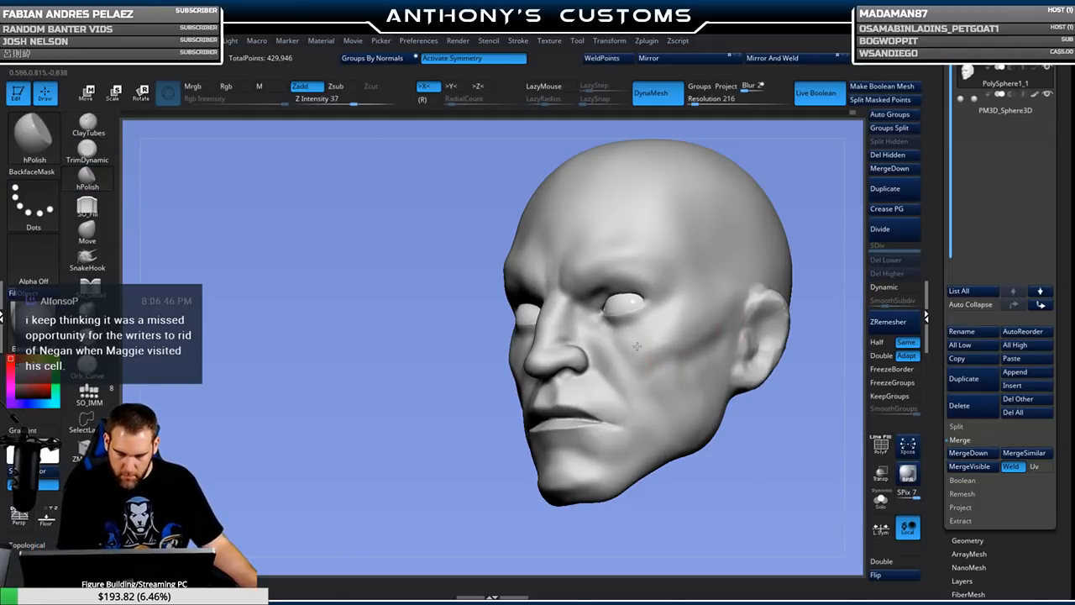
{"action": "key", "text": "shift"}
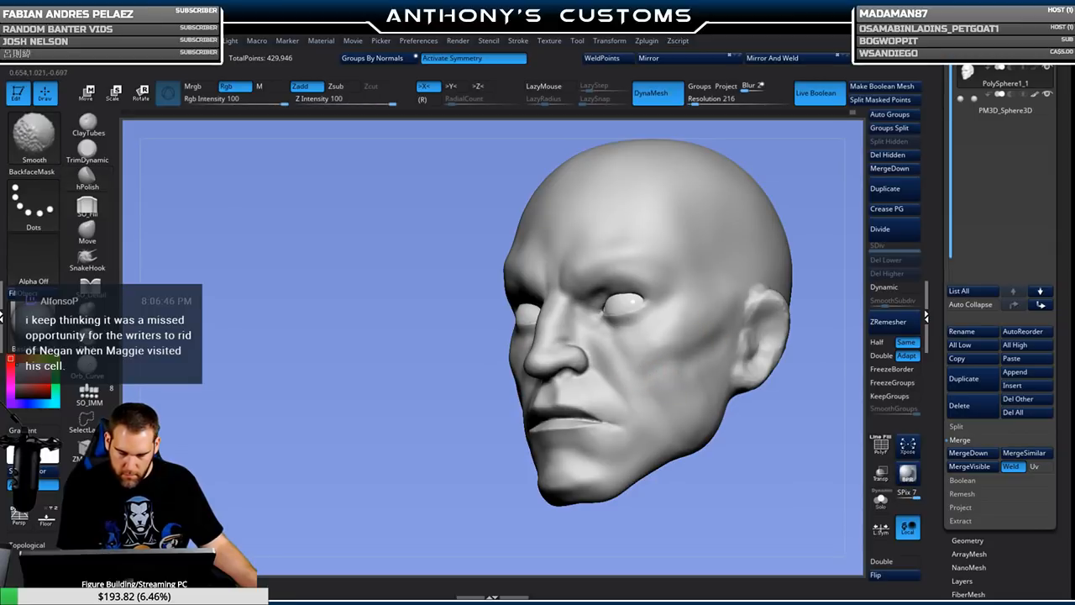
{"action": "left_click", "coordinate": [88, 207]}
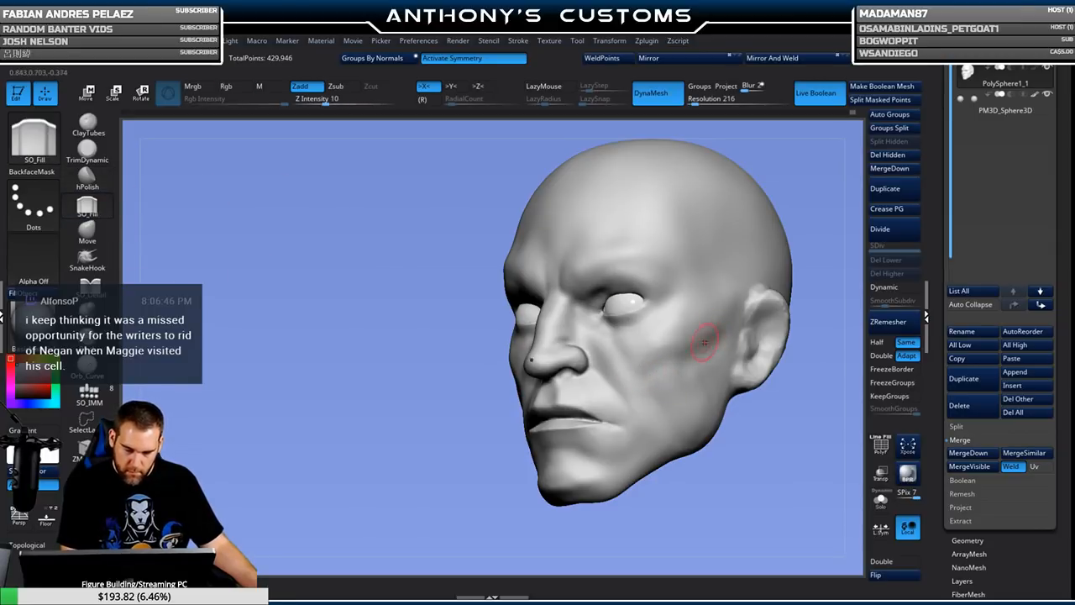
{"action": "left_click_drag", "start_coordinate": [794, 323], "coordinate": [802, 404], "text": "shift"}
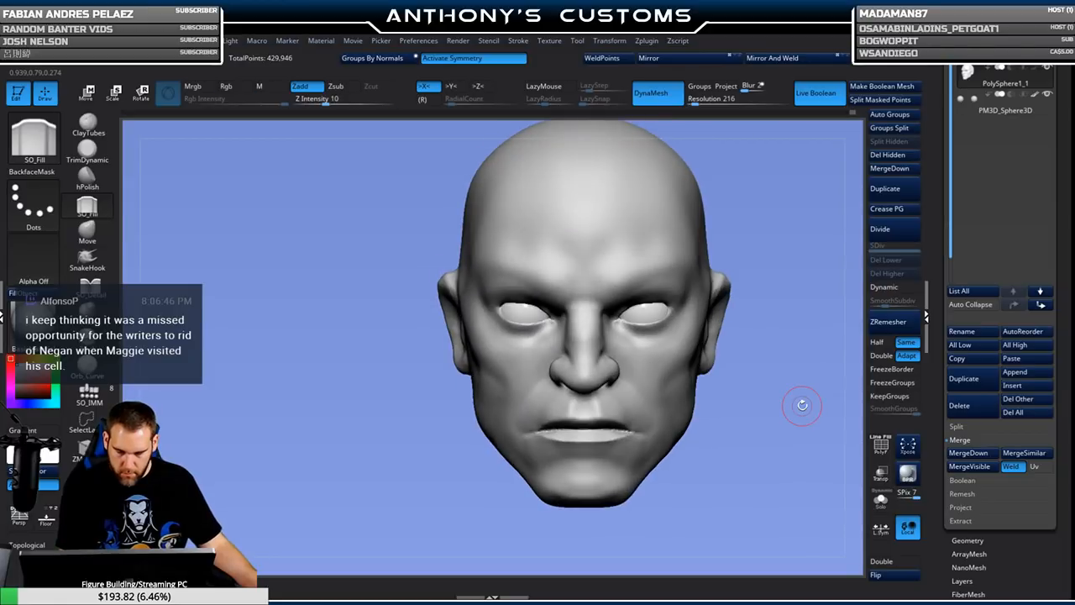
Flatten the planes of the upper and lower lips with a resized TrimDynamic brush.
{"action": "mouse_move", "coordinate": [712, 448]}
{"action": "left_mouse_down"}
{"action": "mouse_move", "coordinate": [745, 456]}
{"action": "mouse_move", "coordinate": [716, 435]}
{"action": "mouse_move", "coordinate": [727, 445]}
{"action": "mouse_move", "coordinate": [742, 413]}
{"action": "mouse_move", "coordinate": [744, 425]}
{"action": "mouse_move", "coordinate": [715, 427]}
{"action": "mouse_move", "coordinate": [698, 456]}
{"action": "mouse_move", "coordinate": [707, 465]}
{"action": "mouse_move", "coordinate": [720, 422]}
{"action": "mouse_move", "coordinate": [725, 461]}
{"action": "mouse_move", "coordinate": [733, 409]}
{"action": "mouse_move", "coordinate": [768, 400]}
{"action": "mouse_move", "coordinate": [805, 341]}
{"action": "mouse_move", "coordinate": [789, 412]}
{"action": "mouse_move", "coordinate": [782, 352]}
{"action": "mouse_move", "coordinate": [792, 412]}
{"action": "mouse_move", "coordinate": [785, 222]}
{"action": "mouse_move", "coordinate": [763, 250]}
{"action": "left_mouse_up"}
{"action": "left_click", "coordinate": [88, 151]}
{"action": "key", "text": "space"}
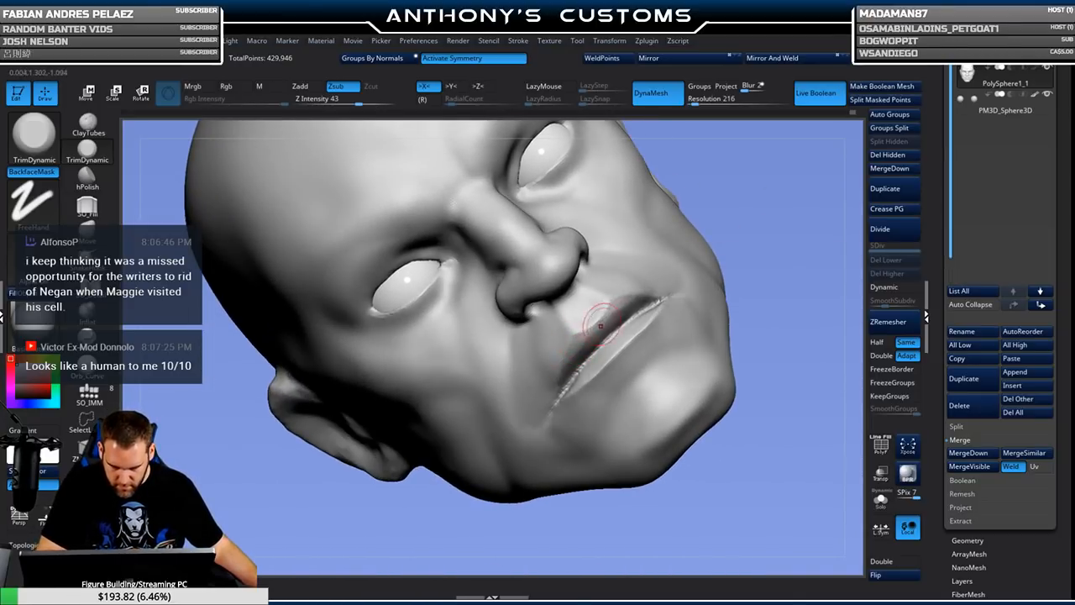
{"action": "left_click_drag", "start_coordinate": [617, 302], "coordinate": [620, 299]}
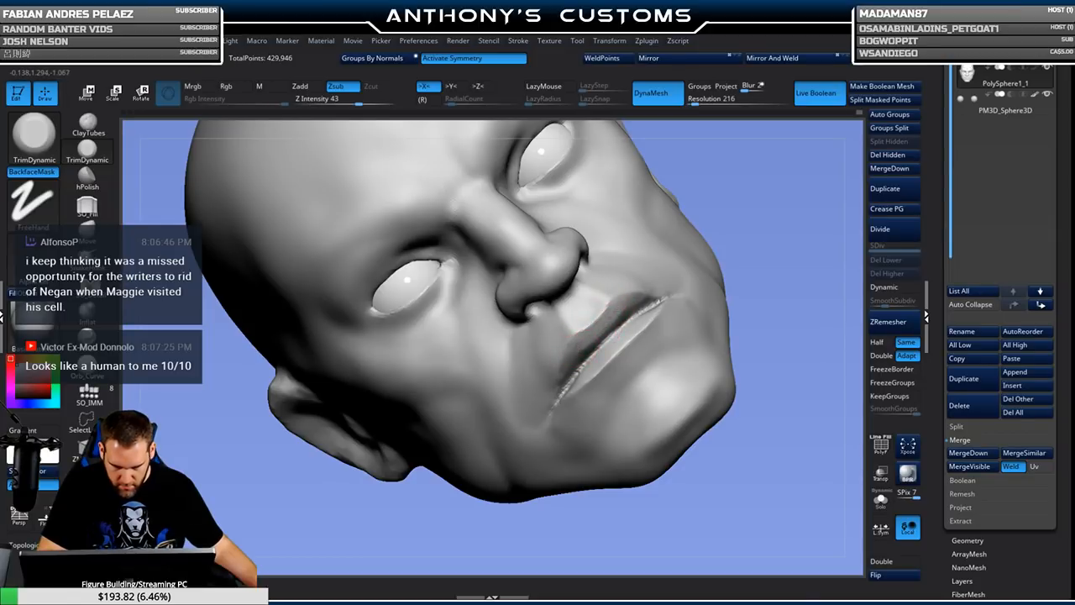
{"action": "left_click_drag", "start_coordinate": [748, 266], "coordinate": [816, 274]}
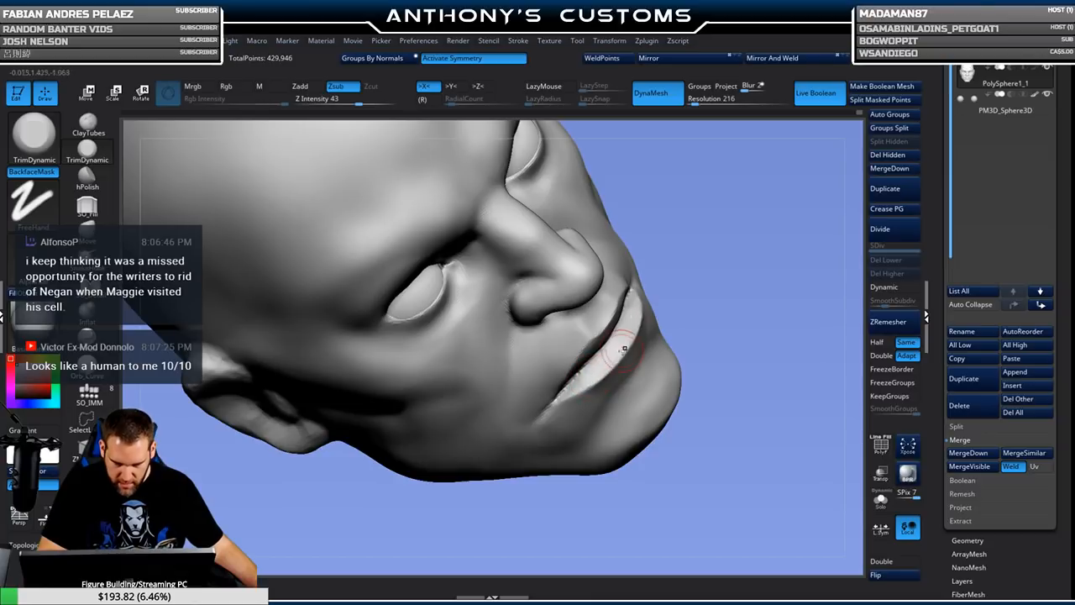
{"action": "left_click_drag", "start_coordinate": [687, 314], "coordinate": [695, 297]}
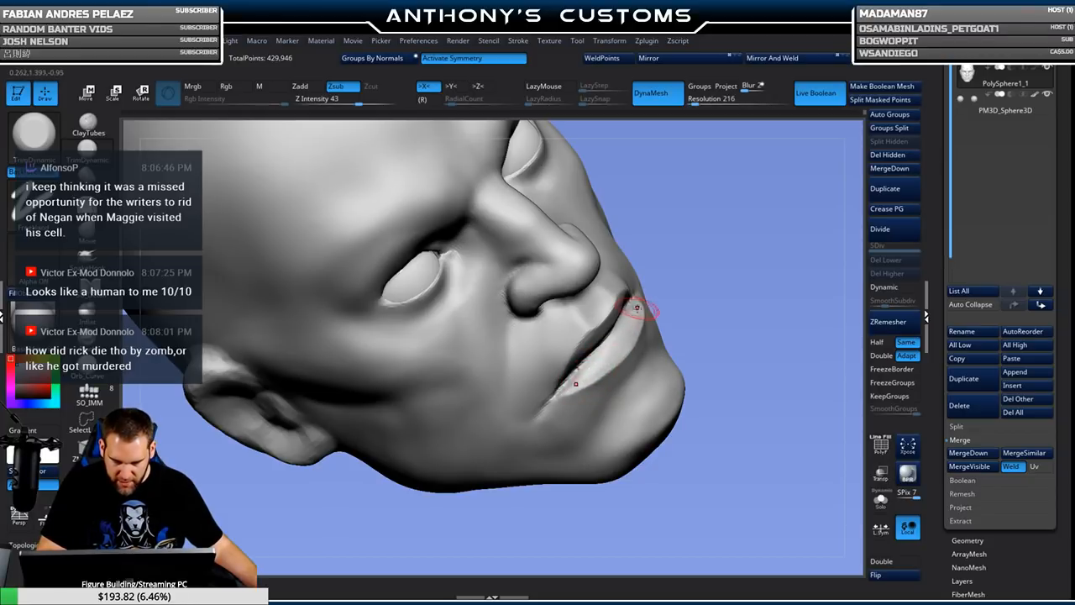
{"action": "mouse_move", "coordinate": [760, 273]}
{"action": "left_mouse_down"}
{"action": "mouse_move", "coordinate": [775, 288]}
{"action": "mouse_move", "coordinate": [770, 300]}
{"action": "left_mouse_up"}
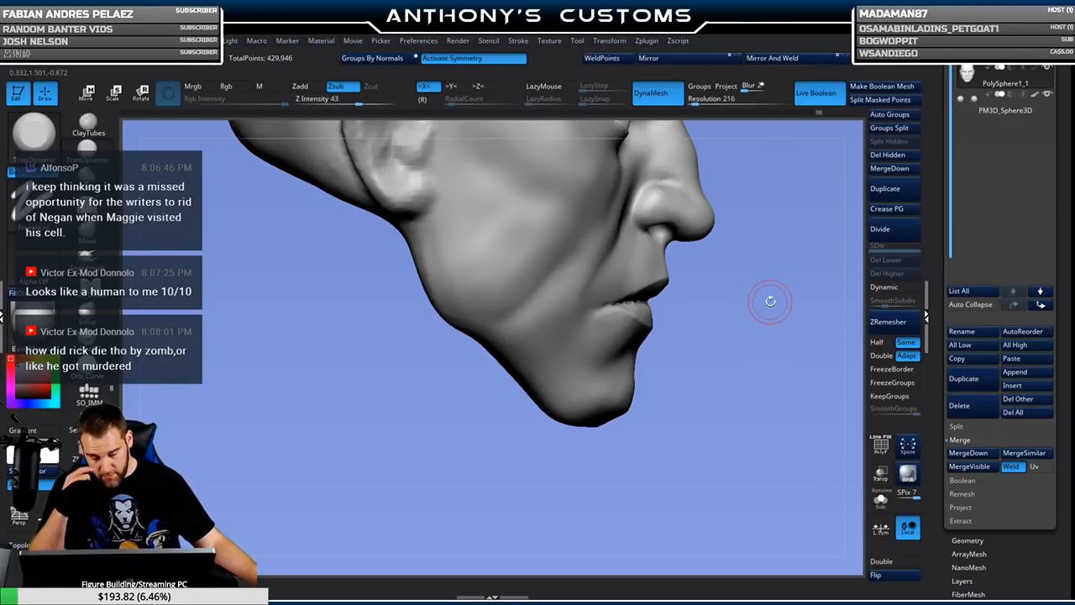
Refine the upper lip border and the lower lip surface toward the mouth corners with a smaller TrimDynamic brush.
{"action": "mouse_move", "coordinate": [719, 432]}
{"action": "left_mouse_down"}
{"action": "mouse_move", "coordinate": [753, 374]}
{"action": "mouse_move", "coordinate": [679, 434]}
{"action": "mouse_move", "coordinate": [726, 356]}
{"action": "mouse_move", "coordinate": [752, 336]}
{"action": "mouse_move", "coordinate": [758, 403]}
{"action": "left_mouse_up"}
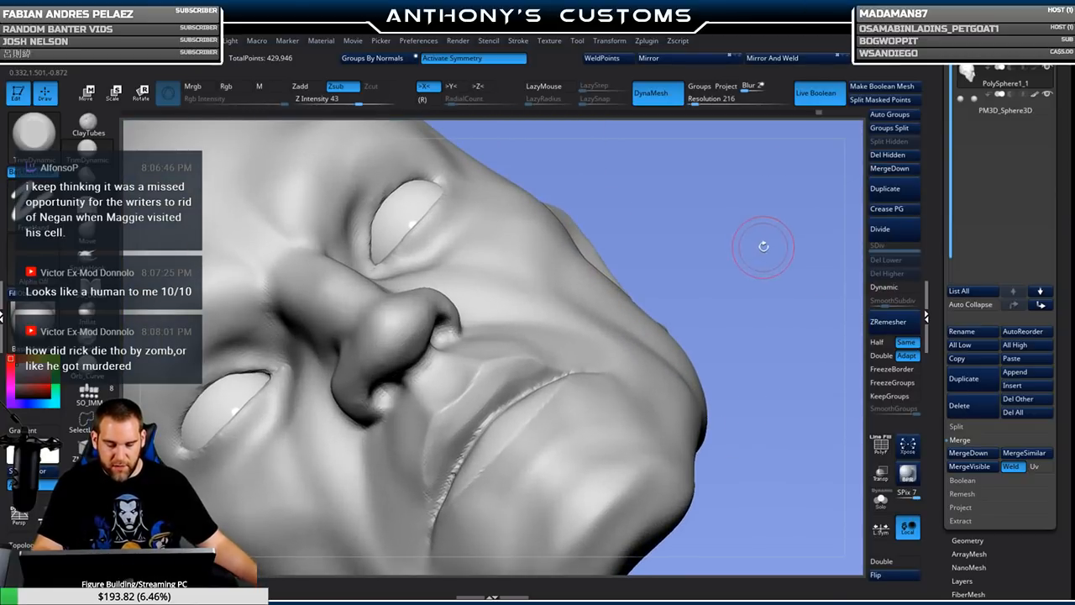
{"action": "left_click_drag", "start_coordinate": [738, 233], "coordinate": [751, 161], "text": "alt"}
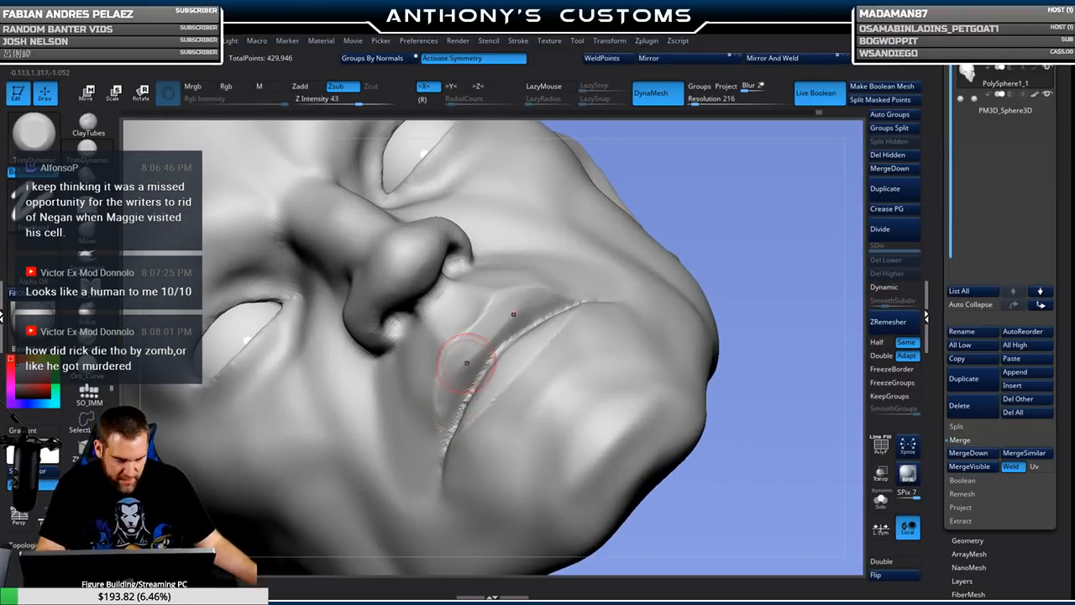
{"action": "mouse_move", "coordinate": [714, 215]}
{"action": "left_mouse_down"}
{"action": "mouse_move", "coordinate": [758, 230]}
{"action": "mouse_move", "coordinate": [741, 281]}
{"action": "left_mouse_up"}
{"action": "mouse_move", "coordinate": [703, 220]}
{"action": "left_mouse_down"}
{"action": "mouse_move", "coordinate": [698, 267]}
{"action": "mouse_move", "coordinate": [738, 246]}
{"action": "left_mouse_up"}
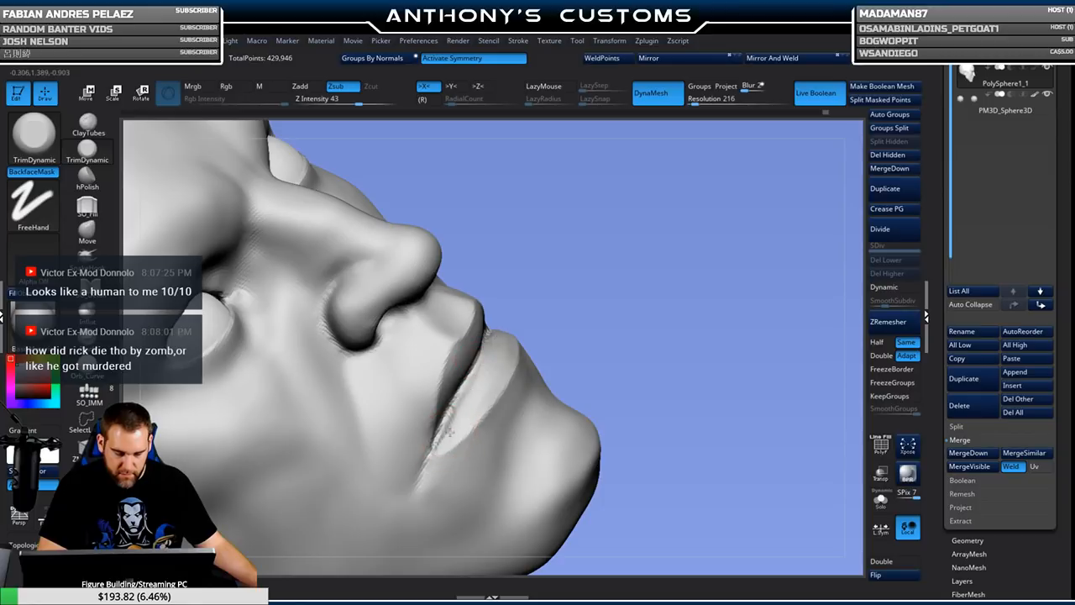
{"action": "key", "text": "space"}
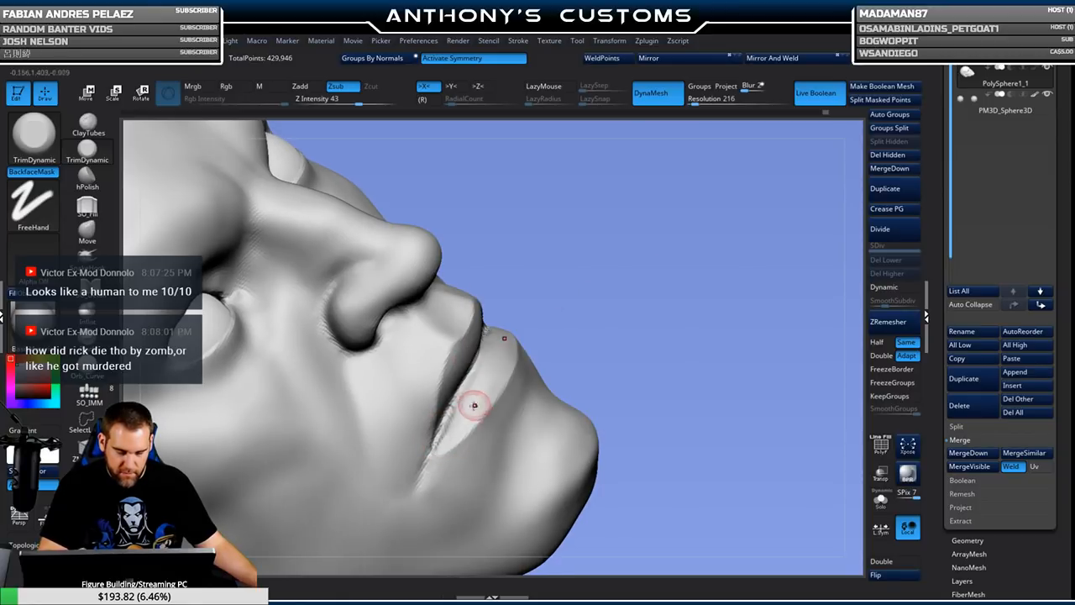
{"action": "key", "text": "space"}
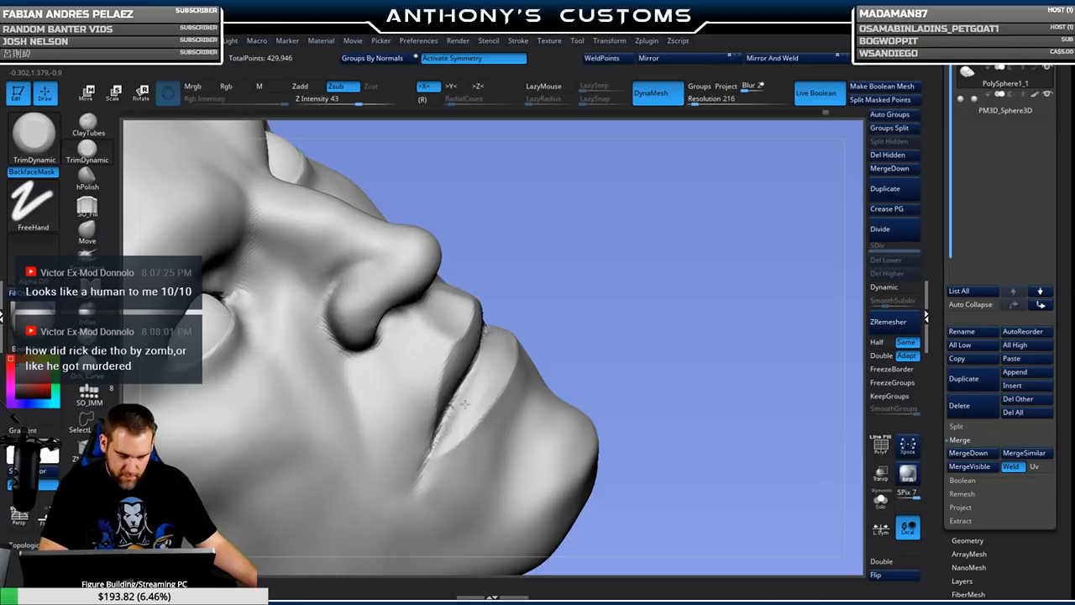
{"action": "mouse_move", "coordinate": [691, 267]}
{"action": "left_mouse_down"}
{"action": "mouse_move", "coordinate": [537, 239]}
{"action": "mouse_move", "coordinate": [513, 218]}
{"action": "left_mouse_up"}
{"action": "mouse_move", "coordinate": [789, 340]}
{"action": "left_mouse_down"}
{"action": "mouse_move", "coordinate": [768, 450]}
{"action": "mouse_move", "coordinate": [727, 424]}
{"action": "mouse_move", "coordinate": [736, 416]}
{"action": "mouse_move", "coordinate": [638, 416]}
{"action": "left_mouse_up"}
Shape the area between the nose and the outer upper lip with the TrimDynamic brush.
{"action": "left_click", "coordinate": [88, 229]}
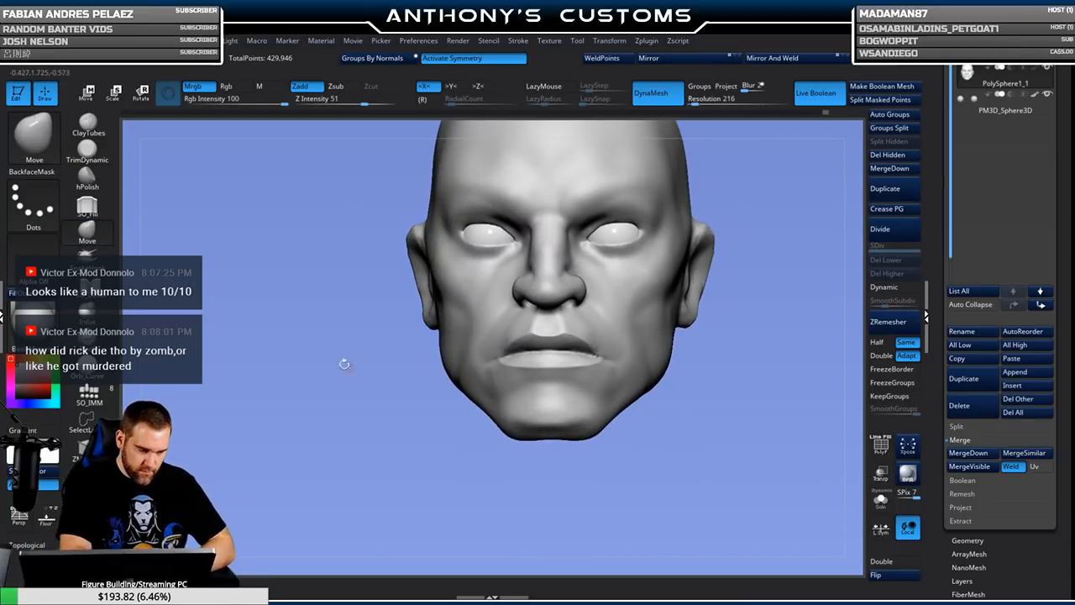
{"action": "left_click", "coordinate": [87, 151]}
{"action": "mouse_move", "coordinate": [156, 168]}
{"action": "left_mouse_down"}
{"action": "mouse_move", "coordinate": [626, 486]}
{"action": "mouse_move", "coordinate": [743, 361]}
{"action": "mouse_move", "coordinate": [837, 352]}
{"action": "mouse_move", "coordinate": [780, 322]}
{"action": "mouse_move", "coordinate": [730, 370]}
{"action": "mouse_move", "coordinate": [730, 352]}
{"action": "left_mouse_up"}
{"action": "right_click", "coordinate": [730, 353]}
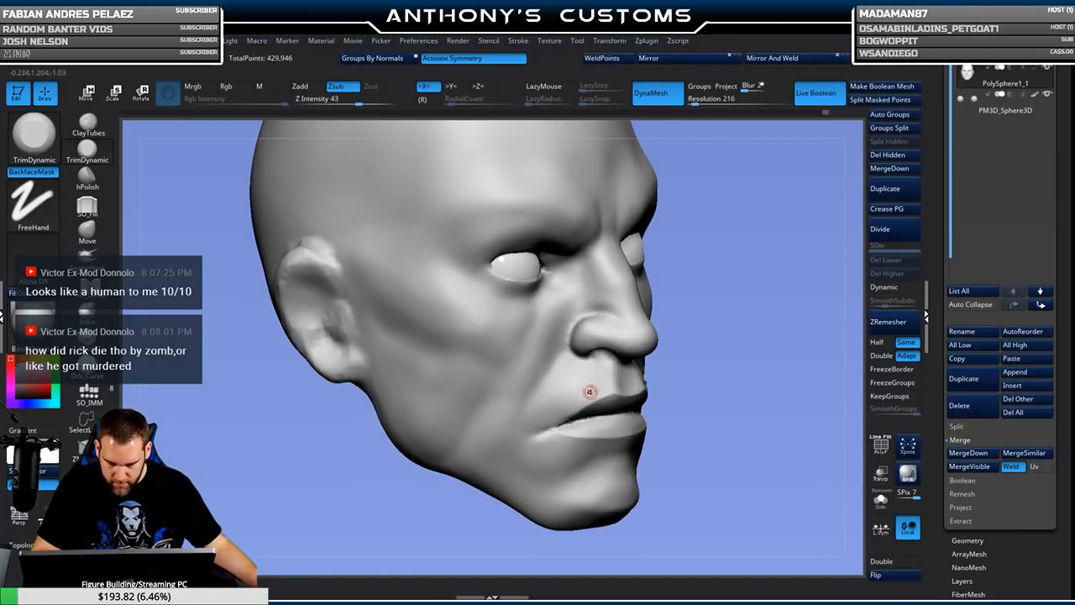
{"action": "right_click", "coordinate": [727, 346]}
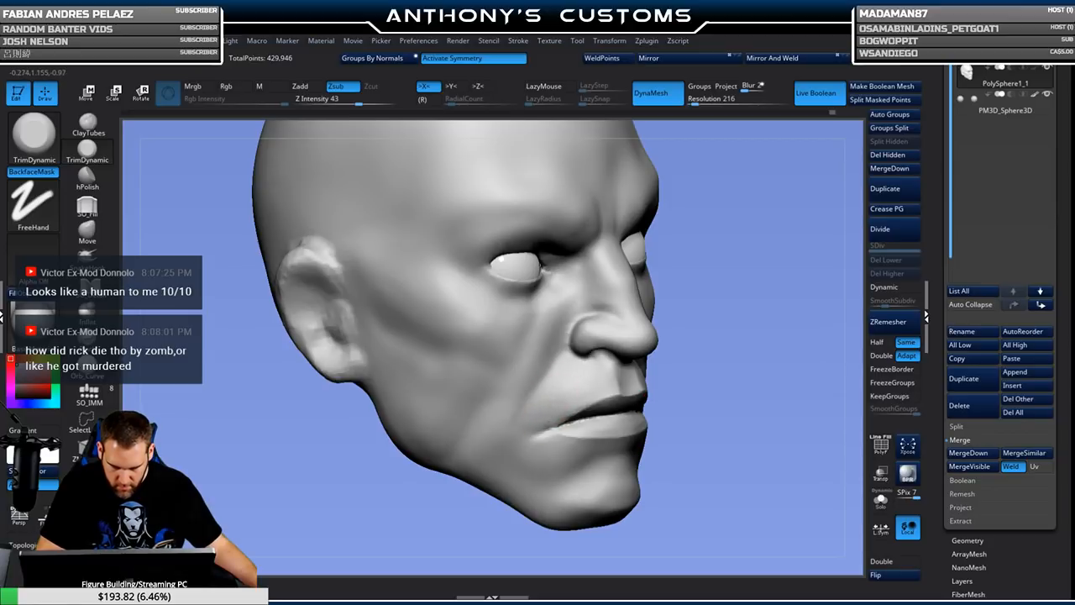
{"action": "left_click_drag", "start_coordinate": [741, 360], "coordinate": [684, 361]}
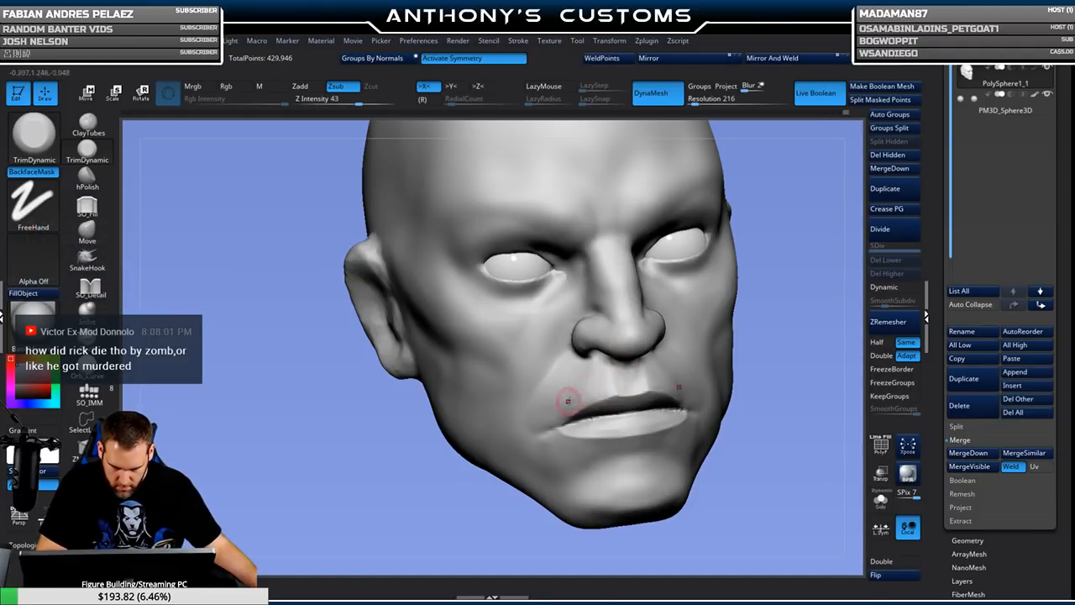
{"action": "left_click_drag", "start_coordinate": [754, 357], "coordinate": [695, 374]}
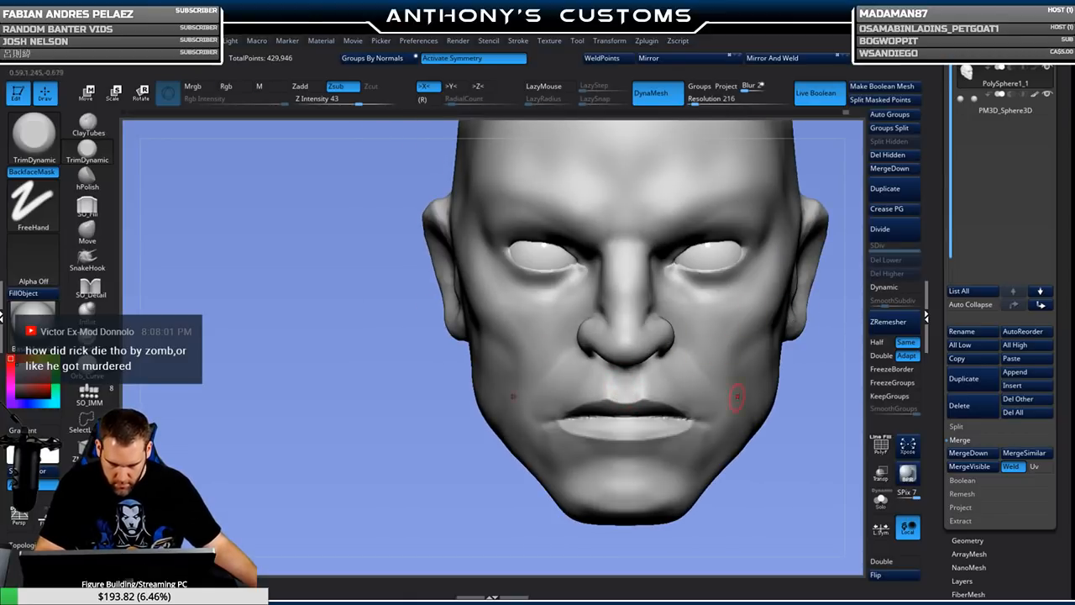
Trim the upper lip's edge from the philtrum to the mouth corners with the TrimDynamic brush.
{"action": "mouse_move", "coordinate": [769, 479]}
{"action": "left_mouse_down", "text": "alt"}
{"action": "mouse_move", "coordinate": [765, 440]}
{"action": "mouse_move", "coordinate": [690, 438]}
{"action": "mouse_move", "coordinate": [706, 412]}
{"action": "mouse_move", "coordinate": [760, 435]}
{"action": "mouse_move", "coordinate": [723, 430]}
{"action": "mouse_move", "coordinate": [721, 375]}
{"action": "mouse_move", "coordinate": [710, 430]}
{"action": "left_mouse_up", "text": "alt"}
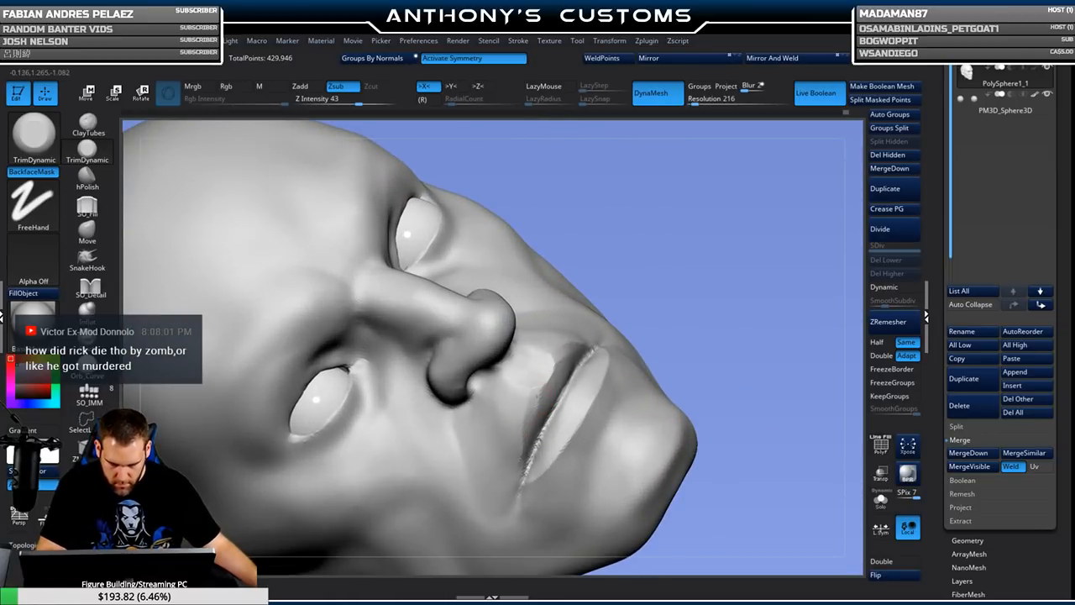
{"action": "left_click_drag", "start_coordinate": [562, 367], "coordinate": [571, 357]}
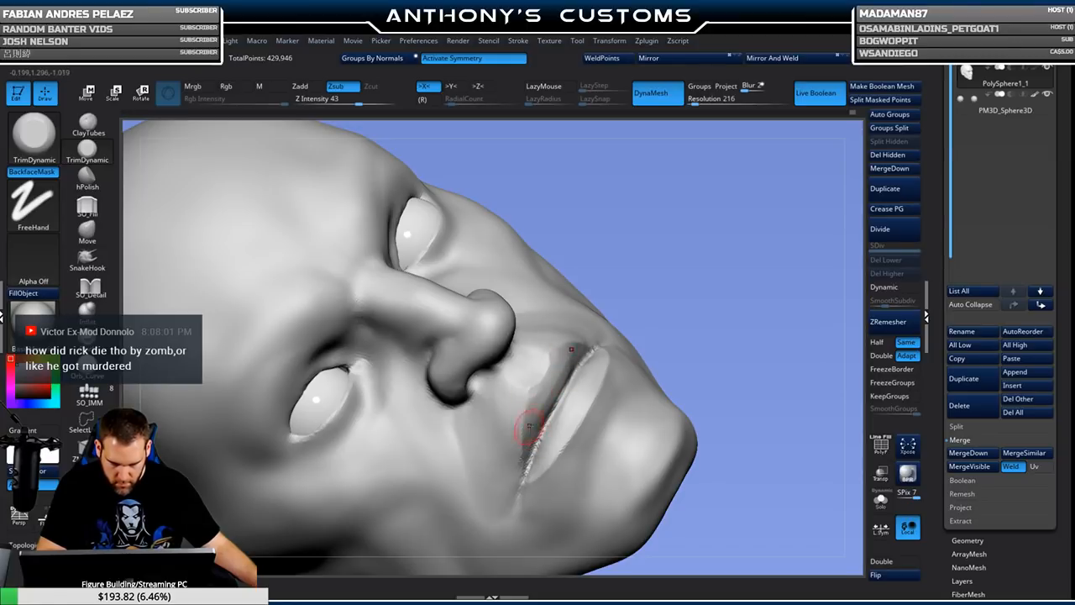
{"action": "left_click_drag", "start_coordinate": [638, 318], "coordinate": [748, 258]}
{"action": "left_click_drag", "start_coordinate": [743, 434], "coordinate": [704, 386]}
{"action": "left_click_drag", "start_coordinate": [769, 421], "coordinate": [735, 387], "text": "alt"}
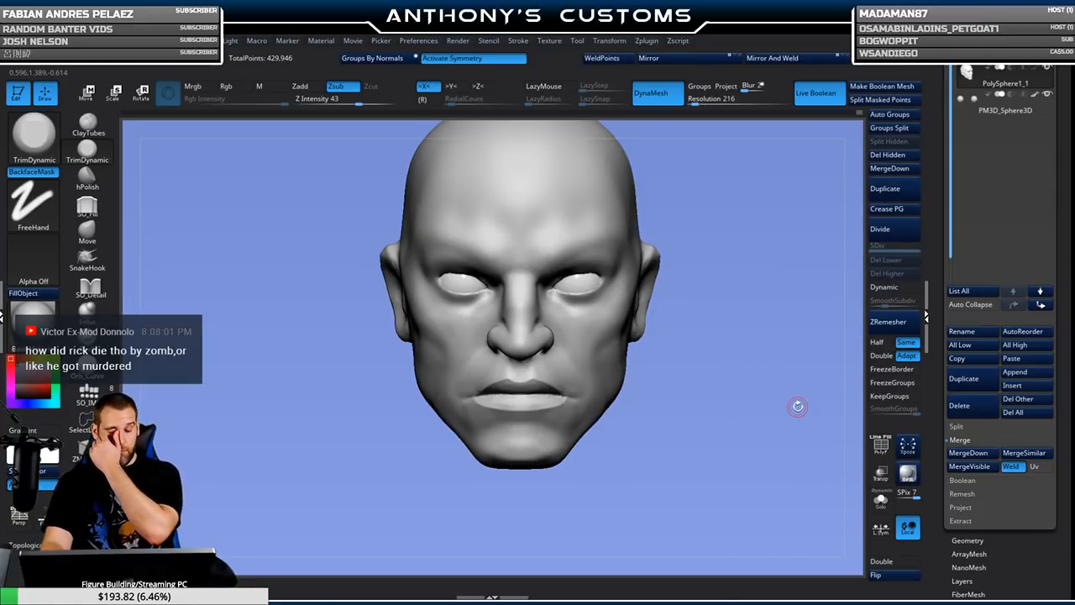
Reshape the lower jaw and chin from the front with an enlarged Move brush.
{"action": "left_click", "coordinate": [89, 239]}
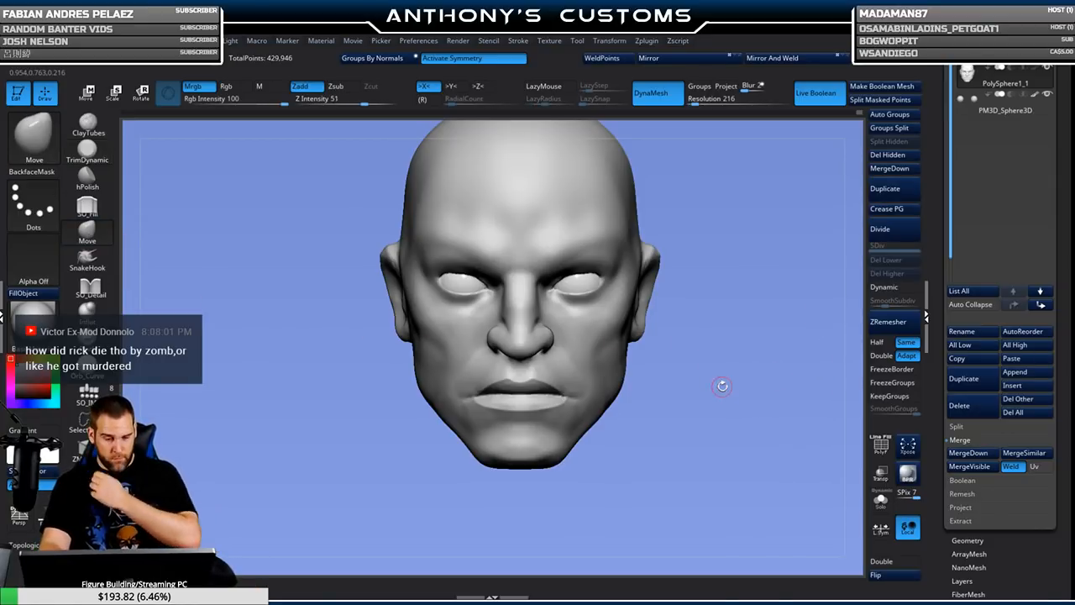
{"action": "key", "text": "space"}
{"action": "left_click_drag", "start_coordinate": [763, 388], "coordinate": [739, 382], "text": "shift"}
{"action": "left_click_drag", "start_coordinate": [603, 413], "coordinate": [610, 418]}
{"action": "mouse_move", "coordinate": [559, 448]}
{"action": "left_mouse_down"}
{"action": "mouse_move", "coordinate": [583, 430]}
{"action": "mouse_move", "coordinate": [571, 424]}
{"action": "left_mouse_up"}
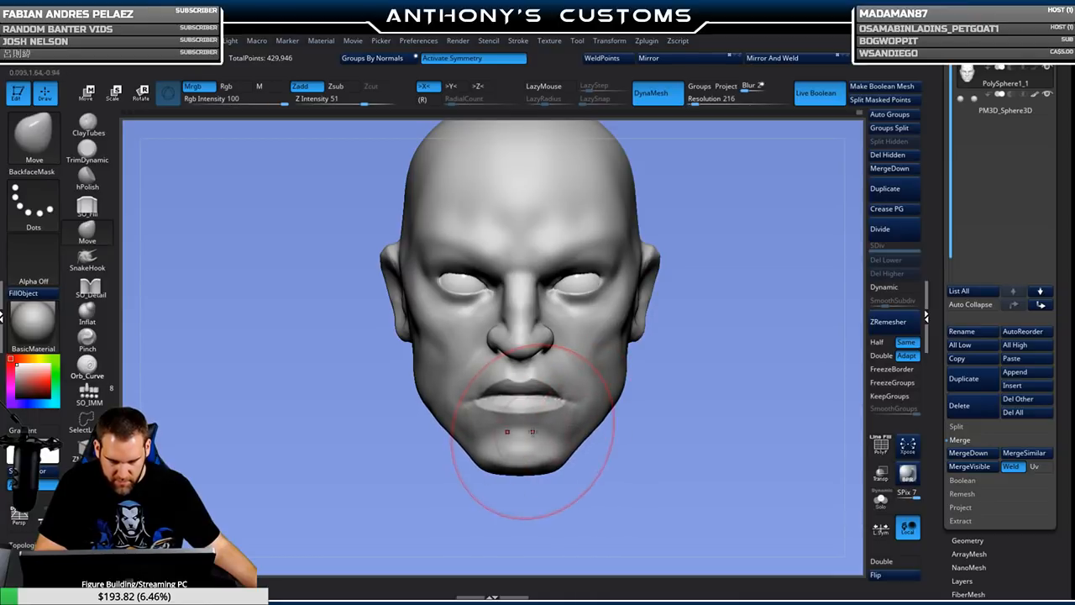
Nudge the mouth area in profile with the Move brush and check the face from the front.
{"action": "mouse_move", "coordinate": [684, 412]}
{"action": "left_mouse_down"}
{"action": "mouse_move", "coordinate": [663, 420]}
{"action": "mouse_move", "coordinate": [677, 405]}
{"action": "left_mouse_up"}
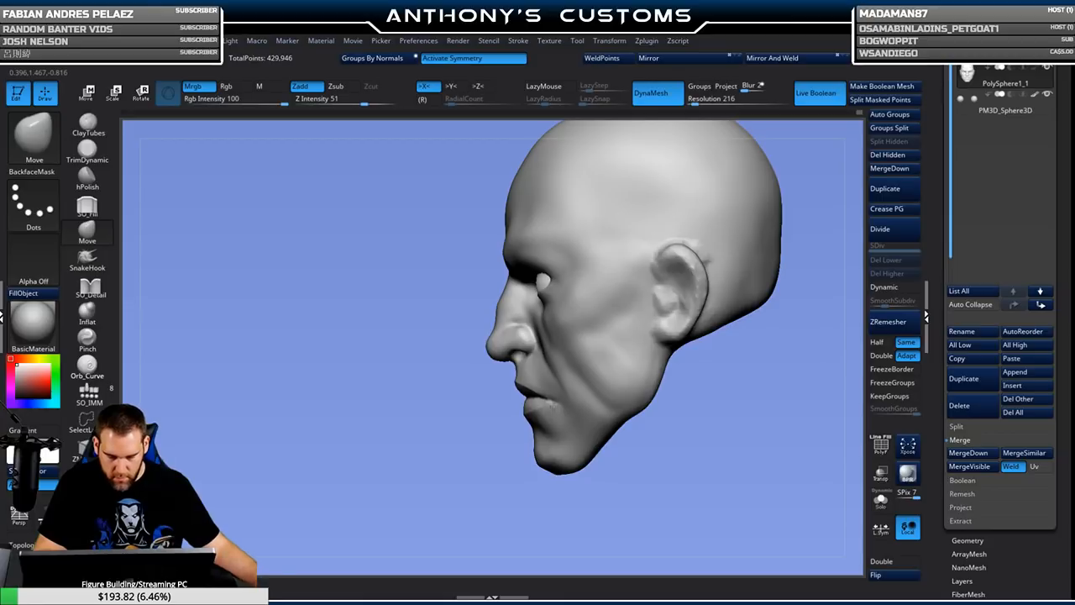
{"action": "left_click_drag", "start_coordinate": [548, 402], "coordinate": [554, 398]}
{"action": "left_click_drag", "start_coordinate": [631, 440], "coordinate": [668, 444], "text": "shift"}
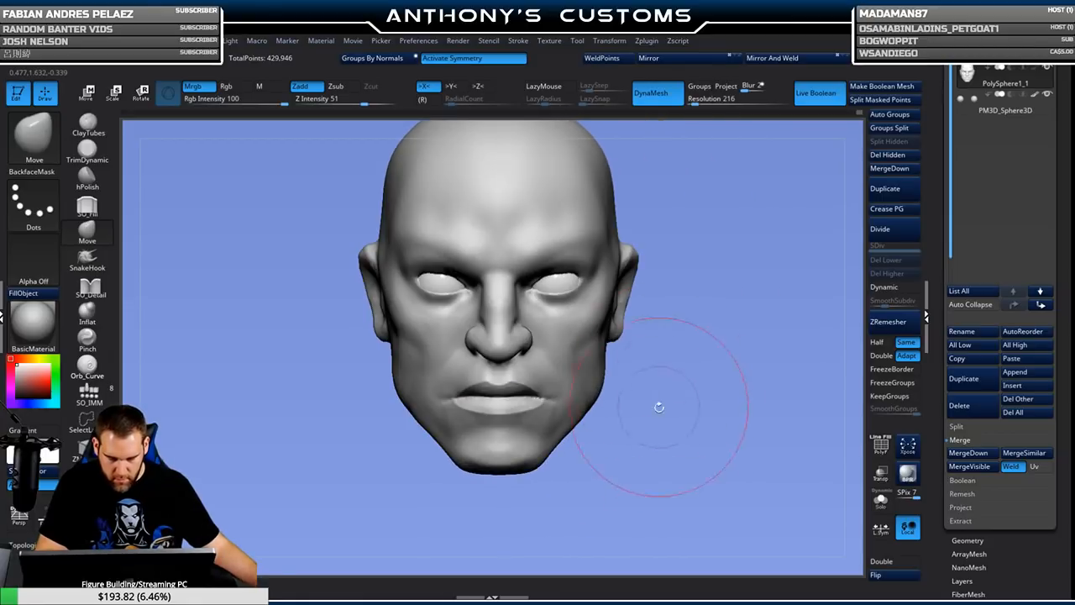
{"action": "left_click_drag", "start_coordinate": [657, 393], "coordinate": [677, 406], "text": "alt"}
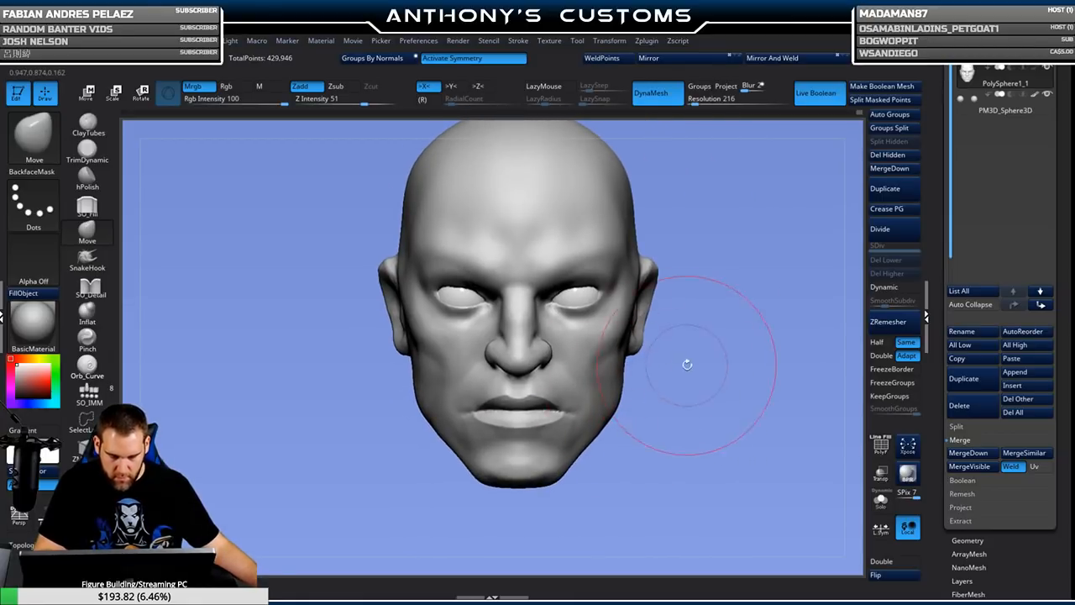
{"action": "left_click_drag", "start_coordinate": [689, 364], "coordinate": [647, 300]}
{"action": "left_click_drag", "start_coordinate": [684, 372], "coordinate": [696, 372], "text": "shift"}
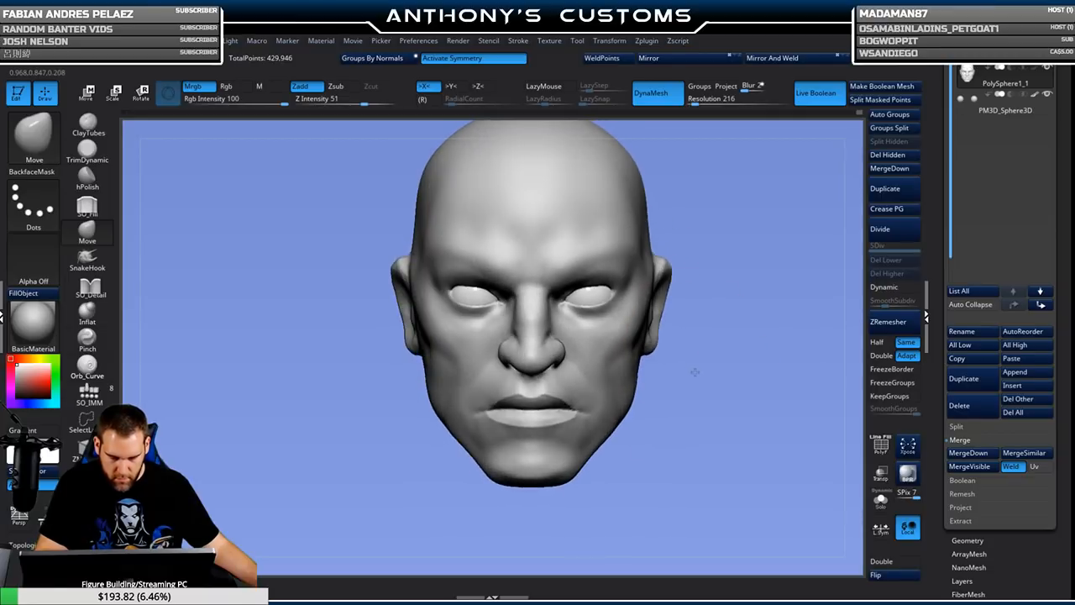
Adjust the lower face contours from several angles with a resized Move brush.
{"action": "left_click_drag", "start_coordinate": [676, 471], "coordinate": [635, 451], "text": "alt"}
{"action": "key", "text": "space"}
{"action": "key", "text": "space"}
{"action": "mouse_move", "coordinate": [699, 368]}
{"action": "left_mouse_down"}
{"action": "mouse_move", "coordinate": [684, 372]}
{"action": "mouse_move", "coordinate": [680, 457]}
{"action": "left_mouse_up"}
{"action": "left_click_drag", "start_coordinate": [664, 389], "coordinate": [599, 324]}
{"action": "mouse_move", "coordinate": [684, 204]}
{"action": "left_mouse_down"}
{"action": "mouse_move", "coordinate": [741, 201]}
{"action": "mouse_move", "coordinate": [715, 209]}
{"action": "left_mouse_up"}
{"action": "key", "text": "space"}
Refine the facial proportions in profile with the Move brush and check the face from below and the front.
{"action": "mouse_move", "coordinate": [640, 251]}
{"action": "left_mouse_down", "text": "alt"}
{"action": "mouse_move", "coordinate": [691, 247]}
{"action": "mouse_move", "coordinate": [576, 257]}
{"action": "mouse_move", "coordinate": [732, 265]}
{"action": "left_mouse_up", "text": "alt"}
{"action": "key", "text": "space"}
{"action": "key", "text": "space"}
{"action": "left_click_drag", "start_coordinate": [784, 191], "coordinate": [724, 183]}
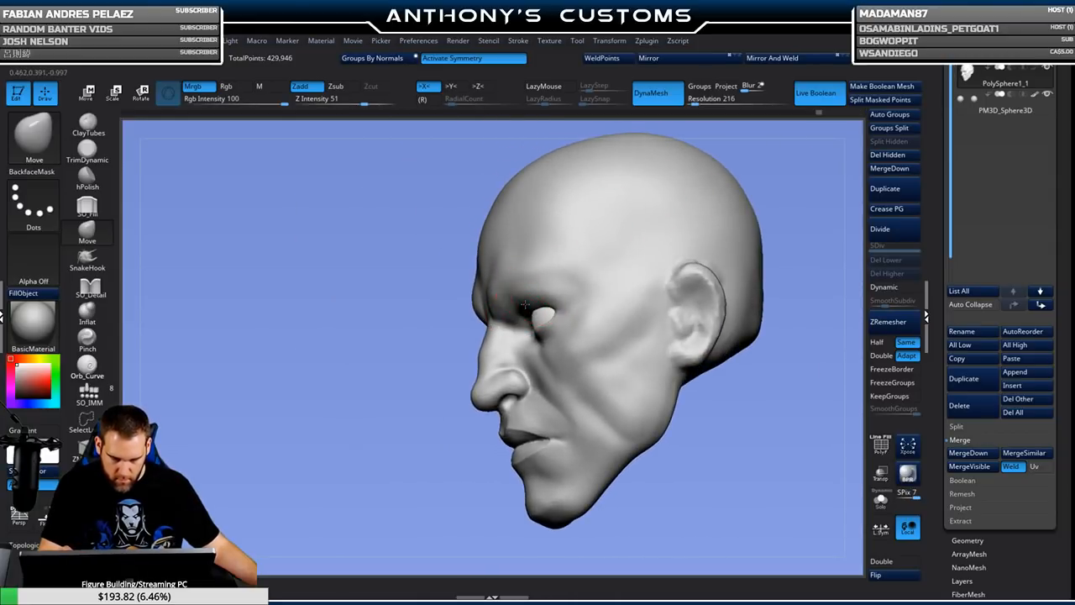
{"action": "mouse_move", "coordinate": [739, 437]}
{"action": "left_mouse_down"}
{"action": "mouse_move", "coordinate": [752, 438]}
{"action": "mouse_move", "coordinate": [568, 287]}
{"action": "mouse_move", "coordinate": [560, 320]}
{"action": "left_mouse_up"}
{"action": "left_click_drag", "start_coordinate": [684, 312], "coordinate": [635, 293]}
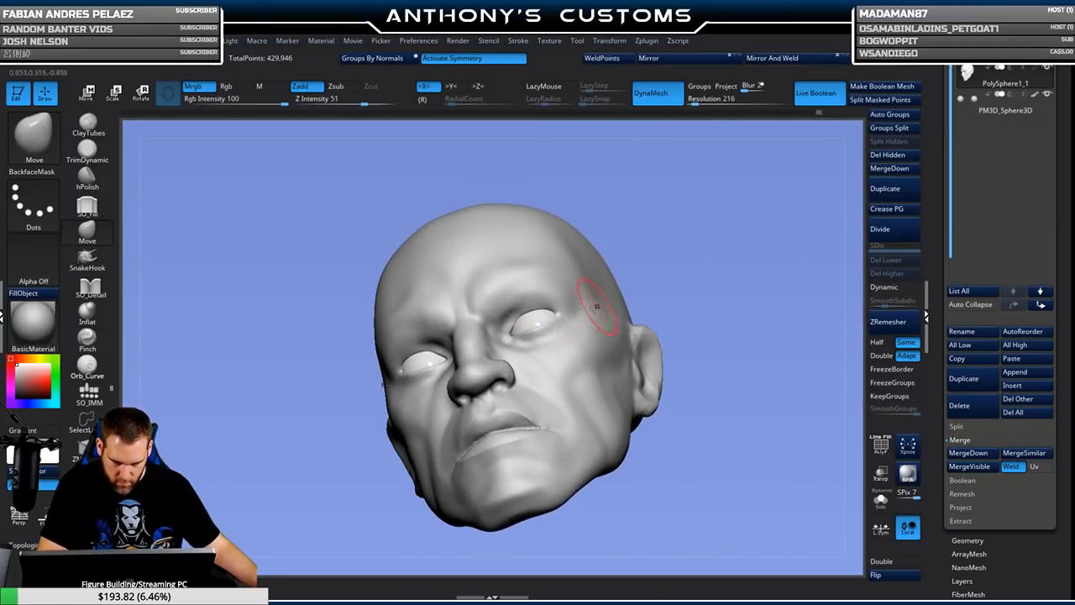
{"action": "left_click_drag", "start_coordinate": [710, 257], "coordinate": [728, 299]}
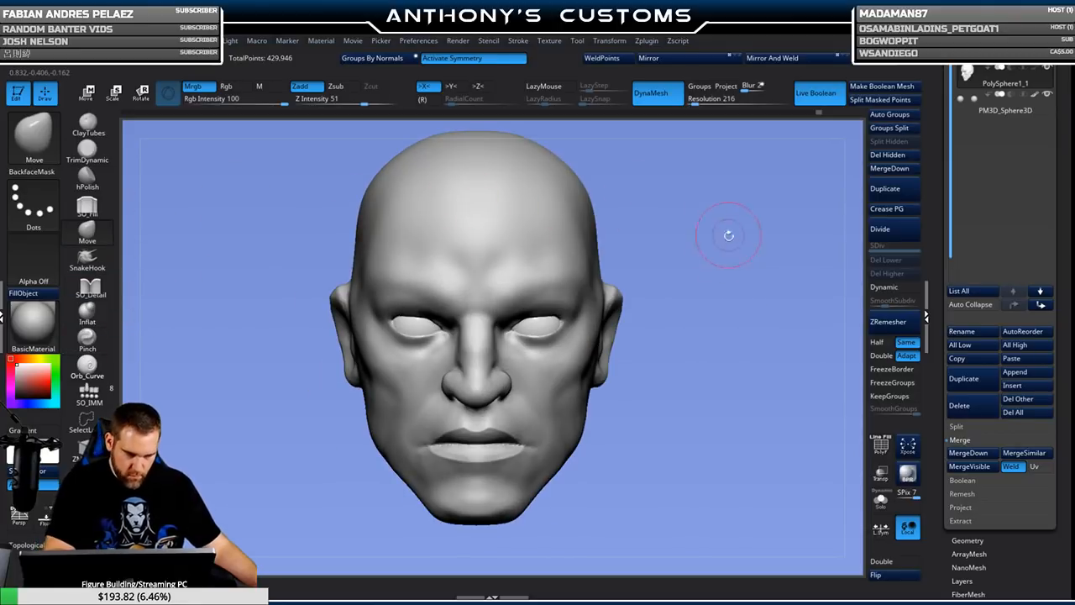
Nudge the inner eye corners and surrounding eyelids against the eyeballs with the Move brush.
{"action": "mouse_move", "coordinate": [744, 290]}
{"action": "left_mouse_down", "text": "ctrl"}
{"action": "mouse_move", "coordinate": [644, 332]}
{"action": "mouse_move", "coordinate": [563, 321]}
{"action": "mouse_move", "coordinate": [504, 334]}
{"action": "mouse_move", "coordinate": [494, 407]}
{"action": "left_mouse_up", "text": "ctrl"}
{"action": "mouse_move", "coordinate": [754, 353]}
{"action": "left_mouse_down", "text": "alt"}
{"action": "mouse_move", "coordinate": [756, 412]}
{"action": "mouse_move", "coordinate": [765, 359]}
{"action": "left_mouse_up", "text": "alt"}
{"action": "mouse_move", "coordinate": [777, 264]}
{"action": "left_mouse_down"}
{"action": "mouse_move", "coordinate": [764, 288]}
{"action": "mouse_move", "coordinate": [731, 249]}
{"action": "mouse_move", "coordinate": [492, 228]}
{"action": "left_mouse_up"}
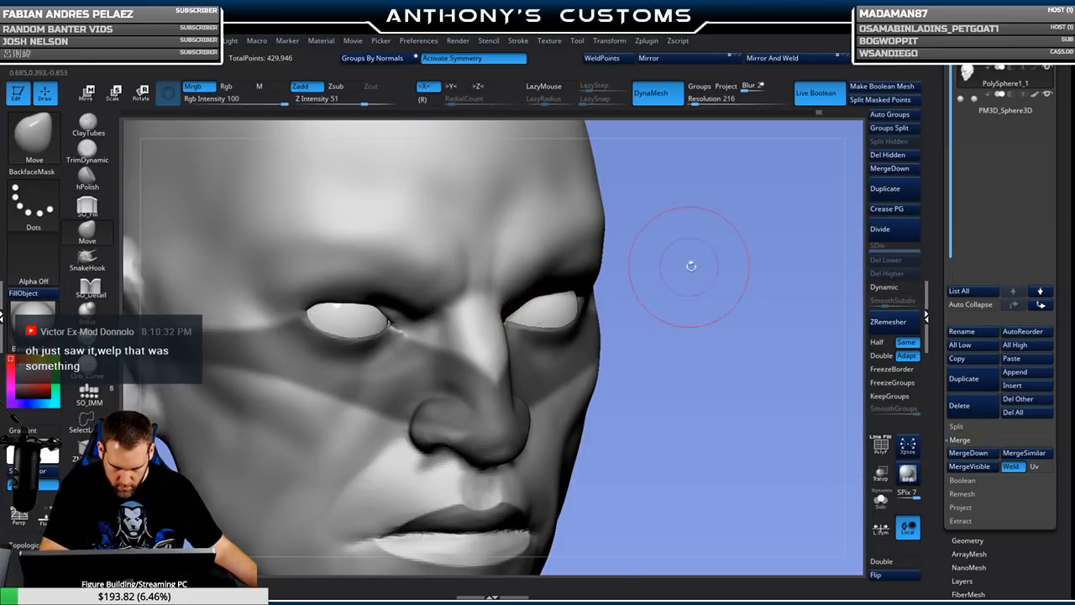
{"action": "left_click_drag", "start_coordinate": [690, 265], "coordinate": [534, 308]}
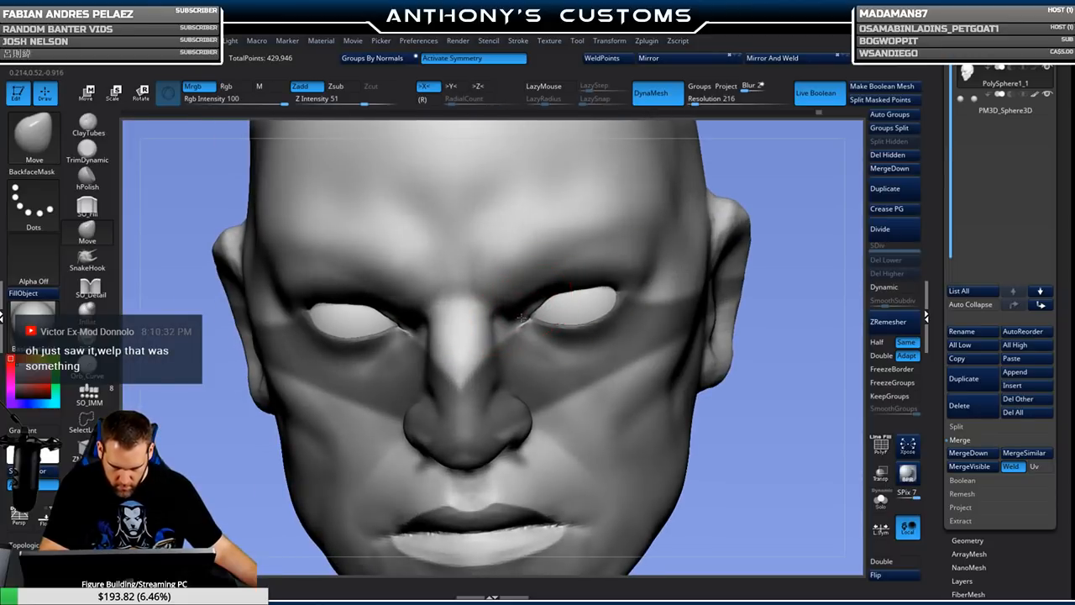
{"action": "mouse_move", "coordinate": [774, 325]}
{"action": "left_mouse_down", "text": "ctrl"}
{"action": "mouse_move", "coordinate": [779, 361]}
{"action": "mouse_move", "coordinate": [787, 317]}
{"action": "mouse_move", "coordinate": [774, 319]}
{"action": "left_mouse_up", "text": "ctrl"}
{"action": "key", "text": "space"}
{"action": "mouse_move", "coordinate": [777, 388]}
{"action": "left_mouse_down"}
{"action": "mouse_move", "coordinate": [729, 300]}
{"action": "mouse_move", "coordinate": [707, 288]}
{"action": "left_mouse_up"}
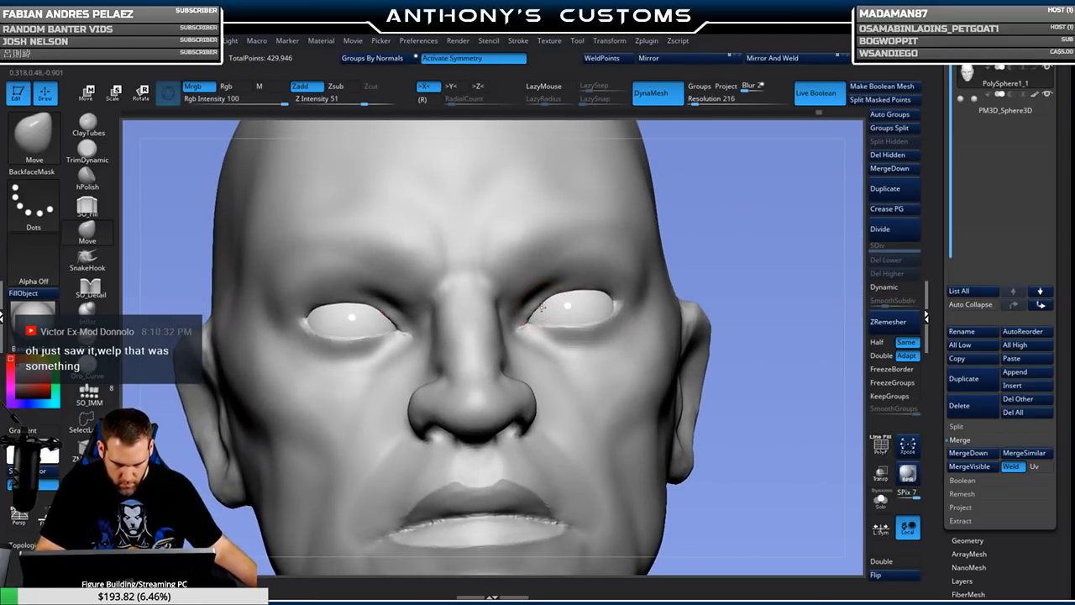
{"action": "left_click_drag", "start_coordinate": [694, 221], "coordinate": [761, 235]}
{"action": "mouse_move", "coordinate": [768, 293]}
{"action": "left_mouse_down"}
{"action": "mouse_move", "coordinate": [773, 382]}
{"action": "mouse_move", "coordinate": [734, 250]}
{"action": "mouse_move", "coordinate": [739, 314]}
{"action": "mouse_move", "coordinate": [714, 326]}
{"action": "mouse_move", "coordinate": [729, 331]}
{"action": "mouse_move", "coordinate": [623, 192]}
{"action": "left_mouse_up"}
Reshape the cranium from above and behind with an enlarged Move brush.
{"action": "key", "text": "space"}
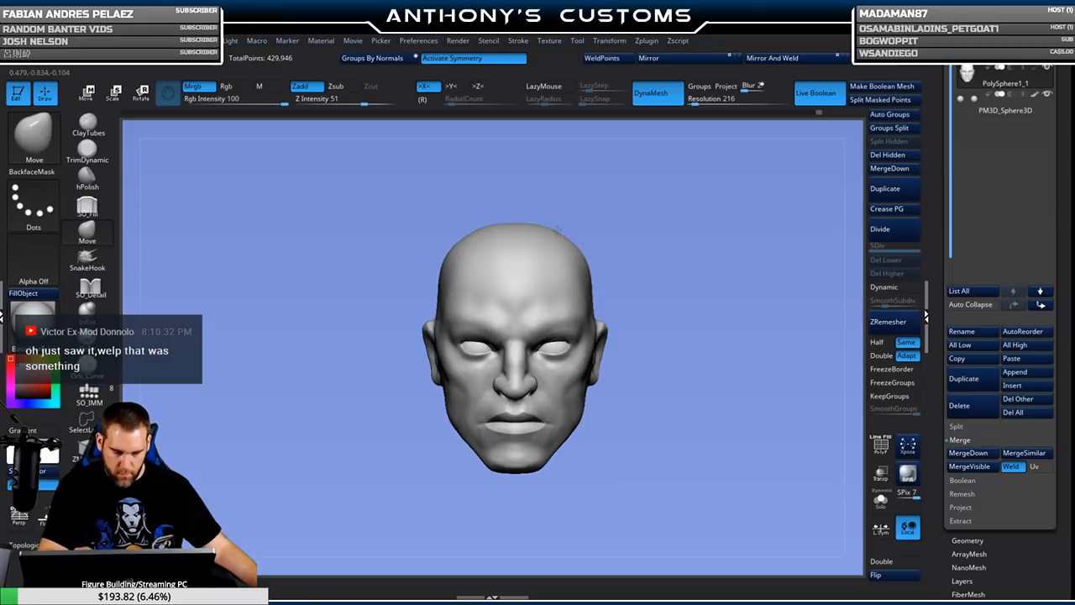
{"action": "mouse_move", "coordinate": [673, 250]}
{"action": "left_mouse_down"}
{"action": "mouse_move", "coordinate": [643, 268]}
{"action": "mouse_move", "coordinate": [614, 250]}
{"action": "mouse_move", "coordinate": [618, 227]}
{"action": "left_mouse_up"}
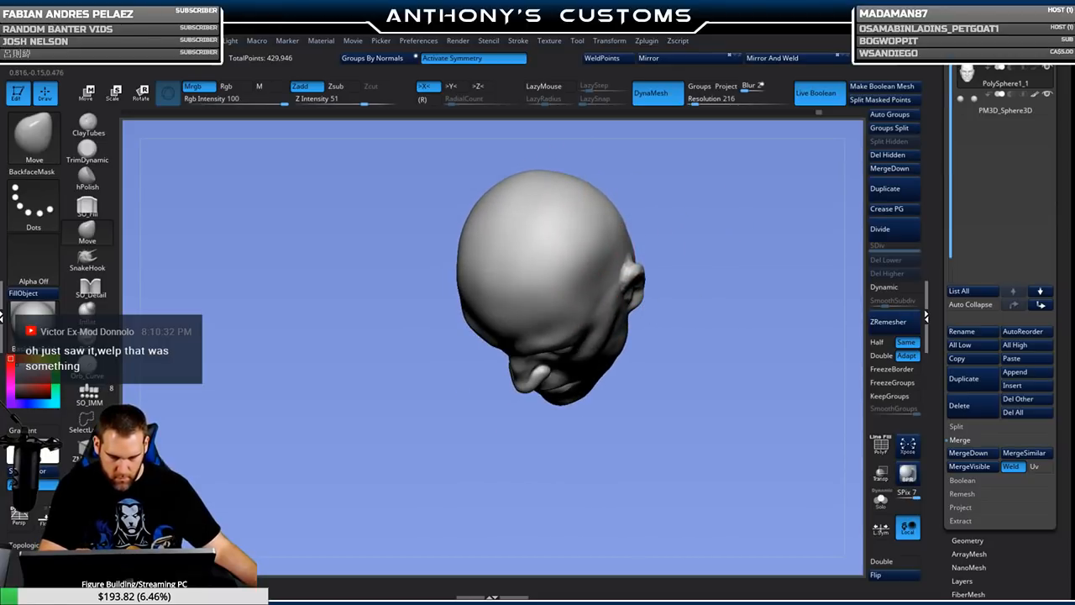
{"action": "left_click_drag", "start_coordinate": [684, 257], "coordinate": [696, 193]}
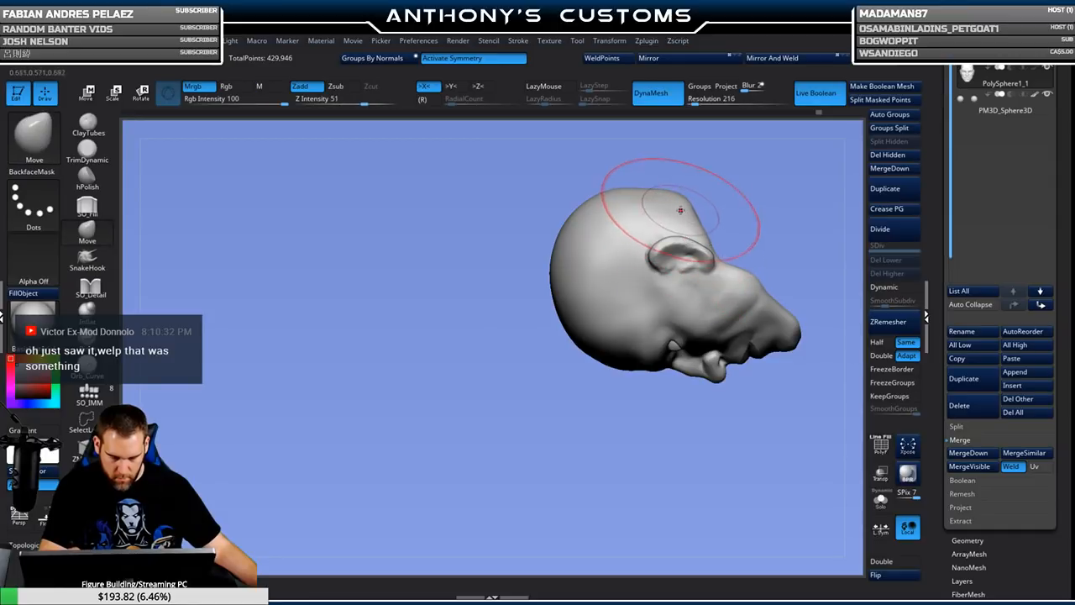
{"action": "left_click_drag", "start_coordinate": [647, 157], "coordinate": [796, 143]}
{"action": "mouse_move", "coordinate": [795, 272]}
{"action": "left_mouse_down"}
{"action": "mouse_move", "coordinate": [660, 372]}
{"action": "mouse_move", "coordinate": [689, 372]}
{"action": "mouse_move", "coordinate": [683, 361]}
{"action": "mouse_move", "coordinate": [619, 372]}
{"action": "mouse_move", "coordinate": [660, 328]}
{"action": "mouse_move", "coordinate": [710, 323]}
{"action": "left_mouse_up"}
Smooth the side of the face and adjust the jaw and chin contour with the Move brush.
{"action": "key", "text": "space"}
{"action": "key", "text": "space"}
{"action": "mouse_move", "coordinate": [592, 349]}
{"action": "left_mouse_down"}
{"action": "mouse_move", "coordinate": [579, 349]}
{"action": "mouse_move", "coordinate": [600, 338]}
{"action": "left_mouse_up"}
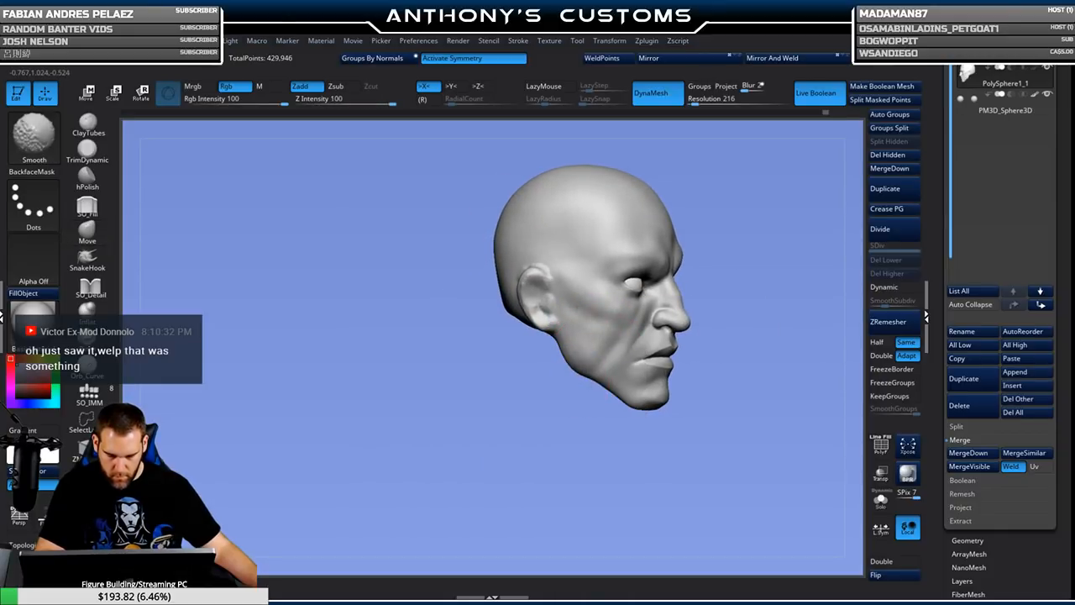
{"action": "left_click_drag", "start_coordinate": [783, 334], "coordinate": [749, 331]}
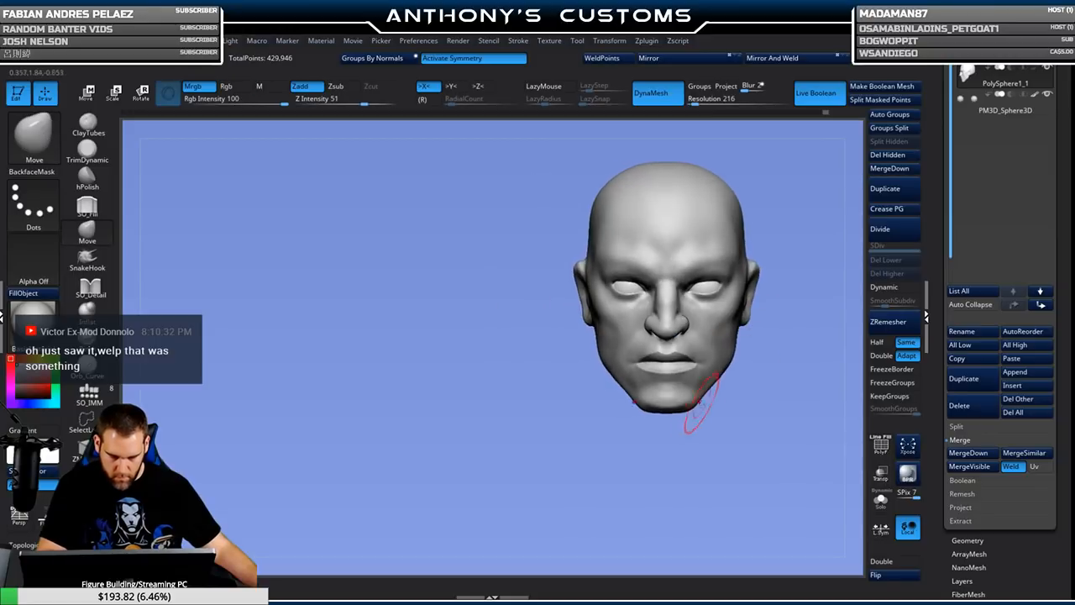
{"action": "mouse_move", "coordinate": [698, 415]}
{"action": "left_mouse_down", "text": "shift"}
{"action": "mouse_move", "coordinate": [700, 403]}
{"action": "mouse_move", "coordinate": [647, 403]}
{"action": "mouse_move", "coordinate": [617, 378]}
{"action": "left_mouse_up", "text": "shift"}
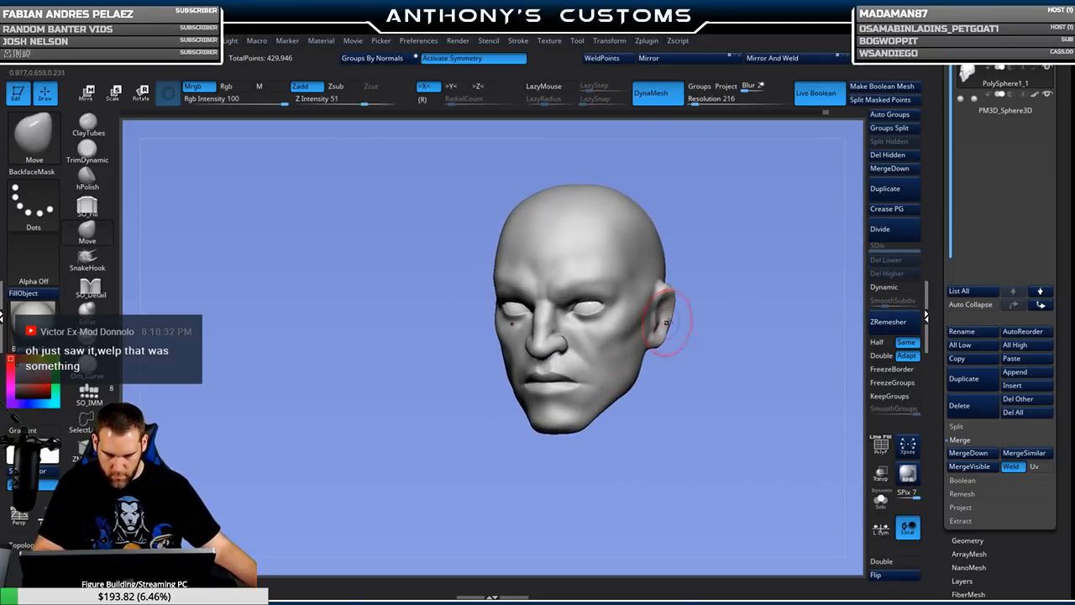
Adjust the ear area with a resized Move brush and check the head from the front.
{"action": "key", "text": "space"}
{"action": "left_click_drag", "start_coordinate": [731, 298], "coordinate": [725, 299]}
{"action": "key", "text": "shift"}
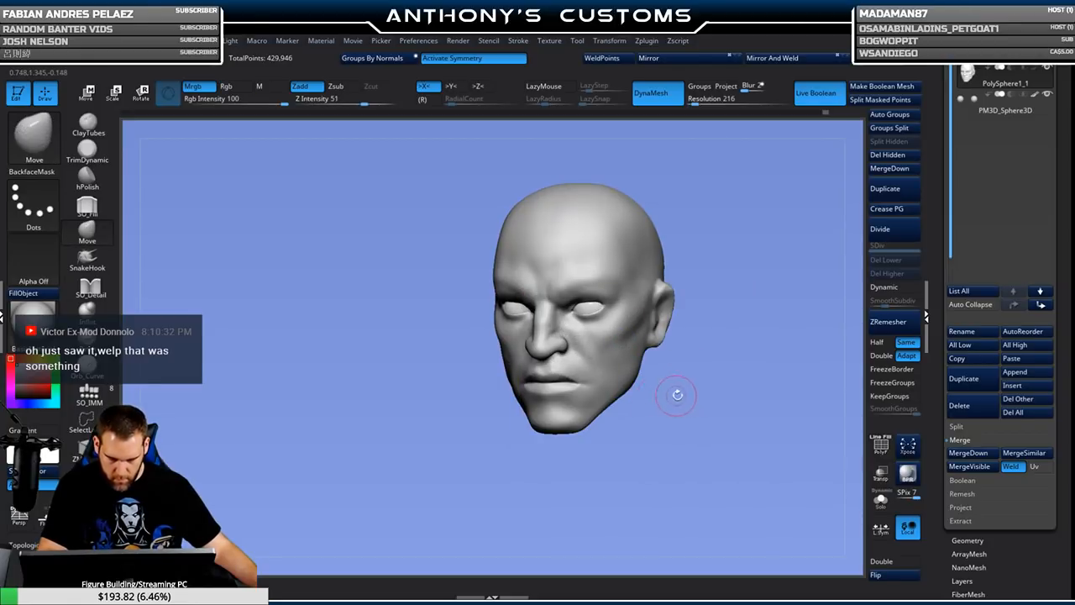
{"action": "left_click_drag", "start_coordinate": [667, 396], "coordinate": [707, 406]}
{"action": "key", "text": "shift"}
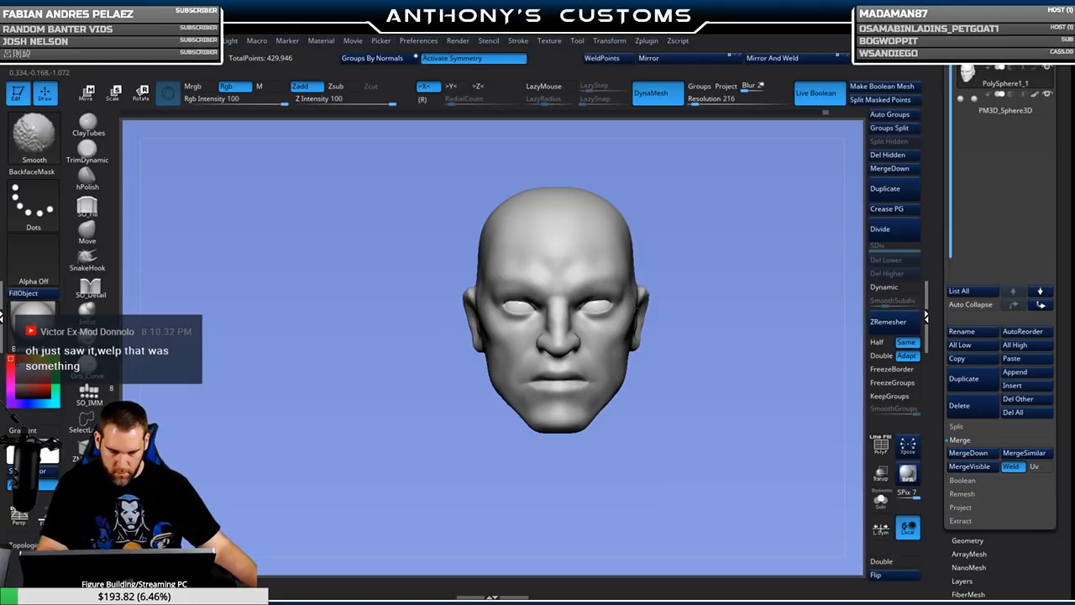
Carve the parting line between the lips out to the mouth corners with the SO_Detail brush.
{"action": "mouse_move", "coordinate": [732, 362]}
{"action": "left_mouse_down", "text": "alt"}
{"action": "mouse_move", "coordinate": [730, 487]}
{"action": "mouse_move", "coordinate": [680, 391]}
{"action": "left_mouse_up", "text": "alt"}
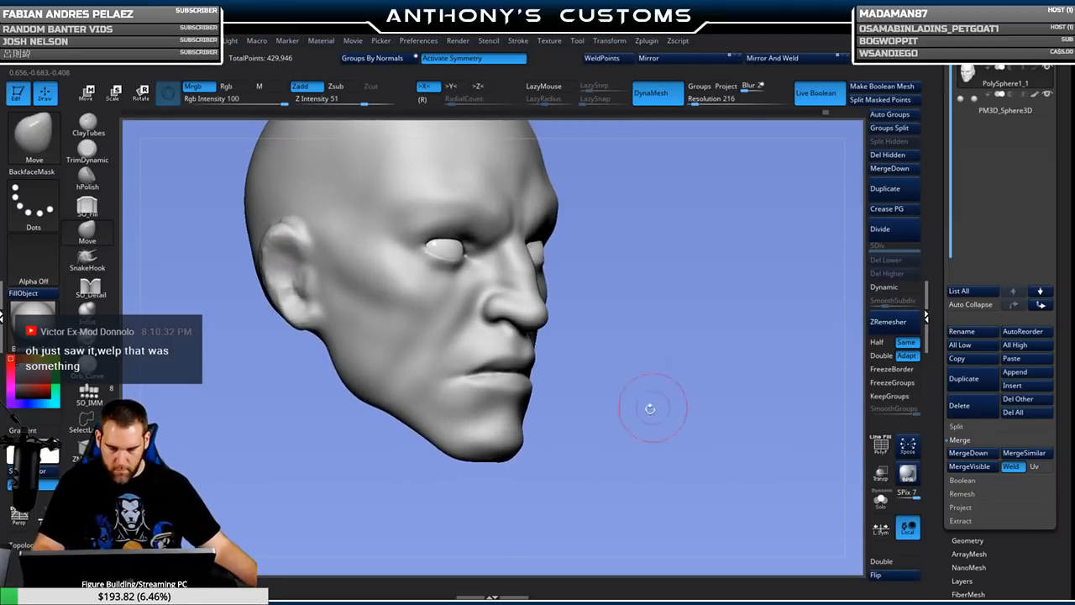
{"action": "left_click", "coordinate": [90, 287]}
{"action": "mouse_move", "coordinate": [670, 361]}
{"action": "left_mouse_down"}
{"action": "mouse_move", "coordinate": [672, 377]}
{"action": "mouse_move", "coordinate": [667, 336]}
{"action": "left_mouse_up"}
{"action": "mouse_move", "coordinate": [667, 336]}
{"action": "left_mouse_down", "text": "alt"}
{"action": "mouse_move", "coordinate": [678, 401]}
{"action": "mouse_move", "coordinate": [714, 262]}
{"action": "mouse_move", "coordinate": [700, 279]}
{"action": "left_mouse_up", "text": "alt"}
{"action": "key", "text": "space"}
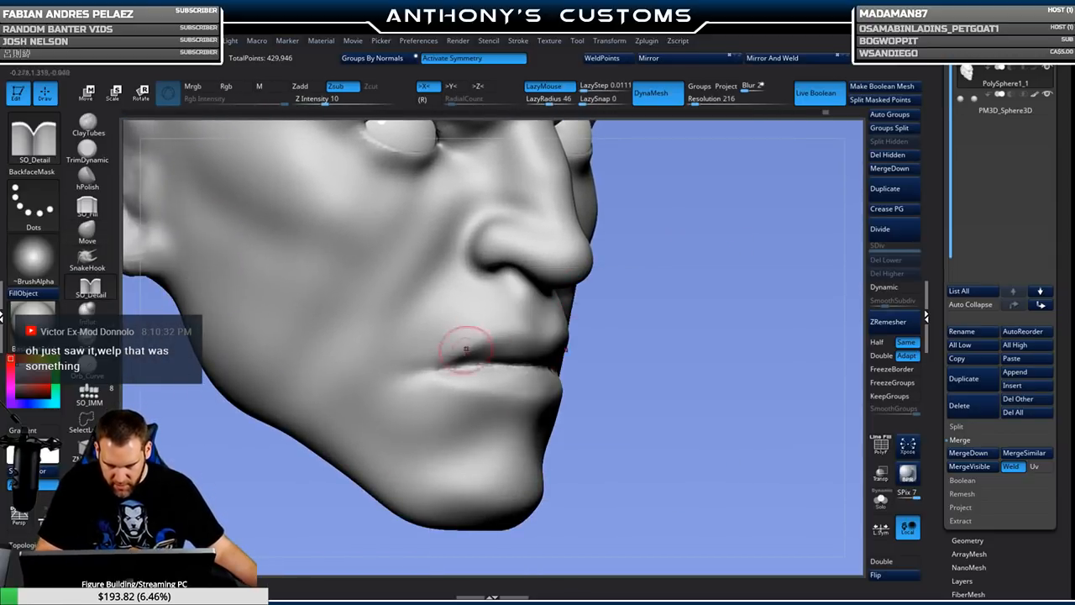
{"action": "key", "text": "space"}
{"action": "left_click_drag", "start_coordinate": [410, 374], "coordinate": [425, 374]}
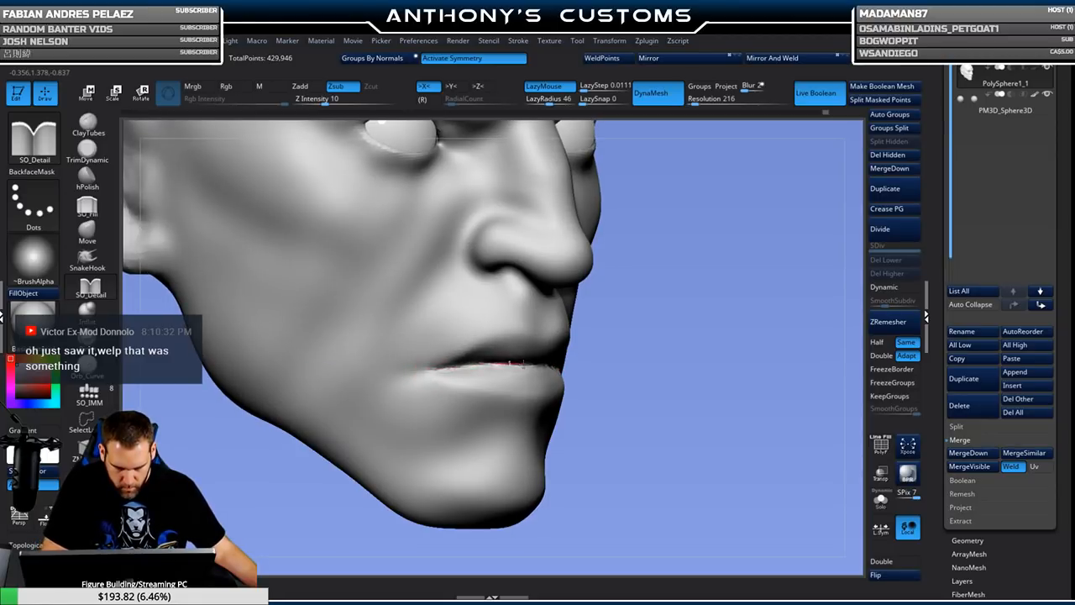
{"action": "mouse_move", "coordinate": [739, 340]}
{"action": "left_mouse_down"}
{"action": "mouse_move", "coordinate": [618, 345]}
{"action": "mouse_move", "coordinate": [523, 368]}
{"action": "mouse_move", "coordinate": [627, 361]}
{"action": "left_mouse_up"}
{"action": "left_click_drag", "start_coordinate": [769, 372], "coordinate": [497, 361]}
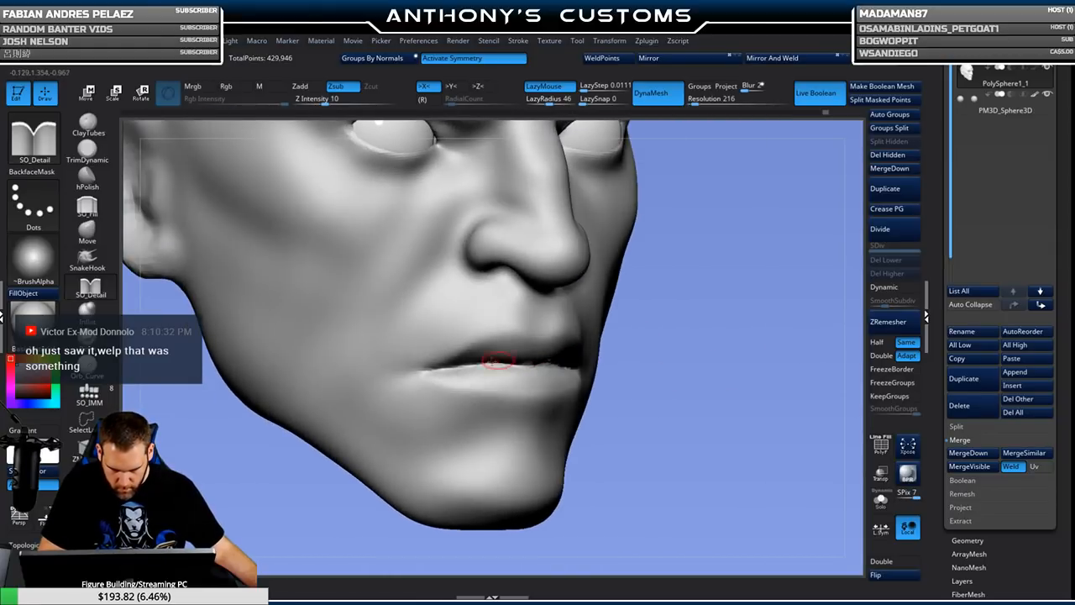
{"action": "left_click_drag", "start_coordinate": [418, 372], "coordinate": [474, 366]}
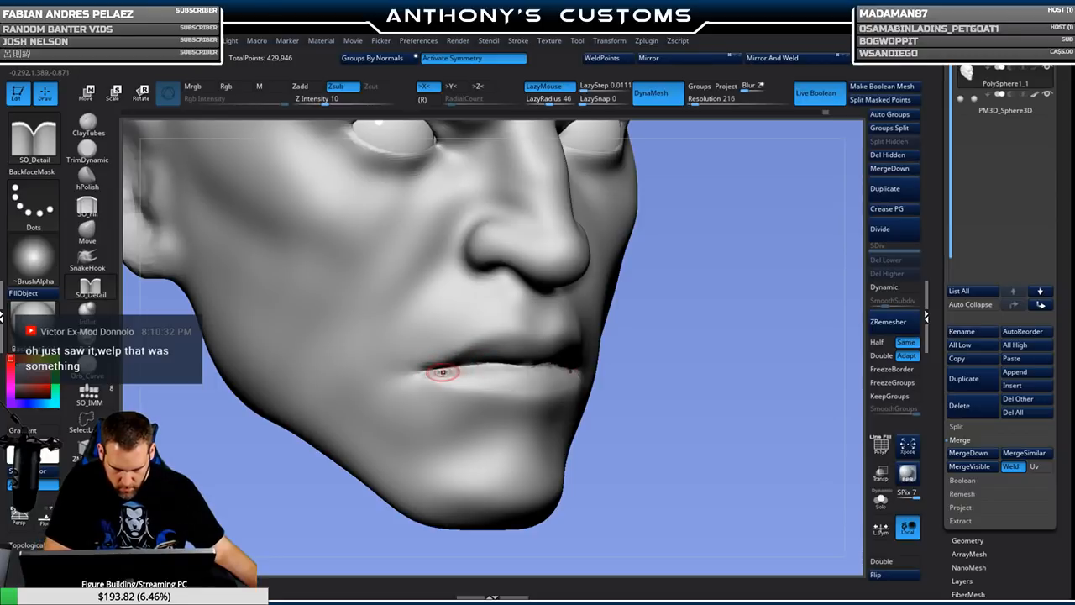
{"action": "left_click_drag", "start_coordinate": [683, 348], "coordinate": [596, 337]}
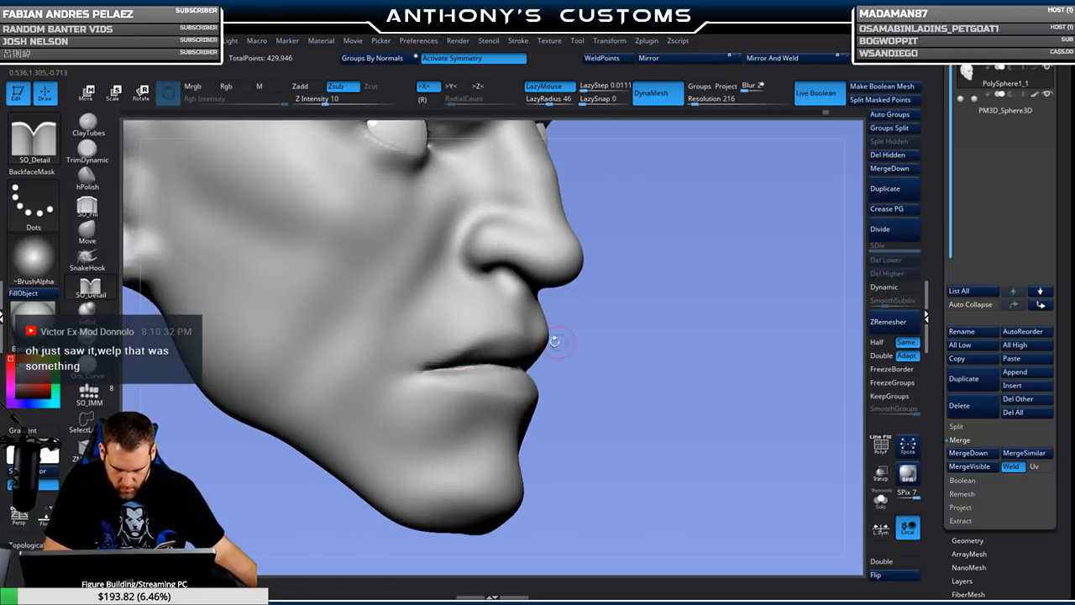
Define the upper and lower lip edges from the mouth corners inward with the SO_Detail brush.
{"action": "left_click_drag", "start_coordinate": [422, 370], "coordinate": [502, 332]}
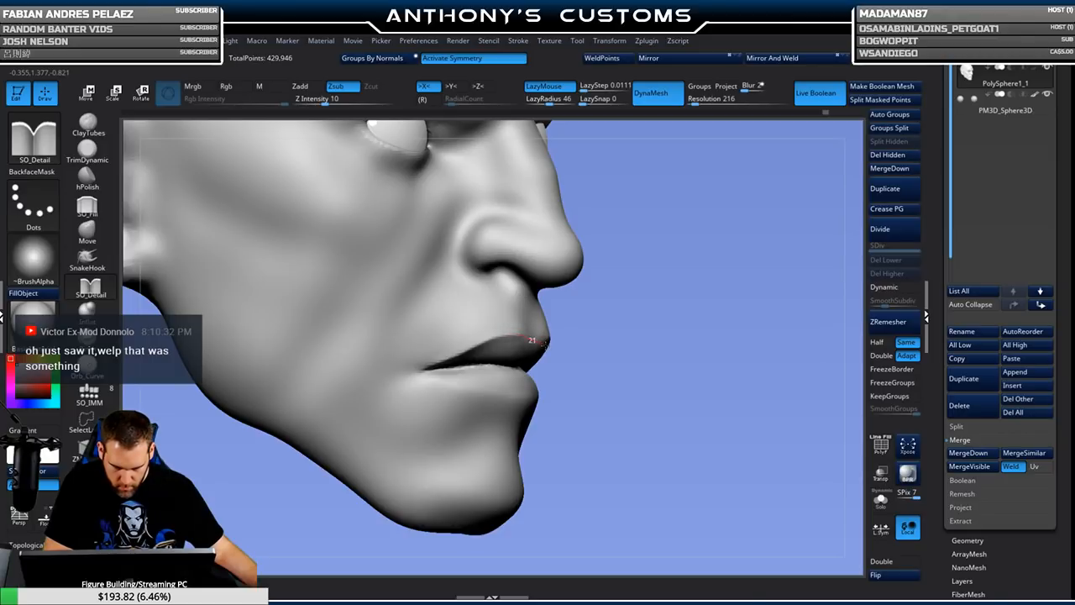
{"action": "left_click_drag", "start_coordinate": [700, 359], "coordinate": [588, 374]}
{"action": "mouse_move", "coordinate": [715, 422]}
{"action": "left_mouse_down", "text": "alt"}
{"action": "mouse_move", "coordinate": [710, 391]}
{"action": "mouse_move", "coordinate": [681, 400]}
{"action": "mouse_move", "coordinate": [714, 408]}
{"action": "left_mouse_up", "text": "alt"}
{"action": "left_click_drag", "start_coordinate": [425, 372], "coordinate": [509, 392]}
Carve the crease around the nostril wing with the SO_Detail brush.
{"action": "mouse_move", "coordinate": [694, 342]}
{"action": "left_mouse_down"}
{"action": "mouse_move", "coordinate": [660, 339]}
{"action": "mouse_move", "coordinate": [723, 407]}
{"action": "mouse_move", "coordinate": [557, 300]}
{"action": "left_mouse_up"}
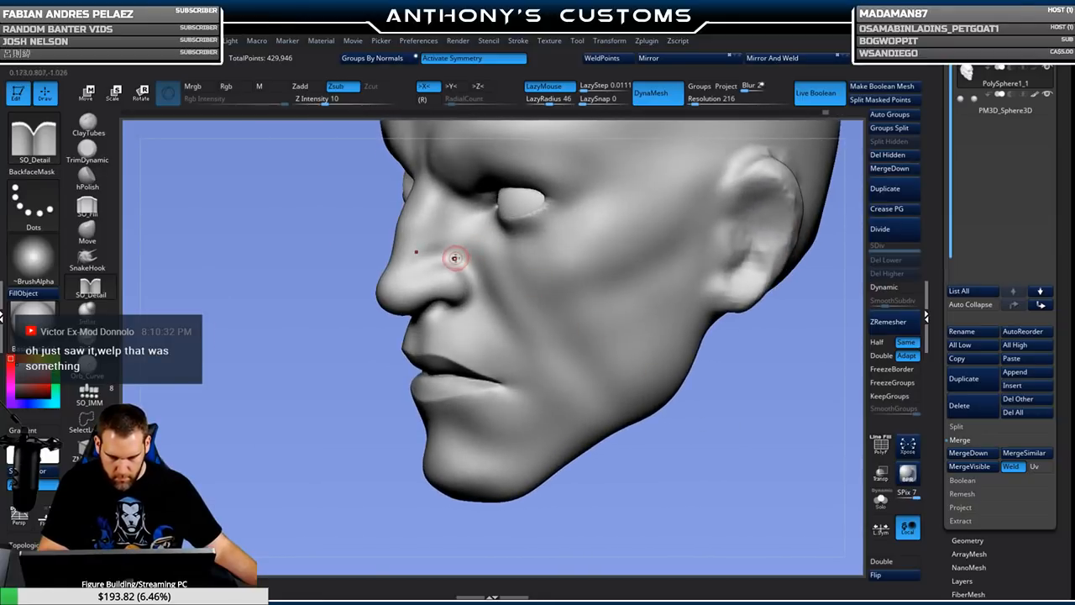
{"action": "mouse_move", "coordinate": [434, 261]}
{"action": "left_mouse_down"}
{"action": "mouse_move", "coordinate": [474, 260]}
{"action": "mouse_move", "coordinate": [476, 300]}
{"action": "left_mouse_up"}
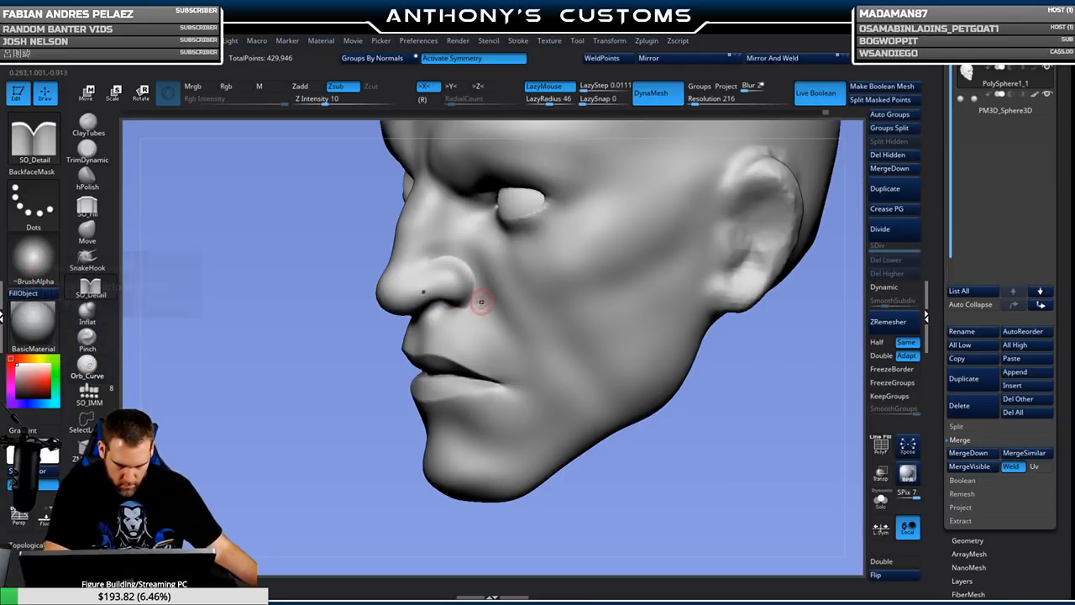
{"action": "mouse_move", "coordinate": [376, 477]}
{"action": "left_mouse_down"}
{"action": "mouse_move", "coordinate": [445, 314]}
{"action": "mouse_move", "coordinate": [493, 288]}
{"action": "left_mouse_up"}
{"action": "mouse_move", "coordinate": [641, 419]}
{"action": "left_mouse_down"}
{"action": "mouse_move", "coordinate": [660, 425]}
{"action": "mouse_move", "coordinate": [667, 444]}
{"action": "mouse_move", "coordinate": [688, 403]}
{"action": "mouse_move", "coordinate": [704, 398]}
{"action": "left_mouse_up"}
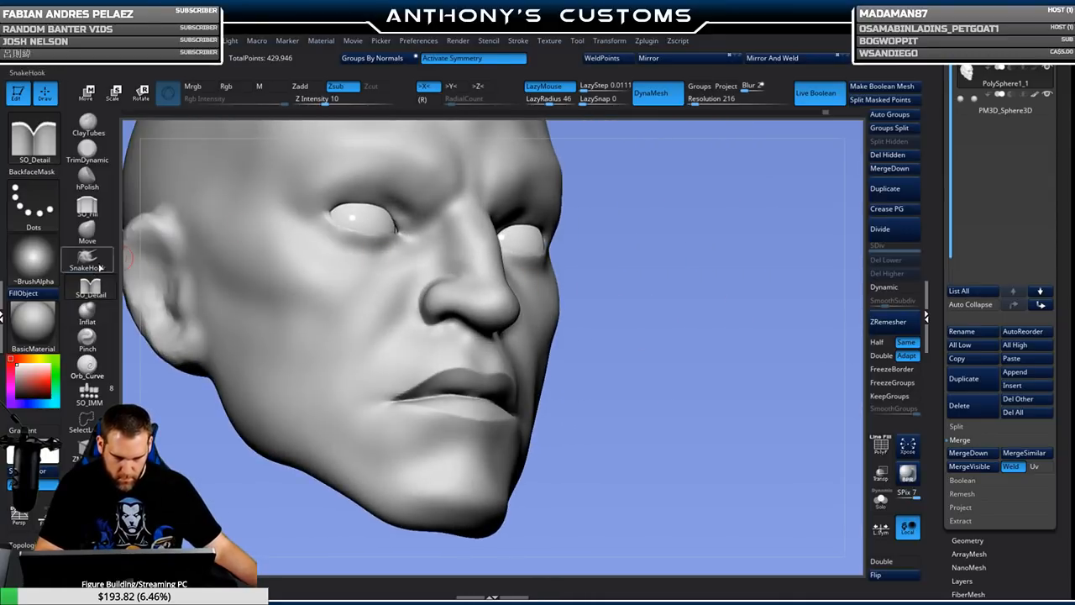
Thicken the lower rim of the nostril wing with a resized Inflat brush.
{"action": "left_click", "coordinate": [88, 313]}
{"action": "mouse_move", "coordinate": [578, 312]}
{"action": "left_mouse_down"}
{"action": "mouse_move", "coordinate": [601, 267]}
{"action": "mouse_move", "coordinate": [689, 298]}
{"action": "left_mouse_up"}
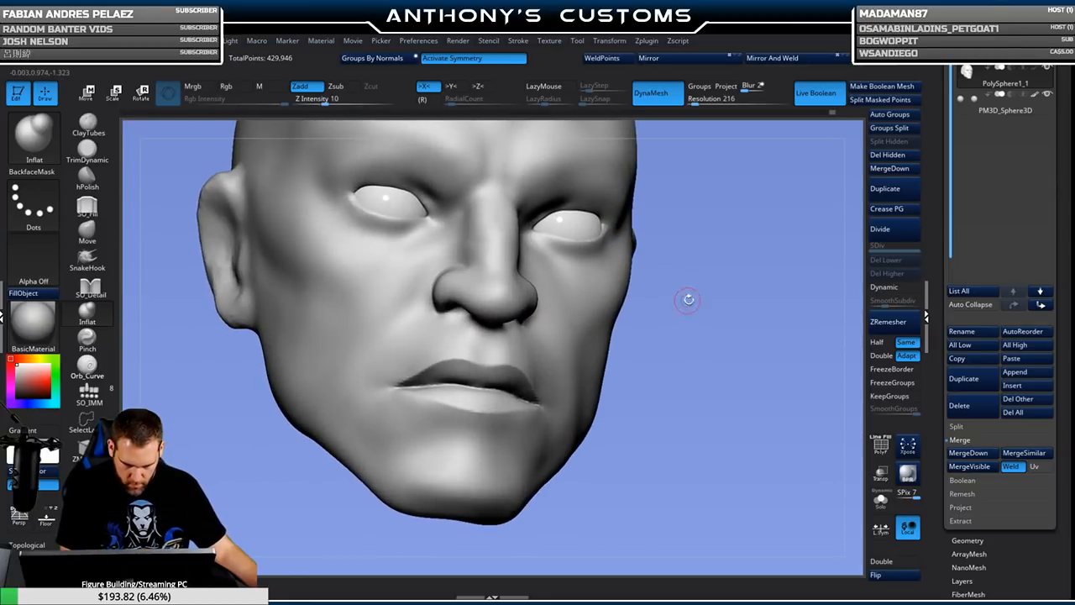
{"action": "key", "text": "space"}
{"action": "left_click_drag", "start_coordinate": [715, 251], "coordinate": [448, 311]}
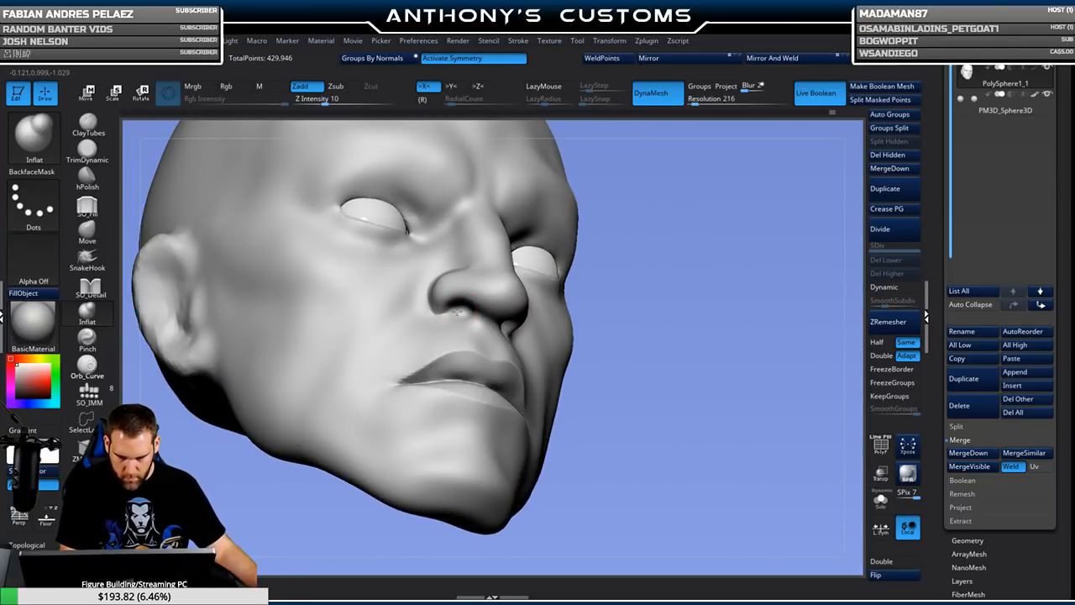
{"action": "left_click_drag", "start_coordinate": [652, 300], "coordinate": [610, 292]}
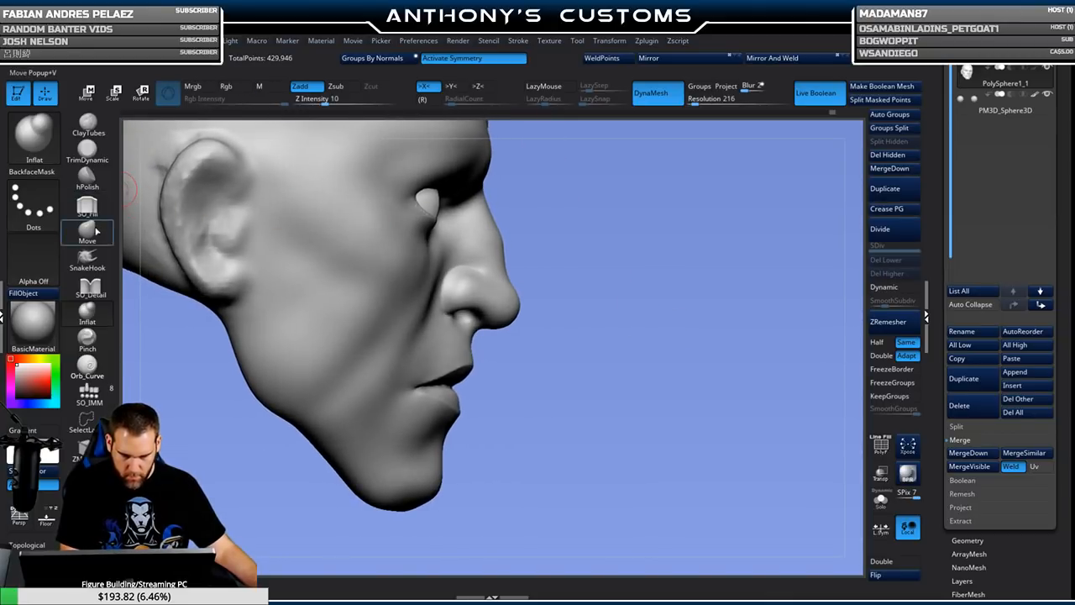
Build up the nose bridge, tip and sides with the SO_Fill brush.
{"action": "mouse_move", "coordinate": [617, 263]}
{"action": "left_mouse_down"}
{"action": "mouse_move", "coordinate": [571, 277]}
{"action": "mouse_move", "coordinate": [507, 269]}
{"action": "left_mouse_up"}
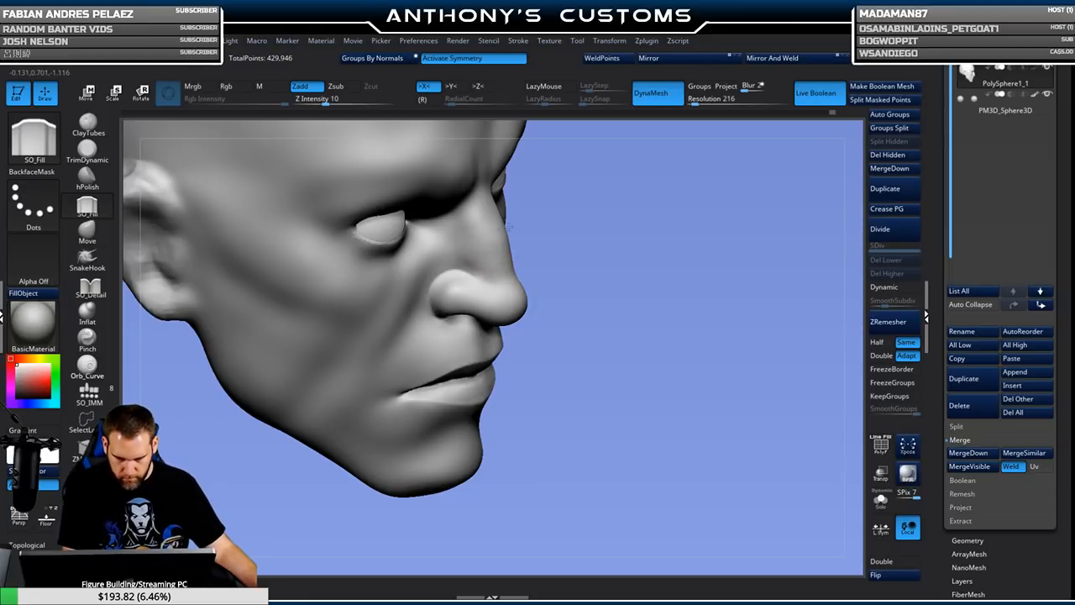
{"action": "left_click_drag", "start_coordinate": [617, 278], "coordinate": [718, 161]}
{"action": "mouse_move", "coordinate": [744, 391]}
{"action": "left_mouse_down", "text": "alt"}
{"action": "mouse_move", "coordinate": [725, 341]}
{"action": "mouse_move", "coordinate": [686, 314]}
{"action": "left_mouse_up", "text": "alt"}
{"action": "left_click_drag", "start_coordinate": [681, 355], "coordinate": [699, 466], "text": "alt"}
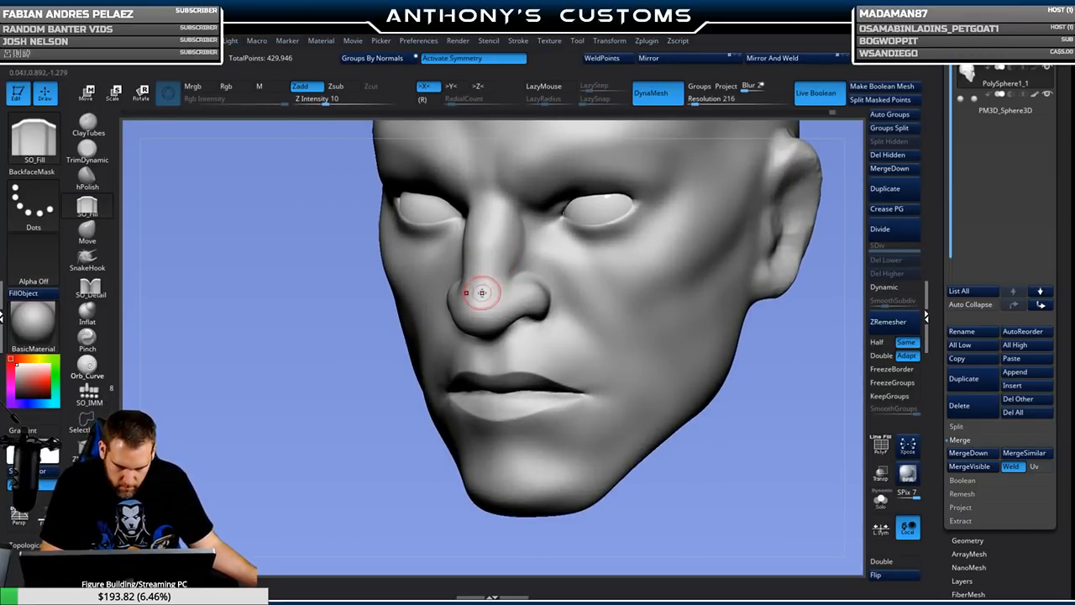
{"action": "left_click_drag", "start_coordinate": [705, 424], "coordinate": [760, 411], "text": "shift"}
{"action": "left_click_drag", "start_coordinate": [732, 357], "coordinate": [667, 312]}
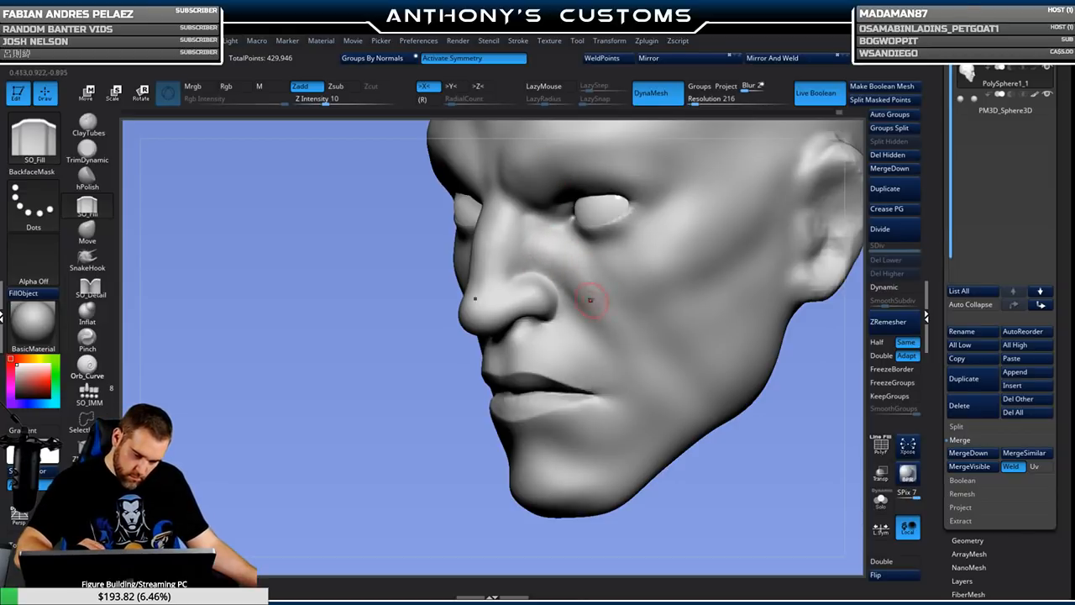
{"action": "left_click_drag", "start_coordinate": [768, 463], "coordinate": [791, 466]}
{"action": "mouse_move", "coordinate": [738, 433]}
{"action": "left_mouse_down", "text": "alt"}
{"action": "mouse_move", "coordinate": [731, 407]}
{"action": "mouse_move", "coordinate": [751, 419]}
{"action": "mouse_move", "coordinate": [622, 304]}
{"action": "mouse_move", "coordinate": [569, 290]}
{"action": "mouse_move", "coordinate": [588, 302]}
{"action": "mouse_move", "coordinate": [502, 253]}
{"action": "left_mouse_up", "text": "alt"}
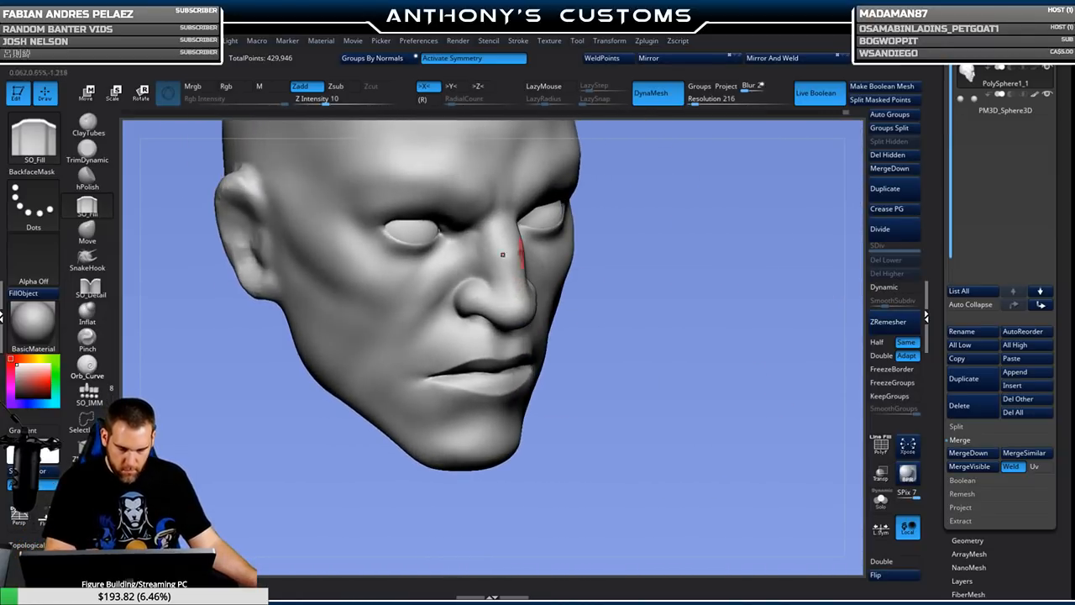
Flatten the planes along the nose's side and tip with the TrimDynamic brush and smooth them.
{"action": "left_click", "coordinate": [87, 151]}
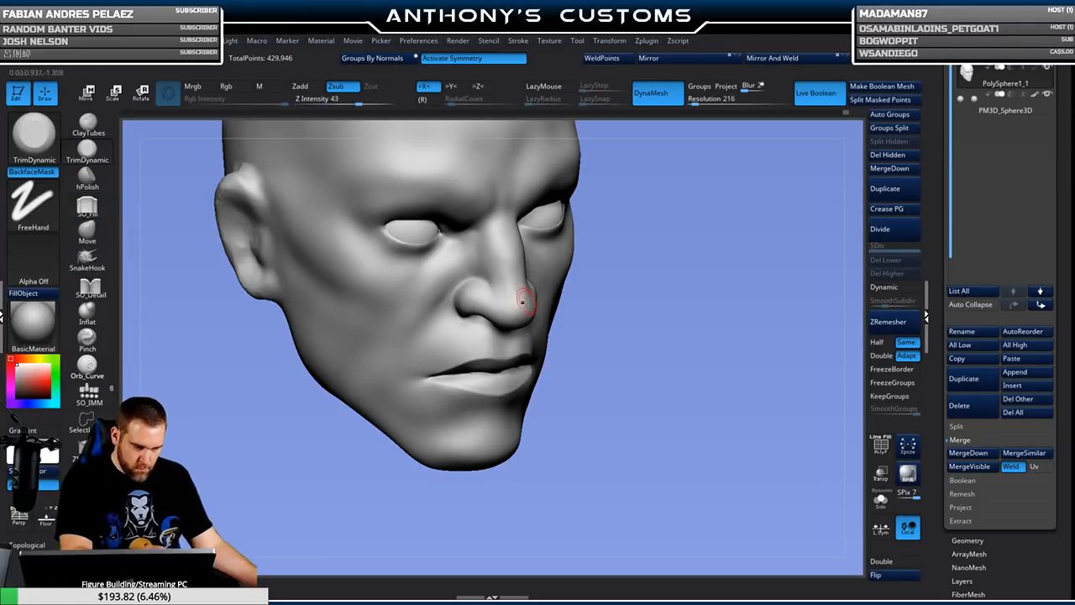
{"action": "key", "text": "shift"}
{"action": "mouse_move", "coordinate": [600, 266]}
{"action": "left_mouse_down"}
{"action": "mouse_move", "coordinate": [677, 260]}
{"action": "mouse_move", "coordinate": [679, 278]}
{"action": "mouse_move", "coordinate": [608, 271]}
{"action": "left_mouse_up"}
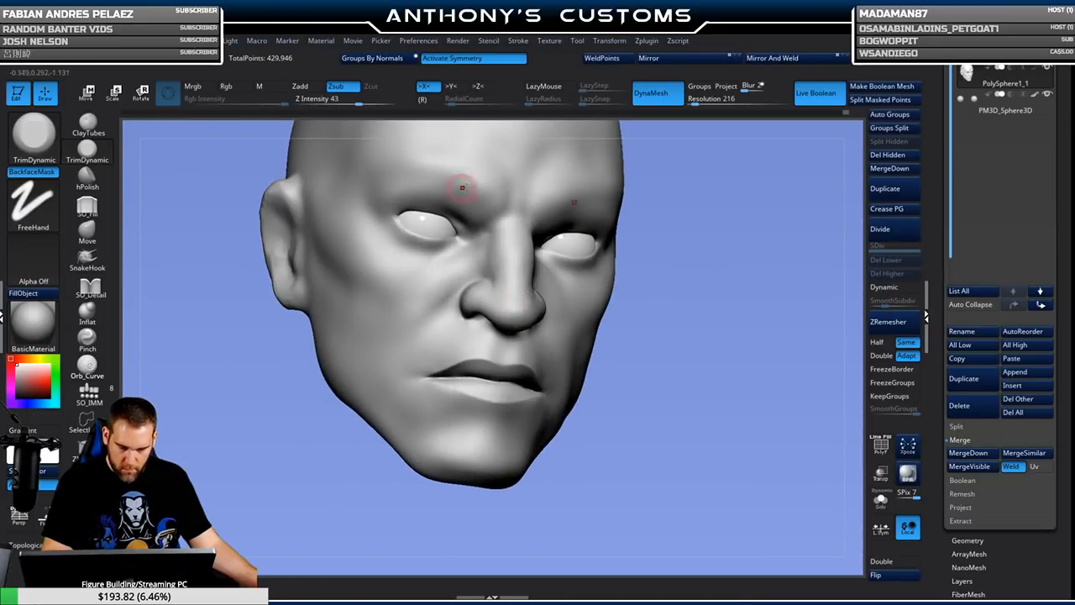
{"action": "left_click_drag", "start_coordinate": [516, 298], "coordinate": [514, 317]}
{"action": "key", "text": "shift"}
{"action": "mouse_move", "coordinate": [667, 339]}
{"action": "left_mouse_down"}
{"action": "mouse_move", "coordinate": [686, 341]}
{"action": "mouse_move", "coordinate": [710, 319]}
{"action": "mouse_move", "coordinate": [697, 336]}
{"action": "mouse_move", "coordinate": [675, 303]}
{"action": "mouse_move", "coordinate": [698, 355]}
{"action": "mouse_move", "coordinate": [707, 353]}
{"action": "left_mouse_up"}
Reshape the jawline and chin with a resized Move brush.
{"action": "left_click", "coordinate": [87, 232]}
{"action": "mouse_move", "coordinate": [734, 301]}
{"action": "left_mouse_down", "text": "alt"}
{"action": "mouse_move", "coordinate": [727, 403]}
{"action": "mouse_move", "coordinate": [740, 364]}
{"action": "mouse_move", "coordinate": [612, 424]}
{"action": "left_mouse_up", "text": "alt"}
{"action": "key", "text": "space"}
{"action": "mouse_move", "coordinate": [778, 446]}
{"action": "left_mouse_down"}
{"action": "mouse_move", "coordinate": [637, 445]}
{"action": "mouse_move", "coordinate": [619, 428]}
{"action": "left_mouse_up"}
{"action": "left_click_drag", "start_coordinate": [496, 465], "coordinate": [625, 456]}
{"action": "left_click_drag", "start_coordinate": [739, 471], "coordinate": [697, 412], "text": "alt"}
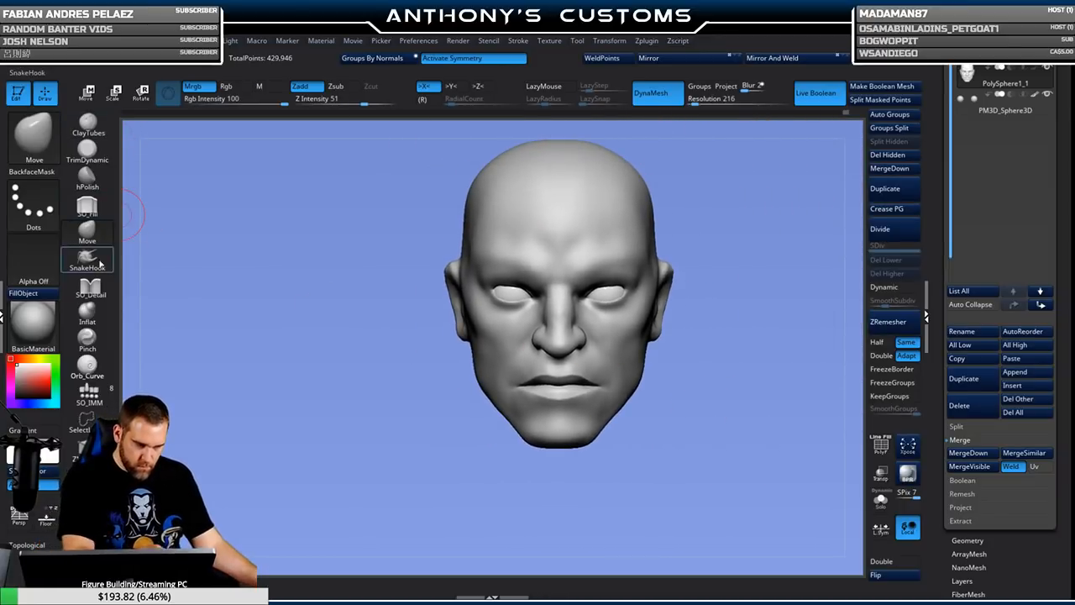
Carve the crease between the lower lip and the chin with the SO_Detail brush.
{"action": "left_click", "coordinate": [90, 288]}
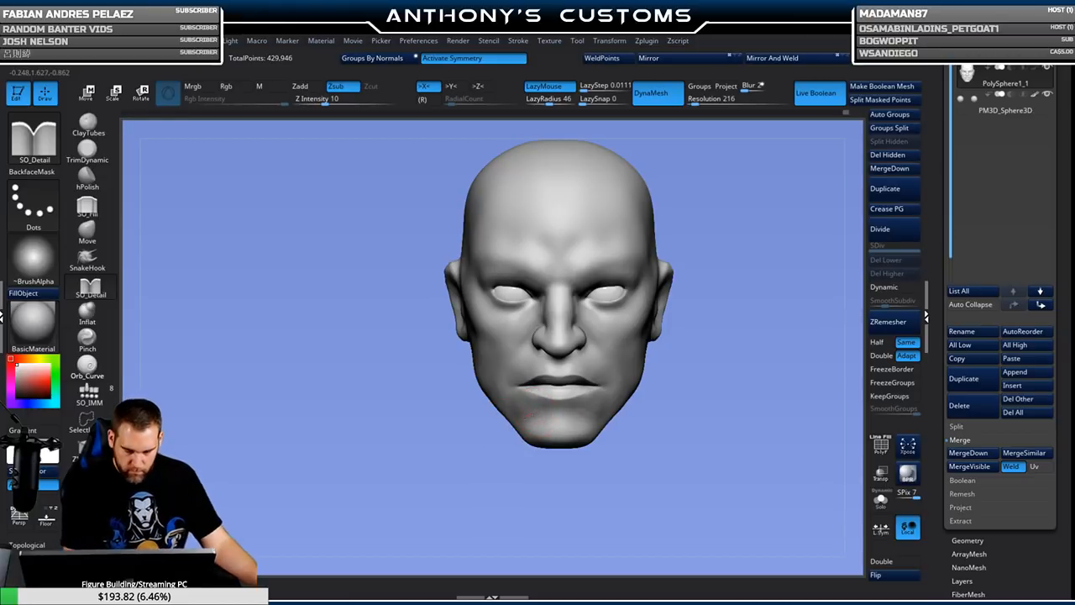
{"action": "left_click_drag", "start_coordinate": [679, 442], "coordinate": [638, 427]}
{"action": "key", "text": "ctrl"}
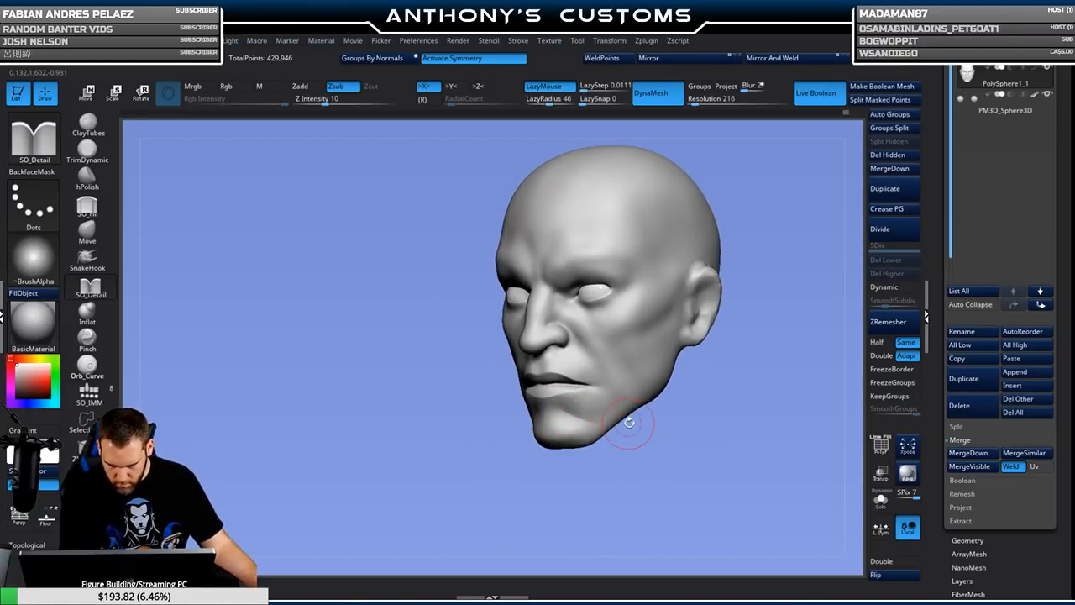
{"action": "left_click_drag", "start_coordinate": [629, 422], "coordinate": [579, 420], "text": "shift"}
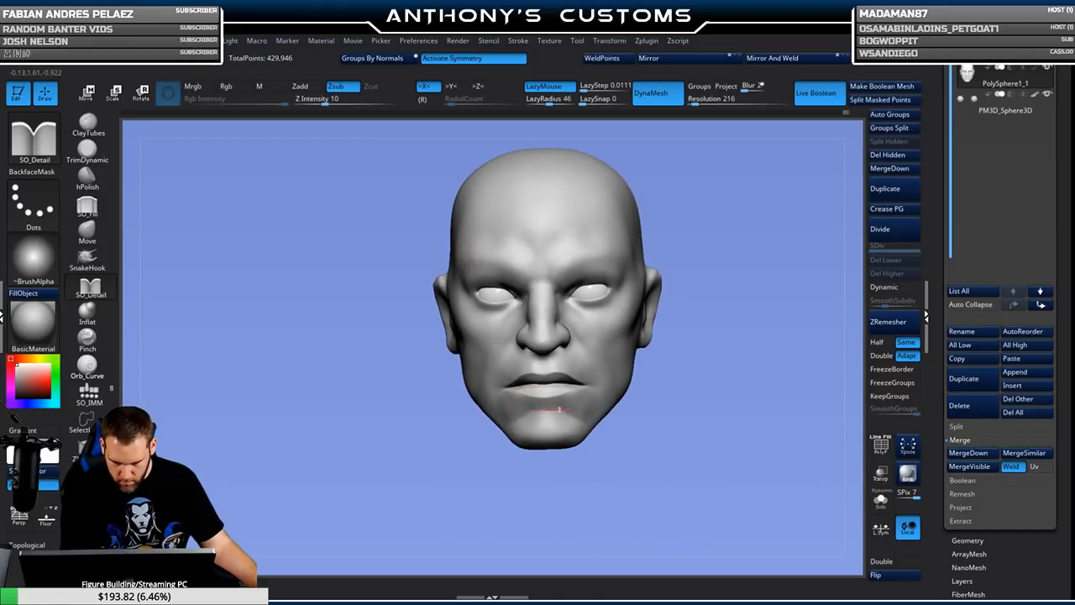
{"action": "left_click_drag", "start_coordinate": [677, 425], "coordinate": [734, 370]}
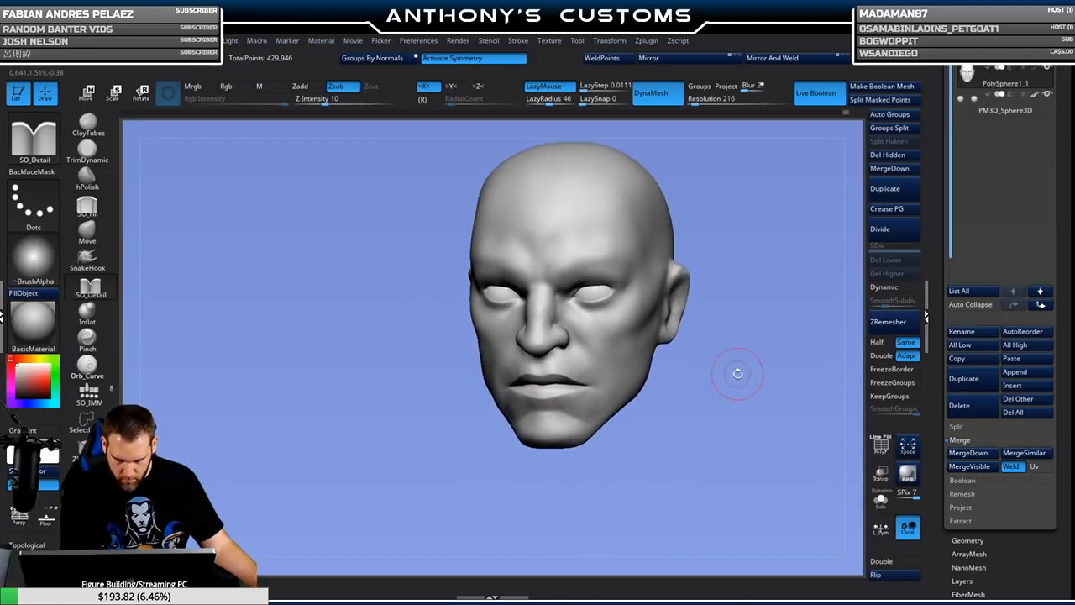
Define the transition from the side of the chin to the jaw with a resized SO_Detail brush and smooth it.
{"action": "left_click_drag", "start_coordinate": [610, 396], "coordinate": [546, 355]}
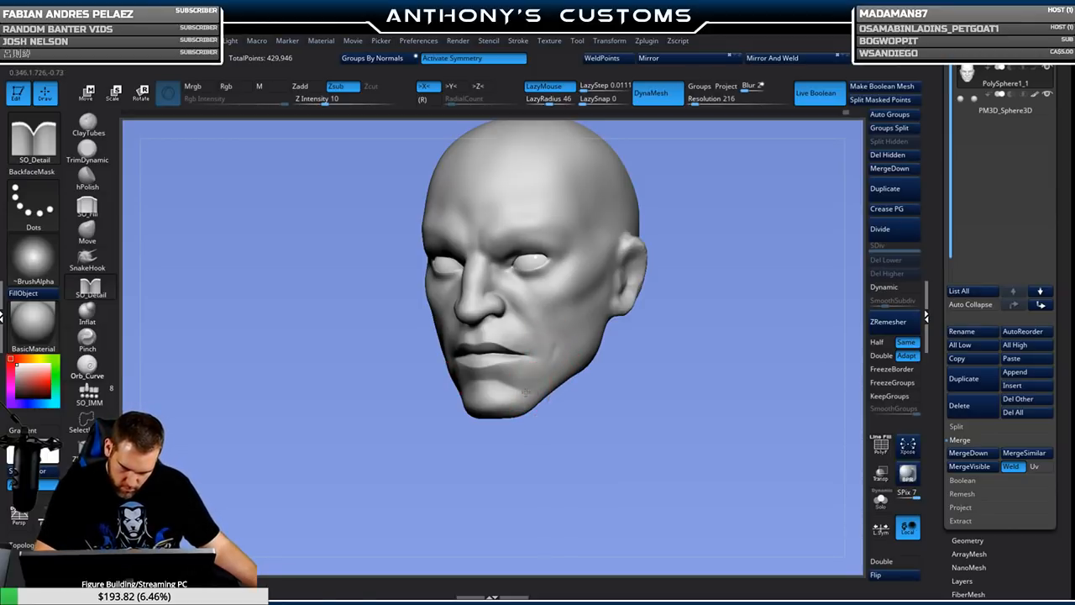
{"action": "key", "text": "space"}
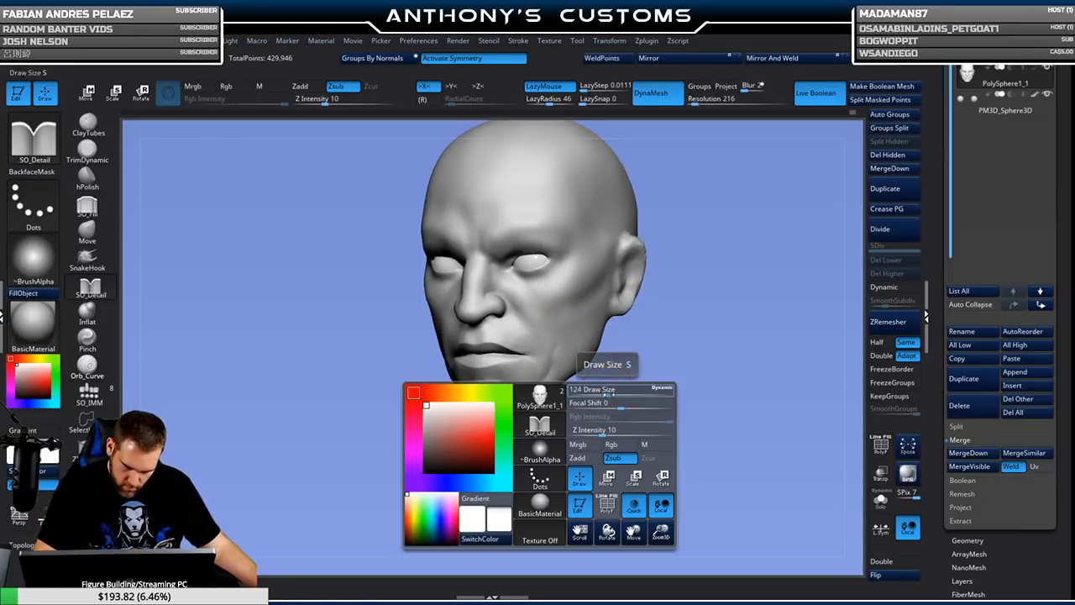
{"action": "key", "text": "shift"}
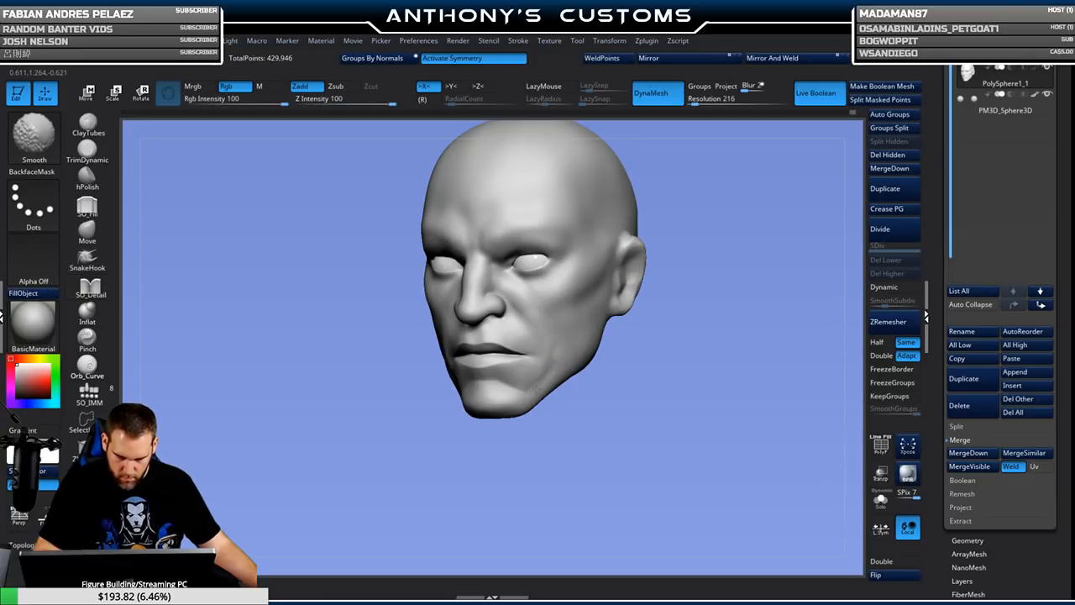
{"action": "left_click_drag", "start_coordinate": [534, 454], "coordinate": [625, 432]}
{"action": "mouse_move", "coordinate": [636, 388]}
{"action": "left_mouse_down", "text": "alt"}
{"action": "mouse_move", "coordinate": [649, 405]}
{"action": "mouse_move", "coordinate": [613, 402]}
{"action": "mouse_move", "coordinate": [629, 407]}
{"action": "left_mouse_up", "text": "alt"}
{"action": "key", "text": "shift"}
{"action": "mouse_move", "coordinate": [676, 375]}
{"action": "left_mouse_down"}
{"action": "mouse_move", "coordinate": [677, 458]}
{"action": "mouse_move", "coordinate": [689, 439]}
{"action": "mouse_move", "coordinate": [674, 441]}
{"action": "left_mouse_up"}
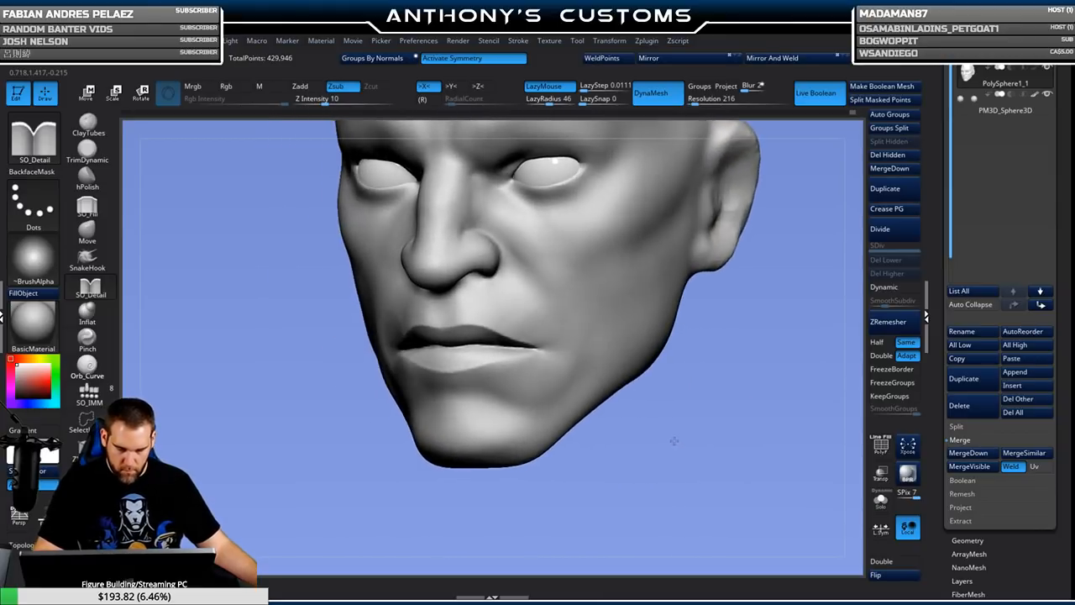
Adjust the lower cheek and jaw contour beside the mouth with a resized Move brush.
{"action": "left_click", "coordinate": [88, 256]}
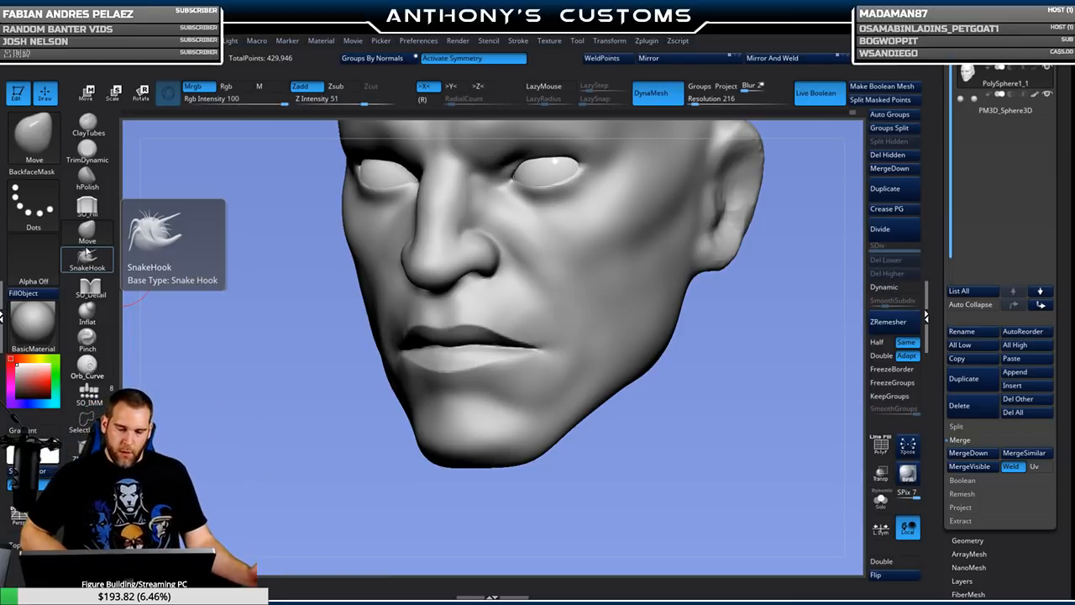
{"action": "mouse_move", "coordinate": [657, 434]}
{"action": "left_mouse_down"}
{"action": "mouse_move", "coordinate": [680, 434]}
{"action": "mouse_move", "coordinate": [681, 348]}
{"action": "mouse_move", "coordinate": [691, 395]}
{"action": "mouse_move", "coordinate": [686, 372]}
{"action": "mouse_move", "coordinate": [697, 376]}
{"action": "left_mouse_up"}
{"action": "key", "text": "space"}
{"action": "key", "text": "space"}
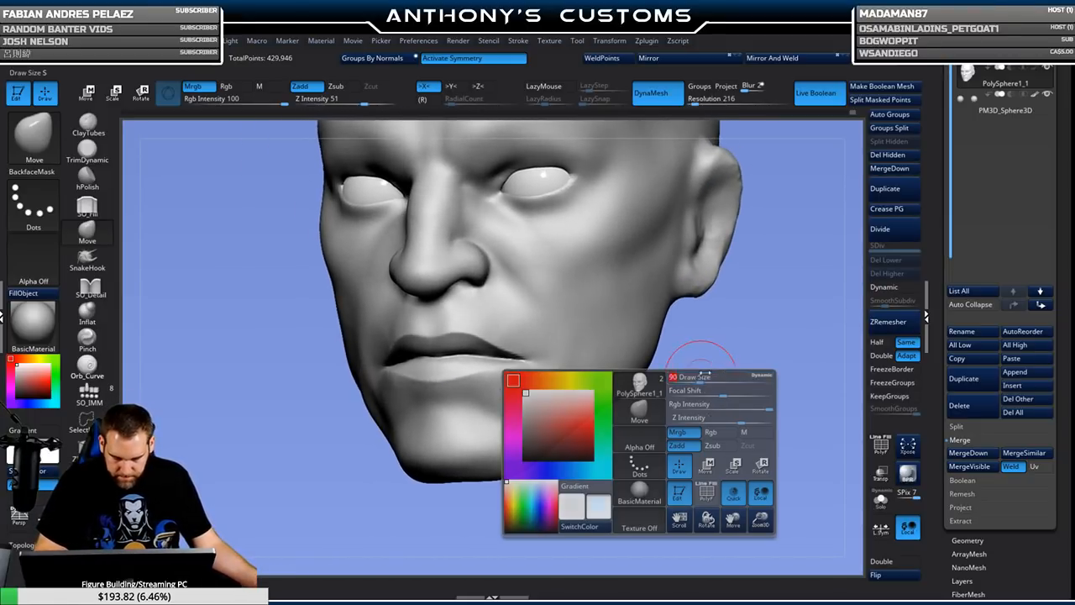
{"action": "right_click_drag", "start_coordinate": [562, 364], "coordinate": [563, 388]}
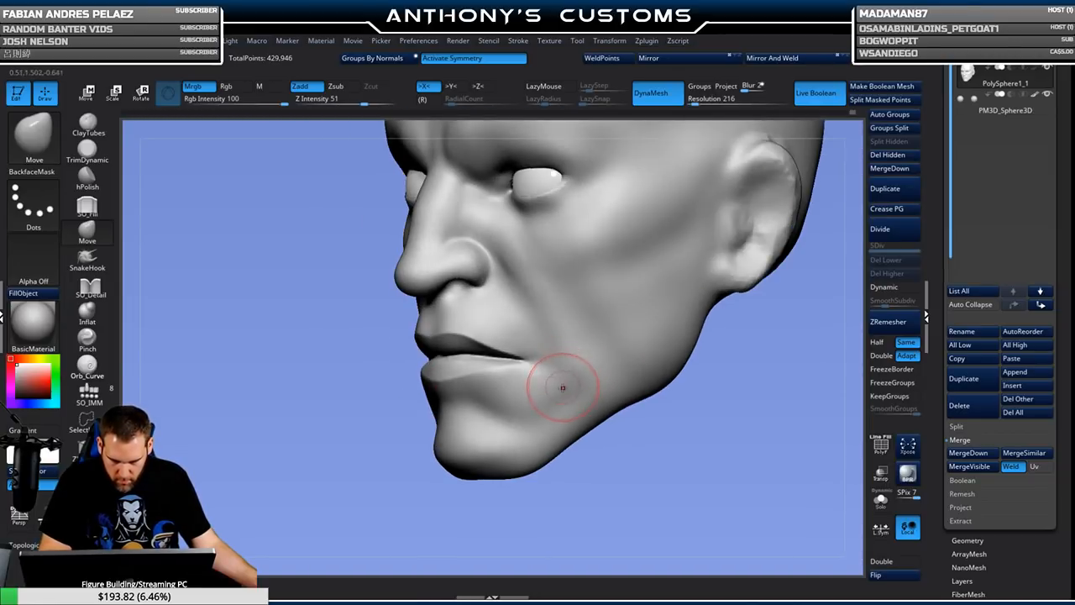
{"action": "mouse_move", "coordinate": [558, 400]}
{"action": "right_mouse_down"}
{"action": "mouse_move", "coordinate": [493, 444]}
{"action": "mouse_move", "coordinate": [492, 473]}
{"action": "mouse_move", "coordinate": [650, 475]}
{"action": "mouse_move", "coordinate": [665, 415]}
{"action": "mouse_move", "coordinate": [634, 419]}
{"action": "mouse_move", "coordinate": [684, 433]}
{"action": "mouse_move", "coordinate": [627, 456]}
{"action": "mouse_move", "coordinate": [704, 449]}
{"action": "right_mouse_up"}
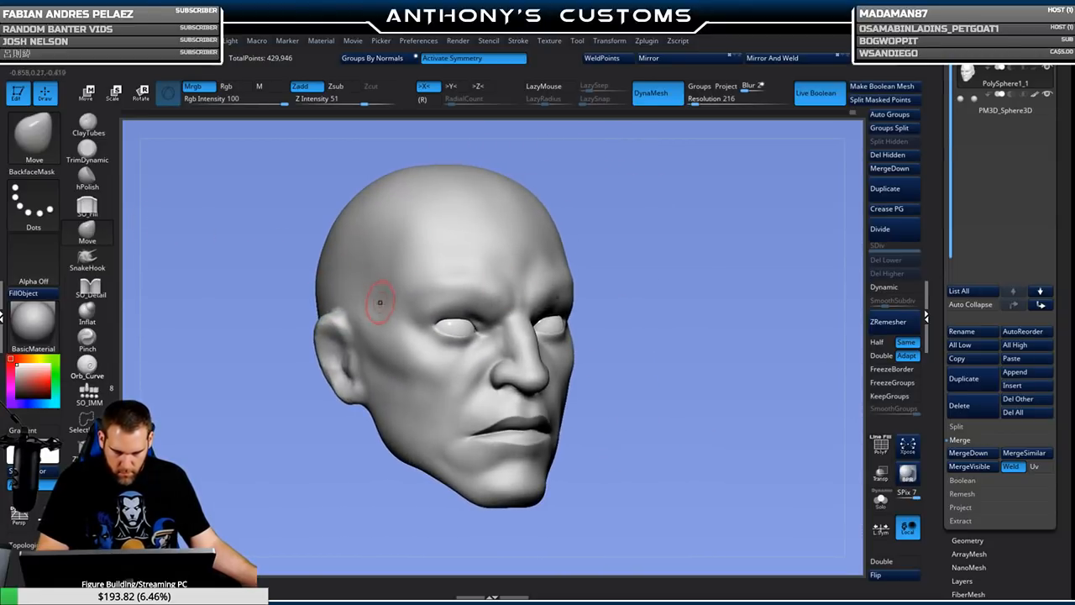
Carve a crease from the inner eye corner down across the cheek with the SO_Detail brush and smooth it.
{"action": "left_click", "coordinate": [91, 287]}
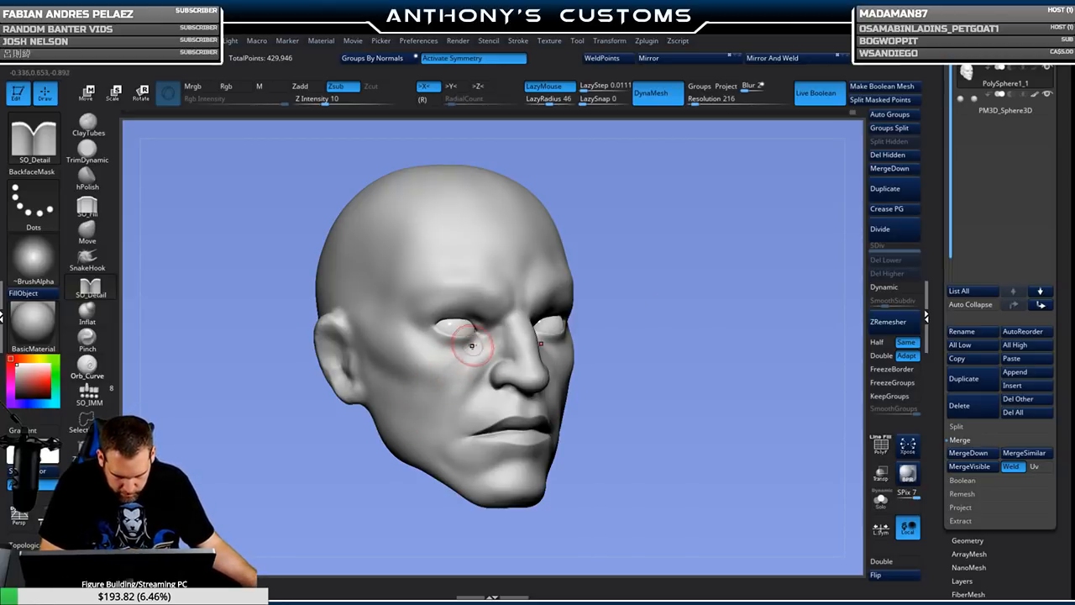
{"action": "left_click_drag", "start_coordinate": [471, 353], "coordinate": [414, 403]}
{"action": "key", "text": "space"}
{"action": "left_click_drag", "start_coordinate": [681, 303], "coordinate": [681, 315]}
{"action": "key", "text": "shift"}
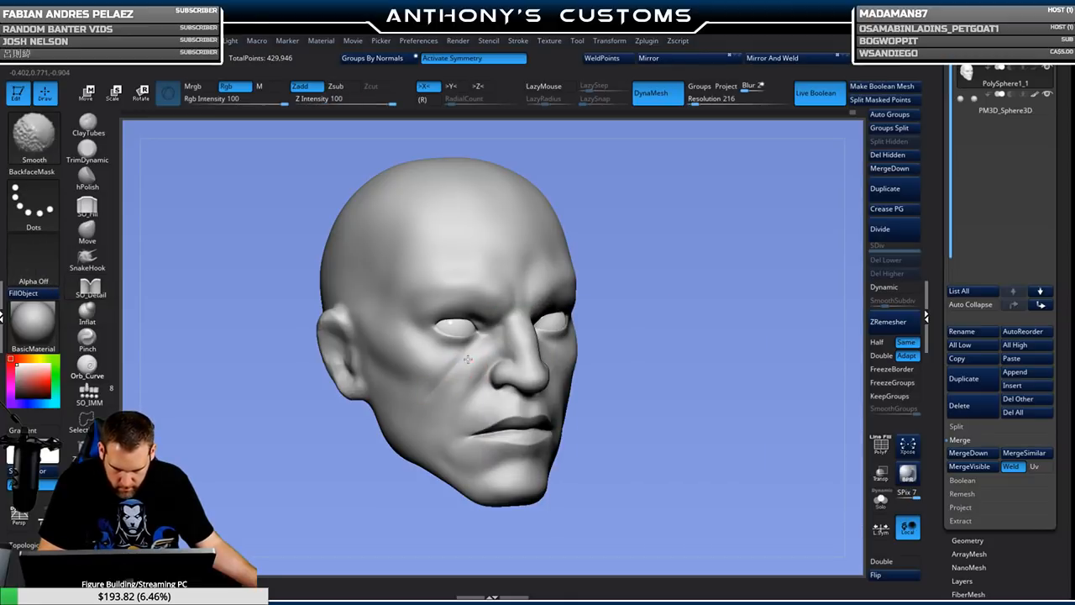
{"action": "left_click_drag", "start_coordinate": [729, 346], "coordinate": [714, 348], "text": "shift"}
{"action": "mouse_move", "coordinate": [738, 392]}
{"action": "left_mouse_down"}
{"action": "mouse_move", "coordinate": [722, 380]}
{"action": "mouse_move", "coordinate": [721, 496]}
{"action": "left_mouse_up"}
Carve the crease along the lower eyelid rim with a smaller SO_Detail brush.
{"action": "left_click_drag", "start_coordinate": [799, 398], "coordinate": [649, 447], "text": "alt"}
{"action": "left_click_drag", "start_coordinate": [732, 337], "coordinate": [662, 215]}
{"action": "key", "text": "space"}
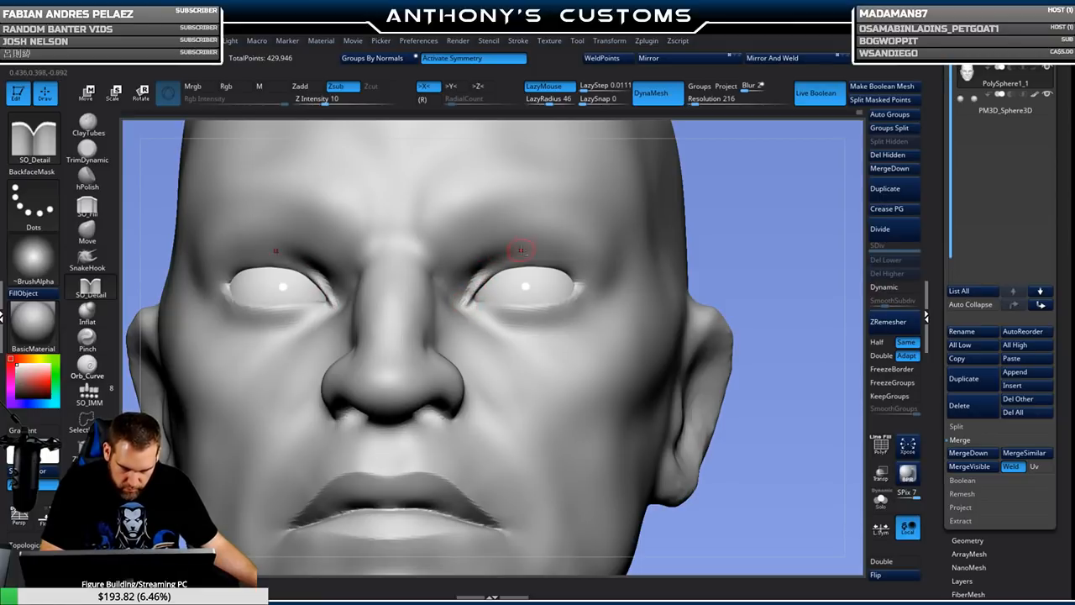
{"action": "mouse_move", "coordinate": [704, 185]}
{"action": "left_mouse_down"}
{"action": "mouse_move", "coordinate": [769, 252]}
{"action": "mouse_move", "coordinate": [724, 241]}
{"action": "left_mouse_up"}
{"action": "mouse_move", "coordinate": [492, 294]}
{"action": "left_mouse_down"}
{"action": "mouse_move", "coordinate": [470, 306]}
{"action": "mouse_move", "coordinate": [497, 282]}
{"action": "mouse_move", "coordinate": [496, 306]}
{"action": "left_mouse_up"}
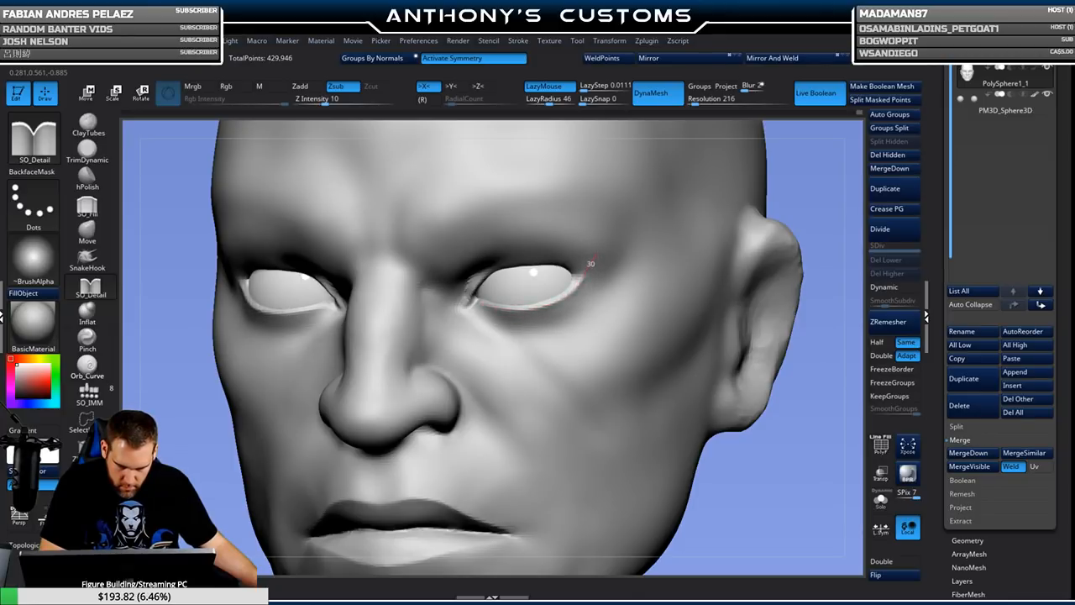
Carve the crease above the upper eyelid with the SO_Detail brush and save the project.
{"action": "mouse_move", "coordinate": [808, 169]}
{"action": "left_mouse_down"}
{"action": "mouse_move", "coordinate": [730, 228]}
{"action": "mouse_move", "coordinate": [681, 231]}
{"action": "left_mouse_up"}
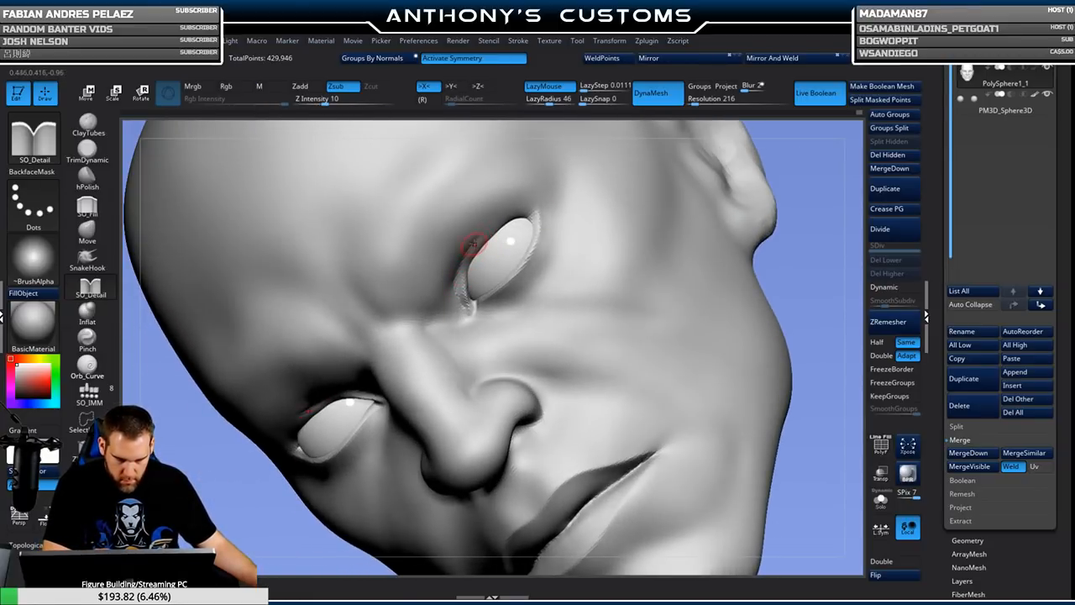
{"action": "left_click_drag", "start_coordinate": [470, 279], "coordinate": [510, 216]}
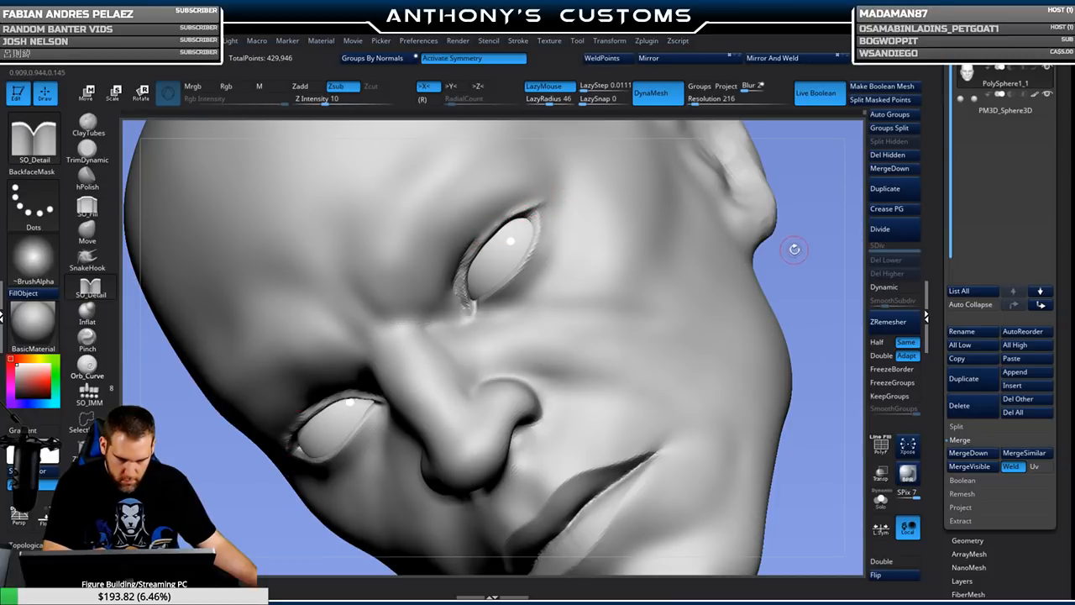
{"action": "left_click_drag", "start_coordinate": [794, 242], "coordinate": [811, 239], "text": "shift"}
{"action": "key", "text": "ctrl+s"}
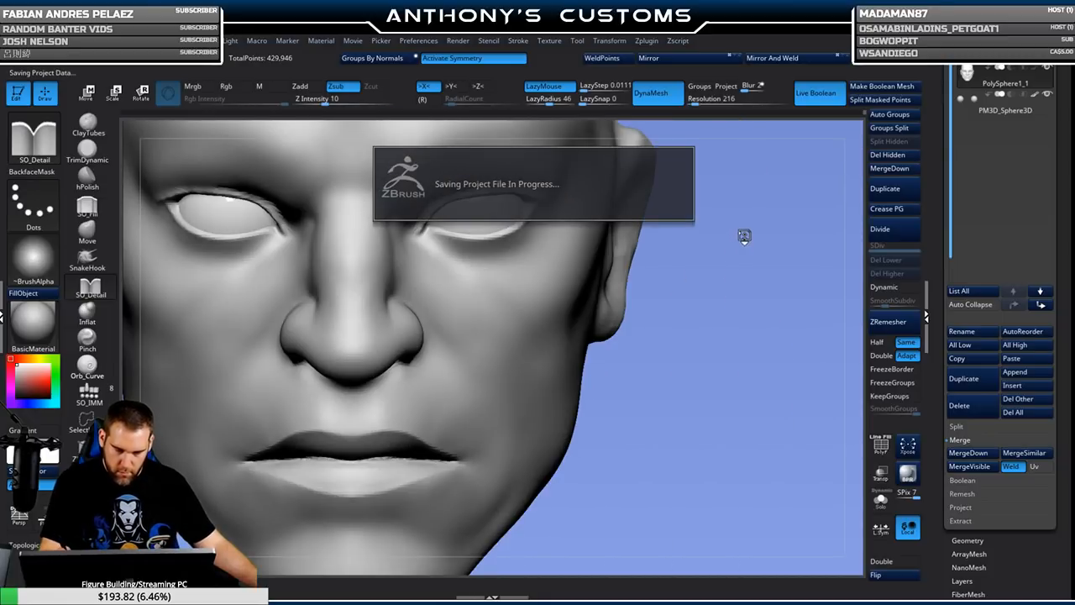
Define the philtrum between the nose and upper lip with the SO_Detail brush and polish its planes with hPolish.
{"action": "mouse_move", "coordinate": [732, 314]}
{"action": "left_mouse_down", "text": "alt"}
{"action": "mouse_move", "coordinate": [724, 285]}
{"action": "mouse_move", "coordinate": [684, 288]}
{"action": "mouse_move", "coordinate": [718, 307]}
{"action": "mouse_move", "coordinate": [716, 330]}
{"action": "mouse_move", "coordinate": [694, 283]}
{"action": "mouse_move", "coordinate": [712, 338]}
{"action": "mouse_move", "coordinate": [707, 323]}
{"action": "mouse_move", "coordinate": [693, 320]}
{"action": "mouse_move", "coordinate": [676, 333]}
{"action": "mouse_move", "coordinate": [711, 327]}
{"action": "mouse_move", "coordinate": [710, 366]}
{"action": "mouse_move", "coordinate": [718, 328]}
{"action": "mouse_move", "coordinate": [694, 468]}
{"action": "mouse_move", "coordinate": [670, 296]}
{"action": "left_mouse_up", "text": "alt"}
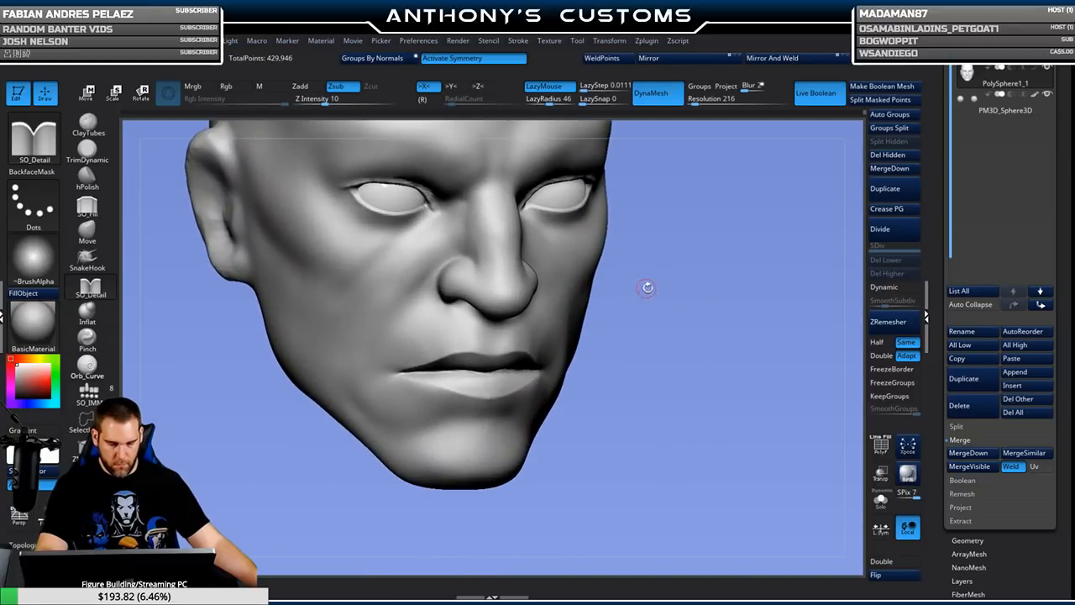
{"action": "right_click", "coordinate": [657, 295]}
{"action": "left_click_drag", "start_coordinate": [668, 278], "coordinate": [640, 280]}
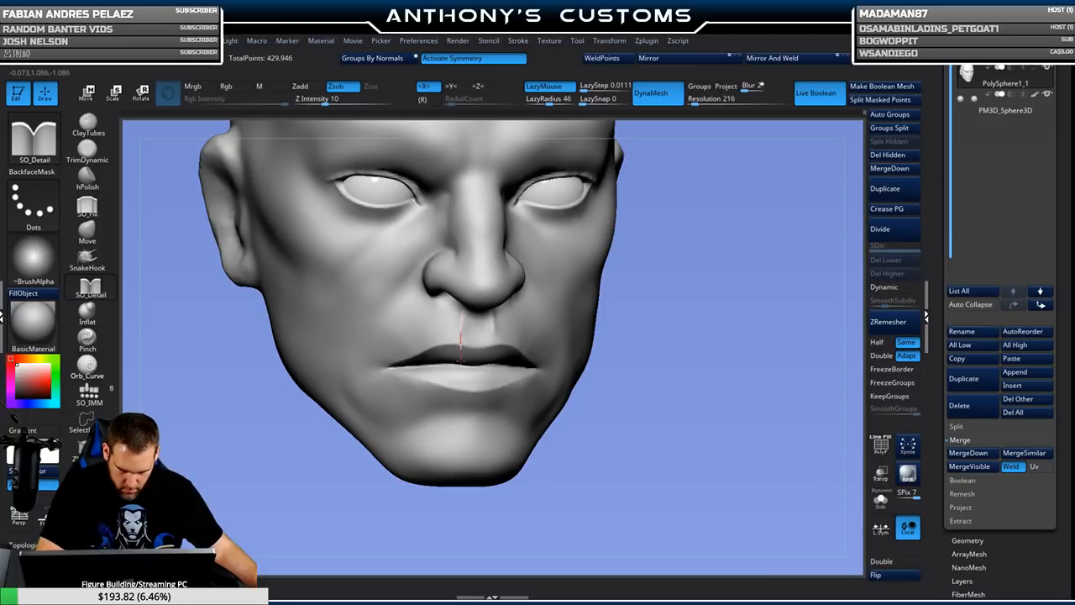
{"action": "mouse_move", "coordinate": [647, 294]}
{"action": "left_mouse_down"}
{"action": "mouse_move", "coordinate": [703, 291]}
{"action": "mouse_move", "coordinate": [667, 377]}
{"action": "mouse_move", "coordinate": [626, 335]}
{"action": "mouse_move", "coordinate": [683, 283]}
{"action": "mouse_move", "coordinate": [729, 287]}
{"action": "left_mouse_up"}
{"action": "right_click", "coordinate": [684, 283]}
{"action": "key", "text": "b"}
{"action": "key", "text": "h"}
{"action": "key", "text": "p"}
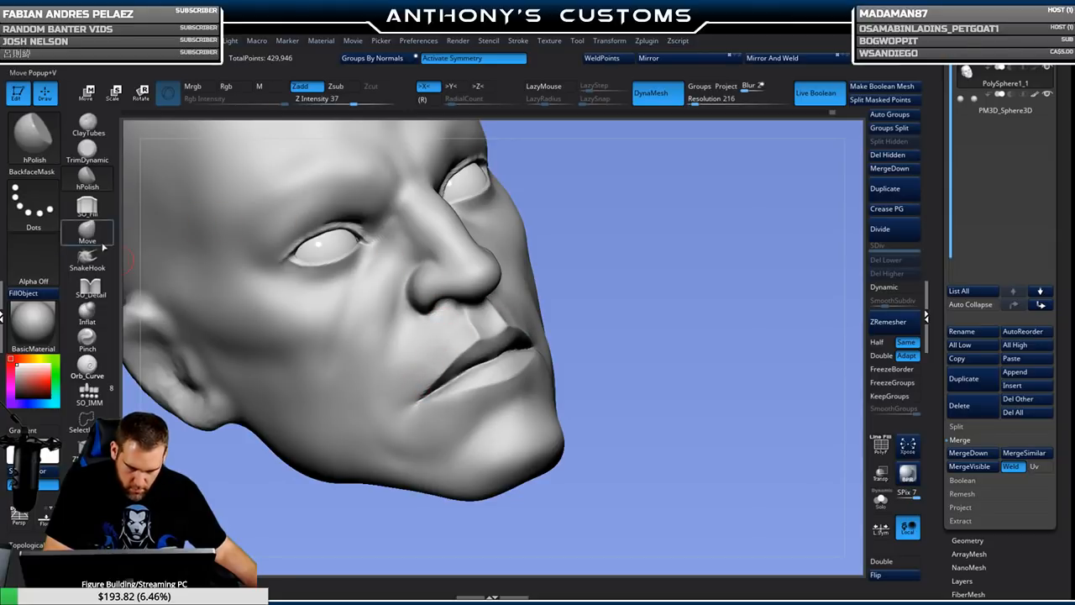
Carve the fold running from the nostril wing to the mouth corner with the SO_Detail brush.
{"action": "left_click", "coordinate": [92, 289]}
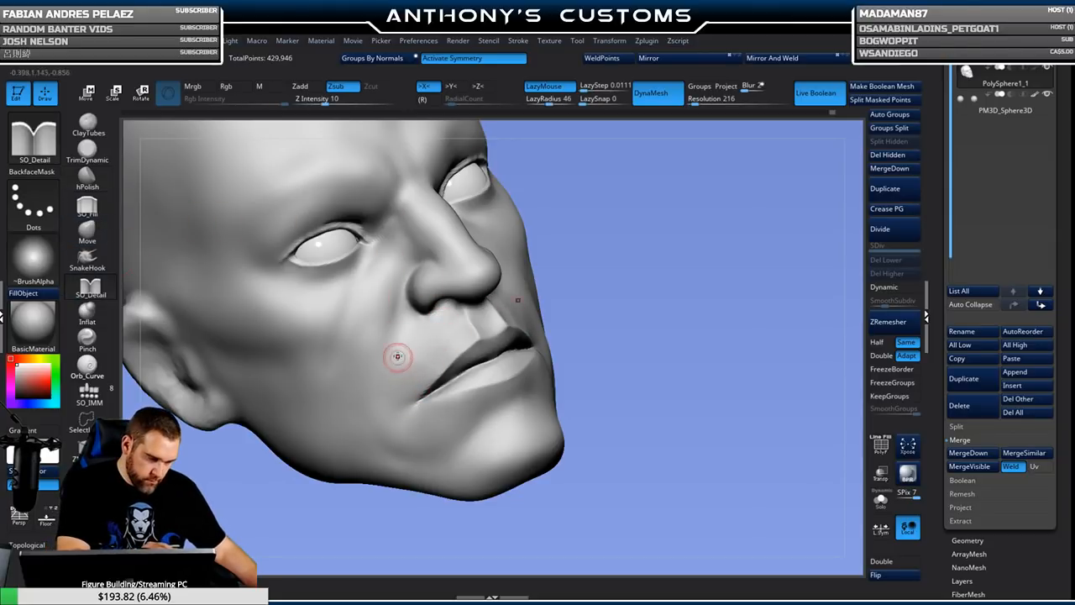
{"action": "left_click_drag", "start_coordinate": [402, 382], "coordinate": [395, 337]}
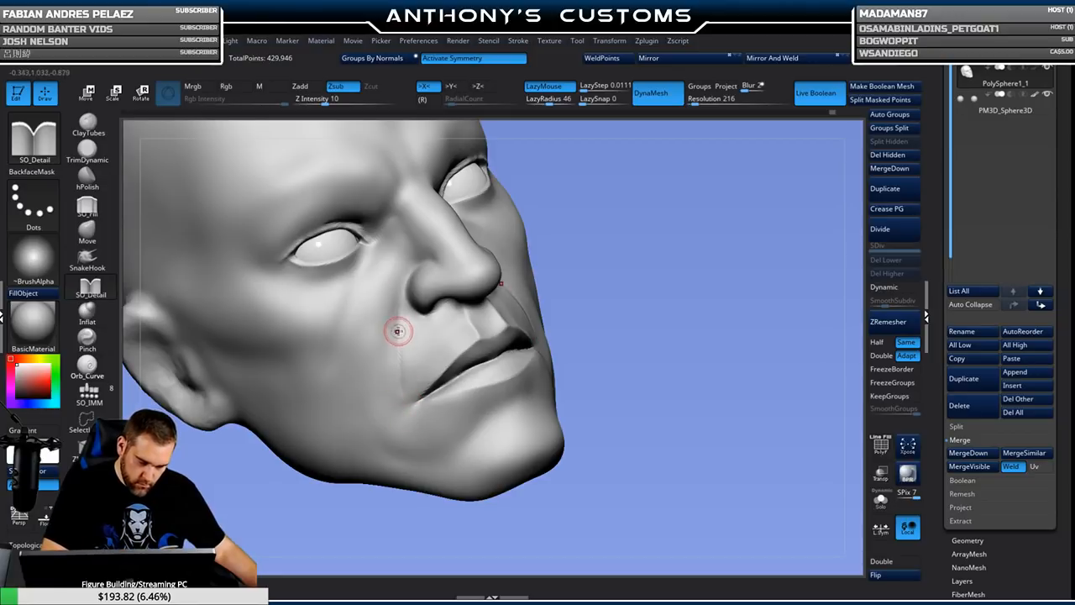
{"action": "left_click_drag", "start_coordinate": [695, 294], "coordinate": [689, 350], "text": "shift"}
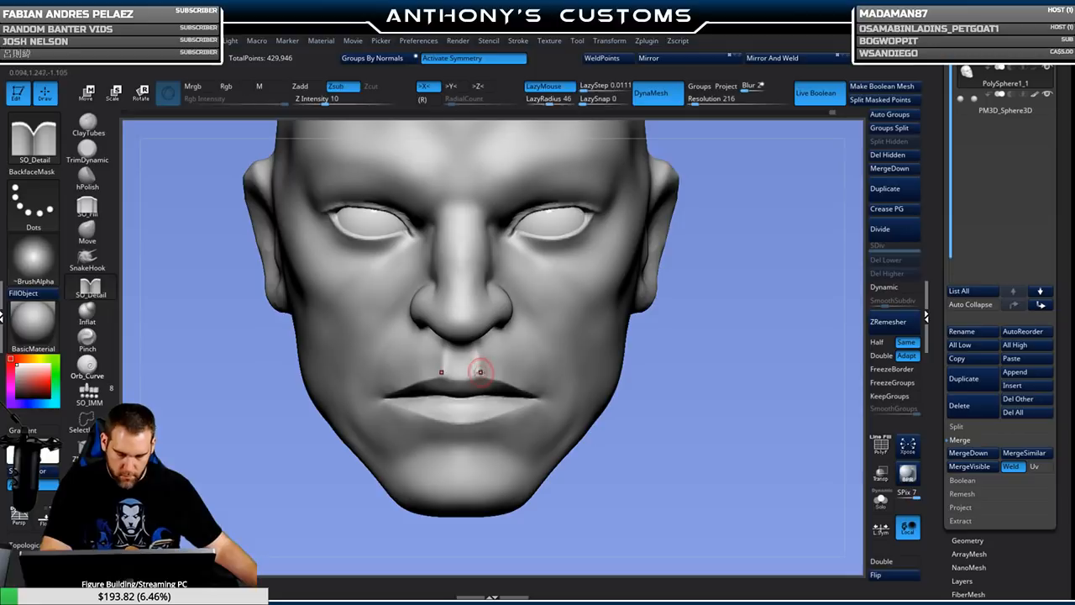
{"action": "mouse_move", "coordinate": [677, 389]}
{"action": "left_mouse_down"}
{"action": "mouse_move", "coordinate": [657, 374]}
{"action": "mouse_move", "coordinate": [671, 365]}
{"action": "mouse_move", "coordinate": [653, 364]}
{"action": "mouse_move", "coordinate": [680, 378]}
{"action": "mouse_move", "coordinate": [679, 398]}
{"action": "mouse_move", "coordinate": [644, 379]}
{"action": "left_mouse_up"}
Flatten the planes and edges of the upper and lower lips with the hPolish brush and smooth the lower lip.
{"action": "left_click", "coordinate": [87, 177]}
{"action": "mouse_move", "coordinate": [677, 189]}
{"action": "left_mouse_down", "text": "alt"}
{"action": "mouse_move", "coordinate": [733, 302]}
{"action": "mouse_move", "coordinate": [760, 159]}
{"action": "mouse_move", "coordinate": [660, 173]}
{"action": "left_mouse_up", "text": "alt"}
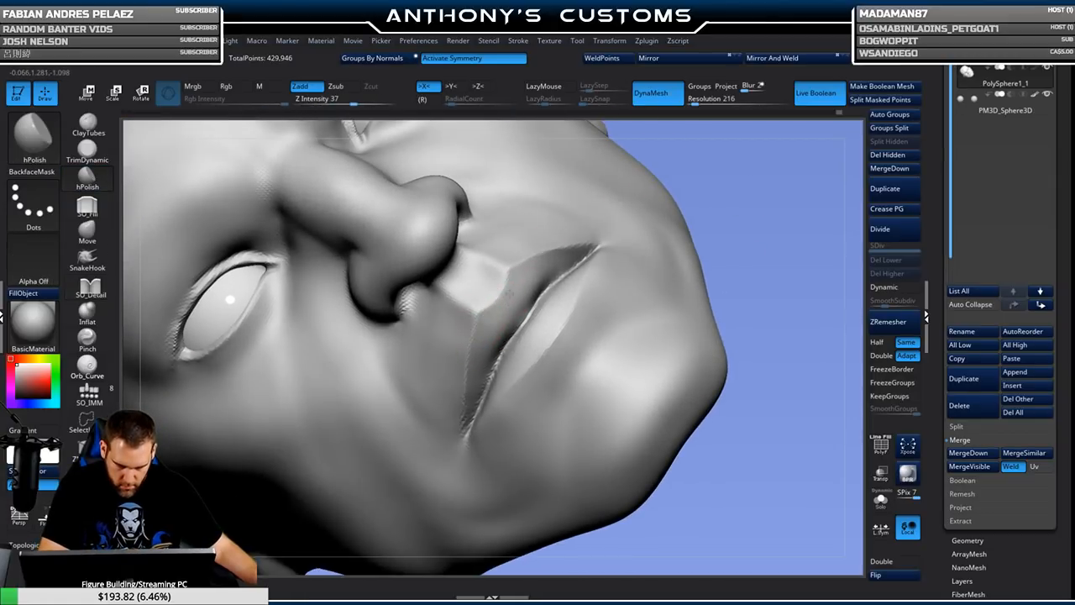
{"action": "left_click_drag", "start_coordinate": [827, 198], "coordinate": [709, 238]}
{"action": "mouse_move", "coordinate": [476, 379]}
{"action": "left_mouse_down"}
{"action": "mouse_move", "coordinate": [464, 393]}
{"action": "mouse_move", "coordinate": [473, 381]}
{"action": "left_mouse_up"}
{"action": "mouse_move", "coordinate": [710, 242]}
{"action": "left_mouse_down"}
{"action": "mouse_move", "coordinate": [679, 253]}
{"action": "mouse_move", "coordinate": [704, 277]}
{"action": "left_mouse_up"}
{"action": "left_click_drag", "start_coordinate": [444, 427], "coordinate": [460, 403]}
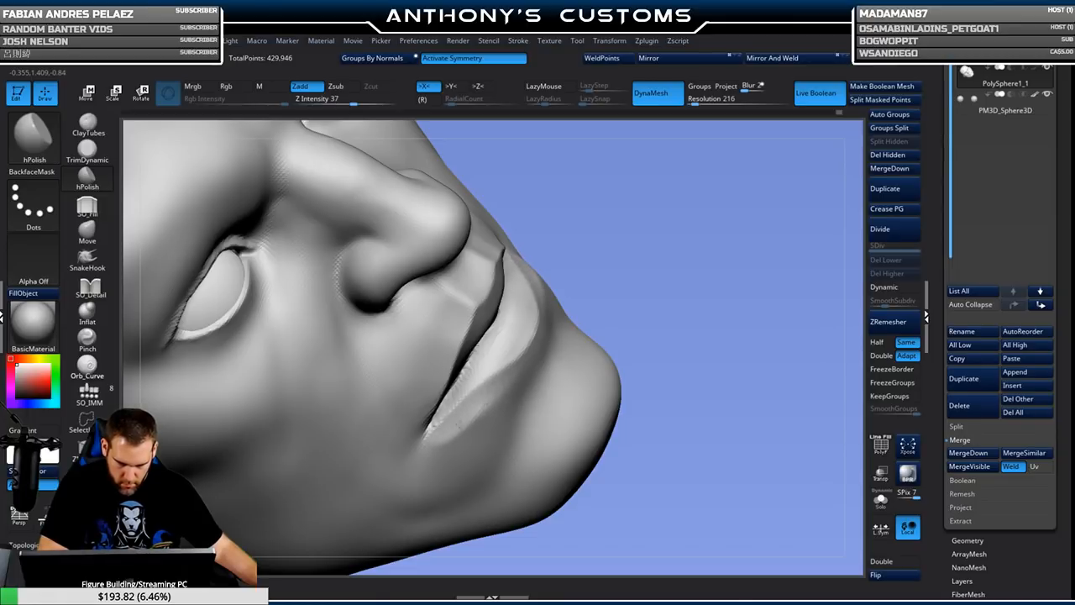
{"action": "left_click_drag", "start_coordinate": [490, 423], "coordinate": [527, 384], "text": "shift"}
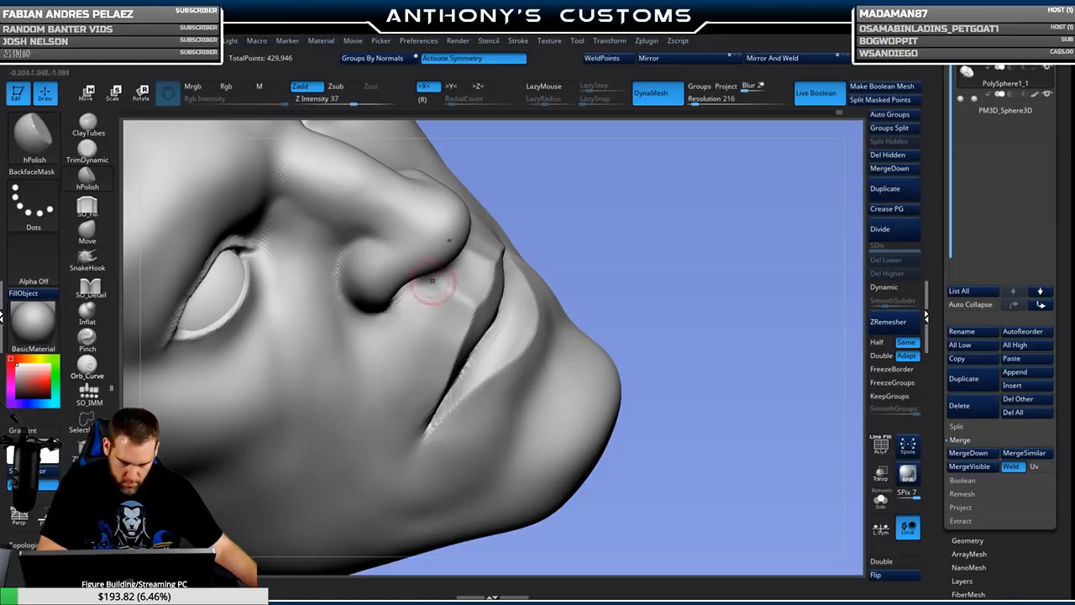
Sharpen the lip line toward the mouth corner with the Pinch brush.
{"action": "left_click", "coordinate": [87, 336]}
{"action": "left_click_drag", "start_coordinate": [438, 419], "coordinate": [430, 426]}
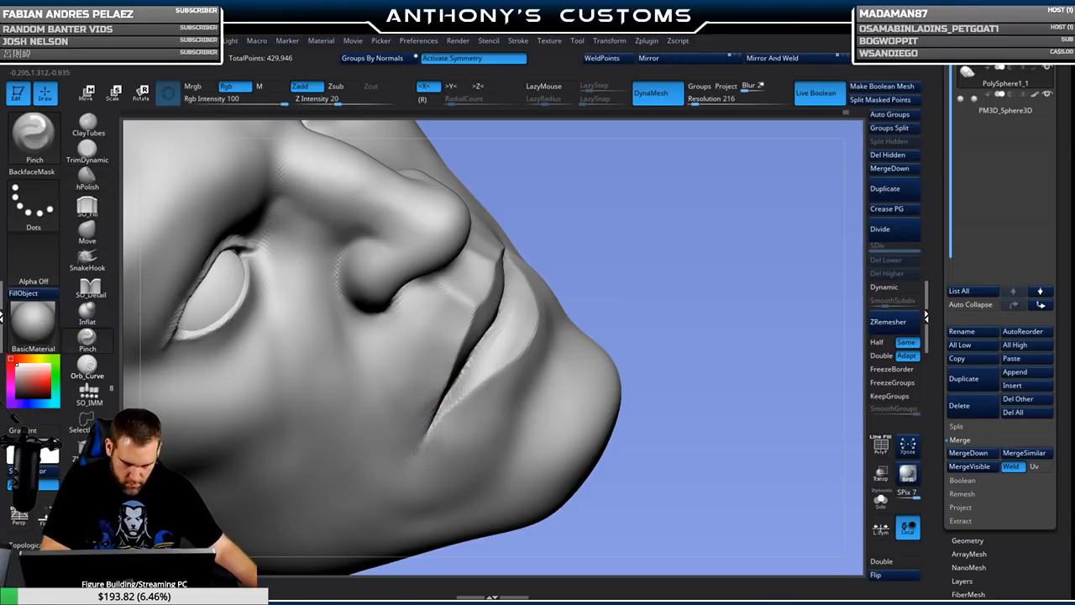
{"action": "mouse_move", "coordinate": [698, 282]}
{"action": "left_mouse_down"}
{"action": "mouse_move", "coordinate": [739, 247]}
{"action": "mouse_move", "coordinate": [739, 292]}
{"action": "mouse_move", "coordinate": [739, 276]}
{"action": "left_mouse_up"}
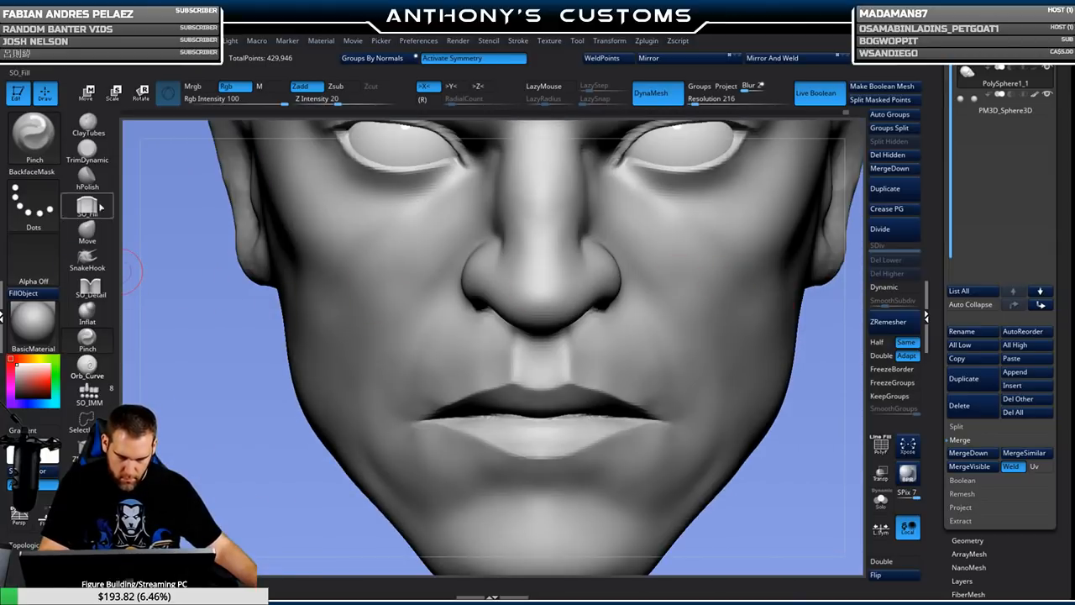
Reshape the mouth corners and the surrounding lower face with a resized Move brush.
{"action": "key", "text": "space"}
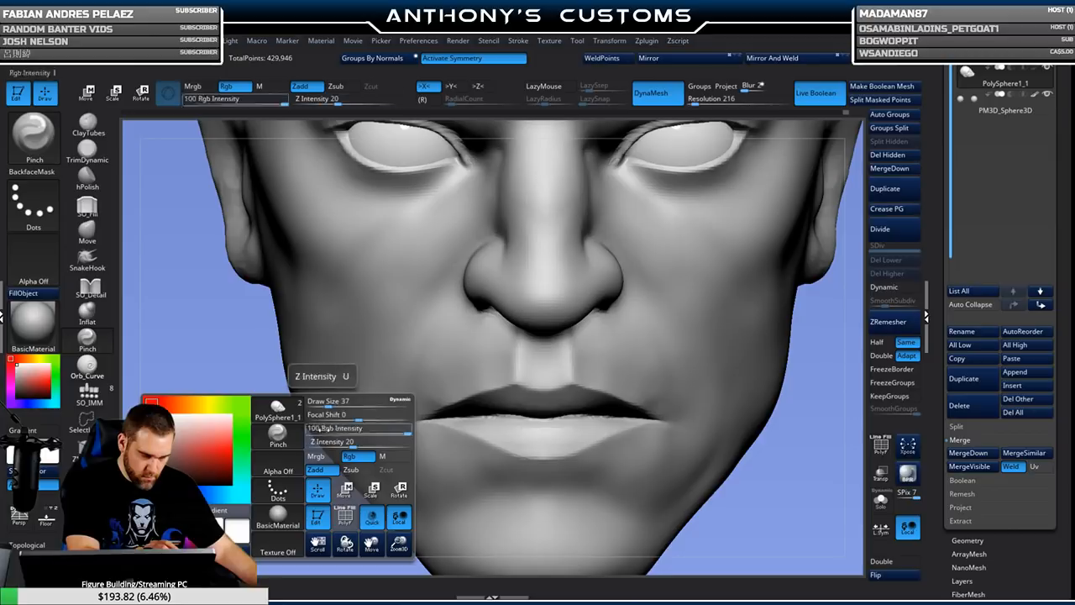
{"action": "left_click_drag", "start_coordinate": [328, 405], "coordinate": [321, 407]}
{"action": "left_click", "coordinate": [89, 231]}
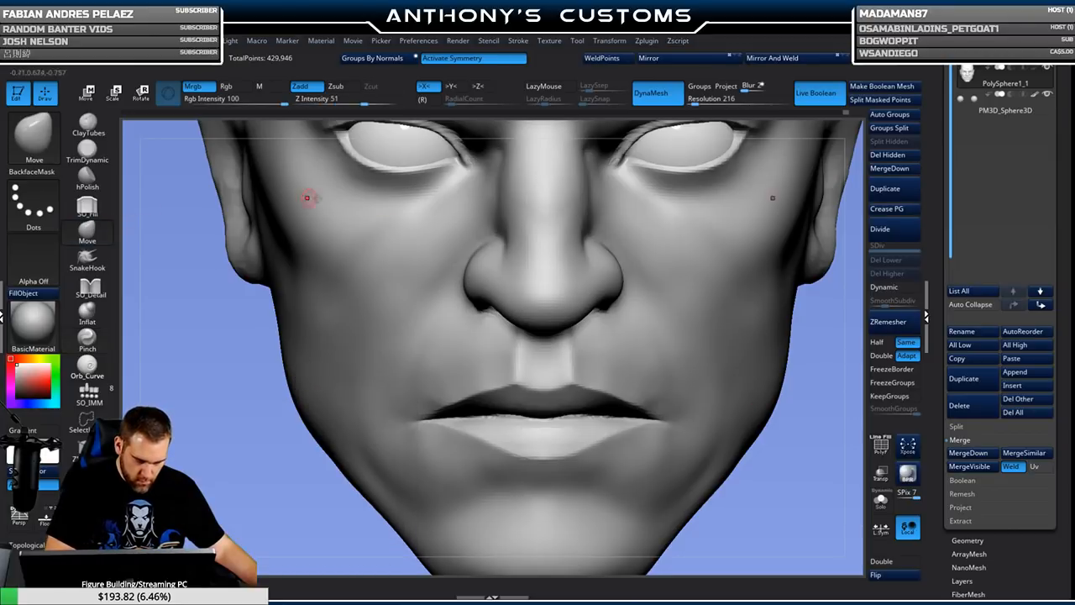
{"action": "left_click_drag", "start_coordinate": [660, 423], "coordinate": [666, 422]}
{"action": "left_click_drag", "start_coordinate": [784, 484], "coordinate": [779, 414], "text": "alt"}
{"action": "key", "text": "space"}
{"action": "left_click_drag", "start_coordinate": [779, 425], "coordinate": [725, 410], "text": "alt"}
{"action": "key", "text": "space"}
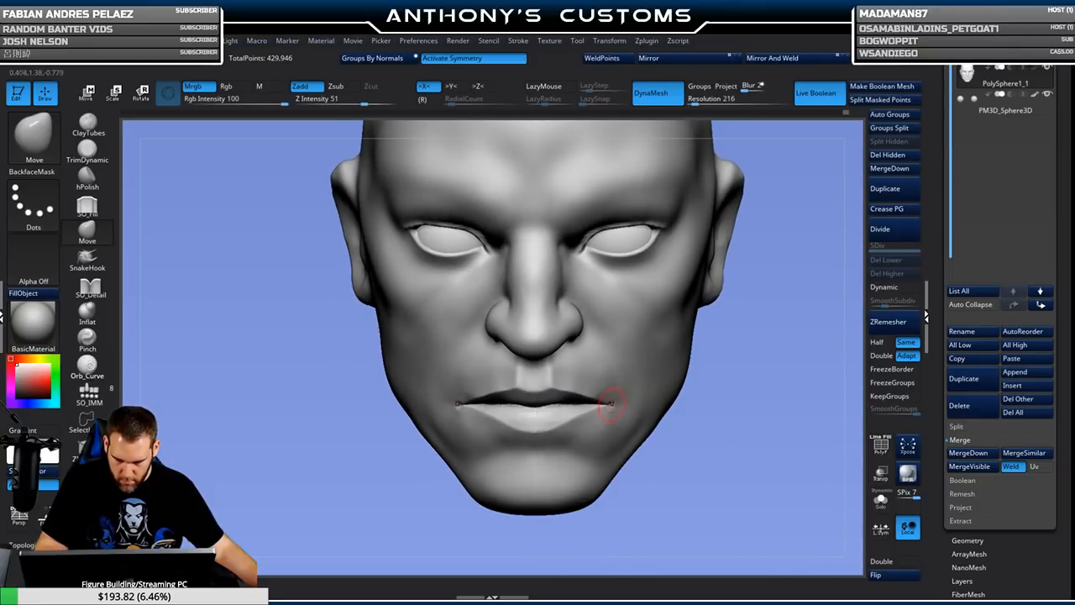
{"action": "right_click_drag", "start_coordinate": [606, 403], "coordinate": [671, 404]}
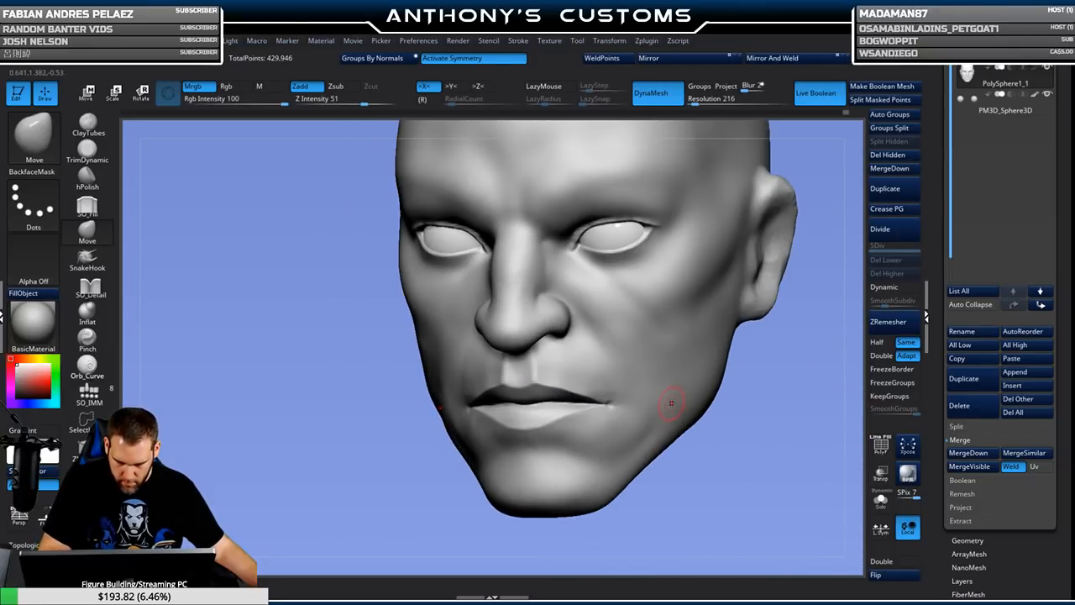
{"action": "key", "text": "shift"}
{"action": "mouse_move", "coordinate": [713, 434]}
{"action": "right_mouse_down"}
{"action": "mouse_move", "coordinate": [780, 432]}
{"action": "mouse_move", "coordinate": [719, 415]}
{"action": "mouse_move", "coordinate": [722, 400]}
{"action": "mouse_move", "coordinate": [756, 386]}
{"action": "mouse_move", "coordinate": [764, 435]}
{"action": "mouse_move", "coordinate": [753, 356]}
{"action": "right_mouse_up"}
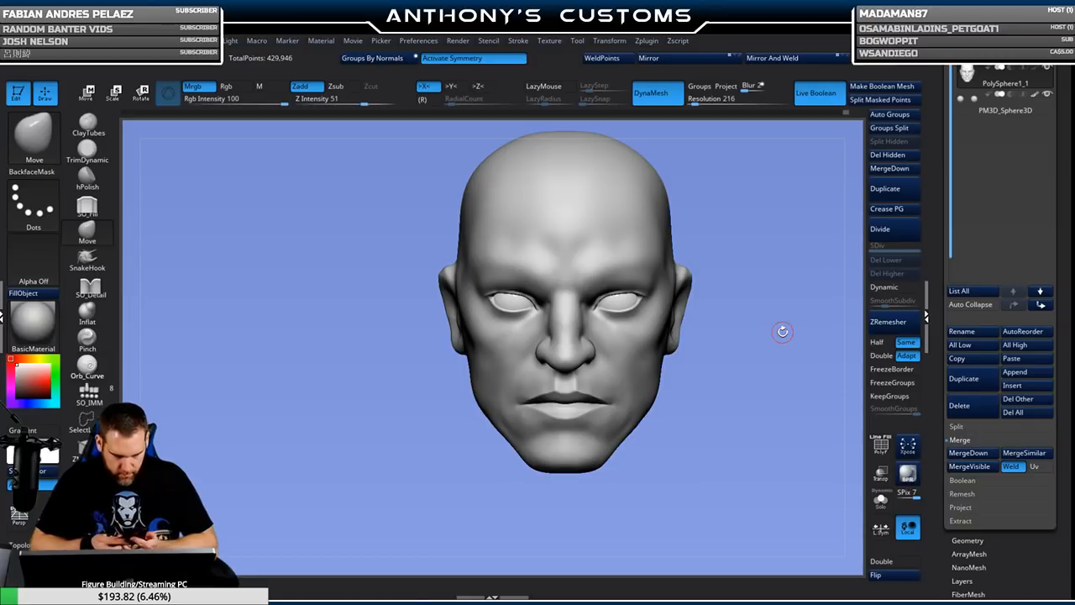
Reshape the lips and mouth corners with a resized Move brush, working from the front and in profile.
{"action": "mouse_move", "coordinate": [747, 311]}
{"action": "left_mouse_down", "text": "alt"}
{"action": "mouse_move", "coordinate": [747, 415]}
{"action": "mouse_move", "coordinate": [699, 357]}
{"action": "mouse_move", "coordinate": [709, 357]}
{"action": "mouse_move", "coordinate": [642, 407]}
{"action": "left_mouse_up", "text": "alt"}
{"action": "key", "text": "space"}
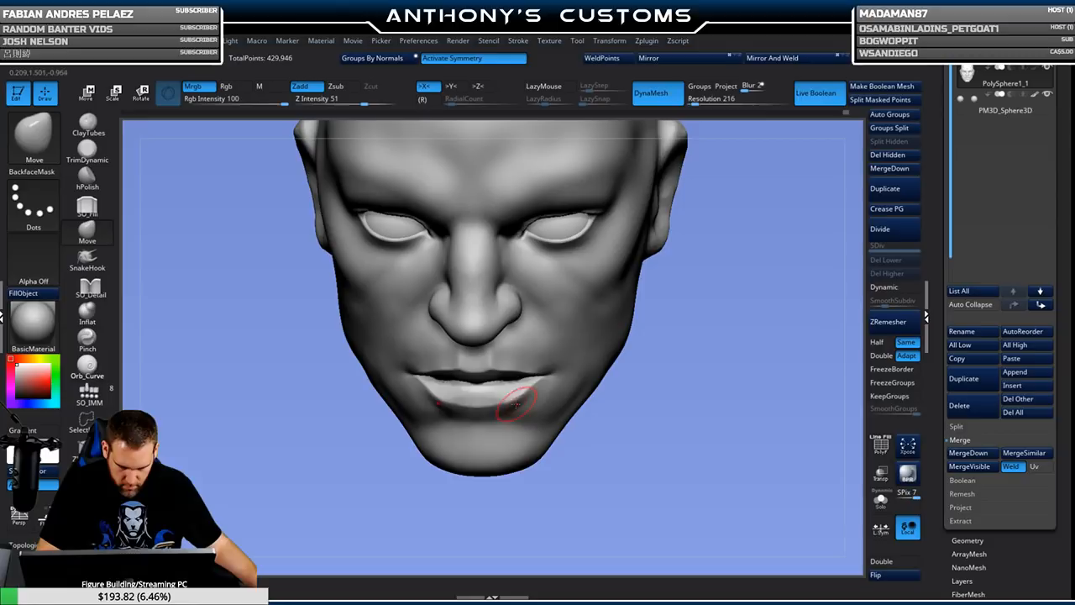
{"action": "left_click_drag", "start_coordinate": [623, 402], "coordinate": [668, 351], "text": "shift"}
{"action": "key", "text": "space"}
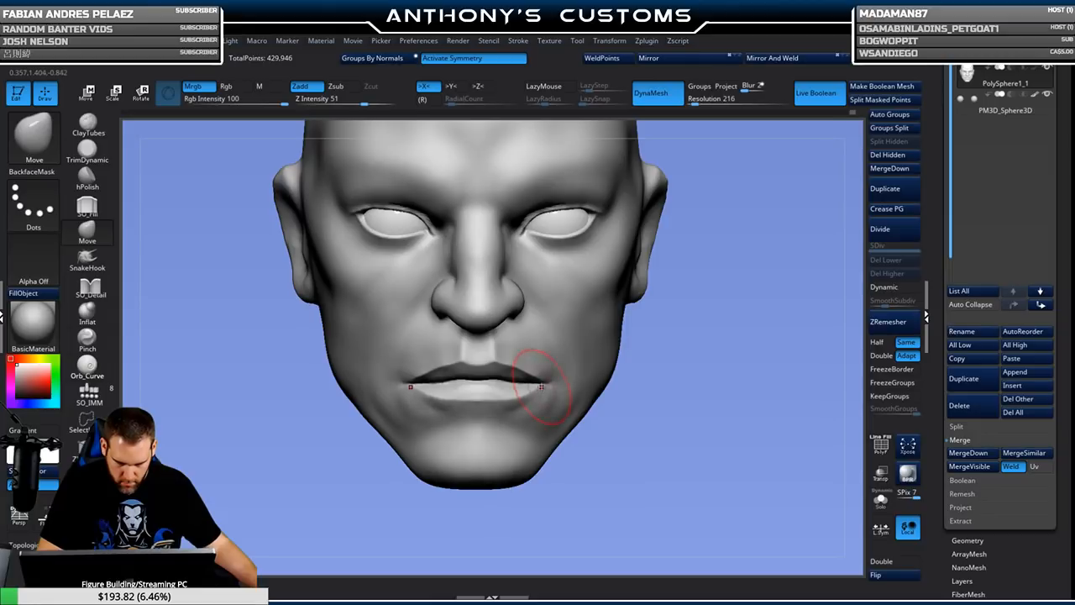
{"action": "mouse_move", "coordinate": [658, 374]}
{"action": "left_mouse_down"}
{"action": "mouse_move", "coordinate": [714, 383]}
{"action": "mouse_move", "coordinate": [661, 383]}
{"action": "left_mouse_up"}
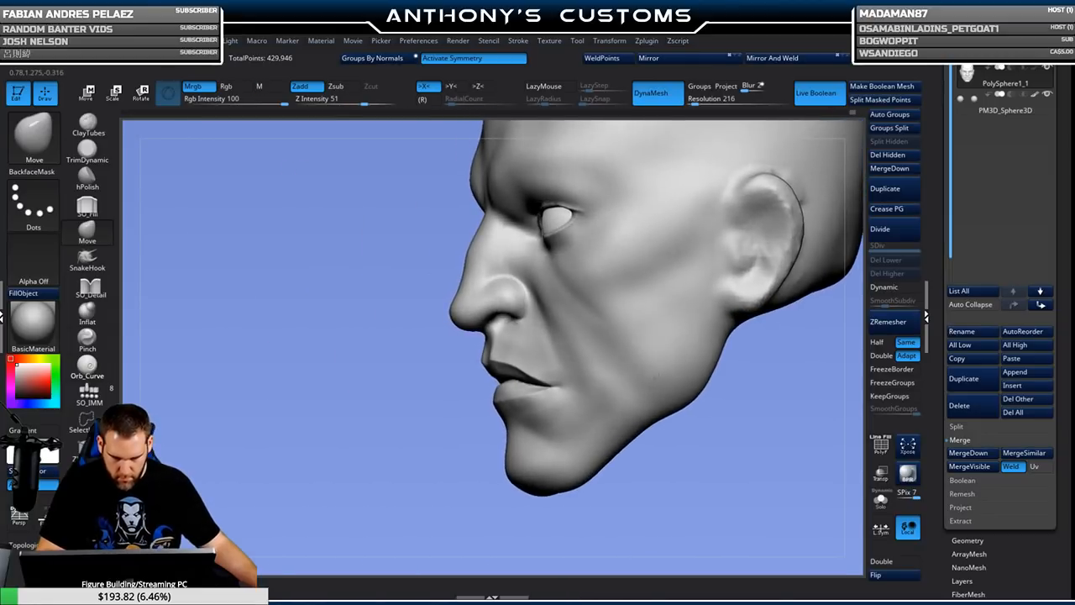
{"action": "left_click_drag", "start_coordinate": [529, 376], "coordinate": [538, 369]}
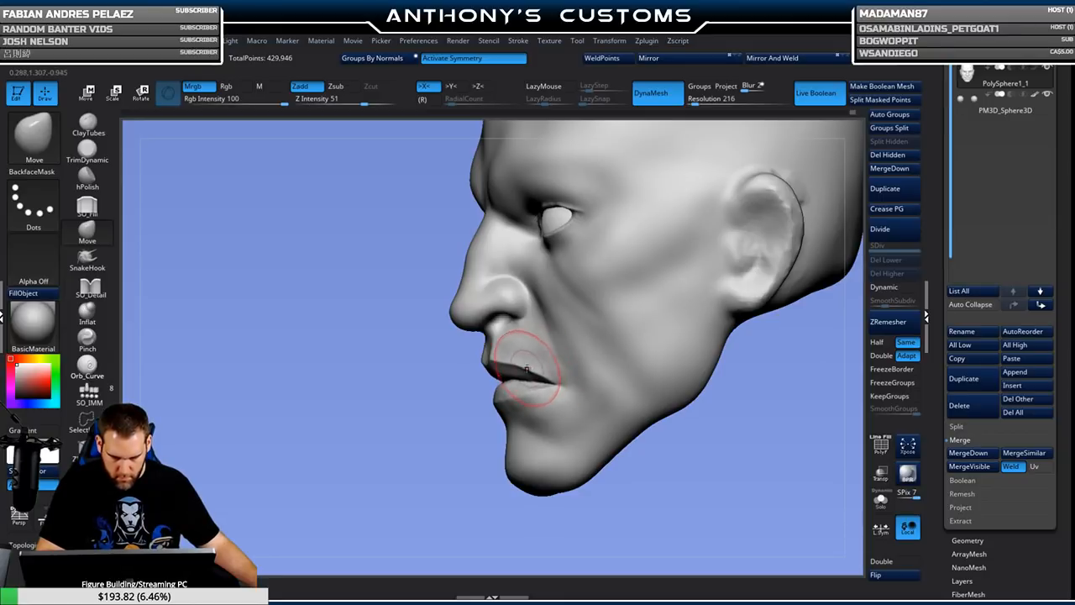
{"action": "key", "text": "space"}
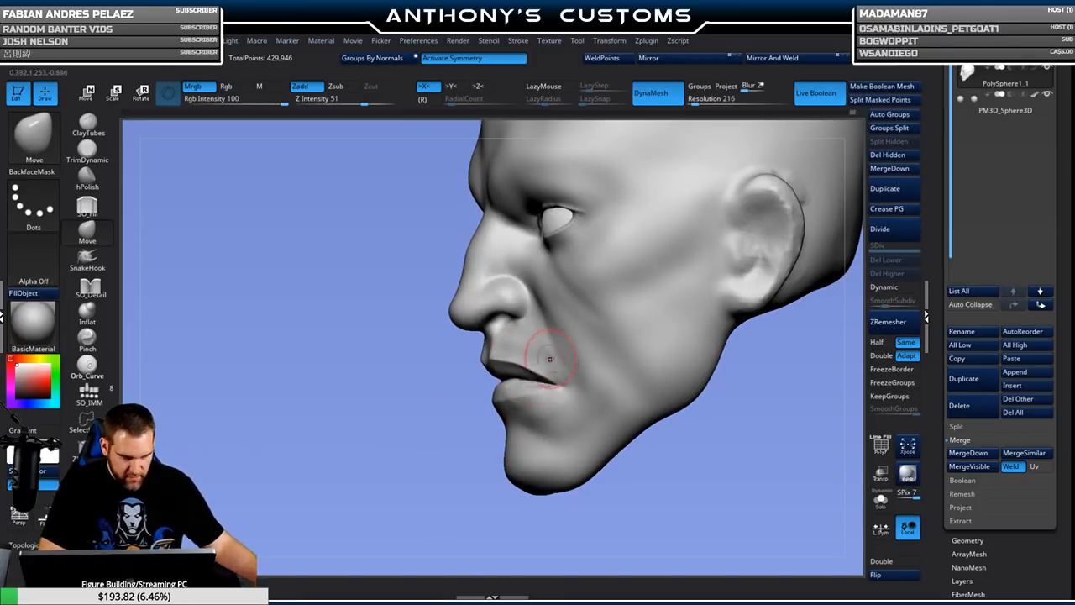
Adjust the lip and chin profile with the Move brush and smooth the skin above the mouth corners.
{"action": "mouse_move", "coordinate": [655, 431]}
{"action": "left_mouse_down"}
{"action": "mouse_move", "coordinate": [727, 440]}
{"action": "mouse_move", "coordinate": [704, 412]}
{"action": "mouse_move", "coordinate": [752, 396]}
{"action": "left_mouse_up"}
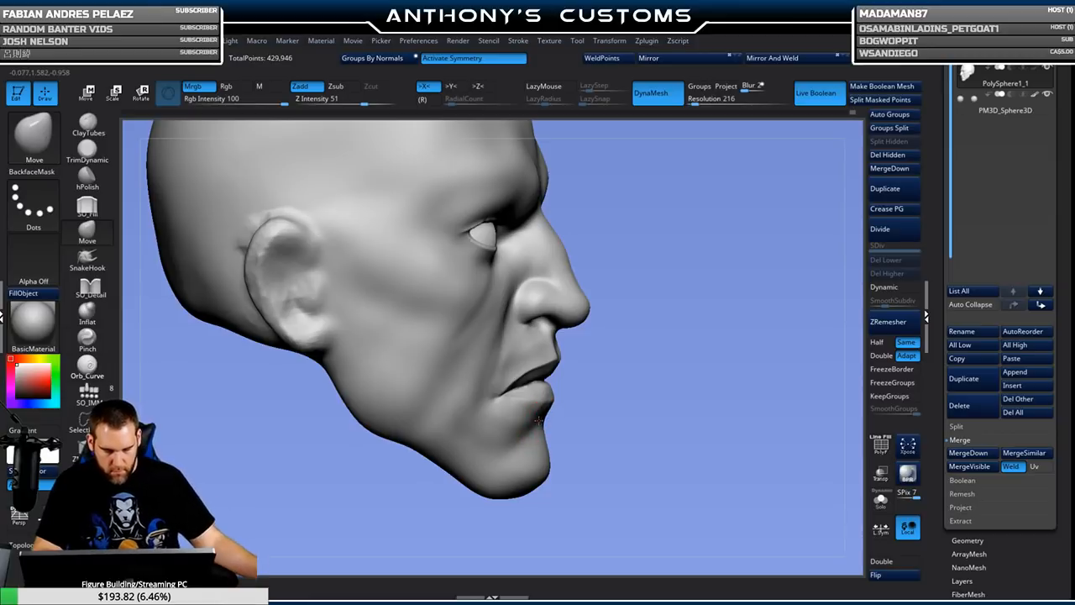
{"action": "mouse_move", "coordinate": [623, 415]}
{"action": "left_mouse_down"}
{"action": "mouse_move", "coordinate": [546, 417]}
{"action": "mouse_move", "coordinate": [579, 400]}
{"action": "left_mouse_up"}
{"action": "mouse_move", "coordinate": [737, 408]}
{"action": "left_mouse_down", "text": "shift"}
{"action": "mouse_move", "coordinate": [745, 413]}
{"action": "mouse_move", "coordinate": [641, 383]}
{"action": "left_mouse_up", "text": "shift"}
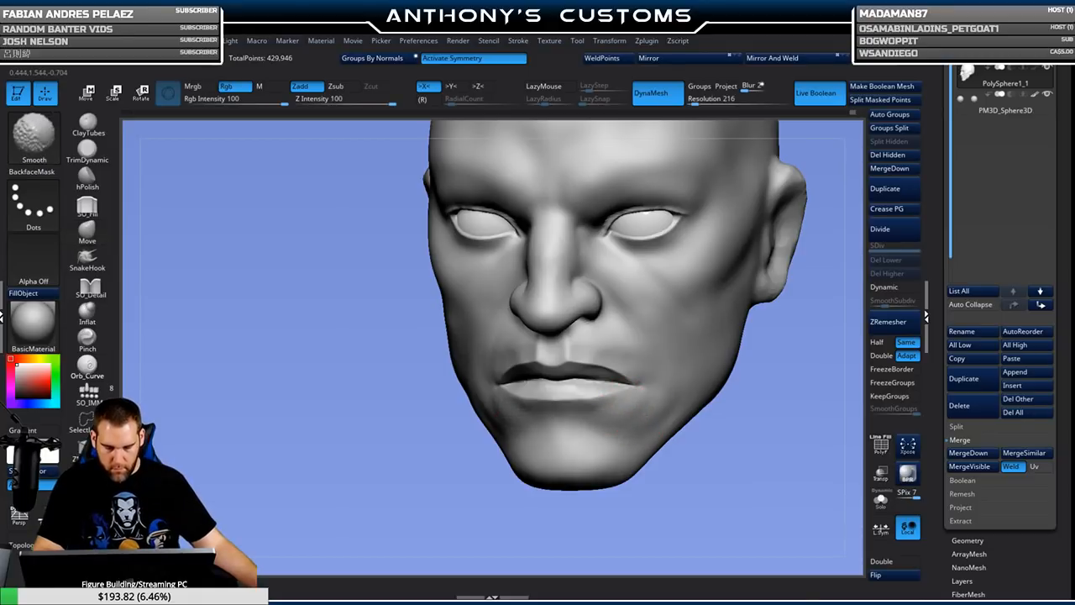
{"action": "left_click_drag", "start_coordinate": [614, 353], "coordinate": [605, 345], "text": "shift"}
{"action": "mouse_move", "coordinate": [684, 432]}
{"action": "left_mouse_down"}
{"action": "mouse_move", "coordinate": [759, 437]}
{"action": "mouse_move", "coordinate": [739, 437]}
{"action": "left_mouse_up"}
{"action": "key", "text": "space"}
{"action": "left_click_drag", "start_coordinate": [738, 386], "coordinate": [729, 385]}
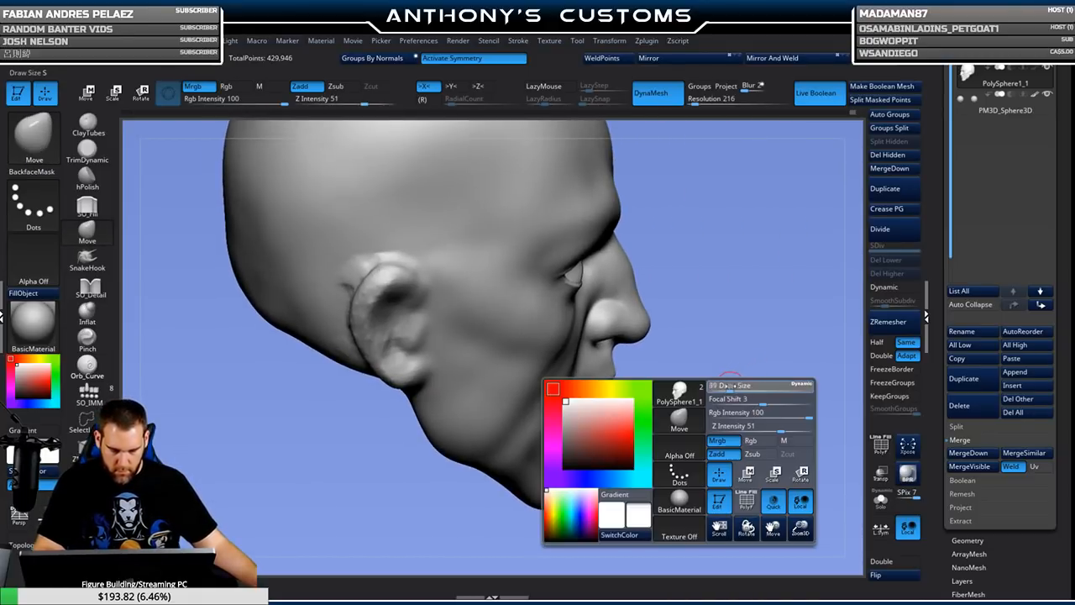
Fill the hollows around the mouth and chin with the SO_Fill brush and smooth the outer parts of the lips.
{"action": "left_click", "coordinate": [87, 205]}
{"action": "mouse_move", "coordinate": [723, 314]}
{"action": "left_mouse_down"}
{"action": "mouse_move", "coordinate": [739, 408]}
{"action": "mouse_move", "coordinate": [756, 324]}
{"action": "left_mouse_up"}
{"action": "left_click_drag", "start_coordinate": [562, 392], "coordinate": [553, 395]}
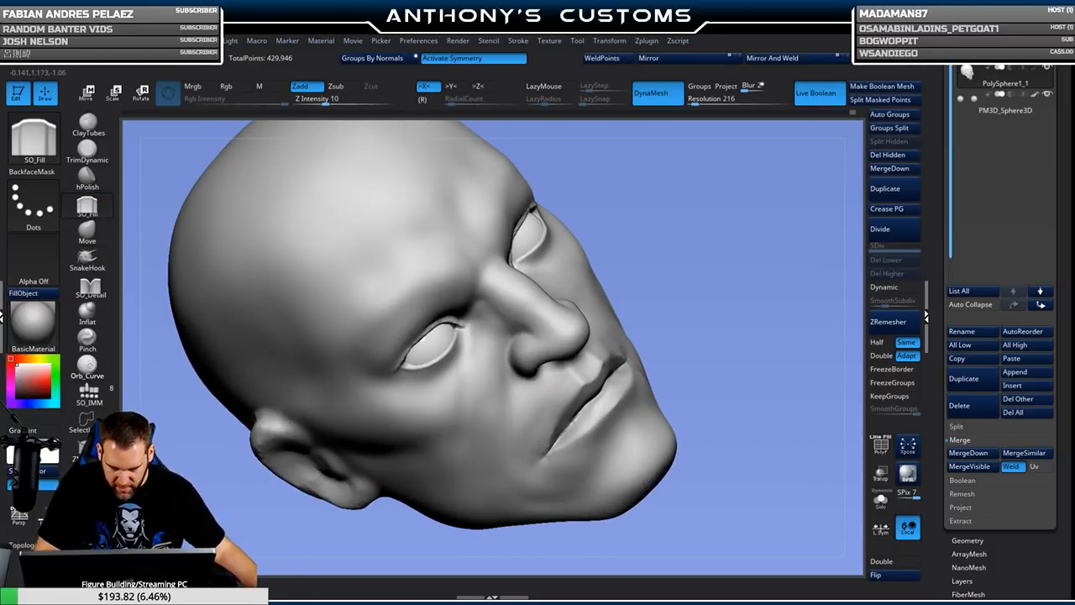
{"action": "left_click_drag", "start_coordinate": [727, 379], "coordinate": [741, 317]}
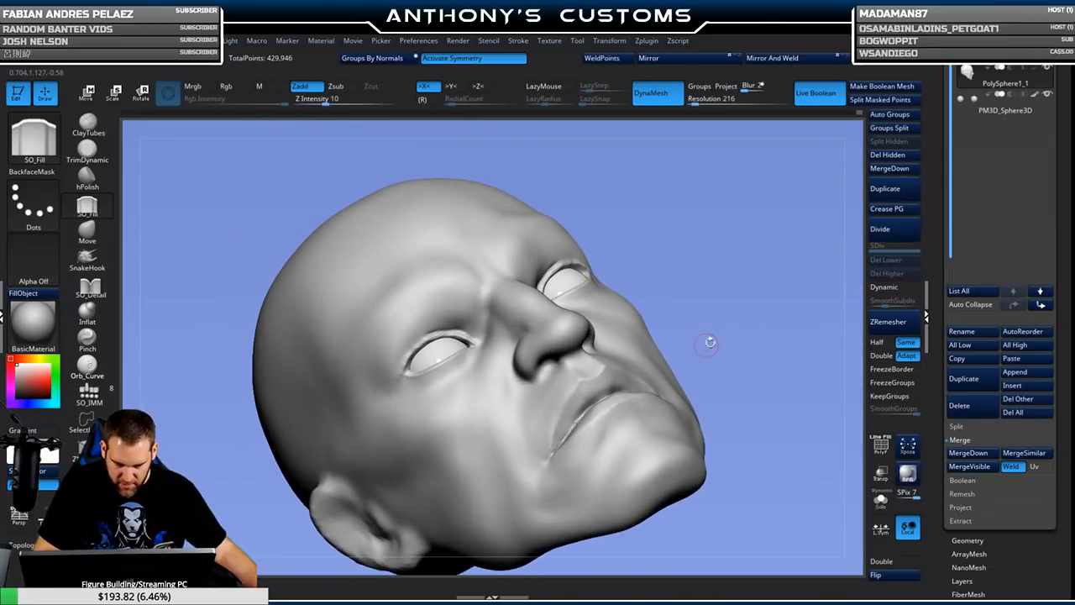
{"action": "left_click_drag", "start_coordinate": [706, 345], "coordinate": [762, 344], "text": "shift"}
{"action": "left_click_drag", "start_coordinate": [785, 477], "coordinate": [689, 401], "text": "alt"}
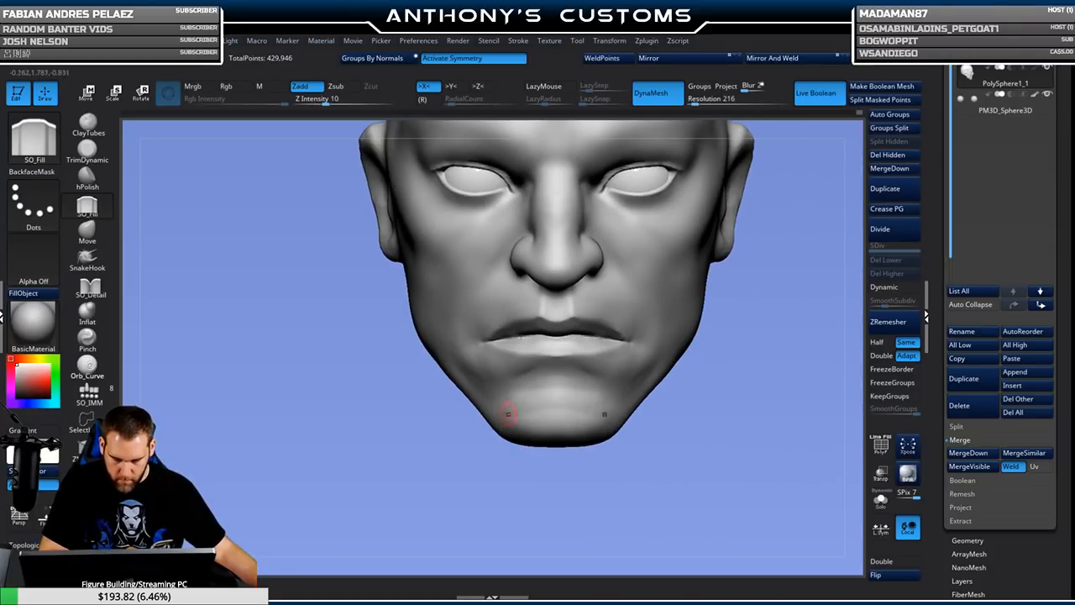
{"action": "key", "text": "shift"}
{"action": "left_click_drag", "start_coordinate": [529, 336], "coordinate": [502, 338], "text": "shift"}
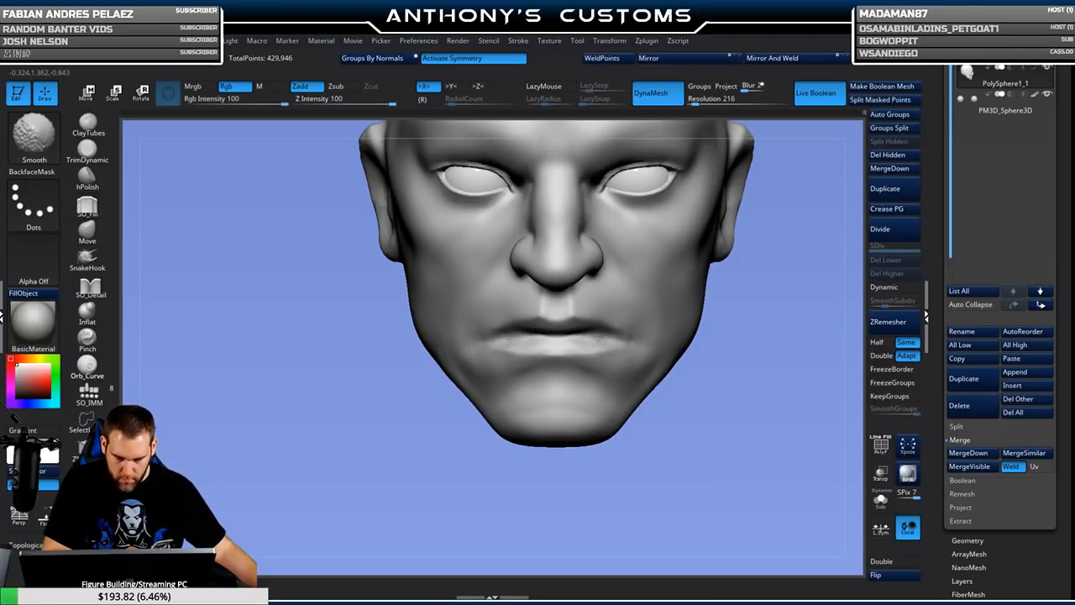
Recarve the line between the lips out to the mouth corners with the SO_Detail brush.
{"action": "mouse_move", "coordinate": [727, 420]}
{"action": "left_mouse_down"}
{"action": "mouse_move", "coordinate": [732, 396]}
{"action": "mouse_move", "coordinate": [713, 389]}
{"action": "mouse_move", "coordinate": [730, 322]}
{"action": "mouse_move", "coordinate": [726, 294]}
{"action": "mouse_move", "coordinate": [713, 353]}
{"action": "mouse_move", "coordinate": [263, 226]}
{"action": "left_mouse_up"}
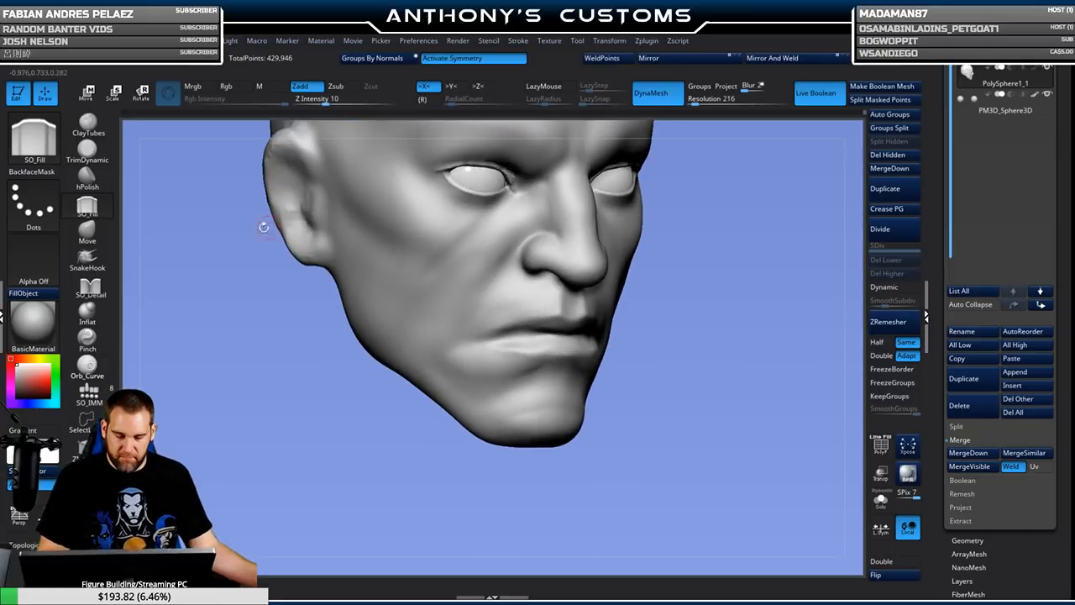
{"action": "left_click", "coordinate": [90, 288]}
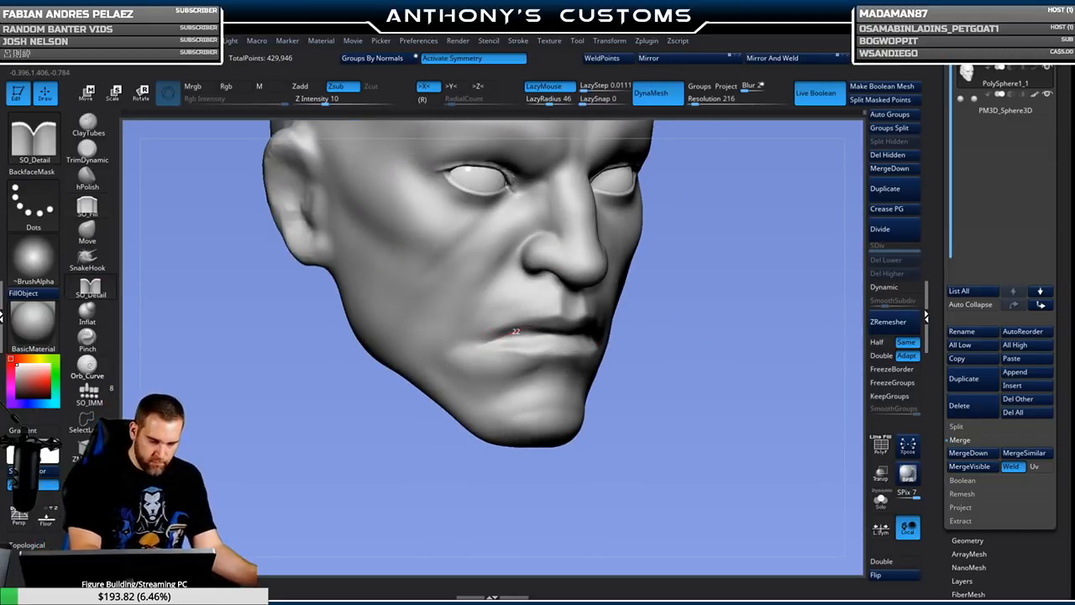
{"action": "left_click_drag", "start_coordinate": [526, 327], "coordinate": [564, 329]}
{"action": "mouse_move", "coordinate": [475, 351]}
{"action": "left_mouse_down"}
{"action": "mouse_move", "coordinate": [571, 331]}
{"action": "mouse_move", "coordinate": [506, 337]}
{"action": "mouse_move", "coordinate": [528, 337]}
{"action": "left_mouse_up"}
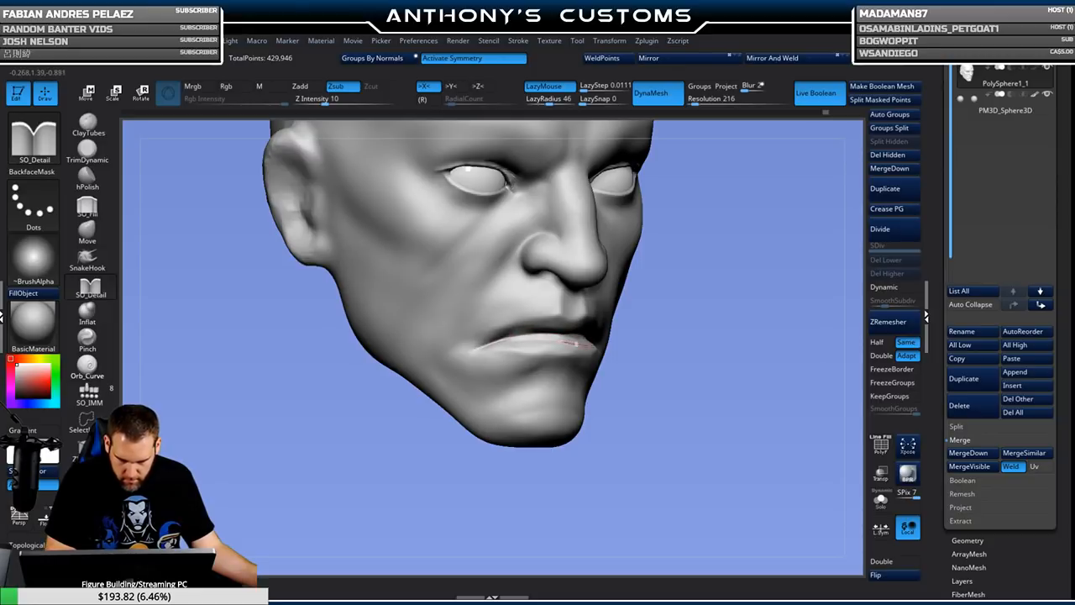
{"action": "mouse_move", "coordinate": [658, 291]}
{"action": "left_mouse_down"}
{"action": "mouse_move", "coordinate": [557, 334]}
{"action": "mouse_move", "coordinate": [614, 329]}
{"action": "mouse_move", "coordinate": [639, 339]}
{"action": "mouse_move", "coordinate": [752, 304]}
{"action": "left_mouse_up"}
{"action": "mouse_move", "coordinate": [641, 324]}
{"action": "left_mouse_down"}
{"action": "mouse_move", "coordinate": [710, 319]}
{"action": "mouse_move", "coordinate": [744, 362]}
{"action": "left_mouse_up"}
{"action": "left_click_drag", "start_coordinate": [728, 425], "coordinate": [710, 364], "text": "alt"}
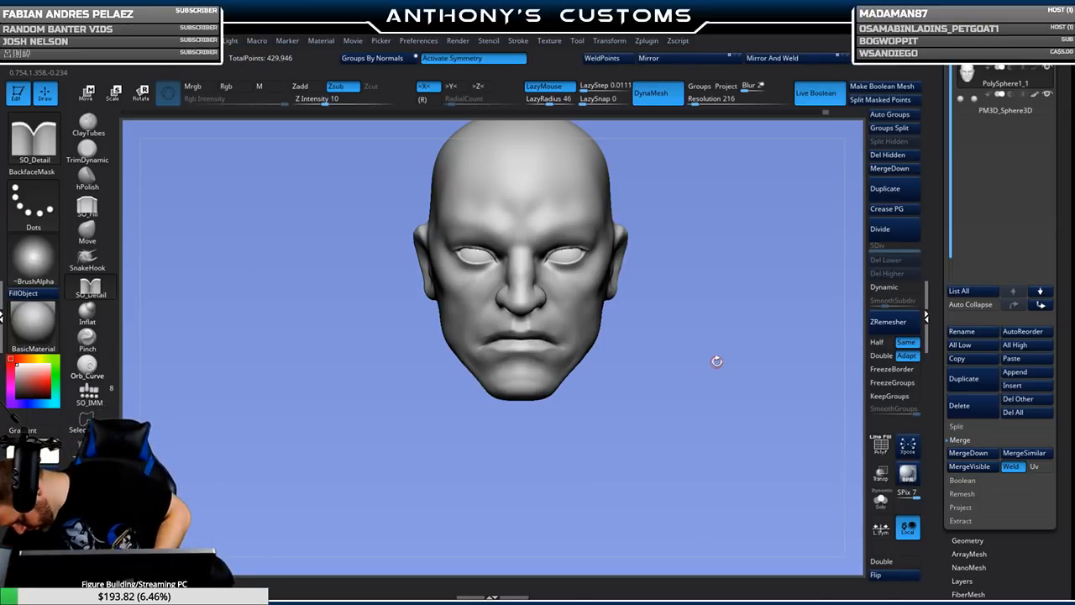
Deepen the mouth corners and define the upper and lower lip borders with SO_Detail strokes.
{"action": "left_click_drag", "start_coordinate": [682, 296], "coordinate": [698, 327]}
{"action": "mouse_move", "coordinate": [696, 374]}
{"action": "left_mouse_down", "text": "alt"}
{"action": "mouse_move", "coordinate": [694, 426]}
{"action": "mouse_move", "coordinate": [734, 402]}
{"action": "left_mouse_up", "text": "alt"}
{"action": "mouse_move", "coordinate": [701, 411]}
{"action": "left_mouse_down"}
{"action": "mouse_move", "coordinate": [736, 391]}
{"action": "mouse_move", "coordinate": [711, 401]}
{"action": "left_mouse_up"}
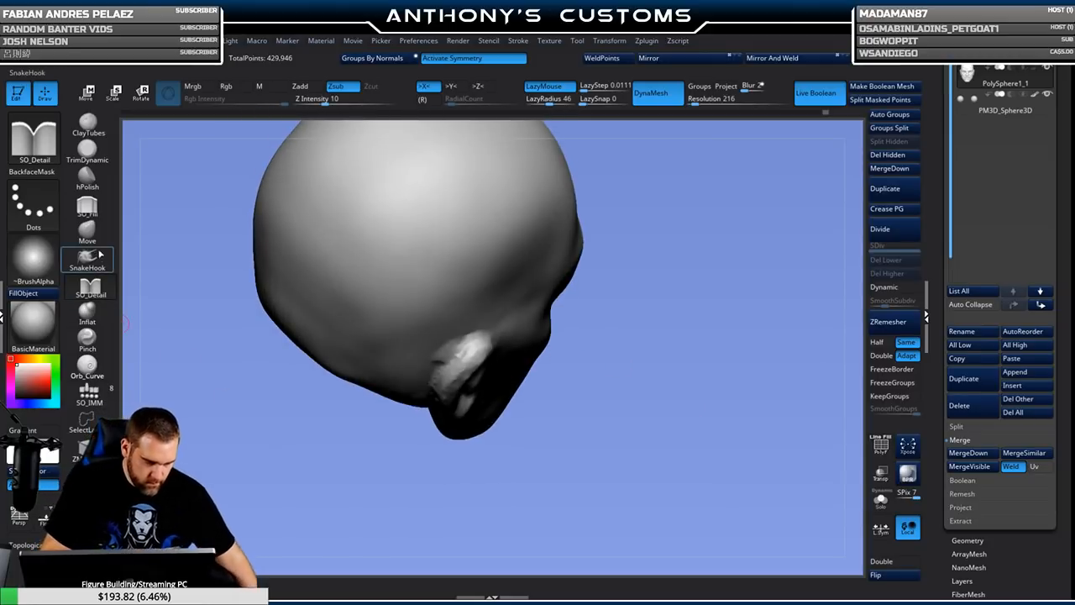
{"action": "mouse_move", "coordinate": [691, 302]}
{"action": "left_mouse_down"}
{"action": "mouse_move", "coordinate": [688, 330]}
{"action": "mouse_move", "coordinate": [631, 278]}
{"action": "left_mouse_up"}
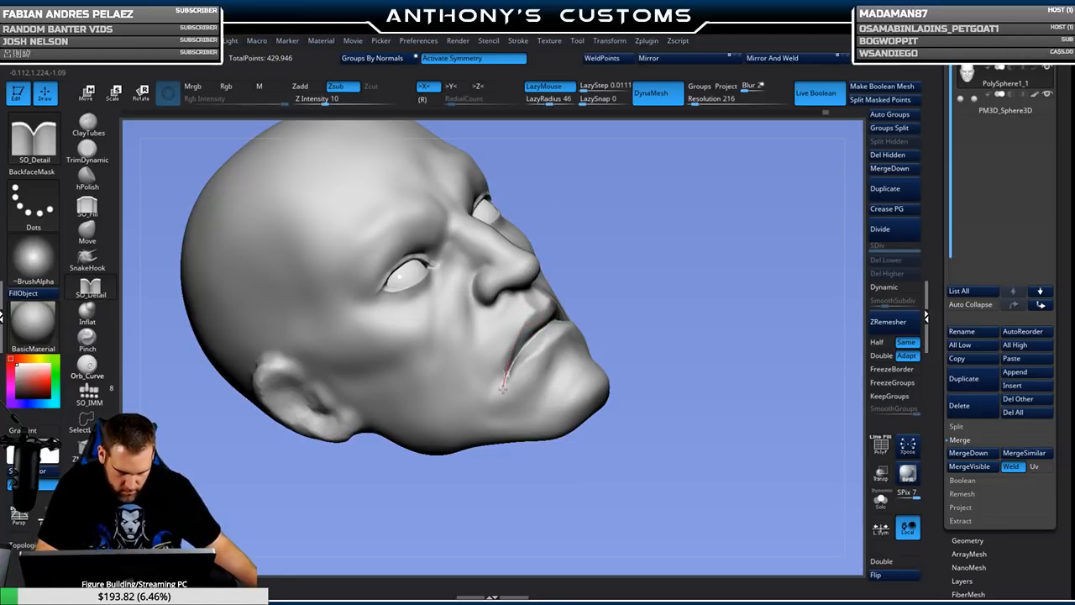
{"action": "left_click_drag", "start_coordinate": [721, 313], "coordinate": [651, 294]}
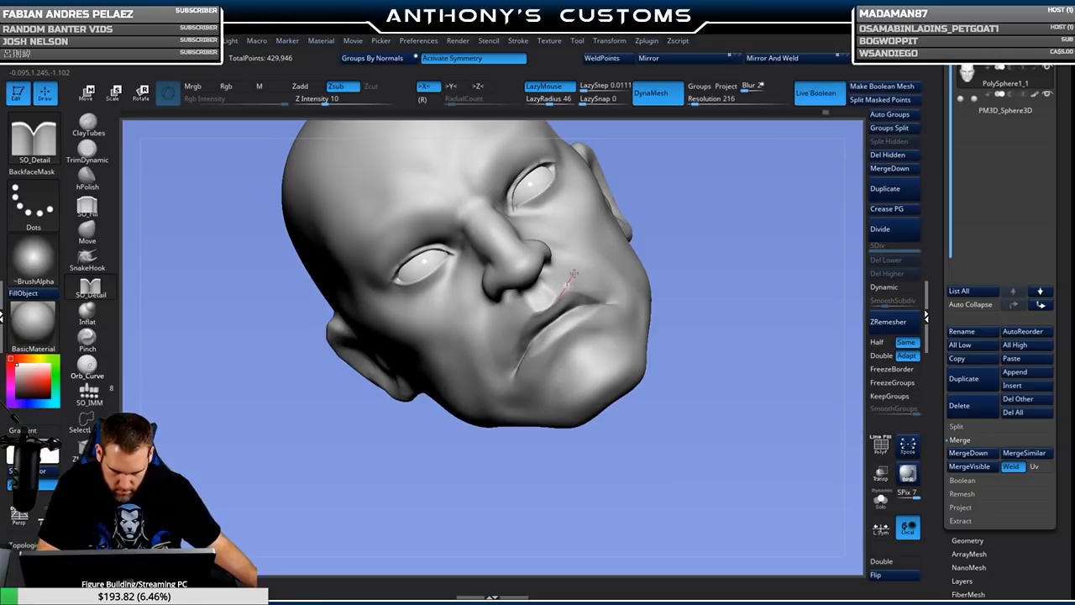
{"action": "mouse_move", "coordinate": [723, 322]}
{"action": "left_mouse_down"}
{"action": "mouse_move", "coordinate": [743, 328]}
{"action": "mouse_move", "coordinate": [697, 268]}
{"action": "left_mouse_up"}
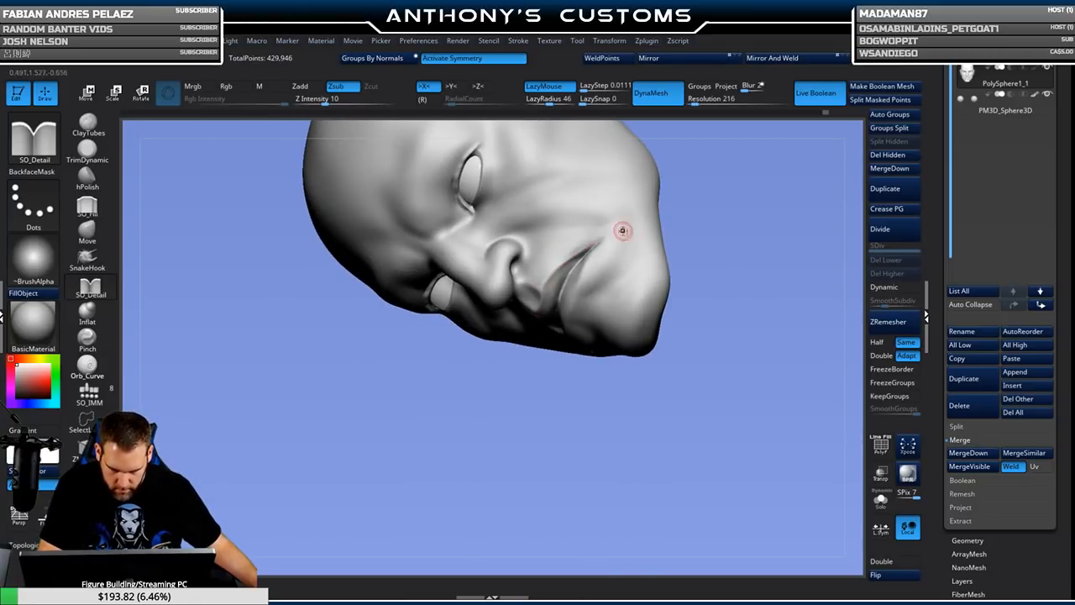
{"action": "left_click_drag", "start_coordinate": [746, 263], "coordinate": [568, 312]}
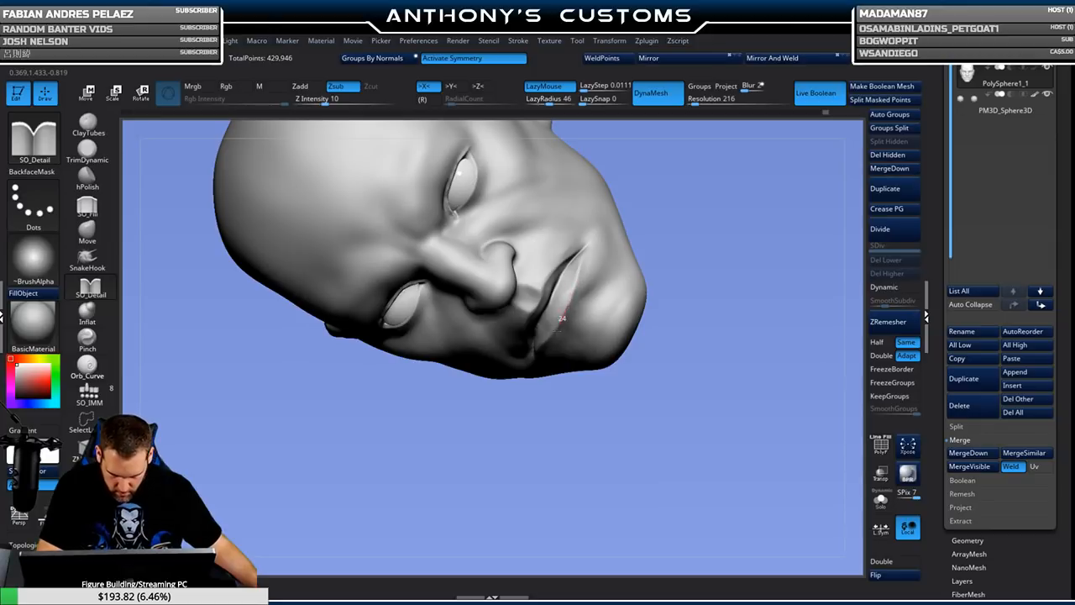
{"action": "mouse_move", "coordinate": [663, 338]}
{"action": "left_mouse_down"}
{"action": "mouse_move", "coordinate": [712, 238]}
{"action": "mouse_move", "coordinate": [692, 293]}
{"action": "left_mouse_up"}
{"action": "mouse_move", "coordinate": [735, 332]}
{"action": "left_mouse_down"}
{"action": "mouse_move", "coordinate": [715, 420]}
{"action": "mouse_move", "coordinate": [748, 424]}
{"action": "mouse_move", "coordinate": [760, 411]}
{"action": "mouse_move", "coordinate": [735, 372]}
{"action": "mouse_move", "coordinate": [420, 260]}
{"action": "left_mouse_up"}
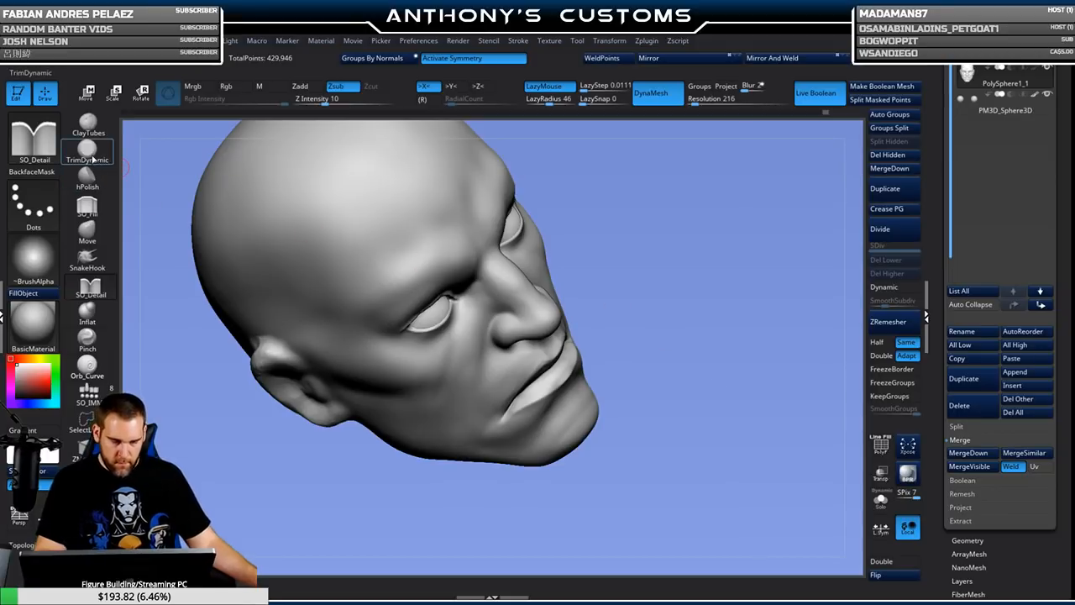
Flatten the lip planes and the area beneath the lower lip with a resized TrimDynamic brush.
{"action": "left_click", "coordinate": [88, 151]}
{"action": "left_click_drag", "start_coordinate": [714, 336], "coordinate": [682, 267]}
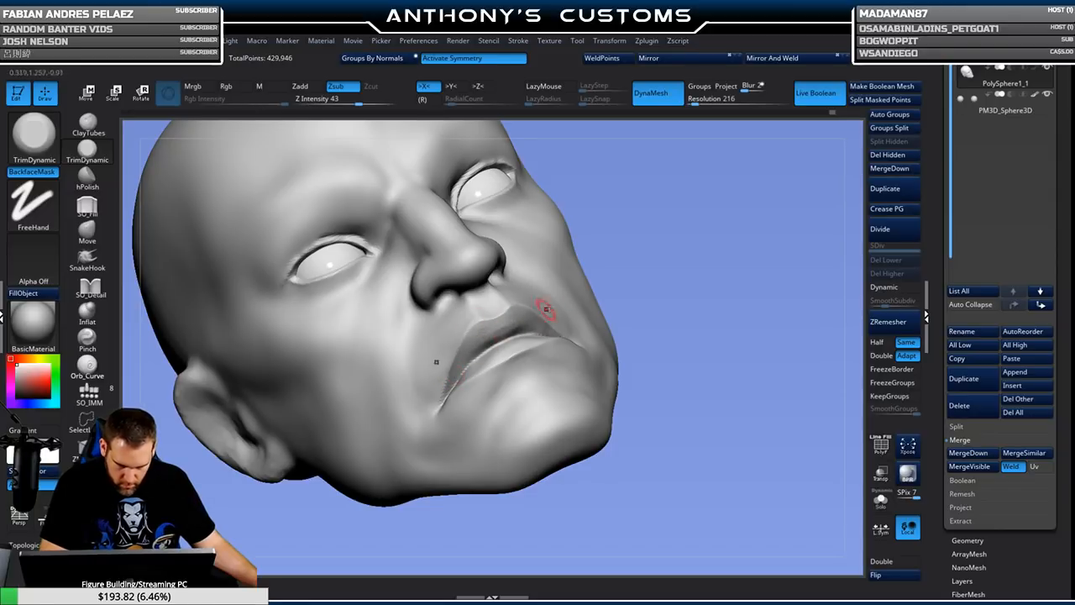
{"action": "left_click_drag", "start_coordinate": [688, 274], "coordinate": [695, 296]}
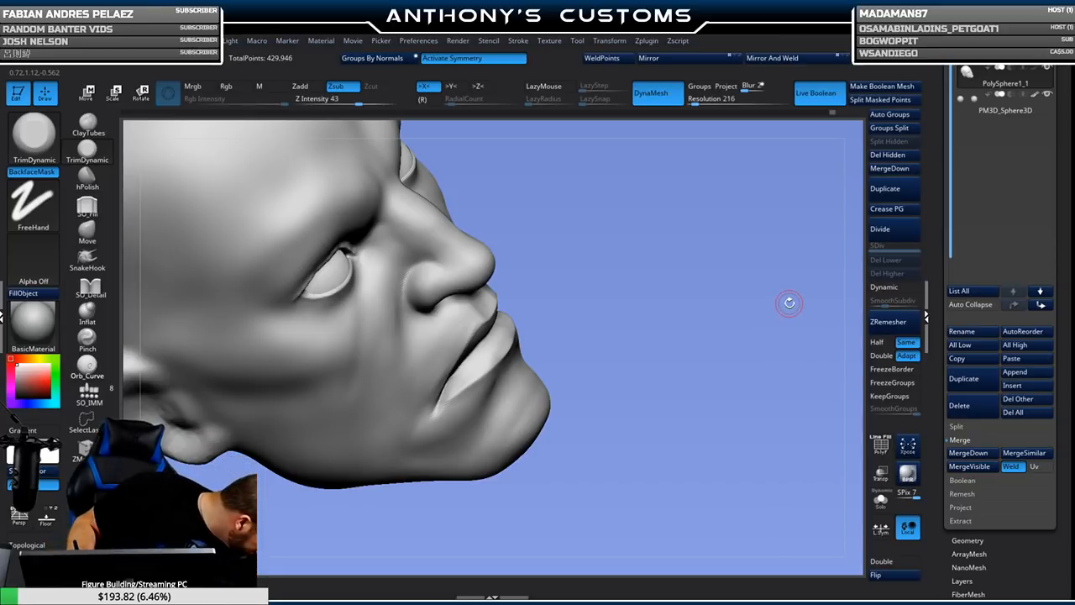
{"action": "left_click_drag", "start_coordinate": [789, 302], "coordinate": [466, 387]}
{"action": "left_click_drag", "start_coordinate": [573, 333], "coordinate": [562, 306]}
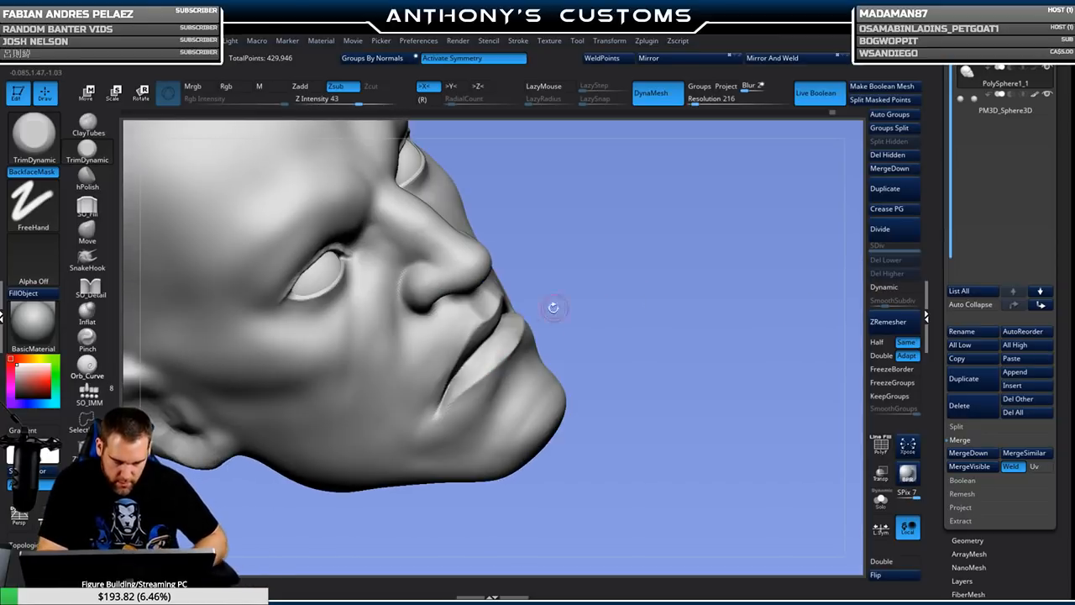
{"action": "key", "text": "space"}
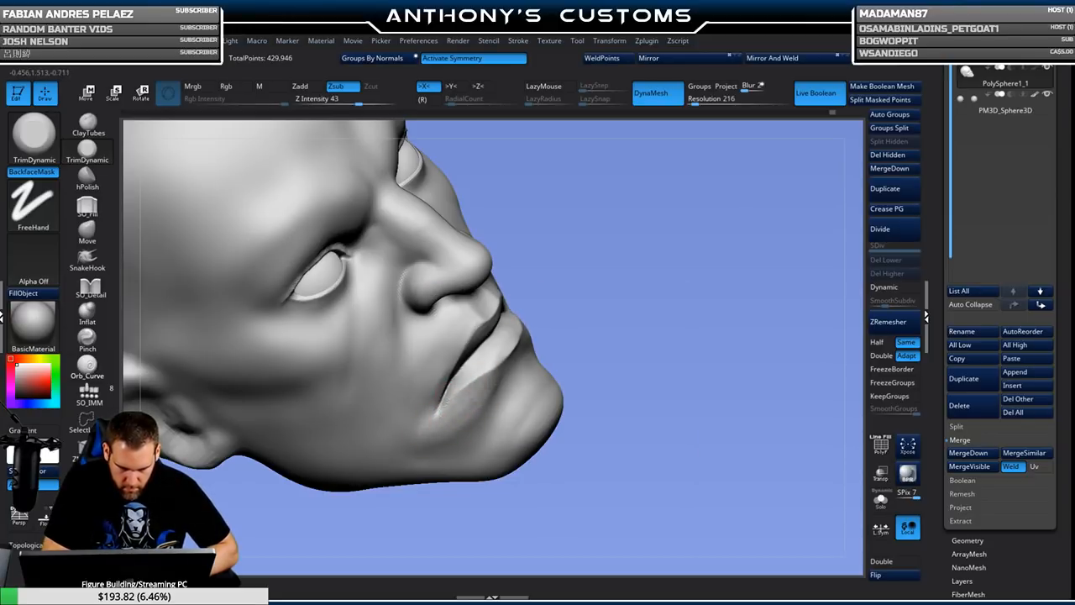
{"action": "mouse_move", "coordinate": [676, 323]}
{"action": "left_mouse_down"}
{"action": "mouse_move", "coordinate": [663, 302]}
{"action": "mouse_move", "coordinate": [713, 259]}
{"action": "mouse_move", "coordinate": [750, 288]}
{"action": "mouse_move", "coordinate": [731, 291]}
{"action": "left_mouse_up"}
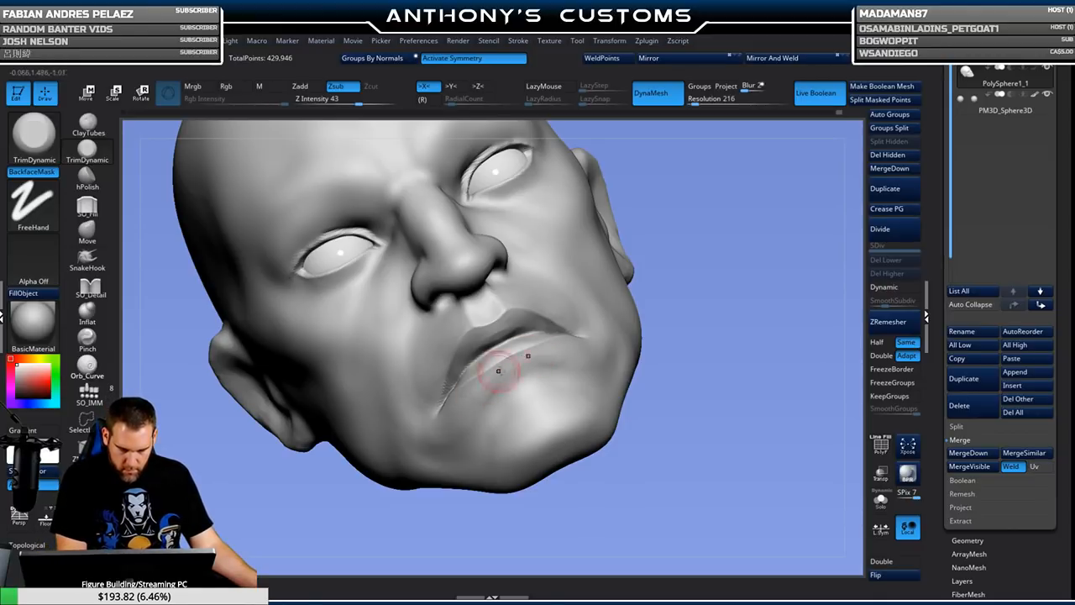
{"action": "mouse_move", "coordinate": [740, 338]}
{"action": "left_mouse_down"}
{"action": "mouse_move", "coordinate": [688, 408]}
{"action": "mouse_move", "coordinate": [748, 410]}
{"action": "mouse_move", "coordinate": [715, 396]}
{"action": "mouse_move", "coordinate": [701, 403]}
{"action": "mouse_move", "coordinate": [708, 412]}
{"action": "mouse_move", "coordinate": [672, 420]}
{"action": "left_mouse_up"}
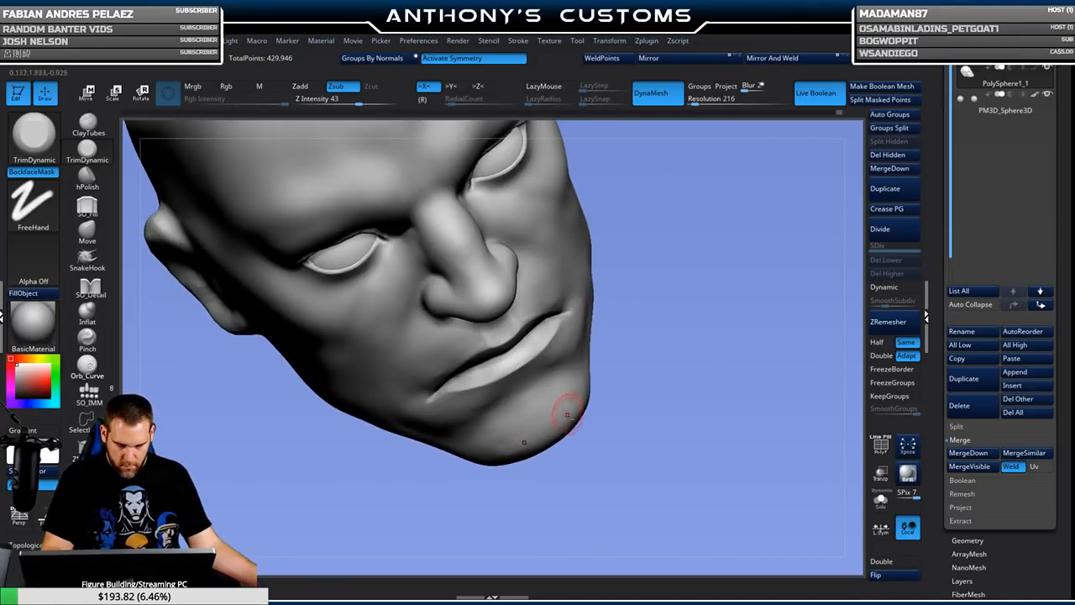
Trim the front planes of the chin with the TrimDynamic brush and smooth the transitions.
{"action": "mouse_move", "coordinate": [515, 447]}
{"action": "left_mouse_down"}
{"action": "mouse_move", "coordinate": [631, 377]}
{"action": "mouse_move", "coordinate": [555, 401]}
{"action": "left_mouse_up"}
{"action": "key", "text": "shift"}
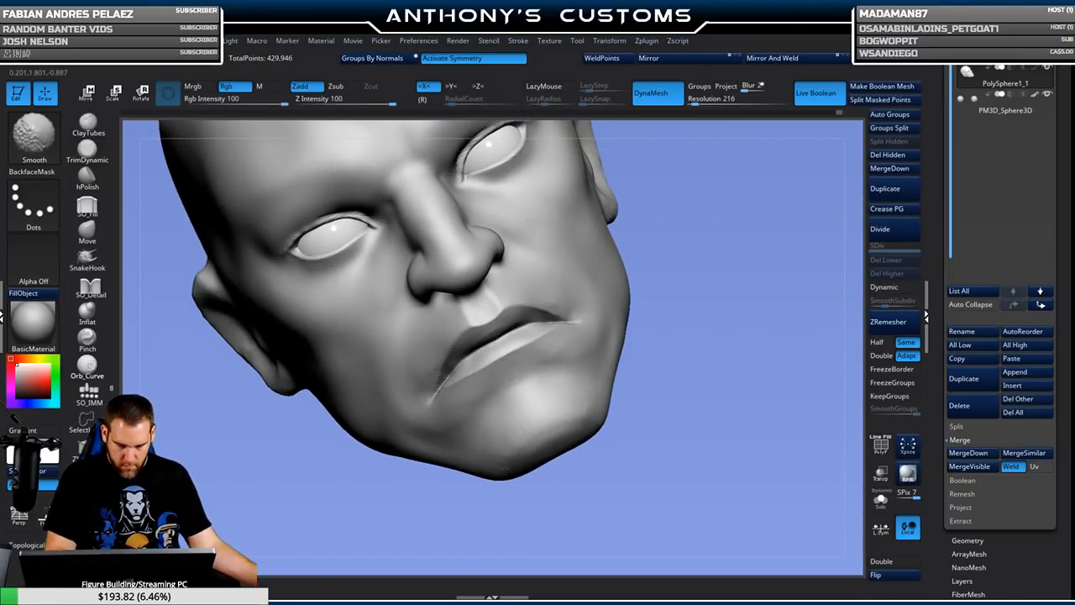
{"action": "left_click_drag", "start_coordinate": [680, 395], "coordinate": [710, 358], "text": "shift"}
{"action": "mouse_move", "coordinate": [734, 420]}
{"action": "left_mouse_down", "text": "alt"}
{"action": "mouse_move", "coordinate": [740, 328]}
{"action": "mouse_move", "coordinate": [702, 371]}
{"action": "mouse_move", "coordinate": [666, 367]}
{"action": "left_mouse_up", "text": "alt"}
{"action": "key", "text": "shift"}
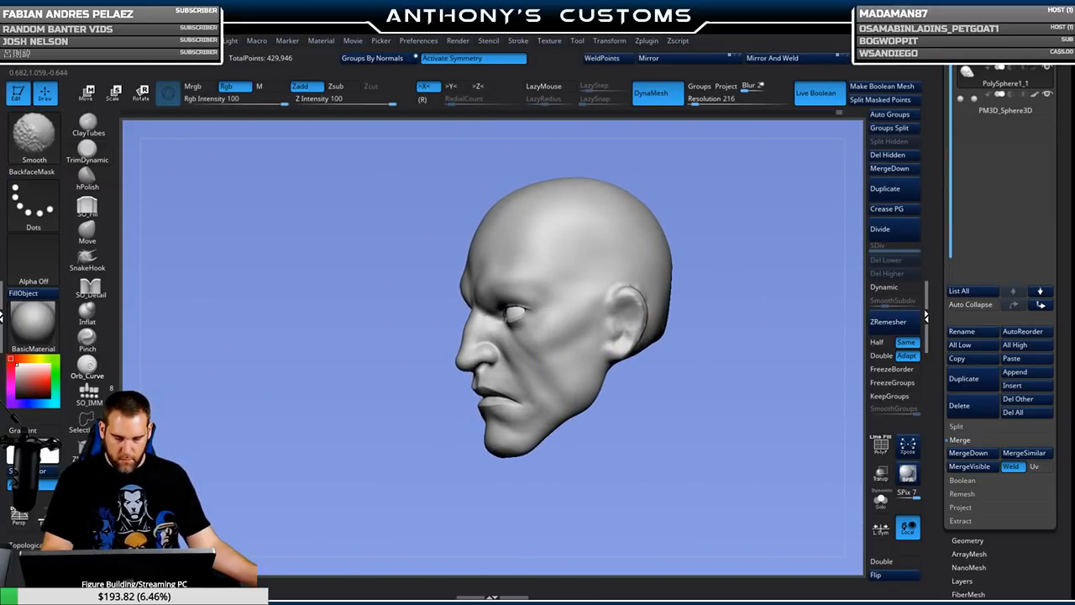
Smooth the area below the lower lip and beside the mouth corners.
{"action": "left_click_drag", "start_coordinate": [677, 427], "coordinate": [716, 420]}
{"action": "left_click_drag", "start_coordinate": [651, 398], "coordinate": [666, 417], "text": "alt"}
{"action": "mouse_move", "coordinate": [684, 359]}
{"action": "left_mouse_down"}
{"action": "mouse_move", "coordinate": [711, 419]}
{"action": "mouse_move", "coordinate": [518, 396]}
{"action": "left_mouse_up"}
{"action": "key", "text": "shift"}
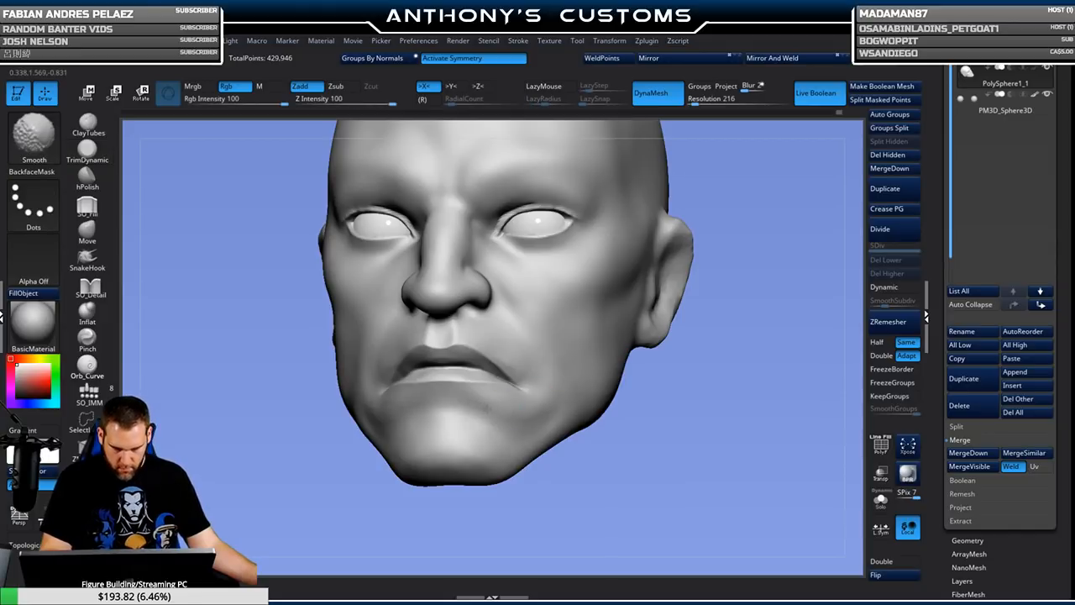
{"action": "mouse_move", "coordinate": [663, 418]}
{"action": "left_mouse_down"}
{"action": "mouse_move", "coordinate": [700, 410]}
{"action": "mouse_move", "coordinate": [610, 305]}
{"action": "left_mouse_up"}
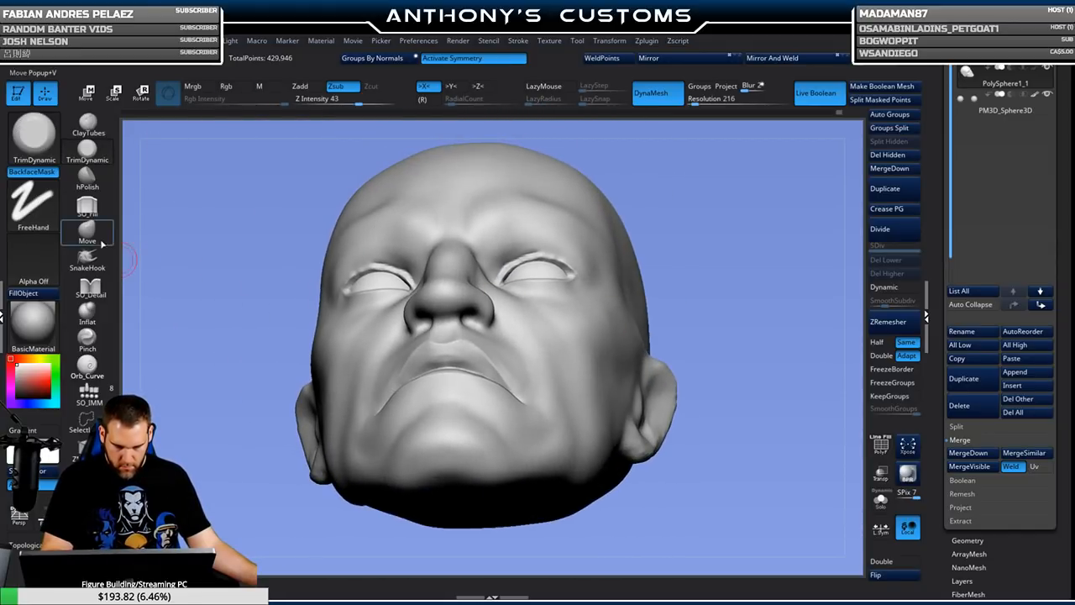
Reshape the mouth corners and the curve of the lips from below with a resized Move brush.
{"action": "key", "text": "b"}
{"action": "key", "text": "m"}
{"action": "key", "text": "v"}
{"action": "key", "text": "space"}
{"action": "left_click_drag", "start_coordinate": [716, 227], "coordinate": [725, 225]}
{"action": "left_click_drag", "start_coordinate": [734, 280], "coordinate": [540, 408]}
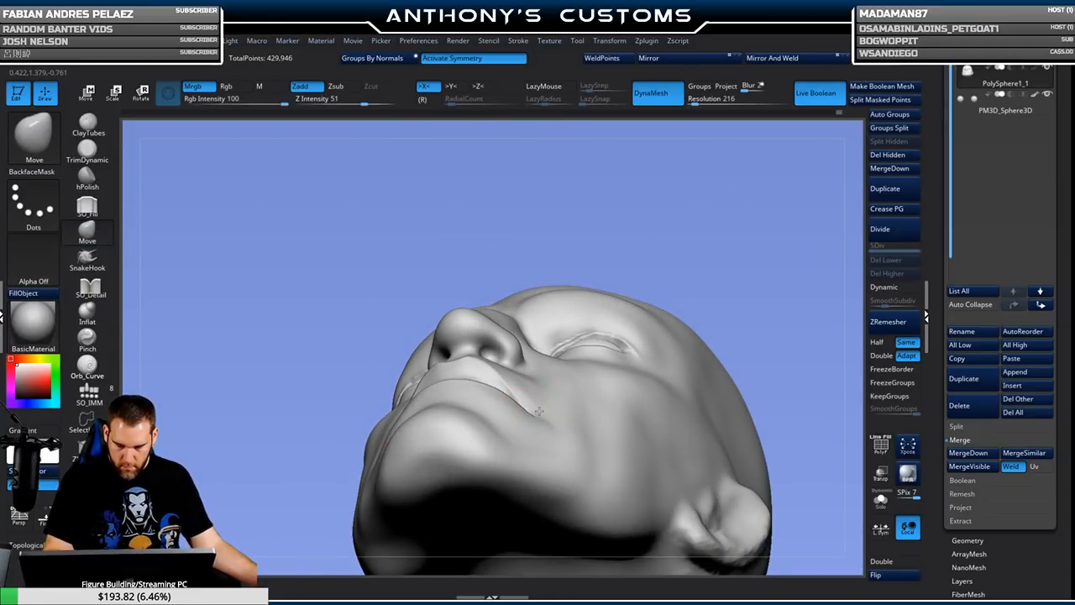
{"action": "key", "text": "space"}
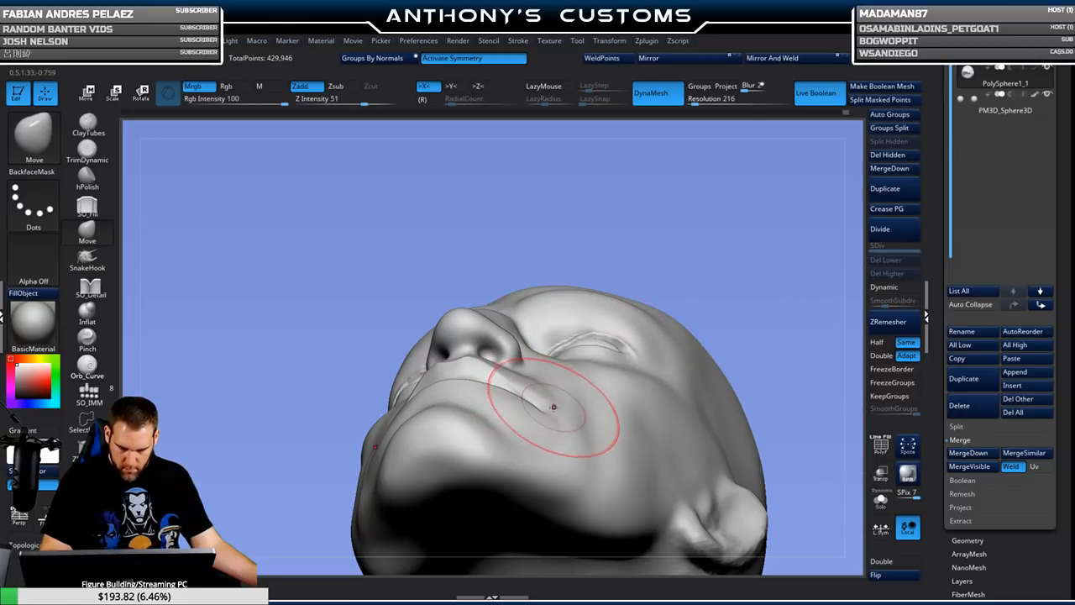
{"action": "left_click_drag", "start_coordinate": [729, 218], "coordinate": [775, 305]}
{"action": "left_click_drag", "start_coordinate": [739, 353], "coordinate": [736, 323], "text": "alt"}
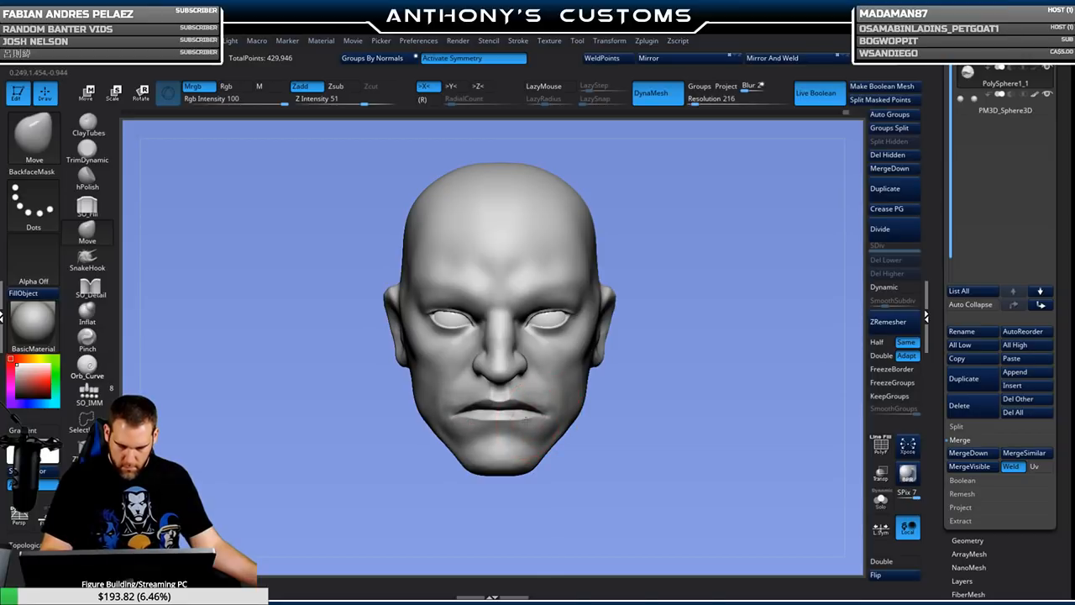
Carve the nasolabial fold from the nostril wing down to the mouth corner with the SO_Detail brush.
{"action": "mouse_move", "coordinate": [554, 419]}
{"action": "left_mouse_down"}
{"action": "mouse_move", "coordinate": [552, 429]}
{"action": "mouse_move", "coordinate": [518, 414]}
{"action": "left_mouse_up"}
{"action": "left_click_drag", "start_coordinate": [651, 379], "coordinate": [690, 357]}
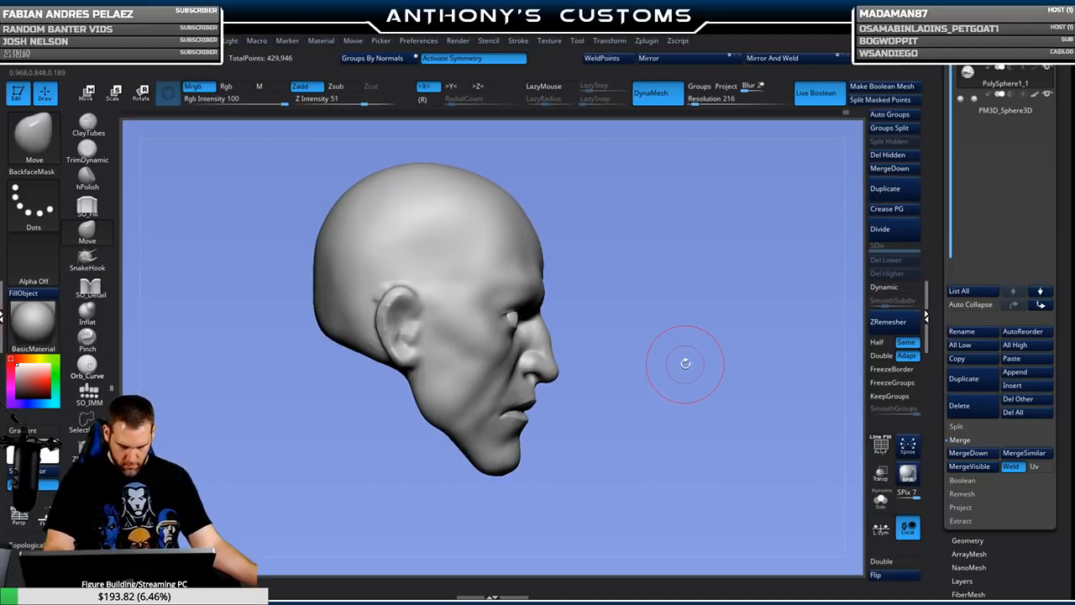
{"action": "left_click_drag", "start_coordinate": [687, 327], "coordinate": [654, 318], "text": "shift"}
{"action": "mouse_move", "coordinate": [734, 306]}
{"action": "left_mouse_down", "text": "alt"}
{"action": "mouse_move", "coordinate": [720, 398]}
{"action": "mouse_move", "coordinate": [734, 369]}
{"action": "mouse_move", "coordinate": [714, 365]}
{"action": "mouse_move", "coordinate": [736, 375]}
{"action": "mouse_move", "coordinate": [765, 365]}
{"action": "left_mouse_up", "text": "alt"}
{"action": "right_click", "coordinate": [732, 361]}
{"action": "right_click", "coordinate": [735, 366]}
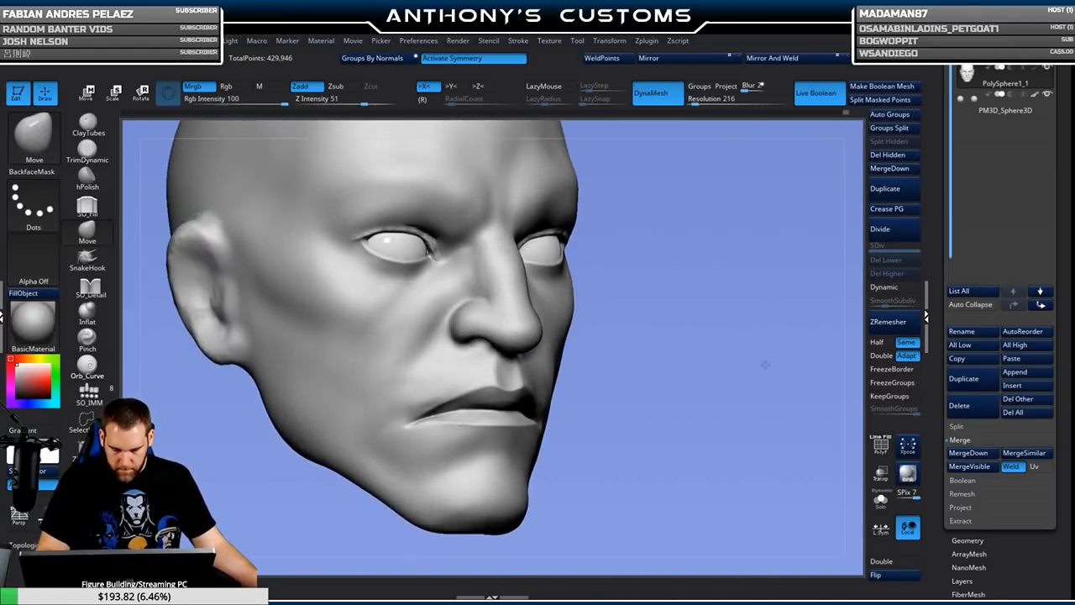
{"action": "left_click", "coordinate": [90, 288]}
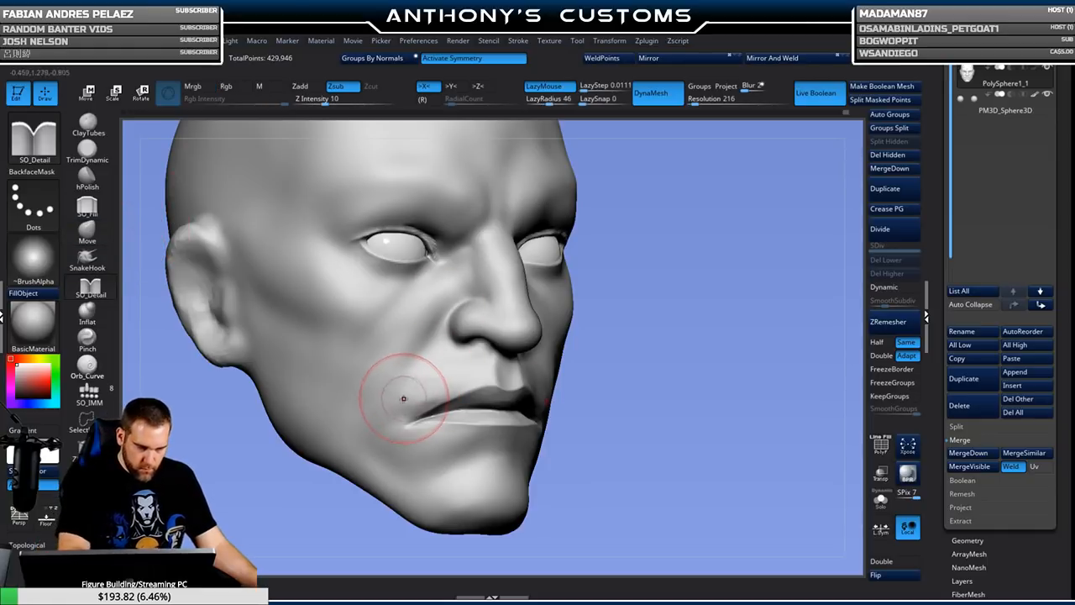
{"action": "right_click", "coordinate": [445, 341]}
{"action": "mouse_move", "coordinate": [452, 341]}
{"action": "left_mouse_down"}
{"action": "mouse_move", "coordinate": [403, 399]}
{"action": "mouse_move", "coordinate": [405, 424]}
{"action": "left_mouse_up"}
Trim the edge of the nasolabial fold with the TrimDynamic brush and smooth it into the cheek.
{"action": "left_click", "coordinate": [88, 151]}
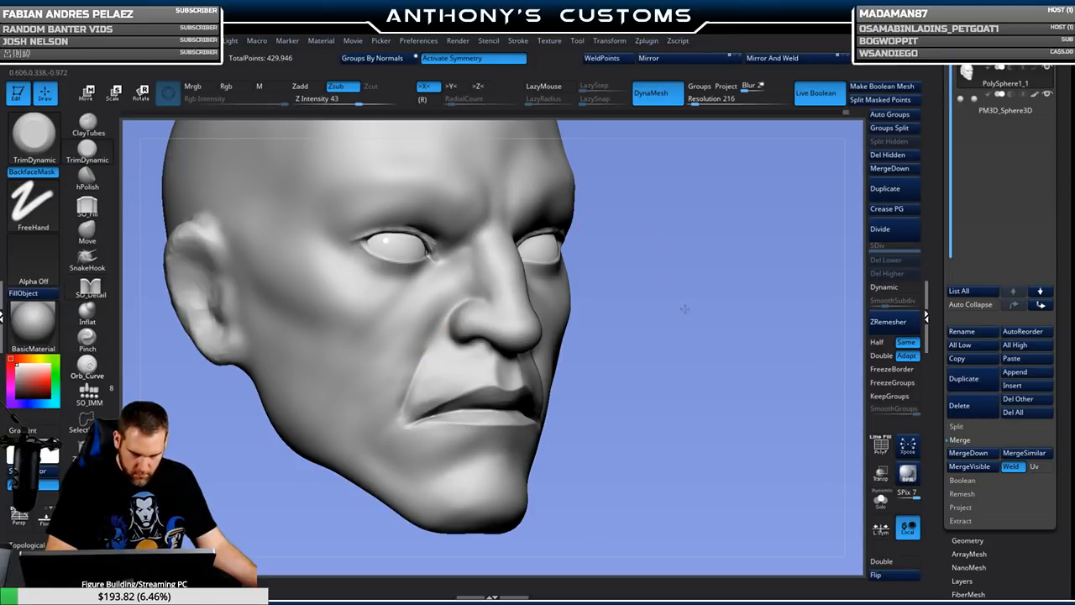
{"action": "left_click_drag", "start_coordinate": [679, 300], "coordinate": [630, 304]}
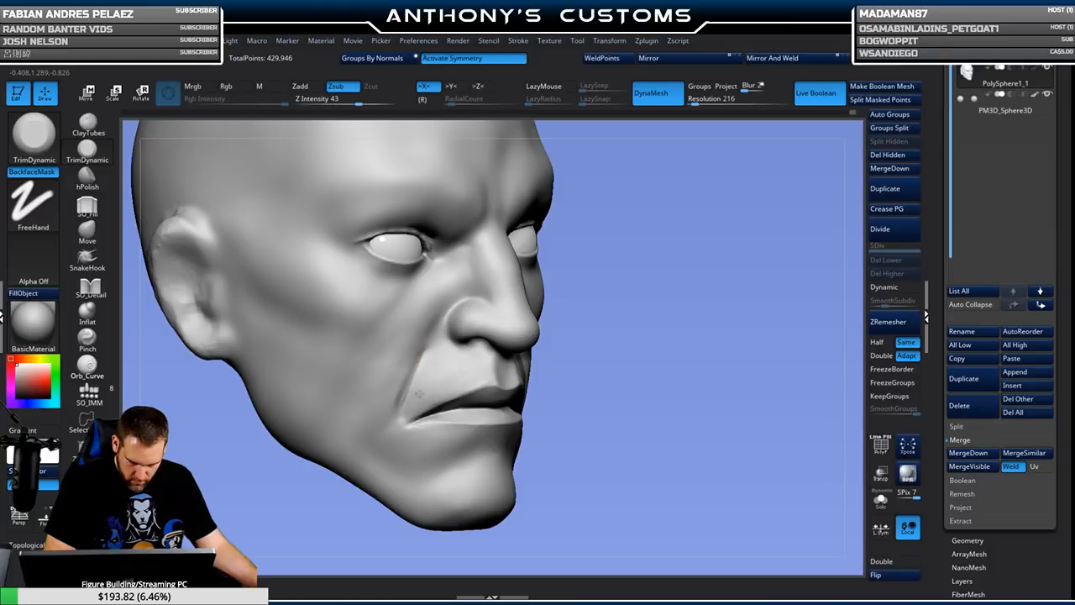
{"action": "left_click_drag", "start_coordinate": [707, 322], "coordinate": [631, 347]}
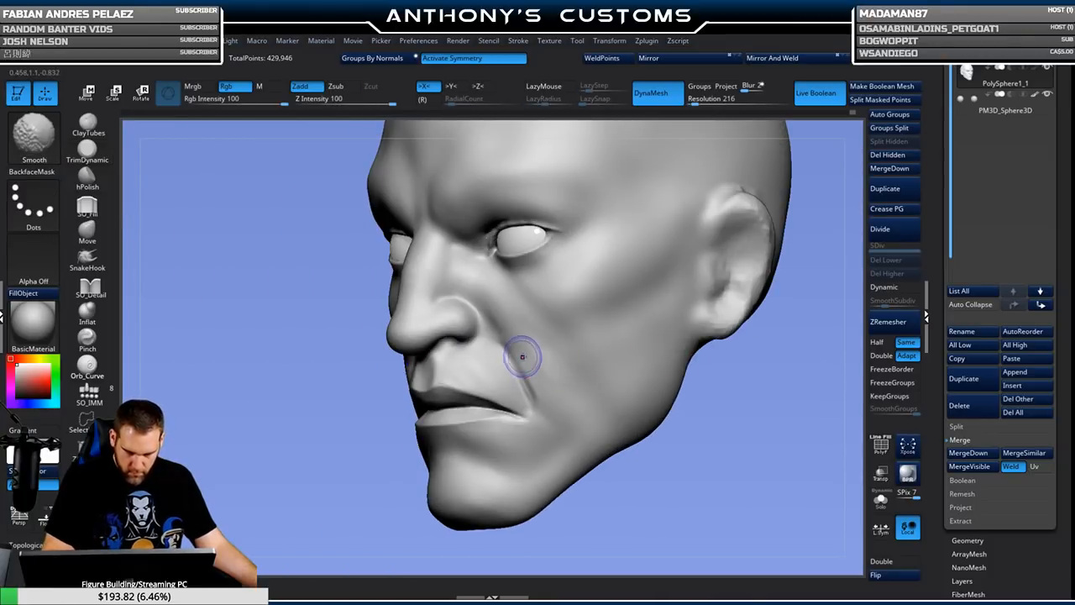
{"action": "key", "text": "shift"}
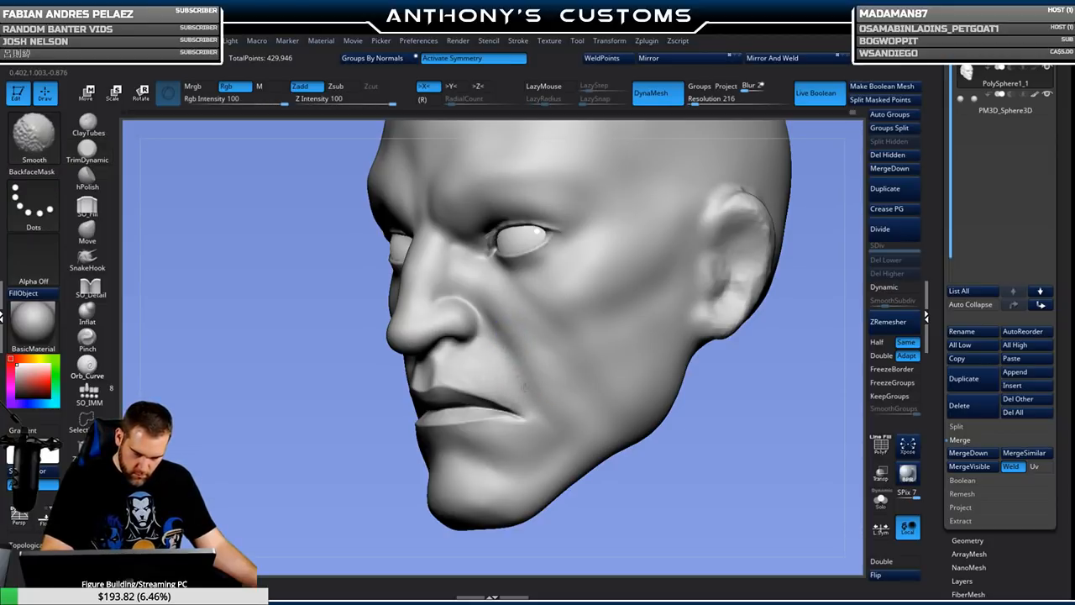
Deepen the crease running from the nostril across the cheek with the SO_Detail brush and soften it.
{"action": "left_click_drag", "start_coordinate": [632, 467], "coordinate": [710, 458]}
{"action": "left_click_drag", "start_coordinate": [675, 371], "coordinate": [655, 227], "text": "alt"}
{"action": "mouse_move", "coordinate": [660, 403]}
{"action": "left_mouse_down"}
{"action": "mouse_move", "coordinate": [705, 410]}
{"action": "mouse_move", "coordinate": [702, 395]}
{"action": "mouse_move", "coordinate": [666, 385]}
{"action": "mouse_move", "coordinate": [650, 396]}
{"action": "mouse_move", "coordinate": [681, 403]}
{"action": "mouse_move", "coordinate": [700, 486]}
{"action": "mouse_move", "coordinate": [680, 425]}
{"action": "mouse_move", "coordinate": [743, 413]}
{"action": "mouse_move", "coordinate": [705, 383]}
{"action": "mouse_move", "coordinate": [691, 388]}
{"action": "mouse_move", "coordinate": [708, 368]}
{"action": "left_mouse_up"}
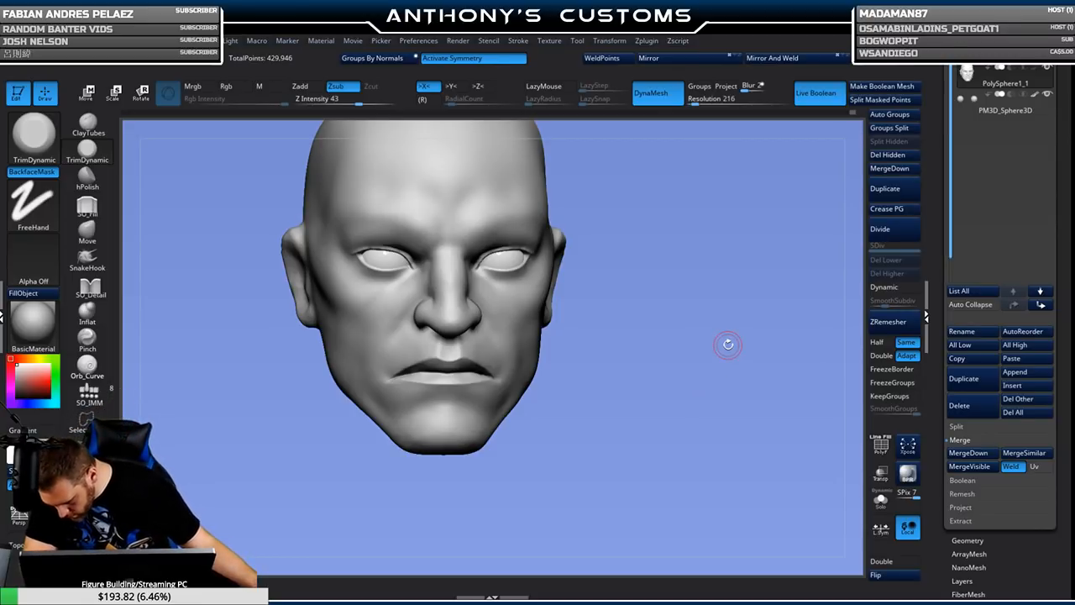
{"action": "left_click_drag", "start_coordinate": [669, 271], "coordinate": [696, 365]}
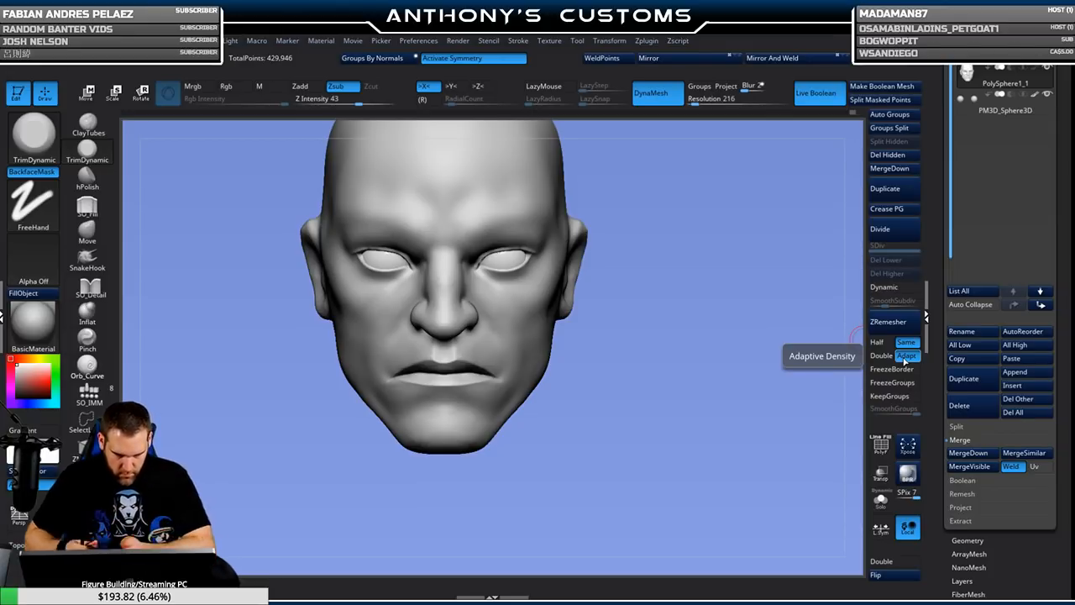
{"action": "left_click_drag", "start_coordinate": [624, 312], "coordinate": [658, 314]}
{"action": "left_click", "coordinate": [94, 285]}
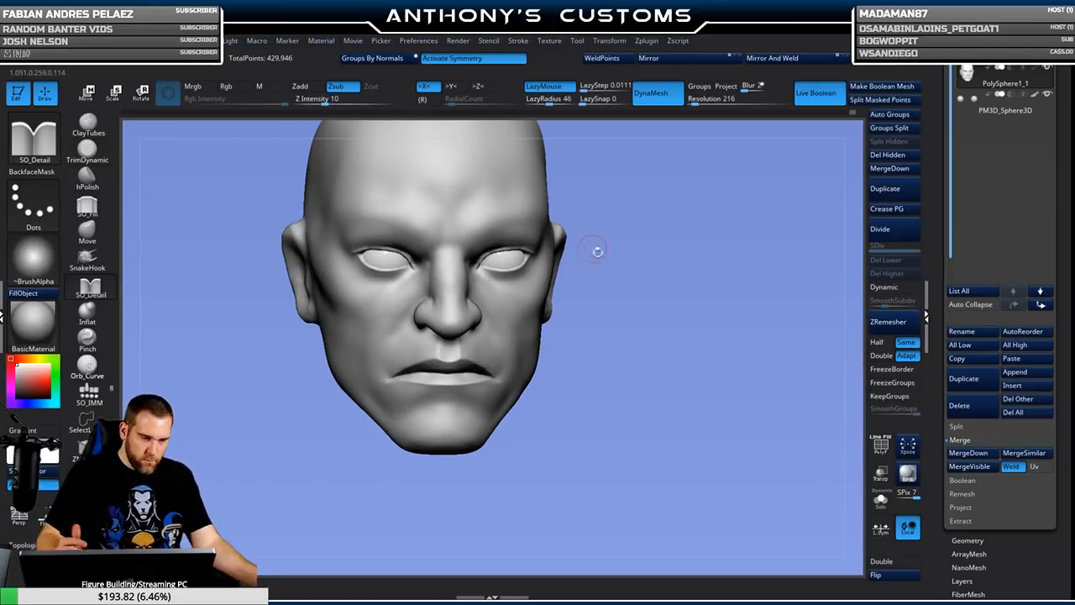
{"action": "left_click_drag", "start_coordinate": [597, 250], "coordinate": [655, 254]}
{"action": "left_click_drag", "start_coordinate": [427, 317], "coordinate": [361, 370]}
{"action": "left_click_drag", "start_coordinate": [413, 324], "coordinate": [401, 334], "text": "shift"}
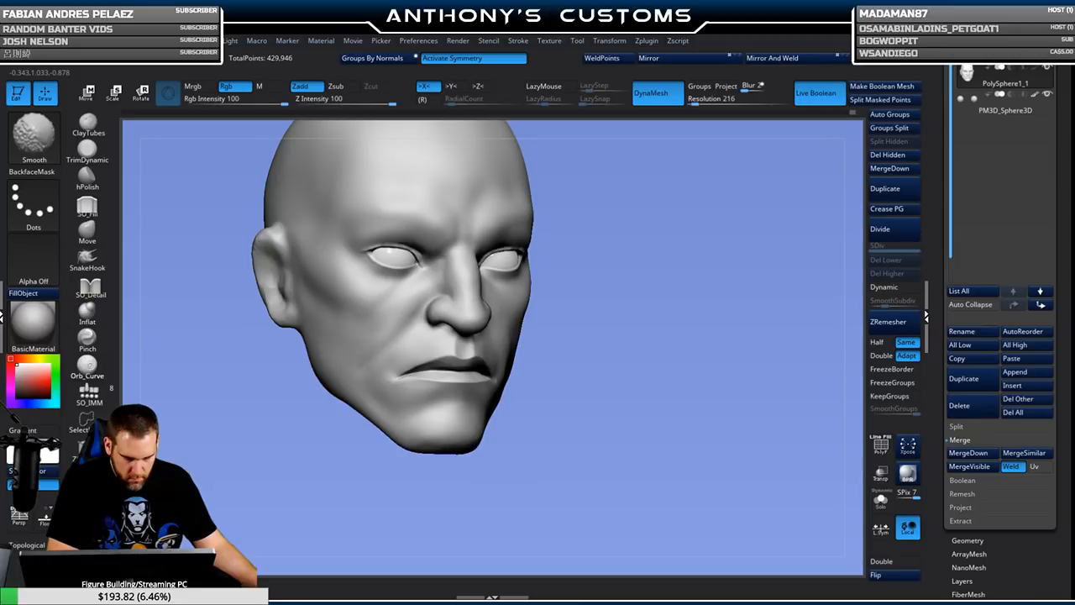
Flatten the jawline between the ear and chin with a resized TrimDynamic brush.
{"action": "left_click_drag", "start_coordinate": [649, 284], "coordinate": [683, 241]}
{"action": "mouse_move", "coordinate": [677, 316]}
{"action": "left_mouse_down", "text": "alt"}
{"action": "mouse_move", "coordinate": [697, 345]}
{"action": "mouse_move", "coordinate": [694, 313]}
{"action": "left_mouse_up", "text": "alt"}
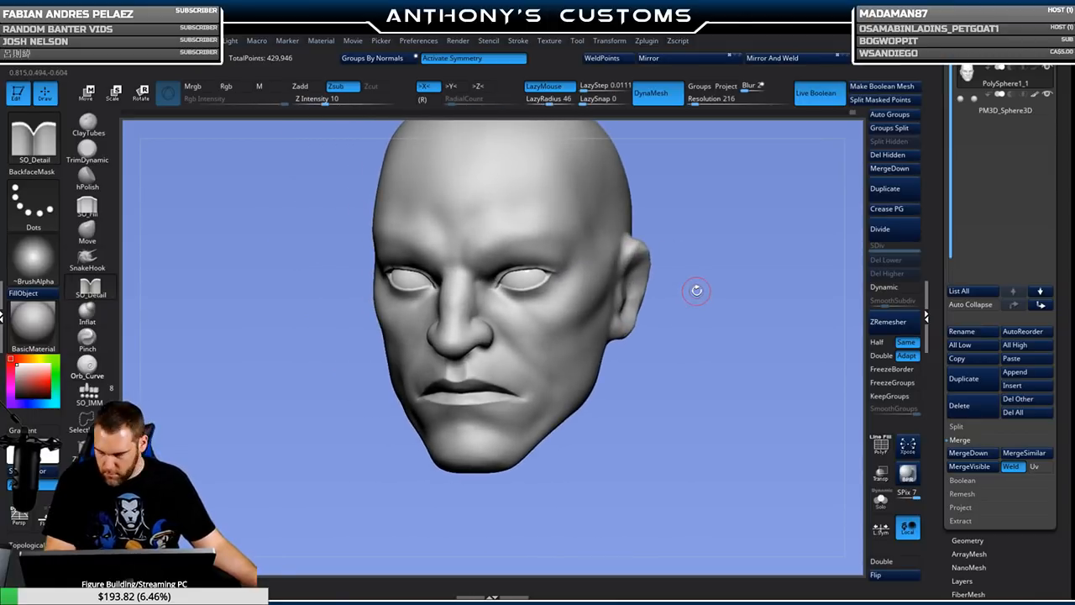
{"action": "mouse_move", "coordinate": [799, 295]}
{"action": "left_mouse_down"}
{"action": "mouse_move", "coordinate": [773, 305]}
{"action": "mouse_move", "coordinate": [770, 285]}
{"action": "left_mouse_up"}
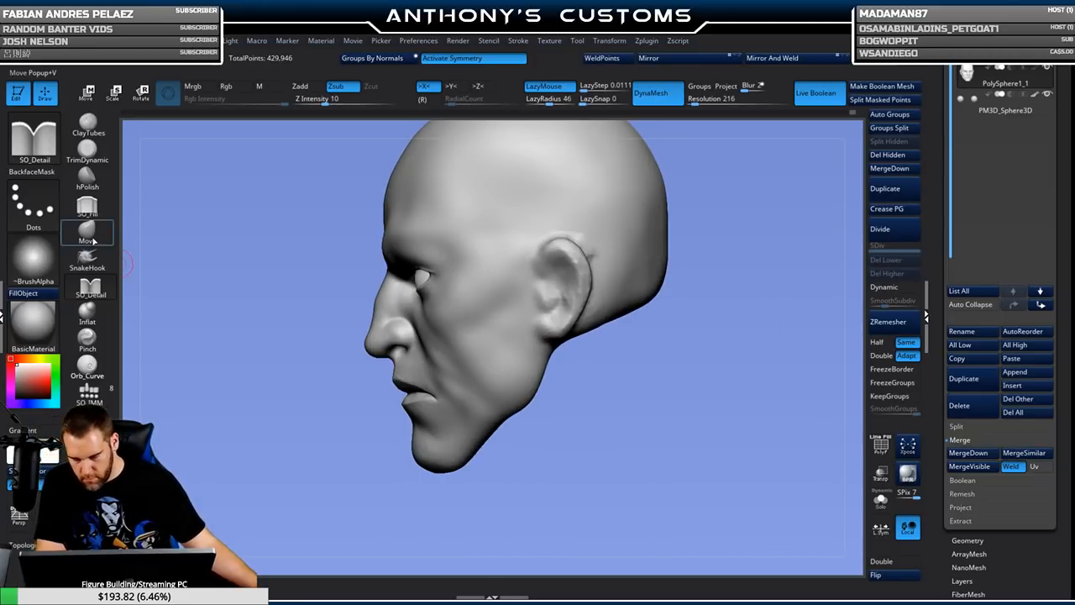
{"action": "left_click", "coordinate": [88, 154]}
{"action": "key", "text": "space"}
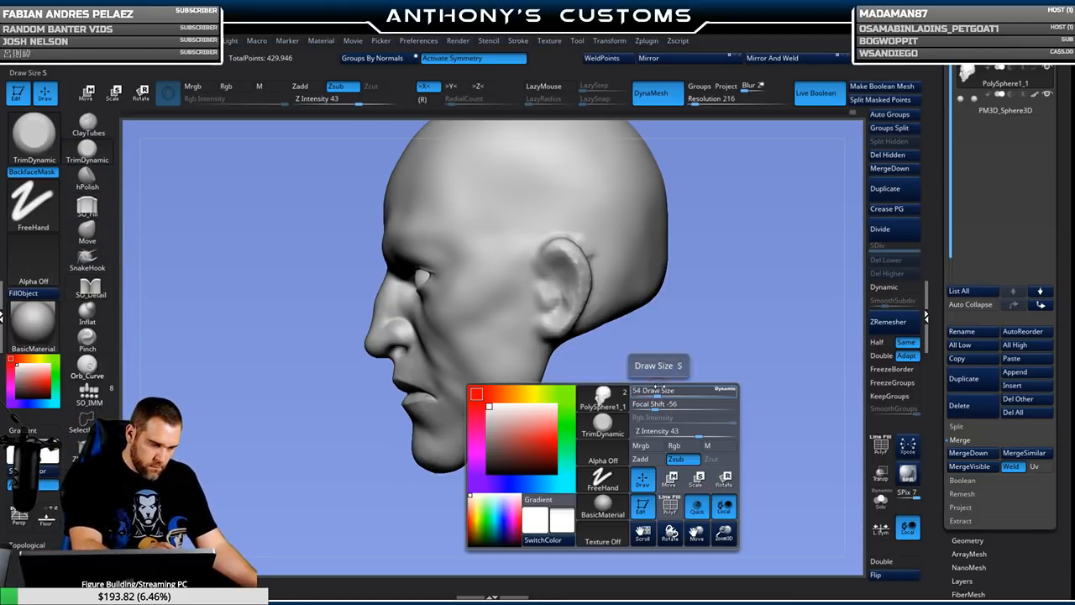
{"action": "left_click_drag", "start_coordinate": [663, 370], "coordinate": [547, 323]}
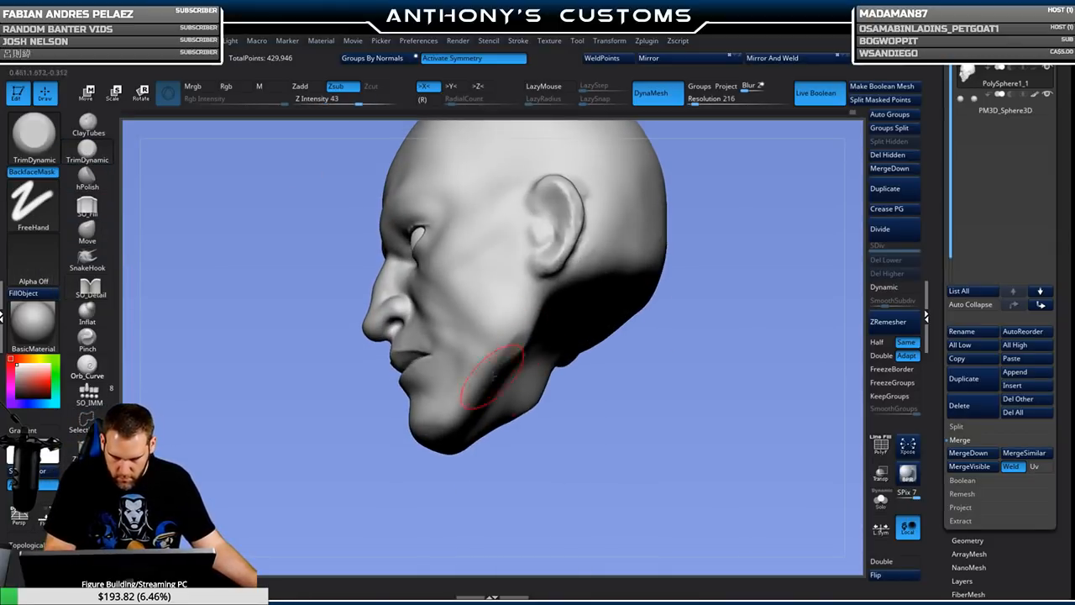
{"action": "left_click_drag", "start_coordinate": [579, 437], "coordinate": [595, 296]}
{"action": "left_click_drag", "start_coordinate": [537, 315], "coordinate": [506, 410]}
{"action": "left_click_drag", "start_coordinate": [511, 348], "coordinate": [506, 393]}
{"action": "mouse_move", "coordinate": [775, 403]}
{"action": "left_mouse_down"}
{"action": "mouse_move", "coordinate": [776, 463]}
{"action": "mouse_move", "coordinate": [752, 465]}
{"action": "mouse_move", "coordinate": [739, 441]}
{"action": "left_mouse_up"}
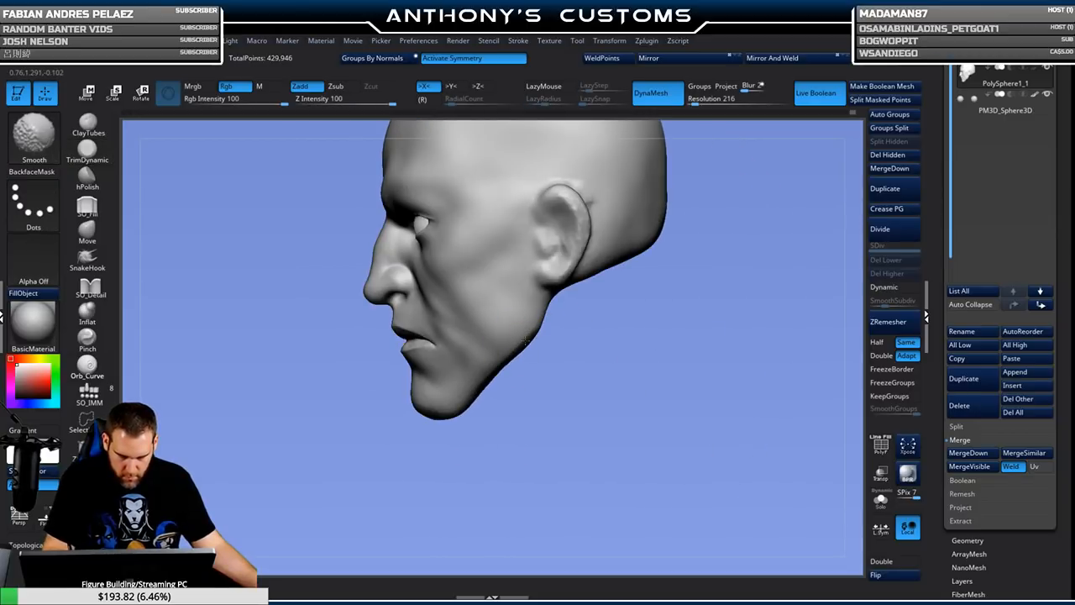
Trim the underside of the chin with the TrimDynamic brush and smooth the surface.
{"action": "left_click_drag", "start_coordinate": [583, 384], "coordinate": [586, 320]}
{"action": "mouse_move", "coordinate": [456, 432]}
{"action": "left_mouse_down"}
{"action": "mouse_move", "coordinate": [452, 458]}
{"action": "mouse_move", "coordinate": [454, 430]}
{"action": "mouse_move", "coordinate": [435, 460]}
{"action": "left_mouse_up"}
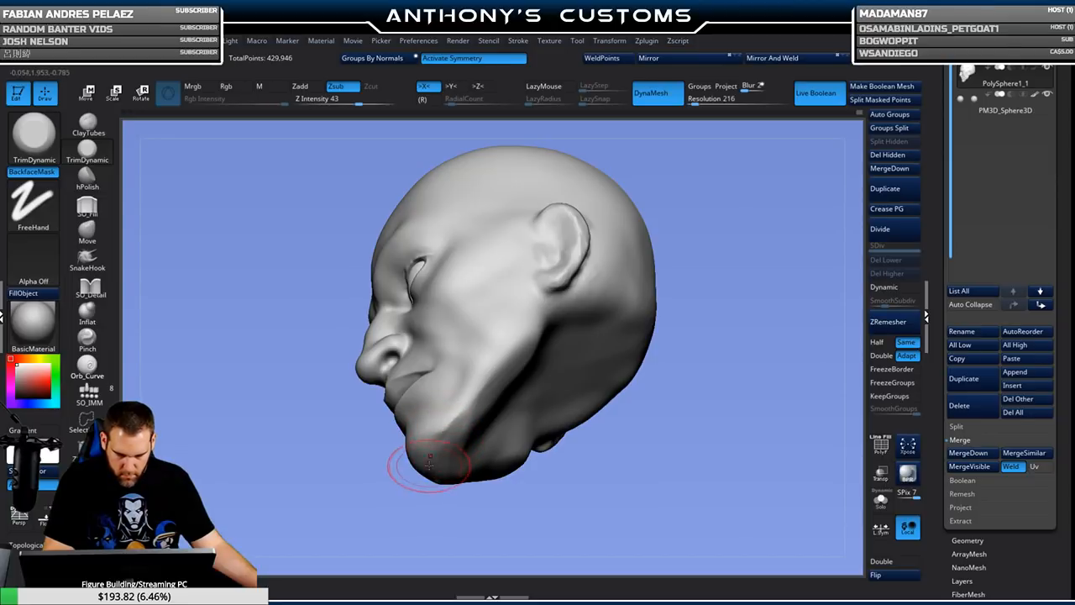
{"action": "key", "text": "shift"}
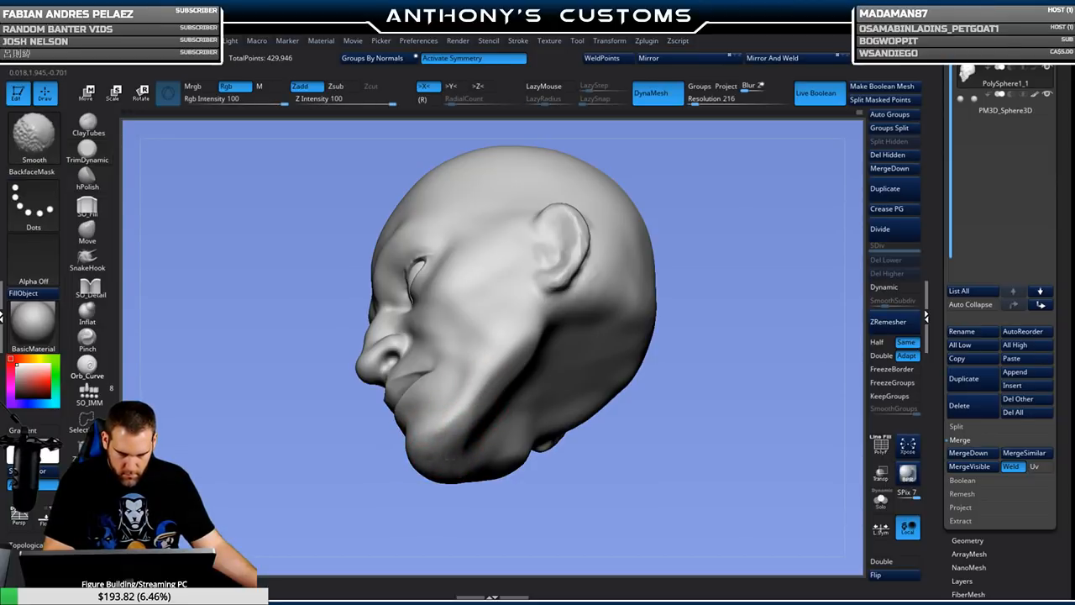
Pull the mouth corners slightly upward with a resized Move brush.
{"action": "mouse_move", "coordinate": [679, 346]}
{"action": "left_mouse_down"}
{"action": "mouse_move", "coordinate": [726, 380]}
{"action": "mouse_move", "coordinate": [713, 382]}
{"action": "left_mouse_up"}
{"action": "mouse_move", "coordinate": [630, 391]}
{"action": "left_mouse_down"}
{"action": "mouse_move", "coordinate": [677, 396]}
{"action": "mouse_move", "coordinate": [664, 372]}
{"action": "mouse_move", "coordinate": [681, 389]}
{"action": "mouse_move", "coordinate": [663, 396]}
{"action": "mouse_move", "coordinate": [672, 398]}
{"action": "left_mouse_up"}
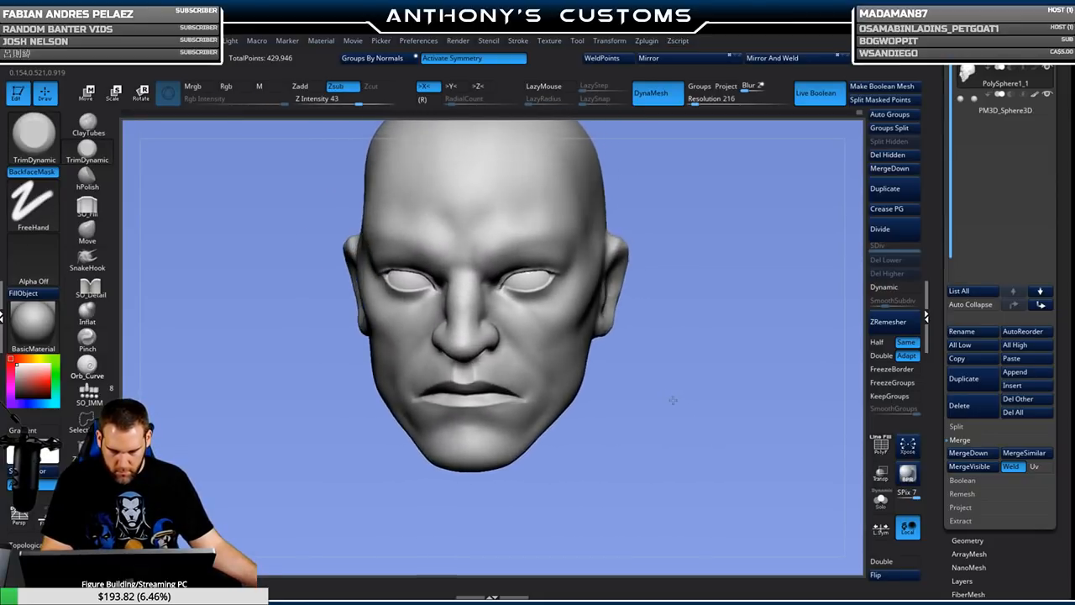
{"action": "mouse_move", "coordinate": [616, 325]}
{"action": "left_mouse_down", "text": "shift"}
{"action": "mouse_move", "coordinate": [646, 397]}
{"action": "mouse_move", "coordinate": [642, 419]}
{"action": "left_mouse_up", "text": "shift"}
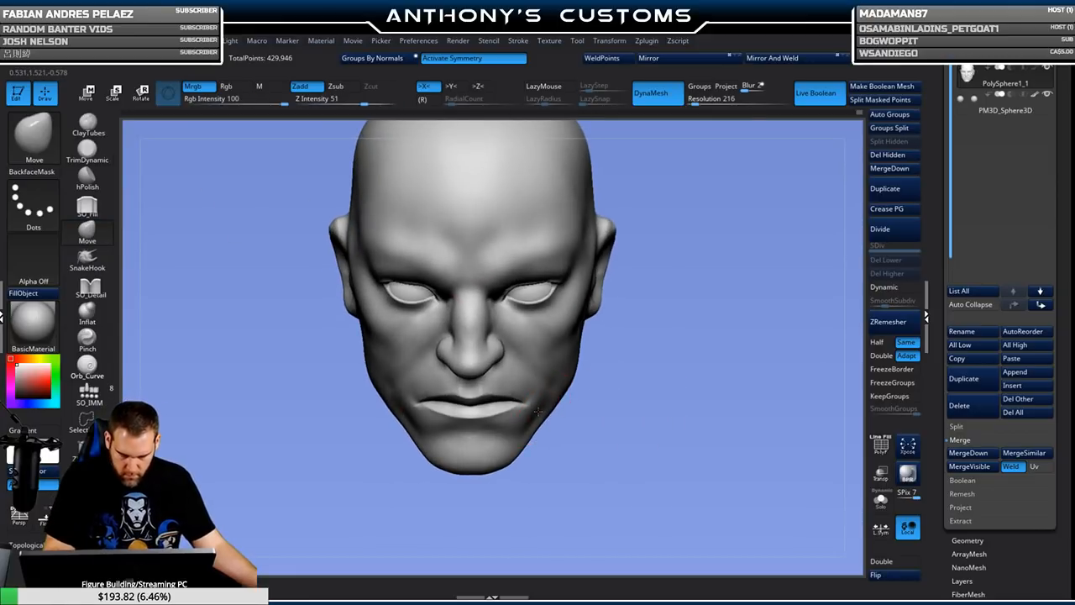
{"action": "key", "text": "space"}
{"action": "left_click_drag", "start_coordinate": [664, 348], "coordinate": [512, 349]}
{"action": "mouse_move", "coordinate": [508, 392]}
{"action": "left_mouse_down"}
{"action": "mouse_move", "coordinate": [647, 437]}
{"action": "mouse_move", "coordinate": [680, 427]}
{"action": "mouse_move", "coordinate": [508, 380]}
{"action": "left_mouse_up"}
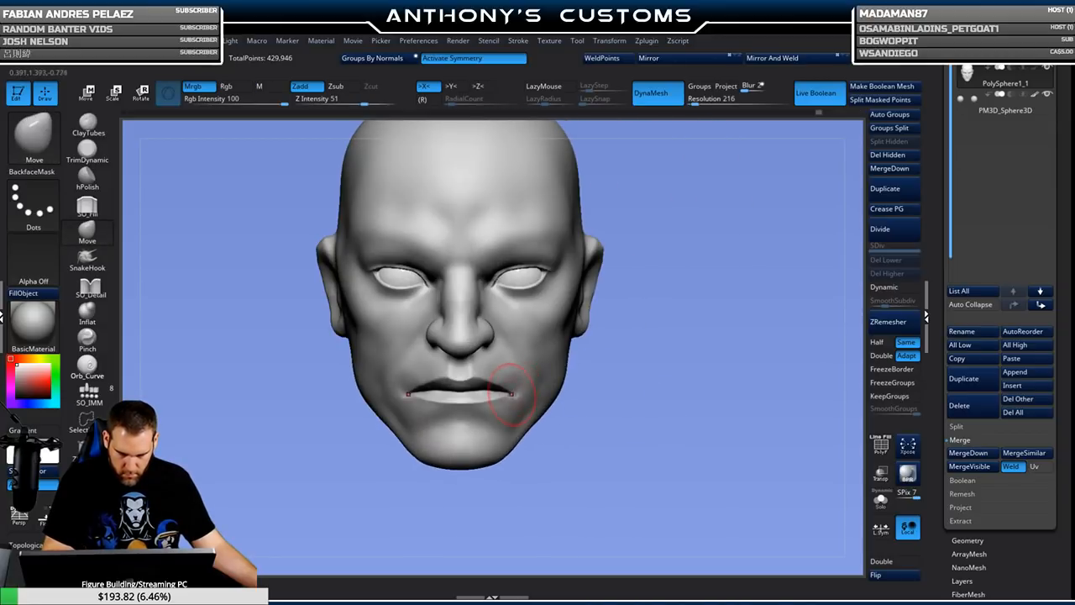
Reshape the upper eyelids and inner eye area with a resized Move brush.
{"action": "mouse_move", "coordinate": [629, 396]}
{"action": "left_mouse_down"}
{"action": "mouse_move", "coordinate": [657, 406]}
{"action": "mouse_move", "coordinate": [734, 319]}
{"action": "mouse_move", "coordinate": [724, 343]}
{"action": "left_mouse_up"}
{"action": "key", "text": "space"}
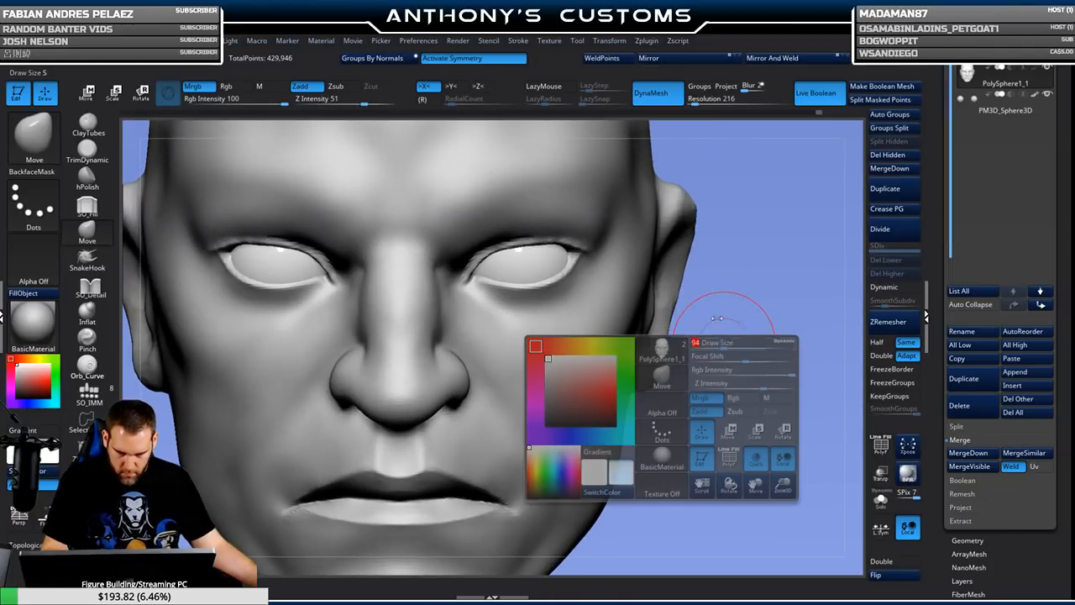
{"action": "left_click_drag", "start_coordinate": [528, 236], "coordinate": [508, 235]}
{"action": "left_click_drag", "start_coordinate": [678, 214], "coordinate": [483, 276]}
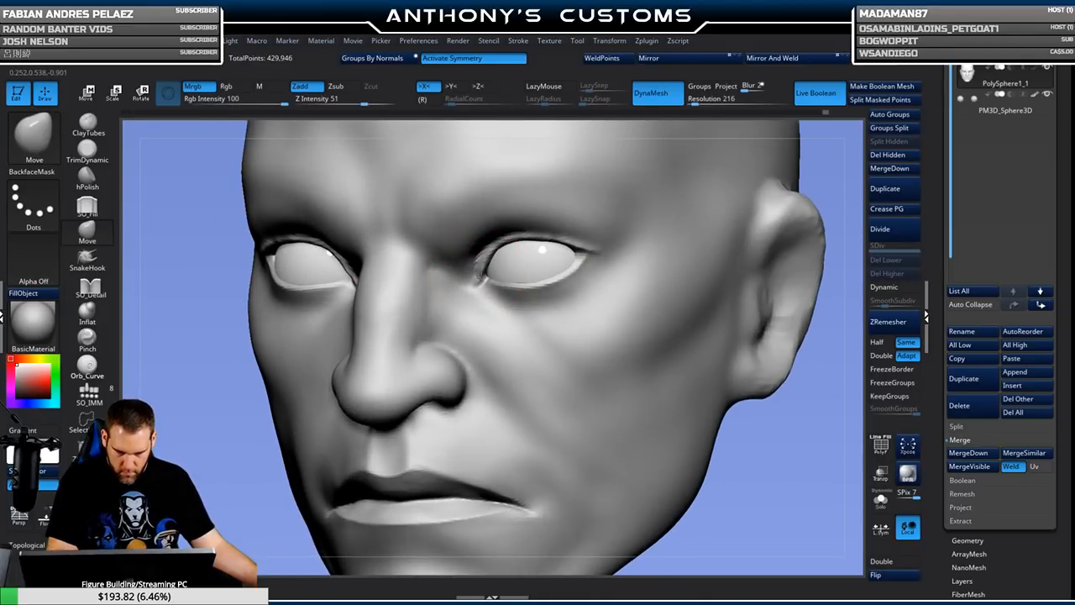
{"action": "left_click_drag", "start_coordinate": [798, 401], "coordinate": [739, 361], "text": "alt"}
{"action": "left_click_drag", "start_coordinate": [722, 370], "coordinate": [744, 380], "text": "shift"}
{"action": "left_click_drag", "start_coordinate": [674, 377], "coordinate": [724, 354]}
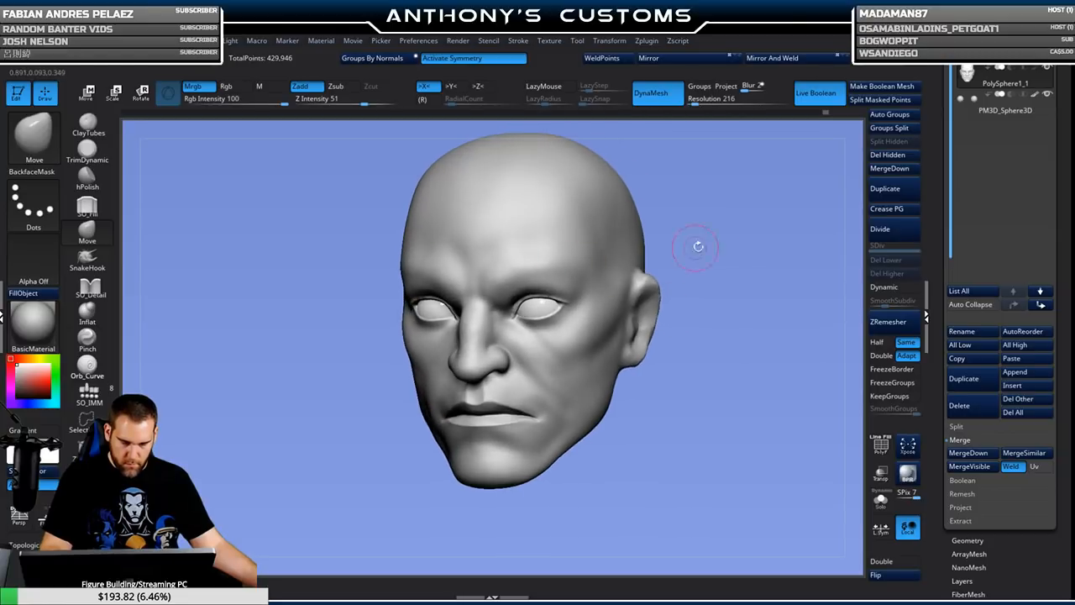
Build up the inner brows above the eyes with the ClayTubes brush and smooth the added clay.
{"action": "key", "text": "b"}
{"action": "key", "text": "c"}
{"action": "key", "text": "t"}
{"action": "key", "text": "space"}
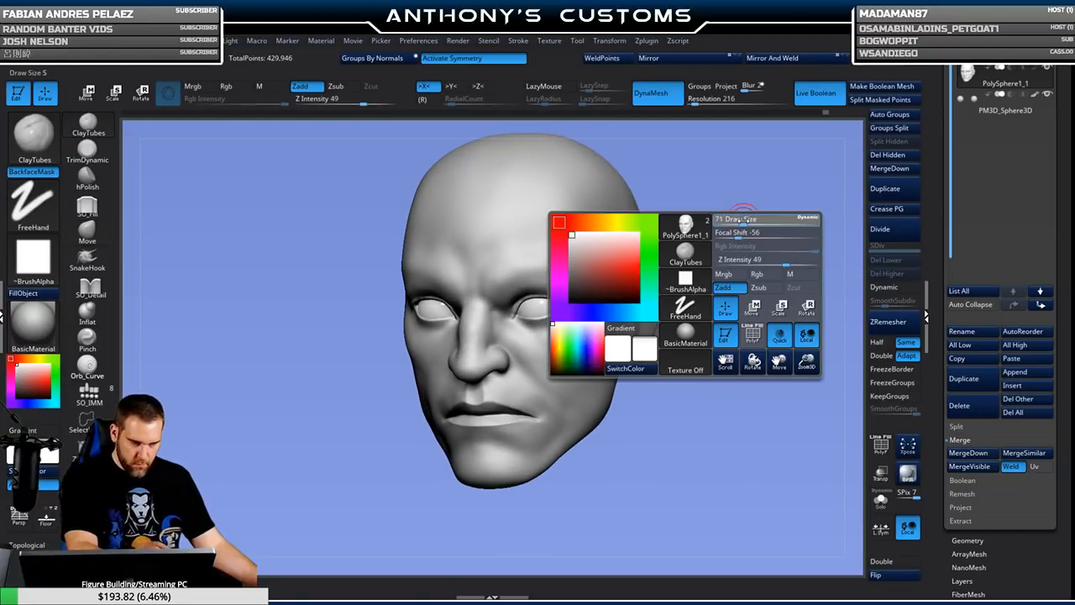
{"action": "mouse_move", "coordinate": [539, 267]}
{"action": "left_mouse_down"}
{"action": "mouse_move", "coordinate": [510, 299]}
{"action": "mouse_move", "coordinate": [490, 285]}
{"action": "mouse_move", "coordinate": [507, 294]}
{"action": "mouse_move", "coordinate": [561, 280]}
{"action": "mouse_move", "coordinate": [548, 261]}
{"action": "mouse_move", "coordinate": [497, 282]}
{"action": "left_mouse_up"}
{"action": "left_click_drag", "start_coordinate": [667, 206], "coordinate": [546, 250]}
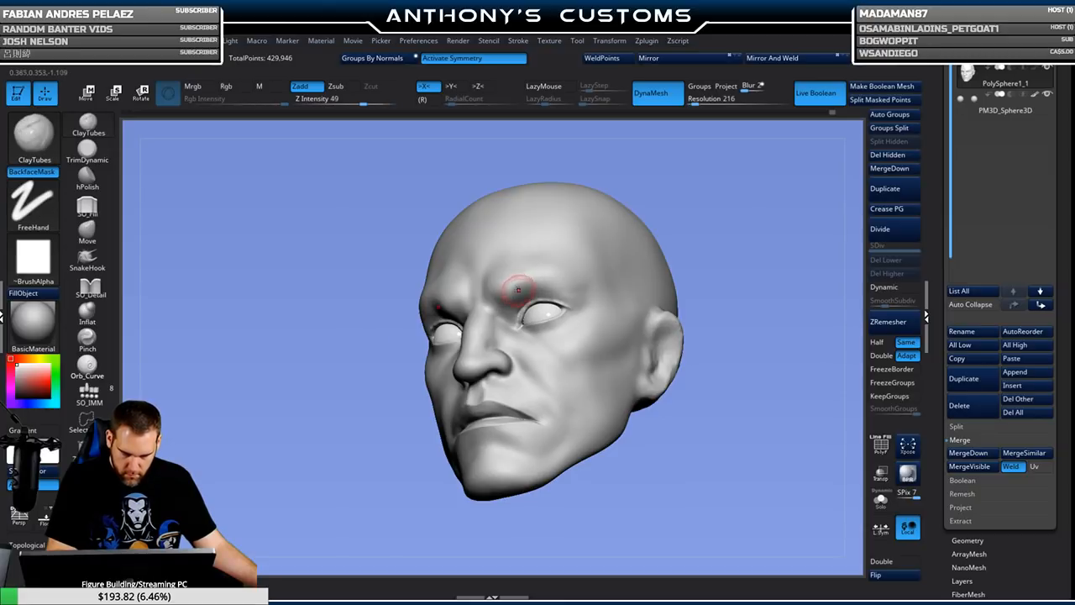
{"action": "left_click_drag", "start_coordinate": [509, 302], "coordinate": [526, 286]}
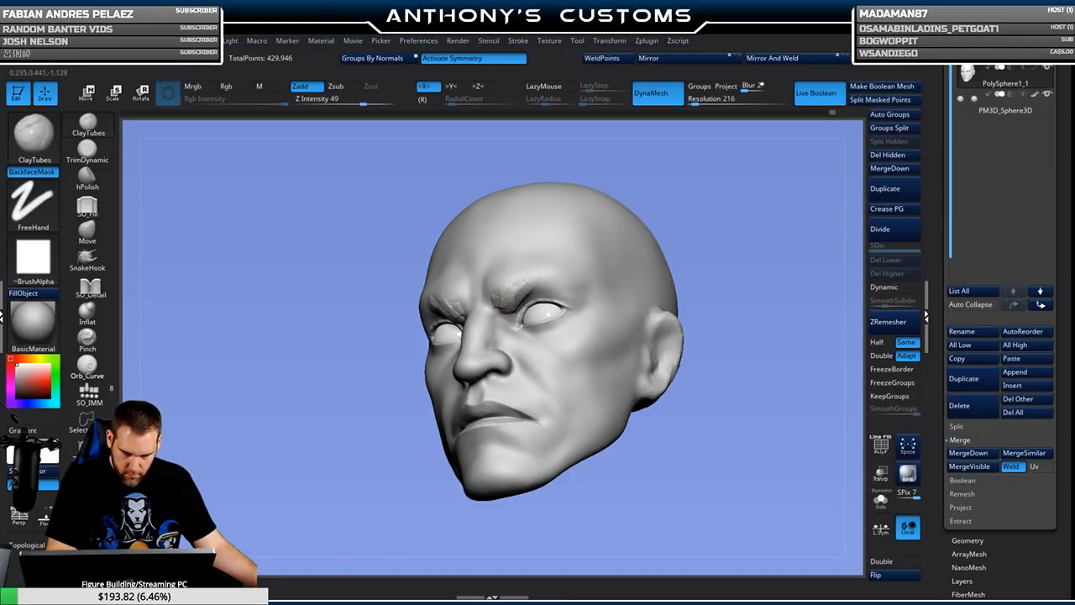
{"action": "key", "text": "shift"}
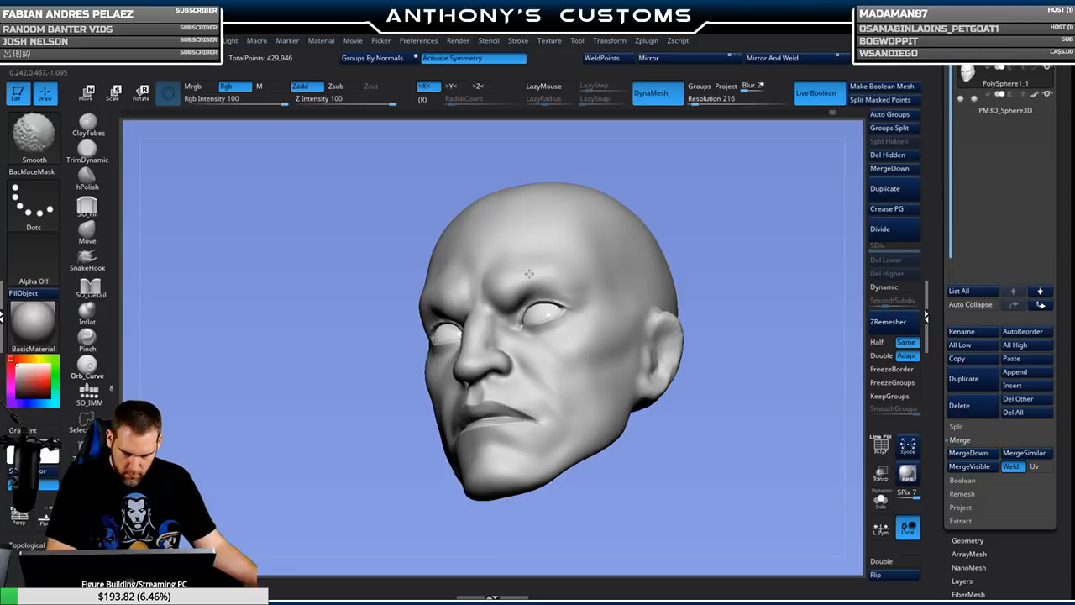
Add clay to the bridge of the nose between the brows with ClayTubes and smooth it.
{"action": "mouse_move", "coordinate": [648, 187]}
{"action": "left_mouse_down", "text": "shift"}
{"action": "mouse_move", "coordinate": [713, 260]}
{"action": "mouse_move", "coordinate": [677, 346]}
{"action": "left_mouse_up", "text": "shift"}
{"action": "left_click_drag", "start_coordinate": [467, 268], "coordinate": [468, 306]}
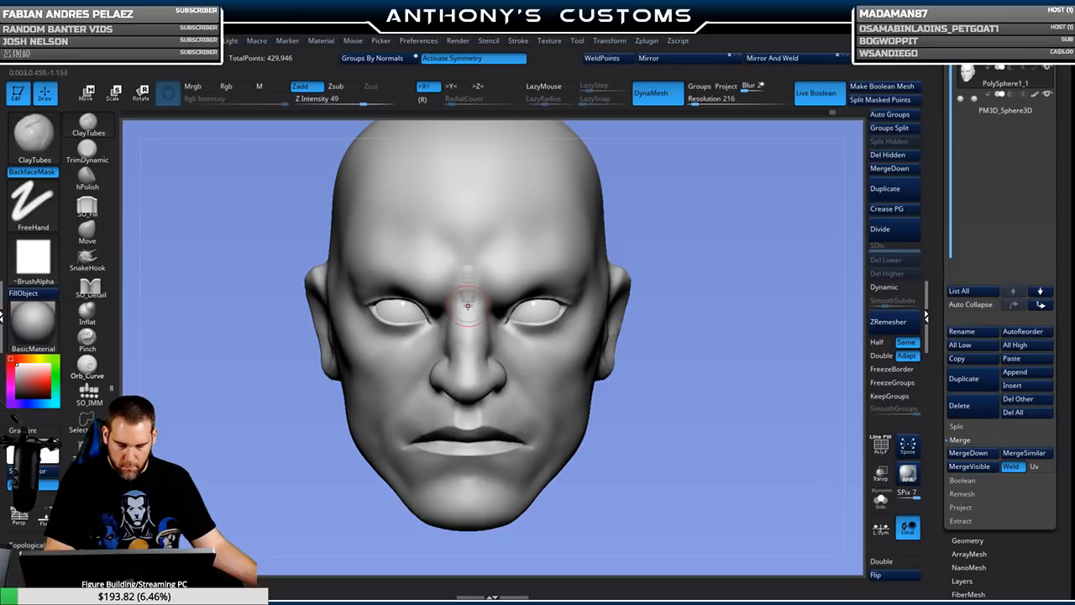
{"action": "key", "text": "shift"}
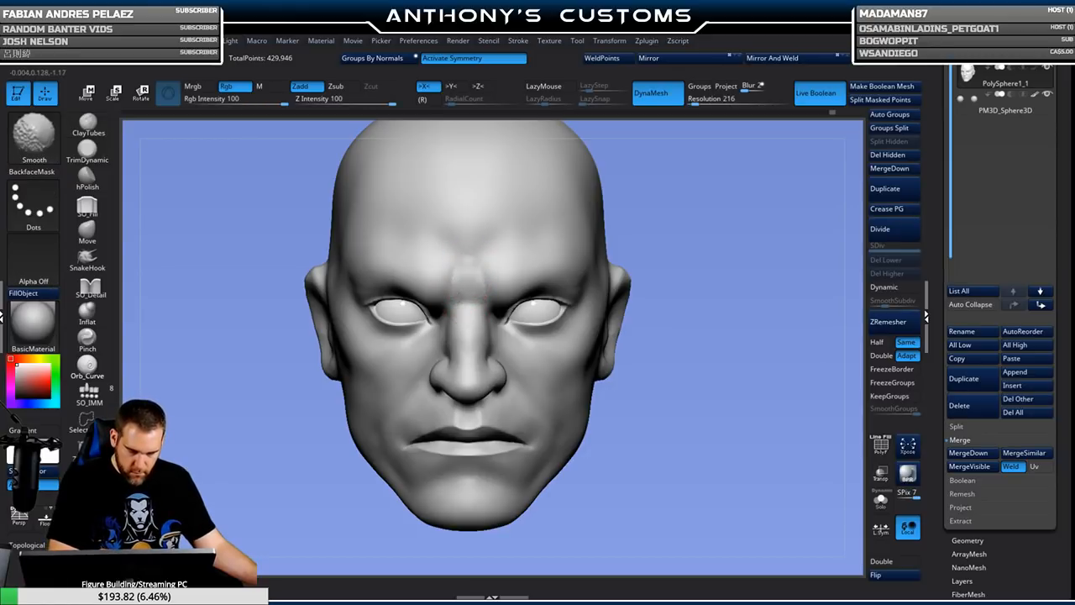
Build up the area beside the outer eye corner with ClayTubes and smooth it into the temple and cheekbone.
{"action": "left_click_drag", "start_coordinate": [669, 249], "coordinate": [554, 233]}
{"action": "left_click_drag", "start_coordinate": [656, 249], "coordinate": [747, 239]}
{"action": "mouse_move", "coordinate": [554, 252]}
{"action": "left_mouse_down"}
{"action": "mouse_move", "coordinate": [659, 247]}
{"action": "mouse_move", "coordinate": [571, 267]}
{"action": "left_mouse_up"}
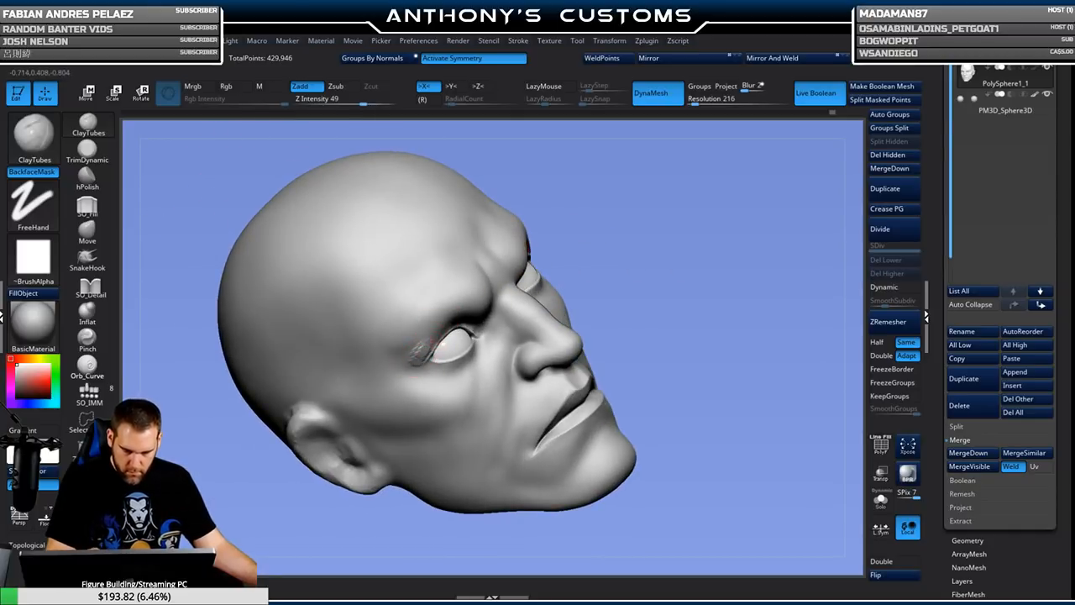
{"action": "mouse_move", "coordinate": [407, 359]}
{"action": "left_mouse_down"}
{"action": "mouse_move", "coordinate": [430, 375]}
{"action": "mouse_move", "coordinate": [398, 356]}
{"action": "mouse_move", "coordinate": [416, 369]}
{"action": "left_mouse_up"}
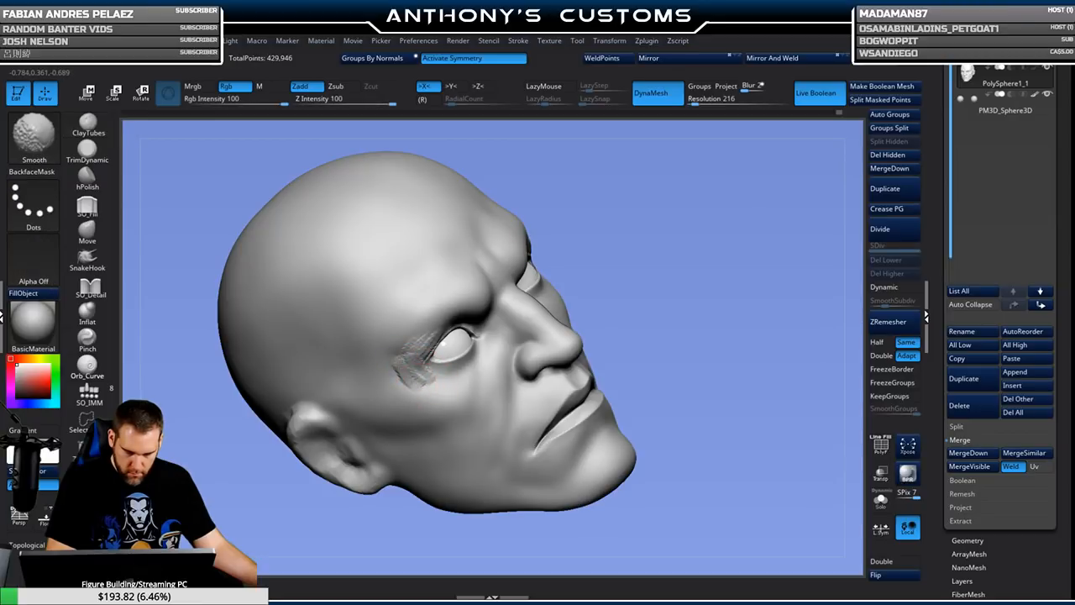
{"action": "key", "text": "space"}
{"action": "mouse_move", "coordinate": [625, 229]}
{"action": "left_mouse_down"}
{"action": "mouse_move", "coordinate": [611, 238]}
{"action": "mouse_move", "coordinate": [619, 230]}
{"action": "left_mouse_up"}
{"action": "left_click_drag", "start_coordinate": [408, 351], "coordinate": [420, 359], "text": "shift"}
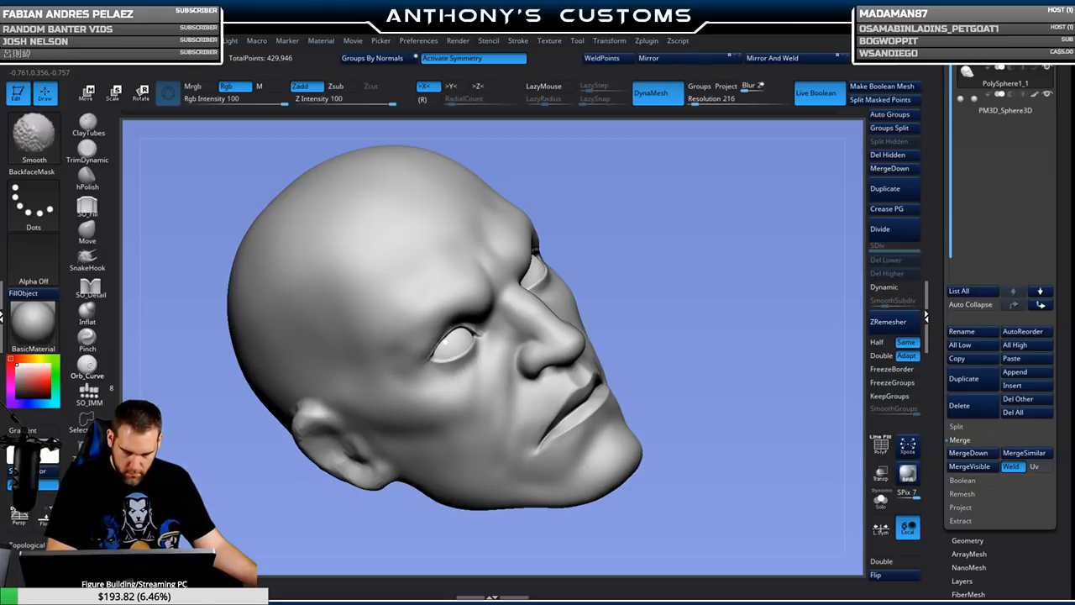
Fill the hollow between the outer brow and upper eyelid with the SO_Fill brush and smooth it.
{"action": "mouse_move", "coordinate": [724, 236]}
{"action": "left_mouse_down"}
{"action": "mouse_move", "coordinate": [664, 241]}
{"action": "mouse_move", "coordinate": [698, 201]}
{"action": "left_mouse_up"}
{"action": "mouse_move", "coordinate": [759, 269]}
{"action": "left_mouse_down"}
{"action": "mouse_move", "coordinate": [762, 259]}
{"action": "mouse_move", "coordinate": [700, 228]}
{"action": "mouse_move", "coordinate": [806, 235]}
{"action": "mouse_move", "coordinate": [225, 165]}
{"action": "left_mouse_up"}
{"action": "left_click", "coordinate": [86, 206]}
{"action": "mouse_move", "coordinate": [713, 188]}
{"action": "left_mouse_down", "text": "alt"}
{"action": "mouse_move", "coordinate": [733, 267]}
{"action": "mouse_move", "coordinate": [523, 252]}
{"action": "left_mouse_up", "text": "alt"}
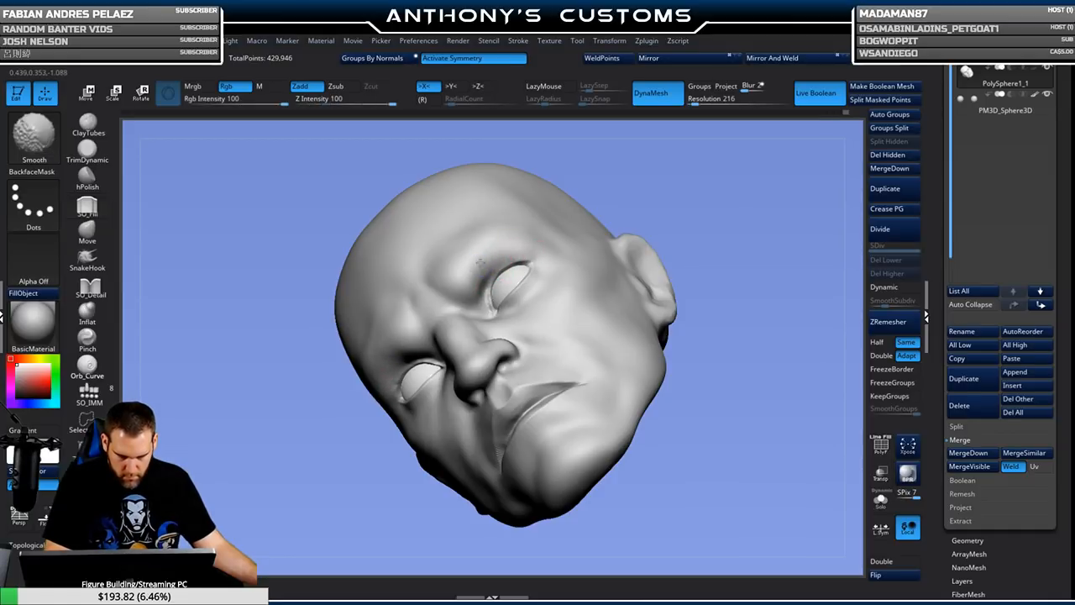
Refine the frown creases between the brows and beside the nose bridge with the SO_Detail brush, undoing the unwanted stroke.
{"action": "left_click_drag", "start_coordinate": [707, 209], "coordinate": [722, 273], "text": "shift"}
{"action": "left_click", "coordinate": [90, 287]}
{"action": "left_click_drag", "start_coordinate": [693, 197], "coordinate": [714, 200]}
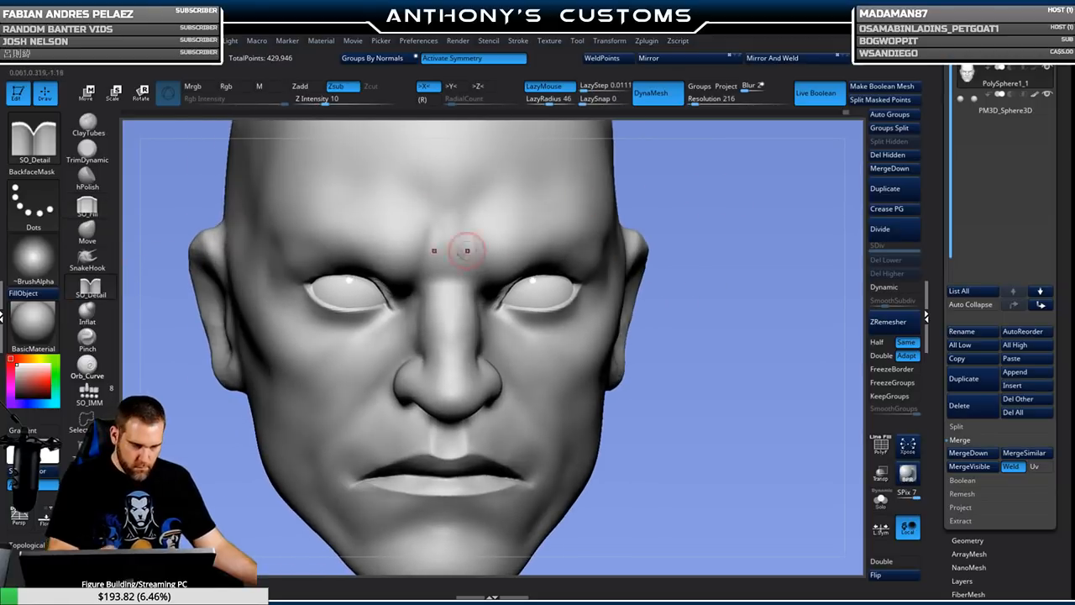
{"action": "left_click_drag", "start_coordinate": [432, 221], "coordinate": [410, 296]}
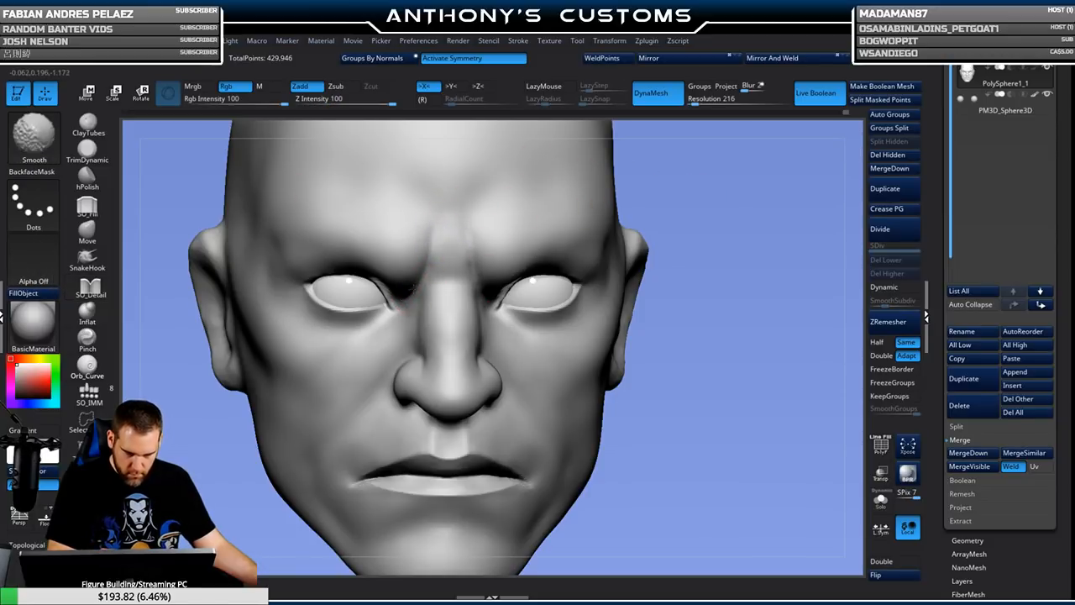
{"action": "mouse_move", "coordinate": [697, 205]}
{"action": "left_mouse_down"}
{"action": "mouse_move", "coordinate": [400, 300]}
{"action": "mouse_move", "coordinate": [468, 276]}
{"action": "left_mouse_up"}
{"action": "key", "text": "ctrl+z"}
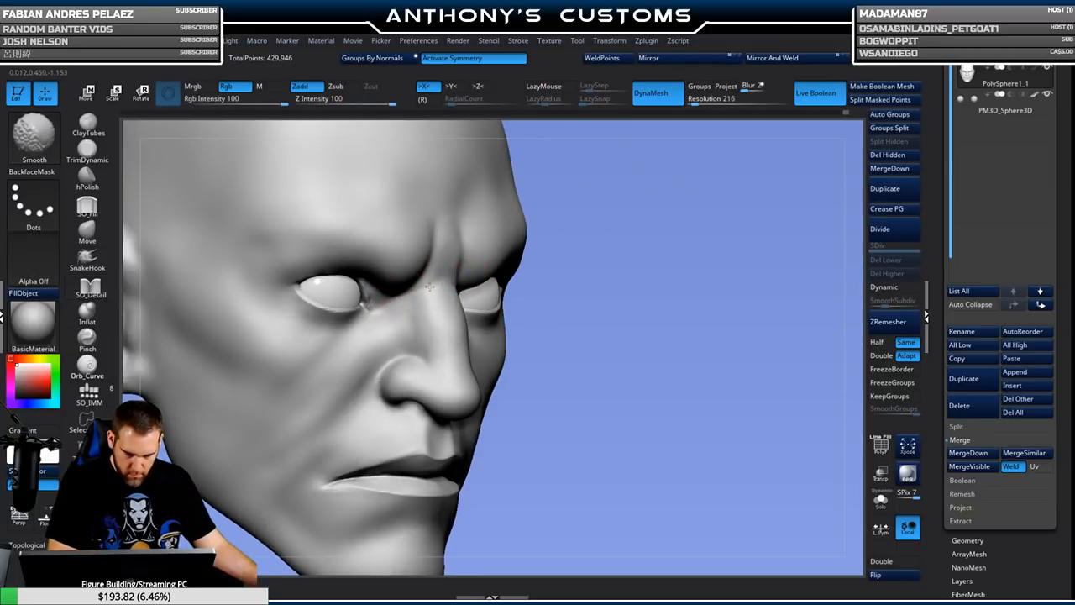
{"action": "left_click_drag", "start_coordinate": [638, 232], "coordinate": [470, 290]}
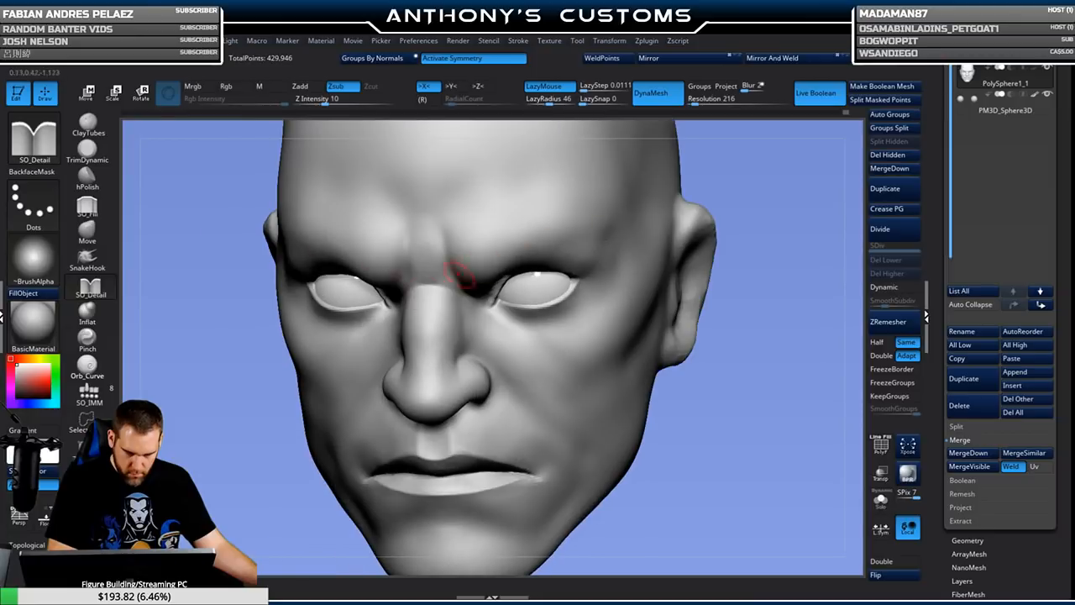
Adjust the proportions of the nose and lower face with the Move brush.
{"action": "left_click_drag", "start_coordinate": [756, 199], "coordinate": [675, 233]}
{"action": "mouse_move", "coordinate": [654, 314]}
{"action": "left_mouse_down"}
{"action": "mouse_move", "coordinate": [698, 308]}
{"action": "mouse_move", "coordinate": [653, 313]}
{"action": "left_mouse_up"}
{"action": "left_click", "coordinate": [87, 232]}
{"action": "key", "text": "space"}
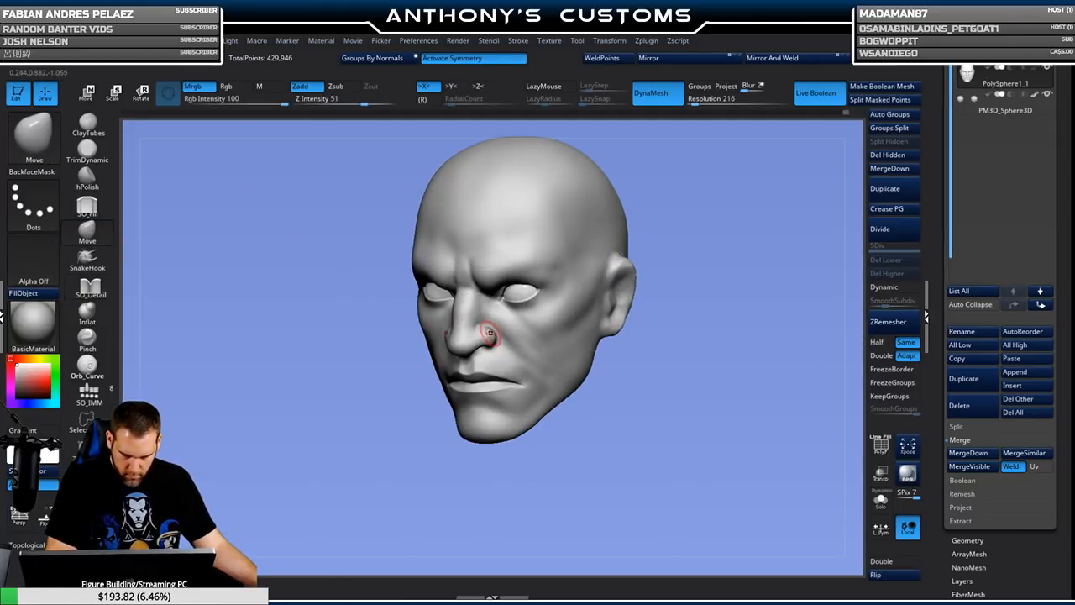
{"action": "mouse_move", "coordinate": [626, 311]}
{"action": "left_mouse_down"}
{"action": "mouse_move", "coordinate": [700, 296]}
{"action": "mouse_move", "coordinate": [657, 267]}
{"action": "left_mouse_up"}
{"action": "key", "text": "space"}
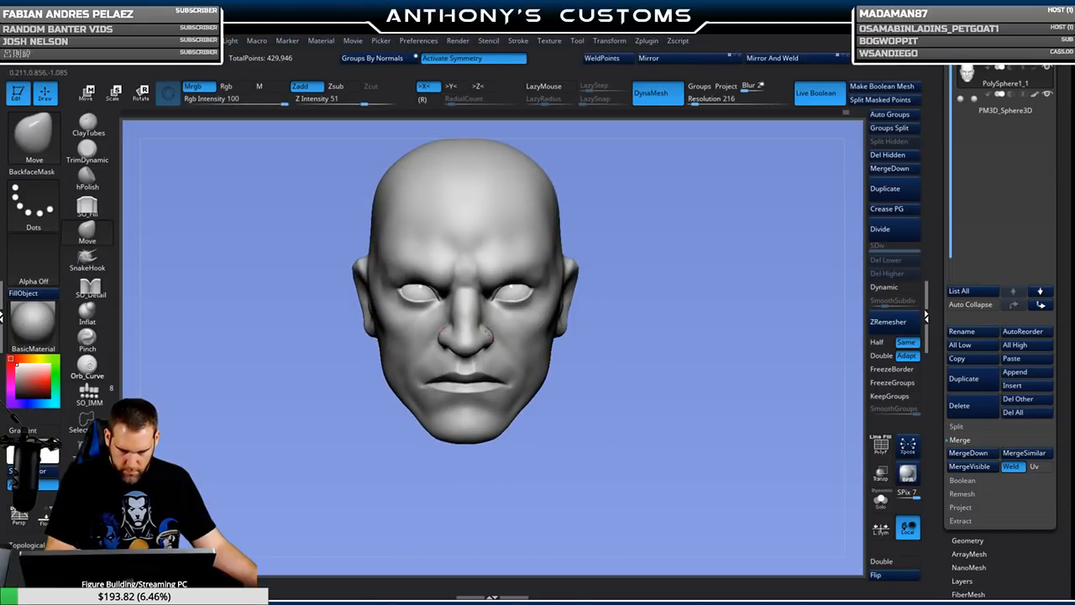
{"action": "left_click_drag", "start_coordinate": [643, 330], "coordinate": [598, 331]}
{"action": "left_click_drag", "start_coordinate": [469, 344], "coordinate": [461, 346]}
{"action": "left_click_drag", "start_coordinate": [416, 450], "coordinate": [466, 452]}
{"action": "mouse_move", "coordinate": [640, 345]}
{"action": "left_mouse_down"}
{"action": "mouse_move", "coordinate": [687, 339]}
{"action": "mouse_move", "coordinate": [646, 342]}
{"action": "left_mouse_up"}
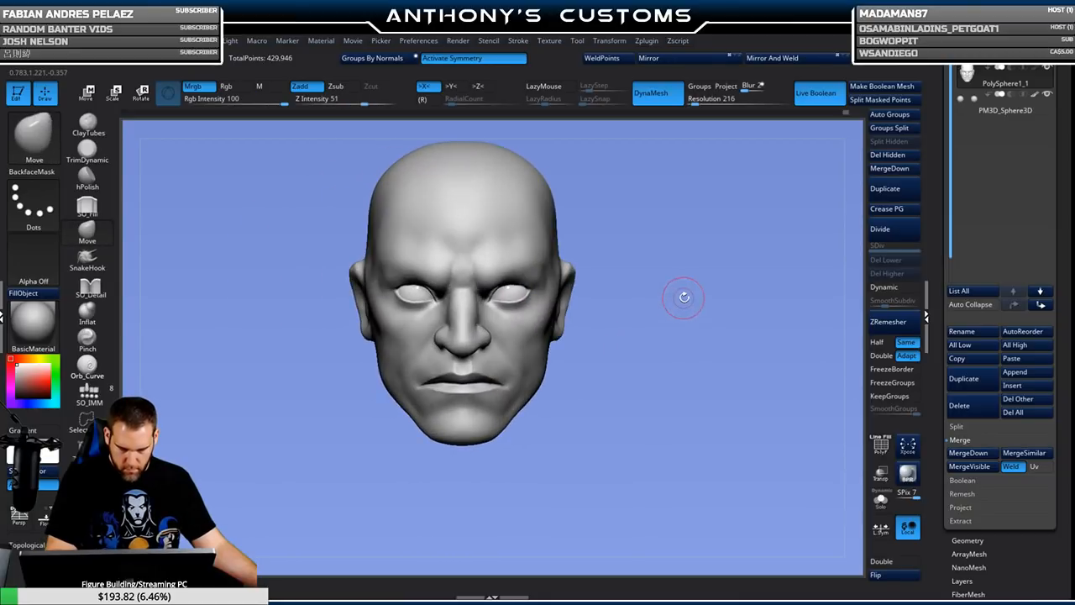
Build up the folds from the inner eye corner down beside the nose to the cheek with ClayTubes, and smooth them.
{"action": "mouse_move", "coordinate": [738, 366]}
{"action": "left_mouse_down"}
{"action": "mouse_move", "coordinate": [714, 369]}
{"action": "mouse_move", "coordinate": [724, 353]}
{"action": "mouse_move", "coordinate": [705, 349]}
{"action": "mouse_move", "coordinate": [744, 433]}
{"action": "mouse_move", "coordinate": [764, 361]}
{"action": "left_mouse_up"}
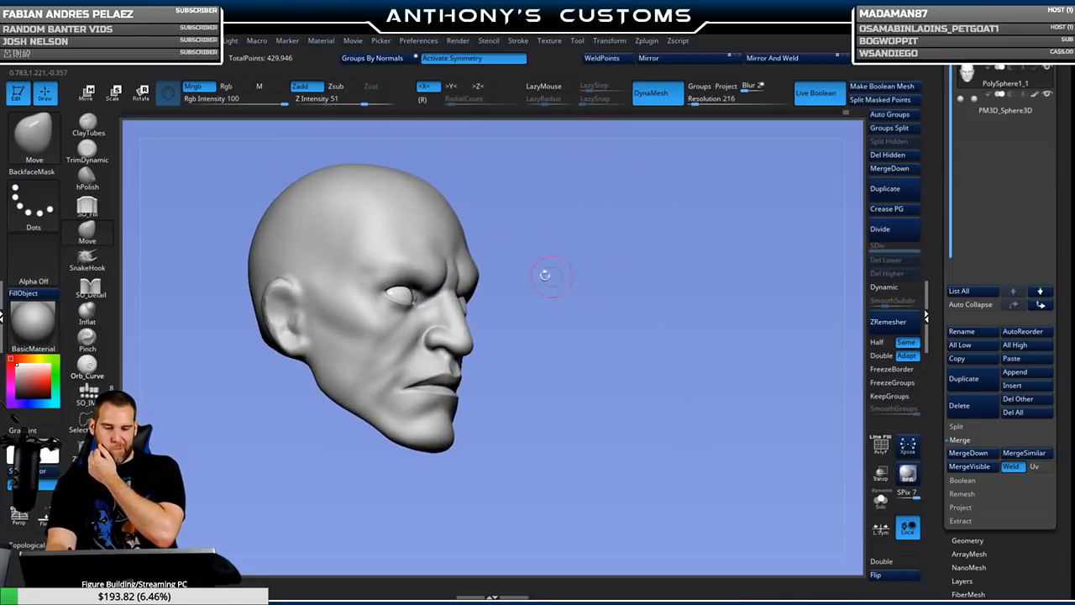
{"action": "left_click", "coordinate": [95, 132]}
{"action": "mouse_move", "coordinate": [593, 314]}
{"action": "left_mouse_down", "text": "alt"}
{"action": "mouse_move", "coordinate": [579, 350]}
{"action": "mouse_move", "coordinate": [652, 345]}
{"action": "mouse_move", "coordinate": [517, 313]}
{"action": "mouse_move", "coordinate": [473, 326]}
{"action": "left_mouse_up", "text": "alt"}
{"action": "key", "text": "space"}
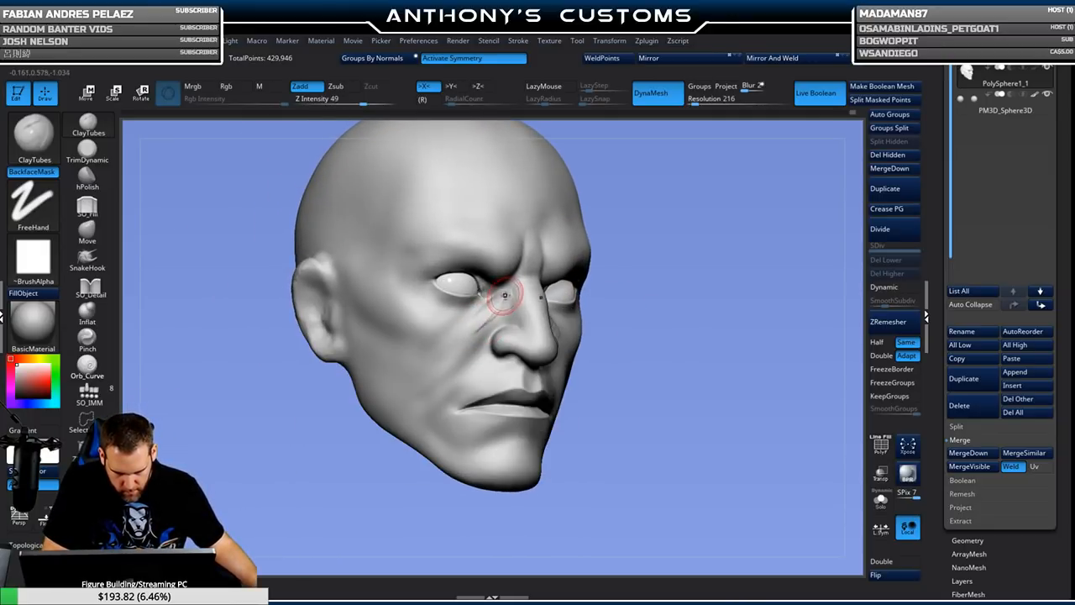
{"action": "left_click_drag", "start_coordinate": [509, 308], "coordinate": [484, 321]}
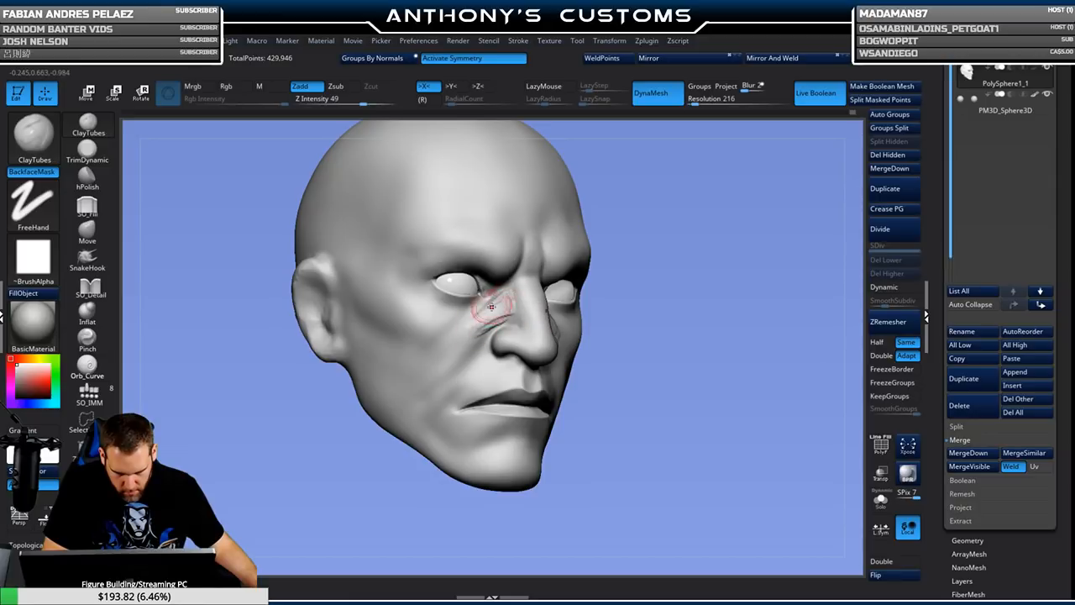
{"action": "mouse_move", "coordinate": [443, 354]}
{"action": "left_mouse_down"}
{"action": "mouse_move", "coordinate": [434, 368]}
{"action": "mouse_move", "coordinate": [482, 329]}
{"action": "left_mouse_up"}
{"action": "key", "text": "space"}
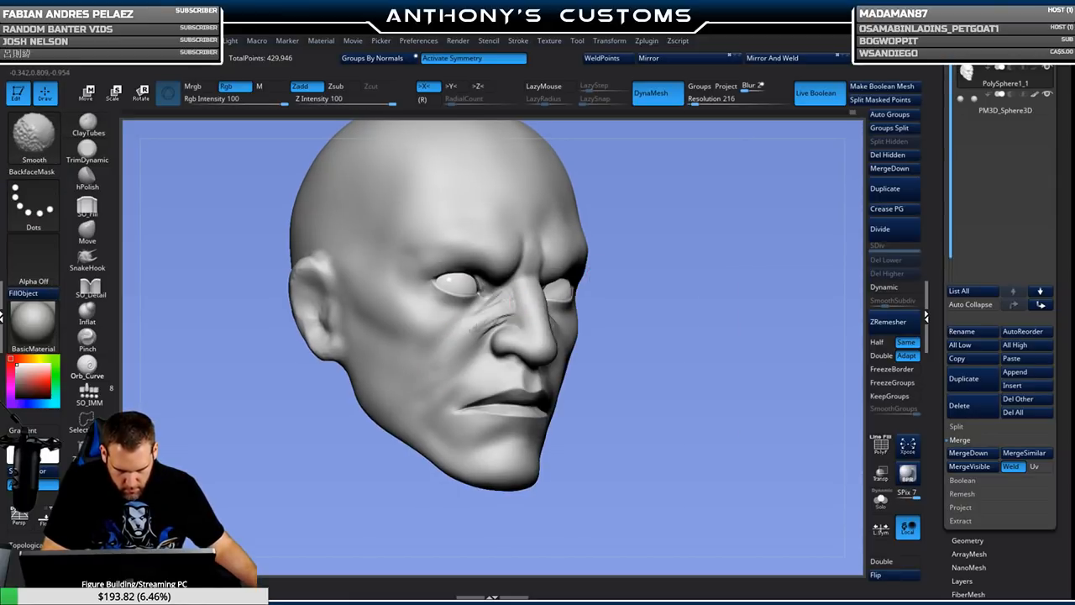
{"action": "mouse_move", "coordinate": [481, 317]}
{"action": "left_mouse_down", "text": "shift"}
{"action": "mouse_move", "coordinate": [497, 323]}
{"action": "mouse_move", "coordinate": [502, 300]}
{"action": "left_mouse_up", "text": "shift"}
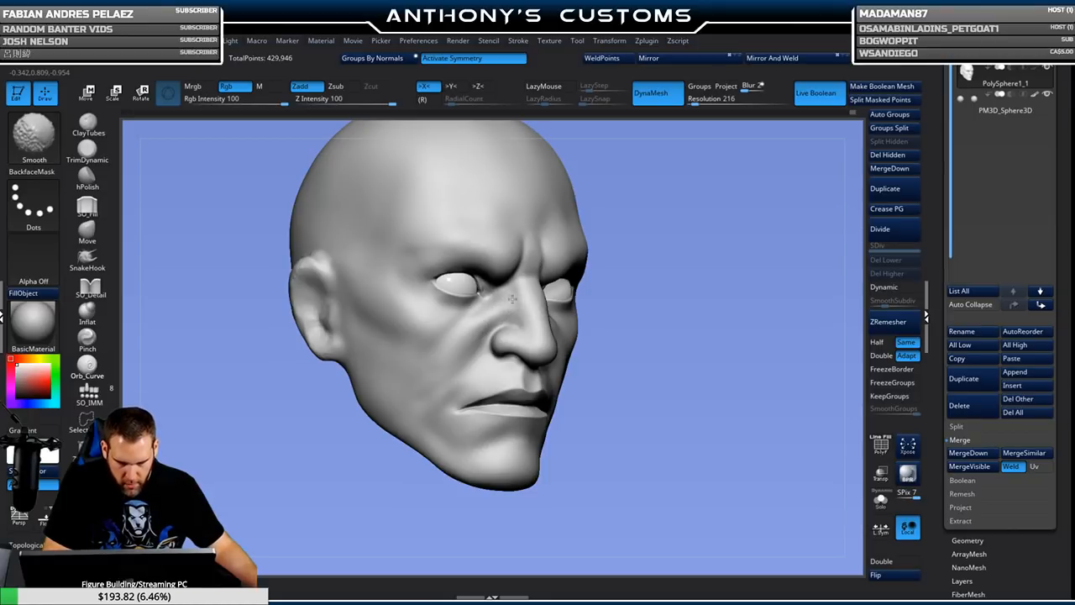
Flatten the cheek surface beside the nose with the TrimDynamic brush and smooth the result.
{"action": "left_click_drag", "start_coordinate": [742, 314], "coordinate": [772, 369]}
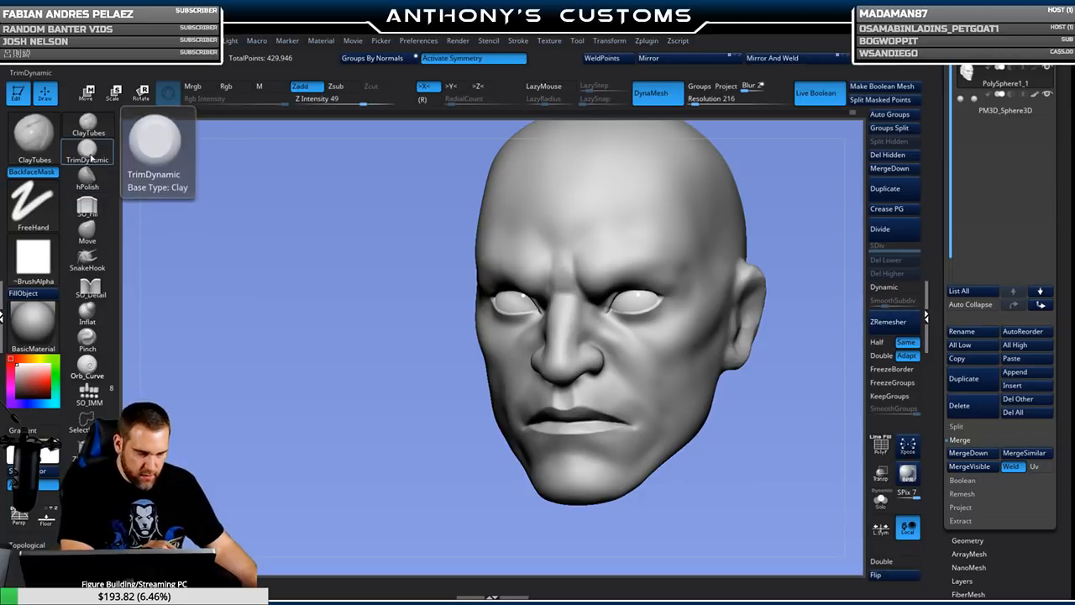
{"action": "left_click", "coordinate": [88, 149]}
{"action": "left_click_drag", "start_coordinate": [387, 450], "coordinate": [545, 314]}
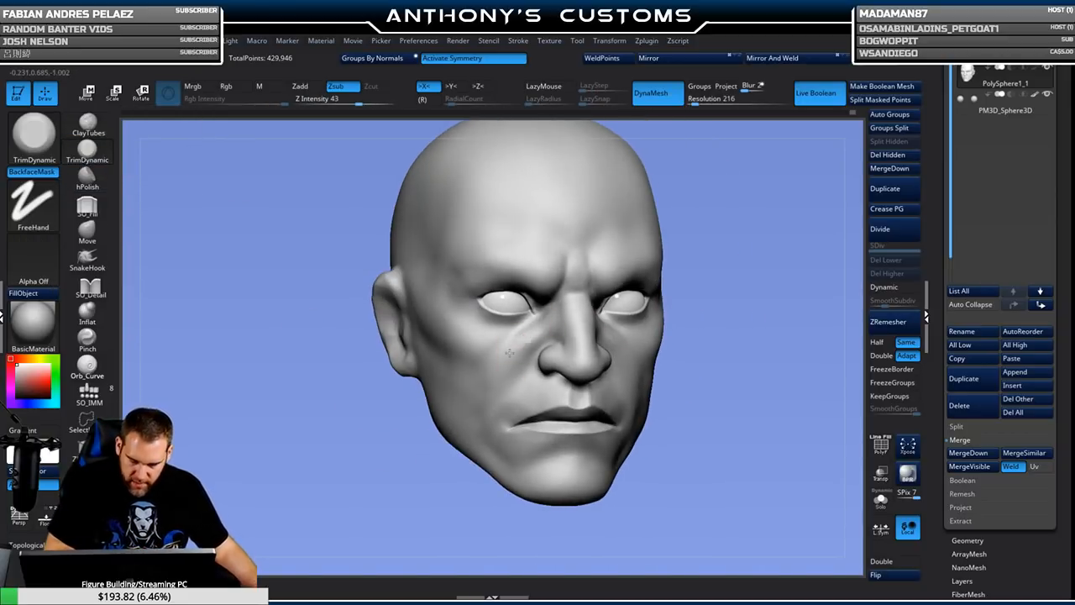
{"action": "key", "text": "shift"}
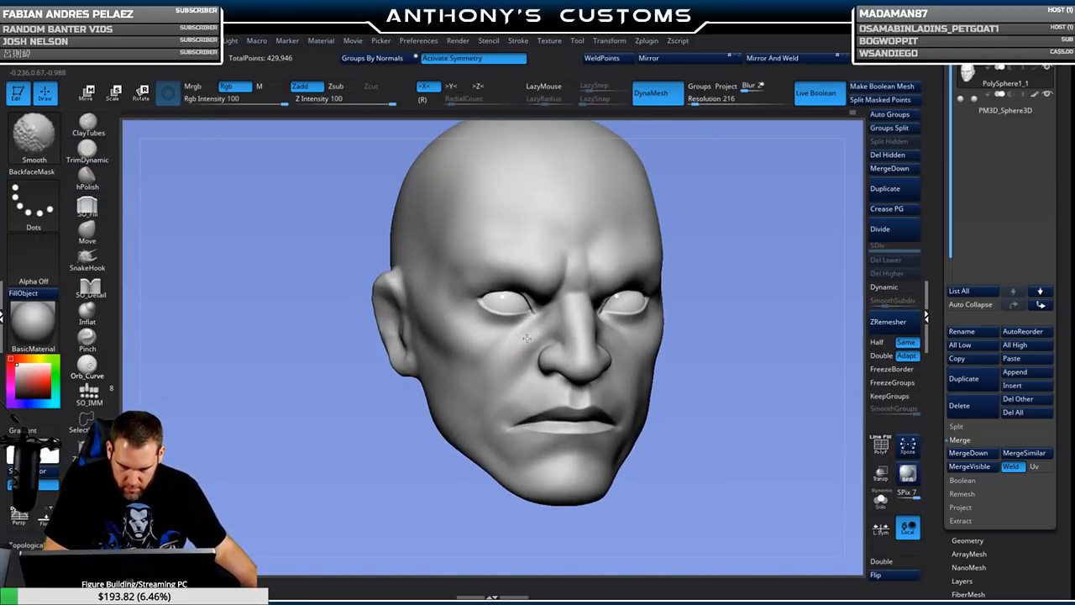
{"action": "mouse_move", "coordinate": [720, 327]}
{"action": "left_mouse_down", "text": "shift"}
{"action": "mouse_move", "coordinate": [749, 328]}
{"action": "mouse_move", "coordinate": [776, 395]}
{"action": "left_mouse_up", "text": "shift"}
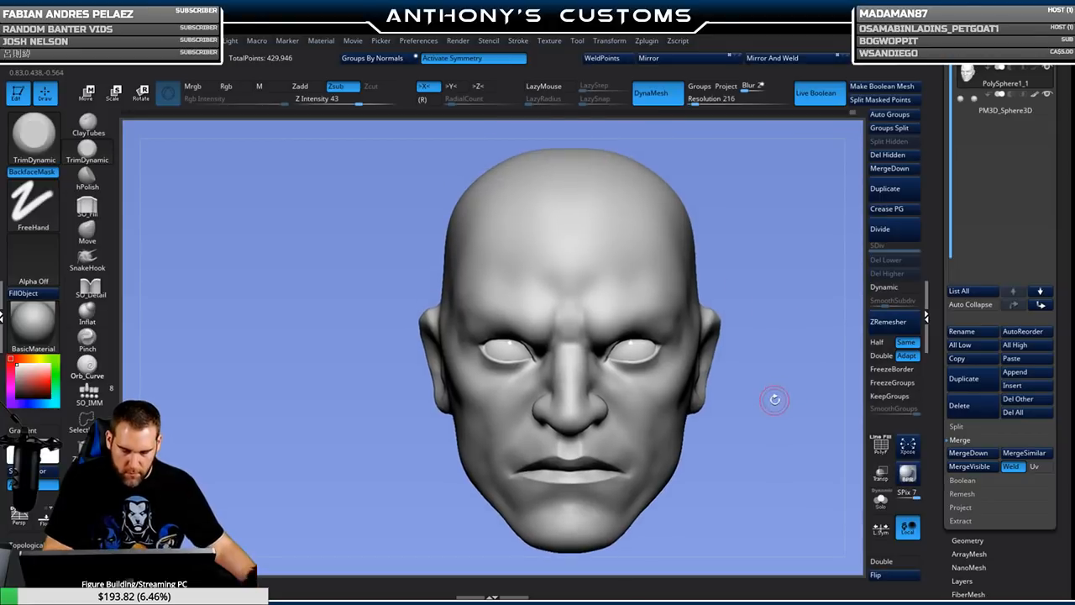
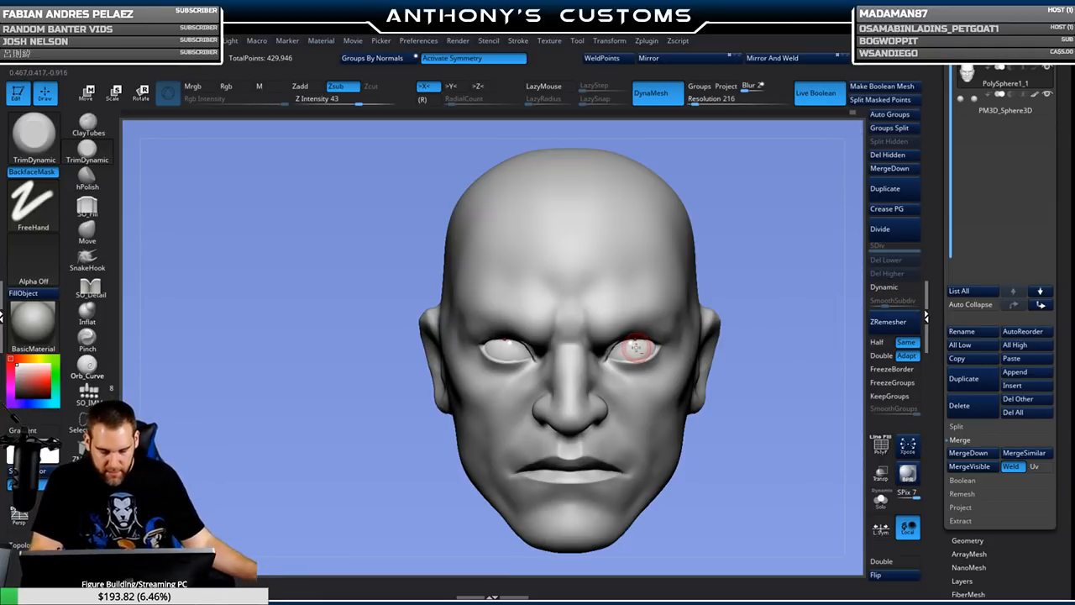
Inspect the wireframe and polygroups of the head and eyeball subtools, ending on the head with transparency and wireframe off.
{"action": "key", "text": "shift+f"}
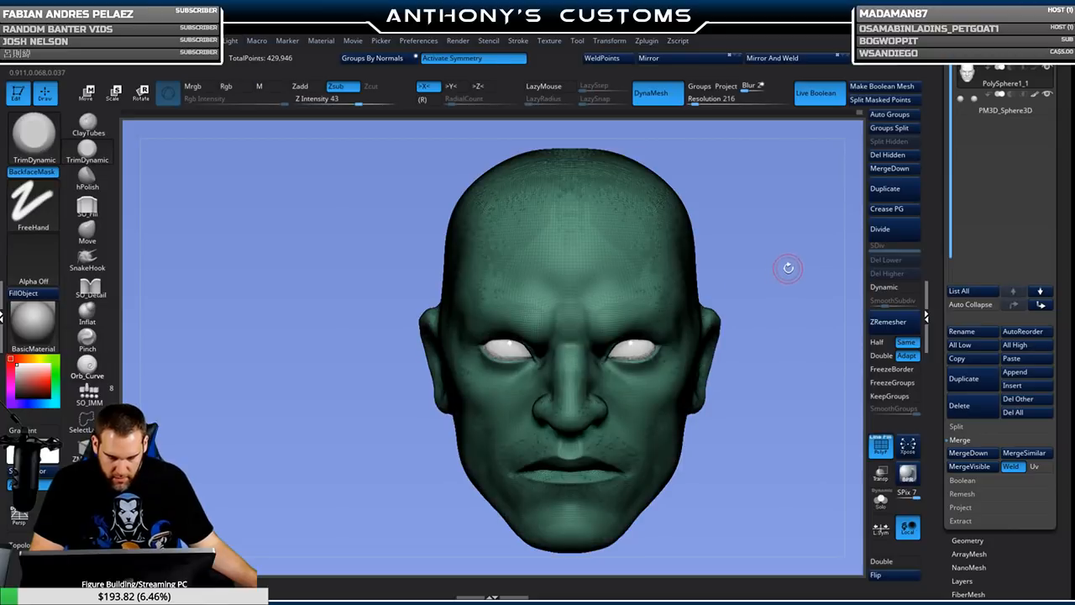
{"action": "key", "text": "Down"}
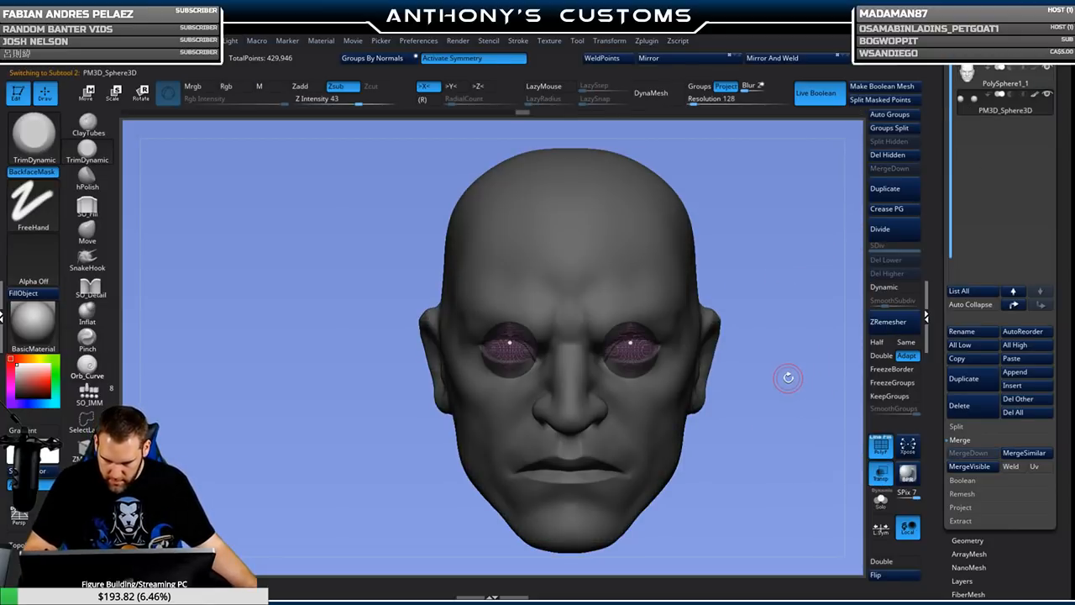
{"action": "key", "text": "Up"}
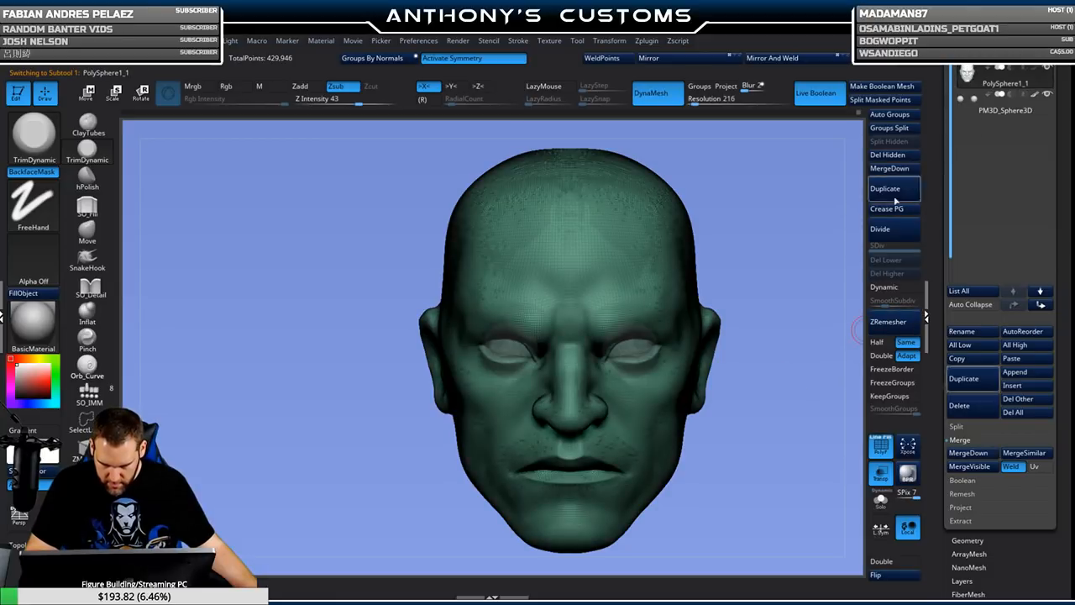
{"action": "left_click", "coordinate": [880, 473]}
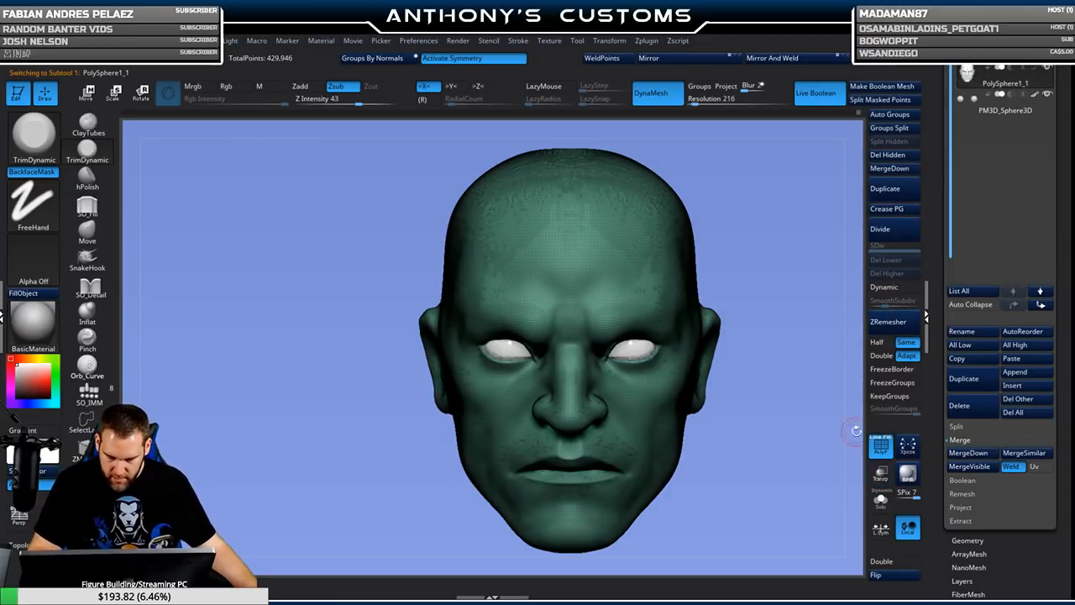
{"action": "key", "text": "shift"}
{"action": "key", "text": "shift+f"}
Adjust the shape of the eyelids at the inner eye corners with the Move brush.
{"action": "key", "text": "space"}
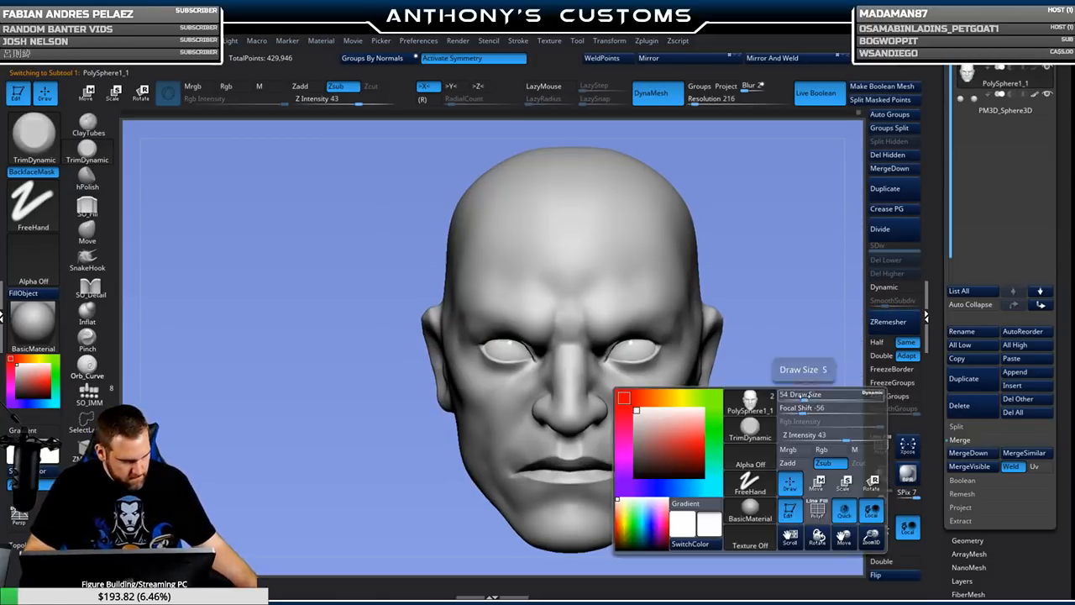
{"action": "left_click", "coordinate": [105, 235]}
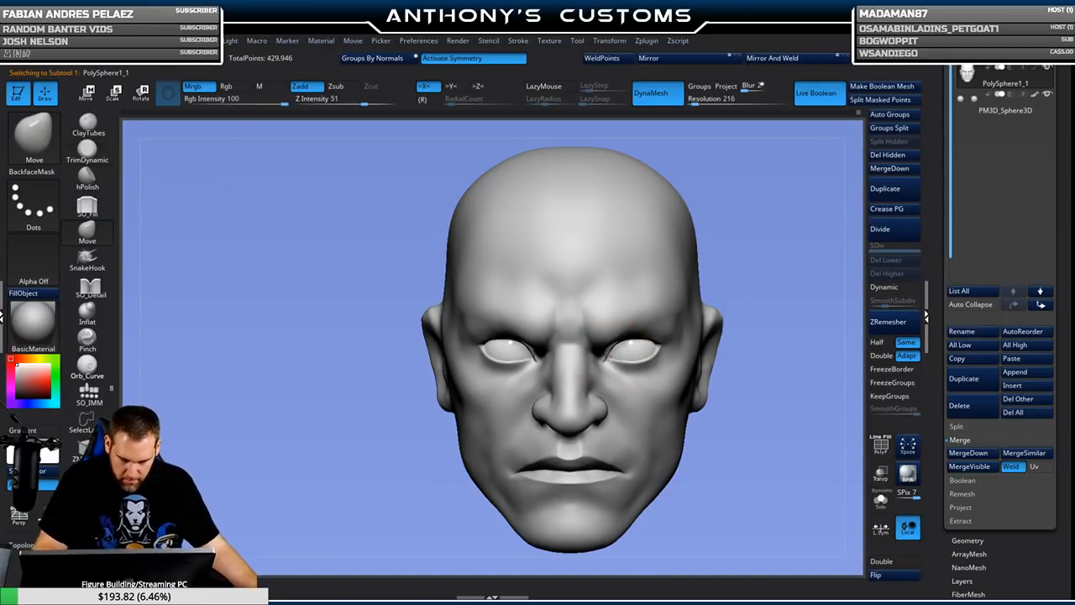
{"action": "mouse_move", "coordinate": [772, 328]}
{"action": "left_mouse_down"}
{"action": "mouse_move", "coordinate": [775, 293]}
{"action": "mouse_move", "coordinate": [722, 295]}
{"action": "mouse_move", "coordinate": [684, 317]}
{"action": "mouse_move", "coordinate": [724, 332]}
{"action": "mouse_move", "coordinate": [719, 324]}
{"action": "left_mouse_up"}
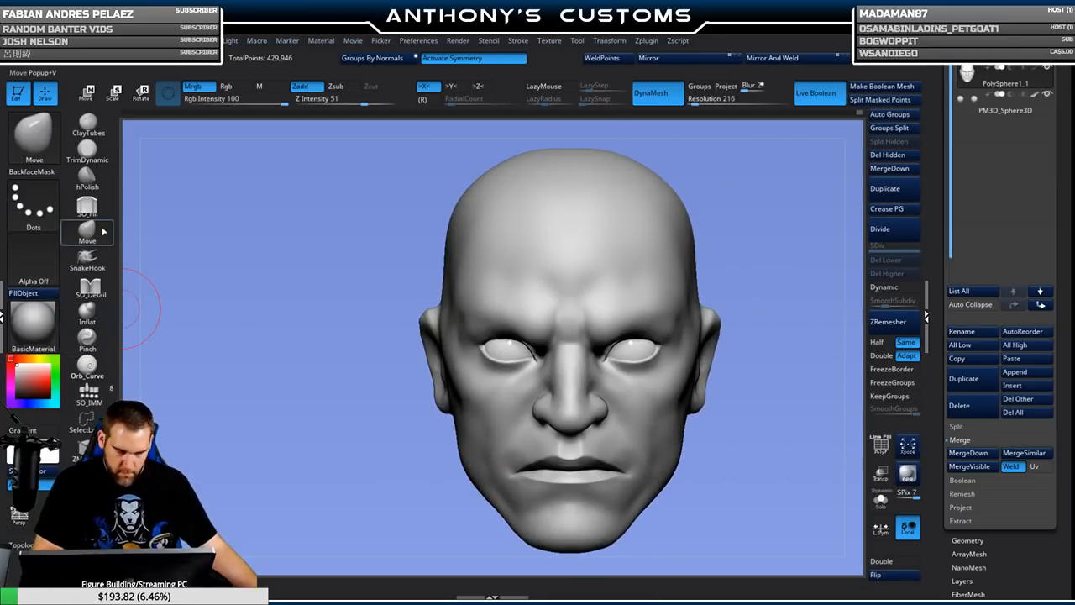
Carve the crease where the ear joins the head and define the ear's rim with the SO_Detail brush.
{"action": "left_click", "coordinate": [90, 288]}
{"action": "left_click_drag", "start_coordinate": [758, 265], "coordinate": [729, 357]}
{"action": "mouse_move", "coordinate": [807, 348]}
{"action": "left_mouse_down", "text": "alt"}
{"action": "mouse_move", "coordinate": [739, 408]}
{"action": "mouse_move", "coordinate": [713, 379]}
{"action": "mouse_move", "coordinate": [728, 267]}
{"action": "mouse_move", "coordinate": [631, 285]}
{"action": "left_mouse_up", "text": "alt"}
{"action": "key", "text": "space"}
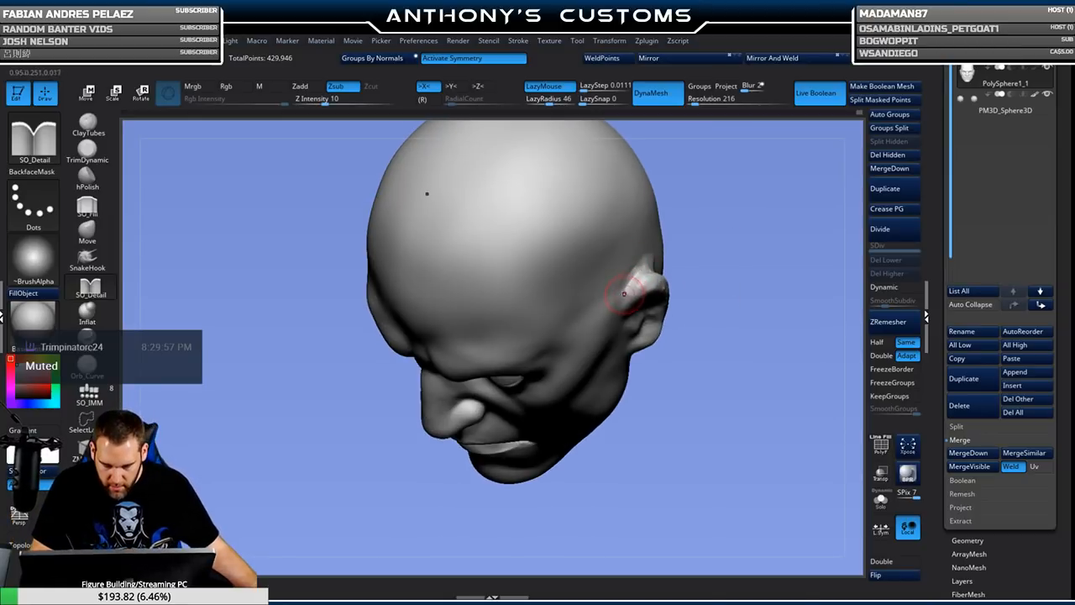
{"action": "left_click_drag", "start_coordinate": [715, 230], "coordinate": [730, 344]}
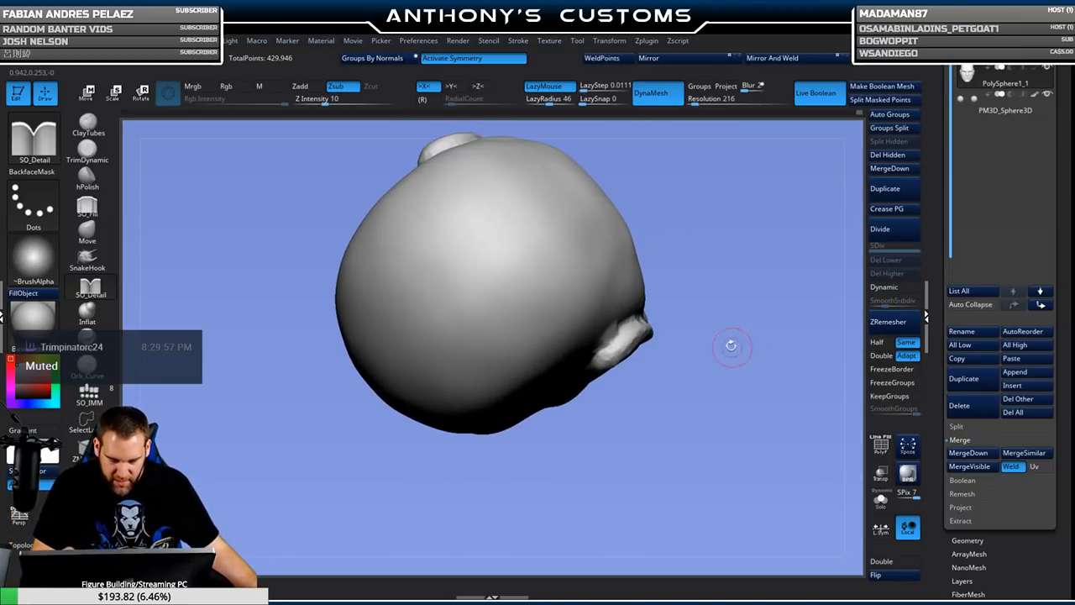
{"action": "left_click_drag", "start_coordinate": [701, 309], "coordinate": [648, 309]}
{"action": "left_click_drag", "start_coordinate": [720, 346], "coordinate": [672, 340]}
{"action": "left_click_drag", "start_coordinate": [665, 304], "coordinate": [654, 320]}
{"action": "left_click_drag", "start_coordinate": [643, 382], "coordinate": [641, 323]}
{"action": "mouse_move", "coordinate": [689, 288]}
{"action": "left_mouse_down"}
{"action": "mouse_move", "coordinate": [709, 245]}
{"action": "mouse_move", "coordinate": [696, 301]}
{"action": "mouse_move", "coordinate": [669, 293]}
{"action": "left_mouse_up"}
{"action": "mouse_move", "coordinate": [719, 266]}
{"action": "left_mouse_down"}
{"action": "mouse_move", "coordinate": [747, 259]}
{"action": "mouse_move", "coordinate": [726, 292]}
{"action": "mouse_move", "coordinate": [739, 300]}
{"action": "mouse_move", "coordinate": [722, 310]}
{"action": "mouse_move", "coordinate": [607, 322]}
{"action": "left_mouse_up"}
Smooth the detailed ear surface and refine the crease along the ear's front edge with SO_Detail.
{"action": "key", "text": "shift"}
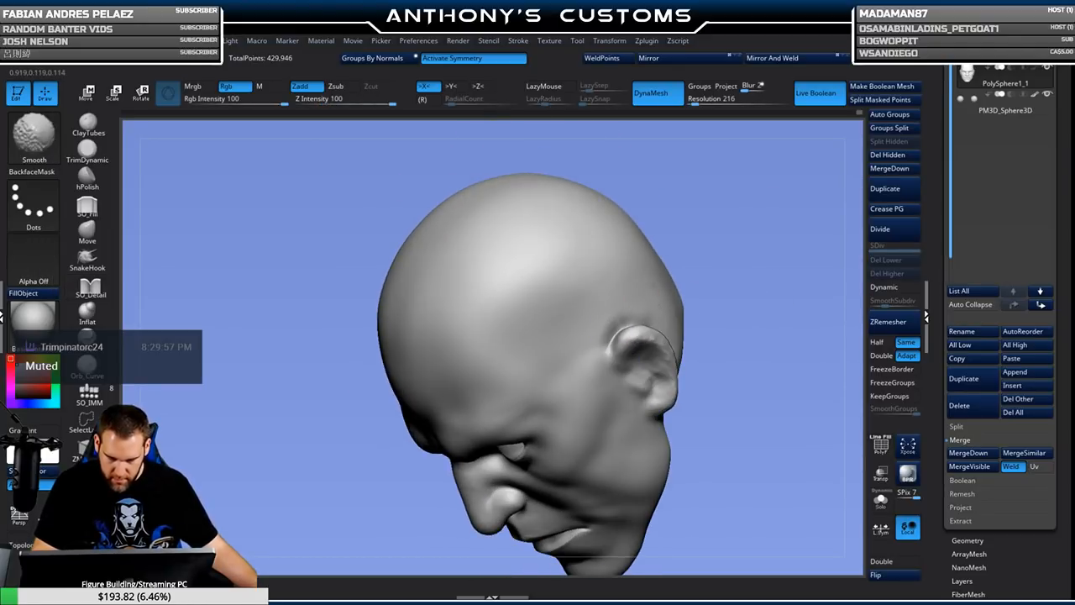
{"action": "left_click_drag", "start_coordinate": [735, 294], "coordinate": [792, 241]}
{"action": "left_click_drag", "start_coordinate": [771, 314], "coordinate": [737, 304]}
{"action": "left_click_drag", "start_coordinate": [606, 367], "coordinate": [622, 354]}
{"action": "left_click_drag", "start_coordinate": [724, 336], "coordinate": [670, 339]}
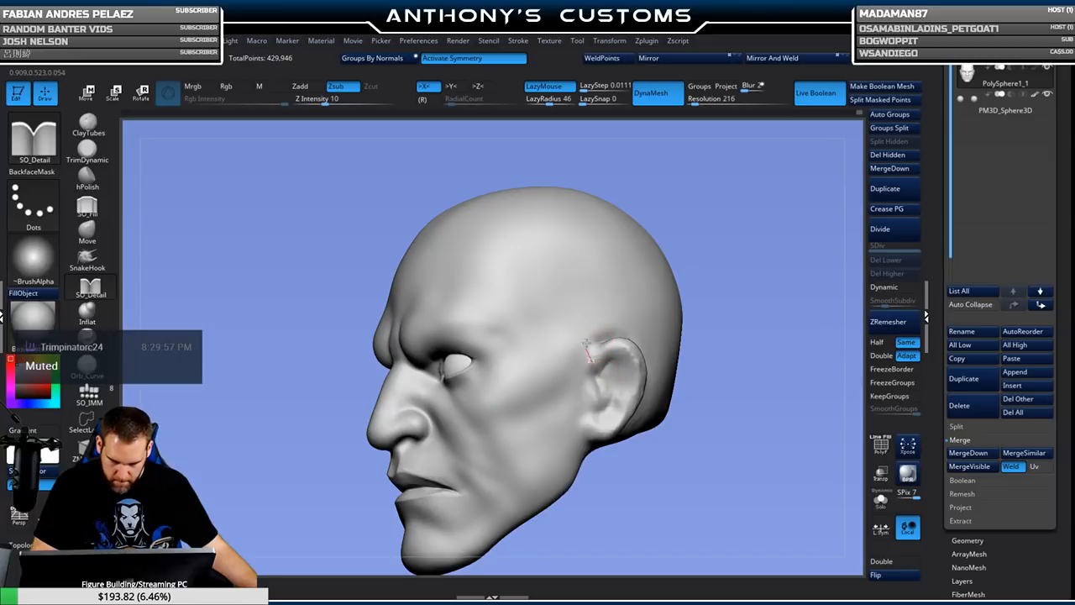
Define the inner folds and hollow of the ear with SO_Detail strokes.
{"action": "left_click_drag", "start_coordinate": [611, 359], "coordinate": [635, 341]}
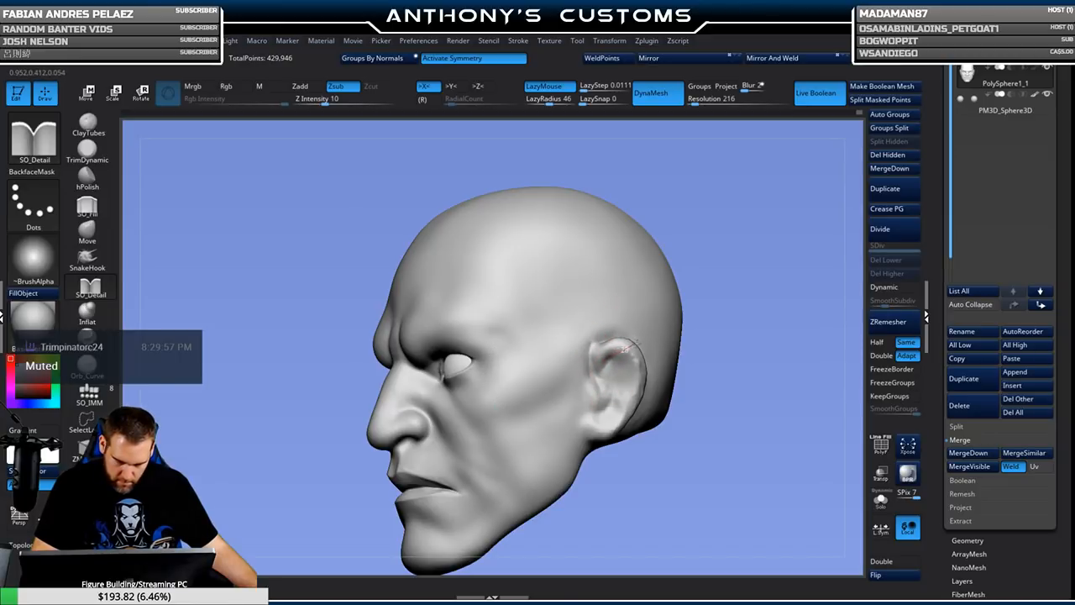
{"action": "left_click_drag", "start_coordinate": [621, 379], "coordinate": [617, 404]}
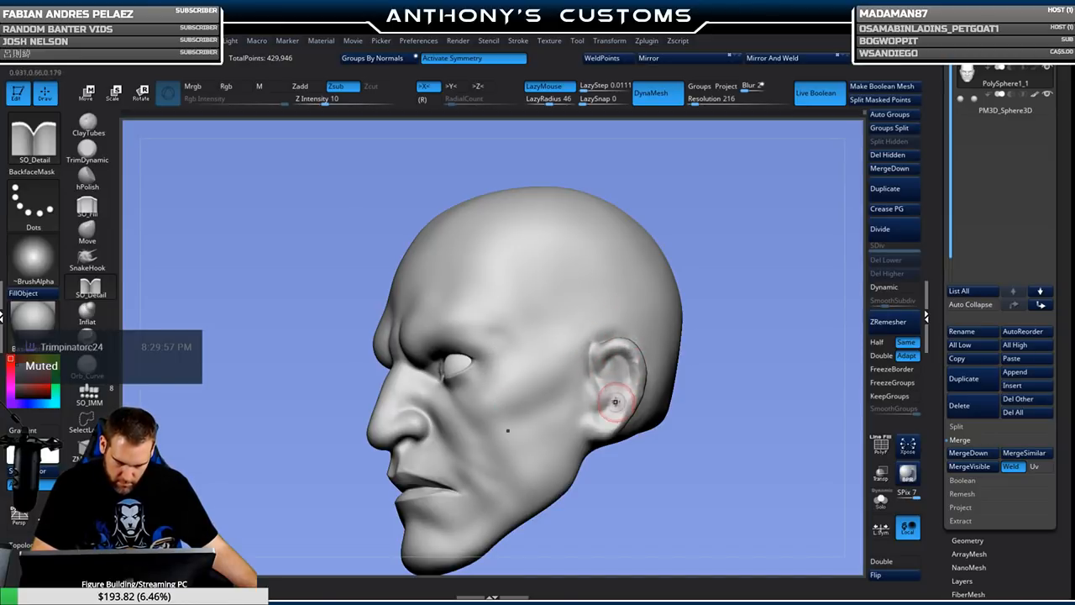
{"action": "left_click_drag", "start_coordinate": [630, 368], "coordinate": [617, 379]}
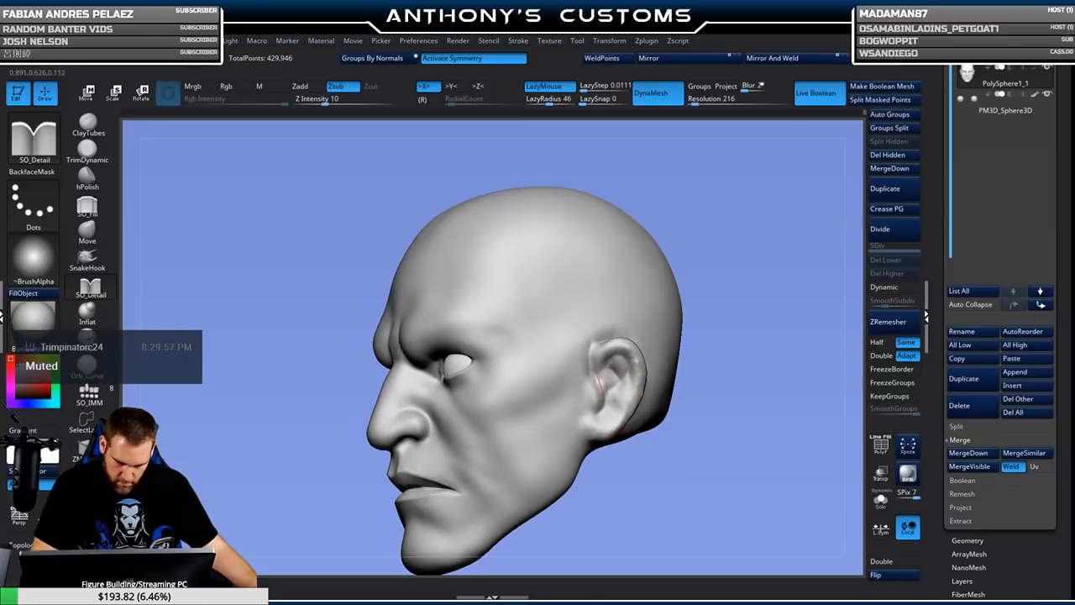
{"action": "left_click_drag", "start_coordinate": [704, 316], "coordinate": [777, 322]}
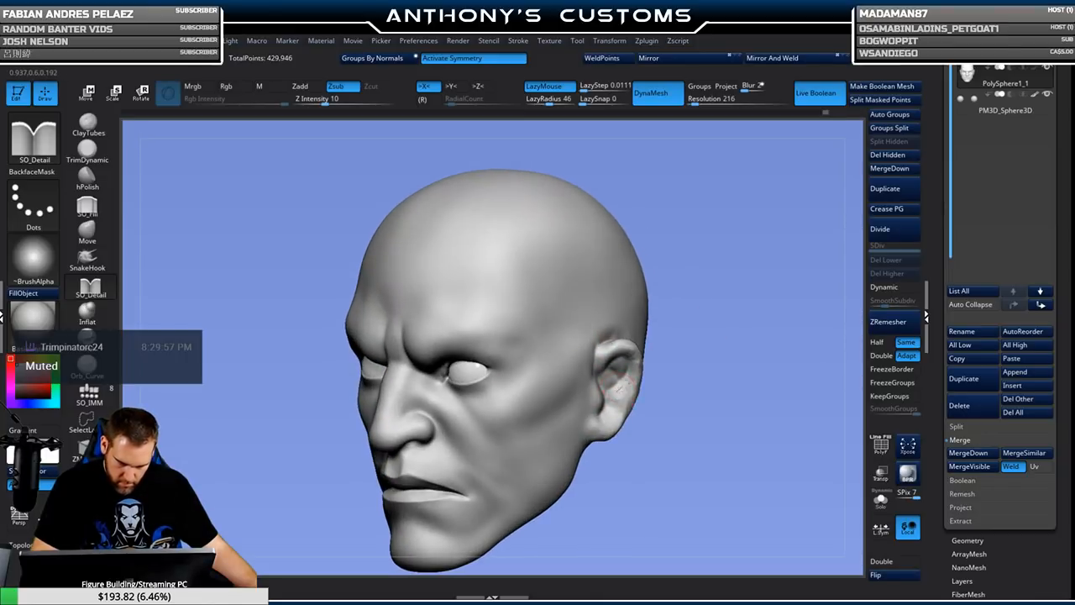
{"action": "mouse_move", "coordinate": [698, 325]}
{"action": "left_mouse_down"}
{"action": "mouse_move", "coordinate": [722, 309]}
{"action": "mouse_move", "coordinate": [767, 319]}
{"action": "mouse_move", "coordinate": [750, 344]}
{"action": "left_mouse_up"}
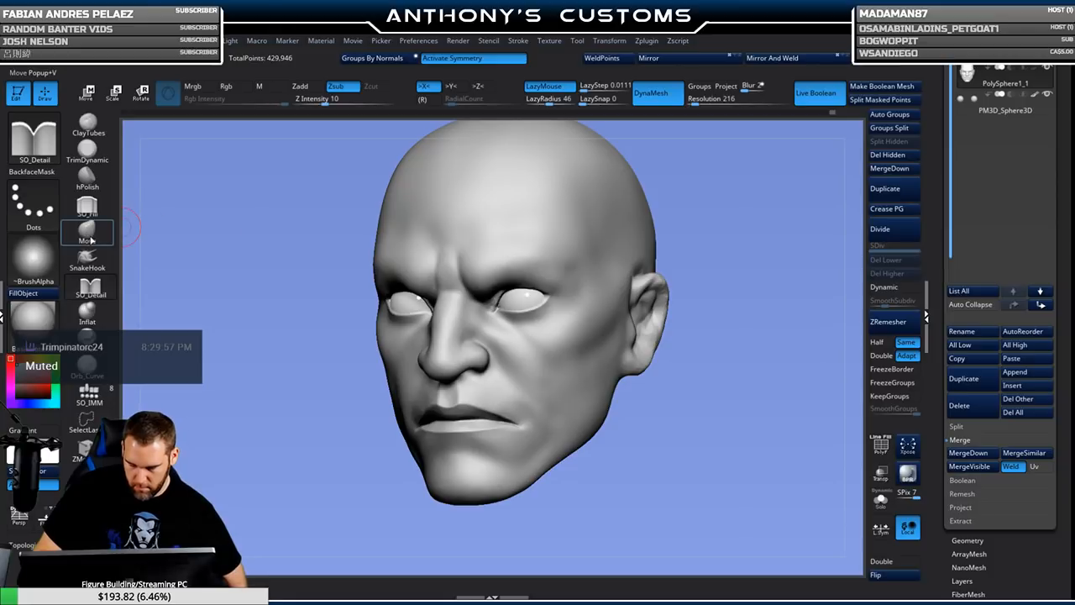
Reshape the mouth corners and the outer part of the upper lip with the Move brush.
{"action": "key", "text": "b"}
{"action": "key", "text": "m"}
{"action": "key", "text": "v"}
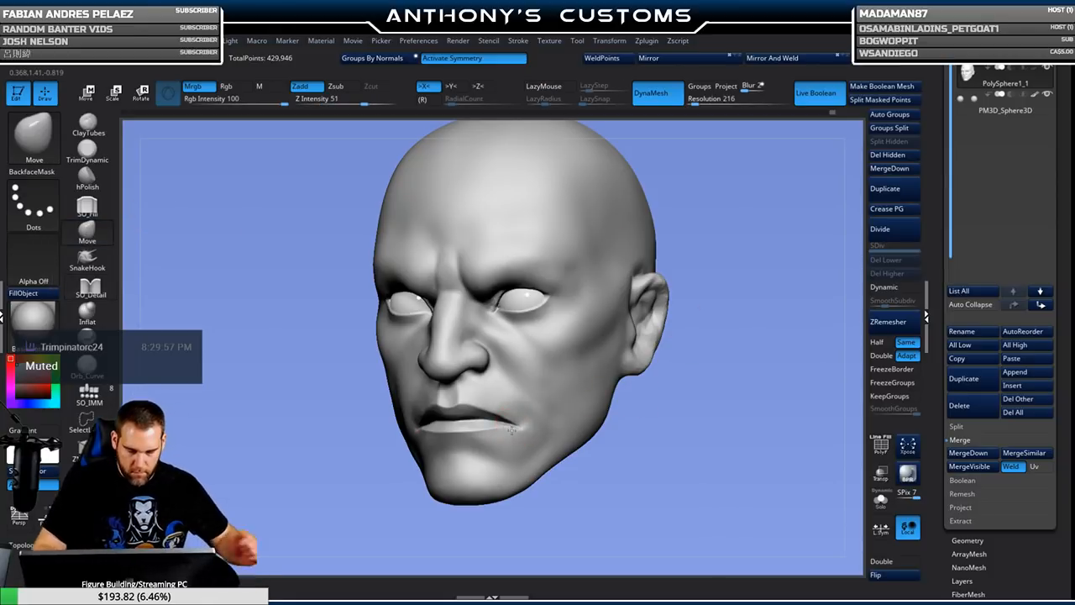
{"action": "left_click_drag", "start_coordinate": [511, 429], "coordinate": [506, 423]}
{"action": "key", "text": "space"}
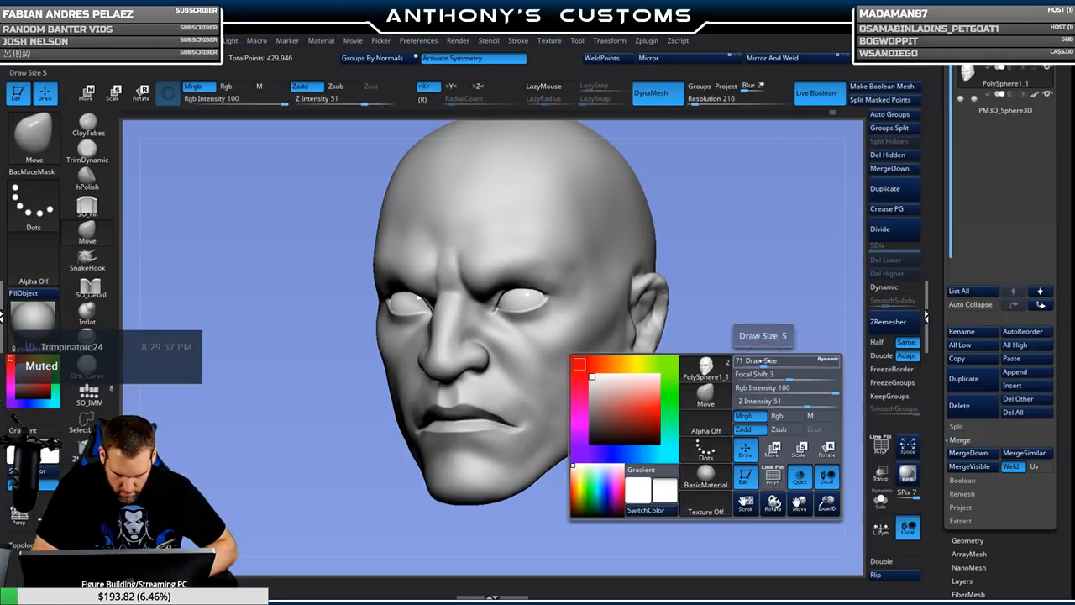
{"action": "left_click_drag", "start_coordinate": [490, 408], "coordinate": [492, 405]}
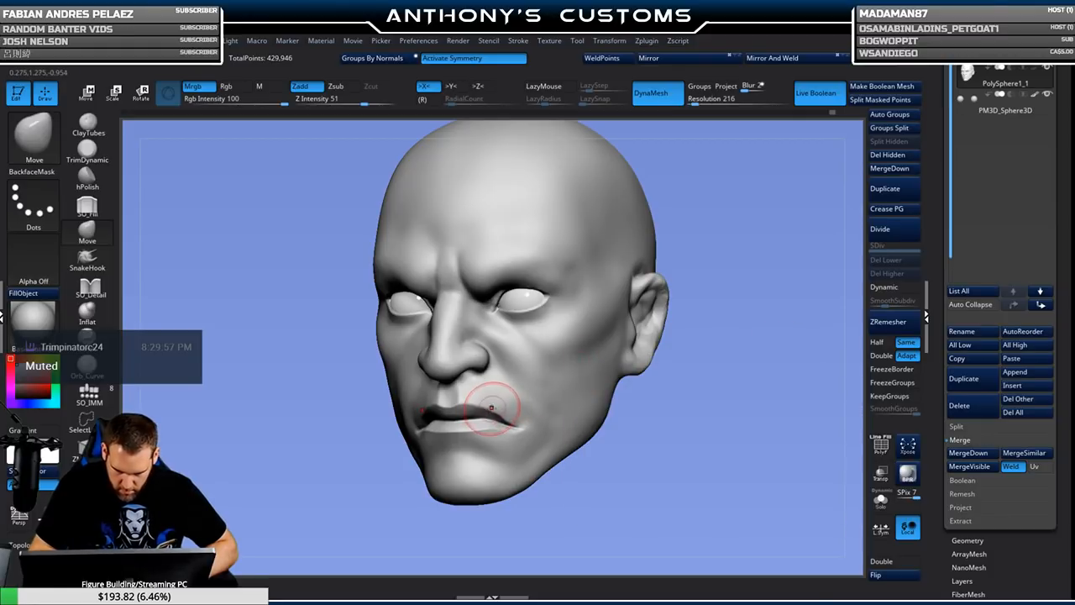
{"action": "left_click_drag", "start_coordinate": [636, 436], "coordinate": [645, 440]}
{"action": "left_click_drag", "start_coordinate": [628, 487], "coordinate": [642, 371]}
{"action": "left_click_drag", "start_coordinate": [509, 437], "coordinate": [507, 423]}
Adjust the curve and fullness of the upper lip in close-up with the Move brush.
{"action": "left_click_drag", "start_coordinate": [704, 290], "coordinate": [708, 362]}
{"action": "mouse_move", "coordinate": [652, 398]}
{"action": "left_mouse_down", "text": "alt"}
{"action": "mouse_move", "coordinate": [725, 360]}
{"action": "mouse_move", "coordinate": [722, 442]}
{"action": "mouse_move", "coordinate": [700, 436]}
{"action": "left_mouse_up", "text": "alt"}
{"action": "key", "text": "space"}
{"action": "left_click_drag", "start_coordinate": [571, 362], "coordinate": [569, 368]}
{"action": "mouse_move", "coordinate": [732, 395]}
{"action": "left_mouse_down"}
{"action": "mouse_move", "coordinate": [704, 404]}
{"action": "mouse_move", "coordinate": [702, 390]}
{"action": "left_mouse_up"}
{"action": "key", "text": "space"}
{"action": "left_click_drag", "start_coordinate": [588, 387], "coordinate": [573, 360]}
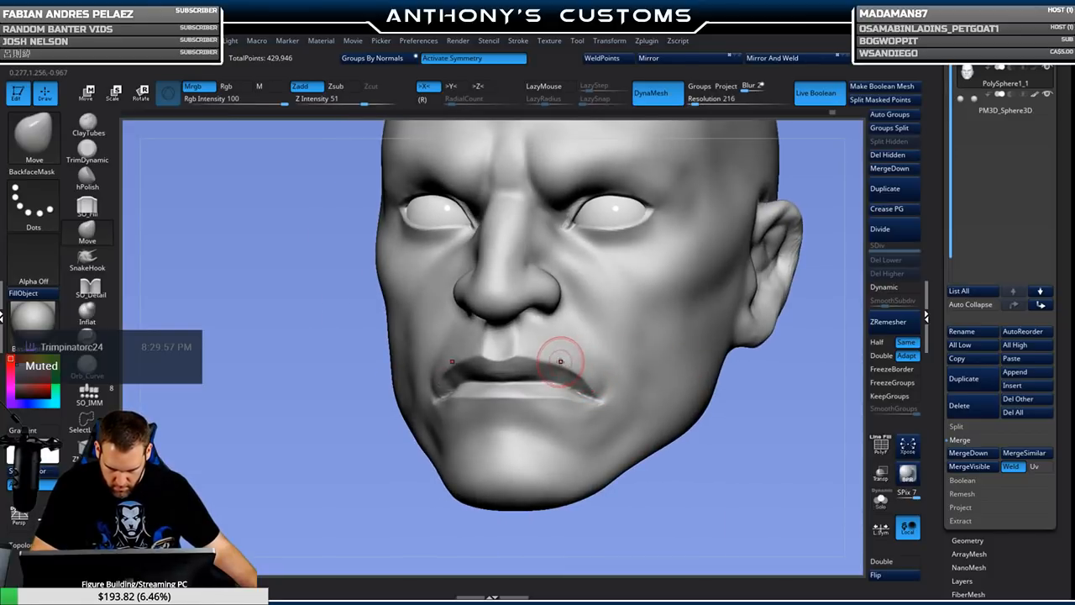
{"action": "left_click_drag", "start_coordinate": [675, 379], "coordinate": [555, 353]}
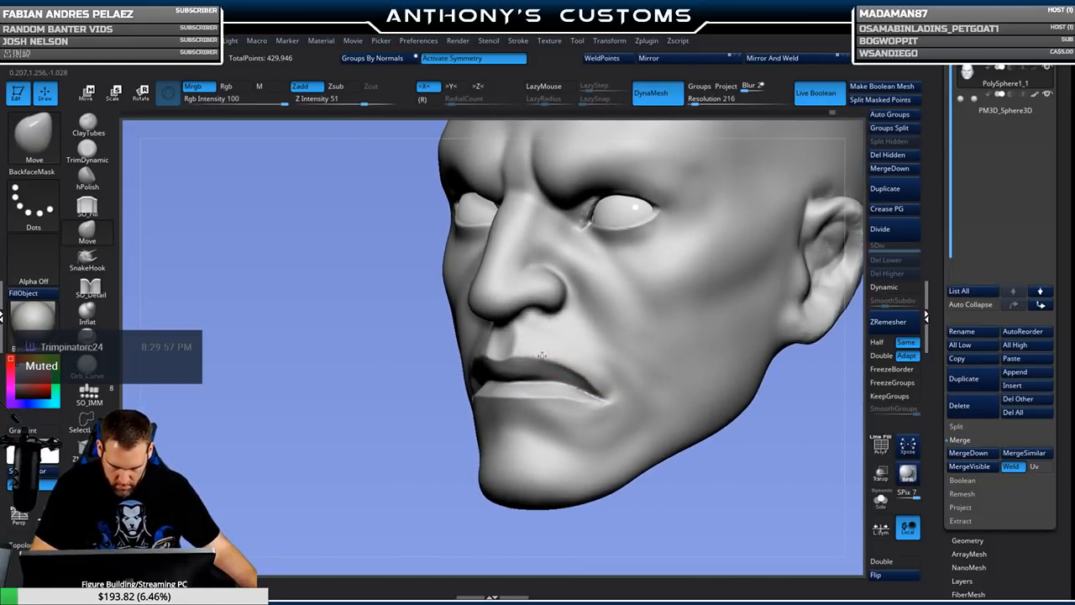
Fine-tune the mouth corners using the Move brush at a smaller draw size.
{"action": "key", "text": "space"}
{"action": "left_click_drag", "start_coordinate": [780, 417], "coordinate": [779, 406]}
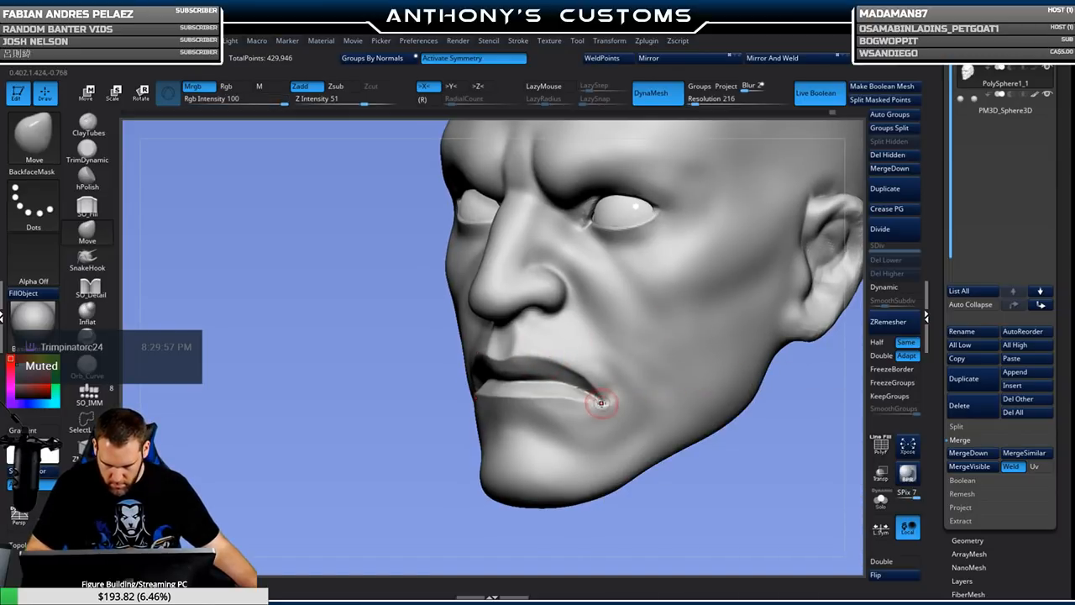
{"action": "mouse_move", "coordinate": [719, 473]}
{"action": "left_mouse_down", "text": "shift"}
{"action": "mouse_move", "coordinate": [758, 480]}
{"action": "mouse_move", "coordinate": [708, 409]}
{"action": "mouse_move", "coordinate": [722, 408]}
{"action": "left_mouse_up", "text": "shift"}
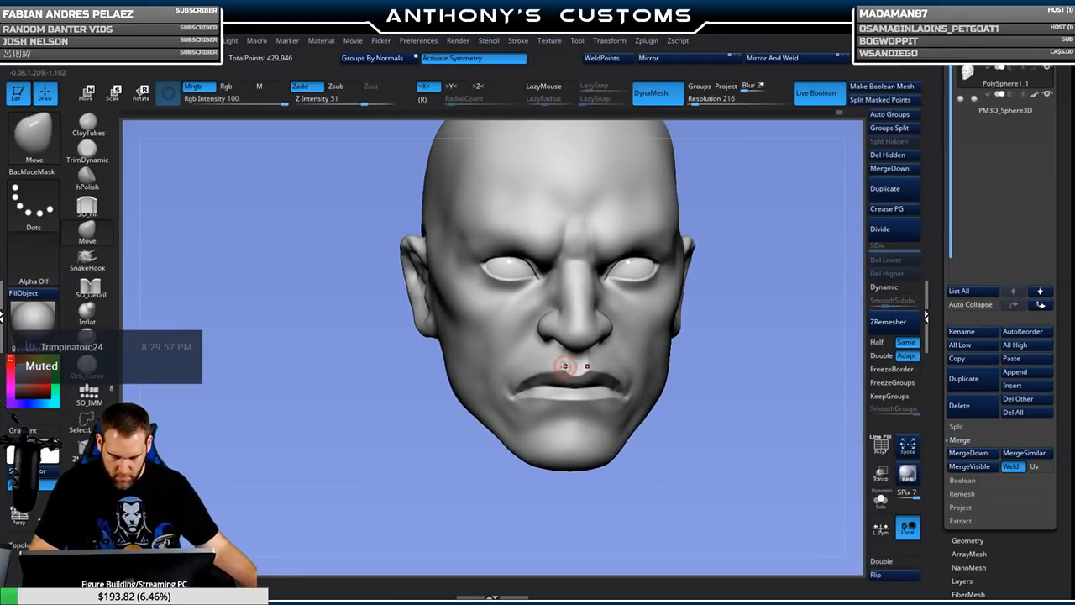
Shape the upper lip's centre, the philtrum and the nostril's lower edge with the Move brush.
{"action": "left_click_drag", "start_coordinate": [684, 357], "coordinate": [662, 322]}
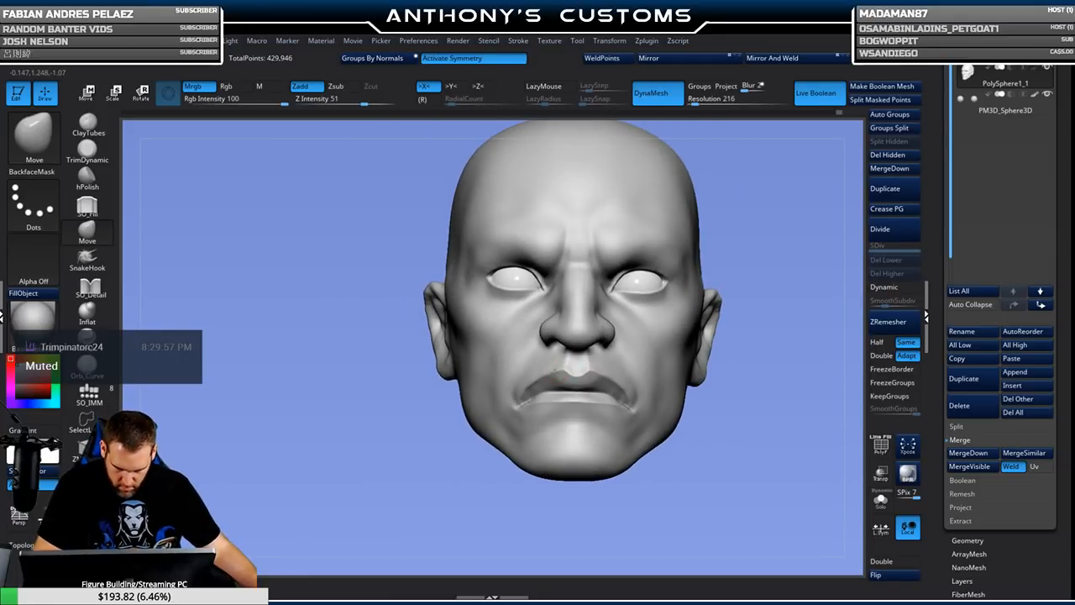
{"action": "left_click_drag", "start_coordinate": [737, 323], "coordinate": [836, 342]}
{"action": "left_click_drag", "start_coordinate": [731, 360], "coordinate": [752, 362]}
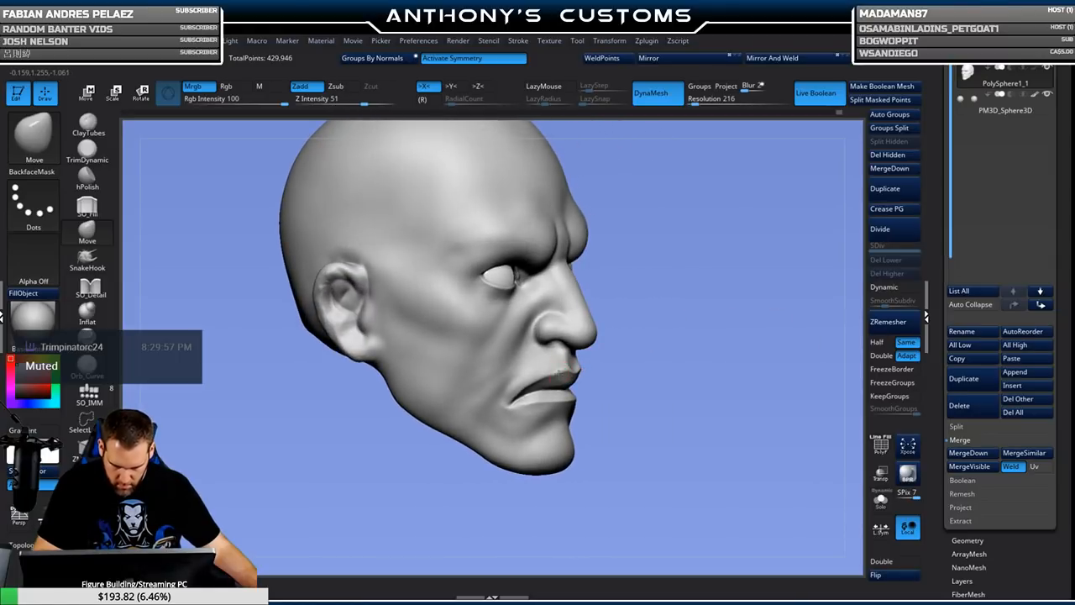
{"action": "left_click_drag", "start_coordinate": [605, 359], "coordinate": [734, 333]}
{"action": "mouse_move", "coordinate": [758, 392]}
{"action": "left_mouse_down"}
{"action": "mouse_move", "coordinate": [739, 394]}
{"action": "mouse_move", "coordinate": [751, 403]}
{"action": "mouse_move", "coordinate": [638, 315]}
{"action": "left_mouse_up"}
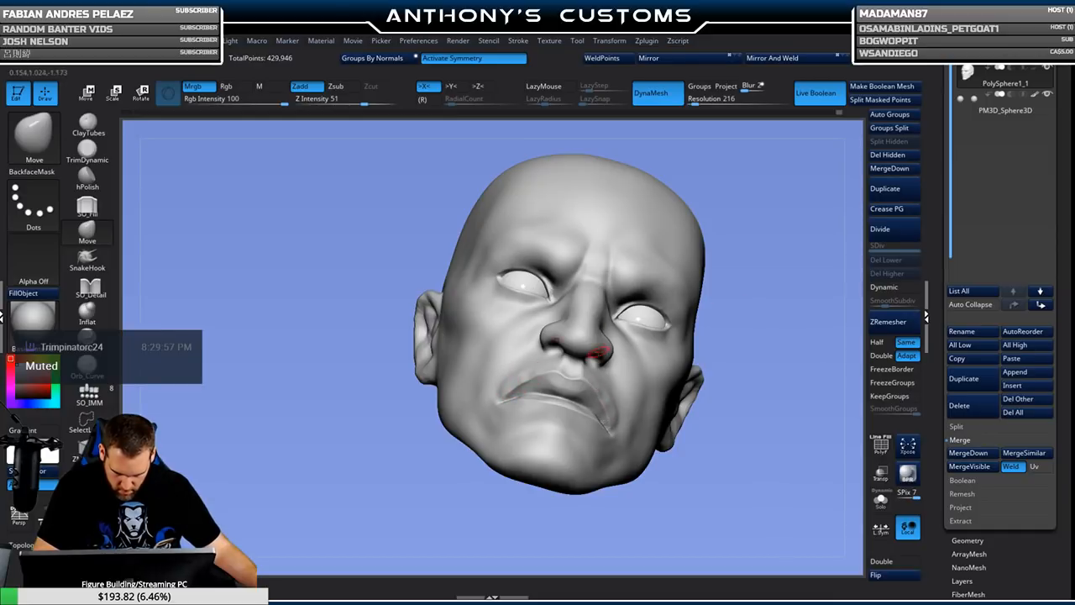
{"action": "mouse_move", "coordinate": [731, 353]}
{"action": "left_mouse_down", "text": "shift"}
{"action": "mouse_move", "coordinate": [713, 326]}
{"action": "mouse_move", "coordinate": [761, 350]}
{"action": "left_mouse_up", "text": "shift"}
{"action": "mouse_move", "coordinate": [726, 386]}
{"action": "left_mouse_down"}
{"action": "mouse_move", "coordinate": [750, 375]}
{"action": "mouse_move", "coordinate": [732, 406]}
{"action": "mouse_move", "coordinate": [736, 372]}
{"action": "left_mouse_up"}
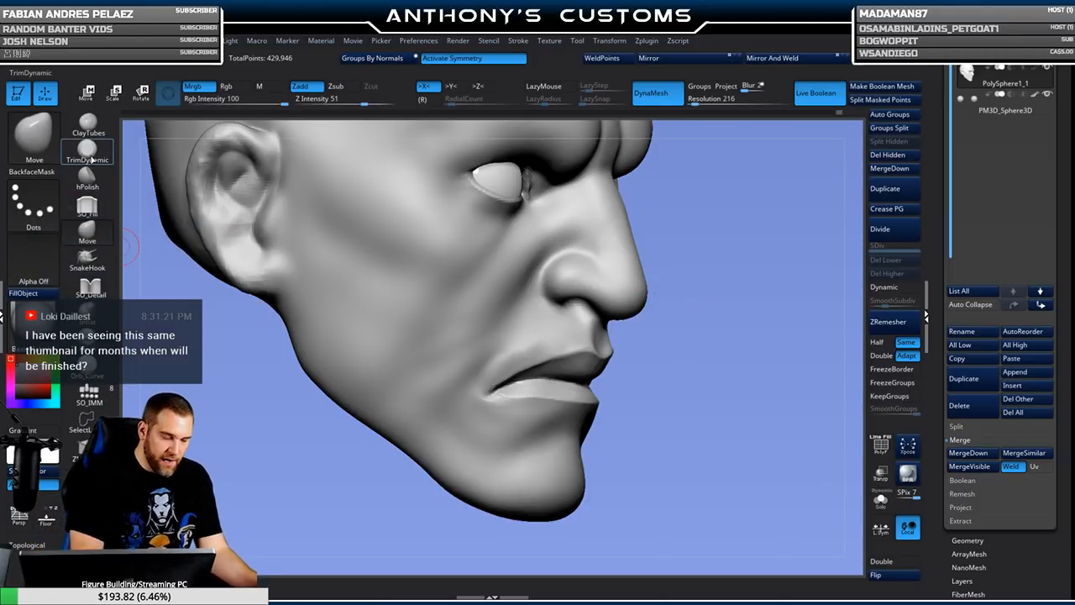
Flatten the area above the upper lip and the planes of the lip with the TrimDynamic brush.
{"action": "left_click", "coordinate": [86, 151]}
{"action": "key", "text": "space"}
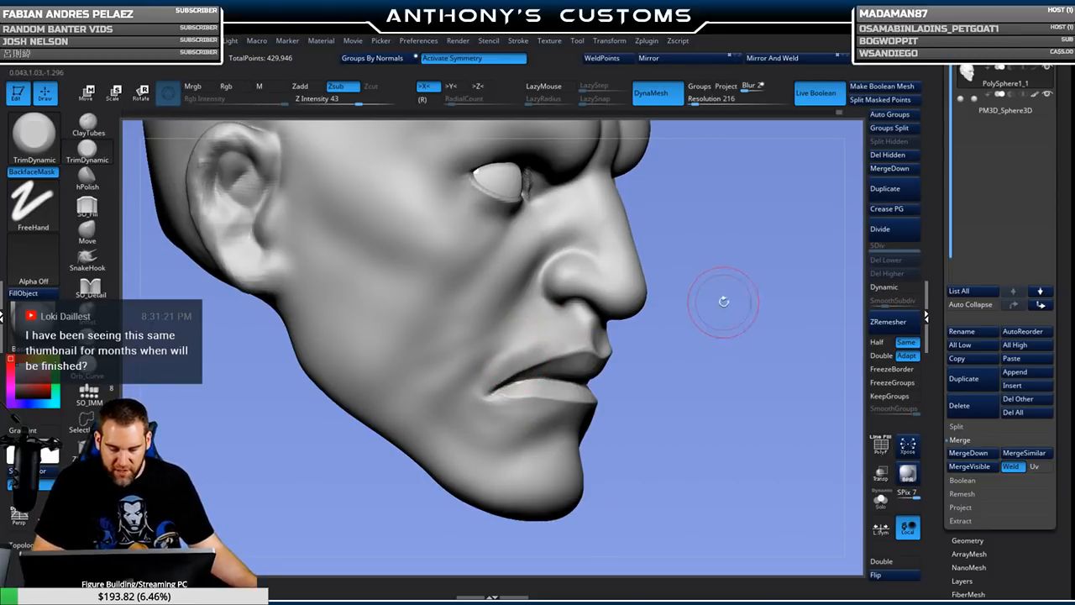
{"action": "key", "text": "space"}
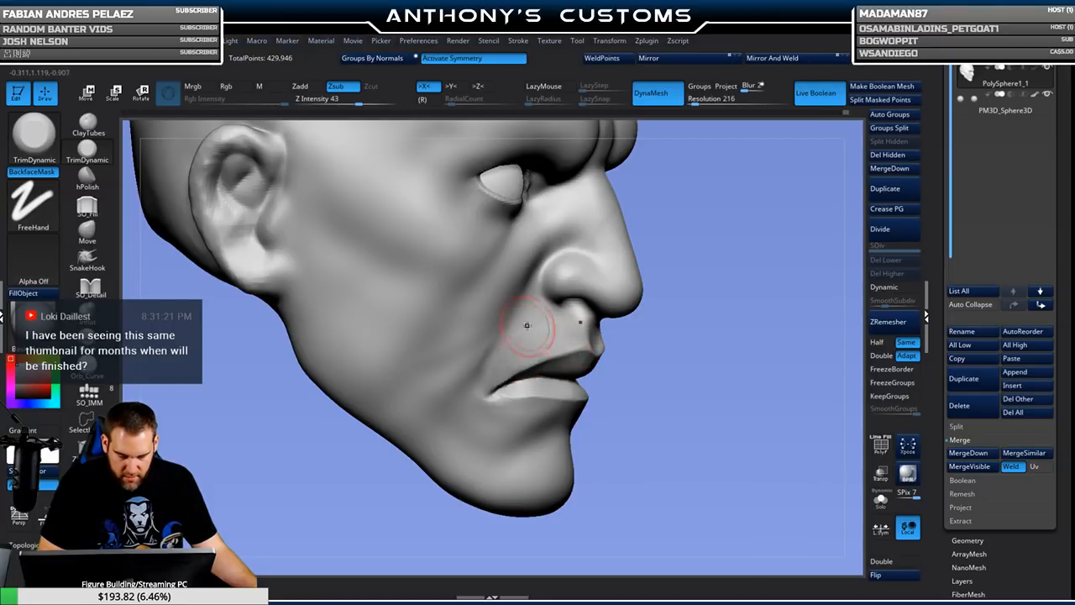
{"action": "mouse_move", "coordinate": [763, 317]}
{"action": "left_mouse_down"}
{"action": "mouse_move", "coordinate": [761, 347]}
{"action": "mouse_move", "coordinate": [741, 334]}
{"action": "mouse_move", "coordinate": [776, 334]}
{"action": "mouse_move", "coordinate": [781, 361]}
{"action": "mouse_move", "coordinate": [763, 311]}
{"action": "mouse_move", "coordinate": [756, 336]}
{"action": "left_mouse_up"}
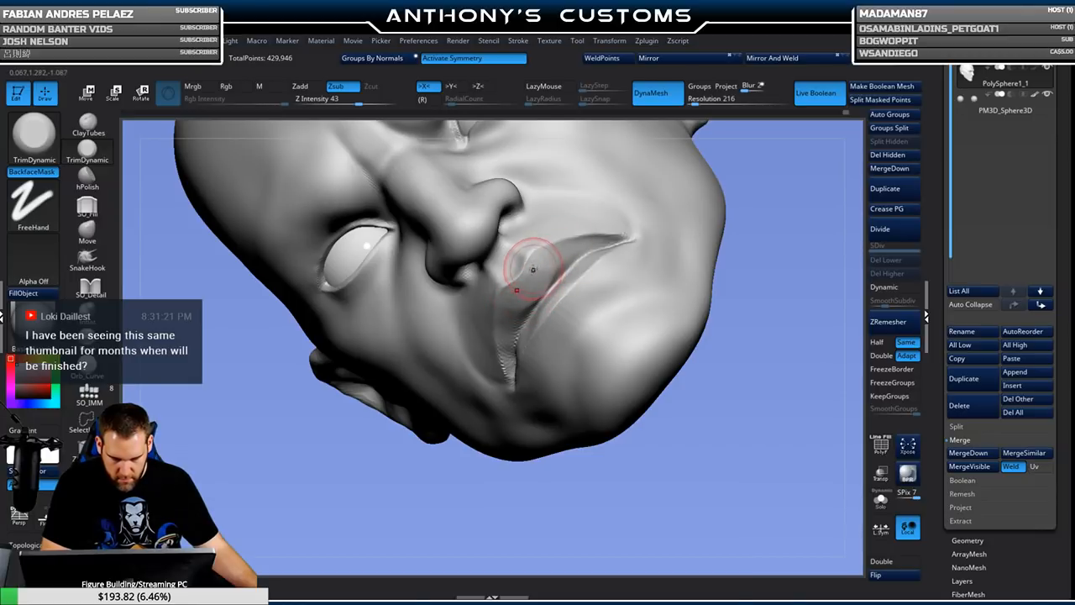
{"action": "key", "text": "space"}
{"action": "mouse_move", "coordinate": [765, 267]}
{"action": "left_mouse_down"}
{"action": "mouse_move", "coordinate": [751, 271]}
{"action": "mouse_move", "coordinate": [768, 243]}
{"action": "left_mouse_up"}
{"action": "left_click_drag", "start_coordinate": [670, 247], "coordinate": [613, 281]}
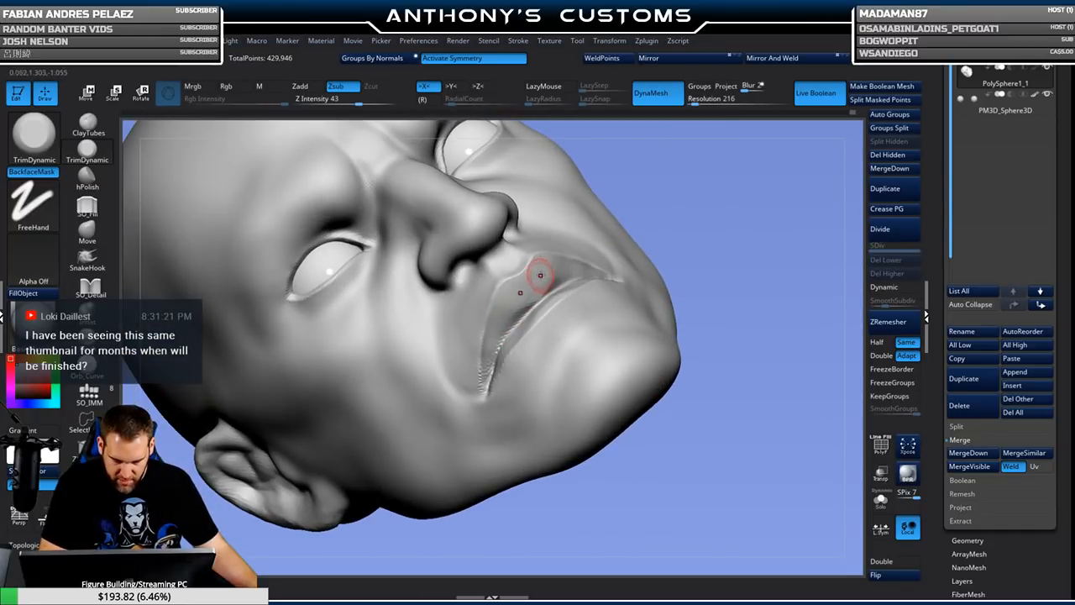
{"action": "left_click_drag", "start_coordinate": [647, 211], "coordinate": [730, 231]}
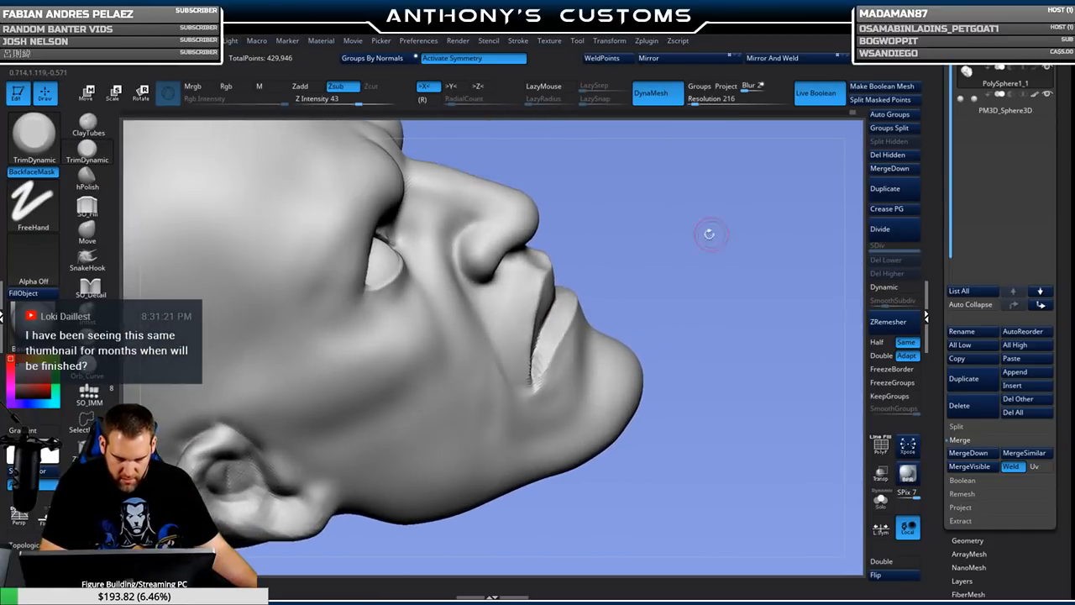
{"action": "mouse_move", "coordinate": [626, 238]}
{"action": "left_mouse_down"}
{"action": "mouse_move", "coordinate": [629, 252]}
{"action": "mouse_move", "coordinate": [299, 235]}
{"action": "left_mouse_up"}
Sharpen the philtrum, the mouth corners and the line between the lips with SO_Detail.
{"action": "left_click", "coordinate": [90, 288]}
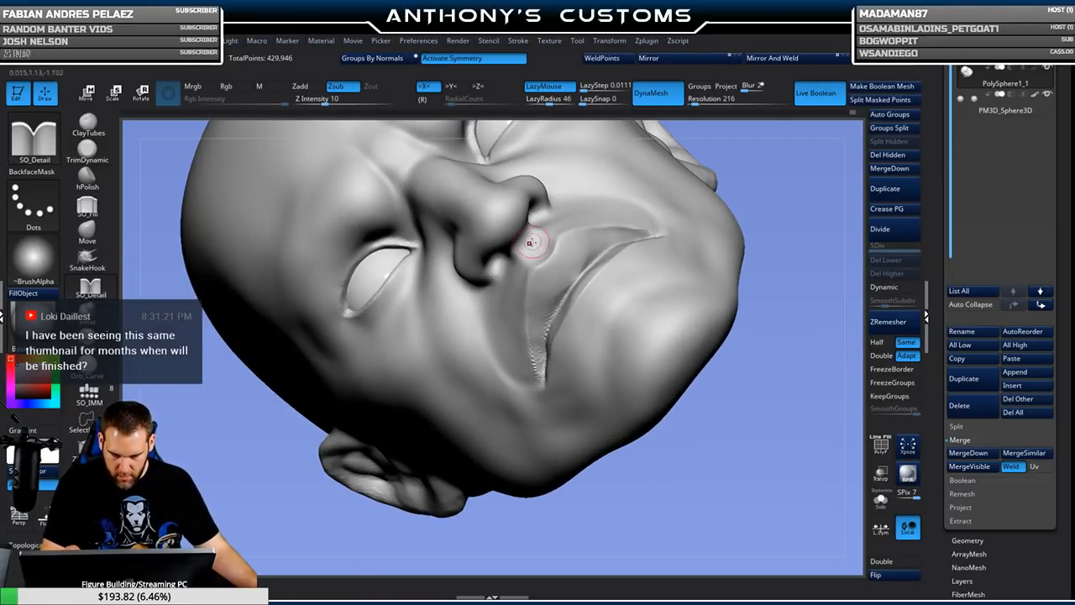
{"action": "mouse_move", "coordinate": [789, 232]}
{"action": "left_mouse_down"}
{"action": "mouse_move", "coordinate": [762, 305]}
{"action": "mouse_move", "coordinate": [780, 216]}
{"action": "mouse_move", "coordinate": [763, 268]}
{"action": "left_mouse_up"}
{"action": "mouse_move", "coordinate": [756, 319]}
{"action": "left_mouse_down"}
{"action": "mouse_move", "coordinate": [668, 309]}
{"action": "mouse_move", "coordinate": [744, 377]}
{"action": "mouse_move", "coordinate": [775, 367]}
{"action": "mouse_move", "coordinate": [675, 379]}
{"action": "mouse_move", "coordinate": [694, 337]}
{"action": "mouse_move", "coordinate": [701, 380]}
{"action": "mouse_move", "coordinate": [767, 282]}
{"action": "left_mouse_up"}
{"action": "left_click_drag", "start_coordinate": [489, 311], "coordinate": [467, 323]}
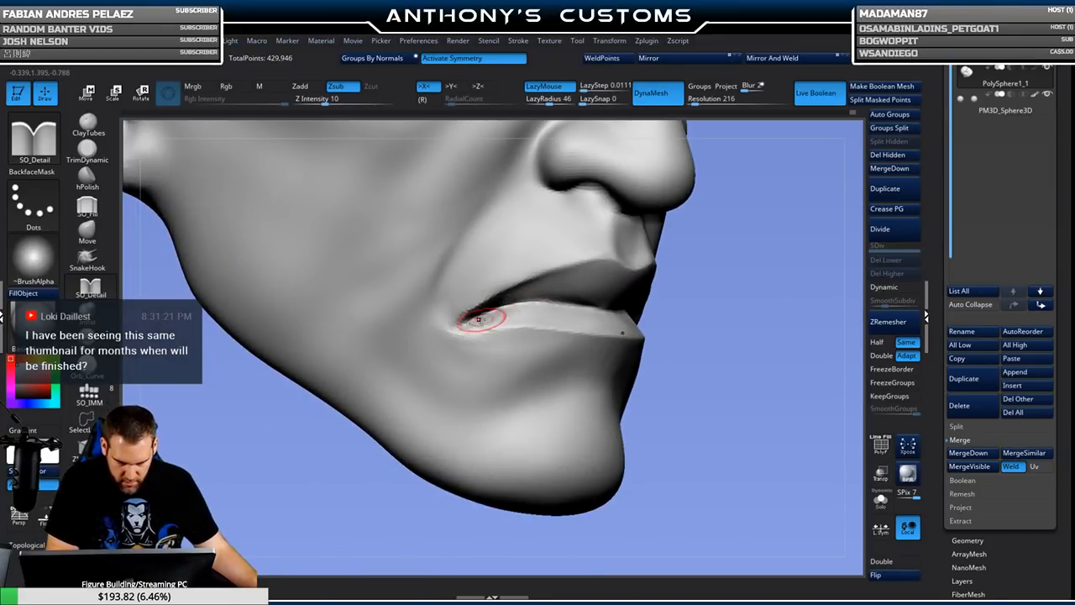
{"action": "left_click_drag", "start_coordinate": [825, 300], "coordinate": [744, 301]}
{"action": "left_click_drag", "start_coordinate": [544, 305], "coordinate": [627, 303]}
{"action": "left_click_drag", "start_coordinate": [797, 311], "coordinate": [716, 371]}
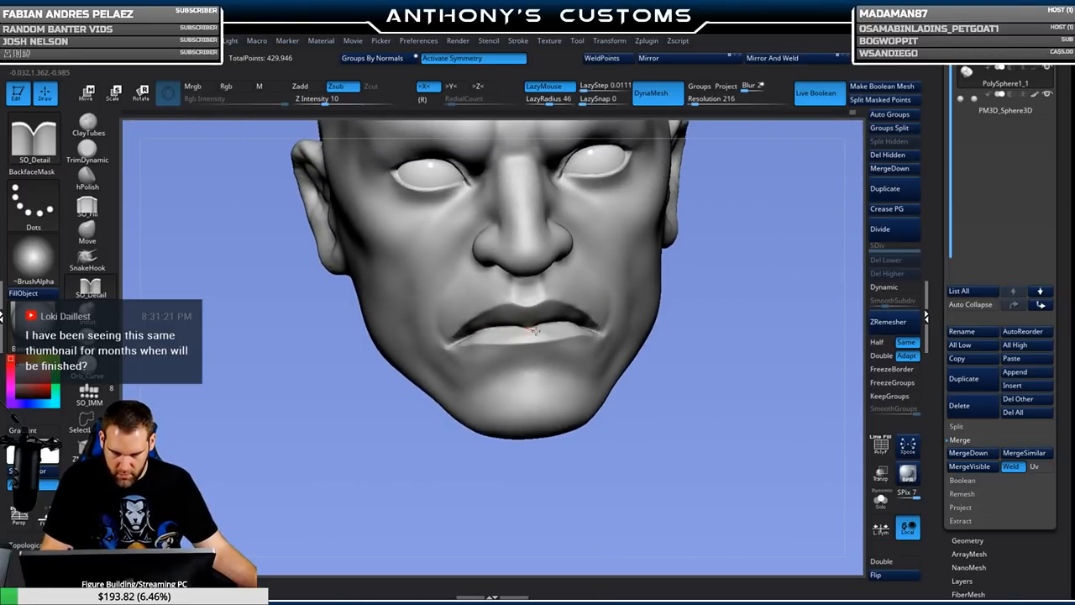
Refine the philtrum and its transition into the upper lip's edge with SO_Detail.
{"action": "mouse_move", "coordinate": [663, 355]}
{"action": "left_mouse_down"}
{"action": "mouse_move", "coordinate": [694, 365]}
{"action": "mouse_move", "coordinate": [698, 344]}
{"action": "mouse_move", "coordinate": [720, 350]}
{"action": "mouse_move", "coordinate": [721, 393]}
{"action": "mouse_move", "coordinate": [778, 378]}
{"action": "left_mouse_up"}
{"action": "left_click_drag", "start_coordinate": [515, 270], "coordinate": [526, 228]}
{"action": "mouse_move", "coordinate": [734, 419]}
{"action": "left_mouse_down", "text": "alt"}
{"action": "mouse_move", "coordinate": [721, 368]}
{"action": "mouse_move", "coordinate": [708, 391]}
{"action": "mouse_move", "coordinate": [669, 336]}
{"action": "mouse_move", "coordinate": [530, 308]}
{"action": "mouse_move", "coordinate": [528, 294]}
{"action": "left_mouse_up", "text": "alt"}
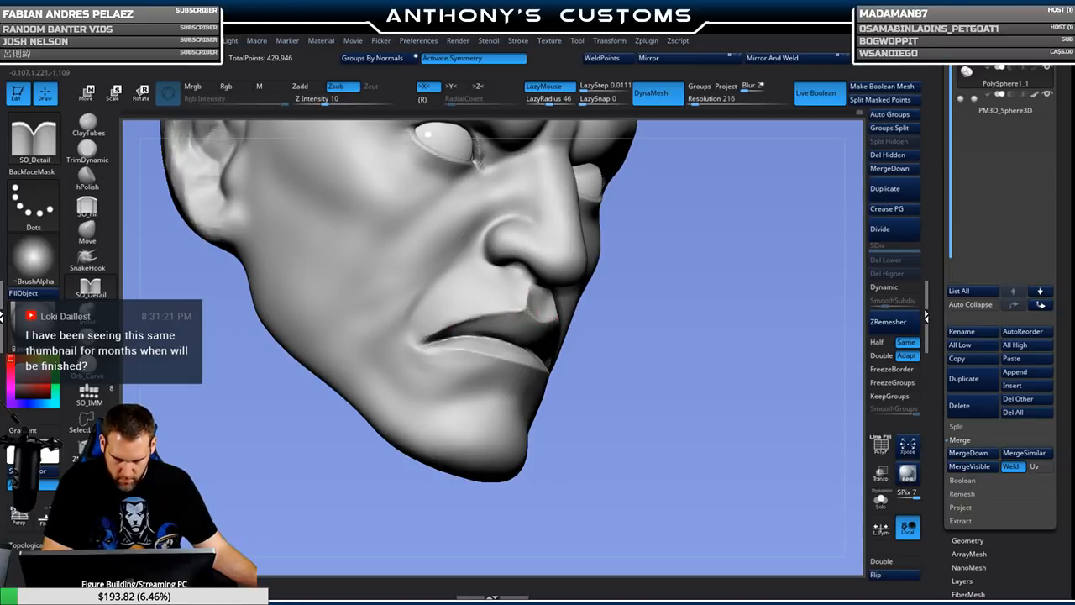
Update the DynaMesh at resolution 216 and deepen the mouth corners and the line between the lips with SO_Detail.
{"action": "mouse_move", "coordinate": [686, 345]}
{"action": "left_mouse_down"}
{"action": "mouse_move", "coordinate": [708, 352]}
{"action": "mouse_move", "coordinate": [696, 395]}
{"action": "mouse_move", "coordinate": [686, 347]}
{"action": "mouse_move", "coordinate": [481, 399]}
{"action": "left_mouse_up"}
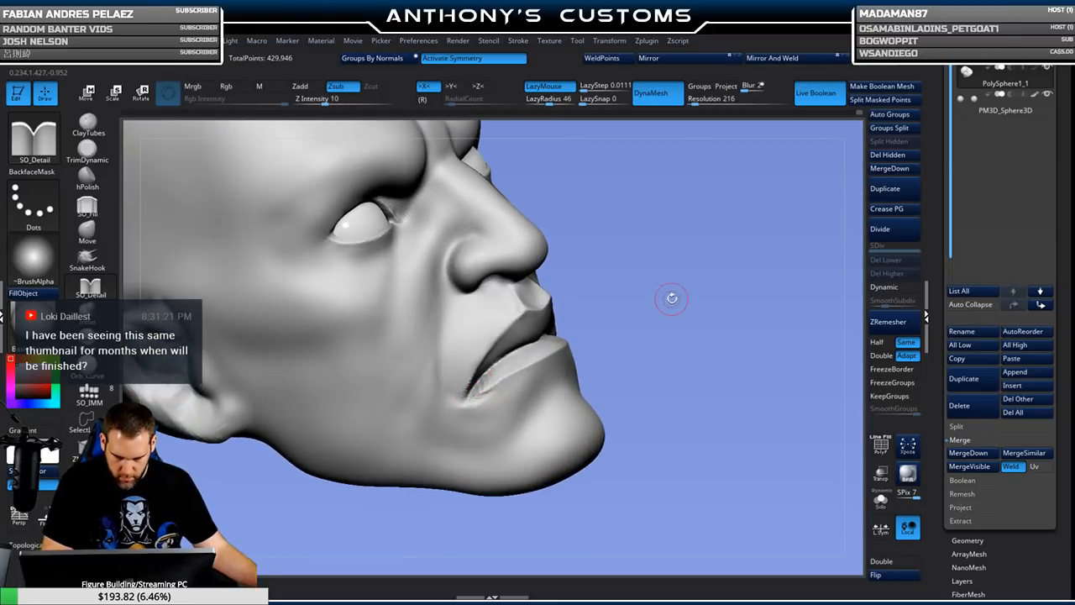
{"action": "left_click_drag", "start_coordinate": [657, 310], "coordinate": [604, 329]}
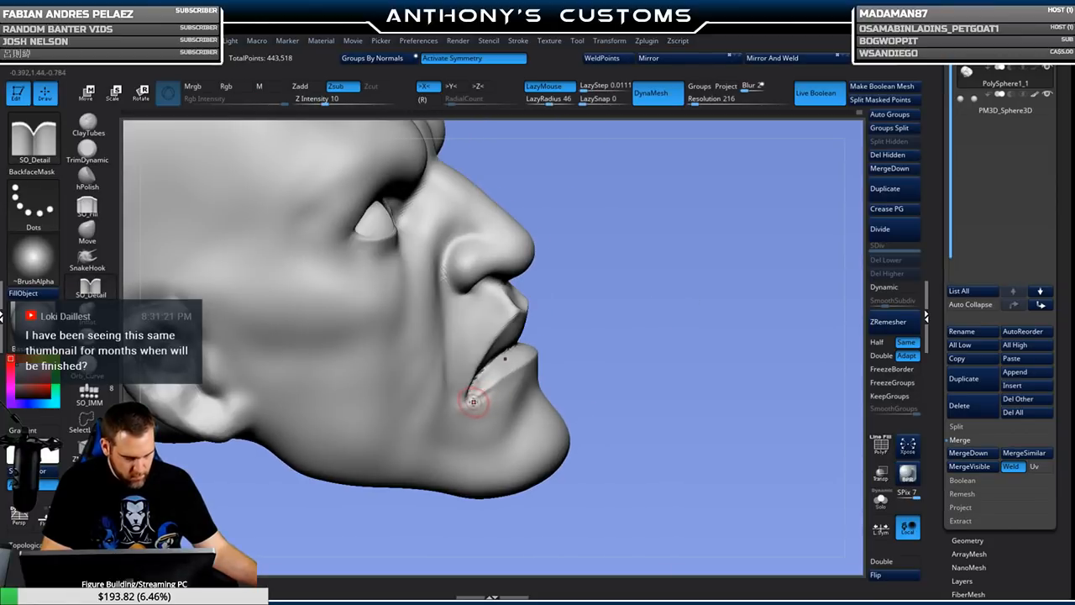
{"action": "left_click_drag", "start_coordinate": [613, 312], "coordinate": [504, 376]}
{"action": "left_click_drag", "start_coordinate": [561, 335], "coordinate": [465, 398]}
{"action": "left_click_drag", "start_coordinate": [479, 358], "coordinate": [463, 399]}
{"action": "left_click_drag", "start_coordinate": [522, 310], "coordinate": [461, 405]}
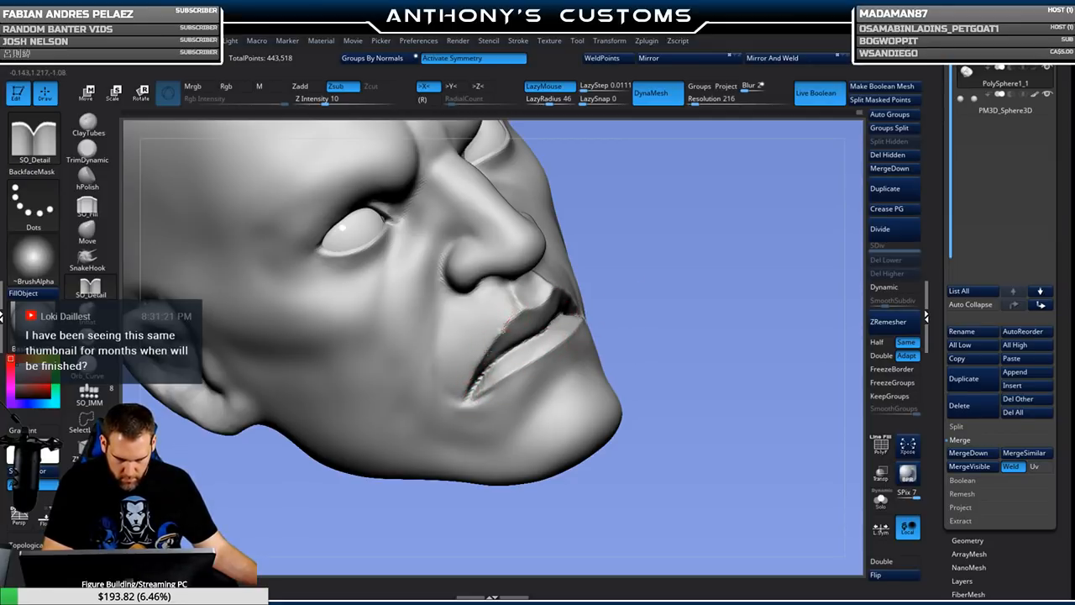
{"action": "left_click_drag", "start_coordinate": [688, 290], "coordinate": [638, 314]}
{"action": "left_click_drag", "start_coordinate": [699, 268], "coordinate": [667, 401]}
{"action": "key", "text": "f"}
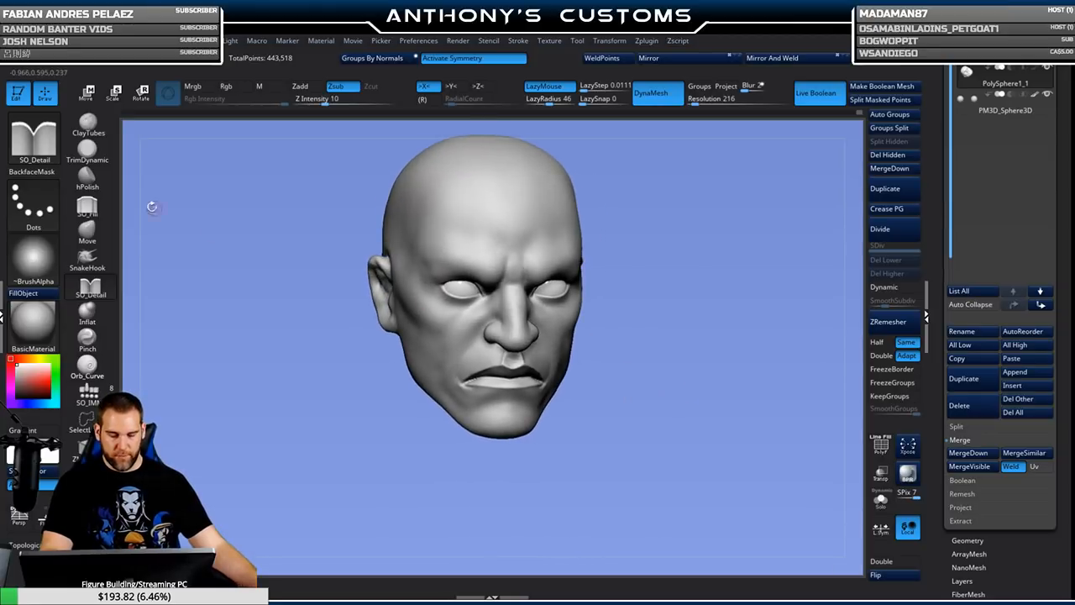
Polish the planes beside the mouth and on the lower cheek with the hPolish brush.
{"action": "left_click", "coordinate": [87, 177]}
{"action": "mouse_move", "coordinate": [734, 299]}
{"action": "left_mouse_down"}
{"action": "mouse_move", "coordinate": [715, 352]}
{"action": "mouse_move", "coordinate": [730, 465]}
{"action": "mouse_move", "coordinate": [701, 370]}
{"action": "left_mouse_up"}
{"action": "left_click_drag", "start_coordinate": [577, 329], "coordinate": [563, 354]}
{"action": "left_click_drag", "start_coordinate": [689, 374], "coordinate": [723, 338]}
{"action": "key", "text": "ctrl"}
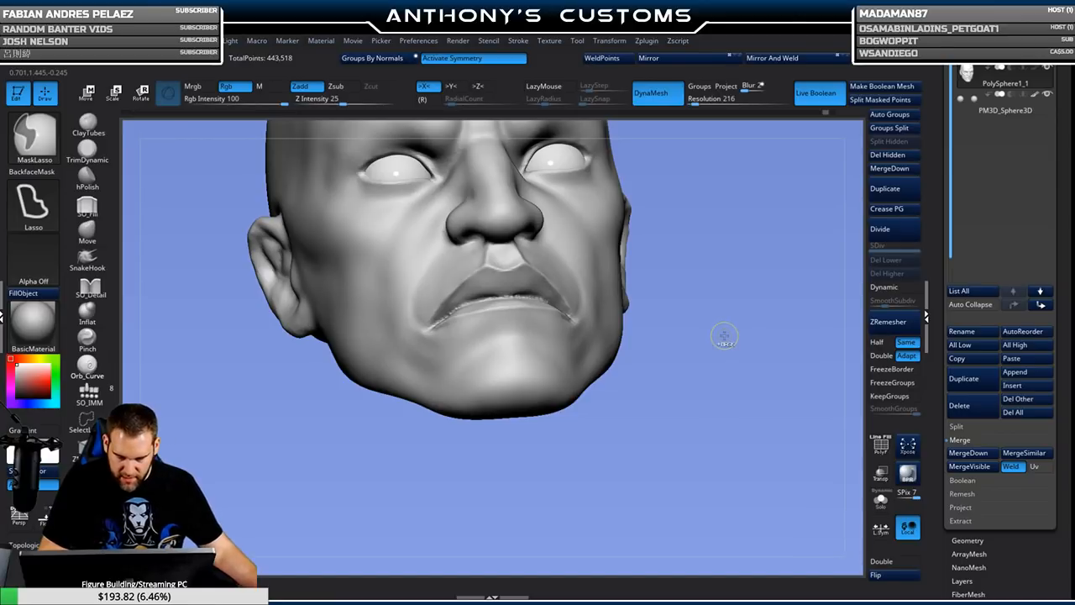
Build up the skin around the mouth corners and along the upper lip's edge with SO_Fill.
{"action": "left_click", "coordinate": [88, 206]}
{"action": "left_click_drag", "start_coordinate": [757, 289], "coordinate": [643, 314]}
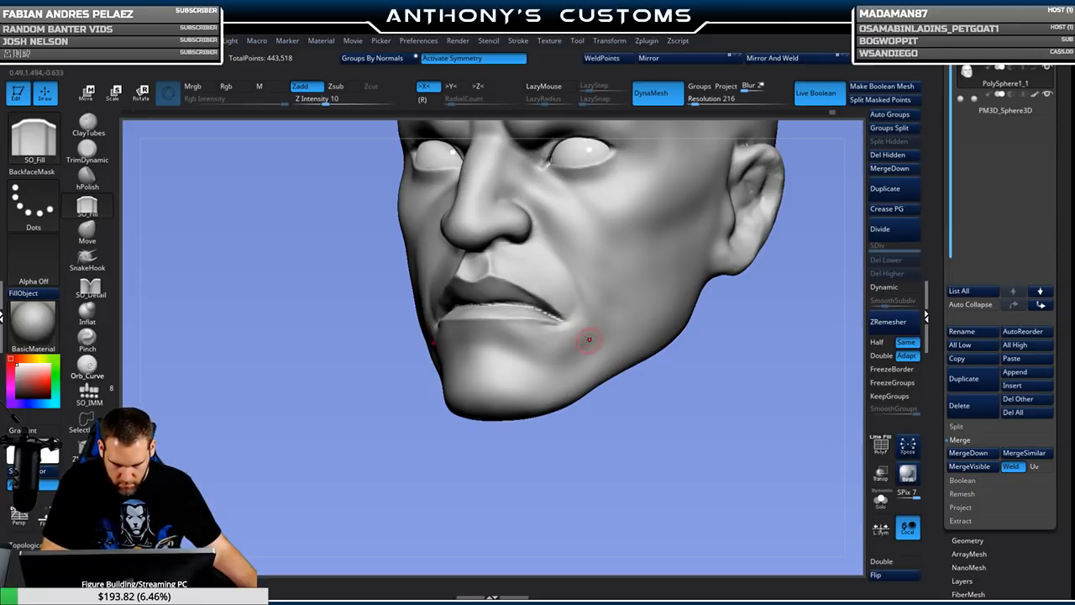
{"action": "left_click_drag", "start_coordinate": [616, 324], "coordinate": [676, 363], "text": "shift"}
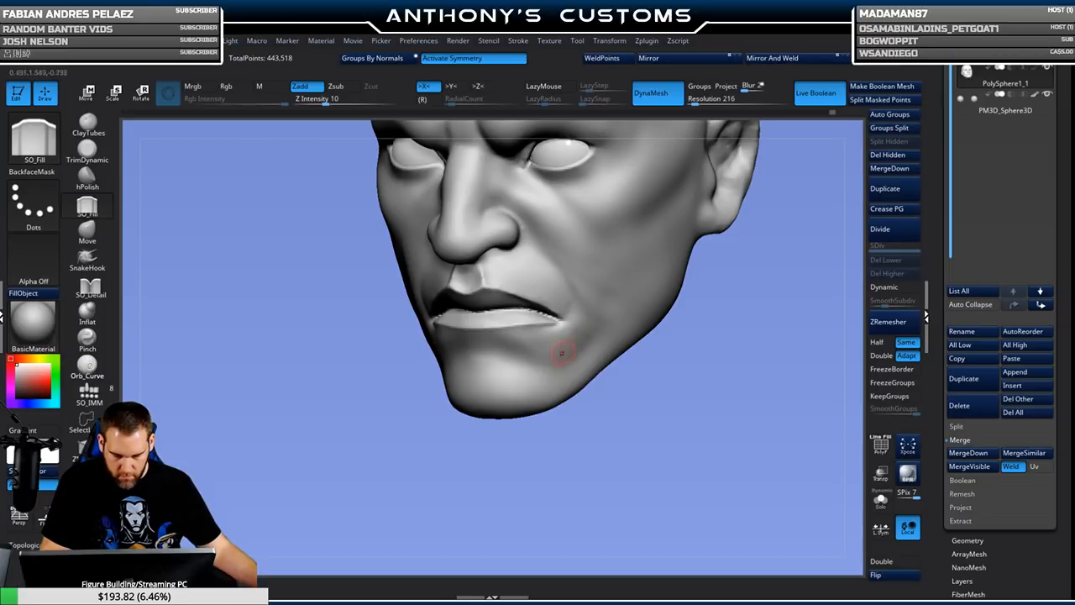
{"action": "mouse_move", "coordinate": [609, 373]}
{"action": "left_mouse_down"}
{"action": "mouse_move", "coordinate": [681, 336]}
{"action": "mouse_move", "coordinate": [698, 314]}
{"action": "mouse_move", "coordinate": [638, 266]}
{"action": "mouse_move", "coordinate": [652, 266]}
{"action": "mouse_move", "coordinate": [650, 291]}
{"action": "mouse_move", "coordinate": [713, 275]}
{"action": "mouse_move", "coordinate": [599, 193]}
{"action": "left_mouse_up"}
{"action": "key", "text": "space"}
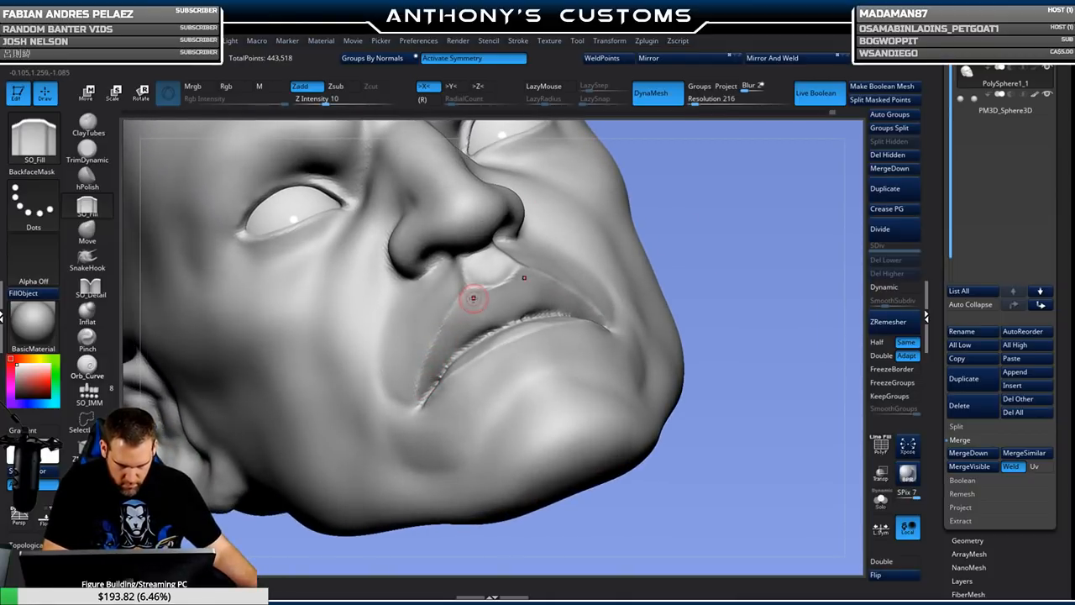
{"action": "left_click_drag", "start_coordinate": [426, 381], "coordinate": [504, 326]}
{"action": "left_click_drag", "start_coordinate": [691, 244], "coordinate": [763, 269], "text": "shift"}
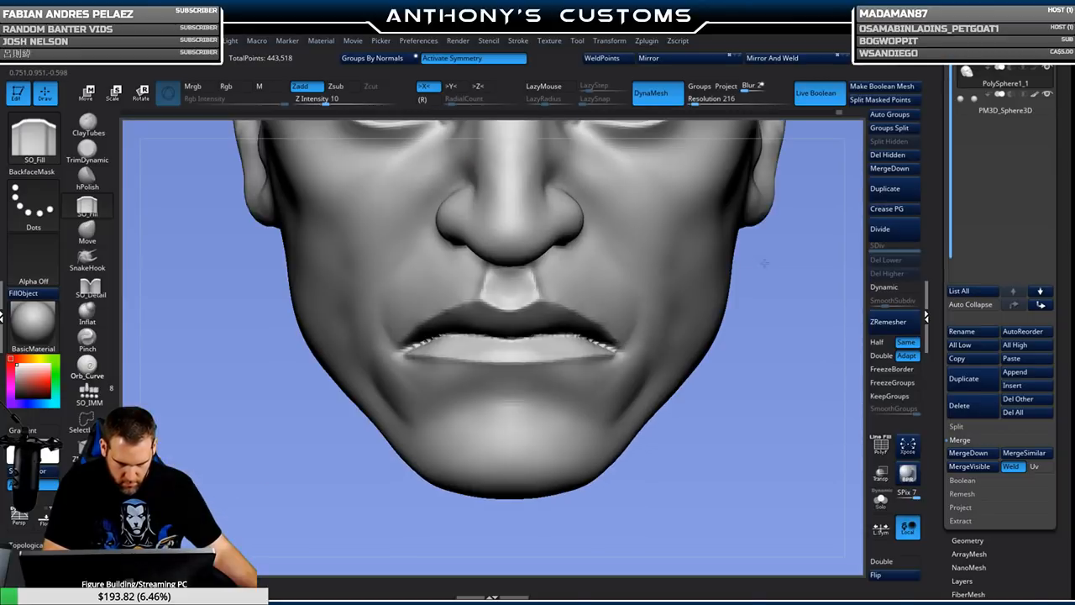
Fill out the philtrum ridges and the area between the nostril and upper lip with SO_Fill.
{"action": "left_click_drag", "start_coordinate": [761, 355], "coordinate": [738, 274], "text": "alt"}
{"action": "left_click_drag", "start_coordinate": [655, 337], "coordinate": [677, 425]}
{"action": "left_click_drag", "start_coordinate": [625, 317], "coordinate": [652, 327], "text": "alt"}
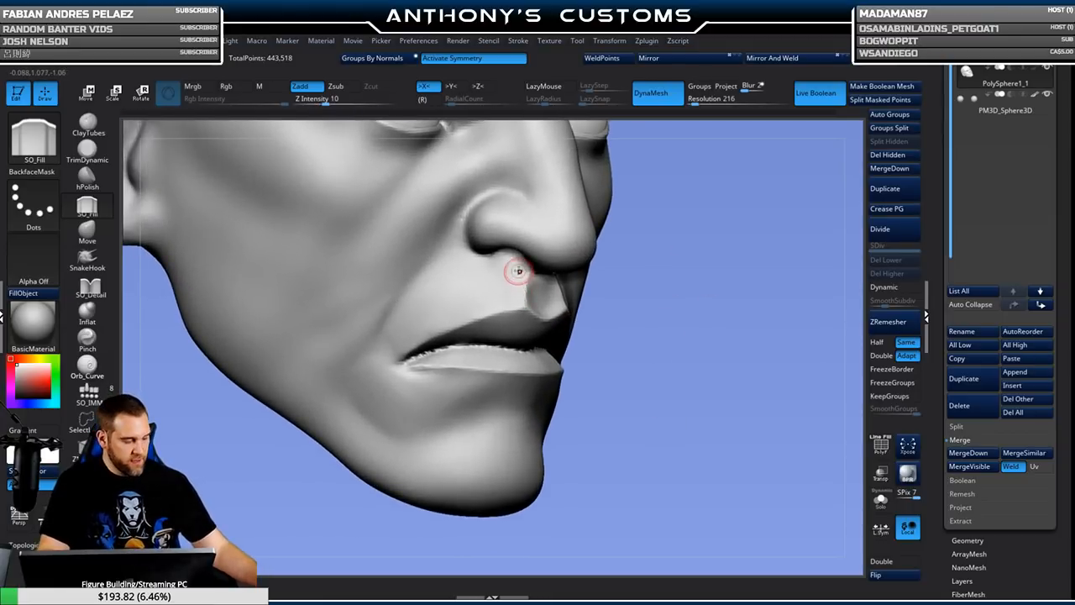
{"action": "left_click_drag", "start_coordinate": [710, 293], "coordinate": [645, 294]}
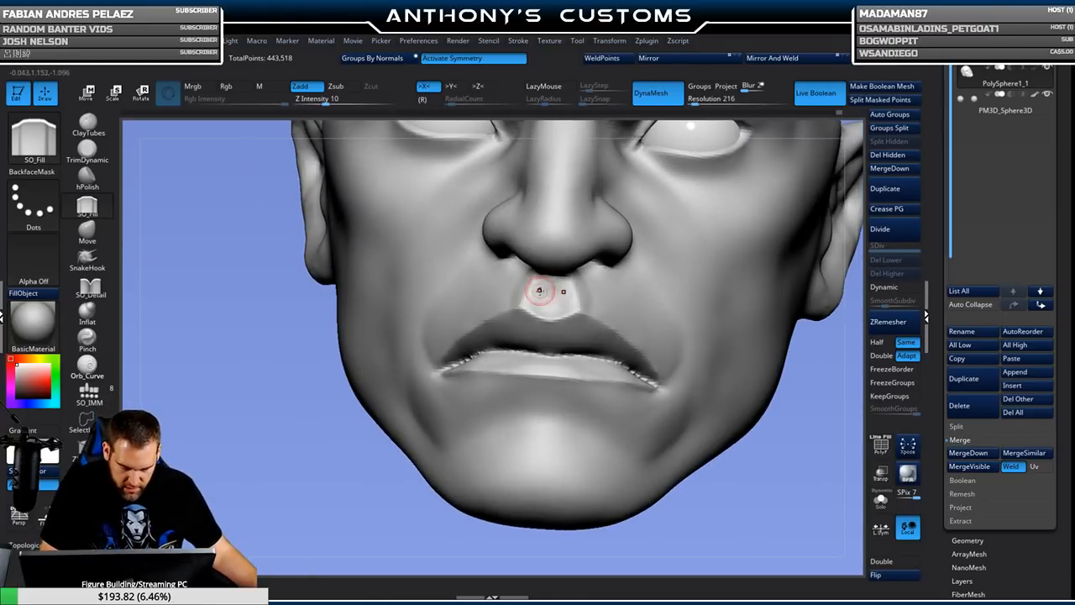
{"action": "left_click_drag", "start_coordinate": [773, 413], "coordinate": [834, 409]}
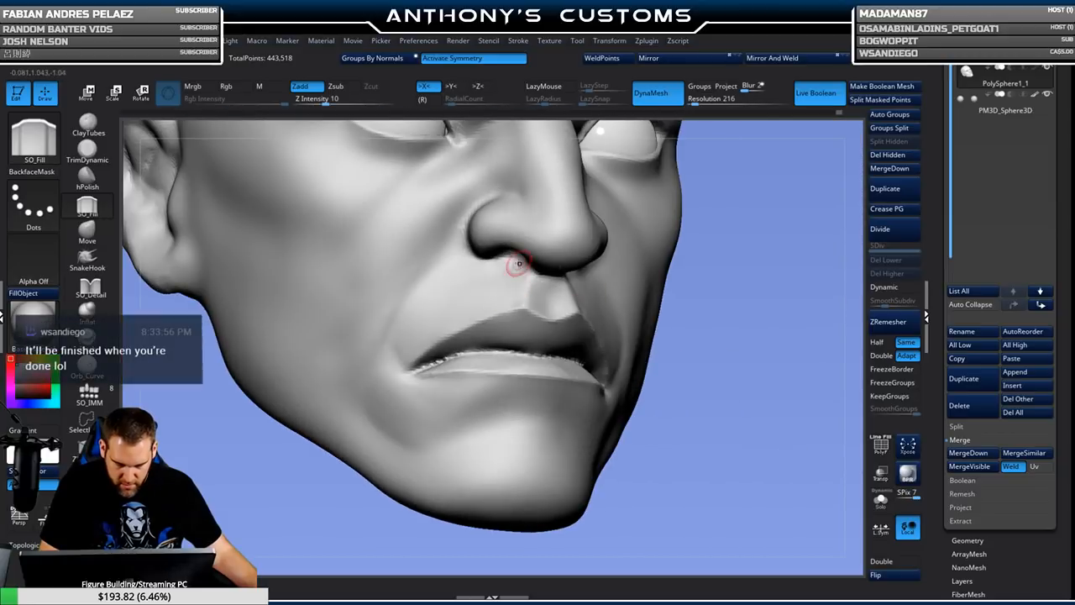
{"action": "left_click_drag", "start_coordinate": [730, 310], "coordinate": [743, 344]}
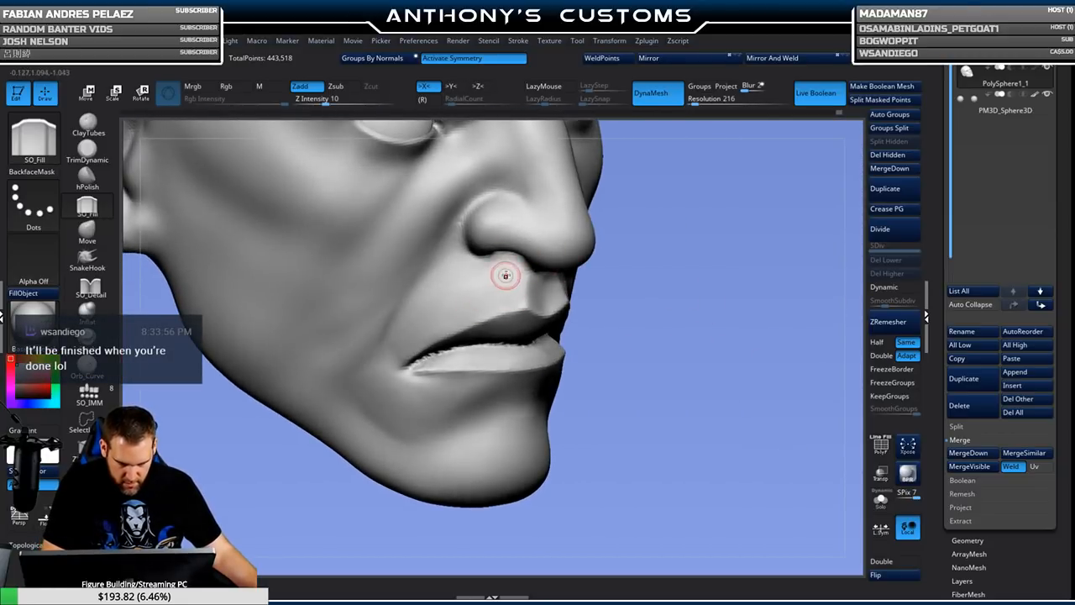
{"action": "left_click_drag", "start_coordinate": [664, 299], "coordinate": [605, 301]}
Fill the area beneath the lower lip and beside the mouth corner with SO_Fill.
{"action": "mouse_move", "coordinate": [775, 414]}
{"action": "left_mouse_down"}
{"action": "mouse_move", "coordinate": [741, 312]}
{"action": "mouse_move", "coordinate": [751, 386]}
{"action": "mouse_move", "coordinate": [710, 356]}
{"action": "mouse_move", "coordinate": [717, 411]}
{"action": "mouse_move", "coordinate": [692, 398]}
{"action": "left_mouse_up"}
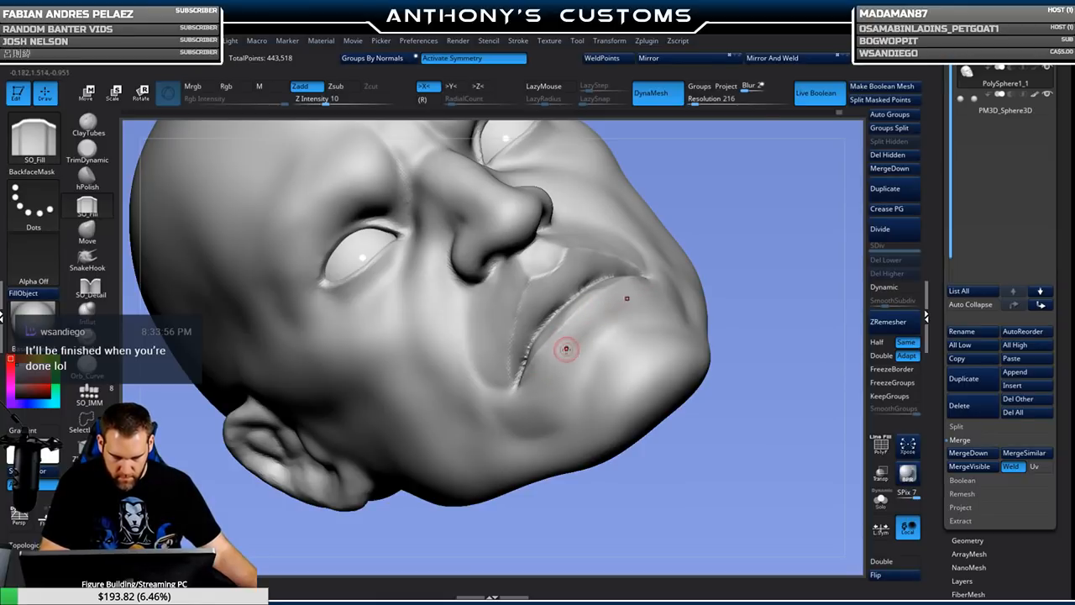
{"action": "left_click_drag", "start_coordinate": [705, 262], "coordinate": [801, 249]}
{"action": "mouse_move", "coordinate": [746, 354]}
{"action": "left_mouse_down"}
{"action": "mouse_move", "coordinate": [755, 333]}
{"action": "mouse_move", "coordinate": [703, 335]}
{"action": "mouse_move", "coordinate": [731, 307]}
{"action": "mouse_move", "coordinate": [703, 346]}
{"action": "mouse_move", "coordinate": [625, 337]}
{"action": "left_mouse_up"}
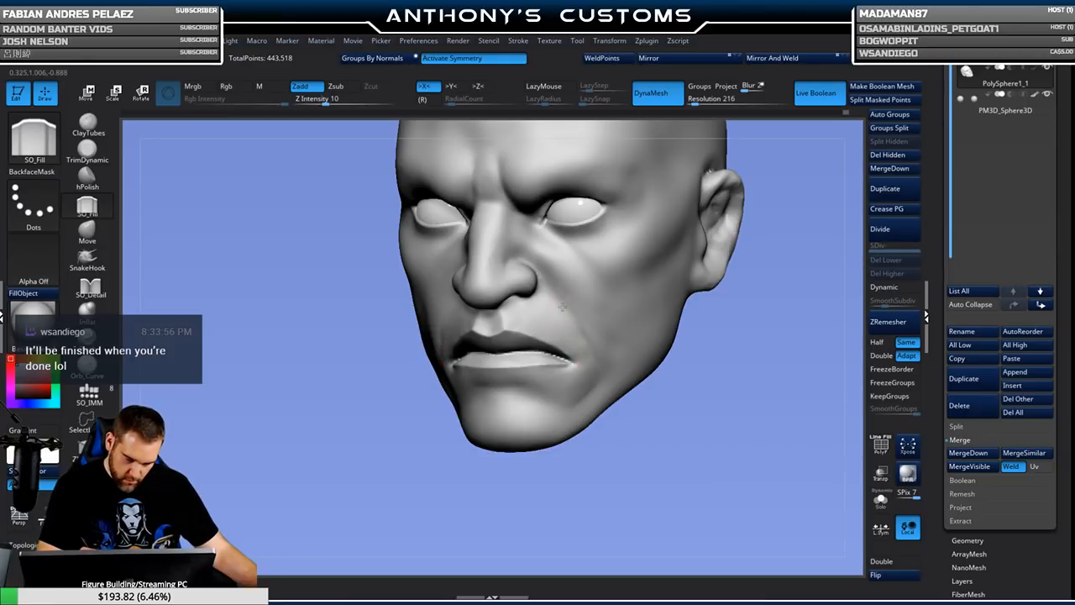
{"action": "mouse_move", "coordinate": [691, 408]}
{"action": "left_mouse_down"}
{"action": "mouse_move", "coordinate": [707, 365]}
{"action": "mouse_move", "coordinate": [741, 330]}
{"action": "mouse_move", "coordinate": [748, 365]}
{"action": "mouse_move", "coordinate": [753, 312]}
{"action": "mouse_move", "coordinate": [700, 310]}
{"action": "mouse_move", "coordinate": [664, 345]}
{"action": "mouse_move", "coordinate": [681, 343]}
{"action": "left_mouse_up"}
Polish the surfaces around the mouth corner and along the upper lip with the hPolish brush.
{"action": "left_click", "coordinate": [87, 178]}
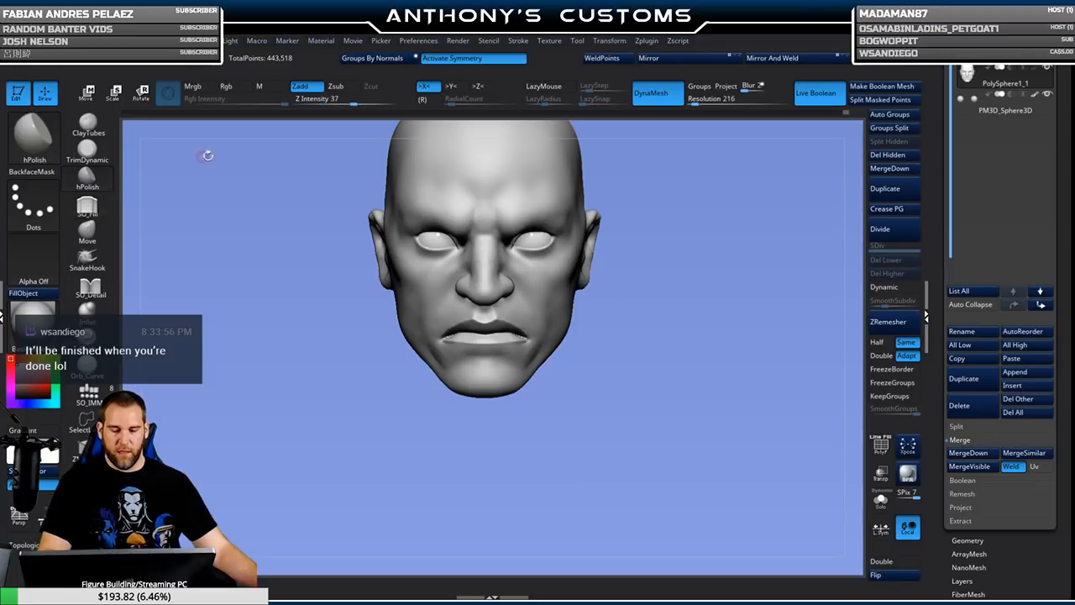
{"action": "key", "text": "space"}
{"action": "mouse_move", "coordinate": [671, 319]}
{"action": "left_mouse_down"}
{"action": "mouse_move", "coordinate": [708, 349]}
{"action": "mouse_move", "coordinate": [599, 403]}
{"action": "left_mouse_up"}
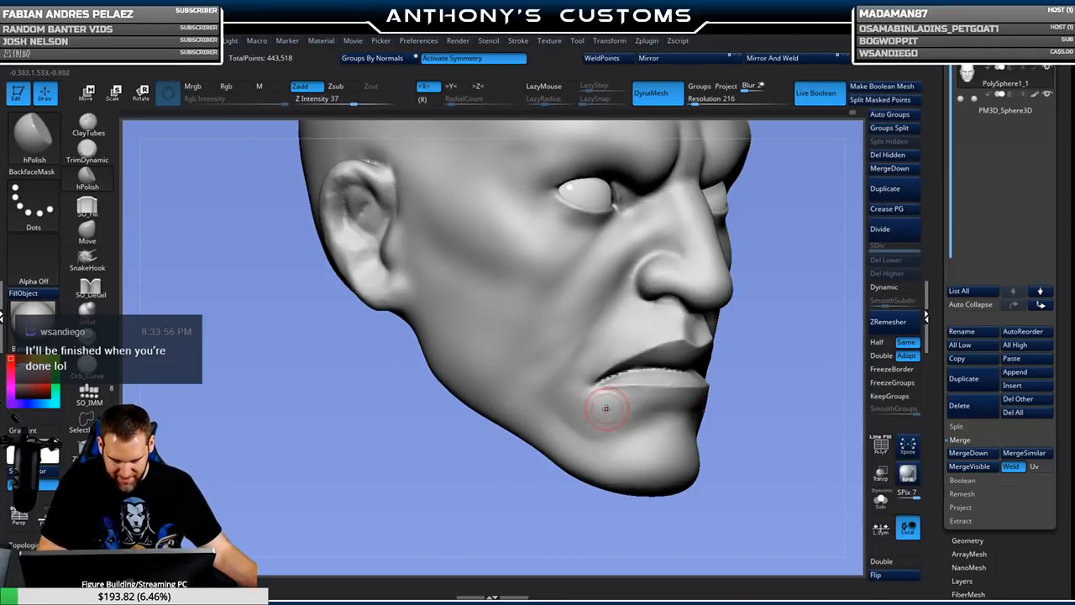
{"action": "right_click_drag", "start_coordinate": [633, 404], "coordinate": [597, 366]}
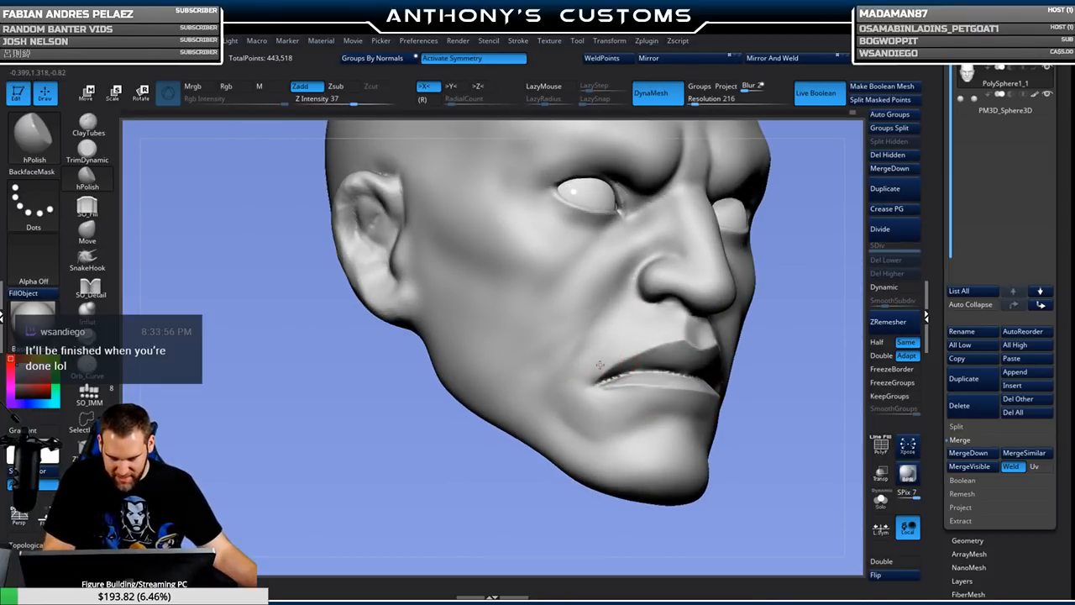
{"action": "right_click_drag", "start_coordinate": [811, 319], "coordinate": [655, 328], "text": "alt"}
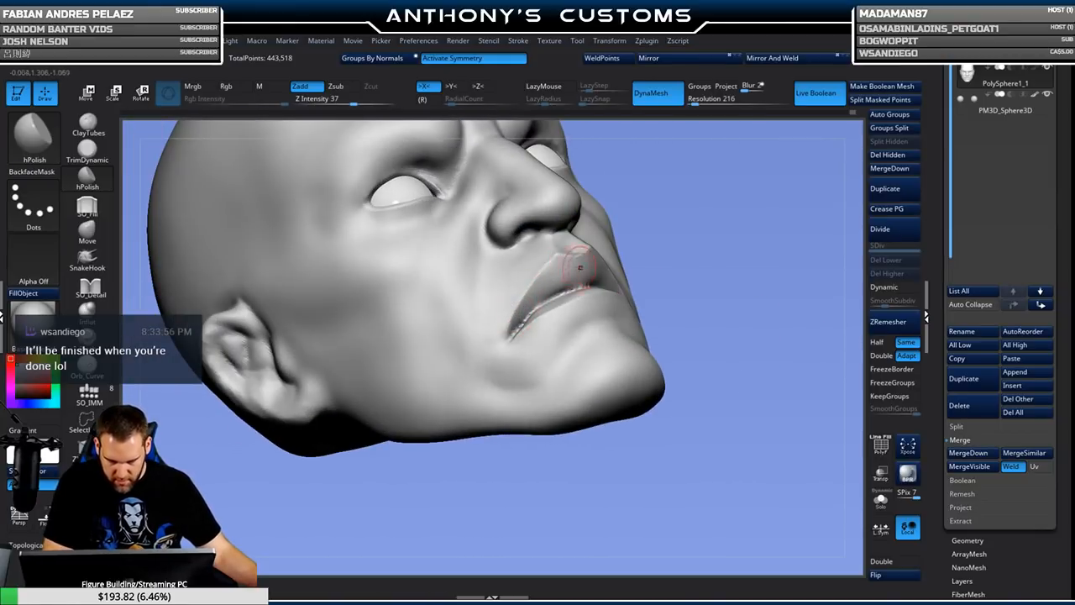
{"action": "left_click_drag", "start_coordinate": [690, 267], "coordinate": [722, 271]}
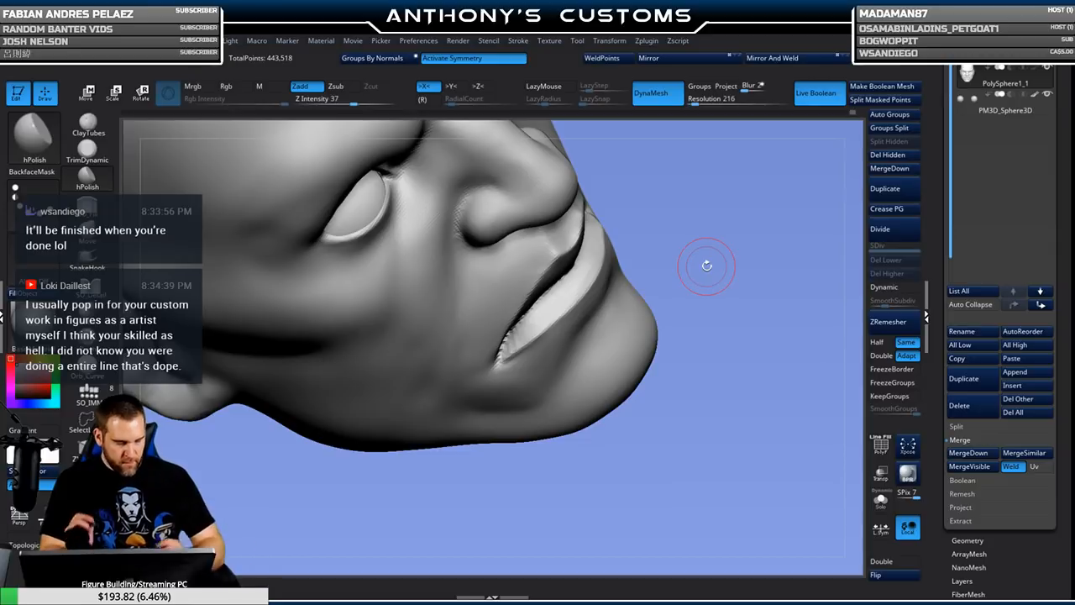
Reshape the middle of the lower lip with the Move brush.
{"action": "left_click_drag", "start_coordinate": [707, 265], "coordinate": [211, 212]}
{"action": "left_click", "coordinate": [87, 231]}
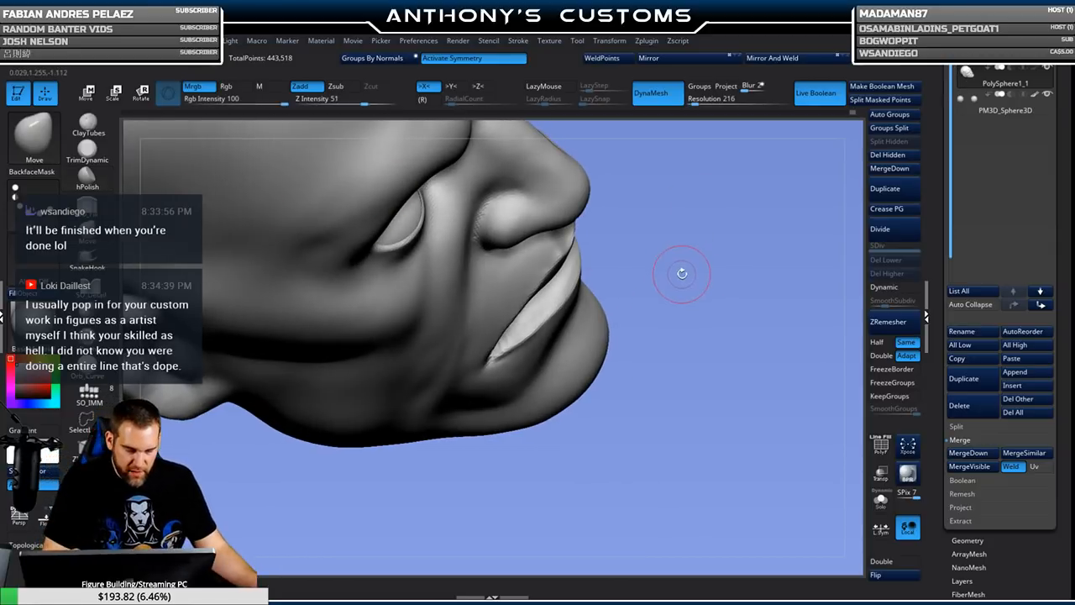
{"action": "key", "text": "space"}
{"action": "left_click_drag", "start_coordinate": [681, 272], "coordinate": [579, 244]}
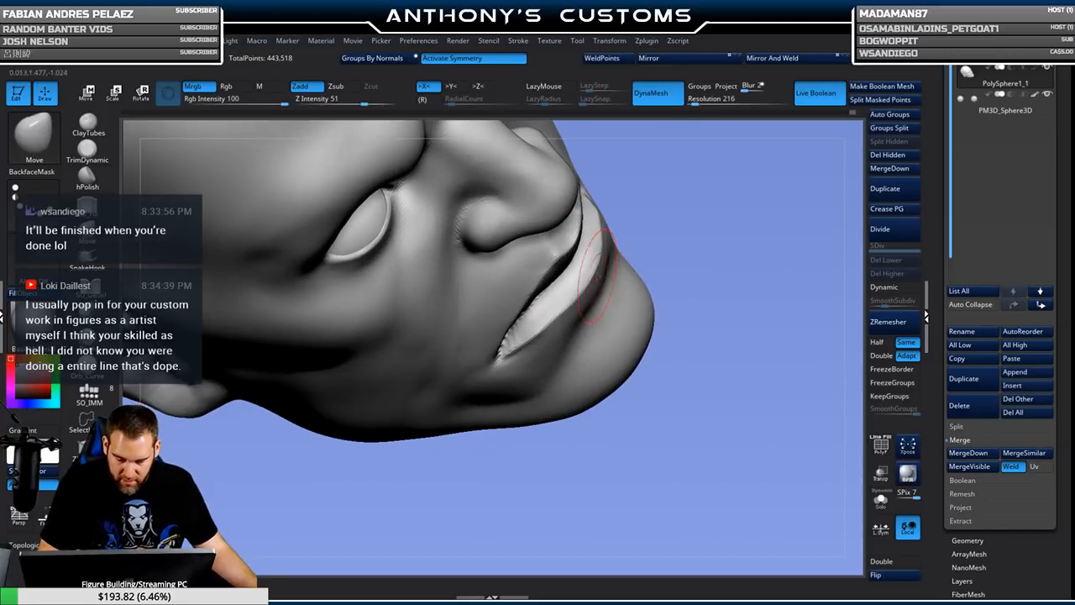
{"action": "key", "text": "space"}
{"action": "left_click_drag", "start_coordinate": [643, 233], "coordinate": [648, 233]}
{"action": "left_click_drag", "start_coordinate": [588, 267], "coordinate": [577, 256]}
Adjust the lower lip's profile and its lower edge with the Move brush.
{"action": "mouse_move", "coordinate": [695, 252]}
{"action": "left_mouse_down"}
{"action": "mouse_move", "coordinate": [734, 241]}
{"action": "mouse_move", "coordinate": [739, 197]}
{"action": "left_mouse_up"}
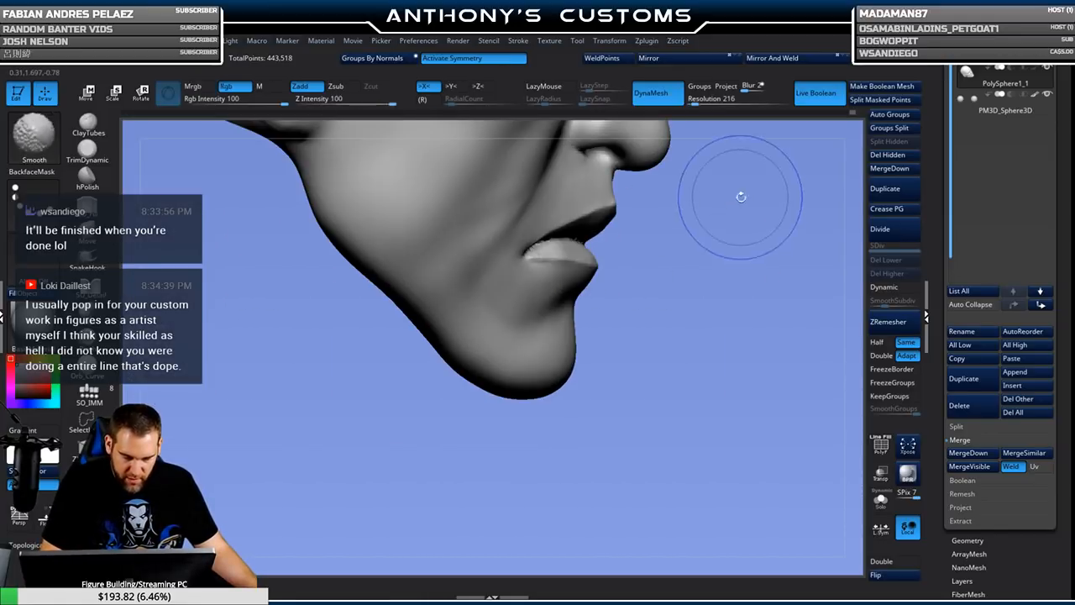
{"action": "left_click_drag", "start_coordinate": [557, 260], "coordinate": [561, 253]}
{"action": "left_click_drag", "start_coordinate": [697, 246], "coordinate": [683, 248]}
{"action": "right_click_drag", "start_coordinate": [670, 246], "coordinate": [581, 306]}
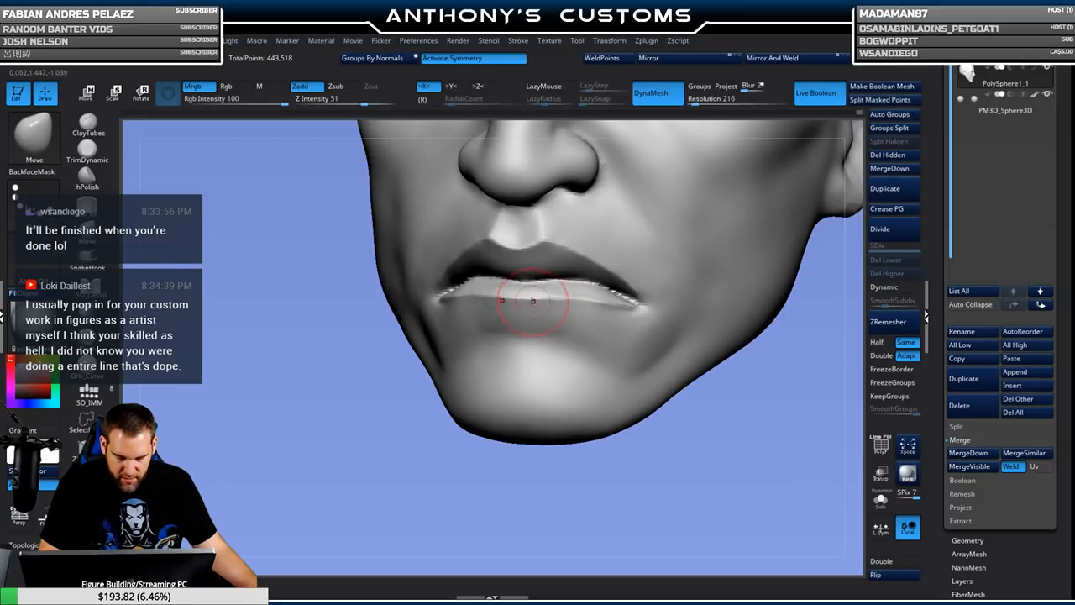
{"action": "key", "text": "f"}
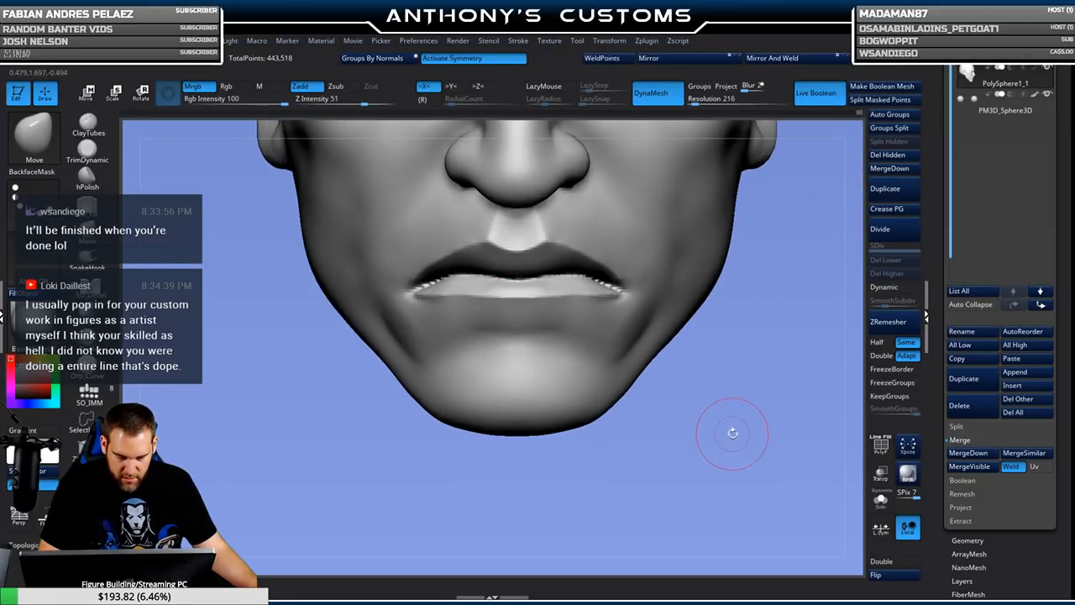
{"action": "right_click_drag", "start_coordinate": [685, 386], "coordinate": [530, 357]}
Reposition the mouth corners and refine the lower lip's projection and upper edge with the Move brush.
{"action": "mouse_move", "coordinate": [712, 351]}
{"action": "left_mouse_down"}
{"action": "mouse_move", "coordinate": [678, 347]}
{"action": "mouse_move", "coordinate": [703, 336]}
{"action": "mouse_move", "coordinate": [722, 417]}
{"action": "mouse_move", "coordinate": [703, 395]}
{"action": "mouse_move", "coordinate": [731, 360]}
{"action": "mouse_move", "coordinate": [714, 407]}
{"action": "left_mouse_up"}
{"action": "key", "text": "space"}
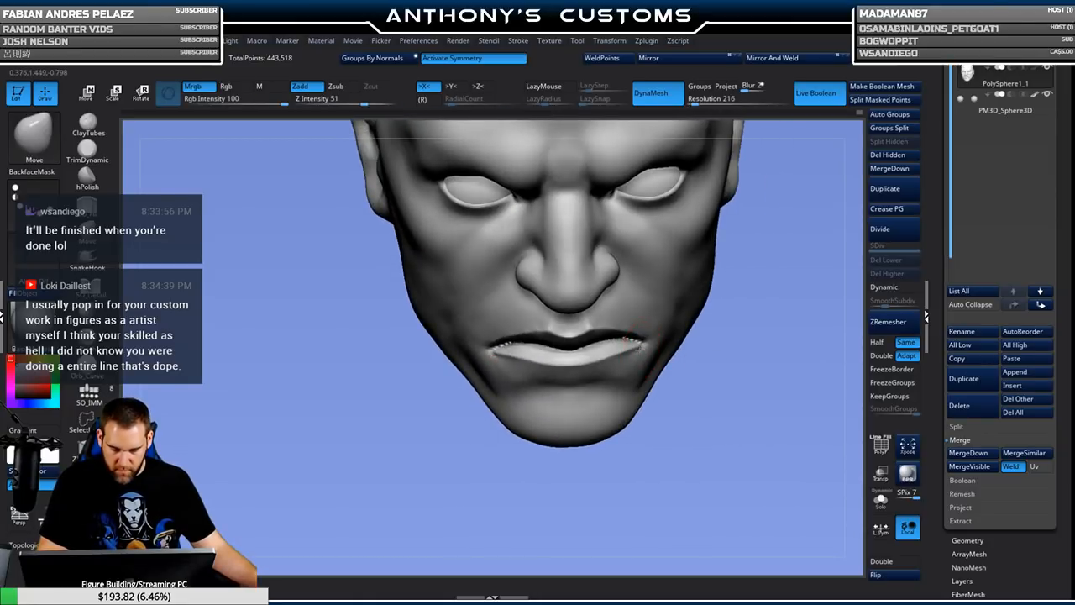
{"action": "left_click_drag", "start_coordinate": [636, 327], "coordinate": [663, 361]}
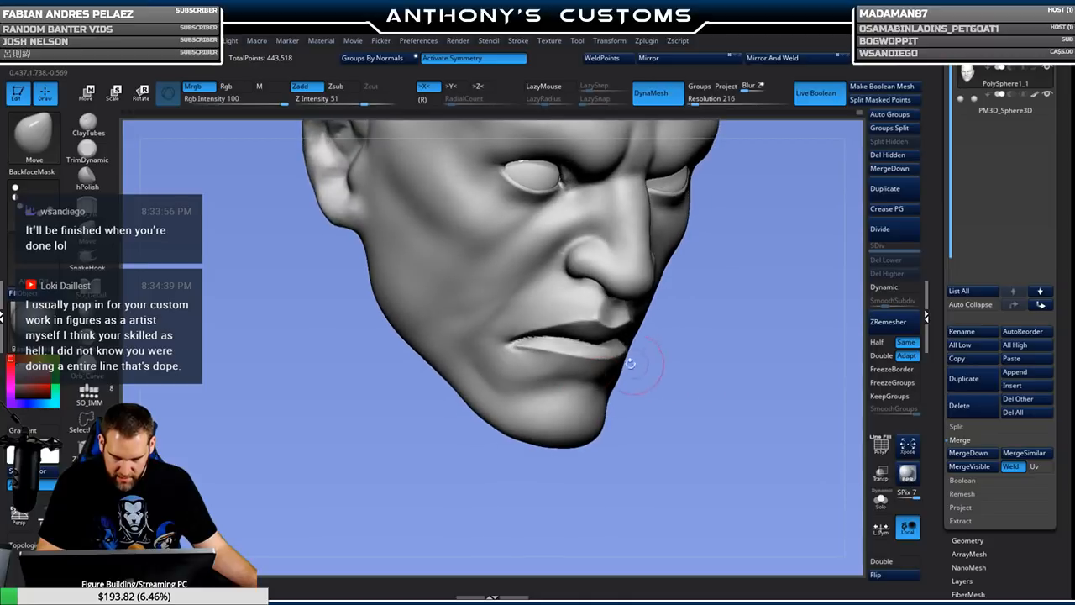
{"action": "mouse_move", "coordinate": [705, 378]}
{"action": "left_mouse_down"}
{"action": "mouse_move", "coordinate": [719, 365]}
{"action": "mouse_move", "coordinate": [679, 323]}
{"action": "left_mouse_up"}
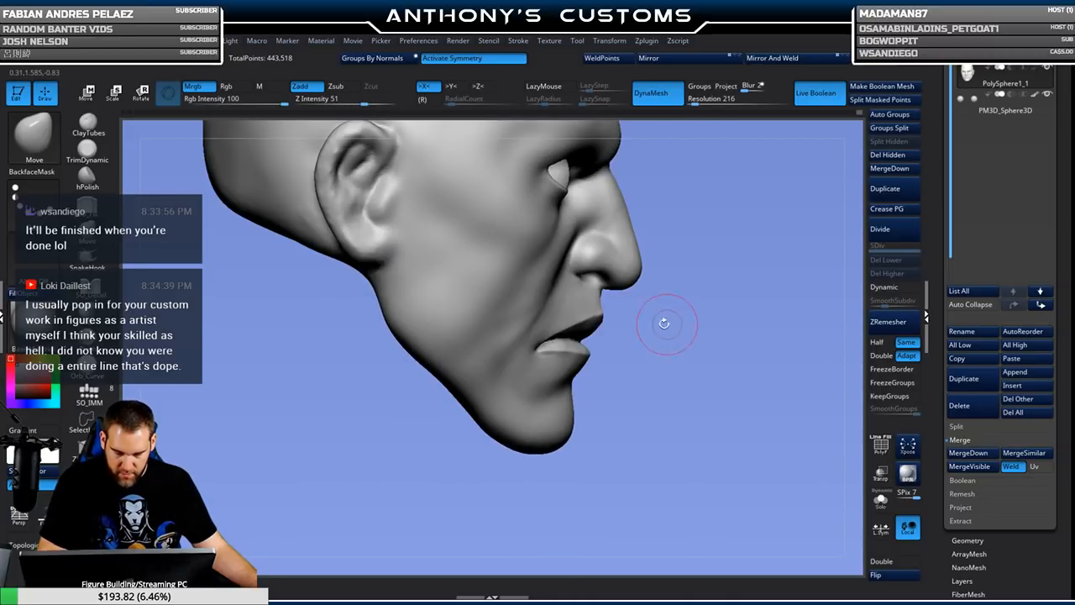
{"action": "mouse_move", "coordinate": [655, 378]}
{"action": "left_mouse_down"}
{"action": "mouse_move", "coordinate": [580, 403]}
{"action": "mouse_move", "coordinate": [587, 407]}
{"action": "left_mouse_up"}
{"action": "left_click_drag", "start_coordinate": [544, 345], "coordinate": [579, 354]}
{"action": "mouse_move", "coordinate": [774, 406]}
{"action": "left_mouse_down"}
{"action": "mouse_move", "coordinate": [792, 399]}
{"action": "mouse_move", "coordinate": [729, 408]}
{"action": "left_mouse_up"}
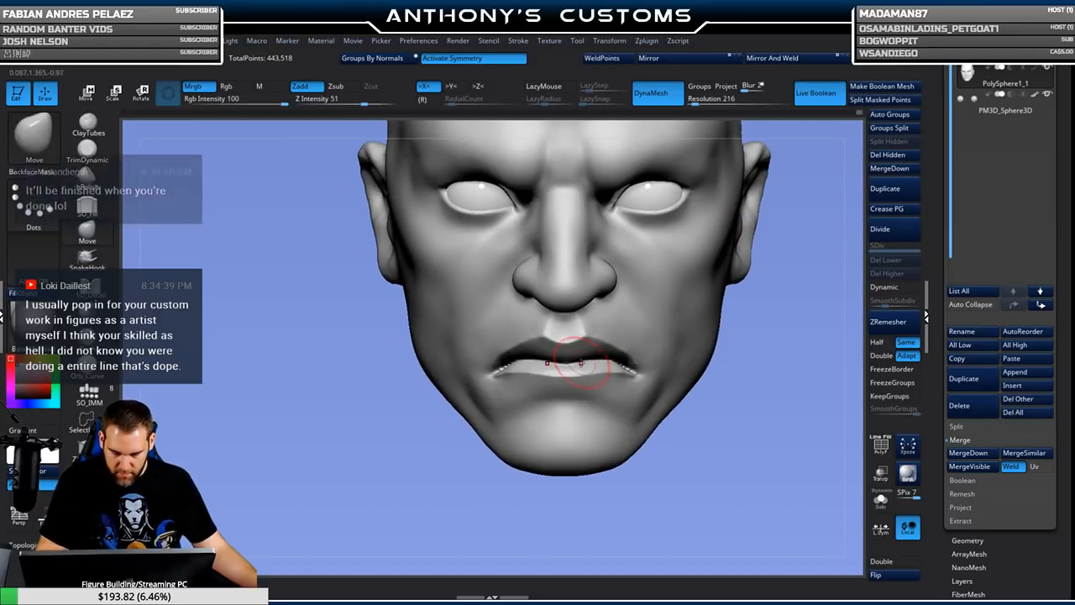
Adjust the jawline between the chin and the jaw angle with the Move brush.
{"action": "left_click_drag", "start_coordinate": [712, 386], "coordinate": [677, 375], "text": "alt"}
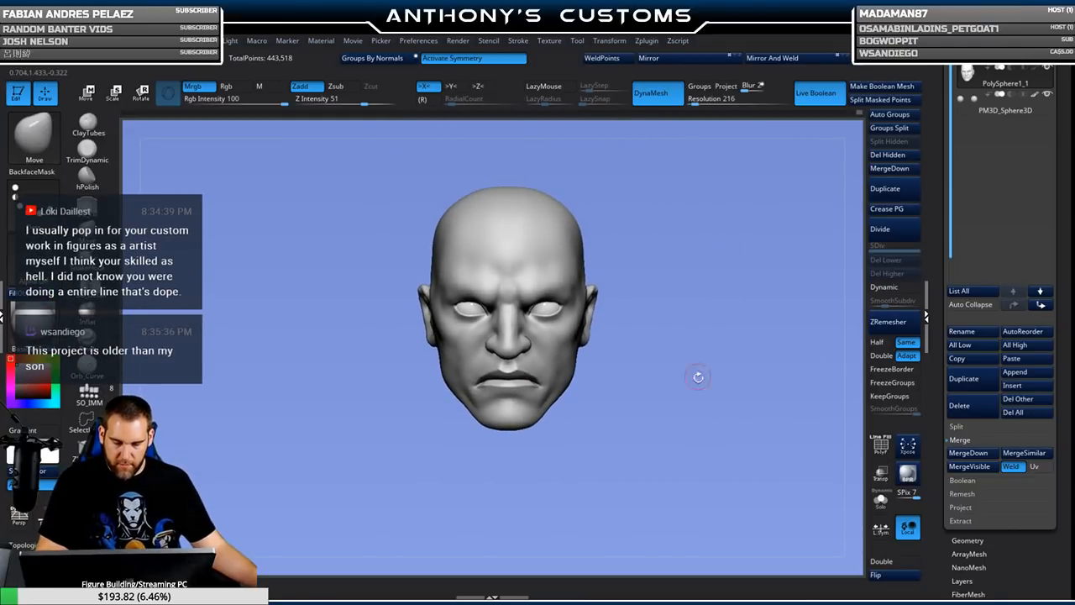
{"action": "left_click_drag", "start_coordinate": [693, 410], "coordinate": [614, 373], "text": "alt"}
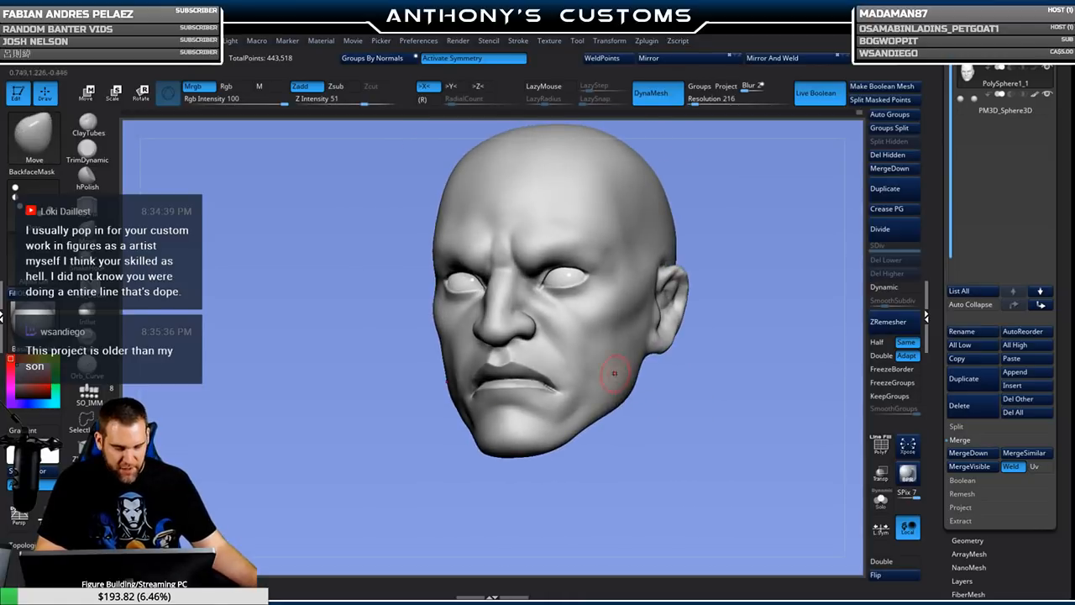
{"action": "left_click_drag", "start_coordinate": [624, 434], "coordinate": [592, 424]}
{"action": "key", "text": "space"}
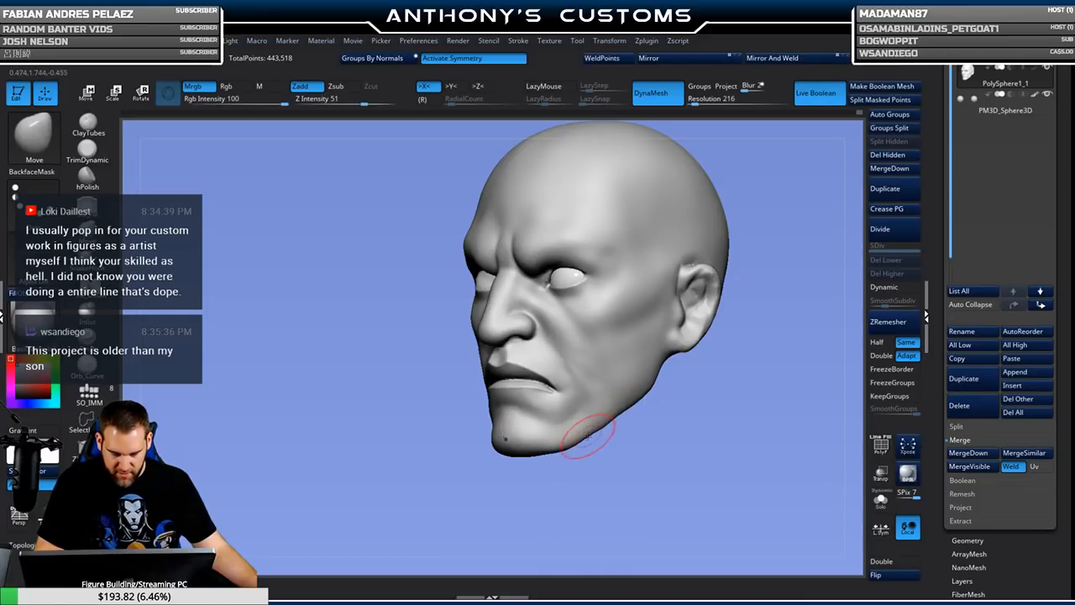
{"action": "left_click_drag", "start_coordinate": [598, 461], "coordinate": [579, 480]}
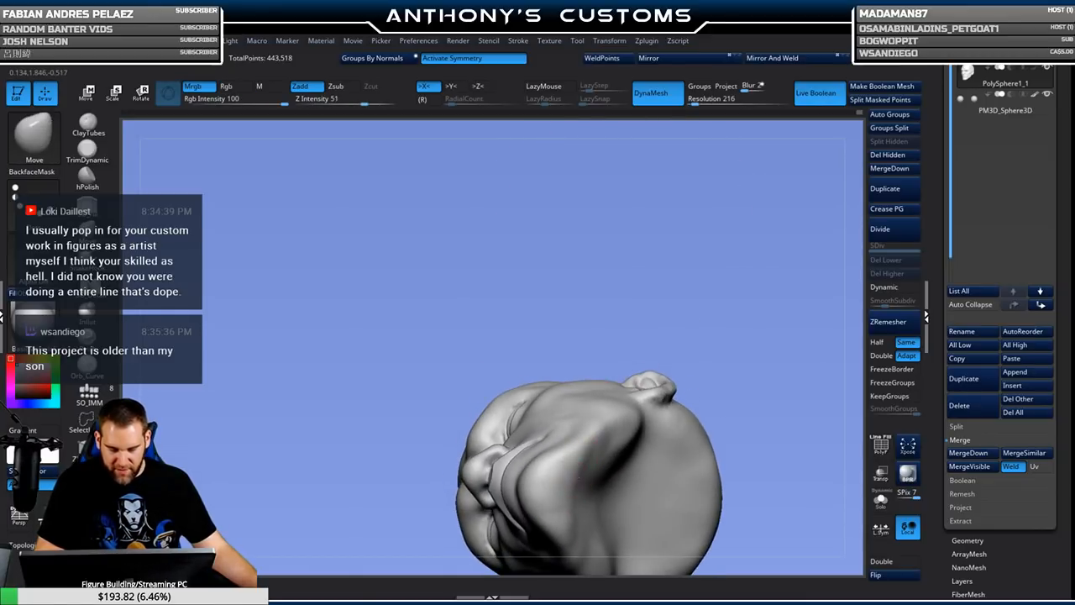
{"action": "mouse_move", "coordinate": [678, 370]}
{"action": "left_mouse_down"}
{"action": "mouse_move", "coordinate": [702, 438]}
{"action": "mouse_move", "coordinate": [655, 425]}
{"action": "mouse_move", "coordinate": [601, 433]}
{"action": "mouse_move", "coordinate": [465, 393]}
{"action": "left_mouse_up"}
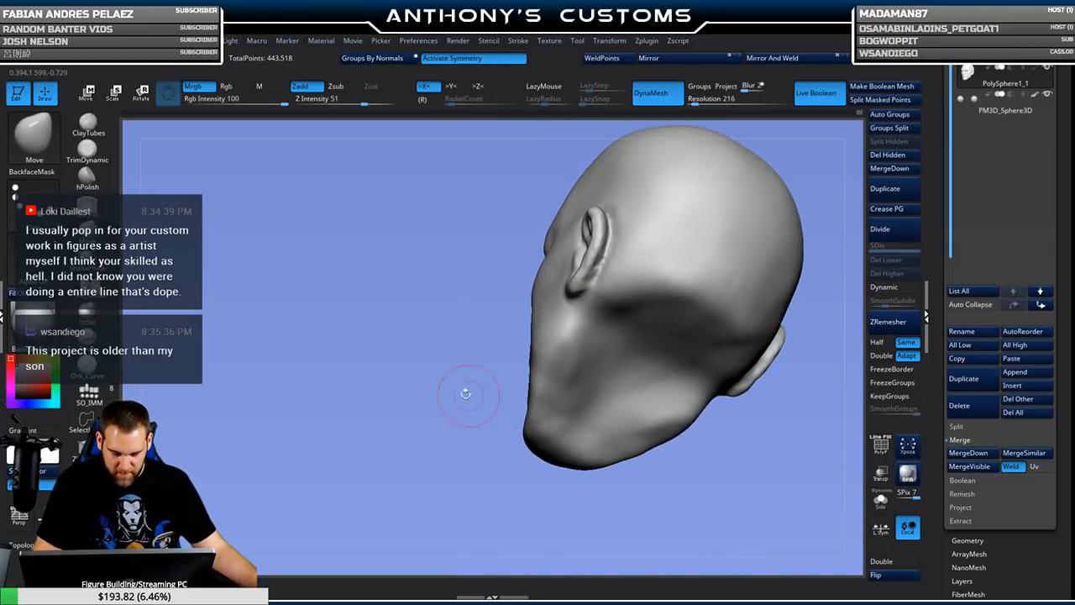
Build up the underside of the jaw along its side edges with the ClayTubes brush and smooth the strokes.
{"action": "left_click", "coordinate": [89, 125]}
{"action": "left_click_drag", "start_coordinate": [565, 364], "coordinate": [554, 418]}
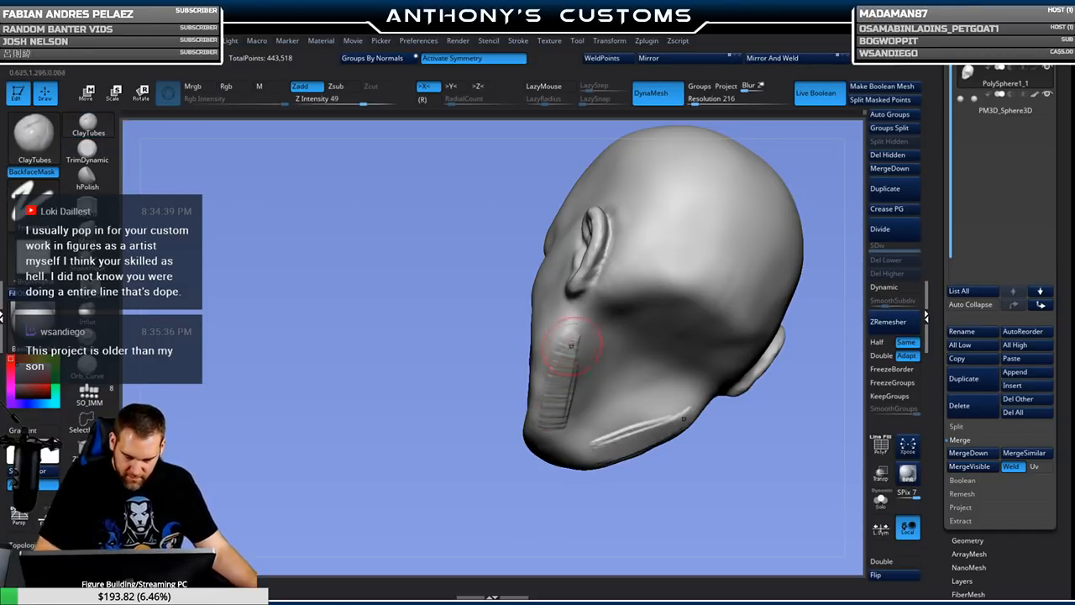
{"action": "left_click_drag", "start_coordinate": [580, 326], "coordinate": [552, 416]}
{"action": "left_click_drag", "start_coordinate": [576, 324], "coordinate": [552, 419], "text": "shift"}
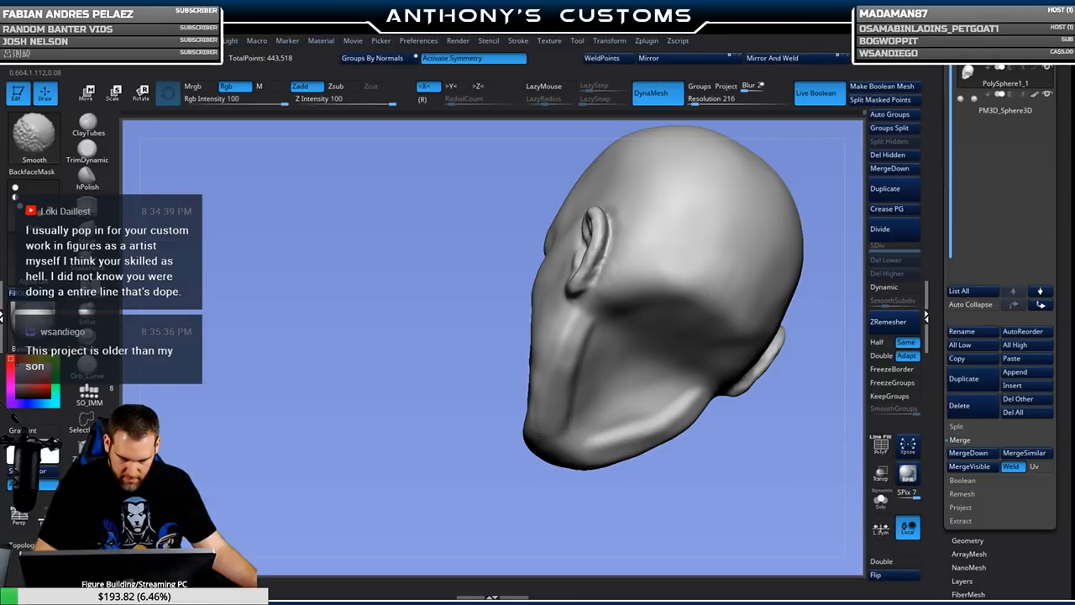
{"action": "left_click_drag", "start_coordinate": [524, 463], "coordinate": [523, 512]}
{"action": "left_click_drag", "start_coordinate": [603, 392], "coordinate": [508, 441]}
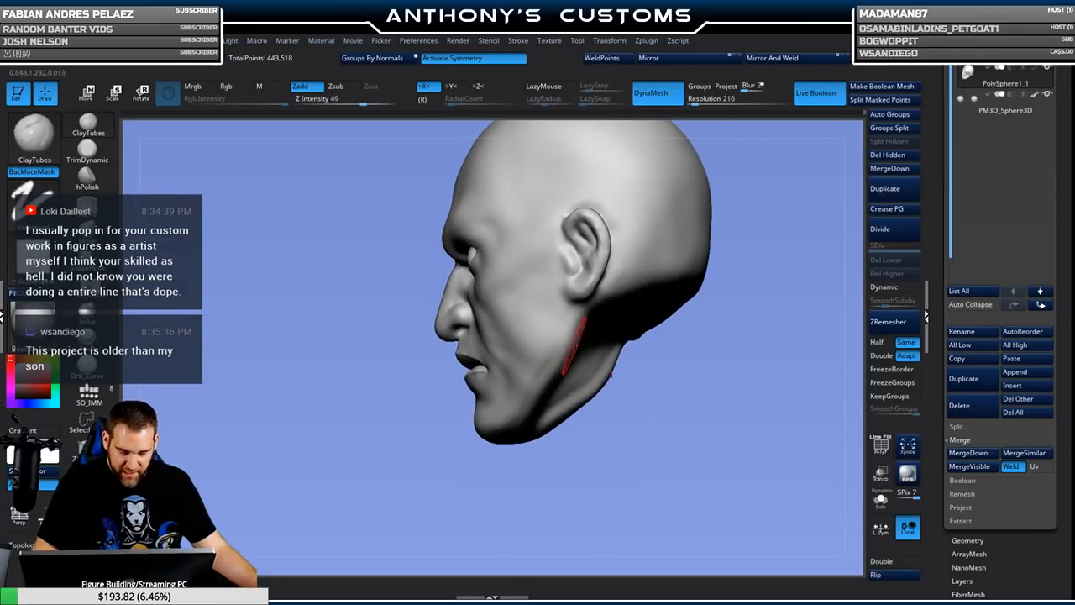
Refine the rear jaw edge from below the ear toward the chin and smooth the transition.
{"action": "left_click", "coordinate": [87, 303]}
{"action": "mouse_move", "coordinate": [576, 323]}
{"action": "left_mouse_down"}
{"action": "mouse_move", "coordinate": [555, 348]}
{"action": "mouse_move", "coordinate": [552, 374]}
{"action": "mouse_move", "coordinate": [561, 363]}
{"action": "mouse_move", "coordinate": [532, 413]}
{"action": "left_mouse_up"}
{"action": "mouse_move", "coordinate": [557, 475]}
{"action": "left_mouse_down"}
{"action": "mouse_move", "coordinate": [628, 409]}
{"action": "mouse_move", "coordinate": [624, 376]}
{"action": "left_mouse_up"}
{"action": "left_click_drag", "start_coordinate": [501, 455], "coordinate": [495, 460]}
{"action": "left_click_drag", "start_coordinate": [522, 408], "coordinate": [564, 336], "text": "shift"}
{"action": "mouse_move", "coordinate": [651, 335]}
{"action": "left_mouse_down"}
{"action": "mouse_move", "coordinate": [699, 351]}
{"action": "mouse_move", "coordinate": [694, 400]}
{"action": "mouse_move", "coordinate": [678, 380]}
{"action": "mouse_move", "coordinate": [656, 397]}
{"action": "left_mouse_up"}
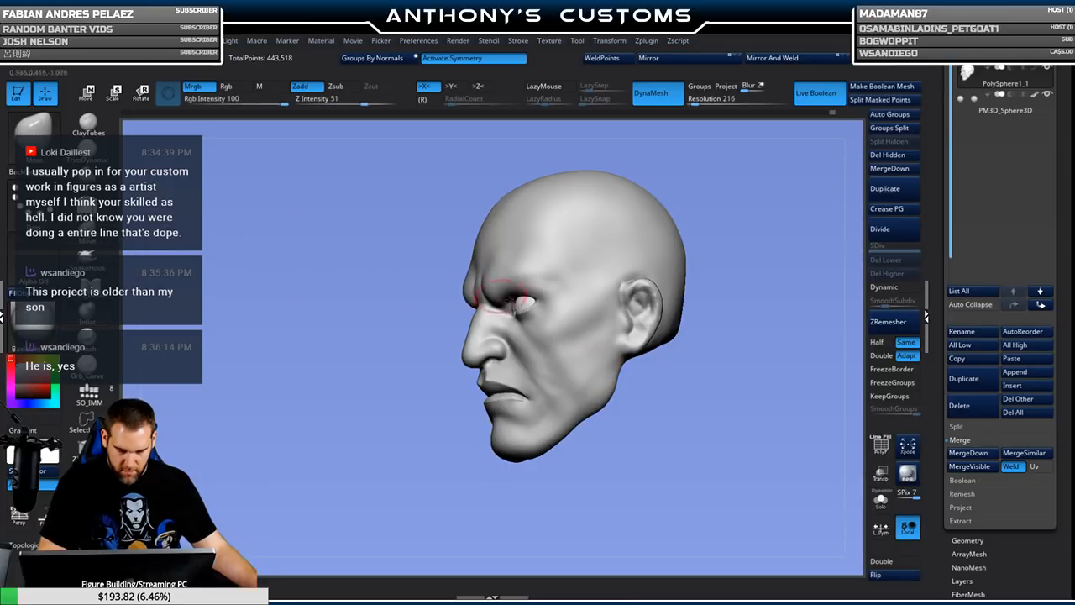
Adjust the lower jaw contour, the mouth corners and the upper lip with the Move brush.
{"action": "key", "text": "space"}
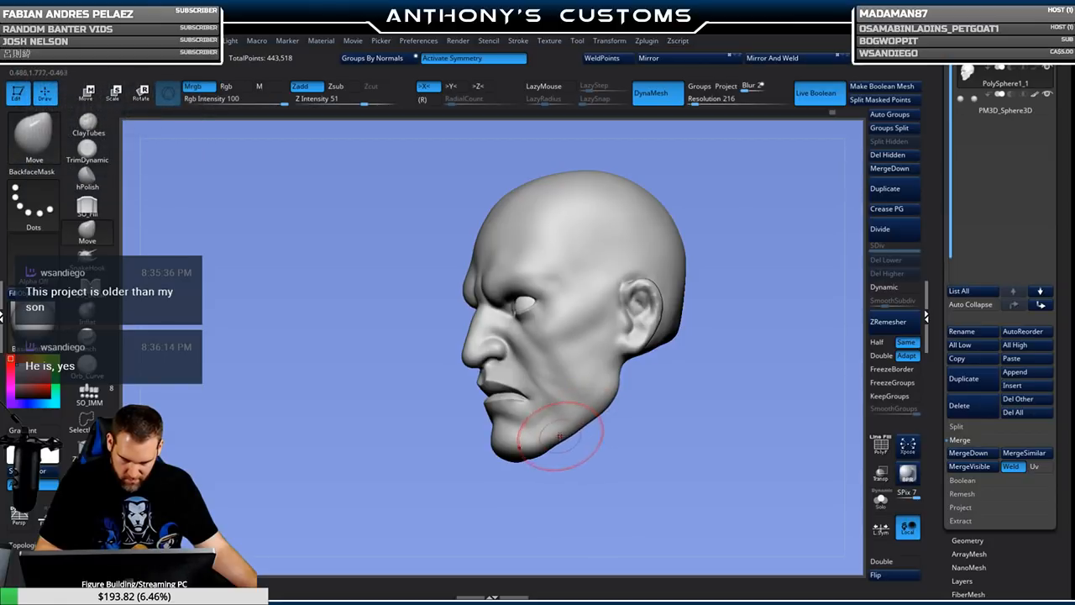
{"action": "mouse_move", "coordinate": [580, 424]}
{"action": "left_mouse_down"}
{"action": "mouse_move", "coordinate": [629, 432]}
{"action": "mouse_move", "coordinate": [619, 461]}
{"action": "mouse_move", "coordinate": [596, 462]}
{"action": "mouse_move", "coordinate": [638, 420]}
{"action": "left_mouse_up"}
{"action": "mouse_move", "coordinate": [688, 338]}
{"action": "left_mouse_down", "text": "alt"}
{"action": "mouse_move", "coordinate": [690, 427]}
{"action": "mouse_move", "coordinate": [713, 408]}
{"action": "mouse_move", "coordinate": [688, 357]}
{"action": "left_mouse_up", "text": "alt"}
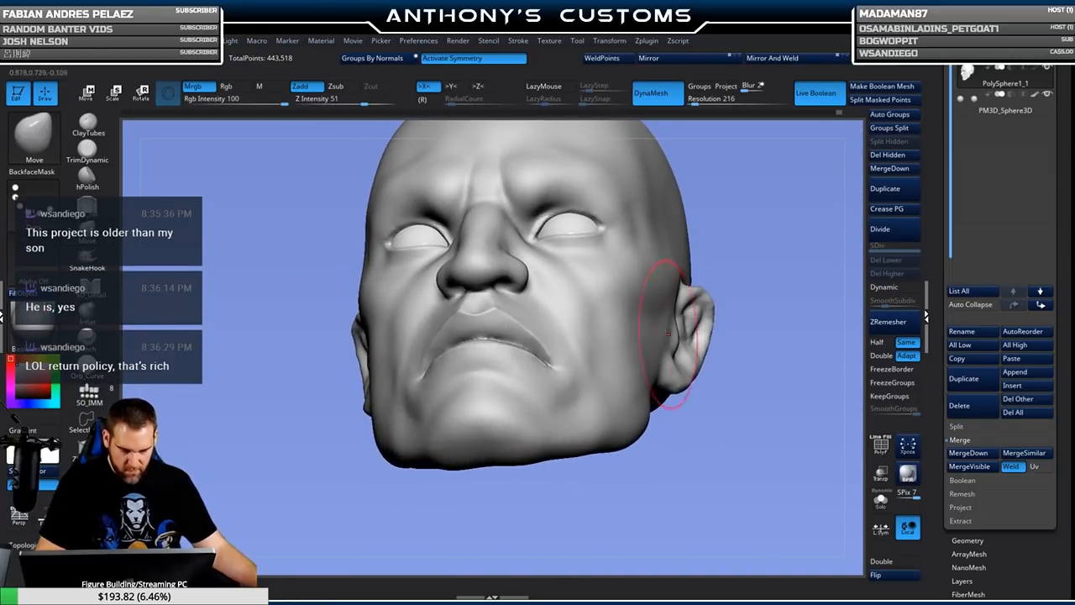
{"action": "left_click_drag", "start_coordinate": [558, 359], "coordinate": [561, 364]}
{"action": "left_click_drag", "start_coordinate": [503, 323], "coordinate": [498, 328]}
{"action": "left_click_drag", "start_coordinate": [791, 277], "coordinate": [758, 278], "text": "shift"}
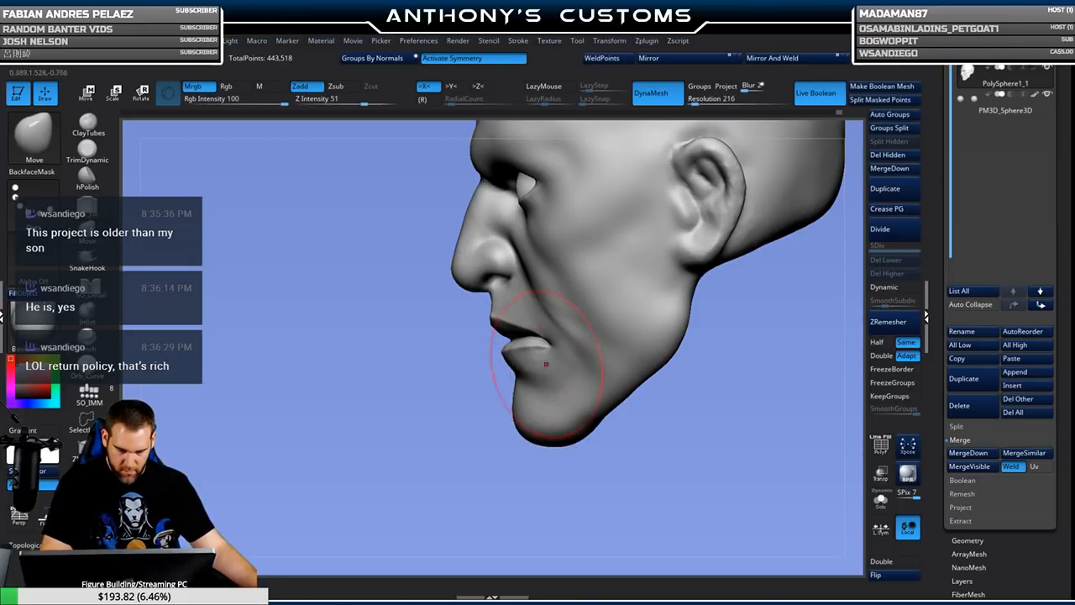
Adjust the nose bridge with the Move brush, checking the nose and lip profile from the side.
{"action": "mouse_move", "coordinate": [524, 466]}
{"action": "left_mouse_down"}
{"action": "mouse_move", "coordinate": [559, 471]}
{"action": "mouse_move", "coordinate": [667, 352]}
{"action": "left_mouse_up"}
{"action": "key", "text": "space"}
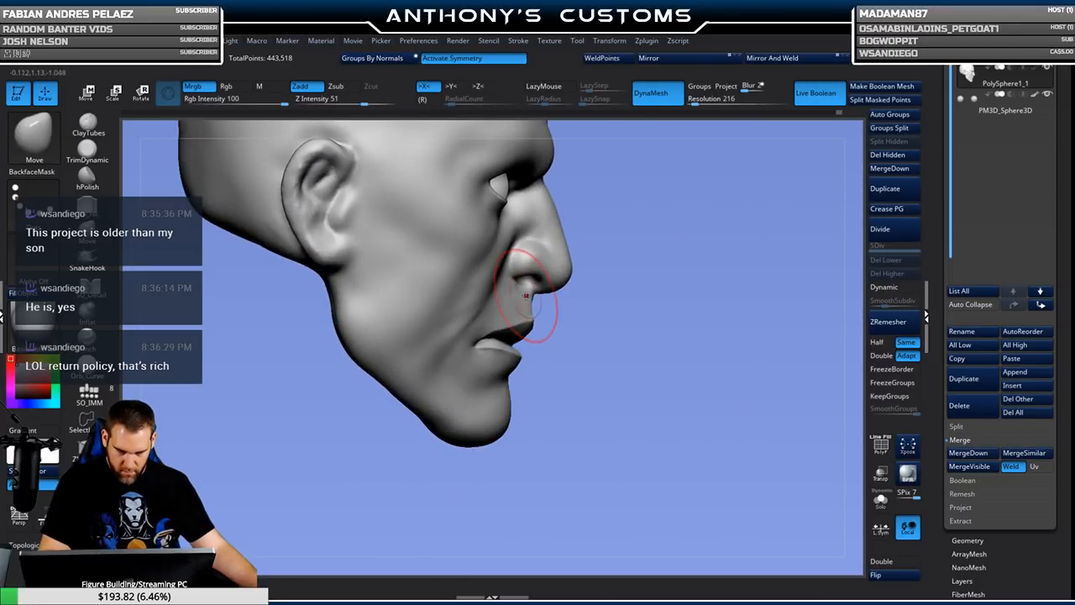
{"action": "left_click_drag", "start_coordinate": [607, 329], "coordinate": [617, 378], "text": "alt"}
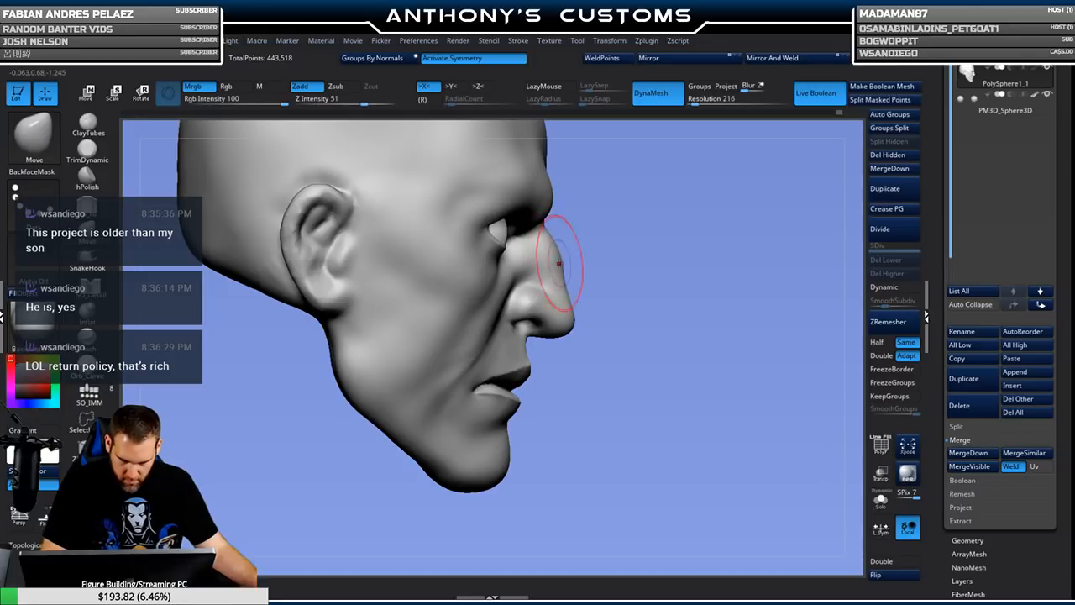
{"action": "mouse_move", "coordinate": [649, 242]}
{"action": "left_mouse_down", "text": "alt"}
{"action": "mouse_move", "coordinate": [641, 275]}
{"action": "mouse_move", "coordinate": [655, 256]}
{"action": "mouse_move", "coordinate": [710, 298]}
{"action": "mouse_move", "coordinate": [689, 375]}
{"action": "mouse_move", "coordinate": [681, 364]}
{"action": "mouse_move", "coordinate": [685, 354]}
{"action": "mouse_move", "coordinate": [696, 382]}
{"action": "mouse_move", "coordinate": [688, 369]}
{"action": "mouse_move", "coordinate": [704, 364]}
{"action": "left_mouse_up", "text": "alt"}
{"action": "key", "text": "space"}
{"action": "key", "text": "space"}
{"action": "key", "text": "space"}
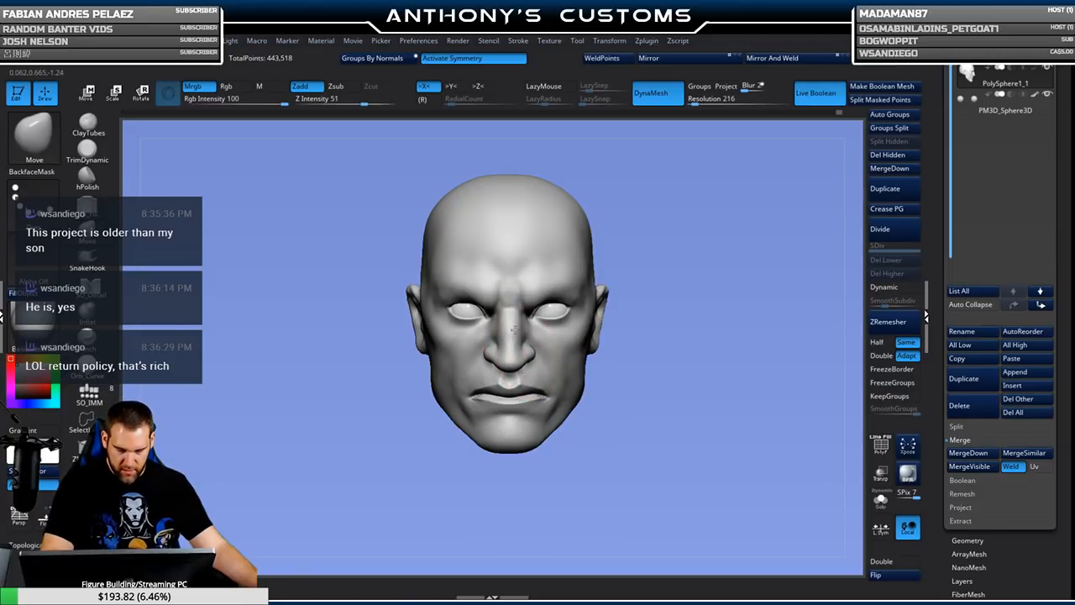
{"action": "left_click_drag", "start_coordinate": [504, 302], "coordinate": [508, 307]}
{"action": "right_click_drag", "start_coordinate": [568, 325], "coordinate": [551, 351]}
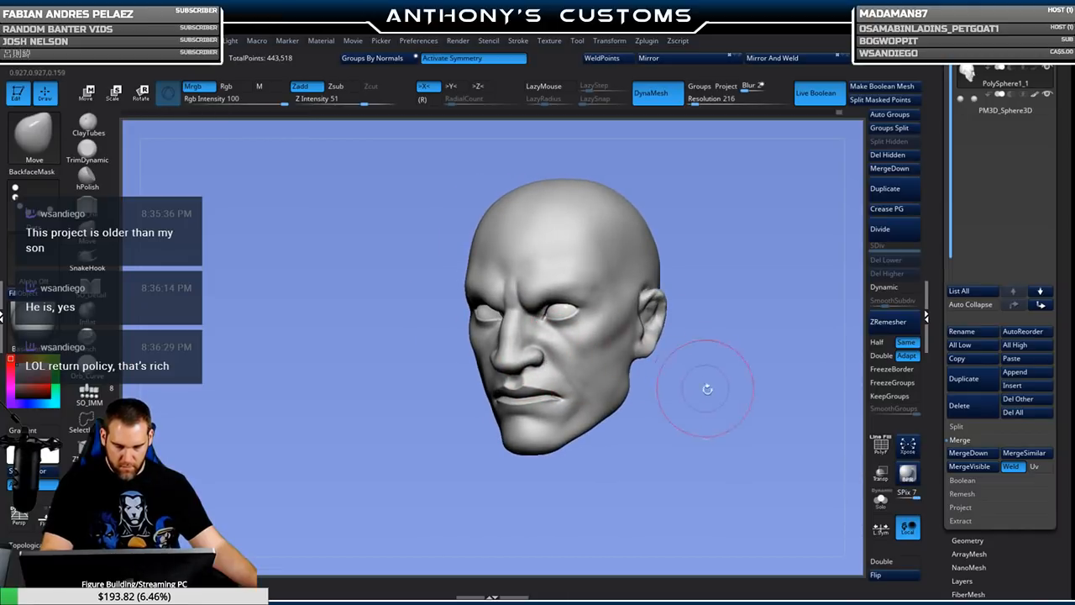
Reshape the cheek area just below and outside the mouth corners with the Move brush.
{"action": "right_click_drag", "start_coordinate": [707, 389], "coordinate": [693, 375], "text": "shift"}
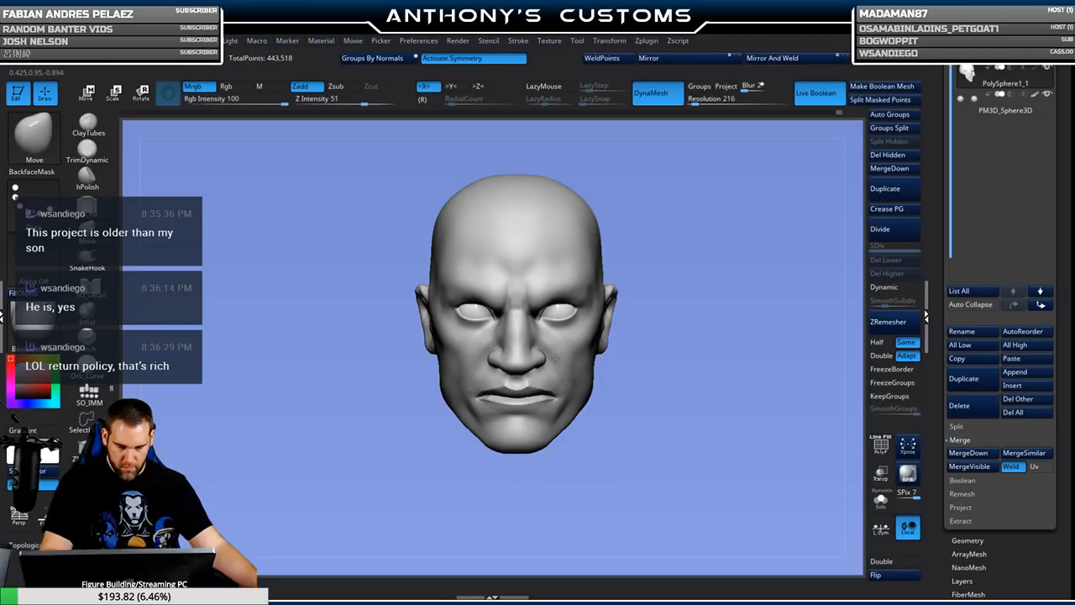
{"action": "key", "text": "space"}
{"action": "right_click_drag", "start_coordinate": [677, 351], "coordinate": [702, 400], "text": "ctrl"}
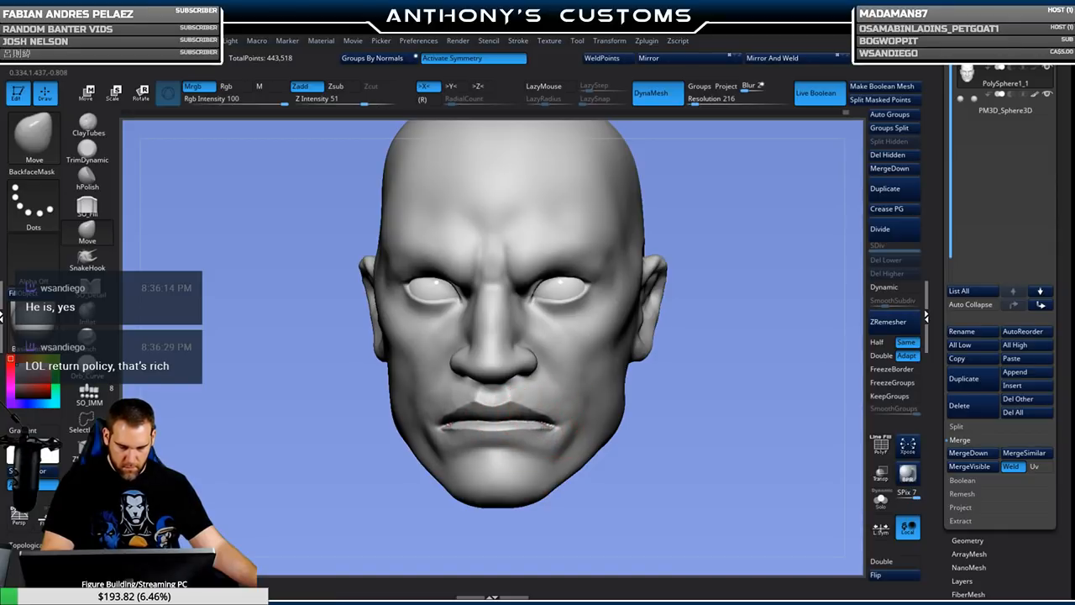
{"action": "right_click_drag", "start_coordinate": [595, 435], "coordinate": [583, 438]}
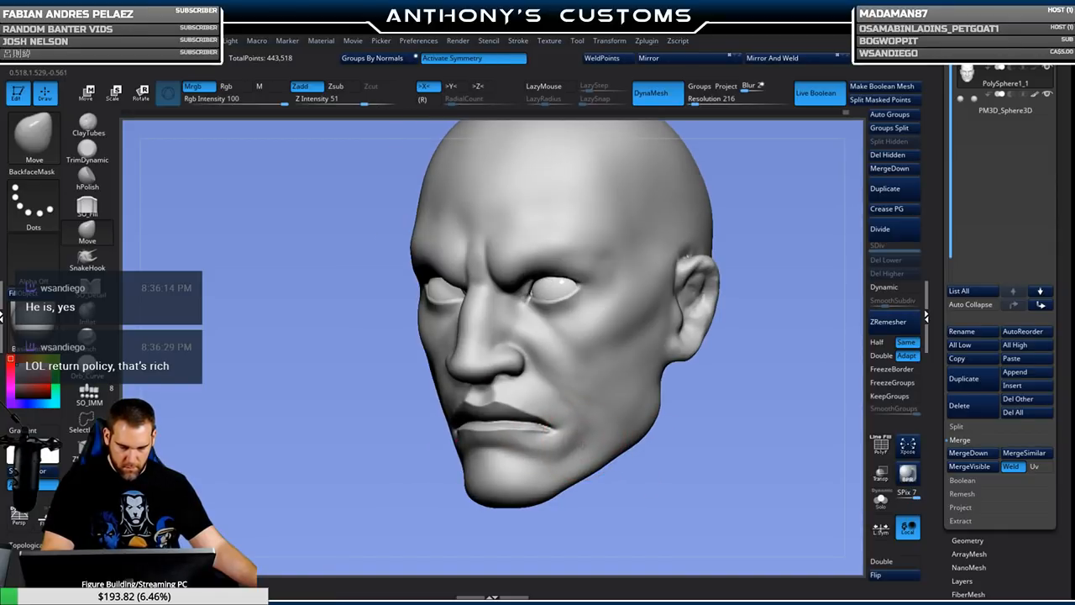
{"action": "left_click_drag", "start_coordinate": [577, 450], "coordinate": [580, 458]}
{"action": "right_click_drag", "start_coordinate": [625, 479], "coordinate": [529, 387]}
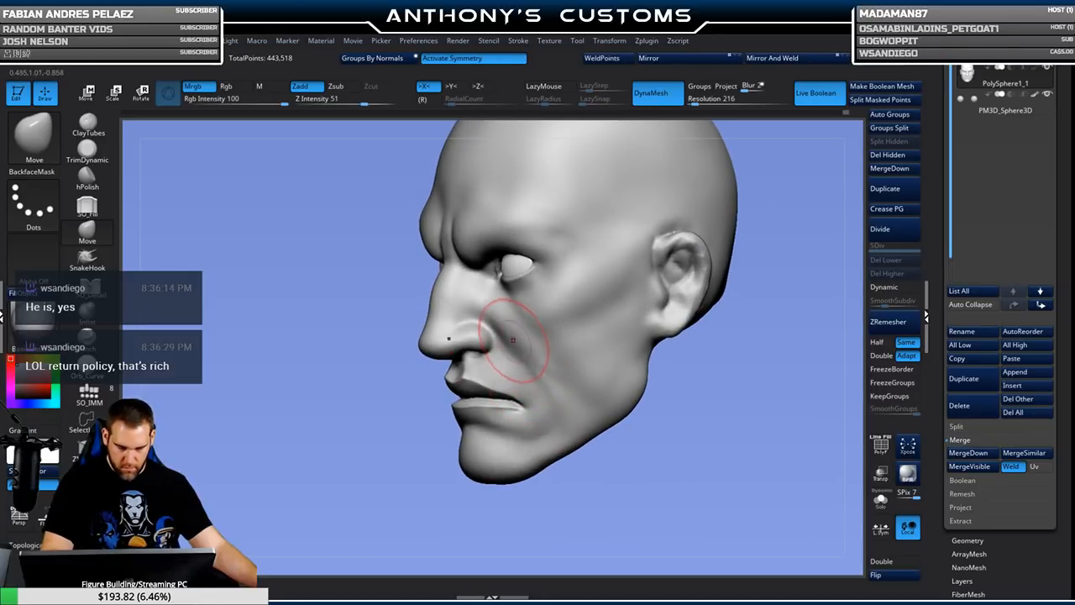
Nudge the middle of the lower lip upward with a resized Move brush.
{"action": "mouse_move", "coordinate": [540, 336]}
{"action": "right_mouse_down"}
{"action": "mouse_move", "coordinate": [648, 440]}
{"action": "mouse_move", "coordinate": [618, 350]}
{"action": "mouse_move", "coordinate": [655, 381]}
{"action": "mouse_move", "coordinate": [643, 355]}
{"action": "mouse_move", "coordinate": [629, 358]}
{"action": "mouse_move", "coordinate": [675, 354]}
{"action": "right_mouse_up"}
{"action": "right_click_drag", "start_coordinate": [588, 331], "coordinate": [600, 333]}
{"action": "key", "text": "space"}
{"action": "left_click_drag", "start_coordinate": [600, 334], "coordinate": [608, 334]}
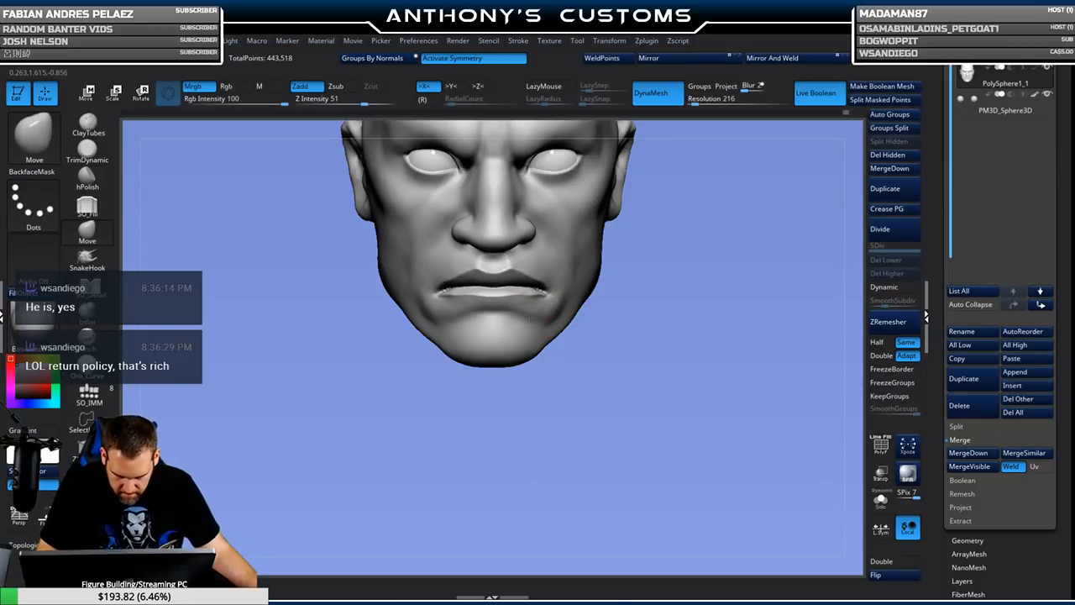
{"action": "right_click_drag", "start_coordinate": [541, 326], "coordinate": [564, 325]}
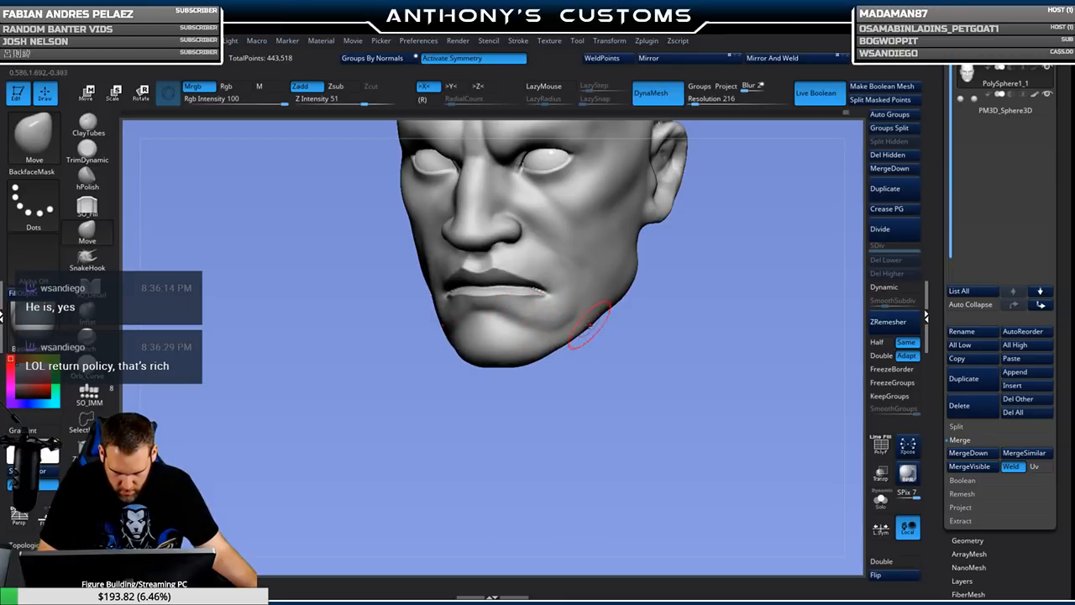
{"action": "right_click_drag", "start_coordinate": [561, 361], "coordinate": [598, 372]}
{"action": "right_click_drag", "start_coordinate": [629, 337], "coordinate": [655, 358], "text": "alt"}
{"action": "left_click_drag", "start_coordinate": [513, 326], "coordinate": [515, 320]}
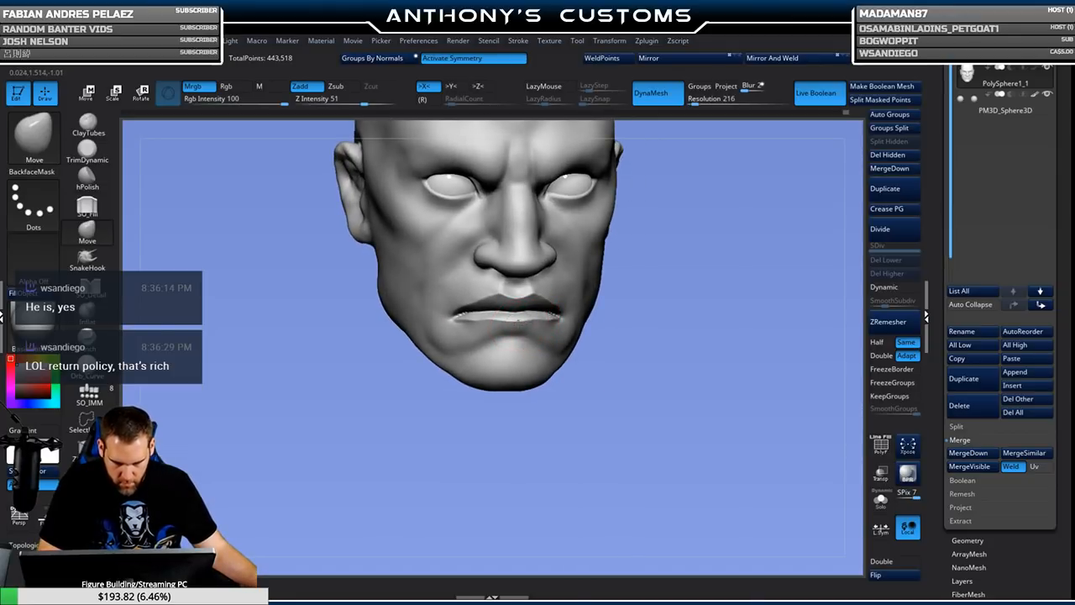
Pull the mouth corners slightly inward and upward with the Move brush.
{"action": "right_click_drag", "start_coordinate": [675, 325], "coordinate": [677, 309], "text": "shift"}
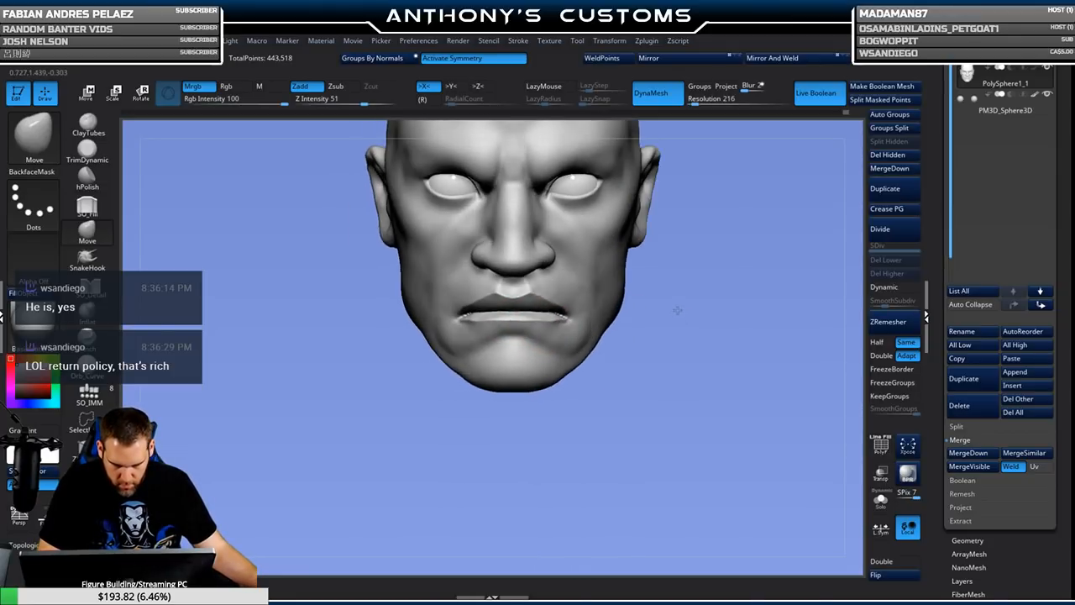
{"action": "right_click_drag", "start_coordinate": [681, 391], "coordinate": [677, 361], "text": "ctrl"}
{"action": "right_click", "coordinate": [705, 366]}
{"action": "left_click_drag", "start_coordinate": [432, 313], "coordinate": [444, 308]}
{"action": "mouse_move", "coordinate": [654, 305]}
{"action": "right_mouse_down"}
{"action": "mouse_move", "coordinate": [667, 312]}
{"action": "mouse_move", "coordinate": [603, 312]}
{"action": "mouse_move", "coordinate": [661, 321]}
{"action": "mouse_move", "coordinate": [641, 308]}
{"action": "mouse_move", "coordinate": [606, 314]}
{"action": "mouse_move", "coordinate": [653, 334]}
{"action": "mouse_move", "coordinate": [644, 320]}
{"action": "right_mouse_up"}
{"action": "mouse_move", "coordinate": [703, 306]}
{"action": "left_mouse_down"}
{"action": "mouse_move", "coordinate": [686, 315]}
{"action": "mouse_move", "coordinate": [704, 314]}
{"action": "left_mouse_up"}
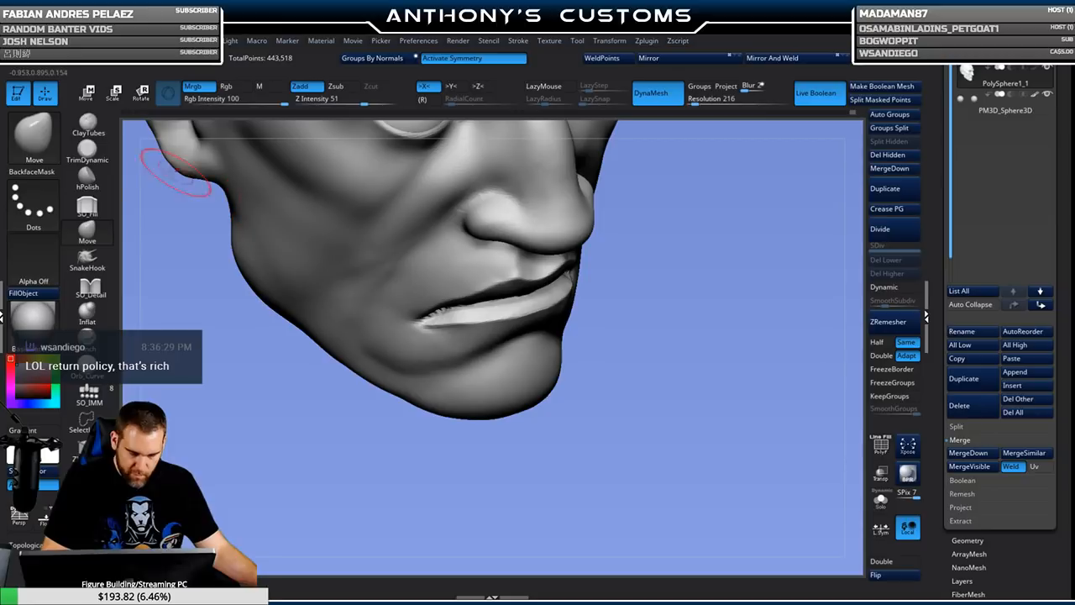
Build up the lower lip and the area beneath it toward the mouth corner with a resized ClayTubes brush.
{"action": "left_click", "coordinate": [88, 126]}
{"action": "mouse_move", "coordinate": [641, 330]}
{"action": "left_mouse_down"}
{"action": "mouse_move", "coordinate": [668, 336]}
{"action": "mouse_move", "coordinate": [675, 312]}
{"action": "left_mouse_up"}
{"action": "key", "text": "space"}
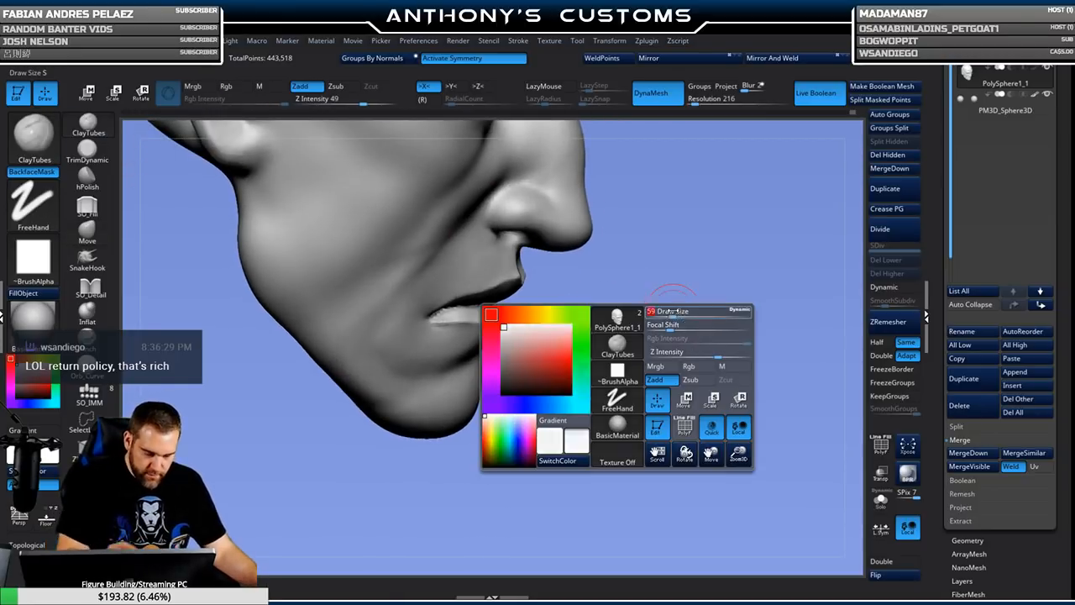
{"action": "left_click_drag", "start_coordinate": [442, 321], "coordinate": [492, 327]}
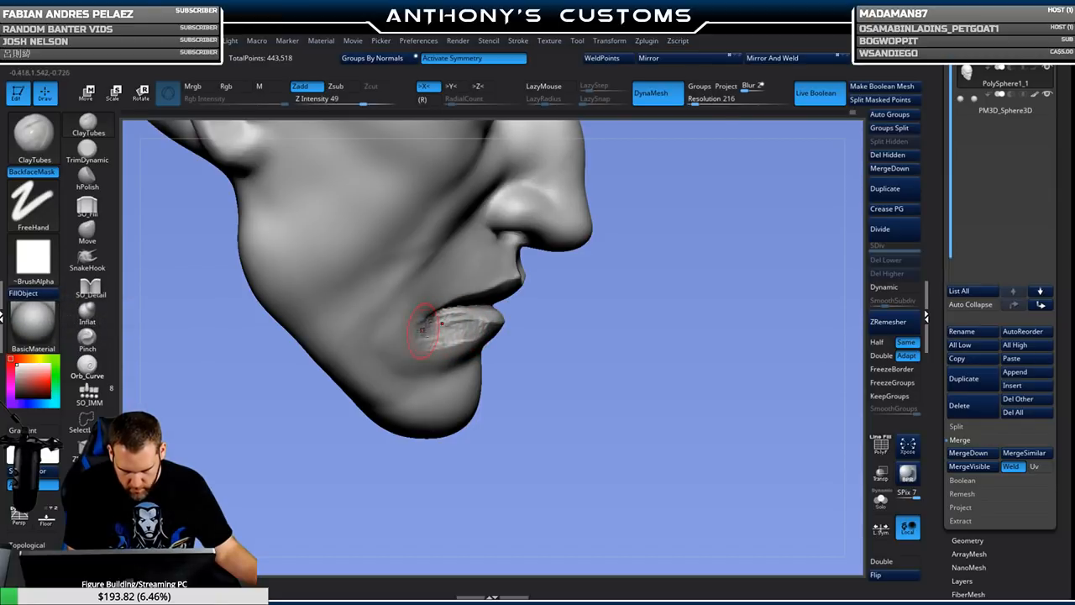
{"action": "mouse_move", "coordinate": [536, 336]}
{"action": "left_mouse_down"}
{"action": "mouse_move", "coordinate": [763, 379]}
{"action": "mouse_move", "coordinate": [773, 391]}
{"action": "mouse_move", "coordinate": [609, 380]}
{"action": "mouse_move", "coordinate": [648, 362]}
{"action": "mouse_move", "coordinate": [520, 352]}
{"action": "left_mouse_up"}
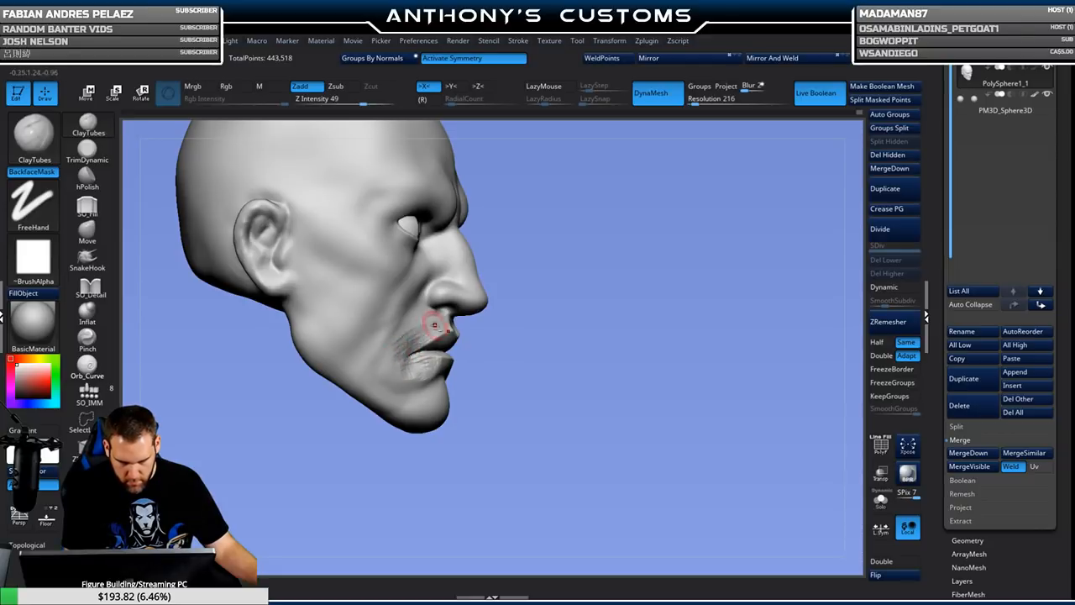
Add volume above the upper lip with the ClayTubes brush and smooth the skin around the mouth.
{"action": "left_click_drag", "start_coordinate": [414, 348], "coordinate": [554, 350]}
{"action": "left_click_drag", "start_coordinate": [558, 340], "coordinate": [511, 364]}
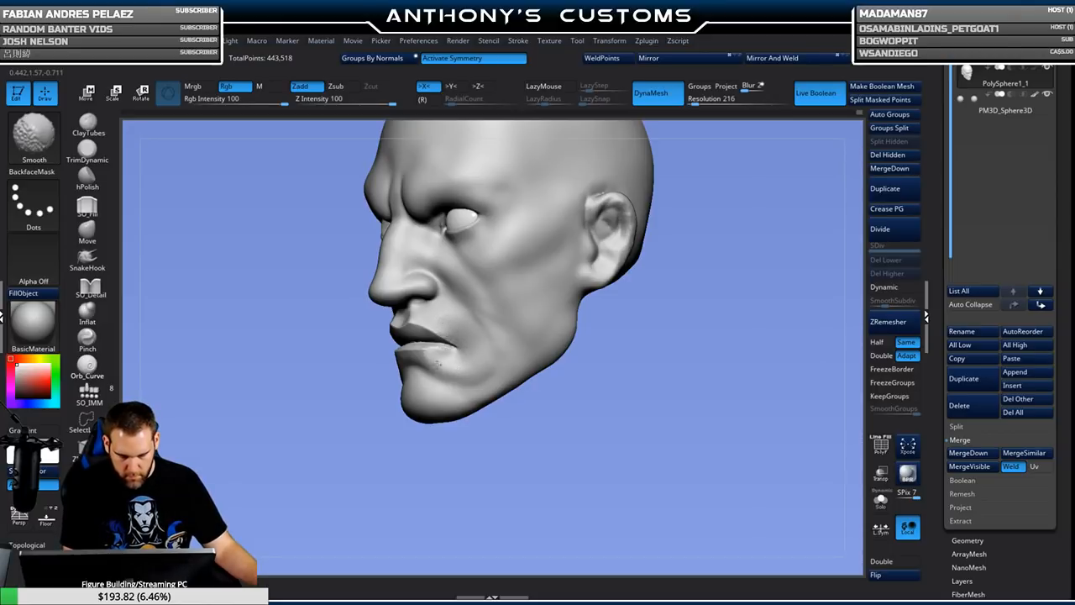
{"action": "mouse_move", "coordinate": [601, 416]}
{"action": "left_mouse_down", "text": "shift"}
{"action": "mouse_move", "coordinate": [626, 419]}
{"action": "mouse_move", "coordinate": [566, 369]}
{"action": "left_mouse_up", "text": "shift"}
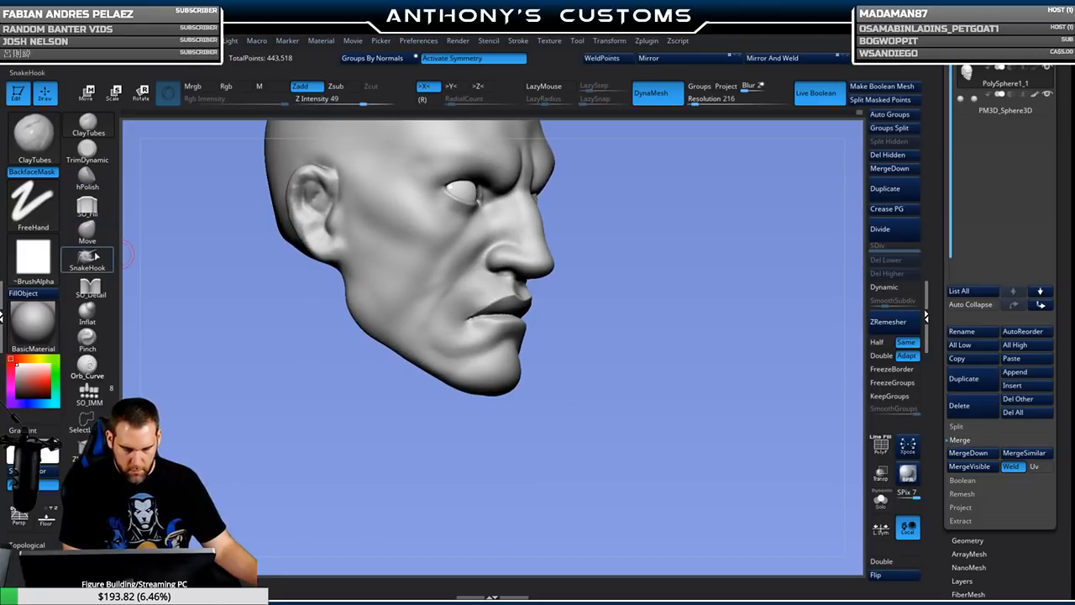
Carve the mouth corner crease and the edge of the lower lip with the SO_Detail brush.
{"action": "left_click", "coordinate": [89, 285]}
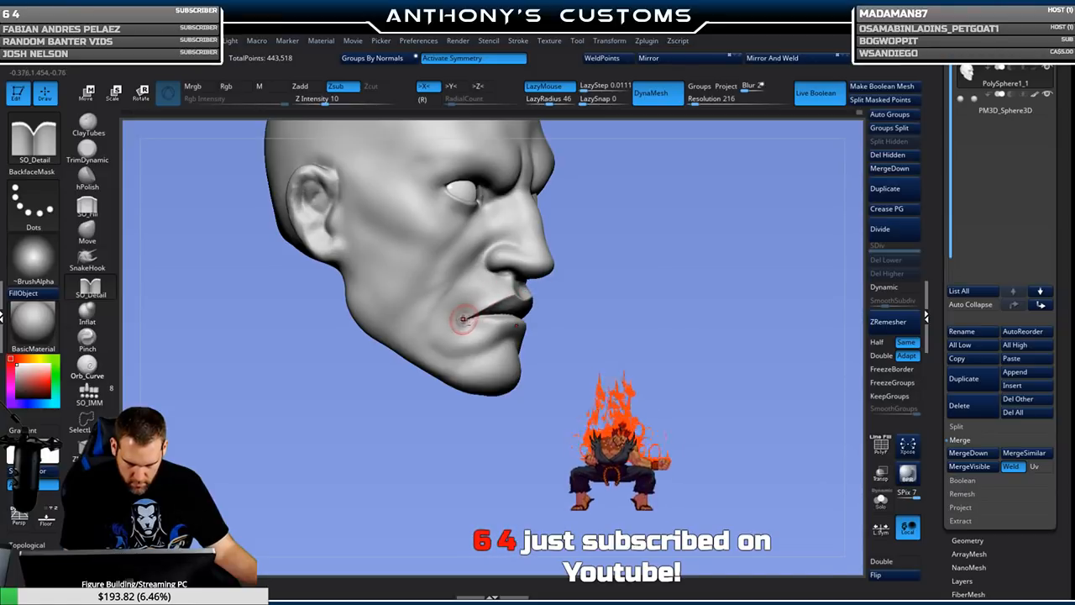
{"action": "left_click_drag", "start_coordinate": [531, 287], "coordinate": [536, 285]}
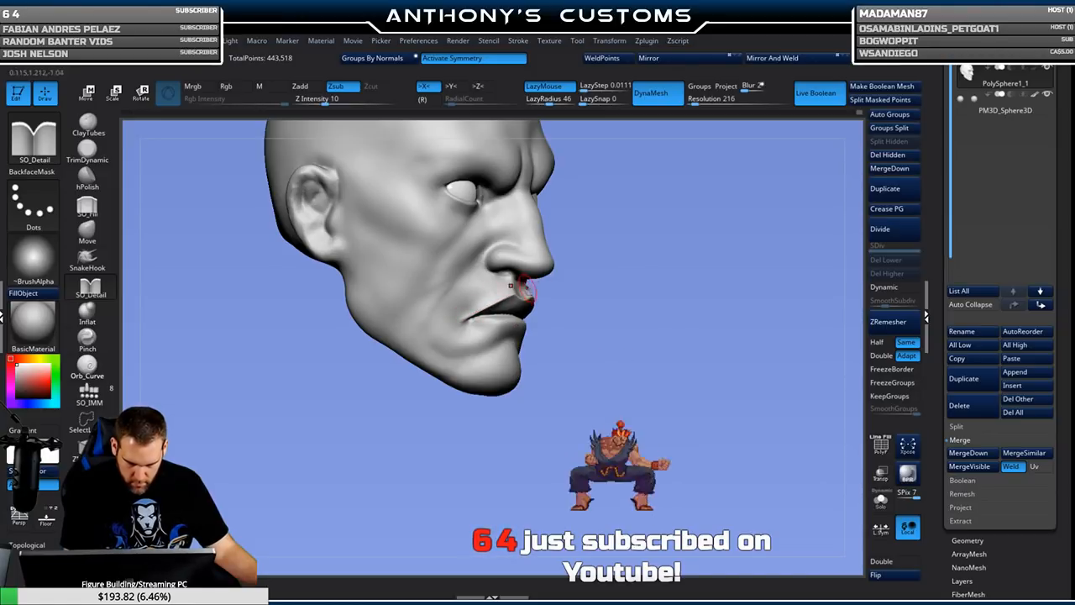
{"action": "mouse_move", "coordinate": [580, 327]}
{"action": "left_mouse_down"}
{"action": "mouse_move", "coordinate": [587, 362]}
{"action": "mouse_move", "coordinate": [605, 353]}
{"action": "mouse_move", "coordinate": [476, 312]}
{"action": "left_mouse_up"}
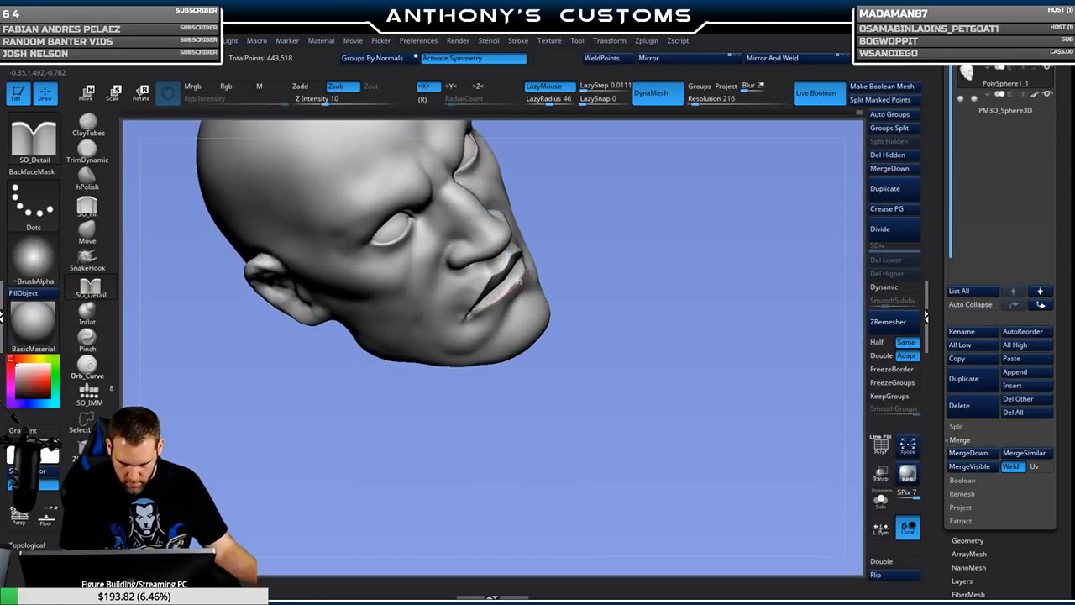
{"action": "left_click_drag", "start_coordinate": [542, 249], "coordinate": [592, 297]}
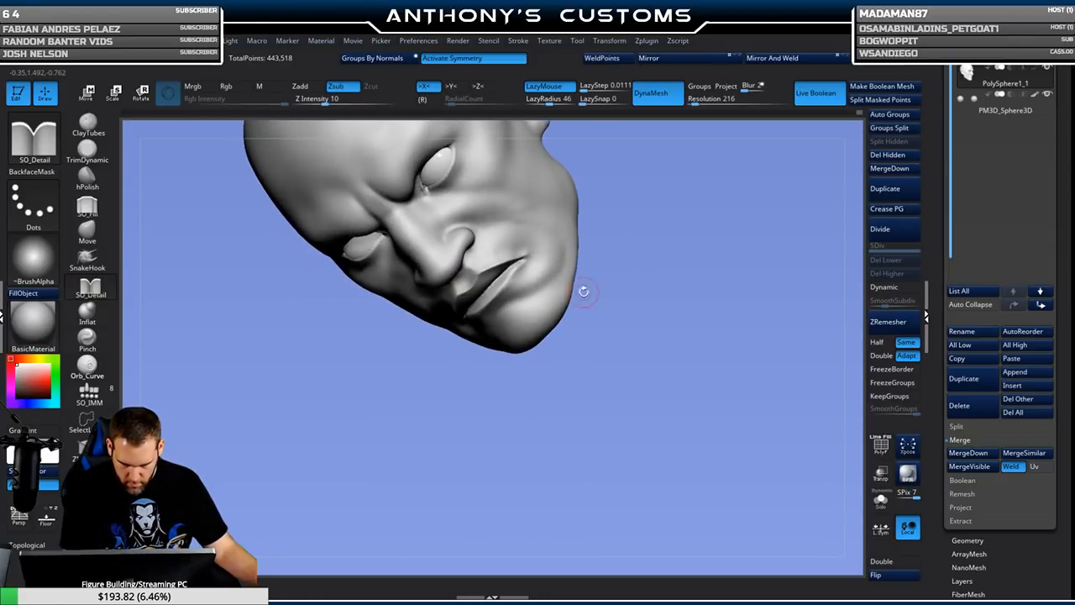
{"action": "left_click_drag", "start_coordinate": [527, 262], "coordinate": [499, 292]}
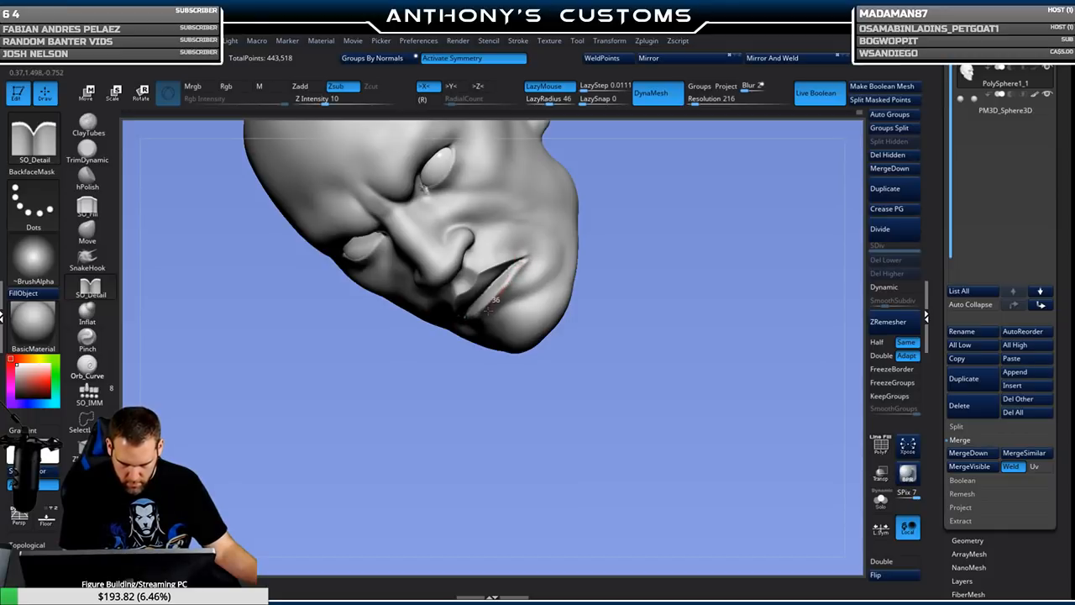
Define the upper lip's contour from the mouth corner to the centre with the SO_Detail brush.
{"action": "left_click_drag", "start_coordinate": [557, 359], "coordinate": [680, 244]}
{"action": "mouse_move", "coordinate": [707, 189]}
{"action": "left_mouse_down"}
{"action": "mouse_move", "coordinate": [700, 324]}
{"action": "mouse_move", "coordinate": [681, 341]}
{"action": "mouse_move", "coordinate": [660, 338]}
{"action": "mouse_move", "coordinate": [643, 375]}
{"action": "mouse_move", "coordinate": [671, 396]}
{"action": "mouse_move", "coordinate": [719, 374]}
{"action": "mouse_move", "coordinate": [681, 393]}
{"action": "left_mouse_up"}
{"action": "left_click_drag", "start_coordinate": [427, 360], "coordinate": [490, 333]}
{"action": "left_click_drag", "start_coordinate": [720, 311], "coordinate": [692, 329]}
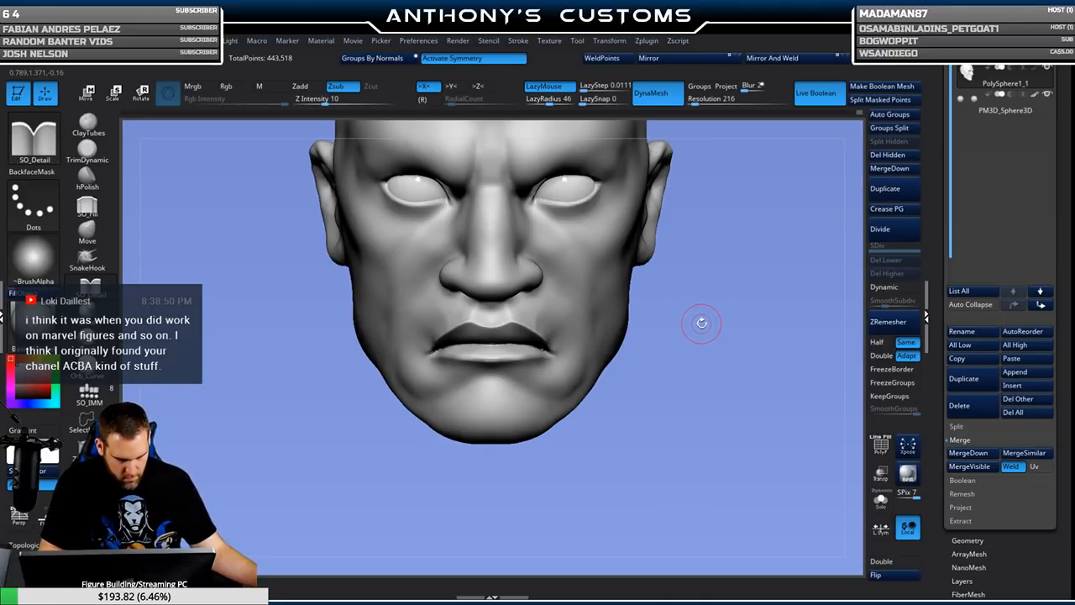
Adjust the mouth and surrounding lower face with the Move brush, resizing the brush for close work on the lips.
{"action": "mouse_move", "coordinate": [701, 317]}
{"action": "left_mouse_down"}
{"action": "mouse_move", "coordinate": [679, 340]}
{"action": "mouse_move", "coordinate": [677, 321]}
{"action": "mouse_move", "coordinate": [678, 350]}
{"action": "mouse_move", "coordinate": [521, 345]}
{"action": "mouse_move", "coordinate": [348, 300]}
{"action": "left_mouse_up"}
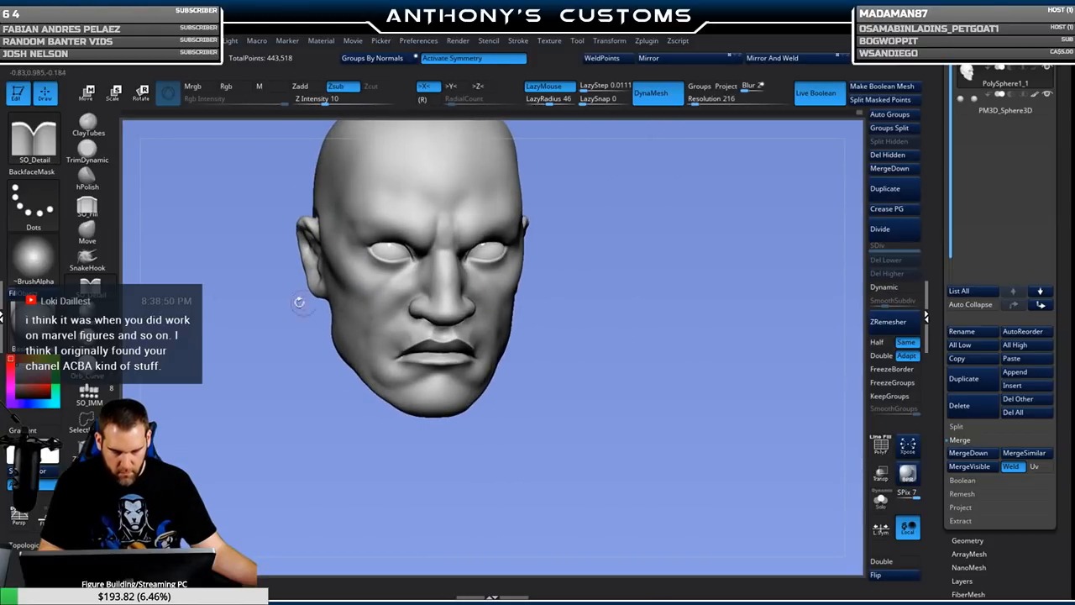
{"action": "left_click", "coordinate": [87, 239]}
{"action": "key", "text": "space"}
{"action": "mouse_move", "coordinate": [579, 304]}
{"action": "left_mouse_down"}
{"action": "mouse_move", "coordinate": [600, 303]}
{"action": "mouse_move", "coordinate": [593, 361]}
{"action": "mouse_move", "coordinate": [642, 361]}
{"action": "left_mouse_up"}
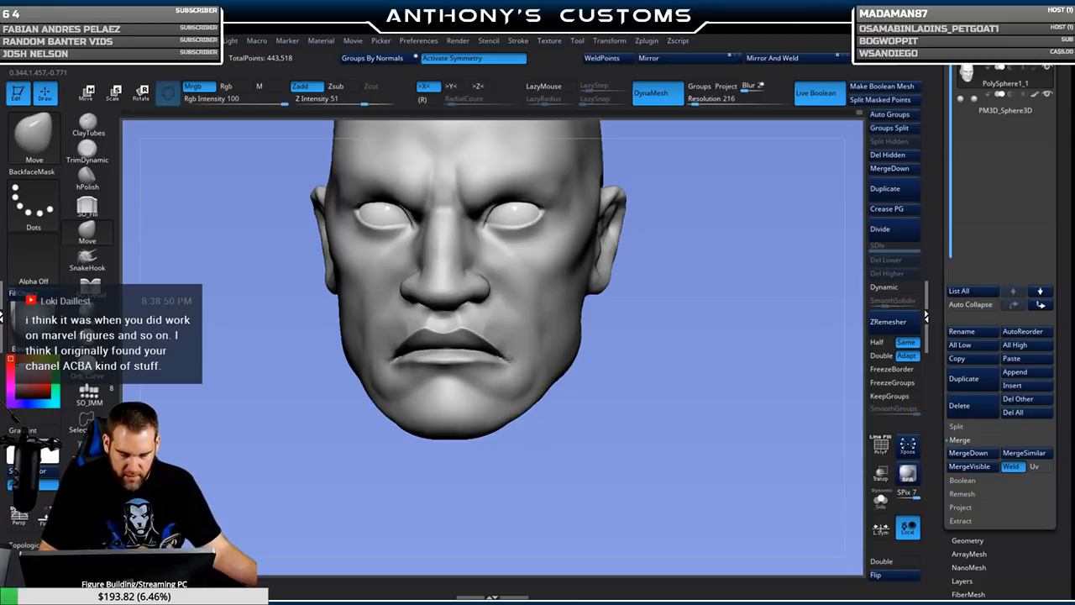
{"action": "left_click_drag", "start_coordinate": [629, 359], "coordinate": [644, 269]}
{"action": "key", "text": "space"}
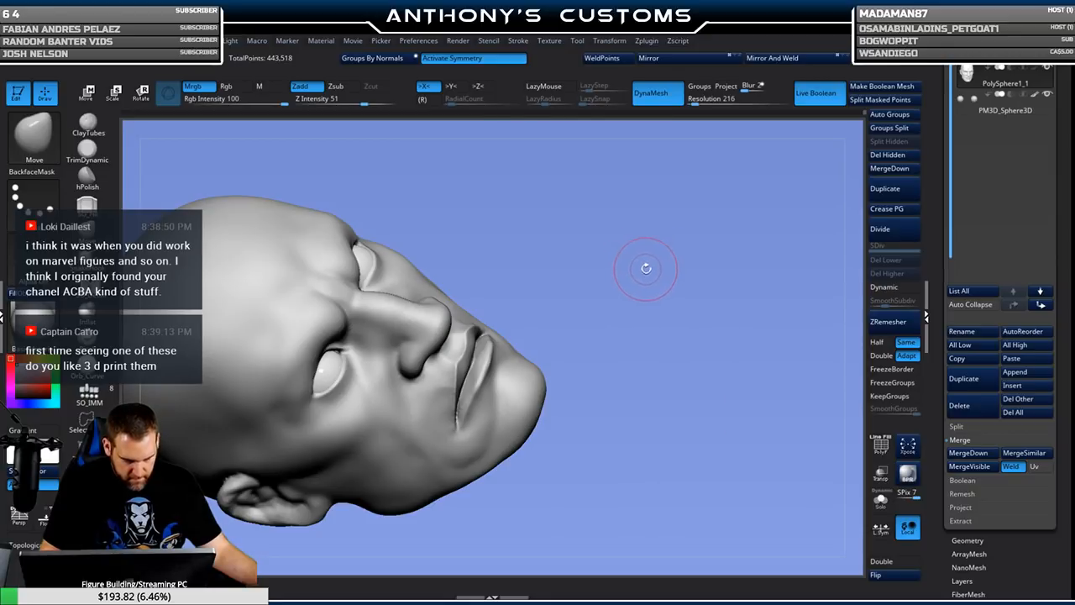
{"action": "key", "text": "space"}
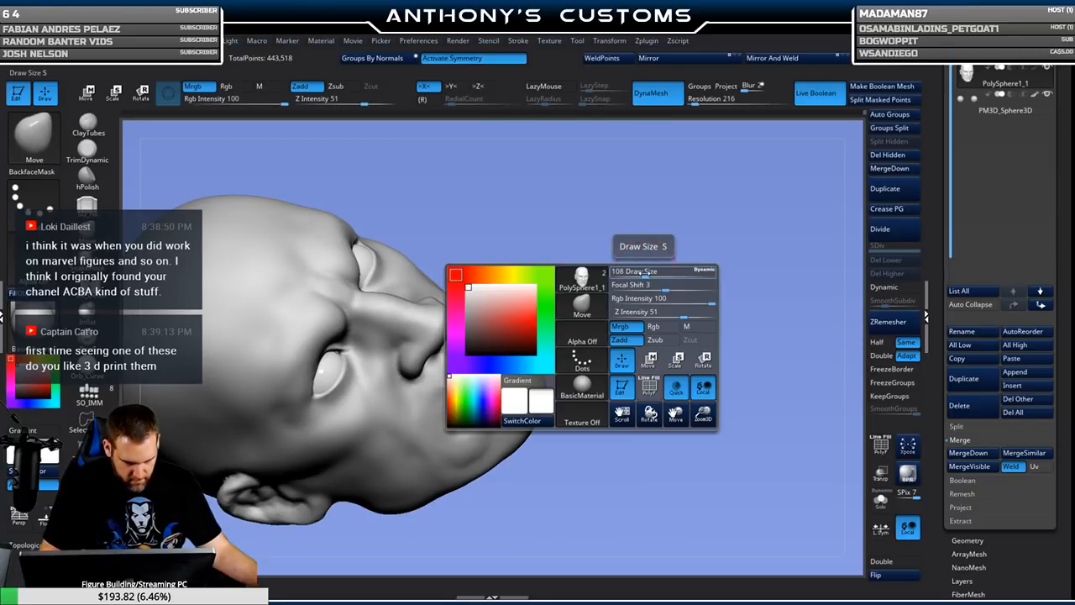
{"action": "left_click_drag", "start_coordinate": [689, 260], "coordinate": [706, 221]}
{"action": "key", "text": "space"}
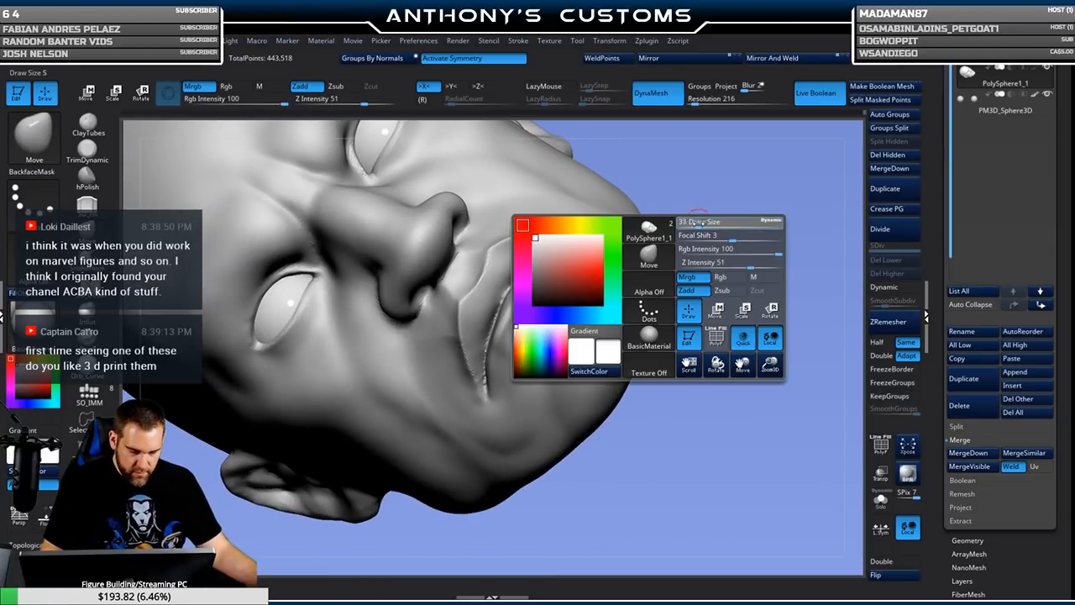
Build up and soften the lips, the mouth crease and the area beside the nostril with the SO_Fill brush.
{"action": "left_click", "coordinate": [94, 200]}
{"action": "left_click_drag", "start_coordinate": [520, 328], "coordinate": [534, 297]}
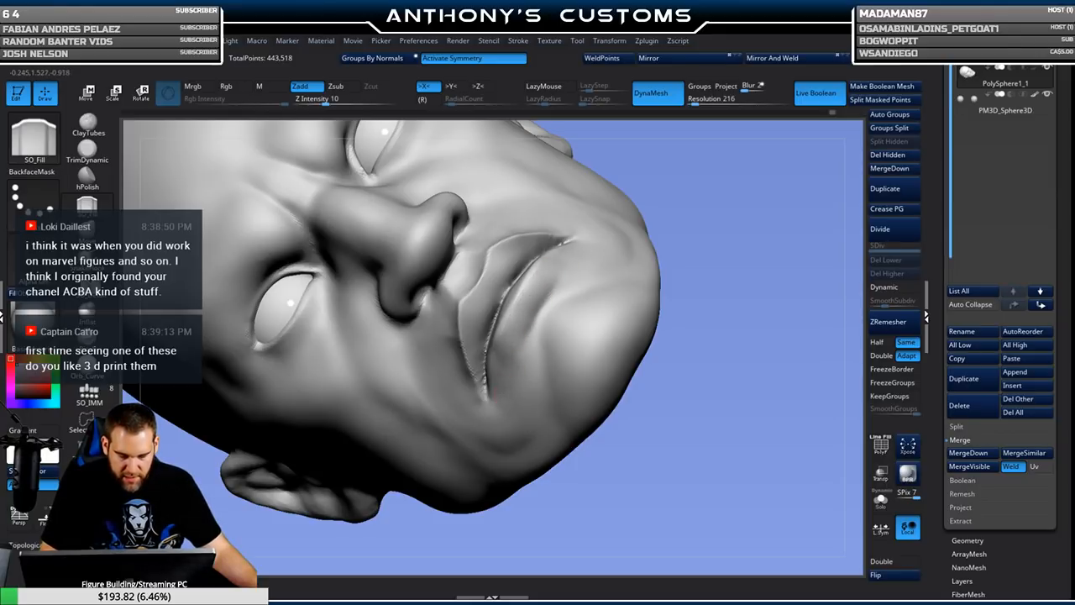
{"action": "left_click_drag", "start_coordinate": [729, 267], "coordinate": [753, 187]}
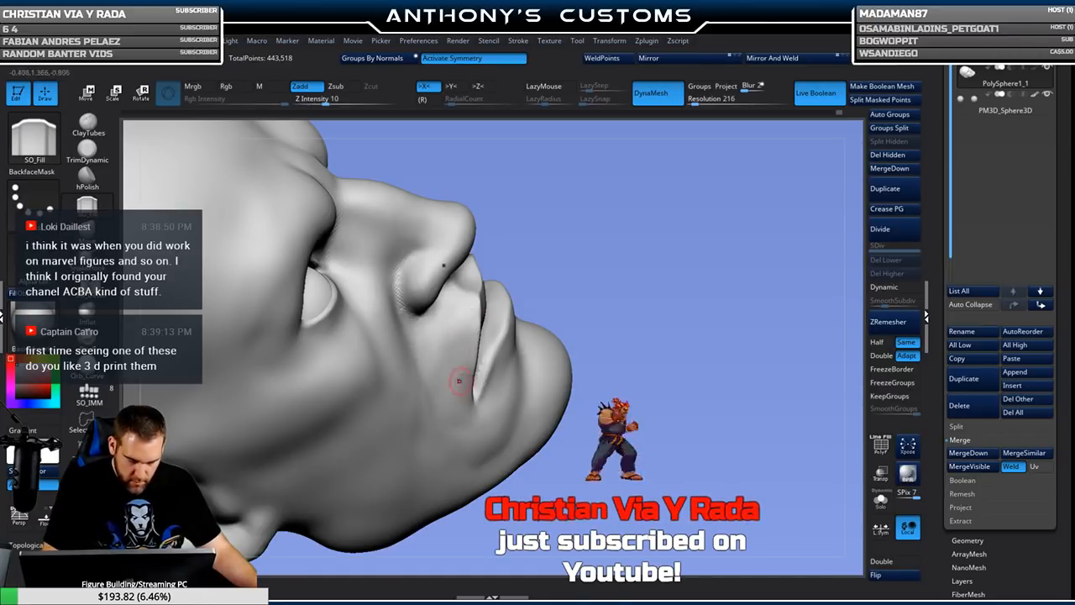
{"action": "mouse_move", "coordinate": [661, 246]}
{"action": "left_mouse_down"}
{"action": "mouse_move", "coordinate": [654, 353]}
{"action": "mouse_move", "coordinate": [682, 318]}
{"action": "left_mouse_up"}
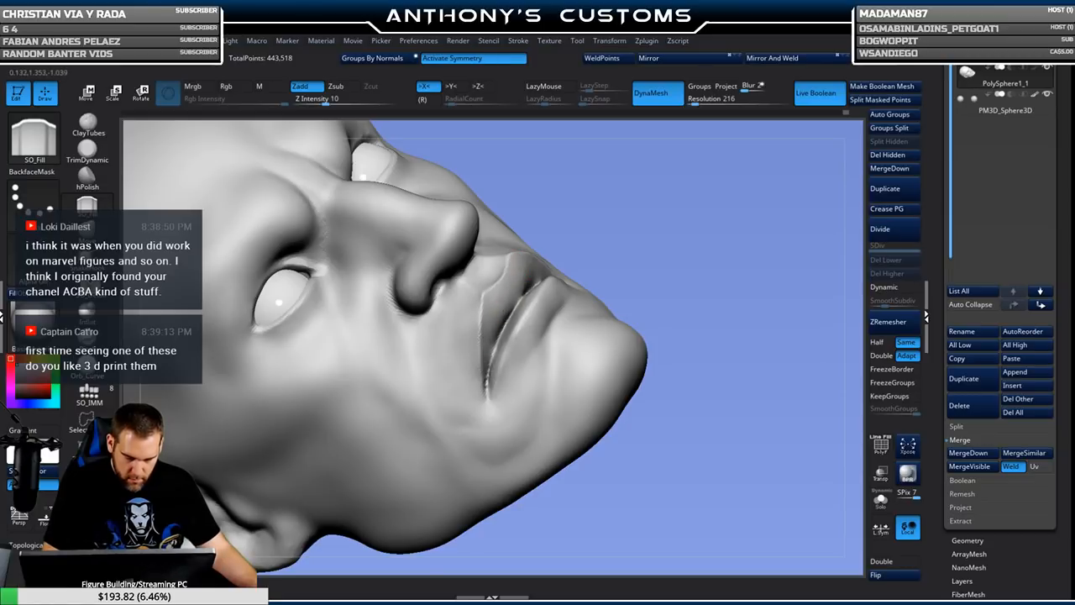
{"action": "left_click_drag", "start_coordinate": [651, 225], "coordinate": [507, 336]}
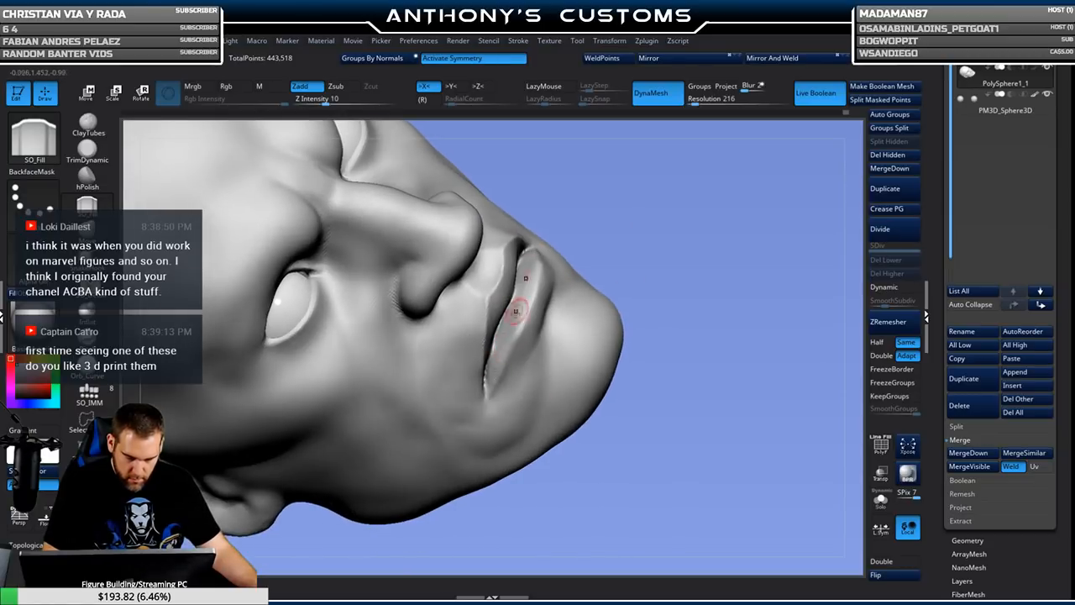
{"action": "left_click_drag", "start_coordinate": [606, 260], "coordinate": [510, 350]}
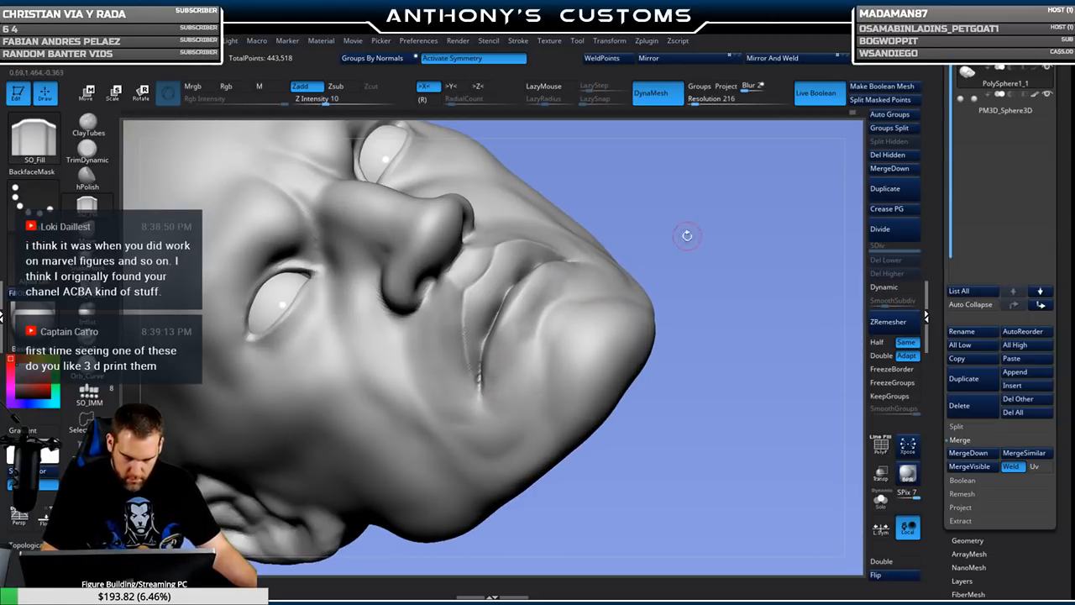
{"action": "mouse_move", "coordinate": [674, 228]}
{"action": "left_mouse_down"}
{"action": "mouse_move", "coordinate": [772, 179]}
{"action": "mouse_move", "coordinate": [717, 258]}
{"action": "mouse_move", "coordinate": [698, 206]}
{"action": "mouse_move", "coordinate": [680, 297]}
{"action": "mouse_move", "coordinate": [707, 321]}
{"action": "mouse_move", "coordinate": [697, 322]}
{"action": "mouse_move", "coordinate": [717, 320]}
{"action": "mouse_move", "coordinate": [652, 284]}
{"action": "left_mouse_up"}
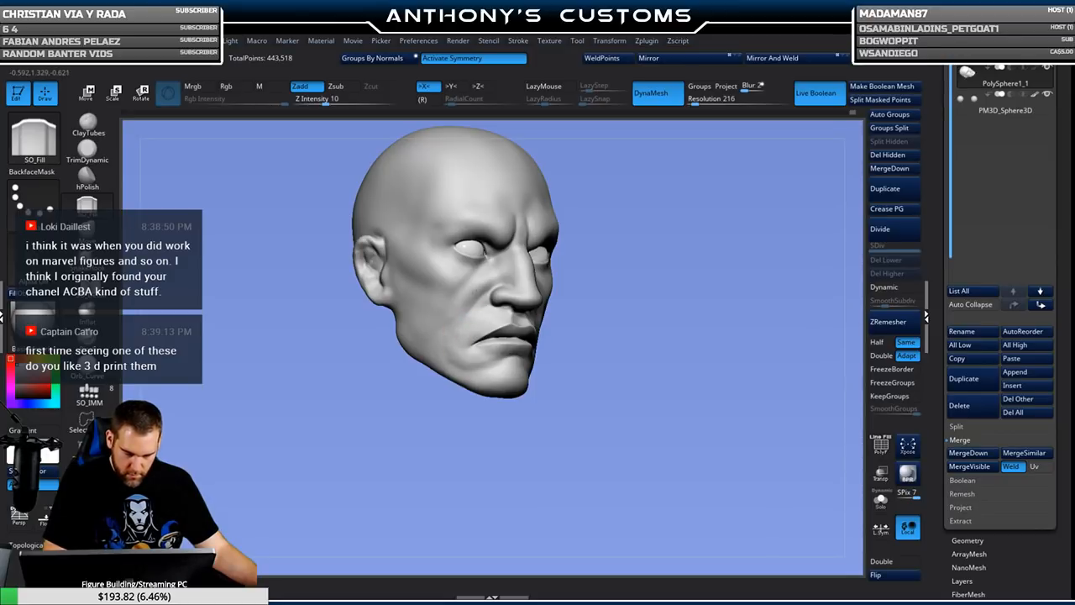
Reshape the upper lip in profile and from the front with a resized Move brush.
{"action": "mouse_move", "coordinate": [585, 239]}
{"action": "left_mouse_down", "text": "shift"}
{"action": "mouse_move", "coordinate": [676, 251]}
{"action": "mouse_move", "coordinate": [693, 273]}
{"action": "mouse_move", "coordinate": [623, 291]}
{"action": "mouse_move", "coordinate": [625, 320]}
{"action": "mouse_move", "coordinate": [687, 327]}
{"action": "mouse_move", "coordinate": [657, 265]}
{"action": "left_mouse_up", "text": "shift"}
{"action": "key", "text": "space"}
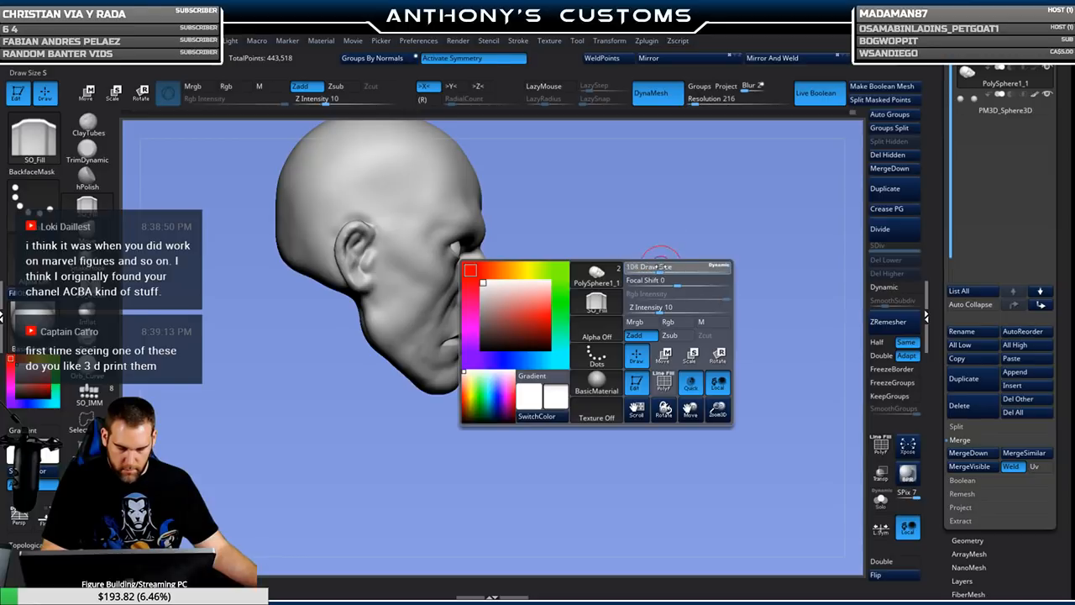
{"action": "left_click_drag", "start_coordinate": [591, 338], "coordinate": [613, 388], "text": "alt"}
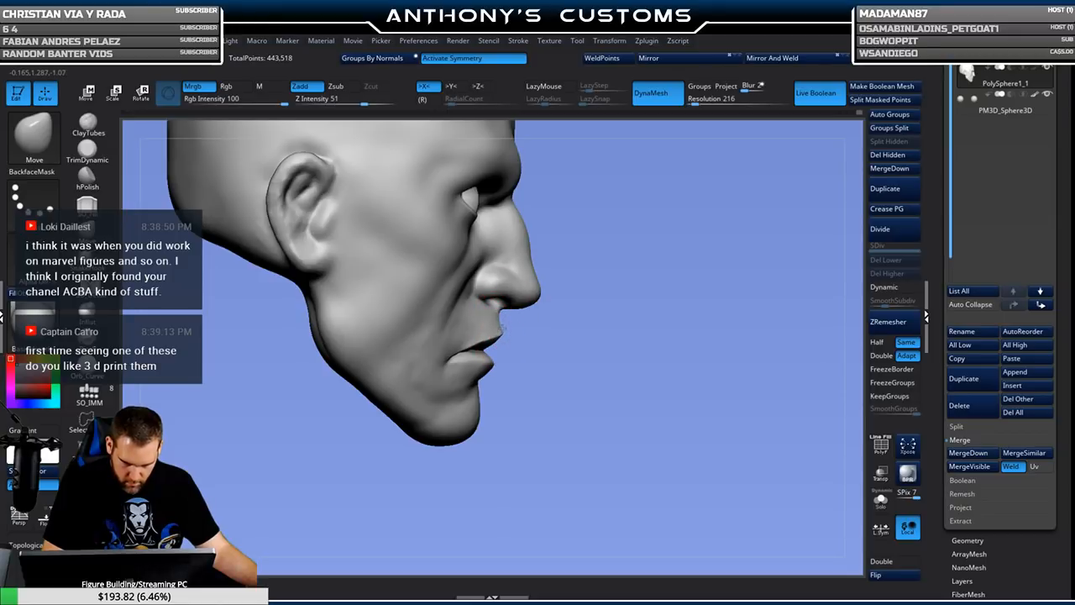
{"action": "left_click_drag", "start_coordinate": [576, 328], "coordinate": [536, 326], "text": "shift"}
{"action": "mouse_move", "coordinate": [701, 343]}
{"action": "left_mouse_down"}
{"action": "mouse_move", "coordinate": [673, 308]}
{"action": "mouse_move", "coordinate": [696, 294]}
{"action": "mouse_move", "coordinate": [671, 267]}
{"action": "left_mouse_up"}
{"action": "key", "text": "space"}
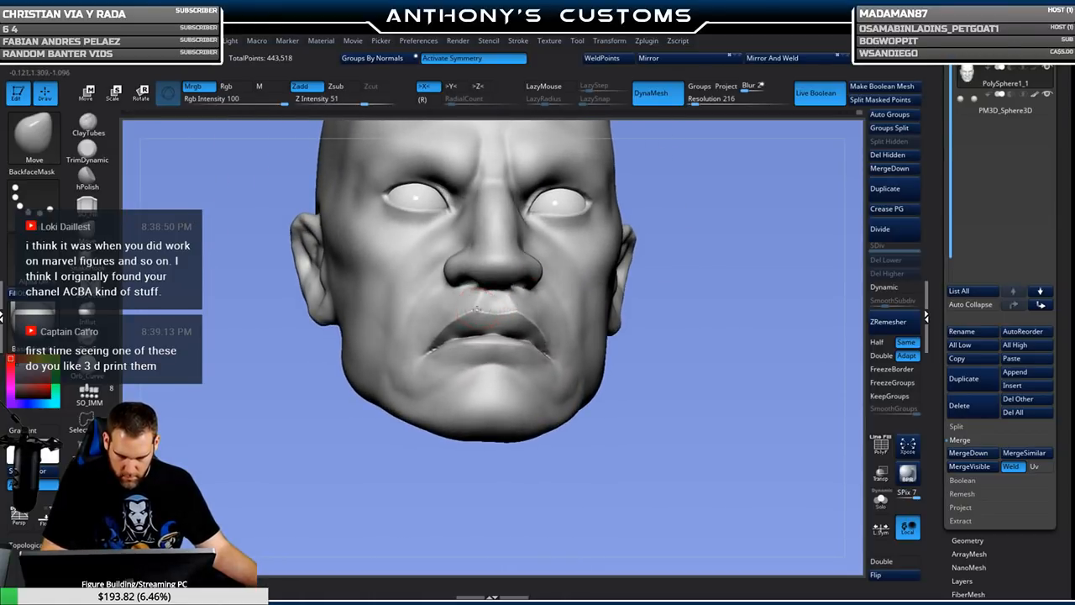
Adjust the underside and tip of the nose with the Move brush, working from below and in profile.
{"action": "left_click_drag", "start_coordinate": [662, 267], "coordinate": [663, 180]}
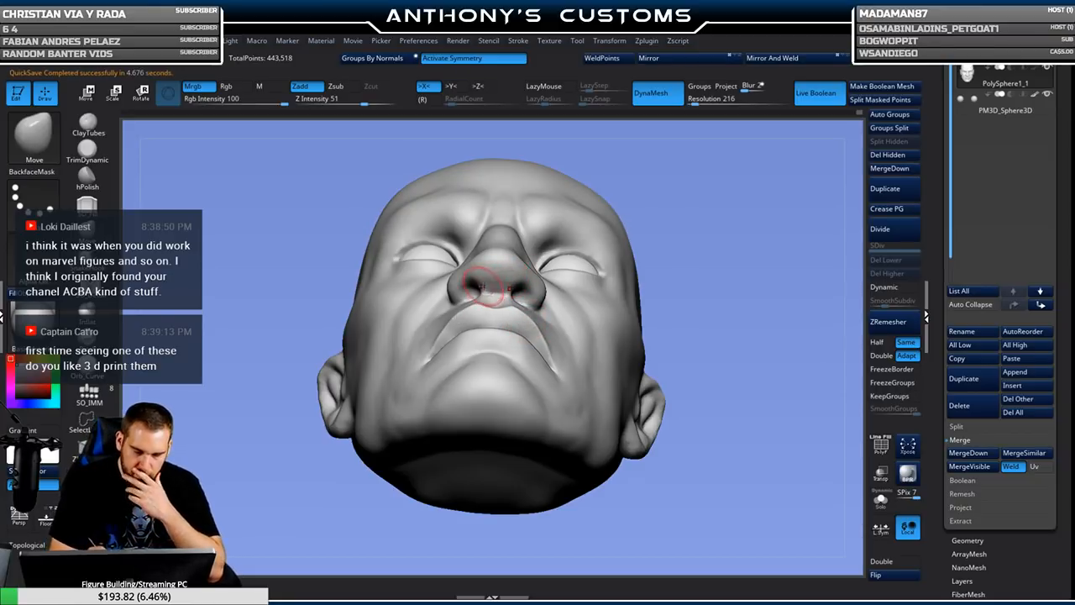
{"action": "mouse_move", "coordinate": [703, 196]}
{"action": "left_mouse_down"}
{"action": "mouse_move", "coordinate": [741, 266]}
{"action": "mouse_move", "coordinate": [693, 232]}
{"action": "mouse_move", "coordinate": [704, 251]}
{"action": "mouse_move", "coordinate": [664, 227]}
{"action": "left_mouse_up"}
{"action": "key", "text": "space"}
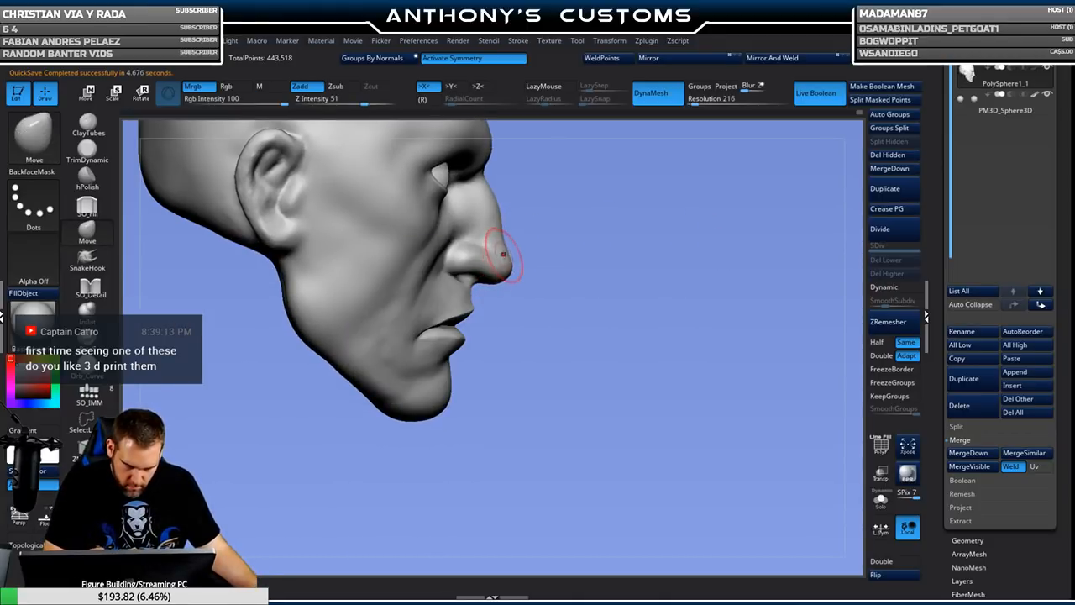
{"action": "left_click_drag", "start_coordinate": [650, 241], "coordinate": [561, 228], "text": "shift"}
{"action": "left_click_drag", "start_coordinate": [739, 333], "coordinate": [700, 308], "text": "alt"}
{"action": "mouse_move", "coordinate": [655, 340]}
{"action": "left_mouse_down"}
{"action": "mouse_move", "coordinate": [708, 324]}
{"action": "mouse_move", "coordinate": [663, 315]}
{"action": "left_mouse_up"}
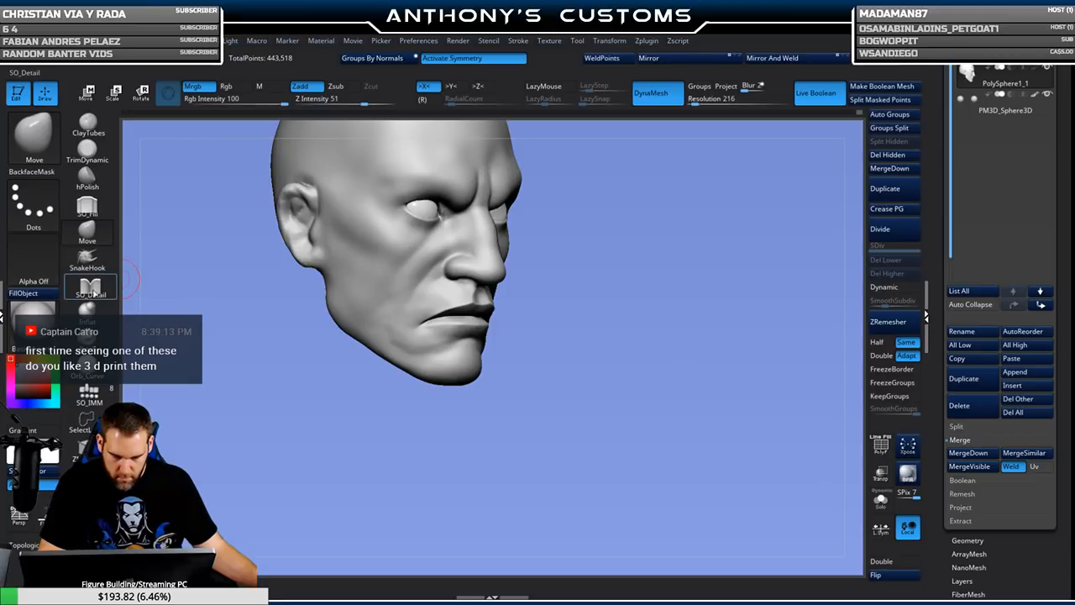
Carve the fold from the nostril down past the mouth corner with the SO_Detail brush and smooth it.
{"action": "left_click", "coordinate": [90, 288]}
{"action": "right_click", "coordinate": [428, 280]}
{"action": "left_click_drag", "start_coordinate": [428, 280], "coordinate": [419, 280]}
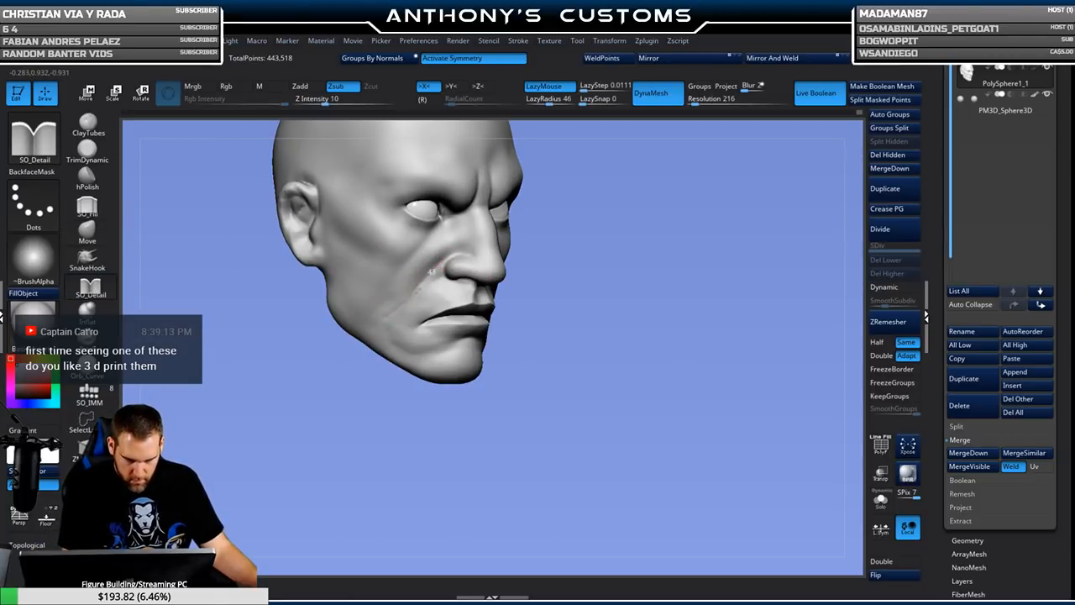
{"action": "left_click_drag", "start_coordinate": [615, 295], "coordinate": [652, 261]}
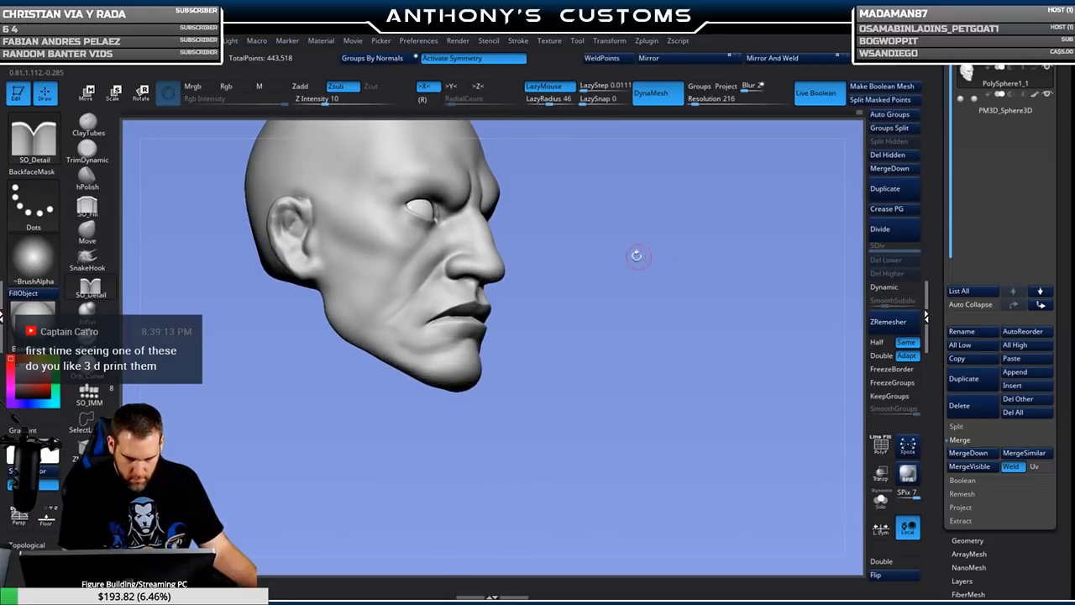
{"action": "left_click_drag", "start_coordinate": [385, 321], "coordinate": [439, 264]}
{"action": "mouse_move", "coordinate": [401, 297]}
{"action": "left_mouse_down", "text": "shift"}
{"action": "mouse_move", "coordinate": [382, 338]}
{"action": "mouse_move", "coordinate": [439, 351]}
{"action": "mouse_move", "coordinate": [442, 338]}
{"action": "left_mouse_up", "text": "shift"}
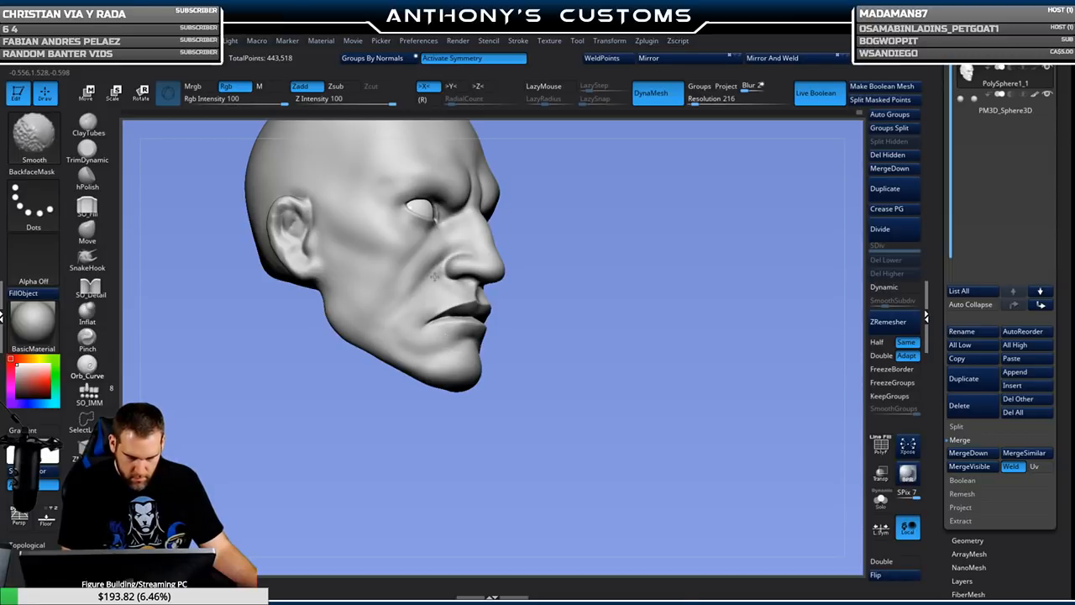
Reshape the lower cheeks and sides of the jaw in front view with an enlarged Move brush.
{"action": "mouse_move", "coordinate": [641, 299]}
{"action": "left_mouse_down", "text": "shift"}
{"action": "mouse_move", "coordinate": [629, 285]}
{"action": "mouse_move", "coordinate": [624, 355]}
{"action": "mouse_move", "coordinate": [626, 341]}
{"action": "left_mouse_up", "text": "shift"}
{"action": "key", "text": "b"}
{"action": "key", "text": "m"}
{"action": "key", "text": "v"}
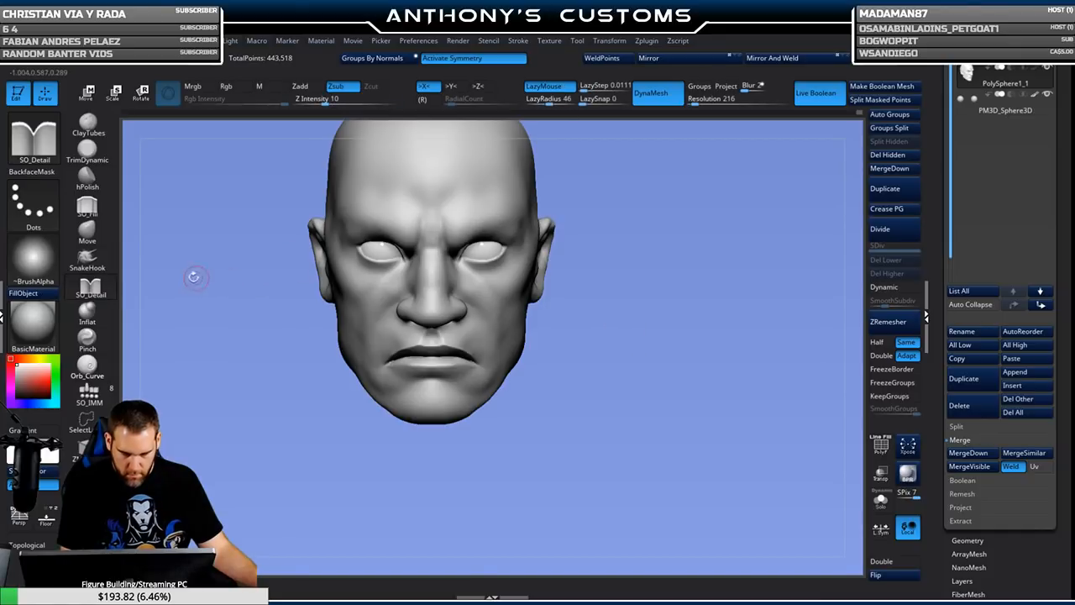
{"action": "key", "text": "space"}
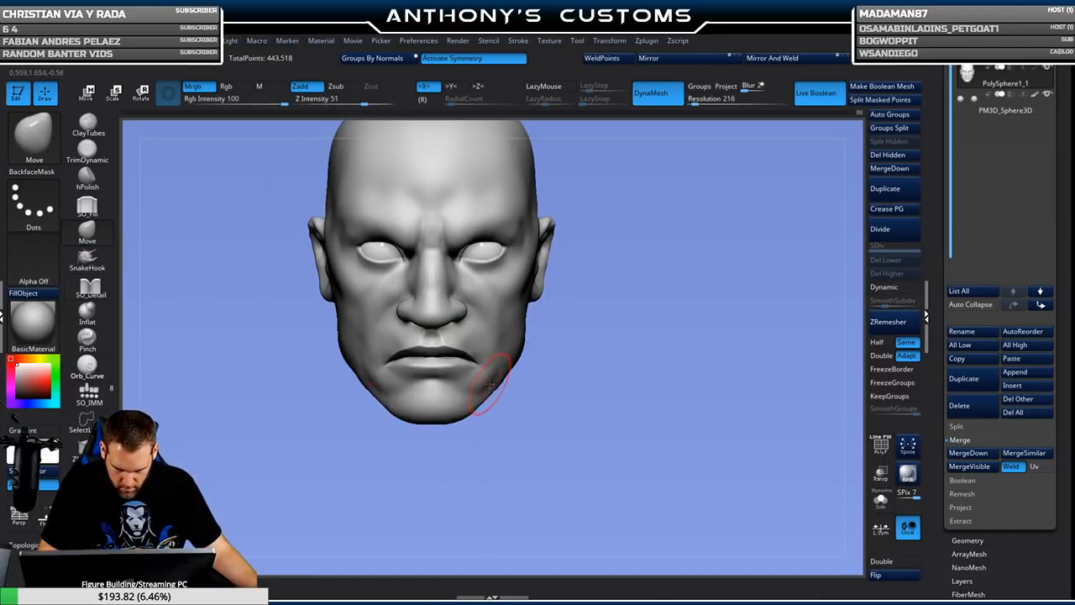
{"action": "key", "text": "space"}
{"action": "left_click_drag", "start_coordinate": [566, 365], "coordinate": [572, 364]}
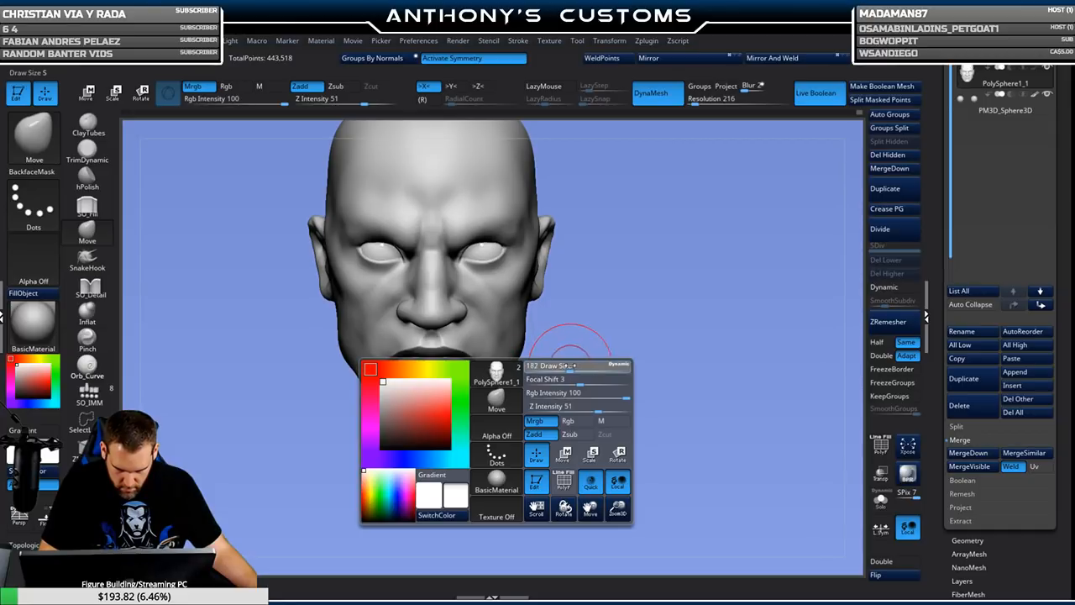
{"action": "mouse_move", "coordinate": [547, 307]}
{"action": "left_mouse_down"}
{"action": "mouse_move", "coordinate": [548, 320]}
{"action": "mouse_move", "coordinate": [607, 311]}
{"action": "left_mouse_up"}
{"action": "key", "text": "space"}
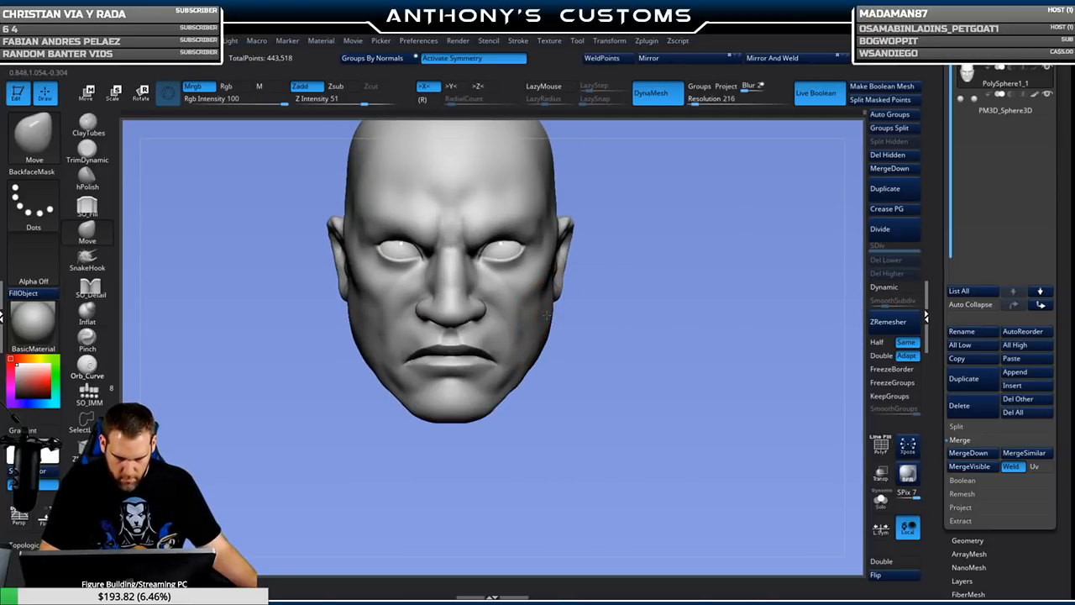
{"action": "left_click_drag", "start_coordinate": [529, 350], "coordinate": [522, 356]}
Refine the jawline and jaw corners from below and from the front with the Move brush.
{"action": "left_click_drag", "start_coordinate": [571, 389], "coordinate": [605, 302]}
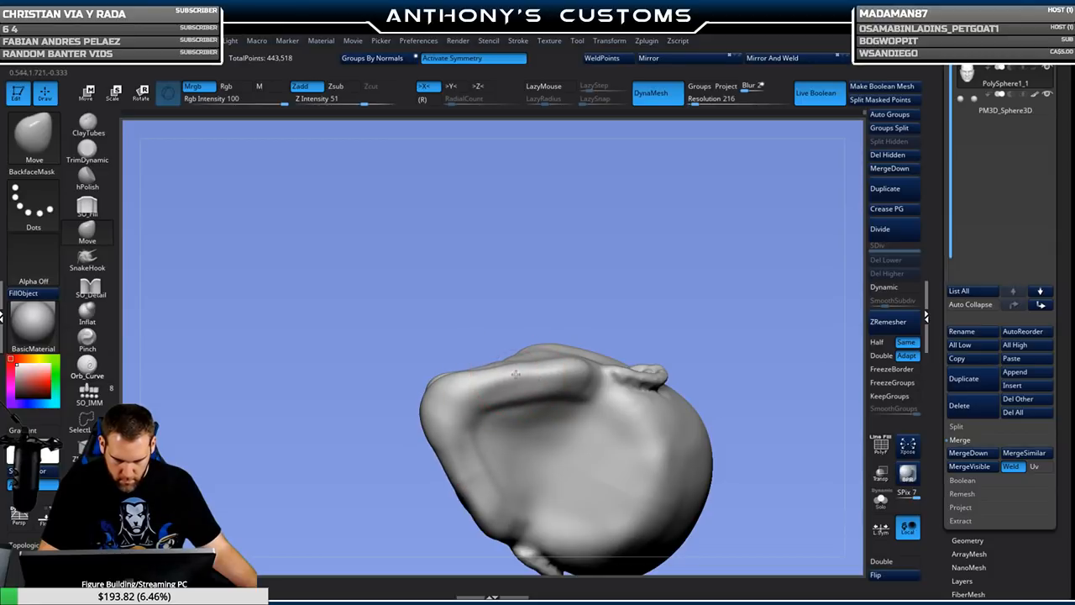
{"action": "mouse_move", "coordinate": [532, 276]}
{"action": "left_mouse_down"}
{"action": "mouse_move", "coordinate": [717, 366]}
{"action": "mouse_move", "coordinate": [626, 362]}
{"action": "left_mouse_up"}
{"action": "mouse_move", "coordinate": [517, 388]}
{"action": "left_mouse_down"}
{"action": "mouse_move", "coordinate": [514, 377]}
{"action": "mouse_move", "coordinate": [623, 382]}
{"action": "left_mouse_up"}
{"action": "left_click_drag", "start_coordinate": [484, 405], "coordinate": [532, 392]}
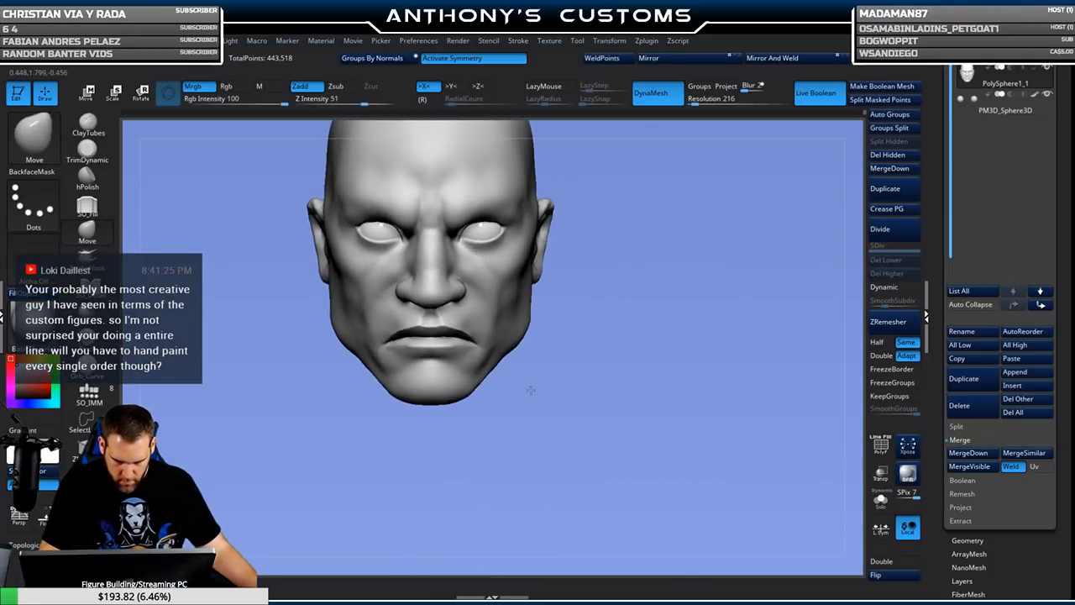
{"action": "mouse_move", "coordinate": [586, 357]}
{"action": "left_mouse_down"}
{"action": "mouse_move", "coordinate": [541, 346]}
{"action": "mouse_move", "coordinate": [558, 300]}
{"action": "mouse_move", "coordinate": [559, 321]}
{"action": "left_mouse_up"}
{"action": "mouse_move", "coordinate": [755, 210]}
{"action": "left_mouse_down"}
{"action": "mouse_move", "coordinate": [789, 252]}
{"action": "mouse_move", "coordinate": [717, 319]}
{"action": "mouse_move", "coordinate": [673, 288]}
{"action": "left_mouse_up"}
{"action": "key", "text": "f"}
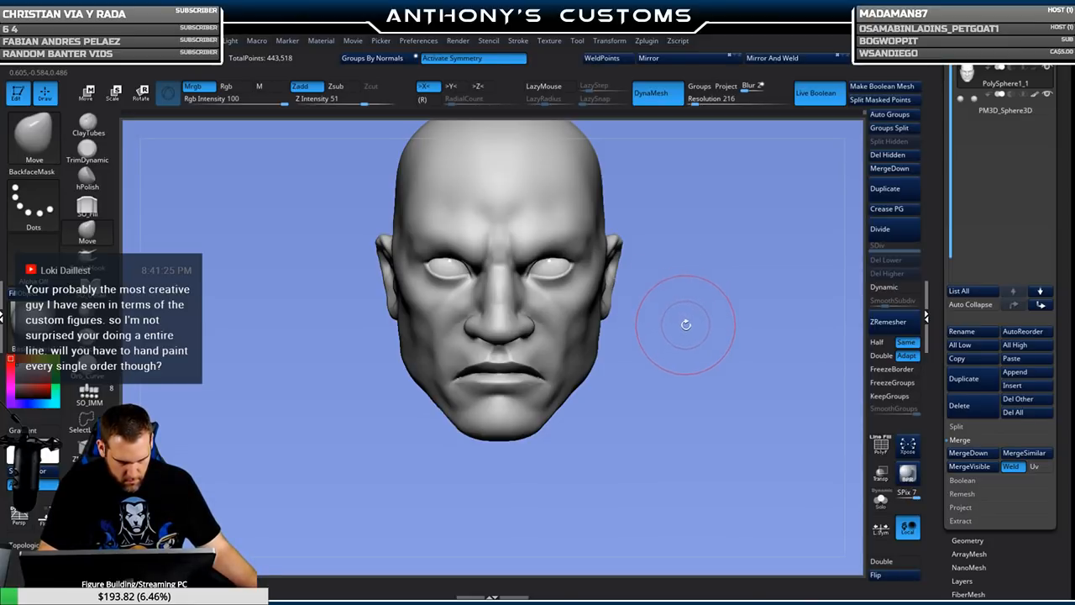
Adjust the side of the cheek near the ear and the mouth profile with a resized Move brush.
{"action": "mouse_move", "coordinate": [695, 368]}
{"action": "left_mouse_down"}
{"action": "mouse_move", "coordinate": [655, 369]}
{"action": "mouse_move", "coordinate": [665, 372]}
{"action": "mouse_move", "coordinate": [599, 319]}
{"action": "left_mouse_up"}
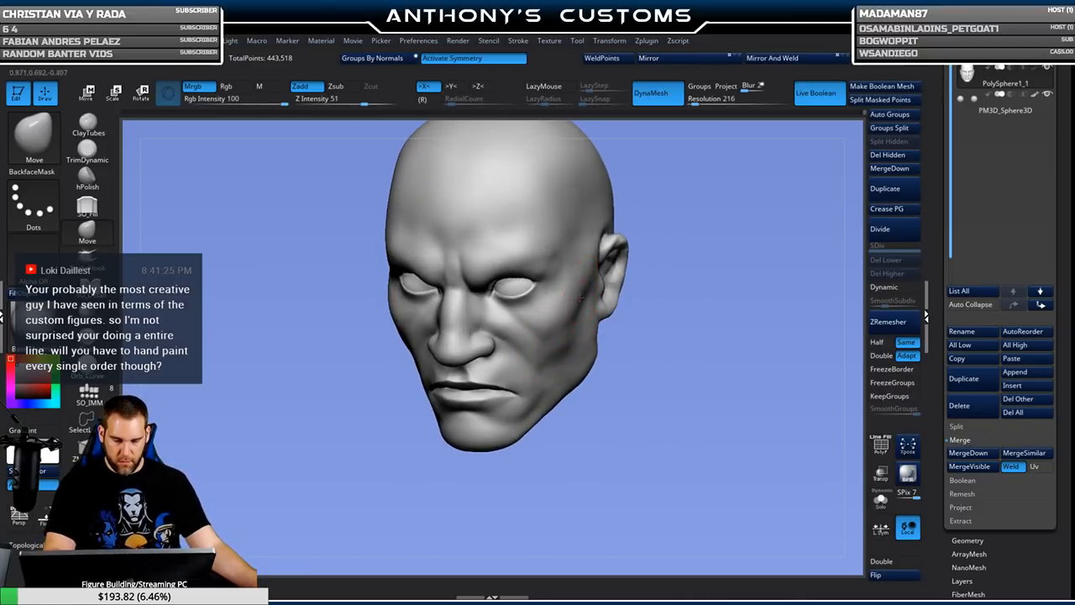
{"action": "mouse_move", "coordinate": [655, 331]}
{"action": "left_mouse_down"}
{"action": "mouse_move", "coordinate": [674, 389]}
{"action": "mouse_move", "coordinate": [658, 297]}
{"action": "mouse_move", "coordinate": [699, 296]}
{"action": "mouse_move", "coordinate": [671, 384]}
{"action": "mouse_move", "coordinate": [682, 389]}
{"action": "left_mouse_up"}
{"action": "key", "text": "space"}
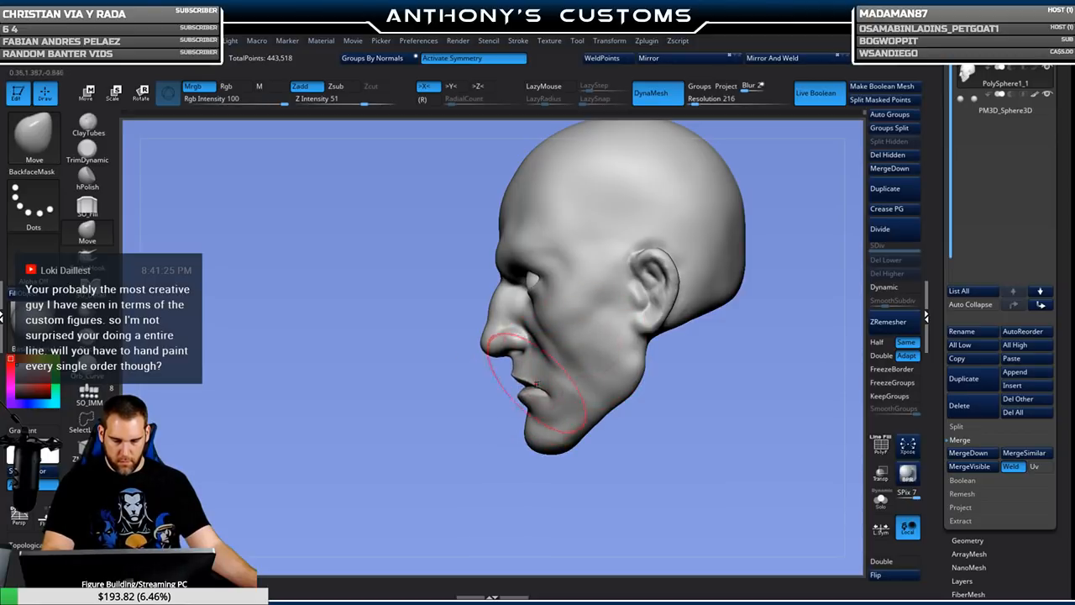
{"action": "left_click_drag", "start_coordinate": [542, 450], "coordinate": [652, 432], "text": "shift"}
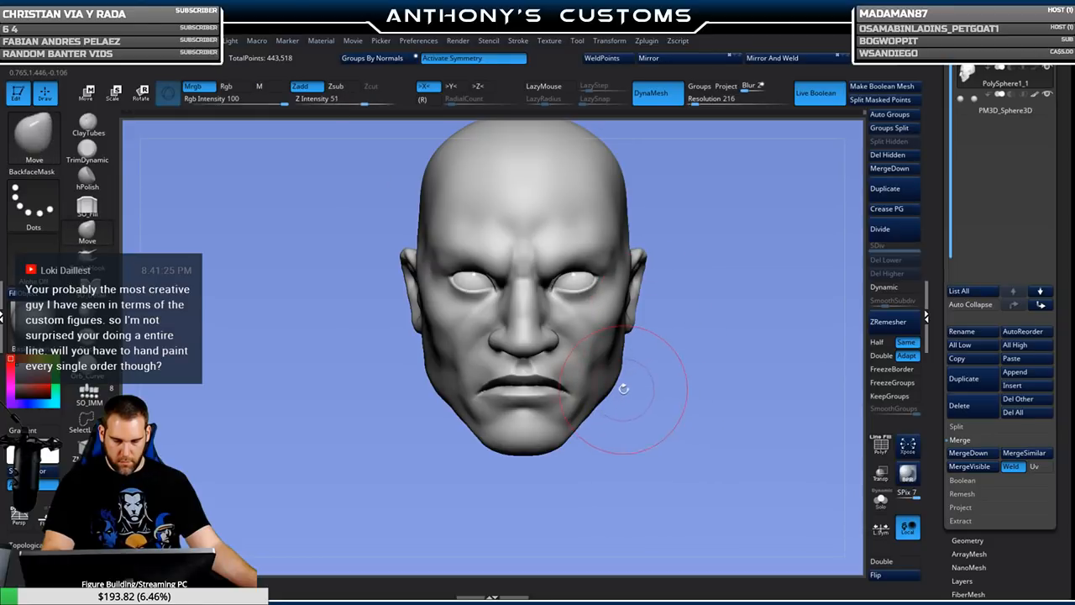
Fine-tune the mouth corners and the cheeks beside the mouth and nose with the Move brush.
{"action": "key", "text": "space"}
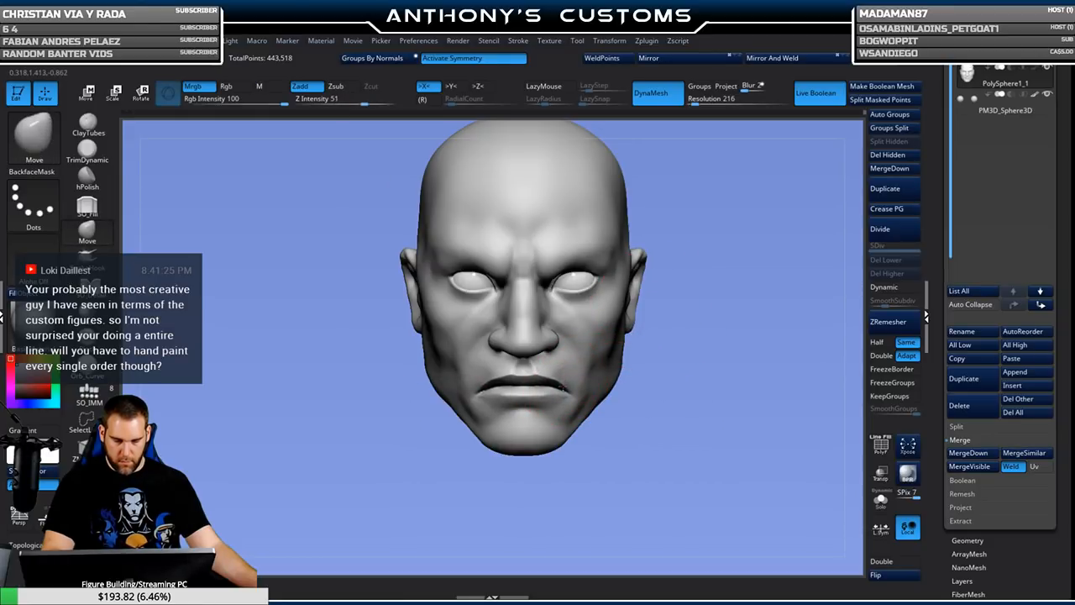
{"action": "left_click_drag", "start_coordinate": [668, 436], "coordinate": [586, 427]}
{"action": "mouse_move", "coordinate": [669, 422]}
{"action": "left_mouse_down", "text": "shift"}
{"action": "mouse_move", "coordinate": [678, 419]}
{"action": "mouse_move", "coordinate": [607, 407]}
{"action": "left_mouse_up", "text": "shift"}
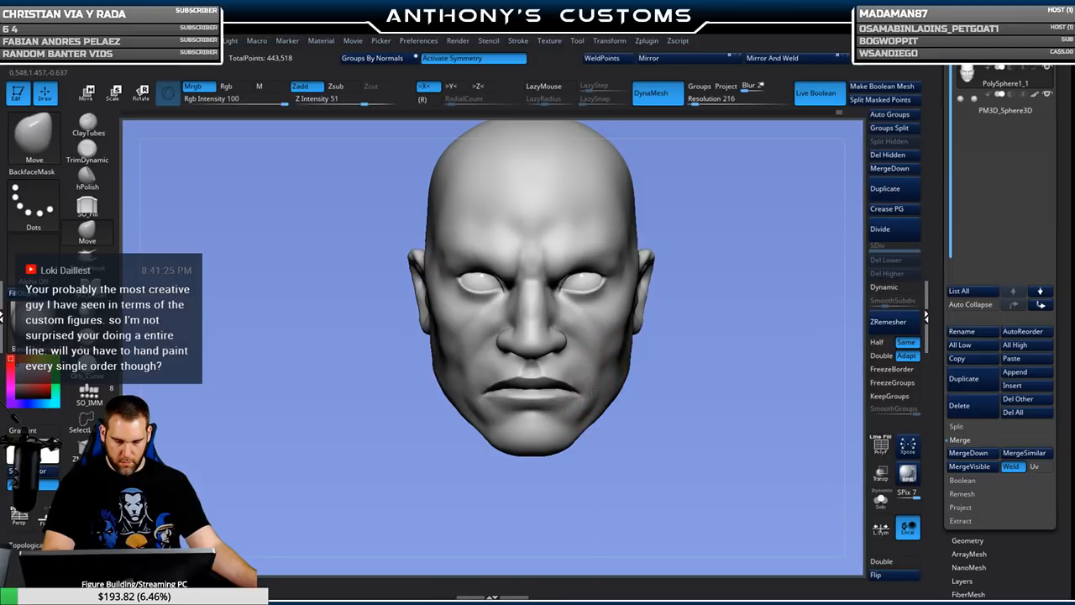
{"action": "mouse_move", "coordinate": [677, 400]}
{"action": "left_mouse_down"}
{"action": "mouse_move", "coordinate": [625, 388]}
{"action": "mouse_move", "coordinate": [672, 376]}
{"action": "mouse_move", "coordinate": [638, 370]}
{"action": "mouse_move", "coordinate": [691, 361]}
{"action": "mouse_move", "coordinate": [636, 326]}
{"action": "mouse_move", "coordinate": [694, 311]}
{"action": "left_mouse_up"}
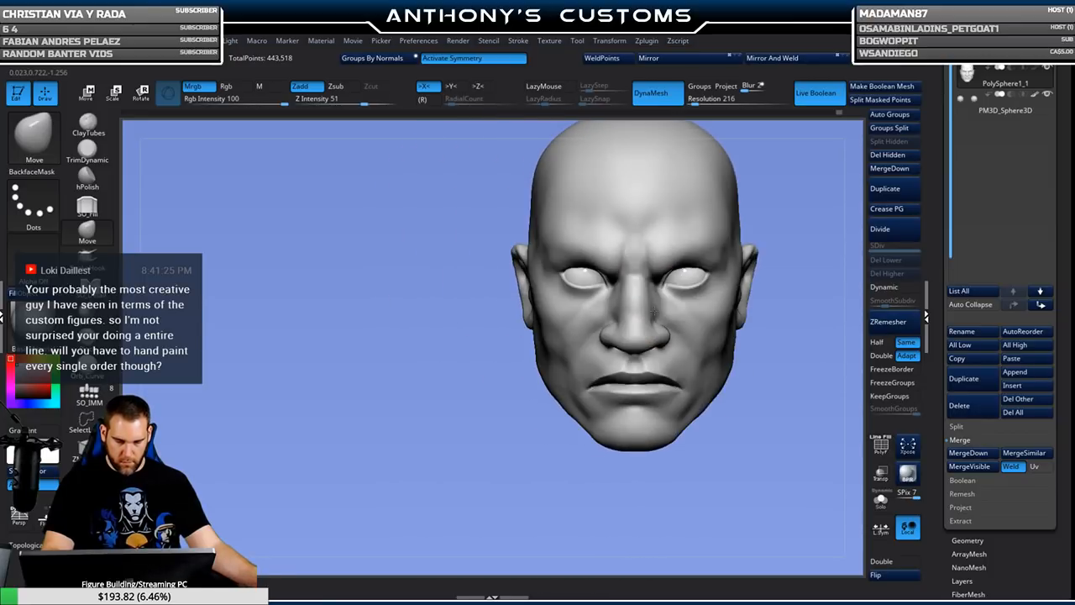
{"action": "left_click_drag", "start_coordinate": [769, 387], "coordinate": [643, 384], "text": "alt"}
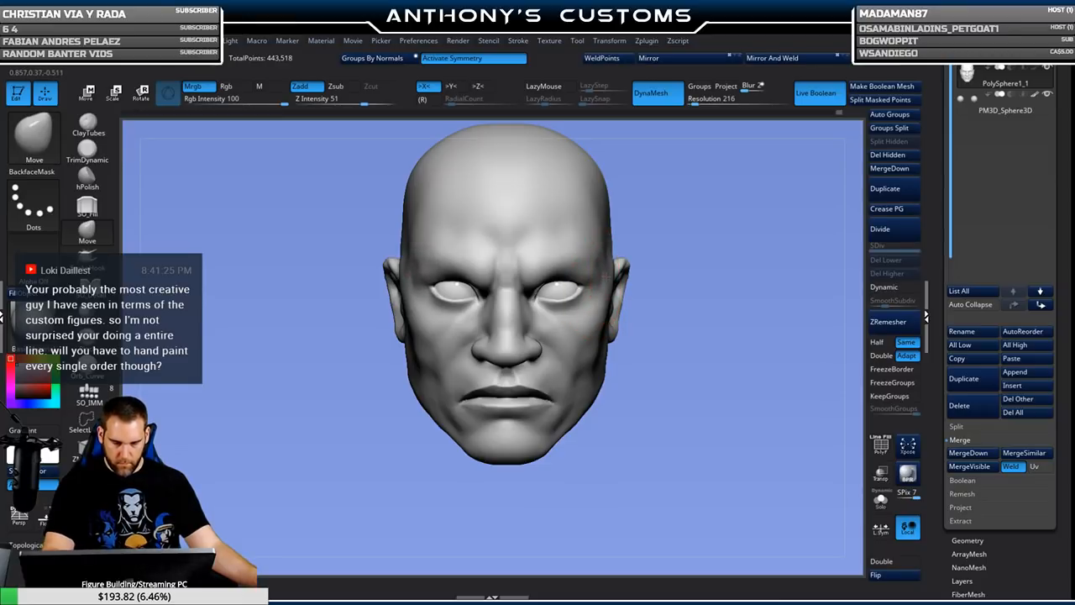
Move both eyeballs slightly outward and down in their sockets with the gizmo, using transparency and checking them from the side.
{"action": "left_click", "coordinate": [563, 290], "text": "alt"}
{"action": "key", "text": "w"}
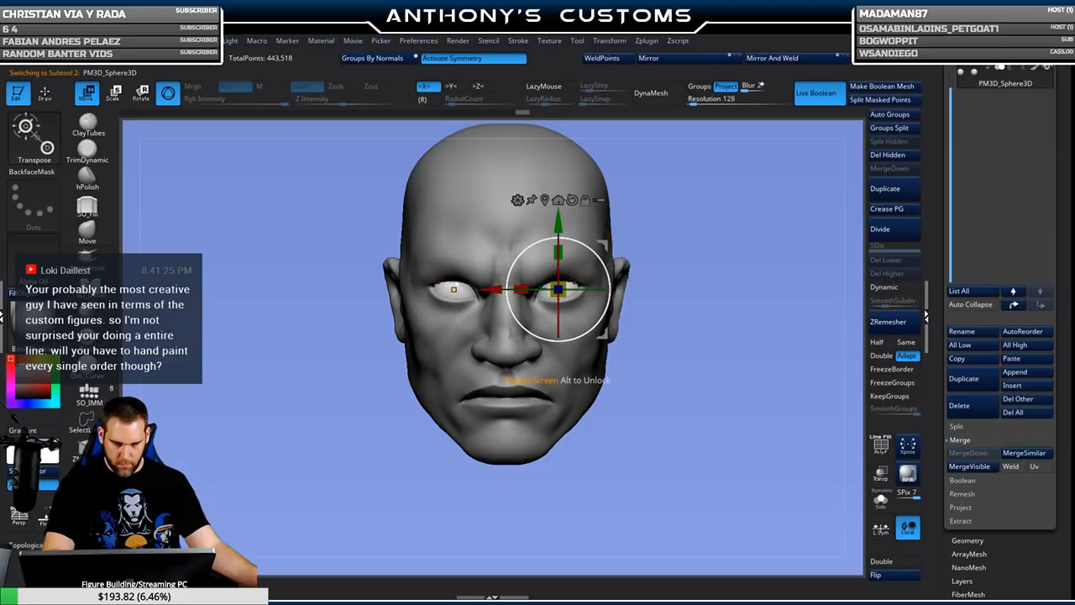
{"action": "left_click", "coordinate": [880, 473]}
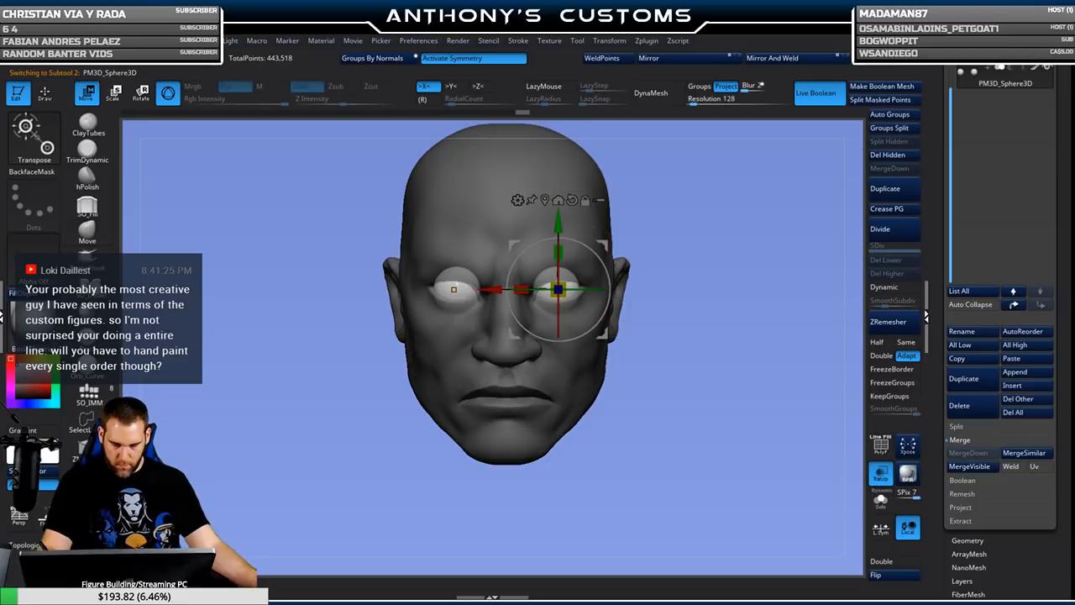
{"action": "left_click_drag", "start_coordinate": [560, 252], "coordinate": [560, 253]}
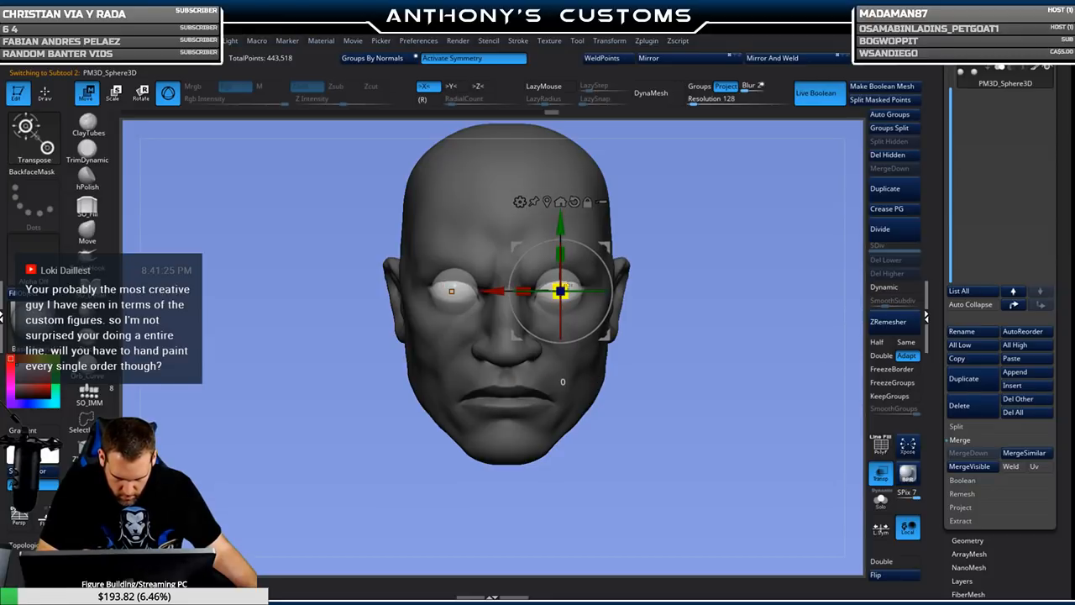
{"action": "left_click_drag", "start_coordinate": [561, 290], "coordinate": [560, 290]}
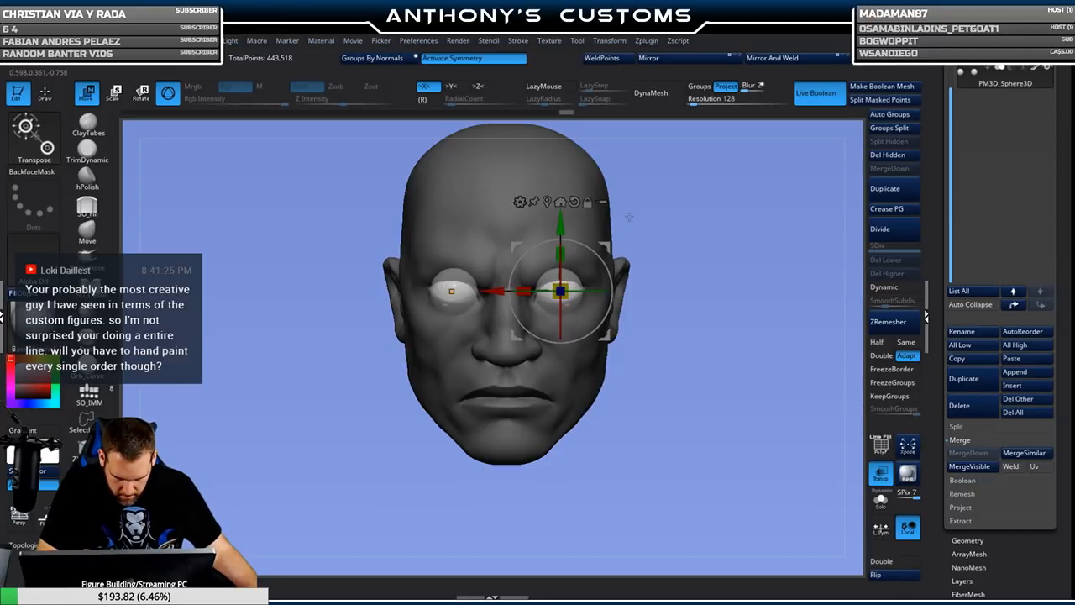
{"action": "key", "text": "q"}
{"action": "key", "text": "ctrl+shift+a"}
{"action": "left_click_drag", "start_coordinate": [781, 415], "coordinate": [741, 427]}
{"action": "key", "text": "w"}
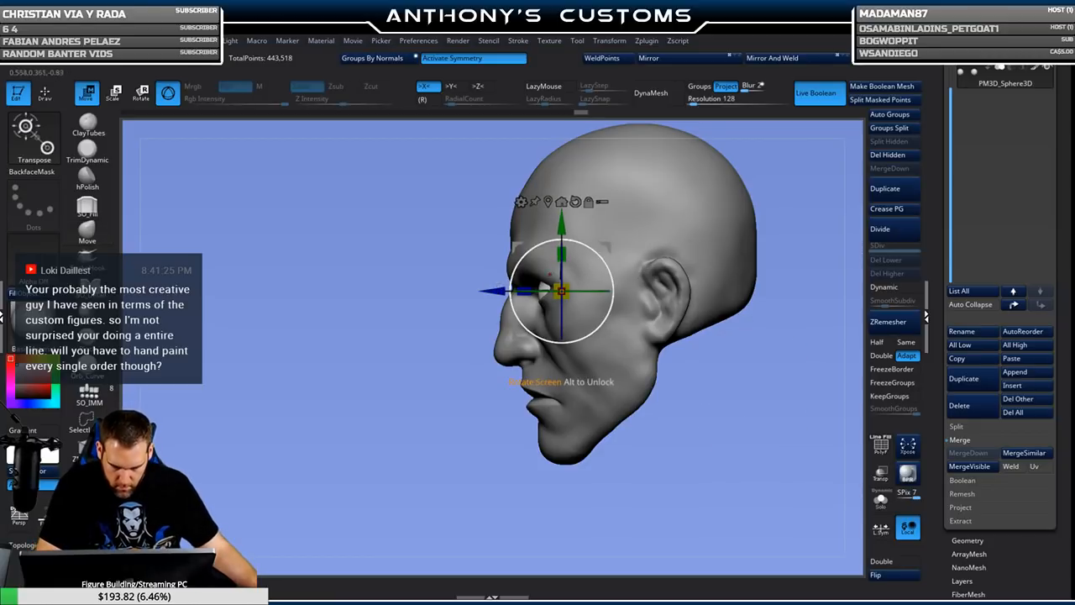
{"action": "key", "text": "q"}
Reselect the head and adjust the eyelids around the eyeball in side and angled views with a resized Move brush.
{"action": "left_click", "coordinate": [568, 295], "text": "alt"}
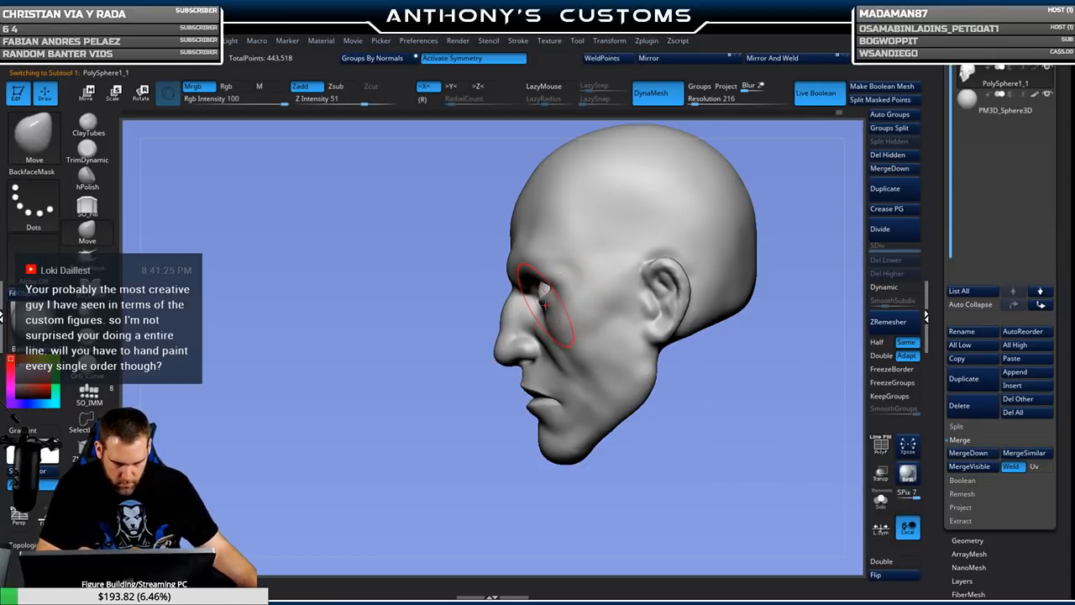
{"action": "left_click_drag", "start_coordinate": [617, 437], "coordinate": [746, 417]}
{"action": "key", "text": "space"}
{"action": "mouse_move", "coordinate": [685, 326]}
{"action": "left_mouse_down"}
{"action": "mouse_move", "coordinate": [693, 321]}
{"action": "mouse_move", "coordinate": [696, 396]}
{"action": "mouse_move", "coordinate": [613, 333]}
{"action": "left_mouse_up"}
{"action": "left_click_drag", "start_coordinate": [543, 309], "coordinate": [547, 300]}
{"action": "mouse_move", "coordinate": [794, 202]}
{"action": "left_mouse_down"}
{"action": "mouse_move", "coordinate": [816, 247]}
{"action": "mouse_move", "coordinate": [756, 284]}
{"action": "left_mouse_up"}
{"action": "key", "text": "space"}
{"action": "left_click_drag", "start_coordinate": [717, 223], "coordinate": [708, 228]}
{"action": "left_click_drag", "start_coordinate": [781, 202], "coordinate": [699, 198]}
{"action": "left_click_drag", "start_coordinate": [503, 292], "coordinate": [509, 290]}
Refine the inner corners and lower lids of the eyes in a close front view with the Move brush.
{"action": "left_click_drag", "start_coordinate": [811, 165], "coordinate": [878, 159]}
{"action": "mouse_move", "coordinate": [671, 240]}
{"action": "left_mouse_down"}
{"action": "mouse_move", "coordinate": [593, 252]}
{"action": "mouse_move", "coordinate": [572, 269]}
{"action": "left_mouse_up"}
{"action": "left_click_drag", "start_coordinate": [747, 454], "coordinate": [806, 450]}
{"action": "left_click_drag", "start_coordinate": [477, 291], "coordinate": [486, 308]}
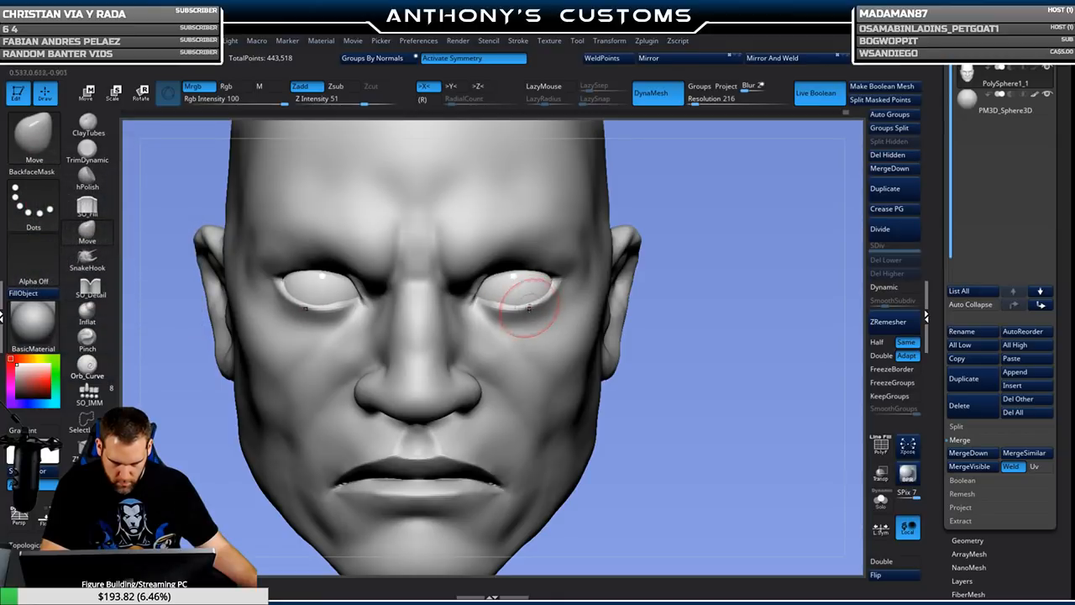
{"action": "key", "text": "space"}
{"action": "mouse_move", "coordinate": [679, 250]}
{"action": "left_mouse_down"}
{"action": "mouse_move", "coordinate": [697, 252]}
{"action": "mouse_move", "coordinate": [653, 187]}
{"action": "left_mouse_up"}
{"action": "left_click_drag", "start_coordinate": [735, 231], "coordinate": [700, 242]}
{"action": "mouse_move", "coordinate": [664, 309]}
{"action": "left_mouse_down", "text": "alt"}
{"action": "mouse_move", "coordinate": [696, 325]}
{"action": "mouse_move", "coordinate": [697, 314]}
{"action": "left_mouse_up", "text": "alt"}
Fill out the cheekbone and the side of the cheek with the SO_Fill brush.
{"action": "key", "text": "space"}
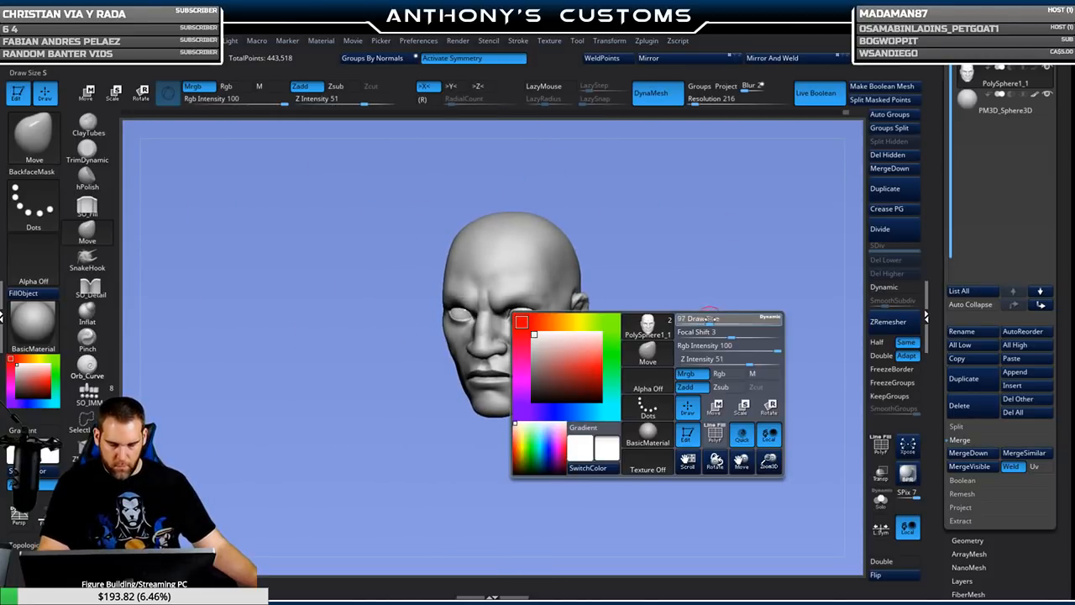
{"action": "left_click", "coordinate": [89, 204]}
{"action": "left_click_drag", "start_coordinate": [662, 338], "coordinate": [668, 426], "text": "alt"}
{"action": "left_click_drag", "start_coordinate": [667, 426], "coordinate": [677, 388]}
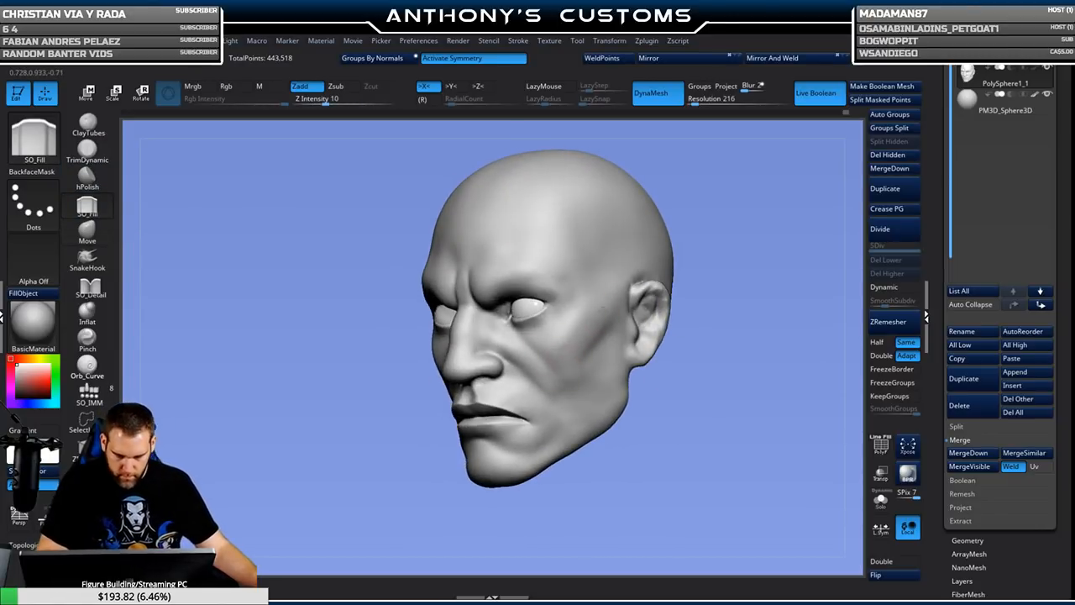
{"action": "mouse_move", "coordinate": [739, 338]}
{"action": "left_mouse_down"}
{"action": "mouse_move", "coordinate": [770, 339]}
{"action": "mouse_move", "coordinate": [739, 333]}
{"action": "left_mouse_up"}
{"action": "mouse_move", "coordinate": [600, 321]}
{"action": "left_mouse_down"}
{"action": "mouse_move", "coordinate": [607, 334]}
{"action": "mouse_move", "coordinate": [571, 355]}
{"action": "mouse_move", "coordinate": [628, 326]}
{"action": "left_mouse_up"}
{"action": "left_click_drag", "start_coordinate": [706, 381], "coordinate": [649, 334]}
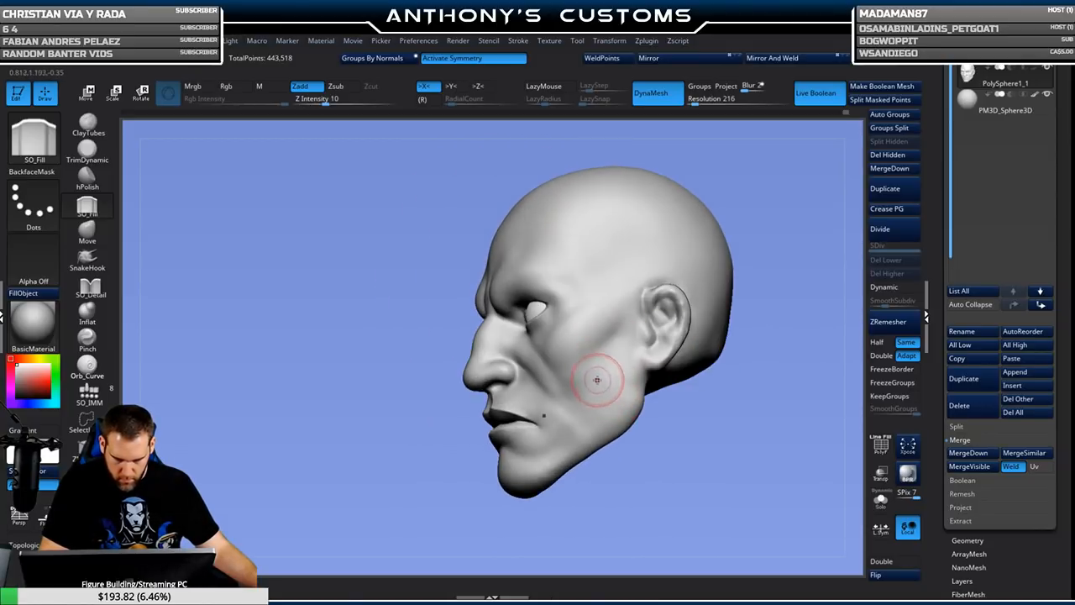
{"action": "mouse_move", "coordinate": [643, 424]}
{"action": "left_mouse_down"}
{"action": "mouse_move", "coordinate": [671, 440]}
{"action": "mouse_move", "coordinate": [702, 439]}
{"action": "left_mouse_up"}
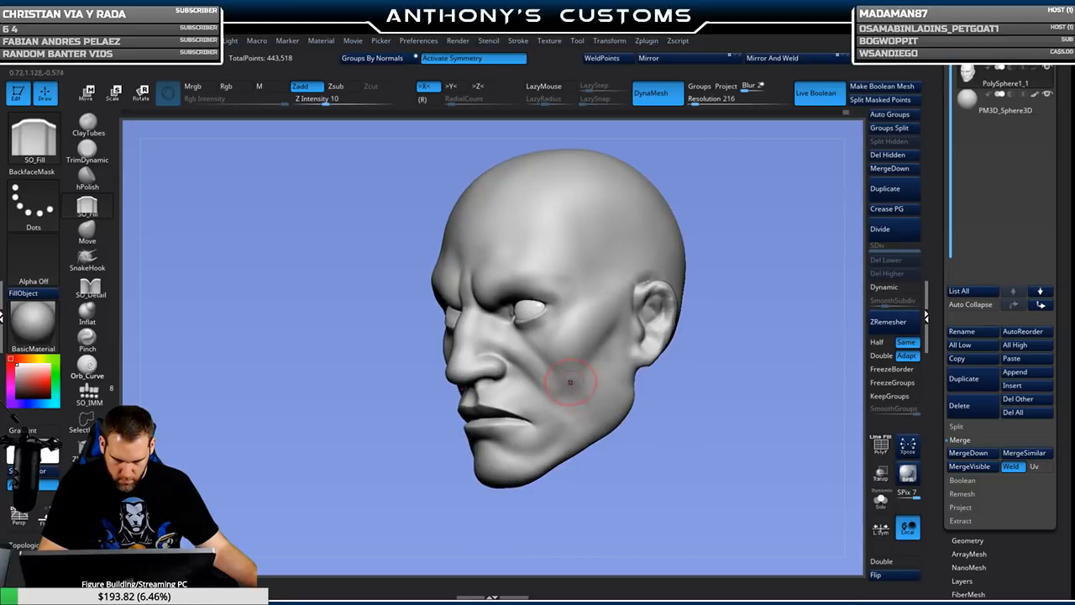
{"action": "left_click_drag", "start_coordinate": [639, 413], "coordinate": [664, 409]}
Reshape the lower cheeks and jaw from above, below and the front with an enlarged Move brush.
{"action": "left_click", "coordinate": [87, 230]}
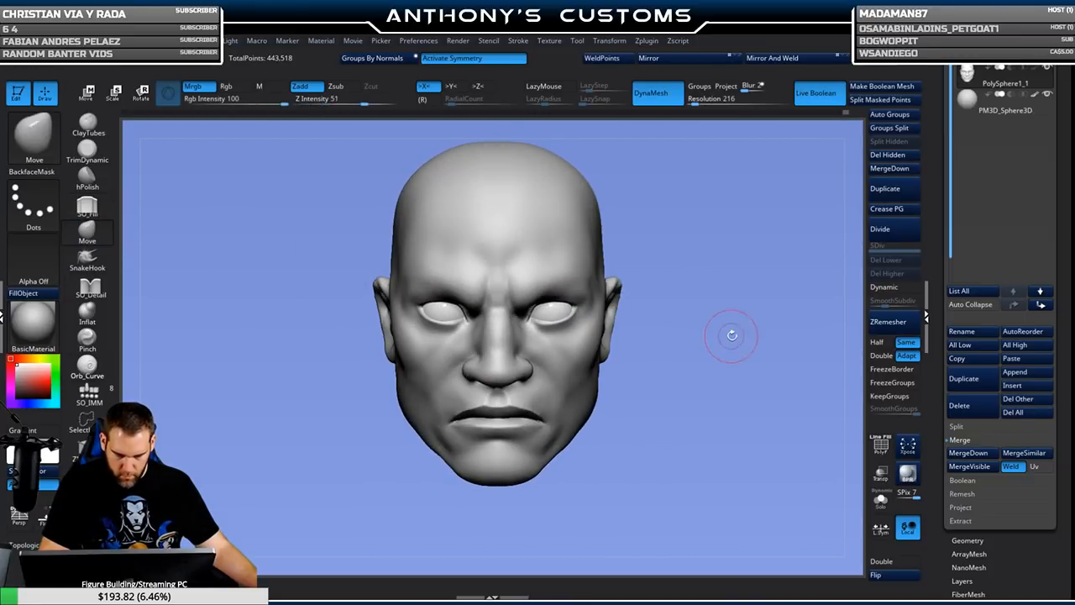
{"action": "key", "text": "space"}
{"action": "left_click_drag", "start_coordinate": [694, 367], "coordinate": [666, 408]}
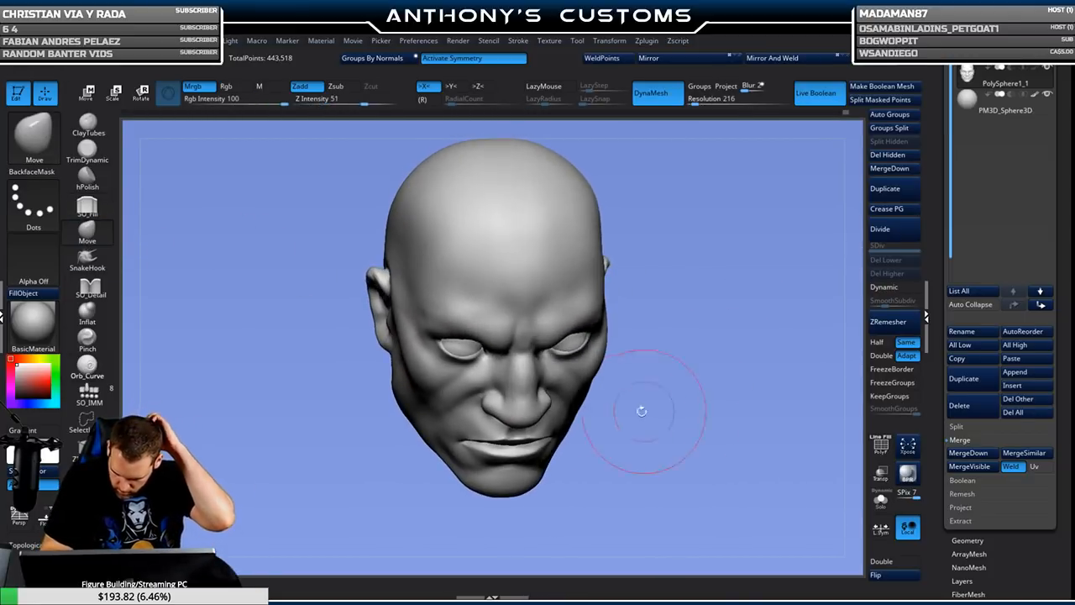
{"action": "key", "text": "space"}
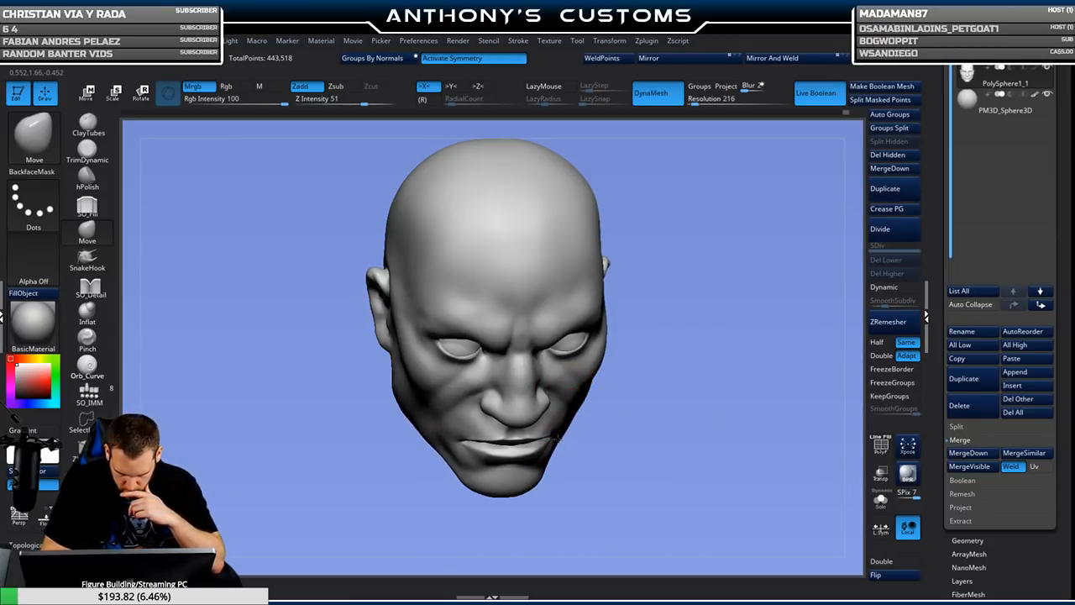
{"action": "mouse_move", "coordinate": [626, 442]}
{"action": "left_mouse_down"}
{"action": "mouse_move", "coordinate": [643, 417]}
{"action": "mouse_move", "coordinate": [699, 388]}
{"action": "mouse_move", "coordinate": [640, 428]}
{"action": "mouse_move", "coordinate": [610, 427]}
{"action": "left_mouse_up"}
{"action": "mouse_move", "coordinate": [653, 263]}
{"action": "left_mouse_down"}
{"action": "mouse_move", "coordinate": [685, 256]}
{"action": "mouse_move", "coordinate": [635, 273]}
{"action": "left_mouse_up"}
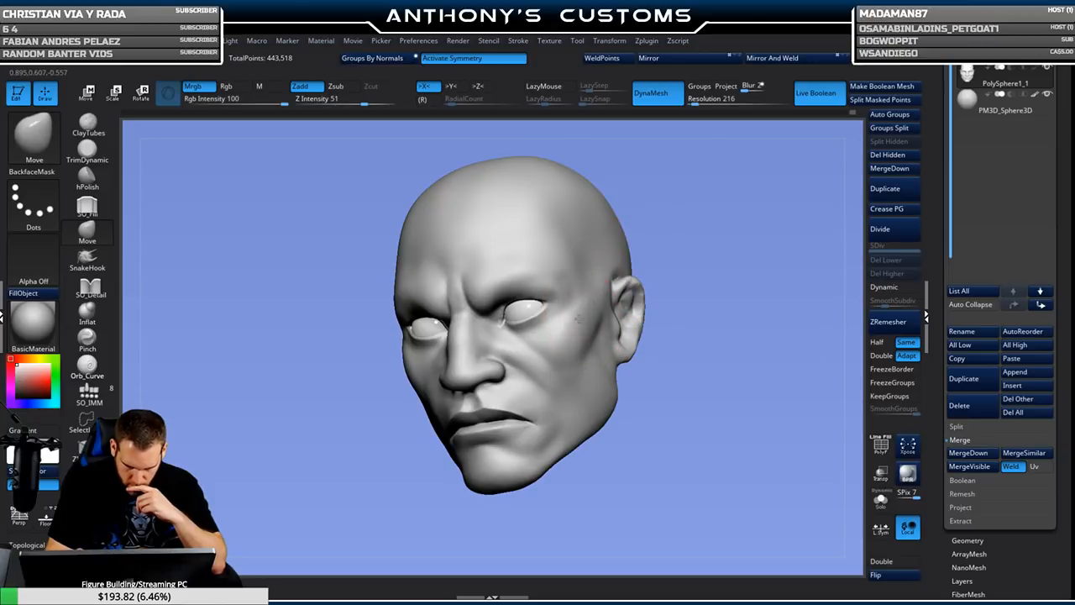
{"action": "mouse_move", "coordinate": [681, 372]}
{"action": "left_mouse_down"}
{"action": "mouse_move", "coordinate": [711, 389]}
{"action": "mouse_move", "coordinate": [653, 358]}
{"action": "mouse_move", "coordinate": [628, 254]}
{"action": "left_mouse_up"}
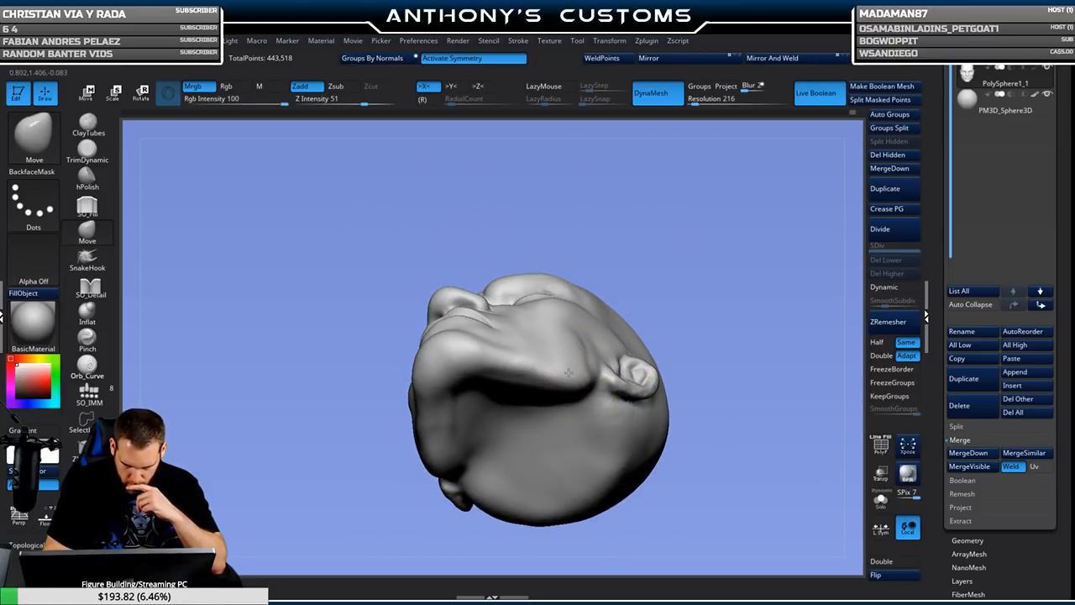
{"action": "mouse_move", "coordinate": [690, 374]}
{"action": "left_mouse_down"}
{"action": "mouse_move", "coordinate": [704, 301]}
{"action": "mouse_move", "coordinate": [710, 384]}
{"action": "mouse_move", "coordinate": [666, 343]}
{"action": "left_mouse_up"}
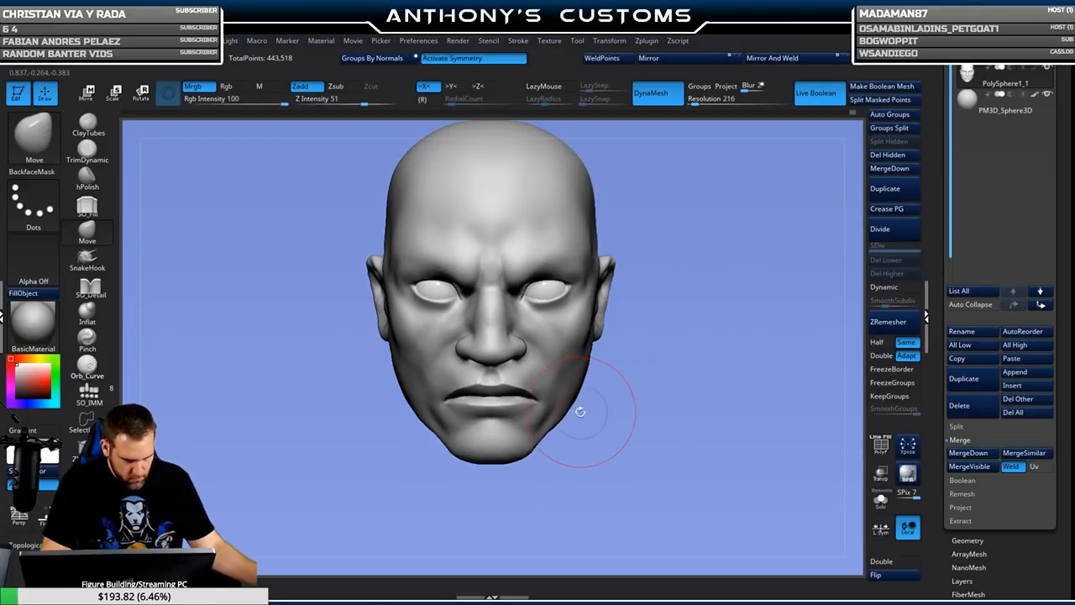
{"action": "left_click_drag", "start_coordinate": [544, 434], "coordinate": [575, 414]}
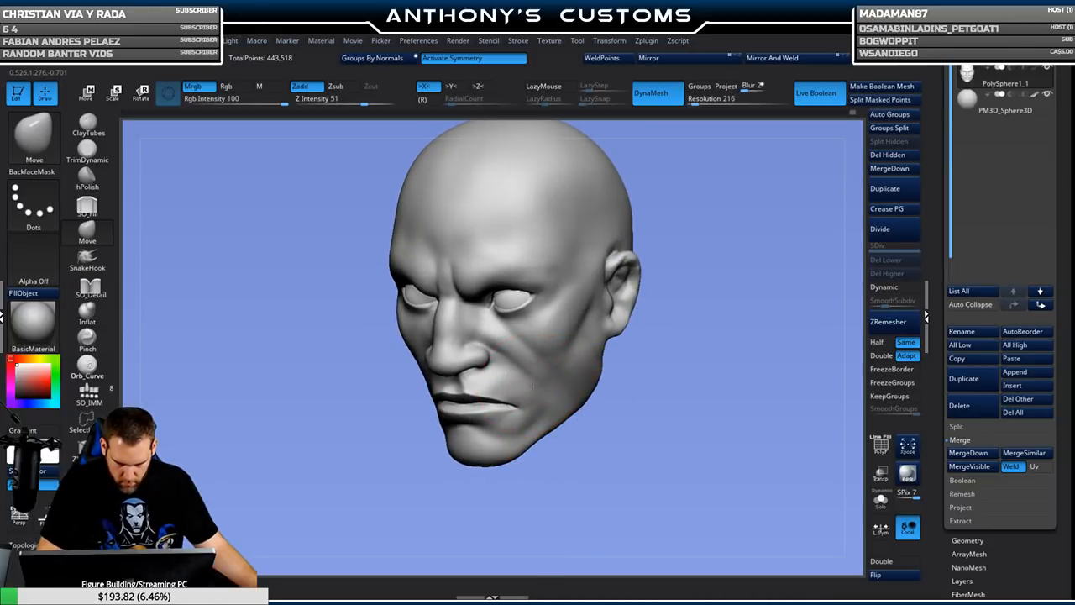
Adjust the jaw and chin outline in side profile with a resized Move brush.
{"action": "mouse_move", "coordinate": [617, 405]}
{"action": "left_mouse_down"}
{"action": "mouse_move", "coordinate": [706, 360]}
{"action": "mouse_move", "coordinate": [711, 327]}
{"action": "mouse_move", "coordinate": [719, 360]}
{"action": "mouse_move", "coordinate": [729, 326]}
{"action": "left_mouse_up"}
{"action": "right_click", "coordinate": [723, 327]}
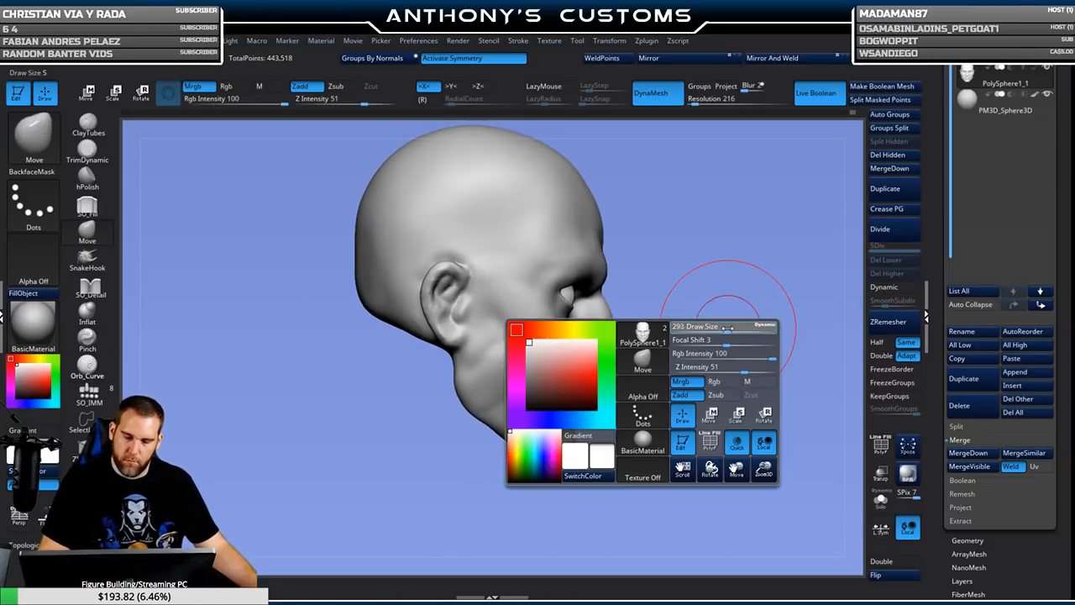
{"action": "left_click_drag", "start_coordinate": [619, 397], "coordinate": [628, 395]}
{"action": "right_click", "coordinate": [638, 392]}
{"action": "left_click_drag", "start_coordinate": [575, 424], "coordinate": [579, 418]}
{"action": "left_click_drag", "start_coordinate": [731, 389], "coordinate": [655, 369], "text": "shift"}
{"action": "mouse_move", "coordinate": [748, 379]}
{"action": "left_mouse_down", "text": "alt"}
{"action": "mouse_move", "coordinate": [647, 387]}
{"action": "mouse_move", "coordinate": [679, 427]}
{"action": "mouse_move", "coordinate": [650, 314]}
{"action": "mouse_move", "coordinate": [664, 432]}
{"action": "mouse_move", "coordinate": [661, 415]}
{"action": "left_mouse_up", "text": "alt"}
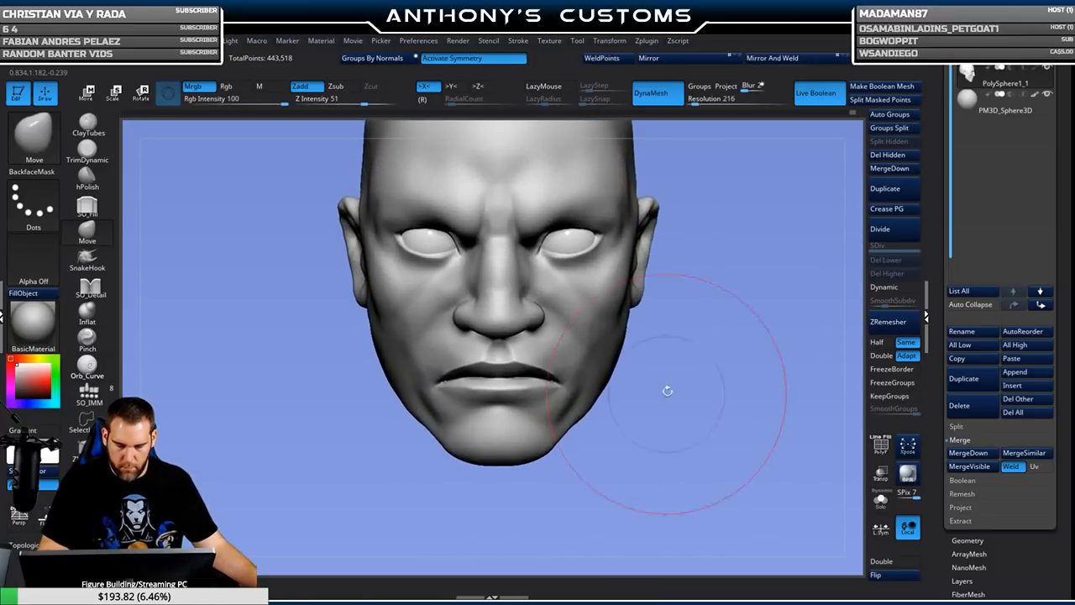
Reshape the mouth corners and the upper lip in close front view and in profile with a smaller Move brush.
{"action": "key", "text": "space"}
{"action": "mouse_move", "coordinate": [679, 368]}
{"action": "left_mouse_down"}
{"action": "mouse_move", "coordinate": [669, 370]}
{"action": "mouse_move", "coordinate": [696, 365]}
{"action": "mouse_move", "coordinate": [697, 410]}
{"action": "mouse_move", "coordinate": [692, 380]}
{"action": "left_mouse_up"}
{"action": "left_click_drag", "start_coordinate": [618, 368], "coordinate": [619, 377]}
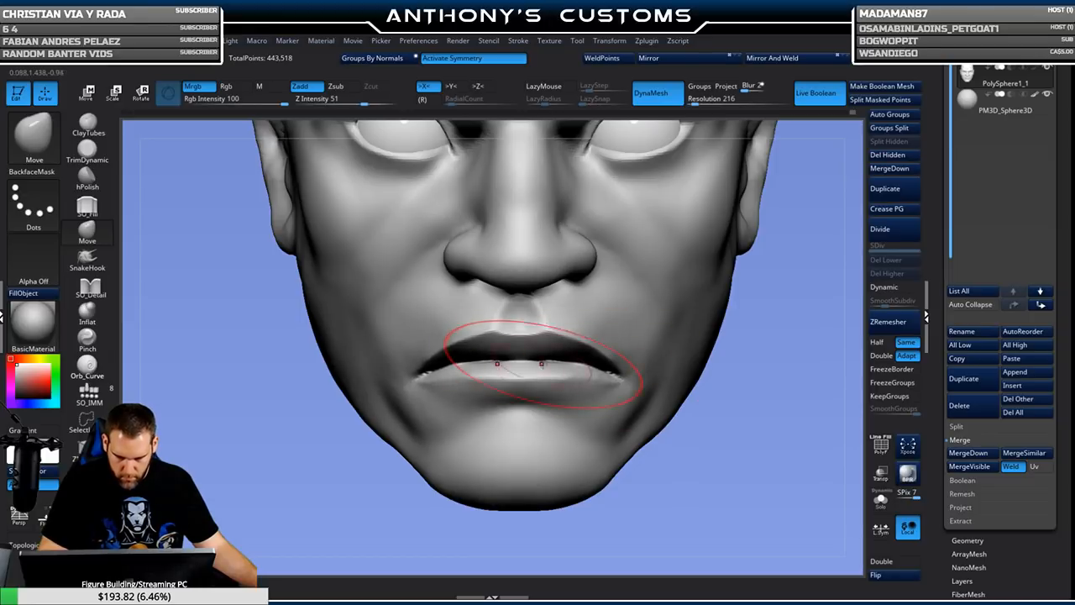
{"action": "right_click_drag", "start_coordinate": [578, 350], "coordinate": [577, 354]}
{"action": "key", "text": "space"}
{"action": "left_click_drag", "start_coordinate": [577, 353], "coordinate": [615, 382]}
{"action": "left_click_drag", "start_coordinate": [546, 341], "coordinate": [550, 337]}
{"action": "mouse_move", "coordinate": [724, 402]}
{"action": "right_mouse_down"}
{"action": "mouse_move", "coordinate": [744, 404]}
{"action": "mouse_move", "coordinate": [707, 334]}
{"action": "right_mouse_up"}
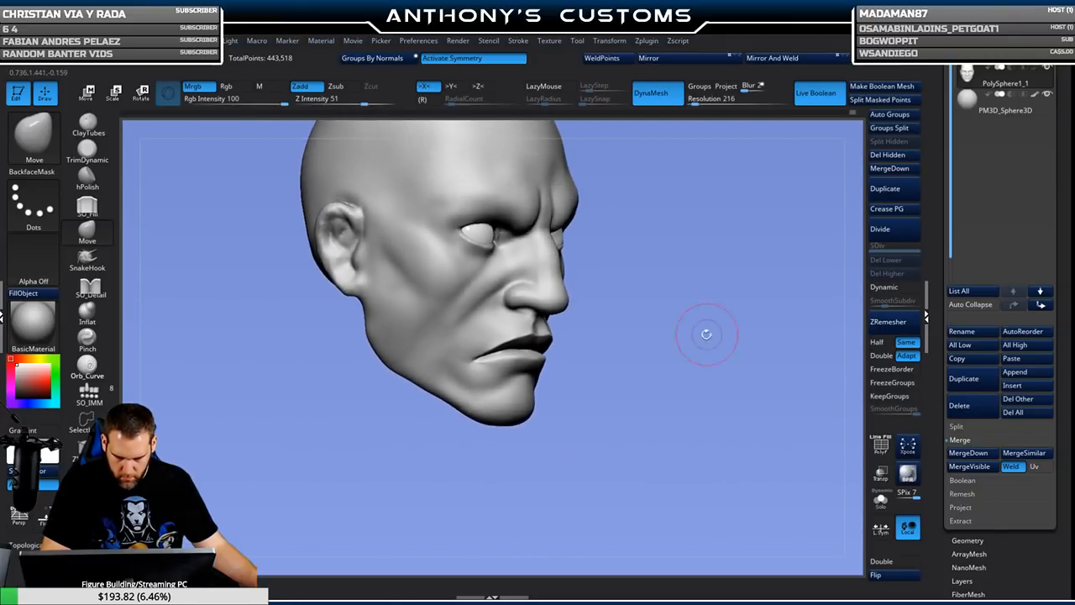
{"action": "left_click_drag", "start_coordinate": [706, 334], "coordinate": [700, 362]}
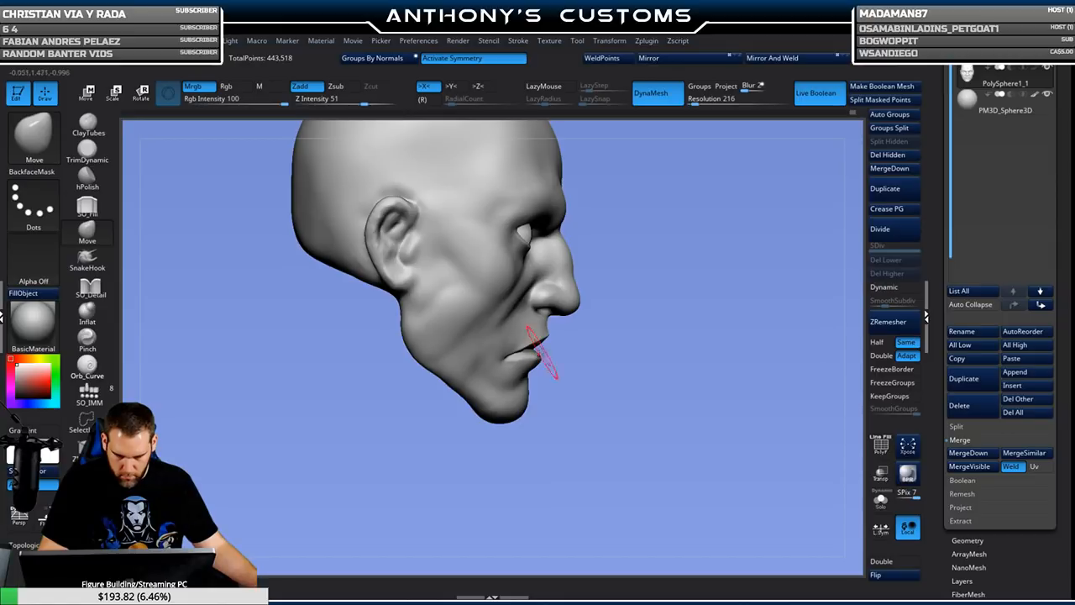
{"action": "mouse_move", "coordinate": [687, 351]}
{"action": "left_mouse_down"}
{"action": "mouse_move", "coordinate": [653, 364]}
{"action": "mouse_move", "coordinate": [759, 338]}
{"action": "mouse_move", "coordinate": [720, 374]}
{"action": "mouse_move", "coordinate": [732, 375]}
{"action": "mouse_move", "coordinate": [734, 420]}
{"action": "left_mouse_up"}
Save the project and build up the lips along the mouth opening with a small SO_Fill brush.
{"action": "key", "text": "space"}
{"action": "left_click_drag", "start_coordinate": [745, 243], "coordinate": [728, 244]}
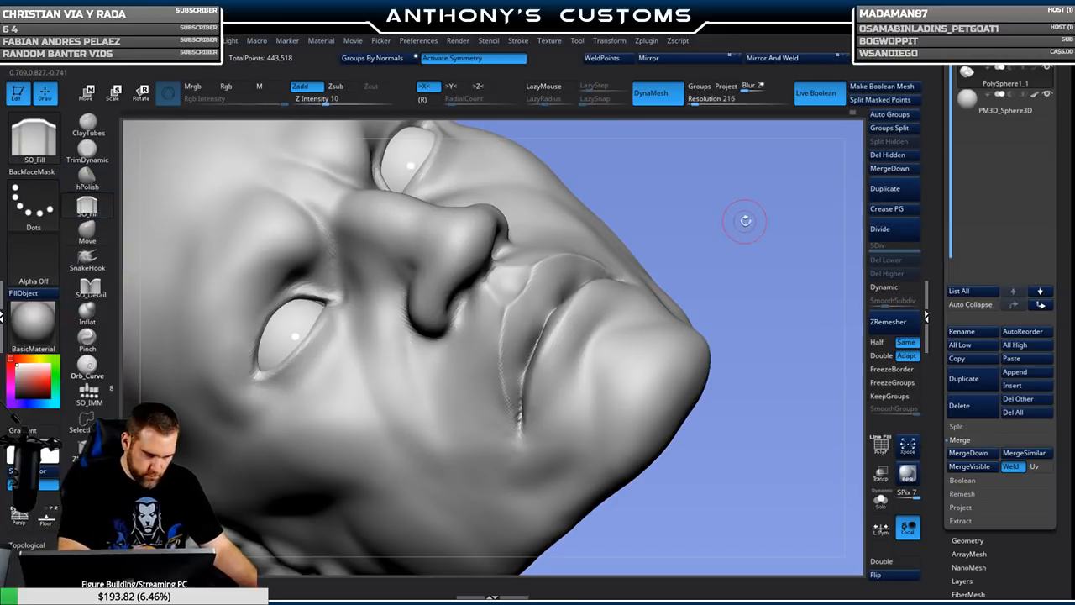
{"action": "key", "text": "ctrl"}
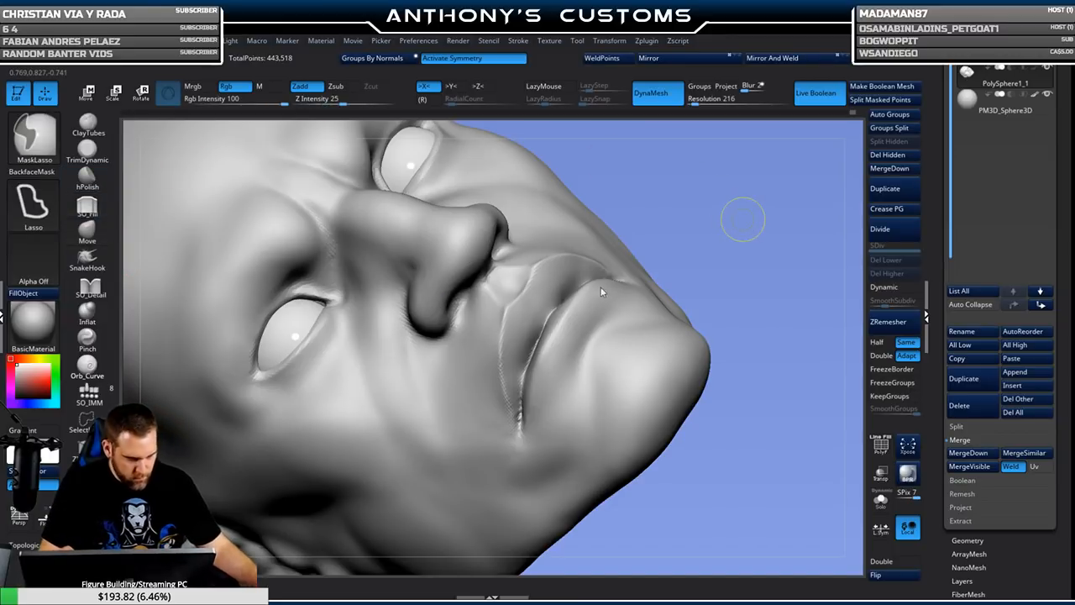
{"action": "key", "text": "ctrl+s"}
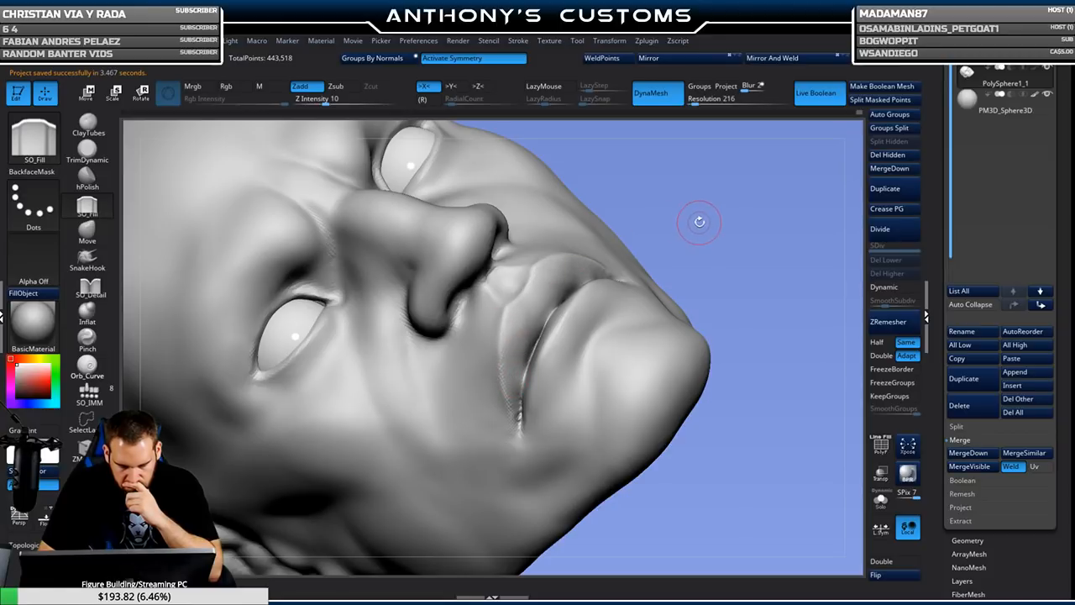
{"action": "right_click_drag", "start_coordinate": [700, 222], "coordinate": [679, 294]}
{"action": "right_click_drag", "start_coordinate": [711, 207], "coordinate": [706, 242]}
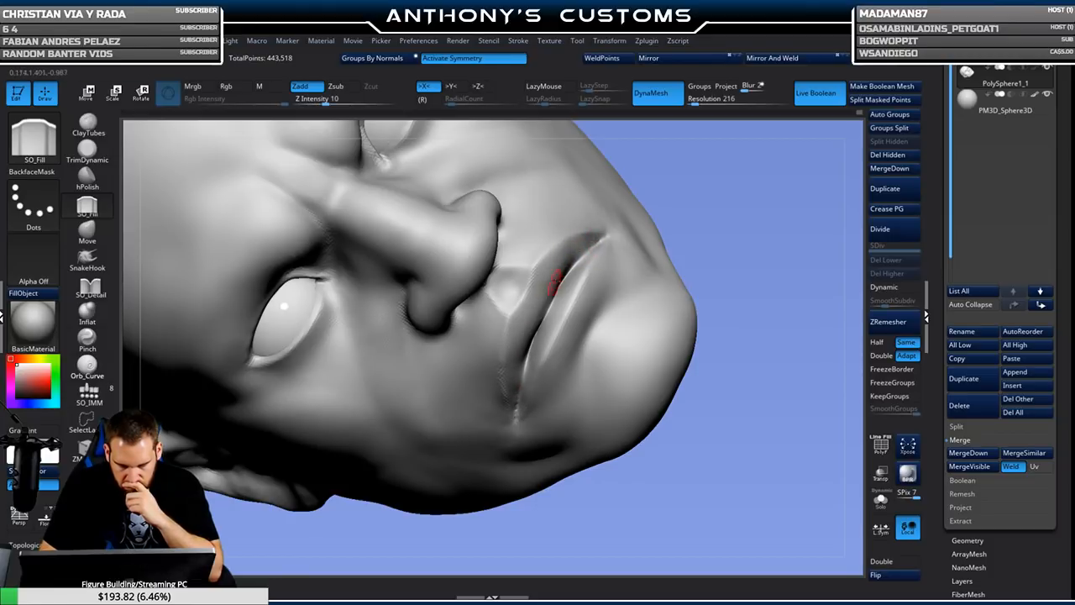
{"action": "right_click_drag", "start_coordinate": [721, 216], "coordinate": [772, 211]}
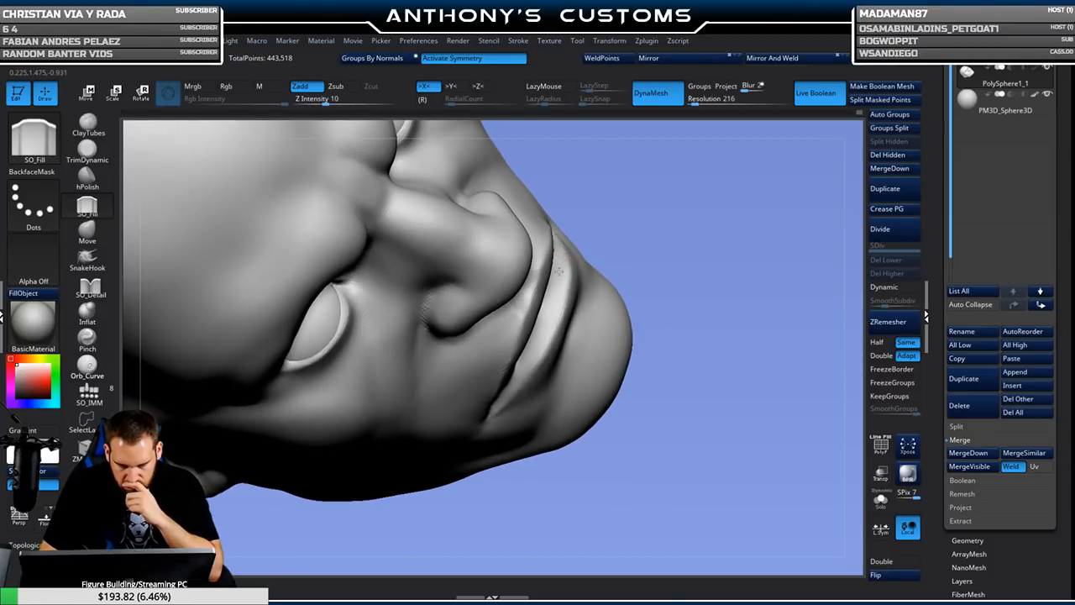
{"action": "right_click_drag", "start_coordinate": [693, 250], "coordinate": [641, 254]}
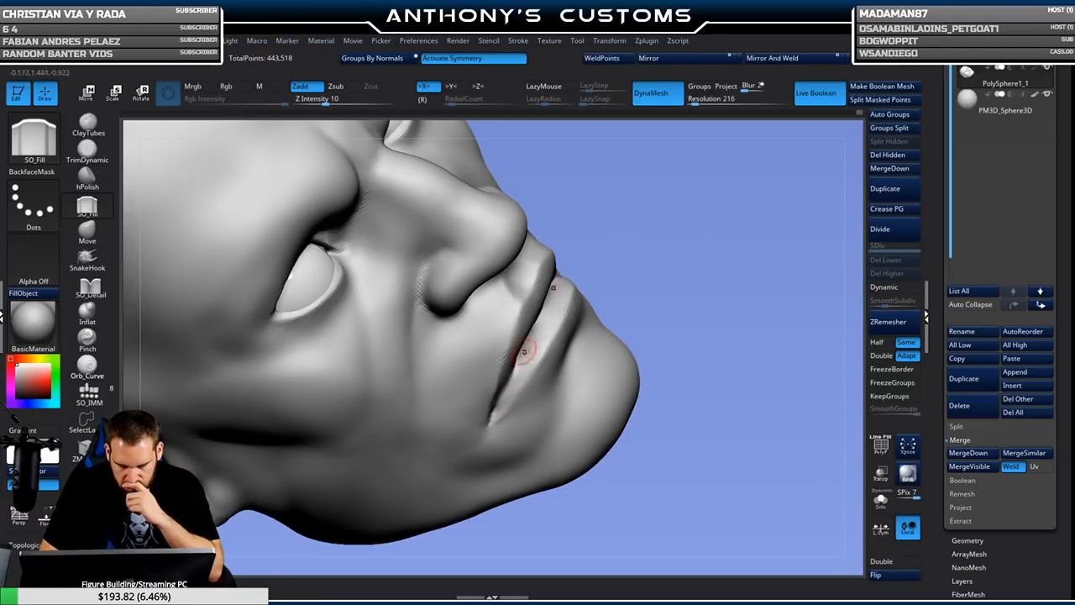
Remesh the head with DynaMesh at resolution 216.
{"action": "key", "text": "ctrl"}
{"action": "left_click_drag", "start_coordinate": [715, 257], "coordinate": [722, 260], "text": "ctrl"}
{"action": "mouse_move", "coordinate": [721, 257]}
{"action": "left_mouse_down"}
{"action": "mouse_move", "coordinate": [701, 255]}
{"action": "mouse_move", "coordinate": [734, 228]}
{"action": "mouse_move", "coordinate": [708, 253]}
{"action": "mouse_move", "coordinate": [739, 277]}
{"action": "mouse_move", "coordinate": [733, 324]}
{"action": "mouse_move", "coordinate": [732, 312]}
{"action": "left_mouse_up"}
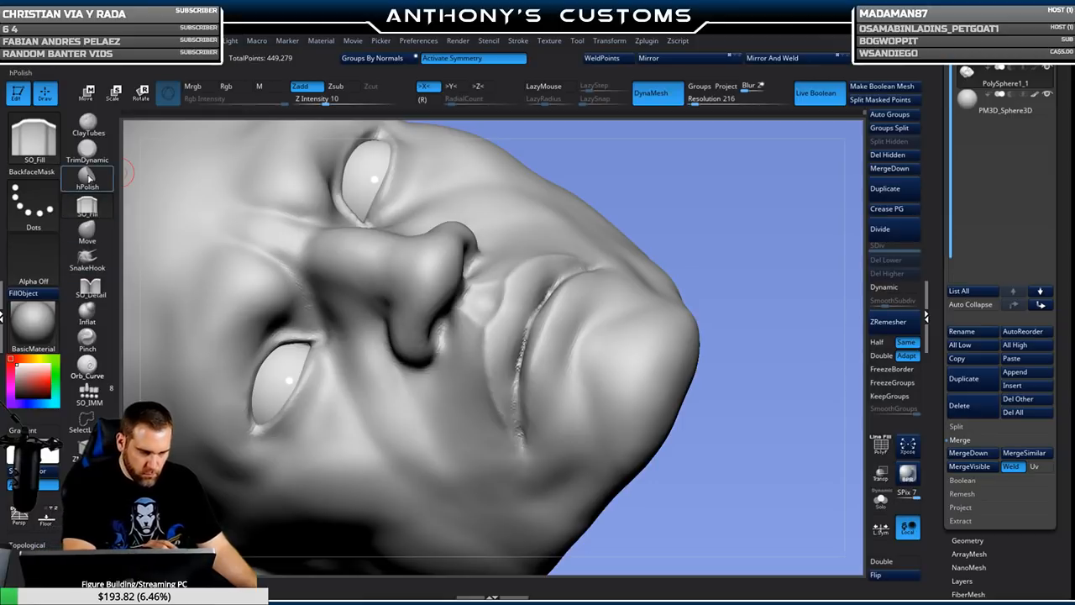
Carve the parting line between the lips out to the mouth corners with the SO_Detail brush.
{"action": "left_click", "coordinate": [90, 288]}
{"action": "left_click_drag", "start_coordinate": [722, 227], "coordinate": [737, 202]}
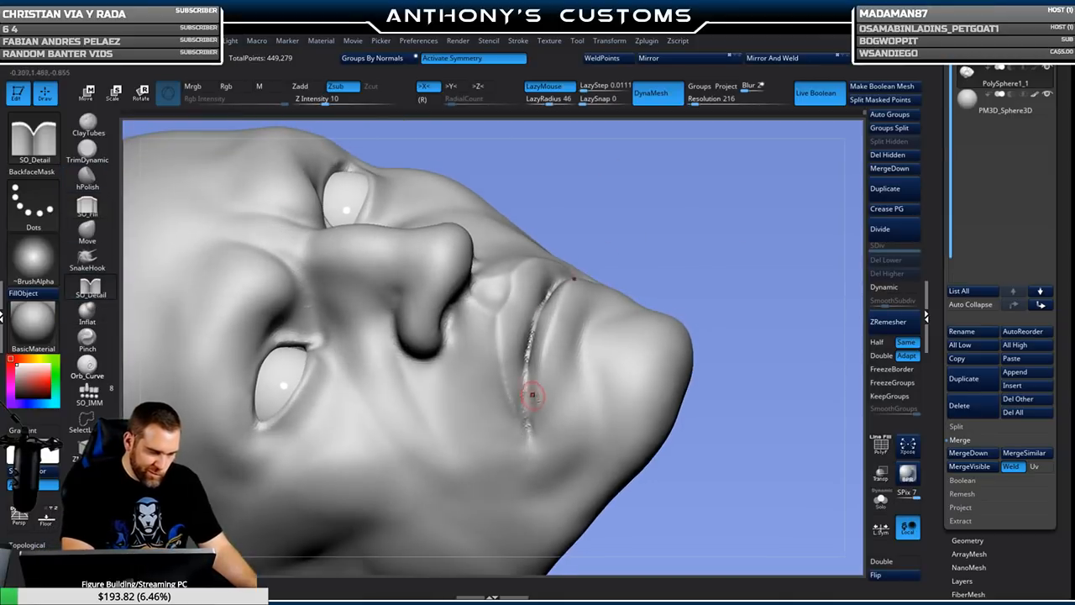
{"action": "left_click_drag", "start_coordinate": [530, 437], "coordinate": [551, 330]}
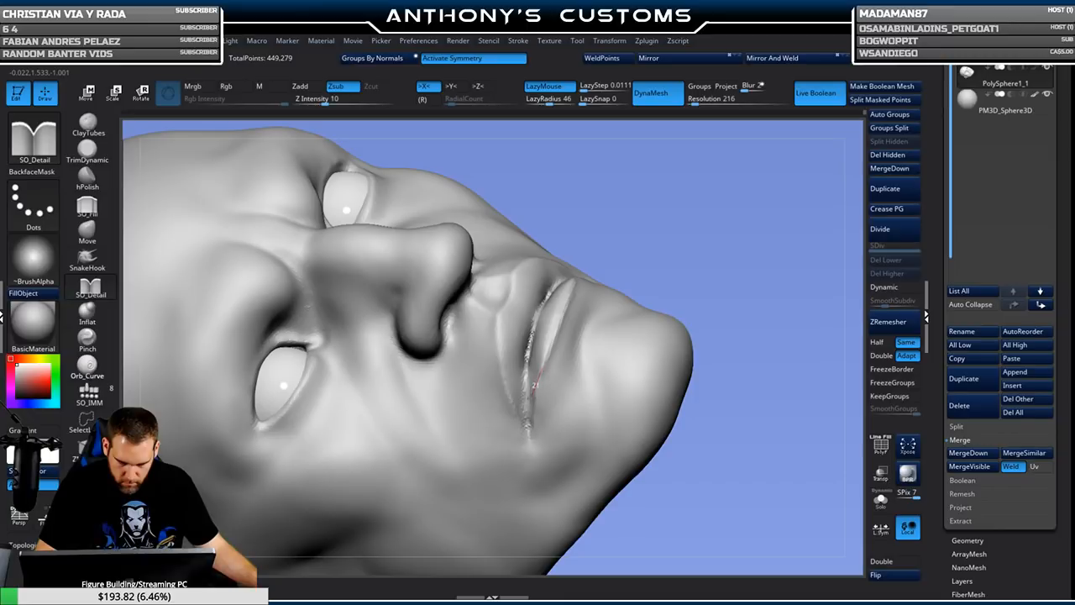
{"action": "right_click_drag", "start_coordinate": [593, 342], "coordinate": [520, 323]}
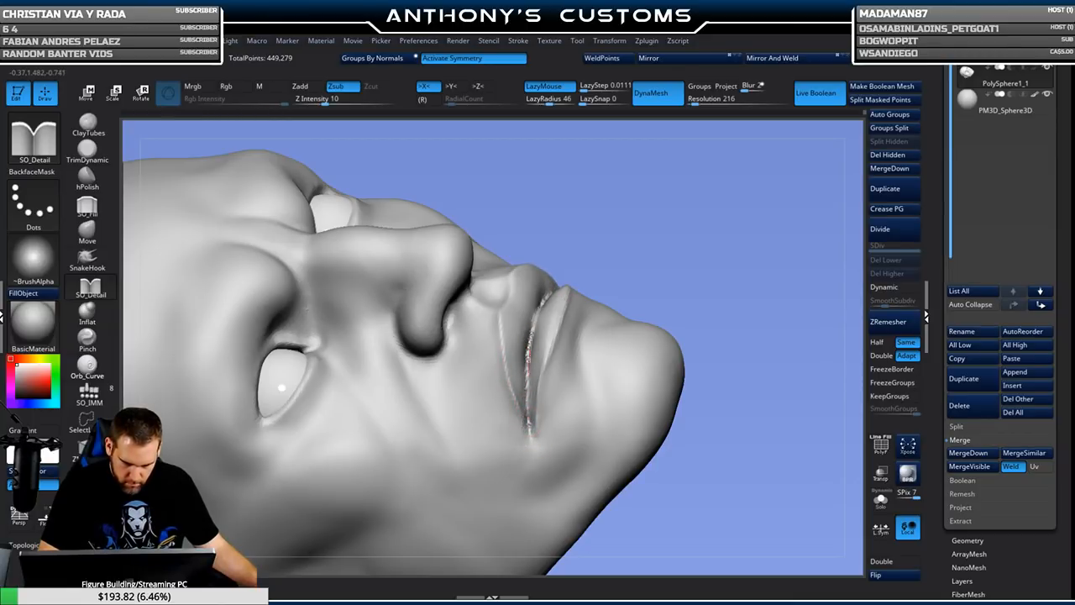
{"action": "right_click_drag", "start_coordinate": [668, 227], "coordinate": [532, 330]}
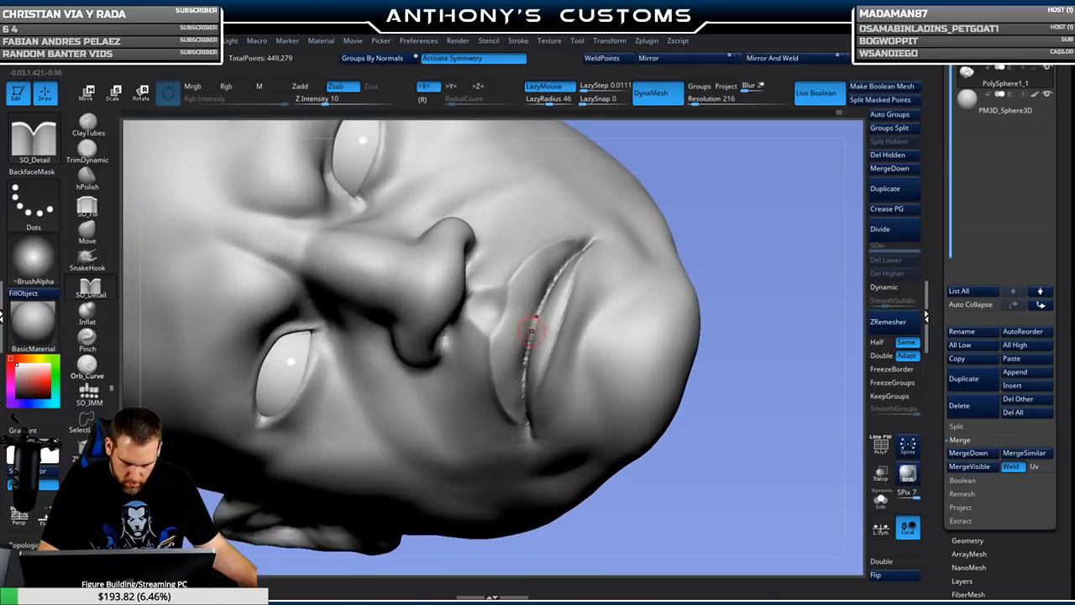
{"action": "left_click_drag", "start_coordinate": [542, 307], "coordinate": [562, 263]}
{"action": "right_click_drag", "start_coordinate": [751, 228], "coordinate": [744, 215]}
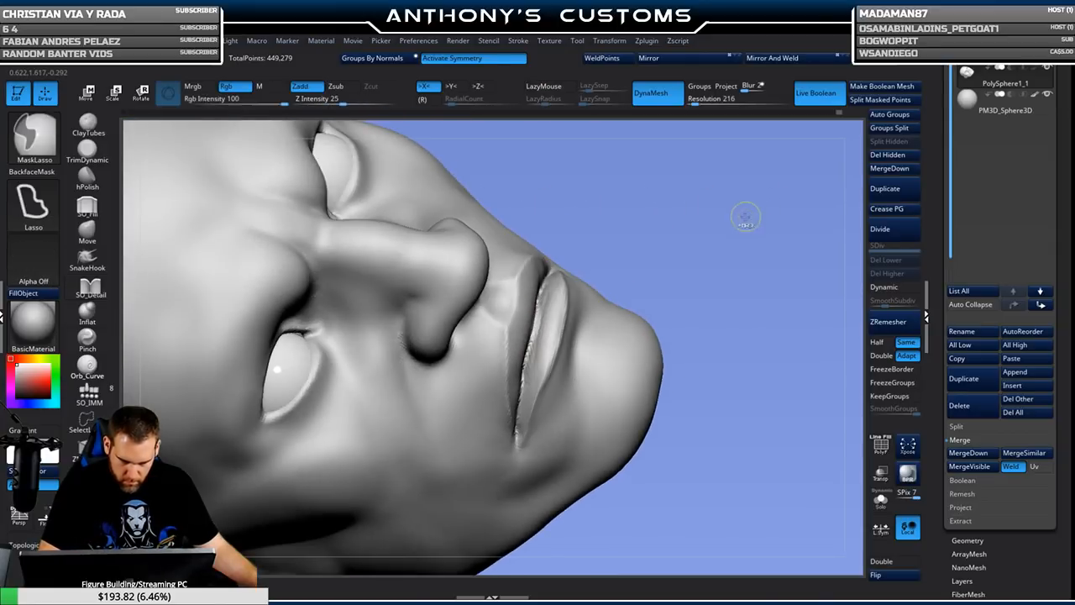
Flatten the chin with the TrimDynamic brush at a larger draw size.
{"action": "mouse_move", "coordinate": [641, 238]}
{"action": "right_mouse_down"}
{"action": "mouse_move", "coordinate": [546, 305]}
{"action": "mouse_move", "coordinate": [727, 249]}
{"action": "mouse_move", "coordinate": [694, 325]}
{"action": "mouse_move", "coordinate": [685, 317]}
{"action": "mouse_move", "coordinate": [703, 334]}
{"action": "mouse_move", "coordinate": [731, 336]}
{"action": "right_mouse_up"}
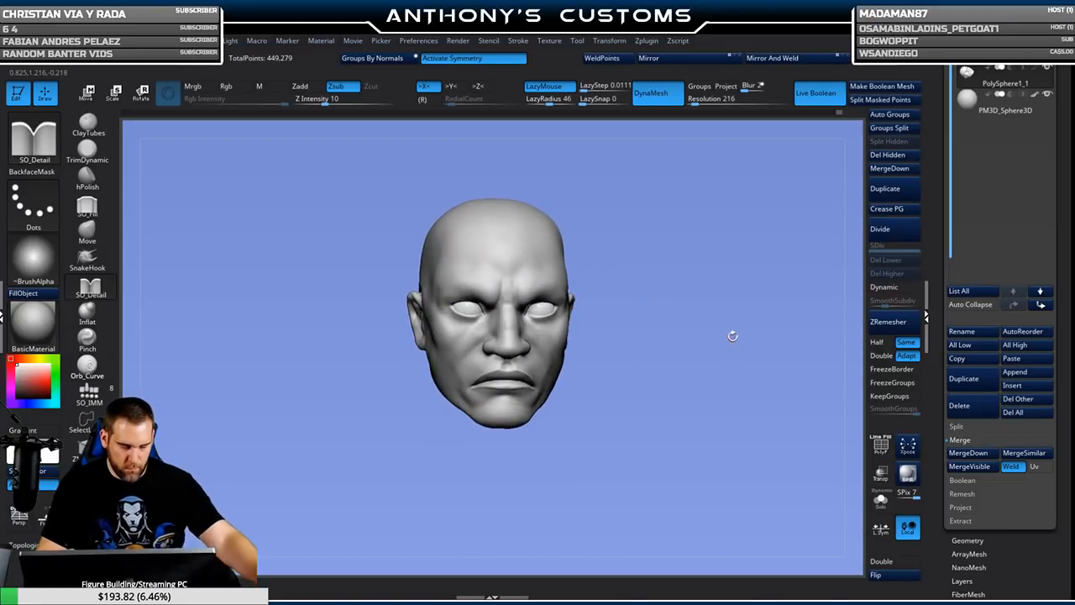
{"action": "right_click_drag", "start_coordinate": [726, 329], "coordinate": [685, 345]}
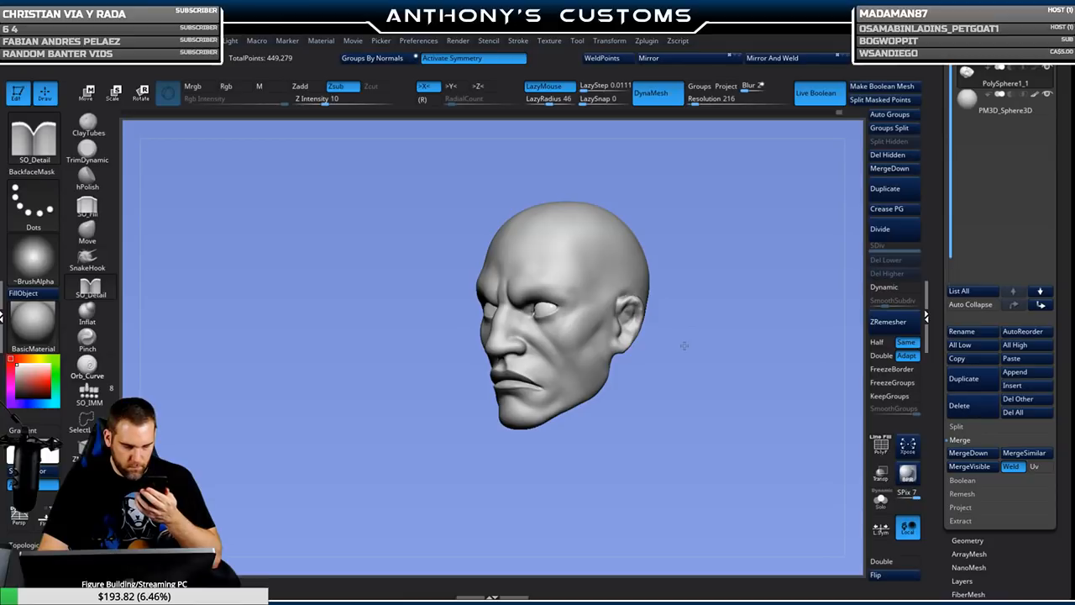
{"action": "right_click_drag", "start_coordinate": [684, 345], "coordinate": [713, 347]}
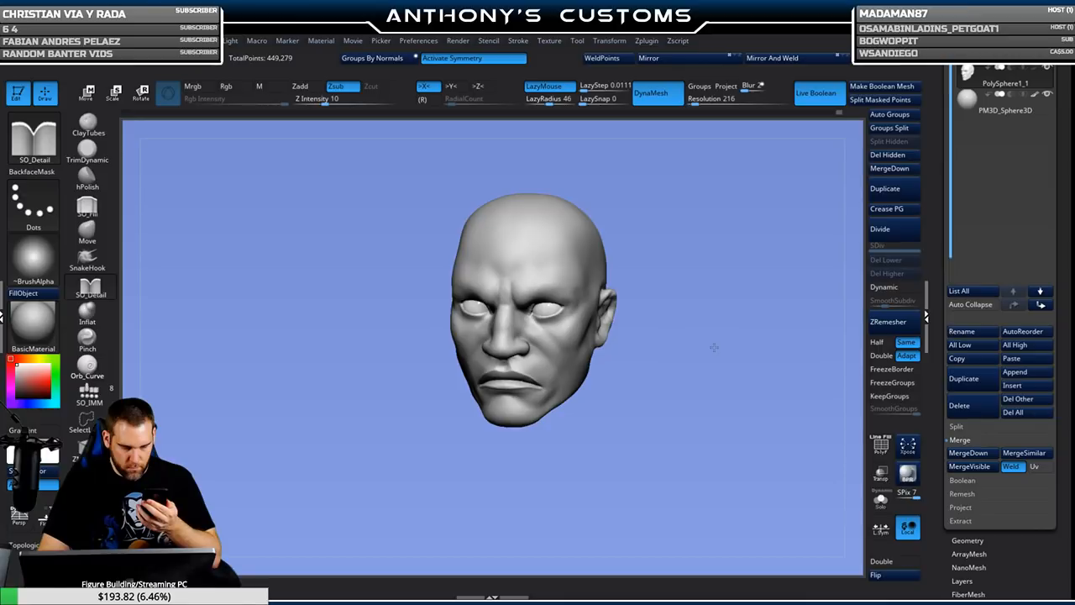
{"action": "right_click_drag", "start_coordinate": [714, 347], "coordinate": [712, 316]}
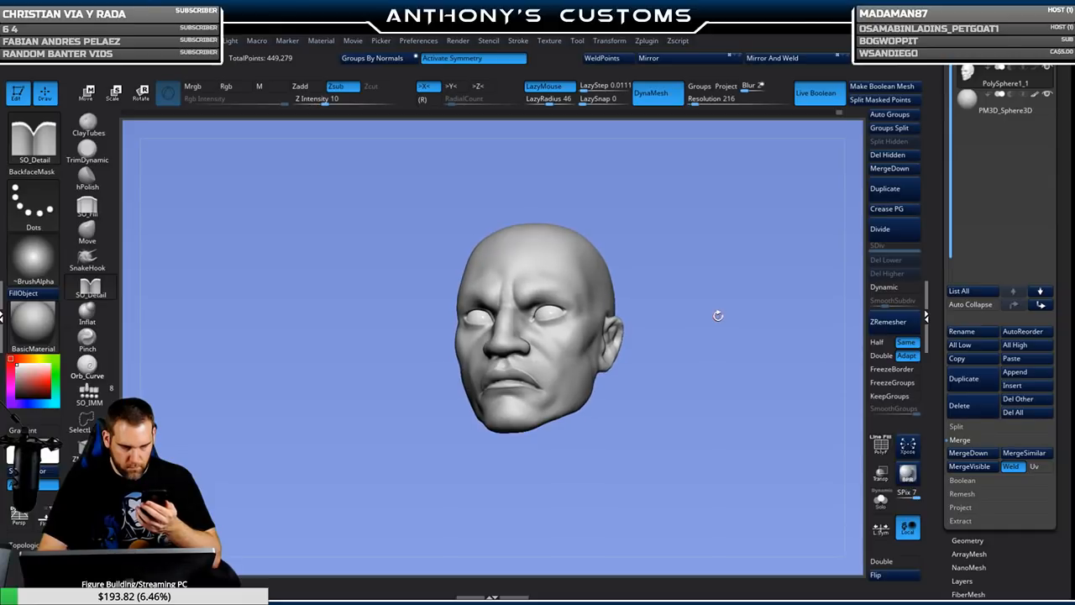
{"action": "right_click_drag", "start_coordinate": [718, 315], "coordinate": [721, 343]}
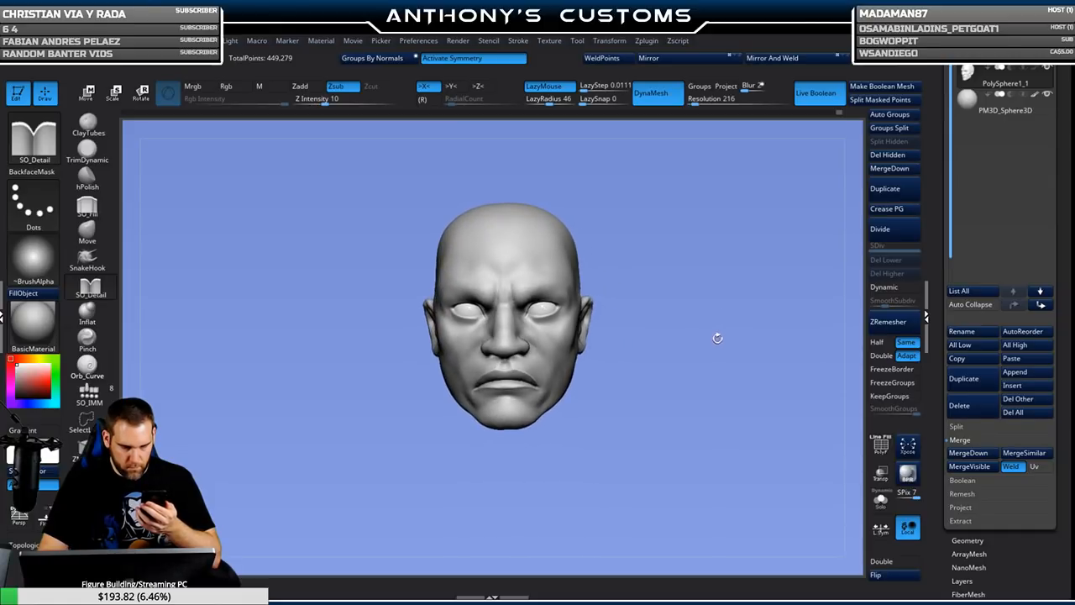
{"action": "left_click", "coordinate": [87, 150]}
{"action": "right_click", "coordinate": [659, 373]}
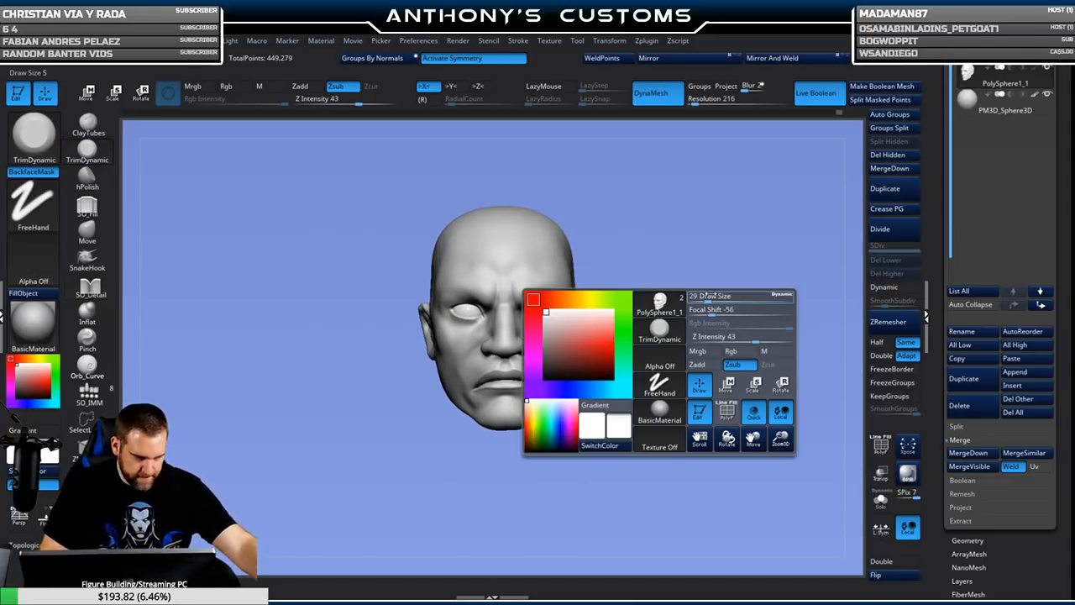
{"action": "left_click_drag", "start_coordinate": [710, 296], "coordinate": [731, 294]}
{"action": "mouse_move", "coordinate": [668, 346]}
{"action": "right_mouse_down", "text": "ctrl"}
{"action": "mouse_move", "coordinate": [664, 372]}
{"action": "mouse_move", "coordinate": [680, 367]}
{"action": "mouse_move", "coordinate": [676, 356]}
{"action": "right_mouse_up", "text": "ctrl"}
{"action": "left_click_drag", "start_coordinate": [506, 442], "coordinate": [501, 457]}
{"action": "right_click_drag", "start_coordinate": [633, 437], "coordinate": [641, 465], "text": "shift"}
Flatten the side plane of the face in front of the ear and down to the jaw with the TrimDynamic brush.
{"action": "mouse_move", "coordinate": [451, 499]}
{"action": "right_mouse_down"}
{"action": "mouse_move", "coordinate": [626, 440]}
{"action": "mouse_move", "coordinate": [639, 424]}
{"action": "mouse_move", "coordinate": [638, 435]}
{"action": "mouse_move", "coordinate": [621, 411]}
{"action": "mouse_move", "coordinate": [643, 383]}
{"action": "right_mouse_up"}
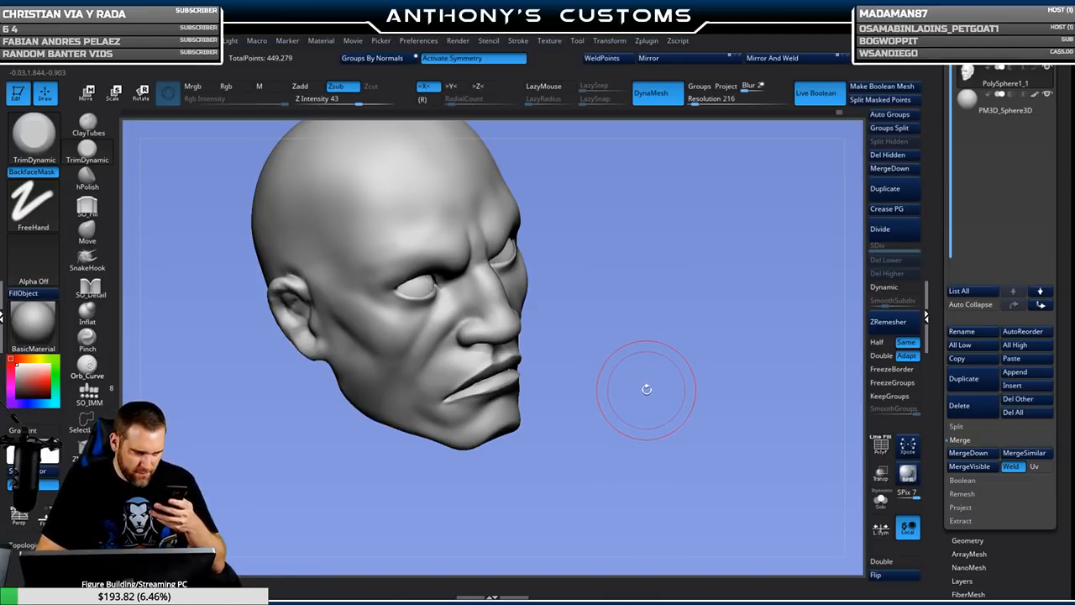
{"action": "right_click_drag", "start_coordinate": [645, 390], "coordinate": [640, 384]}
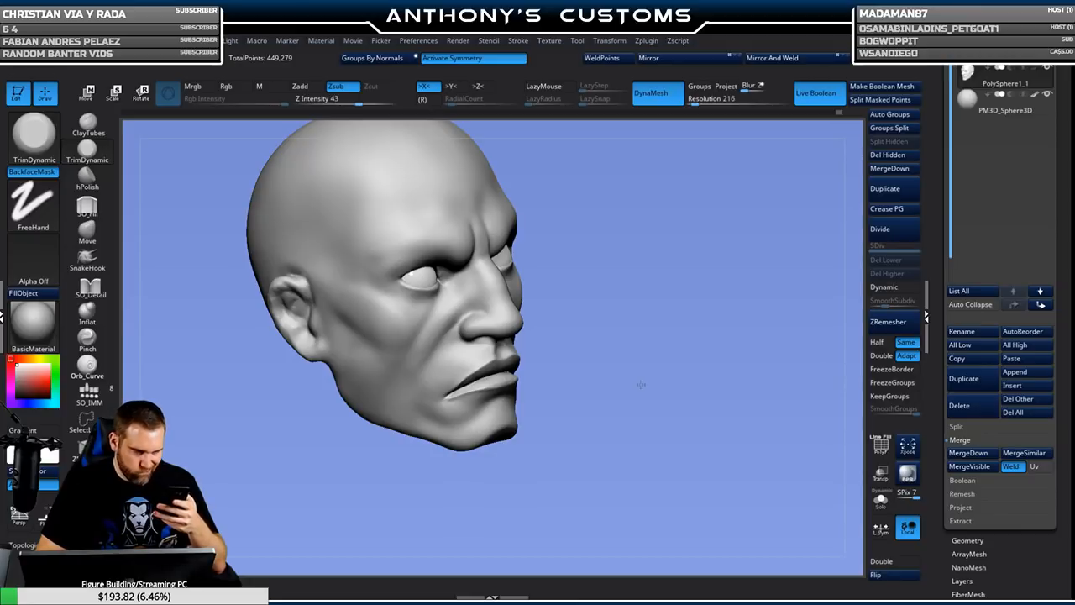
{"action": "mouse_move", "coordinate": [641, 383]}
{"action": "right_mouse_down"}
{"action": "mouse_move", "coordinate": [623, 391]}
{"action": "mouse_move", "coordinate": [626, 403]}
{"action": "mouse_move", "coordinate": [611, 326]}
{"action": "right_mouse_up"}
{"action": "mouse_move", "coordinate": [672, 325]}
{"action": "left_mouse_down"}
{"action": "mouse_move", "coordinate": [655, 325]}
{"action": "mouse_move", "coordinate": [679, 325]}
{"action": "left_mouse_up"}
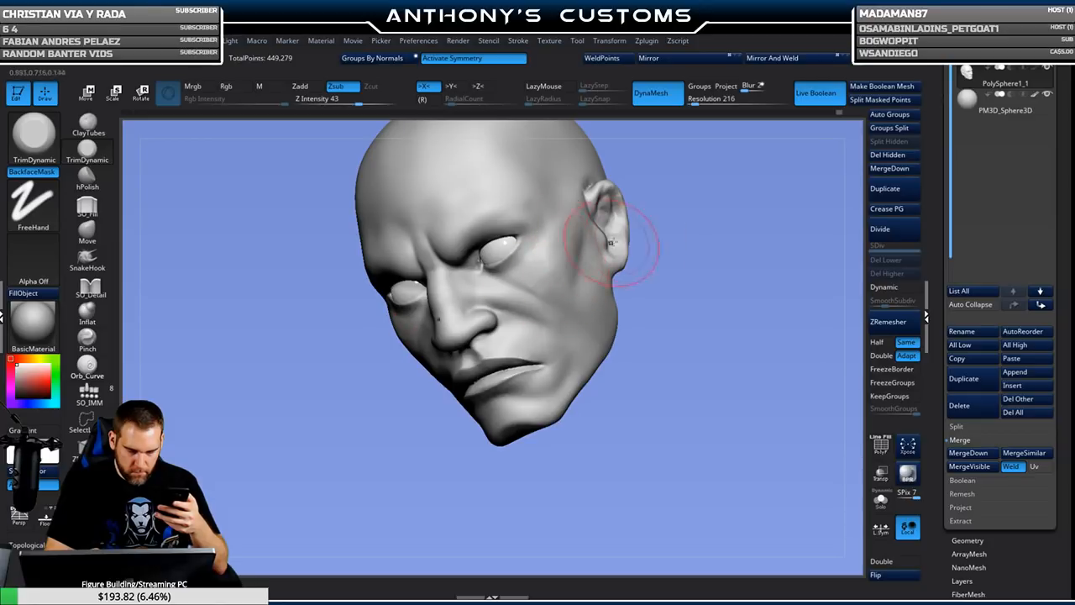
{"action": "mouse_move", "coordinate": [709, 311]}
{"action": "left_mouse_down"}
{"action": "mouse_move", "coordinate": [690, 296]}
{"action": "mouse_move", "coordinate": [700, 277]}
{"action": "mouse_move", "coordinate": [574, 275]}
{"action": "left_mouse_up"}
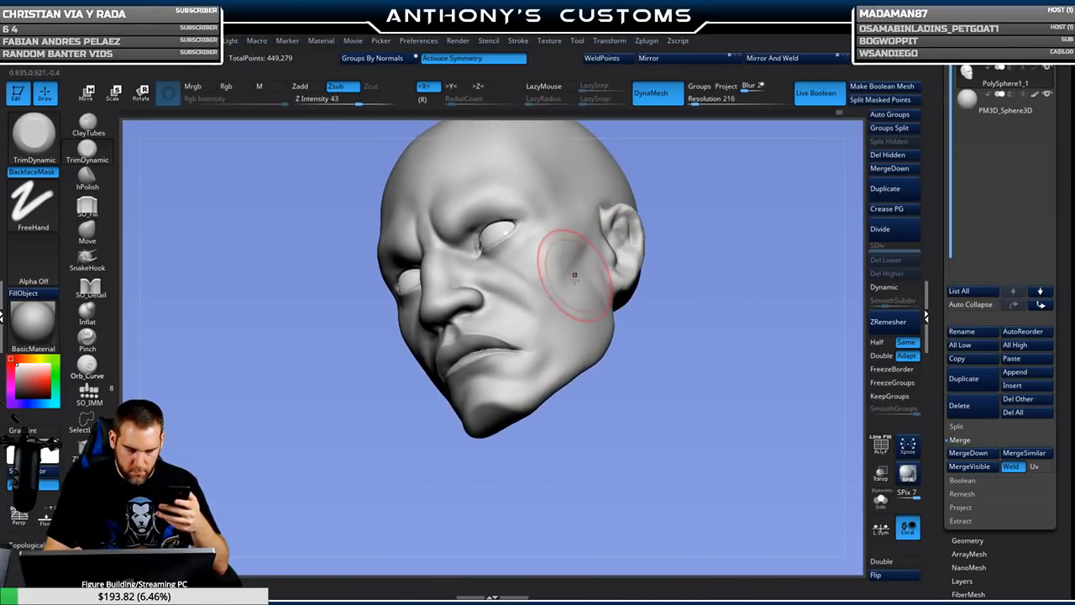
{"action": "key", "text": "space"}
{"action": "left_click_drag", "start_coordinate": [703, 305], "coordinate": [716, 299]}
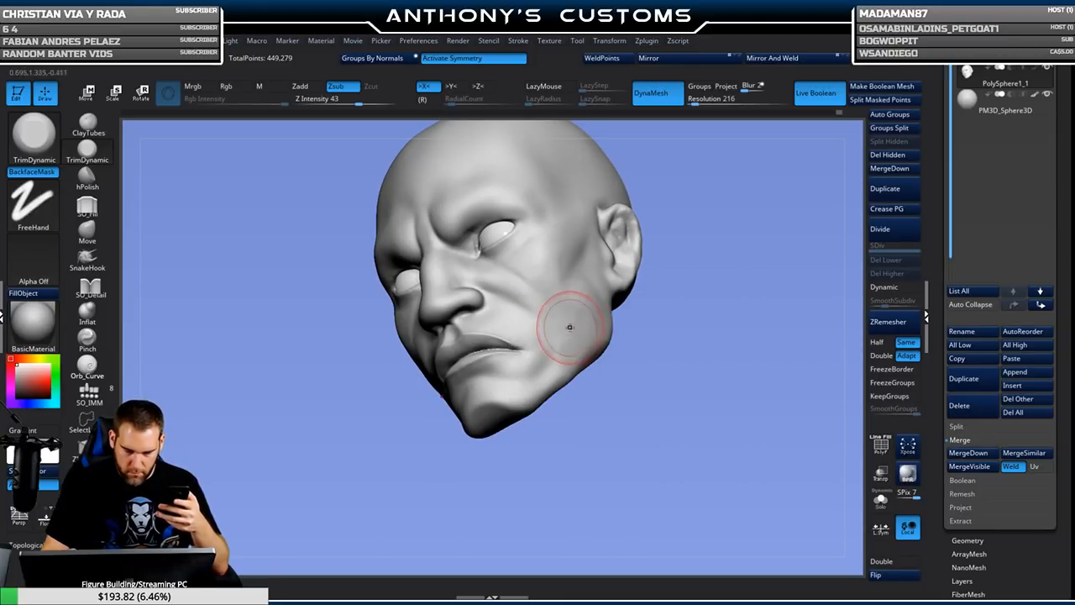
{"action": "mouse_move", "coordinate": [700, 266]}
{"action": "left_mouse_down"}
{"action": "mouse_move", "coordinate": [728, 296]}
{"action": "mouse_move", "coordinate": [708, 298]}
{"action": "mouse_move", "coordinate": [750, 296]}
{"action": "mouse_move", "coordinate": [764, 264]}
{"action": "mouse_move", "coordinate": [718, 263]}
{"action": "left_mouse_up"}
Trim planes into the sides, tip and wings of the nose with a smaller TrimDynamic brush.
{"action": "key", "text": "space"}
{"action": "key", "text": "space"}
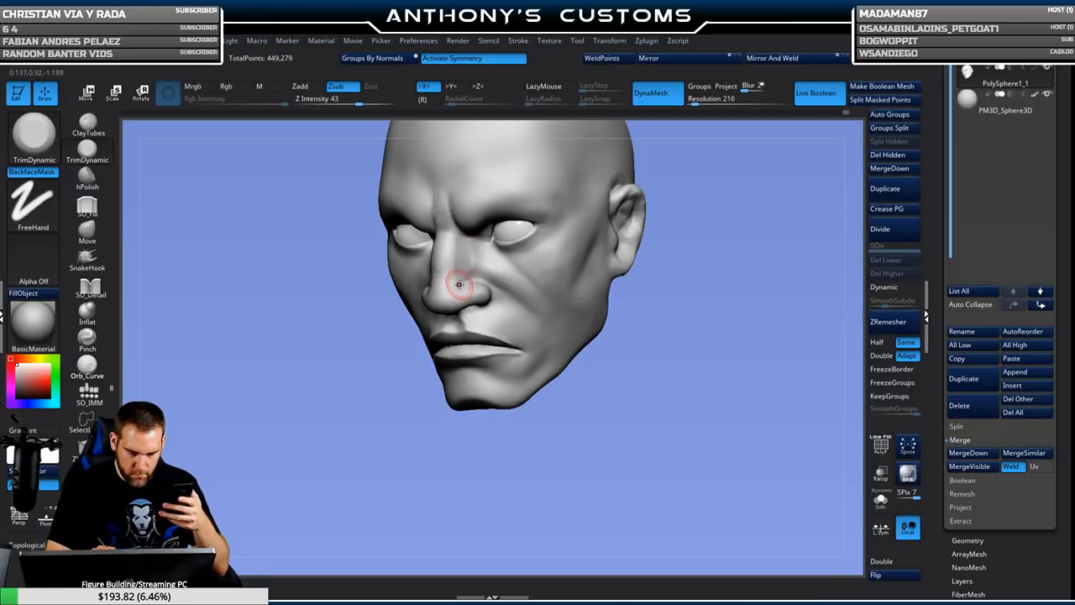
{"action": "mouse_move", "coordinate": [701, 269]}
{"action": "left_mouse_down"}
{"action": "mouse_move", "coordinate": [722, 262]}
{"action": "mouse_move", "coordinate": [679, 257]}
{"action": "mouse_move", "coordinate": [720, 272]}
{"action": "mouse_move", "coordinate": [711, 269]}
{"action": "left_mouse_up"}
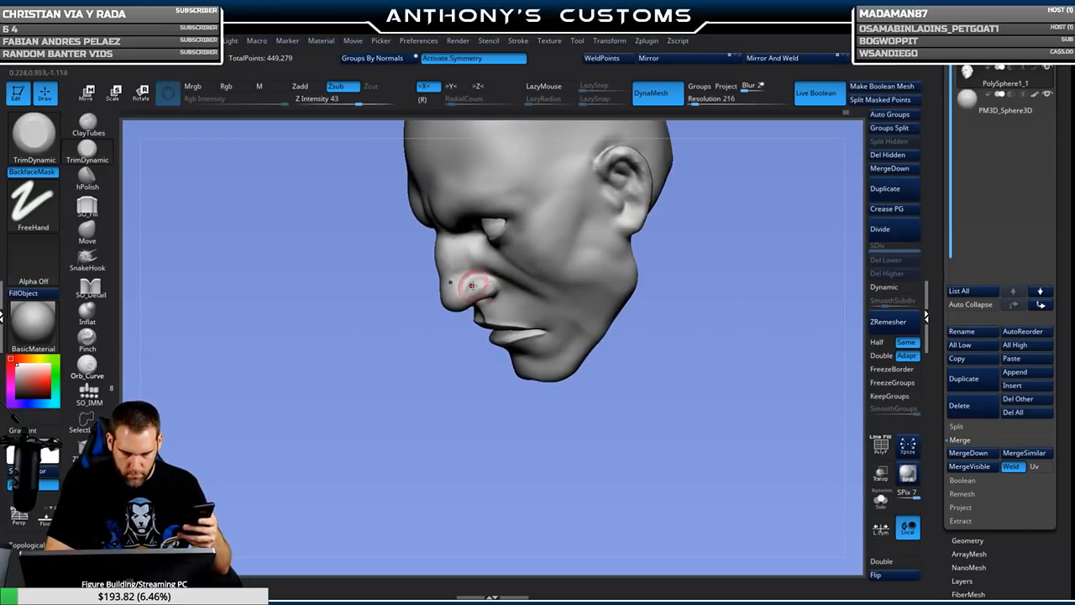
{"action": "left_click_drag", "start_coordinate": [473, 398], "coordinate": [642, 273]}
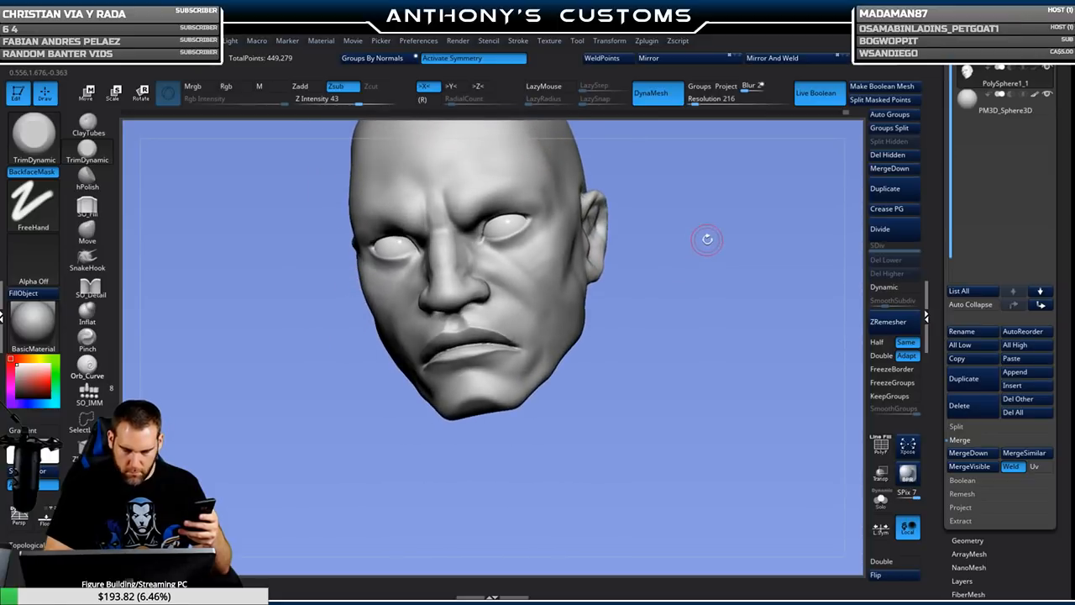
{"action": "left_click_drag", "start_coordinate": [707, 240], "coordinate": [683, 253]}
{"action": "mouse_move", "coordinate": [647, 223]}
{"action": "left_mouse_down"}
{"action": "mouse_move", "coordinate": [653, 260]}
{"action": "mouse_move", "coordinate": [640, 260]}
{"action": "left_mouse_up"}
{"action": "mouse_move", "coordinate": [460, 293]}
{"action": "left_mouse_down"}
{"action": "mouse_move", "coordinate": [451, 278]}
{"action": "mouse_move", "coordinate": [460, 293]}
{"action": "mouse_move", "coordinate": [451, 290]}
{"action": "left_mouse_up"}
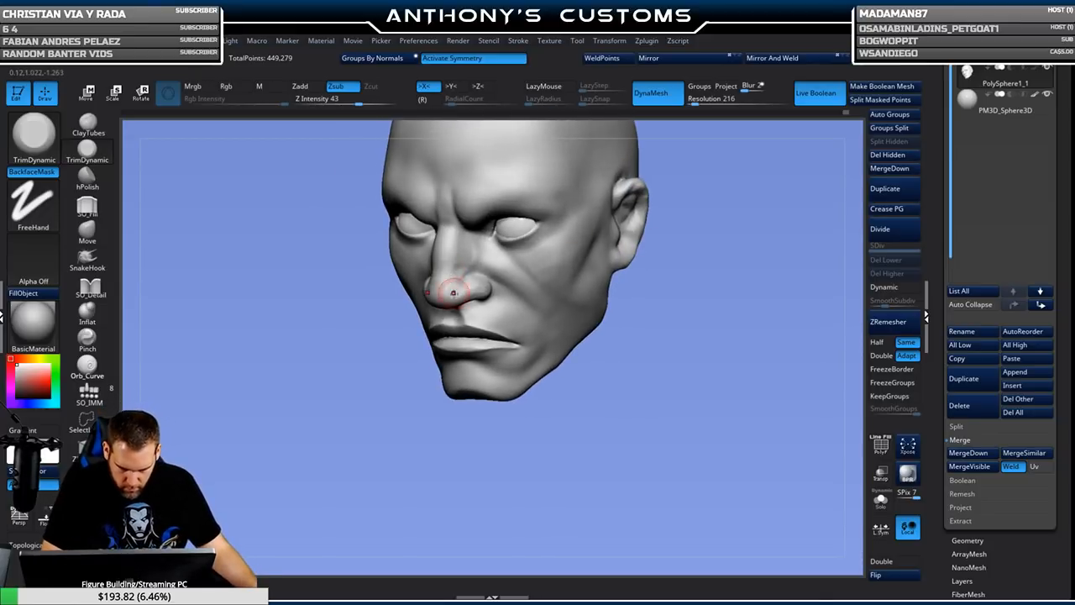
{"action": "left_click_drag", "start_coordinate": [681, 250], "coordinate": [458, 302]}
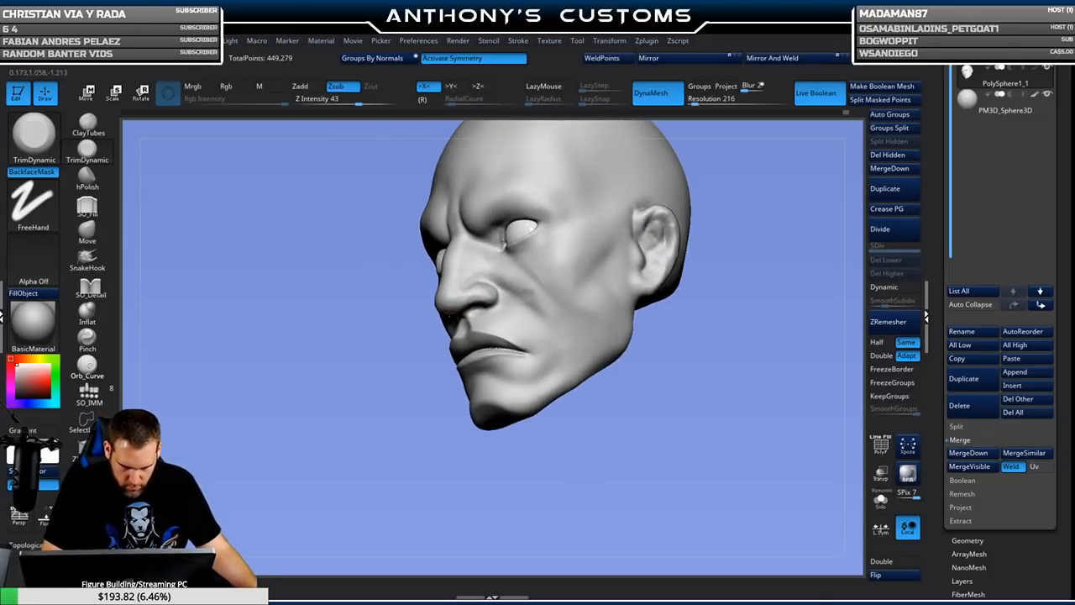
{"action": "mouse_move", "coordinate": [640, 330]}
{"action": "left_mouse_down"}
{"action": "mouse_move", "coordinate": [715, 347]}
{"action": "mouse_move", "coordinate": [719, 338]}
{"action": "mouse_move", "coordinate": [674, 329]}
{"action": "left_mouse_up"}
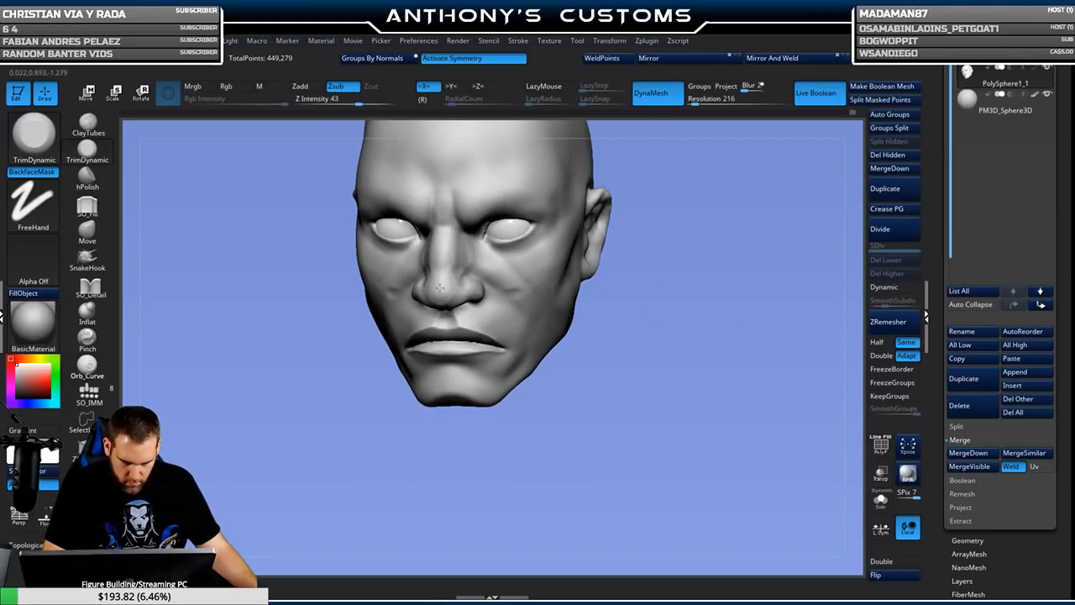
Flatten the areas beneath the eyes and across the cheeks to the jaw with the TrimDynamic brush.
{"action": "mouse_move", "coordinate": [633, 292]}
{"action": "left_mouse_down"}
{"action": "mouse_move", "coordinate": [714, 298]}
{"action": "mouse_move", "coordinate": [569, 259]}
{"action": "left_mouse_up"}
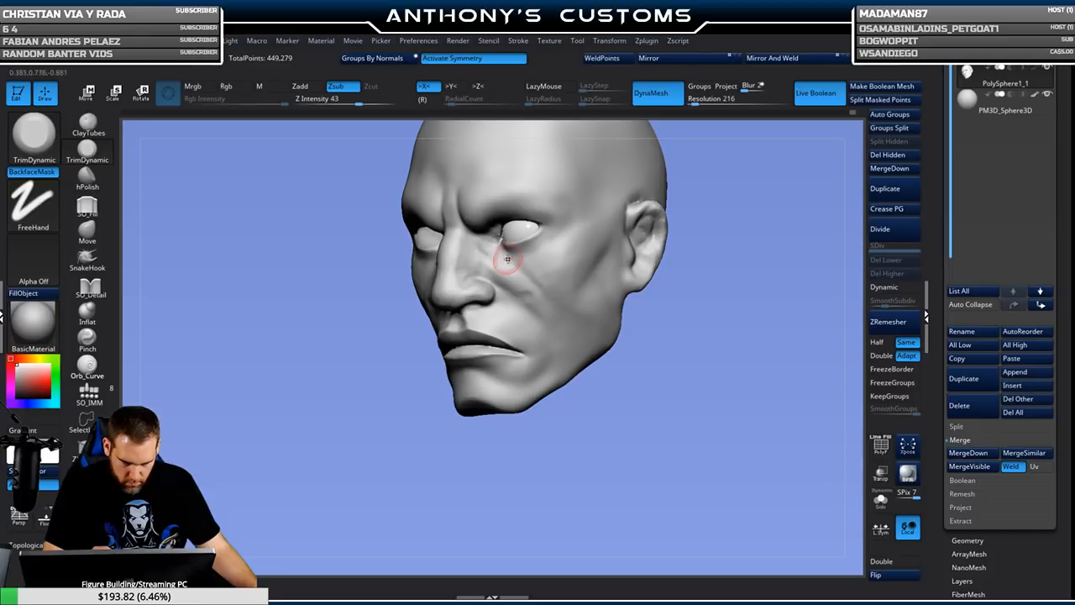
{"action": "mouse_move", "coordinate": [680, 307]}
{"action": "left_mouse_down"}
{"action": "mouse_move", "coordinate": [707, 319]}
{"action": "mouse_move", "coordinate": [476, 243]}
{"action": "left_mouse_up"}
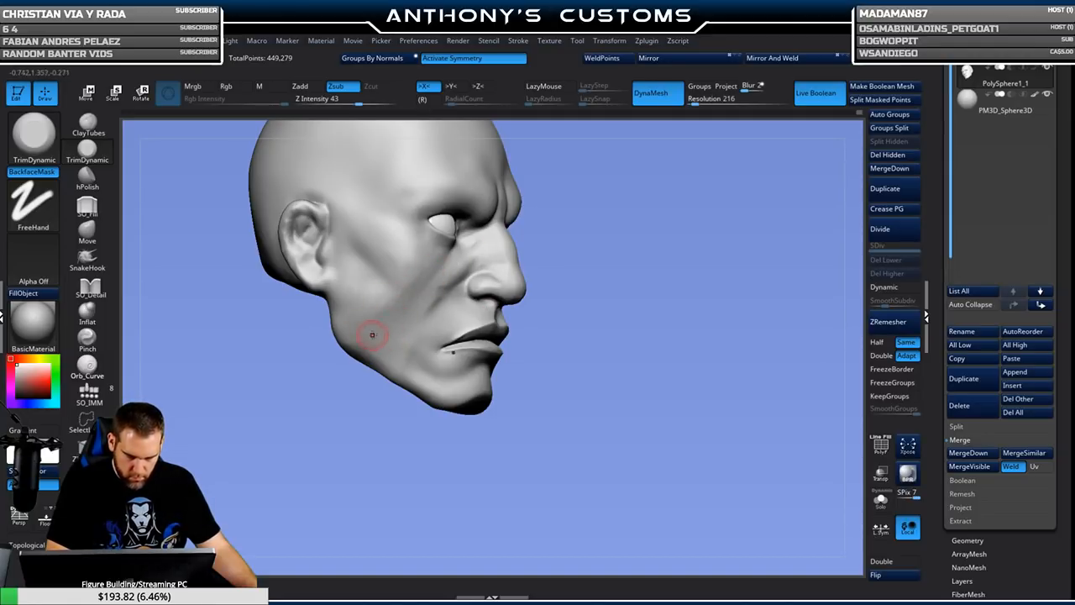
{"action": "left_click_drag", "start_coordinate": [693, 290], "coordinate": [648, 357]}
{"action": "key", "text": "space"}
{"action": "left_click_drag", "start_coordinate": [649, 357], "coordinate": [683, 364]}
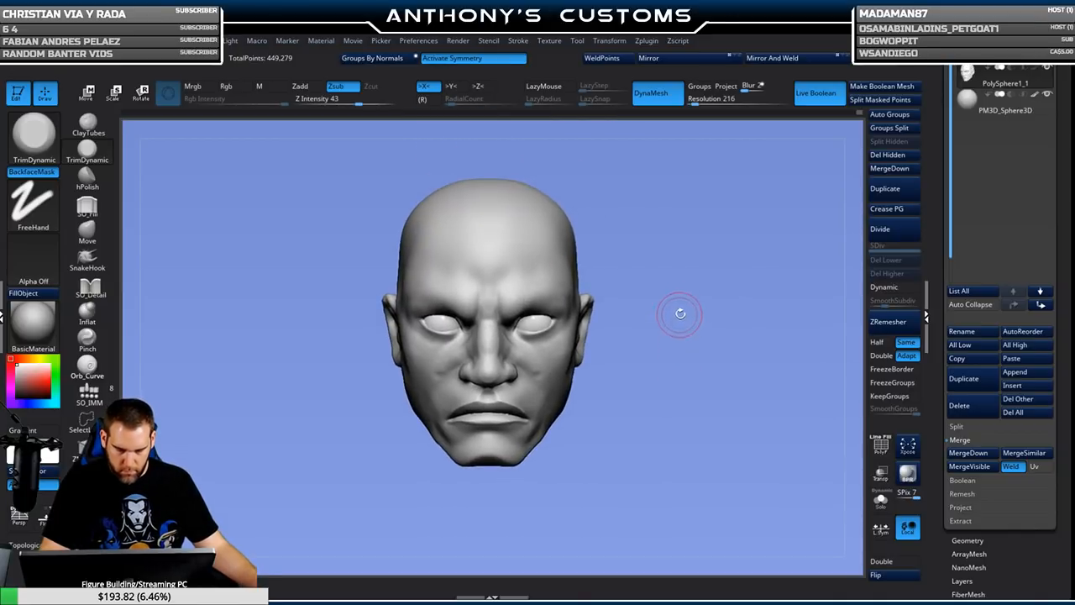
Trim the skin between the nose and the upper lip on both sides of the philtrum, reducing the brush size.
{"action": "left_click_drag", "start_coordinate": [674, 305], "coordinate": [662, 255], "text": "alt"}
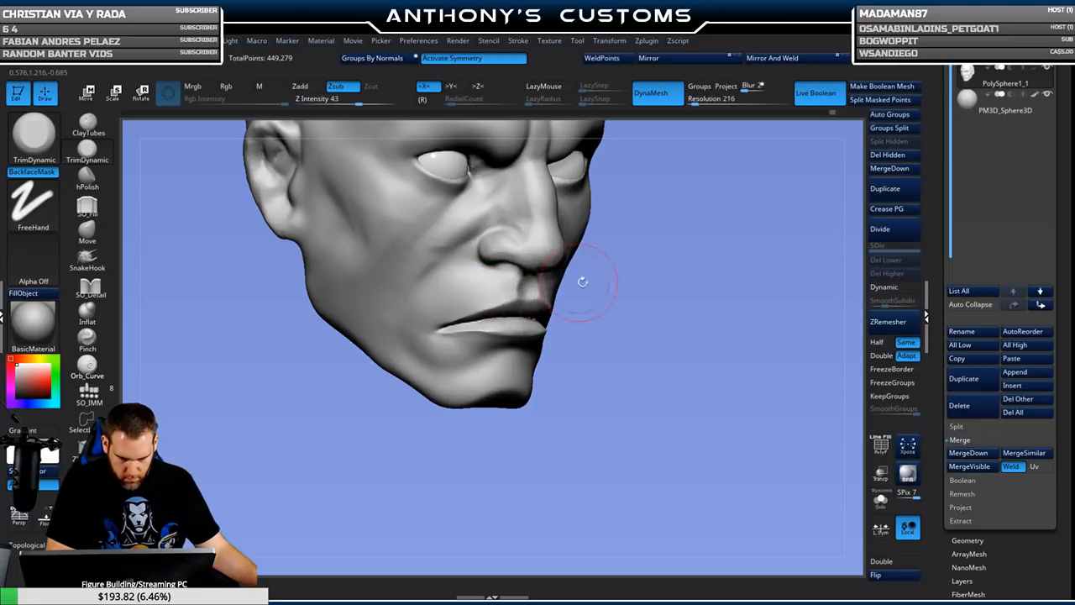
{"action": "left_click_drag", "start_coordinate": [666, 282], "coordinate": [701, 279], "text": "shift"}
{"action": "right_click", "coordinate": [750, 274]}
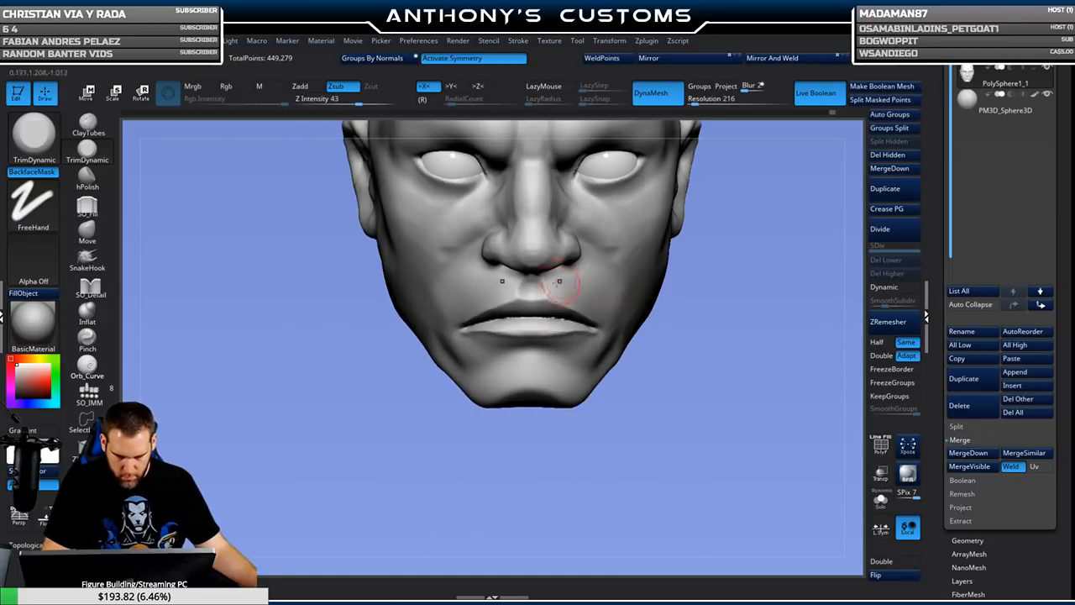
{"action": "right_click", "coordinate": [730, 290]}
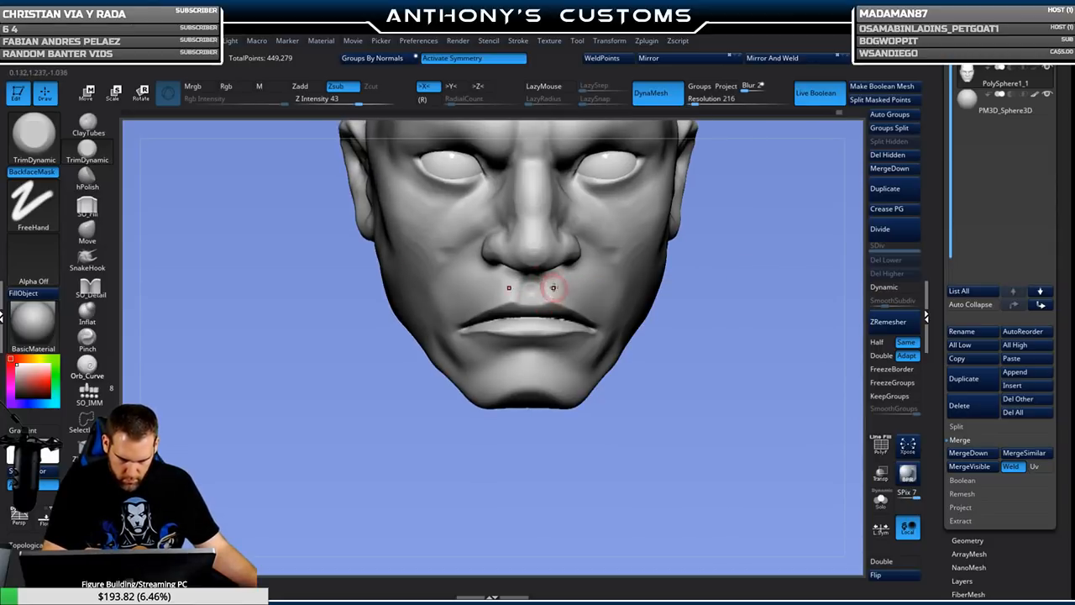
Flatten the forms around the mouth corners, lower cheeks and upper lip, and the cheeks beside the nose, with the TrimDynamic brush.
{"action": "mouse_move", "coordinate": [636, 328]}
{"action": "left_mouse_down"}
{"action": "mouse_move", "coordinate": [588, 323]}
{"action": "mouse_move", "coordinate": [511, 355]}
{"action": "left_mouse_up"}
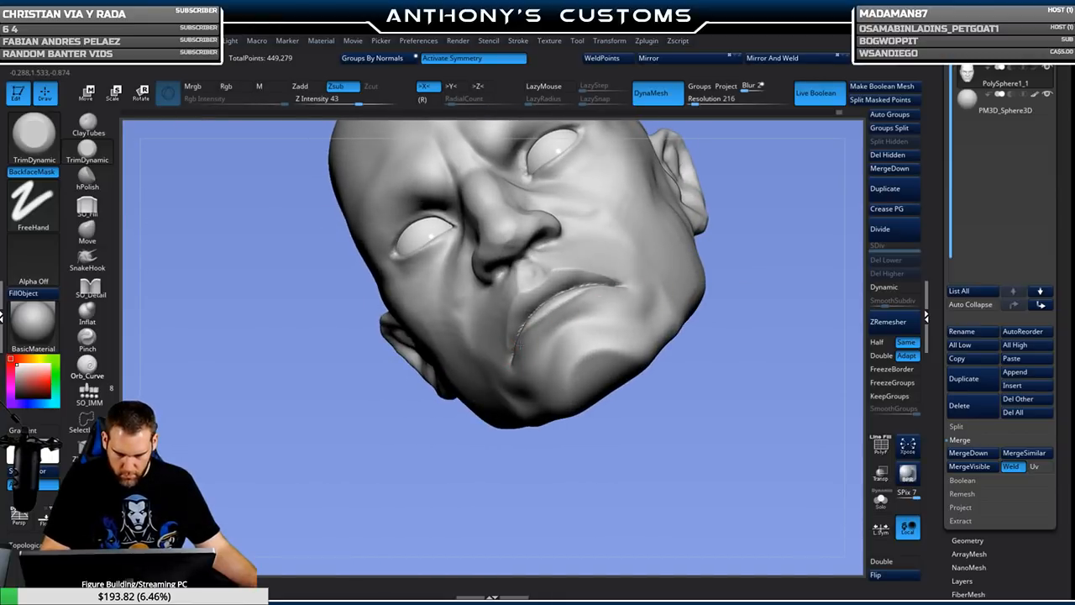
{"action": "left_click_drag", "start_coordinate": [710, 292], "coordinate": [744, 283]}
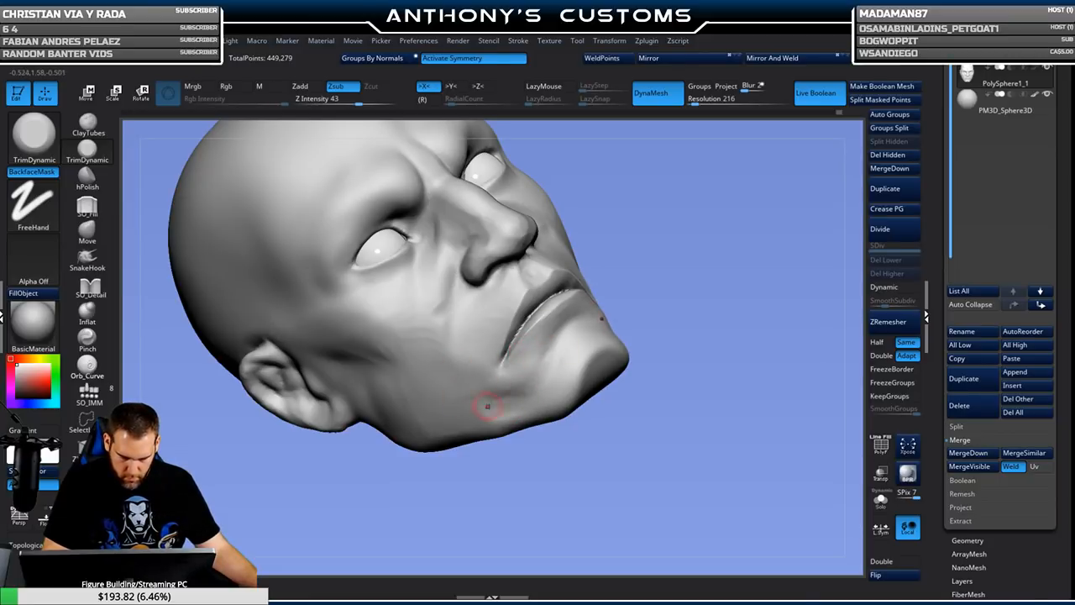
{"action": "left_click_drag", "start_coordinate": [647, 319], "coordinate": [702, 307]}
{"action": "left_click_drag", "start_coordinate": [764, 429], "coordinate": [752, 405]}
{"action": "mouse_move", "coordinate": [800, 445]}
{"action": "left_mouse_down"}
{"action": "mouse_move", "coordinate": [710, 391]}
{"action": "mouse_move", "coordinate": [719, 373]}
{"action": "left_mouse_up"}
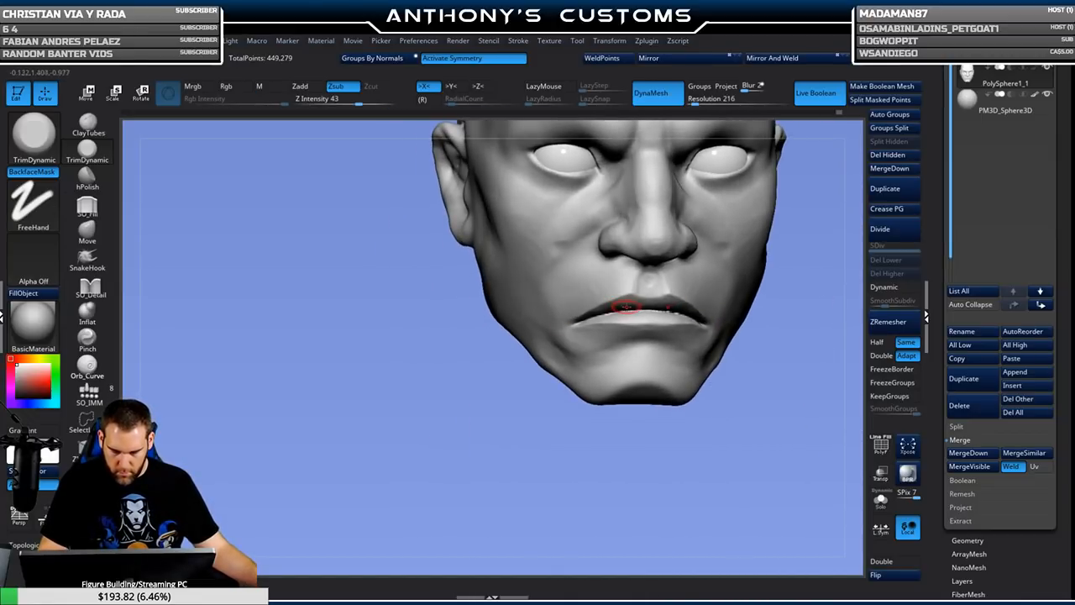
{"action": "left_click_drag", "start_coordinate": [776, 396], "coordinate": [452, 317], "text": "alt"}
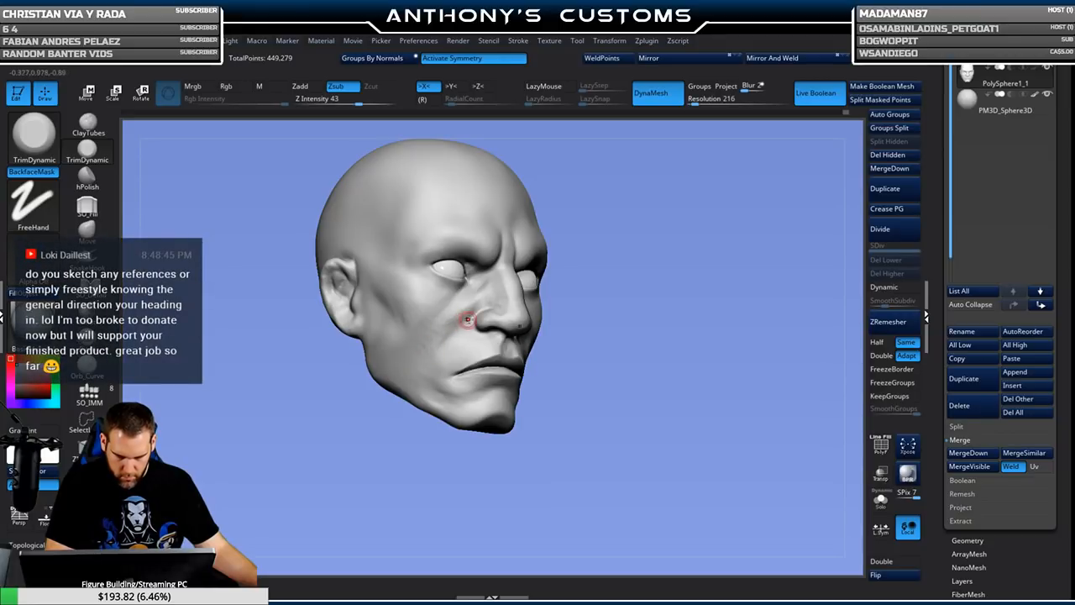
{"action": "left_click_drag", "start_coordinate": [684, 328], "coordinate": [675, 310], "text": "shift"}
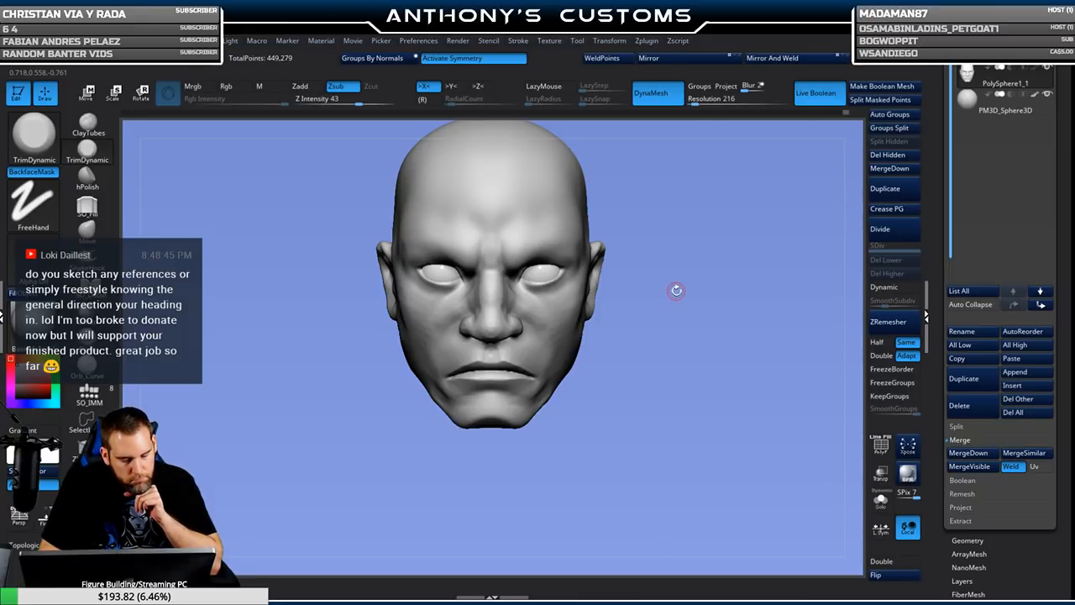
Build up the folds below the mouth corners with the ClayTubes brush and smooth them into the jaw.
{"action": "mouse_move", "coordinate": [707, 301]}
{"action": "left_mouse_down"}
{"action": "mouse_move", "coordinate": [674, 314]}
{"action": "mouse_move", "coordinate": [732, 354]}
{"action": "mouse_move", "coordinate": [736, 417]}
{"action": "mouse_move", "coordinate": [722, 371]}
{"action": "left_mouse_up"}
{"action": "left_click", "coordinate": [89, 126]}
{"action": "left_click_drag", "start_coordinate": [516, 377], "coordinate": [555, 349]}
{"action": "left_click_drag", "start_coordinate": [513, 376], "coordinate": [555, 358]}
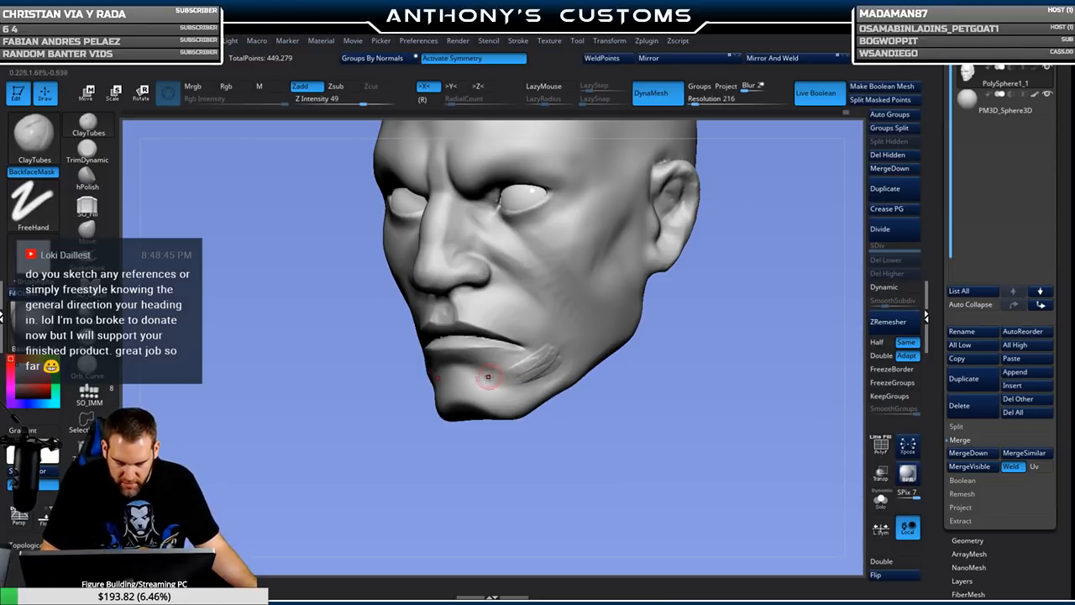
{"action": "key", "text": "shift"}
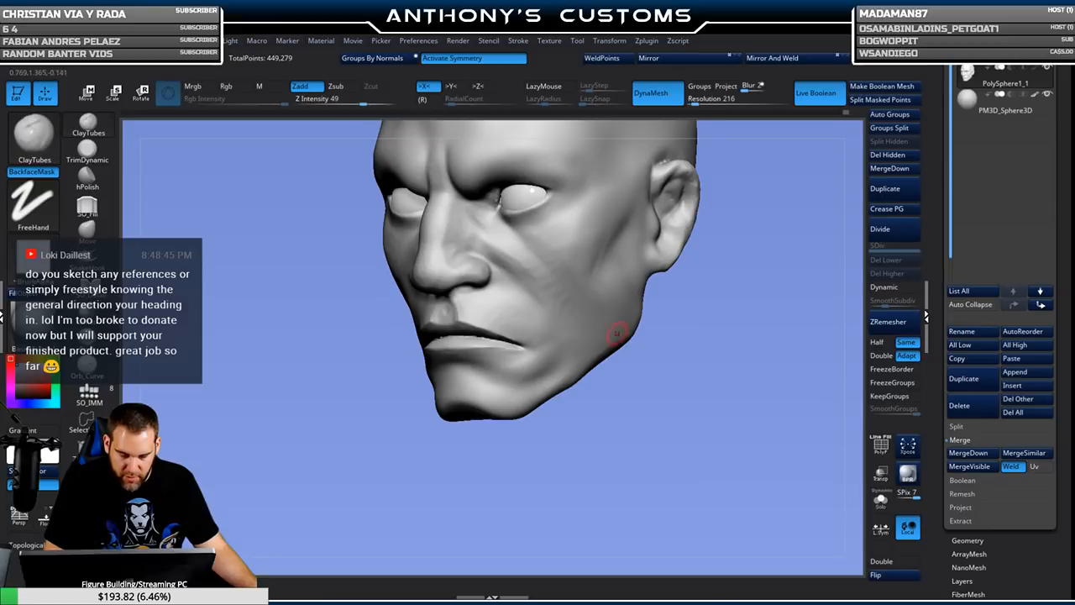
Smooth the lower cheeks and the area above the upper lip with the Smooth brush.
{"action": "left_click_drag", "start_coordinate": [705, 317], "coordinate": [710, 312]}
{"action": "key", "text": "space"}
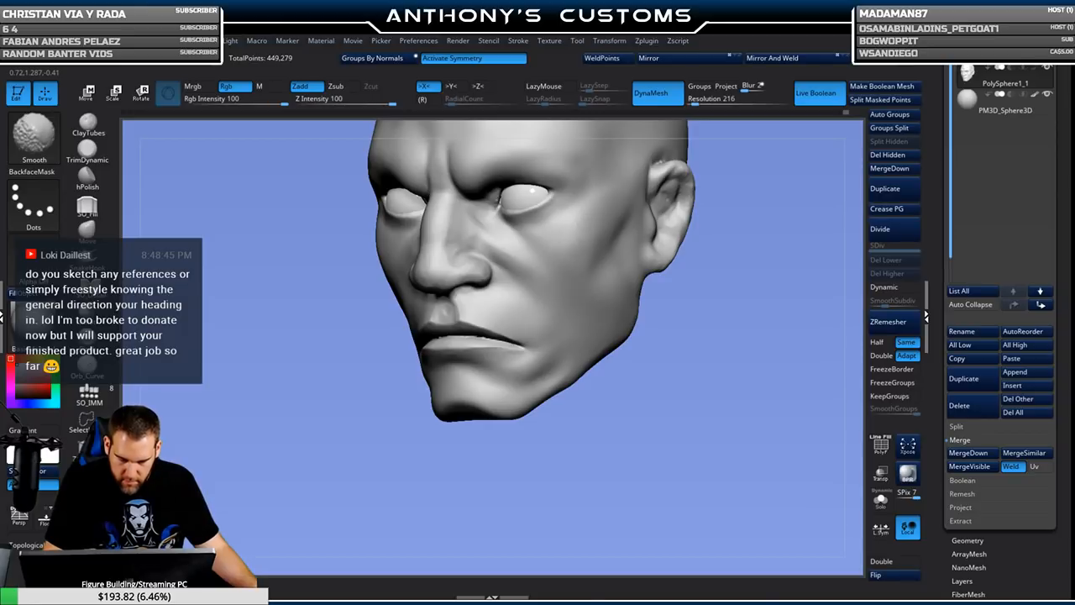
{"action": "left_click_drag", "start_coordinate": [666, 319], "coordinate": [693, 306], "text": "shift"}
{"action": "key", "text": "space"}
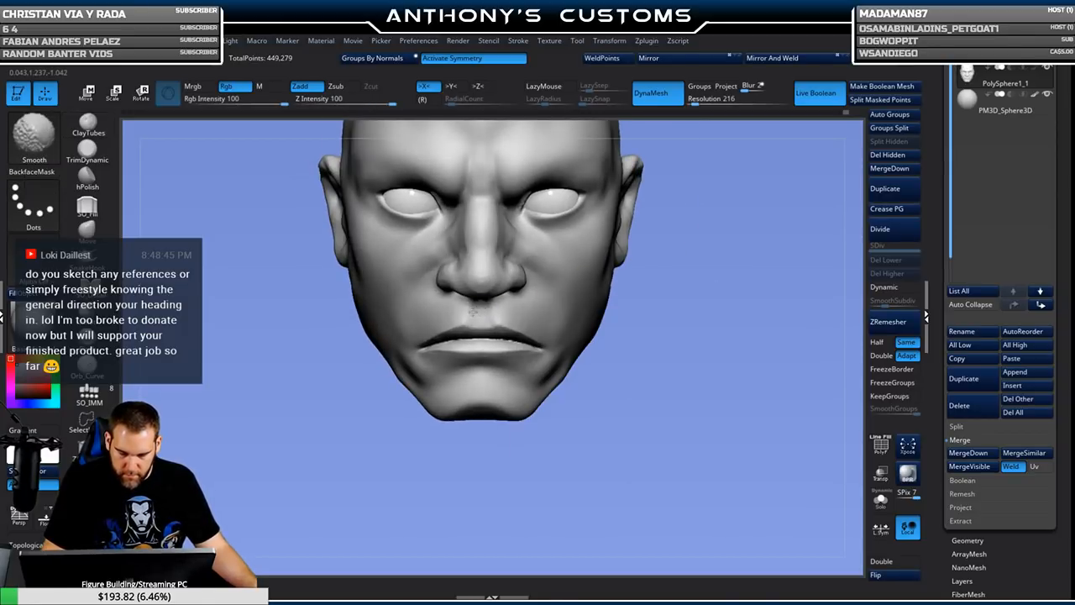
{"action": "key", "text": "shift"}
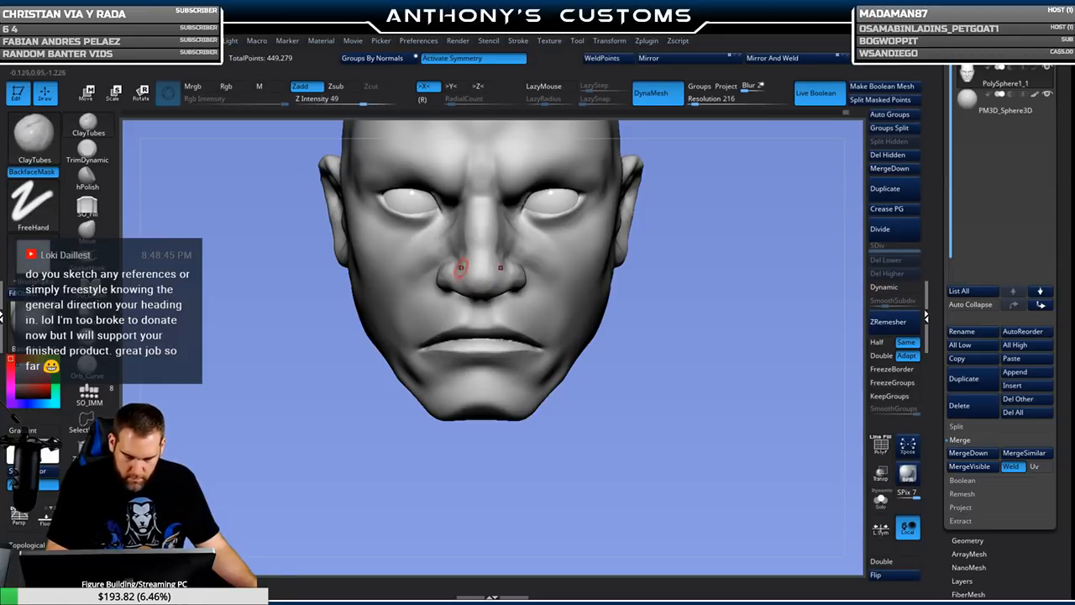
Build up the nostril wings with the ClayTubes brush and smooth them into the nose.
{"action": "left_click_drag", "start_coordinate": [461, 273], "coordinate": [451, 262]}
{"action": "key", "text": "shift"}
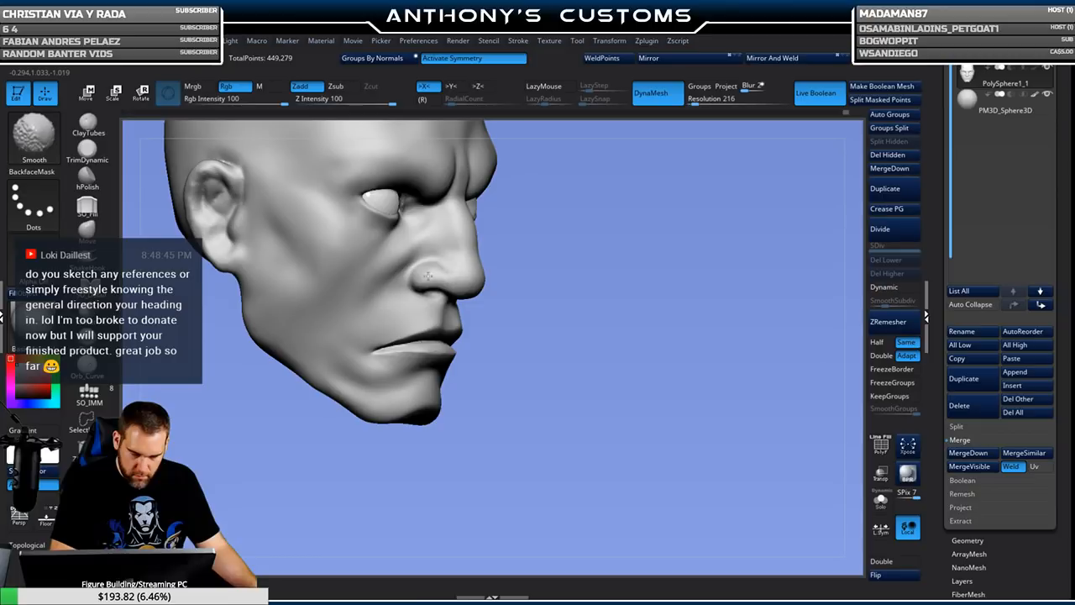
{"action": "left_click_drag", "start_coordinate": [552, 226], "coordinate": [638, 267], "text": "shift"}
{"action": "mouse_move", "coordinate": [682, 352]}
{"action": "left_mouse_down", "text": "alt"}
{"action": "mouse_move", "coordinate": [641, 276]}
{"action": "mouse_move", "coordinate": [681, 339]}
{"action": "mouse_move", "coordinate": [656, 342]}
{"action": "mouse_move", "coordinate": [683, 424]}
{"action": "left_mouse_up", "text": "alt"}
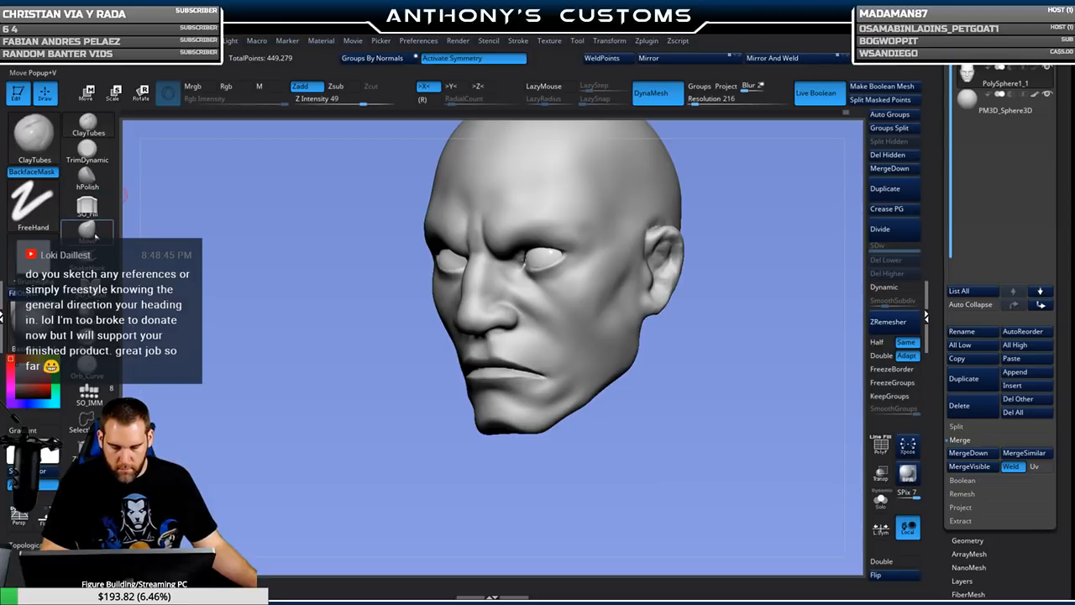
Even out the surface along the lower cheek and jaw corner with the SO_Fill brush.
{"action": "left_click", "coordinate": [88, 205]}
{"action": "key", "text": "space"}
{"action": "mouse_move", "coordinate": [706, 381]}
{"action": "left_mouse_down"}
{"action": "mouse_move", "coordinate": [715, 380]}
{"action": "mouse_move", "coordinate": [708, 422]}
{"action": "mouse_move", "coordinate": [710, 411]}
{"action": "mouse_move", "coordinate": [694, 410]}
{"action": "left_mouse_up"}
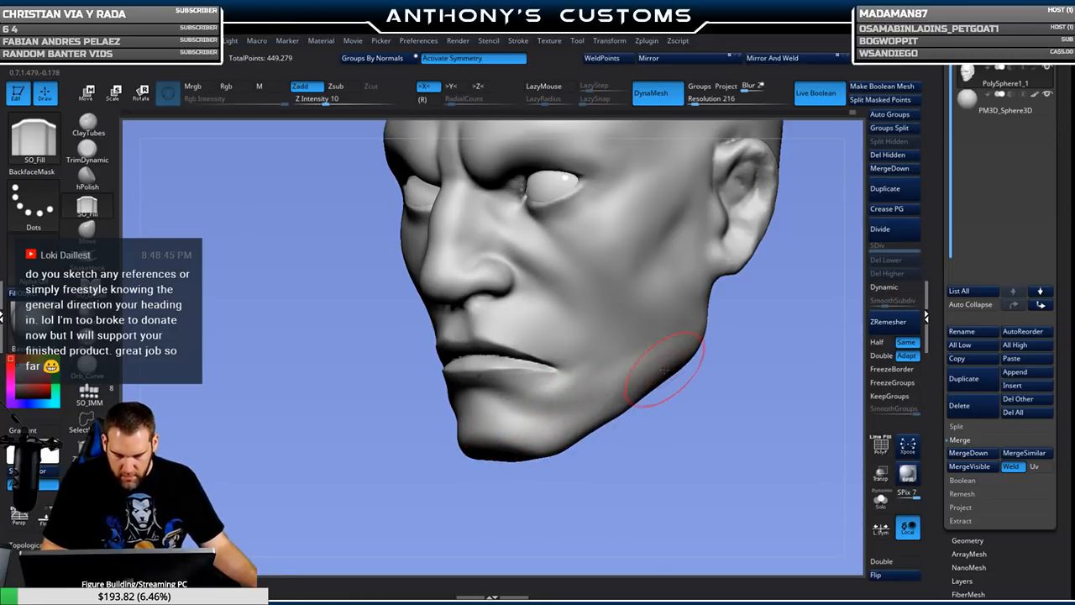
{"action": "mouse_move", "coordinate": [705, 366]}
{"action": "left_mouse_down"}
{"action": "mouse_move", "coordinate": [741, 388]}
{"action": "mouse_move", "coordinate": [584, 343]}
{"action": "mouse_move", "coordinate": [680, 325]}
{"action": "mouse_move", "coordinate": [738, 331]}
{"action": "left_mouse_up"}
Reshape the jaw and lower cheek silhouette with the Move brush at a large draw size.
{"action": "key", "text": "space"}
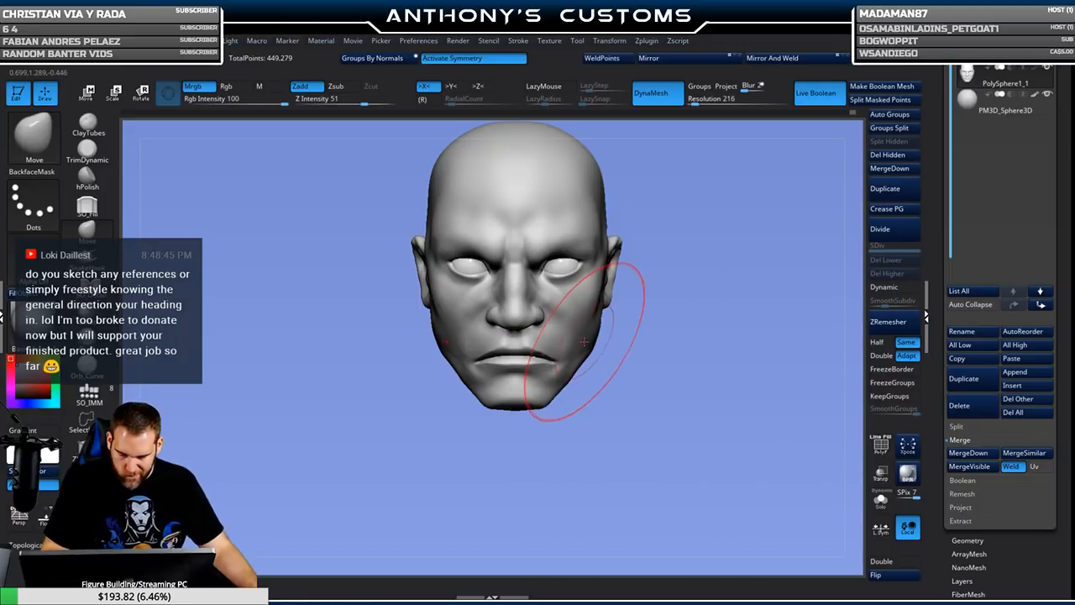
{"action": "mouse_move", "coordinate": [691, 384]}
{"action": "left_mouse_down"}
{"action": "mouse_move", "coordinate": [727, 393]}
{"action": "mouse_move", "coordinate": [700, 352]}
{"action": "mouse_move", "coordinate": [645, 395]}
{"action": "mouse_move", "coordinate": [721, 367]}
{"action": "mouse_move", "coordinate": [721, 345]}
{"action": "mouse_move", "coordinate": [661, 367]}
{"action": "mouse_move", "coordinate": [667, 358]}
{"action": "left_mouse_up"}
{"action": "right_click", "coordinate": [723, 345]}
{"action": "right_click", "coordinate": [663, 366]}
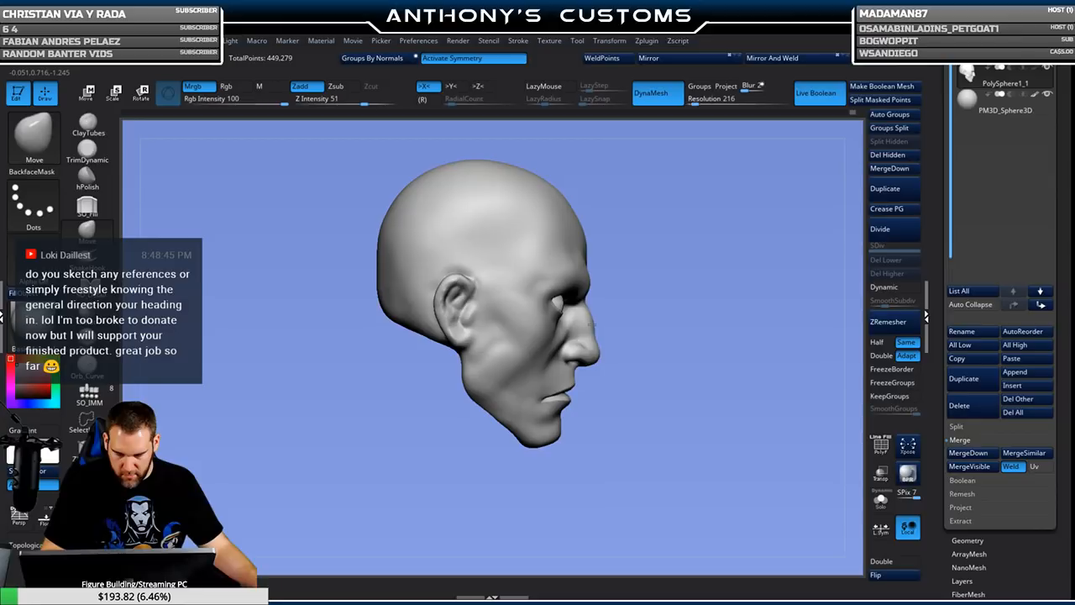
{"action": "left_click_drag", "start_coordinate": [698, 359], "coordinate": [650, 356]}
Adjust the nostril wings and underside of the nose with the Move brush at a smaller draw size.
{"action": "mouse_move", "coordinate": [742, 343]}
{"action": "left_mouse_down", "text": "alt"}
{"action": "mouse_move", "coordinate": [731, 356]}
{"action": "mouse_move", "coordinate": [668, 348]}
{"action": "left_mouse_up", "text": "alt"}
{"action": "right_click", "coordinate": [686, 307]}
{"action": "mouse_move", "coordinate": [687, 306]}
{"action": "left_mouse_down"}
{"action": "mouse_move", "coordinate": [675, 306]}
{"action": "mouse_move", "coordinate": [702, 417]}
{"action": "left_mouse_up"}
{"action": "right_click", "coordinate": [555, 351]}
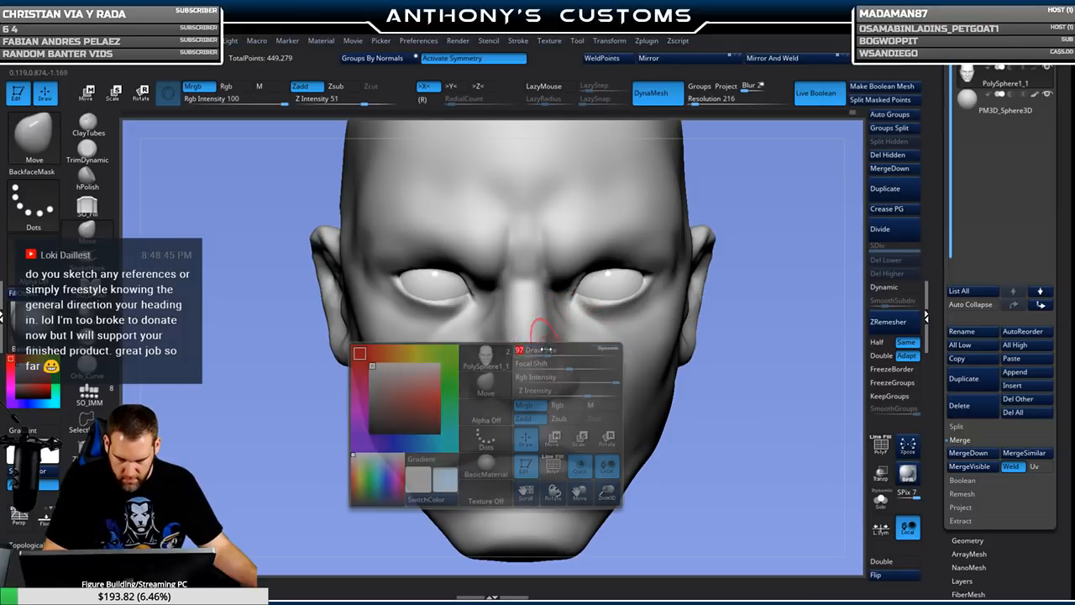
{"action": "left_click_drag", "start_coordinate": [740, 385], "coordinate": [474, 395]}
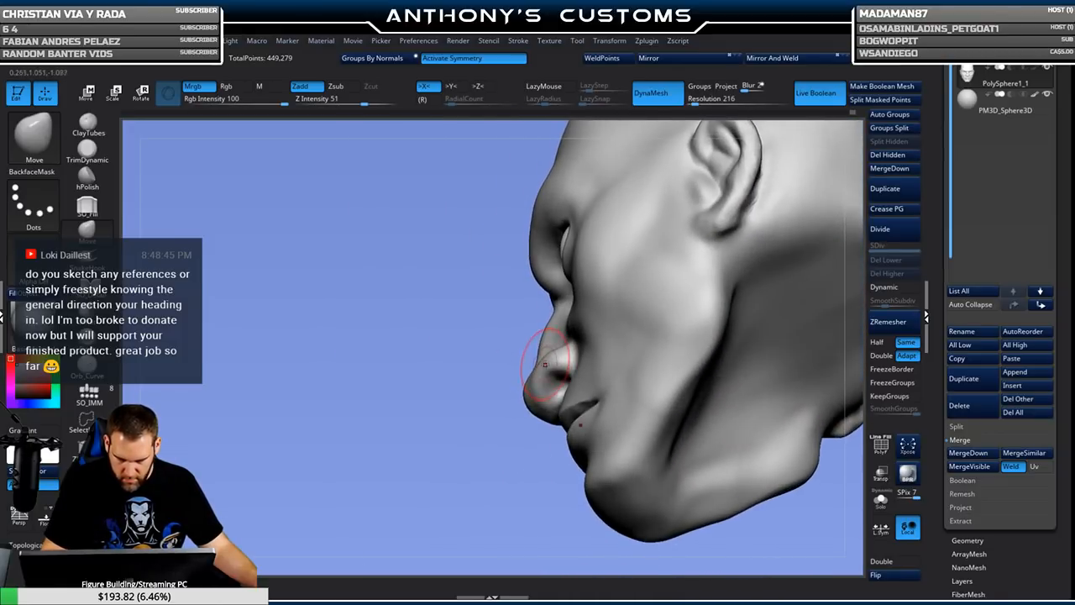
{"action": "mouse_move", "coordinate": [519, 448]}
{"action": "left_mouse_down"}
{"action": "mouse_move", "coordinate": [580, 382]}
{"action": "mouse_move", "coordinate": [538, 374]}
{"action": "left_mouse_up"}
{"action": "mouse_move", "coordinate": [675, 398]}
{"action": "left_mouse_down"}
{"action": "mouse_move", "coordinate": [698, 265]}
{"action": "mouse_move", "coordinate": [694, 190]}
{"action": "left_mouse_up"}
{"action": "left_click_drag", "start_coordinate": [539, 393], "coordinate": [532, 388]}
{"action": "left_click_drag", "start_coordinate": [707, 238], "coordinate": [731, 372]}
Refine the tip and sides of the nose from below, front and profile with the Move brush.
{"action": "key", "text": "space"}
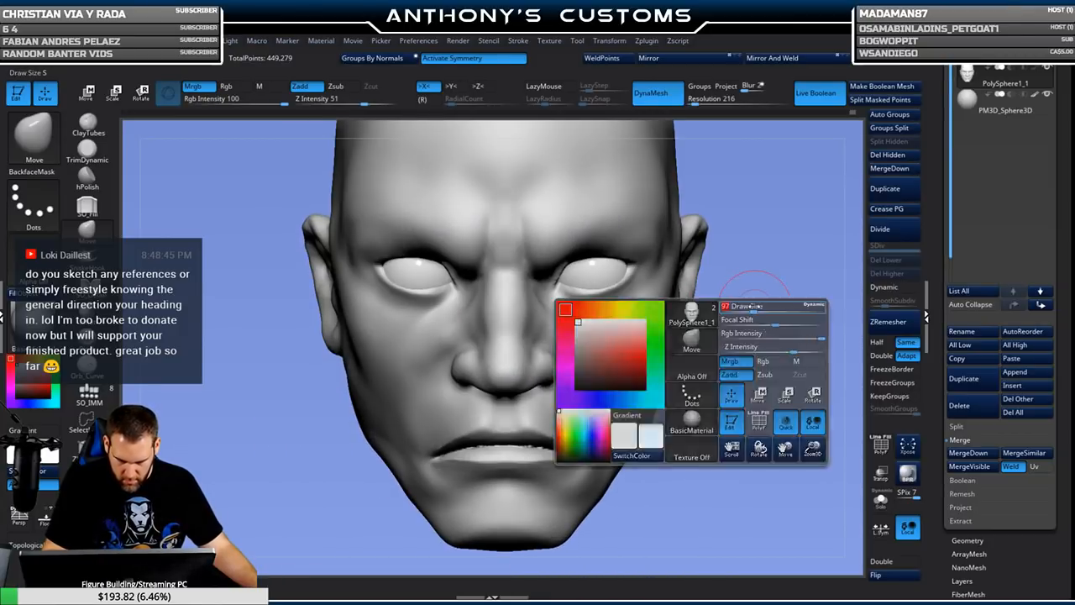
{"action": "key", "text": "space"}
{"action": "mouse_move", "coordinate": [746, 308]}
{"action": "left_mouse_down"}
{"action": "mouse_move", "coordinate": [728, 351]}
{"action": "mouse_move", "coordinate": [721, 281]}
{"action": "left_mouse_up"}
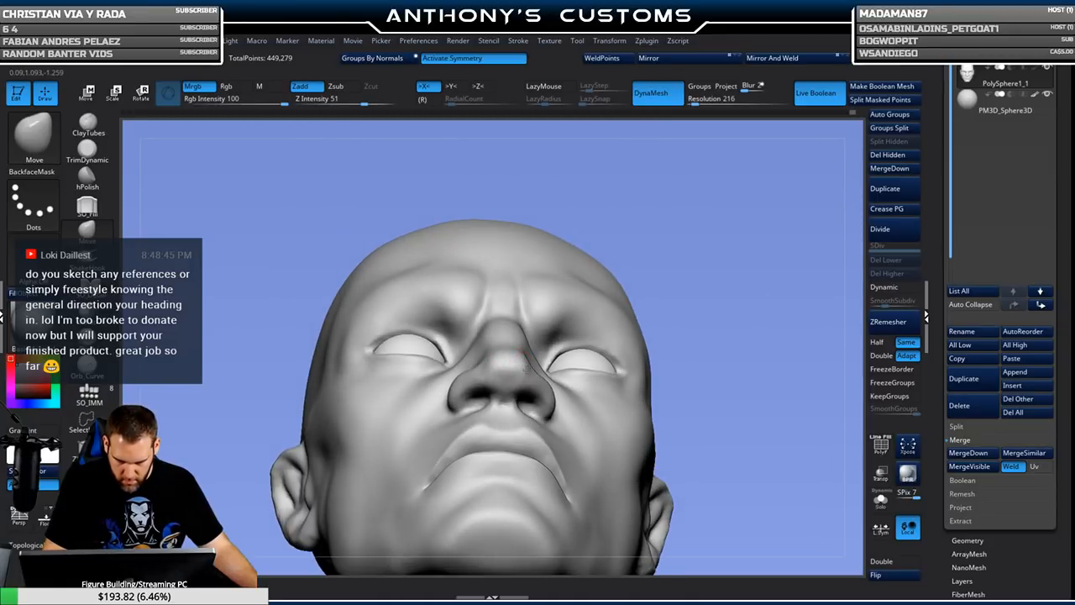
{"action": "left_click_drag", "start_coordinate": [754, 269], "coordinate": [766, 352], "text": "shift"}
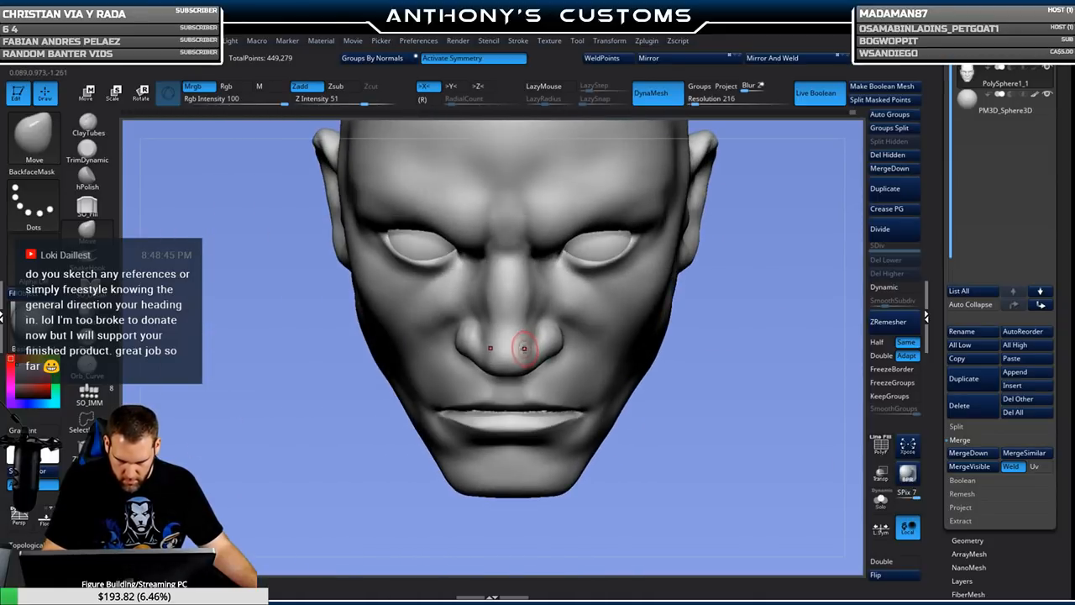
{"action": "left_click_drag", "start_coordinate": [691, 338], "coordinate": [712, 297]}
{"action": "left_click_drag", "start_coordinate": [623, 338], "coordinate": [698, 336]}
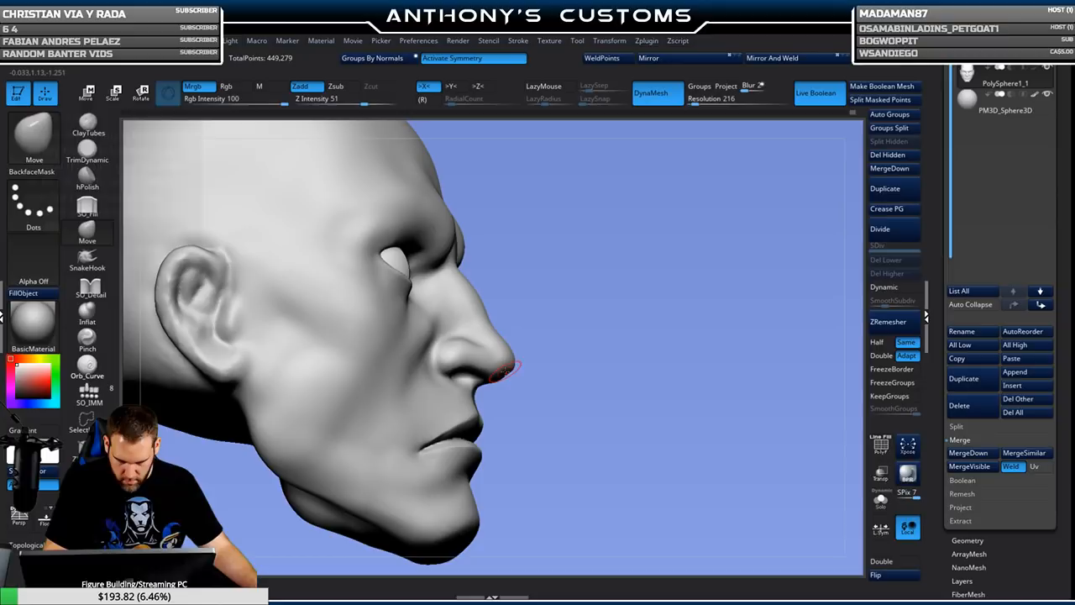
{"action": "mouse_move", "coordinate": [523, 360]}
{"action": "left_mouse_down"}
{"action": "mouse_move", "coordinate": [557, 378]}
{"action": "mouse_move", "coordinate": [576, 336]}
{"action": "mouse_move", "coordinate": [528, 364]}
{"action": "mouse_move", "coordinate": [604, 353]}
{"action": "mouse_move", "coordinate": [755, 390]}
{"action": "mouse_move", "coordinate": [703, 395]}
{"action": "mouse_move", "coordinate": [593, 356]}
{"action": "left_mouse_up"}
Soften the areas under the eyes and beside the nose with the Smooth brush.
{"action": "key", "text": "shift"}
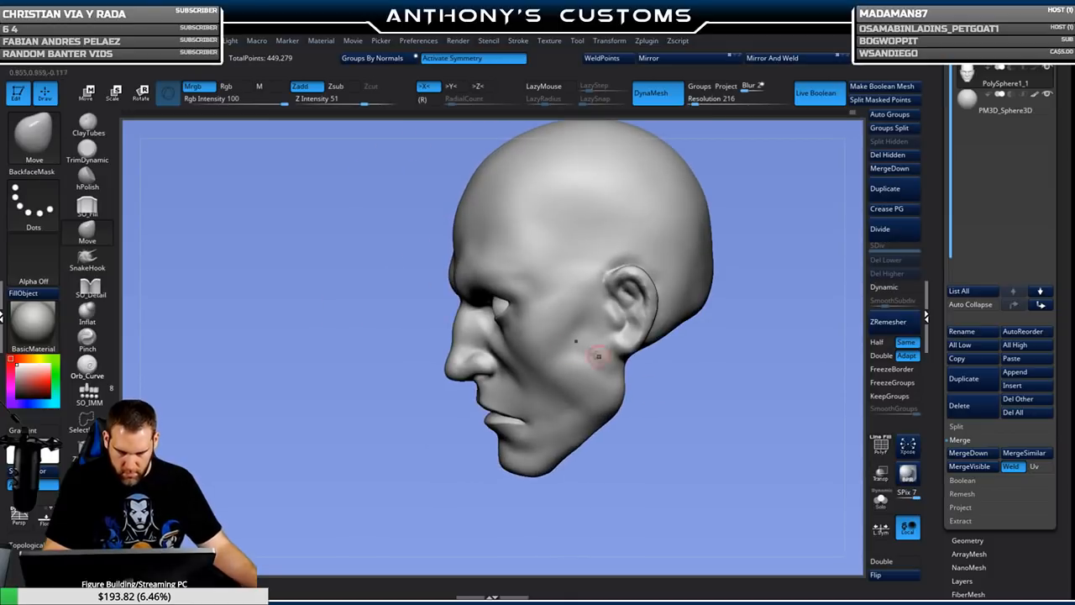
{"action": "mouse_move", "coordinate": [419, 377]}
{"action": "left_mouse_down"}
{"action": "mouse_move", "coordinate": [482, 393]}
{"action": "mouse_move", "coordinate": [546, 351]}
{"action": "mouse_move", "coordinate": [648, 336]}
{"action": "mouse_move", "coordinate": [554, 321]}
{"action": "left_mouse_up"}
{"action": "key", "text": "space"}
{"action": "key", "text": "space"}
{"action": "left_click", "coordinate": [641, 329]}
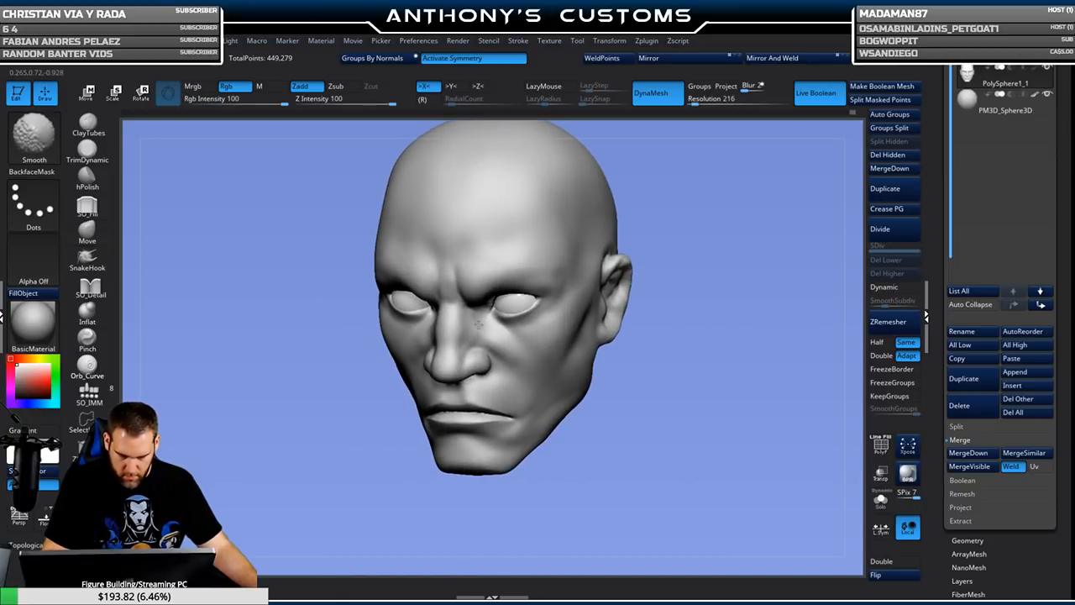
{"action": "key", "text": "space"}
{"action": "mouse_move", "coordinate": [644, 331]}
{"action": "left_mouse_down"}
{"action": "mouse_move", "coordinate": [653, 327]}
{"action": "mouse_move", "coordinate": [674, 369]}
{"action": "left_mouse_up"}
{"action": "key", "text": "shift"}
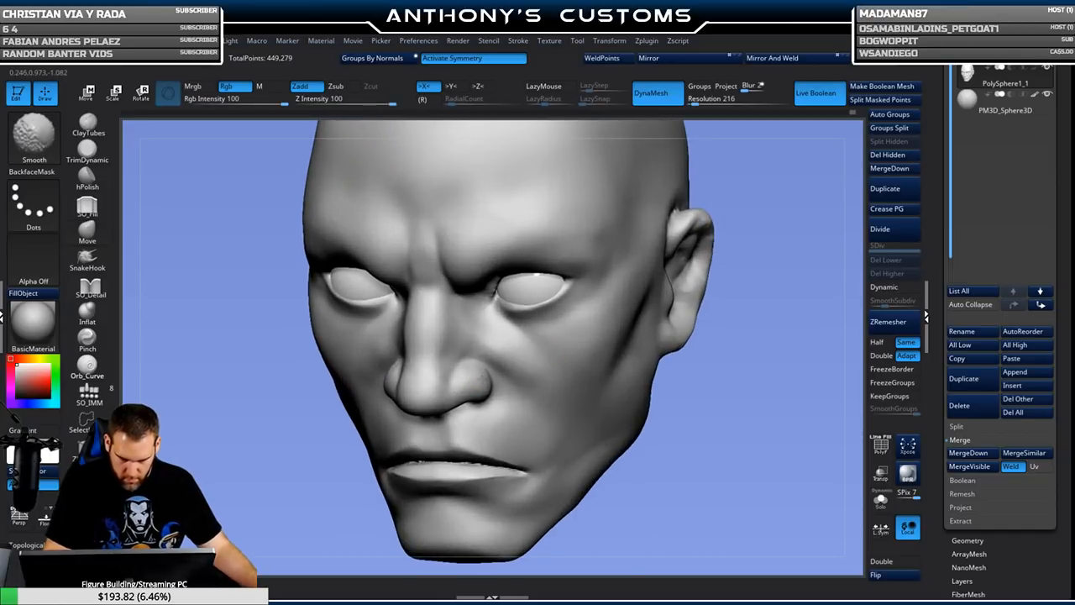
{"action": "mouse_move", "coordinate": [730, 404]}
{"action": "left_mouse_down", "text": "alt"}
{"action": "mouse_move", "coordinate": [704, 340]}
{"action": "mouse_move", "coordinate": [708, 352]}
{"action": "mouse_move", "coordinate": [630, 360]}
{"action": "left_mouse_up", "text": "alt"}
{"action": "key", "text": "shift"}
{"action": "mouse_move", "coordinate": [598, 393]}
{"action": "left_mouse_down"}
{"action": "mouse_move", "coordinate": [663, 392]}
{"action": "mouse_move", "coordinate": [745, 412]}
{"action": "mouse_move", "coordinate": [691, 425]}
{"action": "mouse_move", "coordinate": [682, 412]}
{"action": "mouse_move", "coordinate": [700, 343]}
{"action": "mouse_move", "coordinate": [731, 309]}
{"action": "mouse_move", "coordinate": [736, 346]}
{"action": "mouse_move", "coordinate": [765, 336]}
{"action": "left_mouse_up"}
Make the PM3D_Sphere3D eyeballs the active subtool and turn on transparency to see them from below the head.
{"action": "left_click", "coordinate": [1003, 108]}
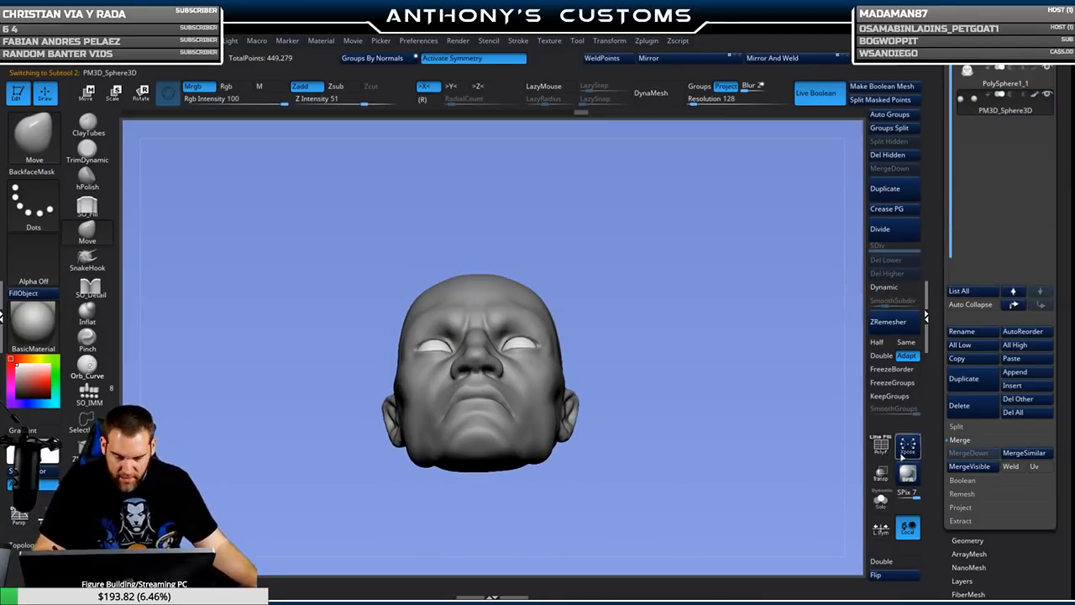
{"action": "left_click", "coordinate": [882, 473]}
{"action": "left_click_drag", "start_coordinate": [768, 457], "coordinate": [768, 421]}
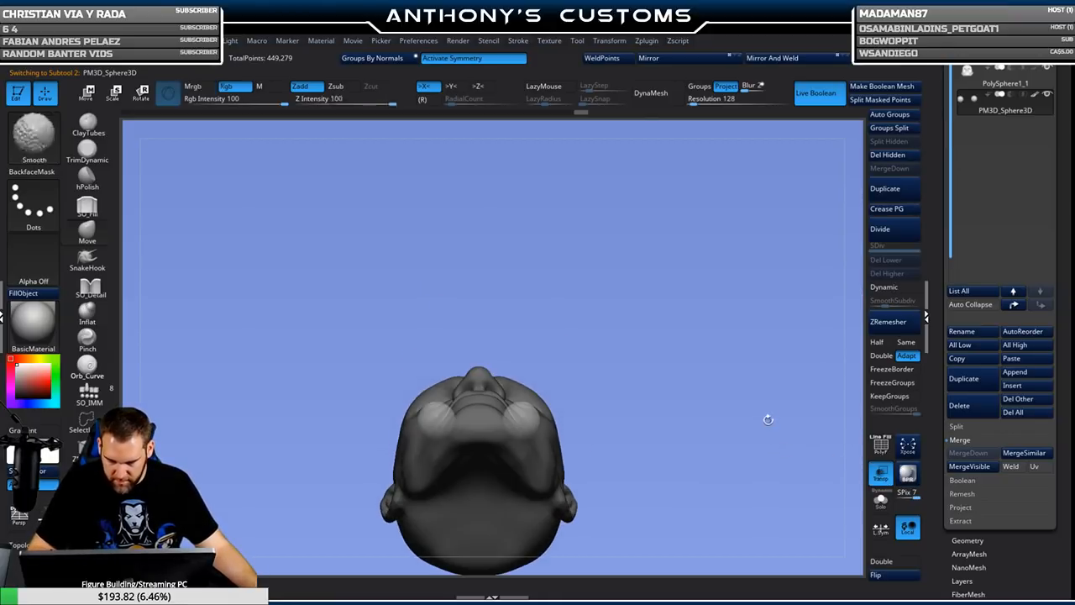
{"action": "left_click_drag", "start_coordinate": [736, 368], "coordinate": [737, 344], "text": "alt"}
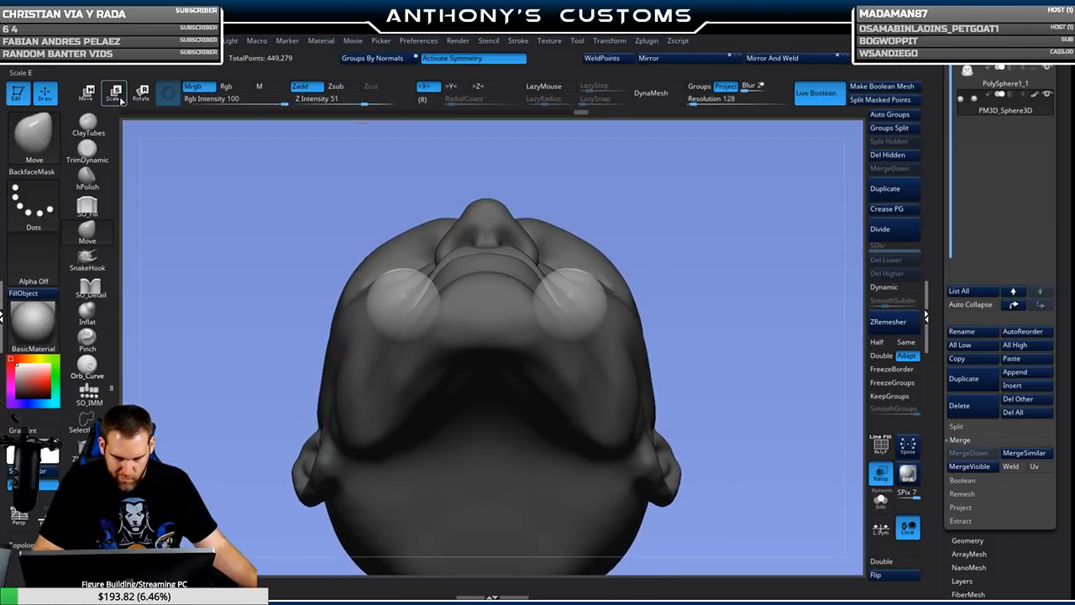
Measure one eyeball's width and the gap between the two eyeballs with the transpose line.
{"action": "key", "text": "w"}
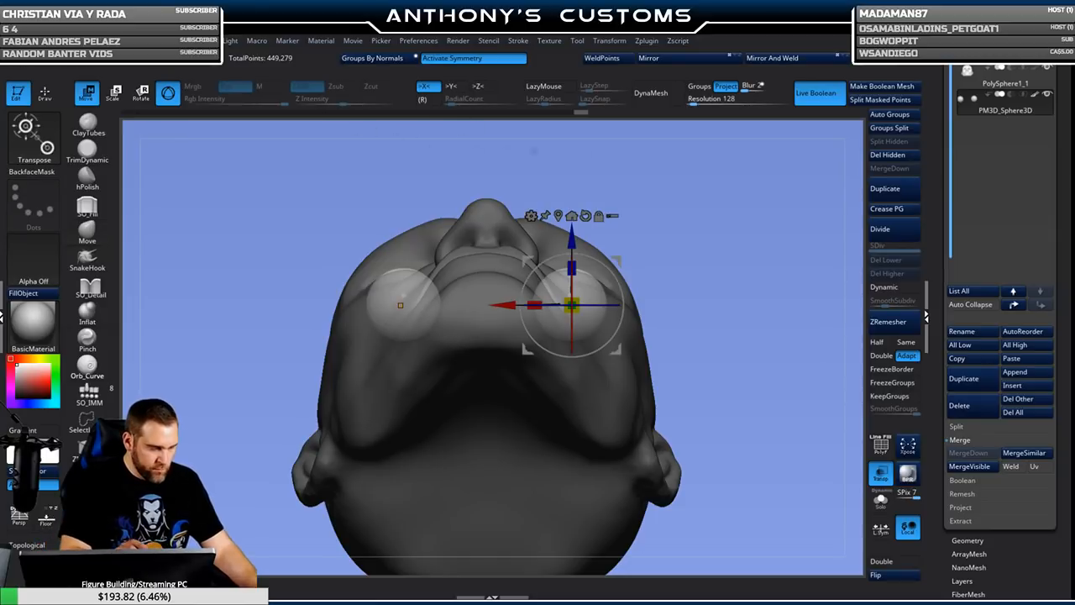
{"action": "key", "text": "y"}
{"action": "left_click_drag", "start_coordinate": [369, 306], "coordinate": [461, 305]}
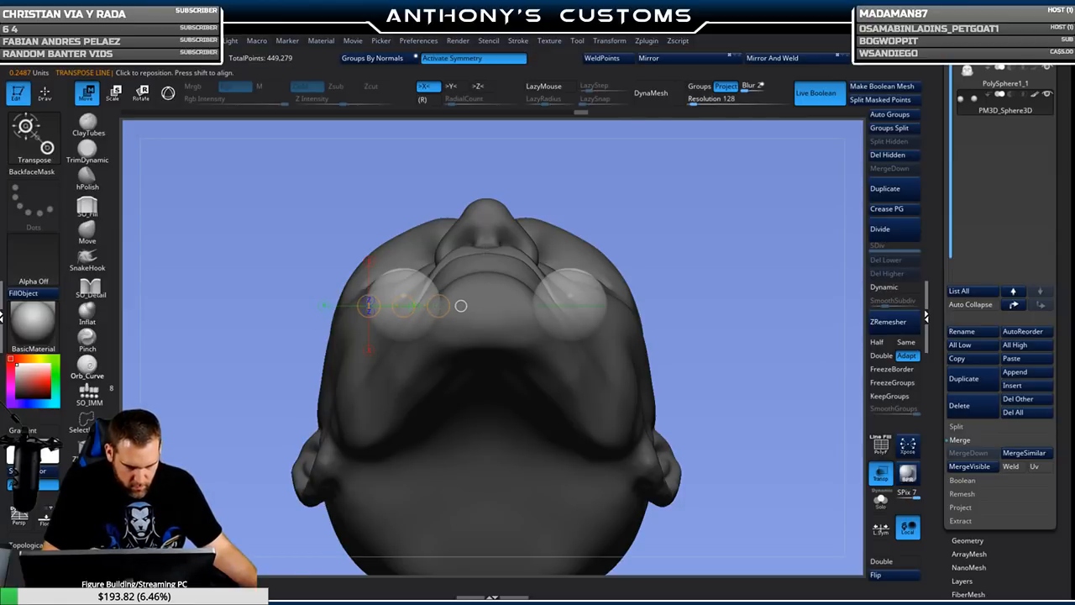
{"action": "left_click_drag", "start_coordinate": [395, 267], "coordinate": [389, 239]}
{"action": "left_click_drag", "start_coordinate": [438, 305], "coordinate": [556, 305]}
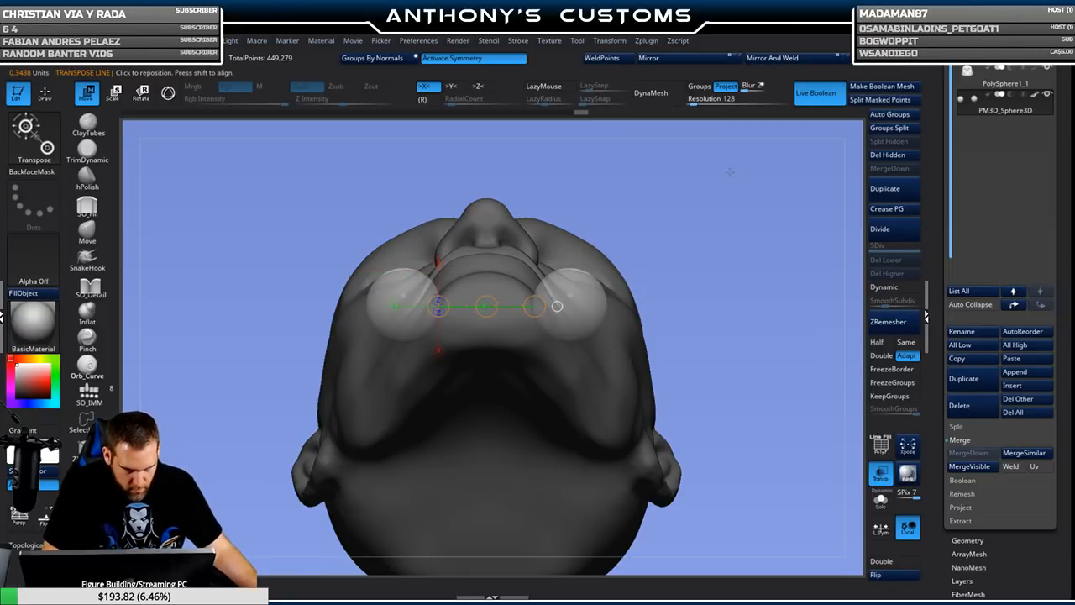
{"action": "key", "text": "q"}
Recentre the gizmo on the eyeball, nudge the eyes slightly closer together and save the project.
{"action": "left_click_drag", "start_coordinate": [715, 199], "coordinate": [756, 340]}
{"action": "key", "text": "w"}
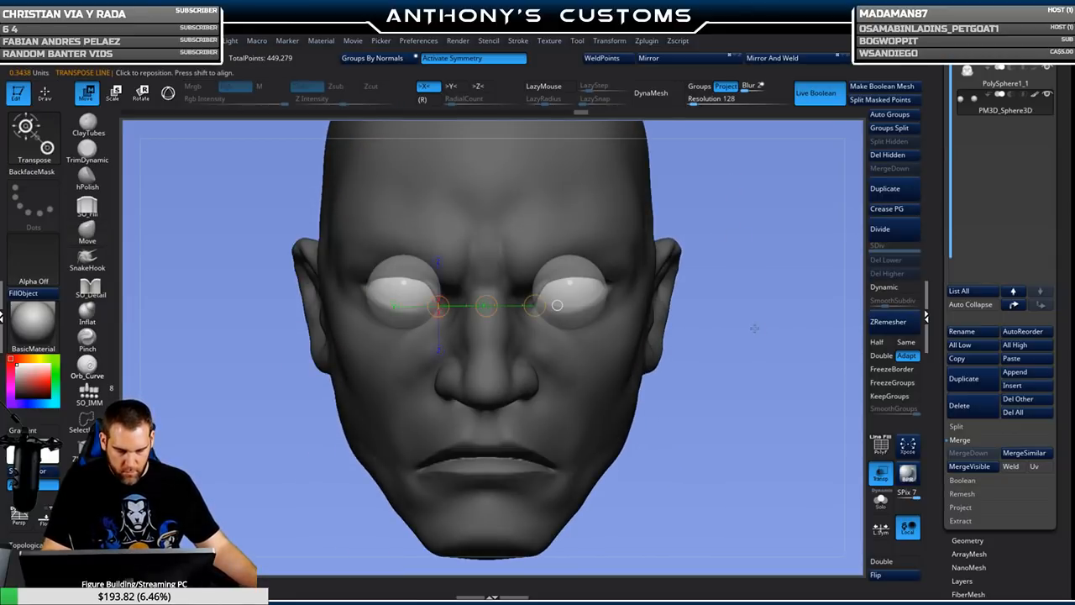
{"action": "key", "text": "y"}
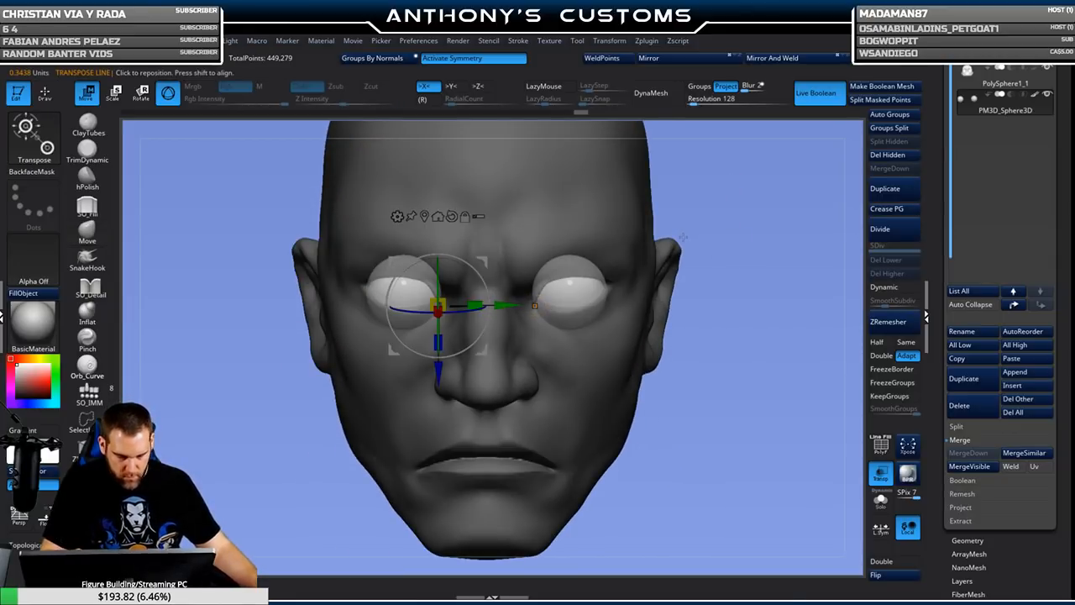
{"action": "left_click", "coordinate": [452, 217], "text": "alt"}
{"action": "left_click", "coordinate": [424, 217]}
{"action": "left_click_drag", "start_coordinate": [337, 292], "coordinate": [339, 291]}
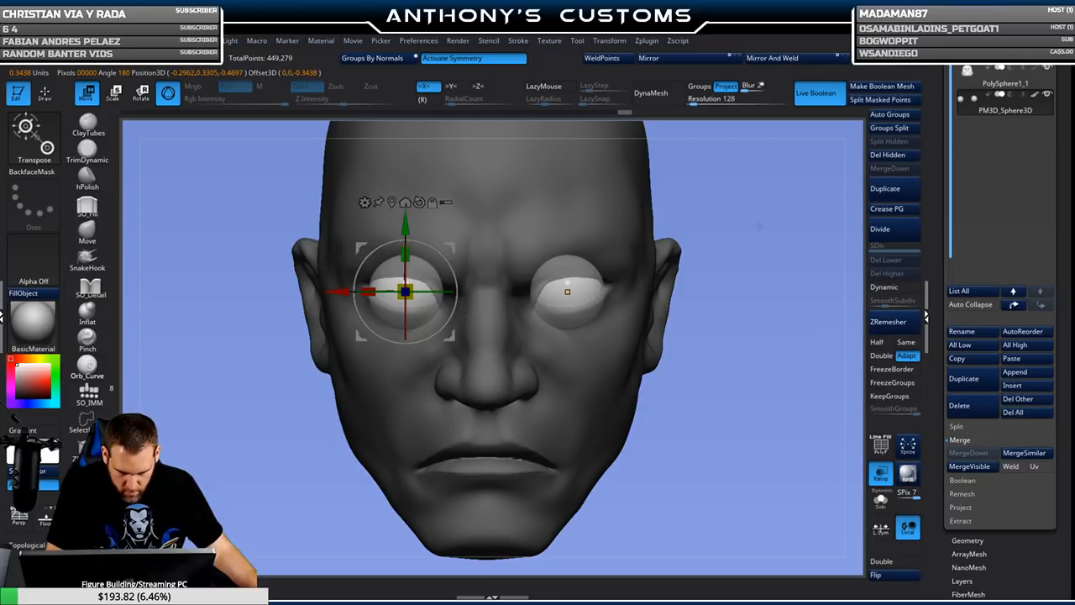
{"action": "key", "text": "ctrl+s"}
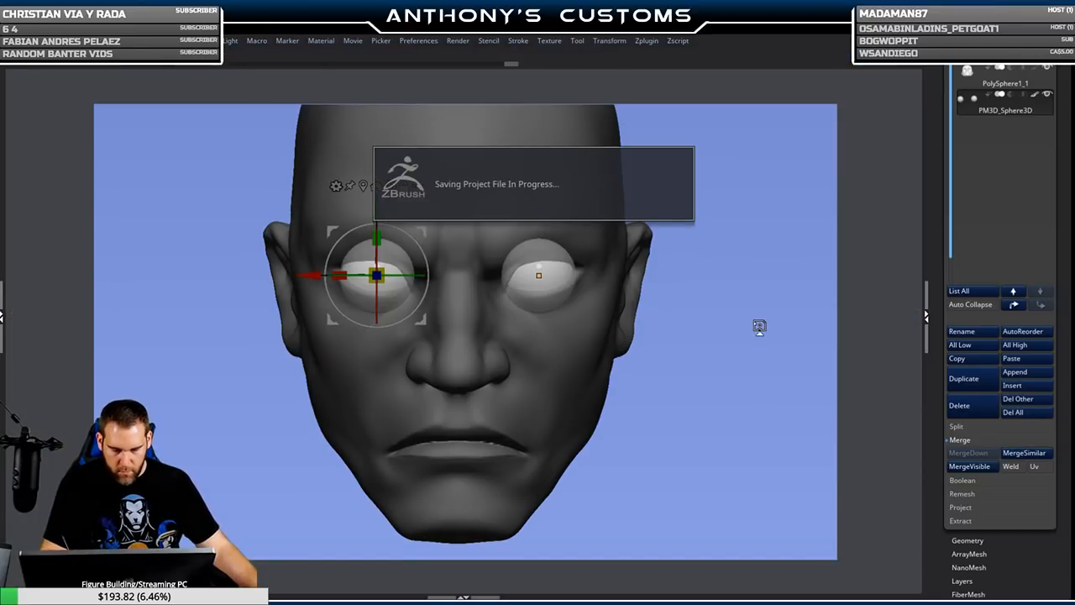
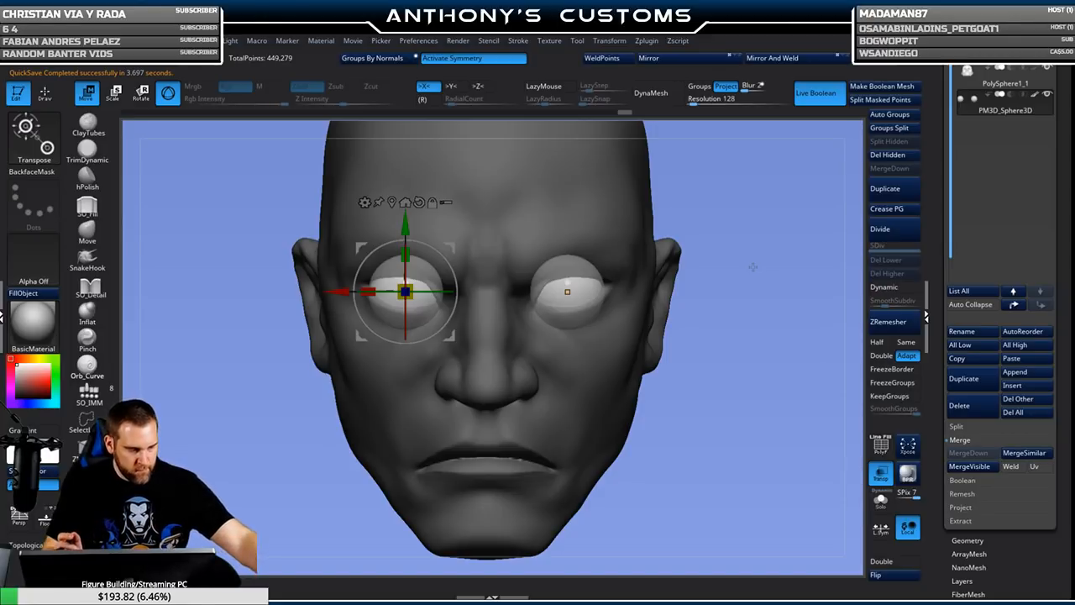
Turn off transparency, return to sculpting and make the PolySphere1_1 head the active subtool.
{"action": "key", "text": "q"}
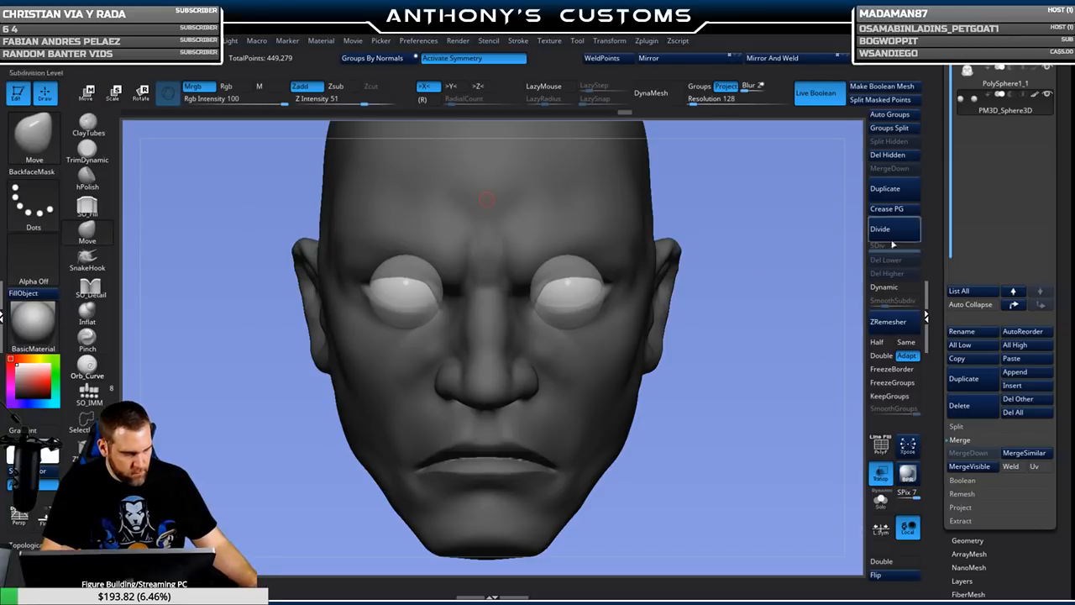
{"action": "left_click_drag", "start_coordinate": [755, 440], "coordinate": [755, 402]}
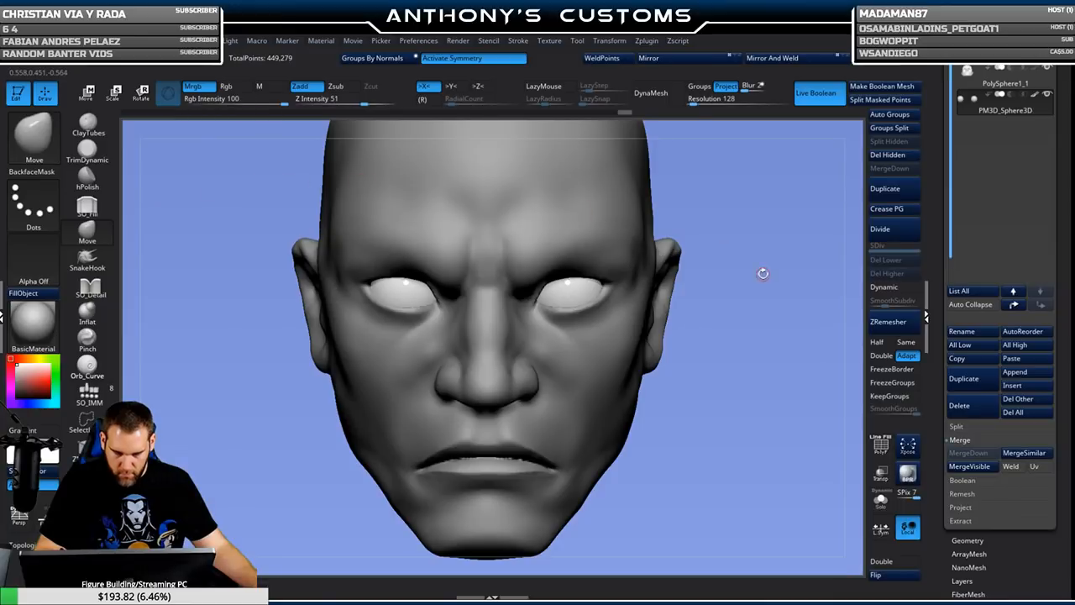
{"action": "key", "text": "space"}
{"action": "left_click_drag", "start_coordinate": [771, 276], "coordinate": [783, 276]}
{"action": "mouse_move", "coordinate": [755, 382]}
{"action": "left_mouse_down"}
{"action": "mouse_move", "coordinate": [690, 295]}
{"action": "mouse_move", "coordinate": [669, 220]}
{"action": "left_mouse_up"}
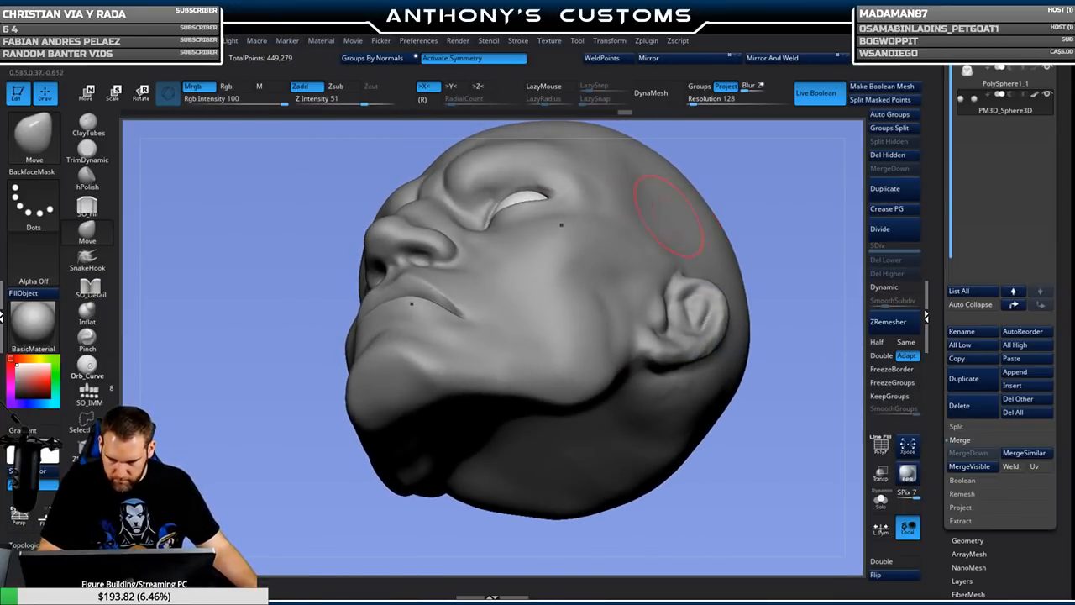
{"action": "left_click", "coordinate": [560, 194], "text": "alt"}
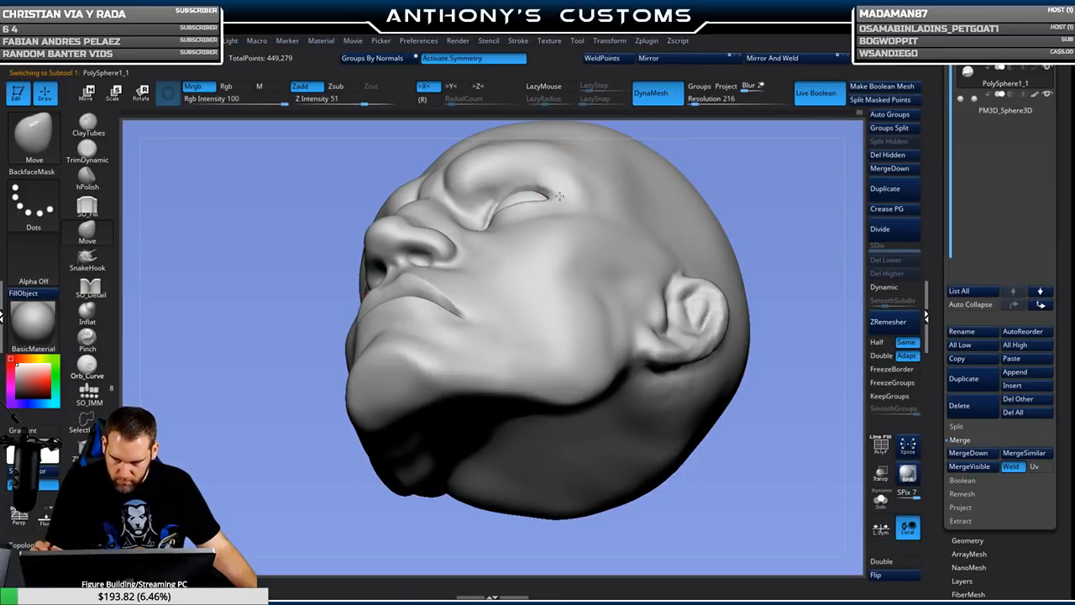
Refine the contours of the cheek and back of the jaw in profile with the Move brush.
{"action": "left_click_drag", "start_coordinate": [703, 141], "coordinate": [763, 228]}
{"action": "mouse_move", "coordinate": [710, 377]}
{"action": "left_mouse_down"}
{"action": "mouse_move", "coordinate": [705, 398]}
{"action": "mouse_move", "coordinate": [689, 259]}
{"action": "mouse_move", "coordinate": [679, 425]}
{"action": "mouse_move", "coordinate": [710, 420]}
{"action": "mouse_move", "coordinate": [694, 385]}
{"action": "mouse_move", "coordinate": [643, 417]}
{"action": "mouse_move", "coordinate": [659, 400]}
{"action": "mouse_move", "coordinate": [681, 490]}
{"action": "mouse_move", "coordinate": [681, 385]}
{"action": "left_mouse_up"}
{"action": "key", "text": "space"}
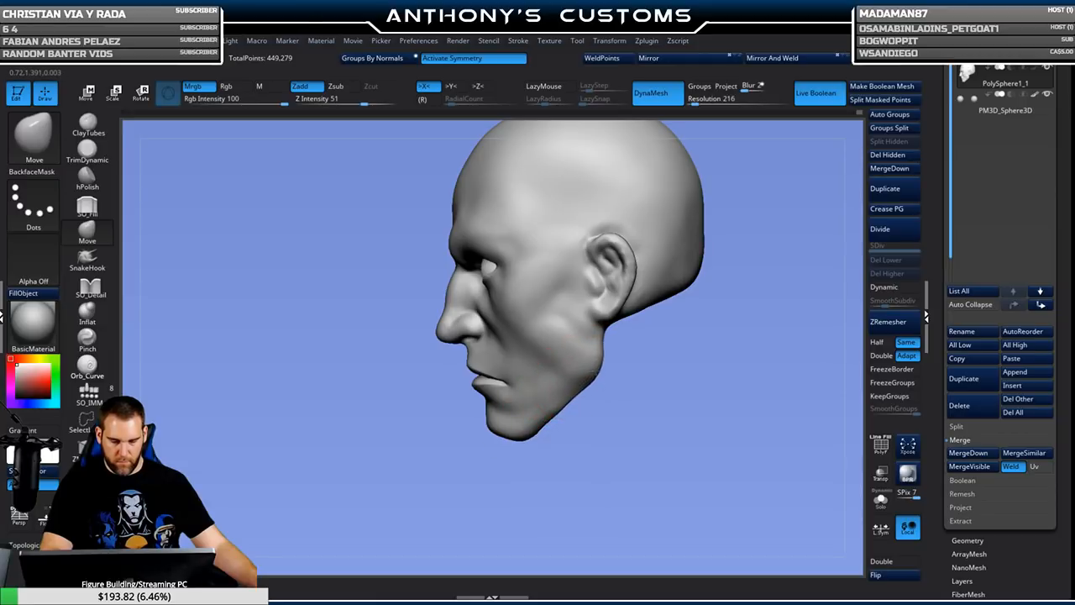
{"action": "mouse_move", "coordinate": [617, 387]}
{"action": "left_mouse_down"}
{"action": "mouse_move", "coordinate": [679, 409]}
{"action": "mouse_move", "coordinate": [714, 337]}
{"action": "mouse_move", "coordinate": [675, 380]}
{"action": "mouse_move", "coordinate": [589, 351]}
{"action": "mouse_move", "coordinate": [616, 328]}
{"action": "mouse_move", "coordinate": [720, 336]}
{"action": "mouse_move", "coordinate": [711, 296]}
{"action": "mouse_move", "coordinate": [662, 301]}
{"action": "mouse_move", "coordinate": [694, 297]}
{"action": "mouse_move", "coordinate": [703, 310]}
{"action": "left_mouse_up"}
{"action": "key", "text": "space"}
{"action": "key", "text": "space"}
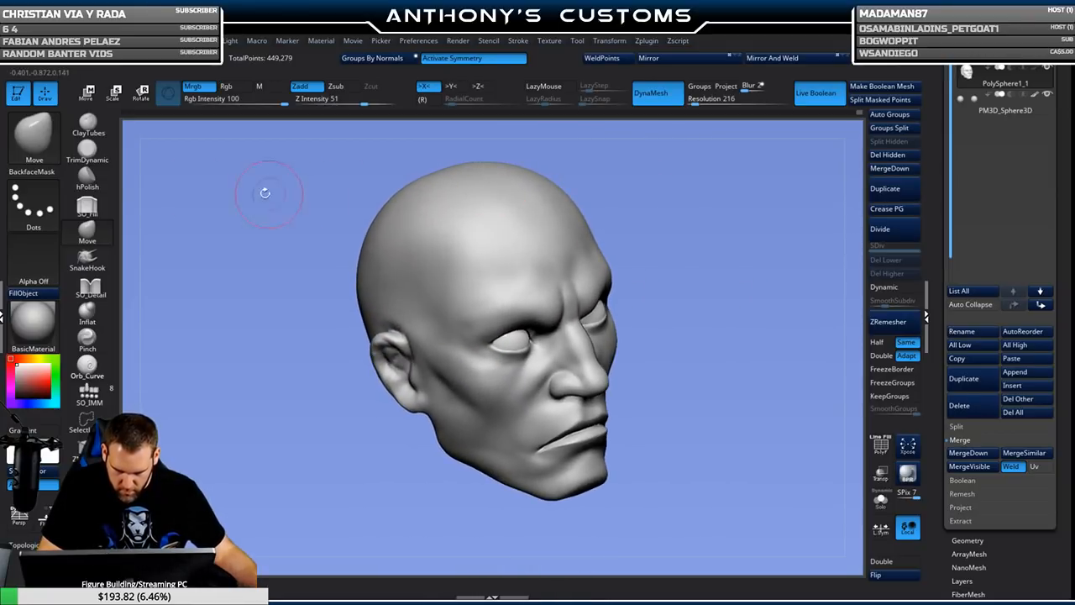
Flatten the planes around the mouth corners, lower lip and chin with the TrimDynamic brush.
{"action": "left_click", "coordinate": [87, 126]}
{"action": "key", "text": "space"}
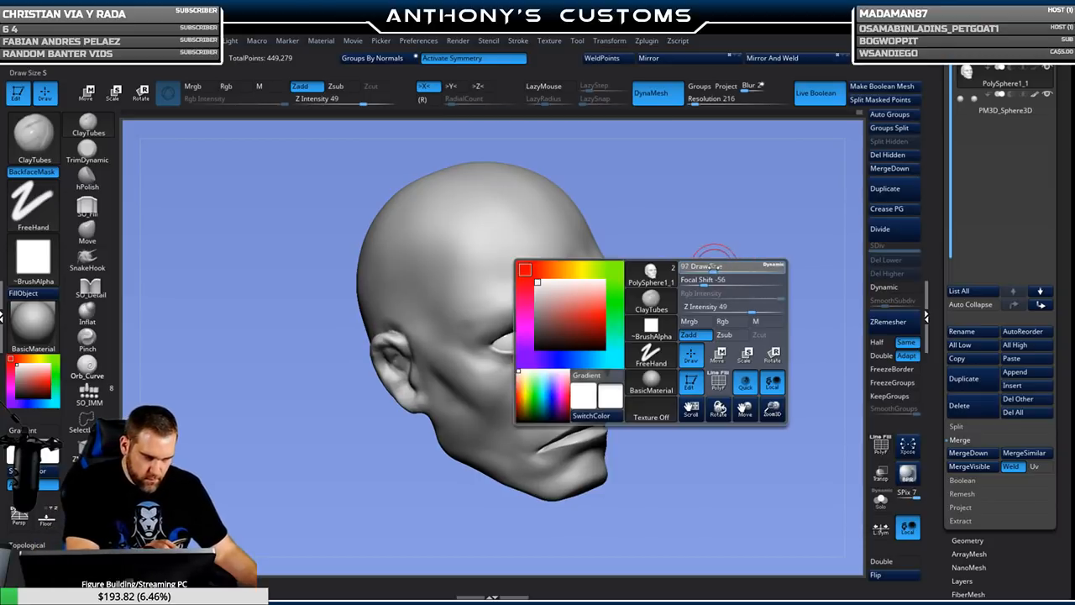
{"action": "left_click_drag", "start_coordinate": [732, 270], "coordinate": [725, 270], "text": "shift"}
{"action": "mouse_move", "coordinate": [714, 319]}
{"action": "left_mouse_down", "text": "alt"}
{"action": "mouse_move", "coordinate": [703, 298]}
{"action": "mouse_move", "coordinate": [773, 384]}
{"action": "mouse_move", "coordinate": [804, 445]}
{"action": "mouse_move", "coordinate": [777, 439]}
{"action": "mouse_move", "coordinate": [745, 321]}
{"action": "left_mouse_up", "text": "alt"}
{"action": "left_click", "coordinate": [87, 151]}
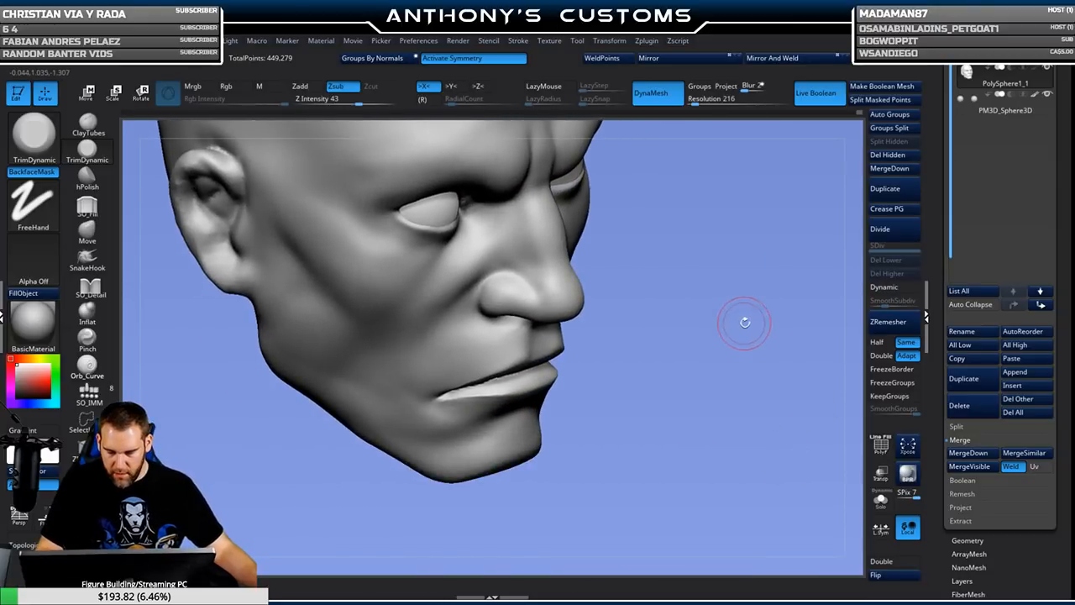
{"action": "key", "text": "space"}
{"action": "mouse_move", "coordinate": [732, 382]}
{"action": "left_mouse_down"}
{"action": "mouse_move", "coordinate": [719, 396]}
{"action": "mouse_move", "coordinate": [730, 388]}
{"action": "mouse_move", "coordinate": [739, 420]}
{"action": "left_mouse_up"}
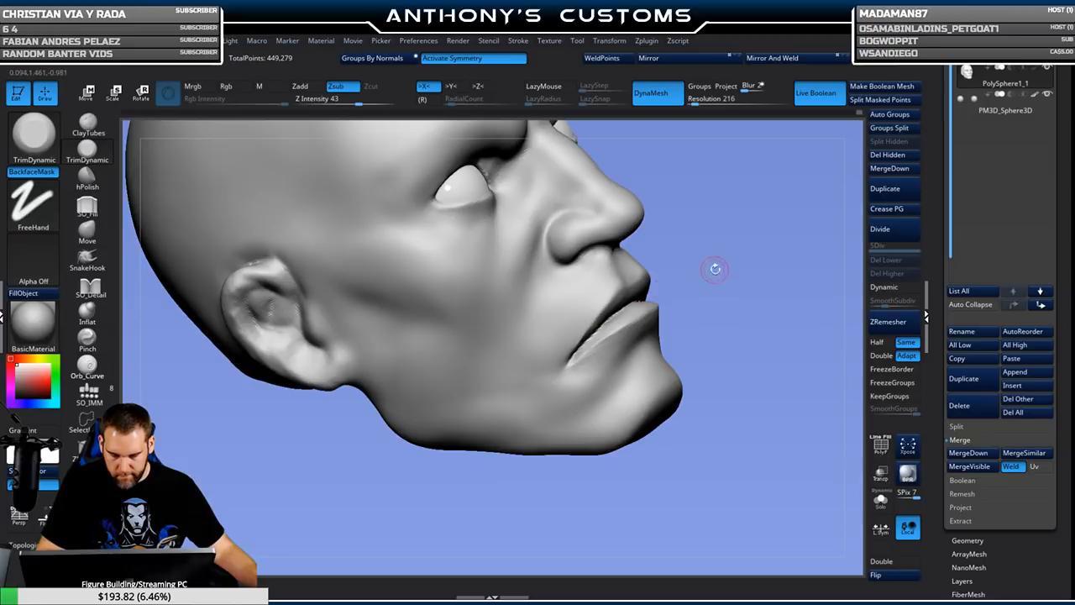
{"action": "left_click_drag", "start_coordinate": [714, 269], "coordinate": [551, 283]}
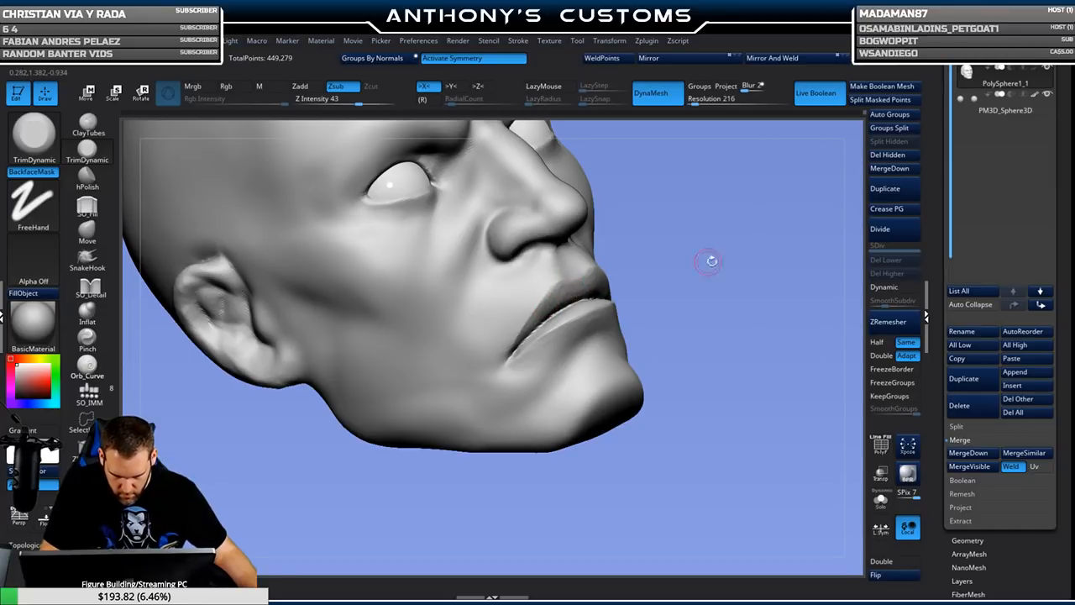
{"action": "left_click_drag", "start_coordinate": [711, 261], "coordinate": [667, 273], "text": "shift"}
{"action": "left_click_drag", "start_coordinate": [753, 341], "coordinate": [510, 340]}
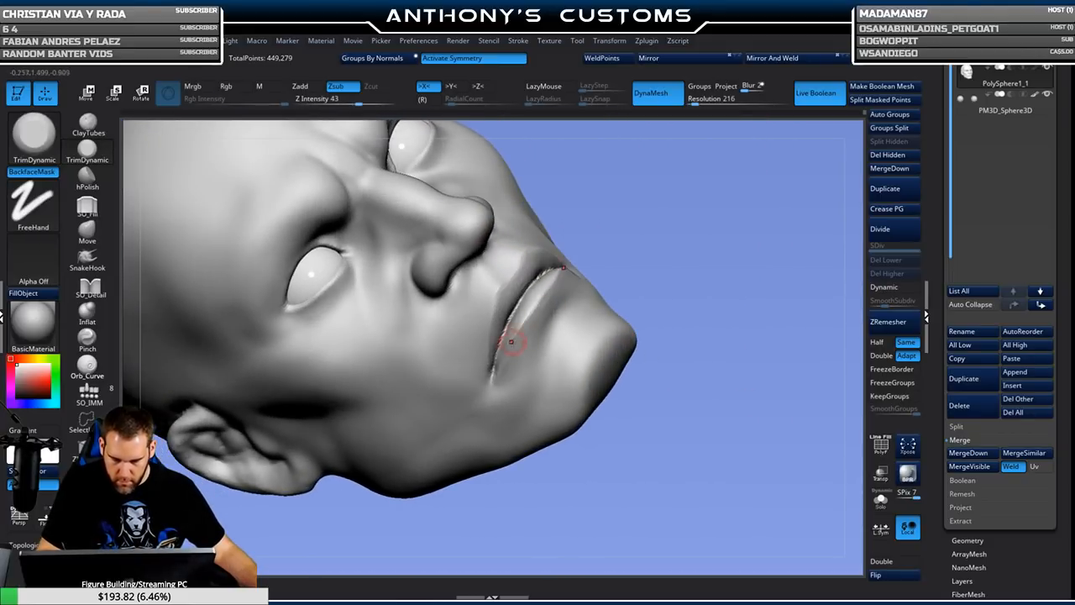
{"action": "left_click_drag", "start_coordinate": [642, 267], "coordinate": [677, 230]}
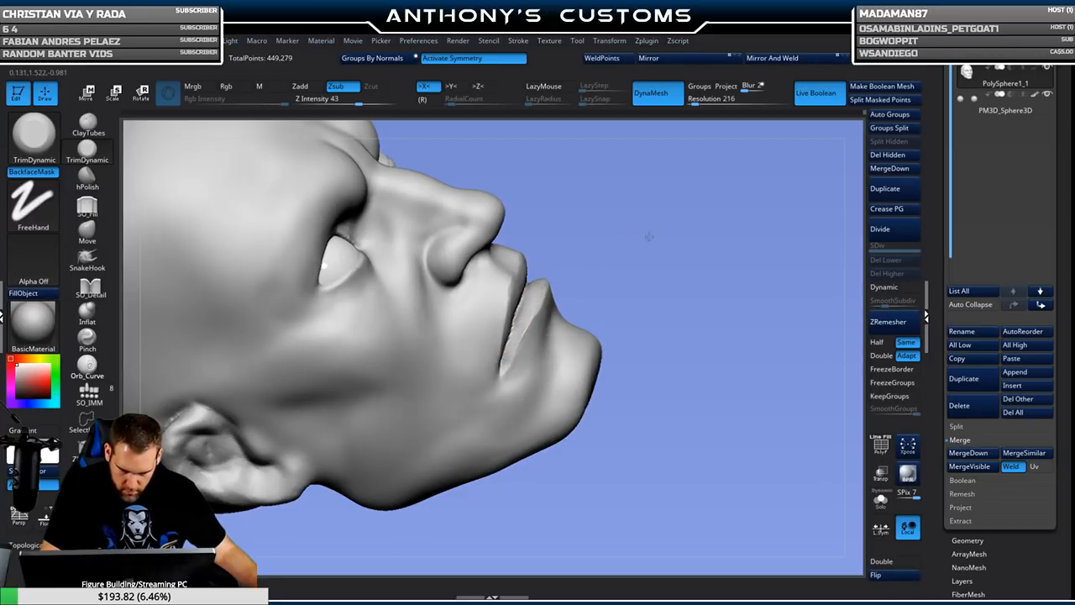
Flatten the planes of the lower lip and the area beneath it with the TrimDynamic brush, working from low three-quarter angles.
{"action": "left_click_drag", "start_coordinate": [646, 233], "coordinate": [627, 263]}
{"action": "left_click_drag", "start_coordinate": [525, 317], "coordinate": [539, 299]}
{"action": "left_click_drag", "start_coordinate": [683, 223], "coordinate": [702, 207]}
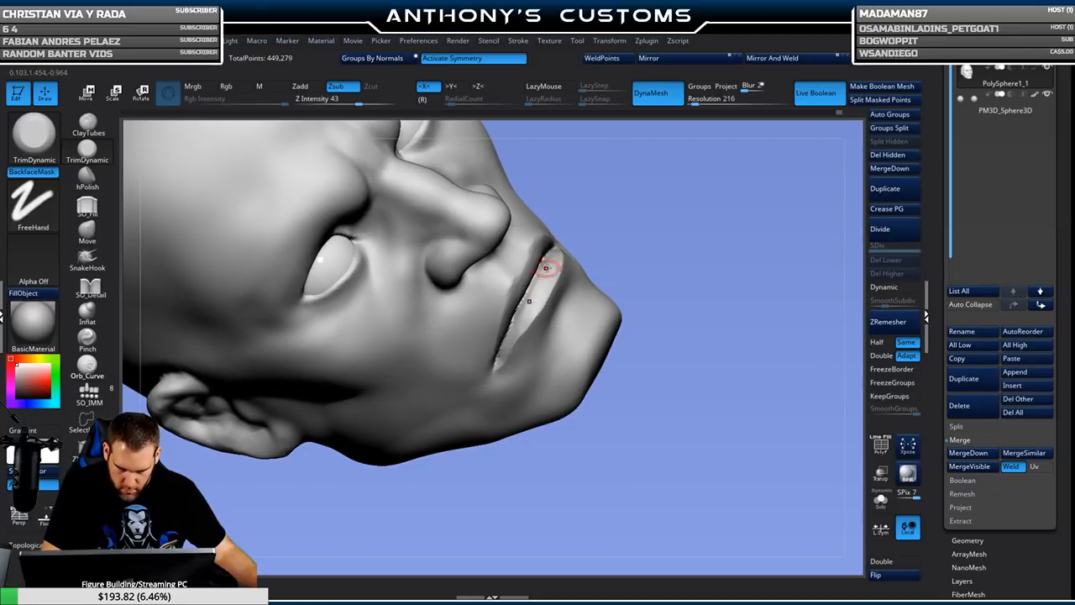
{"action": "left_click_drag", "start_coordinate": [646, 228], "coordinate": [598, 244]}
{"action": "mouse_move", "coordinate": [525, 310]}
{"action": "left_mouse_down"}
{"action": "mouse_move", "coordinate": [556, 266]}
{"action": "mouse_move", "coordinate": [536, 283]}
{"action": "left_mouse_up"}
{"action": "left_click_drag", "start_coordinate": [670, 231], "coordinate": [714, 215]}
{"action": "left_click_drag", "start_coordinate": [532, 302], "coordinate": [511, 341]}
{"action": "left_click_drag", "start_coordinate": [649, 244], "coordinate": [506, 353]}
{"action": "left_click_drag", "start_coordinate": [546, 300], "coordinate": [510, 353]}
{"action": "left_click_drag", "start_coordinate": [558, 298], "coordinate": [535, 311]}
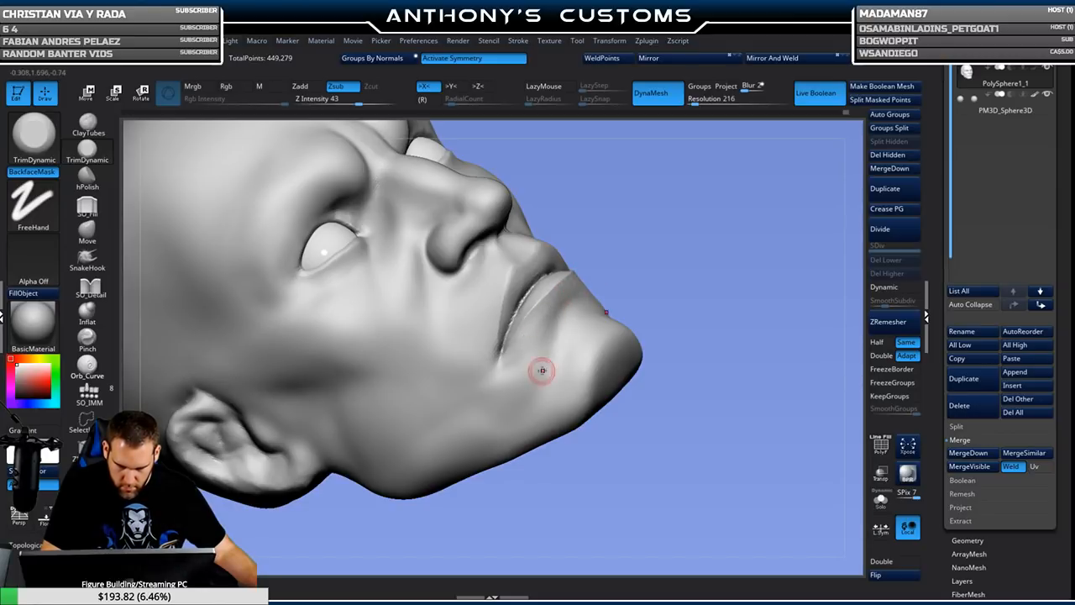
Trim the plane between the nose and upper lip with TrimDynamic and check the face from the front.
{"action": "left_click_drag", "start_coordinate": [669, 265], "coordinate": [588, 277]}
{"action": "mouse_move", "coordinate": [505, 273]}
{"action": "left_mouse_down"}
{"action": "mouse_move", "coordinate": [504, 300]}
{"action": "mouse_move", "coordinate": [512, 271]}
{"action": "left_mouse_up"}
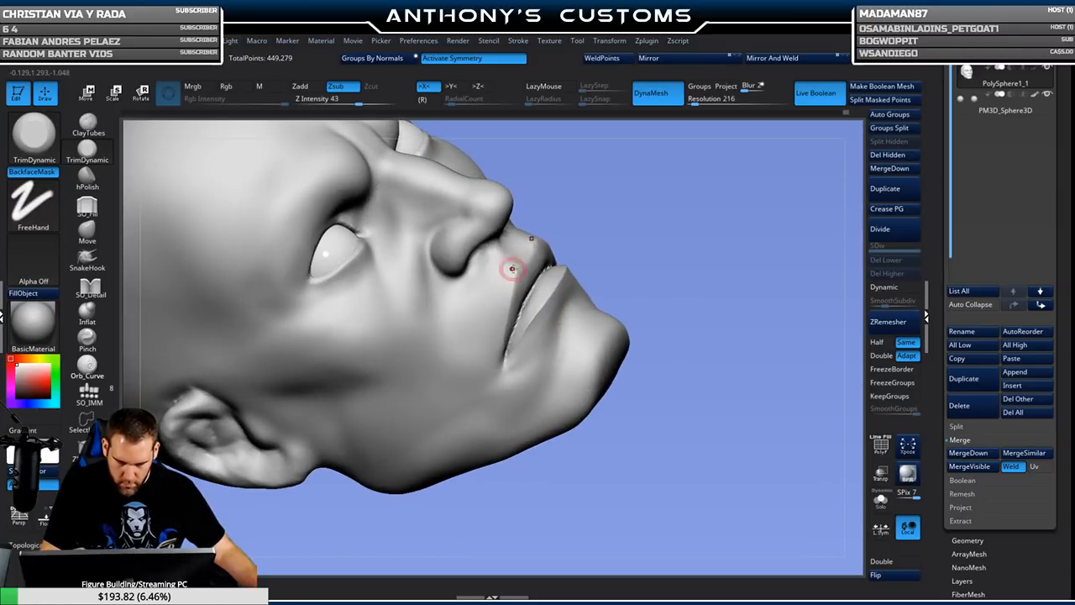
{"action": "mouse_move", "coordinate": [732, 264]}
{"action": "left_mouse_down"}
{"action": "mouse_move", "coordinate": [784, 207]}
{"action": "mouse_move", "coordinate": [760, 357]}
{"action": "left_mouse_up"}
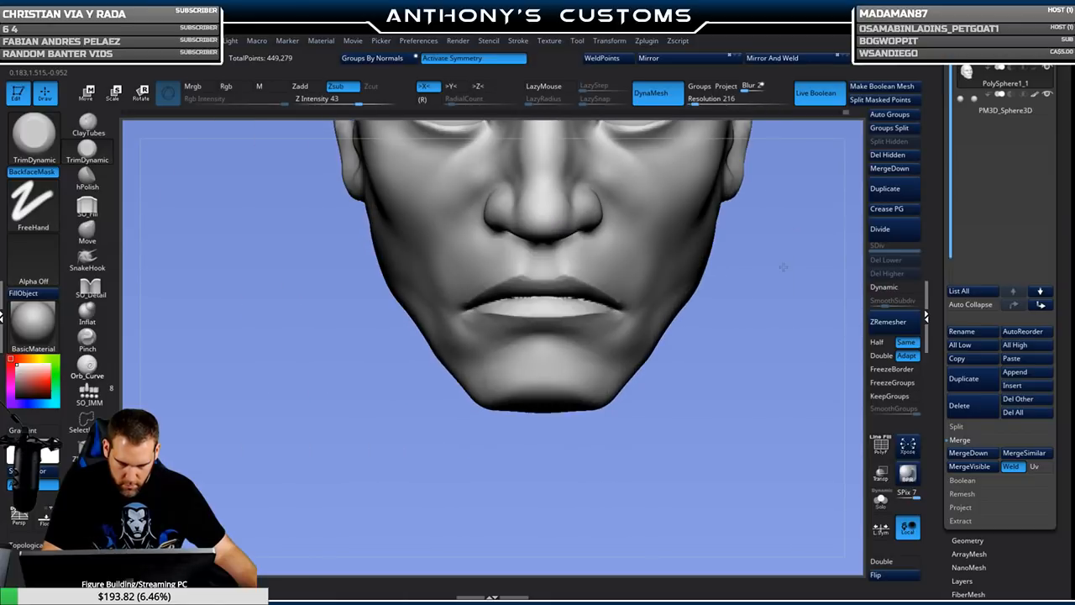
{"action": "mouse_move", "coordinate": [711, 397]}
{"action": "left_mouse_down", "text": "alt"}
{"action": "mouse_move", "coordinate": [703, 348]}
{"action": "mouse_move", "coordinate": [681, 406]}
{"action": "left_mouse_up", "text": "alt"}
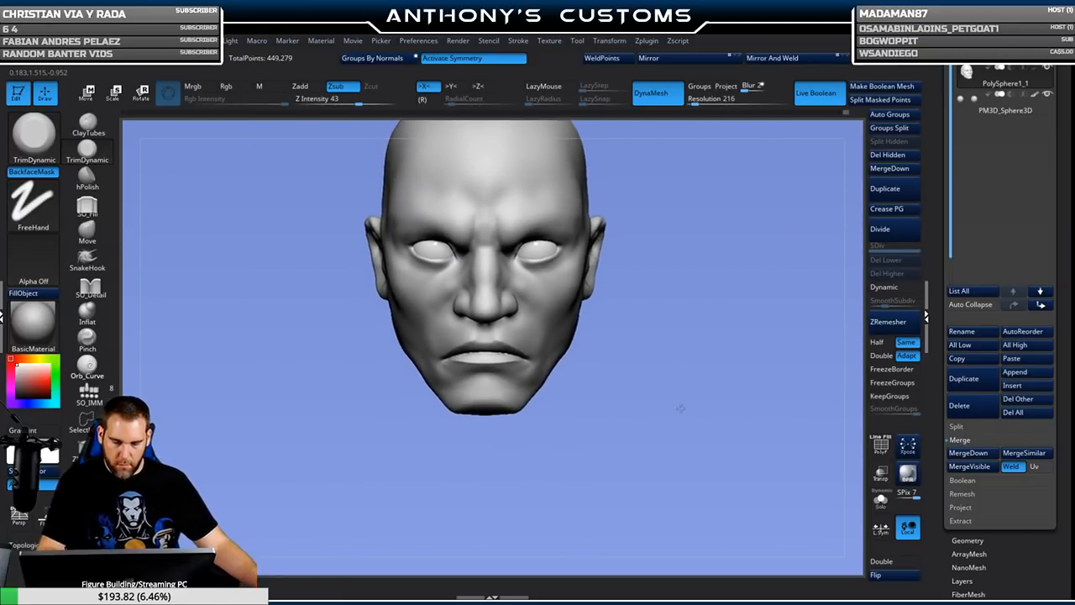
Reshape the upper lip and the area beneath the nose with the Move brush, adjusting the draw size.
{"action": "left_click", "coordinate": [95, 237]}
{"action": "key", "text": "space"}
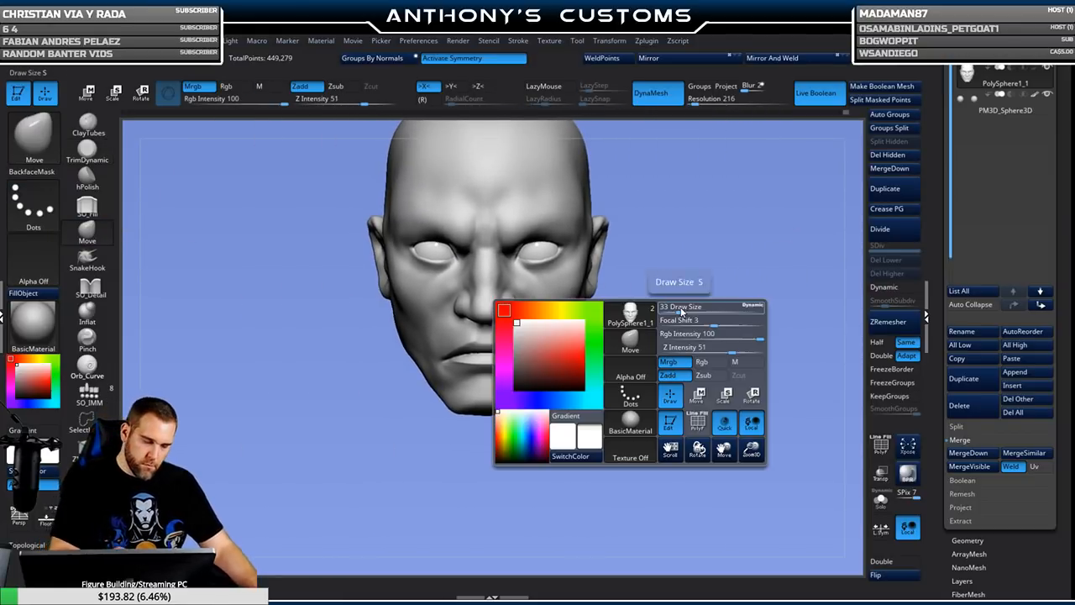
{"action": "left_click_drag", "start_coordinate": [646, 346], "coordinate": [650, 408], "text": "alt"}
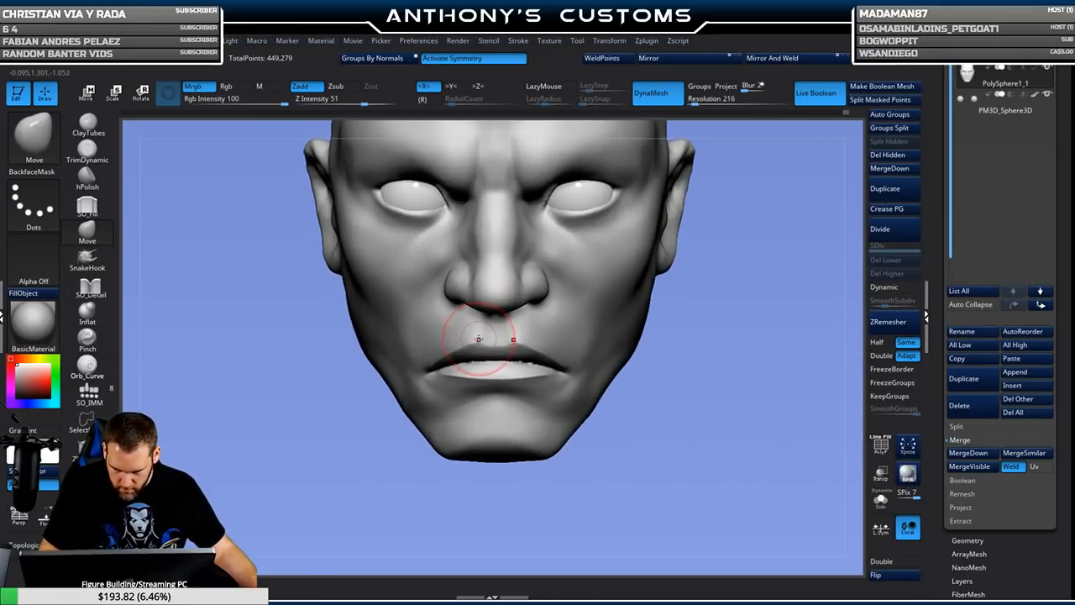
{"action": "key", "text": "space"}
{"action": "mouse_move", "coordinate": [704, 293]}
{"action": "left_mouse_down"}
{"action": "mouse_move", "coordinate": [691, 293]}
{"action": "mouse_move", "coordinate": [703, 296]}
{"action": "mouse_move", "coordinate": [678, 234]}
{"action": "left_mouse_up"}
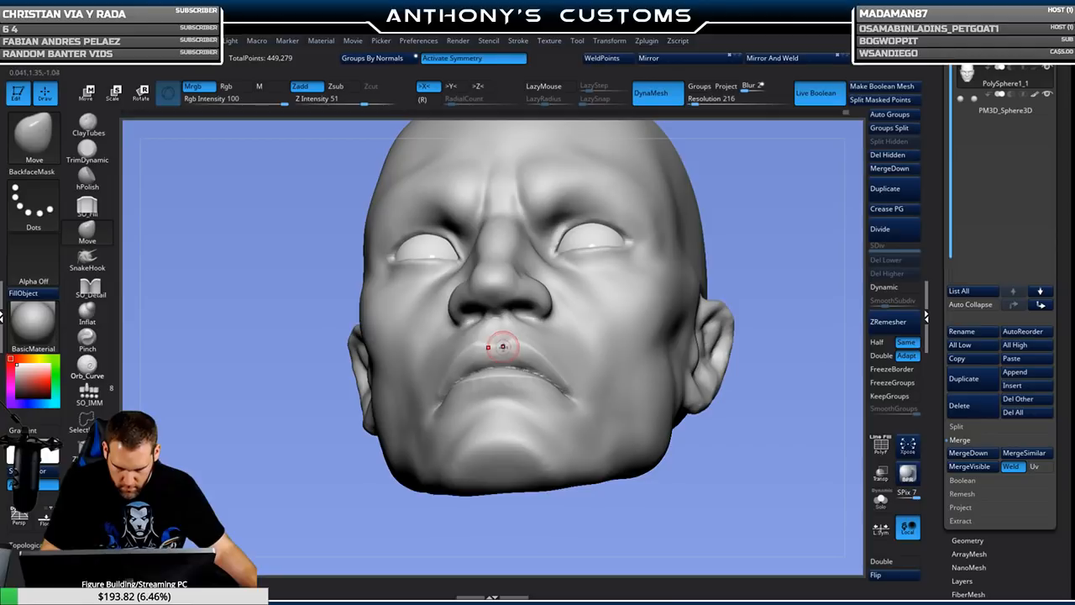
{"action": "left_click_drag", "start_coordinate": [750, 367], "coordinate": [714, 374]}
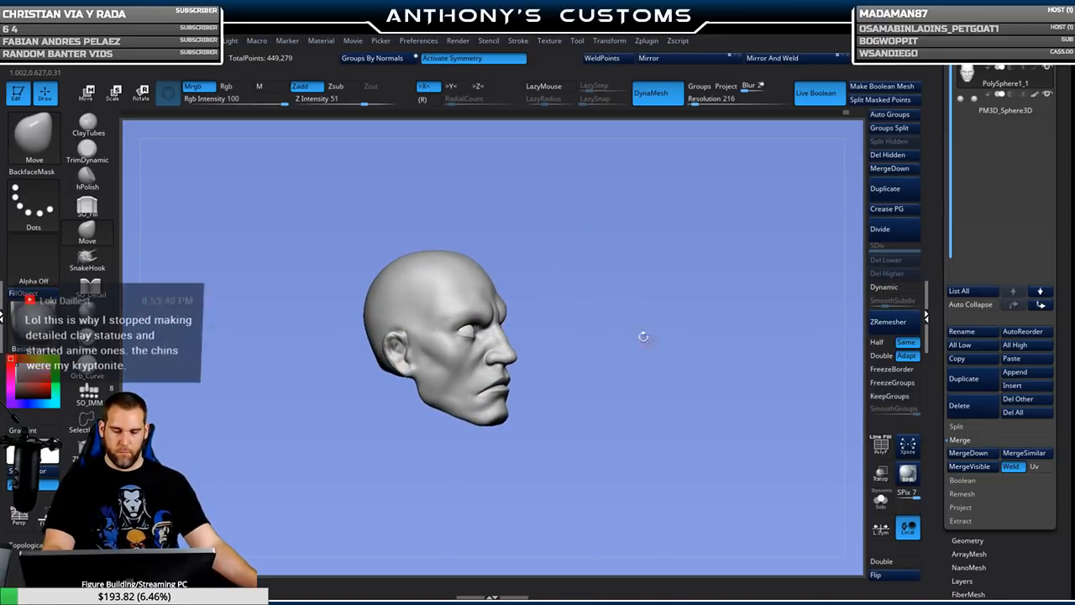
Fill and soften the transitions across the cheek, jaw and temple with the SO_Fill brush.
{"action": "left_click", "coordinate": [93, 209]}
{"action": "mouse_move", "coordinate": [649, 292]}
{"action": "left_mouse_down", "text": "alt"}
{"action": "mouse_move", "coordinate": [645, 366]}
{"action": "mouse_move", "coordinate": [683, 341]}
{"action": "left_mouse_up", "text": "alt"}
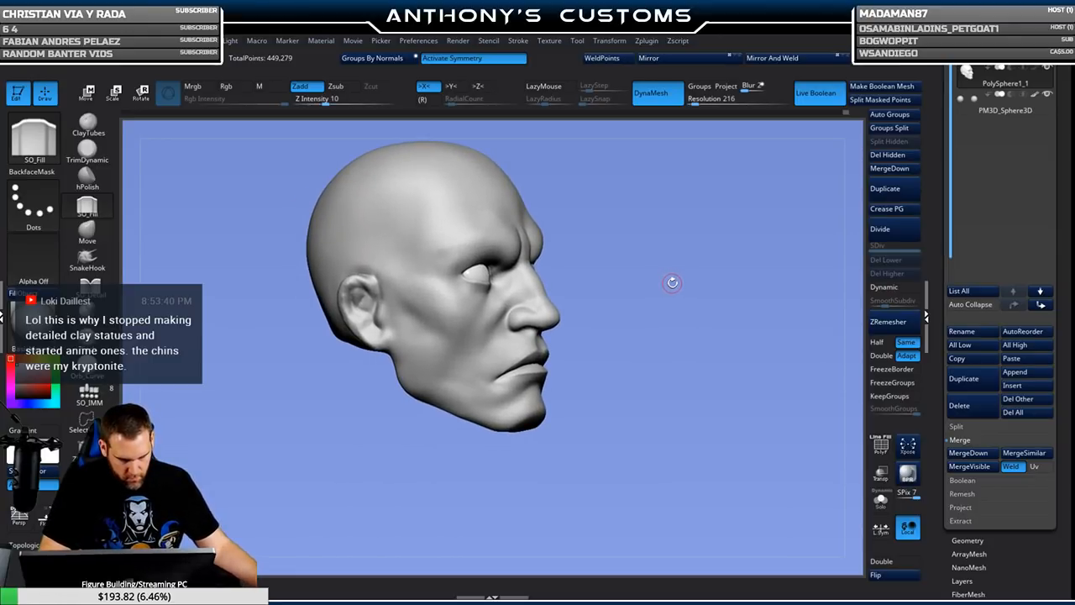
{"action": "key", "text": "space"}
{"action": "left_click_drag", "start_coordinate": [665, 286], "coordinate": [643, 278]}
{"action": "key", "text": "space"}
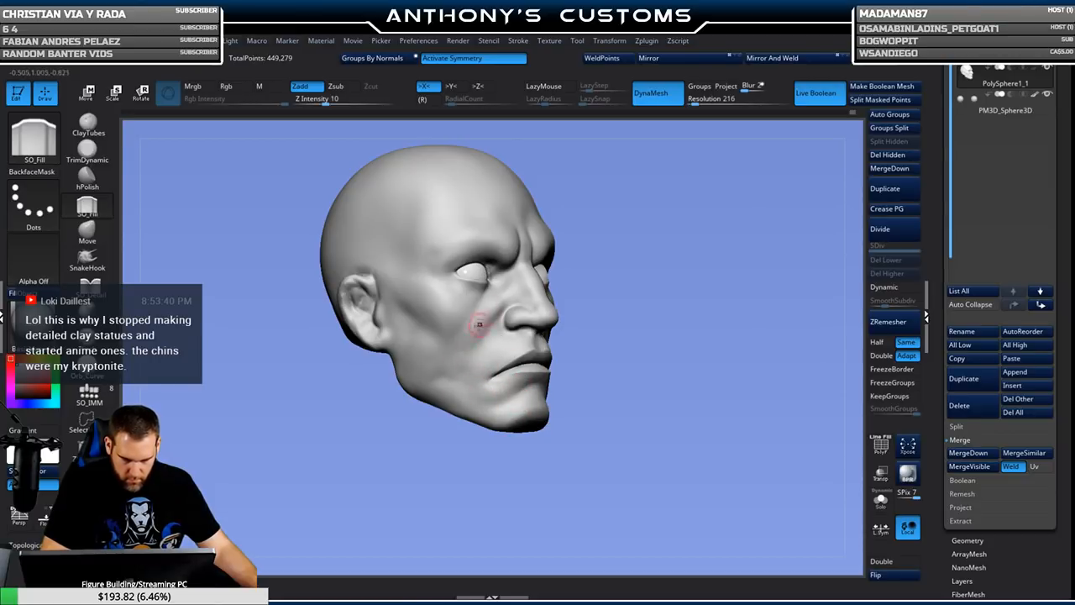
{"action": "left_click_drag", "start_coordinate": [622, 254], "coordinate": [530, 367], "text": "shift"}
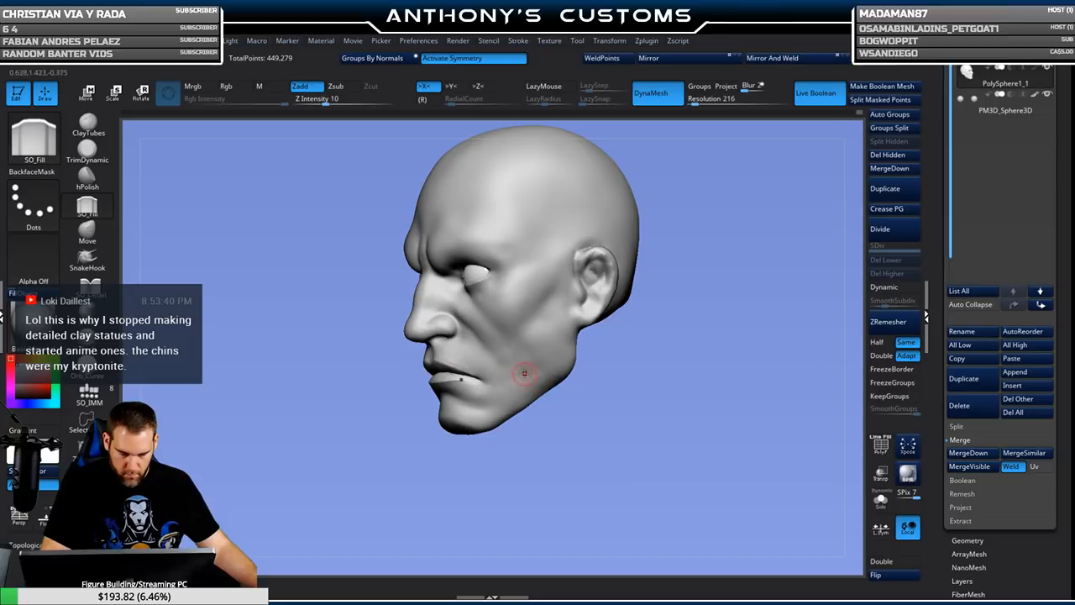
{"action": "left_click_drag", "start_coordinate": [638, 368], "coordinate": [563, 360]}
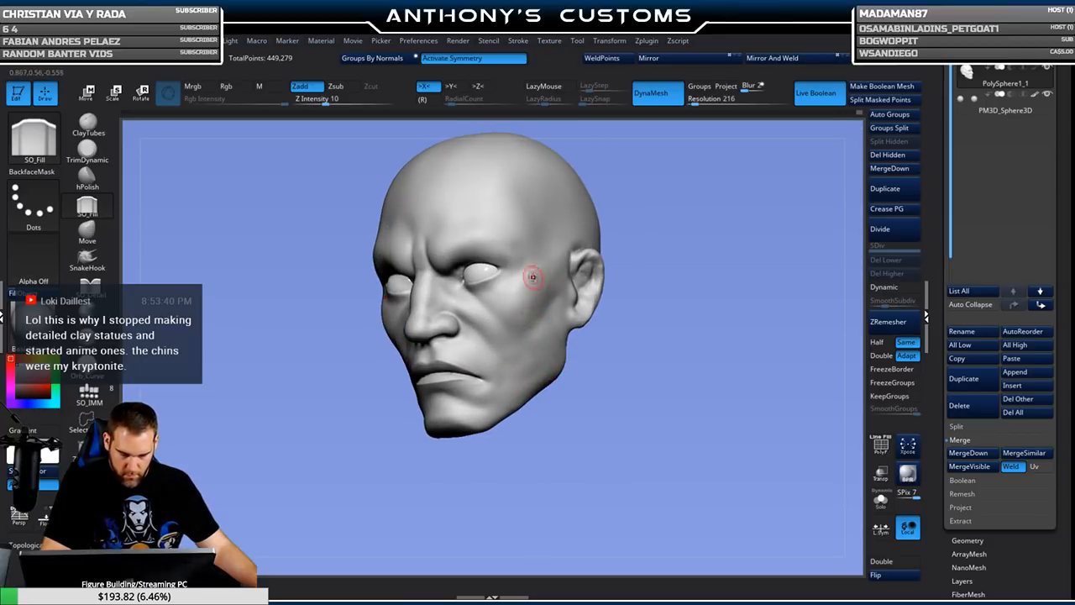
Fill the upper cheek below the eye with SO_Fill and check the head from the front and three-quarter views.
{"action": "left_click_drag", "start_coordinate": [628, 283], "coordinate": [677, 274]}
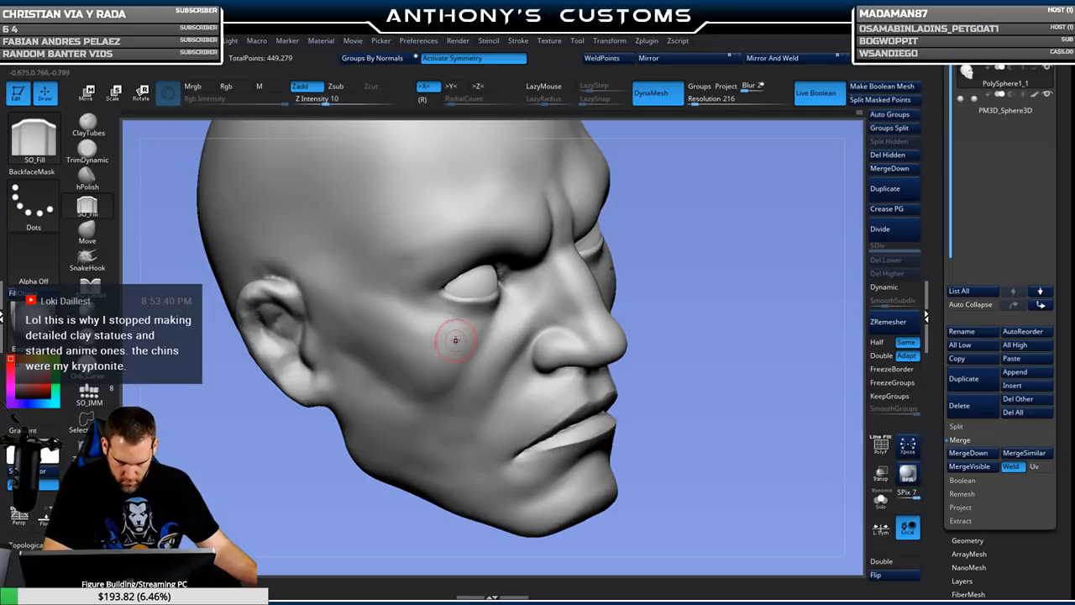
{"action": "left_click_drag", "start_coordinate": [812, 252], "coordinate": [766, 247], "text": "shift"}
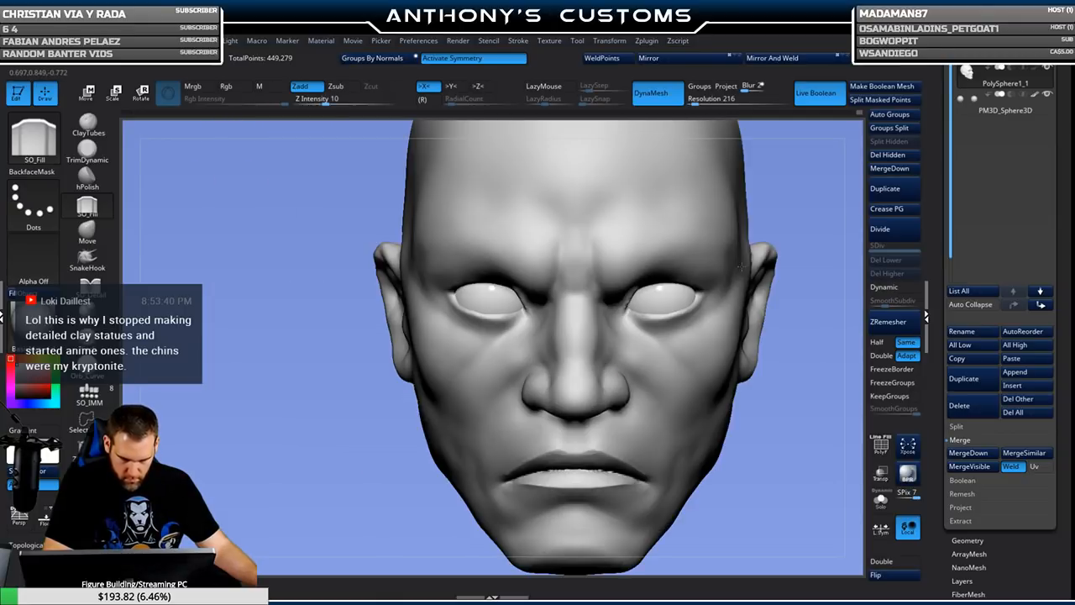
{"action": "left_click_drag", "start_coordinate": [791, 387], "coordinate": [764, 289], "text": "alt"}
{"action": "mouse_move", "coordinate": [736, 340]}
{"action": "left_mouse_down", "text": "alt"}
{"action": "mouse_move", "coordinate": [718, 340]}
{"action": "mouse_move", "coordinate": [679, 372]}
{"action": "left_mouse_up", "text": "alt"}
{"action": "mouse_move", "coordinate": [785, 220]}
{"action": "left_mouse_down"}
{"action": "mouse_move", "coordinate": [751, 188]}
{"action": "mouse_move", "coordinate": [672, 191]}
{"action": "left_mouse_up"}
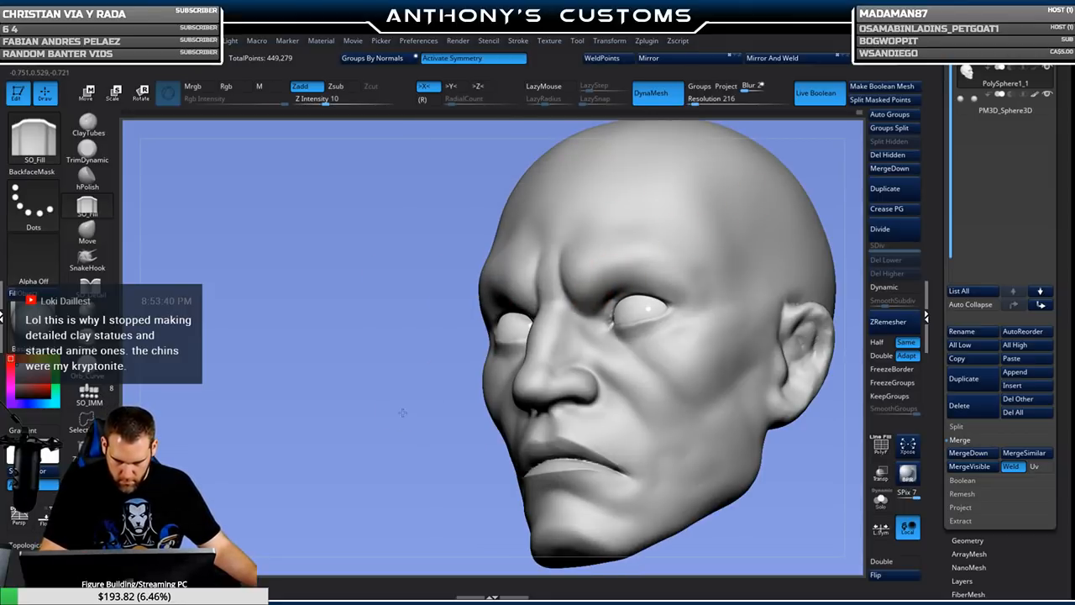
{"action": "left_click_drag", "start_coordinate": [403, 412], "coordinate": [460, 396], "text": "shift"}
{"action": "left_click_drag", "start_coordinate": [743, 378], "coordinate": [686, 371], "text": "alt"}
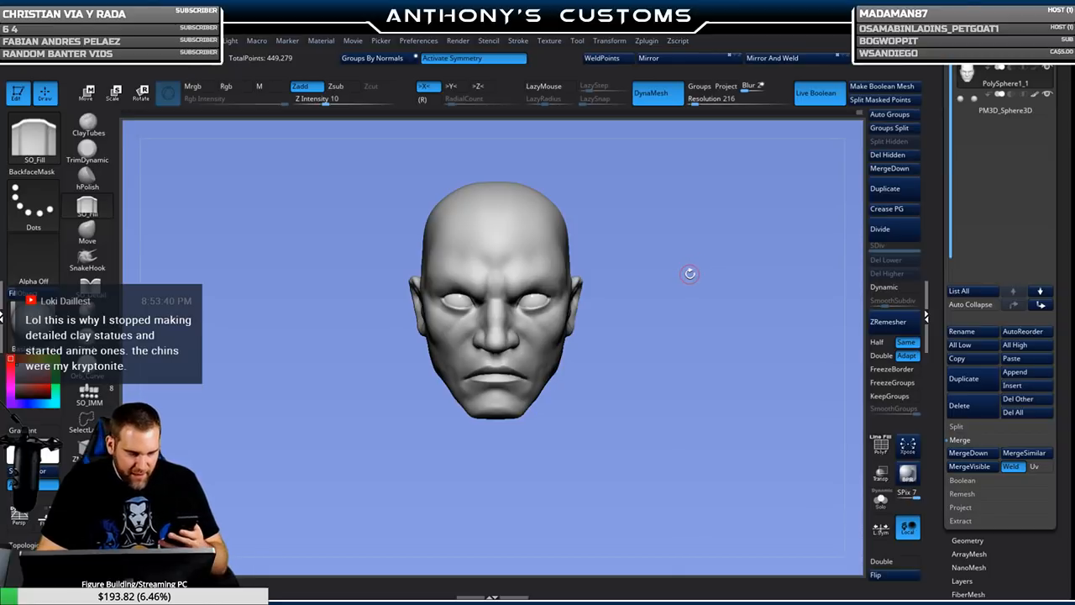
Pull the outer part of the lower eyelids into shape with the Move brush at an adjusted draw size.
{"action": "left_click_drag", "start_coordinate": [708, 340], "coordinate": [702, 460], "text": "alt"}
{"action": "left_click", "coordinate": [88, 235]}
{"action": "right_click", "coordinate": [691, 293]}
{"action": "left_click_drag", "start_coordinate": [694, 300], "coordinate": [685, 321]}
{"action": "left_click_drag", "start_coordinate": [544, 324], "coordinate": [543, 317]}
{"action": "left_click_drag", "start_coordinate": [724, 351], "coordinate": [714, 339]}
{"action": "left_click_drag", "start_coordinate": [542, 319], "coordinate": [538, 317]}
{"action": "left_click_drag", "start_coordinate": [737, 341], "coordinate": [566, 314]}
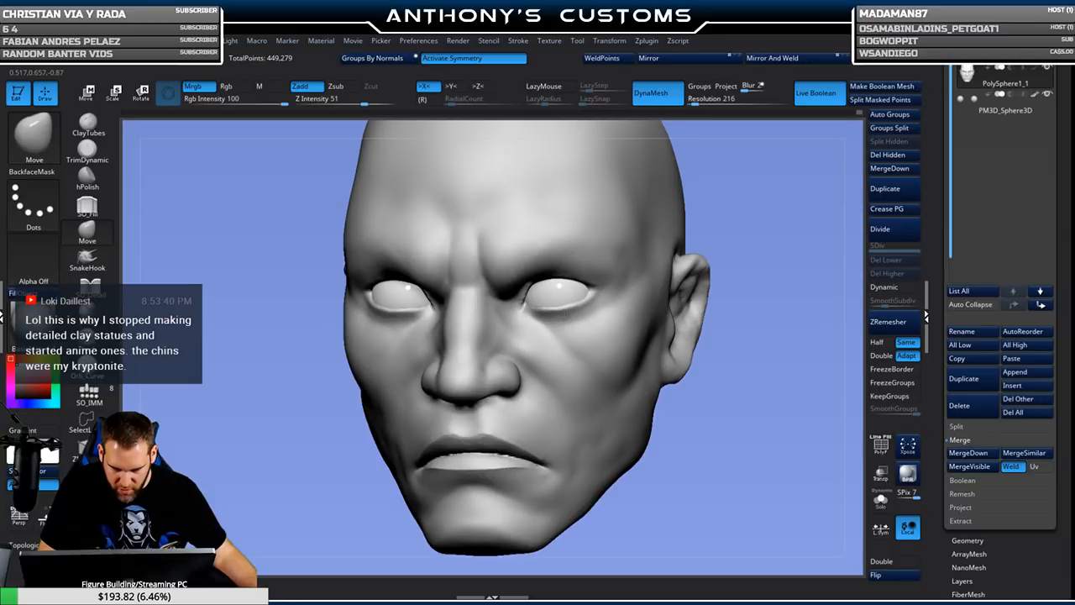
Refine the outer and inner eye corners with the Move brush and update the head's DynaMesh at resolution 216.
{"action": "right_click", "coordinate": [766, 298]}
{"action": "left_click_drag", "start_coordinate": [808, 294], "coordinate": [628, 288]}
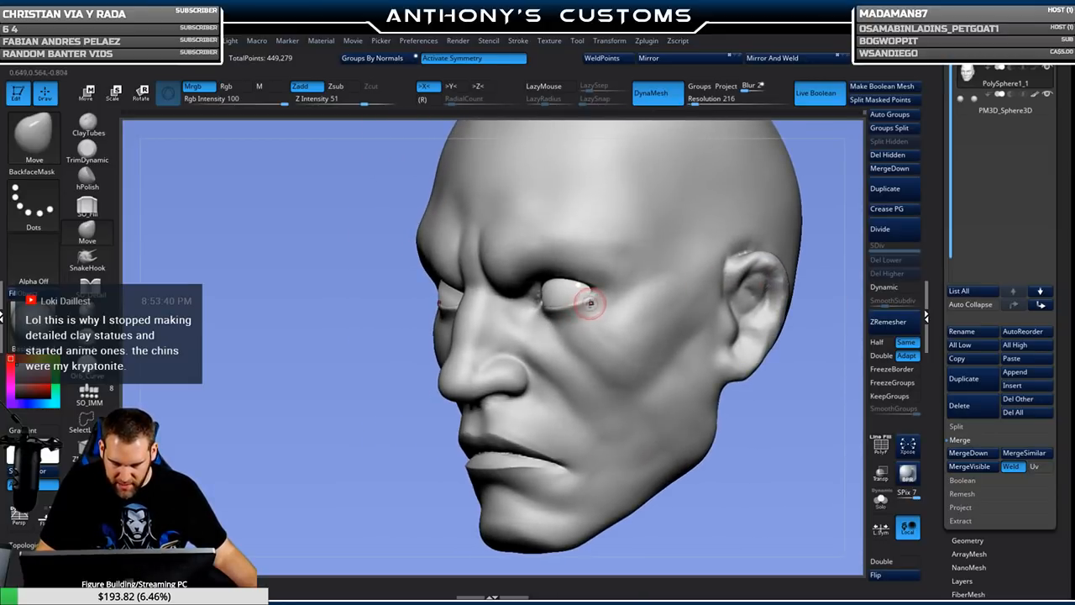
{"action": "left_click_drag", "start_coordinate": [764, 426], "coordinate": [802, 416]}
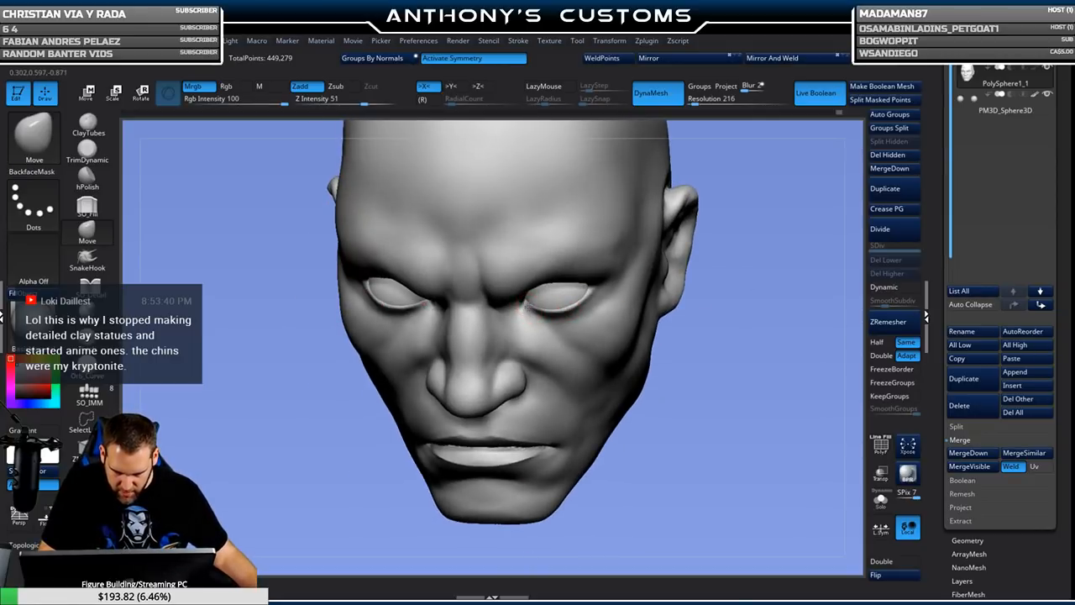
{"action": "mouse_move", "coordinate": [520, 301]}
{"action": "right_mouse_down"}
{"action": "mouse_move", "coordinate": [554, 319]}
{"action": "mouse_move", "coordinate": [517, 306]}
{"action": "mouse_move", "coordinate": [821, 211]}
{"action": "right_mouse_up"}
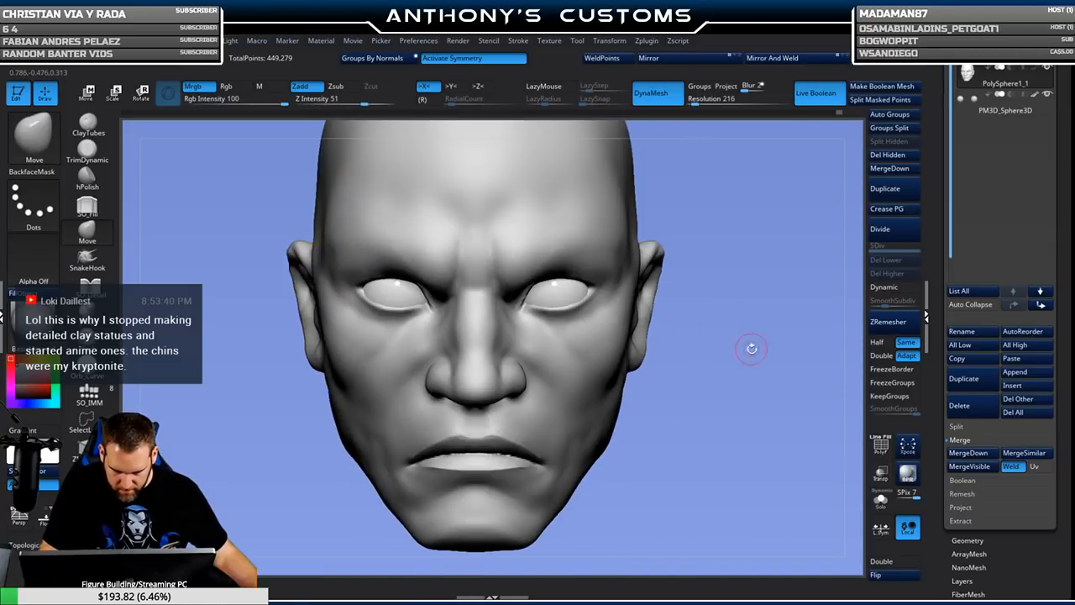
{"action": "right_click_drag", "start_coordinate": [751, 348], "coordinate": [657, 269], "text": "ctrl"}
{"action": "left_click_drag", "start_coordinate": [732, 209], "coordinate": [748, 194], "text": "ctrl"}
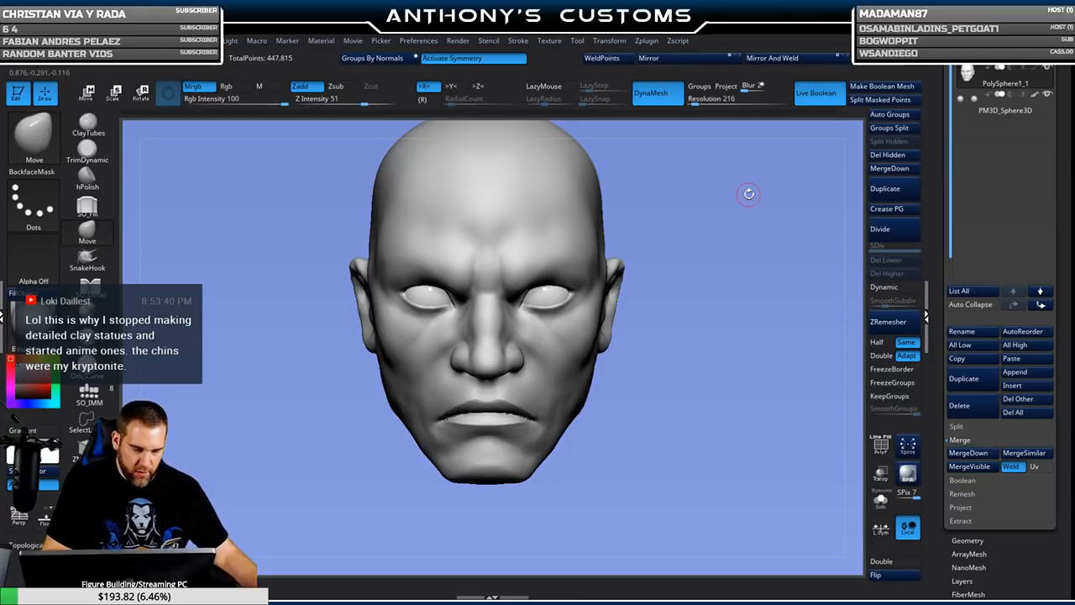
Work the planes of the nose with the TrimDynamic and SO_Fill brushes at adjusted draw sizes.
{"action": "mouse_move", "coordinate": [754, 268]}
{"action": "right_mouse_down"}
{"action": "mouse_move", "coordinate": [746, 339]}
{"action": "mouse_move", "coordinate": [745, 303]}
{"action": "mouse_move", "coordinate": [744, 324]}
{"action": "mouse_move", "coordinate": [702, 323]}
{"action": "right_mouse_up"}
{"action": "mouse_move", "coordinate": [737, 370]}
{"action": "right_mouse_down", "text": "ctrl"}
{"action": "mouse_move", "coordinate": [728, 300]}
{"action": "mouse_move", "coordinate": [703, 310]}
{"action": "mouse_move", "coordinate": [737, 331]}
{"action": "mouse_move", "coordinate": [744, 356]}
{"action": "mouse_move", "coordinate": [782, 349]}
{"action": "mouse_move", "coordinate": [762, 293]}
{"action": "mouse_move", "coordinate": [708, 379]}
{"action": "mouse_move", "coordinate": [713, 313]}
{"action": "mouse_move", "coordinate": [770, 324]}
{"action": "mouse_move", "coordinate": [713, 403]}
{"action": "mouse_move", "coordinate": [708, 370]}
{"action": "mouse_move", "coordinate": [684, 391]}
{"action": "mouse_move", "coordinate": [676, 490]}
{"action": "mouse_move", "coordinate": [749, 449]}
{"action": "right_mouse_up", "text": "ctrl"}
{"action": "left_click", "coordinate": [87, 149]}
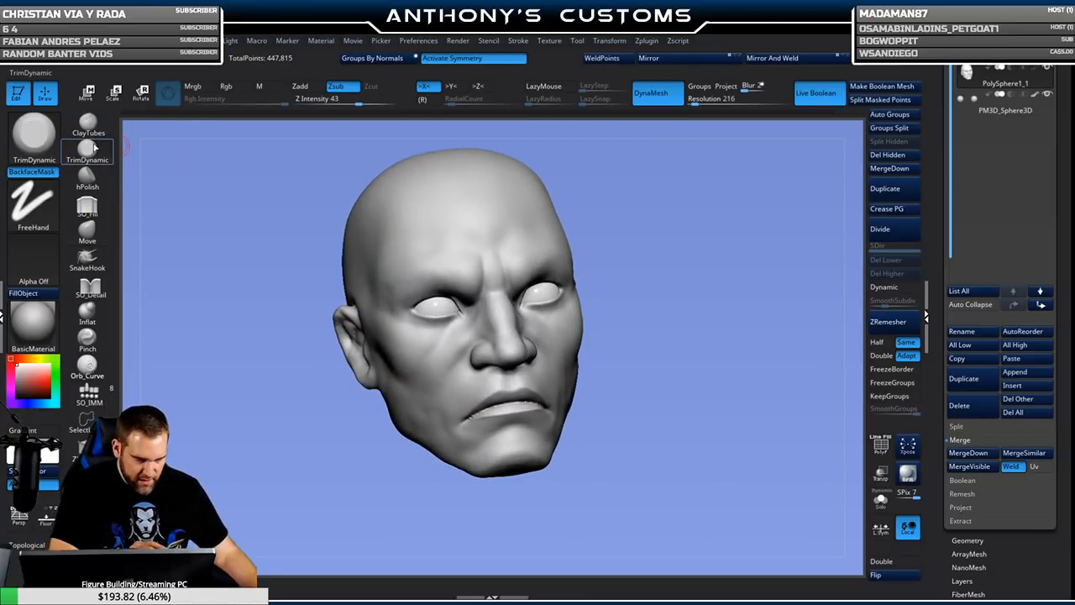
{"action": "key", "text": "space"}
{"action": "left_click_drag", "start_coordinate": [702, 267], "coordinate": [713, 254]}
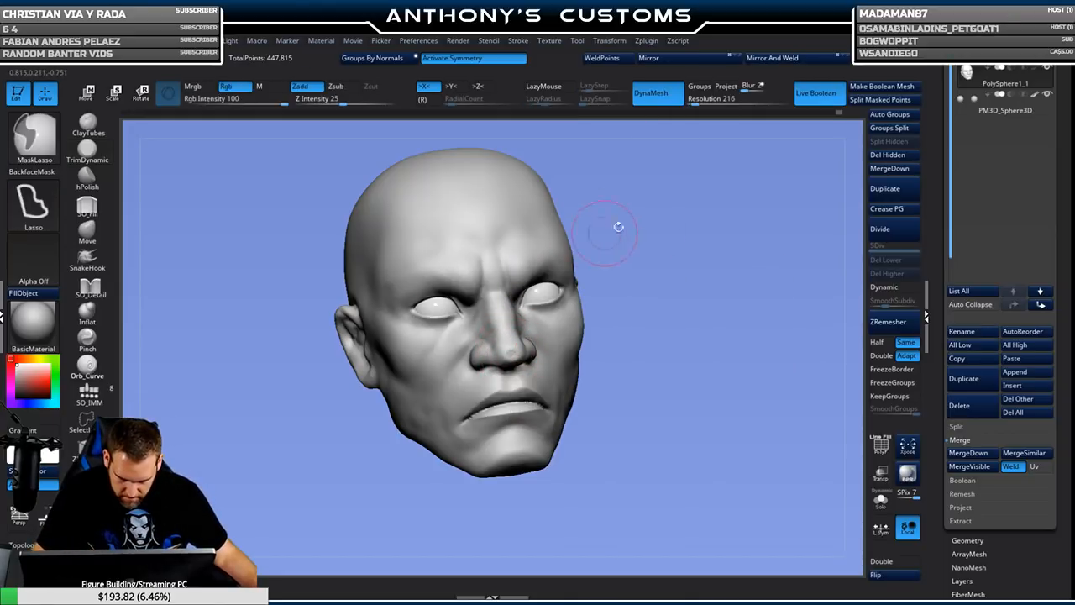
{"action": "left_click_drag", "start_coordinate": [724, 248], "coordinate": [655, 275], "text": "alt"}
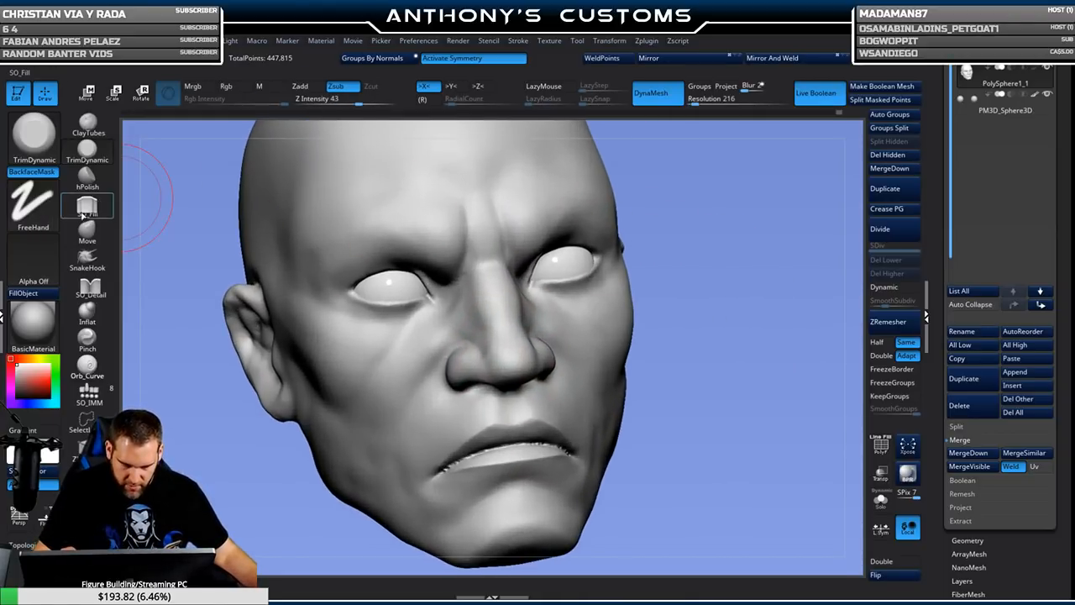
{"action": "left_click", "coordinate": [87, 207]}
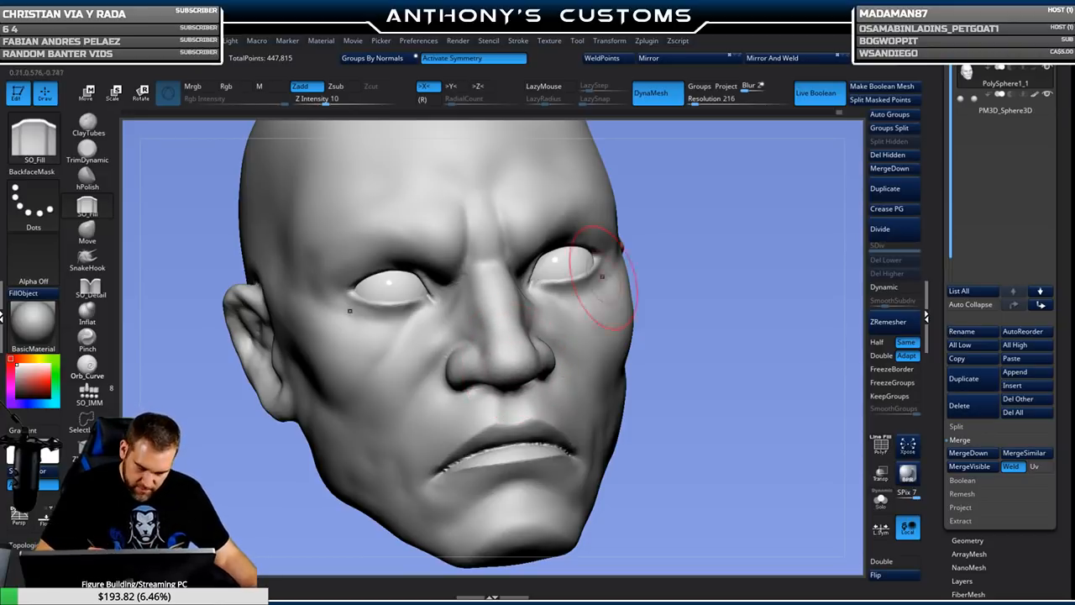
{"action": "key", "text": "space"}
{"action": "right_click_drag", "start_coordinate": [515, 366], "coordinate": [526, 365]}
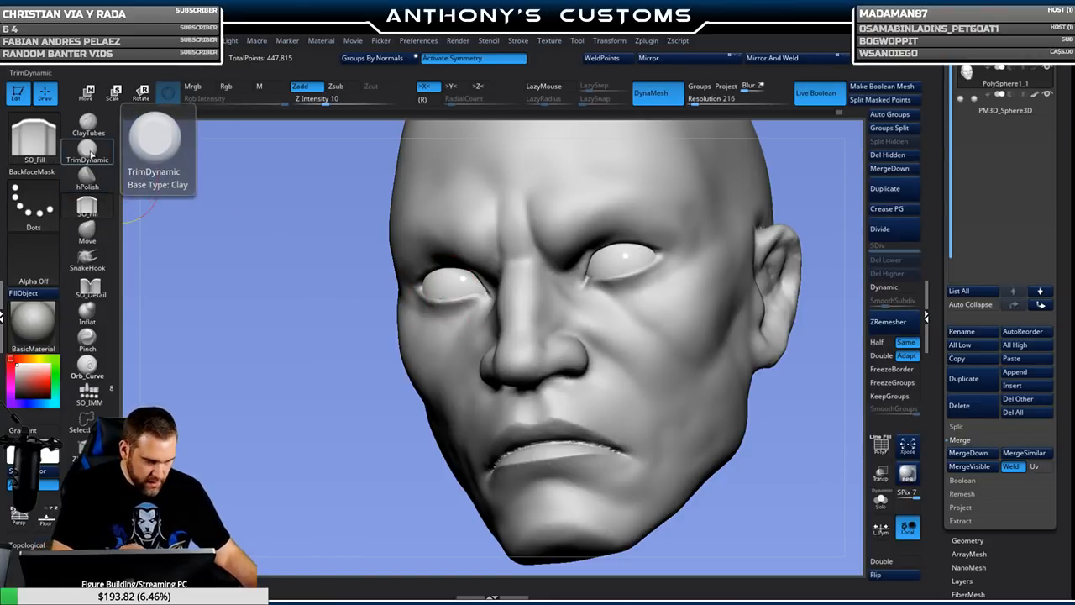
Polish the bridge and sides of the nose with the hPolish brush from several angles.
{"action": "left_click", "coordinate": [88, 178]}
{"action": "right_click_drag", "start_coordinate": [391, 480], "coordinate": [511, 335]}
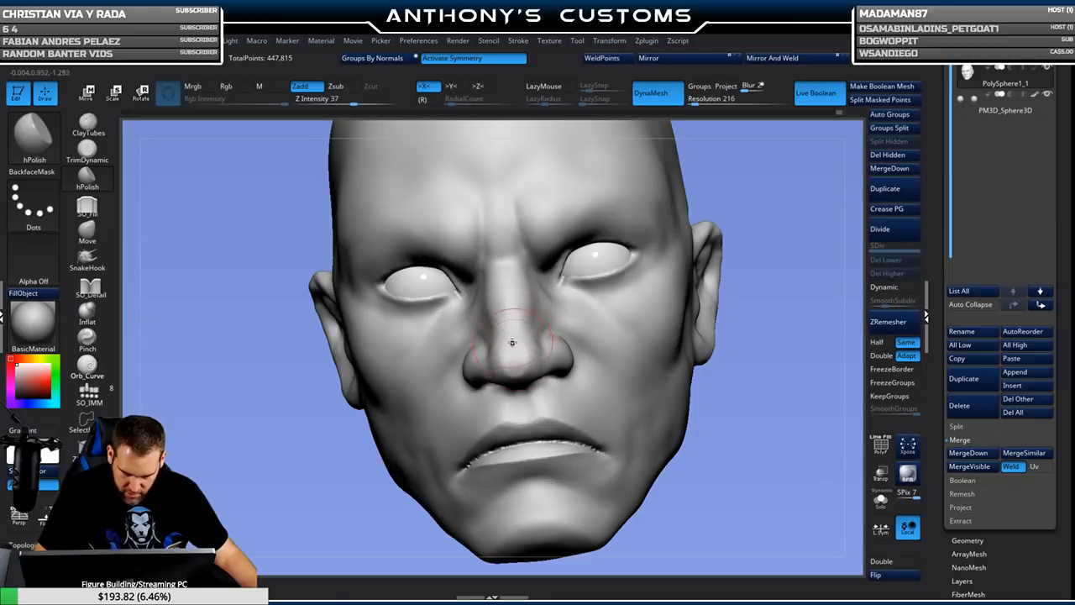
{"action": "right_click_drag", "start_coordinate": [751, 261], "coordinate": [762, 215]}
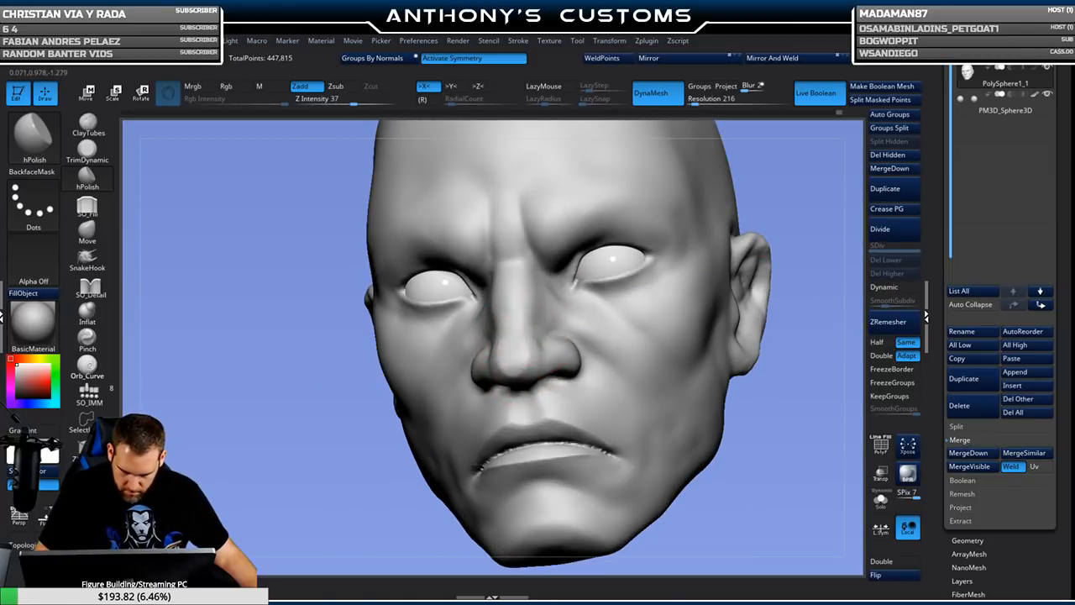
{"action": "mouse_move", "coordinate": [379, 478]}
{"action": "right_mouse_down"}
{"action": "mouse_move", "coordinate": [671, 339]}
{"action": "mouse_move", "coordinate": [576, 316]}
{"action": "mouse_move", "coordinate": [511, 327]}
{"action": "right_mouse_up"}
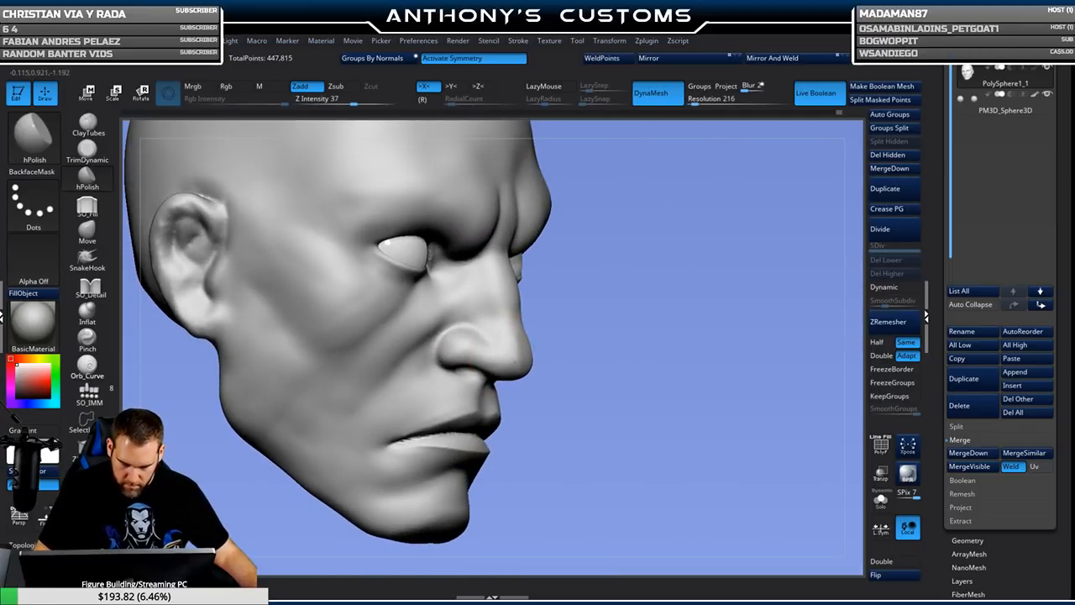
{"action": "right_click_drag", "start_coordinate": [633, 328], "coordinate": [509, 353]}
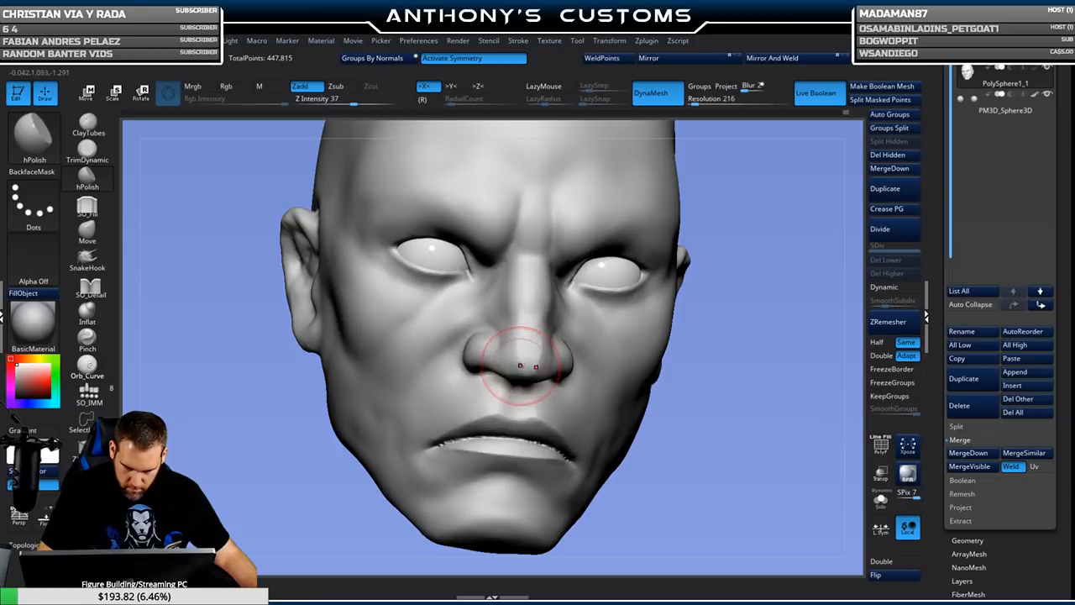
Reduce the draw size and polish the planes of the nose tip with the hPolish brush.
{"action": "right_click", "coordinate": [750, 246]}
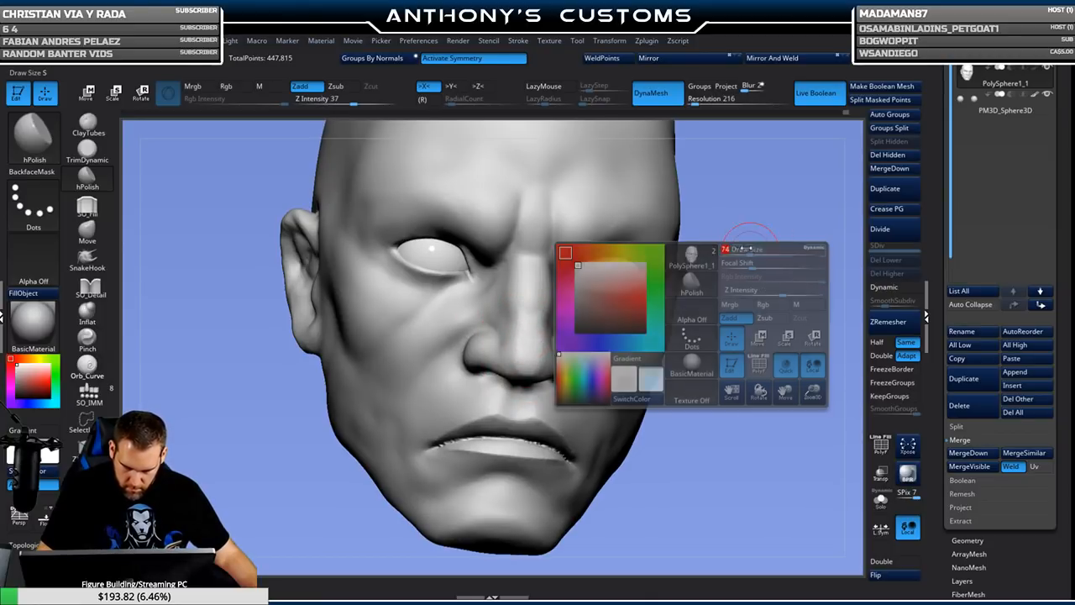
{"action": "mouse_move", "coordinate": [526, 367]}
{"action": "right_mouse_down"}
{"action": "mouse_move", "coordinate": [780, 210]}
{"action": "mouse_move", "coordinate": [529, 367]}
{"action": "right_mouse_up"}
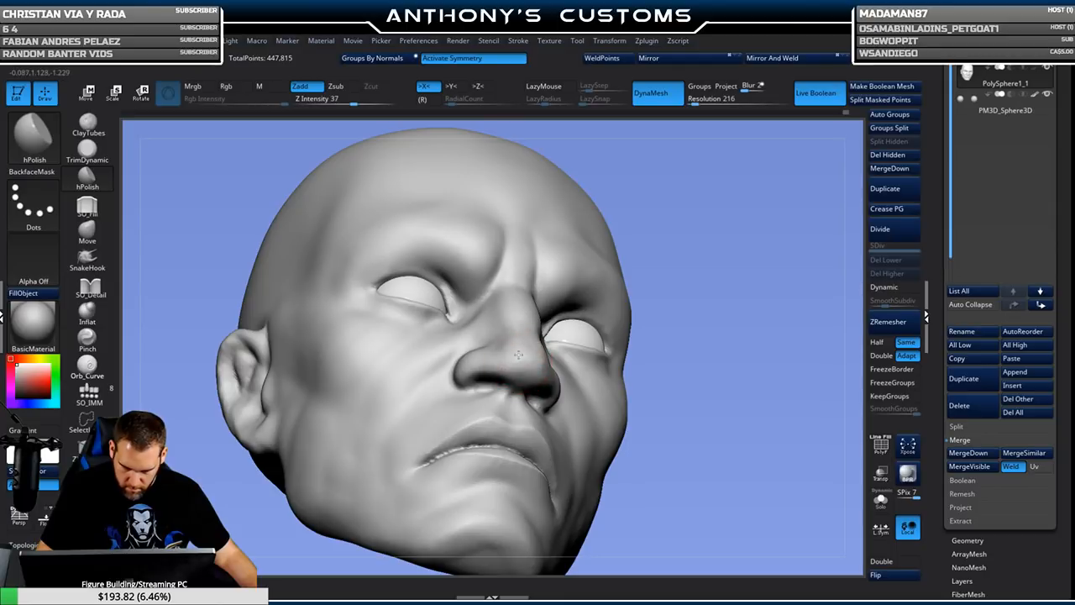
{"action": "right_click_drag", "start_coordinate": [725, 273], "coordinate": [521, 340]}
{"action": "right_click_drag", "start_coordinate": [705, 272], "coordinate": [732, 310]}
{"action": "mouse_move", "coordinate": [754, 400]}
{"action": "right_mouse_down", "text": "ctrl"}
{"action": "mouse_move", "coordinate": [731, 348]}
{"action": "mouse_move", "coordinate": [719, 343]}
{"action": "mouse_move", "coordinate": [703, 397]}
{"action": "mouse_move", "coordinate": [739, 387]}
{"action": "mouse_move", "coordinate": [710, 374]}
{"action": "mouse_move", "coordinate": [686, 384]}
{"action": "mouse_move", "coordinate": [614, 298]}
{"action": "right_mouse_up", "text": "ctrl"}
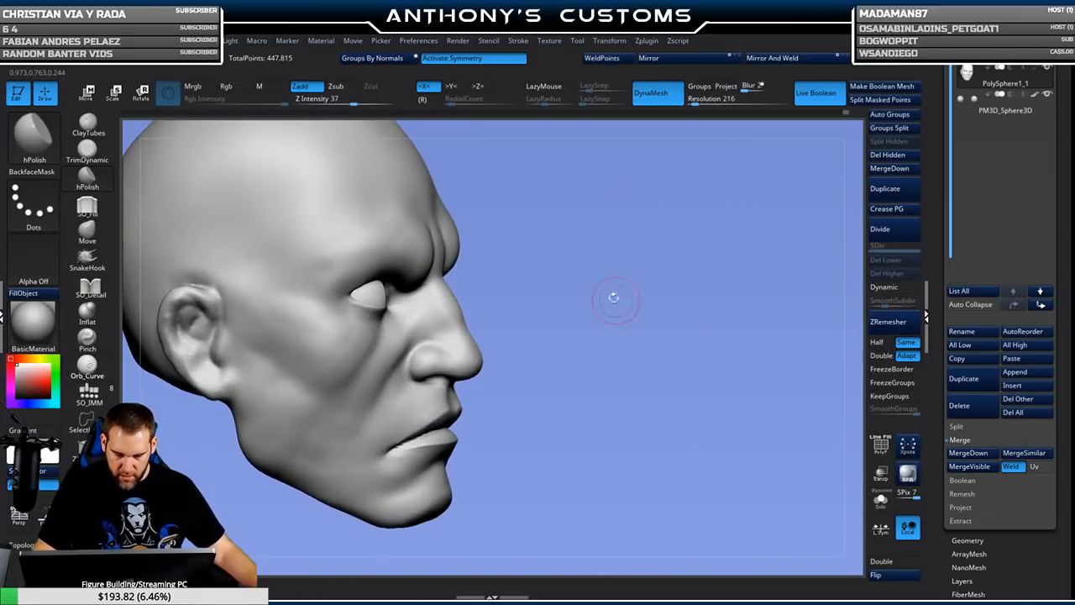
Fill in the transition between the inner cheek and the side of the nose with the SO_Fill brush at an adjusted draw size.
{"action": "left_click", "coordinate": [88, 206]}
{"action": "right_click_drag", "start_coordinate": [489, 287], "coordinate": [491, 308]}
{"action": "key", "text": "space"}
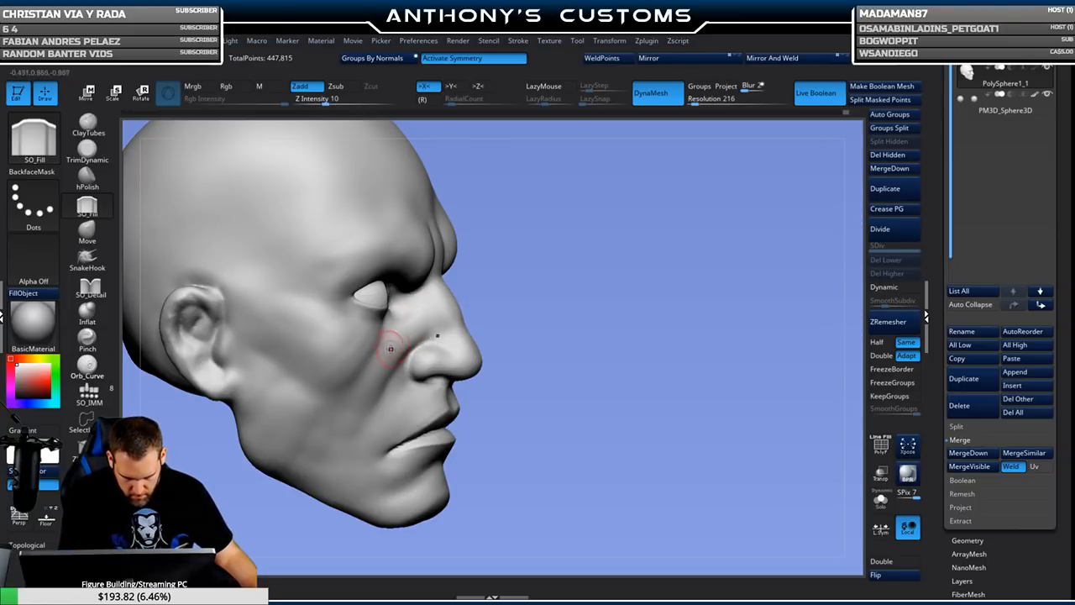
{"action": "left_click_drag", "start_coordinate": [664, 283], "coordinate": [719, 179], "text": "shift"}
{"action": "mouse_move", "coordinate": [709, 286]}
{"action": "left_mouse_down"}
{"action": "mouse_move", "coordinate": [696, 243]}
{"action": "mouse_move", "coordinate": [759, 268]}
{"action": "mouse_move", "coordinate": [779, 257]}
{"action": "mouse_move", "coordinate": [744, 283]}
{"action": "mouse_move", "coordinate": [731, 268]}
{"action": "left_mouse_up"}
Switch to the SO_Detail brush at an adjusted draw size and update the head's DynaMesh at resolution 216.
{"action": "left_click", "coordinate": [87, 287]}
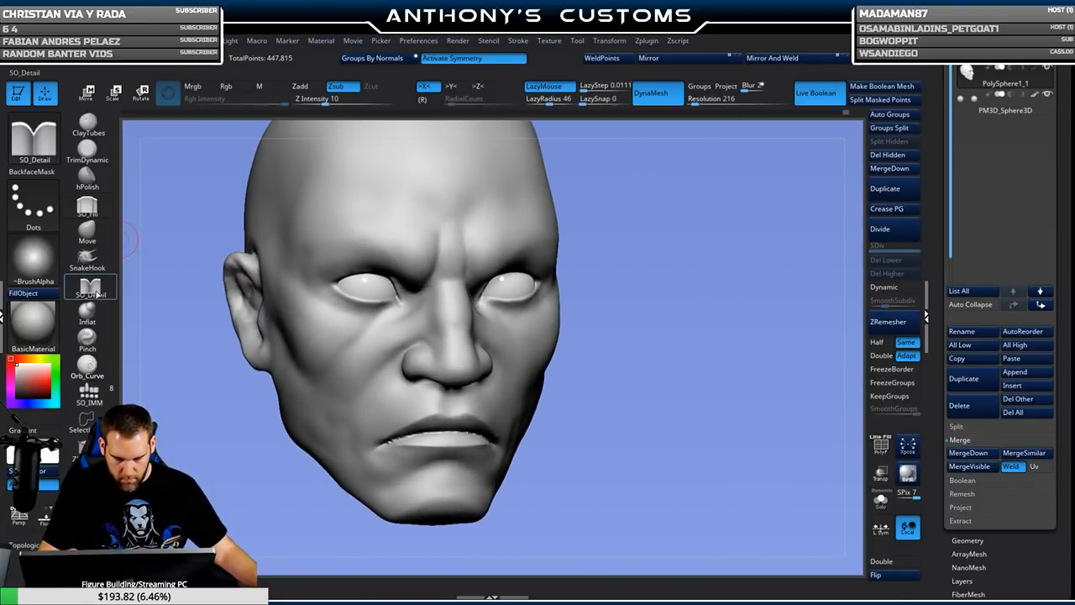
{"action": "key", "text": "space"}
{"action": "left_click_drag", "start_coordinate": [713, 249], "coordinate": [737, 265]}
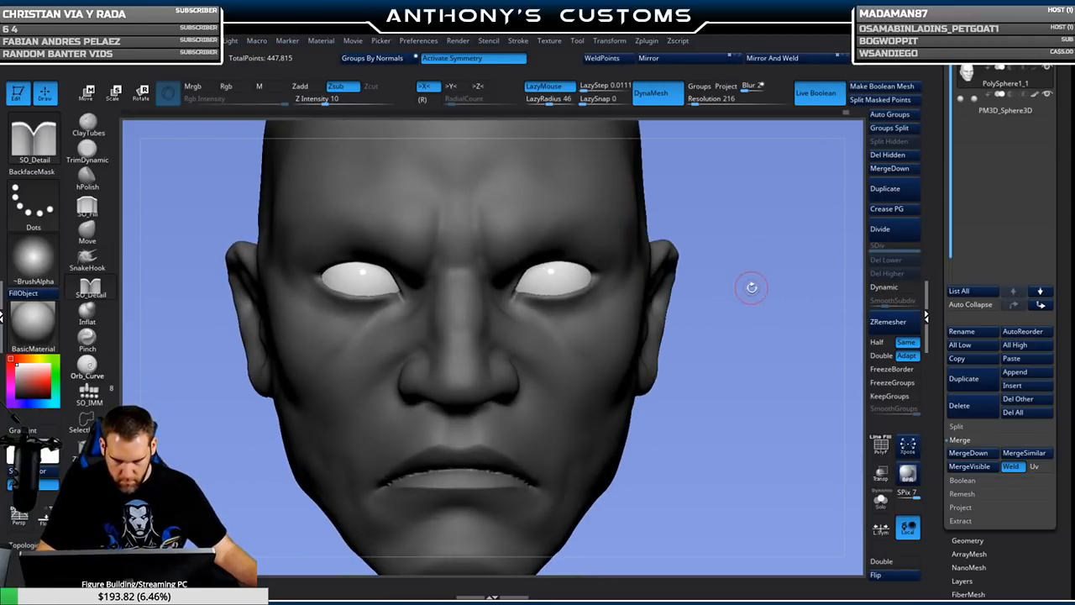
{"action": "left_click", "coordinate": [761, 298], "text": "ctrl"}
{"action": "key", "text": "ctrl"}
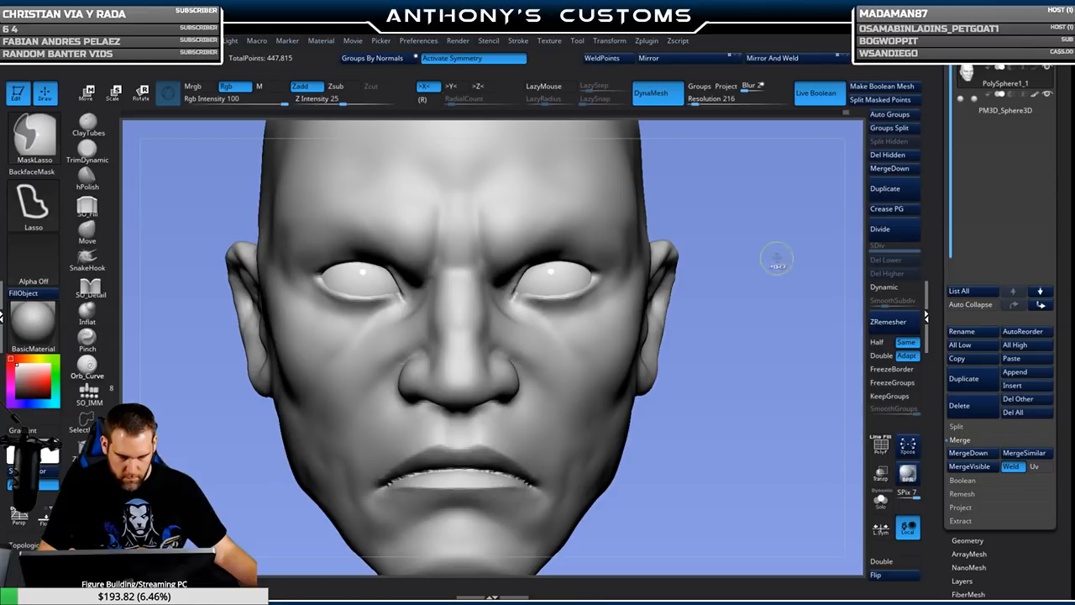
{"action": "left_click_drag", "start_coordinate": [775, 265], "coordinate": [816, 215], "text": "ctrl"}
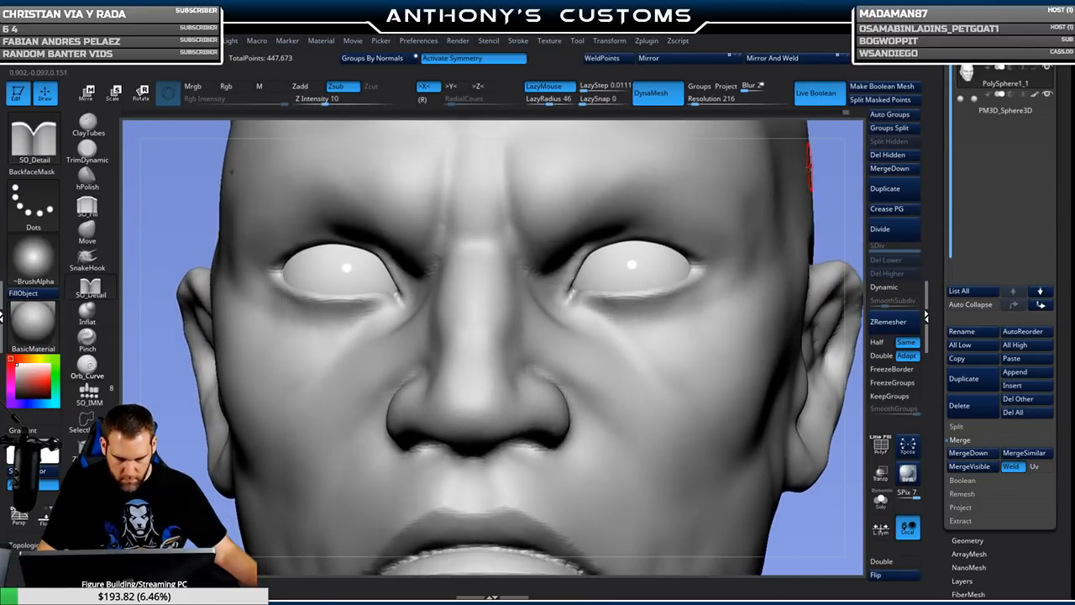
Carve the inner eye corners and the creases along the upper and lower eyelids with the SO_Detail brush.
{"action": "key", "text": "space"}
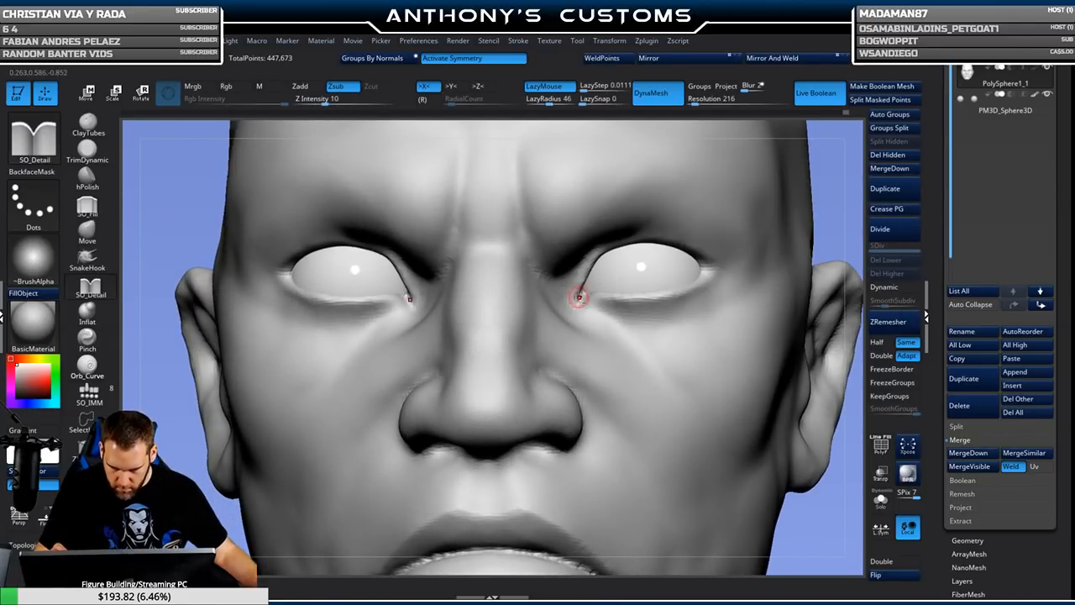
{"action": "left_click_drag", "start_coordinate": [572, 300], "coordinate": [587, 268]}
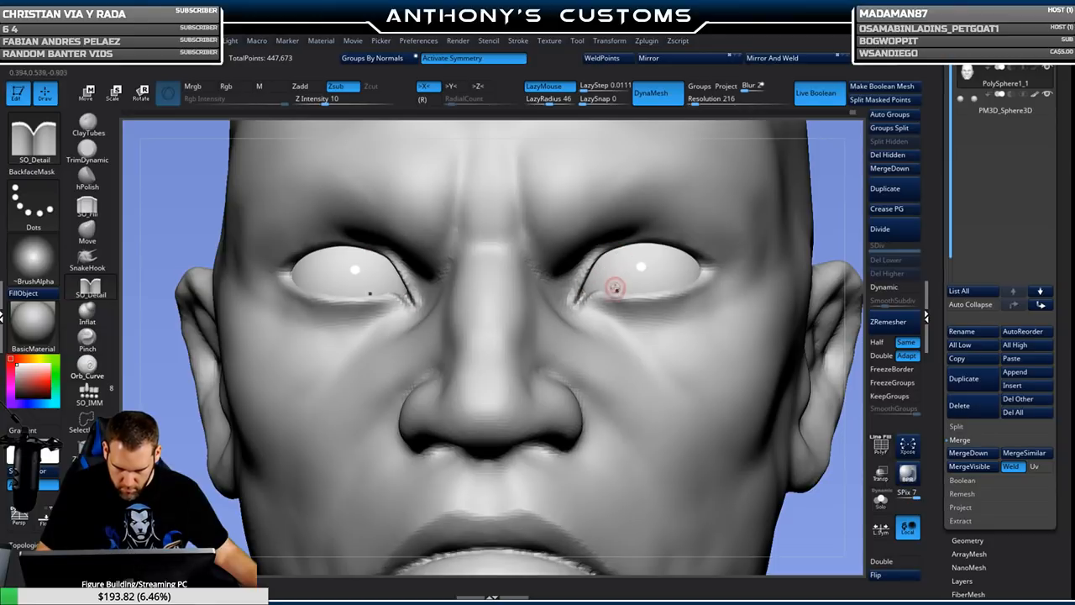
{"action": "left_click_drag", "start_coordinate": [639, 297], "coordinate": [697, 285]}
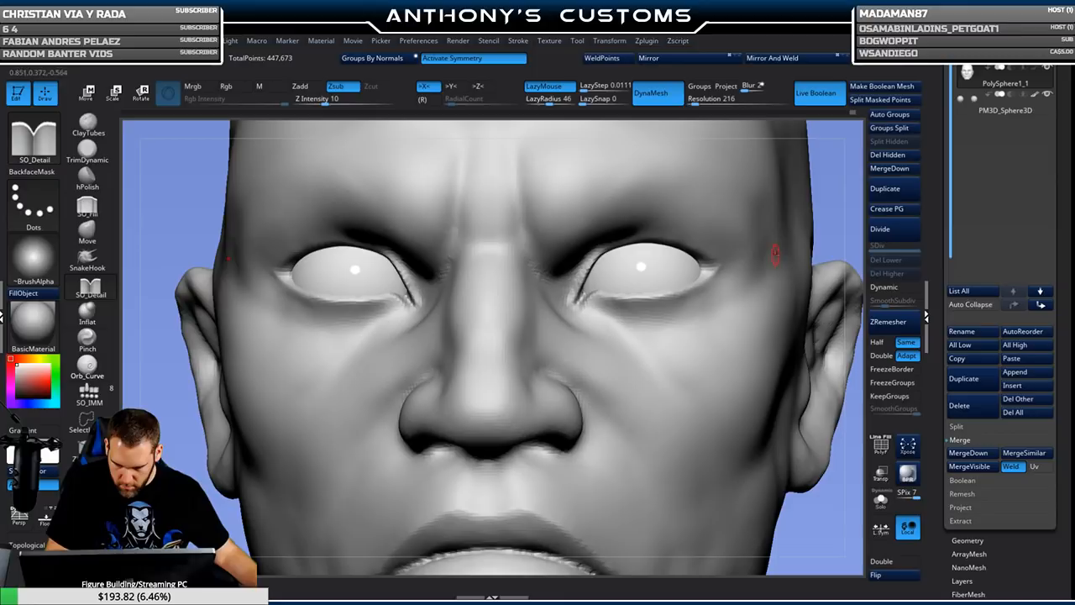
{"action": "right_click_drag", "start_coordinate": [597, 304], "coordinate": [602, 304]}
{"action": "key", "text": "space"}
{"action": "left_click", "coordinate": [598, 302]}
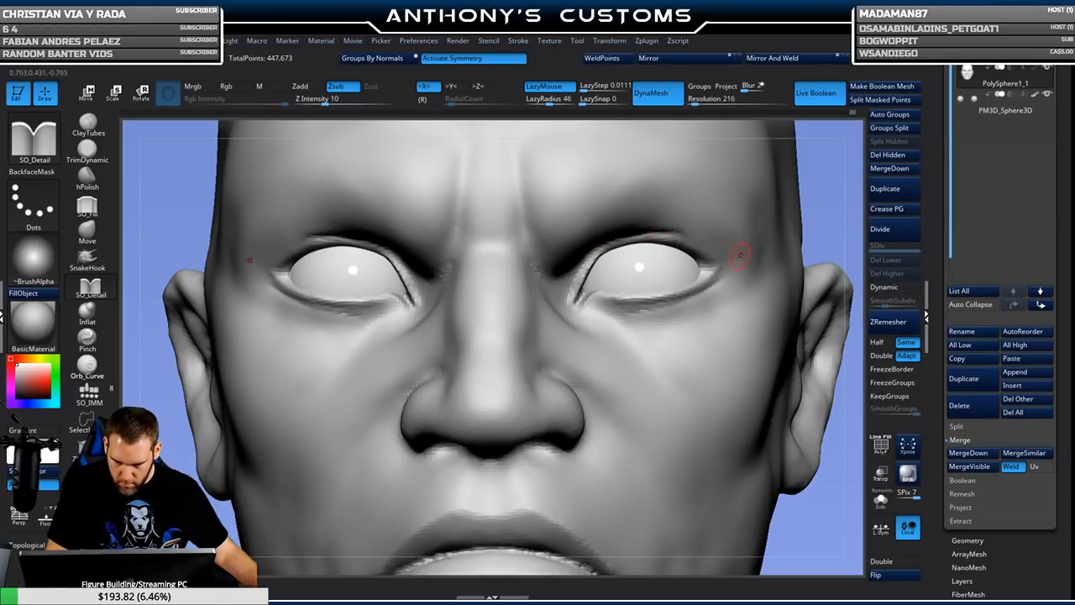
Smooth the skin beneath the lower eyelids to soften the creases out to the outer eye corners.
{"action": "left_click_drag", "start_coordinate": [628, 319], "coordinate": [714, 287], "text": "shift"}
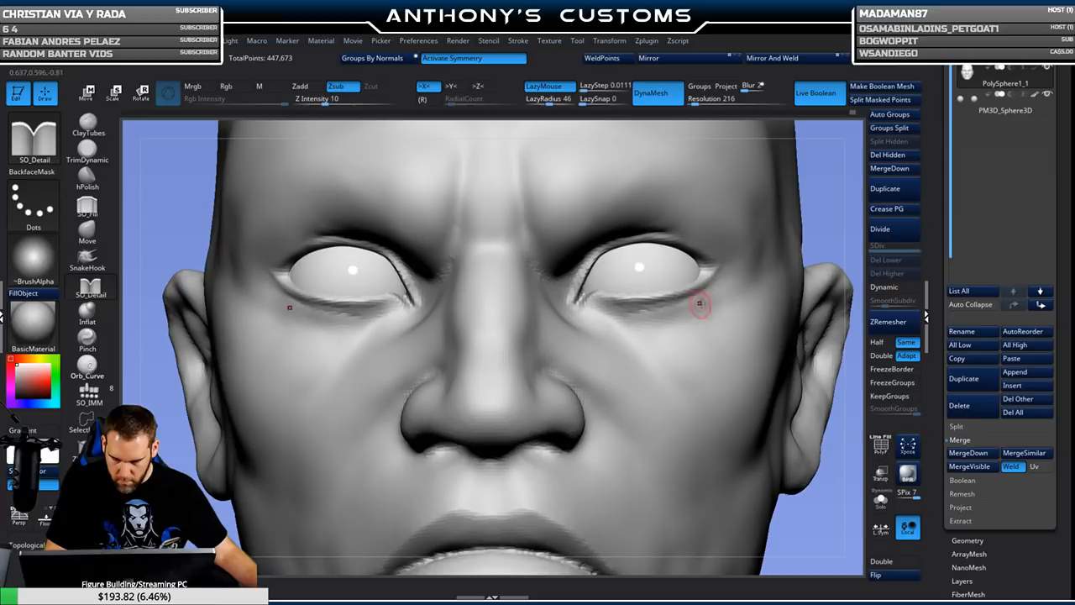
{"action": "left_click_drag", "start_coordinate": [627, 326], "coordinate": [727, 293], "text": "shift"}
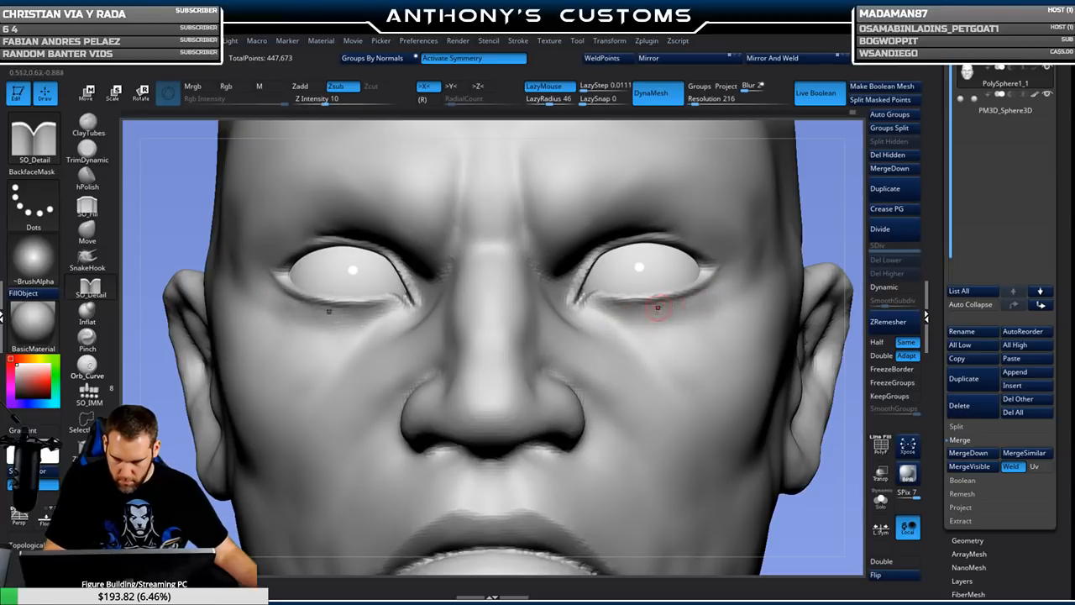
{"action": "mouse_move", "coordinate": [708, 285]}
{"action": "left_mouse_down"}
{"action": "mouse_move", "coordinate": [631, 331]}
{"action": "mouse_move", "coordinate": [724, 289]}
{"action": "mouse_move", "coordinate": [707, 302]}
{"action": "left_mouse_up"}
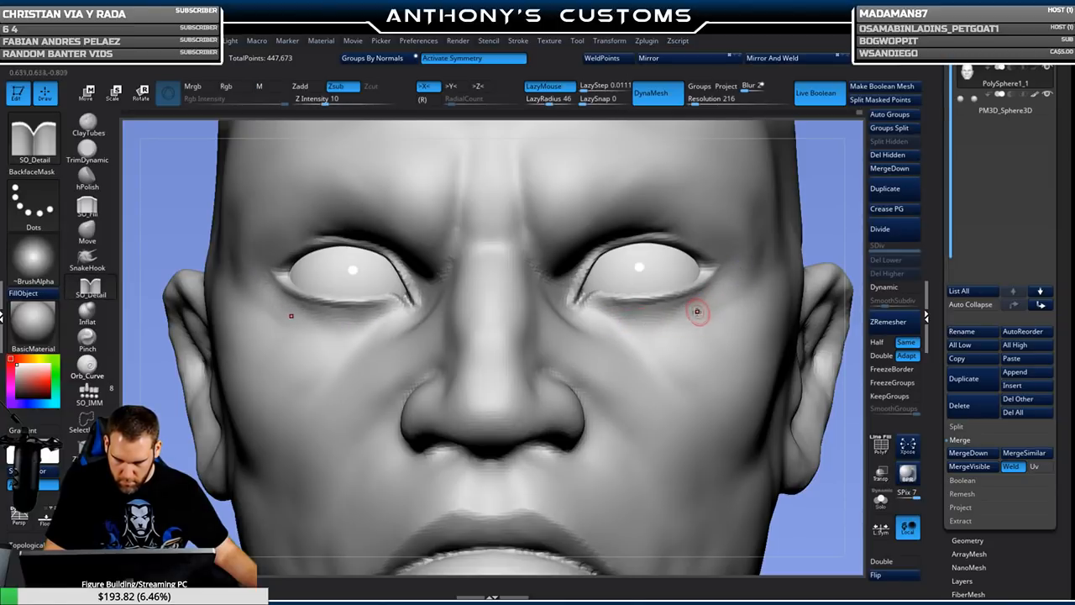
Adjust the sides of the head around the temples and ears with the Move brush at varied draw sizes.
{"action": "key", "text": "f"}
{"action": "left_click_drag", "start_coordinate": [714, 282], "coordinate": [763, 280]}
{"action": "mouse_move", "coordinate": [749, 331]}
{"action": "left_mouse_down"}
{"action": "mouse_move", "coordinate": [739, 305]}
{"action": "mouse_move", "coordinate": [745, 324]}
{"action": "left_mouse_up"}
{"action": "left_click", "coordinate": [87, 227]}
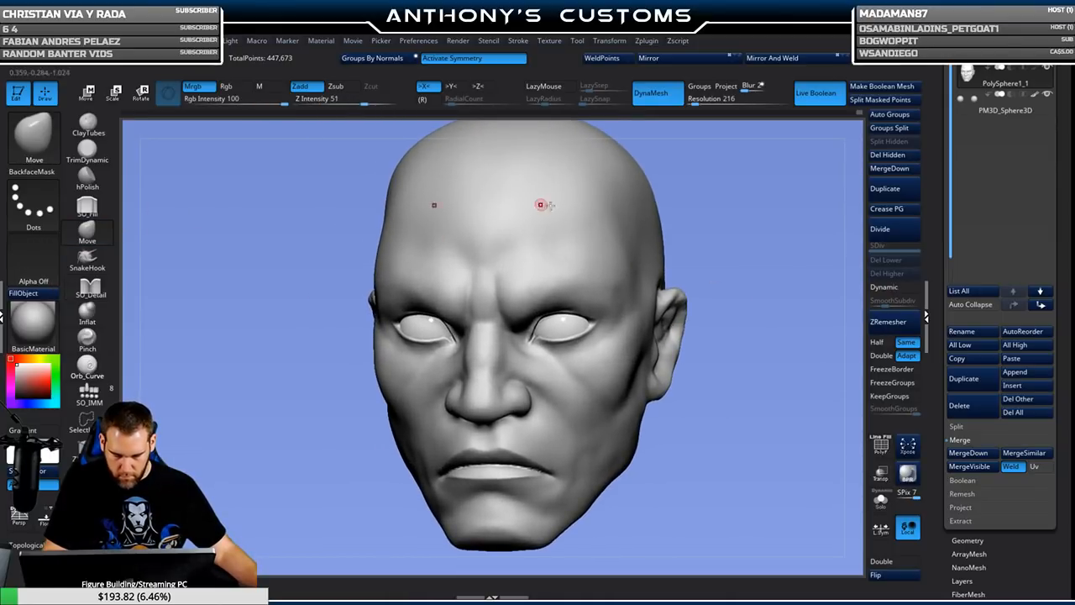
{"action": "key", "text": "space"}
{"action": "left_click_drag", "start_coordinate": [747, 261], "coordinate": [683, 294]}
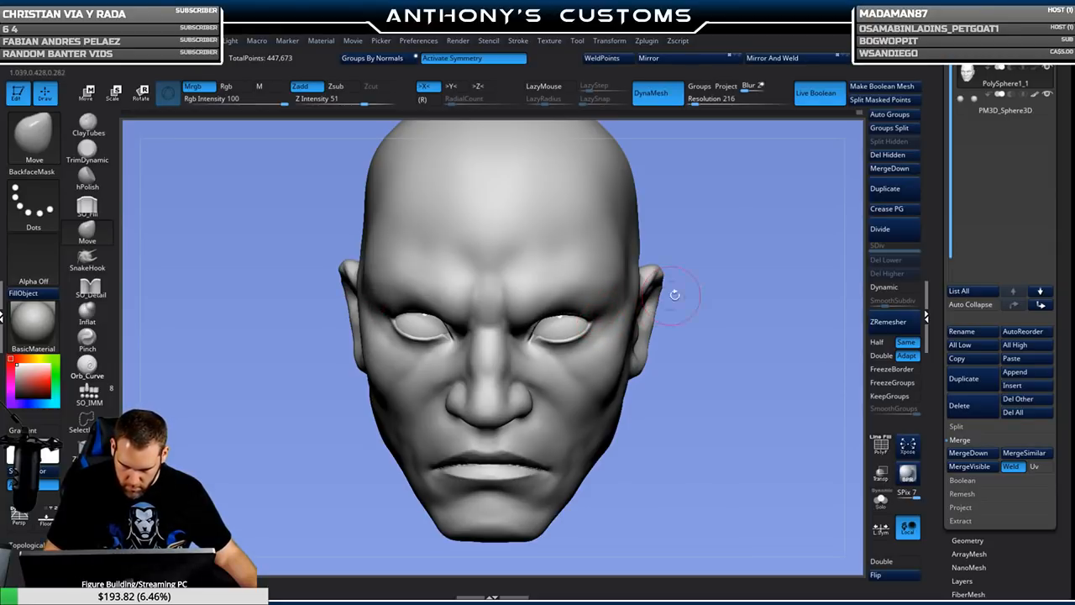
{"action": "left_click_drag", "start_coordinate": [672, 293], "coordinate": [684, 289]}
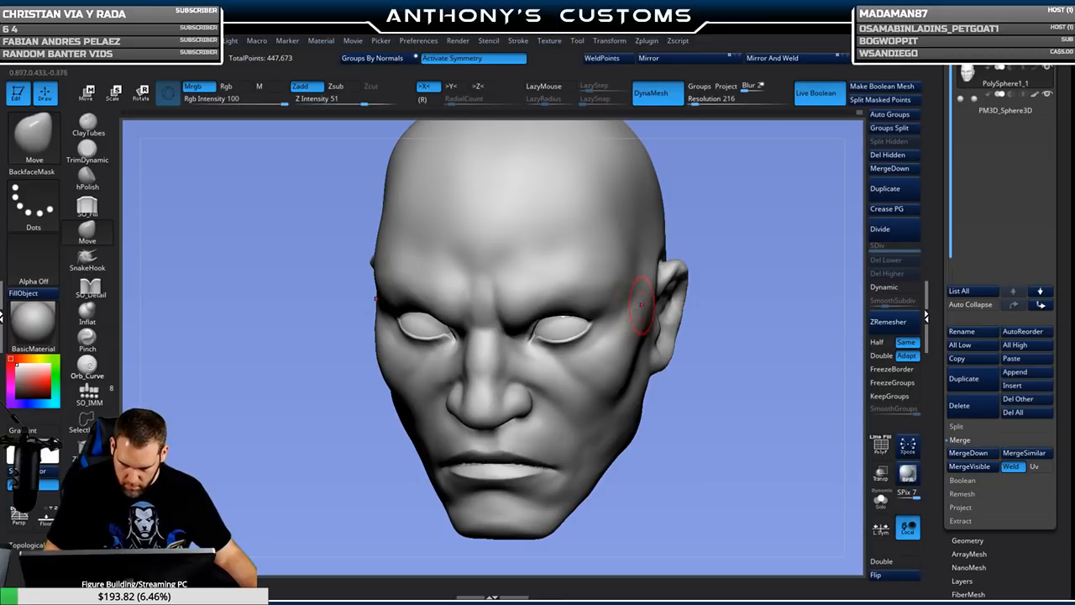
{"action": "left_click_drag", "start_coordinate": [690, 332], "coordinate": [681, 338]}
{"action": "key", "text": "space"}
{"action": "left_click_drag", "start_coordinate": [742, 262], "coordinate": [749, 262]}
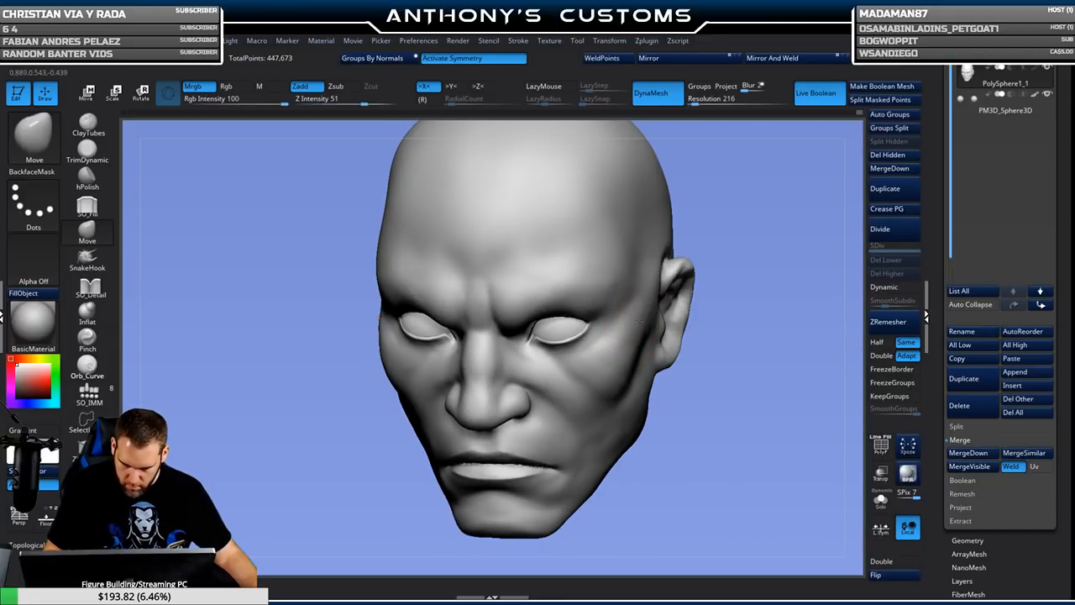
{"action": "left_click_drag", "start_coordinate": [722, 298], "coordinate": [758, 283], "text": "shift"}
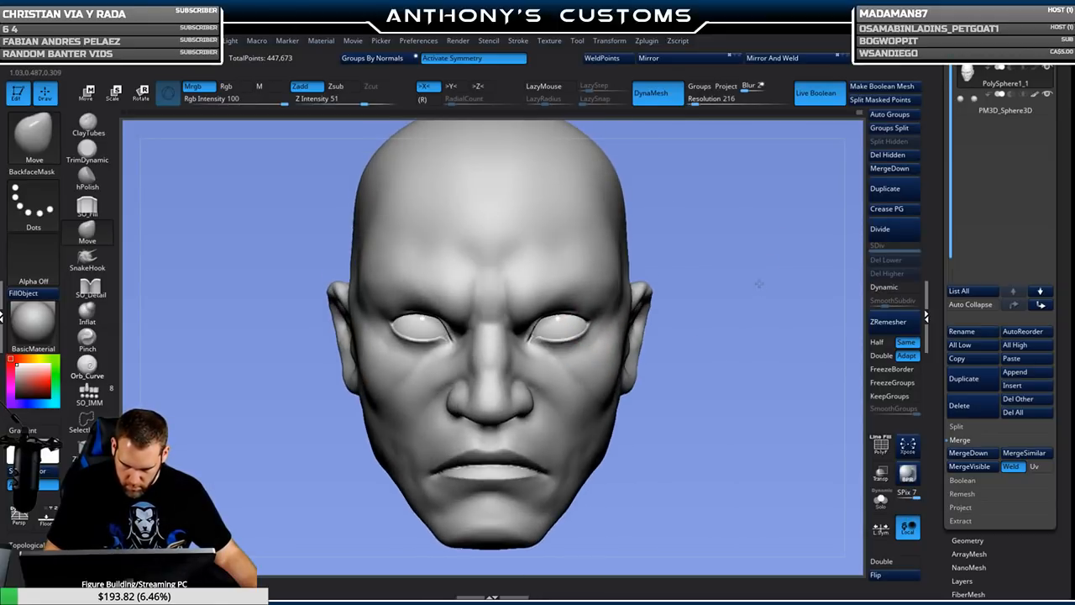
Load the SmoothDirectional brush from the Smooth folder of the LightBox brush library.
{"action": "mouse_move", "coordinate": [722, 392]}
{"action": "left_mouse_down", "text": "alt"}
{"action": "mouse_move", "coordinate": [694, 372]}
{"action": "mouse_move", "coordinate": [698, 427]}
{"action": "mouse_move", "coordinate": [725, 425]}
{"action": "left_mouse_up", "text": "alt"}
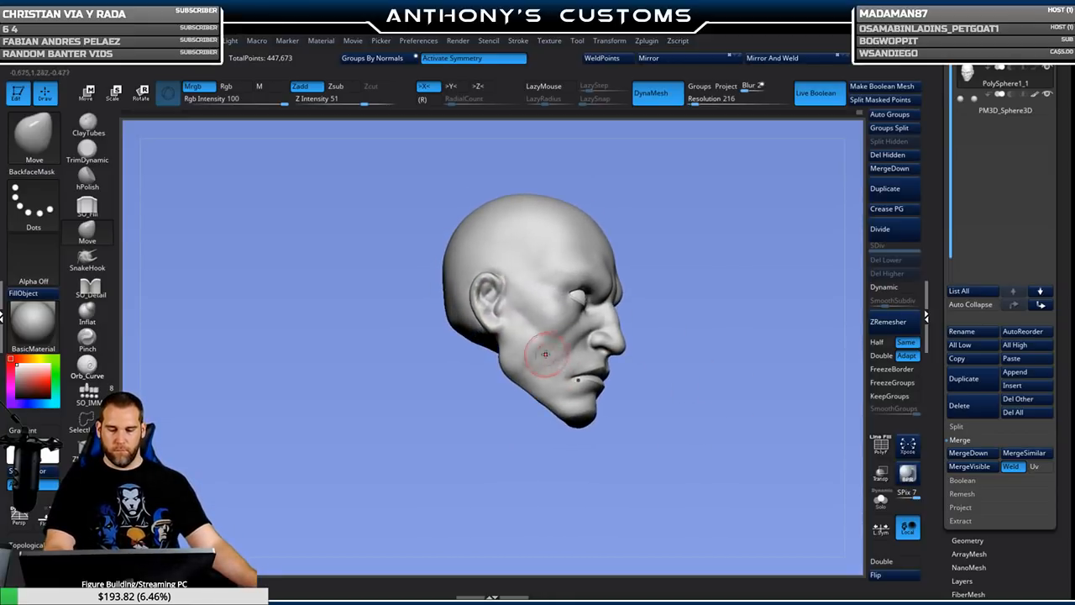
{"action": "key", "text": "b"}
{"action": "key", "text": "Escape"}
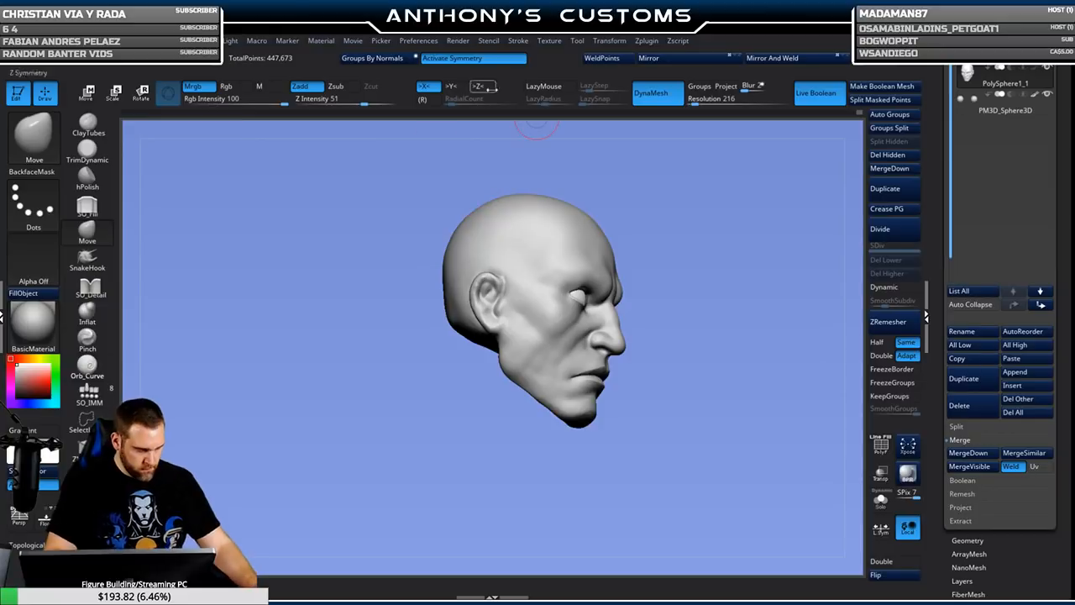
{"action": "key", "text": "comma"}
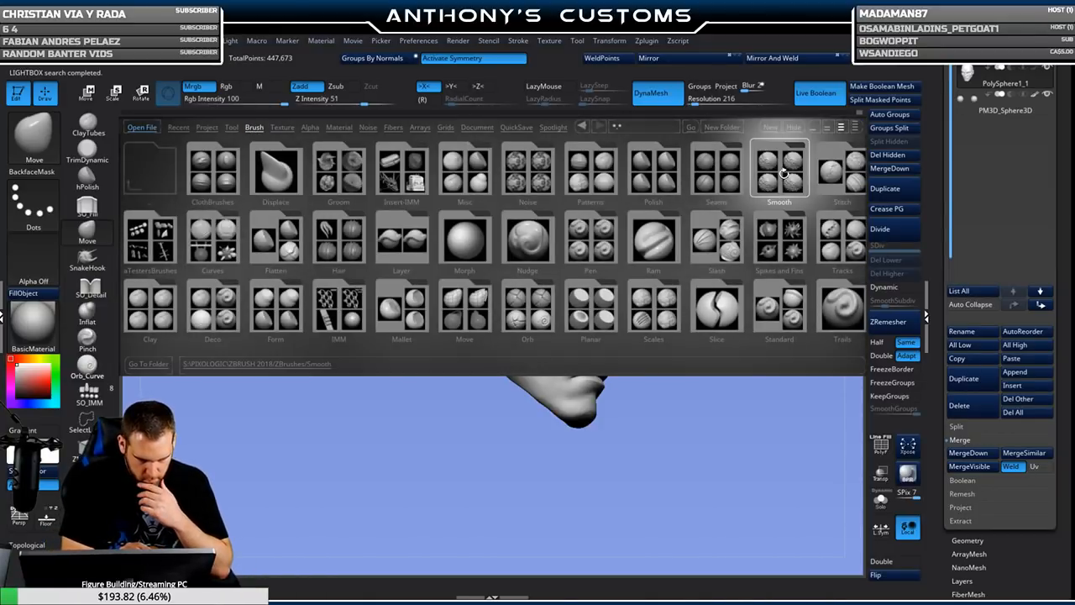
{"action": "left_click", "coordinate": [782, 173]}
{"action": "double_click", "coordinate": [343, 187]}
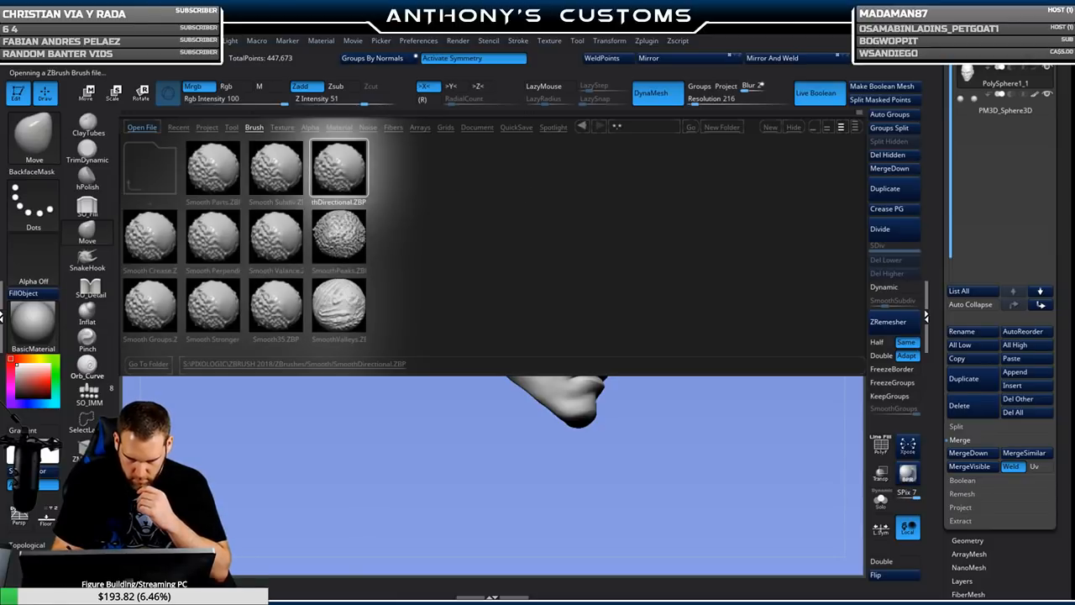
{"action": "left_click", "coordinate": [308, 209]}
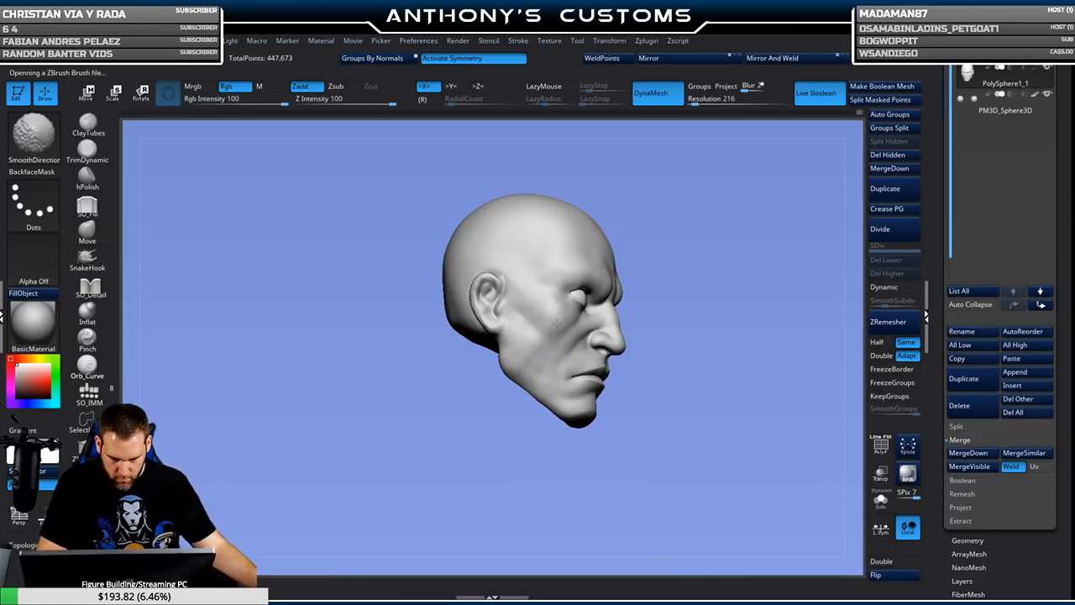
Smooth the cheek and the side of the nose with the SmoothDirectional brush at adjusted draw sizes.
{"action": "mouse_move", "coordinate": [679, 340]}
{"action": "left_mouse_down"}
{"action": "mouse_move", "coordinate": [733, 376]}
{"action": "mouse_move", "coordinate": [760, 361]}
{"action": "mouse_move", "coordinate": [775, 389]}
{"action": "mouse_move", "coordinate": [739, 422]}
{"action": "mouse_move", "coordinate": [662, 415]}
{"action": "mouse_move", "coordinate": [678, 413]}
{"action": "left_mouse_up"}
{"action": "mouse_move", "coordinate": [545, 330]}
{"action": "left_mouse_down", "text": "shift"}
{"action": "mouse_move", "coordinate": [584, 309]}
{"action": "mouse_move", "coordinate": [583, 273]}
{"action": "mouse_move", "coordinate": [597, 269]}
{"action": "left_mouse_up", "text": "shift"}
{"action": "mouse_move", "coordinate": [699, 338]}
{"action": "left_mouse_down"}
{"action": "mouse_move", "coordinate": [745, 356]}
{"action": "mouse_move", "coordinate": [697, 331]}
{"action": "mouse_move", "coordinate": [720, 327]}
{"action": "mouse_move", "coordinate": [691, 348]}
{"action": "left_mouse_up"}
{"action": "key", "text": "space"}
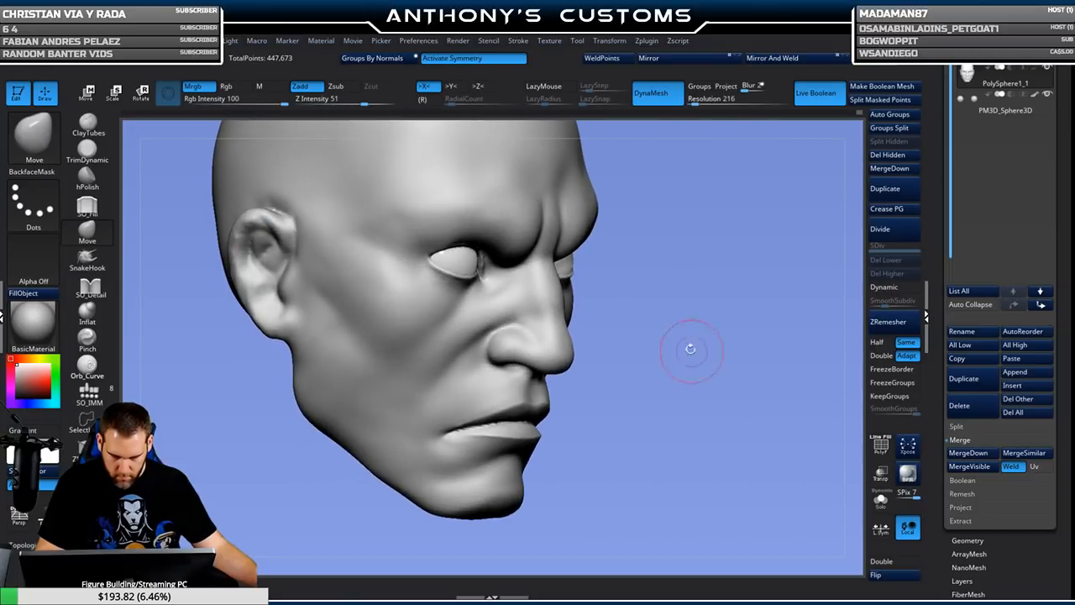
{"action": "key", "text": "space"}
{"action": "key", "text": "shift"}
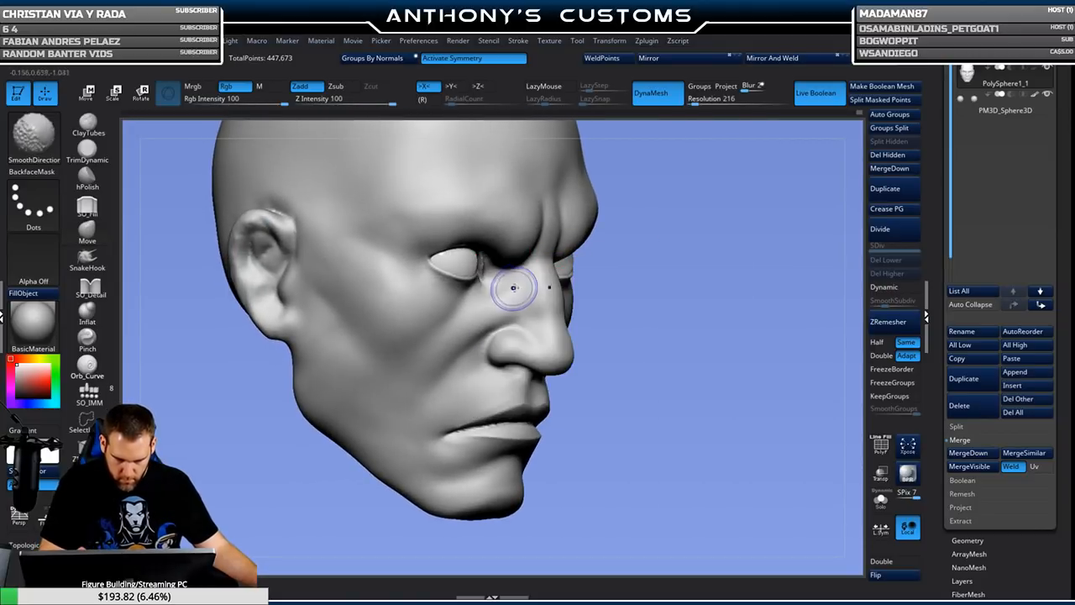
{"action": "mouse_move", "coordinate": [729, 267]}
{"action": "left_mouse_down"}
{"action": "mouse_move", "coordinate": [678, 257]}
{"action": "mouse_move", "coordinate": [724, 251]}
{"action": "mouse_move", "coordinate": [713, 288]}
{"action": "mouse_move", "coordinate": [744, 288]}
{"action": "mouse_move", "coordinate": [725, 266]}
{"action": "left_mouse_up"}
{"action": "key", "text": "space"}
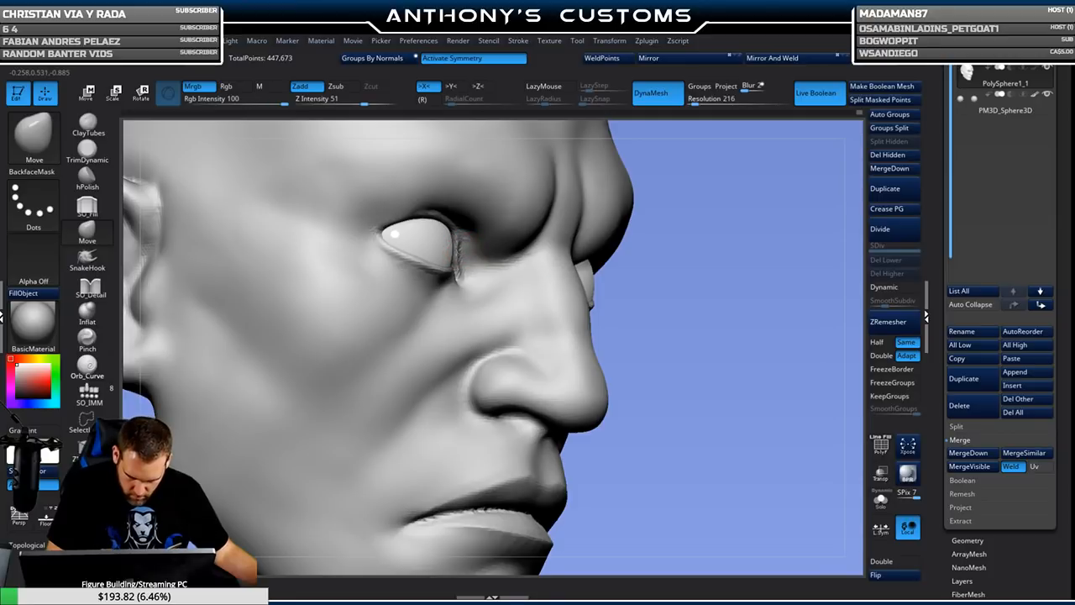
Refine the inner eye corners and lower eyelids with the Move brush from front and low angles.
{"action": "left_click_drag", "start_coordinate": [766, 278], "coordinate": [642, 284]}
{"action": "left_click_drag", "start_coordinate": [768, 282], "coordinate": [850, 285]}
{"action": "left_click_drag", "start_coordinate": [641, 260], "coordinate": [815, 288]}
{"action": "left_click_drag", "start_coordinate": [816, 415], "coordinate": [789, 336], "text": "alt"}
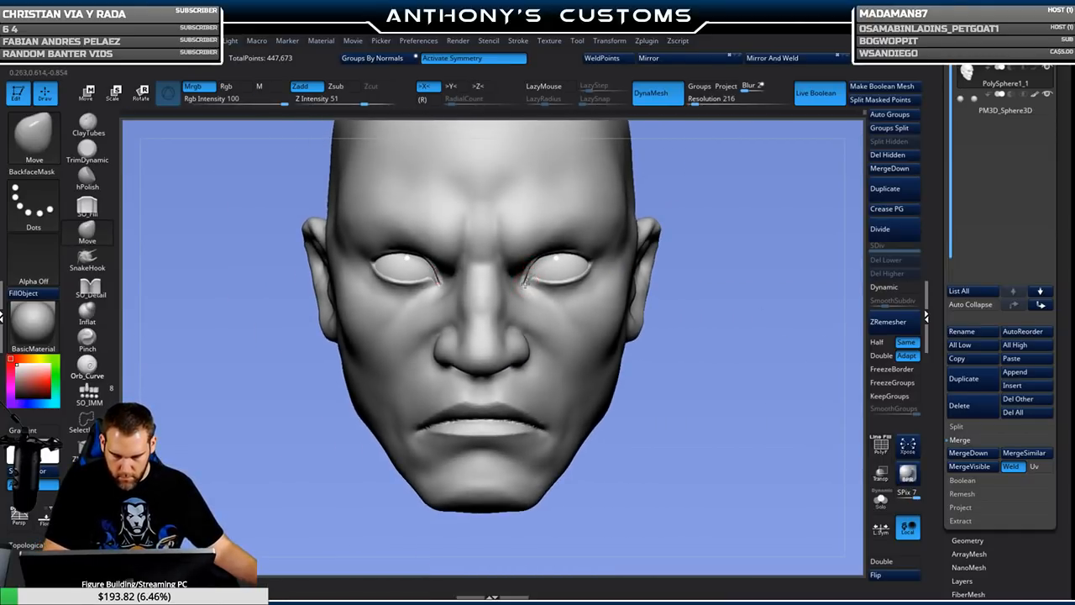
{"action": "mouse_move", "coordinate": [743, 281]}
{"action": "left_mouse_down"}
{"action": "mouse_move", "coordinate": [714, 273]}
{"action": "mouse_move", "coordinate": [739, 267]}
{"action": "mouse_move", "coordinate": [727, 262]}
{"action": "mouse_move", "coordinate": [755, 226]}
{"action": "mouse_move", "coordinate": [714, 206]}
{"action": "left_mouse_up"}
{"action": "key", "text": "space"}
{"action": "left_click_drag", "start_coordinate": [579, 271], "coordinate": [561, 272]}
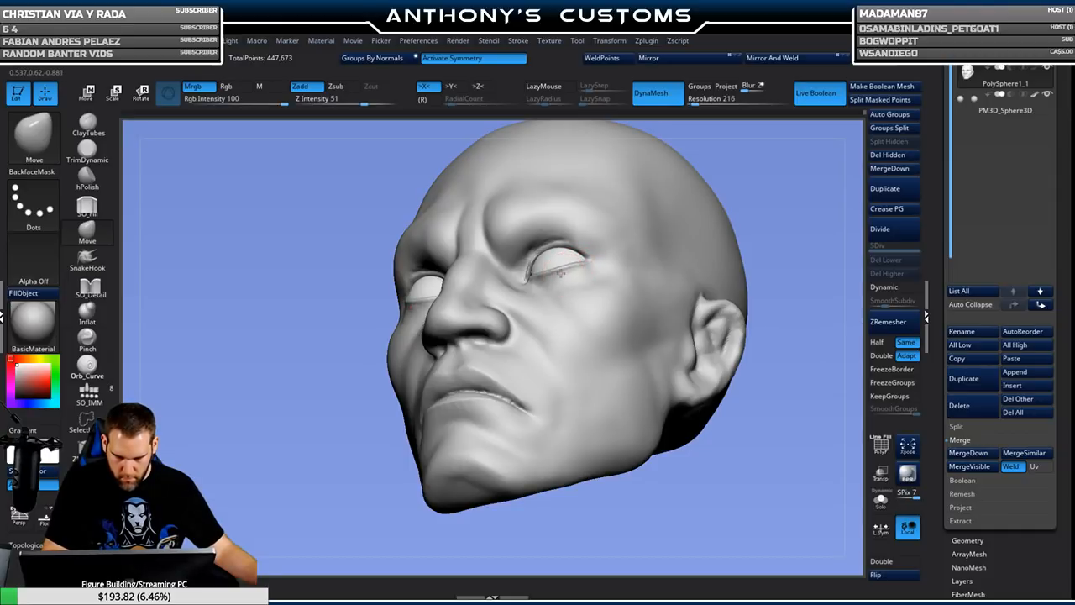
Carve a diagonal crease across each cheek below the inner eye corner with the SO_Detail brush.
{"action": "left_click_drag", "start_coordinate": [791, 190], "coordinate": [809, 212], "text": "shift"}
{"action": "right_click_drag", "start_coordinate": [734, 255], "coordinate": [716, 194], "text": "ctrl"}
{"action": "mouse_move", "coordinate": [721, 306]}
{"action": "left_mouse_down"}
{"action": "mouse_move", "coordinate": [716, 388]}
{"action": "mouse_move", "coordinate": [697, 383]}
{"action": "mouse_move", "coordinate": [725, 356]}
{"action": "mouse_move", "coordinate": [768, 377]}
{"action": "left_mouse_up"}
{"action": "right_click_drag", "start_coordinate": [756, 365], "coordinate": [744, 435], "text": "ctrl"}
{"action": "mouse_move", "coordinate": [744, 434]}
{"action": "left_mouse_down"}
{"action": "mouse_move", "coordinate": [720, 425]}
{"action": "mouse_move", "coordinate": [714, 386]}
{"action": "left_mouse_up"}
{"action": "right_click_drag", "start_coordinate": [712, 384], "coordinate": [697, 436], "text": "ctrl"}
{"action": "left_click", "coordinate": [98, 289]}
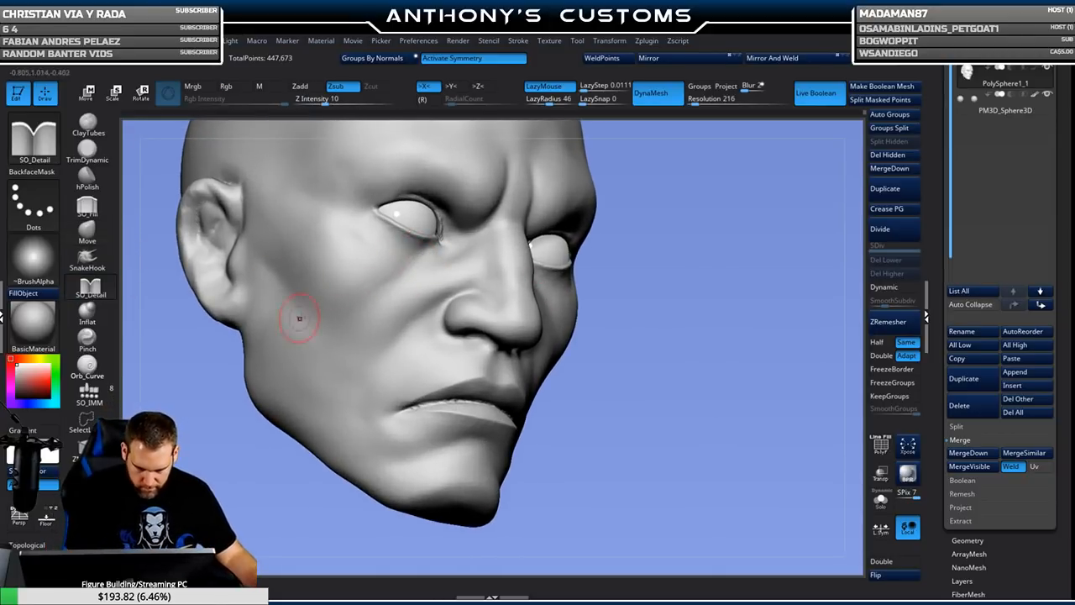
{"action": "left_click_drag", "start_coordinate": [694, 301], "coordinate": [726, 280]}
{"action": "left_click_drag", "start_coordinate": [716, 349], "coordinate": [764, 350], "text": "alt"}
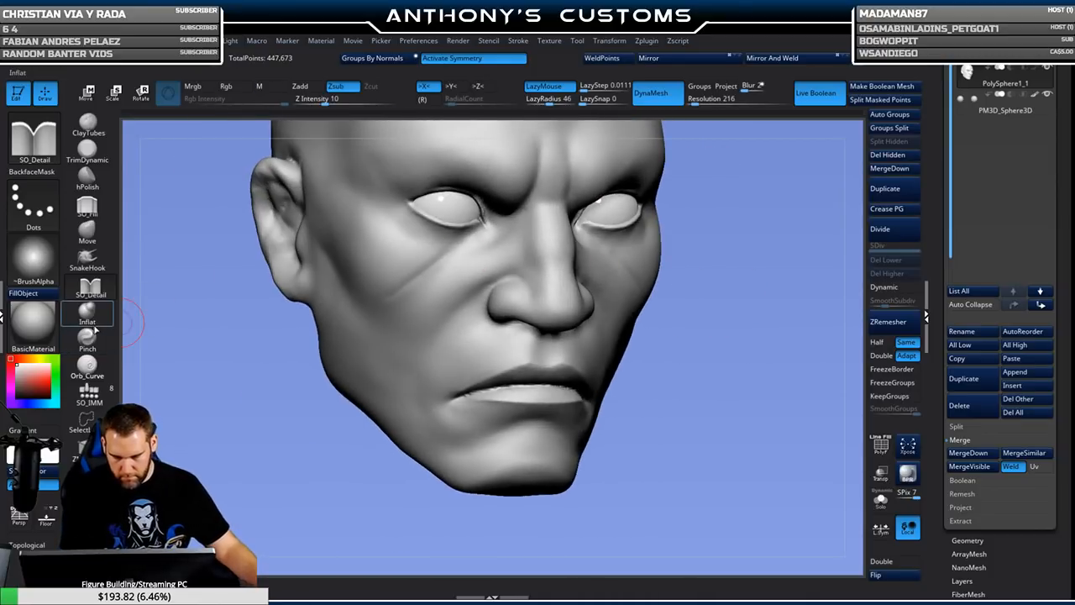
Tighten the cheek creases with the Pinch brush and smooth their outer ends into the cheek.
{"action": "left_click", "coordinate": [87, 336]}
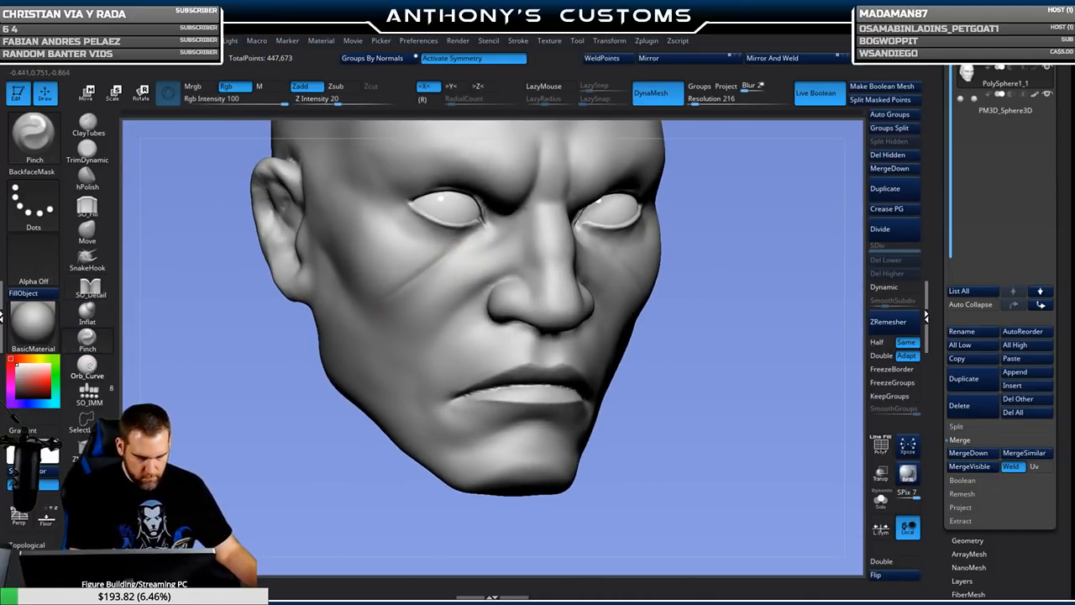
{"action": "left_click_drag", "start_coordinate": [454, 263], "coordinate": [382, 292], "text": "shift"}
{"action": "left_click_drag", "start_coordinate": [724, 296], "coordinate": [757, 294], "text": "shift"}
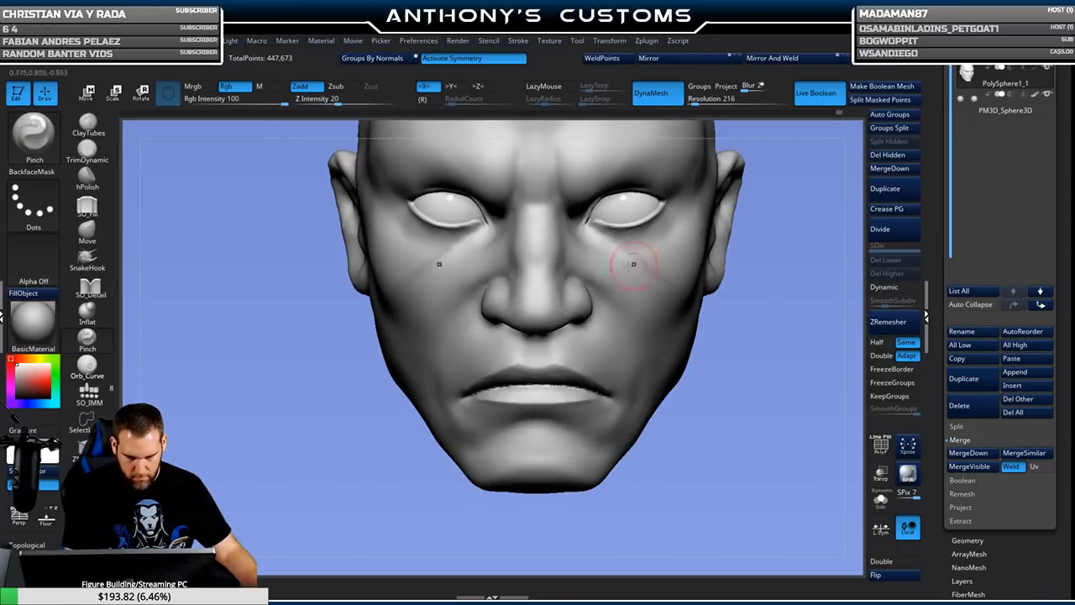
{"action": "mouse_move", "coordinate": [745, 233]}
{"action": "left_mouse_down"}
{"action": "mouse_move", "coordinate": [758, 369]}
{"action": "mouse_move", "coordinate": [792, 451]}
{"action": "mouse_move", "coordinate": [757, 387]}
{"action": "mouse_move", "coordinate": [705, 380]}
{"action": "mouse_move", "coordinate": [723, 382]}
{"action": "left_mouse_up"}
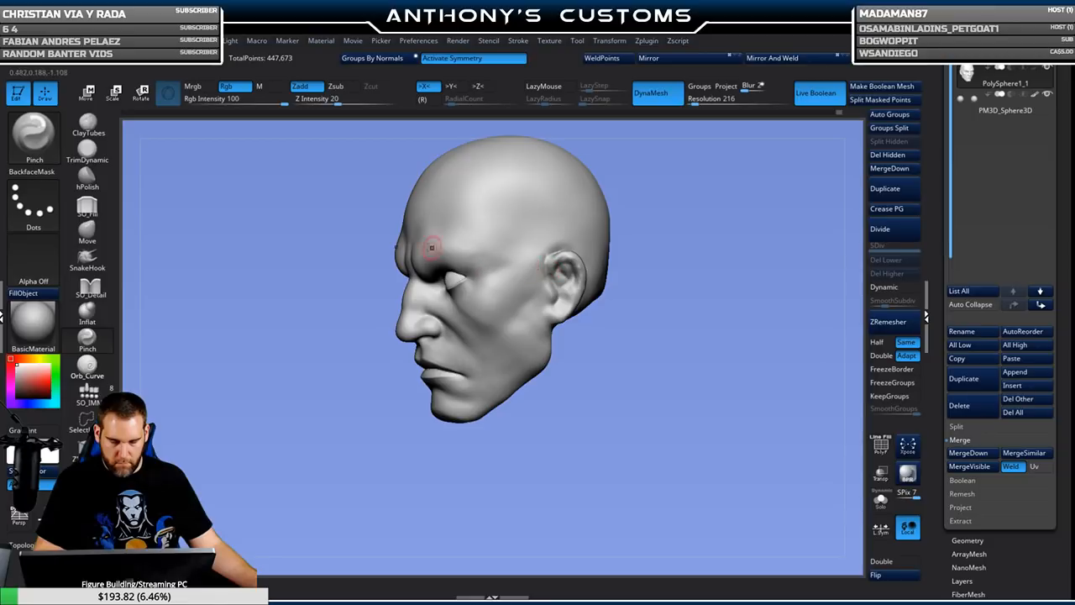
Adjust the head's side profile with the Move brush at varied draw sizes.
{"action": "left_click", "coordinate": [87, 230]}
{"action": "mouse_move", "coordinate": [720, 267]}
{"action": "left_mouse_down"}
{"action": "mouse_move", "coordinate": [744, 273]}
{"action": "mouse_move", "coordinate": [690, 270]}
{"action": "left_mouse_up"}
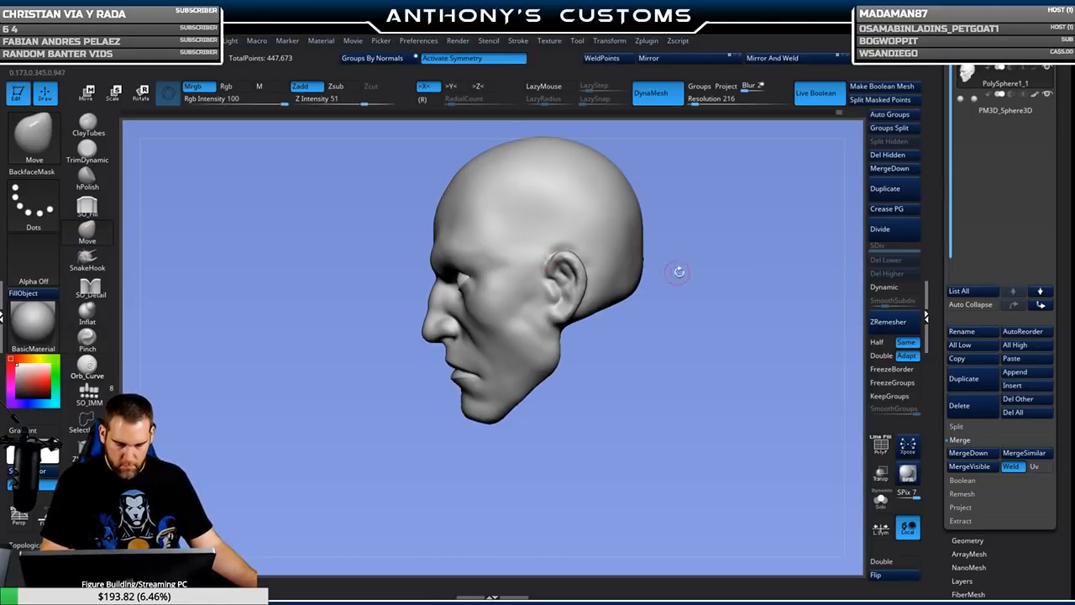
{"action": "mouse_move", "coordinate": [669, 408]}
{"action": "left_mouse_down"}
{"action": "mouse_move", "coordinate": [702, 401]}
{"action": "mouse_move", "coordinate": [716, 379]}
{"action": "mouse_move", "coordinate": [611, 316]}
{"action": "left_mouse_up"}
{"action": "key", "text": "space"}
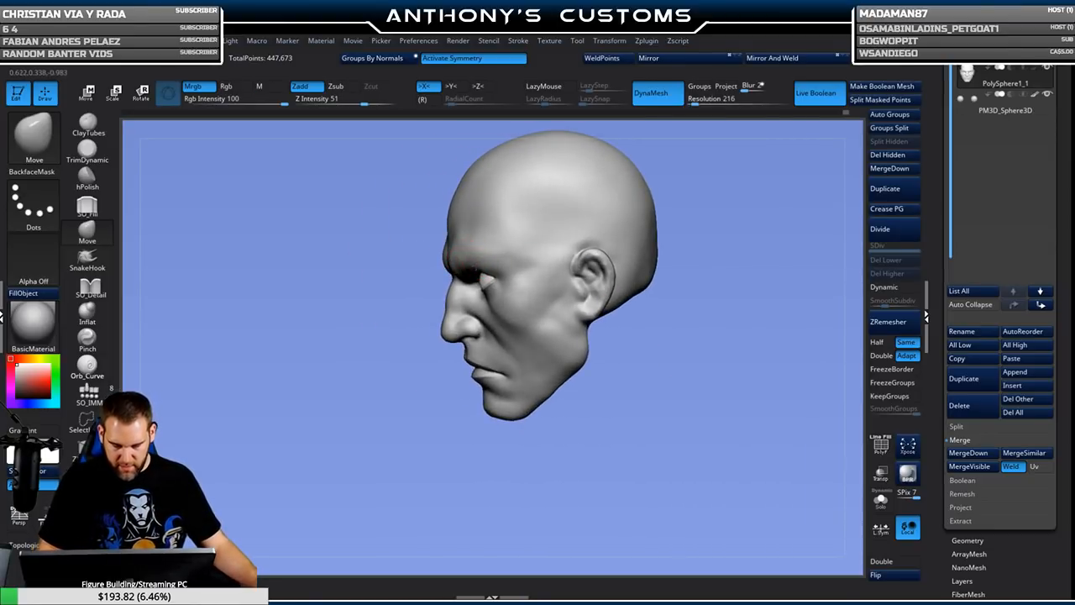
{"action": "mouse_move", "coordinate": [727, 260]}
{"action": "left_mouse_down"}
{"action": "mouse_move", "coordinate": [689, 240]}
{"action": "mouse_move", "coordinate": [463, 273]}
{"action": "mouse_move", "coordinate": [593, 240]}
{"action": "mouse_move", "coordinate": [590, 261]}
{"action": "left_mouse_up"}
{"action": "key", "text": "space"}
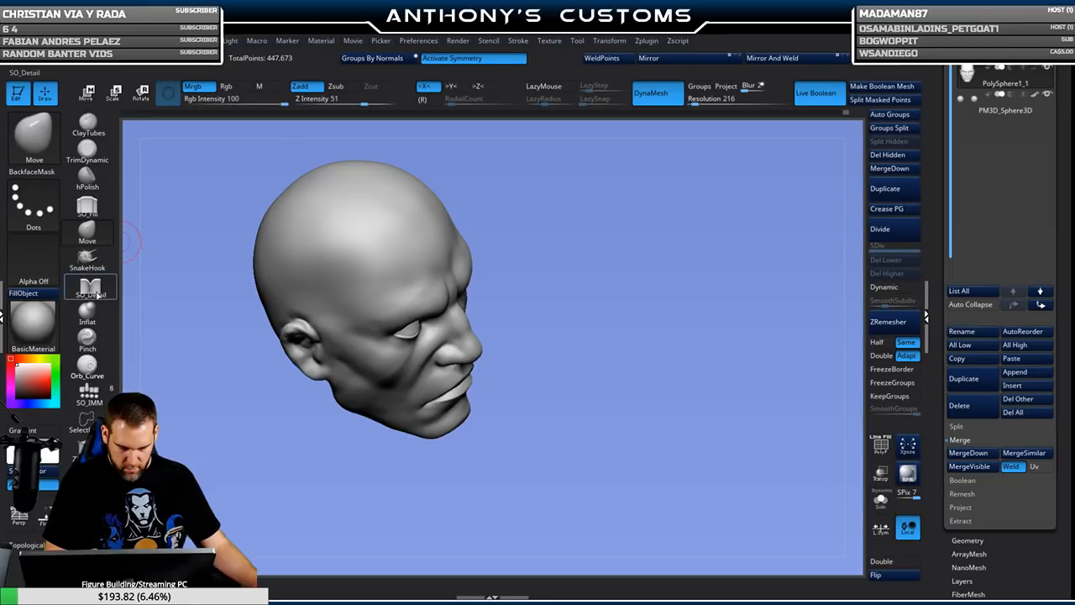
Carve a curved furrow from the inner brow up across each side of the forehead with the SO_Detail brush.
{"action": "left_click", "coordinate": [89, 289]}
{"action": "left_click_drag", "start_coordinate": [571, 176], "coordinate": [454, 223]}
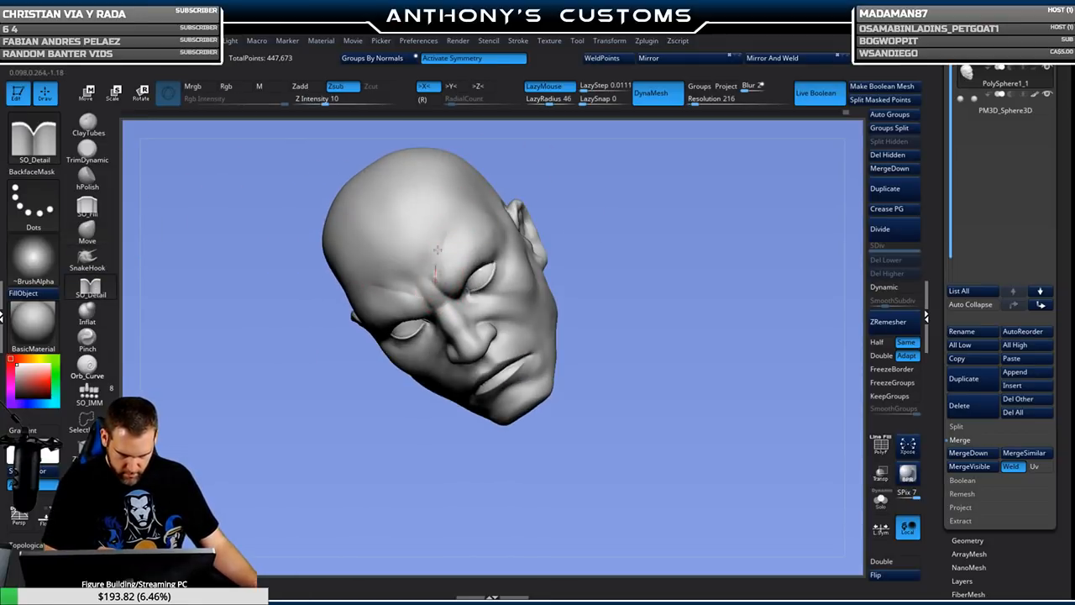
{"action": "left_click_drag", "start_coordinate": [607, 206], "coordinate": [629, 177]}
{"action": "key", "text": "ctrl"}
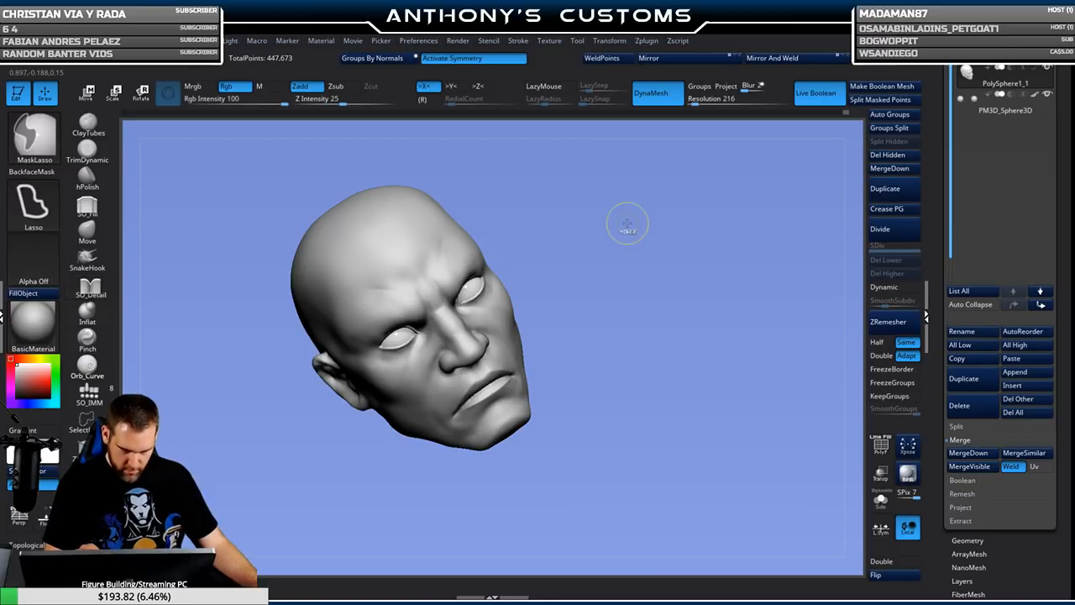
{"action": "right_click", "coordinate": [629, 227]}
{"action": "right_click_drag", "start_coordinate": [629, 227], "coordinate": [626, 269], "text": "ctrl"}
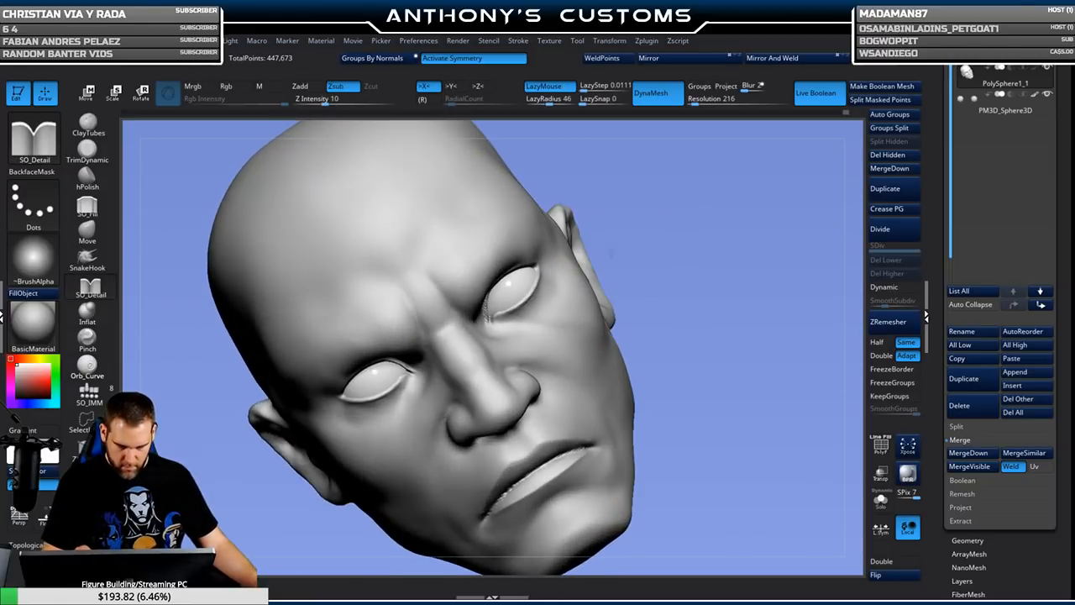
{"action": "mouse_move", "coordinate": [446, 290]}
{"action": "left_mouse_down"}
{"action": "mouse_move", "coordinate": [461, 202]}
{"action": "mouse_move", "coordinate": [484, 176]}
{"action": "mouse_move", "coordinate": [507, 175]}
{"action": "left_mouse_up"}
Smooth the forehead furrows so their upper ends blend softly into the brow and temples.
{"action": "left_click_drag", "start_coordinate": [461, 229], "coordinate": [440, 247], "text": "shift"}
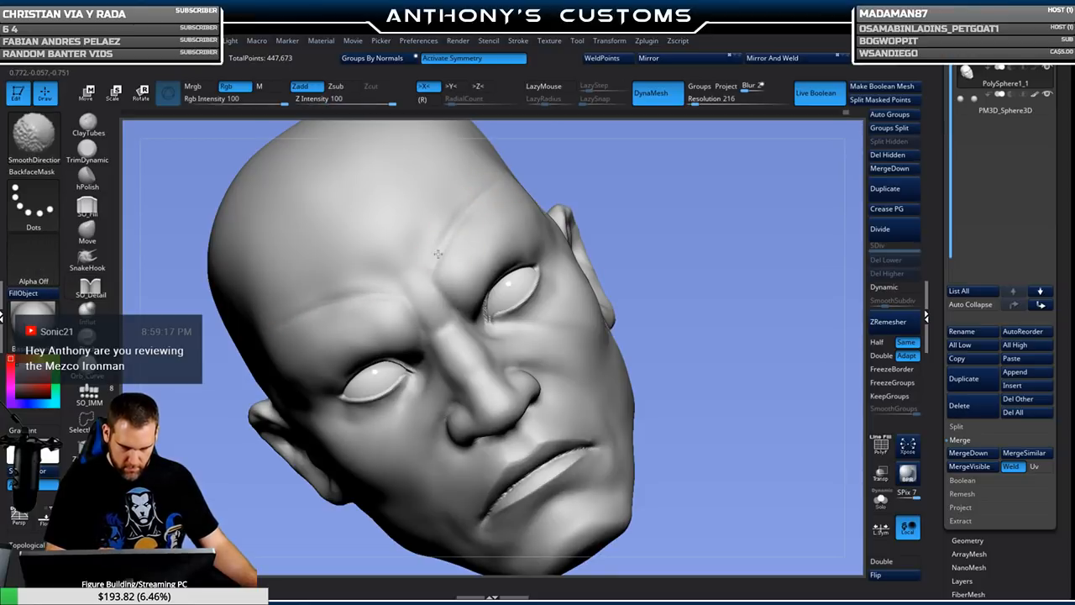
{"action": "left_click_drag", "start_coordinate": [482, 195], "coordinate": [444, 243], "text": "shift"}
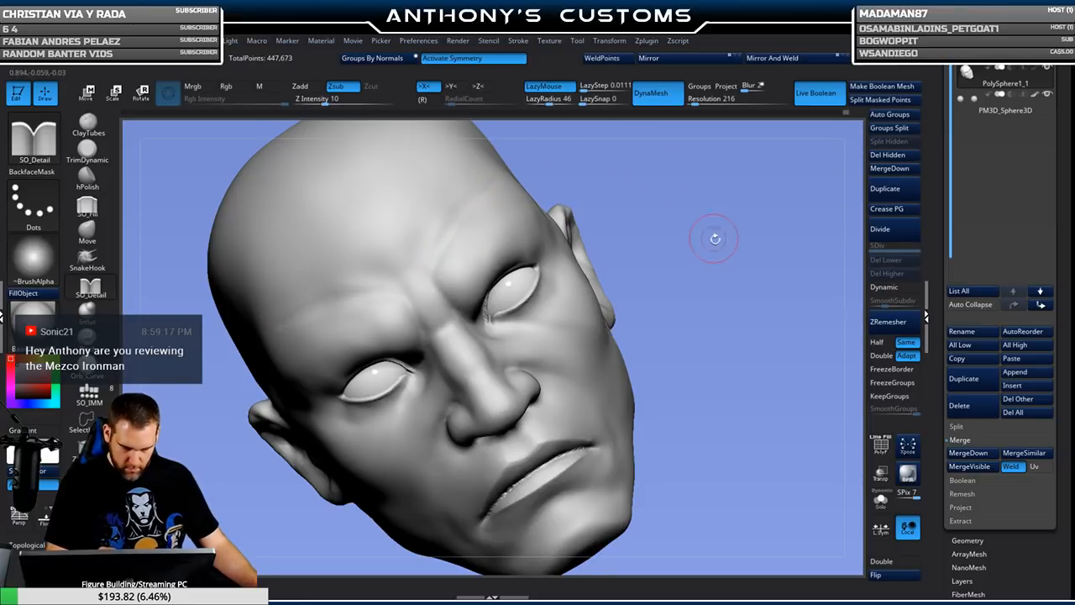
{"action": "left_click_drag", "start_coordinate": [707, 227], "coordinate": [690, 151], "text": "shift"}
{"action": "left_click_drag", "start_coordinate": [518, 216], "coordinate": [496, 230], "text": "shift"}
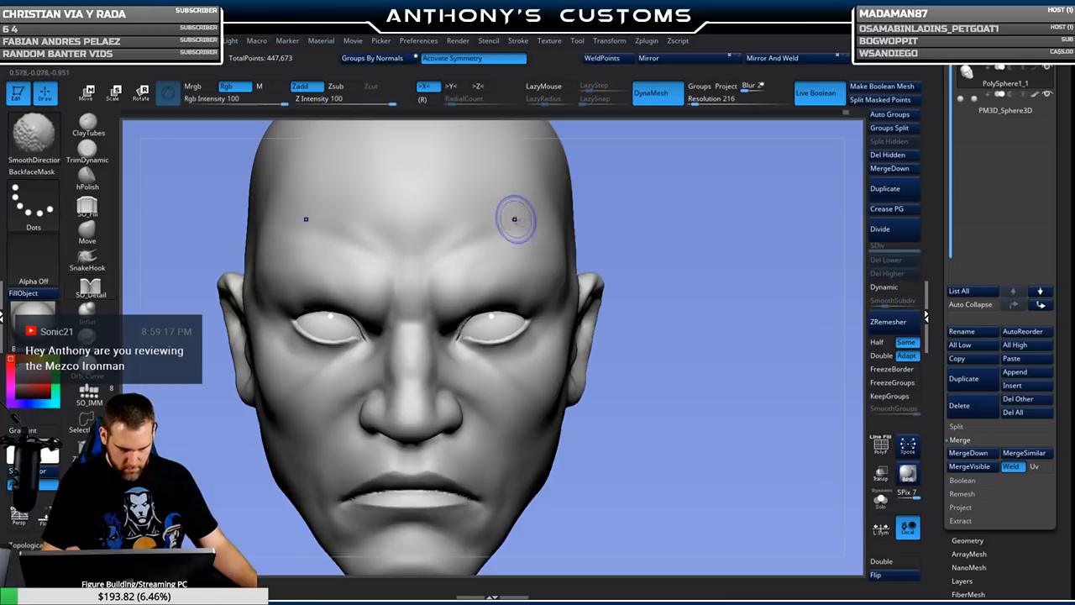
{"action": "mouse_move", "coordinate": [714, 235]}
{"action": "left_mouse_down"}
{"action": "mouse_move", "coordinate": [708, 251]}
{"action": "mouse_move", "coordinate": [687, 240]}
{"action": "mouse_move", "coordinate": [705, 232]}
{"action": "mouse_move", "coordinate": [610, 218]}
{"action": "mouse_move", "coordinate": [680, 231]}
{"action": "mouse_move", "coordinate": [725, 221]}
{"action": "mouse_move", "coordinate": [711, 221]}
{"action": "mouse_move", "coordinate": [718, 237]}
{"action": "mouse_move", "coordinate": [607, 202]}
{"action": "left_mouse_up"}
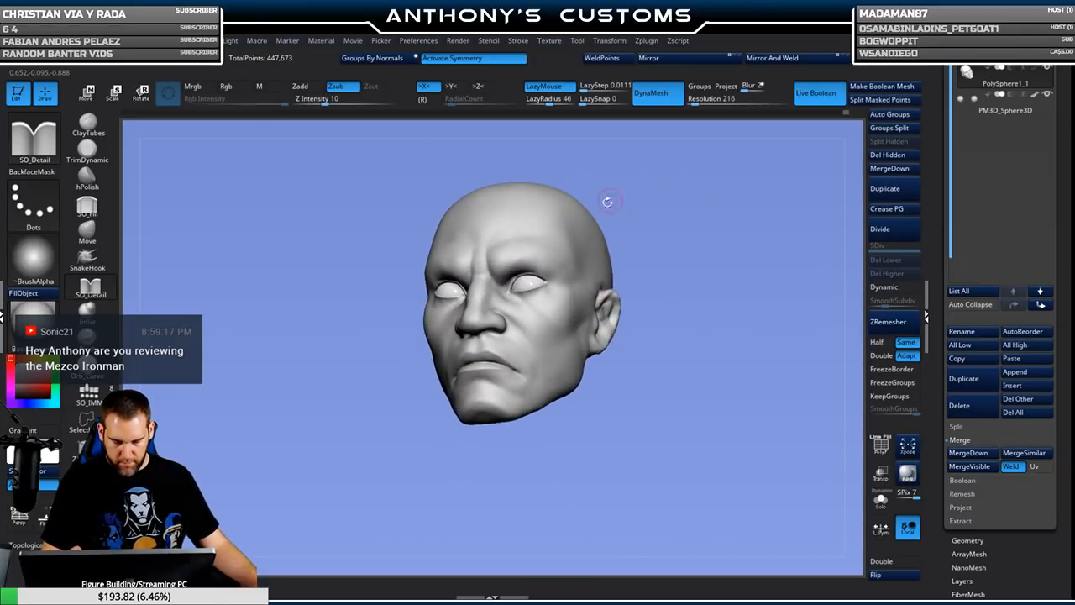
{"action": "mouse_move", "coordinate": [623, 239]}
{"action": "left_mouse_down"}
{"action": "mouse_move", "coordinate": [712, 209]}
{"action": "mouse_move", "coordinate": [662, 285]}
{"action": "mouse_move", "coordinate": [658, 240]}
{"action": "mouse_move", "coordinate": [681, 267]}
{"action": "left_mouse_up"}
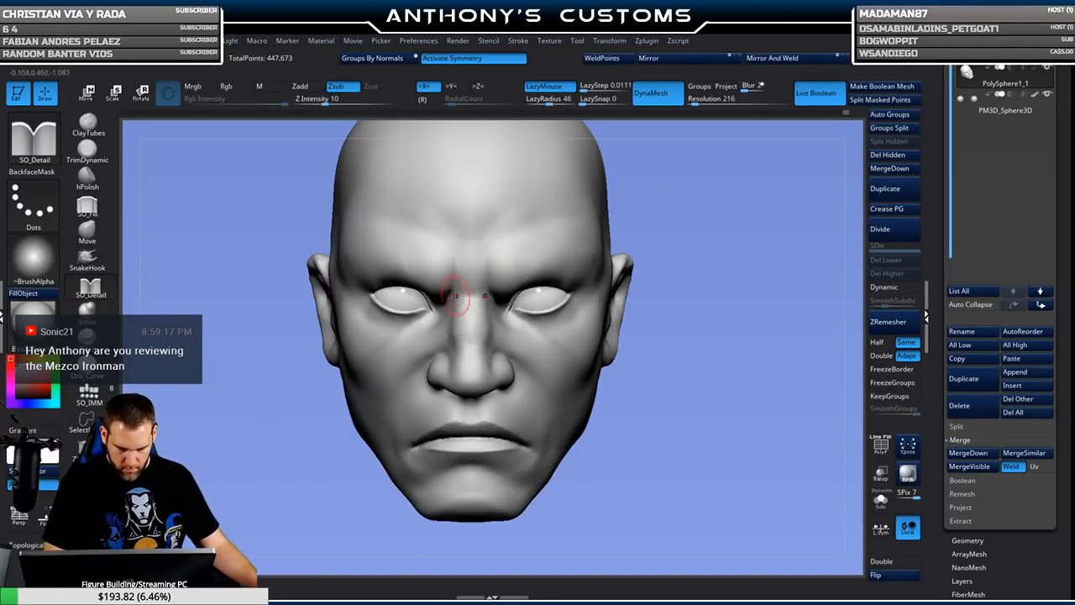
Carve a crease across the root of the nose between the inner eye corners with the SO_Detail brush.
{"action": "left_click_drag", "start_coordinate": [439, 303], "coordinate": [491, 291]}
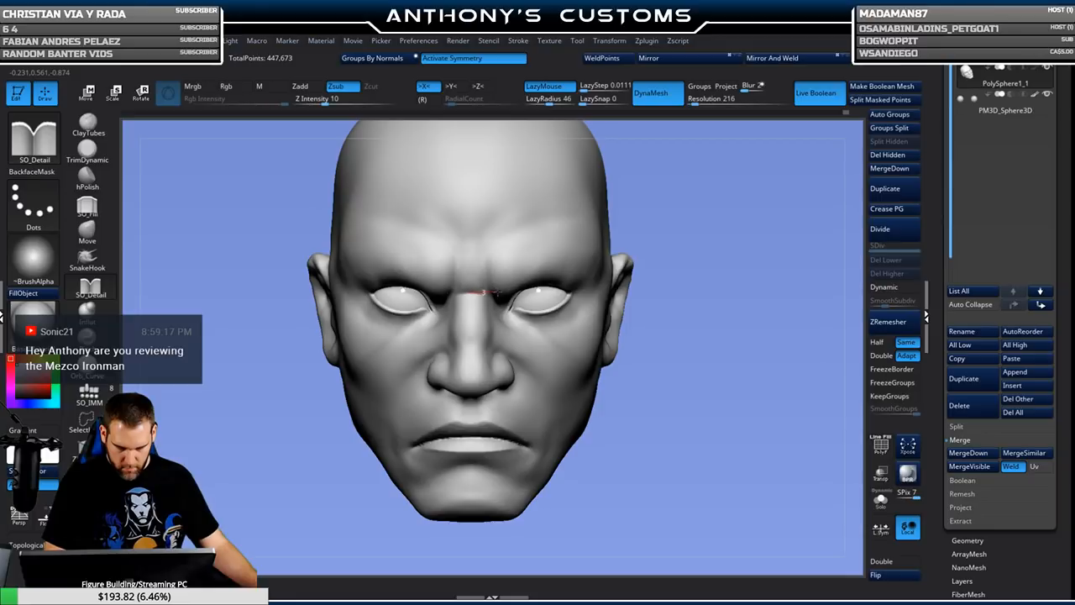
{"action": "left_click_drag", "start_coordinate": [724, 221], "coordinate": [753, 206]}
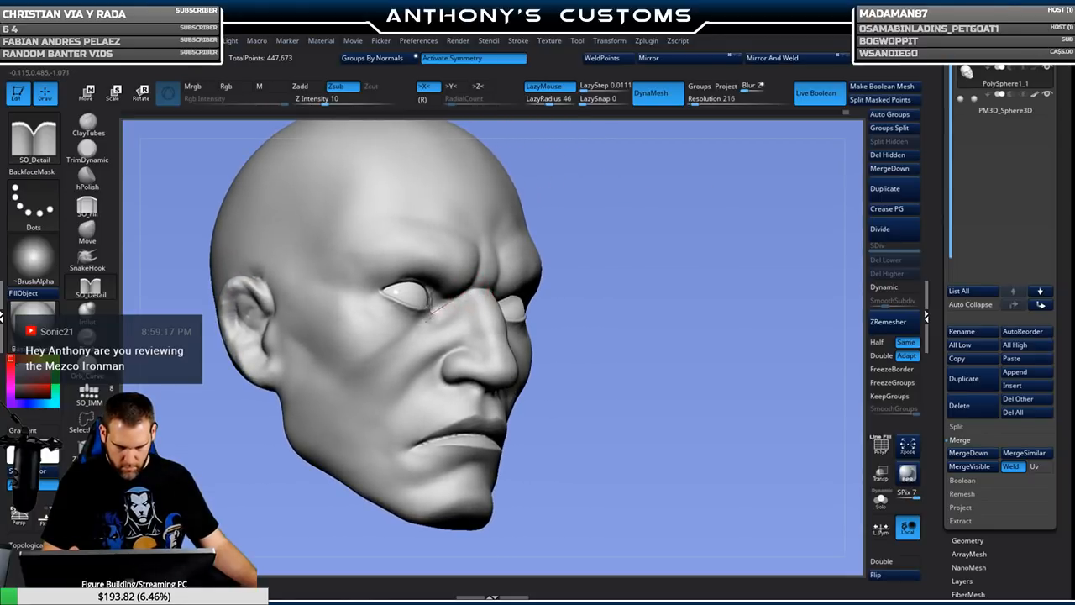
{"action": "left_click_drag", "start_coordinate": [618, 230], "coordinate": [691, 248], "text": "shift"}
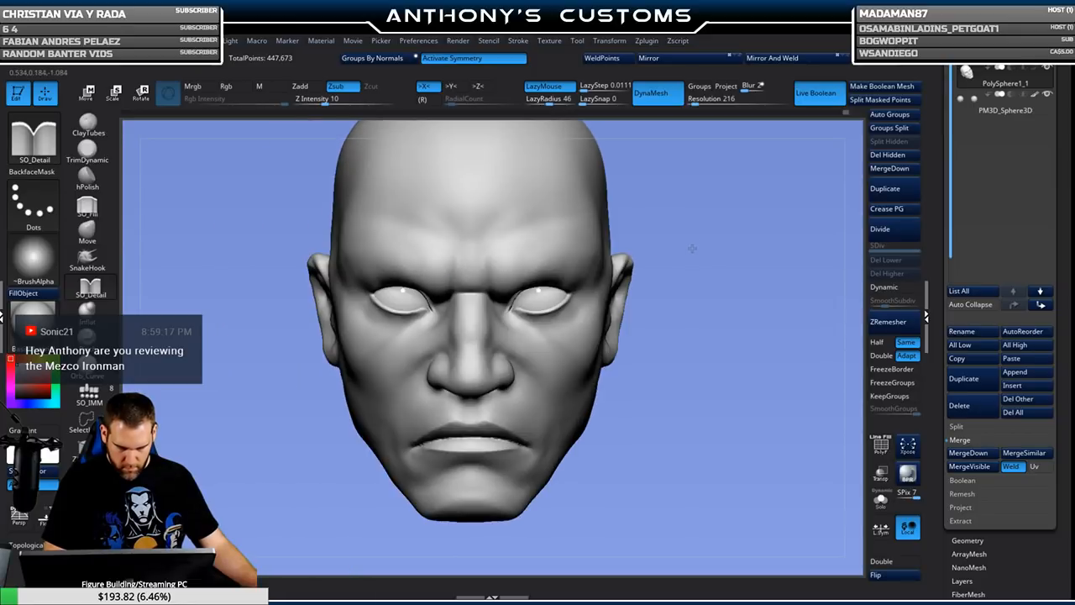
{"action": "key", "text": "shift"}
Adjust the draw size and deepen the creases around the nostril wings and beneath the nose with SO_Detail.
{"action": "mouse_move", "coordinate": [727, 252]}
{"action": "left_mouse_down", "text": "alt"}
{"action": "mouse_move", "coordinate": [715, 264]}
{"action": "mouse_move", "coordinate": [661, 250]}
{"action": "mouse_move", "coordinate": [749, 298]}
{"action": "left_mouse_up", "text": "alt"}
{"action": "left_click_drag", "start_coordinate": [743, 437], "coordinate": [840, 440]}
{"action": "mouse_move", "coordinate": [714, 420]}
{"action": "left_mouse_down", "text": "alt"}
{"action": "mouse_move", "coordinate": [744, 310]}
{"action": "mouse_move", "coordinate": [706, 303]}
{"action": "left_mouse_up", "text": "alt"}
{"action": "key", "text": "space"}
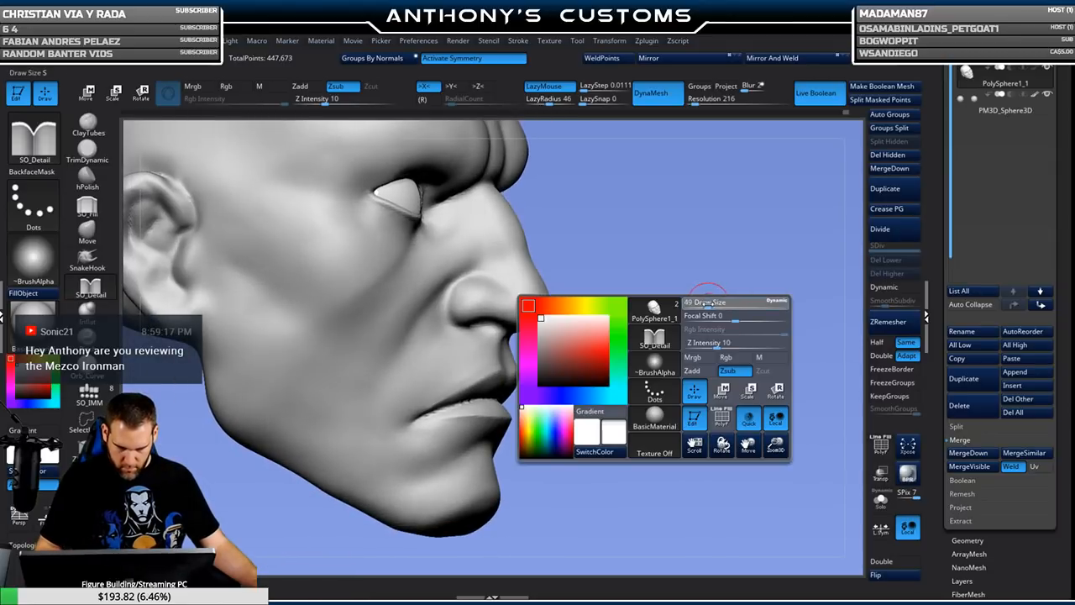
{"action": "left_click_drag", "start_coordinate": [490, 275], "coordinate": [476, 272]}
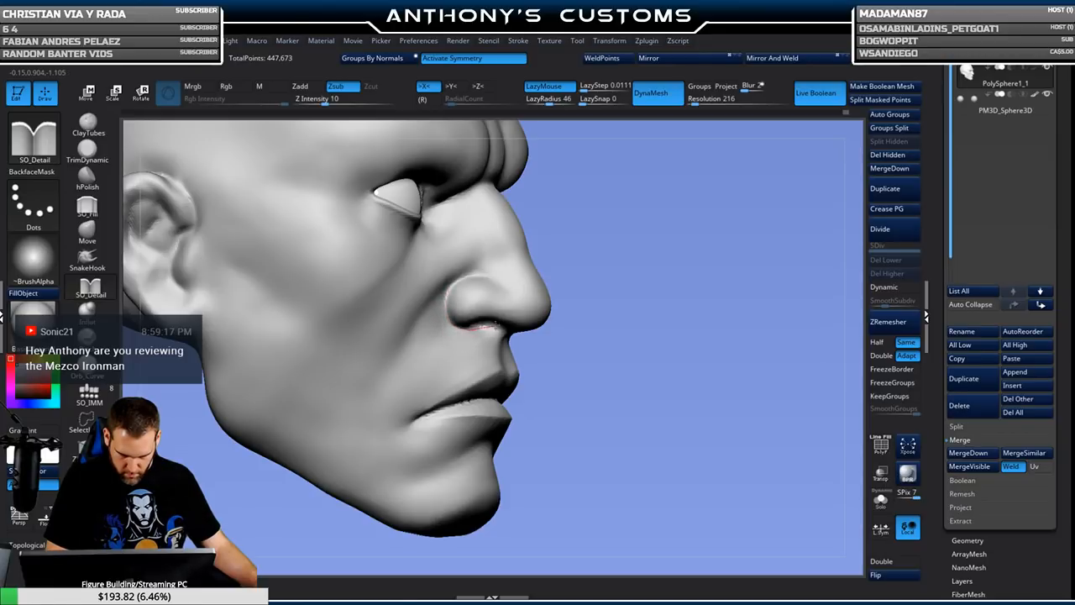
{"action": "left_click_drag", "start_coordinate": [716, 249], "coordinate": [656, 246]}
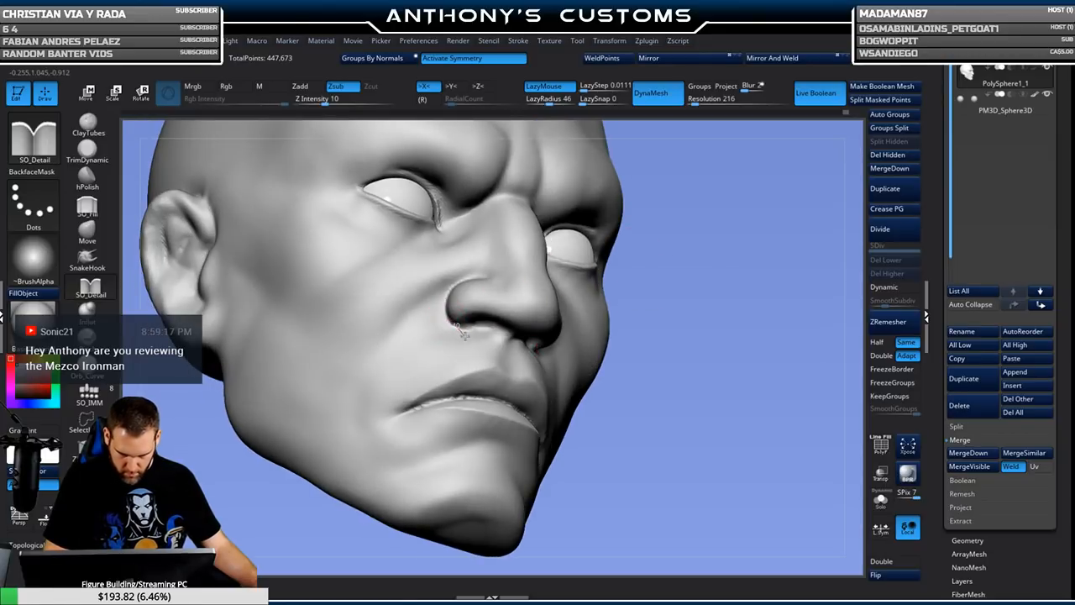
{"action": "mouse_move", "coordinate": [493, 332]}
{"action": "left_mouse_down"}
{"action": "mouse_move", "coordinate": [503, 340]}
{"action": "mouse_move", "coordinate": [447, 331]}
{"action": "left_mouse_up"}
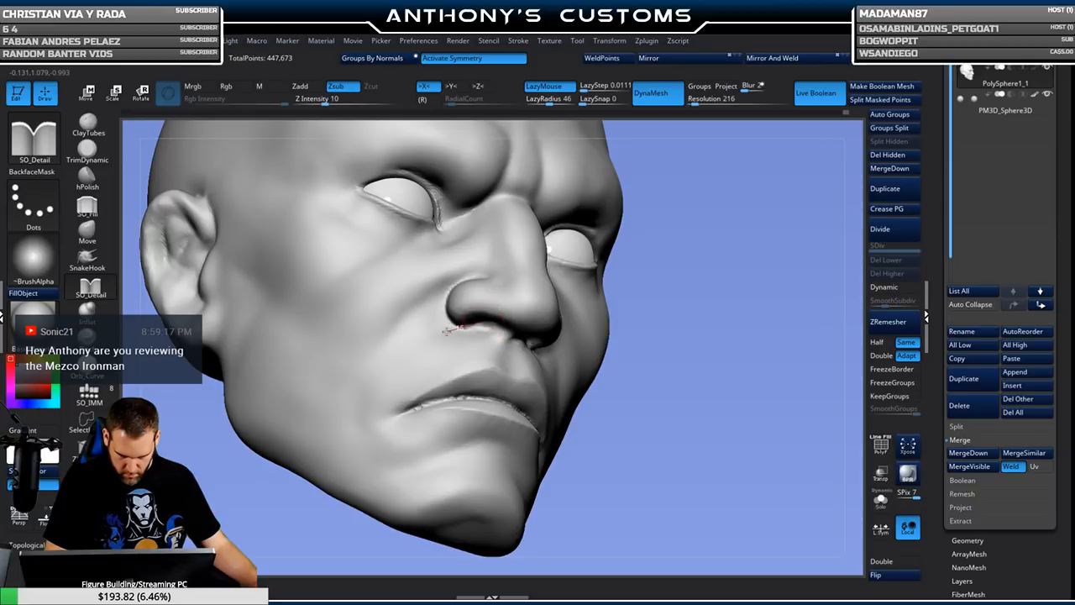
{"action": "mouse_move", "coordinate": [702, 296]}
{"action": "left_mouse_down"}
{"action": "mouse_move", "coordinate": [670, 301]}
{"action": "mouse_move", "coordinate": [750, 270]}
{"action": "left_mouse_up"}
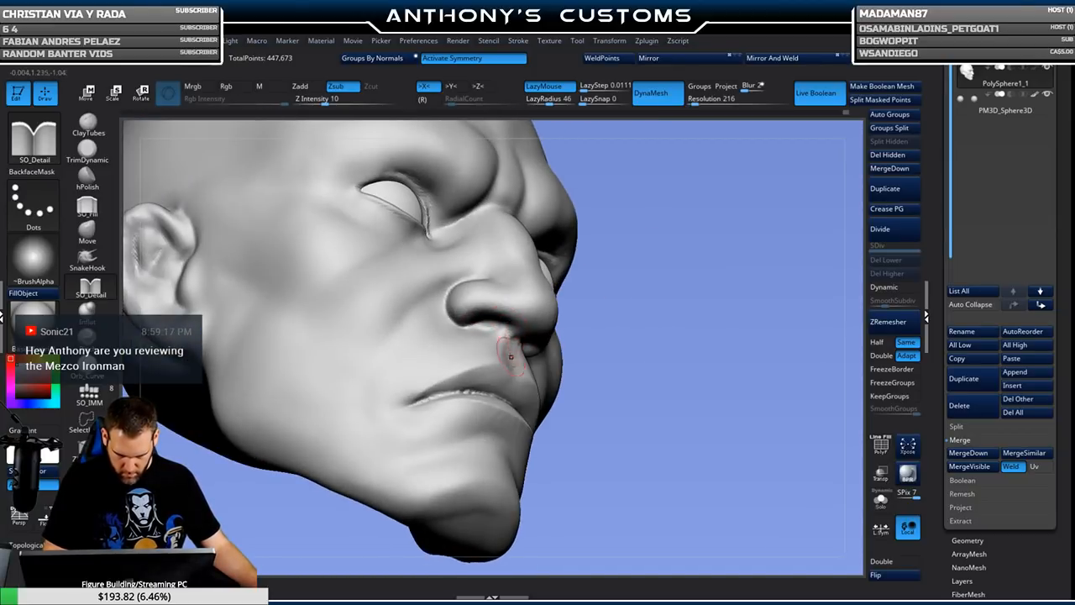
Deepen the mouth corners and the parting line between the lips with the SO_Detail brush.
{"action": "mouse_move", "coordinate": [696, 277]}
{"action": "left_mouse_down"}
{"action": "mouse_move", "coordinate": [697, 317]}
{"action": "mouse_move", "coordinate": [663, 306]}
{"action": "mouse_move", "coordinate": [747, 342]}
{"action": "left_mouse_up"}
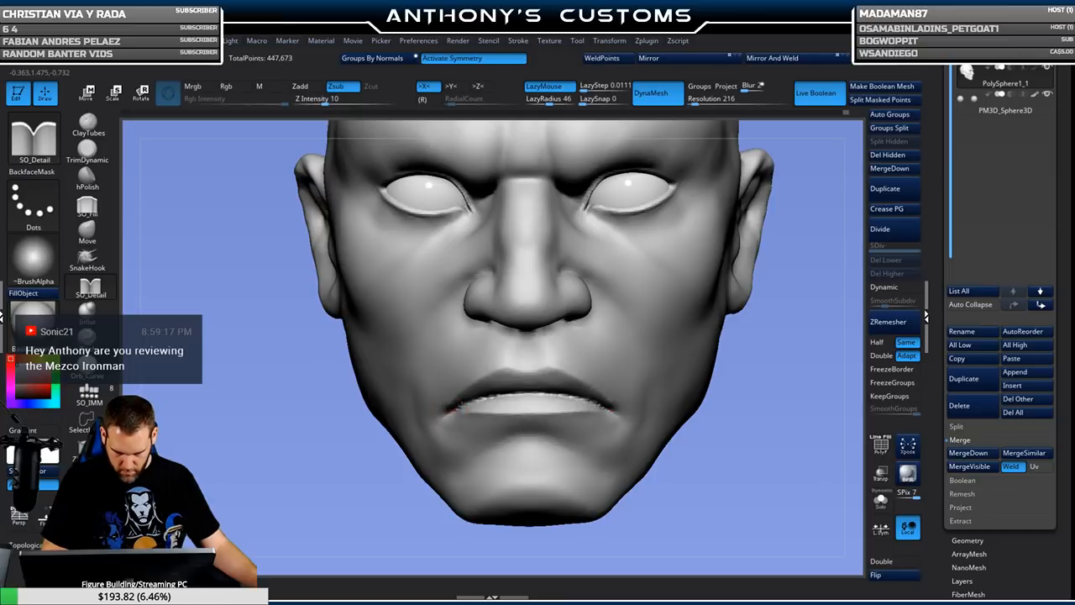
{"action": "left_click_drag", "start_coordinate": [492, 394], "coordinate": [559, 397]}
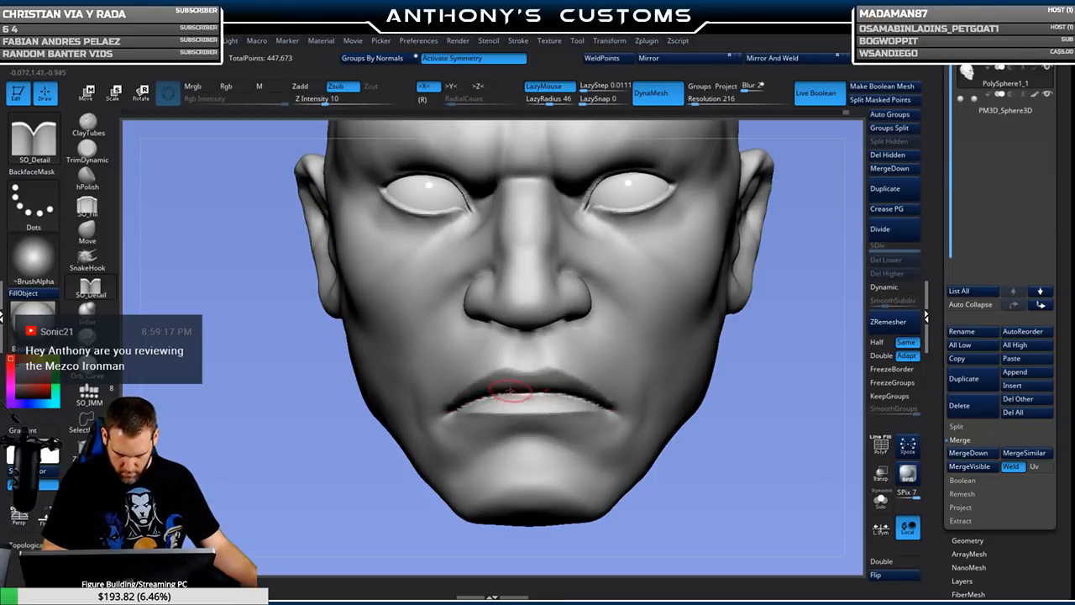
Smooth the sides of the nose, the nostril wings and the area below the nose from several angles.
{"action": "mouse_move", "coordinate": [759, 374]}
{"action": "left_mouse_down"}
{"action": "mouse_move", "coordinate": [758, 364]}
{"action": "mouse_move", "coordinate": [745, 376]}
{"action": "mouse_move", "coordinate": [725, 336]}
{"action": "mouse_move", "coordinate": [704, 376]}
{"action": "mouse_move", "coordinate": [521, 300]}
{"action": "mouse_move", "coordinate": [445, 317]}
{"action": "mouse_move", "coordinate": [472, 262]}
{"action": "left_mouse_up"}
{"action": "key", "text": "shift"}
{"action": "left_click_drag", "start_coordinate": [651, 290], "coordinate": [694, 299]}
{"action": "left_click_drag", "start_coordinate": [487, 310], "coordinate": [510, 309], "text": "shift"}
{"action": "mouse_move", "coordinate": [690, 305]}
{"action": "left_mouse_down"}
{"action": "mouse_move", "coordinate": [654, 297]}
{"action": "mouse_move", "coordinate": [672, 300]}
{"action": "left_mouse_up"}
{"action": "mouse_move", "coordinate": [509, 276]}
{"action": "left_mouse_down", "text": "shift"}
{"action": "mouse_move", "coordinate": [479, 290]}
{"action": "mouse_move", "coordinate": [494, 276]}
{"action": "left_mouse_up", "text": "shift"}
{"action": "mouse_move", "coordinate": [684, 240]}
{"action": "left_mouse_down"}
{"action": "mouse_move", "coordinate": [756, 284]}
{"action": "mouse_move", "coordinate": [717, 286]}
{"action": "mouse_move", "coordinate": [714, 271]}
{"action": "mouse_move", "coordinate": [734, 267]}
{"action": "left_mouse_up"}
{"action": "left_click_drag", "start_coordinate": [509, 362], "coordinate": [508, 371], "text": "shift"}
{"action": "left_click_drag", "start_coordinate": [685, 290], "coordinate": [745, 271]}
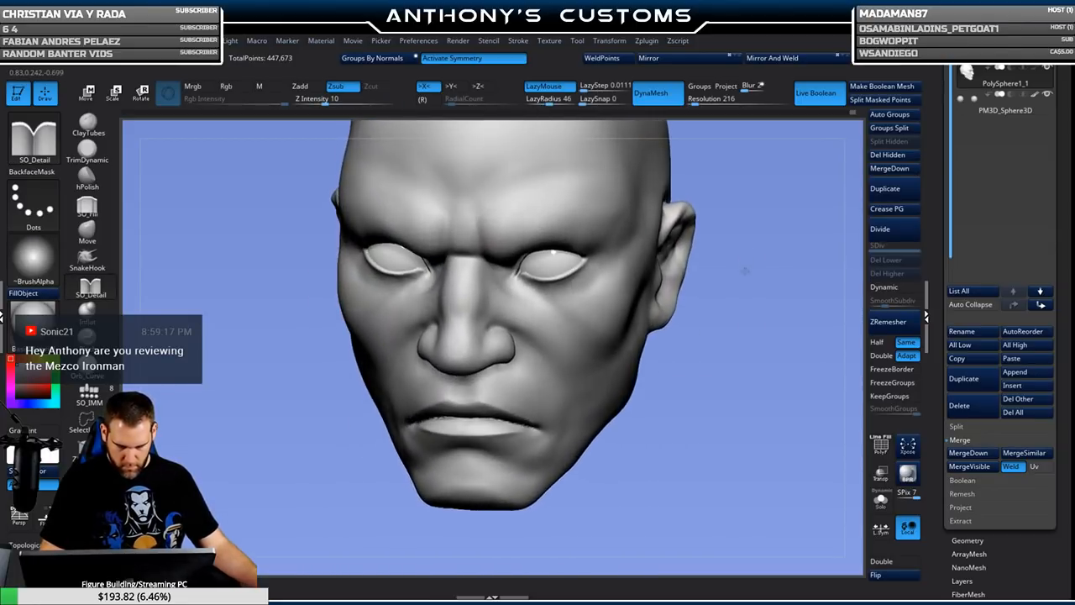
Carve a crease below each lower eyelid with SO_Detail, turning transparency on and back off.
{"action": "left_click", "coordinate": [880, 474]}
{"action": "left_click_drag", "start_coordinate": [760, 412], "coordinate": [785, 405]}
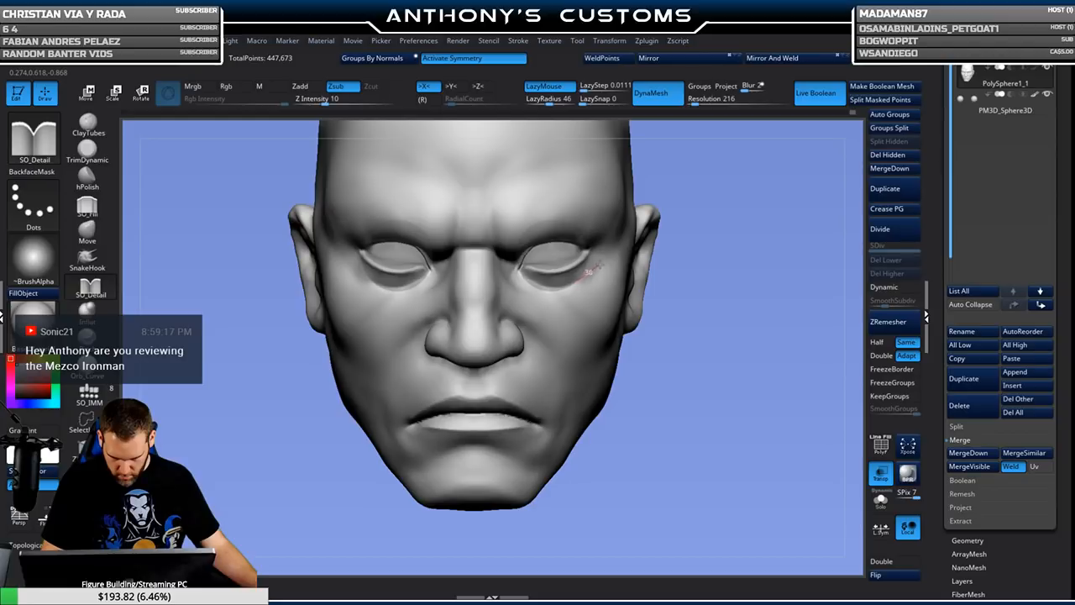
{"action": "left_click", "coordinate": [880, 473]}
{"action": "left_click_drag", "start_coordinate": [775, 388], "coordinate": [764, 432], "text": "alt"}
Refine the under-eye creases from closer angles and smooth them into the upper cheeks.
{"action": "left_click_drag", "start_coordinate": [785, 376], "coordinate": [783, 368]}
{"action": "key", "text": "space"}
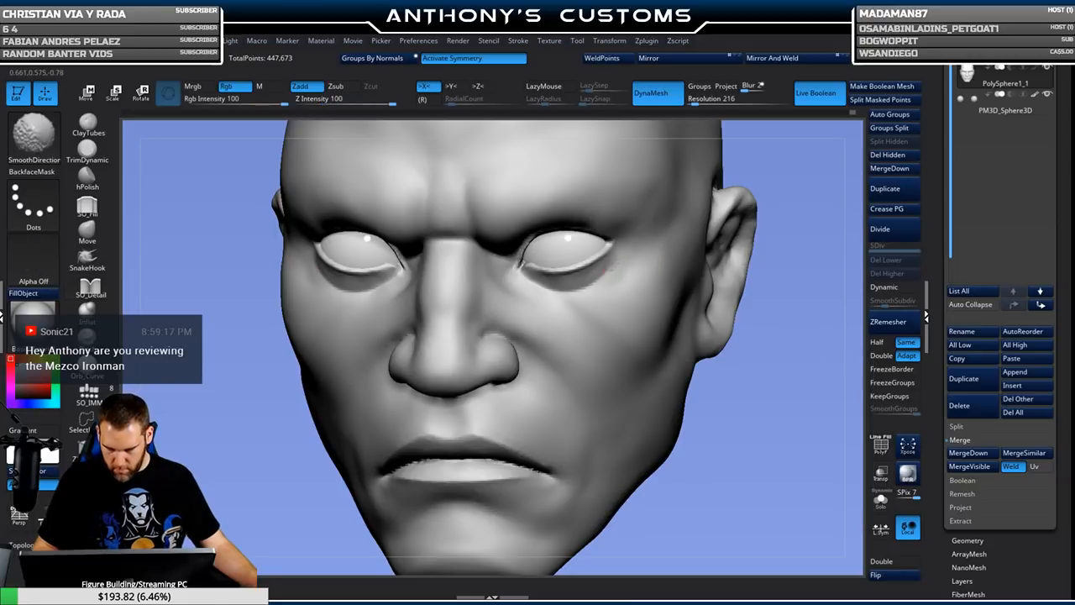
{"action": "key", "text": "shift"}
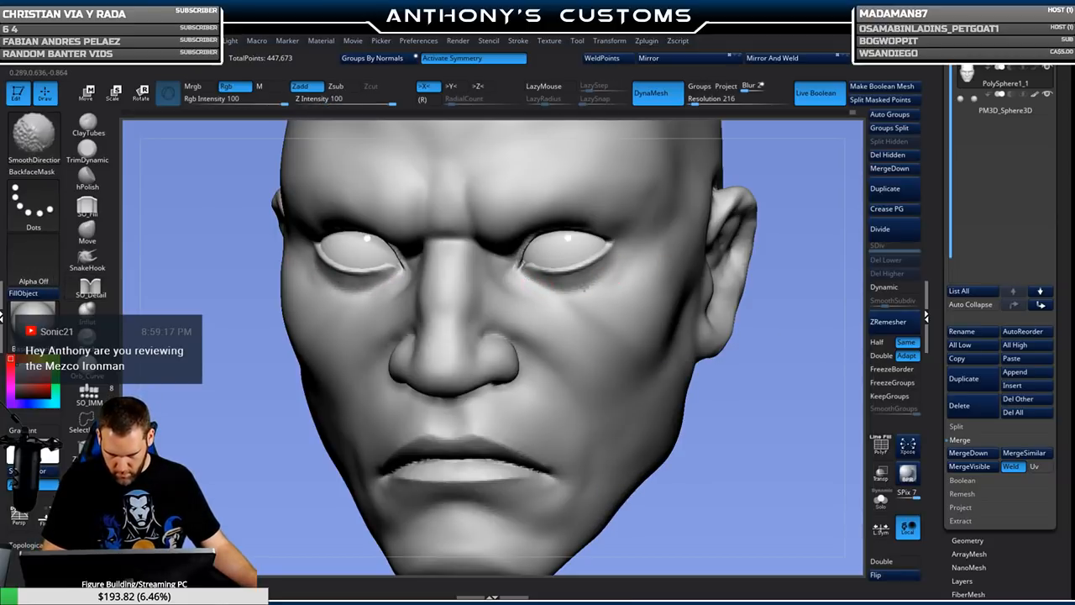
{"action": "mouse_move", "coordinate": [775, 364]}
{"action": "left_mouse_down"}
{"action": "mouse_move", "coordinate": [784, 365]}
{"action": "mouse_move", "coordinate": [739, 364]}
{"action": "left_mouse_up"}
{"action": "key", "text": "shift"}
{"action": "key", "text": "shift"}
{"action": "key", "text": "shift"}
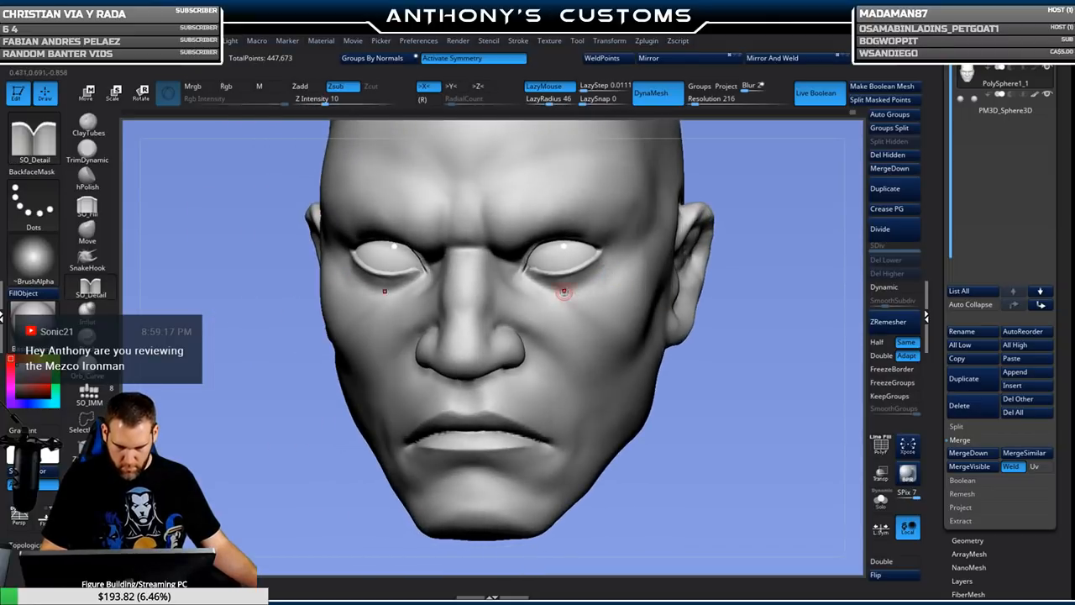
Carve the nasolabial folds from the nostril wings down past the mouth corners and soften them with smoothing.
{"action": "mouse_move", "coordinate": [761, 385]}
{"action": "left_mouse_down"}
{"action": "mouse_move", "coordinate": [712, 391]}
{"action": "mouse_move", "coordinate": [785, 376]}
{"action": "mouse_move", "coordinate": [756, 380]}
{"action": "mouse_move", "coordinate": [759, 394]}
{"action": "mouse_move", "coordinate": [737, 388]}
{"action": "mouse_move", "coordinate": [717, 359]}
{"action": "mouse_move", "coordinate": [605, 311]}
{"action": "left_mouse_up"}
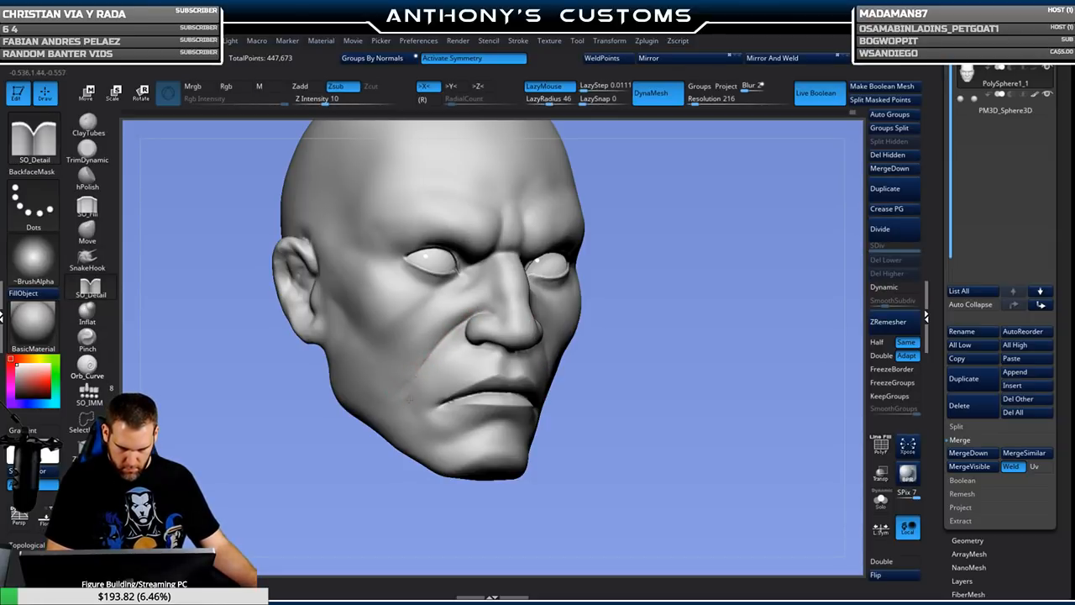
{"action": "key", "text": "shift"}
{"action": "key", "text": "shift"}
{"action": "key", "text": "shift"}
{"action": "left_click_drag", "start_coordinate": [731, 338], "coordinate": [722, 374], "text": "shift"}
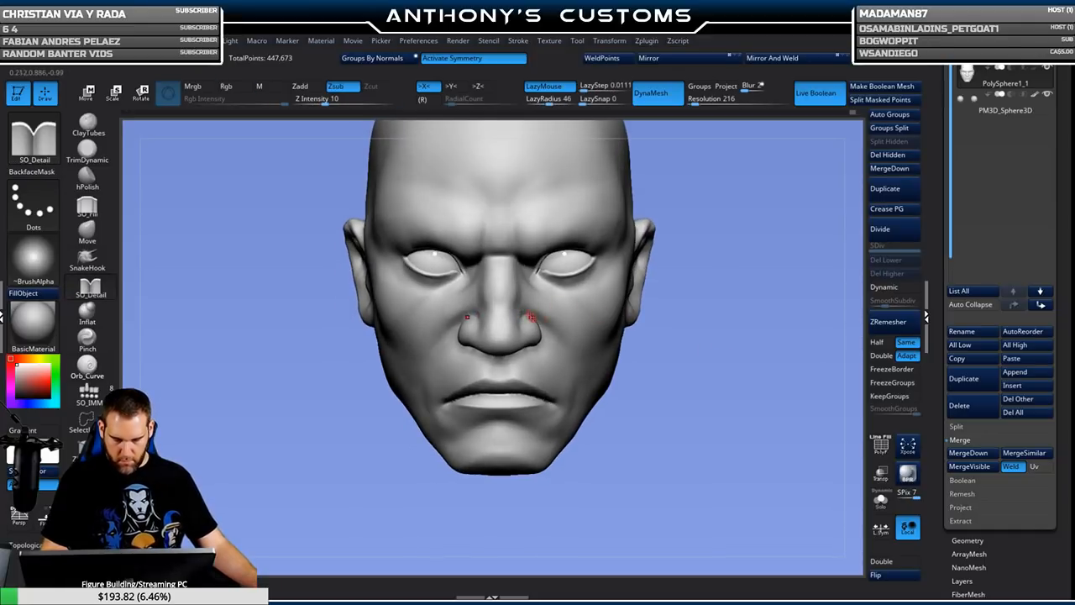
Remesh the head with DynaMesh at resolution 216 to even out the sculpted topology.
{"action": "mouse_move", "coordinate": [680, 330]}
{"action": "left_mouse_down"}
{"action": "mouse_move", "coordinate": [731, 327]}
{"action": "mouse_move", "coordinate": [650, 331]}
{"action": "mouse_move", "coordinate": [642, 378]}
{"action": "left_mouse_up"}
{"action": "key", "text": "shift"}
{"action": "key", "text": "ctrl"}
{"action": "left_click_drag", "start_coordinate": [650, 315], "coordinate": [648, 317], "text": "ctrl"}
Reshape the nose tip in side profile with the Move brush after adjusting its draw size.
{"action": "left_click_drag", "start_coordinate": [476, 323], "coordinate": [457, 316]}
{"action": "mouse_move", "coordinate": [698, 367]}
{"action": "left_mouse_down", "text": "alt"}
{"action": "mouse_move", "coordinate": [681, 312]}
{"action": "mouse_move", "coordinate": [710, 313]}
{"action": "mouse_move", "coordinate": [702, 310]}
{"action": "left_mouse_up", "text": "alt"}
{"action": "key", "text": "space"}
{"action": "left_click", "coordinate": [702, 308]}
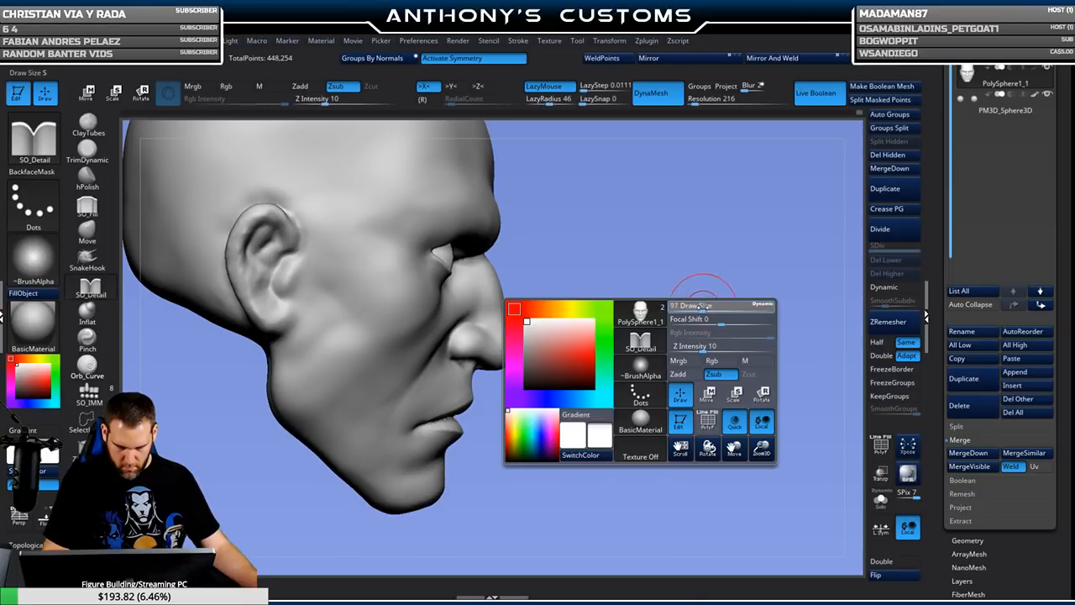
{"action": "left_click", "coordinate": [88, 231]}
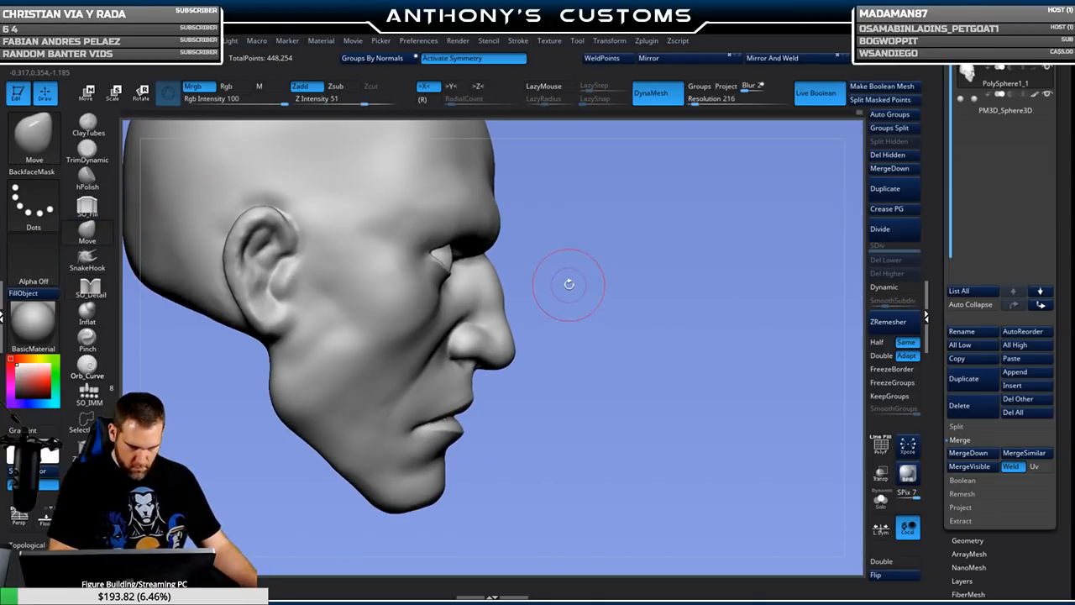
{"action": "key", "text": "space"}
{"action": "left_click_drag", "start_coordinate": [571, 287], "coordinate": [576, 288]}
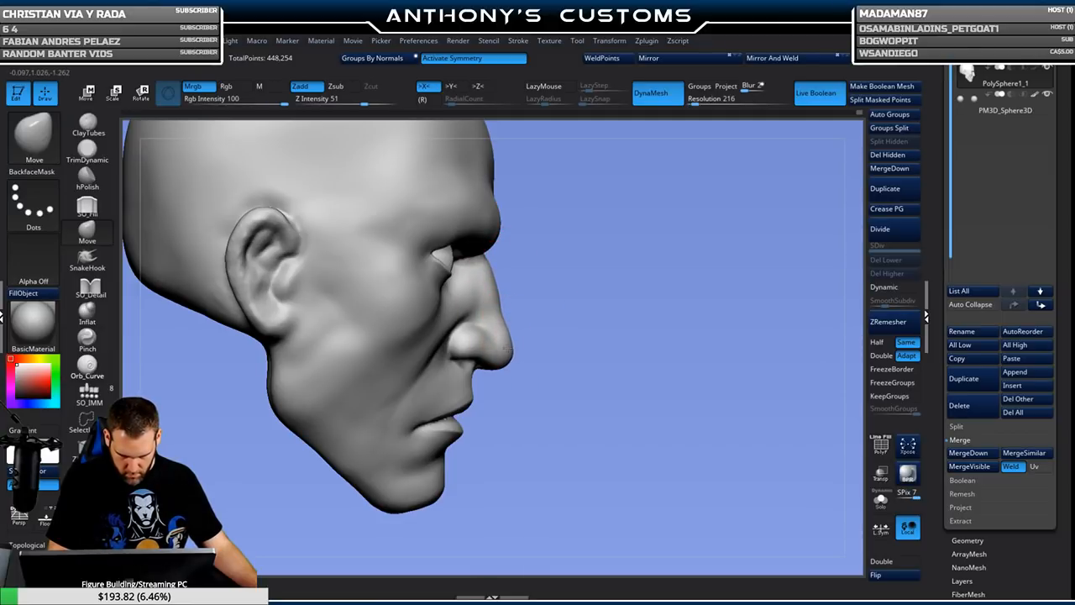
Adjust the nostril wings and sides of the nose from below with the Move brush.
{"action": "left_click_drag", "start_coordinate": [574, 284], "coordinate": [727, 321]}
{"action": "left_click_drag", "start_coordinate": [732, 445], "coordinate": [741, 285], "text": "alt"}
{"action": "key", "text": "space"}
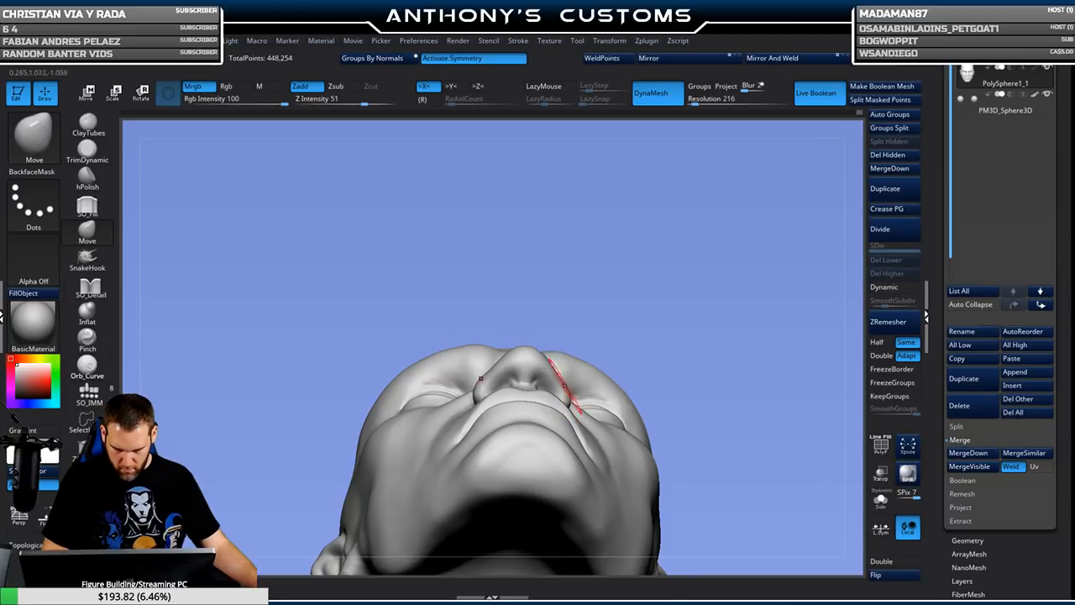
{"action": "mouse_move", "coordinate": [571, 308]}
{"action": "left_mouse_down"}
{"action": "mouse_move", "coordinate": [727, 363]}
{"action": "mouse_move", "coordinate": [741, 338]}
{"action": "mouse_move", "coordinate": [713, 328]}
{"action": "left_mouse_up"}
{"action": "left_click_drag", "start_coordinate": [587, 331], "coordinate": [572, 327]}
{"action": "mouse_move", "coordinate": [502, 388]}
{"action": "left_mouse_down"}
{"action": "mouse_move", "coordinate": [734, 384]}
{"action": "mouse_move", "coordinate": [745, 347]}
{"action": "mouse_move", "coordinate": [703, 393]}
{"action": "mouse_move", "coordinate": [713, 391]}
{"action": "mouse_move", "coordinate": [718, 377]}
{"action": "mouse_move", "coordinate": [635, 393]}
{"action": "mouse_move", "coordinate": [645, 364]}
{"action": "left_mouse_up"}
{"action": "key", "text": "space"}
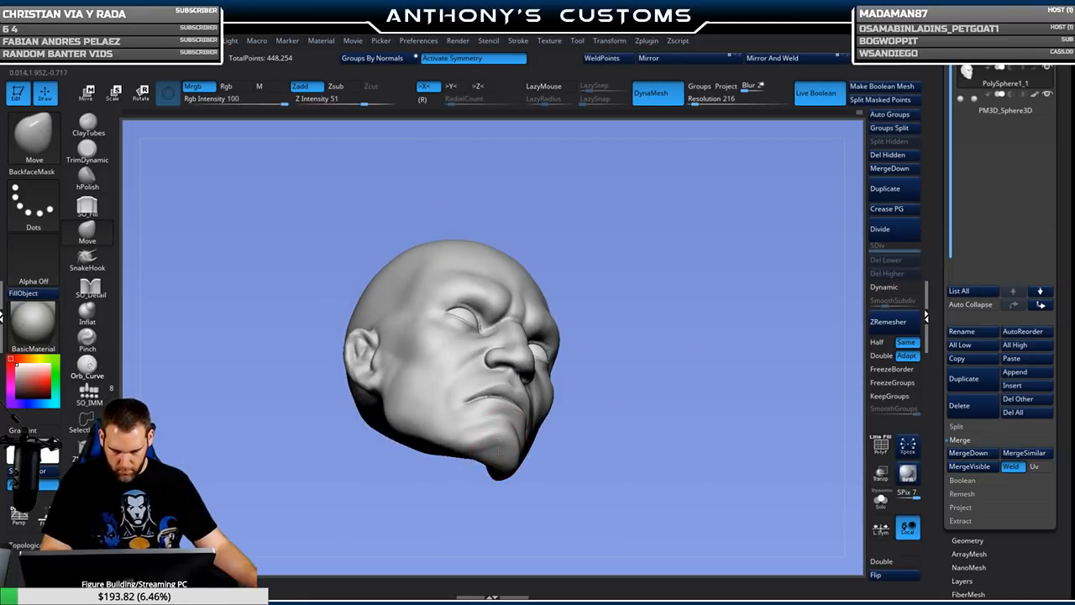
Return to a framed front view of the head with the Move brush selected and save the project.
{"action": "mouse_move", "coordinate": [628, 410]}
{"action": "left_mouse_down"}
{"action": "mouse_move", "coordinate": [602, 459]}
{"action": "mouse_move", "coordinate": [585, 463]}
{"action": "left_mouse_up"}
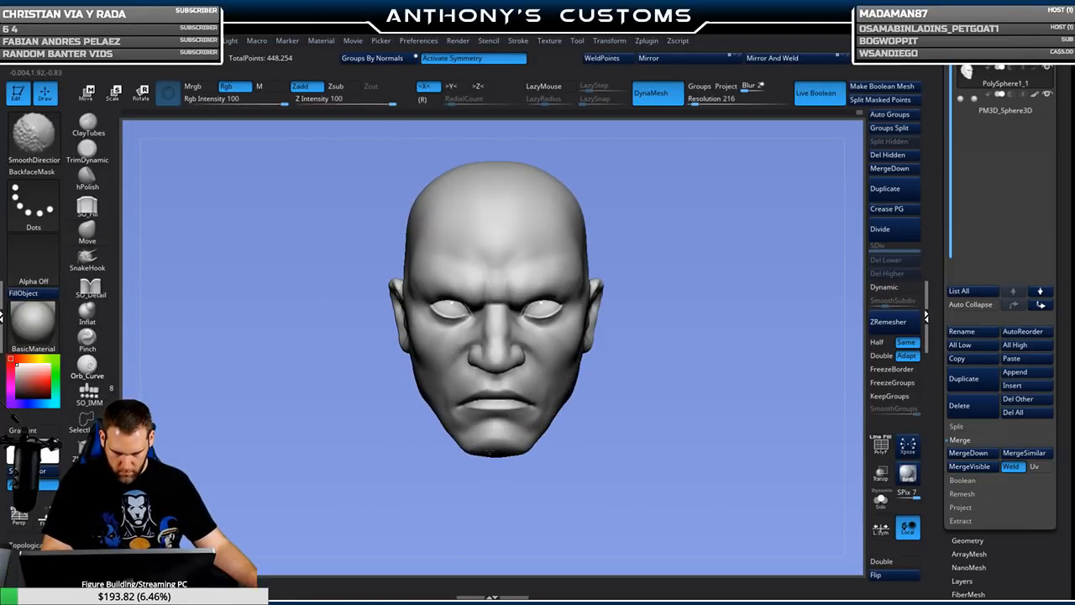
{"action": "key", "text": "b"}
{"action": "key", "text": "m"}
{"action": "key", "text": "v"}
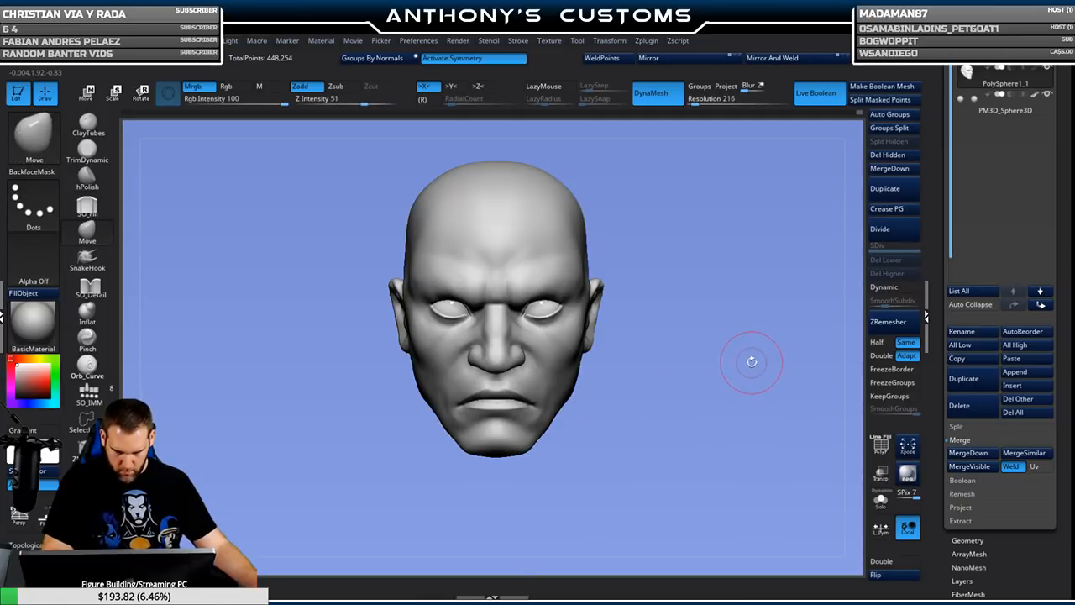
{"action": "key", "text": "f"}
{"action": "key", "text": "ctrl"}
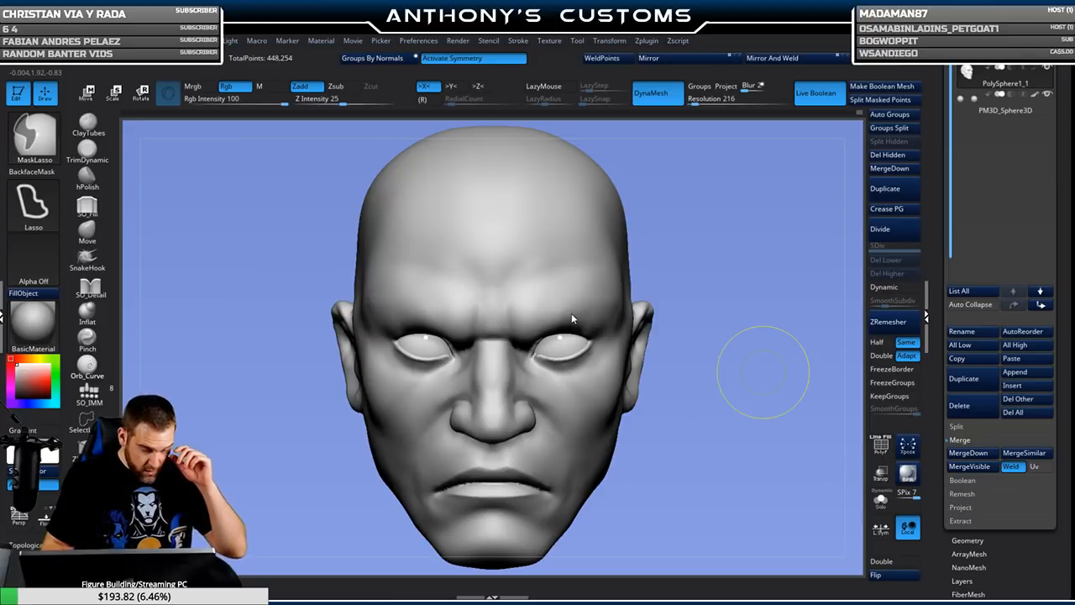
{"action": "key", "text": "ctrl+s"}
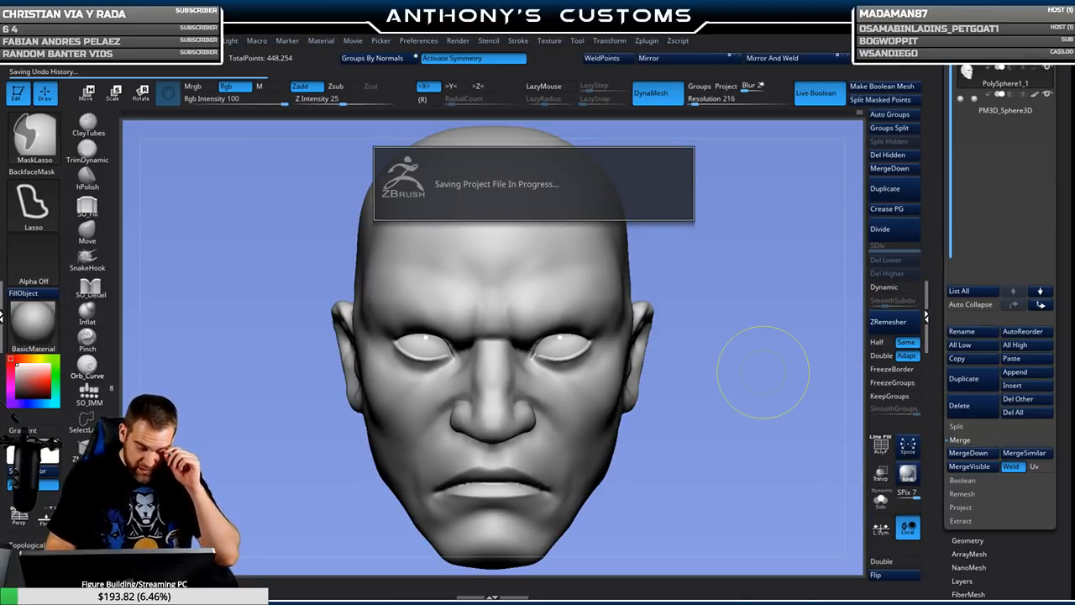